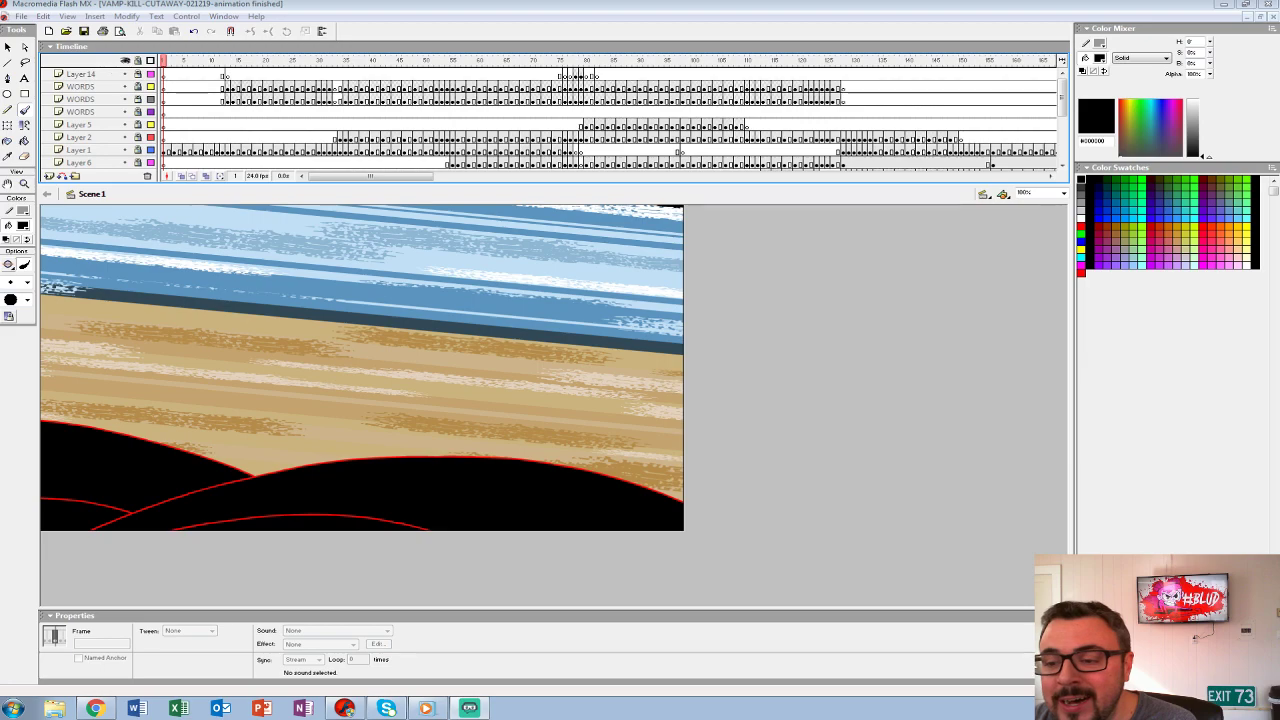
- Enlarge the timeline and hide Layer 18 and all layers beneath it, including those in the BG folder
{"action": "left_click_drag", "start_coordinate": [550, 182], "coordinate": [550, 137]}
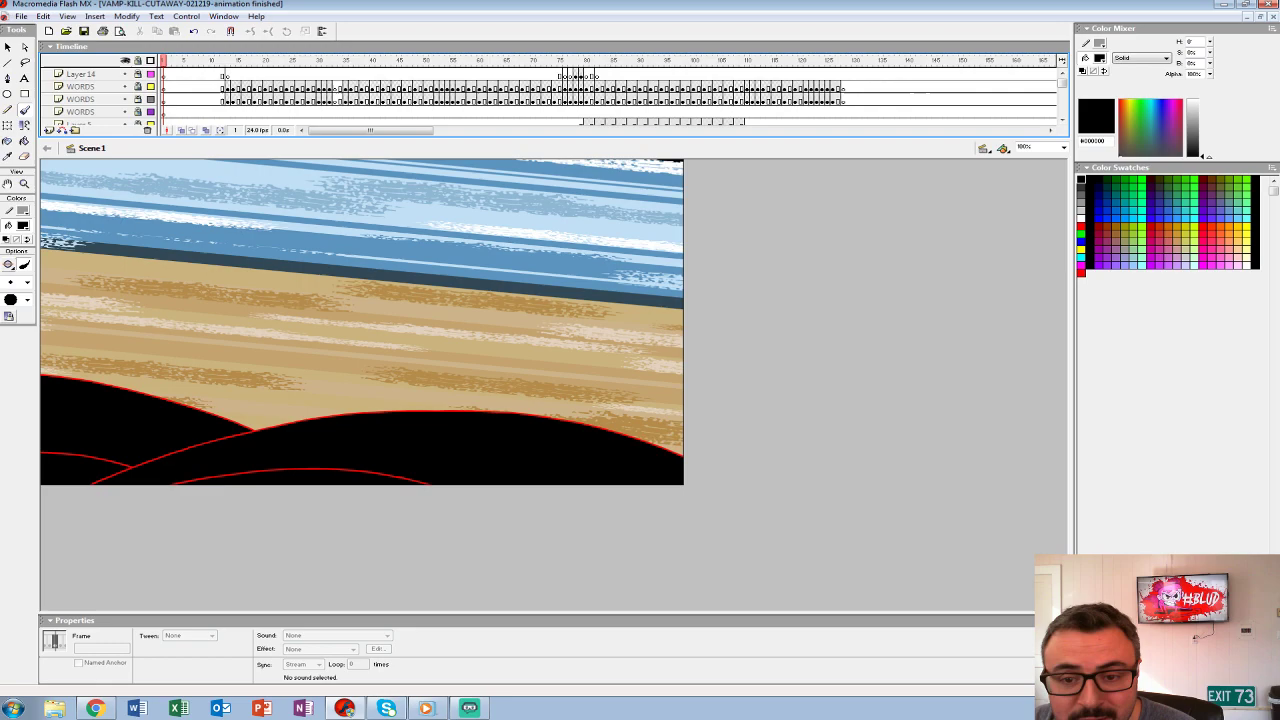
{"action": "left_click_drag", "start_coordinate": [470, 138], "coordinate": [470, 213]}
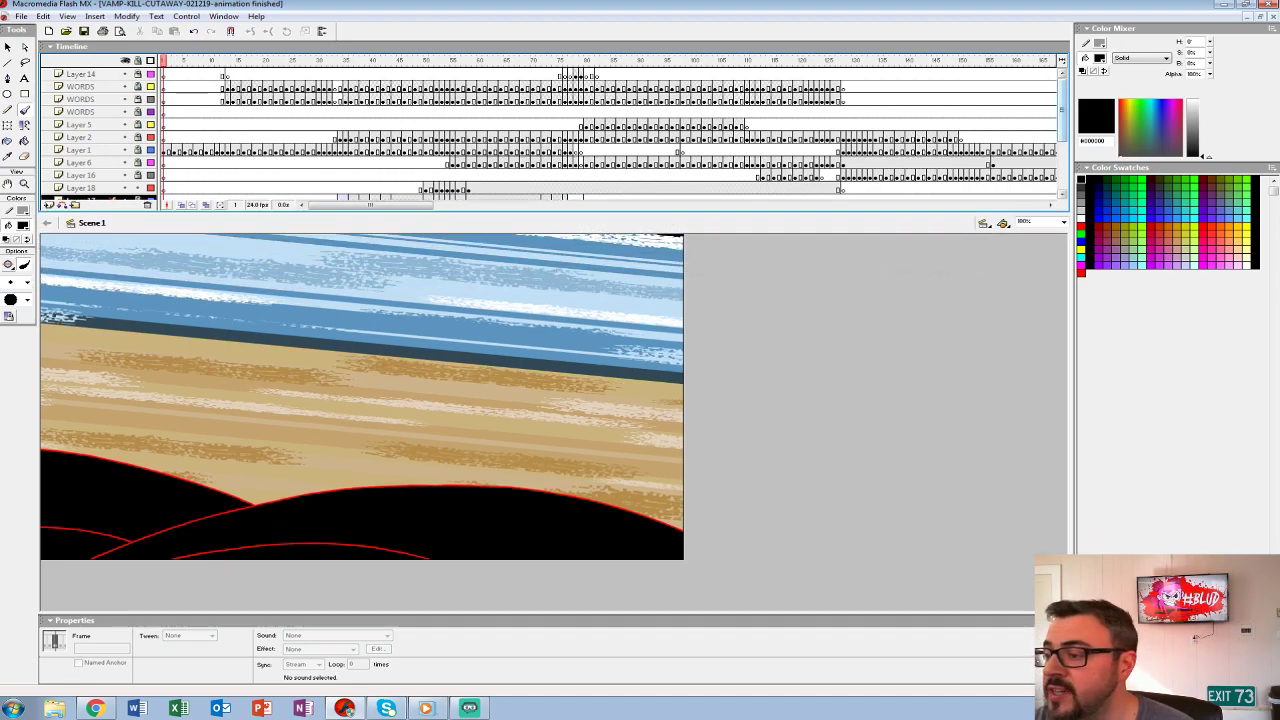
{"action": "scroll", "coordinate": [600, 130], "scroll_direction": "down", "scroll_amount": 3}
{"action": "scroll", "coordinate": [600, 130], "scroll_direction": "up", "scroll_amount": 1}
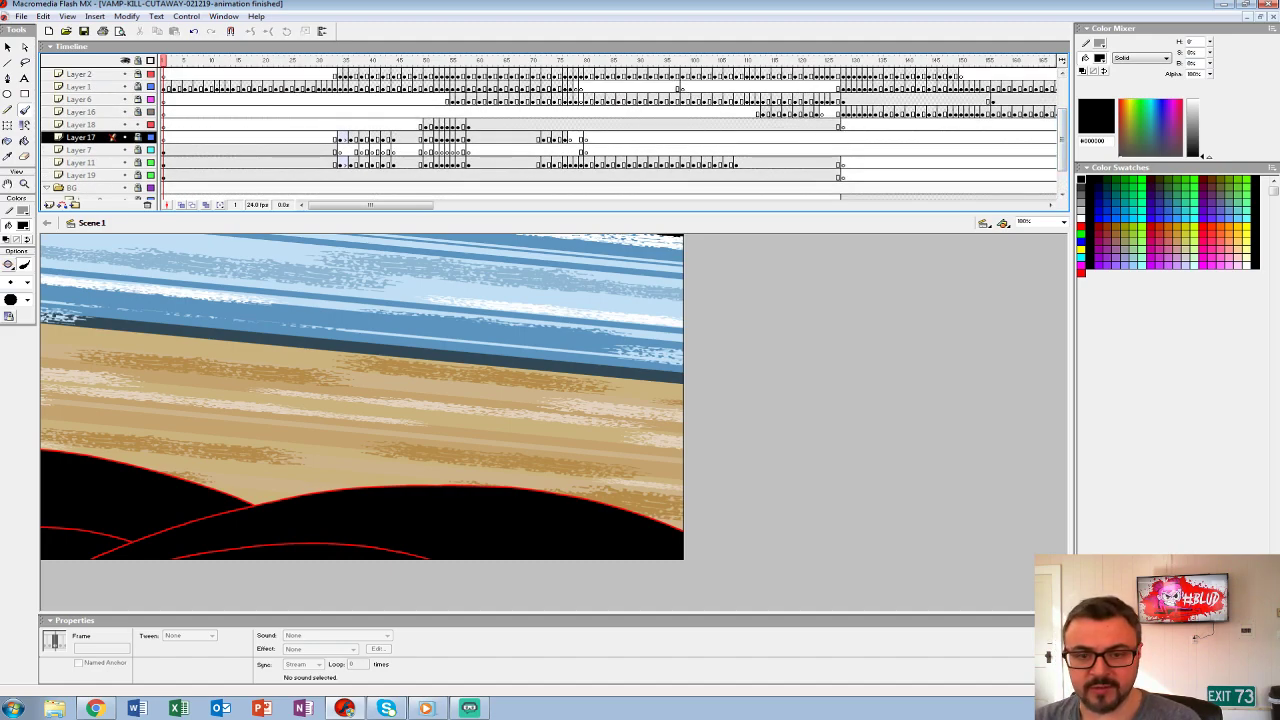
{"action": "left_click", "coordinate": [125, 124]}
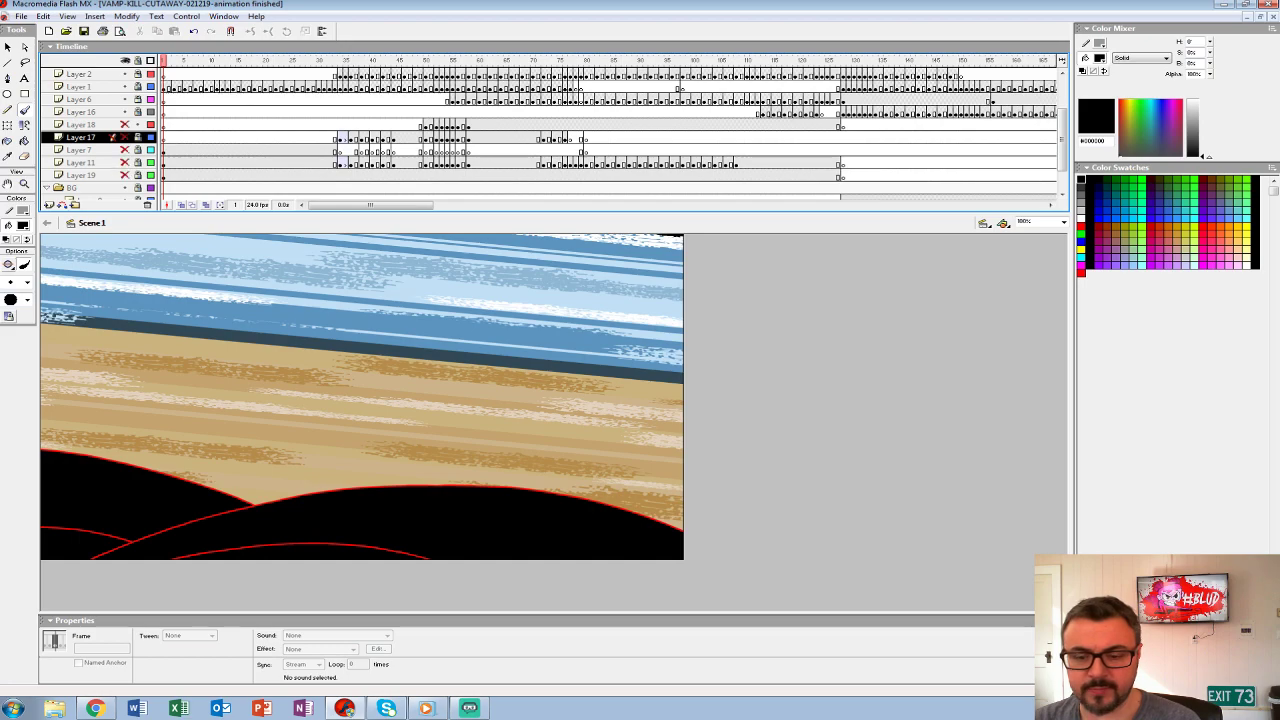
{"action": "left_click_drag", "start_coordinate": [302, 211], "coordinate": [302, 165]}
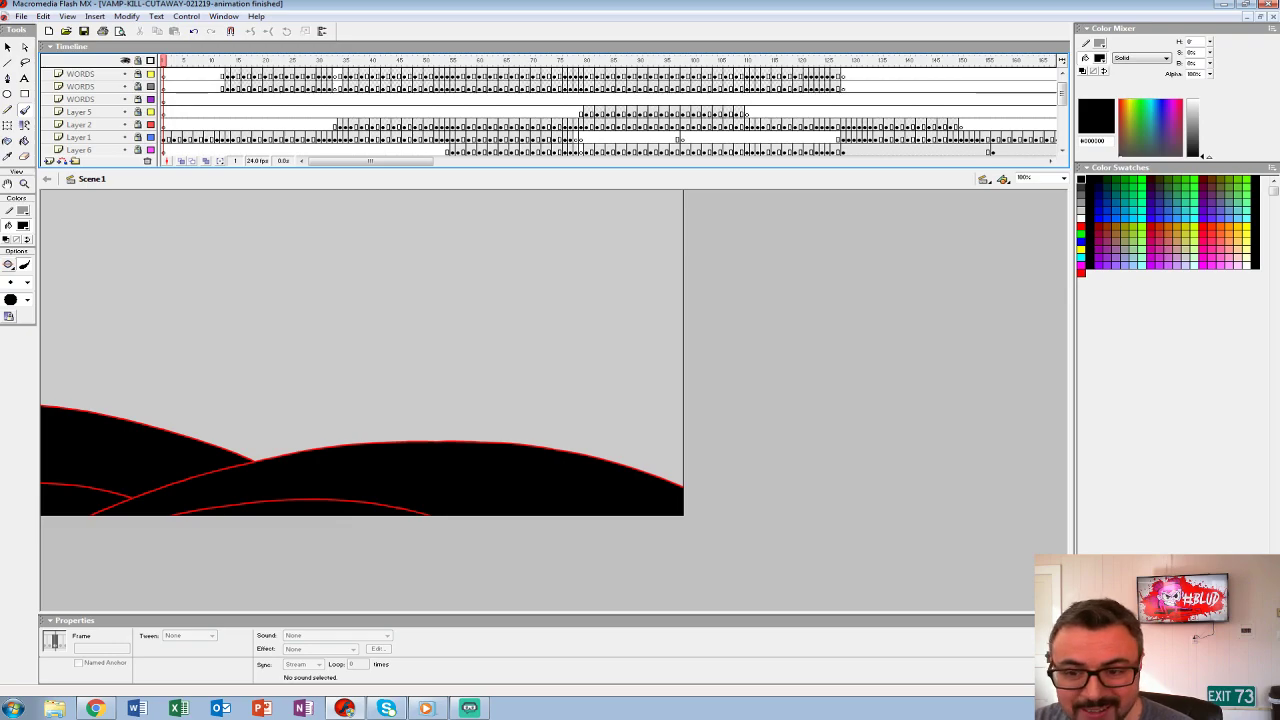
{"action": "left_click_drag", "start_coordinate": [302, 167], "coordinate": [302, 231]}
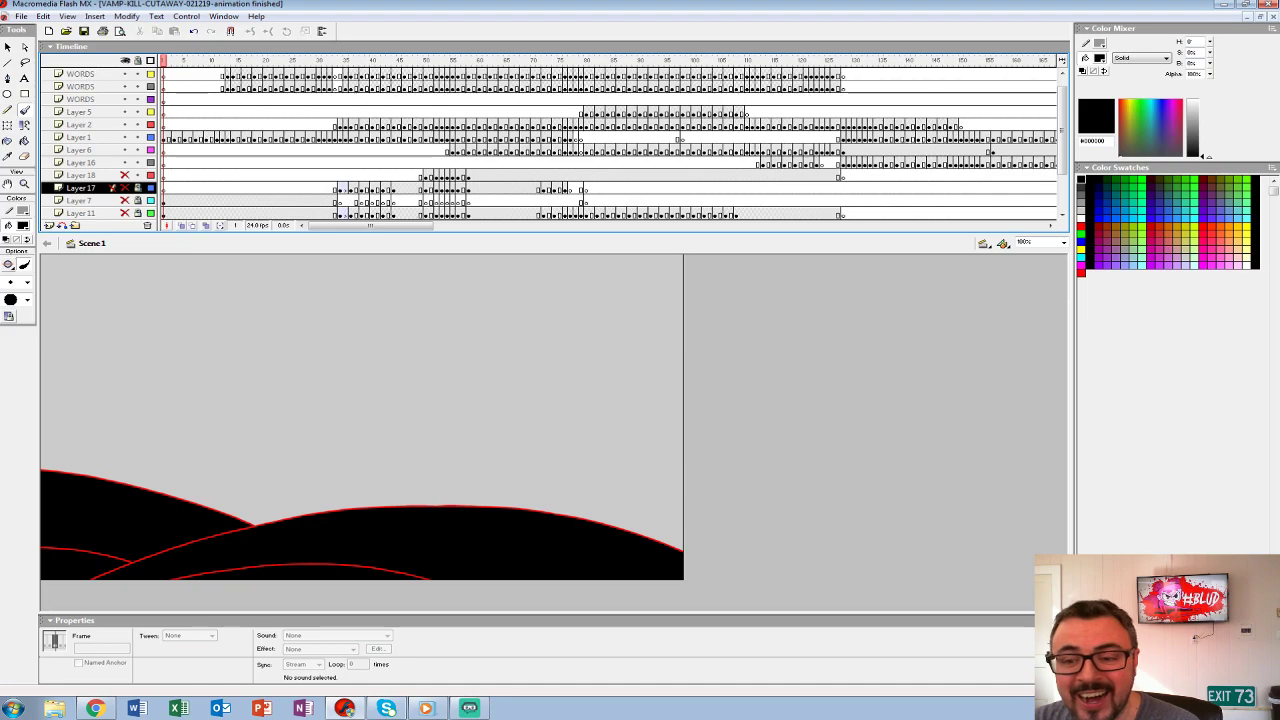
{"action": "left_click_drag", "start_coordinate": [302, 231], "coordinate": [302, 164]}
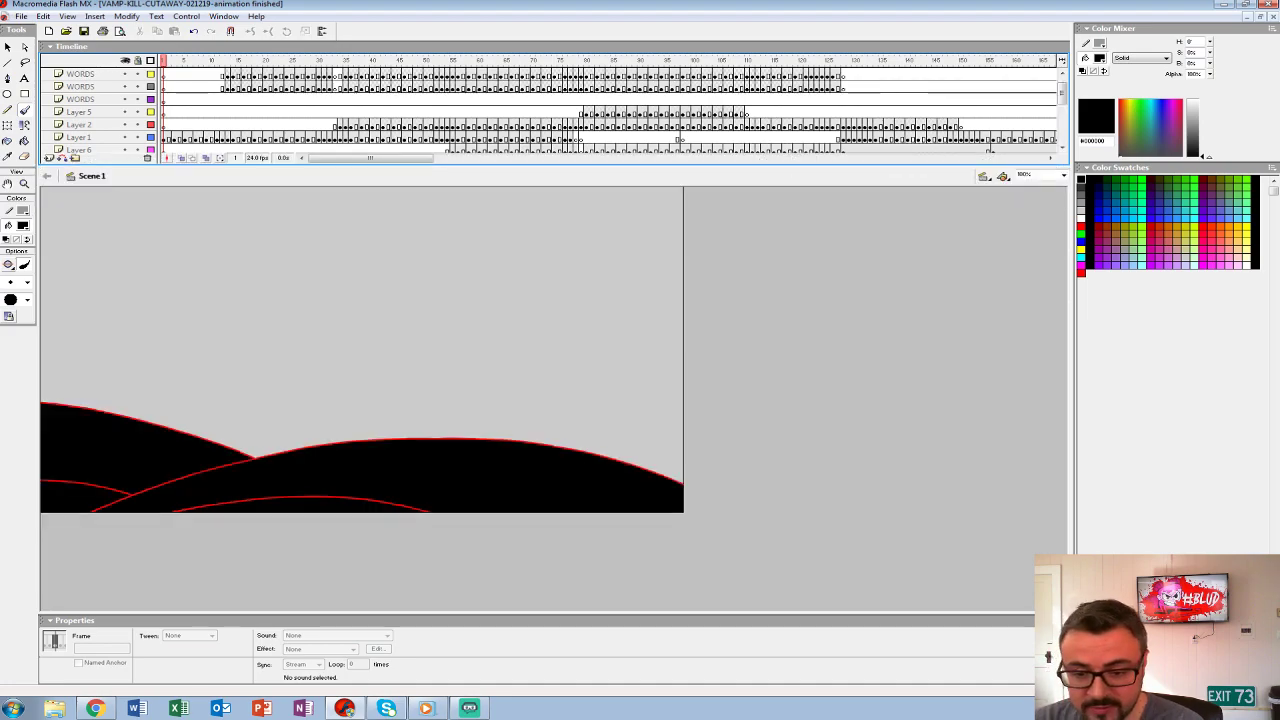
{"action": "left_click_drag", "start_coordinate": [302, 164], "coordinate": [302, 204]}
- Play back the character animation without backgrounds, restarting it from several points in the timeline
{"action": "key", "text": "Return"}
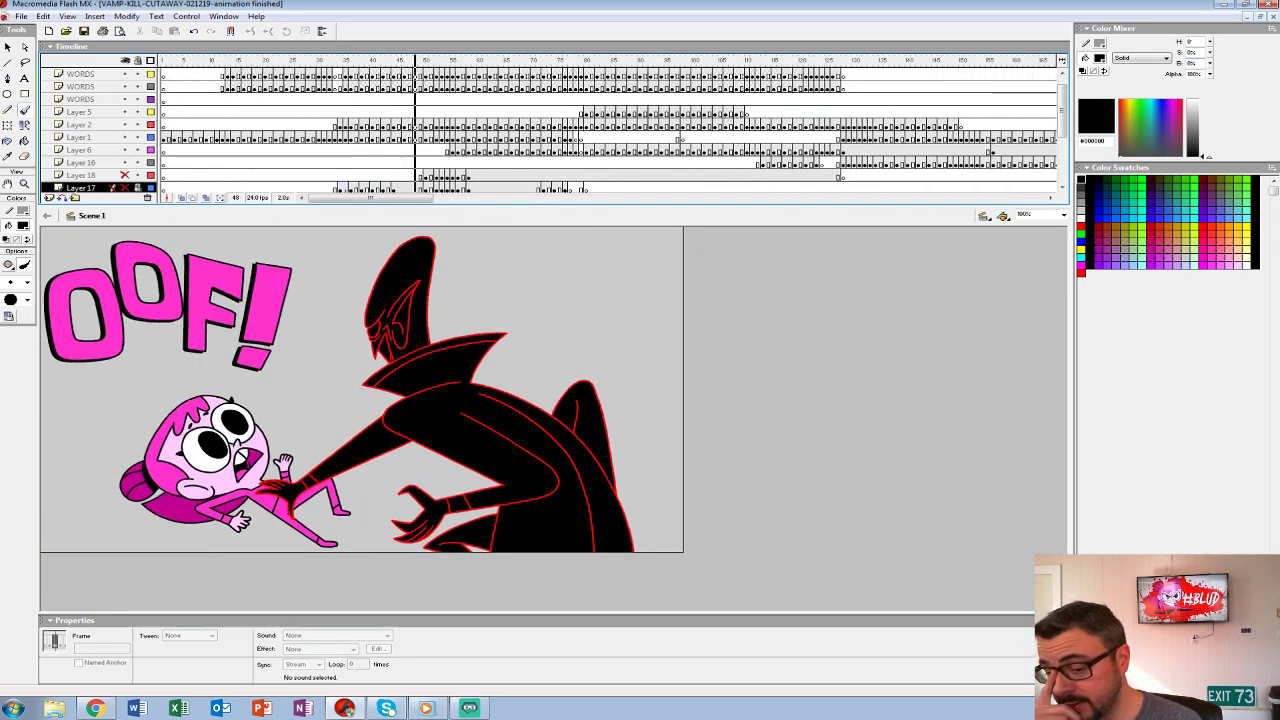
{"action": "mouse_move", "coordinate": [200, 60]}
{"action": "left_mouse_down"}
{"action": "mouse_move", "coordinate": [181, 60]}
{"action": "mouse_move", "coordinate": [211, 60]}
{"action": "left_mouse_up"}
{"action": "key", "text": "Return"}
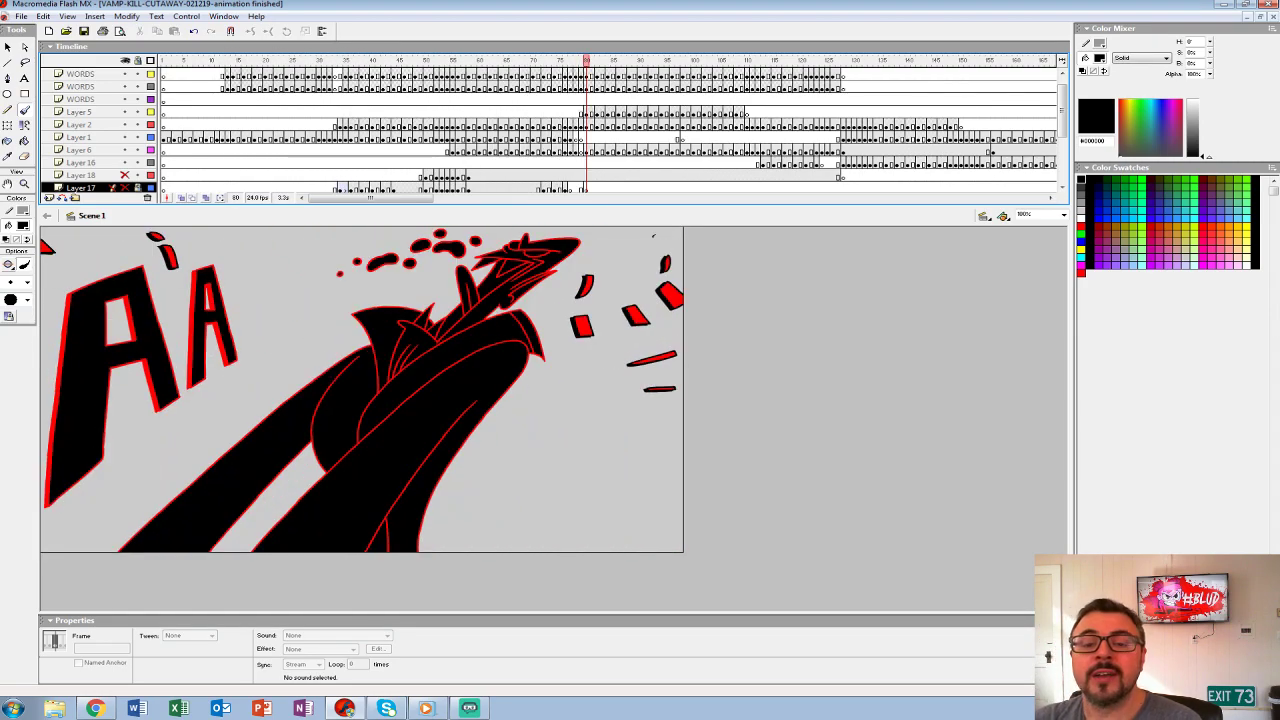
{"action": "left_click", "coordinate": [200, 112]}
{"action": "key", "text": "Return"}
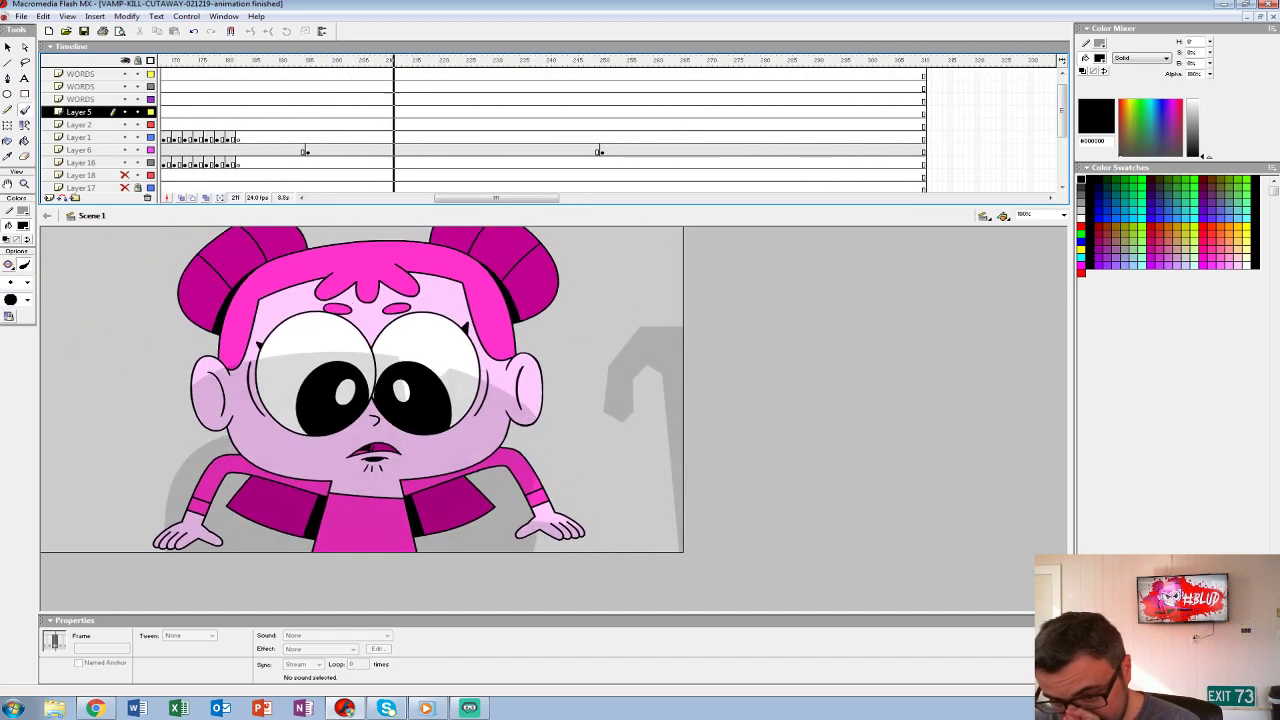
{"action": "left_click", "coordinate": [262, 124]}
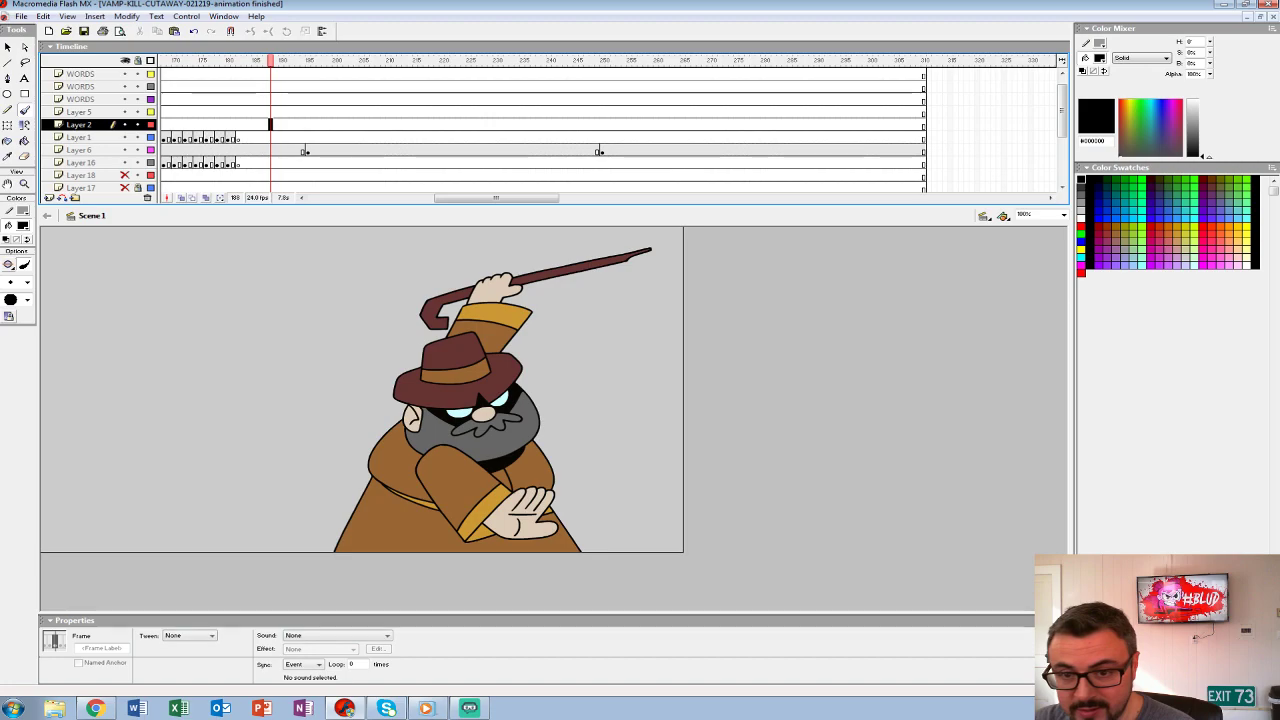
{"action": "left_click_drag", "start_coordinate": [262, 73], "coordinate": [463, 73]}
{"action": "key", "text": "Return"}
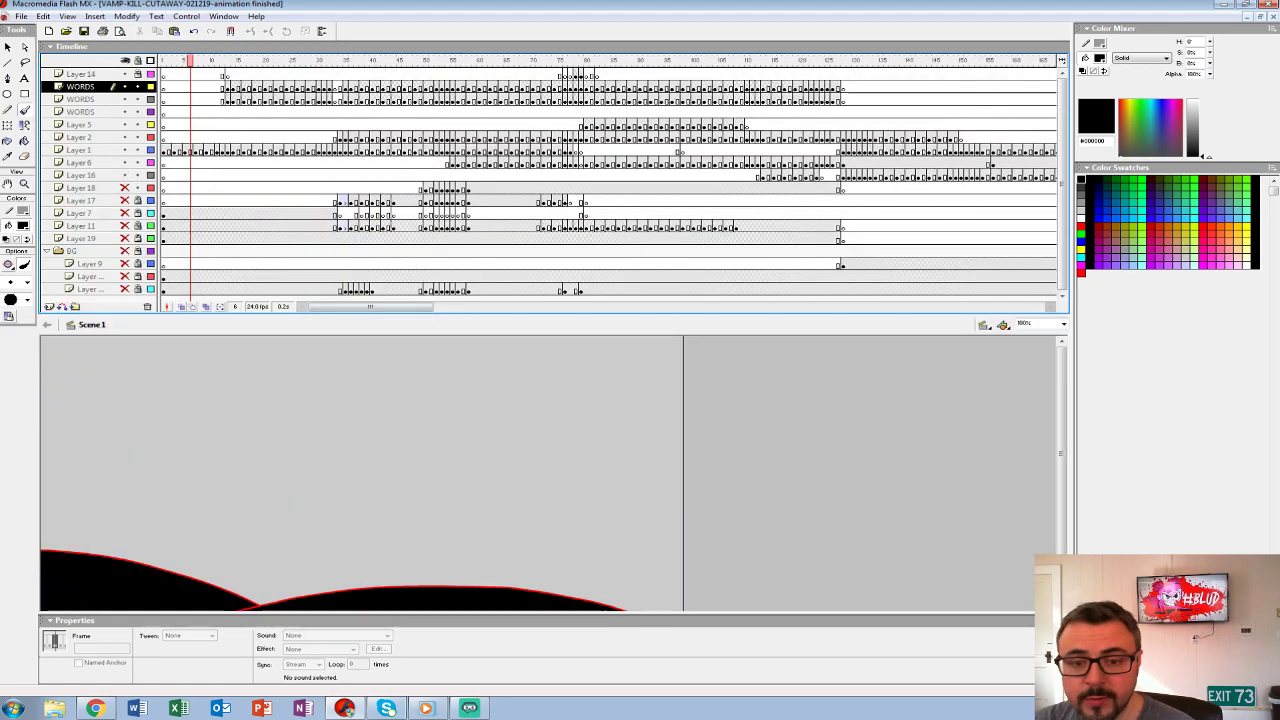
- Expand the timeline to examine the full layer stack and scrub the animation to frame 35
{"action": "left_click_drag", "start_coordinate": [302, 203], "coordinate": [302, 311]}
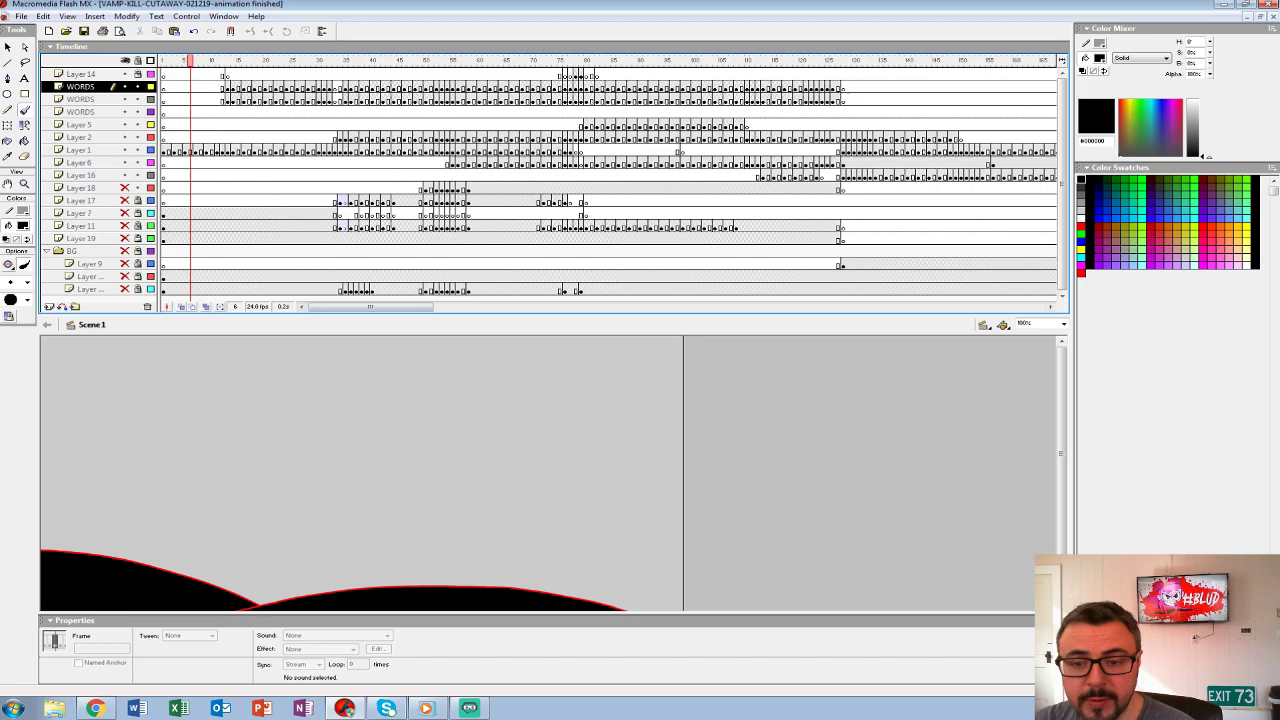
{"action": "left_click_drag", "start_coordinate": [190, 99], "coordinate": [163, 99]}
{"action": "left_click_drag", "start_coordinate": [360, 313], "coordinate": [360, 229]}
{"action": "mouse_move", "coordinate": [245, 99]}
{"action": "left_mouse_down"}
{"action": "mouse_move", "coordinate": [180, 87]}
{"action": "mouse_move", "coordinate": [345, 87]}
{"action": "left_mouse_up"}
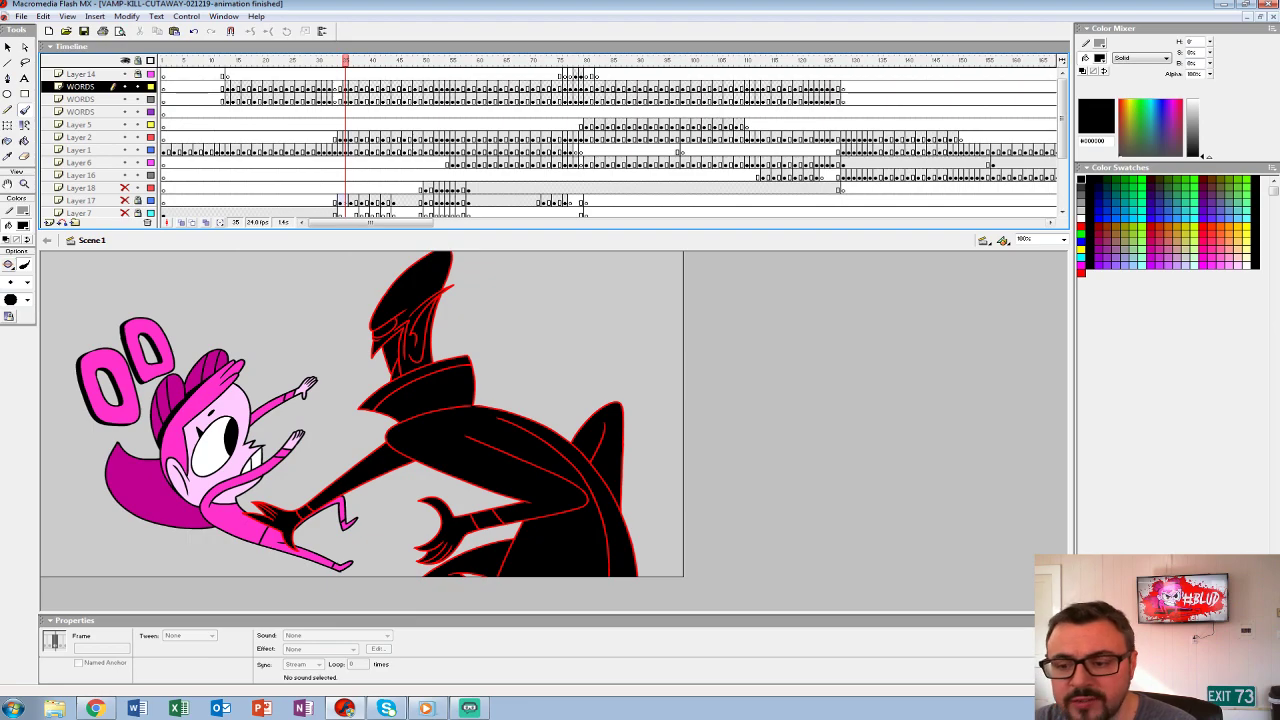
{"action": "left_click_drag", "start_coordinate": [1050, 228], "coordinate": [1050, 283]}
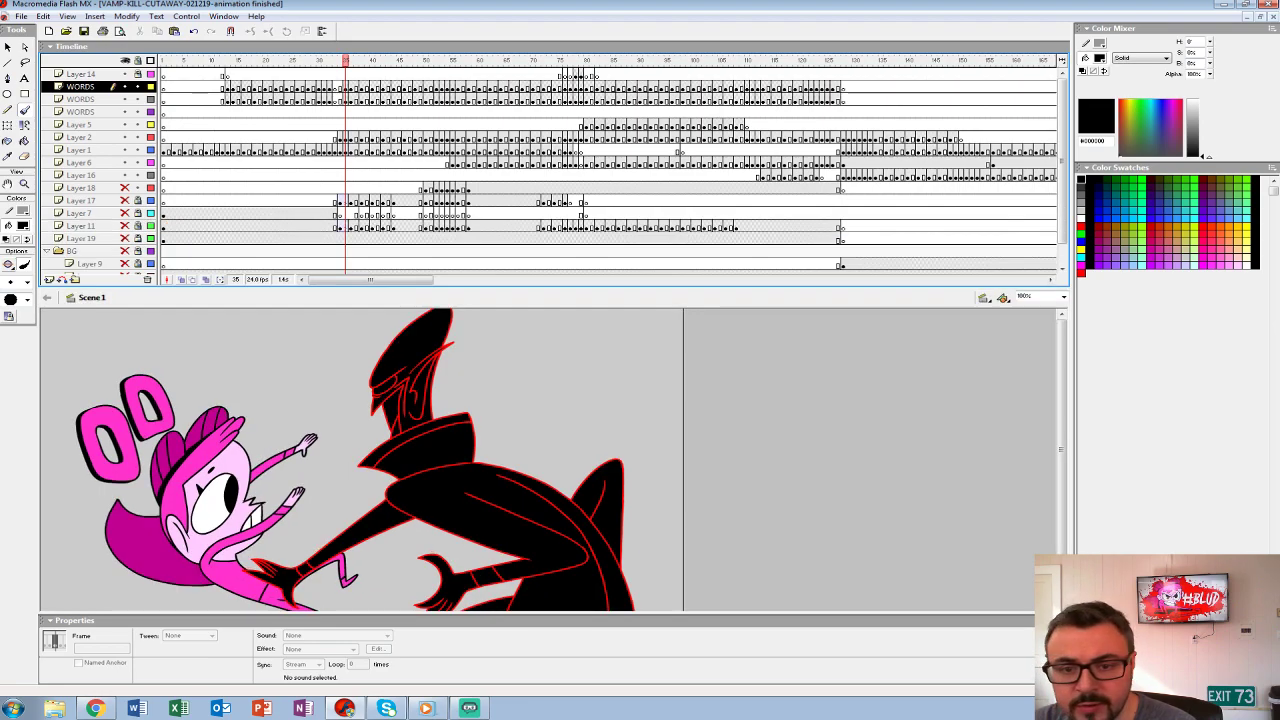
- Return to frame 1, select Layer 1, show the hidden background layers again and deselect the artwork
{"action": "key", "text": "Home"}
{"action": "left_click", "coordinate": [78, 149]}
{"action": "left_click_drag", "start_coordinate": [1050, 287], "coordinate": [1050, 214]}
{"action": "left_click_drag", "start_coordinate": [125, 187], "coordinate": [125, 200]}
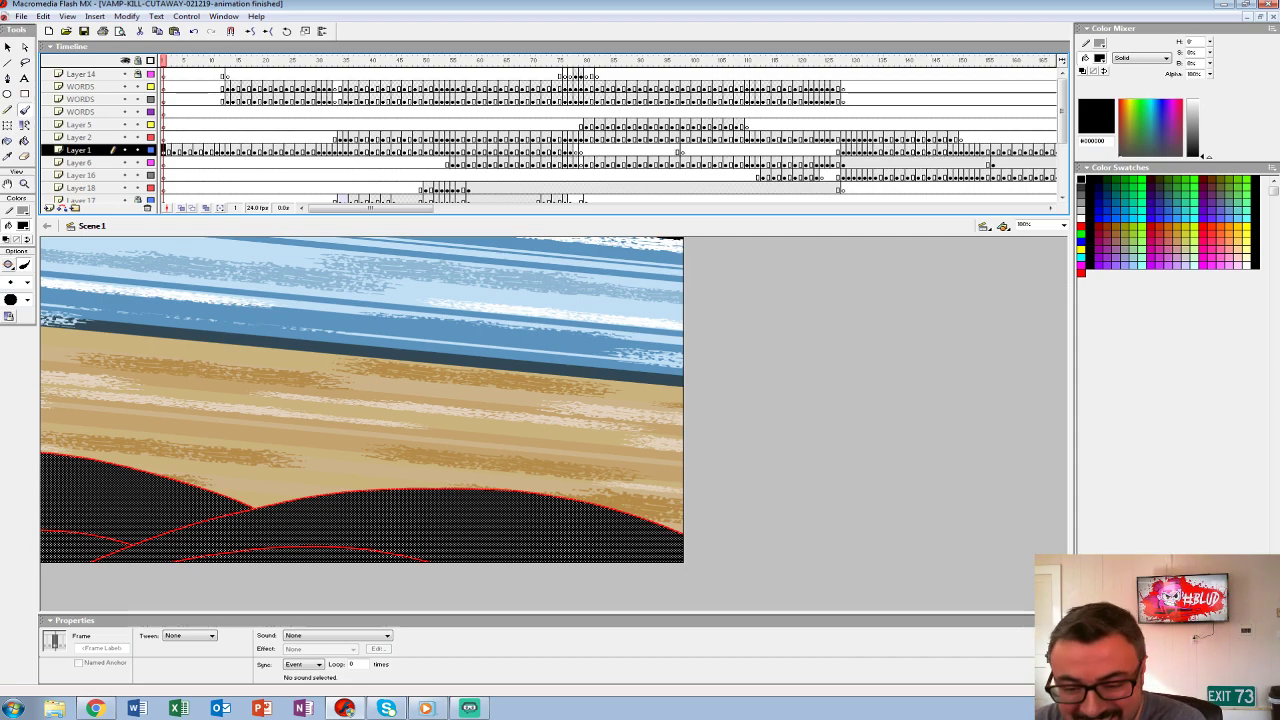
{"action": "key", "text": "ctrl+shift+a"}
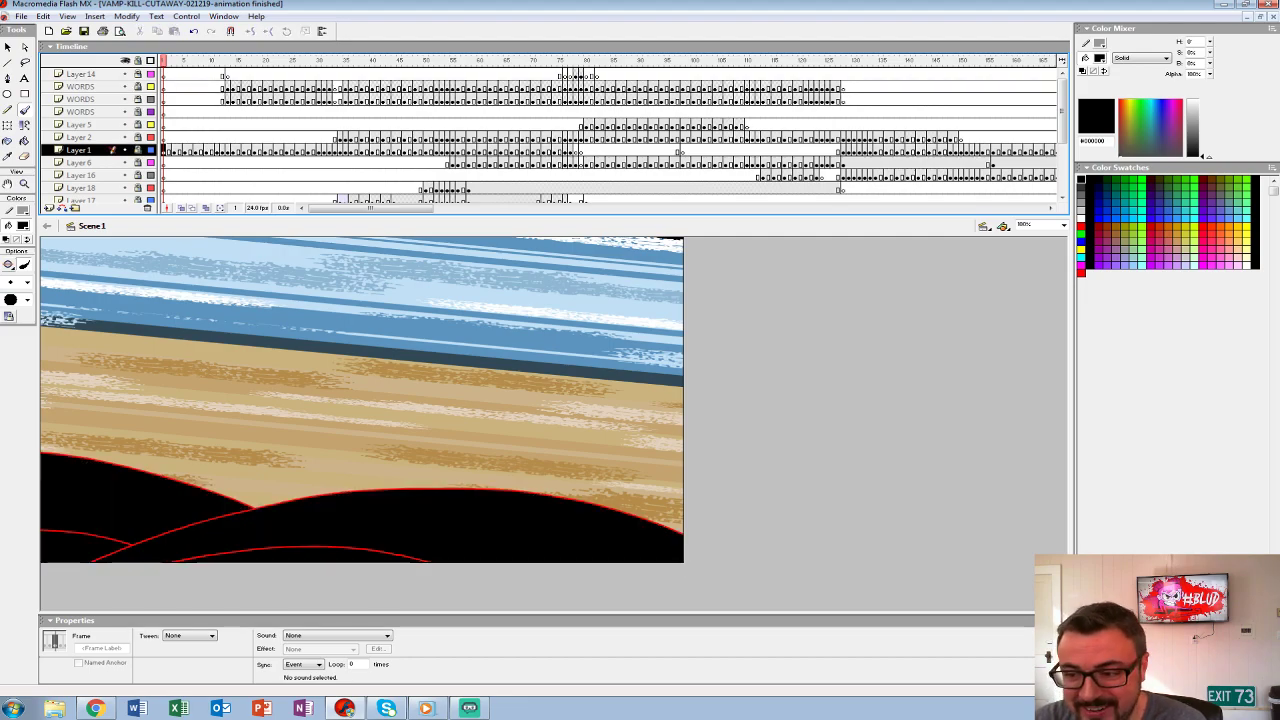
- Play back the full animation with its backgrounds, restarting it from near the beginning
{"action": "key", "text": "Return"}
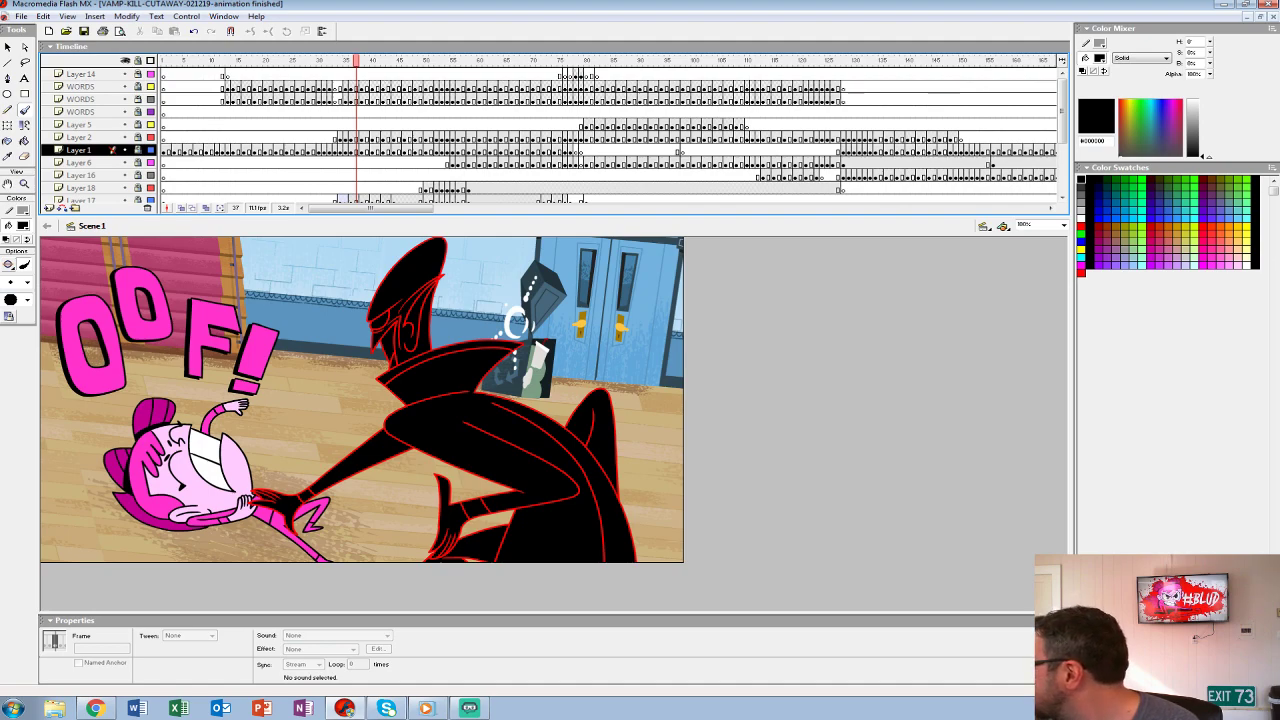
{"action": "left_click", "coordinate": [207, 75]}
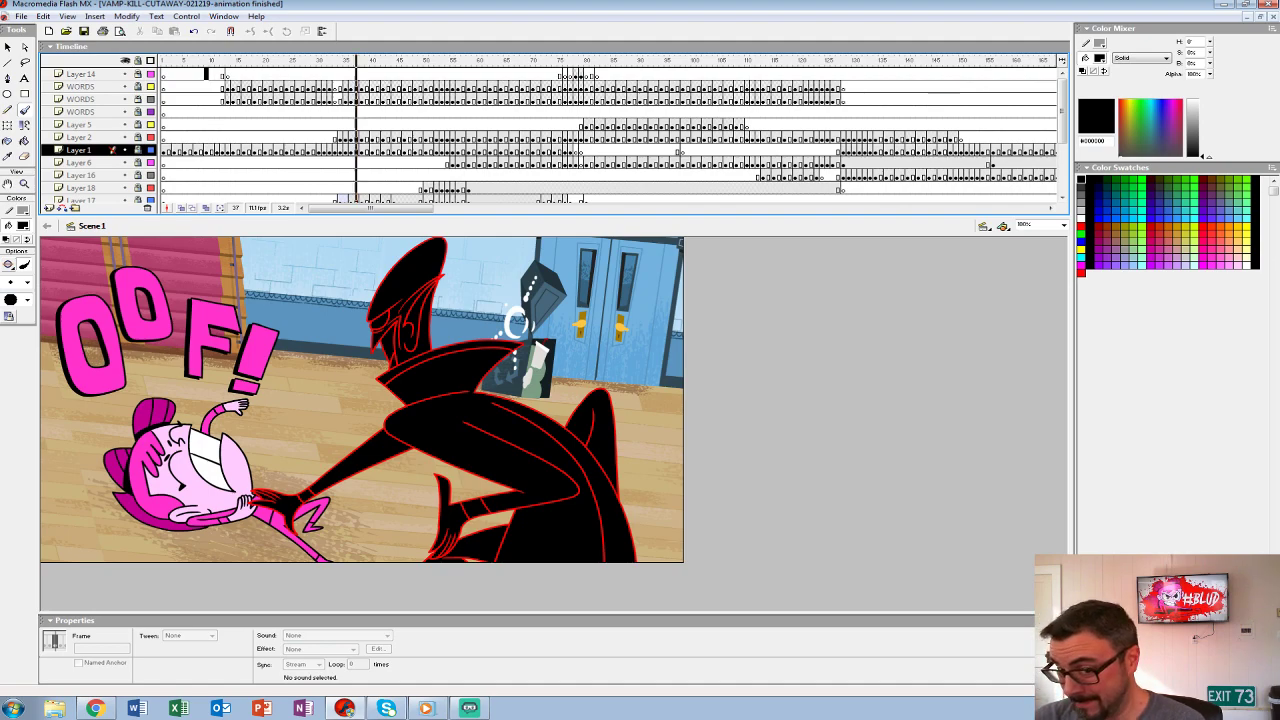
{"action": "key", "text": "Return"}
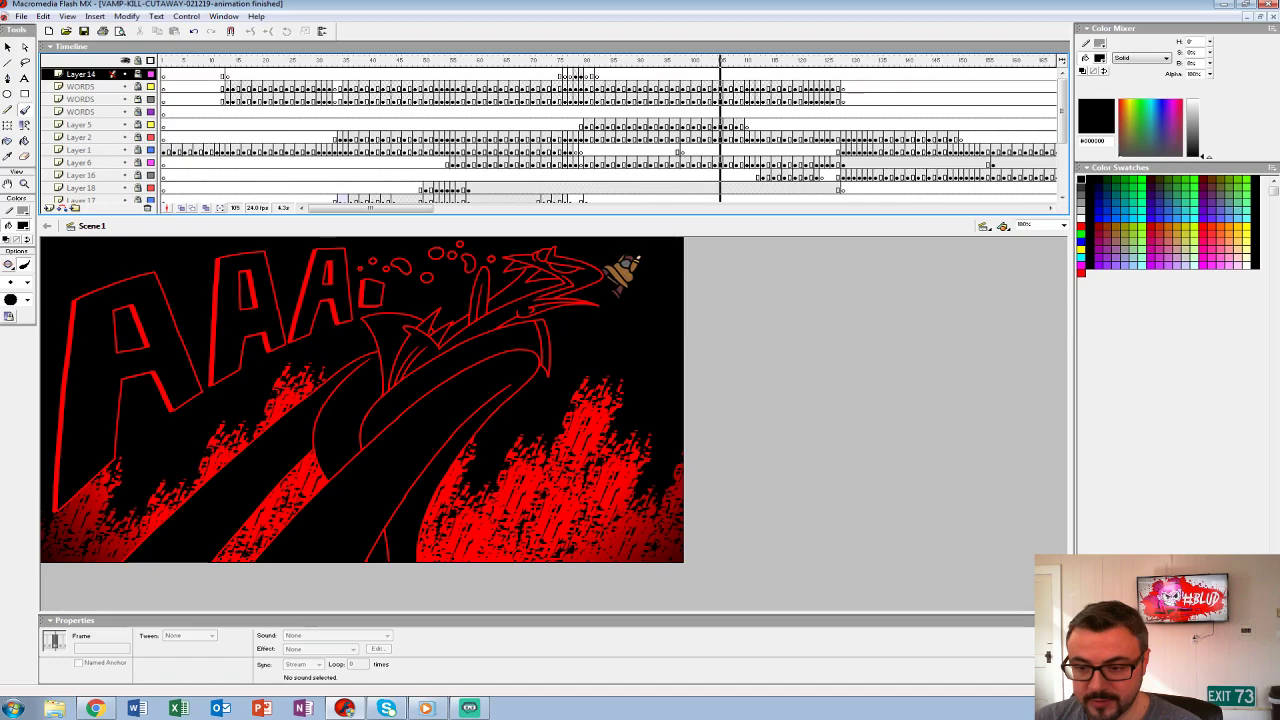
{"action": "left_click", "coordinate": [233, 99]}
{"action": "key", "text": "Return"}
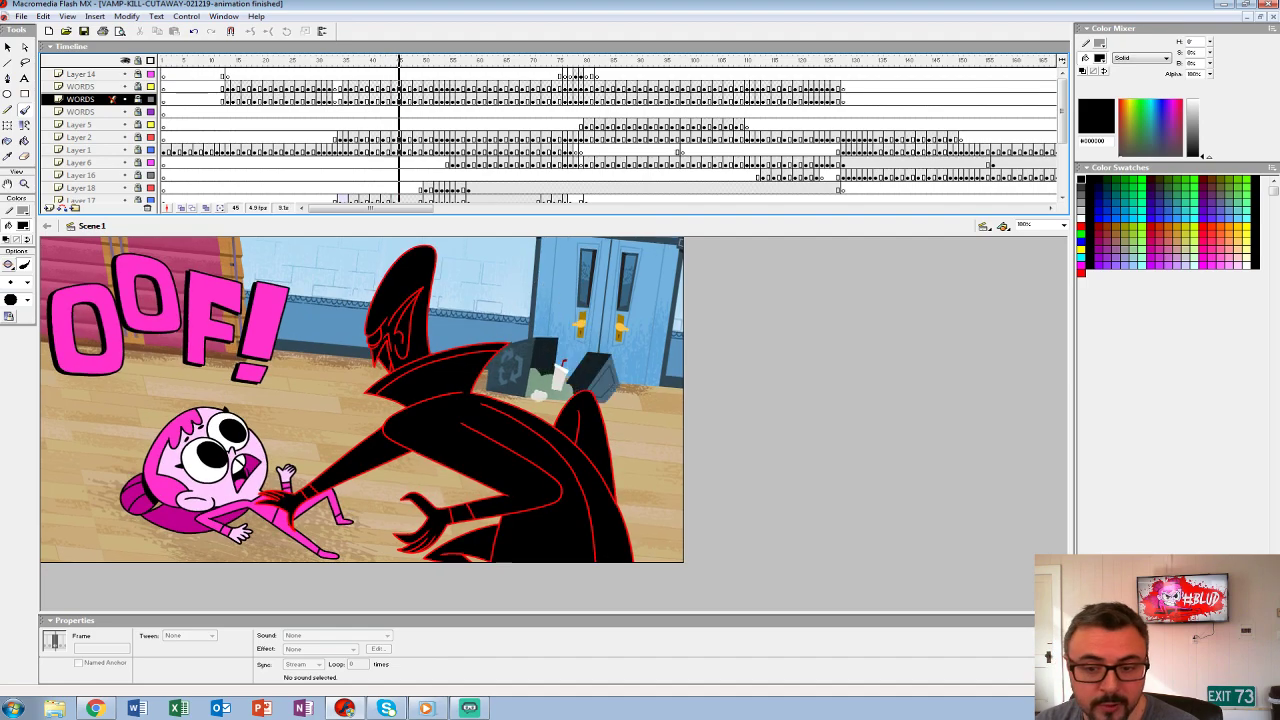
- Examine the OOF! shot frame by frame, stepping backward and forward around frame 45
{"action": "key", "text": "comma"}
{"action": "key", "text": "comma"}
{"action": "key", "text": "comma"}
{"action": "key", "text": "comma"}
{"action": "key", "text": "comma"}
{"action": "key", "text": "period"}
{"action": "key", "text": "period"}
{"action": "key", "text": "period"}
{"action": "key", "text": "period"}
{"action": "key", "text": "period"}
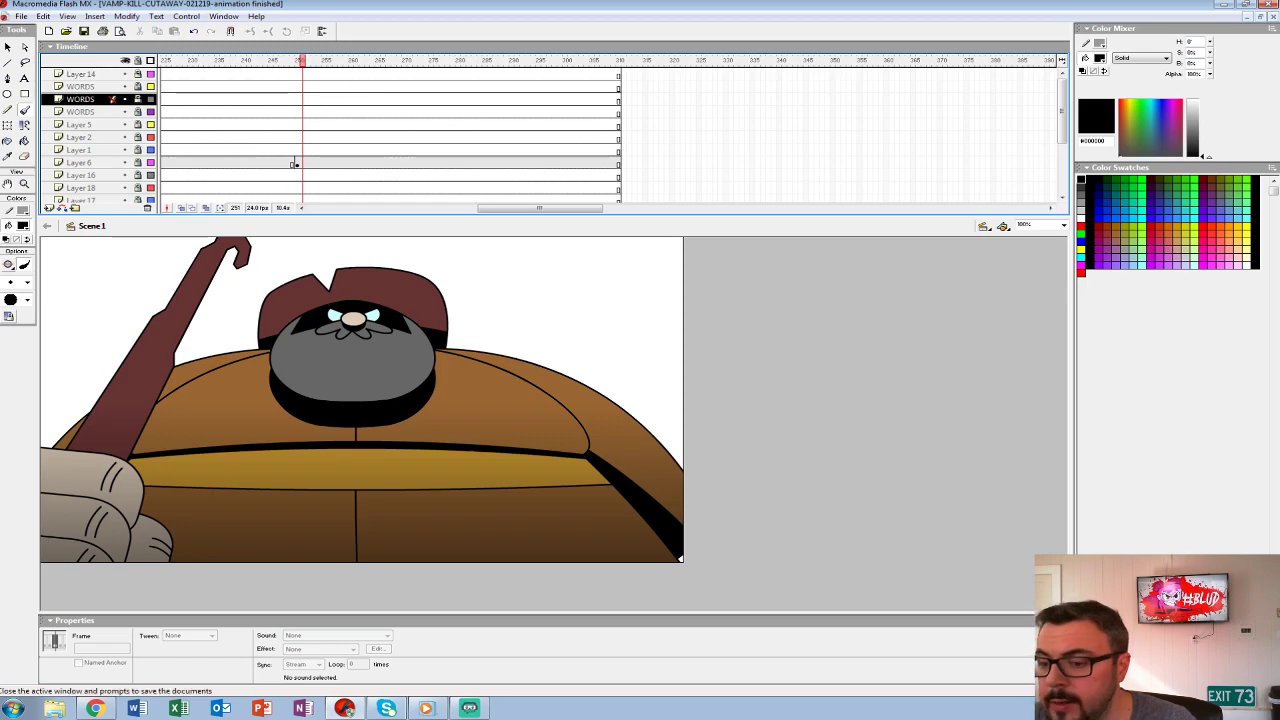
- Switch to the BLUD-INTRO-02222019 document and play through its black-and-white animatic
{"action": "key", "text": "ctrl+Tab"}
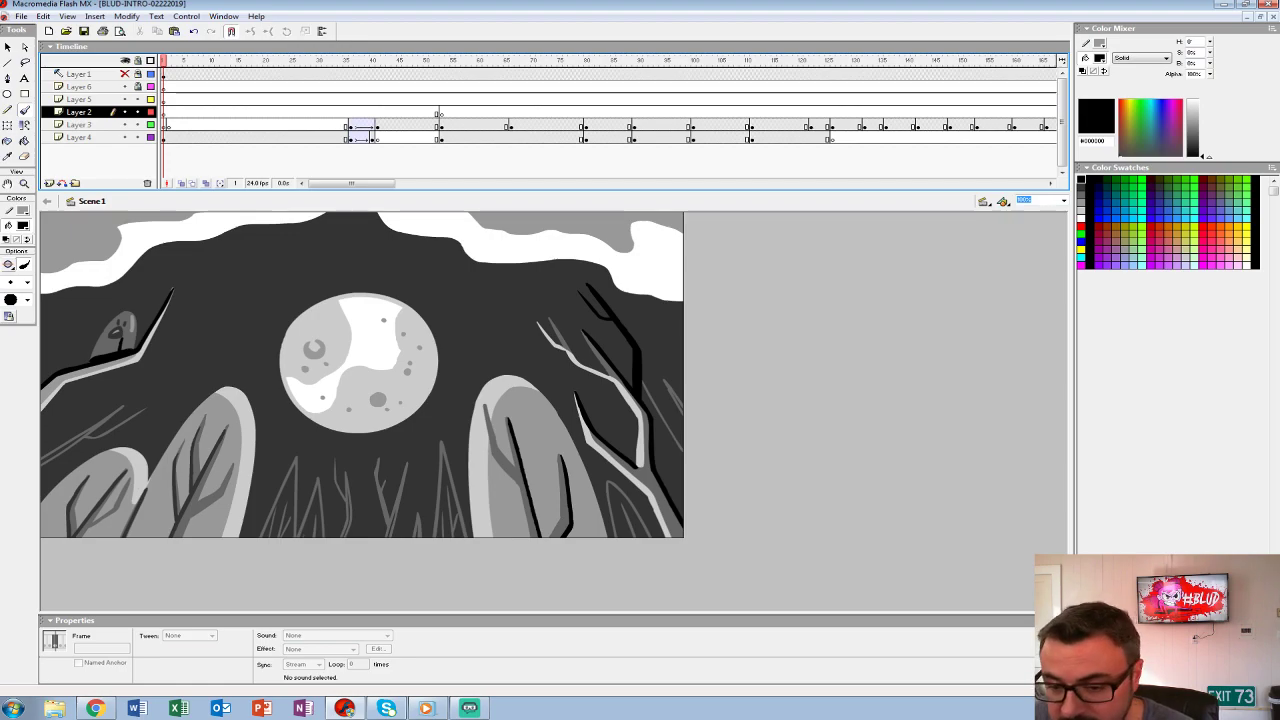
{"action": "mouse_move", "coordinate": [351, 183]}
{"action": "left_mouse_down"}
{"action": "mouse_move", "coordinate": [626, 183]}
{"action": "mouse_move", "coordinate": [351, 183]}
{"action": "left_mouse_up"}
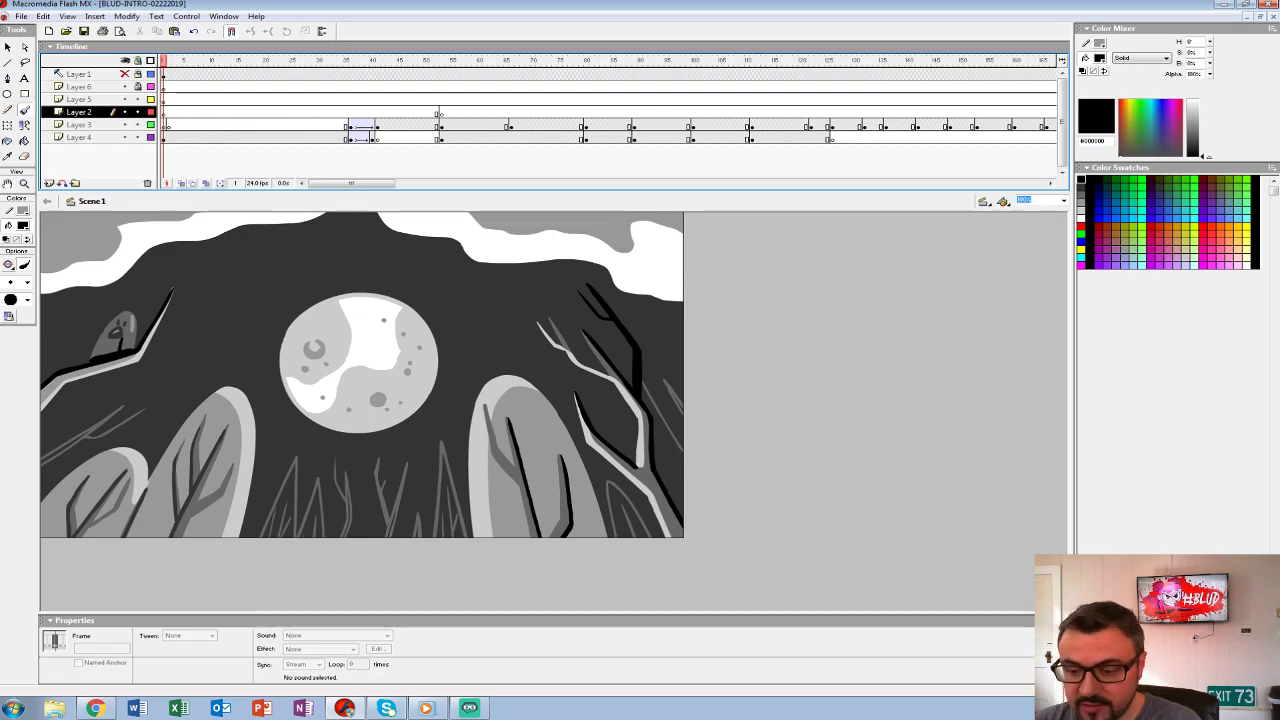
{"action": "key", "text": "Return"}
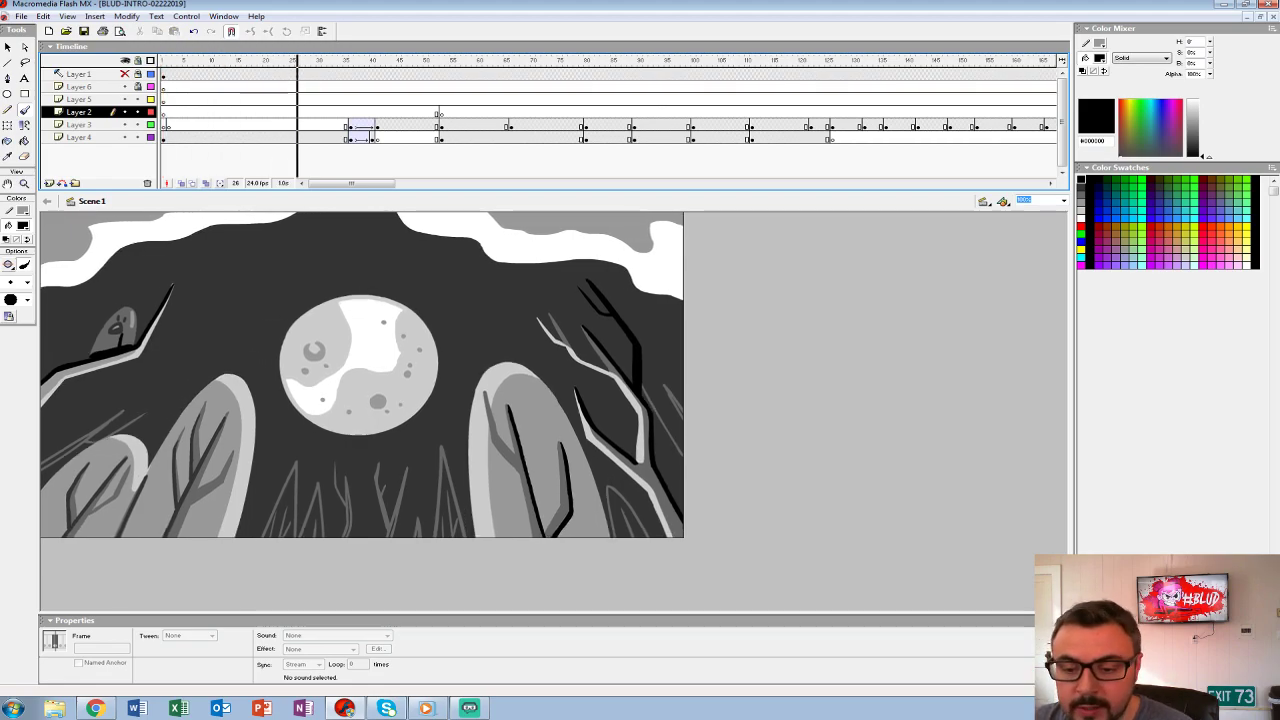
{"action": "left_click_drag", "start_coordinate": [324, 87], "coordinate": [484, 87]}
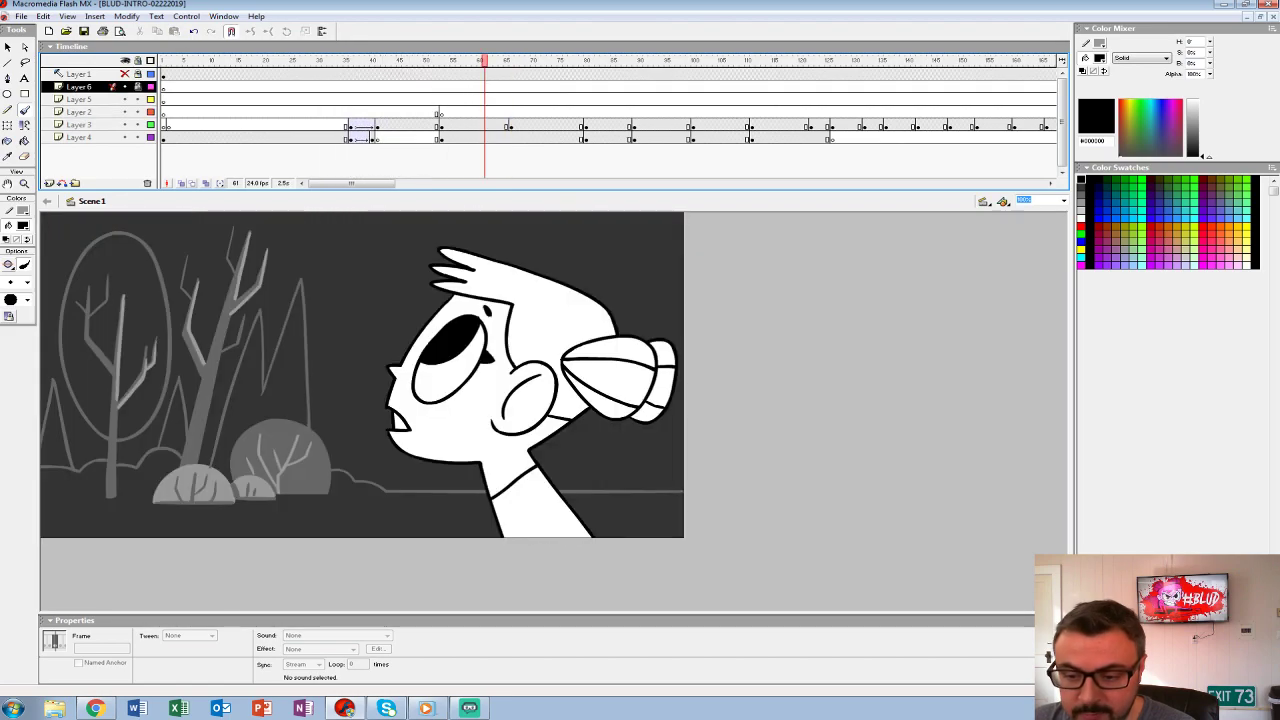
{"action": "key", "text": "Return"}
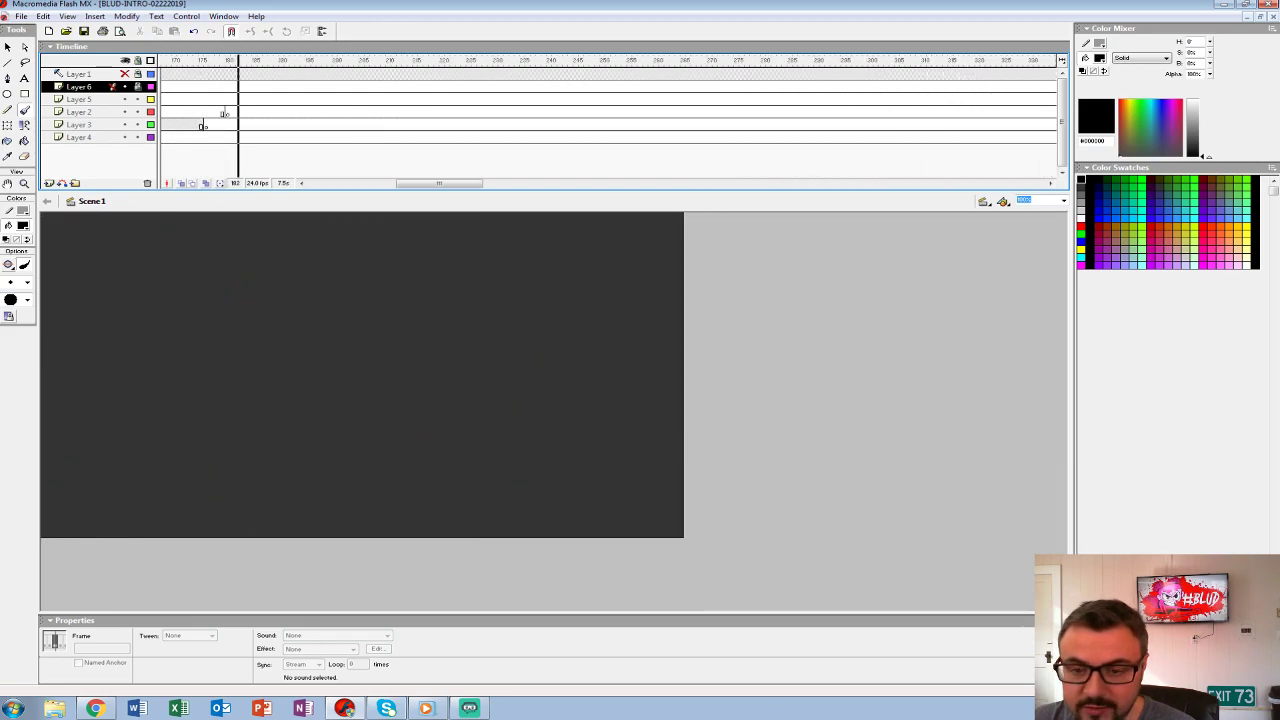
{"action": "left_click_drag", "start_coordinate": [270, 61], "coordinate": [228, 61]}
{"action": "key", "text": "Return"}
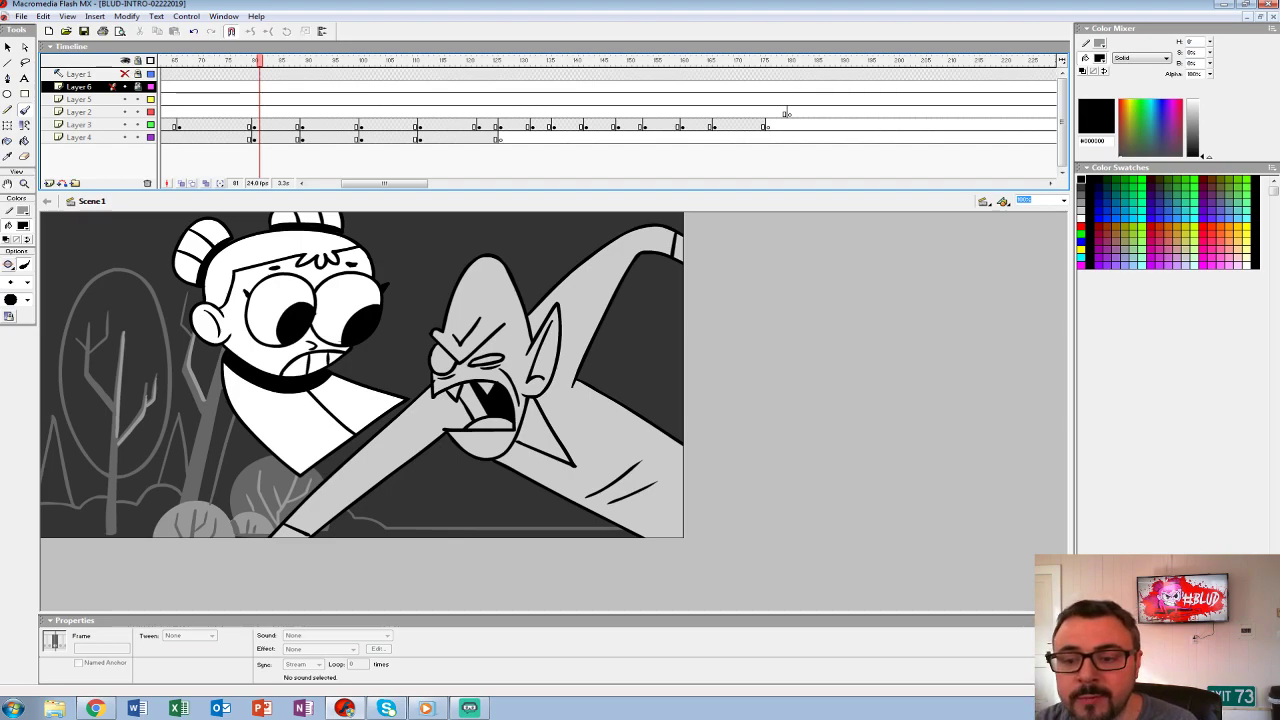
- Go back to frame 3 and open the moonlit forest symbol on Layer 4 for editing
{"action": "left_click_drag", "start_coordinate": [384, 183], "coordinate": [352, 183]}
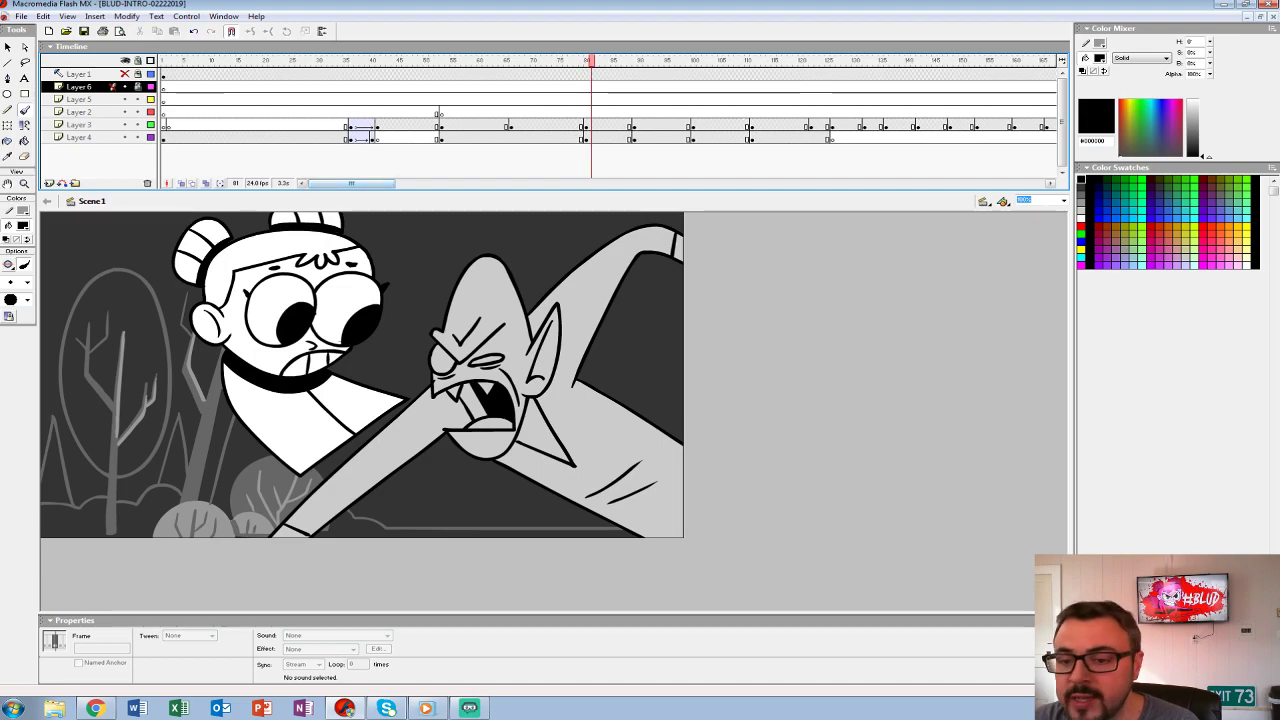
{"action": "key", "text": "ctrl+alt+r"}
{"action": "key", "text": "Return"}
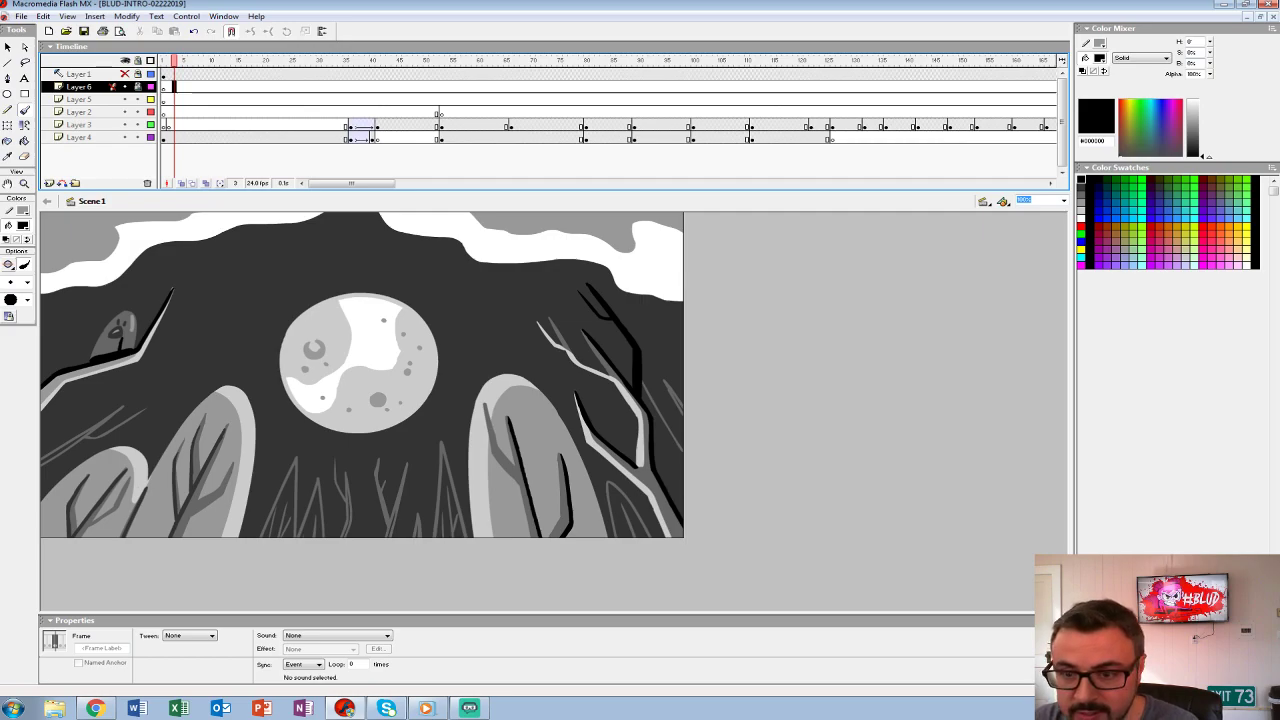
{"action": "left_click", "coordinate": [79, 99]}
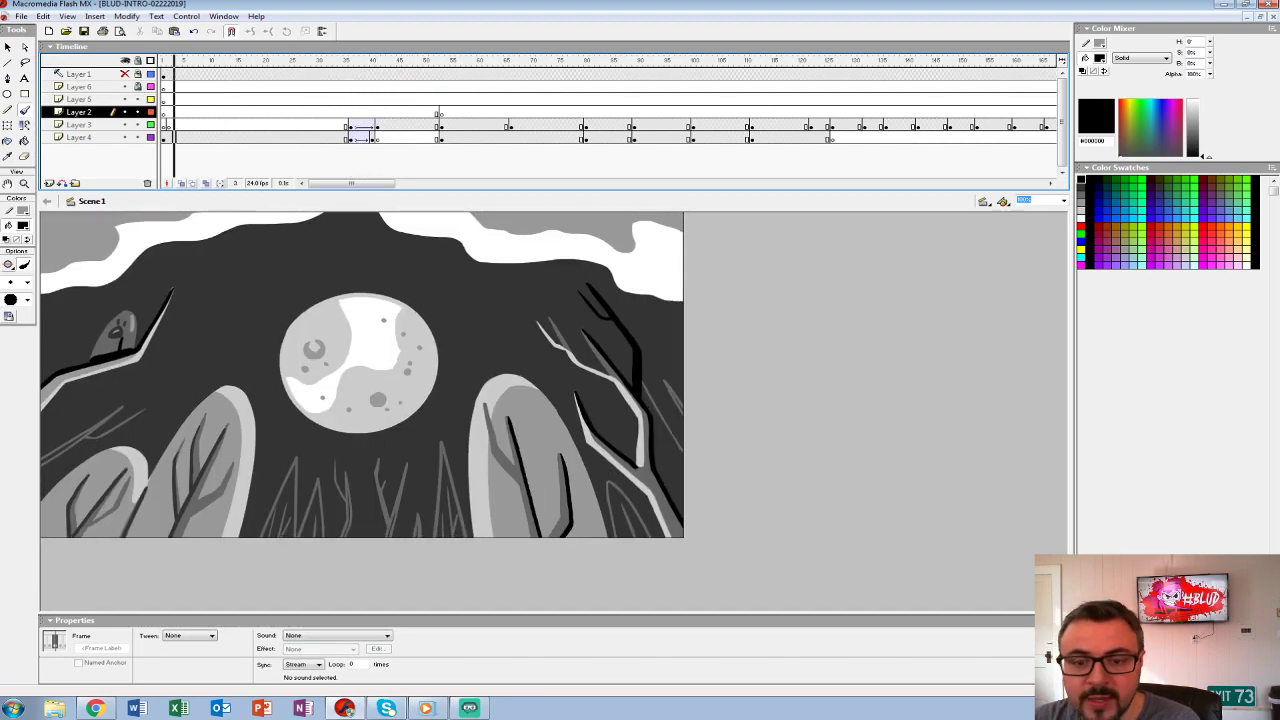
{"action": "left_click", "coordinate": [79, 137]}
{"action": "right_click", "coordinate": [359, 388]}
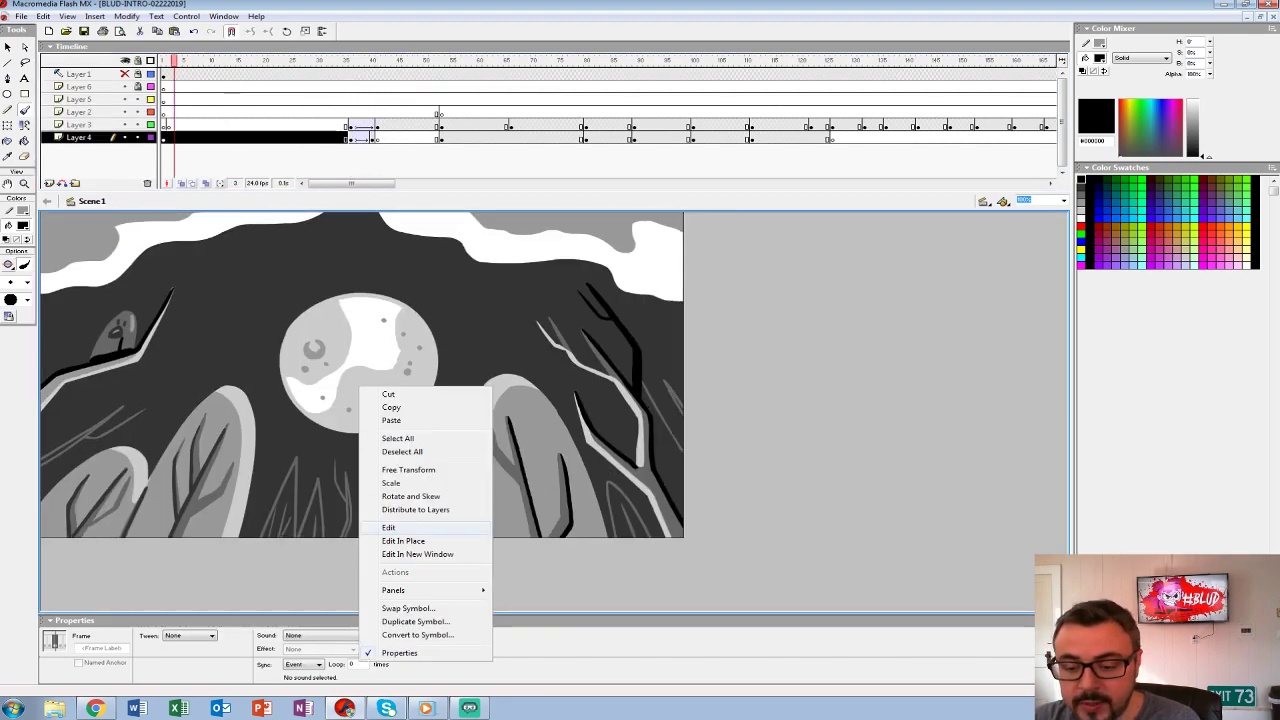
{"action": "left_click", "coordinate": [395, 527]}
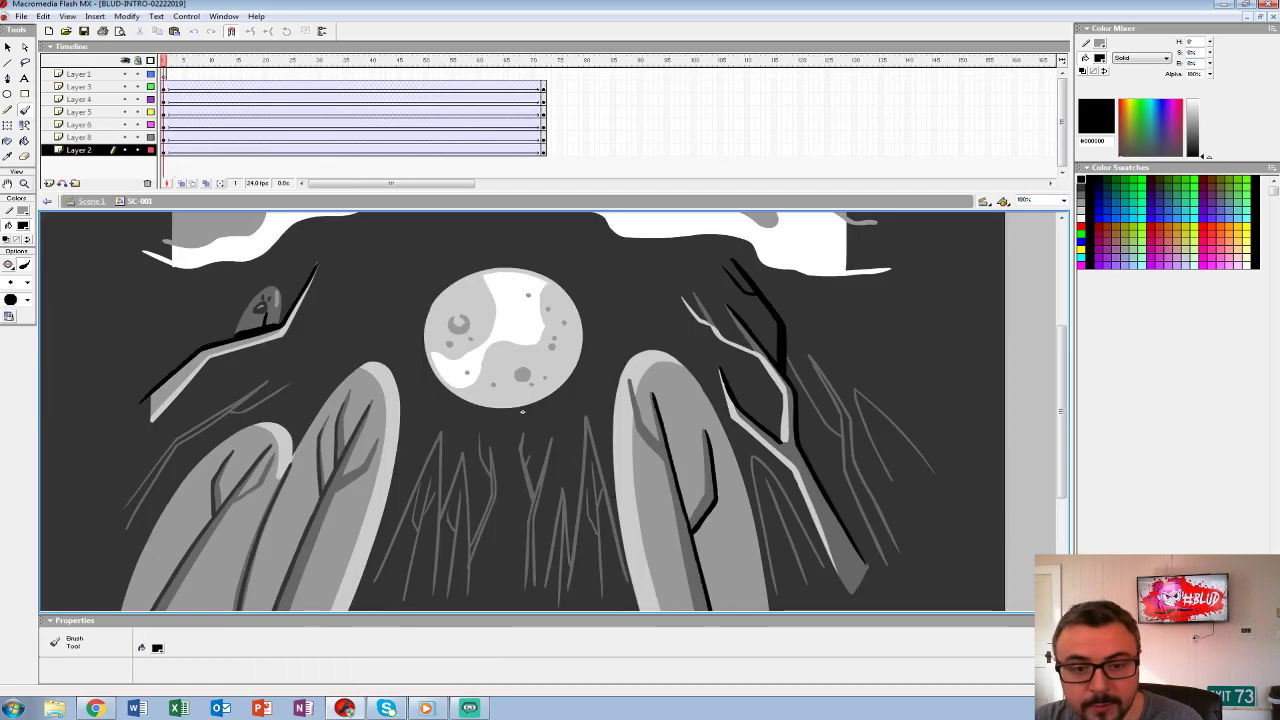
- Play the SC-001 symbol's own timeline with the whole scene artwork in view
{"action": "left_click", "coordinate": [24, 183]}
{"action": "left_click", "coordinate": [420, 330], "text": "alt"}
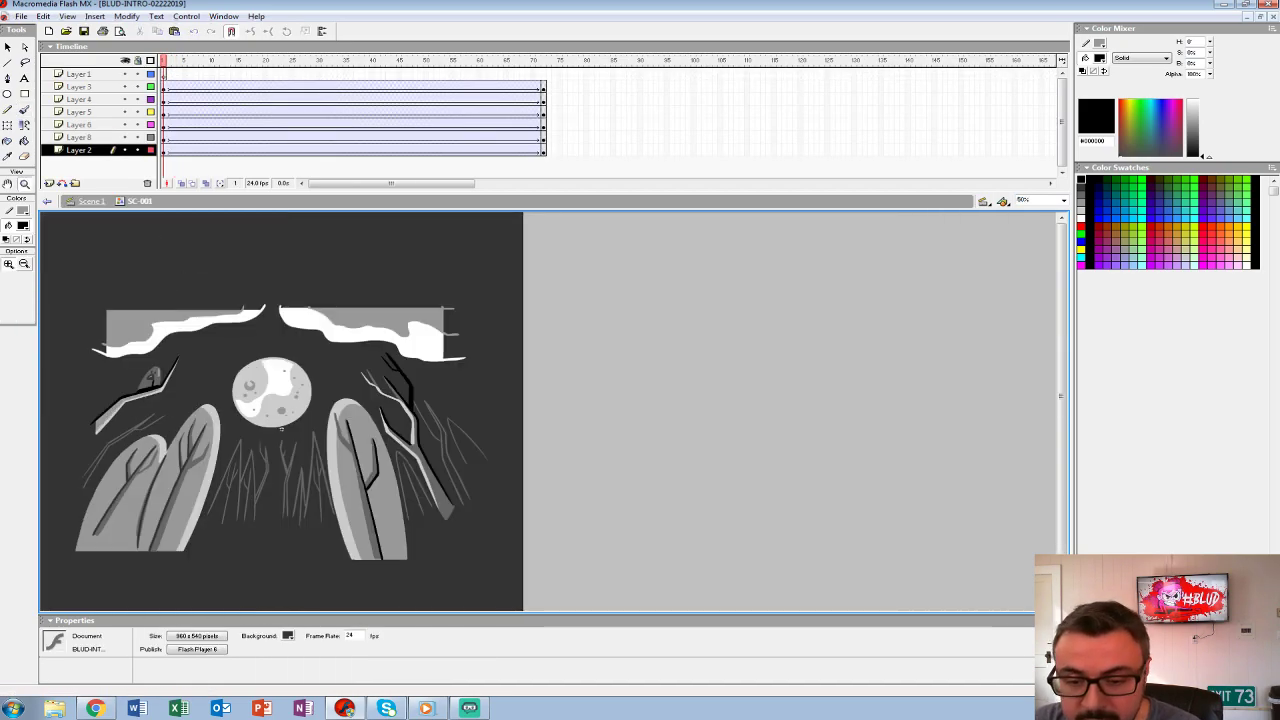
{"action": "key", "text": "Return"}
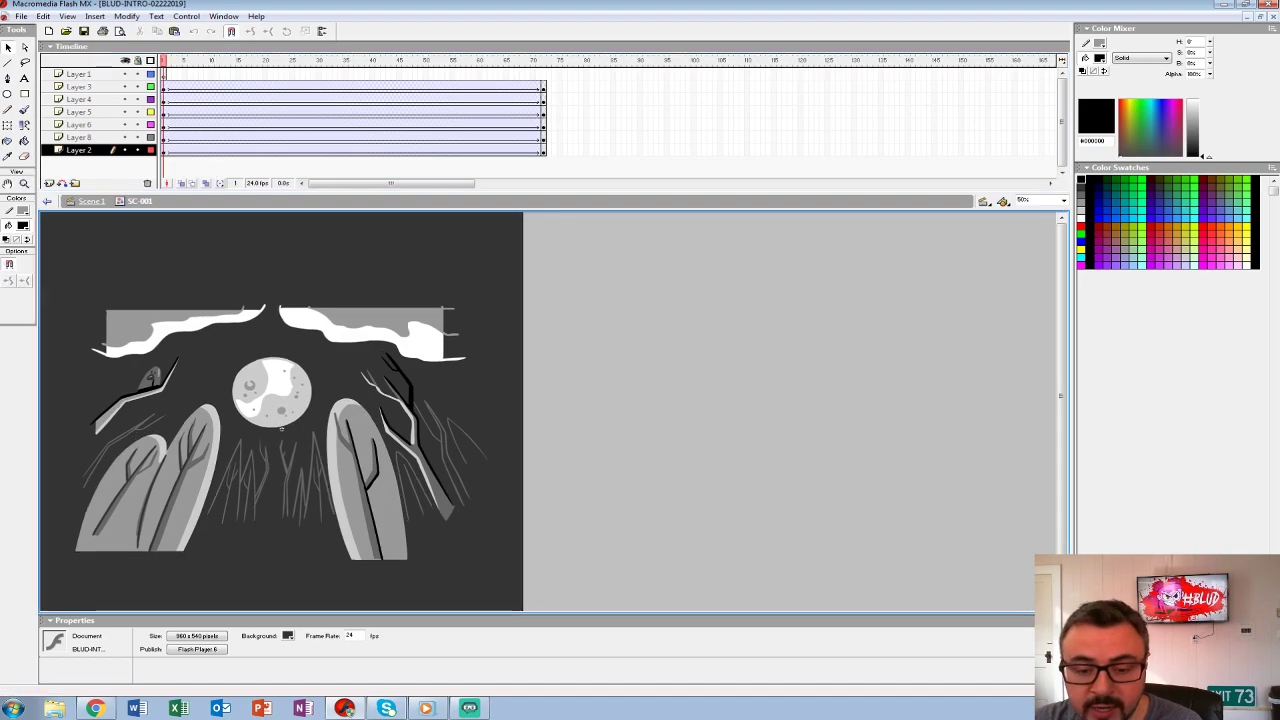
- Open the SC-001-FG-TREES symbol on Layer 5 for editing and view its tree artwork at 100%
{"action": "left_click", "coordinate": [190, 464]}
{"action": "right_click", "coordinate": [186, 464]}
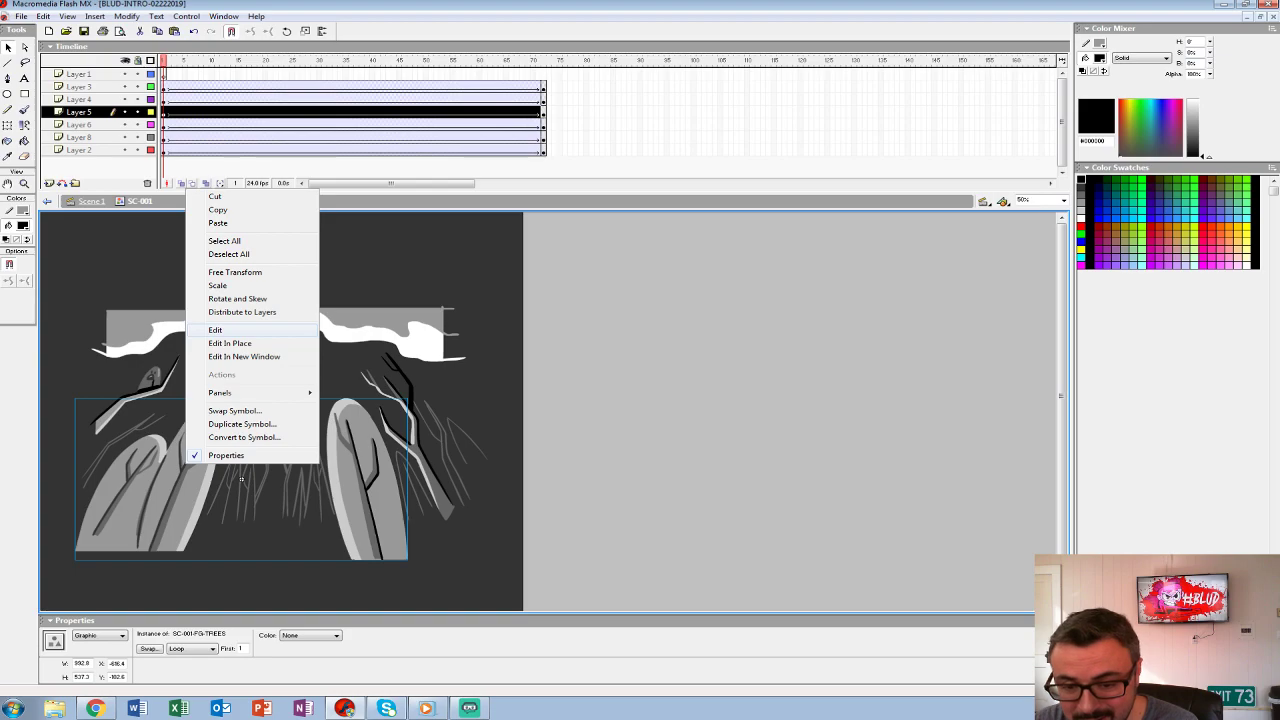
{"action": "left_click", "coordinate": [215, 330]}
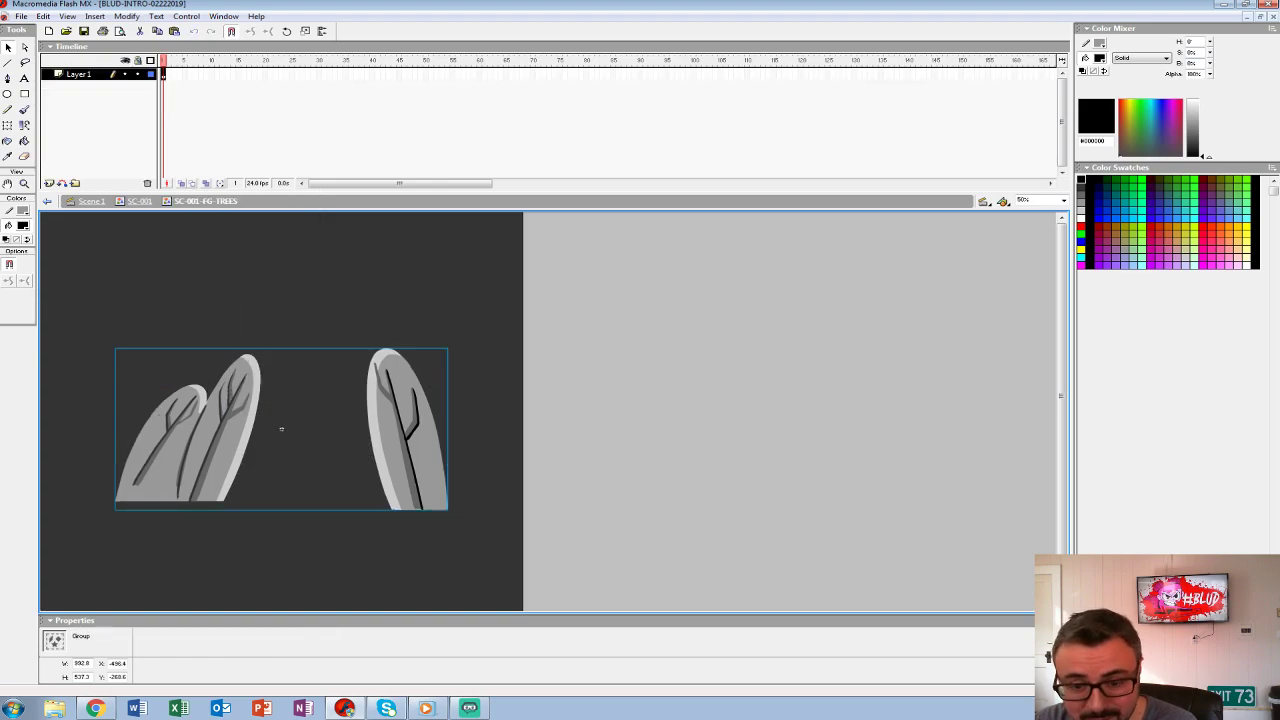
{"action": "key", "text": "z"}
{"action": "left_click", "coordinate": [281, 429]}
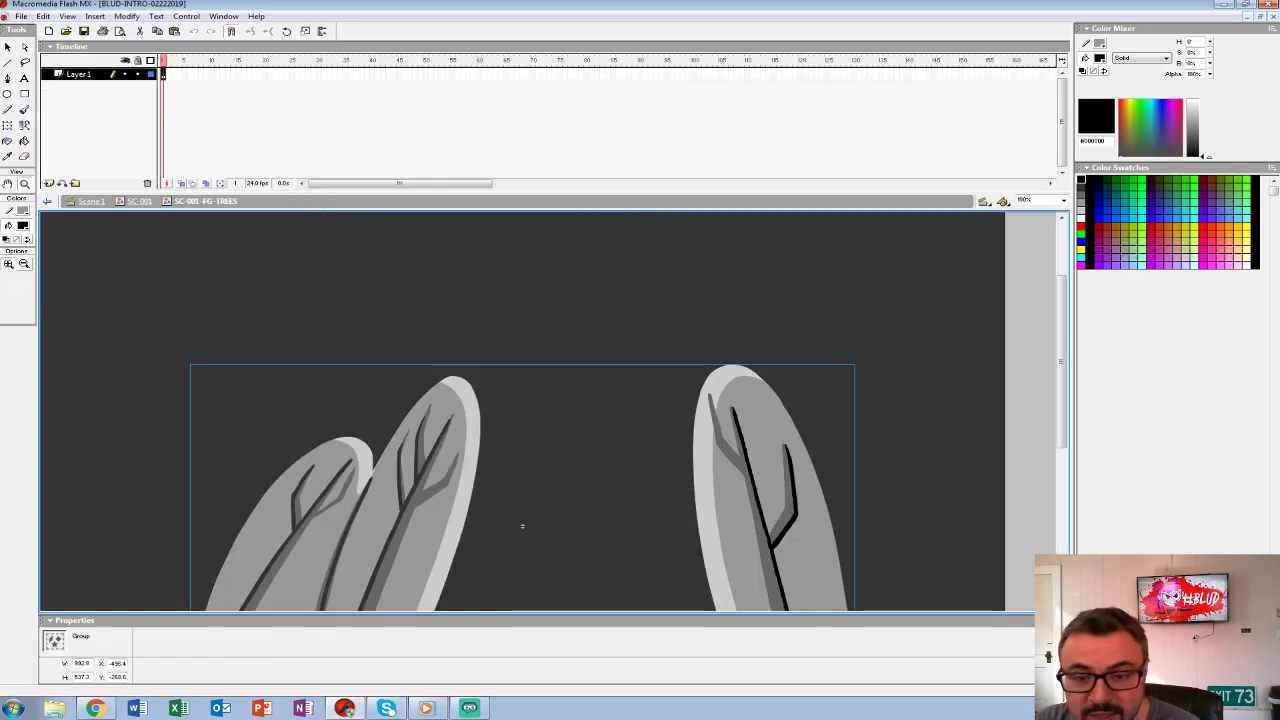
- Return to the SC-001 symbol, play its timeline and go back to Scene 1
{"action": "key", "text": "ctrl+e"}
{"action": "left_click", "coordinate": [241, 479], "text": "alt"}
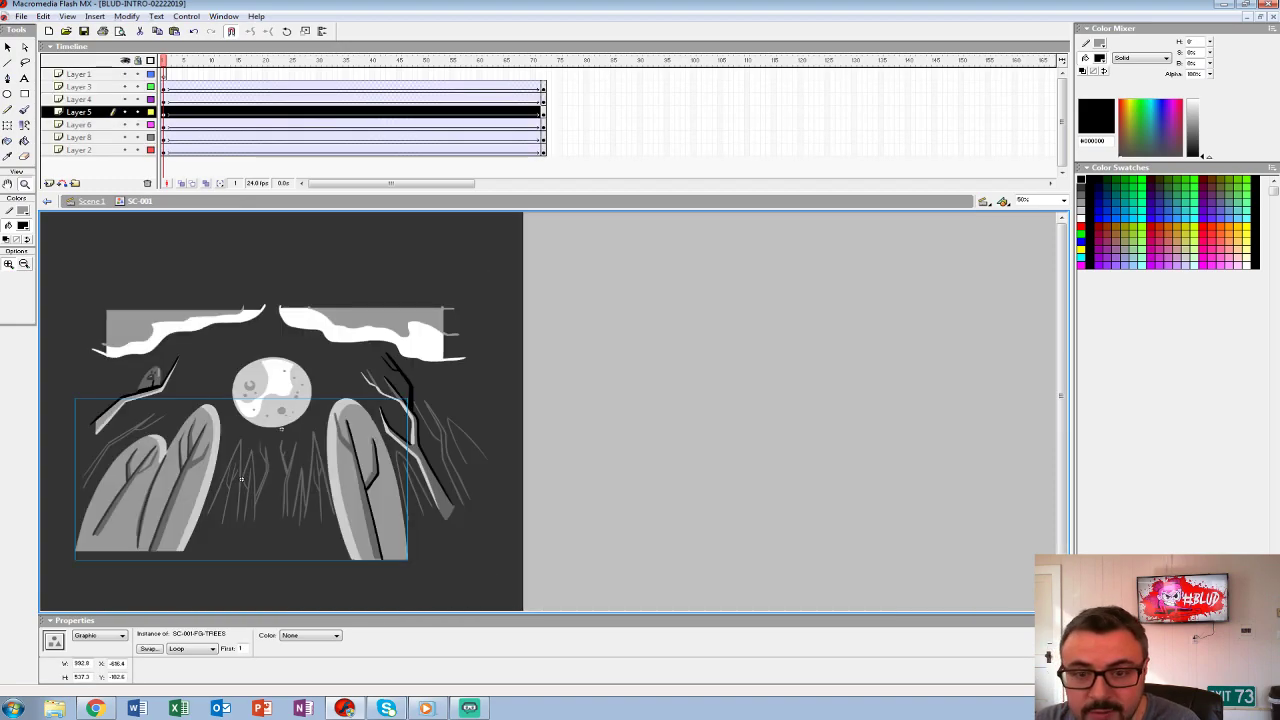
{"action": "key", "text": "Return"}
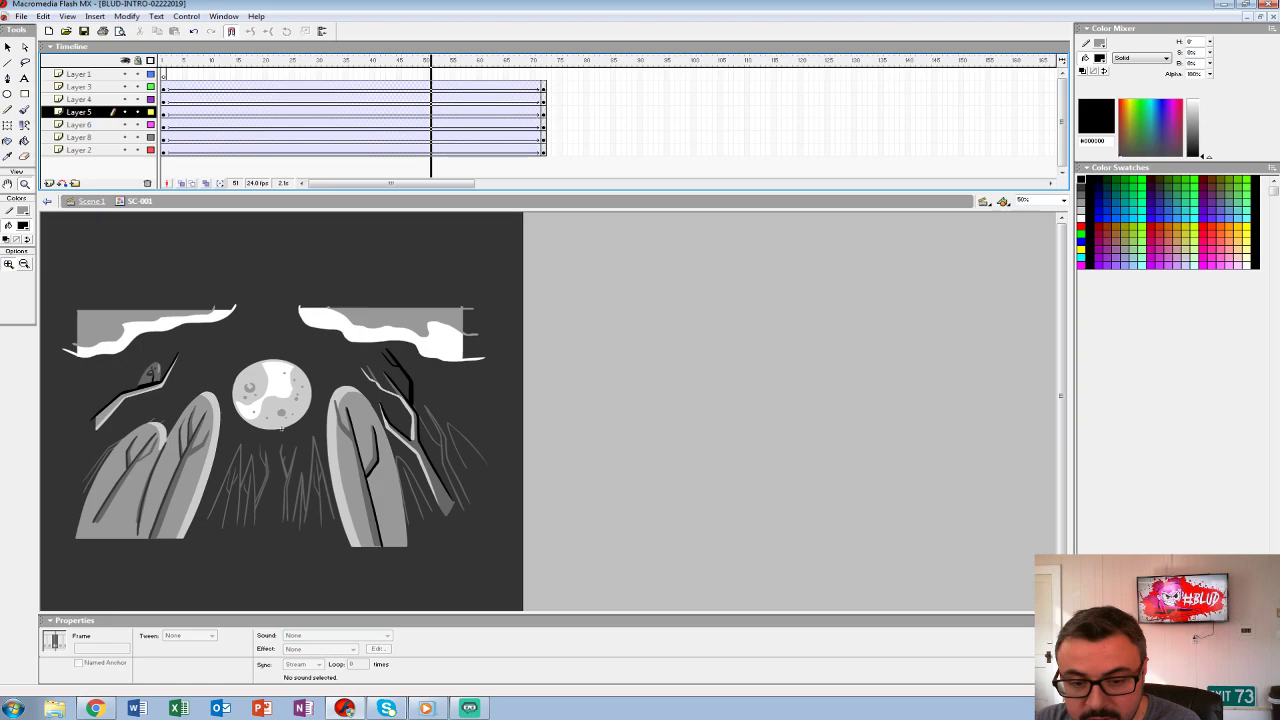
{"action": "key", "text": "ctrl+e"}
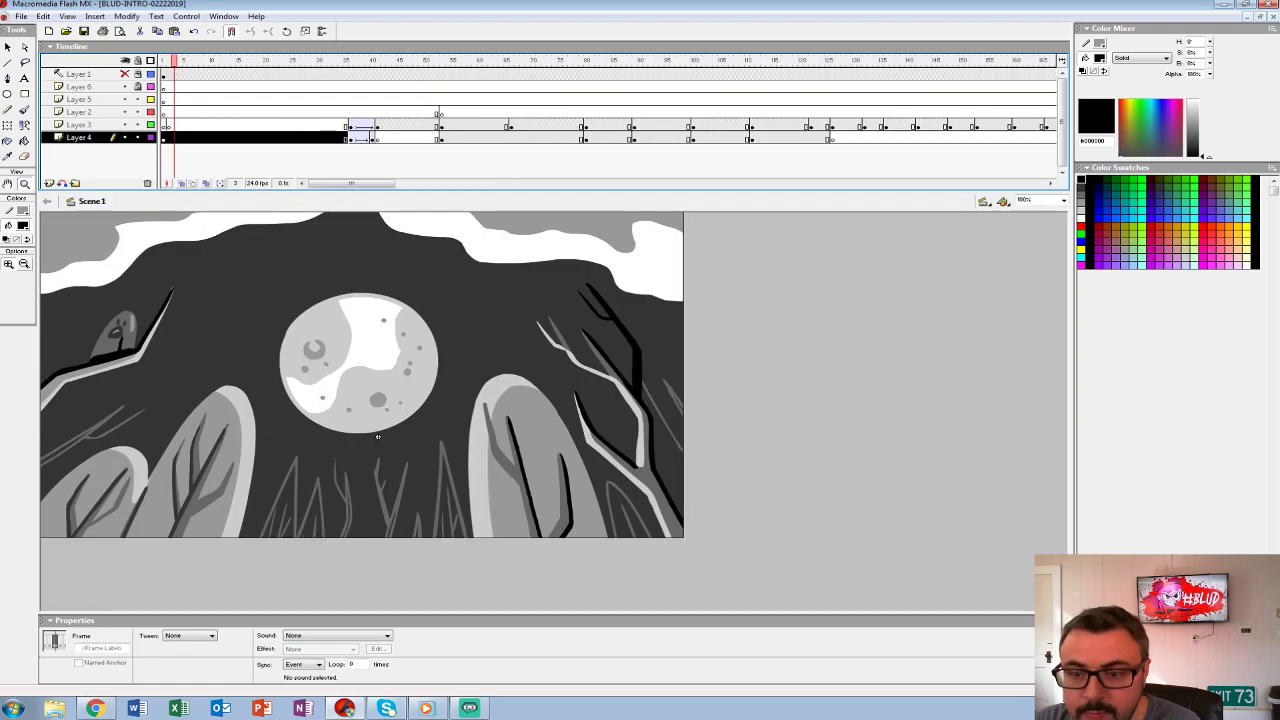
- Open the ACTION-LINES-ALL symbol from frame 41 of Layer 3 and play one of its nested action line strips
{"action": "left_click", "coordinate": [377, 125]}
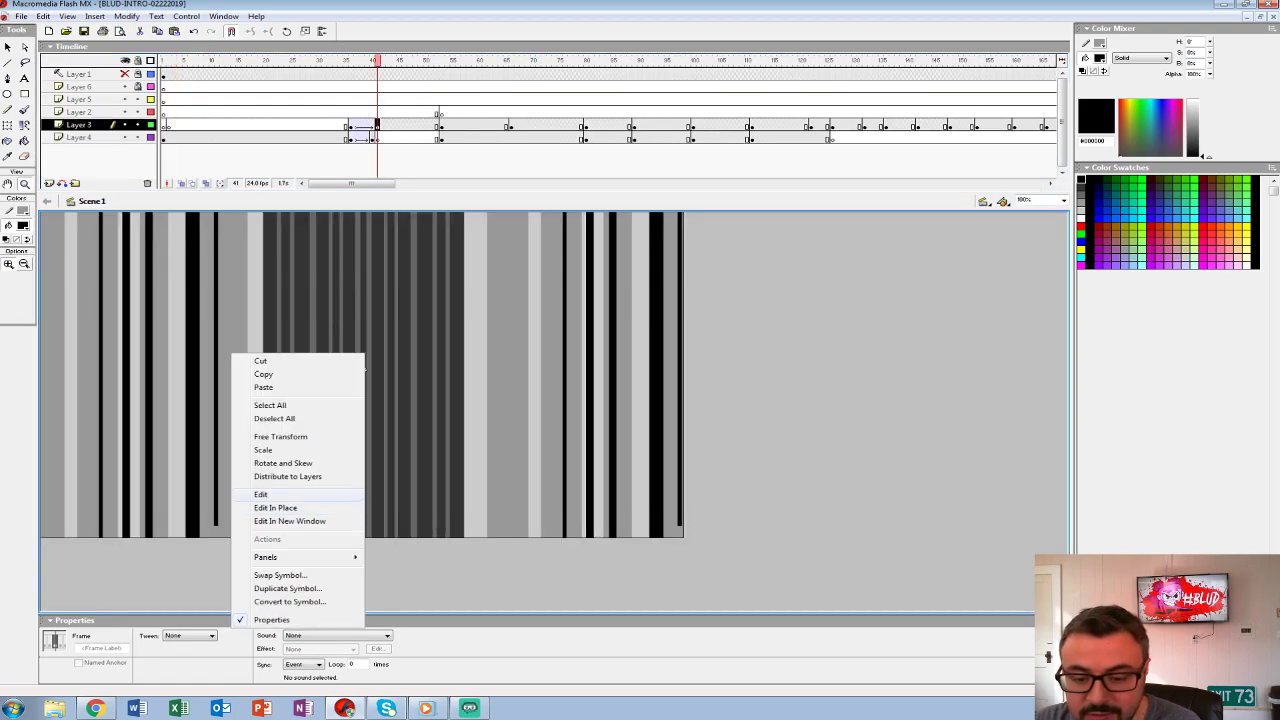
{"action": "left_click", "coordinate": [262, 494]}
{"action": "key", "text": "ctrl+minus"}
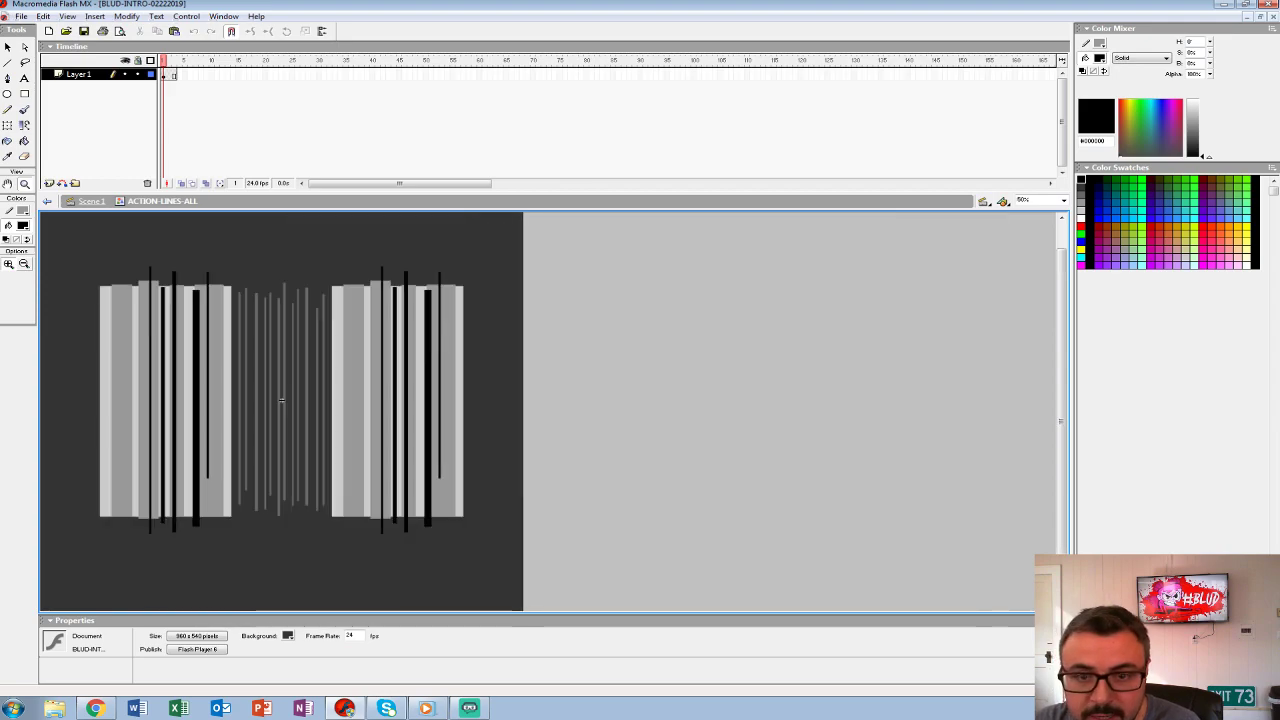
{"action": "double_click", "coordinate": [166, 402]}
{"action": "key", "text": "Return"}
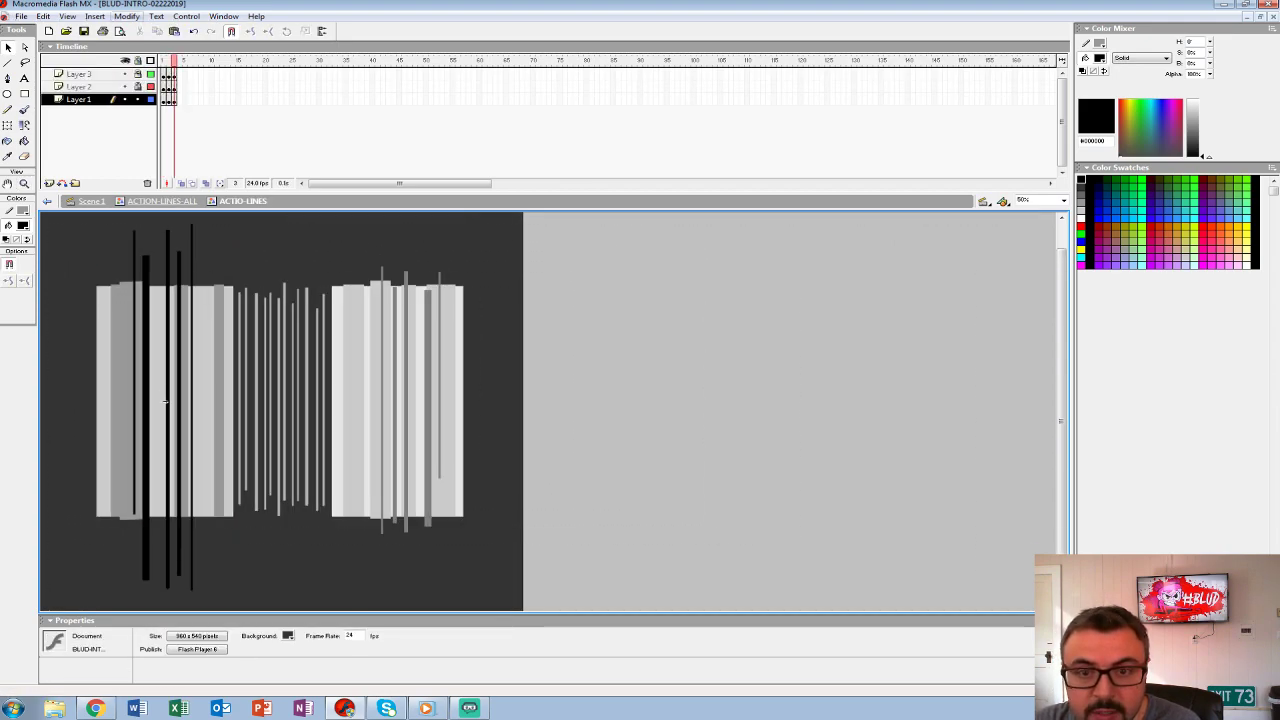
{"action": "key", "text": "alt+o"}
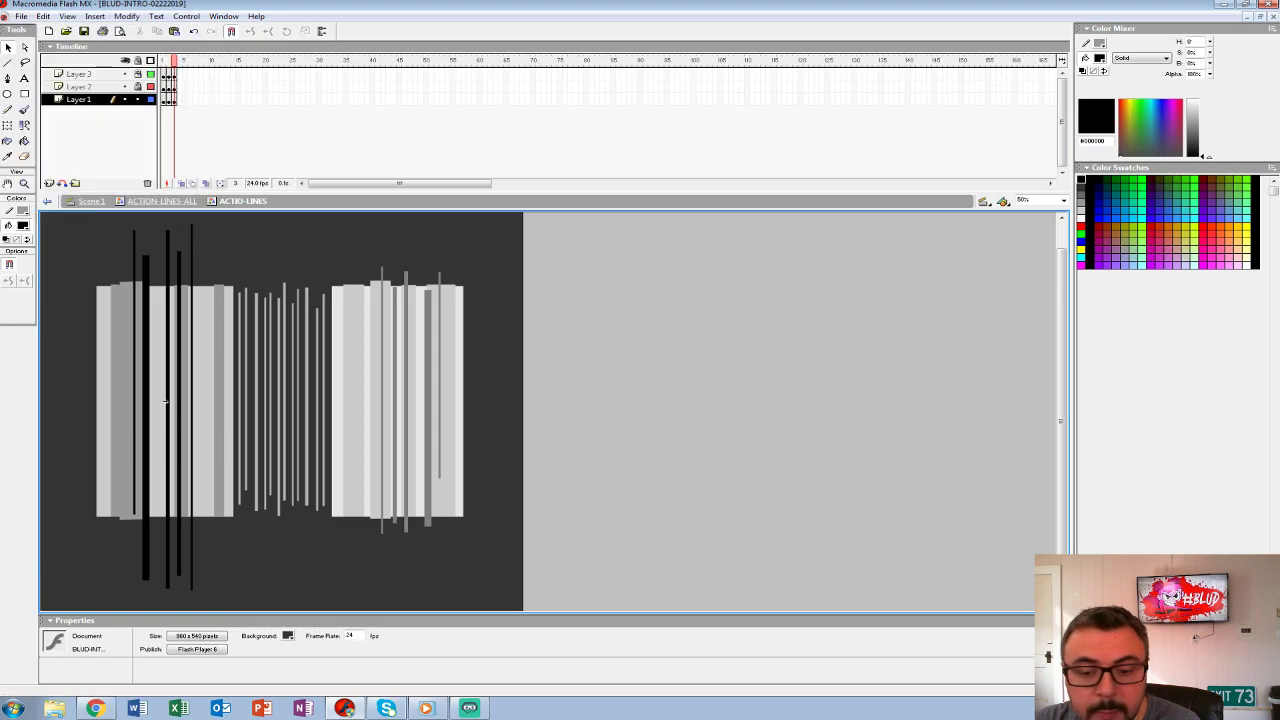
{"action": "key", "text": "Return"}
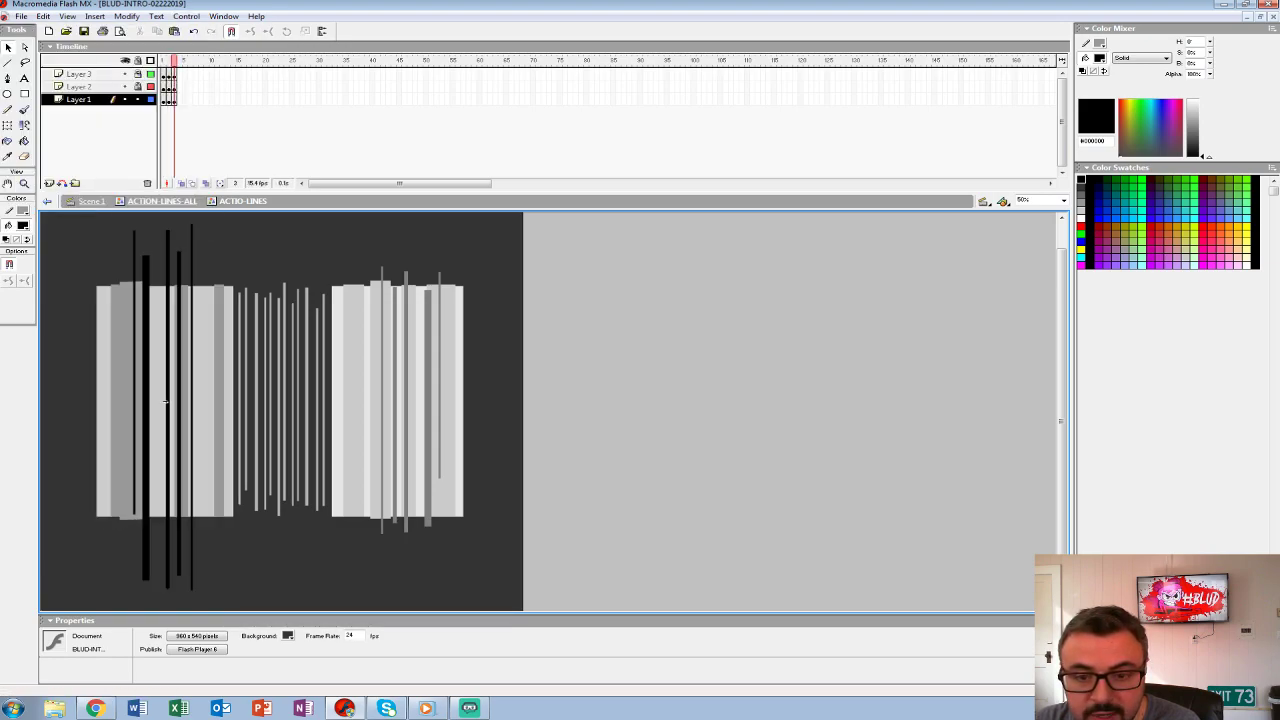
- Leave the nested strip, select the middle ACTION-LINES-002 instance and return to Scene 1
{"action": "double_click", "coordinate": [281, 399]}
{"action": "key", "text": "Return"}
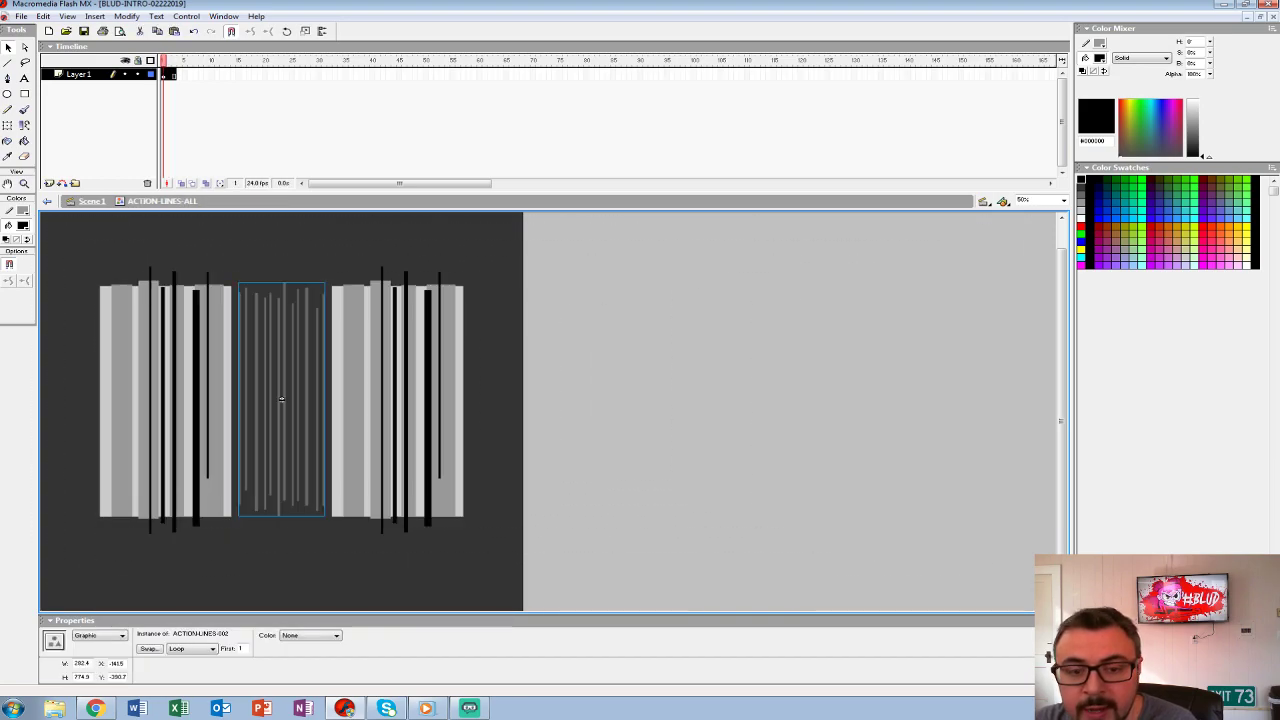
{"action": "key", "text": "ctrl+e"}
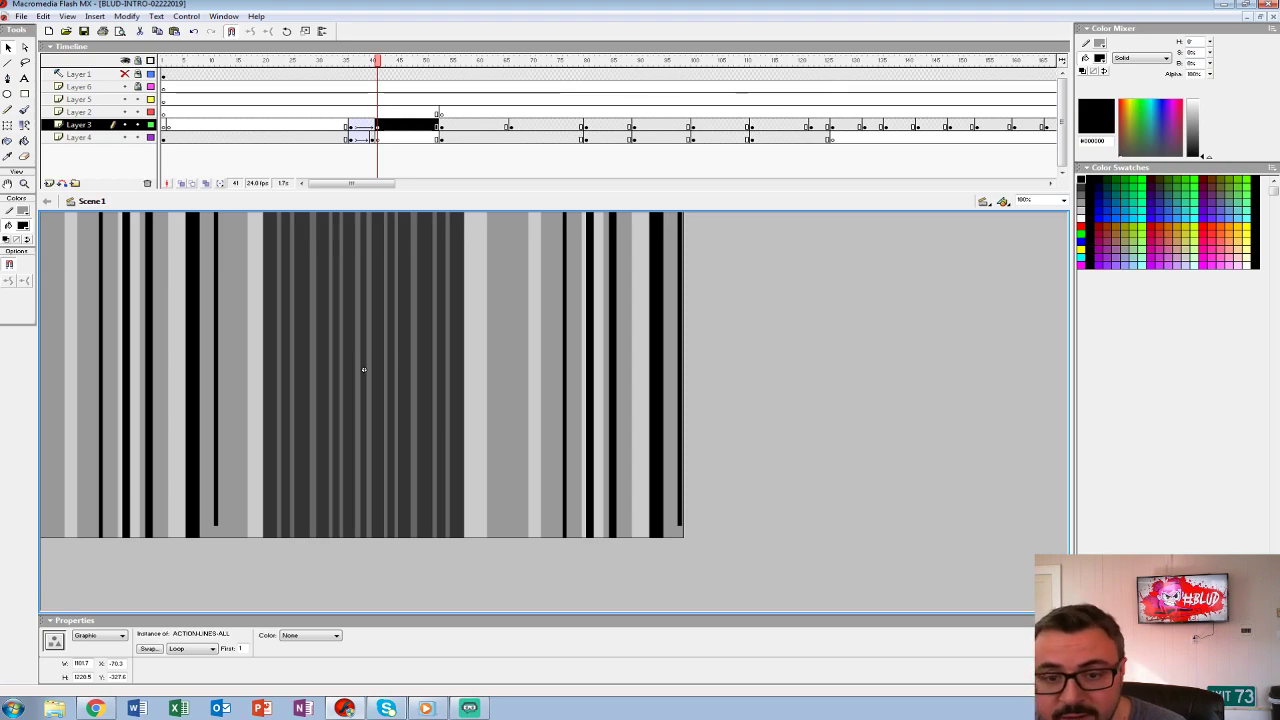
- Play the animatic from frame 20 and go back to the girl's profile close-up around frame 54
{"action": "left_click", "coordinate": [265, 111]}
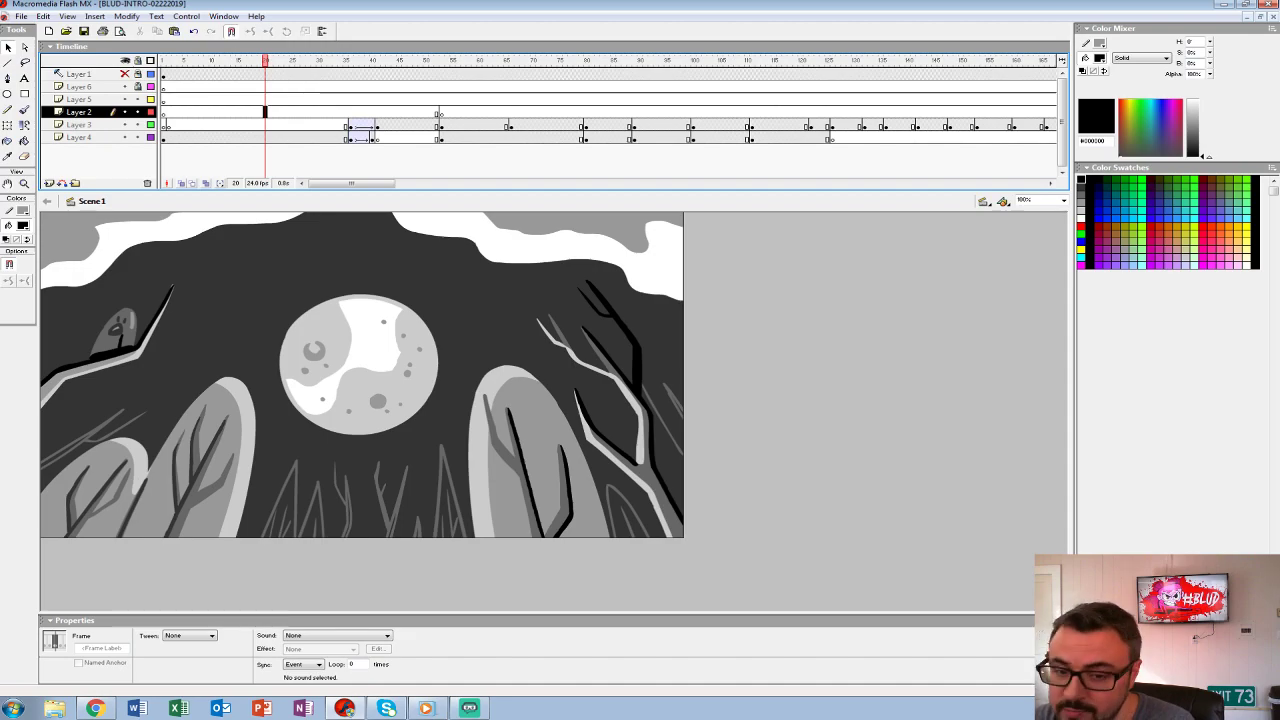
{"action": "key", "text": "Return"}
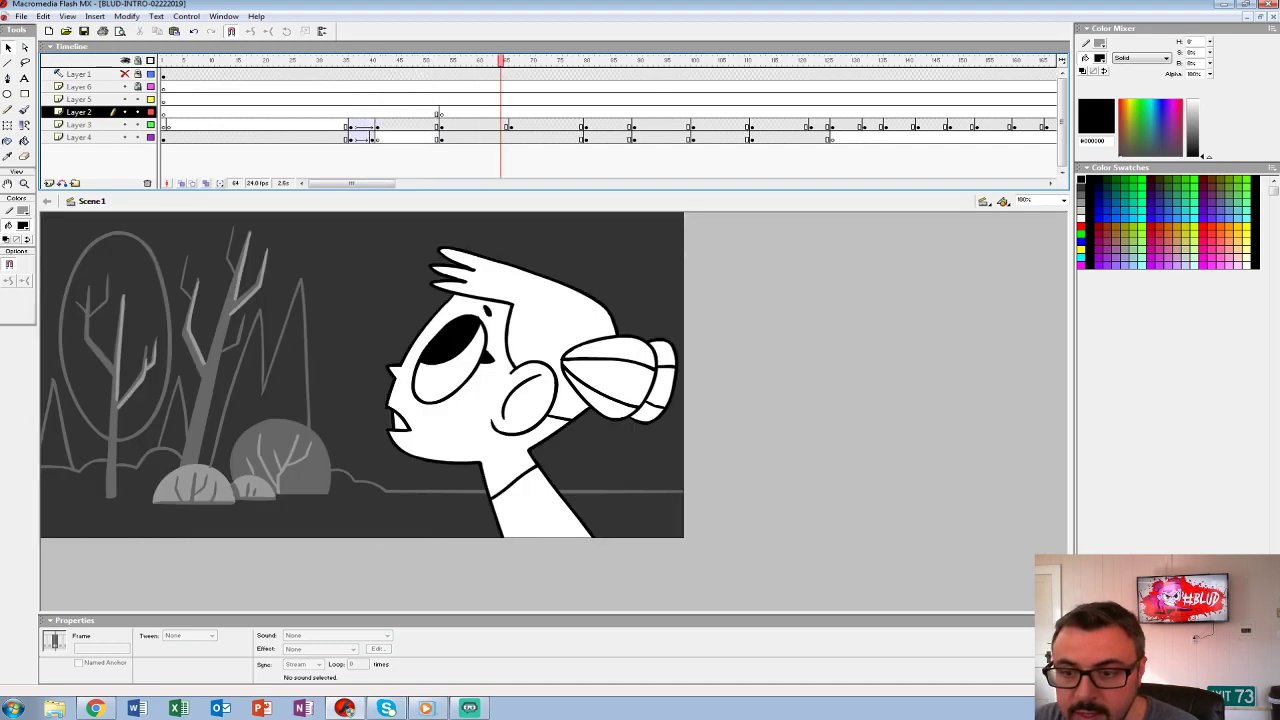
{"action": "left_click", "coordinate": [440, 125]}
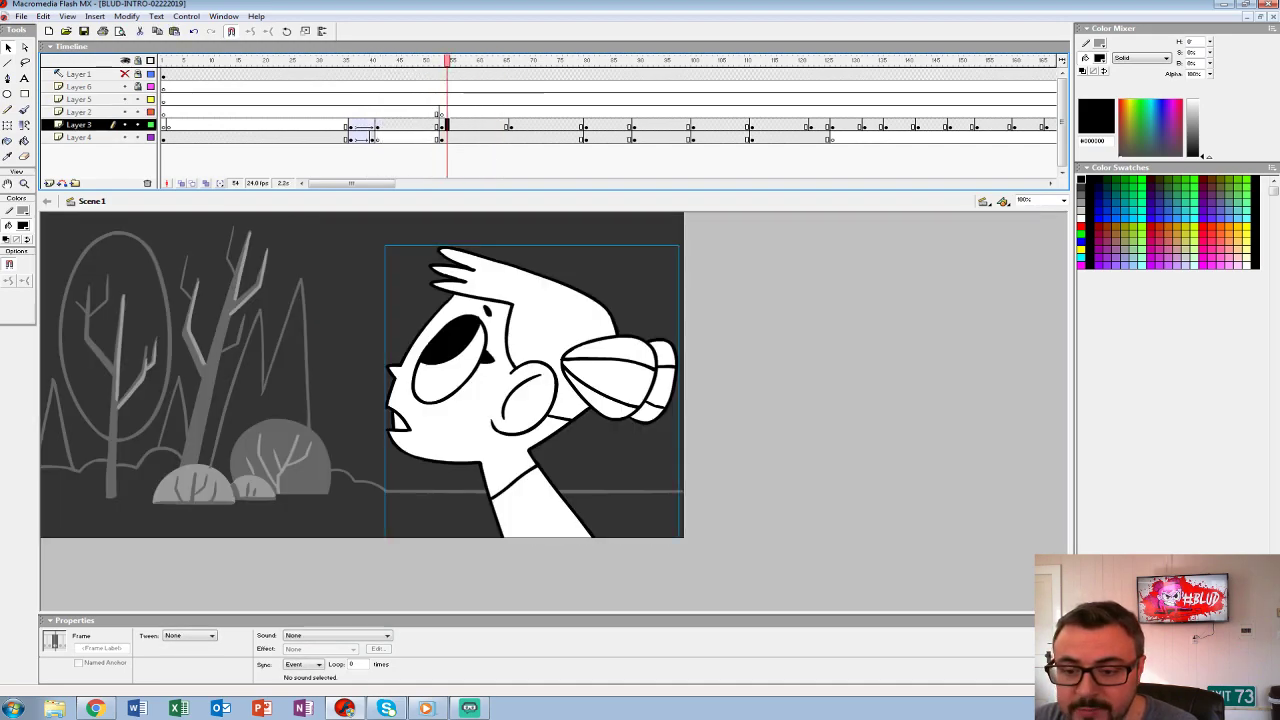
{"action": "left_click", "coordinate": [440, 138]}
- Scrub between the close-up and the vampire attack shot, then play on into the fight
{"action": "left_click_drag", "start_coordinate": [440, 60], "coordinate": [607, 60]}
{"action": "scroll", "coordinate": [610, 110], "scroll_direction": "right", "scroll_amount": 10}
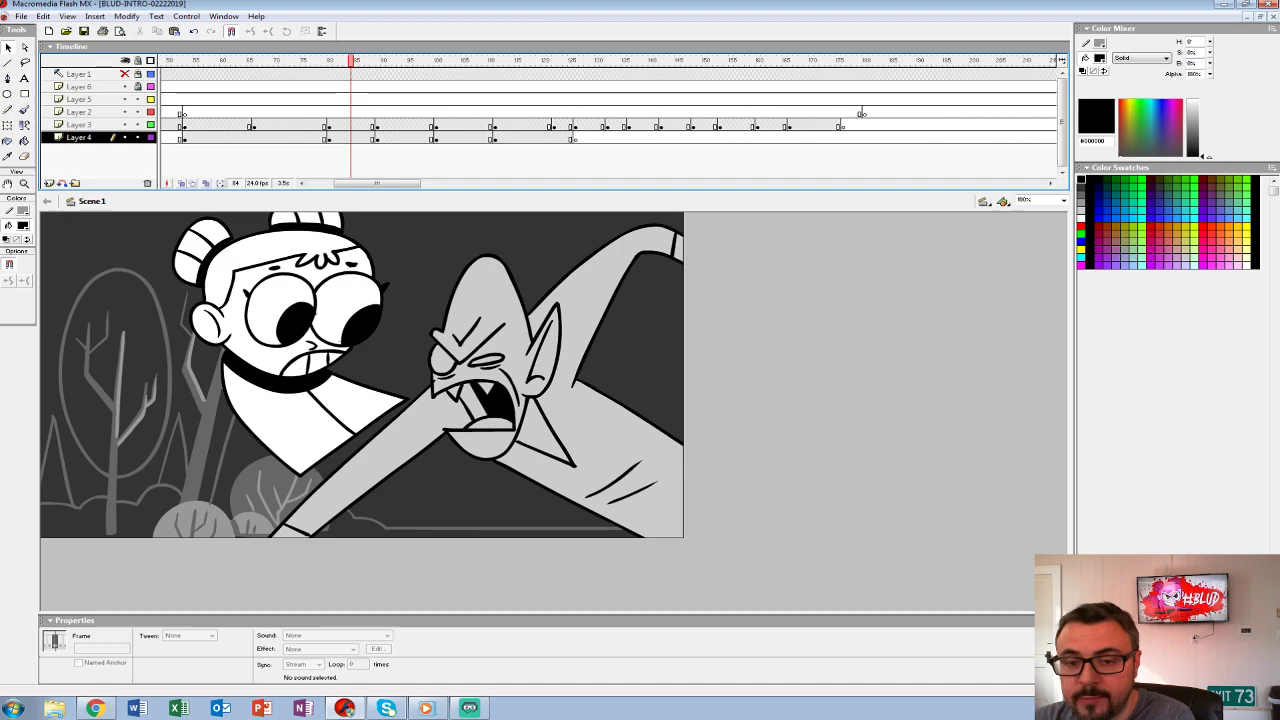
{"action": "left_click_drag", "start_coordinate": [352, 60], "coordinate": [308, 60]}
{"action": "key", "text": "Return"}
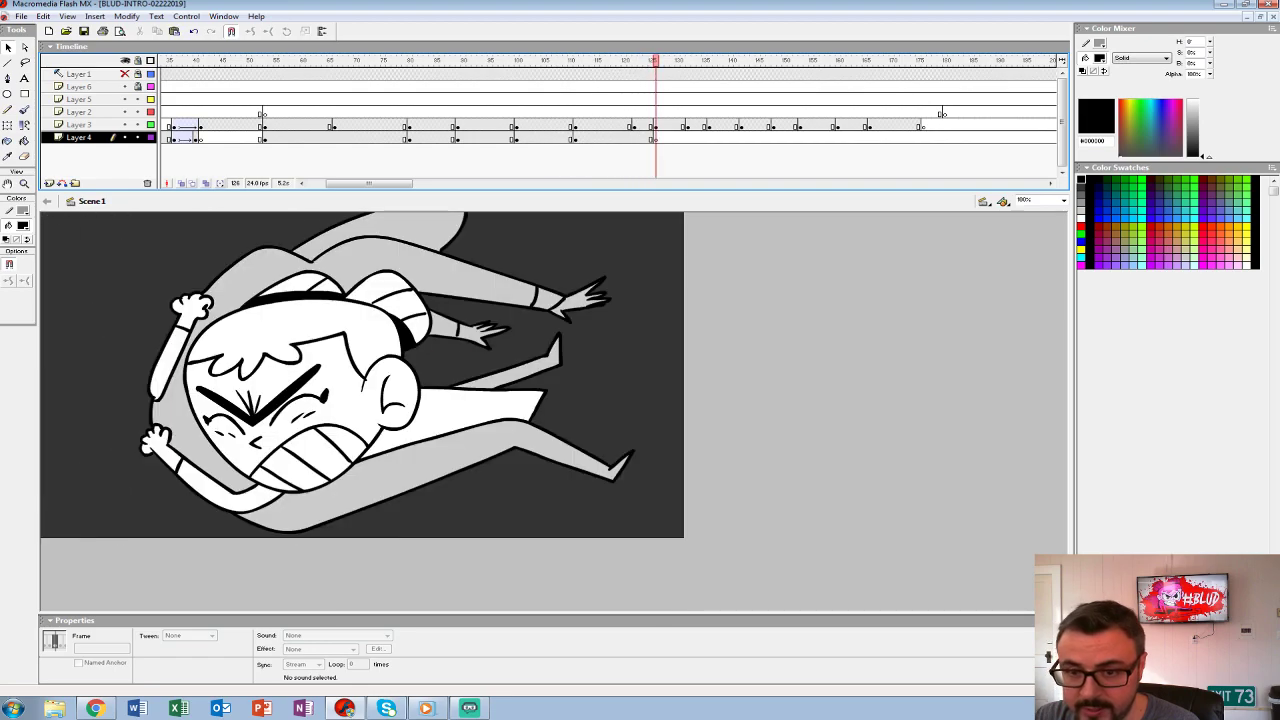
- Replay the girl's profile close-up and its cut into the vampire attack, starting around frames 55 to 65
{"action": "left_click", "coordinate": [297, 99]}
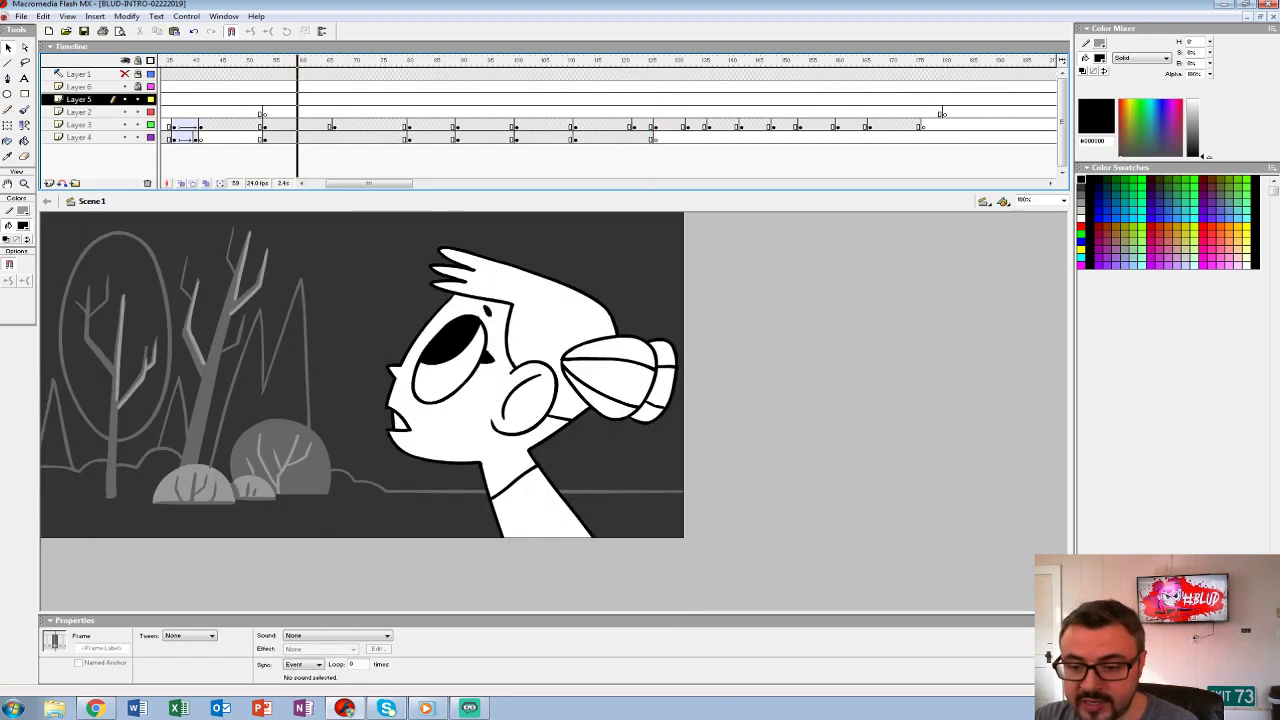
{"action": "key", "text": "Return"}
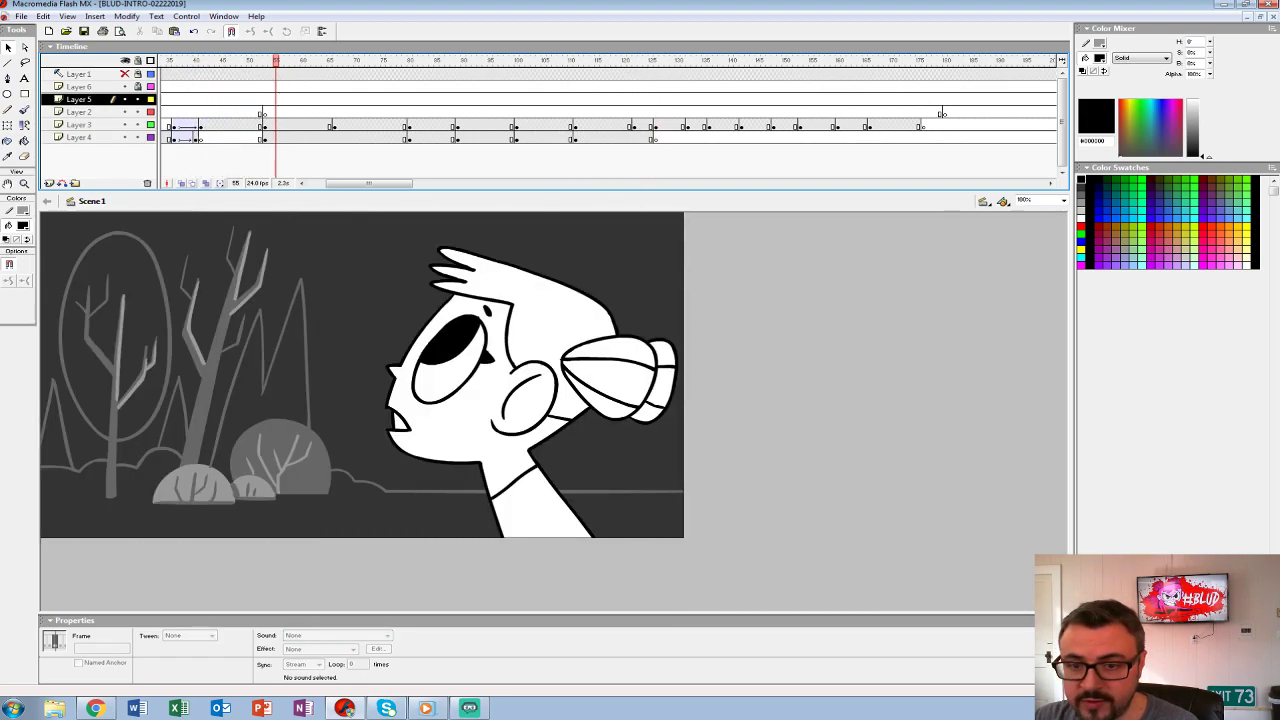
{"action": "left_click", "coordinate": [292, 125]}
{"action": "left_click", "coordinate": [334, 125]}
{"action": "left_click", "coordinate": [287, 125]}
{"action": "left_click", "coordinate": [334, 125]}
{"action": "key", "text": "Return"}
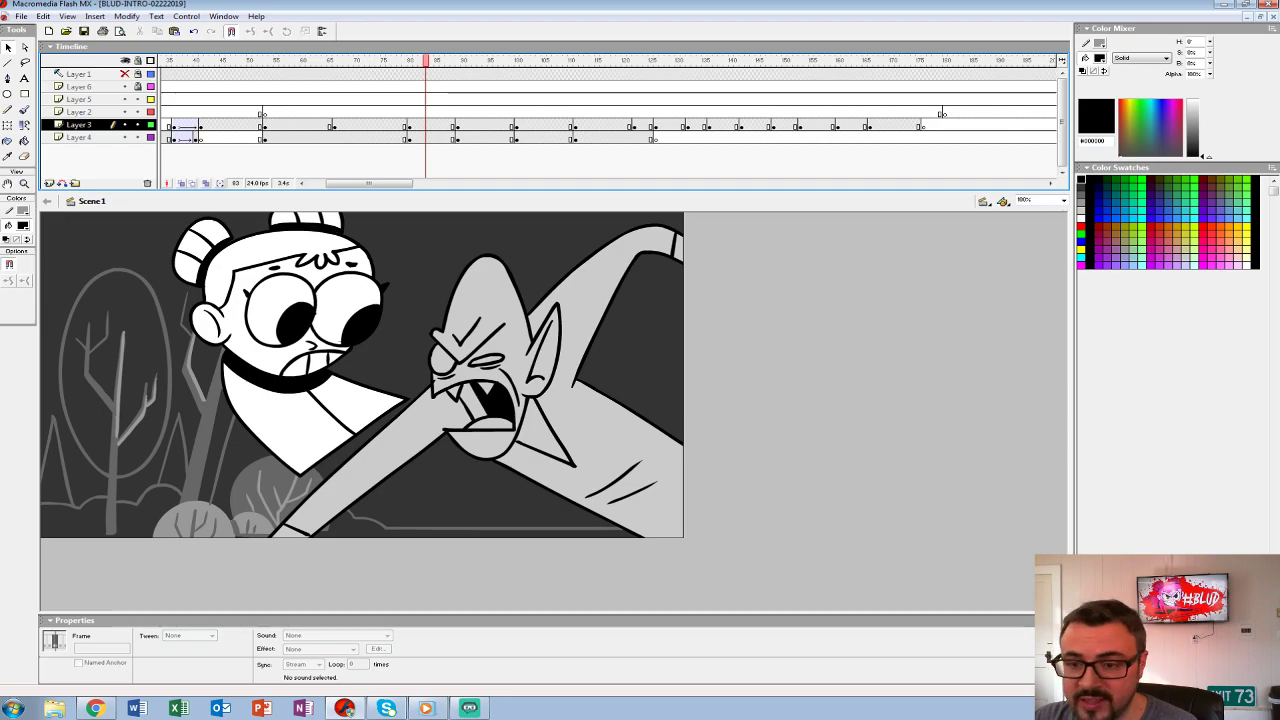
- Play the animatic onward from the vampire attack at frame 81 through to the rough red sketches
{"action": "left_click", "coordinate": [447, 112]}
{"action": "key", "text": "Return"}
{"action": "double_click", "coordinate": [415, 112]}
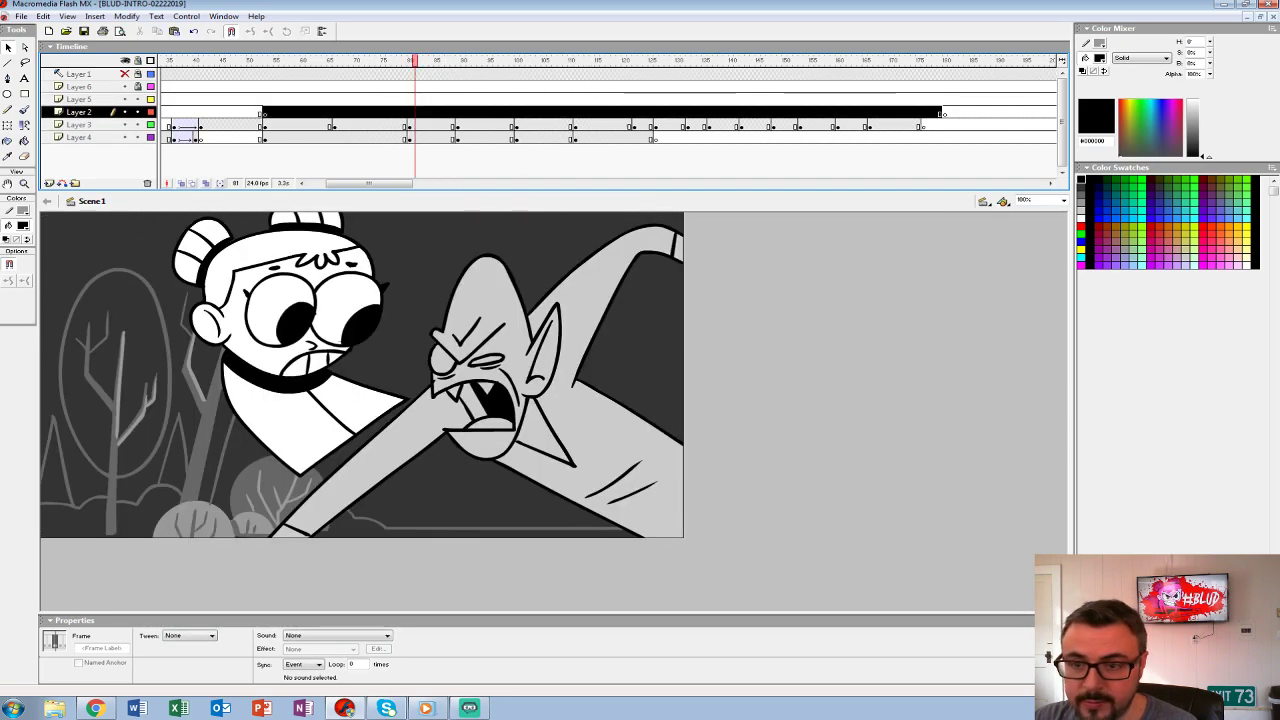
{"action": "key", "text": "Return"}
{"action": "left_click", "coordinate": [78, 74]}
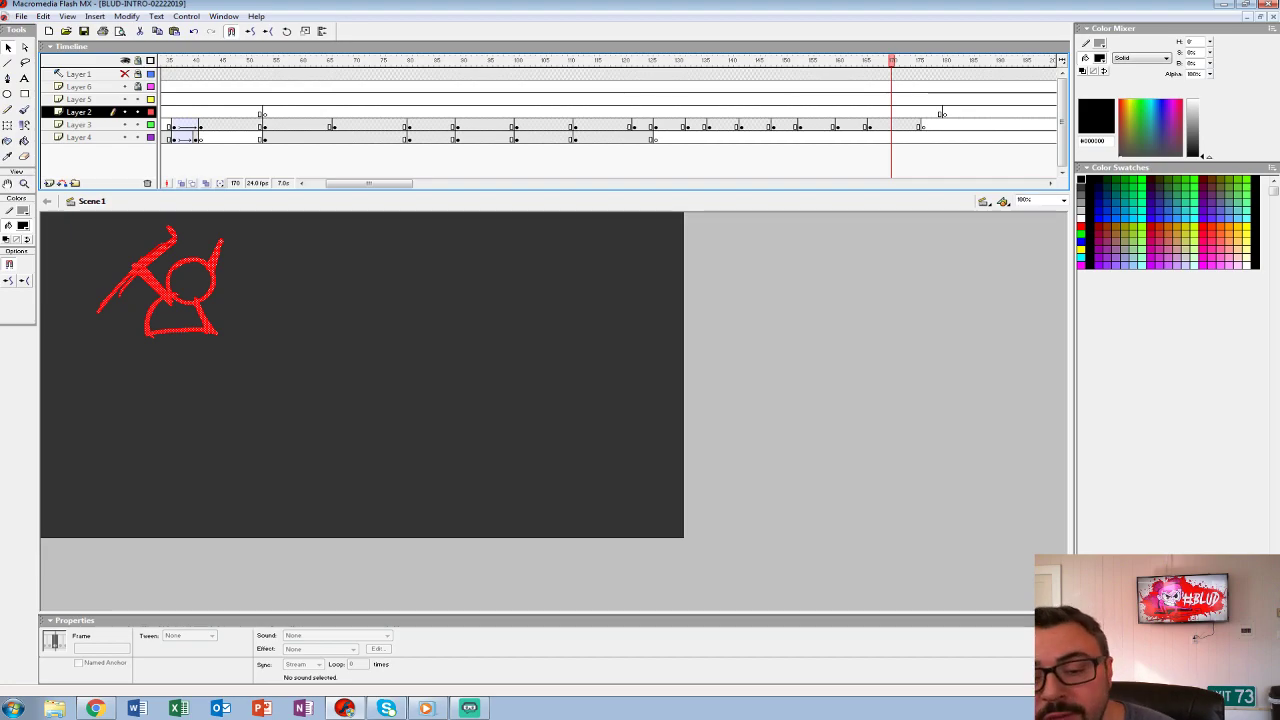
- Replay the fight shots on Layer 3 starting from about frame 104
{"action": "left_click", "coordinate": [538, 125]}
{"action": "key", "text": "Return"}
{"action": "key", "text": "Return"}
- Set up a blank keyframe at frame 123 of Layer 3, with Layer 4 hidden and onion skinning on
{"action": "left_click", "coordinate": [627, 125]}
{"action": "key", "text": "Return"}
{"action": "left_click", "coordinate": [638, 126]}
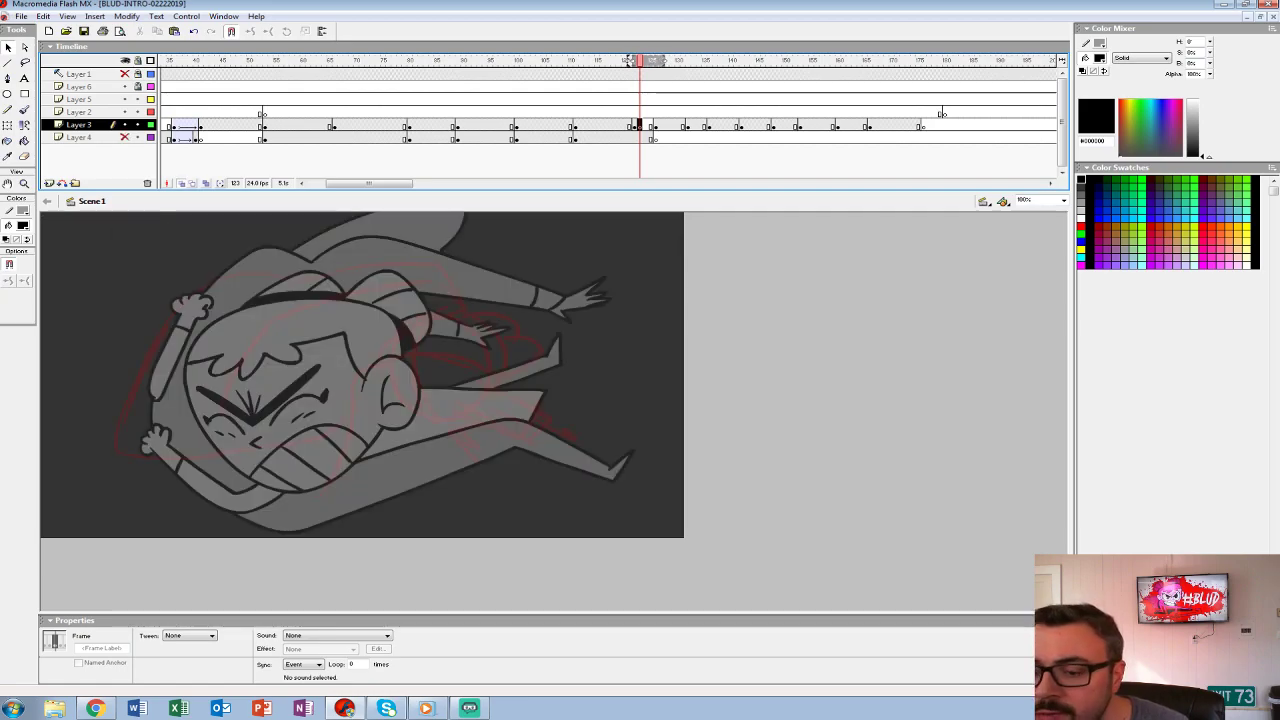
- Enlarge and reposition the stage in a taller work area and ready the Brush tool with the third-smallest brush size
{"action": "key", "text": "ctrl+2"}
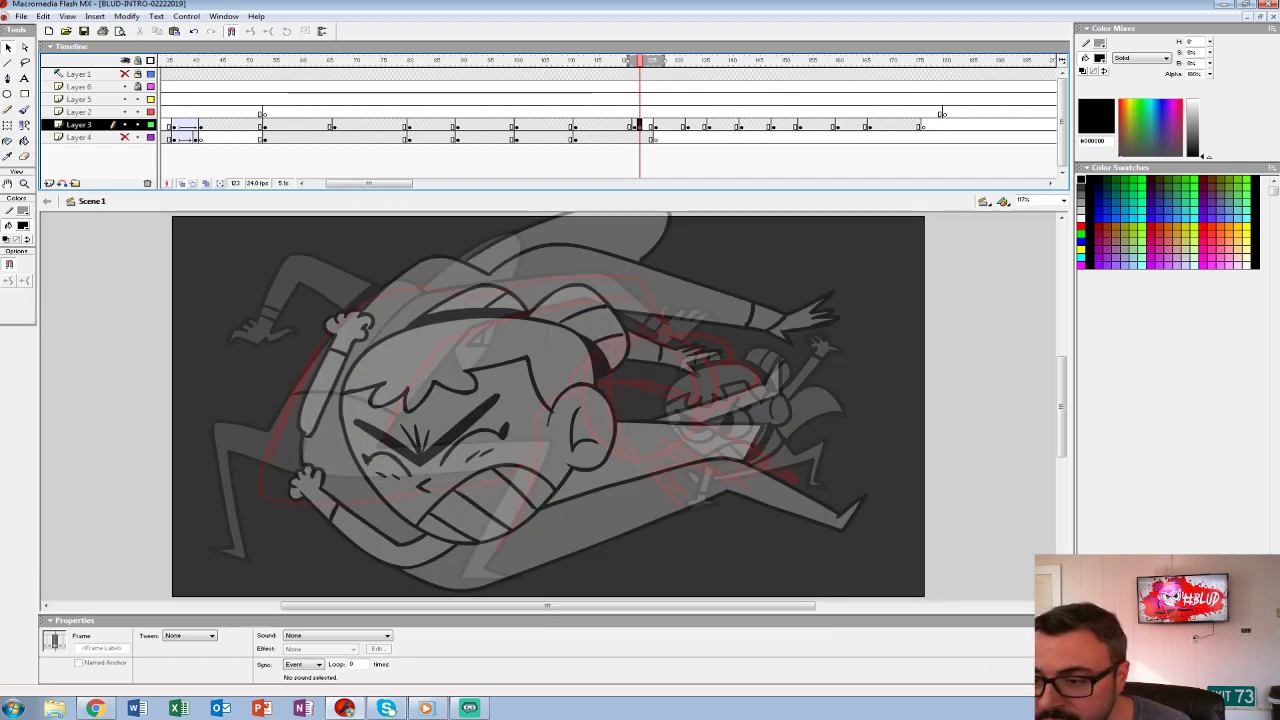
{"action": "left_click_drag", "start_coordinate": [560, 191], "coordinate": [560, 166]}
{"action": "left_click_drag", "start_coordinate": [620, 390], "coordinate": [526, 368]}
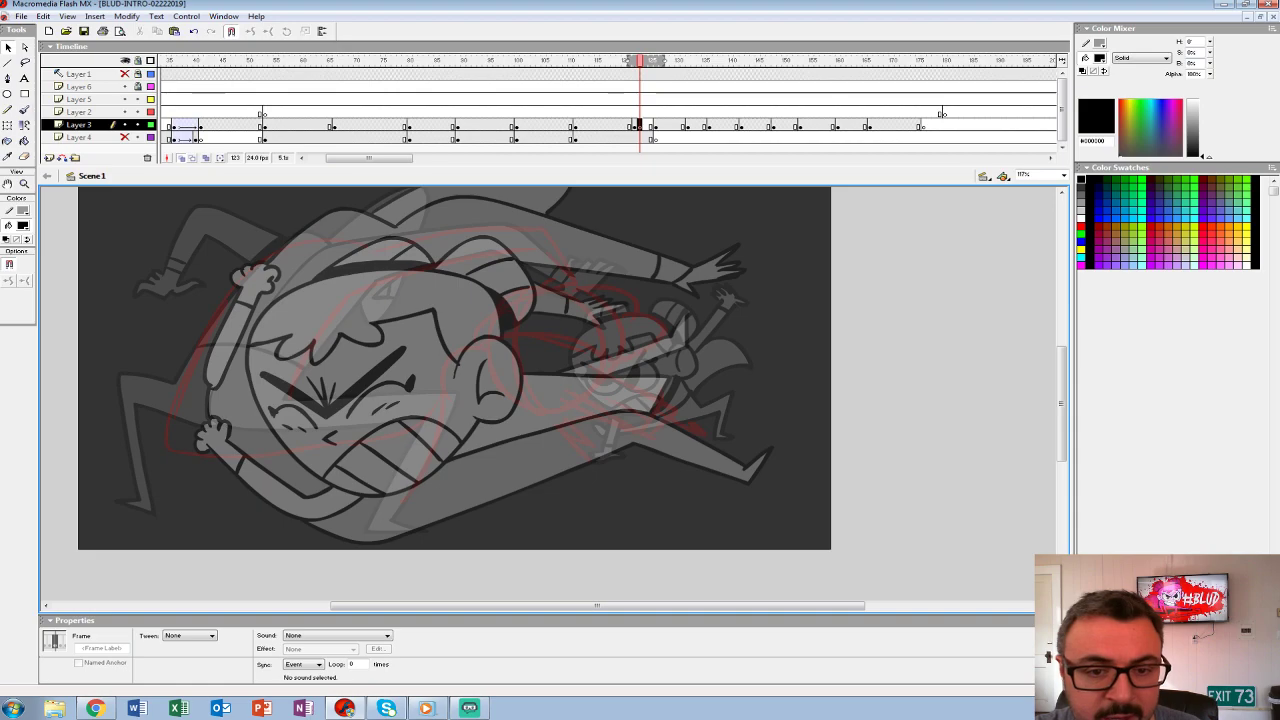
{"action": "key", "text": "b"}
{"action": "left_click", "coordinate": [27, 283]}
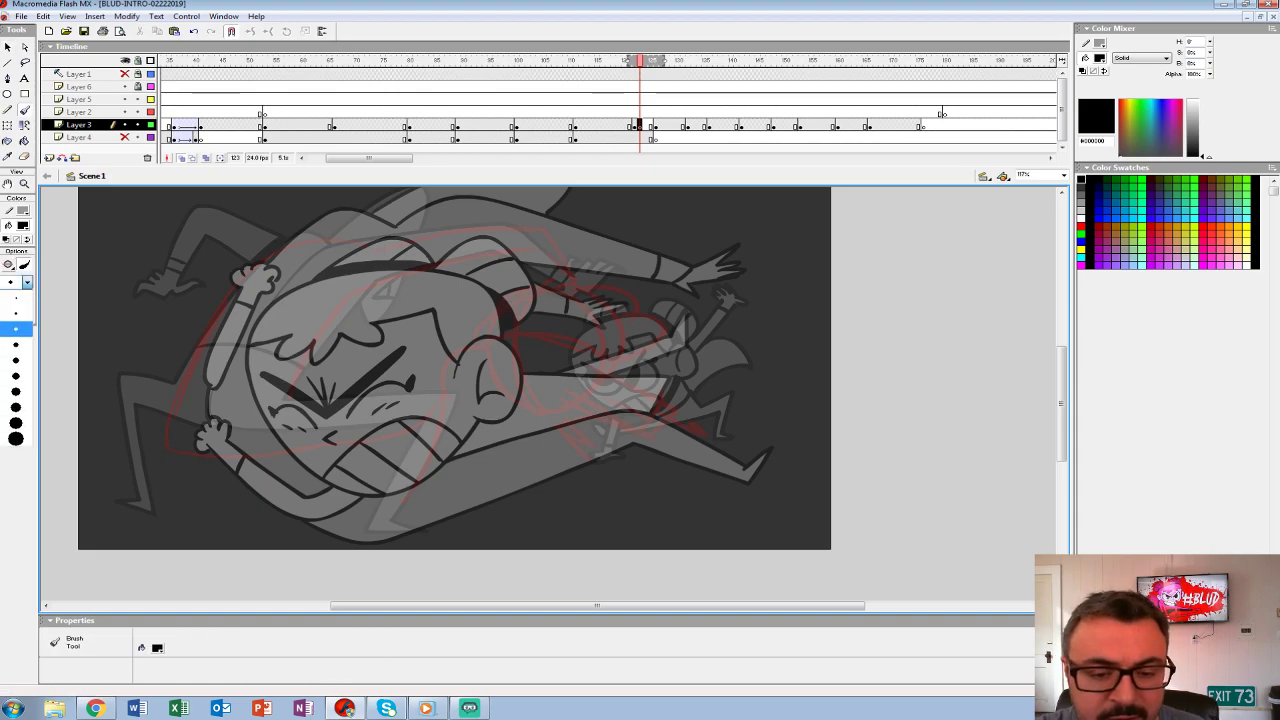
{"action": "left_click", "coordinate": [16, 328]}
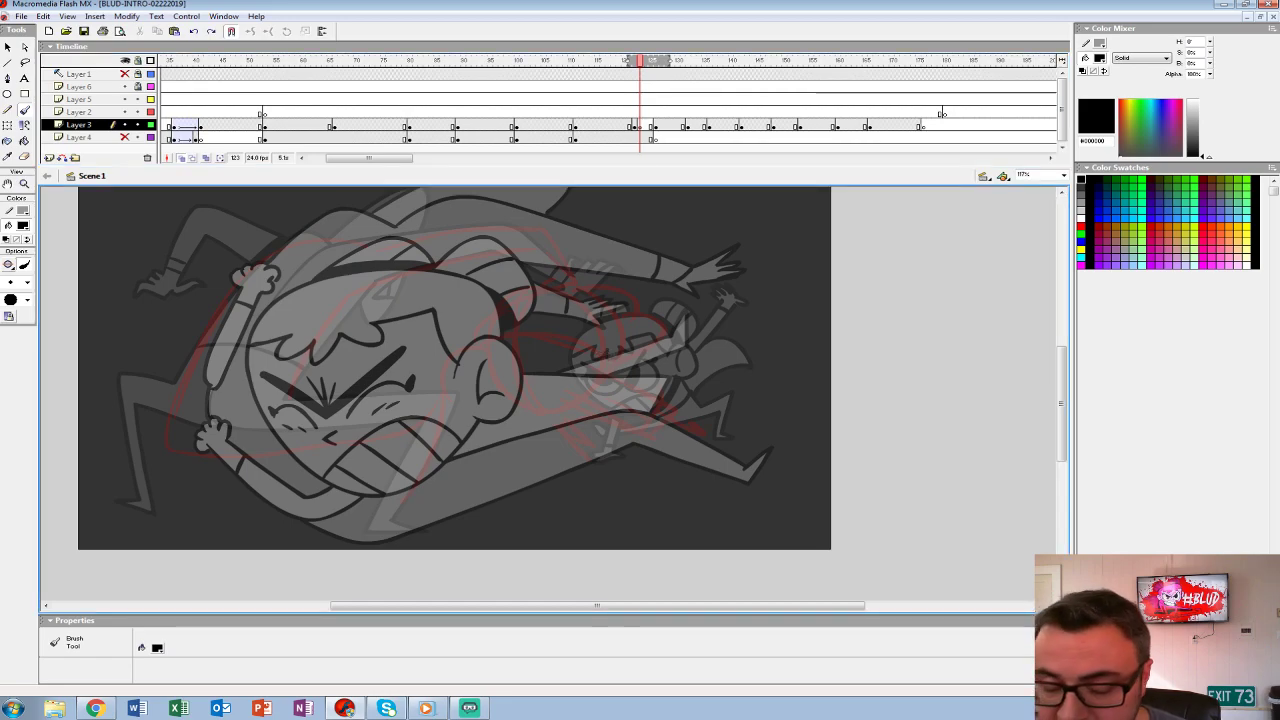
- Reselect the blank frame 123 on Layer 3 without onion skinning and choose a brush size for drawing
{"action": "key", "text": "z"}
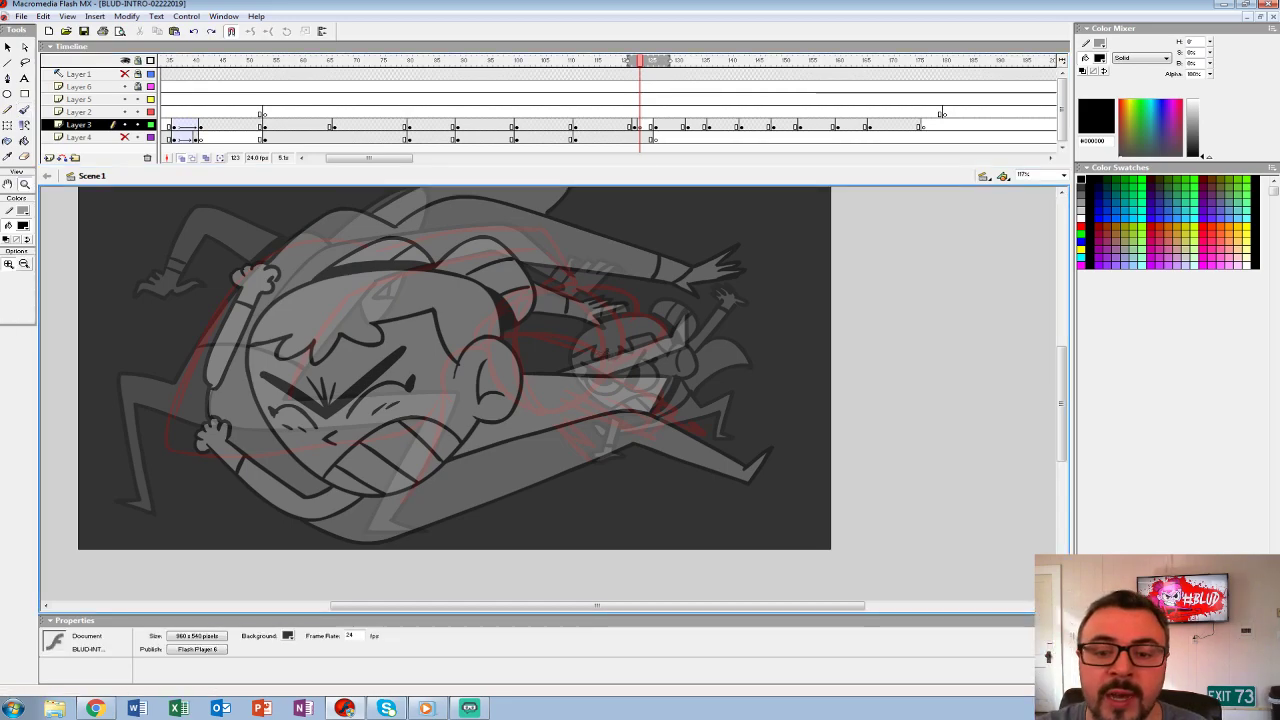
{"action": "left_click", "coordinate": [286, 125]}
{"action": "left_click", "coordinate": [639, 125]}
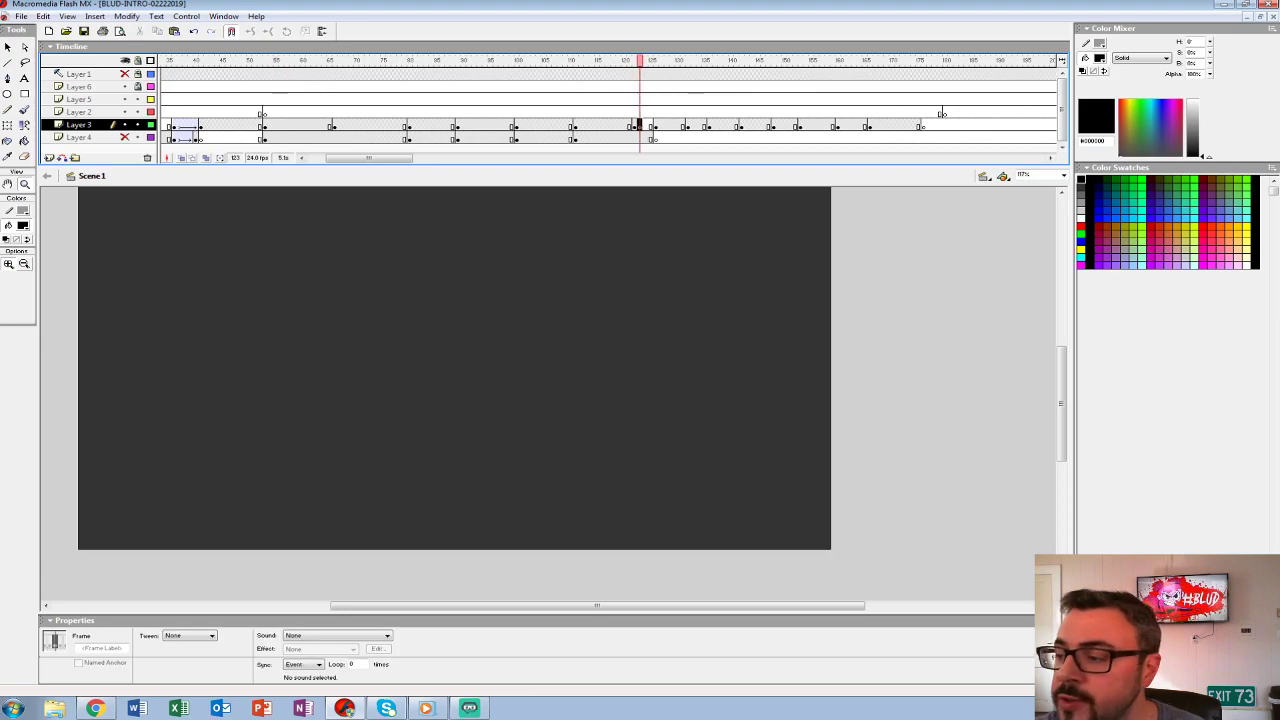
{"action": "key", "text": "b"}
{"action": "left_click", "coordinate": [27, 282]}
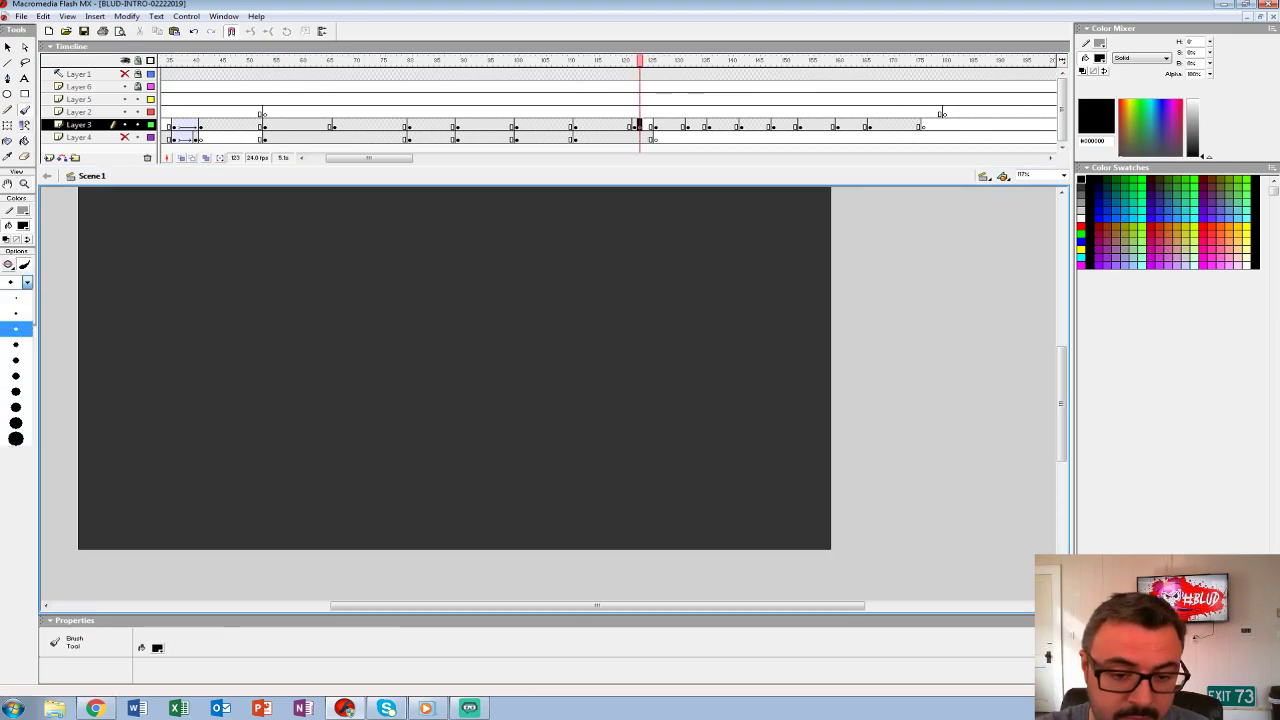
{"action": "left_click", "coordinate": [15, 391]}
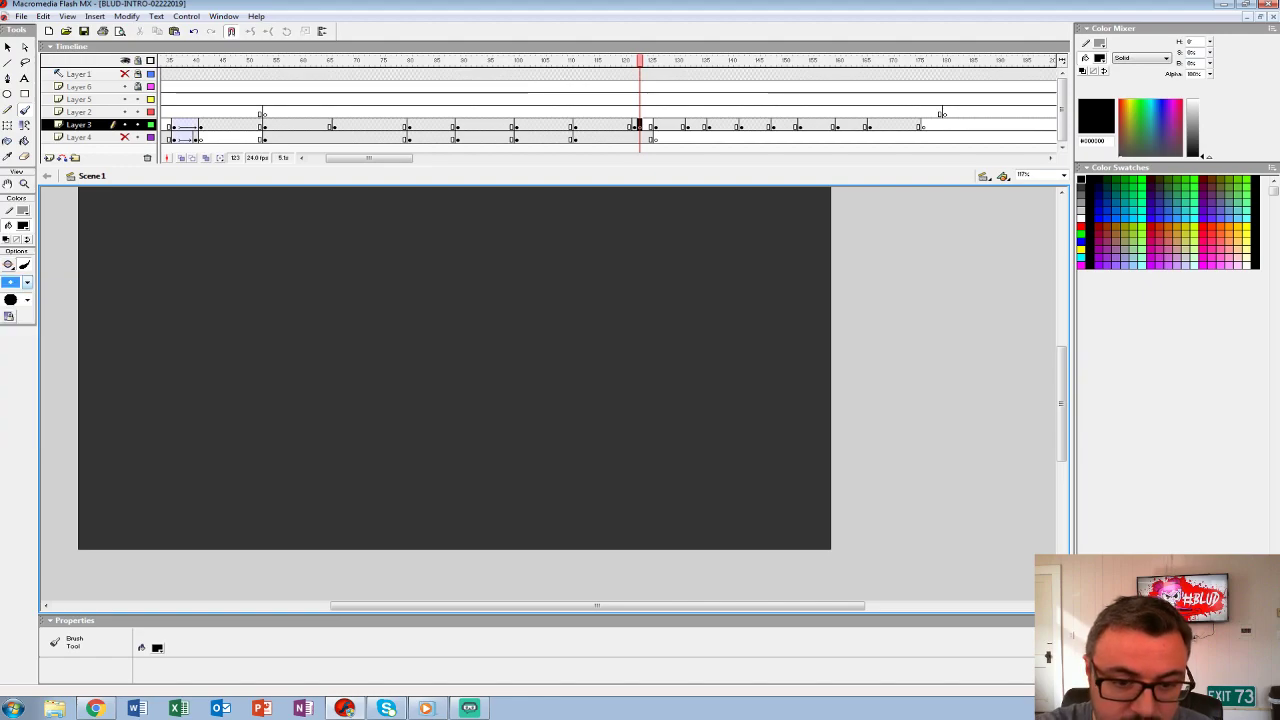
- Set the stage magnification to 150% and frame the onion-skinned bodies of the fighting characters
{"action": "key", "text": "z"}
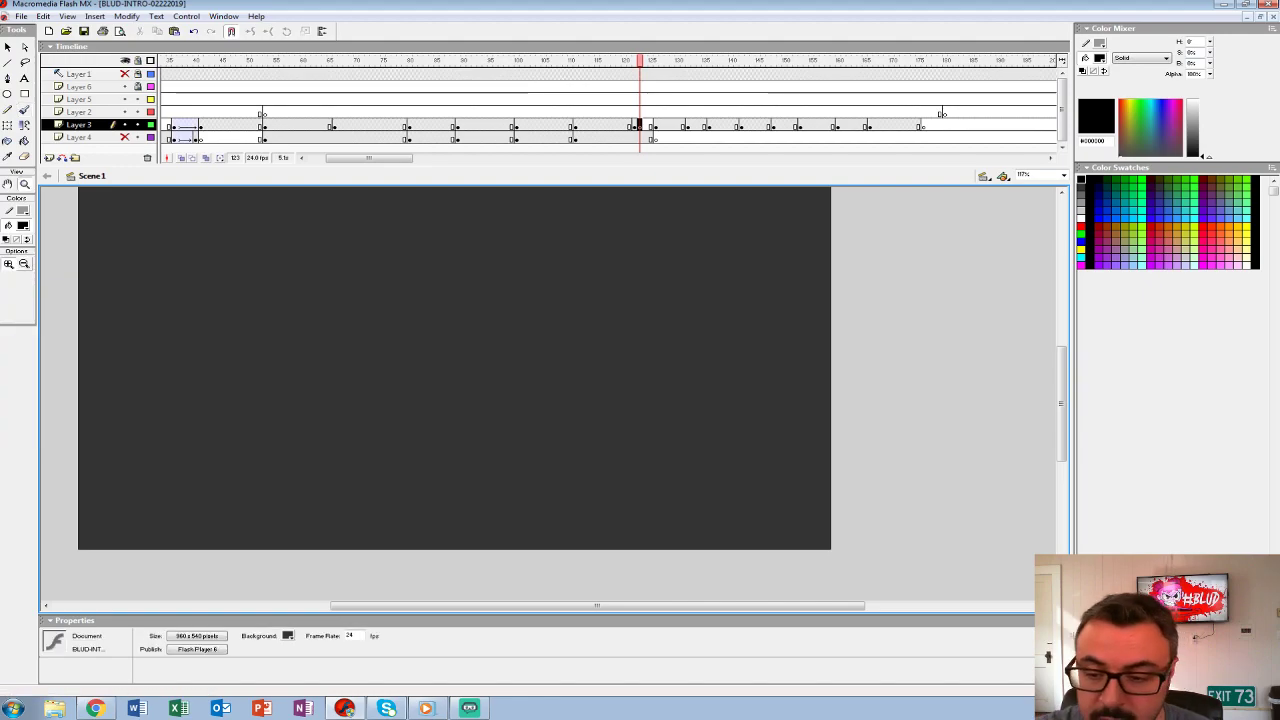
{"action": "left_click", "coordinate": [1024, 175]}
{"action": "type", "text": "150"}
{"action": "key", "text": "Return"}
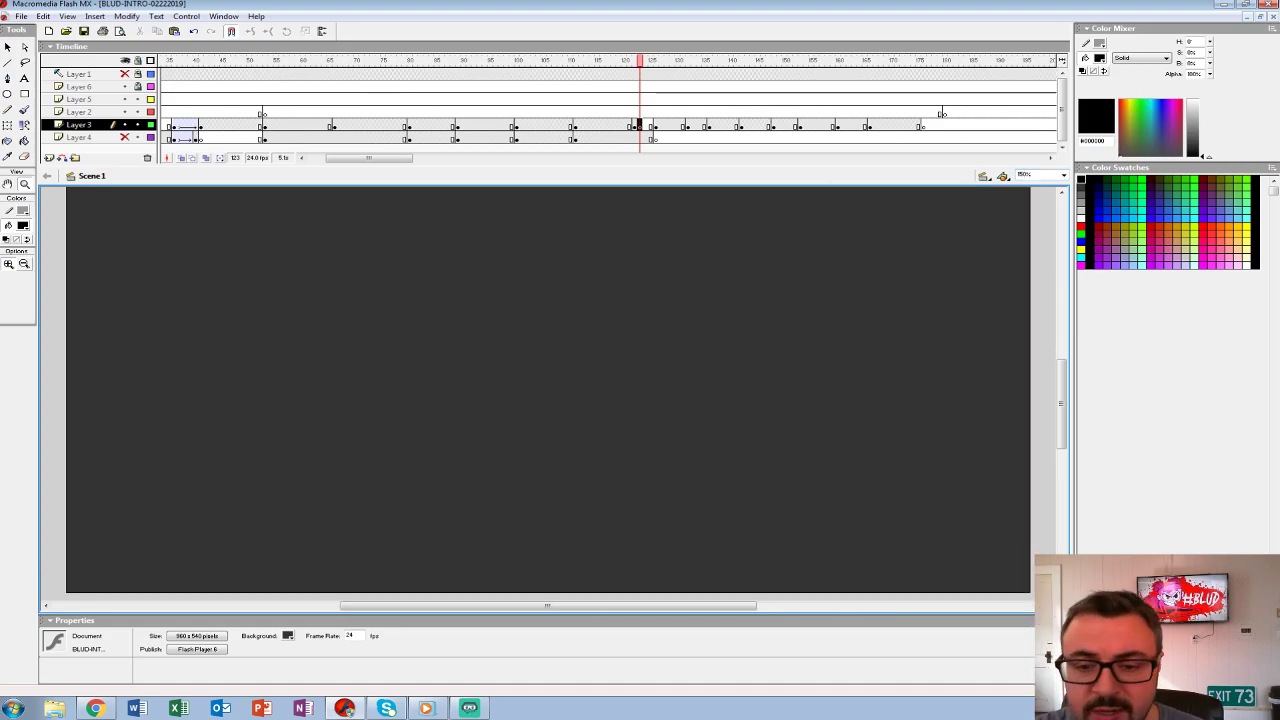
{"action": "scroll", "coordinate": [550, 390], "scroll_direction": "right", "scroll_amount": 5}
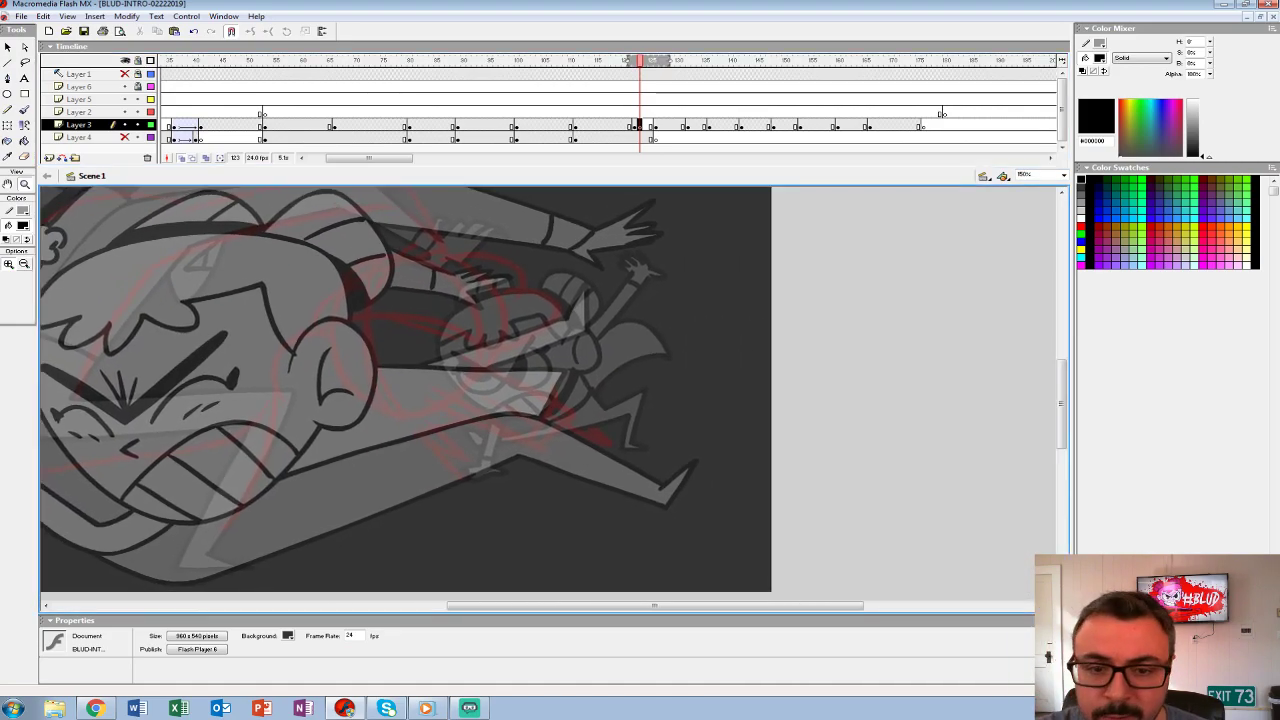
- Ready the Brush tool and limit the onion skin range at frame 123 to the frames before it
{"action": "scroll", "coordinate": [550, 390], "scroll_direction": "right", "scroll_amount": 1}
{"action": "scroll", "coordinate": [550, 390], "scroll_direction": "up", "scroll_amount": 1}
{"action": "key", "text": "b"}
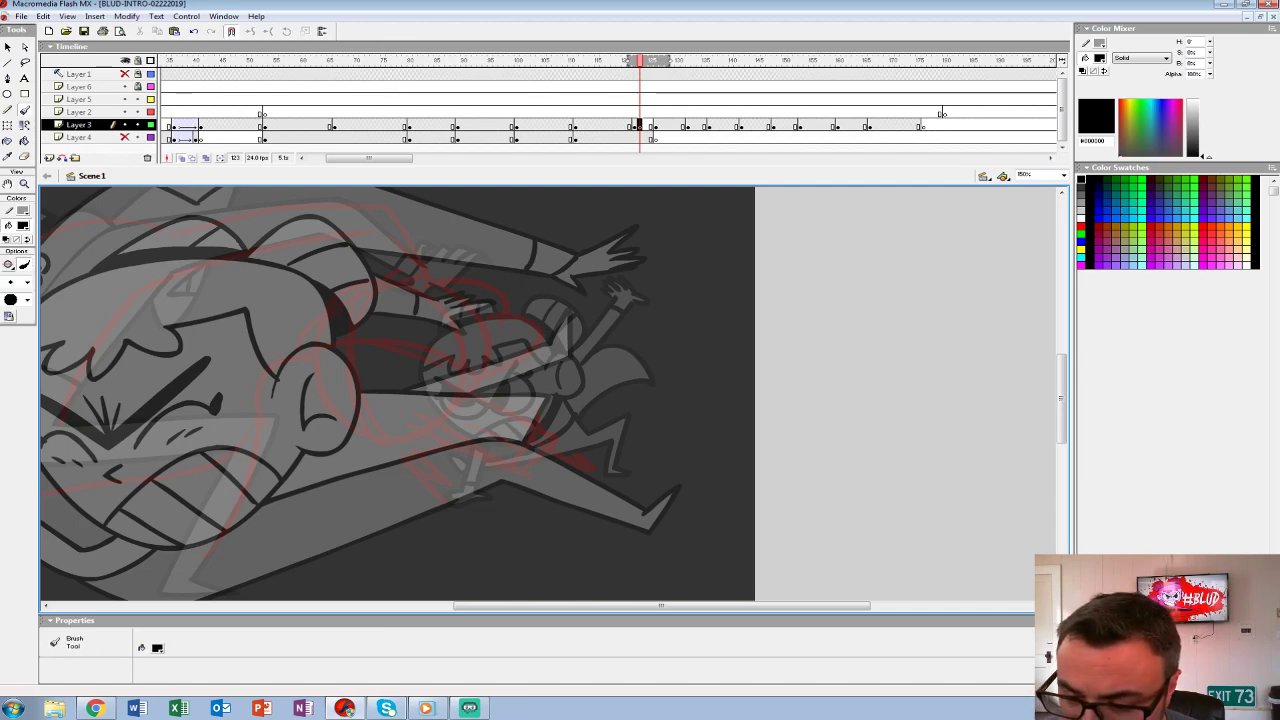
{"action": "scroll", "coordinate": [510, 395], "scroll_direction": "left", "scroll_amount": 4}
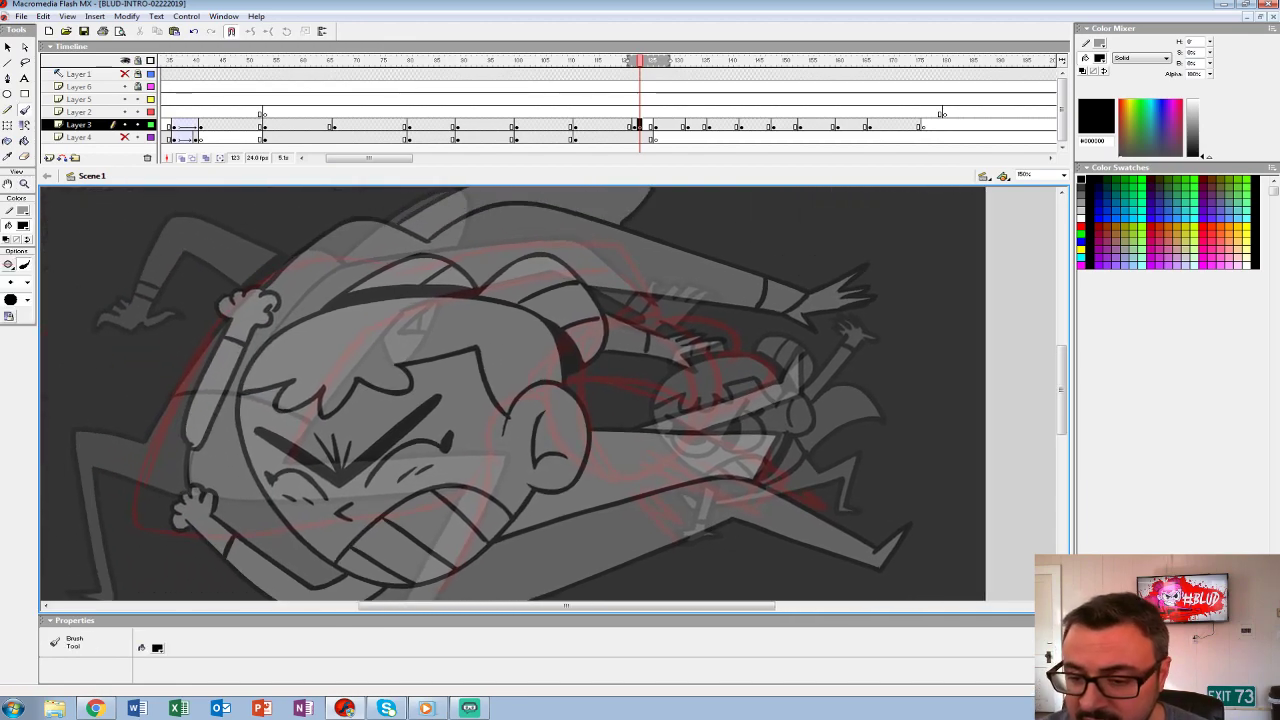
{"action": "scroll", "coordinate": [510, 395], "scroll_direction": "right", "scroll_amount": 5}
{"action": "scroll", "coordinate": [510, 395], "scroll_direction": "left", "scroll_amount": 6}
{"action": "scroll", "coordinate": [510, 395], "scroll_direction": "down", "scroll_amount": 1}
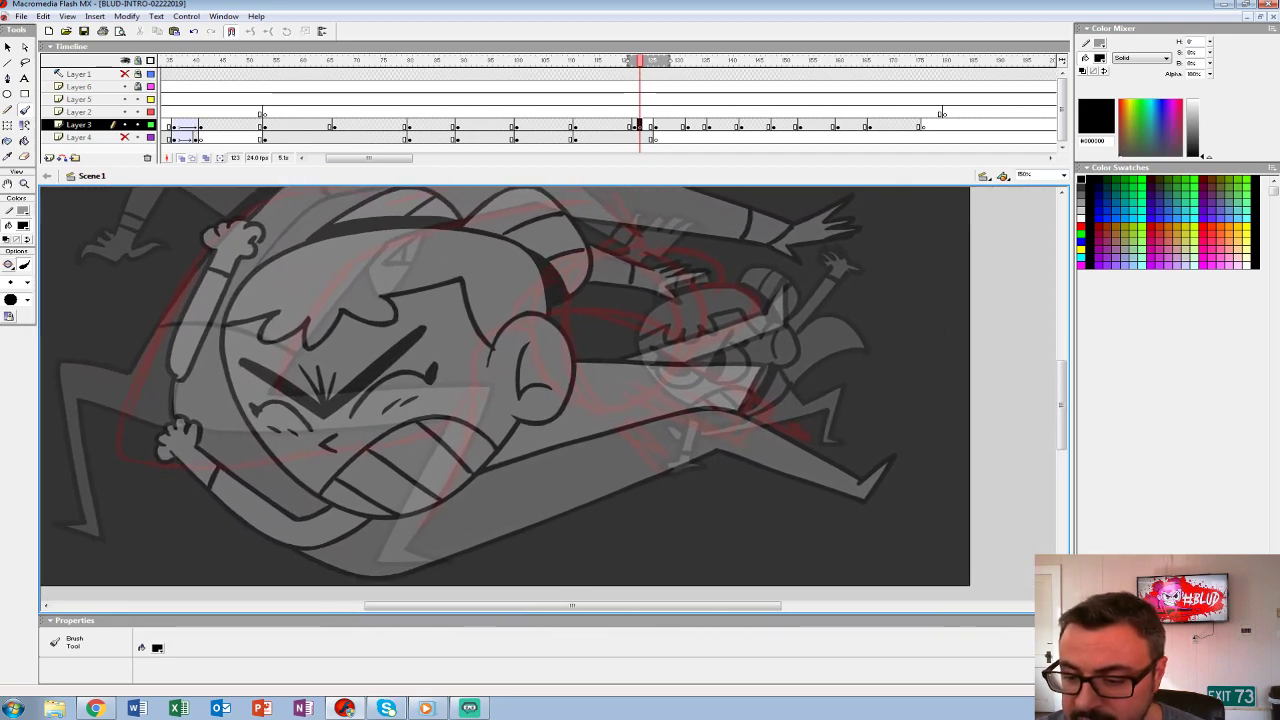
{"action": "scroll", "coordinate": [510, 395], "scroll_direction": "up", "scroll_amount": 1}
{"action": "scroll", "coordinate": [510, 395], "scroll_direction": "right", "scroll_amount": 2}
{"action": "scroll", "coordinate": [510, 395], "scroll_direction": "left", "scroll_amount": 2}
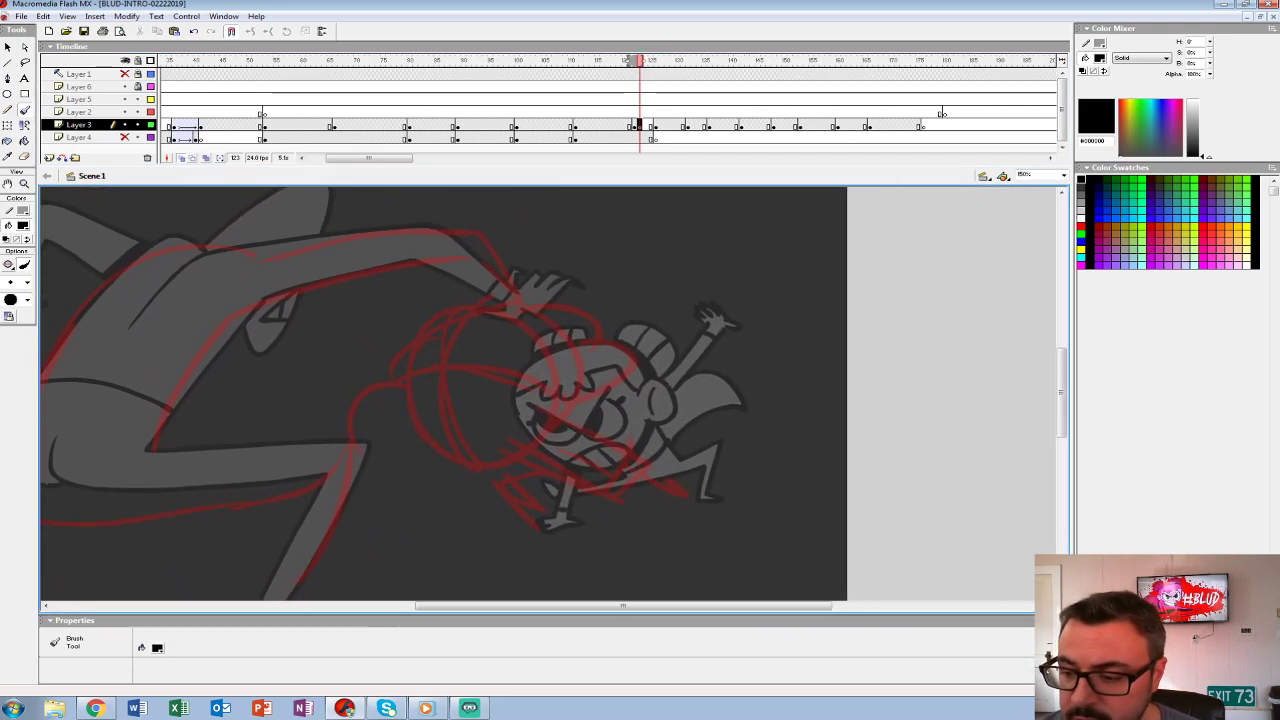
- Compare the earlier fight pose at frames 117 and 120 of Layer 3 with the onion-skinned blank frame 123
{"action": "left_click", "coordinate": [607, 125]}
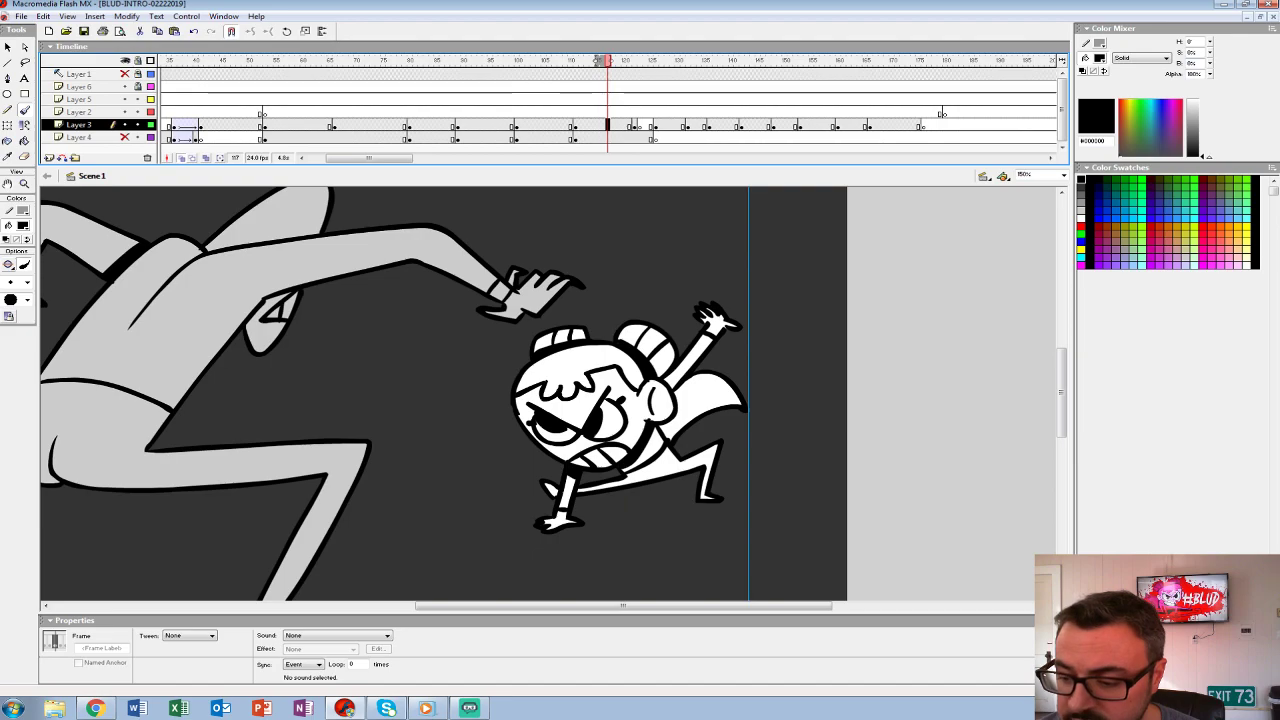
{"action": "left_click", "coordinate": [640, 125]}
{"action": "mouse_move", "coordinate": [550, 380]}
{"action": "left_mouse_down"}
{"action": "mouse_move", "coordinate": [617, 408]}
{"action": "mouse_move", "coordinate": [688, 413]}
{"action": "mouse_move", "coordinate": [670, 404]}
{"action": "left_mouse_up"}
{"action": "key", "text": "comma"}
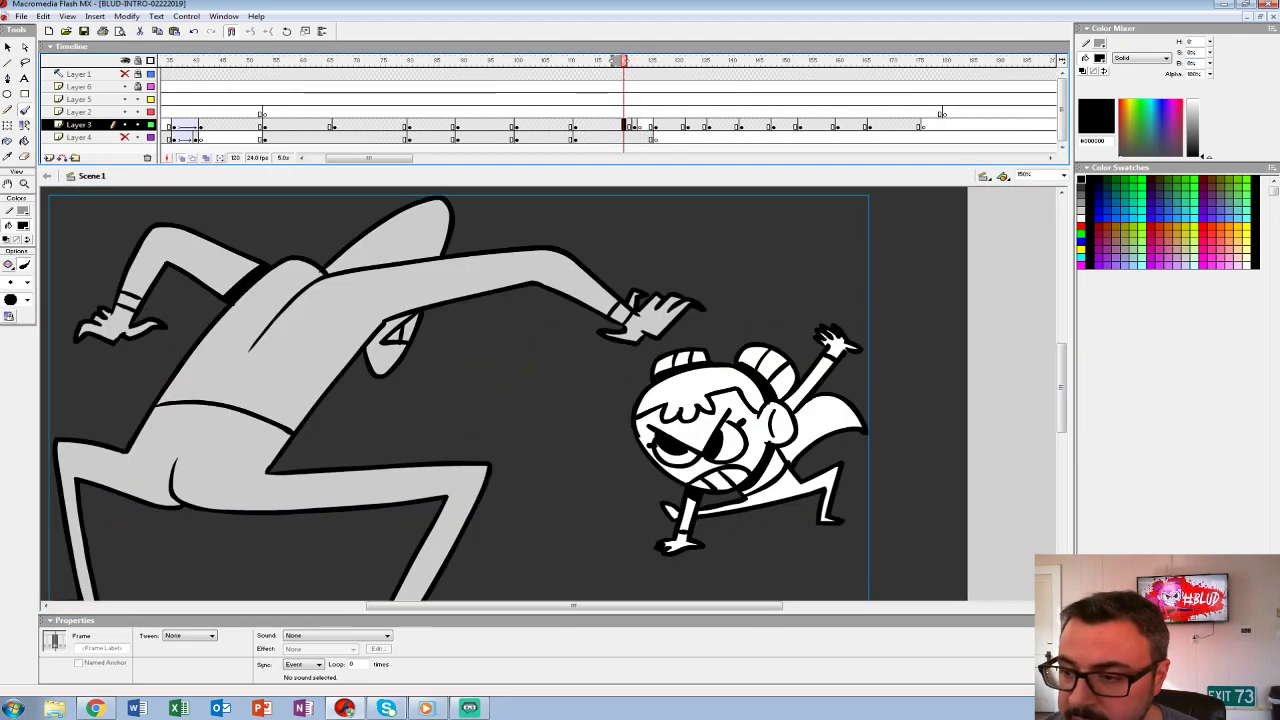
{"action": "key", "text": "period"}
{"action": "mouse_move", "coordinate": [700, 400]}
{"action": "left_mouse_down"}
{"action": "mouse_move", "coordinate": [602, 325]}
{"action": "mouse_move", "coordinate": [600, 381]}
{"action": "mouse_move", "coordinate": [586, 349]}
{"action": "left_mouse_up"}
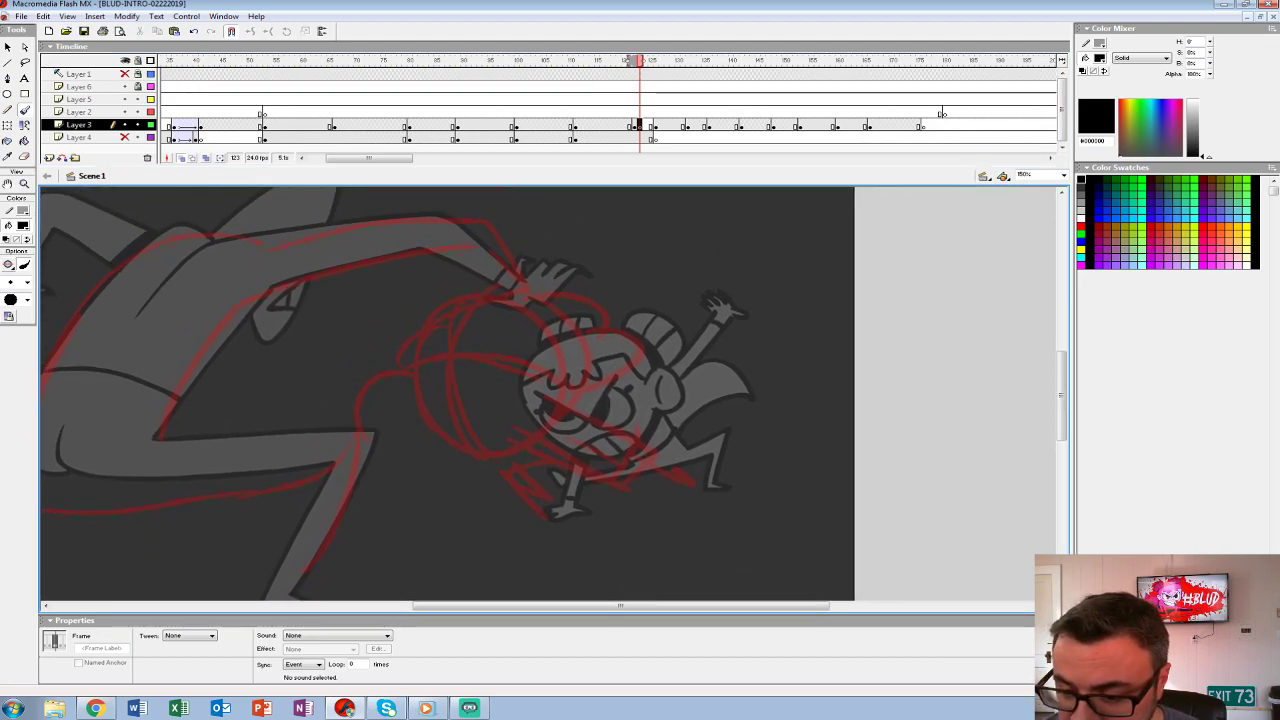
- Draw the small character's round head, ear, angry brow and large near eye in black over the red rough
{"action": "mouse_move", "coordinate": [546, 390]}
{"action": "left_mouse_down"}
{"action": "mouse_move", "coordinate": [580, 404]}
{"action": "mouse_move", "coordinate": [553, 424]}
{"action": "mouse_move", "coordinate": [556, 370]}
{"action": "mouse_move", "coordinate": [580, 384]}
{"action": "mouse_move", "coordinate": [563, 420]}
{"action": "mouse_move", "coordinate": [542, 410]}
{"action": "mouse_move", "coordinate": [562, 342]}
{"action": "mouse_move", "coordinate": [535, 310]}
{"action": "mouse_move", "coordinate": [440, 302]}
{"action": "mouse_move", "coordinate": [413, 327]}
{"action": "mouse_move", "coordinate": [415, 395]}
{"action": "mouse_move", "coordinate": [440, 430]}
{"action": "mouse_move", "coordinate": [472, 445]}
{"action": "mouse_move", "coordinate": [525, 438]}
{"action": "left_mouse_up"}
{"action": "key", "text": "ctrl+z"}
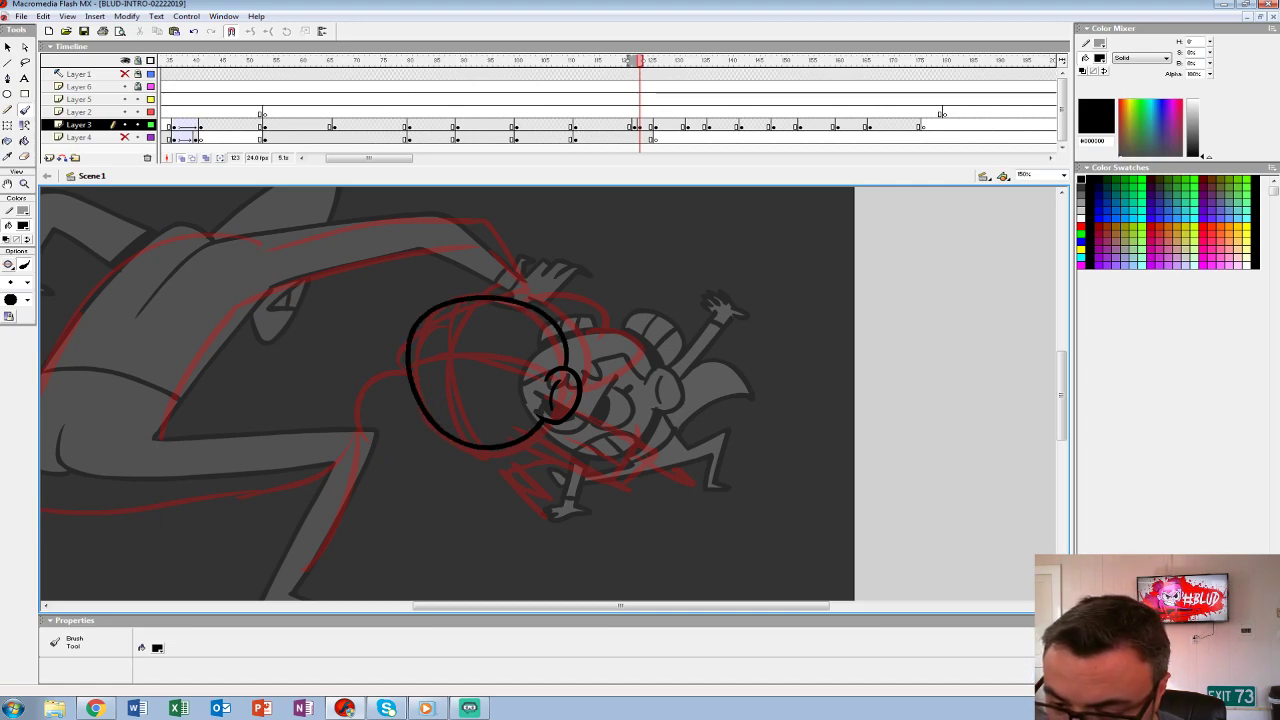
{"action": "mouse_move", "coordinate": [422, 338]}
{"action": "left_mouse_down"}
{"action": "mouse_move", "coordinate": [450, 374]}
{"action": "mouse_move", "coordinate": [510, 338]}
{"action": "left_mouse_up"}
{"action": "key", "text": "ctrl+z"}
{"action": "mouse_move", "coordinate": [421, 336]}
{"action": "left_mouse_down"}
{"action": "mouse_move", "coordinate": [454, 366]}
{"action": "mouse_move", "coordinate": [515, 336]}
{"action": "left_mouse_up"}
{"action": "key", "text": "ctrl+z"}
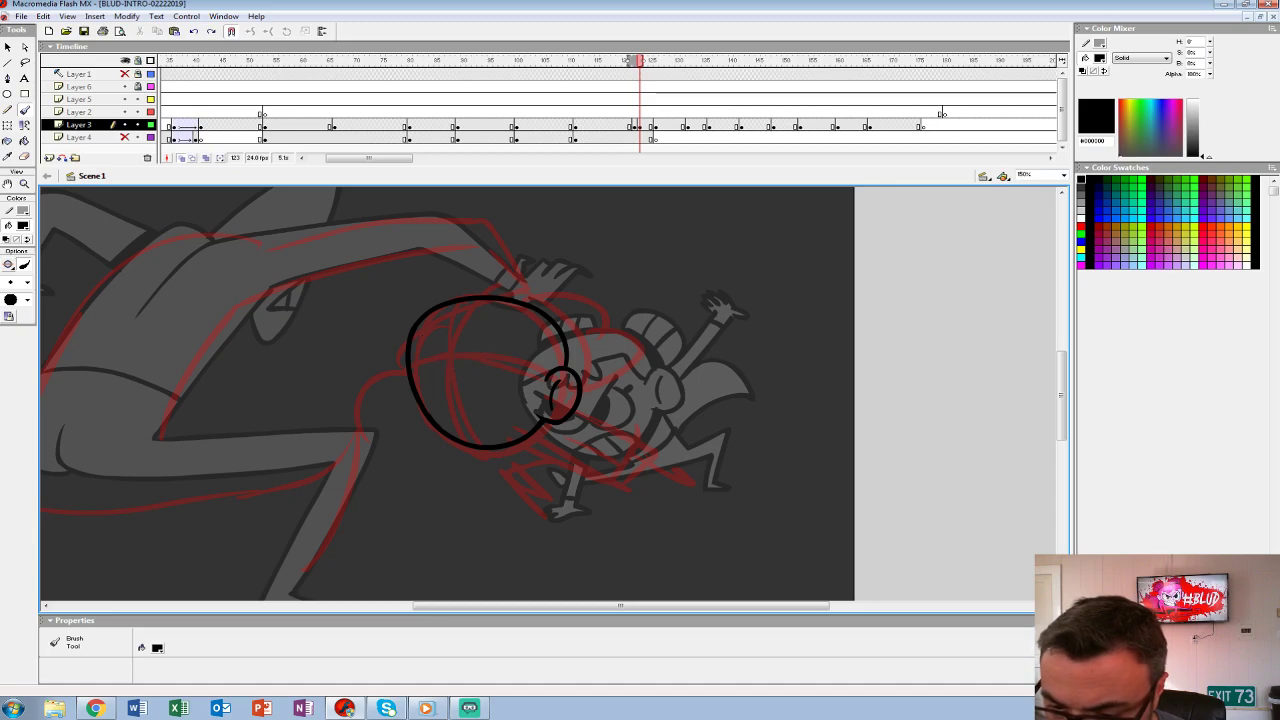
{"action": "mouse_move", "coordinate": [421, 336]}
{"action": "left_mouse_down"}
{"action": "mouse_move", "coordinate": [447, 374]}
{"action": "mouse_move", "coordinate": [512, 334]}
{"action": "mouse_move", "coordinate": [476, 362]}
{"action": "mouse_move", "coordinate": [492, 410]}
{"action": "mouse_move", "coordinate": [516, 360]}
{"action": "mouse_move", "coordinate": [474, 404]}
{"action": "mouse_move", "coordinate": [514, 362]}
{"action": "mouse_move", "coordinate": [490, 356]}
{"action": "mouse_move", "coordinate": [476, 372]}
{"action": "left_mouse_up"}
{"action": "key", "text": "ctrl+z"}
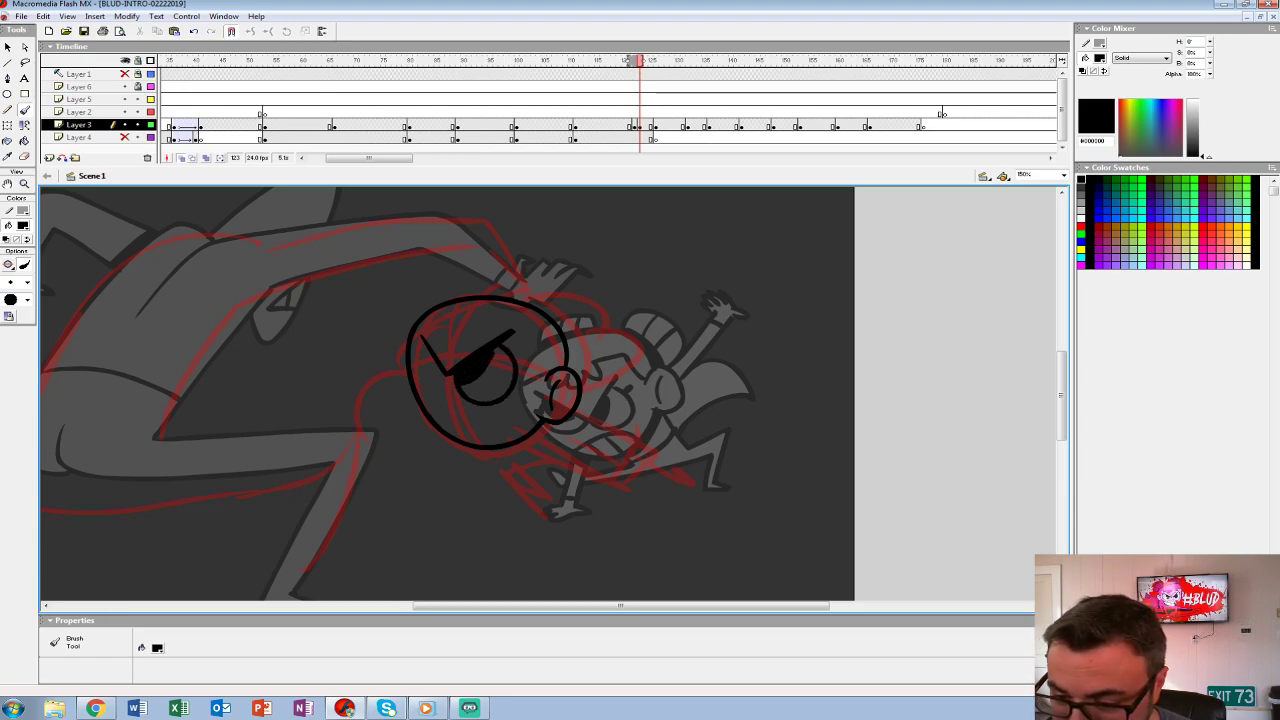
- Draw the small character's far eye with a solid dark pupil, plus the nose and gritted teeth
{"action": "mouse_move", "coordinate": [412, 344]}
{"action": "left_mouse_down"}
{"action": "mouse_move", "coordinate": [430, 400]}
{"action": "mouse_move", "coordinate": [452, 378]}
{"action": "mouse_move", "coordinate": [428, 370]}
{"action": "mouse_move", "coordinate": [446, 384]}
{"action": "left_mouse_up"}
{"action": "left_click_drag", "start_coordinate": [424, 346], "coordinate": [442, 380]}
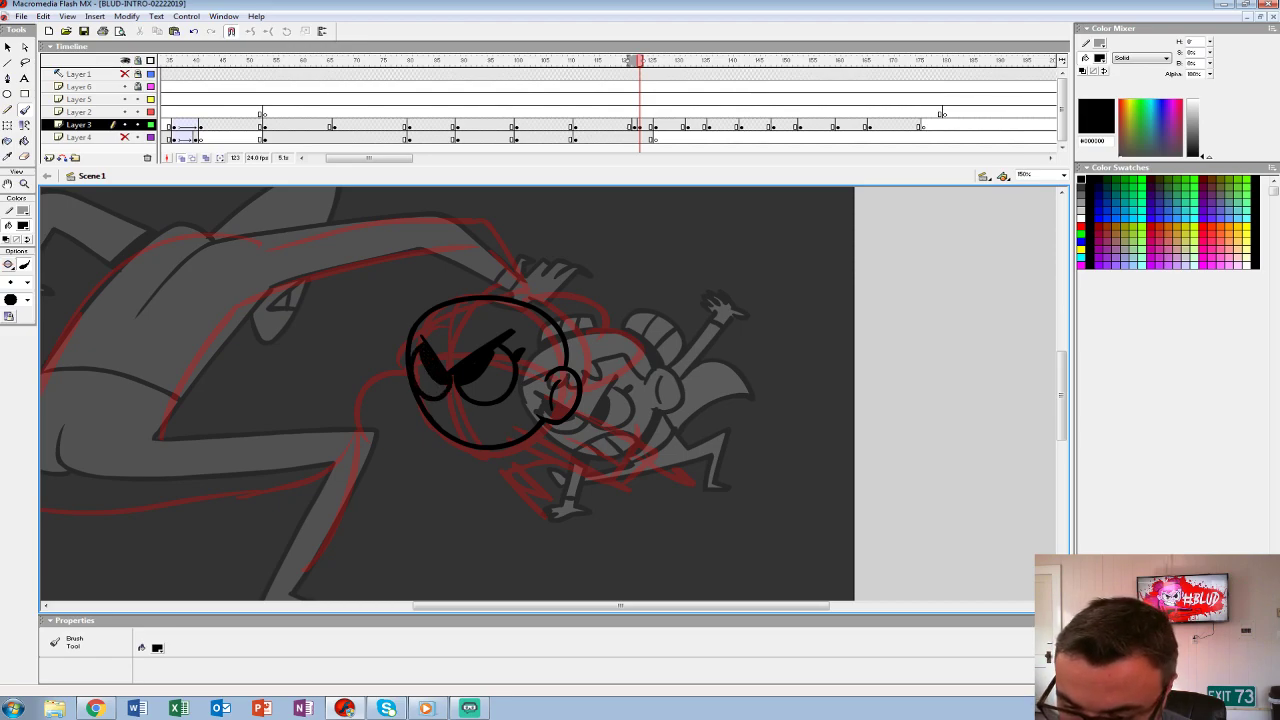
{"action": "left_click_drag", "start_coordinate": [449, 403], "coordinate": [459, 409]}
{"action": "key", "text": "ctrl+z"}
{"action": "key", "text": "ctrl+z"}
{"action": "key", "text": "ctrl+z"}
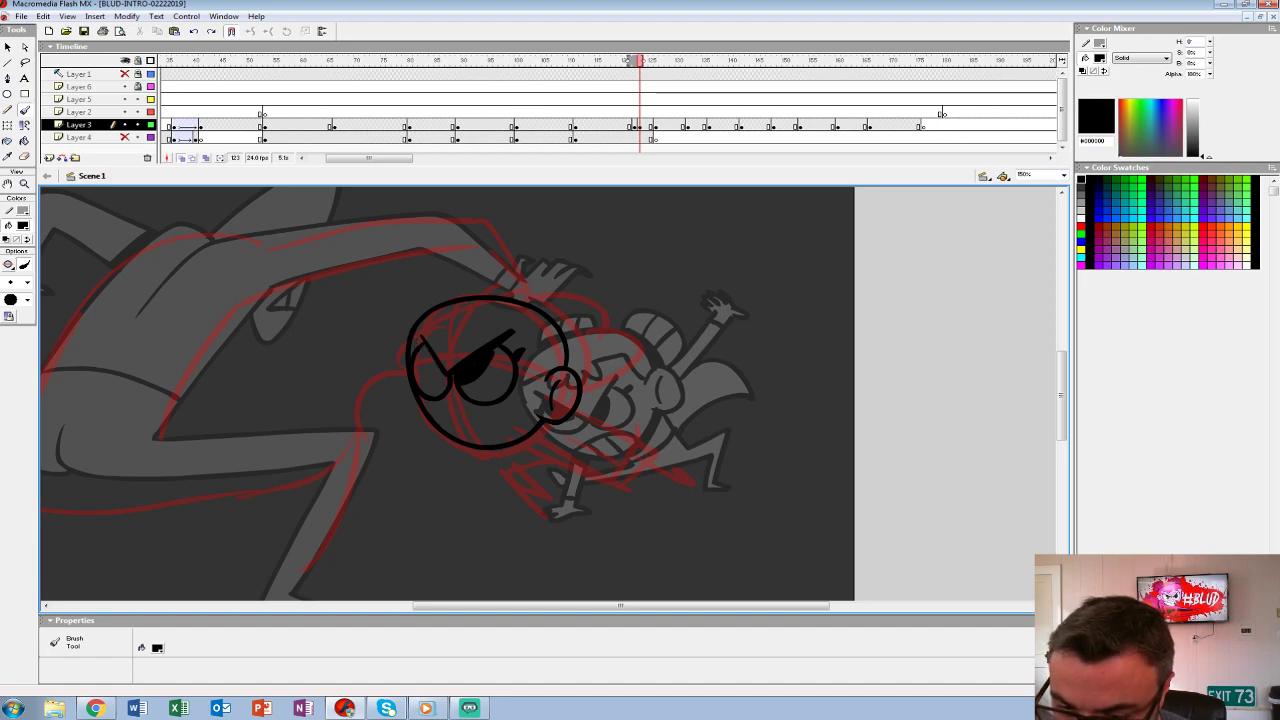
{"action": "key", "text": "ctrl+z"}
{"action": "mouse_move", "coordinate": [416, 360]}
{"action": "left_mouse_down"}
{"action": "mouse_move", "coordinate": [436, 372]}
{"action": "mouse_move", "coordinate": [424, 368]}
{"action": "left_mouse_up"}
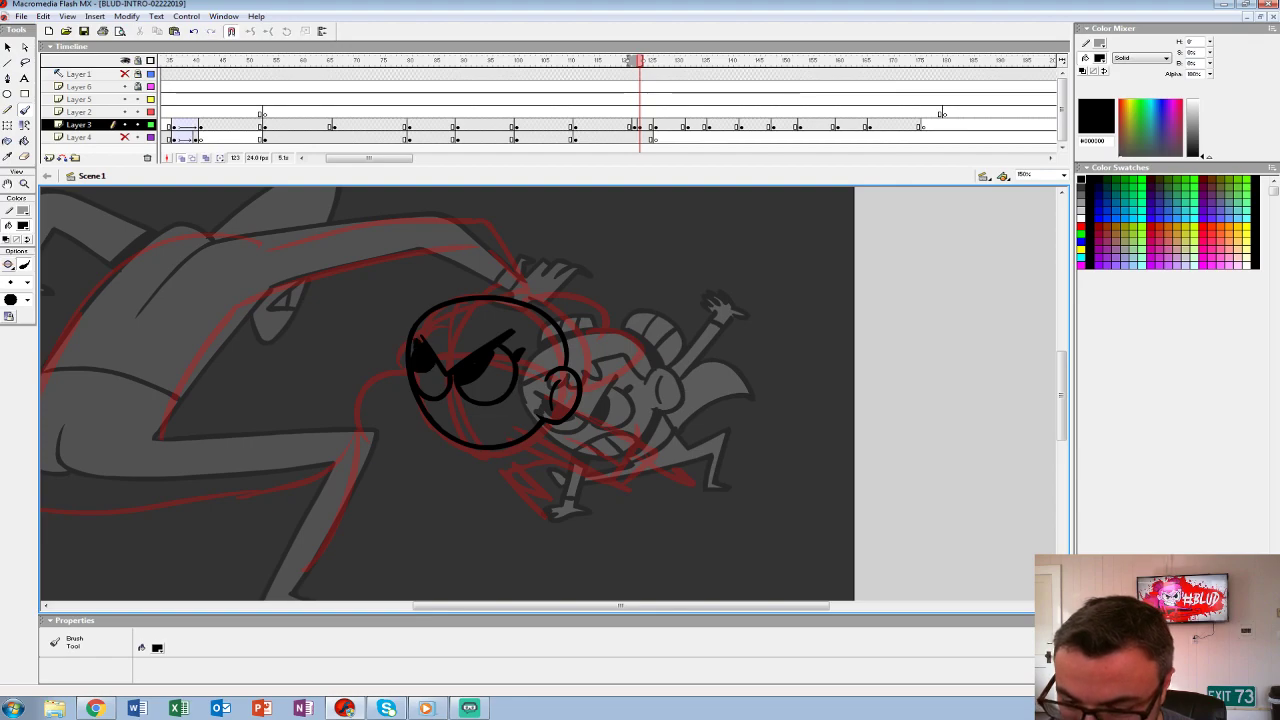
{"action": "mouse_move", "coordinate": [450, 410]}
{"action": "left_mouse_down"}
{"action": "mouse_move", "coordinate": [471, 426]}
{"action": "mouse_move", "coordinate": [530, 426]}
{"action": "mouse_move", "coordinate": [474, 446]}
{"action": "mouse_move", "coordinate": [490, 442]}
{"action": "left_mouse_up"}
{"action": "left_click_drag", "start_coordinate": [502, 422], "coordinate": [504, 442]}
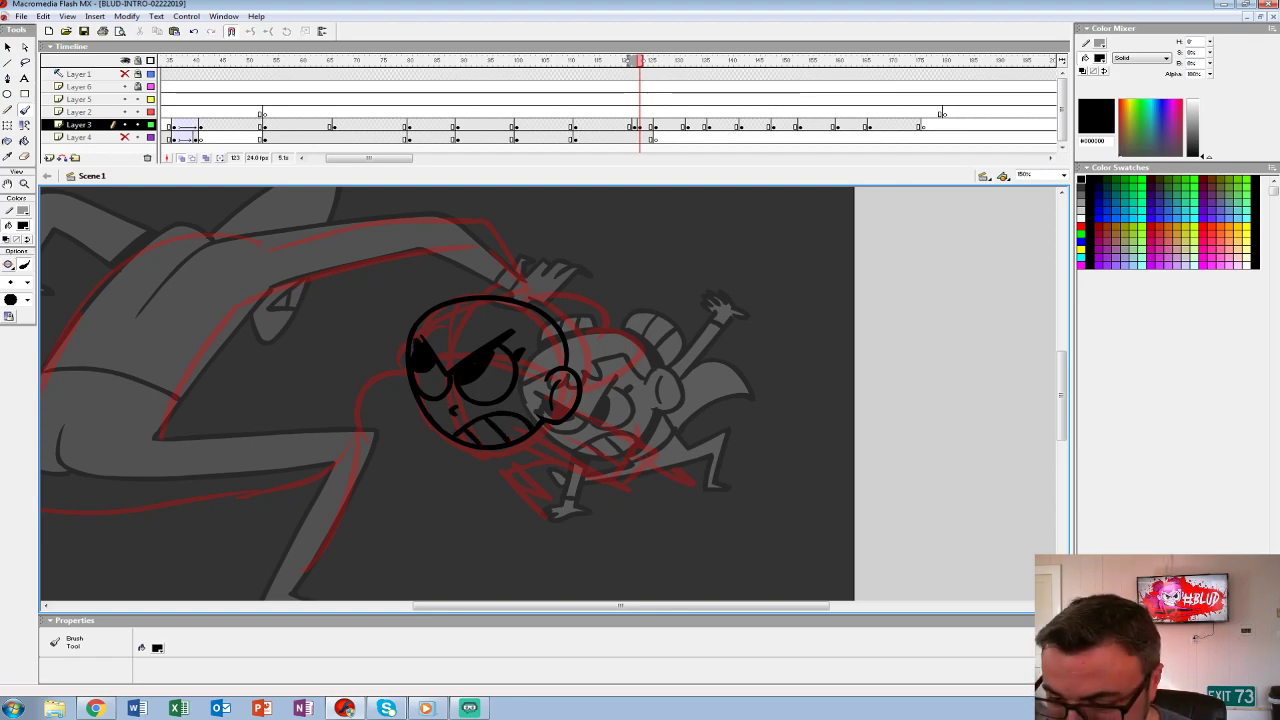
- Draw the small character's jagged fringe, thick headband and the two striped hair buns behind the head
{"action": "mouse_move", "coordinate": [538, 366]}
{"action": "left_mouse_down"}
{"action": "mouse_move", "coordinate": [532, 322]}
{"action": "mouse_move", "coordinate": [486, 333]}
{"action": "mouse_move", "coordinate": [420, 322]}
{"action": "left_mouse_up"}
{"action": "left_click_drag", "start_coordinate": [500, 400], "coordinate": [440, 409]}
{"action": "mouse_move", "coordinate": [496, 330]}
{"action": "left_mouse_down"}
{"action": "mouse_move", "coordinate": [554, 345]}
{"action": "mouse_move", "coordinate": [562, 396]}
{"action": "left_mouse_up"}
{"action": "key", "text": "ctrl+z"}
{"action": "mouse_move", "coordinate": [502, 327]}
{"action": "left_mouse_down"}
{"action": "mouse_move", "coordinate": [550, 338]}
{"action": "mouse_move", "coordinate": [556, 370]}
{"action": "left_mouse_up"}
{"action": "left_click_drag", "start_coordinate": [556, 370], "coordinate": [524, 396]}
{"action": "mouse_move", "coordinate": [550, 348]}
{"action": "left_mouse_down"}
{"action": "mouse_move", "coordinate": [516, 362]}
{"action": "mouse_move", "coordinate": [524, 379]}
{"action": "left_mouse_up"}
{"action": "left_click_drag", "start_coordinate": [512, 334], "coordinate": [510, 375]}
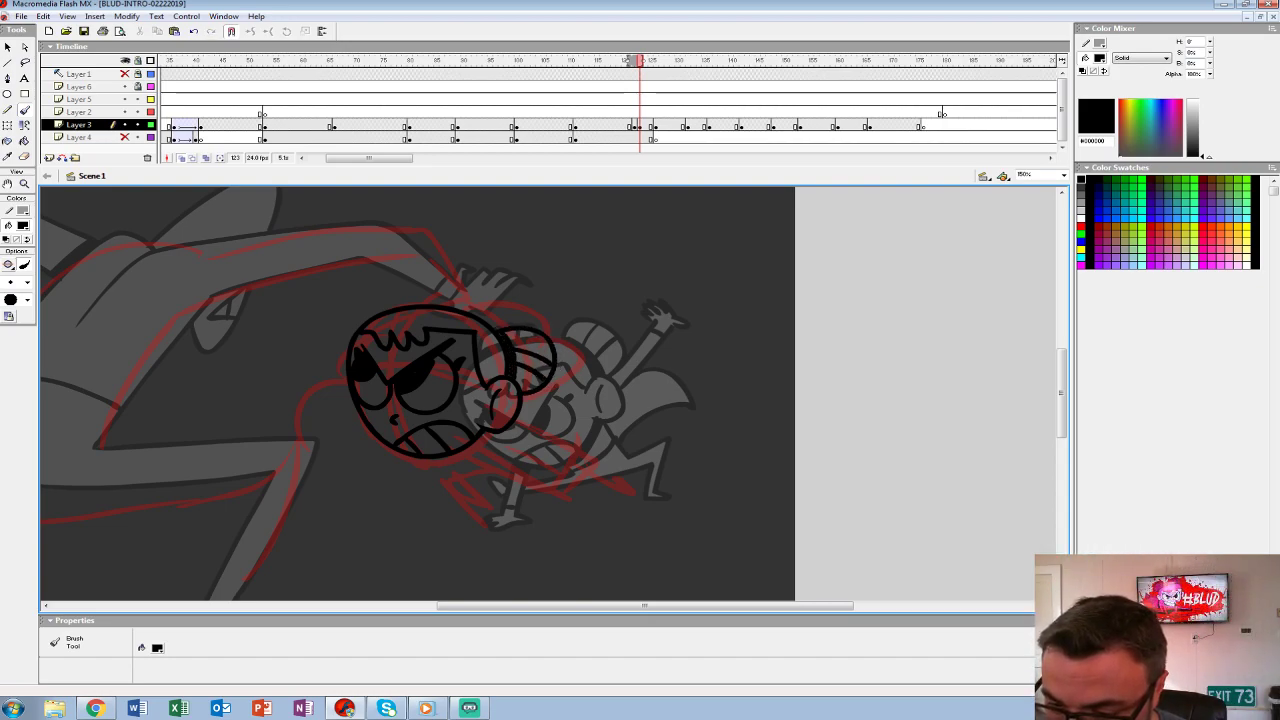
{"action": "mouse_move", "coordinate": [464, 306]}
{"action": "left_mouse_down"}
{"action": "mouse_move", "coordinate": [530, 325]}
{"action": "mouse_move", "coordinate": [502, 328]}
{"action": "mouse_move", "coordinate": [516, 318]}
{"action": "left_mouse_up"}
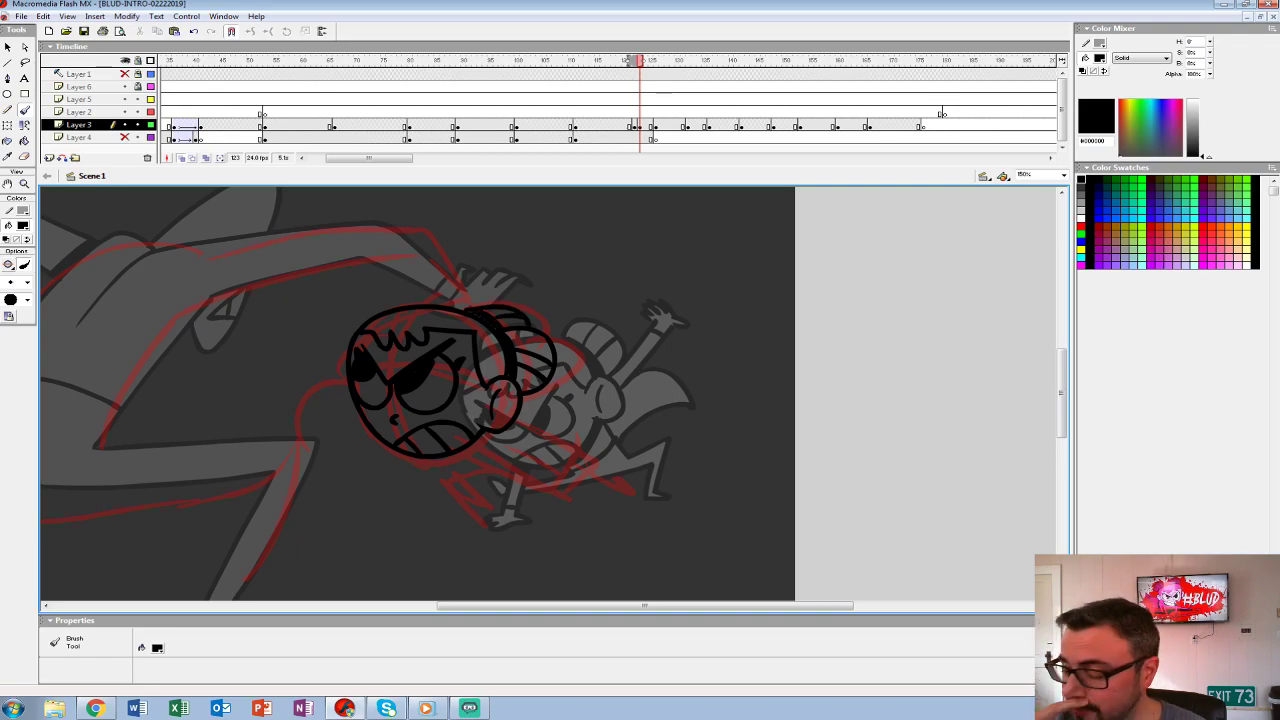
- Draw the small character's body with both kicking legs, the bent front arm with its fist, and the flared shape trailing behind
{"action": "mouse_move", "coordinate": [450, 385]}
{"action": "left_mouse_down"}
{"action": "mouse_move", "coordinate": [414, 343]}
{"action": "mouse_move", "coordinate": [471, 357]}
{"action": "mouse_move", "coordinate": [571, 329]}
{"action": "mouse_move", "coordinate": [447, 340]}
{"action": "left_mouse_up"}
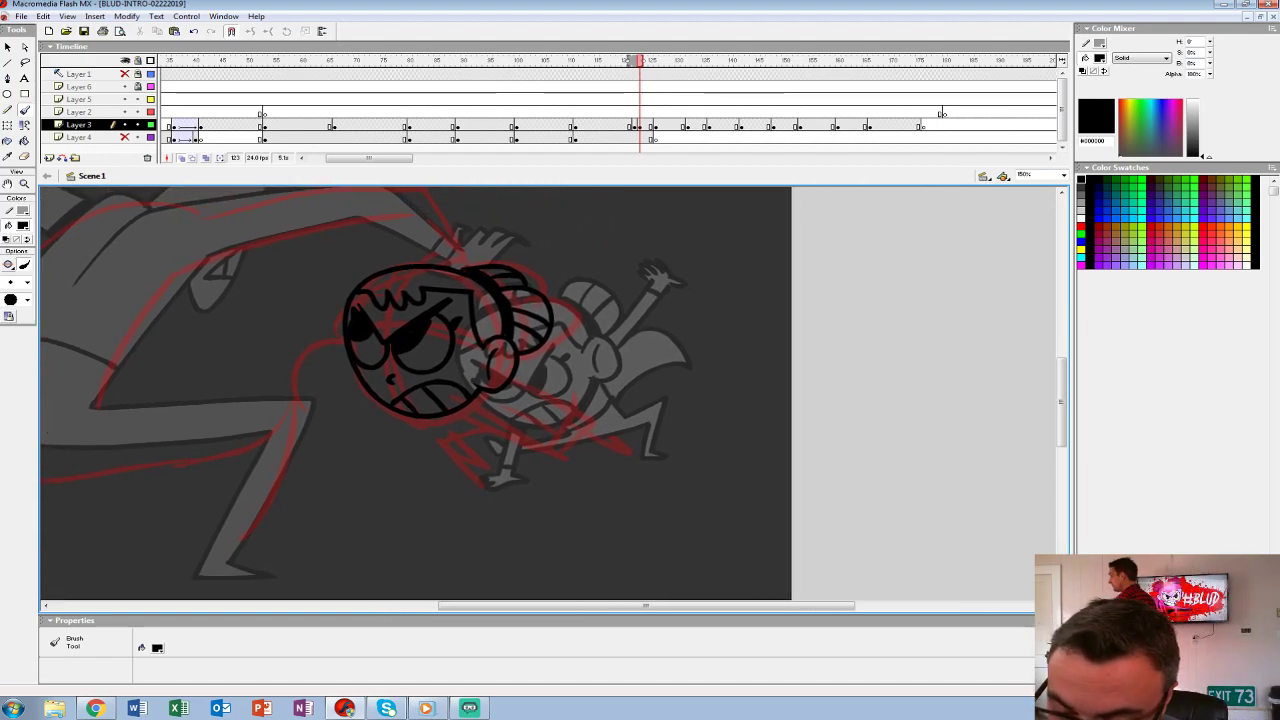
{"action": "mouse_move", "coordinate": [505, 384]}
{"action": "left_mouse_down"}
{"action": "mouse_move", "coordinate": [634, 452]}
{"action": "mouse_move", "coordinate": [640, 468]}
{"action": "mouse_move", "coordinate": [532, 420]}
{"action": "mouse_move", "coordinate": [493, 437]}
{"action": "mouse_move", "coordinate": [488, 488]}
{"action": "mouse_move", "coordinate": [488, 428]}
{"action": "mouse_move", "coordinate": [500, 478]}
{"action": "left_mouse_up"}
{"action": "mouse_move", "coordinate": [488, 398]}
{"action": "left_mouse_down"}
{"action": "mouse_move", "coordinate": [528, 422]}
{"action": "mouse_move", "coordinate": [640, 430]}
{"action": "left_mouse_up"}
{"action": "mouse_move", "coordinate": [468, 360]}
{"action": "left_mouse_down"}
{"action": "mouse_move", "coordinate": [436, 386]}
{"action": "mouse_move", "coordinate": [466, 450]}
{"action": "left_mouse_up"}
{"action": "key", "text": "ctrl+z"}
{"action": "left_click_drag", "start_coordinate": [470, 362], "coordinate": [478, 448]}
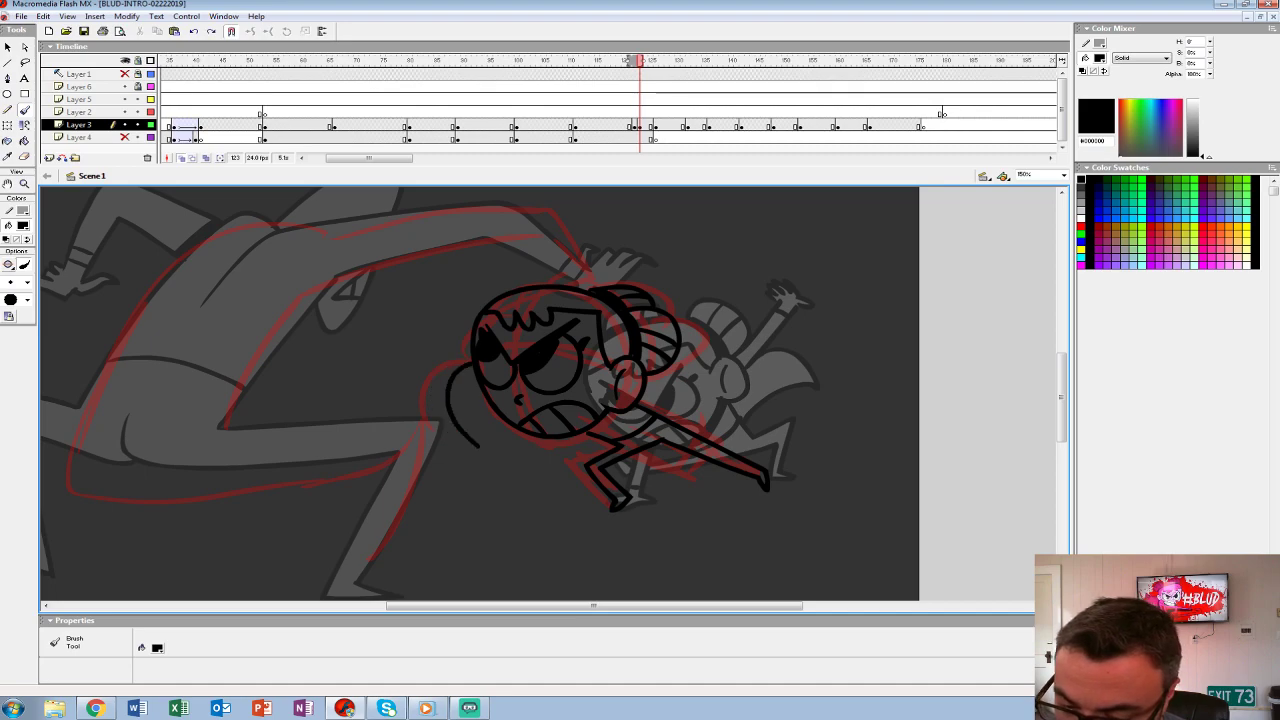
{"action": "mouse_move", "coordinate": [466, 380]}
{"action": "left_mouse_down"}
{"action": "mouse_move", "coordinate": [468, 424]}
{"action": "mouse_move", "coordinate": [508, 446]}
{"action": "left_mouse_up"}
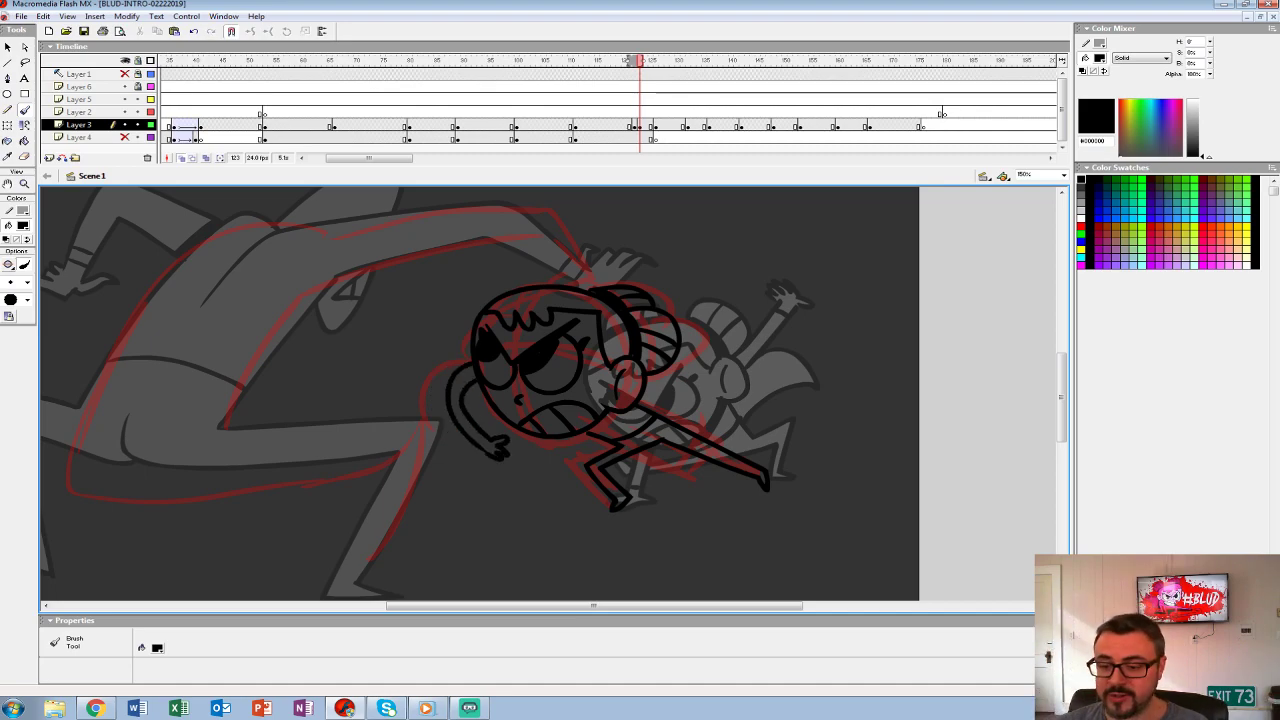
{"action": "scroll", "coordinate": [480, 400], "scroll_direction": "right", "scroll_amount": 5}
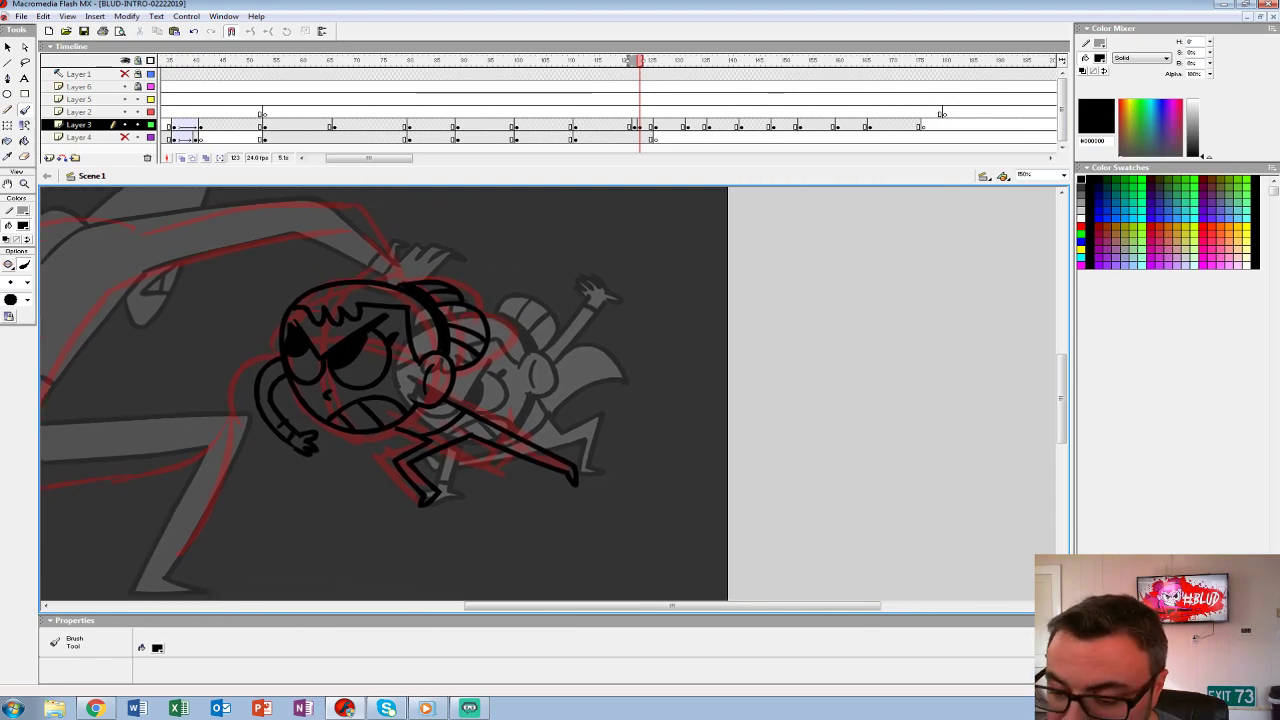
{"action": "left_click_drag", "start_coordinate": [495, 384], "coordinate": [645, 417]}
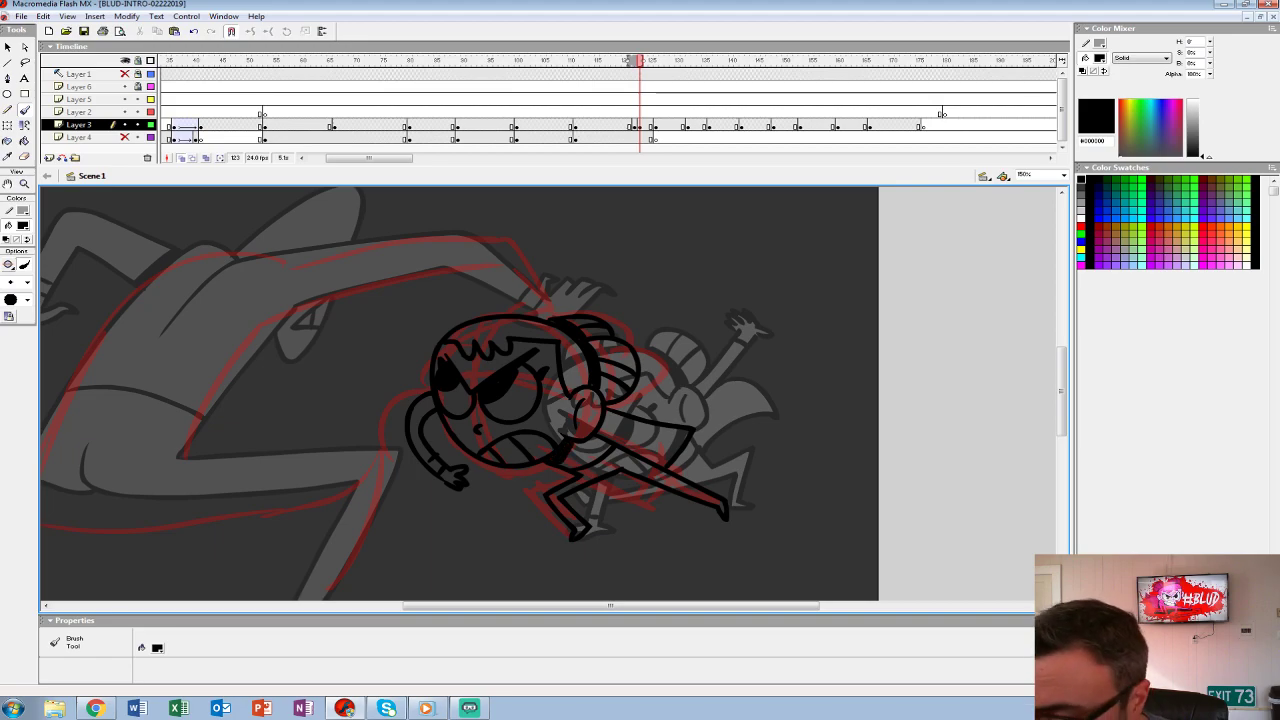
{"action": "scroll", "coordinate": [450, 400], "scroll_direction": "right", "scroll_amount": 3}
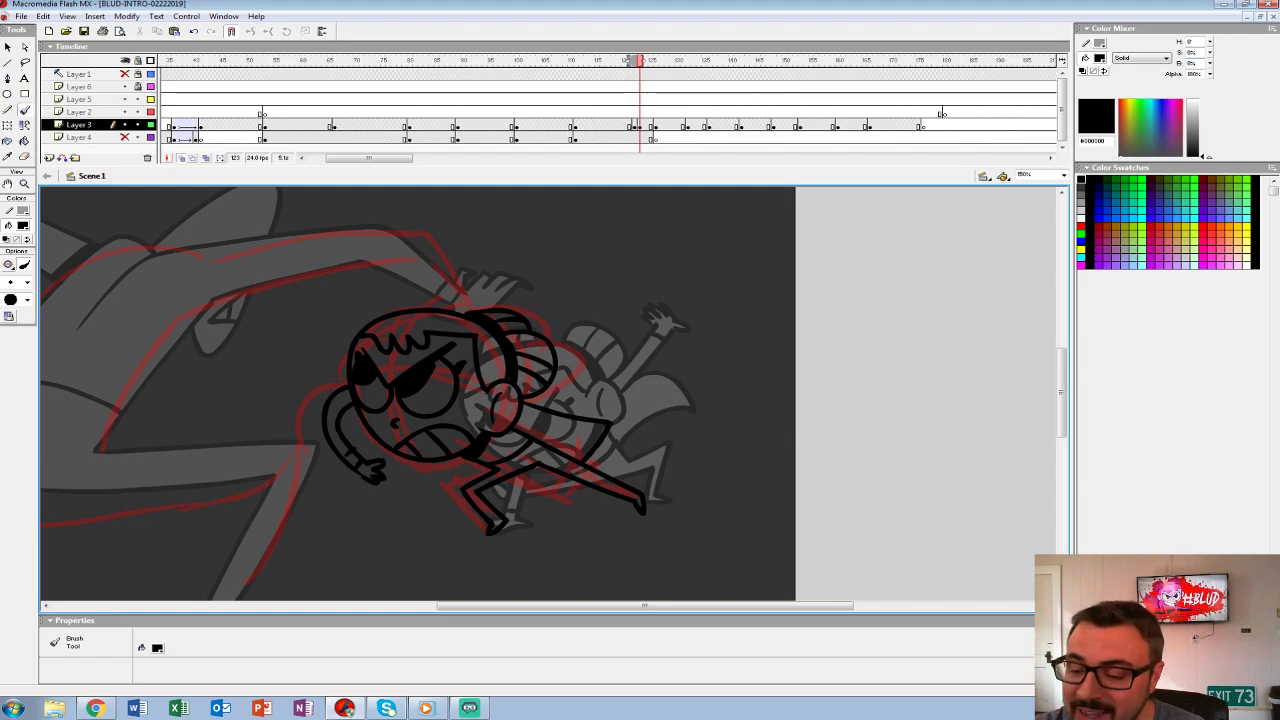
- Draw the large character's outstretched arm and reaching hand above the small character's head, with the underarm side of the torso
{"action": "scroll", "coordinate": [550, 400], "scroll_direction": "left", "scroll_amount": 10}
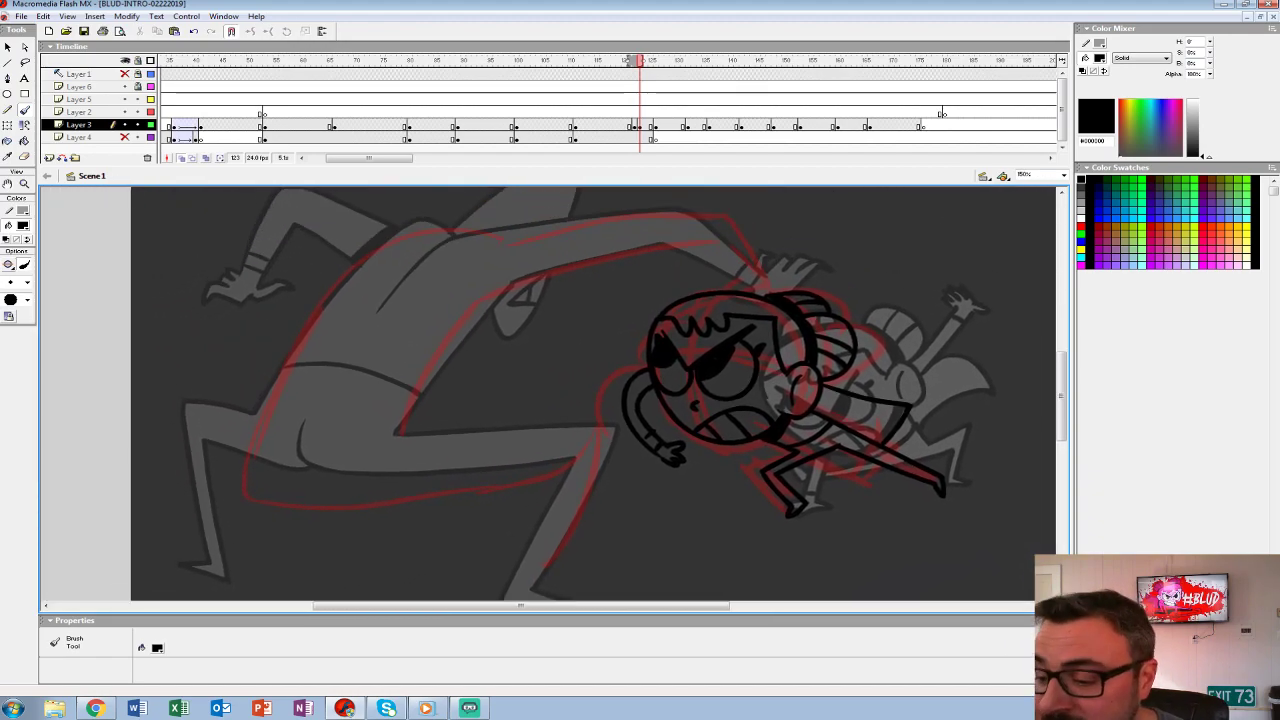
{"action": "scroll", "coordinate": [595, 395], "scroll_direction": "up", "scroll_amount": 1}
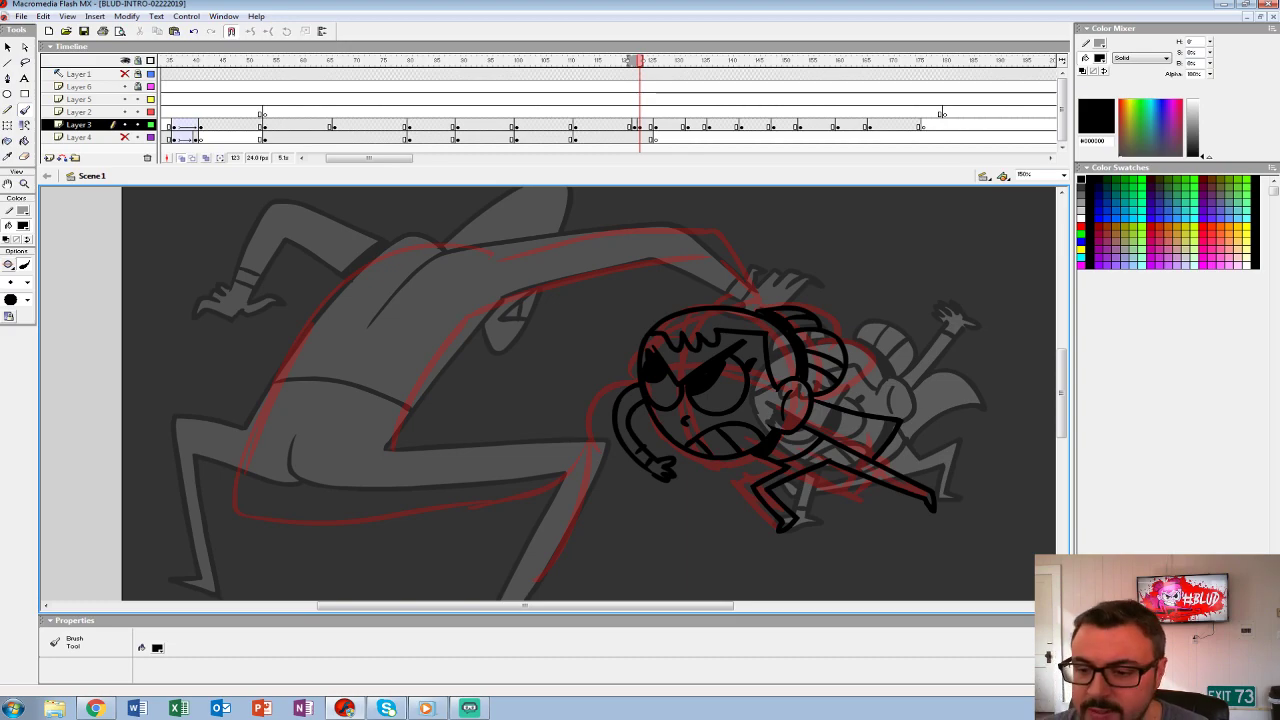
{"action": "mouse_move", "coordinate": [480, 300]}
{"action": "left_mouse_down"}
{"action": "mouse_move", "coordinate": [384, 446]}
{"action": "mouse_move", "coordinate": [259, 486]}
{"action": "left_mouse_up"}
{"action": "mouse_move", "coordinate": [358, 342]}
{"action": "left_mouse_down"}
{"action": "mouse_move", "coordinate": [534, 293]}
{"action": "mouse_move", "coordinate": [600, 326]}
{"action": "left_mouse_up"}
{"action": "key", "text": "ctrl+z"}
{"action": "mouse_move", "coordinate": [238, 364]}
{"action": "left_mouse_down"}
{"action": "mouse_move", "coordinate": [286, 310]}
{"action": "mouse_move", "coordinate": [418, 267]}
{"action": "mouse_move", "coordinate": [548, 252]}
{"action": "mouse_move", "coordinate": [616, 310]}
{"action": "mouse_move", "coordinate": [598, 312]}
{"action": "mouse_move", "coordinate": [612, 341]}
{"action": "mouse_move", "coordinate": [652, 314]}
{"action": "mouse_move", "coordinate": [645, 291]}
{"action": "left_mouse_up"}
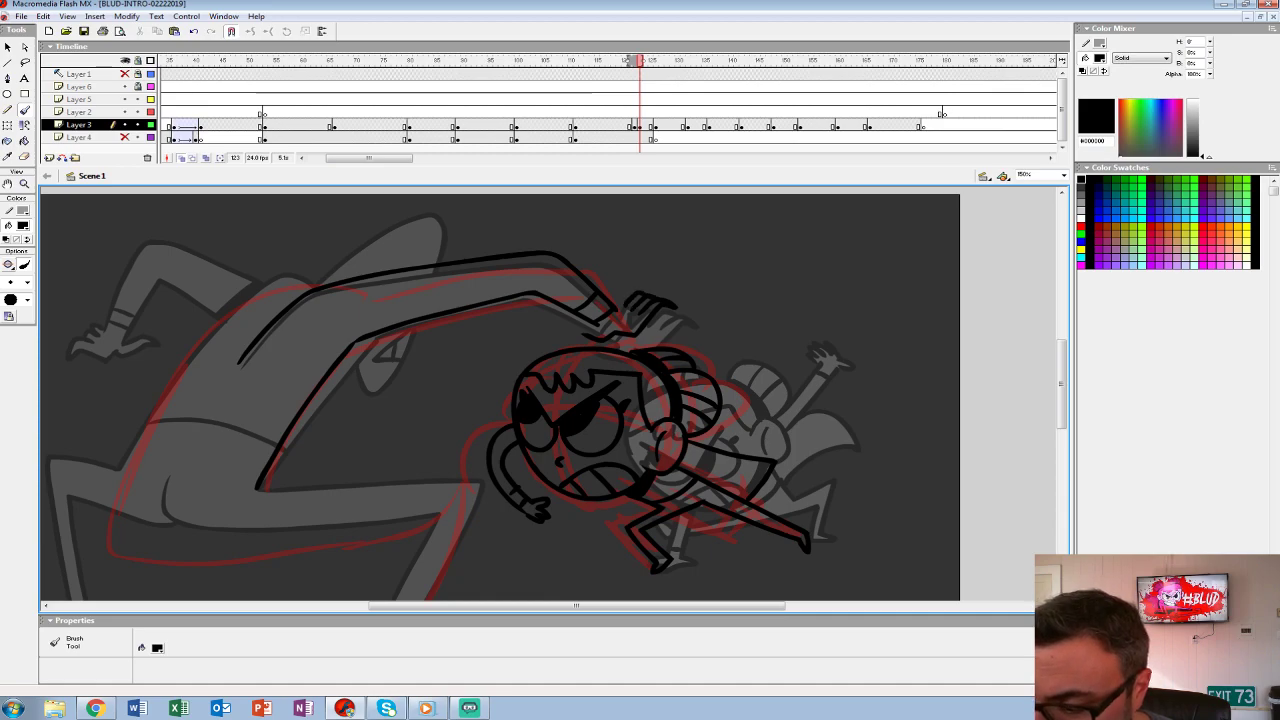
- Draw the large character's shoulder and long back contour, and a curved waistline across the torso
{"action": "left_click_drag", "start_coordinate": [500, 400], "coordinate": [710, 390]}
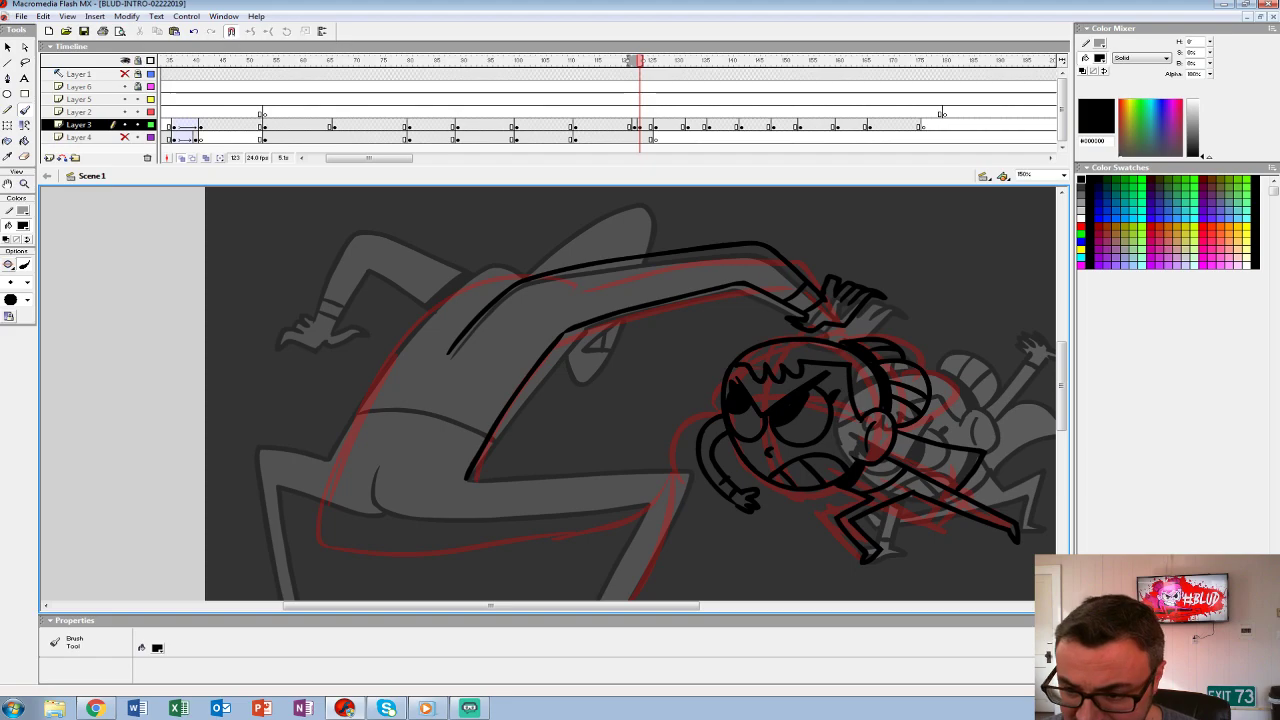
{"action": "mouse_move", "coordinate": [506, 264]}
{"action": "left_mouse_down"}
{"action": "mouse_move", "coordinate": [404, 329]}
{"action": "mouse_move", "coordinate": [336, 452]}
{"action": "left_mouse_up"}
{"action": "key", "text": "ctrl+z"}
{"action": "mouse_move", "coordinate": [510, 266]}
{"action": "left_mouse_down"}
{"action": "mouse_move", "coordinate": [412, 331]}
{"action": "mouse_move", "coordinate": [334, 456]}
{"action": "left_mouse_up"}
{"action": "mouse_move", "coordinate": [500, 400]}
{"action": "left_mouse_down"}
{"action": "mouse_move", "coordinate": [402, 288]}
{"action": "mouse_move", "coordinate": [470, 371]}
{"action": "mouse_move", "coordinate": [522, 322]}
{"action": "left_mouse_up"}
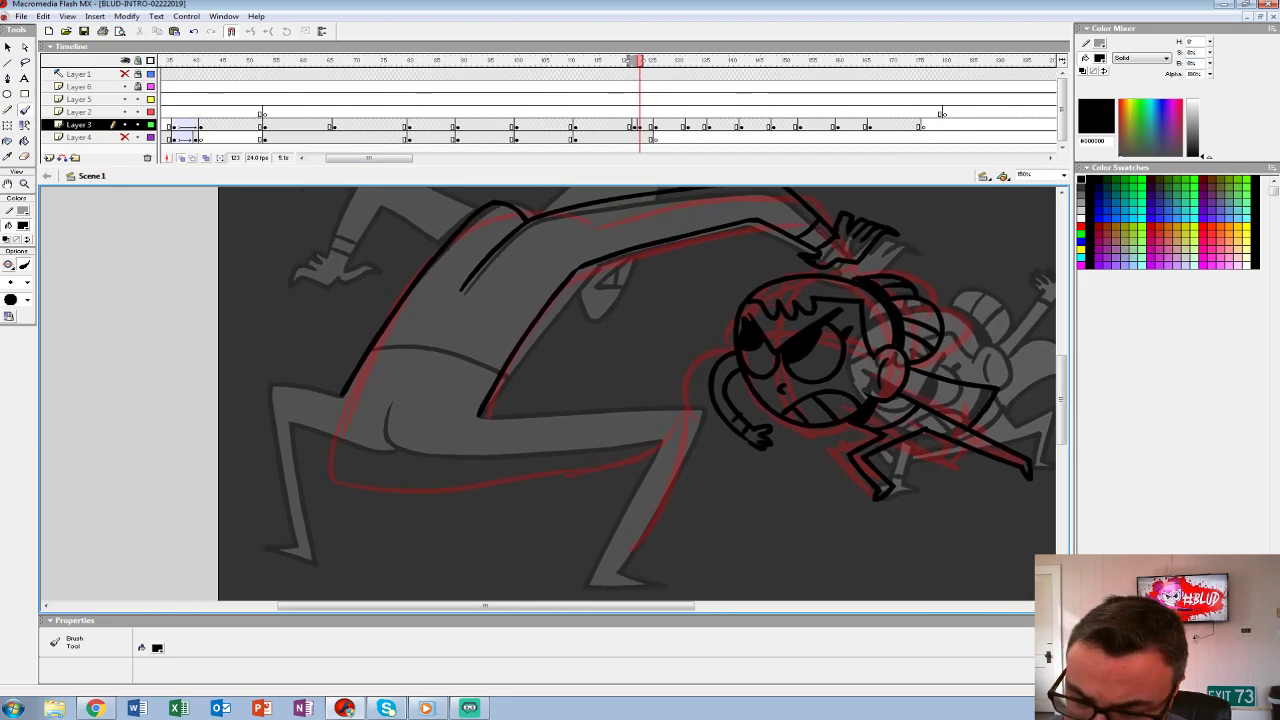
{"action": "left_click_drag", "start_coordinate": [368, 352], "coordinate": [500, 372]}
{"action": "key", "text": "ctrl+z"}
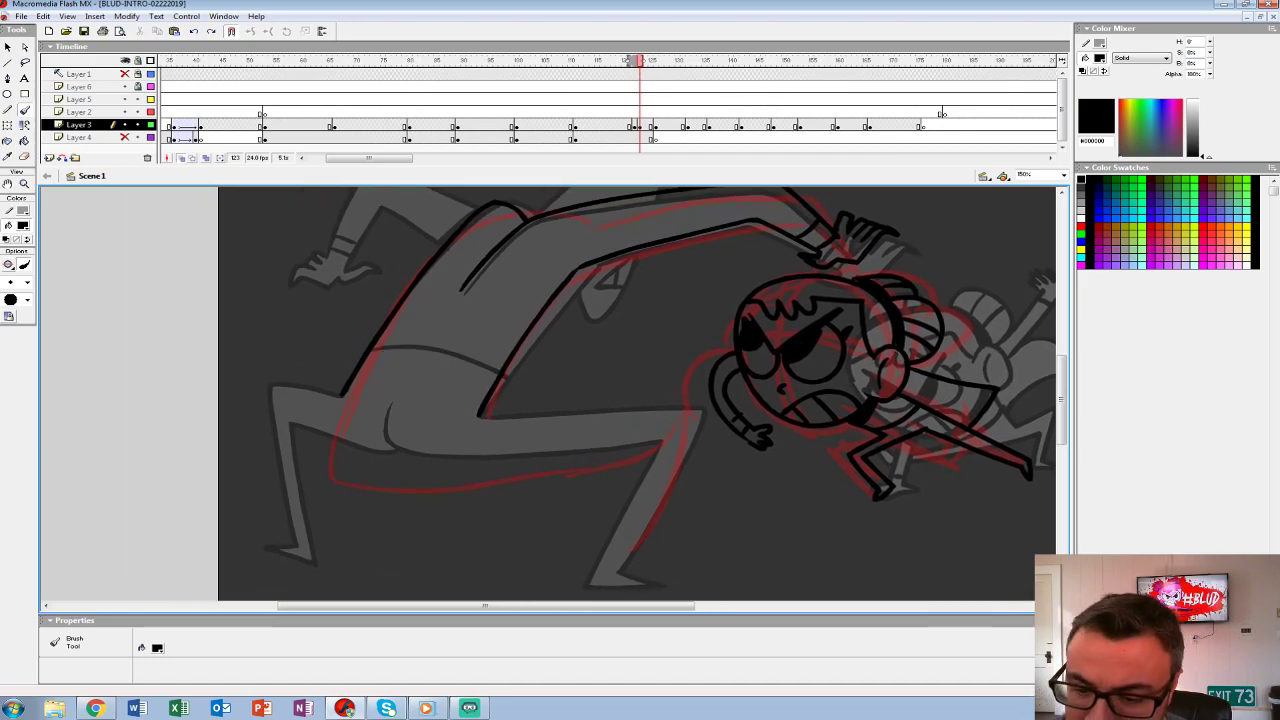
{"action": "mouse_move", "coordinate": [370, 350]}
{"action": "left_mouse_down"}
{"action": "mouse_move", "coordinate": [448, 354]}
{"action": "mouse_move", "coordinate": [496, 378]}
{"action": "left_mouse_up"}
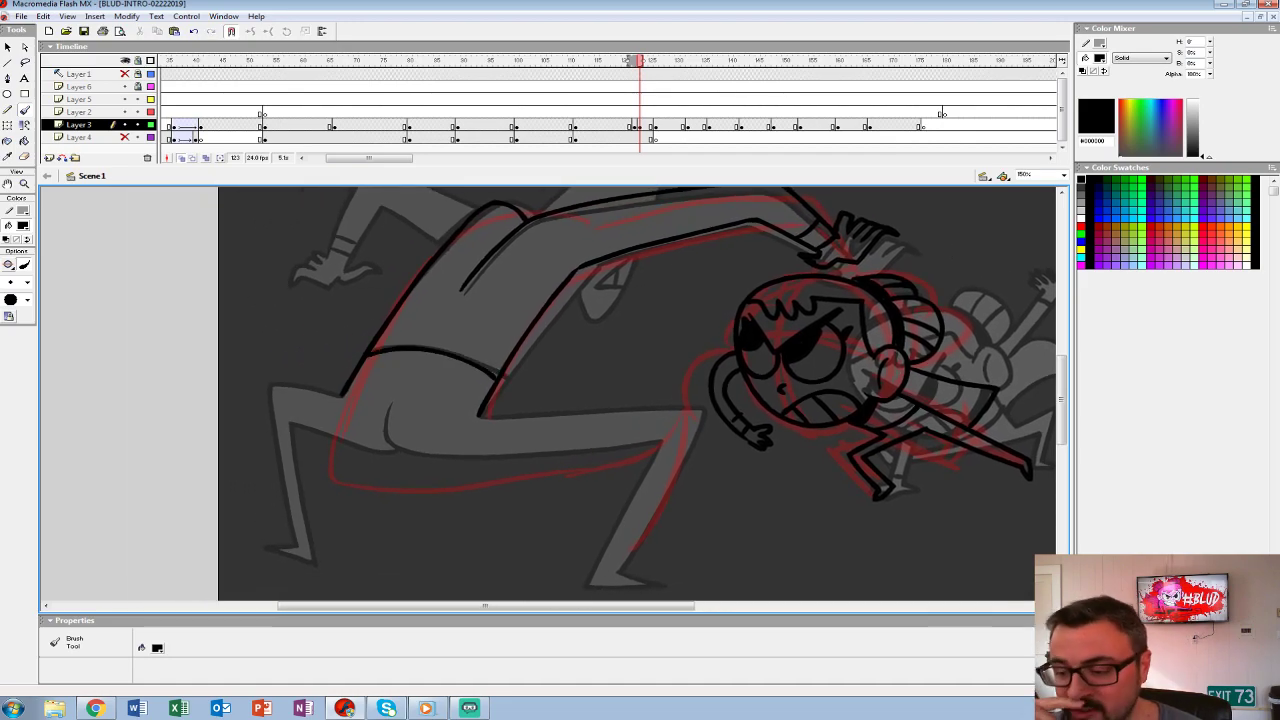
- Draw the large character's hips with the lunging front leg and the bent rear leg down to the feet
{"action": "left_click_drag", "start_coordinate": [600, 400], "coordinate": [490, 325]}
{"action": "mouse_move", "coordinate": [586, 333]}
{"action": "left_mouse_down"}
{"action": "mouse_move", "coordinate": [509, 488]}
{"action": "mouse_move", "coordinate": [480, 504]}
{"action": "mouse_move", "coordinate": [549, 504]}
{"action": "mouse_move", "coordinate": [478, 478]}
{"action": "left_mouse_up"}
{"action": "mouse_move", "coordinate": [545, 362]}
{"action": "left_mouse_down"}
{"action": "mouse_move", "coordinate": [274, 374]}
{"action": "mouse_move", "coordinate": [274, 340]}
{"action": "left_mouse_up"}
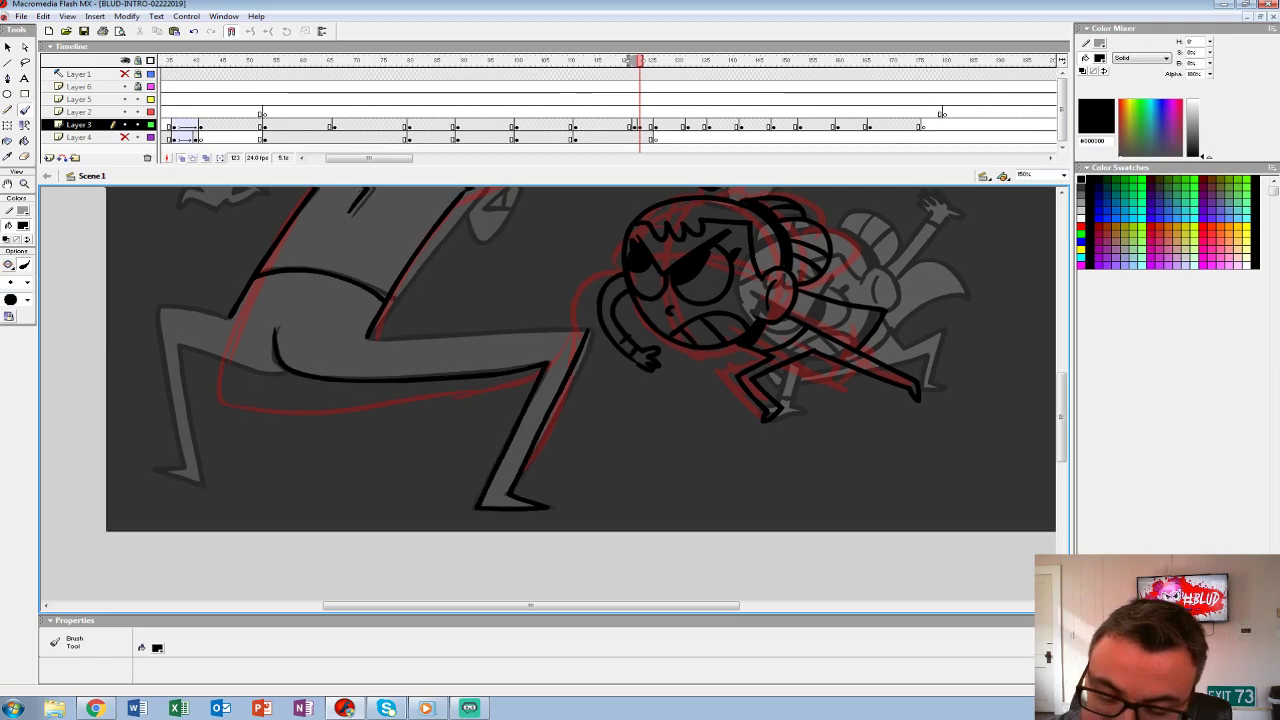
{"action": "left_click_drag", "start_coordinate": [500, 400], "coordinate": [667, 392]}
{"action": "mouse_move", "coordinate": [440, 364]}
{"action": "left_mouse_down"}
{"action": "mouse_move", "coordinate": [346, 344]}
{"action": "mouse_move", "coordinate": [374, 478]}
{"action": "mouse_move", "coordinate": [322, 462]}
{"action": "left_mouse_up"}
{"action": "mouse_move", "coordinate": [400, 310]}
{"action": "left_mouse_down"}
{"action": "mouse_move", "coordinate": [324, 298]}
{"action": "mouse_move", "coordinate": [352, 460]}
{"action": "left_mouse_up"}
- Draw the large character's head, with the rounded tip above the shoulder and the lower face beneath the reaching arm
{"action": "mouse_move", "coordinate": [640, 380]}
{"action": "left_mouse_down"}
{"action": "mouse_move", "coordinate": [640, 406]}
{"action": "mouse_move", "coordinate": [540, 571]}
{"action": "mouse_move", "coordinate": [469, 591]}
{"action": "left_mouse_up"}
{"action": "mouse_move", "coordinate": [455, 334]}
{"action": "left_mouse_down"}
{"action": "mouse_move", "coordinate": [532, 284]}
{"action": "mouse_move", "coordinate": [572, 314]}
{"action": "mouse_move", "coordinate": [510, 292]}
{"action": "mouse_move", "coordinate": [448, 340]}
{"action": "left_mouse_up"}
{"action": "key", "text": "ctrl+z"}
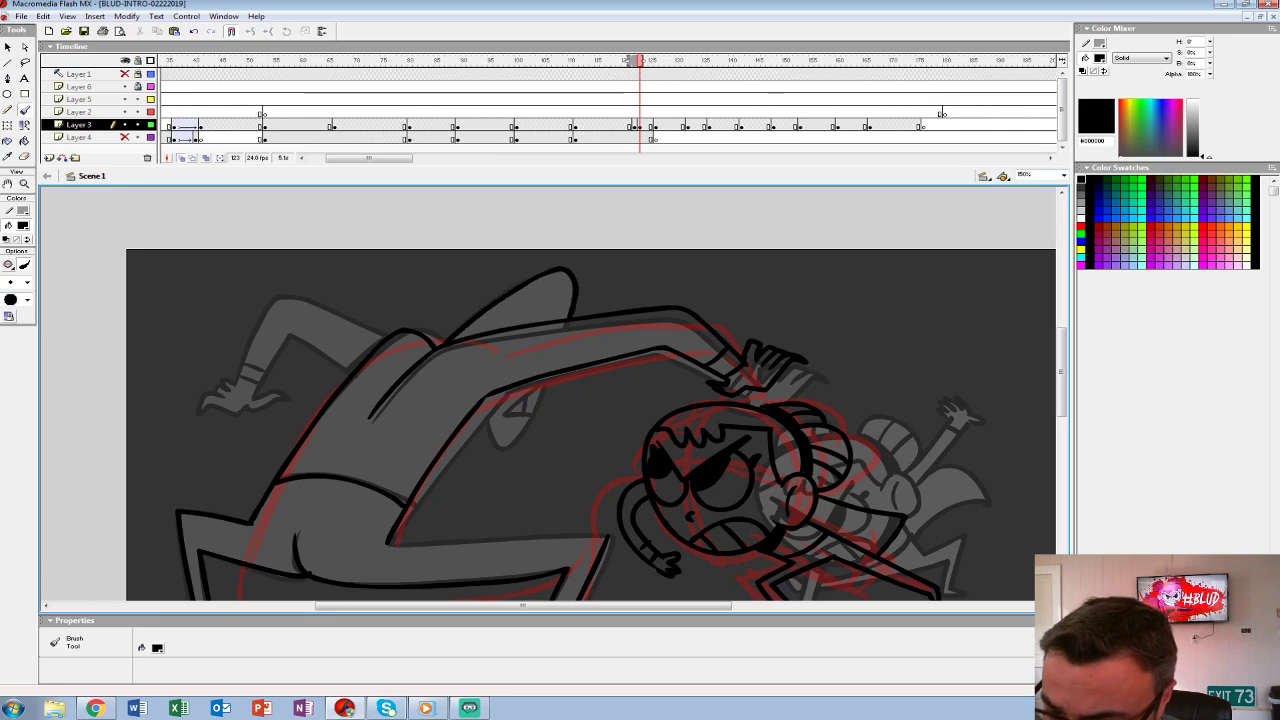
{"action": "mouse_move", "coordinate": [548, 382]}
{"action": "left_mouse_down"}
{"action": "mouse_move", "coordinate": [500, 412]}
{"action": "mouse_move", "coordinate": [534, 420]}
{"action": "mouse_move", "coordinate": [500, 455]}
{"action": "mouse_move", "coordinate": [534, 394]}
{"action": "mouse_move", "coordinate": [468, 408]}
{"action": "mouse_move", "coordinate": [611, 395]}
{"action": "left_mouse_up"}
{"action": "key", "text": "ctrl+z"}
- Draw the large character's trailing arm with its hand and solid black shoulder band, and turn off onion skinning
{"action": "key", "text": "space"}
{"action": "mouse_move", "coordinate": [504, 326]}
{"action": "left_mouse_down"}
{"action": "mouse_move", "coordinate": [393, 284]}
{"action": "mouse_move", "coordinate": [346, 380]}
{"action": "left_mouse_up"}
{"action": "mouse_move", "coordinate": [468, 360]}
{"action": "left_mouse_down"}
{"action": "mouse_move", "coordinate": [401, 318]}
{"action": "mouse_move", "coordinate": [365, 390]}
{"action": "mouse_move", "coordinate": [404, 388]}
{"action": "mouse_move", "coordinate": [338, 406]}
{"action": "mouse_move", "coordinate": [306, 396]}
{"action": "mouse_move", "coordinate": [330, 361]}
{"action": "mouse_move", "coordinate": [357, 359]}
{"action": "left_mouse_up"}
{"action": "left_click_drag", "start_coordinate": [620, 410], "coordinate": [572, 380]}
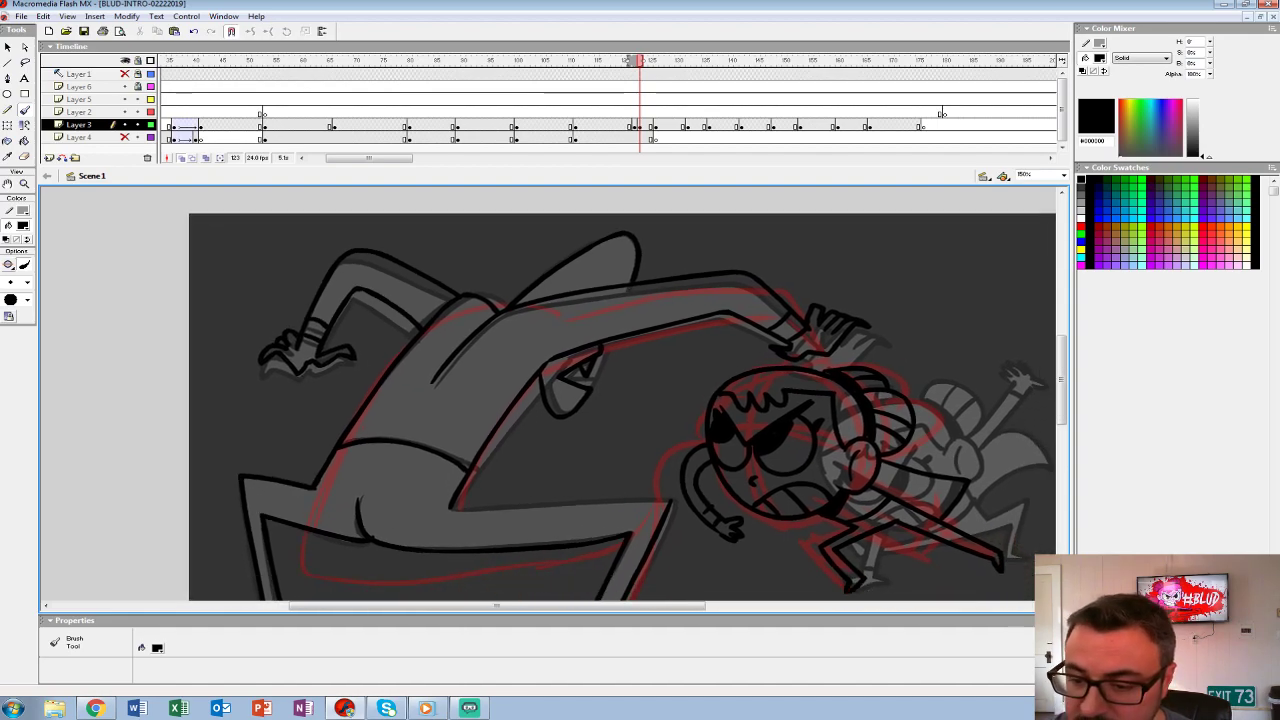
{"action": "left_click_drag", "start_coordinate": [450, 293], "coordinate": [420, 327]}
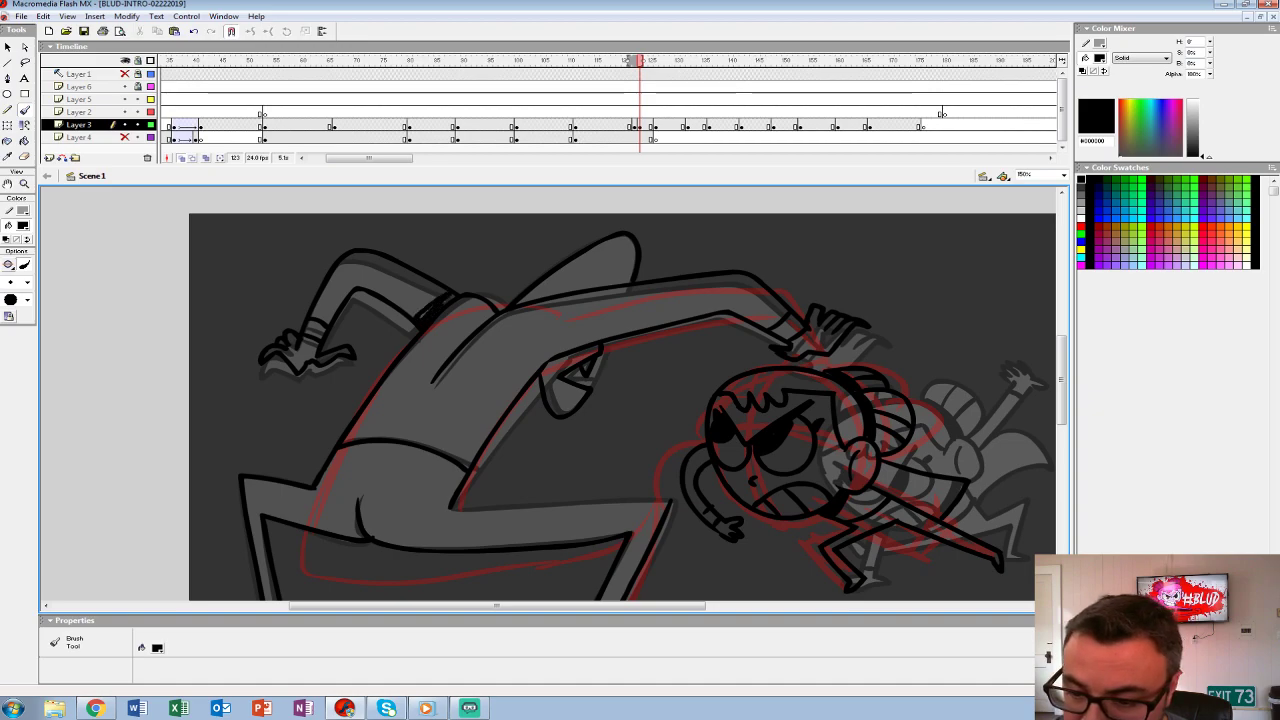
{"action": "left_click_drag", "start_coordinate": [620, 400], "coordinate": [465, 335]}
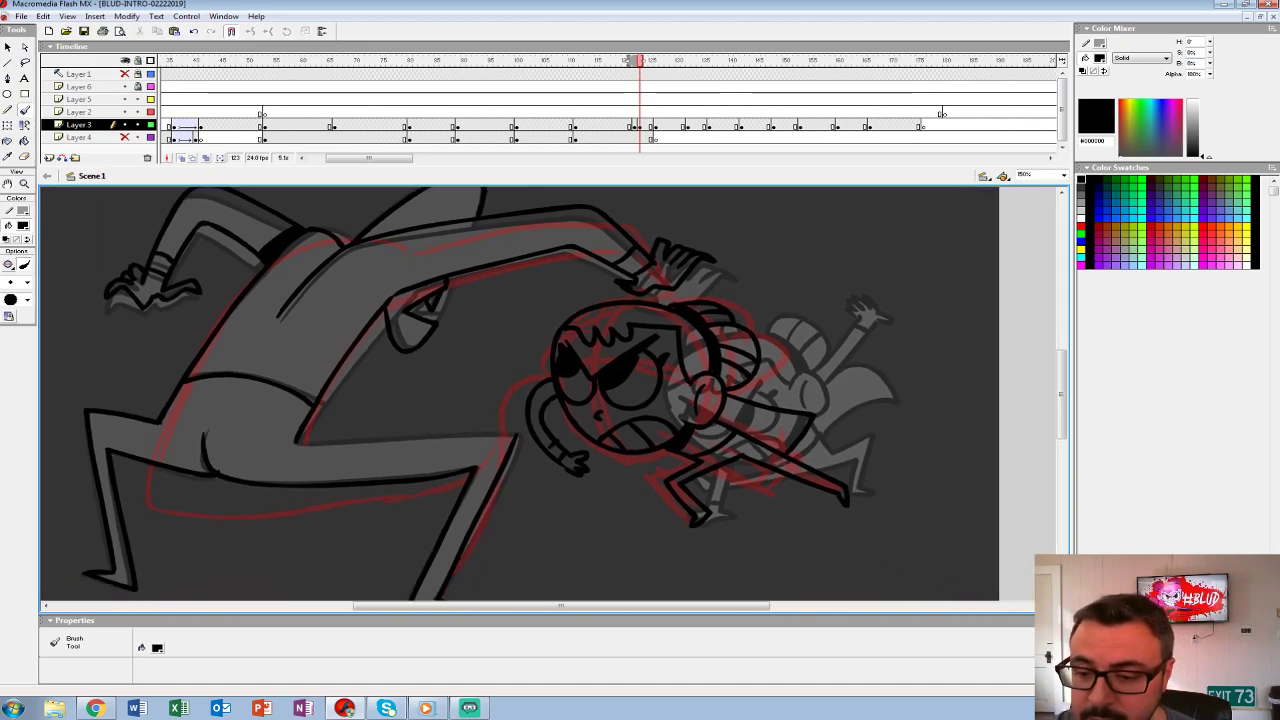
{"action": "left_click", "coordinate": [181, 158]}
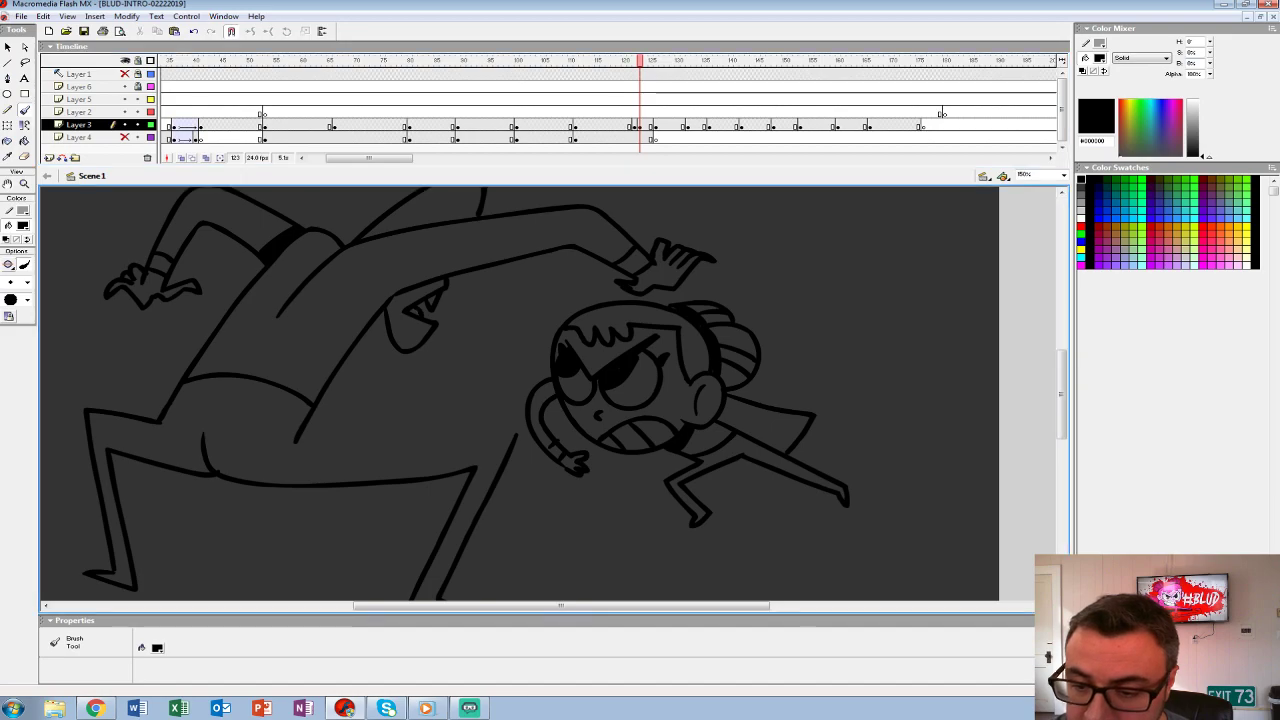
- Compare the inked fight pose at frame 122 of Layer 3 with the onion-skinned previous drawing, and view the whole composition
{"action": "left_click", "coordinate": [633, 126]}
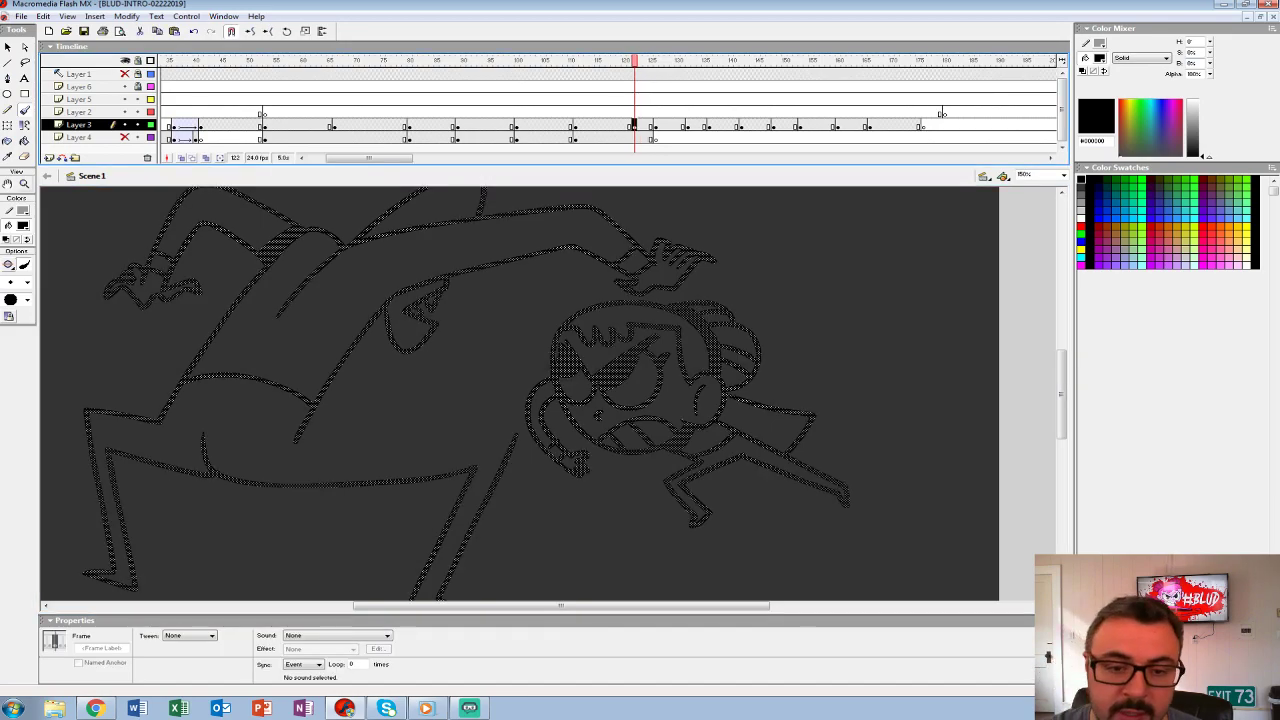
{"action": "key", "text": "z"}
{"action": "key", "text": "ctrl+minus"}
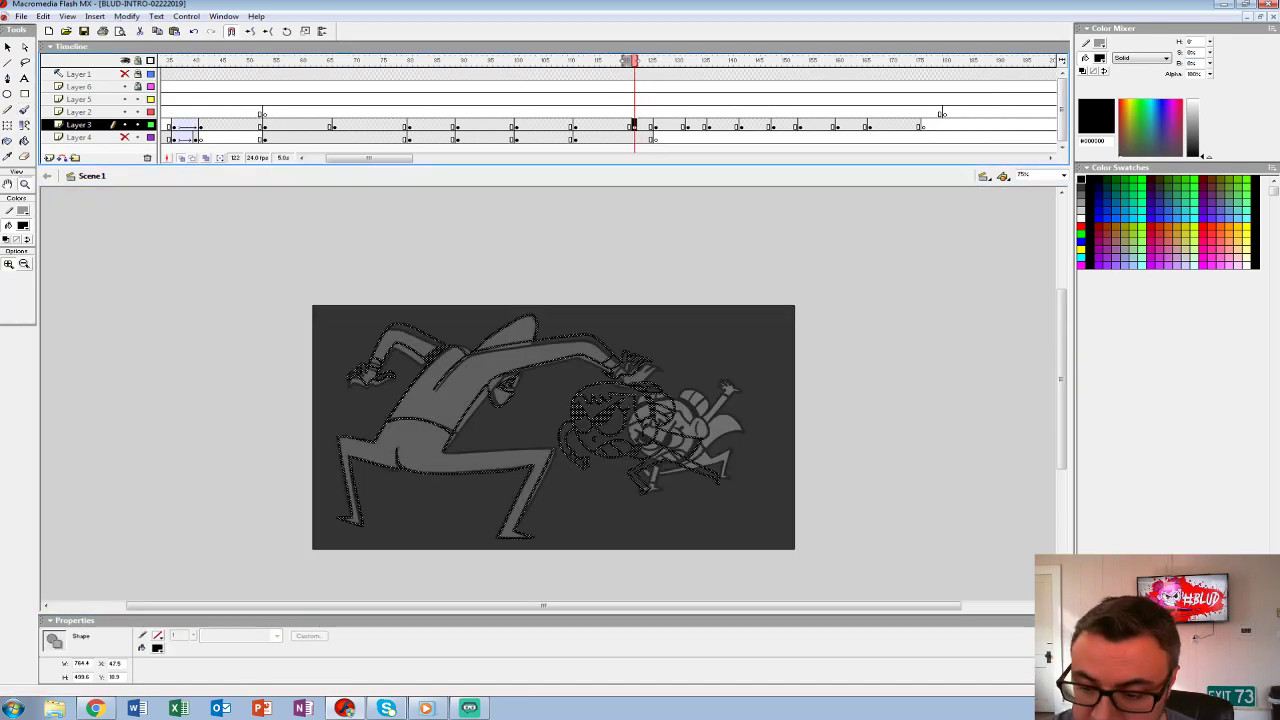
{"action": "key", "text": "ctrl+equal"}
{"action": "key", "text": "b"}
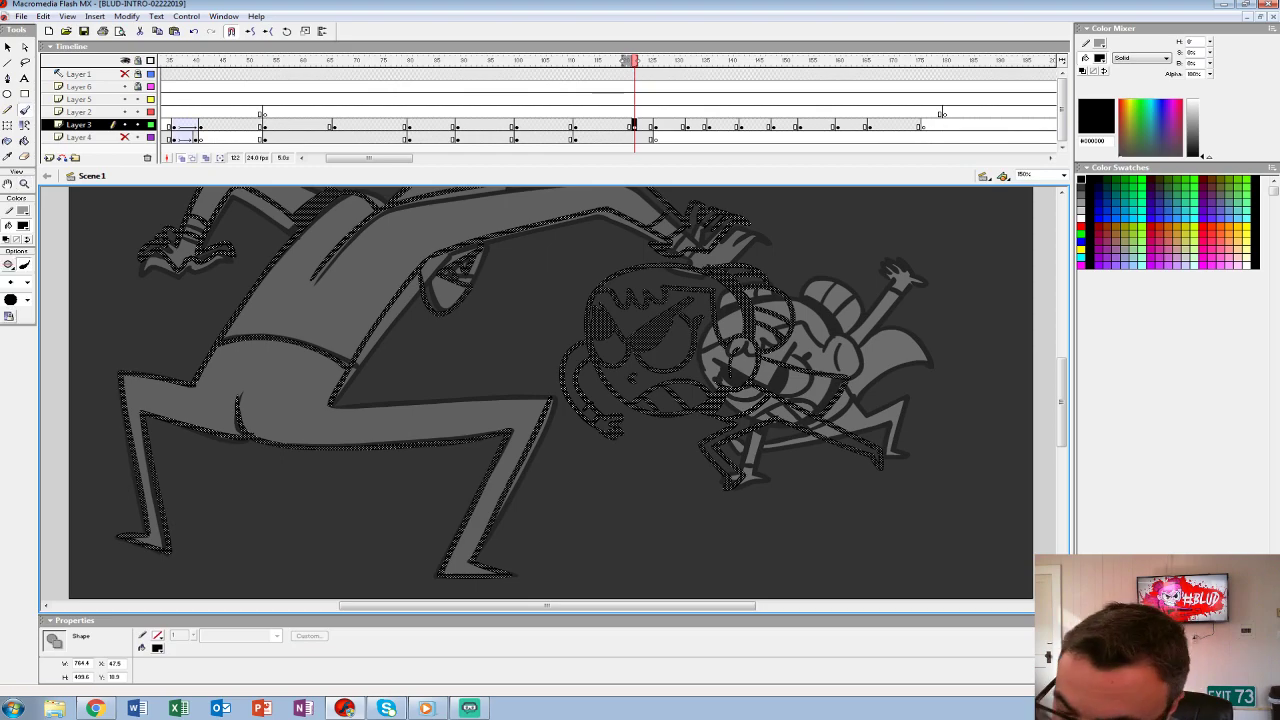
{"action": "key", "text": "ctrl+shift+a"}
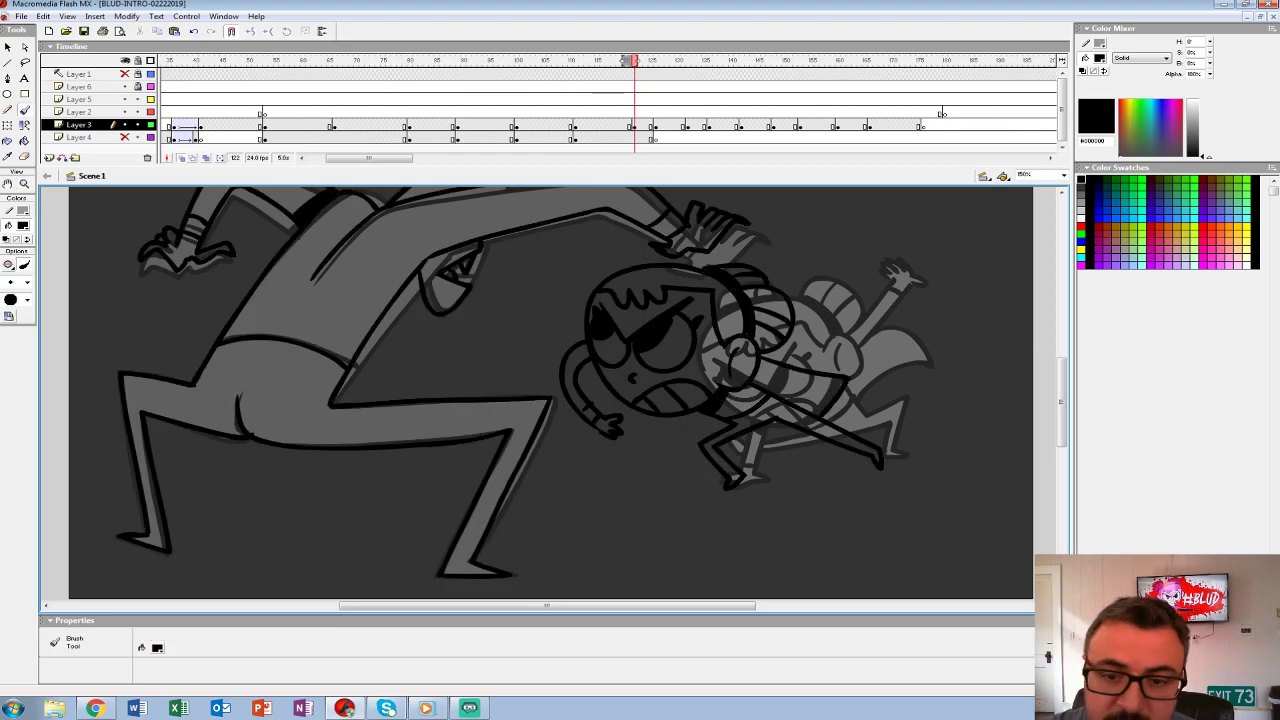
{"action": "key", "text": "z"}
{"action": "key", "text": "ctrl+minus"}
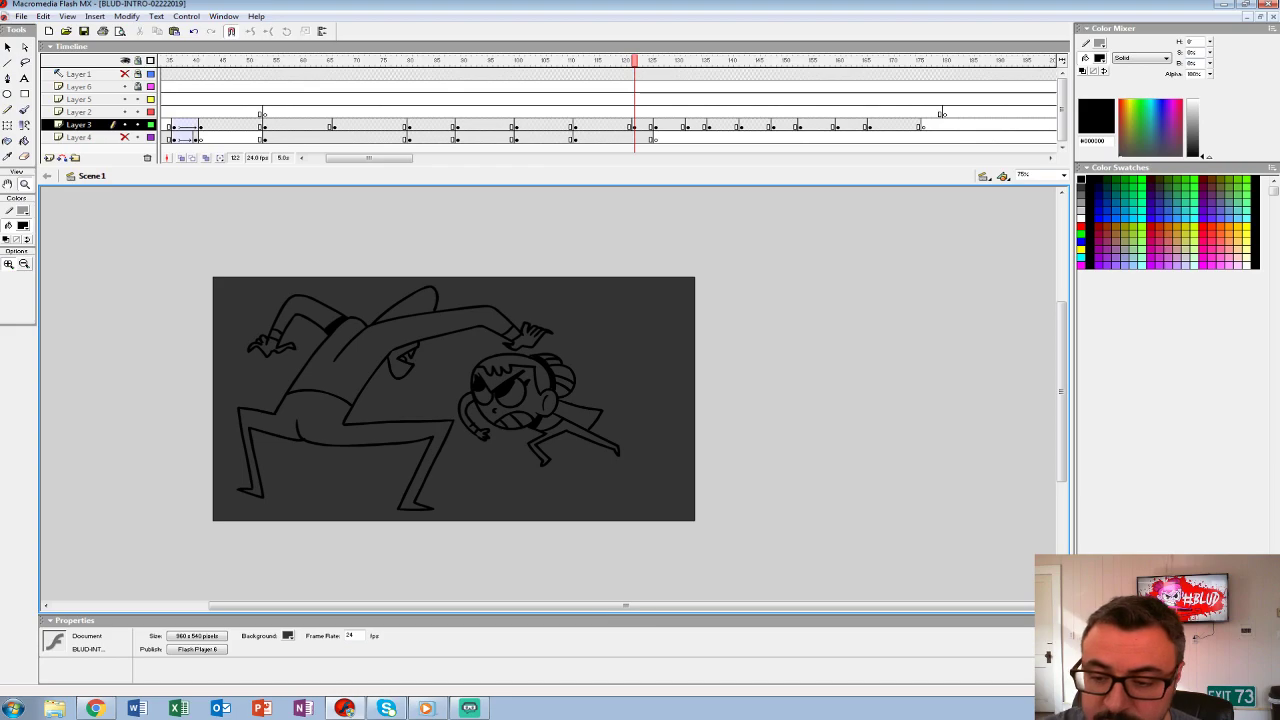
{"action": "key", "text": "ctrl+equal"}
- Insert a blank keyframe at frame 123 of Layer 3 and draw the small character's outstretched rear arm with its hand, using onion skinning
{"action": "left_click", "coordinate": [632, 126]}
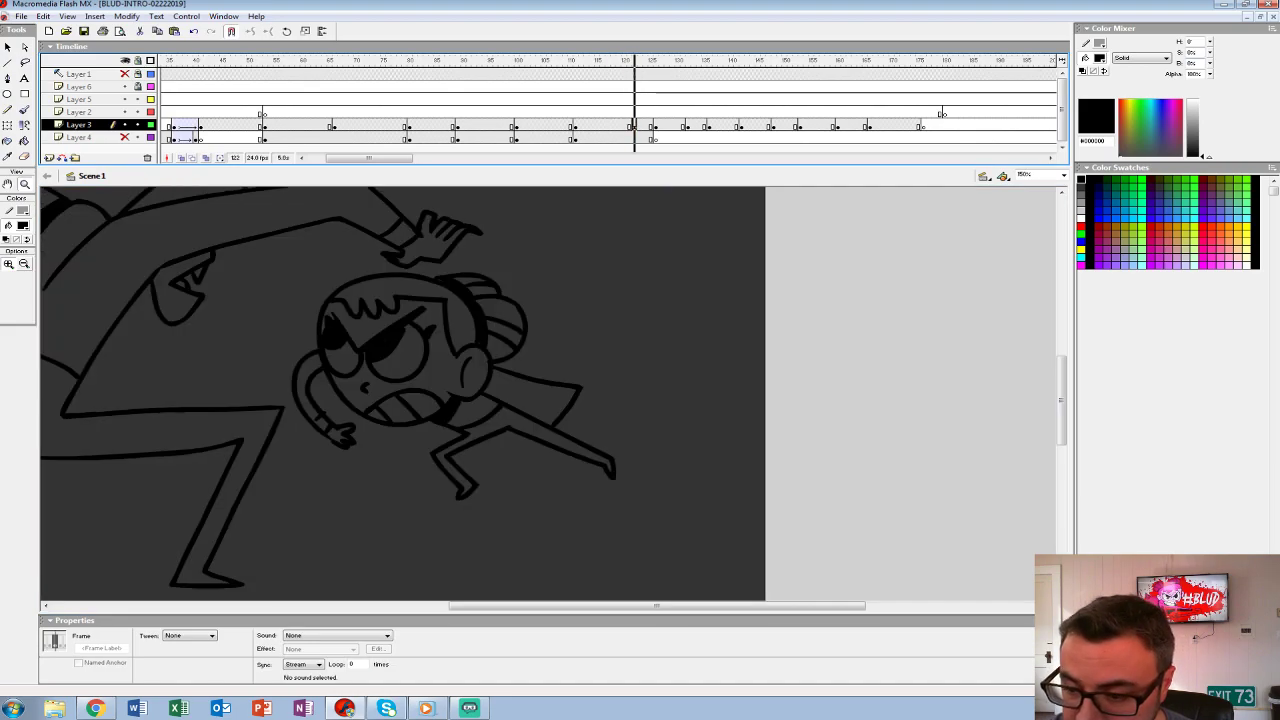
{"action": "key", "text": "b"}
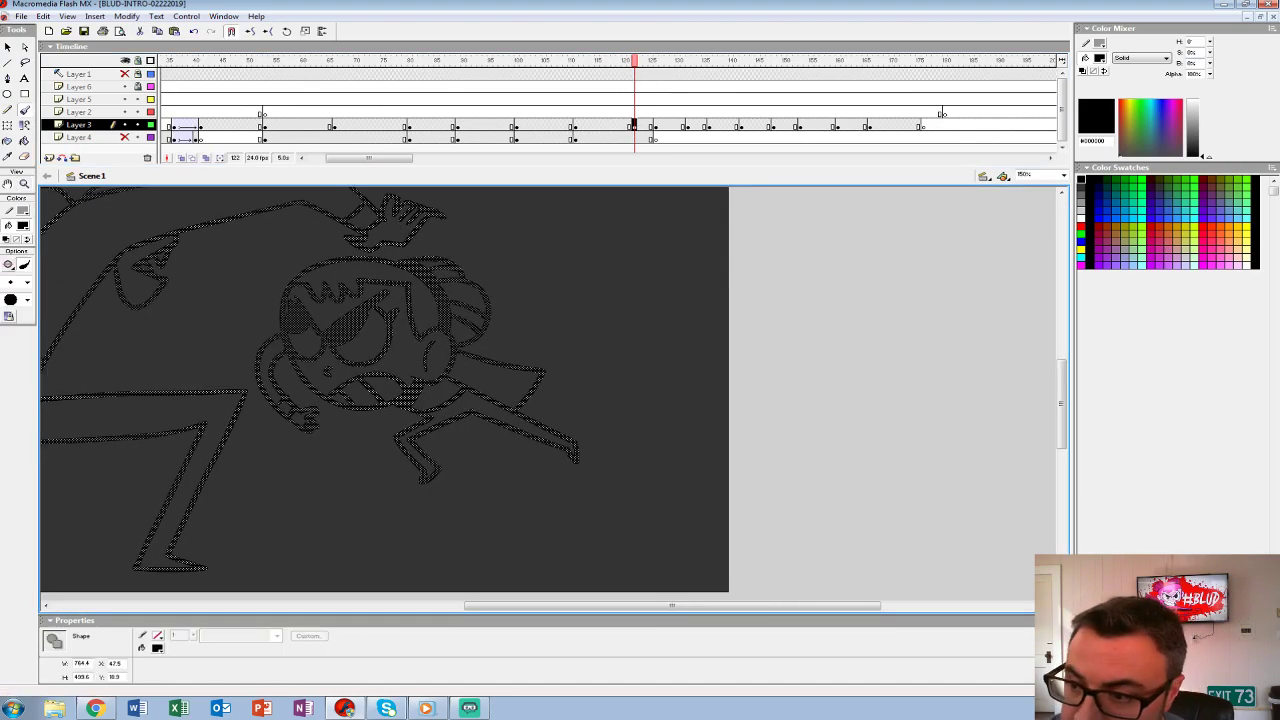
{"action": "key", "text": "period"}
{"action": "key", "text": "F7"}
{"action": "left_click", "coordinate": [181, 158]}
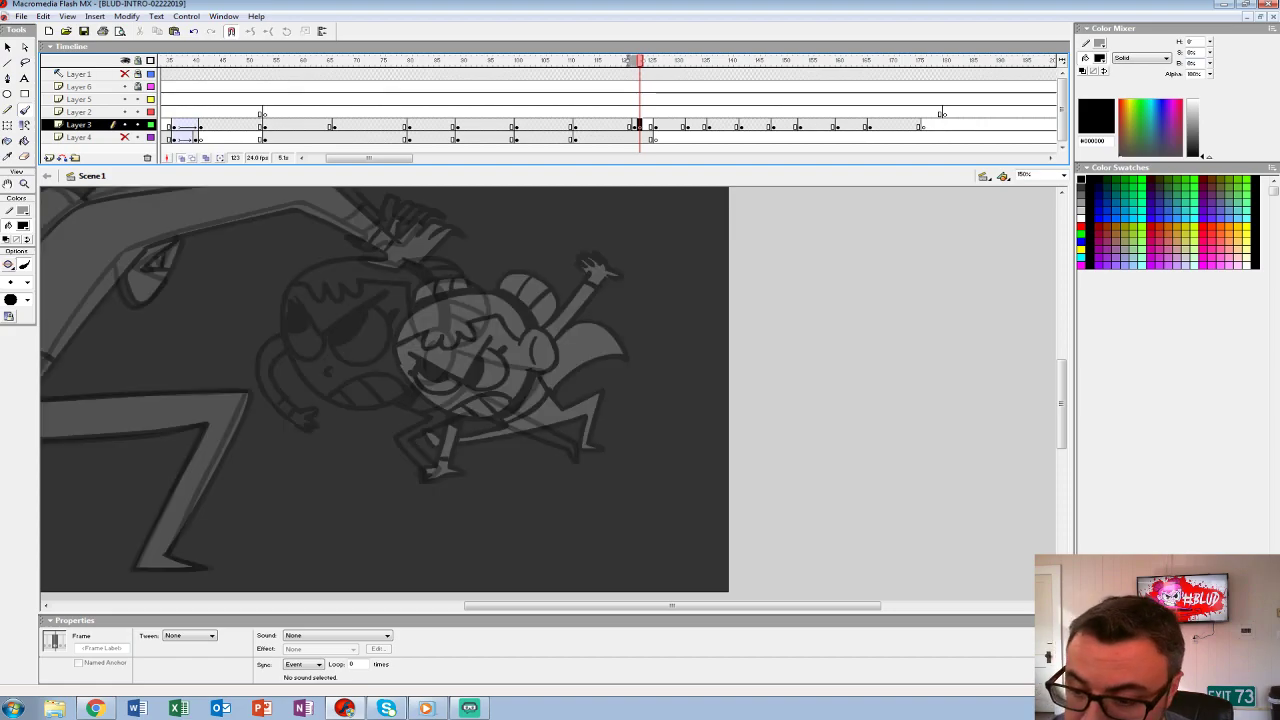
{"action": "left_click_drag", "start_coordinate": [458, 369], "coordinate": [565, 358]}
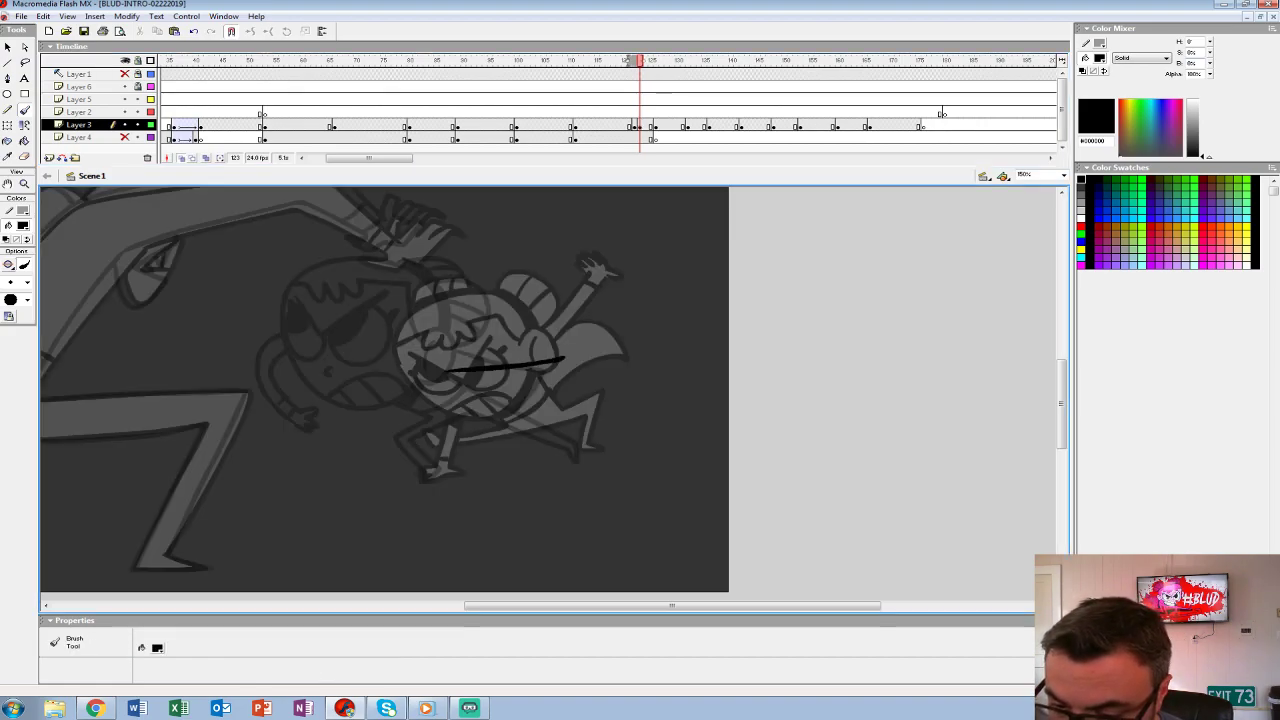
{"action": "mouse_move", "coordinate": [448, 360]}
{"action": "left_mouse_down"}
{"action": "mouse_move", "coordinate": [556, 348]}
{"action": "mouse_move", "coordinate": [540, 362]}
{"action": "mouse_move", "coordinate": [577, 333]}
{"action": "left_mouse_up"}
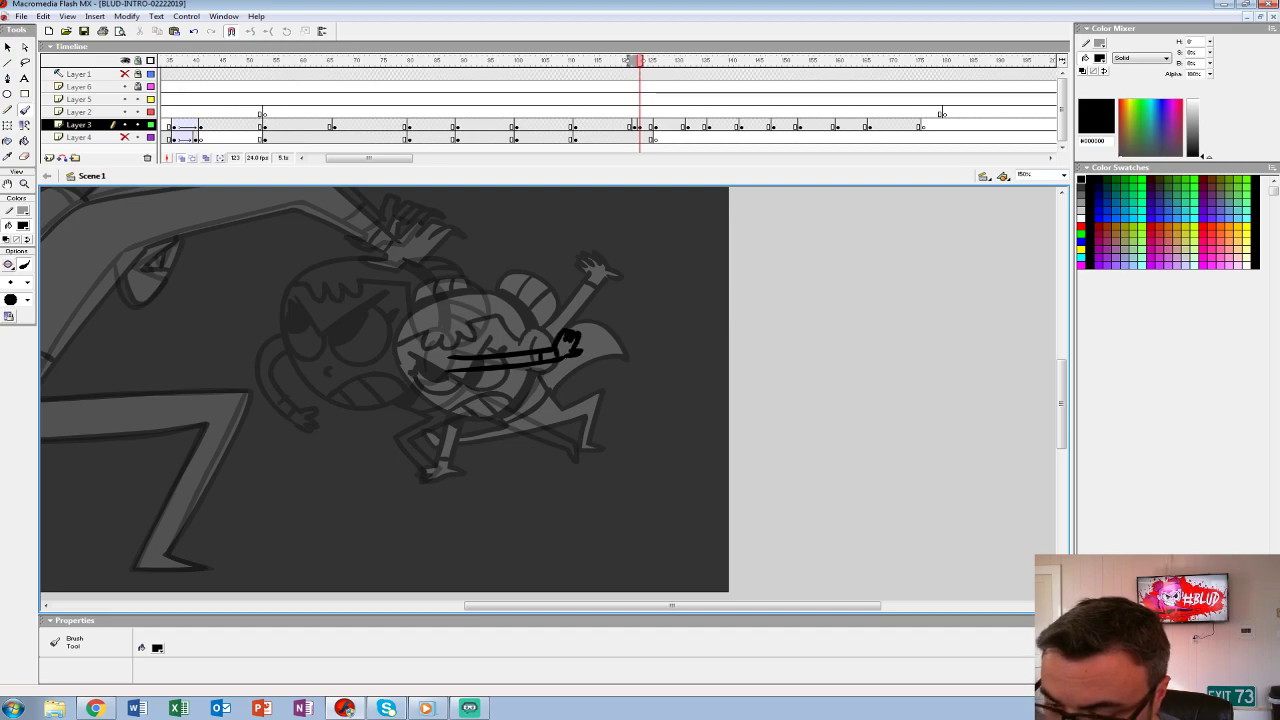
- Transfer the new arm from frame 123 in place onto the inked drawing at frame 122, turn off onion skinning and deselect it
{"action": "key", "text": "ctrl+z"}
{"action": "left_click", "coordinate": [633, 125]}
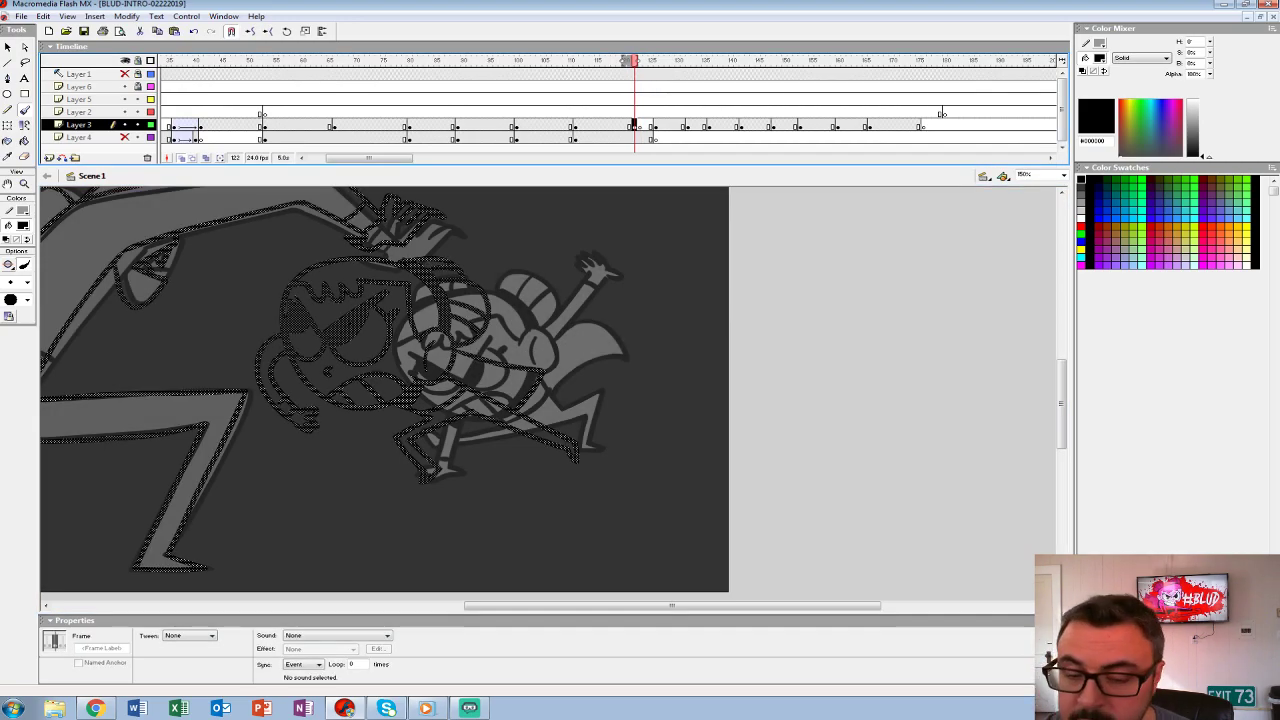
{"action": "left_click", "coordinate": [565, 345]}
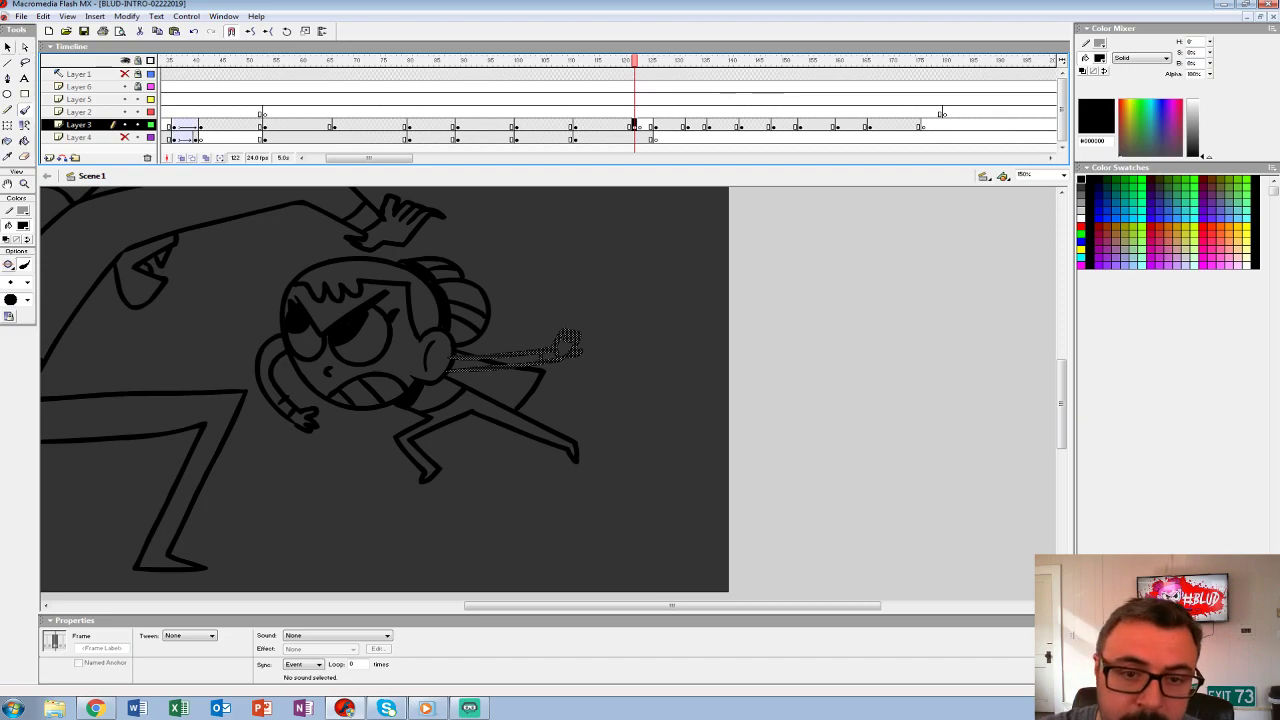
{"action": "key", "text": "v"}
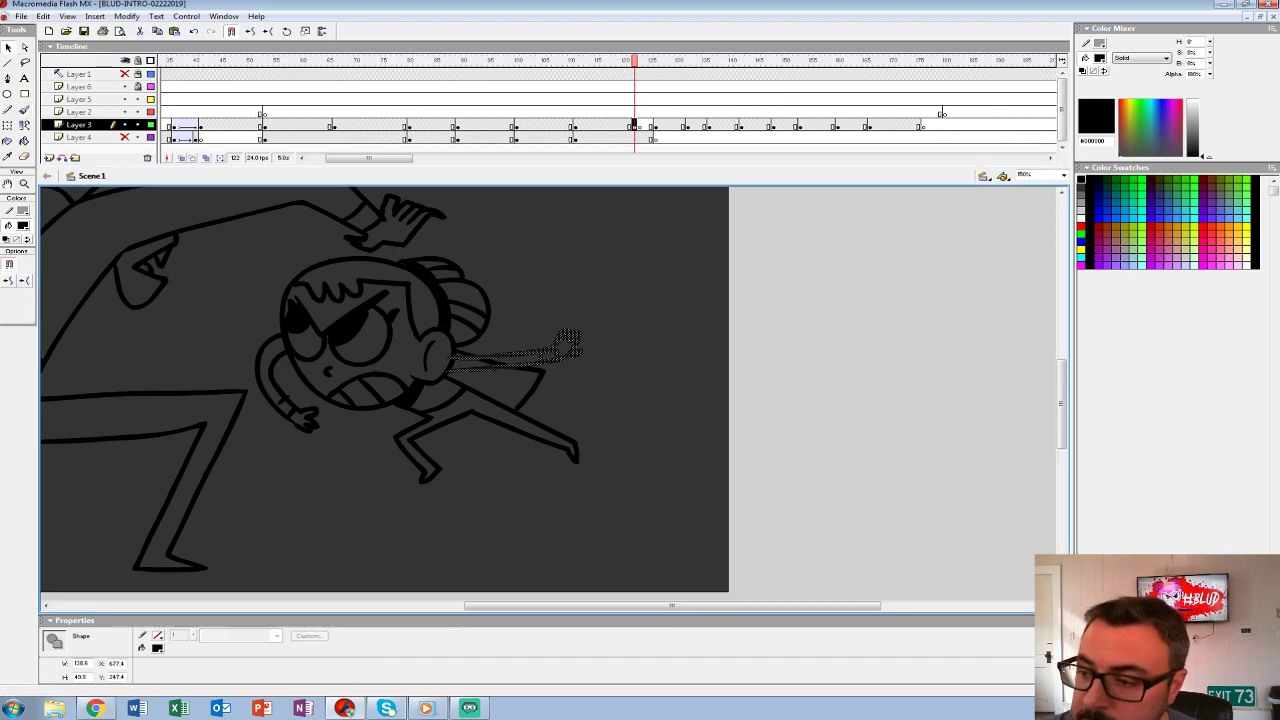
{"action": "key", "text": "ctrl+shift+a"}
{"action": "left_click_drag", "start_coordinate": [495, 362], "coordinate": [775, 362]}
- Set the fill colour to light grey #CCCCCC and fill the small character's face, hair, eyes and teeth
{"action": "left_click", "coordinate": [23, 225]}
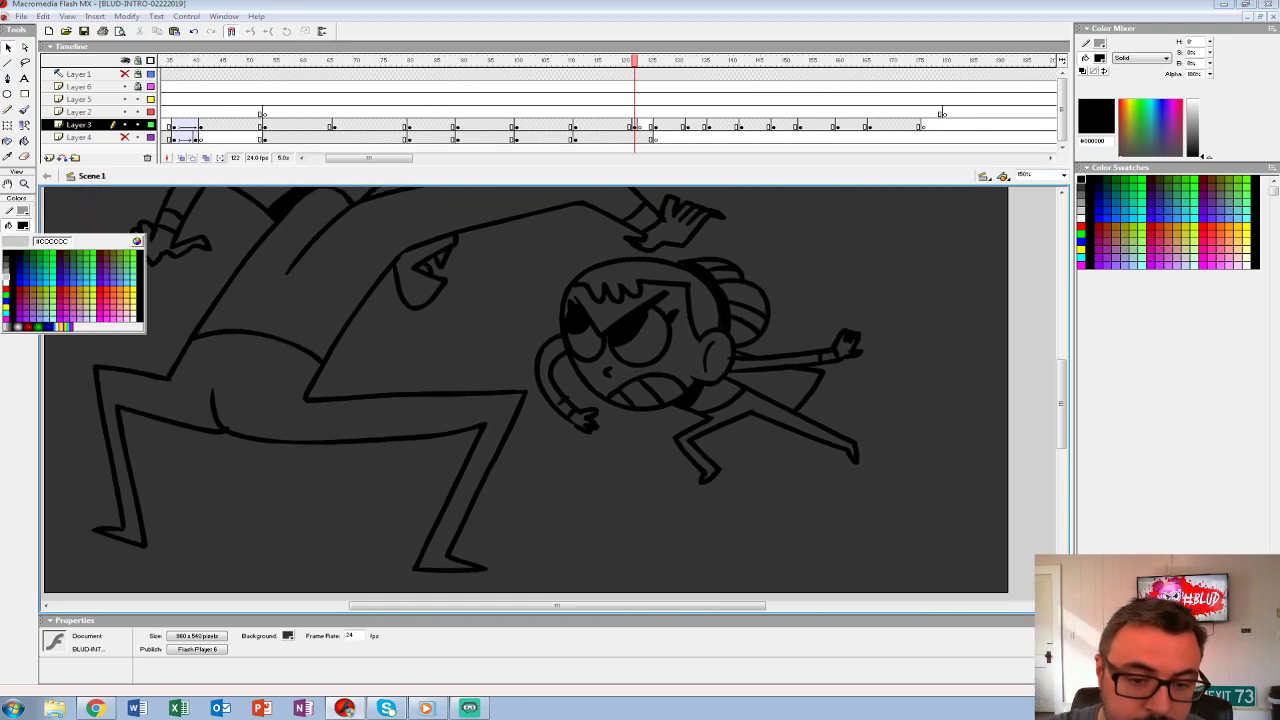
{"action": "left_click", "coordinate": [8, 275]}
{"action": "key", "text": "k"}
{"action": "left_click", "coordinate": [605, 370]}
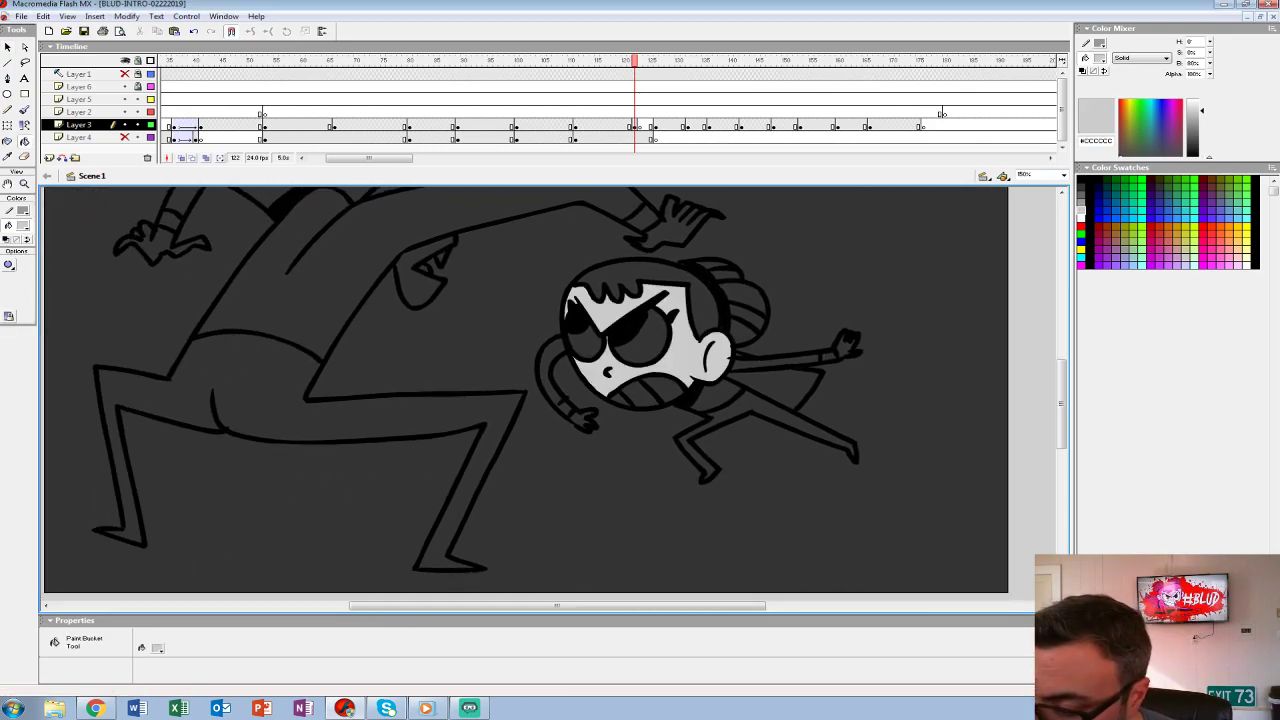
{"action": "left_click", "coordinate": [590, 325]}
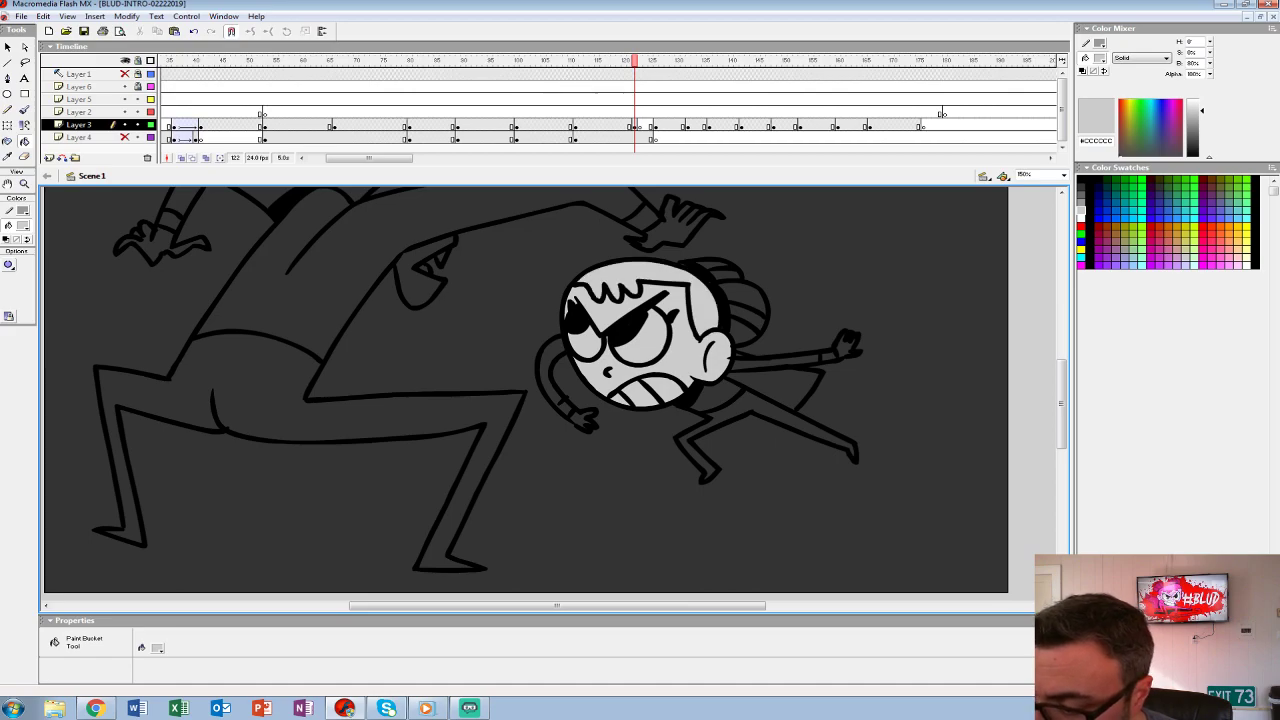
- Fill the small character's hair buns, both arms and hands, torso, cape and legs with the light grey
{"action": "left_click", "coordinate": [743, 331]}
{"action": "left_click", "coordinate": [742, 299]}
{"action": "left_click", "coordinate": [725, 275]}
{"action": "left_click", "coordinate": [712, 265]}
{"action": "left_click", "coordinate": [556, 377]}
{"action": "left_click", "coordinate": [582, 419]}
{"action": "left_click", "coordinate": [716, 395]}
{"action": "left_click", "coordinate": [765, 432]}
{"action": "left_click", "coordinate": [775, 362]}
{"action": "left_click", "coordinate": [829, 357]}
{"action": "left_click", "coordinate": [846, 346]}
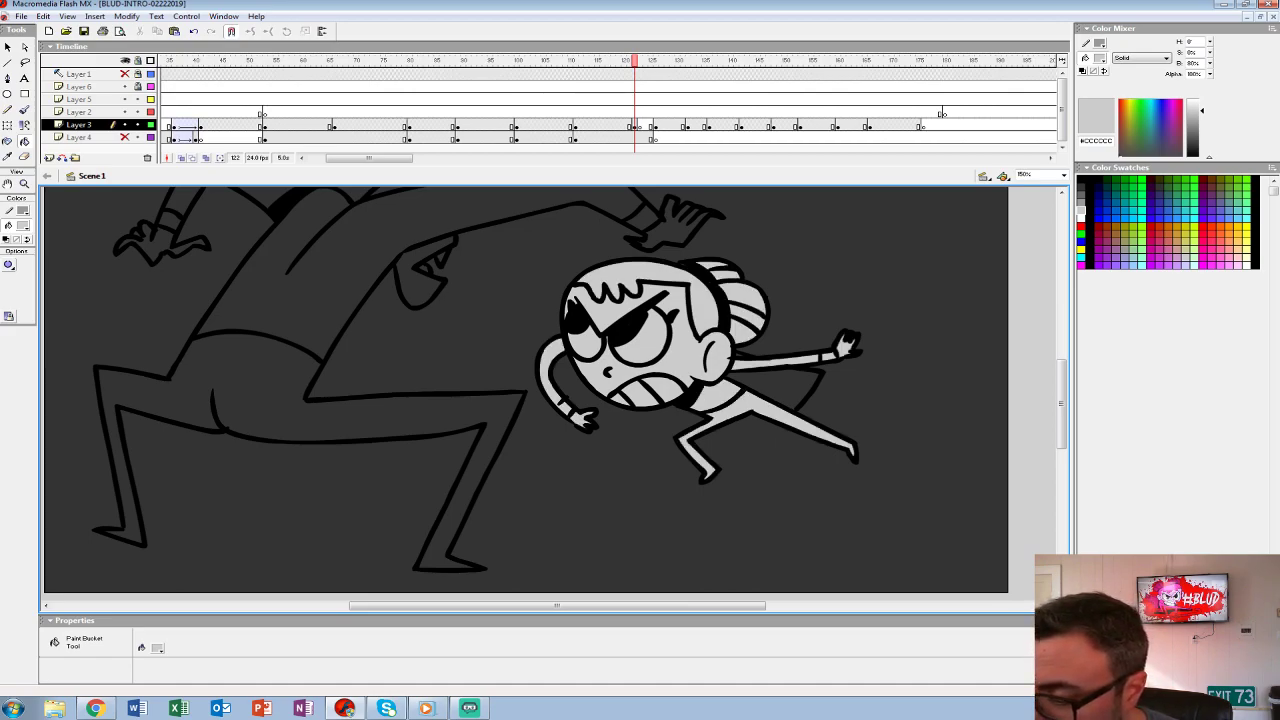
{"action": "scroll", "coordinate": [526, 395], "scroll_direction": "up", "scroll_amount": 3}
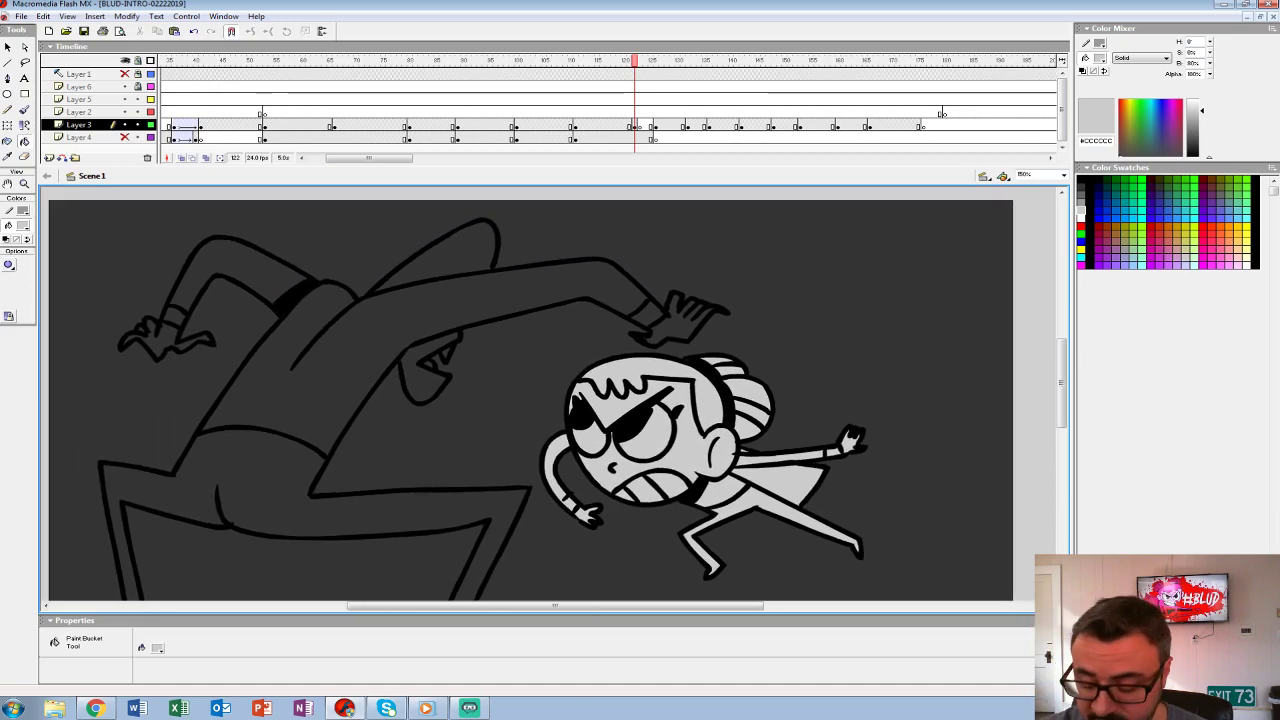
- Fill the large character's torso, hips, legs, upper arms, head and lower face with the light grey
{"action": "left_click", "coordinate": [9, 225]}
{"action": "left_click", "coordinate": [300, 420]}
{"action": "key", "text": "."}
{"action": "left_click", "coordinate": [450, 310]}
{"action": "left_click", "coordinate": [300, 520]}
{"action": "left_click", "coordinate": [250, 268]}
{"action": "left_click", "coordinate": [440, 255]}
{"action": "left_click", "coordinate": [425, 378]}
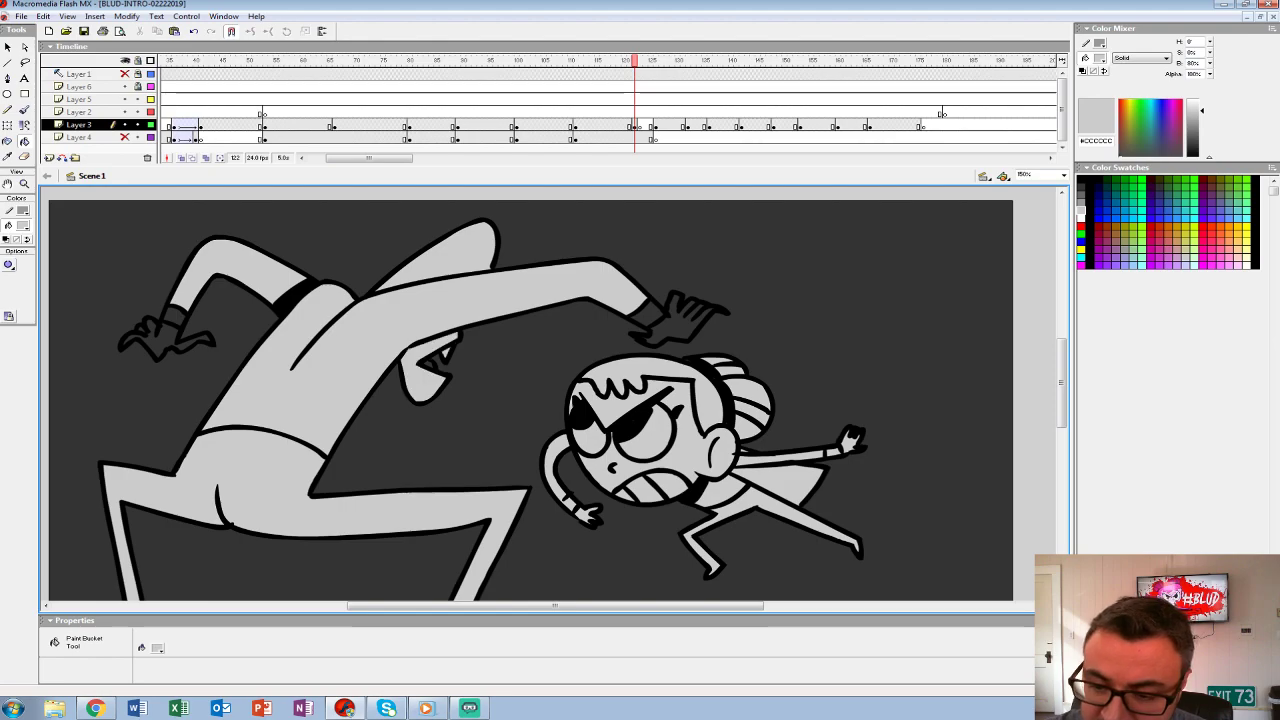
- Fill the large character's hands and wristbands with the light grey, and show the scene at 100% with its background
{"action": "scroll", "coordinate": [526, 395], "scroll_direction": "down", "scroll_amount": 1}
{"action": "scroll", "coordinate": [526, 395], "scroll_direction": "right", "scroll_amount": 3}
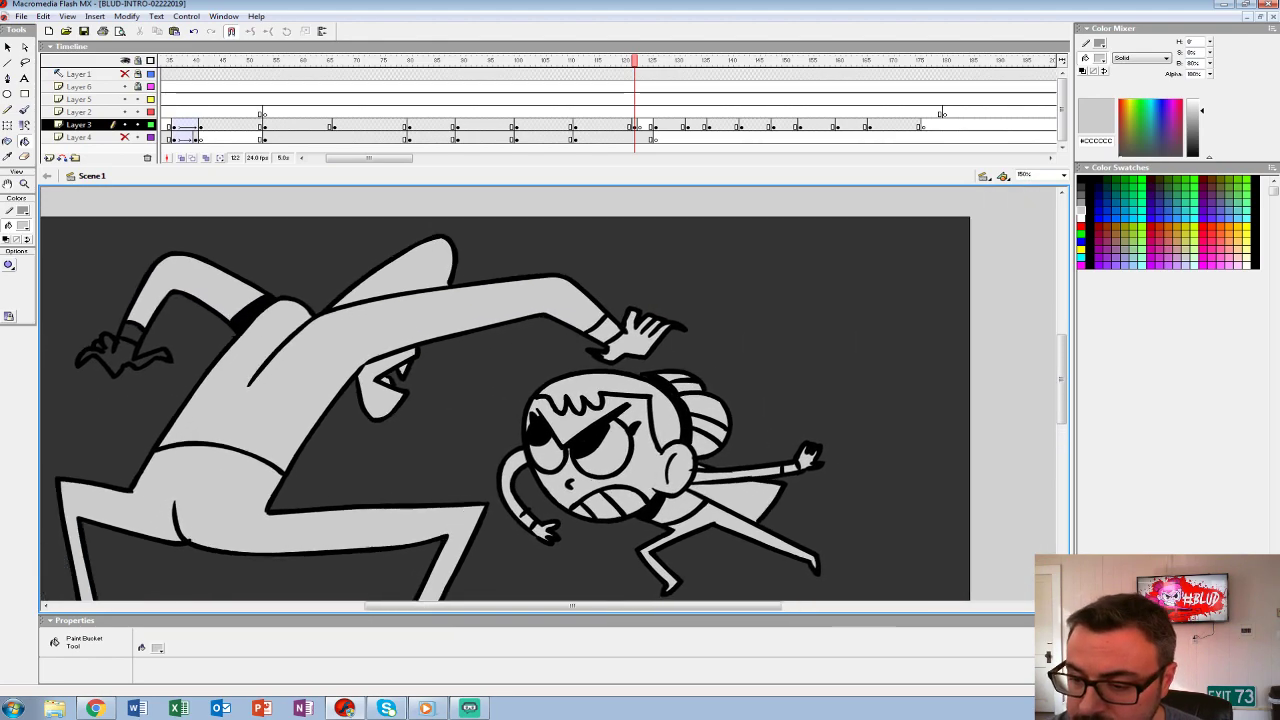
{"action": "scroll", "coordinate": [554, 400], "scroll_direction": "left", "scroll_amount": 5}
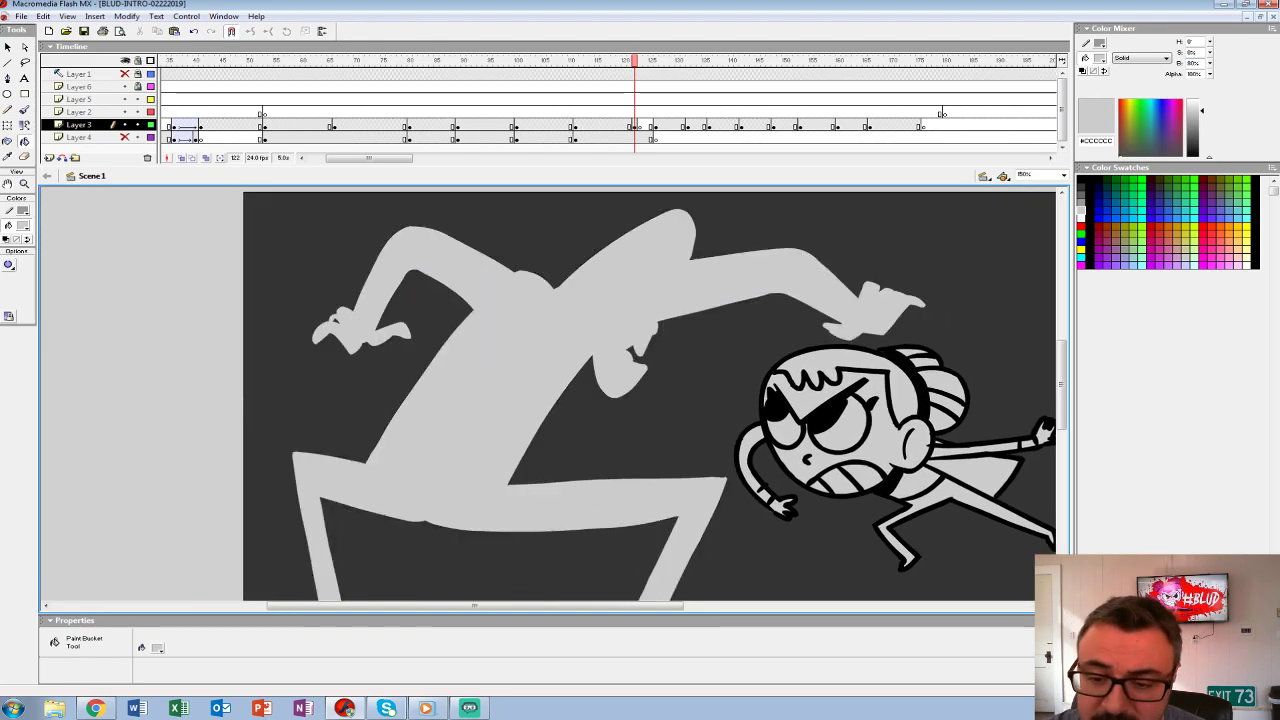
{"action": "key", "text": "ctrl+1"}
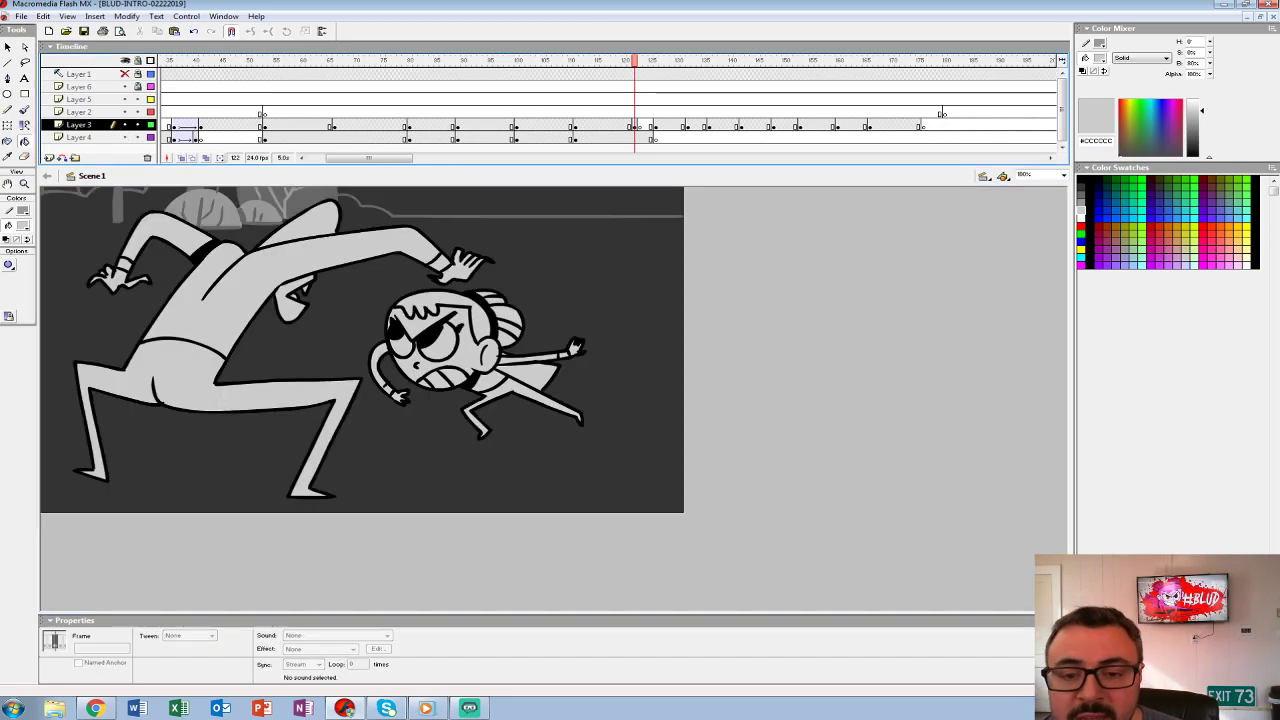
- Remove the blank keyframe at frame 123 of Layer 3 and play back the fight sequence from frame 97
{"action": "left_click", "coordinate": [180, 157]}
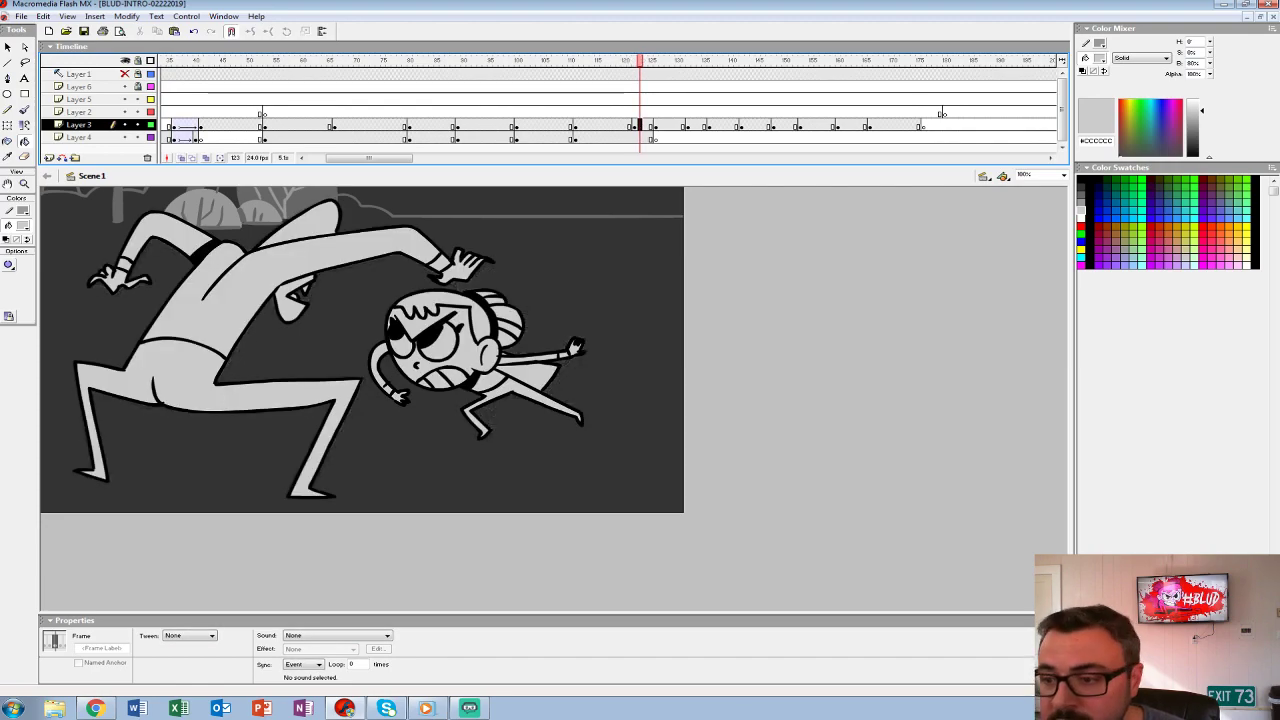
{"action": "key", "text": "comma"}
{"action": "key", "text": "comma"}
{"action": "key", "text": "comma"}
{"action": "key", "text": "comma"}
{"action": "key", "text": "comma"}
{"action": "key", "text": "comma"}
{"action": "key", "text": "comma"}
{"action": "key", "text": "comma"}
{"action": "key", "text": "comma"}
{"action": "key", "text": "comma"}
{"action": "key", "text": "Return"}
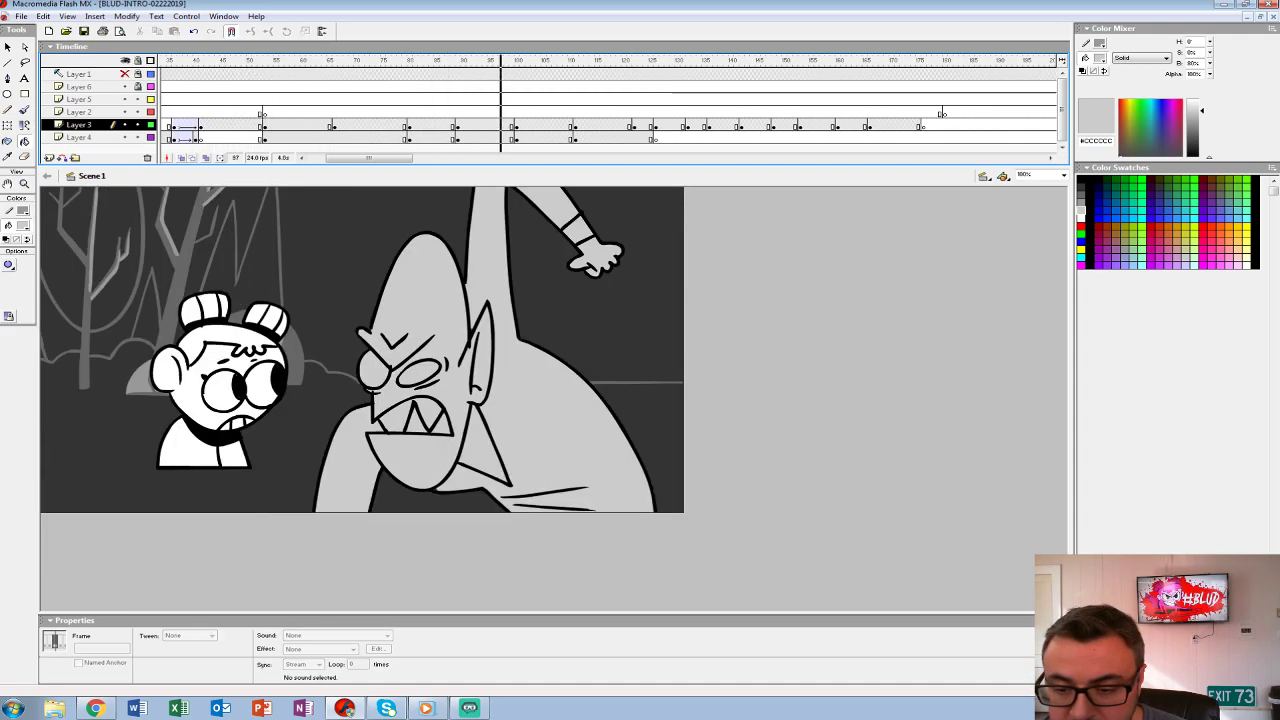
- At frame 123, set the fill colour to white #FFFFFF and recolour the small character's face, hair, eyes and teeth
{"action": "mouse_move", "coordinate": [694, 112]}
{"action": "left_mouse_down"}
{"action": "mouse_move", "coordinate": [571, 112]}
{"action": "mouse_move", "coordinate": [704, 112]}
{"action": "mouse_move", "coordinate": [591, 99]}
{"action": "mouse_move", "coordinate": [715, 99]}
{"action": "mouse_move", "coordinate": [608, 99]}
{"action": "mouse_move", "coordinate": [640, 99]}
{"action": "left_mouse_up"}
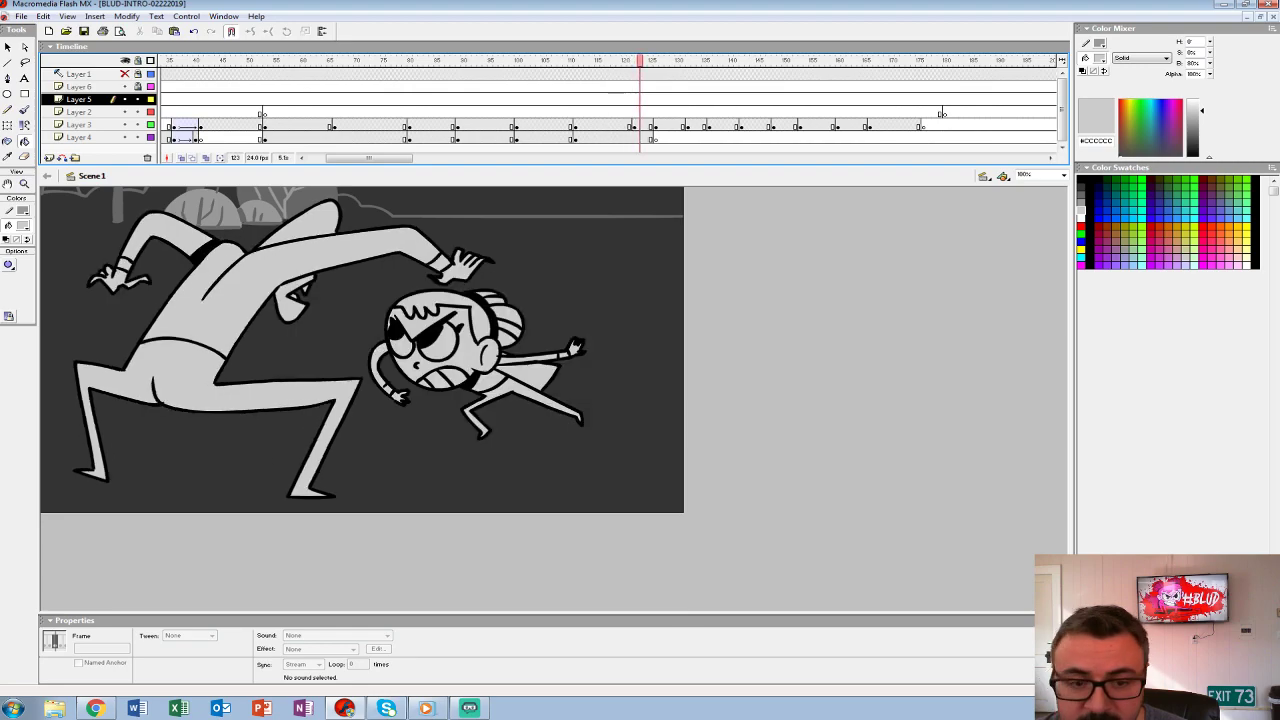
{"action": "left_click", "coordinate": [24, 225]}
{"action": "left_click", "coordinate": [8, 326]}
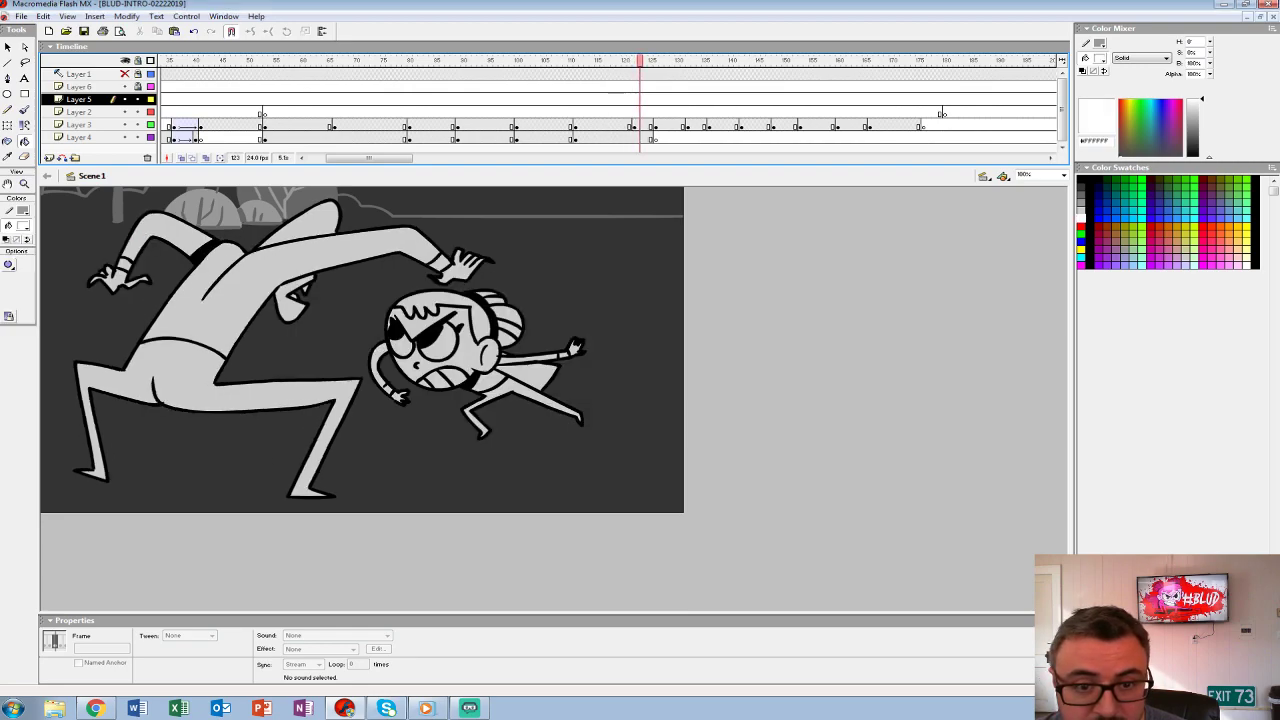
{"action": "left_click", "coordinate": [445, 365]}
{"action": "left_click", "coordinate": [440, 312]}
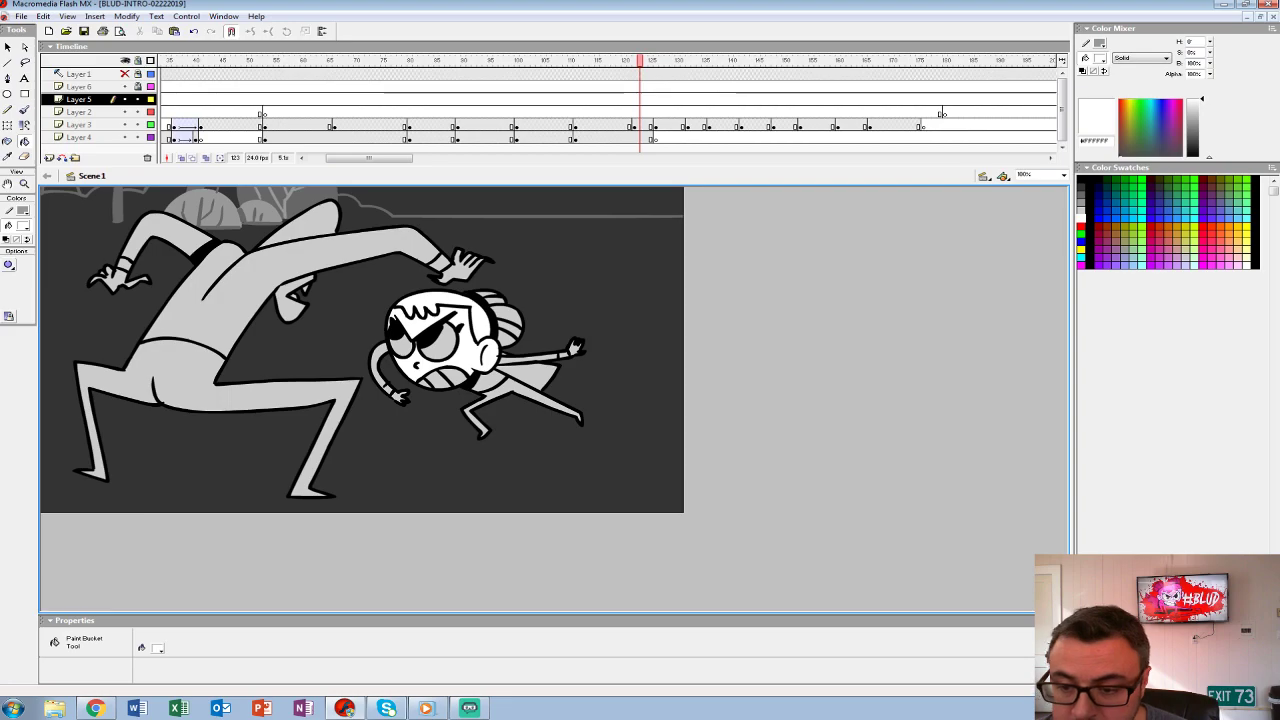
{"action": "left_click", "coordinate": [438, 340]}
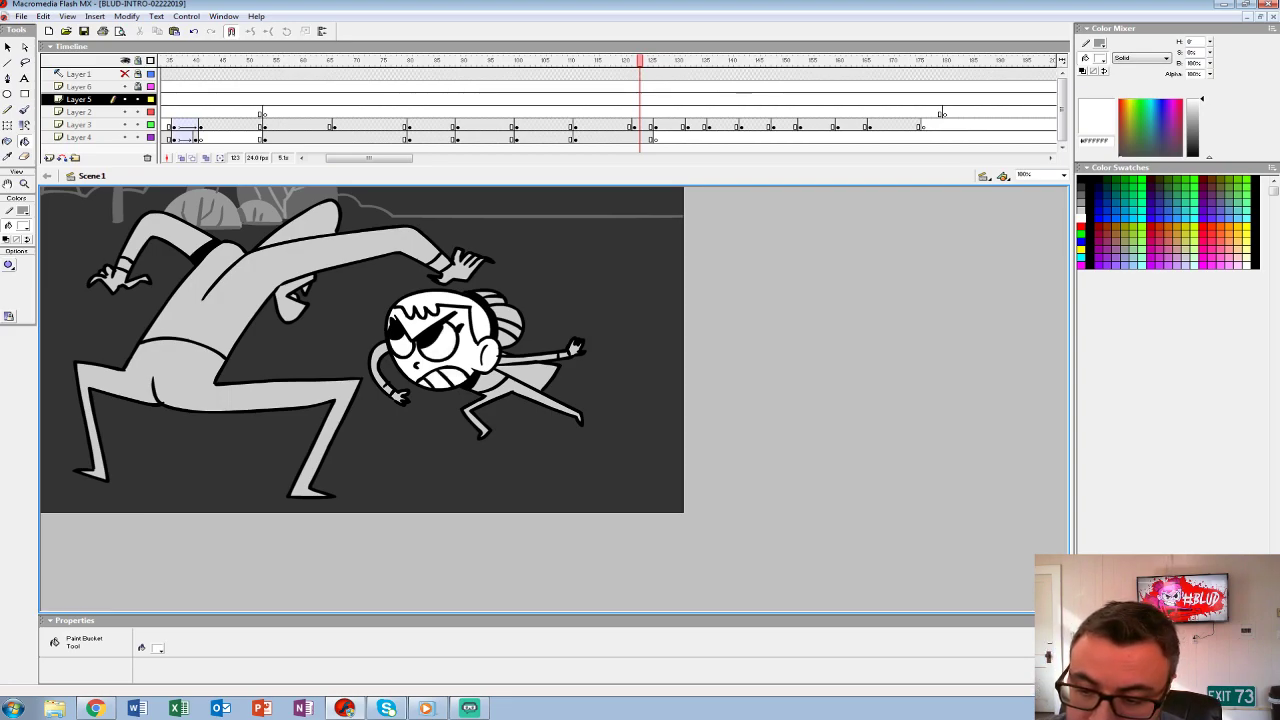
- Recolour the small character's legs, cape, arms and hair buns white
{"action": "left_click", "coordinate": [520, 410]}
{"action": "left_click", "coordinate": [525, 377]}
{"action": "left_click", "coordinate": [528, 359]}
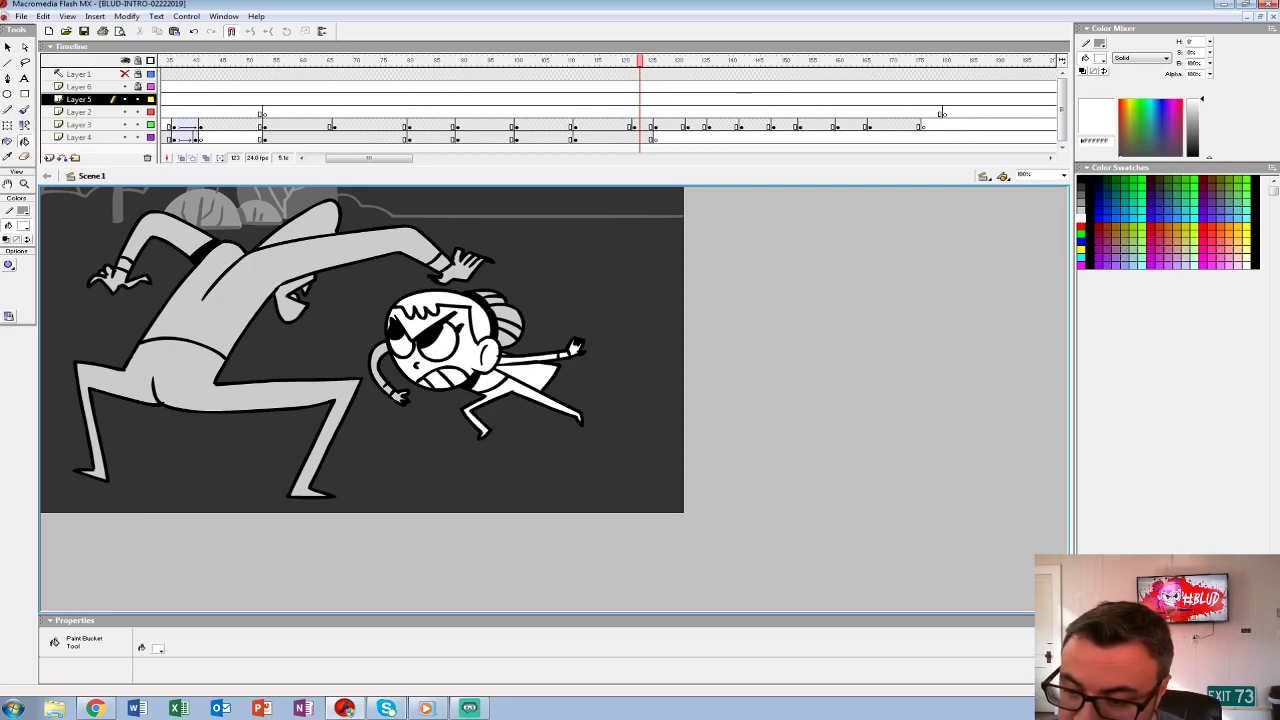
{"action": "left_click", "coordinate": [509, 329]}
{"action": "left_click", "coordinate": [506, 317]}
{"action": "left_click", "coordinate": [494, 301]}
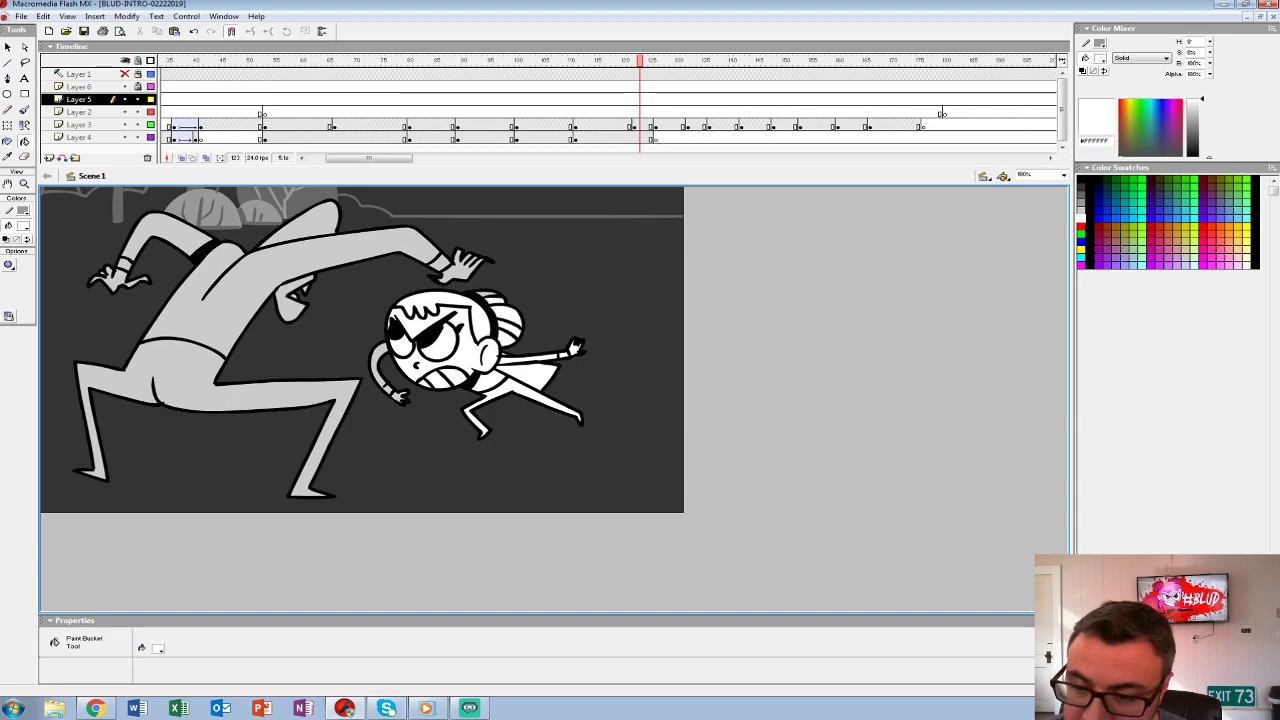
{"action": "left_click", "coordinate": [380, 368]}
- At frame 126 of Layer 5, brush two narrow red #FF0000 spike outlines above the small character's upper fist, using a larger brush
{"action": "mouse_move", "coordinate": [640, 60]}
{"action": "left_mouse_down"}
{"action": "mouse_move", "coordinate": [660, 60]}
{"action": "mouse_move", "coordinate": [608, 60]}
{"action": "mouse_move", "coordinate": [680, 60]}
{"action": "mouse_move", "coordinate": [654, 60]}
{"action": "left_mouse_up"}
{"action": "left_click", "coordinate": [23, 225]}
{"action": "left_click", "coordinate": [6, 290]}
{"action": "left_click", "coordinate": [24, 109]}
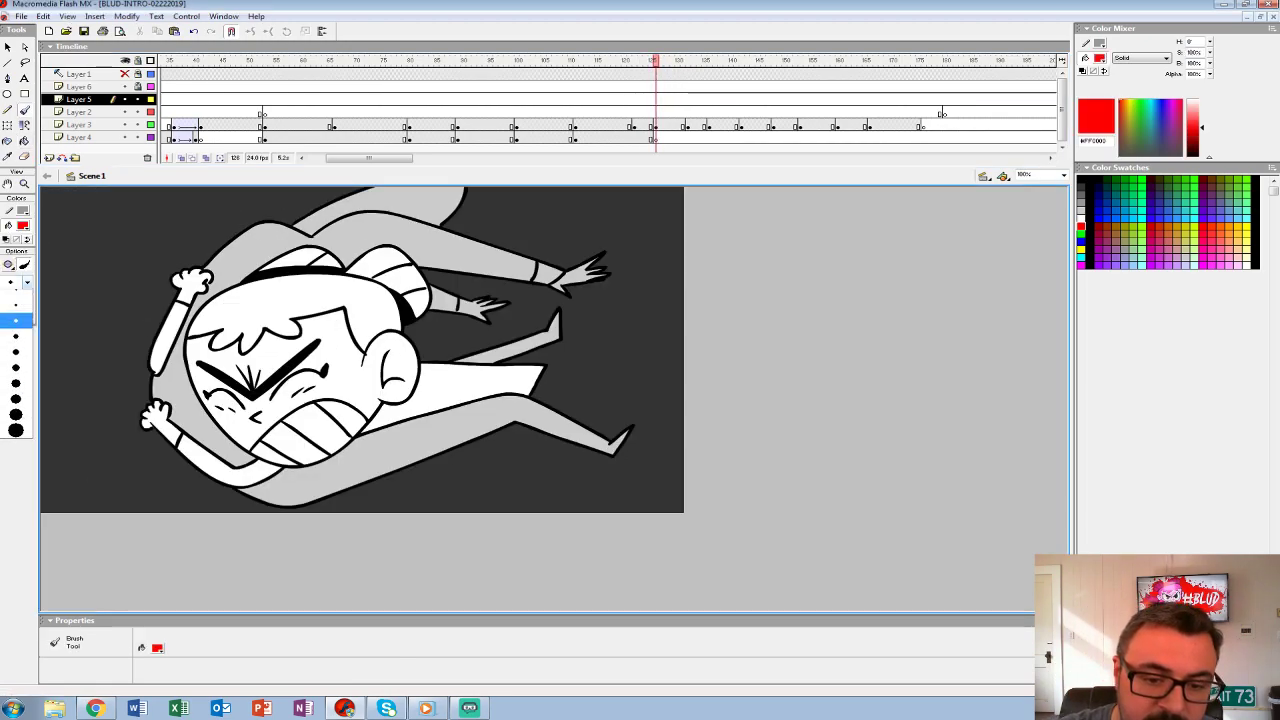
{"action": "left_click", "coordinate": [15, 399]}
{"action": "mouse_move", "coordinate": [117, 225]}
{"action": "left_mouse_down"}
{"action": "mouse_move", "coordinate": [134, 293]}
{"action": "mouse_move", "coordinate": [113, 214]}
{"action": "mouse_move", "coordinate": [149, 209]}
{"action": "mouse_move", "coordinate": [133, 292]}
{"action": "left_mouse_up"}
{"action": "key", "text": "ctrl+z"}
{"action": "key", "text": "ctrl+z"}
{"action": "left_click_drag", "start_coordinate": [171, 214], "coordinate": [140, 286]}
{"action": "key", "text": "ctrl+z"}
{"action": "mouse_move", "coordinate": [166, 205]}
{"action": "left_mouse_down"}
{"action": "mouse_move", "coordinate": [145, 290]}
{"action": "mouse_move", "coordinate": [198, 211]}
{"action": "mouse_move", "coordinate": [146, 292]}
{"action": "left_mouse_up"}
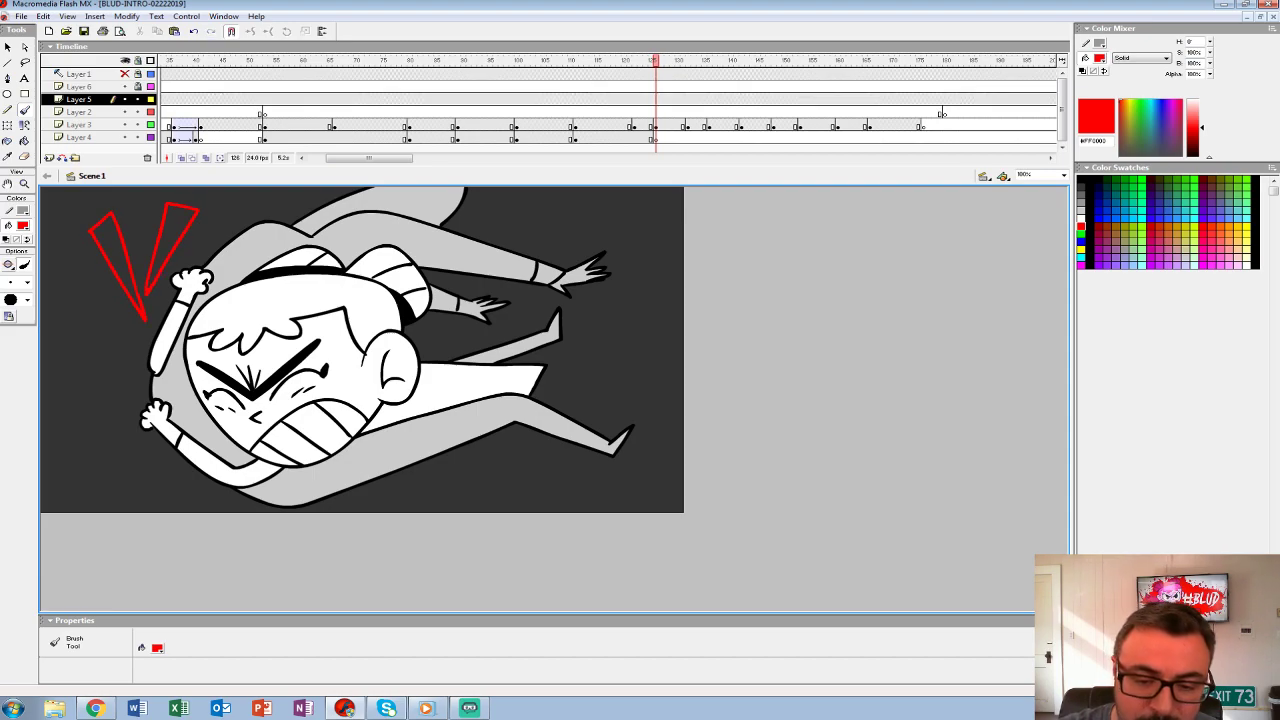
- Draw two angular red shard outlines for the impact effect, one between the fists and one below the lower fist
{"action": "mouse_move", "coordinate": [64, 372]}
{"action": "left_mouse_down"}
{"action": "mouse_move", "coordinate": [122, 386]}
{"action": "mouse_move", "coordinate": [132, 355]}
{"action": "left_mouse_up"}
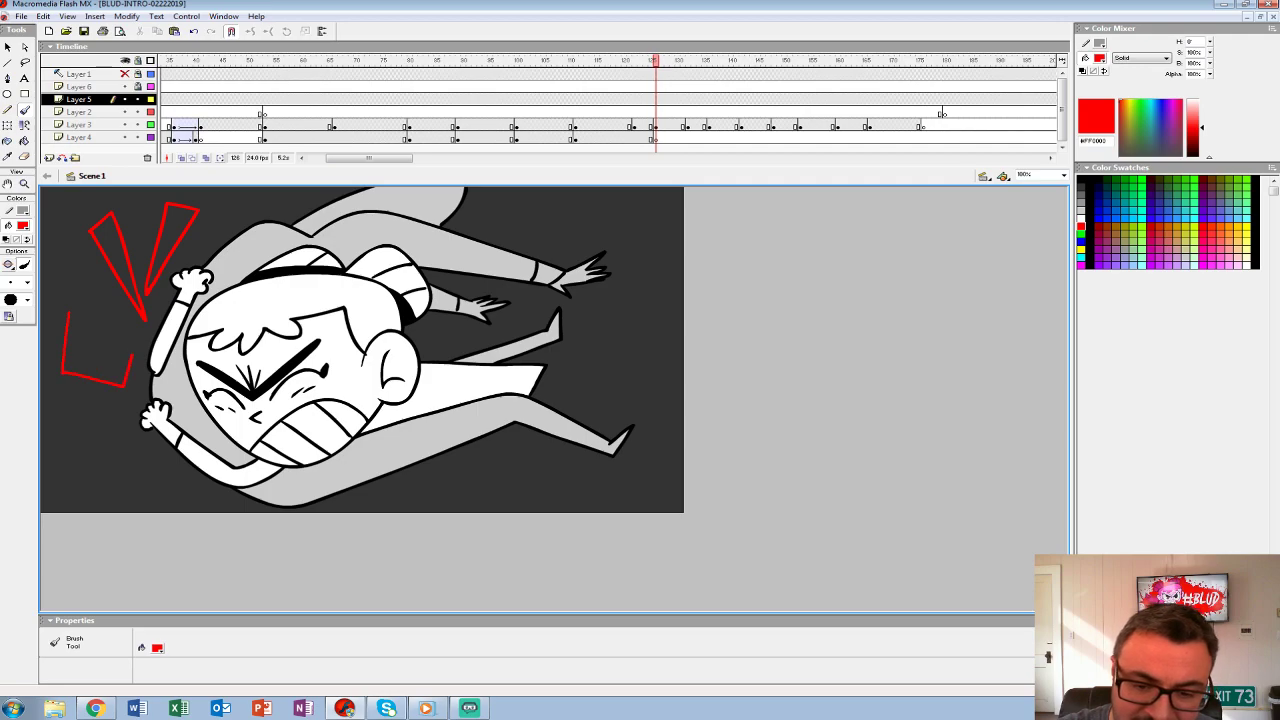
{"action": "key", "text": "ctrl+z"}
{"action": "mouse_move", "coordinate": [130, 358]}
{"action": "left_mouse_down"}
{"action": "mouse_move", "coordinate": [66, 298]}
{"action": "mouse_move", "coordinate": [98, 388]}
{"action": "left_mouse_up"}
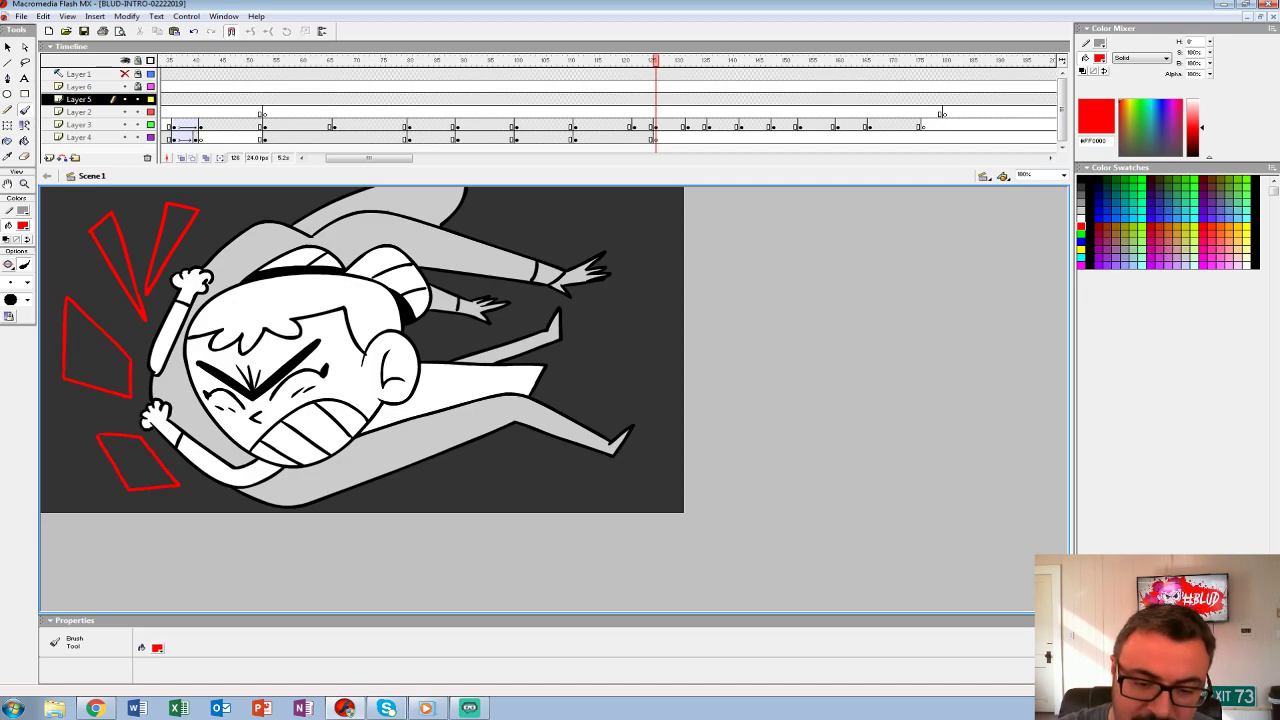
- Fill the four impact shard outlines around the small character's fists with solid red #FF0000
{"action": "key", "text": "k"}
{"action": "left_click", "coordinate": [96, 350]}
{"action": "left_click", "coordinate": [112, 250]}
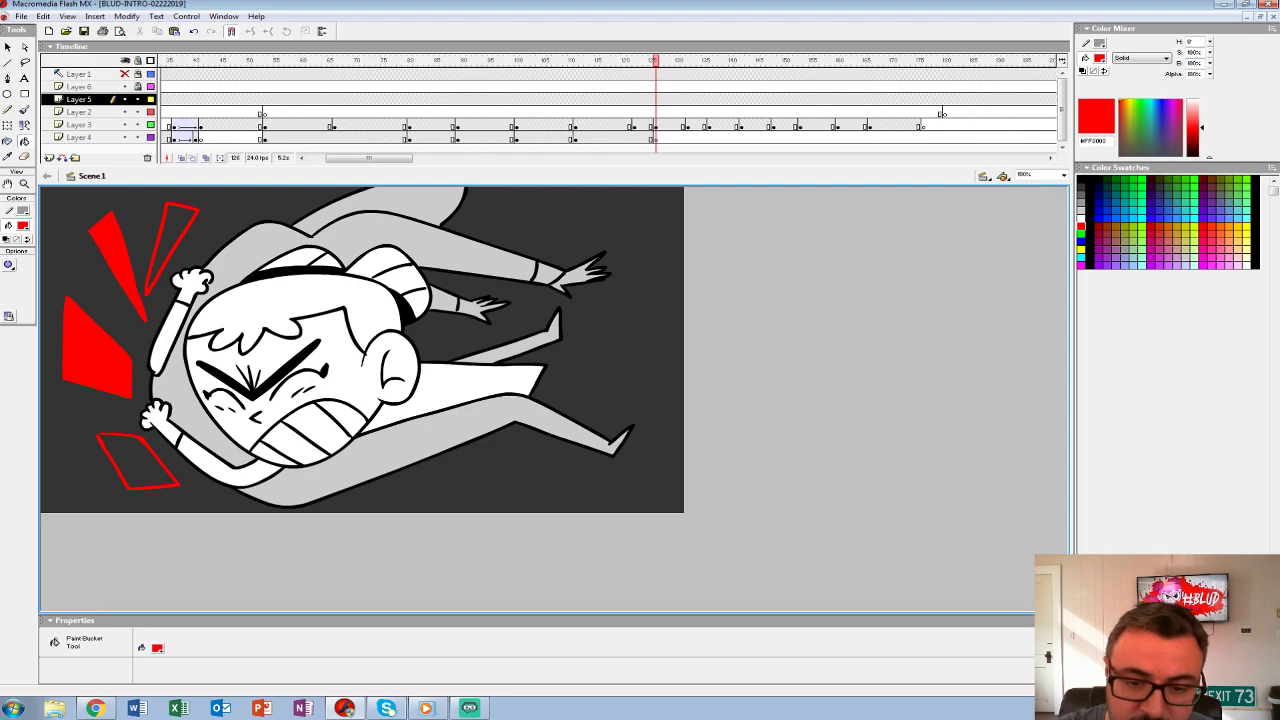
{"action": "left_click", "coordinate": [178, 226]}
{"action": "key", "text": "b"}
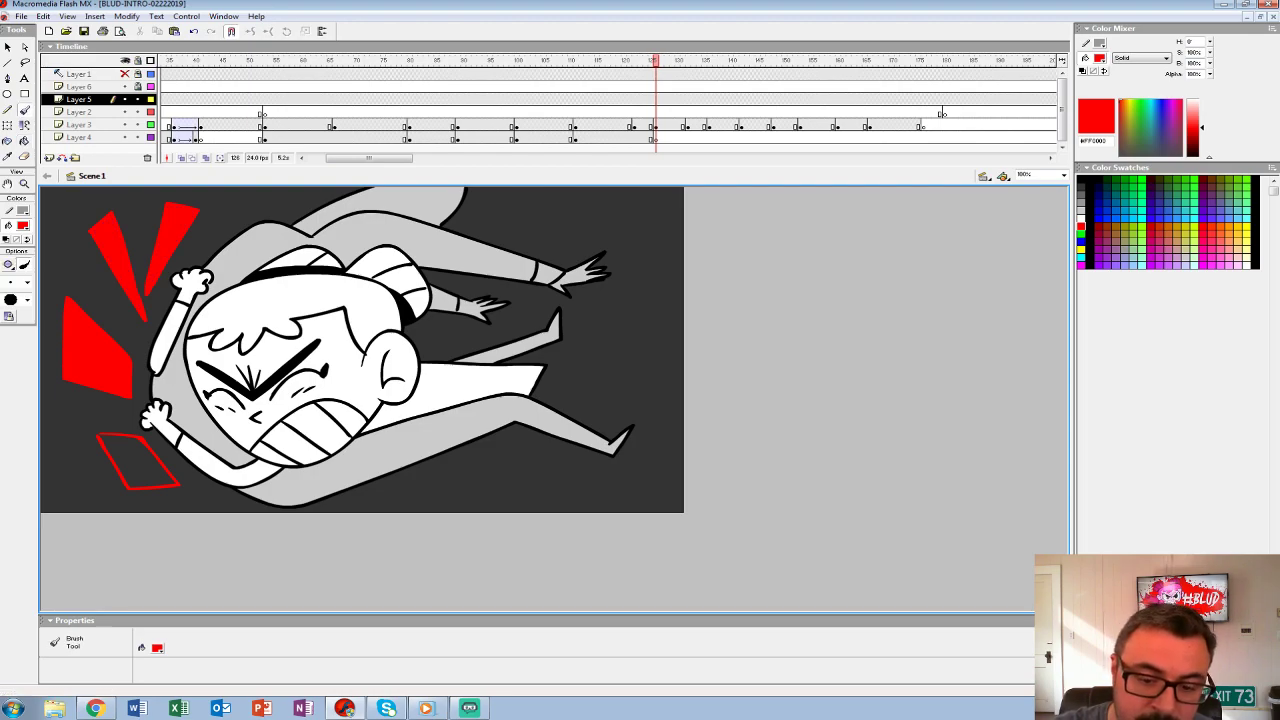
{"action": "key", "text": "k"}
{"action": "left_click", "coordinate": [138, 462]}
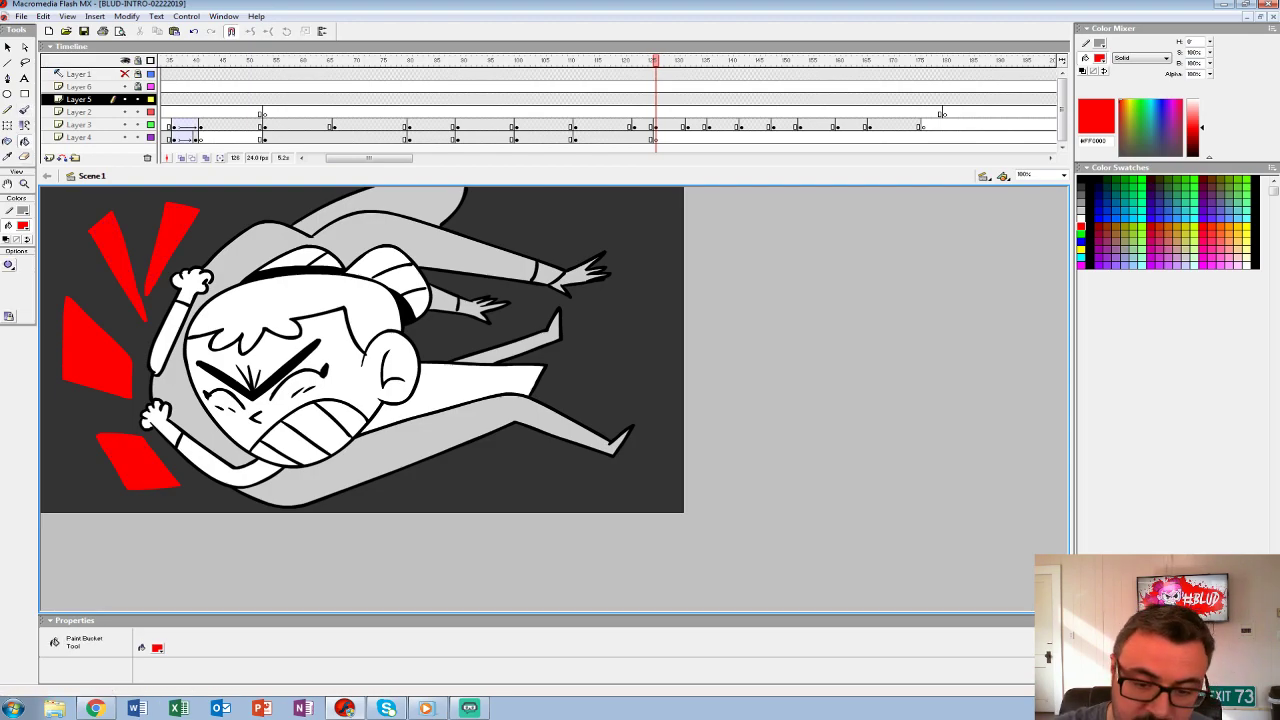
- Review the timing of the impact frame against the surrounding frames, from about frame 114 to 133
{"action": "left_click", "coordinate": [614, 99]}
{"action": "left_click", "coordinate": [655, 99]}
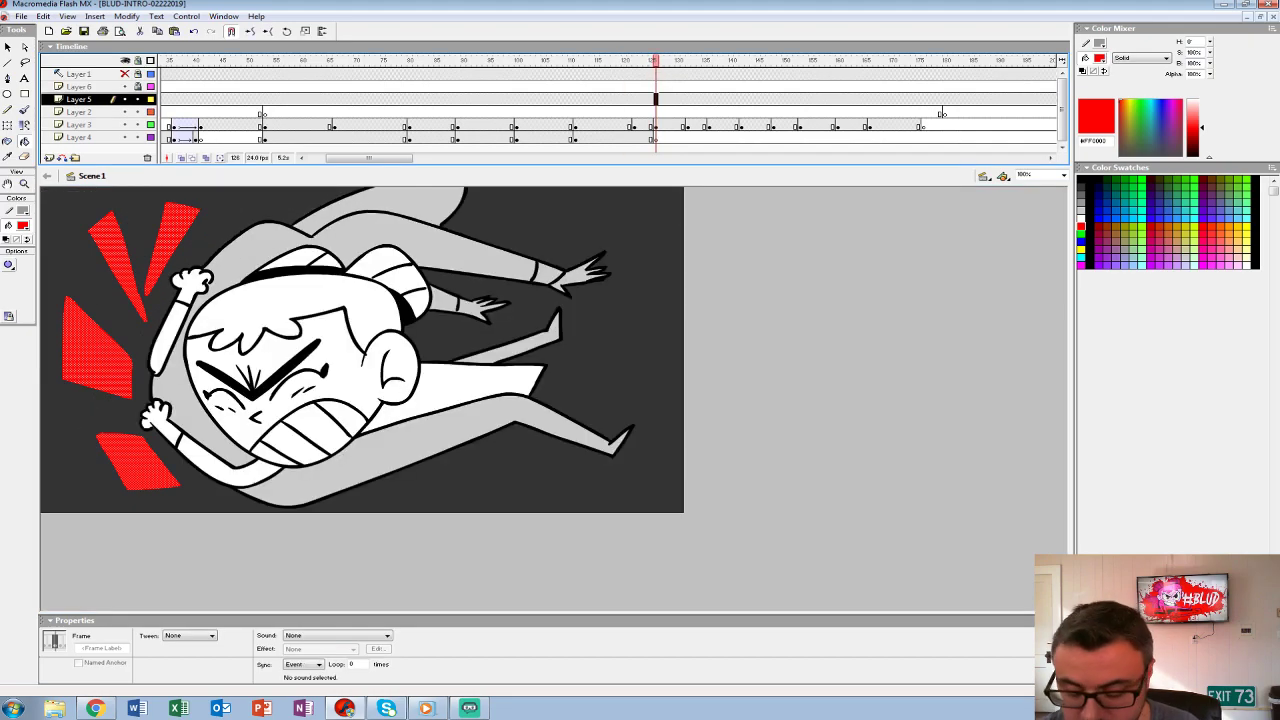
{"action": "left_click", "coordinate": [693, 124]}
{"action": "mouse_move", "coordinate": [693, 111]}
{"action": "left_mouse_down"}
{"action": "mouse_move", "coordinate": [737, 111]}
{"action": "mouse_move", "coordinate": [660, 111]}
{"action": "mouse_move", "coordinate": [698, 111]}
{"action": "mouse_move", "coordinate": [680, 111]}
{"action": "left_mouse_up"}
{"action": "left_click", "coordinate": [689, 124]}
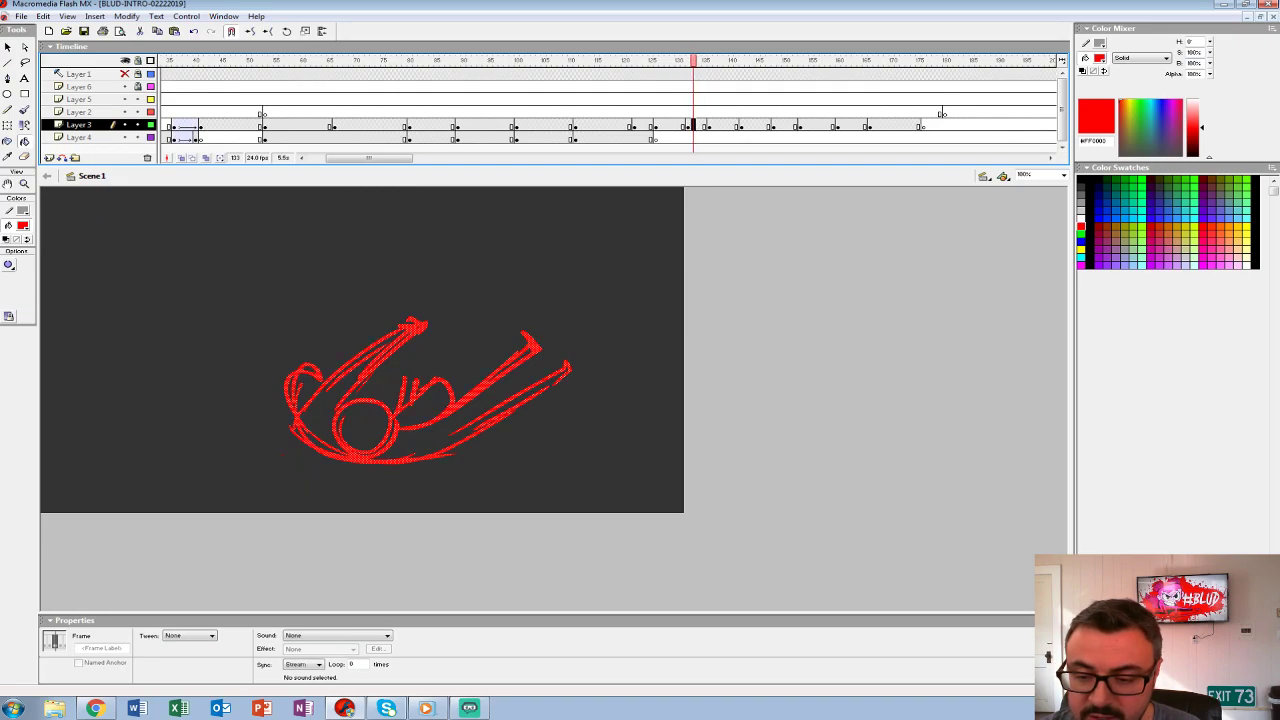
{"action": "key", "text": "comma"}
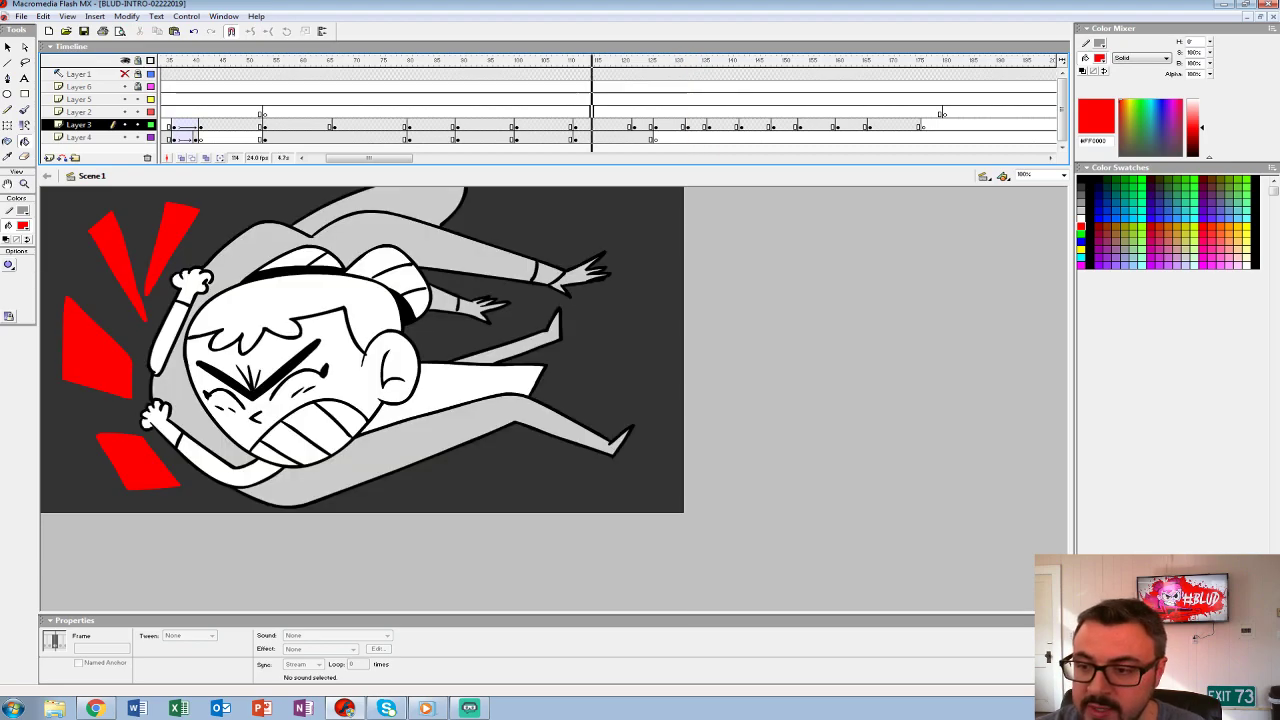
{"action": "left_click", "coordinate": [591, 111]}
{"action": "left_click", "coordinate": [660, 111]}
{"action": "key", "text": "period"}
- On Layer 4 at frame 132, brush five long horizontal red speed lines, four above the sketched figure and one below
{"action": "left_click", "coordinate": [688, 137]}
{"action": "key", "text": "b"}
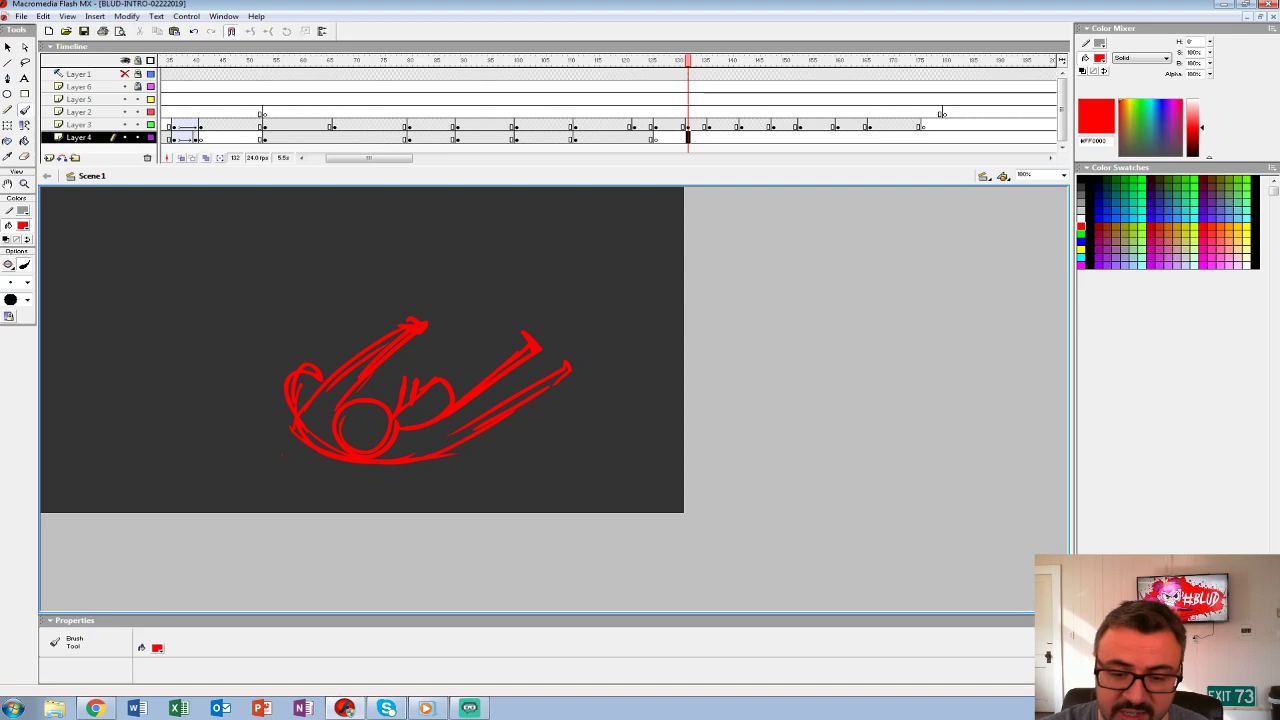
{"action": "left_click_drag", "start_coordinate": [104, 481], "coordinate": [568, 481]}
{"action": "left_click_drag", "start_coordinate": [174, 291], "coordinate": [562, 291]}
{"action": "left_click_drag", "start_coordinate": [322, 261], "coordinate": [638, 261]}
{"action": "left_click_drag", "start_coordinate": [216, 228], "coordinate": [480, 228]}
{"action": "left_click_drag", "start_coordinate": [102, 247], "coordinate": [362, 247]}
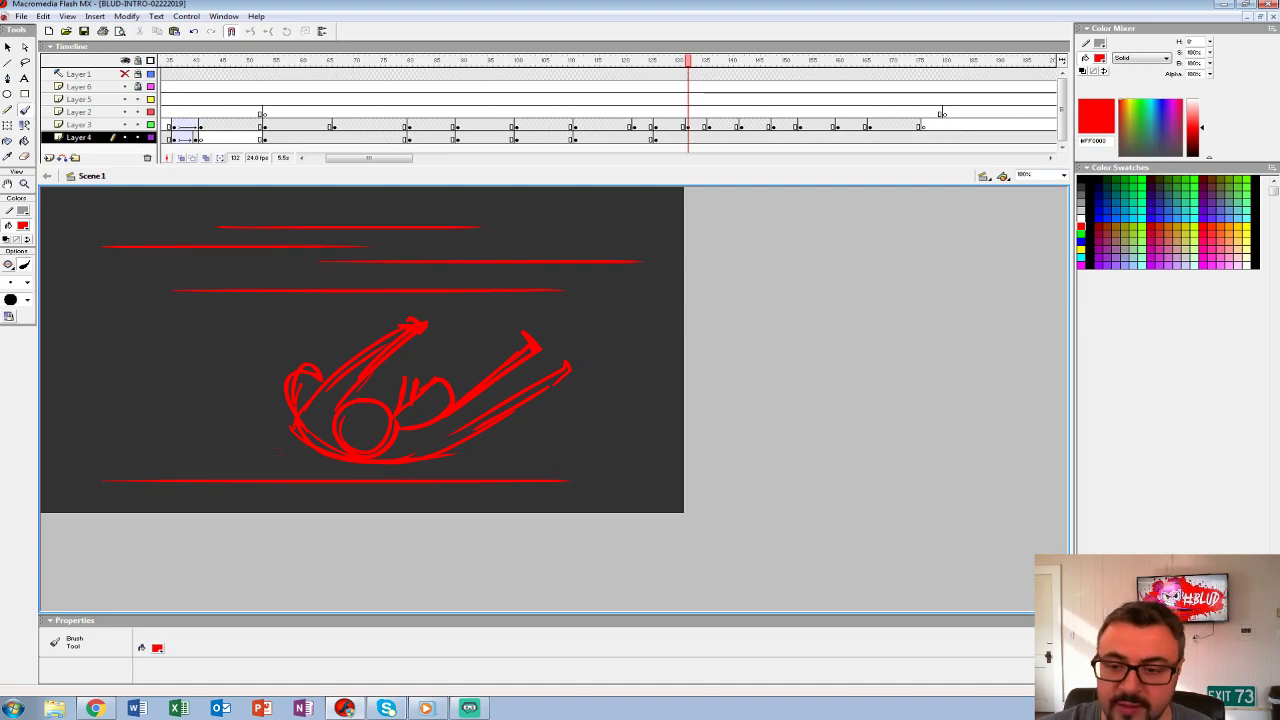
- End the speed lines with a blank keyframe at frame 166 of Layer 4, and play back the result
{"action": "left_click", "coordinate": [600, 112]}
{"action": "left_click_drag", "start_coordinate": [600, 112], "coordinate": [645, 112]}
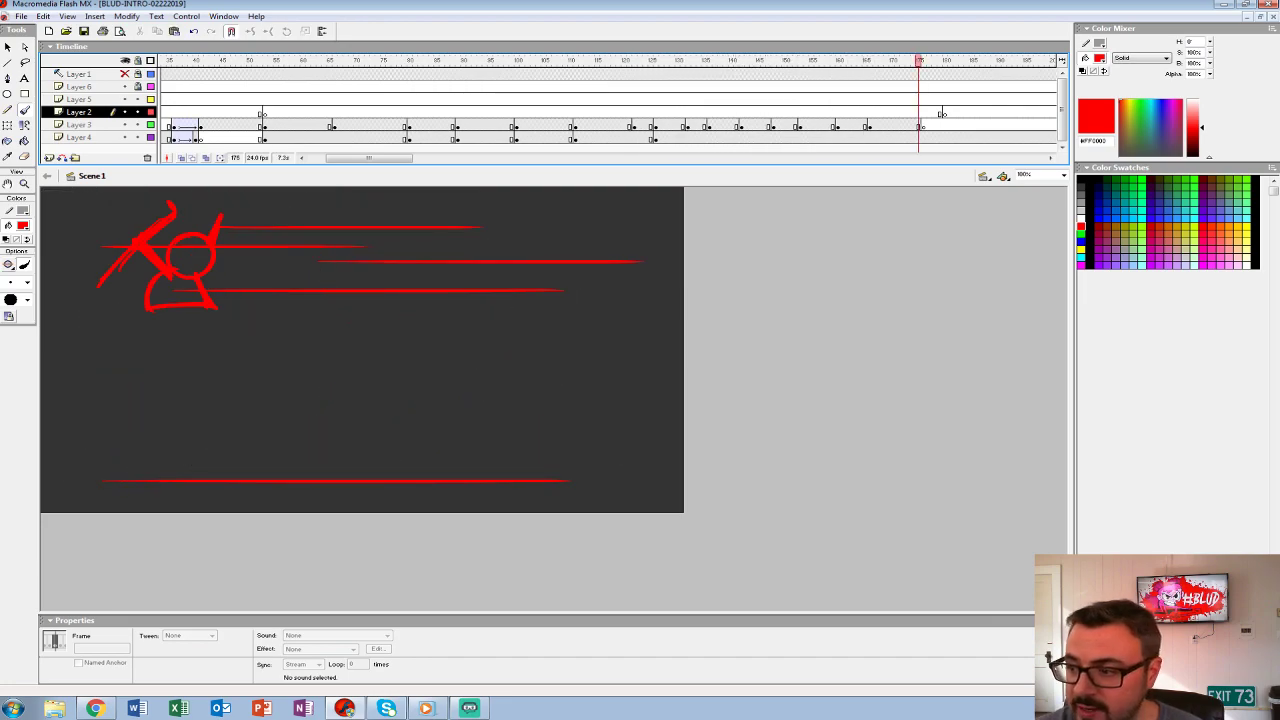
{"action": "left_click", "coordinate": [868, 137]}
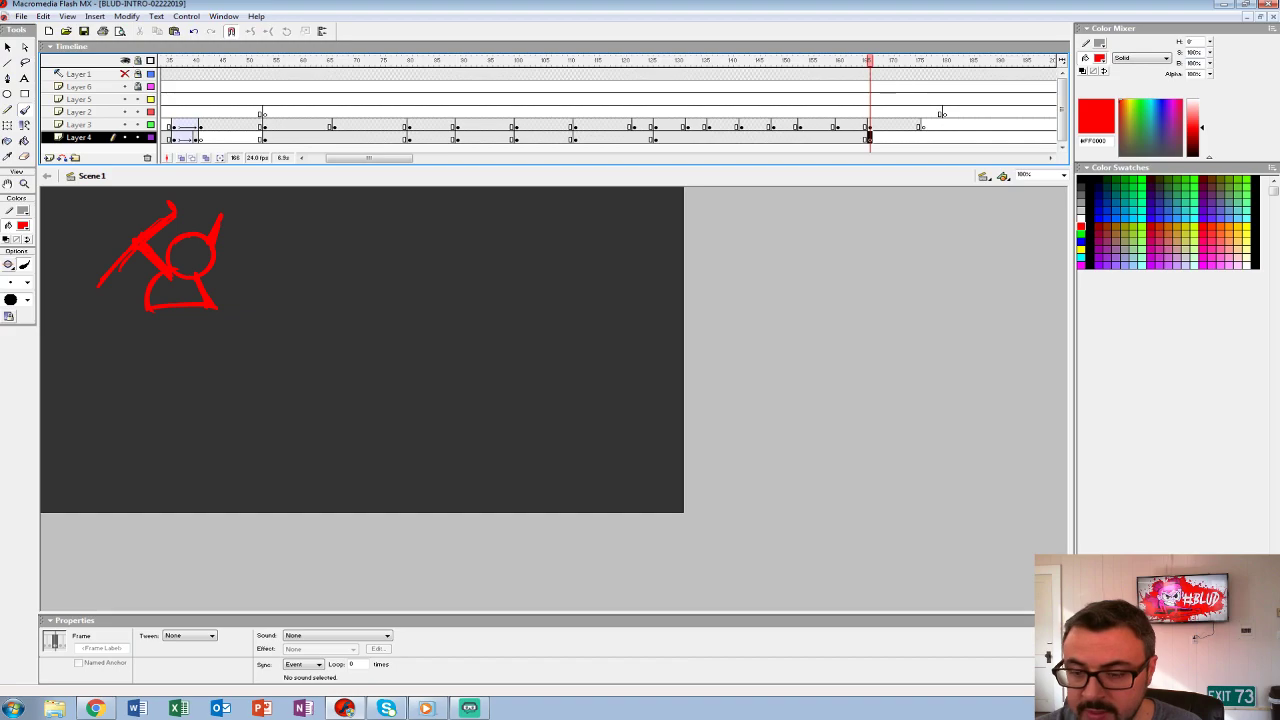
{"action": "left_click", "coordinate": [698, 112]}
{"action": "key", "text": "Return"}
- Insert a blank keyframe at frame 128 of Layer 4, hide all other layers and turn on onion skinning
{"action": "left_click", "coordinate": [667, 137]}
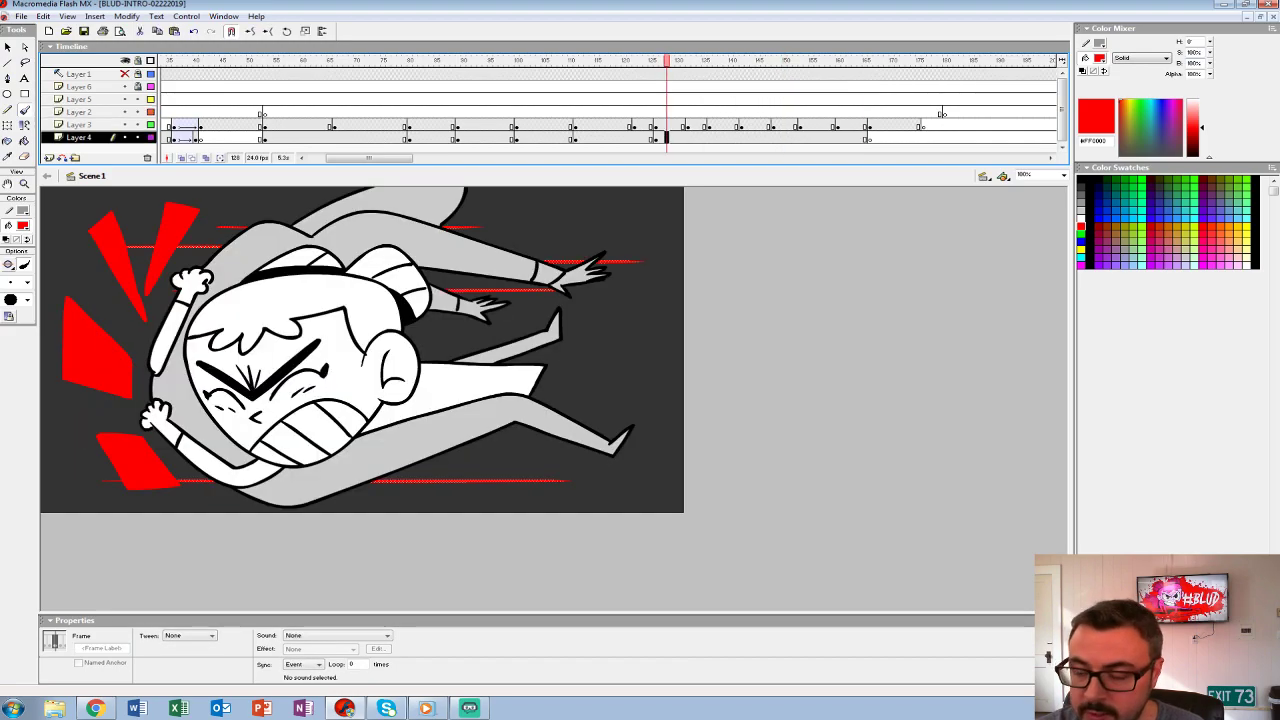
{"action": "key", "text": "Delete"}
{"action": "left_click", "coordinate": [125, 60]}
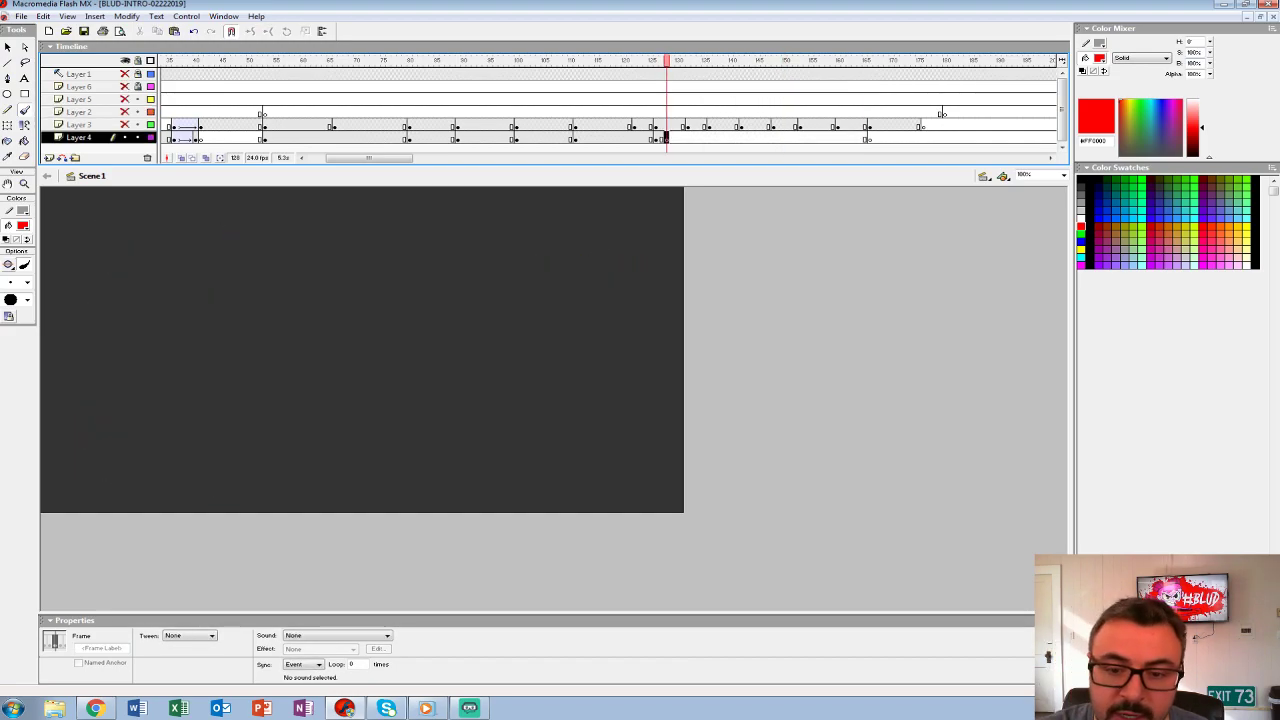
{"action": "left_click", "coordinate": [181, 158]}
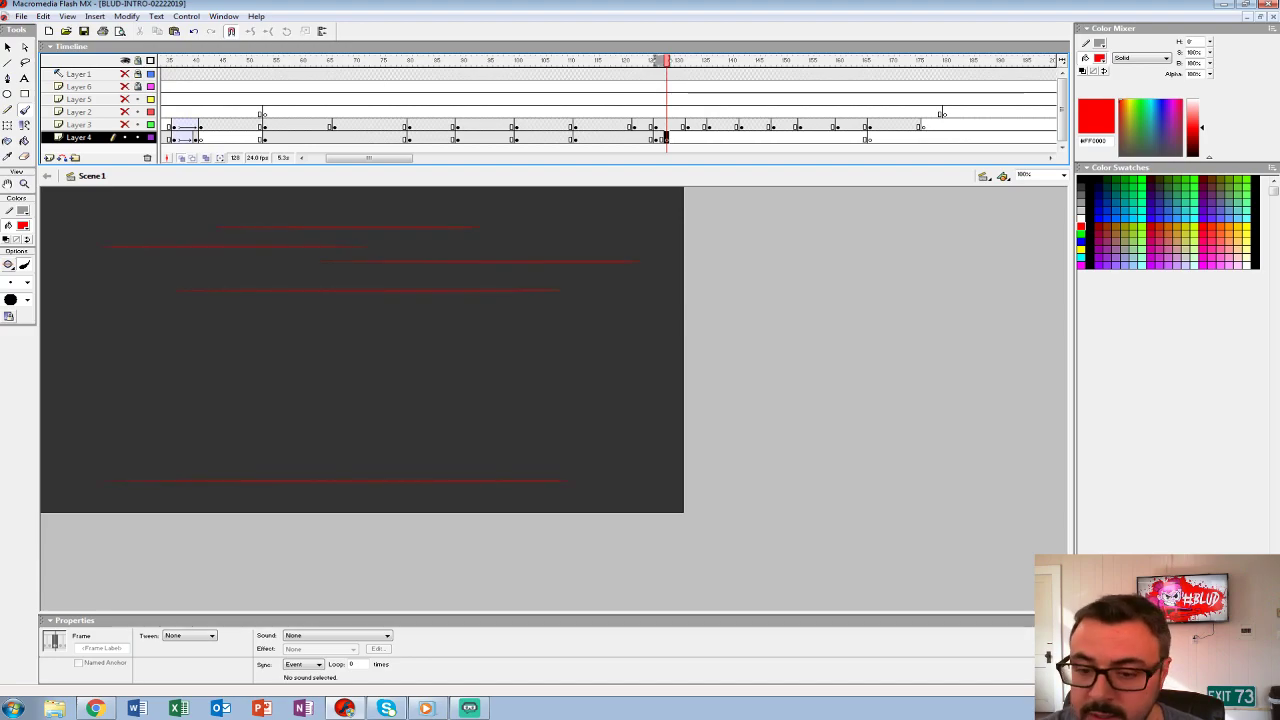
- Copy the BG-002 background from frame 120 to frame 128 of Layer 4 and move it down over the stage
{"action": "key", "text": "ctrl+2"}
{"action": "left_click", "coordinate": [626, 137]}
{"action": "left_click_drag", "start_coordinate": [640, 200], "coordinate": [643, 444]}
{"action": "key", "text": "z"}
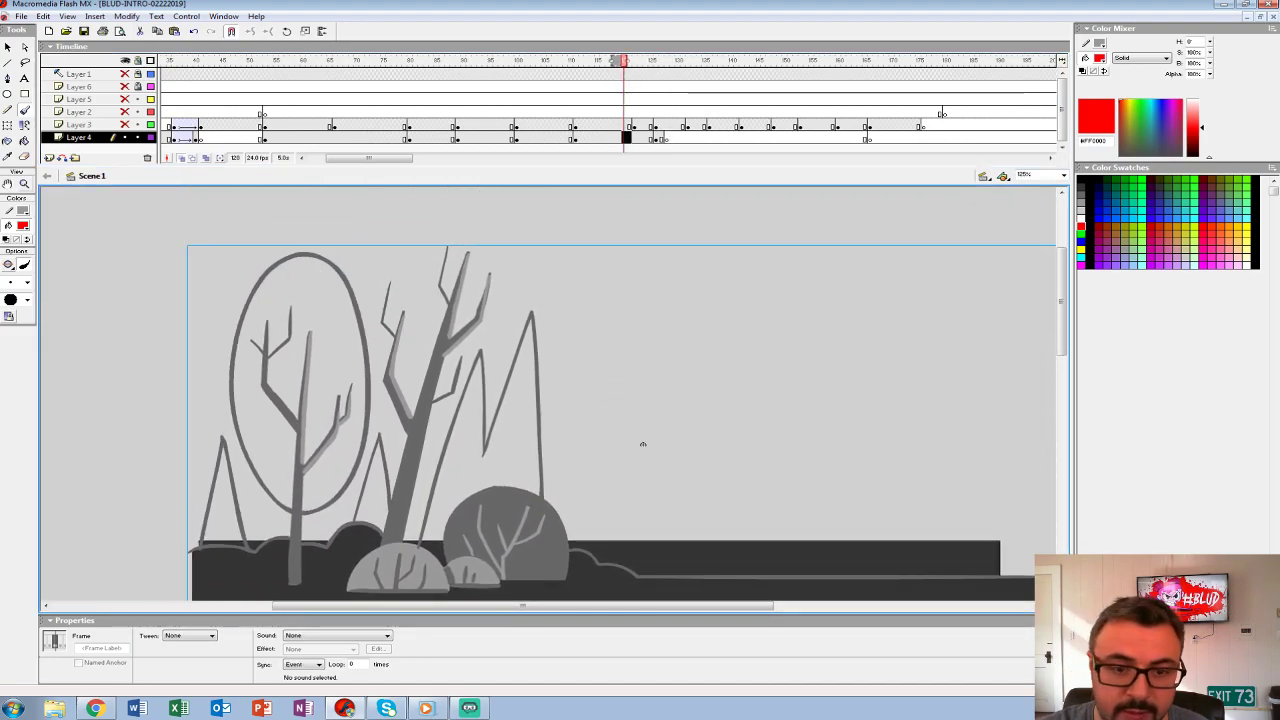
{"action": "left_click", "coordinate": [643, 444], "text": "alt"}
{"action": "key", "text": "v"}
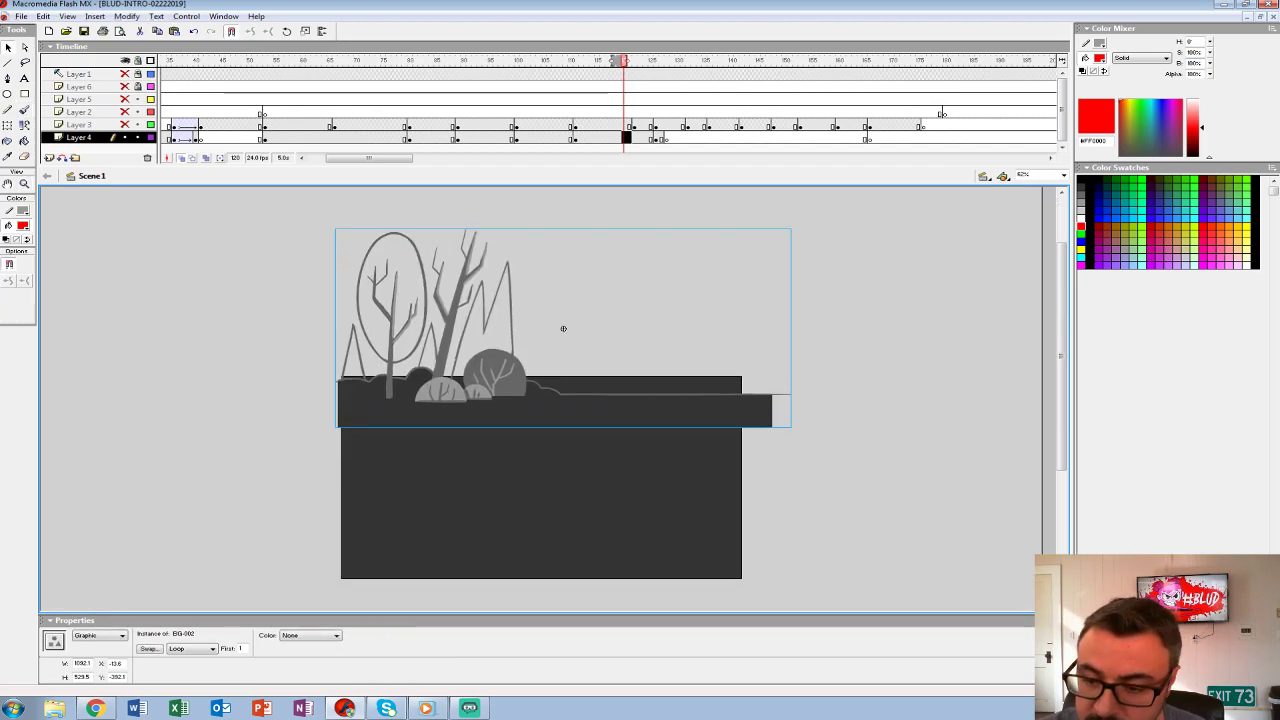
{"action": "double_click", "coordinate": [626, 137]}
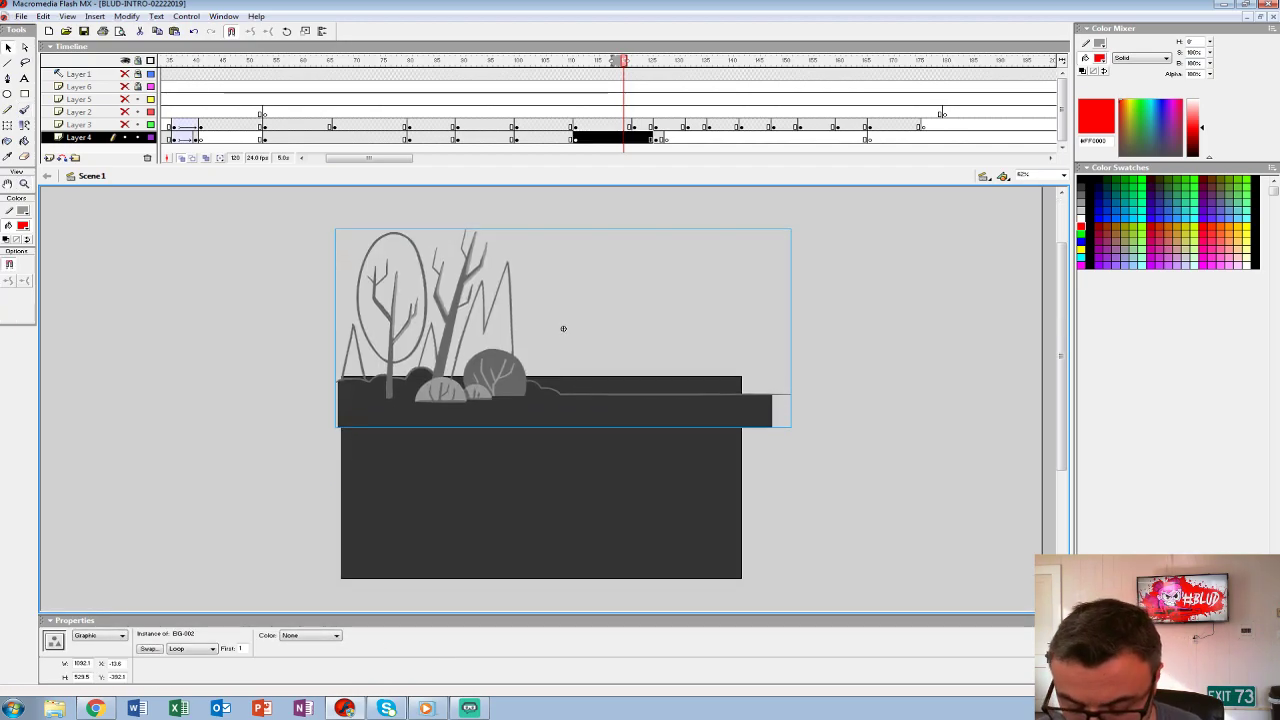
{"action": "left_click", "coordinate": [665, 137]}
{"action": "key", "text": "F5"}
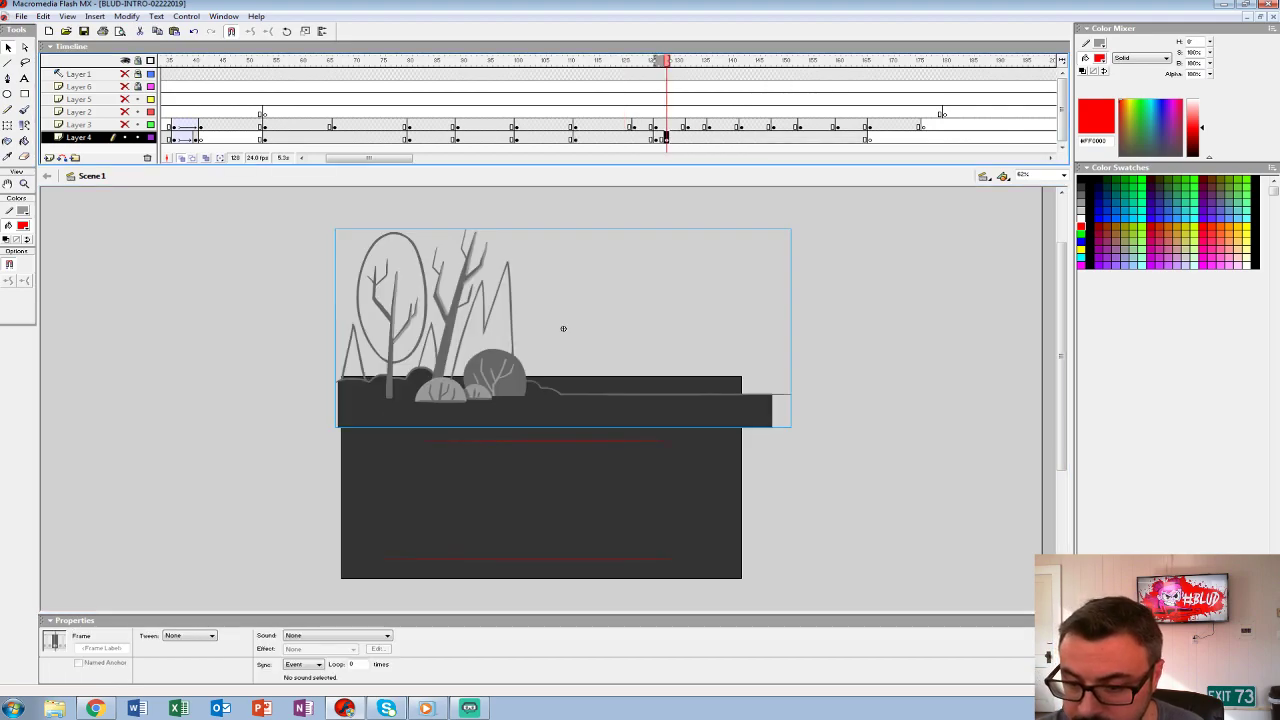
{"action": "left_click_drag", "start_coordinate": [563, 328], "coordinate": [551, 430]}
- Insert a blank keyframe at frame 129 of Layer 4, with the onion-skinned BG-002 background as a guide
{"action": "key", "text": "period"}
{"action": "key", "text": "comma"}
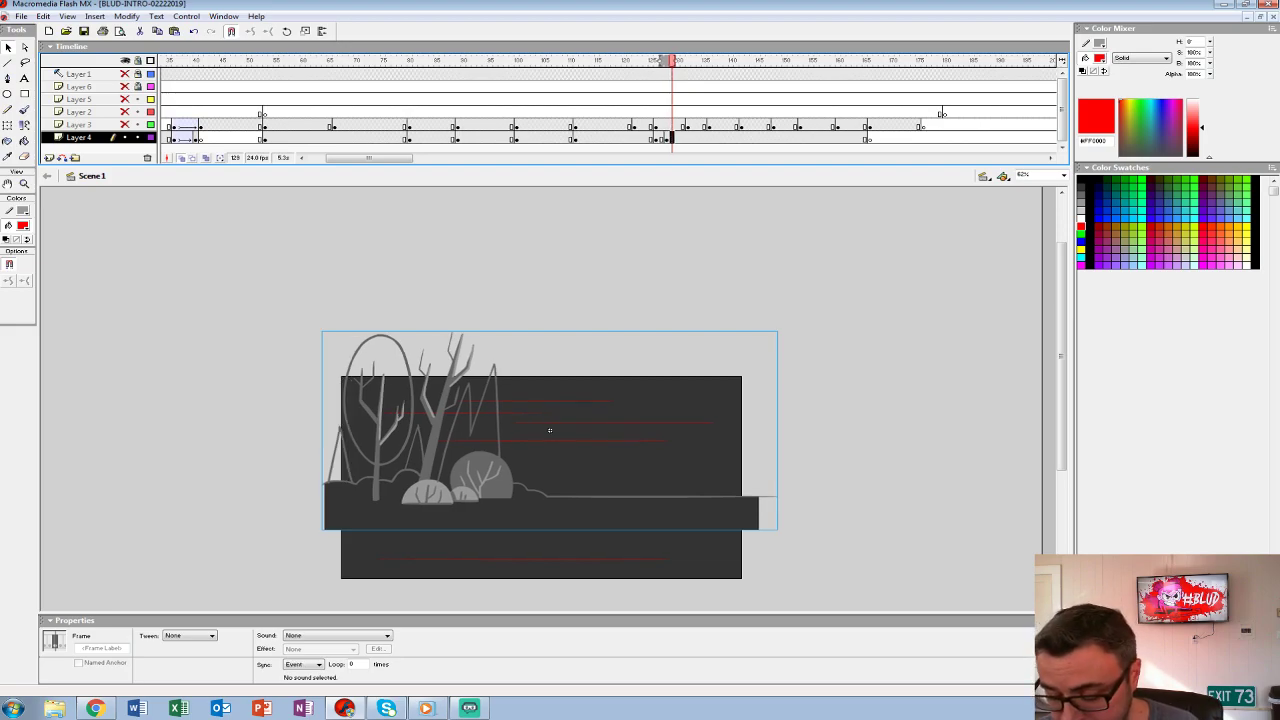
{"action": "key", "text": "period"}
{"action": "key", "text": "z"}
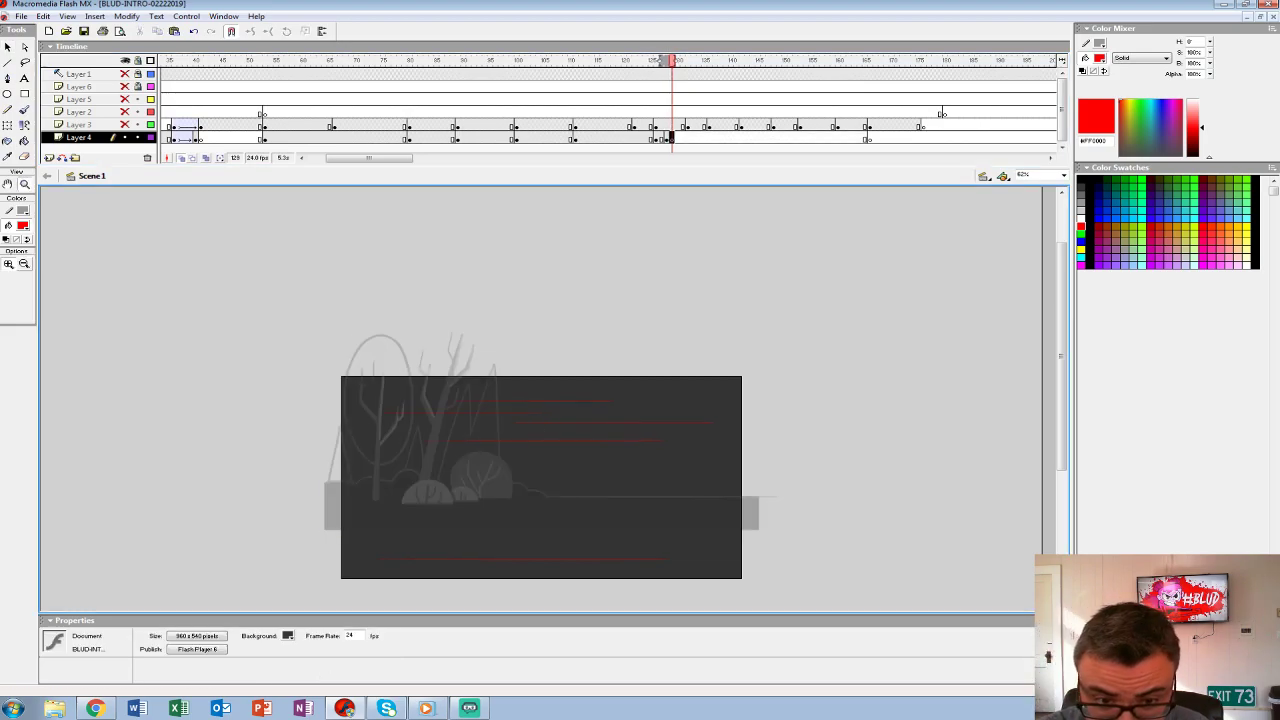
{"action": "key", "text": "ctrl+equal"}
- Try brushing a black #000000 ground line across the stage at frame 129
{"action": "left_click", "coordinate": [22, 225]}
{"action": "left_click", "coordinate": [6, 271]}
{"action": "key", "text": "b"}
{"action": "left_click", "coordinate": [22, 225]}
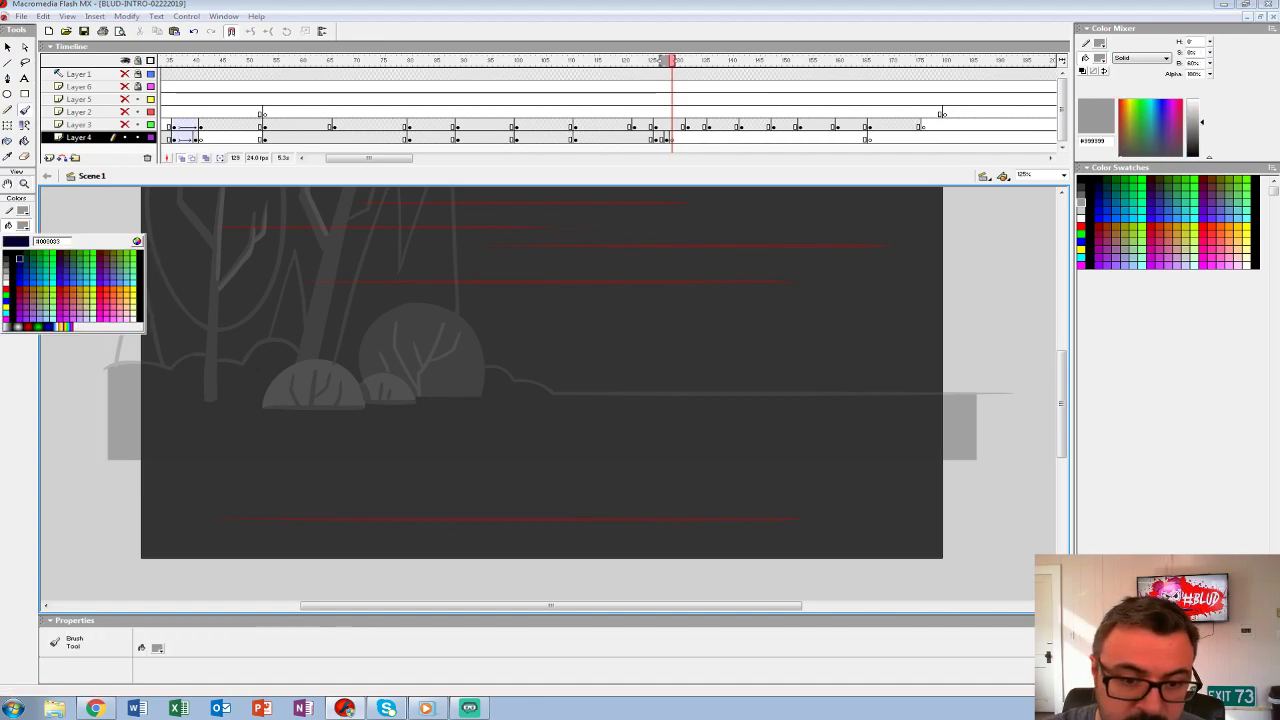
{"action": "left_click", "coordinate": [6, 253]}
{"action": "left_click_drag", "start_coordinate": [84, 396], "coordinate": [936, 396]}
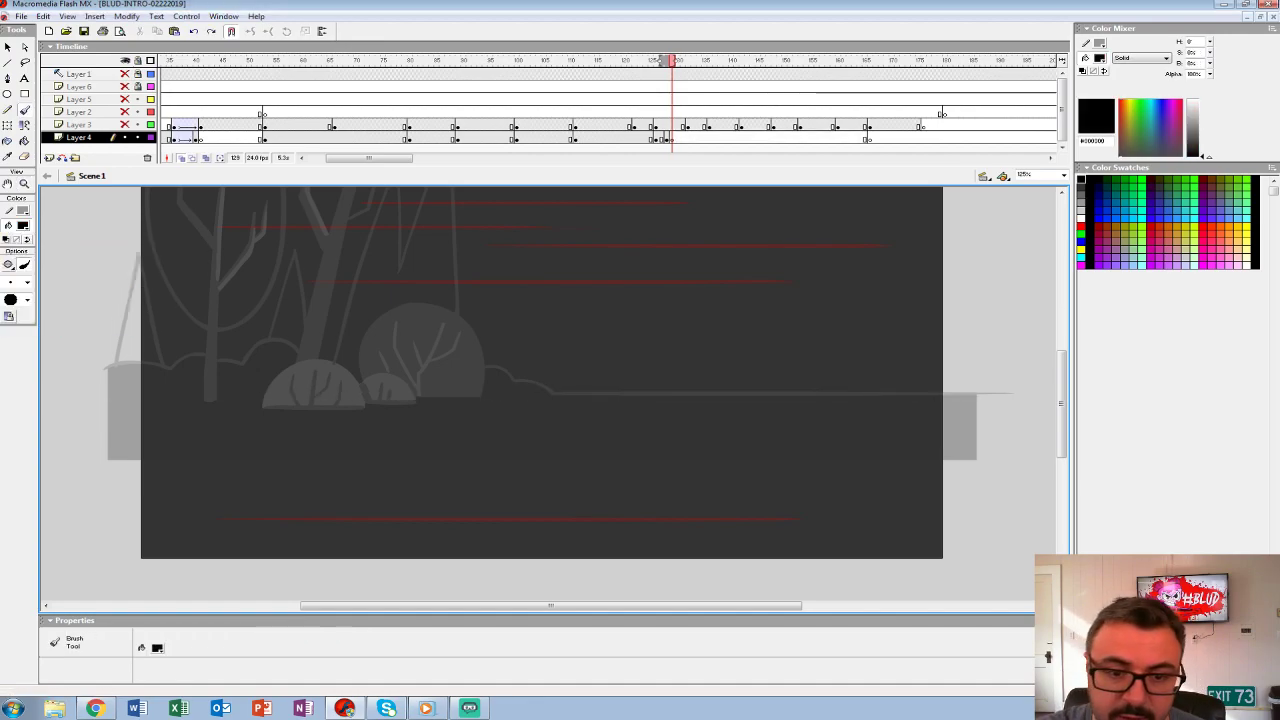
- Set the fill colour to blue #0000FF and brush a horizontal ground line across the stage, past both edges
{"action": "left_click", "coordinate": [22, 225]}
{"action": "left_click", "coordinate": [22, 290]}
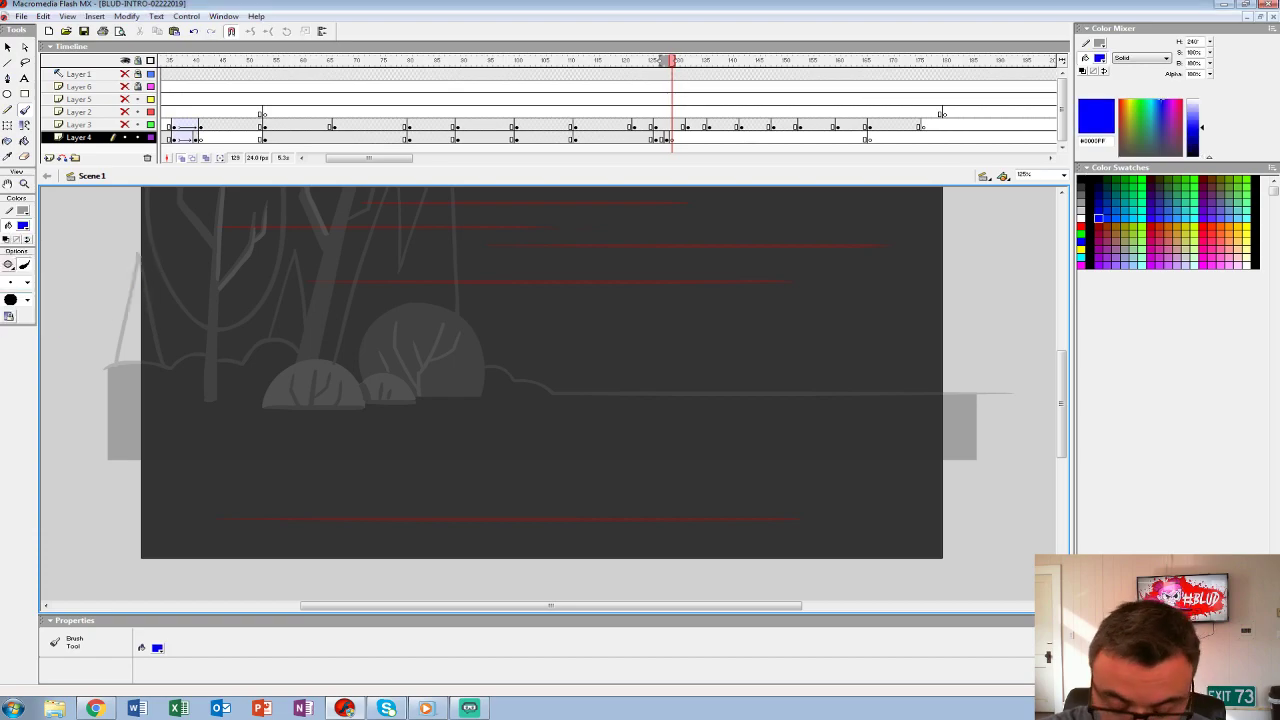
{"action": "left_click_drag", "start_coordinate": [84, 414], "coordinate": [1010, 414]}
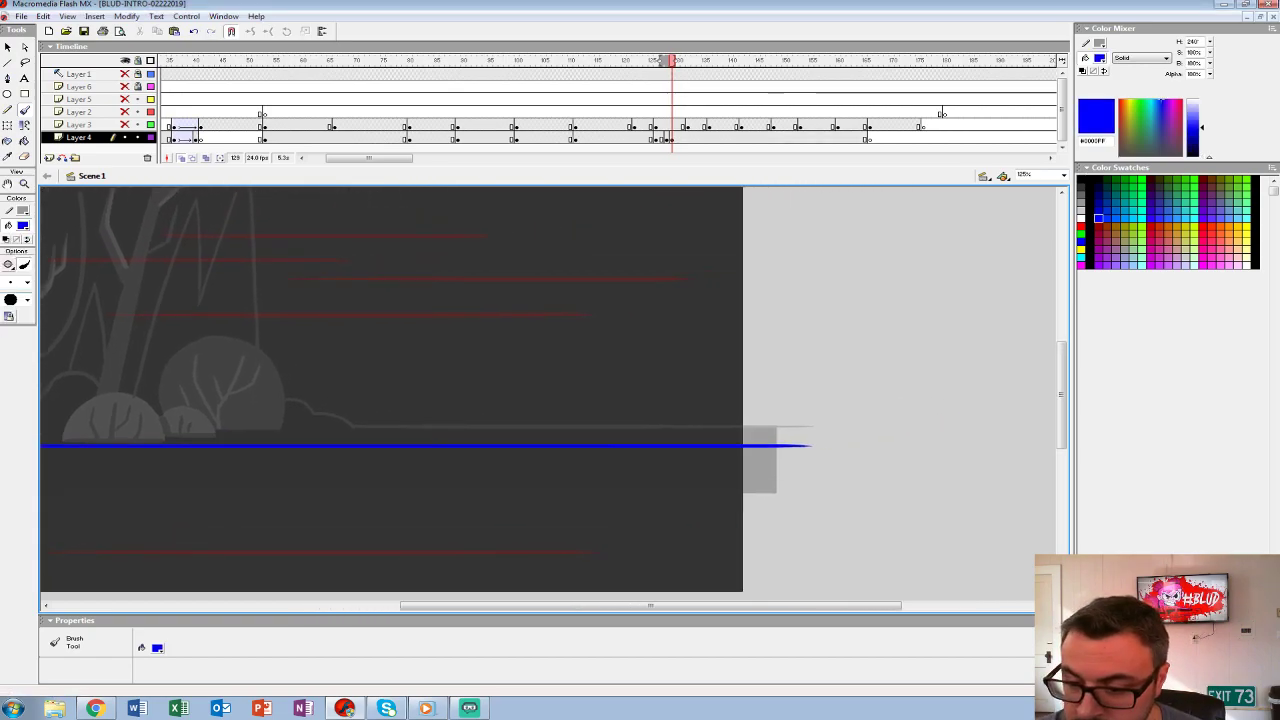
- Try a left-pointing blue arrow above the ground line, and undo its strokes
{"action": "left_click_drag", "start_coordinate": [620, 437], "coordinate": [392, 437]}
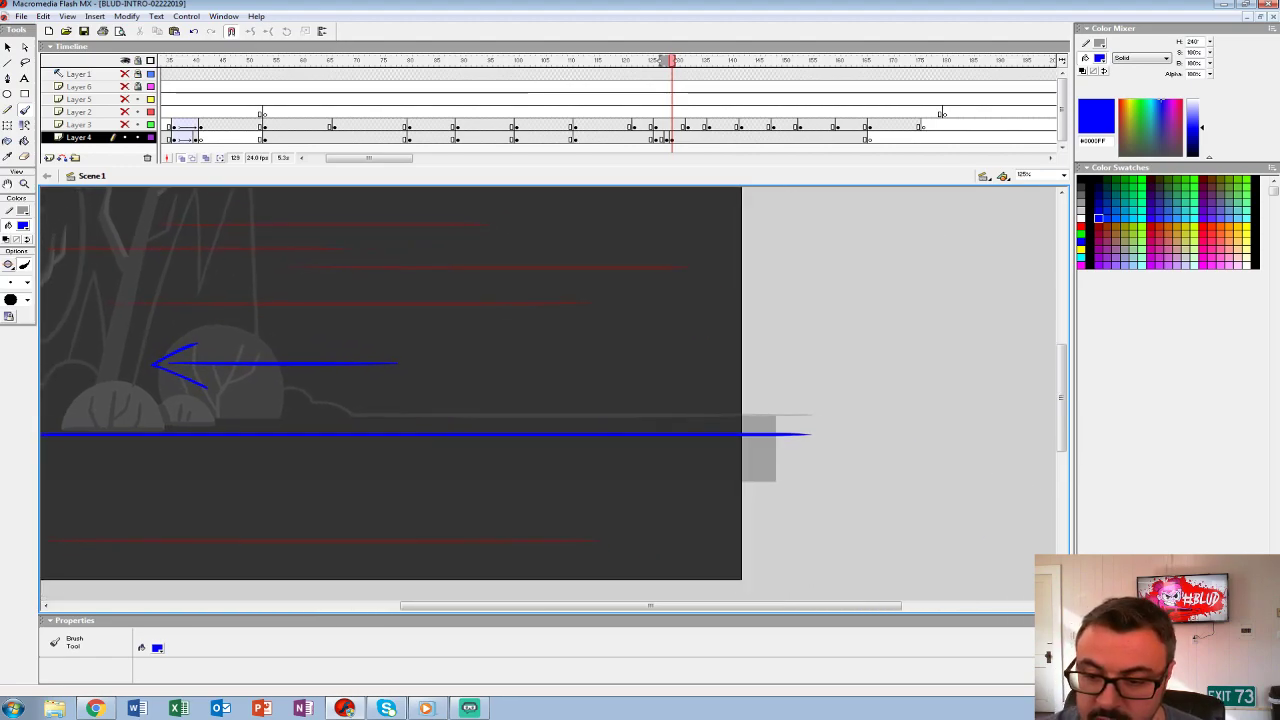
{"action": "key", "text": "ctrl+z"}
{"action": "key", "text": "ctrl+z"}
{"action": "key", "text": "ctrl+z"}
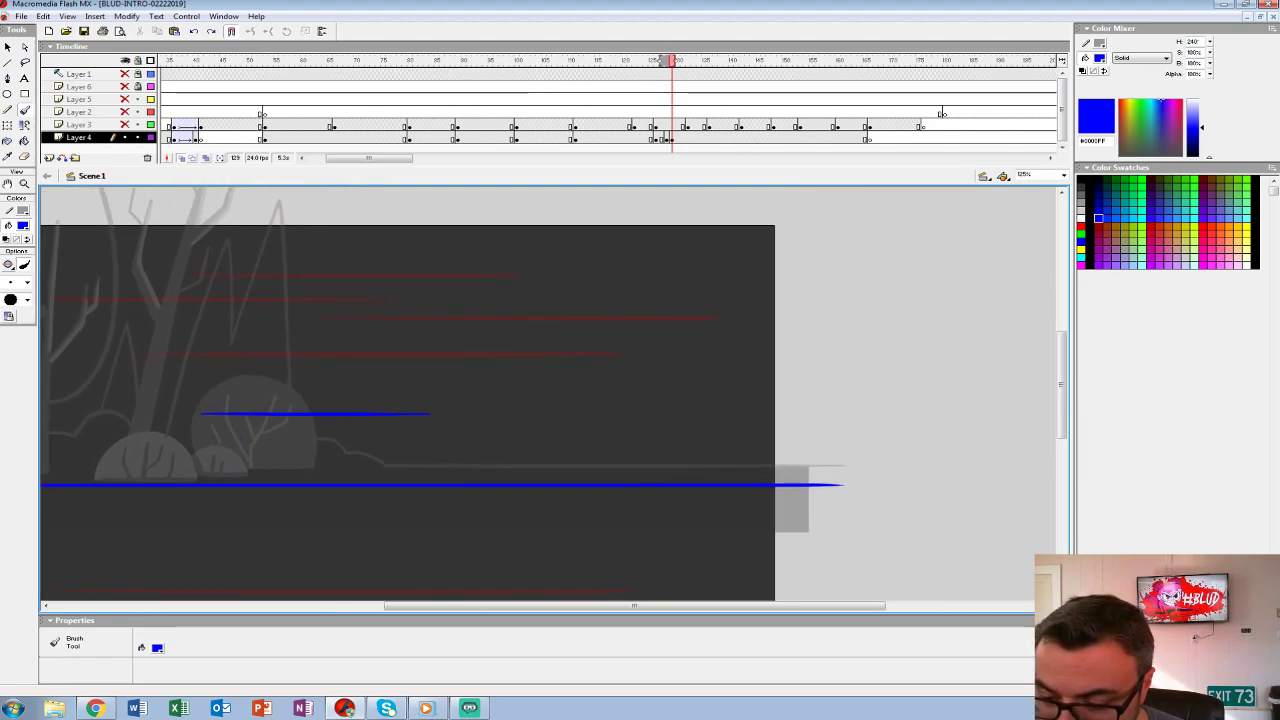
{"action": "left_click_drag", "start_coordinate": [720, 420], "coordinate": [463, 417]}
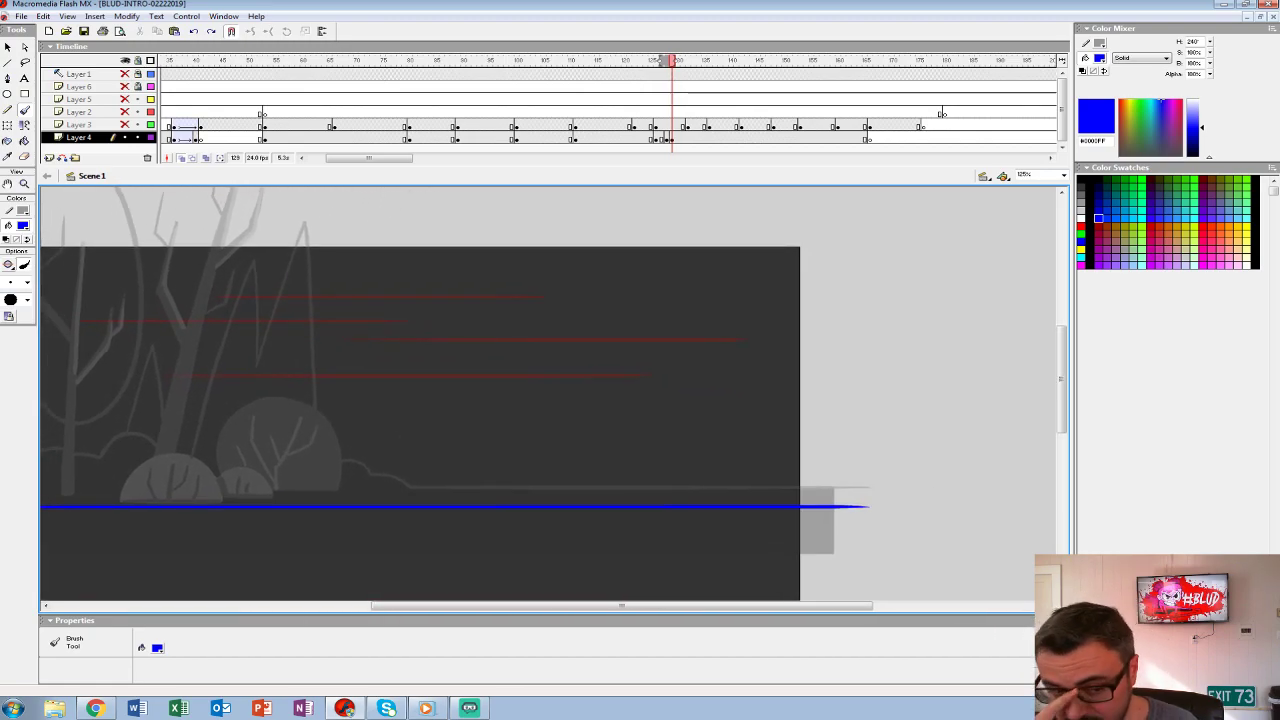
- Try vertical and slanted blue strokes rising from the ground line, and undo them
{"action": "left_click_drag", "start_coordinate": [500, 504], "coordinate": [500, 356]}
{"action": "left_click_drag", "start_coordinate": [534, 504], "coordinate": [534, 366]}
{"action": "key", "text": "ctrl+z"}
{"action": "key", "text": "ctrl+z"}
{"action": "left_click_drag", "start_coordinate": [512, 504], "coordinate": [686, 316]}
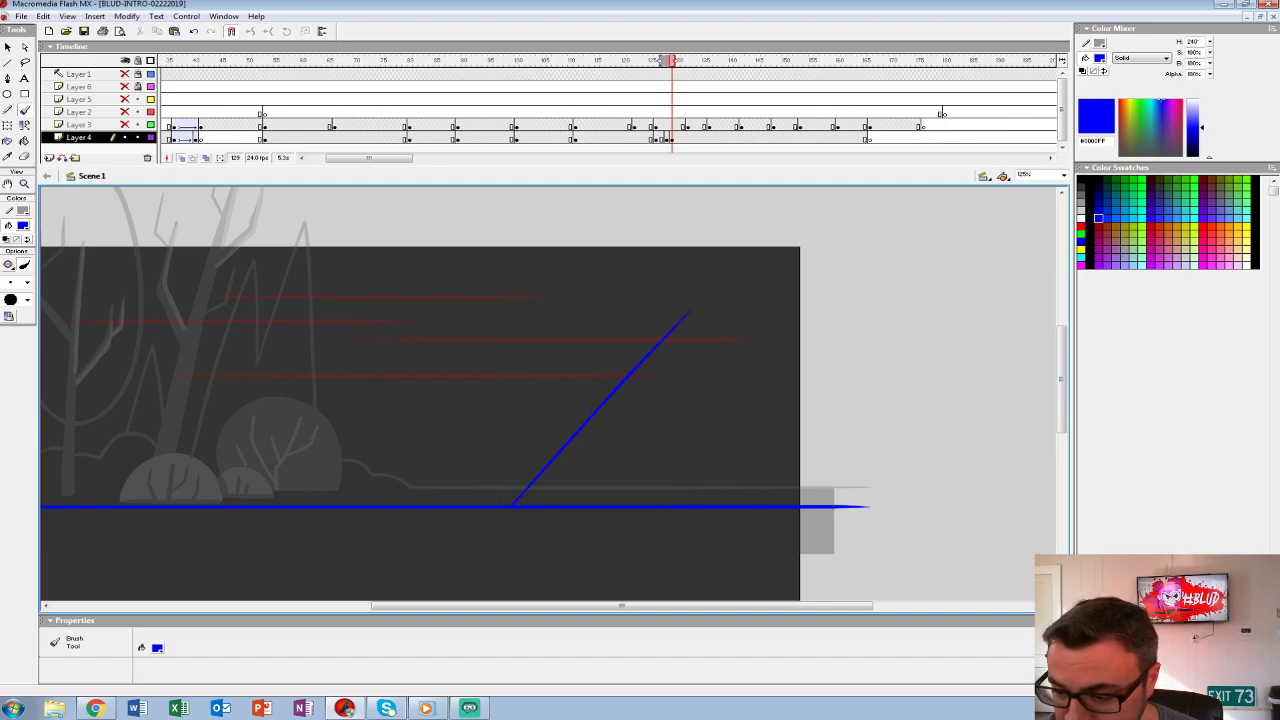
{"action": "key", "text": "ctrl+z"}
{"action": "mouse_move", "coordinate": [500, 400]}
{"action": "left_mouse_down"}
{"action": "mouse_move", "coordinate": [443, 381]}
{"action": "mouse_move", "coordinate": [400, 418]}
{"action": "mouse_move", "coordinate": [225, 410]}
{"action": "left_mouse_up"}
{"action": "key", "text": "ctrl+z"}
{"action": "key", "text": "ctrl+z"}
{"action": "left_click_drag", "start_coordinate": [455, 482], "coordinate": [660, 244]}
{"action": "key", "text": "ctrl+z"}
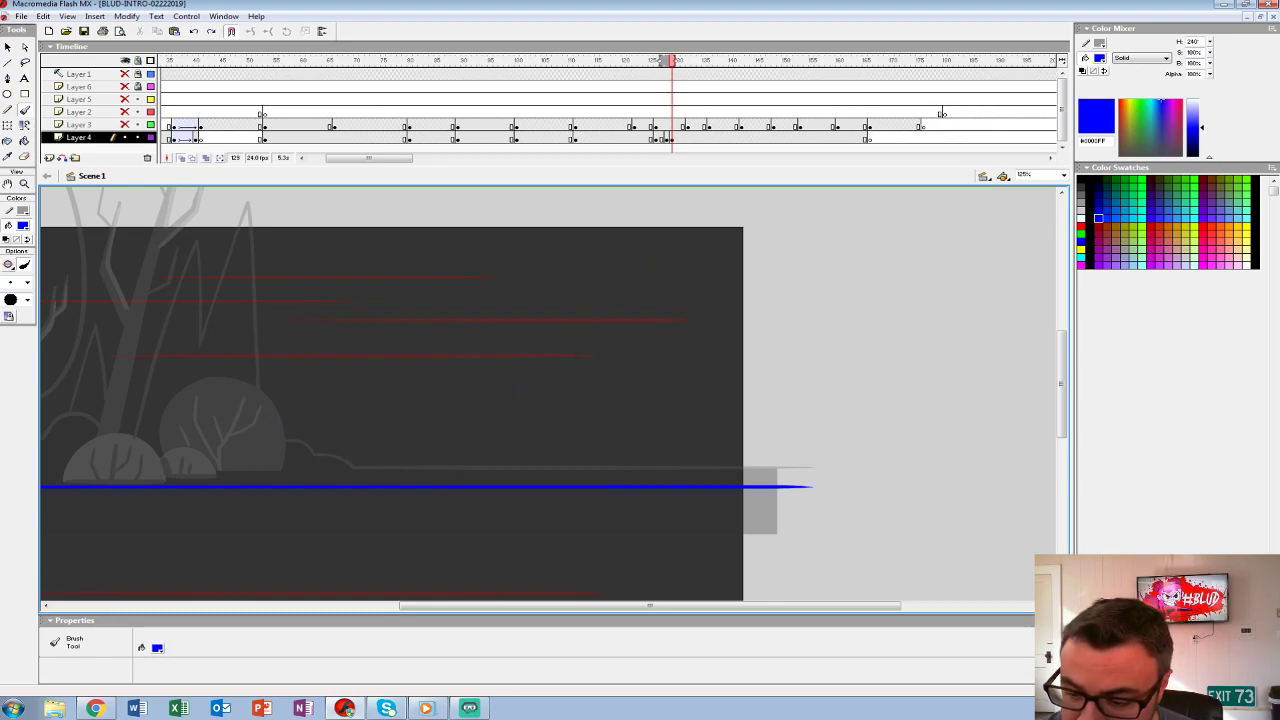
- Brush two joined, slanted spiky peaks with inner strokes at the stage's right edge, and low bush arcs beside them
{"action": "mouse_move", "coordinate": [536, 486]}
{"action": "left_mouse_down"}
{"action": "mouse_move", "coordinate": [677, 290]}
{"action": "mouse_move", "coordinate": [663, 395]}
{"action": "mouse_move", "coordinate": [737, 314]}
{"action": "mouse_move", "coordinate": [772, 350]}
{"action": "mouse_move", "coordinate": [745, 478]}
{"action": "left_mouse_up"}
{"action": "left_click_drag", "start_coordinate": [766, 316], "coordinate": [676, 488]}
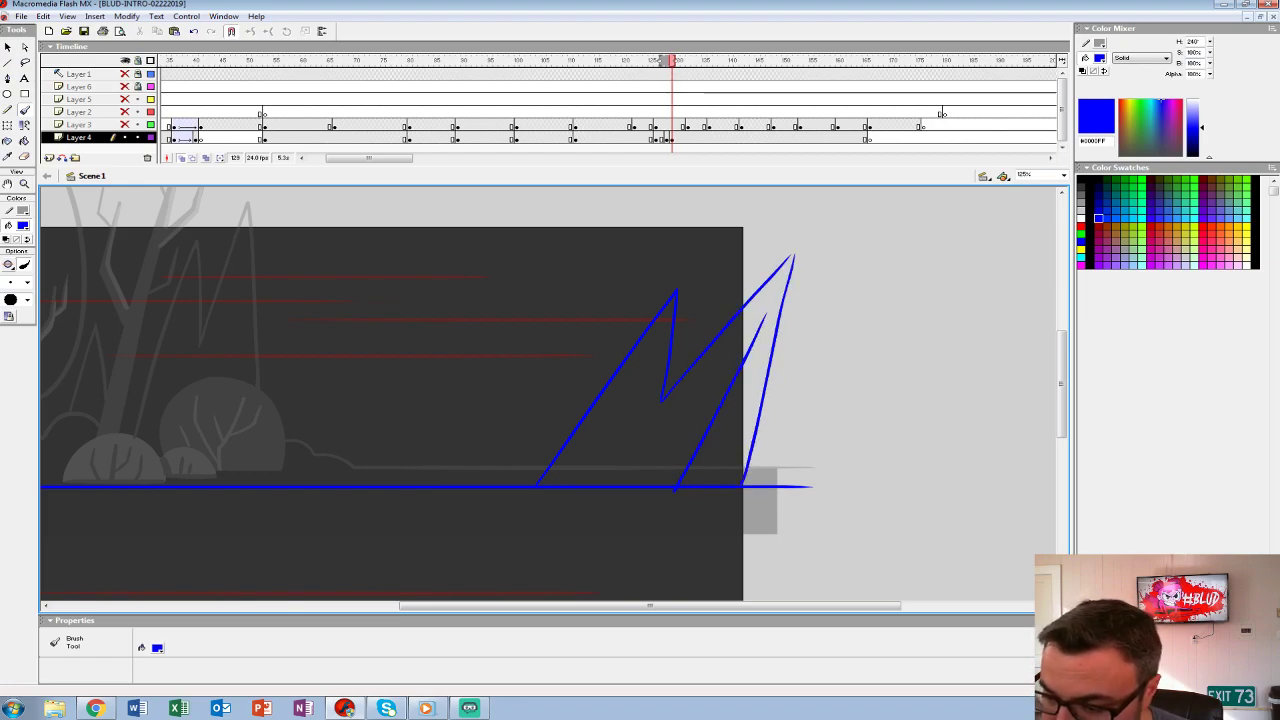
{"action": "left_click_drag", "start_coordinate": [660, 340], "coordinate": [585, 480]}
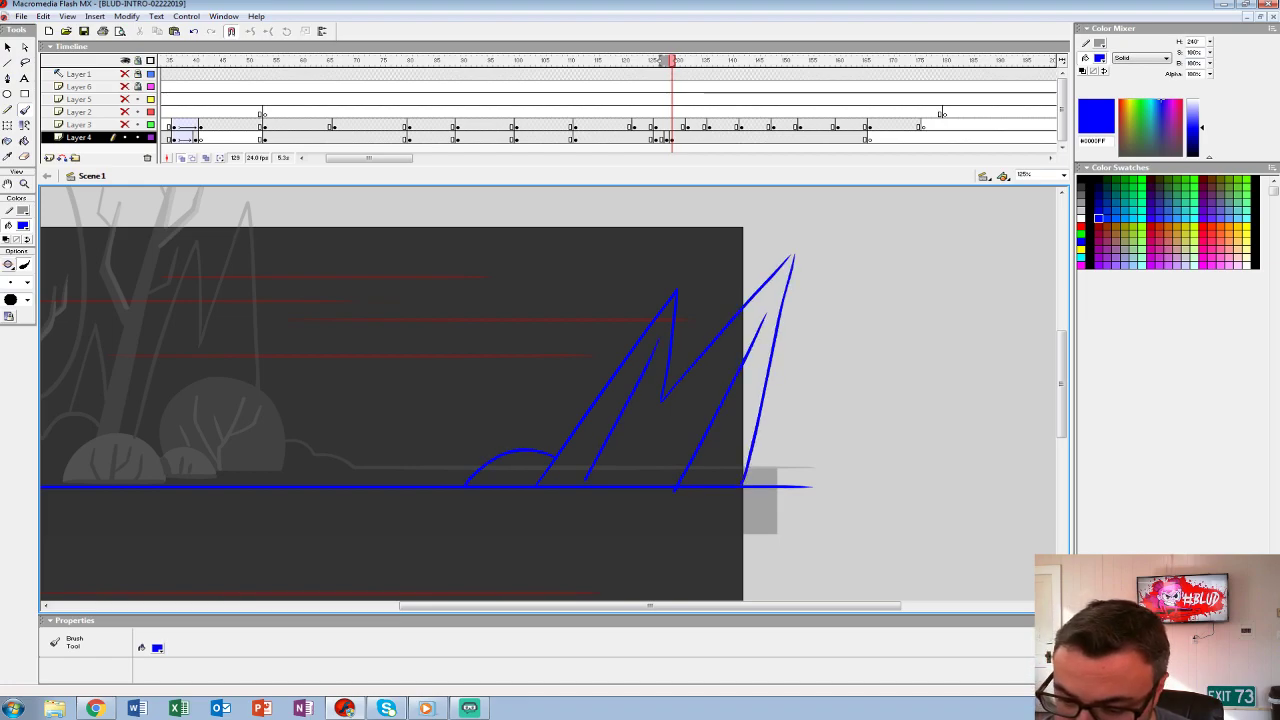
{"action": "left_click_drag", "start_coordinate": [600, 400], "coordinate": [488, 413]}
{"action": "left_click_drag", "start_coordinate": [648, 448], "coordinate": [740, 496]}
{"action": "mouse_move", "coordinate": [500, 420]}
{"action": "left_mouse_down"}
{"action": "mouse_move", "coordinate": [918, 422]}
{"action": "mouse_move", "coordinate": [1005, 446]}
{"action": "left_mouse_up"}
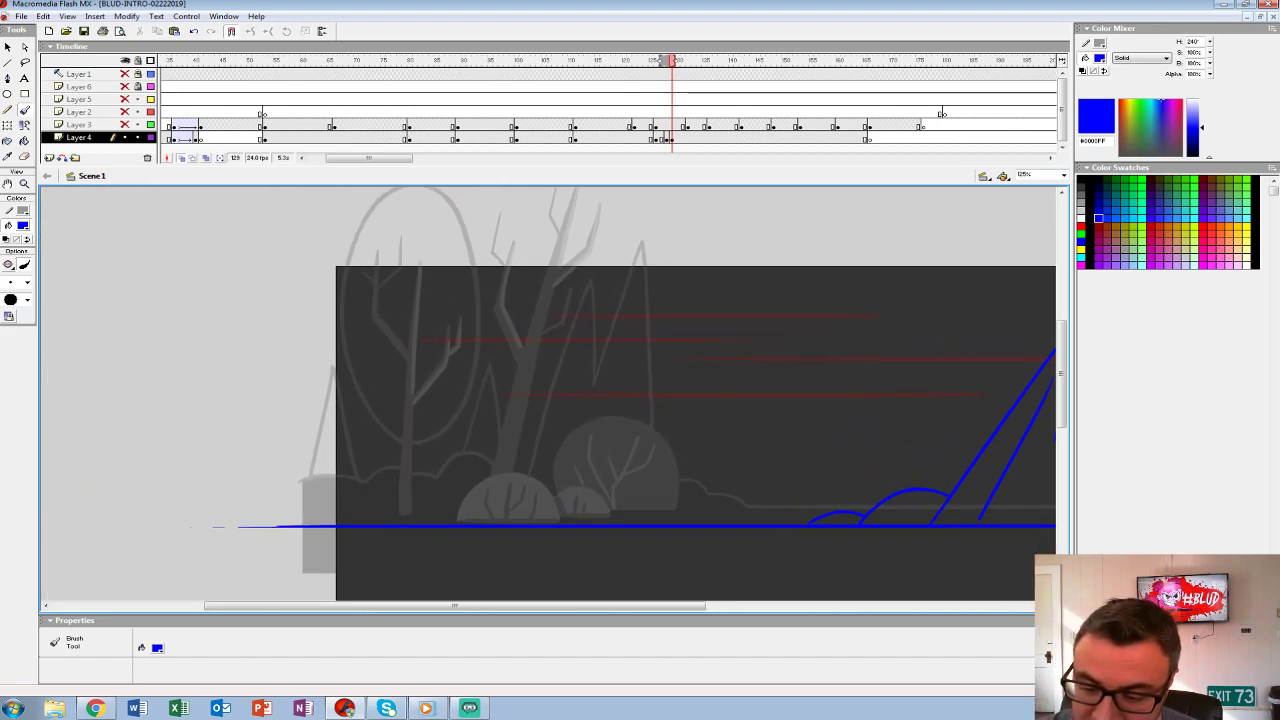
- Brush a second pair of slanted spiky peaks in the left half of the stage, and add more bush arcs
{"action": "mouse_move", "coordinate": [414, 524]}
{"action": "left_mouse_down"}
{"action": "mouse_move", "coordinate": [537, 400]}
{"action": "mouse_move", "coordinate": [540, 524]}
{"action": "left_mouse_up"}
{"action": "mouse_move", "coordinate": [564, 450]}
{"action": "left_mouse_down"}
{"action": "mouse_move", "coordinate": [720, 296]}
{"action": "mouse_move", "coordinate": [682, 526]}
{"action": "left_mouse_up"}
{"action": "left_click_drag", "start_coordinate": [672, 392], "coordinate": [594, 524]}
{"action": "mouse_move", "coordinate": [560, 400]}
{"action": "left_mouse_down"}
{"action": "mouse_move", "coordinate": [480, 524]}
{"action": "mouse_move", "coordinate": [191, 488]}
{"action": "left_mouse_up"}
{"action": "mouse_move", "coordinate": [484, 482]}
{"action": "left_mouse_down"}
{"action": "mouse_move", "coordinate": [588, 502]}
{"action": "mouse_move", "coordinate": [745, 500]}
{"action": "mouse_move", "coordinate": [426, 496]}
{"action": "left_mouse_up"}
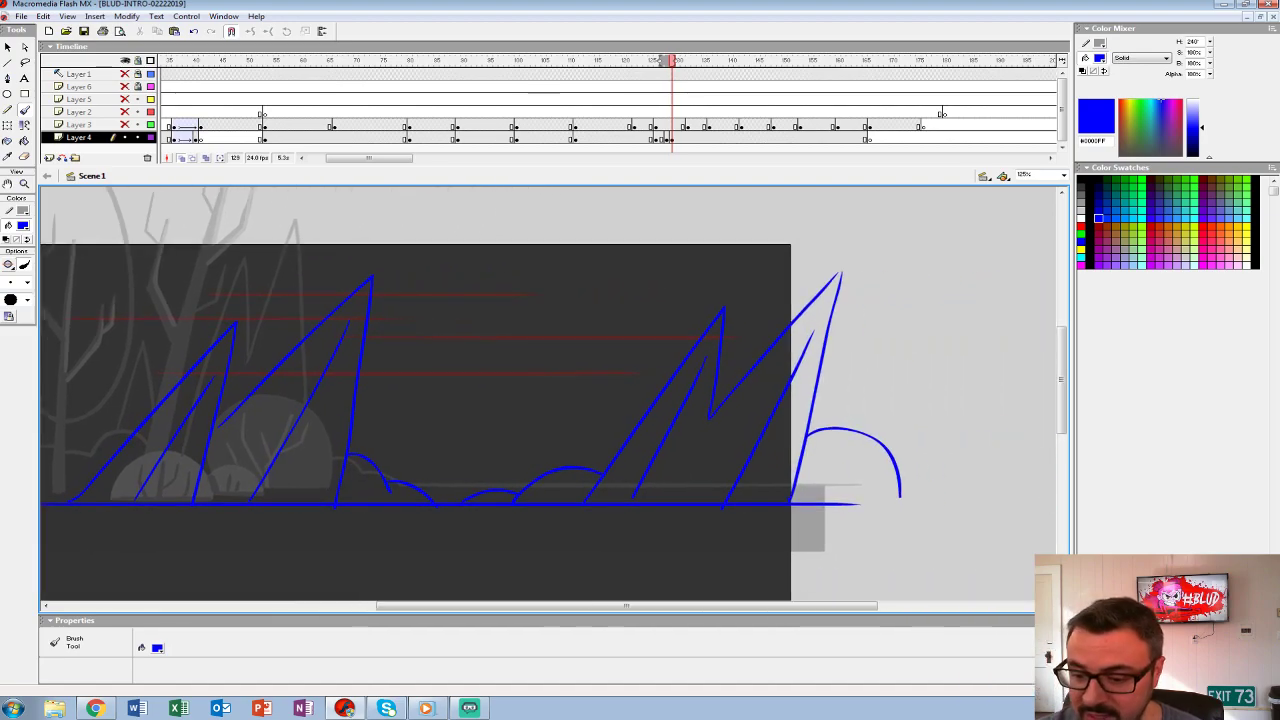
- Brush a slanted branching tree with an oval crown between the two peak clusters, and bush arcs at the ground line's left end
{"action": "left_click_drag", "start_coordinate": [452, 412], "coordinate": [410, 480]}
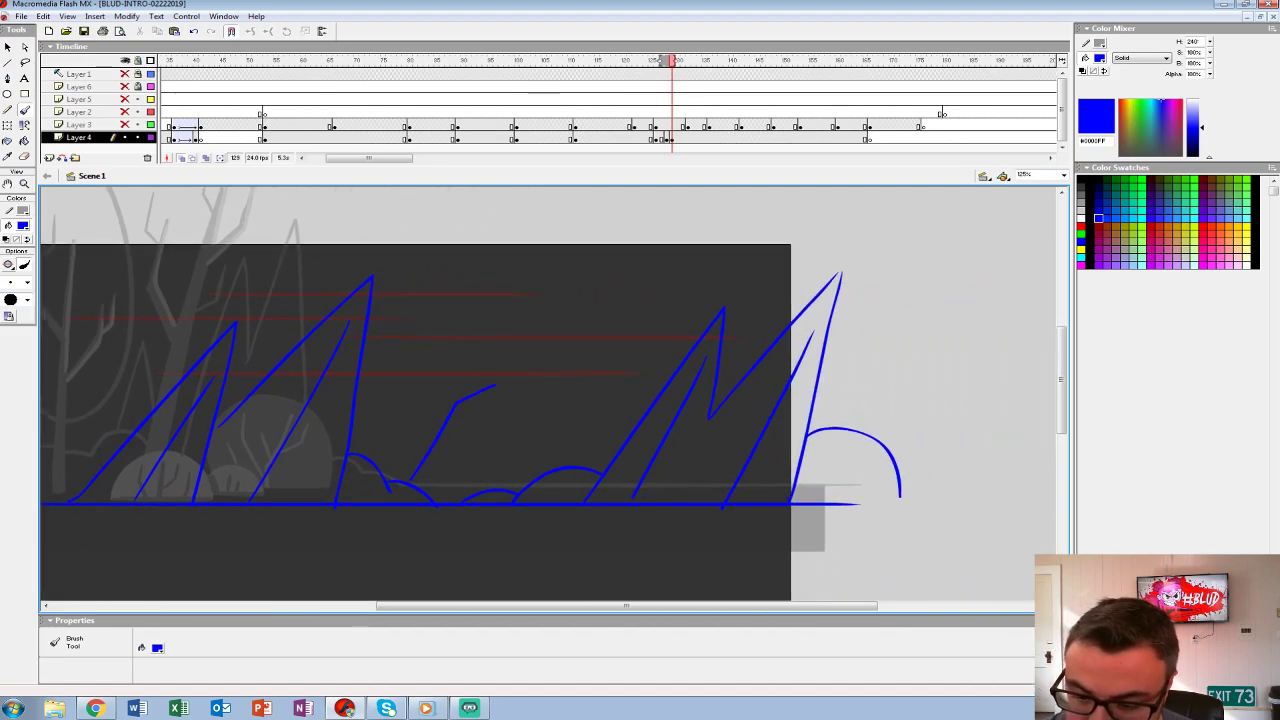
{"action": "key", "text": "ctrl+z"}
{"action": "mouse_move", "coordinate": [486, 398]}
{"action": "left_mouse_down"}
{"action": "mouse_move", "coordinate": [434, 498]}
{"action": "mouse_move", "coordinate": [500, 406]}
{"action": "mouse_move", "coordinate": [540, 390]}
{"action": "left_mouse_up"}
{"action": "left_click_drag", "start_coordinate": [545, 324], "coordinate": [505, 390]}
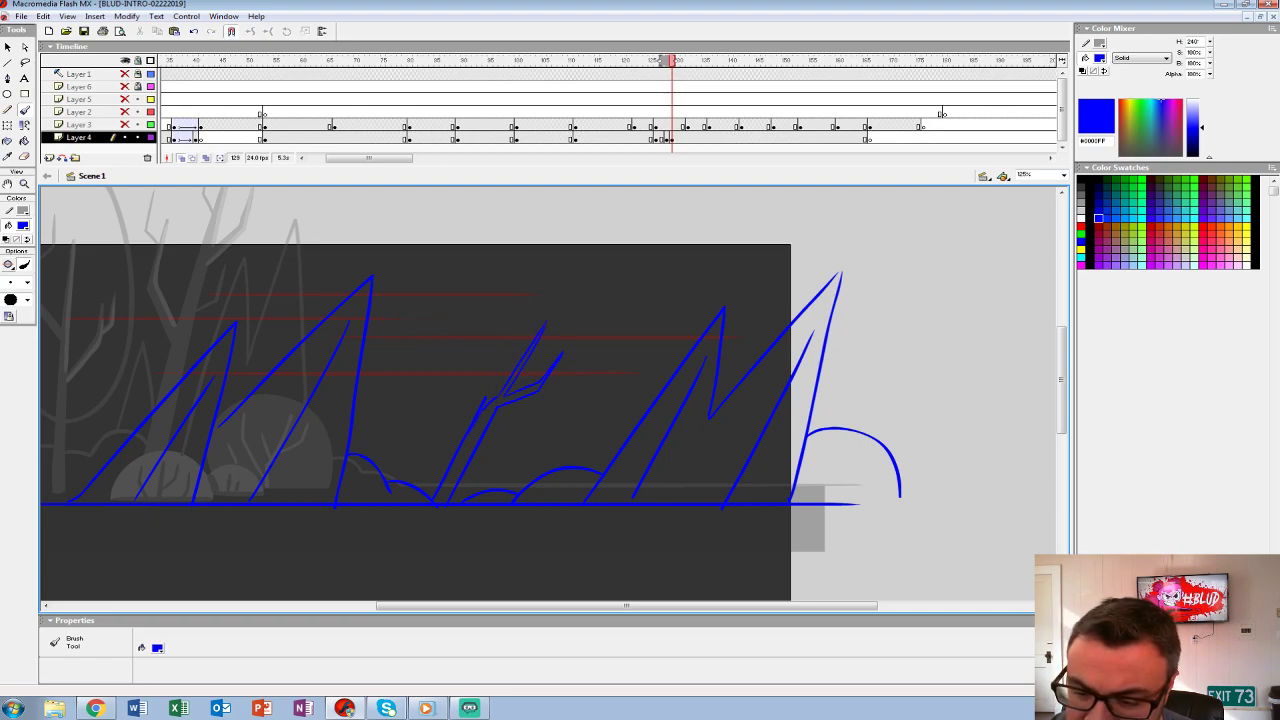
{"action": "mouse_move", "coordinate": [482, 446]}
{"action": "left_mouse_down"}
{"action": "mouse_move", "coordinate": [575, 290]}
{"action": "mouse_move", "coordinate": [466, 432]}
{"action": "mouse_move", "coordinate": [845, 422]}
{"action": "left_mouse_up"}
{"action": "mouse_move", "coordinate": [408, 484]}
{"action": "left_mouse_down"}
{"action": "mouse_move", "coordinate": [476, 462]}
{"action": "mouse_move", "coordinate": [306, 491]}
{"action": "mouse_move", "coordinate": [103, 401]}
{"action": "left_mouse_up"}
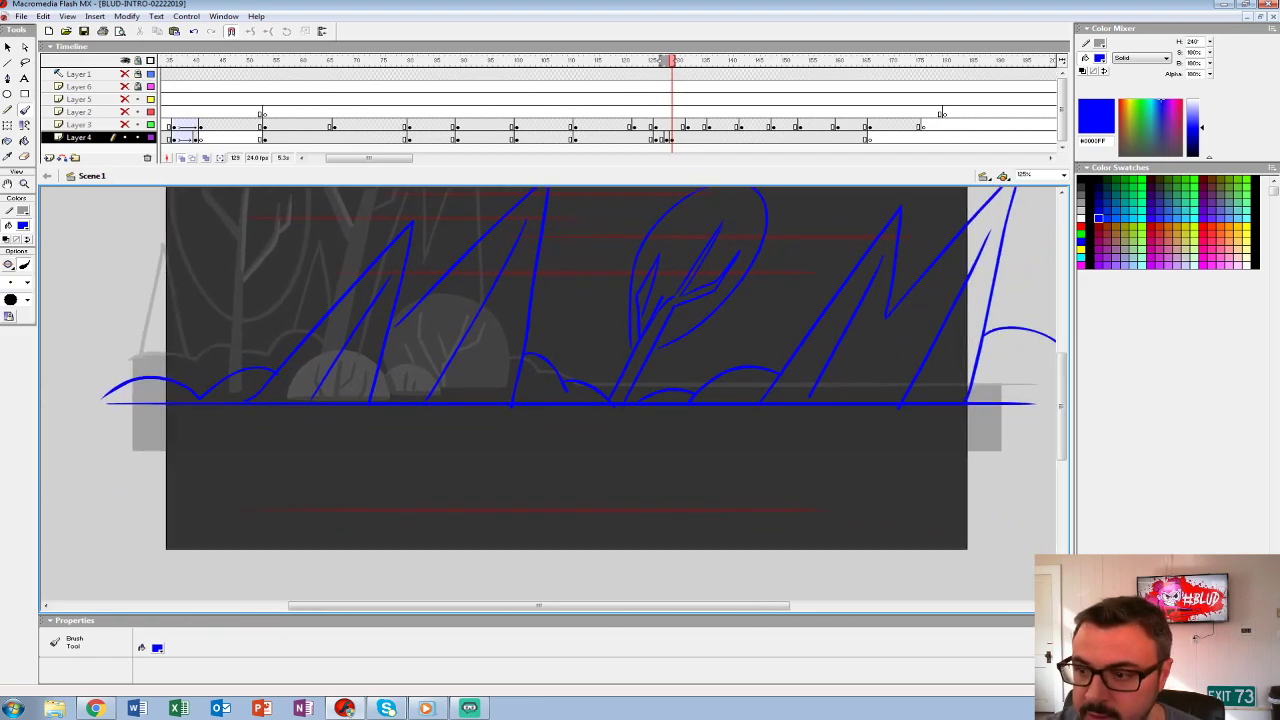
- Insert a blank keyframe on Layer 4 at frame 130, directly after the blue background sketch
{"action": "left_click", "coordinate": [670, 138]}
{"action": "left_click_drag", "start_coordinate": [600, 350], "coordinate": [516, 457]}
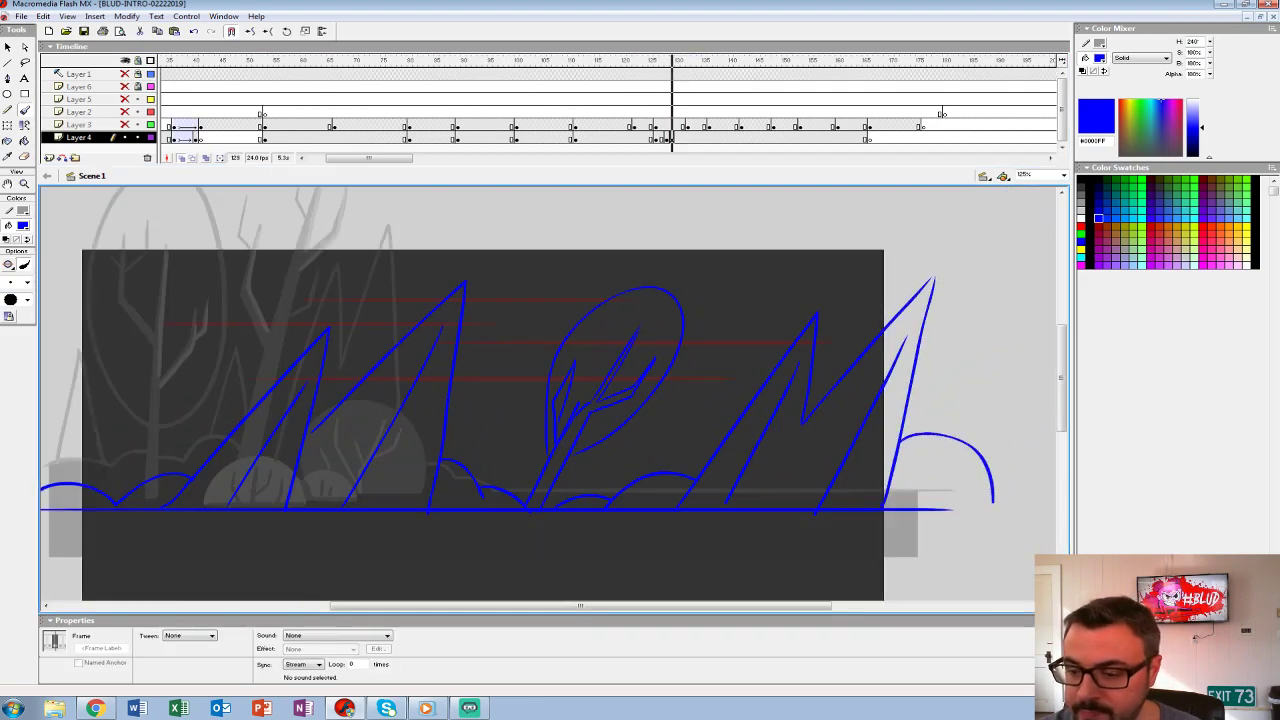
{"action": "key", "text": "F7"}
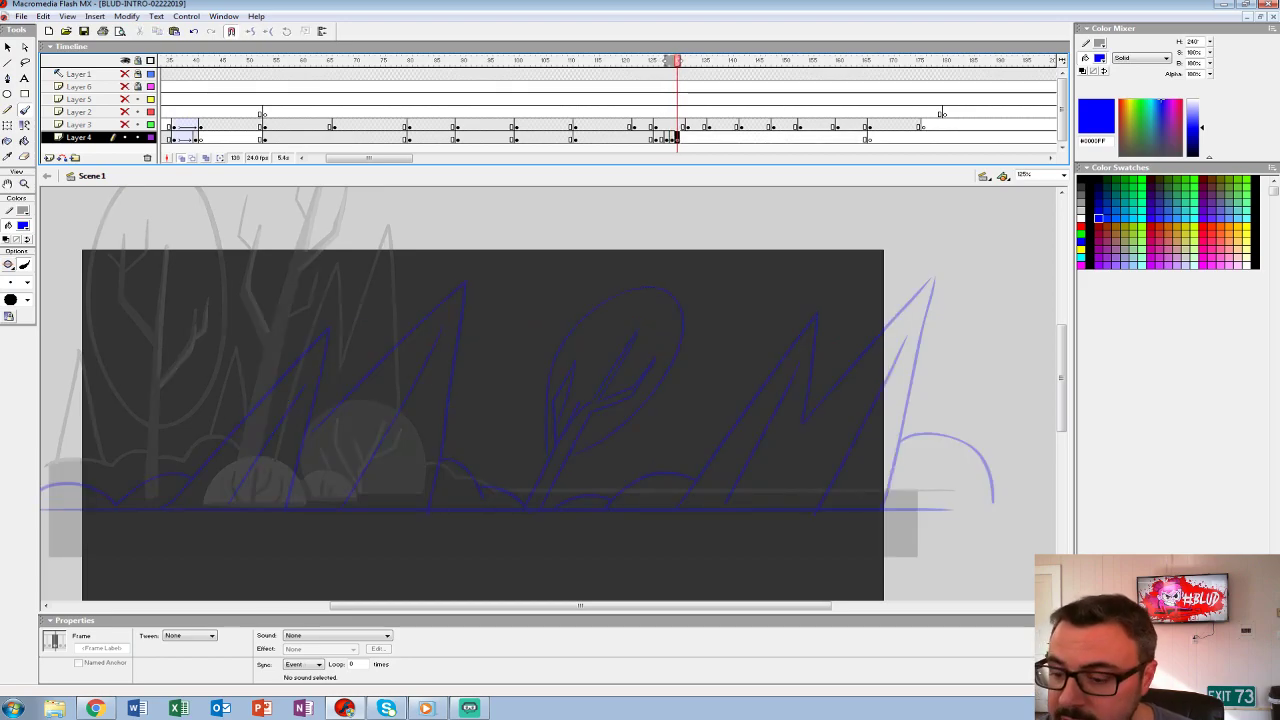
{"action": "key", "text": "z"}
{"action": "left_click", "coordinate": [575, 412]}
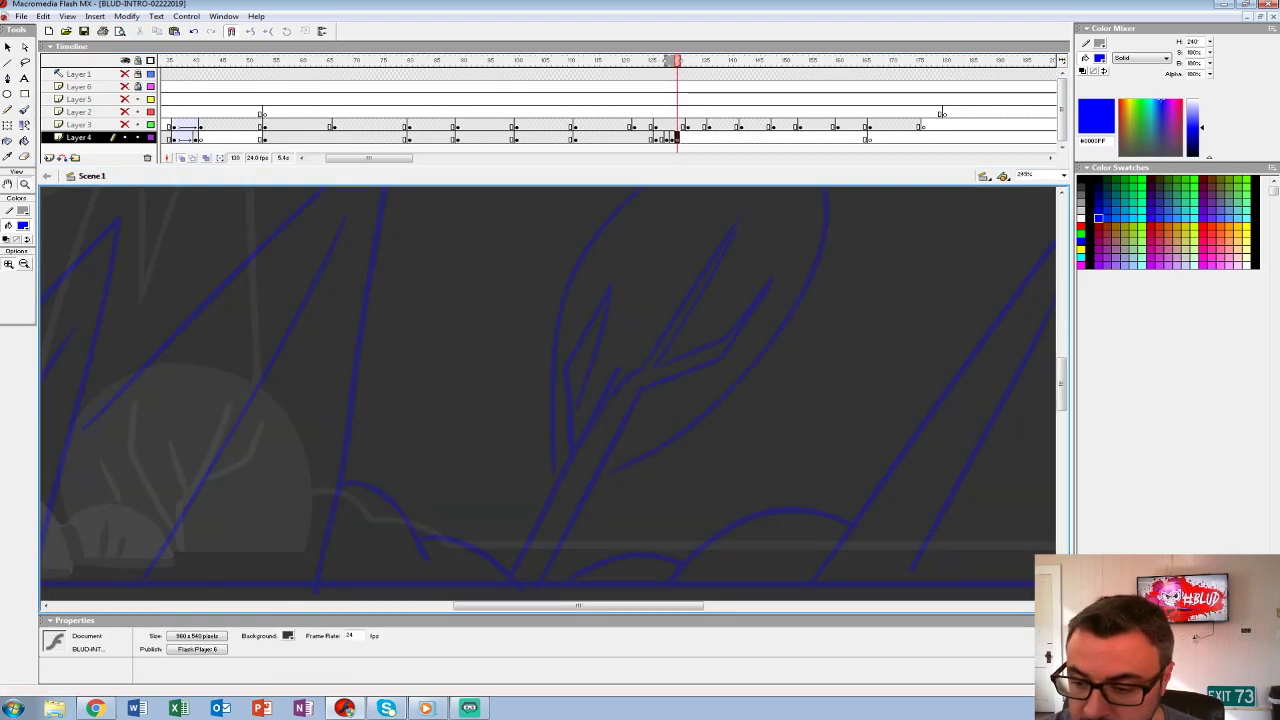
{"action": "left_click_drag", "start_coordinate": [575, 412], "coordinate": [518, 350]}
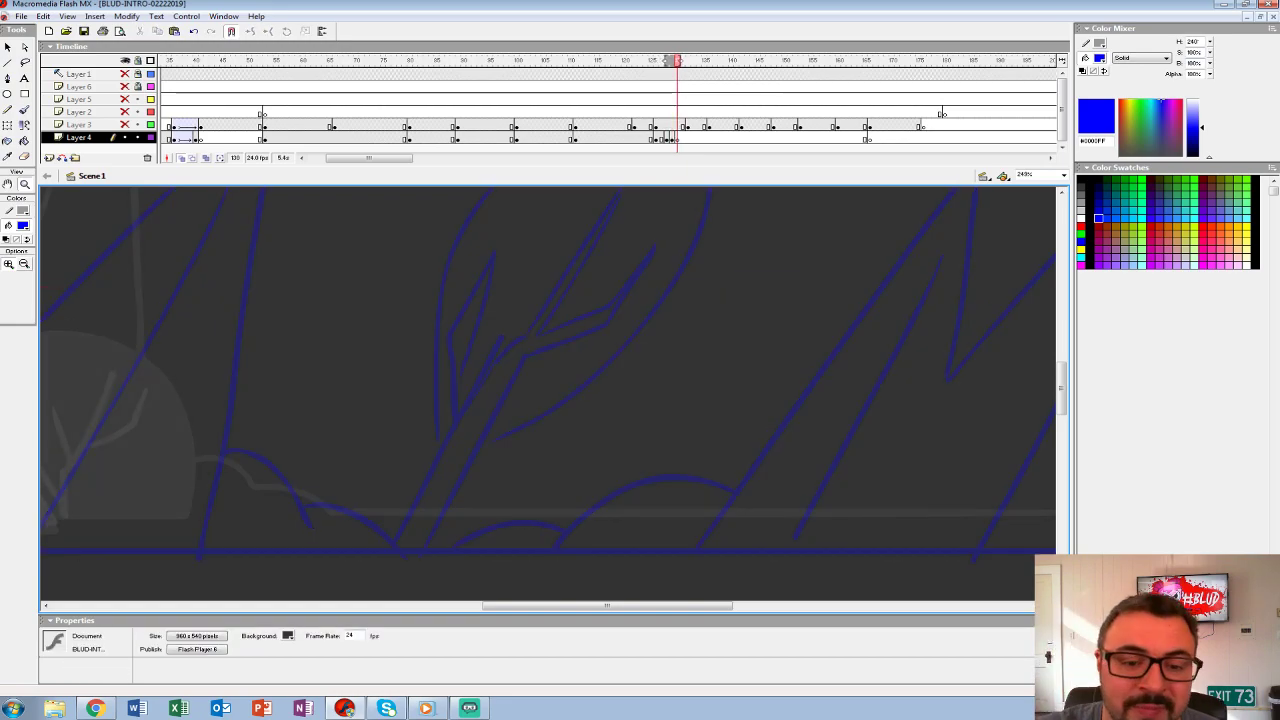
- Set the fill colour to light grey #999999, sampled from the background artwork at frame 128, and return to frame 130
{"action": "key", "text": "ctrl+minus"}
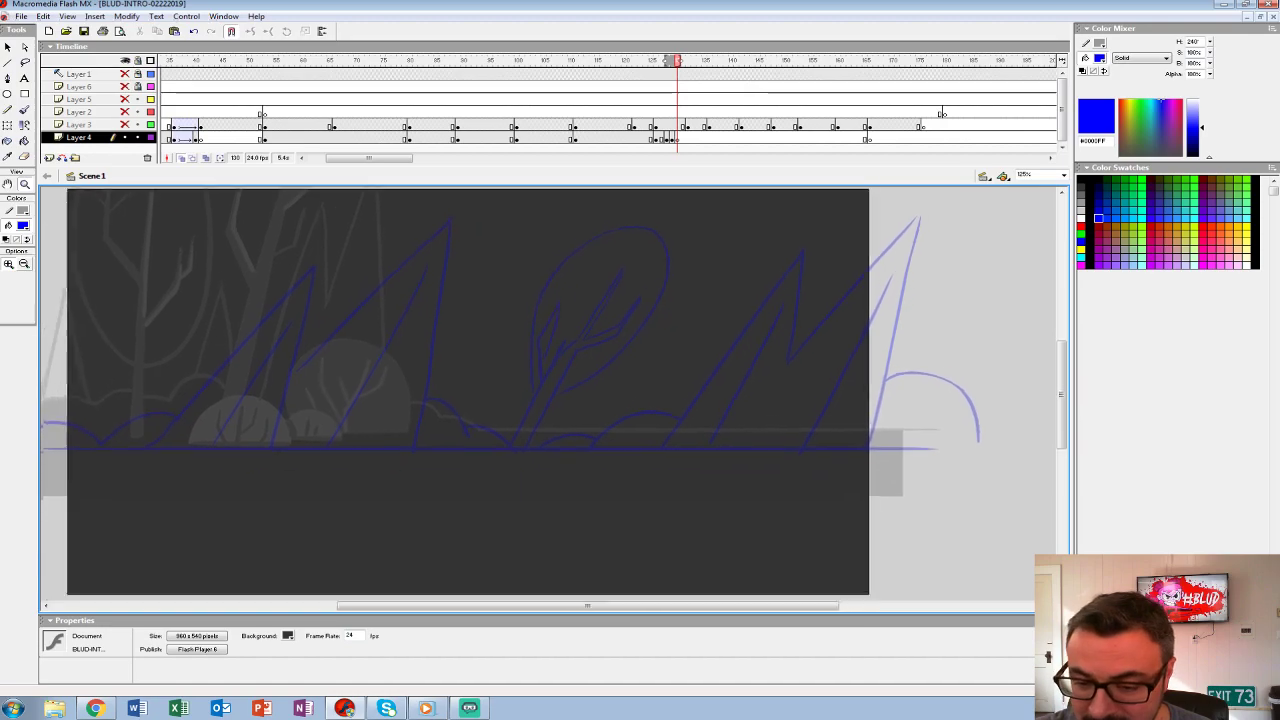
{"action": "key", "text": "ctrl+equal"}
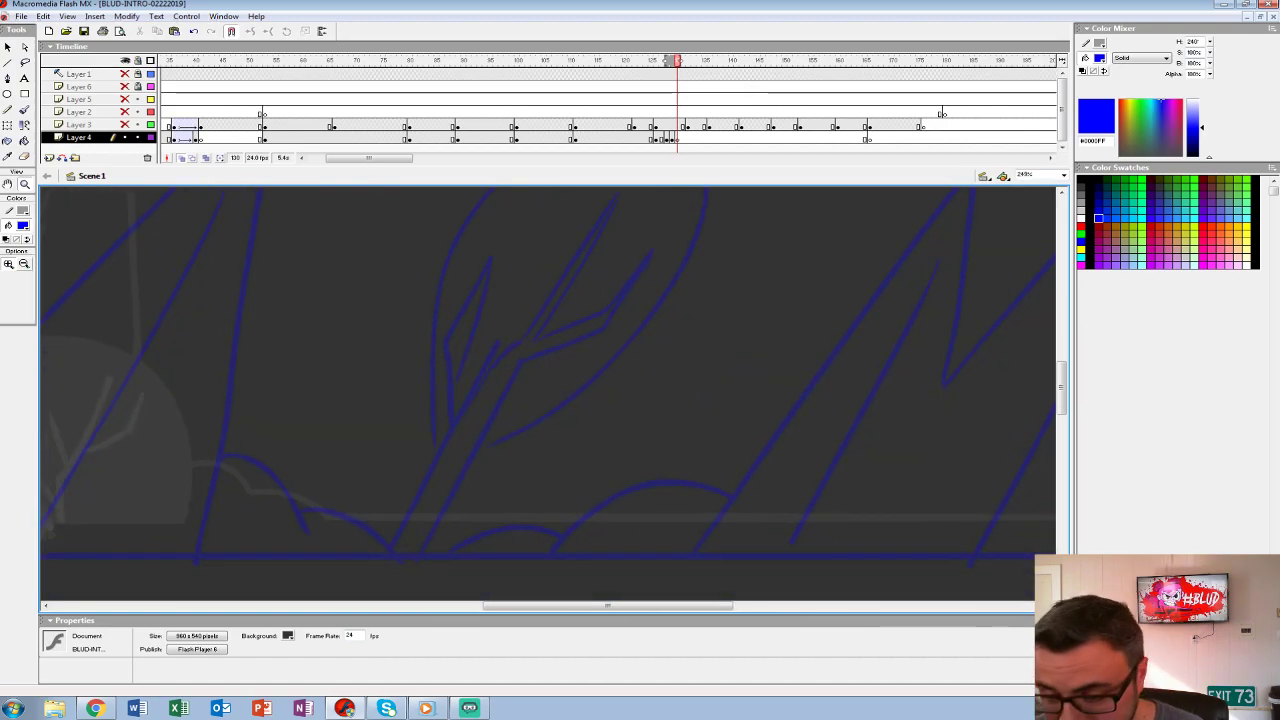
{"action": "key", "text": "comma"}
{"action": "key", "text": "comma"}
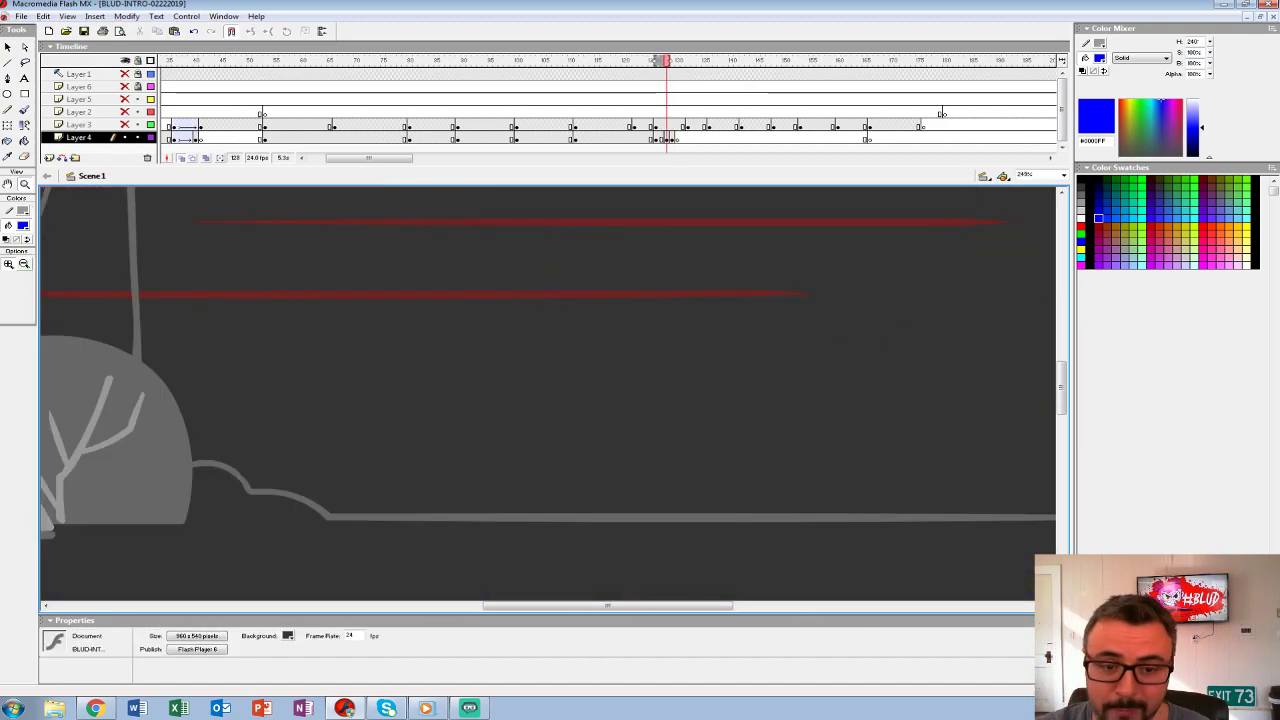
{"action": "left_click", "coordinate": [23, 225]}
{"action": "left_click", "coordinate": [69, 468]}
{"action": "key", "text": "period"}
{"action": "key", "text": "period"}
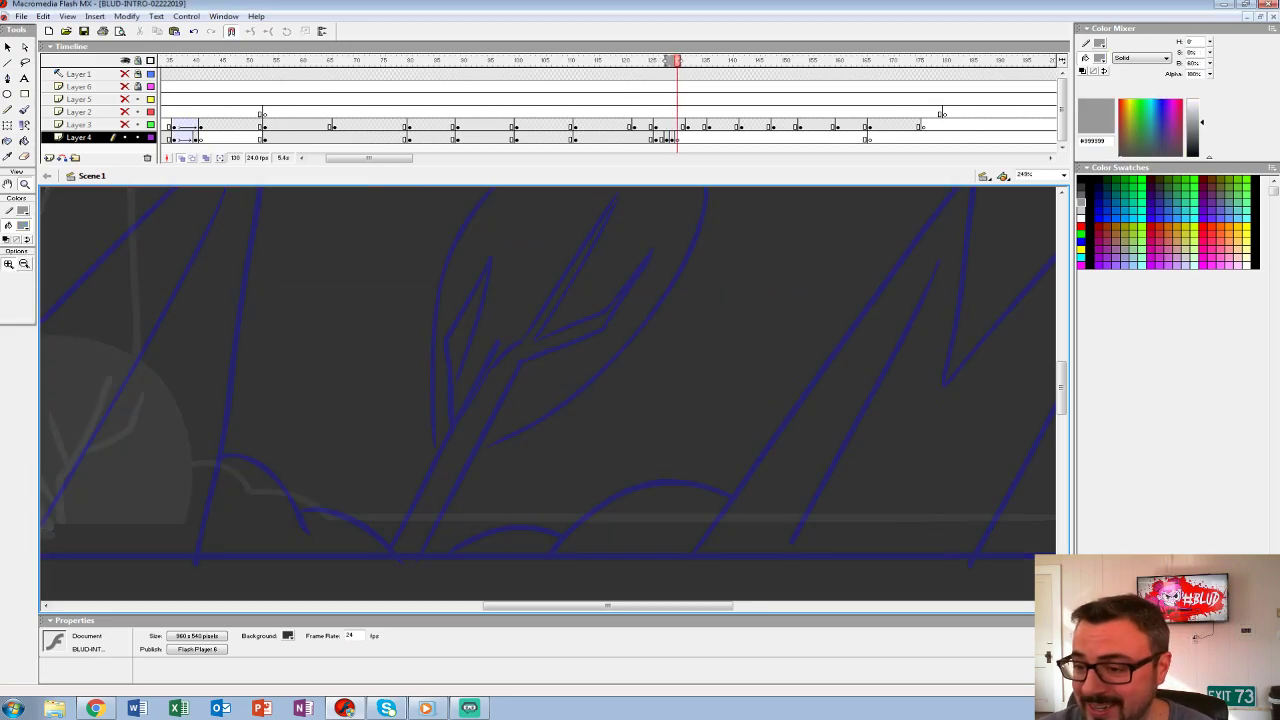
- Set the fill to grey #666666 sampled from frame 128's background, and choose the fourth-smallest brush size at frame 130
{"action": "left_click_drag", "start_coordinate": [616, 306], "coordinate": [632, 342]}
{"action": "key", "text": "ctrl+minus"}
{"action": "key", "text": "ctrl+minus"}
{"action": "key", "text": "ctrl+minus"}
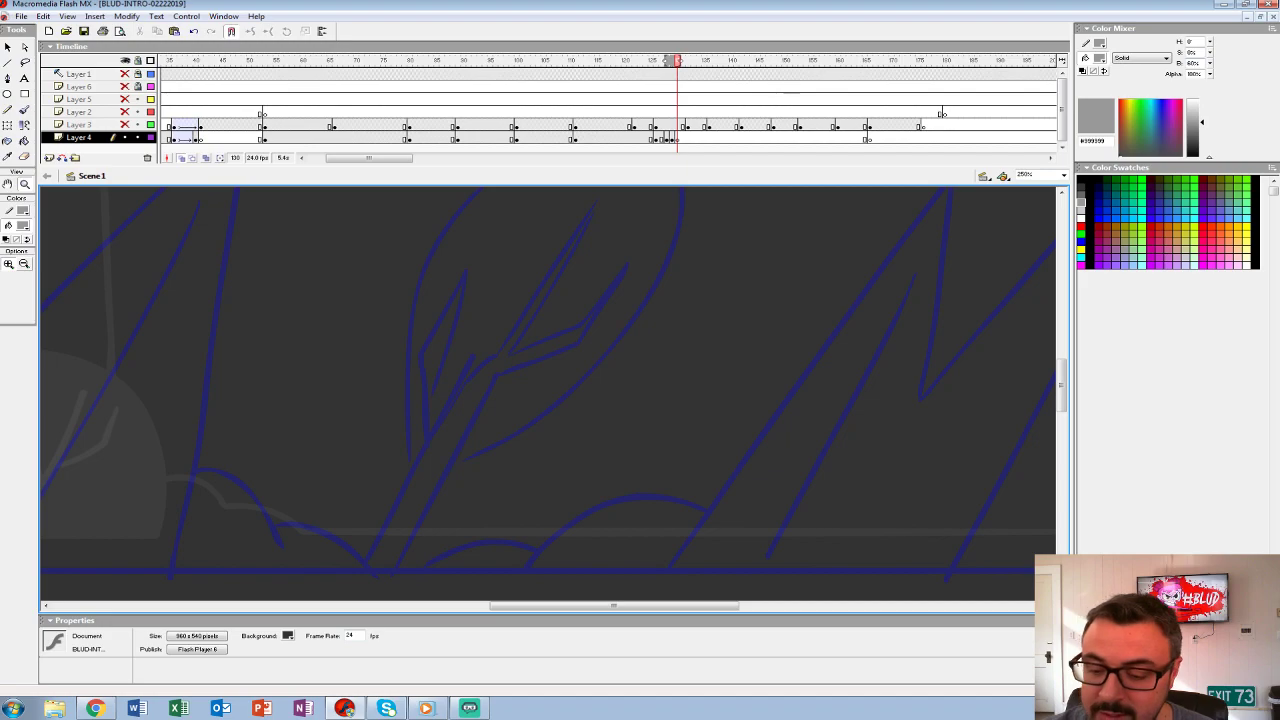
{"action": "scroll", "coordinate": [548, 394], "scroll_direction": "right", "scroll_amount": 5}
{"action": "key", "text": "comma"}
{"action": "key", "text": "comma"}
{"action": "key", "text": "comma"}
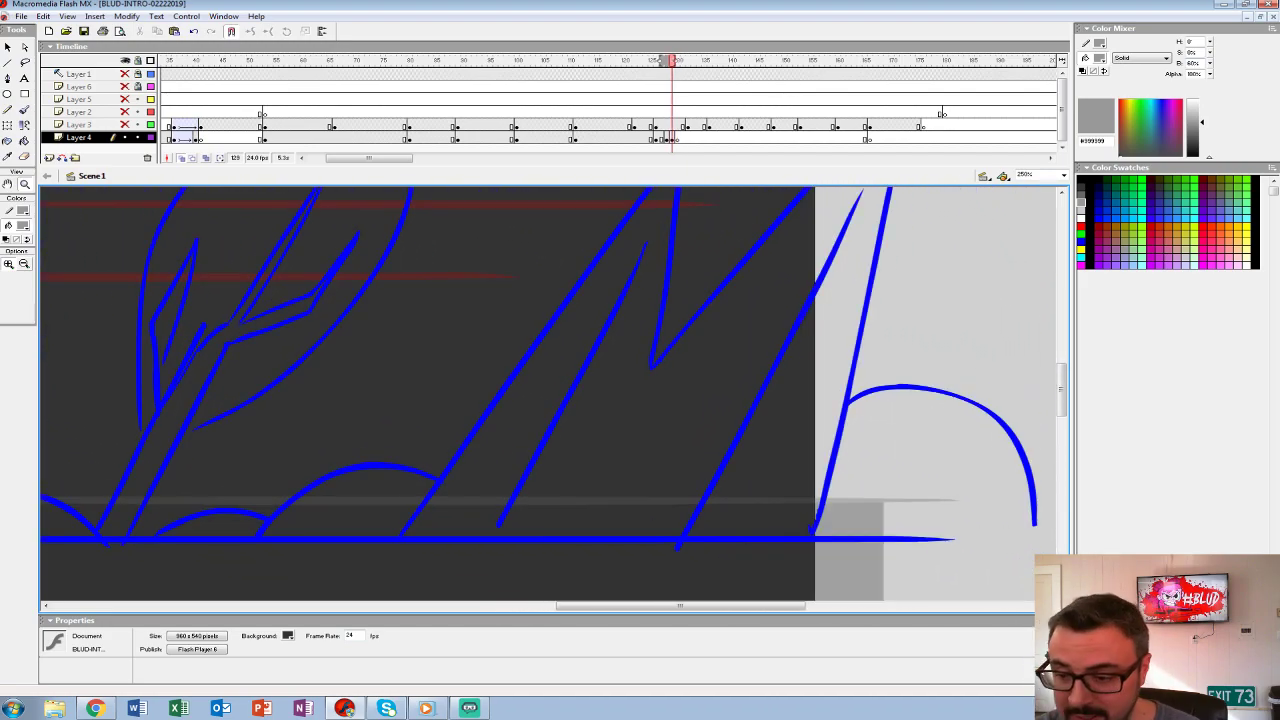
{"action": "left_click", "coordinate": [23, 226]}
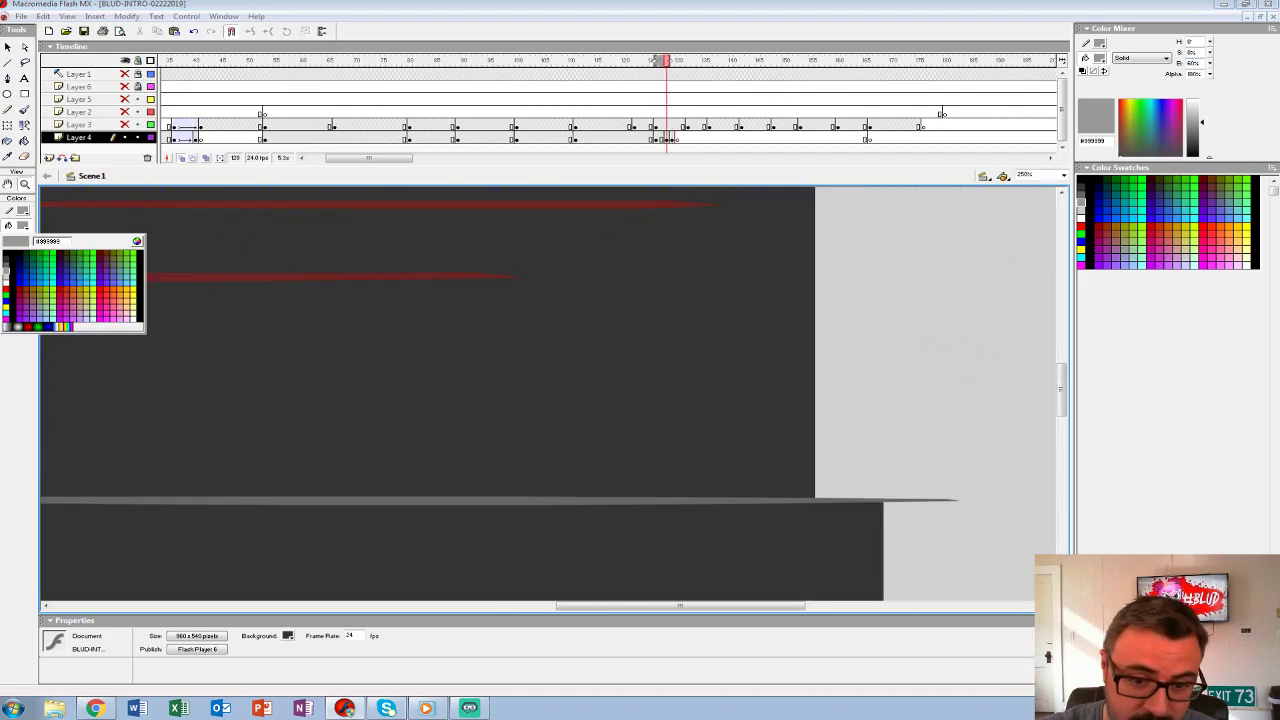
{"action": "key", "text": "period"}
{"action": "key", "text": "period"}
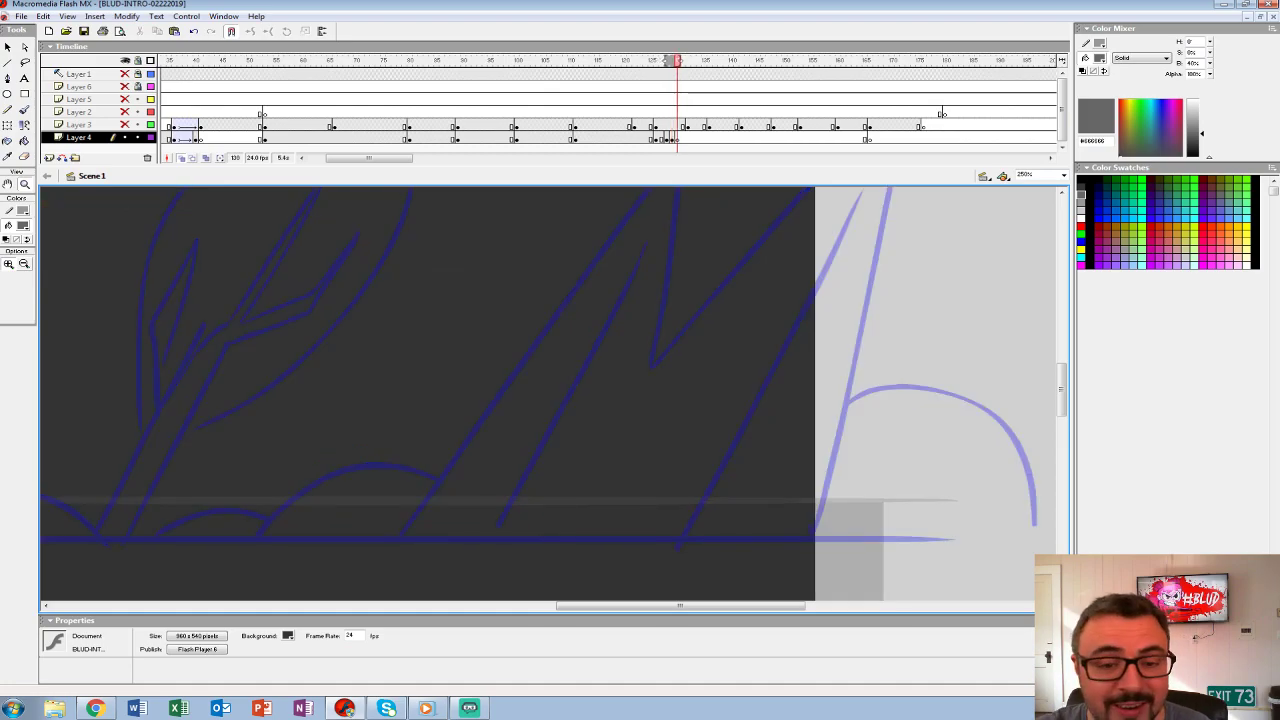
{"action": "key", "text": "b"}
{"action": "left_click", "coordinate": [15, 282]}
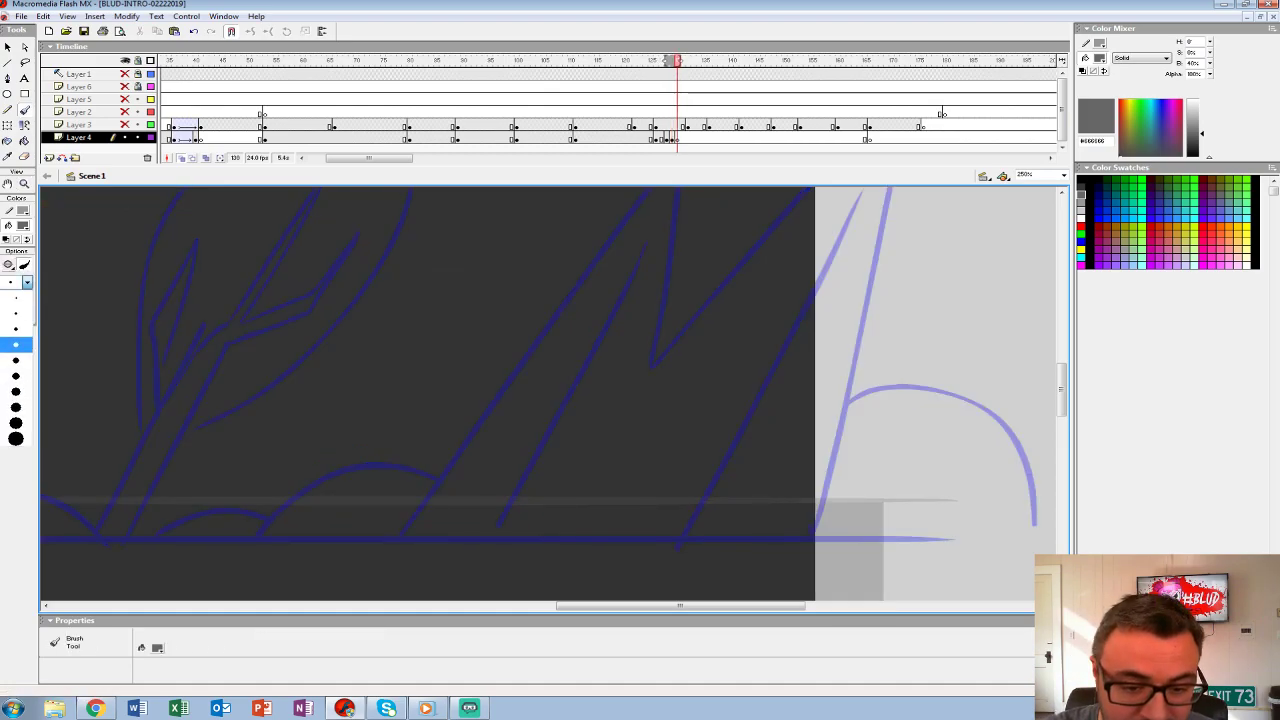
{"action": "left_click", "coordinate": [15, 344]}
- Try slanted grey trunk strokes inside the right-hand pair of blue peaks, and undo them
{"action": "left_click_drag", "start_coordinate": [478, 534], "coordinate": [651, 232]}
{"action": "key", "text": "ctrl+z"}
{"action": "left_click_drag", "start_coordinate": [487, 535], "coordinate": [650, 217]}
{"action": "key", "text": "ctrl+z"}
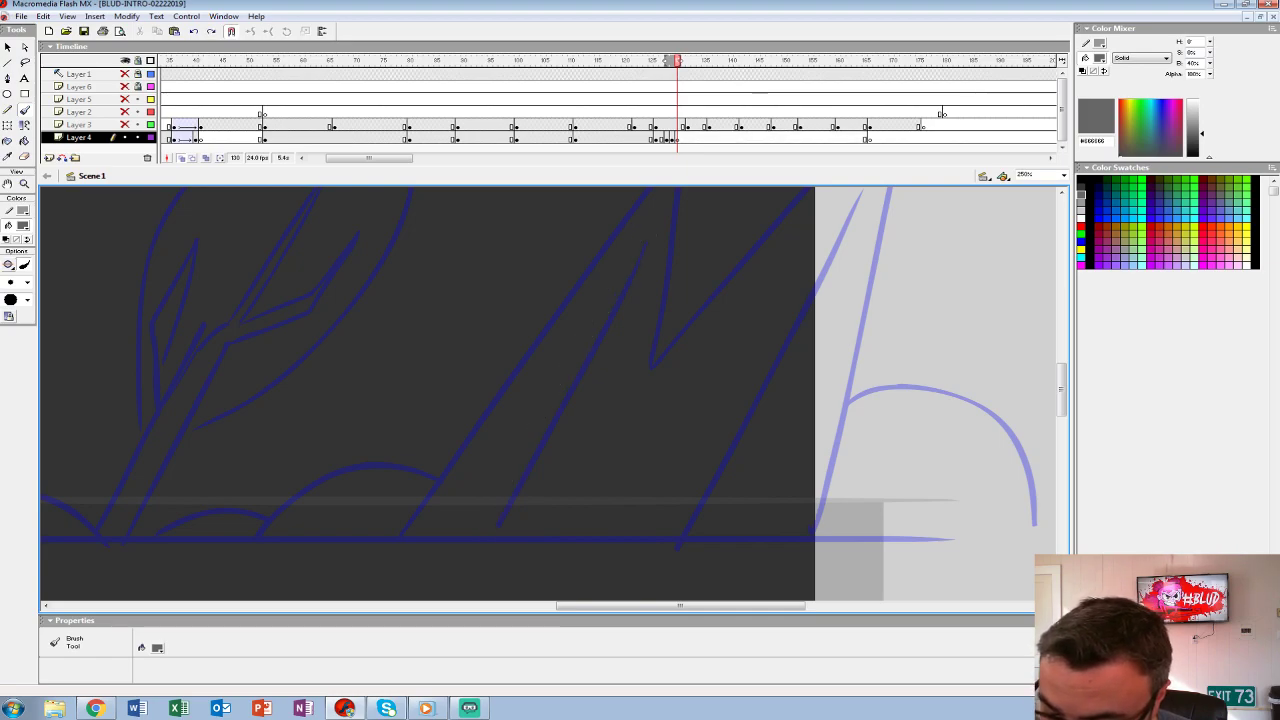
- Brush outlines of two slanted, tapering grey trunks along the inner strokes of the right-hand blue peaks
{"action": "left_click_drag", "start_coordinate": [480, 538], "coordinate": [642, 254]}
{"action": "left_click_drag", "start_coordinate": [612, 318], "coordinate": [508, 536]}
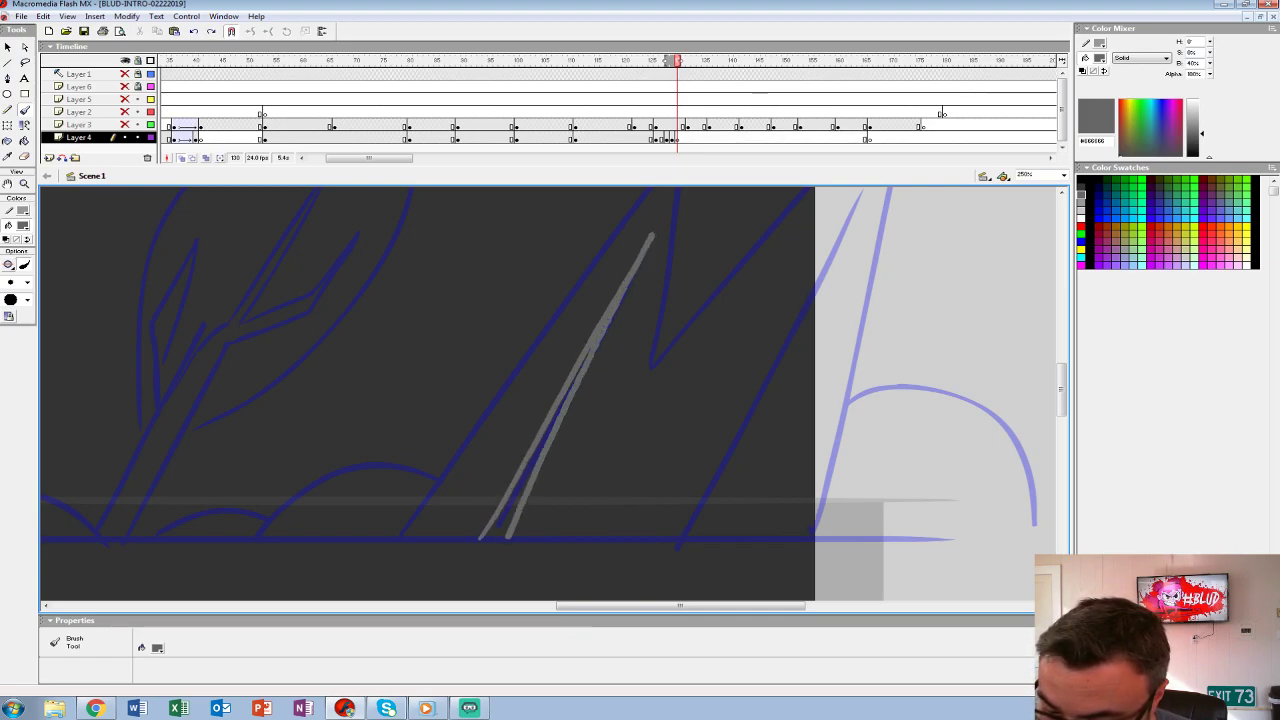
{"action": "left_click_drag", "start_coordinate": [540, 400], "coordinate": [302, 431]}
{"action": "left_click_drag", "start_coordinate": [432, 570], "coordinate": [612, 238]}
{"action": "key", "text": "ctrl+z"}
{"action": "left_click_drag", "start_coordinate": [425, 568], "coordinate": [618, 205]}
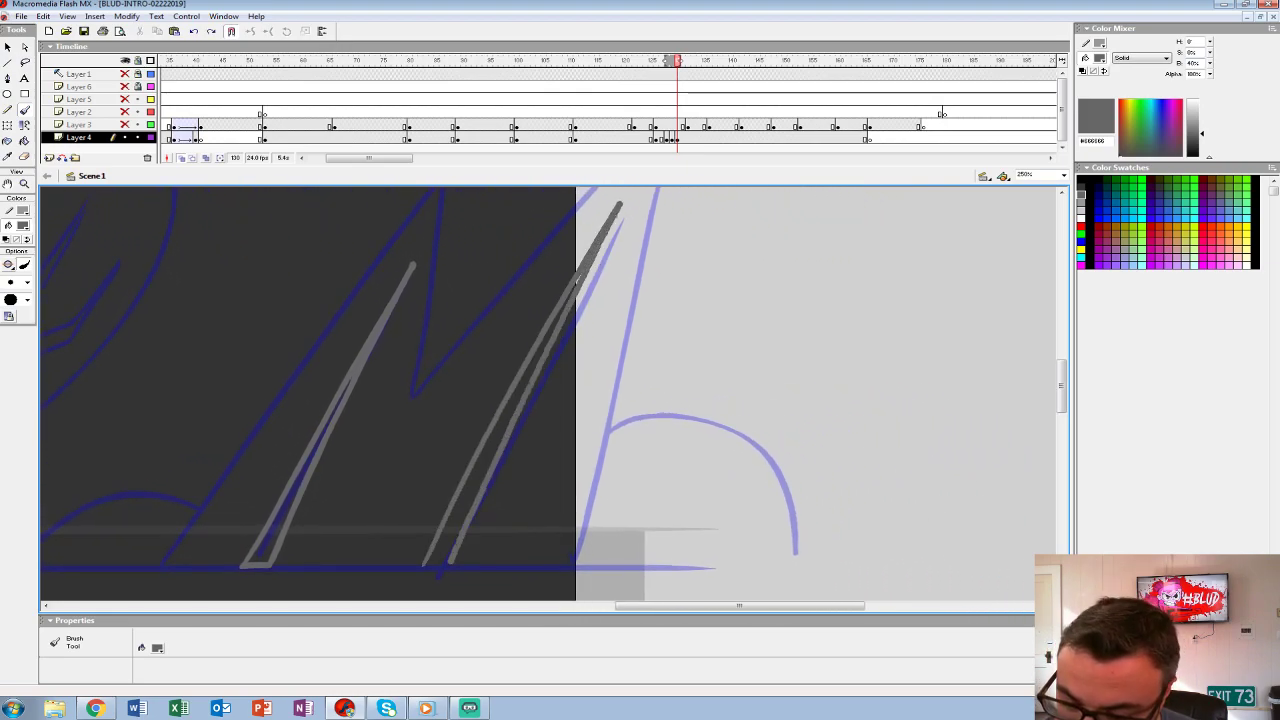
{"action": "key", "text": "ctrl+z"}
{"action": "mouse_move", "coordinate": [430, 566]}
{"action": "left_mouse_down"}
{"action": "mouse_move", "coordinate": [614, 213]}
{"action": "mouse_move", "coordinate": [452, 566]}
{"action": "left_mouse_up"}
{"action": "scroll", "coordinate": [550, 395], "scroll_direction": "left", "scroll_amount": 3}
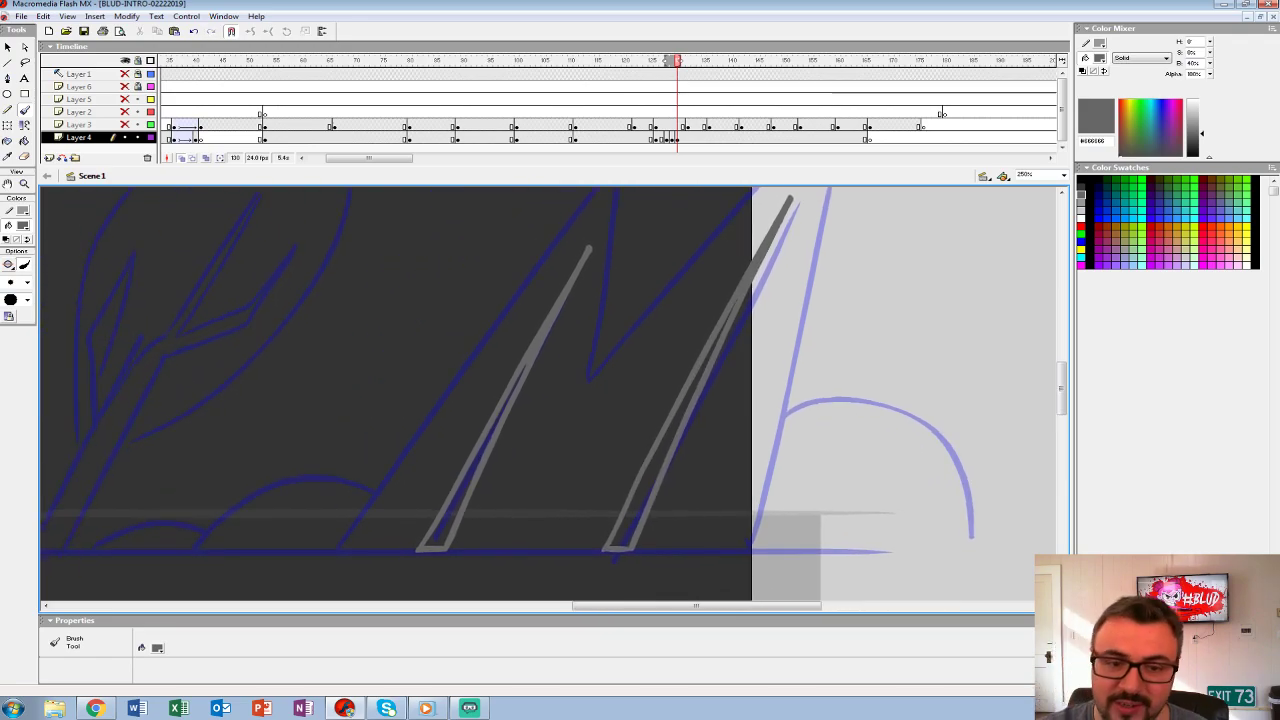
- Fill both slanted trunk outlines in the right-hand peaks with the grey using the Paint Bucket
{"action": "key", "text": "k"}
{"action": "left_click", "coordinate": [478, 450]}
{"action": "left_click", "coordinate": [694, 400]}
{"action": "scroll", "coordinate": [550, 395], "scroll_direction": "right", "scroll_amount": 2}
{"action": "scroll", "coordinate": [550, 395], "scroll_direction": "up", "scroll_amount": 1}
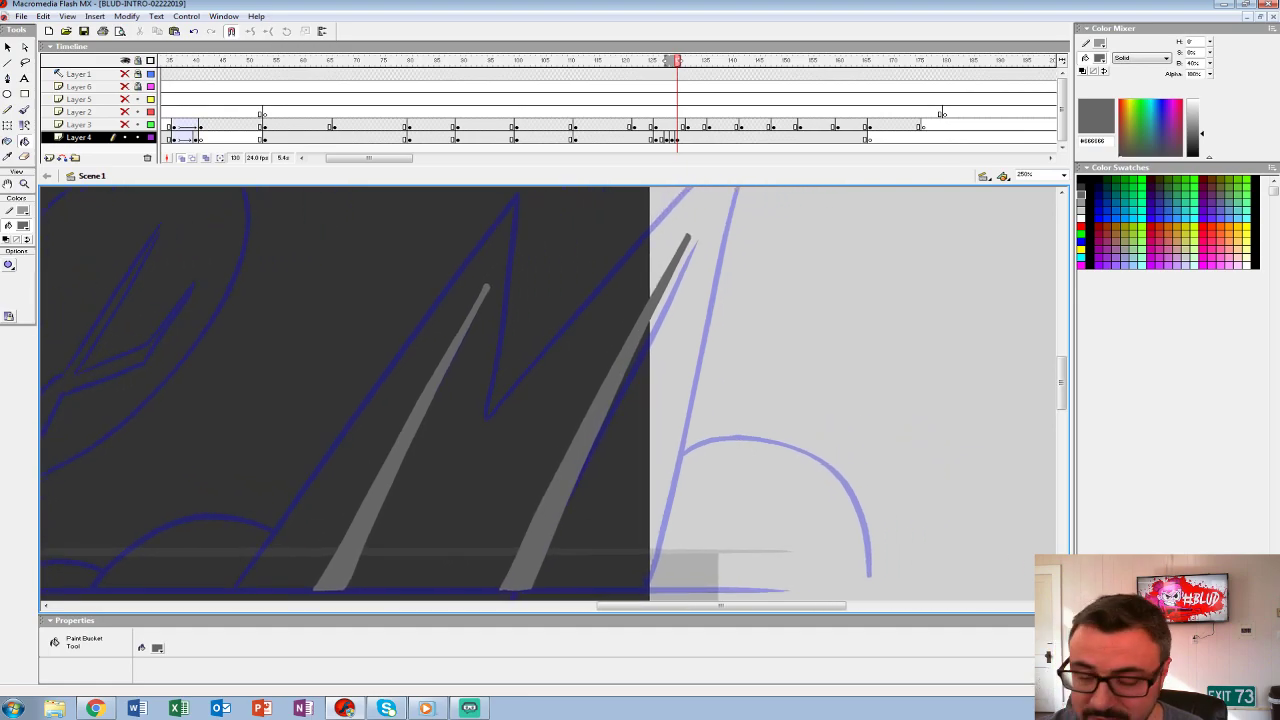
- Brush thin, pointed side branches onto the two filled grey trunks in the right-hand peaks
{"action": "key", "text": "b"}
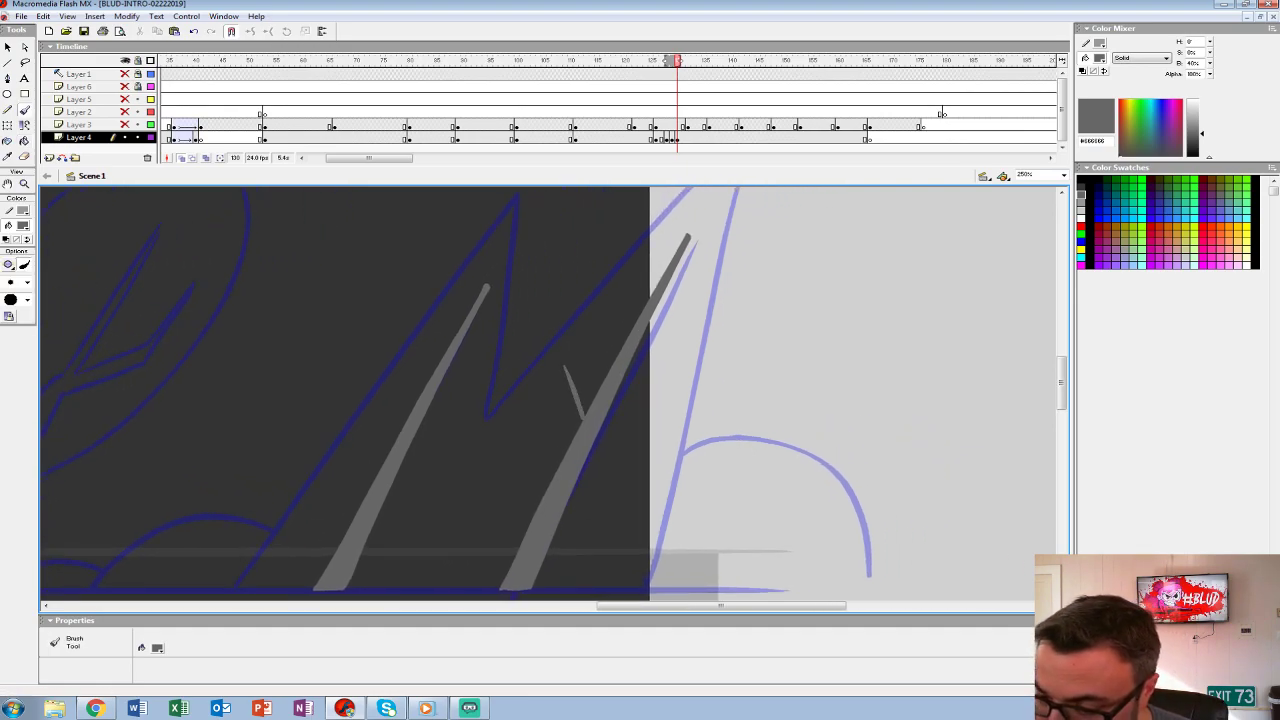
{"action": "scroll", "coordinate": [550, 395], "scroll_direction": "left", "scroll_amount": 2}
{"action": "scroll", "coordinate": [550, 395], "scroll_direction": "down", "scroll_amount": 2}
{"action": "left_click_drag", "start_coordinate": [514, 338], "coordinate": [504, 307]}
{"action": "mouse_move", "coordinate": [525, 367]}
{"action": "left_mouse_down"}
{"action": "mouse_move", "coordinate": [570, 322]}
{"action": "mouse_move", "coordinate": [575, 292]}
{"action": "left_mouse_up"}
{"action": "scroll", "coordinate": [550, 395], "scroll_direction": "left", "scroll_amount": 7}
{"action": "scroll", "coordinate": [550, 395], "scroll_direction": "down", "scroll_amount": 1}
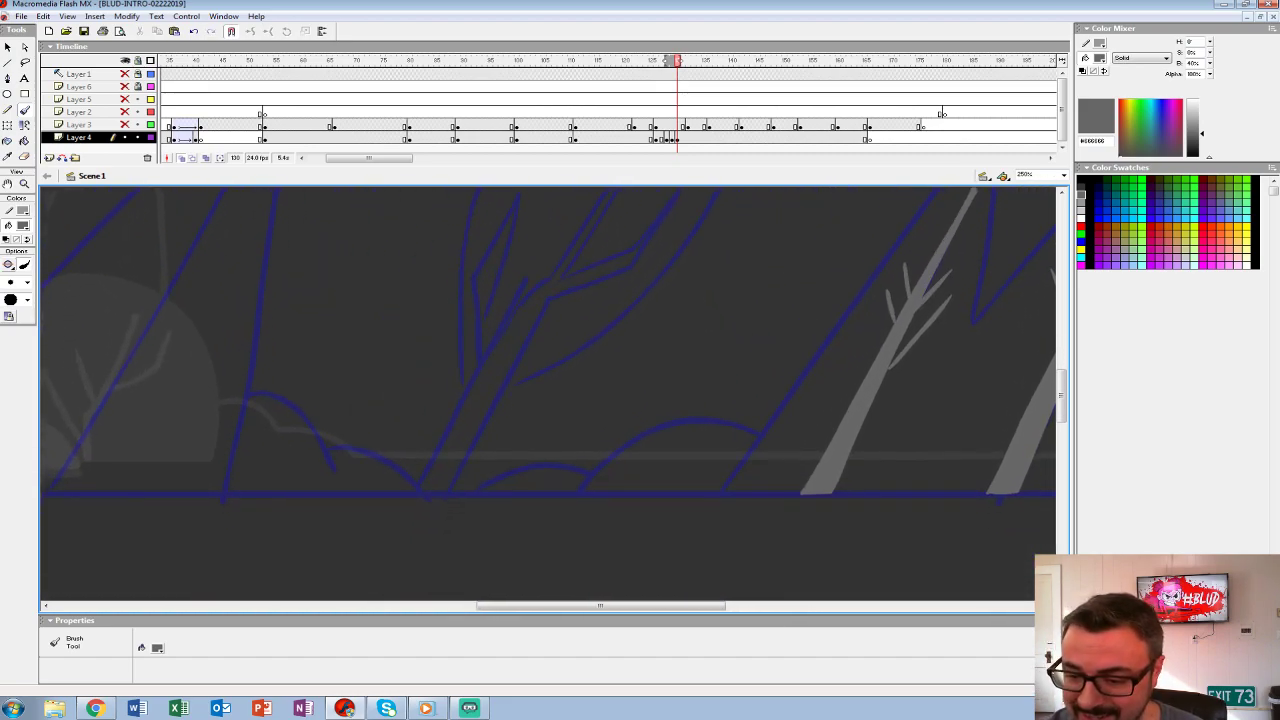
- Compare the grey trees at frame 130 with the trees, bushes and greys of the background artwork at frame 128
{"action": "scroll", "coordinate": [550, 395], "scroll_direction": "right", "scroll_amount": 1}
{"action": "scroll", "coordinate": [550, 395], "scroll_direction": "up", "scroll_amount": 1}
{"action": "key", "text": "comma"}
{"action": "key", "text": "comma"}
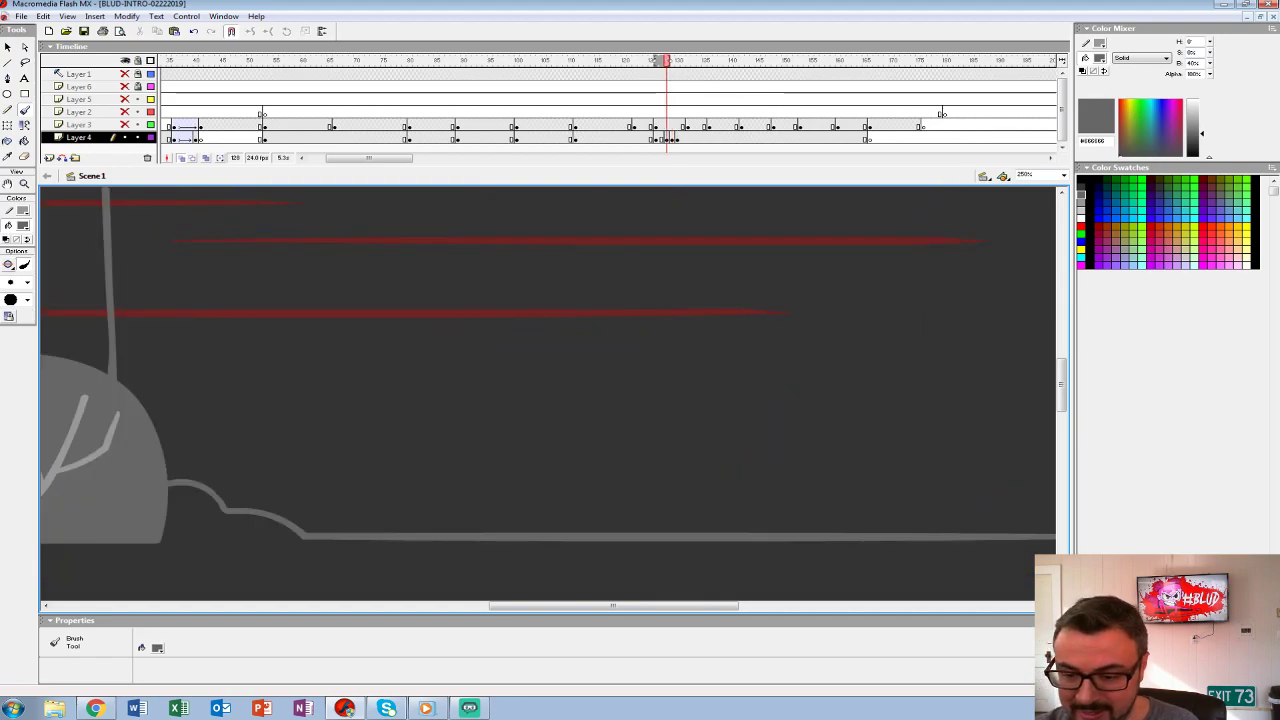
{"action": "key", "text": "period"}
{"action": "key", "text": "period"}
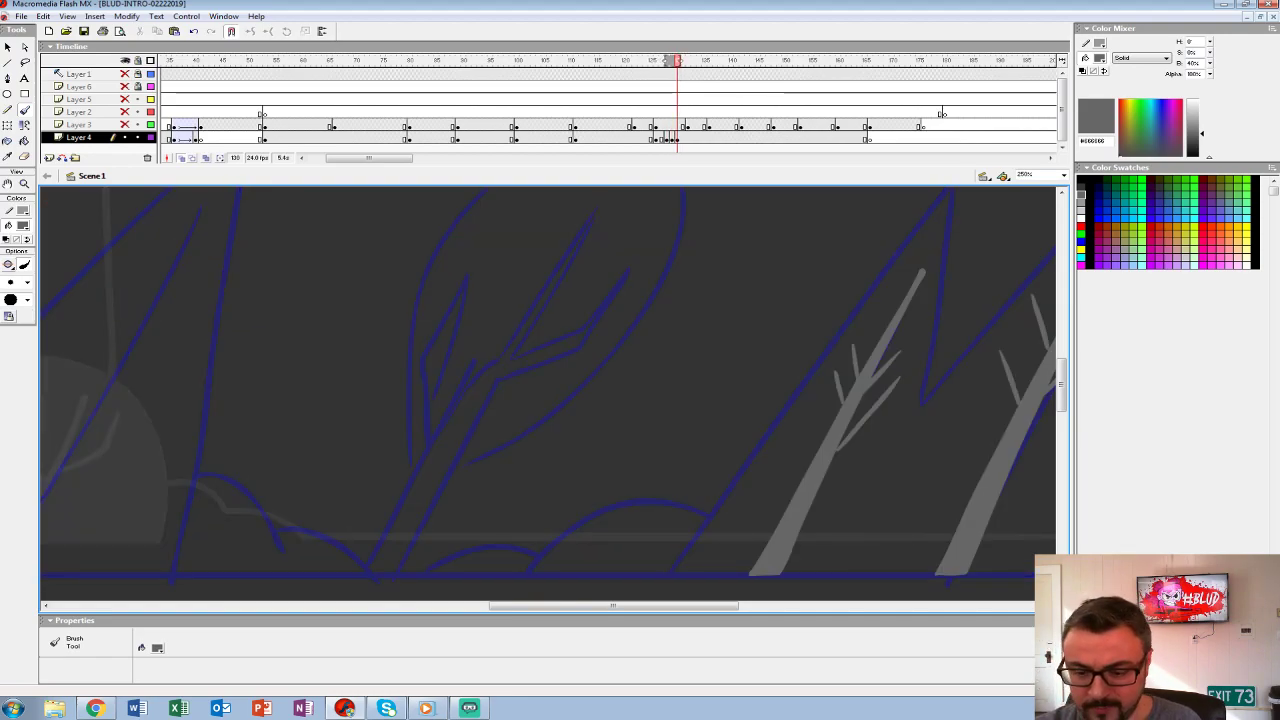
{"action": "scroll", "coordinate": [550, 395], "scroll_direction": "down", "scroll_amount": 1}
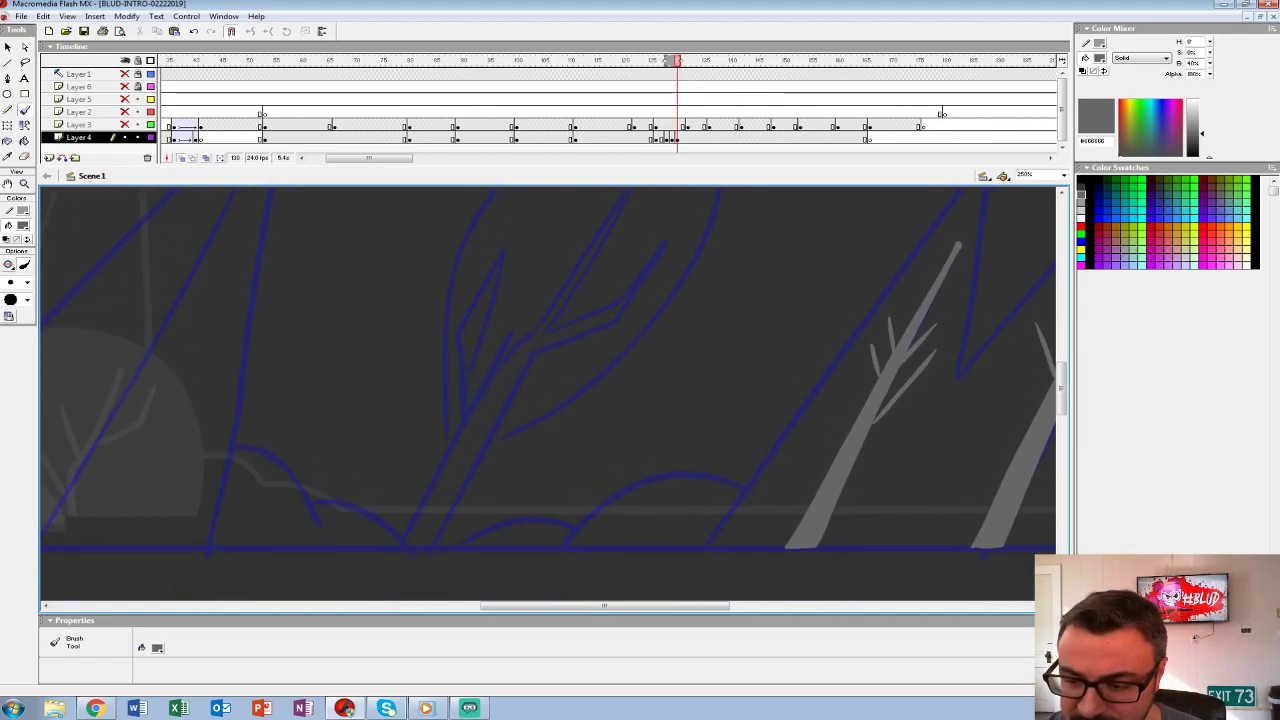
{"action": "scroll", "coordinate": [550, 395], "scroll_direction": "left", "scroll_amount": 1}
{"action": "scroll", "coordinate": [550, 395], "scroll_direction": "down", "scroll_amount": 1}
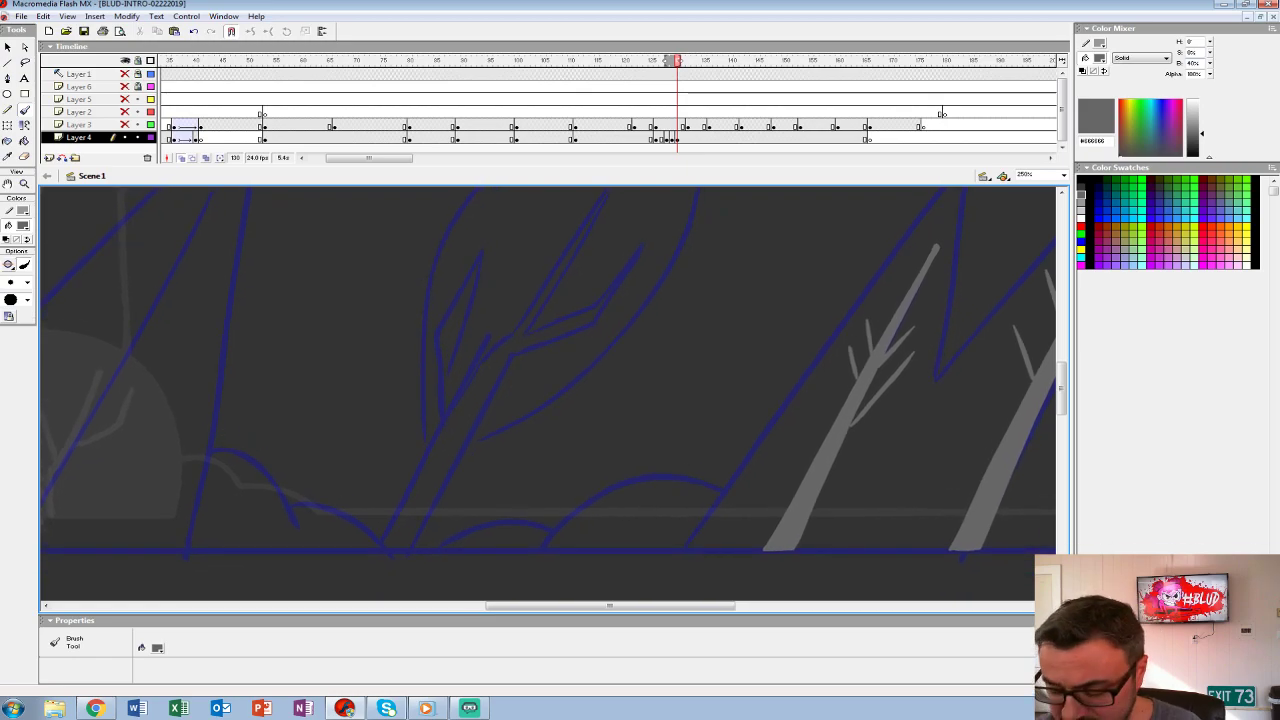
{"action": "key", "text": "comma"}
{"action": "key", "text": "comma"}
{"action": "scroll", "coordinate": [550, 395], "scroll_direction": "left", "scroll_amount": 5}
{"action": "scroll", "coordinate": [550, 395], "scroll_direction": "up", "scroll_amount": 1}
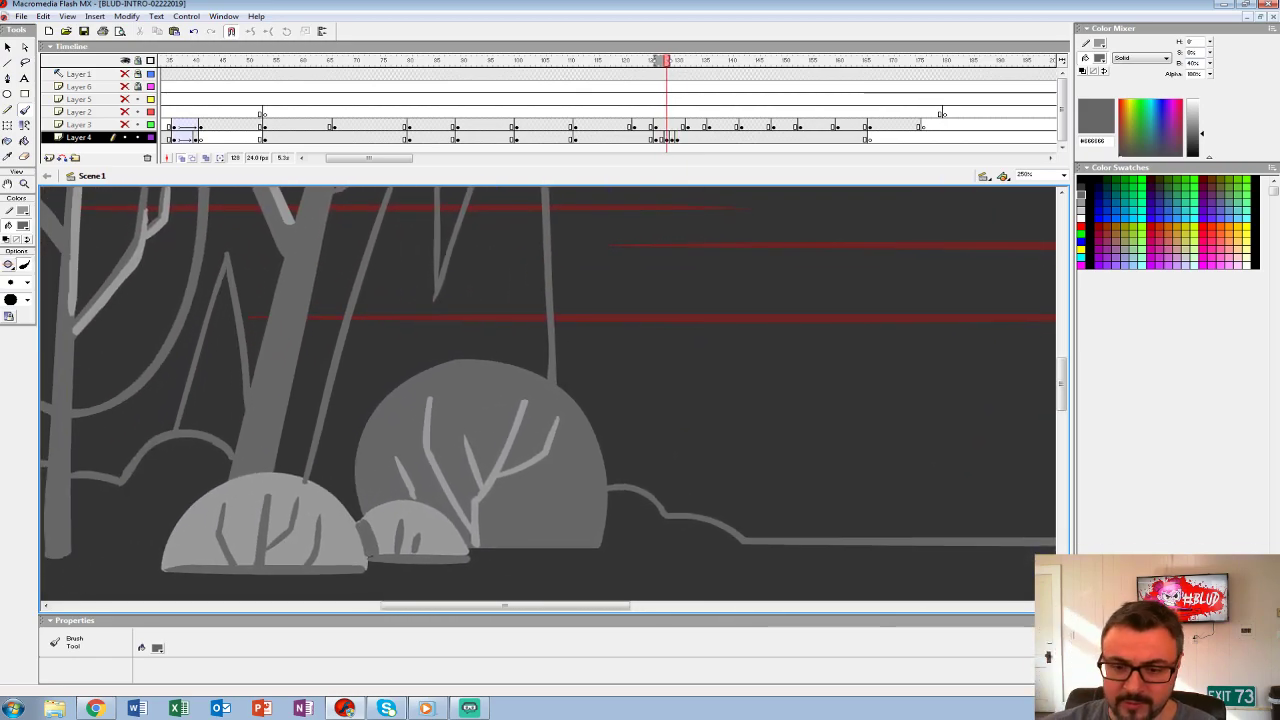
{"action": "scroll", "coordinate": [550, 395], "scroll_direction": "left", "scroll_amount": 2}
{"action": "scroll", "coordinate": [550, 395], "scroll_direction": "up", "scroll_amount": 1}
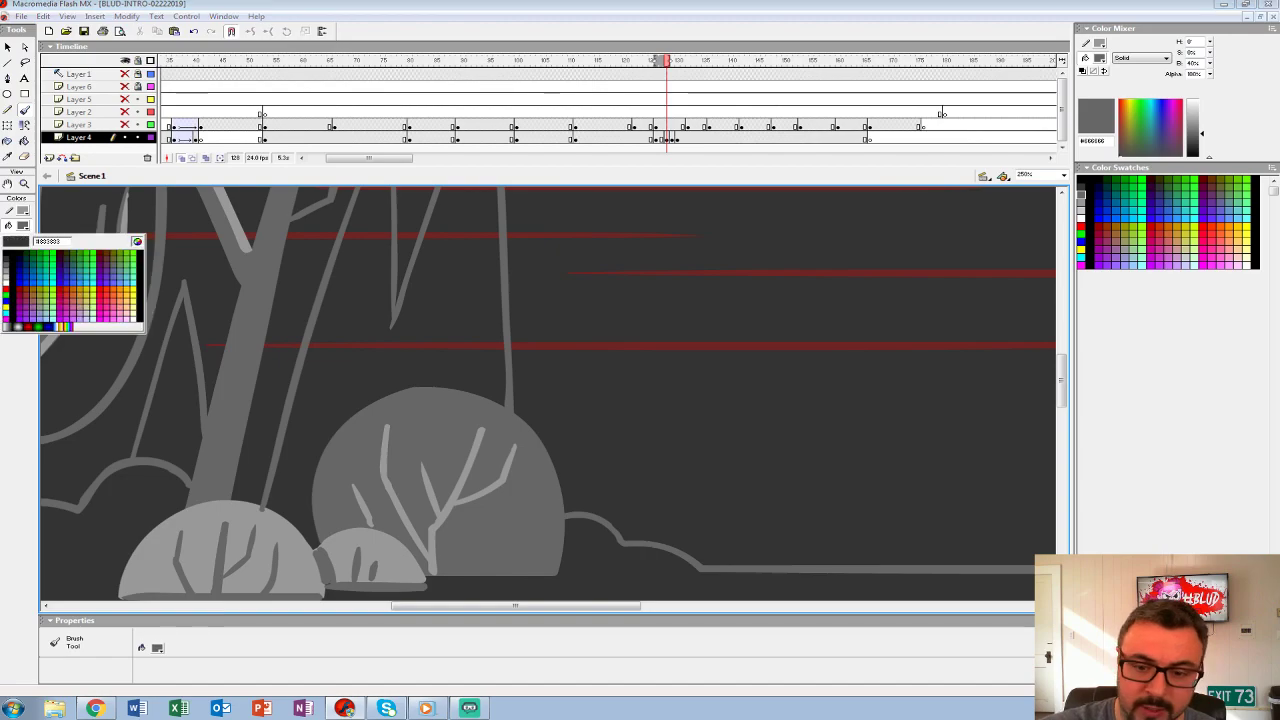
{"action": "key", "text": "period"}
{"action": "key", "text": "period"}
{"action": "scroll", "coordinate": [550, 395], "scroll_direction": "right", "scroll_amount": 4}
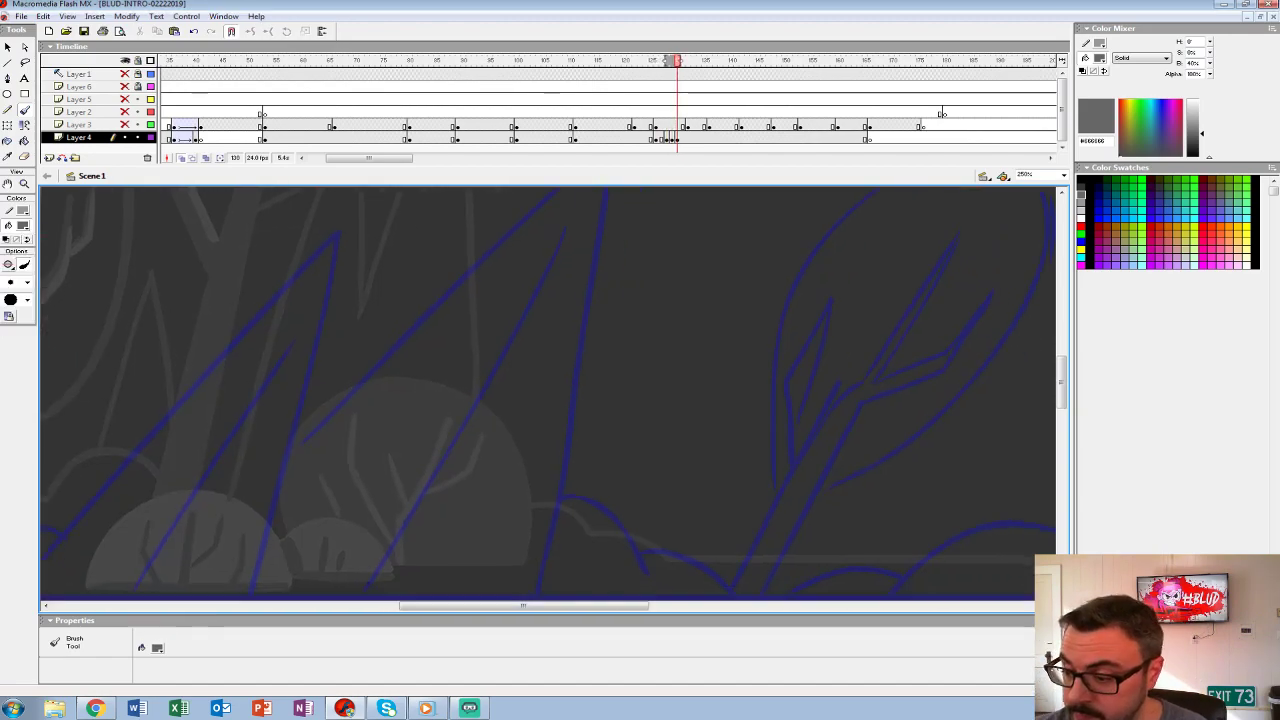
- Brush the grey outline of a large slanted tree with three forked branches over the blue tree between the peak clusters
{"action": "mouse_move", "coordinate": [428, 571]}
{"action": "left_mouse_down"}
{"action": "mouse_move", "coordinate": [536, 380]}
{"action": "mouse_move", "coordinate": [614, 345]}
{"action": "mouse_move", "coordinate": [677, 250]}
{"action": "mouse_move", "coordinate": [616, 322]}
{"action": "left_mouse_up"}
{"action": "scroll", "coordinate": [550, 395], "scroll_direction": "up", "scroll_amount": 1}
{"action": "scroll", "coordinate": [550, 395], "scroll_direction": "right", "scroll_amount": 1}
{"action": "mouse_move", "coordinate": [480, 428]}
{"action": "left_mouse_down"}
{"action": "mouse_move", "coordinate": [588, 248]}
{"action": "mouse_move", "coordinate": [560, 350]}
{"action": "mouse_move", "coordinate": [410, 592]}
{"action": "left_mouse_up"}
{"action": "scroll", "coordinate": [550, 395], "scroll_direction": "down", "scroll_amount": 1}
{"action": "scroll", "coordinate": [550, 395], "scroll_direction": "left", "scroll_amount": 1}
{"action": "scroll", "coordinate": [550, 395], "scroll_direction": "down", "scroll_amount": 2}
{"action": "scroll", "coordinate": [550, 395], "scroll_direction": "left", "scroll_amount": 1}
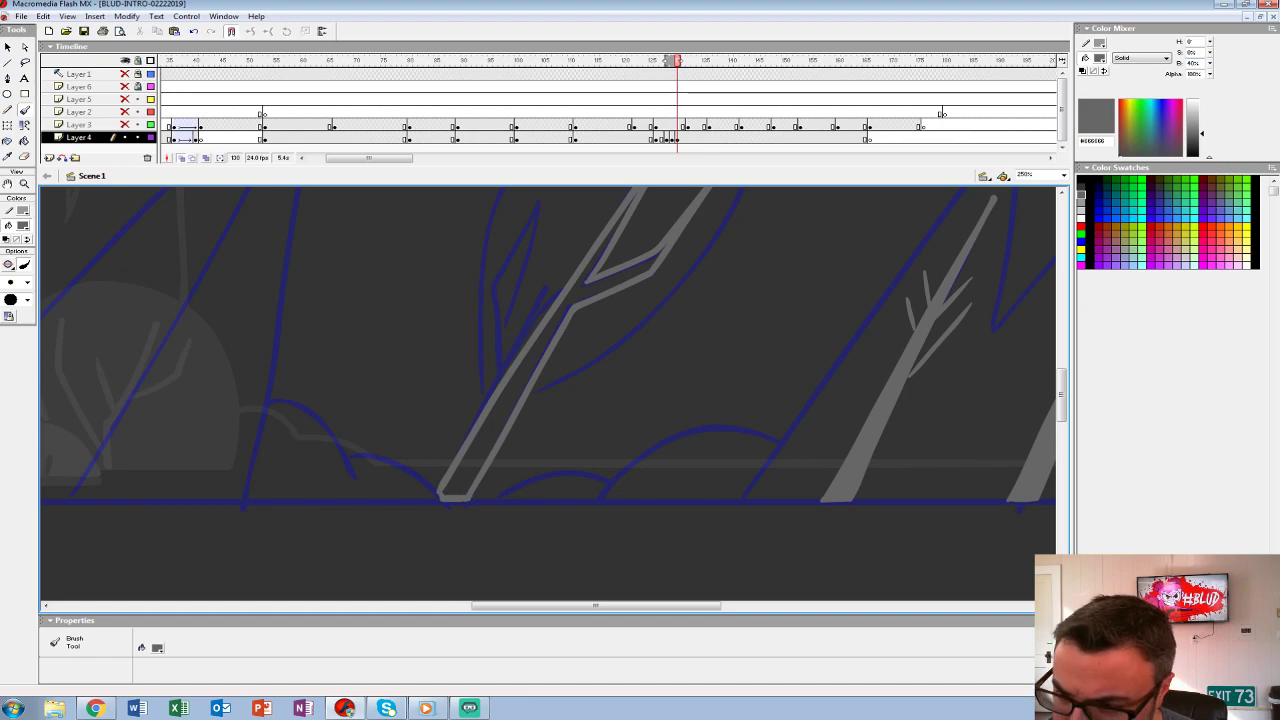
{"action": "scroll", "coordinate": [550, 395], "scroll_direction": "up", "scroll_amount": 2}
{"action": "scroll", "coordinate": [550, 395], "scroll_direction": "right", "scroll_amount": 1}
{"action": "mouse_move", "coordinate": [505, 355]}
{"action": "left_mouse_down"}
{"action": "mouse_move", "coordinate": [575, 250]}
{"action": "mouse_move", "coordinate": [520, 342]}
{"action": "left_mouse_up"}
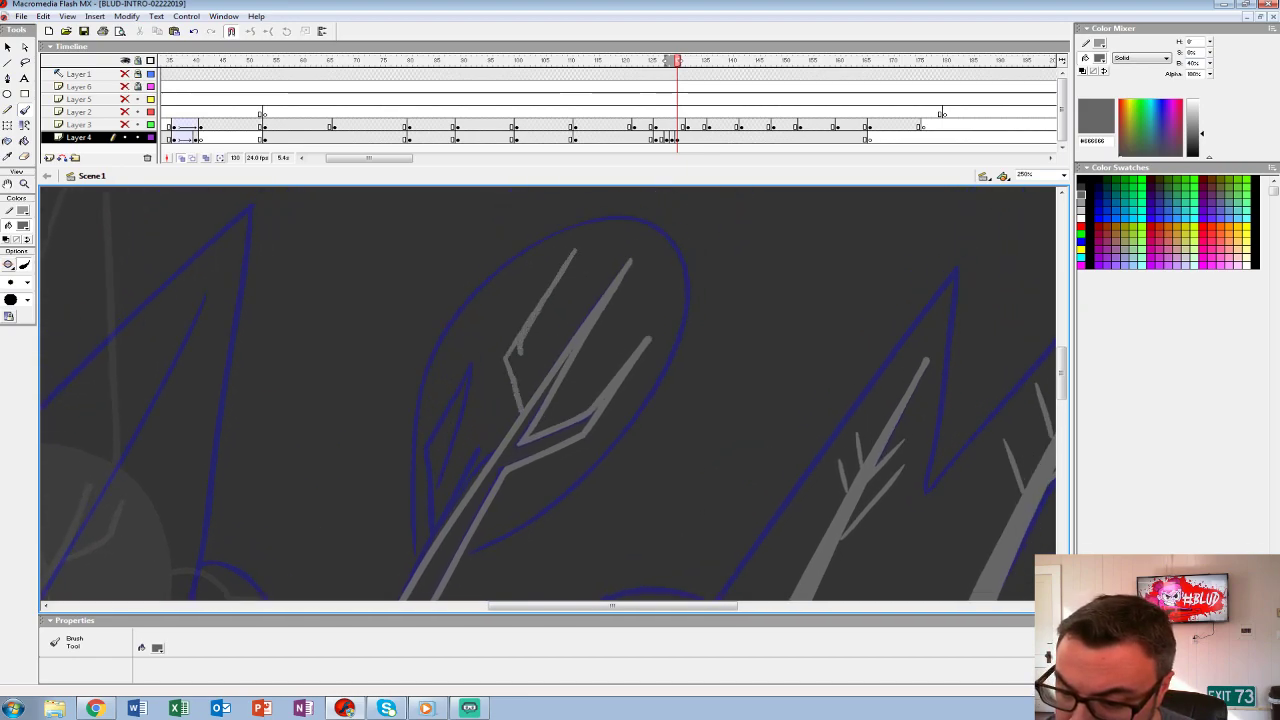
- Fill the trunk and branches of the large slanted centre tree with the grey using the Paint Bucket
{"action": "scroll", "coordinate": [550, 395], "scroll_direction": "down", "scroll_amount": 5}
{"action": "scroll", "coordinate": [550, 395], "scroll_direction": "left", "scroll_amount": 8}
{"action": "scroll", "coordinate": [550, 395], "scroll_direction": "up", "scroll_amount": 2}
{"action": "scroll", "coordinate": [550, 395], "scroll_direction": "right", "scroll_amount": 8}
{"action": "scroll", "coordinate": [550, 395], "scroll_direction": "down", "scroll_amount": 1}
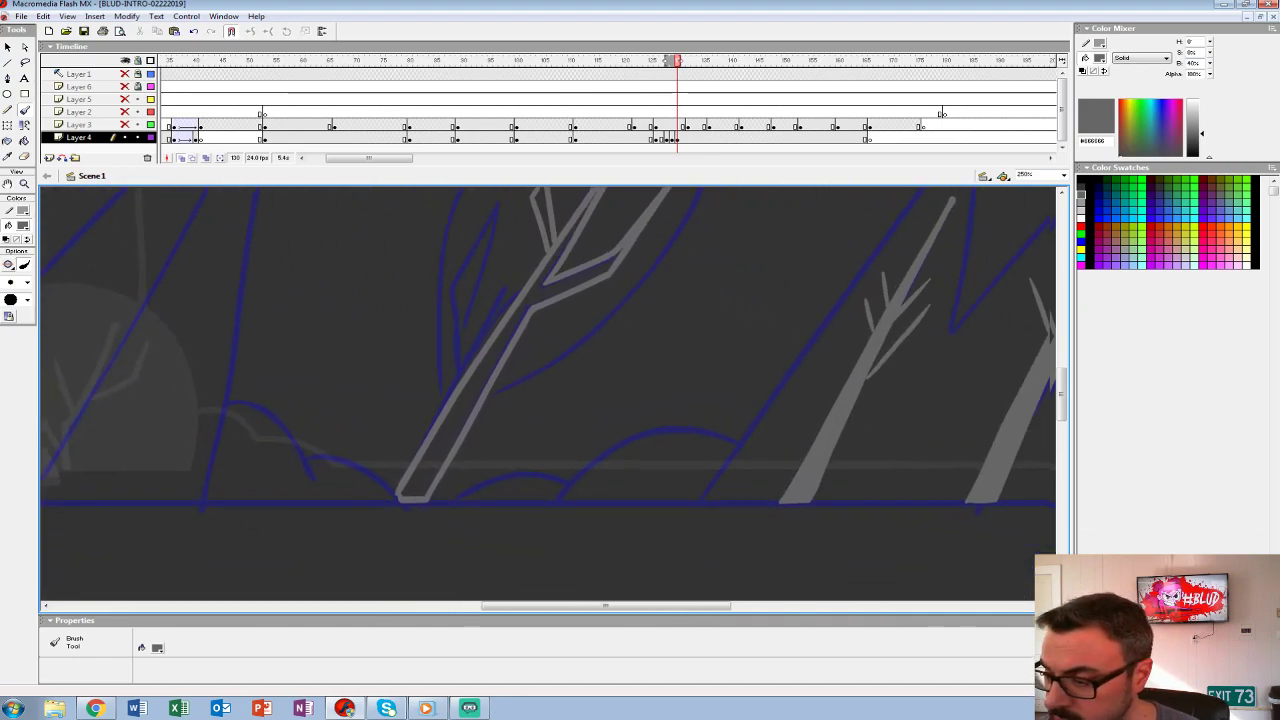
{"action": "scroll", "coordinate": [550, 395], "scroll_direction": "up", "scroll_amount": 1}
{"action": "key", "text": "k"}
{"action": "left_click", "coordinate": [450, 470]}
{"action": "left_click", "coordinate": [524, 290]}
{"action": "scroll", "coordinate": [550, 395], "scroll_direction": "down", "scroll_amount": 1}
{"action": "scroll", "coordinate": [550, 395], "scroll_direction": "left", "scroll_amount": 4}
- Brush the grey outline of a slanted, branched tree along the inner stroke of the left cluster's taller peak
{"action": "key", "text": "b"}
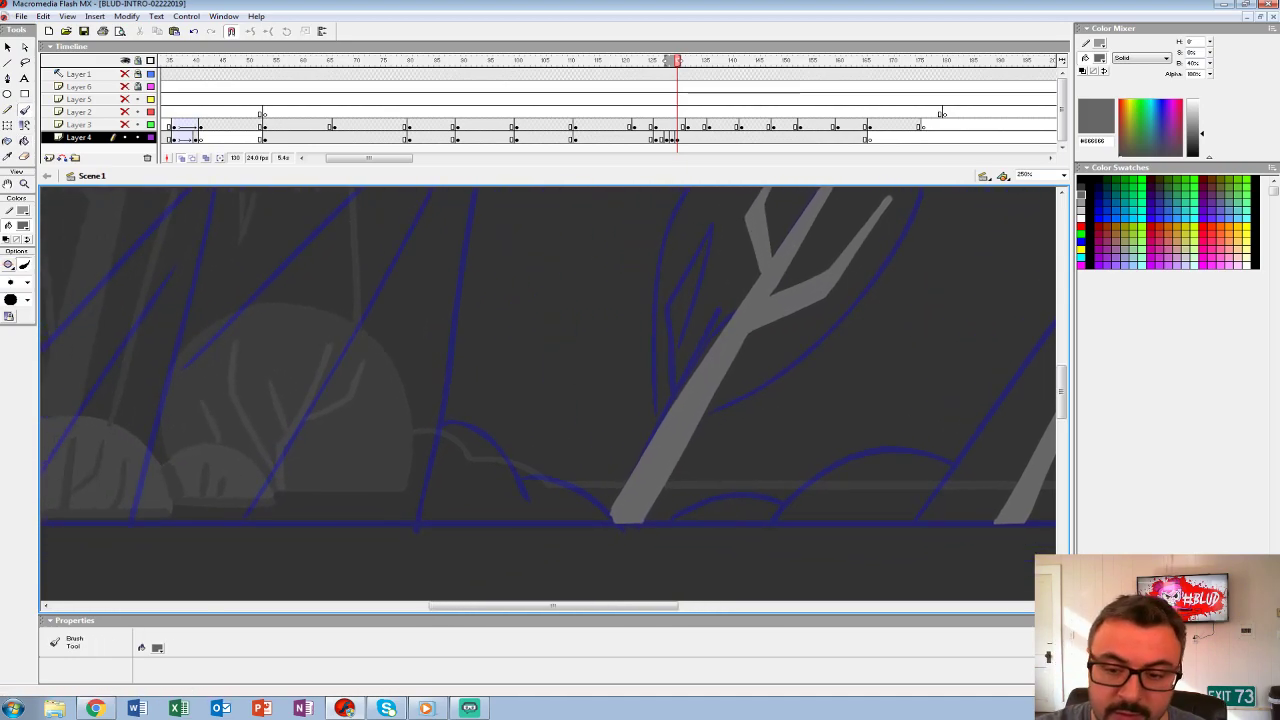
{"action": "scroll", "coordinate": [550, 395], "scroll_direction": "left", "scroll_amount": 2}
{"action": "scroll", "coordinate": [550, 395], "scroll_direction": "up", "scroll_amount": 1}
{"action": "mouse_move", "coordinate": [316, 575]}
{"action": "left_mouse_down"}
{"action": "mouse_move", "coordinate": [520, 249]}
{"action": "mouse_move", "coordinate": [530, 224]}
{"action": "mouse_move", "coordinate": [424, 366]}
{"action": "mouse_move", "coordinate": [512, 222]}
{"action": "left_mouse_up"}
{"action": "key", "text": "ctrl+z"}
{"action": "key", "text": "ctrl+z"}
{"action": "left_click_drag", "start_coordinate": [309, 574], "coordinate": [522, 228]}
{"action": "left_click_drag", "start_coordinate": [490, 284], "coordinate": [325, 579]}
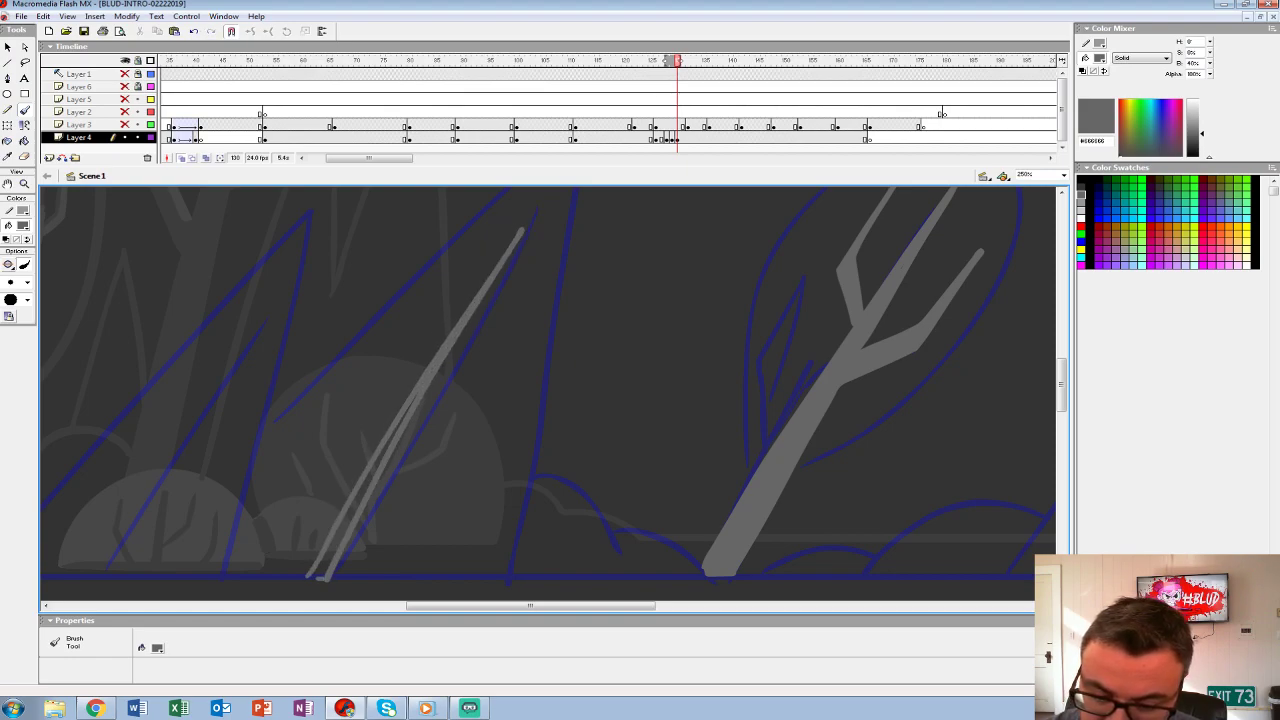
{"action": "left_click_drag", "start_coordinate": [384, 437], "coordinate": [384, 373]}
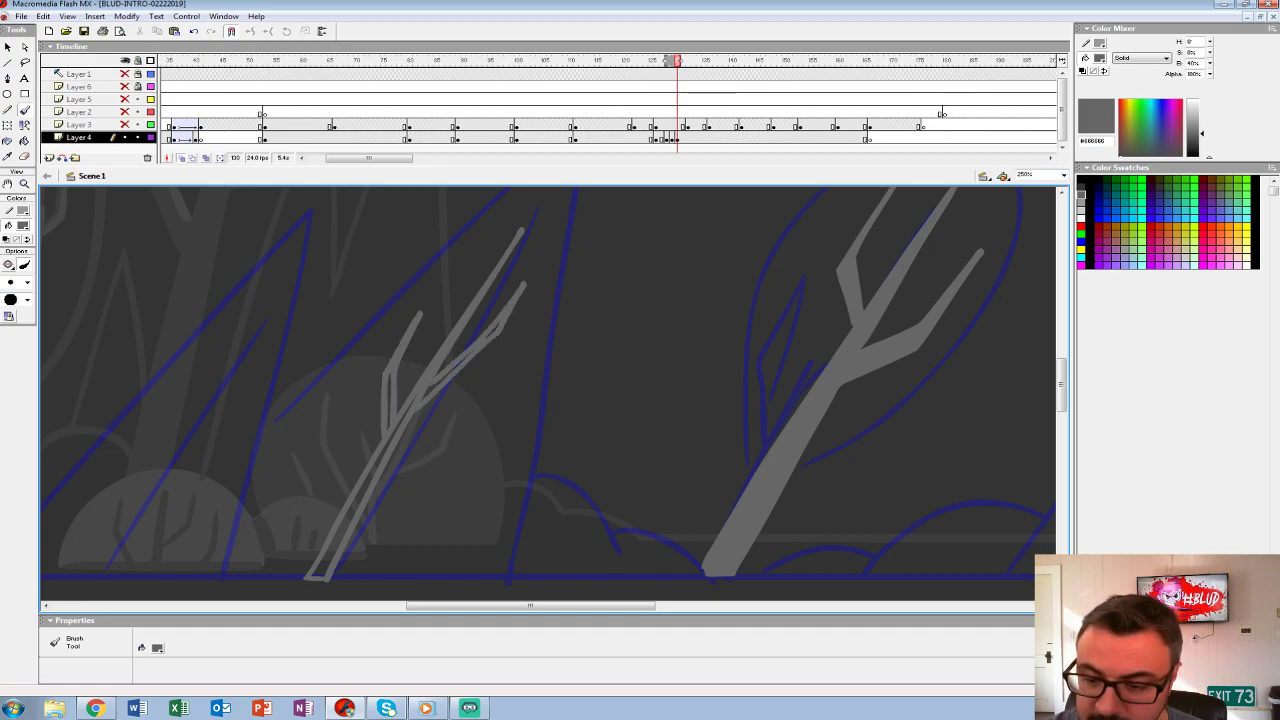
- Brush the grey outline of a smaller slanted, branched tree inside the left cluster's shorter peak
{"action": "scroll", "coordinate": [548, 393], "scroll_direction": "left", "scroll_amount": 5}
{"action": "mouse_move", "coordinate": [390, 518]}
{"action": "left_mouse_down"}
{"action": "mouse_move", "coordinate": [560, 260]}
{"action": "mouse_move", "coordinate": [410, 518]}
{"action": "left_mouse_up"}
{"action": "left_click_drag", "start_coordinate": [482, 334], "coordinate": [458, 398]}
{"action": "mouse_move", "coordinate": [556, 312]}
{"action": "left_mouse_down"}
{"action": "mouse_move", "coordinate": [504, 388]}
{"action": "mouse_move", "coordinate": [484, 388]}
{"action": "left_mouse_up"}
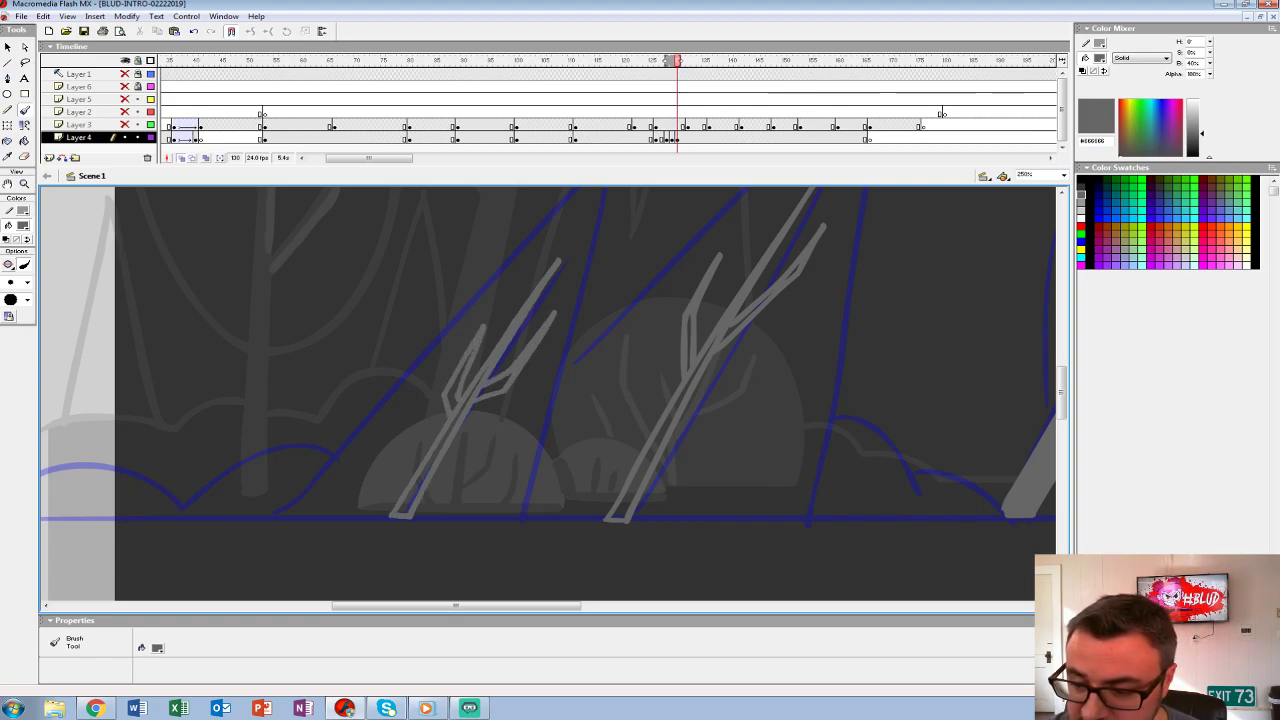
{"action": "scroll", "coordinate": [548, 393], "scroll_direction": "right", "scroll_amount": 5}
{"action": "scroll", "coordinate": [548, 395], "scroll_direction": "right", "scroll_amount": 3}
{"action": "scroll", "coordinate": [548, 395], "scroll_direction": "left", "scroll_amount": 5}
{"action": "scroll", "coordinate": [548, 395], "scroll_direction": "down", "scroll_amount": 3}
{"action": "scroll", "coordinate": [548, 395], "scroll_direction": "up", "scroll_amount": 3}
{"action": "scroll", "coordinate": [548, 395], "scroll_direction": "left", "scroll_amount": 3}
{"action": "scroll", "coordinate": [548, 395], "scroll_direction": "right", "scroll_amount": 3}
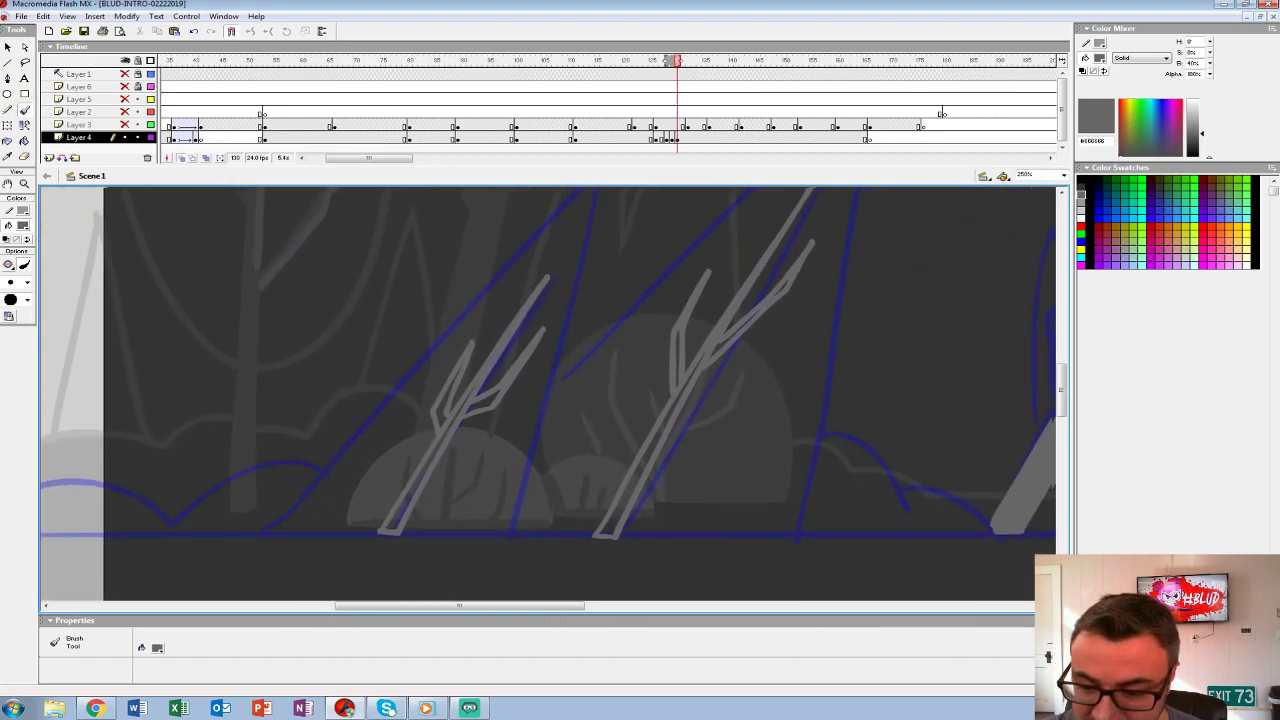
- Fill the trunks and branches of the left cluster's two slanted trees with the grey using the Paint Bucket
{"action": "key", "text": "k"}
{"action": "left_click", "coordinate": [205, 490]}
{"action": "left_click", "coordinate": [235, 410]}
{"action": "left_click", "coordinate": [440, 468]}
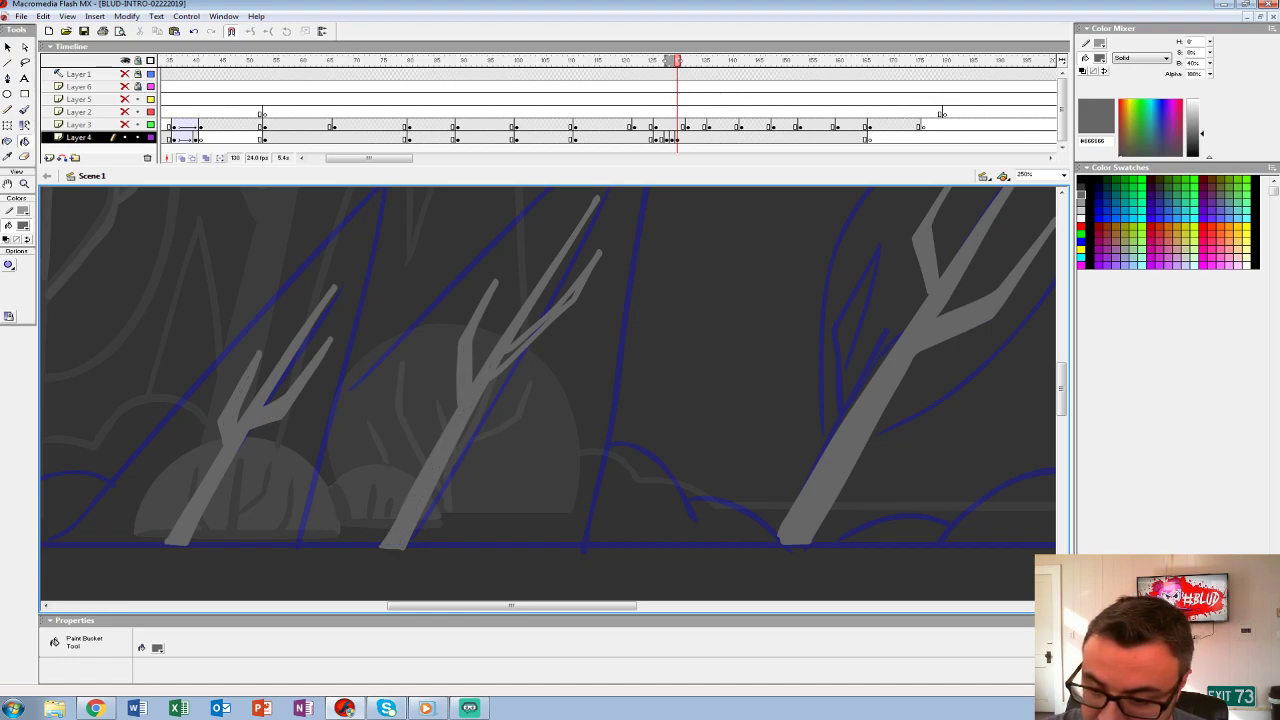
- Brush the grey outline of the left cluster's taller slanted peak over the blue sketch lines
{"action": "scroll", "coordinate": [548, 395], "scroll_direction": "up", "scroll_amount": 2}
{"action": "scroll", "coordinate": [548, 395], "scroll_direction": "right", "scroll_amount": 3}
{"action": "scroll", "coordinate": [548, 395], "scroll_direction": "left", "scroll_amount": 3}
{"action": "key", "text": "b"}
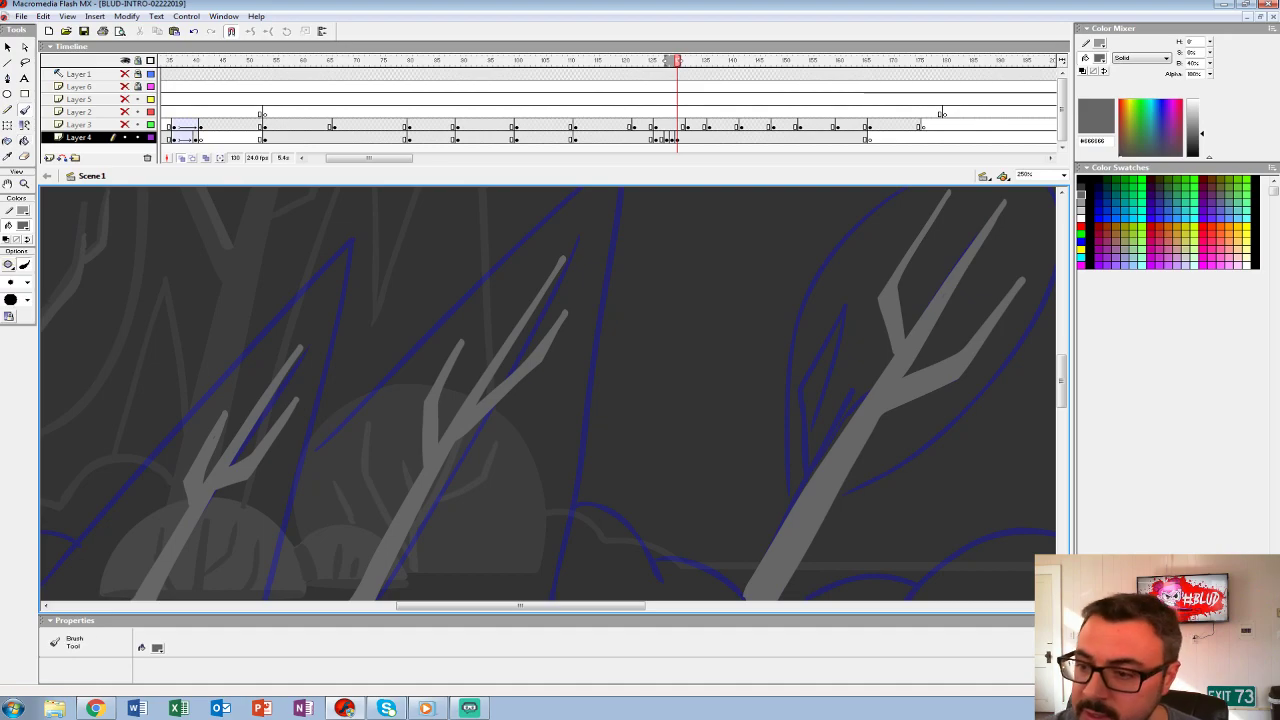
{"action": "mouse_move", "coordinate": [550, 167]}
{"action": "left_mouse_down"}
{"action": "mouse_move", "coordinate": [550, 96]}
{"action": "mouse_move", "coordinate": [466, 574]}
{"action": "left_mouse_up"}
{"action": "scroll", "coordinate": [548, 360], "scroll_direction": "up", "scroll_amount": 2}
{"action": "scroll", "coordinate": [548, 360], "scroll_direction": "right", "scroll_amount": 3}
{"action": "scroll", "coordinate": [548, 360], "scroll_direction": "left", "scroll_amount": 3}
{"action": "scroll", "coordinate": [548, 360], "scroll_direction": "up", "scroll_amount": 1}
{"action": "left_click_drag", "start_coordinate": [684, 150], "coordinate": [378, 432]}
- Brush the grey outline of the left cluster's shorter slanted peak down to the blue ground line
{"action": "scroll", "coordinate": [548, 360], "scroll_direction": "left", "scroll_amount": 3}
{"action": "scroll", "coordinate": [548, 360], "scroll_direction": "down", "scroll_amount": 1}
{"action": "left_click_drag", "start_coordinate": [581, 212], "coordinate": [508, 512]}
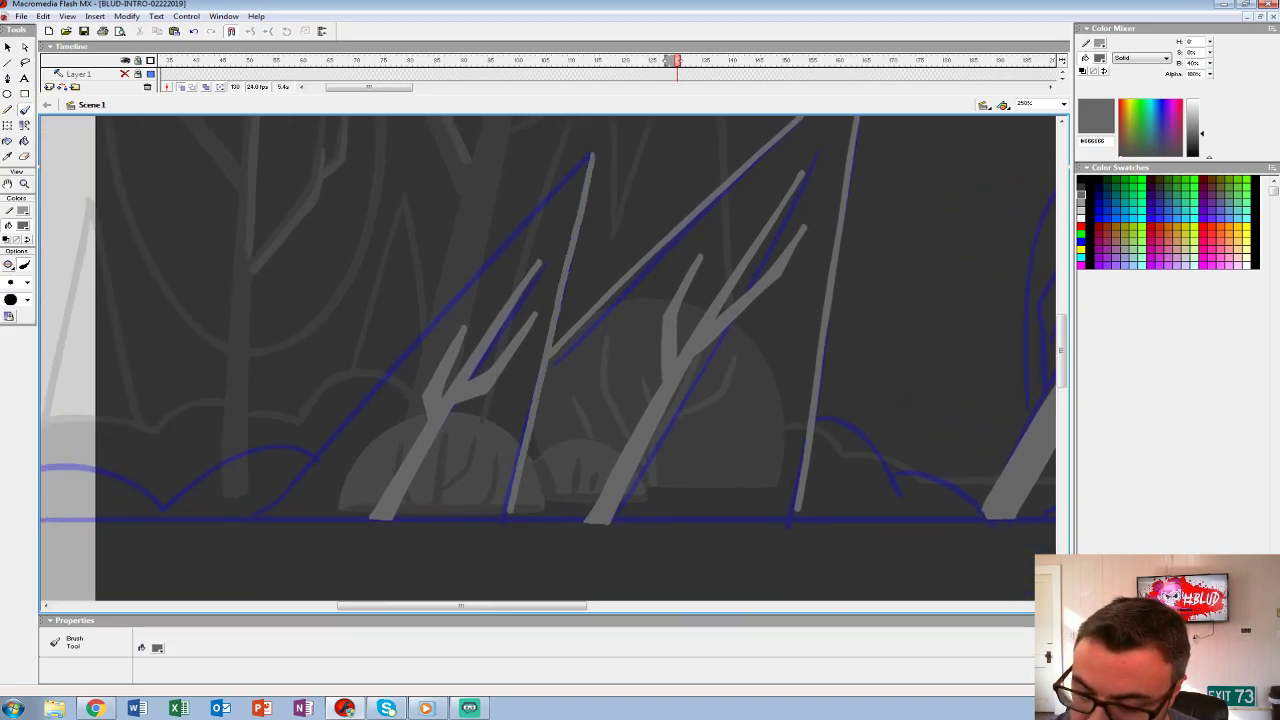
{"action": "left_click_drag", "start_coordinate": [591, 152], "coordinate": [262, 520]}
{"action": "scroll", "coordinate": [548, 360], "scroll_direction": "left", "scroll_amount": 3}
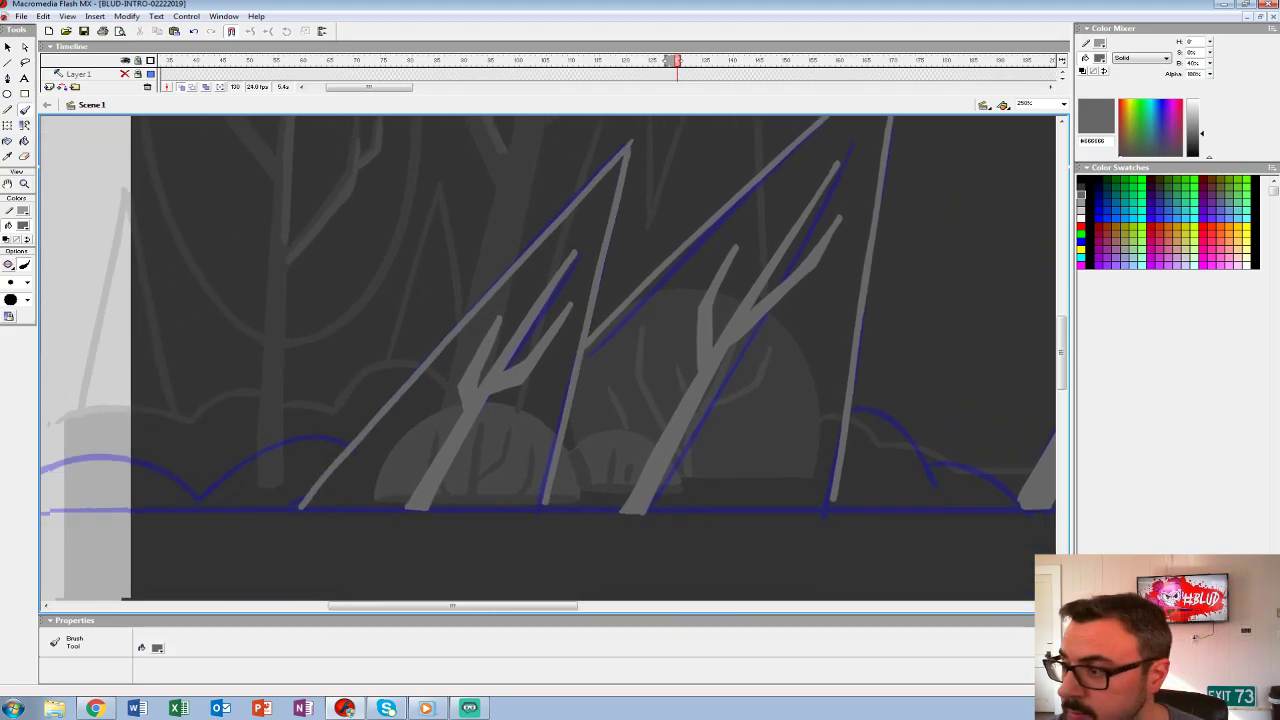
- Brush a straight grey ground line along the blue horizon beneath all the trees and peaks
{"action": "scroll", "coordinate": [548, 360], "scroll_direction": "down", "scroll_amount": 1}
{"action": "mouse_move", "coordinate": [538, 358]}
{"action": "left_mouse_down"}
{"action": "mouse_move", "coordinate": [408, 416]}
{"action": "mouse_move", "coordinate": [332, 371]}
{"action": "mouse_move", "coordinate": [211, 426]}
{"action": "mouse_move", "coordinate": [948, 428]}
{"action": "left_mouse_up"}
{"action": "scroll", "coordinate": [548, 360], "scroll_direction": "right", "scroll_amount": 5}
{"action": "scroll", "coordinate": [548, 360], "scroll_direction": "up", "scroll_amount": 1}
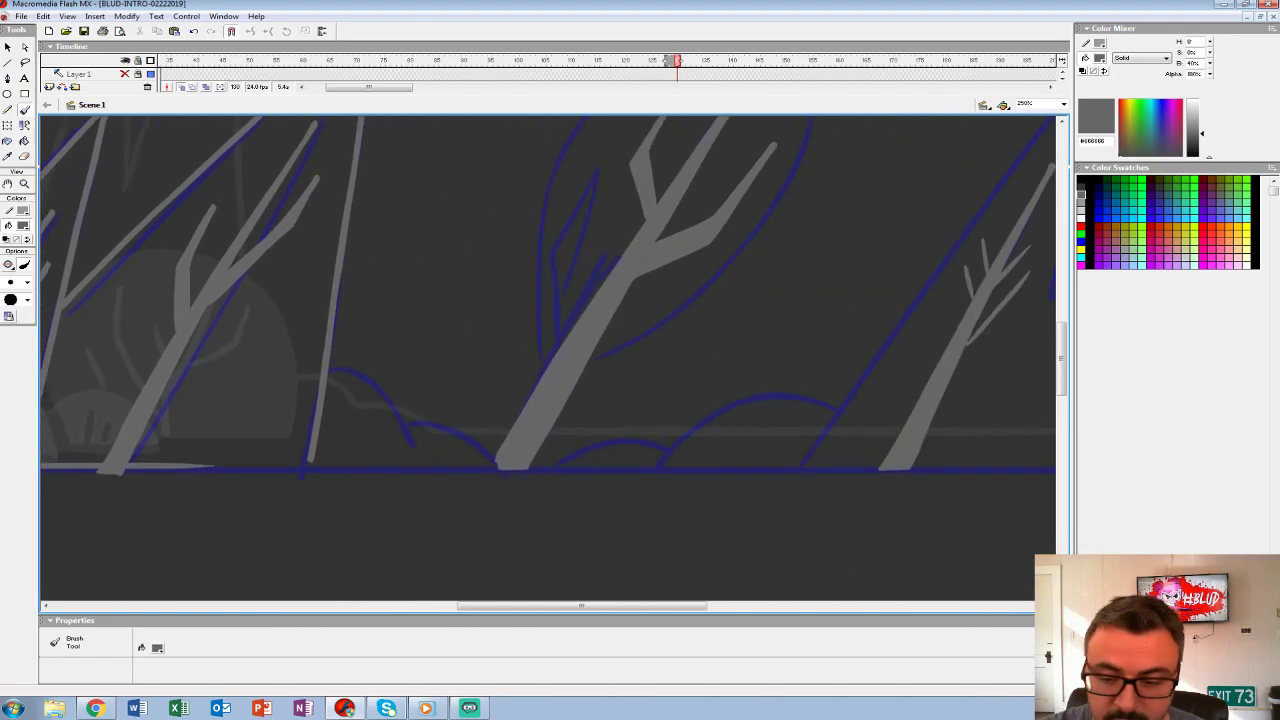
{"action": "scroll", "coordinate": [548, 364], "scroll_direction": "right", "scroll_amount": 5}
{"action": "left_click_drag", "start_coordinate": [170, 489], "coordinate": [664, 488]}
- Brush the grey outlines of the right cluster's two slanted peaks over the blue sketch, redoing the taller peak's first stroke
{"action": "scroll", "coordinate": [548, 360], "scroll_direction": "up", "scroll_amount": 3}
{"action": "scroll", "coordinate": [548, 360], "scroll_direction": "left", "scroll_amount": 2}
{"action": "left_click_drag", "start_coordinate": [342, 465], "coordinate": [618, 172]}
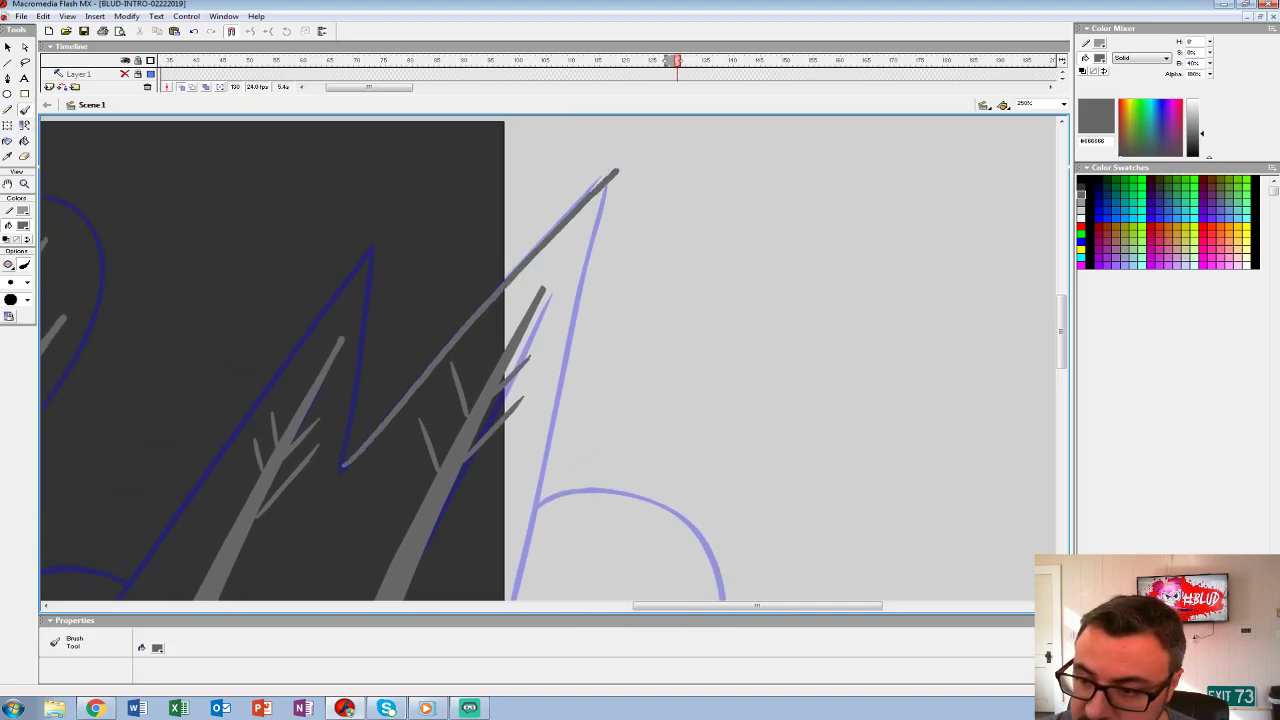
{"action": "scroll", "coordinate": [548, 360], "scroll_direction": "down", "scroll_amount": 2}
{"action": "key", "text": "ctrl+z"}
{"action": "mouse_move", "coordinate": [450, 252]}
{"action": "left_mouse_down"}
{"action": "mouse_move", "coordinate": [588, 119]}
{"action": "mouse_move", "coordinate": [490, 574]}
{"action": "left_mouse_up"}
{"action": "mouse_move", "coordinate": [330, 398]}
{"action": "left_mouse_down"}
{"action": "mouse_move", "coordinate": [345, 200]}
{"action": "mouse_move", "coordinate": [110, 524]}
{"action": "left_mouse_up"}
- Brush the grey outlines of the rounded bushes along the ground line, from beyond the right cluster to the far left end
{"action": "mouse_move", "coordinate": [516, 442]}
{"action": "left_mouse_down"}
{"action": "mouse_move", "coordinate": [584, 426]}
{"action": "mouse_move", "coordinate": [692, 570]}
{"action": "left_mouse_up"}
{"action": "key", "text": "ctrl+z"}
{"action": "mouse_move", "coordinate": [518, 444]}
{"action": "left_mouse_down"}
{"action": "mouse_move", "coordinate": [530, 434]}
{"action": "mouse_move", "coordinate": [704, 528]}
{"action": "mouse_move", "coordinate": [710, 572]}
{"action": "left_mouse_up"}
{"action": "left_click_drag", "start_coordinate": [600, 500], "coordinate": [1011, 395]}
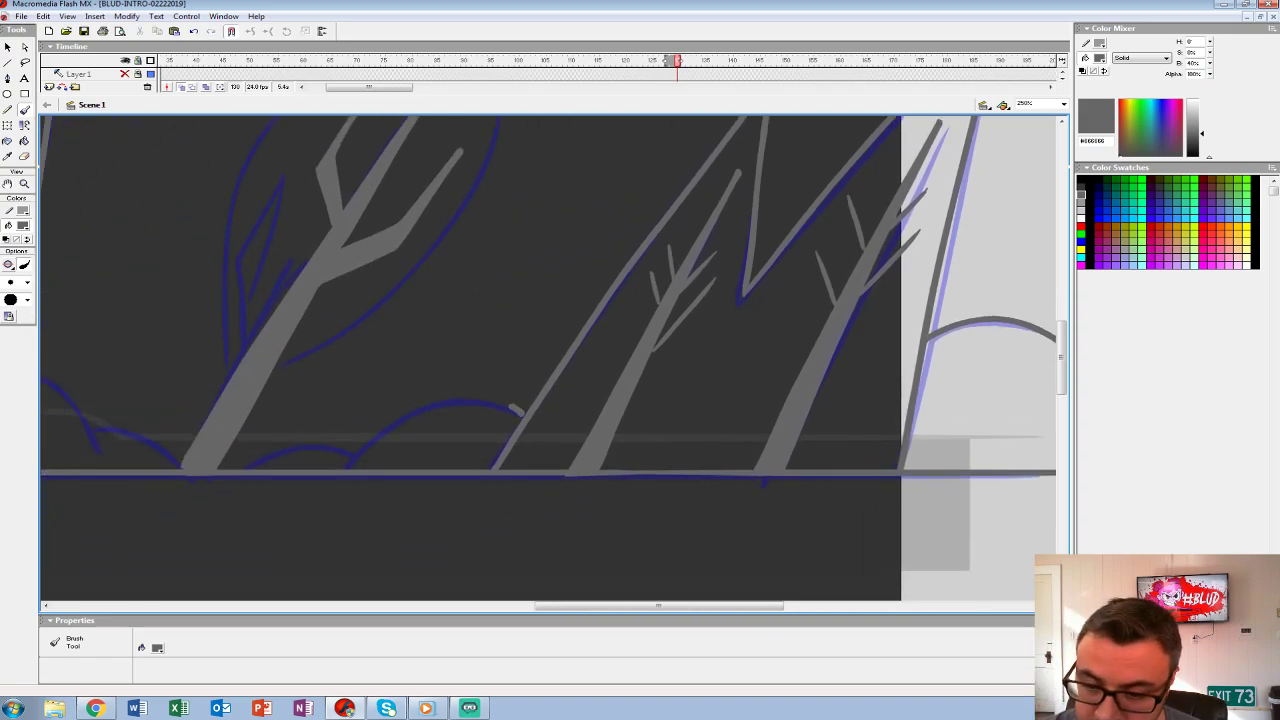
{"action": "mouse_move", "coordinate": [516, 410]}
{"action": "left_mouse_down"}
{"action": "mouse_move", "coordinate": [387, 428]}
{"action": "mouse_move", "coordinate": [345, 466]}
{"action": "left_mouse_up"}
{"action": "left_click_drag", "start_coordinate": [500, 350], "coordinate": [1000, 335]}
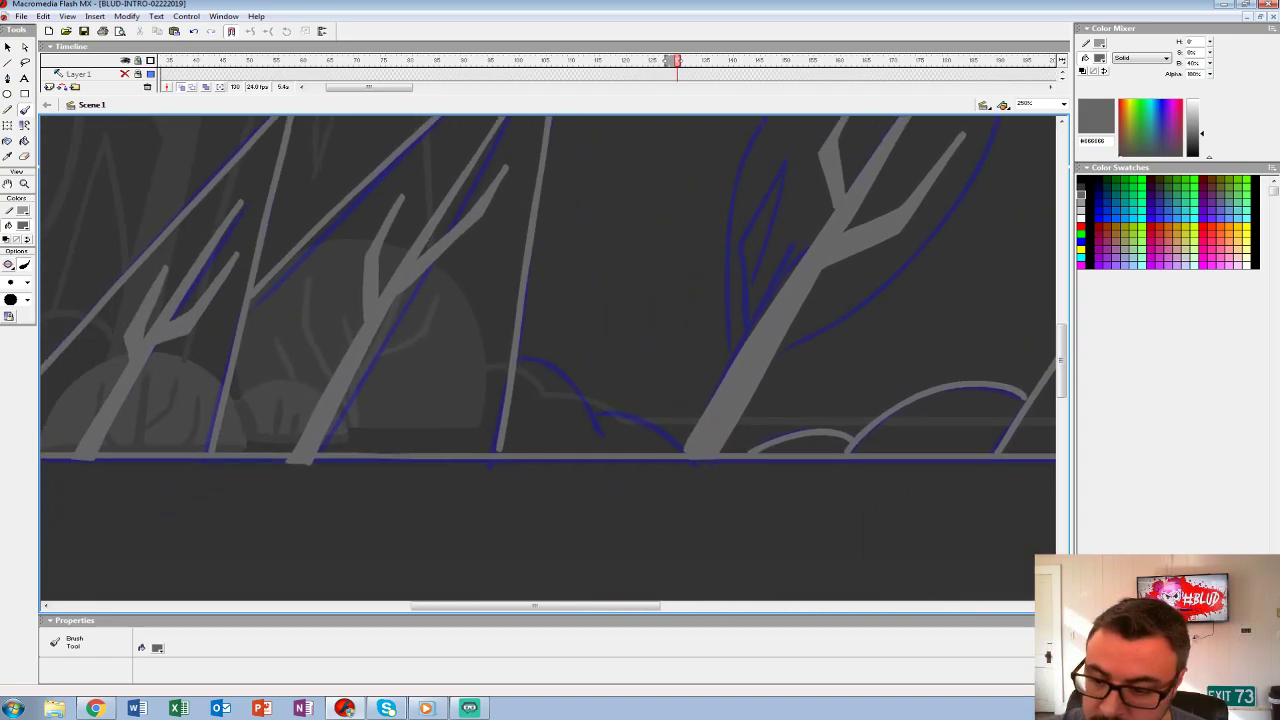
{"action": "mouse_move", "coordinate": [620, 452]}
{"action": "left_mouse_down"}
{"action": "mouse_move", "coordinate": [518, 368]}
{"action": "mouse_move", "coordinate": [540, 353]}
{"action": "mouse_move", "coordinate": [990, 353]}
{"action": "left_mouse_up"}
- Fill all the rounded bushes along the ground line with the grey using the Paint Bucket
{"action": "key", "text": "z"}
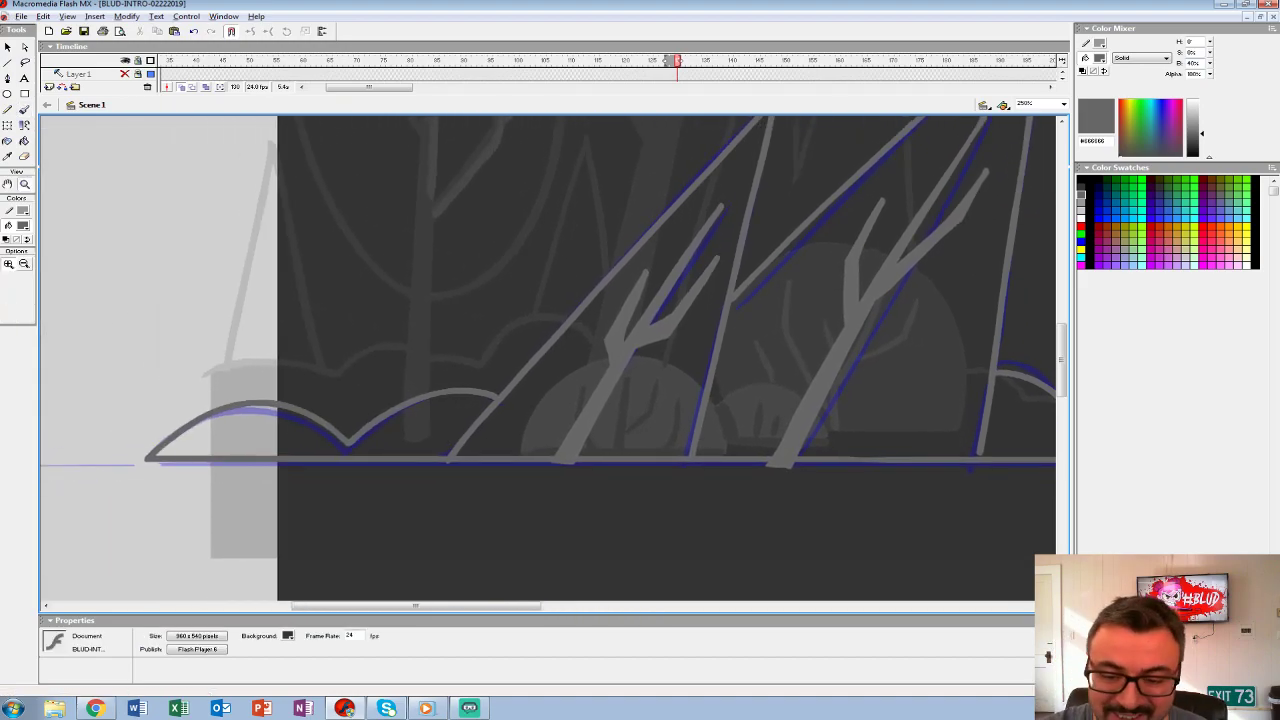
{"action": "key", "text": "ctrl+minus"}
{"action": "key", "text": "ctrl+minus"}
{"action": "key", "text": "k"}
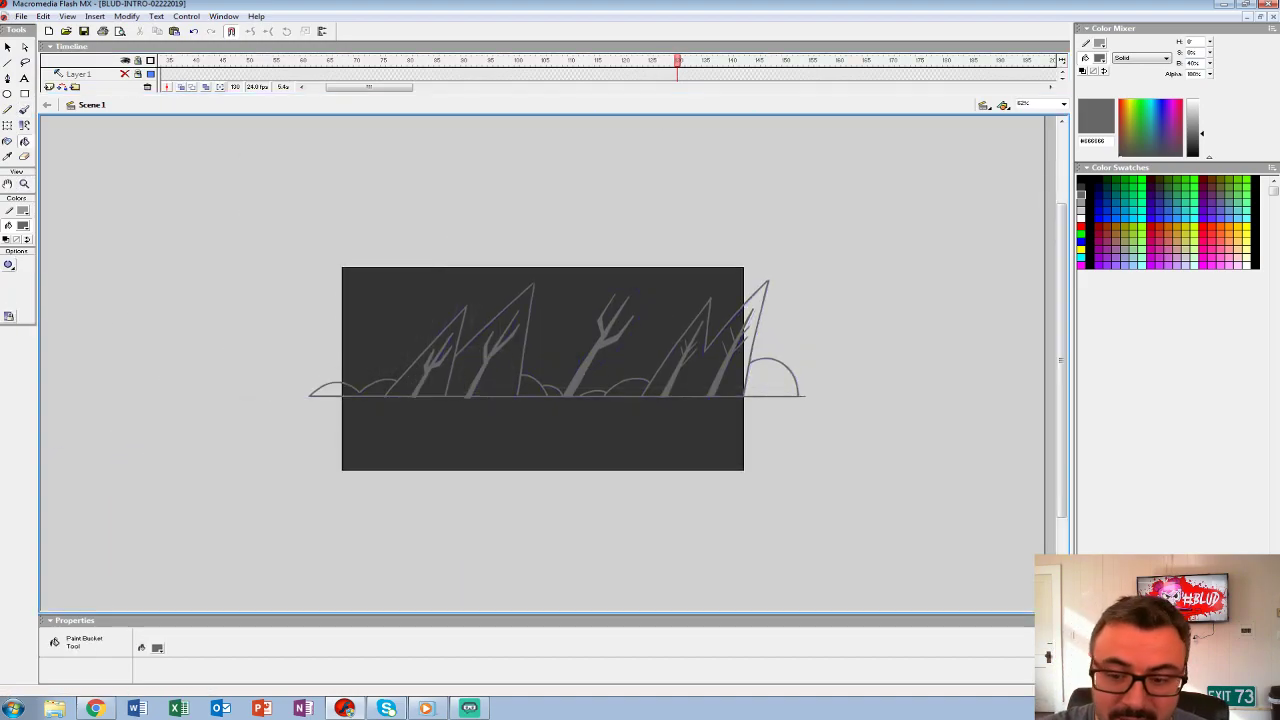
{"action": "left_click", "coordinate": [345, 390]}
{"action": "left_click", "coordinate": [594, 393]}
{"action": "left_click", "coordinate": [628, 388]}
{"action": "left_click", "coordinate": [772, 380]}
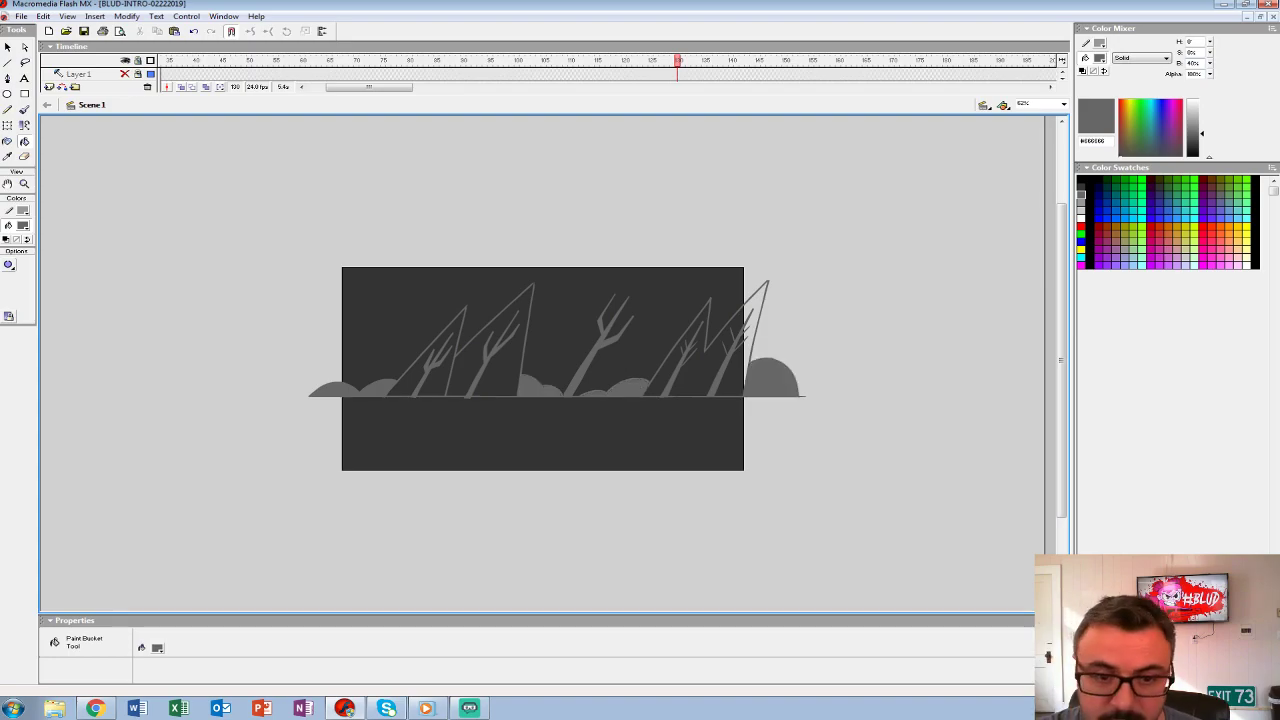
- Compare the neighbouring background frames and set the fill colour to the lighter grey #999999 used for the front bushes at frame 128
{"action": "key", "text": "z"}
{"action": "key", "text": "ctrl+equal"}
{"action": "key", "text": "comma"}
{"action": "key", "text": "comma"}
{"action": "key", "text": "period"}
{"action": "key", "text": "comma"}
{"action": "key", "text": "period"}
{"action": "key", "text": "period"}
{"action": "key", "text": "comma"}
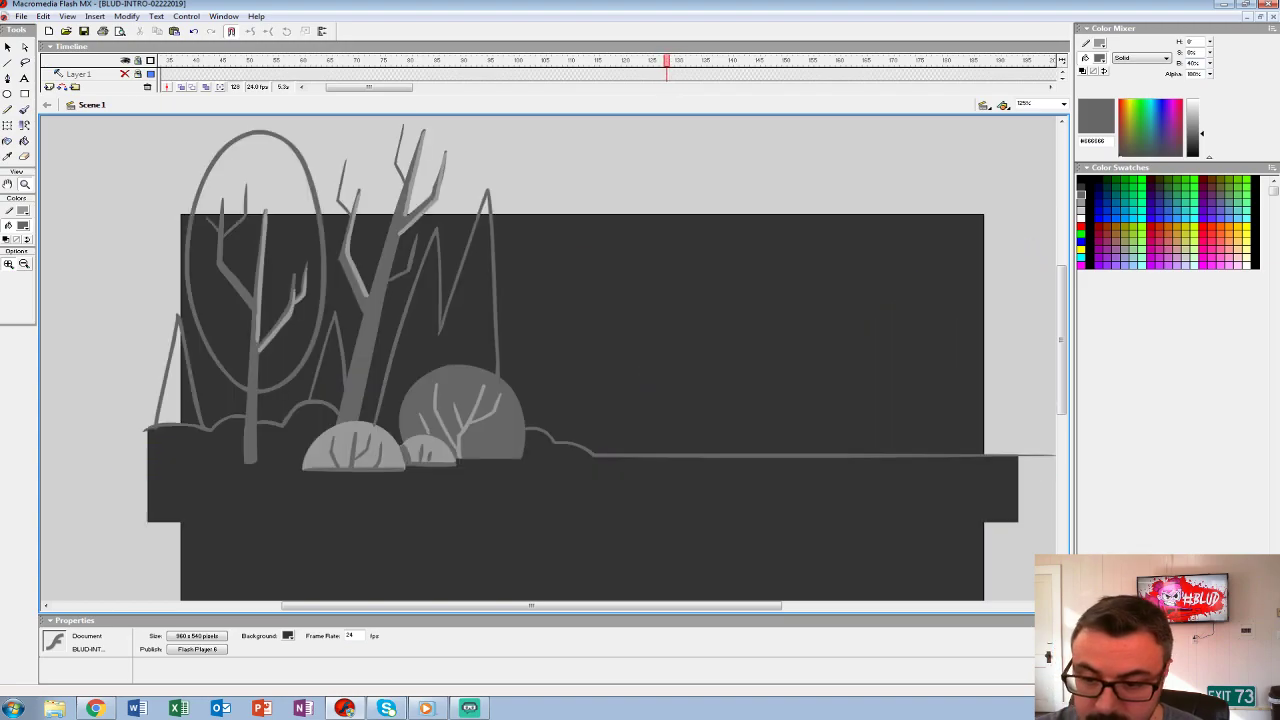
{"action": "key", "text": "period"}
{"action": "key", "text": "period"}
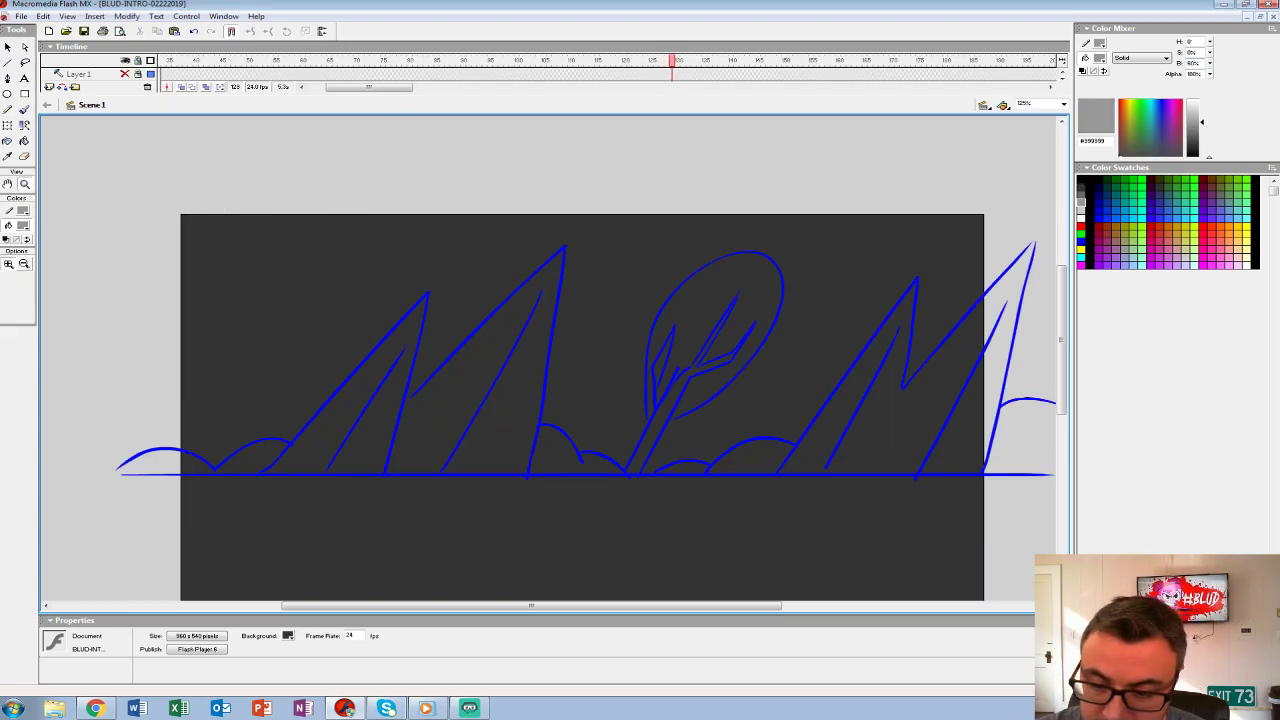
- Fill the peaks of both clusters at frame 130 with the lighter grey #999999 around the trees
{"action": "key", "text": "k"}
{"action": "left_click", "coordinate": [500, 430]}
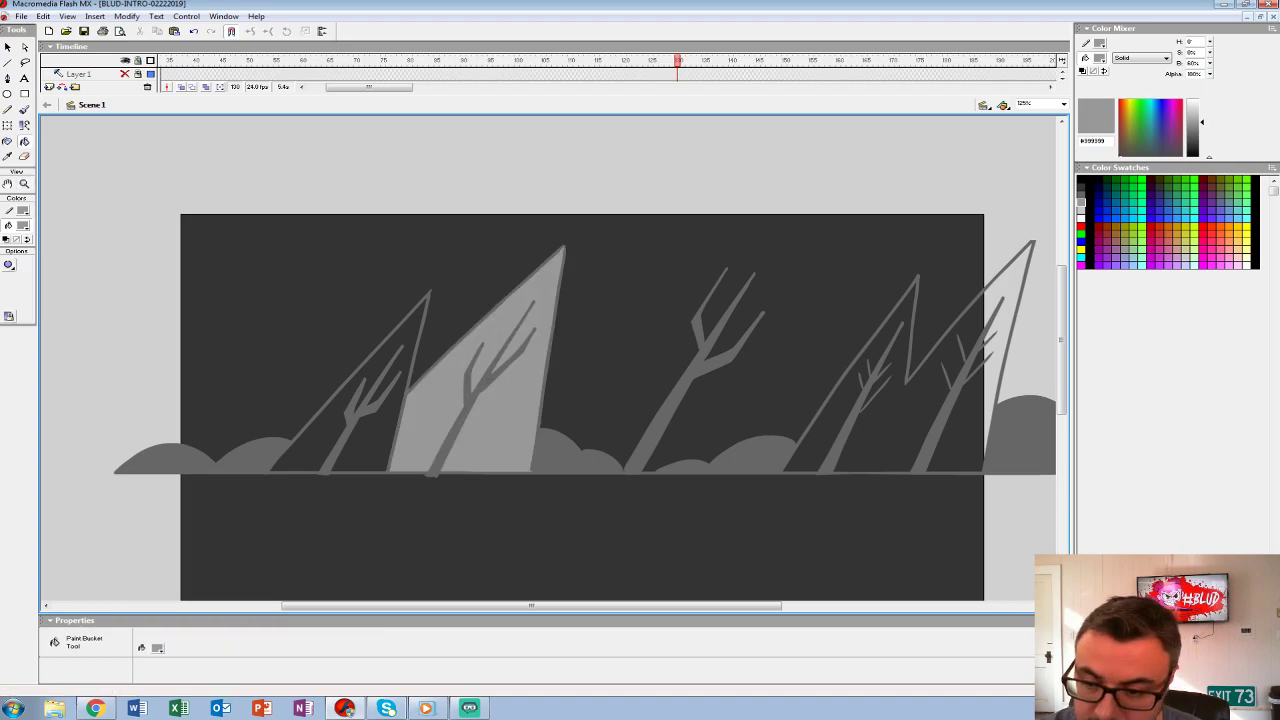
{"action": "left_click", "coordinate": [370, 440]}
{"action": "scroll", "coordinate": [574, 412], "scroll_direction": "right", "scroll_amount": 1}
{"action": "scroll", "coordinate": [554, 412], "scroll_direction": "right", "scroll_amount": 5}
{"action": "left_click", "coordinate": [690, 420]}
{"action": "left_click", "coordinate": [795, 400]}
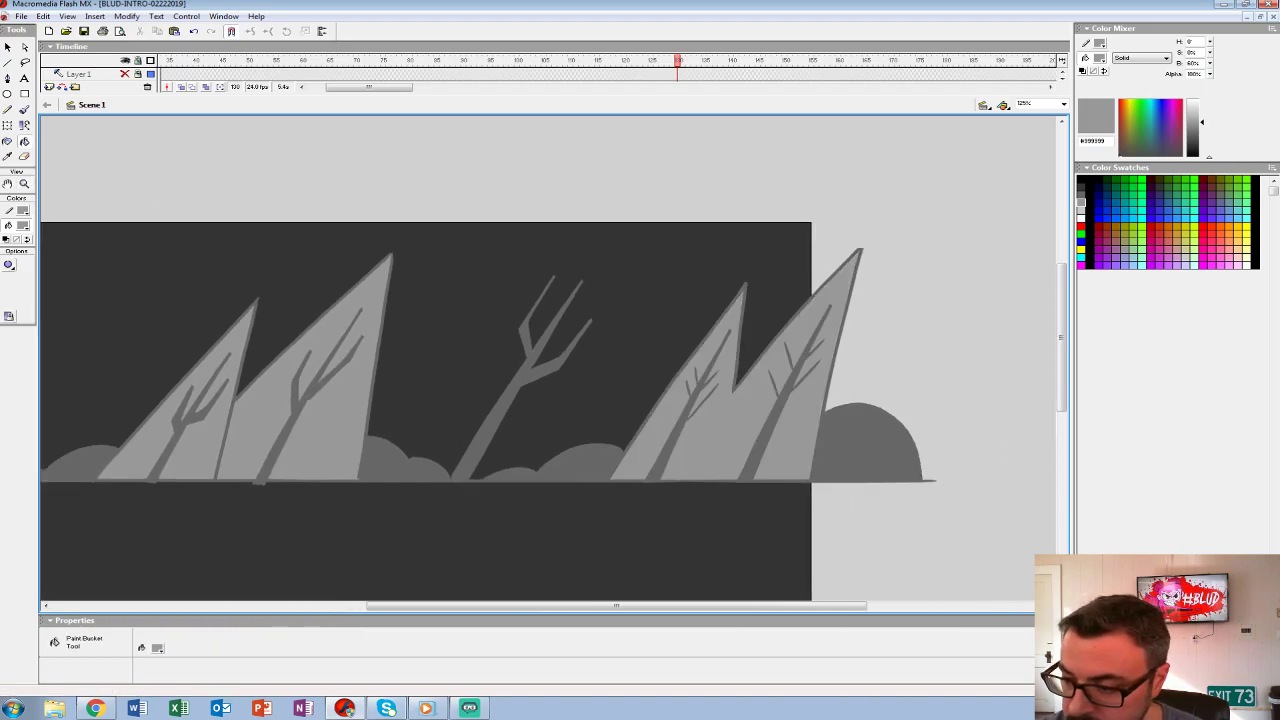
- Enlarge the timeline to show all layers and group the whole slanted background at frame 130 of Layer 4
{"action": "scroll", "coordinate": [554, 400], "scroll_direction": "down", "scroll_amount": 1}
{"action": "scroll", "coordinate": [554, 400], "scroll_direction": "left", "scroll_amount": 1}
{"action": "left_click_drag", "start_coordinate": [620, 96], "coordinate": [630, 192]}
{"action": "left_click", "coordinate": [677, 138]}
{"action": "key", "text": "ctrl+g"}
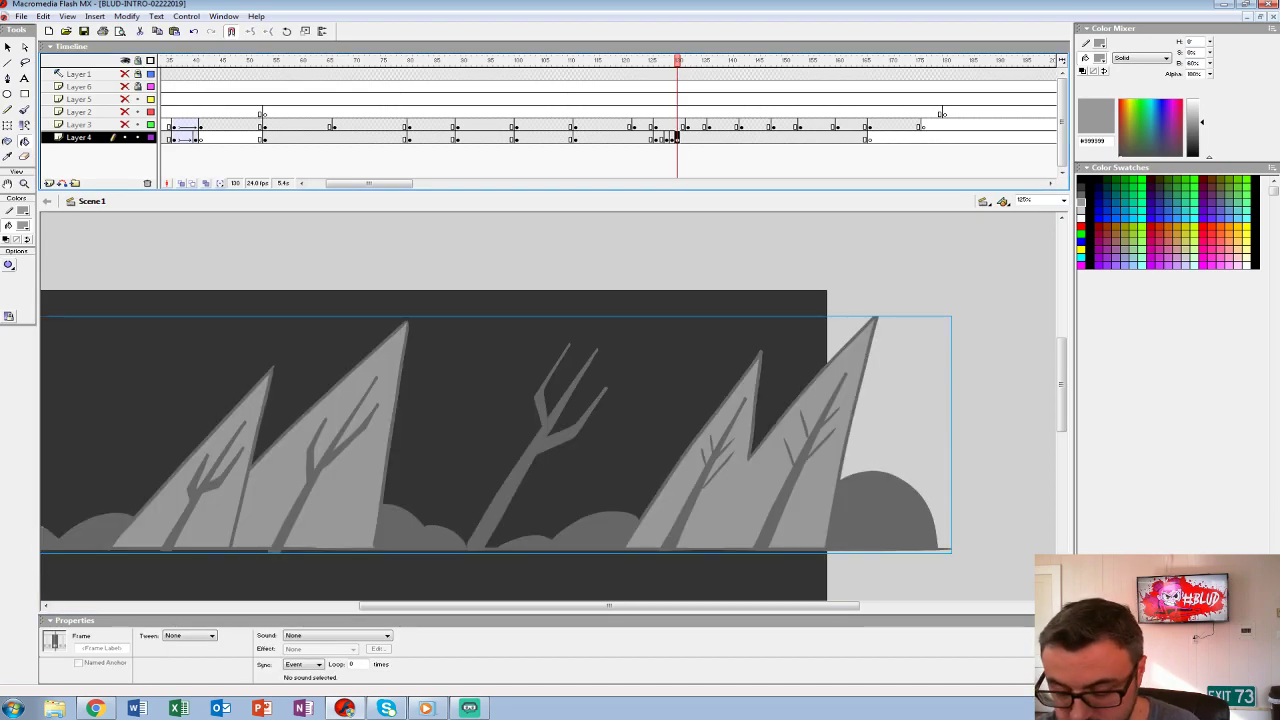
{"action": "key", "text": "ctrl+1"}
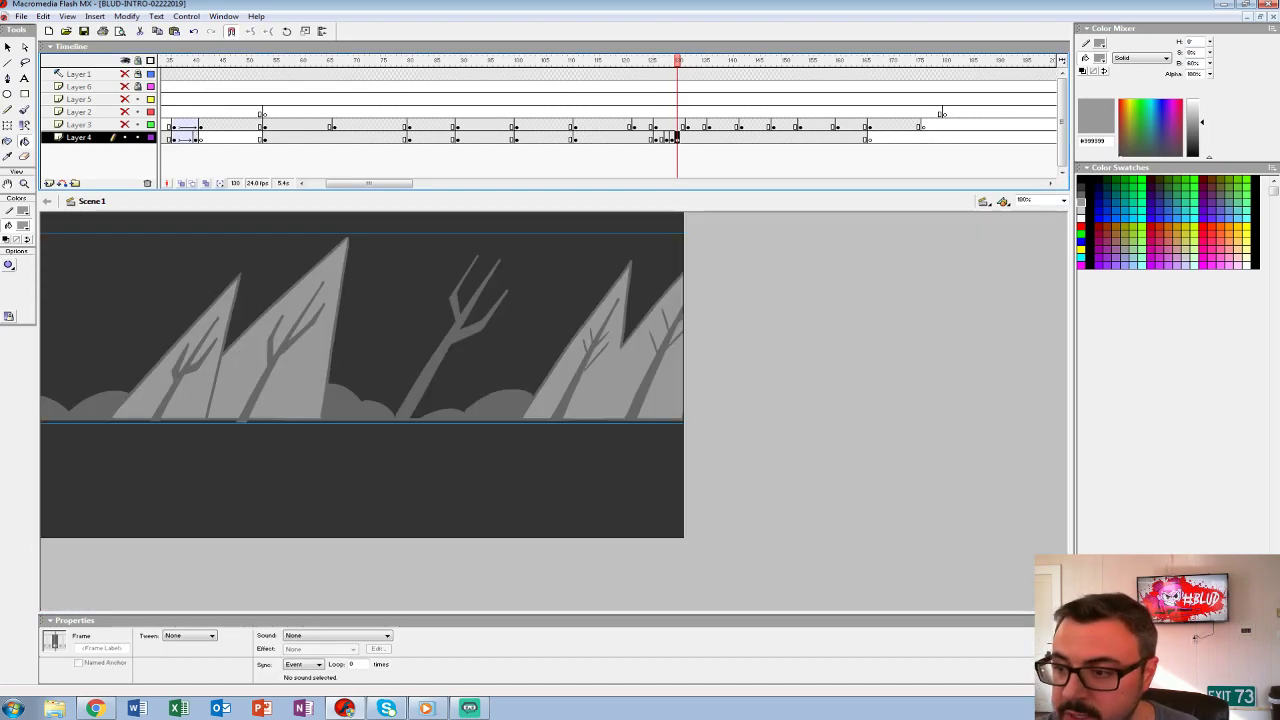
- Put the grouped background on Layer 4's keyframe at frame 126, remove the sketch keyframes up to frame 130, and show Layer 3
{"action": "key", "text": "comma"}
{"action": "key", "text": "comma"}
{"action": "key", "text": "period"}
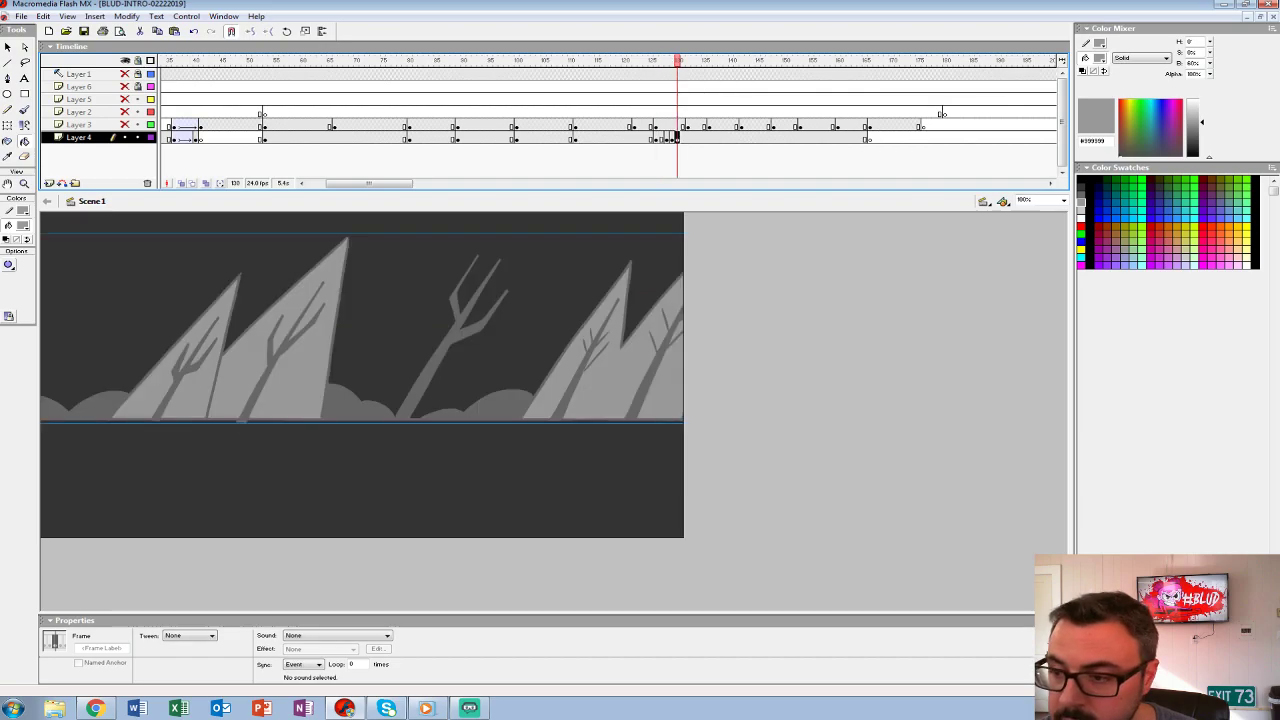
{"action": "key", "text": "comma"}
{"action": "key", "text": "comma"}
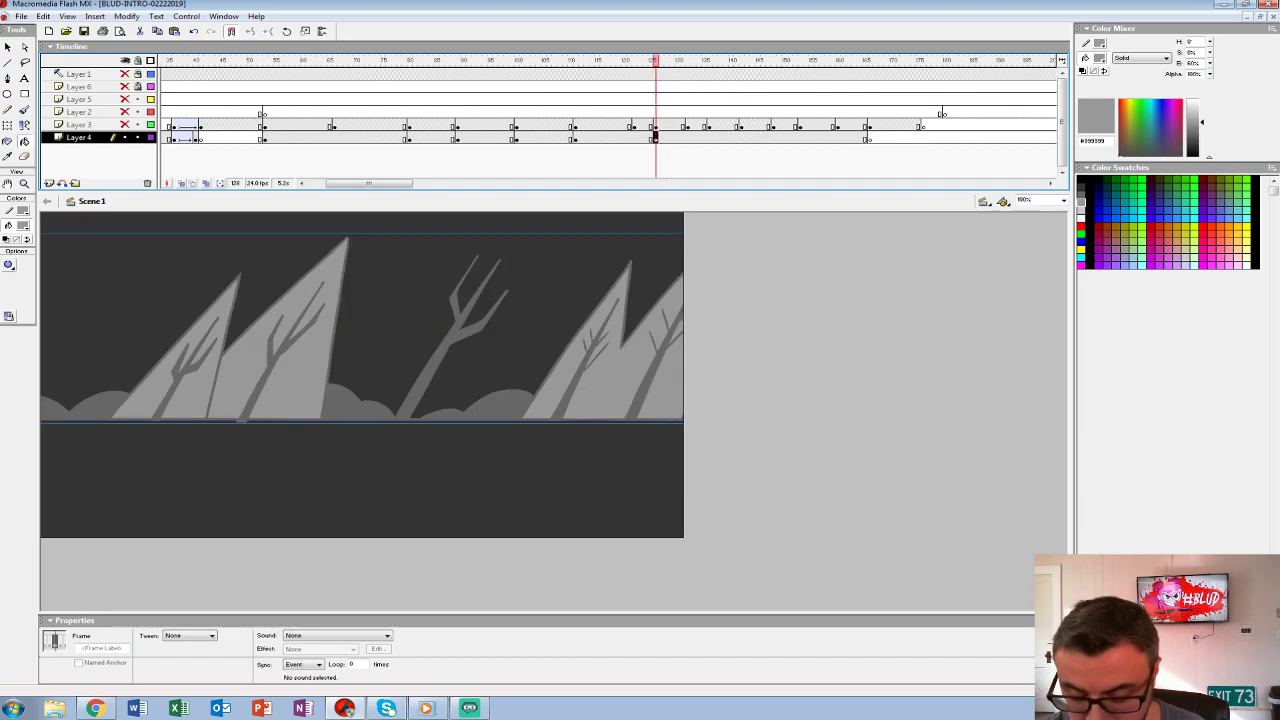
{"action": "key", "text": "ctrl+2"}
{"action": "key", "text": "z"}
{"action": "key", "text": "ctrl+minus"}
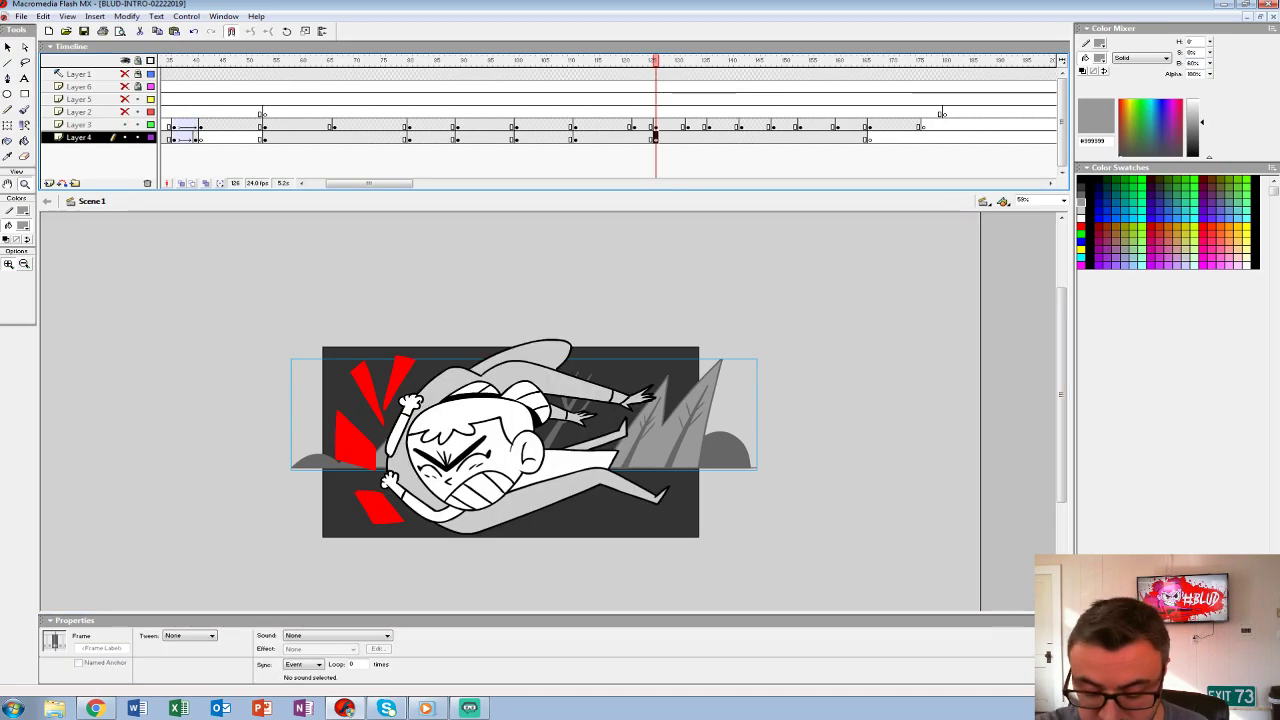
- Start the slanted background on Layer 4 at frame 132, leave it blank from frame 126, and play back the shot
{"action": "key", "text": "ctrl+1"}
{"action": "key", "text": "period"}
{"action": "key", "text": "period"}
{"action": "key", "text": "period"}
{"action": "key", "text": "period"}
{"action": "key", "text": "period"}
{"action": "key", "text": "period"}
{"action": "key", "text": "comma"}
{"action": "key", "text": "comma"}
{"action": "key", "text": "comma"}
{"action": "key", "text": "comma"}
{"action": "key", "text": "comma"}
{"action": "key", "text": "comma"}
{"action": "key", "text": "comma"}
{"action": "key", "text": "comma"}
{"action": "key", "text": "period"}
{"action": "key", "text": "period"}
{"action": "key", "text": "period"}
{"action": "key", "text": "period"}
{"action": "key", "text": "period"}
{"action": "key", "text": "period"}
{"action": "key", "text": "period"}
{"action": "key", "text": "period"}
{"action": "key", "text": "comma"}
{"action": "key", "text": "comma"}
{"action": "key", "text": "comma"}
{"action": "key", "text": "comma"}
{"action": "key", "text": "comma"}
{"action": "key", "text": "comma"}
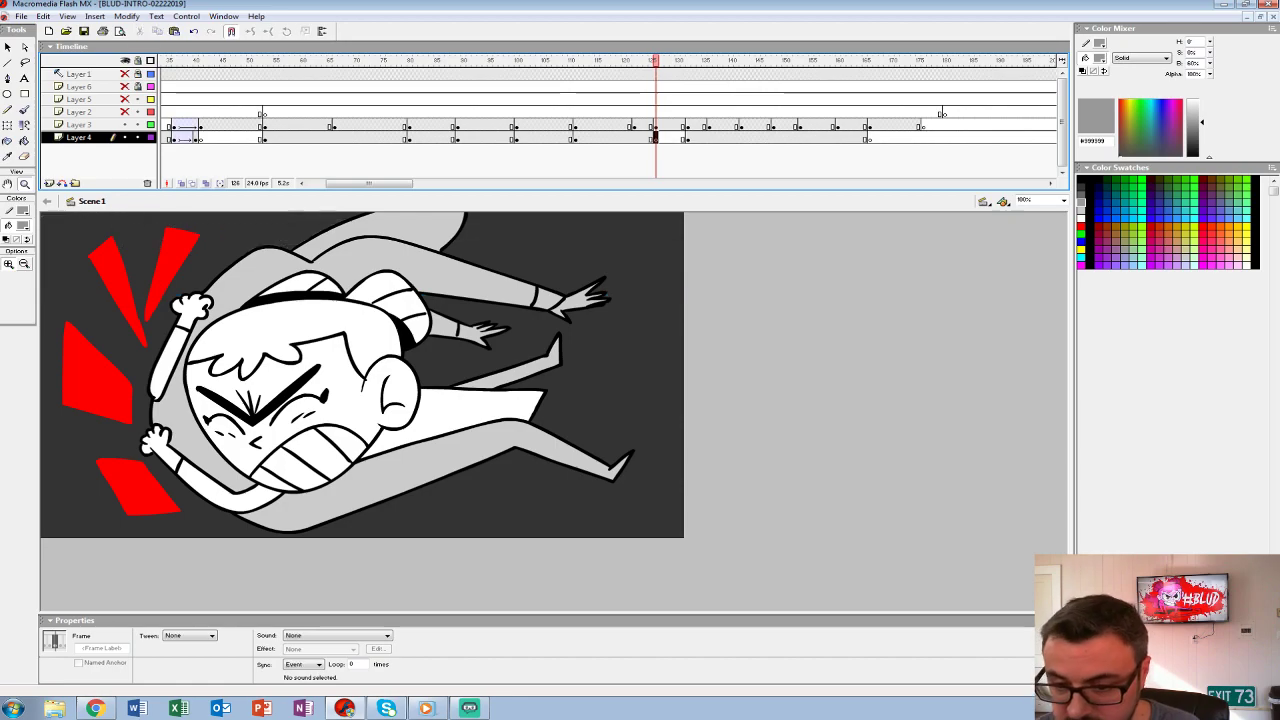
{"action": "left_click", "coordinate": [705, 126]}
{"action": "key", "text": "Return"}
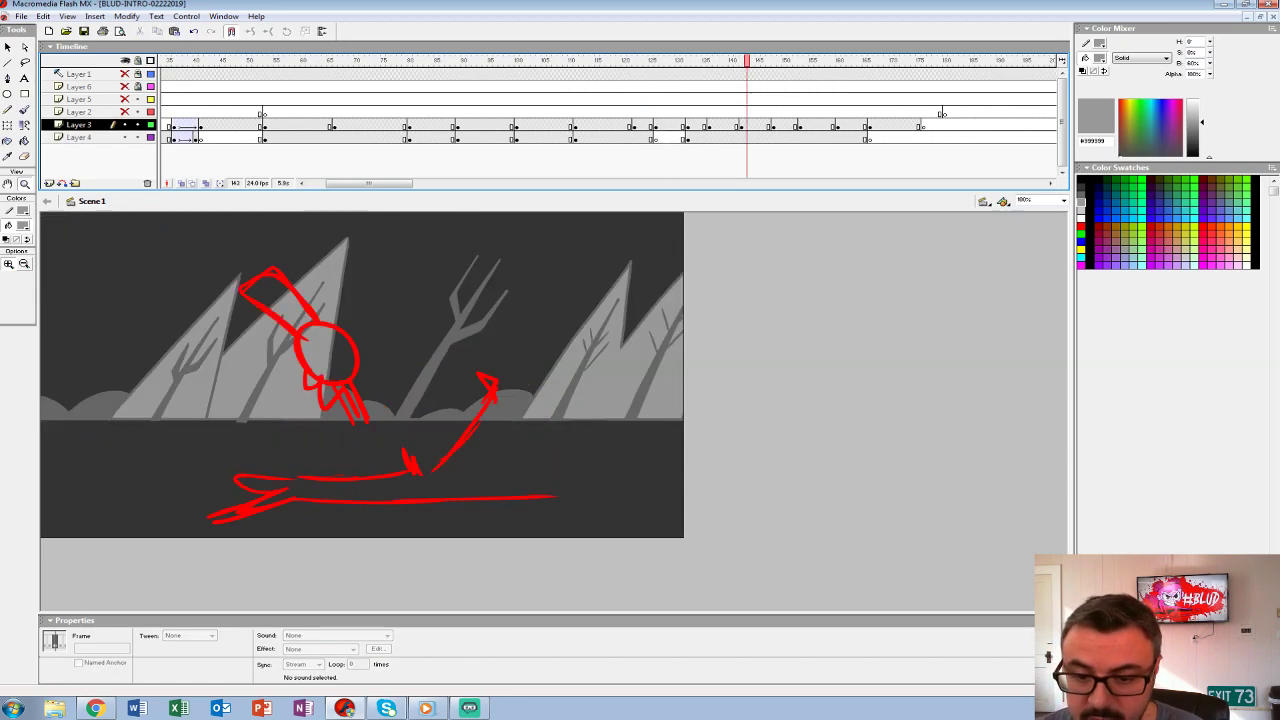
- Clear Layer 4's keyframe at frame 166 and convert the background at frame 132 into a graphic symbol named SC-003-BG
{"action": "left_click", "coordinate": [686, 138]}
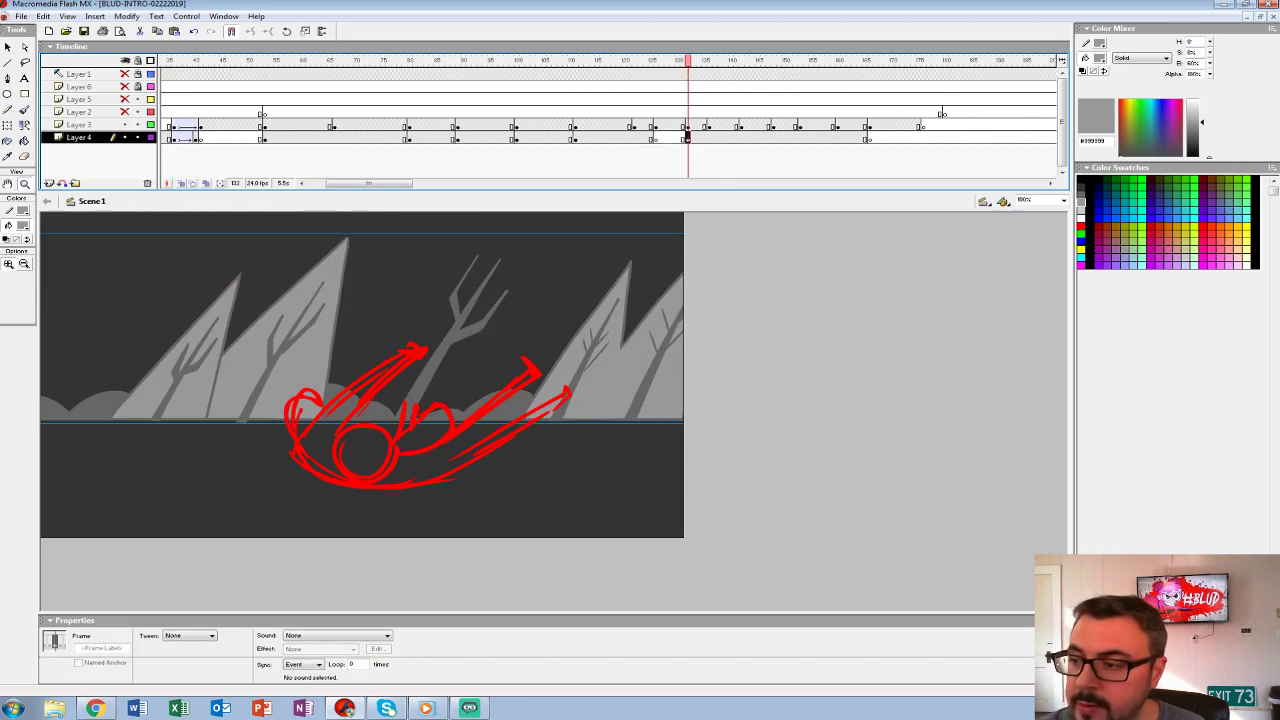
{"action": "left_click", "coordinate": [868, 138]}
{"action": "left_click", "coordinate": [686, 138]}
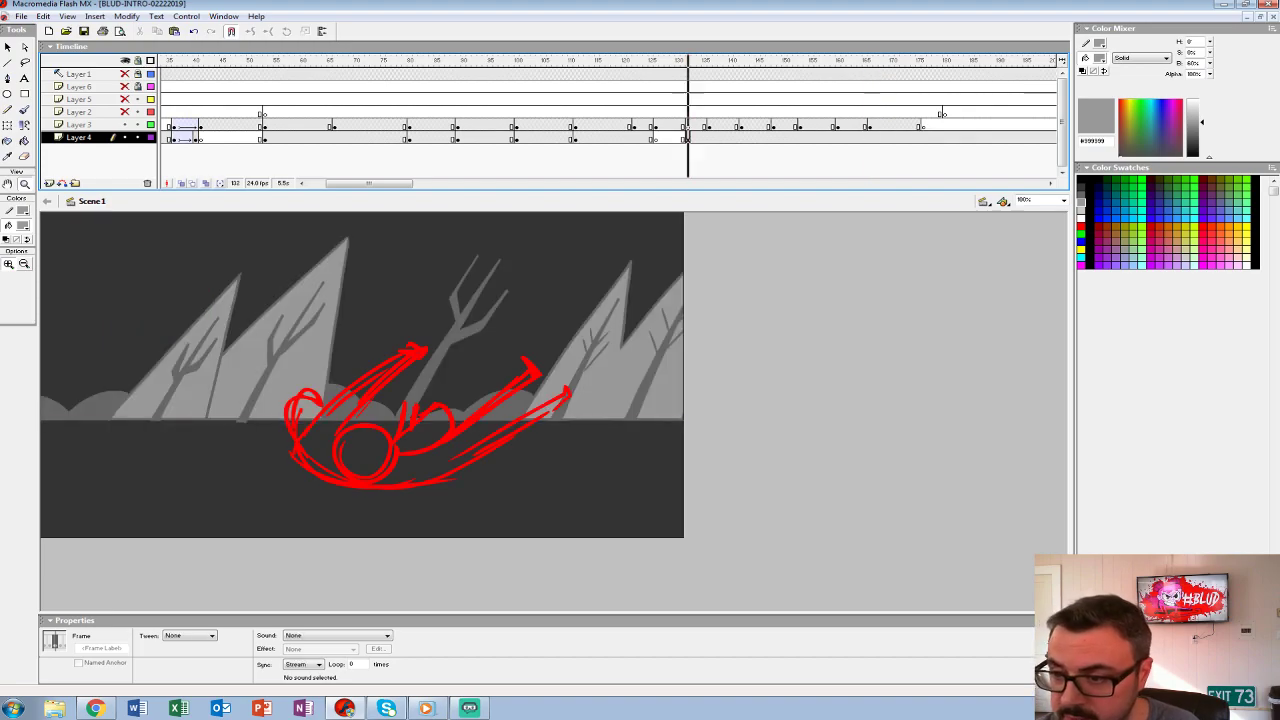
{"action": "key", "text": "F8"}
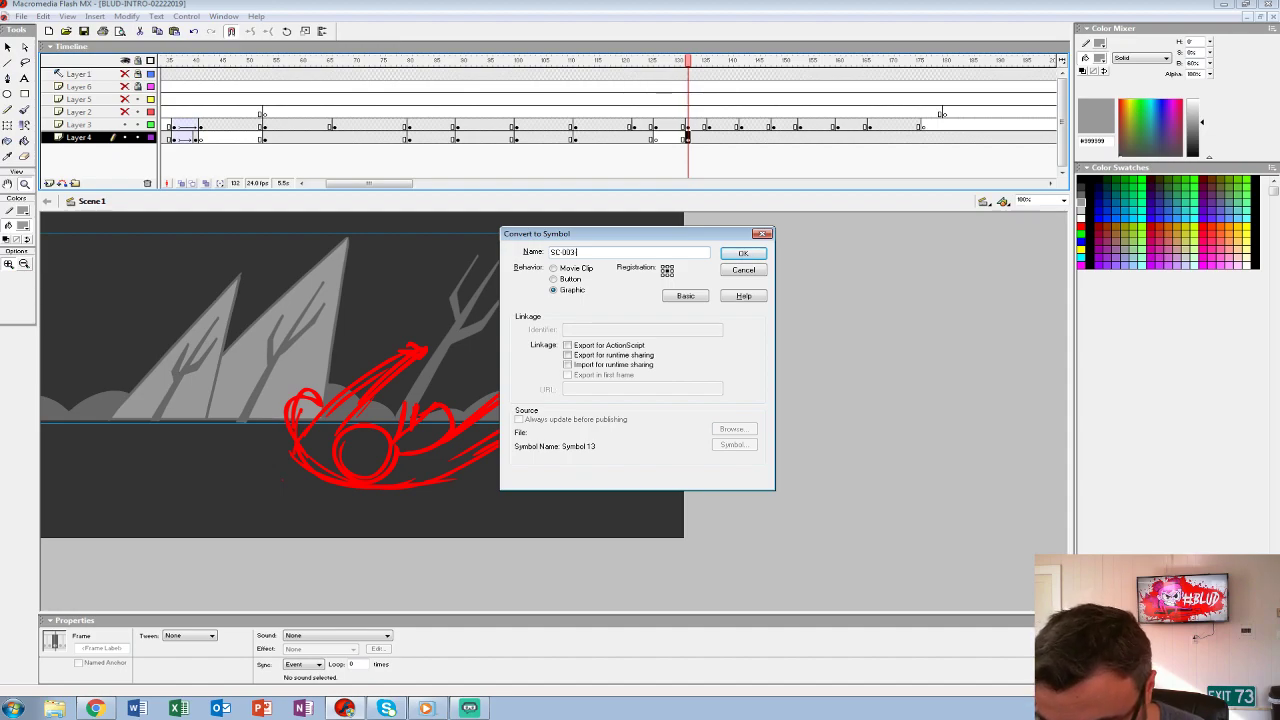
{"action": "key", "text": "Return"}
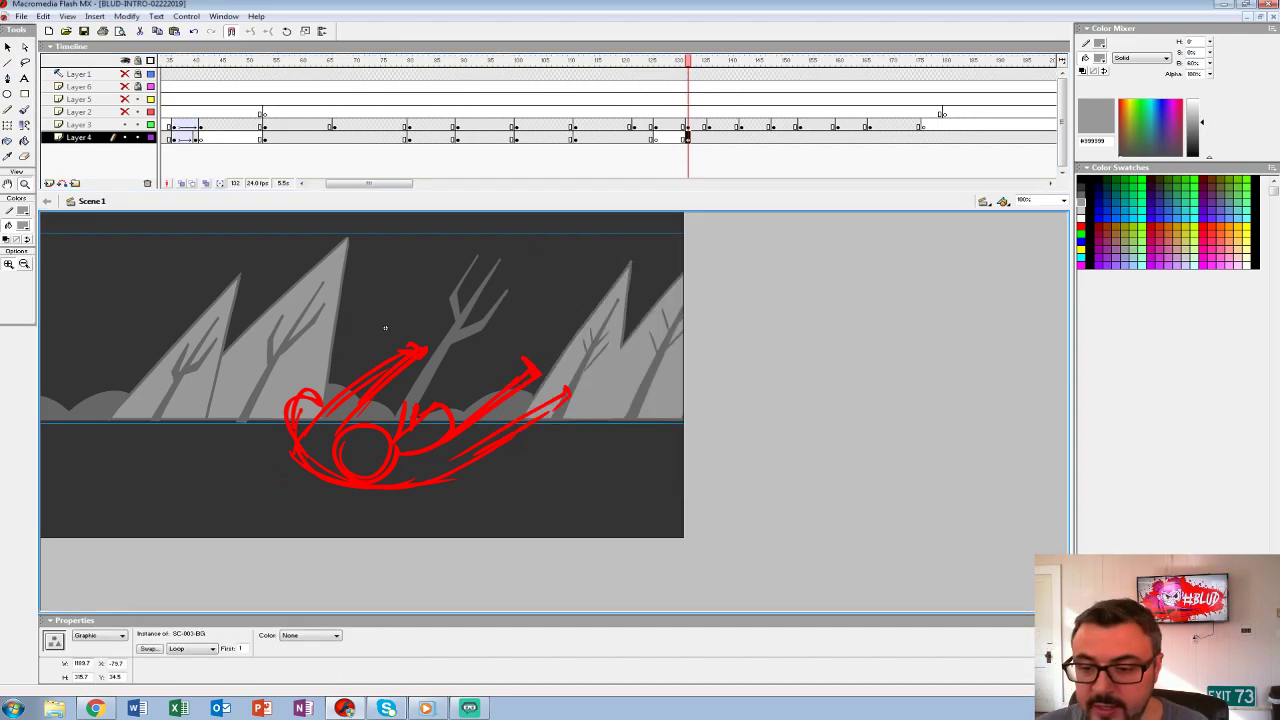
- Add a Layer 4 keyframe at frame 166 and slide the background symbol far to the right across the stage
{"action": "key", "text": "period"}
{"action": "key", "text": "period"}
{"action": "key", "text": "period"}
{"action": "key", "text": "period"}
{"action": "key", "text": "period"}
{"action": "key", "text": "period"}
{"action": "key", "text": "period"}
{"action": "key", "text": "period"}
{"action": "key", "text": "period"}
{"action": "key", "text": "period"}
{"action": "key", "text": "period"}
{"action": "key", "text": "period"}
{"action": "key", "text": "period"}
{"action": "key", "text": "period"}
{"action": "key", "text": "period"}
{"action": "key", "text": "period"}
{"action": "key", "text": "period"}
{"action": "key", "text": "period"}
{"action": "key", "text": "period"}
{"action": "key", "text": "period"}
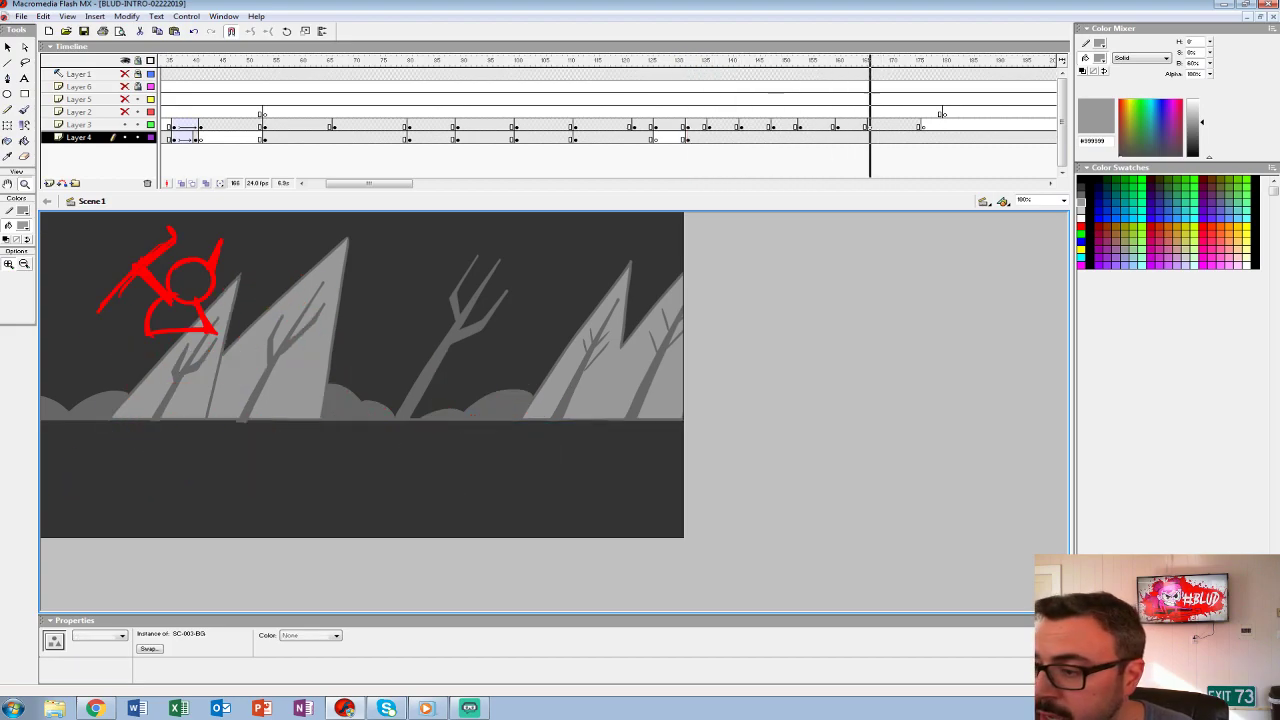
{"action": "left_click_drag", "start_coordinate": [385, 327], "coordinate": [854, 327]}
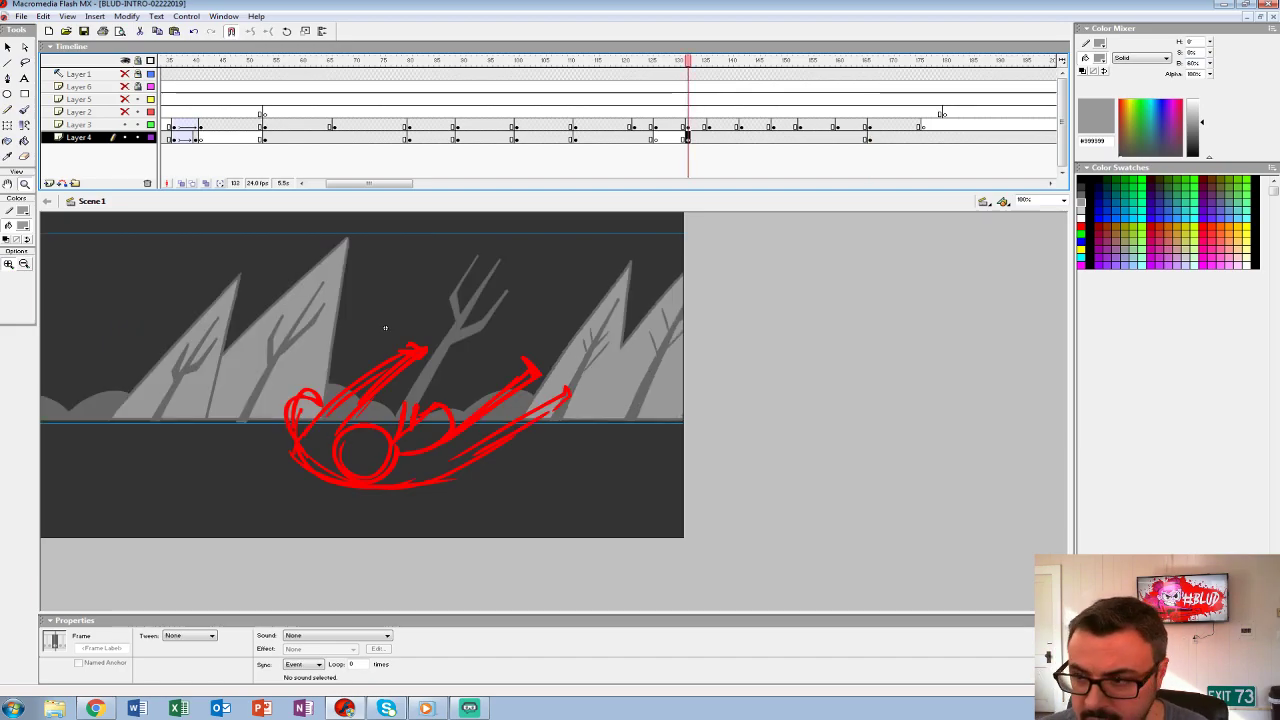
- Shift the background left at frame 132, apply a motion tween with an ease of 100 out, and play back the pan
{"action": "left_click_drag", "start_coordinate": [385, 327], "coordinate": [298, 327]}
{"action": "left_click", "coordinate": [189, 635]}
{"action": "left_click", "coordinate": [180, 652]}
{"action": "left_click_drag", "start_coordinate": [197, 648], "coordinate": [196, 616]}
{"action": "key", "text": "Return"}
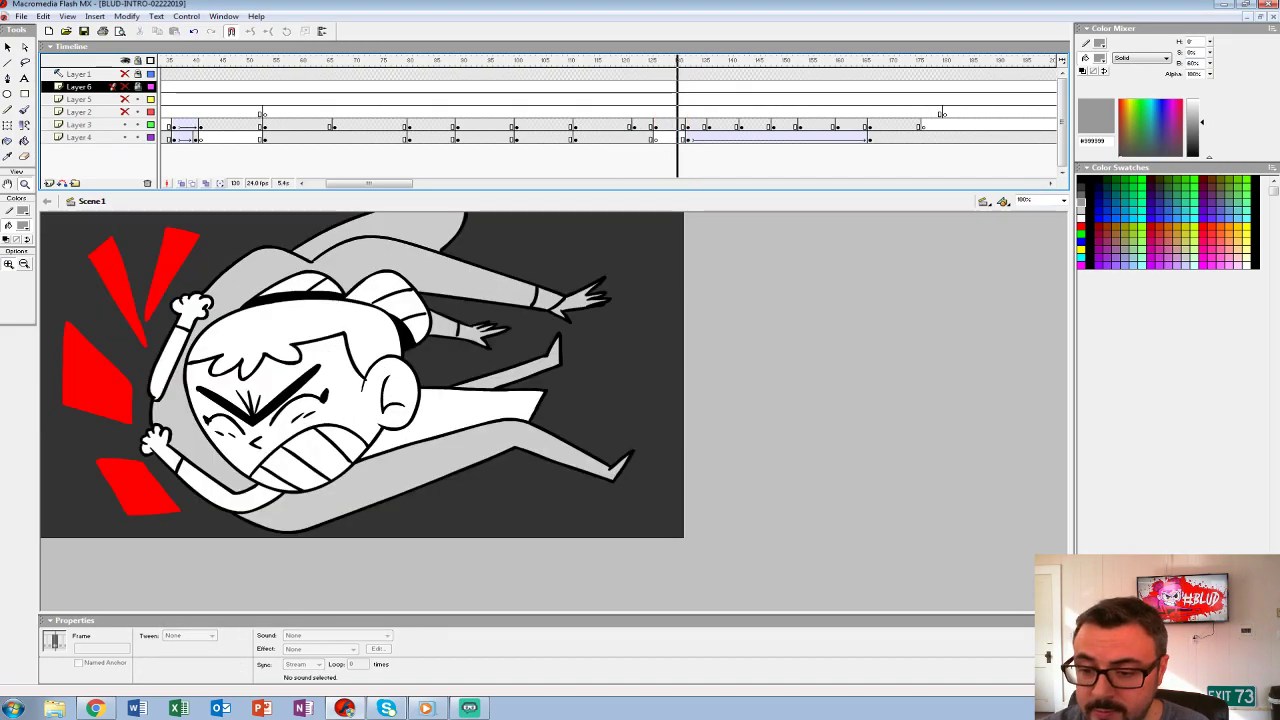
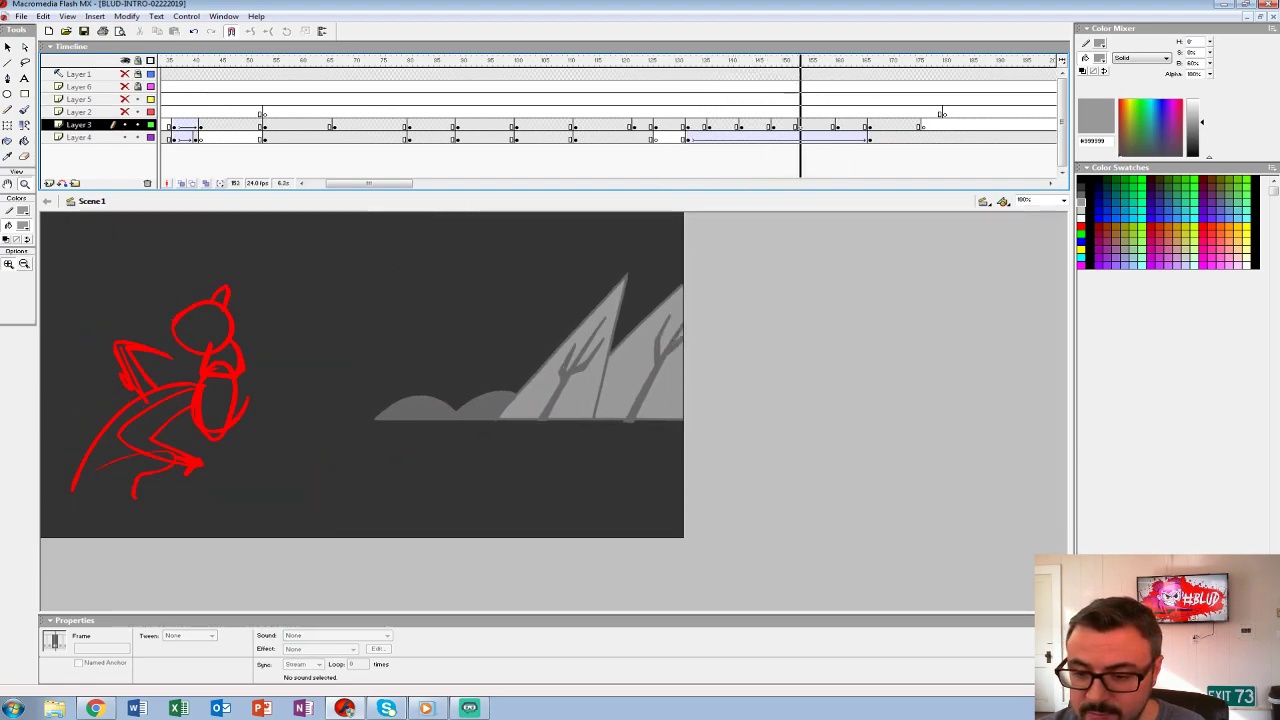
{"action": "key", "text": "Return"}
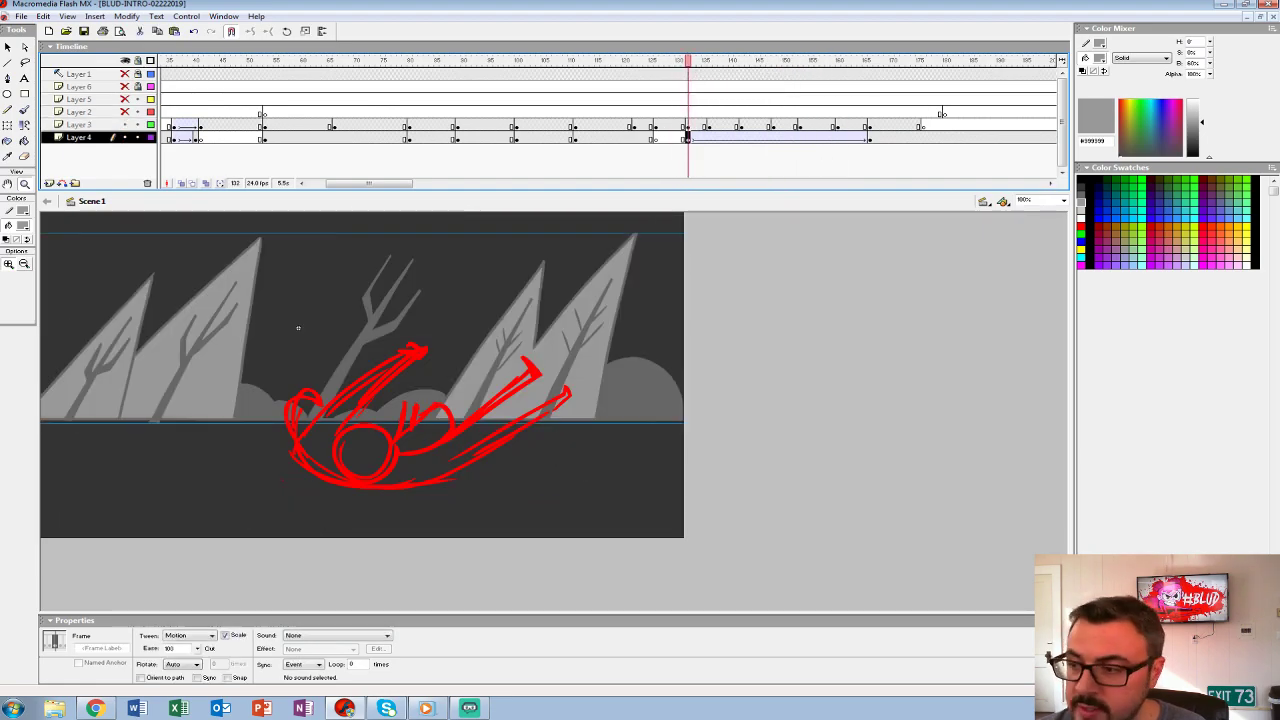
- Add a keyframe on Layer 2 at frame 166 and brush a large rough light grey oval across the stage
{"action": "left_click", "coordinate": [873, 138]}
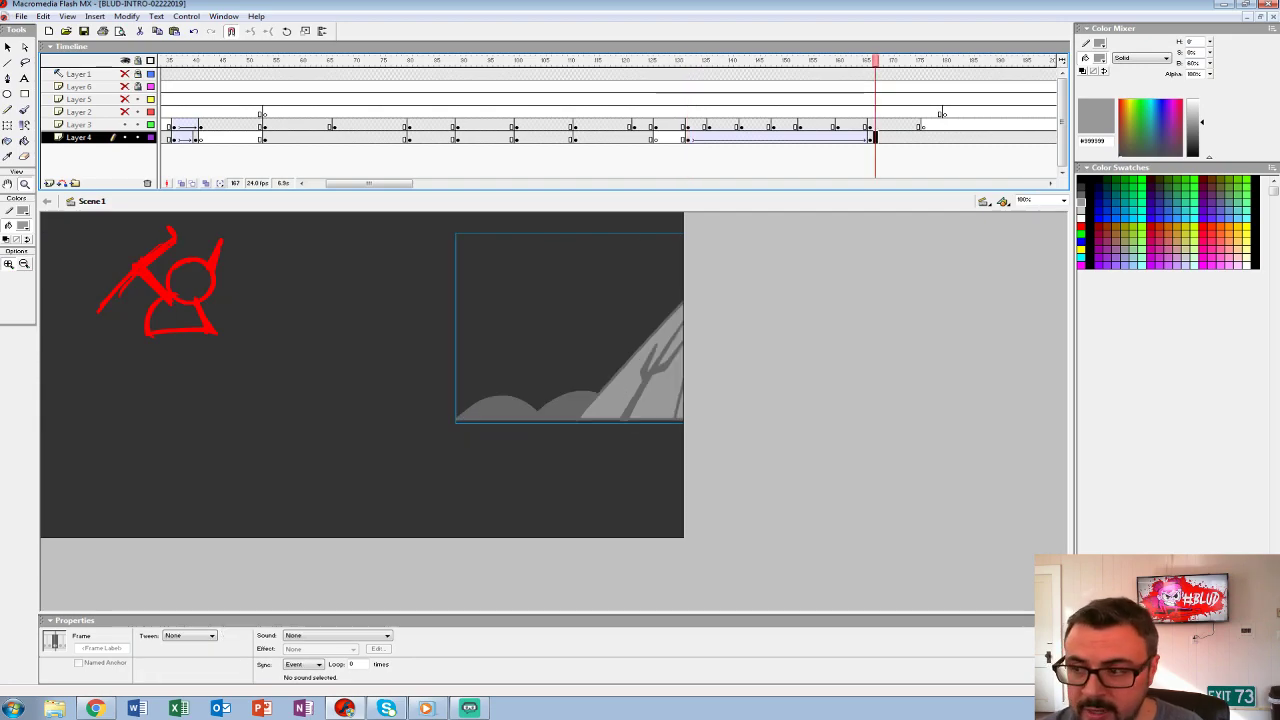
{"action": "left_click", "coordinate": [869, 112]}
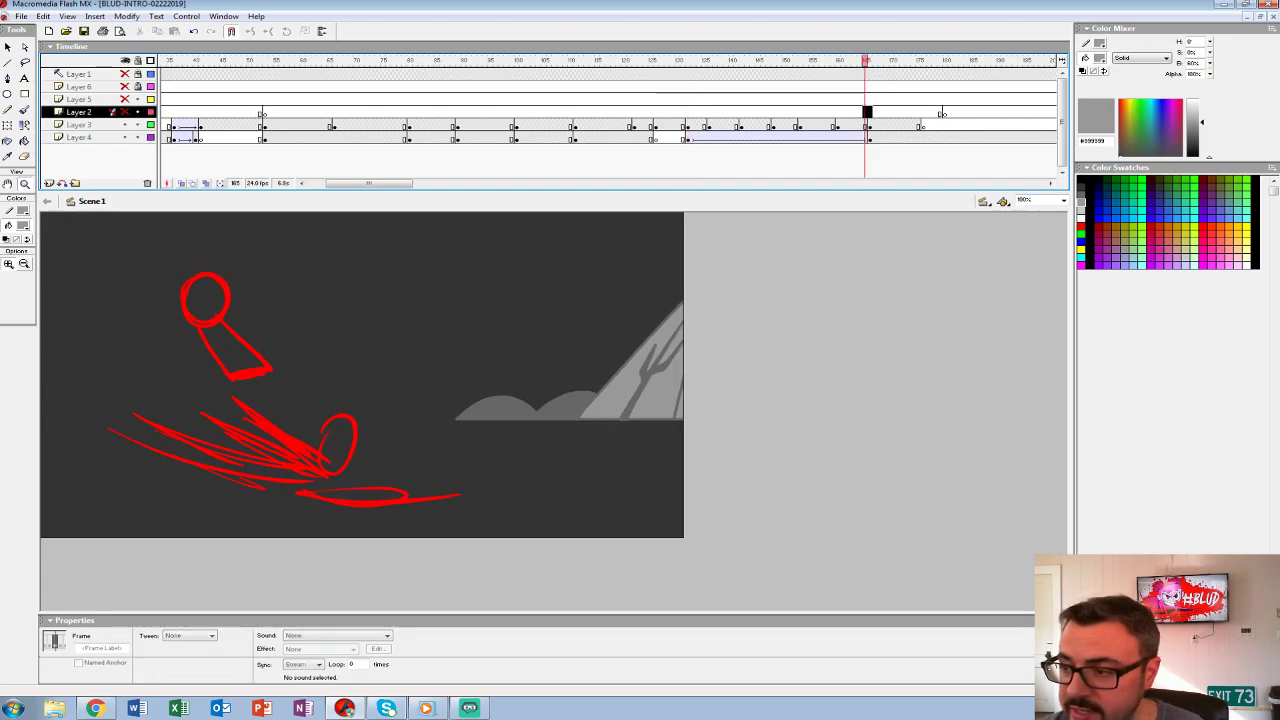
{"action": "key", "text": "b"}
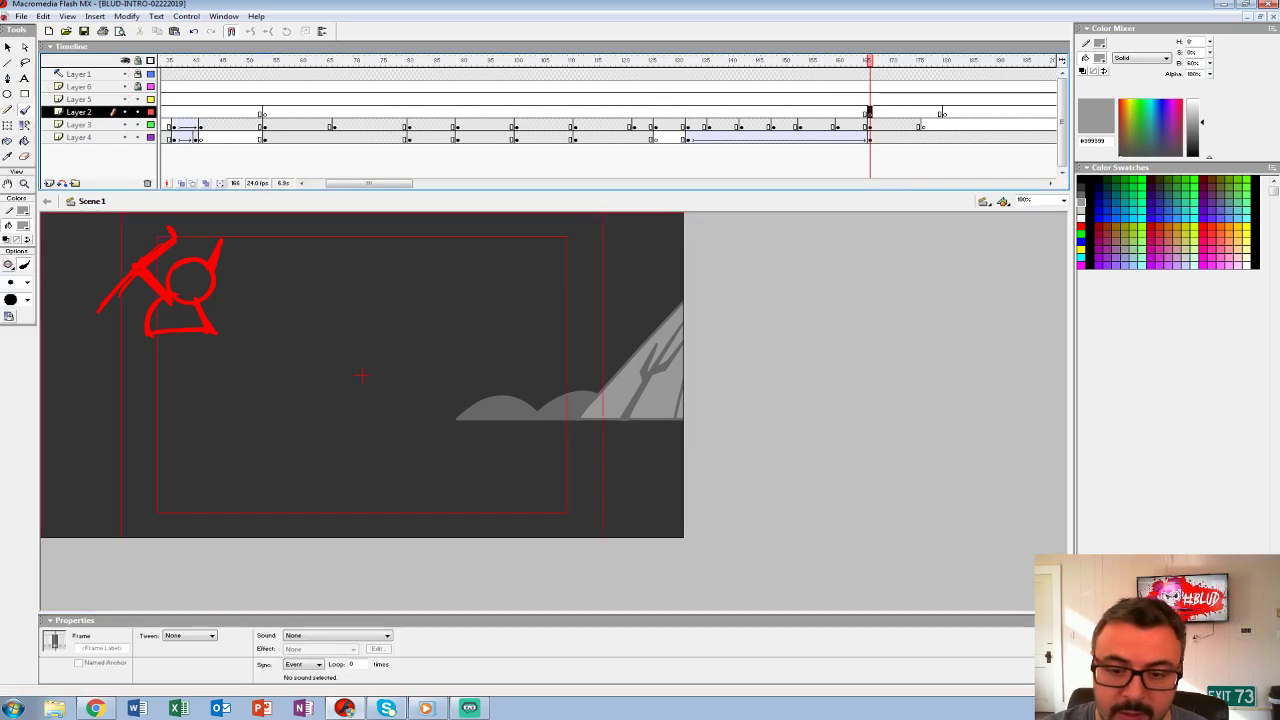
{"action": "mouse_move", "coordinate": [160, 343]}
{"action": "left_mouse_down"}
{"action": "mouse_move", "coordinate": [194, 451]}
{"action": "mouse_move", "coordinate": [443, 277]}
{"action": "mouse_move", "coordinate": [276, 496]}
{"action": "left_mouse_up"}
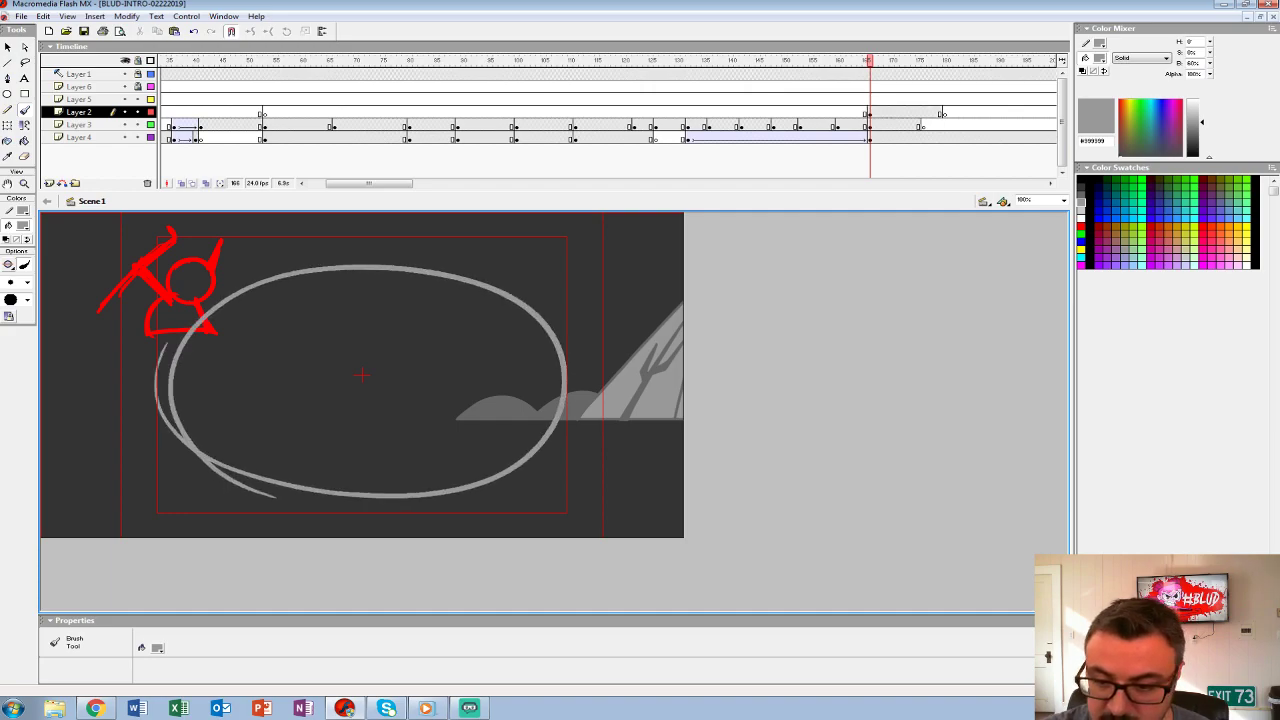
- Undo the large grey oval and brush a few short light grey diagonal strokes across the stage's upper half on Layer 2
{"action": "key", "text": "ctrl+z"}
{"action": "mouse_move", "coordinate": [548, 262]}
{"action": "left_mouse_down"}
{"action": "mouse_move", "coordinate": [510, 309]}
{"action": "mouse_move", "coordinate": [550, 316]}
{"action": "left_mouse_up"}
{"action": "mouse_move", "coordinate": [315, 261]}
{"action": "left_mouse_down"}
{"action": "mouse_move", "coordinate": [318, 296]}
{"action": "mouse_move", "coordinate": [368, 326]}
{"action": "left_mouse_up"}
{"action": "left_click_drag", "start_coordinate": [450, 311], "coordinate": [490, 331]}
{"action": "left_click_drag", "start_coordinate": [515, 314], "coordinate": [530, 334]}
{"action": "key", "text": "ctrl+z"}
{"action": "key", "text": "ctrl+z"}
{"action": "key", "text": "ctrl+z"}
{"action": "key", "text": "ctrl+z"}
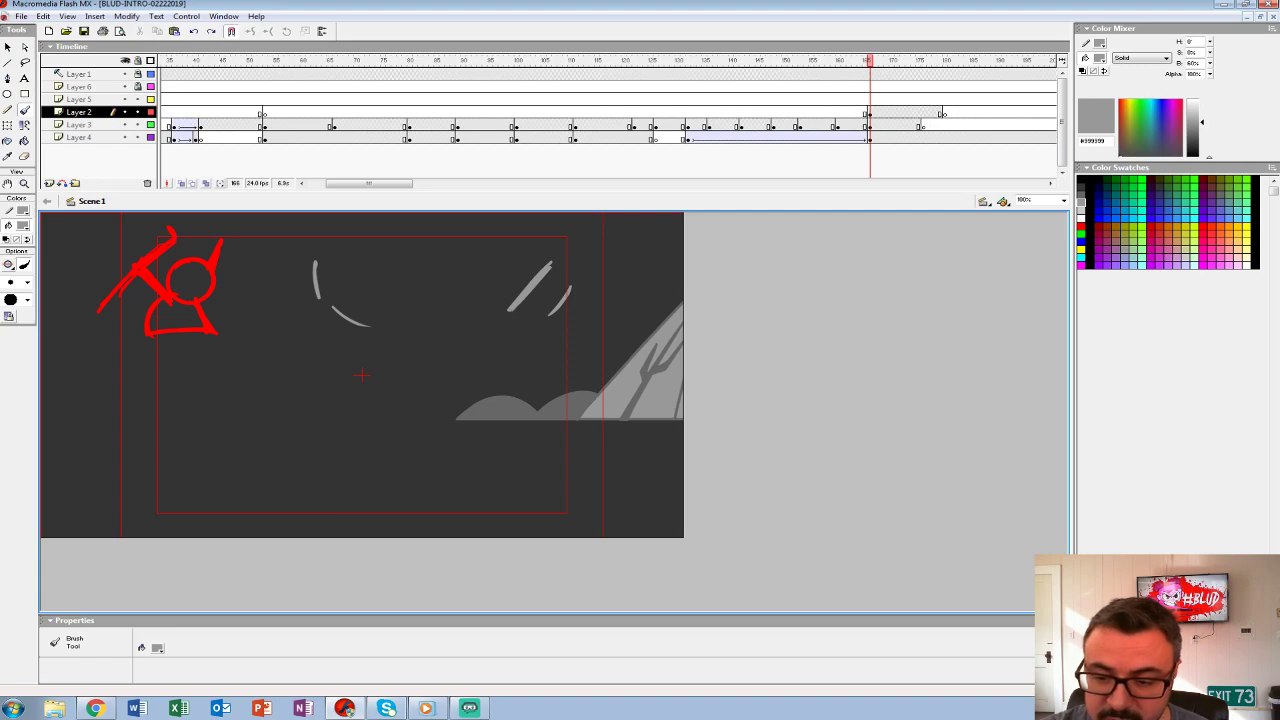
{"action": "key", "text": "v"}
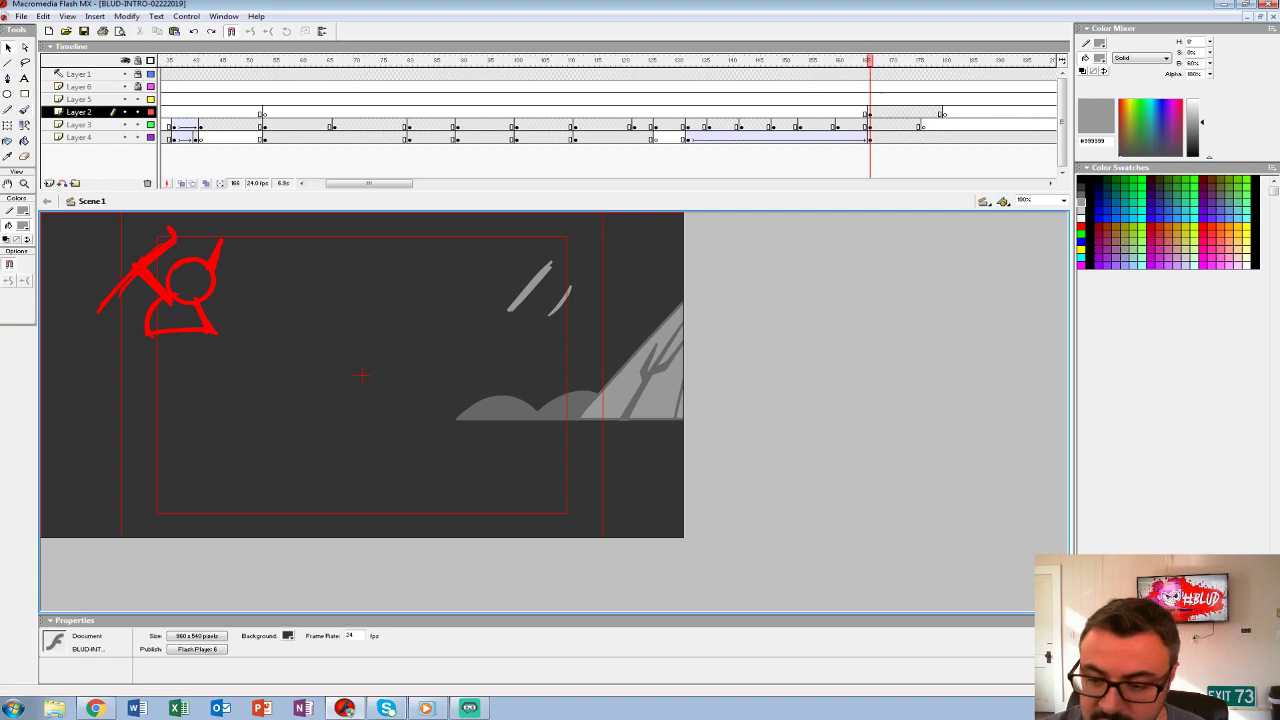
- Open the SC-003-BG background symbol for editing in place and break apart its grouped artwork
{"action": "double_click", "coordinate": [530, 405]}
{"action": "key", "text": "ctrl+2"}
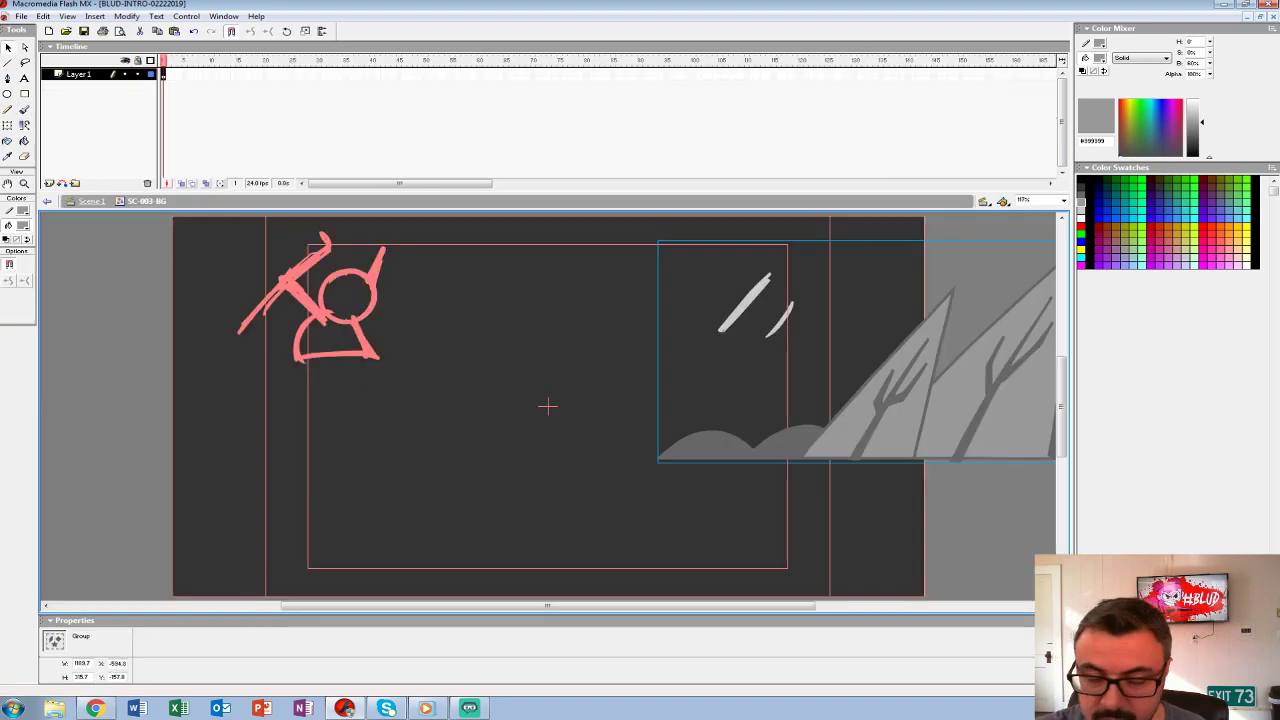
{"action": "key", "text": "z"}
{"action": "key", "text": "ctrl+="}
{"action": "key", "text": "v"}
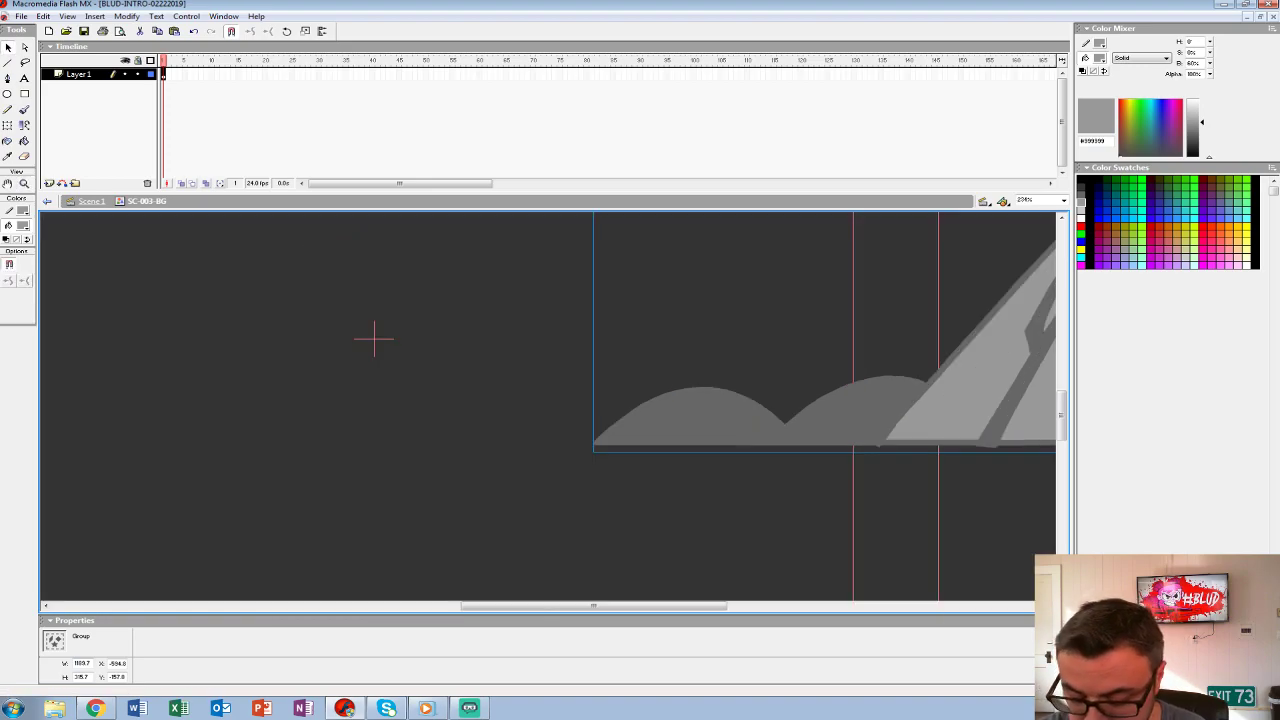
{"action": "key", "text": "ctrl+b"}
{"action": "key", "text": "b"}
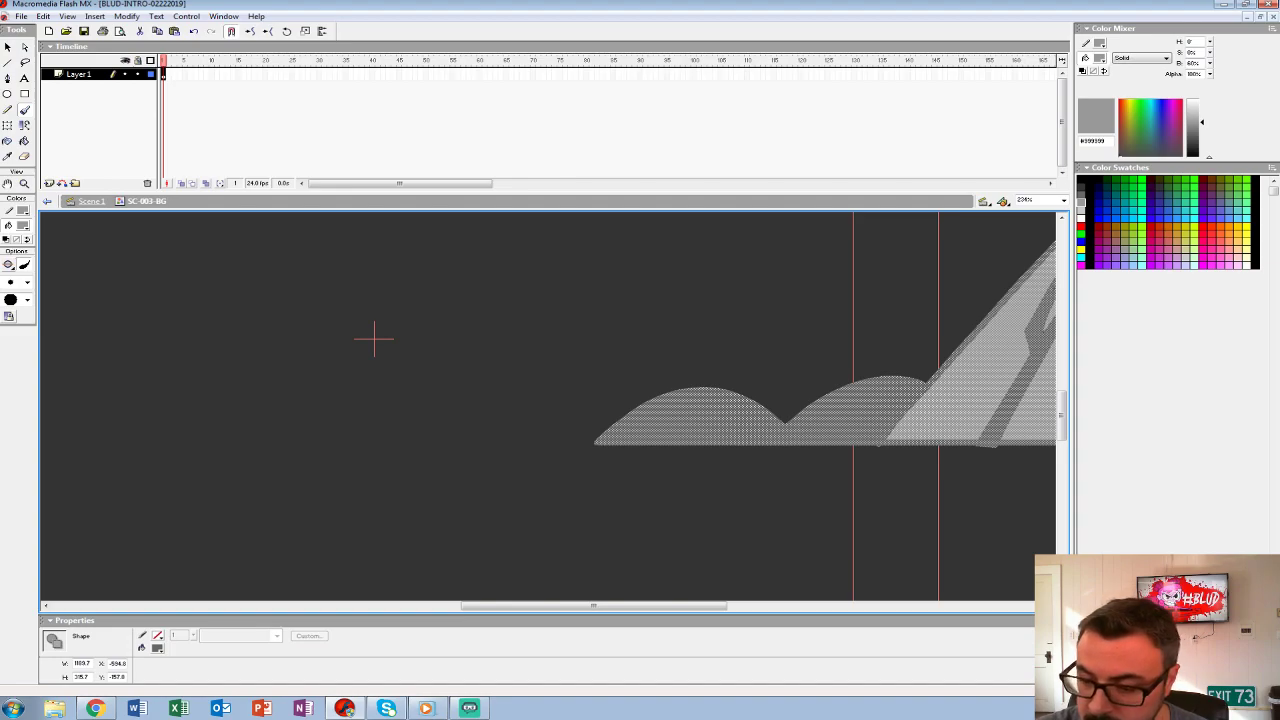
- Extend the background's ground line from the leftmost hill past the character sketch with a #666666 brush stroke
{"action": "left_click_drag", "start_coordinate": [374, 338], "coordinate": [724, 325]}
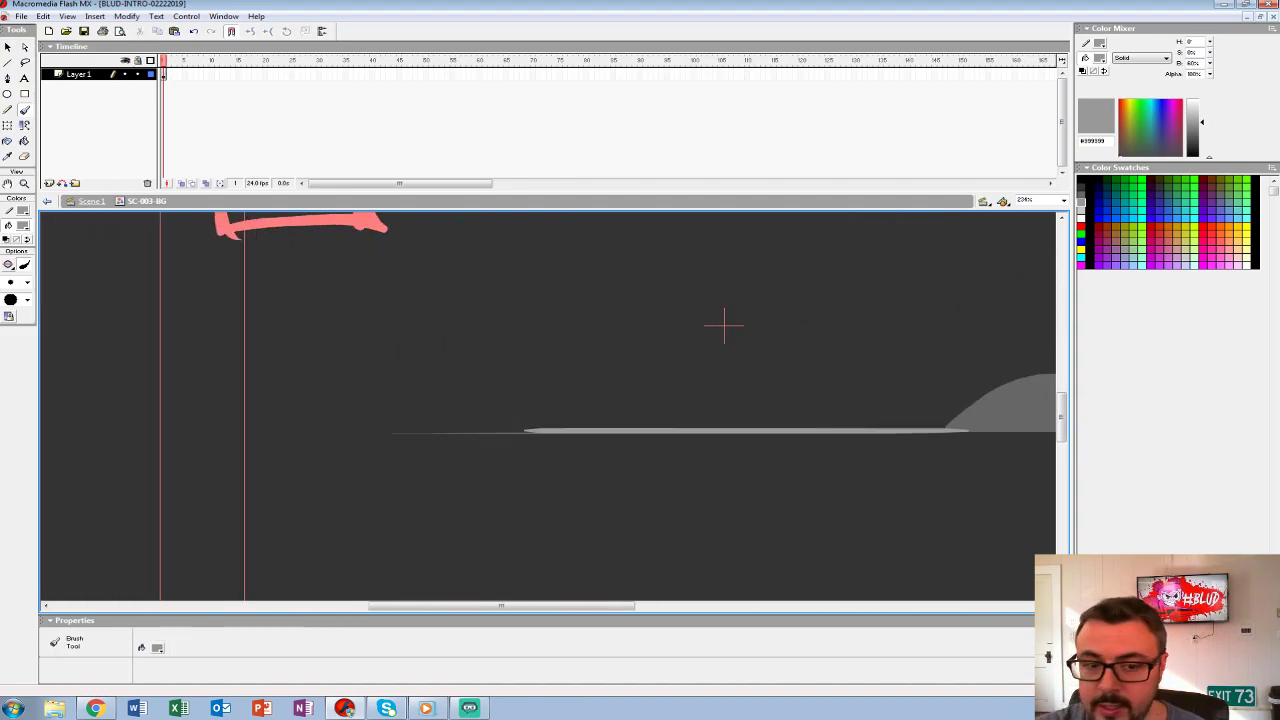
{"action": "key", "text": "ctrl+z"}
{"action": "type", "text": "666666"}
{"action": "key", "text": "Return"}
{"action": "mouse_move", "coordinate": [958, 430]}
{"action": "left_mouse_down"}
{"action": "mouse_move", "coordinate": [137, 430]}
{"action": "mouse_move", "coordinate": [482, 455]}
{"action": "left_mouse_up"}
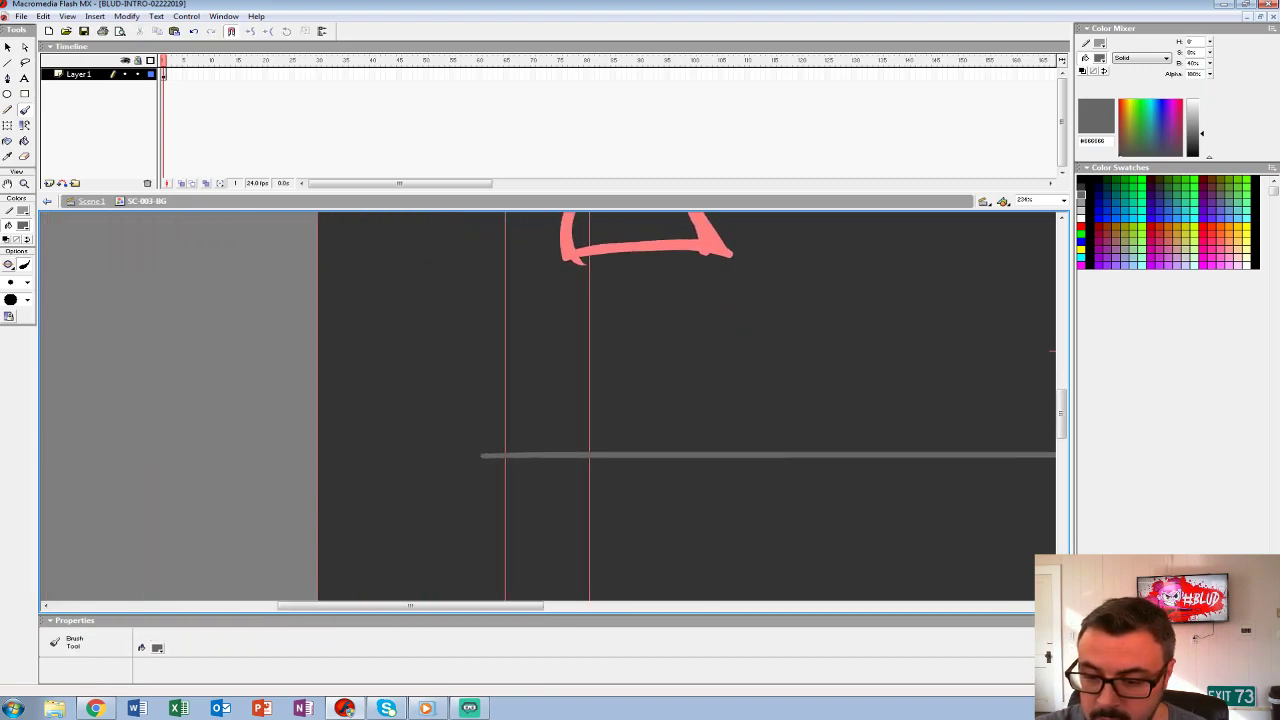
{"action": "mouse_move", "coordinate": [600, 400]}
{"action": "left_mouse_down"}
{"action": "mouse_move", "coordinate": [585, 476]}
{"action": "mouse_move", "coordinate": [529, 443]}
{"action": "left_mouse_up"}
- Brush the outlines of a tall mountain and a smaller overlapping one at the ground line's left end
{"action": "key", "text": "z"}
{"action": "left_click", "coordinate": [950, 430], "text": "alt"}
{"action": "left_click", "coordinate": [420, 410]}
{"action": "left_click_drag", "start_coordinate": [797, 437], "coordinate": [991, 480]}
{"action": "key", "text": "b"}
{"action": "left_click_drag", "start_coordinate": [186, 584], "coordinate": [186, 212]}
{"action": "key", "text": "ctrl+z"}
{"action": "mouse_move", "coordinate": [192, 584]}
{"action": "left_mouse_down"}
{"action": "mouse_move", "coordinate": [224, 249]}
{"action": "mouse_move", "coordinate": [236, 241]}
{"action": "mouse_move", "coordinate": [365, 577]}
{"action": "left_mouse_up"}
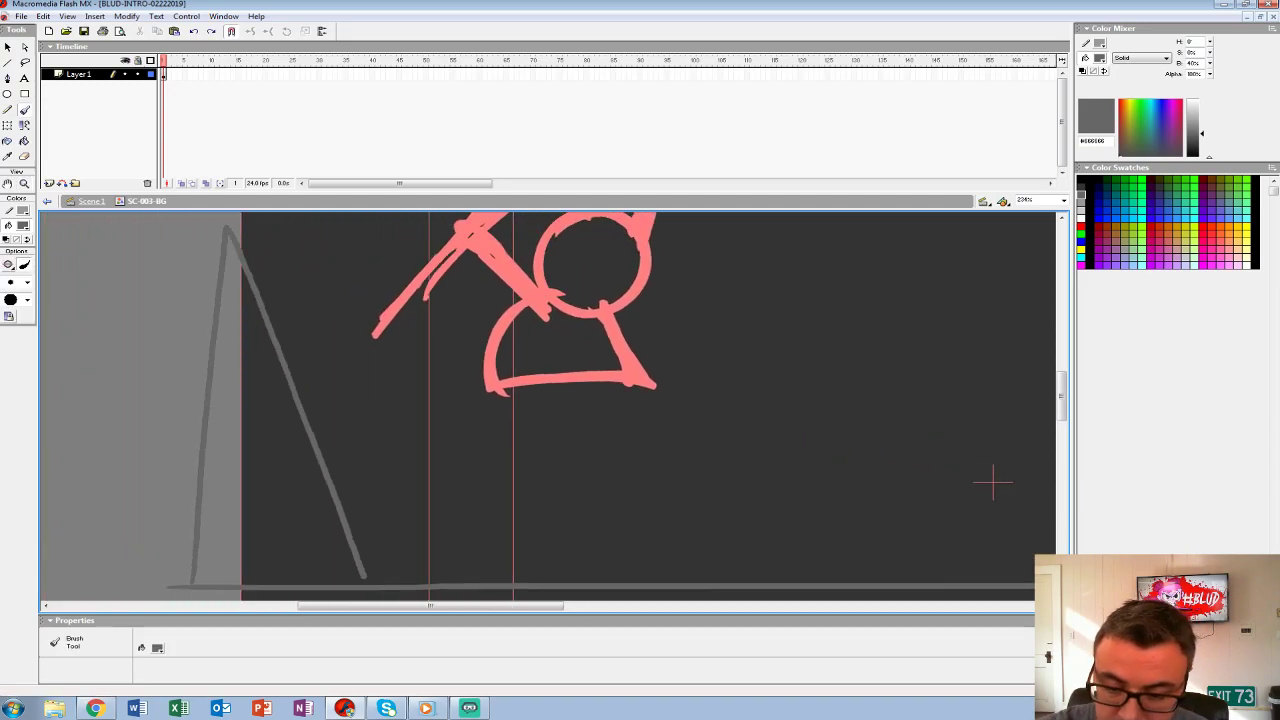
{"action": "mouse_move", "coordinate": [310, 420]}
{"action": "left_mouse_down"}
{"action": "mouse_move", "coordinate": [322, 324]}
{"action": "mouse_move", "coordinate": [432, 553]}
{"action": "left_mouse_up"}
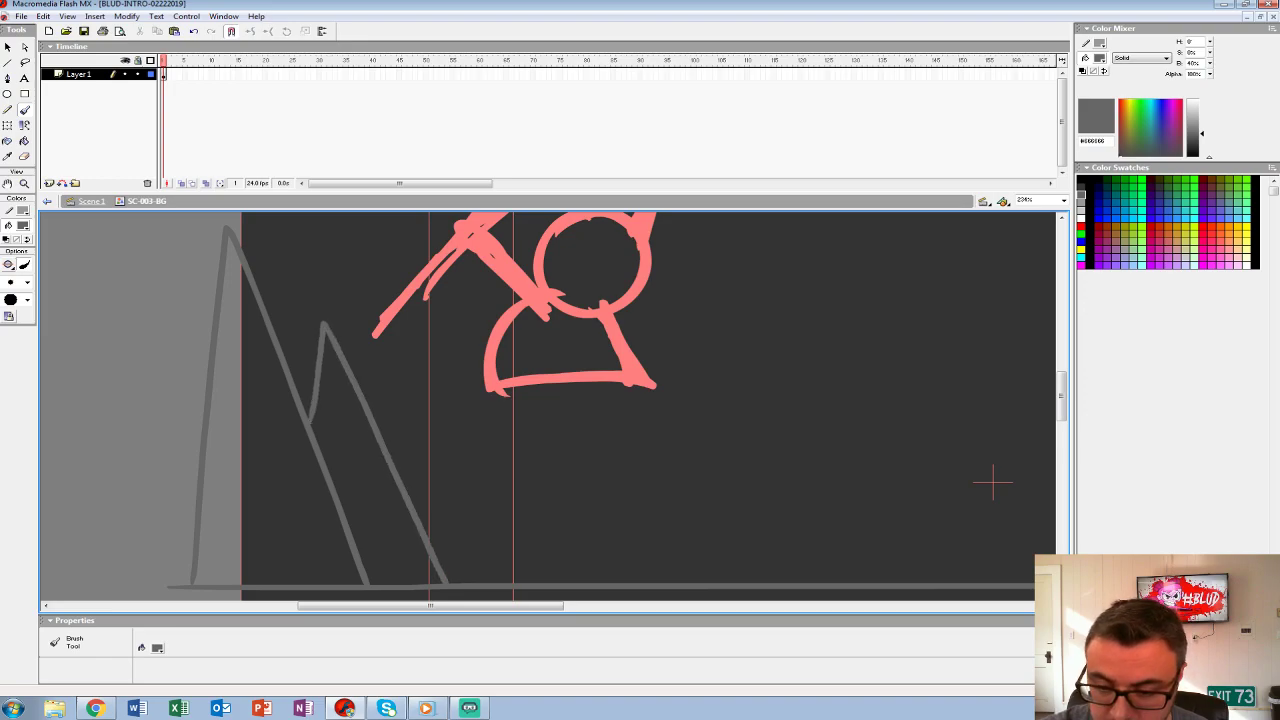
- Brush a bare forked tree inside each of the two new mountain outlines
{"action": "left_click_drag", "start_coordinate": [345, 428], "coordinate": [395, 584]}
{"action": "mouse_move", "coordinate": [361, 429]}
{"action": "left_mouse_down"}
{"action": "mouse_move", "coordinate": [374, 458]}
{"action": "mouse_move", "coordinate": [360, 505]}
{"action": "left_mouse_up"}
{"action": "left_click_drag", "start_coordinate": [333, 430], "coordinate": [352, 490]}
{"action": "left_click_drag", "start_coordinate": [252, 404], "coordinate": [292, 586]}
{"action": "left_click_drag", "start_coordinate": [235, 320], "coordinate": [284, 586]}
{"action": "left_click_drag", "start_coordinate": [279, 487], "coordinate": [278, 395]}
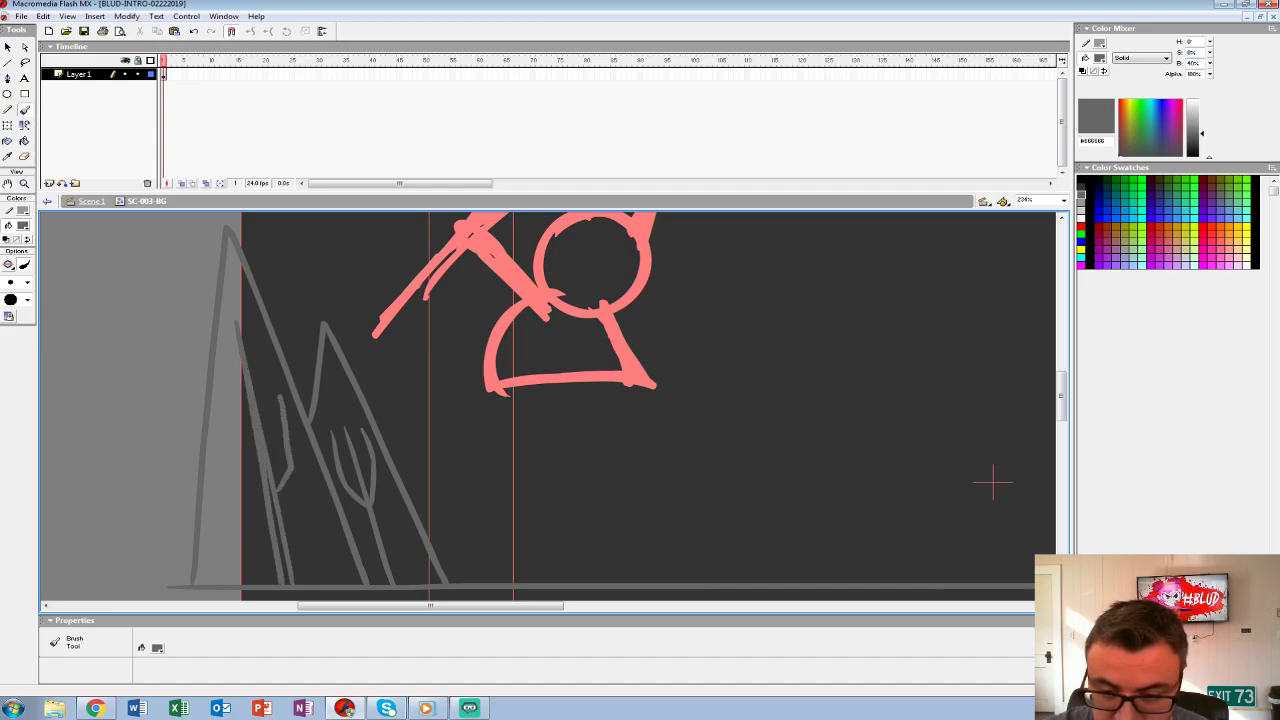
{"action": "left_click_drag", "start_coordinate": [226, 360], "coordinate": [240, 424]}
- Fill in the tall mountain's tree and thicken the smaller mountain's tree with the same #666666 grey
{"action": "left_click_drag", "start_coordinate": [993, 483], "coordinate": [491, 346]}
{"action": "key", "text": "z"}
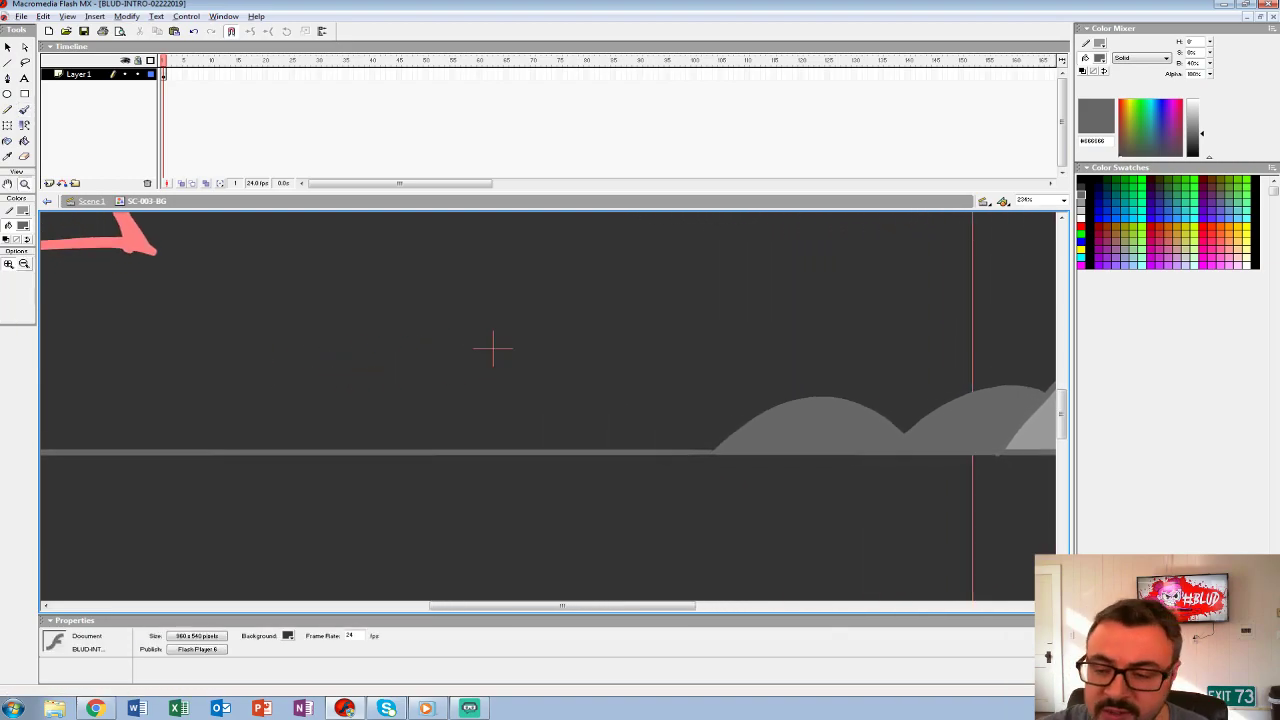
{"action": "left_click", "coordinate": [513, 403], "text": "alt"}
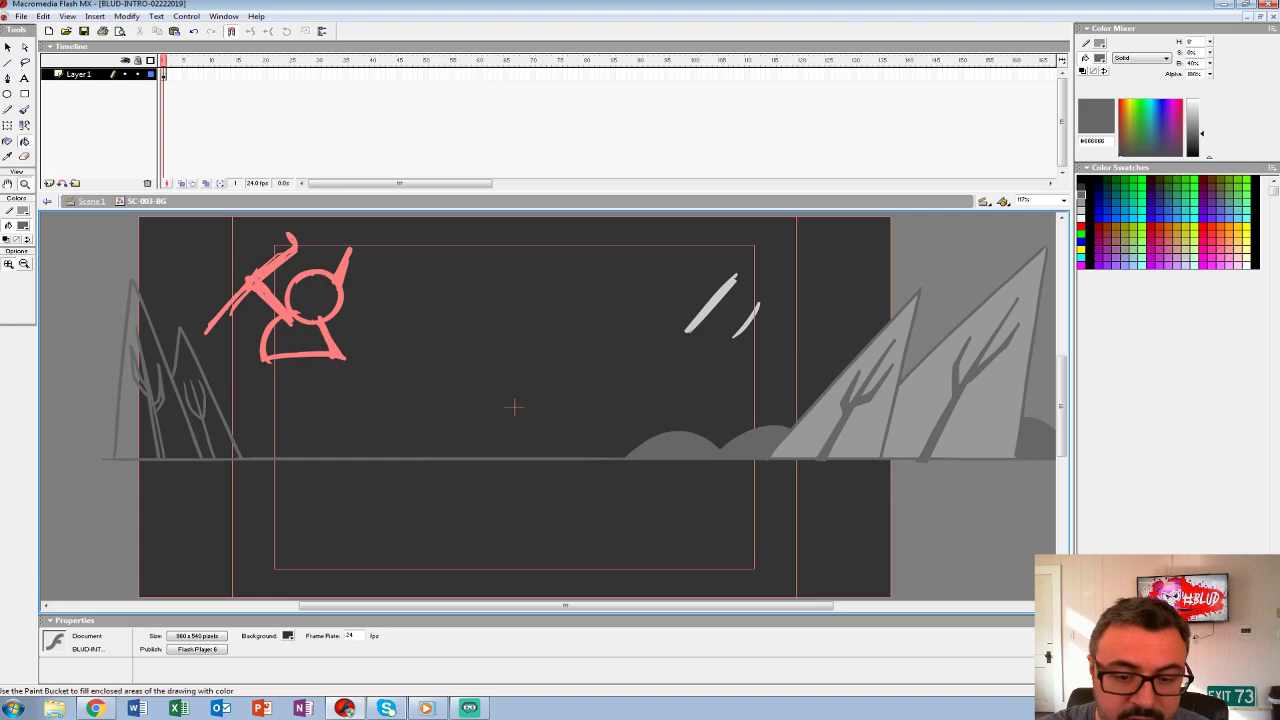
{"action": "key", "text": "k"}
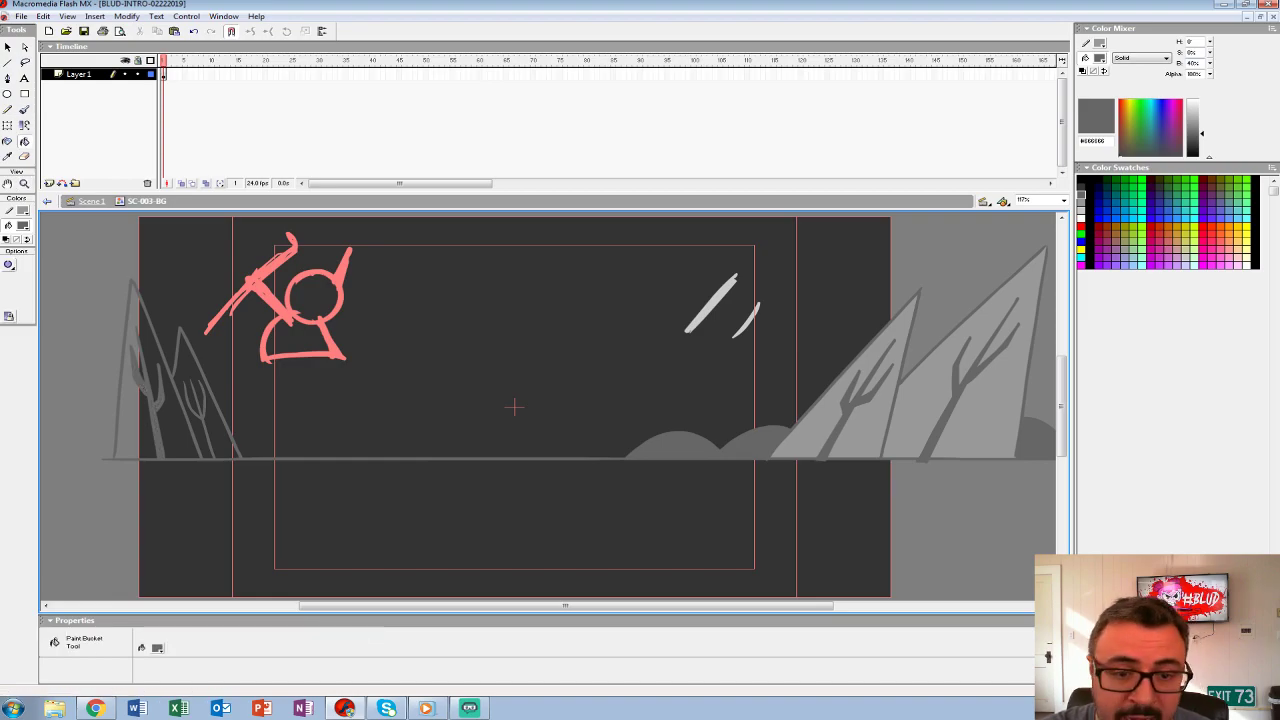
{"action": "key", "text": "z"}
{"action": "left_click", "coordinate": [325, 407]}
{"action": "left_click", "coordinate": [364, 417]}
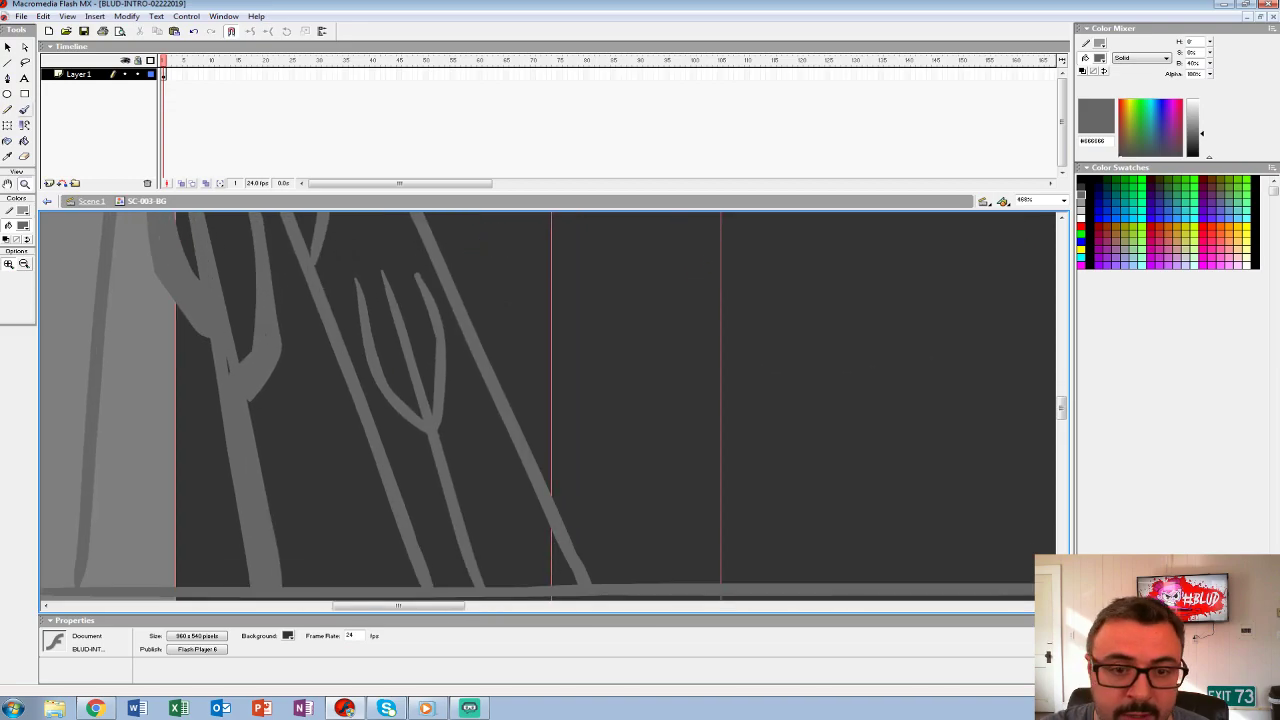
{"action": "key", "text": "b"}
{"action": "scroll", "coordinate": [548, 407], "scroll_direction": "down", "scroll_amount": 1}
{"action": "left_click_drag", "start_coordinate": [374, 226], "coordinate": [466, 553]}
- Fill both new mountains with #999999 around their trees, matching the mountains on the other side
{"action": "key", "text": "z"}
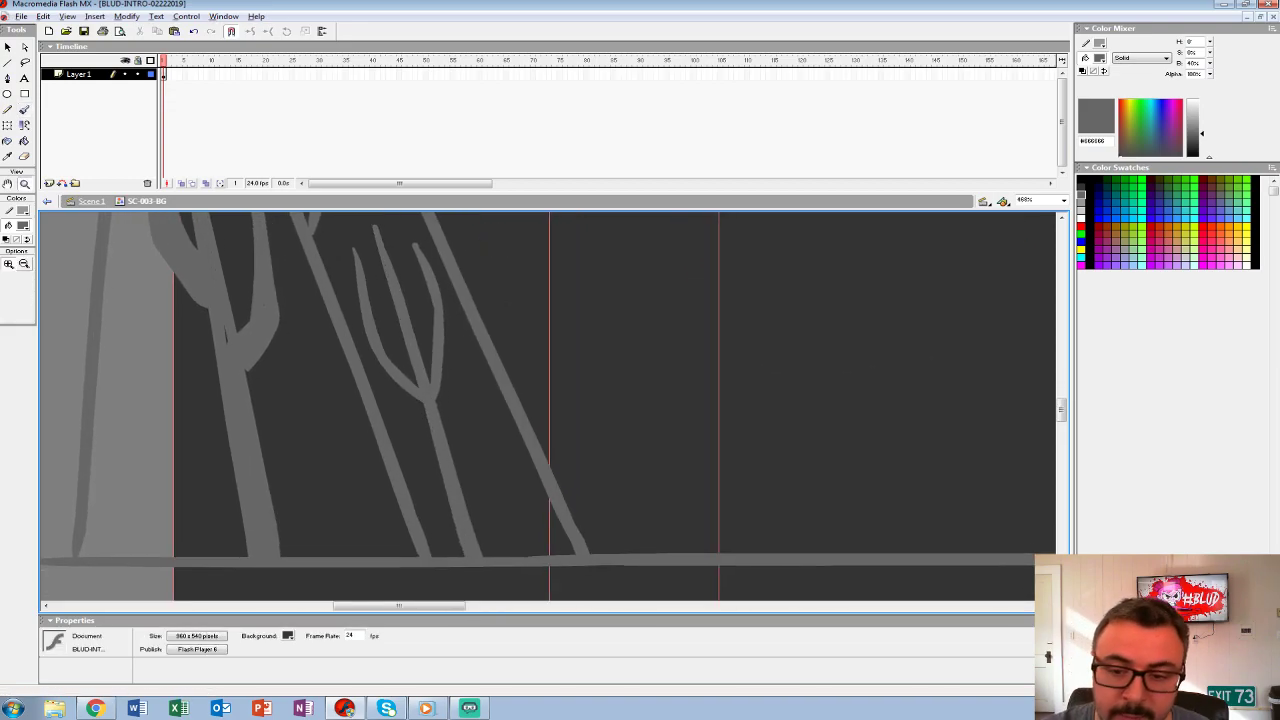
{"action": "left_click", "coordinate": [522, 374], "text": "alt"}
{"action": "left_click", "coordinate": [522, 374], "text": "alt"}
{"action": "left_click_drag", "start_coordinate": [900, 364], "coordinate": [481, 357]}
{"action": "left_click", "coordinate": [24, 225]}
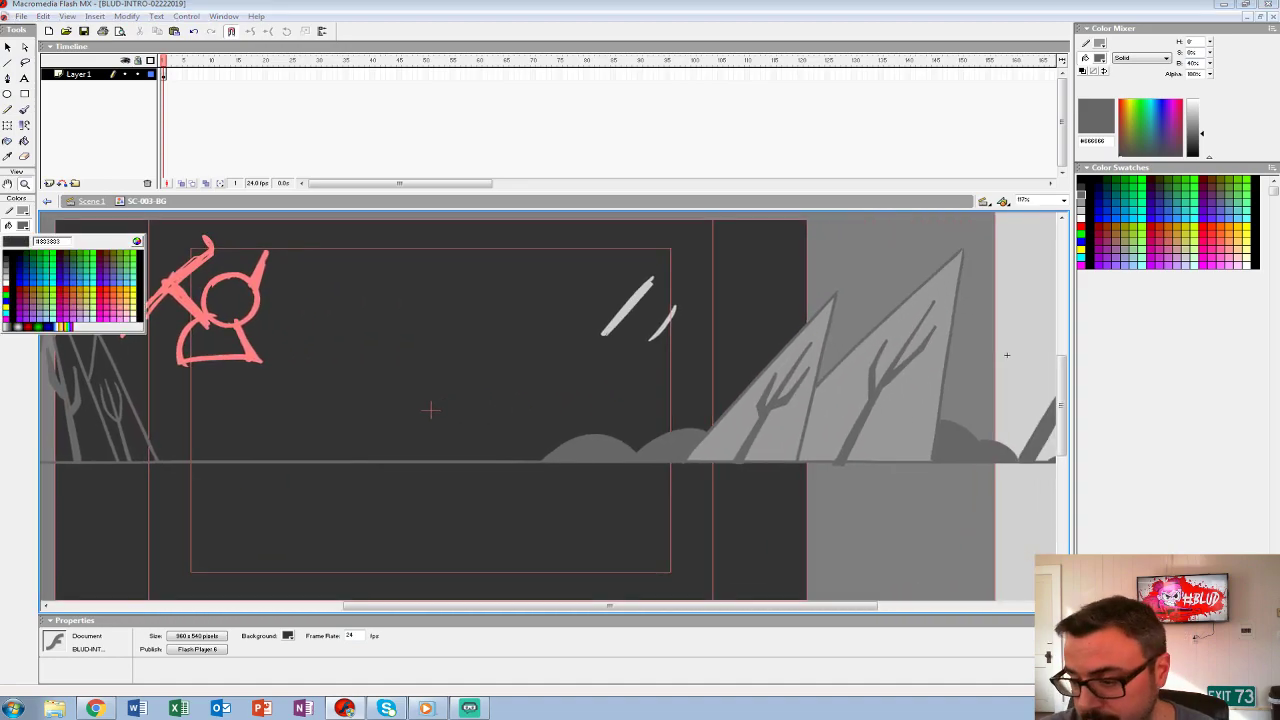
{"action": "left_click", "coordinate": [6, 274]}
{"action": "left_click_drag", "start_coordinate": [200, 400], "coordinate": [449, 421]}
{"action": "key", "text": "k"}
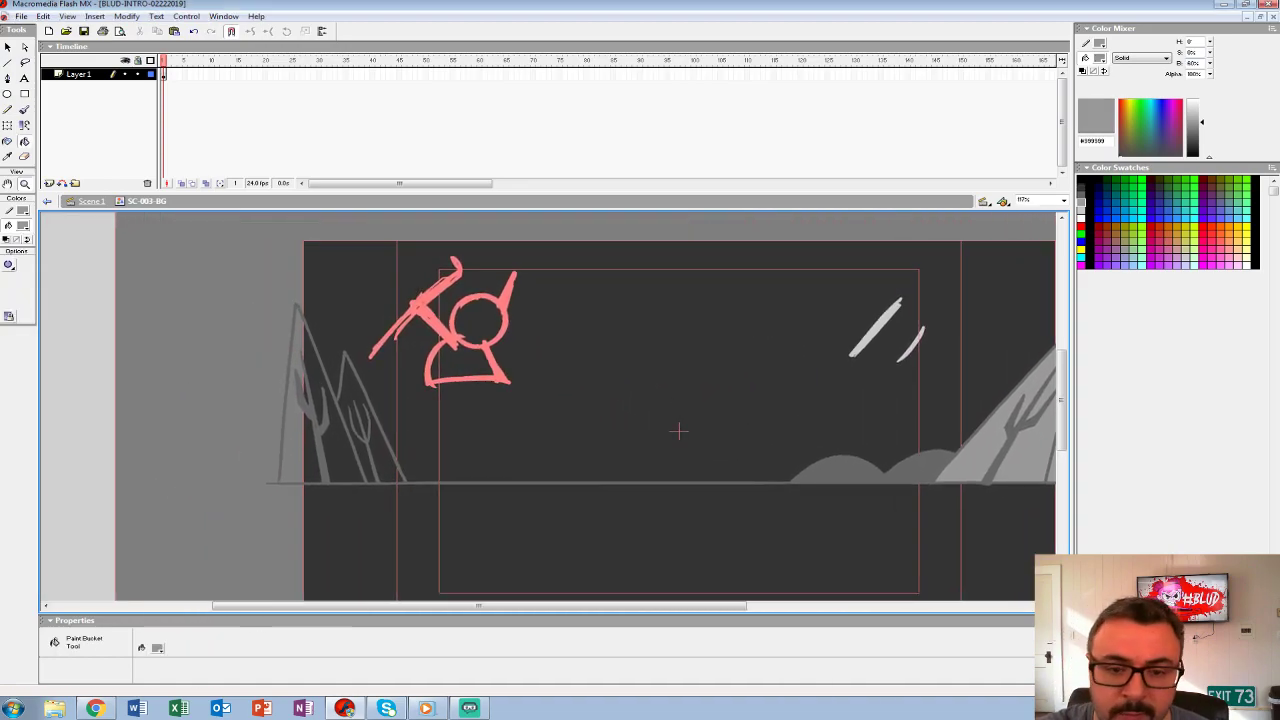
{"action": "left_click", "coordinate": [305, 420]}
{"action": "left_click", "coordinate": [360, 440]}
{"action": "left_click_drag", "start_coordinate": [679, 431], "coordinate": [574, 418]}
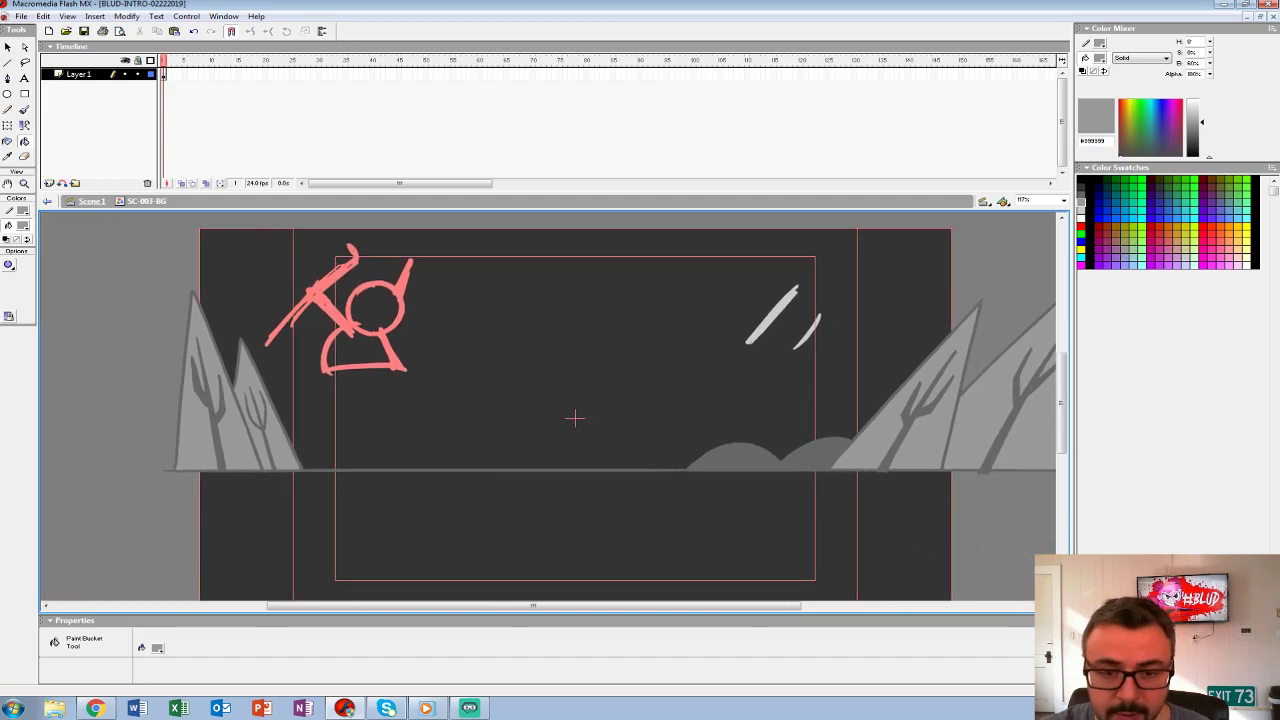
- Return to the main scene and play back the animatic through the background pan
{"action": "key", "text": "ctrl+e"}
{"action": "left_click_drag", "start_coordinate": [350, 183], "coordinate": [392, 183]}
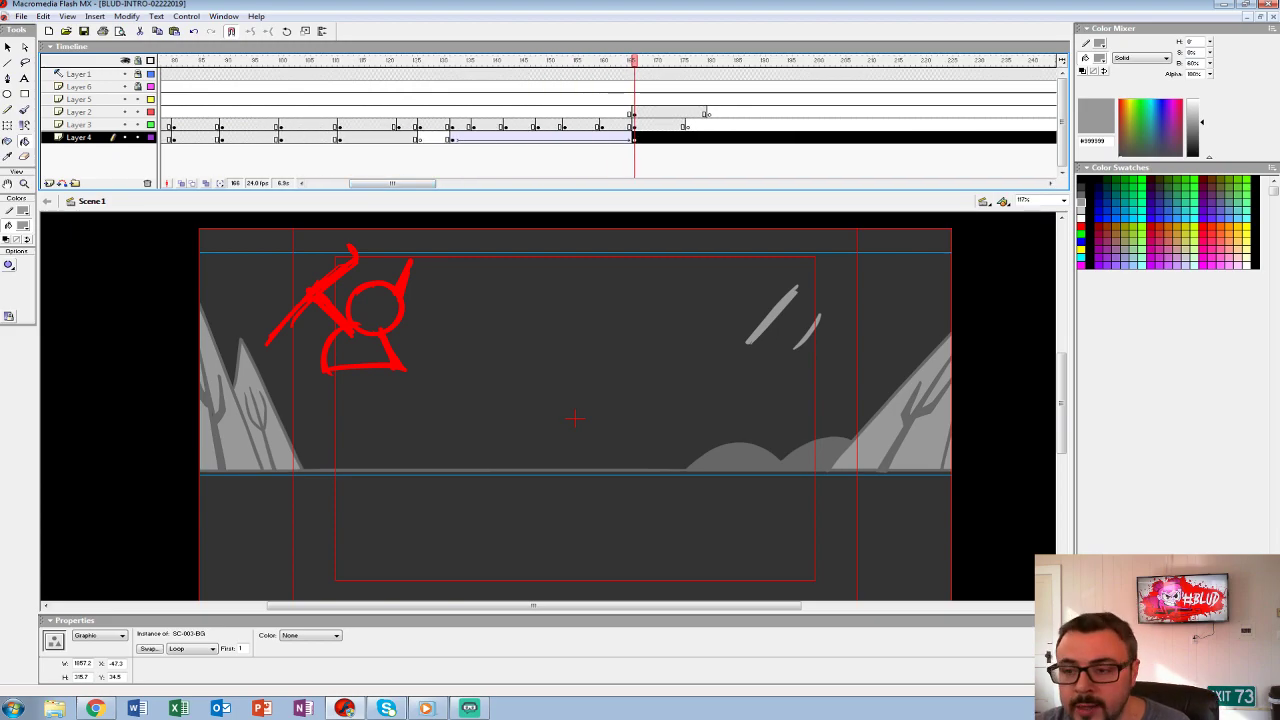
{"action": "left_click_drag", "start_coordinate": [634, 60], "coordinate": [538, 60]}
{"action": "key", "text": "Return"}
{"action": "key", "text": "ctrl+space"}
{"action": "key", "text": "ctrl+minus"}
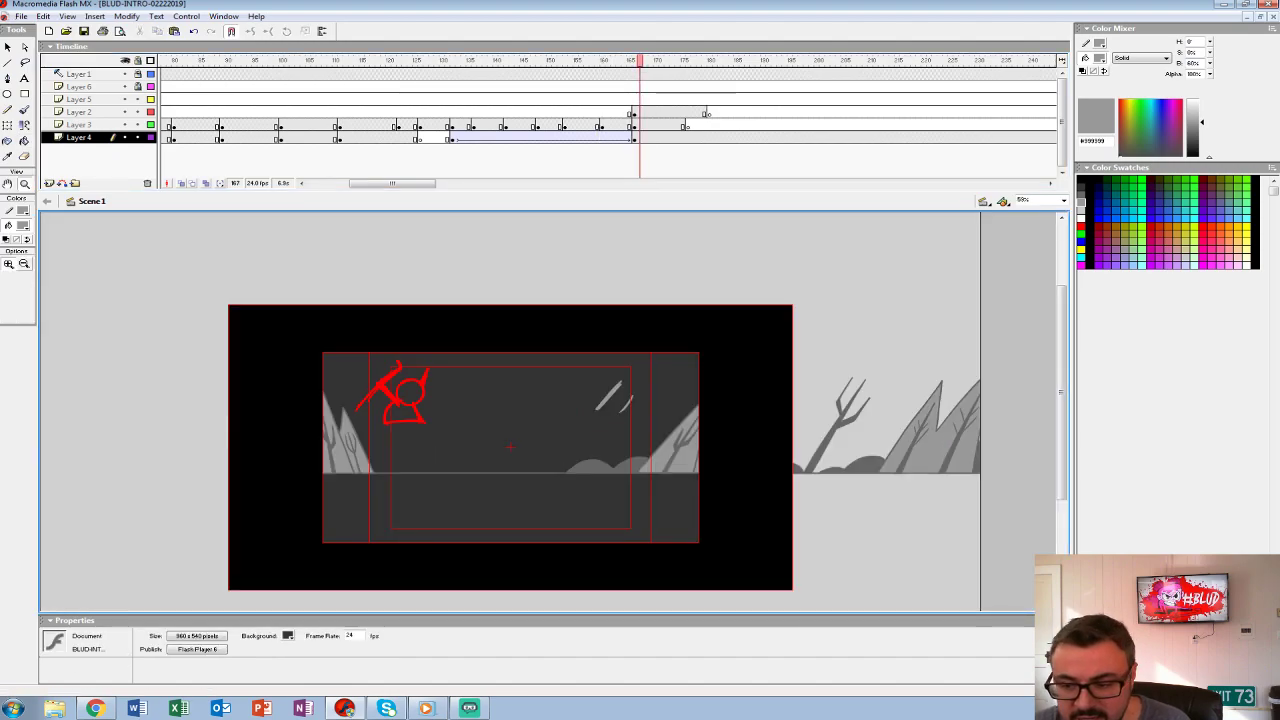
{"action": "key", "text": "ctrl+equal"}
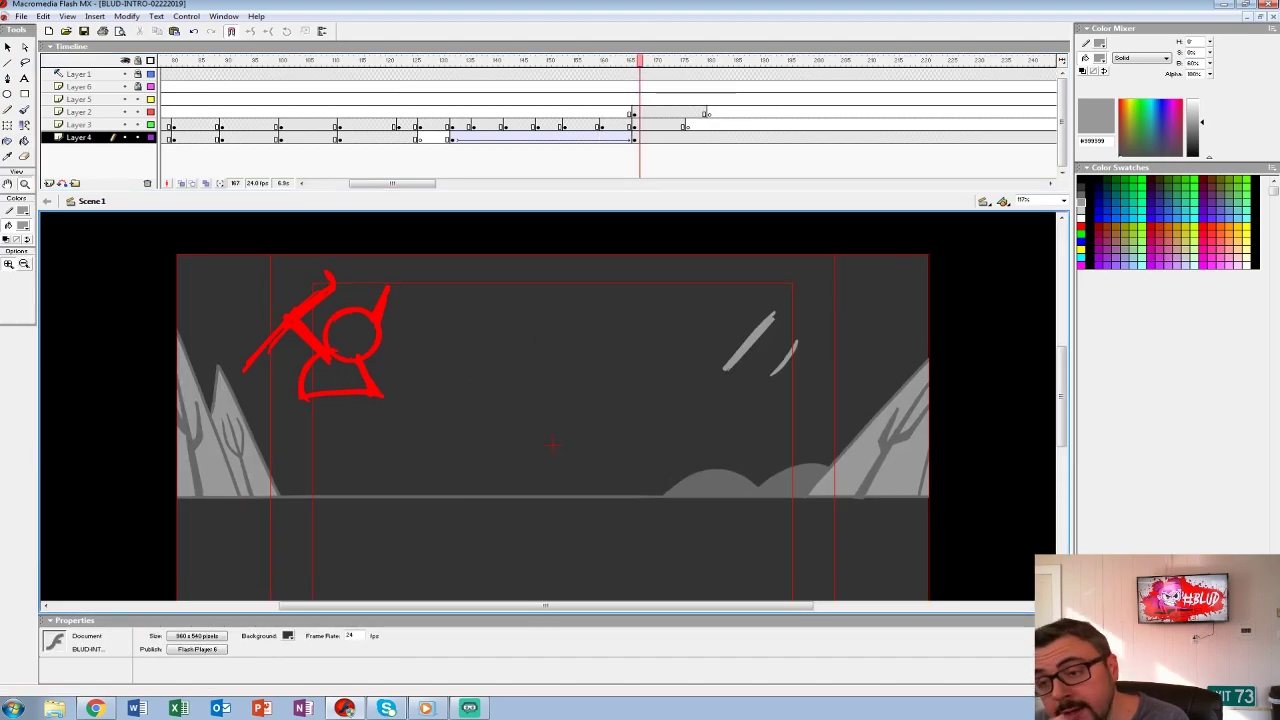
{"action": "left_click_drag", "start_coordinate": [640, 60], "coordinate": [277, 60]}
{"action": "key", "text": "Return"}
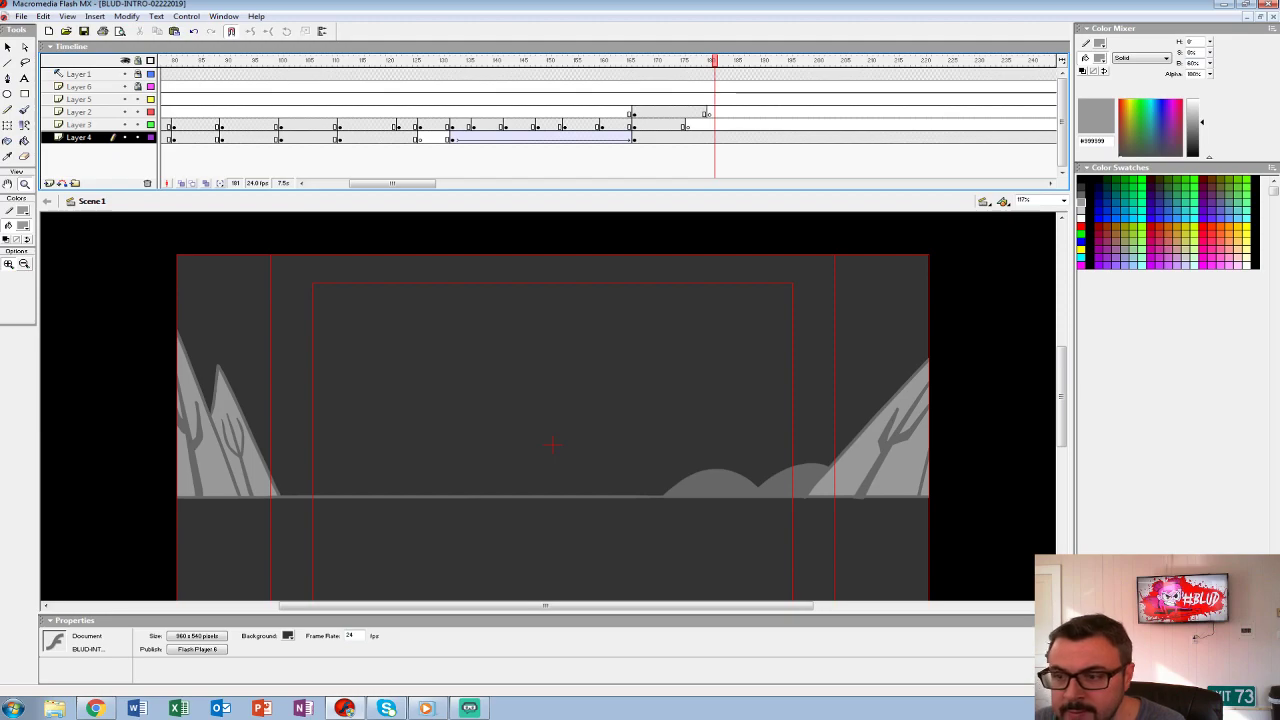
- Clear the grey strokes from Layer 2's keyframe at frame 166 and play back the shot from about frame 124
{"action": "left_click", "coordinate": [634, 111]}
{"action": "left_click", "coordinate": [409, 99]}
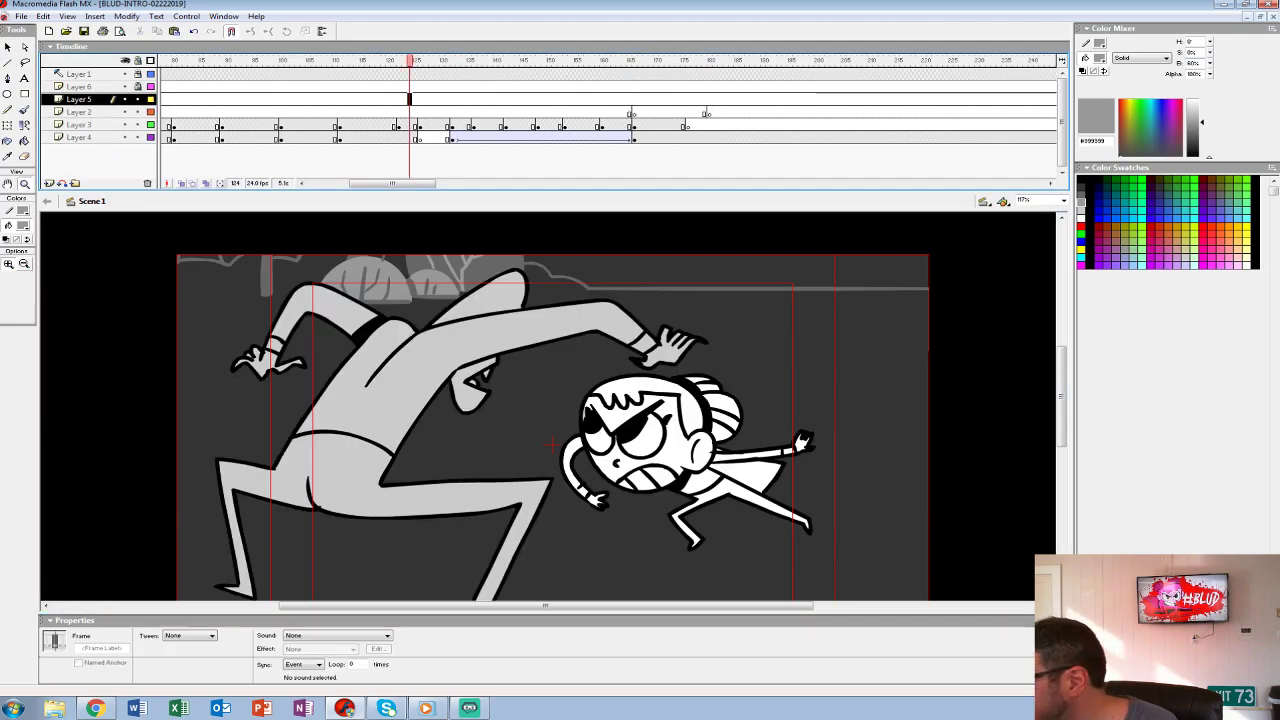
{"action": "key", "text": "Return"}
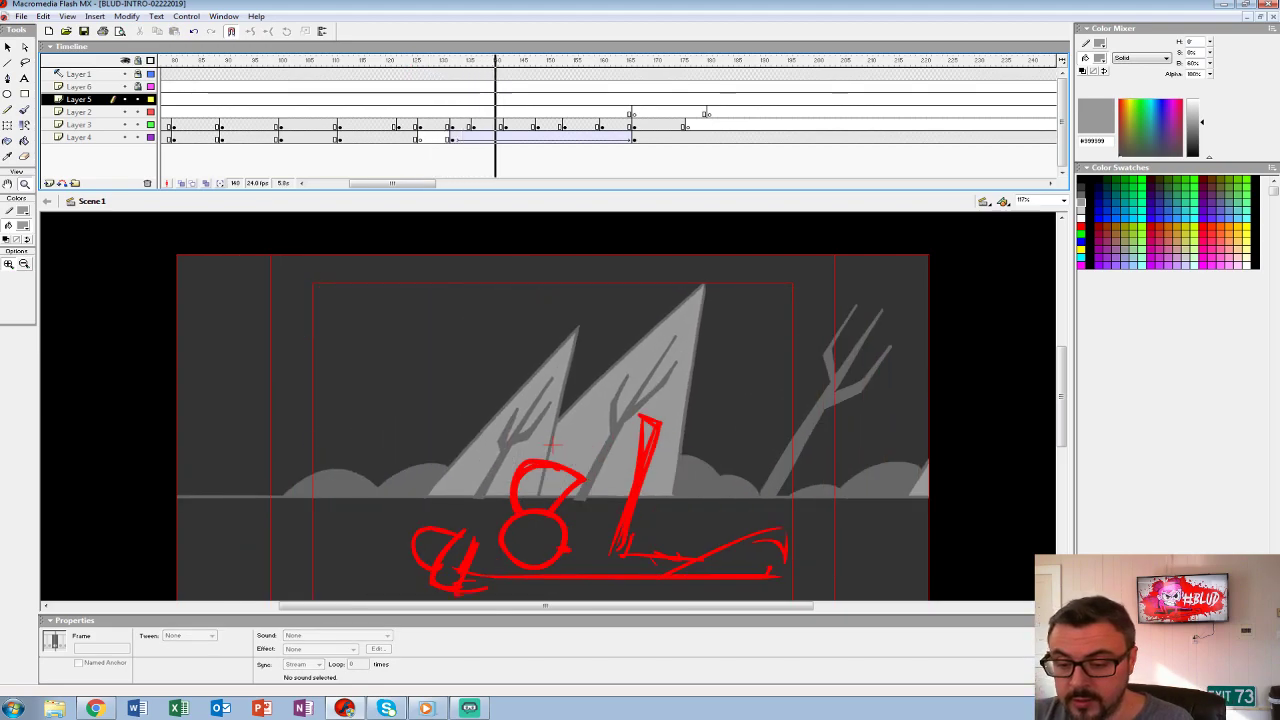
{"action": "left_click", "coordinate": [375, 111]}
{"action": "key", "text": "Return"}
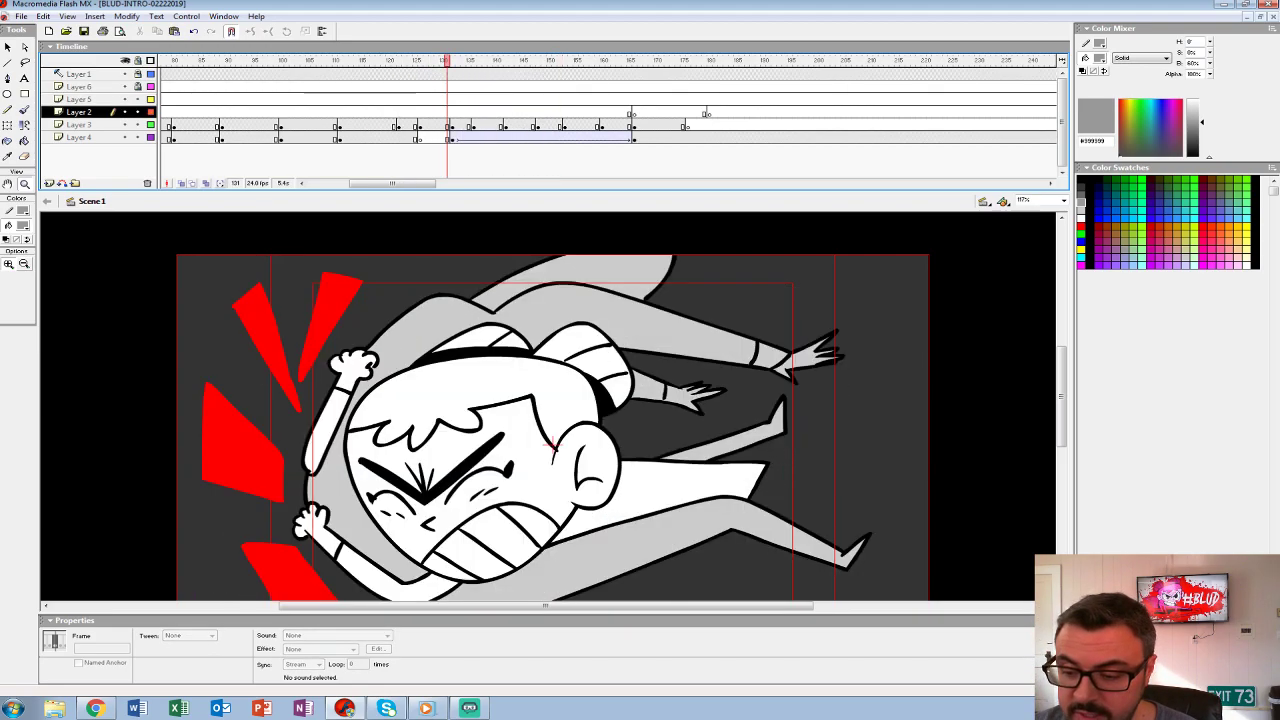
- Brush slanted #999999 speed lines behind the colliding characters on Layer 4 at frame 126
{"action": "left_click", "coordinate": [419, 137]}
{"action": "key", "text": "ctrl+minus"}
{"action": "key", "text": "ctrl+equal"}
{"action": "key", "text": "b"}
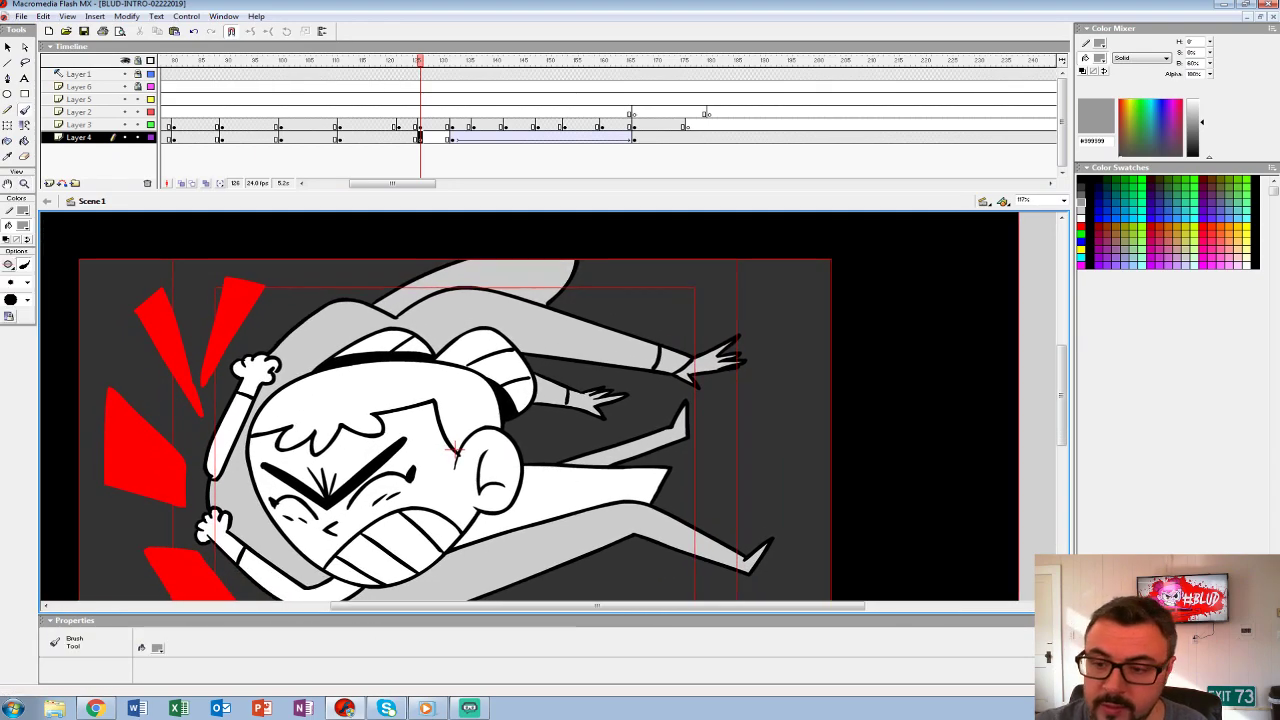
{"action": "mouse_move", "coordinate": [618, 280]}
{"action": "left_mouse_down"}
{"action": "mouse_move", "coordinate": [749, 358]}
{"action": "mouse_move", "coordinate": [832, 388]}
{"action": "left_mouse_up"}
{"action": "left_click_drag", "start_coordinate": [700, 392], "coordinate": [832, 430]}
{"action": "left_click_drag", "start_coordinate": [820, 440], "coordinate": [711, 295]}
{"action": "left_click_drag", "start_coordinate": [438, 443], "coordinate": [726, 477]}
{"action": "left_click_drag", "start_coordinate": [465, 299], "coordinate": [726, 350]}
{"action": "left_click_drag", "start_coordinate": [600, 362], "coordinate": [908, 403]}
{"action": "left_click_drag", "start_coordinate": [316, 407], "coordinate": [468, 424]}
{"action": "left_click_drag", "start_coordinate": [780, 452], "coordinate": [1030, 490]}
{"action": "left_click_drag", "start_coordinate": [322, 510], "coordinate": [612, 535]}
{"action": "key", "text": "ctrl+1"}
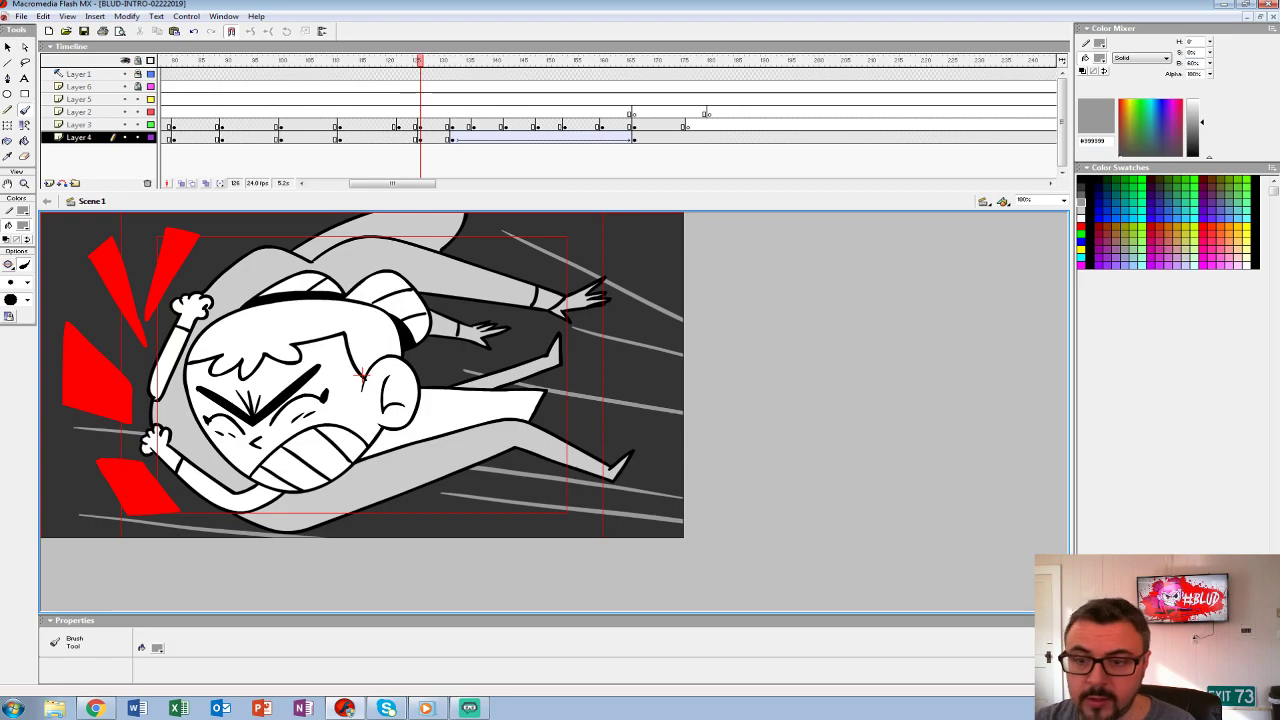
- Review the collision in playback, extend its hold by three frames across Layers 2, 3 and 4, and play it again
{"action": "mouse_move", "coordinate": [419, 124]}
{"action": "left_mouse_down"}
{"action": "mouse_move", "coordinate": [554, 124]}
{"action": "mouse_move", "coordinate": [400, 111]}
{"action": "mouse_move", "coordinate": [559, 111]}
{"action": "mouse_move", "coordinate": [202, 124]}
{"action": "left_mouse_up"}
{"action": "left_click", "coordinate": [442, 124]}
{"action": "key", "text": "Return"}
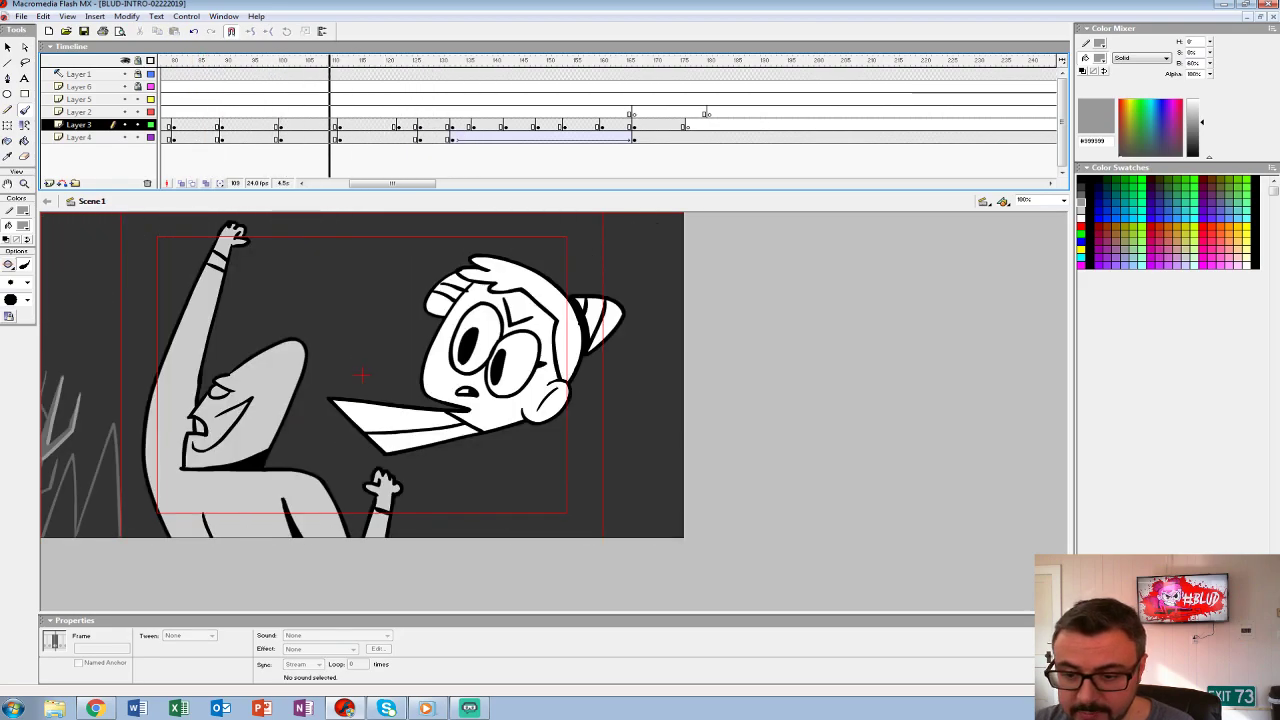
{"action": "mouse_move", "coordinate": [458, 124]}
{"action": "left_mouse_down"}
{"action": "mouse_move", "coordinate": [523, 124]}
{"action": "mouse_move", "coordinate": [420, 124]}
{"action": "mouse_move", "coordinate": [453, 124]}
{"action": "mouse_move", "coordinate": [434, 124]}
{"action": "left_mouse_up"}
{"action": "key", "text": "F5"}
{"action": "key", "text": "F5"}
{"action": "key", "text": "F5"}
{"action": "left_click", "coordinate": [383, 99]}
{"action": "key", "text": "Return"}
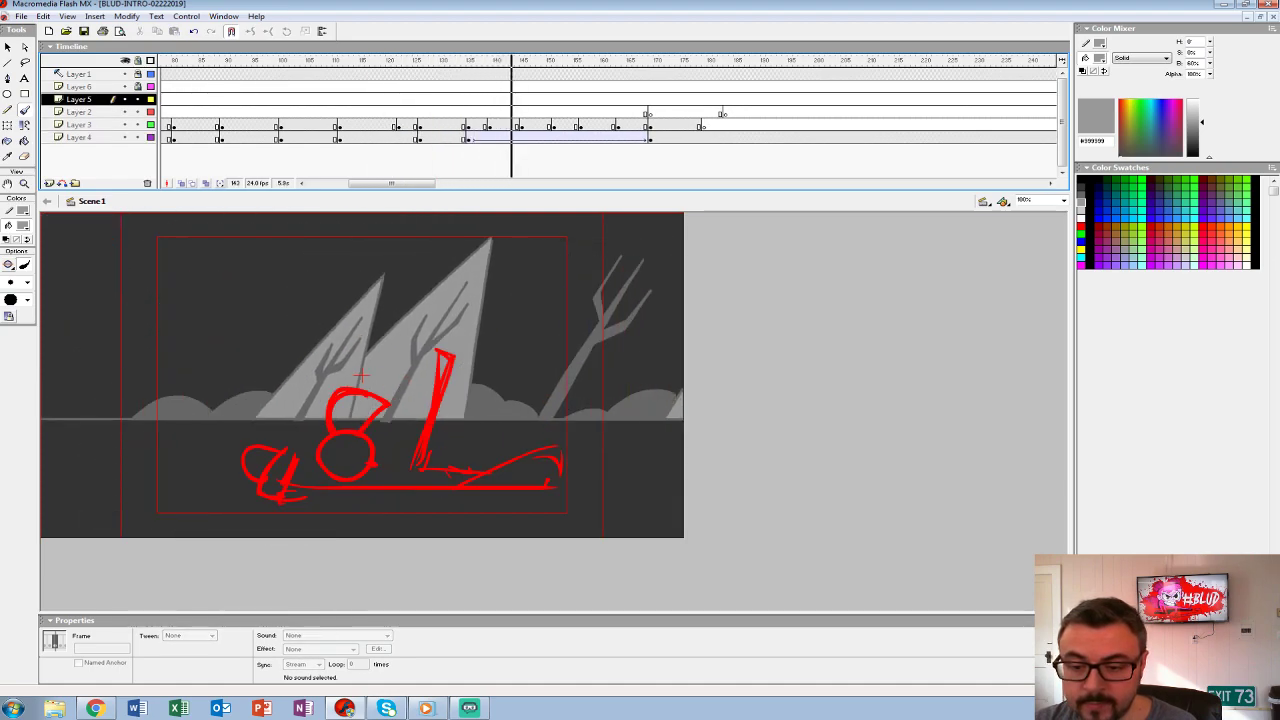
- Extend the first rough red pose at frame 136 by three frames along with the background pan, and play back the result
{"action": "left_click", "coordinate": [473, 124]}
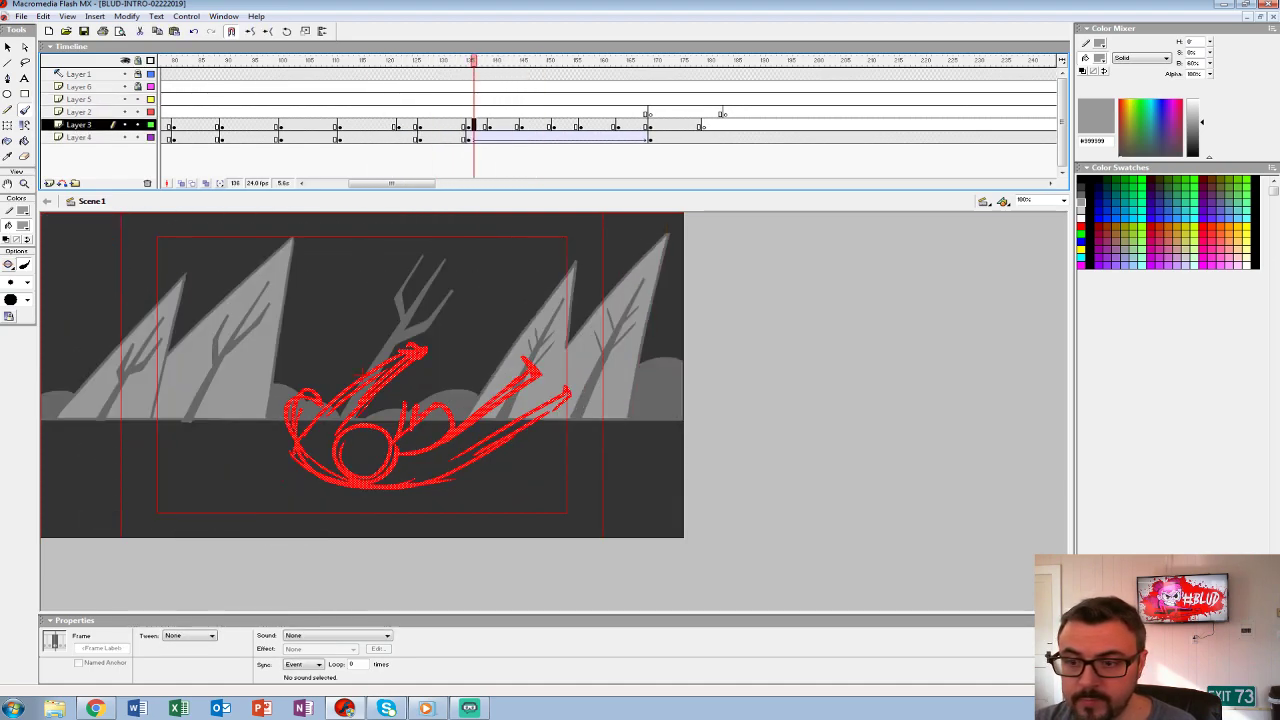
{"action": "key", "text": "F5"}
{"action": "key", "text": "F5"}
{"action": "key", "text": "F5"}
{"action": "left_click", "coordinate": [249, 137]}
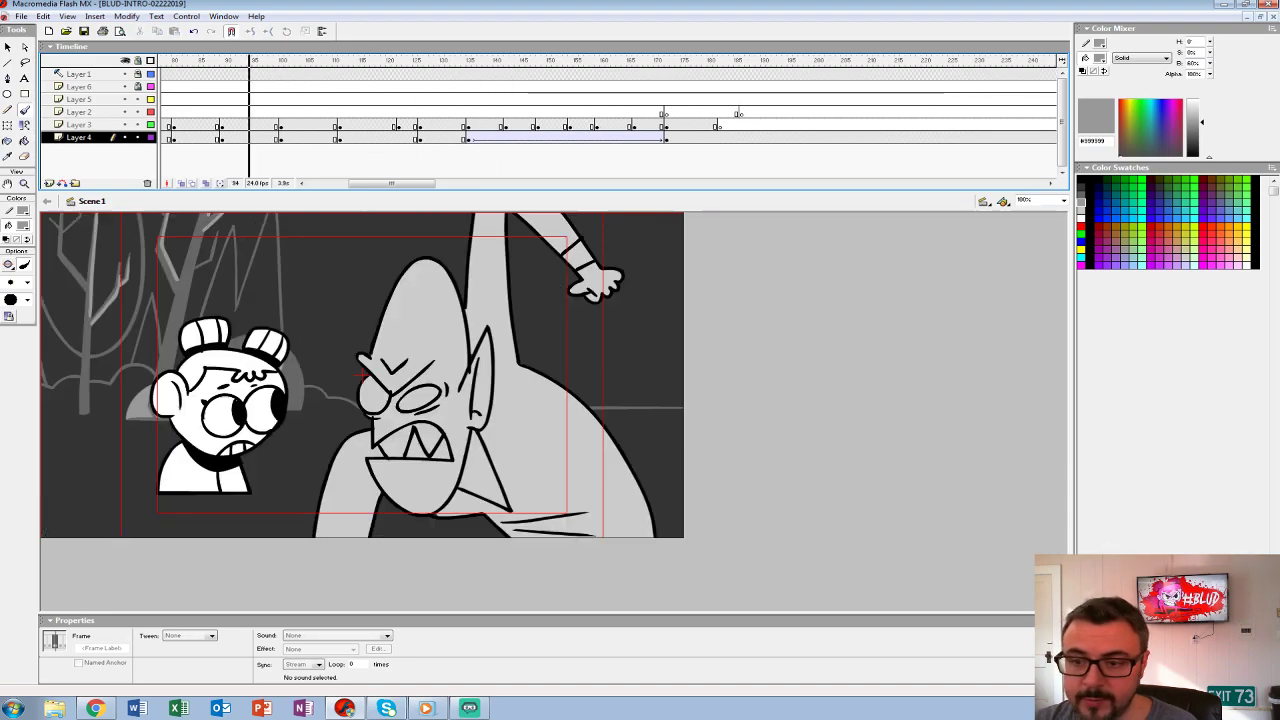
{"action": "key", "text": "Return"}
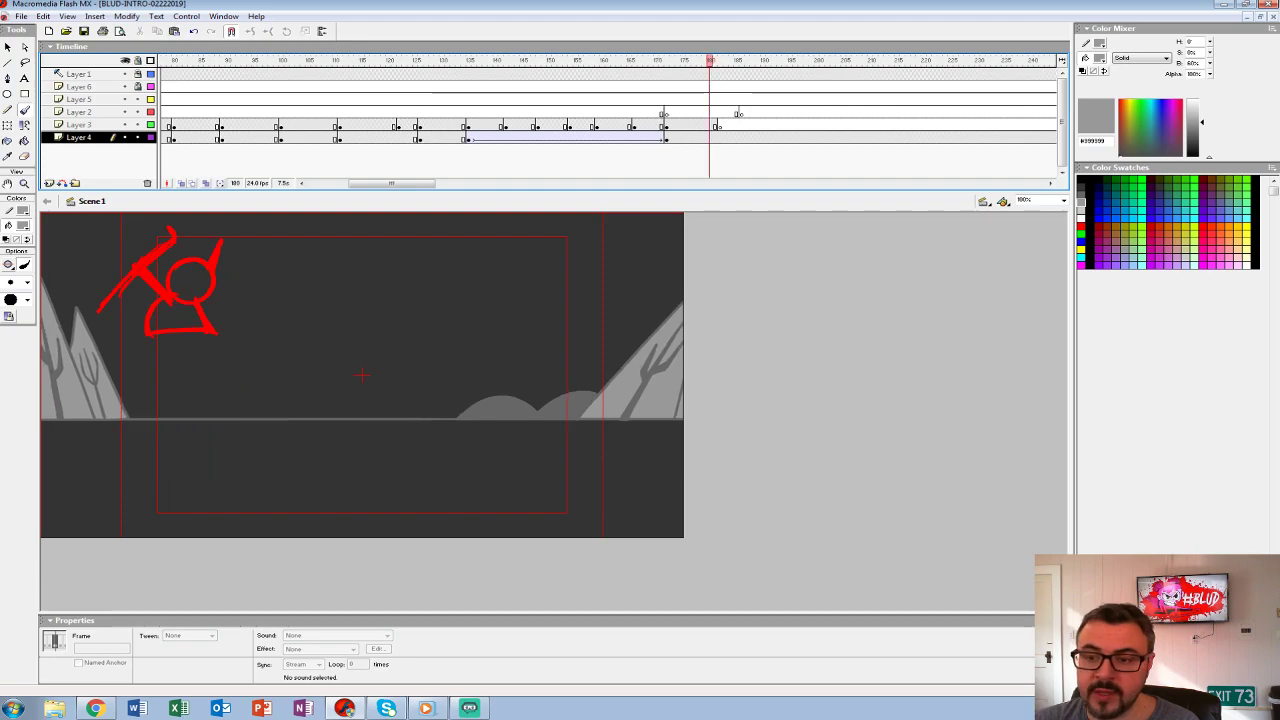
- Lock Layer 4 and show it as outlines, and turn on onion skinning at frame 136 on Layer 3 with a narrowed range
{"action": "mouse_move", "coordinate": [471, 111]}
{"action": "left_mouse_down"}
{"action": "mouse_move", "coordinate": [641, 111]}
{"action": "mouse_move", "coordinate": [452, 111]}
{"action": "left_mouse_up"}
{"action": "left_click", "coordinate": [474, 125]}
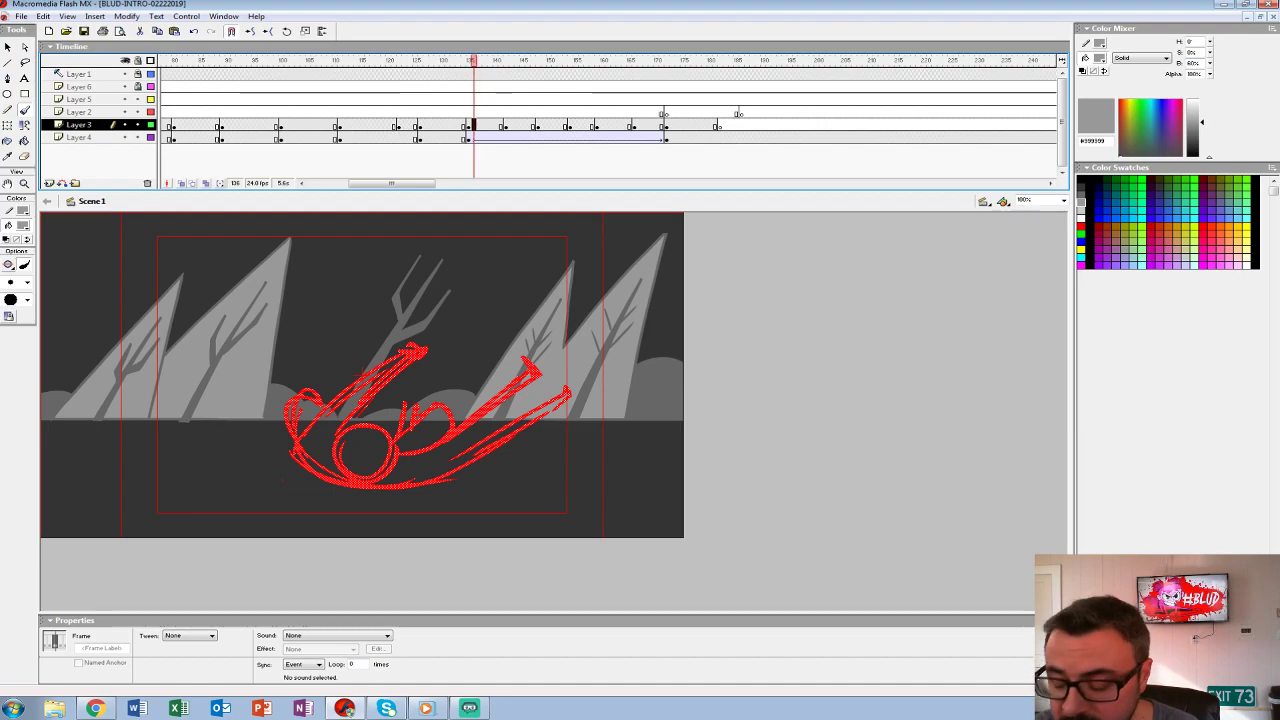
{"action": "key", "text": "ctrl+="}
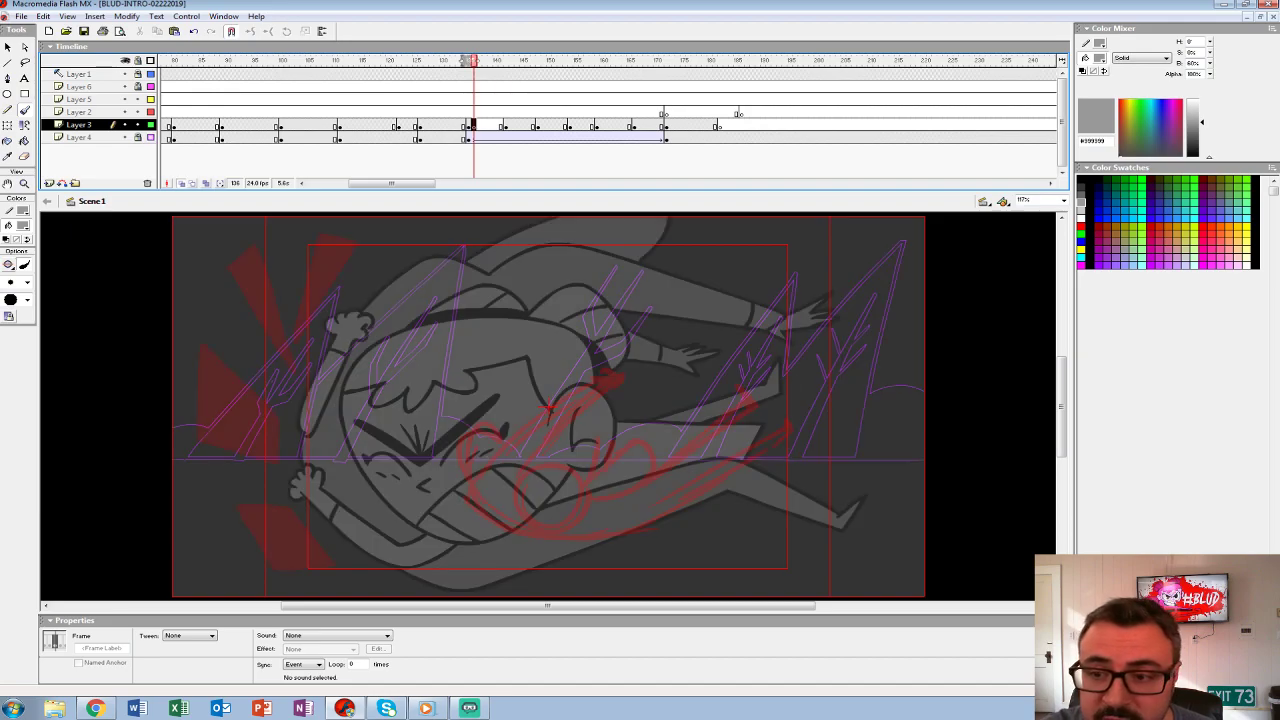
{"action": "left_click", "coordinate": [471, 60]}
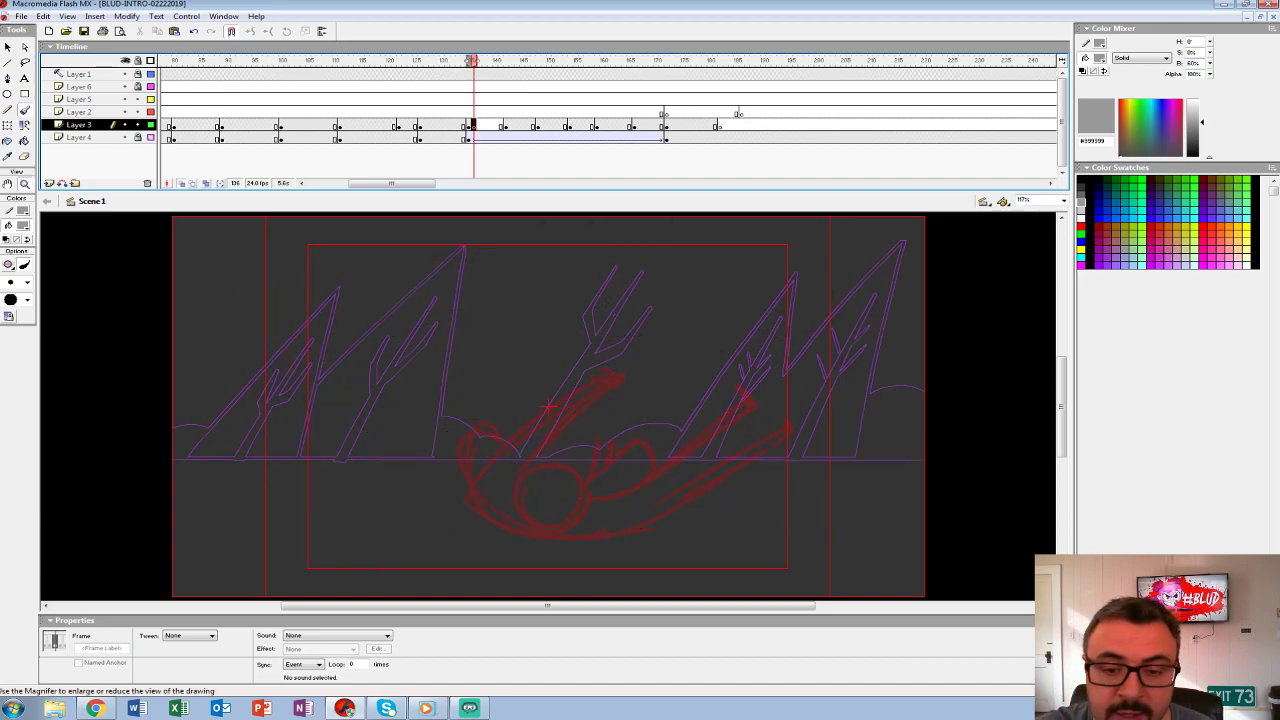
- Brush black outlines of the sliding character's raised arm, back and trailing legs over the onion-skinned rough at frame 136 on Layer 3
{"action": "key", "text": "z"}
{"action": "left_click", "coordinate": [618, 492]}
{"action": "left_click", "coordinate": [23, 225]}
{"action": "left_click", "coordinate": [8, 254]}
{"action": "left_click", "coordinate": [24, 108]}
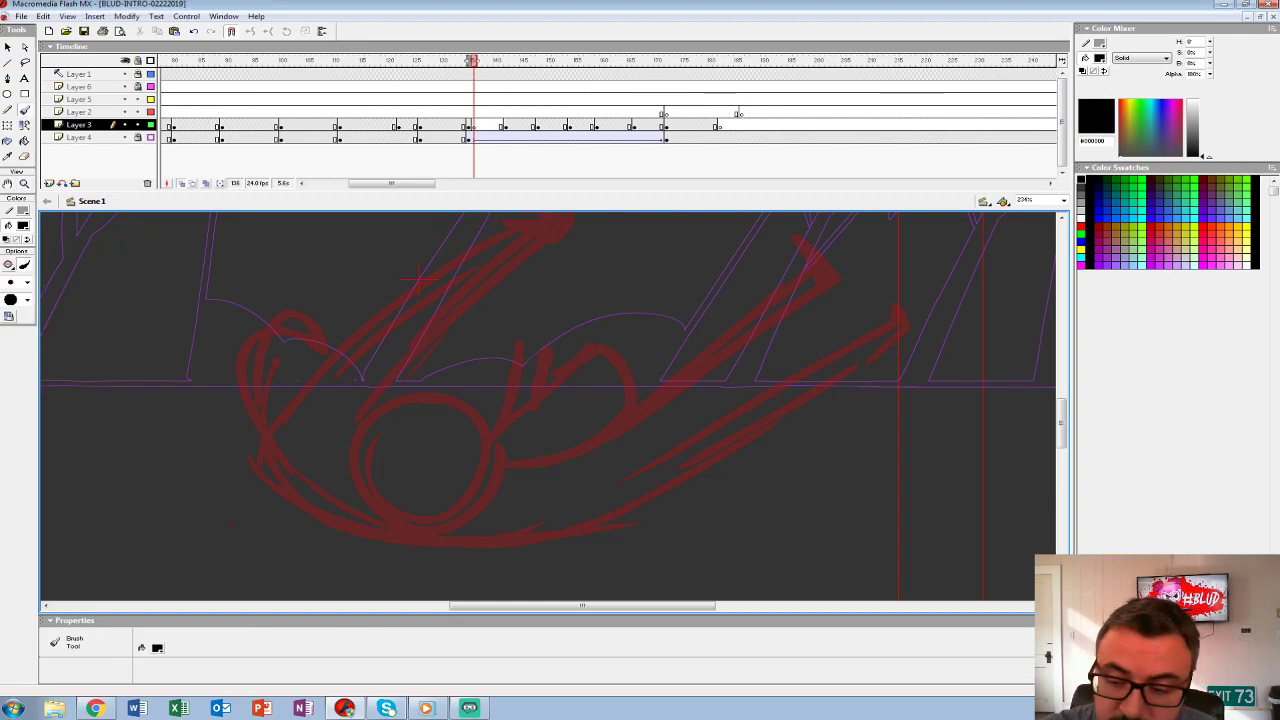
{"action": "mouse_move", "coordinate": [263, 449]}
{"action": "left_mouse_down"}
{"action": "mouse_move", "coordinate": [351, 523]}
{"action": "mouse_move", "coordinate": [418, 540]}
{"action": "left_mouse_up"}
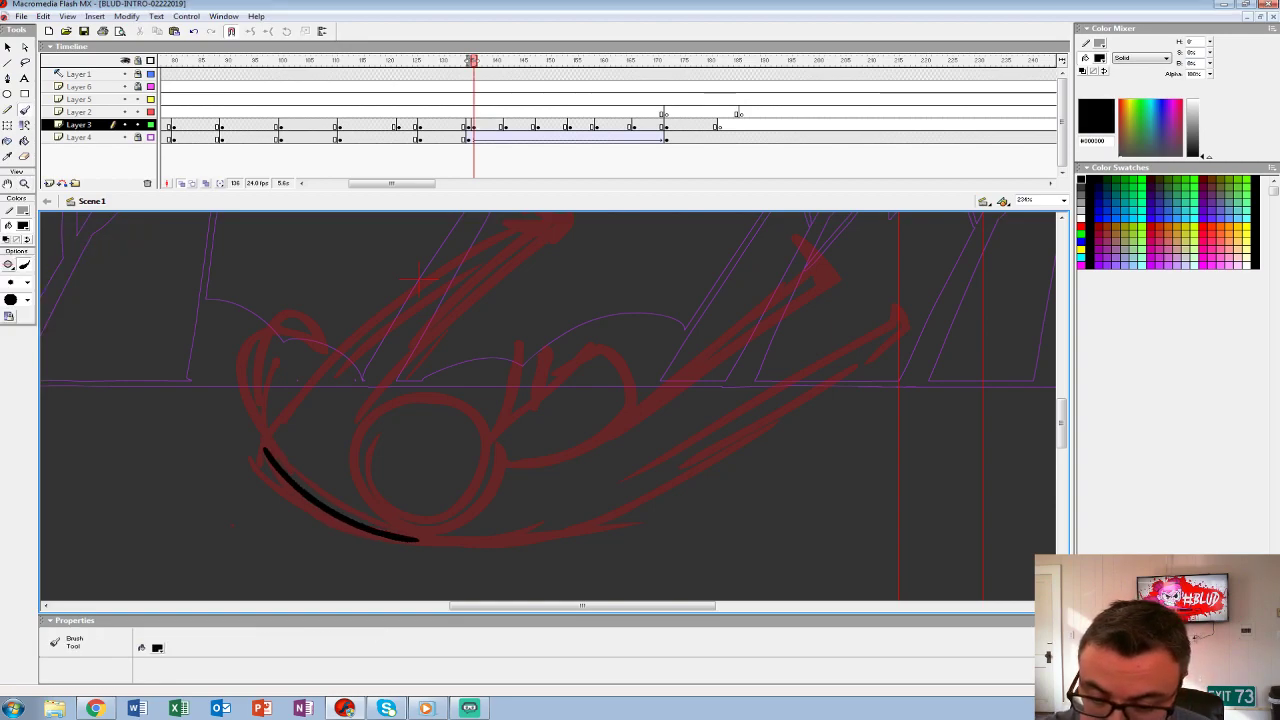
{"action": "key", "text": "ctrl+z"}
{"action": "left_click", "coordinate": [1025, 200]}
{"action": "type", "text": "150"}
{"action": "key", "text": "Return"}
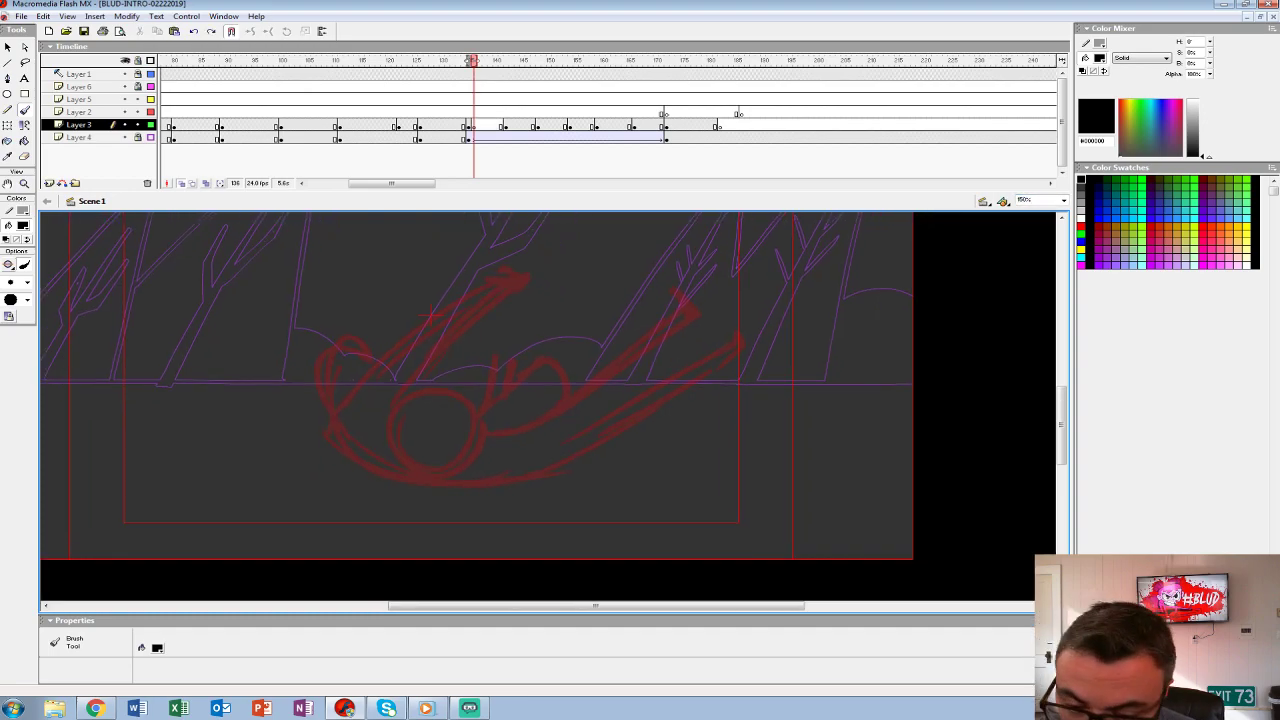
{"action": "mouse_move", "coordinate": [390, 408]}
{"action": "left_mouse_down"}
{"action": "mouse_move", "coordinate": [504, 290]}
{"action": "mouse_move", "coordinate": [400, 343]}
{"action": "mouse_move", "coordinate": [345, 397]}
{"action": "mouse_move", "coordinate": [332, 432]}
{"action": "left_mouse_up"}
{"action": "mouse_move", "coordinate": [388, 472]}
{"action": "left_mouse_down"}
{"action": "mouse_move", "coordinate": [470, 481]}
{"action": "mouse_move", "coordinate": [535, 468]}
{"action": "mouse_move", "coordinate": [746, 349]}
{"action": "mouse_move", "coordinate": [759, 338]}
{"action": "mouse_move", "coordinate": [753, 312]}
{"action": "mouse_move", "coordinate": [730, 345]}
{"action": "mouse_move", "coordinate": [548, 433]}
{"action": "mouse_move", "coordinate": [716, 313]}
{"action": "mouse_move", "coordinate": [706, 281]}
{"action": "mouse_move", "coordinate": [668, 333]}
{"action": "mouse_move", "coordinate": [568, 400]}
{"action": "left_mouse_up"}
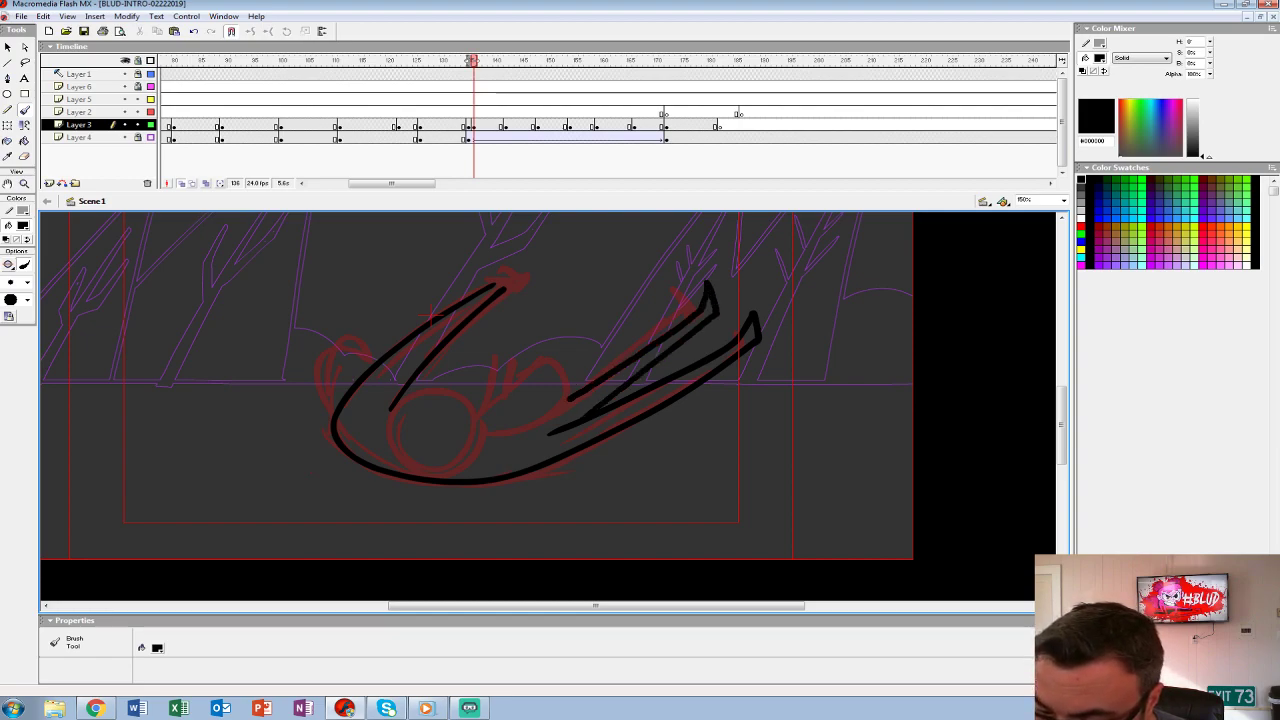
- Brush the character's round head in black, with the hair bun, hairline and facial features
{"action": "mouse_move", "coordinate": [392, 405]}
{"action": "left_mouse_down"}
{"action": "mouse_move", "coordinate": [382, 434]}
{"action": "mouse_move", "coordinate": [397, 462]}
{"action": "mouse_move", "coordinate": [470, 468]}
{"action": "left_mouse_up"}
{"action": "mouse_move", "coordinate": [478, 420]}
{"action": "left_mouse_down"}
{"action": "mouse_move", "coordinate": [430, 392]}
{"action": "mouse_move", "coordinate": [390, 420]}
{"action": "left_mouse_up"}
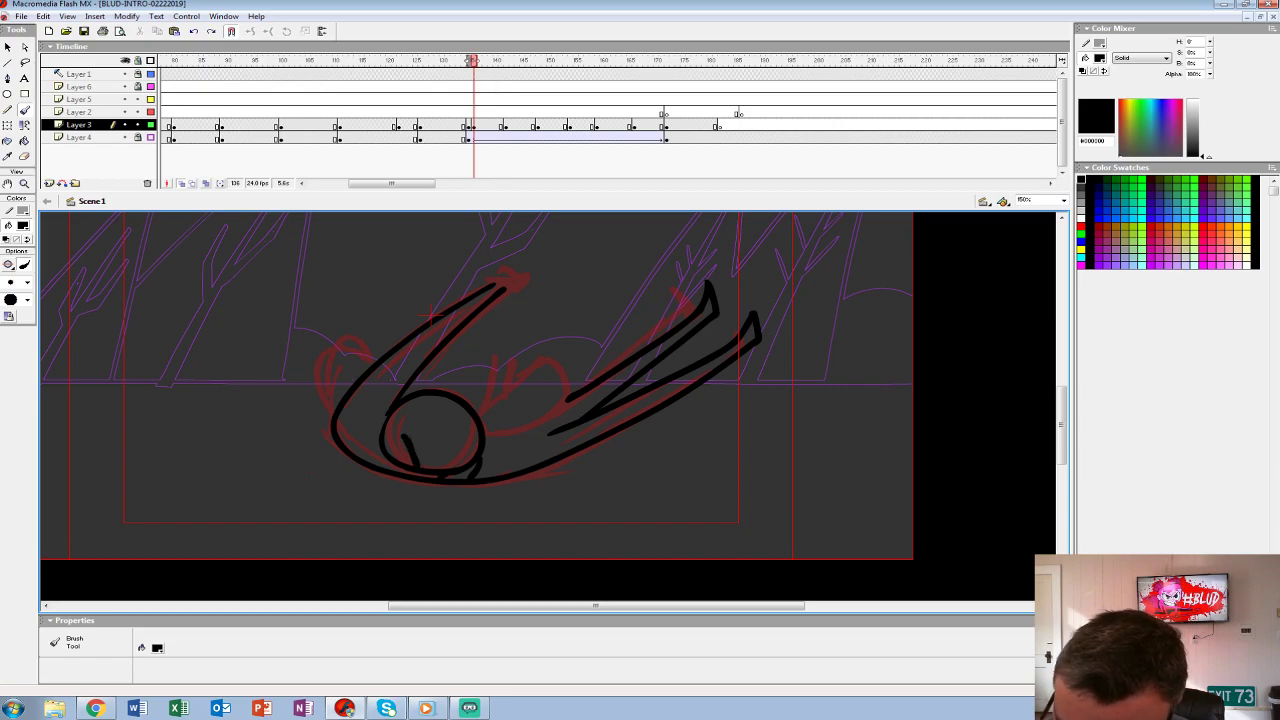
{"action": "left_click_drag", "start_coordinate": [456, 446], "coordinate": [467, 449]}
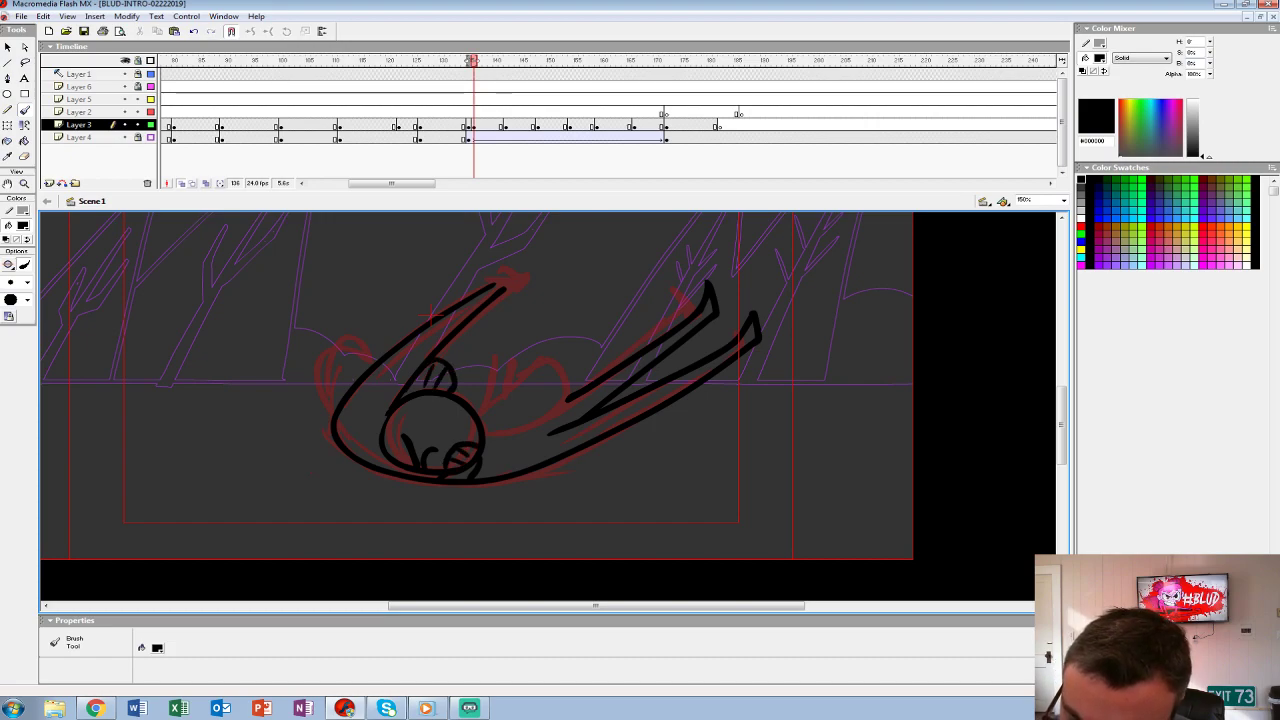
{"action": "left_click_drag", "start_coordinate": [410, 426], "coordinate": [434, 422]}
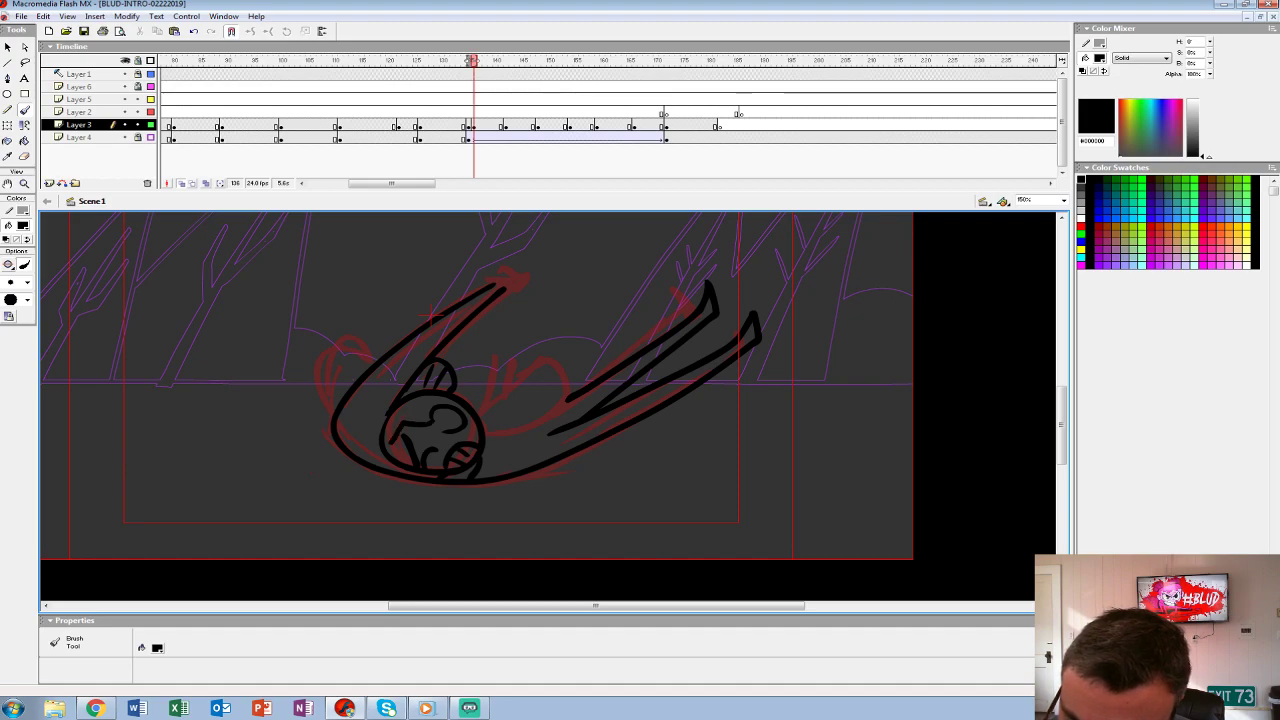
- Brush the character's torso, bent arms, wrist bands and hands in black to complete the inked pose
{"action": "mouse_move", "coordinate": [502, 388]}
{"action": "left_mouse_down"}
{"action": "mouse_move", "coordinate": [554, 376]}
{"action": "mouse_move", "coordinate": [564, 420]}
{"action": "mouse_move", "coordinate": [490, 448]}
{"action": "left_mouse_up"}
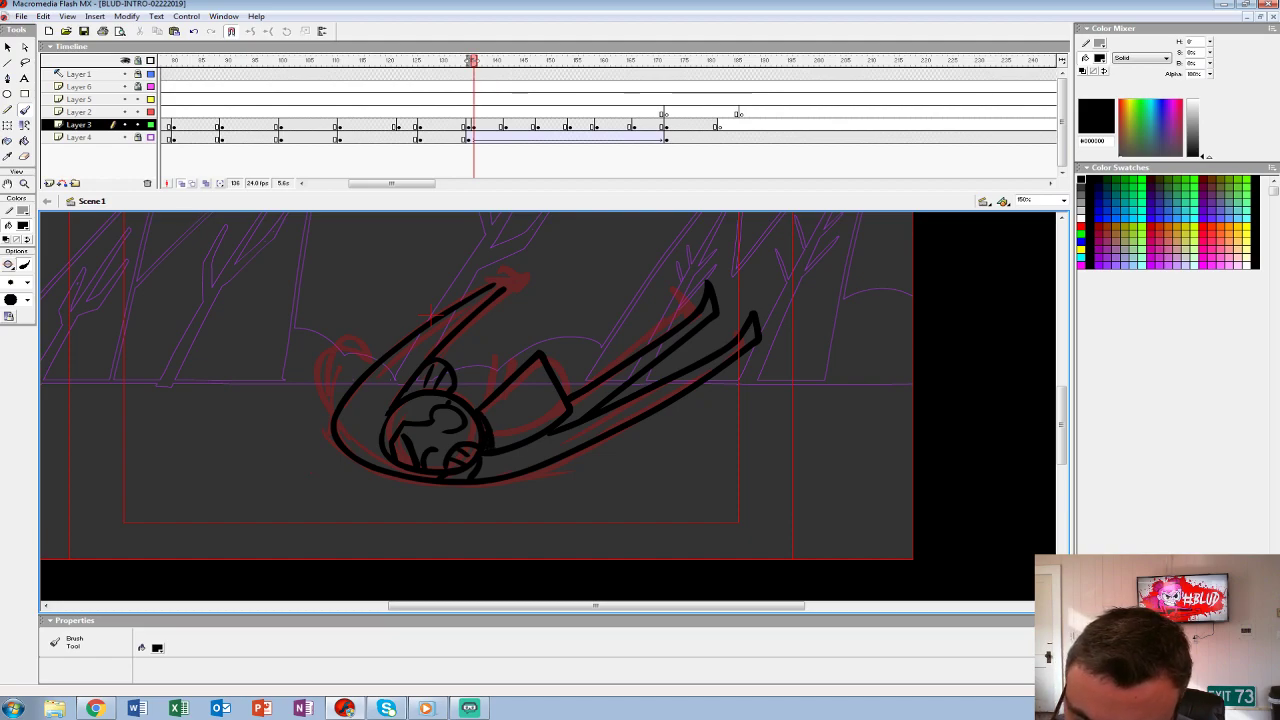
{"action": "mouse_move", "coordinate": [333, 413]}
{"action": "left_mouse_down"}
{"action": "mouse_move", "coordinate": [364, 328]}
{"action": "mouse_move", "coordinate": [377, 360]}
{"action": "mouse_move", "coordinate": [364, 376]}
{"action": "mouse_move", "coordinate": [330, 354]}
{"action": "mouse_move", "coordinate": [330, 418]}
{"action": "left_mouse_up"}
{"action": "key", "text": "ctrl+z"}
{"action": "left_click_drag", "start_coordinate": [470, 400], "coordinate": [405, 430]}
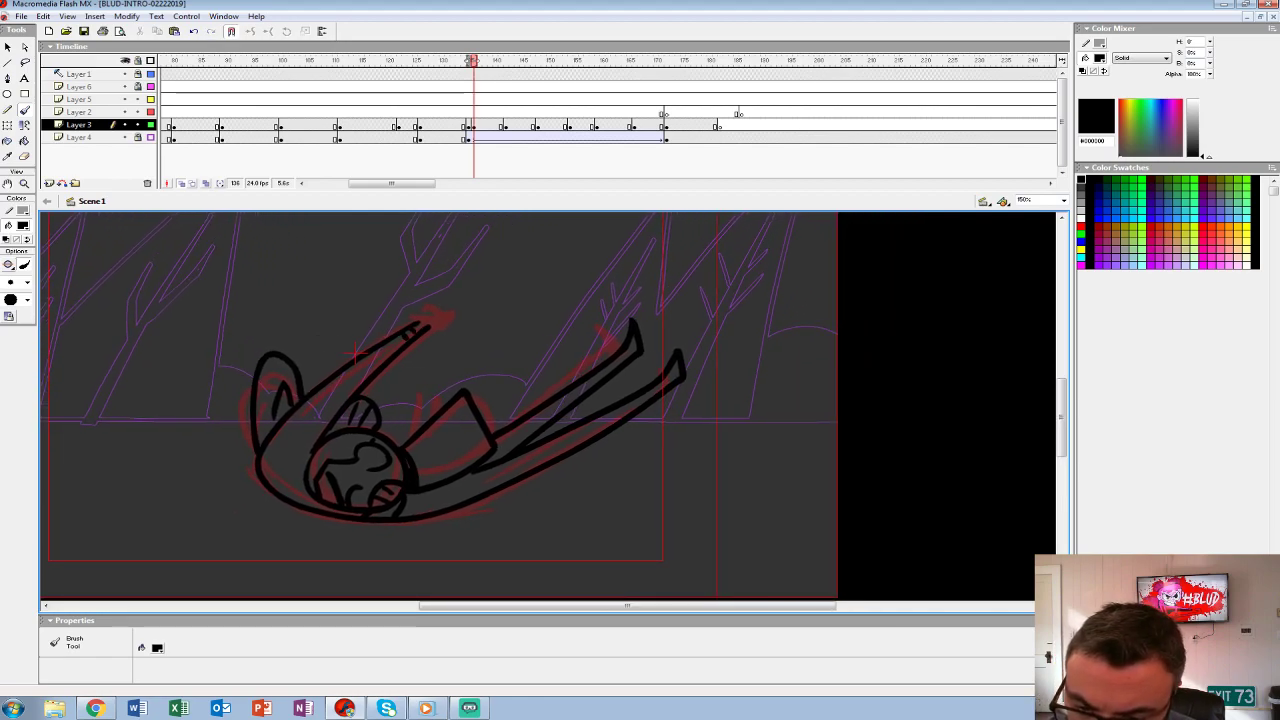
{"action": "left_click_drag", "start_coordinate": [410, 392], "coordinate": [410, 436]}
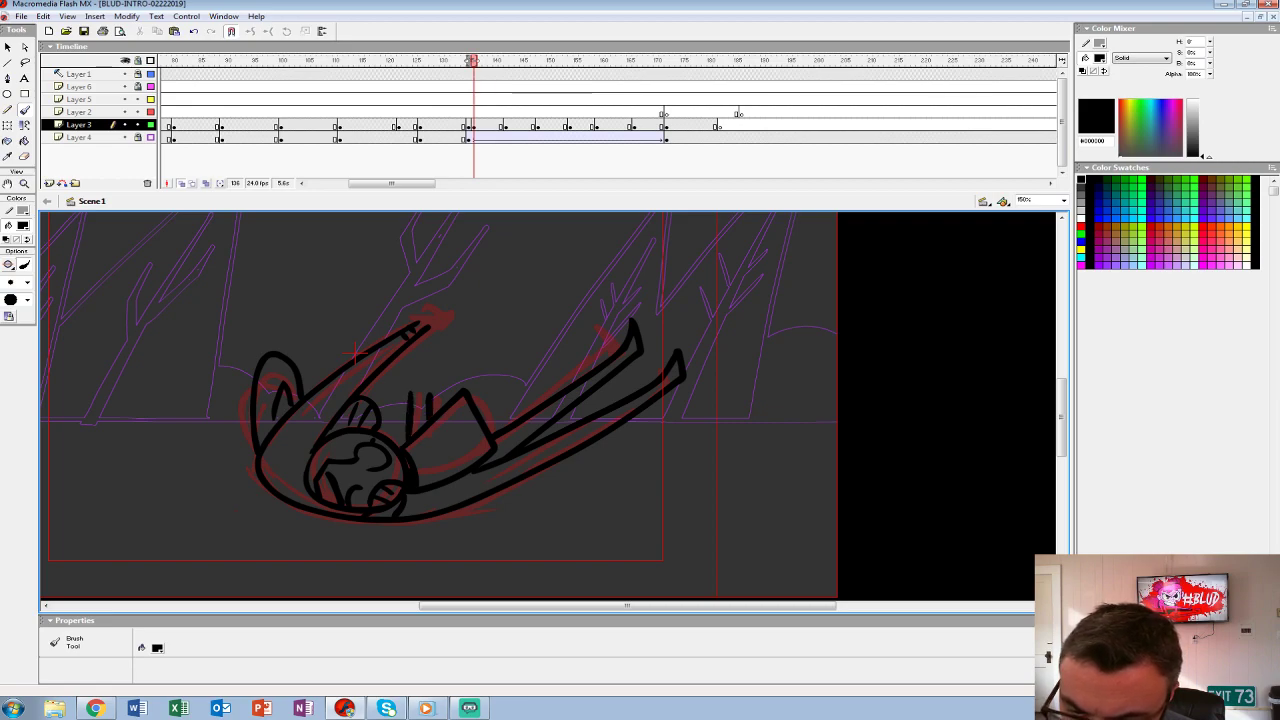
{"action": "mouse_move", "coordinate": [415, 373]}
{"action": "left_mouse_down"}
{"action": "mouse_move", "coordinate": [448, 360]}
{"action": "mouse_move", "coordinate": [414, 392]}
{"action": "left_mouse_up"}
{"action": "mouse_move", "coordinate": [432, 328]}
{"action": "left_mouse_down"}
{"action": "mouse_move", "coordinate": [464, 305]}
{"action": "mouse_move", "coordinate": [424, 304]}
{"action": "mouse_move", "coordinate": [479, 290]}
{"action": "mouse_move", "coordinate": [430, 330]}
{"action": "left_mouse_up"}
{"action": "key", "text": "ctrl+z"}
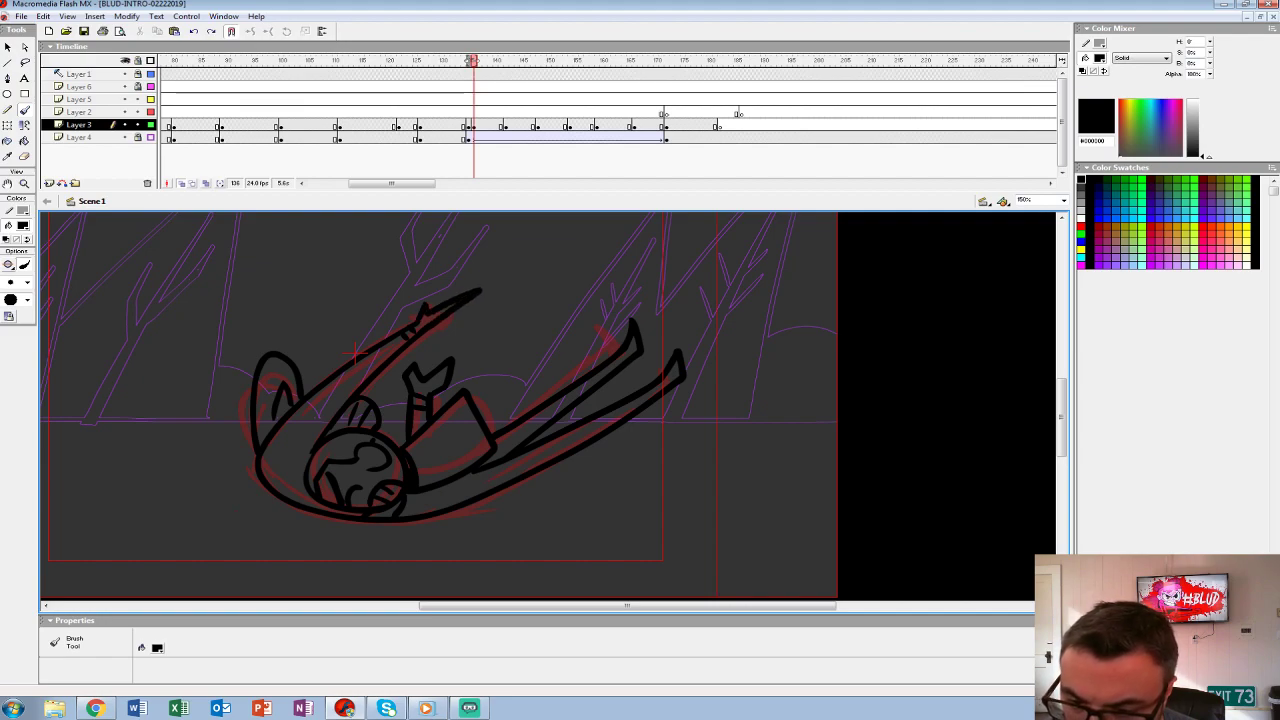
- Turn off onion skinning and flip between frames 135 and 136 to compare the rough and inked poses
{"action": "key", "text": "alt+shift+o"}
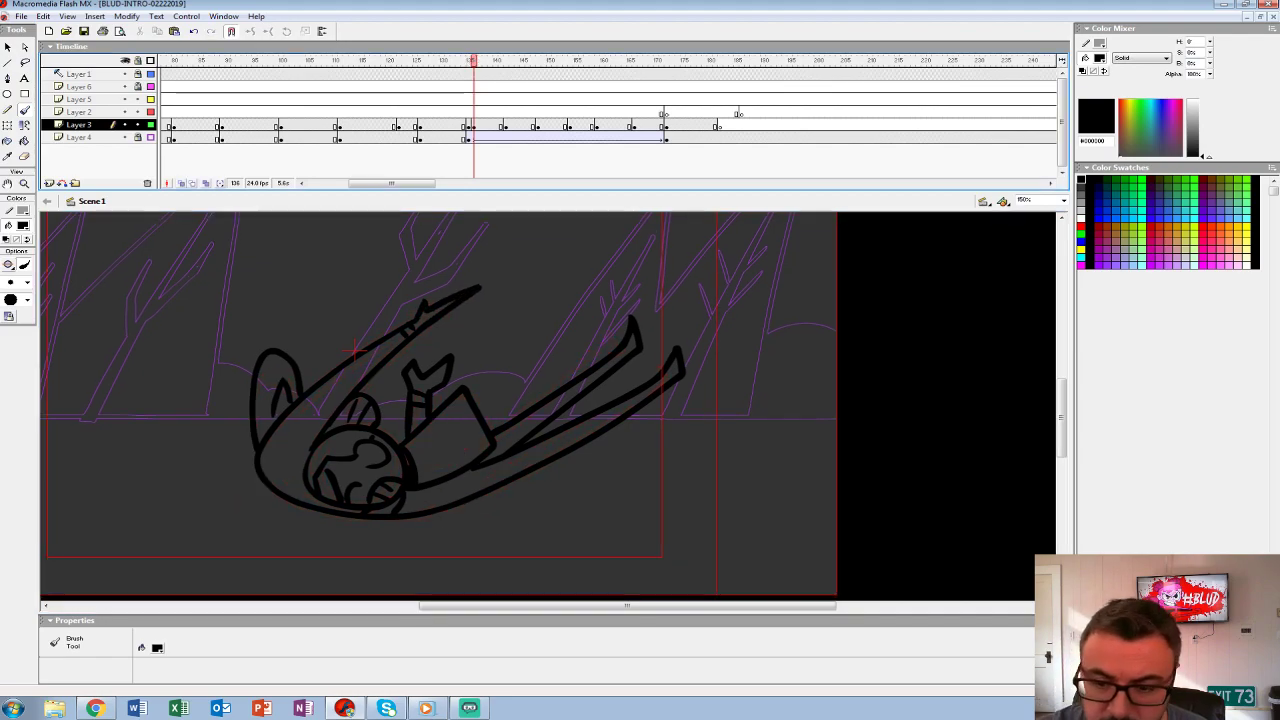
{"action": "key", "text": "comma"}
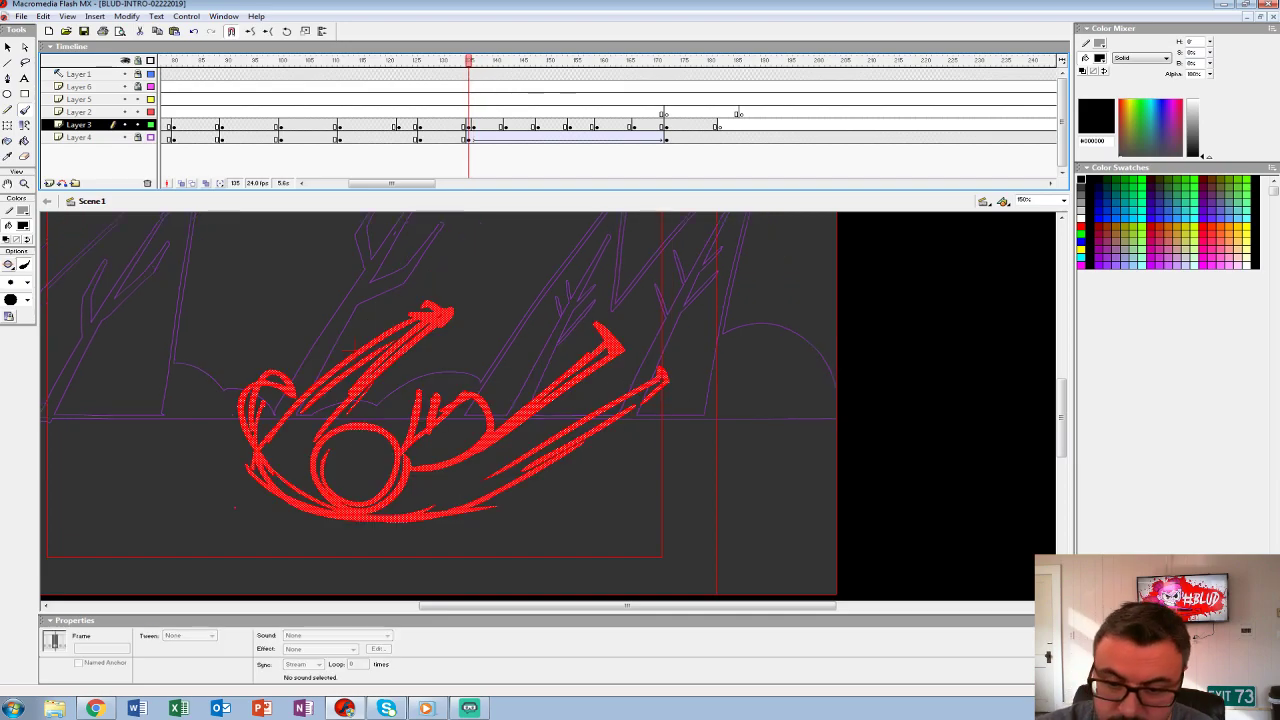
{"action": "key", "text": "period"}
{"action": "key", "text": "comma"}
{"action": "key", "text": "period"}
- Replace the rough pose at frame 135 with the inked drawing, and fill its head, hair bun and torso with #FFFFFF
{"action": "left_click", "coordinate": [24, 226]}
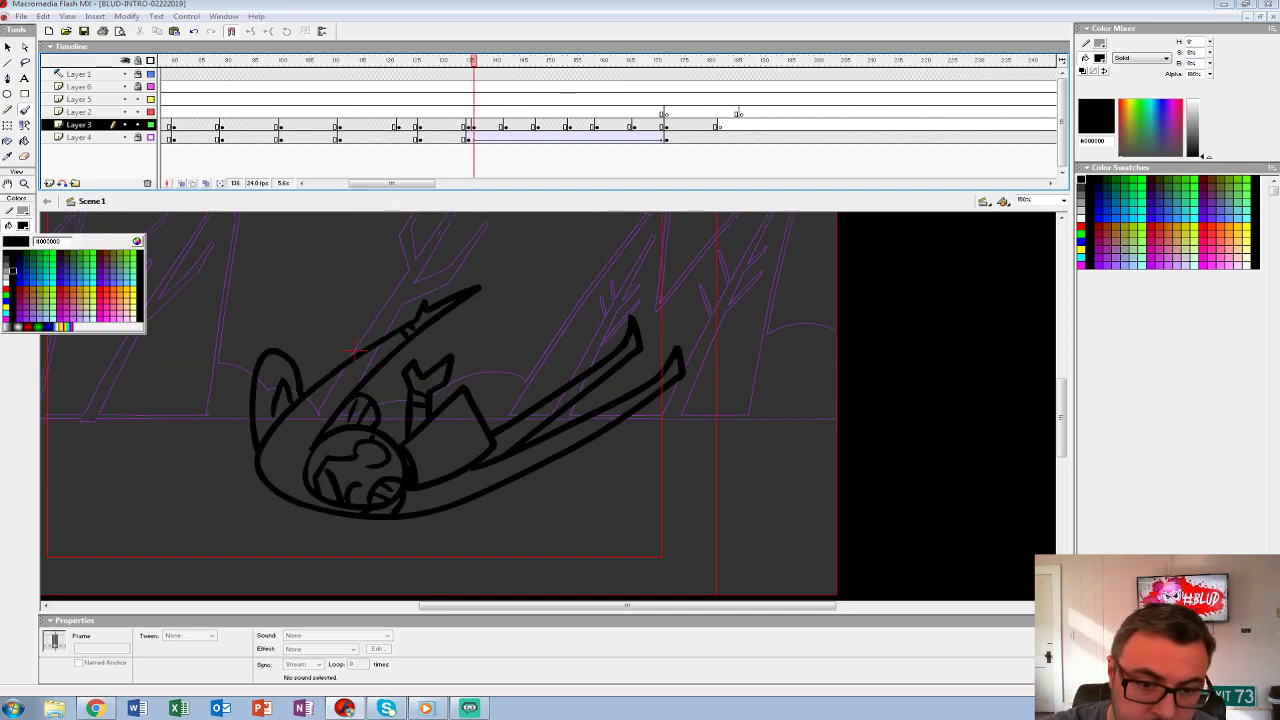
{"action": "left_click", "coordinate": [5, 290]}
{"action": "key", "text": "comma"}
{"action": "key", "text": "comma"}
{"action": "key", "text": "period"}
{"action": "key", "text": "k"}
{"action": "left_click", "coordinate": [350, 475]}
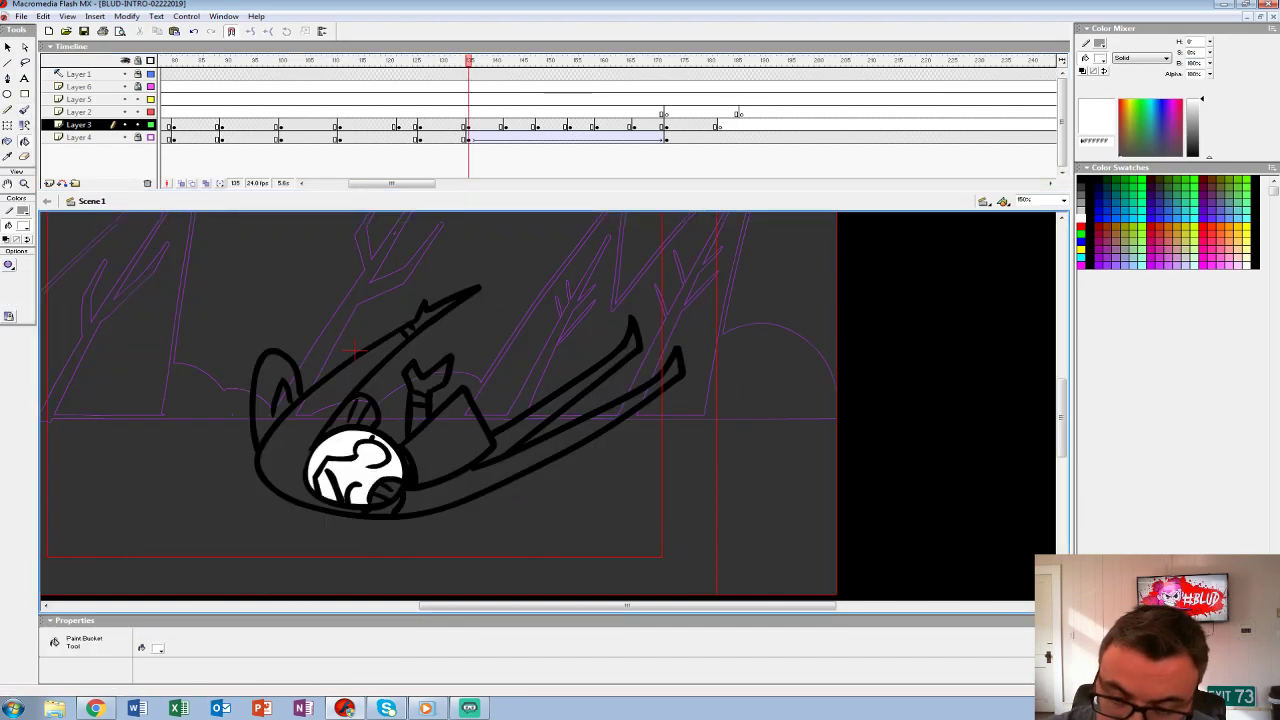
{"action": "left_click", "coordinate": [350, 415]}
{"action": "left_click", "coordinate": [452, 435]}
{"action": "left_click", "coordinate": [388, 490]}
- Fill the character's arms, hands and front leg with #CCCCCC, matching the colouring of the previous drawing
{"action": "key", "text": "comma"}
{"action": "left_click", "coordinate": [23, 225]}
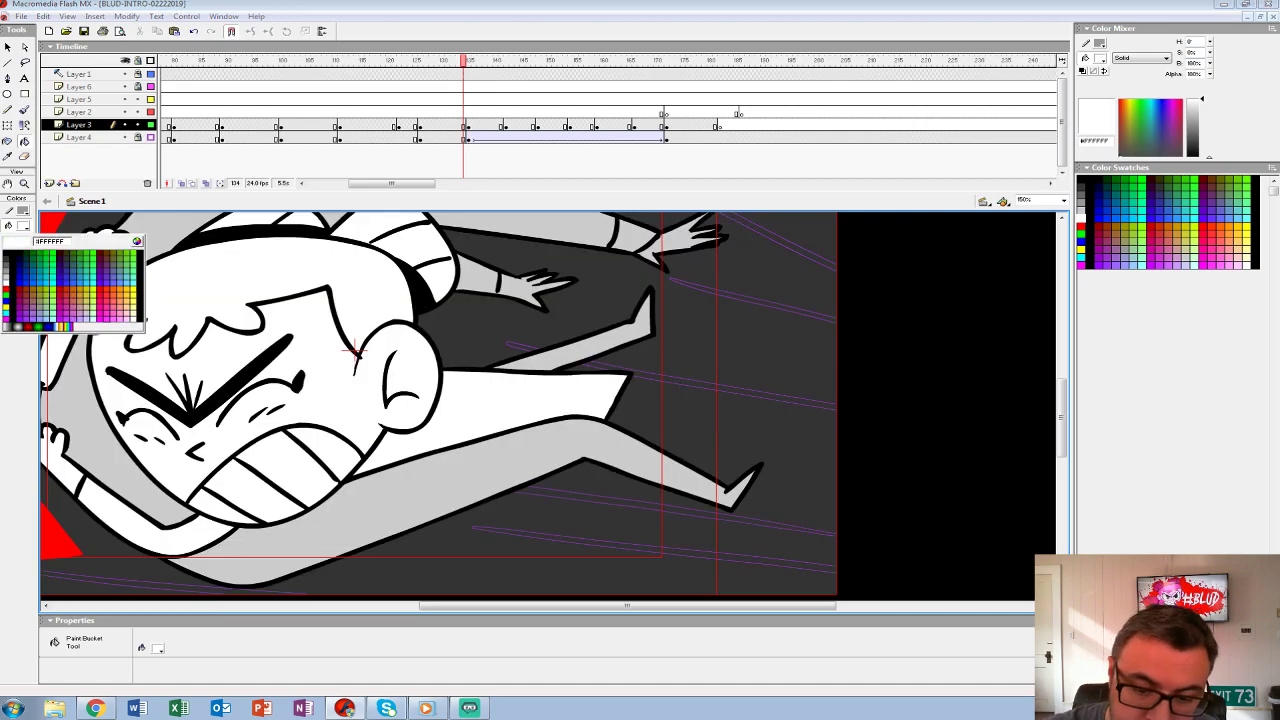
{"action": "left_click", "coordinate": [6, 283]}
{"action": "key", "text": "period"}
{"action": "left_click", "coordinate": [540, 430]}
{"action": "left_click", "coordinate": [330, 440]}
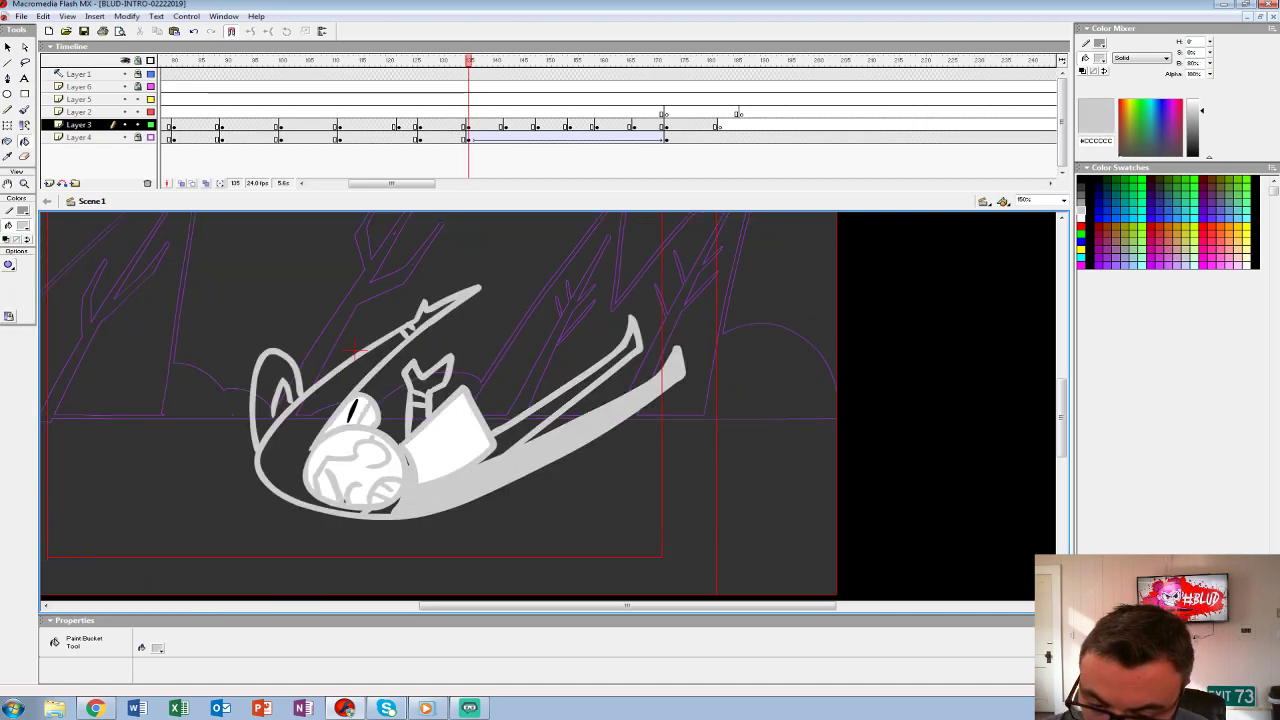
{"action": "left_click", "coordinate": [418, 420]}
{"action": "left_click", "coordinate": [428, 378]}
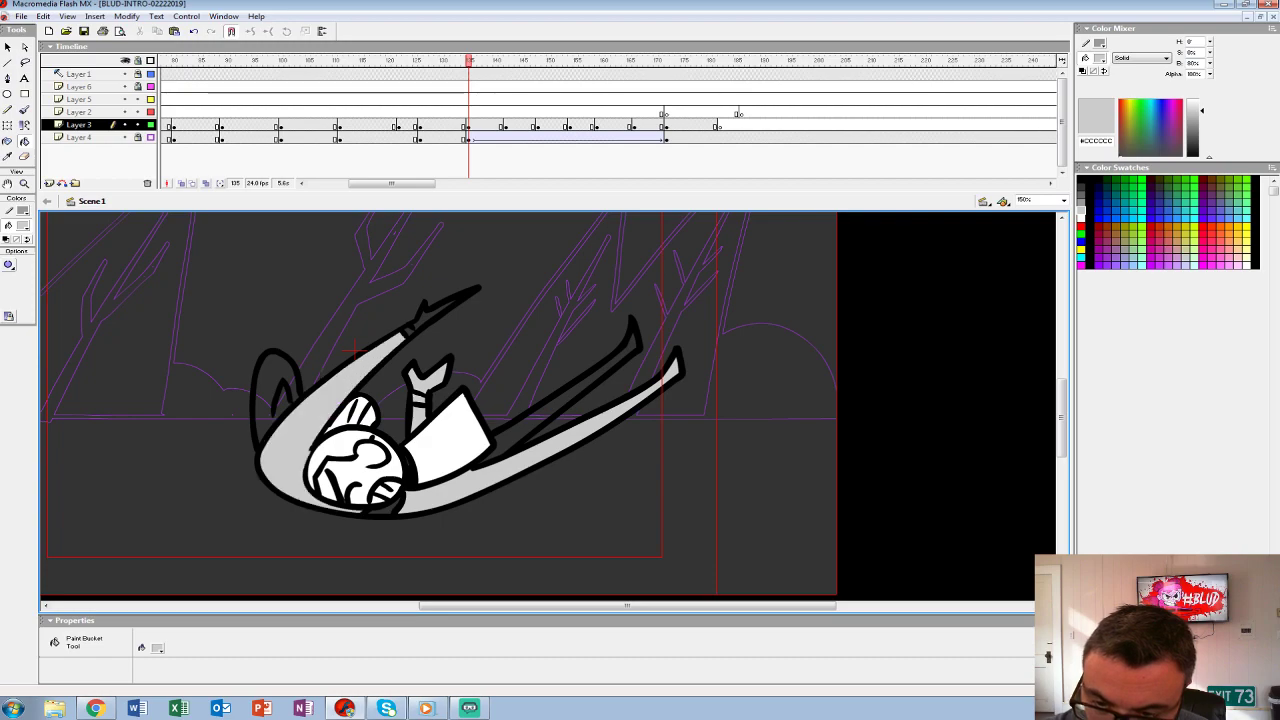
{"action": "left_click", "coordinate": [274, 392]}
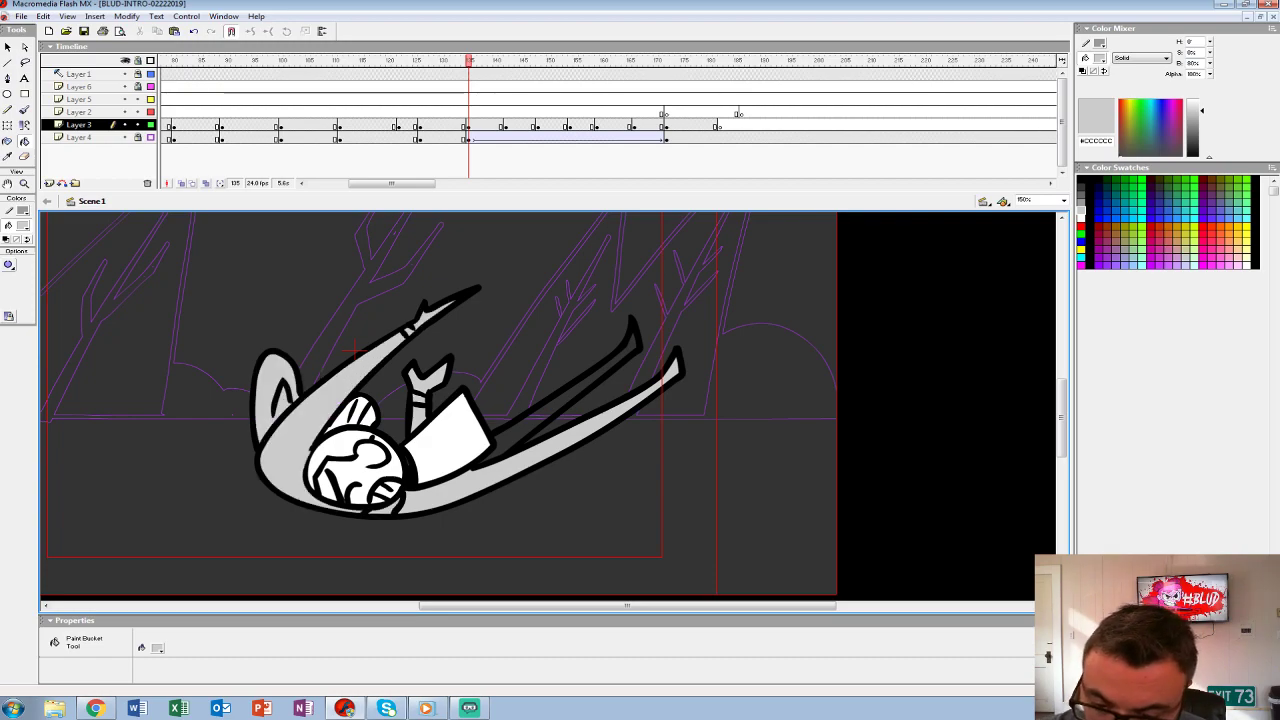
- Insert a blank keyframe on Layer 2 at frame 135, above the inked pose
{"action": "left_click", "coordinate": [22, 226]}
{"action": "left_click", "coordinate": [6, 292]}
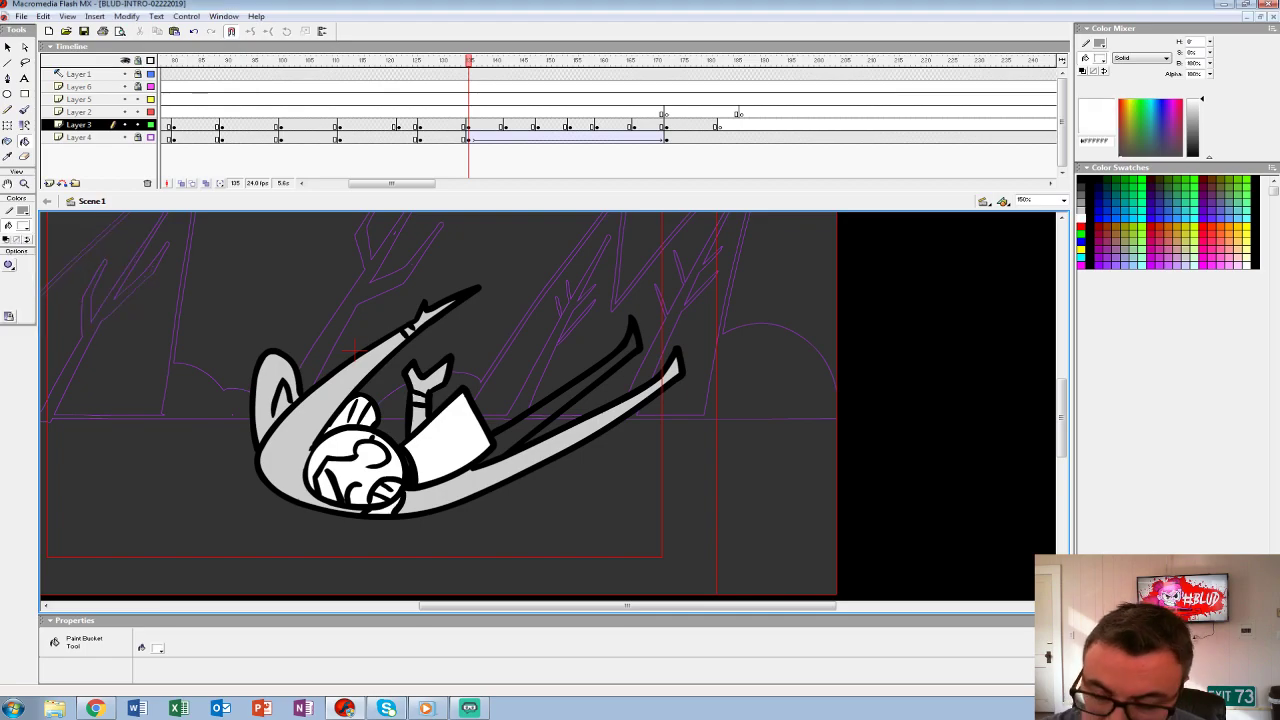
{"action": "mouse_move", "coordinate": [468, 125]}
{"action": "left_mouse_down"}
{"action": "mouse_move", "coordinate": [451, 125]}
{"action": "mouse_move", "coordinate": [503, 125]}
{"action": "mouse_move", "coordinate": [468, 125]}
{"action": "left_mouse_up"}
{"action": "left_click", "coordinate": [466, 111]}
{"action": "key", "text": "z"}
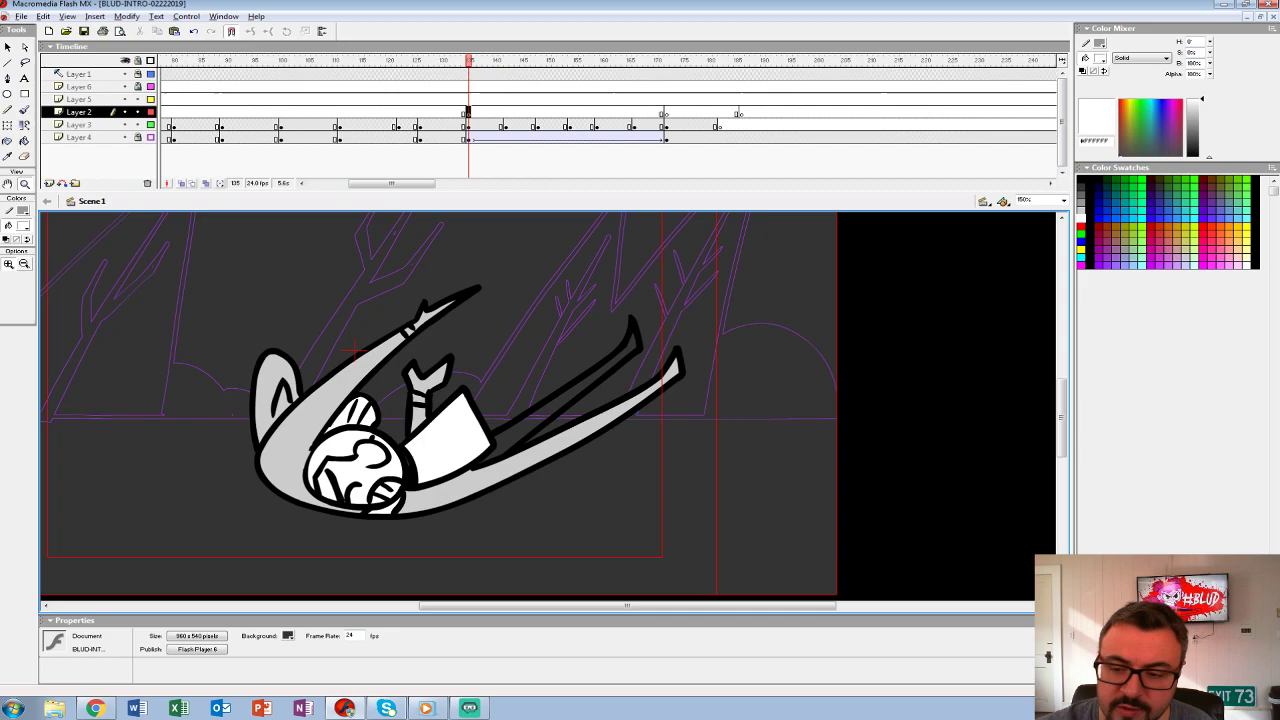
{"action": "key", "text": "ctrl+minus"}
{"action": "left_click", "coordinate": [588, 428]}
- Fill the character's remaining back leg with #CCCCCC and lock Layer 3
{"action": "left_click", "coordinate": [22, 226]}
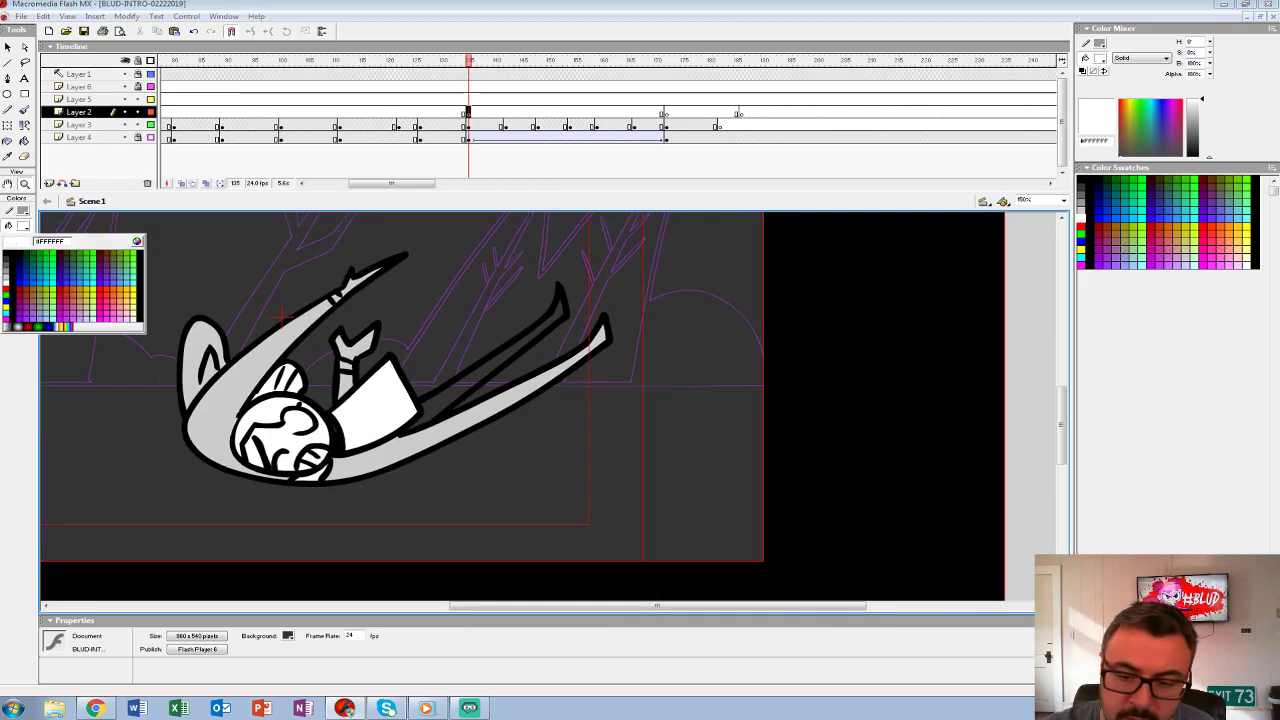
{"action": "left_click", "coordinate": [6, 284]}
{"action": "key", "text": "k"}
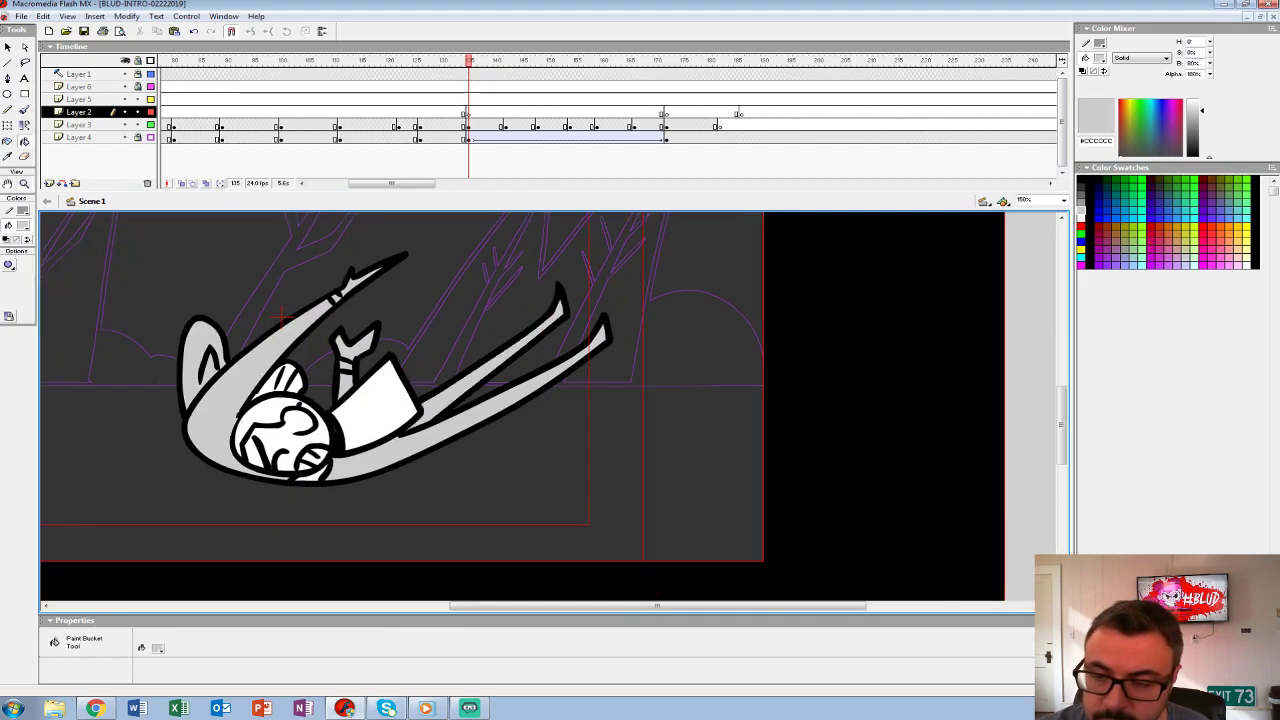
{"action": "left_click", "coordinate": [467, 125]}
{"action": "key", "text": "z"}
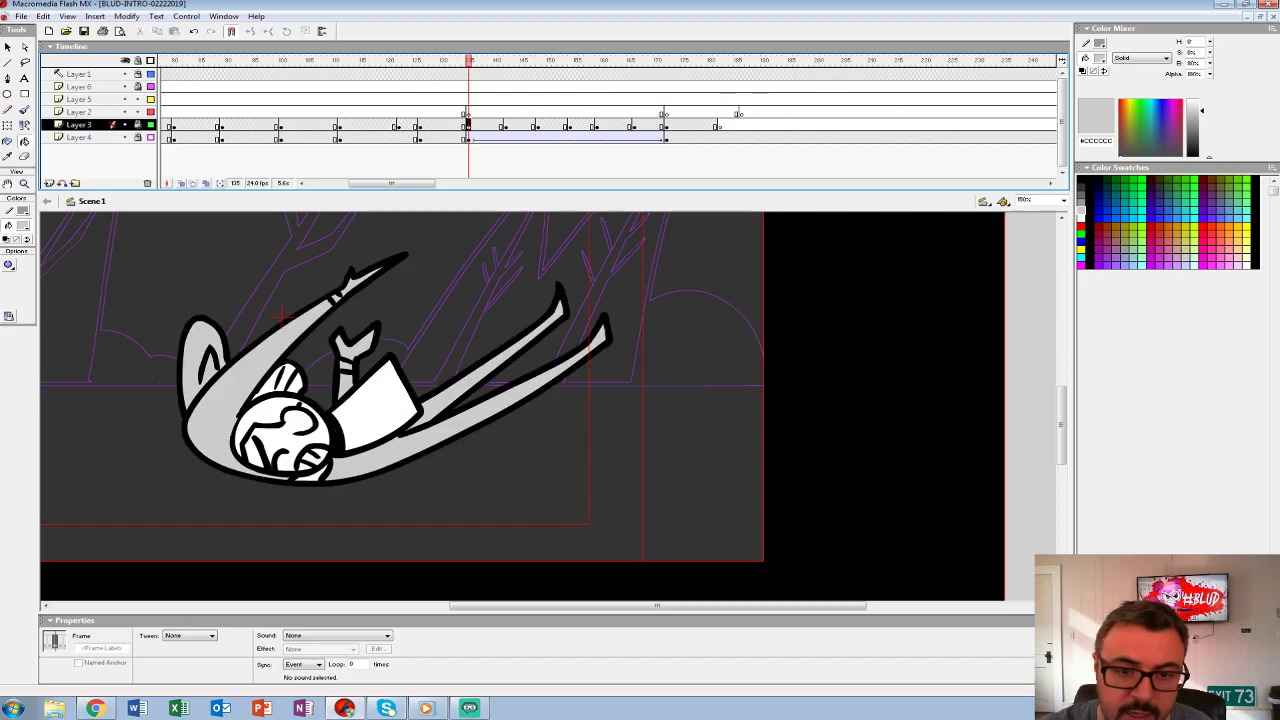
{"action": "key", "text": "ctrl+minus"}
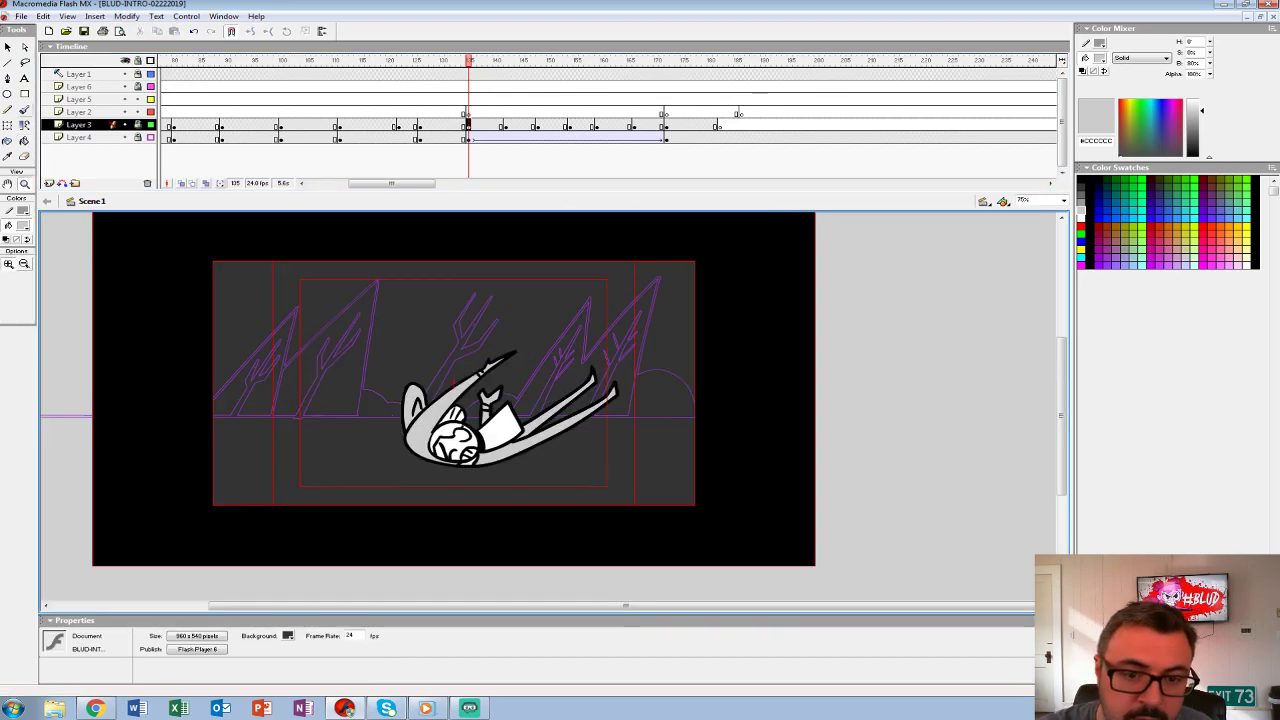
- Brush a long billowing #999999 dust cloud along the ground beneath the character on Layer 2 and fill it solid
{"action": "key", "text": "b"}
{"action": "left_click", "coordinate": [22, 225]}
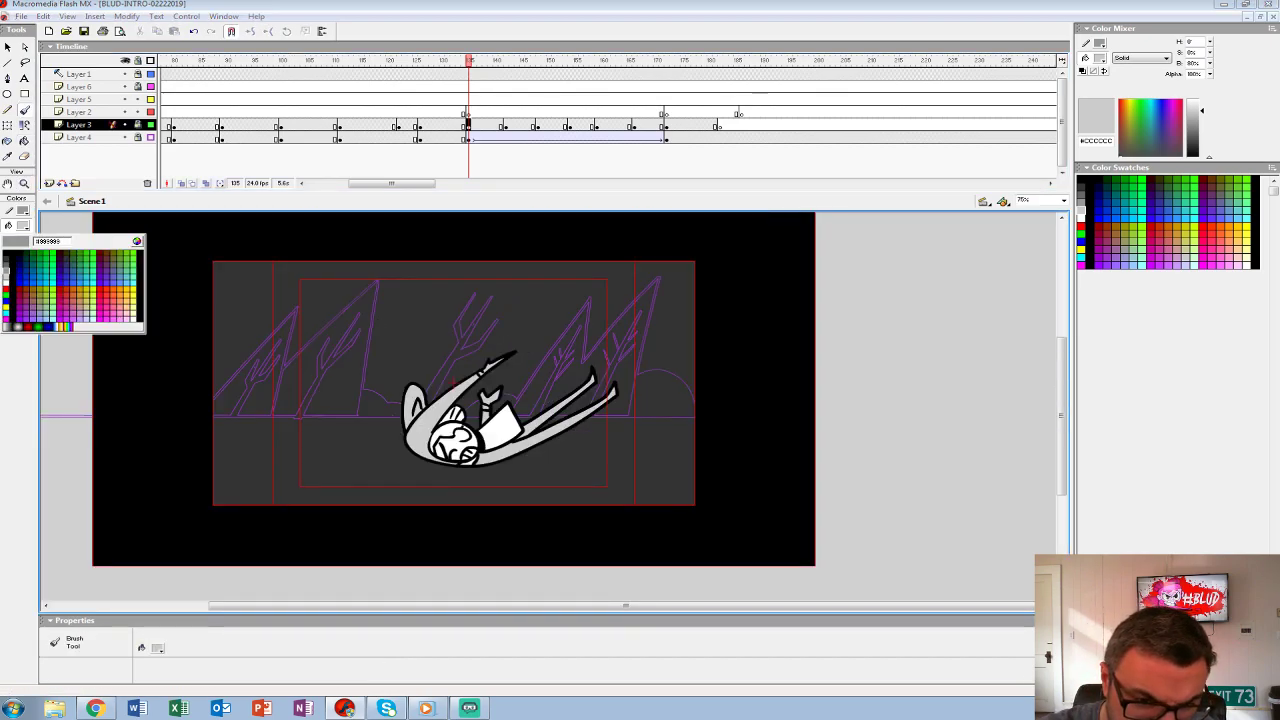
{"action": "left_click", "coordinate": [6, 272]}
{"action": "left_click", "coordinate": [560, 360]}
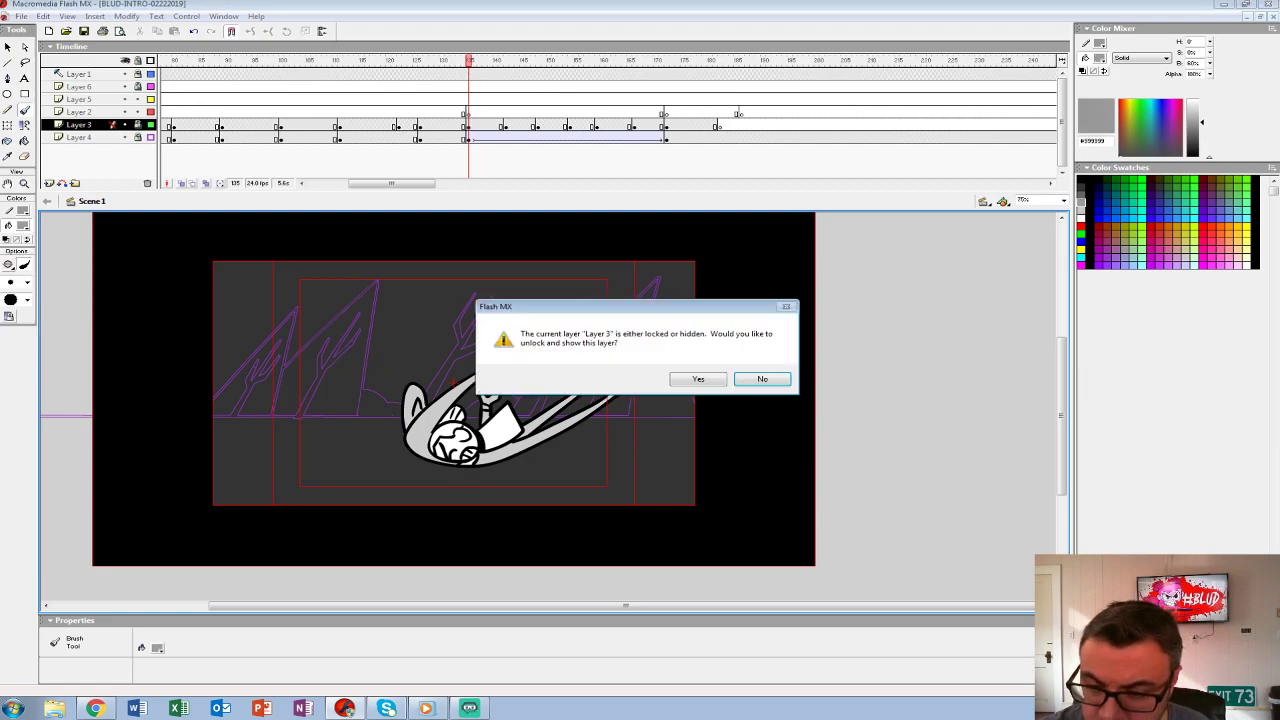
{"action": "key", "text": "Escape"}
{"action": "left_click", "coordinate": [78, 111]}
{"action": "key", "text": "z"}
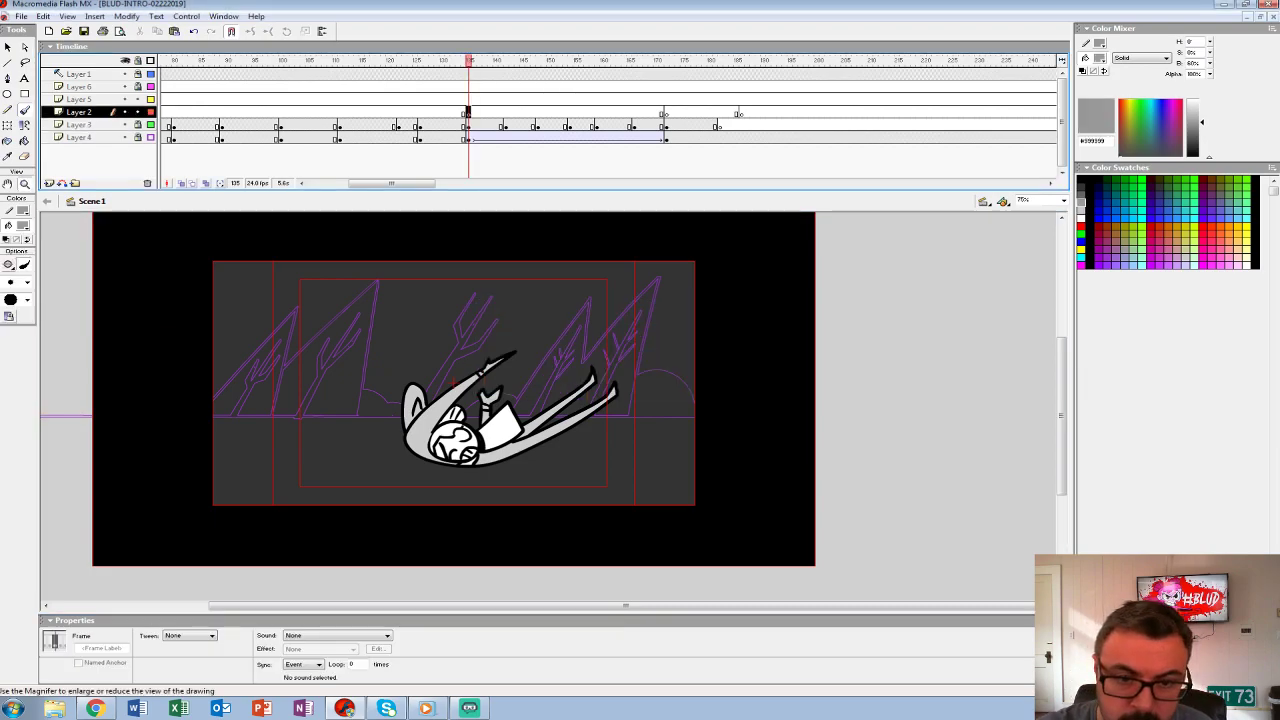
{"action": "left_click", "coordinate": [536, 445]}
{"action": "key", "text": "b"}
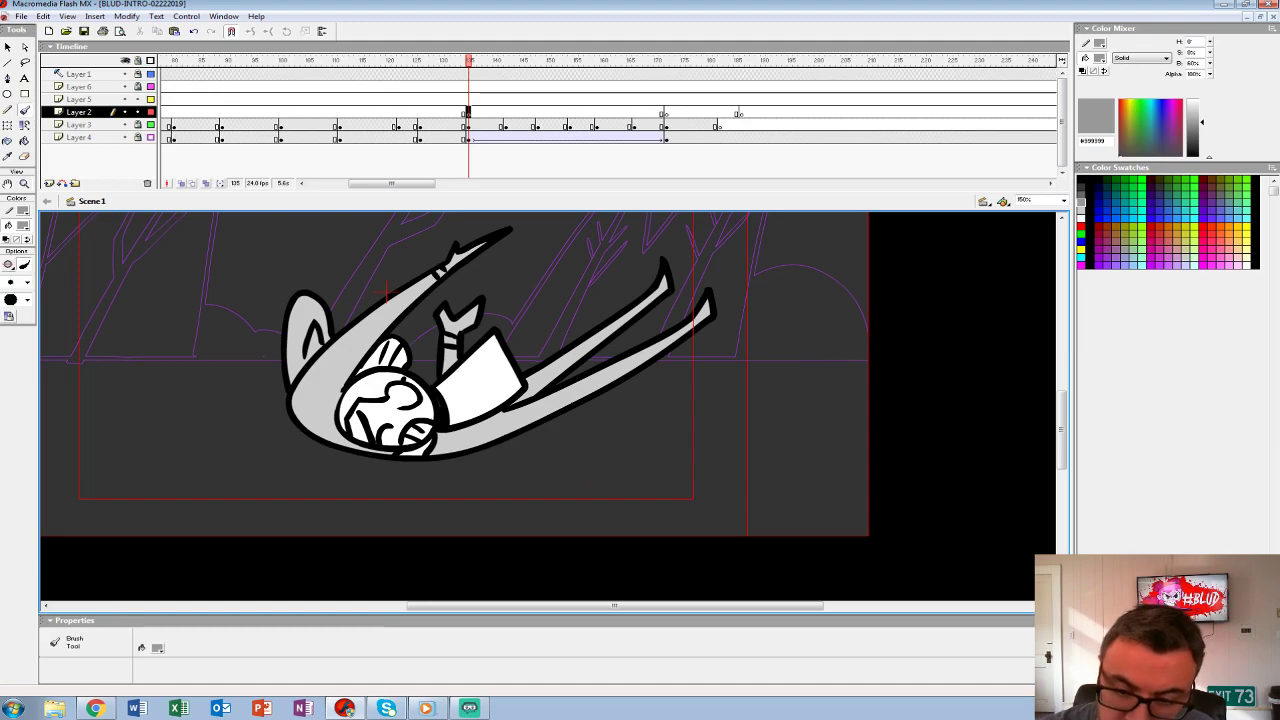
{"action": "mouse_move", "coordinate": [282, 450]}
{"action": "left_mouse_down"}
{"action": "mouse_move", "coordinate": [336, 434]}
{"action": "mouse_move", "coordinate": [347, 455]}
{"action": "mouse_move", "coordinate": [387, 455]}
{"action": "mouse_move", "coordinate": [494, 416]}
{"action": "mouse_move", "coordinate": [762, 455]}
{"action": "mouse_move", "coordinate": [722, 467]}
{"action": "mouse_move", "coordinate": [282, 451]}
{"action": "left_mouse_up"}
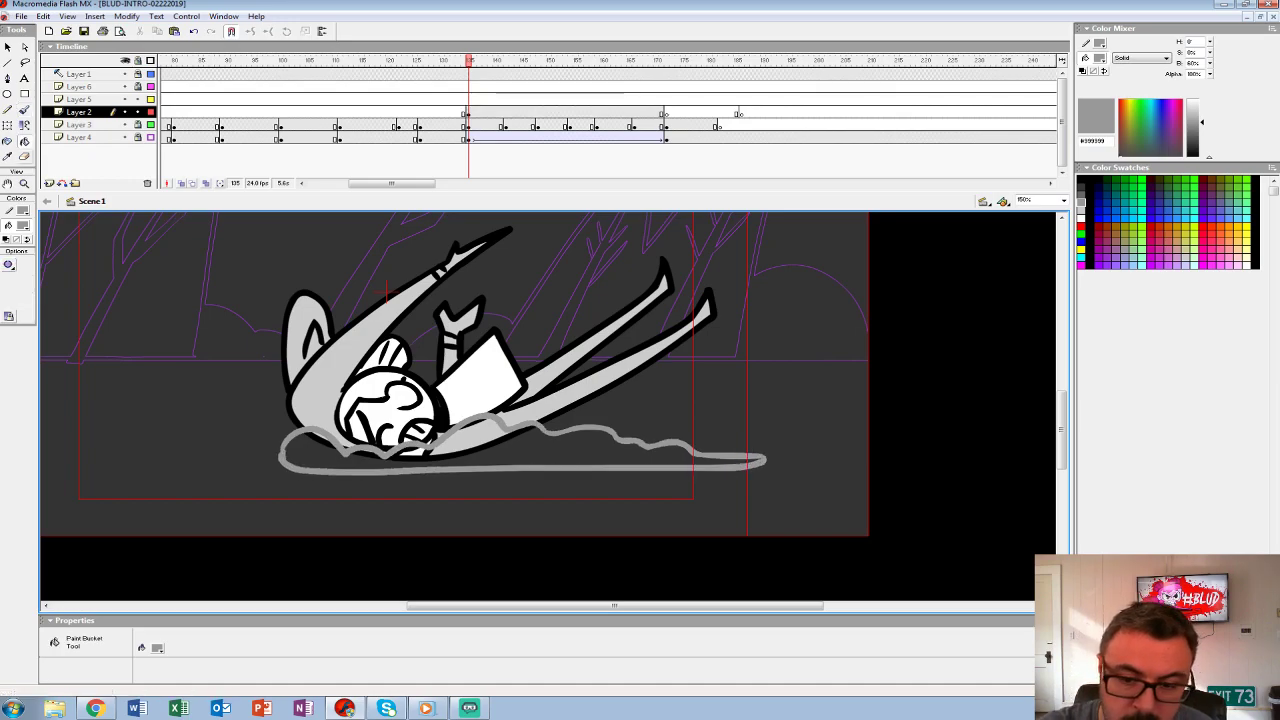
{"action": "left_click", "coordinate": [24, 142]}
{"action": "left_click", "coordinate": [335, 457]}
- Scrub from frame 135 to 142 and play back the sequence to check the dust cloud against the action
{"action": "key", "text": "z"}
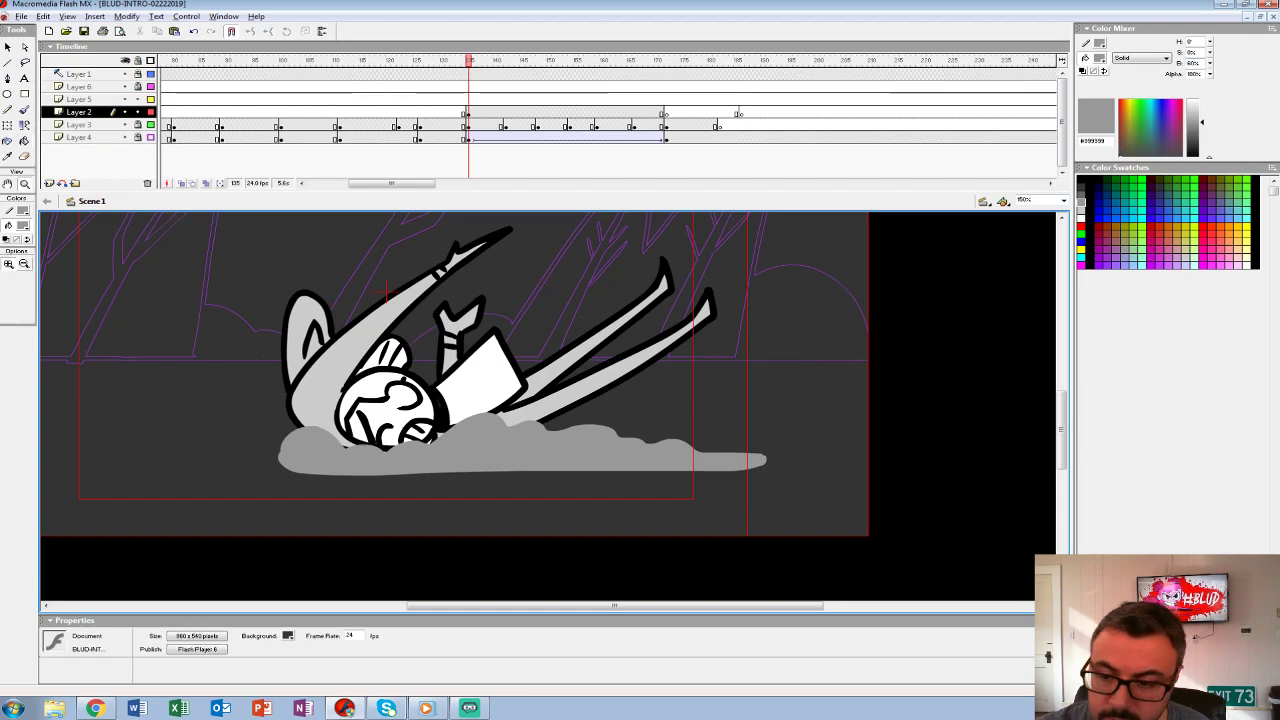
{"action": "key", "text": "ctrl+minus"}
{"action": "left_click_drag", "start_coordinate": [468, 60], "coordinate": [506, 60]}
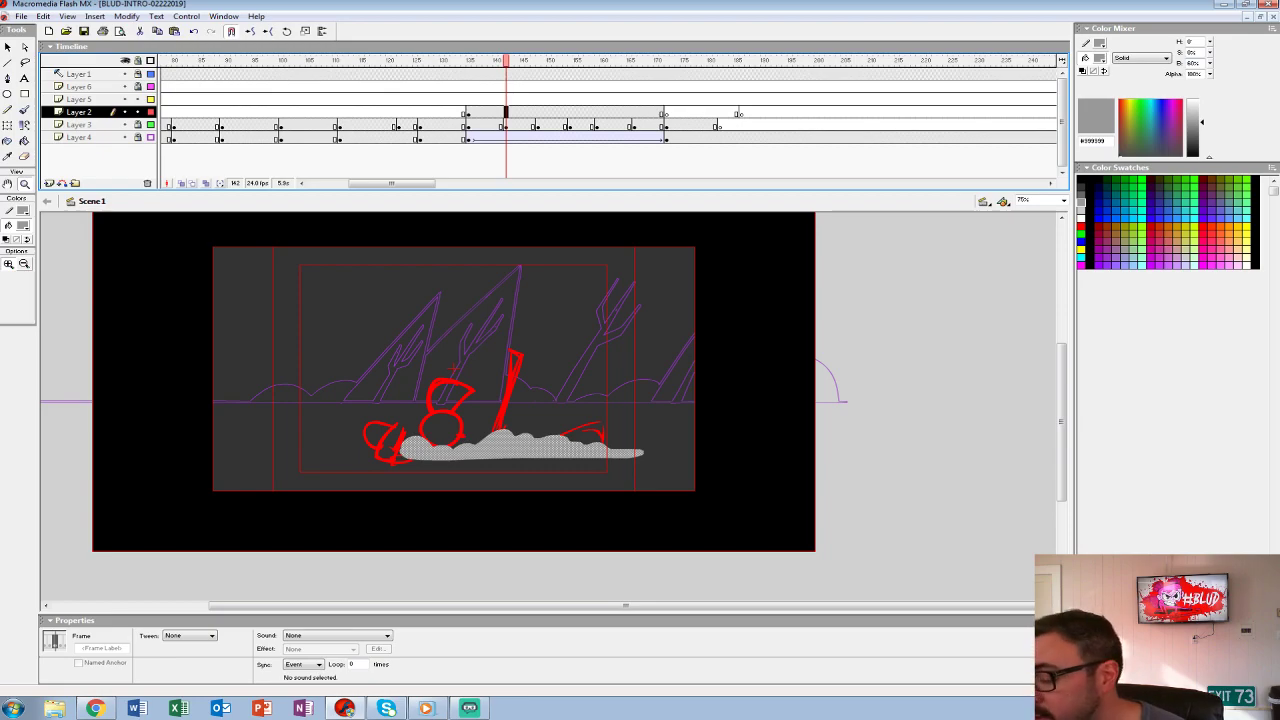
{"action": "key", "text": "Return"}
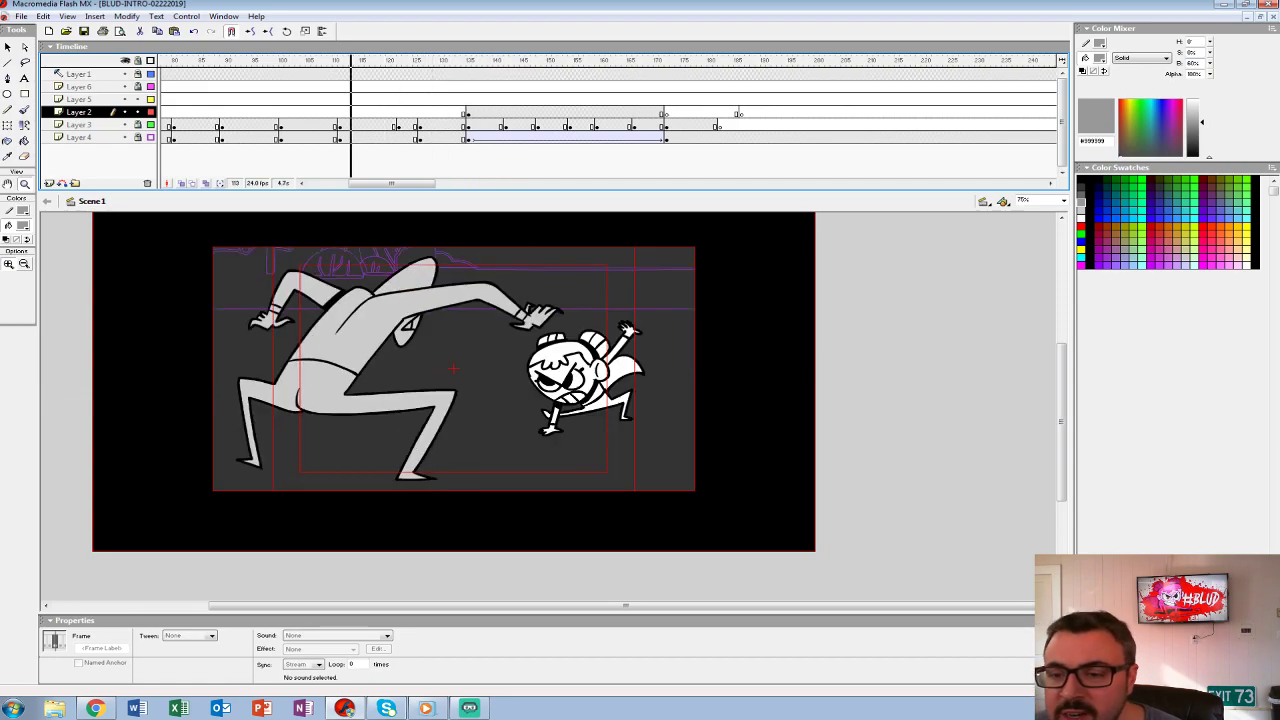
- Group the dust cloud on Layer 2 at frame 135 and play the sequence again
{"action": "mouse_move", "coordinate": [466, 111]}
{"action": "left_mouse_down"}
{"action": "mouse_move", "coordinate": [454, 111]}
{"action": "mouse_move", "coordinate": [466, 111]}
{"action": "left_mouse_up"}
{"action": "key", "text": "ctrl+g"}
{"action": "left_click", "coordinate": [469, 99]}
{"action": "key", "text": "Return"}
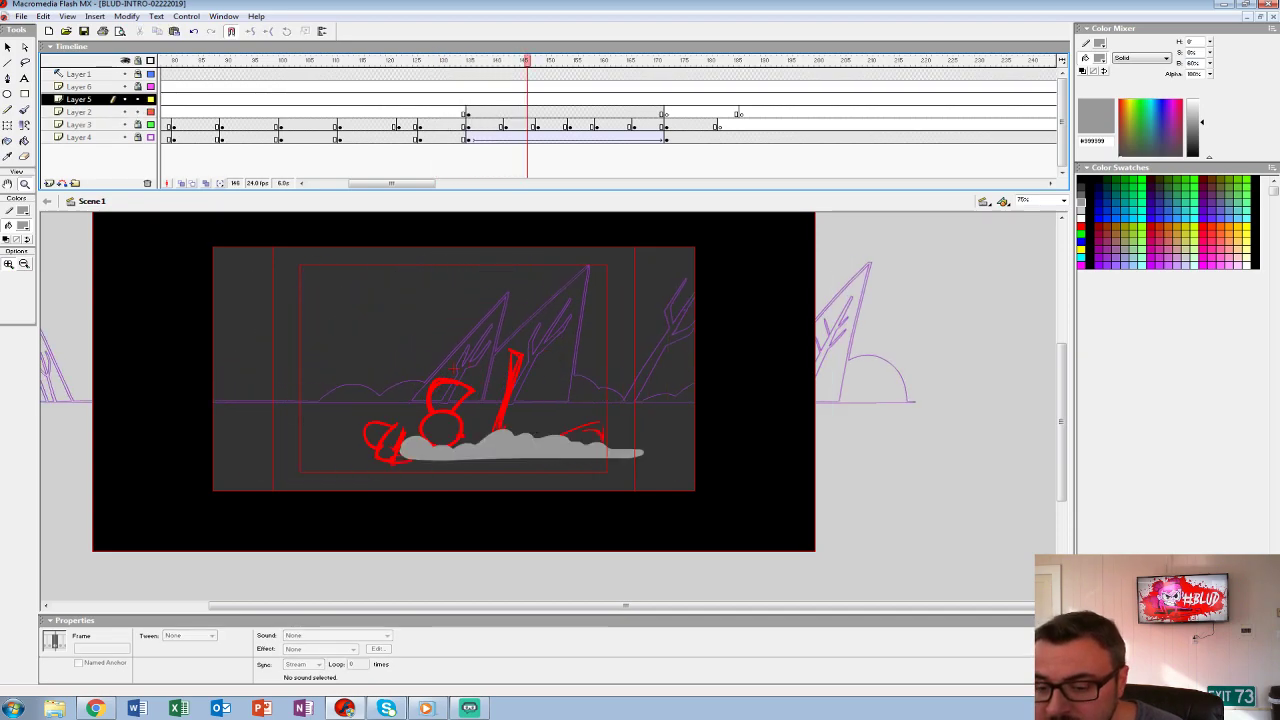
{"action": "left_click", "coordinate": [270, 111]}
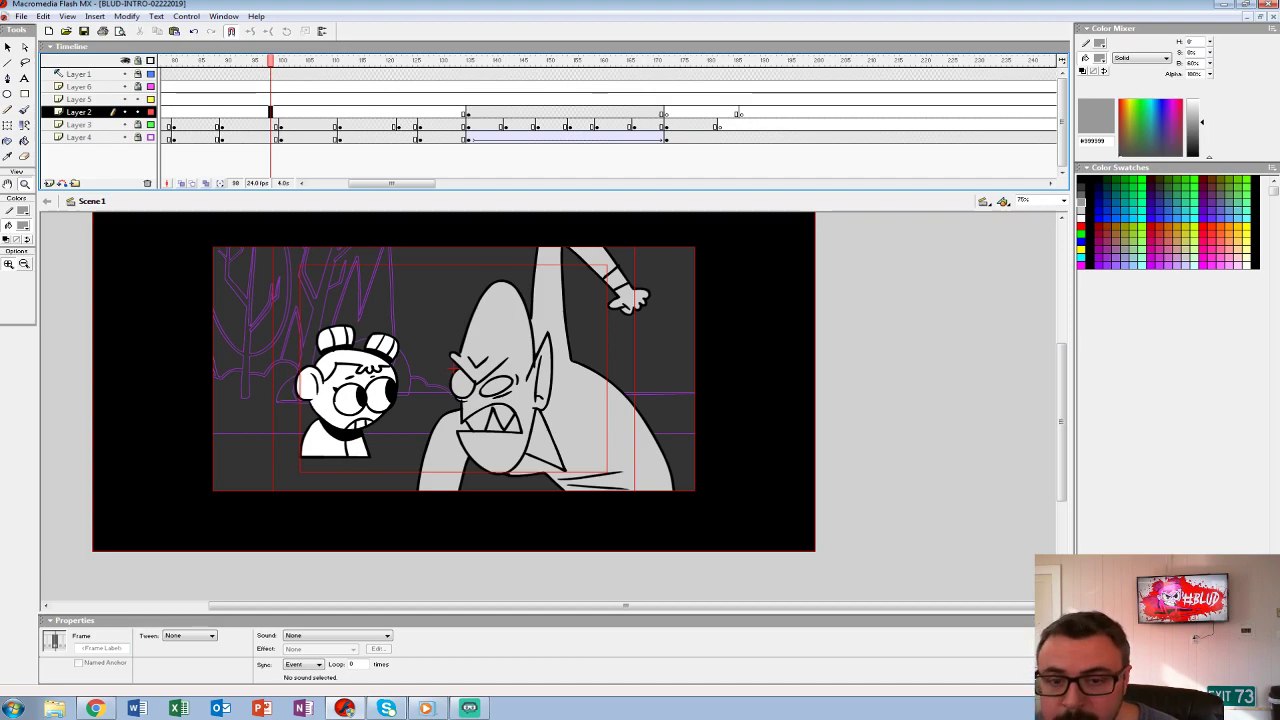
- Play back the sequence, insert a blank keyframe at frame 142 on Layer 2 to end the dust cloud, and replay it
{"action": "key", "text": "Return"}
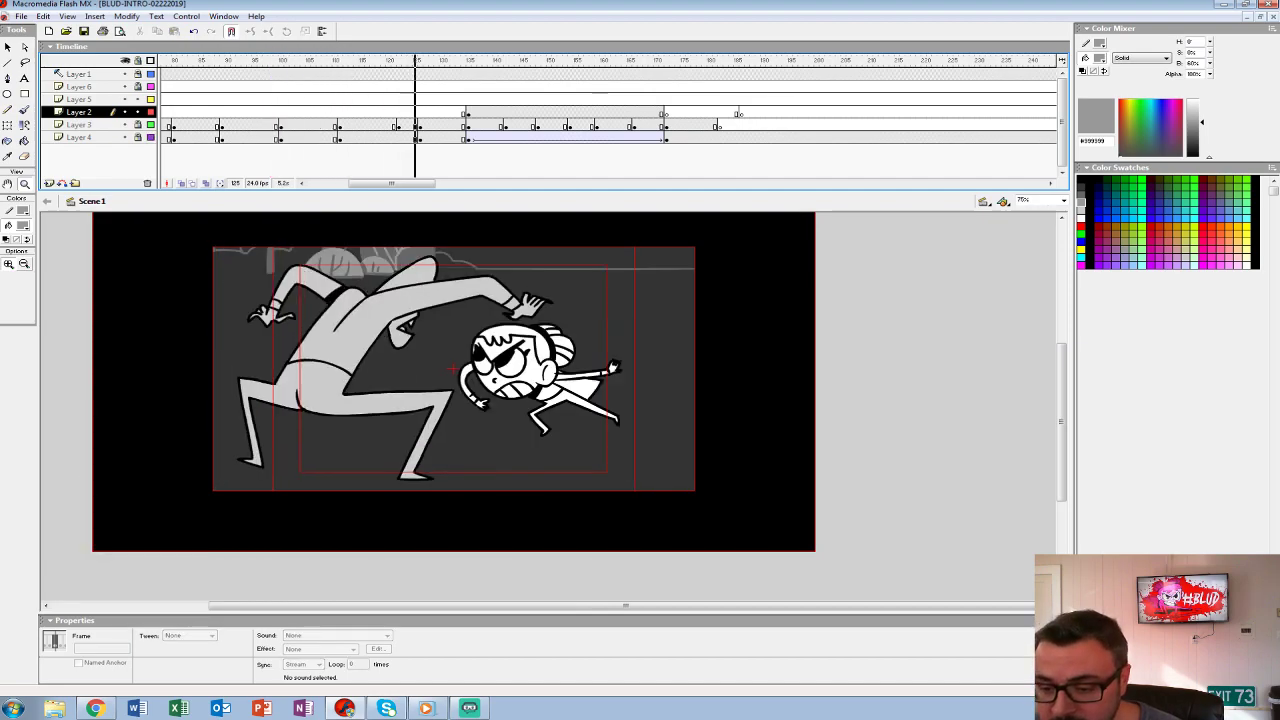
{"action": "key", "text": "Return"}
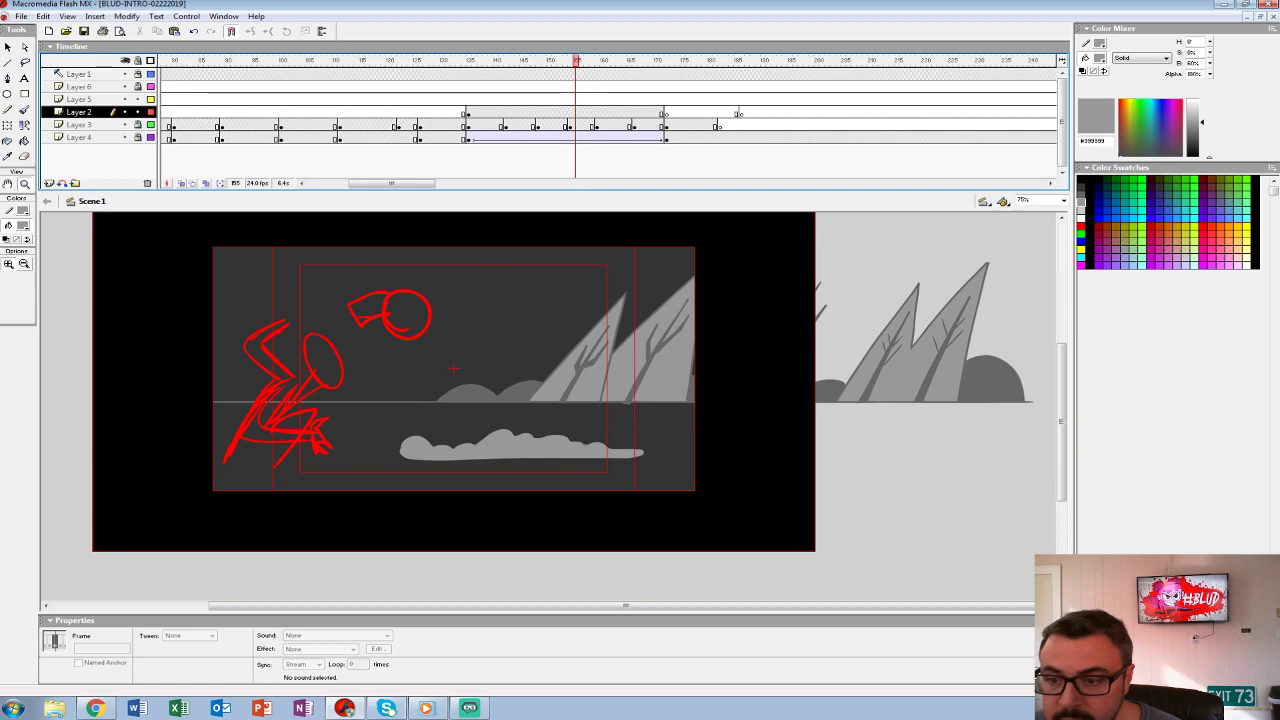
{"action": "left_click", "coordinate": [500, 111]}
{"action": "key", "text": "period"}
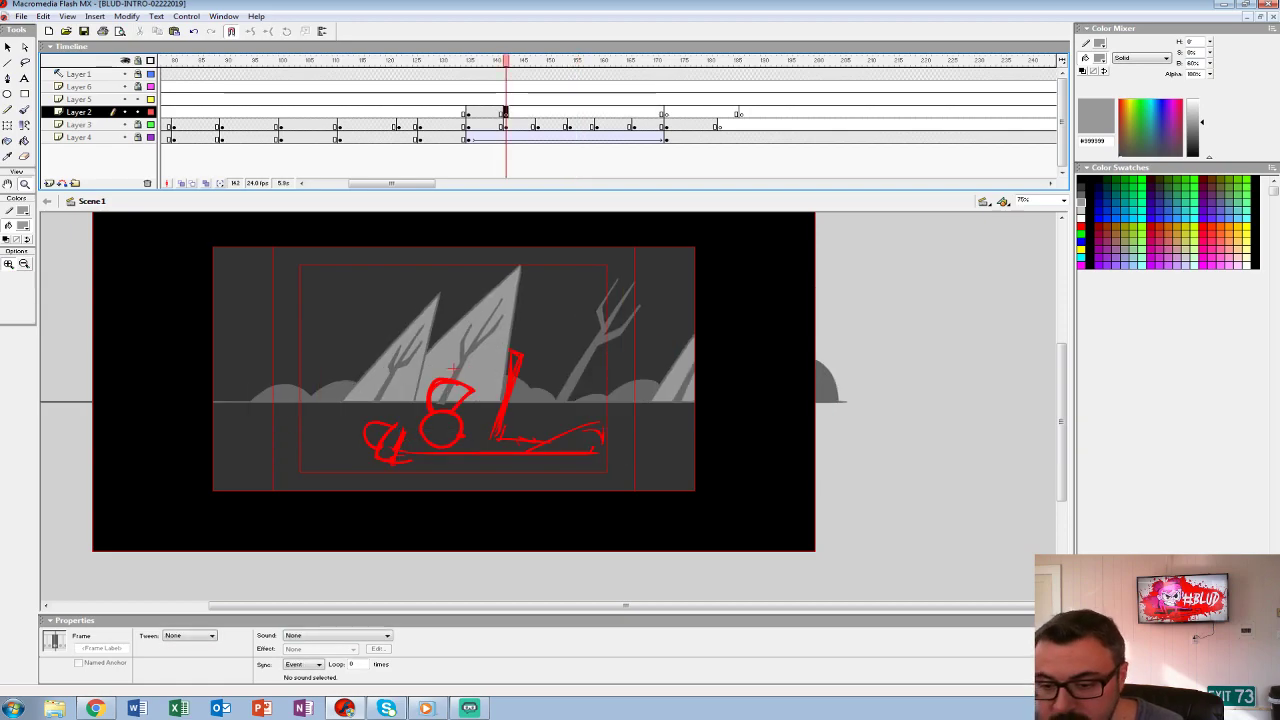
{"action": "left_click", "coordinate": [408, 99]}
{"action": "key", "text": "Return"}
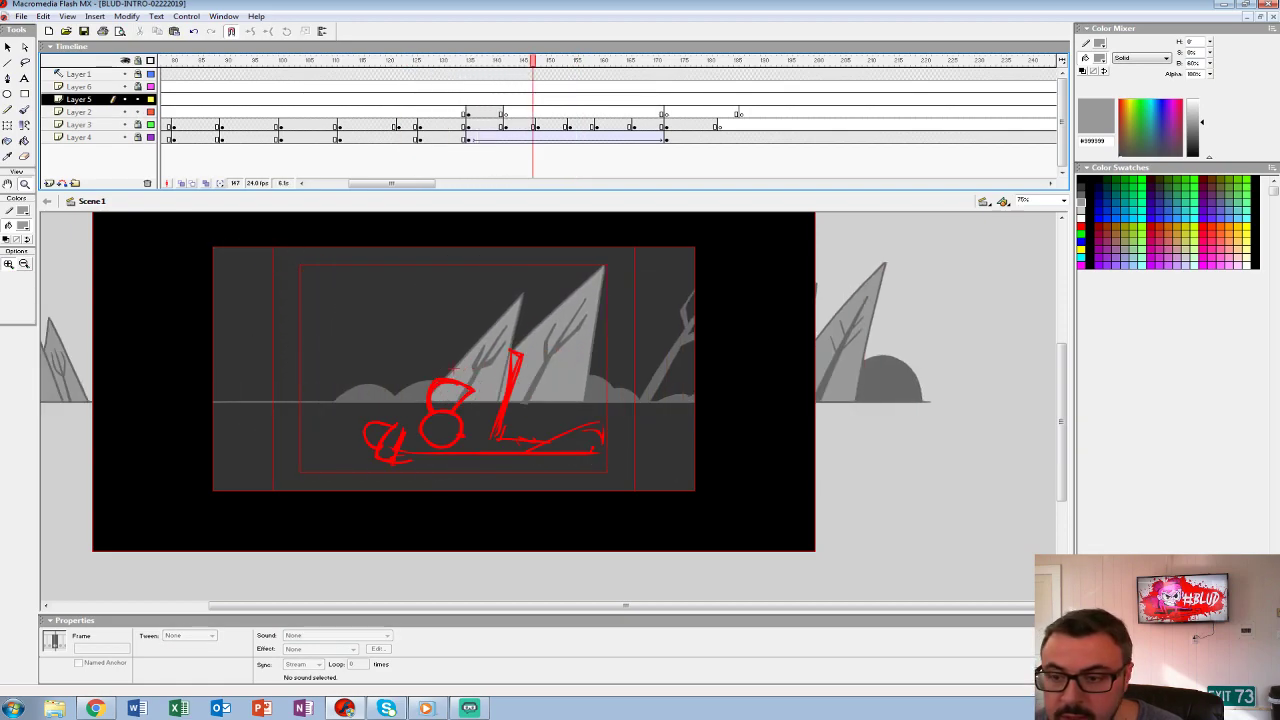
- Unlock Layer 3, insert a blank keyframe at frame 143, turn on onion skinning, and hide Layer 1
{"action": "left_click", "coordinate": [506, 124]}
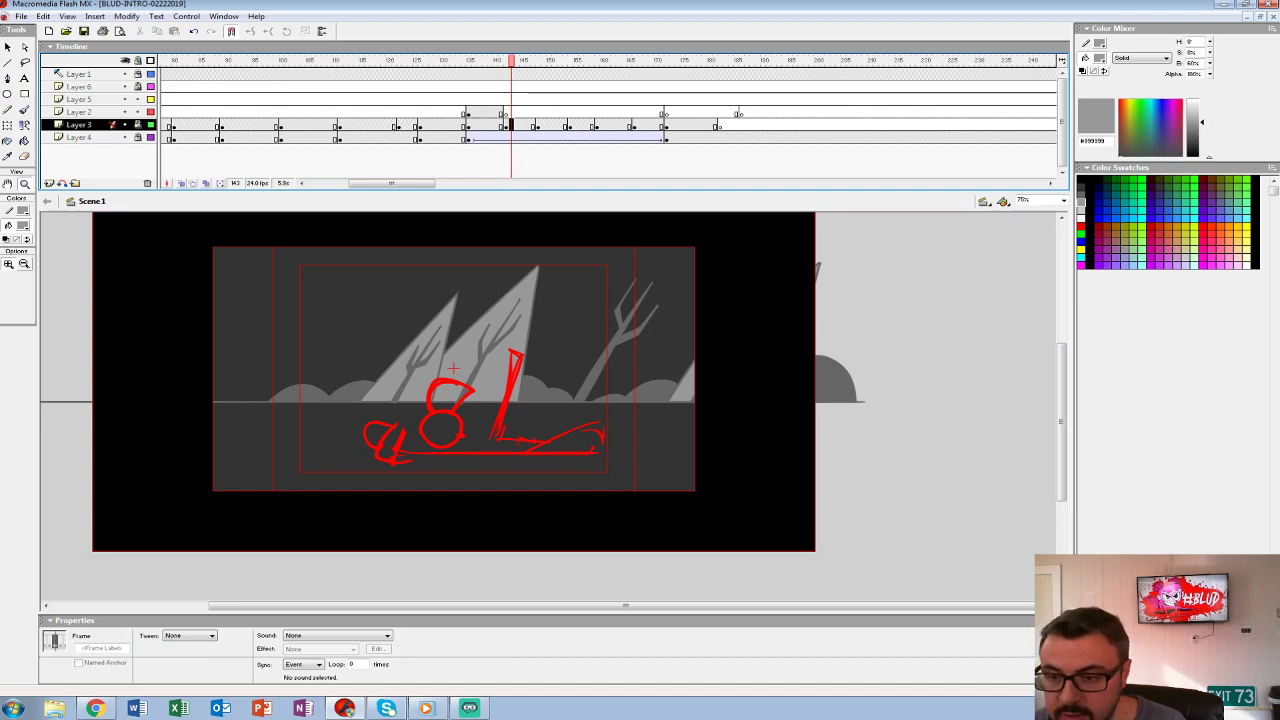
{"action": "key", "text": "Delete"}
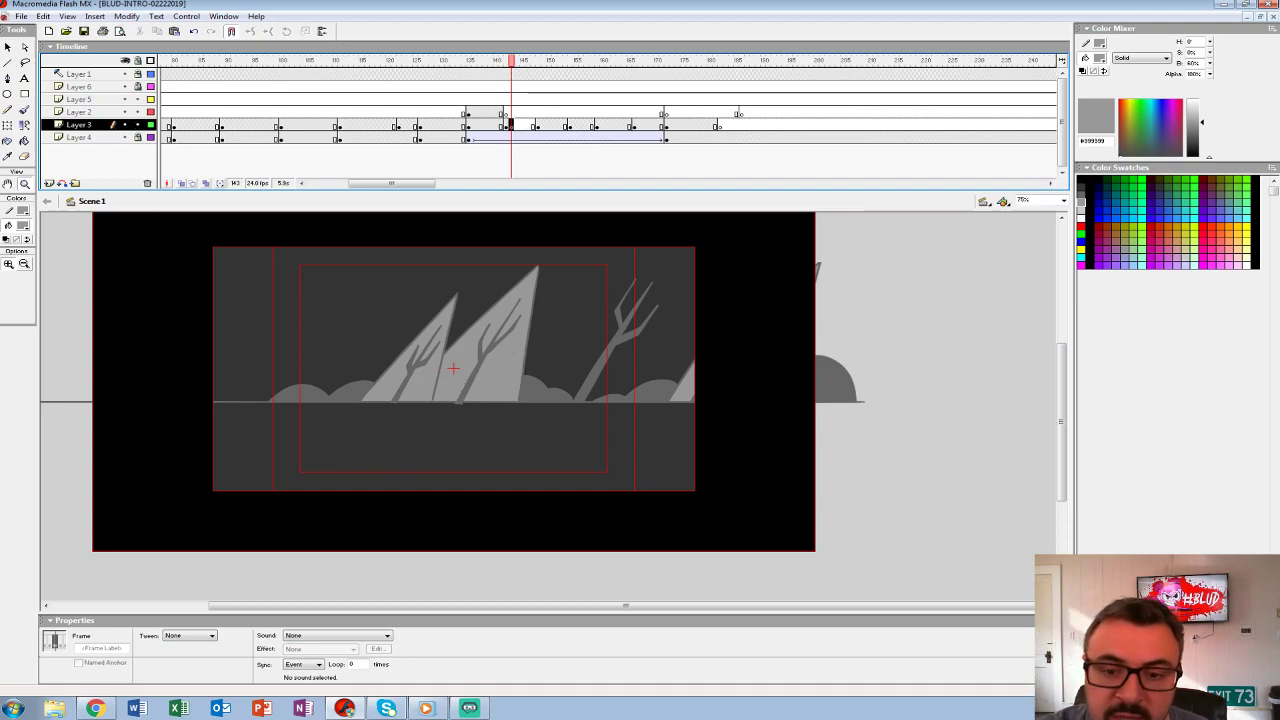
{"action": "key", "text": "ctrl+z"}
{"action": "key", "text": "ctrl+v"}
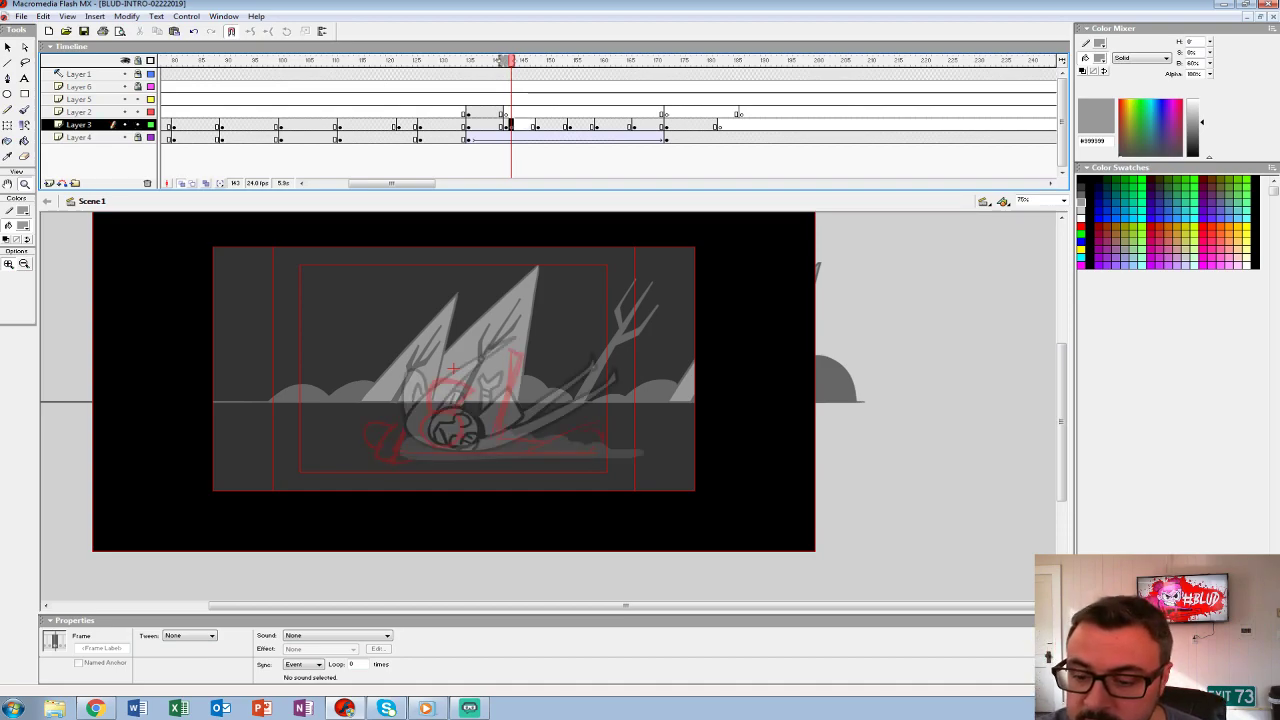
{"action": "key", "text": "ctrl+shift+a"}
{"action": "key", "text": "ctrl+="}
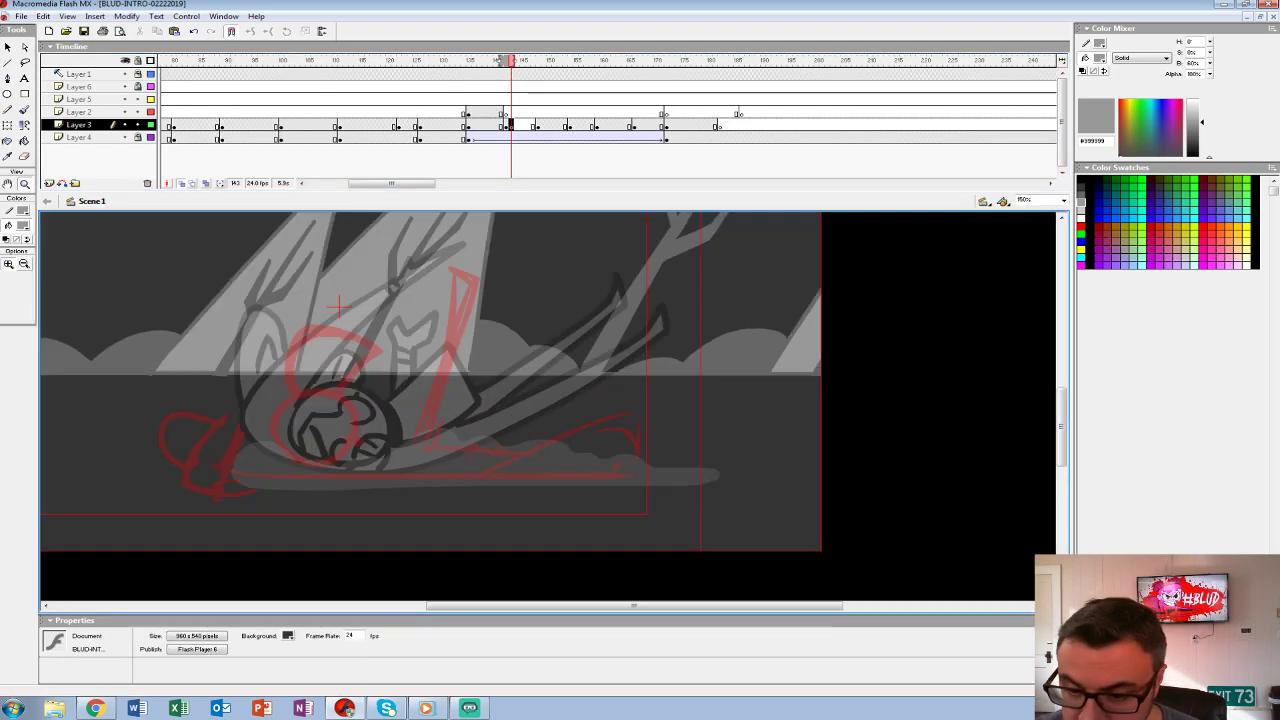
{"action": "left_click", "coordinate": [125, 74]}
{"action": "scroll", "coordinate": [548, 400], "scroll_direction": "left", "scroll_amount": 5}
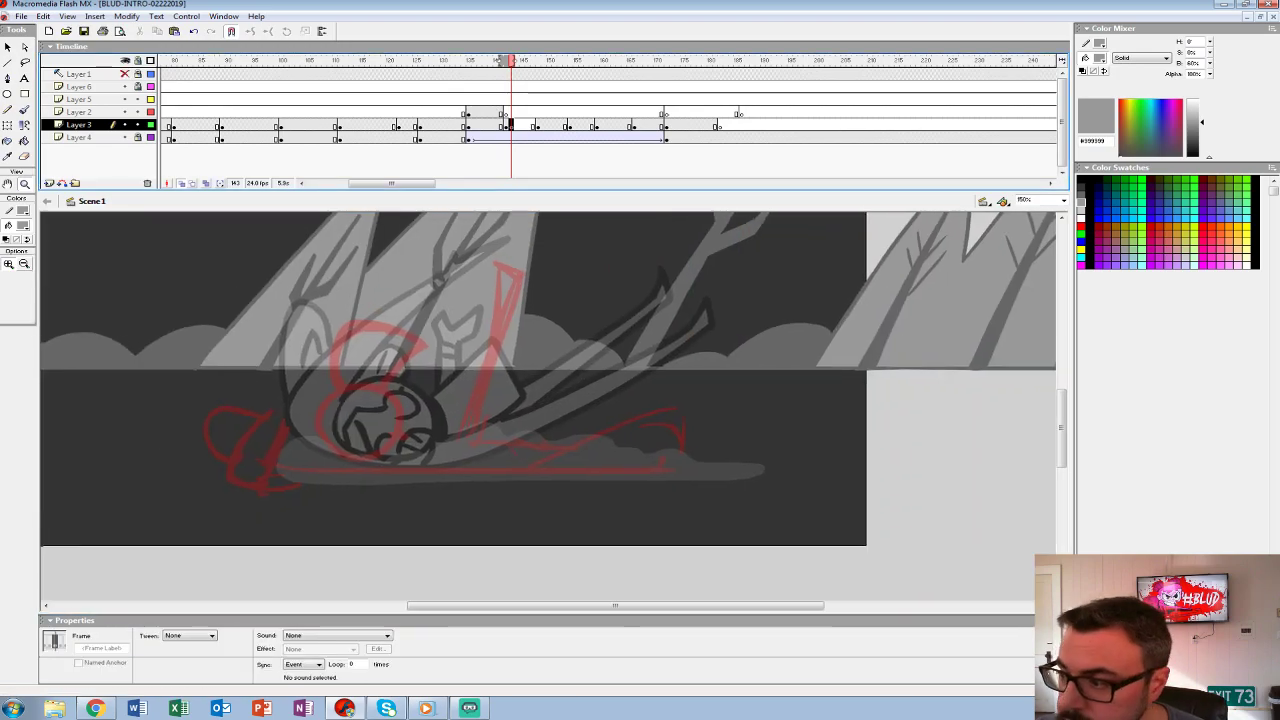
{"action": "scroll", "coordinate": [548, 380], "scroll_direction": "right", "scroll_amount": 2}
- Ink the lying character's bent arm and raised hand with a black #000000 brush at frame 143 on Layer 3
{"action": "left_click", "coordinate": [23, 225]}
{"action": "left_click", "coordinate": [8, 252]}
{"action": "key", "text": "b"}
{"action": "left_click", "coordinate": [490, 59]}
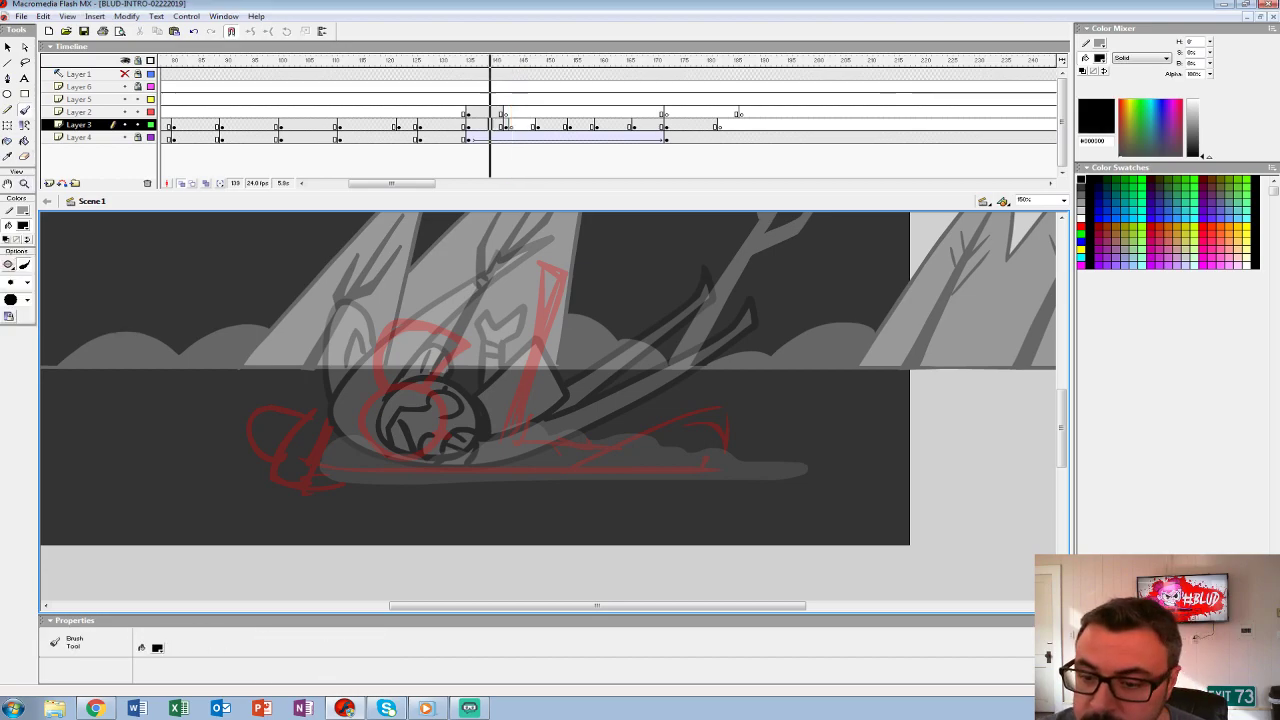
{"action": "left_click", "coordinate": [508, 125]}
{"action": "mouse_move", "coordinate": [345, 478]}
{"action": "left_mouse_down"}
{"action": "mouse_move", "coordinate": [265, 482]}
{"action": "mouse_move", "coordinate": [320, 392]}
{"action": "mouse_move", "coordinate": [326, 421]}
{"action": "mouse_move", "coordinate": [302, 466]}
{"action": "left_mouse_up"}
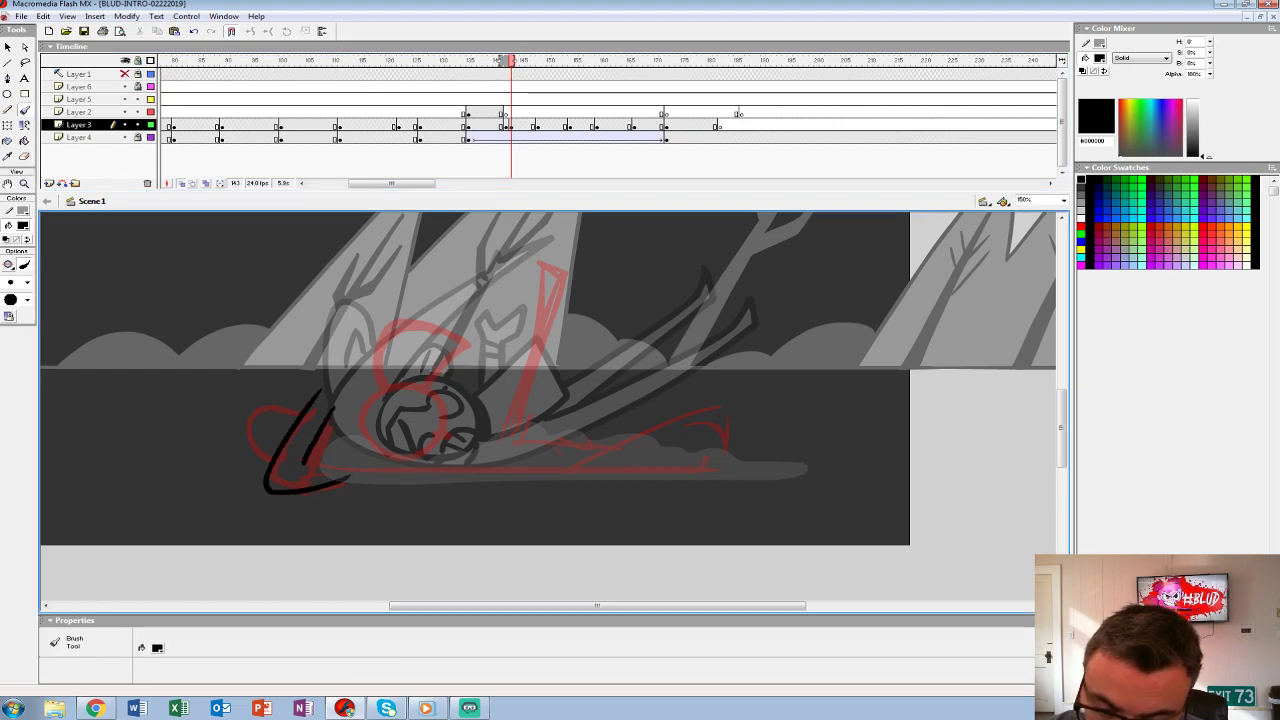
{"action": "left_click_drag", "start_coordinate": [315, 390], "coordinate": [318, 357]}
{"action": "left_click_drag", "start_coordinate": [320, 358], "coordinate": [338, 378]}
{"action": "mouse_move", "coordinate": [356, 386]}
{"action": "left_mouse_down"}
{"action": "mouse_move", "coordinate": [335, 405]}
{"action": "mouse_move", "coordinate": [354, 384]}
{"action": "left_mouse_up"}
{"action": "mouse_move", "coordinate": [268, 460]}
{"action": "left_mouse_down"}
{"action": "mouse_move", "coordinate": [236, 409]}
{"action": "mouse_move", "coordinate": [268, 409]}
{"action": "mouse_move", "coordinate": [236, 414]}
{"action": "mouse_move", "coordinate": [237, 438]}
{"action": "mouse_move", "coordinate": [270, 462]}
{"action": "left_mouse_up"}
{"action": "key", "text": "ctrl+z"}
- Ink the underside of the body, the outstretched leg and the raised leg over the red rough
{"action": "key", "text": "space"}
{"action": "left_click_drag", "start_coordinate": [600, 400], "coordinate": [552, 392]}
{"action": "left_click_drag", "start_coordinate": [298, 470], "coordinate": [460, 470]}
{"action": "key", "text": "ctrl+z"}
{"action": "mouse_move", "coordinate": [314, 466]}
{"action": "left_mouse_down"}
{"action": "mouse_move", "coordinate": [649, 468]}
{"action": "mouse_move", "coordinate": [677, 435]}
{"action": "mouse_move", "coordinate": [649, 460]}
{"action": "mouse_move", "coordinate": [474, 445]}
{"action": "mouse_move", "coordinate": [506, 258]}
{"action": "mouse_move", "coordinate": [482, 258]}
{"action": "mouse_move", "coordinate": [446, 412]}
{"action": "left_mouse_up"}
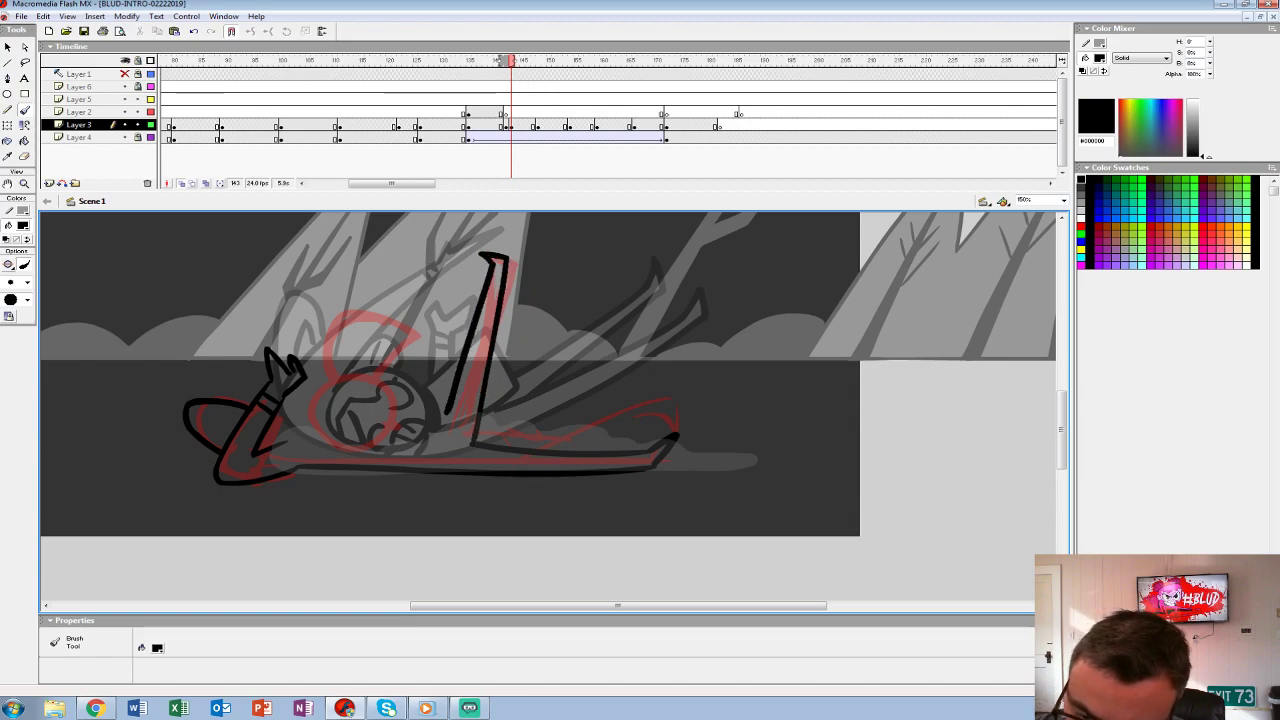
{"action": "scroll", "coordinate": [548, 374], "scroll_direction": "left", "scroll_amount": 3}
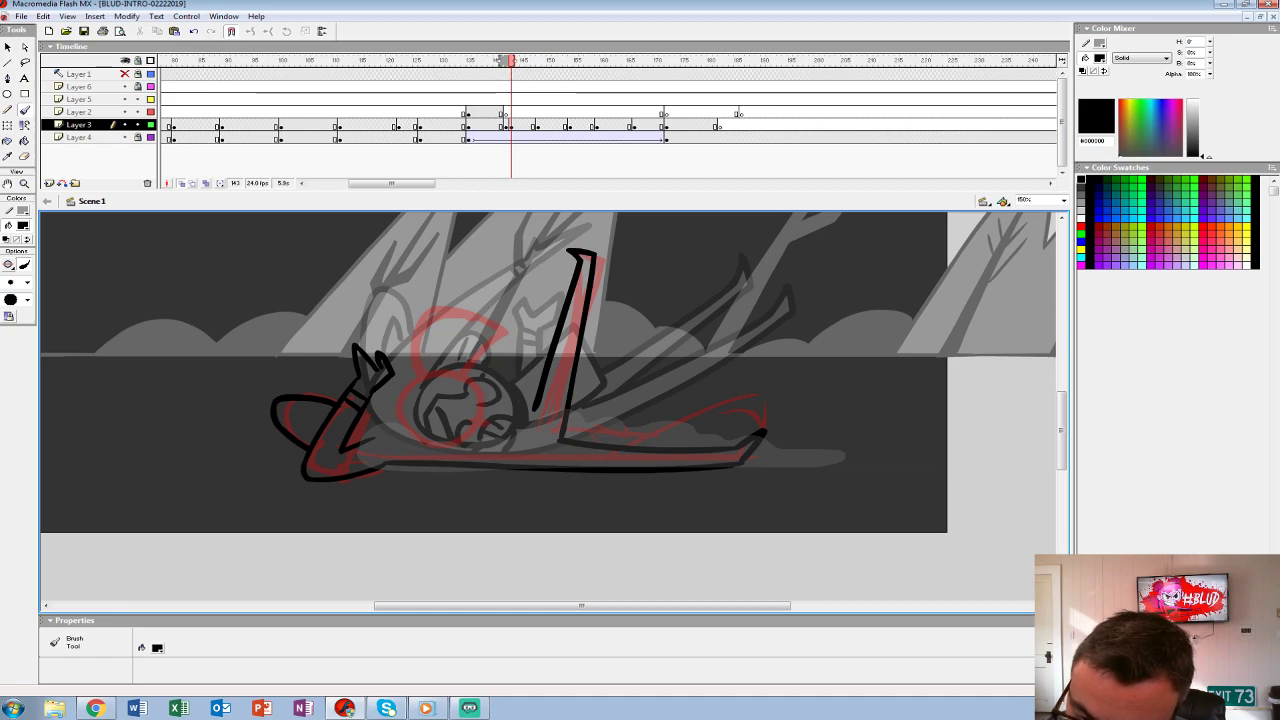
- Ink the character's round head, facial features and flared hair over the rough sketch
{"action": "left_click_drag", "start_coordinate": [420, 410], "coordinate": [446, 422]}
{"action": "mouse_move", "coordinate": [412, 378]}
{"action": "left_mouse_down"}
{"action": "mouse_move", "coordinate": [414, 435]}
{"action": "mouse_move", "coordinate": [439, 445]}
{"action": "mouse_move", "coordinate": [482, 423]}
{"action": "mouse_move", "coordinate": [450, 370]}
{"action": "left_mouse_up"}
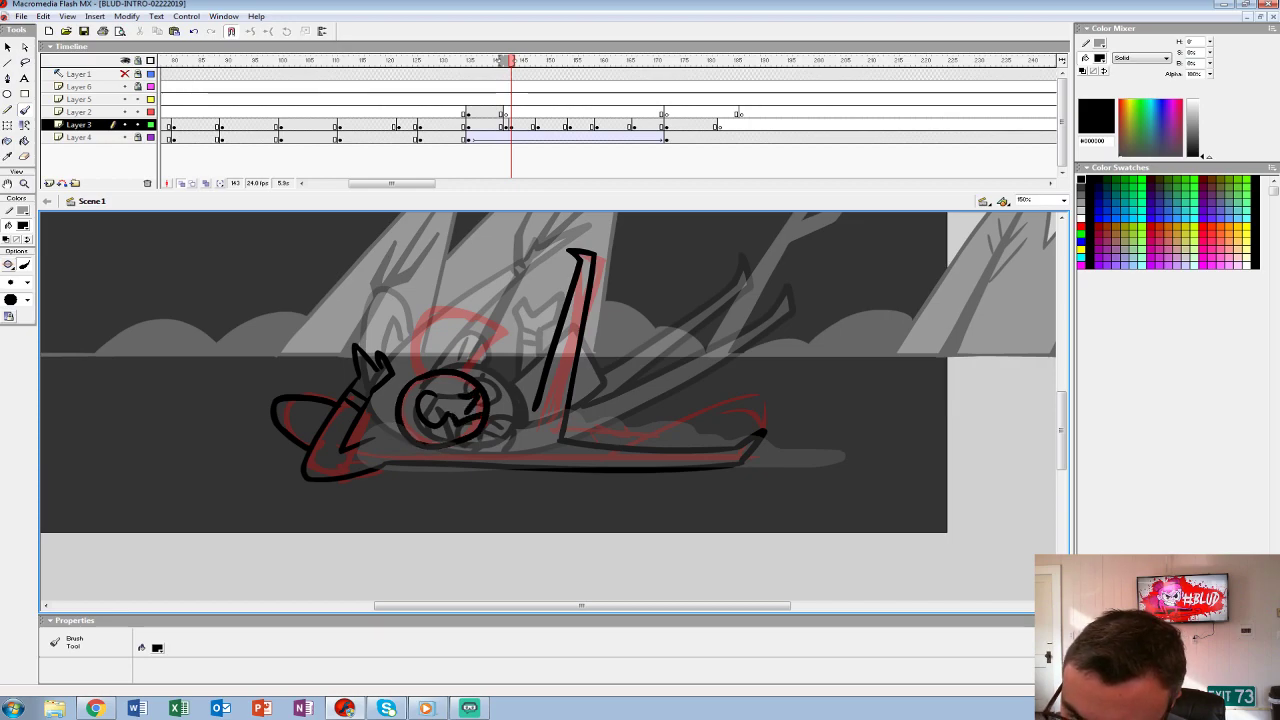
{"action": "mouse_move", "coordinate": [410, 366]}
{"action": "left_mouse_down"}
{"action": "mouse_move", "coordinate": [431, 310]}
{"action": "mouse_move", "coordinate": [496, 323]}
{"action": "mouse_move", "coordinate": [464, 363]}
{"action": "left_mouse_up"}
{"action": "left_click_drag", "start_coordinate": [388, 396], "coordinate": [385, 446]}
{"action": "left_click_drag", "start_coordinate": [548, 400], "coordinate": [491, 406]}
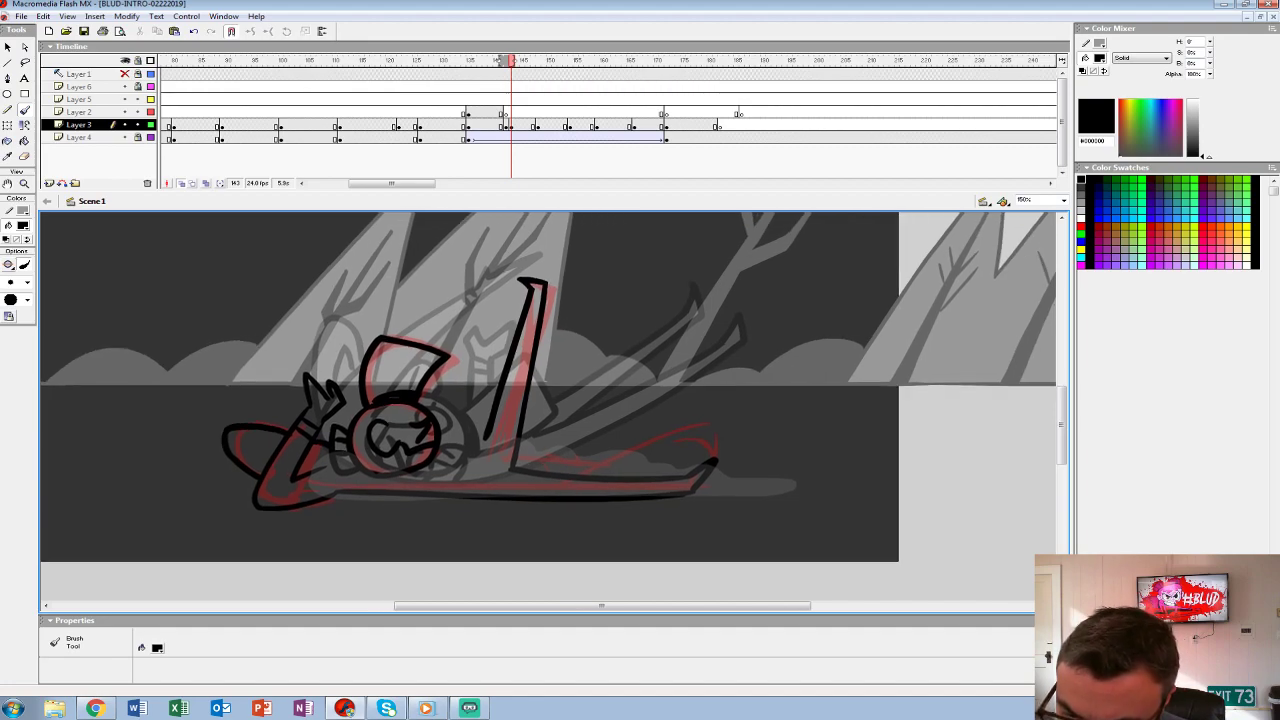
- Ink the character's other arm and the torso lines, redoing the first stroke, and turn off onion skinning
{"action": "mouse_move", "coordinate": [468, 465]}
{"action": "left_mouse_down"}
{"action": "mouse_move", "coordinate": [490, 520]}
{"action": "mouse_move", "coordinate": [436, 486]}
{"action": "mouse_move", "coordinate": [530, 416]}
{"action": "left_mouse_up"}
{"action": "key", "text": "ctrl+z"}
{"action": "mouse_move", "coordinate": [482, 474]}
{"action": "left_mouse_down"}
{"action": "mouse_move", "coordinate": [540, 418]}
{"action": "mouse_move", "coordinate": [538, 384]}
{"action": "mouse_move", "coordinate": [544, 426]}
{"action": "left_mouse_up"}
{"action": "key", "text": "alt+shift+o"}
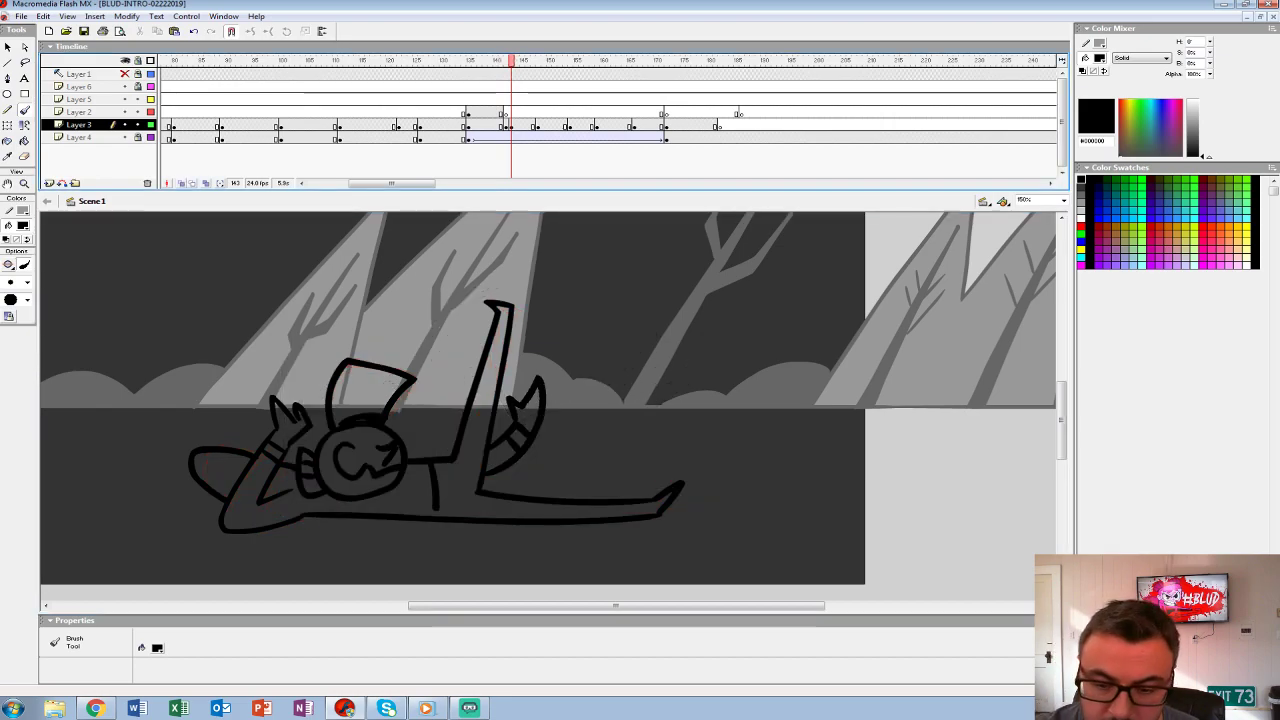
- Move the inked drawing from frame 143 to frame 142 on Layer 3, replacing the red rough
{"action": "left_click", "coordinate": [450, 400]}
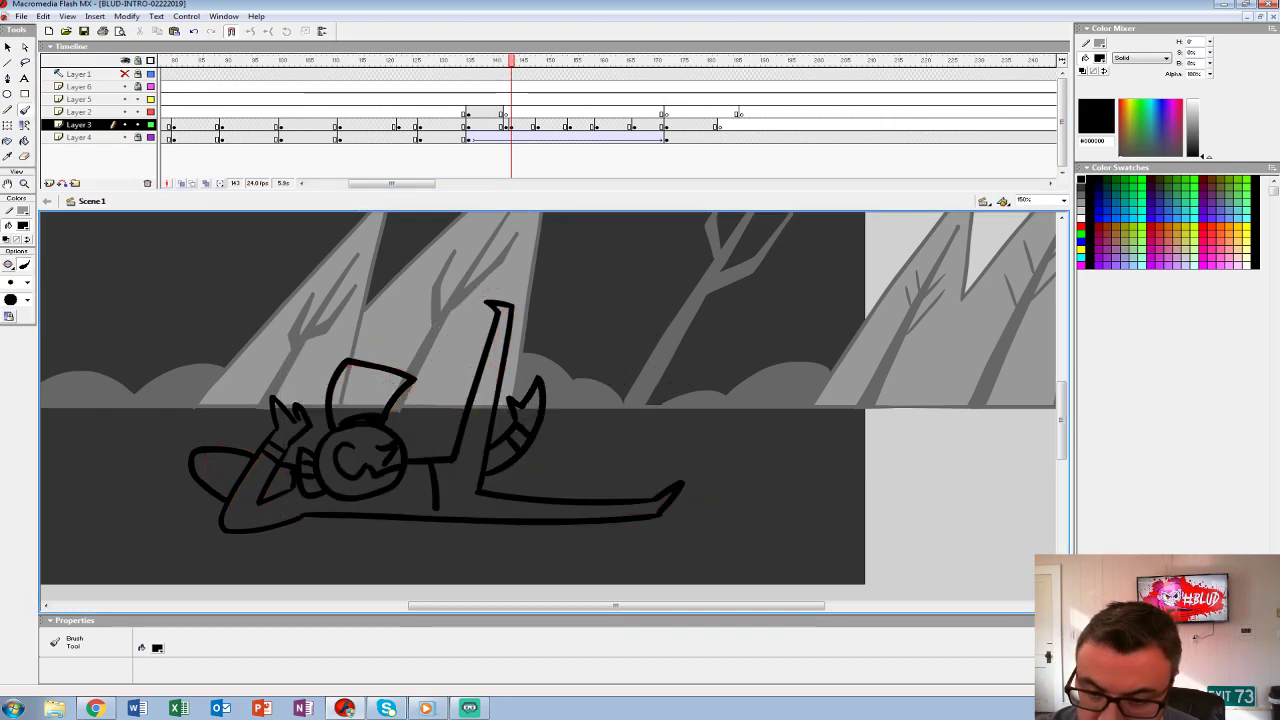
{"action": "left_click", "coordinate": [505, 125]}
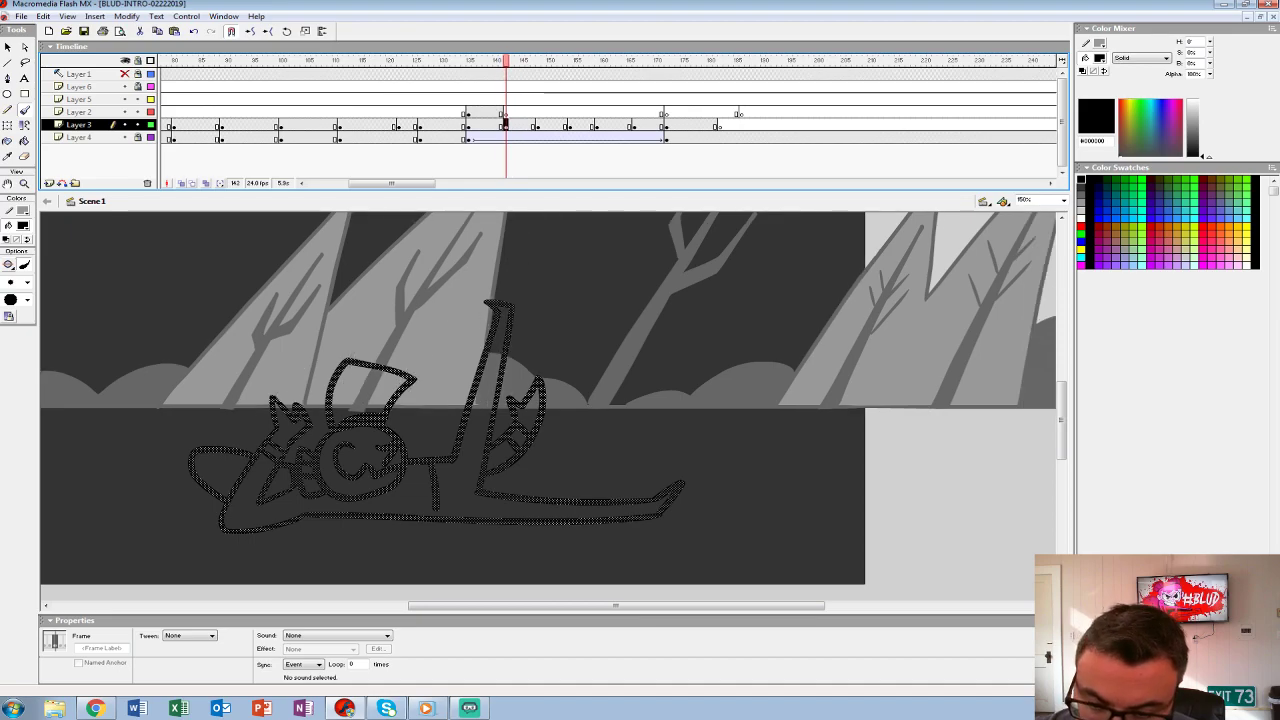
{"action": "key", "text": "b"}
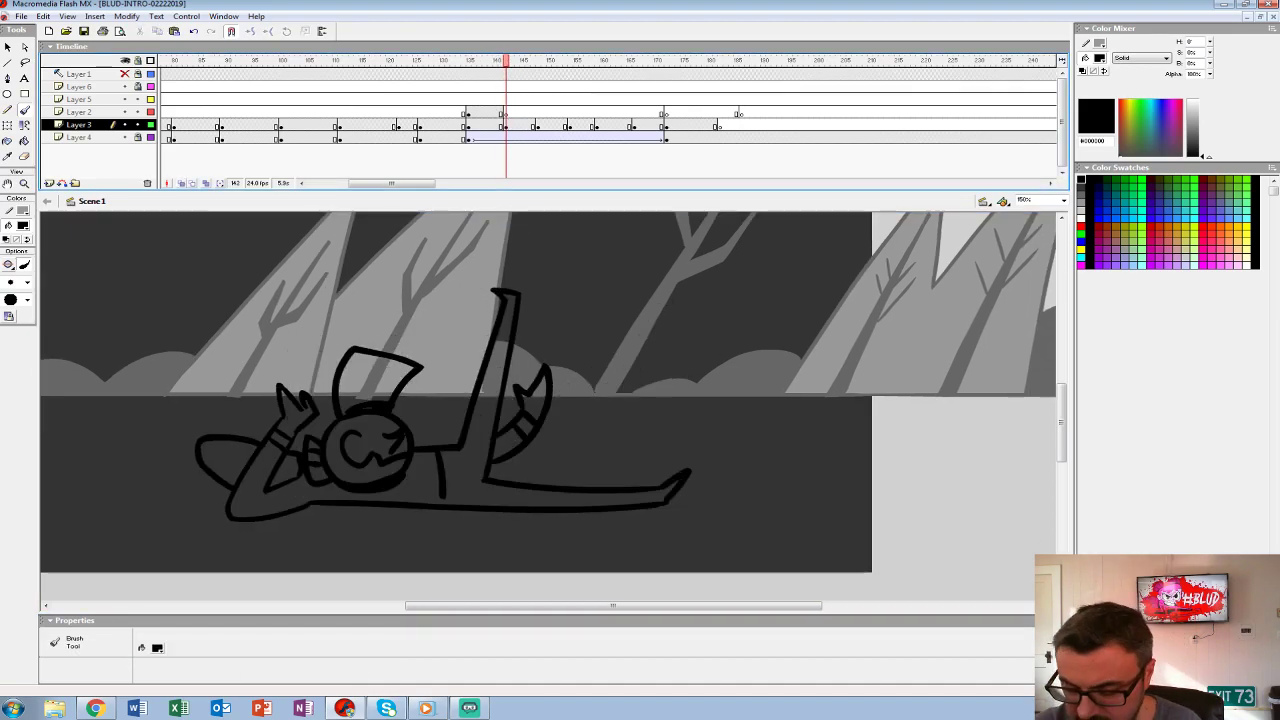
- Fill the lying character's body, legs and bent arm with #CCCCCC sampled from the previous pose
{"action": "key", "text": "comma"}
{"action": "left_click", "coordinate": [23, 225]}
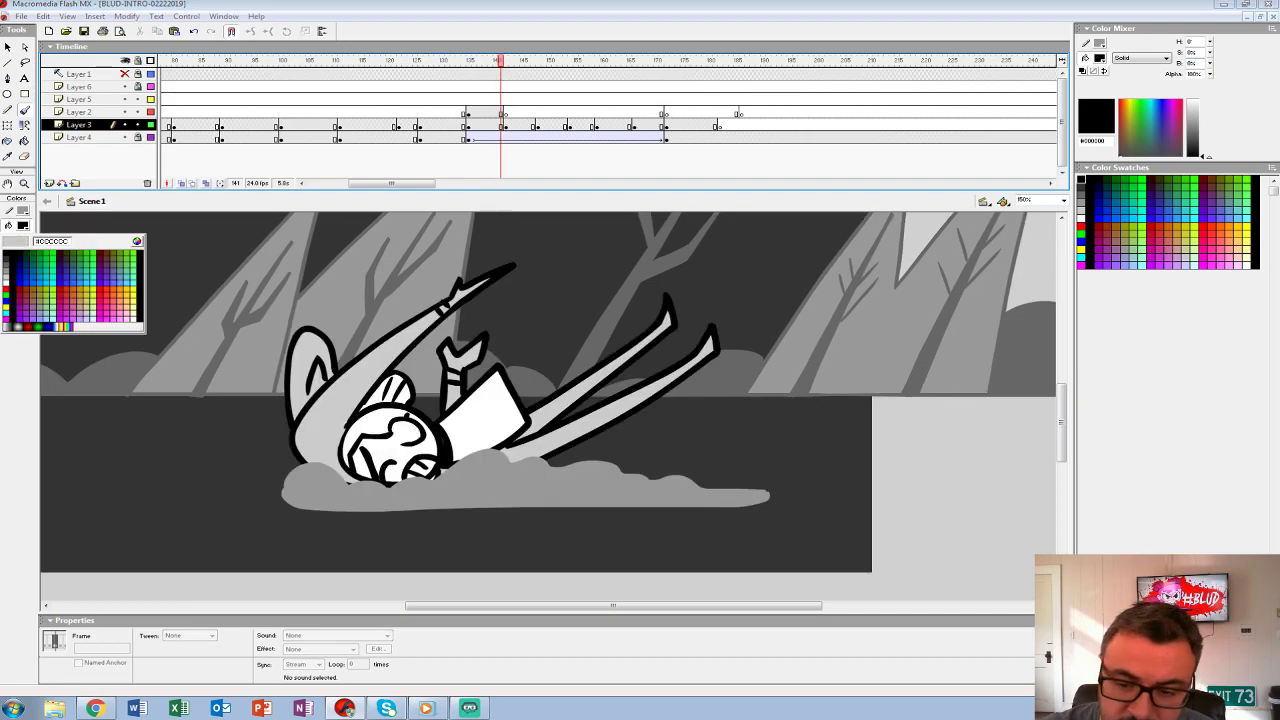
{"action": "left_click", "coordinate": [7, 276]}
{"action": "key", "text": "period"}
{"action": "key", "text": "k"}
{"action": "left_click", "coordinate": [580, 492]}
{"action": "left_click", "coordinate": [284, 471]}
{"action": "left_click", "coordinate": [229, 463]}
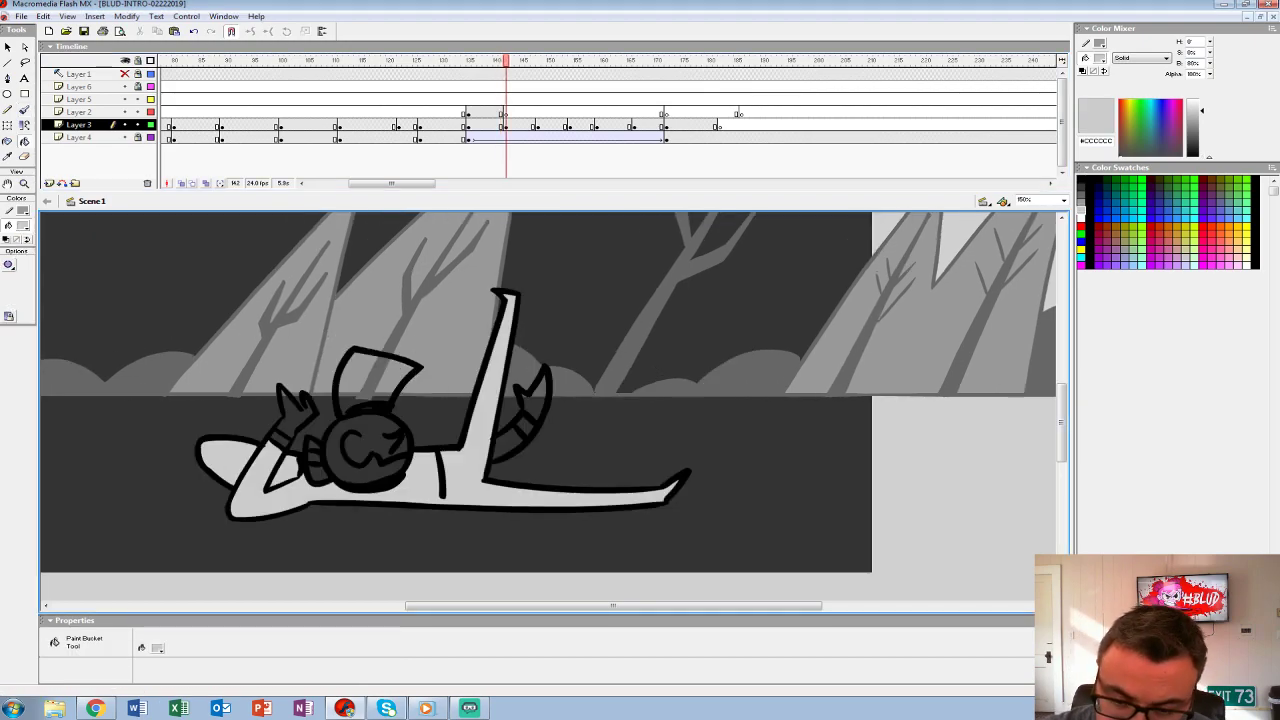
- Fill the character's head and hair with white #FFFFFF using the Paint Bucket
{"action": "key", "text": "comma"}
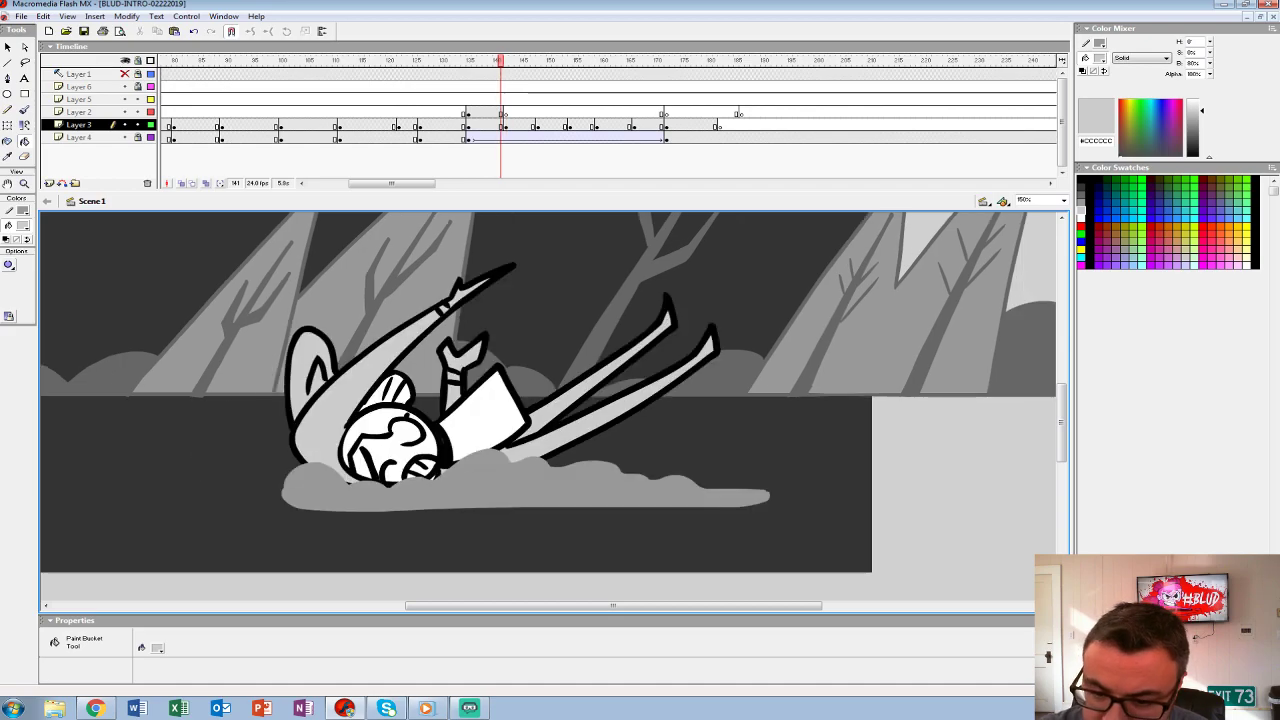
{"action": "left_click", "coordinate": [23, 225]}
{"action": "left_click", "coordinate": [7, 282]}
{"action": "key", "text": "period"}
{"action": "left_click", "coordinate": [385, 462]}
{"action": "left_click", "coordinate": [319, 474]}
{"action": "left_click", "coordinate": [315, 458]}
{"action": "left_click", "coordinate": [314, 445]}
{"action": "left_click", "coordinate": [375, 378]}
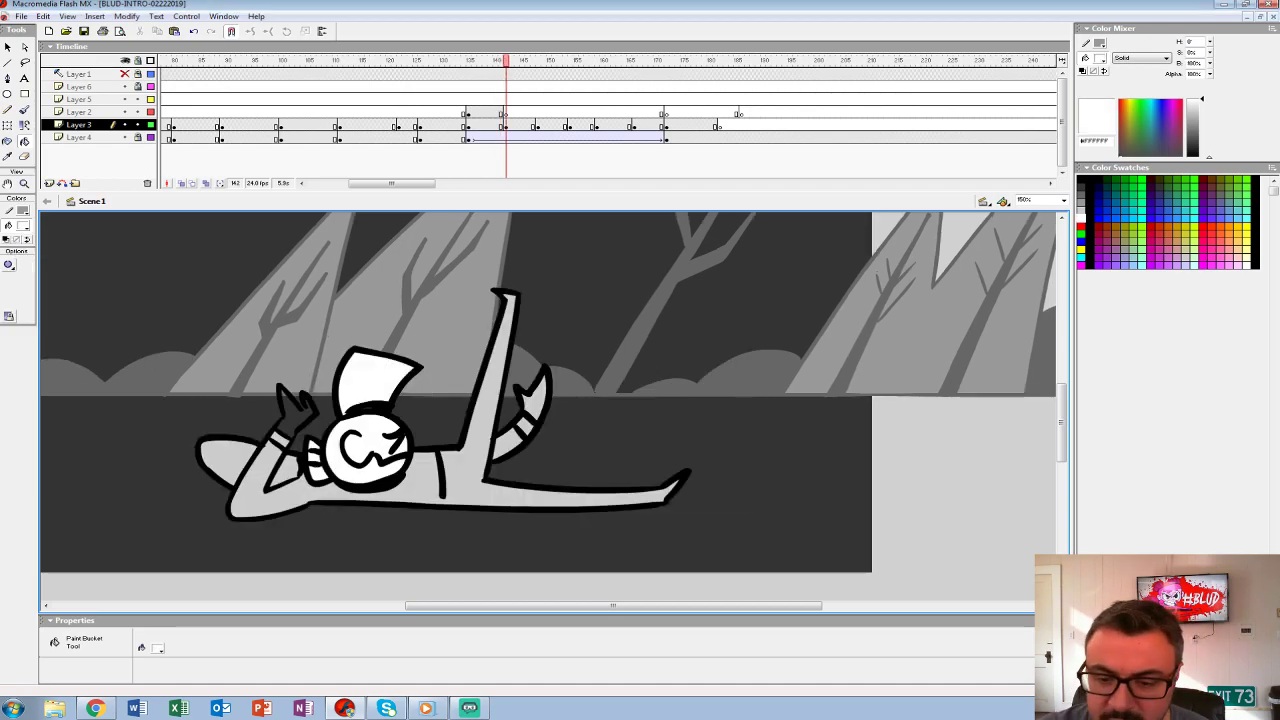
- Fill the remaining raised hand with #CCCCCC and group the finished drawing at frame 142 on Layer 3
{"action": "left_click", "coordinate": [23, 225]}
{"action": "left_click", "coordinate": [7, 275]}
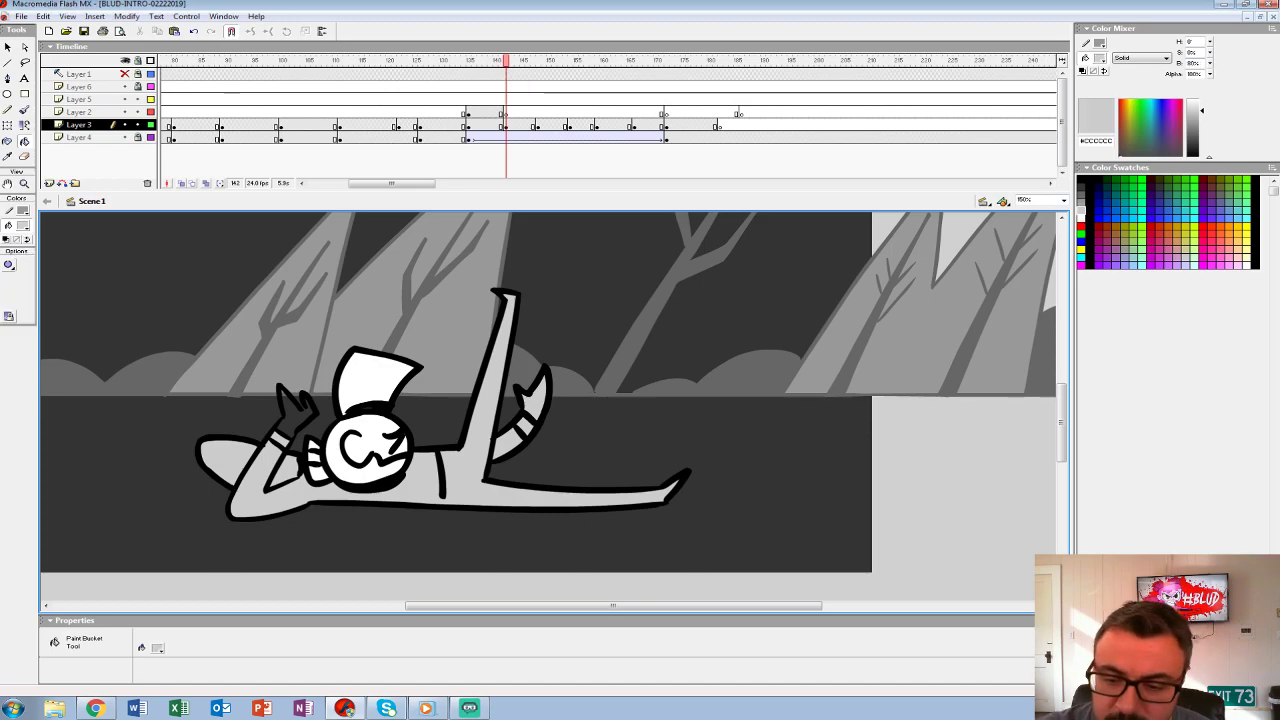
{"action": "left_click", "coordinate": [505, 125]}
{"action": "left_click", "coordinate": [24, 110]}
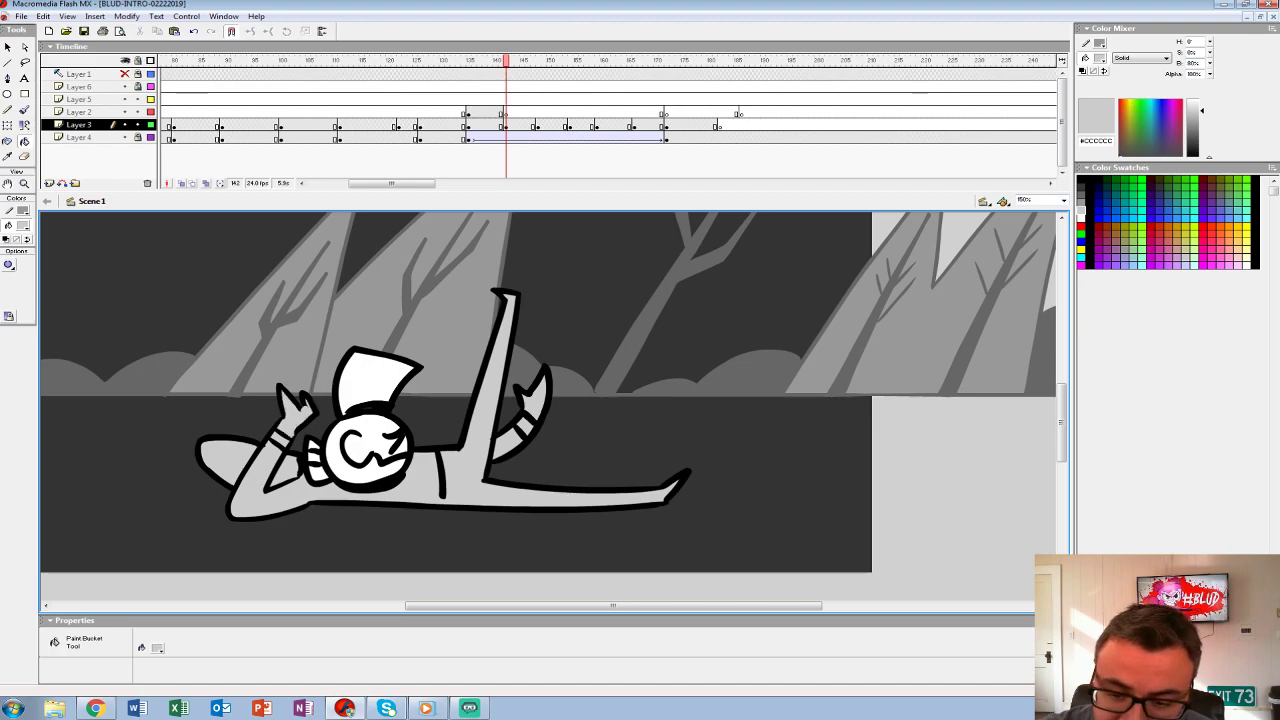
{"action": "left_click", "coordinate": [505, 125]}
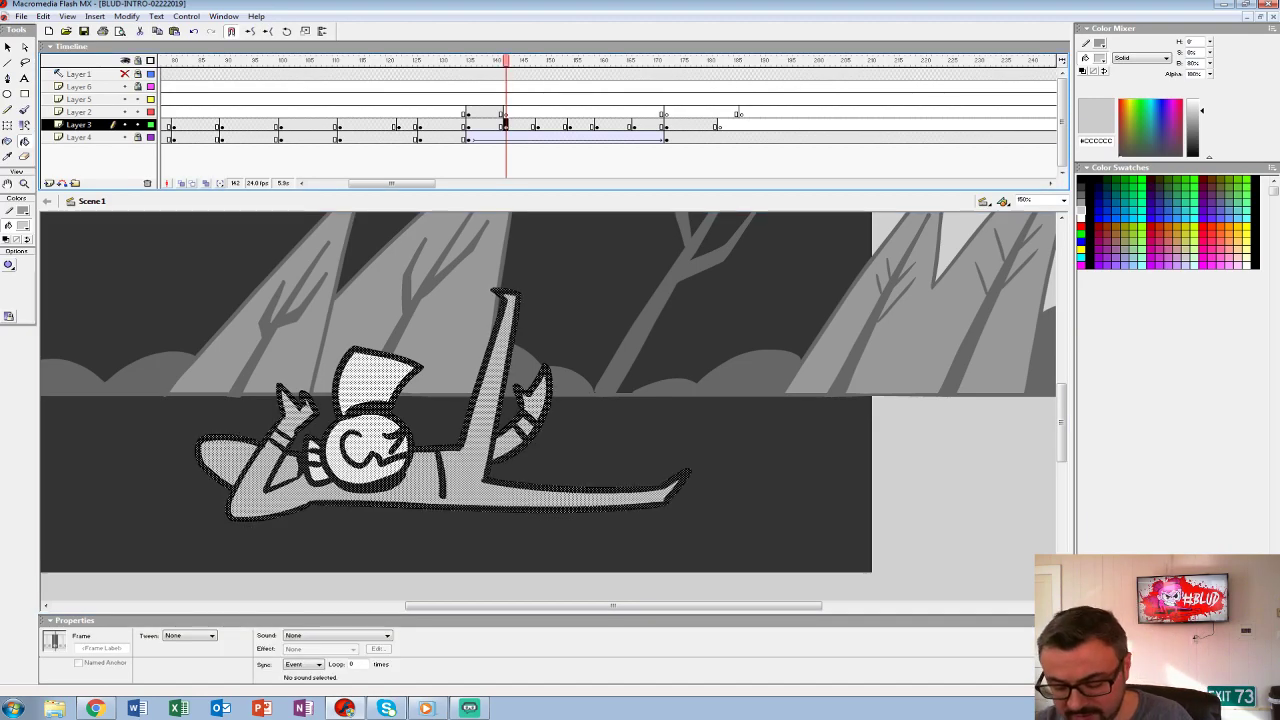
{"action": "key", "text": "ctrl+g"}
- Go to frame 142 on Layer 2, turn on onion skinning, and set the Brush color to red #FF0000
{"action": "left_click", "coordinate": [500, 112]}
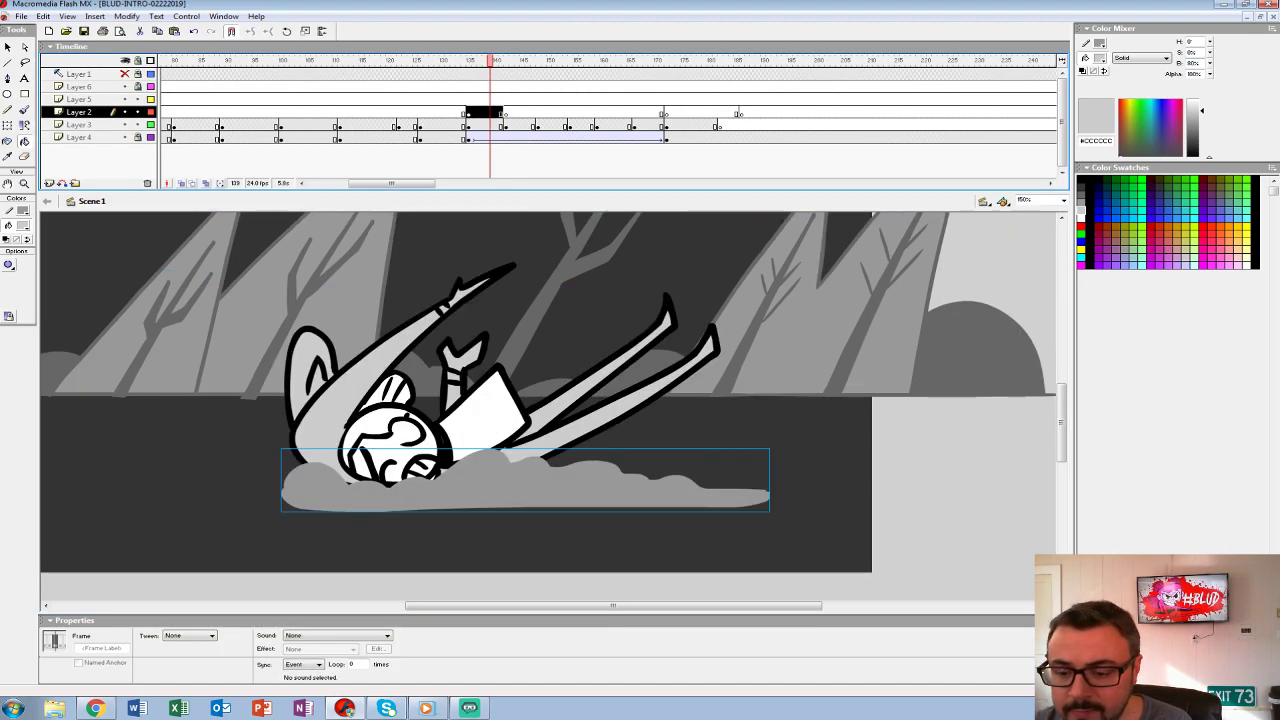
{"action": "key", "text": "period"}
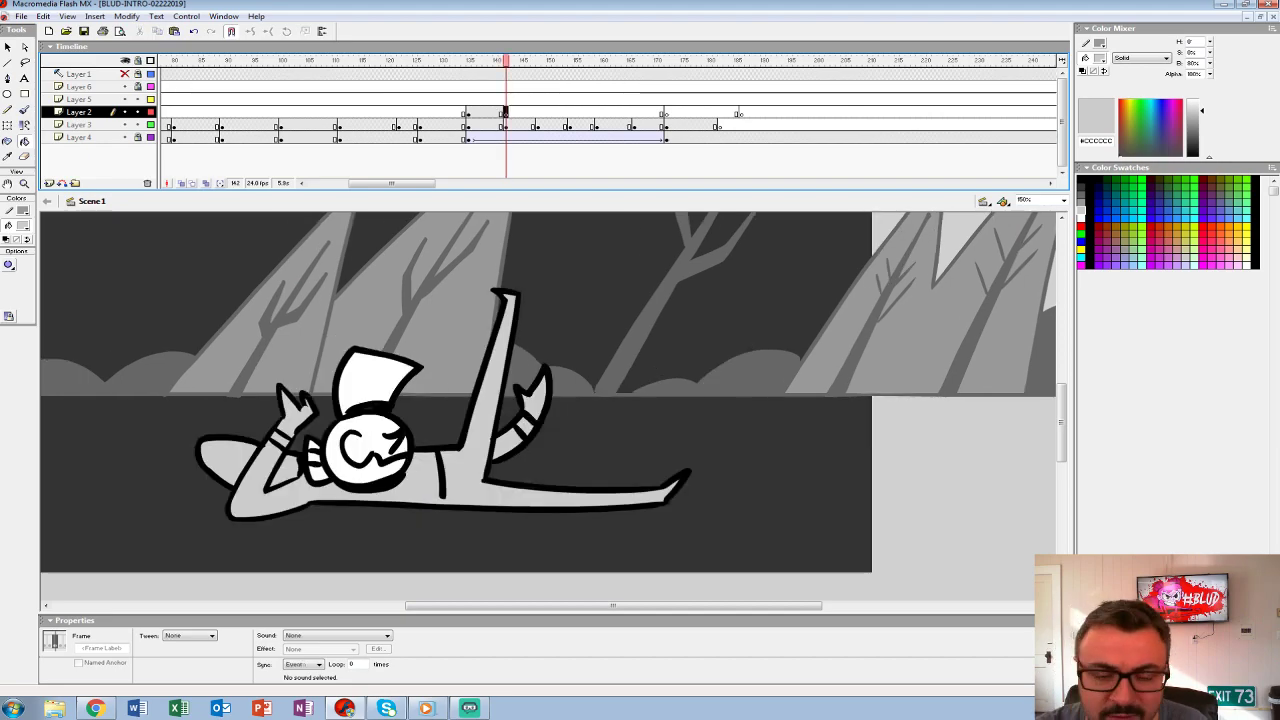
{"action": "key", "text": "z"}
{"action": "key", "text": "ctrl+minus"}
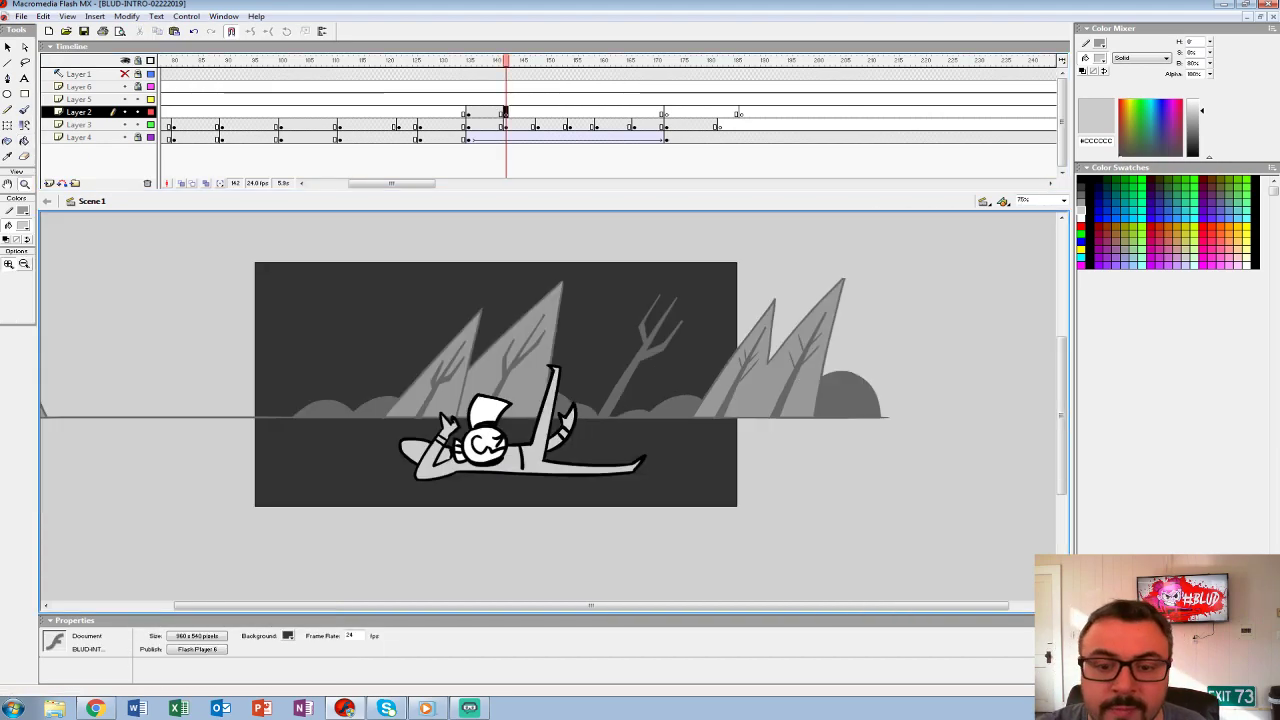
{"action": "left_click", "coordinate": [645, 406]}
{"action": "left_click_drag", "start_coordinate": [645, 406], "coordinate": [574, 349]}
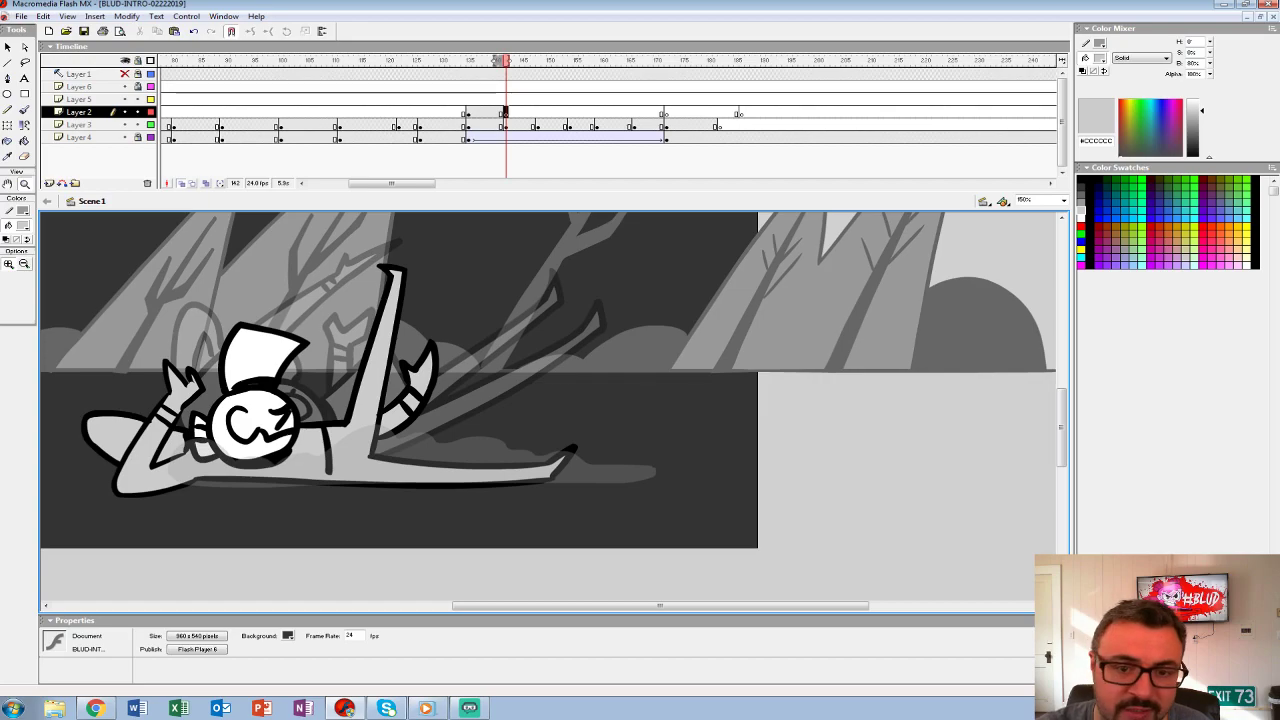
{"action": "left_click", "coordinate": [24, 110]}
{"action": "left_click", "coordinate": [23, 225]}
{"action": "left_click", "coordinate": [6, 295]}
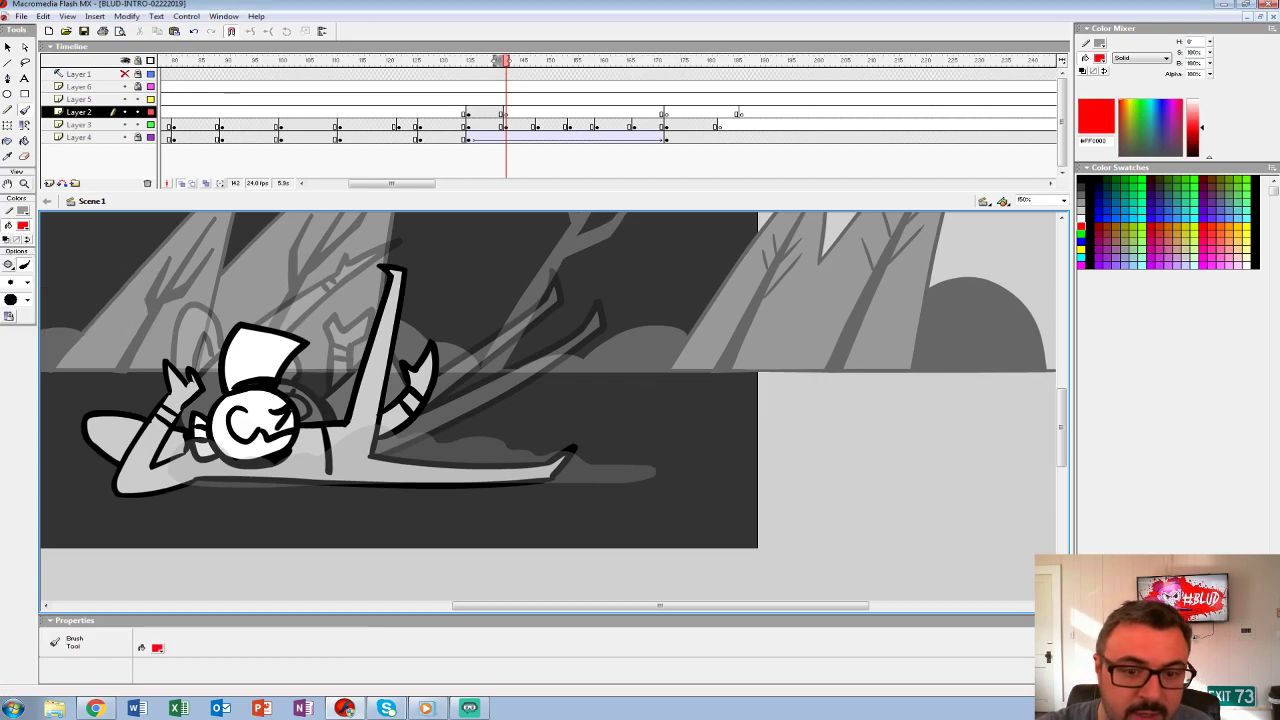
- Sketch a billowing dust cloud behind the lying character with flying debris blobs in red at frame 142 on Layer 2
{"action": "key", "text": "z"}
{"action": "key", "text": "ctrl+minus"}
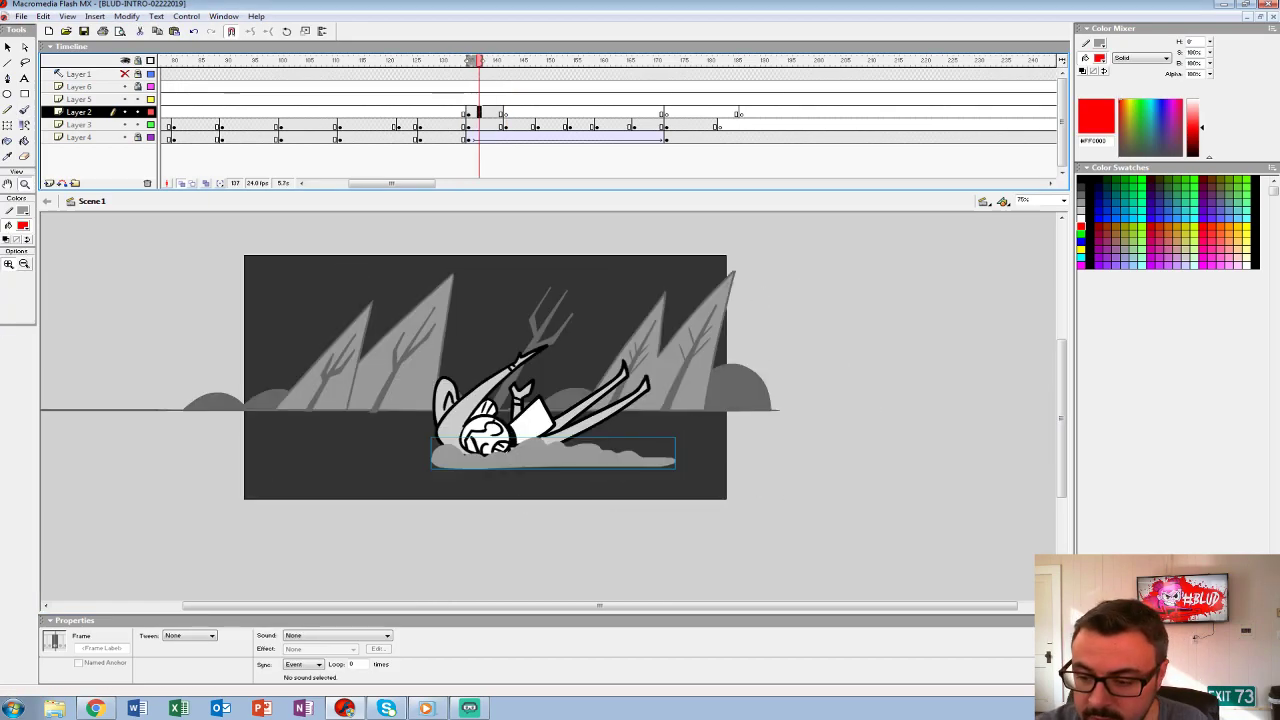
{"action": "key", "text": "Return"}
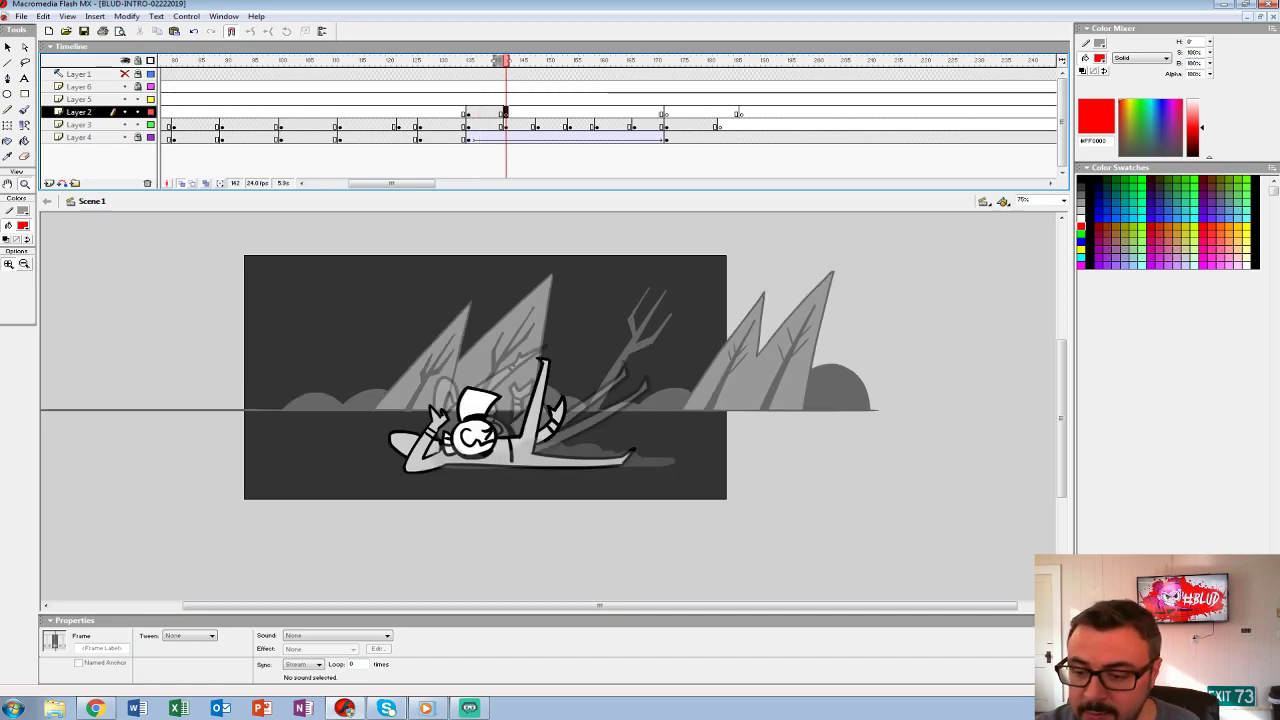
{"action": "key", "text": "ctrl+="}
{"action": "key", "text": "b"}
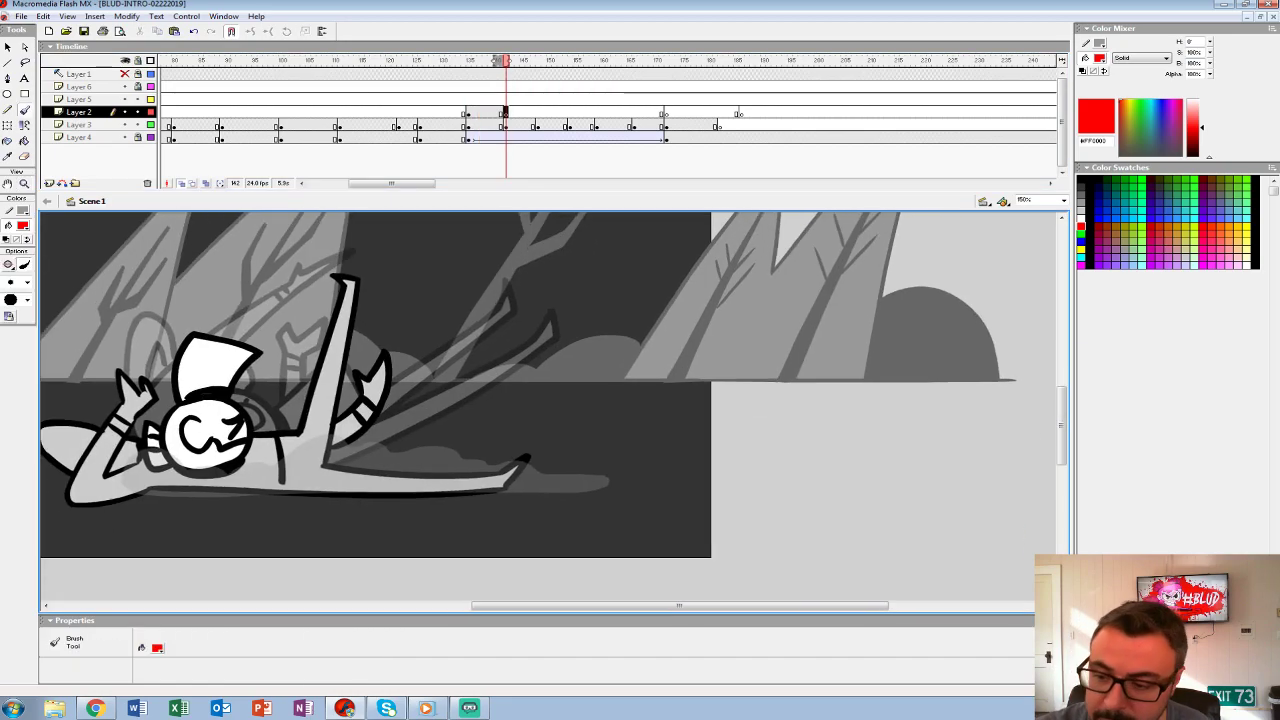
{"action": "left_click_drag", "start_coordinate": [624, 312], "coordinate": [588, 378]}
{"action": "key", "text": "ctrl+z"}
{"action": "mouse_move", "coordinate": [608, 490]}
{"action": "left_mouse_down"}
{"action": "mouse_move", "coordinate": [694, 486]}
{"action": "mouse_move", "coordinate": [670, 325]}
{"action": "mouse_move", "coordinate": [560, 384]}
{"action": "mouse_move", "coordinate": [556, 452]}
{"action": "mouse_move", "coordinate": [466, 460]}
{"action": "mouse_move", "coordinate": [398, 485]}
{"action": "mouse_move", "coordinate": [258, 490]}
{"action": "mouse_move", "coordinate": [624, 492]}
{"action": "left_mouse_up"}
{"action": "left_click_drag", "start_coordinate": [500, 392], "coordinate": [502, 394]}
{"action": "left_click_drag", "start_coordinate": [528, 305], "coordinate": [534, 310]}
{"action": "left_click", "coordinate": [570, 279]}
{"action": "left_click", "coordinate": [608, 265]}
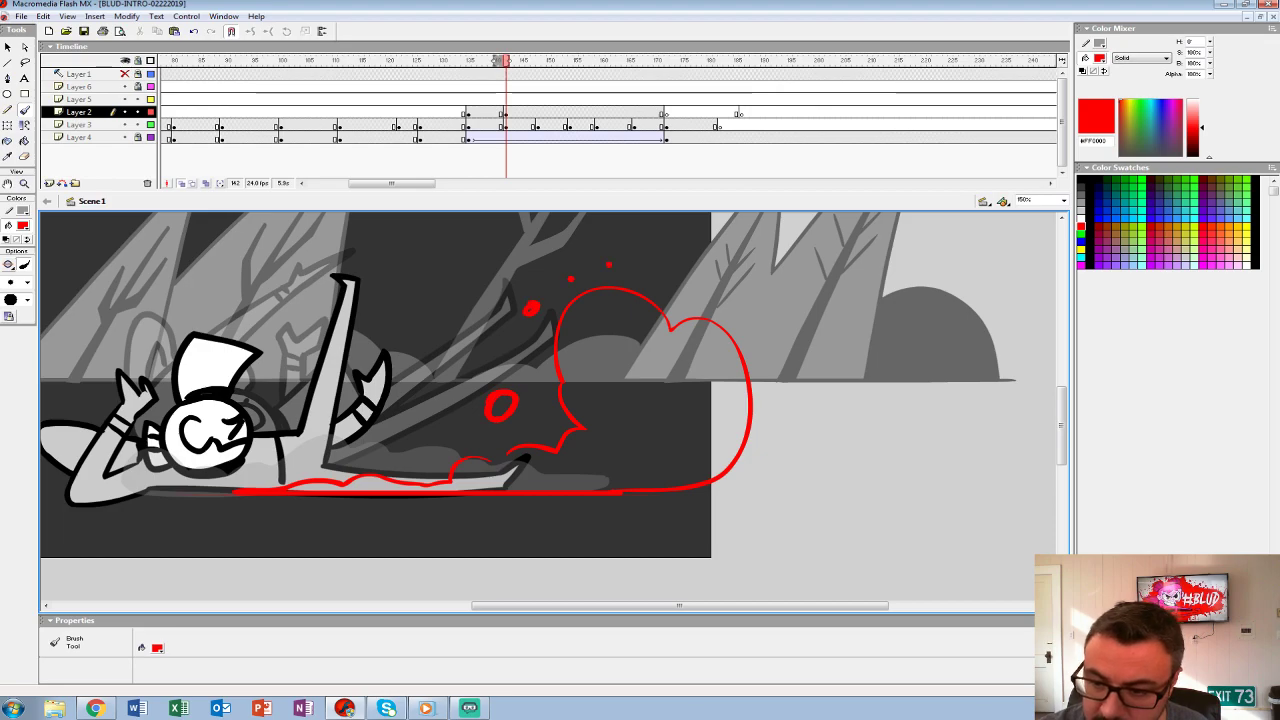
- Insert a blank keyframe at frame 143 on Layer 2 and set the fill color to the dust grey #999999
{"action": "scroll", "coordinate": [548, 386], "scroll_direction": "left", "scroll_amount": 3}
{"action": "mouse_move", "coordinate": [506, 99]}
{"action": "left_mouse_down"}
{"action": "mouse_move", "coordinate": [423, 99]}
{"action": "mouse_move", "coordinate": [540, 99]}
{"action": "mouse_move", "coordinate": [457, 99]}
{"action": "mouse_move", "coordinate": [543, 112]}
{"action": "mouse_move", "coordinate": [469, 112]}
{"action": "mouse_move", "coordinate": [528, 112]}
{"action": "mouse_move", "coordinate": [506, 112]}
{"action": "left_mouse_up"}
{"action": "key", "text": "ctrl+1"}
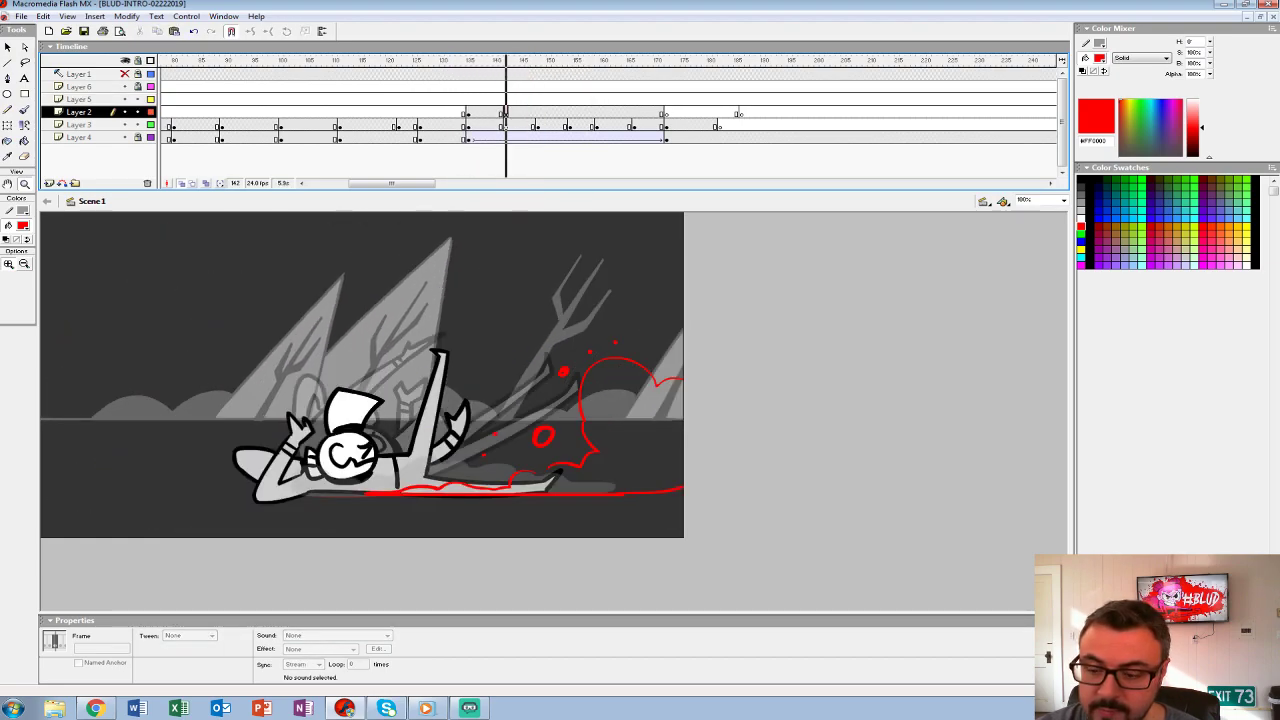
{"action": "left_click", "coordinate": [511, 112]}
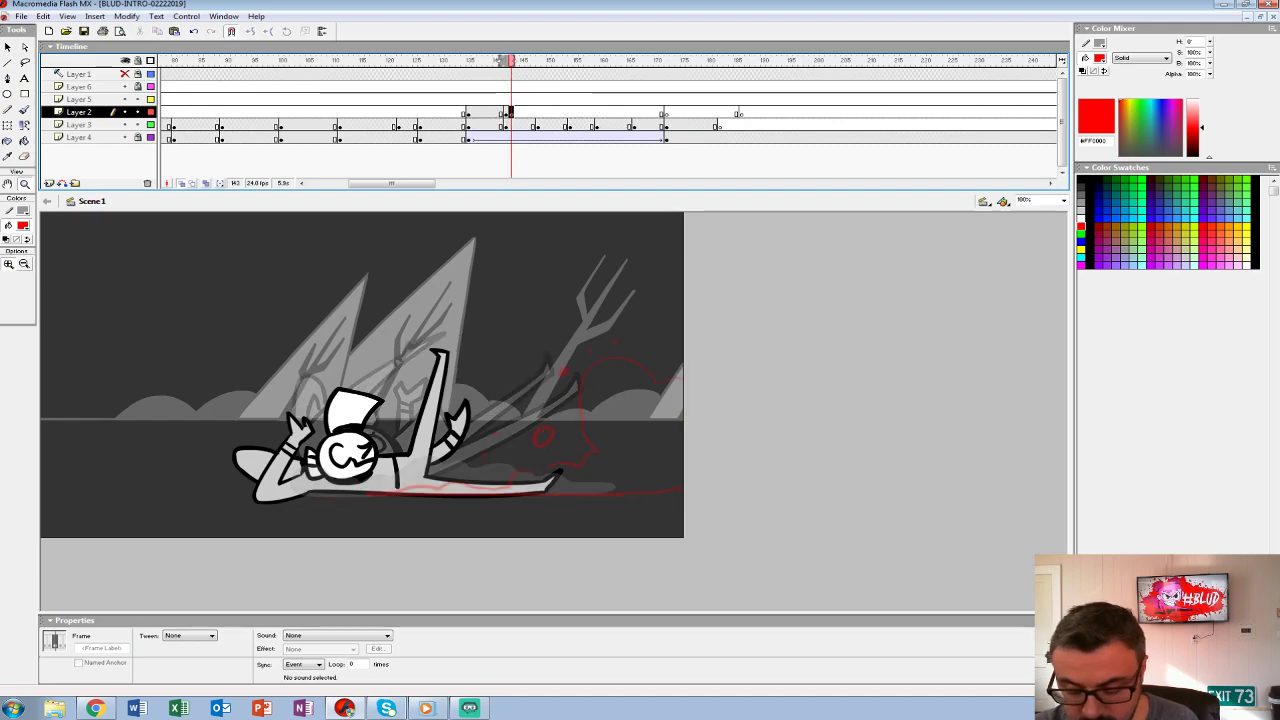
{"action": "key", "text": "ctrl+equal"}
{"action": "key", "text": "ctrl+equal"}
{"action": "scroll", "coordinate": [554, 412], "scroll_direction": "down", "scroll_amount": 1}
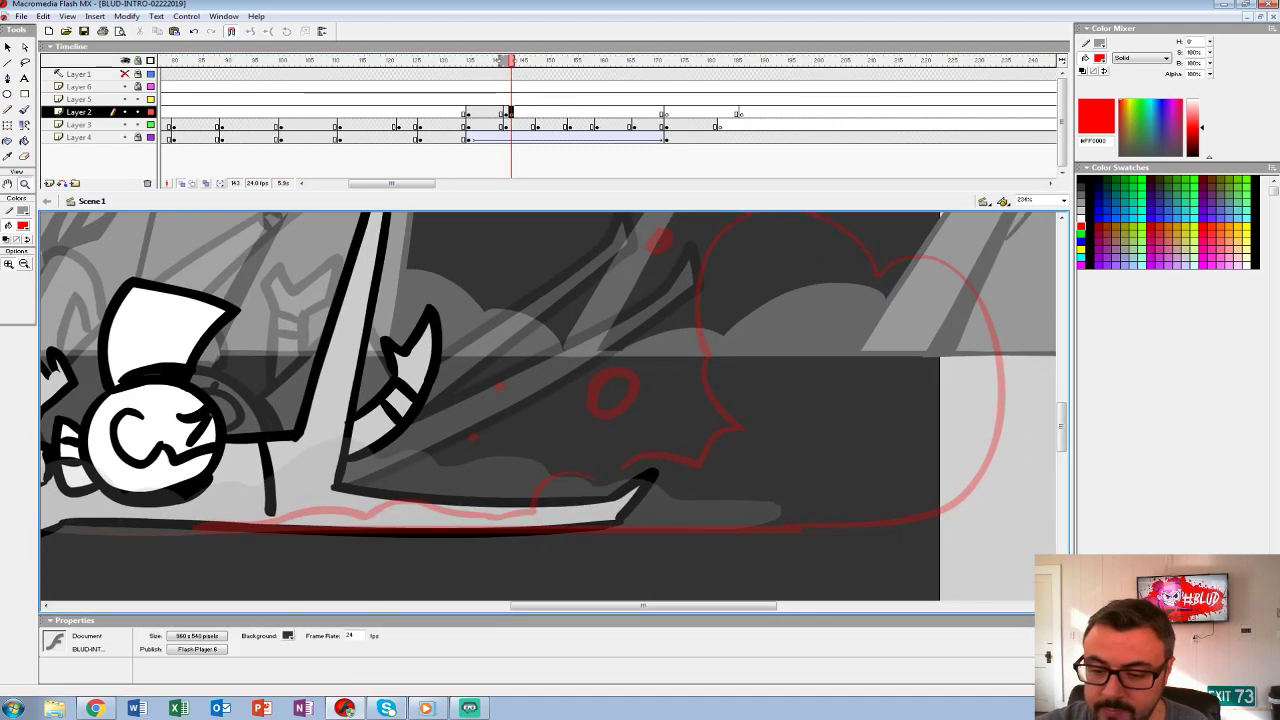
{"action": "key", "text": "comma"}
{"action": "key", "text": "comma"}
{"action": "left_click", "coordinate": [23, 225]}
{"action": "left_click", "coordinate": [14, 244]}
{"action": "key", "text": "period"}
{"action": "key", "text": "period"}
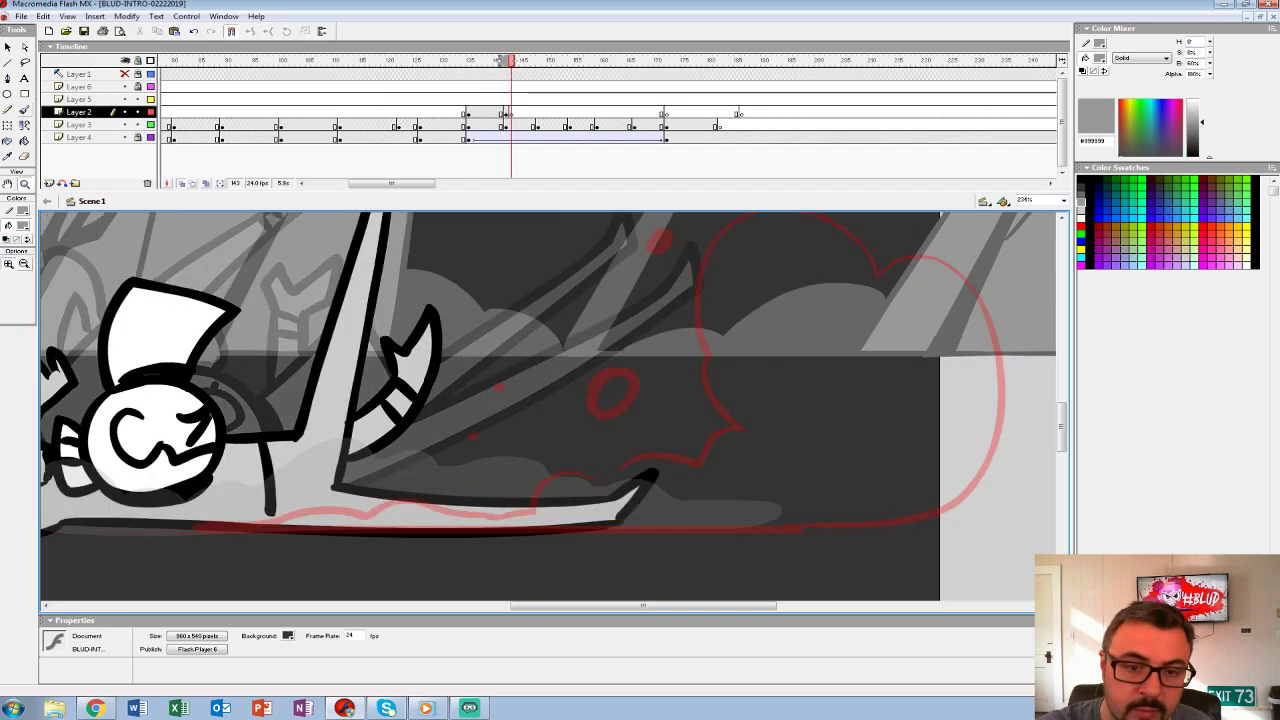
- Trace the onion-skinned dust cloud and debris outlines with the grey Brush at frame 143
{"action": "key", "text": "b"}
{"action": "mouse_move", "coordinate": [192, 531]}
{"action": "left_mouse_down"}
{"action": "mouse_move", "coordinate": [810, 531]}
{"action": "mouse_move", "coordinate": [566, 561]}
{"action": "mouse_move", "coordinate": [770, 385]}
{"action": "mouse_move", "coordinate": [640, 312]}
{"action": "mouse_move", "coordinate": [452, 315]}
{"action": "mouse_move", "coordinate": [495, 458]}
{"action": "mouse_move", "coordinate": [442, 495]}
{"action": "mouse_move", "coordinate": [318, 502]}
{"action": "mouse_move", "coordinate": [285, 535]}
{"action": "left_mouse_up"}
{"action": "mouse_move", "coordinate": [285, 535]}
{"action": "left_mouse_down"}
{"action": "mouse_move", "coordinate": [615, 372]}
{"action": "mouse_move", "coordinate": [567, 388]}
{"action": "mouse_move", "coordinate": [493, 370]}
{"action": "mouse_move", "coordinate": [295, 388]}
{"action": "left_mouse_up"}
{"action": "mouse_move", "coordinate": [688, 257]}
{"action": "left_mouse_down"}
{"action": "mouse_move", "coordinate": [416, 445]}
{"action": "mouse_move", "coordinate": [440, 408]}
{"action": "left_mouse_up"}
{"action": "left_click", "coordinate": [328, 430]}
{"action": "mouse_move", "coordinate": [476, 300]}
{"action": "left_mouse_down"}
{"action": "mouse_move", "coordinate": [492, 280]}
{"action": "mouse_move", "coordinate": [411, 385]}
{"action": "left_mouse_up"}
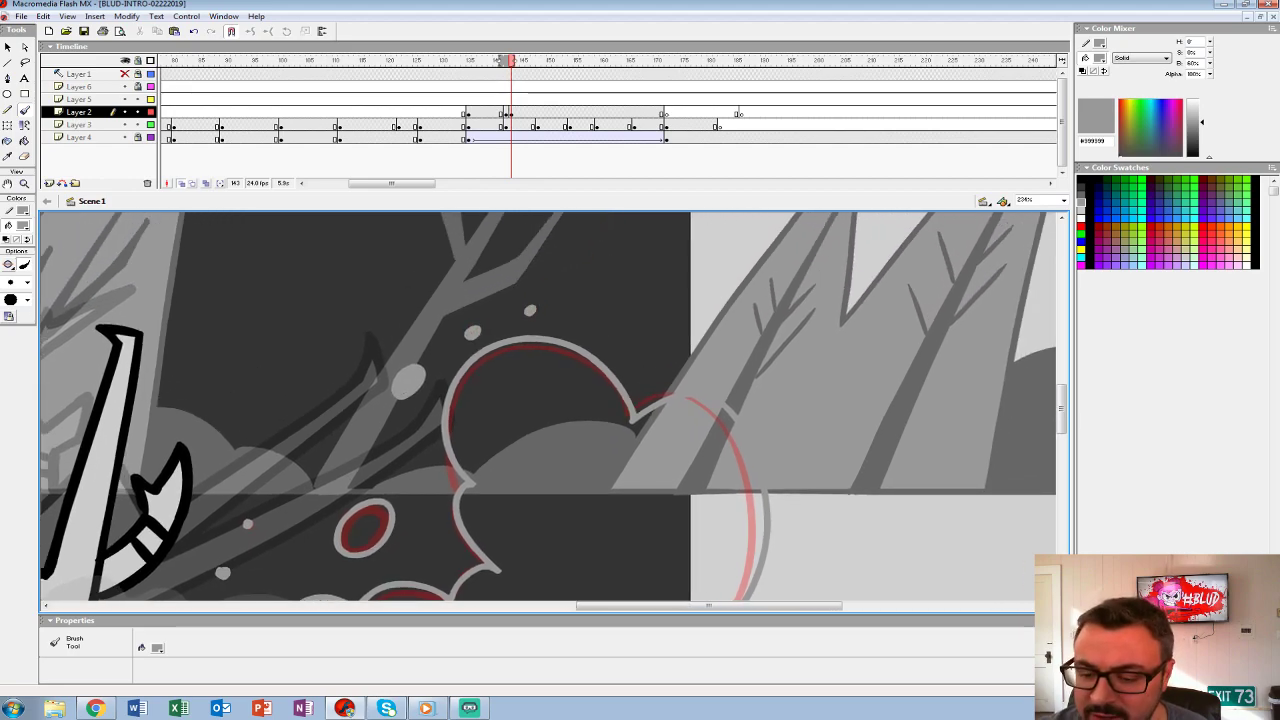
{"action": "left_click_drag", "start_coordinate": [531, 311], "coordinate": [646, 181]}
- Fill the large debris blob and the dust cloud with #999999 using the Paint Bucket
{"action": "key", "text": "k"}
{"action": "left_click", "coordinate": [485, 390]}
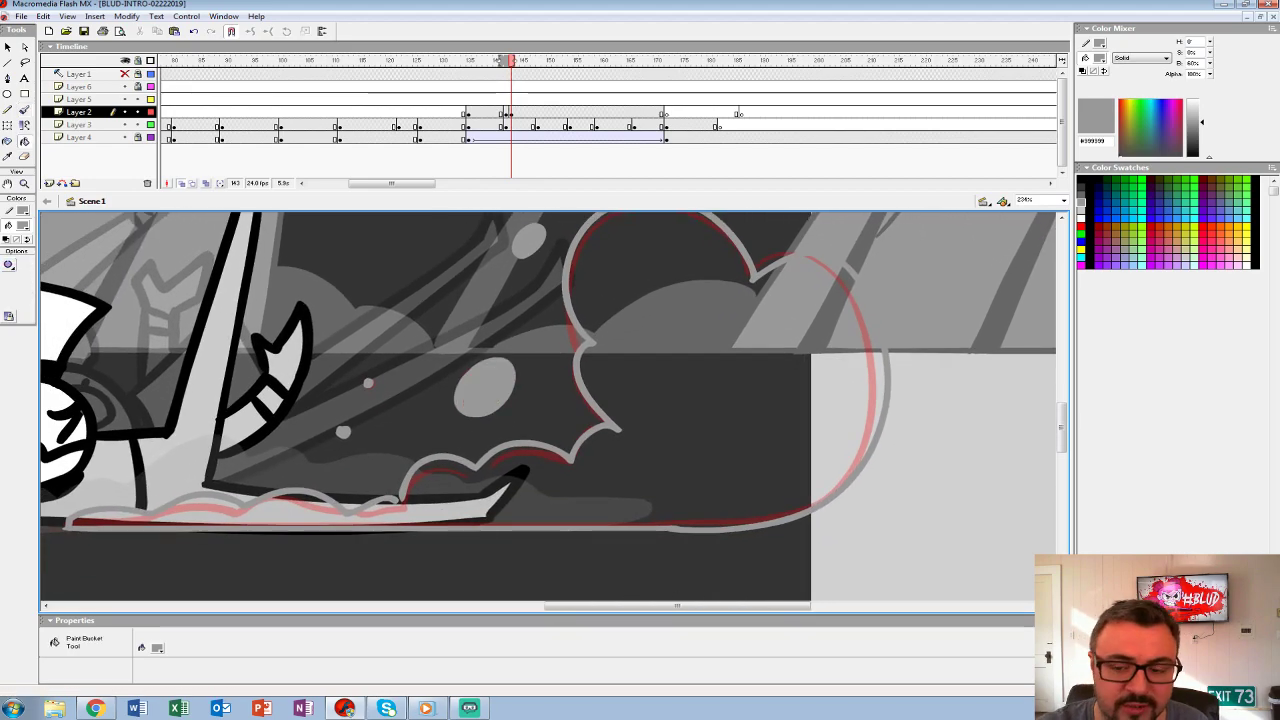
{"action": "key", "text": "b"}
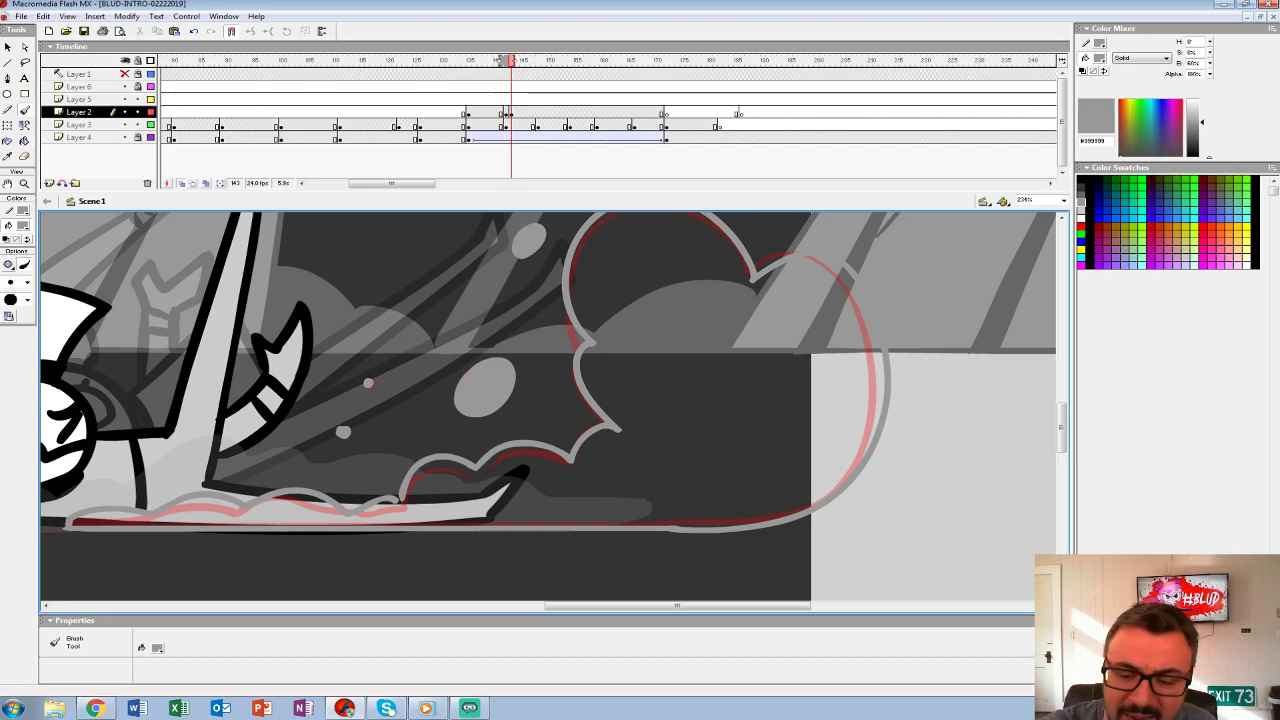
{"action": "key", "text": "k"}
{"action": "left_click", "coordinate": [720, 420]}
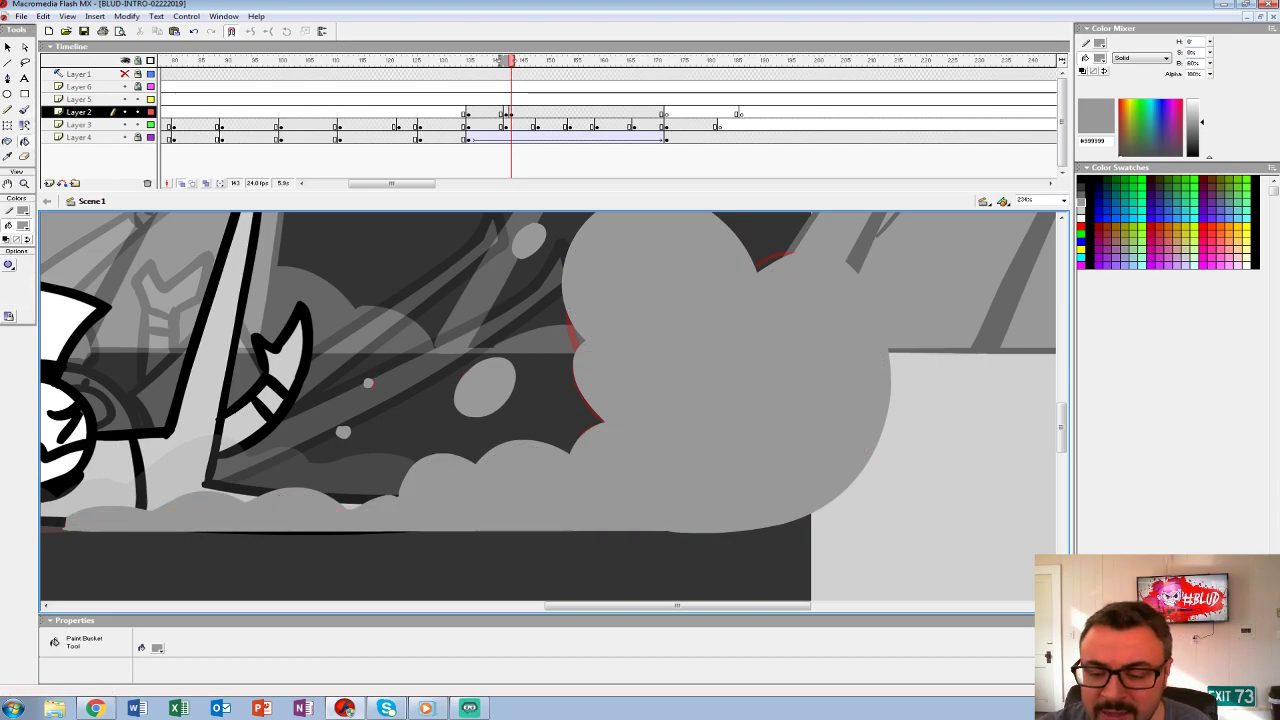
- Remove the red sketch frame so the grey dust cloud starts at frame 142 on Layer 2
{"action": "key", "text": "z"}
{"action": "key", "text": "ctrl+minus"}
{"action": "key", "text": "ctrl+minus"}
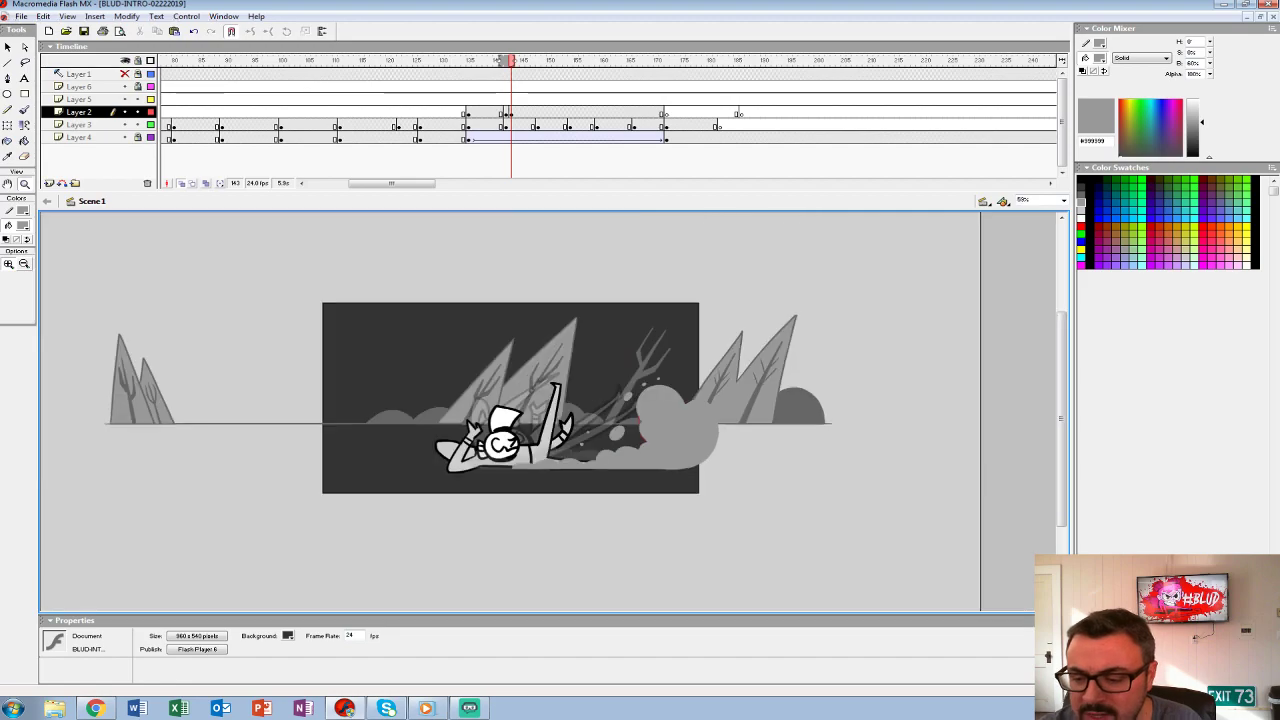
{"action": "left_click", "coordinate": [505, 111]}
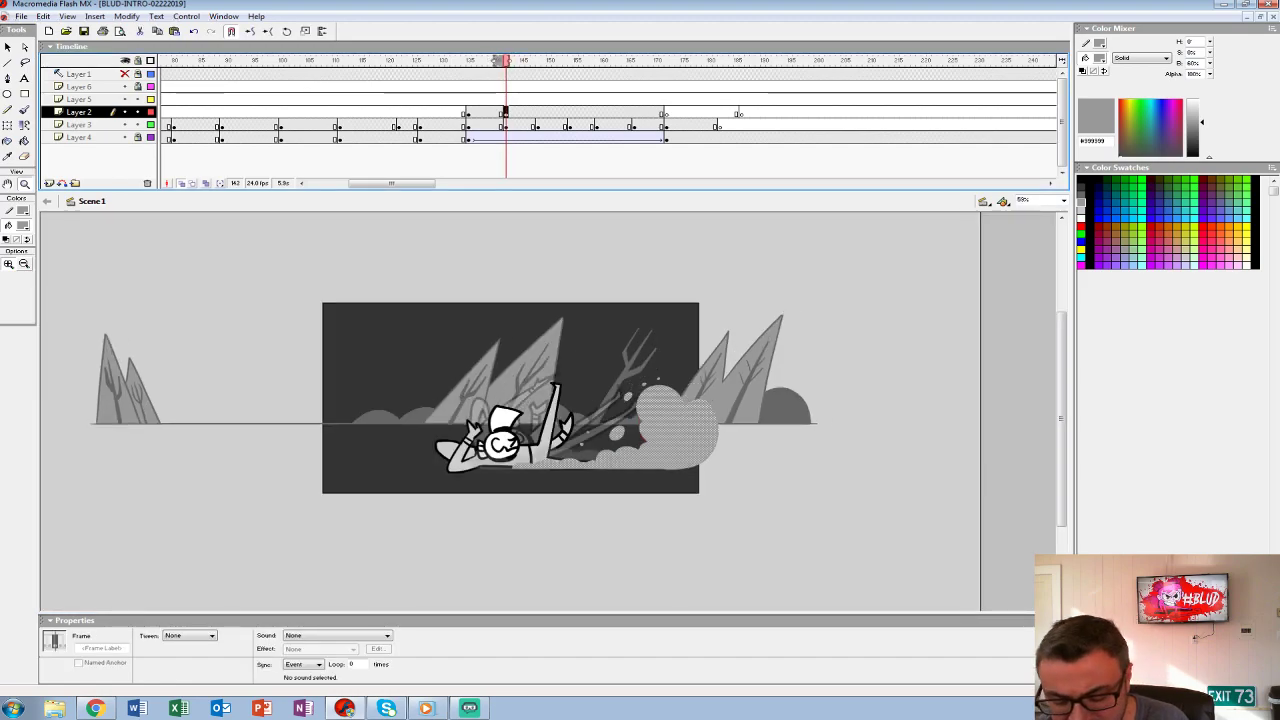
{"action": "key", "text": "ctrl+1"}
- Play the shot from several starting frames to review the timing of the slide and dust cloud
{"action": "left_click_drag", "start_coordinate": [505, 60], "coordinate": [566, 60]}
{"action": "left_click", "coordinate": [393, 99]}
{"action": "key", "text": "Return"}
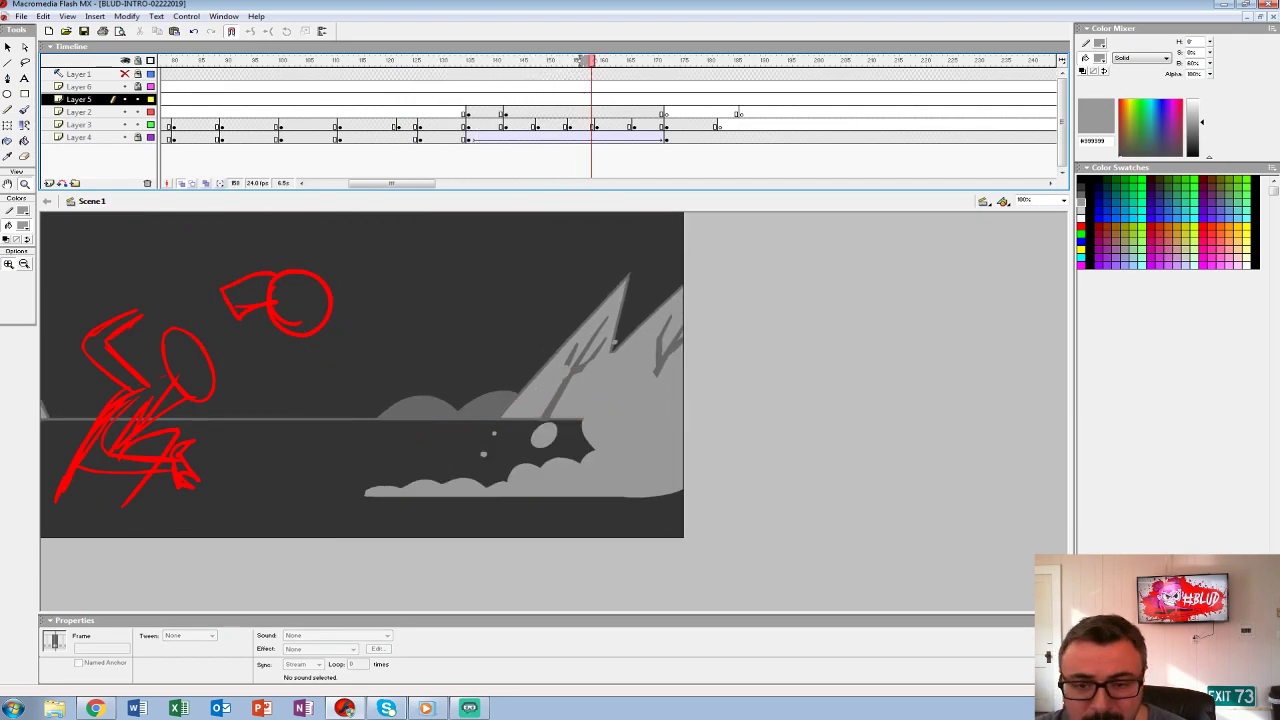
{"action": "left_click", "coordinate": [308, 112]}
{"action": "key", "text": "Return"}
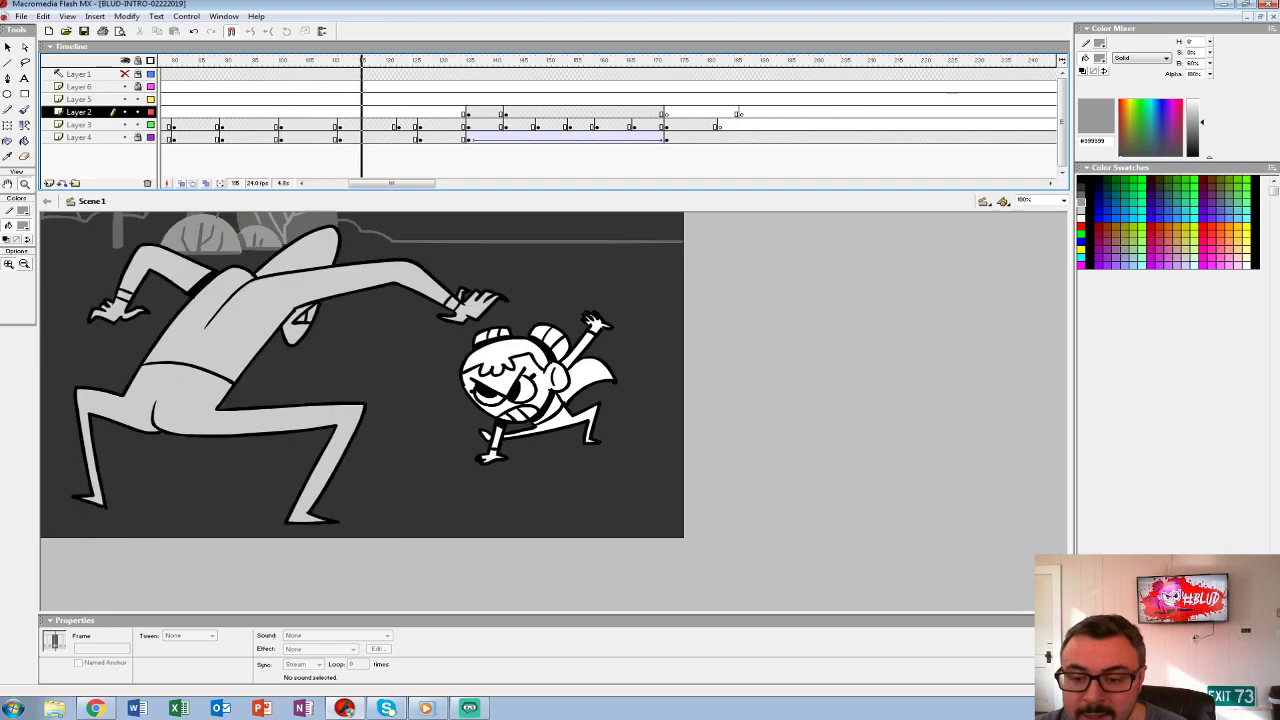
{"action": "left_click", "coordinate": [470, 99]}
{"action": "key", "text": "Return"}
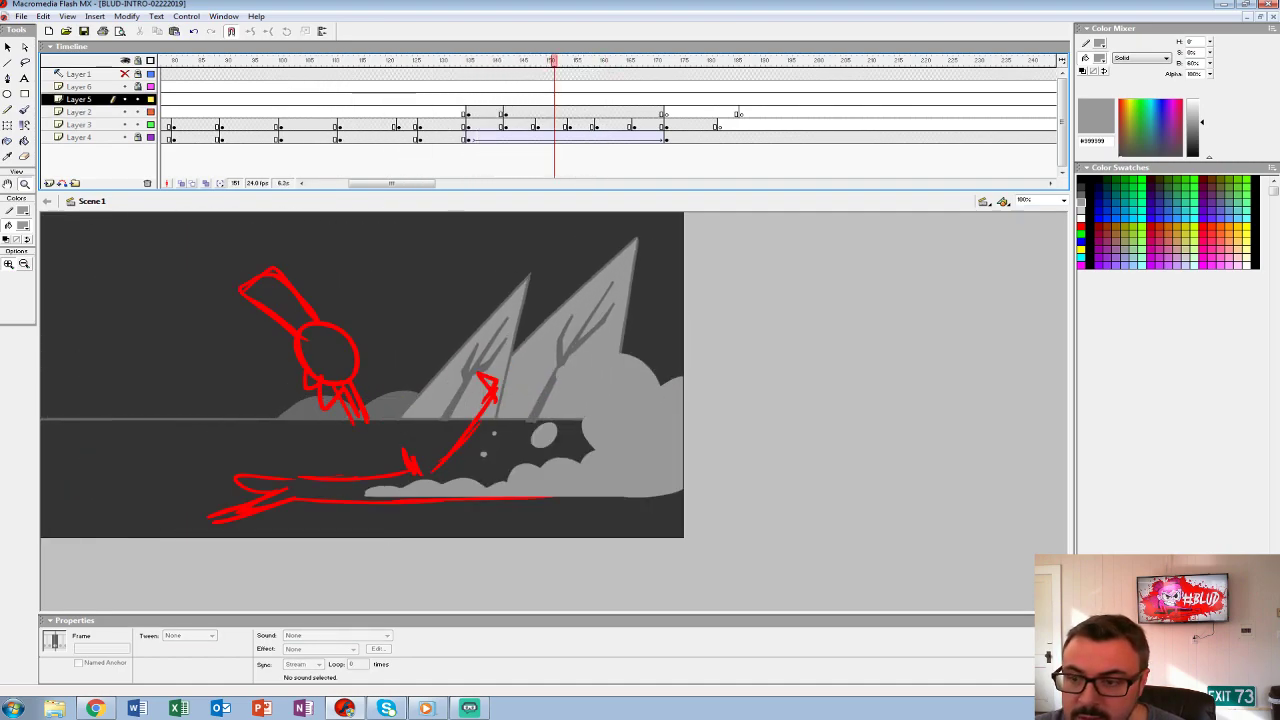
- End the dust cloud with a blank keyframe at frame 148 on Layer 2 and play back the transition
{"action": "left_click", "coordinate": [538, 112]}
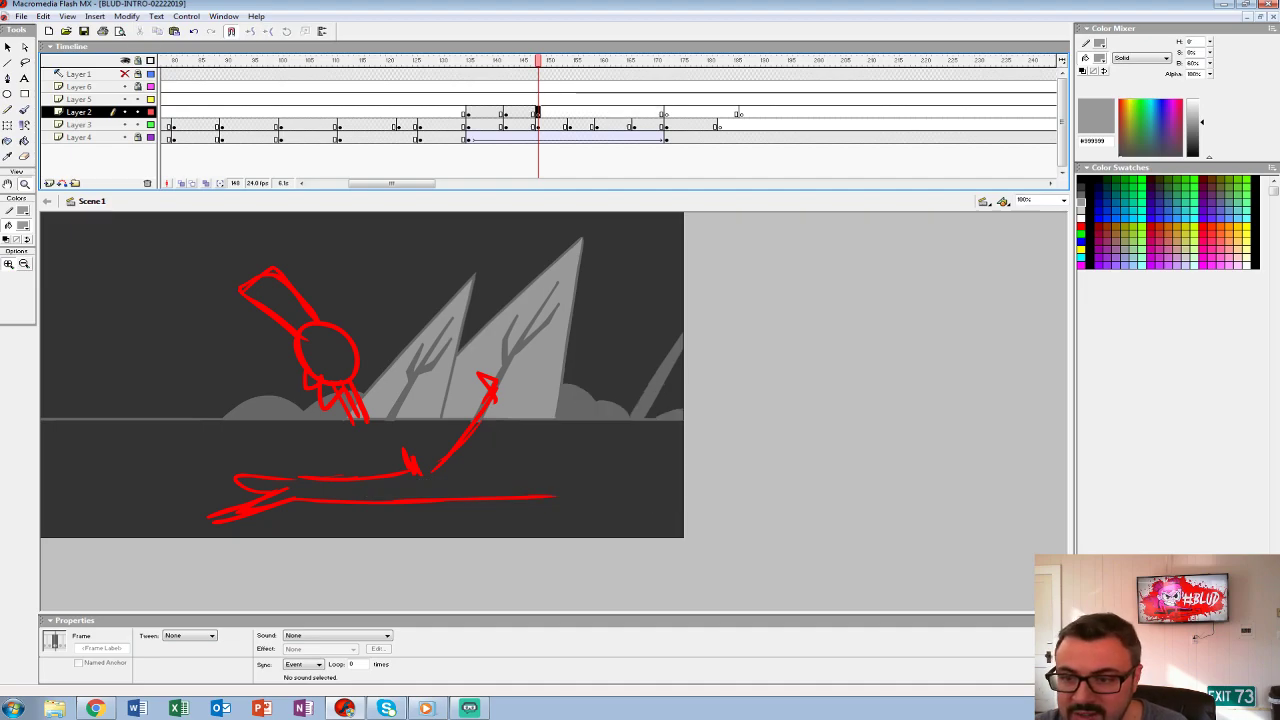
{"action": "key", "text": "Return"}
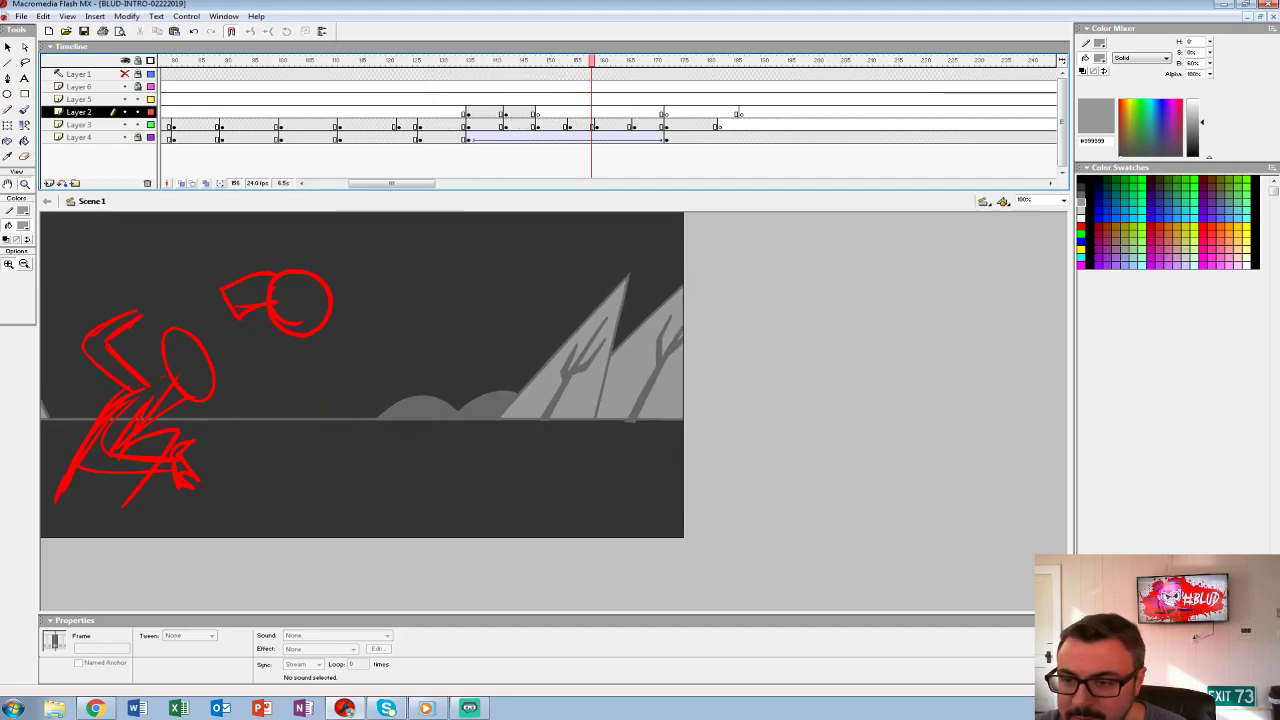
{"action": "left_click", "coordinate": [541, 124]}
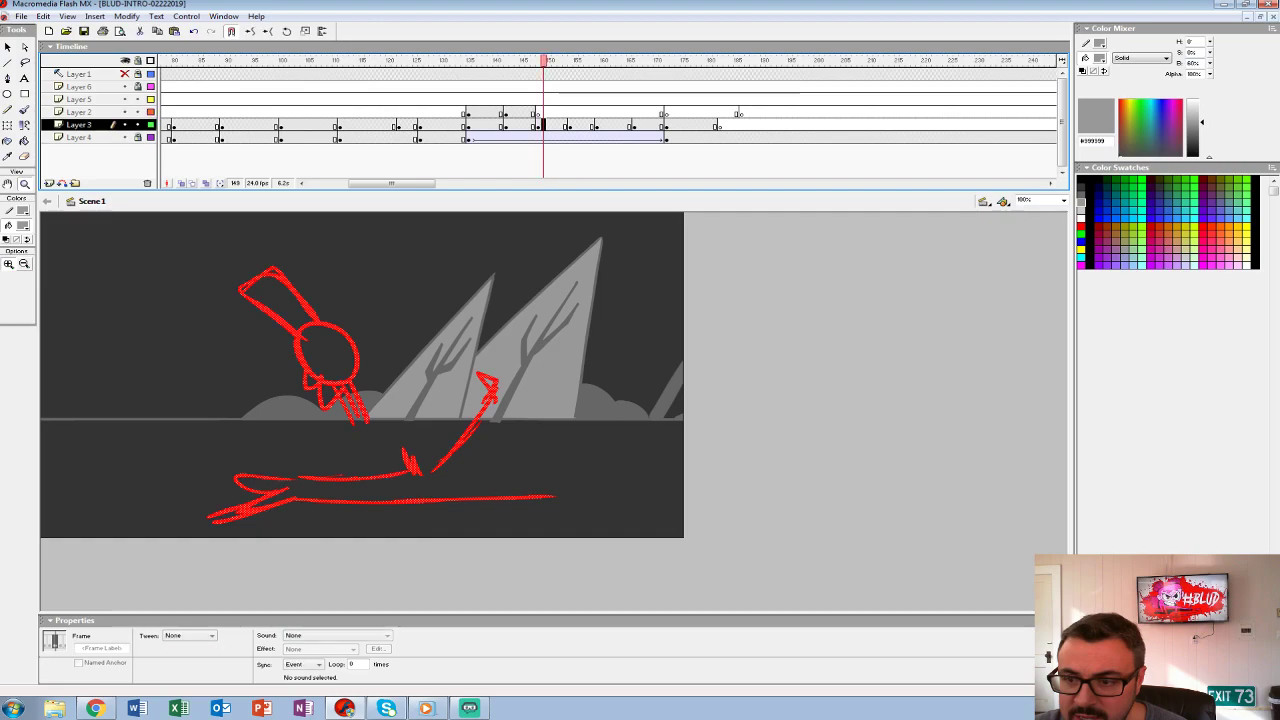
{"action": "key", "text": "Return"}
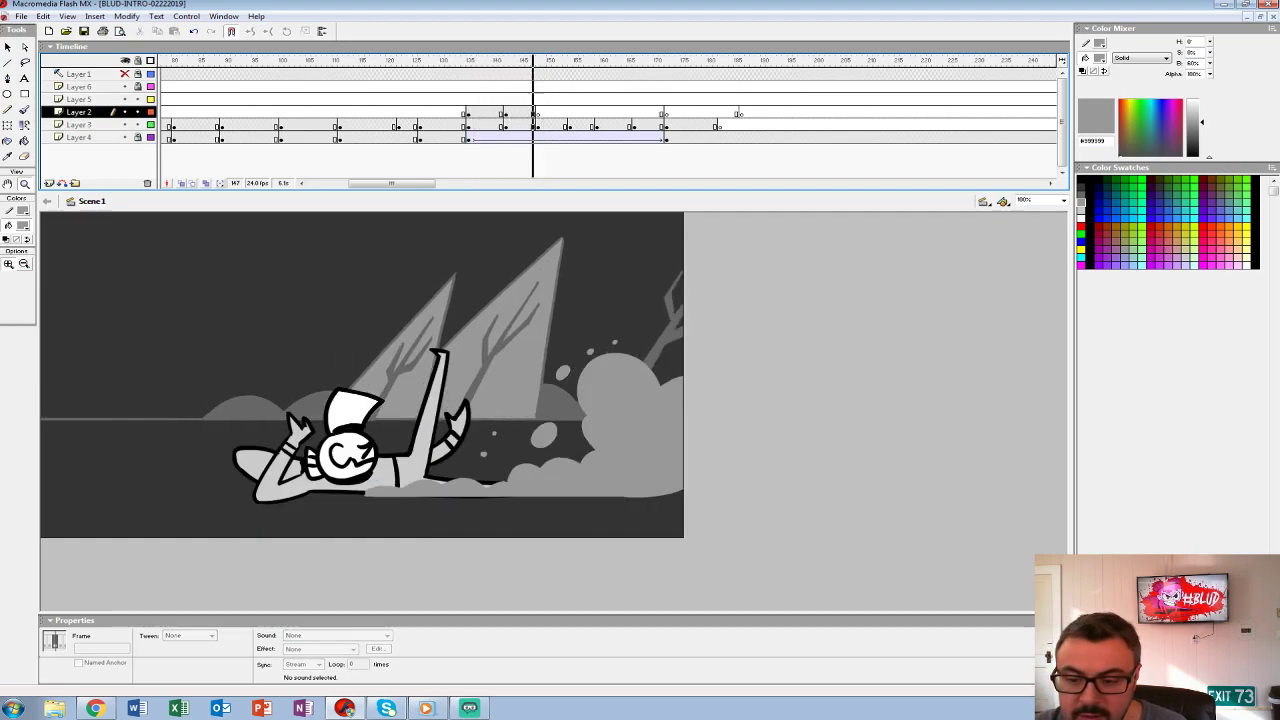
{"action": "left_click", "coordinate": [565, 111]}
- Insert a blank keyframe at frame 149 on Layer 3, with onion skinning on and the zoom at 150%
{"action": "left_click", "coordinate": [541, 124]}
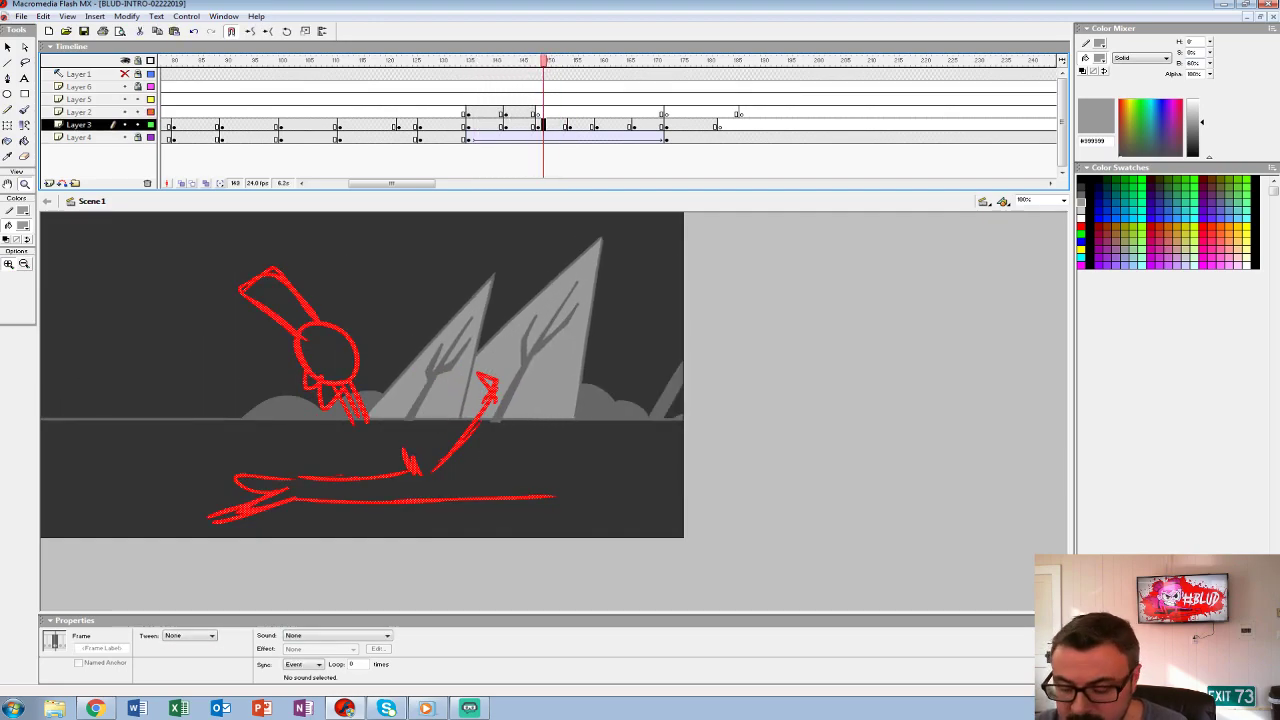
{"action": "key", "text": "ctrl+2"}
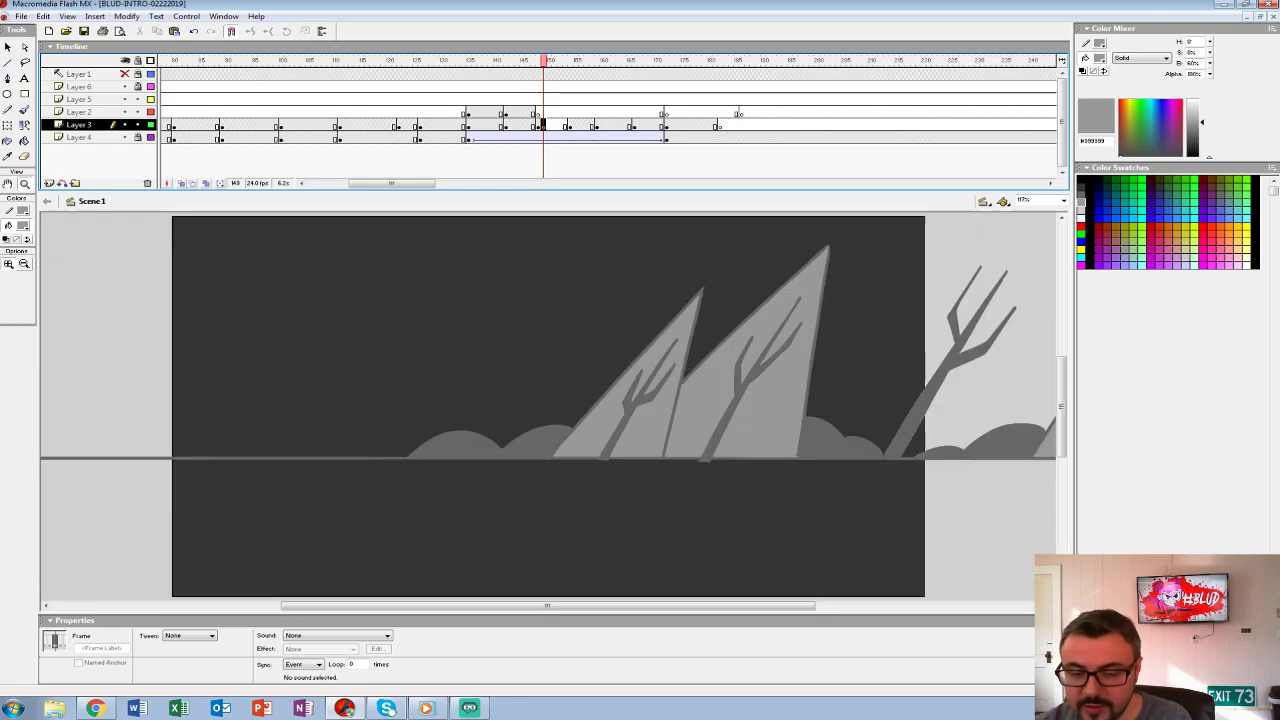
{"action": "left_click", "coordinate": [181, 184]}
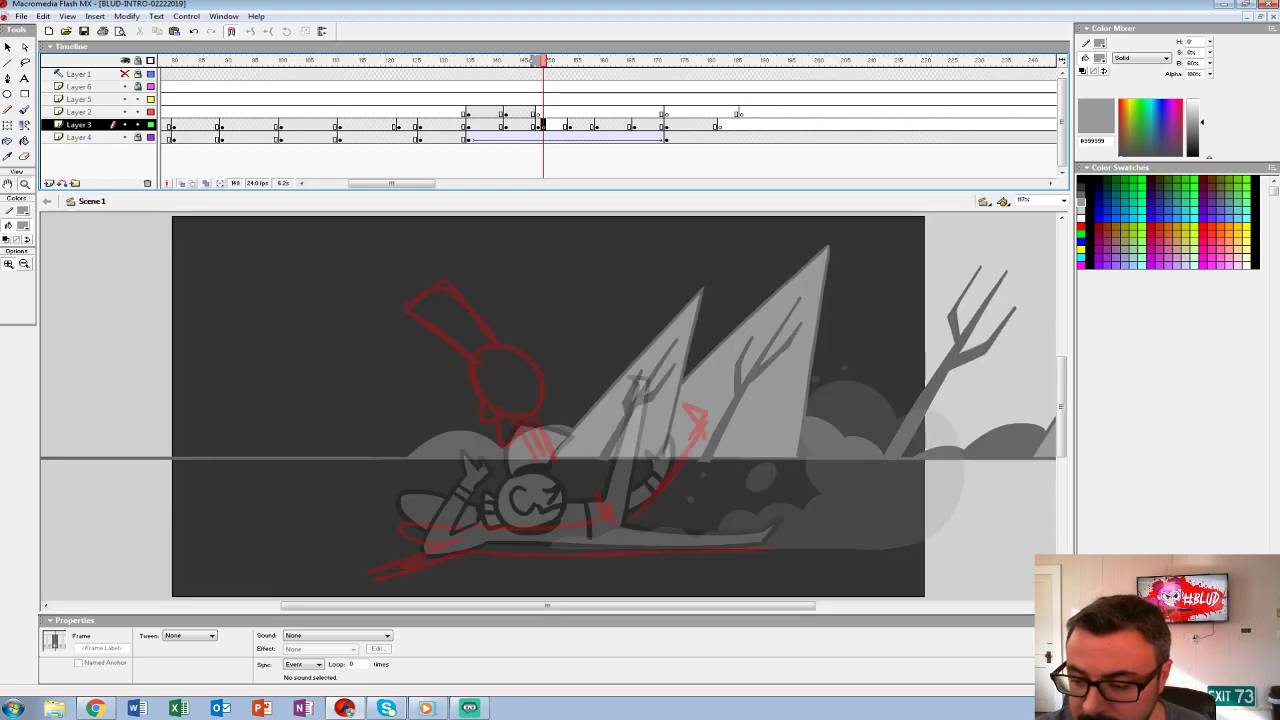
{"action": "left_click", "coordinate": [585, 515]}
{"action": "left_click", "coordinate": [1028, 200]}
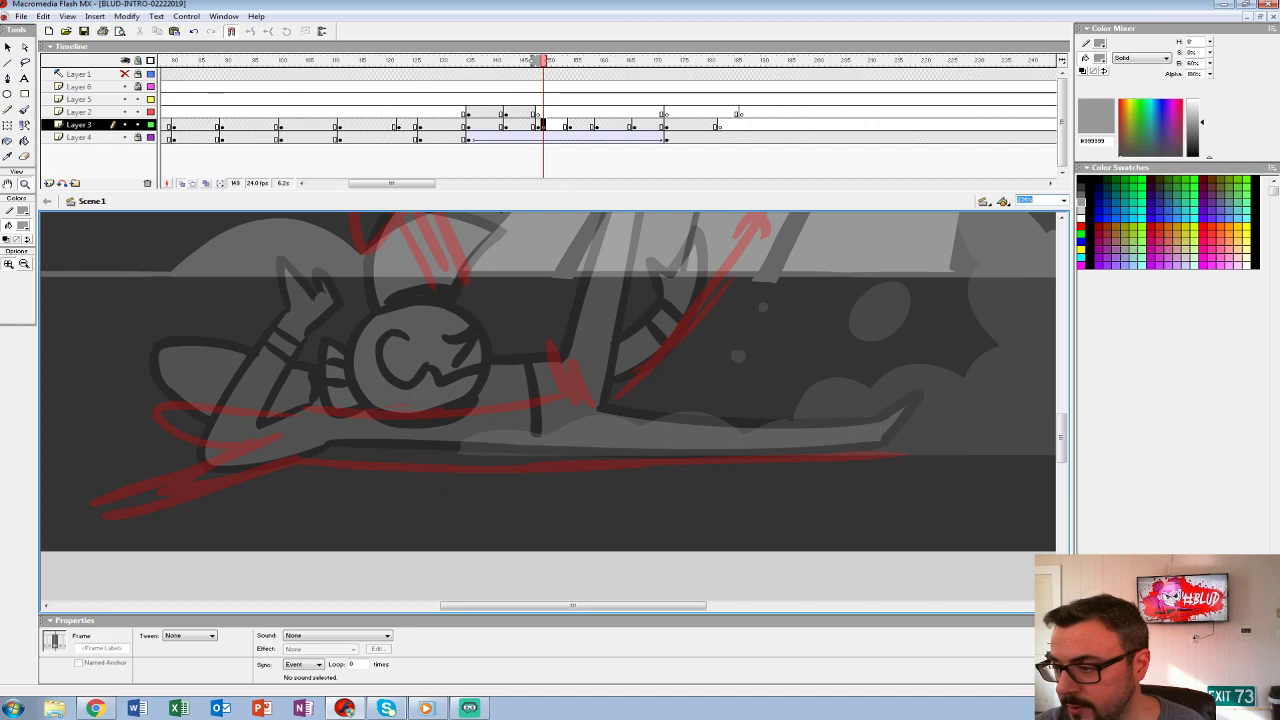
{"action": "type", "text": "150"}
{"action": "key", "text": "Return"}
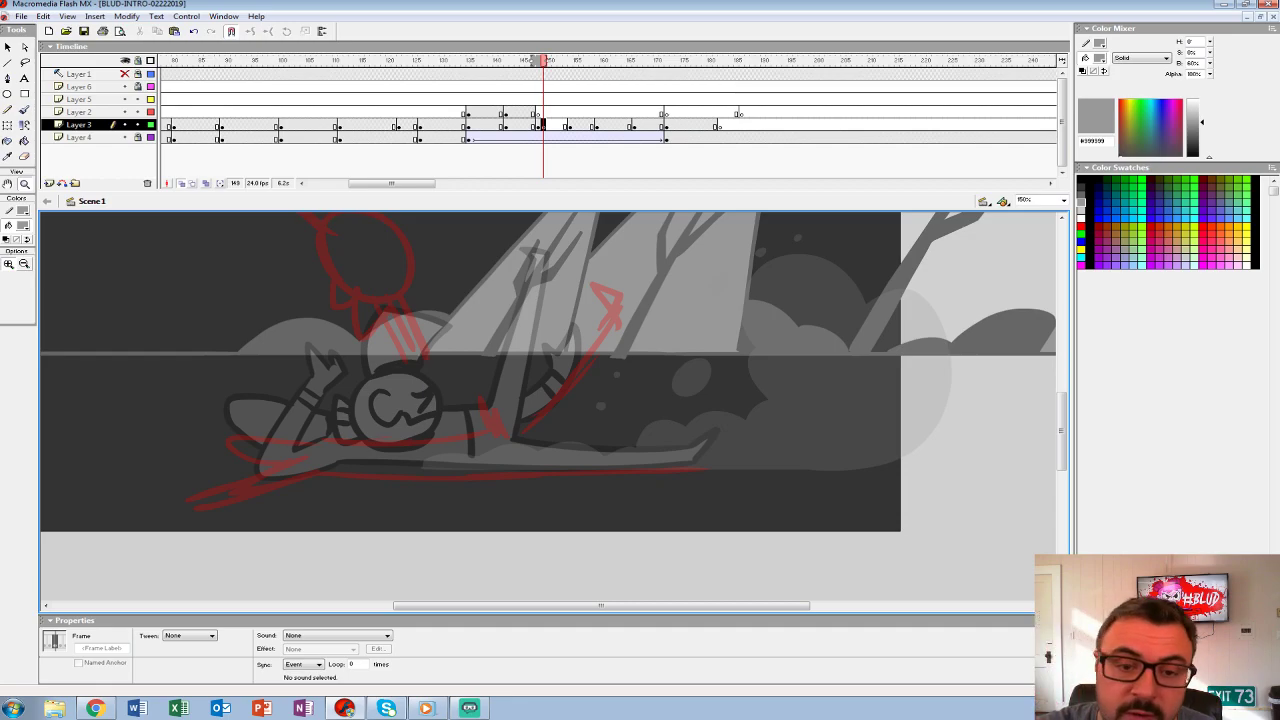
- Set the Brush color to black #000000 and ink the lying body's bent arms, underside and lower leg over the red sketch
{"action": "left_click", "coordinate": [24, 109]}
{"action": "left_click", "coordinate": [22, 225]}
{"action": "left_click", "coordinate": [5, 252]}
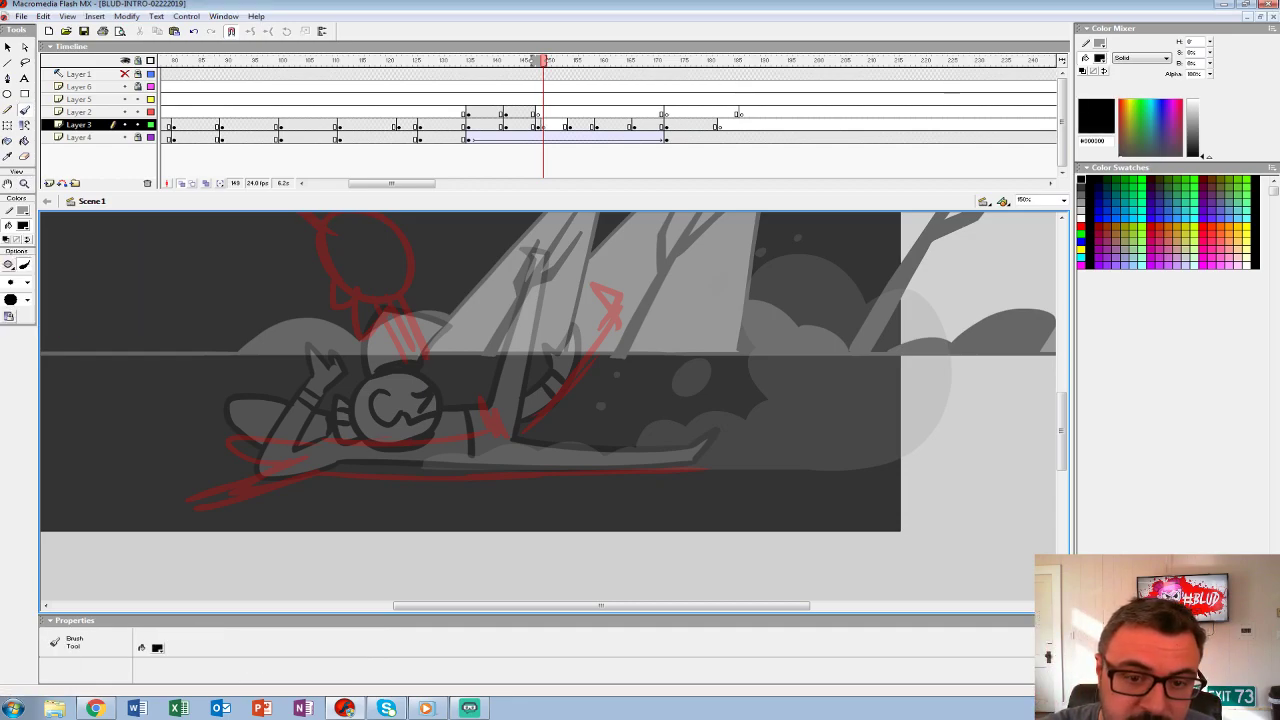
{"action": "left_click_drag", "start_coordinate": [304, 459], "coordinate": [156, 503]}
{"action": "key", "text": "ctrl+z"}
{"action": "left_click_drag", "start_coordinate": [304, 459], "coordinate": [145, 514]}
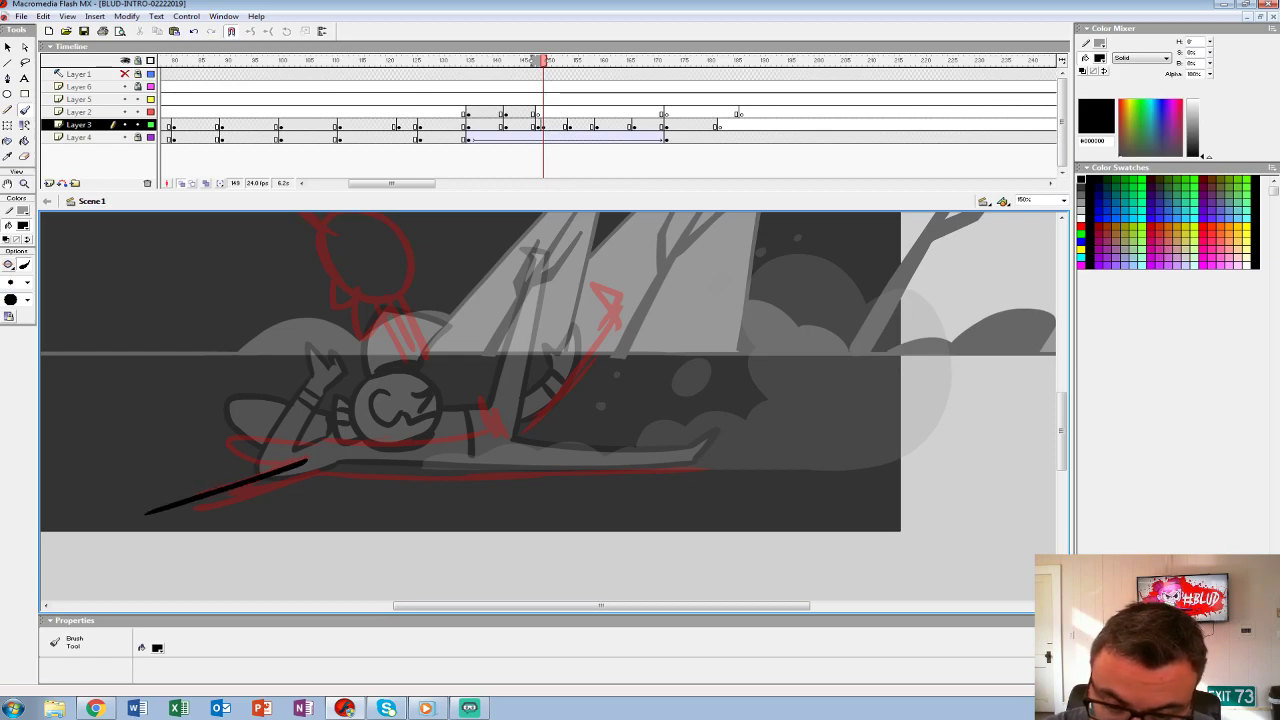
{"action": "key", "text": "ctrl+z"}
{"action": "mouse_move", "coordinate": [304, 459]}
{"action": "left_mouse_down"}
{"action": "mouse_move", "coordinate": [211, 503]}
{"action": "mouse_move", "coordinate": [322, 507]}
{"action": "mouse_move", "coordinate": [312, 478]}
{"action": "mouse_move", "coordinate": [265, 488]}
{"action": "mouse_move", "coordinate": [340, 508]}
{"action": "mouse_move", "coordinate": [340, 486]}
{"action": "mouse_move", "coordinate": [362, 502]}
{"action": "mouse_move", "coordinate": [565, 475]}
{"action": "mouse_move", "coordinate": [720, 448]}
{"action": "left_mouse_up"}
{"action": "mouse_move", "coordinate": [318, 438]}
{"action": "left_mouse_down"}
{"action": "mouse_move", "coordinate": [200, 428]}
{"action": "mouse_move", "coordinate": [228, 454]}
{"action": "mouse_move", "coordinate": [205, 462]}
{"action": "left_mouse_up"}
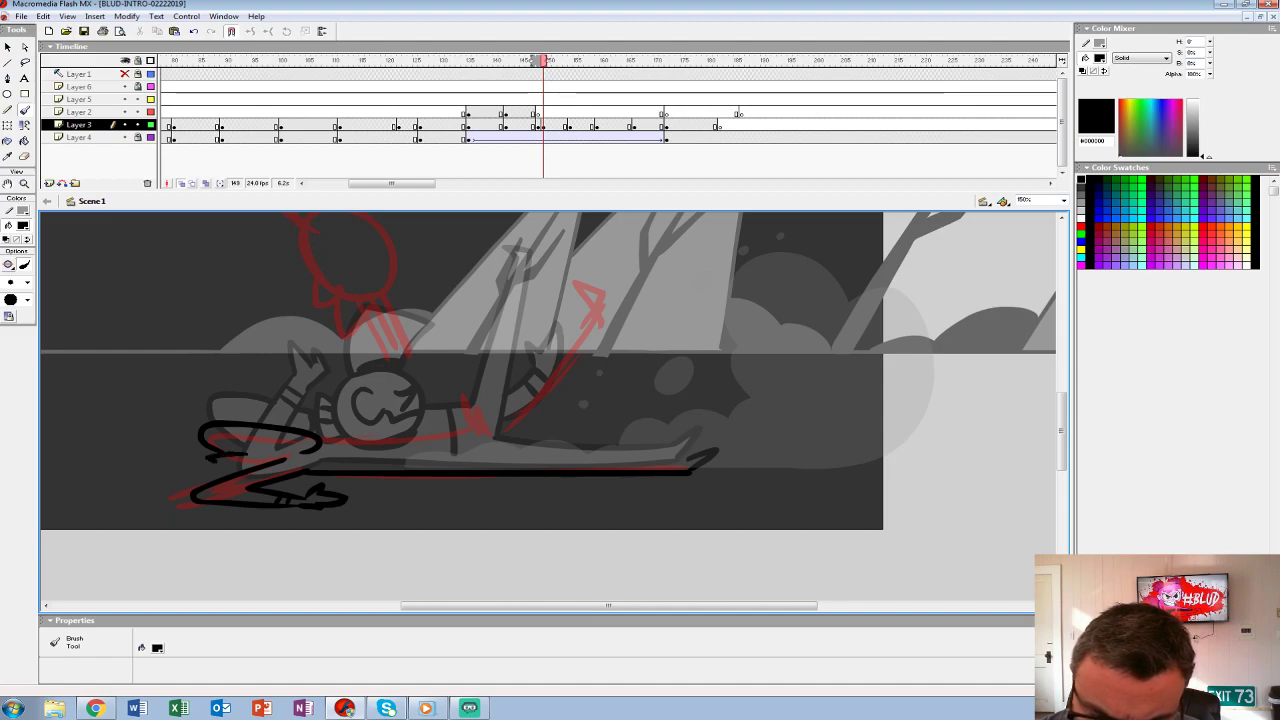
- Ink the body's back, the raised leg and the waist line at frame 149 on Layer 3
{"action": "mouse_move", "coordinate": [292, 434]}
{"action": "left_mouse_down"}
{"action": "mouse_move", "coordinate": [289, 454]}
{"action": "mouse_move", "coordinate": [326, 418]}
{"action": "mouse_move", "coordinate": [398, 414]}
{"action": "left_mouse_up"}
{"action": "key", "text": "ctrl+z"}
{"action": "mouse_move", "coordinate": [686, 458]}
{"action": "left_mouse_down"}
{"action": "mouse_move", "coordinate": [519, 442]}
{"action": "mouse_move", "coordinate": [670, 348]}
{"action": "mouse_move", "coordinate": [673, 318]}
{"action": "mouse_move", "coordinate": [650, 348]}
{"action": "mouse_move", "coordinate": [558, 402]}
{"action": "mouse_move", "coordinate": [346, 432]}
{"action": "mouse_move", "coordinate": [350, 410]}
{"action": "mouse_move", "coordinate": [388, 410]}
{"action": "left_mouse_up"}
{"action": "key", "text": "ctrl+z"}
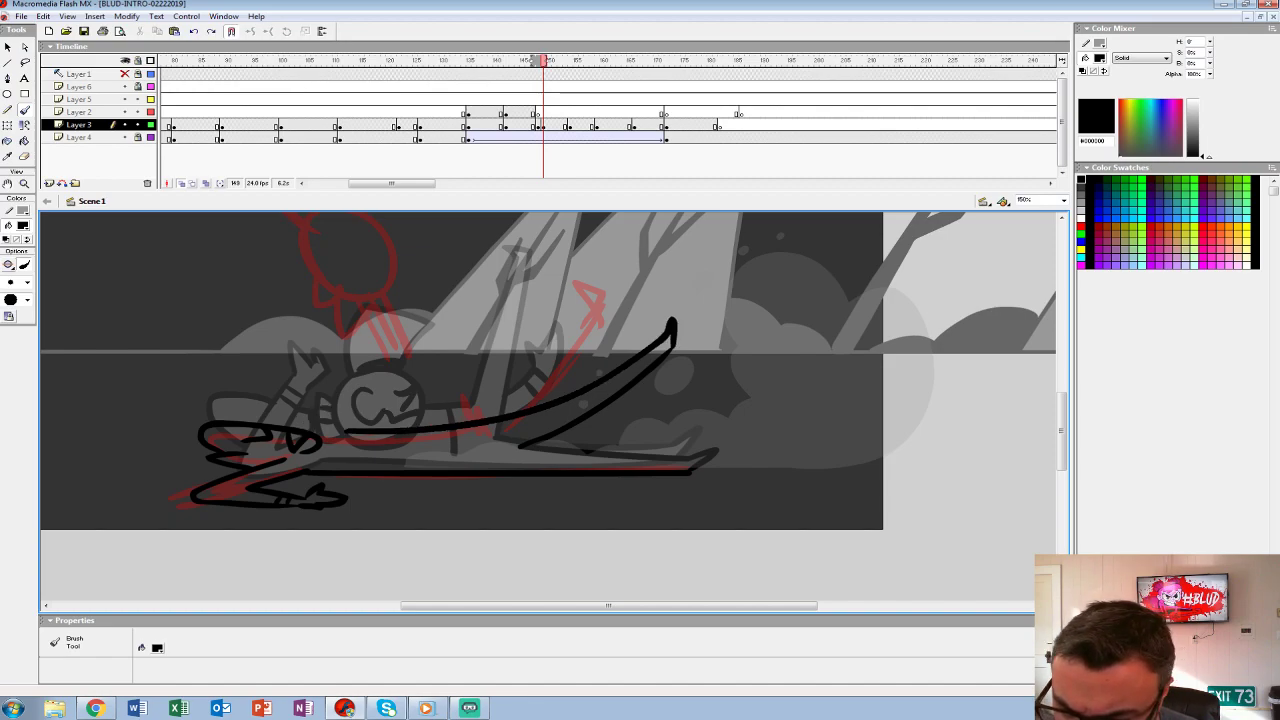
{"action": "mouse_move", "coordinate": [469, 432]}
{"action": "left_mouse_down"}
{"action": "mouse_move", "coordinate": [474, 514]}
{"action": "mouse_move", "coordinate": [475, 478]}
{"action": "left_mouse_up"}
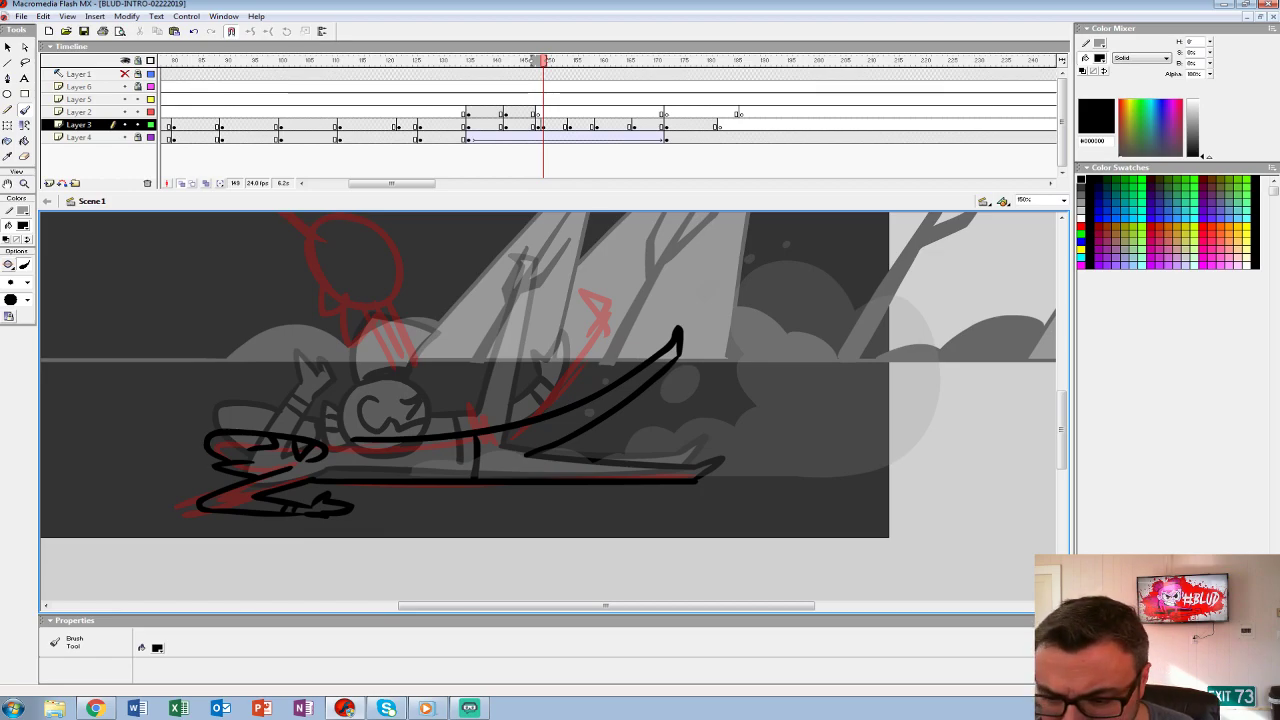
{"action": "mouse_move", "coordinate": [328, 428]}
{"action": "left_mouse_down"}
{"action": "mouse_move", "coordinate": [542, 407]}
{"action": "mouse_move", "coordinate": [522, 441]}
{"action": "mouse_move", "coordinate": [603, 414]}
{"action": "left_mouse_up"}
{"action": "key", "text": "."}
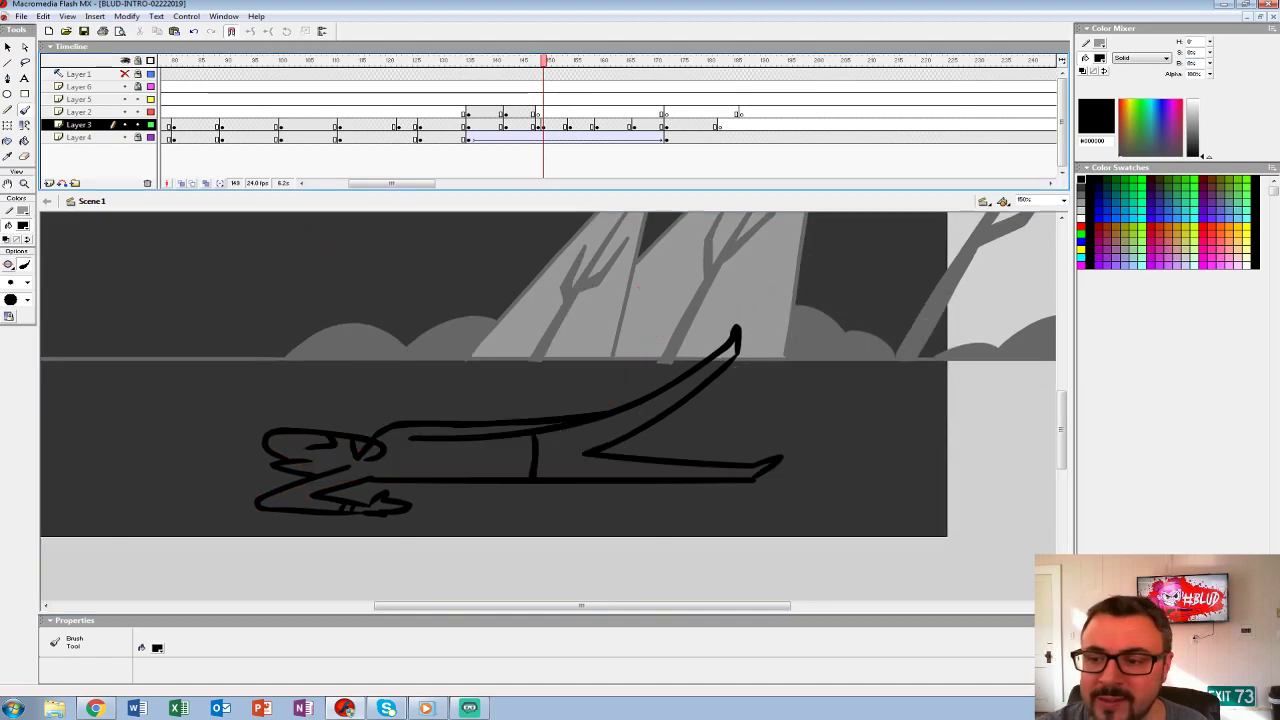
- Ink the upper arm's hand in black at frame 149 on Layer 2, using onion skinning as a guide
{"action": "left_click", "coordinate": [534, 112]}
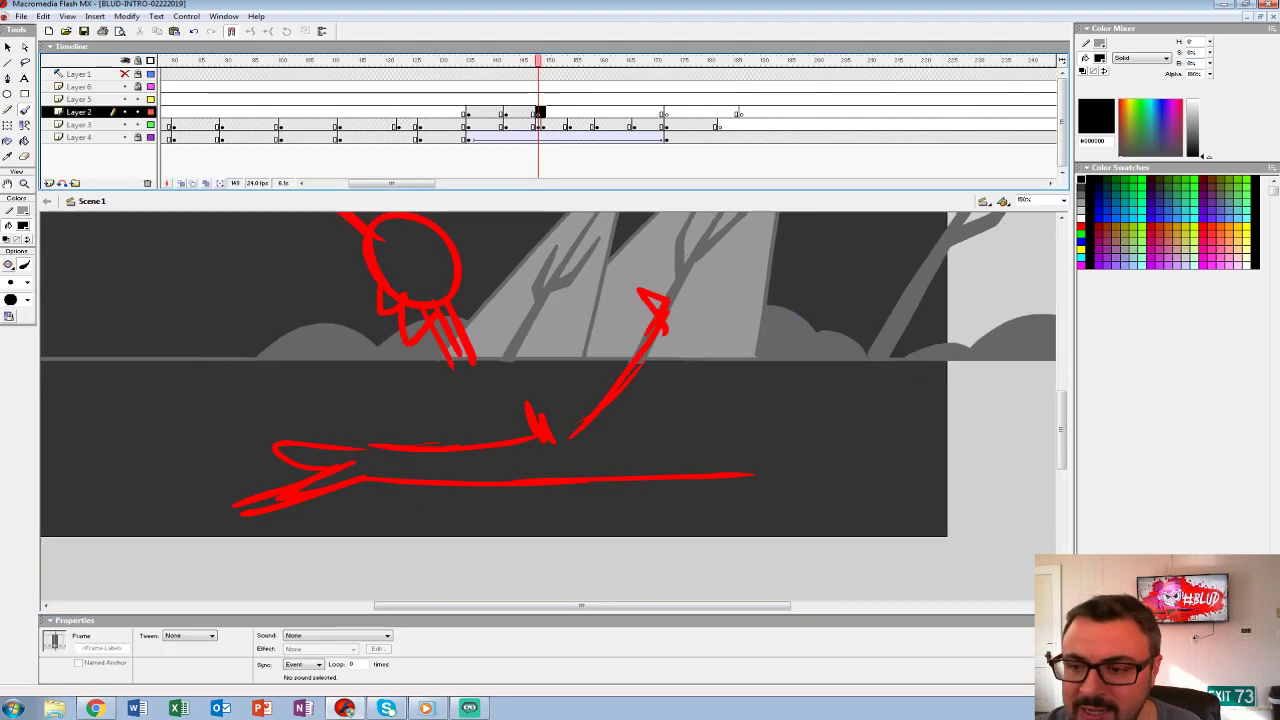
{"action": "key", "text": "."}
{"action": "left_click", "coordinate": [181, 183]}
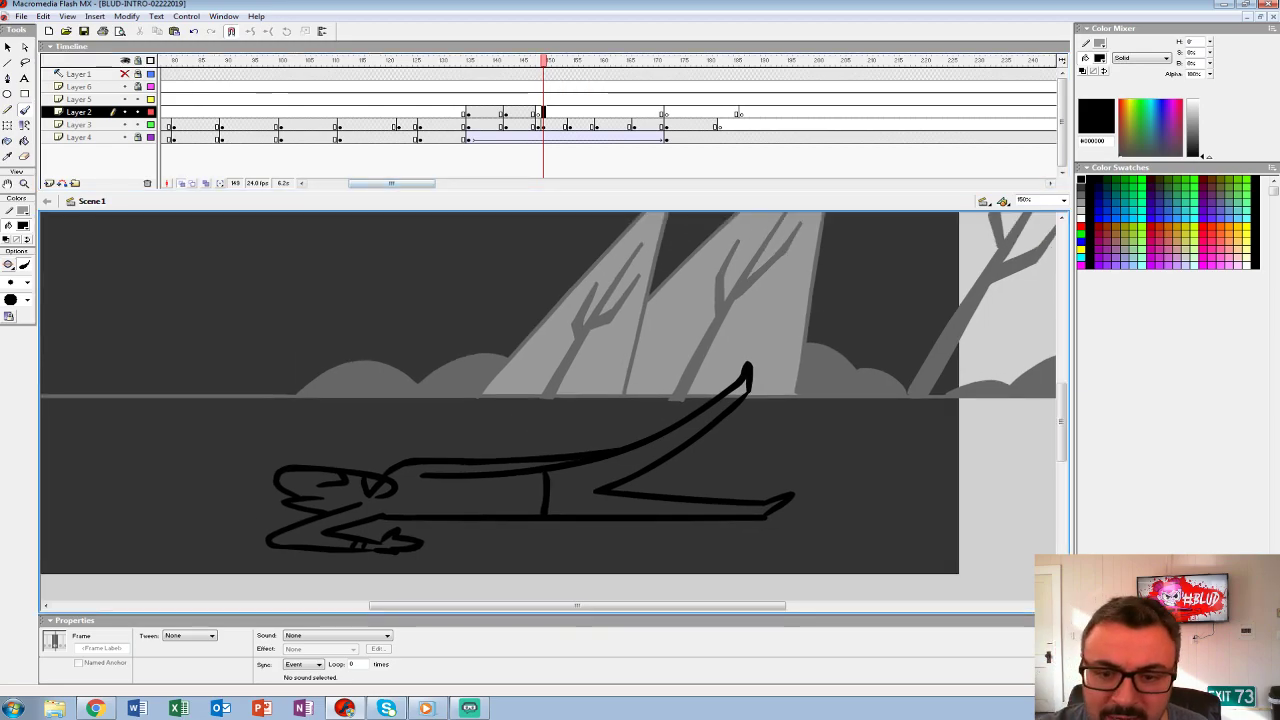
{"action": "mouse_move", "coordinate": [550, 400]}
{"action": "left_mouse_down"}
{"action": "mouse_move", "coordinate": [591, 481]}
{"action": "mouse_move", "coordinate": [594, 425]}
{"action": "mouse_move", "coordinate": [571, 433]}
{"action": "mouse_move", "coordinate": [545, 379]}
{"action": "left_mouse_up"}
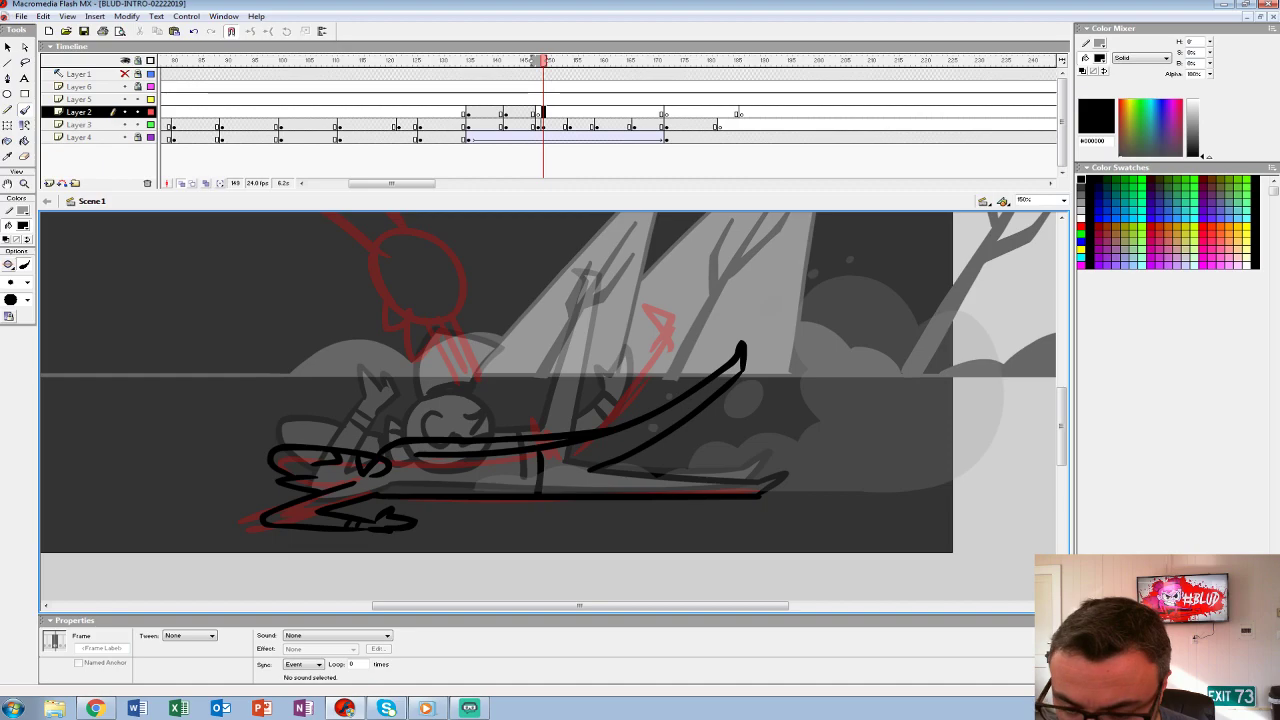
{"action": "key", "text": "b"}
{"action": "left_click_drag", "start_coordinate": [545, 379], "coordinate": [449, 356]}
- Set the fill color to #CCCCCC and choose the Paint Bucket for colouring the body
{"action": "left_click", "coordinate": [23, 225]}
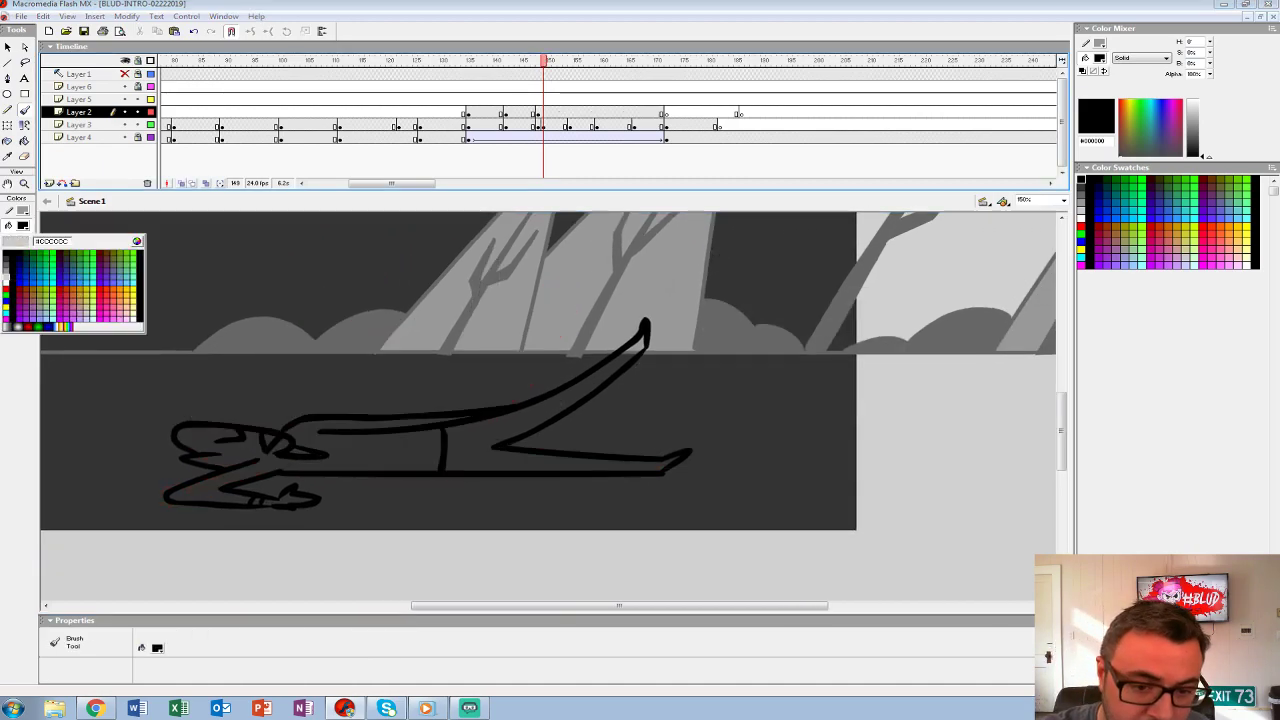
{"action": "left_click", "coordinate": [8, 277]}
{"action": "key", "text": "k"}
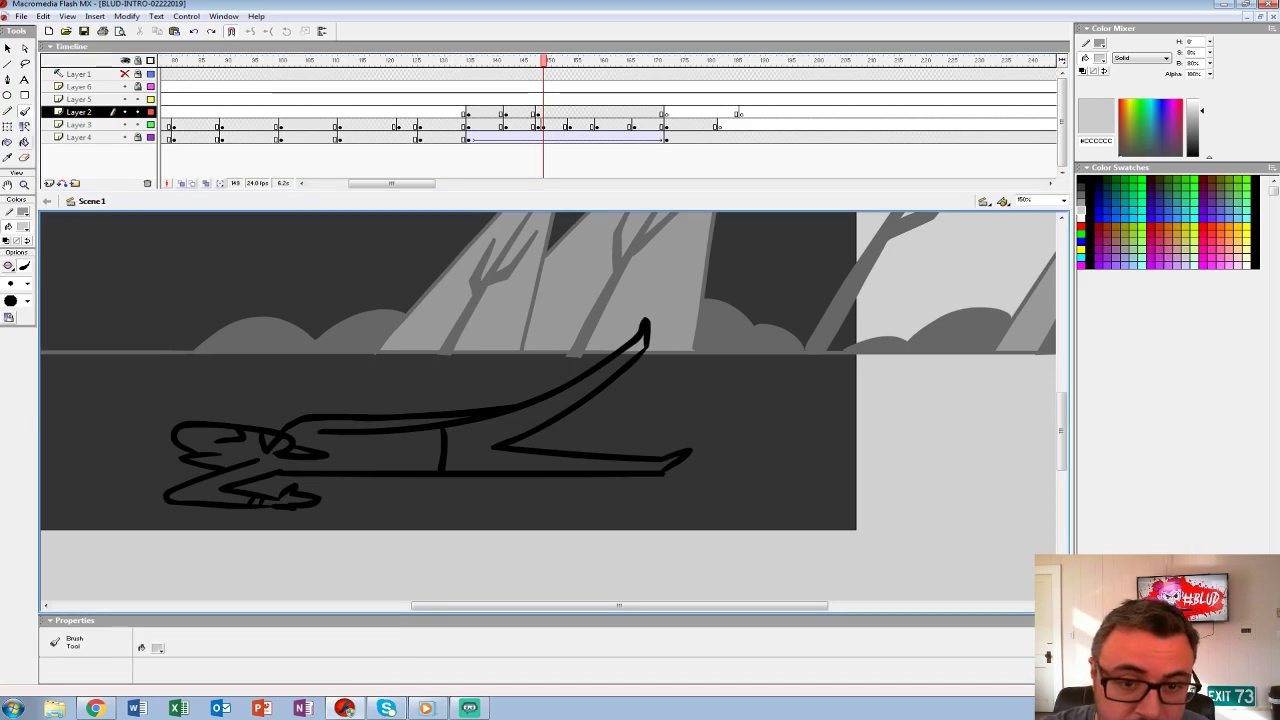
- Fill the lying vampire's body, arm, hand and legs with light gray #CCCCCC
{"action": "left_click", "coordinate": [380, 450]}
{"action": "left_click", "coordinate": [256, 502]}
{"action": "left_click", "coordinate": [288, 499]}
{"action": "left_click", "coordinate": [520, 425]}
{"action": "scroll", "coordinate": [548, 377], "scroll_direction": "up", "scroll_amount": 1}
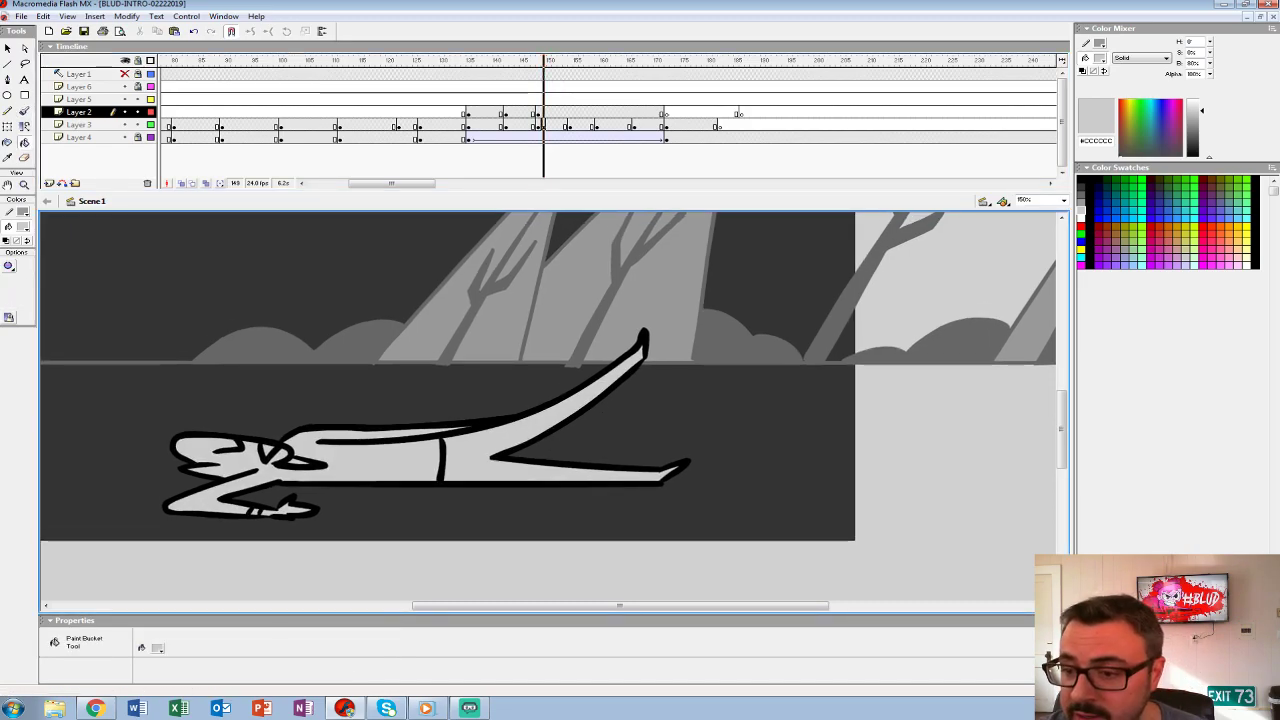
{"action": "left_click", "coordinate": [542, 125]}
{"action": "left_click", "coordinate": [537, 112]}
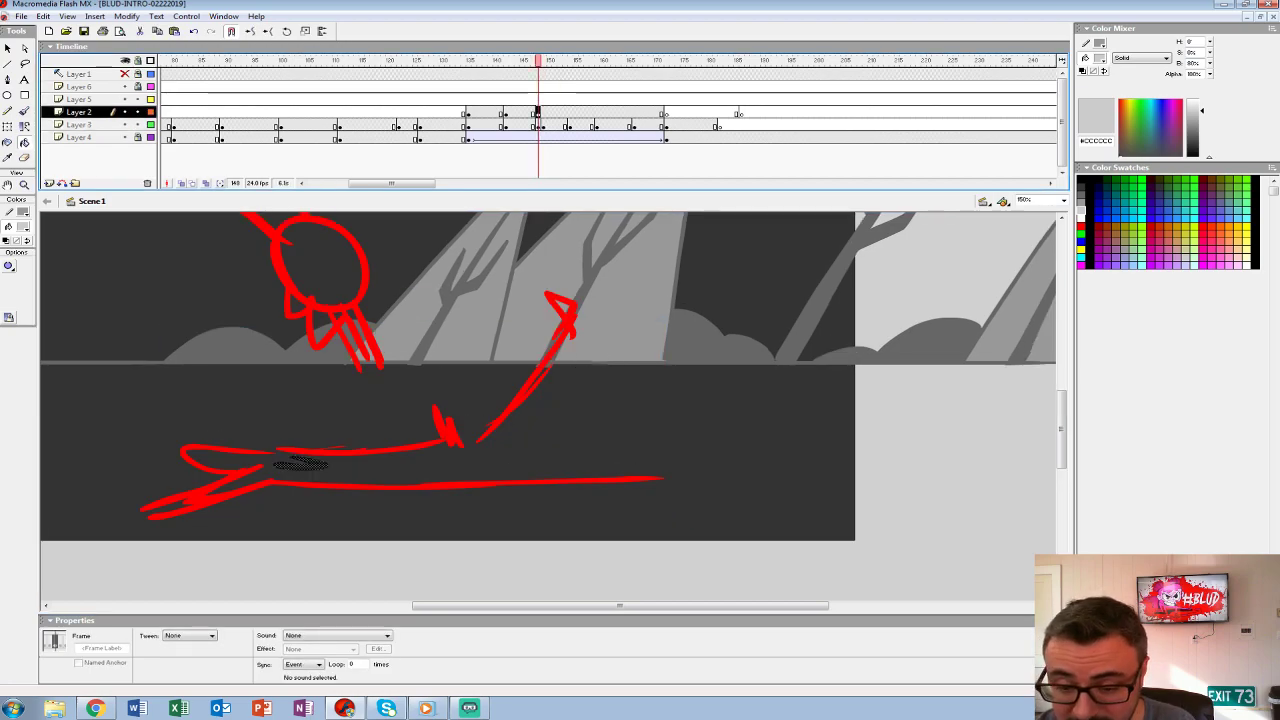
{"action": "key", "text": "."}
{"action": "left_click", "coordinate": [537, 112]}
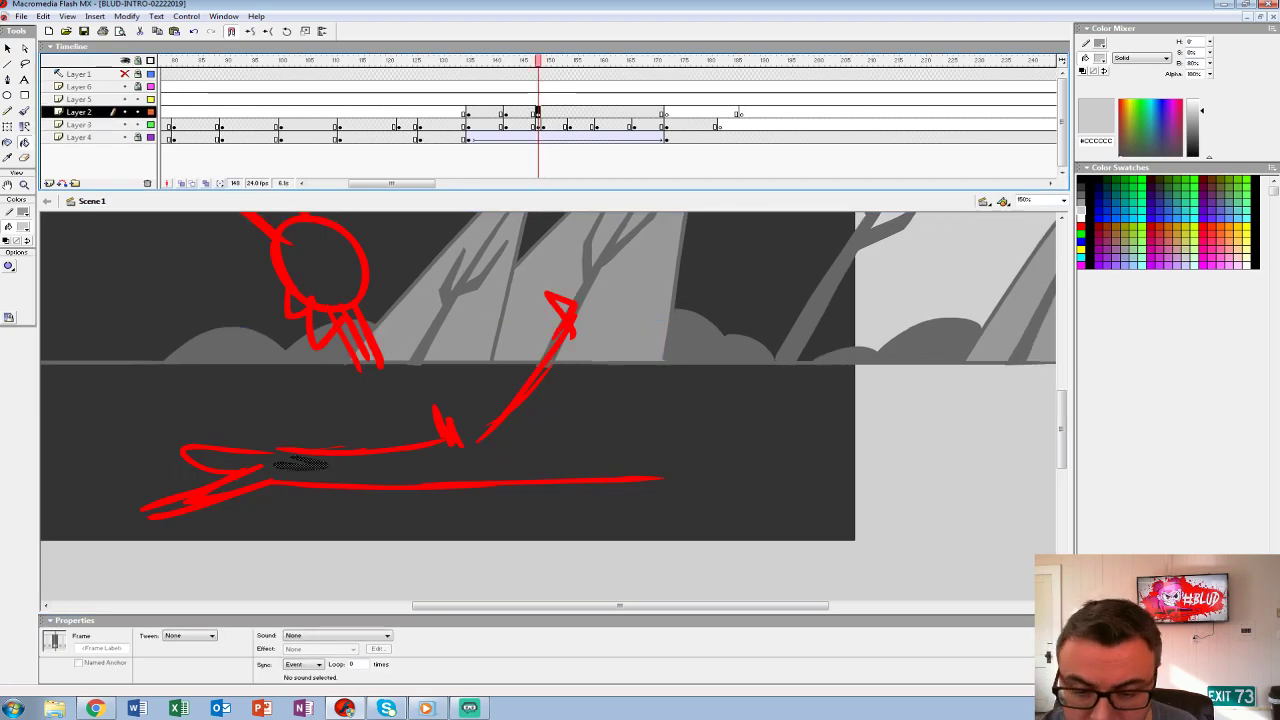
- Convert the lying vampire drawing on Layer 3 at frame 149 into a graphic symbol named SC-003-VAMP-001
{"action": "left_click", "coordinate": [542, 125]}
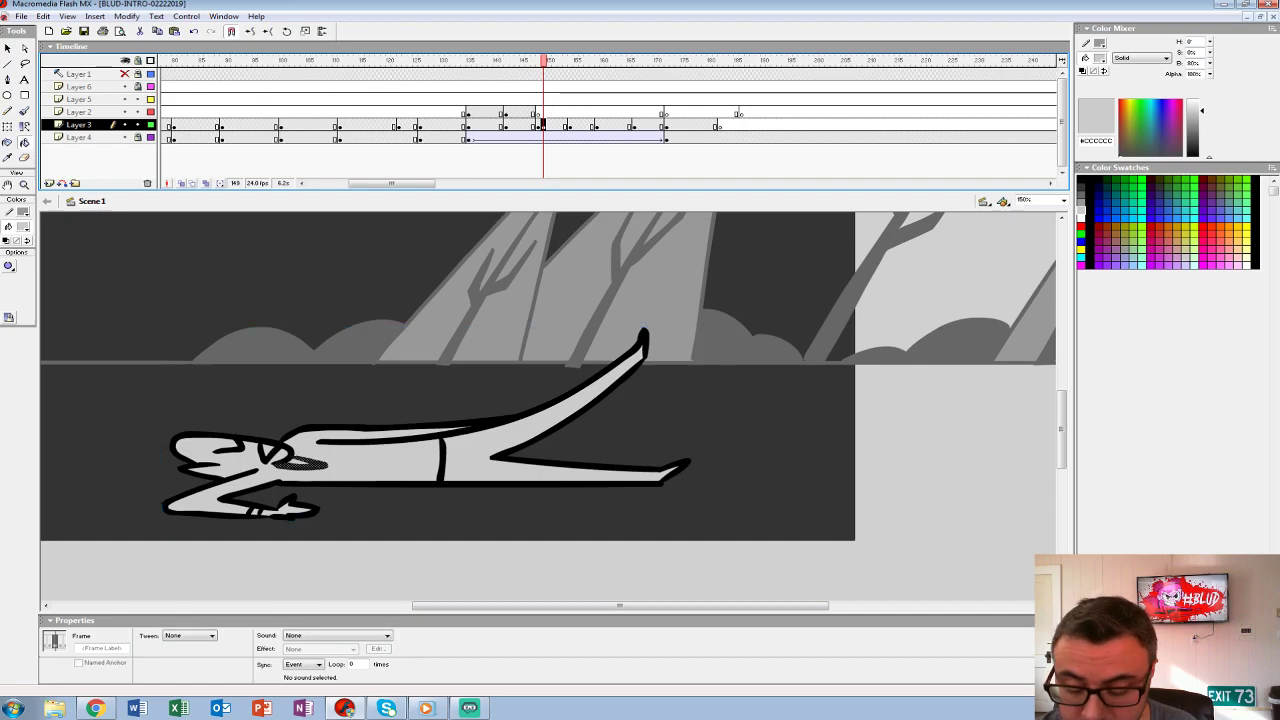
{"action": "key", "text": "ctrl+a"}
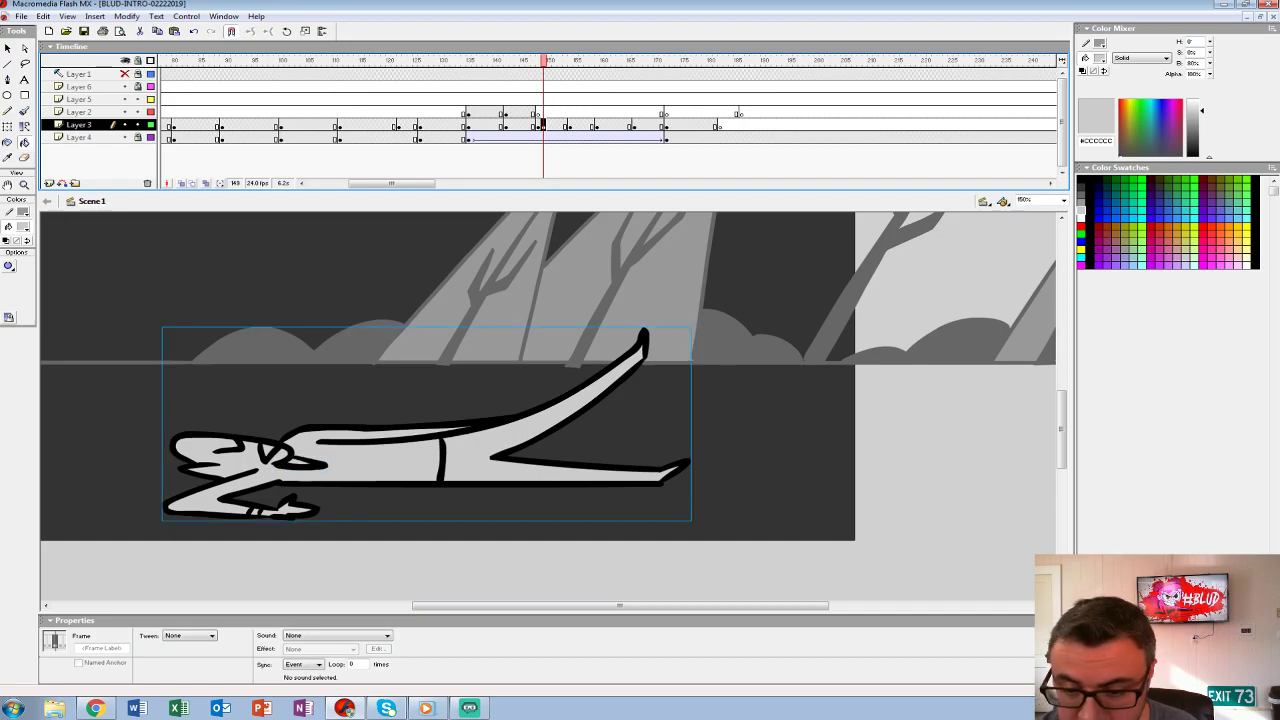
{"action": "key", "text": "F8"}
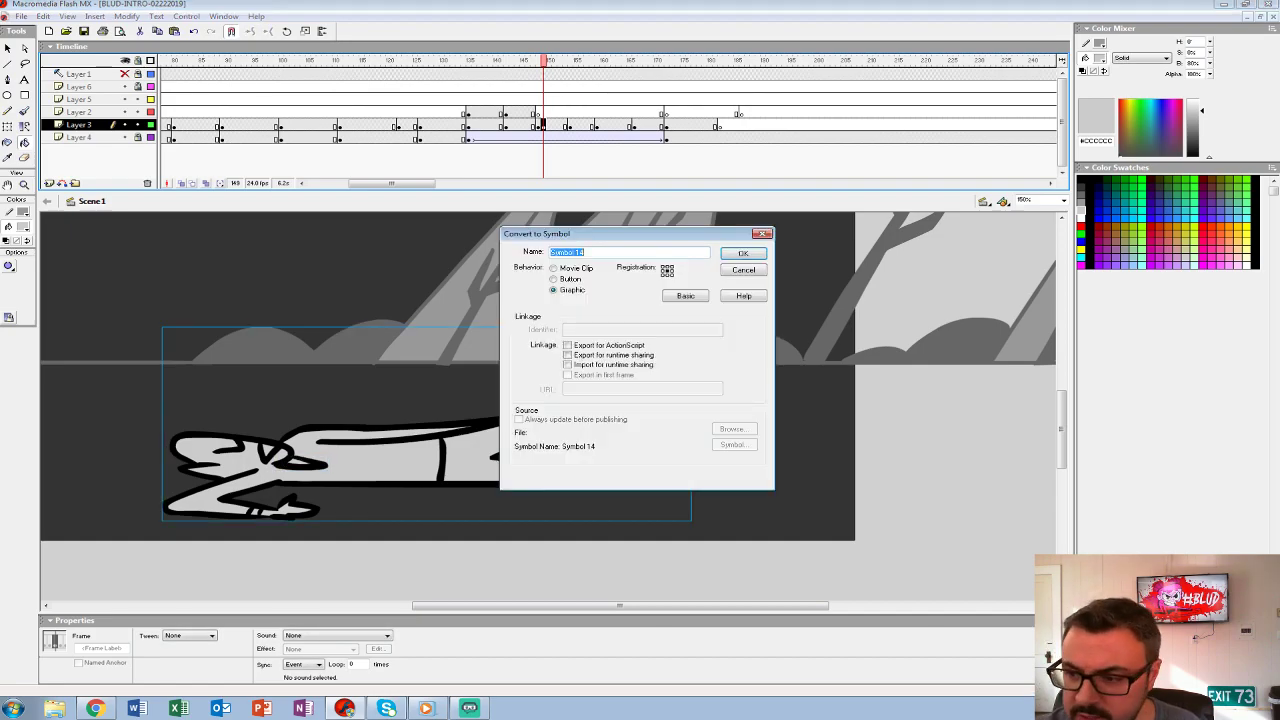
{"action": "key", "text": "Return"}
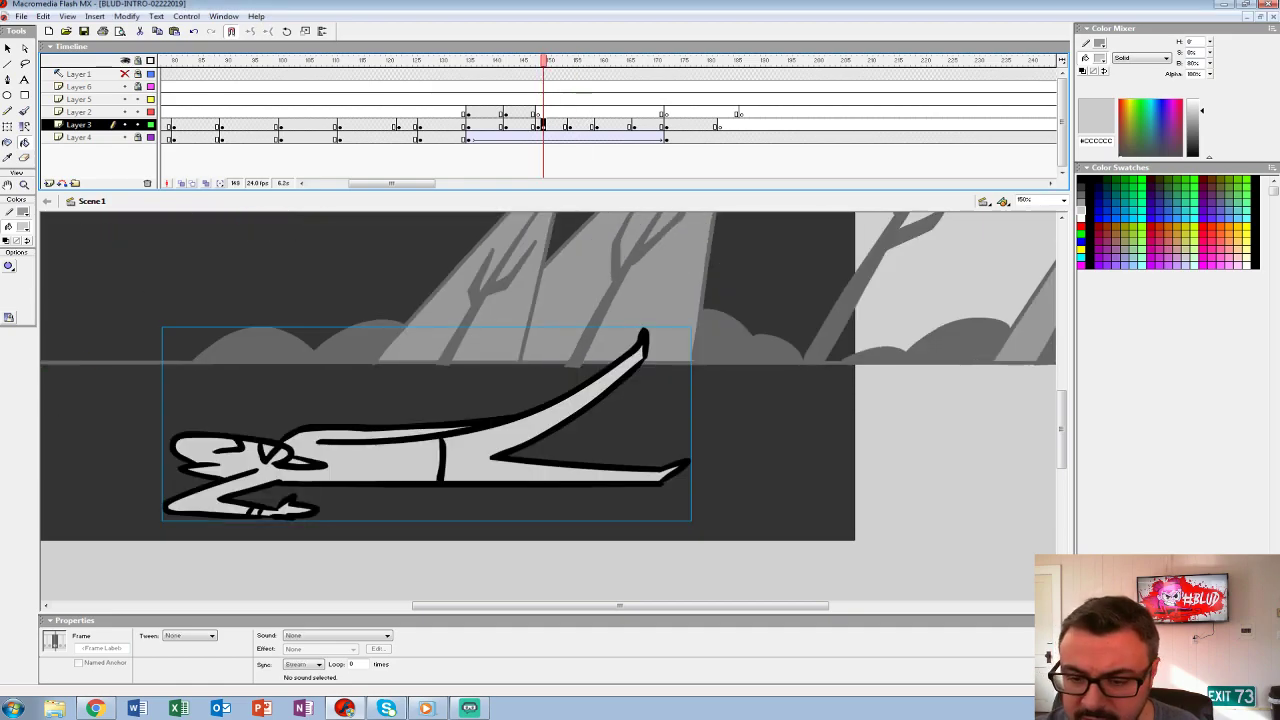
{"action": "key", "text": "F8"}
{"action": "type", "text": "VAX"}
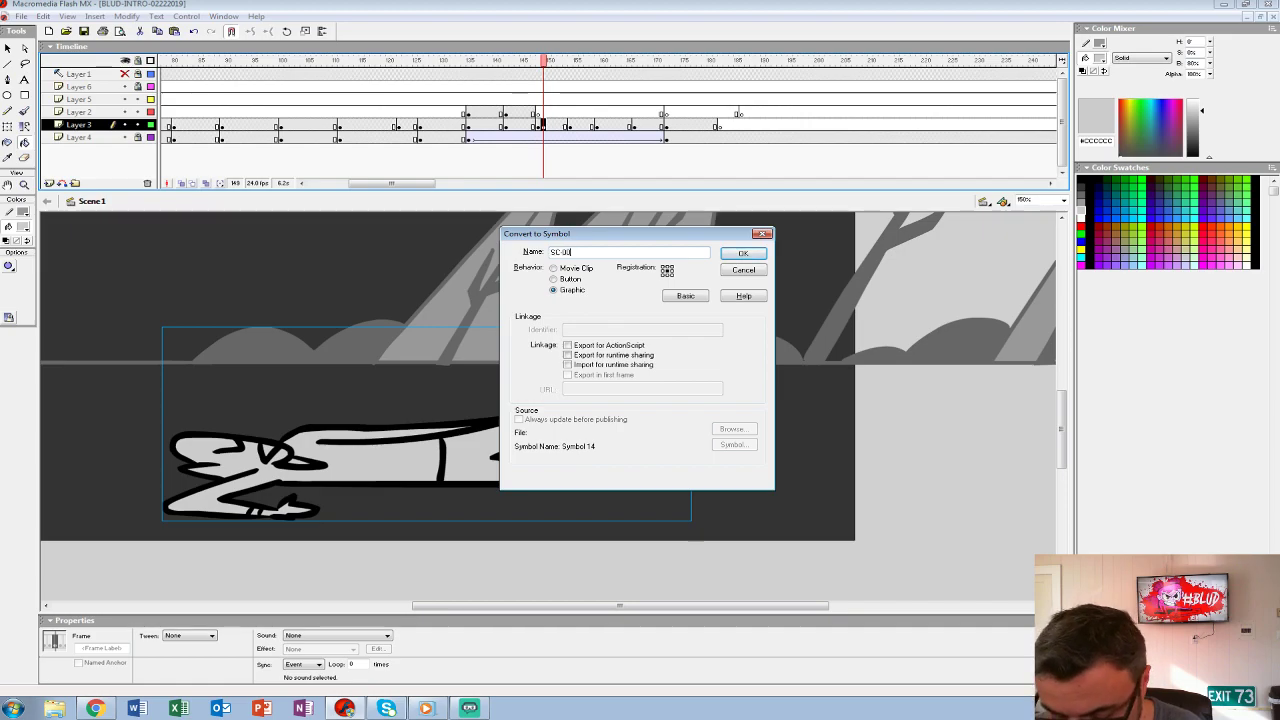
{"action": "type", "text": "-00"}
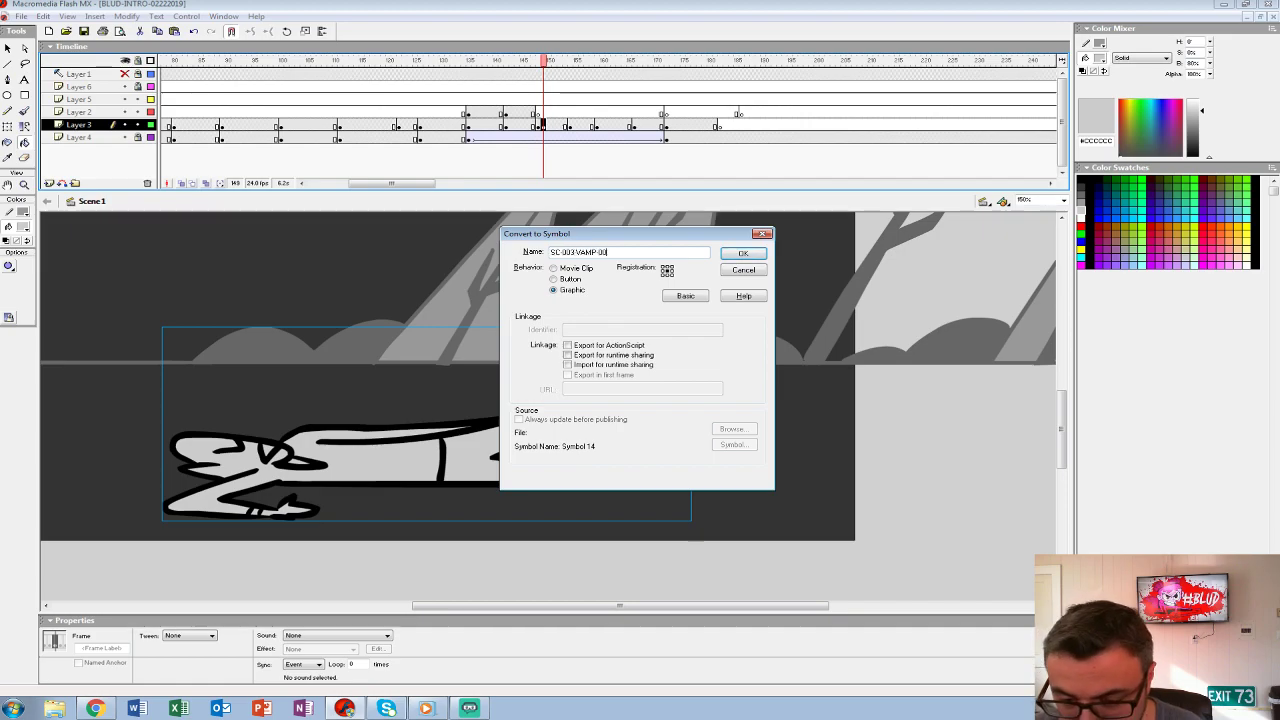
{"action": "type", "text": "1"}
{"action": "key", "text": "Return"}
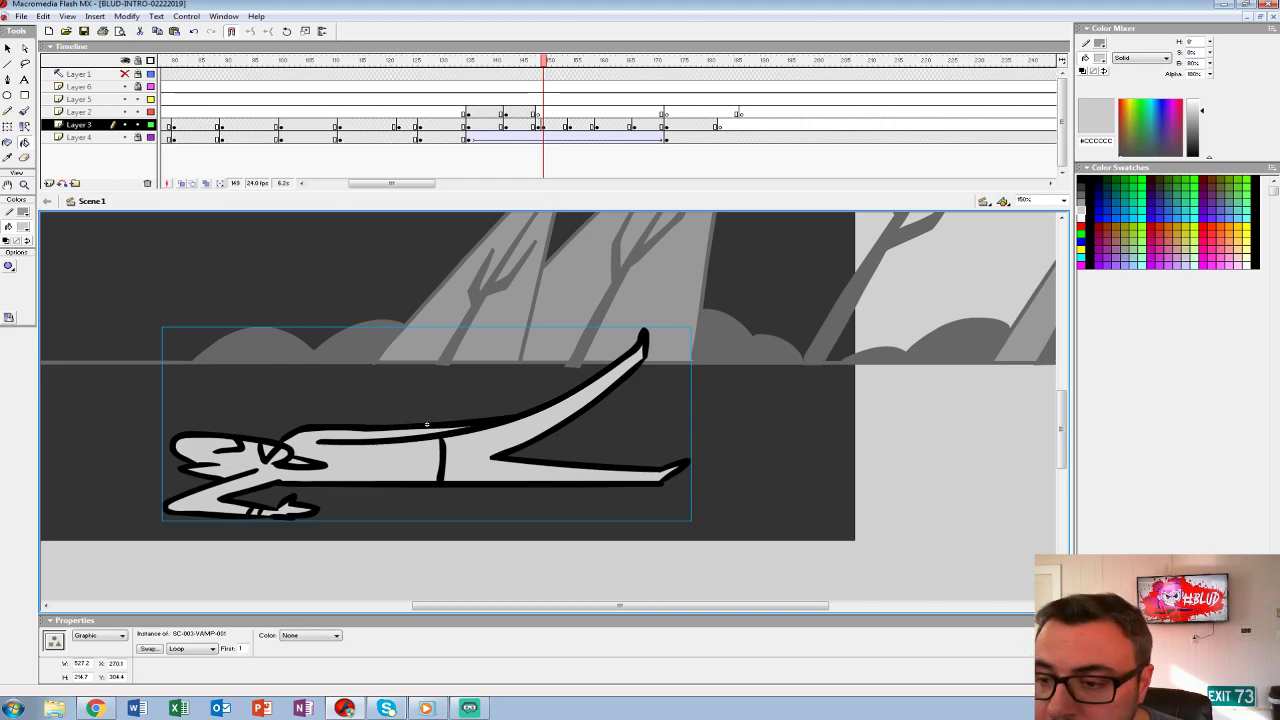
- Prepare a blank Layer 2 keyframe at frame 149 with onion skinning on and Layer 3 displayed as outlines
{"action": "key", "text": "comma"}
{"action": "left_click", "coordinate": [538, 112]}
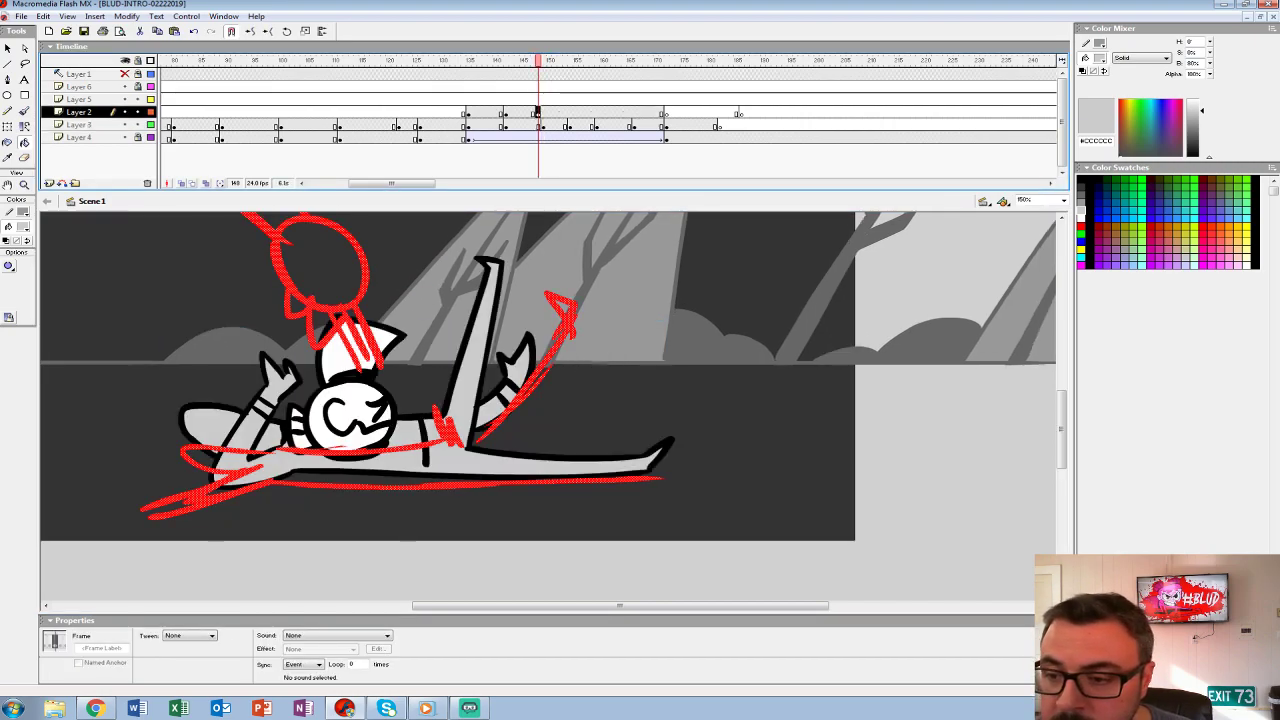
{"action": "key", "text": "period"}
{"action": "key", "text": "k"}
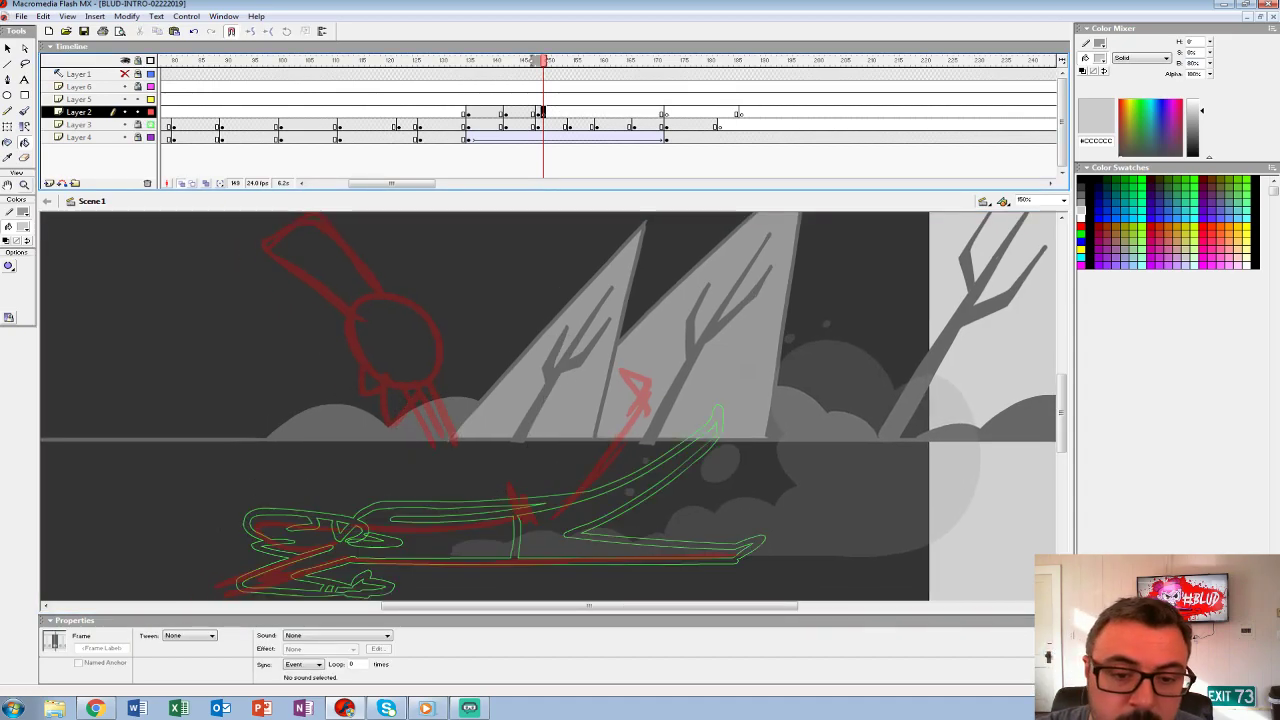
- Brush the upside-down character's head, face, hair and both arms in red #FF0000 over the onion-skinned rough
{"action": "key", "text": "b"}
{"action": "left_click", "coordinate": [23, 226]}
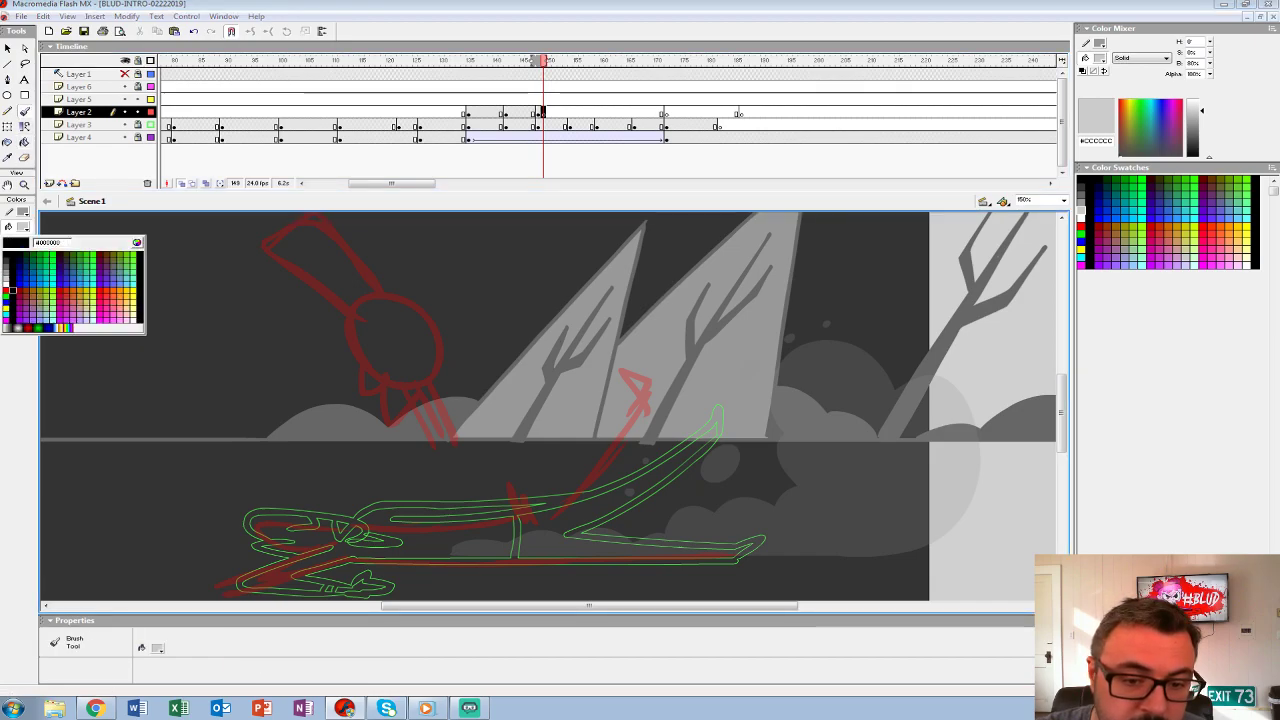
{"action": "left_click", "coordinate": [4, 305]}
{"action": "mouse_move", "coordinate": [398, 340]}
{"action": "left_mouse_down"}
{"action": "mouse_move", "coordinate": [410, 352]}
{"action": "mouse_move", "coordinate": [404, 338]}
{"action": "left_mouse_up"}
{"action": "key", "text": "ctrl+z"}
{"action": "mouse_move", "coordinate": [413, 383]}
{"action": "left_mouse_down"}
{"action": "mouse_move", "coordinate": [441, 439]}
{"action": "mouse_move", "coordinate": [455, 439]}
{"action": "mouse_move", "coordinate": [450, 465]}
{"action": "left_mouse_up"}
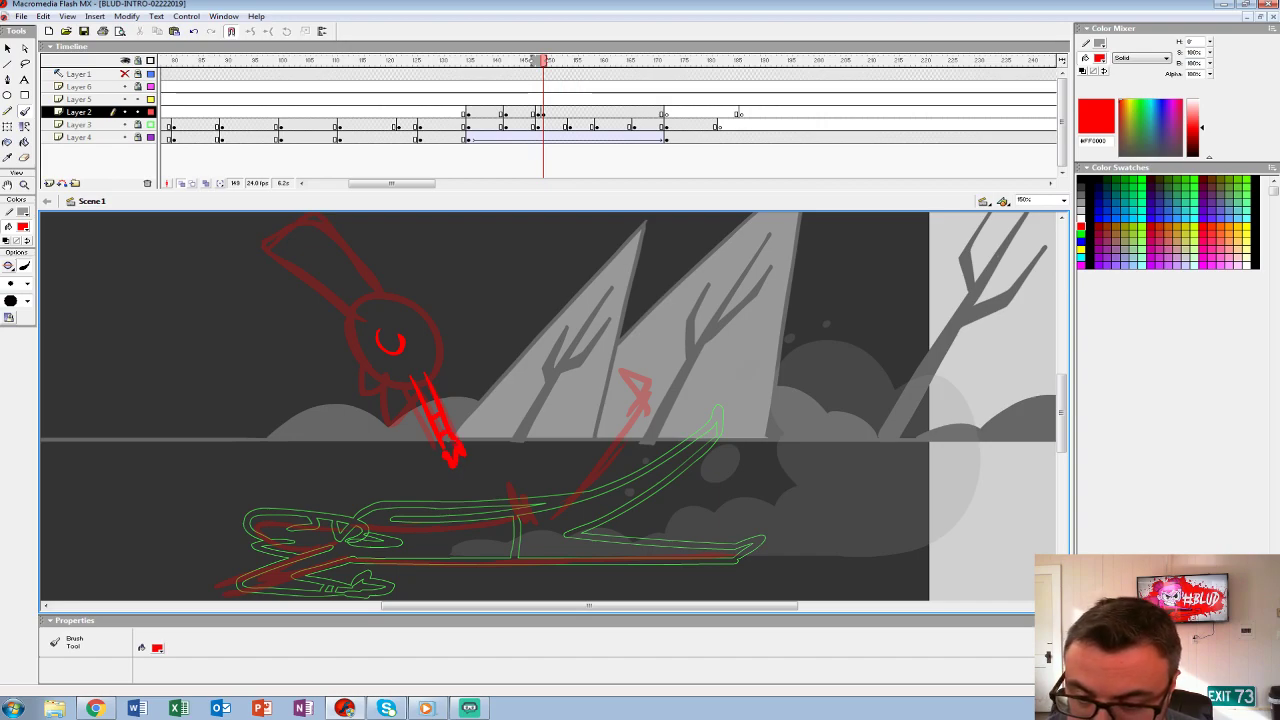
{"action": "left_click_drag", "start_coordinate": [353, 322], "coordinate": [381, 380]}
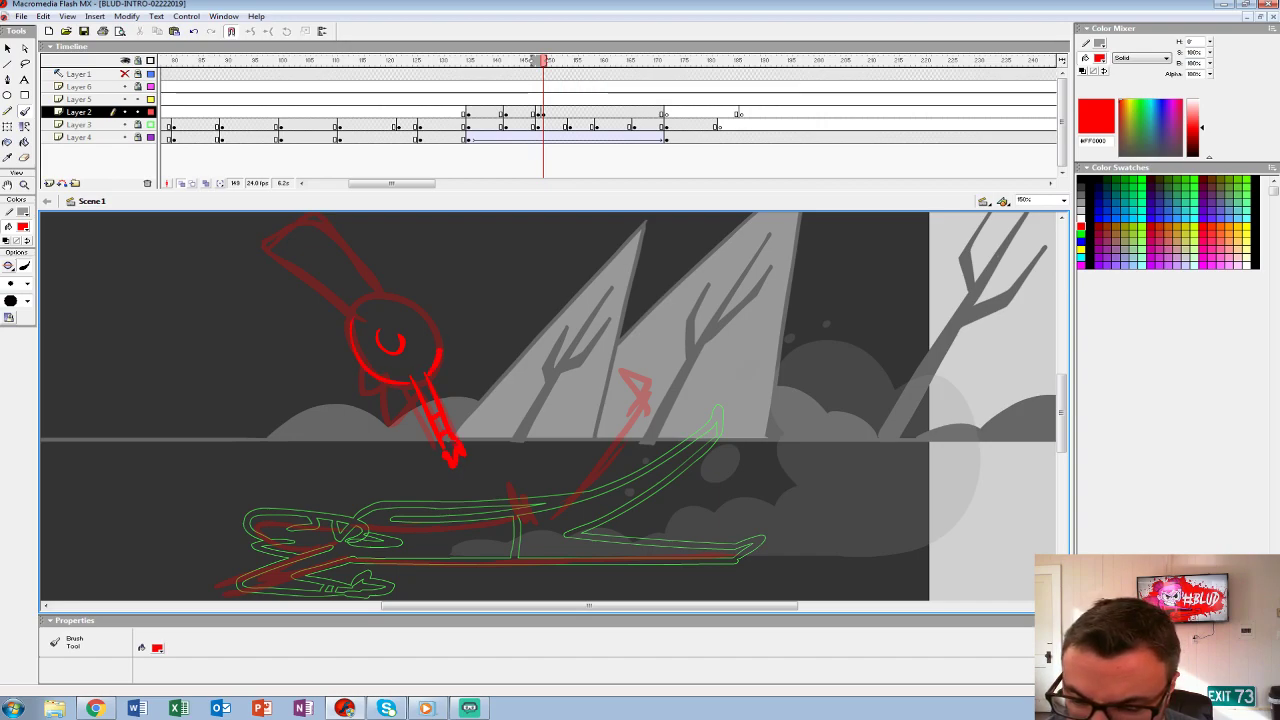
{"action": "mouse_move", "coordinate": [446, 356]}
{"action": "left_mouse_down"}
{"action": "mouse_move", "coordinate": [437, 319]}
{"action": "mouse_move", "coordinate": [401, 288]}
{"action": "mouse_move", "coordinate": [356, 312]}
{"action": "left_mouse_up"}
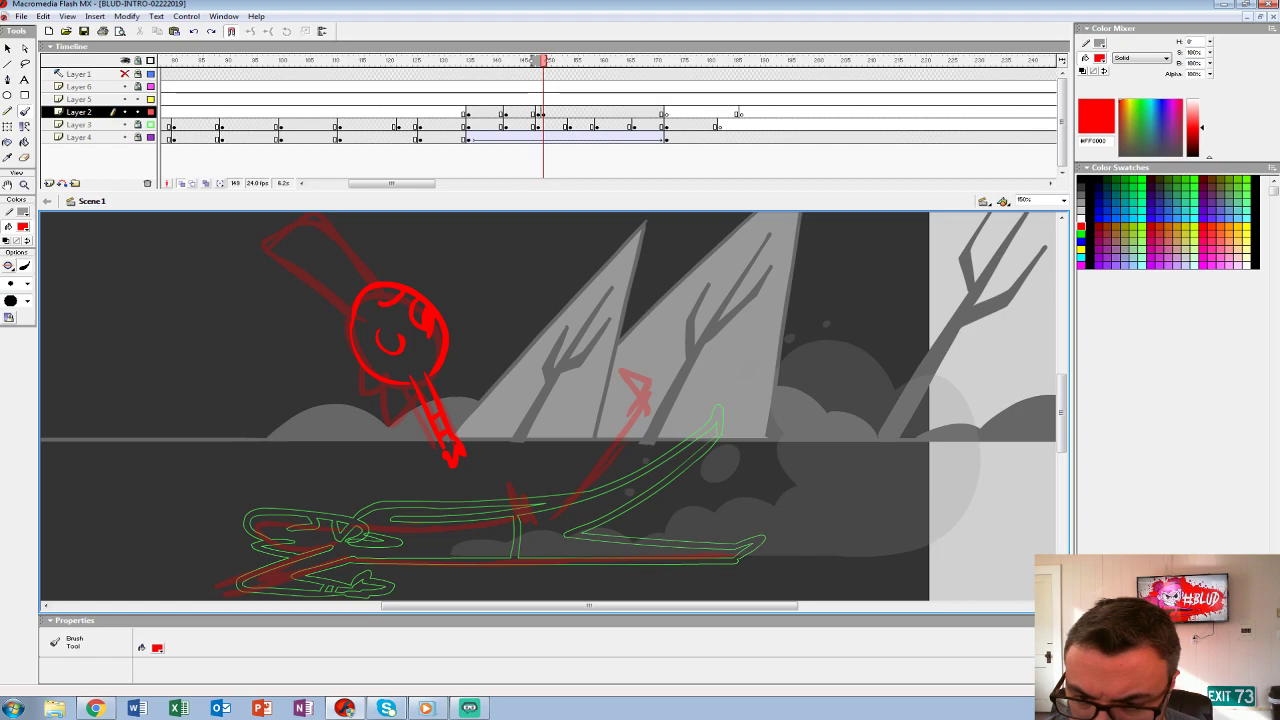
{"action": "left_click_drag", "start_coordinate": [402, 337], "coordinate": [438, 340]}
{"action": "key", "text": "ctrl+z"}
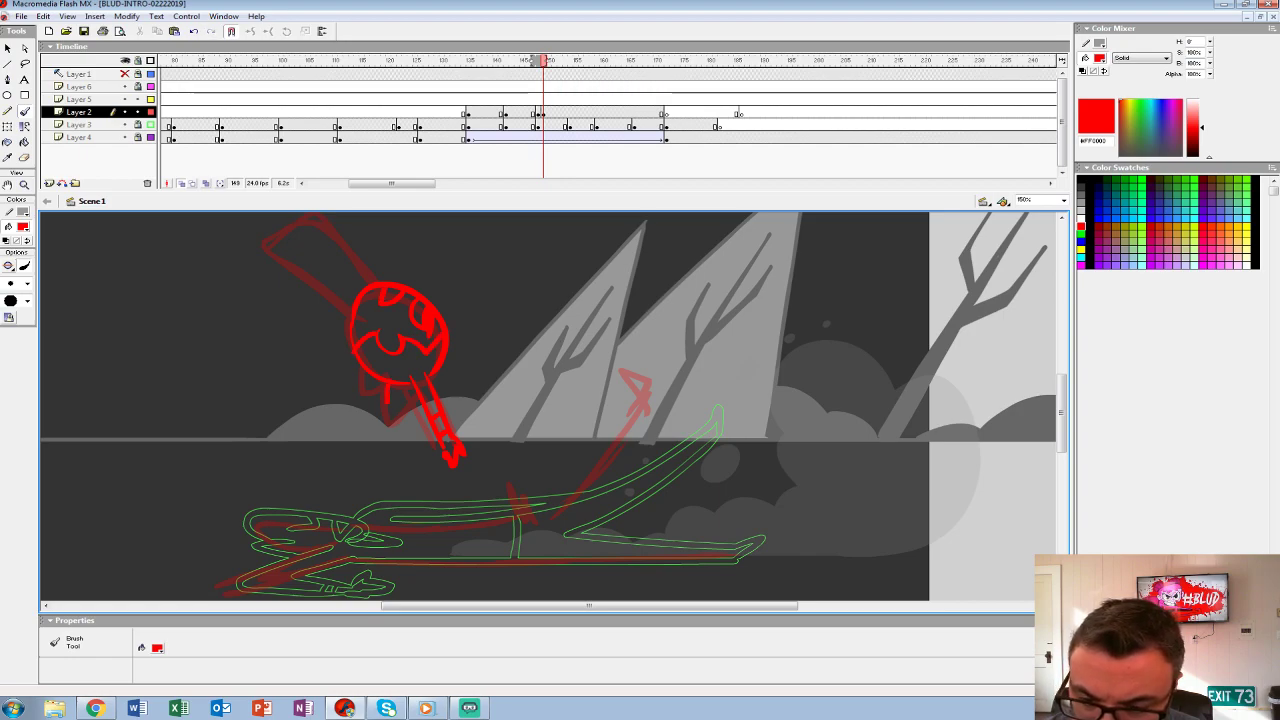
{"action": "mouse_move", "coordinate": [408, 414]}
{"action": "left_mouse_down"}
{"action": "mouse_move", "coordinate": [418, 460]}
{"action": "mouse_move", "coordinate": [430, 455]}
{"action": "left_mouse_up"}
{"action": "mouse_move", "coordinate": [380, 270]}
{"action": "left_mouse_down"}
{"action": "mouse_move", "coordinate": [404, 304]}
{"action": "mouse_move", "coordinate": [320, 372]}
{"action": "mouse_move", "coordinate": [362, 380]}
{"action": "left_mouse_up"}
- Brush the upside-down character's torso and two raised legs in red, extending up from the head
{"action": "left_click_drag", "start_coordinate": [402, 316], "coordinate": [285, 237]}
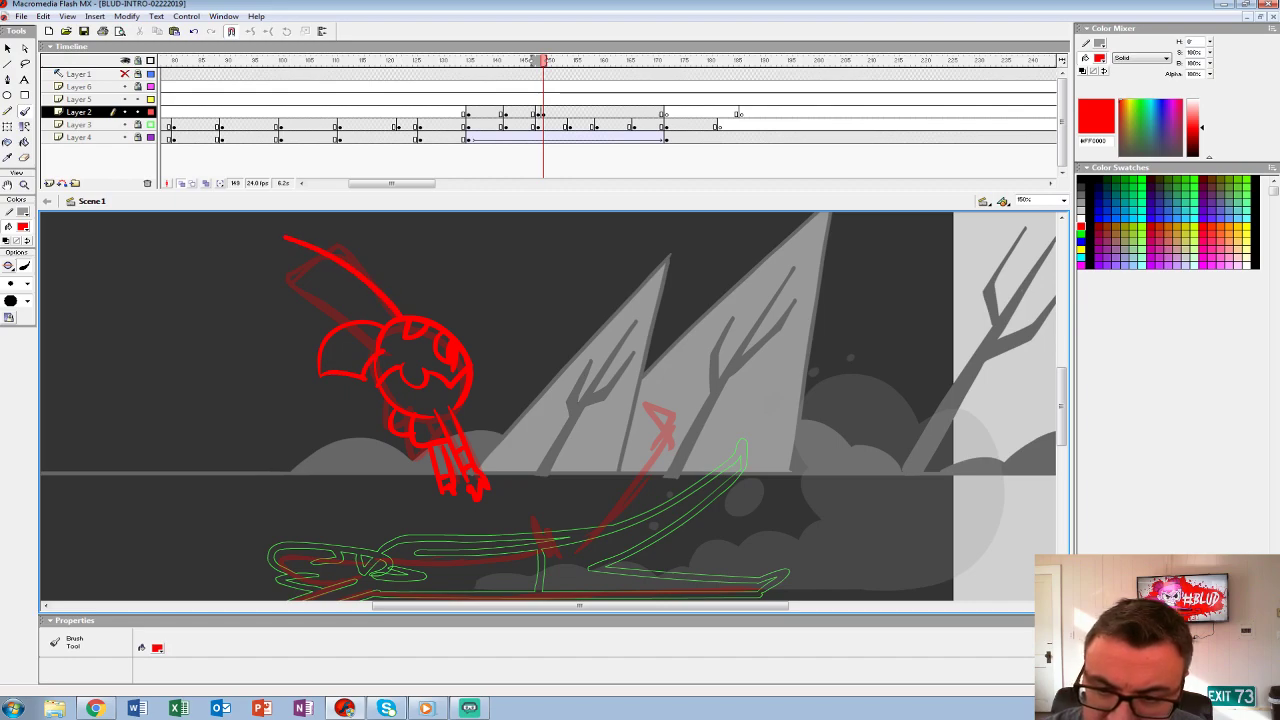
{"action": "key", "text": "ctrl+z"}
{"action": "mouse_move", "coordinate": [400, 314]}
{"action": "left_mouse_down"}
{"action": "mouse_move", "coordinate": [288, 243]}
{"action": "mouse_move", "coordinate": [352, 288]}
{"action": "mouse_move", "coordinate": [373, 266]}
{"action": "mouse_move", "coordinate": [348, 244]}
{"action": "left_mouse_up"}
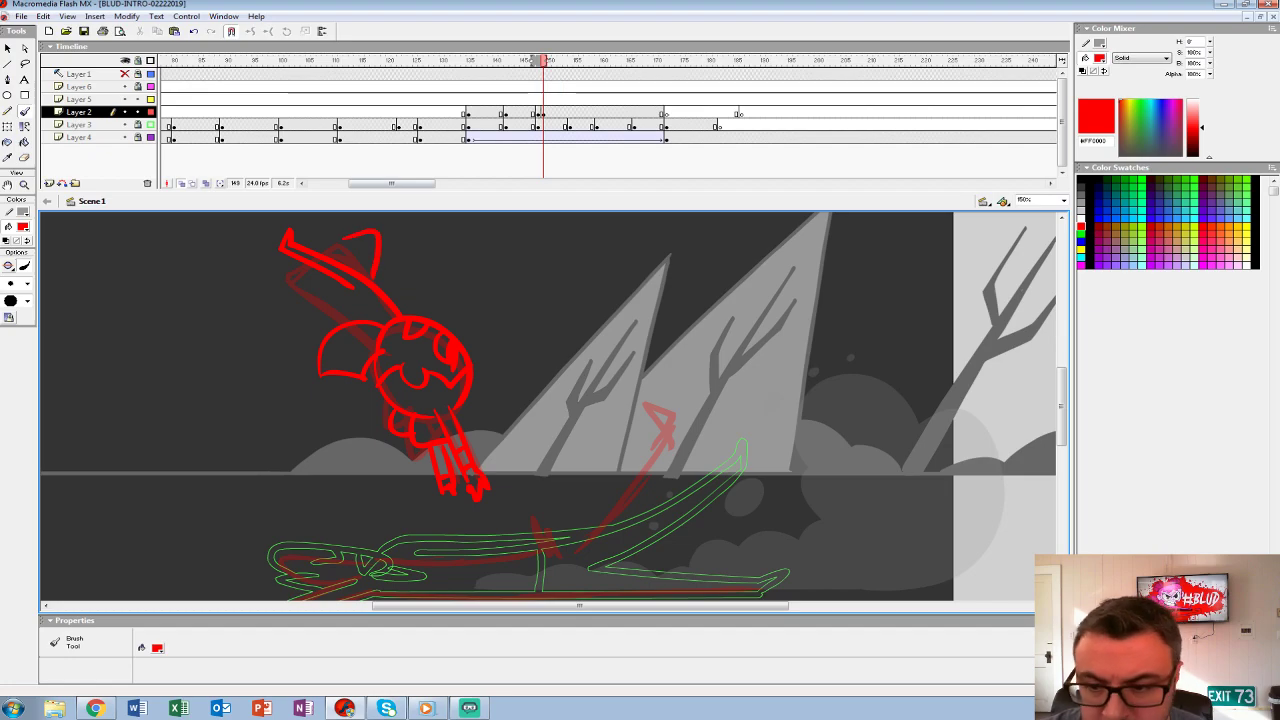
{"action": "left_click_drag", "start_coordinate": [500, 350], "coordinate": [568, 404]}
{"action": "key", "text": "ctrl+z"}
{"action": "mouse_move", "coordinate": [455, 338]}
{"action": "left_mouse_down"}
{"action": "mouse_move", "coordinate": [412, 268]}
{"action": "mouse_move", "coordinate": [444, 300]}
{"action": "mouse_move", "coordinate": [446, 332]}
{"action": "mouse_move", "coordinate": [418, 376]}
{"action": "left_mouse_up"}
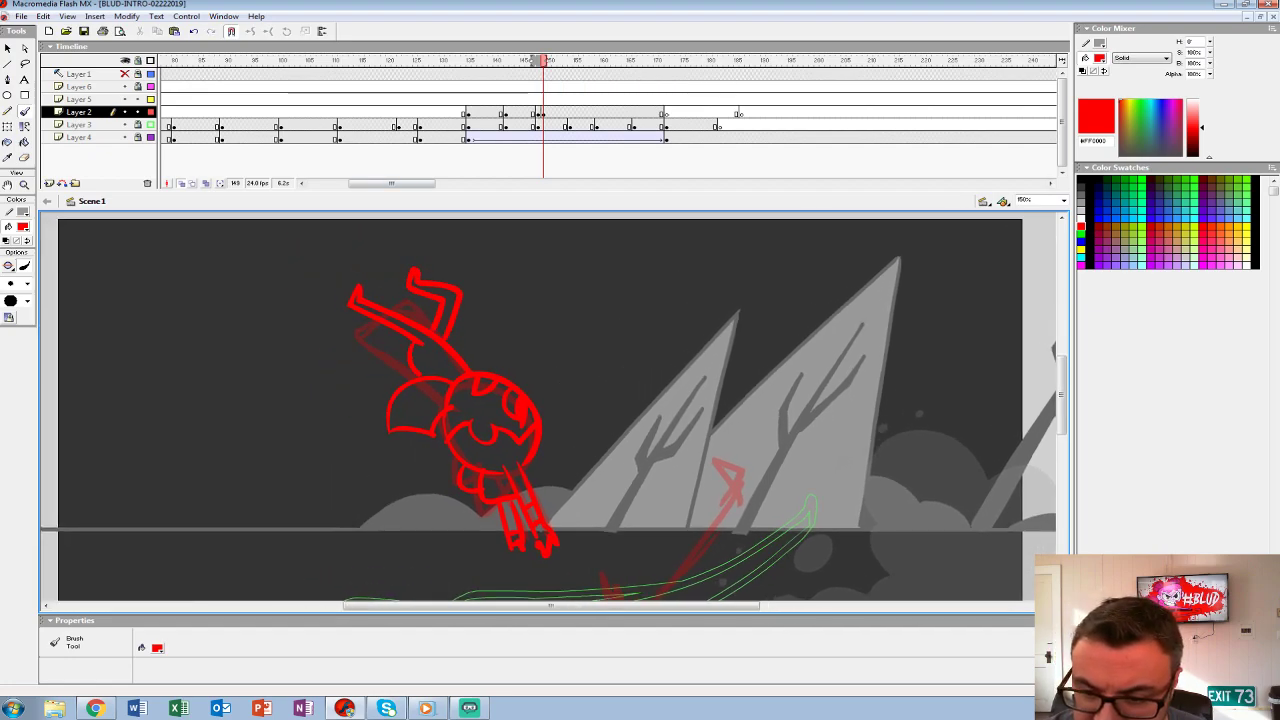
{"action": "left_click_drag", "start_coordinate": [500, 455], "coordinate": [430, 360]}
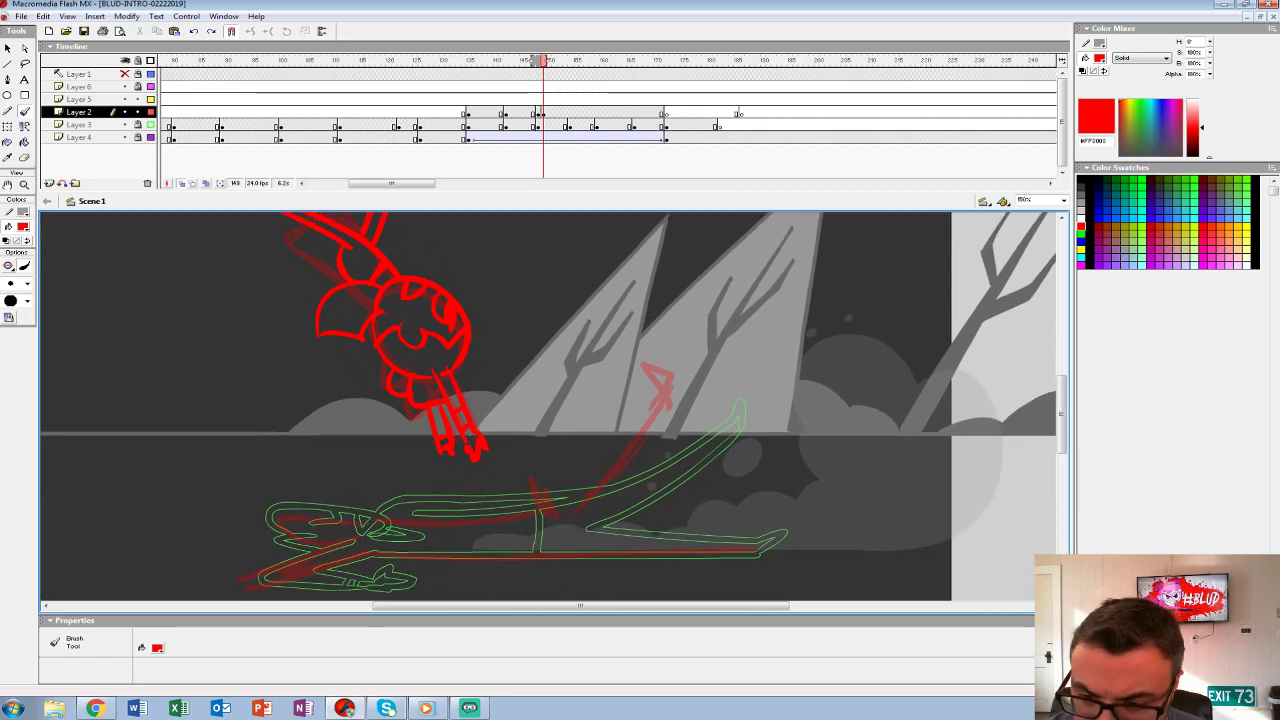
{"action": "left_click_drag", "start_coordinate": [430, 360], "coordinate": [470, 417]}
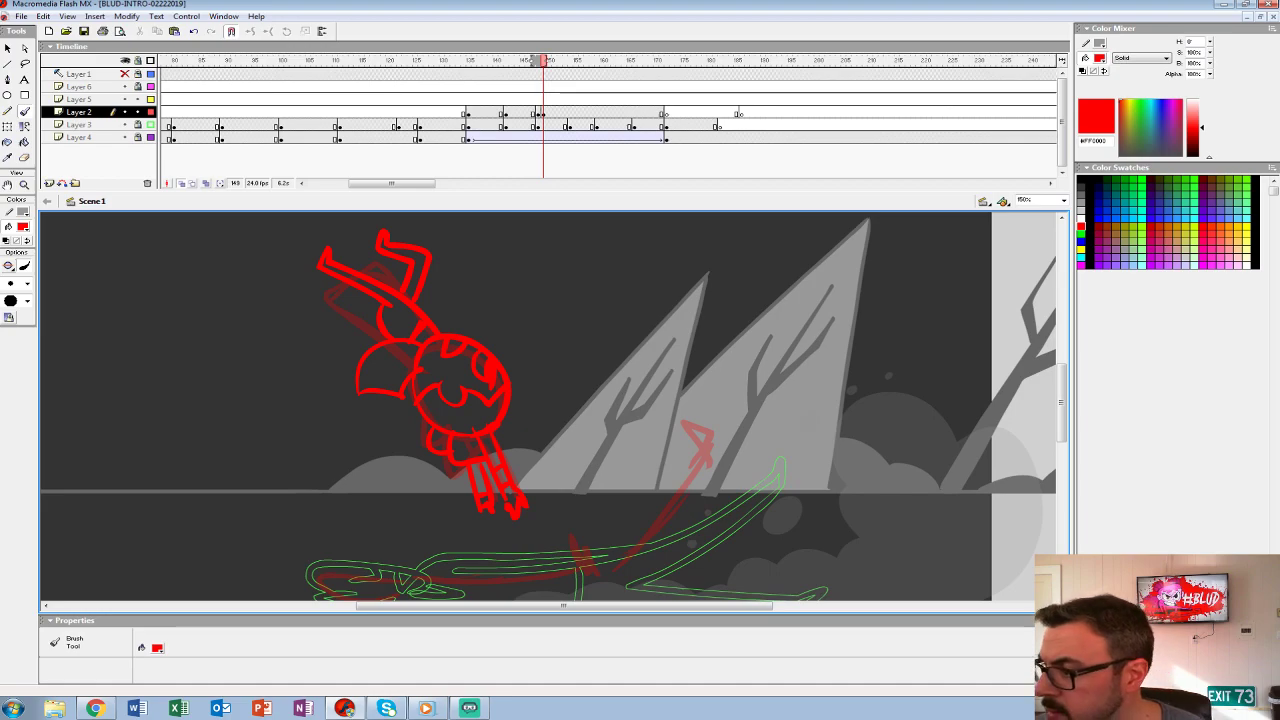
- Replace the rough on Layer 2 at frame 148 with the new character drawing and try dark gray #333333 line art
{"action": "left_click", "coordinate": [537, 111]}
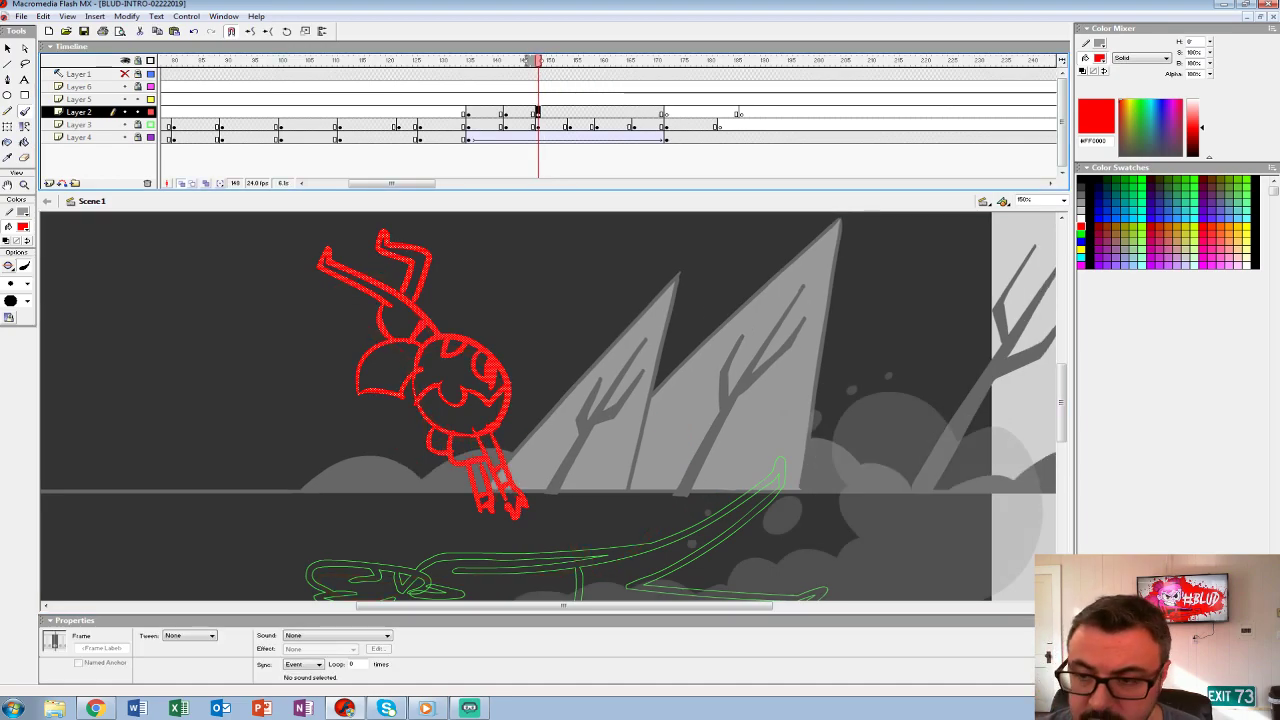
{"action": "left_click", "coordinate": [23, 226]}
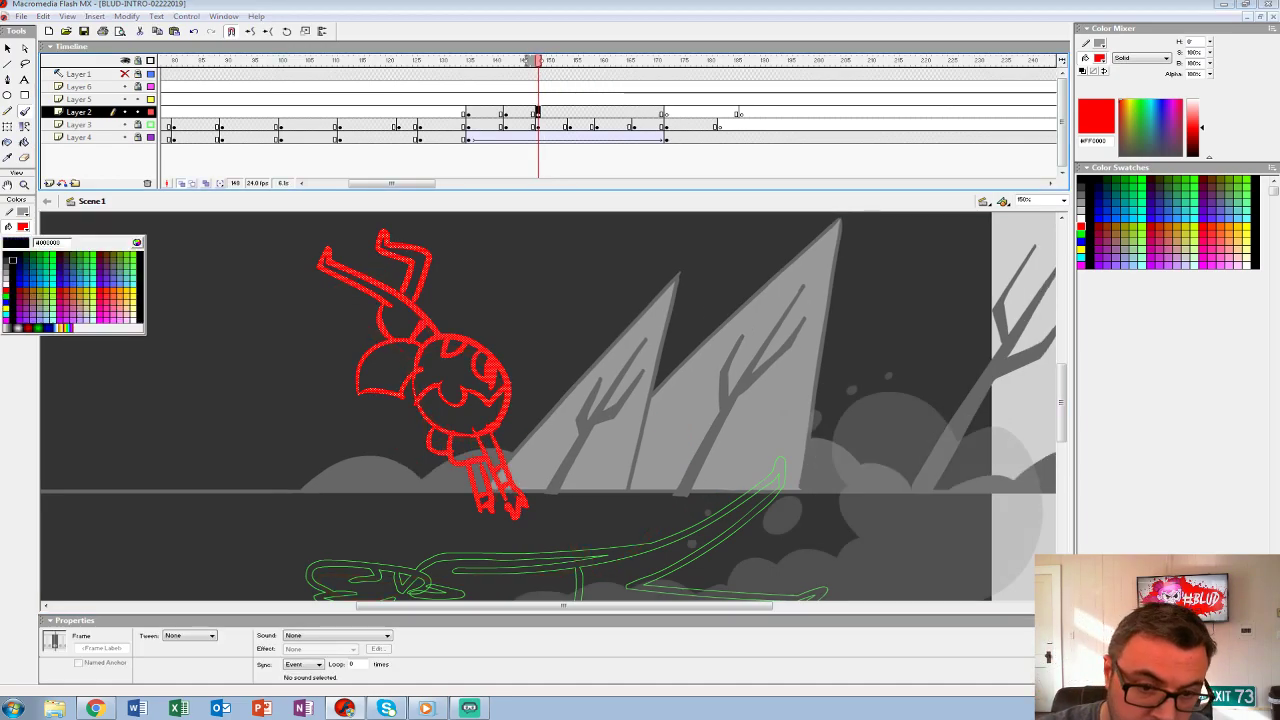
{"action": "left_click", "coordinate": [8, 260]}
{"action": "left_click", "coordinate": [524, 60]}
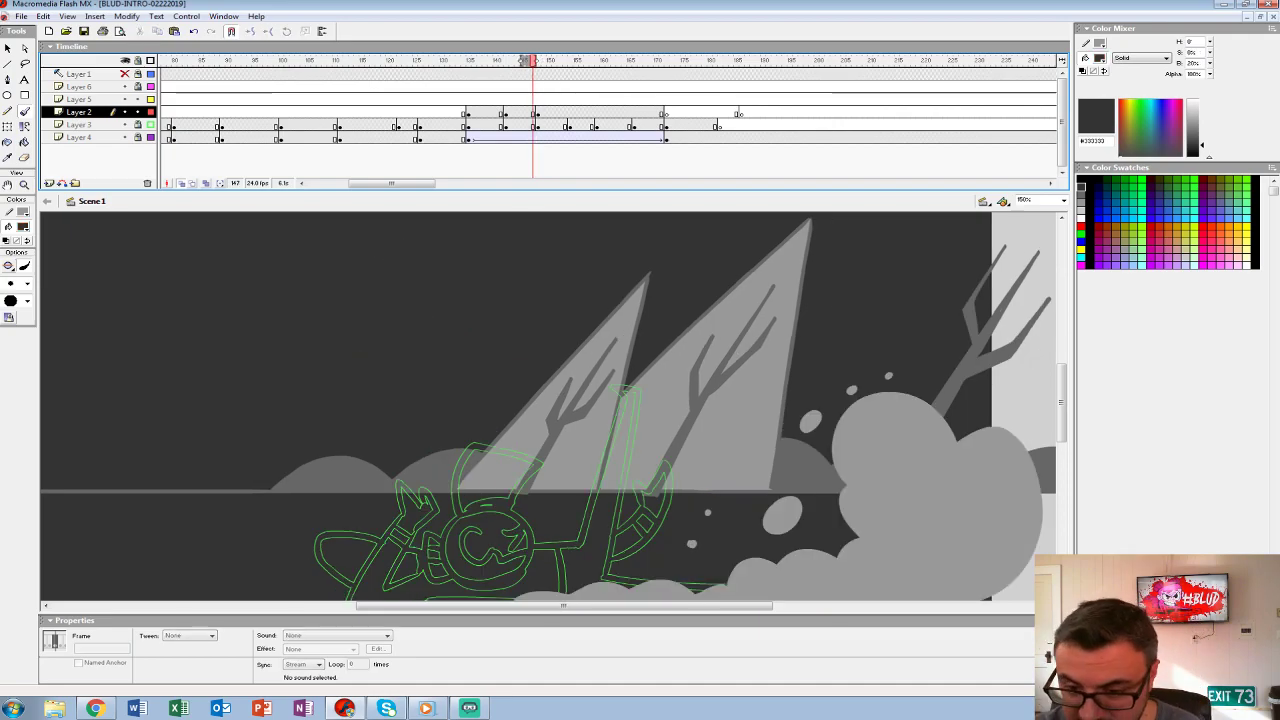
{"action": "key", "text": "period"}
{"action": "key", "text": "period"}
{"action": "left_click", "coordinate": [524, 60]}
{"action": "key", "text": "period"}
{"action": "key", "text": "period"}
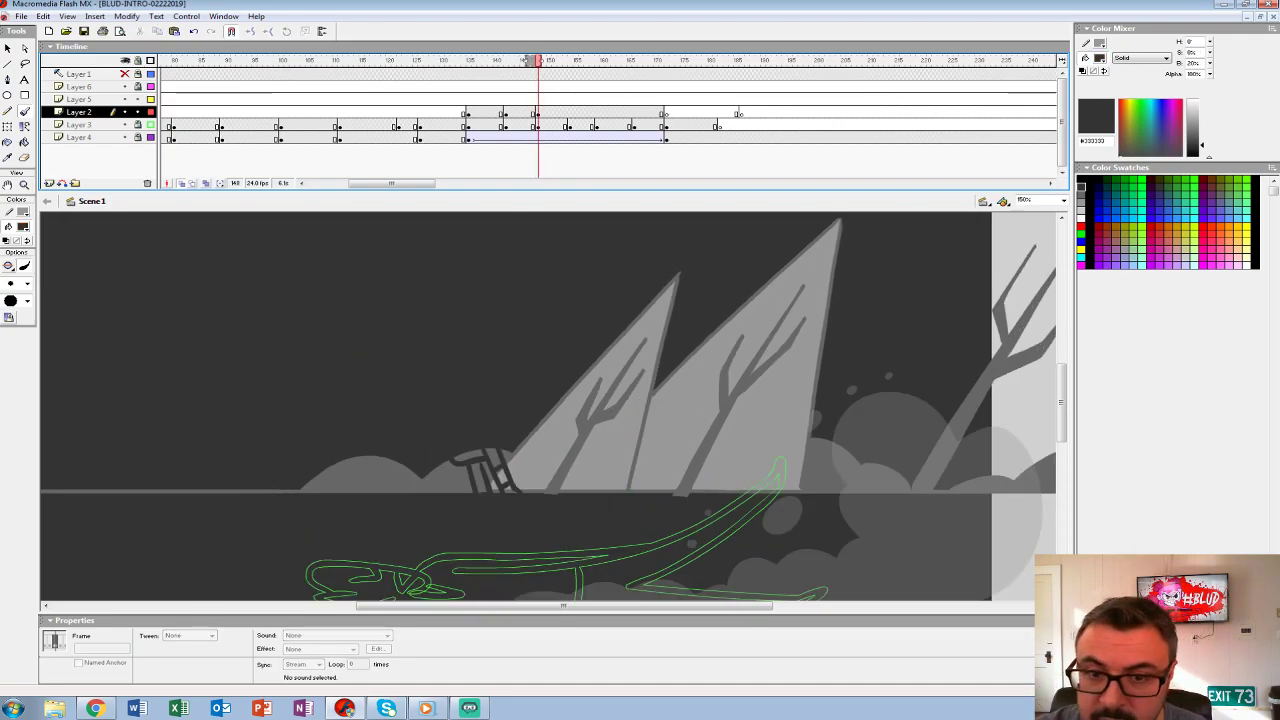
- Recolor the upside-down character's line art on Layer 2 at frame 148 to black #000000
{"action": "left_click", "coordinate": [536, 112]}
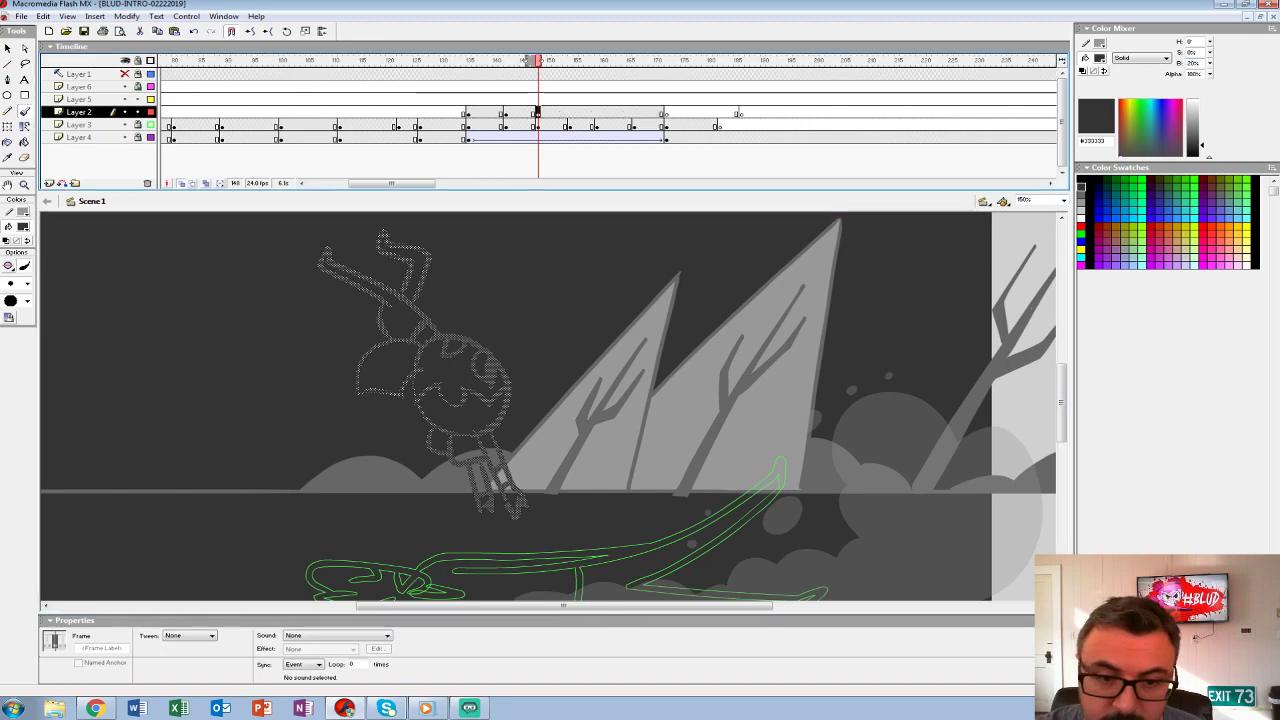
{"action": "left_click", "coordinate": [23, 226]}
{"action": "left_click", "coordinate": [6, 253]}
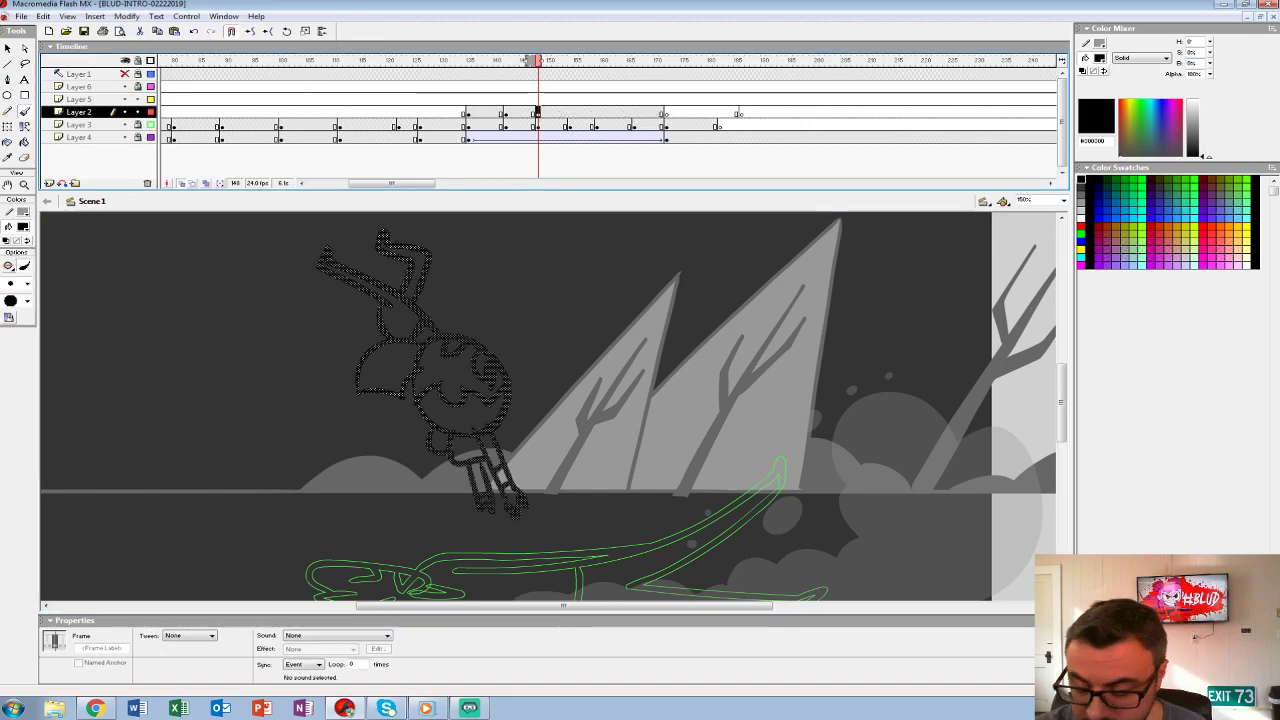
{"action": "key", "text": "ctrl+shift+a"}
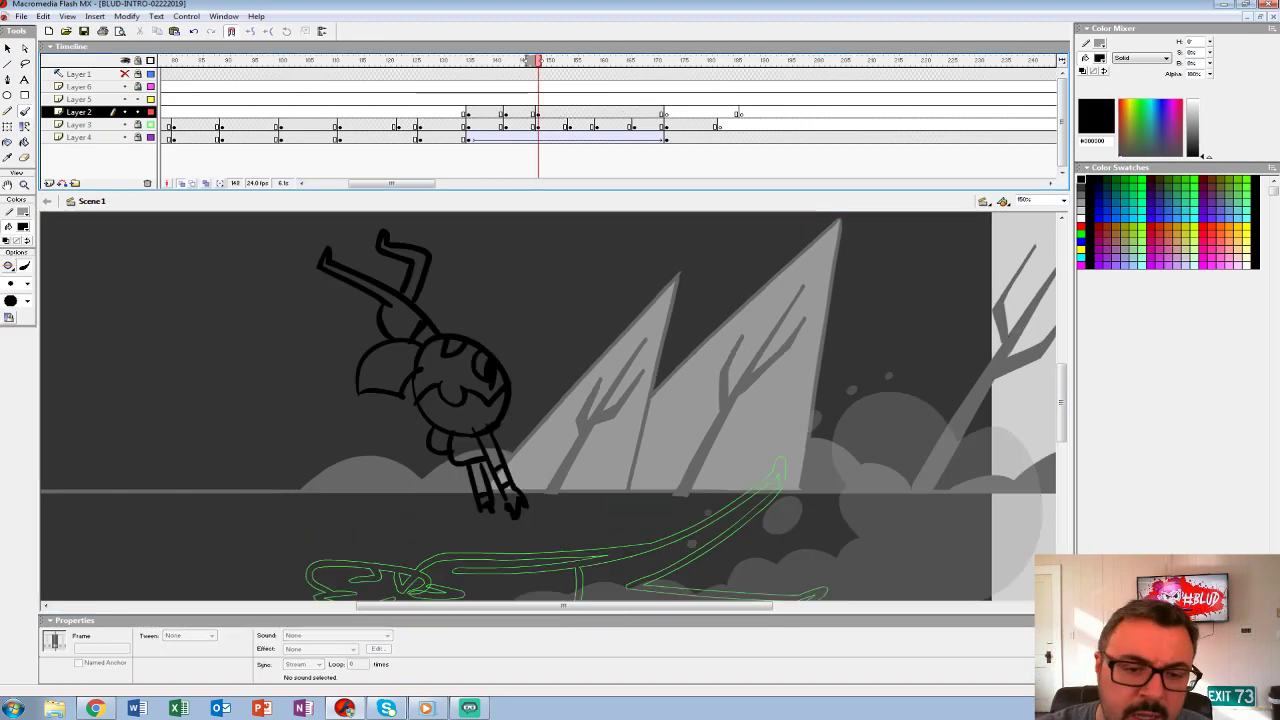
- Fill the upside-down character's face, forehead details and hair with light gray #CCCCCC
{"action": "left_click", "coordinate": [23, 226]}
{"action": "left_click", "coordinate": [6, 277]}
{"action": "key", "text": "k"}
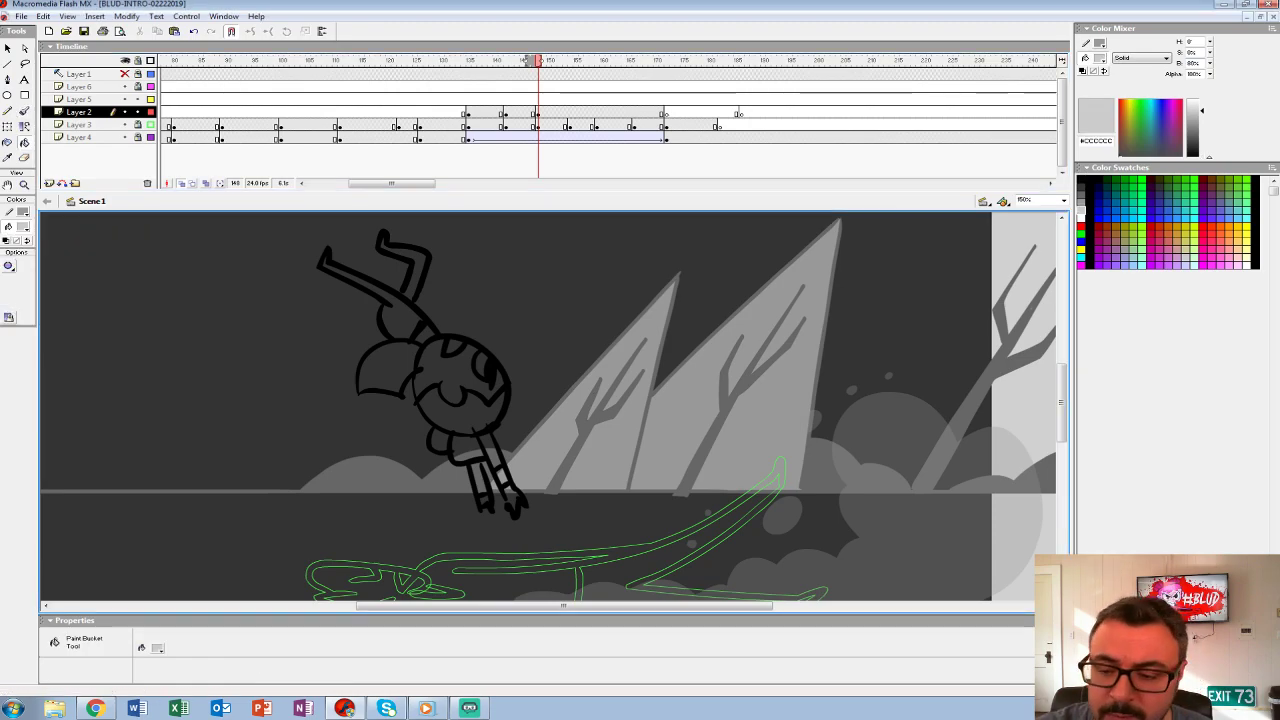
{"action": "left_click", "coordinate": [460, 405]}
{"action": "left_click", "coordinate": [458, 362]}
{"action": "left_click", "coordinate": [481, 365]}
{"action": "left_click", "coordinate": [455, 346]}
{"action": "left_click", "coordinate": [386, 372]}
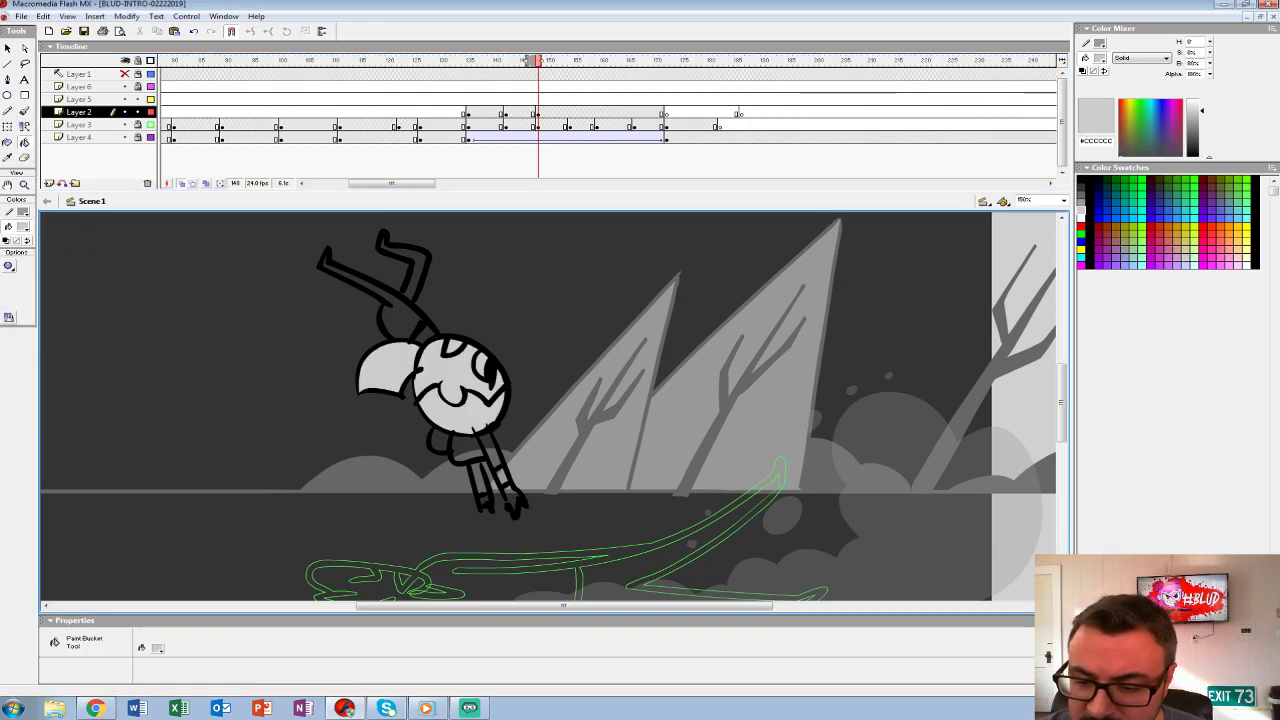
- Fill the upside-down character's legs, torso and both arms with the same light gray
{"action": "left_click", "coordinate": [370, 290]}
{"action": "left_click", "coordinate": [404, 258]}
{"action": "left_click", "coordinate": [468, 449]}
{"action": "left_click", "coordinate": [489, 450]}
{"action": "left_click", "coordinate": [440, 440]}
{"action": "left_click", "coordinate": [479, 478]}
{"action": "left_click", "coordinate": [485, 500]}
{"action": "left_click", "coordinate": [502, 476]}
- Paint the interior of the front hand light gray using the brush's Paint Inside mode
{"action": "key", "text": "b"}
{"action": "left_click", "coordinate": [9, 265]}
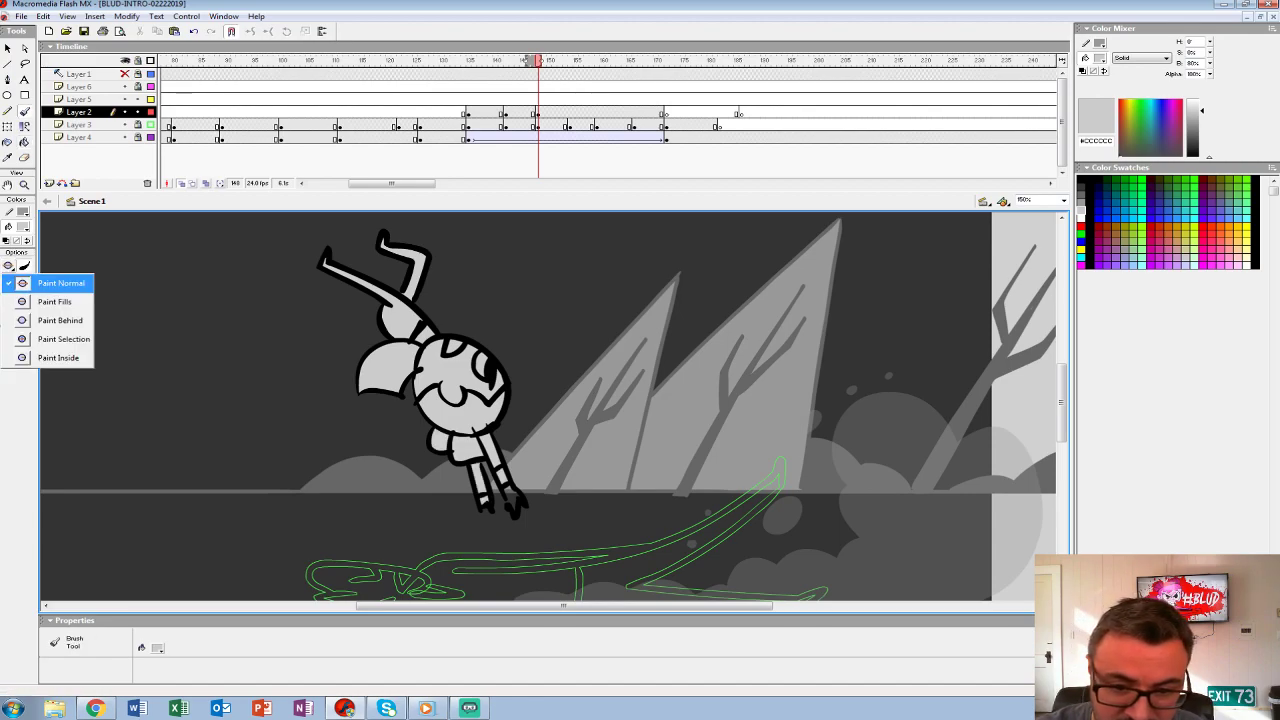
{"action": "left_click", "coordinate": [58, 357]}
{"action": "left_click_drag", "start_coordinate": [504, 489], "coordinate": [516, 510]}
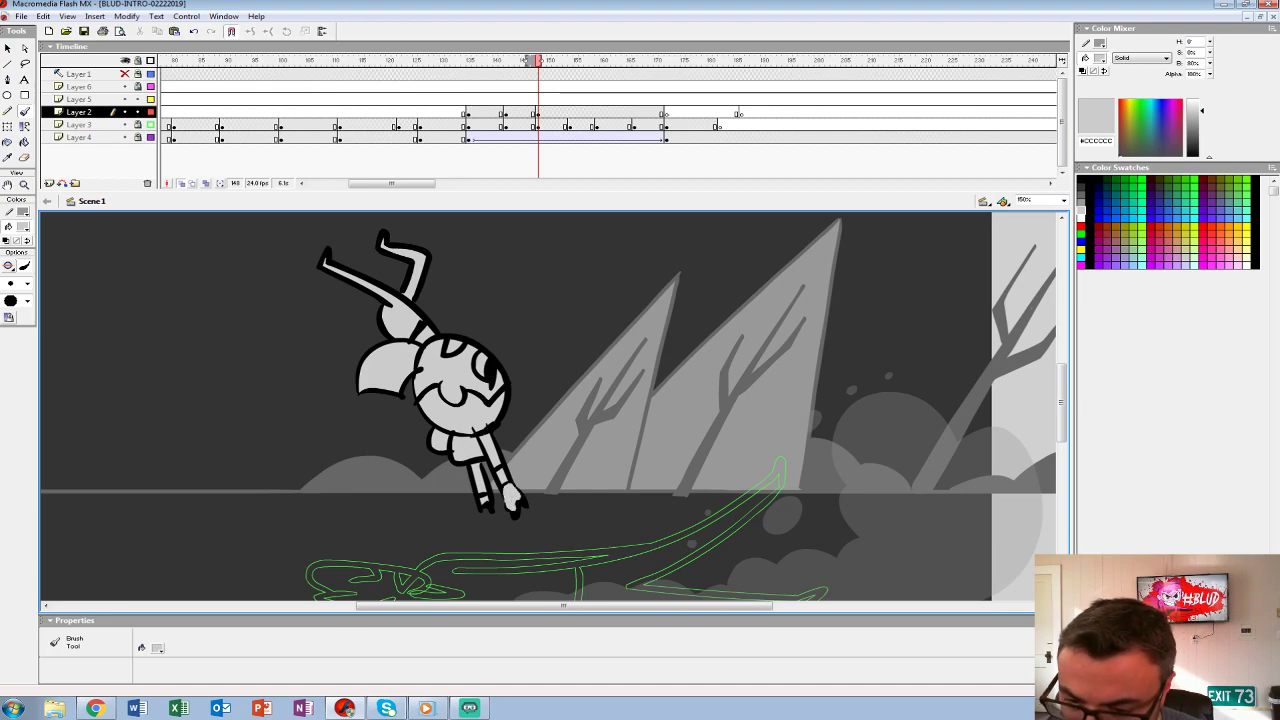
- Refill the upside-down character's hands, arms and torso with white #FFFFFF
{"action": "left_click", "coordinate": [24, 227]}
{"action": "left_click", "coordinate": [7, 291]}
{"action": "key", "text": "k"}
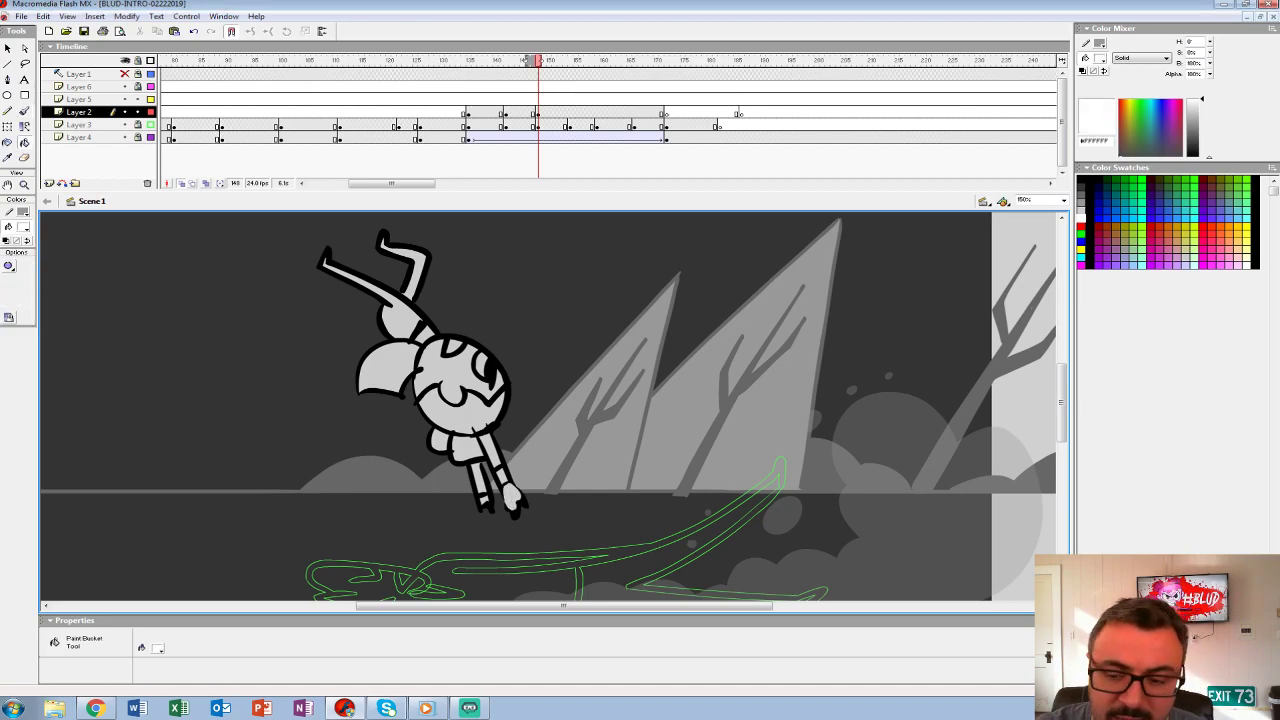
{"action": "left_click", "coordinate": [512, 497]}
{"action": "left_click", "coordinate": [502, 476]}
{"action": "left_click", "coordinate": [491, 450]}
{"action": "left_click", "coordinate": [479, 478]}
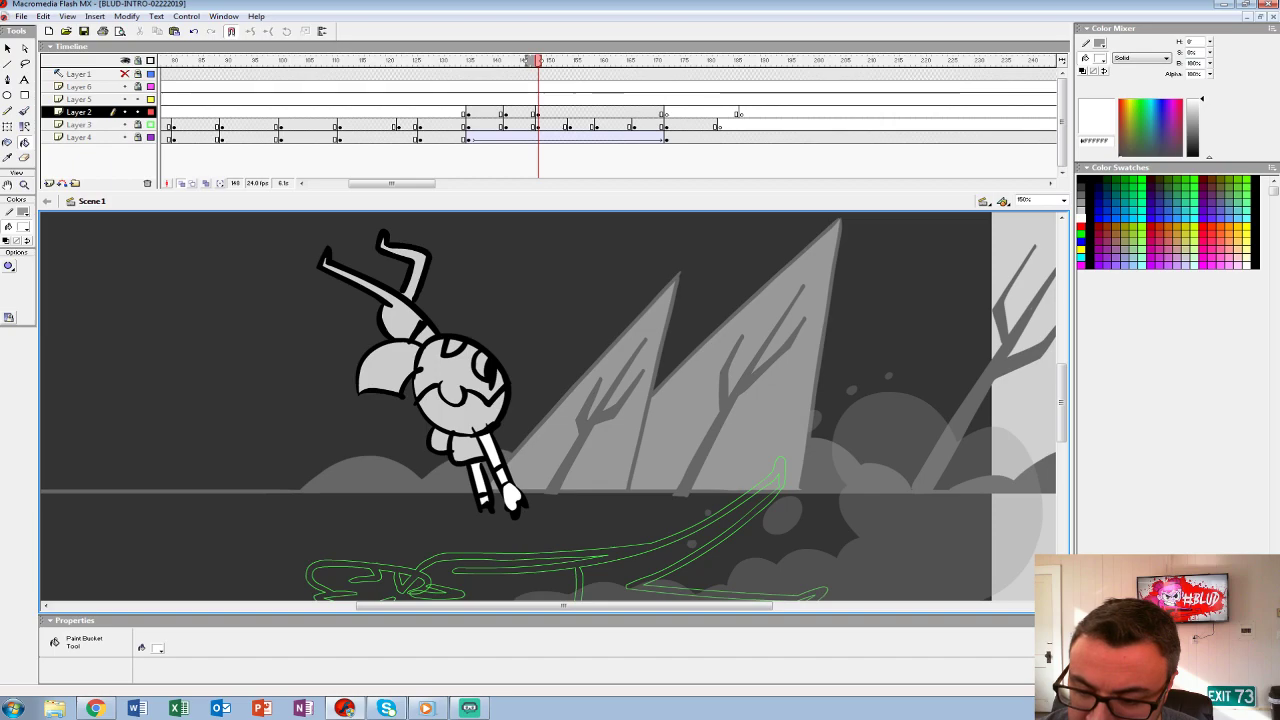
{"action": "left_click", "coordinate": [468, 449]}
{"action": "left_click", "coordinate": [439, 440]}
- Refill the upside-down character's face, forehead details, hair, hips and both legs with white
{"action": "left_click", "coordinate": [462, 411]}
{"action": "left_click", "coordinate": [459, 372]}
{"action": "left_click", "coordinate": [482, 364]}
{"action": "left_click", "coordinate": [455, 346]}
{"action": "left_click", "coordinate": [389, 367]}
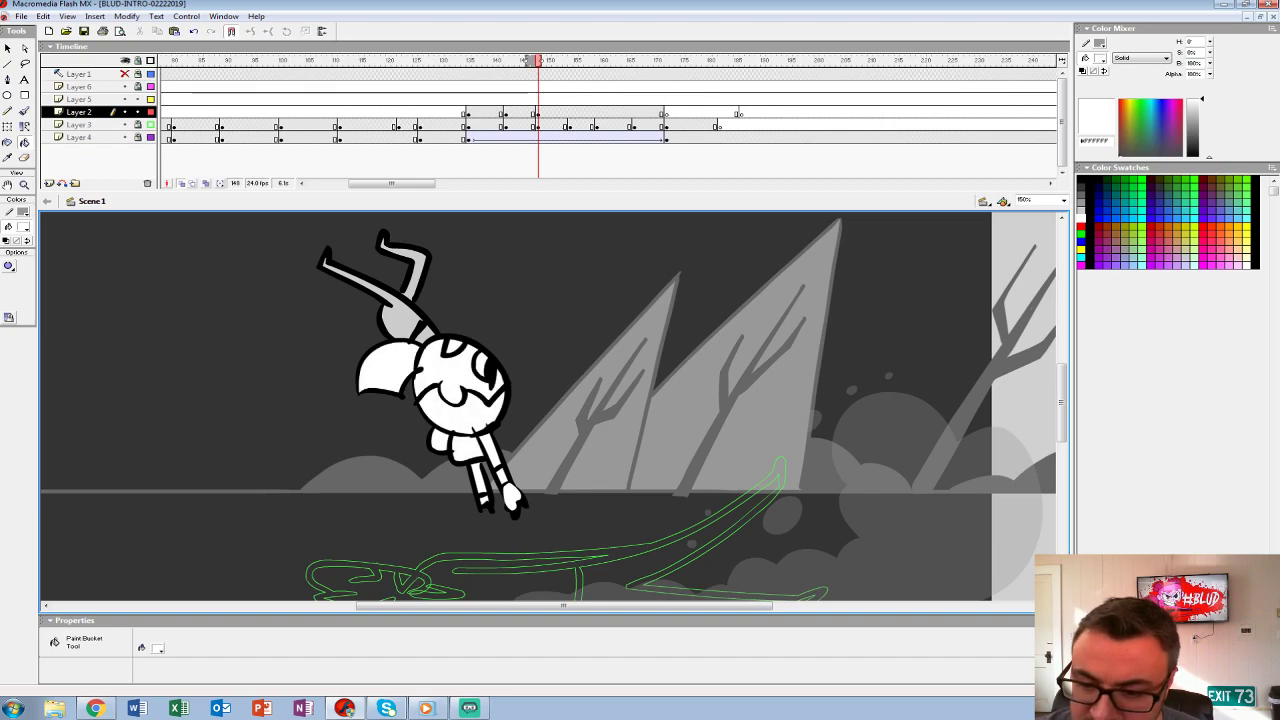
{"action": "left_click", "coordinate": [426, 335]}
{"action": "left_click", "coordinate": [372, 298]}
{"action": "left_click", "coordinate": [405, 268]}
- Switch to the Brush tool with a black #000000 fill
{"action": "left_click", "coordinate": [23, 226]}
{"action": "left_click", "coordinate": [6, 241]}
{"action": "key", "text": "b"}
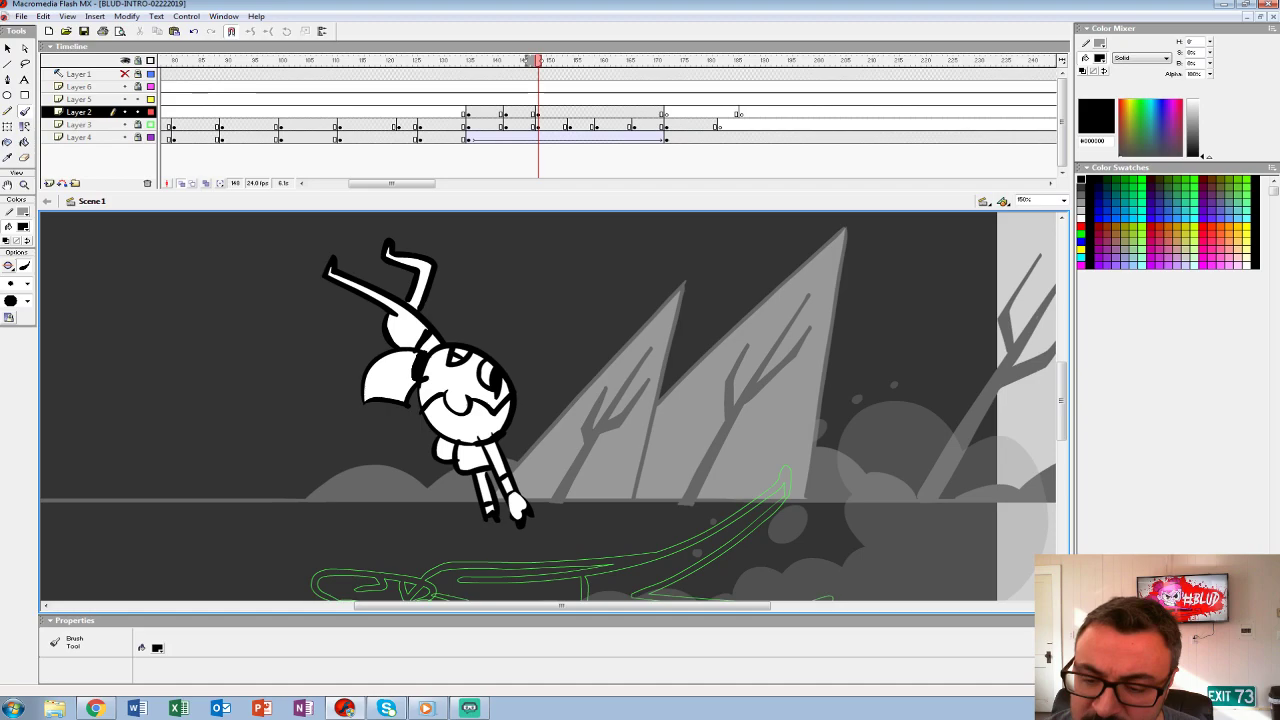
- Play back the scene from frame 131 to check the newly colored upside-down character in motion
{"action": "key", "text": "z"}
{"action": "key", "text": "ctrl+minus"}
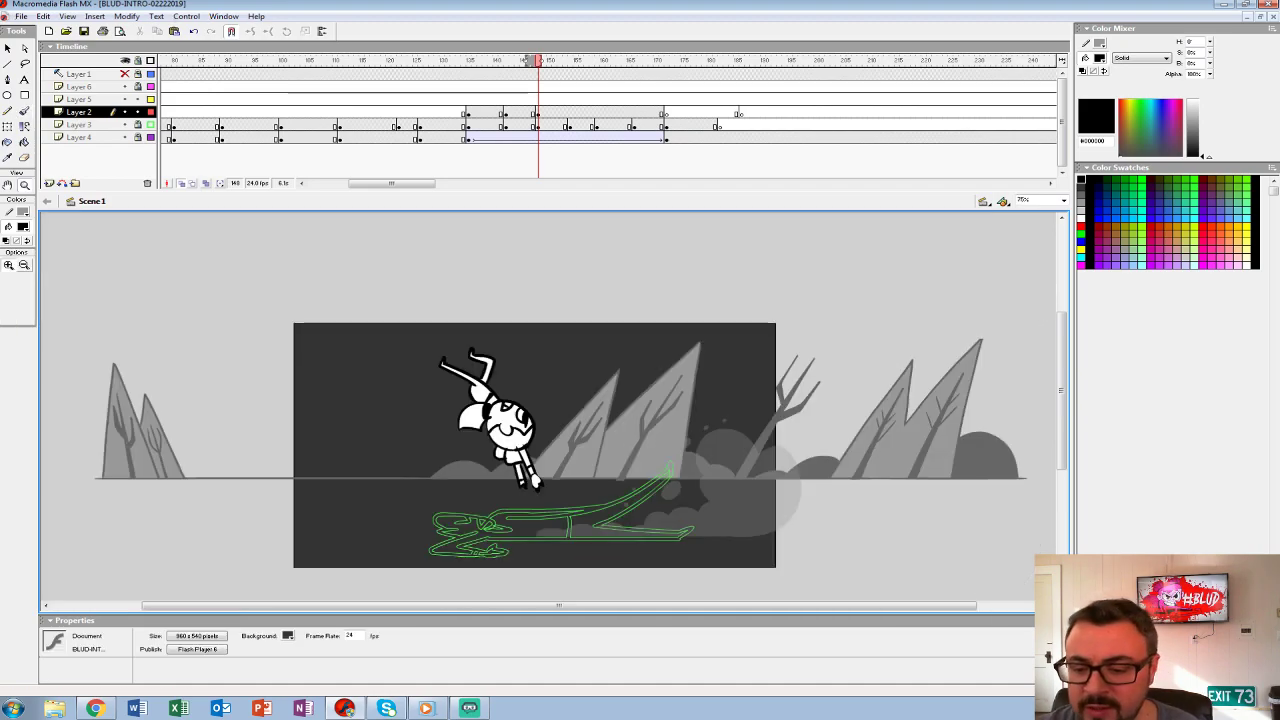
{"action": "left_click", "coordinate": [536, 112]}
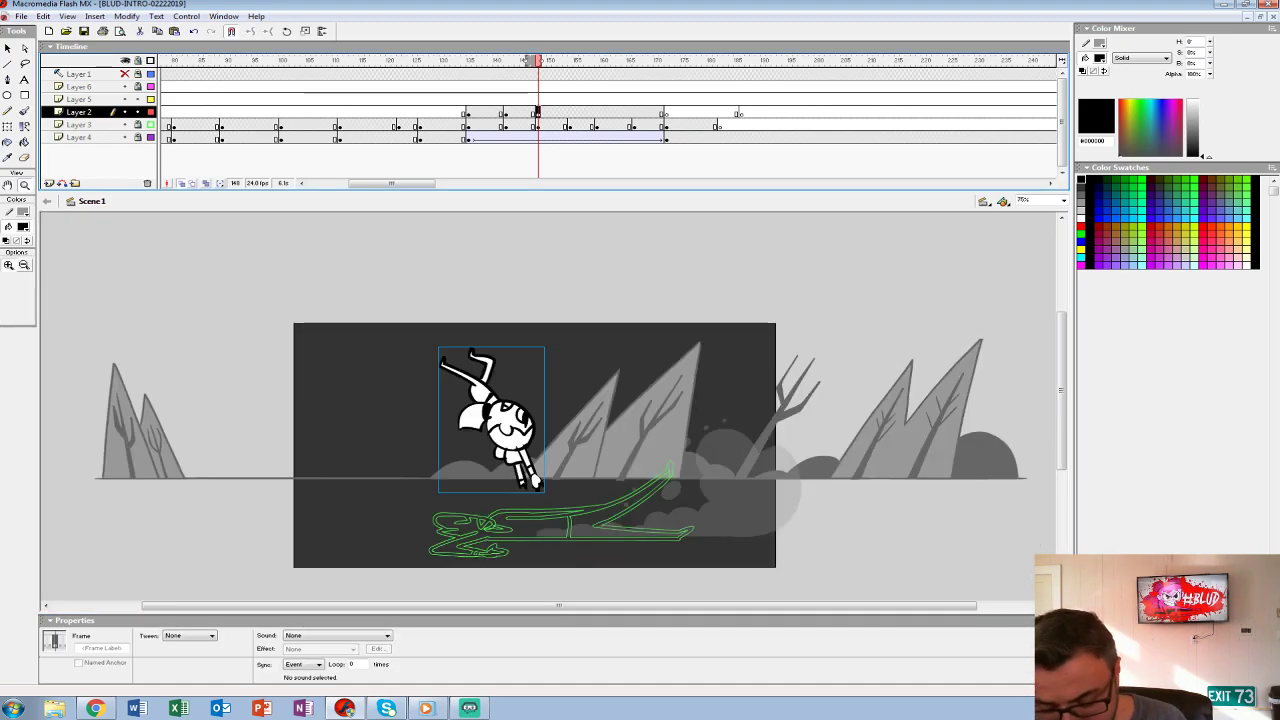
{"action": "key", "text": "ctrl+1"}
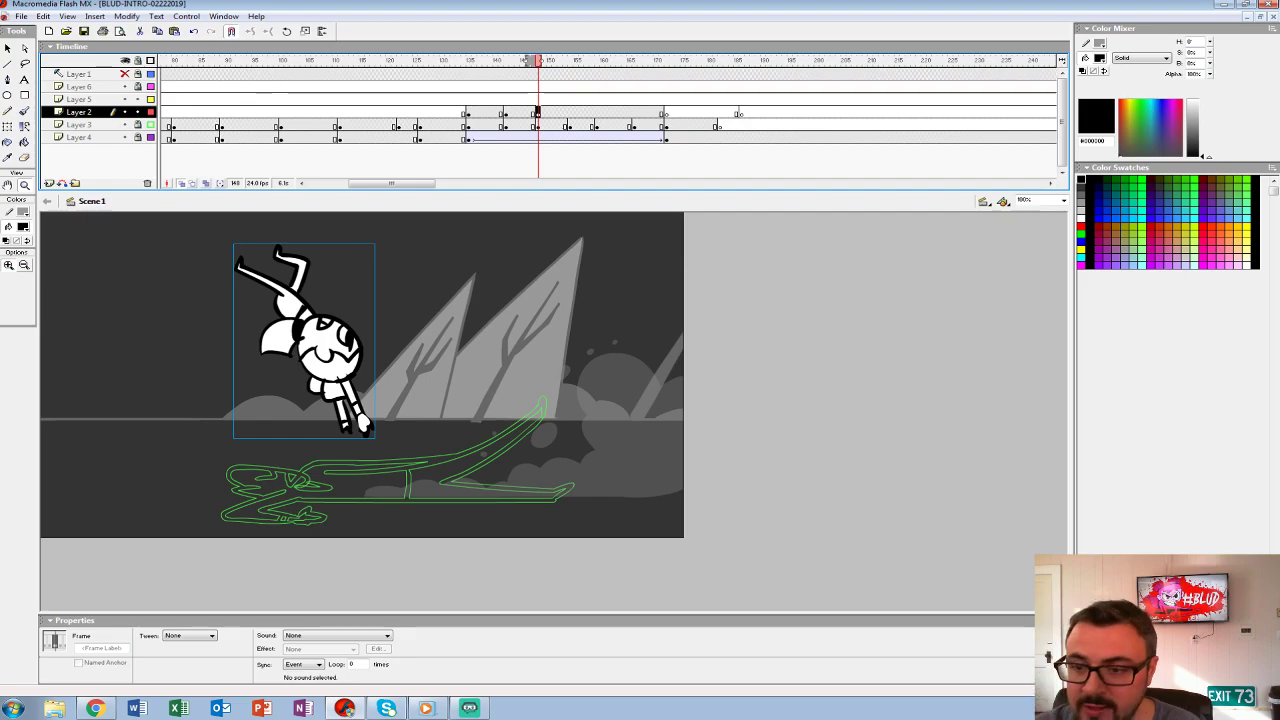
{"action": "left_click", "coordinate": [447, 87]}
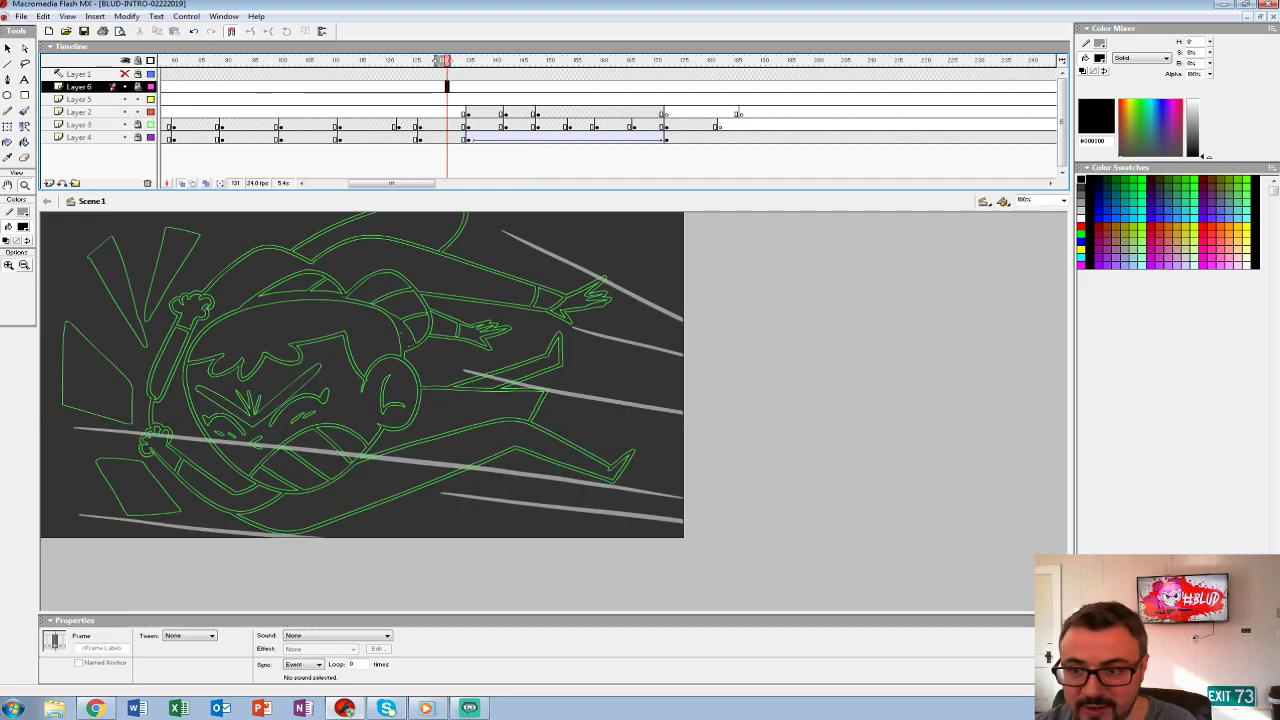
{"action": "key", "text": "Return"}
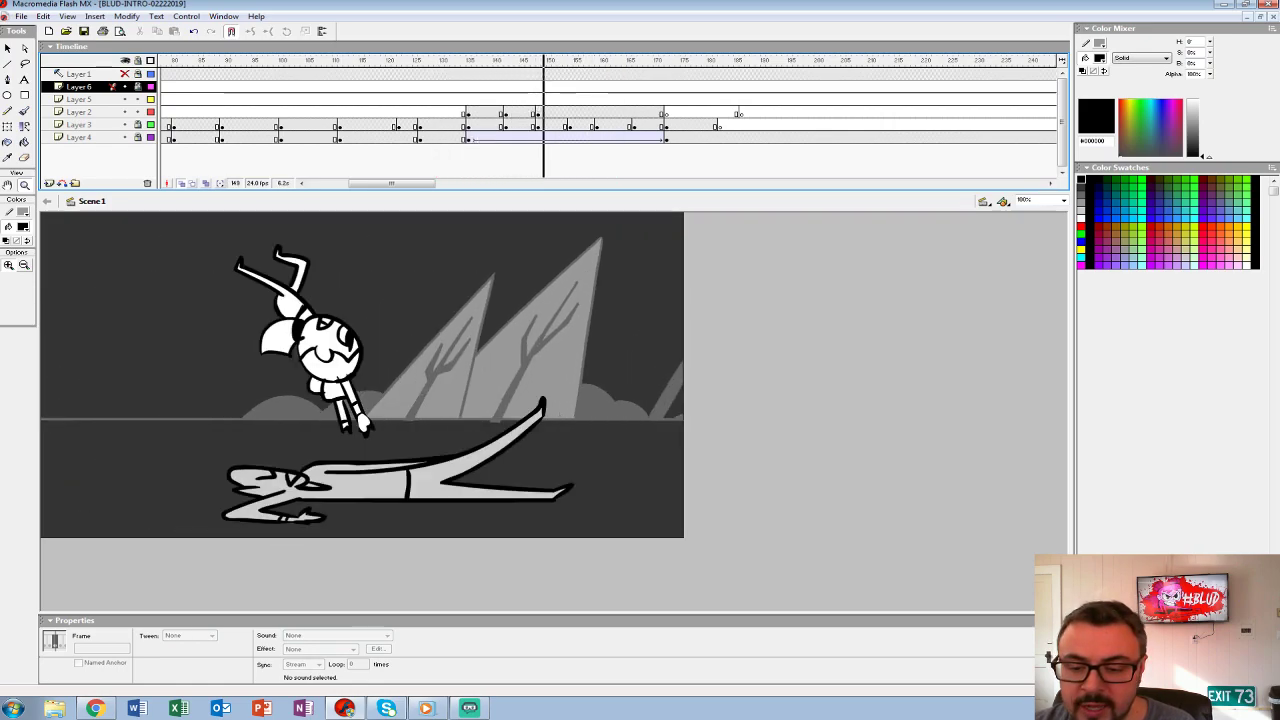
- Try scaling the upside-down character on Layer 2 at frame 148 to 150%
{"action": "left_click", "coordinate": [537, 112]}
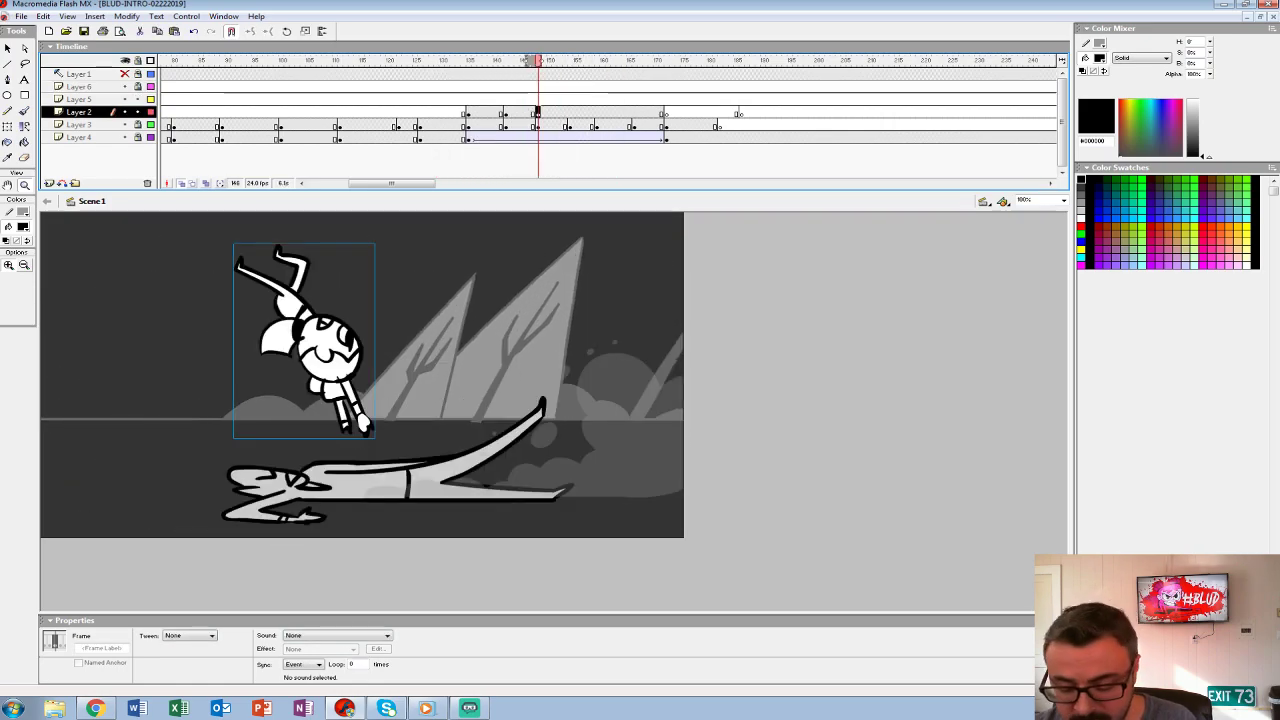
{"action": "key", "text": "ctrl+alt+s"}
{"action": "type", "text": "1"}
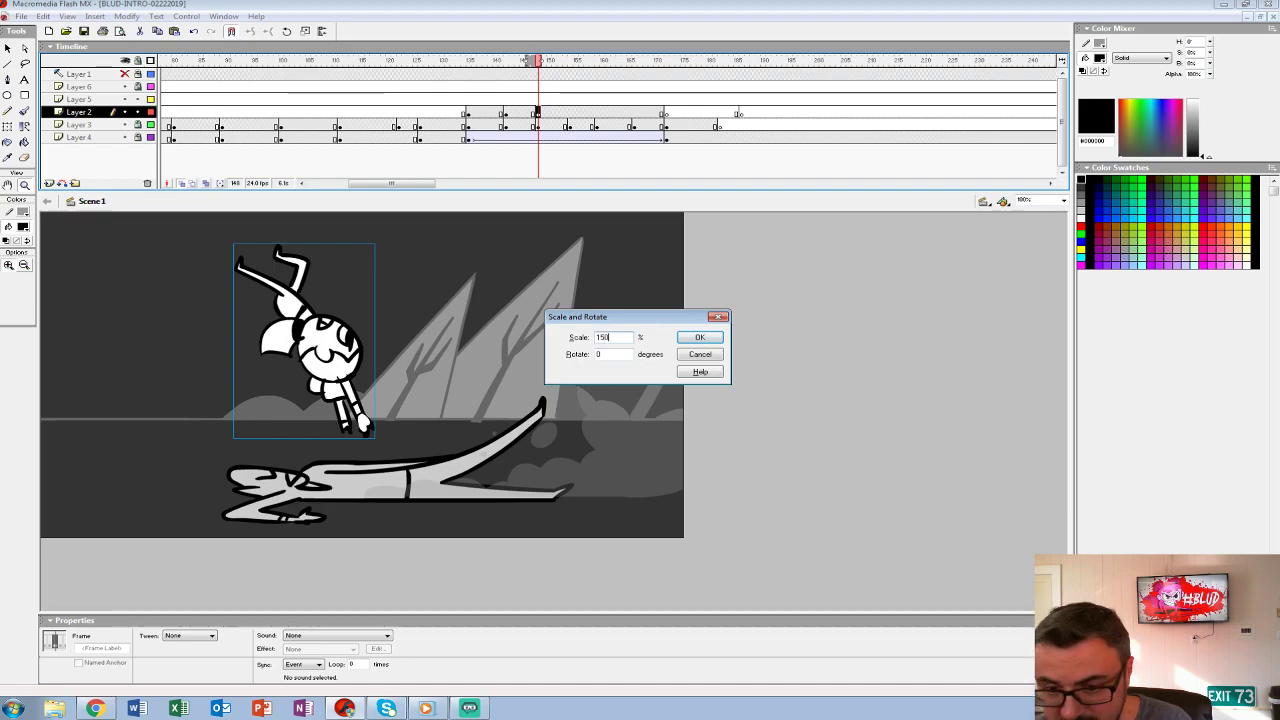
{"action": "type", "text": "50"}
{"action": "key", "text": "Return"}
{"action": "key", "text": "ctrl+z"}
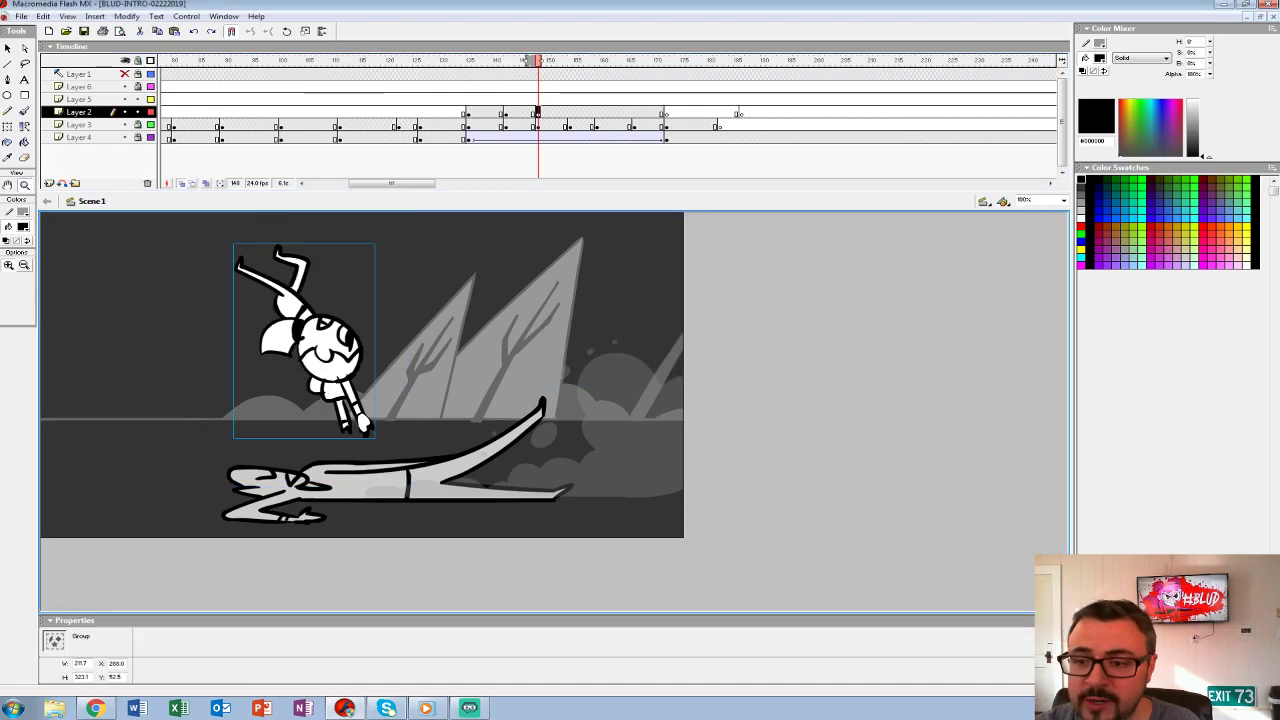
- Replay the animation from frame 142 and again from frame 115 to review the timing of the fall
{"action": "key", "text": "Return"}
{"action": "left_click", "coordinate": [505, 99]}
{"action": "key", "text": "Return"}
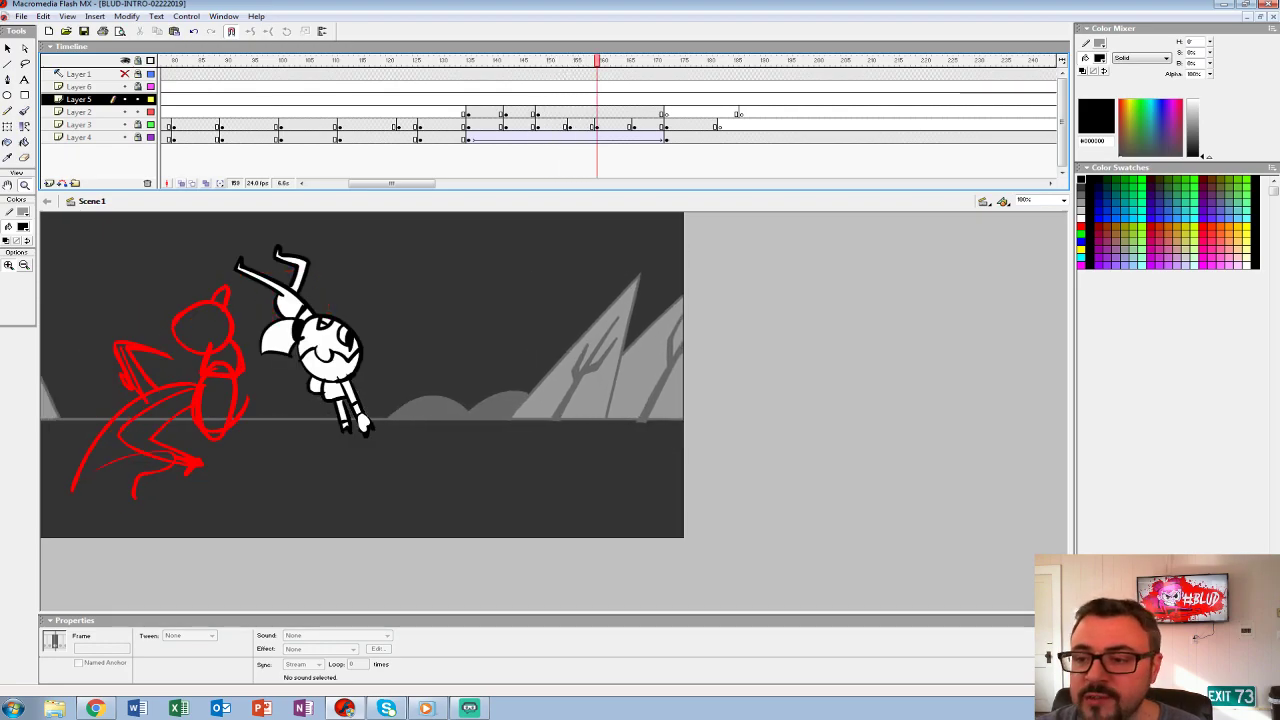
{"action": "left_click_drag", "start_coordinate": [597, 60], "coordinate": [362, 60]}
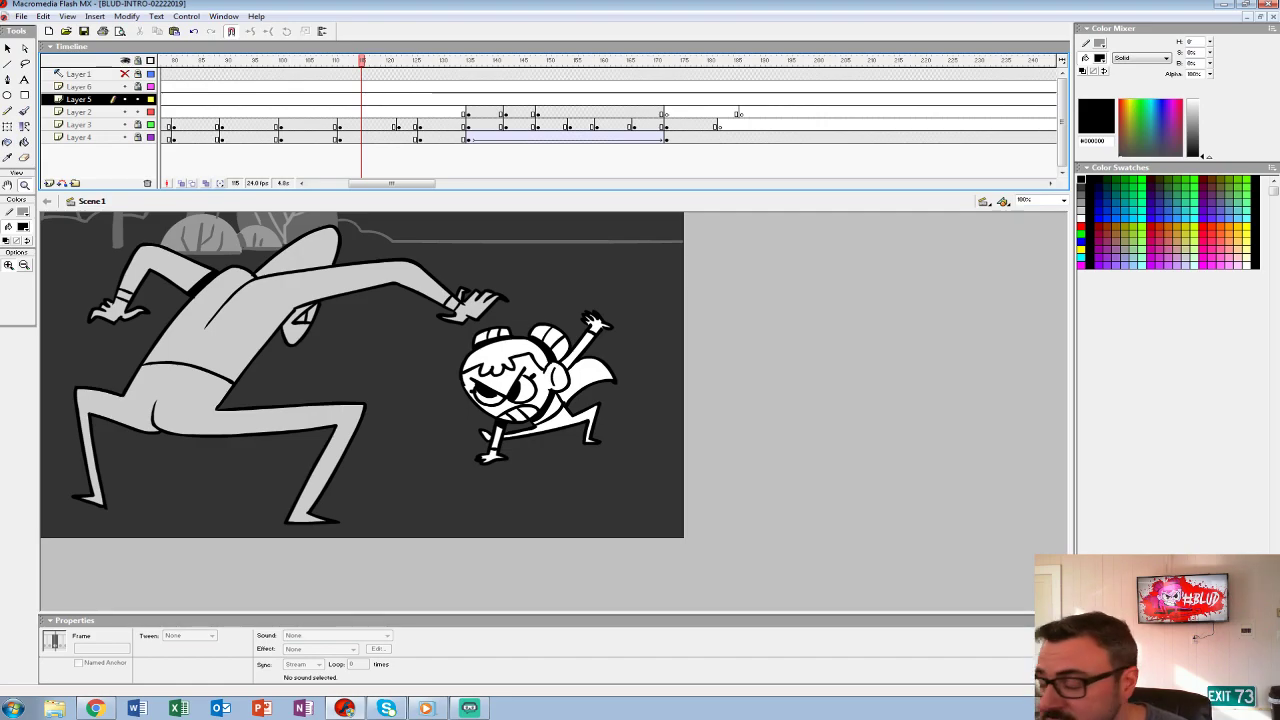
{"action": "key", "text": "Return"}
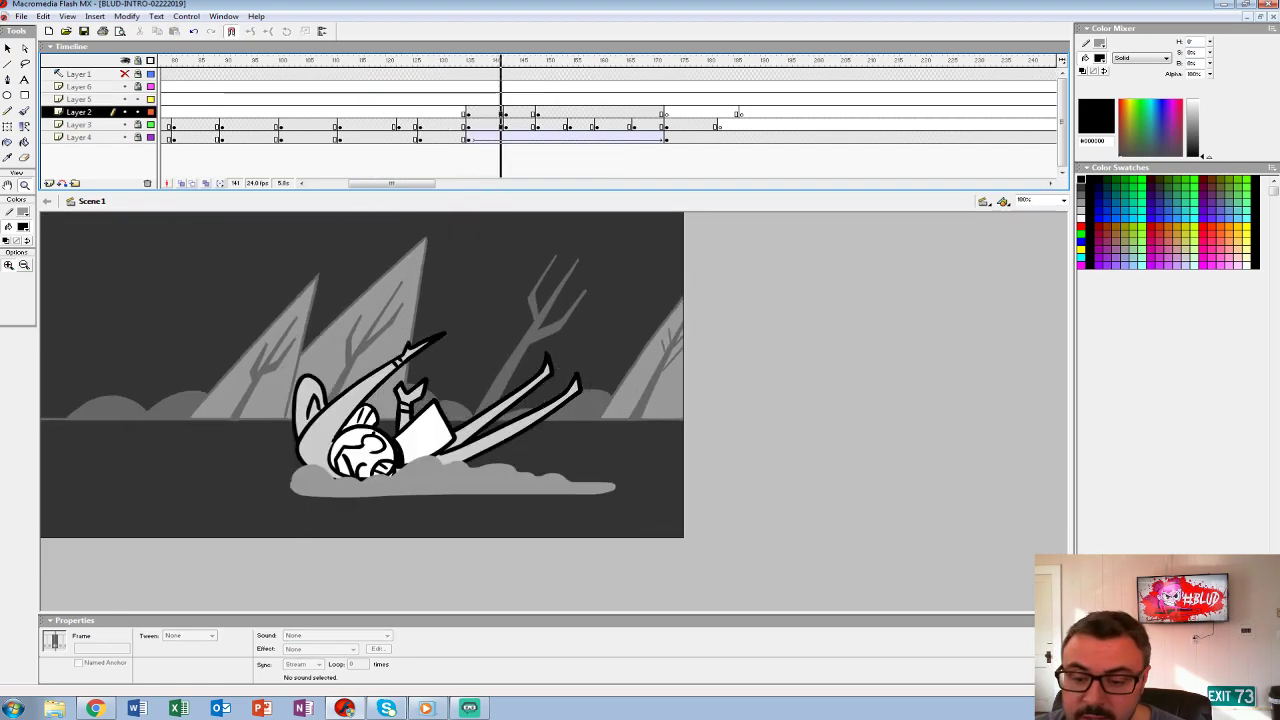
- Move the rough red sketch frames from frame 154 to 172 on Layer 3 up to Layer 2
{"action": "left_click", "coordinate": [538, 126]}
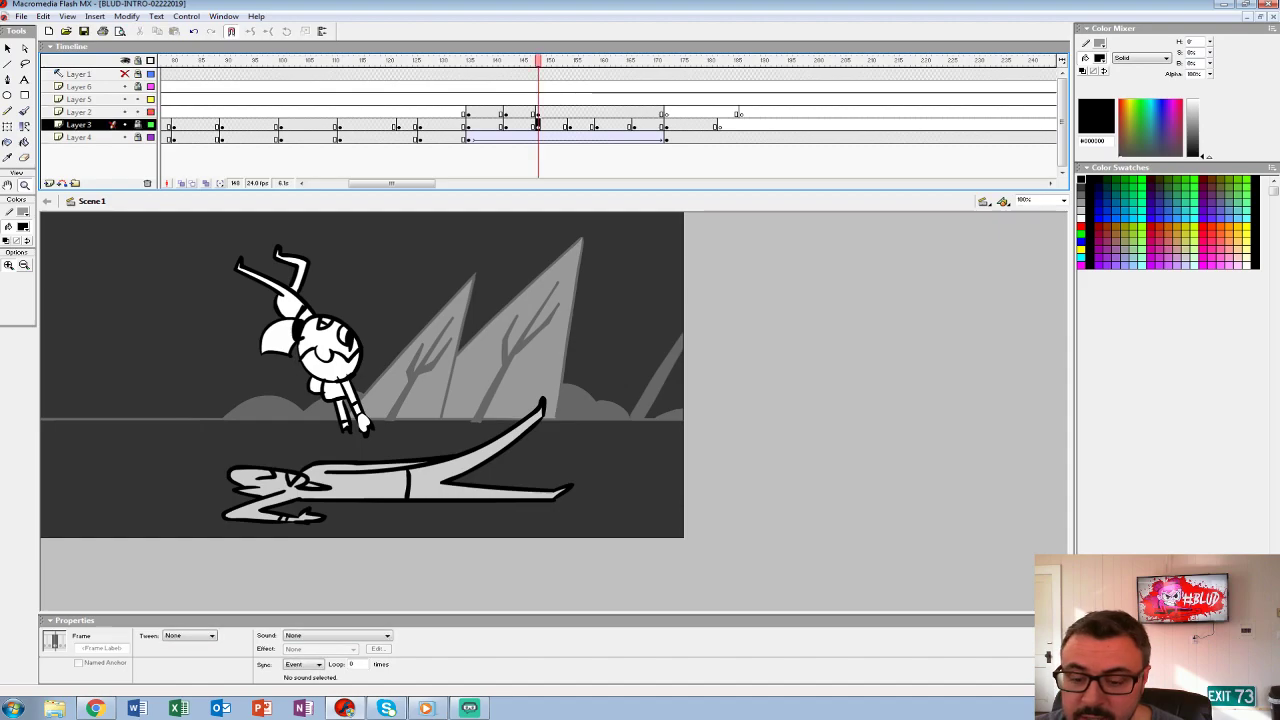
{"action": "key", "text": "v"}
{"action": "left_click", "coordinate": [400, 480]}
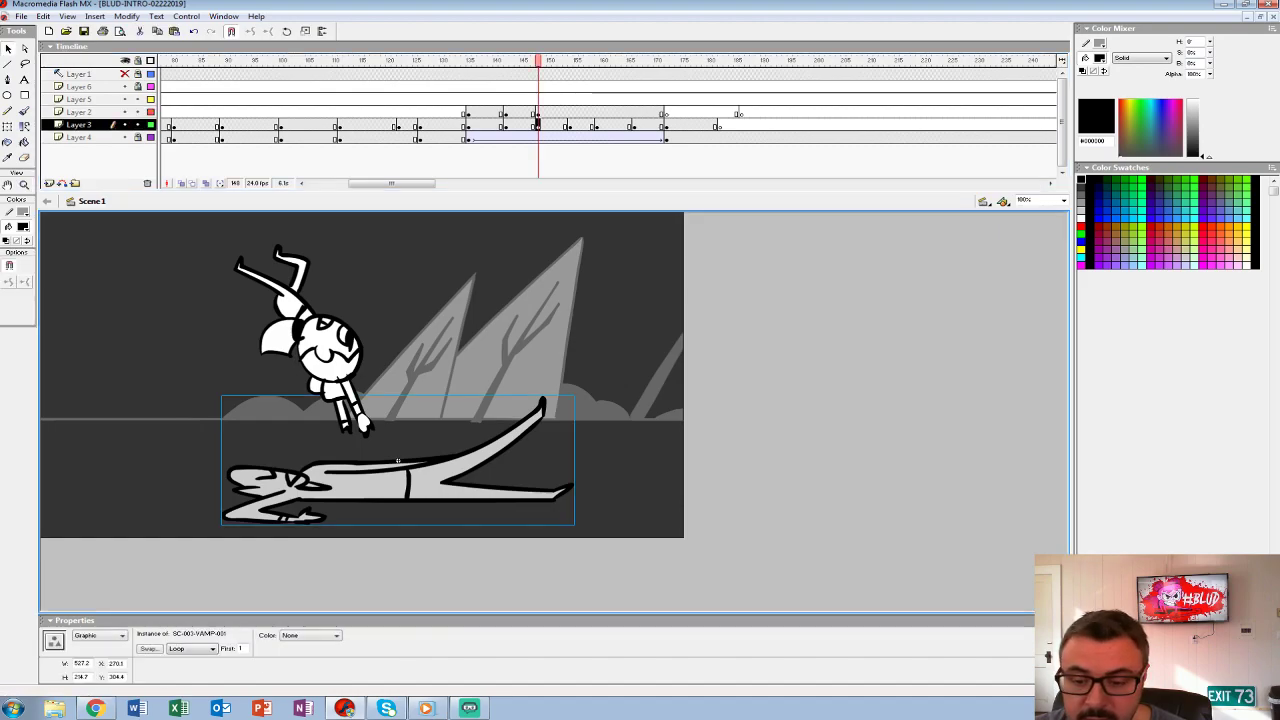
{"action": "mouse_move", "coordinate": [568, 126]}
{"action": "left_mouse_down"}
{"action": "mouse_move", "coordinate": [663, 126]}
{"action": "mouse_move", "coordinate": [615, 112]}
{"action": "left_mouse_up"}
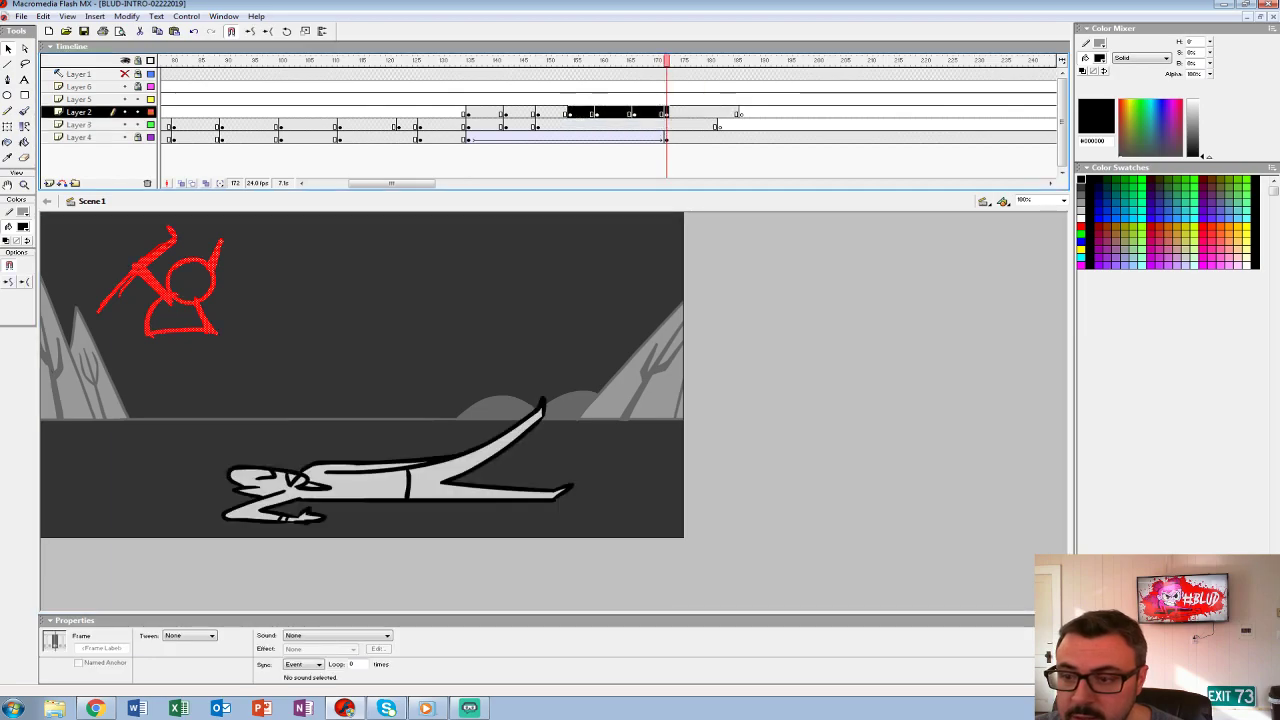
- Insert a blank keyframe on Layer 5 at frame 148
{"action": "left_click_drag", "start_coordinate": [536, 112], "coordinate": [740, 112]}
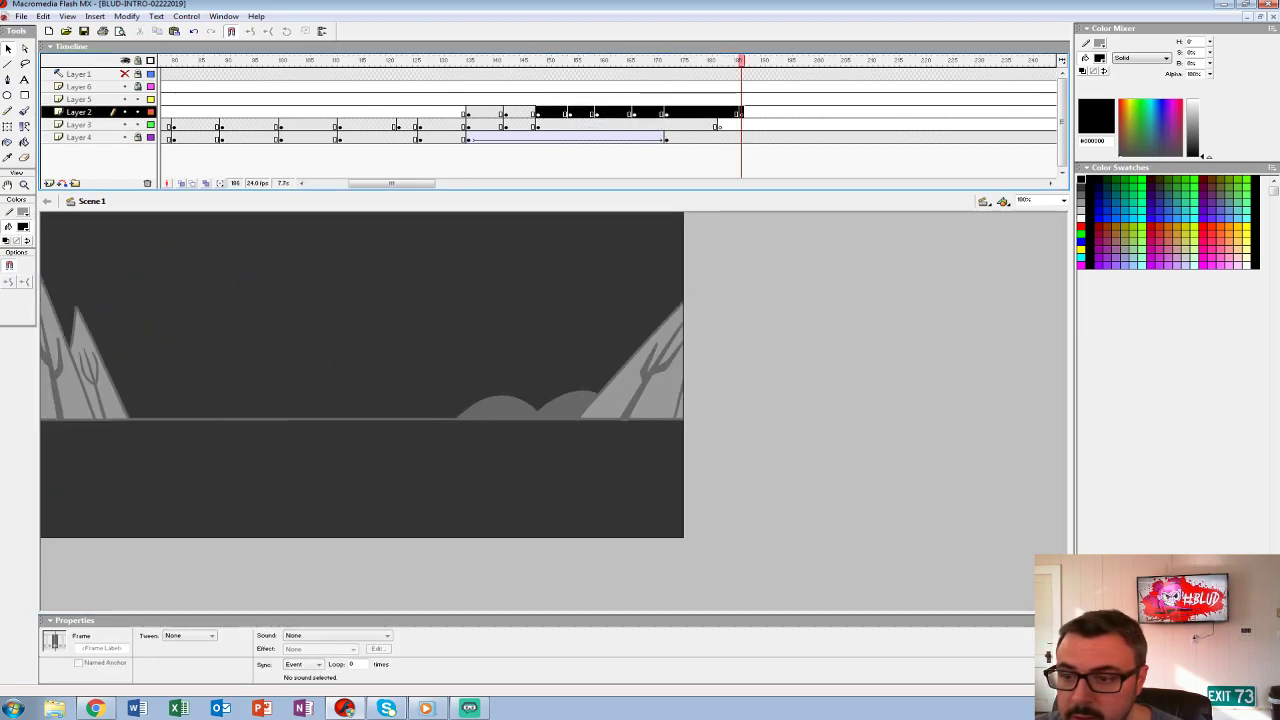
{"action": "left_click", "coordinate": [537, 112]}
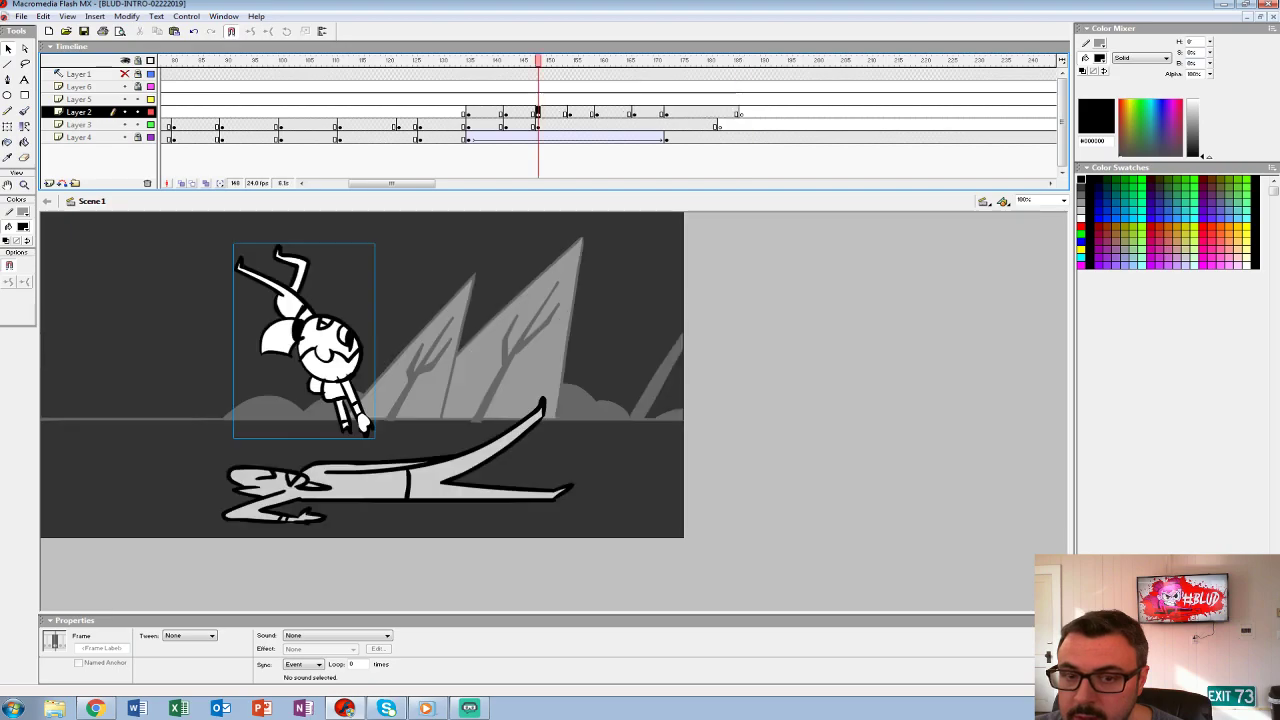
{"action": "left_click", "coordinate": [538, 99]}
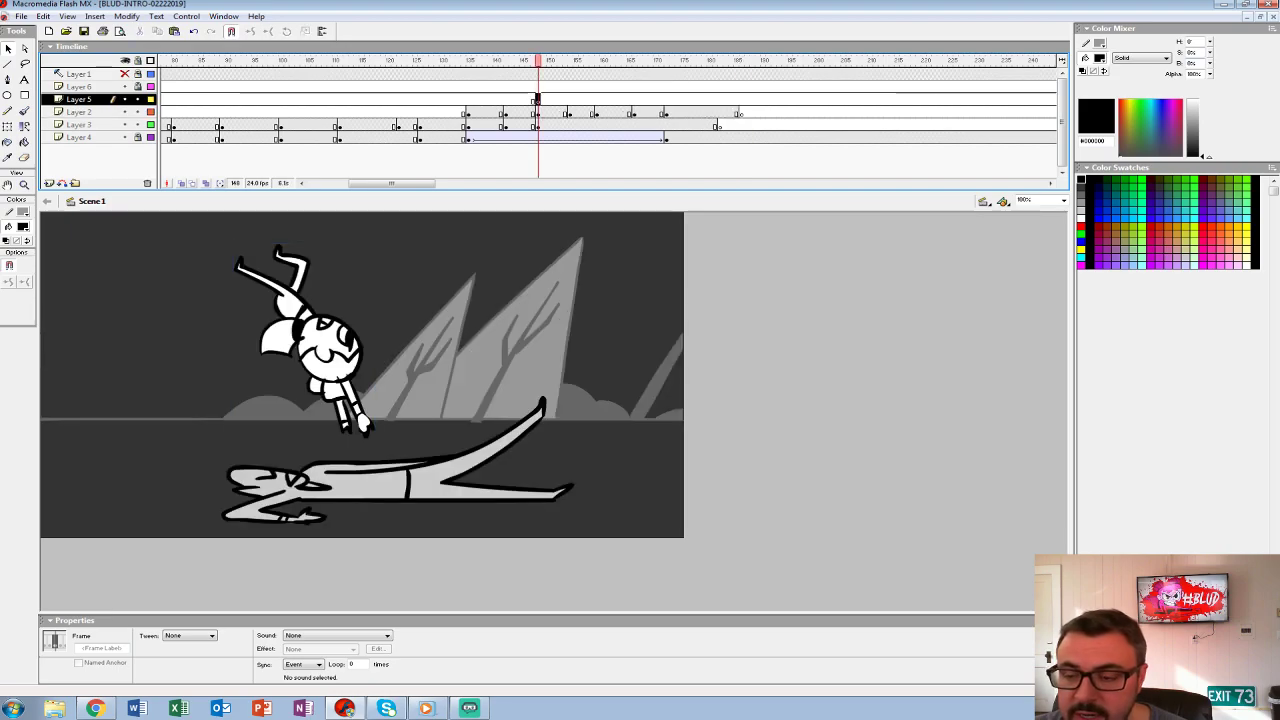
- Play back the scene and examine the rough red poses on Layer 2 between frames 150 and 171
{"action": "left_click", "coordinate": [537, 126]}
{"action": "key", "text": "Return"}
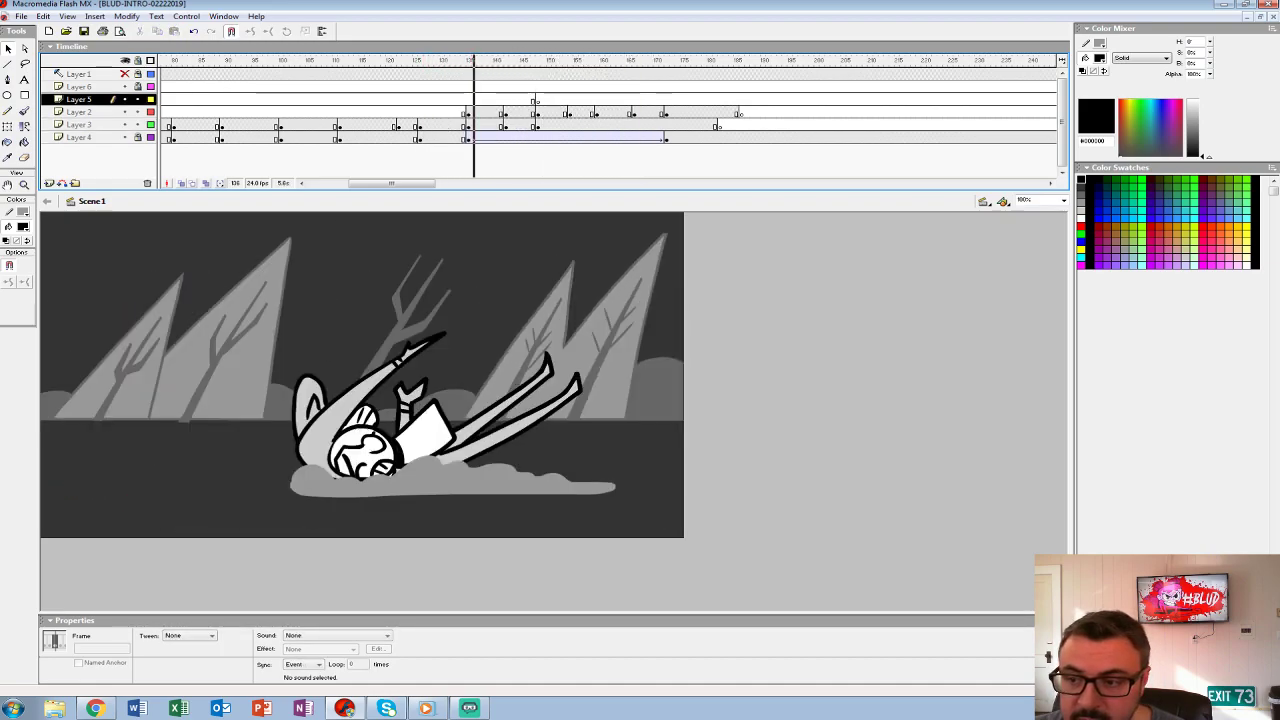
{"action": "left_click", "coordinate": [660, 99]}
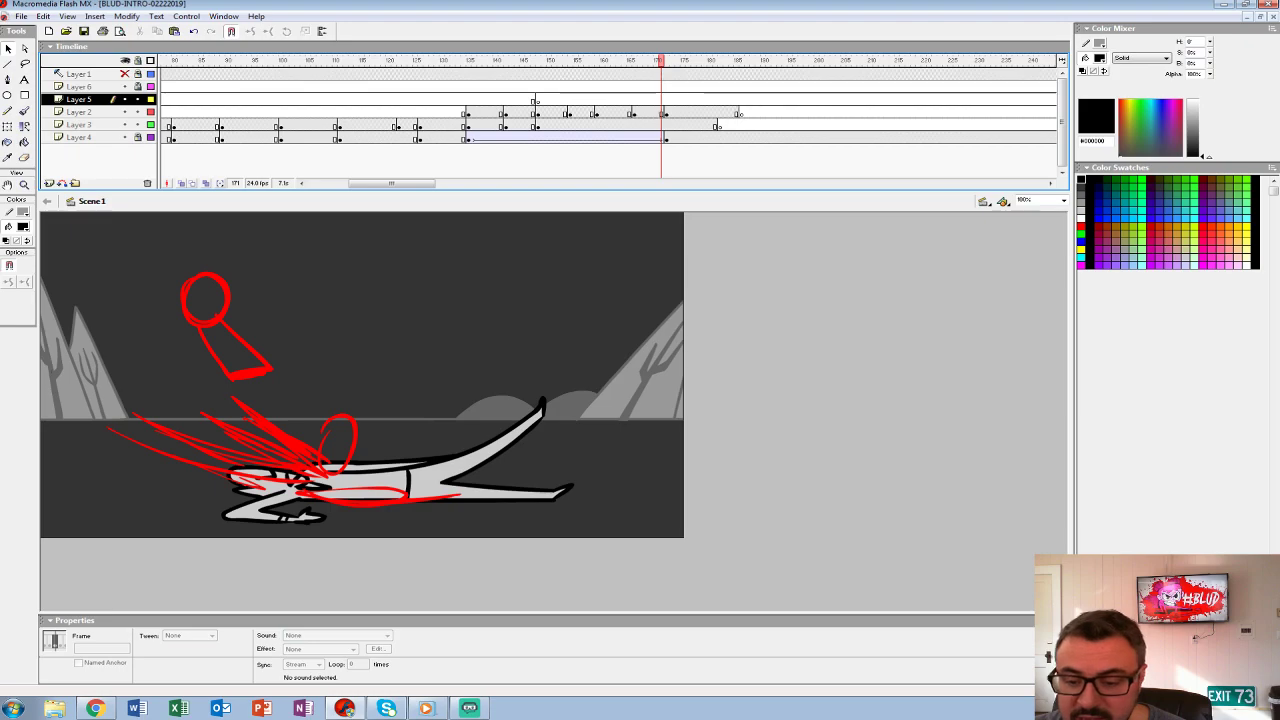
{"action": "left_click_drag", "start_coordinate": [660, 60], "coordinate": [633, 60]}
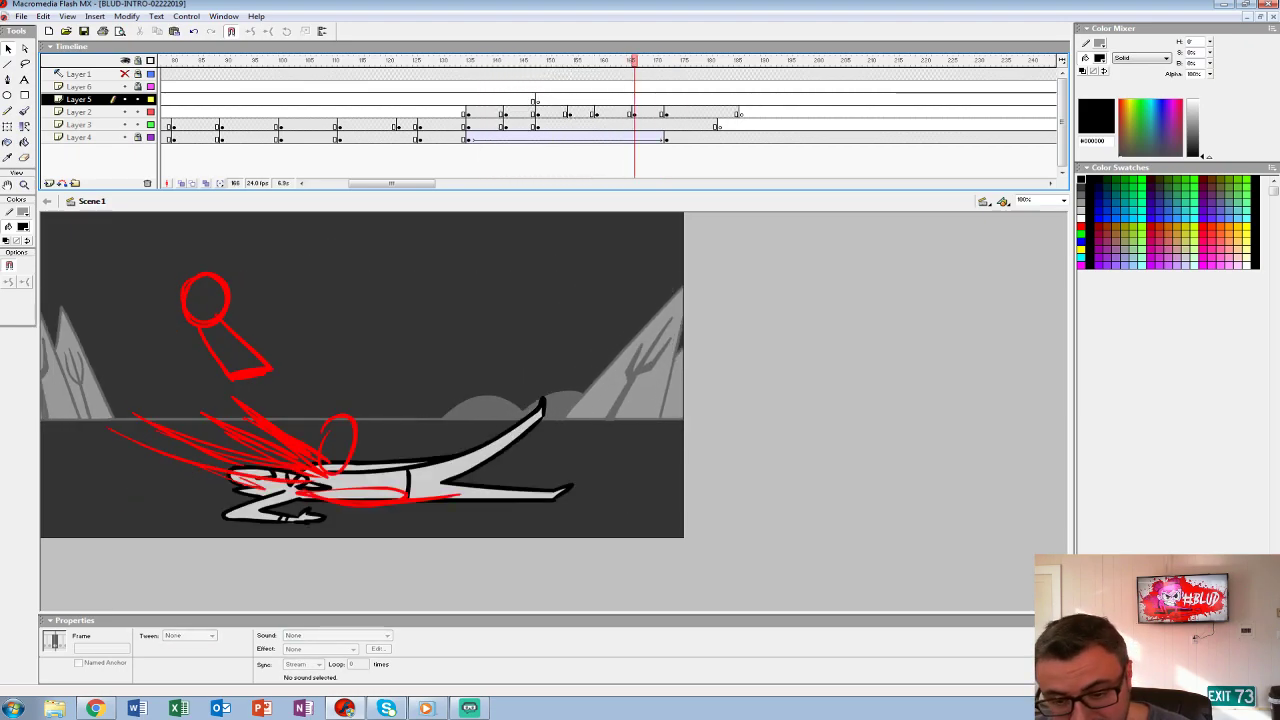
{"action": "mouse_move", "coordinate": [466, 86]}
{"action": "left_mouse_down"}
{"action": "mouse_move", "coordinate": [645, 86]}
{"action": "mouse_move", "coordinate": [400, 86]}
{"action": "mouse_move", "coordinate": [626, 86]}
{"action": "left_mouse_up"}
{"action": "left_click", "coordinate": [550, 112]}
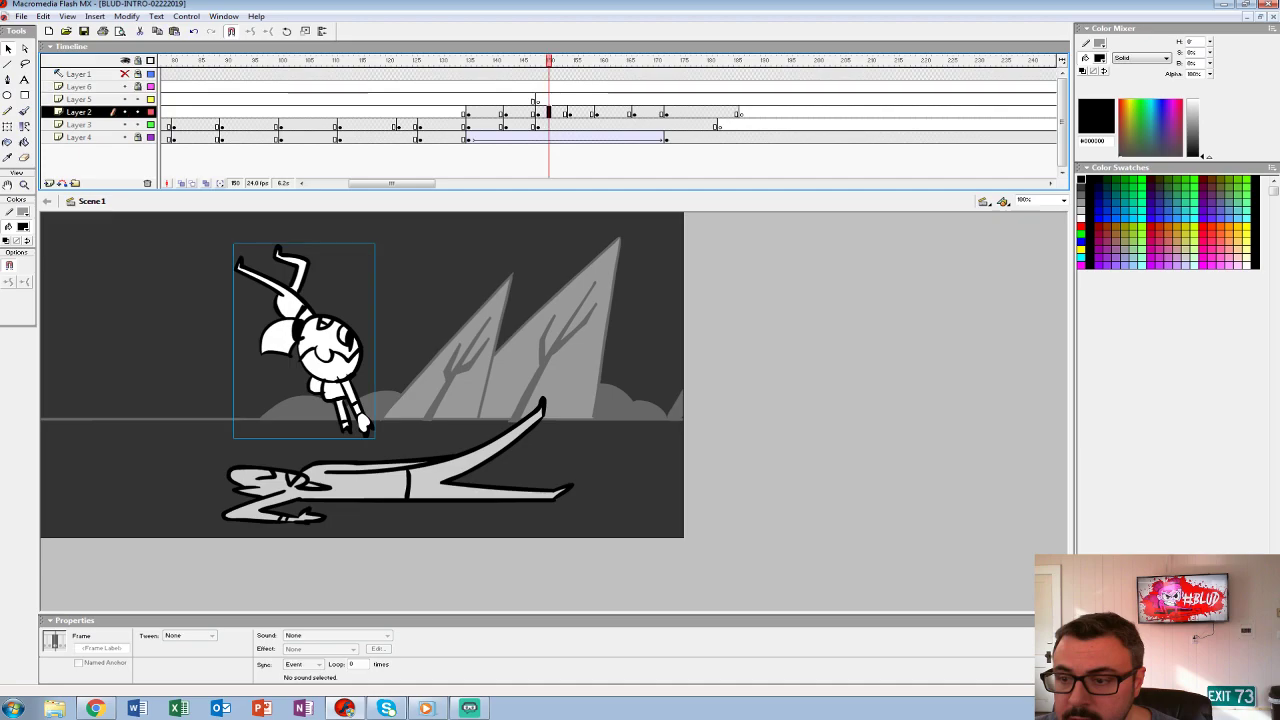
{"action": "left_click", "coordinate": [576, 112]}
{"action": "left_click", "coordinate": [600, 112]}
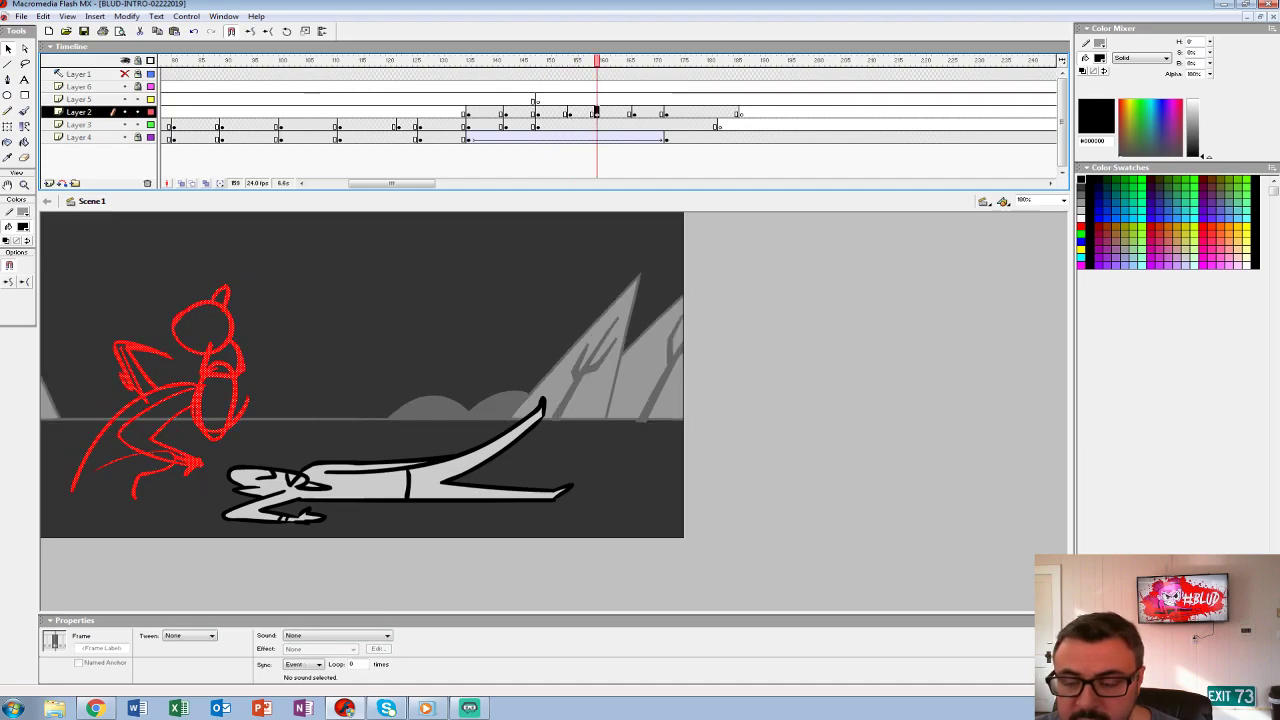
{"action": "left_click", "coordinate": [581, 112]}
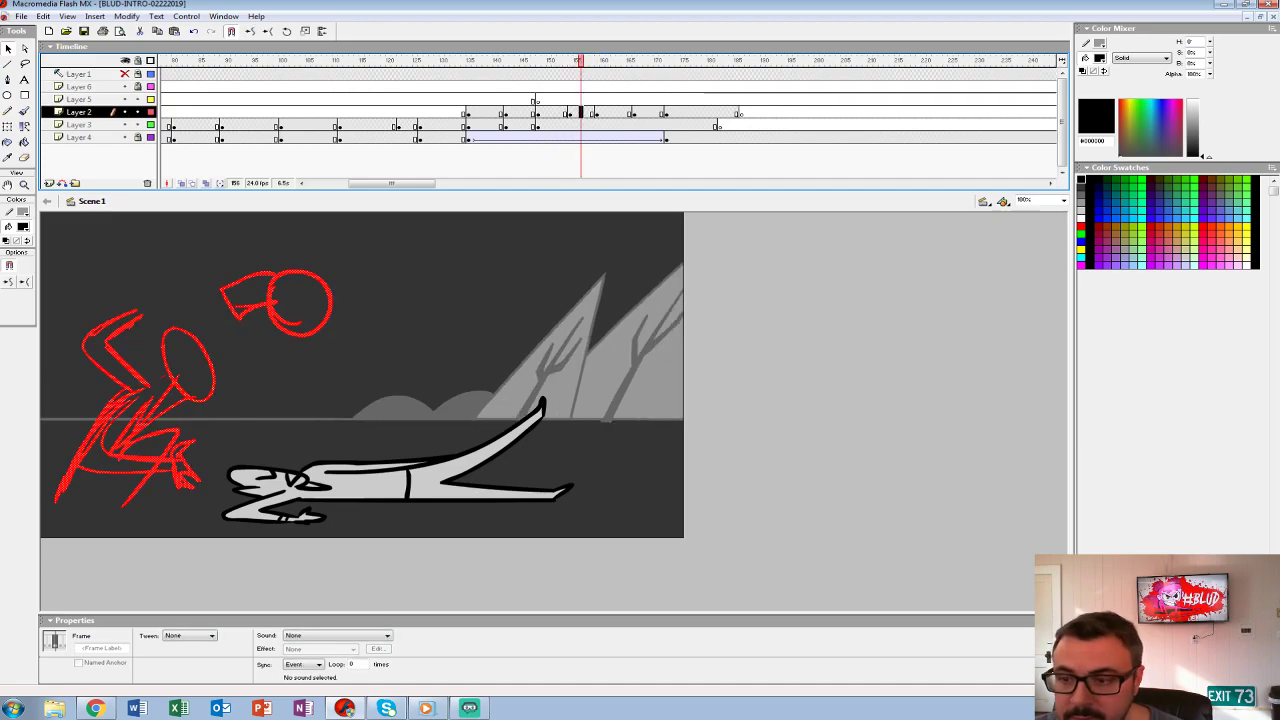
- Insert a blank, onion-skinned keyframe on Layer 2 at frame 155 and select the Brush tool with black fill
{"action": "left_click", "coordinate": [575, 112]}
{"action": "key", "text": "ctrl+2"}
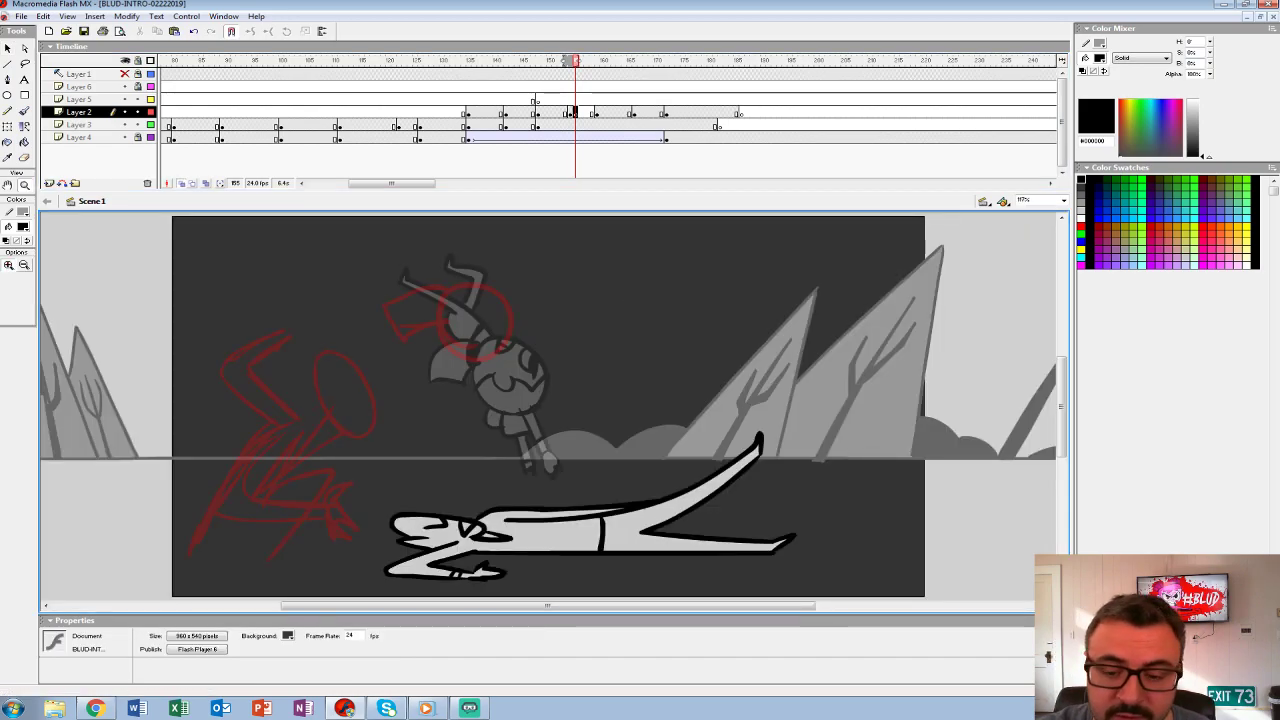
{"action": "key", "text": "z"}
{"action": "left_click", "coordinate": [406, 460]}
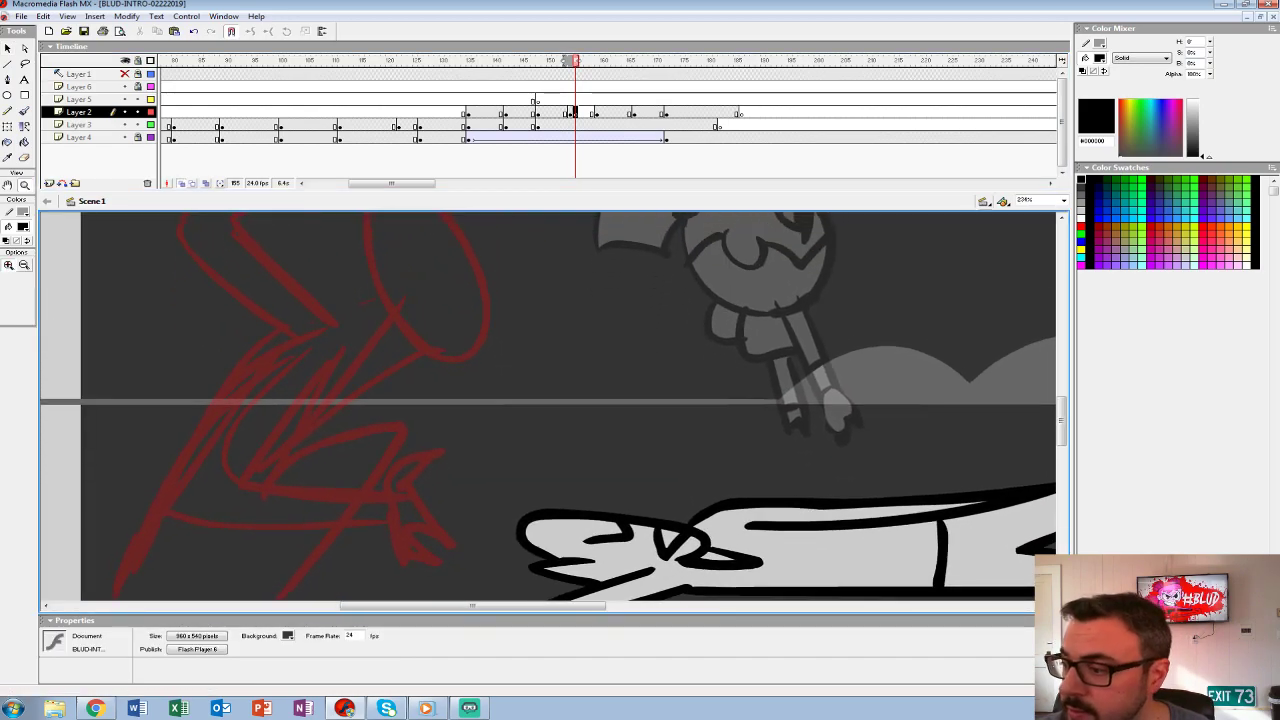
{"action": "type", "text": "150"}
{"action": "key", "text": "Return"}
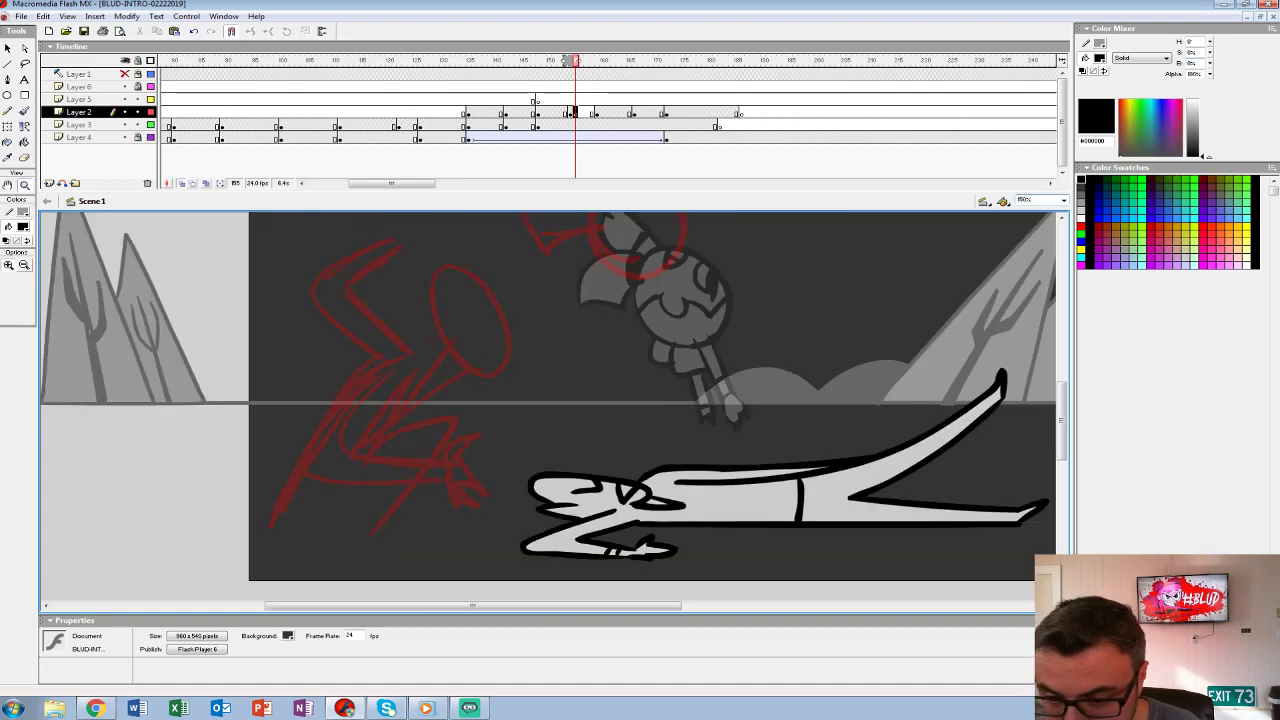
{"action": "left_click", "coordinate": [24, 110]}
{"action": "left_click", "coordinate": [24, 227]}
{"action": "left_click", "coordinate": [10, 255]}
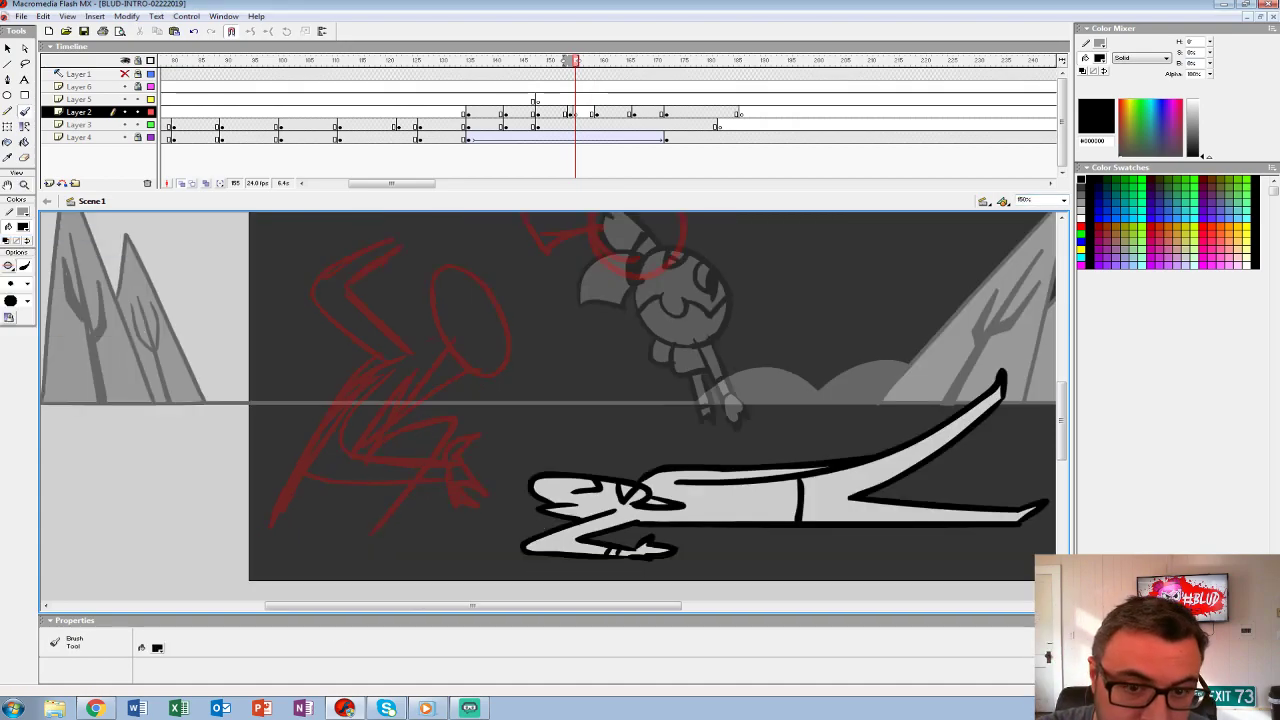
{"action": "left_click", "coordinate": [24, 227]}
{"action": "left_click", "coordinate": [6, 255]}
- Ink the crouching vampire's head, ear, eye and nose in black over the red sketch, undoing unwanted strokes
{"action": "mouse_move", "coordinate": [462, 328]}
{"action": "left_mouse_down"}
{"action": "mouse_move", "coordinate": [426, 307]}
{"action": "mouse_move", "coordinate": [448, 350]}
{"action": "mouse_move", "coordinate": [418, 304]}
{"action": "mouse_move", "coordinate": [466, 350]}
{"action": "mouse_move", "coordinate": [503, 304]}
{"action": "mouse_move", "coordinate": [425, 262]}
{"action": "mouse_move", "coordinate": [432, 305]}
{"action": "mouse_move", "coordinate": [516, 332]}
{"action": "mouse_move", "coordinate": [476, 346]}
{"action": "mouse_move", "coordinate": [516, 354]}
{"action": "mouse_move", "coordinate": [514, 334]}
{"action": "mouse_move", "coordinate": [480, 368]}
{"action": "mouse_move", "coordinate": [508, 380]}
{"action": "left_mouse_up"}
{"action": "key", "text": "ctrl+z"}
{"action": "key", "text": "ctrl+z"}
{"action": "key", "text": "ctrl+z"}
{"action": "key", "text": "ctrl+z"}
{"action": "key", "text": "ctrl+z"}
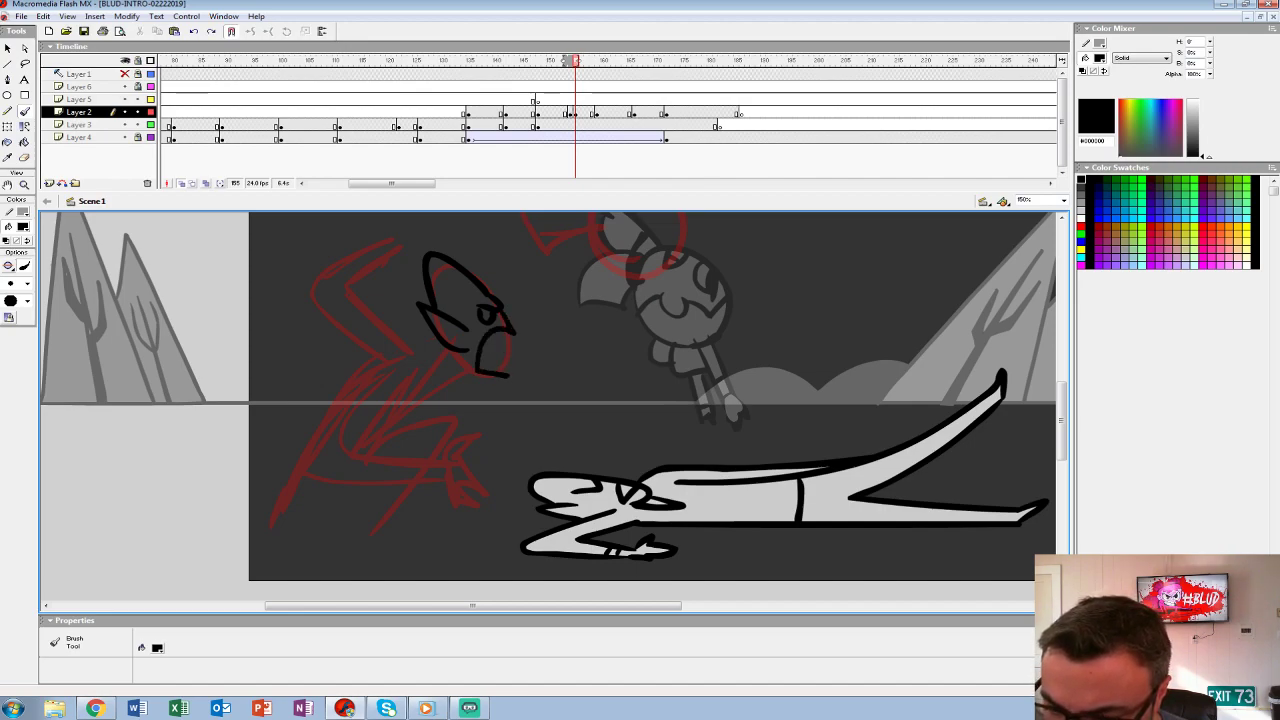
- Ink the crouching vampire's fanged mouth, jaw, bent front arm and clawed hand over the sketch
{"action": "mouse_move", "coordinate": [500, 332]}
{"action": "left_mouse_down"}
{"action": "mouse_move", "coordinate": [488, 348]}
{"action": "mouse_move", "coordinate": [506, 412]}
{"action": "mouse_move", "coordinate": [480, 430]}
{"action": "left_mouse_up"}
{"action": "scroll", "coordinate": [548, 399], "scroll_direction": "left", "scroll_amount": 3}
{"action": "mouse_move", "coordinate": [488, 380]}
{"action": "left_mouse_down"}
{"action": "mouse_move", "coordinate": [439, 442]}
{"action": "mouse_move", "coordinate": [534, 450]}
{"action": "mouse_move", "coordinate": [499, 429]}
{"action": "mouse_move", "coordinate": [546, 429]}
{"action": "mouse_move", "coordinate": [534, 445]}
{"action": "mouse_move", "coordinate": [583, 423]}
{"action": "mouse_move", "coordinate": [561, 425]}
{"action": "mouse_move", "coordinate": [558, 482]}
{"action": "left_mouse_up"}
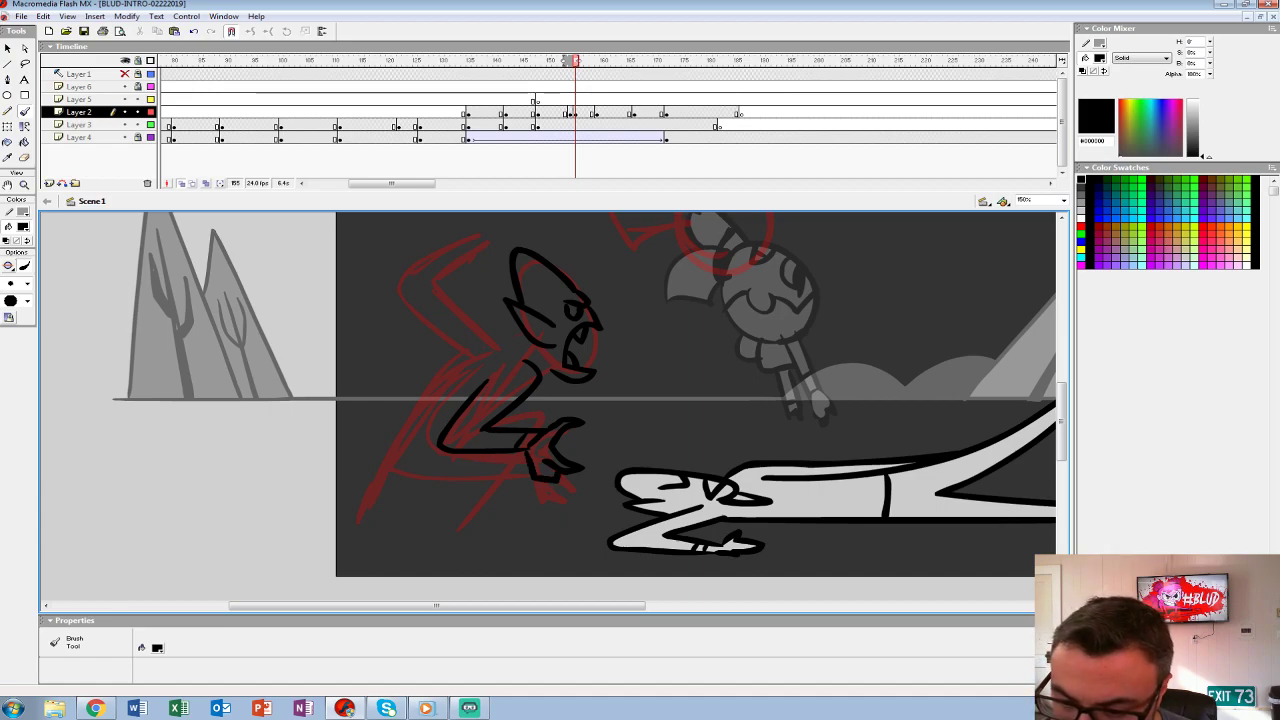
- Ink the crouching vampire's back, waistline, bent front leg and trailing back leg in black over the red sketch
{"action": "mouse_move", "coordinate": [516, 336]}
{"action": "left_mouse_down"}
{"action": "mouse_move", "coordinate": [390, 452]}
{"action": "mouse_move", "coordinate": [498, 480]}
{"action": "mouse_move", "coordinate": [482, 526]}
{"action": "mouse_move", "coordinate": [458, 534]}
{"action": "mouse_move", "coordinate": [503, 538]}
{"action": "left_mouse_up"}
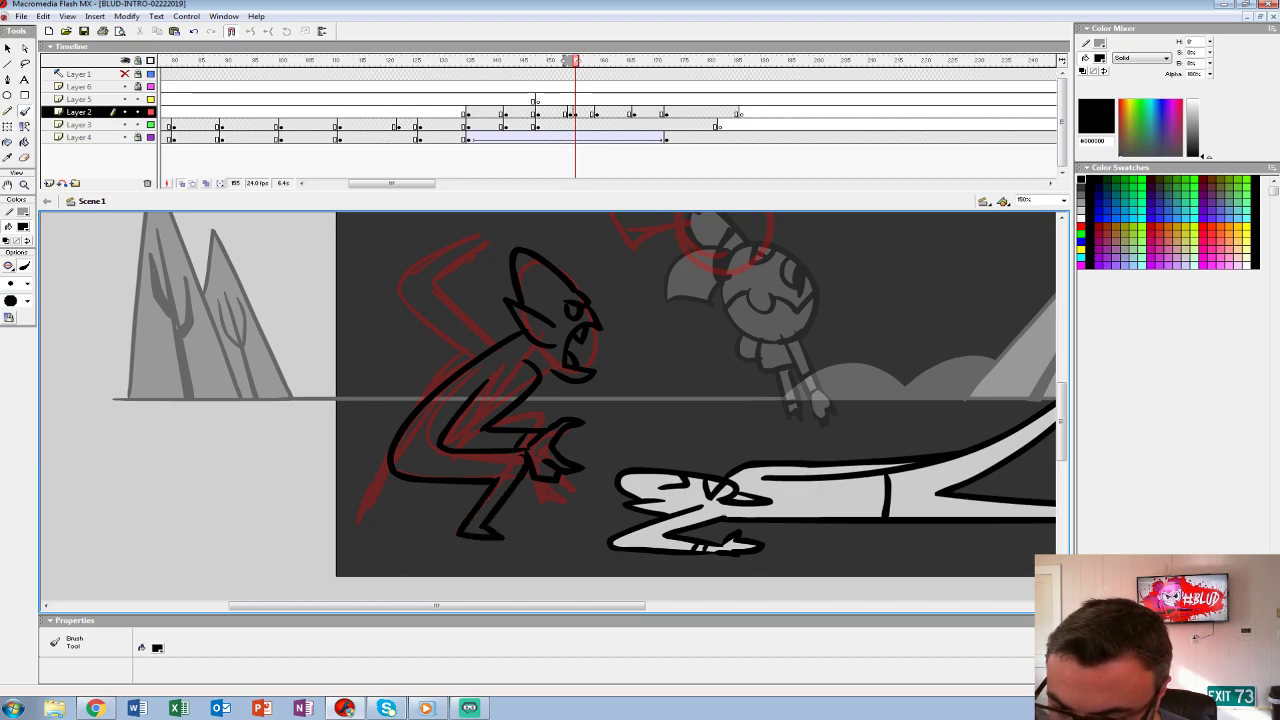
{"action": "left_click_drag", "start_coordinate": [446, 413], "coordinate": [419, 429]}
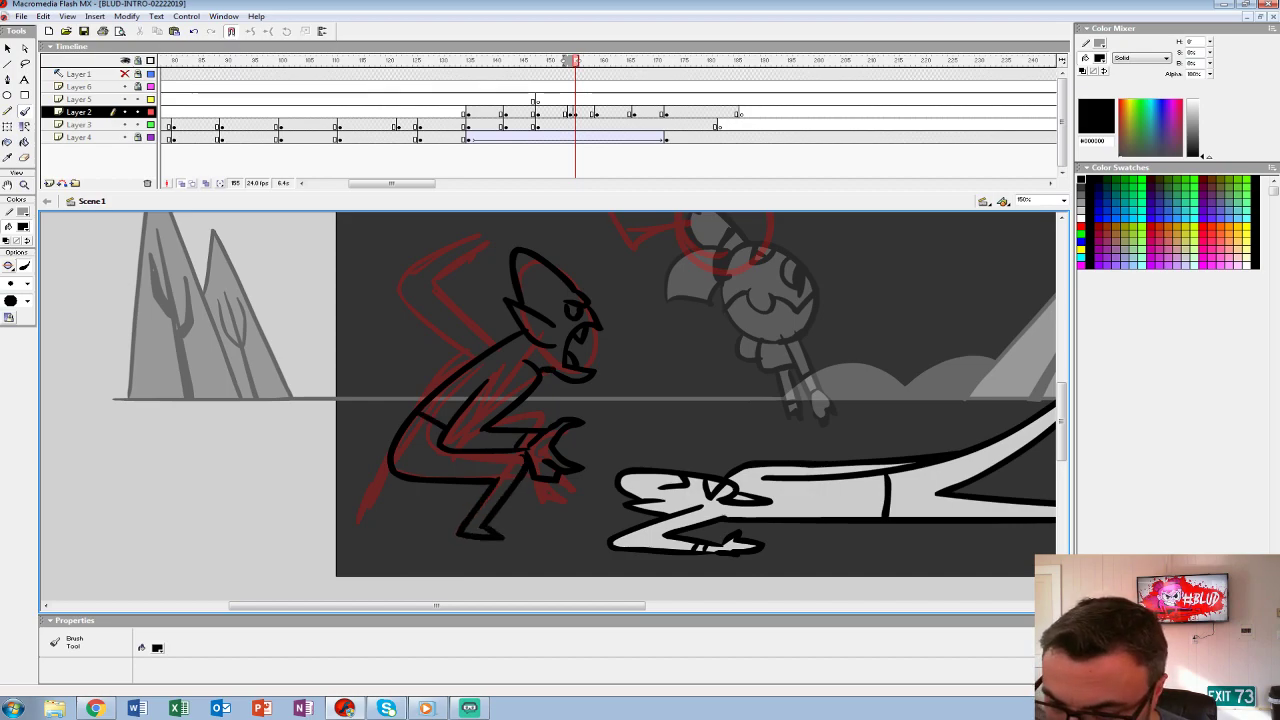
{"action": "mouse_move", "coordinate": [412, 483]}
{"action": "left_mouse_down"}
{"action": "mouse_move", "coordinate": [405, 507]}
{"action": "mouse_move", "coordinate": [310, 527]}
{"action": "left_mouse_up"}
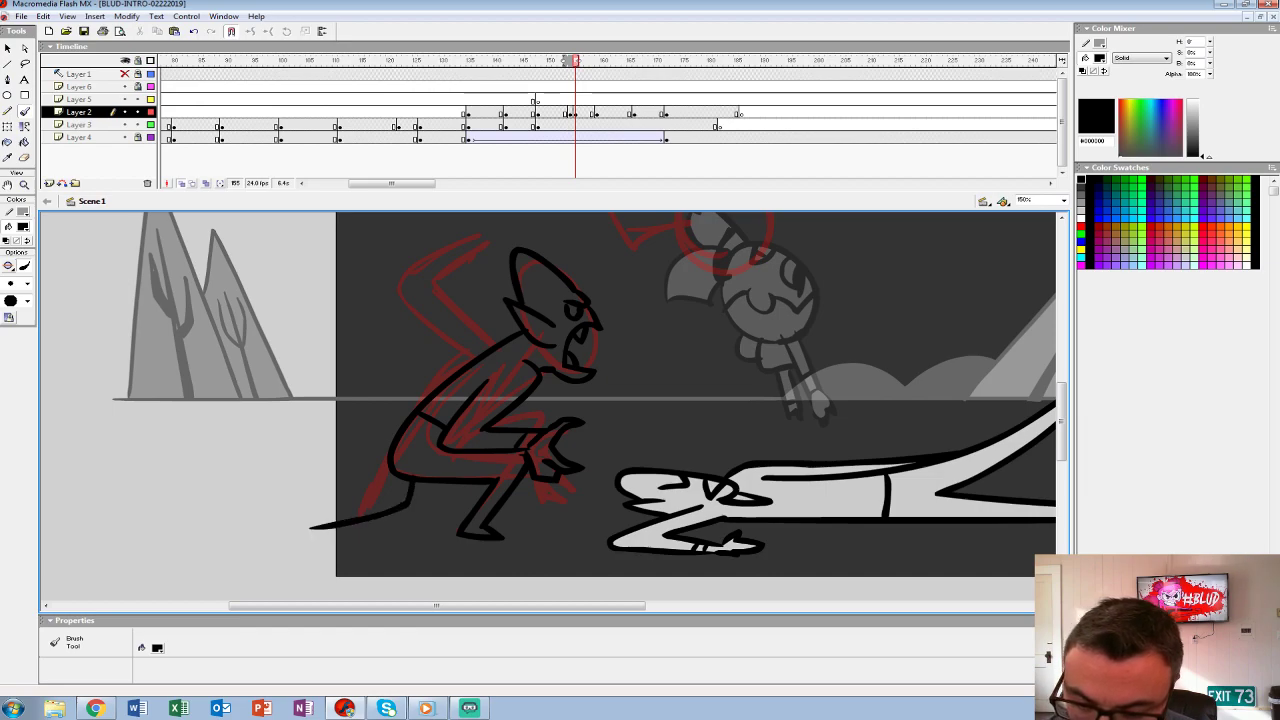
{"action": "mouse_move", "coordinate": [392, 484]}
{"action": "left_mouse_down"}
{"action": "mouse_move", "coordinate": [301, 513]}
{"action": "mouse_move", "coordinate": [285, 545]}
{"action": "mouse_move", "coordinate": [310, 526]}
{"action": "left_mouse_up"}
{"action": "left_click_drag", "start_coordinate": [600, 400], "coordinate": [589, 411]}
{"action": "left_click_drag", "start_coordinate": [397, 491], "coordinate": [384, 499]}
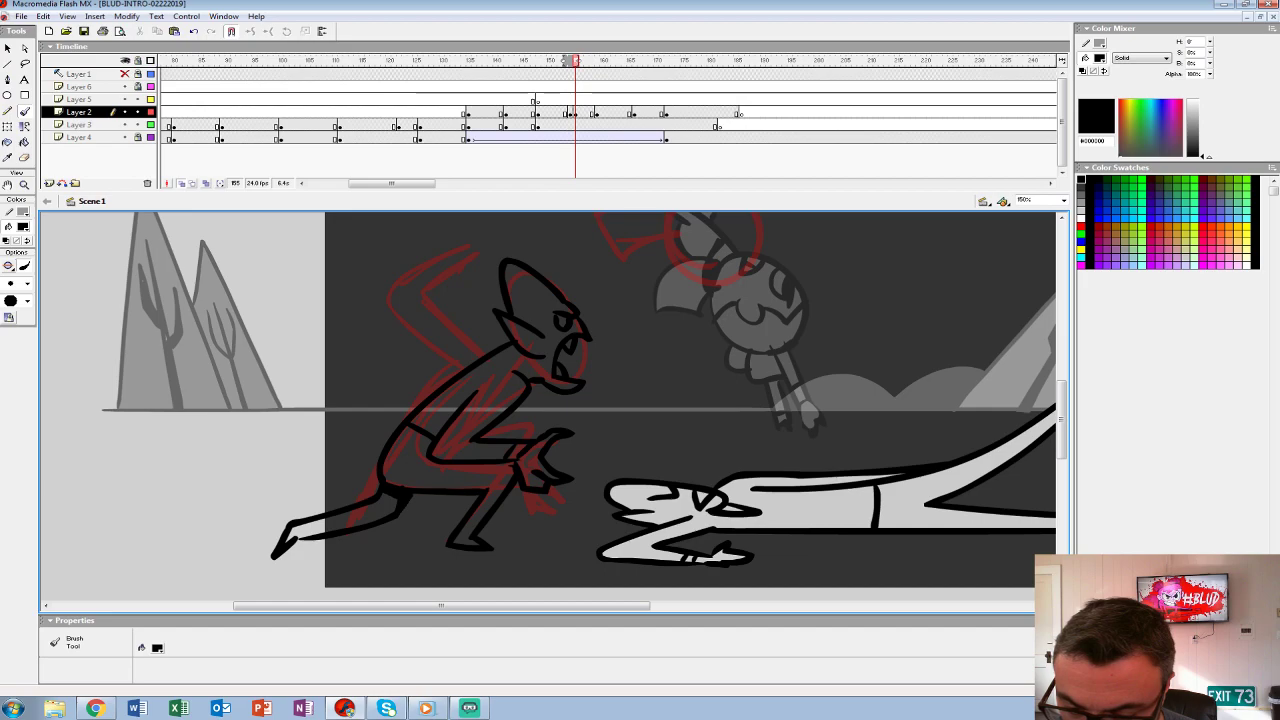
- Ink the crouching vampire's raised arm, spread clawed hand and neckline, and blacken the inside of the open mouth
{"action": "left_click_drag", "start_coordinate": [600, 400], "coordinate": [612, 438]}
{"action": "mouse_move", "coordinate": [500, 394]}
{"action": "left_mouse_down"}
{"action": "mouse_move", "coordinate": [440, 336]}
{"action": "mouse_move", "coordinate": [482, 312]}
{"action": "left_mouse_up"}
{"action": "left_click_drag", "start_coordinate": [426, 374], "coordinate": [470, 410]}
{"action": "left_click_drag", "start_coordinate": [400, 344], "coordinate": [448, 318]}
{"action": "left_click_drag", "start_coordinate": [434, 376], "coordinate": [462, 402]}
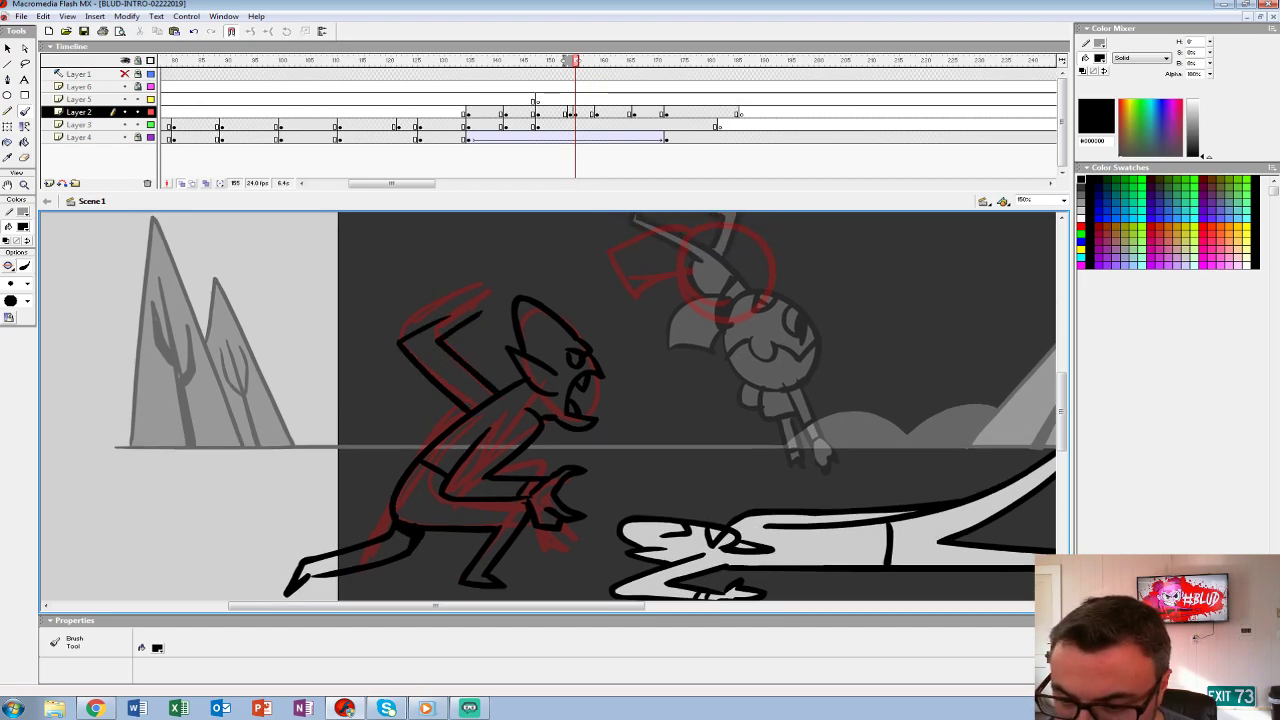
{"action": "mouse_move", "coordinate": [492, 322]}
{"action": "left_mouse_down"}
{"action": "mouse_move", "coordinate": [506, 306]}
{"action": "mouse_move", "coordinate": [494, 284]}
{"action": "mouse_move", "coordinate": [480, 300]}
{"action": "mouse_move", "coordinate": [458, 278]}
{"action": "mouse_move", "coordinate": [442, 320]}
{"action": "left_mouse_up"}
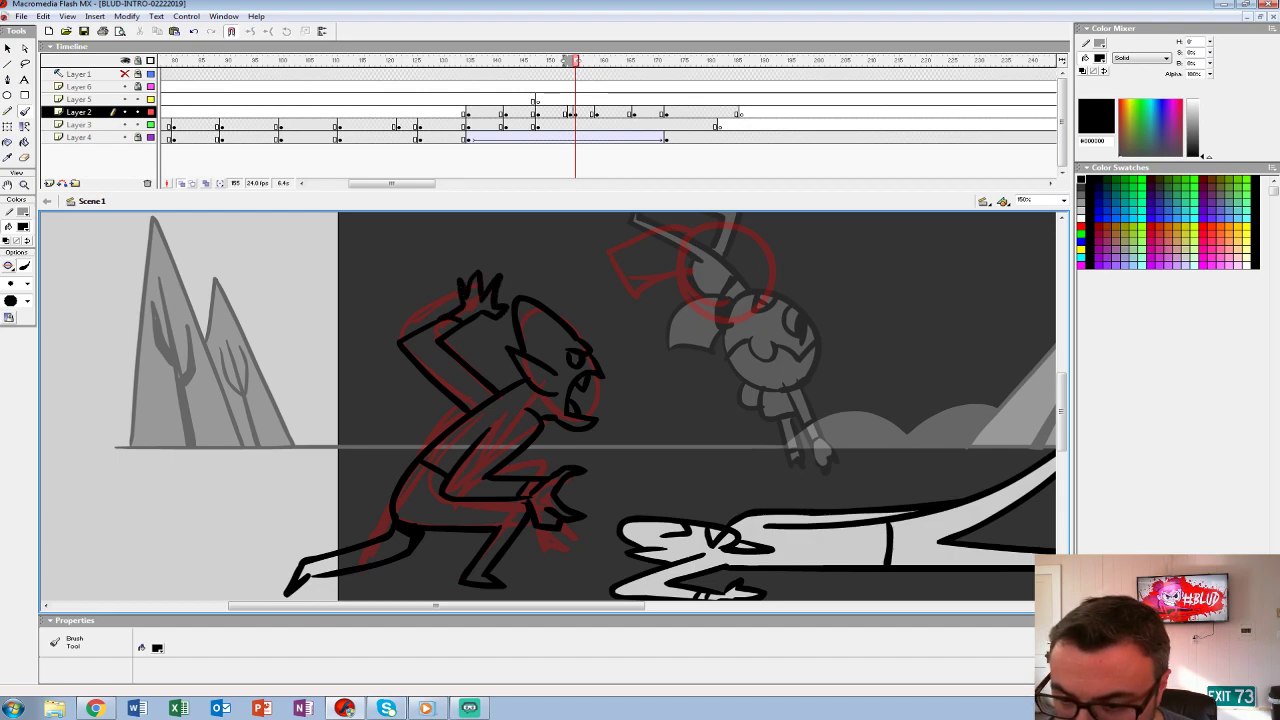
{"action": "left_click_drag", "start_coordinate": [479, 401], "coordinate": [455, 392]}
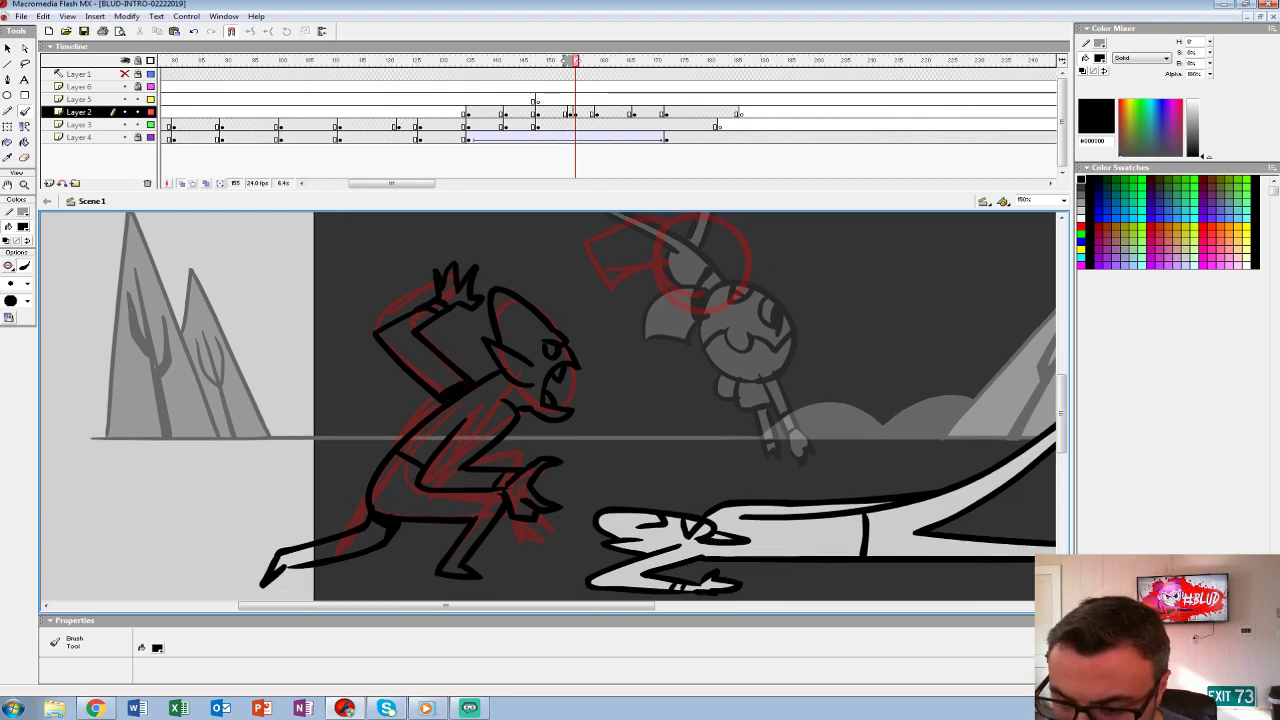
{"action": "left_click_drag", "start_coordinate": [496, 390], "coordinate": [434, 414]}
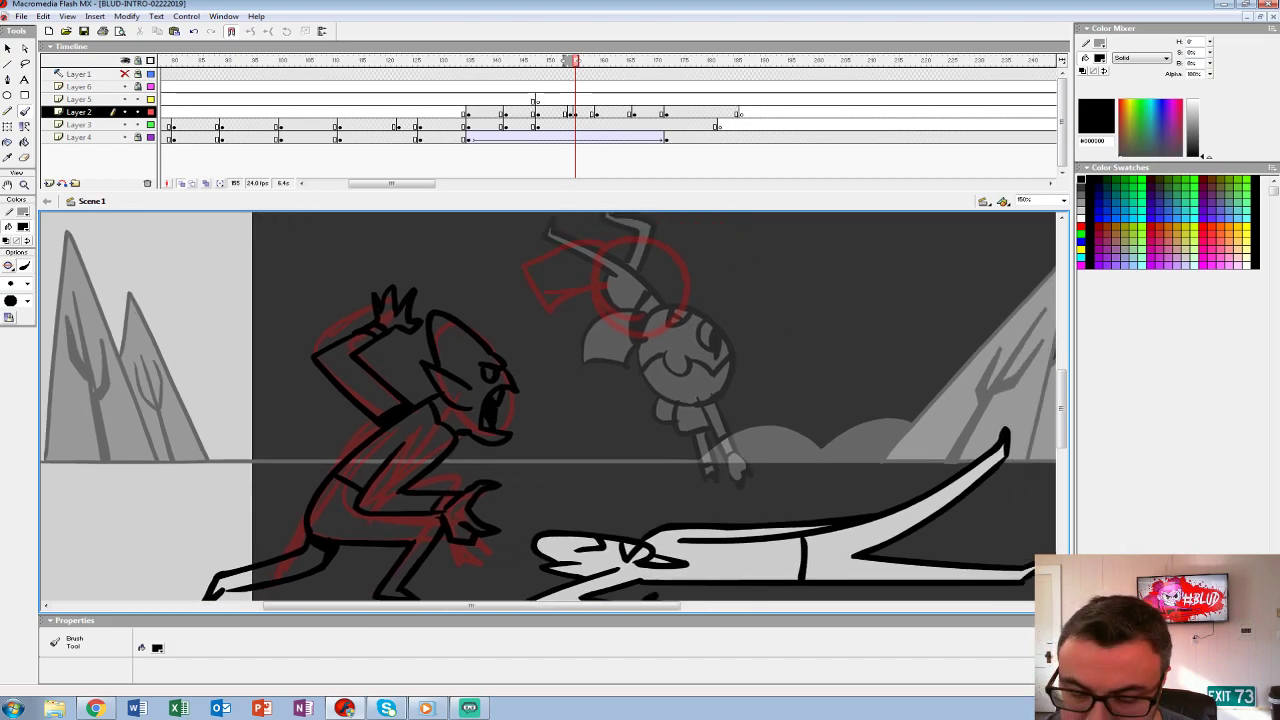
- Fill the crouching vampire's head, torso, arms, hands and legs with light grey #CCCCCC using the Paint Bucket
{"action": "left_click", "coordinate": [22, 226]}
{"action": "left_click", "coordinate": [5, 281]}
{"action": "key", "text": "k"}
{"action": "left_click", "coordinate": [395, 460]}
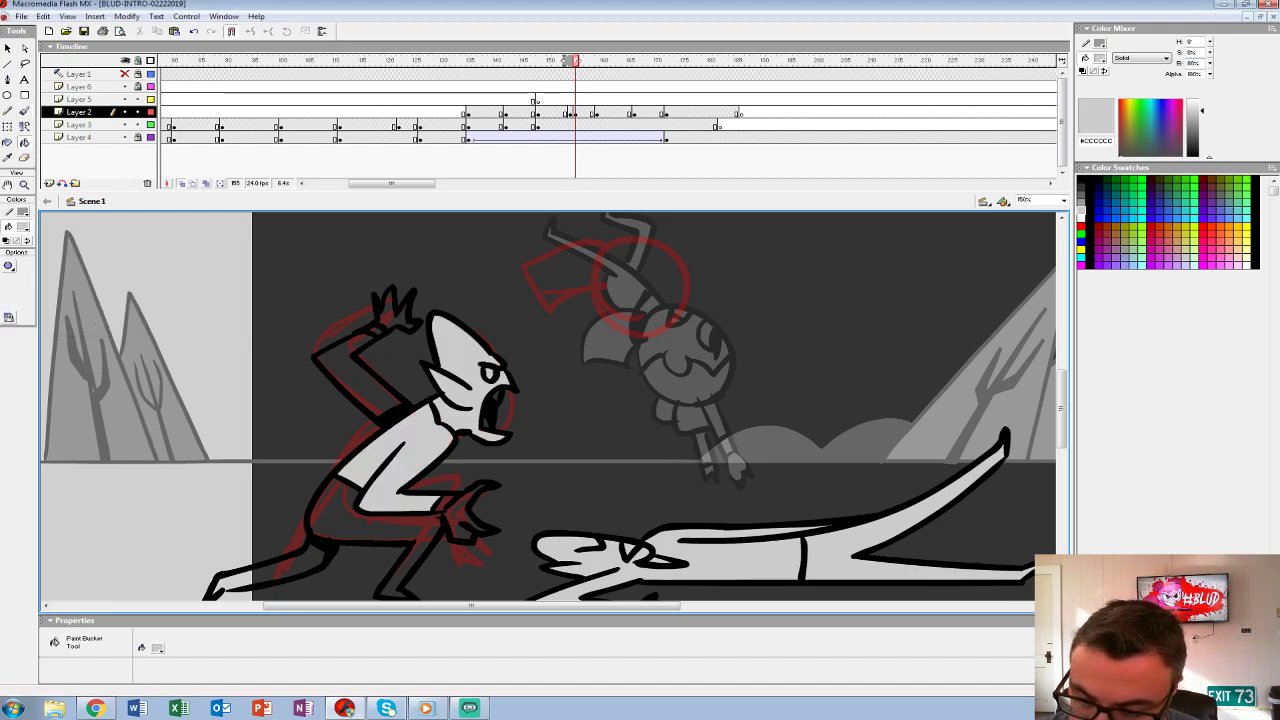
{"action": "left_click", "coordinate": [360, 375]}
{"action": "left_click", "coordinate": [396, 312]}
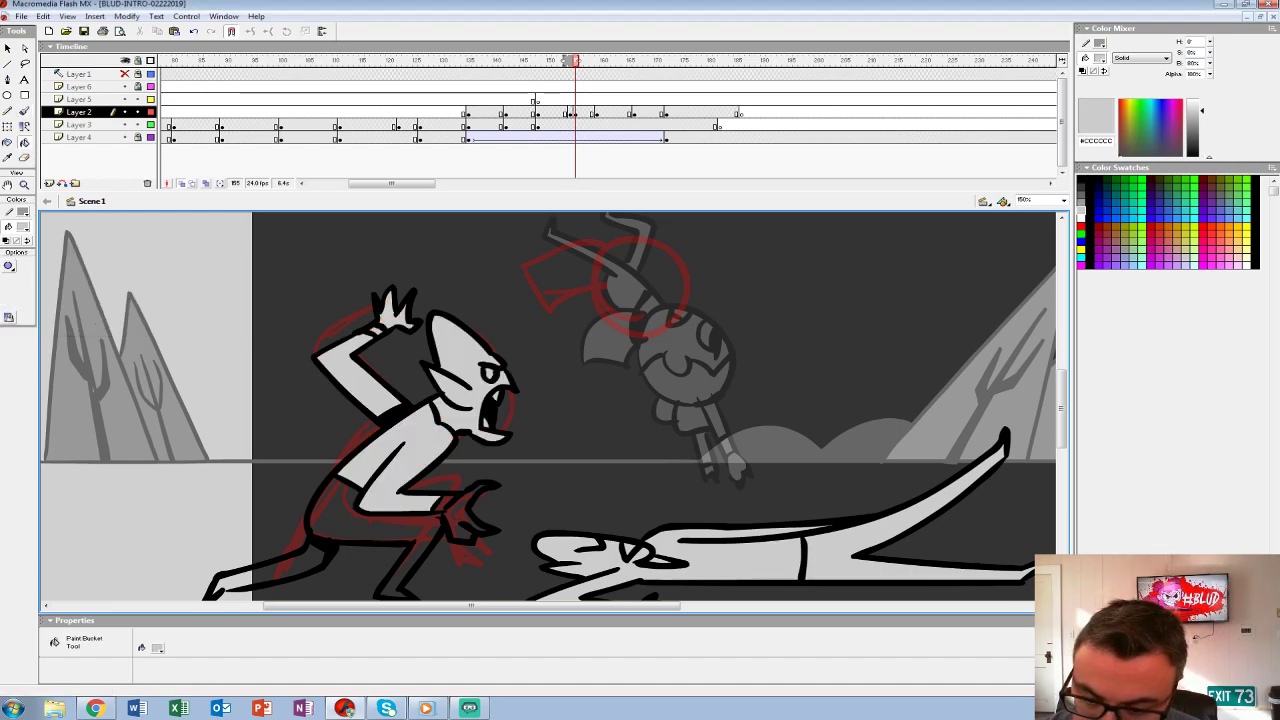
{"action": "left_click", "coordinate": [465, 512]}
{"action": "left_click", "coordinate": [370, 535]}
{"action": "scroll", "coordinate": [548, 405], "scroll_direction": "down", "scroll_amount": 2}
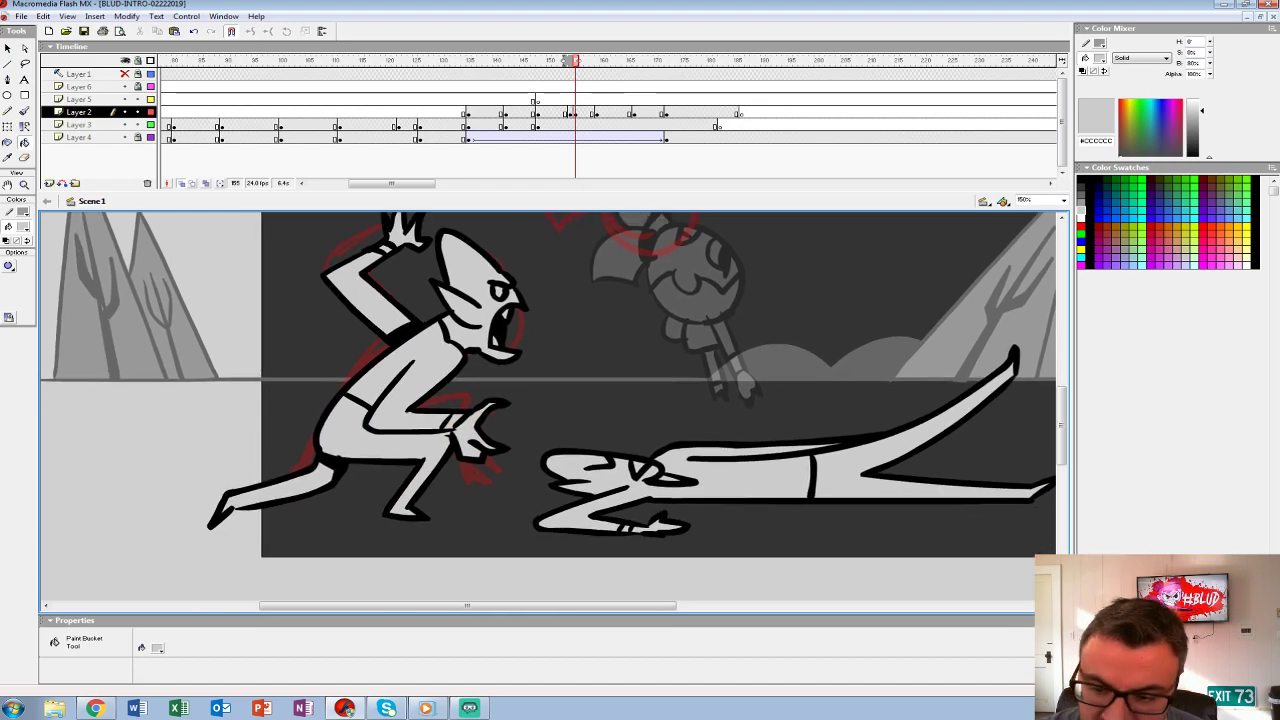
- Convert the crouching vampire artwork on Layer 2 at frame 155 into a graphic symbol named SC-003-VAMP-002
{"action": "left_click", "coordinate": [574, 112]}
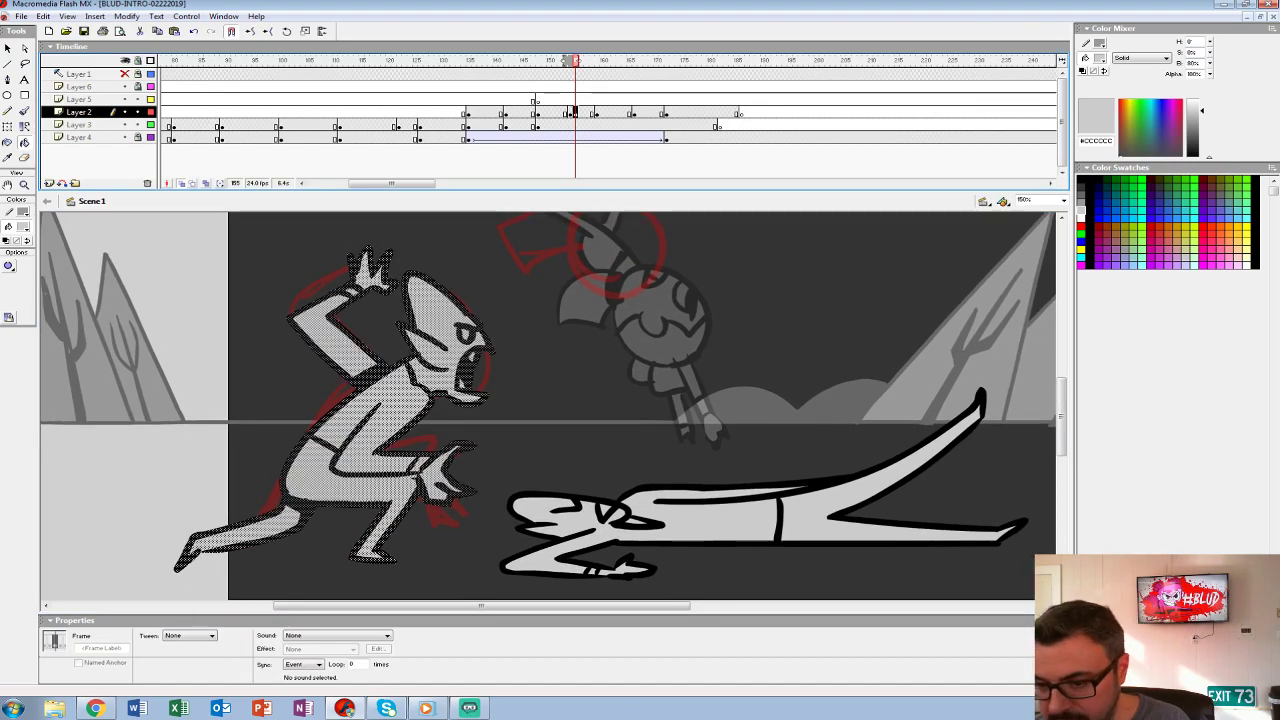
{"action": "key", "text": "F8"}
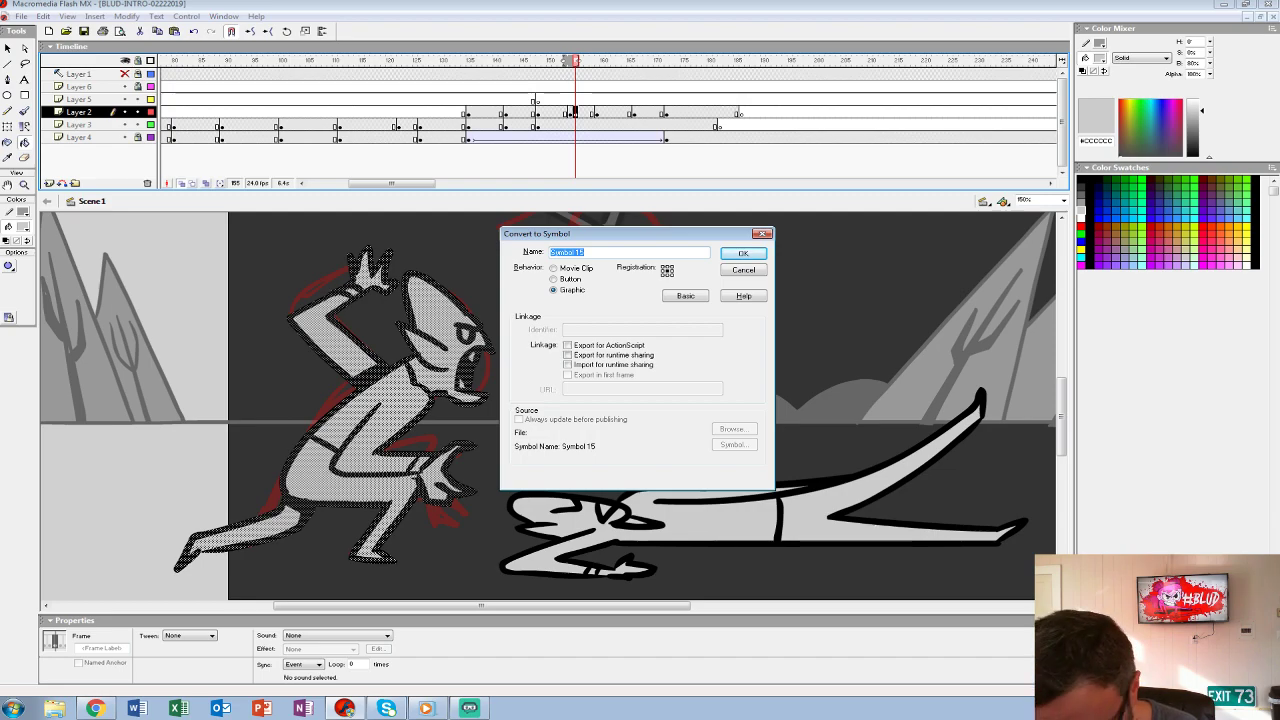
{"action": "type", "text": "SC 003 VAMP 002"}
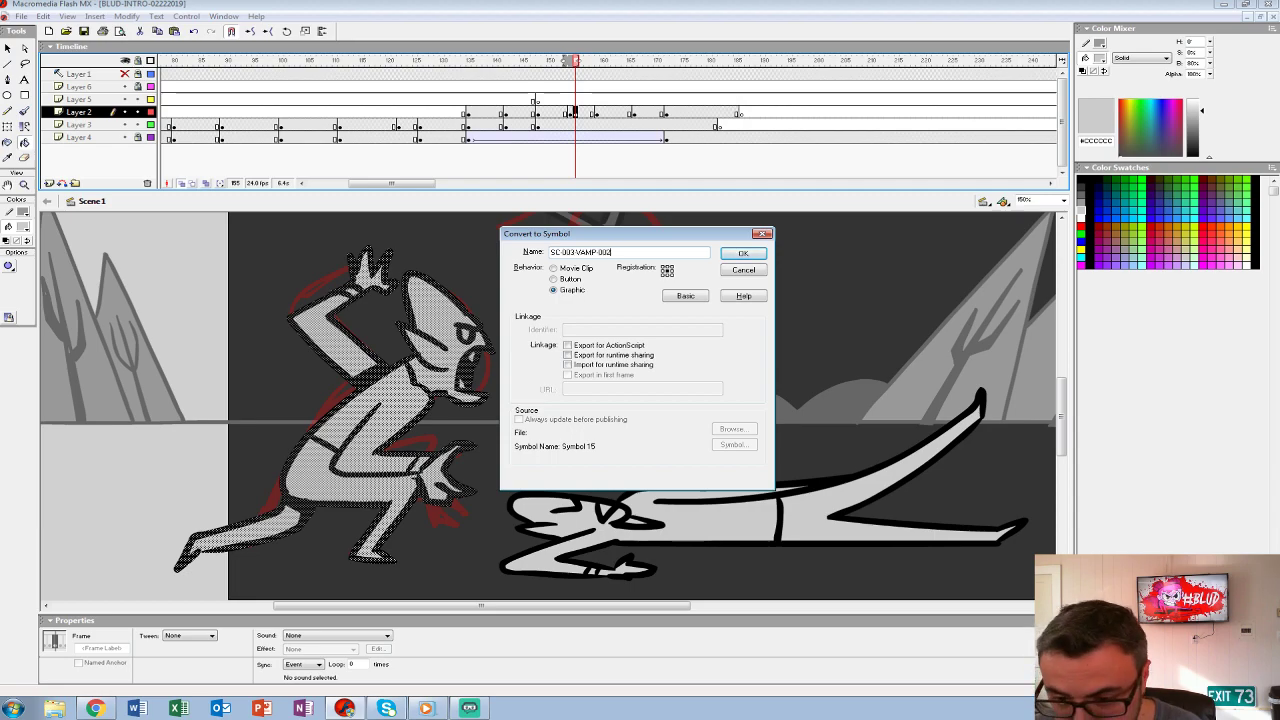
{"action": "key", "text": "Return"}
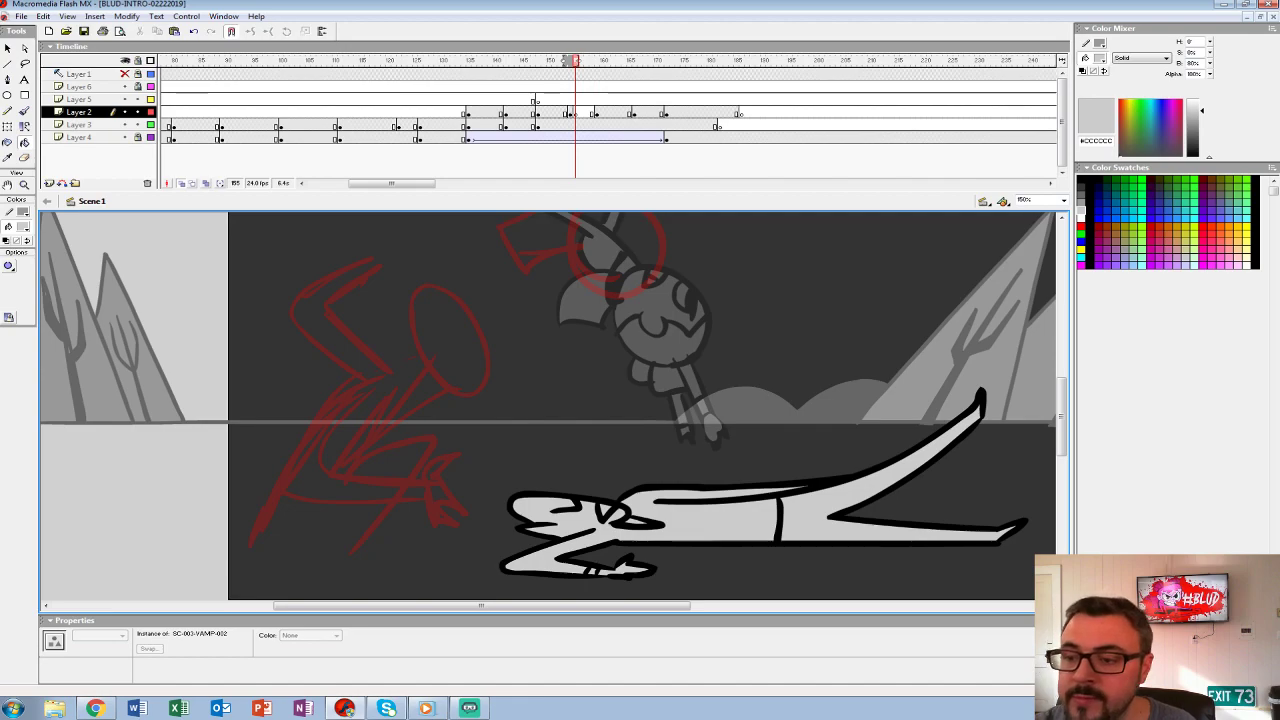
- Move the SC-003-VAMP-002 symbol from Layer 2 to a keyframe on Layer 5 at frame 154, keeping its stage position
{"action": "left_click", "coordinate": [568, 99]}
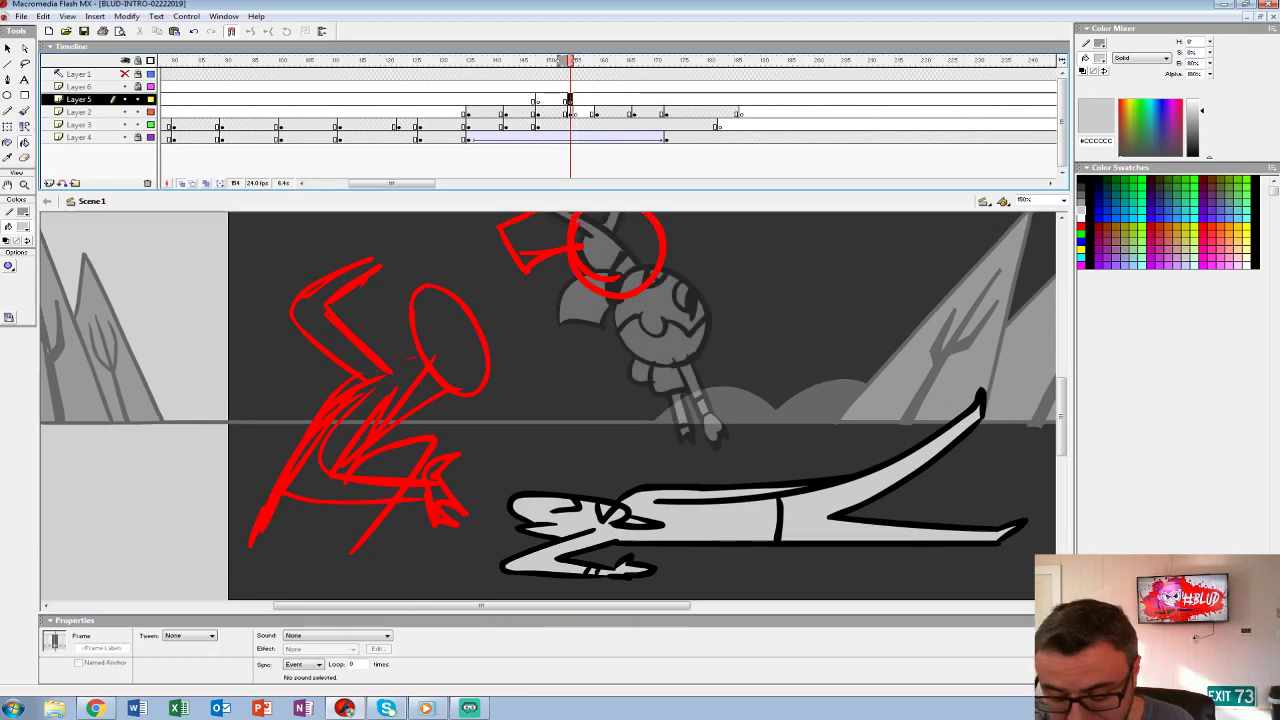
{"action": "key", "text": "ctrl+shift+v"}
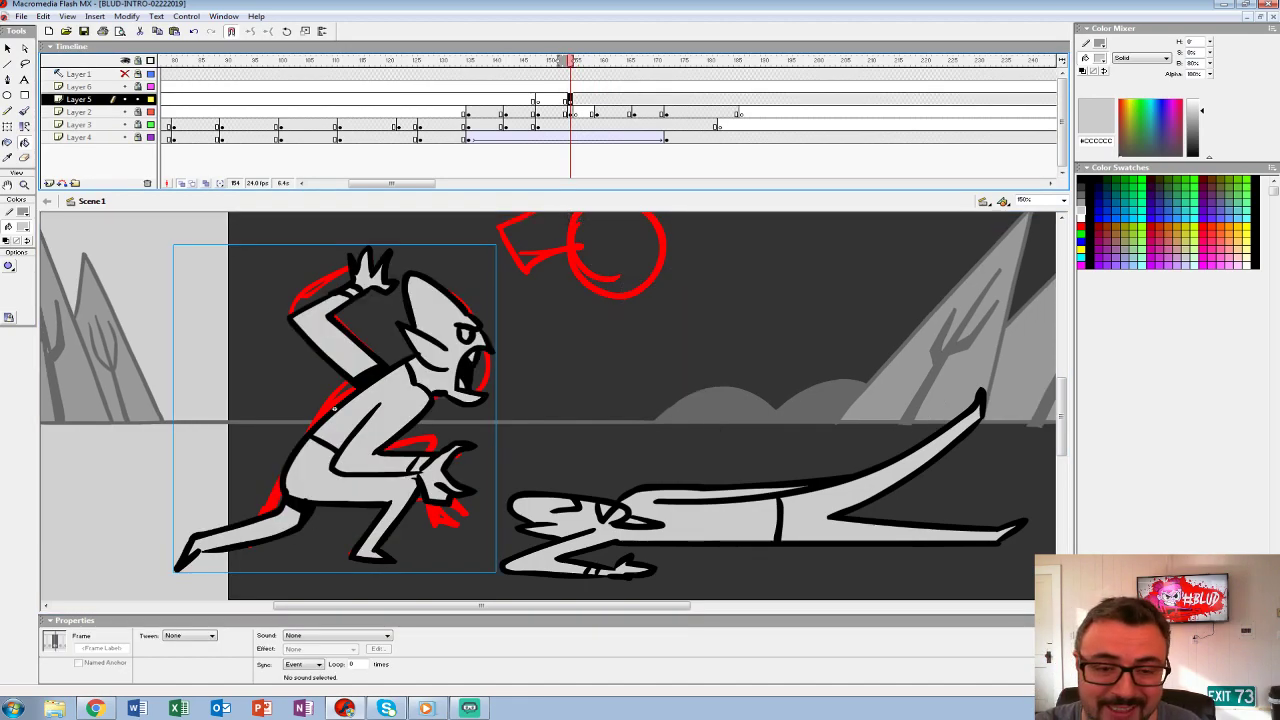
{"action": "key", "text": "z"}
{"action": "key", "text": "ctrl+minus"}
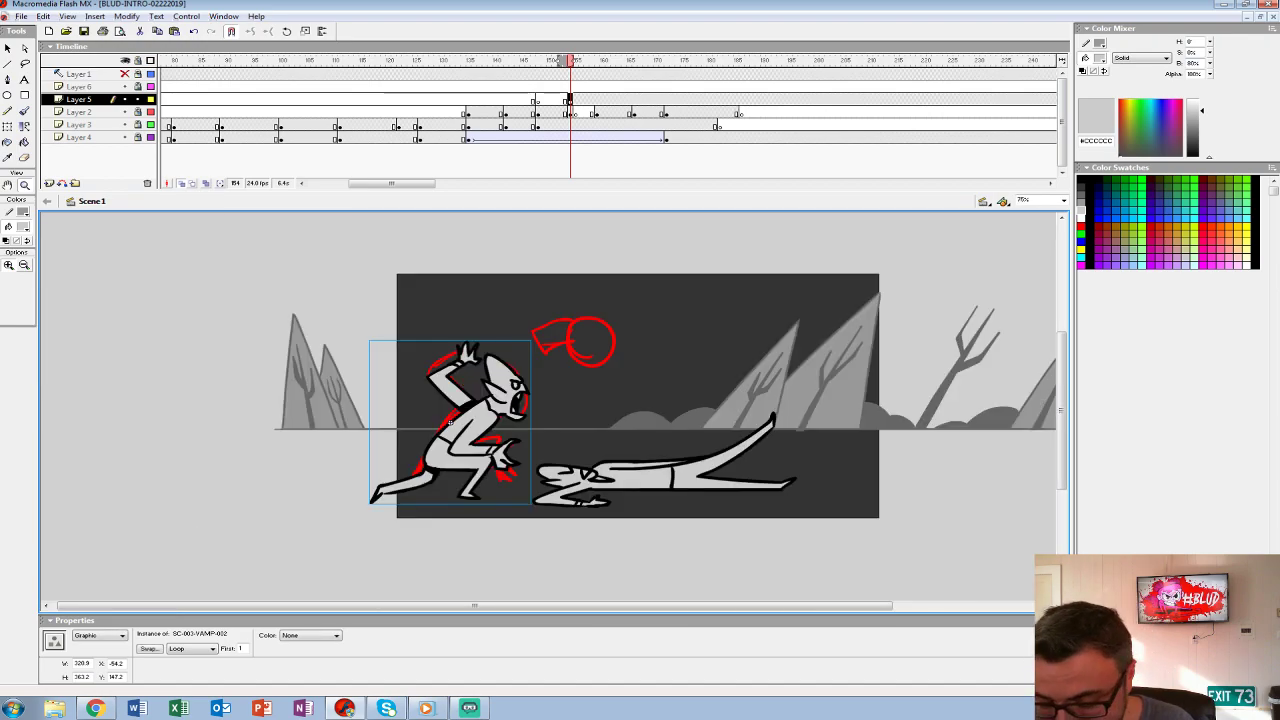
{"action": "key", "text": "ctrl+1"}
{"action": "key", "text": "v"}
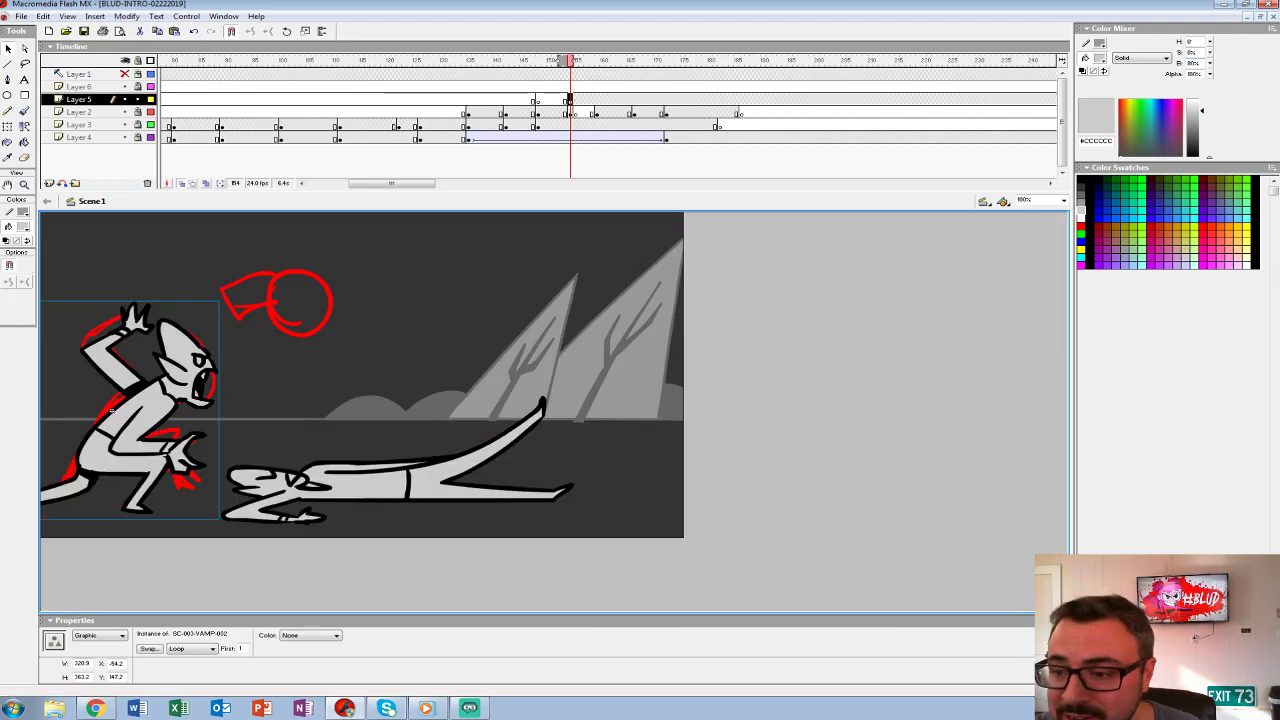
- Move the vampire symbol's keyframe on Layer 5 from frame 154 to frame 148
{"action": "left_click", "coordinate": [568, 100]}
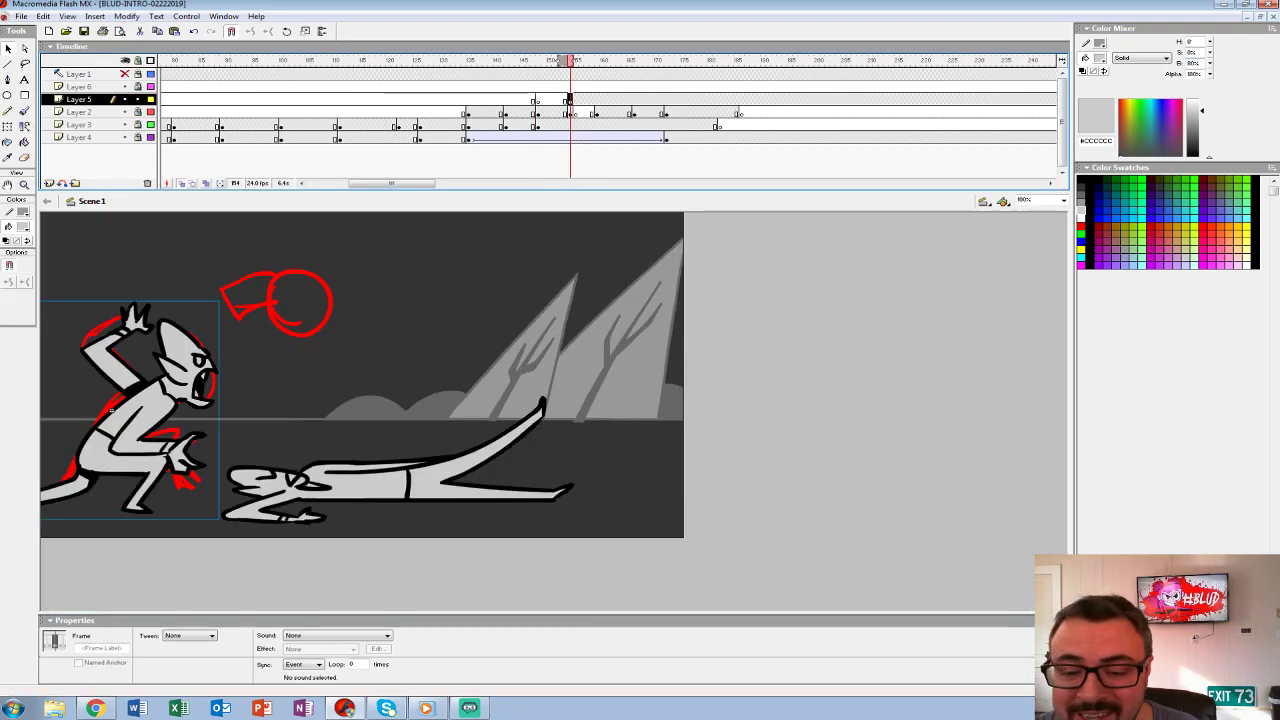
{"action": "left_click", "coordinate": [537, 99]}
{"action": "mouse_move", "coordinate": [537, 99]}
{"action": "left_mouse_down"}
{"action": "mouse_move", "coordinate": [498, 99]}
{"action": "mouse_move", "coordinate": [537, 99]}
{"action": "left_mouse_up"}
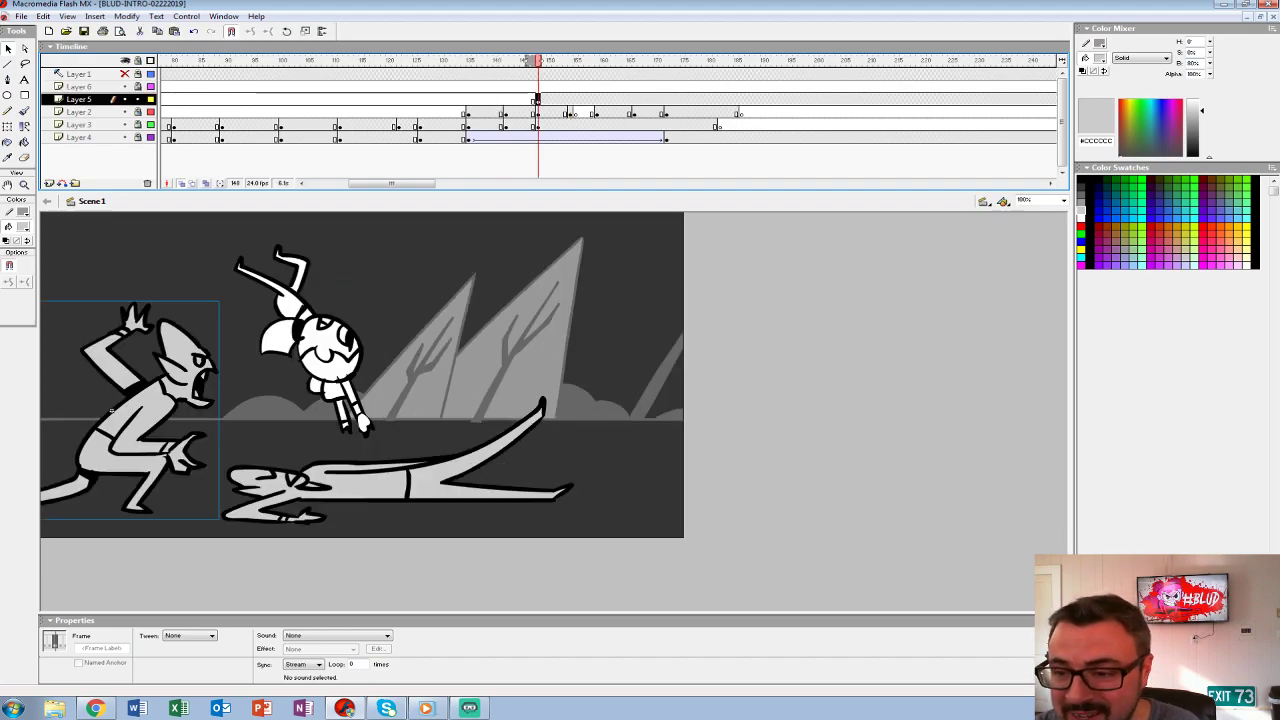
- Shift the vampire symbol horizontally until it is completely outside the stage's left edge at frame 148
{"action": "key", "text": "shift+Left"}
{"action": "key", "text": "shift+Left"}
{"action": "key", "text": "shift+Left"}
{"action": "key", "text": "shift+Left"}
{"action": "key", "text": "shift+Left"}
{"action": "key", "text": "shift+Left"}
{"action": "key", "text": "shift+Left"}
{"action": "key", "text": "shift+Left"}
{"action": "key", "text": "shift+Left"}
{"action": "key", "text": "shift+Left"}
{"action": "key", "text": "shift+Left"}
{"action": "key", "text": "shift+Left"}
{"action": "key", "text": "shift+Left"}
{"action": "key", "text": "shift+Left"}
{"action": "key", "text": "shift+Left"}
{"action": "key", "text": "shift+Left"}
{"action": "key", "text": "shift+Left"}
{"action": "key", "text": "shift+Left"}
{"action": "key", "text": "shift+Left"}
{"action": "key", "text": "shift+Left"}
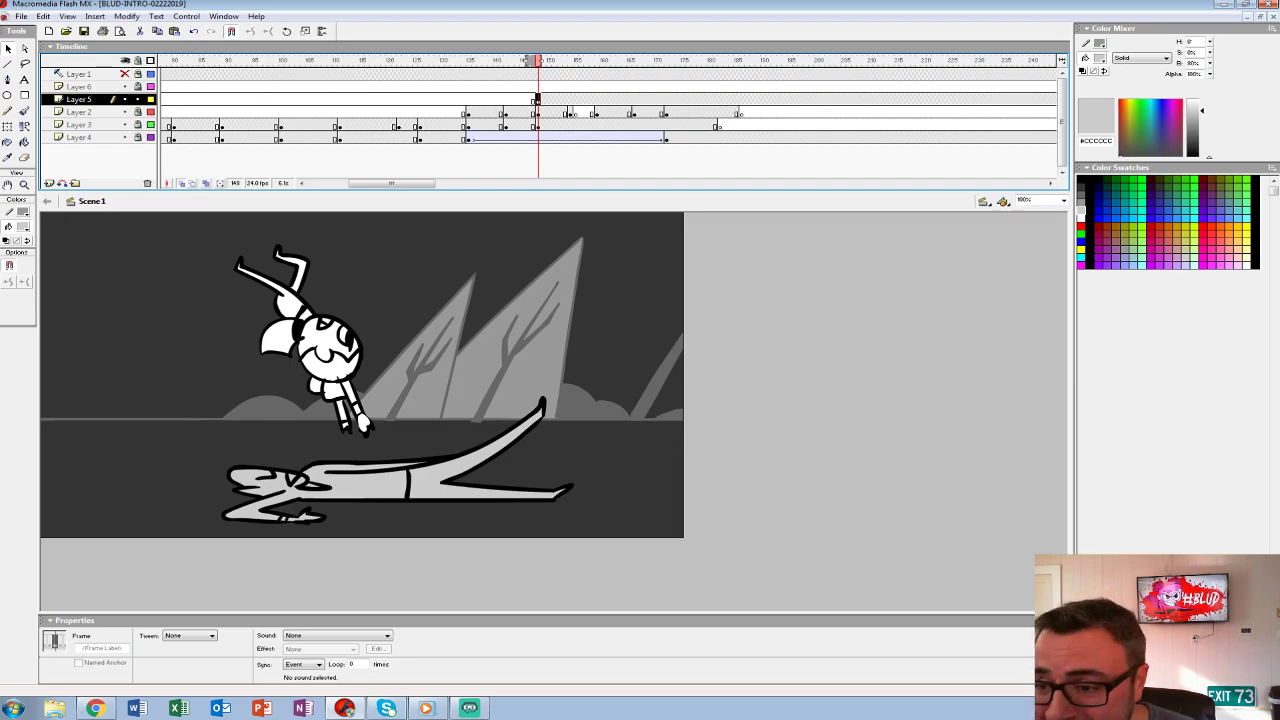
- Insert a keyframe on Layer 5 at frame 158 and move the vampire back onto the stage beside the fallen vampire's head
{"action": "left_click", "coordinate": [570, 99]}
{"action": "left_click", "coordinate": [597, 99]}
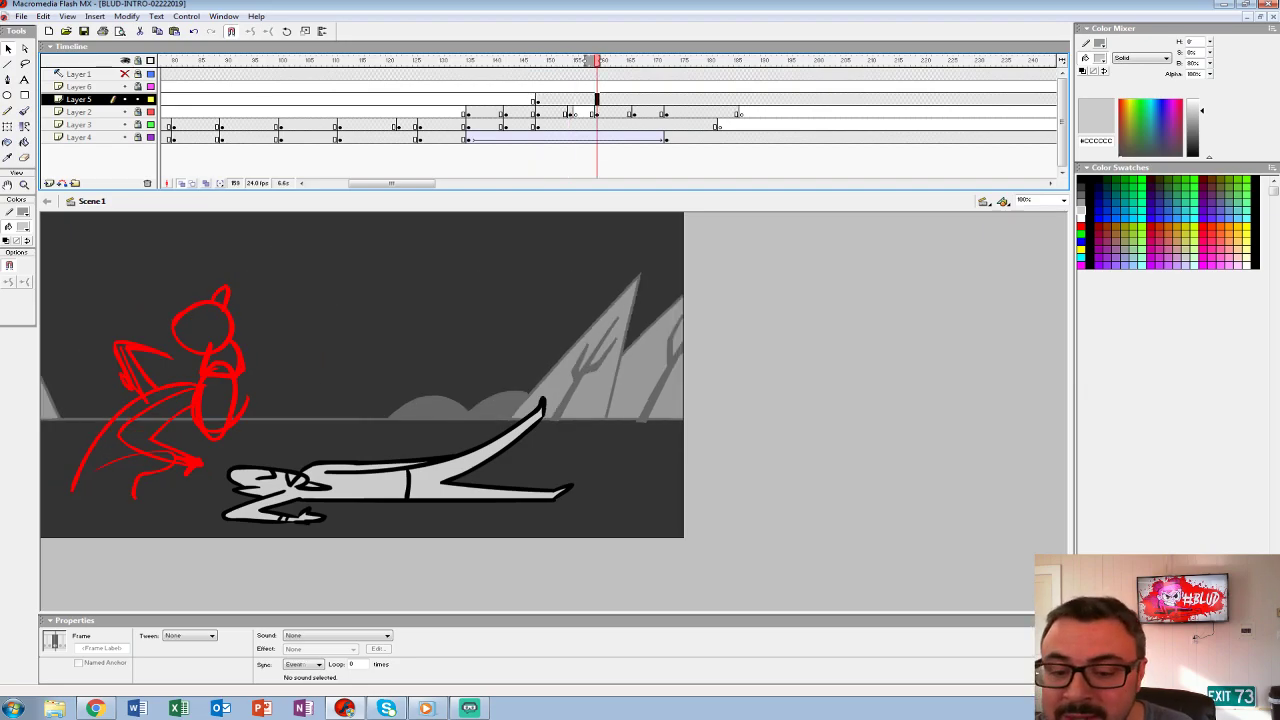
{"action": "left_click", "coordinate": [591, 99]}
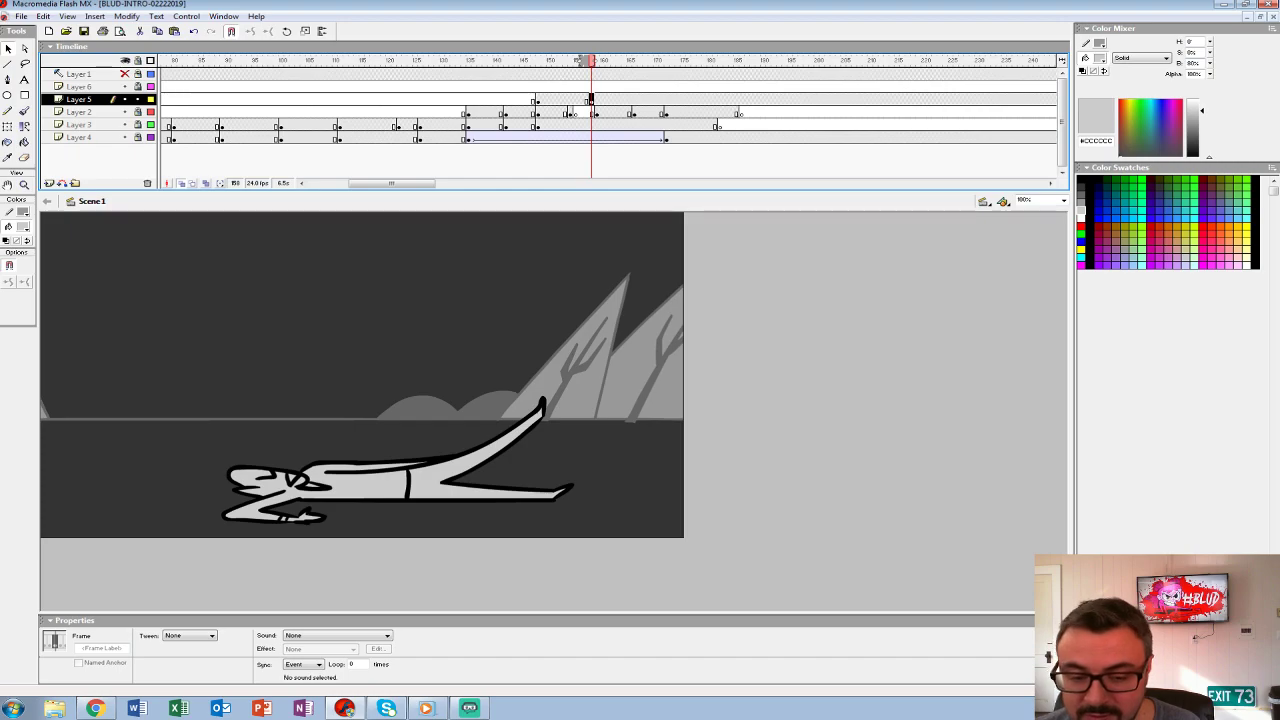
{"action": "left_click_drag", "start_coordinate": [20, 410], "coordinate": [118, 410]}
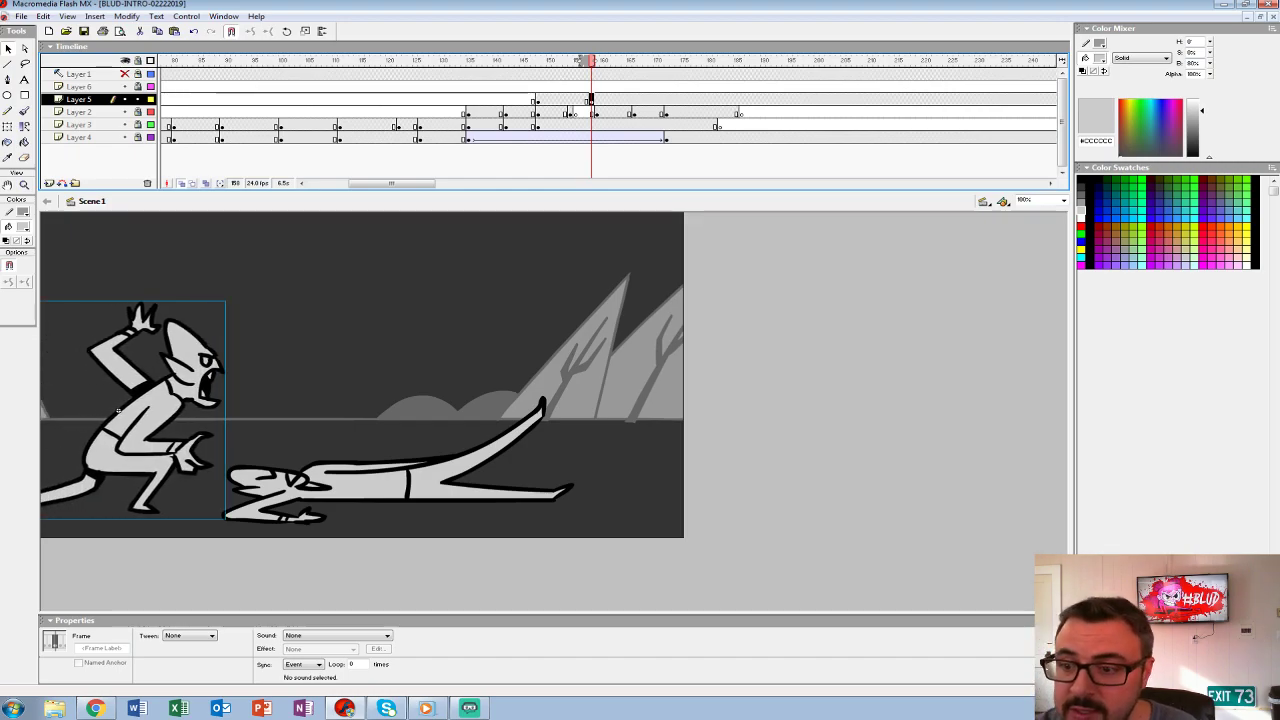
- Apply a motion tween with ease 25 to Layer 5 from frame 148 and play back the vampire's entrance
{"action": "left_click", "coordinate": [536, 99]}
{"action": "left_click", "coordinate": [190, 635]}
{"action": "left_click", "coordinate": [180, 657]}
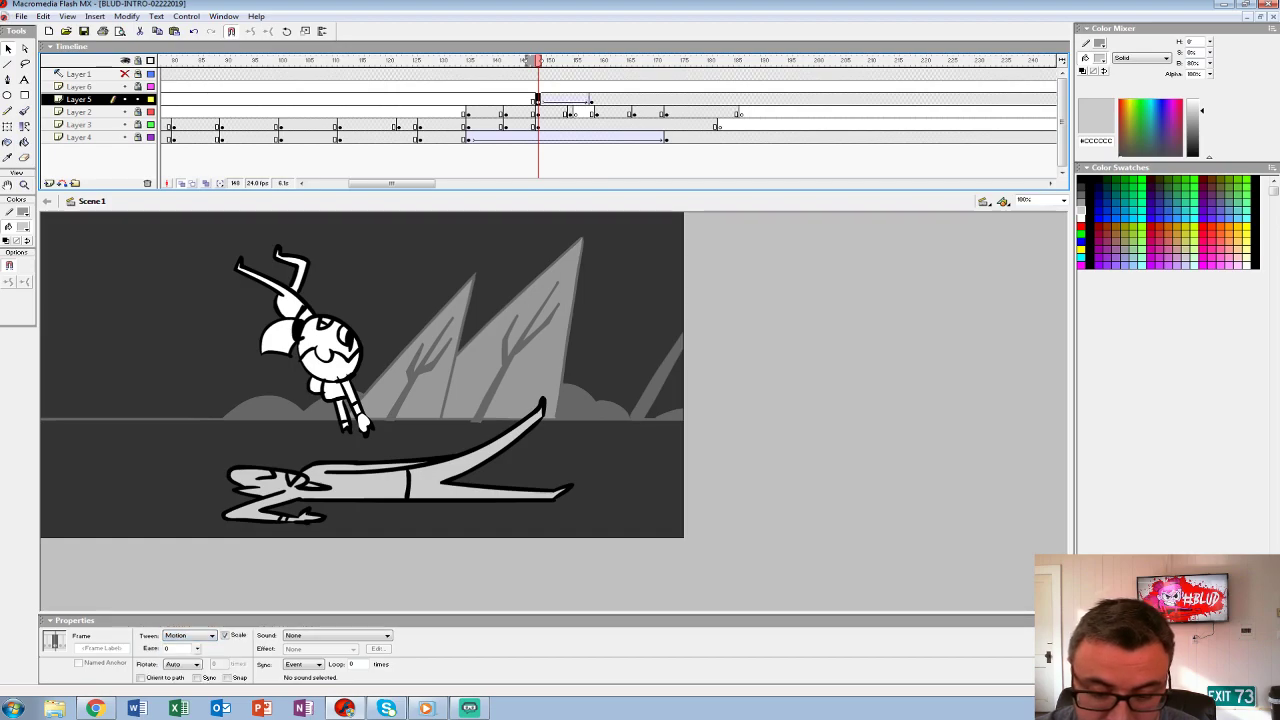
{"action": "left_click", "coordinate": [180, 648]}
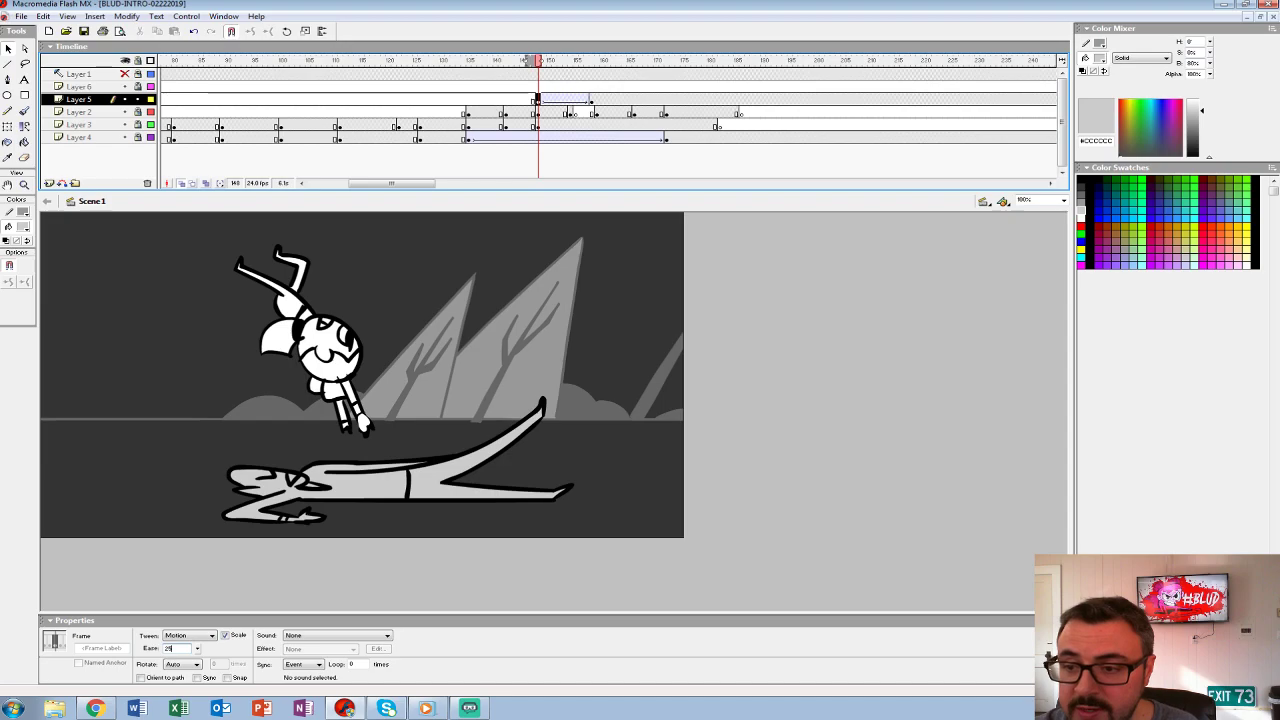
{"action": "key", "text": "Return"}
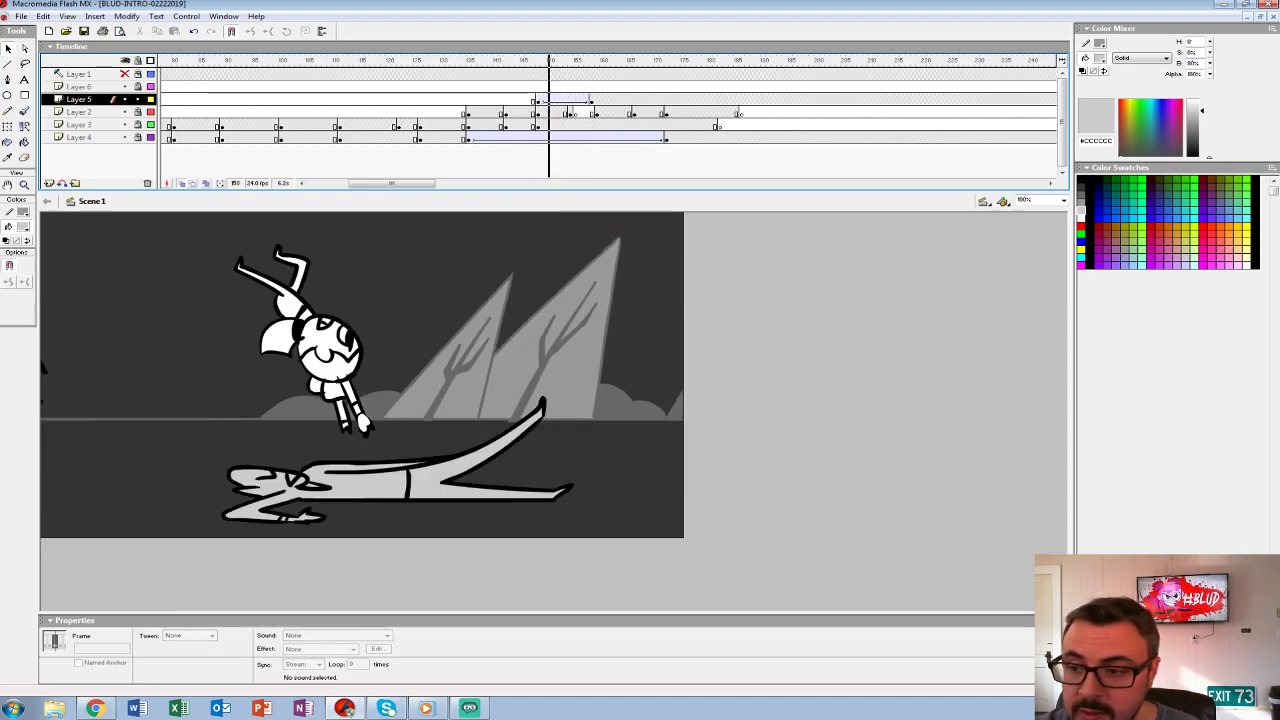
- End the vampire's tween with a blank keyframe on Layer 5 at frame 159 and scrub through the entrance
{"action": "left_click", "coordinate": [572, 112]}
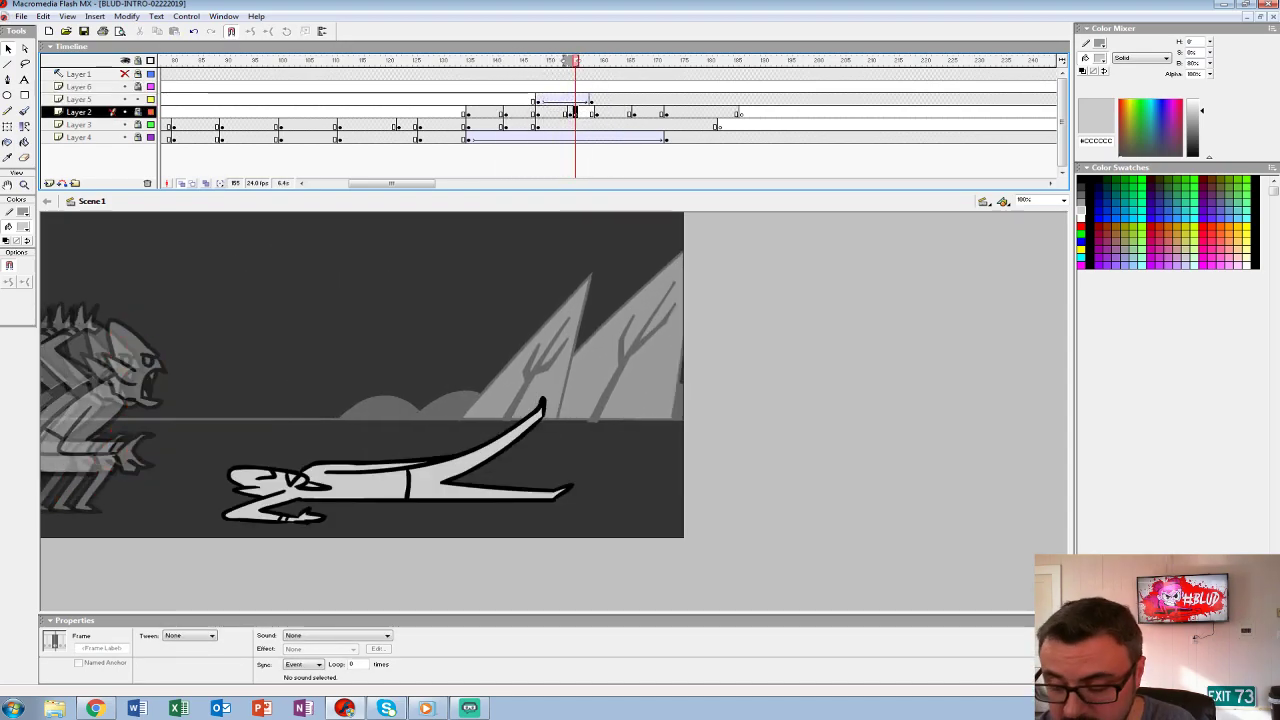
{"action": "left_click", "coordinate": [597, 99]}
{"action": "left_click", "coordinate": [530, 99]}
{"action": "left_click_drag", "start_coordinate": [528, 60], "coordinate": [634, 60]}
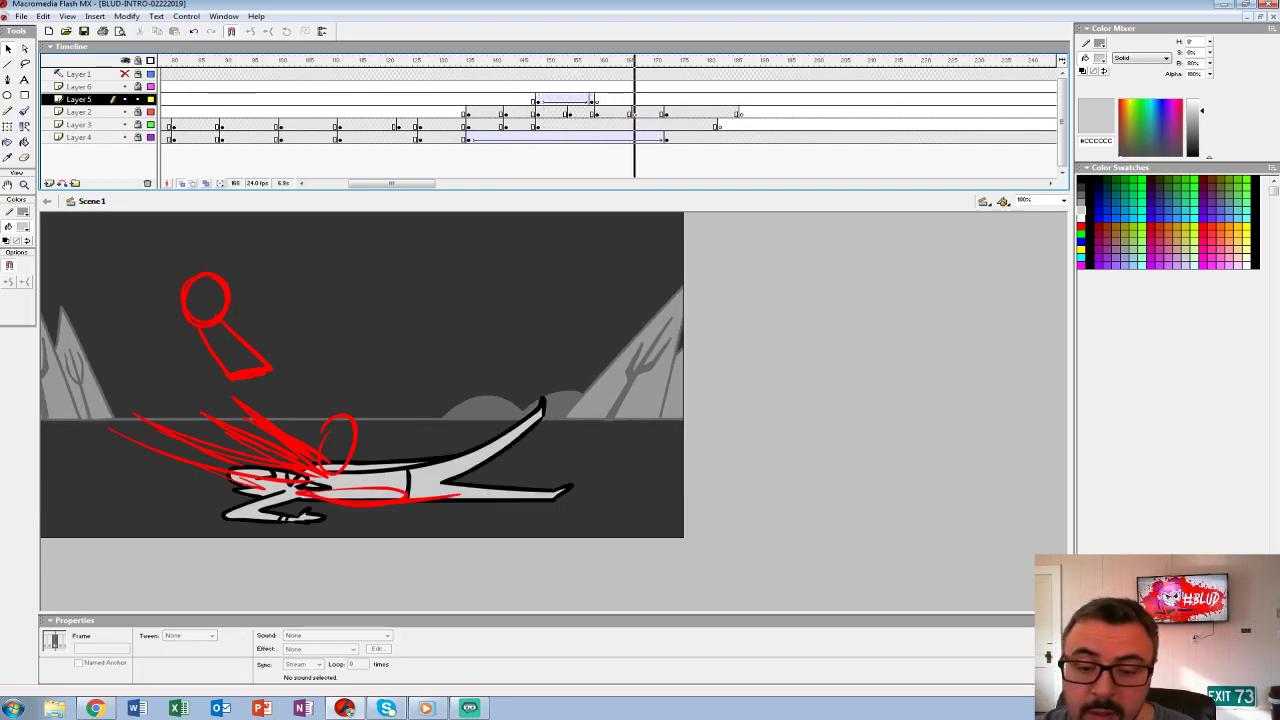
- Move the tween's starting keyframe on Layer 5 to frame 151 and check the vampire against the sketch at frame 154
{"action": "left_click", "coordinate": [538, 99]}
{"action": "mouse_move", "coordinate": [538, 60]}
{"action": "left_mouse_down"}
{"action": "mouse_move", "coordinate": [663, 60]}
{"action": "mouse_move", "coordinate": [557, 60]}
{"action": "left_mouse_up"}
{"action": "left_click", "coordinate": [569, 112]}
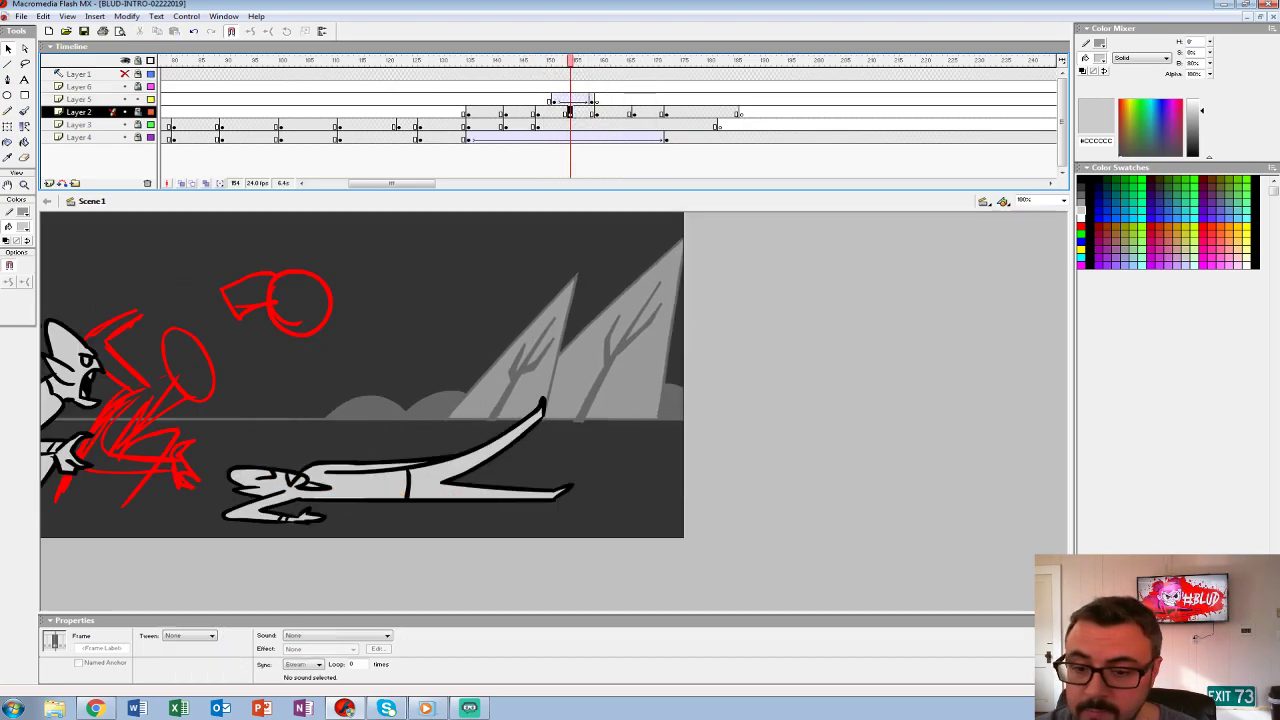
- On Layer 2 at frame 155, ink the flying character's eye and nose with a black brush, using onion skinning over the rough sketch
{"action": "left_click", "coordinate": [575, 112]}
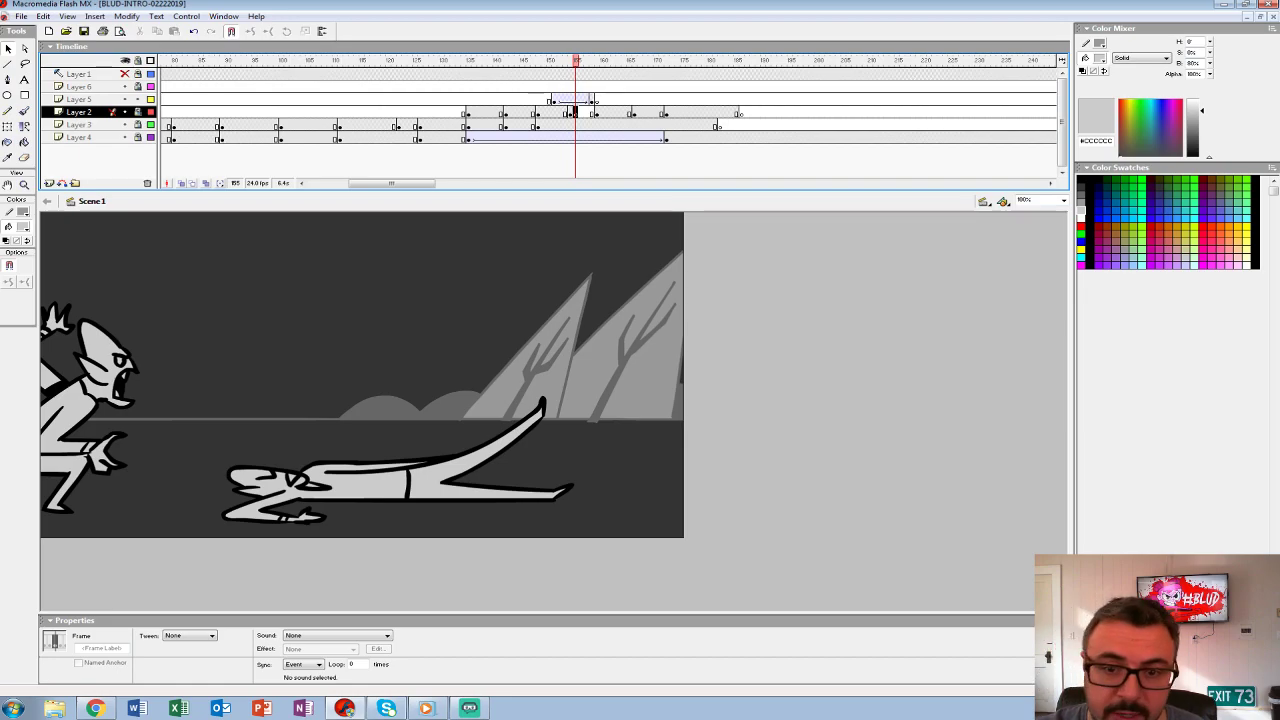
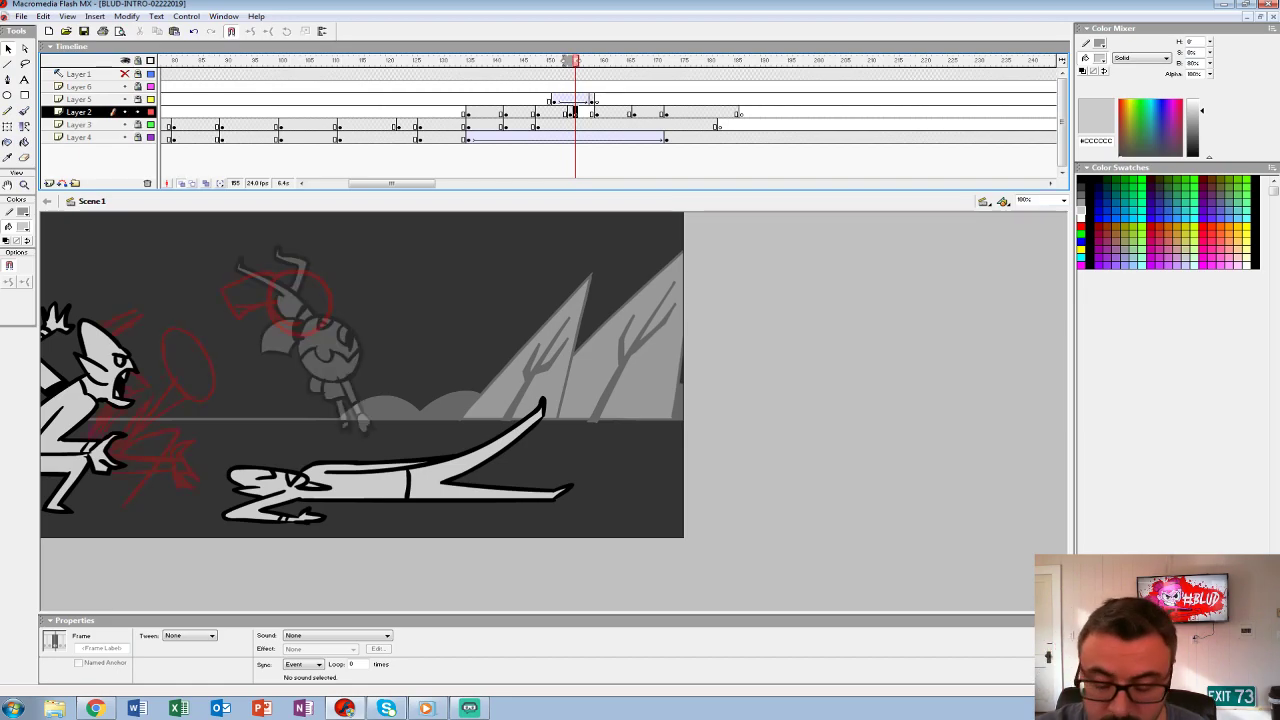
{"action": "key", "text": "z"}
{"action": "key", "text": "ctrl+equal"}
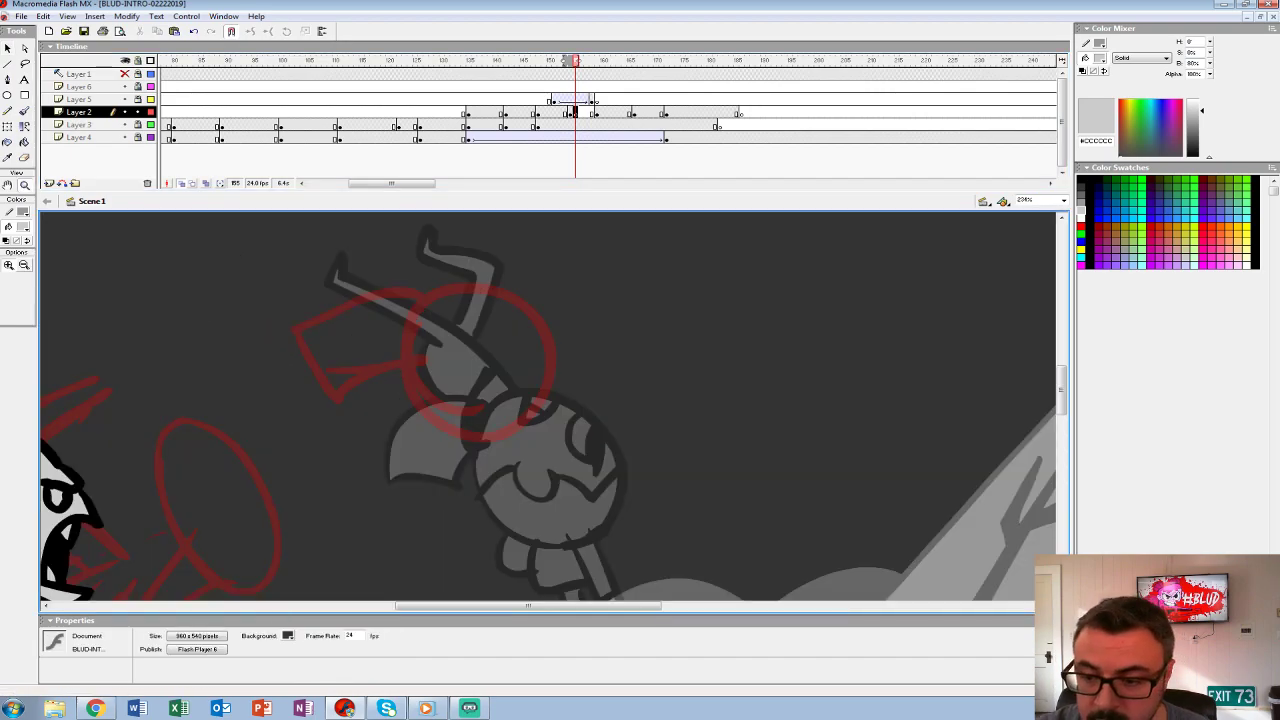
{"action": "scroll", "coordinate": [548, 407], "scroll_direction": "down", "scroll_amount": 1}
{"action": "key", "text": "b"}
{"action": "left_click", "coordinate": [24, 227]}
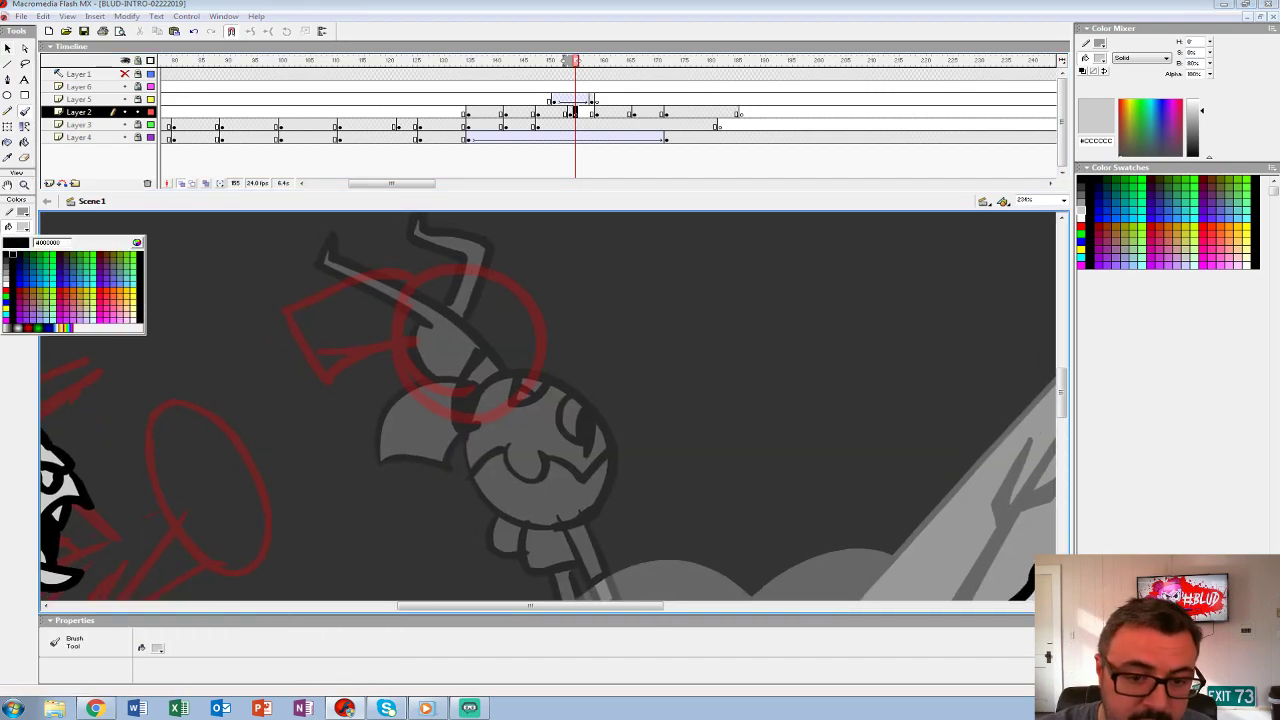
{"action": "left_click", "coordinate": [8, 253]}
{"action": "left_click_drag", "start_coordinate": [454, 328], "coordinate": [476, 380]}
{"action": "key", "text": "ctrl+z"}
{"action": "left_click", "coordinate": [1025, 200]}
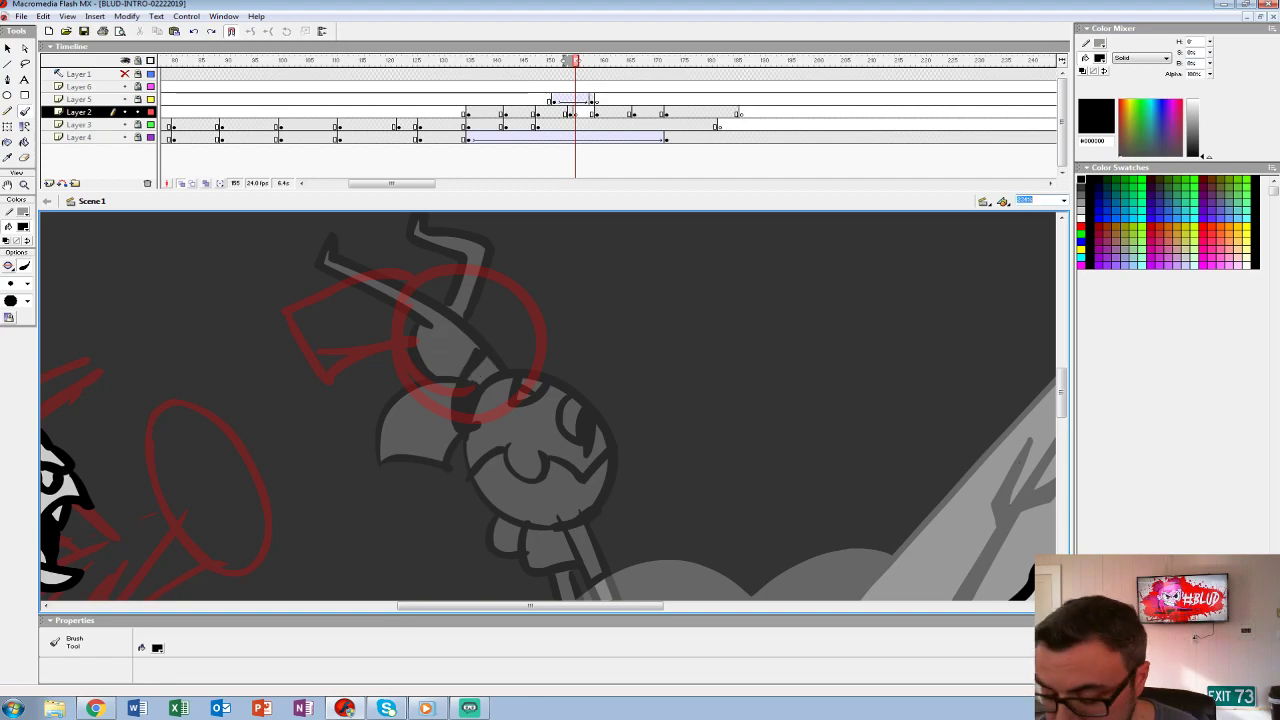
{"action": "type", "text": "150"}
{"action": "key", "text": "Return"}
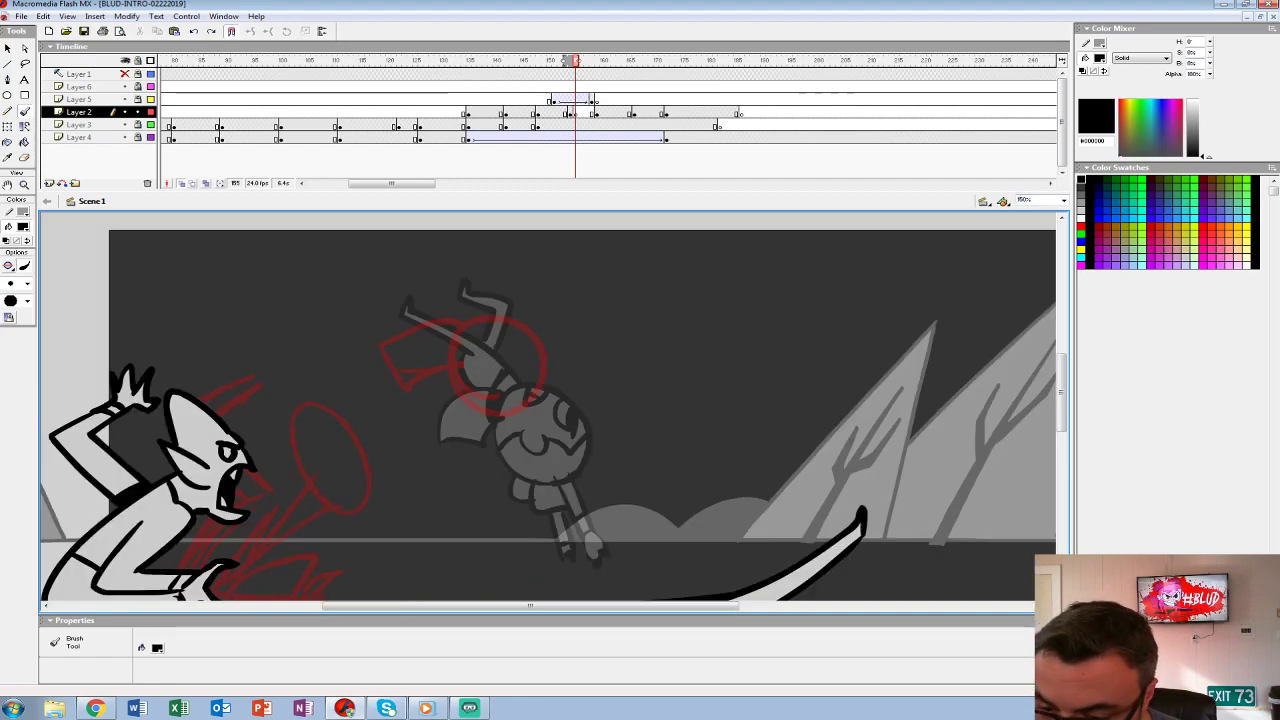
{"action": "left_click_drag", "start_coordinate": [479, 372], "coordinate": [514, 377]}
{"action": "mouse_move", "coordinate": [533, 334]}
{"action": "left_mouse_down"}
{"action": "mouse_move", "coordinate": [524, 360]}
{"action": "mouse_move", "coordinate": [512, 354]}
{"action": "left_mouse_up"}
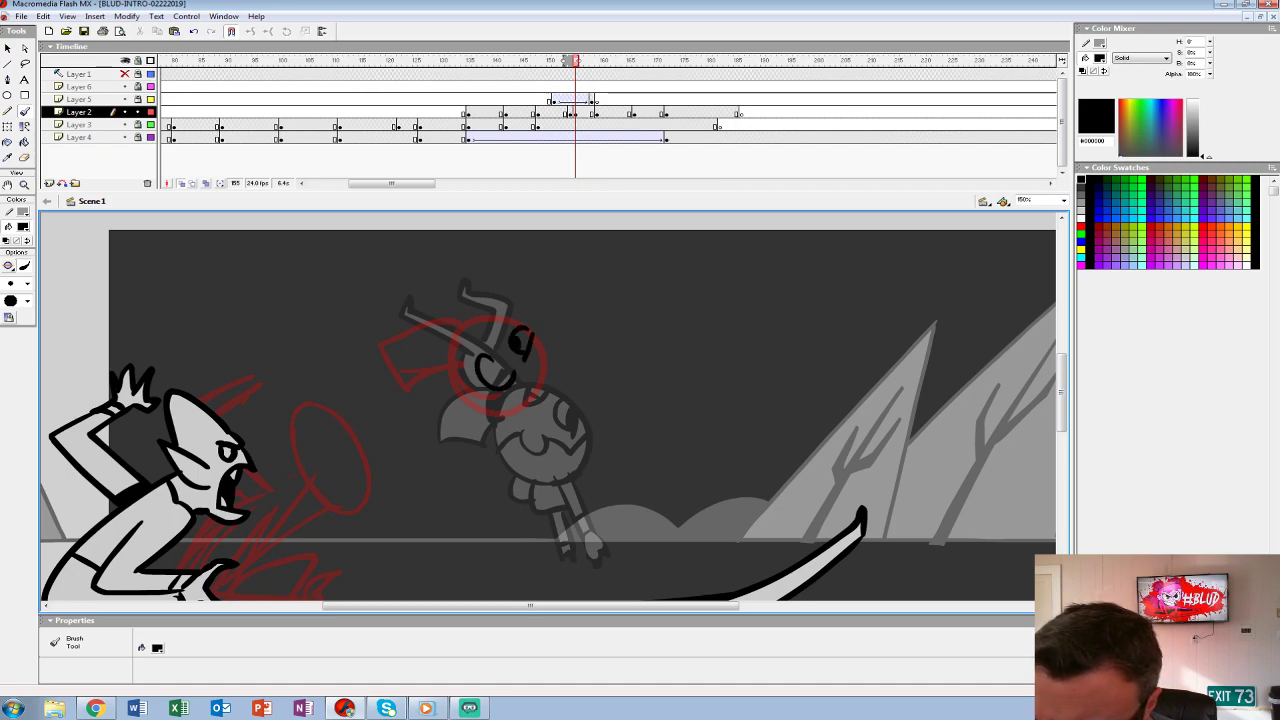
- Ink the character's mouth, second eye and round head outline over the sketched circle
{"action": "mouse_move", "coordinate": [479, 382]}
{"action": "left_mouse_down"}
{"action": "mouse_move", "coordinate": [473, 408]}
{"action": "mouse_move", "coordinate": [538, 440]}
{"action": "left_mouse_up"}
{"action": "key", "text": "ctrl+z"}
{"action": "mouse_move", "coordinate": [474, 402]}
{"action": "left_mouse_down"}
{"action": "mouse_move", "coordinate": [534, 404]}
{"action": "mouse_move", "coordinate": [562, 340]}
{"action": "mouse_move", "coordinate": [520, 376]}
{"action": "left_mouse_up"}
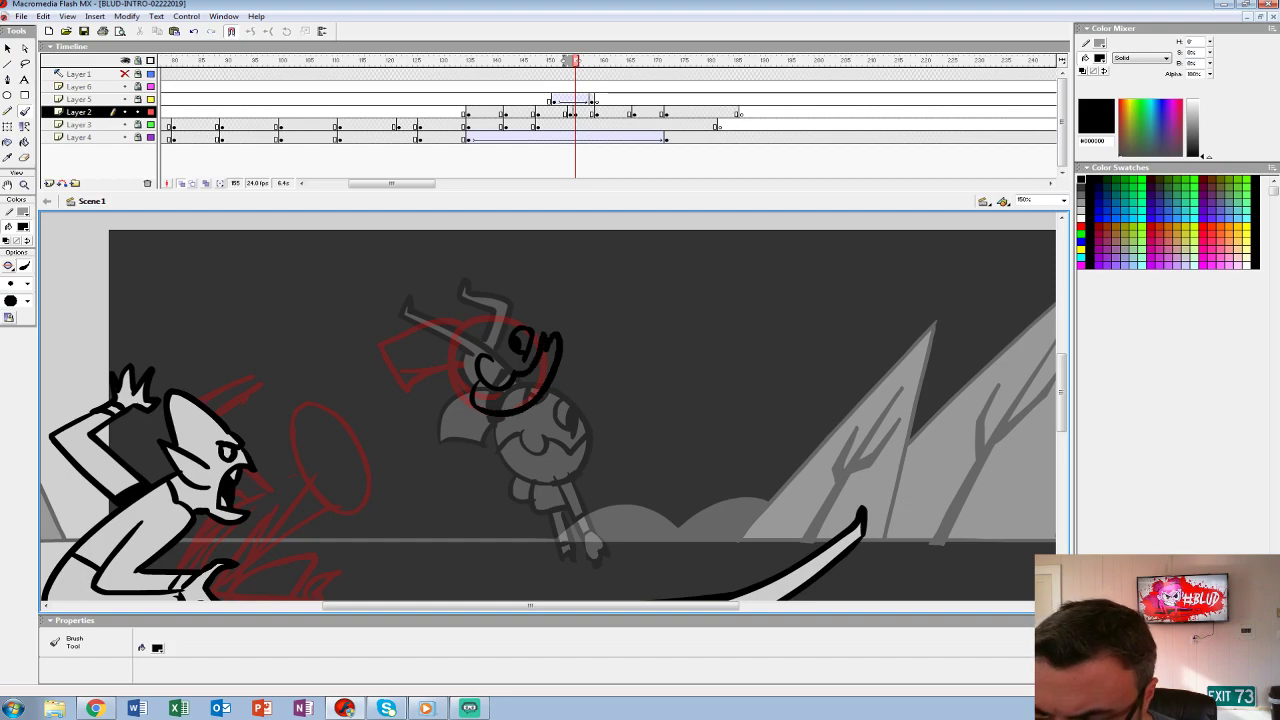
{"action": "key", "text": "ctrl+z"}
{"action": "key", "text": "ctrl+z"}
{"action": "mouse_move", "coordinate": [545, 334]}
{"action": "left_mouse_down"}
{"action": "mouse_move", "coordinate": [522, 370]}
{"action": "mouse_move", "coordinate": [542, 390]}
{"action": "mouse_move", "coordinate": [479, 410]}
{"action": "left_mouse_up"}
{"action": "mouse_move", "coordinate": [536, 318]}
{"action": "left_mouse_down"}
{"action": "mouse_move", "coordinate": [473, 322]}
{"action": "mouse_move", "coordinate": [456, 342]}
{"action": "mouse_move", "coordinate": [466, 392]}
{"action": "left_mouse_up"}
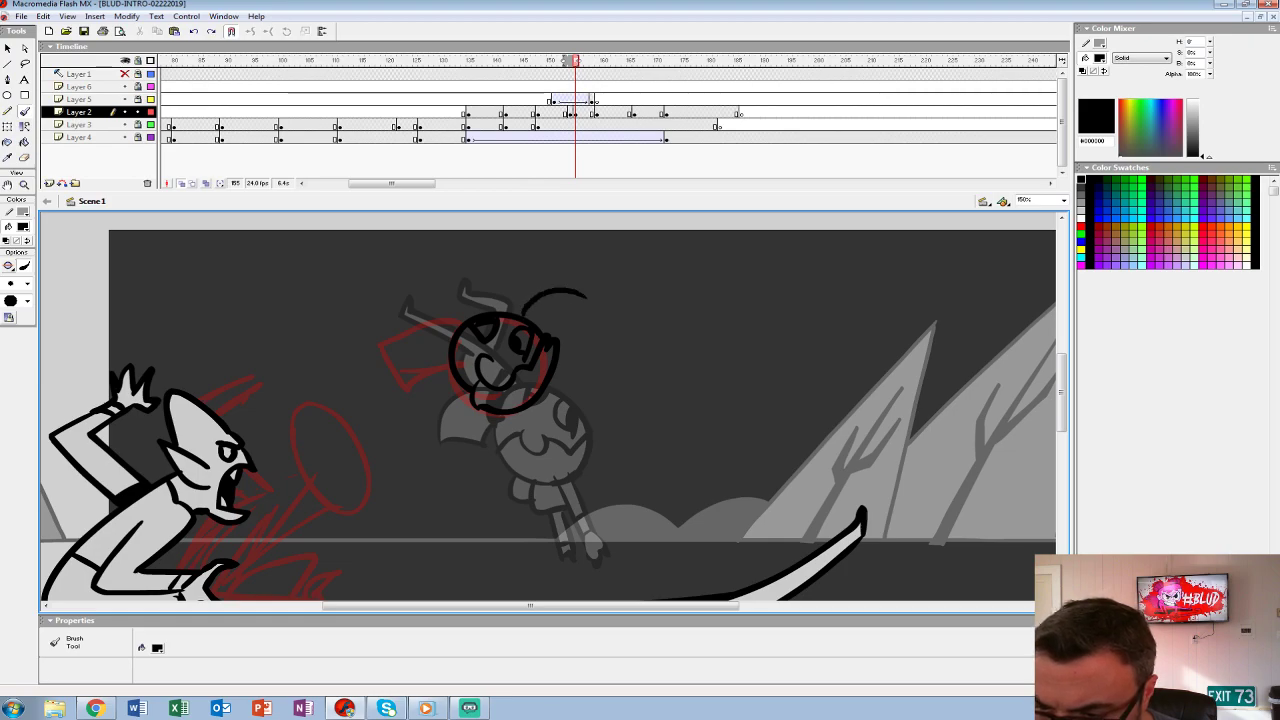
- Ink the character's two curved arms with wristbands and hands, reaching forward from the head
{"action": "mouse_move", "coordinate": [532, 322]}
{"action": "left_mouse_down"}
{"action": "mouse_move", "coordinate": [562, 297]}
{"action": "mouse_move", "coordinate": [598, 312]}
{"action": "mouse_move", "coordinate": [550, 305]}
{"action": "mouse_move", "coordinate": [608, 326]}
{"action": "left_mouse_up"}
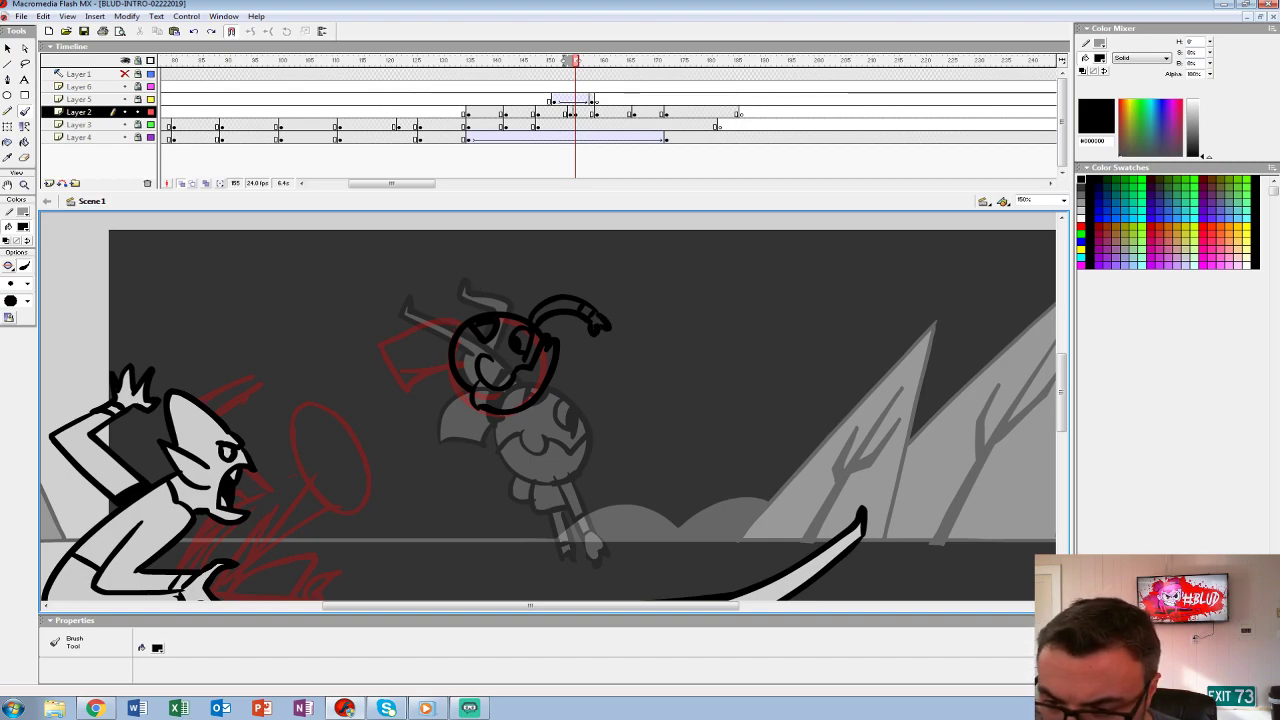
{"action": "mouse_move", "coordinate": [468, 328]}
{"action": "left_mouse_down"}
{"action": "mouse_move", "coordinate": [494, 272]}
{"action": "mouse_move", "coordinate": [524, 266]}
{"action": "left_mouse_up"}
{"action": "key", "text": "ctrl+z"}
{"action": "left_click_drag", "start_coordinate": [466, 324], "coordinate": [521, 275]}
{"action": "left_click_drag", "start_coordinate": [470, 318], "coordinate": [518, 284]}
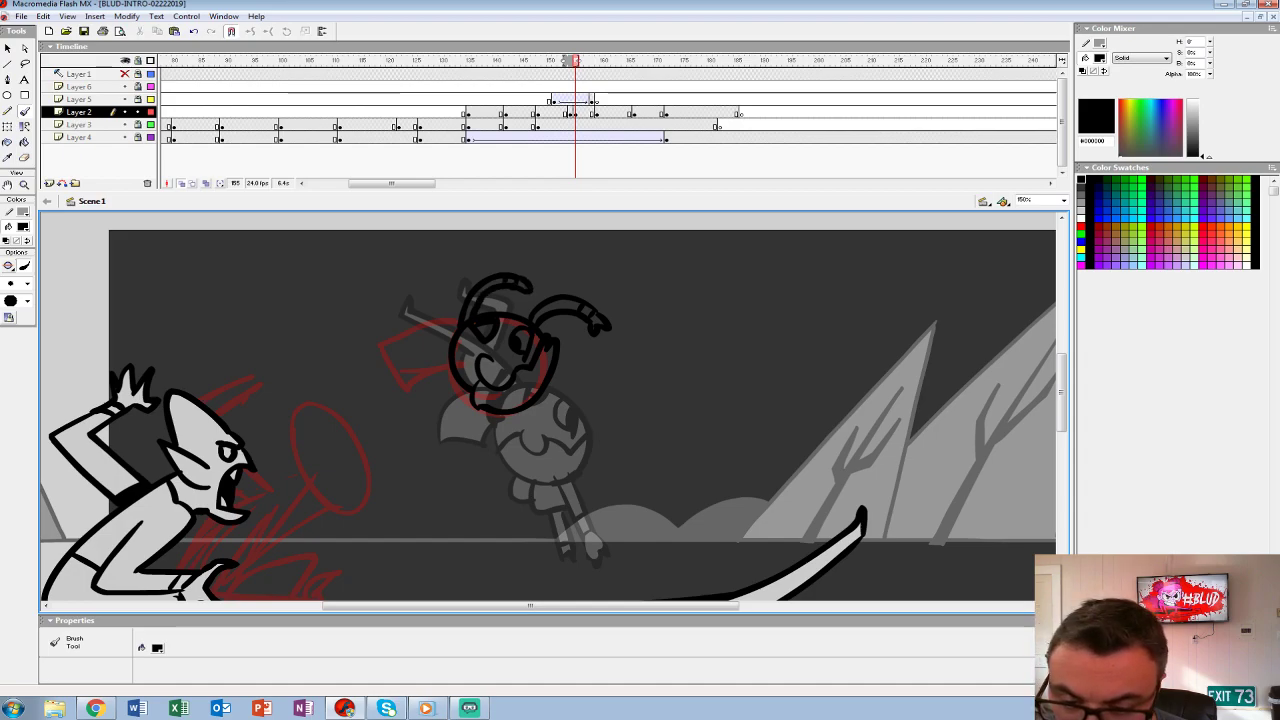
{"action": "left_click_drag", "start_coordinate": [354, 379], "coordinate": [432, 335]}
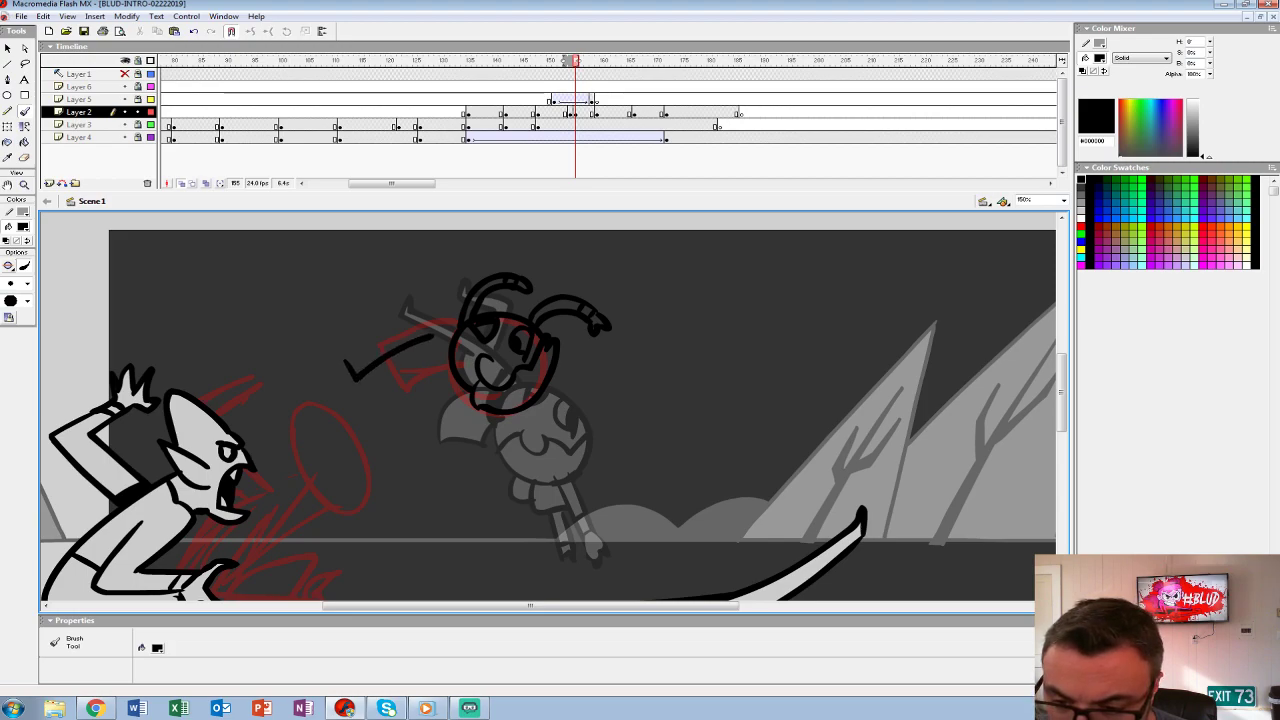
{"action": "key", "text": "ctrl+z"}
{"action": "left_click_drag", "start_coordinate": [350, 373], "coordinate": [425, 352]}
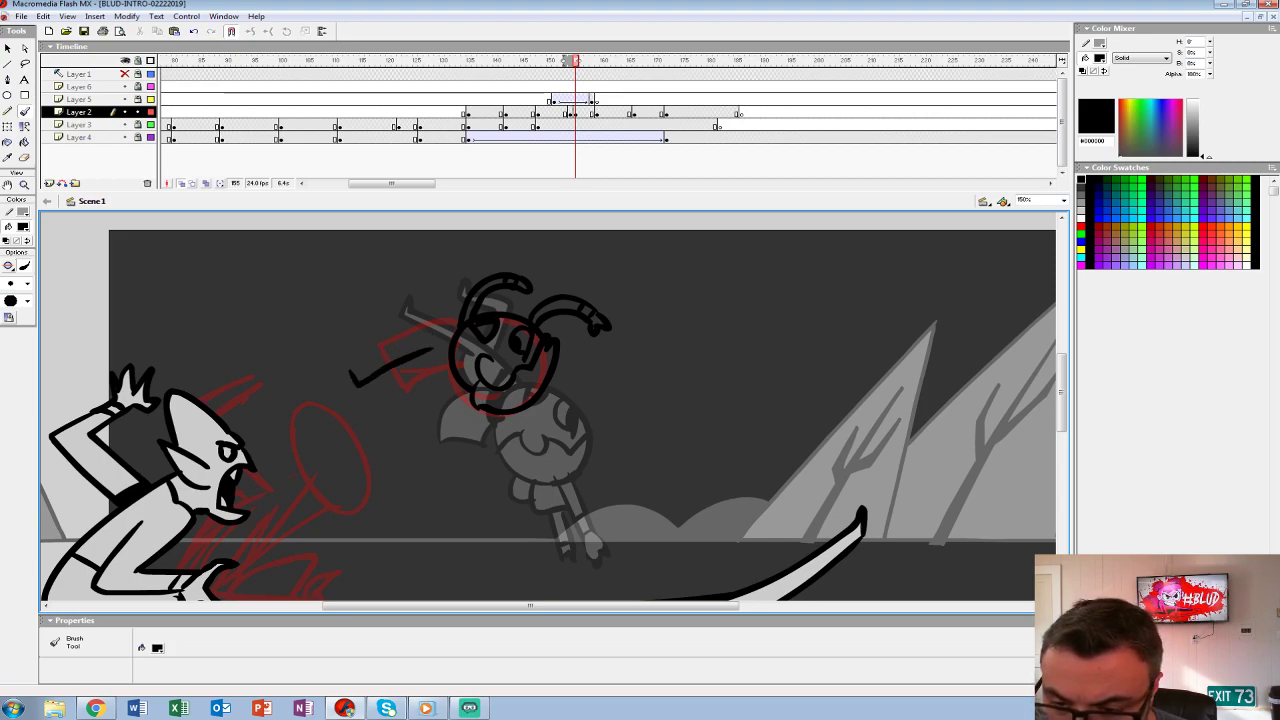
{"action": "key", "text": "ctrl+z"}
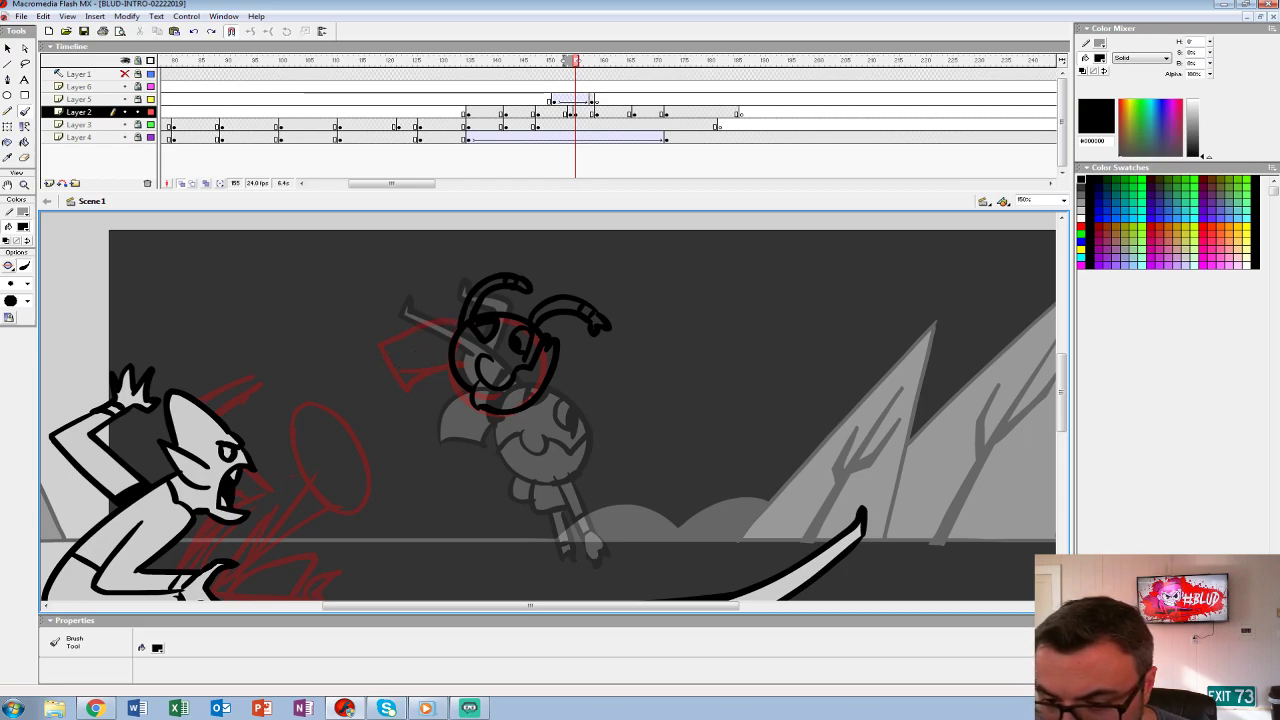
- Ink the character's body and both legs trailing behind the head, and add the hair tuft hanging below
{"action": "mouse_move", "coordinate": [452, 327]}
{"action": "left_mouse_down"}
{"action": "mouse_move", "coordinate": [340, 386]}
{"action": "mouse_move", "coordinate": [375, 392]}
{"action": "mouse_move", "coordinate": [410, 360]}
{"action": "mouse_move", "coordinate": [432, 366]}
{"action": "mouse_move", "coordinate": [402, 377]}
{"action": "mouse_move", "coordinate": [388, 310]}
{"action": "left_mouse_up"}
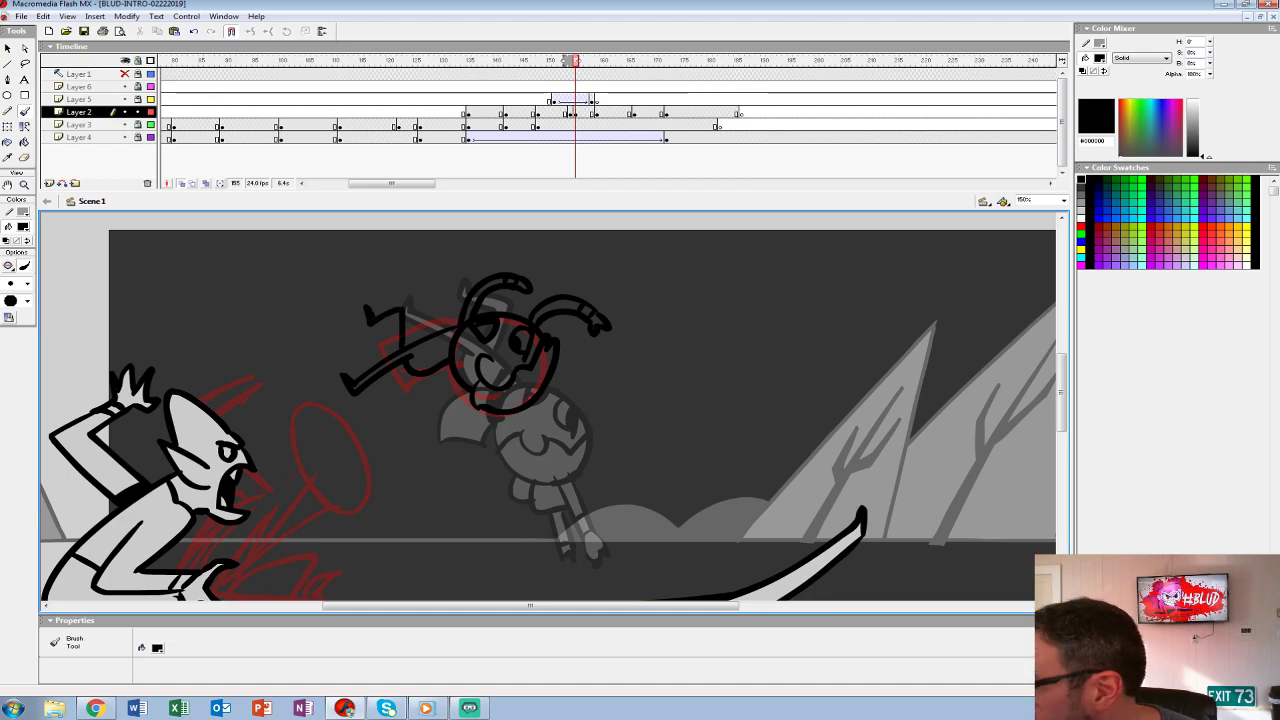
{"action": "mouse_move", "coordinate": [416, 302]}
{"action": "left_mouse_down"}
{"action": "mouse_move", "coordinate": [411, 338]}
{"action": "mouse_move", "coordinate": [440, 428]}
{"action": "left_mouse_up"}
{"action": "mouse_move", "coordinate": [434, 382]}
{"action": "left_mouse_down"}
{"action": "mouse_move", "coordinate": [470, 422]}
{"action": "mouse_move", "coordinate": [442, 430]}
{"action": "left_mouse_up"}
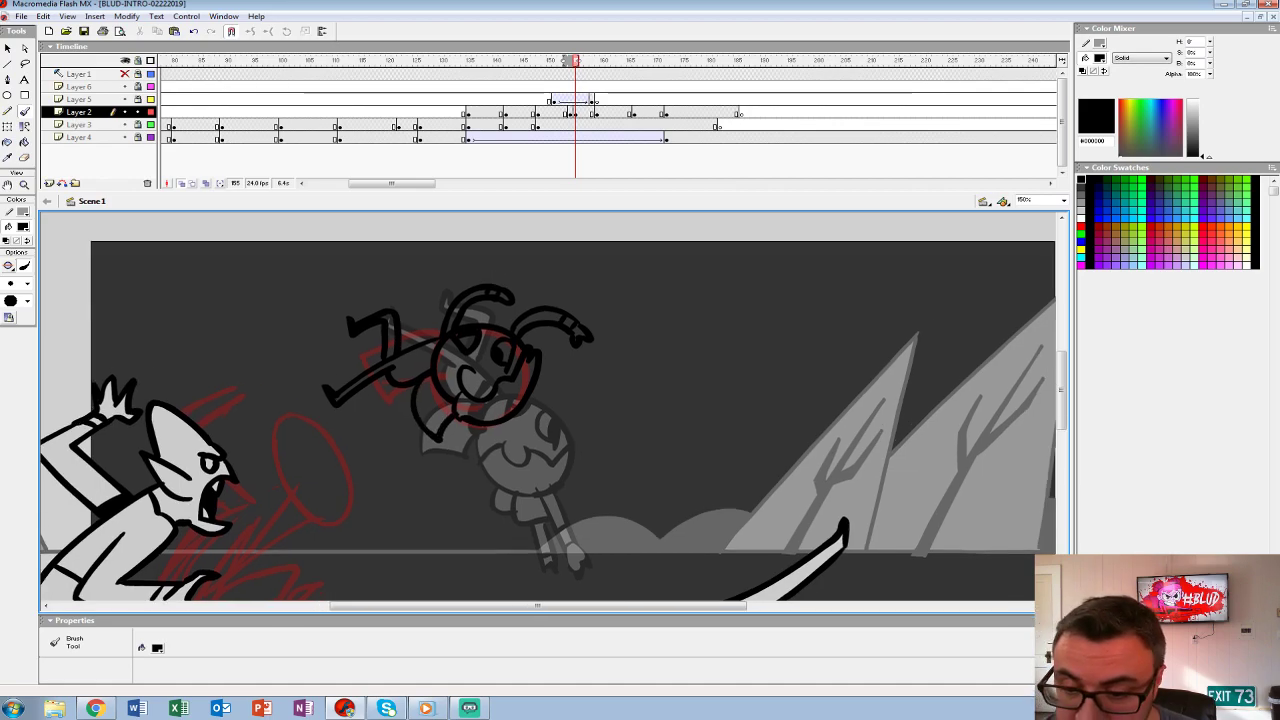
{"action": "mouse_move", "coordinate": [416, 353]}
{"action": "left_mouse_down"}
{"action": "mouse_move", "coordinate": [425, 373]}
{"action": "mouse_move", "coordinate": [410, 369]}
{"action": "left_mouse_up"}
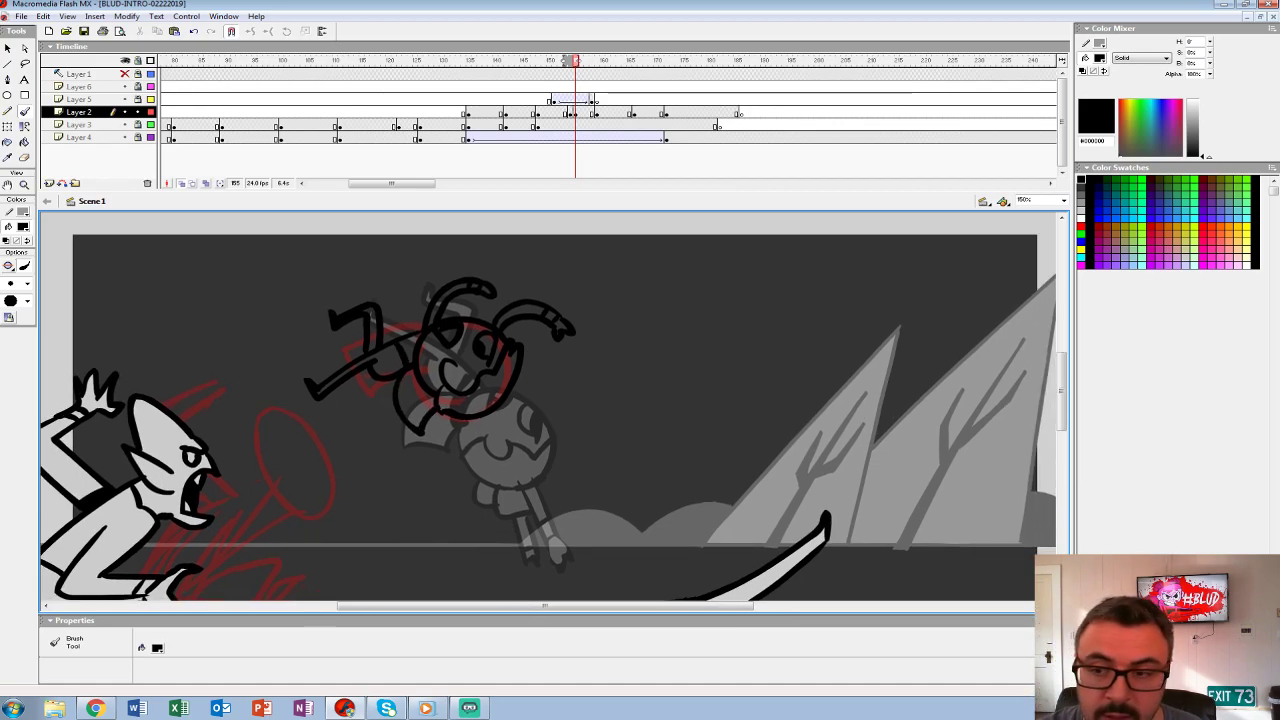
- Remove the rough sketch frame at 154 on Layer 2 so the inked pose takes its place, and compare it with frame 153
{"action": "left_click", "coordinate": [572, 112]}
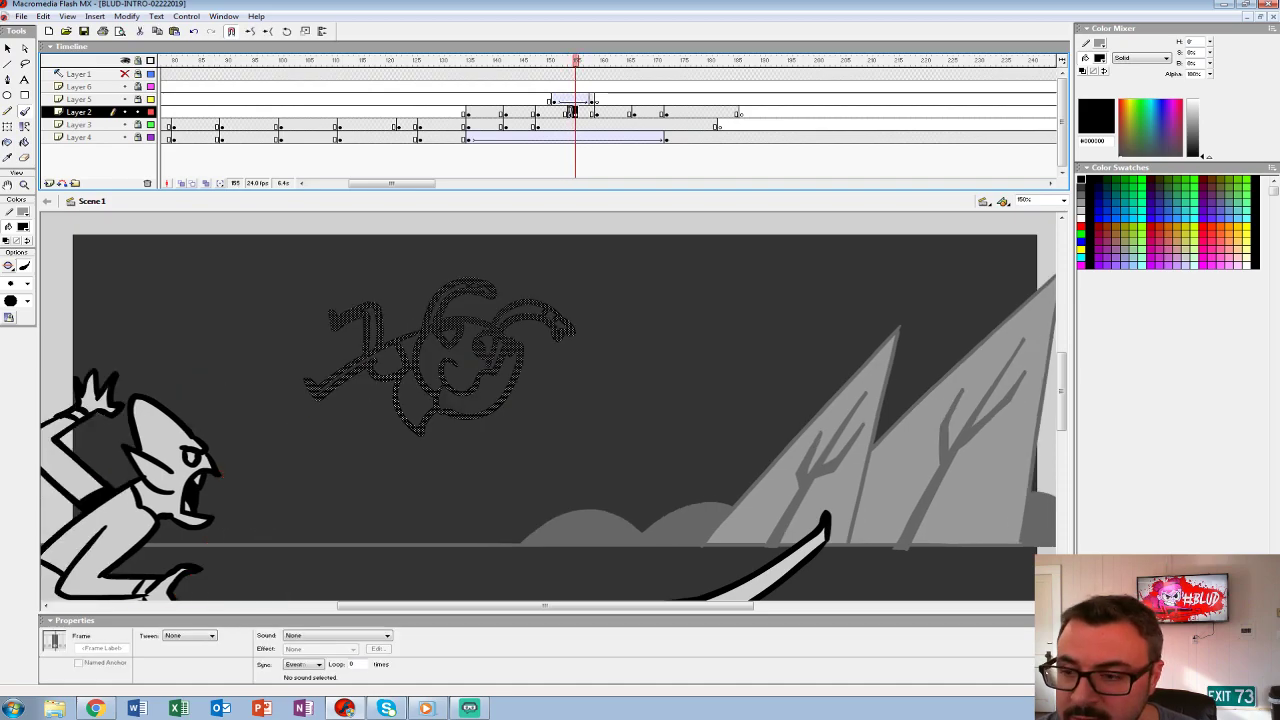
{"action": "left_click", "coordinate": [568, 112]}
{"action": "key", "text": "comma"}
{"action": "key", "text": "period"}
{"action": "key", "text": "comma"}
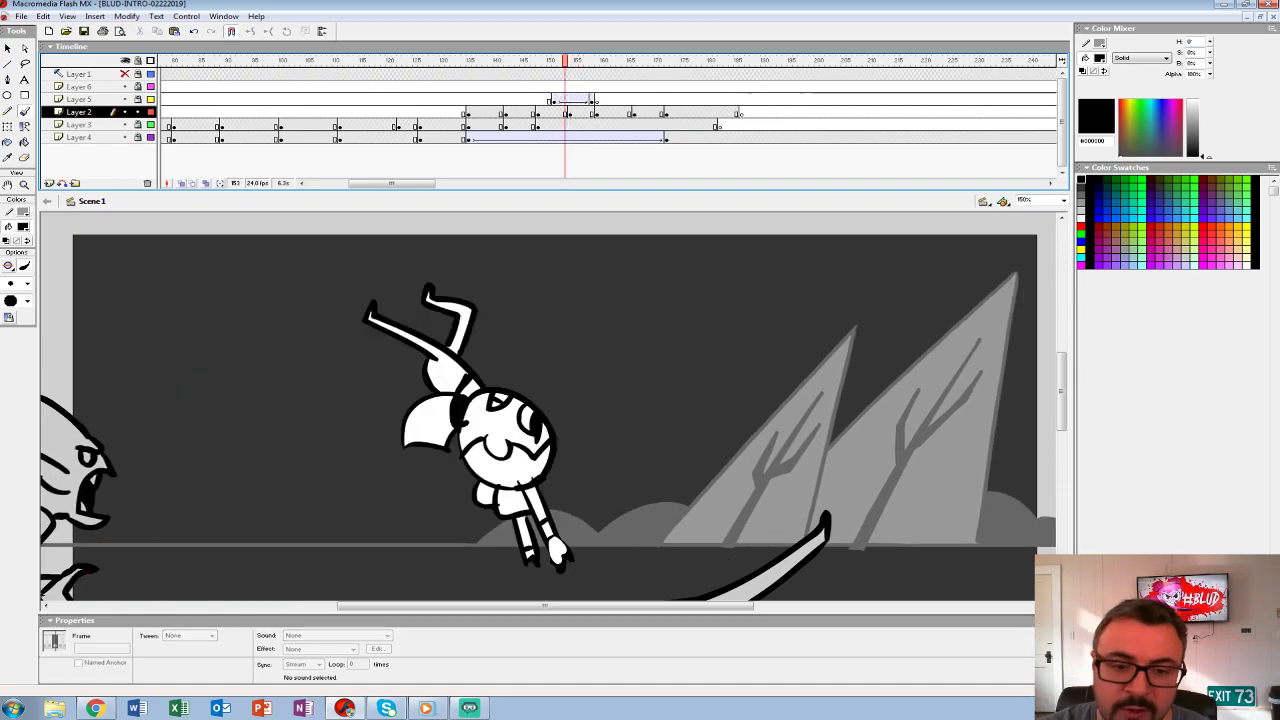
- Fill the inked character's legs, body, head, face, hair and arms with white at frame 154
{"action": "left_click", "coordinate": [23, 227]}
{"action": "left_click", "coordinate": [7, 289]}
{"action": "key", "text": "k"}
{"action": "key", "text": "period"}
{"action": "left_click", "coordinate": [410, 348]}
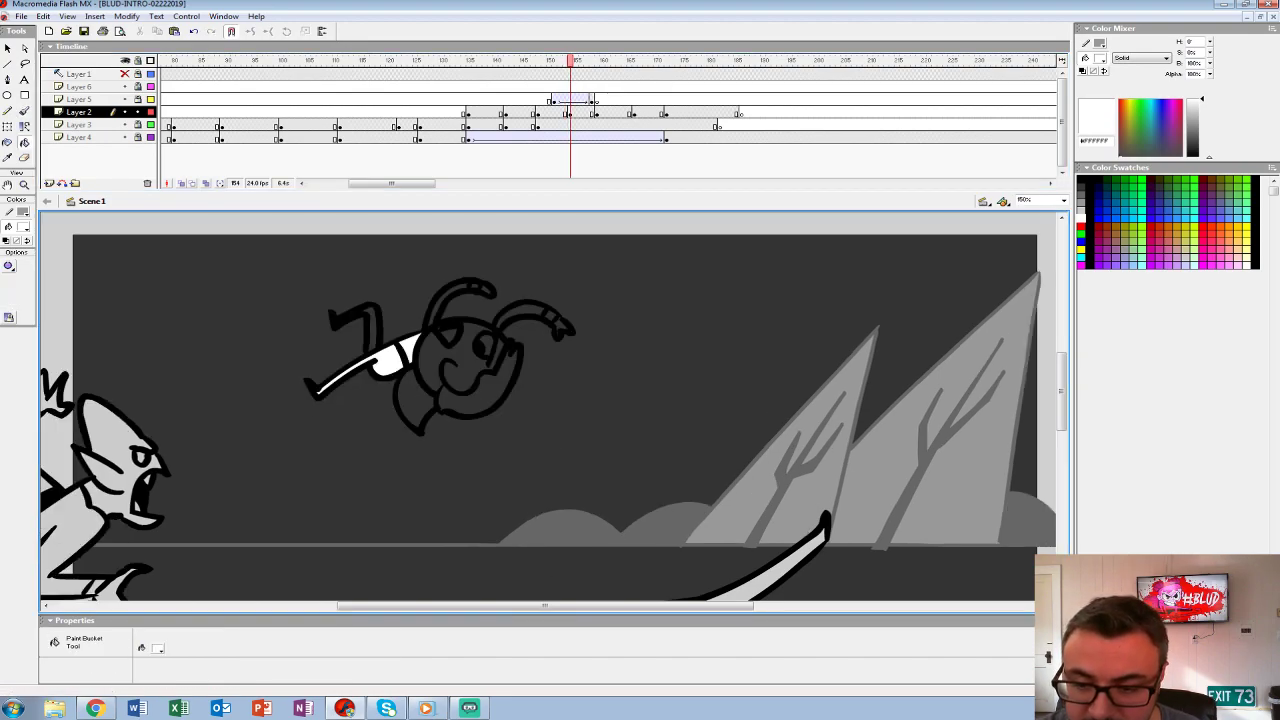
{"action": "left_click", "coordinate": [370, 329]}
{"action": "left_click", "coordinate": [460, 356]}
{"action": "left_click", "coordinate": [416, 398]}
{"action": "left_click", "coordinate": [478, 382]}
{"action": "left_click", "coordinate": [486, 345]}
{"action": "left_click", "coordinate": [449, 336]}
{"action": "left_click", "coordinate": [448, 305]}
{"action": "left_click", "coordinate": [486, 289]}
{"action": "left_click", "coordinate": [520, 315]}
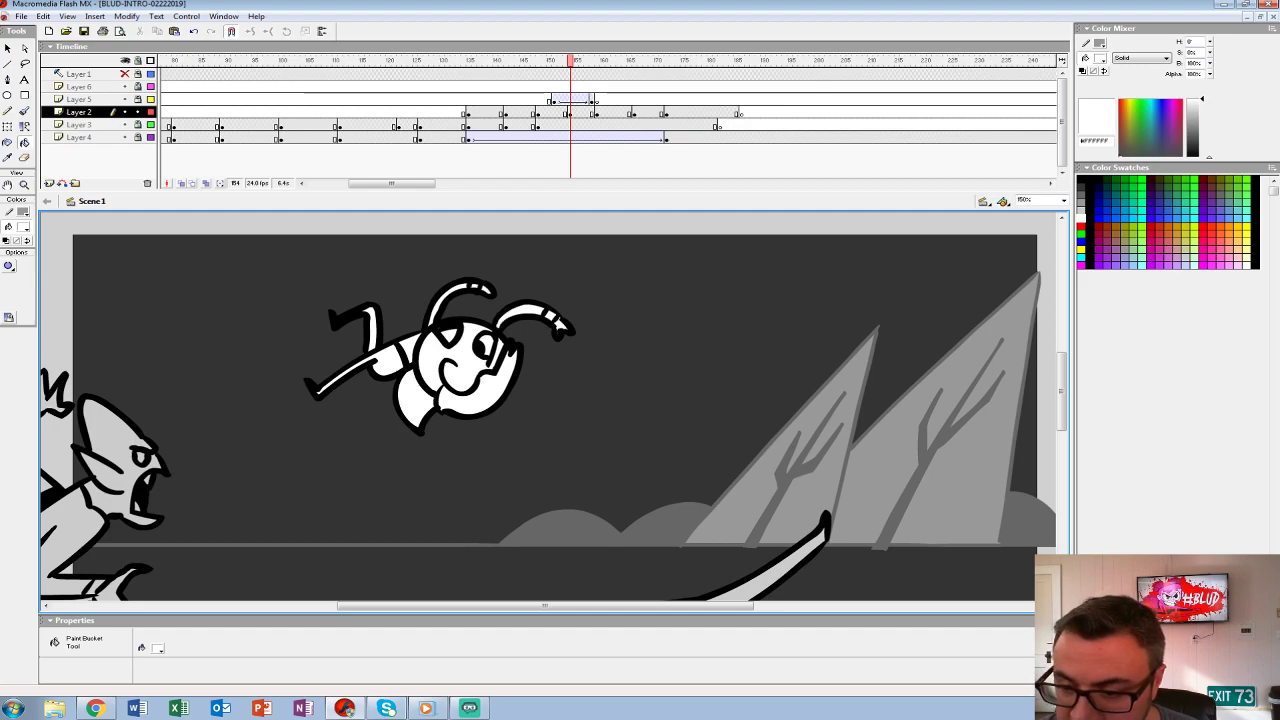
- Group the colored character at frame 154 on Layer 2 and compare its position with the previous pose using onion skinning
{"action": "left_click", "coordinate": [568, 112]}
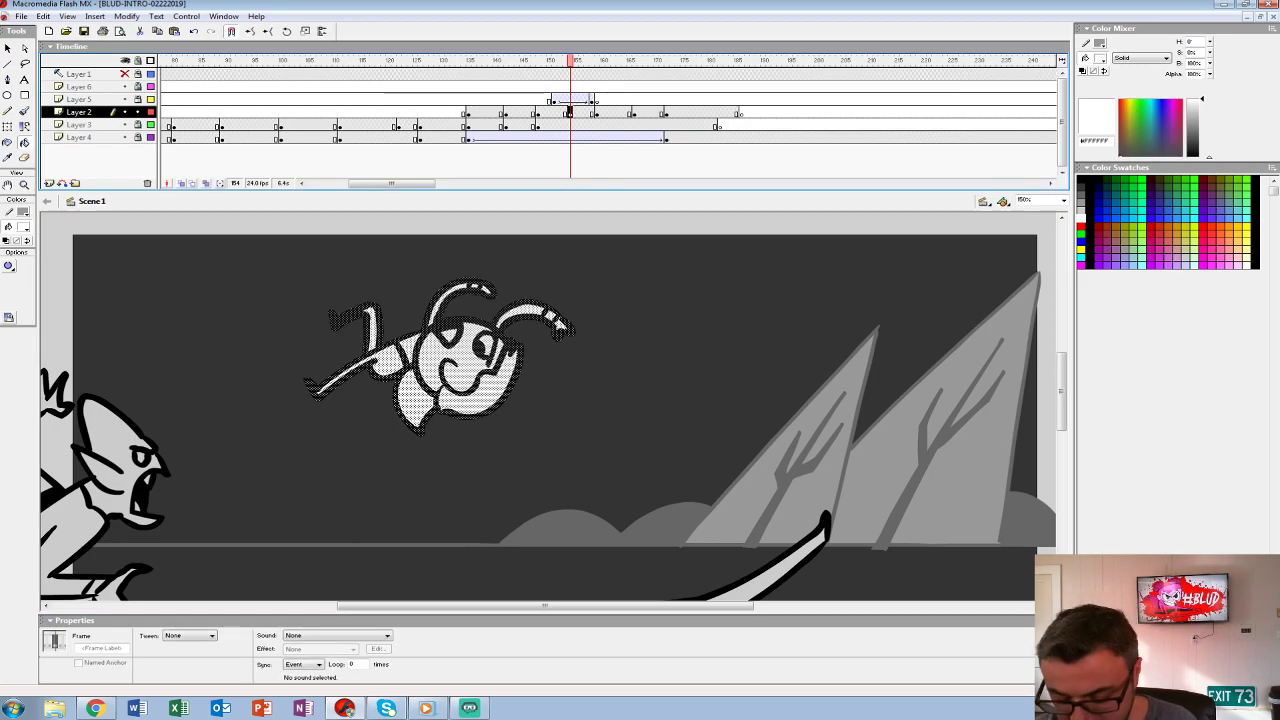
{"action": "key", "text": "ctrl+g"}
{"action": "key", "text": "ctrl+1"}
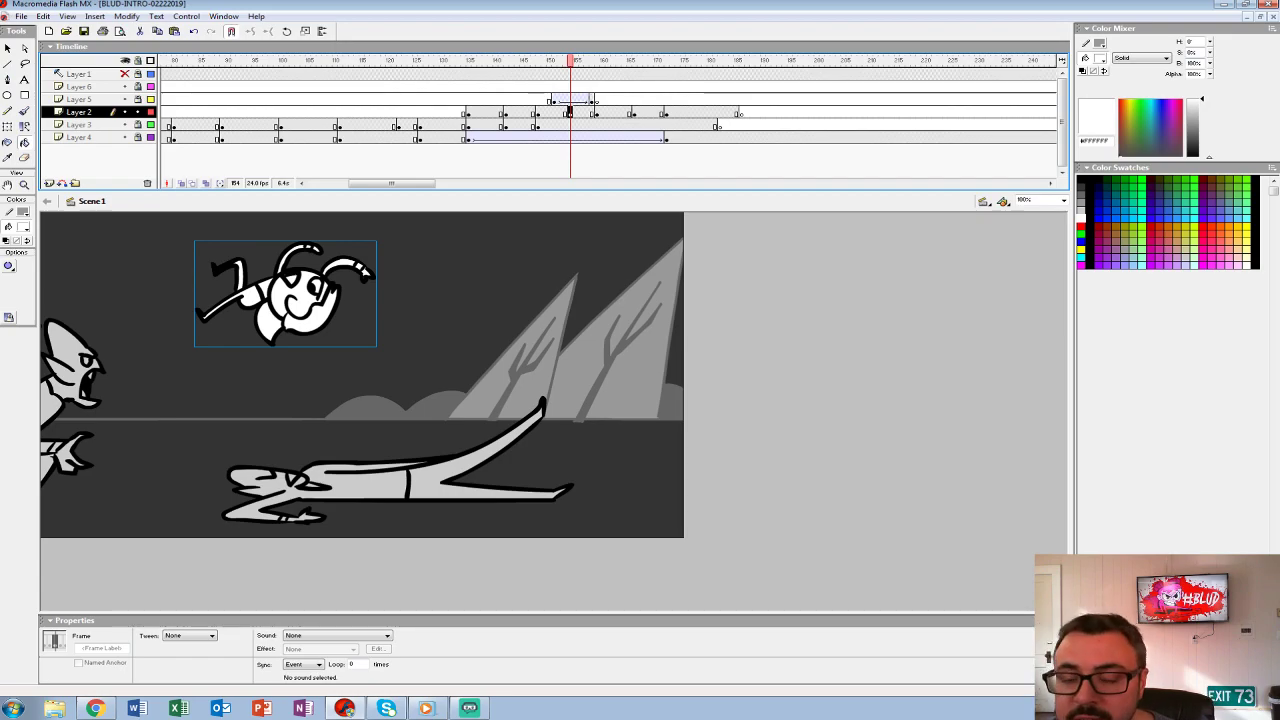
{"action": "left_click", "coordinate": [181, 183]}
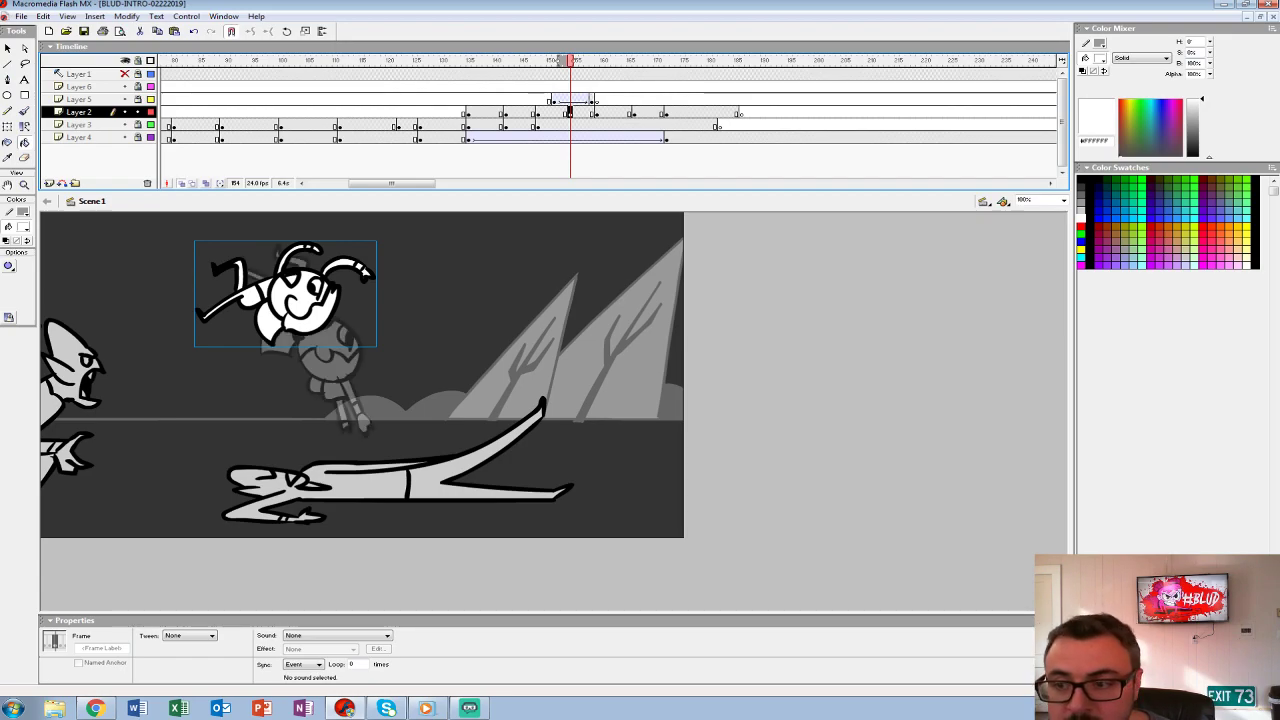
{"action": "left_click", "coordinate": [181, 183]}
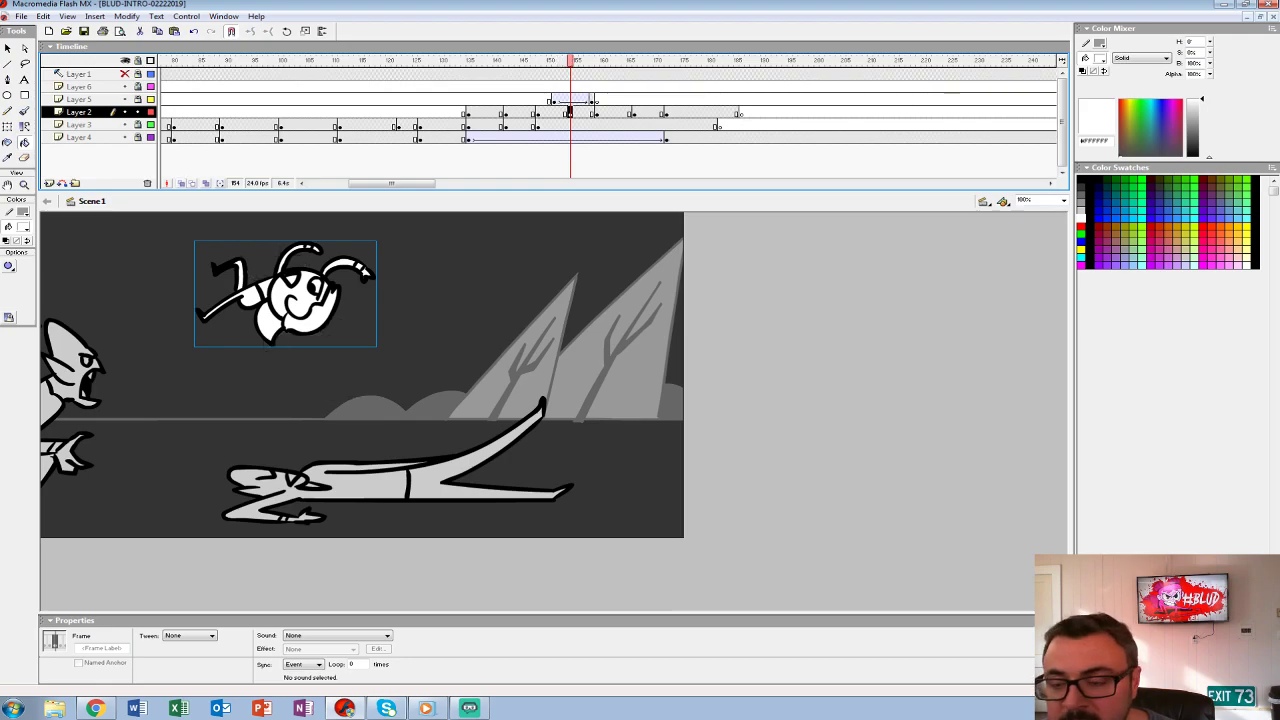
- Play back the animation repeatedly to review the character's new flying pose with the vampire's entrance
{"action": "left_click", "coordinate": [457, 86]}
{"action": "key", "text": "Return"}
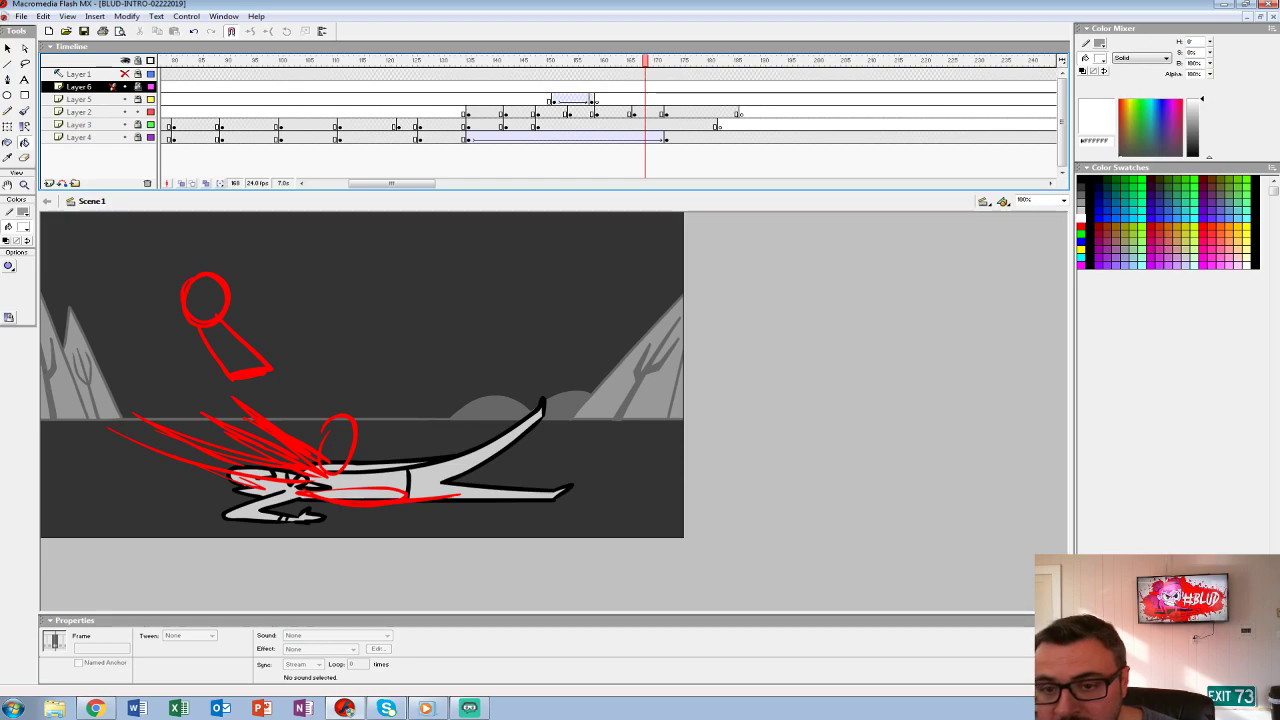
{"action": "left_click", "coordinate": [452, 99]}
{"action": "key", "text": "Return"}
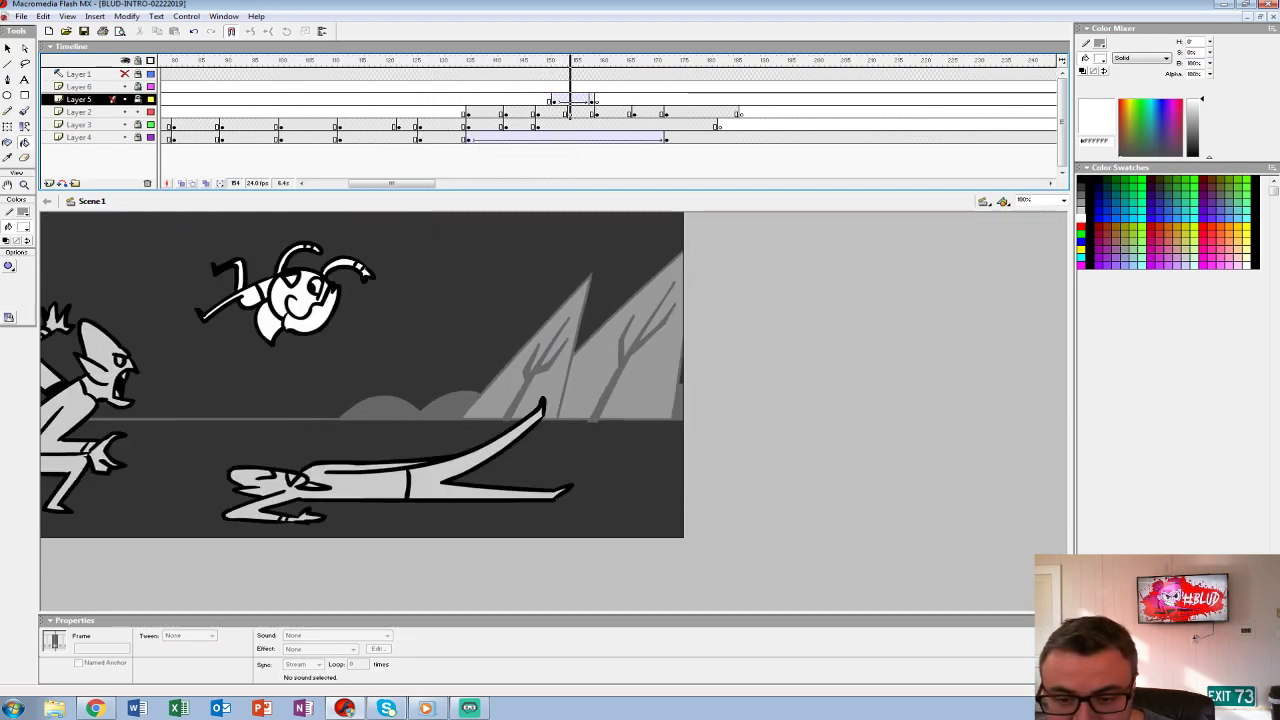
{"action": "left_click", "coordinate": [399, 86]}
{"action": "key", "text": "Return"}
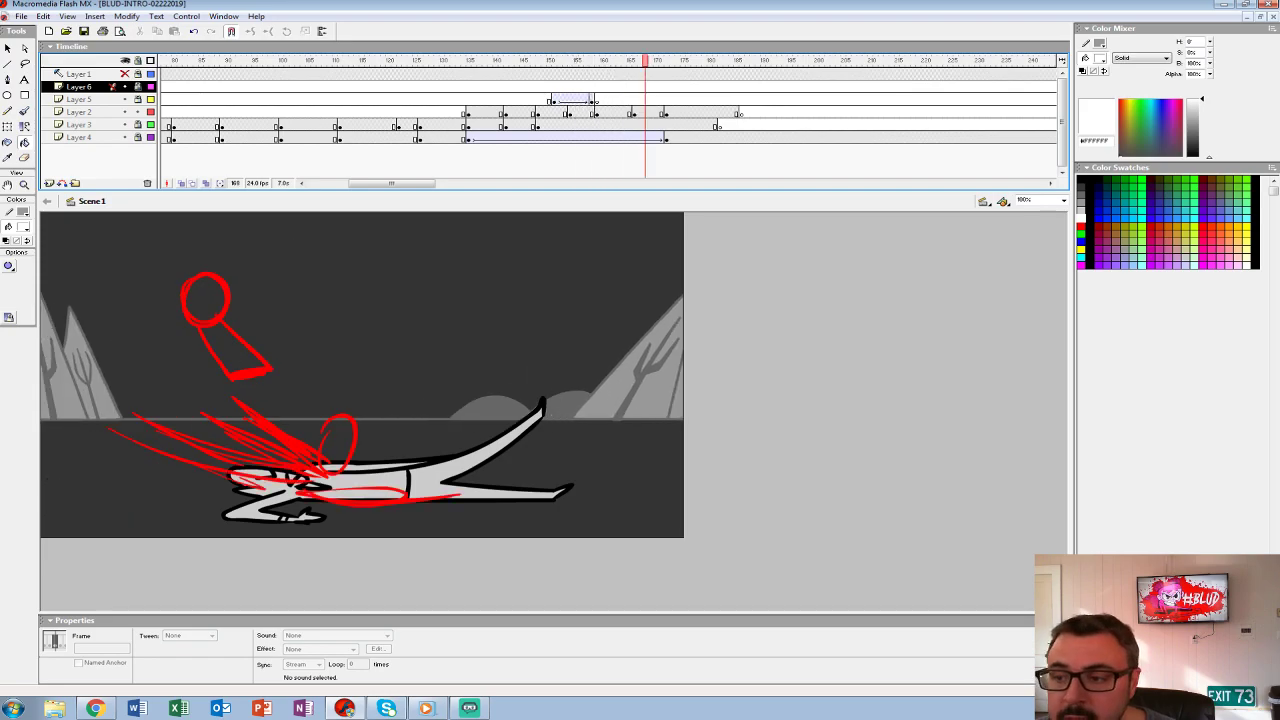
{"action": "key", "text": "Return"}
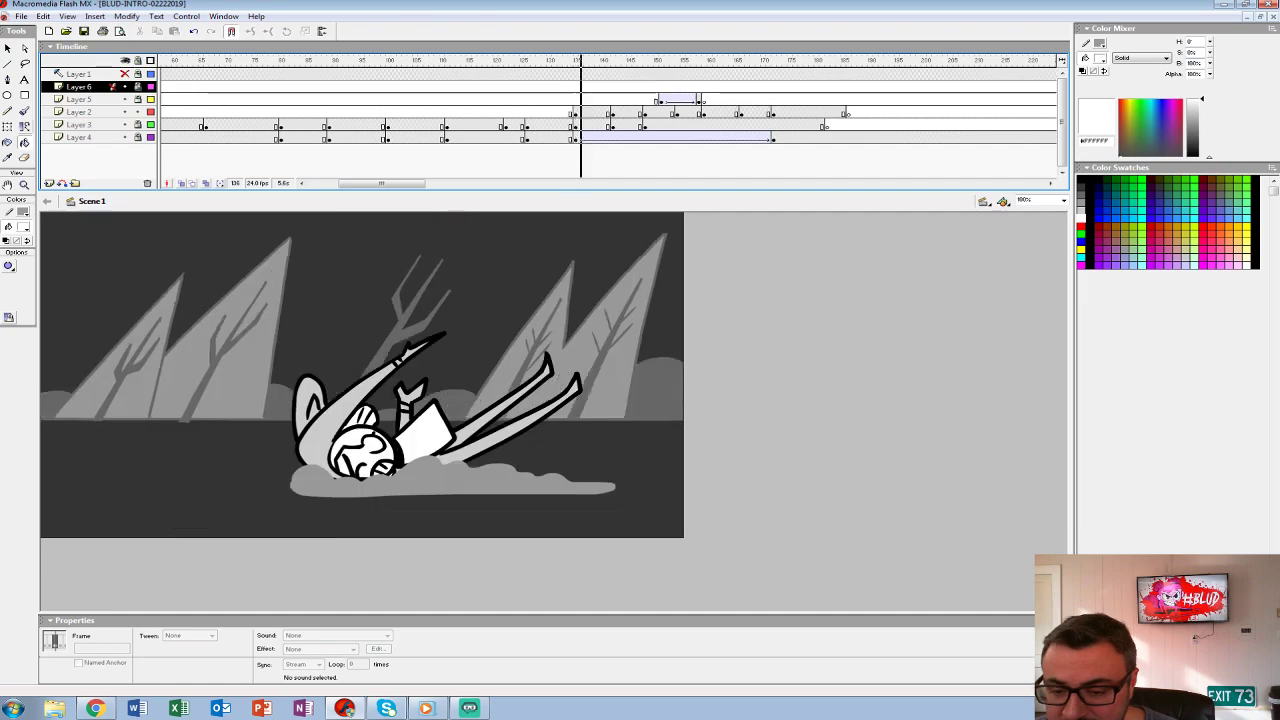
- Insert a new layer above Layer 2 and move the dust cloud frames 135 to 147 from Layer 2 to Layer 6
{"action": "left_click_drag", "start_coordinate": [551, 112], "coordinate": [603, 112]}
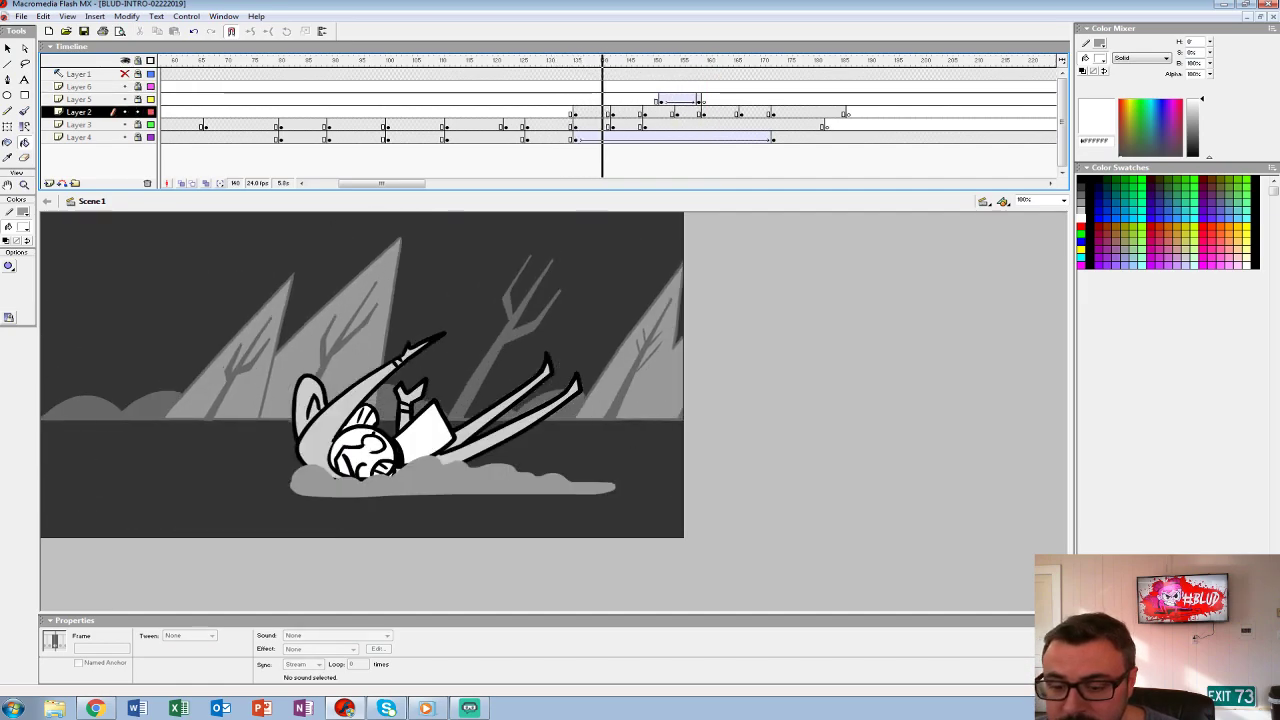
{"action": "key", "text": "Return"}
{"action": "left_click", "coordinate": [612, 112]}
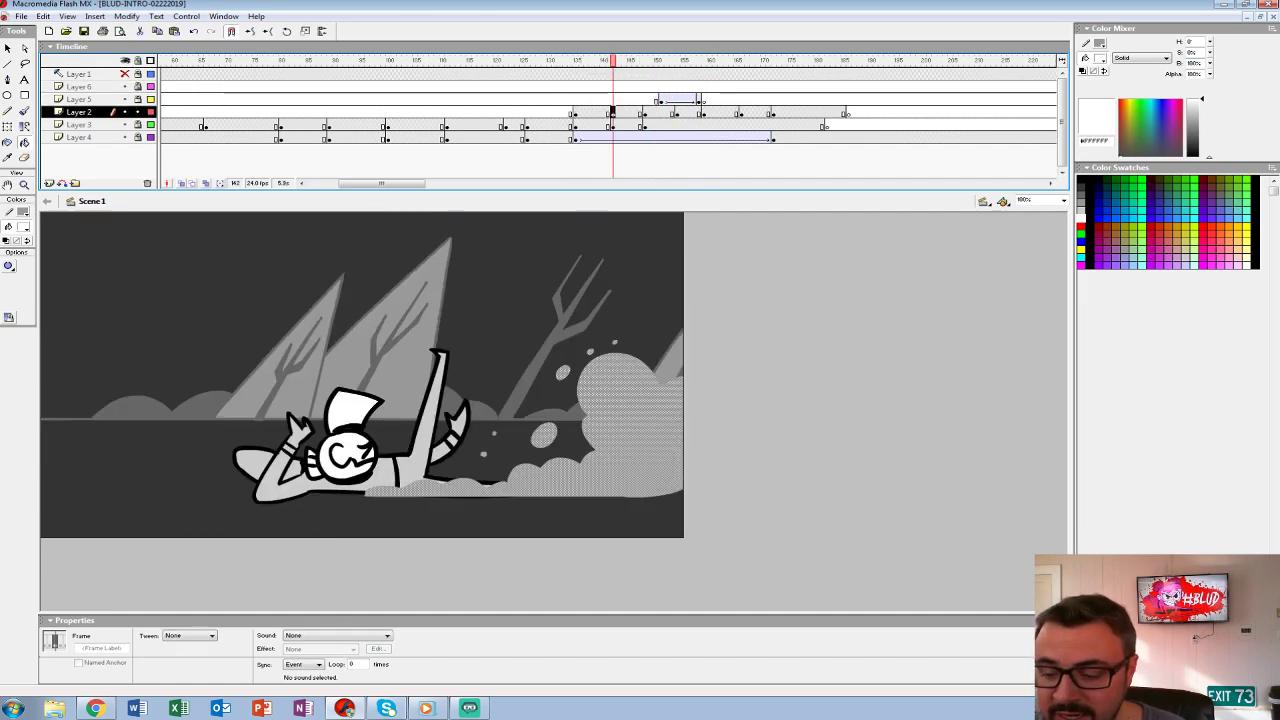
{"action": "left_click", "coordinate": [645, 112]}
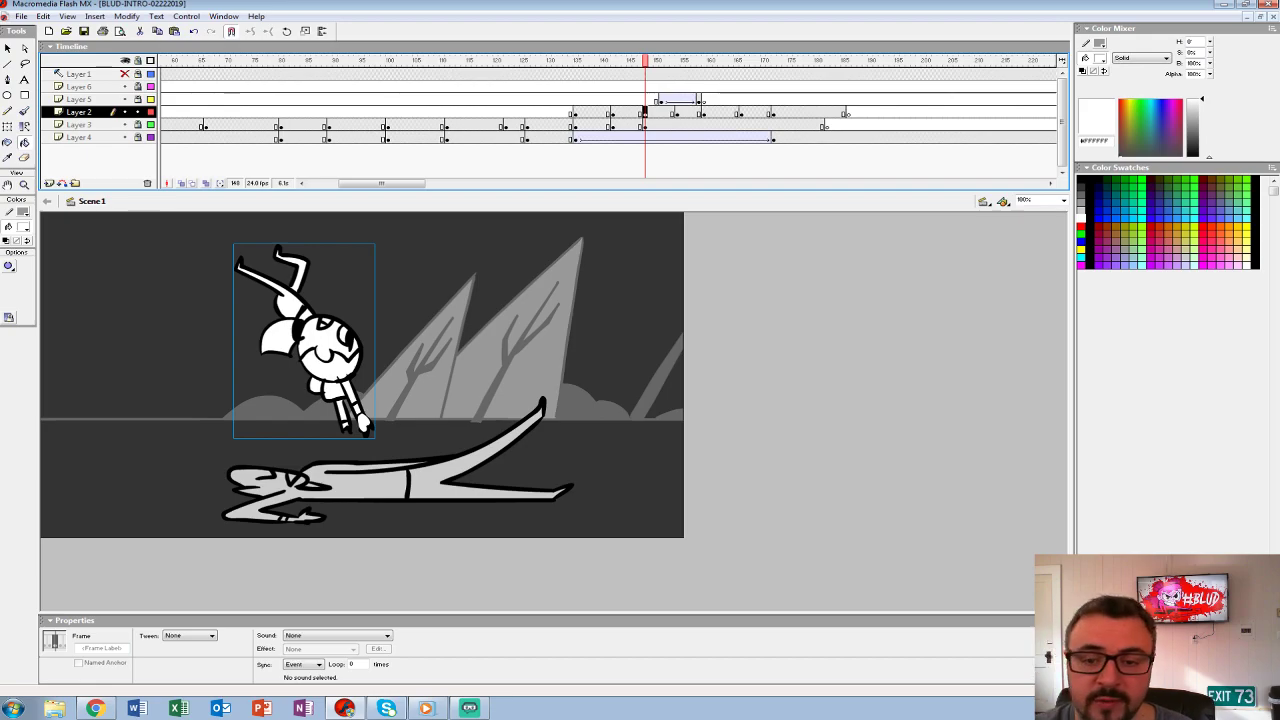
{"action": "left_click", "coordinate": [49, 183]}
{"action": "left_click_drag", "start_coordinate": [572, 124], "coordinate": [630, 87]}
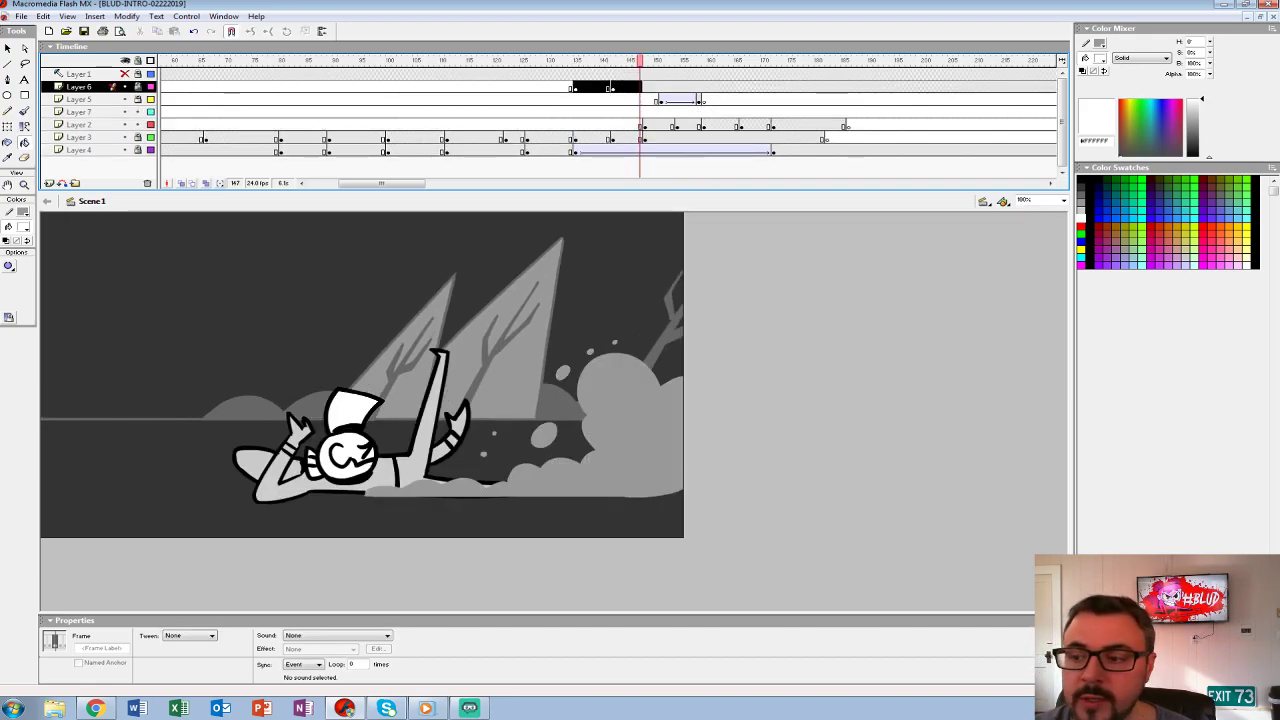
- Move the second vampire's tween from Layer 5 to Layer 7 and the dust cloud frames from Layer 6 to Layer 5
{"action": "mouse_move", "coordinate": [659, 99]}
{"action": "left_mouse_down"}
{"action": "mouse_move", "coordinate": [705, 99]}
{"action": "mouse_move", "coordinate": [680, 112]}
{"action": "left_mouse_up"}
{"action": "left_click_drag", "start_coordinate": [705, 60], "coordinate": [613, 60]}
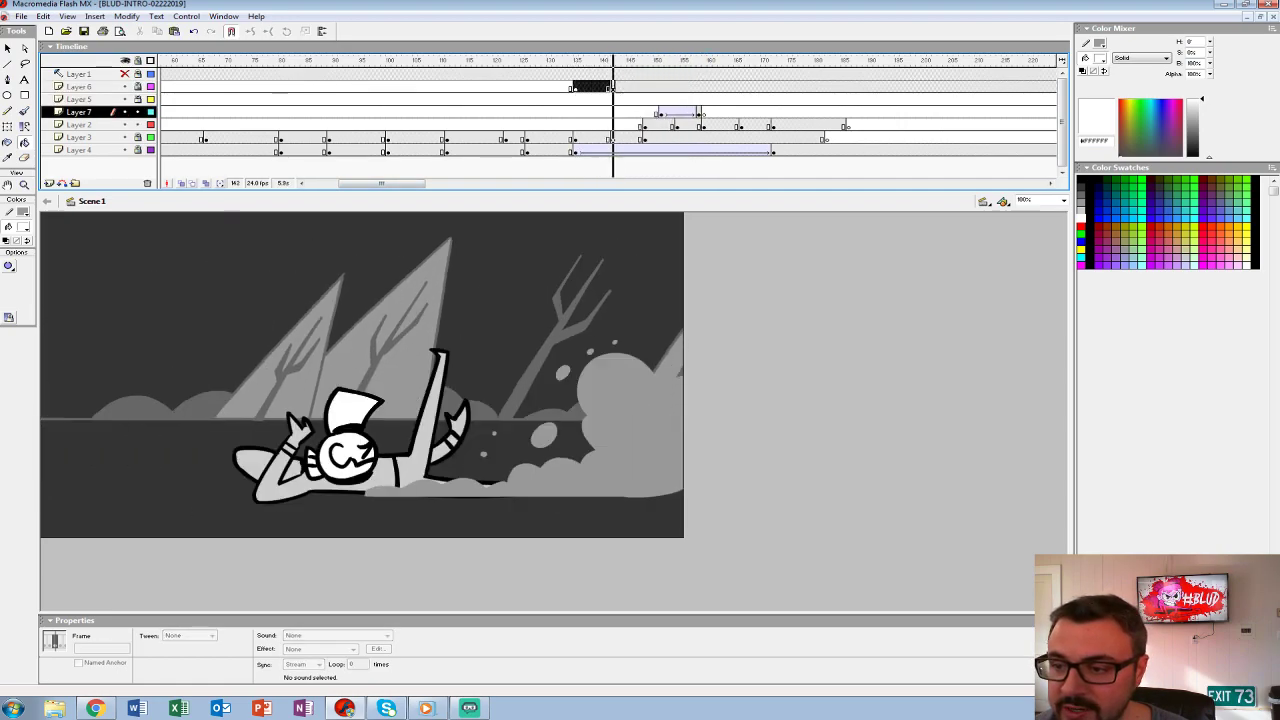
{"action": "left_click", "coordinate": [705, 112]}
{"action": "left_click", "coordinate": [705, 99]}
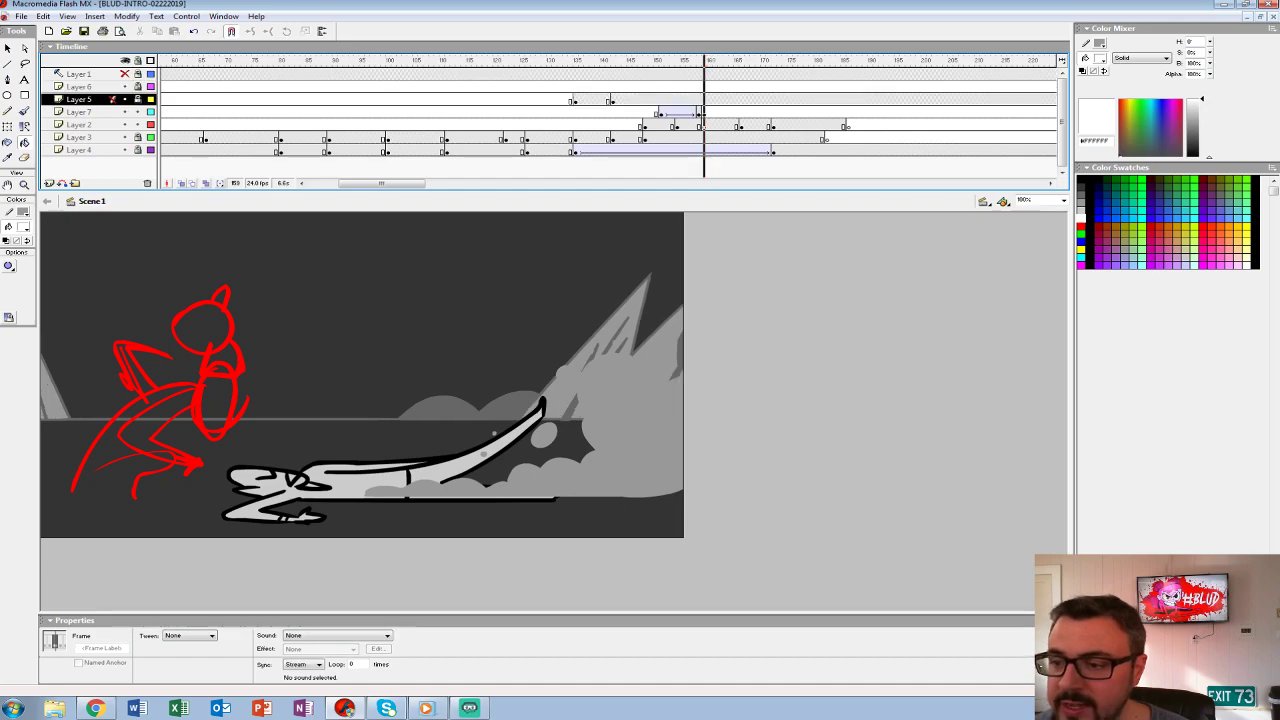
- Insert a blank keyframe at frame 148 on Layer 5, show the layers below as outlines and enable onion skinning
{"action": "left_click_drag", "start_coordinate": [705, 60], "coordinate": [618, 60]}
{"action": "left_click", "coordinate": [645, 99]}
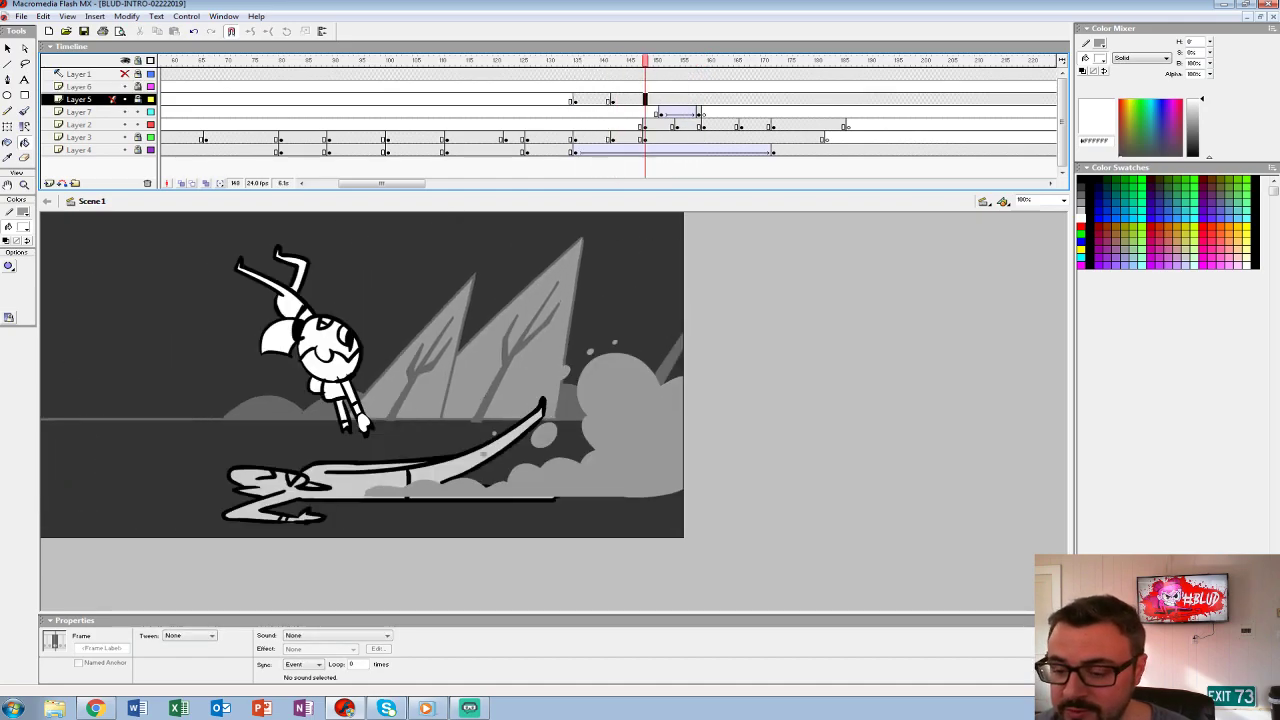
{"action": "key", "text": "shift+F6"}
{"action": "key", "text": "ctrl+2"}
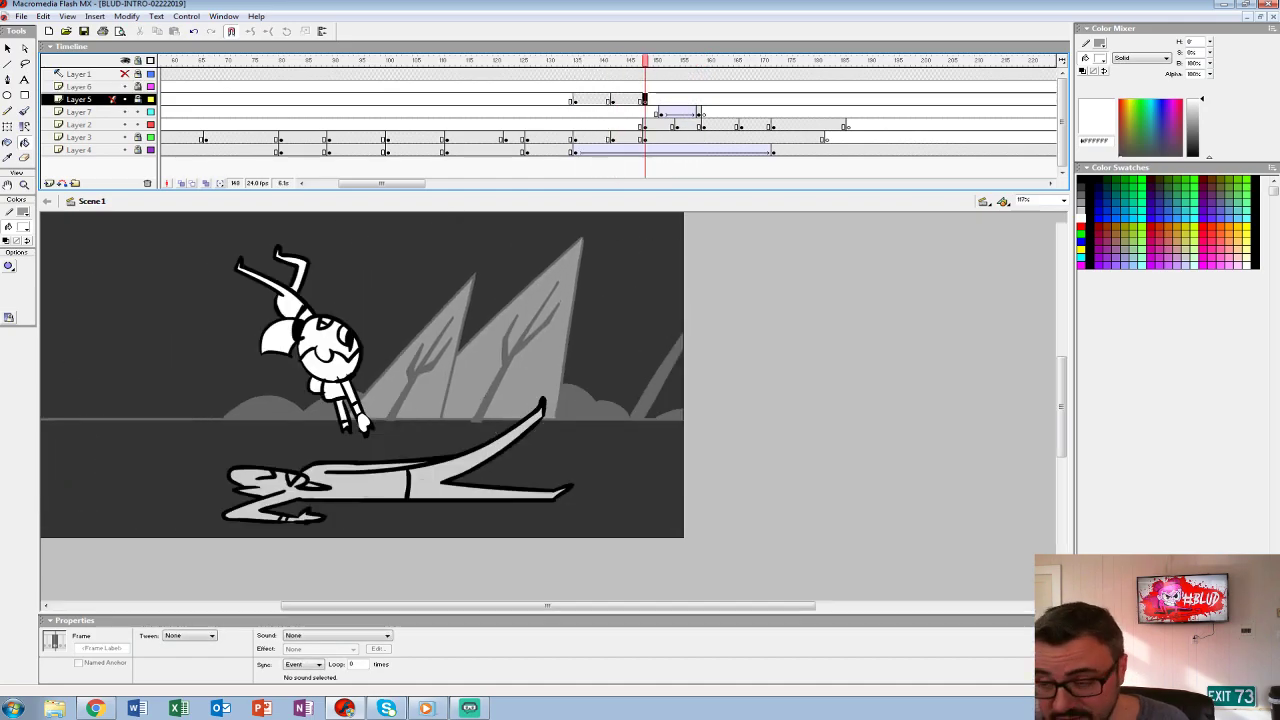
{"action": "left_click_drag", "start_coordinate": [150, 112], "coordinate": [150, 150]}
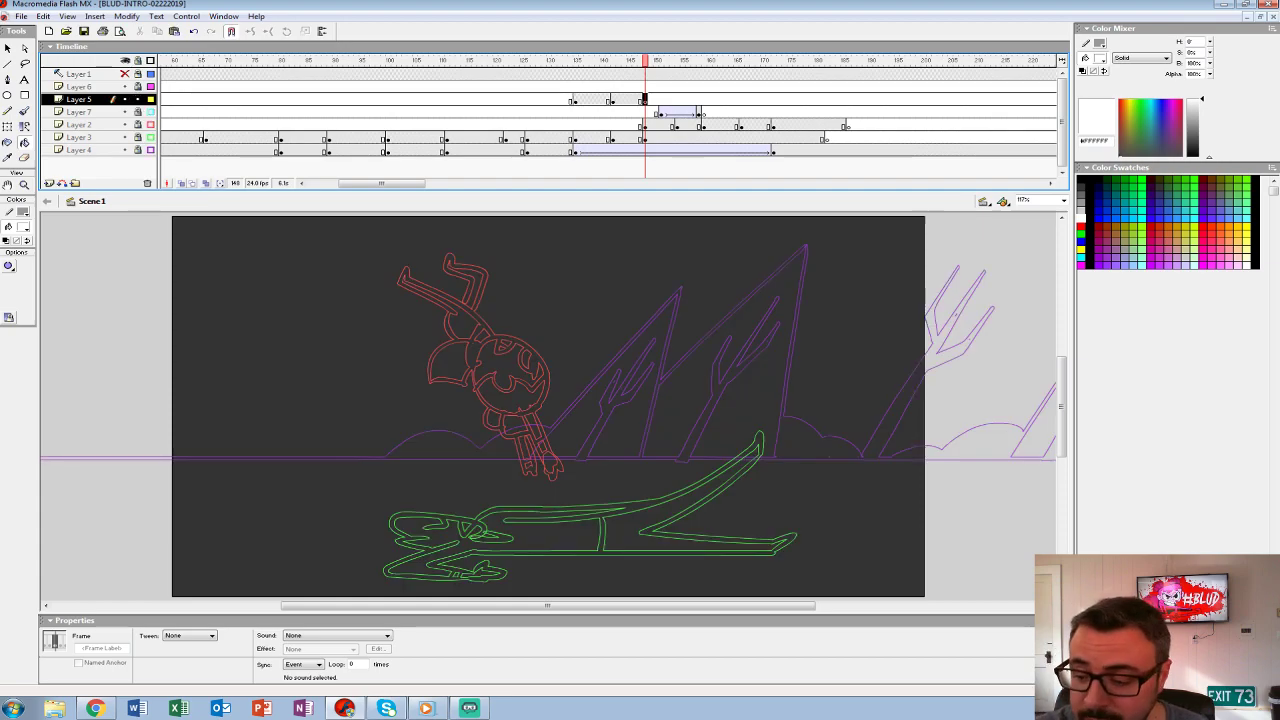
{"action": "left_click_drag", "start_coordinate": [700, 420], "coordinate": [458, 375]}
{"action": "left_click", "coordinate": [181, 183]}
{"action": "scroll", "coordinate": [550, 410], "scroll_direction": "right", "scroll_amount": 2}
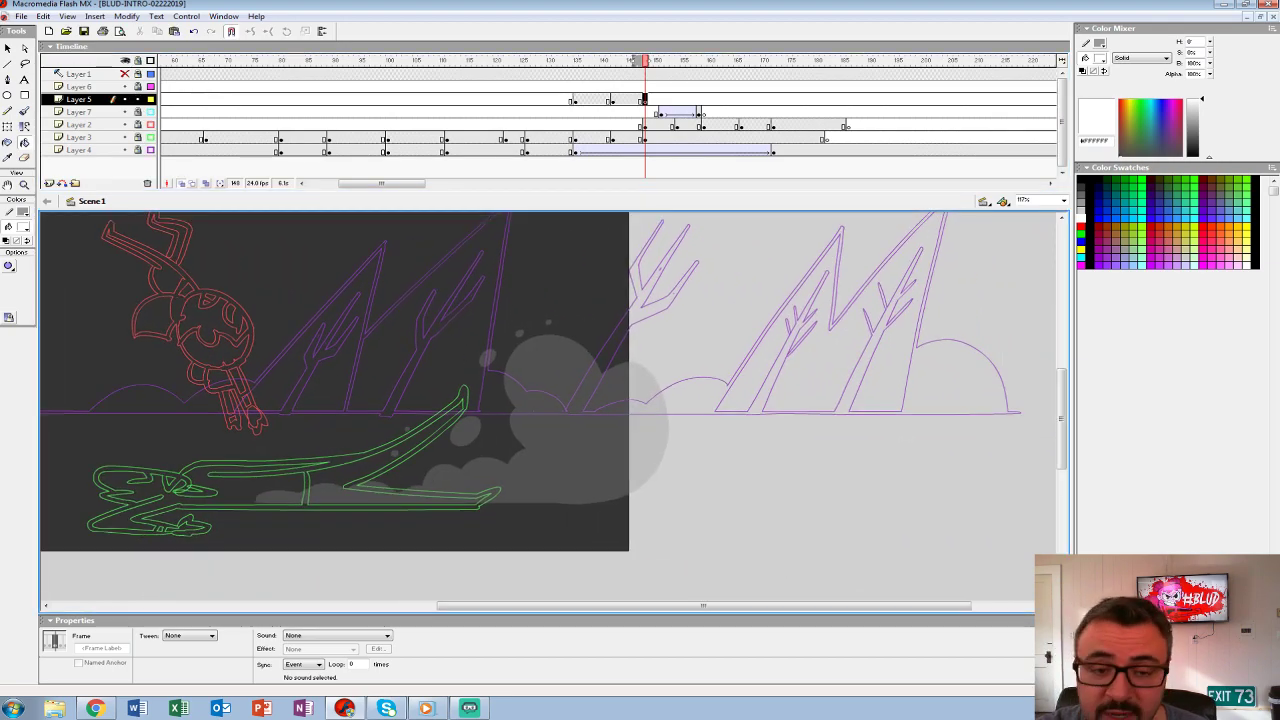
- Match the brush fill to the previous dust cloud's grey, #999999
{"action": "key", "text": "k"}
{"action": "key", "text": "comma"}
{"action": "key", "text": "period"}
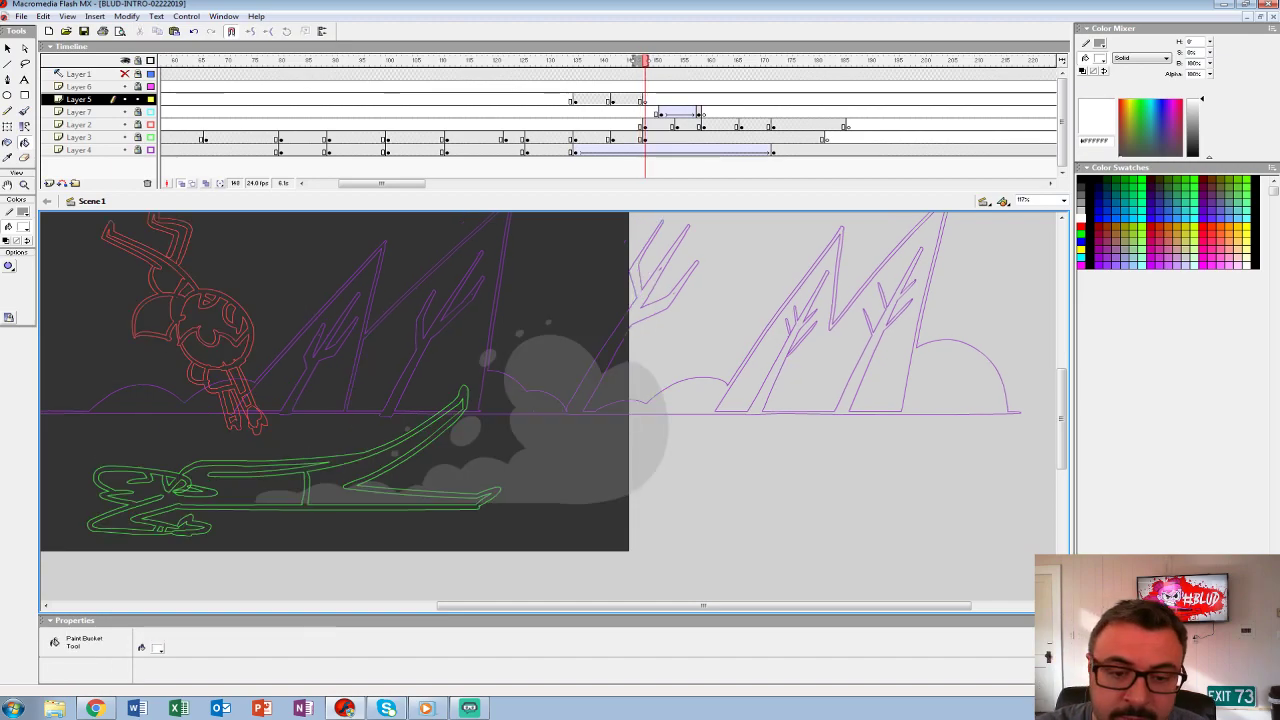
{"action": "key", "text": "comma"}
{"action": "left_click", "coordinate": [22, 226]}
{"action": "left_click", "coordinate": [6, 274]}
{"action": "key", "text": "b"}
{"action": "key", "text": "period"}
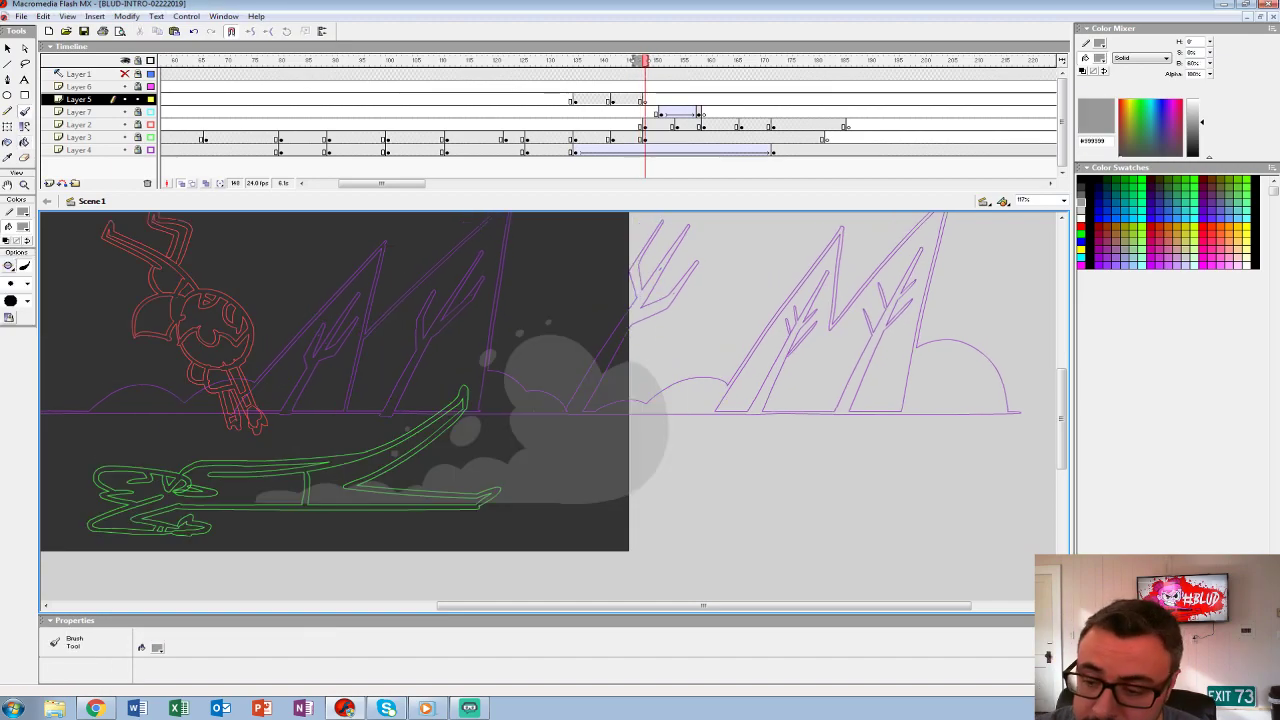
- Paint the larger, breaking-up dust cloud with scattered debris at frame 148 and fill its outline grey
{"action": "left_click_drag", "start_coordinate": [569, 293], "coordinate": [614, 360]}
{"action": "left_click", "coordinate": [530, 360]}
{"action": "mouse_move", "coordinate": [630, 410]}
{"action": "left_mouse_down"}
{"action": "mouse_move", "coordinate": [548, 483]}
{"action": "mouse_move", "coordinate": [450, 507]}
{"action": "mouse_move", "coordinate": [630, 509]}
{"action": "mouse_move", "coordinate": [700, 467]}
{"action": "mouse_move", "coordinate": [725, 373]}
{"action": "mouse_move", "coordinate": [675, 295]}
{"action": "mouse_move", "coordinate": [602, 282]}
{"action": "mouse_move", "coordinate": [548, 298]}
{"action": "left_mouse_up"}
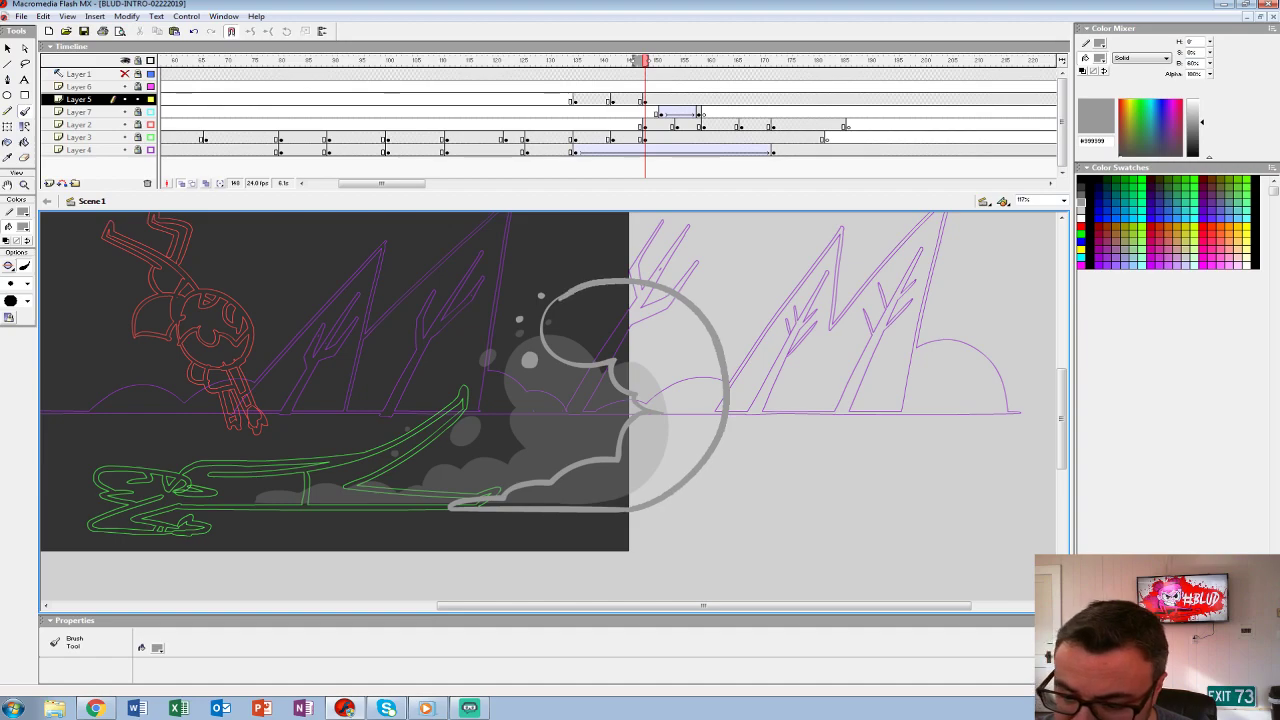
{"action": "mouse_move", "coordinate": [497, 450]}
{"action": "left_mouse_down"}
{"action": "mouse_move", "coordinate": [487, 466]}
{"action": "mouse_move", "coordinate": [505, 452]}
{"action": "mouse_move", "coordinate": [452, 466]}
{"action": "left_mouse_up"}
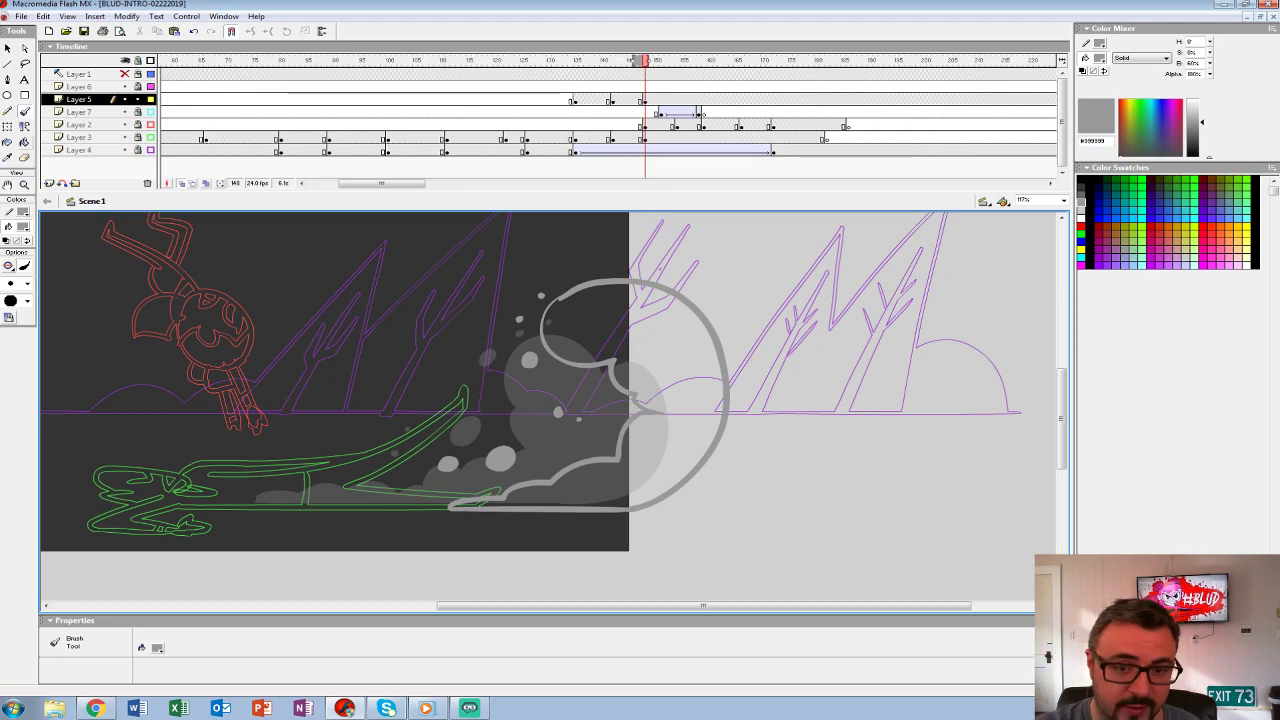
{"action": "key", "text": "k"}
{"action": "left_click", "coordinate": [632, 408]}
- Insert a blank keyframe at frame 154 on Layer 5 and paint the shrunken debris pieces and two separate dust puffs
{"action": "left_click_drag", "start_coordinate": [645, 86], "coordinate": [677, 86]}
{"action": "left_click", "coordinate": [676, 99]}
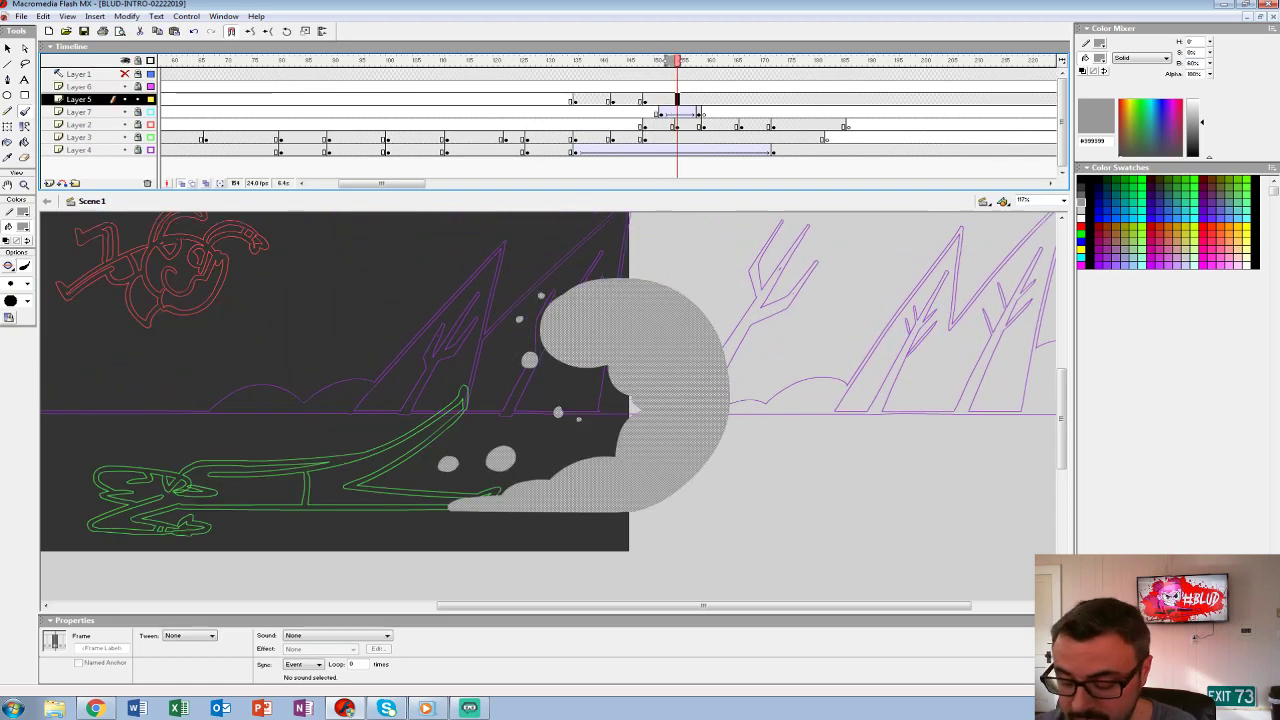
{"action": "key", "text": "Delete"}
{"action": "key", "text": "b"}
{"action": "mouse_move", "coordinate": [490, 452]}
{"action": "left_mouse_down"}
{"action": "mouse_move", "coordinate": [505, 445]}
{"action": "mouse_move", "coordinate": [516, 460]}
{"action": "left_mouse_up"}
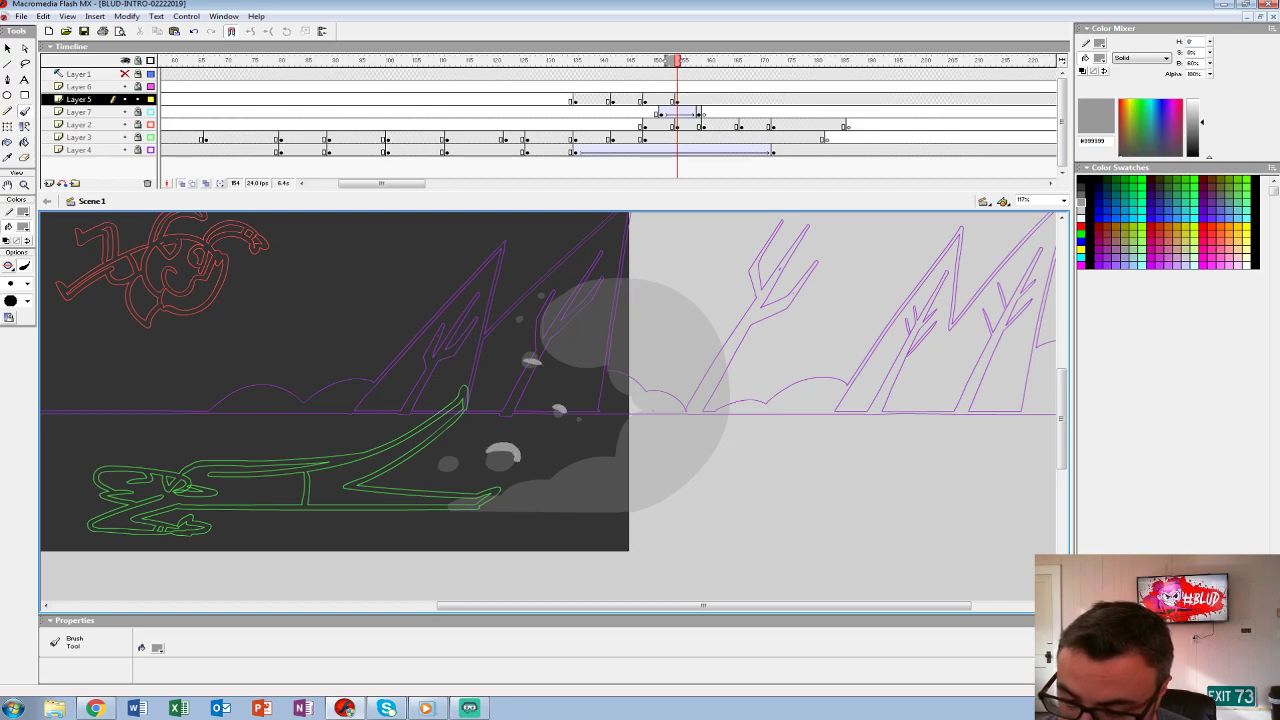
{"action": "mouse_move", "coordinate": [620, 445]}
{"action": "left_mouse_down"}
{"action": "mouse_move", "coordinate": [617, 489]}
{"action": "mouse_move", "coordinate": [614, 444]}
{"action": "left_mouse_up"}
{"action": "left_click_drag", "start_coordinate": [556, 478], "coordinate": [553, 478]}
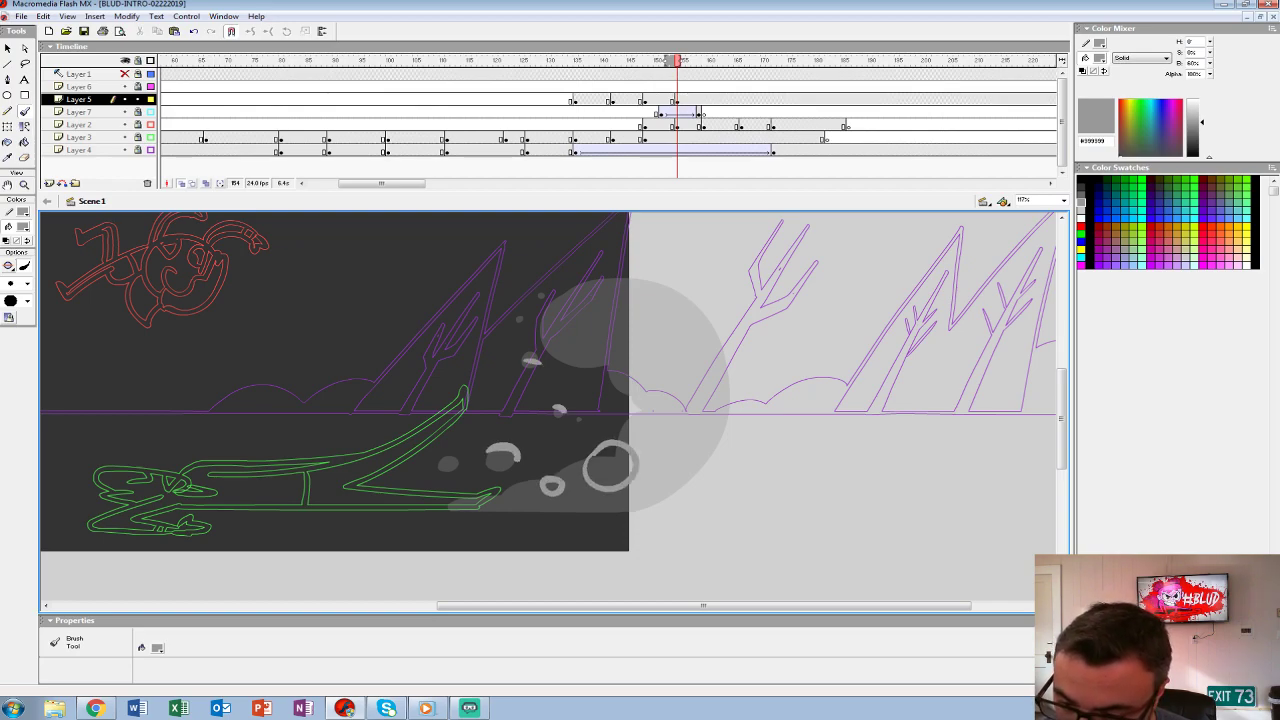
- Paint the dissipating cloud as a thick crescent with a small puff beneath it and fill the shapes grey
{"action": "mouse_move", "coordinate": [550, 302]}
{"action": "left_mouse_down"}
{"action": "mouse_move", "coordinate": [594, 274]}
{"action": "mouse_move", "coordinate": [714, 322]}
{"action": "mouse_move", "coordinate": [580, 298]}
{"action": "mouse_move", "coordinate": [643, 340]}
{"action": "mouse_move", "coordinate": [722, 452]}
{"action": "mouse_move", "coordinate": [708, 322]}
{"action": "left_mouse_up"}
{"action": "left_click_drag", "start_coordinate": [668, 420], "coordinate": [652, 440]}
{"action": "key", "text": "k"}
{"action": "left_click", "coordinate": [608, 465]}
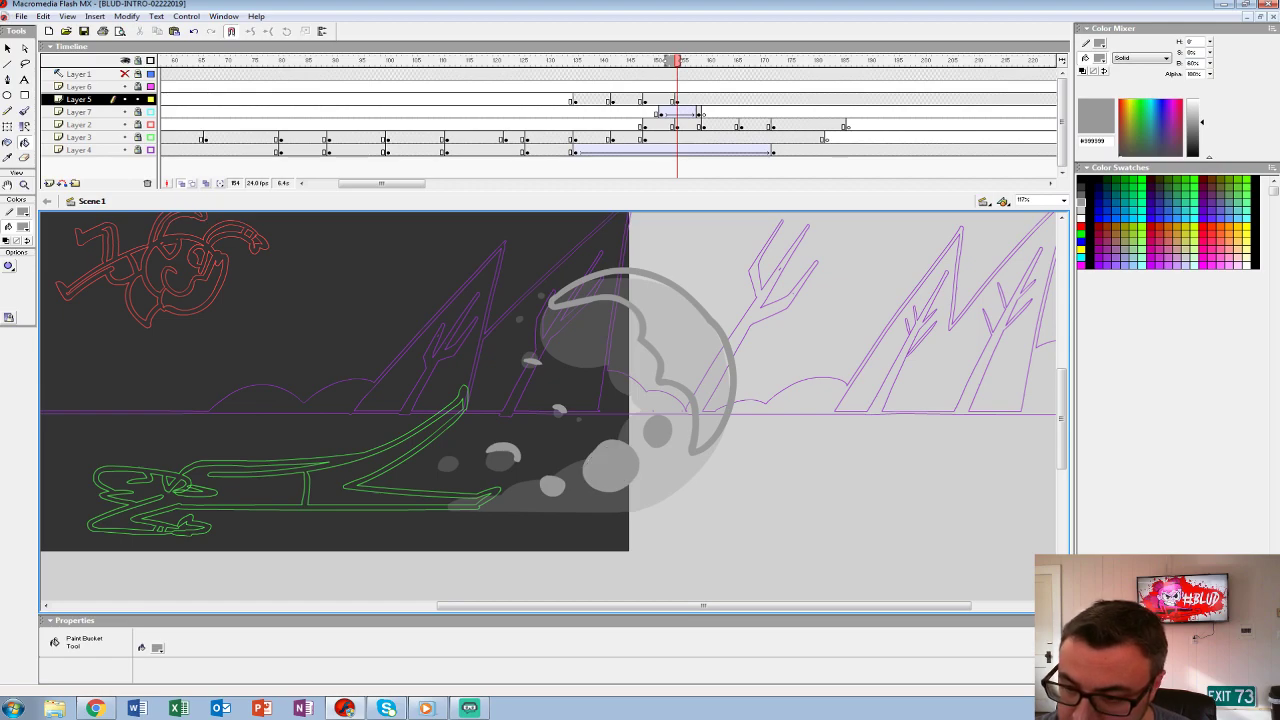
{"action": "left_click", "coordinate": [712, 380]}
{"action": "key", "text": "b"}
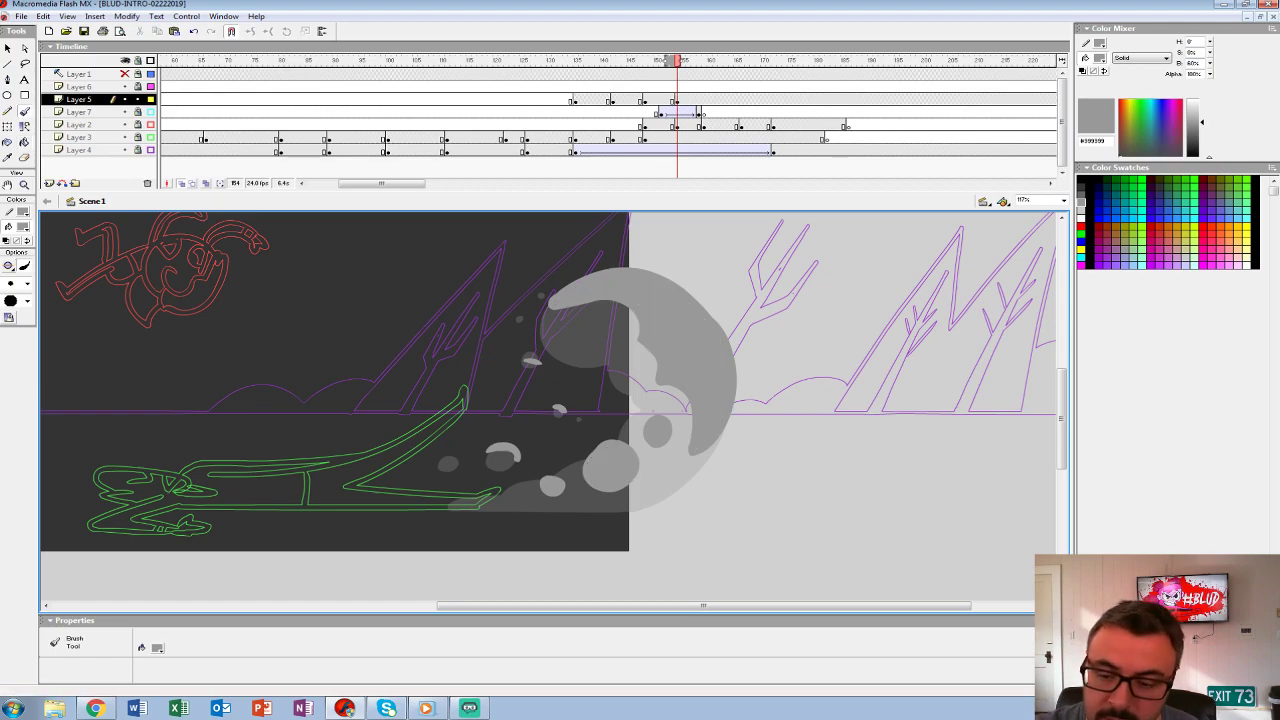
- Insert a blank keyframe at frame 159 on Layer 5 and paint the debris and puffs as small arcs
{"action": "left_click", "coordinate": [704, 100]}
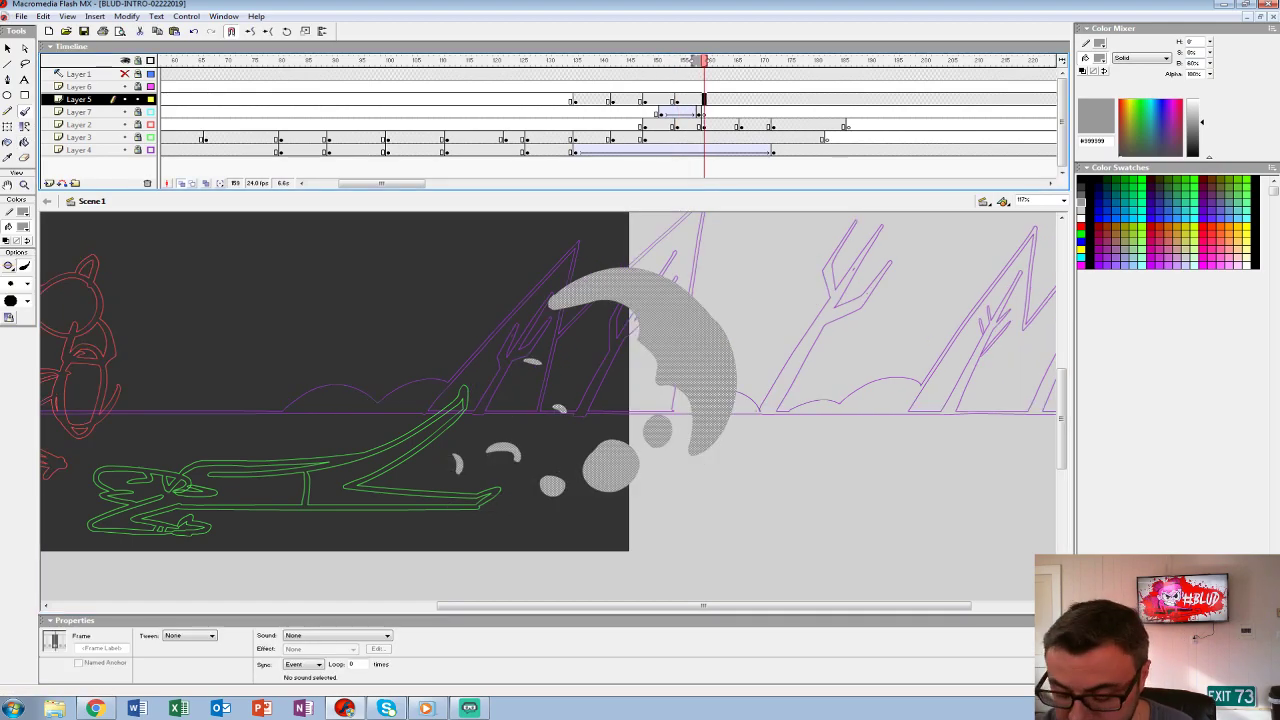
{"action": "key", "text": "F7"}
{"action": "key", "text": "b"}
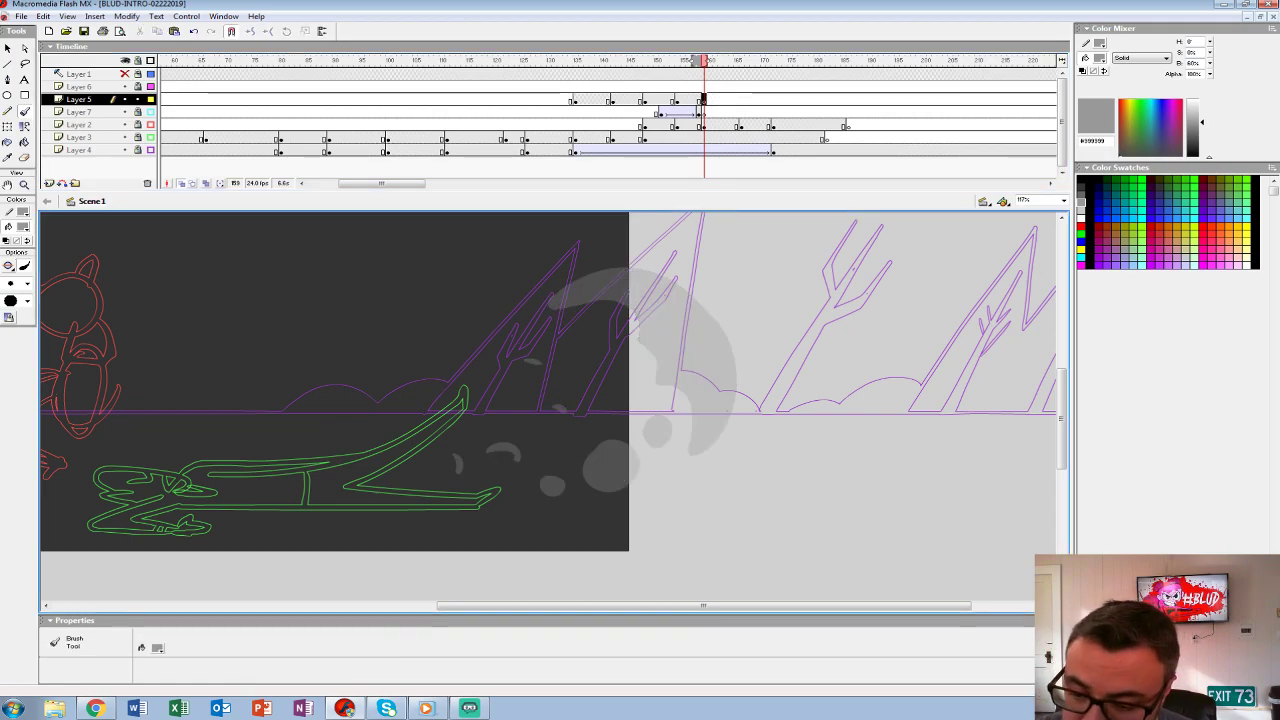
{"action": "left_click_drag", "start_coordinate": [503, 451], "coordinate": [565, 488]}
{"action": "left_click_drag", "start_coordinate": [597, 448], "coordinate": [630, 454]}
- Paint the cloud's remaining thin outer crescent, its inner wisp and the arc of the small puff at frame 159
{"action": "mouse_move", "coordinate": [565, 290]}
{"action": "left_mouse_down"}
{"action": "mouse_move", "coordinate": [630, 269]}
{"action": "mouse_move", "coordinate": [681, 282]}
{"action": "mouse_move", "coordinate": [713, 315]}
{"action": "mouse_move", "coordinate": [732, 374]}
{"action": "left_mouse_up"}
{"action": "mouse_move", "coordinate": [626, 278]}
{"action": "left_mouse_down"}
{"action": "mouse_move", "coordinate": [706, 314]}
{"action": "mouse_move", "coordinate": [734, 370]}
{"action": "left_mouse_up"}
{"action": "left_click_drag", "start_coordinate": [694, 292], "coordinate": [594, 276]}
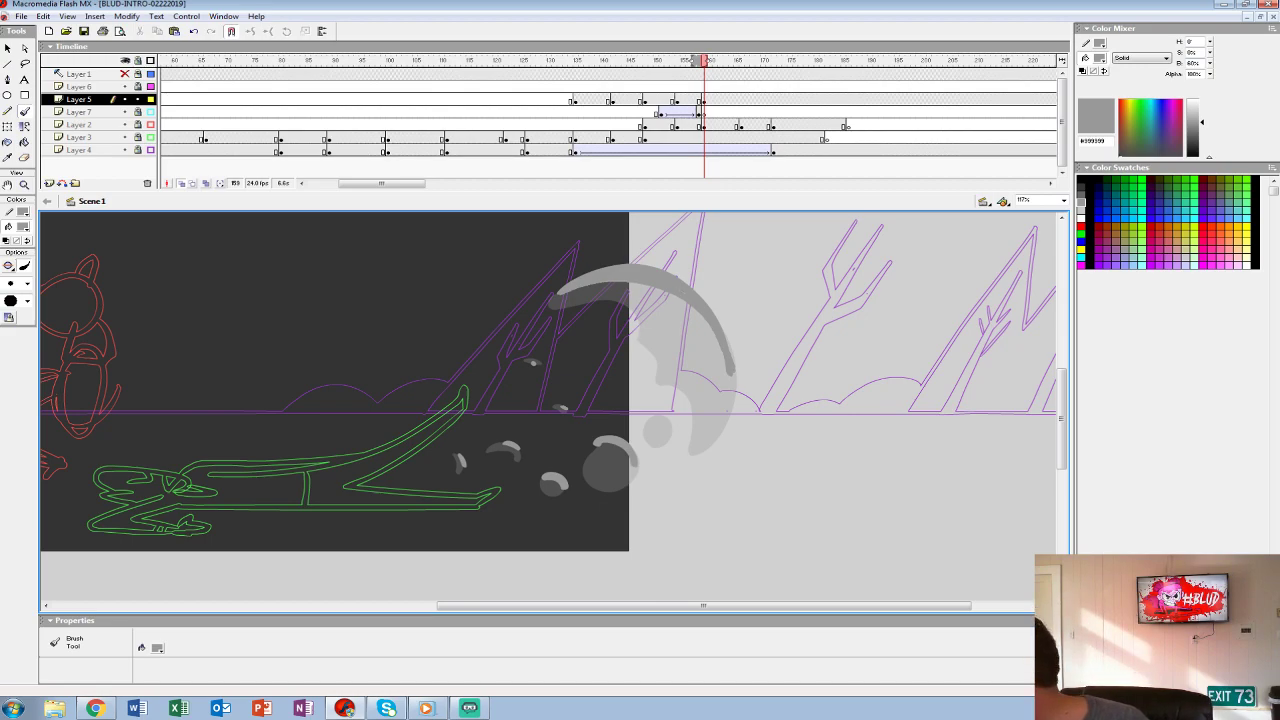
{"action": "left_click_drag", "start_coordinate": [648, 306], "coordinate": [680, 360]}
{"action": "left_click_drag", "start_coordinate": [656, 308], "coordinate": [684, 350]}
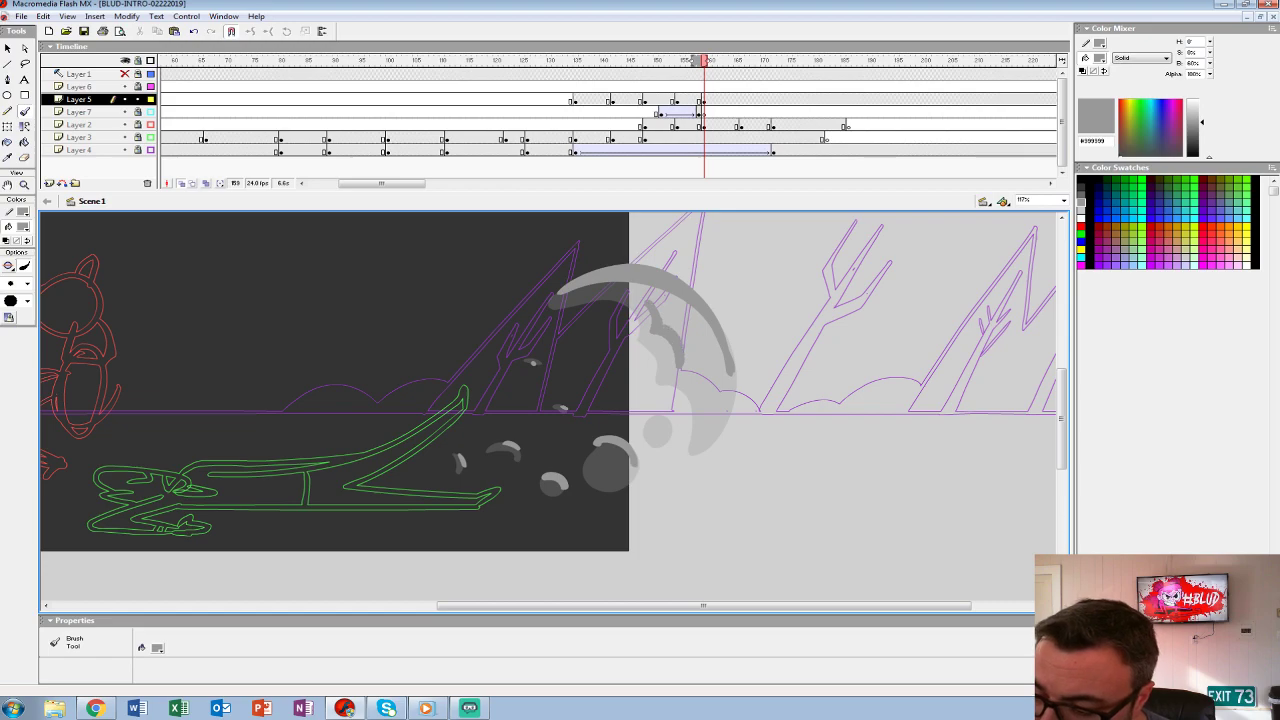
{"action": "left_click_drag", "start_coordinate": [648, 432], "coordinate": [670, 436]}
- Paint the last faint dust wisps at frame 166 on Layer 5 and end the effect with a blank keyframe at frame 173
{"action": "left_click_drag", "start_coordinate": [705, 86], "coordinate": [741, 86]}
{"action": "left_click", "coordinate": [741, 99]}
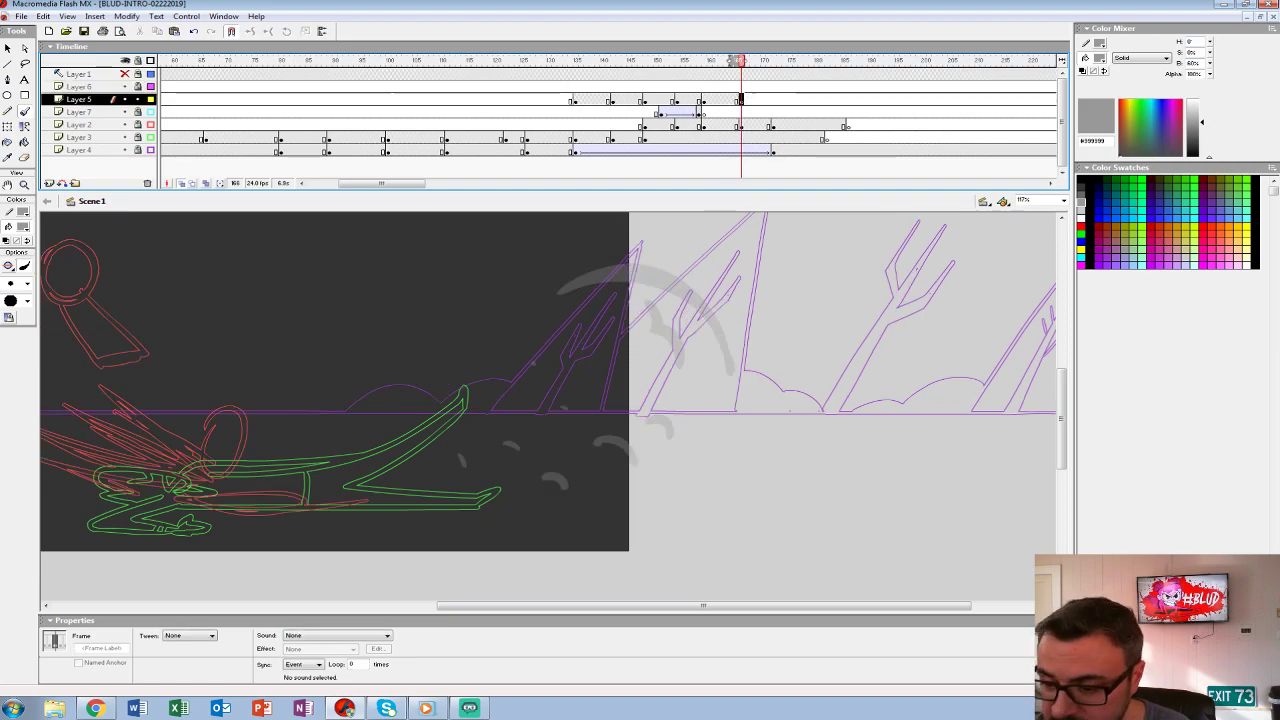
{"action": "left_click_drag", "start_coordinate": [547, 480], "coordinate": [623, 436]}
{"action": "mouse_move", "coordinate": [566, 286]}
{"action": "left_mouse_down"}
{"action": "mouse_move", "coordinate": [623, 266]}
{"action": "mouse_move", "coordinate": [692, 347]}
{"action": "left_mouse_up"}
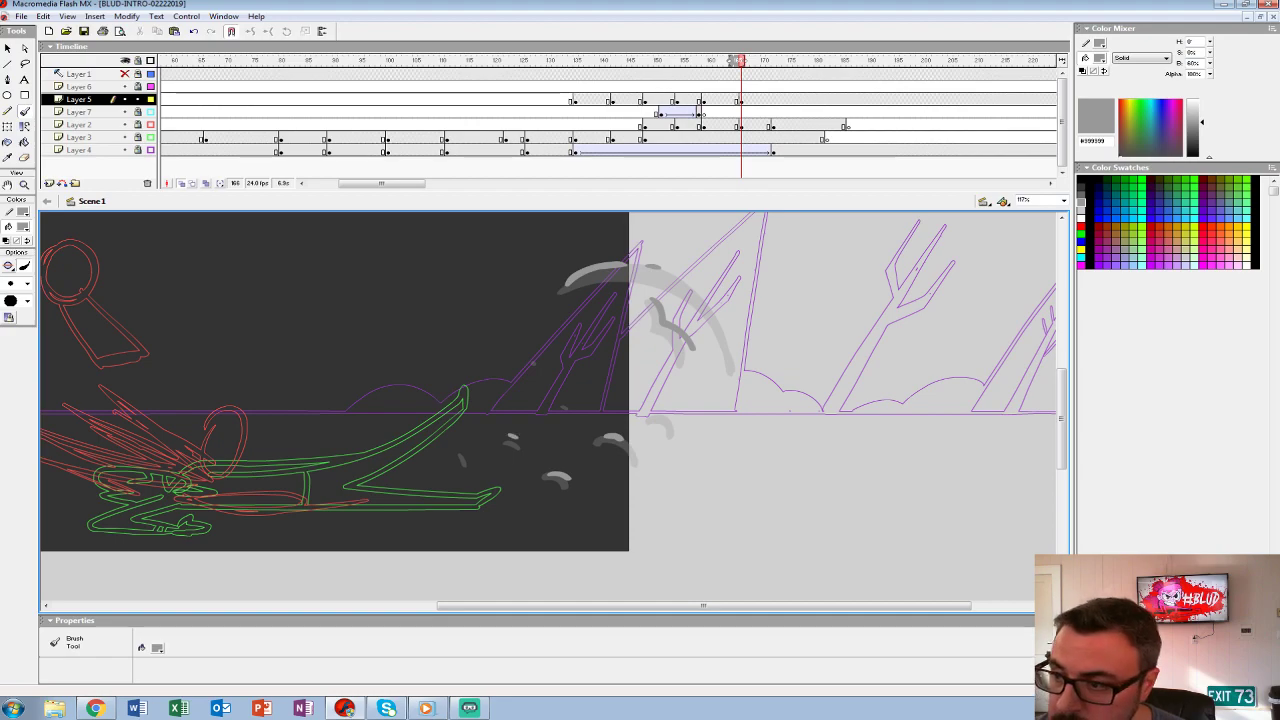
{"action": "left_click", "coordinate": [778, 99]}
{"action": "key", "text": "F7"}
- Play back the animation repeatedly from about frame 135 to review the dissipating dust cloud
{"action": "key", "text": "ctrl+1"}
{"action": "key", "text": "Return"}
{"action": "left_click", "coordinate": [576, 86]}
{"action": "key", "text": "Return"}
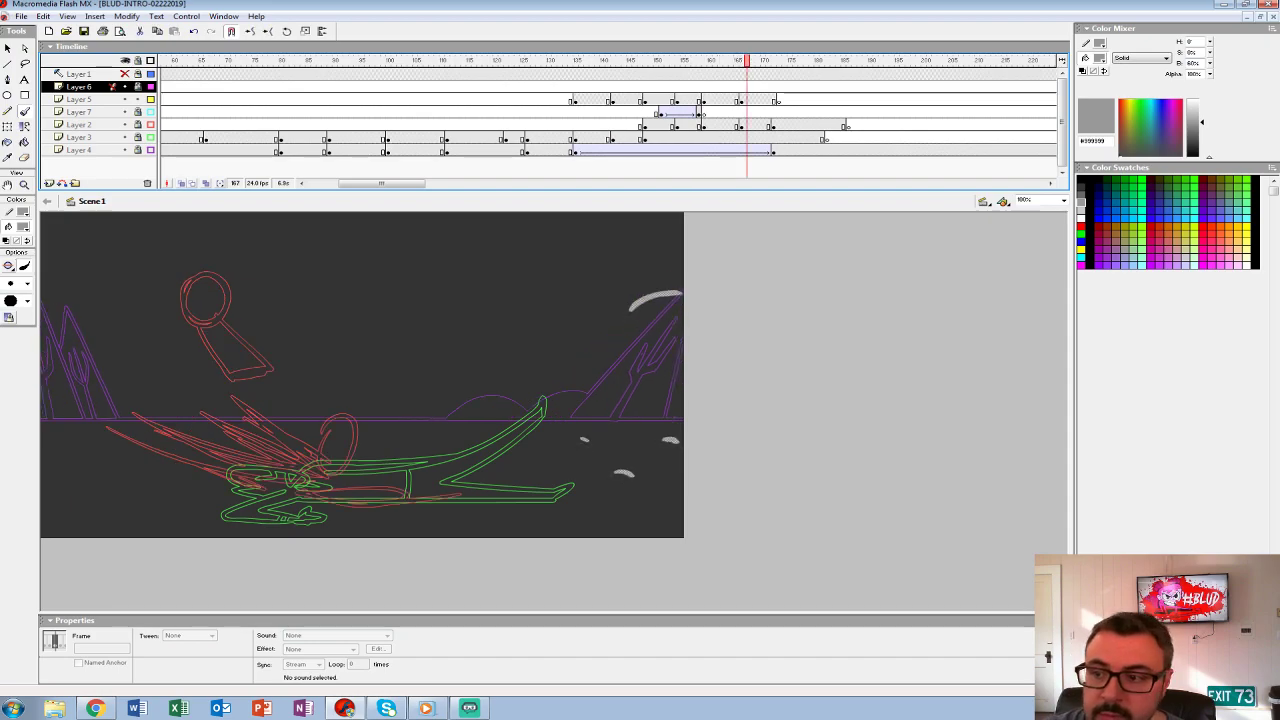
{"action": "left_click", "coordinate": [576, 74]}
{"action": "key", "text": "Return"}
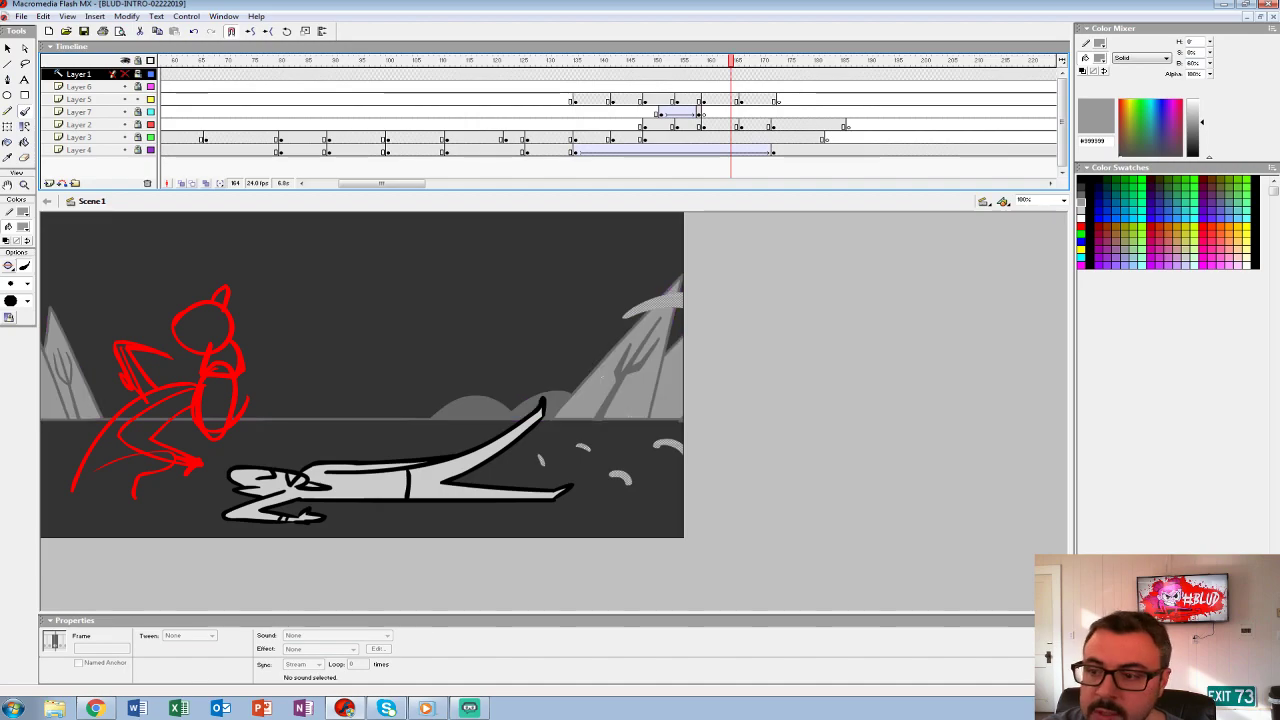
{"action": "left_click", "coordinate": [576, 87]}
{"action": "key", "text": "Return"}
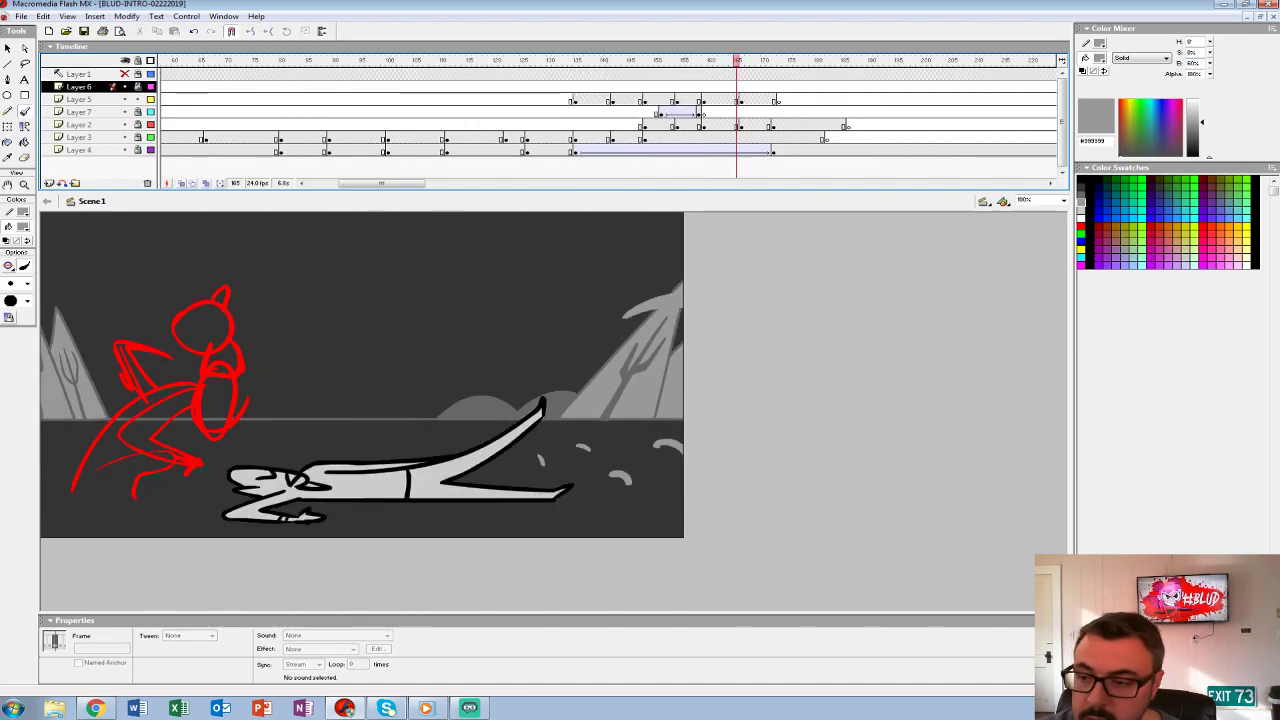
- Insert a blank keyframe at frame 160 on Layer 2, enable onion skinning and hide Layers 3 and 4
{"action": "left_click", "coordinate": [710, 112]}
{"action": "left_click", "coordinate": [707, 125]}
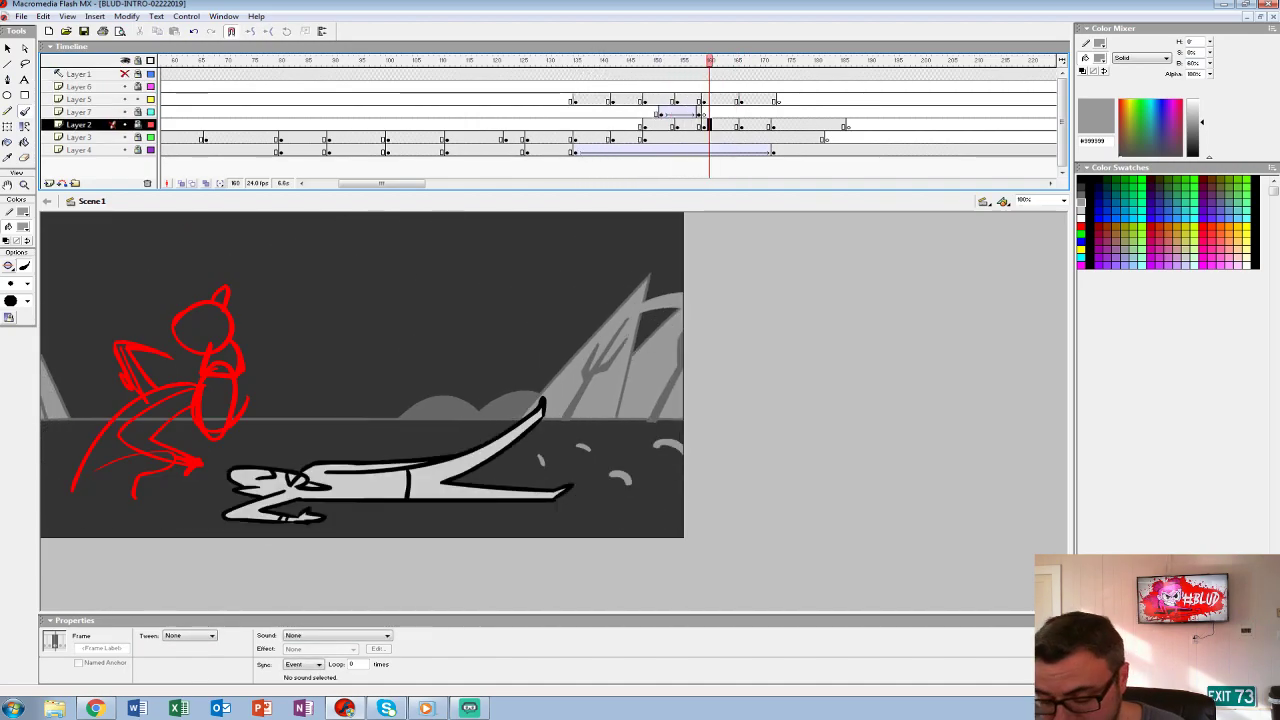
{"action": "left_click", "coordinate": [704, 61]}
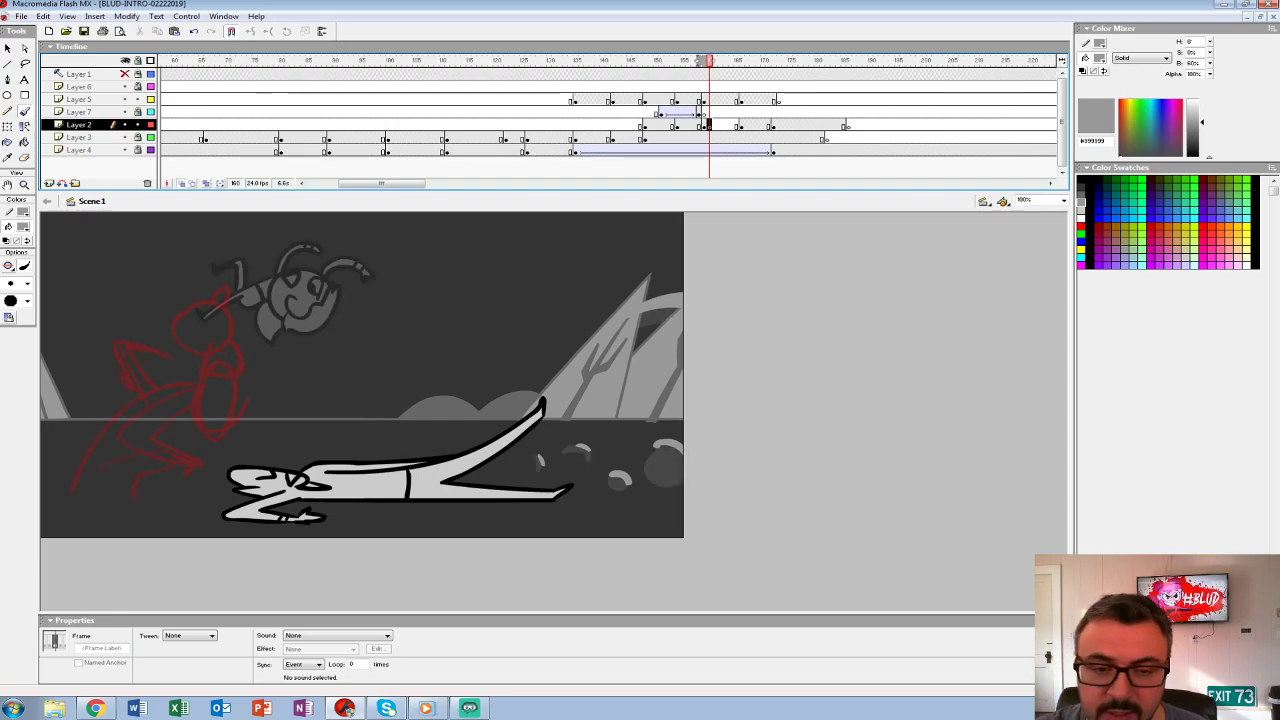
{"action": "key", "text": "ctrl+shift+w"}
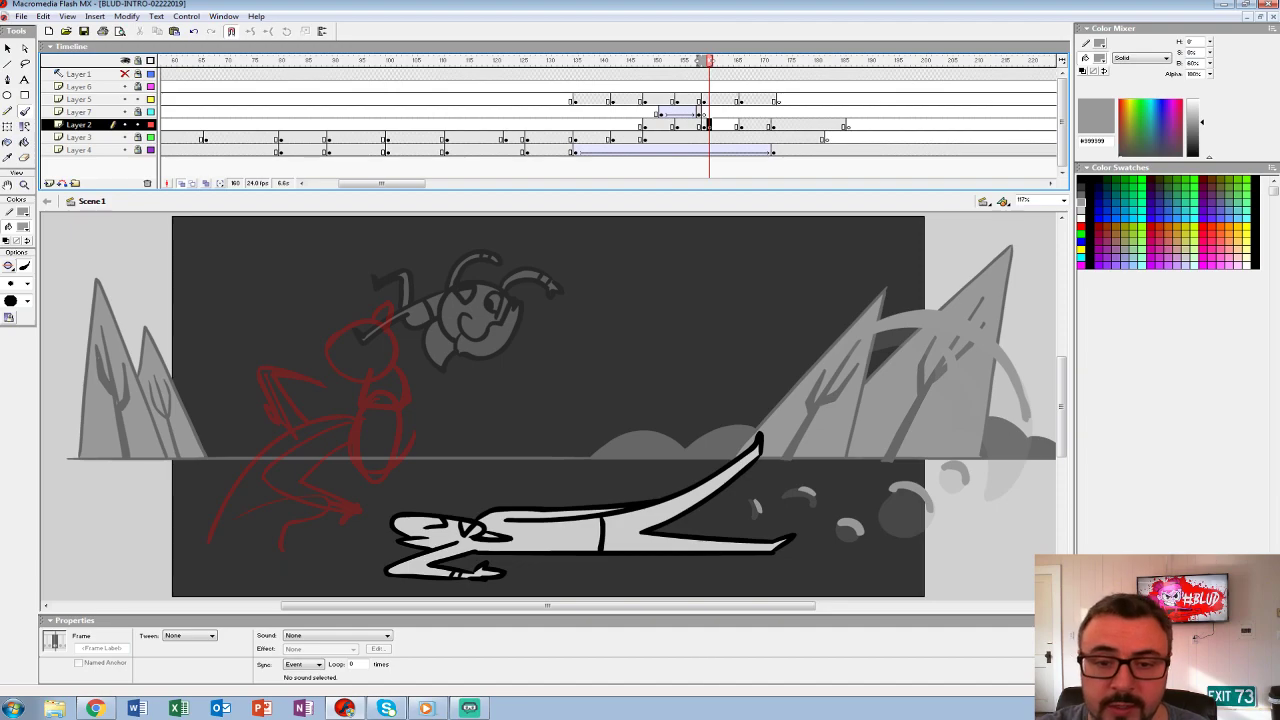
{"action": "left_click_drag", "start_coordinate": [125, 137], "coordinate": [125, 150]}
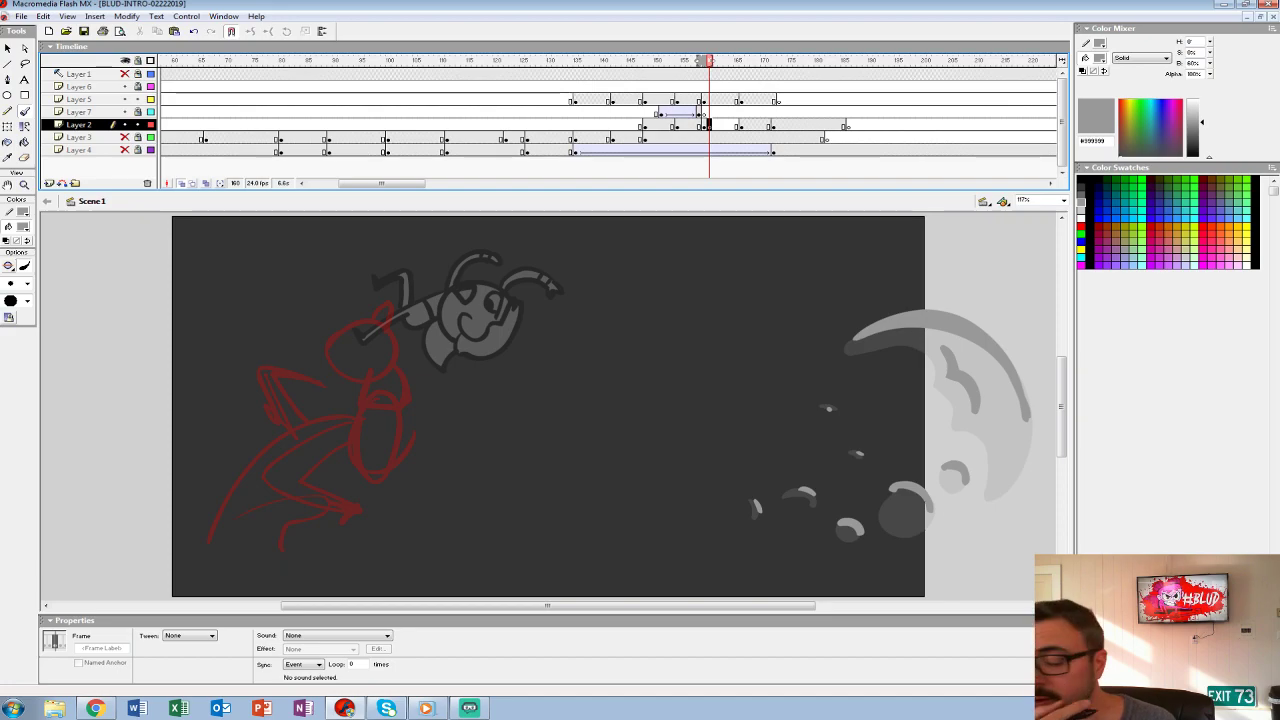
{"action": "key", "text": "z"}
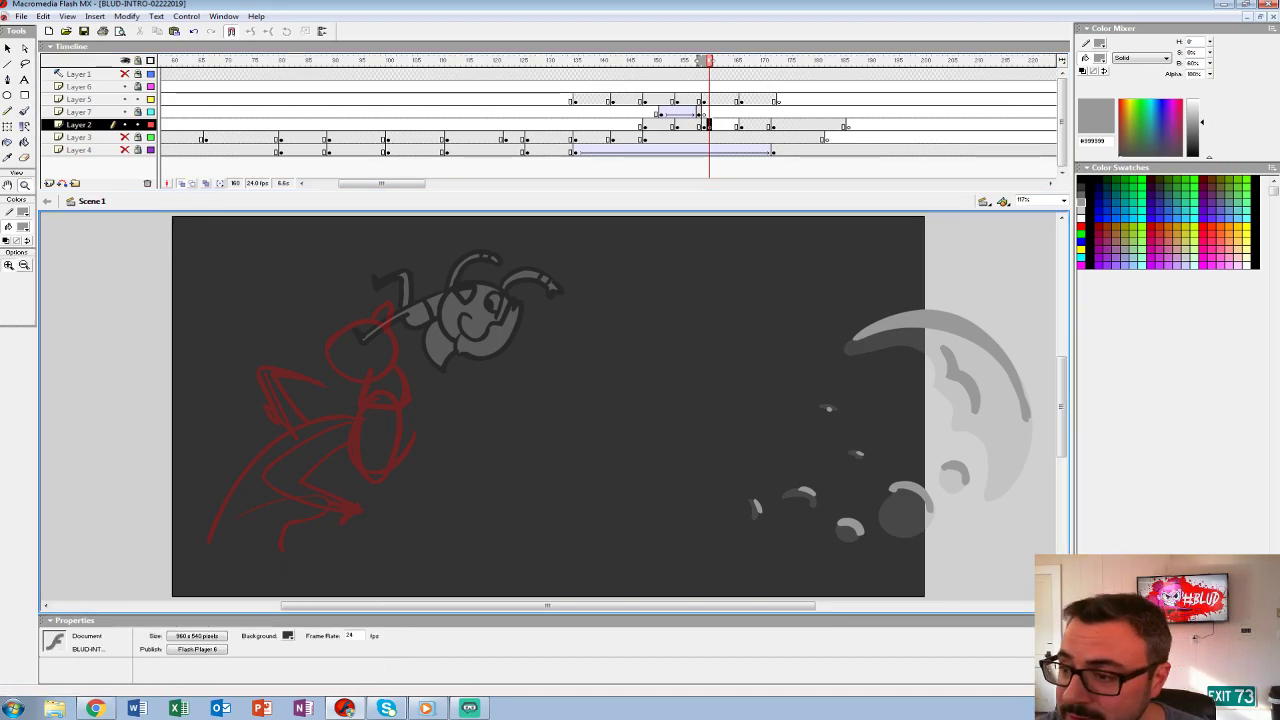
{"action": "left_click", "coordinate": [709, 125]}
{"action": "left_click", "coordinate": [447, 413]}
{"action": "left_click_drag", "start_coordinate": [447, 413], "coordinate": [481, 503]}
- Set the brush fill to black and the view to 150% for inking the character over the red sketch
{"action": "left_click", "coordinate": [23, 227]}
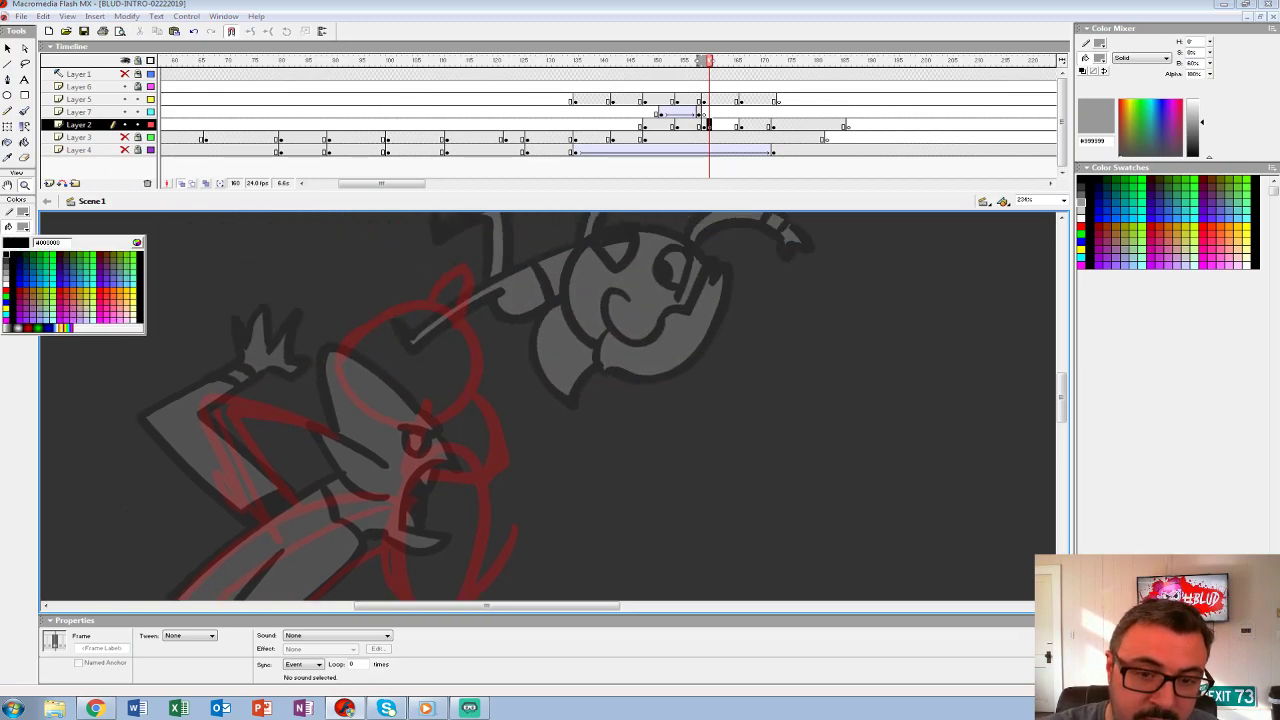
{"action": "left_click", "coordinate": [9, 253]}
{"action": "key", "text": "b"}
{"action": "mouse_move", "coordinate": [550, 400]}
{"action": "left_mouse_down"}
{"action": "mouse_move", "coordinate": [575, 463]}
{"action": "mouse_move", "coordinate": [375, 430]}
{"action": "mouse_move", "coordinate": [550, 400]}
{"action": "mouse_move", "coordinate": [433, 381]}
{"action": "mouse_move", "coordinate": [404, 410]}
{"action": "mouse_move", "coordinate": [529, 425]}
{"action": "left_mouse_up"}
{"action": "left_click", "coordinate": [699, 111]}
{"action": "left_click", "coordinate": [707, 124]}
{"action": "left_click_drag", "start_coordinate": [423, 290], "coordinate": [440, 335]}
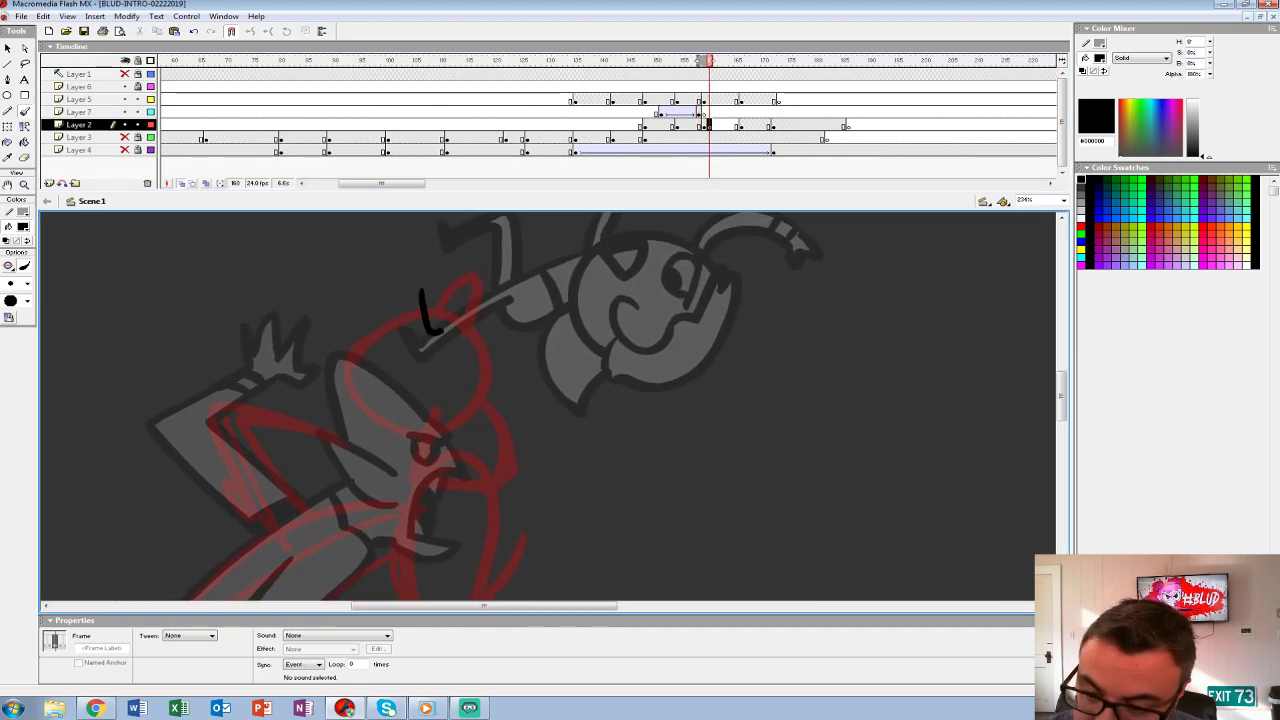
{"action": "key", "text": "ctrl+z"}
{"action": "type", "text": "150"}
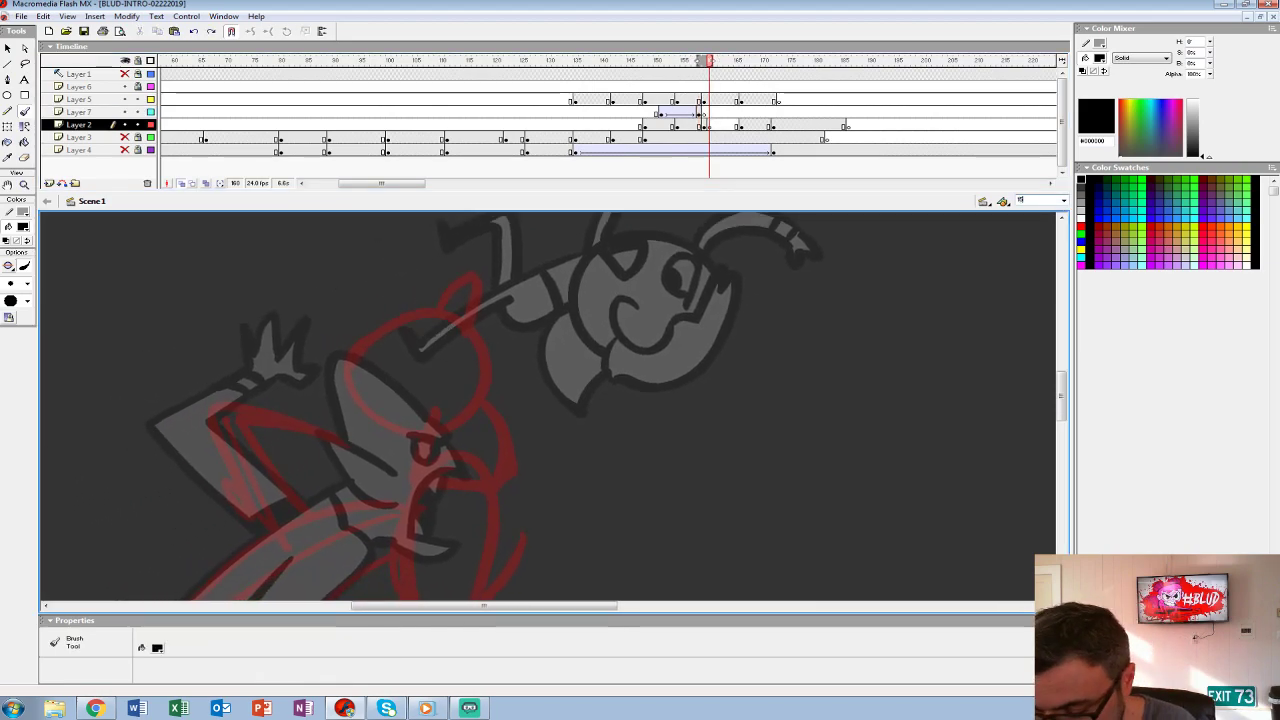
{"action": "key", "text": "Return"}
- Ink the character's hair tuft, fringe and round head outline over the red sketch at frame 160
{"action": "mouse_move", "coordinate": [466, 370]}
{"action": "left_mouse_down"}
{"action": "mouse_move", "coordinate": [485, 395]}
{"action": "mouse_move", "coordinate": [473, 400]}
{"action": "mouse_move", "coordinate": [464, 385]}
{"action": "mouse_move", "coordinate": [485, 379]}
{"action": "mouse_move", "coordinate": [488, 393]}
{"action": "mouse_move", "coordinate": [466, 372]}
{"action": "mouse_move", "coordinate": [440, 374]}
{"action": "mouse_move", "coordinate": [428, 399]}
{"action": "mouse_move", "coordinate": [404, 397]}
{"action": "mouse_move", "coordinate": [447, 350]}
{"action": "mouse_move", "coordinate": [477, 343]}
{"action": "mouse_move", "coordinate": [502, 350]}
{"action": "mouse_move", "coordinate": [518, 385]}
{"action": "mouse_move", "coordinate": [492, 400]}
{"action": "left_mouse_up"}
{"action": "key", "text": "ctrl+z"}
{"action": "key", "text": "ctrl+z"}
{"action": "mouse_move", "coordinate": [462, 336]}
{"action": "left_mouse_down"}
{"action": "mouse_move", "coordinate": [506, 318]}
{"action": "mouse_move", "coordinate": [500, 346]}
{"action": "mouse_move", "coordinate": [480, 340]}
{"action": "left_mouse_up"}
{"action": "mouse_move", "coordinate": [492, 316]}
{"action": "left_mouse_down"}
{"action": "mouse_move", "coordinate": [492, 344]}
{"action": "mouse_move", "coordinate": [434, 344]}
{"action": "left_mouse_up"}
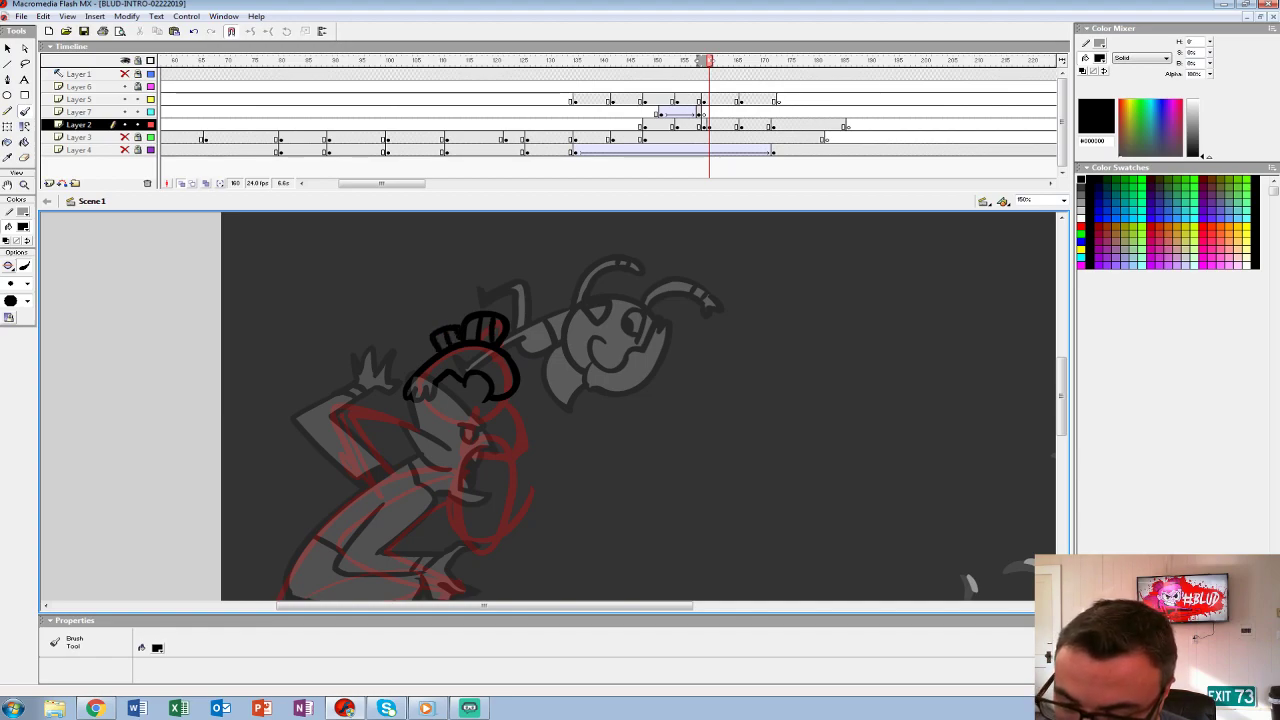
{"action": "mouse_move", "coordinate": [424, 400]}
{"action": "left_mouse_down"}
{"action": "mouse_move", "coordinate": [454, 423]}
{"action": "mouse_move", "coordinate": [484, 430]}
{"action": "left_mouse_up"}
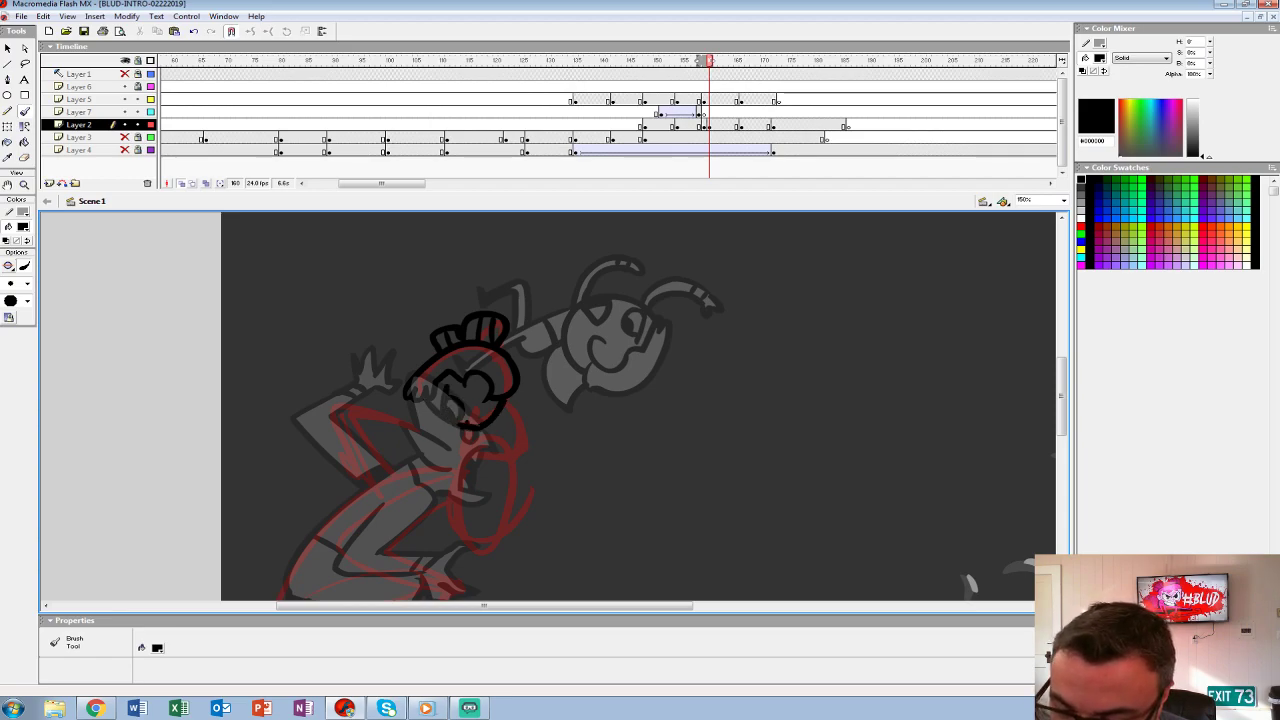
- Ink the small character's flared body and lower face details over the red sketch at frame 160
{"action": "mouse_move", "coordinate": [482, 414]}
{"action": "left_mouse_down"}
{"action": "mouse_move", "coordinate": [466, 421]}
{"action": "mouse_move", "coordinate": [487, 330]}
{"action": "mouse_move", "coordinate": [484, 370]}
{"action": "mouse_move", "coordinate": [541, 358]}
{"action": "mouse_move", "coordinate": [530, 313]}
{"action": "mouse_move", "coordinate": [482, 366]}
{"action": "mouse_move", "coordinate": [541, 362]}
{"action": "left_mouse_up"}
{"action": "key", "text": "ctrl+z"}
{"action": "key", "text": "ctrl+z"}
{"action": "left_click_drag", "start_coordinate": [541, 362], "coordinate": [530, 308]}
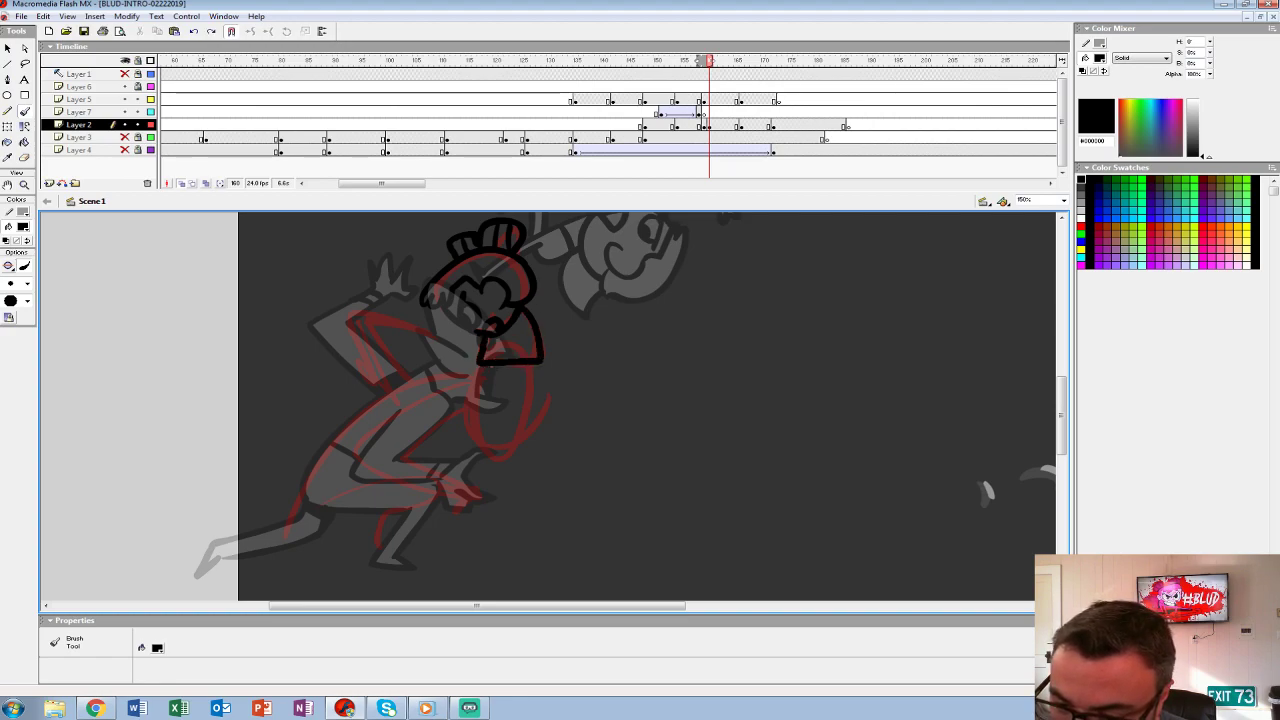
{"action": "mouse_move", "coordinate": [490, 345]}
{"action": "left_mouse_down"}
{"action": "mouse_move", "coordinate": [522, 316]}
{"action": "mouse_move", "coordinate": [510, 332]}
{"action": "left_mouse_up"}
{"action": "left_click_drag", "start_coordinate": [600, 400], "coordinate": [606, 428]}
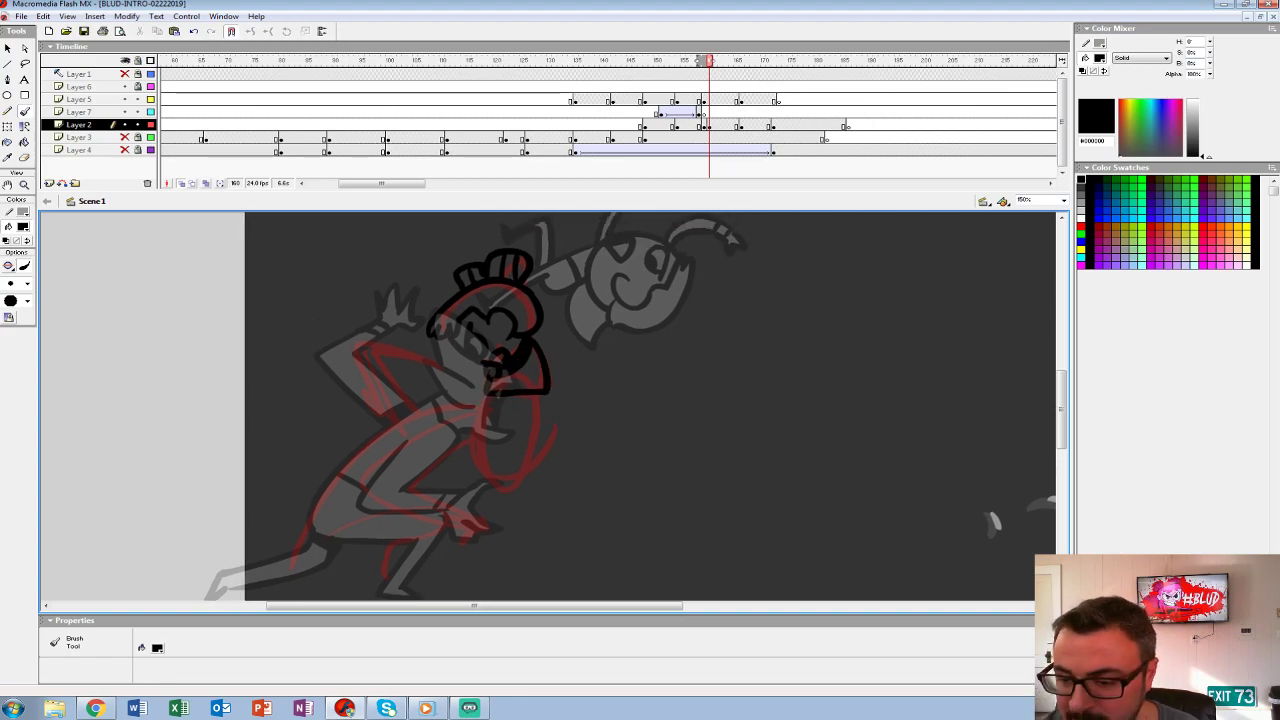
{"action": "left_click_drag", "start_coordinate": [993, 521], "coordinate": [1040, 438]}
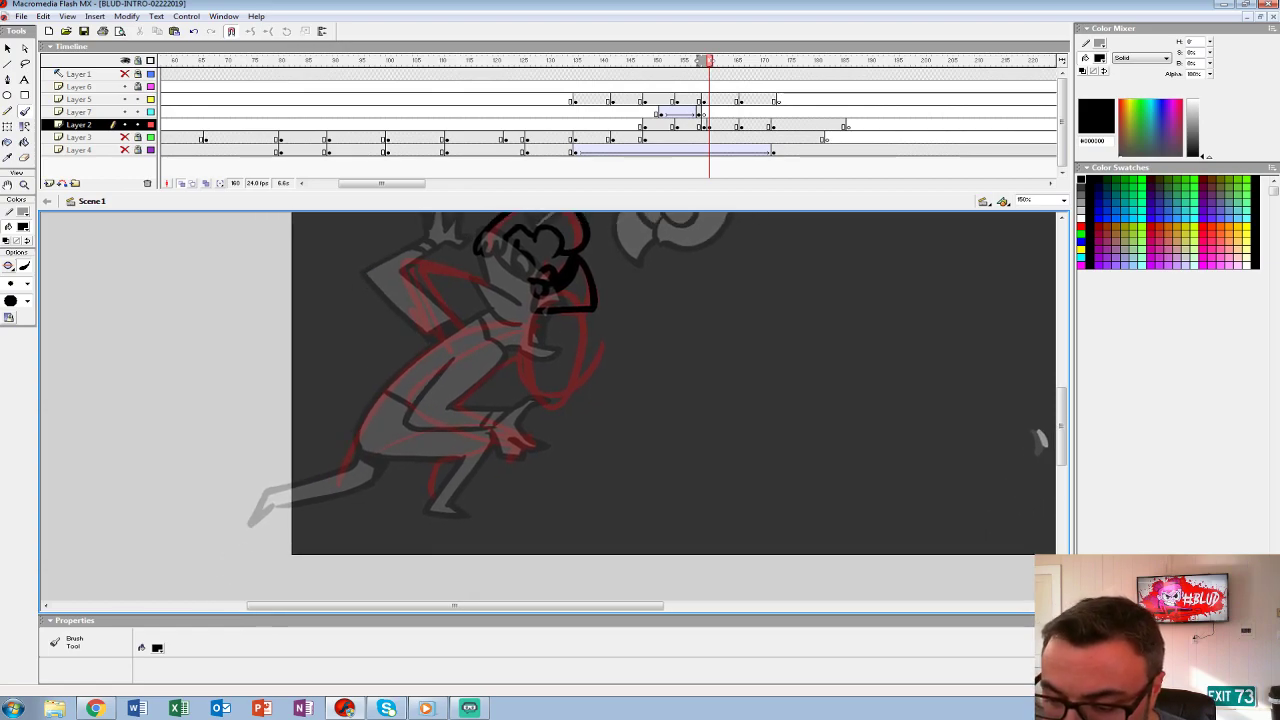
- Ink the crouching vampire's legs, hands, face, back and bent rear arm beneath the small character
{"action": "mouse_move", "coordinate": [511, 346]}
{"action": "left_mouse_down"}
{"action": "mouse_move", "coordinate": [497, 377]}
{"action": "mouse_move", "coordinate": [450, 412]}
{"action": "mouse_move", "coordinate": [452, 364]}
{"action": "mouse_move", "coordinate": [462, 430]}
{"action": "mouse_move", "coordinate": [500, 442]}
{"action": "mouse_move", "coordinate": [545, 410]}
{"action": "mouse_move", "coordinate": [535, 446]}
{"action": "mouse_move", "coordinate": [550, 460]}
{"action": "mouse_move", "coordinate": [494, 470]}
{"action": "left_mouse_up"}
{"action": "left_click_drag", "start_coordinate": [1040, 440], "coordinate": [1065, 487]}
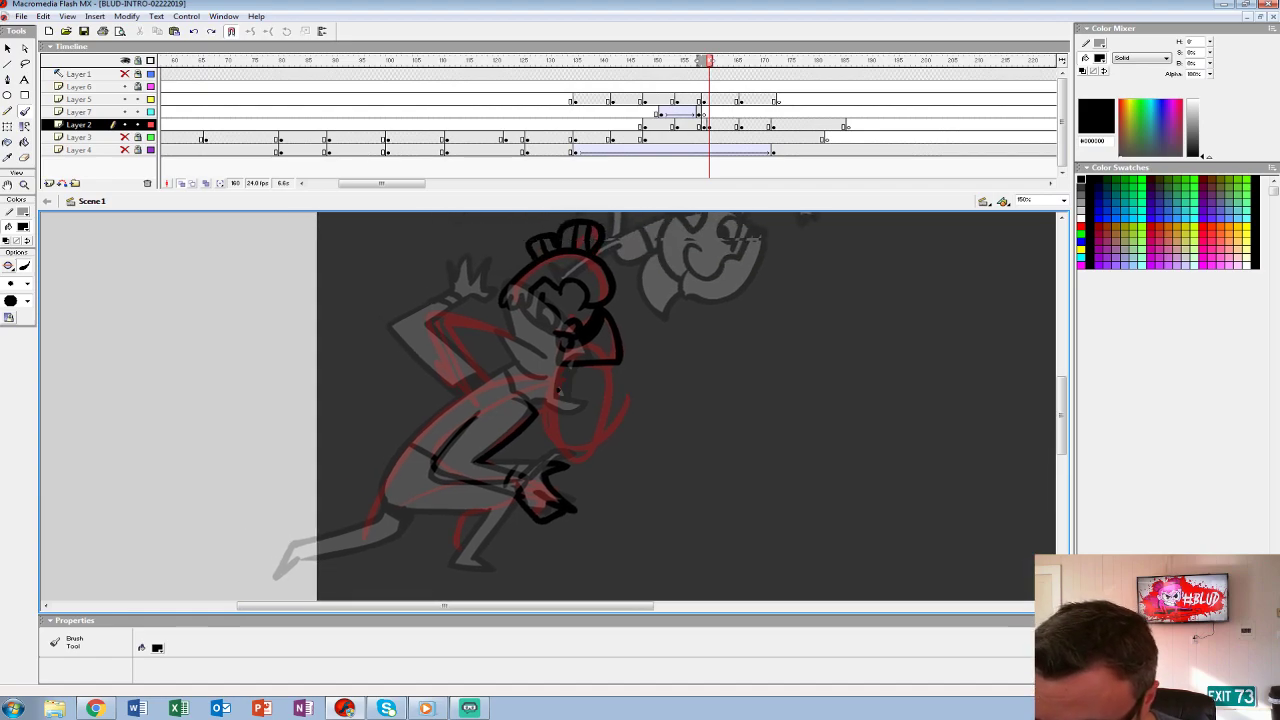
{"action": "left_click_drag", "start_coordinate": [575, 395], "coordinate": [557, 410]}
{"action": "mouse_move", "coordinate": [574, 365]}
{"action": "left_mouse_down"}
{"action": "mouse_move", "coordinate": [560, 424]}
{"action": "mouse_move", "coordinate": [614, 408]}
{"action": "mouse_move", "coordinate": [597, 434]}
{"action": "mouse_move", "coordinate": [568, 434]}
{"action": "mouse_move", "coordinate": [603, 442]}
{"action": "mouse_move", "coordinate": [588, 456]}
{"action": "mouse_move", "coordinate": [538, 414]}
{"action": "mouse_move", "coordinate": [530, 378]}
{"action": "mouse_move", "coordinate": [424, 428]}
{"action": "mouse_move", "coordinate": [400, 508]}
{"action": "mouse_move", "coordinate": [462, 510]}
{"action": "mouse_move", "coordinate": [486, 558]}
{"action": "mouse_move", "coordinate": [462, 566]}
{"action": "mouse_move", "coordinate": [490, 502]}
{"action": "mouse_move", "coordinate": [452, 538]}
{"action": "mouse_move", "coordinate": [390, 538]}
{"action": "mouse_move", "coordinate": [382, 556]}
{"action": "mouse_move", "coordinate": [386, 524]}
{"action": "left_mouse_up"}
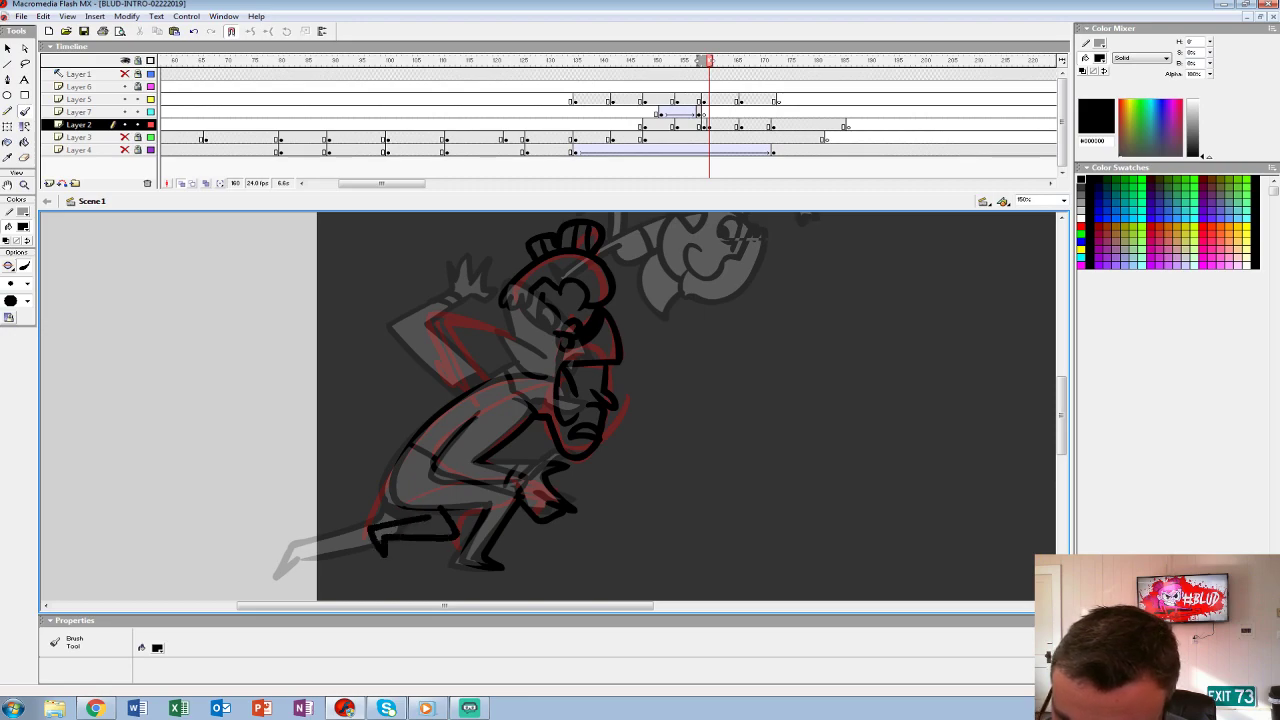
{"action": "scroll", "coordinate": [686, 407], "scroll_direction": "up", "scroll_amount": 1}
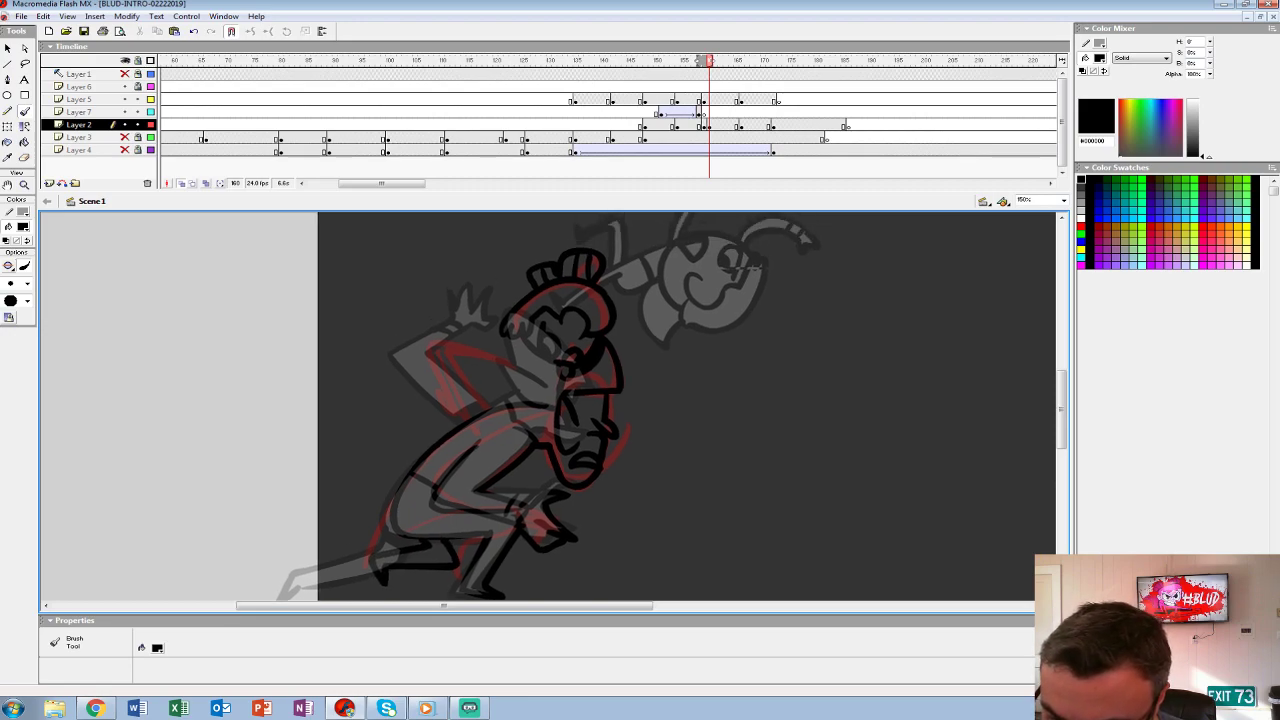
{"action": "mouse_move", "coordinate": [460, 422]}
{"action": "left_mouse_down"}
{"action": "mouse_move", "coordinate": [452, 350]}
{"action": "mouse_move", "coordinate": [520, 372]}
{"action": "mouse_move", "coordinate": [488, 410]}
{"action": "mouse_move", "coordinate": [532, 376]}
{"action": "mouse_move", "coordinate": [516, 390]}
{"action": "mouse_move", "coordinate": [540, 388]}
{"action": "mouse_move", "coordinate": [542, 366]}
{"action": "left_mouse_up"}
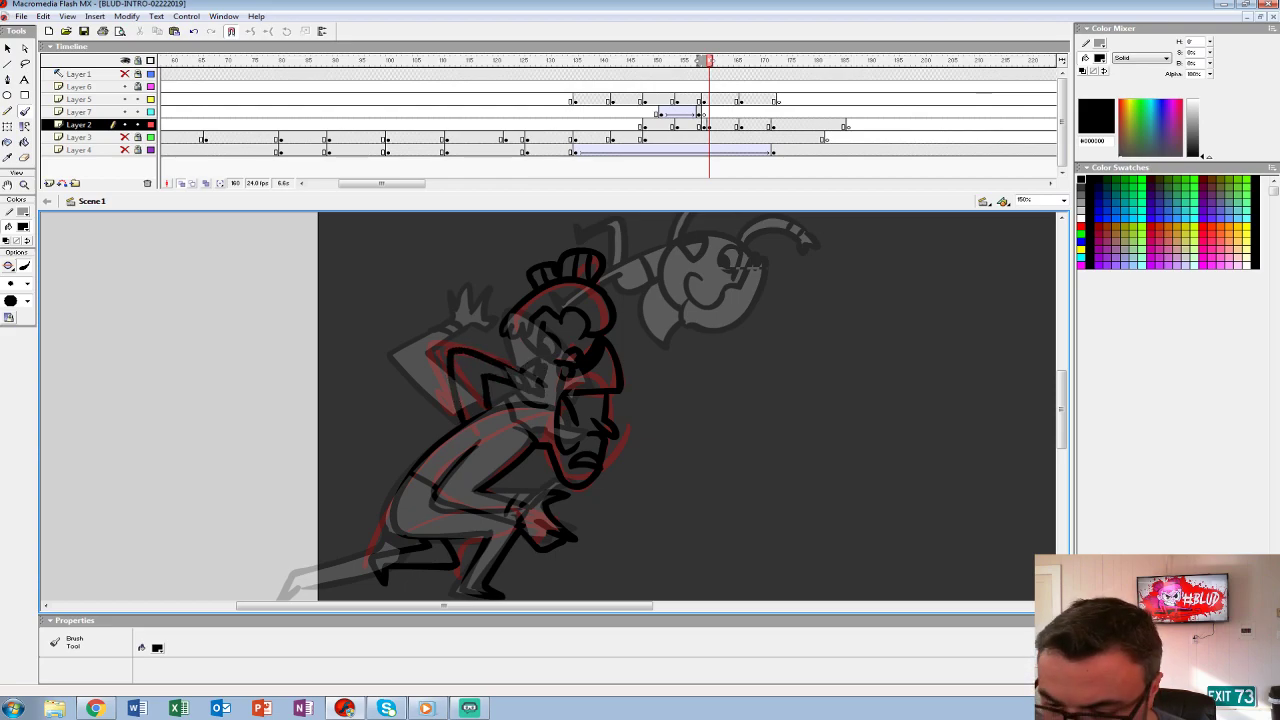
- Replace the red sketch at frame 159 on Layer 2 with the inked drawing and turn off onion skinning
{"action": "left_click", "coordinate": [703, 125]}
{"action": "scroll", "coordinate": [550, 400], "scroll_direction": "right", "scroll_amount": 5}
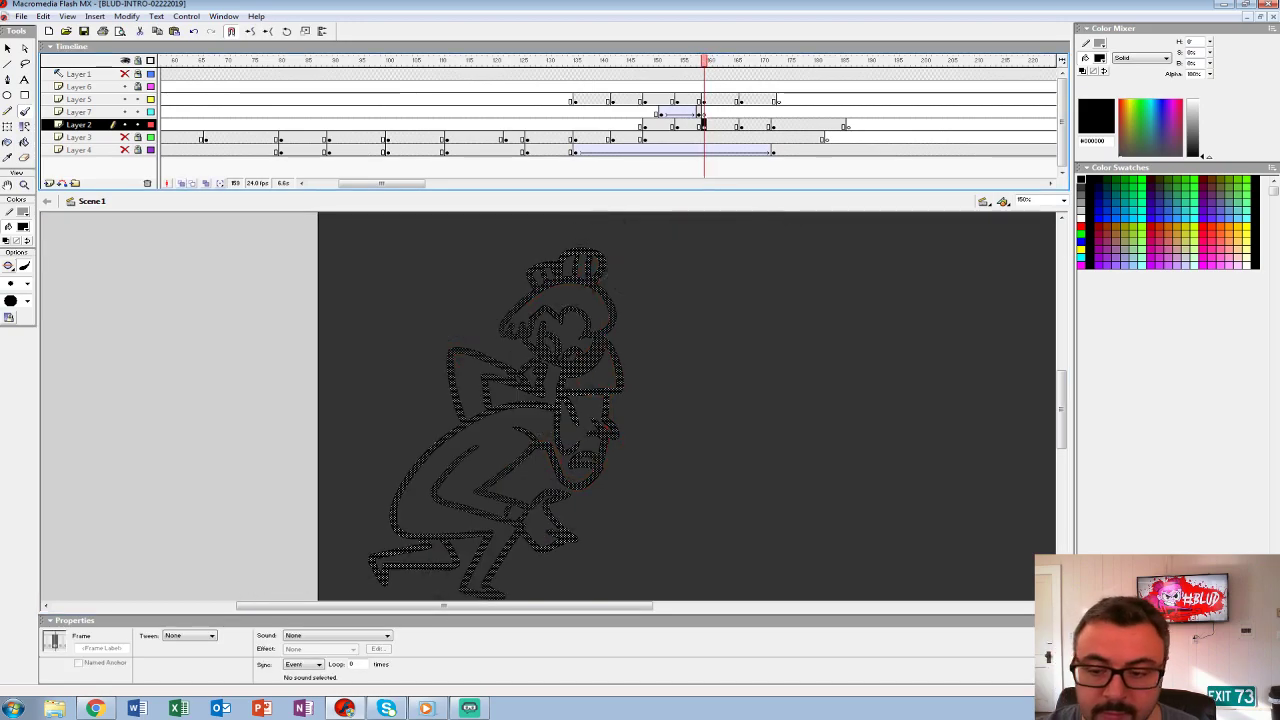
{"action": "scroll", "coordinate": [550, 400], "scroll_direction": "up", "scroll_amount": 1}
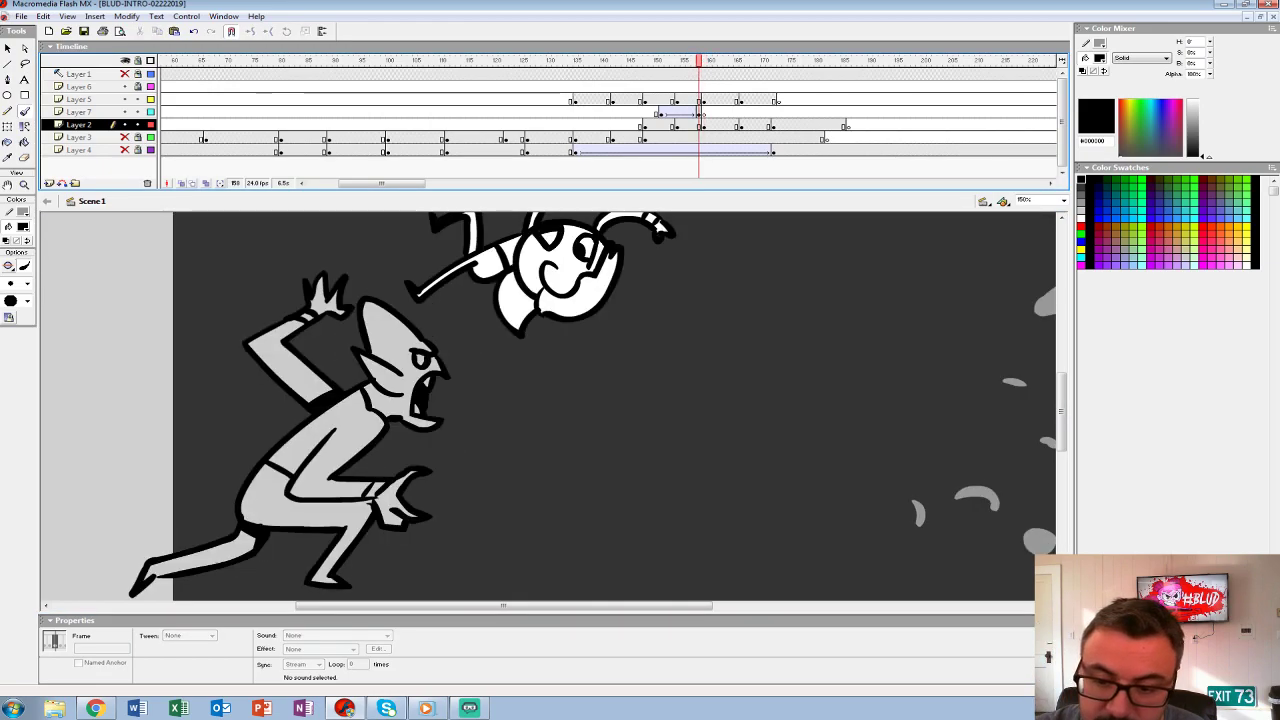
- Touch up the outline at the vampire's neck in black and fill his face with light gray #CCCCCC
{"action": "key", "text": "."}
{"action": "key", "text": "b"}
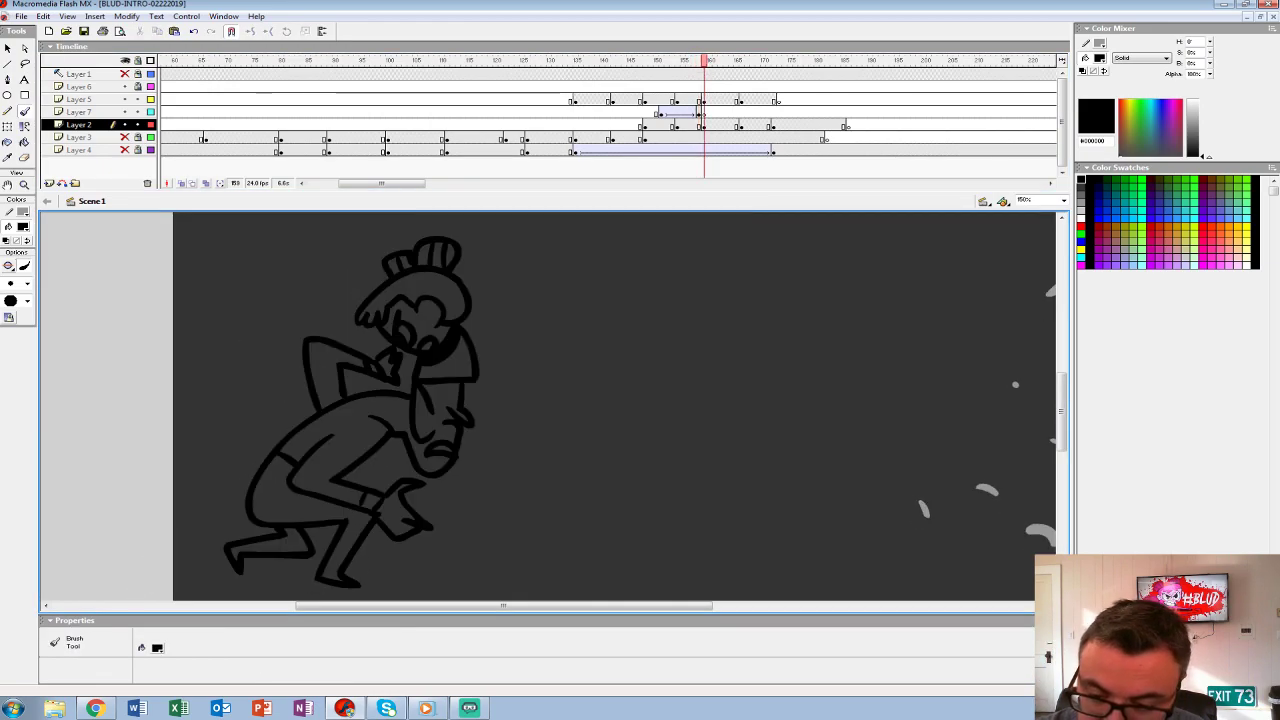
{"action": "left_click_drag", "start_coordinate": [391, 398], "coordinate": [396, 430]}
{"action": "left_click", "coordinate": [23, 227]}
{"action": "left_click", "coordinate": [6, 280]}
{"action": "key", "text": "k"}
{"action": "key", "text": "."}
{"action": "left_click", "coordinate": [430, 425]}
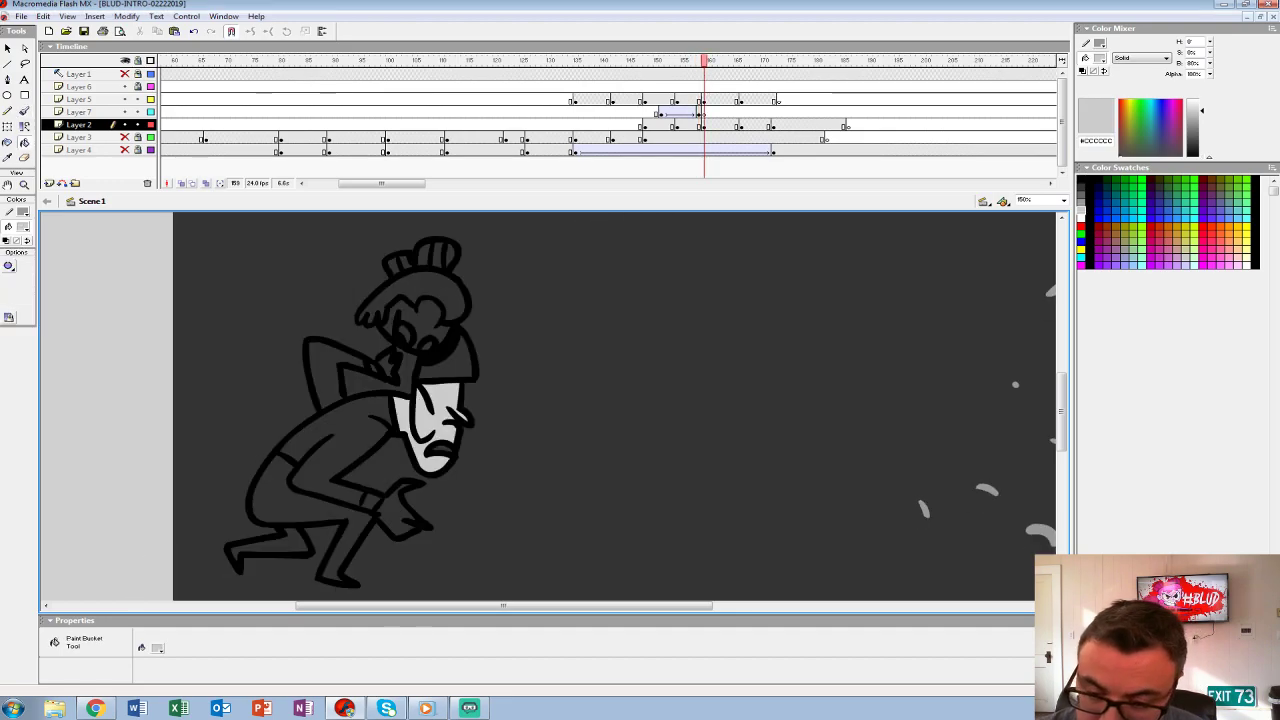
- Fill the crouching vampire's torso, arms, hand and legs with light gray #CCCCCC
{"action": "left_click", "coordinate": [340, 445]}
{"action": "left_click", "coordinate": [371, 501]}
{"action": "left_click", "coordinate": [305, 500]}
{"action": "left_click", "coordinate": [396, 510]}
{"action": "left_click", "coordinate": [270, 545]}
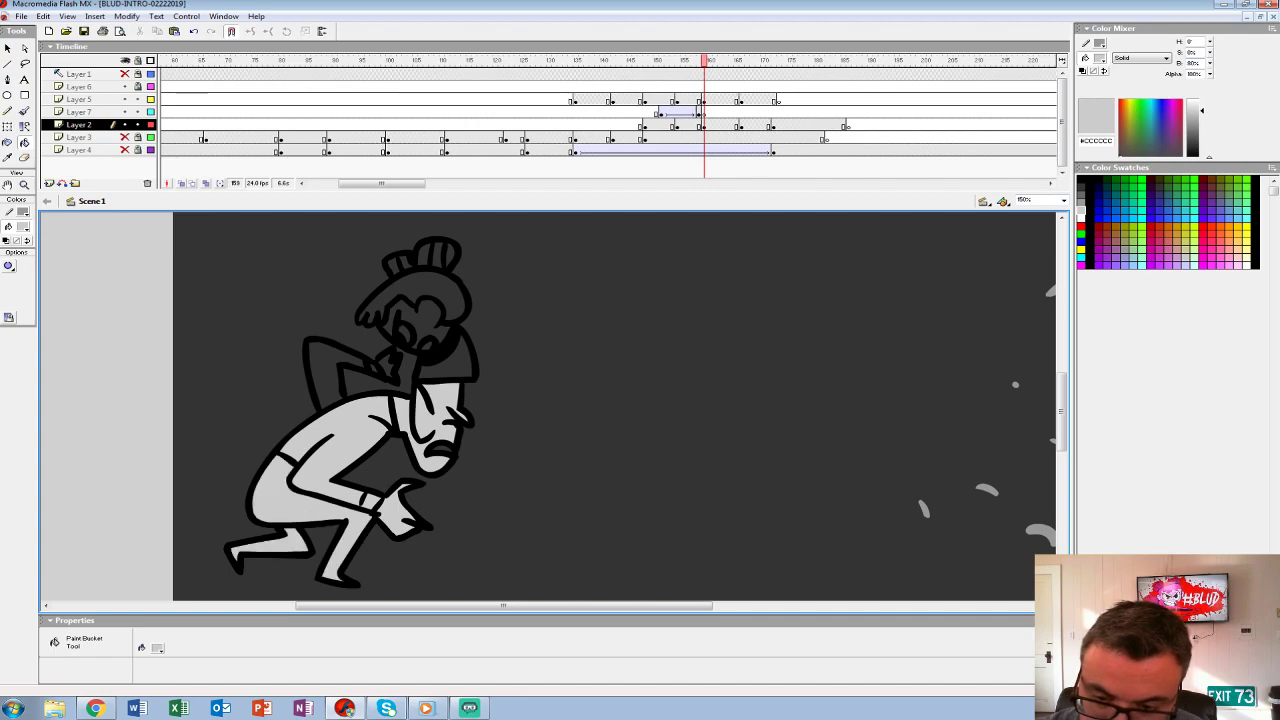
{"action": "left_click", "coordinate": [335, 375]}
- Fill the small character's body, face, eyes and hair with white #FFFFFF, undoing the accidental recoloring of the outlines
{"action": "key", "text": "comma"}
{"action": "key", "text": "period"}
{"action": "key", "text": "comma"}
{"action": "left_click", "coordinate": [23, 227]}
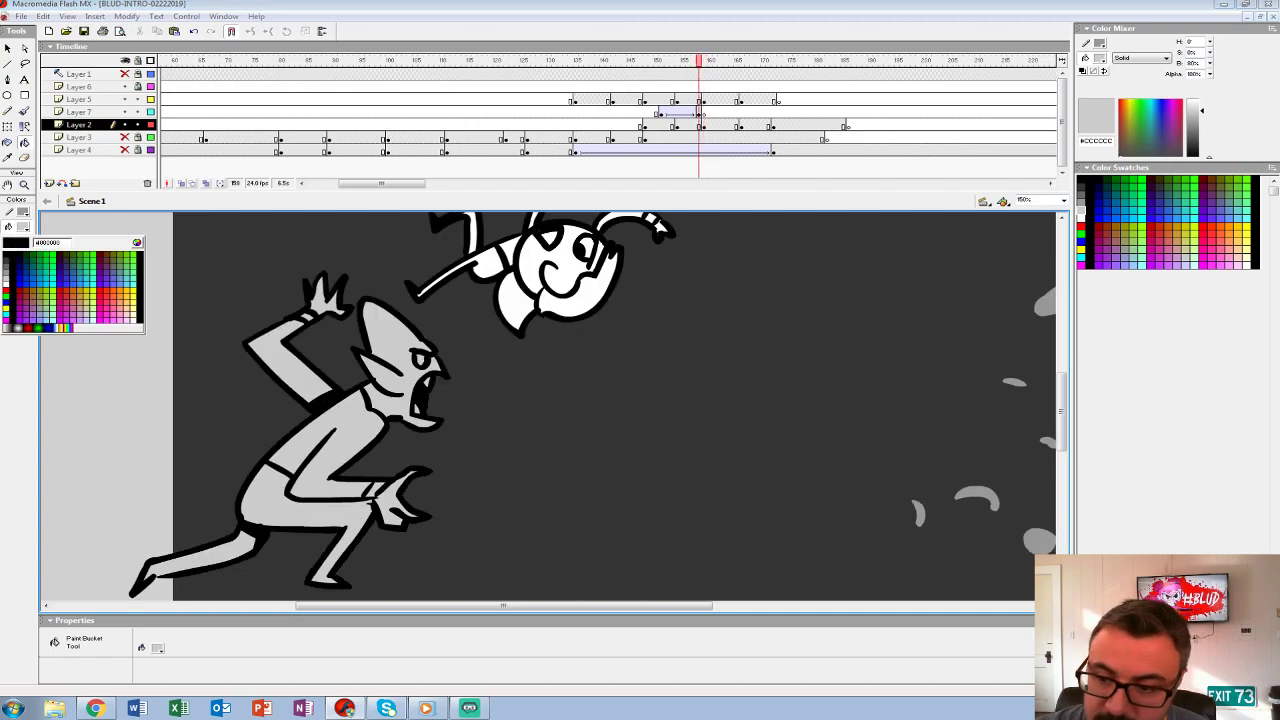
{"action": "left_click", "coordinate": [5, 290]}
{"action": "key", "text": "period"}
{"action": "left_click", "coordinate": [457, 364]}
{"action": "left_click", "coordinate": [426, 318]}
{"action": "left_click", "coordinate": [415, 295]}
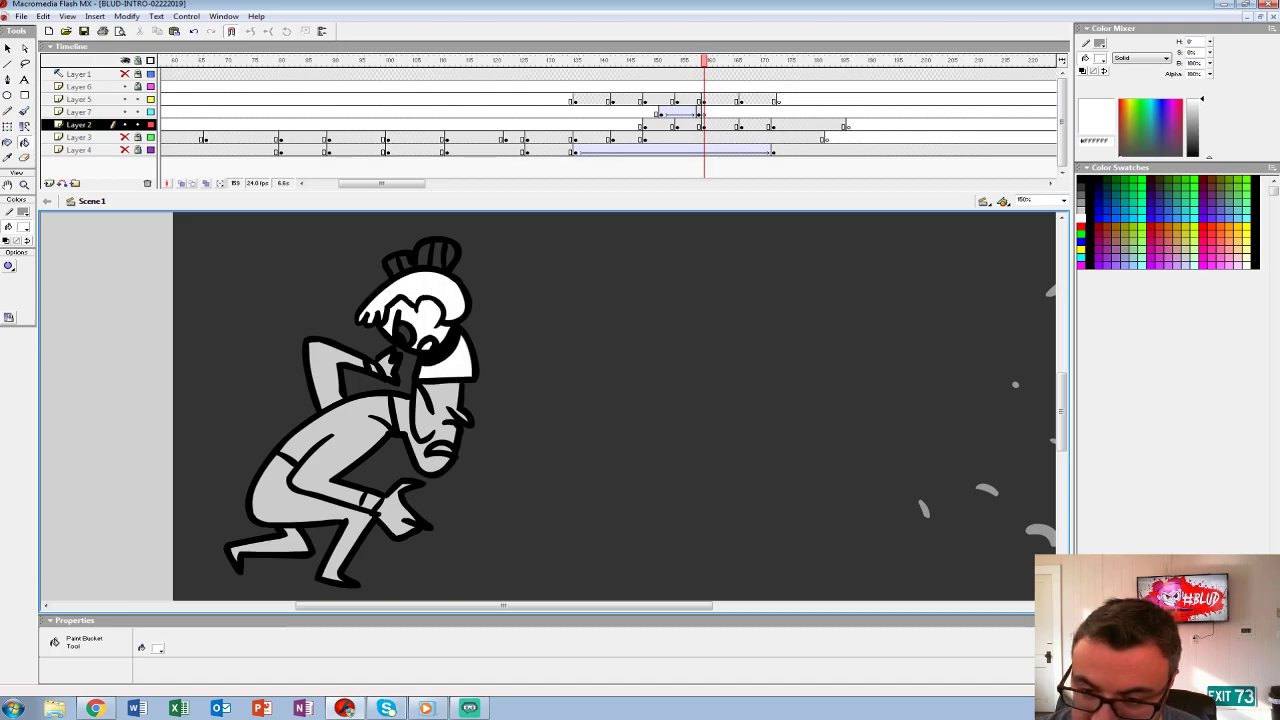
{"action": "left_click", "coordinate": [405, 334]}
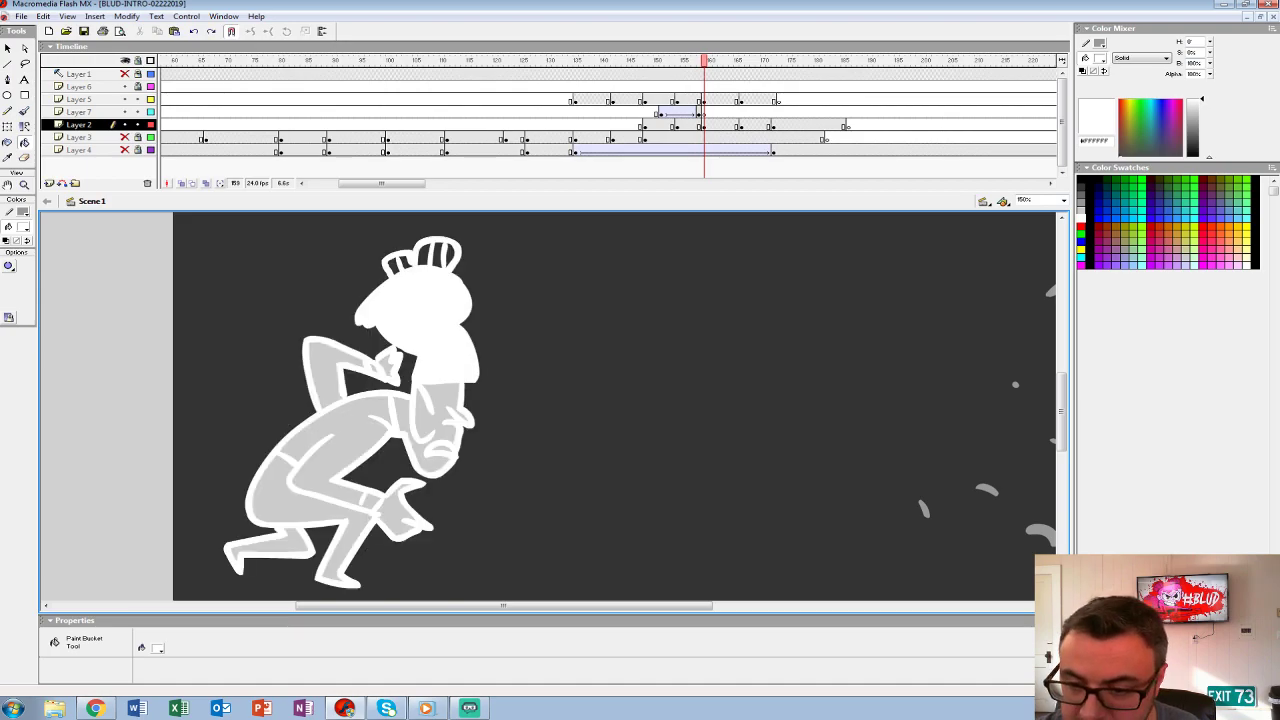
{"action": "key", "text": "ctrl+z"}
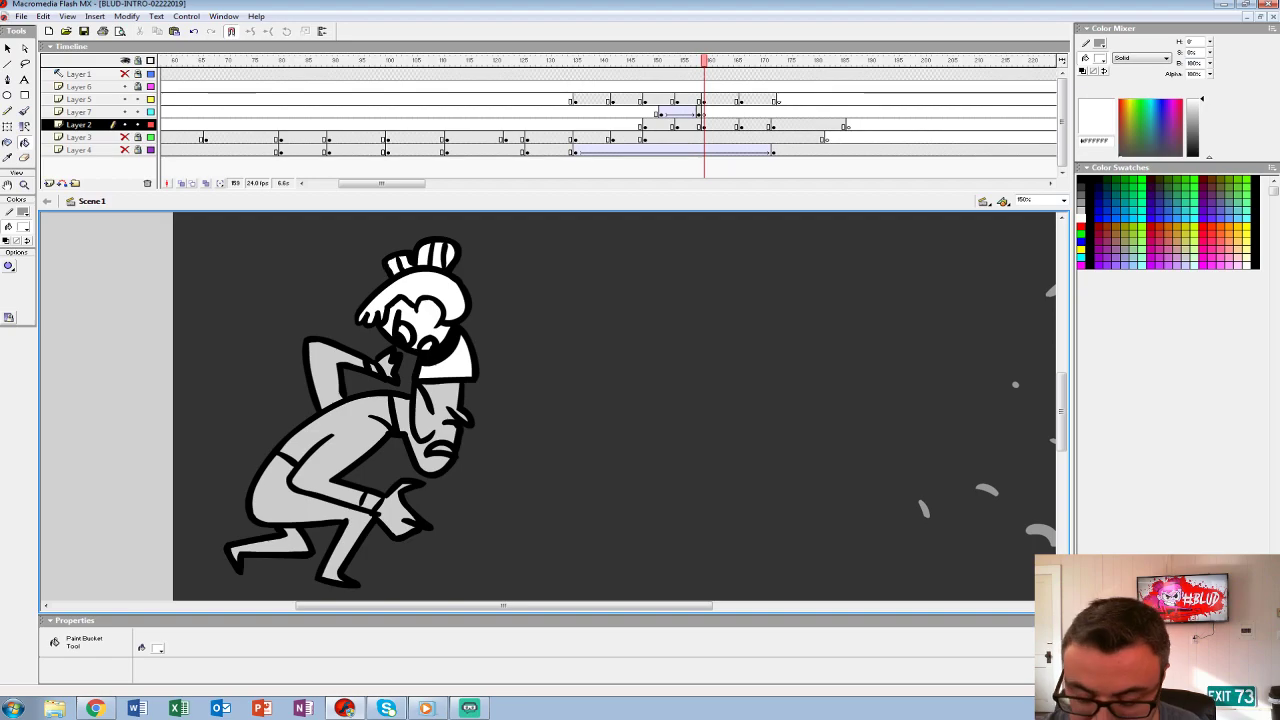
- Return the view to 100%, show Layers 3 and 4 again and play back the new landing pose
{"action": "key", "text": "ctrl+1"}
{"action": "left_click", "coordinate": [562, 87]}
{"action": "key", "text": "Return"}
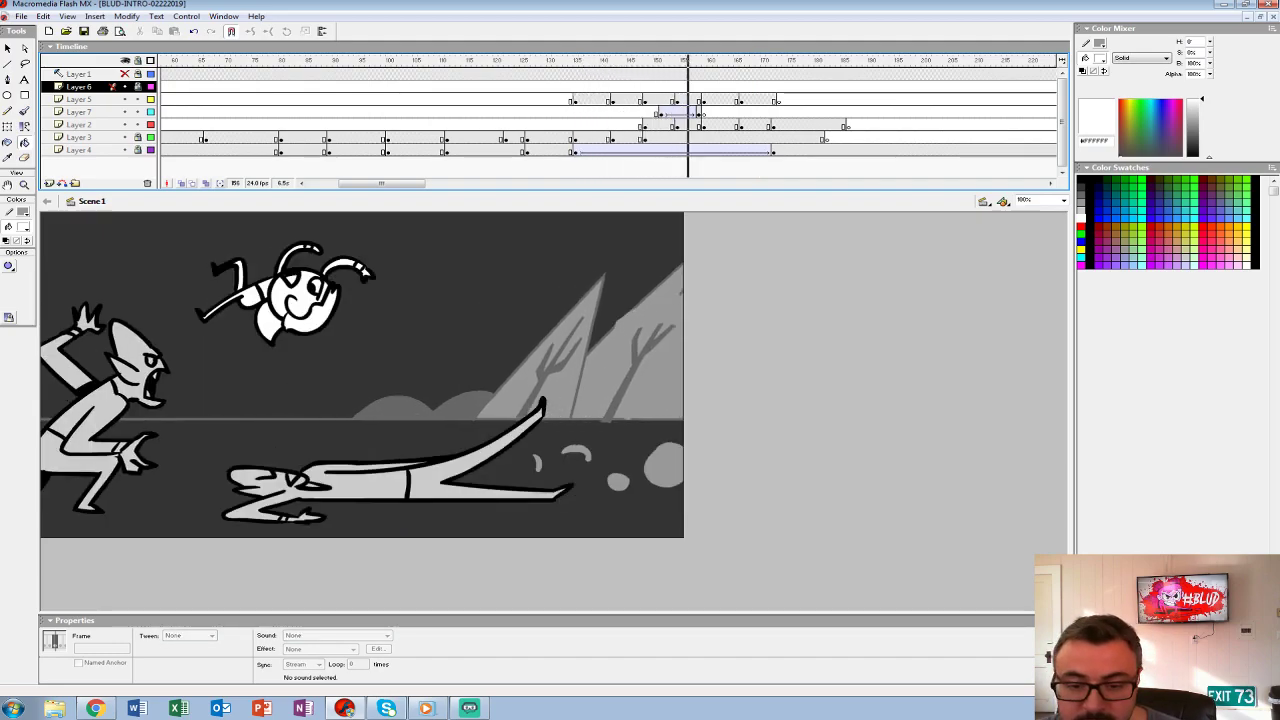
{"action": "left_click", "coordinate": [672, 124]}
{"action": "key", "text": "Return"}
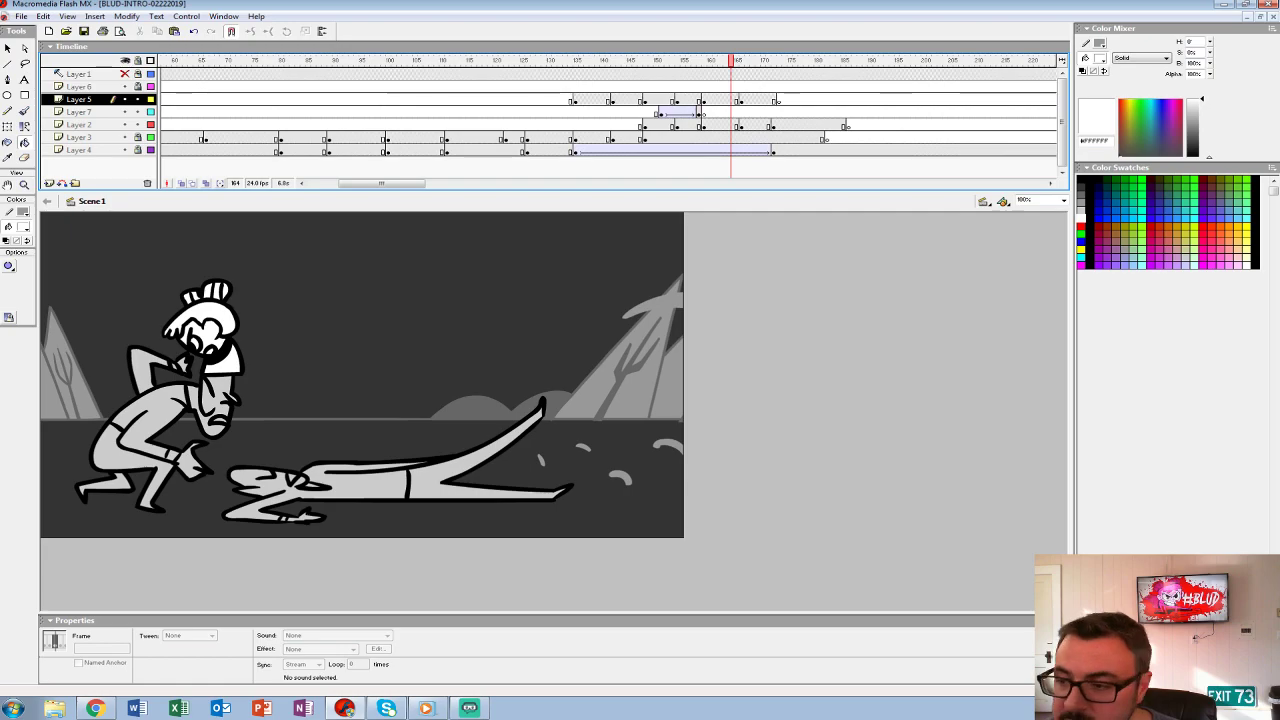
- Try ending Layer 4's background tween at frame 159 and play back the timing
{"action": "left_click", "coordinate": [774, 100]}
{"action": "left_click", "coordinate": [773, 150]}
{"action": "left_click", "coordinate": [703, 150]}
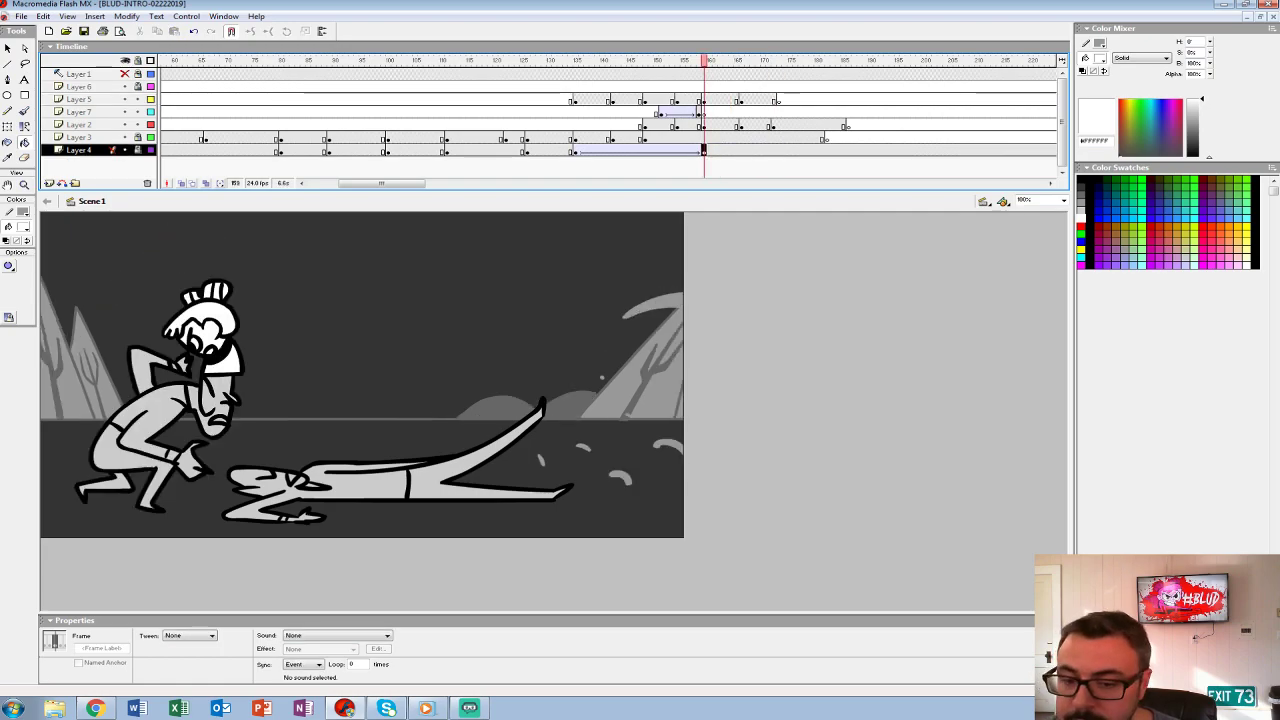
{"action": "left_click", "coordinate": [634, 112]}
{"action": "key", "text": "Return"}
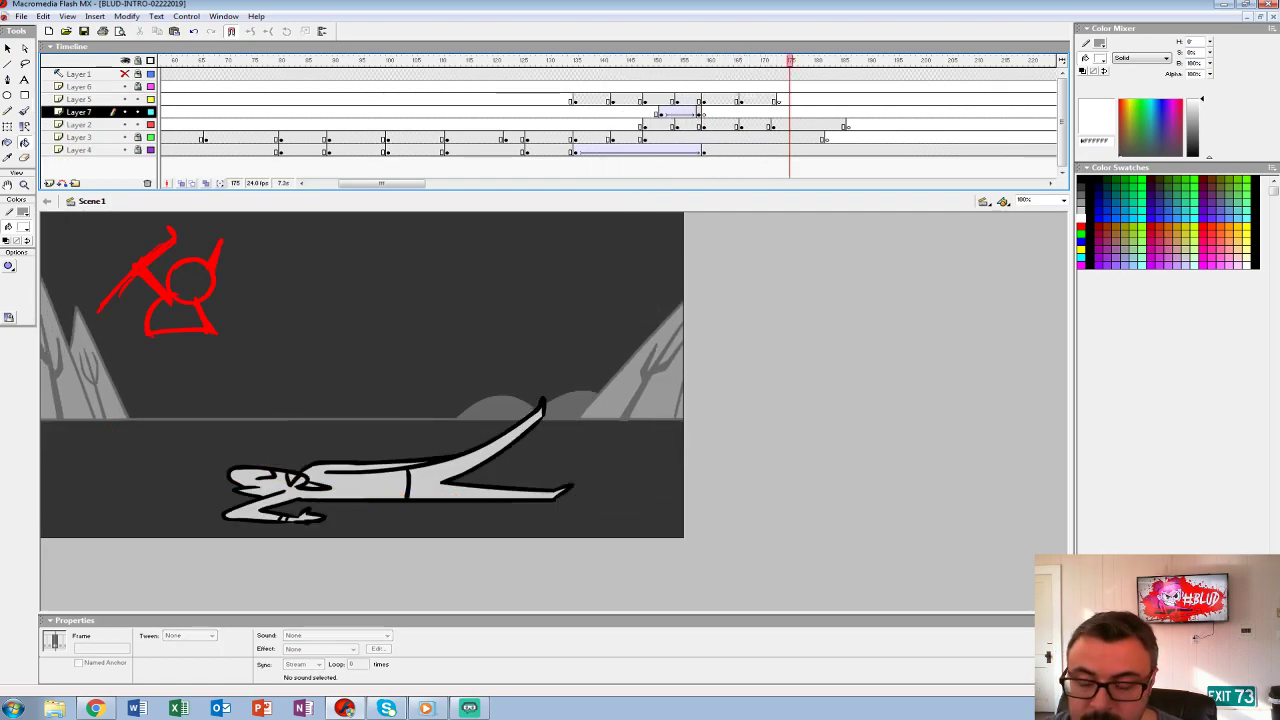
- Move the end keyframe of Layer 4's background tween to frame 166 and play back the result
{"action": "left_click", "coordinate": [731, 150]}
{"action": "left_click_drag", "start_coordinate": [704, 150], "coordinate": [741, 150]}
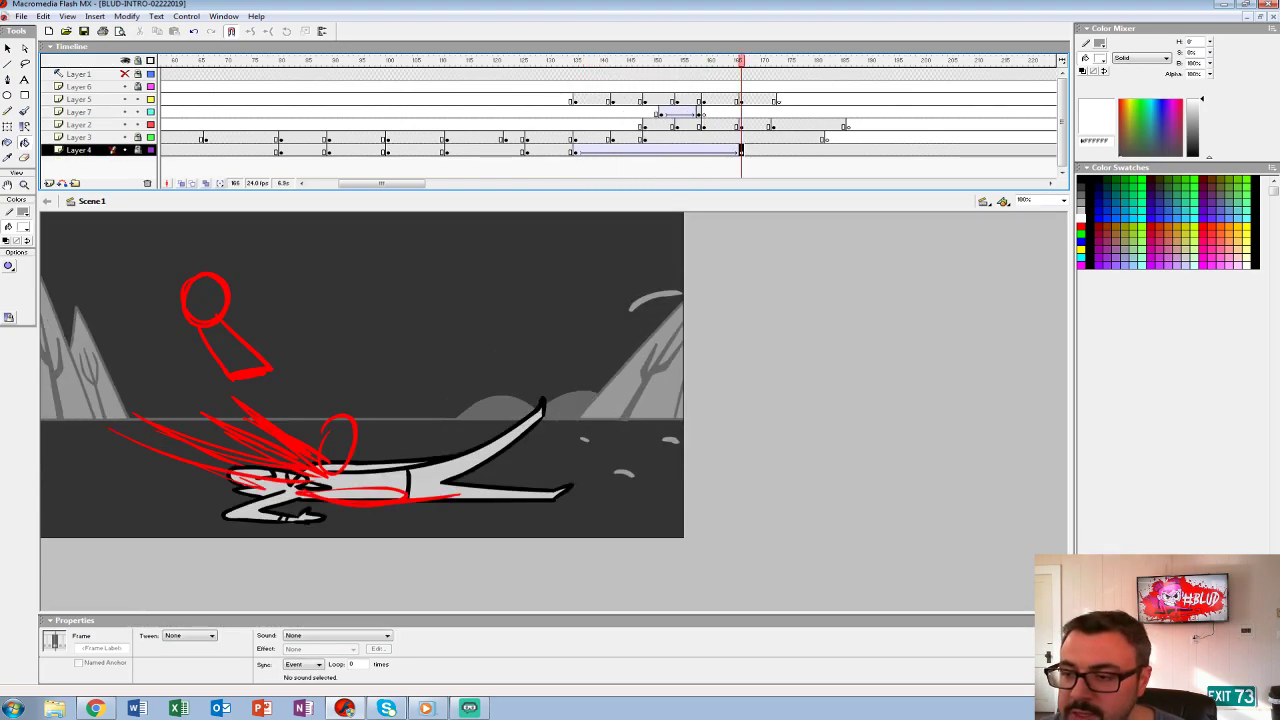
{"action": "left_click", "coordinate": [618, 112]}
{"action": "key", "text": "Return"}
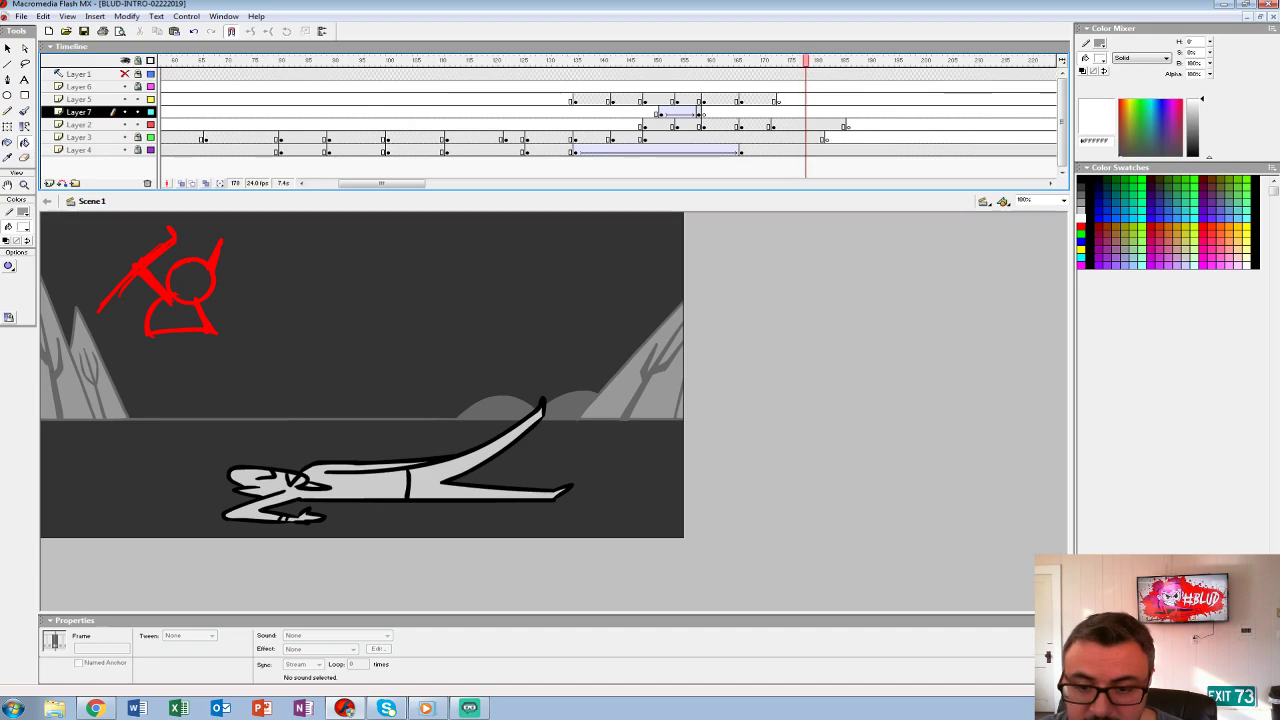
- Show the safe-area guides on Layer 1 and replay the animation within the frame guides
{"action": "left_click", "coordinate": [78, 87]}
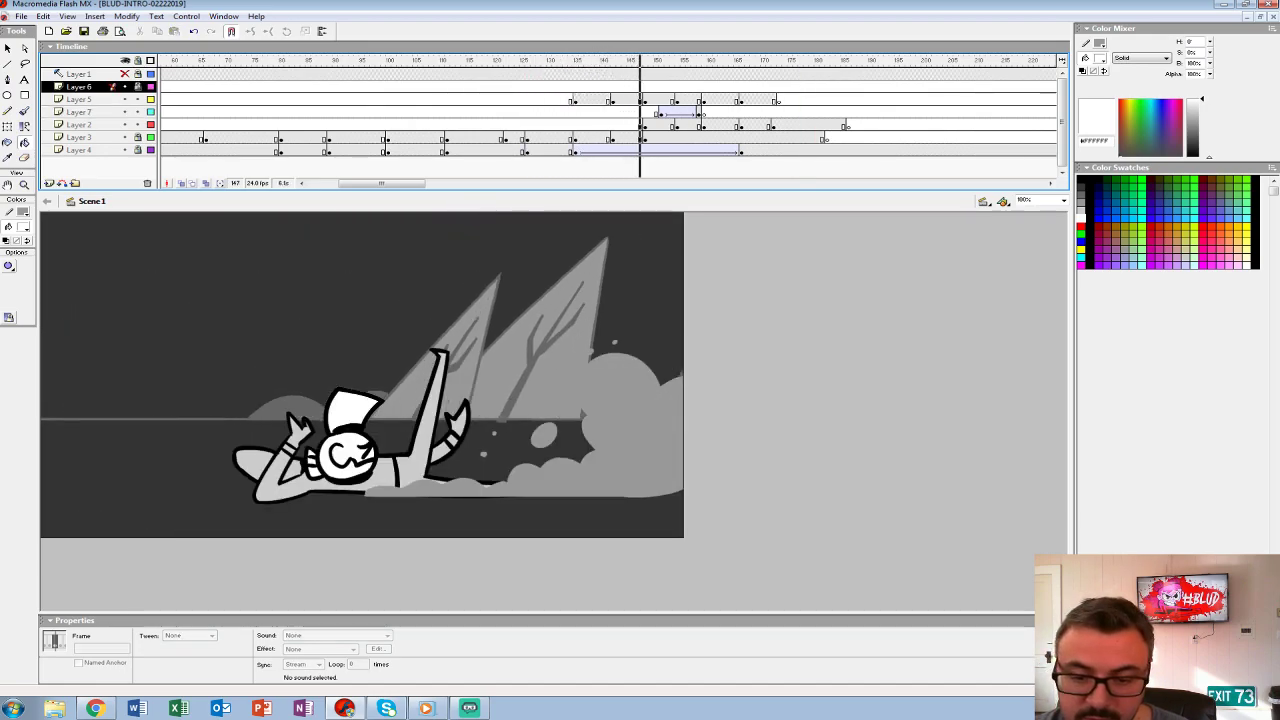
{"action": "key", "text": "Return"}
{"action": "key", "text": "Return"}
{"action": "key", "text": "Return"}
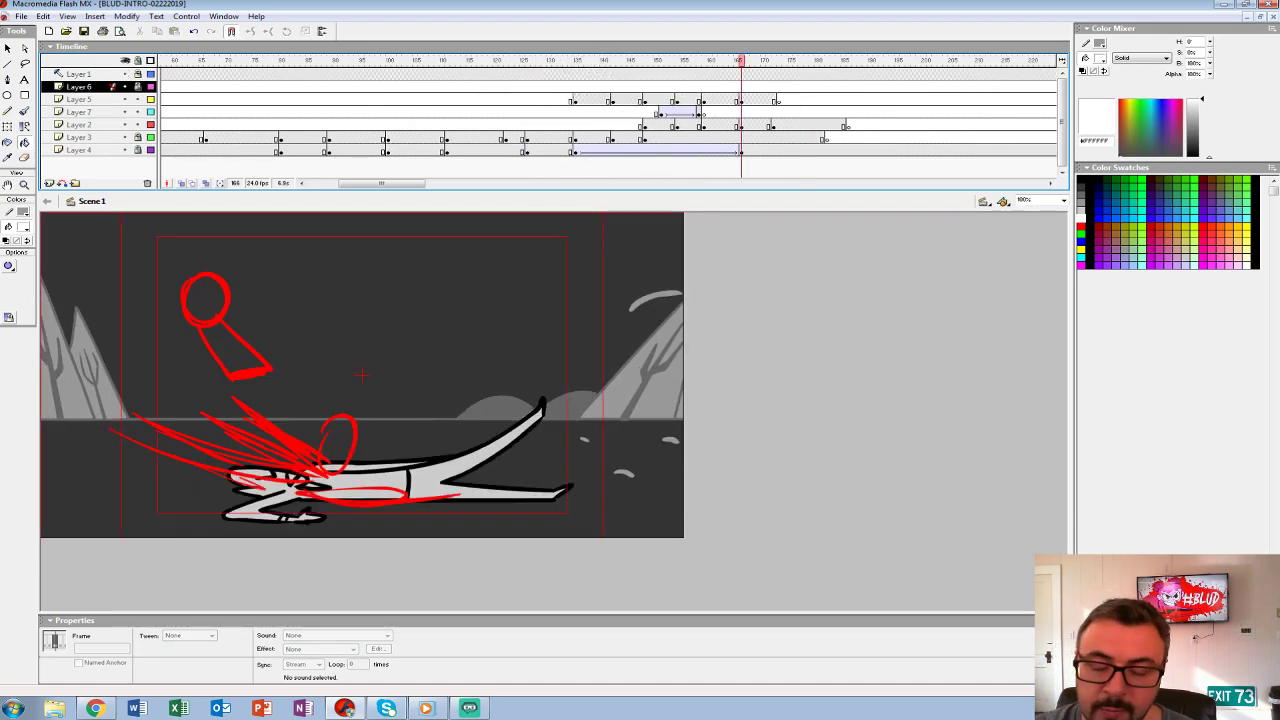
{"action": "left_click", "coordinate": [330, 74]}
{"action": "key", "text": "Return"}
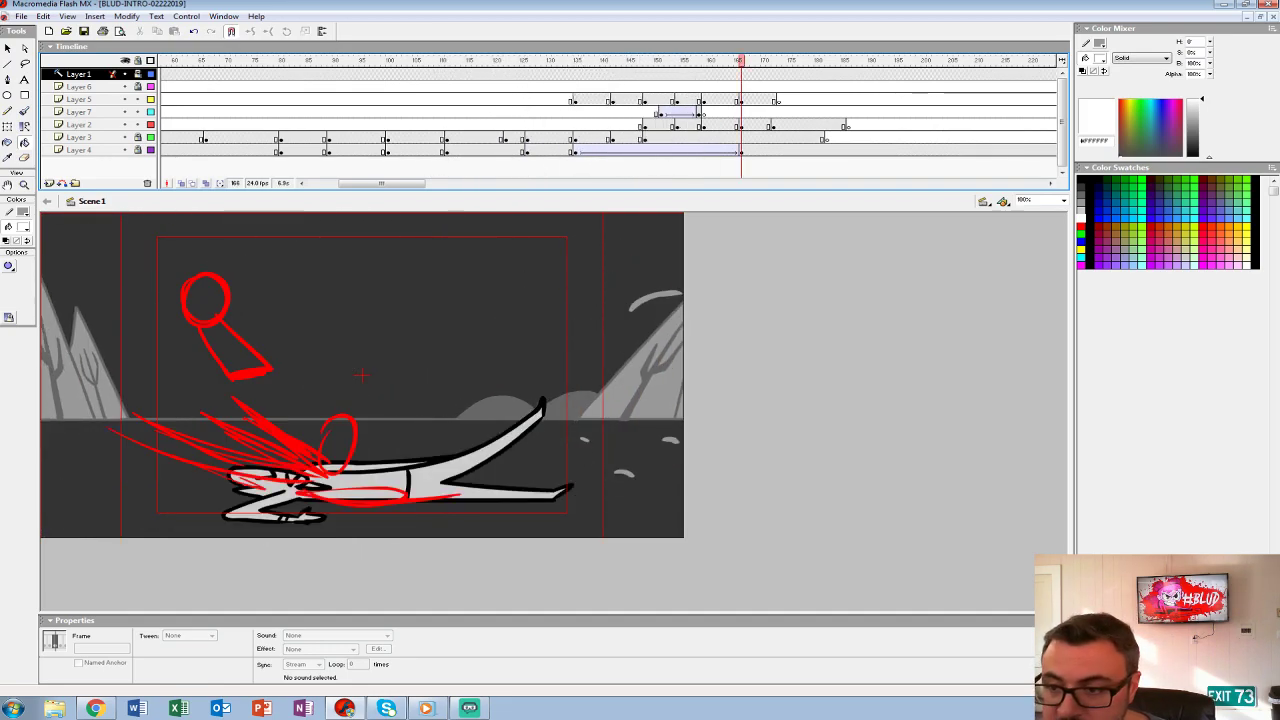
- Play back the leap and landing repeatedly to review the timing up to about frame 168
{"action": "left_click", "coordinate": [500, 99]}
{"action": "key", "text": "Return"}
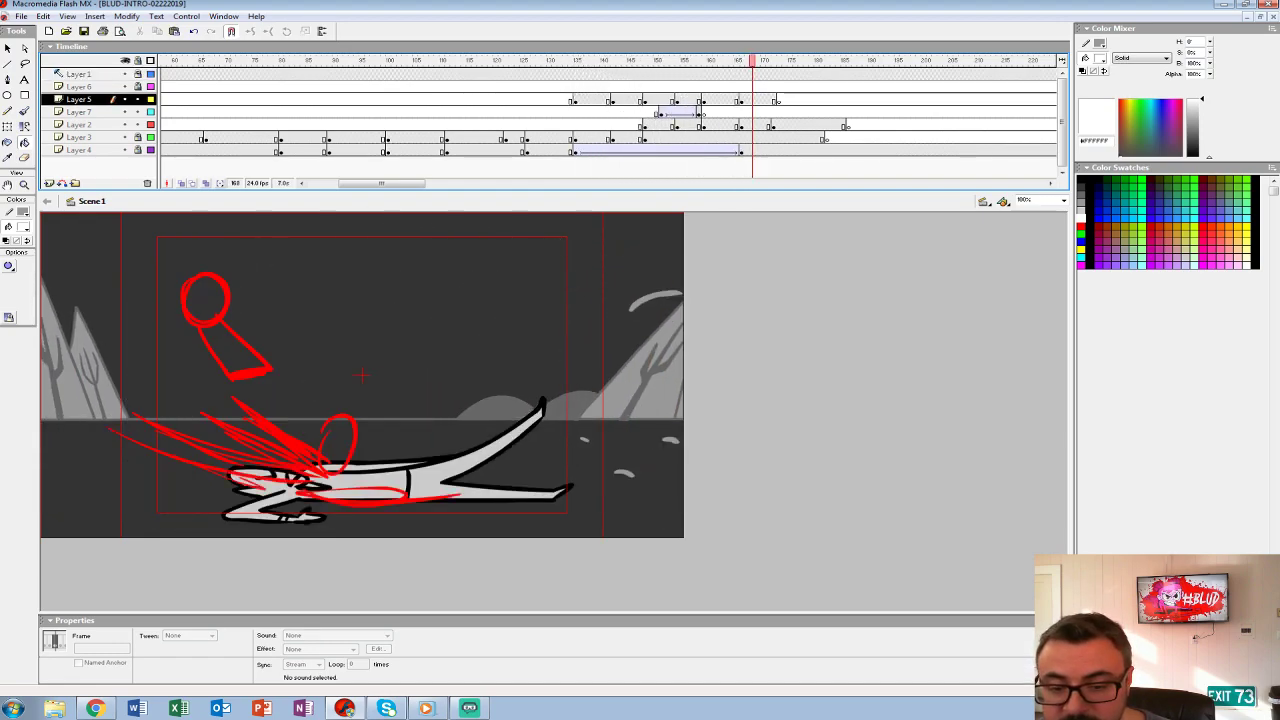
{"action": "left_click", "coordinate": [543, 86]}
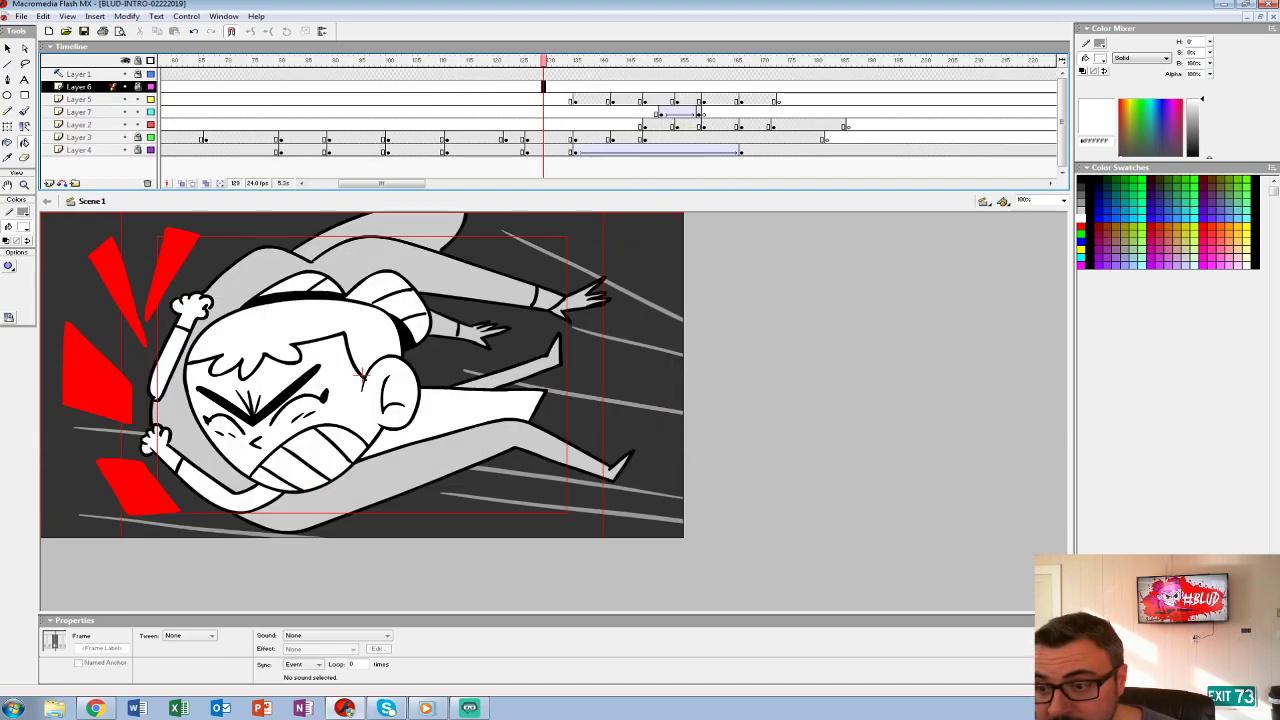
{"action": "key", "text": "Return"}
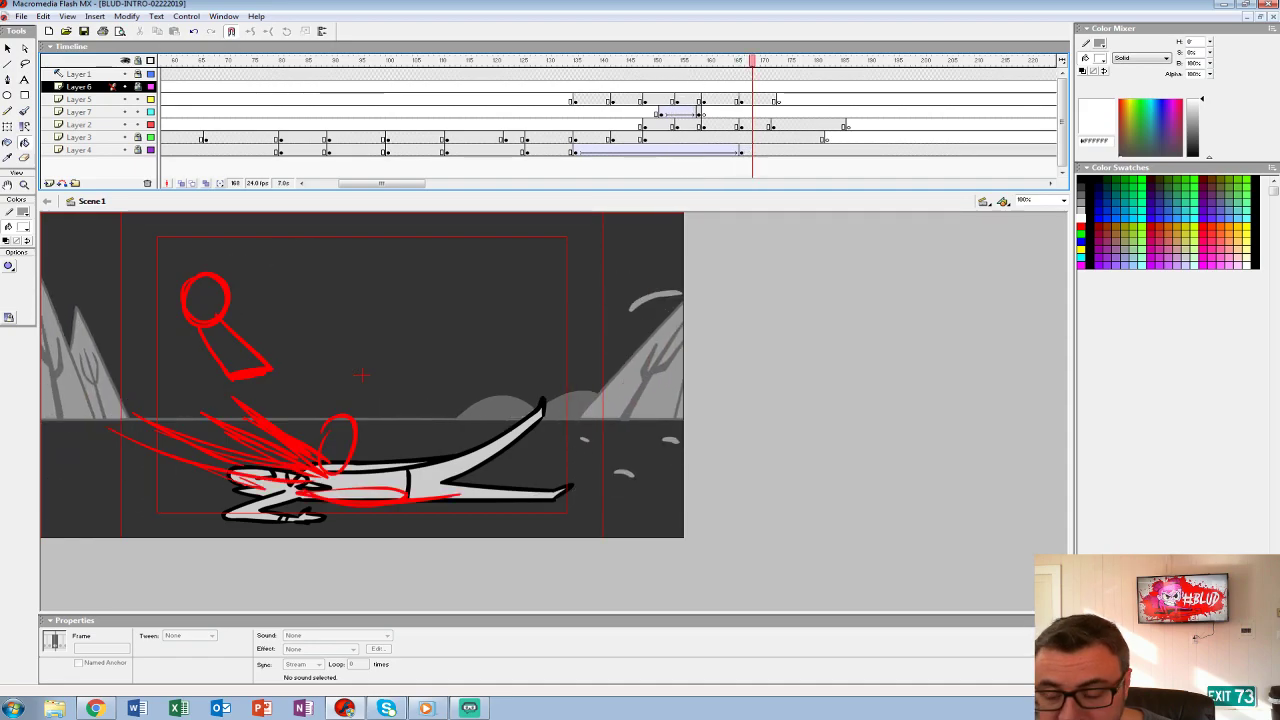
{"action": "left_click", "coordinate": [745, 125]}
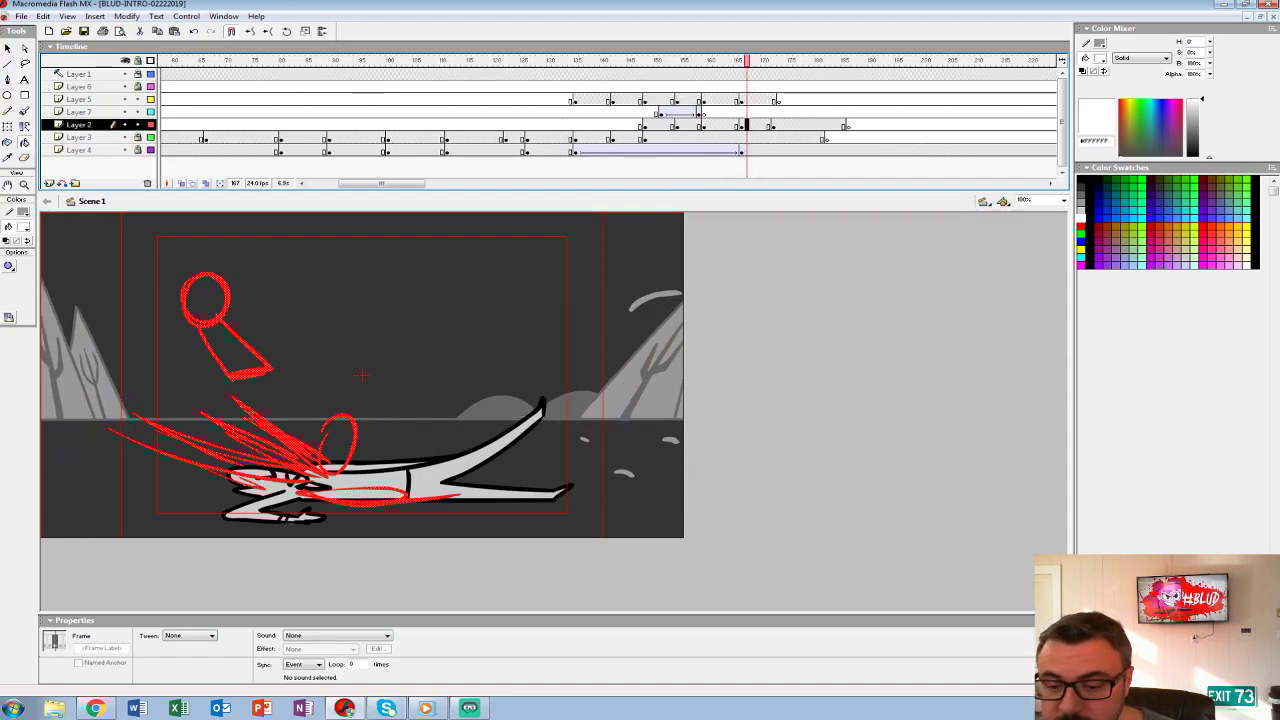
{"action": "left_click", "coordinate": [610, 112]}
{"action": "key", "text": "Return"}
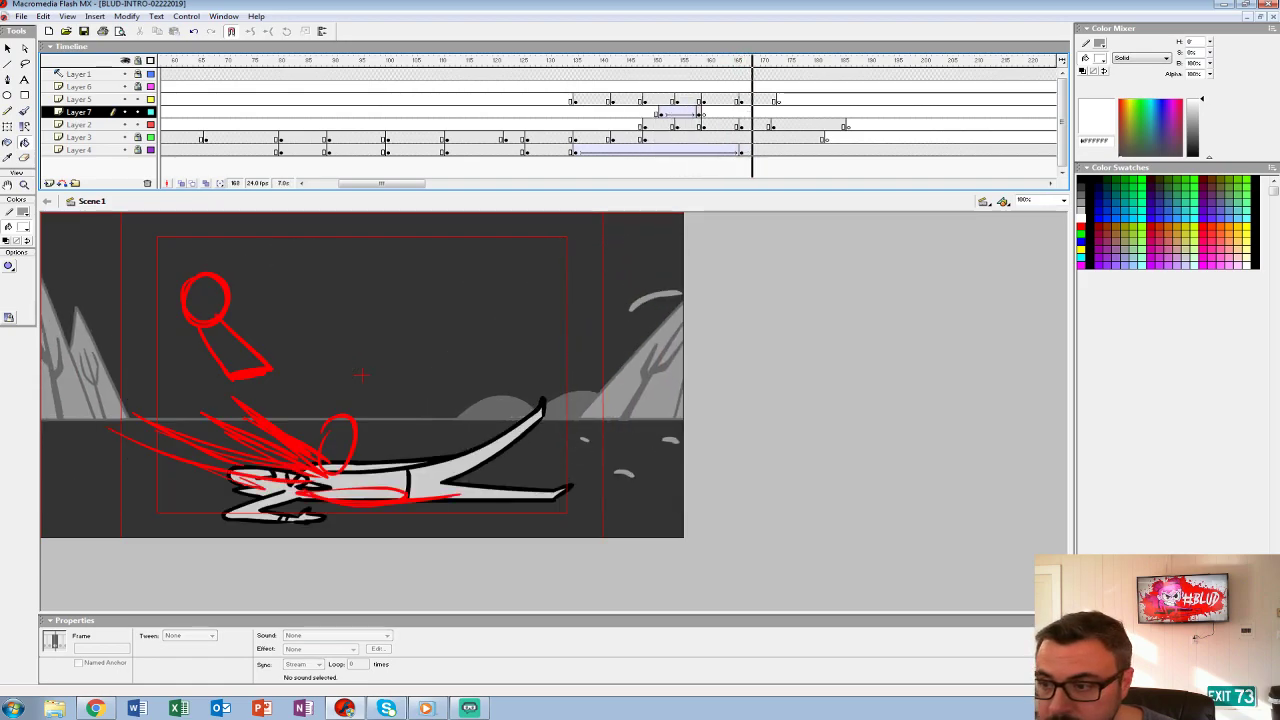
- Insert blank keyframes at frame 167 on Layers 2 and 3, unlock Layer 3 and turn on onion skinning
{"action": "left_click", "coordinate": [746, 125]}
{"action": "left_click", "coordinate": [746, 137]}
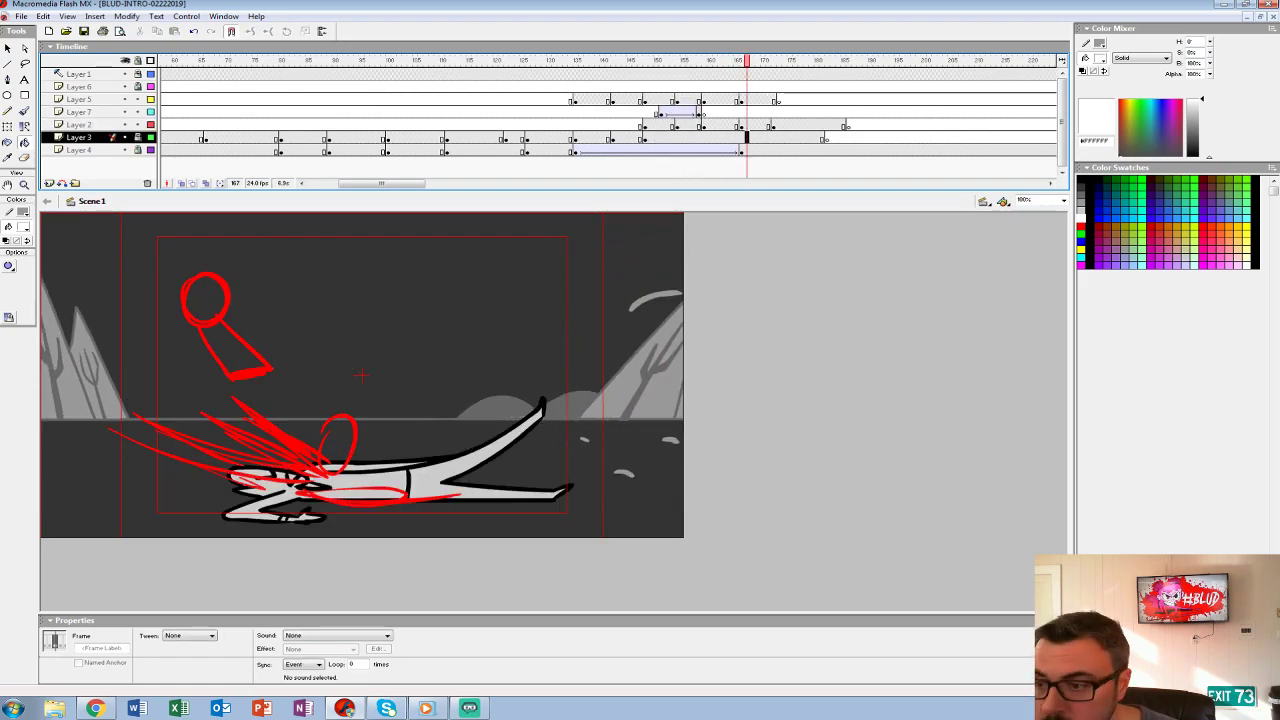
{"action": "key", "text": "Delete"}
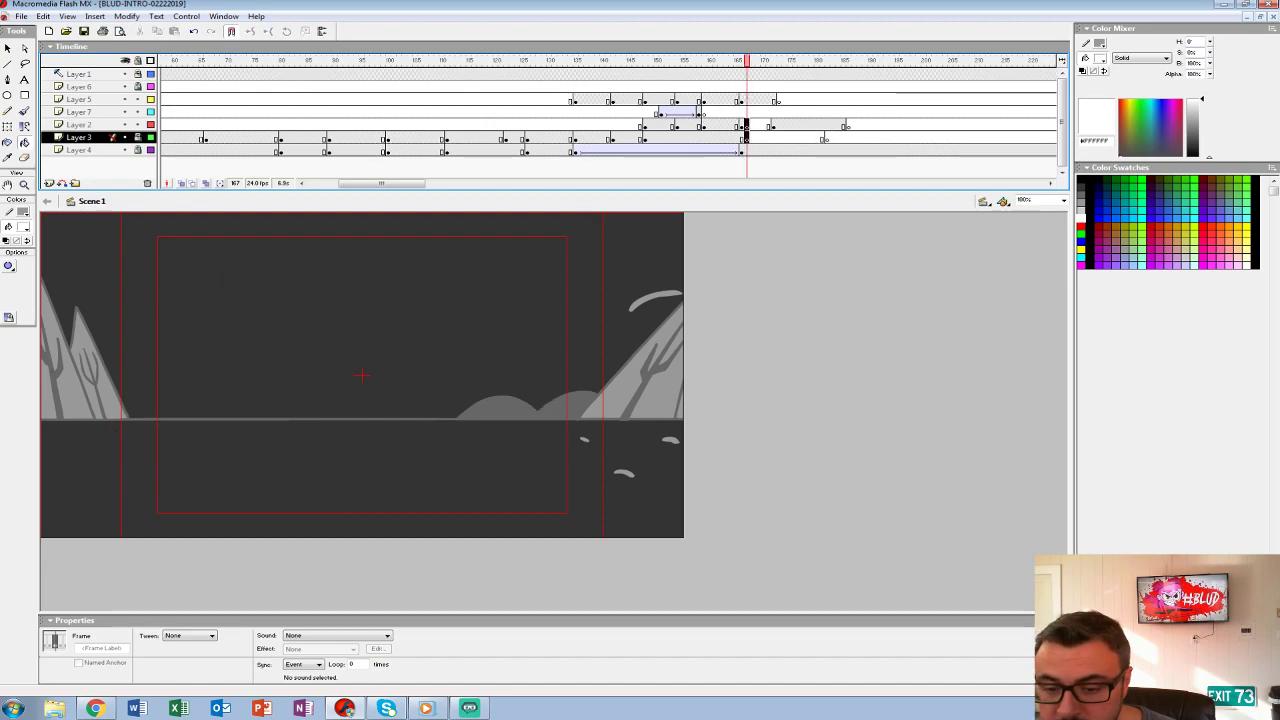
{"action": "key", "text": "ctrl+z"}
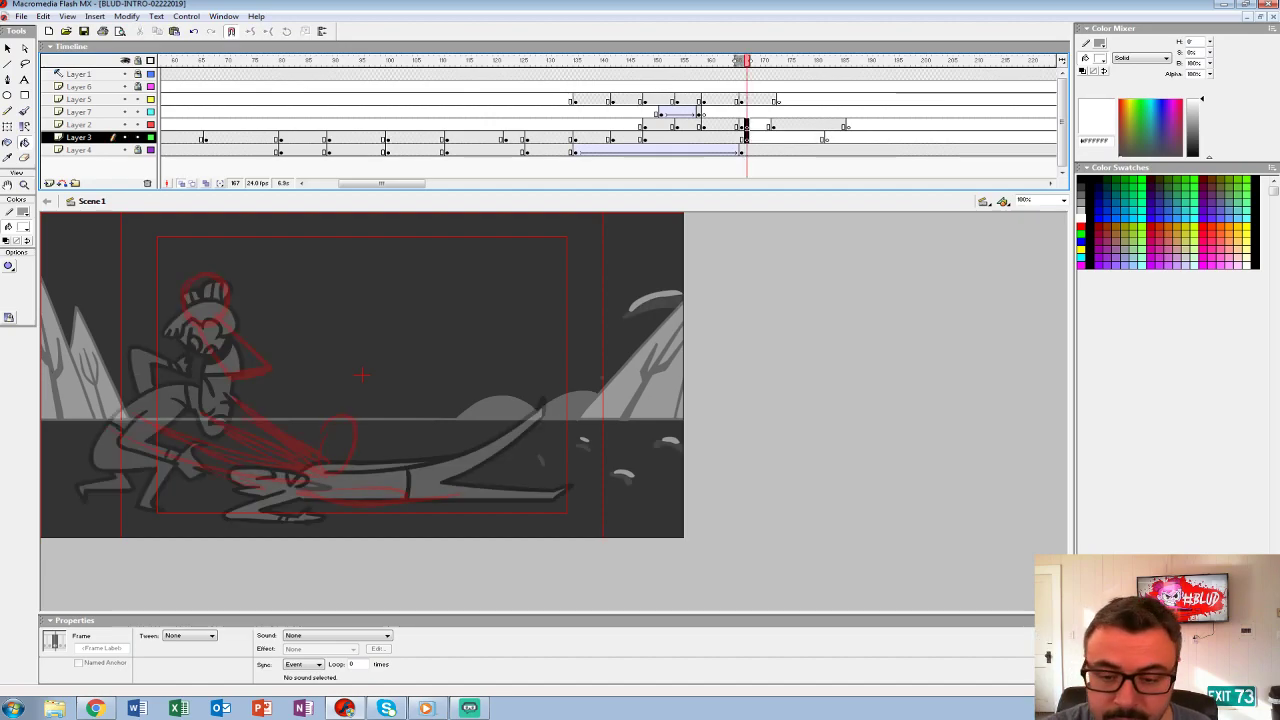
- Choose the Brush tool with a red fill for rough sketching on Layer 3's blank frame 167
{"action": "key", "text": "ctrl+3"}
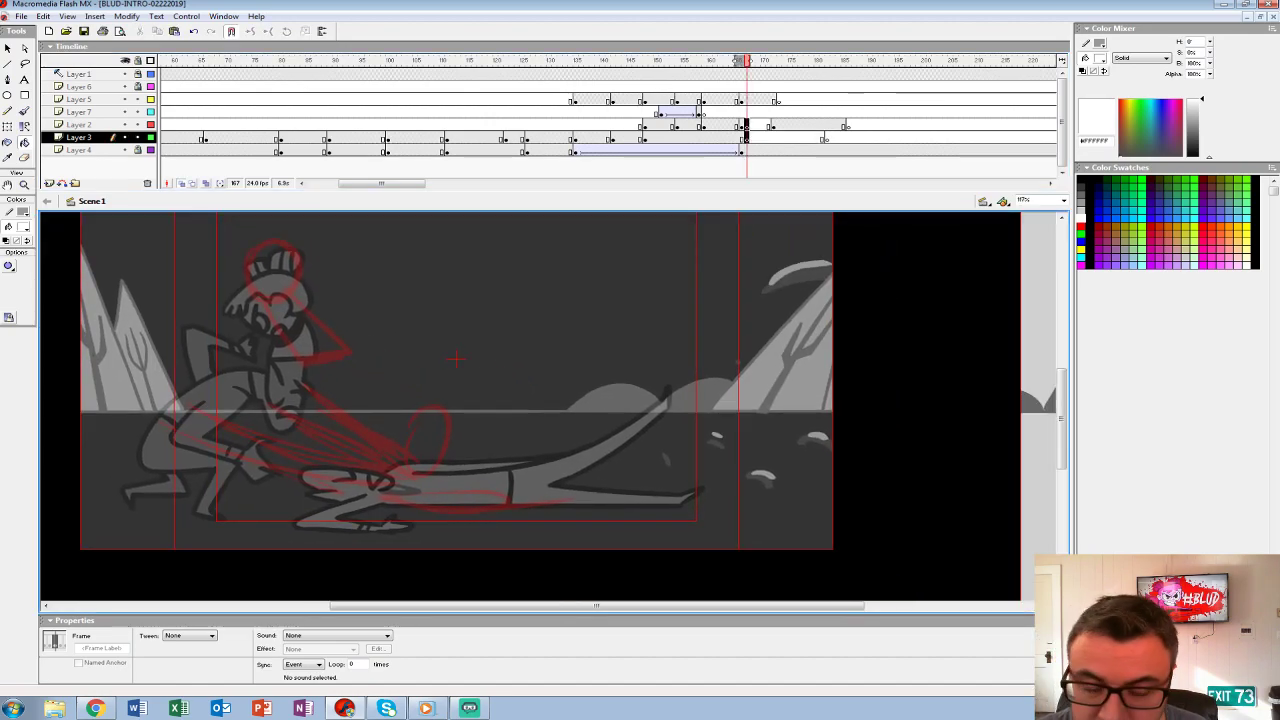
{"action": "left_click", "coordinate": [24, 111]}
{"action": "left_click", "coordinate": [24, 226]}
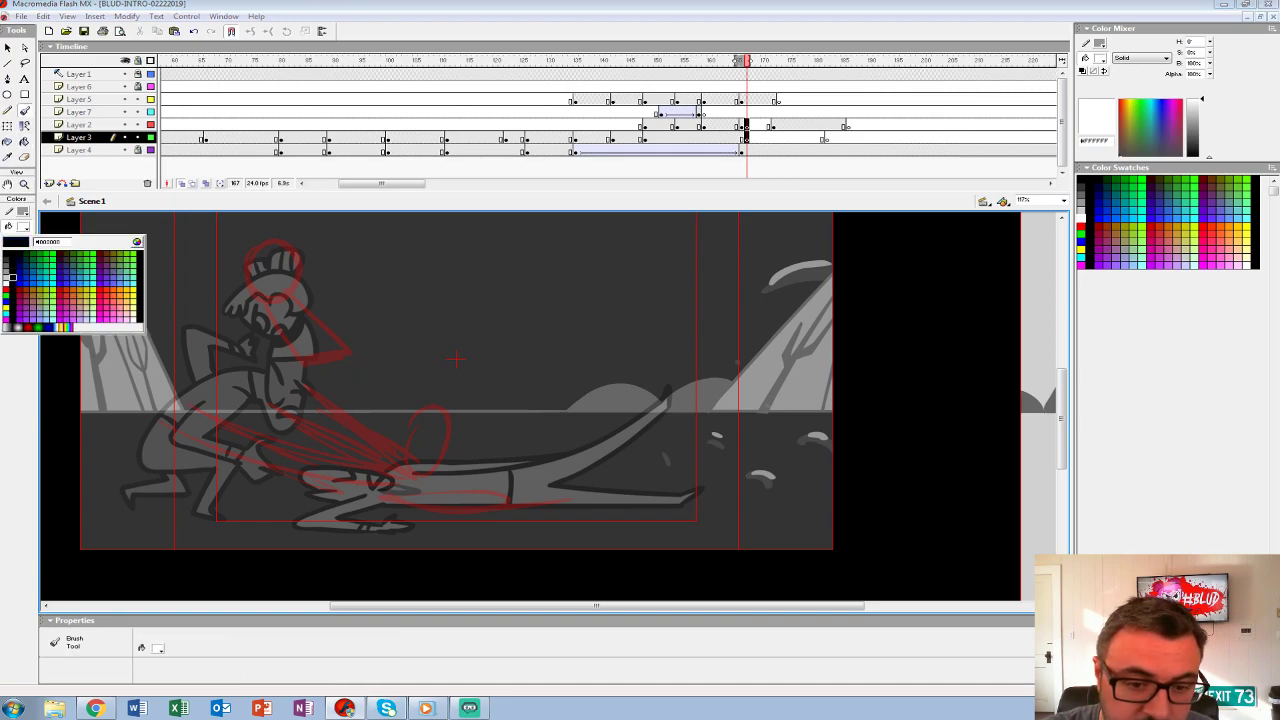
{"action": "left_click", "coordinate": [10, 281]}
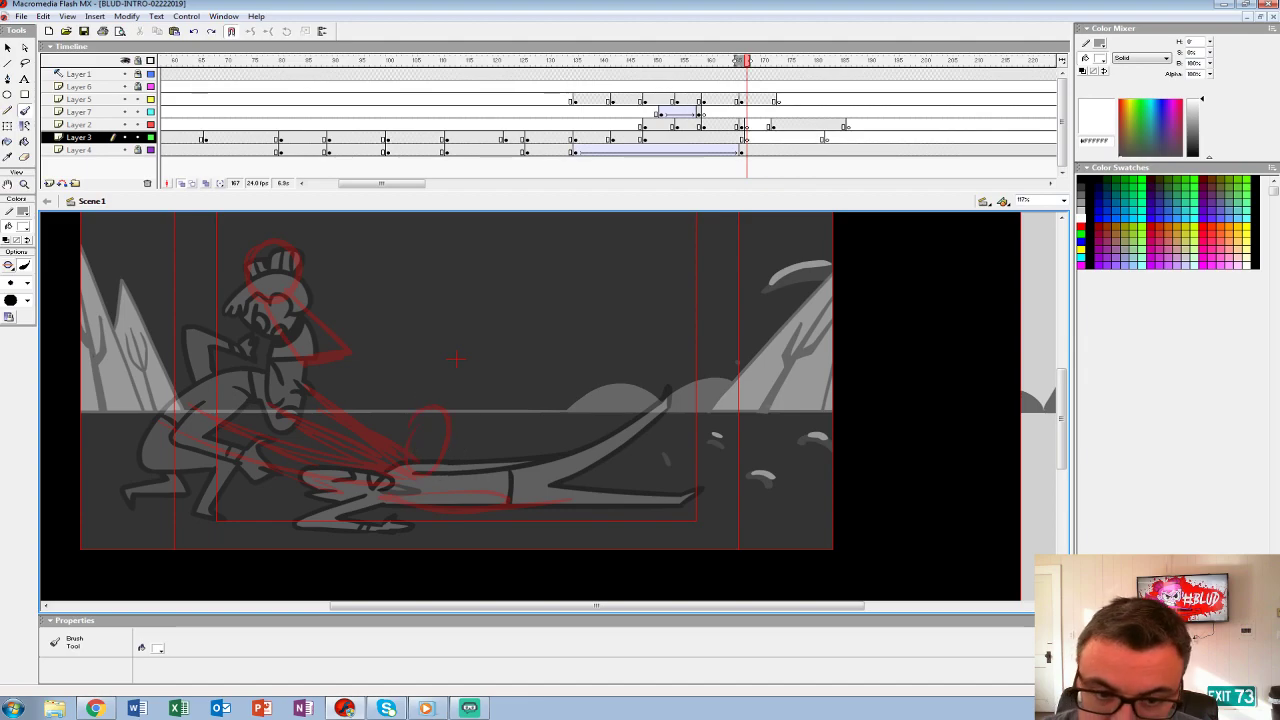
{"action": "left_click", "coordinate": [24, 226]}
{"action": "left_click", "coordinate": [8, 290]}
{"action": "mouse_move", "coordinate": [440, 478]}
{"action": "left_mouse_down"}
{"action": "mouse_move", "coordinate": [438, 379]}
{"action": "mouse_move", "coordinate": [440, 478]}
{"action": "left_mouse_up"}
{"action": "key", "text": "ctrl+z"}
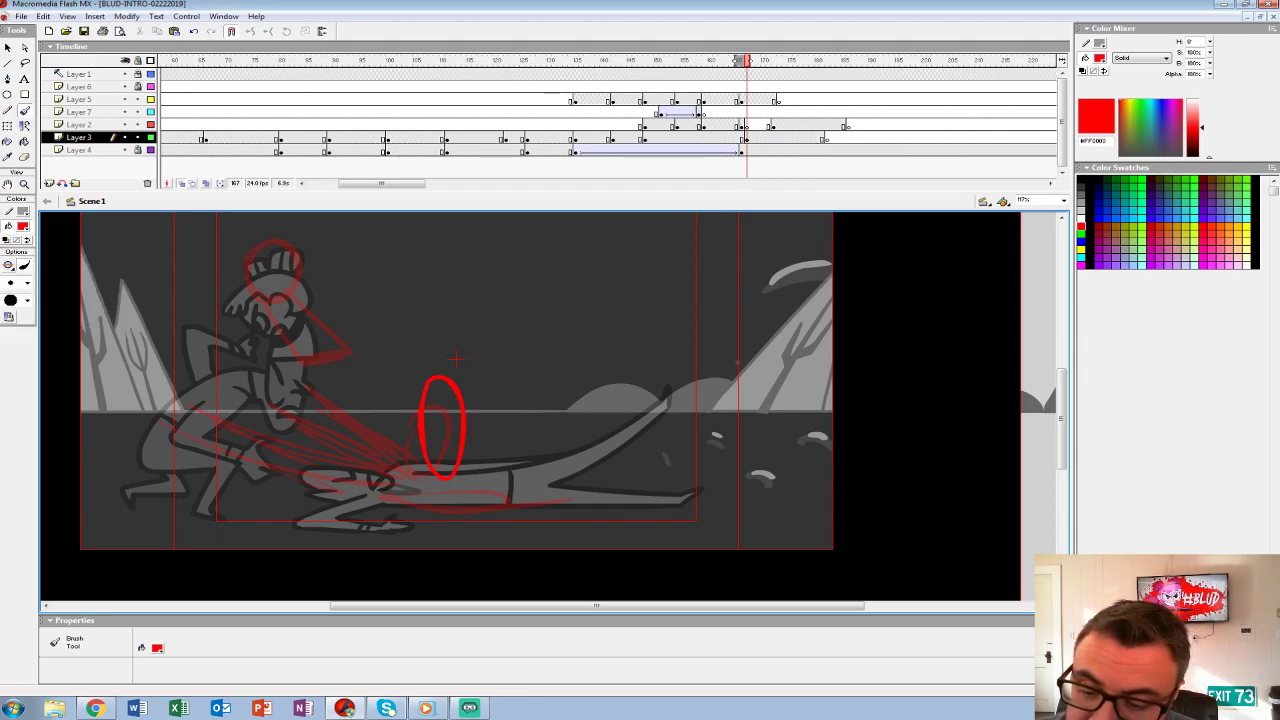
{"action": "key", "text": "ctrl+z"}
{"action": "key", "text": "ctrl+y"}
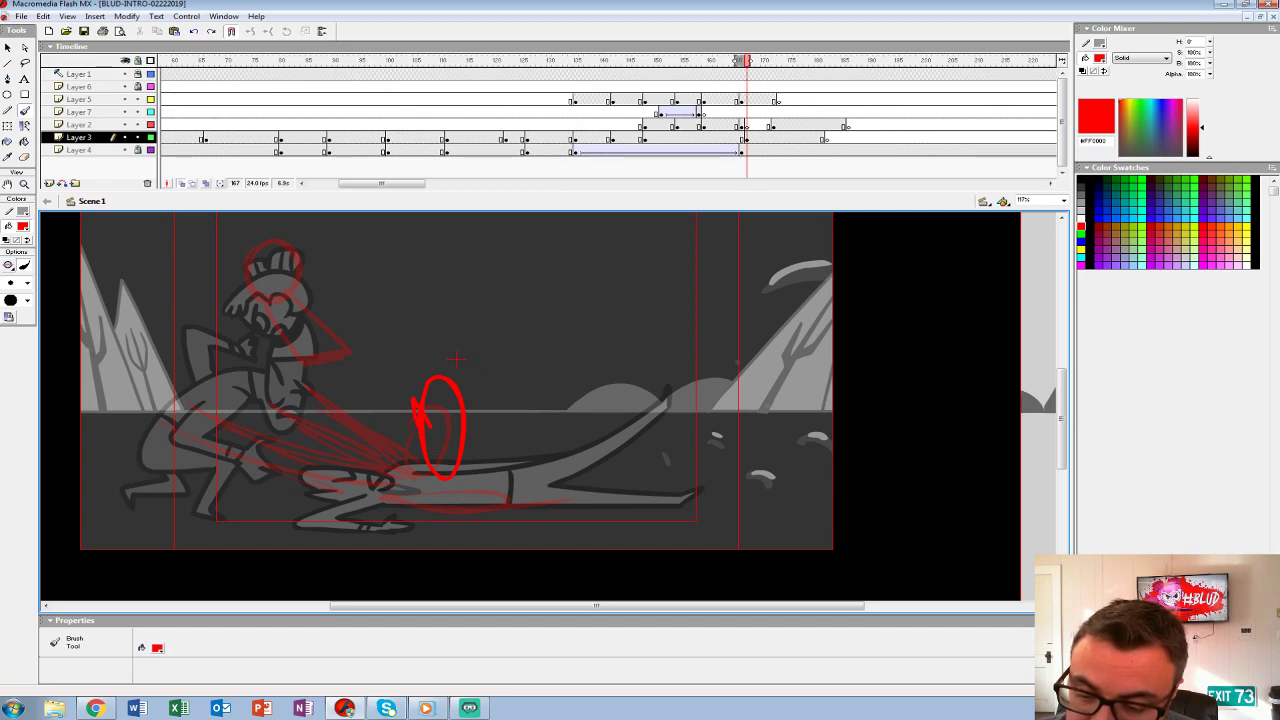
{"action": "key", "text": "ctrl+z"}
{"action": "key", "text": "ctrl+z"}
- Sketch in red the second vampire's head with its ear and face, and one raised arm reaching back toward the leaping character
{"action": "mouse_move", "coordinate": [420, 468]}
{"action": "left_mouse_down"}
{"action": "mouse_move", "coordinate": [406, 420]}
{"action": "mouse_move", "coordinate": [430, 470]}
{"action": "left_mouse_up"}
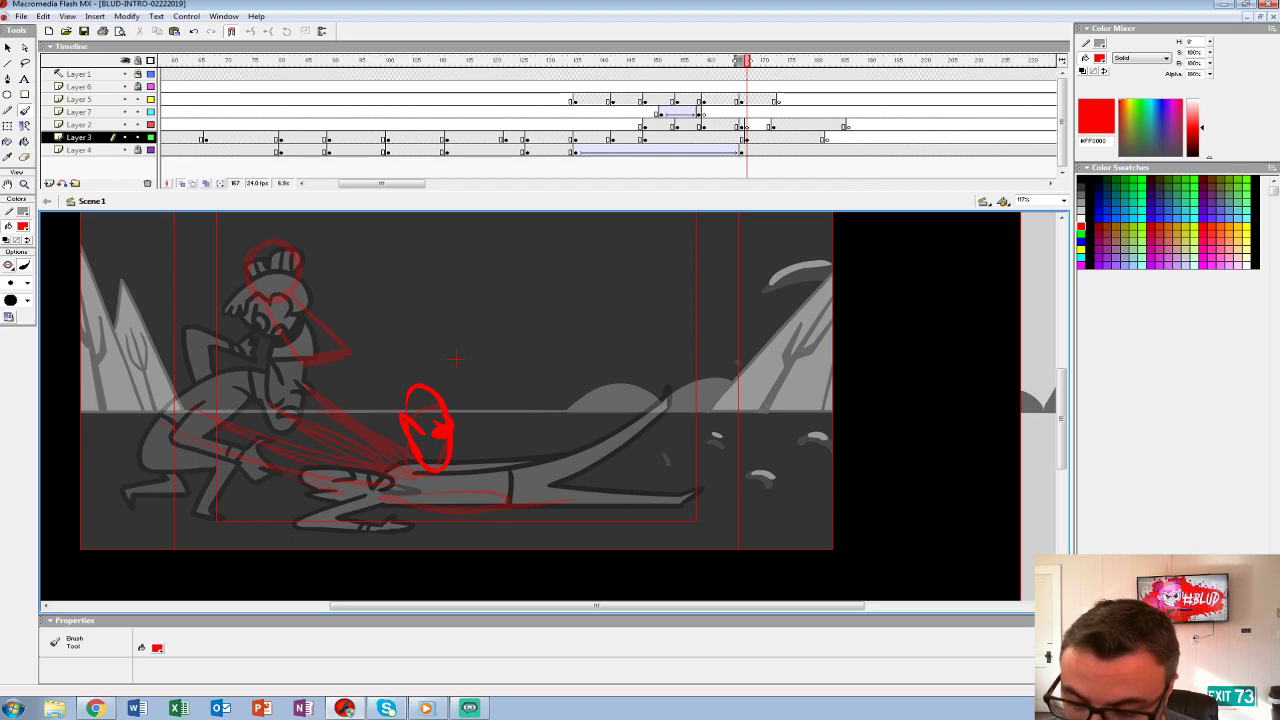
{"action": "mouse_move", "coordinate": [426, 474]}
{"action": "left_mouse_down"}
{"action": "mouse_move", "coordinate": [314, 398]}
{"action": "mouse_move", "coordinate": [400, 474]}
{"action": "left_mouse_up"}
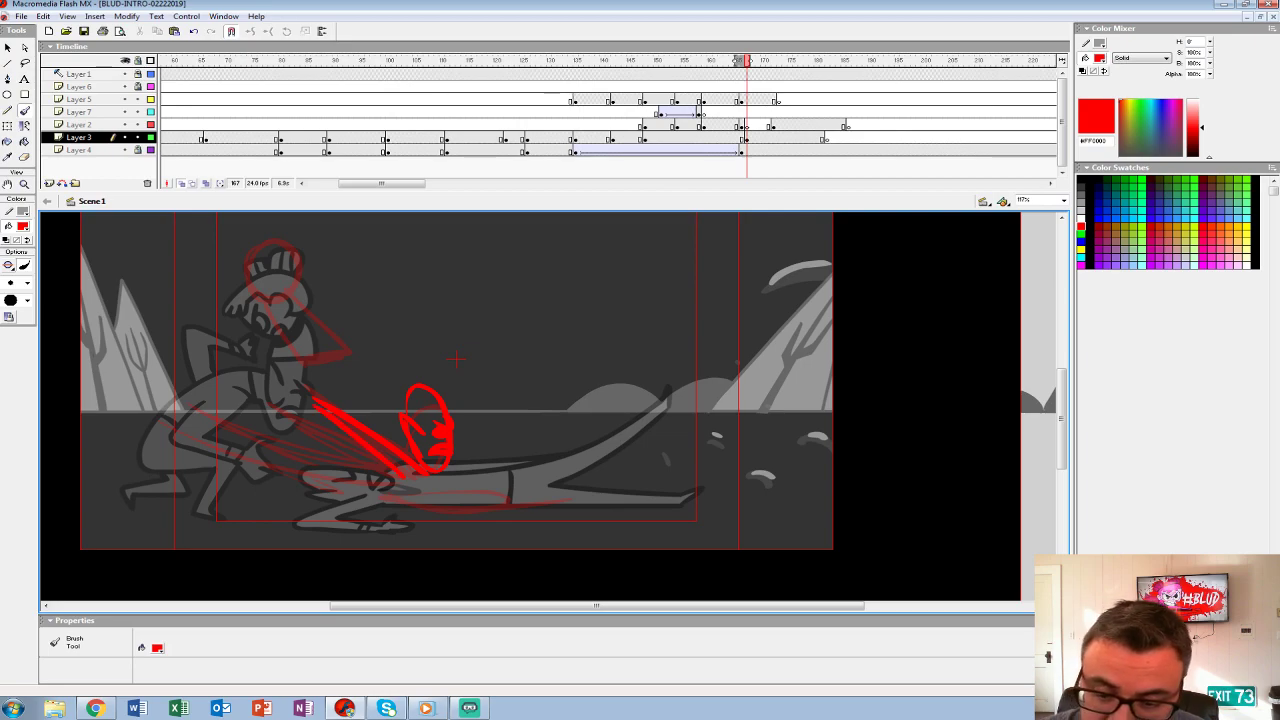
{"action": "key", "text": "ctrl+z"}
{"action": "key", "text": "ctrl+y"}
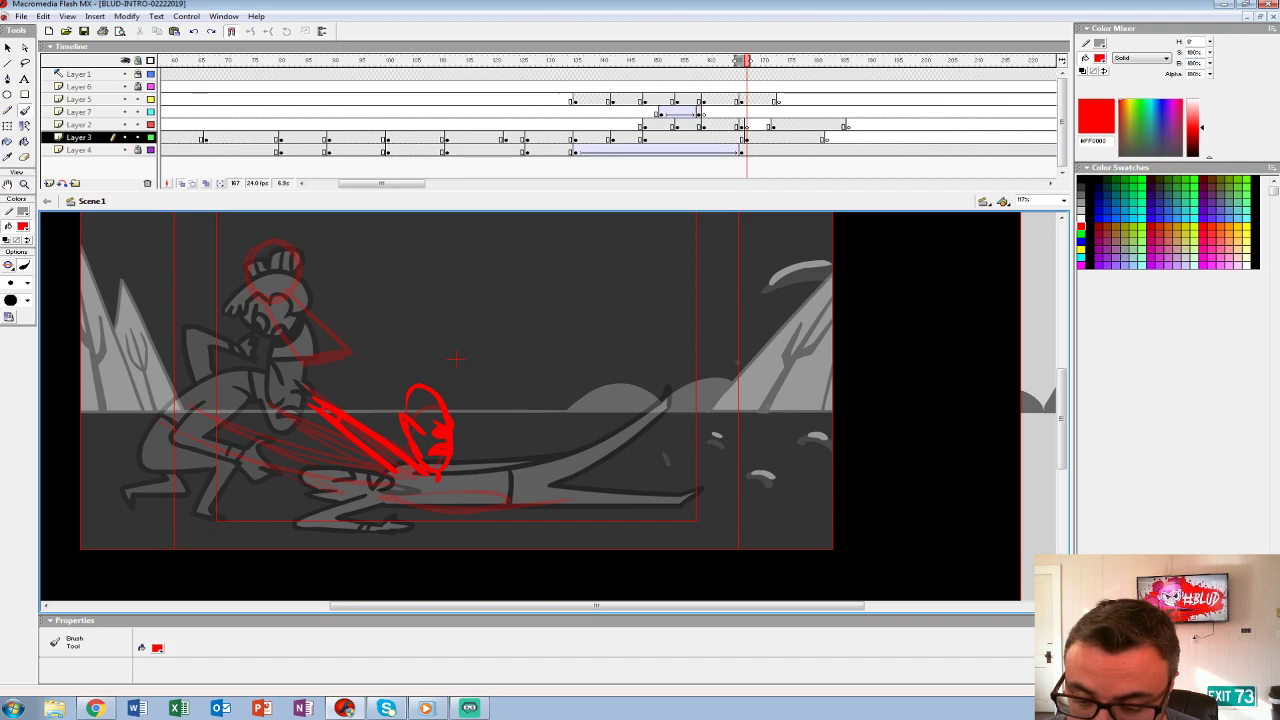
- Rough in the second vampire's curved body and trailing legs, plus the other raised arm, both hands and the feet
{"action": "mouse_move", "coordinate": [404, 488]}
{"action": "left_mouse_down"}
{"action": "mouse_move", "coordinate": [310, 478]}
{"action": "mouse_move", "coordinate": [220, 446]}
{"action": "left_mouse_up"}
{"action": "key", "text": "ctrl+z"}
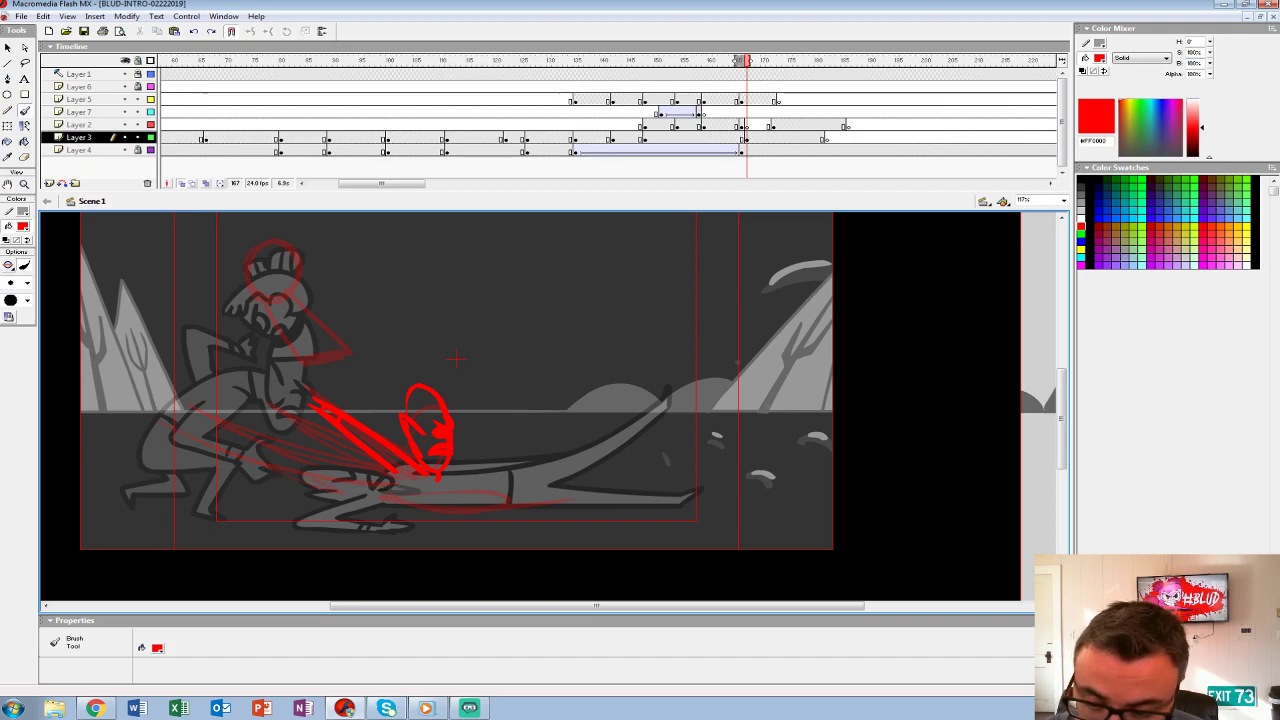
{"action": "left_click_drag", "start_coordinate": [402, 490], "coordinate": [248, 470]}
{"action": "mouse_move", "coordinate": [196, 424]}
{"action": "left_mouse_down"}
{"action": "mouse_move", "coordinate": [268, 477]}
{"action": "mouse_move", "coordinate": [376, 461]}
{"action": "mouse_move", "coordinate": [290, 432]}
{"action": "left_mouse_up"}
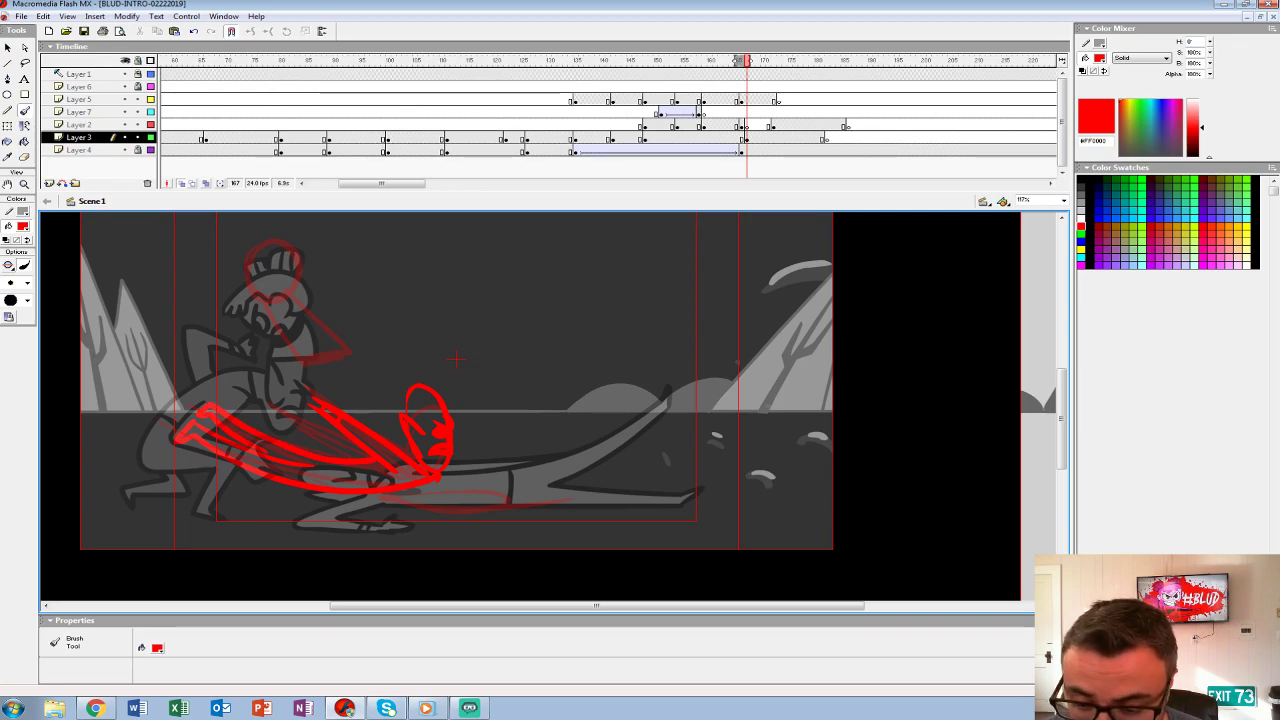
{"action": "left_click_drag", "start_coordinate": [369, 407], "coordinate": [405, 446]}
{"action": "left_click_drag", "start_coordinate": [353, 384], "coordinate": [361, 397]}
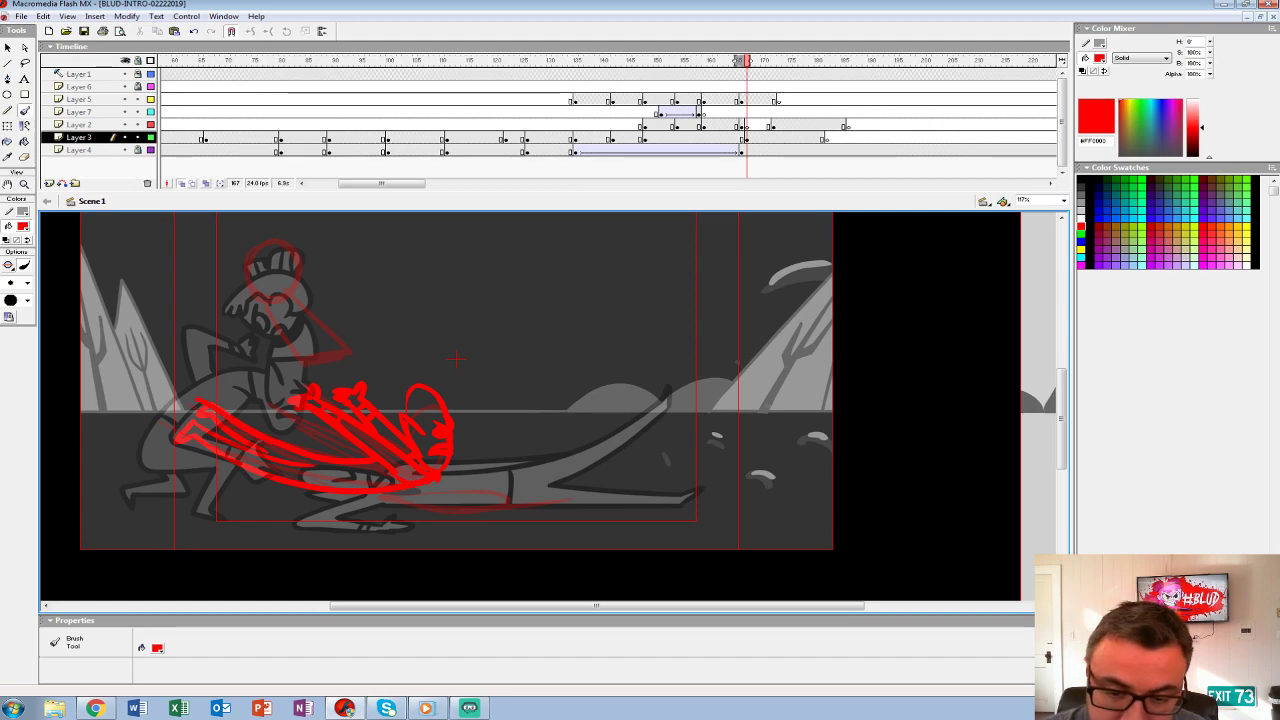
{"action": "left_click_drag", "start_coordinate": [208, 414], "coordinate": [164, 428]}
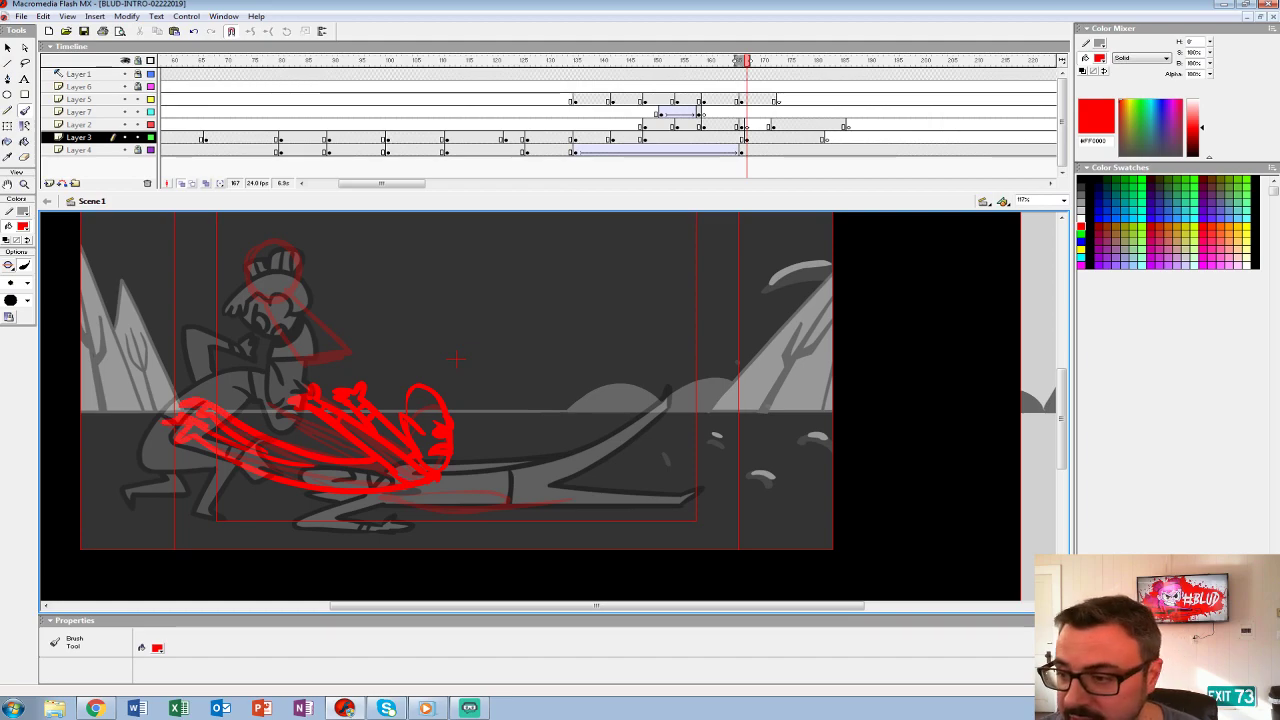
- Shift the whole red sketch slightly right and rough in the fallen vampire beneath it with a bent arm, torso and two legs
{"action": "left_click", "coordinate": [745, 138]}
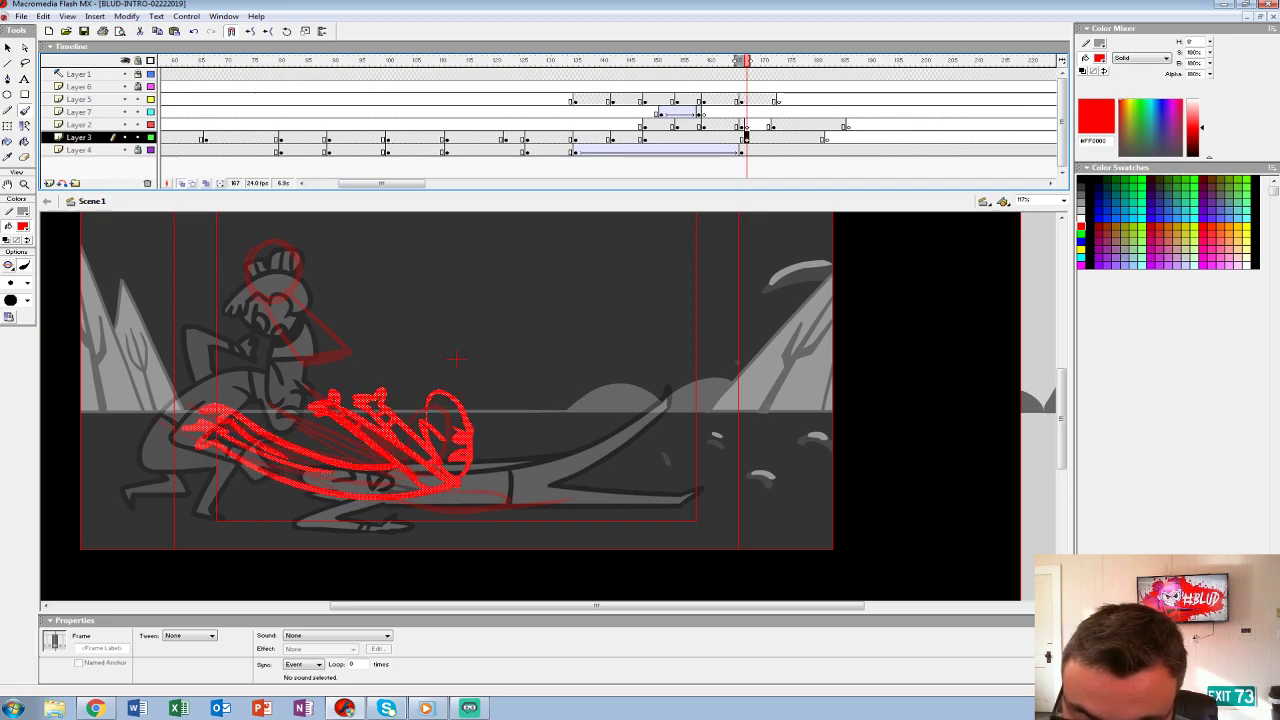
{"action": "key", "text": "b"}
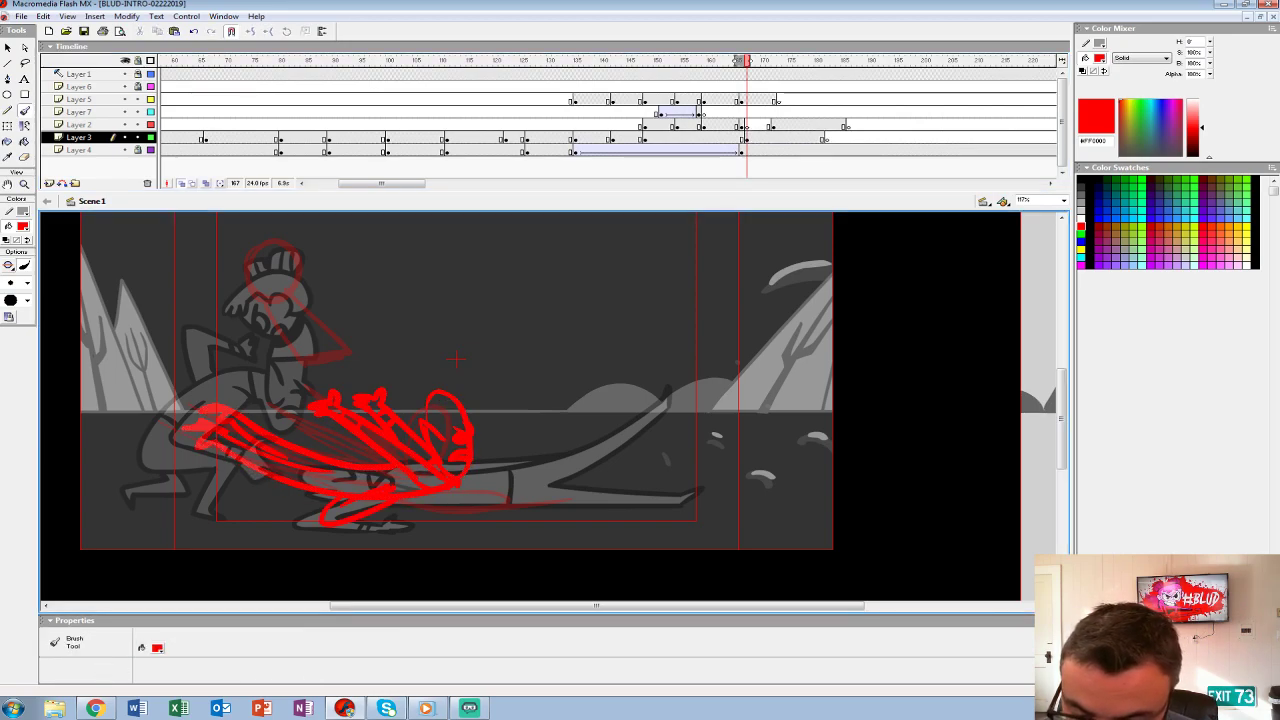
{"action": "left_click_drag", "start_coordinate": [400, 499], "coordinate": [656, 513]}
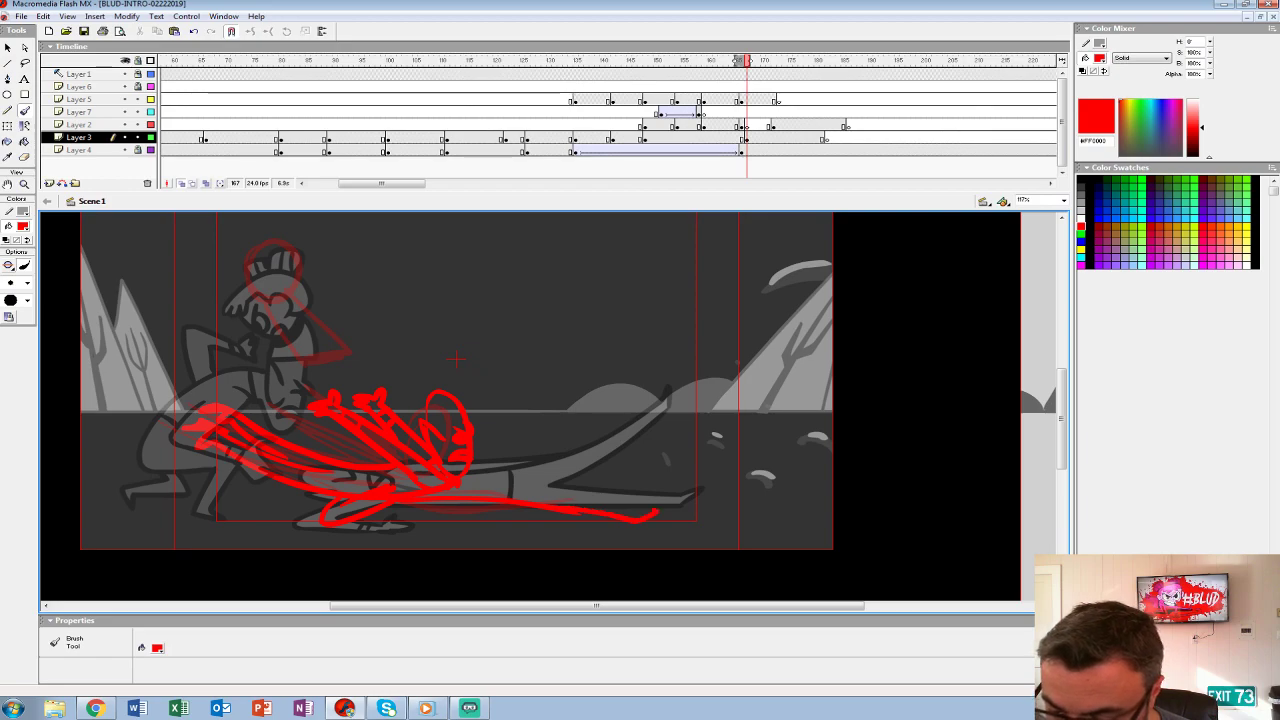
{"action": "mouse_move", "coordinate": [455, 462]}
{"action": "left_mouse_down"}
{"action": "mouse_move", "coordinate": [552, 432]}
{"action": "mouse_move", "coordinate": [605, 470]}
{"action": "mouse_move", "coordinate": [636, 468]}
{"action": "mouse_move", "coordinate": [578, 456]}
{"action": "mouse_move", "coordinate": [566, 486]}
{"action": "mouse_move", "coordinate": [650, 514]}
{"action": "left_mouse_up"}
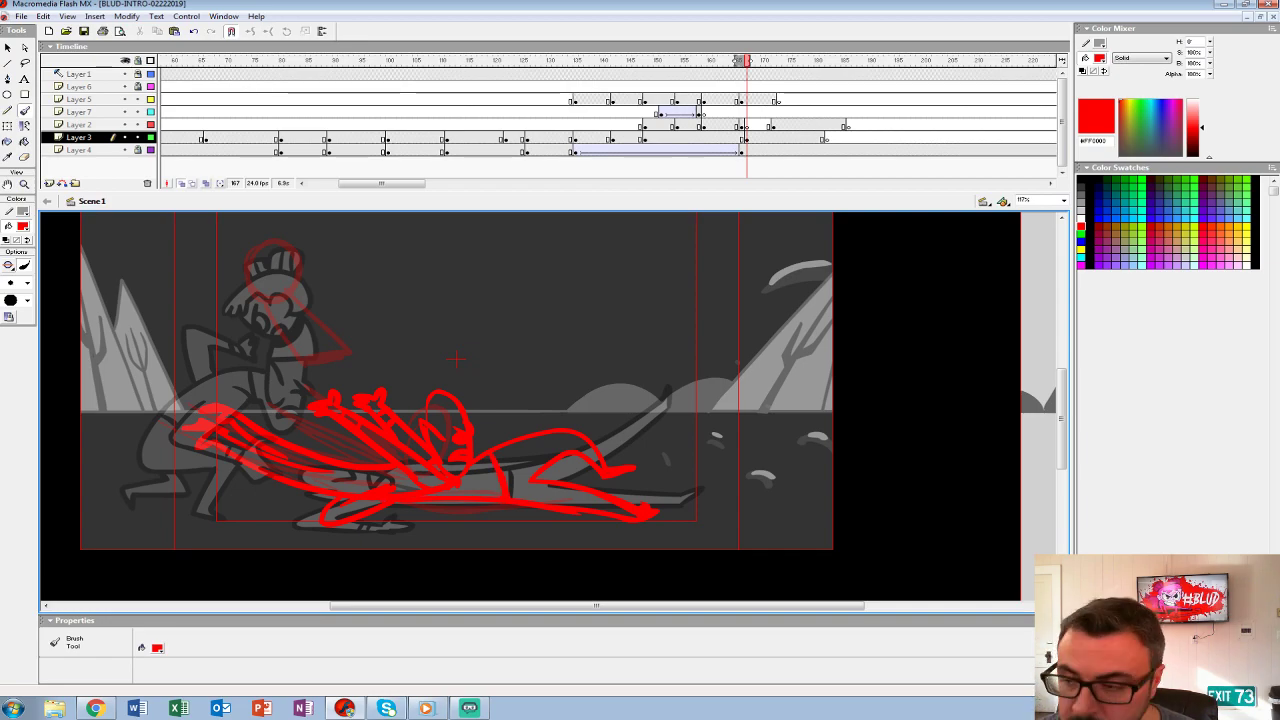
- Move the earlier red rough at frame 166 onto Layer 7, then hide Layers 5, 6 and 7
{"action": "left_click", "coordinate": [747, 137]}
{"action": "left_click", "coordinate": [740, 125]}
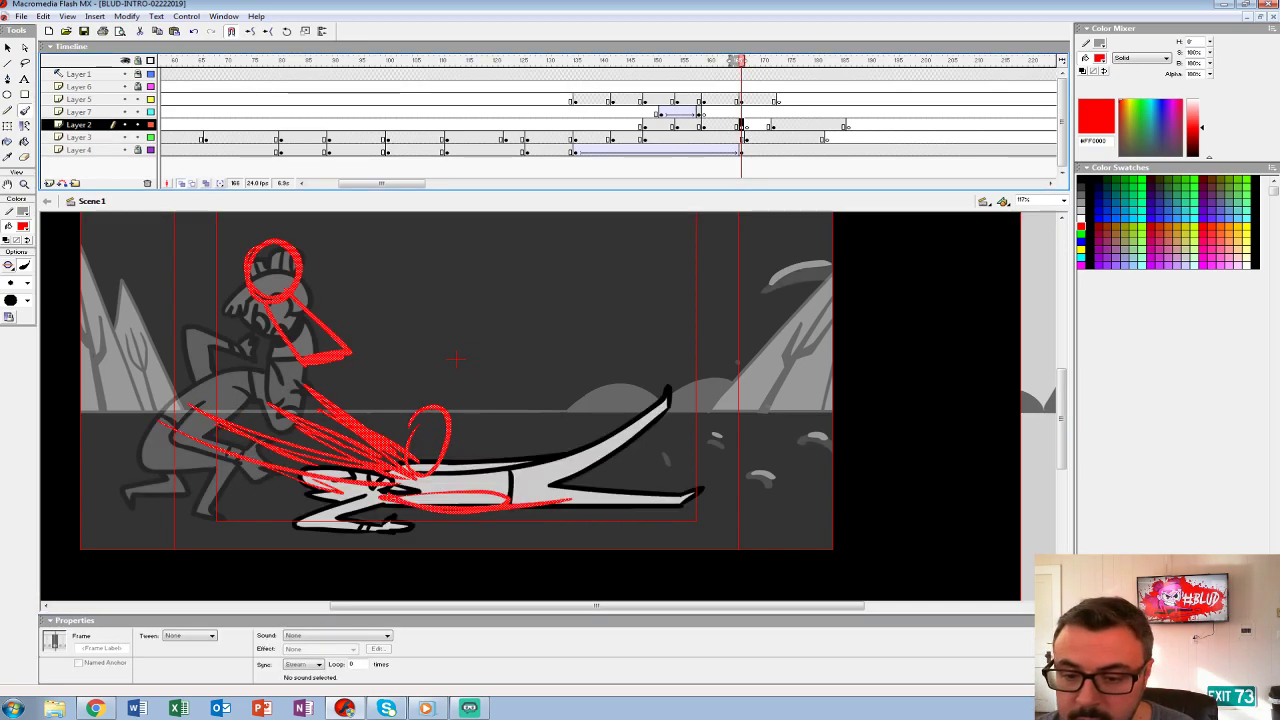
{"action": "mouse_move", "coordinate": [740, 60]}
{"action": "left_mouse_down"}
{"action": "mouse_move", "coordinate": [785, 60]}
{"action": "mouse_move", "coordinate": [737, 60]}
{"action": "mouse_move", "coordinate": [752, 60]}
{"action": "left_mouse_up"}
{"action": "left_click", "coordinate": [745, 137]}
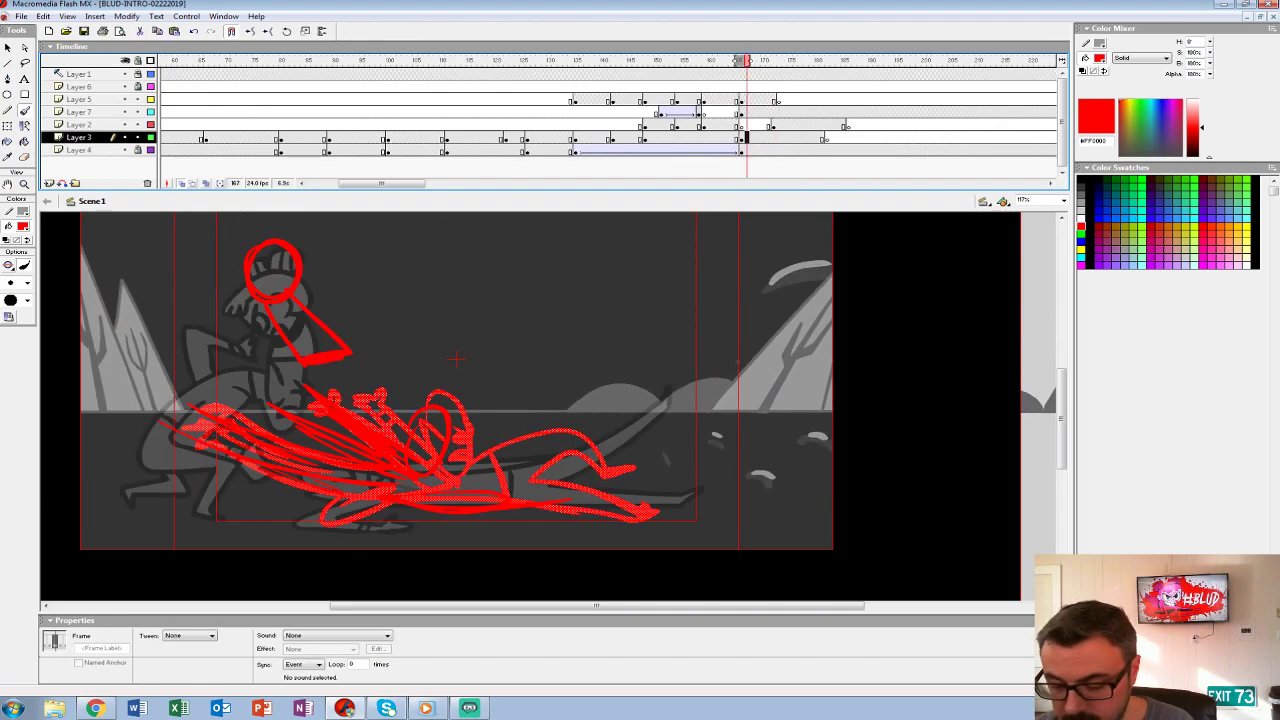
{"action": "left_click_drag", "start_coordinate": [124, 86], "coordinate": [124, 111]}
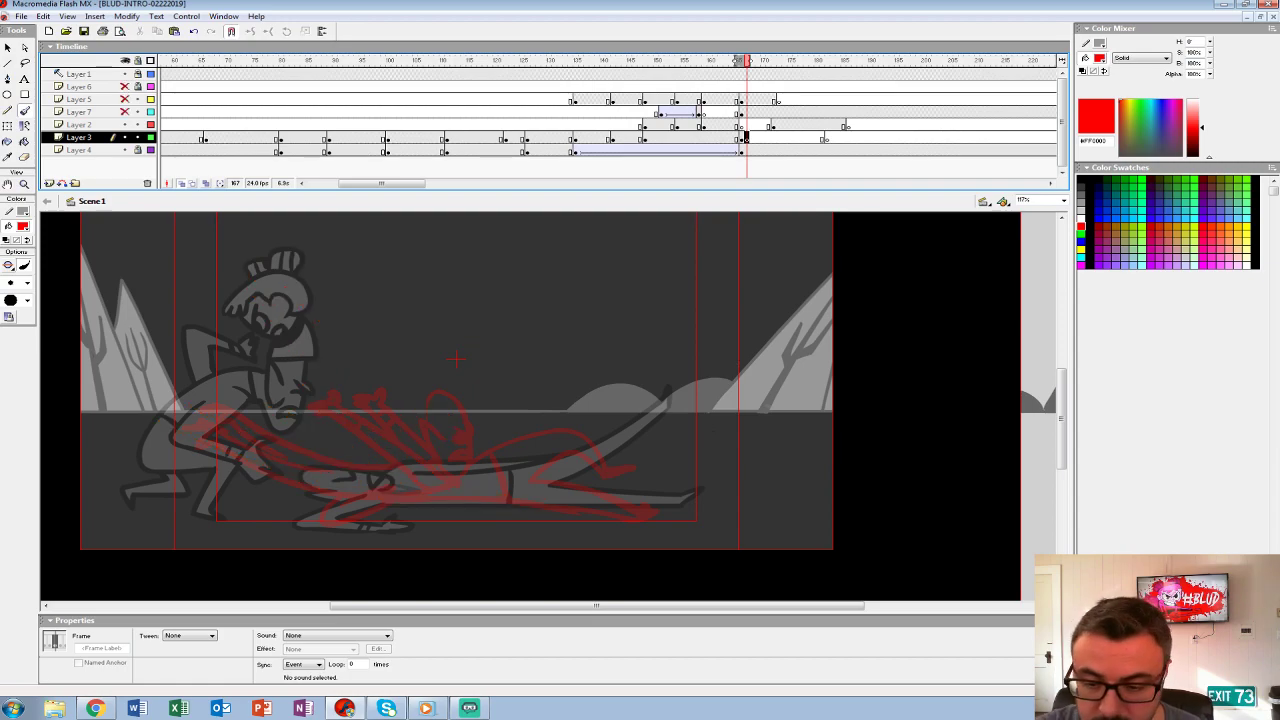
- Set the brush to black and ink the second vampire's nearer raised arm, cuff and clawed hand over the red rough
{"action": "key", "text": "ctrl+1"}
{"action": "key", "text": "ctrl+2"}
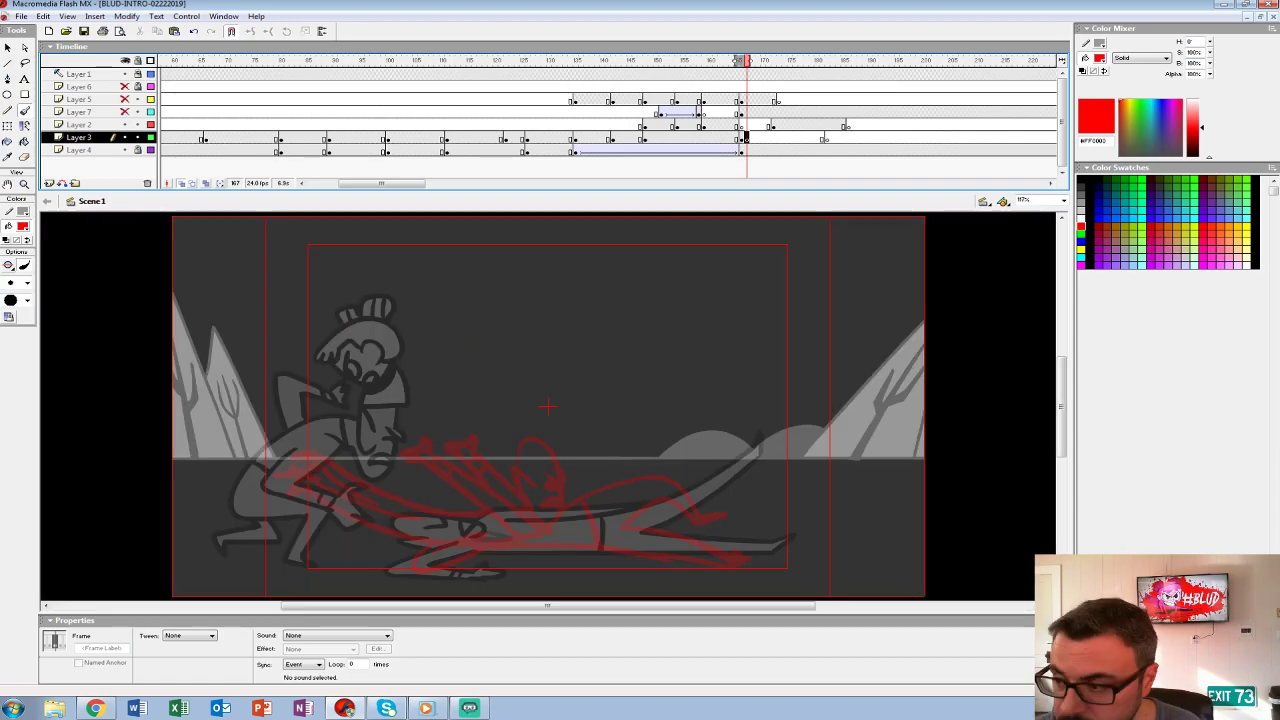
{"action": "left_click", "coordinate": [1063, 201]}
{"action": "type", "text": "150"}
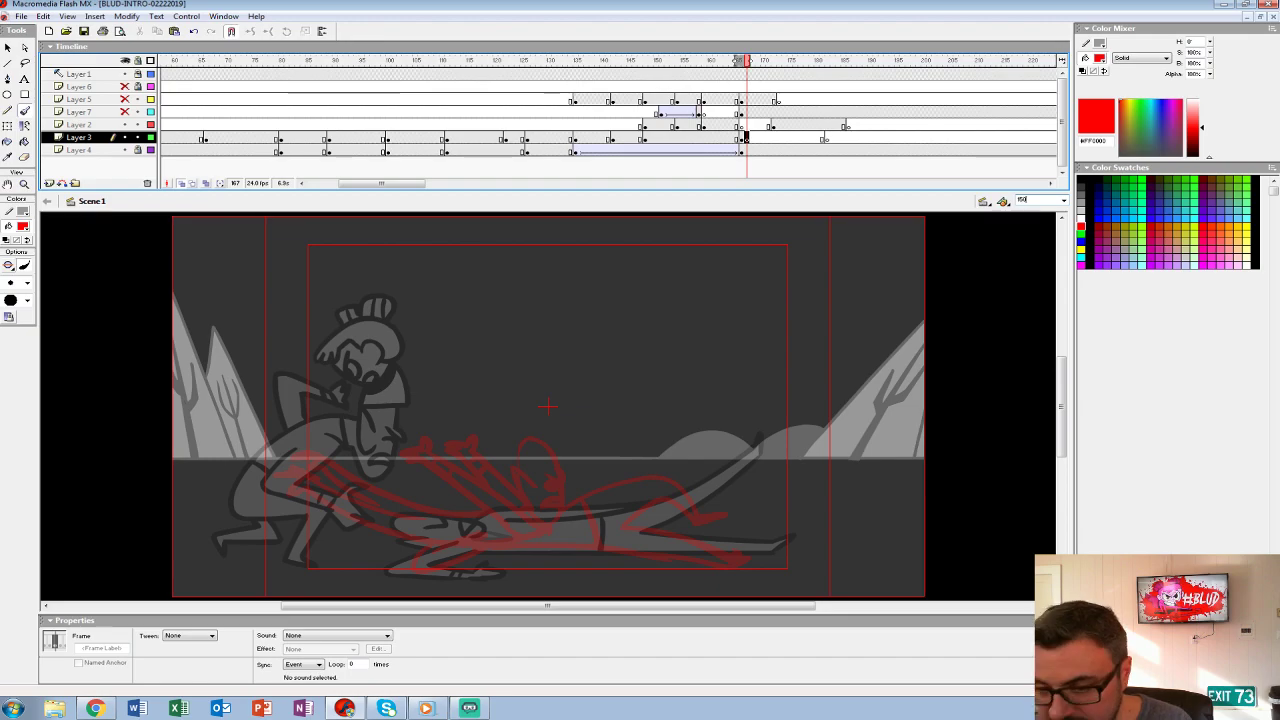
{"action": "key", "text": "Return"}
{"action": "scroll", "coordinate": [547, 405], "scroll_direction": "down", "scroll_amount": 3}
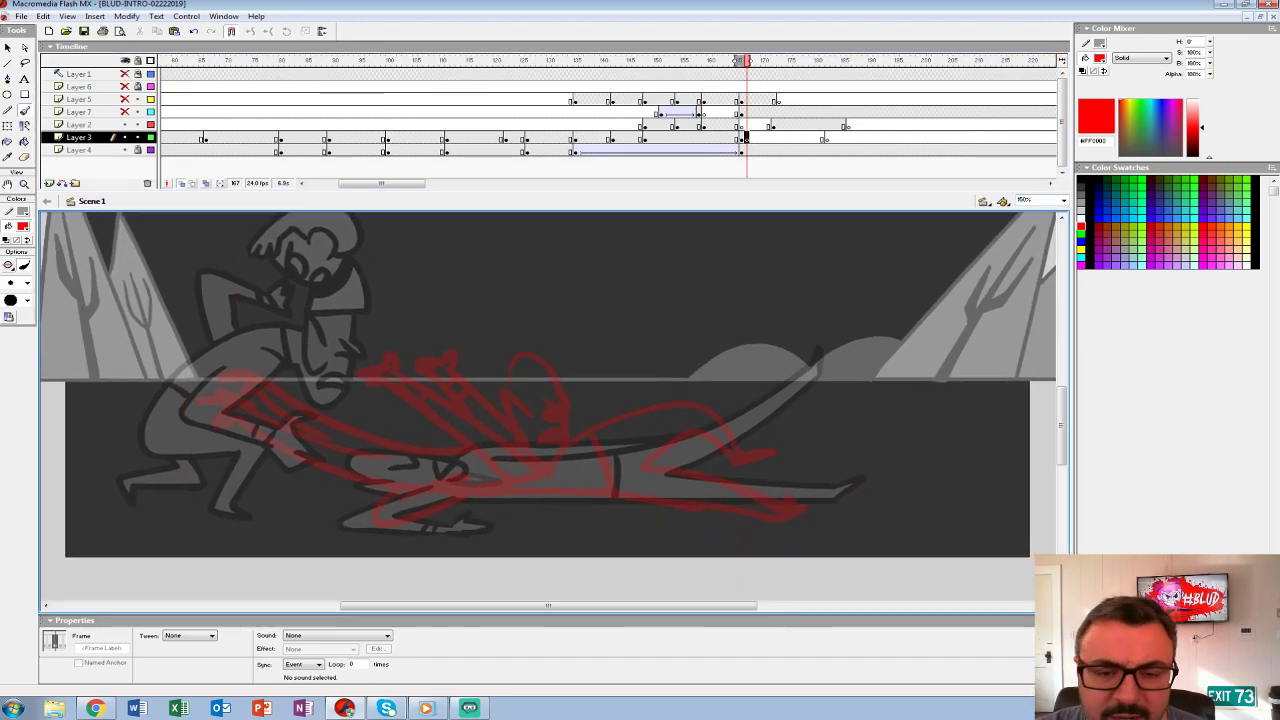
{"action": "key", "text": "z"}
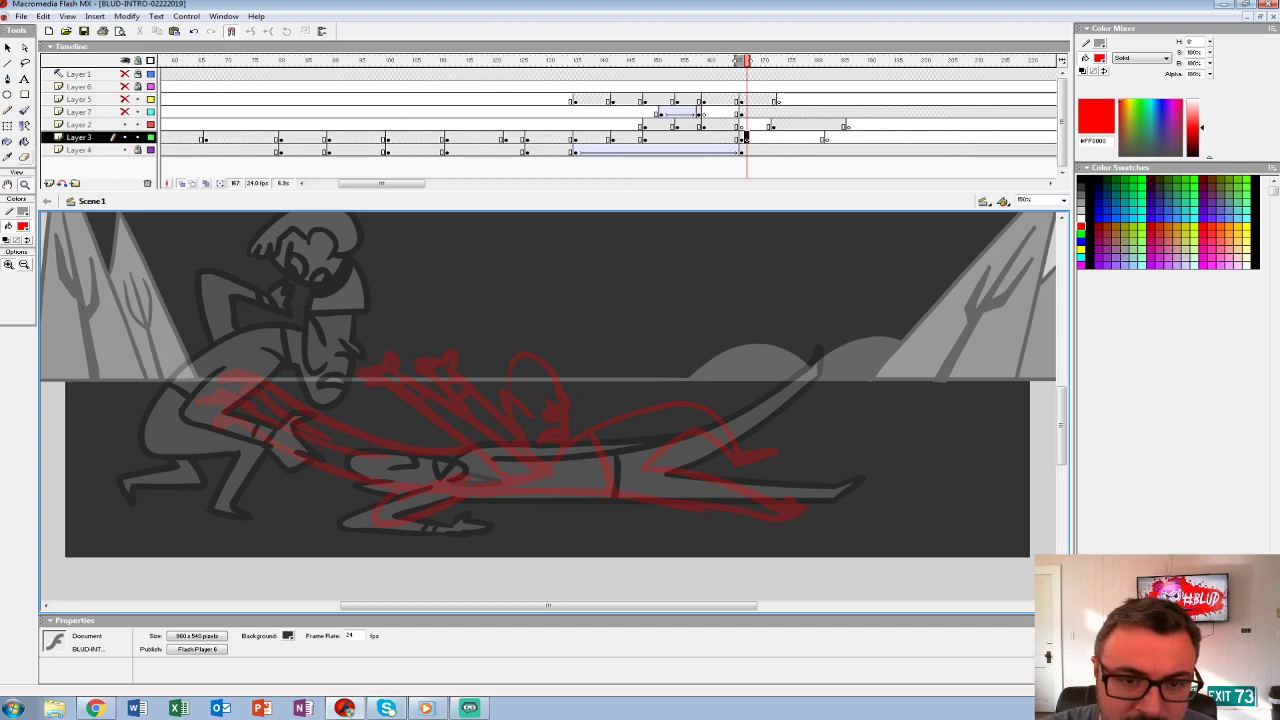
{"action": "left_click", "coordinate": [24, 110]}
{"action": "left_click", "coordinate": [22, 226]}
{"action": "left_click", "coordinate": [6, 252]}
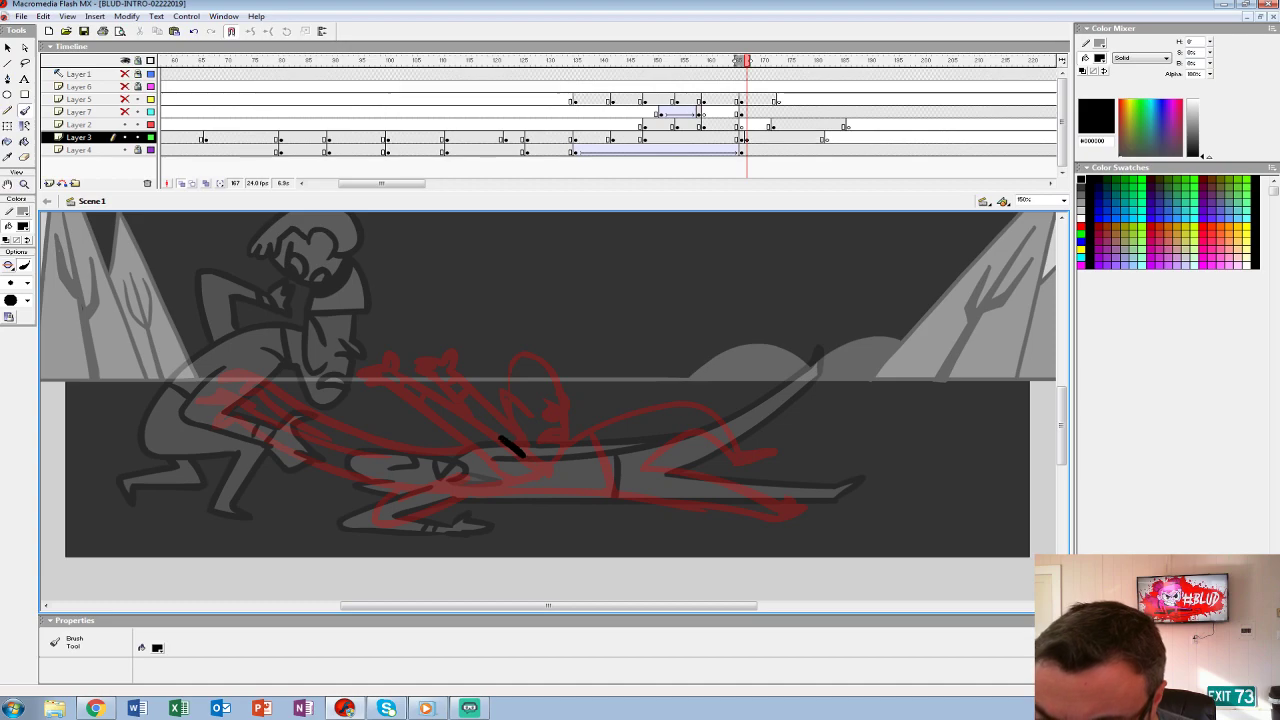
{"action": "mouse_move", "coordinate": [520, 455]}
{"action": "left_mouse_down"}
{"action": "mouse_move", "coordinate": [393, 348]}
{"action": "mouse_move", "coordinate": [385, 364]}
{"action": "left_mouse_up"}
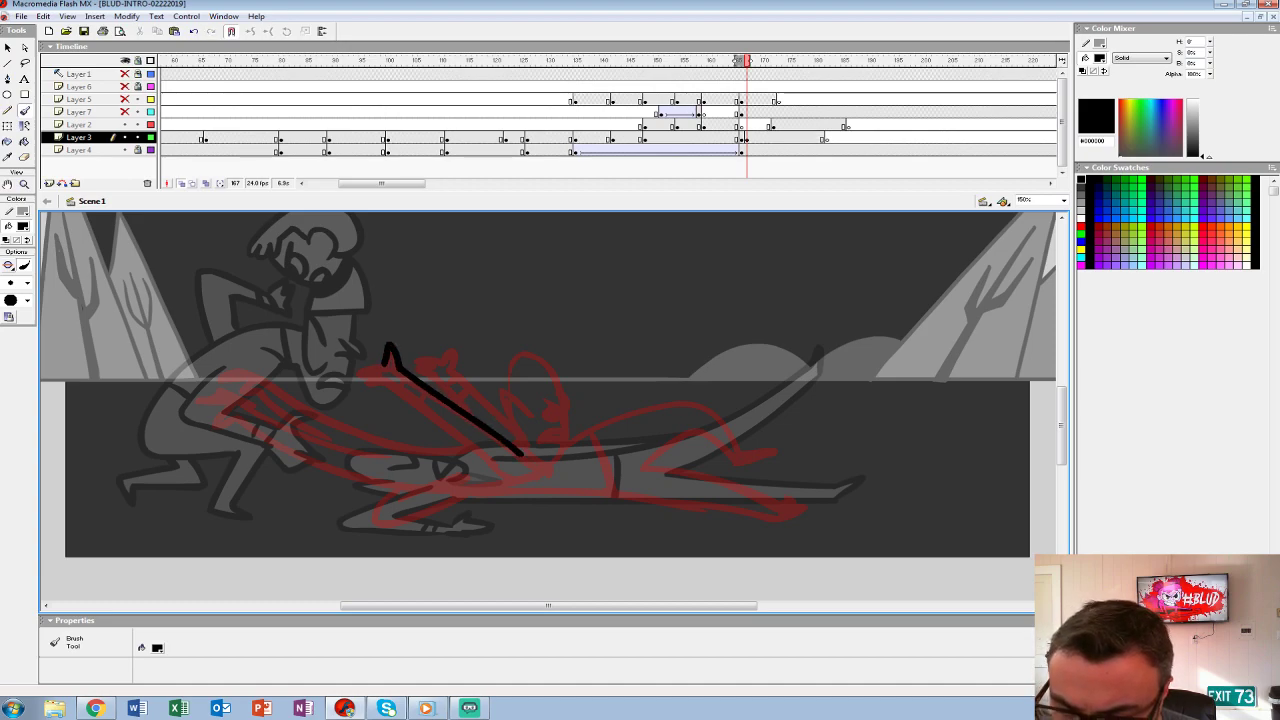
{"action": "mouse_move", "coordinate": [497, 474]}
{"action": "left_mouse_down"}
{"action": "mouse_move", "coordinate": [383, 378]}
{"action": "mouse_move", "coordinate": [352, 376]}
{"action": "mouse_move", "coordinate": [350, 388]}
{"action": "left_mouse_up"}
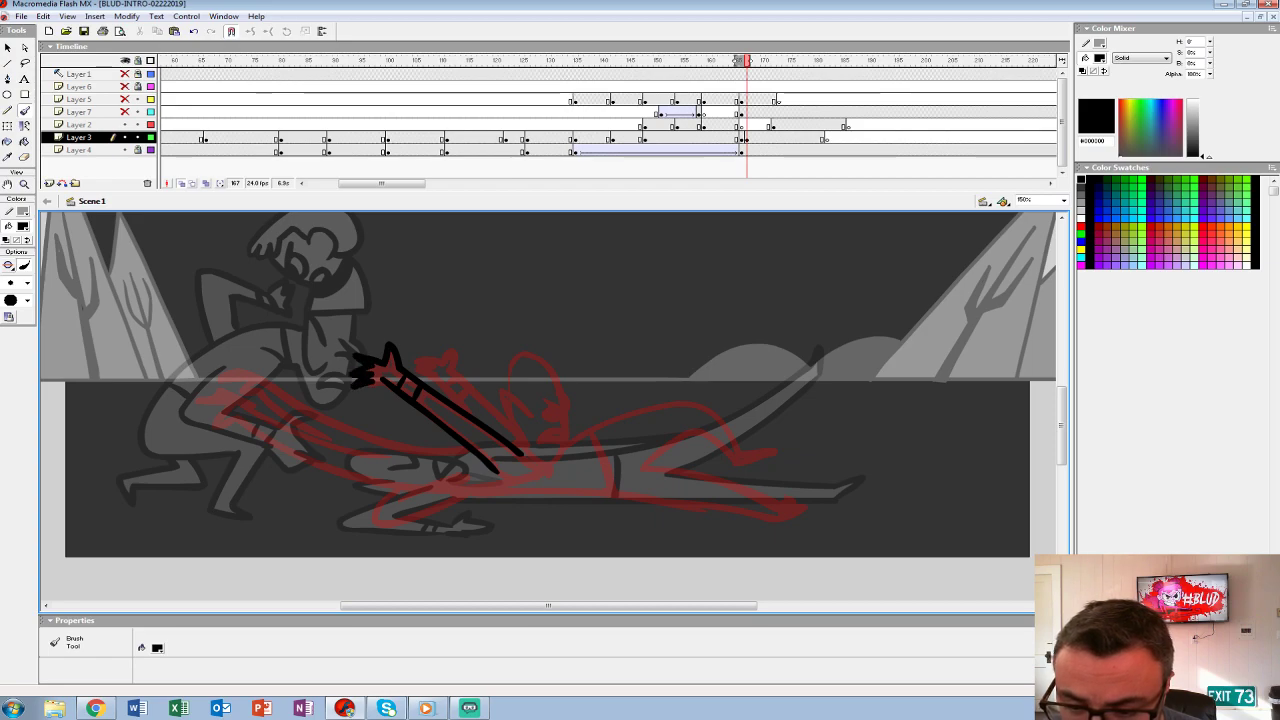
- Ink the second vampire's head, face, body, waistline and trailing legs, and the fallen vampire's bent arm below
{"action": "mouse_move", "coordinate": [522, 410]}
{"action": "left_mouse_down"}
{"action": "mouse_move", "coordinate": [495, 385]}
{"action": "mouse_move", "coordinate": [505, 421]}
{"action": "mouse_move", "coordinate": [568, 406]}
{"action": "mouse_move", "coordinate": [555, 385]}
{"action": "mouse_move", "coordinate": [508, 378]}
{"action": "left_mouse_up"}
{"action": "mouse_move", "coordinate": [546, 418]}
{"action": "left_mouse_down"}
{"action": "mouse_move", "coordinate": [570, 411]}
{"action": "mouse_move", "coordinate": [538, 446]}
{"action": "mouse_move", "coordinate": [554, 472]}
{"action": "mouse_move", "coordinate": [404, 490]}
{"action": "mouse_move", "coordinate": [210, 418]}
{"action": "mouse_move", "coordinate": [214, 406]}
{"action": "mouse_move", "coordinate": [378, 455]}
{"action": "mouse_move", "coordinate": [418, 444]}
{"action": "mouse_move", "coordinate": [352, 430]}
{"action": "mouse_move", "coordinate": [248, 378]}
{"action": "mouse_move", "coordinate": [262, 396]}
{"action": "left_mouse_up"}
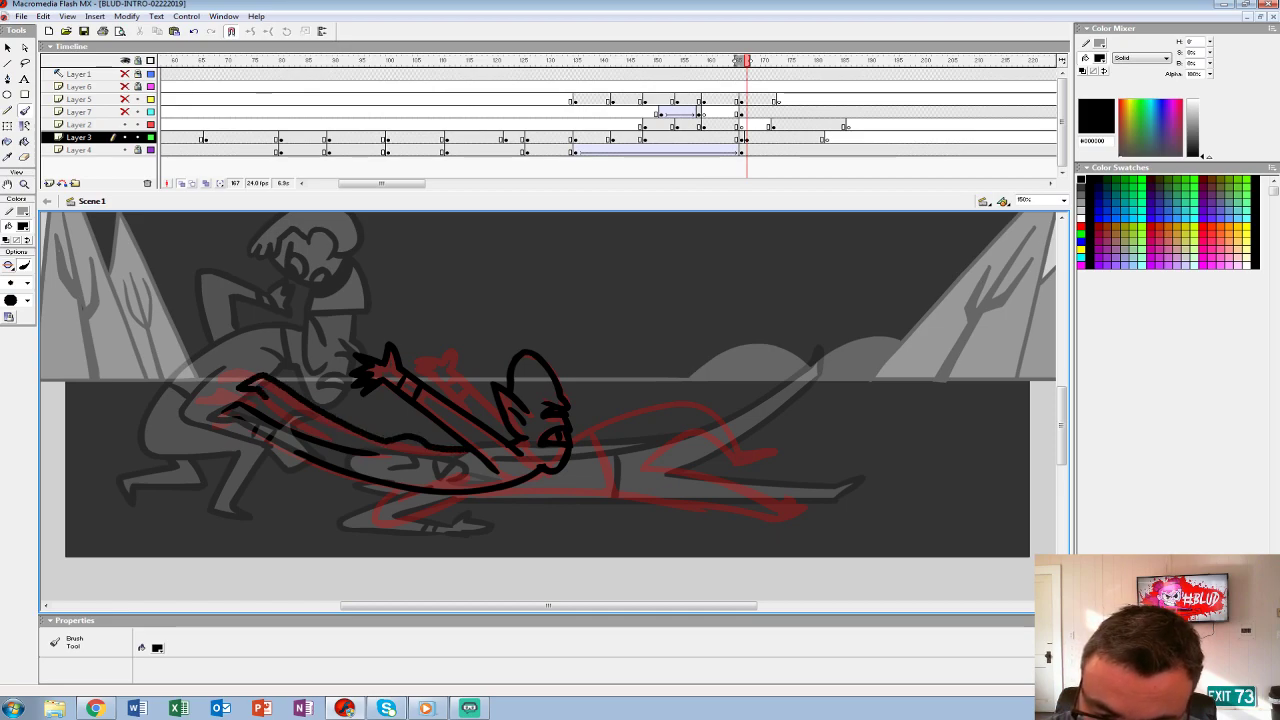
{"action": "mouse_move", "coordinate": [438, 452]}
{"action": "left_mouse_down"}
{"action": "mouse_move", "coordinate": [434, 487]}
{"action": "mouse_move", "coordinate": [378, 524]}
{"action": "mouse_move", "coordinate": [474, 518]}
{"action": "mouse_move", "coordinate": [474, 505]}
{"action": "left_mouse_up"}
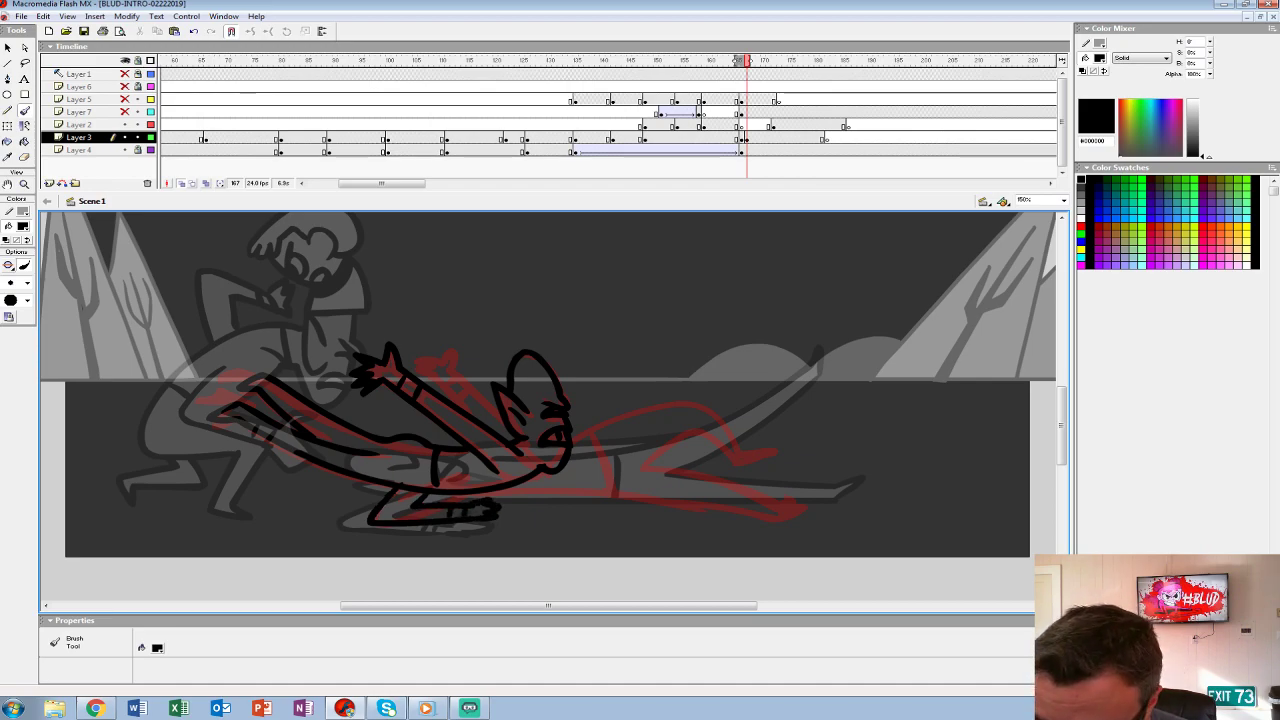
- Ink the fallen vampire's torso, bent knee and outstretched leg, and add the second vampire's other raised arm
{"action": "mouse_move", "coordinate": [522, 486]}
{"action": "left_mouse_down"}
{"action": "mouse_move", "coordinate": [790, 520]}
{"action": "mouse_move", "coordinate": [782, 502]}
{"action": "mouse_move", "coordinate": [706, 470]}
{"action": "mouse_move", "coordinate": [640, 464]}
{"action": "mouse_move", "coordinate": [690, 420]}
{"action": "mouse_move", "coordinate": [734, 466]}
{"action": "mouse_move", "coordinate": [764, 454]}
{"action": "mouse_move", "coordinate": [694, 400]}
{"action": "mouse_move", "coordinate": [606, 440]}
{"action": "mouse_move", "coordinate": [600, 482]}
{"action": "left_mouse_up"}
{"action": "left_click_drag", "start_coordinate": [570, 432], "coordinate": [616, 428]}
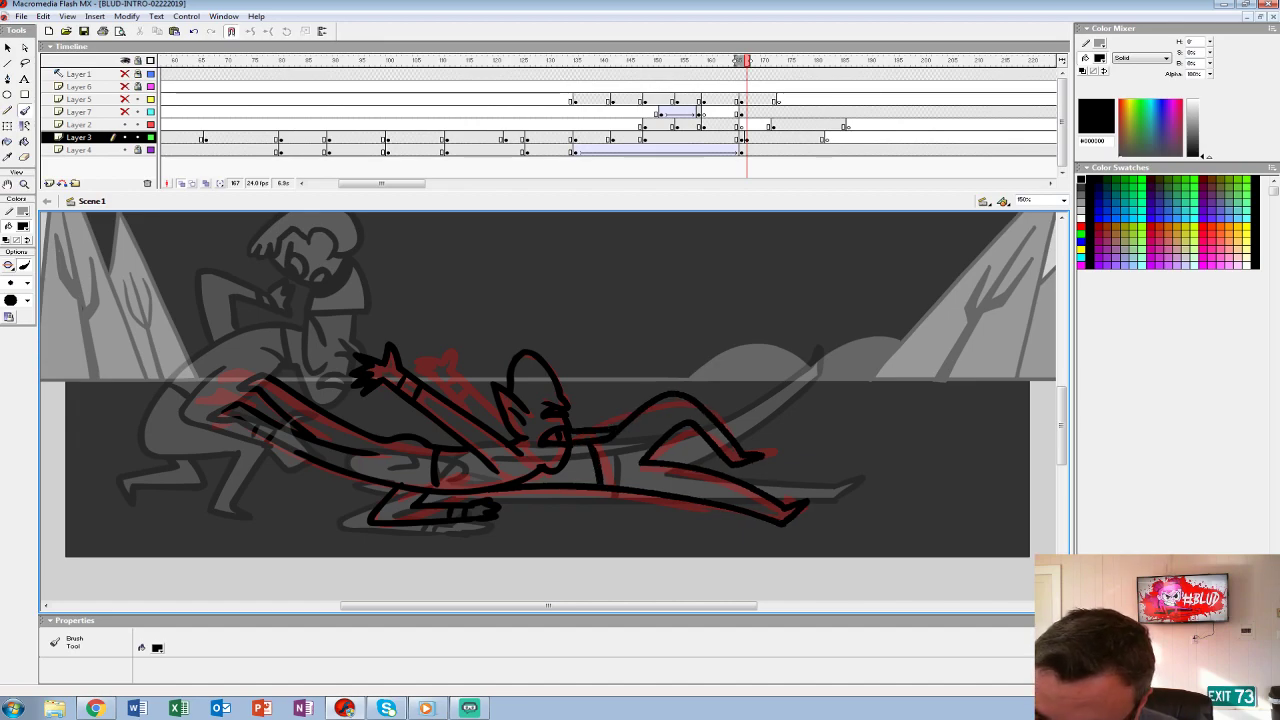
{"action": "mouse_move", "coordinate": [498, 420]}
{"action": "left_mouse_down"}
{"action": "mouse_move", "coordinate": [444, 356]}
{"action": "mouse_move", "coordinate": [418, 366]}
{"action": "mouse_move", "coordinate": [462, 406]}
{"action": "mouse_move", "coordinate": [422, 444]}
{"action": "left_mouse_up"}
- Move Layer 3's inked keyframe from frame 167 to frame 166, turn off onion skinning and flip through the adjacent frames
{"action": "left_click", "coordinate": [747, 139]}
{"action": "left_click_drag", "start_coordinate": [747, 139], "coordinate": [741, 139]}
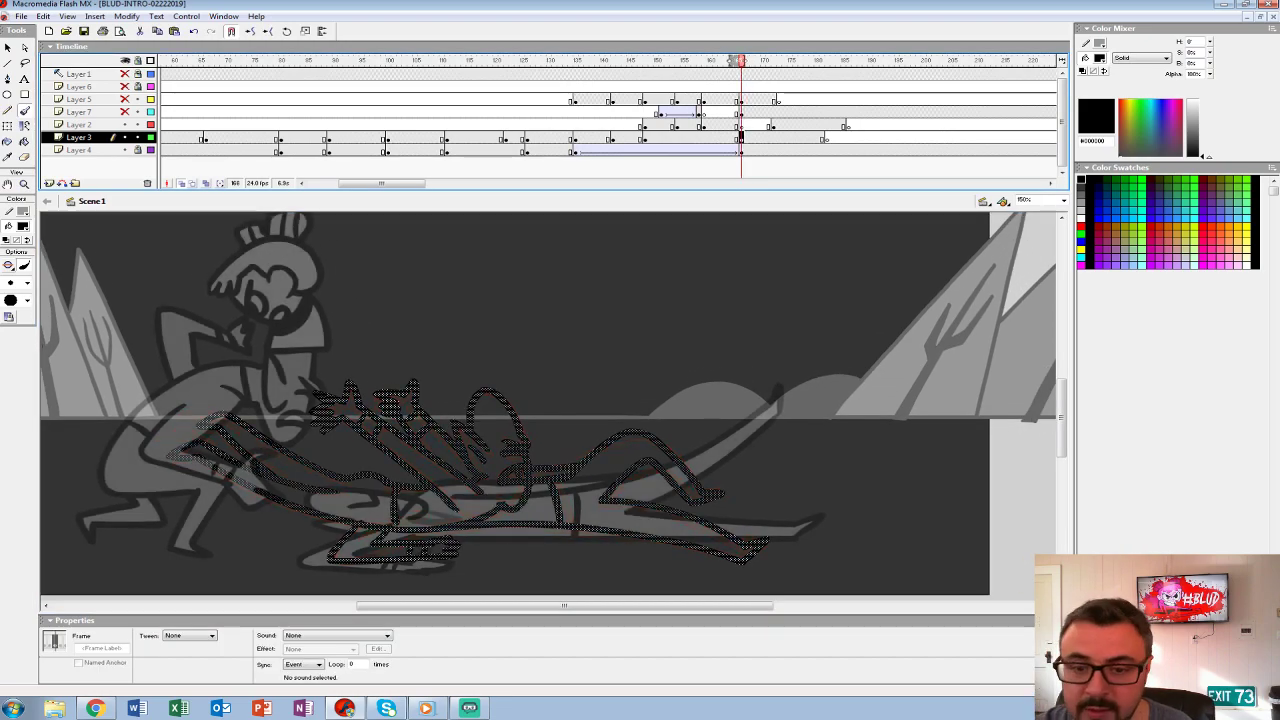
{"action": "left_click", "coordinate": [182, 184]}
{"action": "key", "text": "comma"}
{"action": "key", "text": "comma"}
{"action": "key", "text": "comma"}
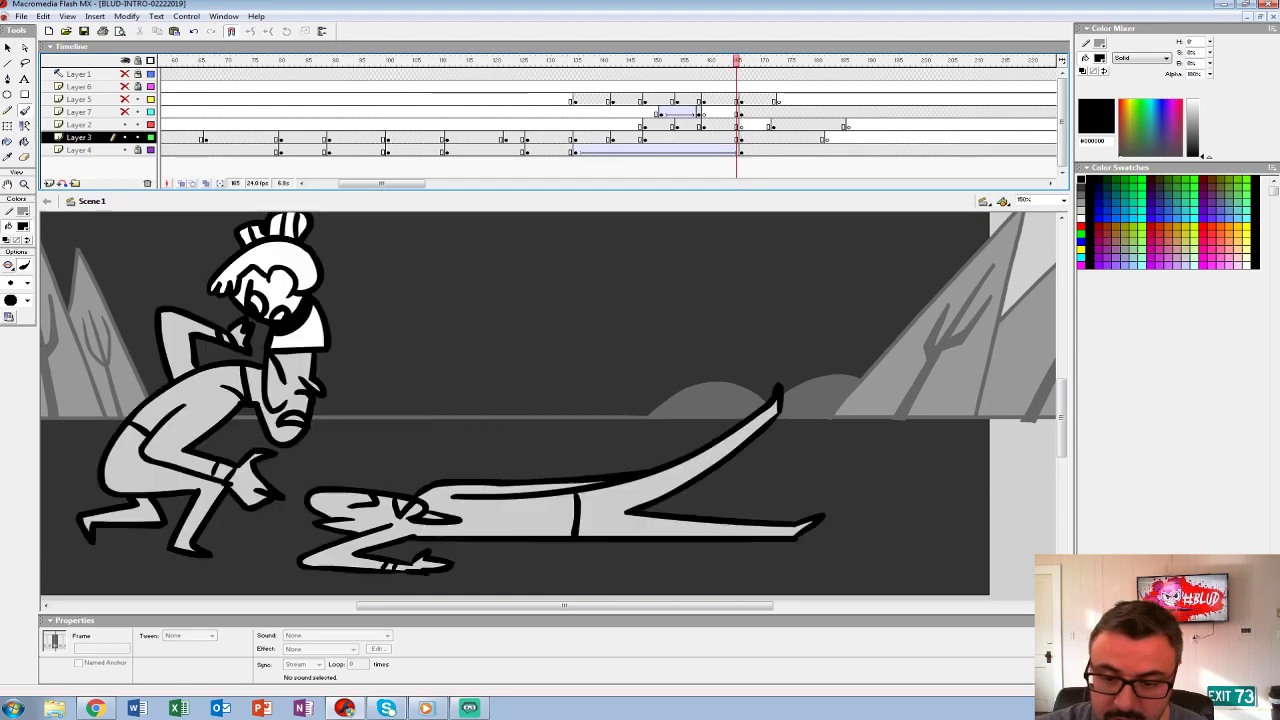
- Fill both vampires' bodies and legs and the second vampire's head with light gray #CCCCCC at frame 166
{"action": "left_click", "coordinate": [23, 226]}
{"action": "left_click", "coordinate": [6, 278]}
{"action": "key", "text": "k"}
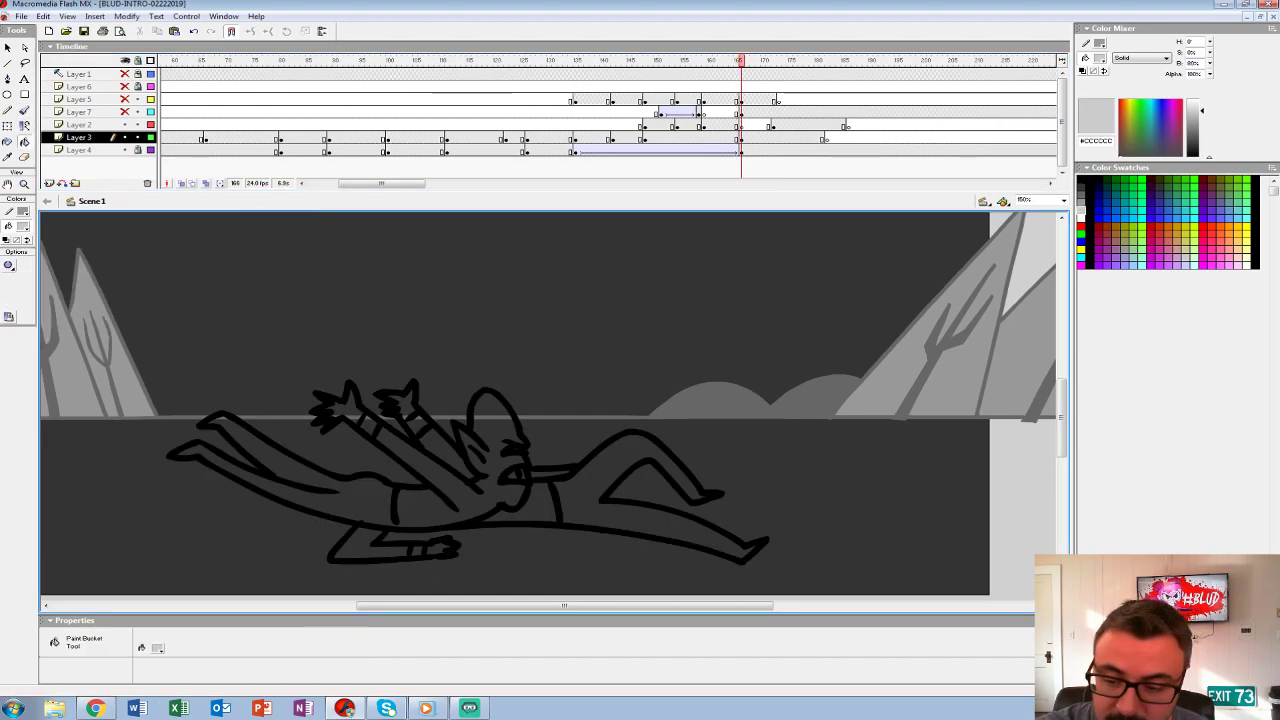
{"action": "key", "text": "period"}
{"action": "left_click", "coordinate": [520, 502]}
{"action": "left_click", "coordinate": [650, 505]}
{"action": "left_click", "coordinate": [270, 465]}
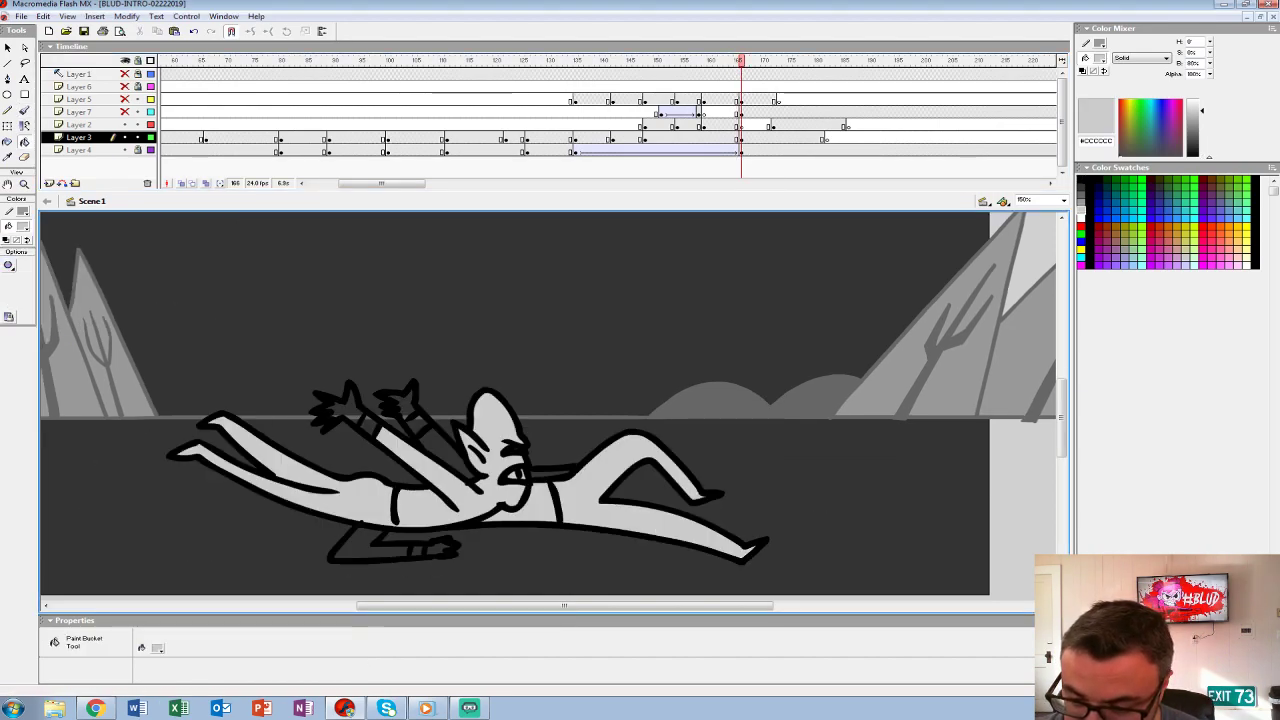
{"action": "left_click", "coordinate": [550, 474]}
- Fill the remaining arm, the cuffs, the hands and the fallen vampire's forearm with light gray, and compare with the previous frame
{"action": "left_click", "coordinate": [447, 454]}
{"action": "left_click", "coordinate": [416, 426]}
{"action": "left_click", "coordinate": [402, 404]}
{"action": "left_click", "coordinate": [369, 425]}
{"action": "left_click", "coordinate": [345, 406]}
{"action": "left_click", "coordinate": [371, 542]}
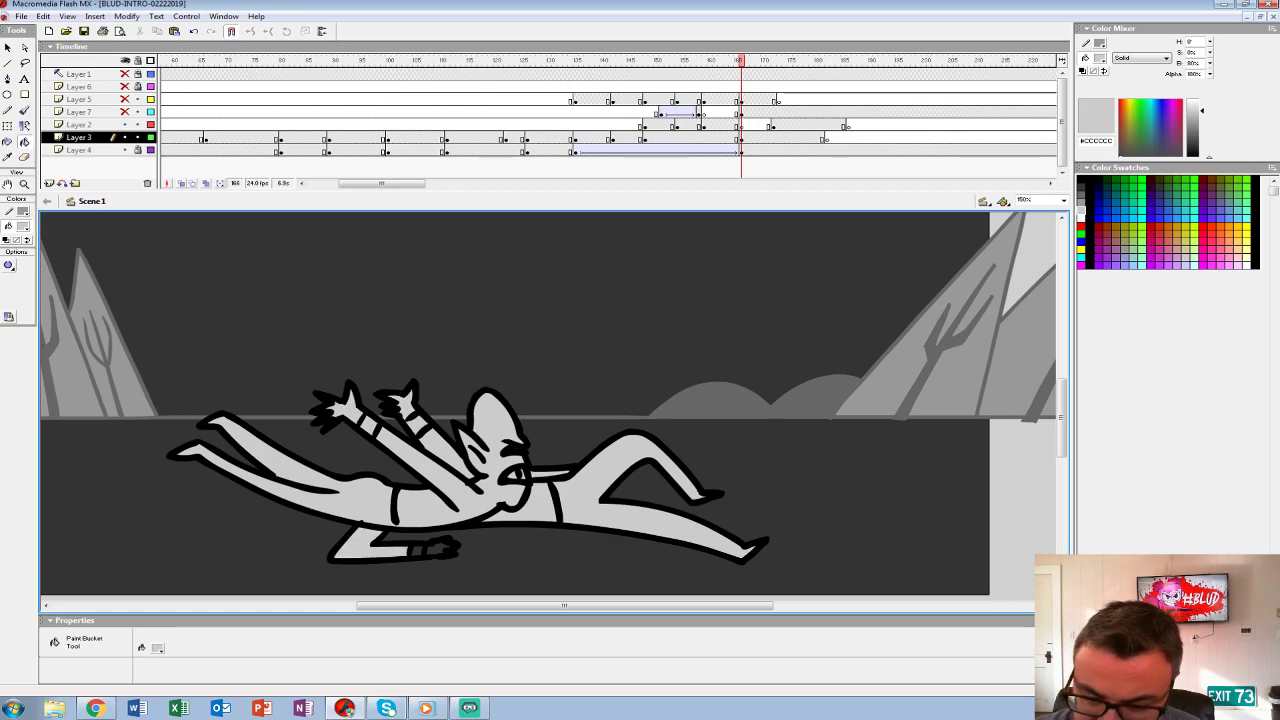
{"action": "left_click", "coordinate": [438, 549]}
{"action": "left_click", "coordinate": [417, 551]}
{"action": "key", "text": "comma"}
{"action": "key", "text": "period"}
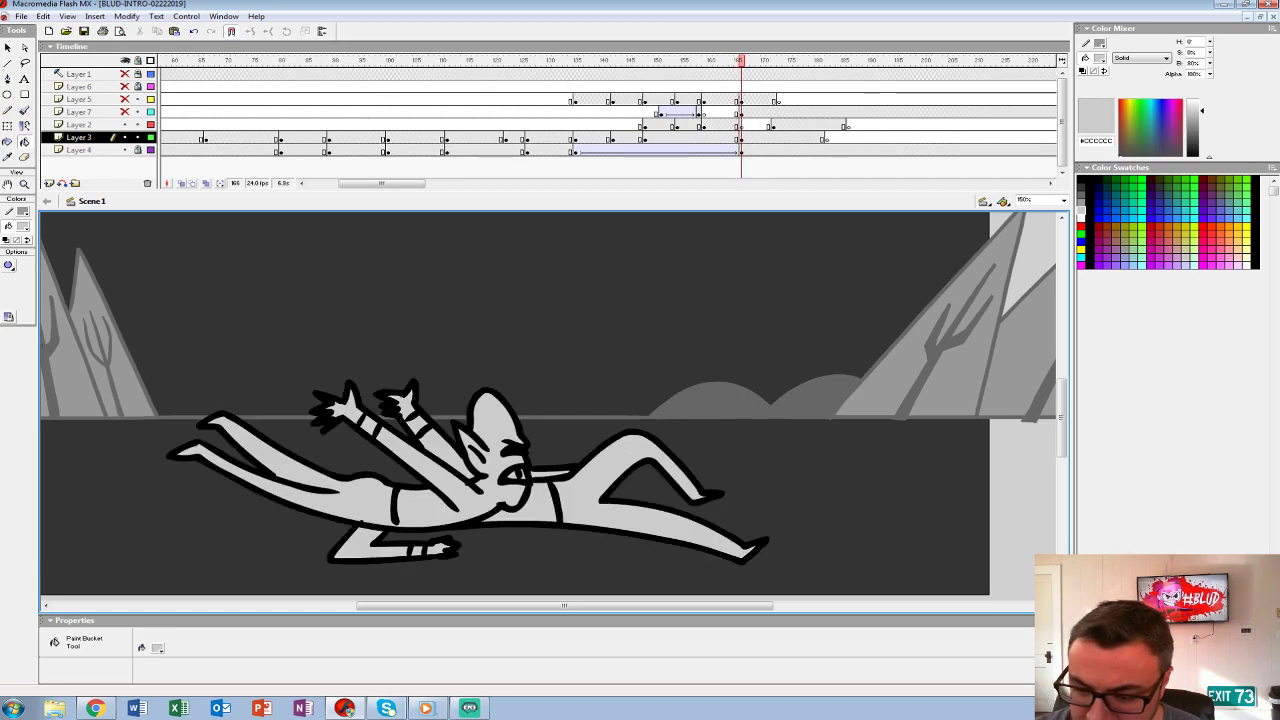
- Compare frame 166 with its neighbors and group the vampire drawing on Layer 3
{"action": "key", "text": "comma"}
{"action": "key", "text": "period"}
{"action": "left_click", "coordinate": [740, 137]}
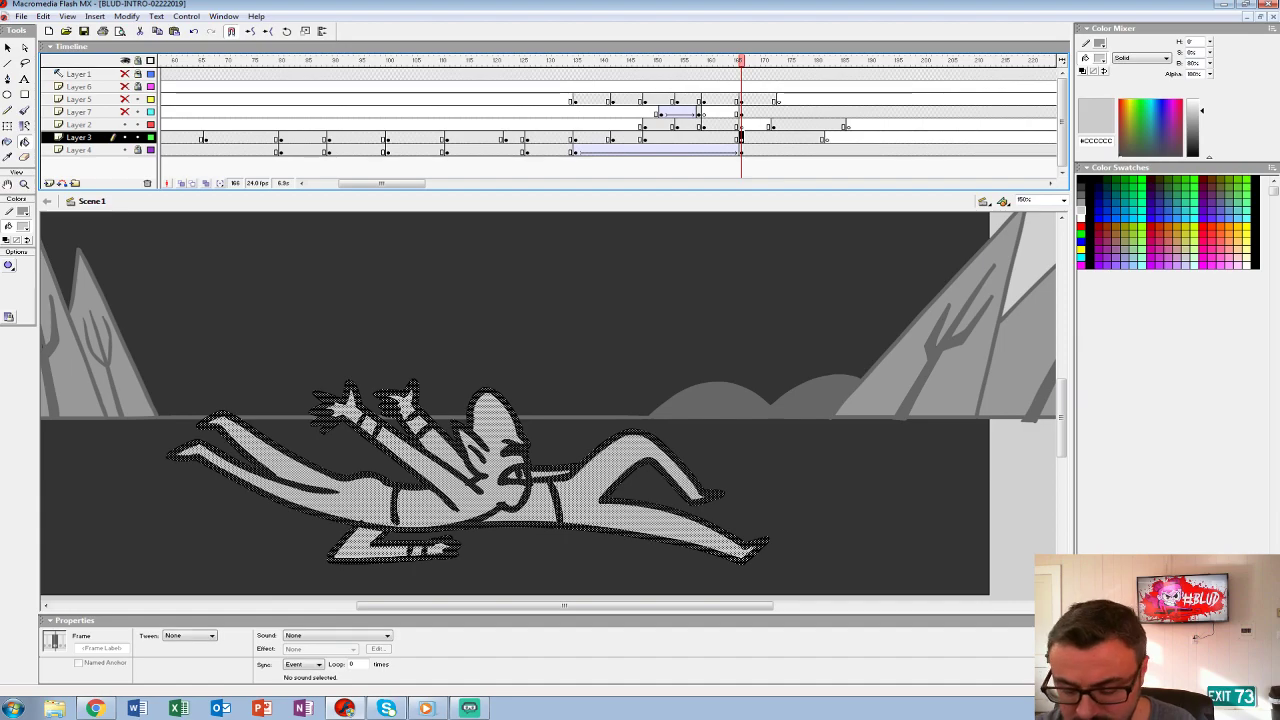
{"action": "key", "text": "ctrl+g"}
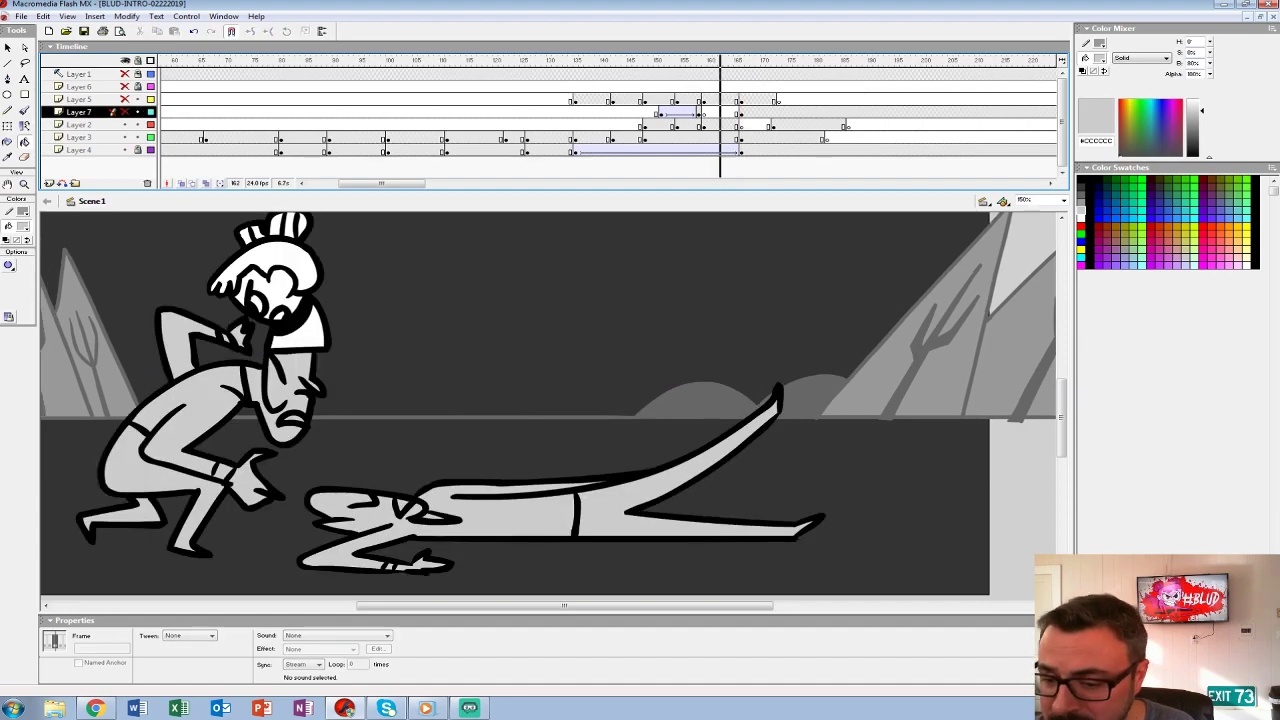
{"action": "left_click", "coordinate": [746, 124]}
{"action": "left_click", "coordinate": [740, 86]}
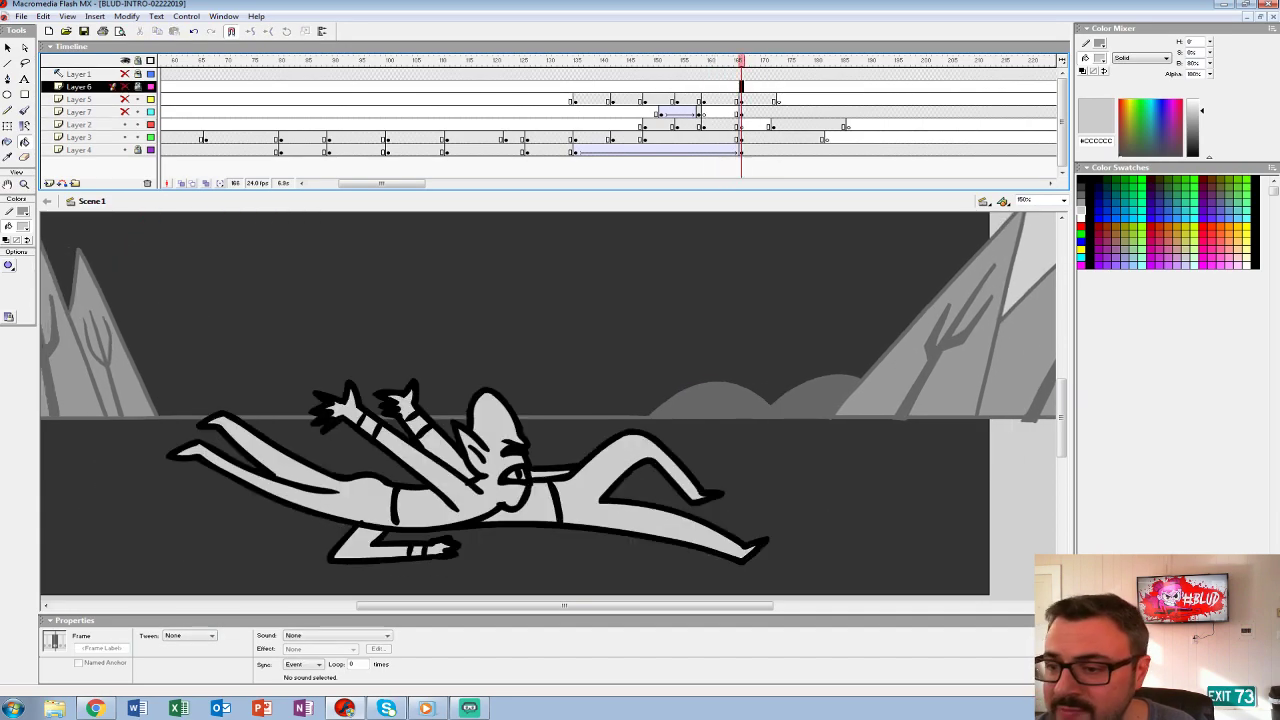
- Add a blank keyframe at frame 167 on Layer 7 and sketch the character's angry face in red #FF0000 over the onion-skinned rough
{"action": "left_click", "coordinate": [763, 111]}
{"action": "left_click", "coordinate": [740, 111]}
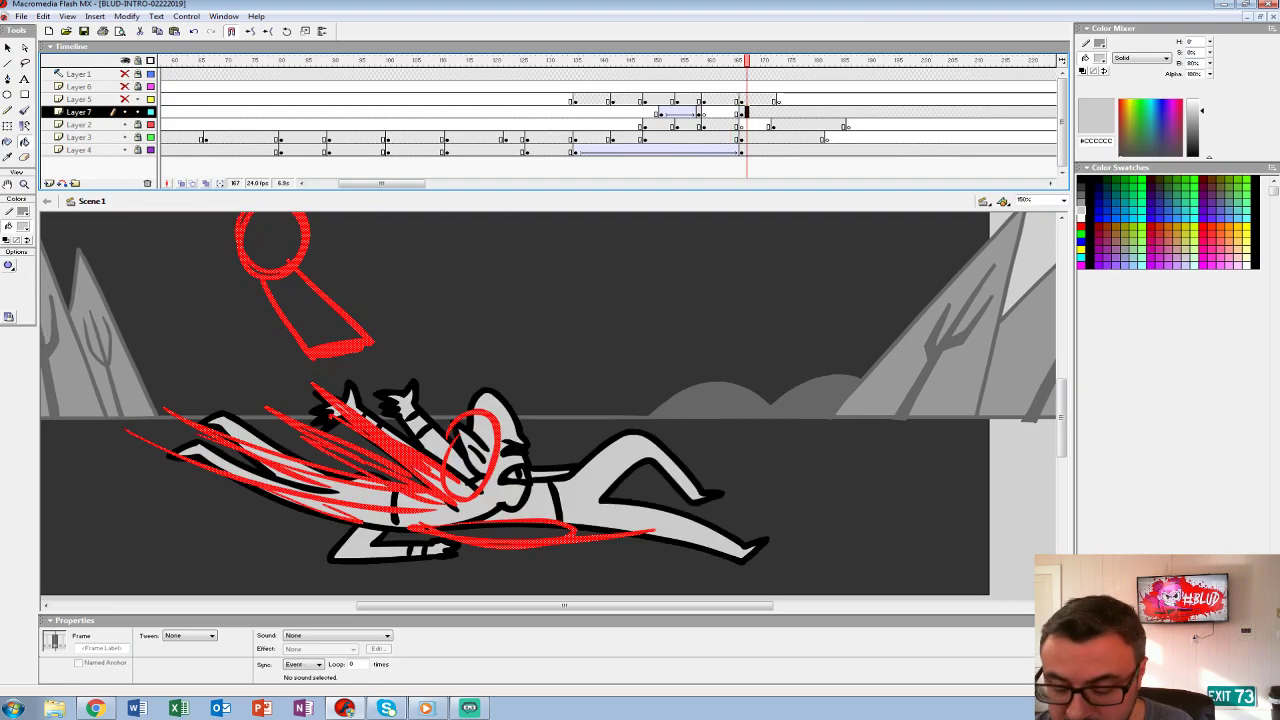
{"action": "left_click", "coordinate": [746, 111]}
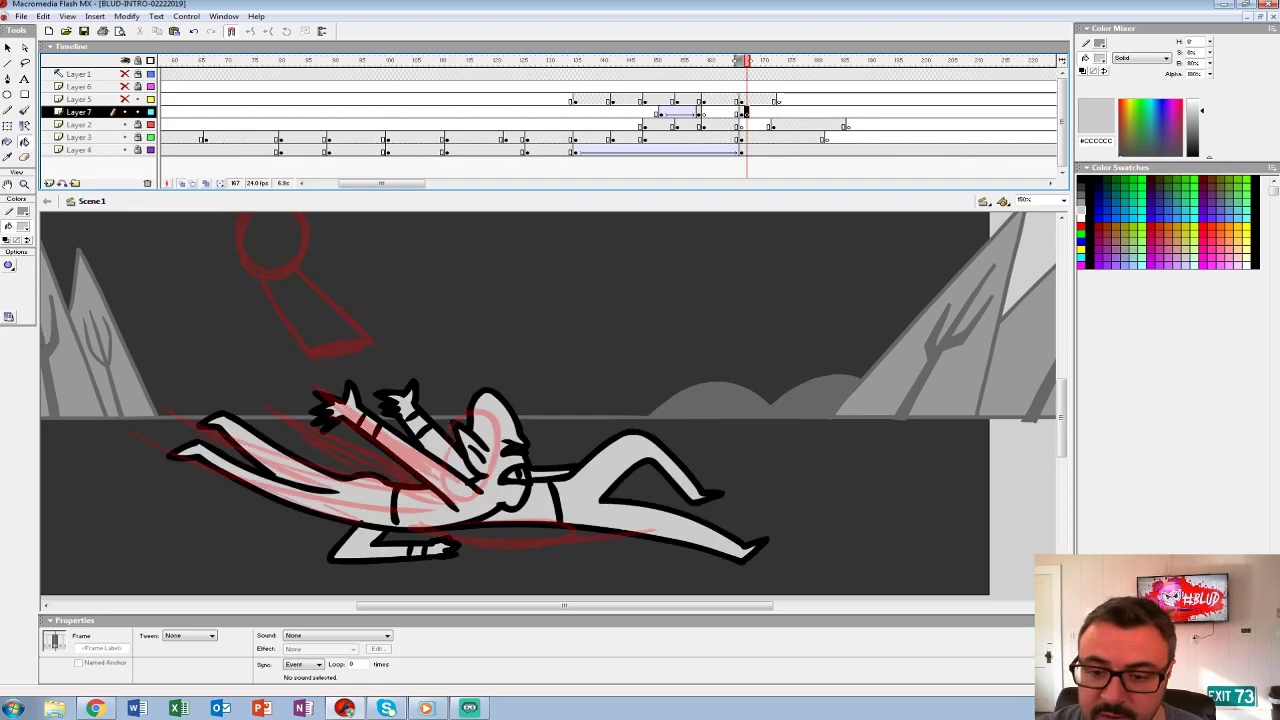
{"action": "left_click_drag", "start_coordinate": [520, 350], "coordinate": [550, 422]}
{"action": "key", "text": "b"}
{"action": "left_click", "coordinate": [23, 227]}
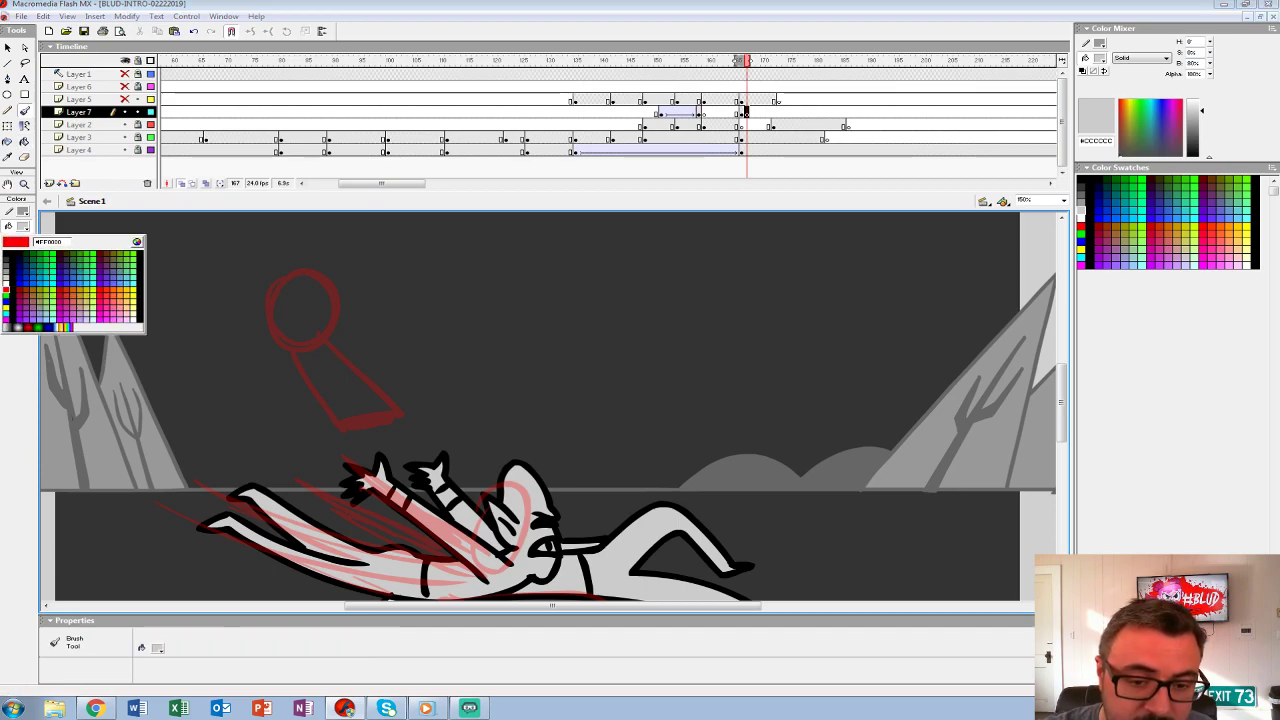
{"action": "left_click", "coordinate": [6, 290]}
{"action": "left_click", "coordinate": [15, 314]}
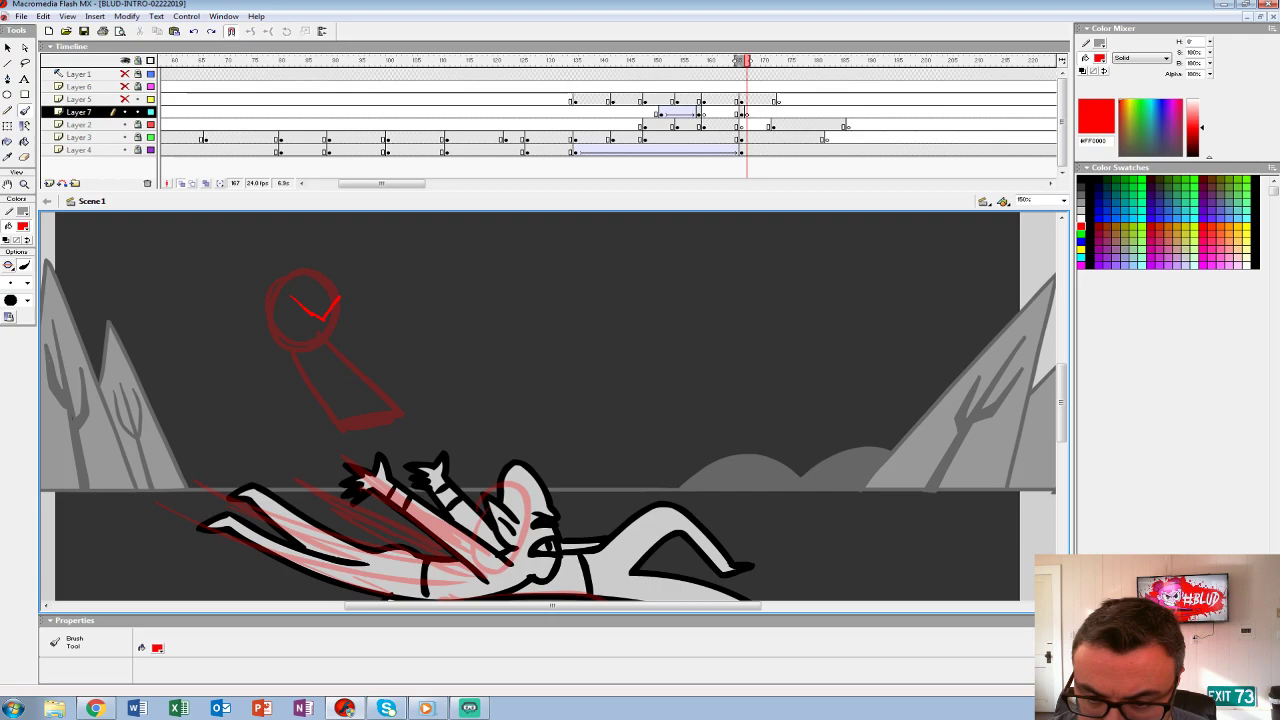
{"action": "left_click_drag", "start_coordinate": [293, 299], "coordinate": [344, 330]}
{"action": "mouse_move", "coordinate": [266, 302]}
{"action": "left_mouse_down"}
{"action": "mouse_move", "coordinate": [265, 328]}
{"action": "mouse_move", "coordinate": [344, 352]}
{"action": "left_mouse_up"}
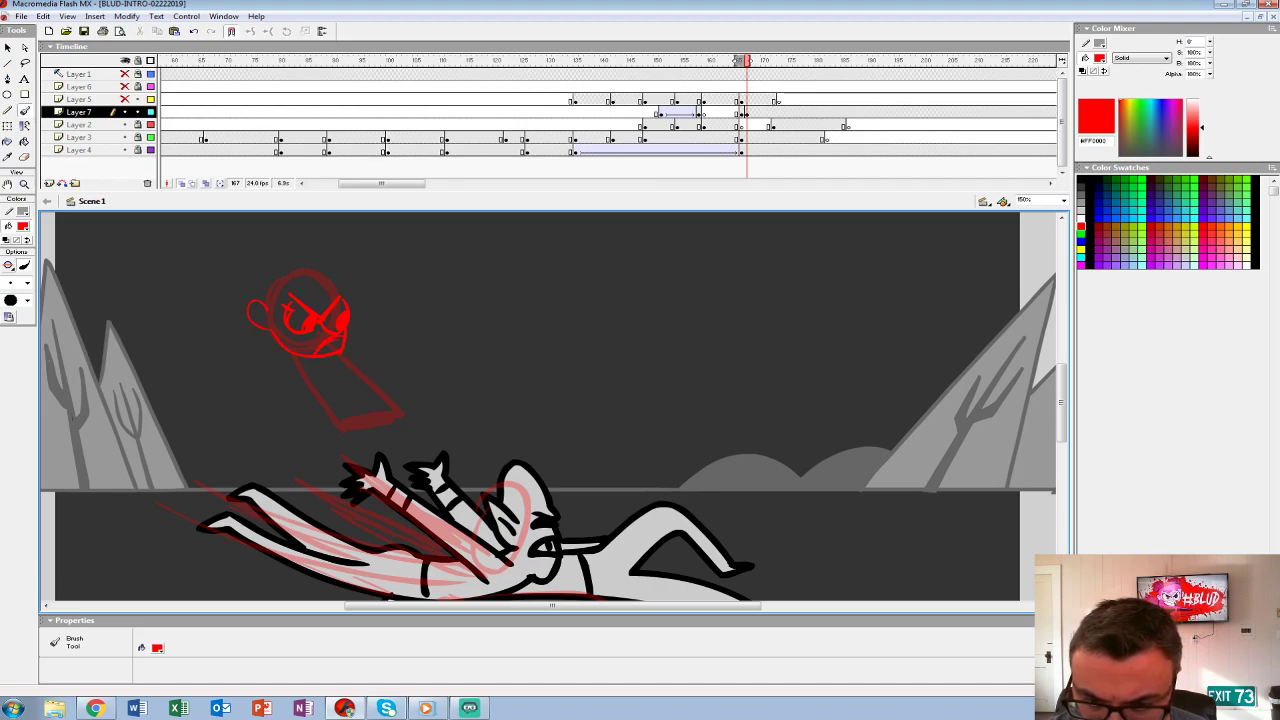
- Sketch the character's hair buns, fringe and tapered torso in red, and move the sketch's keyframe to frame 166
{"action": "mouse_move", "coordinate": [310, 294]}
{"action": "left_mouse_down"}
{"action": "mouse_move", "coordinate": [338, 279]}
{"action": "mouse_move", "coordinate": [262, 298]}
{"action": "mouse_move", "coordinate": [298, 264]}
{"action": "left_mouse_up"}
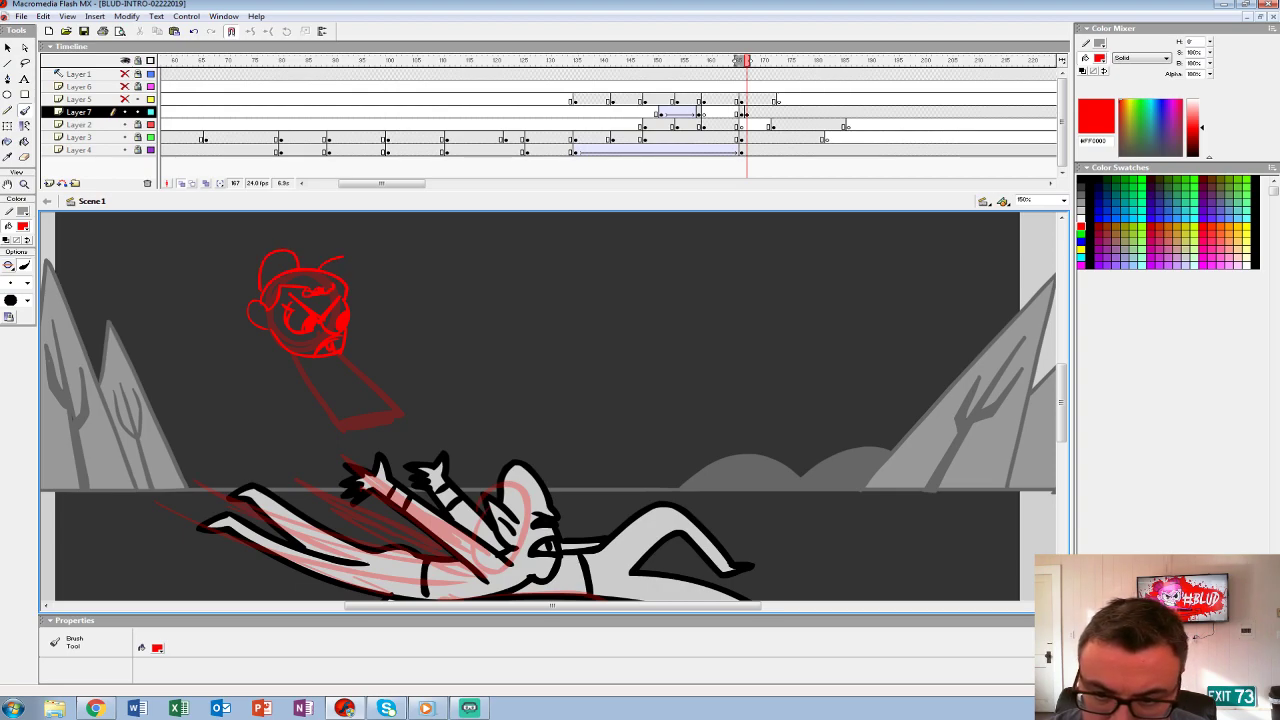
{"action": "mouse_move", "coordinate": [300, 358]}
{"action": "left_mouse_down"}
{"action": "mouse_move", "coordinate": [338, 426]}
{"action": "mouse_move", "coordinate": [366, 380]}
{"action": "mouse_move", "coordinate": [336, 356]}
{"action": "mouse_move", "coordinate": [306, 364]}
{"action": "mouse_move", "coordinate": [374, 414]}
{"action": "left_mouse_up"}
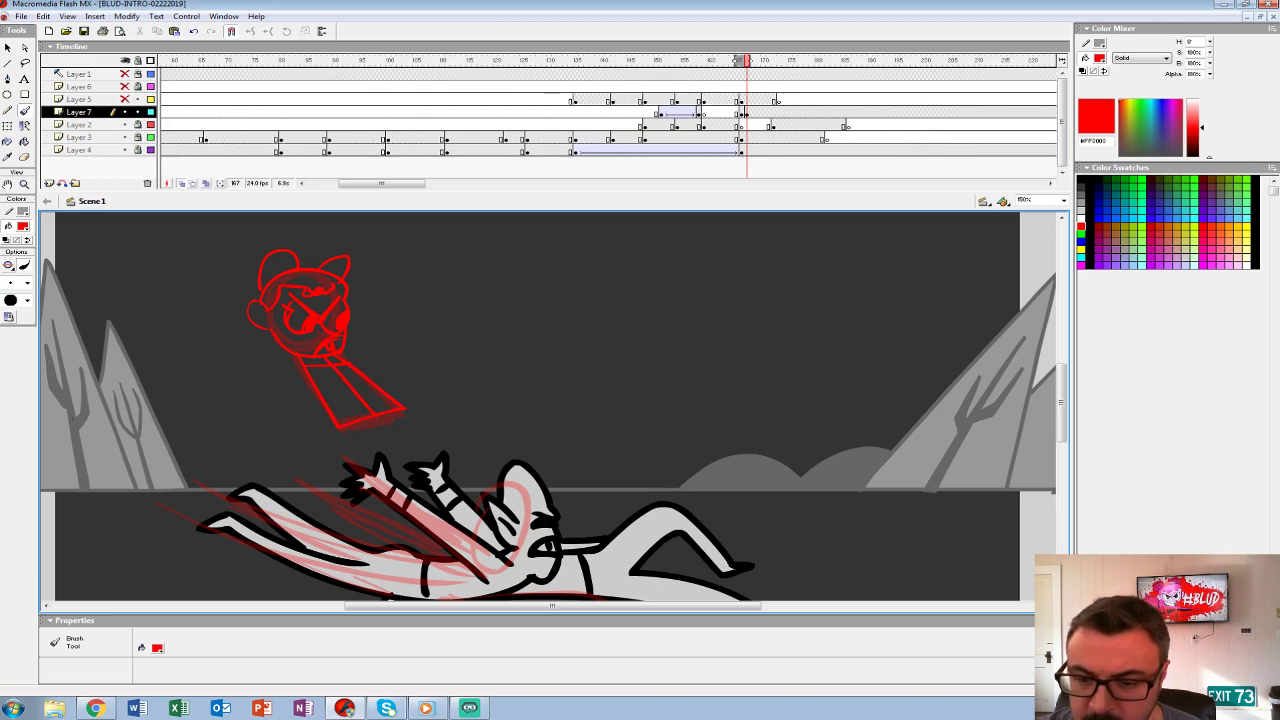
{"action": "mouse_move", "coordinate": [747, 99]}
{"action": "left_mouse_down"}
{"action": "mouse_move", "coordinate": [689, 99]}
{"action": "mouse_move", "coordinate": [790, 99]}
{"action": "mouse_move", "coordinate": [760, 99]}
{"action": "left_mouse_up"}
{"action": "left_click", "coordinate": [740, 112]}
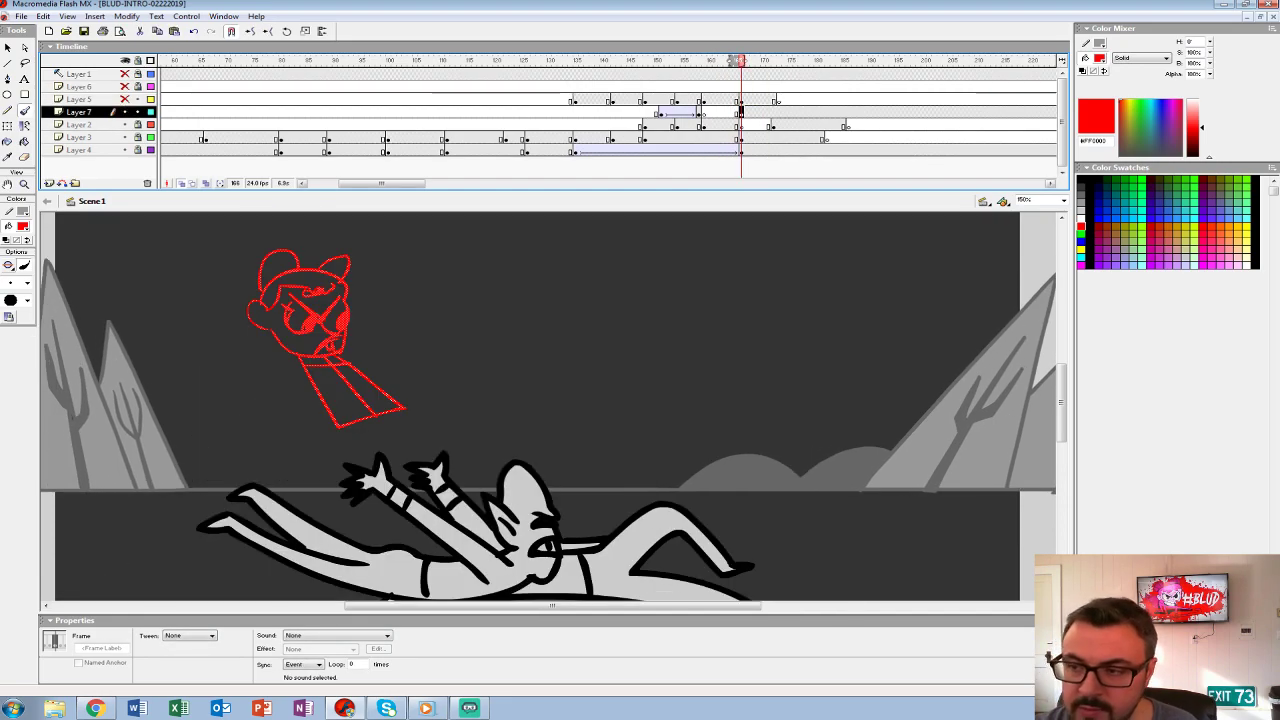
- Nudge the red head-and-torso sketch at frame 166 slightly up and to the left
{"action": "key", "text": "Up"}
{"action": "key", "text": "Up"}
{"action": "key", "text": "Up"}
{"action": "key", "text": "Up"}
{"action": "key", "text": "Up"}
{"action": "key", "text": "Up"}
{"action": "key", "text": "Left"}
{"action": "key", "text": "Left"}
{"action": "key", "text": "Left"}
{"action": "key", "text": "Left"}
{"action": "key", "text": "Left"}
{"action": "key", "text": "Left"}
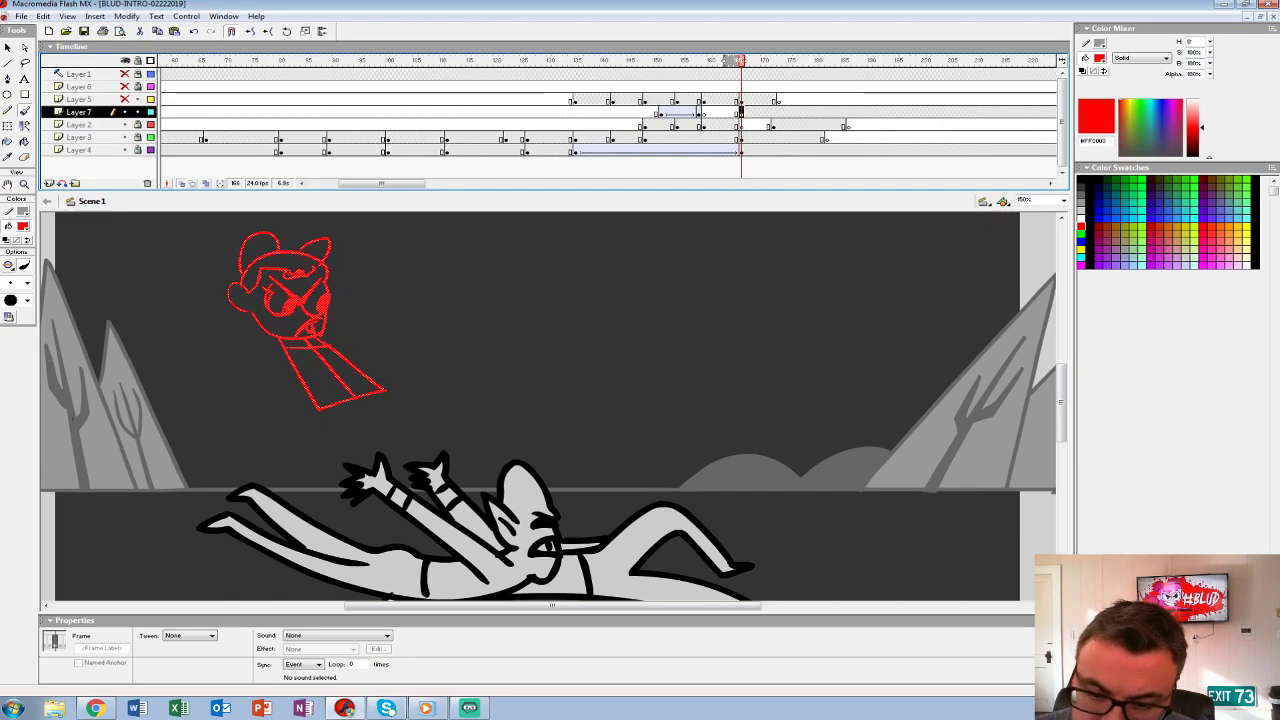
{"action": "key", "text": "ctrl+a"}
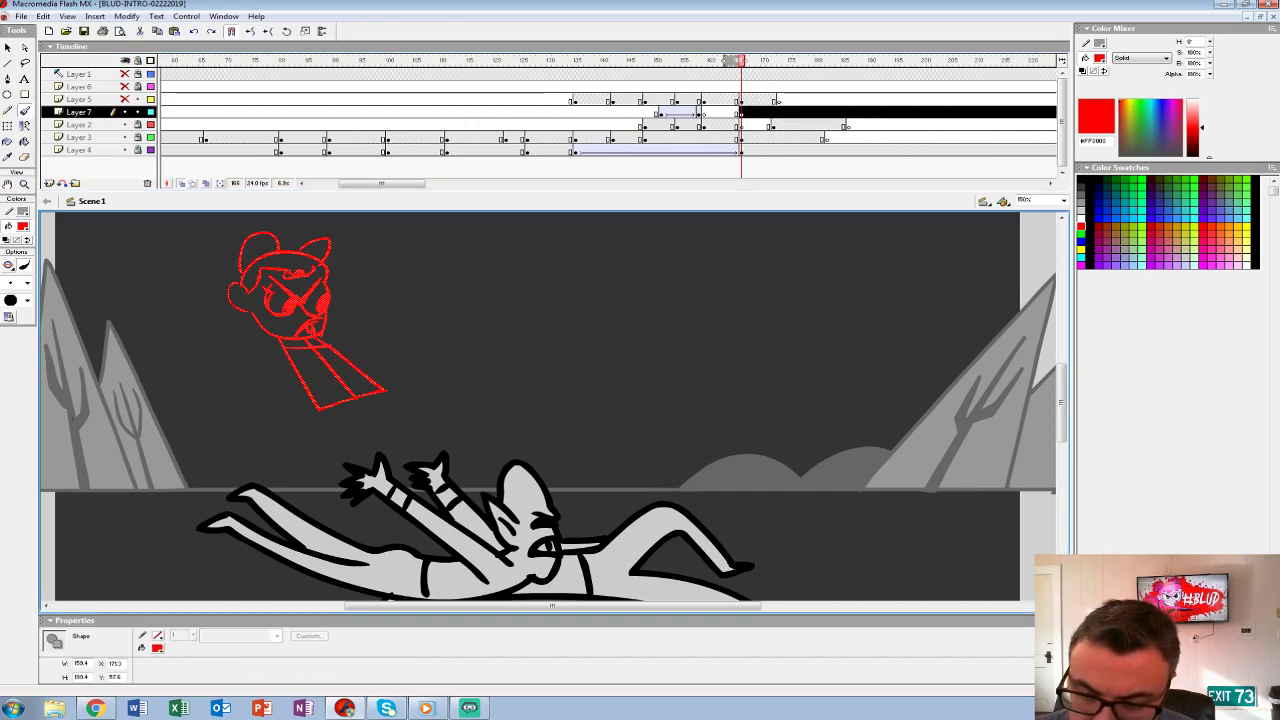
- Sketch small red debris shapes and short streaks between the character's torso and the vampires' raised hands
{"action": "mouse_move", "coordinate": [409, 384]}
{"action": "left_mouse_down"}
{"action": "mouse_move", "coordinate": [421, 418]}
{"action": "mouse_move", "coordinate": [456, 446]}
{"action": "left_mouse_up"}
{"action": "left_click_drag", "start_coordinate": [466, 443], "coordinate": [482, 458]}
{"action": "mouse_move", "coordinate": [360, 420]}
{"action": "left_mouse_down"}
{"action": "mouse_move", "coordinate": [353, 438]}
{"action": "mouse_move", "coordinate": [366, 422]}
{"action": "left_mouse_up"}
- Add a blank Layer 7 keyframe at frame 167 and ink the character's ear, eyes, brows, mouth and jaw in black #000000
{"action": "mouse_move", "coordinate": [740, 60]}
{"action": "left_mouse_down"}
{"action": "mouse_move", "coordinate": [711, 60]}
{"action": "mouse_move", "coordinate": [752, 60]}
{"action": "left_mouse_up"}
{"action": "left_click", "coordinate": [745, 112]}
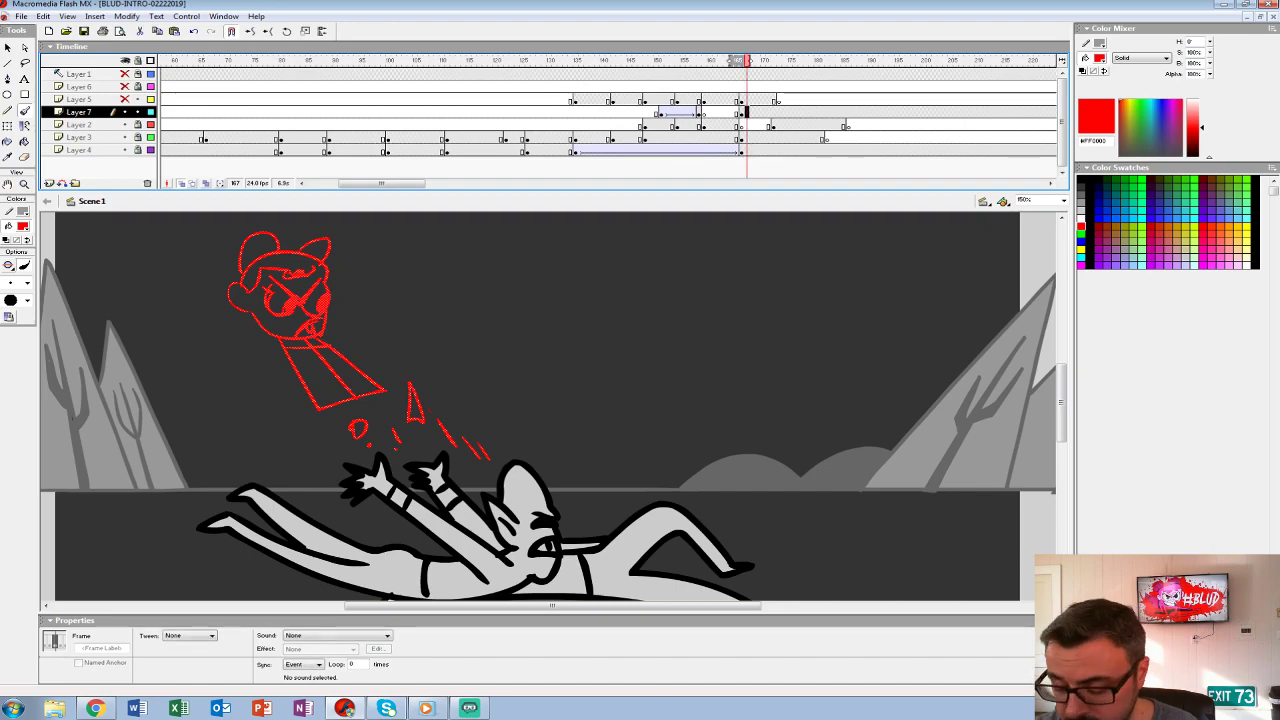
{"action": "key", "text": "z"}
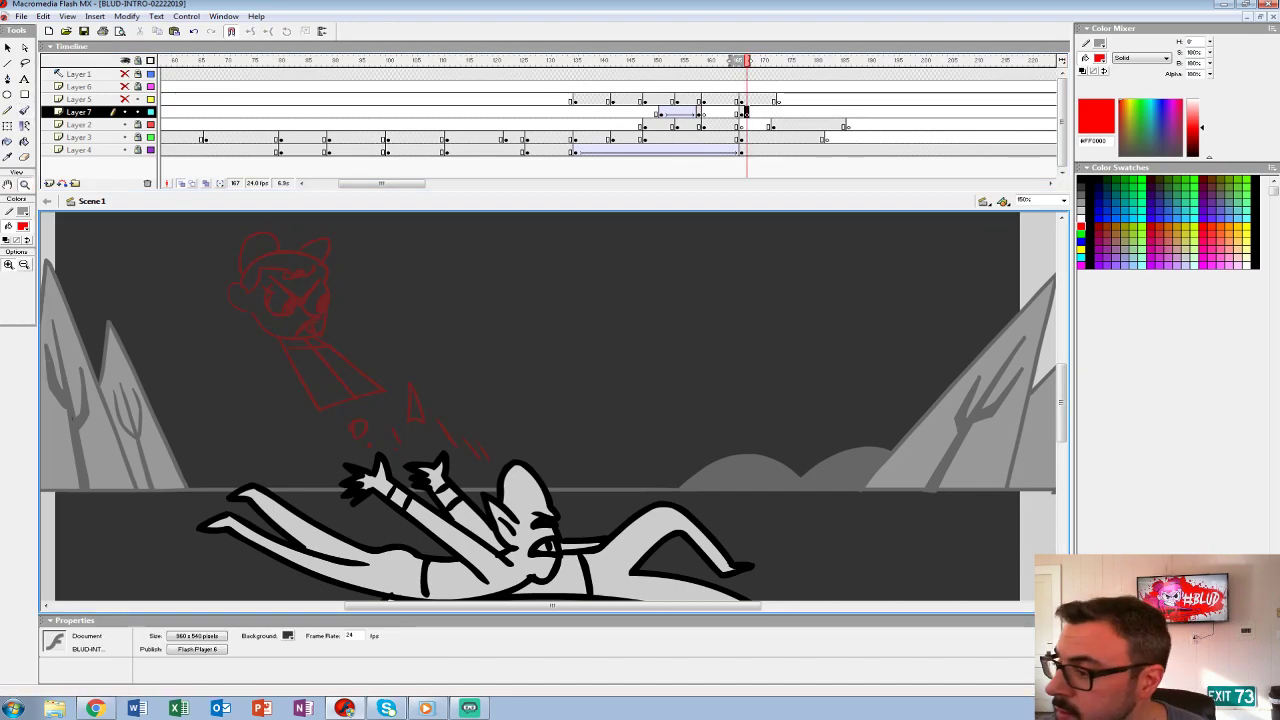
{"action": "key", "text": "b"}
{"action": "left_click", "coordinate": [23, 226]}
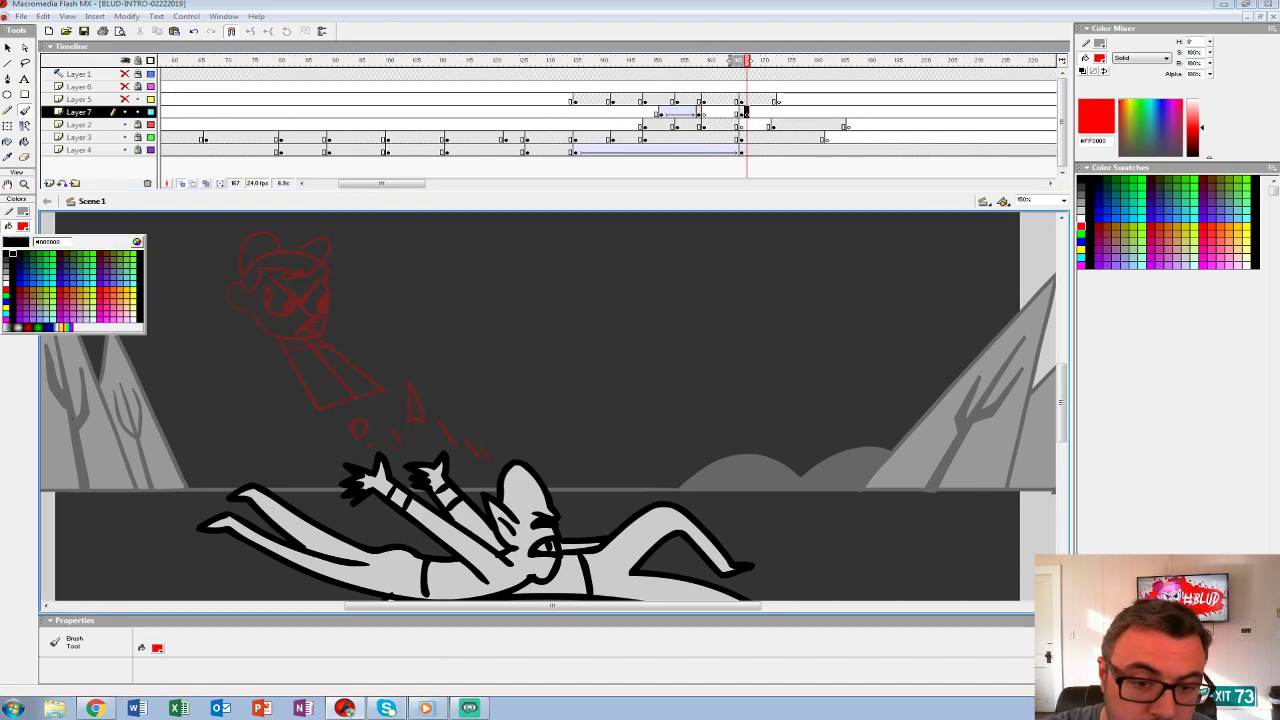
{"action": "left_click", "coordinate": [6, 262]}
{"action": "left_click", "coordinate": [15, 282]}
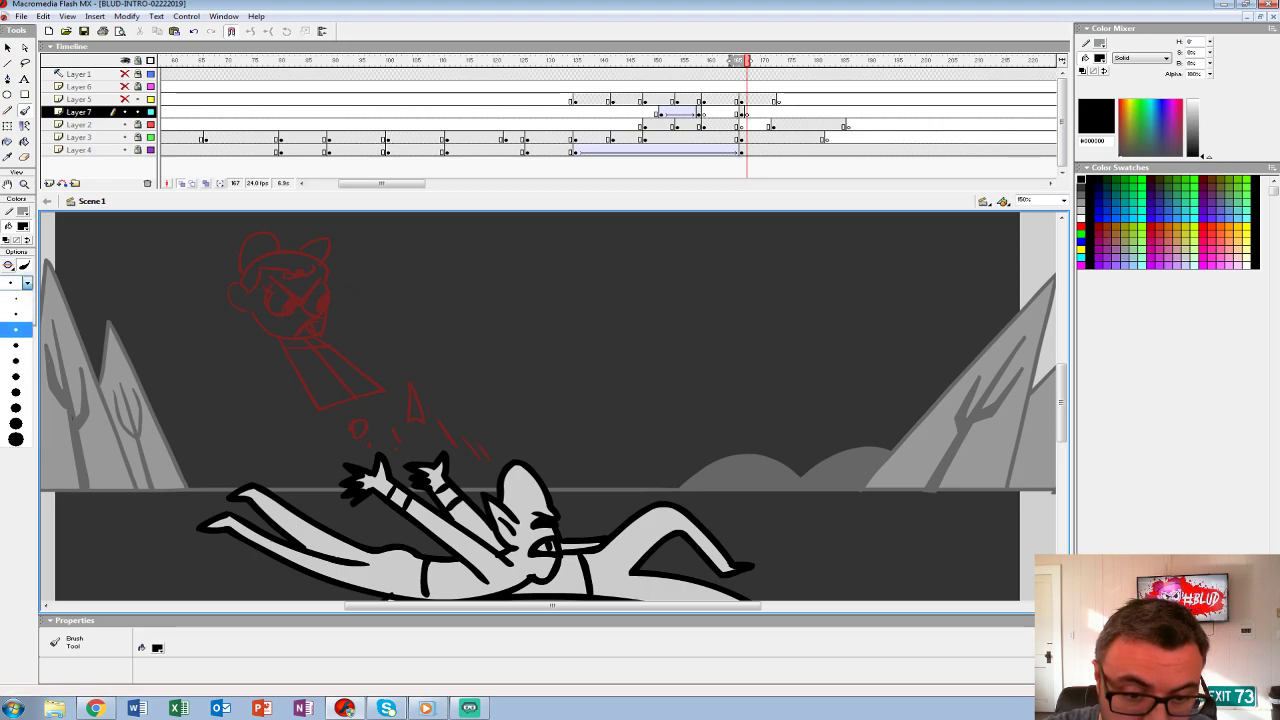
{"action": "left_click", "coordinate": [15, 337]}
{"action": "mouse_move", "coordinate": [265, 281]}
{"action": "left_mouse_down"}
{"action": "mouse_move", "coordinate": [299, 306]}
{"action": "mouse_move", "coordinate": [324, 279]}
{"action": "mouse_move", "coordinate": [270, 305]}
{"action": "mouse_move", "coordinate": [287, 296]}
{"action": "mouse_move", "coordinate": [322, 316]}
{"action": "mouse_move", "coordinate": [330, 284]}
{"action": "mouse_move", "coordinate": [278, 342]}
{"action": "mouse_move", "coordinate": [238, 308]}
{"action": "mouse_move", "coordinate": [228, 278]}
{"action": "left_mouse_up"}
{"action": "left_click_drag", "start_coordinate": [292, 332], "coordinate": [322, 318]}
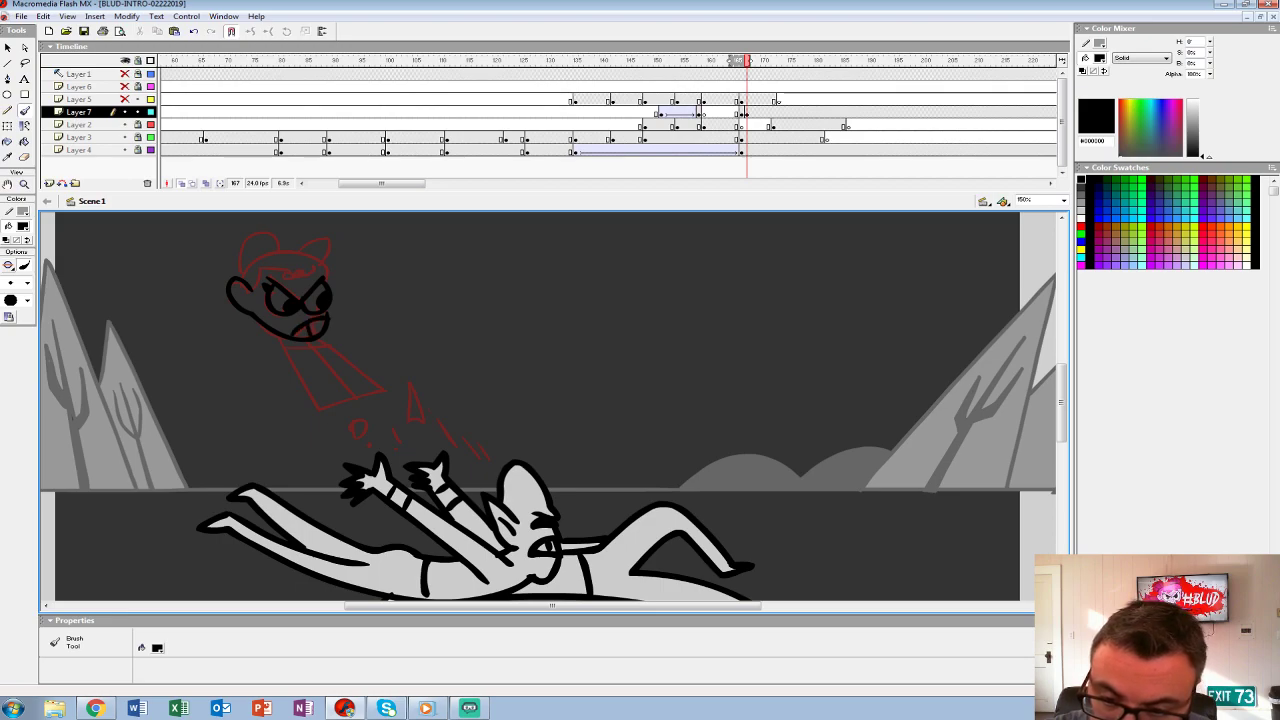
- Ink the character's fringe, striped hair buns, collar and tapered torso with its center line
{"action": "mouse_move", "coordinate": [260, 272]}
{"action": "left_mouse_down"}
{"action": "mouse_move", "coordinate": [325, 276]}
{"action": "mouse_move", "coordinate": [325, 292]}
{"action": "mouse_move", "coordinate": [256, 262]}
{"action": "mouse_move", "coordinate": [318, 262]}
{"action": "mouse_move", "coordinate": [326, 276]}
{"action": "mouse_move", "coordinate": [285, 242]}
{"action": "mouse_move", "coordinate": [240, 250]}
{"action": "mouse_move", "coordinate": [245, 275]}
{"action": "mouse_move", "coordinate": [270, 258]}
{"action": "mouse_move", "coordinate": [262, 235]}
{"action": "mouse_move", "coordinate": [330, 256]}
{"action": "left_mouse_up"}
{"action": "mouse_move", "coordinate": [280, 338]}
{"action": "left_mouse_down"}
{"action": "mouse_move", "coordinate": [312, 408]}
{"action": "mouse_move", "coordinate": [378, 388]}
{"action": "mouse_move", "coordinate": [320, 338]}
{"action": "left_mouse_up"}
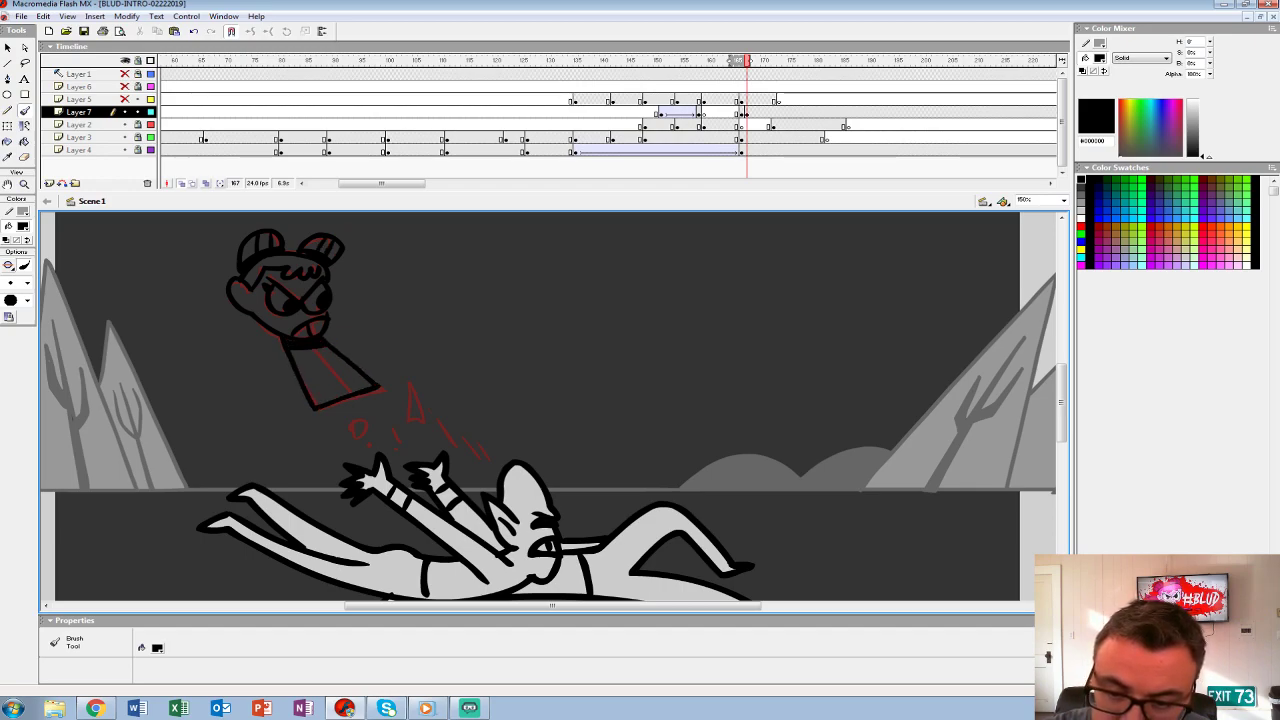
{"action": "left_click_drag", "start_coordinate": [314, 350], "coordinate": [350, 392]}
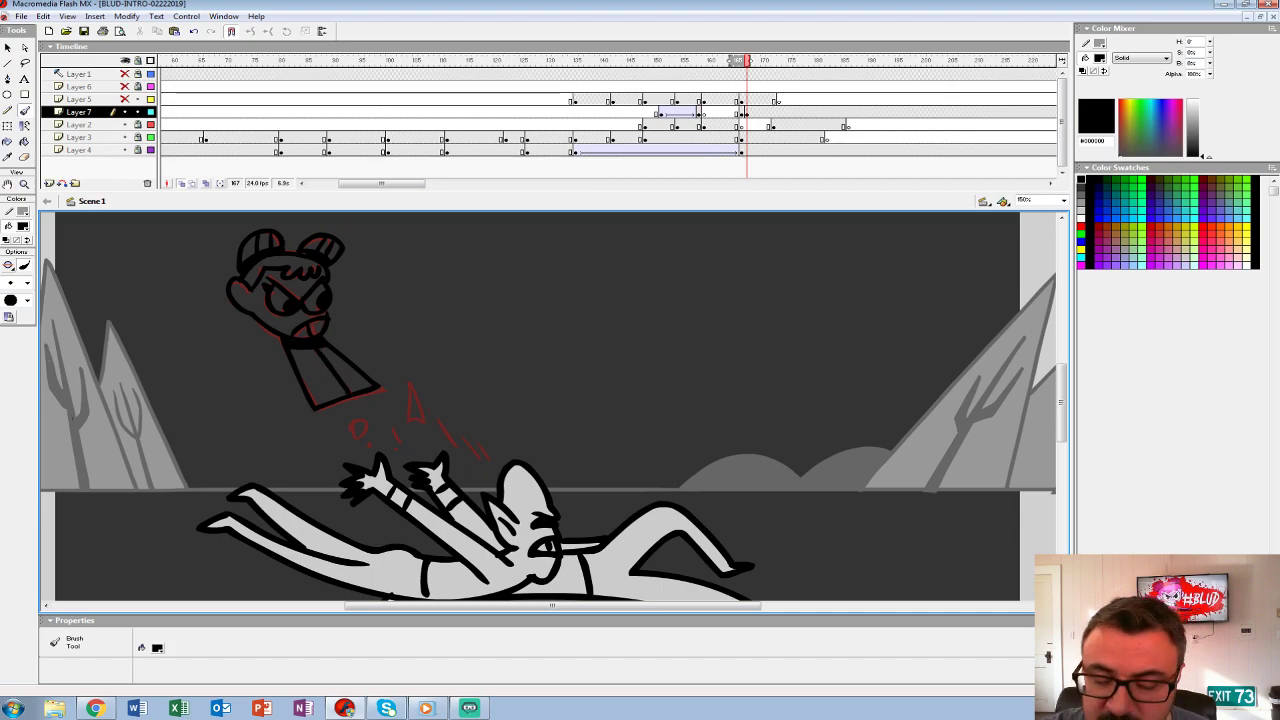
- Fill the character's torso, mouth, face and eyes with white #FFFFFF
{"action": "left_click", "coordinate": [22, 226]}
{"action": "left_click", "coordinate": [13, 284]}
{"action": "key", "text": "k"}
{"action": "left_click", "coordinate": [315, 375]}
{"action": "left_click", "coordinate": [350, 378]}
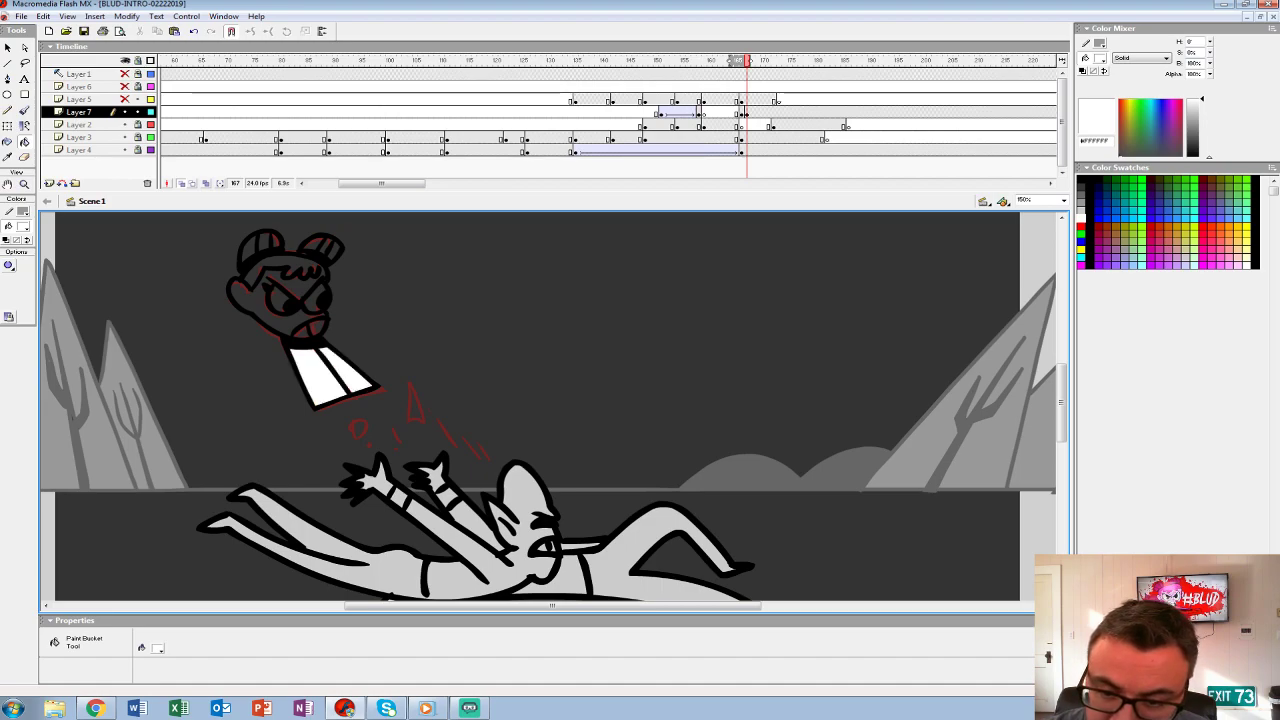
{"action": "left_click", "coordinate": [317, 328]}
{"action": "left_click", "coordinate": [262, 292]}
{"action": "left_click", "coordinate": [280, 300]}
{"action": "left_click", "coordinate": [315, 298]}
- Fill the sections of both hair buns with white, undoing the misplaced fill
{"action": "left_click", "coordinate": [333, 250]}
{"action": "left_click", "coordinate": [313, 243]}
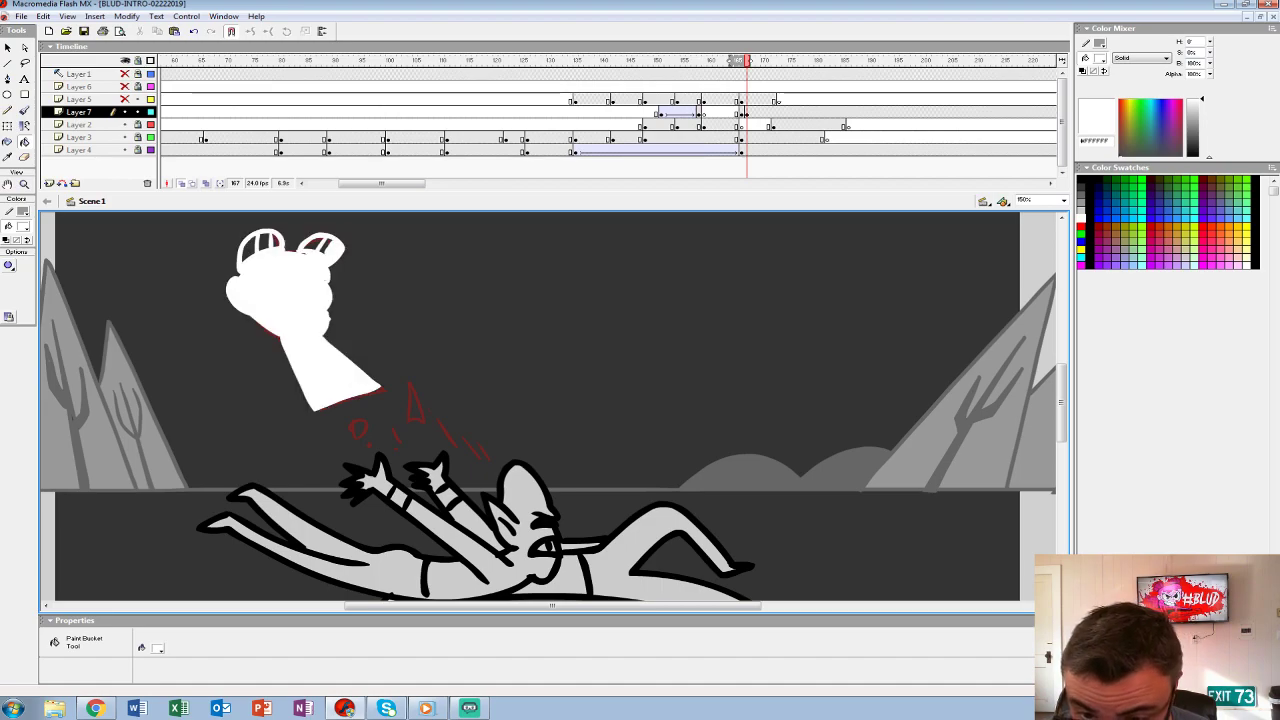
{"action": "key", "text": "ctrl+z"}
{"action": "left_click", "coordinate": [325, 246]}
{"action": "left_click", "coordinate": [313, 243]}
{"action": "left_click", "coordinate": [276, 240]}
{"action": "left_click", "coordinate": [264, 242]}
{"action": "left_click", "coordinate": [249, 249]}
- Group the inked character and move its Layer 7 keyframe from frame 167 to frame 166, with onion skinning off
{"action": "left_click", "coordinate": [745, 112]}
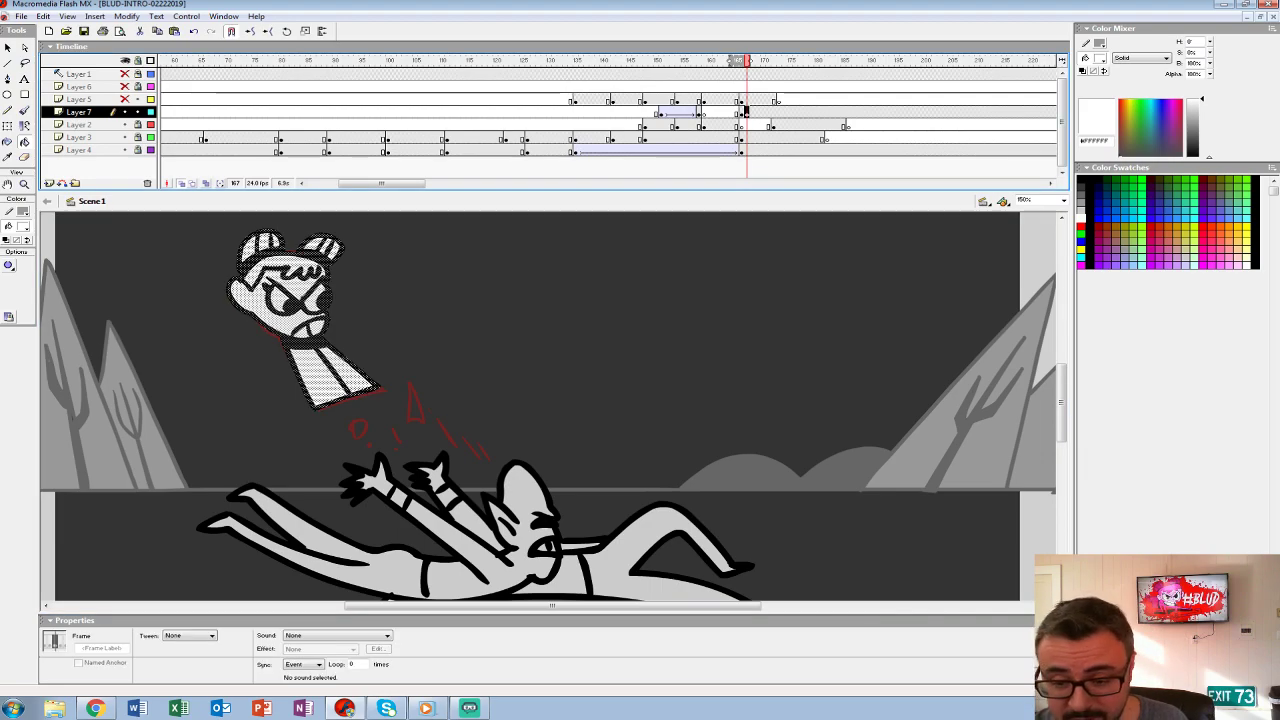
{"action": "key", "text": "ctrl+g"}
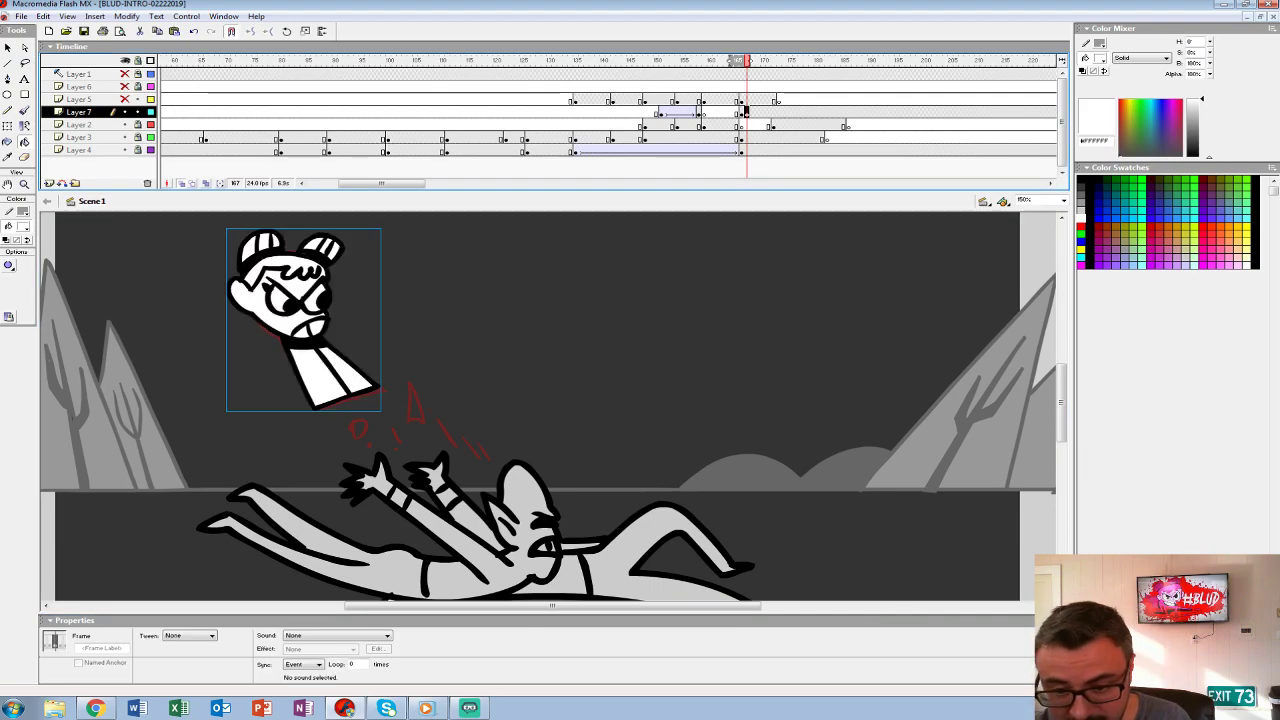
{"action": "key", "text": "ctrl+1"}
{"action": "left_click", "coordinate": [740, 112]}
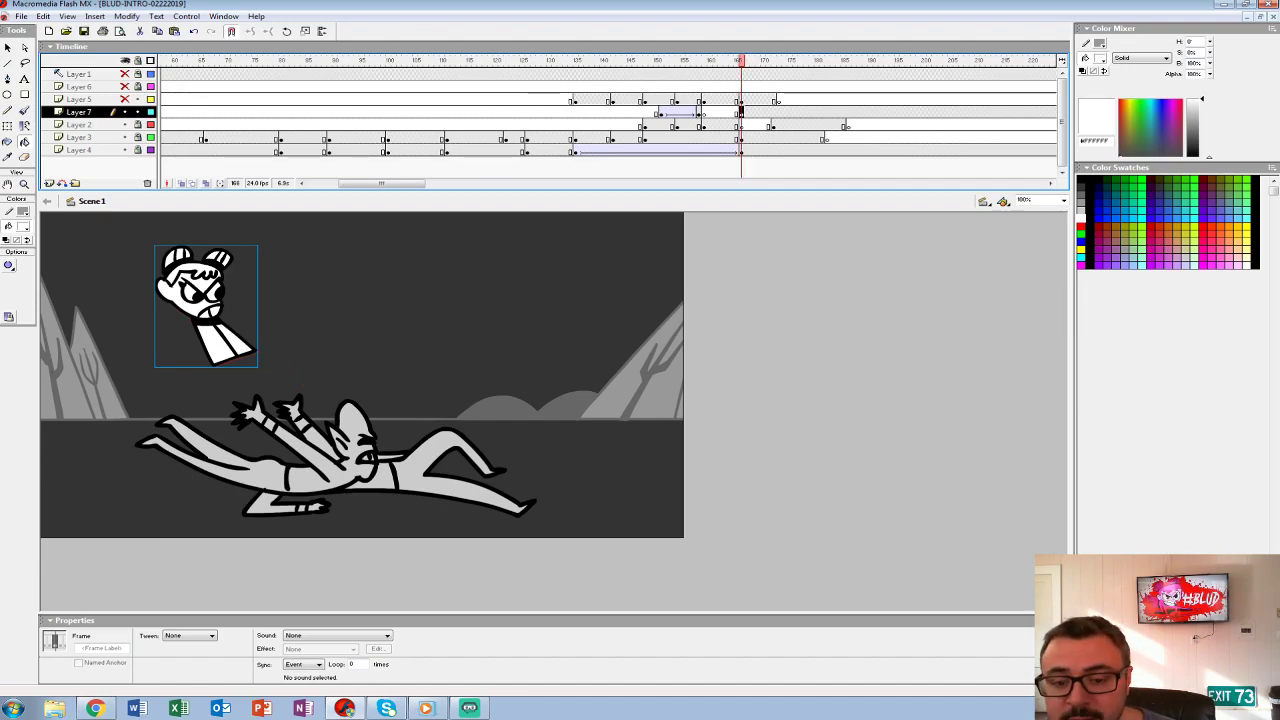
- Show all layers and play the animation to check the leap and landing timing
{"action": "left_click", "coordinate": [124, 60]}
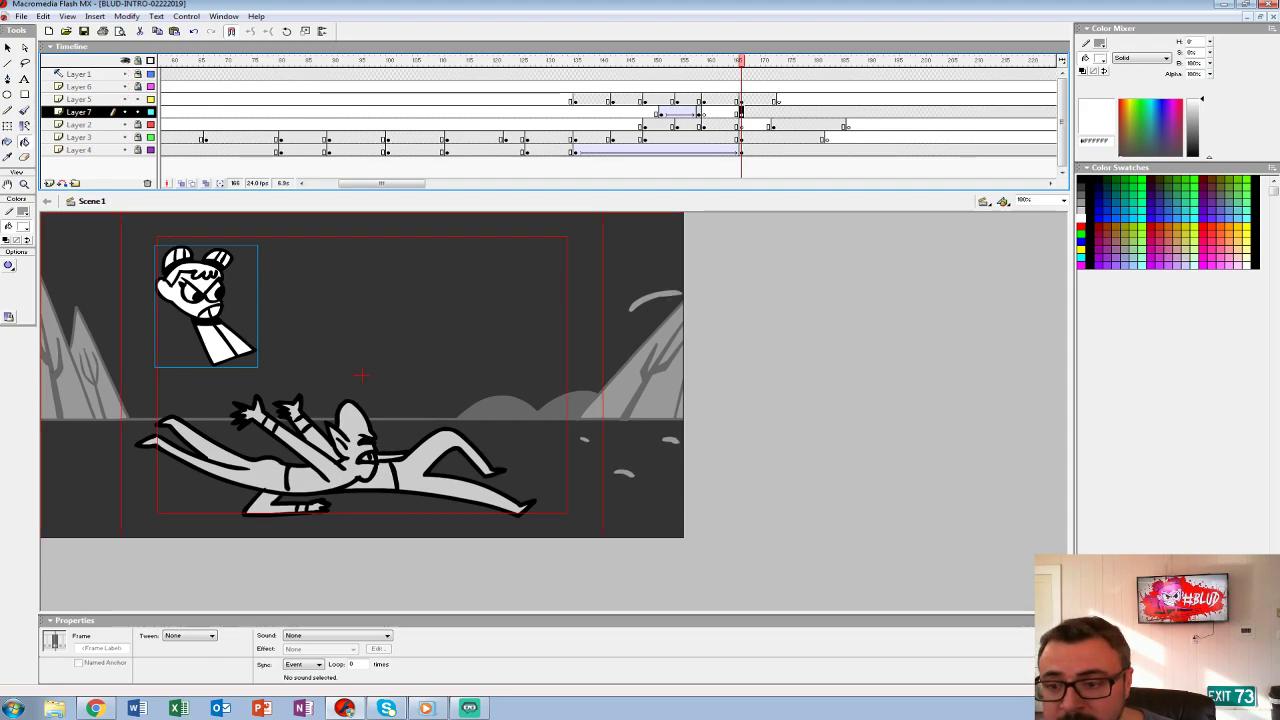
{"action": "left_click", "coordinate": [300, 99]}
{"action": "key", "text": "Return"}
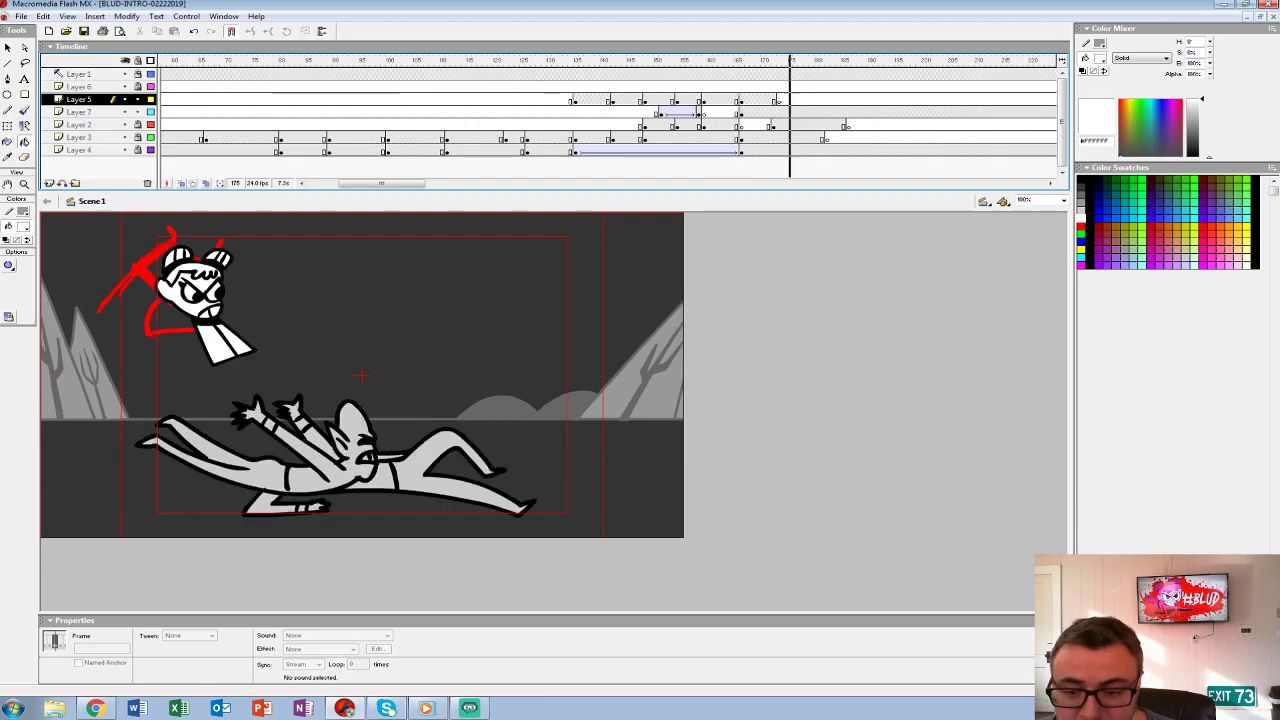
{"action": "left_click", "coordinate": [600, 111]}
{"action": "key", "text": "Return"}
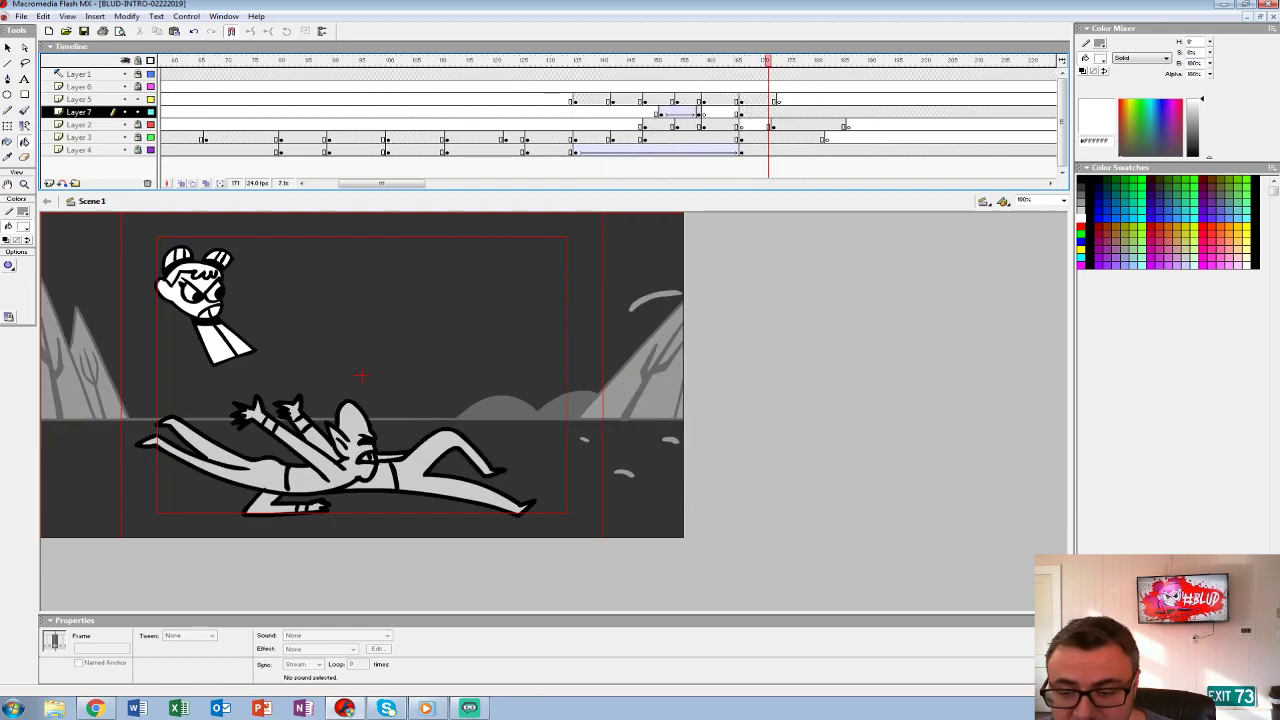
- Insert blank keyframes at frame 172 on Layer 7 and Layer 3
{"action": "left_click", "coordinate": [773, 111]}
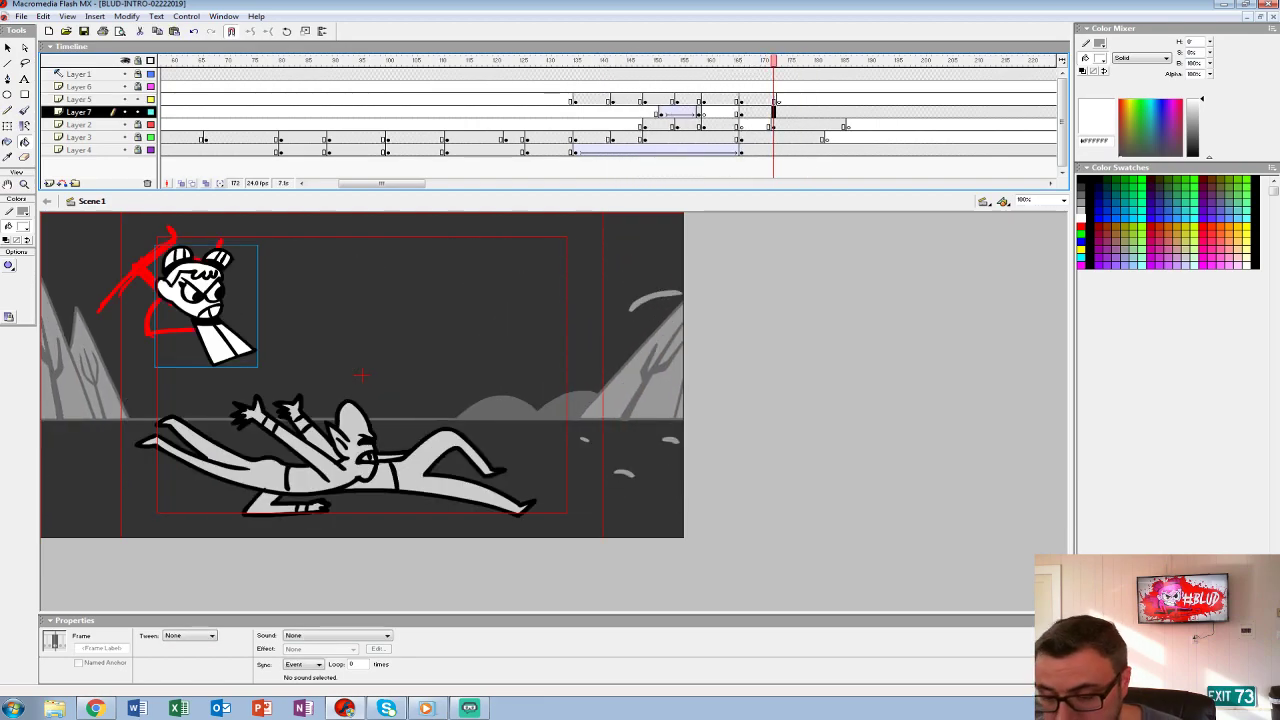
{"action": "key", "text": "Delete"}
{"action": "left_click", "coordinate": [773, 124]}
{"action": "mouse_move", "coordinate": [773, 124]}
{"action": "left_mouse_down"}
{"action": "mouse_move", "coordinate": [723, 124]}
{"action": "mouse_move", "coordinate": [773, 124]}
{"action": "left_mouse_up"}
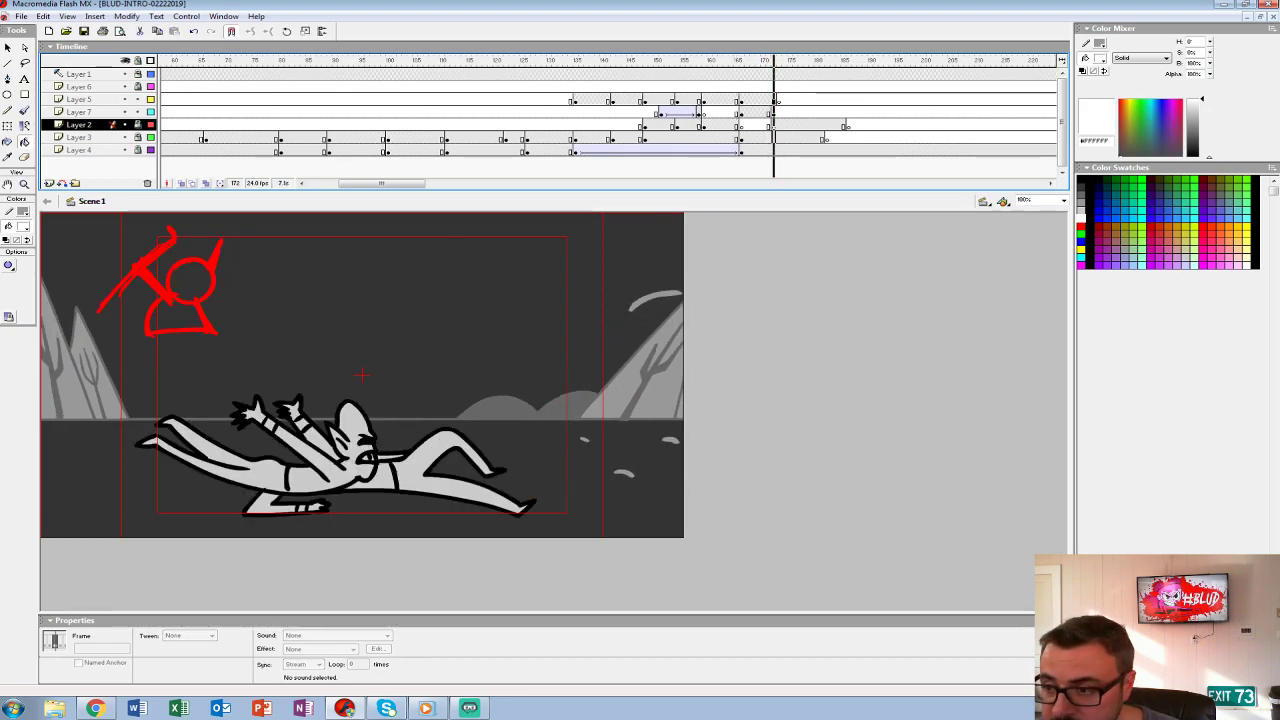
{"action": "left_click", "coordinate": [773, 137]}
{"action": "key", "text": "Delete"}
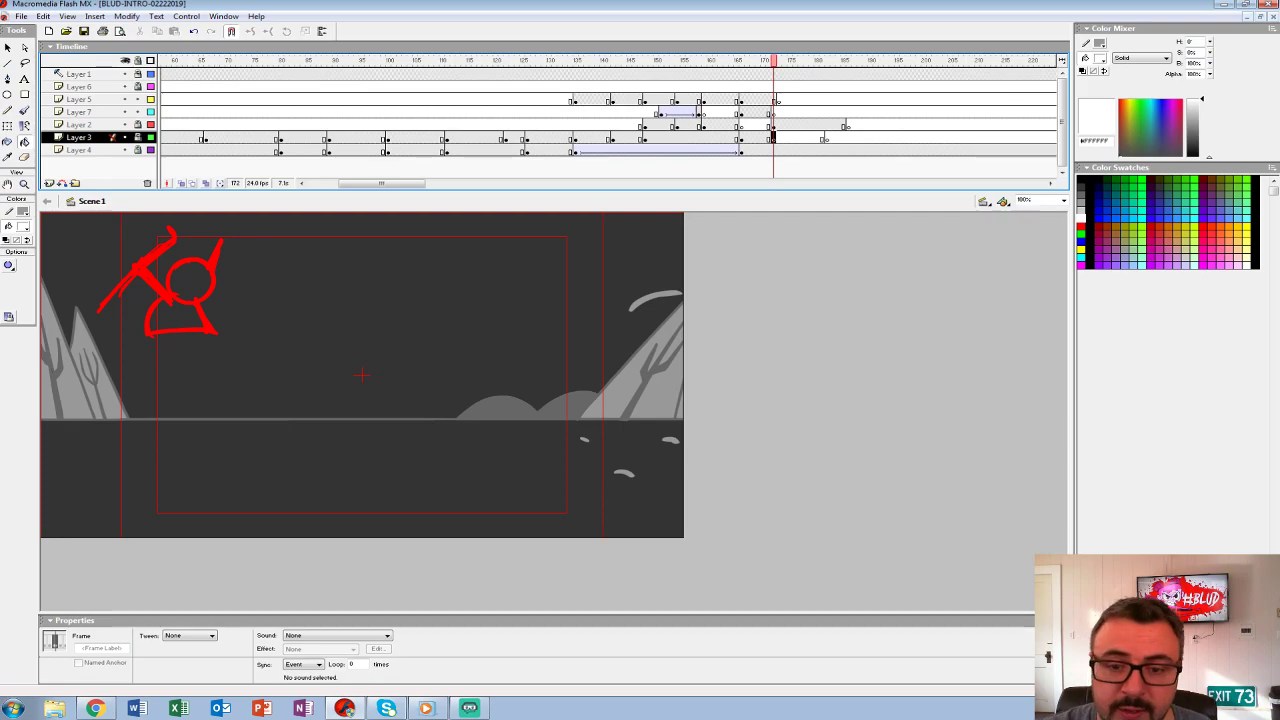
- Unlock Layer 3 and turn on onion skinning at its frame 172
{"action": "key", "text": "ctrl+2"}
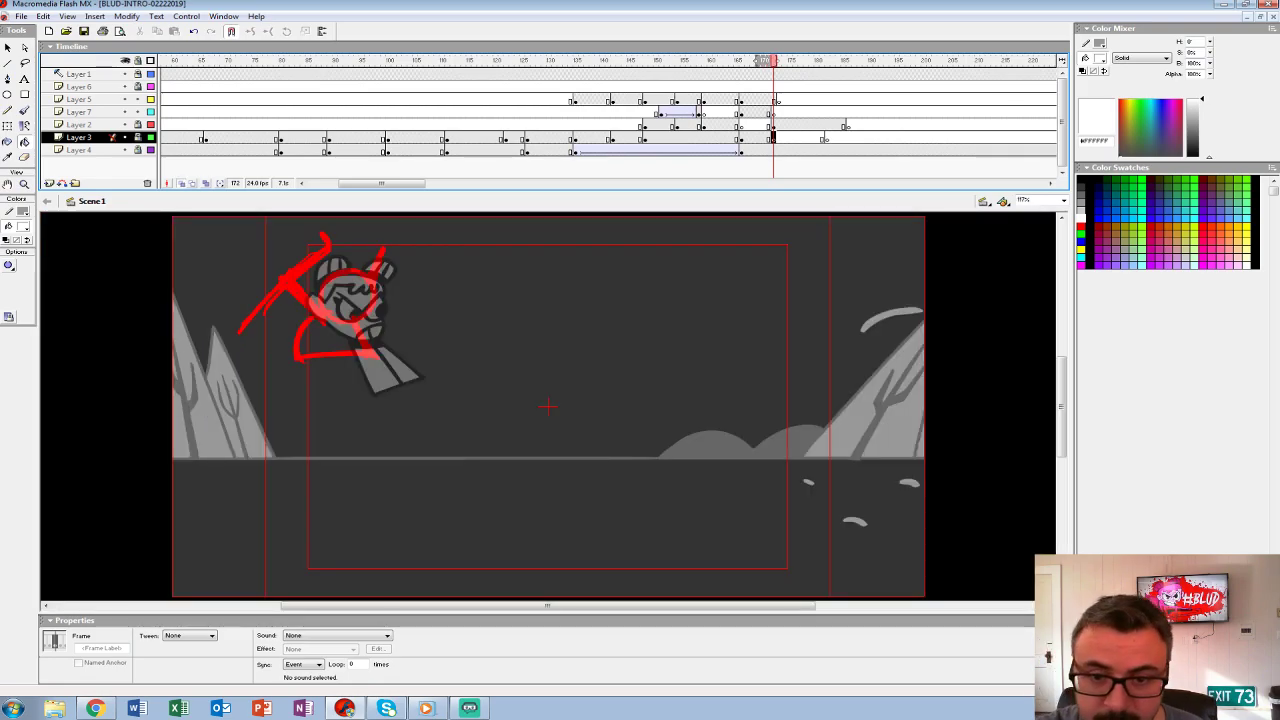
{"action": "key", "text": "alt+shift+o"}
{"action": "key", "text": "alt+shift+o"}
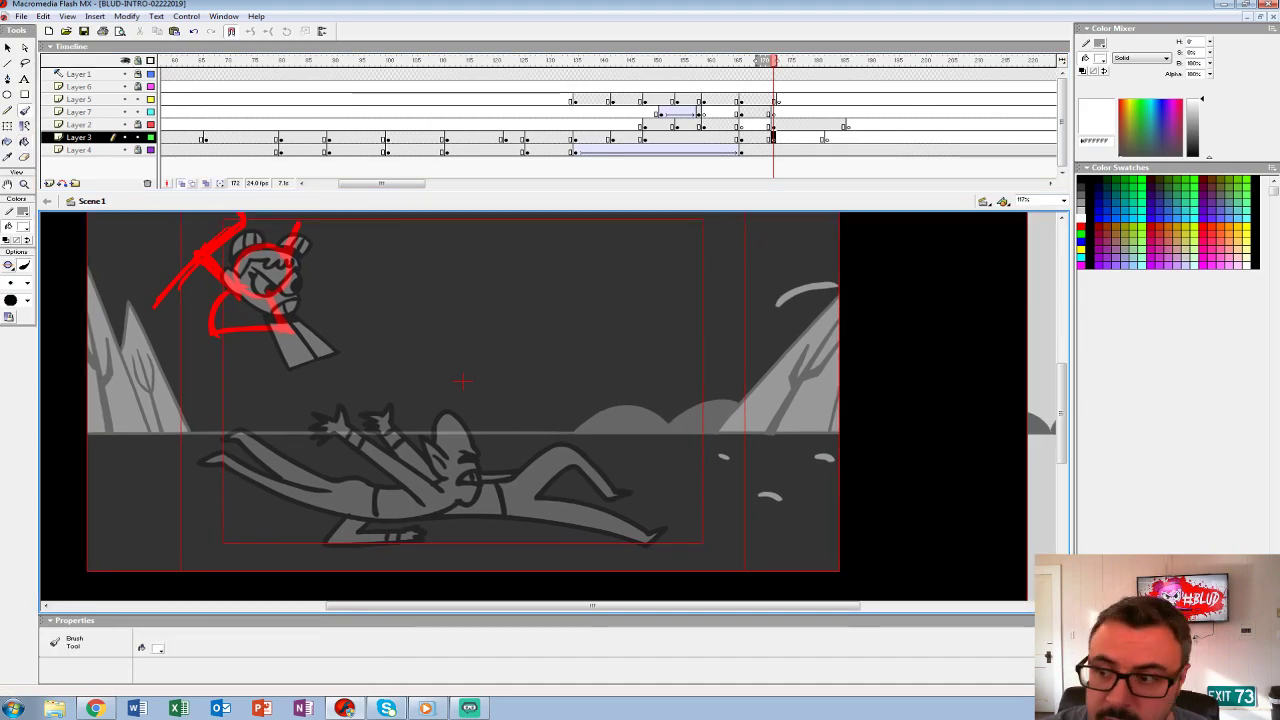
{"action": "left_click", "coordinate": [740, 137]}
{"action": "left_click", "coordinate": [772, 137]}
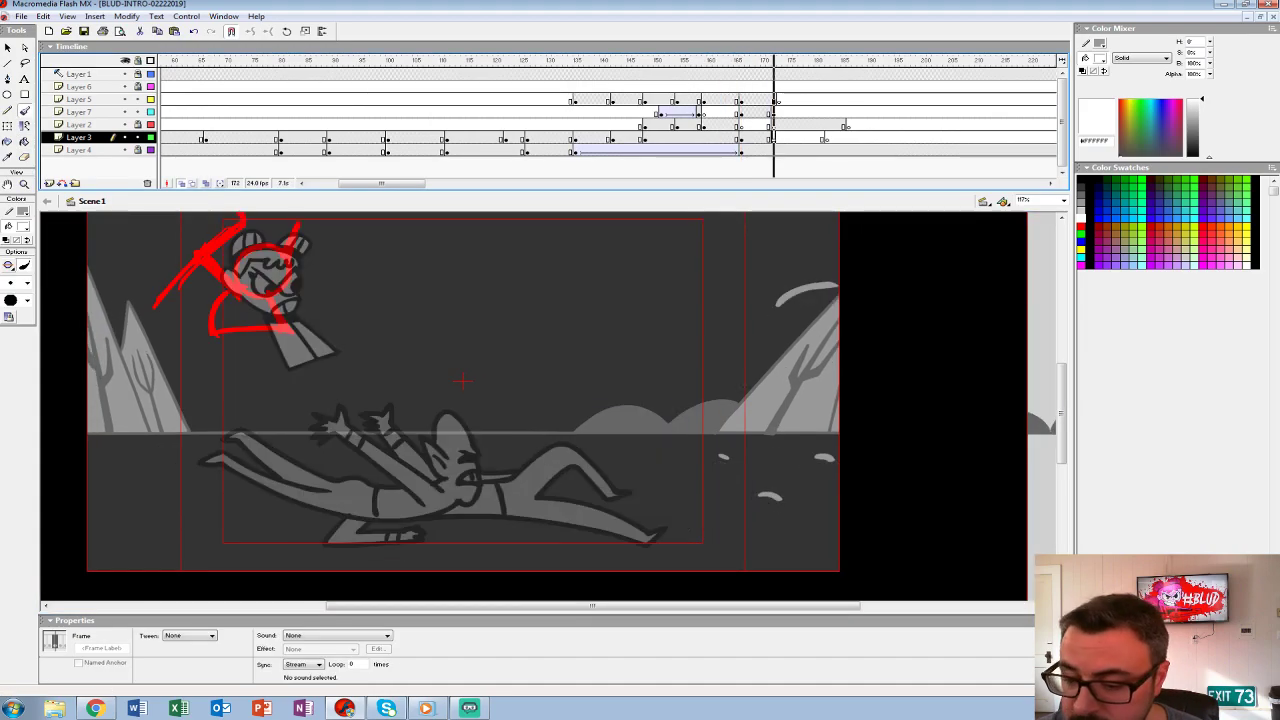
- Sketch an oval head and a bent, raised arm in red over the onion-skinned vampires on Layer 3
{"action": "key", "text": "b"}
{"action": "left_click", "coordinate": [23, 226]}
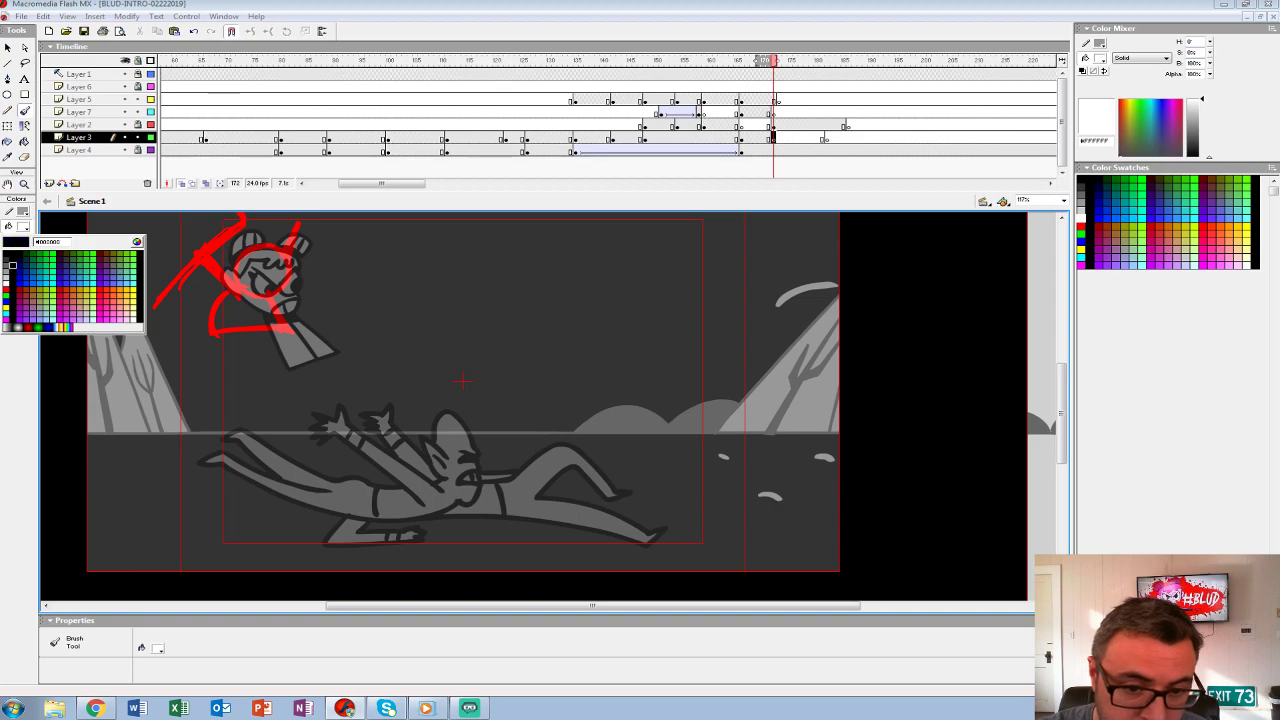
{"action": "left_click", "coordinate": [6, 252]}
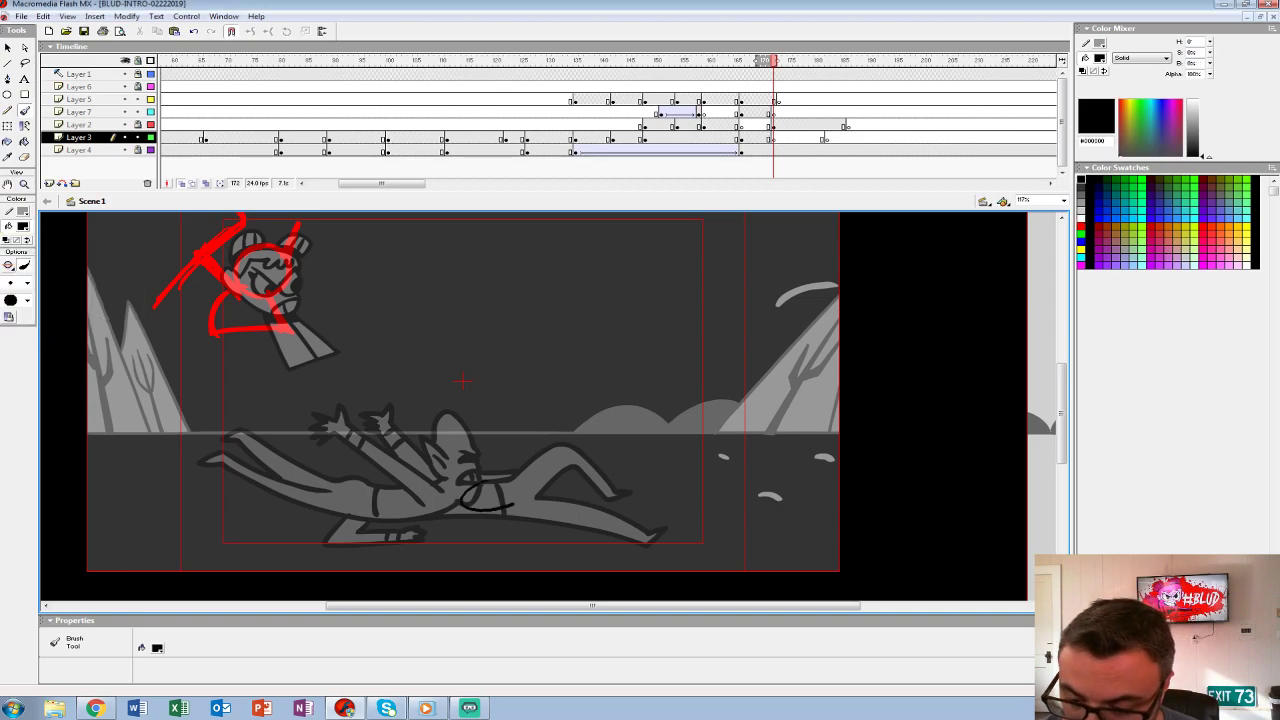
{"action": "left_click", "coordinate": [23, 226]}
{"action": "left_click", "coordinate": [6, 288]}
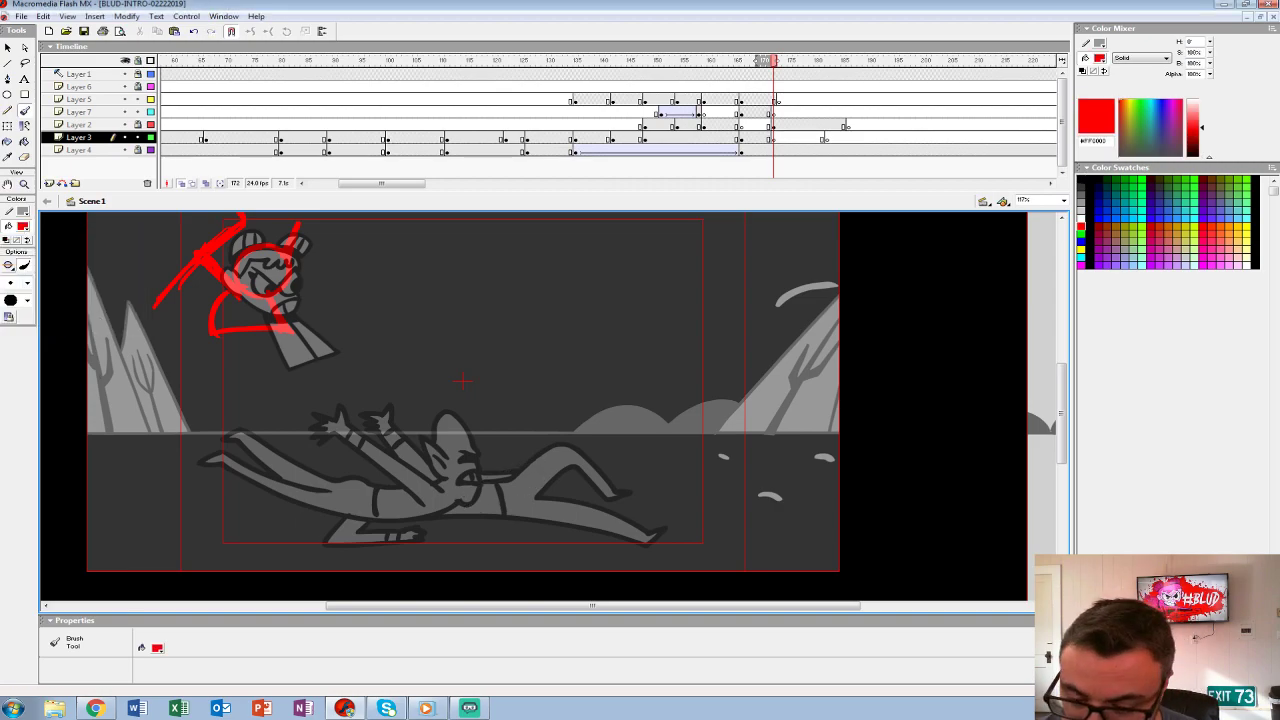
{"action": "mouse_move", "coordinate": [772, 138]}
{"action": "left_mouse_down"}
{"action": "mouse_move", "coordinate": [729, 138]}
{"action": "mouse_move", "coordinate": [772, 138]}
{"action": "left_mouse_up"}
{"action": "mouse_move", "coordinate": [486, 487]}
{"action": "left_mouse_down"}
{"action": "mouse_move", "coordinate": [504, 479]}
{"action": "mouse_move", "coordinate": [472, 500]}
{"action": "mouse_move", "coordinate": [466, 410]}
{"action": "mouse_move", "coordinate": [412, 424]}
{"action": "mouse_move", "coordinate": [456, 434]}
{"action": "mouse_move", "coordinate": [410, 440]}
{"action": "left_mouse_up"}
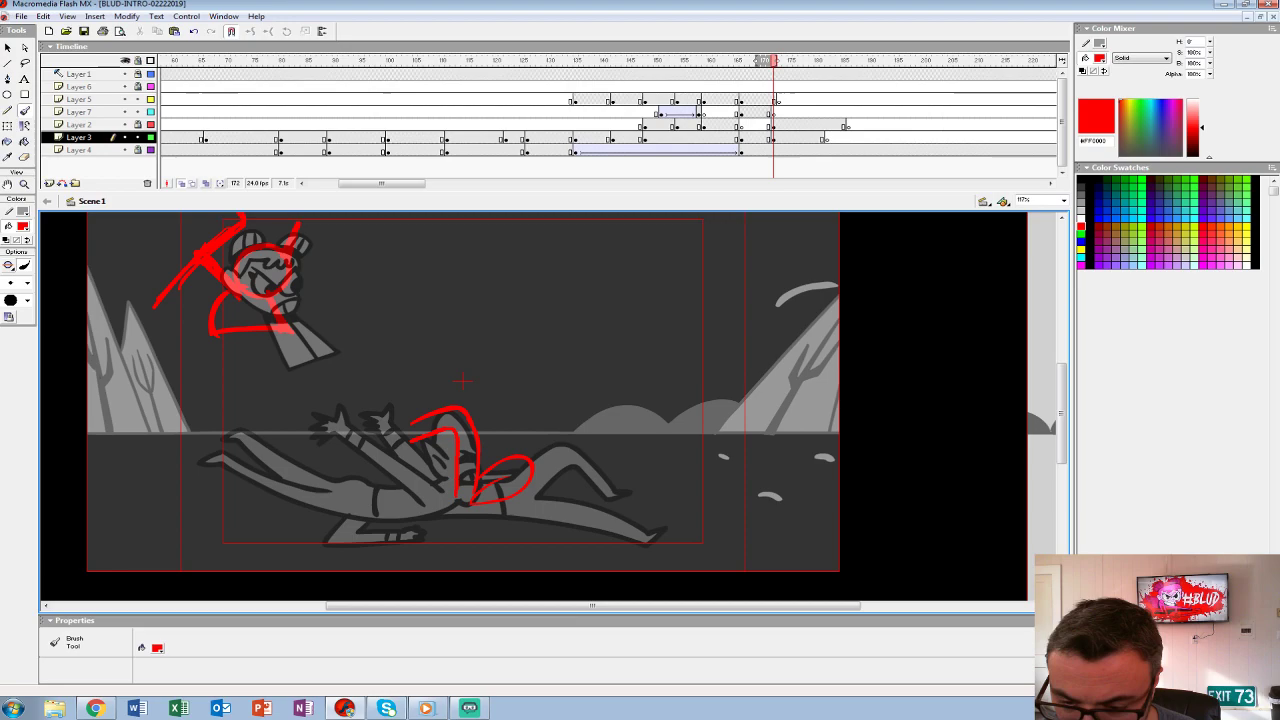
{"action": "left_click_drag", "start_coordinate": [446, 498], "coordinate": [442, 450]}
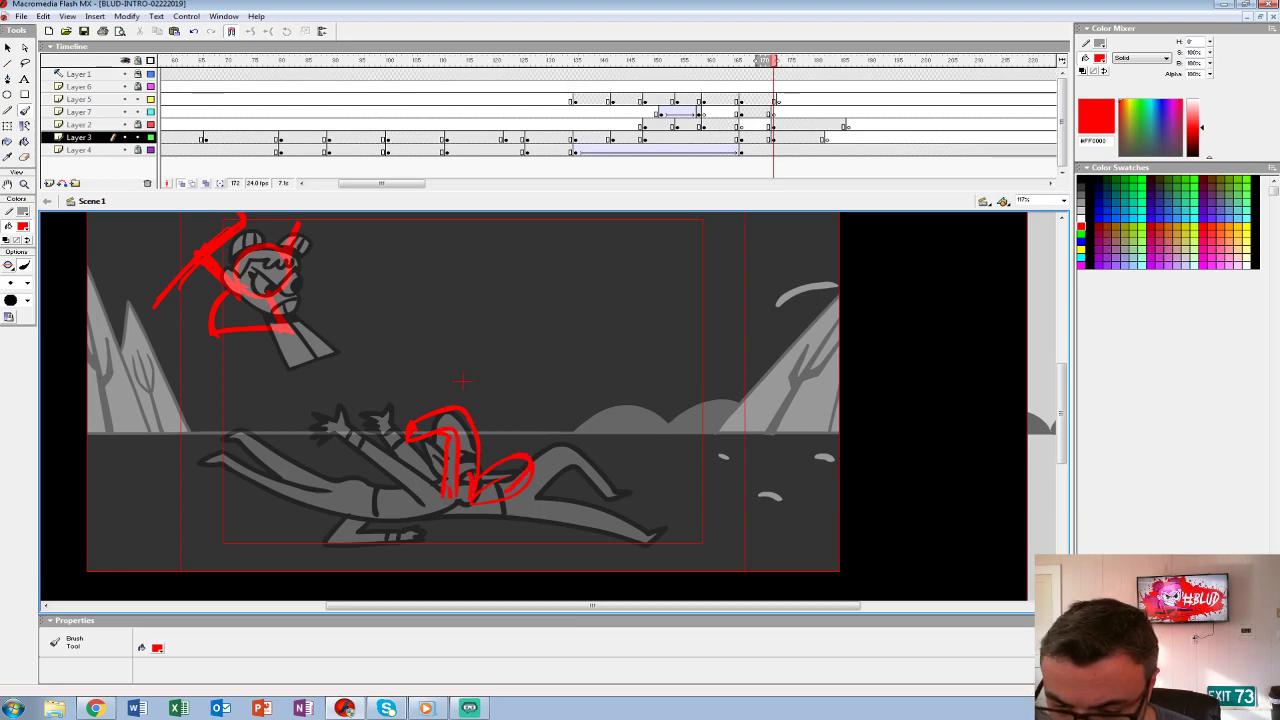
- Sketch both vampires' raised legs and the lower head and torso in red, undoing the misplaced strokes
{"action": "left_click_drag", "start_coordinate": [518, 492], "coordinate": [576, 380]}
{"action": "mouse_move", "coordinate": [546, 500]}
{"action": "left_mouse_down"}
{"action": "mouse_move", "coordinate": [578, 382]}
{"action": "mouse_move", "coordinate": [590, 398]}
{"action": "mouse_move", "coordinate": [588, 376]}
{"action": "mouse_move", "coordinate": [563, 357]}
{"action": "left_mouse_up"}
{"action": "mouse_move", "coordinate": [548, 442]}
{"action": "left_mouse_down"}
{"action": "mouse_move", "coordinate": [542, 350]}
{"action": "mouse_move", "coordinate": [527, 343]}
{"action": "left_mouse_up"}
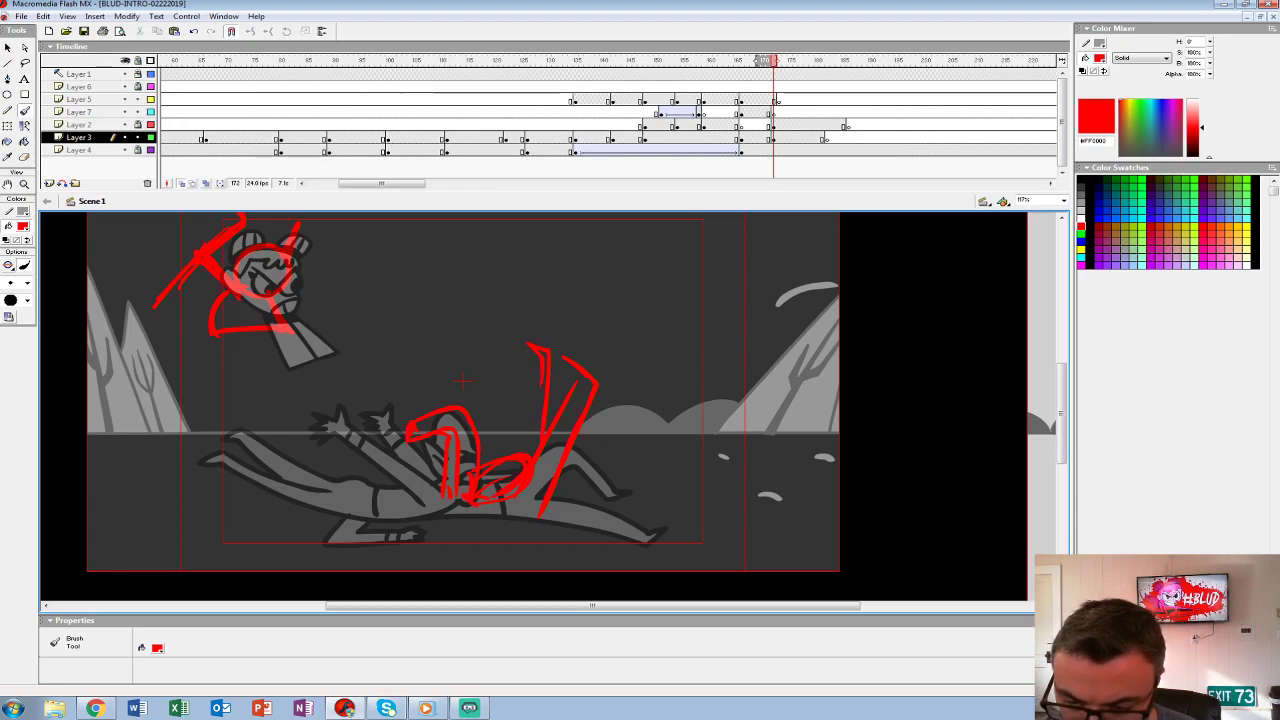
{"action": "left_click_drag", "start_coordinate": [384, 484], "coordinate": [444, 474]}
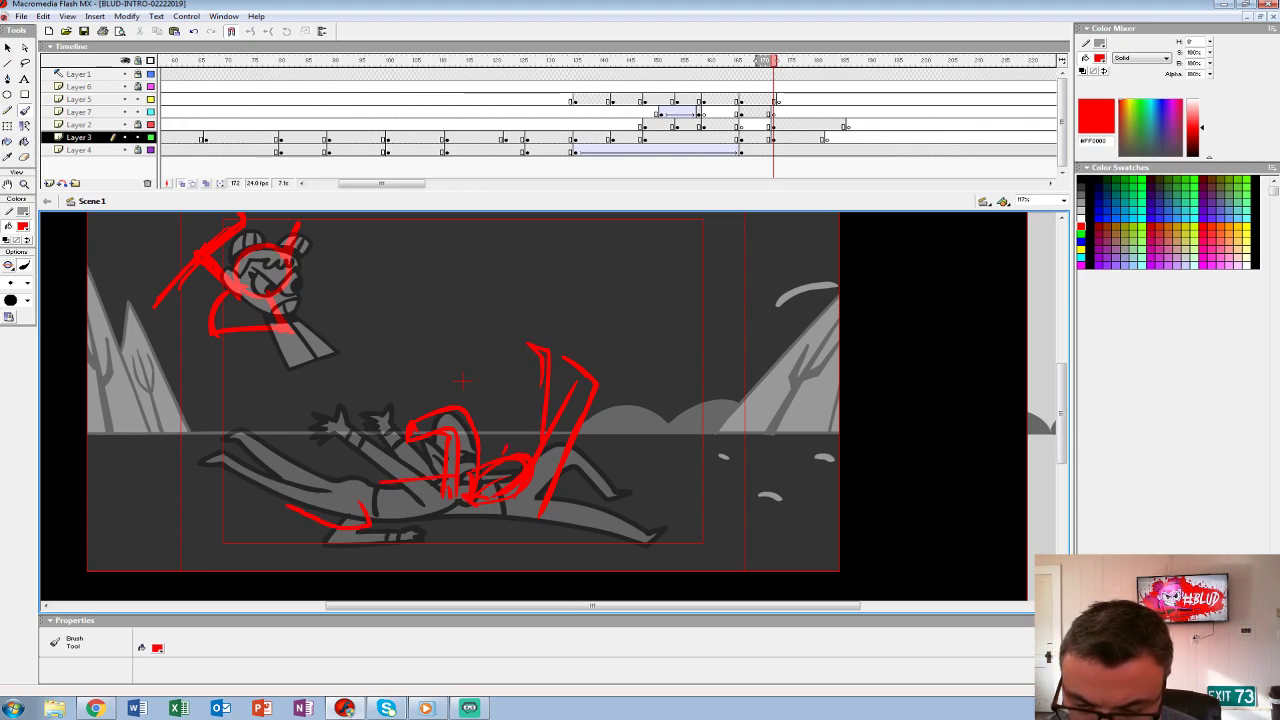
{"action": "key", "text": "ctrl+z"}
{"action": "key", "text": "ctrl+z"}
{"action": "mouse_move", "coordinate": [396, 446]}
{"action": "left_mouse_down"}
{"action": "mouse_move", "coordinate": [438, 488]}
{"action": "mouse_move", "coordinate": [428, 510]}
{"action": "mouse_move", "coordinate": [366, 456]}
{"action": "mouse_move", "coordinate": [370, 420]}
{"action": "mouse_move", "coordinate": [416, 373]}
{"action": "mouse_move", "coordinate": [412, 350]}
{"action": "mouse_move", "coordinate": [358, 452]}
{"action": "left_mouse_up"}
{"action": "mouse_move", "coordinate": [378, 494]}
{"action": "left_mouse_down"}
{"action": "mouse_move", "coordinate": [262, 390]}
{"action": "mouse_move", "coordinate": [362, 452]}
{"action": "left_mouse_up"}
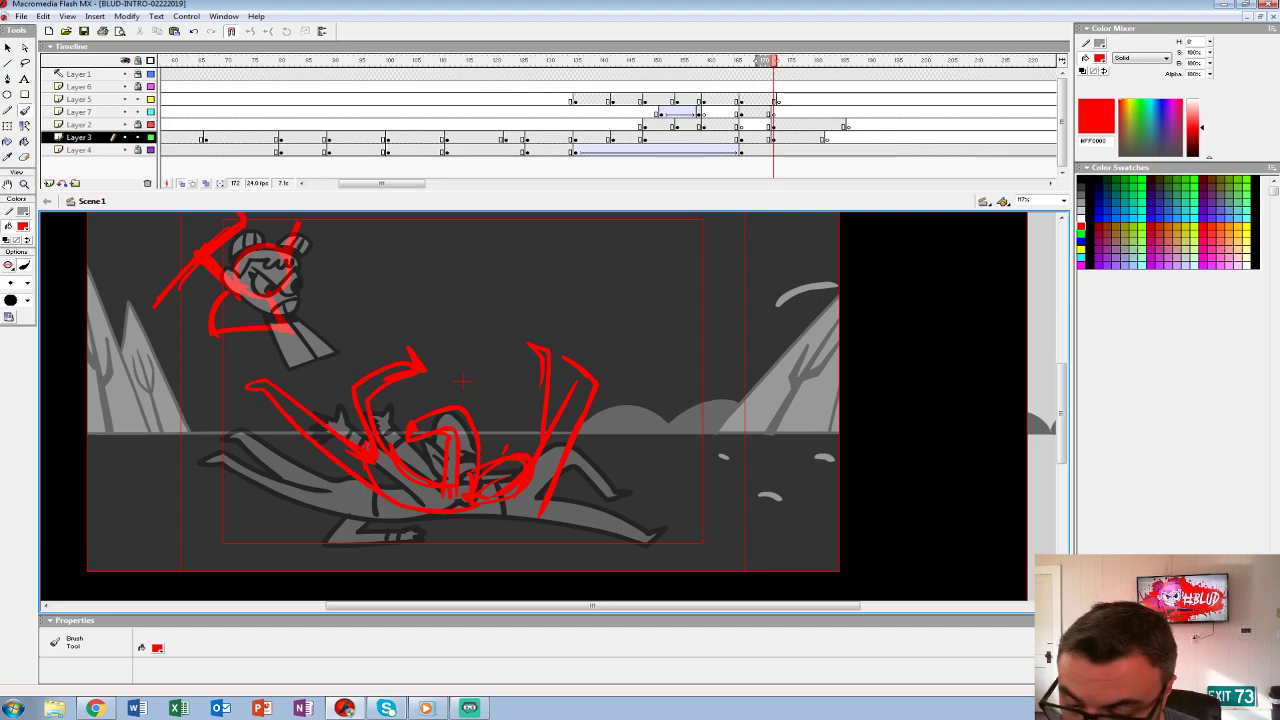
{"action": "mouse_move", "coordinate": [536, 516]}
{"action": "left_mouse_down"}
{"action": "mouse_move", "coordinate": [402, 526]}
{"action": "mouse_move", "coordinate": [420, 502]}
{"action": "left_mouse_up"}
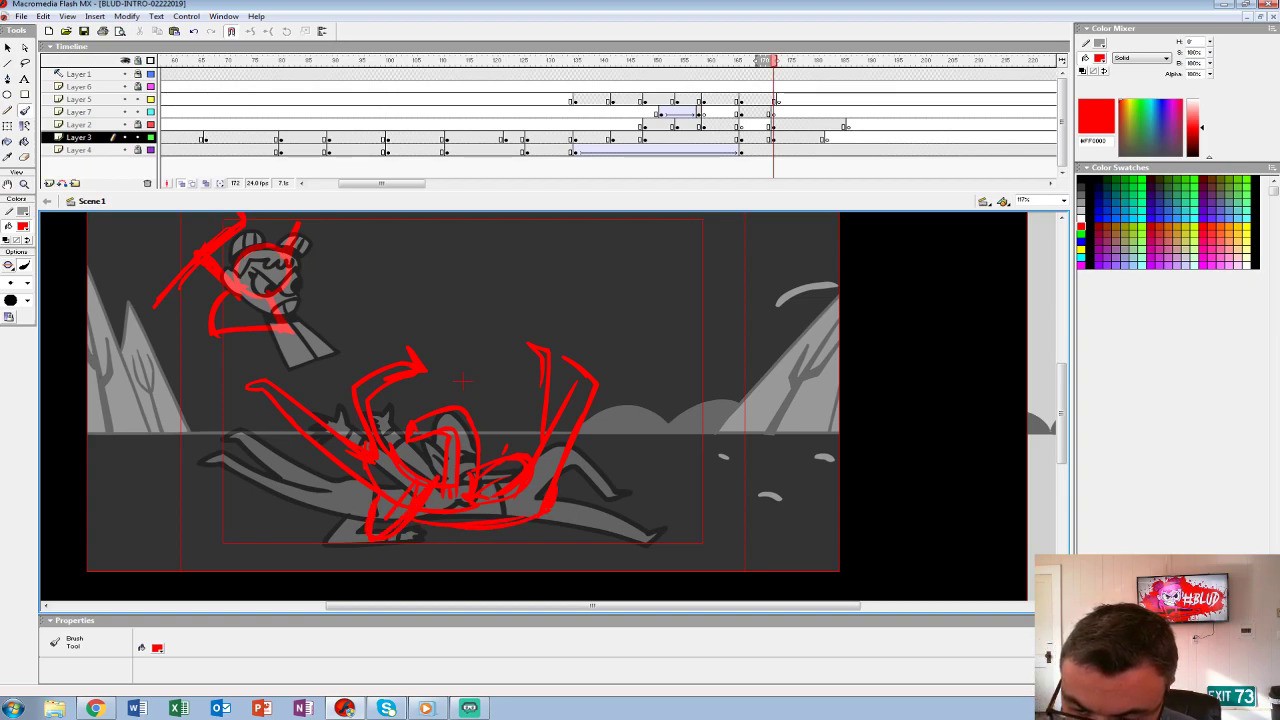
- Skew the base of the red vampire sketch to the right and move the whole sketch slightly right
{"action": "mouse_move", "coordinate": [683, 112]}
{"action": "left_mouse_down"}
{"action": "mouse_move", "coordinate": [829, 125]}
{"action": "mouse_move", "coordinate": [762, 125]}
{"action": "mouse_move", "coordinate": [795, 125]}
{"action": "left_mouse_up"}
{"action": "left_click", "coordinate": [772, 138]}
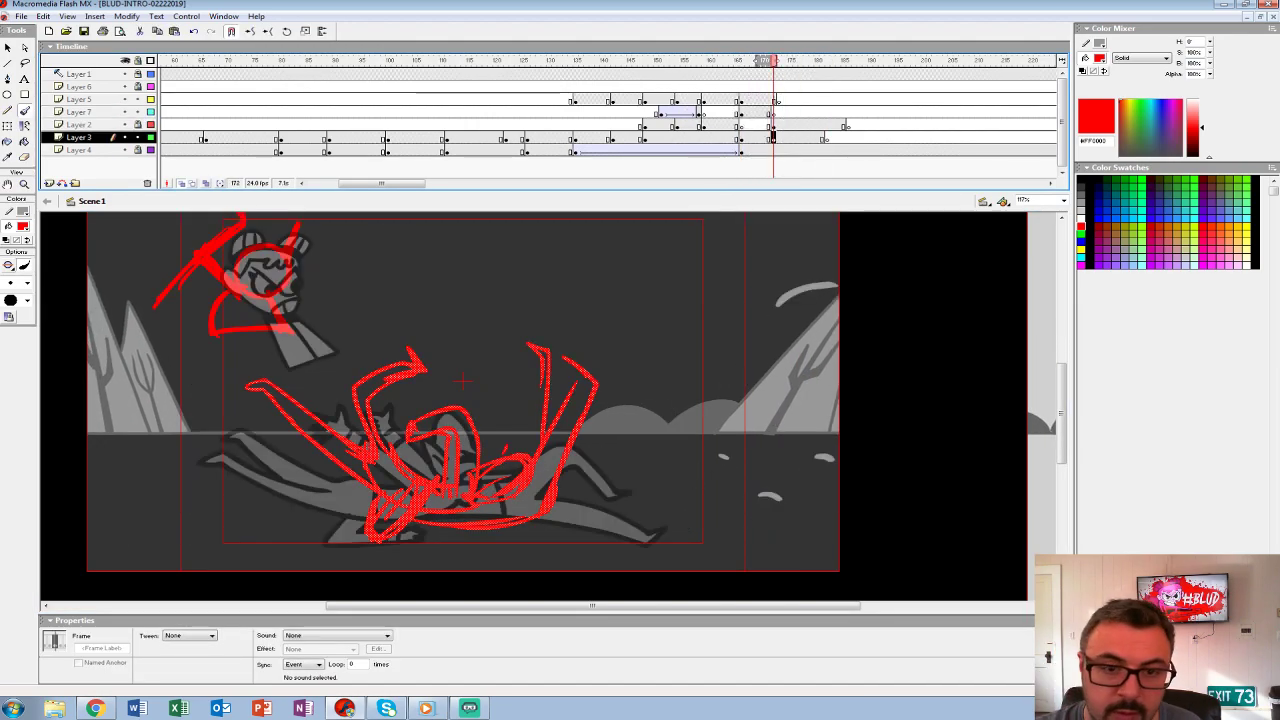
{"action": "key", "text": "q"}
{"action": "left_click_drag", "start_coordinate": [422, 544], "coordinate": [456, 544]}
{"action": "left_click_drag", "start_coordinate": [480, 450], "coordinate": [527, 450]}
{"action": "mouse_move", "coordinate": [771, 112]}
{"action": "left_mouse_down"}
{"action": "mouse_move", "coordinate": [745, 112]}
{"action": "mouse_move", "coordinate": [820, 112]}
{"action": "mouse_move", "coordinate": [752, 112]}
{"action": "left_mouse_up"}
{"action": "left_click", "coordinate": [786, 112]}
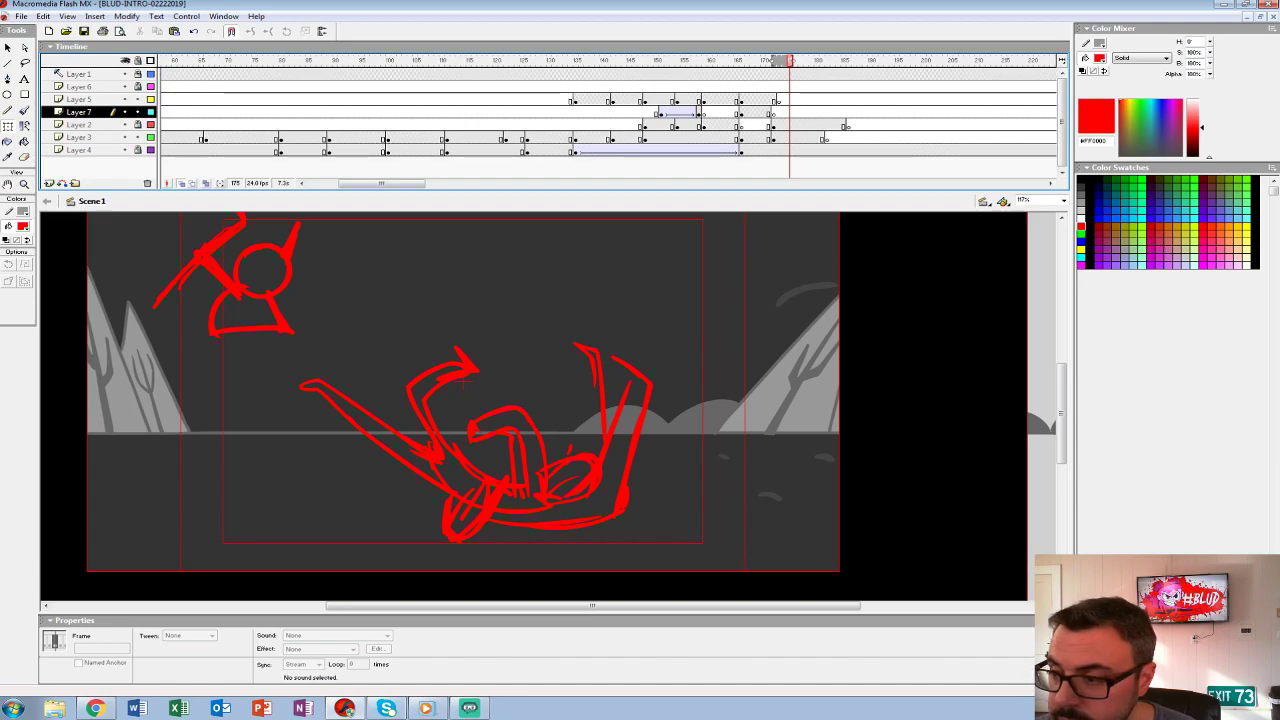
- Insert a blank keyframe at frame 173 of Layer 3 and hide Layers 1 and 6
{"action": "left_click", "coordinate": [778, 138]}
{"action": "left_click", "coordinate": [465, 380]}
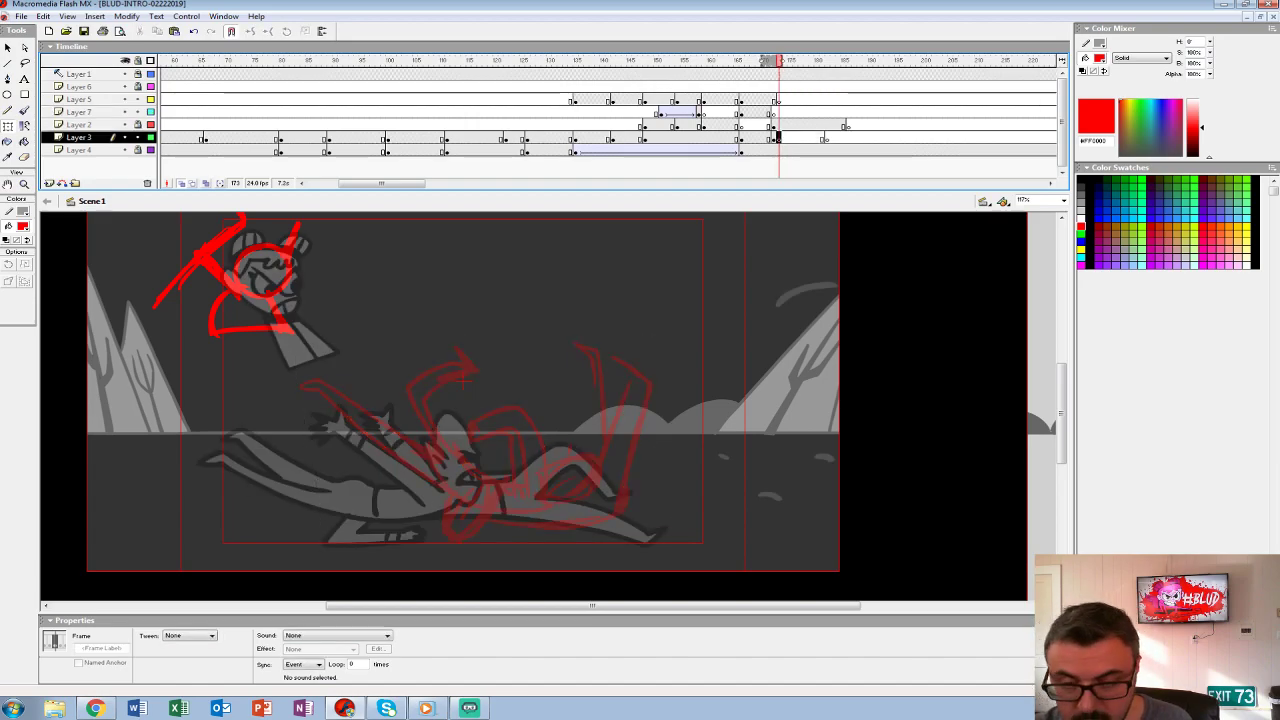
{"action": "key", "text": "ctrl+1"}
{"action": "key", "text": "Escape"}
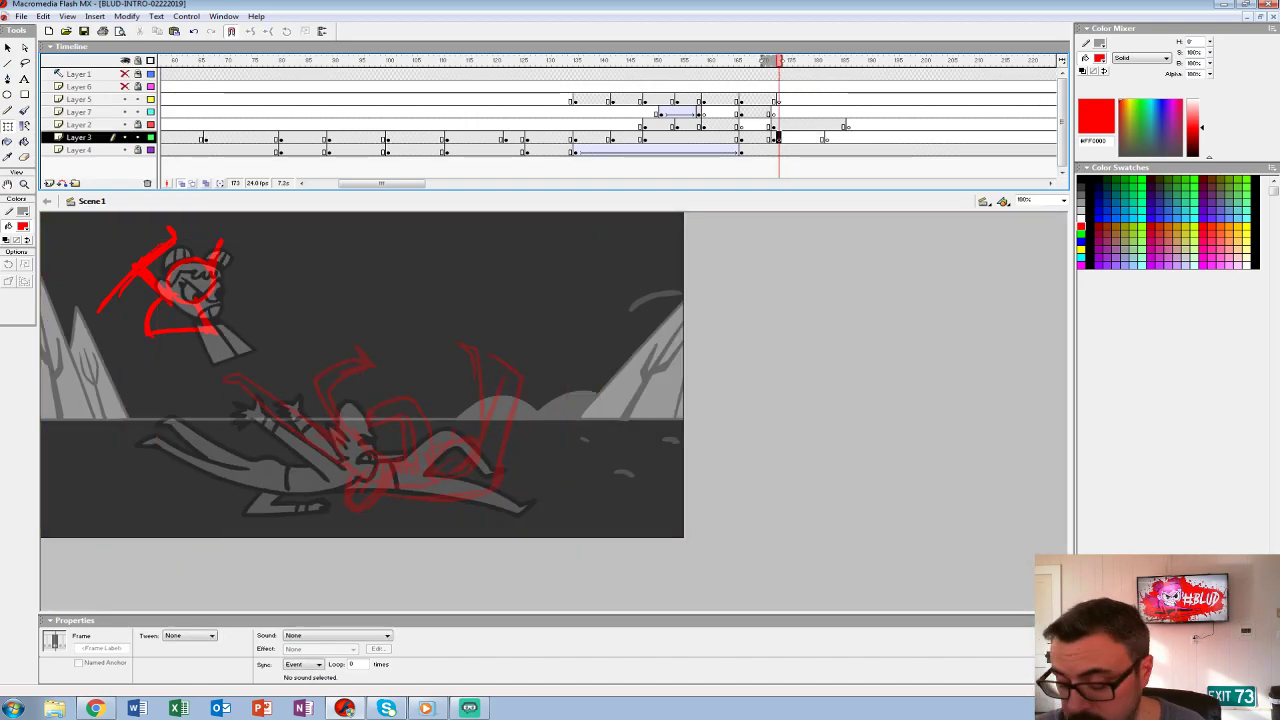
{"action": "key", "text": "ctrl+2"}
{"action": "key", "text": "z"}
{"action": "key", "text": "ctrl+equal"}
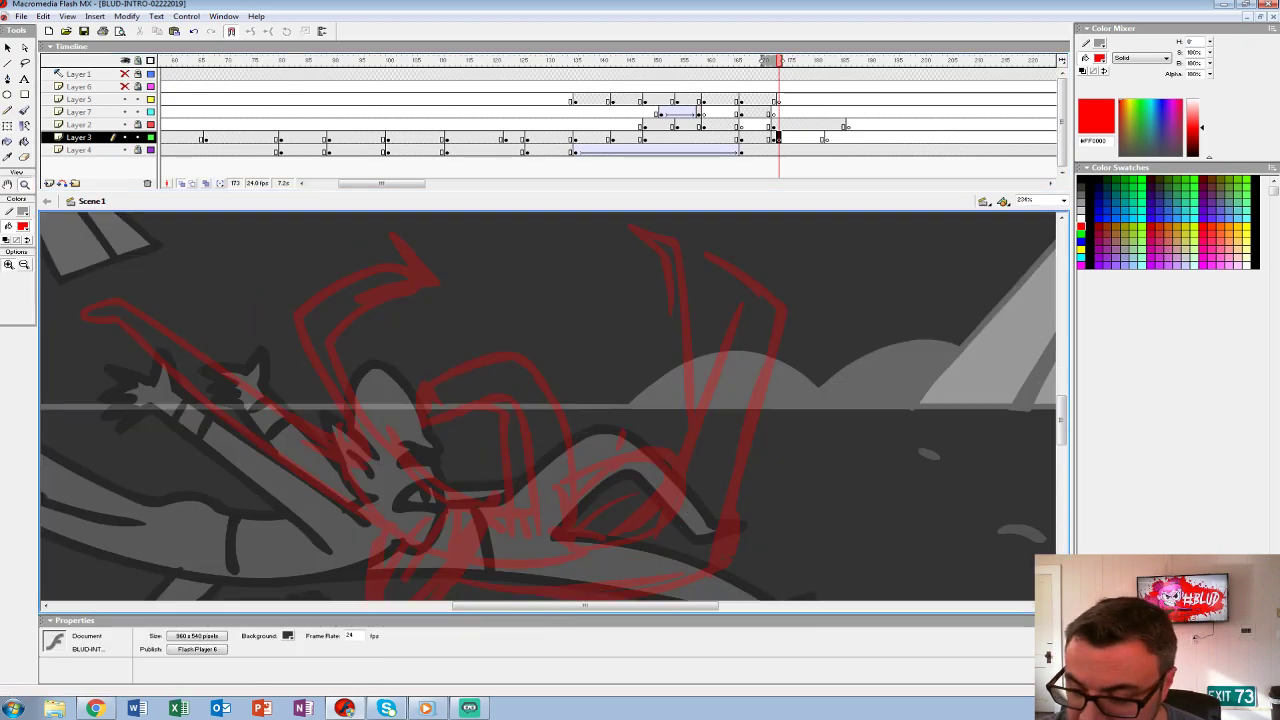
{"action": "scroll", "coordinate": [548, 400], "scroll_direction": "up", "scroll_amount": 1}
{"action": "double_click", "coordinate": [1025, 200]}
{"action": "type", "text": "150"}
{"action": "key", "text": "Return"}
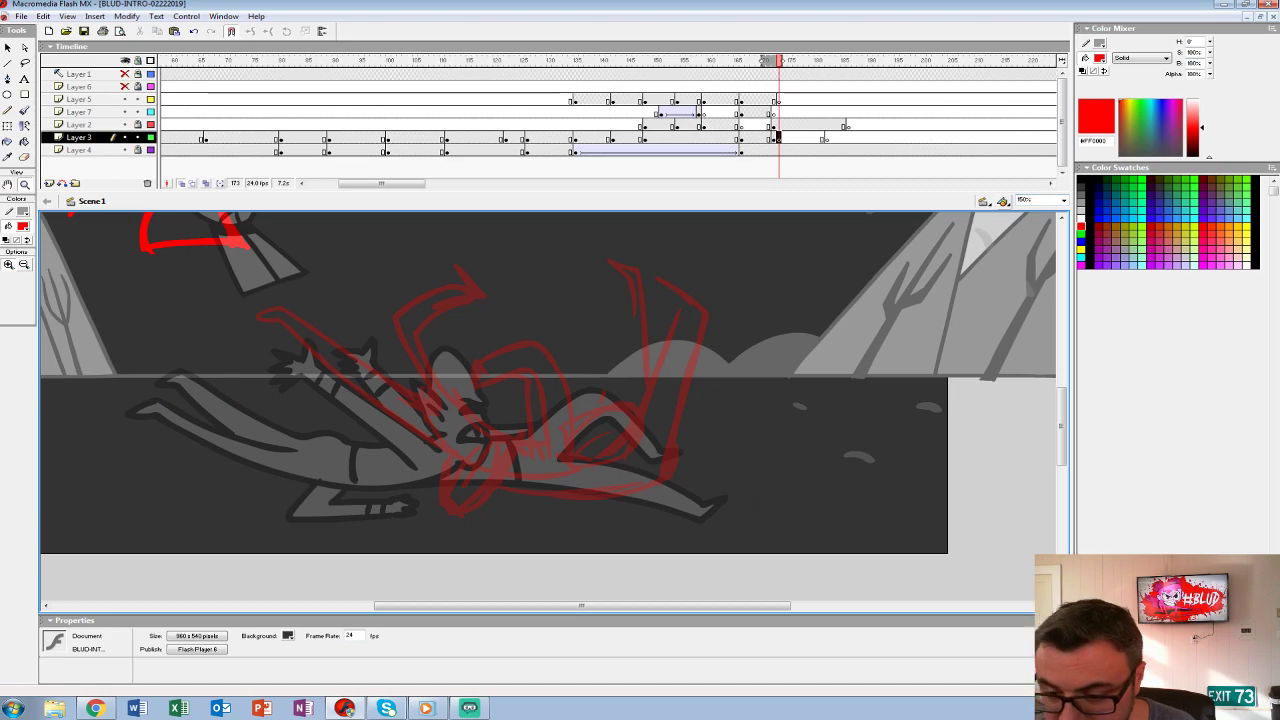
- Ink the vampires' bent arms, clawed hands and oval heads in black with a medium brush over the red sketch
{"action": "left_click", "coordinate": [22, 226]}
{"action": "left_click", "coordinate": [40, 250]}
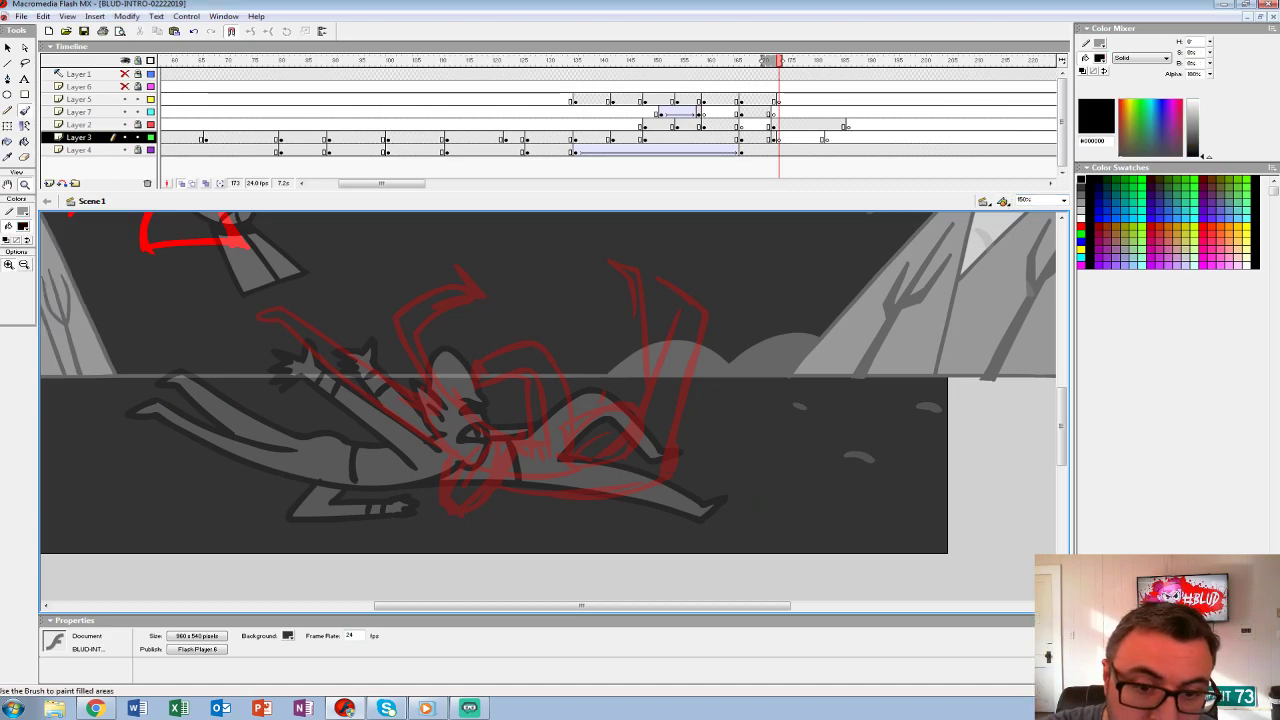
{"action": "key", "text": "b"}
{"action": "left_click", "coordinate": [18, 282]}
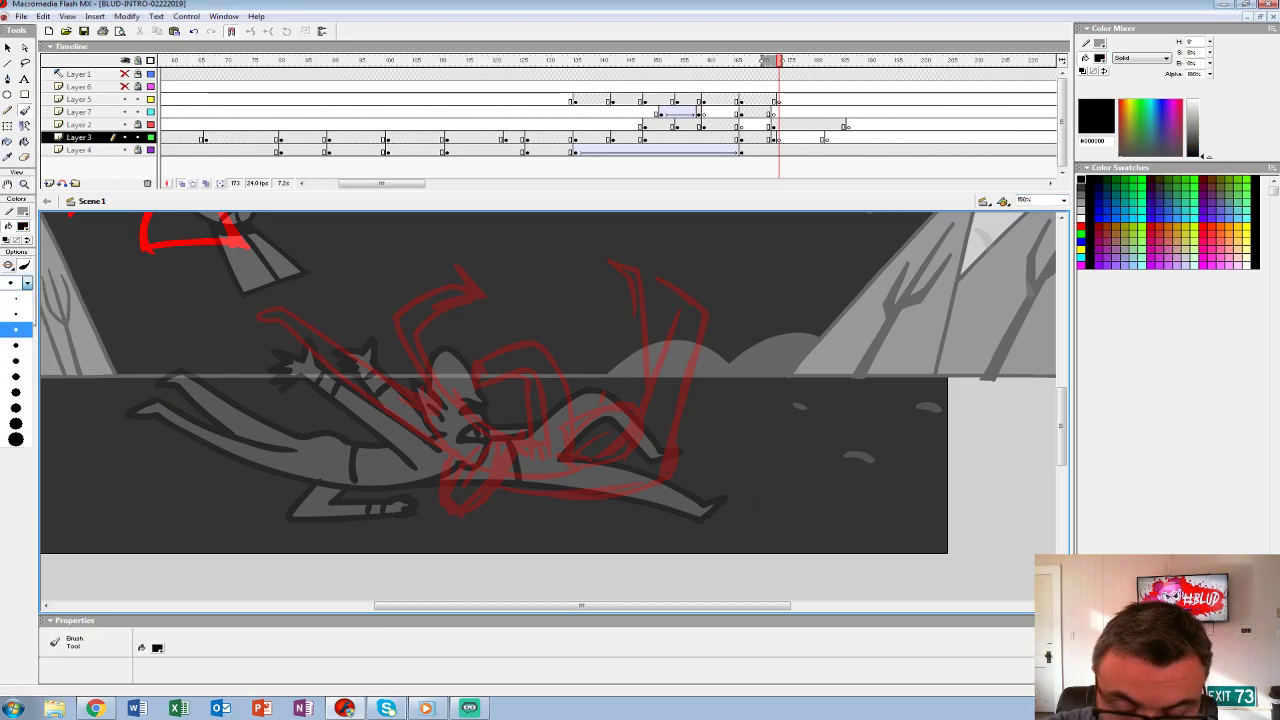
{"action": "left_click", "coordinate": [17, 337]}
{"action": "mouse_move", "coordinate": [572, 442]}
{"action": "left_mouse_down"}
{"action": "mouse_move", "coordinate": [490, 350]}
{"action": "mouse_move", "coordinate": [468, 372]}
{"action": "mouse_move", "coordinate": [510, 372]}
{"action": "mouse_move", "coordinate": [543, 446]}
{"action": "left_mouse_up"}
{"action": "mouse_move", "coordinate": [478, 398]}
{"action": "left_mouse_down"}
{"action": "mouse_move", "coordinate": [456, 378]}
{"action": "mouse_move", "coordinate": [466, 358]}
{"action": "left_mouse_up"}
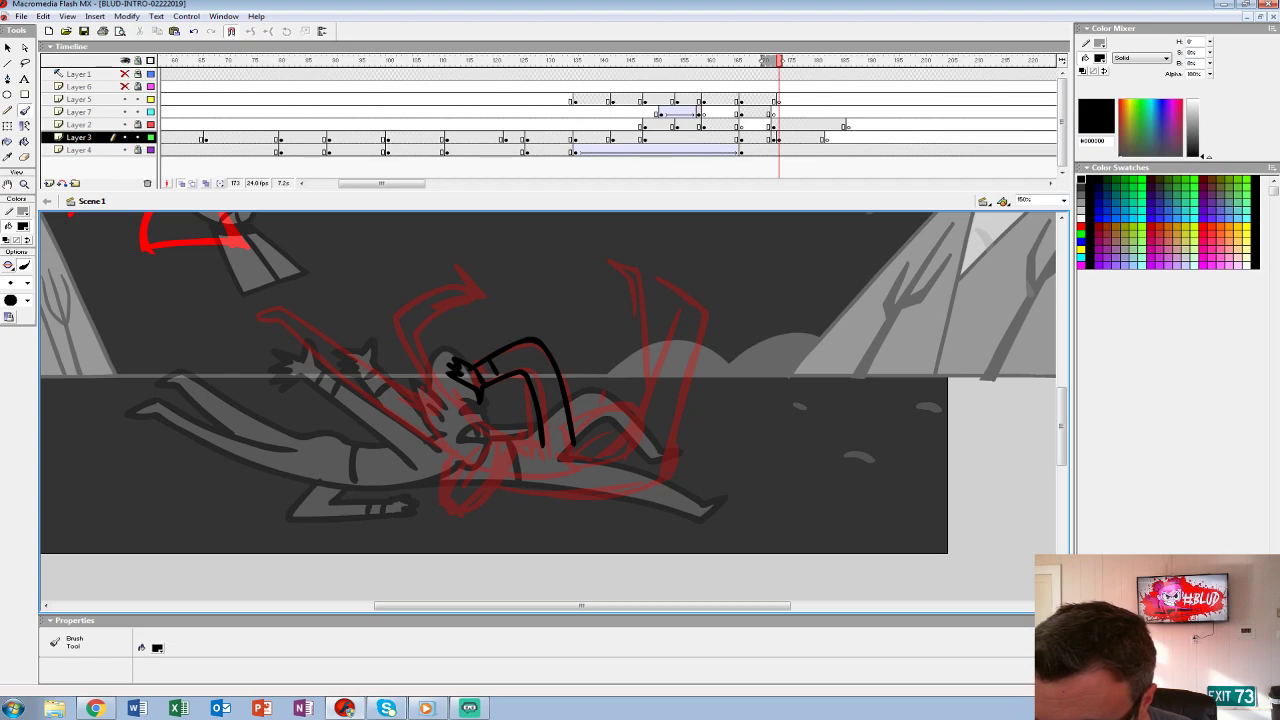
{"action": "mouse_move", "coordinate": [574, 420]}
{"action": "left_mouse_down"}
{"action": "mouse_move", "coordinate": [624, 402]}
{"action": "mouse_move", "coordinate": [628, 446]}
{"action": "mouse_move", "coordinate": [508, 474]}
{"action": "mouse_move", "coordinate": [482, 504]}
{"action": "mouse_move", "coordinate": [522, 440]}
{"action": "mouse_move", "coordinate": [468, 490]}
{"action": "left_mouse_up"}
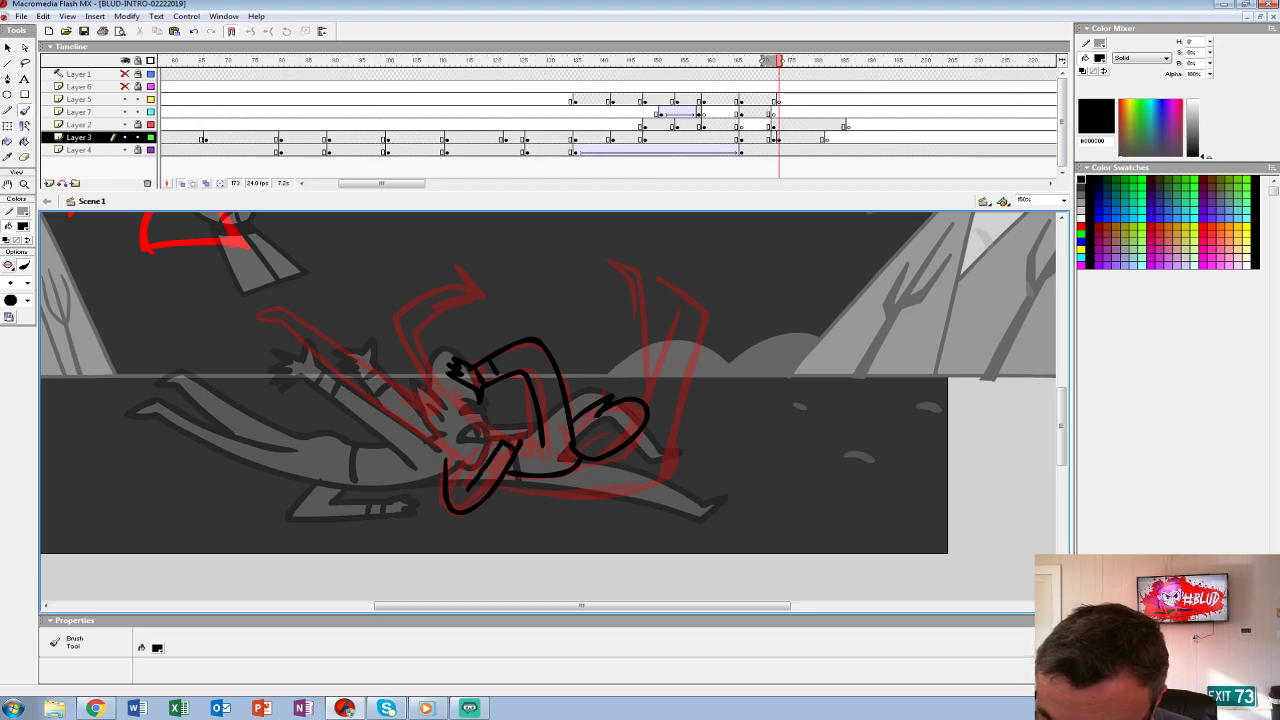
{"action": "left_click_drag", "start_coordinate": [524, 414], "coordinate": [496, 438]}
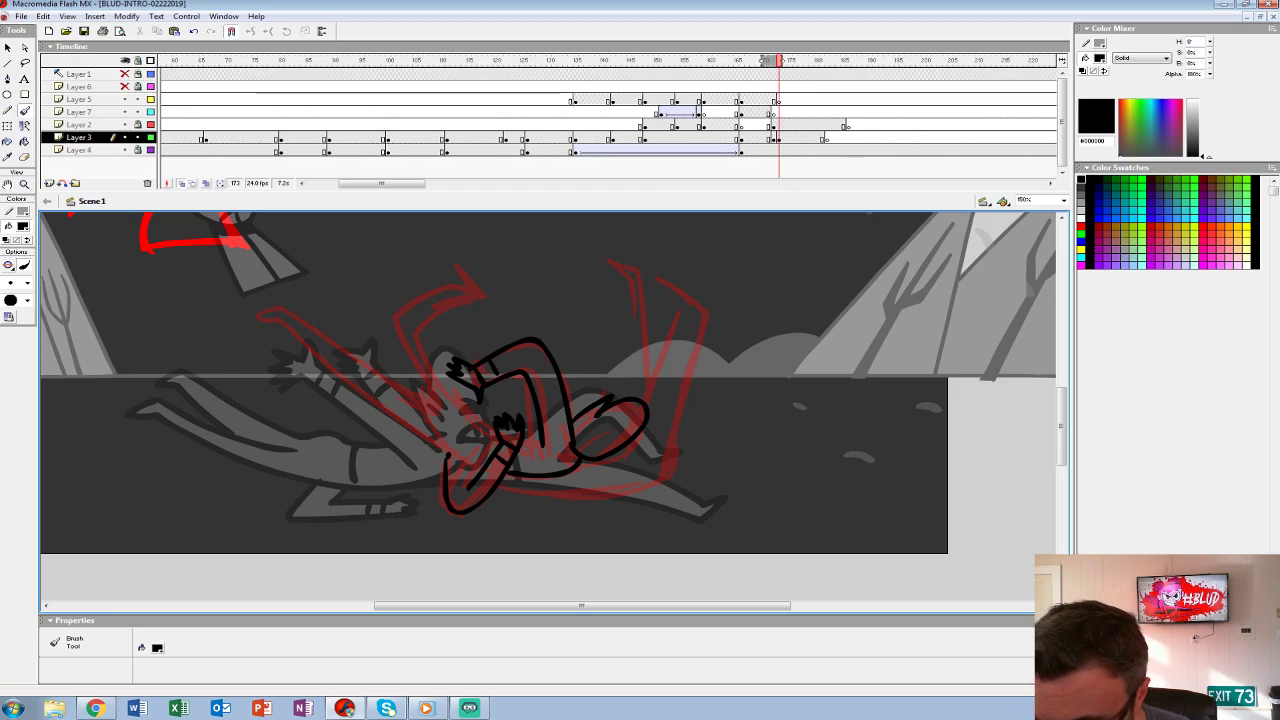
- Ink both pairs of raised legs, the lower torso and the waistline in black over the red sketch
{"action": "mouse_move", "coordinate": [560, 420]}
{"action": "left_mouse_down"}
{"action": "mouse_move", "coordinate": [506, 435]}
{"action": "mouse_move", "coordinate": [408, 420]}
{"action": "mouse_move", "coordinate": [368, 356]}
{"action": "mouse_move", "coordinate": [426, 318]}
{"action": "mouse_move", "coordinate": [418, 294]}
{"action": "mouse_move", "coordinate": [350, 326]}
{"action": "mouse_move", "coordinate": [346, 382]}
{"action": "mouse_move", "coordinate": [372, 420]}
{"action": "left_mouse_up"}
{"action": "mouse_move", "coordinate": [276, 350]}
{"action": "left_mouse_down"}
{"action": "mouse_move", "coordinate": [352, 404]}
{"action": "mouse_move", "coordinate": [204, 330]}
{"action": "left_mouse_up"}
{"action": "left_click_drag", "start_coordinate": [235, 340], "coordinate": [425, 485]}
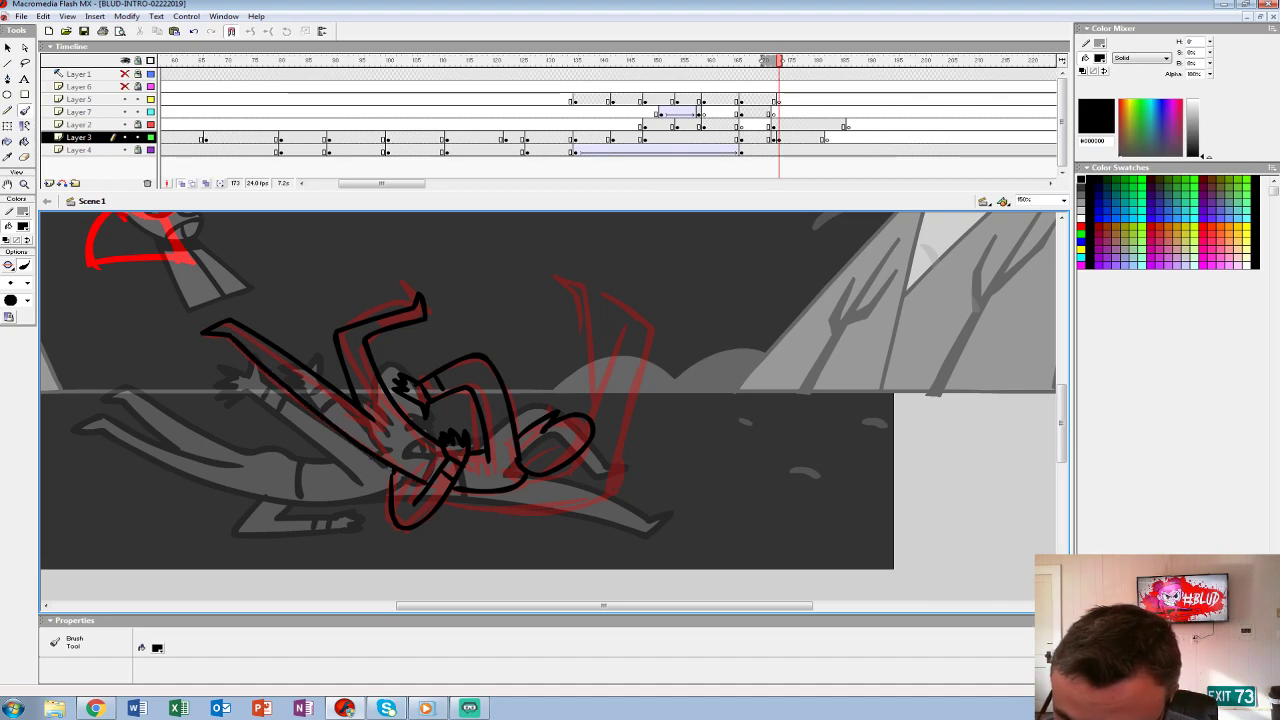
{"action": "mouse_move", "coordinate": [442, 508]}
{"action": "left_mouse_down"}
{"action": "mouse_move", "coordinate": [496, 516]}
{"action": "mouse_move", "coordinate": [608, 500]}
{"action": "mouse_move", "coordinate": [658, 320]}
{"action": "mouse_move", "coordinate": [615, 298]}
{"action": "mouse_move", "coordinate": [600, 428]}
{"action": "mouse_move", "coordinate": [588, 320]}
{"action": "mouse_move", "coordinate": [548, 278]}
{"action": "mouse_move", "coordinate": [570, 322]}
{"action": "mouse_move", "coordinate": [562, 408]}
{"action": "left_mouse_up"}
{"action": "left_click_drag", "start_coordinate": [590, 304], "coordinate": [600, 406]}
{"action": "left_click_drag", "start_coordinate": [532, 478], "coordinate": [540, 514]}
{"action": "left_click_drag", "start_coordinate": [548, 390], "coordinate": [541, 385]}
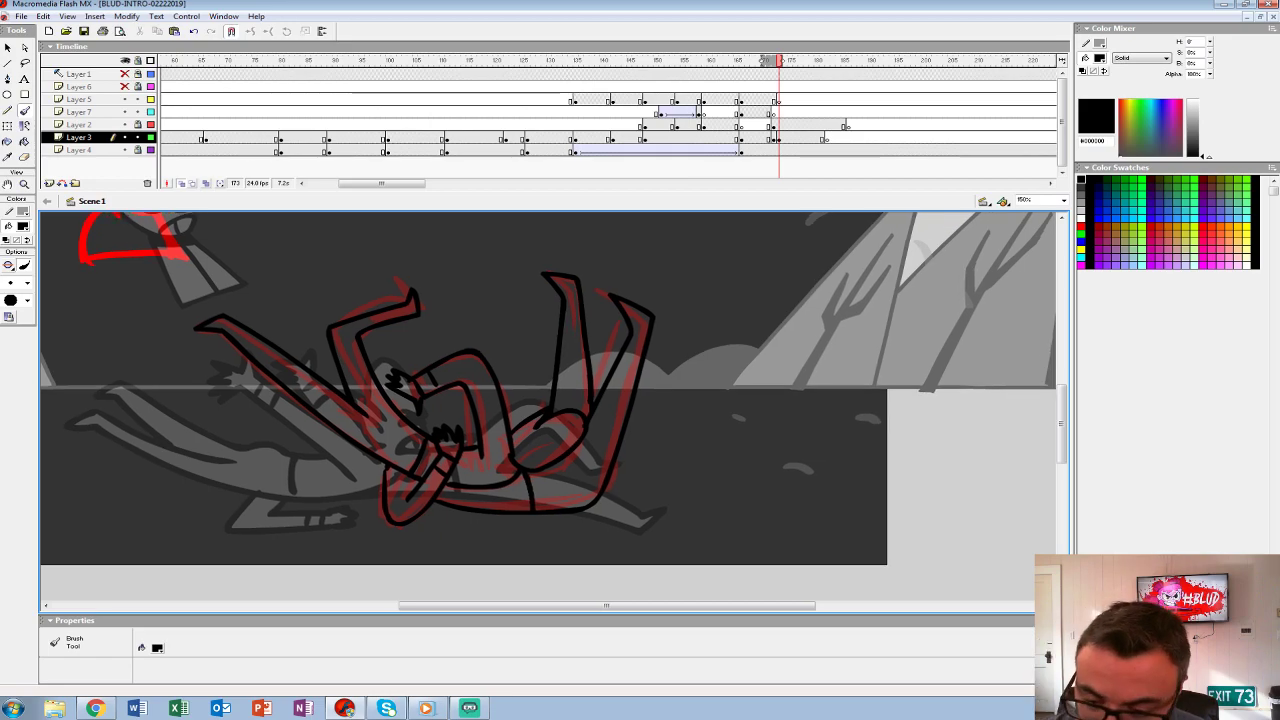
- Replace the red sketch at frame 172 of Layer 3 with the inked vampires and turn off onion skinning
{"action": "left_click", "coordinate": [772, 137]}
{"action": "key", "text": "Escape"}
{"action": "key", "text": "."}
- Fill the left pair of legs, the arms, the waist and the lower head with light gray #CCCCCC
{"action": "left_click", "coordinate": [23, 226]}
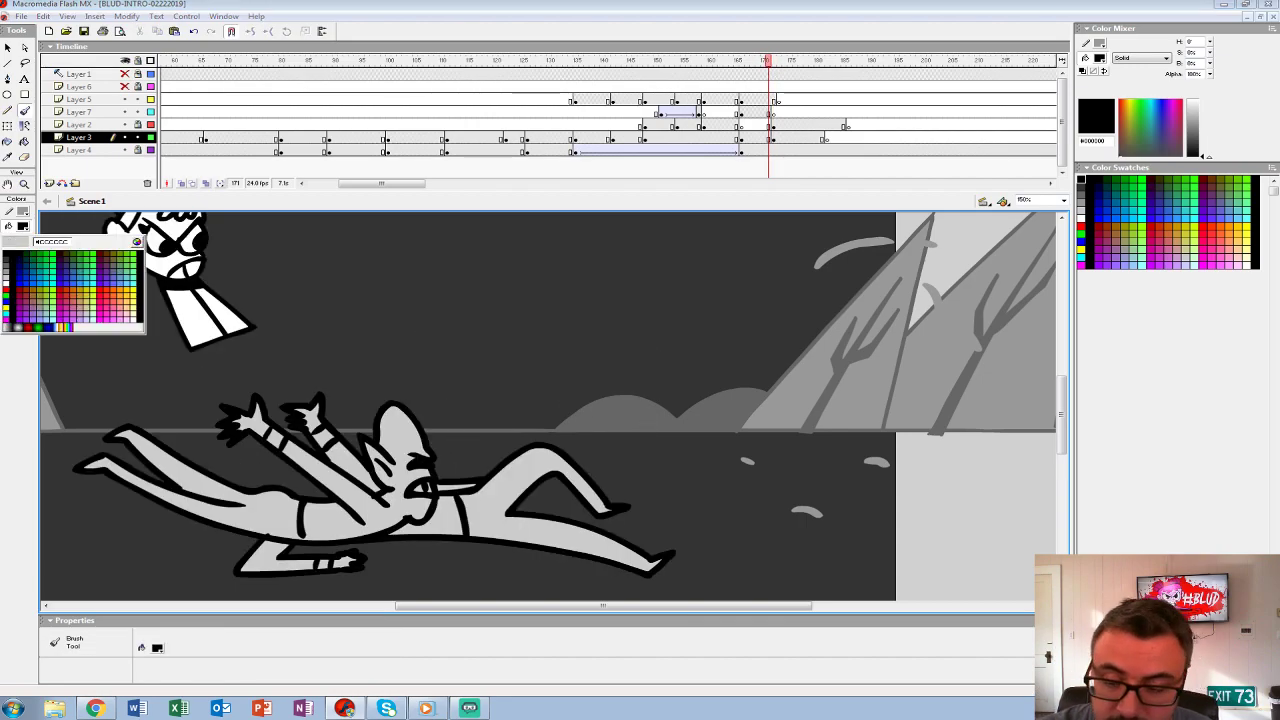
{"action": "left_click", "coordinate": [6, 279]}
{"action": "key", "text": "."}
{"action": "key", "text": "k"}
{"action": "left_click", "coordinate": [330, 430]}
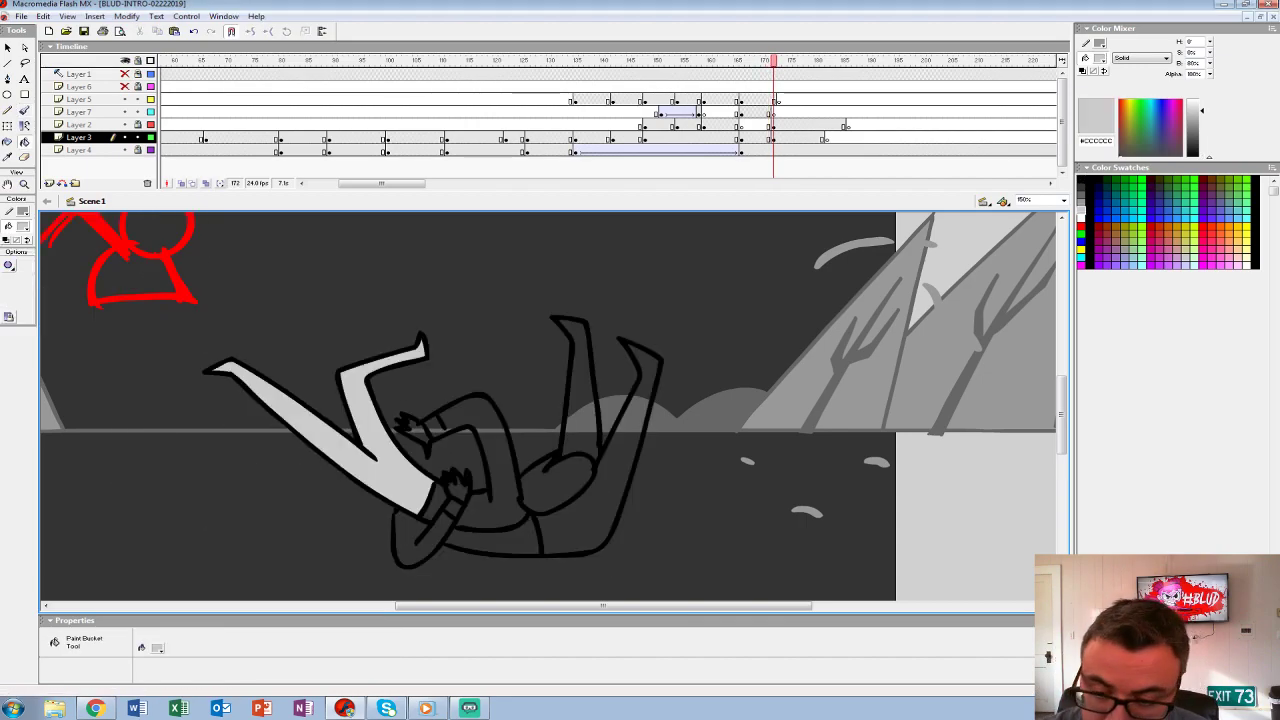
{"action": "left_click", "coordinate": [470, 430]}
{"action": "left_click", "coordinate": [435, 502]}
{"action": "left_click", "coordinate": [428, 535]}
{"action": "left_click", "coordinate": [458, 489]}
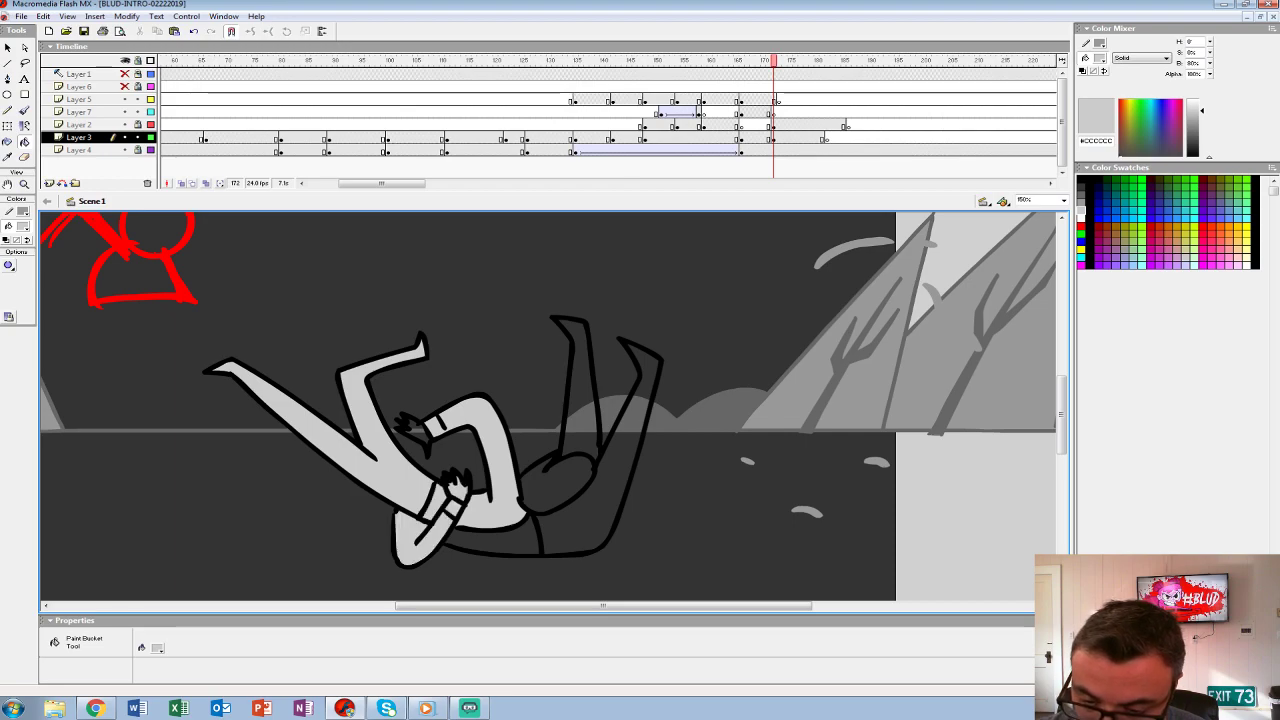
- Fill the remaining hand, lower torso, oval and right pair of legs with light gray, and group the vampire drawing
{"action": "left_click", "coordinate": [418, 432]}
{"action": "left_click", "coordinate": [492, 535]}
{"action": "left_click", "coordinate": [625, 430]}
{"action": "left_click", "coordinate": [560, 485]}
{"action": "left_click", "coordinate": [578, 400]}
{"action": "key", "text": "."}
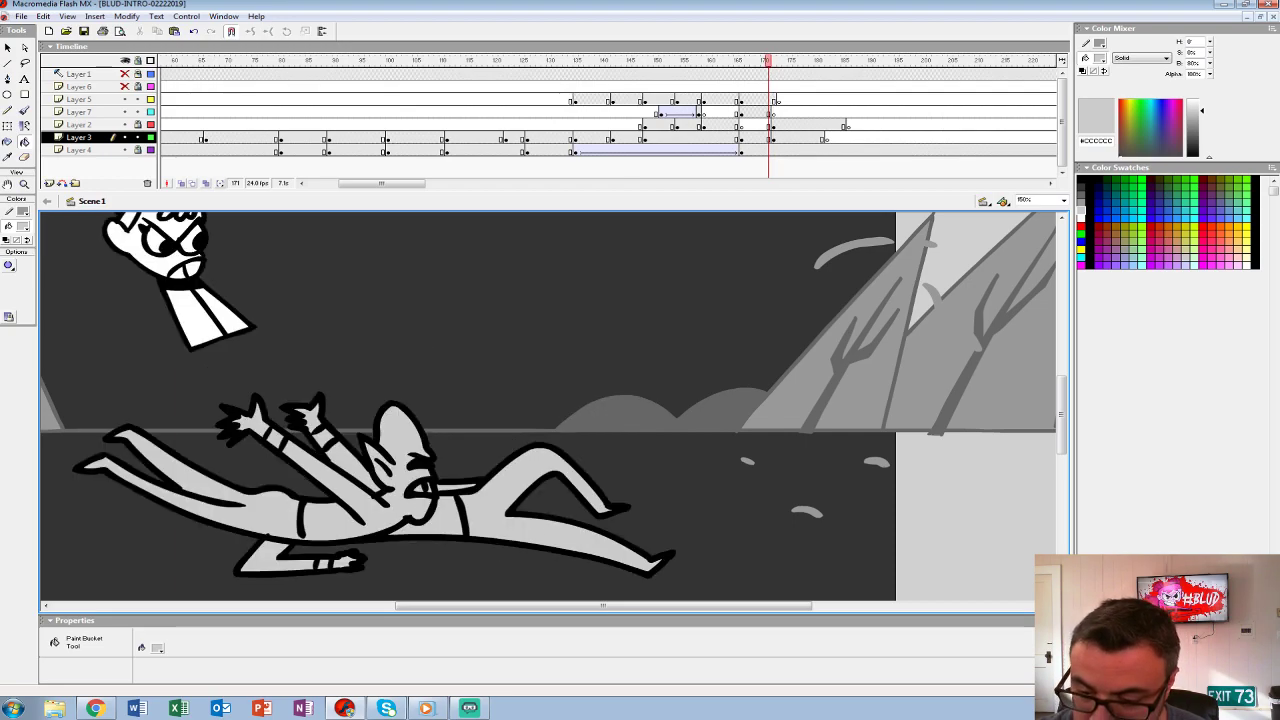
{"action": "key", "text": "."}
{"action": "left_click", "coordinate": [772, 137]}
{"action": "key", "text": "ctrl+g"}
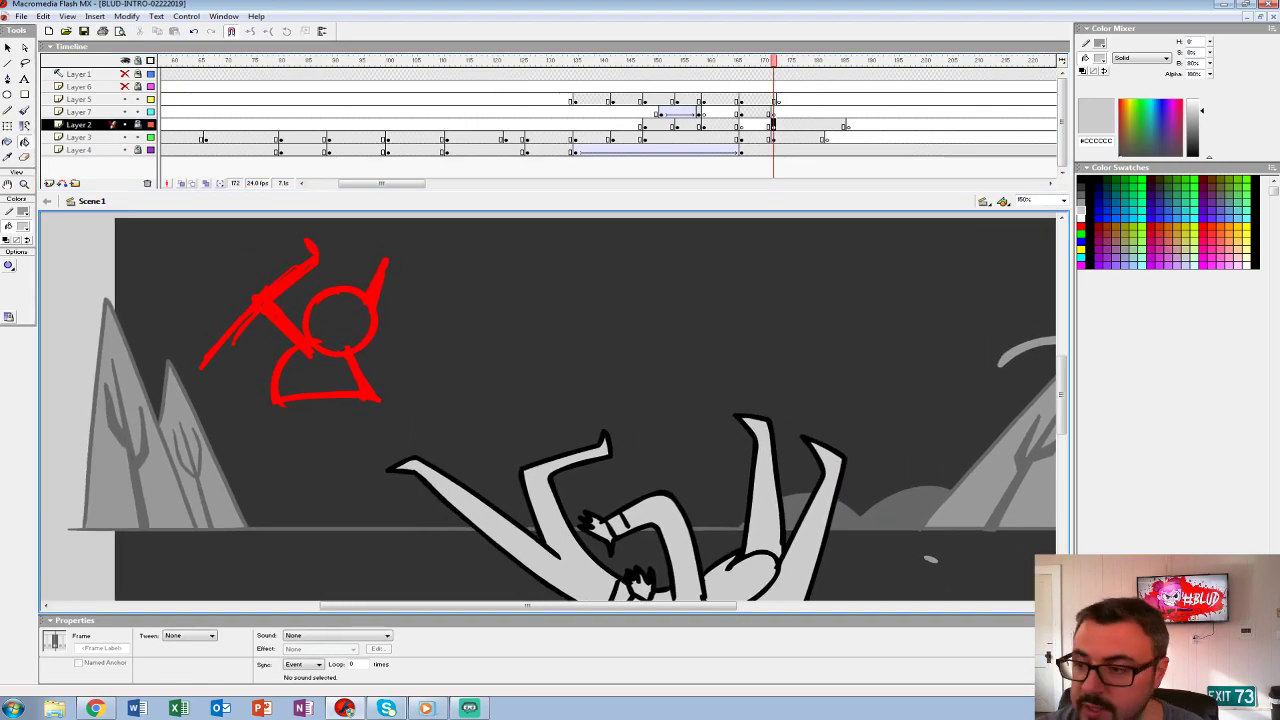
- Insert a blank keyframe at frame 173 of Layer 2 and turn on onion skinning
{"action": "left_click", "coordinate": [726, 124]}
{"action": "key", "text": "."}
{"action": "key", "text": "."}
{"action": "key", "text": "."}
{"action": "key", "text": "."}
{"action": "key", "text": "."}
{"action": "key", "text": "."}
{"action": "key", "text": "."}
{"action": "key", "text": "."}
{"action": "key", "text": "."}
{"action": "key", "text": "."}
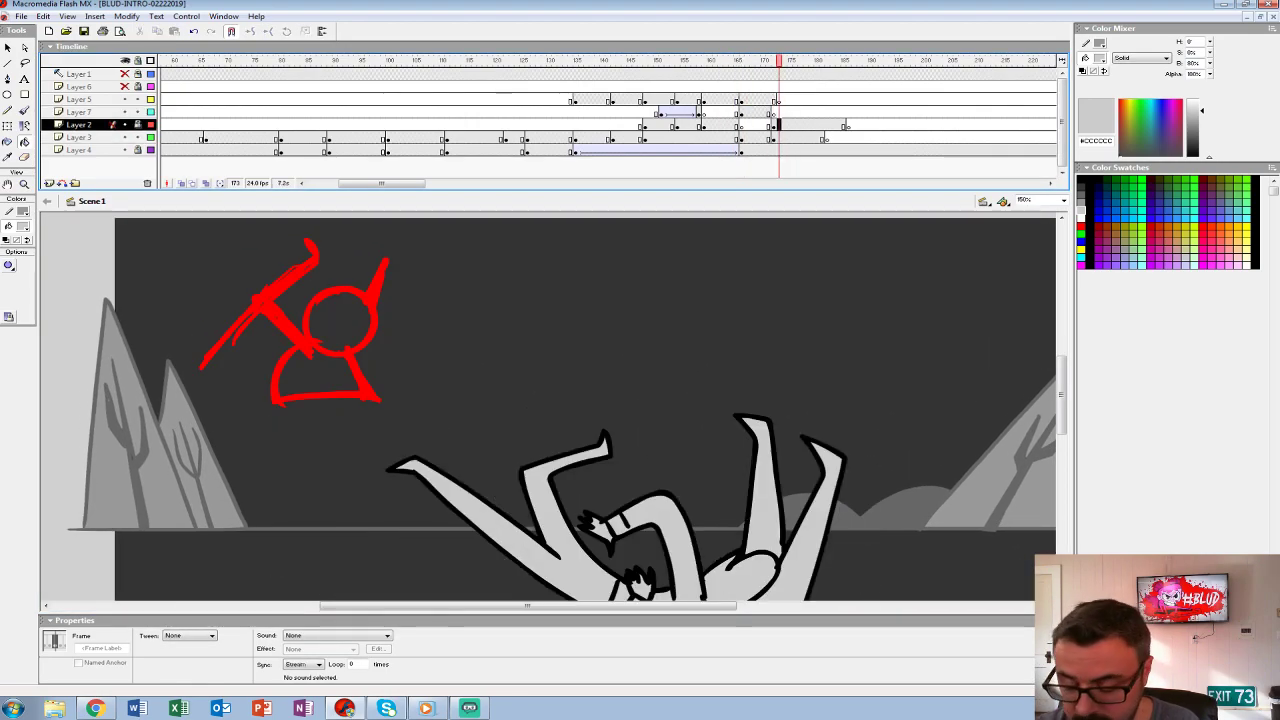
{"action": "key", "text": "alt+shift+o"}
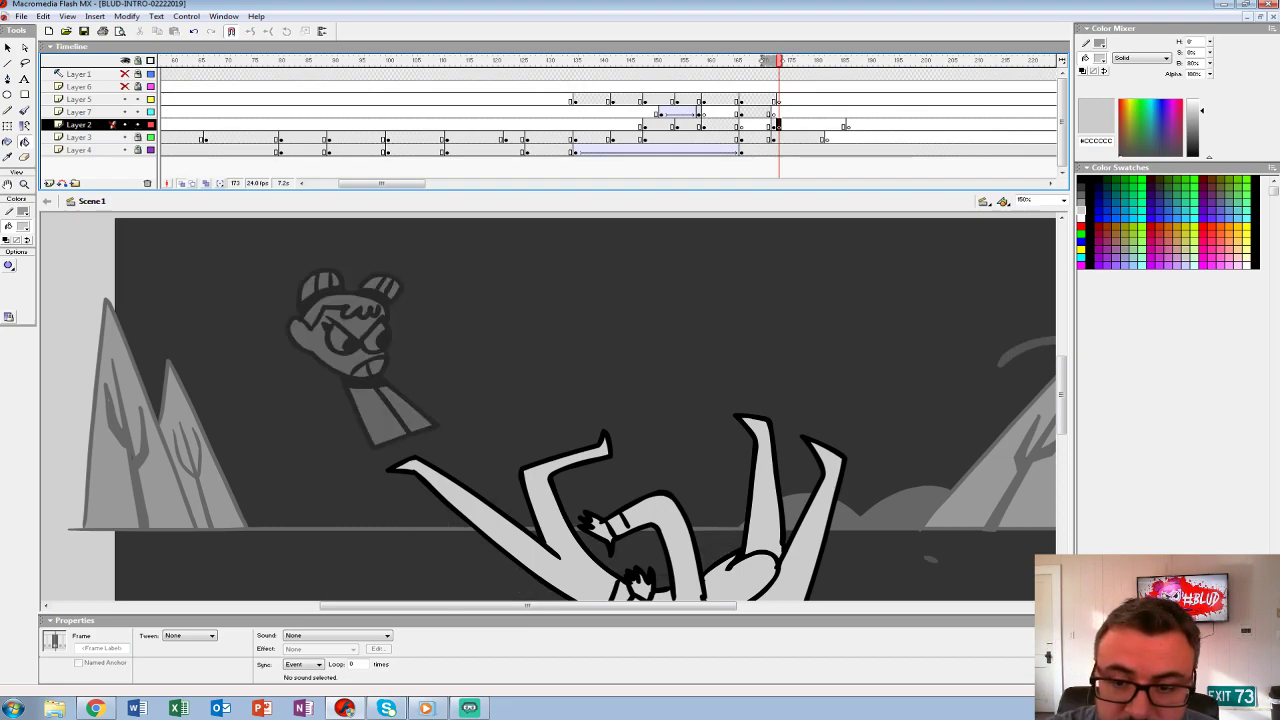
- Sketch the character's head, face and two hair buns in red brush strokes on frame 173 of Layer 2
{"action": "left_click", "coordinate": [24, 110]}
{"action": "left_click", "coordinate": [23, 226]}
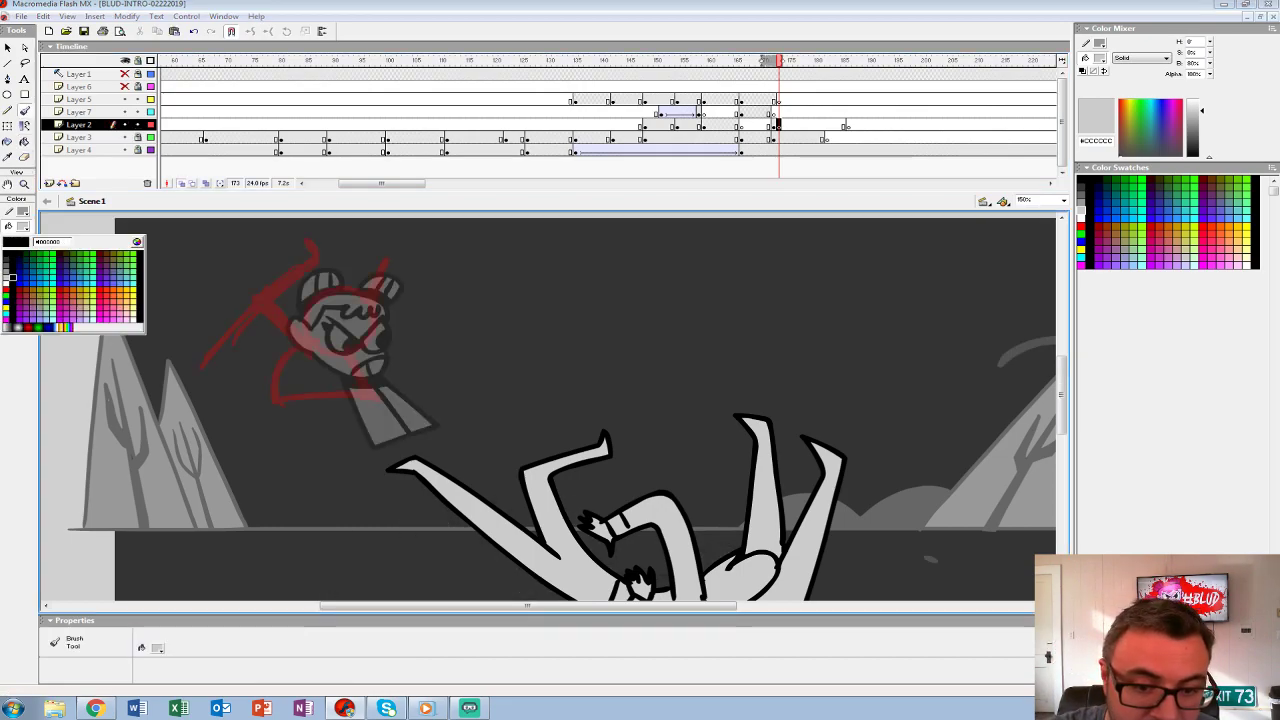
{"action": "left_click", "coordinate": [7, 296]}
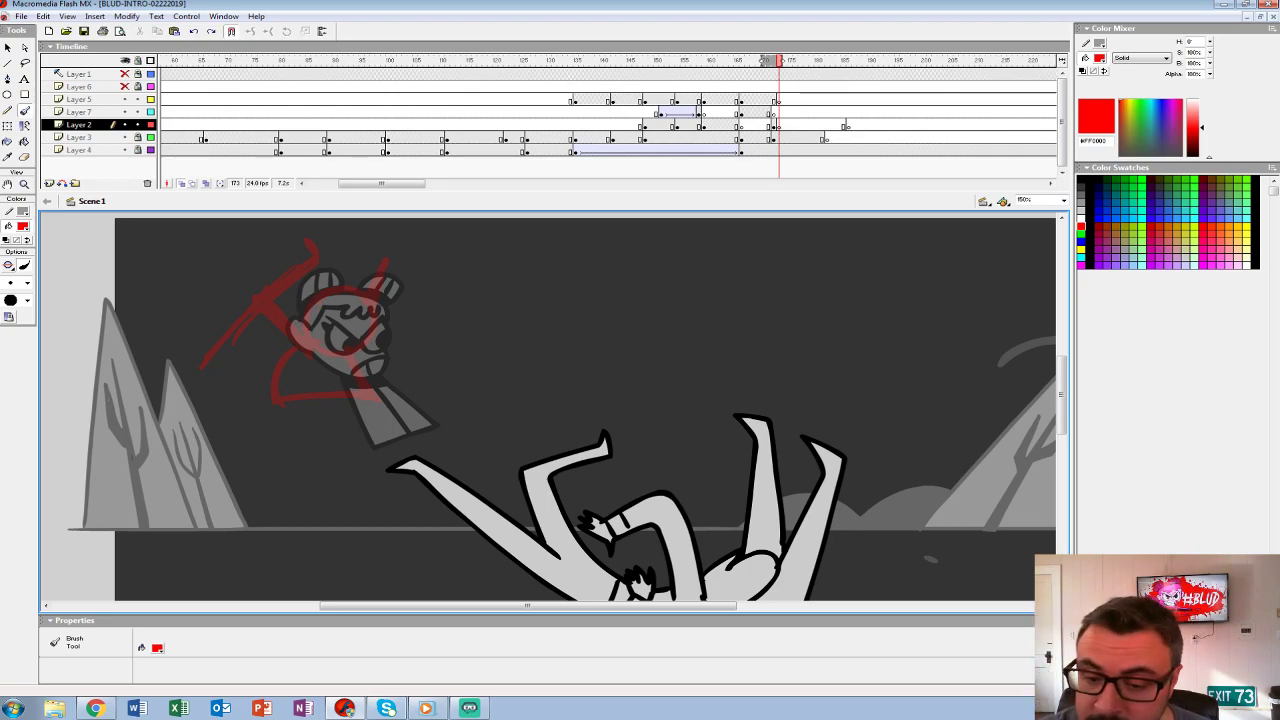
{"action": "mouse_move", "coordinate": [320, 290]}
{"action": "left_mouse_down"}
{"action": "mouse_move", "coordinate": [326, 318]}
{"action": "mouse_move", "coordinate": [303, 328]}
{"action": "mouse_move", "coordinate": [350, 365]}
{"action": "mouse_move", "coordinate": [390, 315]}
{"action": "mouse_move", "coordinate": [350, 280]}
{"action": "left_mouse_up"}
{"action": "left_click_drag", "start_coordinate": [384, 340], "coordinate": [312, 360]}
{"action": "mouse_move", "coordinate": [302, 314]}
{"action": "left_mouse_down"}
{"action": "mouse_move", "coordinate": [370, 370]}
{"action": "mouse_move", "coordinate": [390, 365]}
{"action": "left_mouse_up"}
{"action": "left_click_drag", "start_coordinate": [320, 288], "coordinate": [296, 324]}
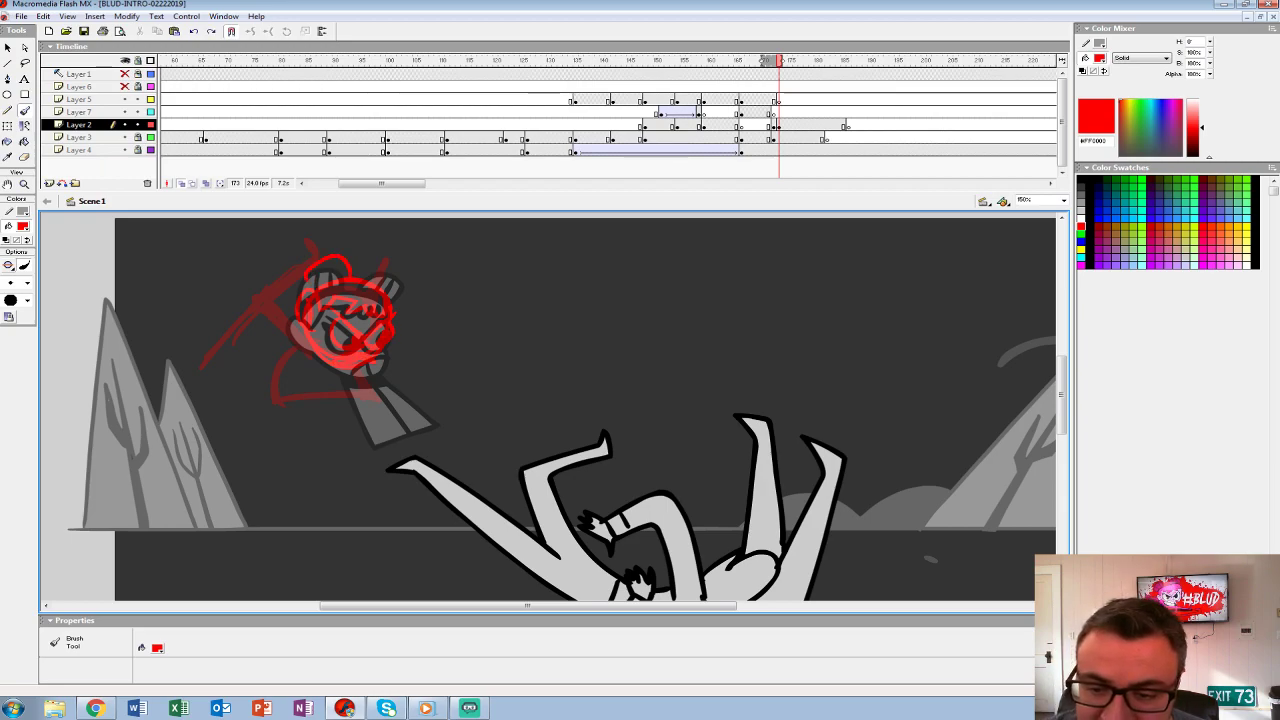
{"action": "left_click_drag", "start_coordinate": [372, 270], "coordinate": [402, 292]}
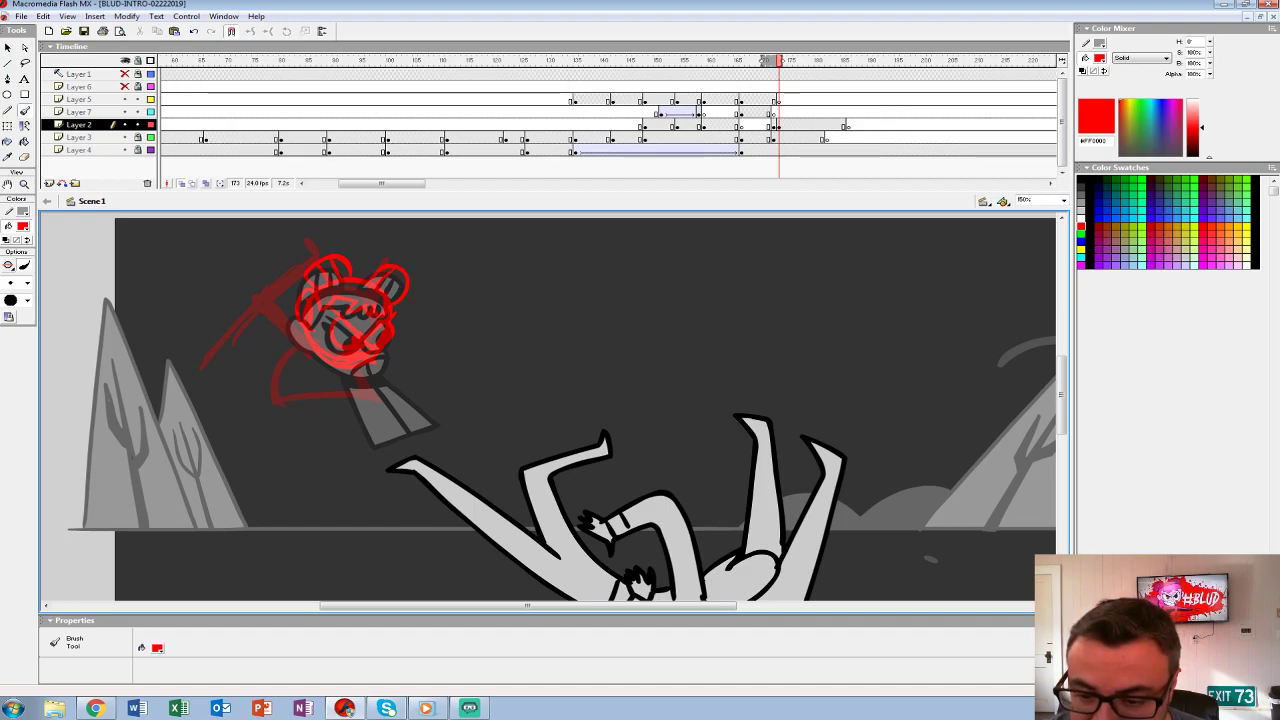
- Sketch the character's small body, extended leg and flared clothing in red below the head
{"action": "mouse_move", "coordinate": [296, 328]}
{"action": "left_mouse_down"}
{"action": "mouse_move", "coordinate": [286, 352]}
{"action": "mouse_move", "coordinate": [320, 389]}
{"action": "mouse_move", "coordinate": [412, 440]}
{"action": "left_mouse_up"}
{"action": "left_click_drag", "start_coordinate": [356, 370], "coordinate": [408, 432]}
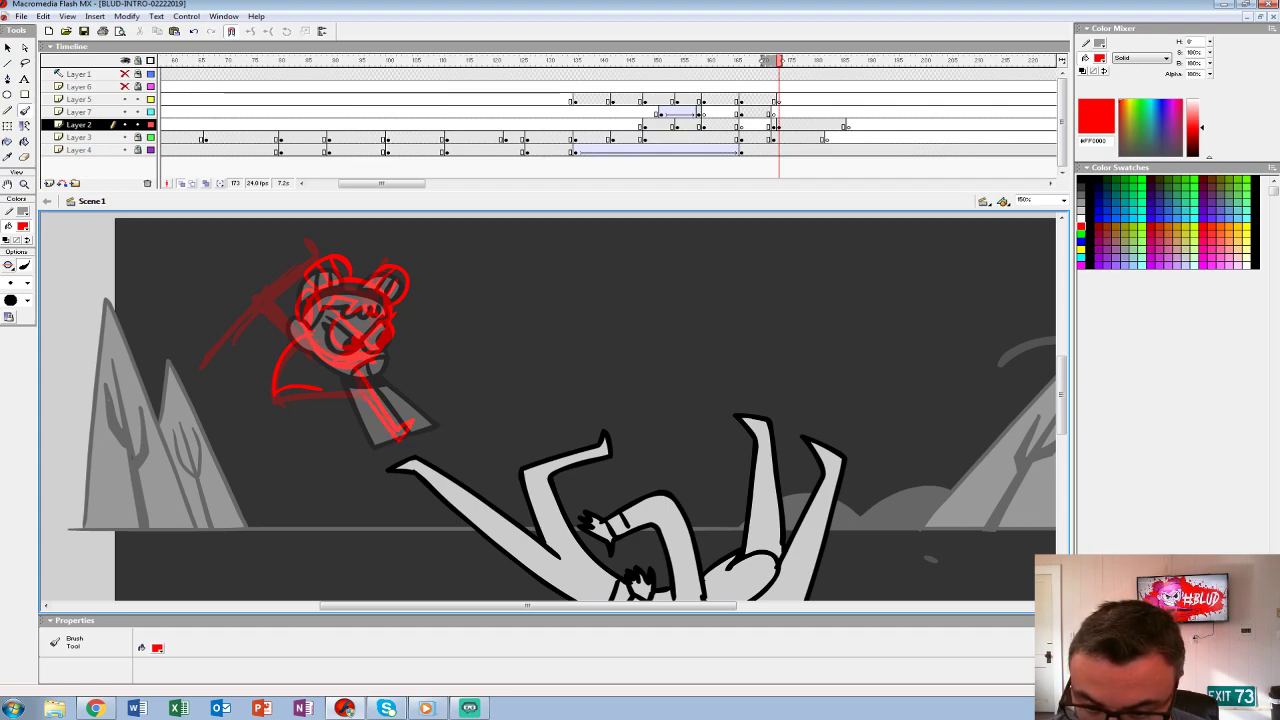
{"action": "left_click_drag", "start_coordinate": [350, 346], "coordinate": [330, 384]}
{"action": "key", "text": "ctrl+z"}
{"action": "key", "text": "ctrl+z"}
{"action": "mouse_move", "coordinate": [300, 332]}
{"action": "left_mouse_down"}
{"action": "mouse_move", "coordinate": [254, 354]}
{"action": "mouse_move", "coordinate": [294, 382]}
{"action": "left_mouse_up"}
{"action": "mouse_move", "coordinate": [310, 332]}
{"action": "left_mouse_down"}
{"action": "mouse_move", "coordinate": [290, 336]}
{"action": "mouse_move", "coordinate": [316, 366]}
{"action": "left_mouse_up"}
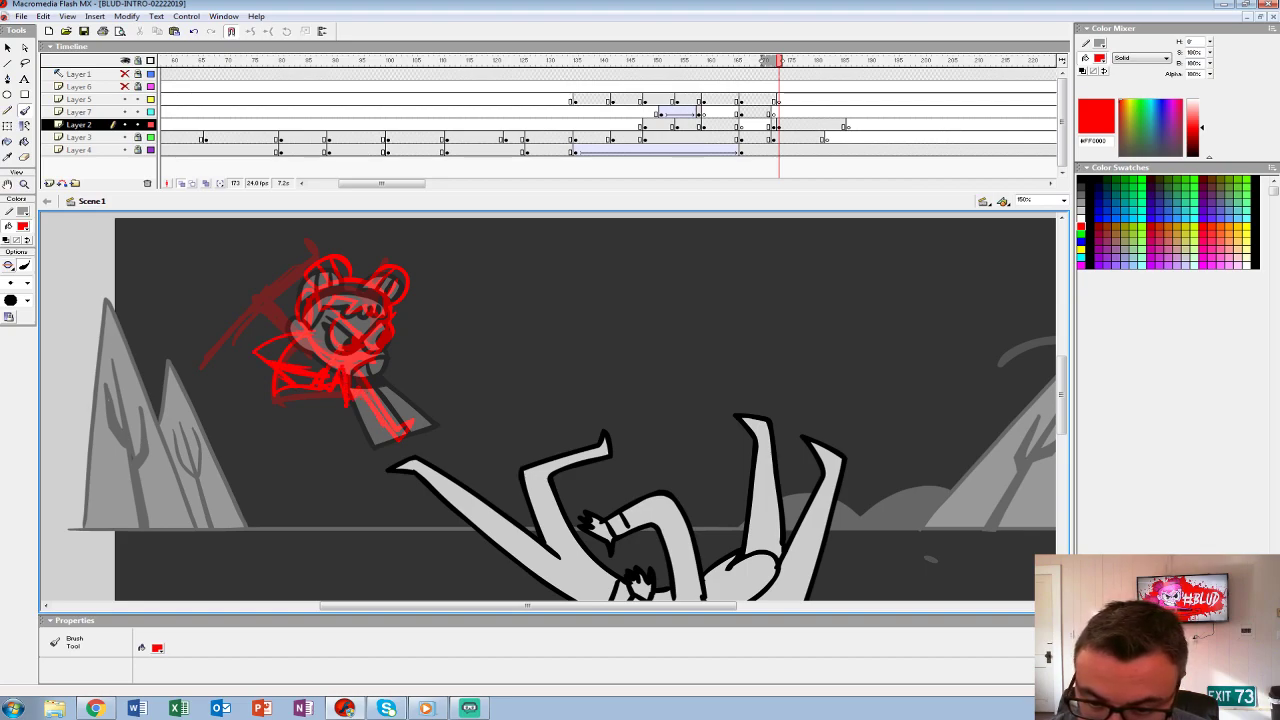
- Sketch both raised arms in red, with a long curved staff in one hand
{"action": "left_click_drag", "start_coordinate": [258, 288], "coordinate": [310, 334]}
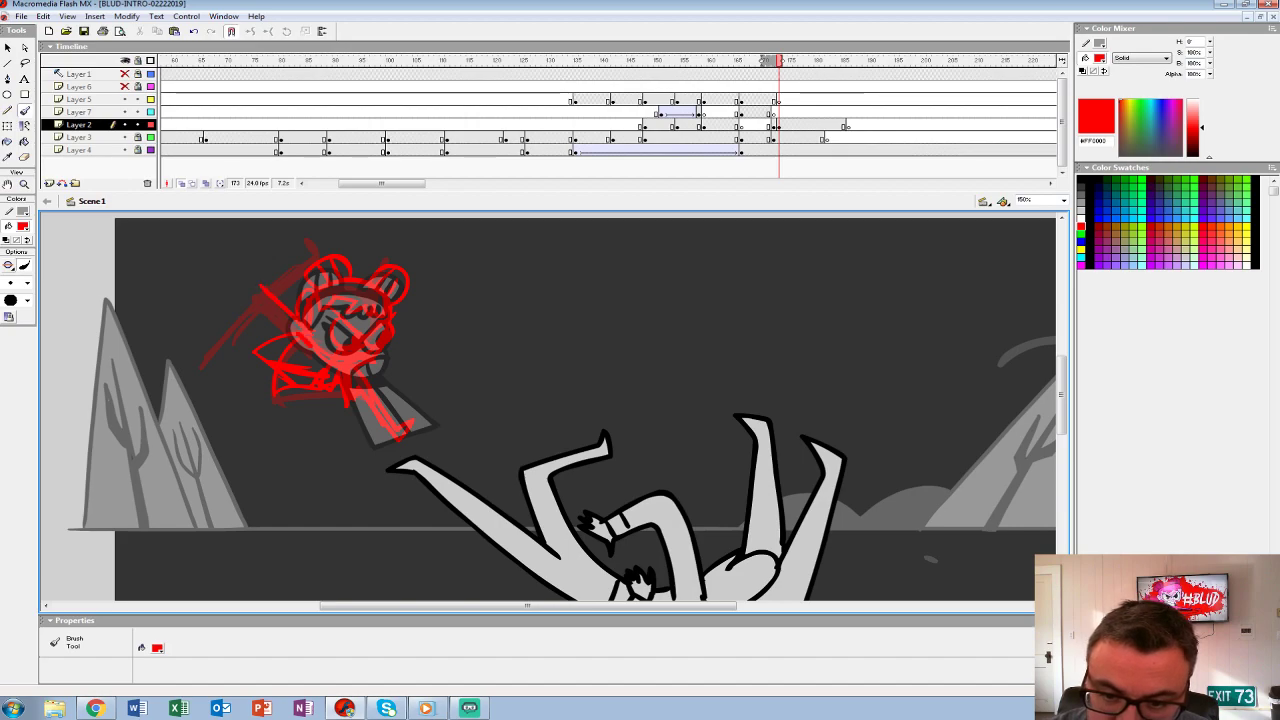
{"action": "left_click_drag", "start_coordinate": [240, 306], "coordinate": [188, 358]}
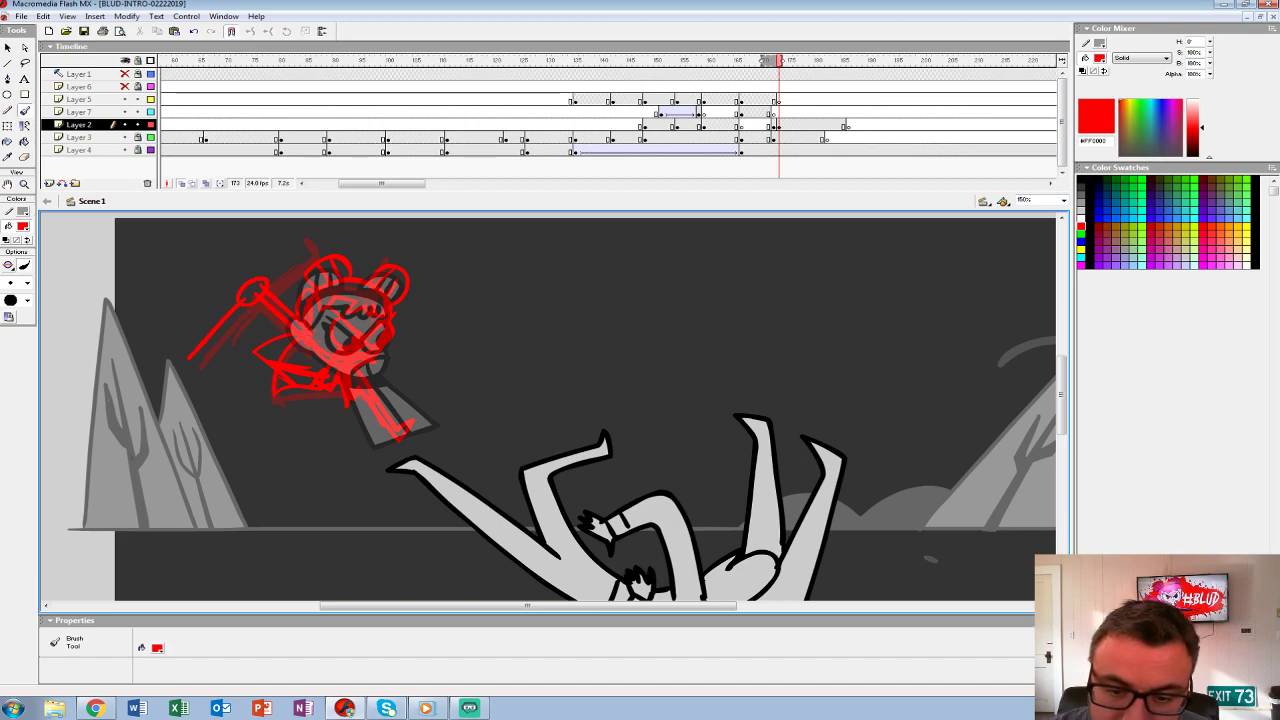
{"action": "left_click_drag", "start_coordinate": [244, 328], "coordinate": [184, 374]}
{"action": "left_click_drag", "start_coordinate": [298, 240], "coordinate": [308, 230]}
{"action": "left_click_drag", "start_coordinate": [398, 316], "coordinate": [436, 274]}
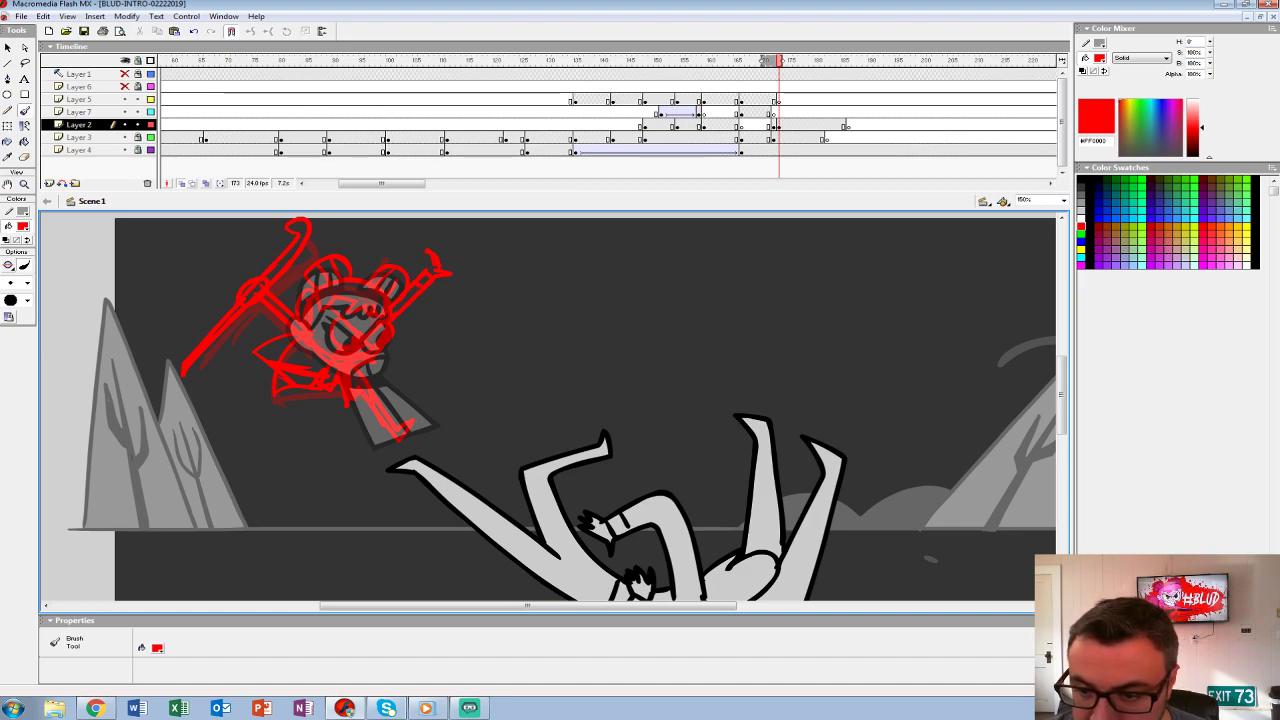
- Play back the animation from several earlier frames to examine how the sketched pose follows the vampire tumble
{"action": "key", "text": "Return"}
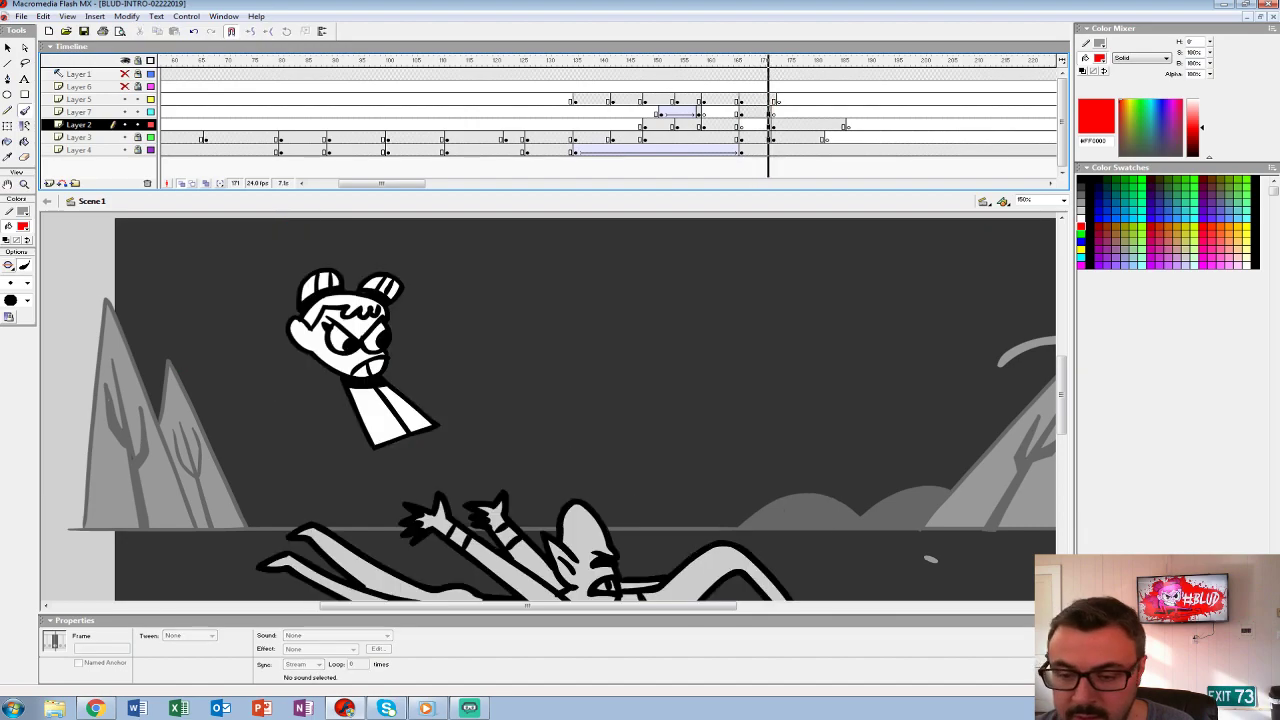
{"action": "key", "text": "ctrl+1"}
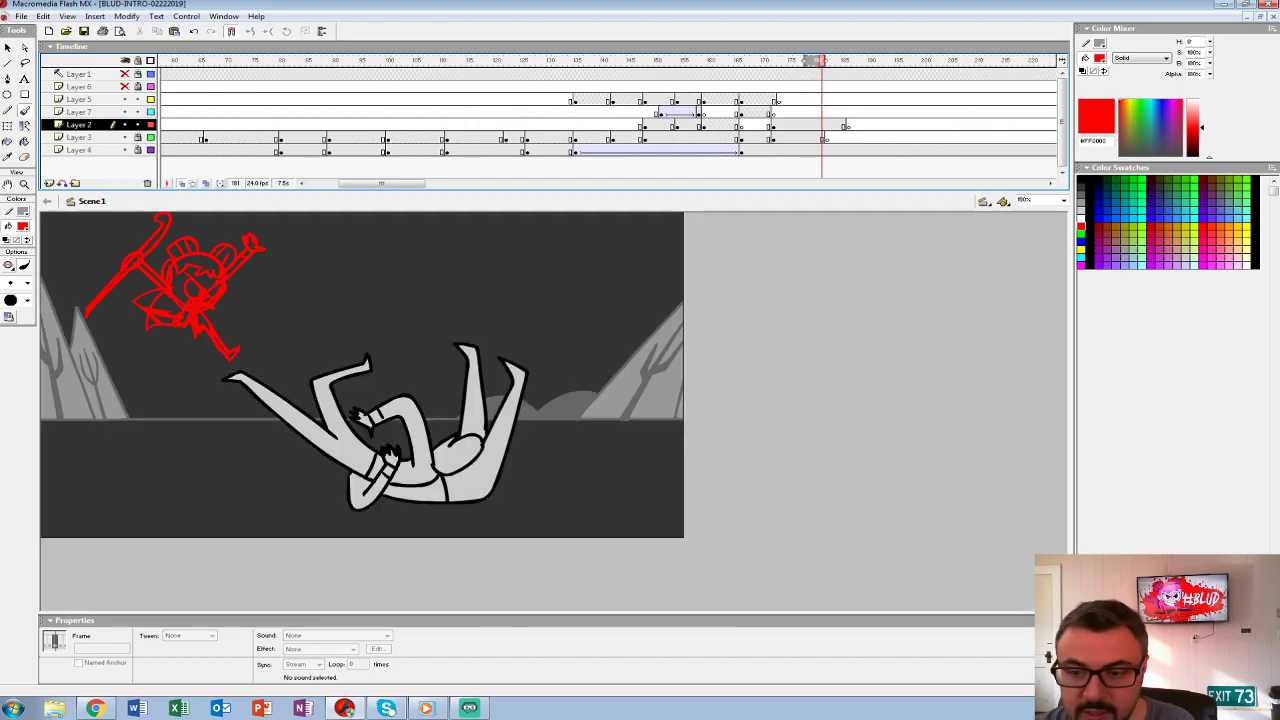
{"action": "left_click", "coordinate": [371, 99]}
{"action": "key", "text": "Return"}
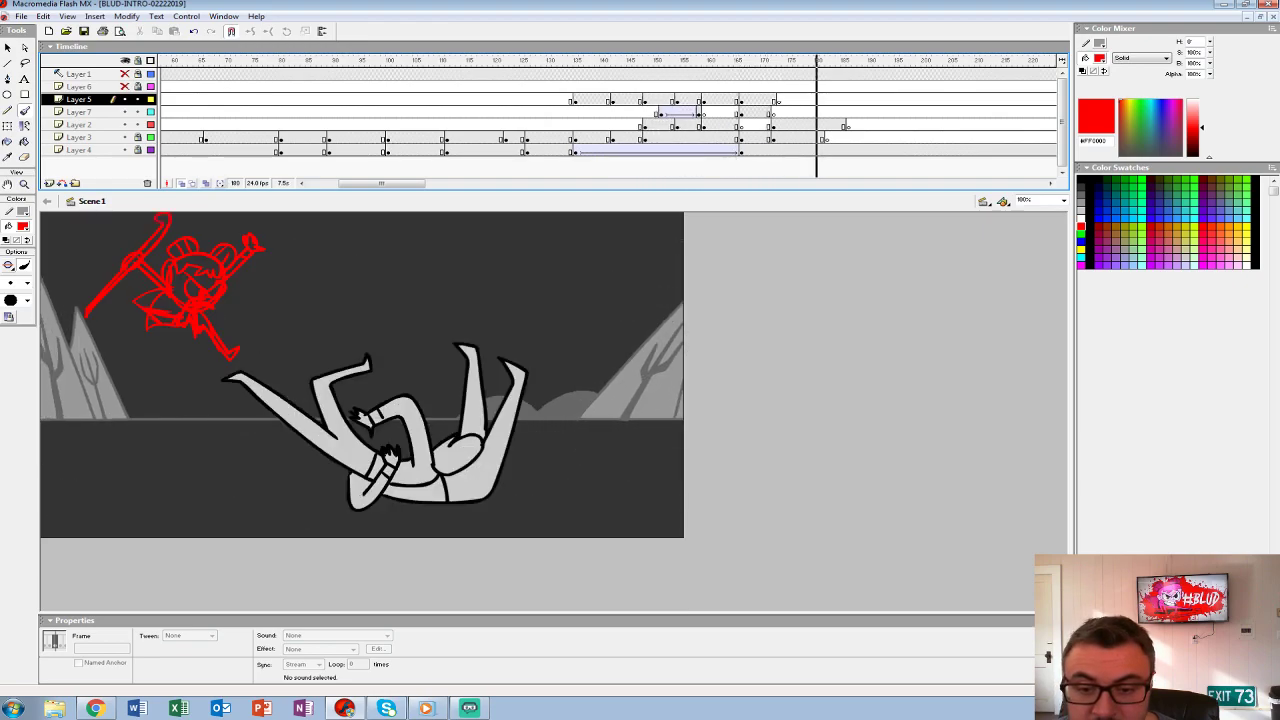
{"action": "left_click", "coordinate": [650, 61]}
{"action": "key", "text": "Return"}
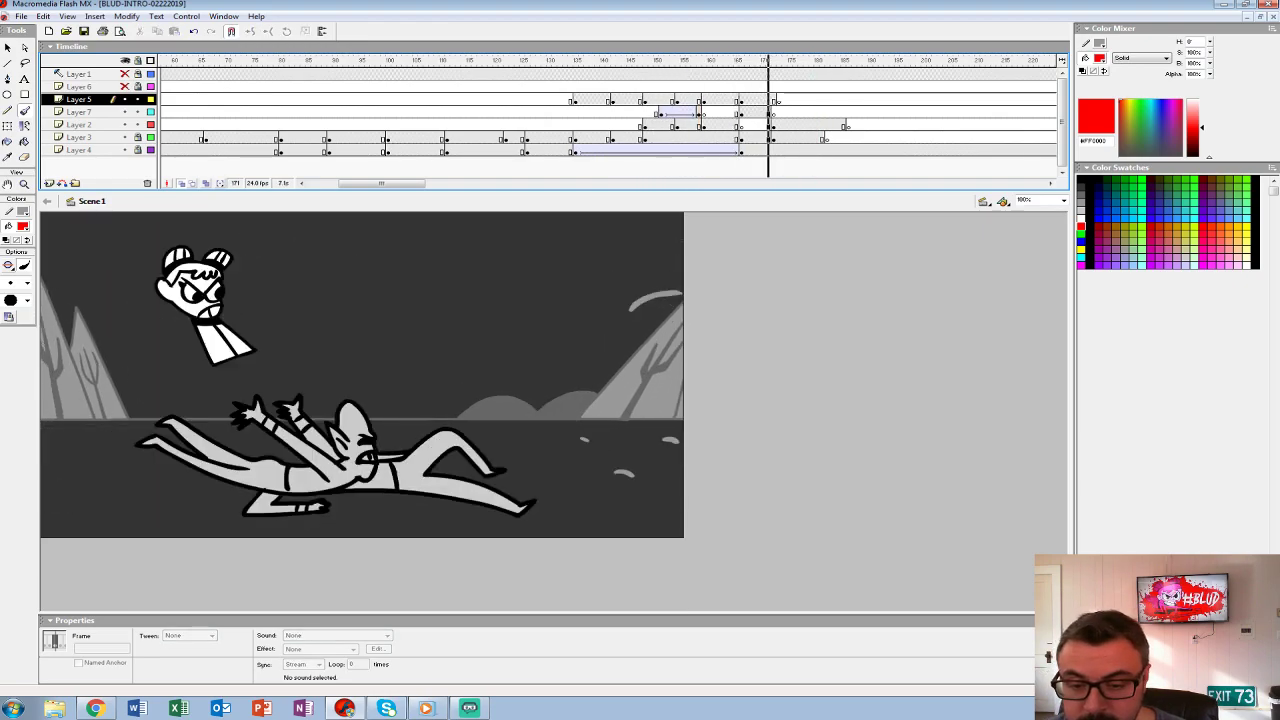
{"action": "key", "text": "Return"}
{"action": "left_click", "coordinate": [389, 124]}
{"action": "key", "text": "Return"}
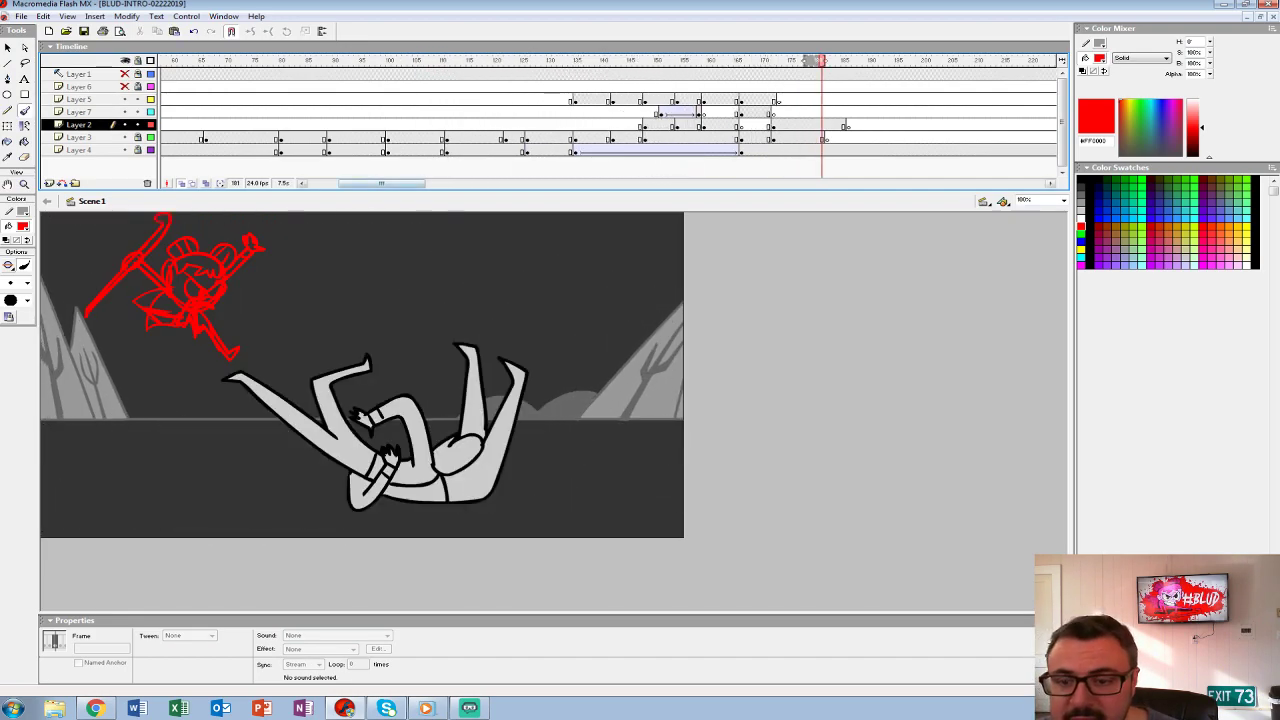
{"action": "left_click_drag", "start_coordinate": [382, 183], "coordinate": [367, 183]}
{"action": "left_click", "coordinate": [351, 111]}
{"action": "key", "text": "Return"}
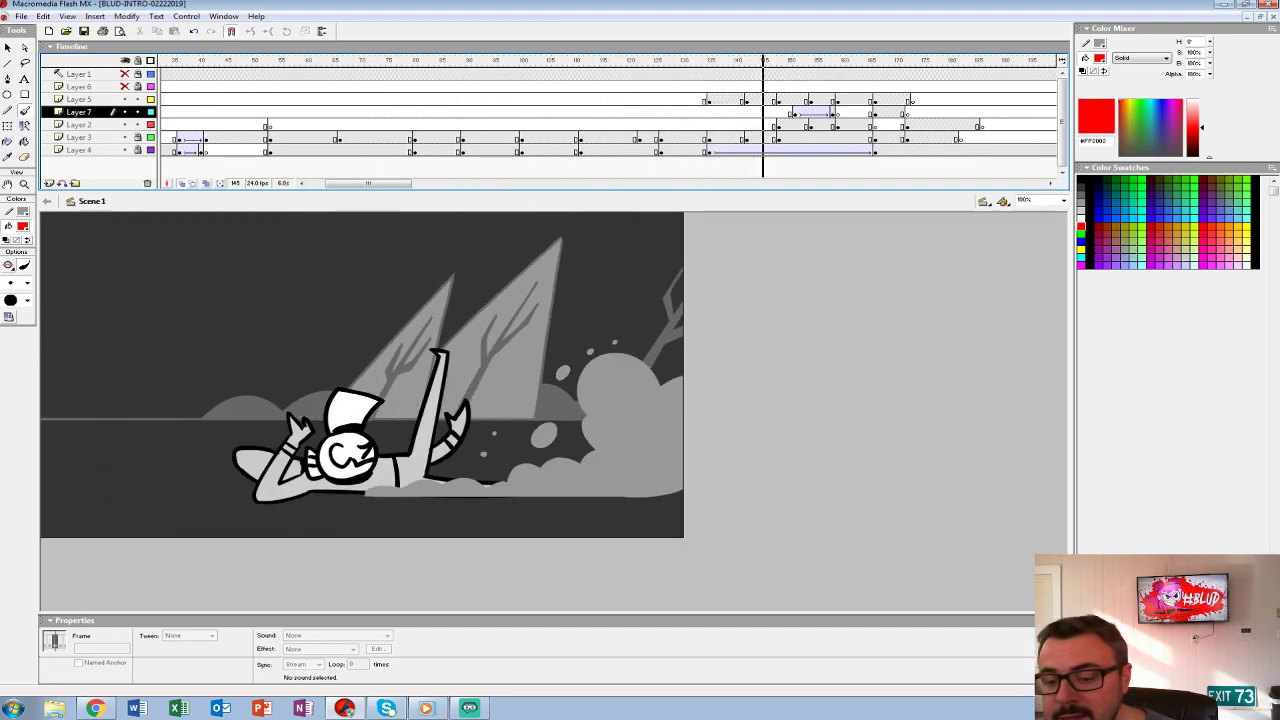
- Line up the red sketch and vampire keyframes with the Layer 5 keyframe at frame 173, and check the transition
{"action": "left_click", "coordinate": [836, 60]}
{"action": "left_click_drag", "start_coordinate": [826, 60], "coordinate": [897, 60]}
{"action": "key", "text": "."}
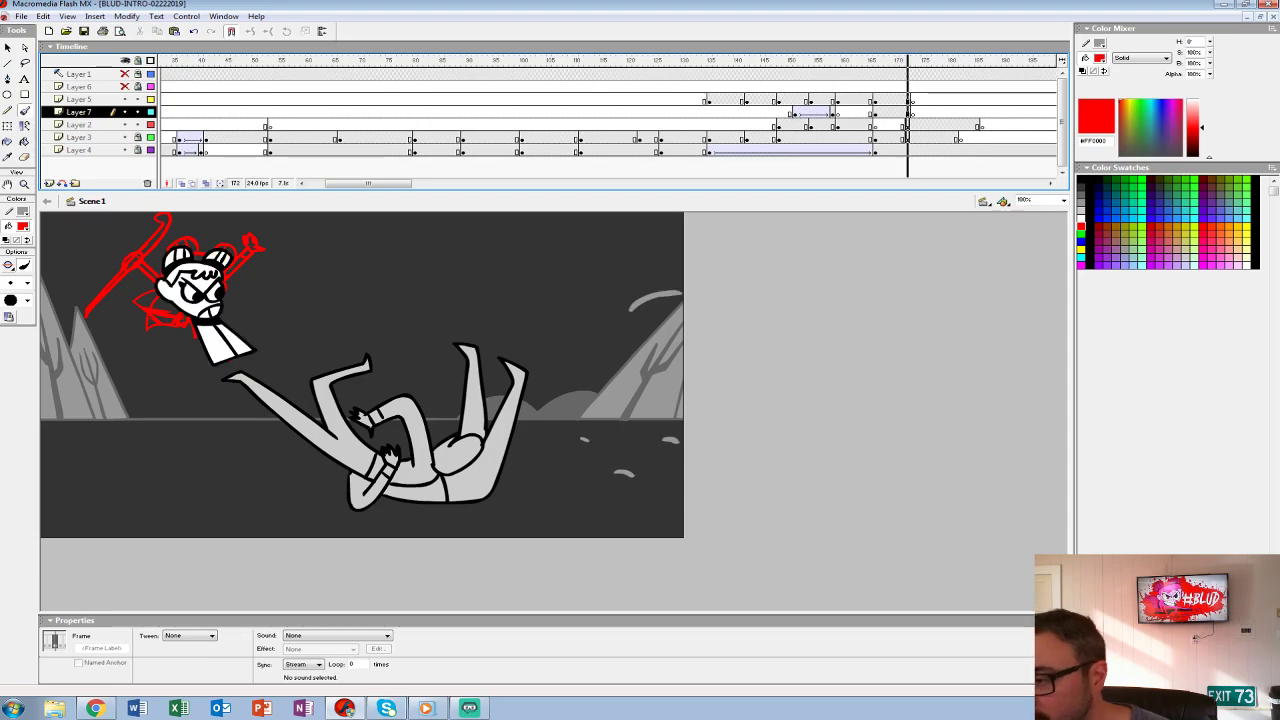
{"action": "left_click", "coordinate": [910, 99]}
{"action": "mouse_move", "coordinate": [910, 60]}
{"action": "left_mouse_down"}
{"action": "mouse_move", "coordinate": [809, 60]}
{"action": "mouse_move", "coordinate": [940, 60]}
{"action": "left_mouse_up"}
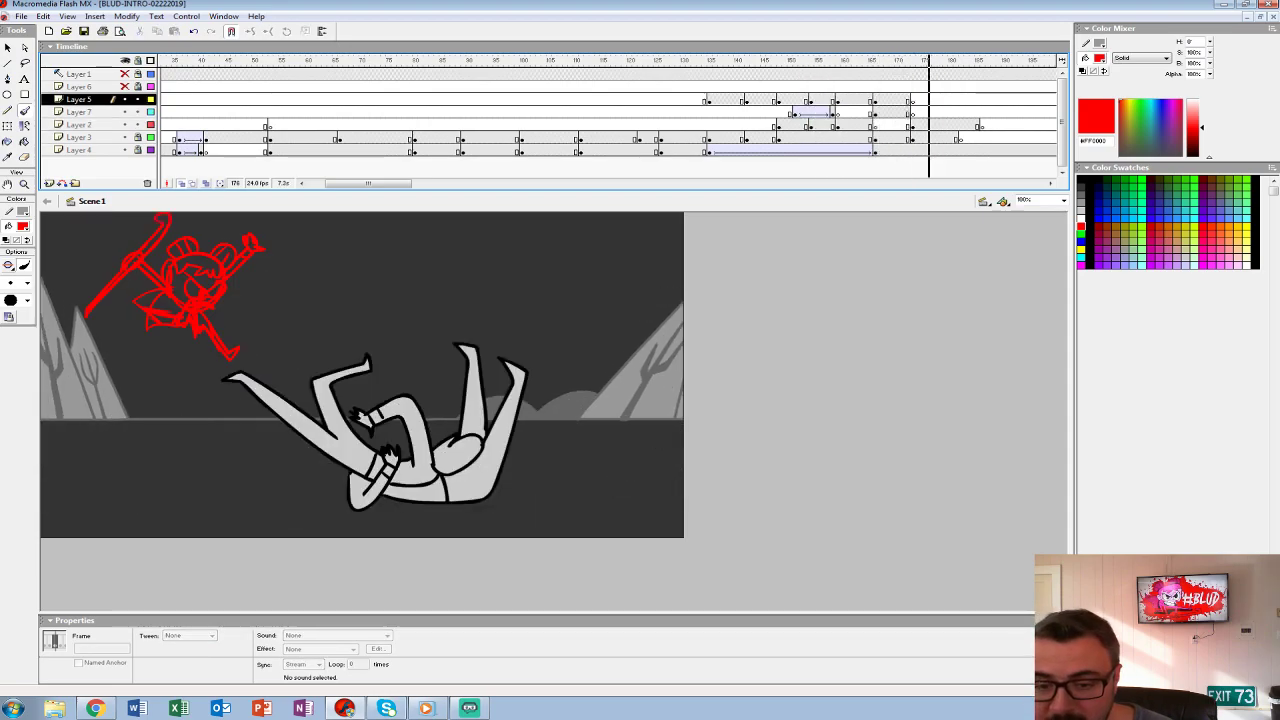
- Insert a blank keyframe at frame 174 of Layer 2 and hide Layers 3 and 4
{"action": "left_click", "coordinate": [918, 125]}
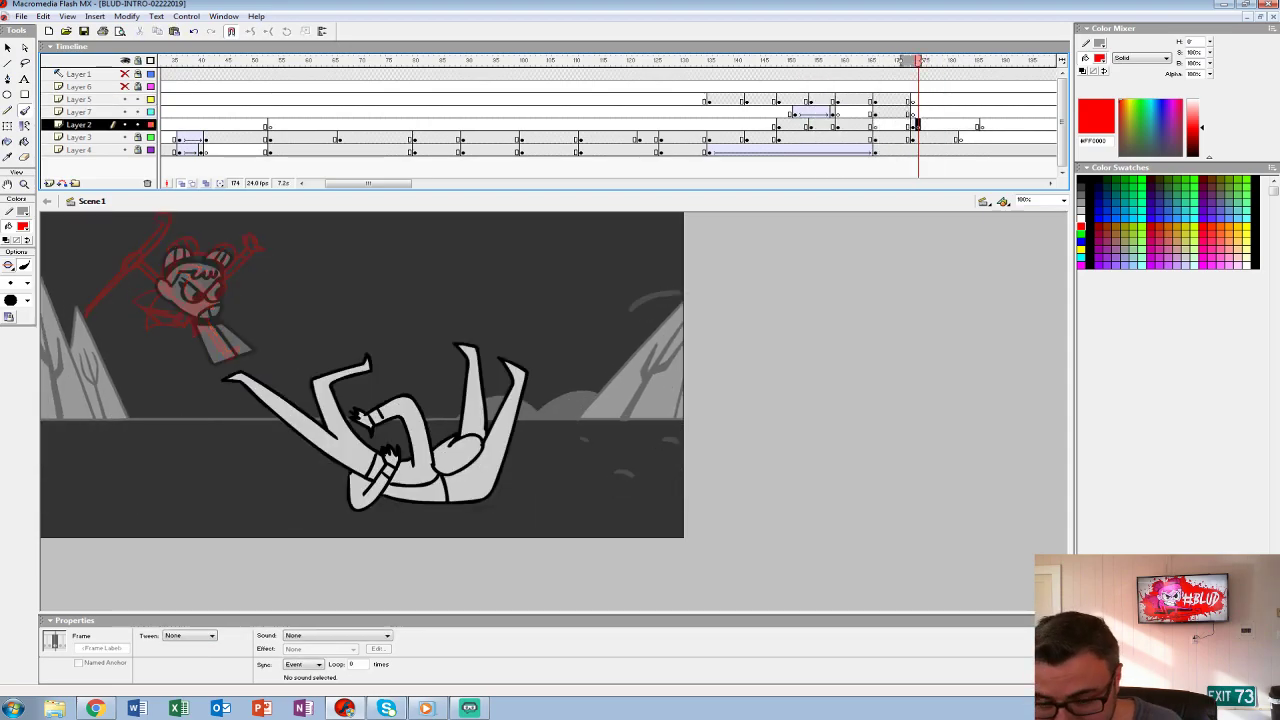
{"action": "key", "text": "ctrl+2"}
{"action": "left_click", "coordinate": [124, 124], "text": "alt"}
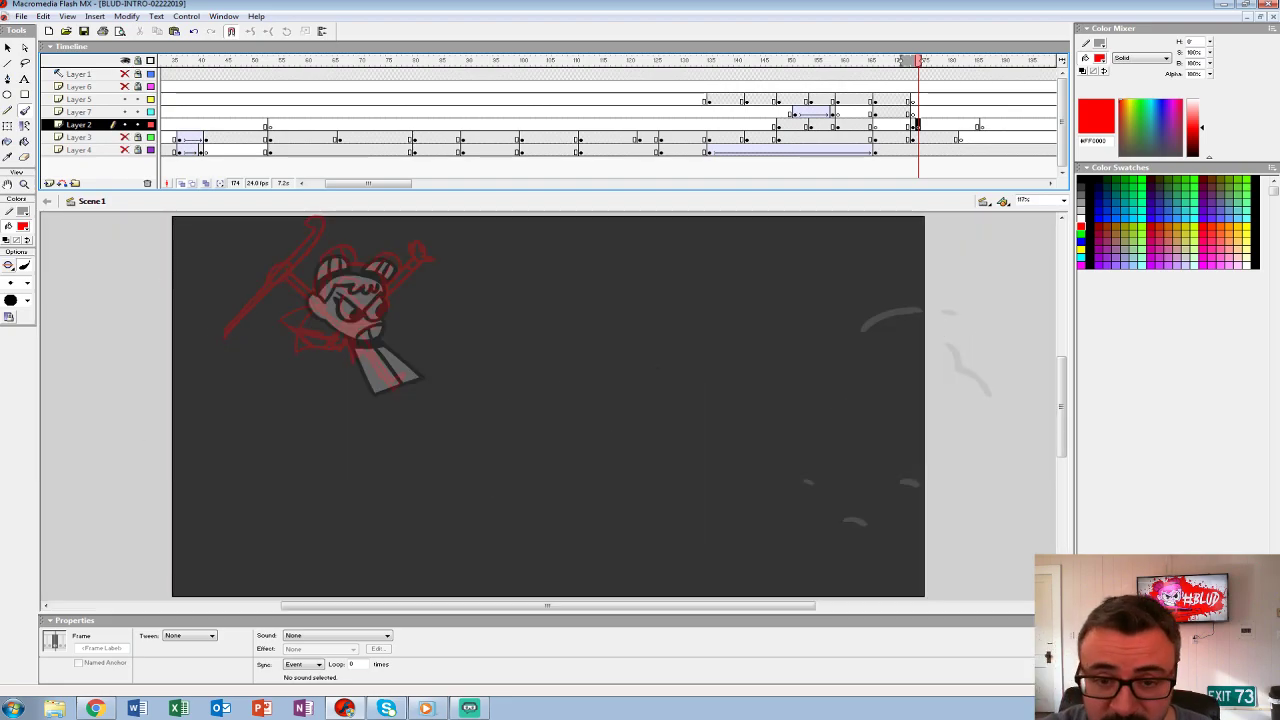
{"action": "key", "text": "z"}
{"action": "left_click", "coordinate": [460, 326]}
{"action": "left_click", "coordinate": [1024, 199]}
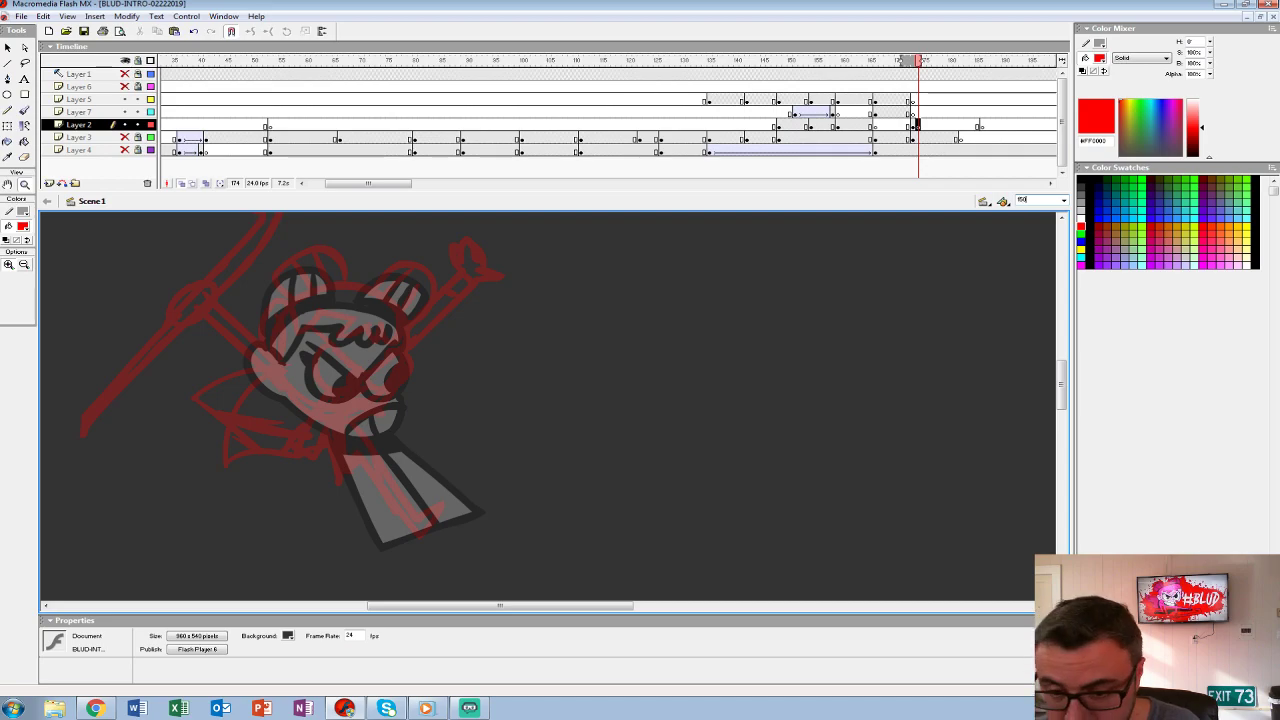
{"action": "key", "text": "Return"}
- Ink the character's face, ear, hair and two buns in black with the Brush over the onion-skinned red sketch
{"action": "left_click", "coordinate": [22, 226]}
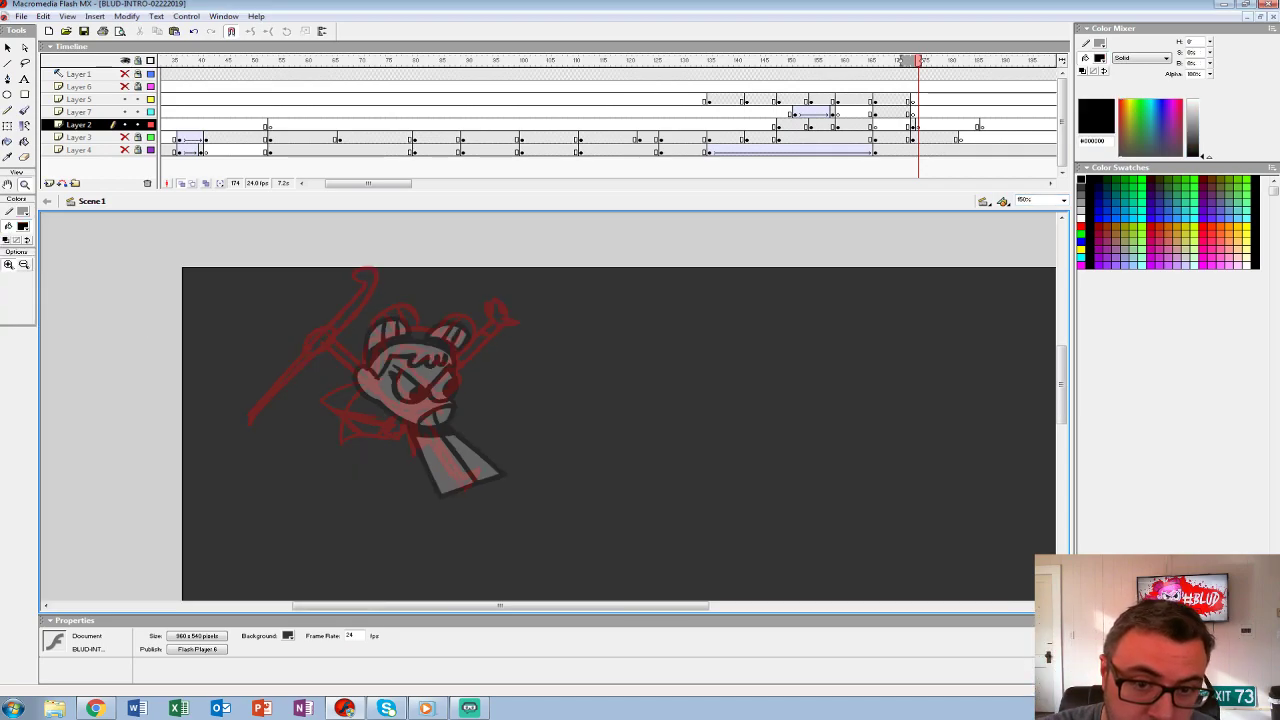
{"action": "left_click", "coordinate": [8, 256]}
{"action": "left_click", "coordinate": [24, 111]}
{"action": "left_click", "coordinate": [27, 284]}
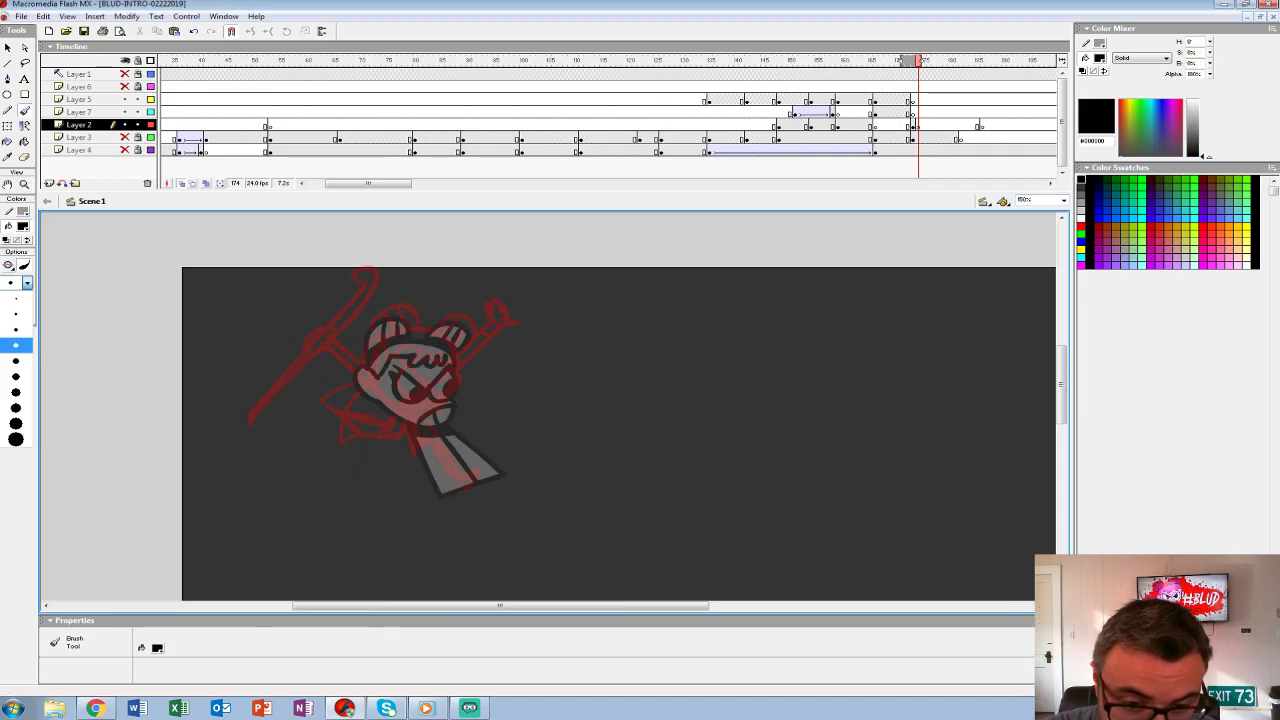
{"action": "left_click", "coordinate": [16, 344]}
{"action": "mouse_move", "coordinate": [402, 360]}
{"action": "left_mouse_down"}
{"action": "mouse_move", "coordinate": [426, 386]}
{"action": "mouse_move", "coordinate": [398, 398]}
{"action": "mouse_move", "coordinate": [450, 392]}
{"action": "left_mouse_up"}
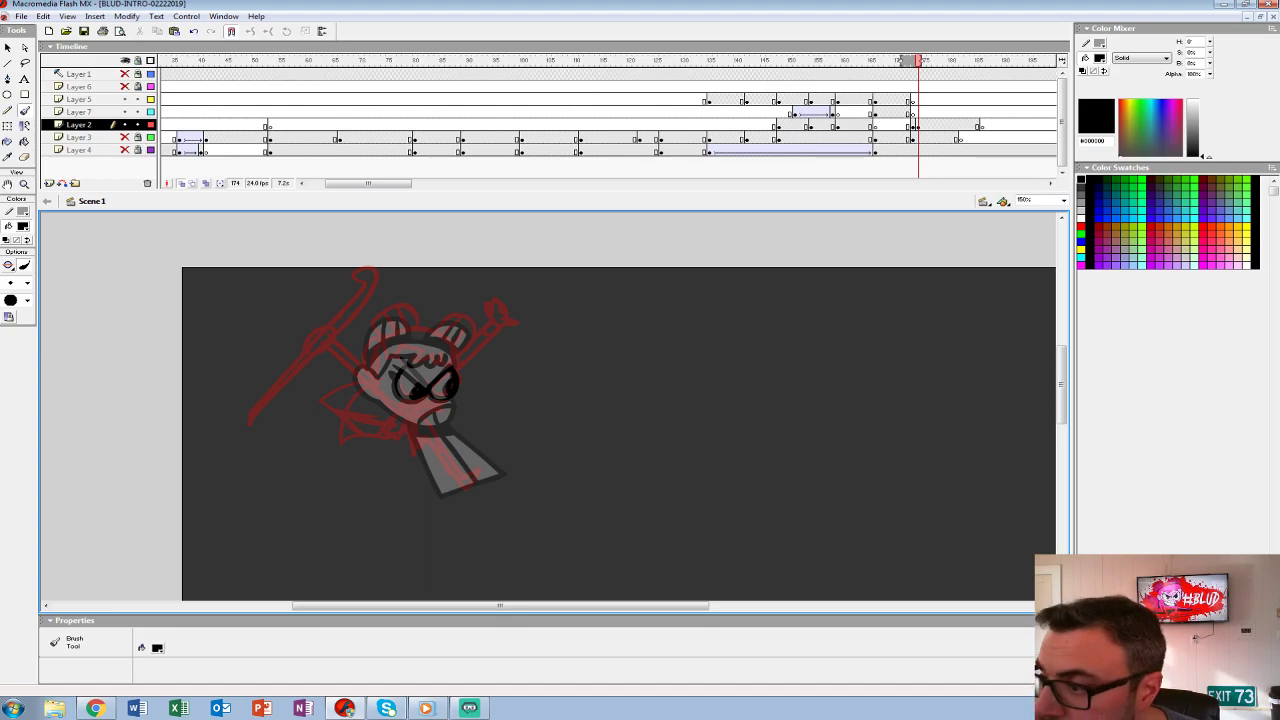
{"action": "mouse_move", "coordinate": [383, 343]}
{"action": "left_mouse_down"}
{"action": "mouse_move", "coordinate": [364, 375]}
{"action": "mouse_move", "coordinate": [376, 354]}
{"action": "mouse_move", "coordinate": [378, 394]}
{"action": "mouse_move", "coordinate": [416, 412]}
{"action": "left_mouse_up"}
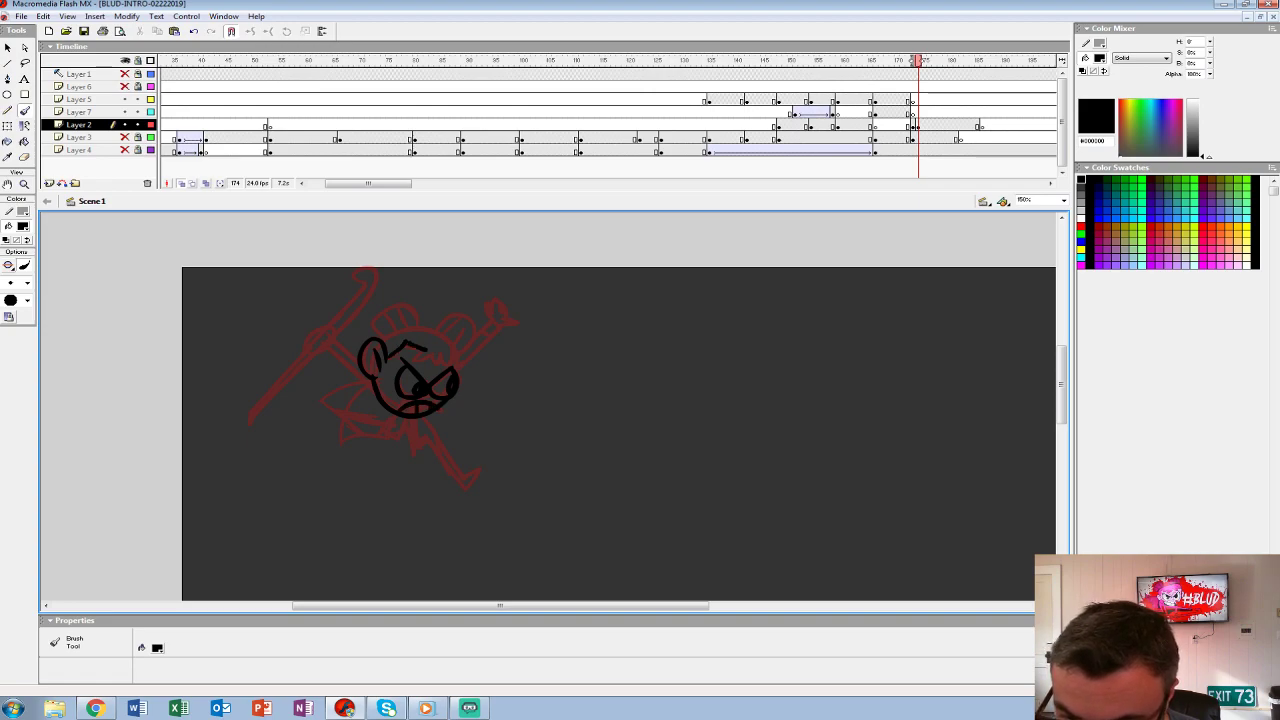
{"action": "mouse_move", "coordinate": [458, 350]}
{"action": "left_mouse_down"}
{"action": "mouse_move", "coordinate": [381, 336]}
{"action": "mouse_move", "coordinate": [374, 312]}
{"action": "mouse_move", "coordinate": [370, 336]}
{"action": "mouse_move", "coordinate": [470, 345]}
{"action": "left_mouse_up"}
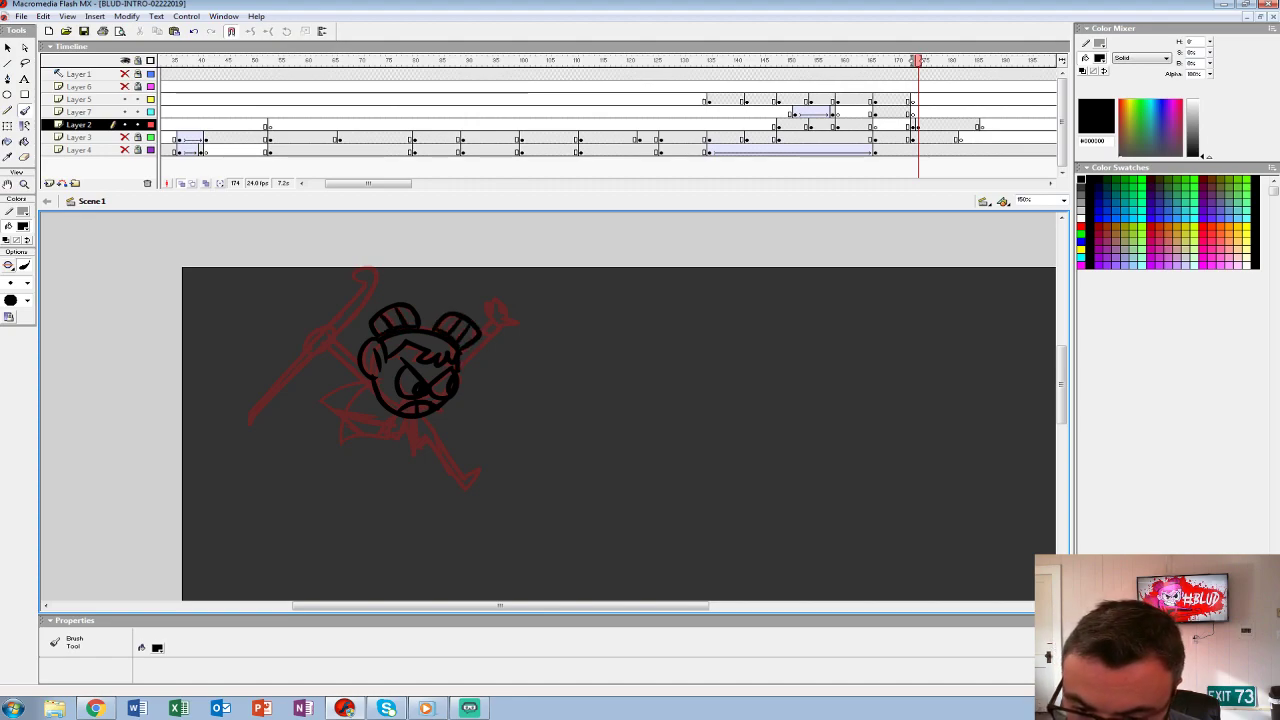
- Ink the character's clothing, leg, both arms and the curved staff in black over the red sketch
{"action": "mouse_move", "coordinate": [360, 380]}
{"action": "left_mouse_down"}
{"action": "mouse_move", "coordinate": [399, 433]}
{"action": "mouse_move", "coordinate": [406, 425]}
{"action": "mouse_move", "coordinate": [416, 453]}
{"action": "mouse_move", "coordinate": [464, 491]}
{"action": "mouse_move", "coordinate": [470, 468]}
{"action": "mouse_move", "coordinate": [456, 470]}
{"action": "mouse_move", "coordinate": [424, 418]}
{"action": "left_mouse_up"}
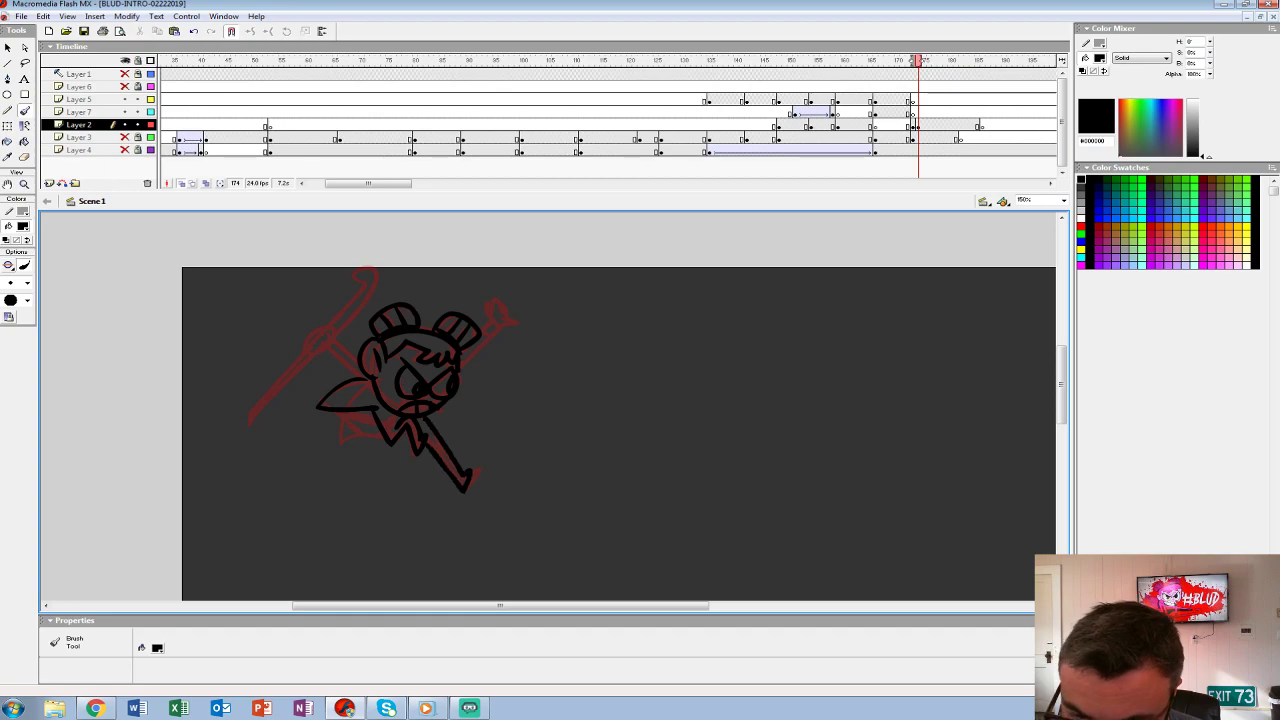
{"action": "left_click_drag", "start_coordinate": [462, 368], "coordinate": [505, 325]}
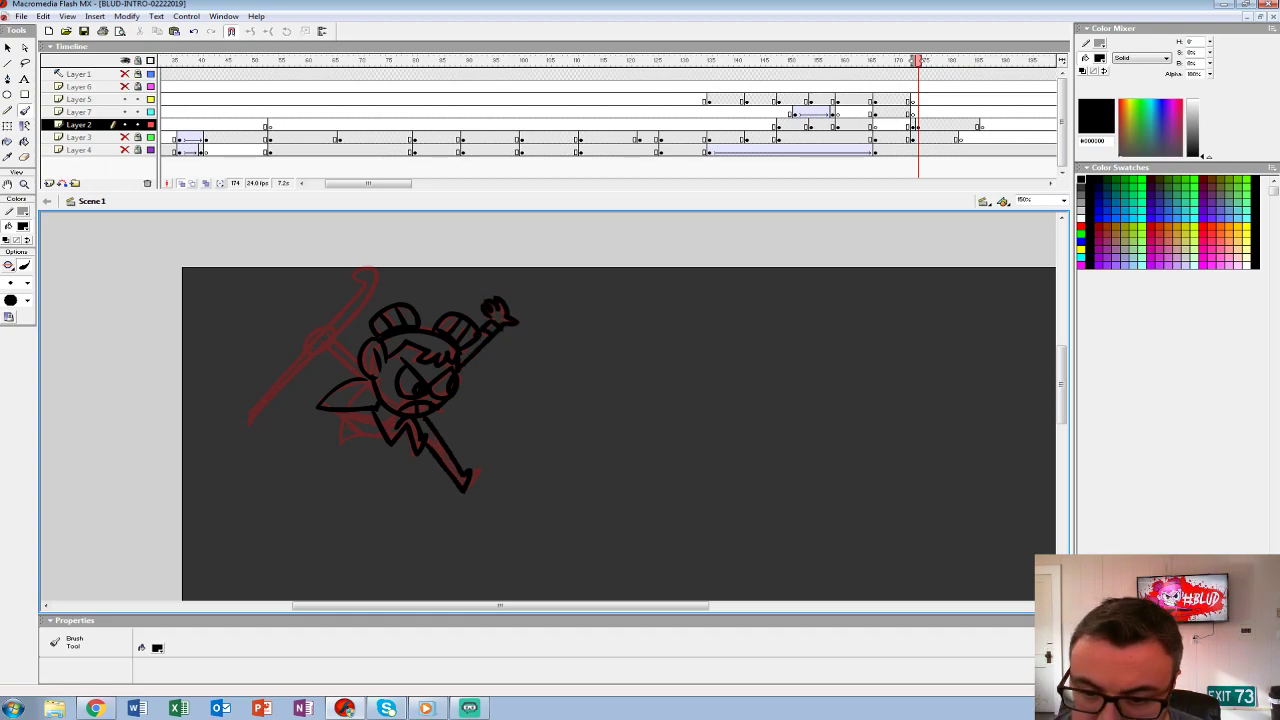
{"action": "mouse_move", "coordinate": [340, 334]}
{"action": "left_mouse_down"}
{"action": "mouse_move", "coordinate": [340, 318]}
{"action": "mouse_move", "coordinate": [325, 352]}
{"action": "left_mouse_up"}
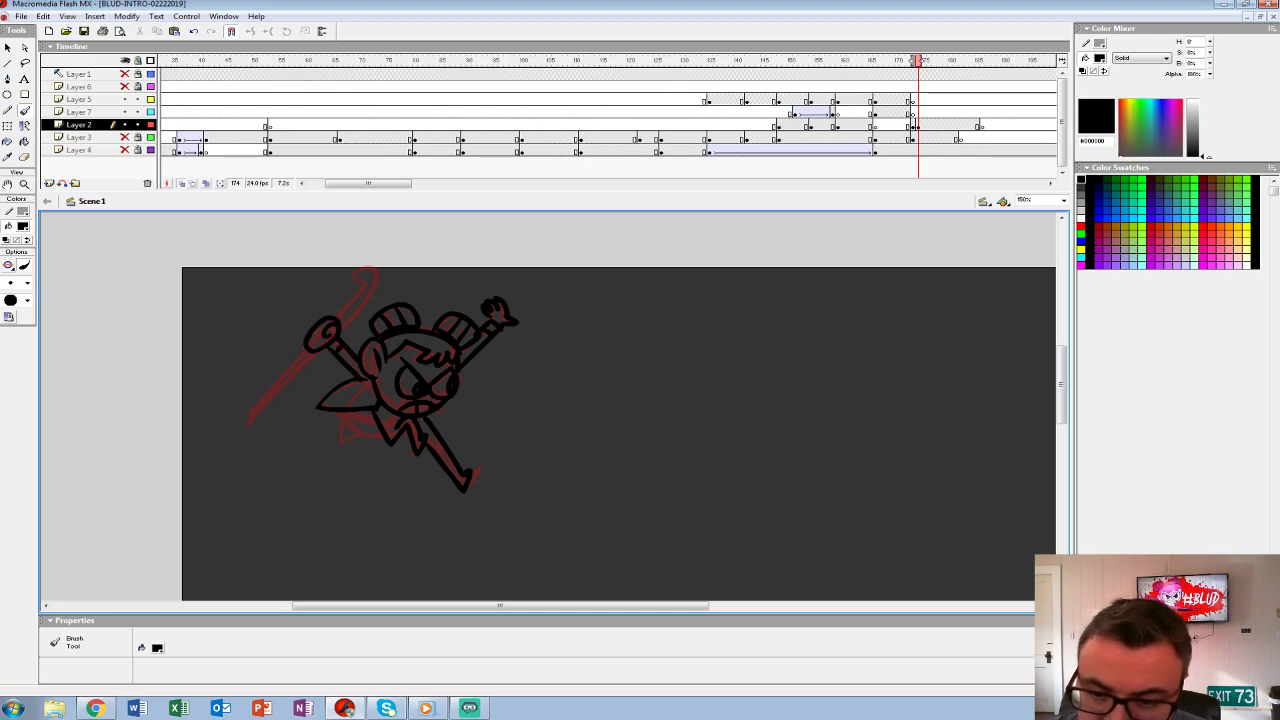
{"action": "mouse_move", "coordinate": [345, 330]}
{"action": "left_mouse_down"}
{"action": "mouse_move", "coordinate": [385, 262]}
{"action": "mouse_move", "coordinate": [350, 268]}
{"action": "mouse_move", "coordinate": [340, 316]}
{"action": "mouse_move", "coordinate": [257, 398]}
{"action": "mouse_move", "coordinate": [312, 354]}
{"action": "left_mouse_up"}
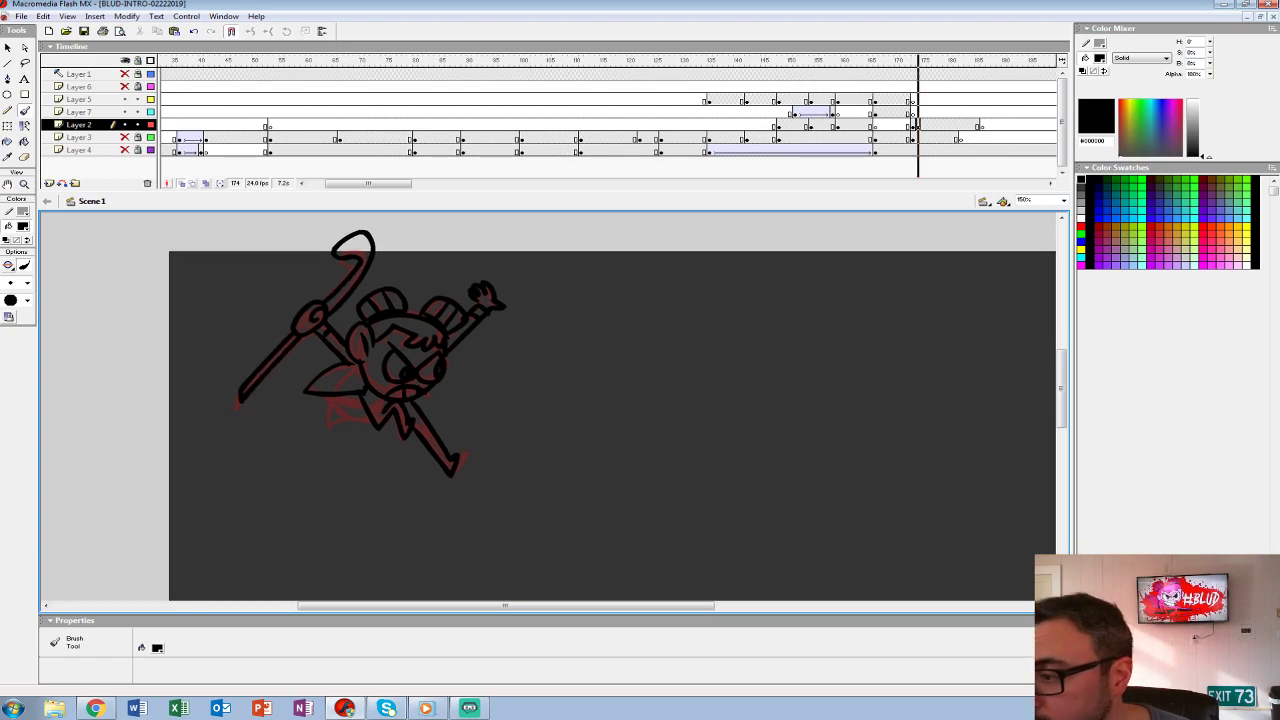
- Replace the red sketch at frame 173 of Layer 2 with the inked character and compare it with the previous frame
{"action": "left_click", "coordinate": [911, 124]}
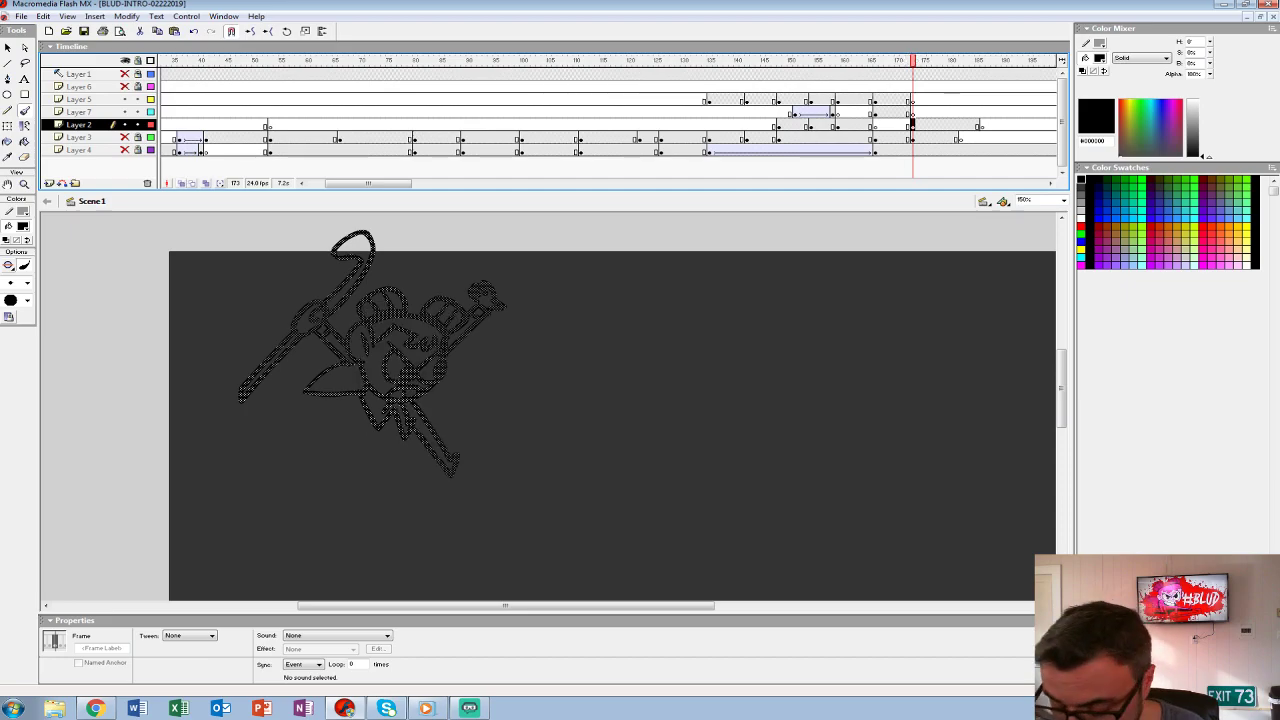
{"action": "key", "text": "period"}
{"action": "key", "text": "comma"}
{"action": "key", "text": "comma"}
{"action": "key", "text": "period"}
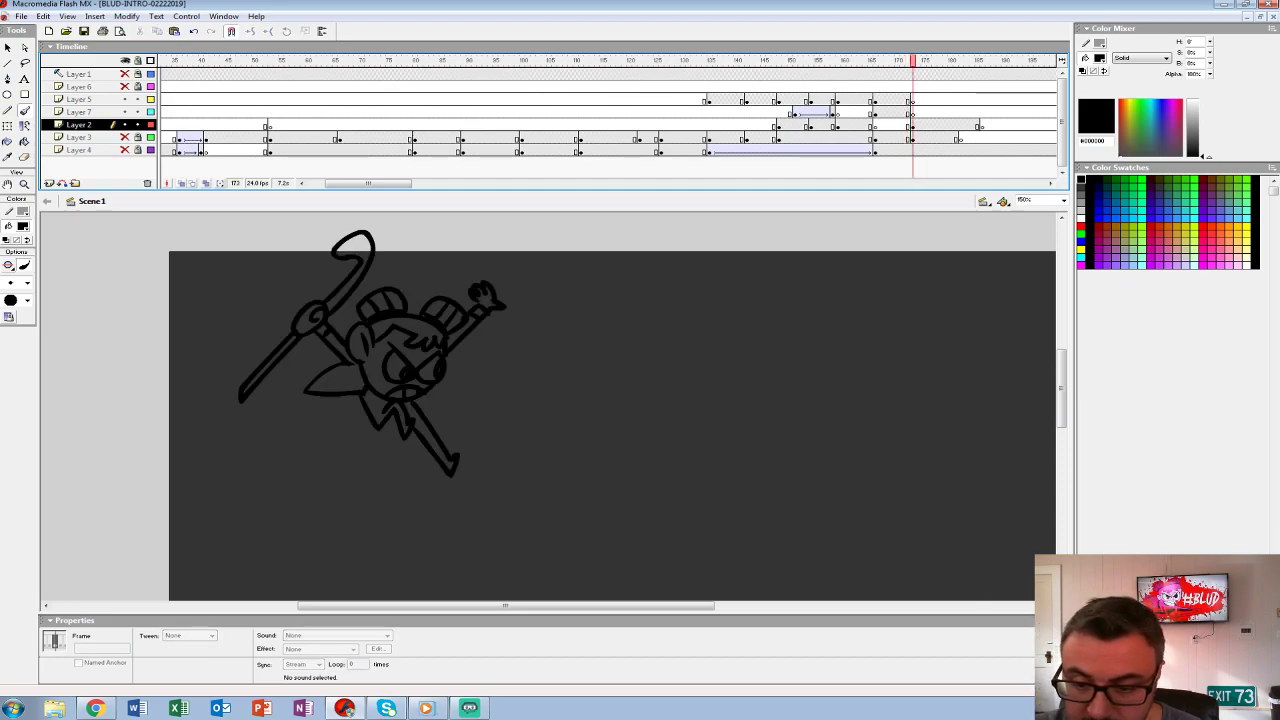
{"action": "key", "text": "comma"}
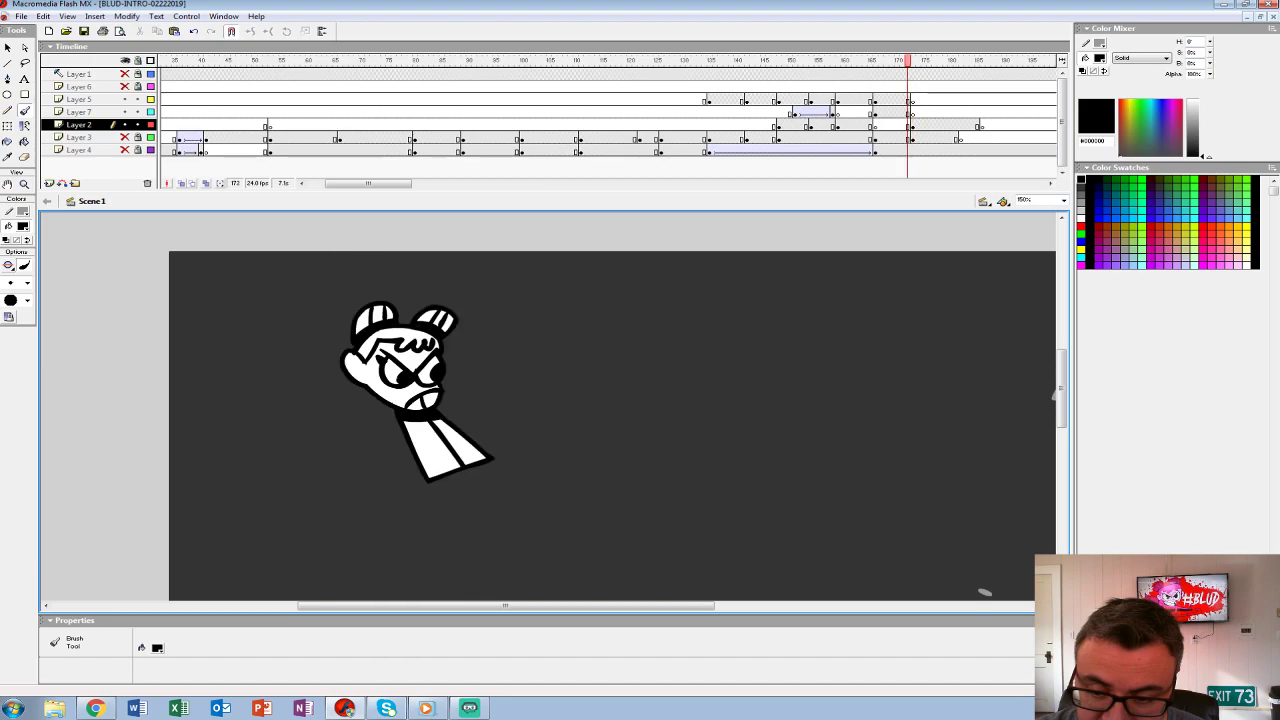
- Fill the inked character's clothing and leg at frame 173 of Layer 2 with white using the Paint Bucket
{"action": "left_click", "coordinate": [23, 226]}
{"action": "left_click", "coordinate": [6, 276]}
{"action": "key", "text": "k"}
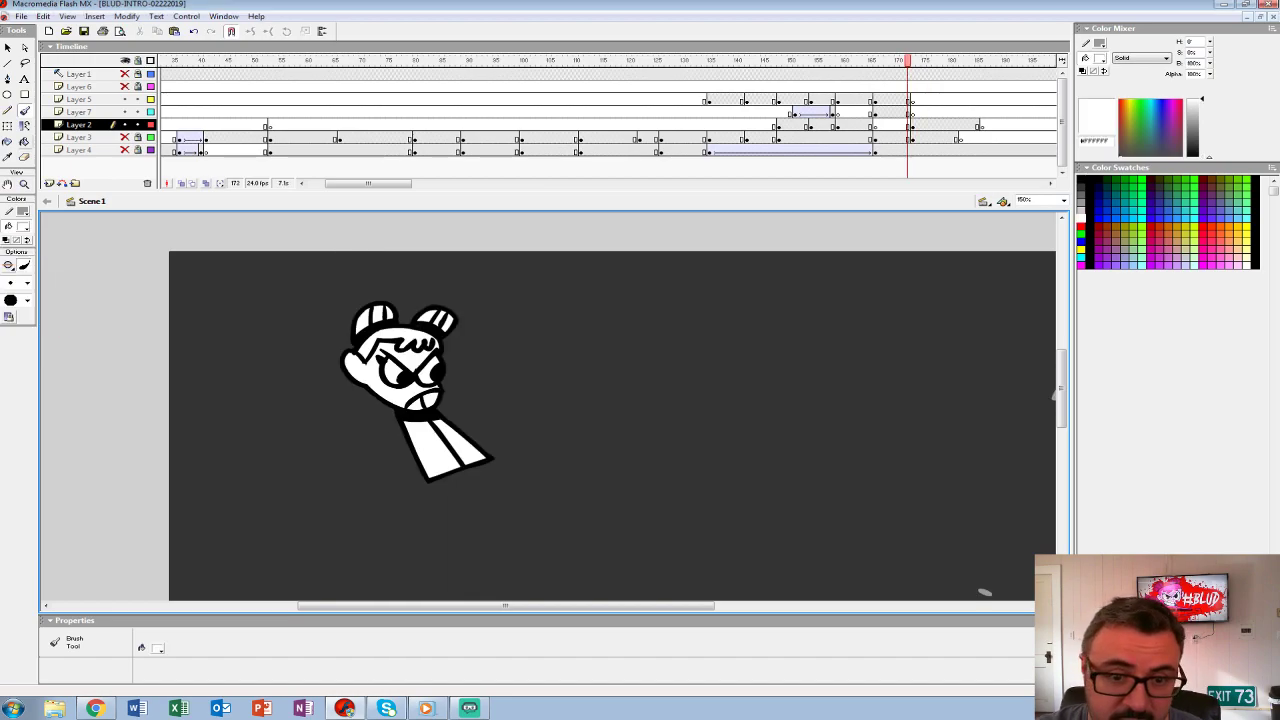
{"action": "key", "text": "period"}
{"action": "left_click", "coordinate": [388, 418]}
{"action": "left_click", "coordinate": [428, 440]}
{"action": "left_click", "coordinate": [367, 396]}
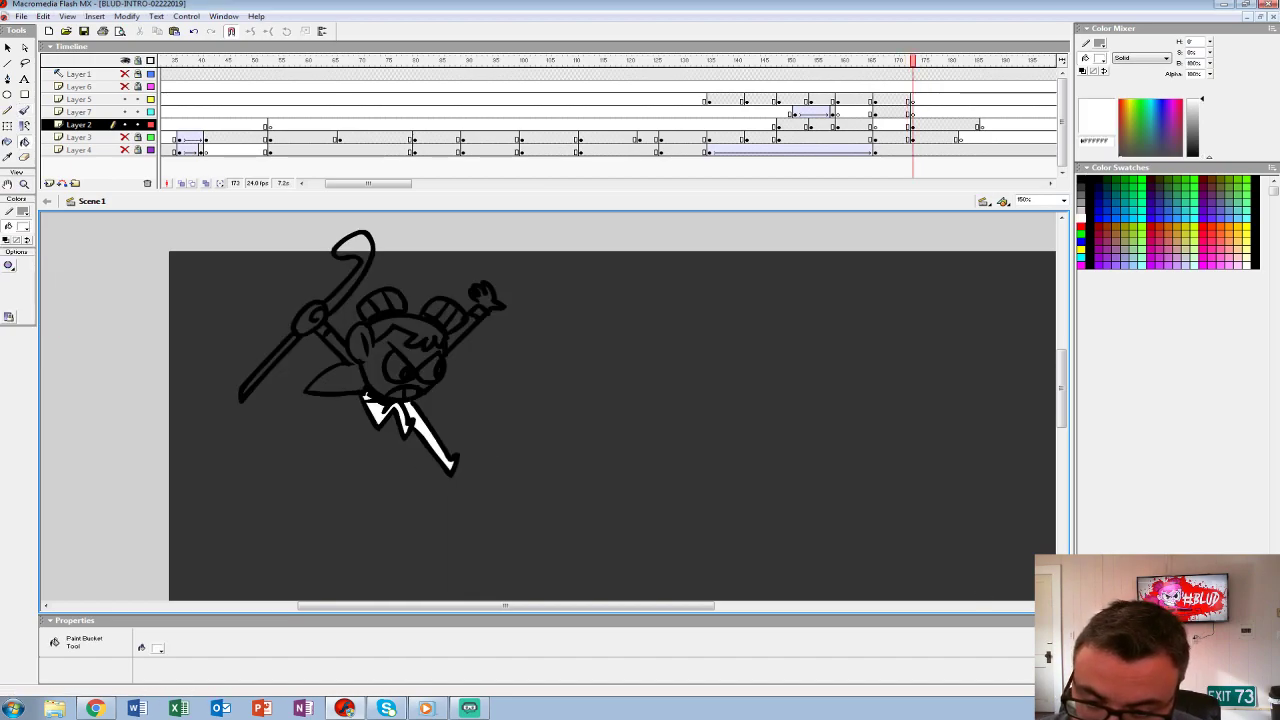
- Fill the character's trailing cloth, ear, face, eye and hair with white
{"action": "left_click", "coordinate": [335, 372]}
{"action": "left_click", "coordinate": [385, 362]}
{"action": "left_click", "coordinate": [397, 366]}
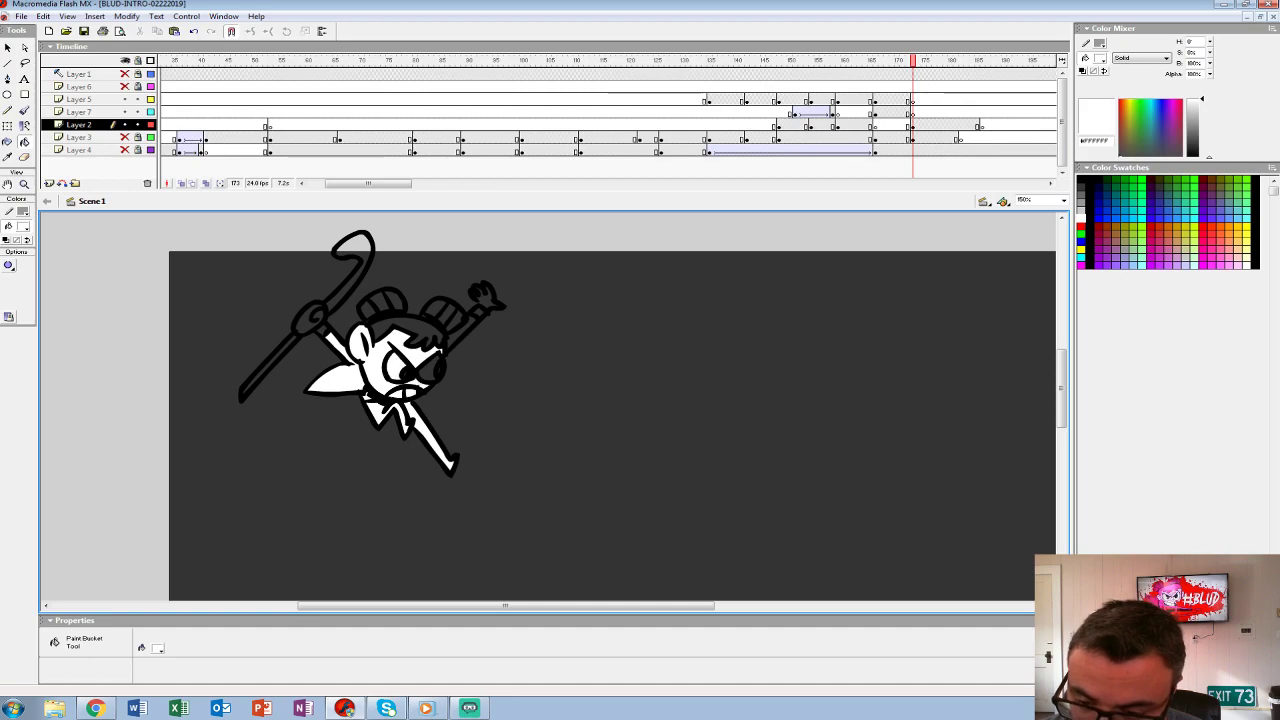
{"action": "left_click", "coordinate": [429, 369]}
{"action": "left_click", "coordinate": [405, 332]}
- Fill the character's two hair buns, arms, hands and curved staff with white
{"action": "left_click", "coordinate": [455, 321]}
{"action": "left_click", "coordinate": [447, 315]}
{"action": "left_click", "coordinate": [436, 309]}
{"action": "left_click", "coordinate": [461, 332]}
{"action": "left_click", "coordinate": [478, 312]}
{"action": "left_click", "coordinate": [487, 297]}
{"action": "left_click", "coordinate": [394, 300]}
{"action": "left_click", "coordinate": [379, 302]}
{"action": "left_click", "coordinate": [368, 310]}
{"action": "left_click", "coordinate": [322, 330]}
{"action": "left_click", "coordinate": [309, 319]}
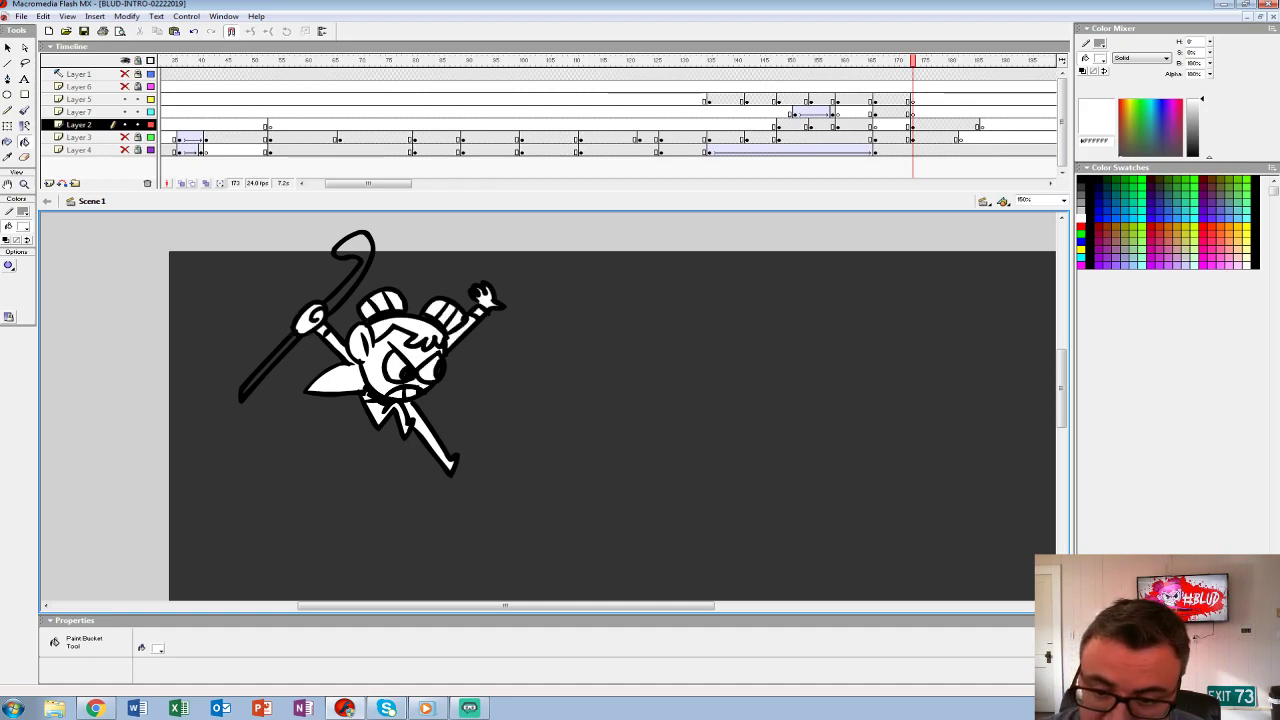
{"action": "left_click", "coordinate": [315, 325]}
{"action": "key", "text": "ctrl+z"}
{"action": "left_click", "coordinate": [268, 364]}
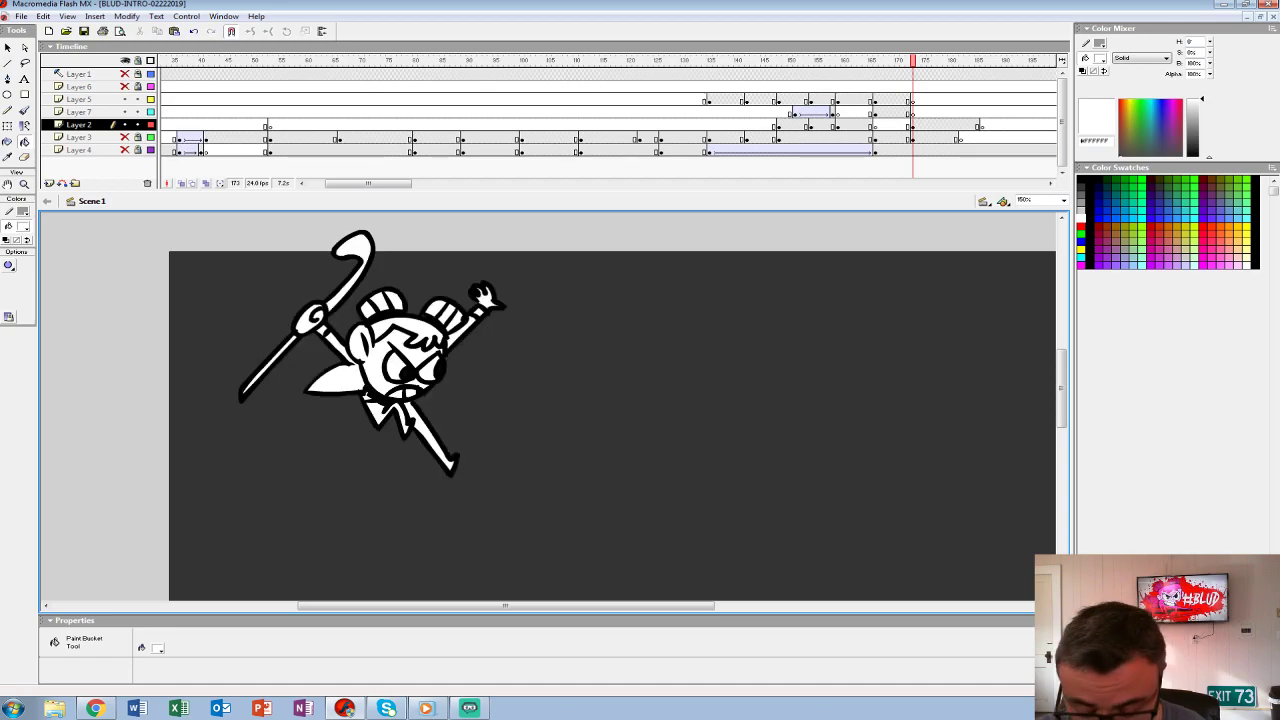
- Show Layers 3 and 4 again at 100% zoom and play the animation with the filled character
{"action": "key", "text": "ctrl+1"}
{"action": "left_click", "coordinate": [912, 124]}
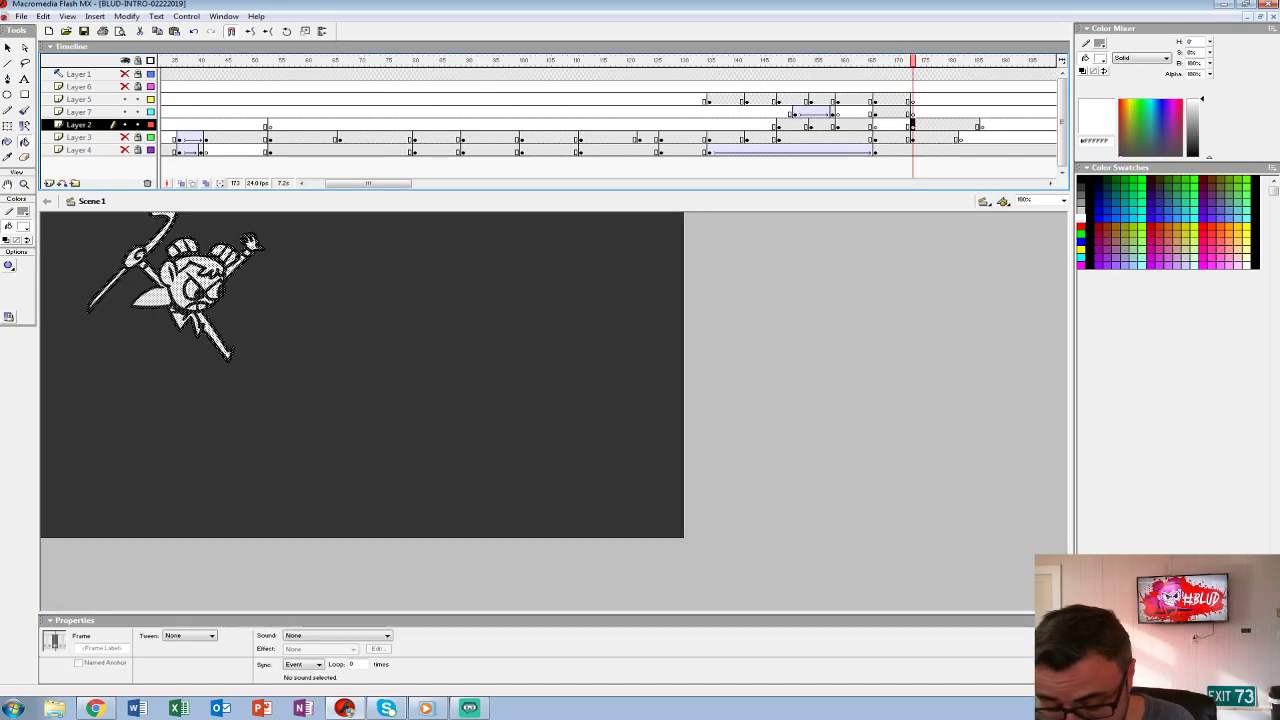
{"action": "left_click", "coordinate": [125, 137]}
{"action": "left_click", "coordinate": [125, 150]}
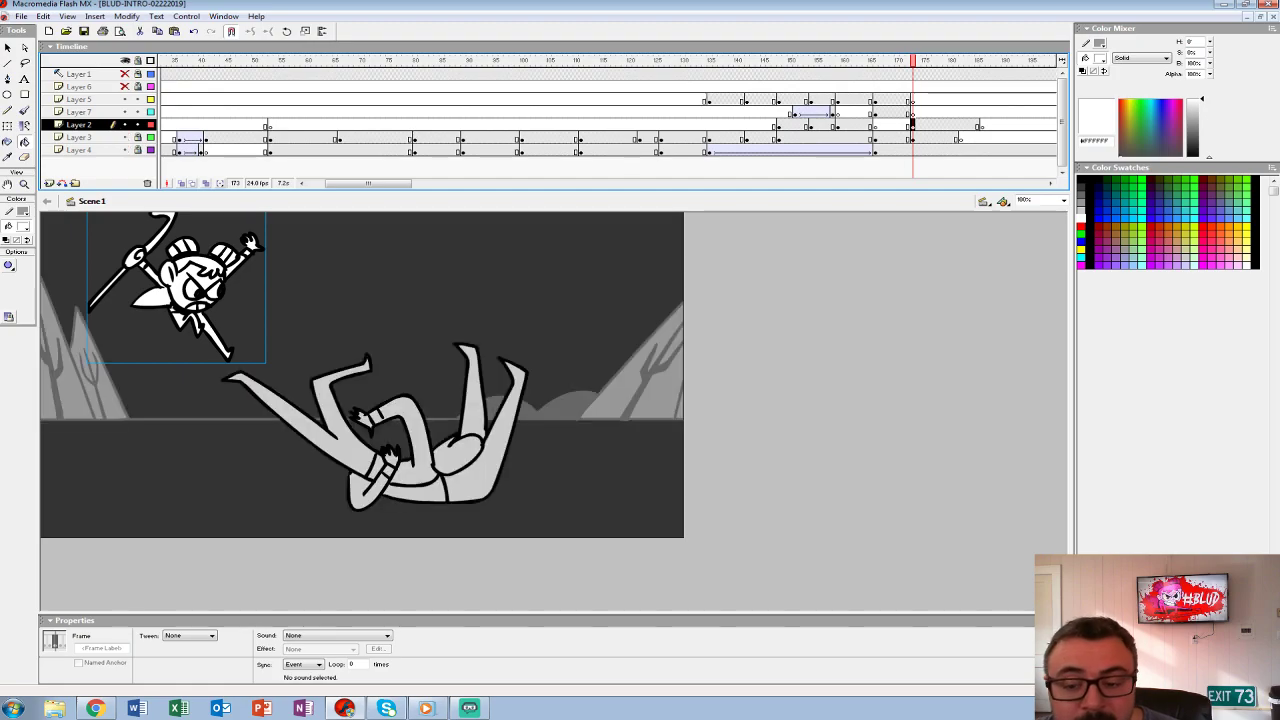
{"action": "left_click", "coordinate": [336, 112]}
{"action": "key", "text": "Return"}
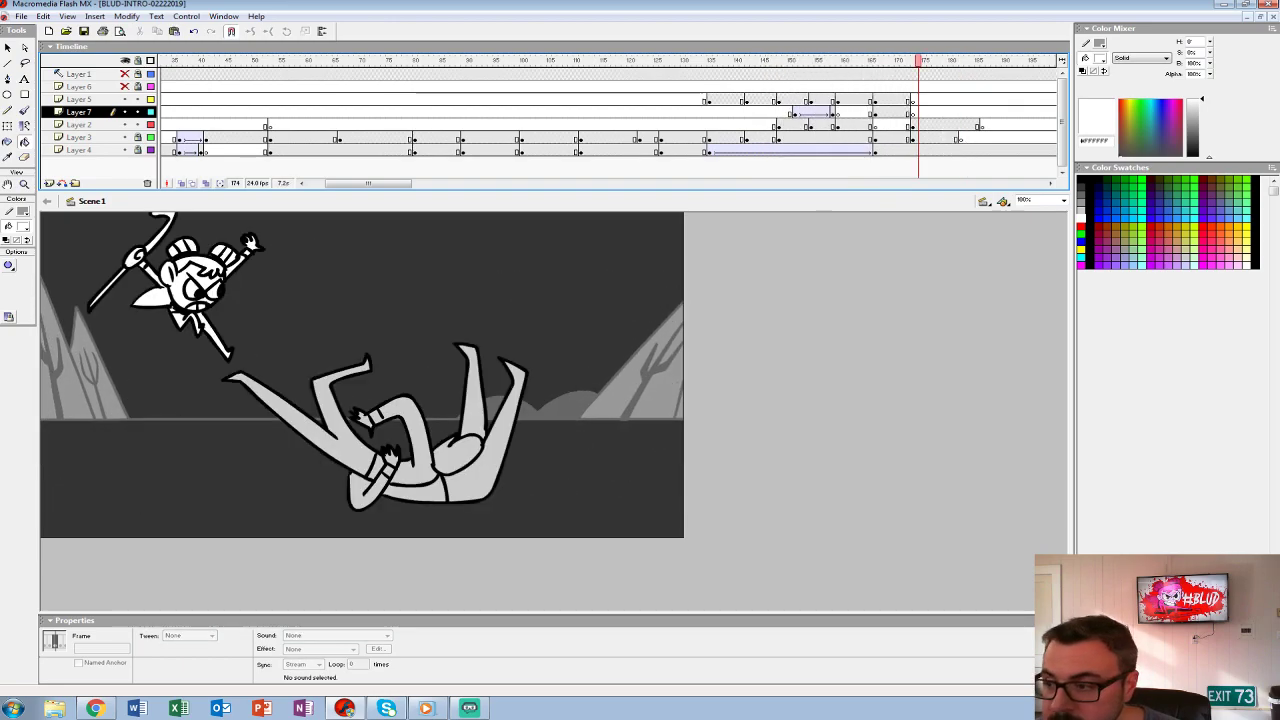
- Nudge the leaping character at frame 173 of Layer 2 up and to the left
{"action": "left_click", "coordinate": [885, 124]}
{"action": "left_click", "coordinate": [912, 124]}
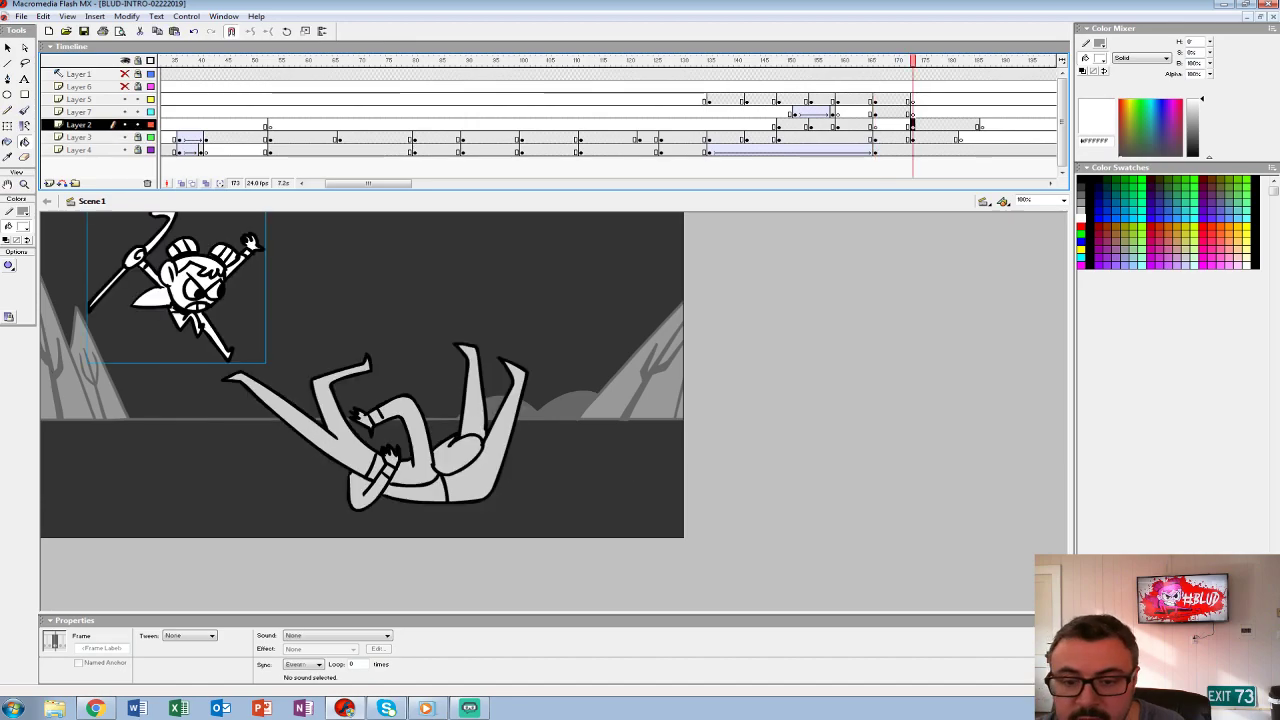
{"action": "key", "text": "Up"}
{"action": "key", "text": "Up"}
{"action": "key", "text": "Up"}
{"action": "key", "text": "Up"}
{"action": "key", "text": "Up"}
{"action": "key", "text": "Up"}
{"action": "key", "text": "Up"}
{"action": "key", "text": "Up"}
{"action": "key", "text": "Up"}
{"action": "key", "text": "Up"}
{"action": "key", "text": "Up"}
{"action": "key", "text": "Up"}
{"action": "key", "text": "Up"}
{"action": "key", "text": "Up"}
{"action": "key", "text": "Up"}
{"action": "key", "text": "Up"}
{"action": "key", "text": "Up"}
{"action": "key", "text": "Up"}
{"action": "key", "text": "Up"}
{"action": "key", "text": "Up"}
{"action": "key", "text": "Left"}
{"action": "key", "text": "Left"}
{"action": "key", "text": "Left"}
{"action": "key", "text": "Left"}
{"action": "key", "text": "Left"}
{"action": "key", "text": "Left"}
{"action": "key", "text": "Left"}
{"action": "key", "text": "Left"}
{"action": "key", "text": "Left"}
{"action": "key", "text": "Left"}
{"action": "key", "text": "Left"}
{"action": "key", "text": "Left"}
{"action": "key", "text": "Left"}
{"action": "key", "text": "Left"}
{"action": "key", "text": "Left"}
{"action": "key", "text": "Left"}
{"action": "key", "text": "Left"}
{"action": "key", "text": "Left"}
{"action": "key", "text": "Left"}
{"action": "key", "text": "Left"}
- Line up Layer 3's last keyframe with the last one on Layer 2, and replay the collision sequence
{"action": "left_click", "coordinate": [803, 99]}
{"action": "key", "text": "Return"}
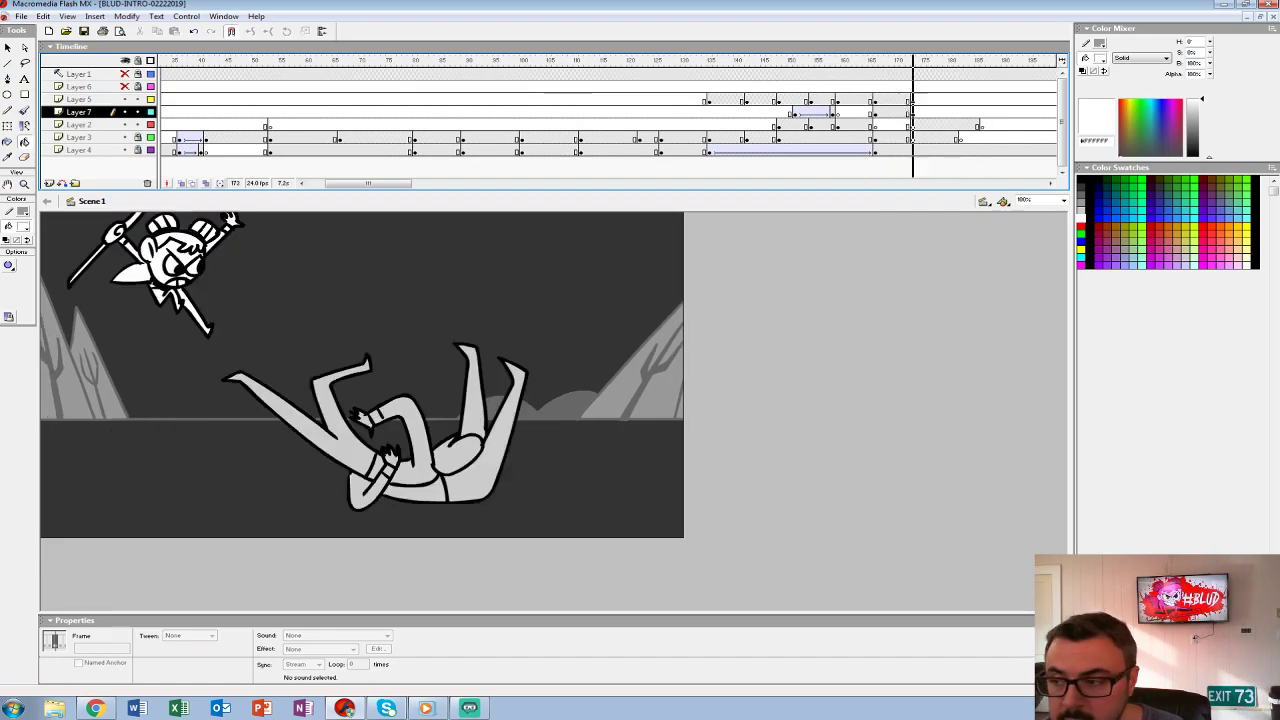
{"action": "left_click", "coordinate": [958, 137]}
{"action": "left_click", "coordinate": [651, 86]}
{"action": "key", "text": "Return"}
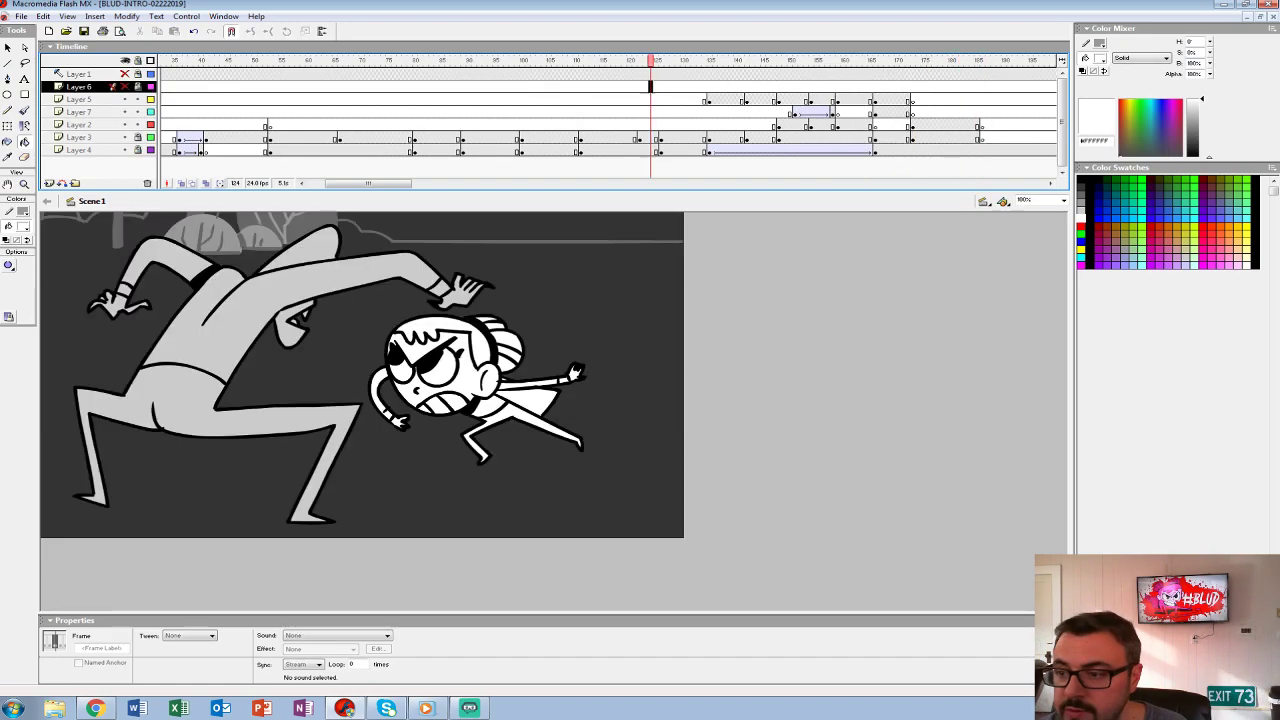
{"action": "key", "text": "Return"}
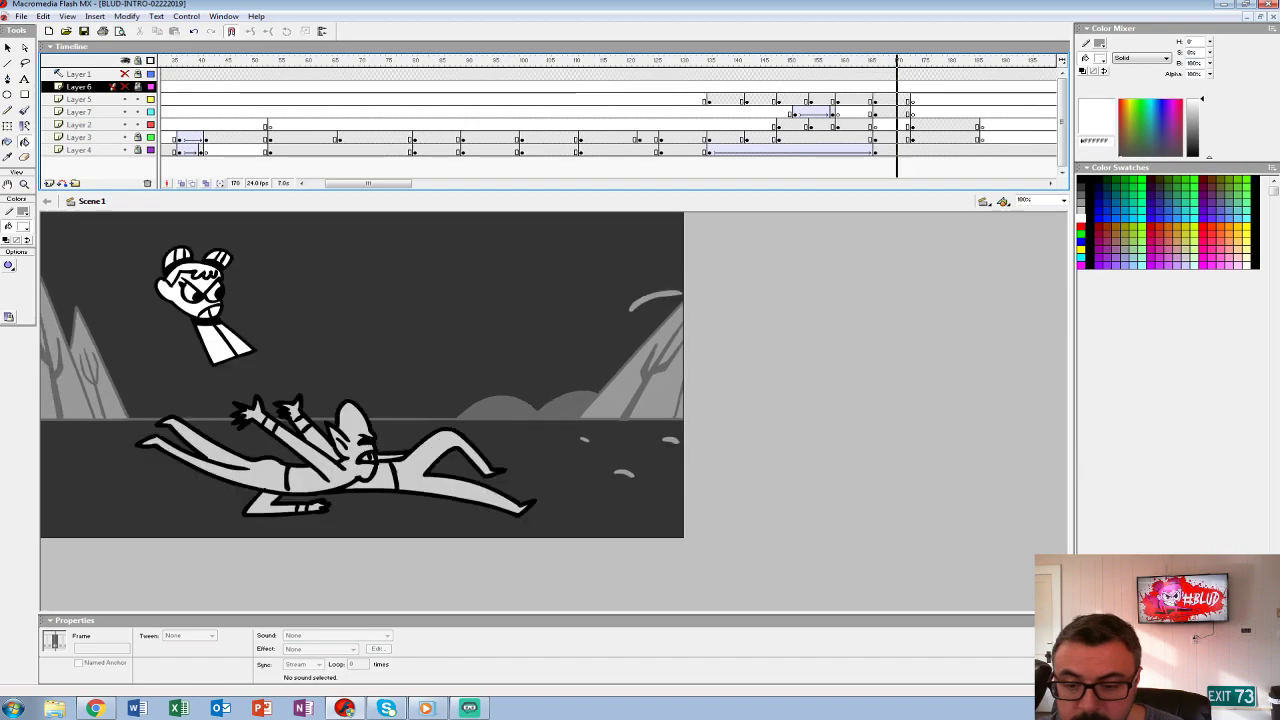
- Insert a blank keyframe at frame 166 of Layer 6, show the layer and set the Brush fill to #999999
{"action": "left_click", "coordinate": [874, 86]}
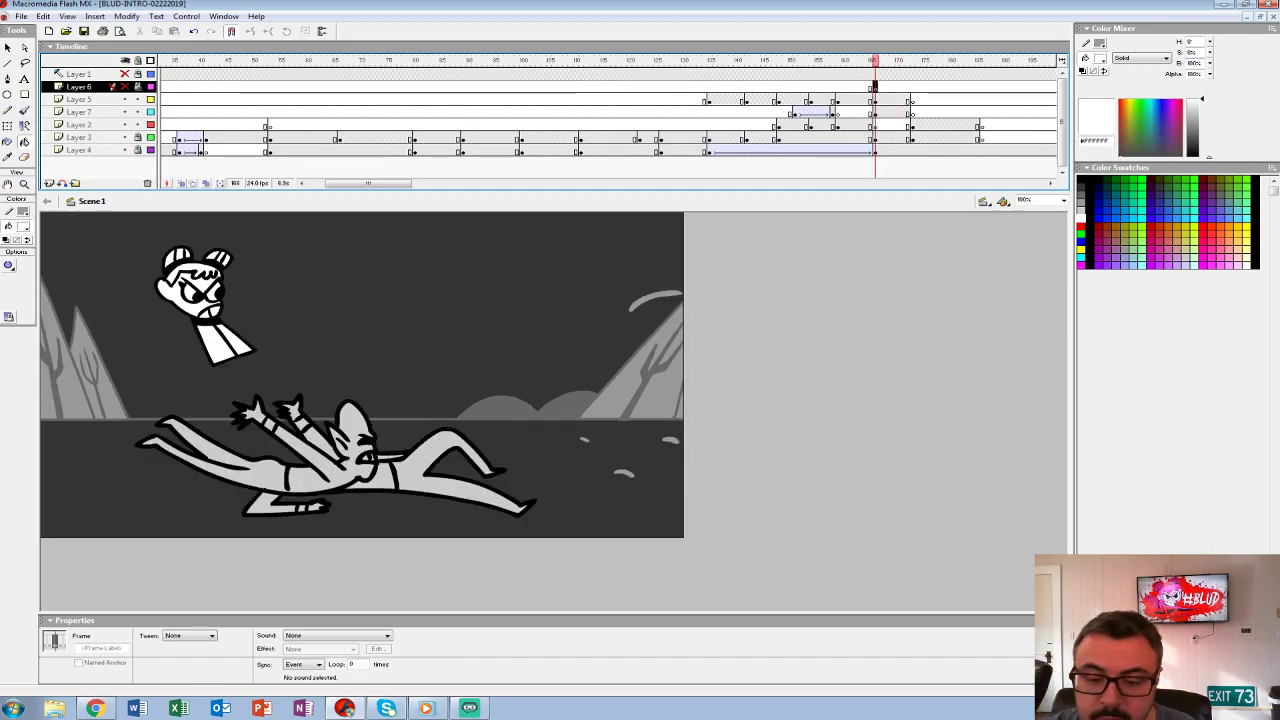
{"action": "left_click", "coordinate": [23, 226]}
{"action": "left_click", "coordinate": [6, 278]}
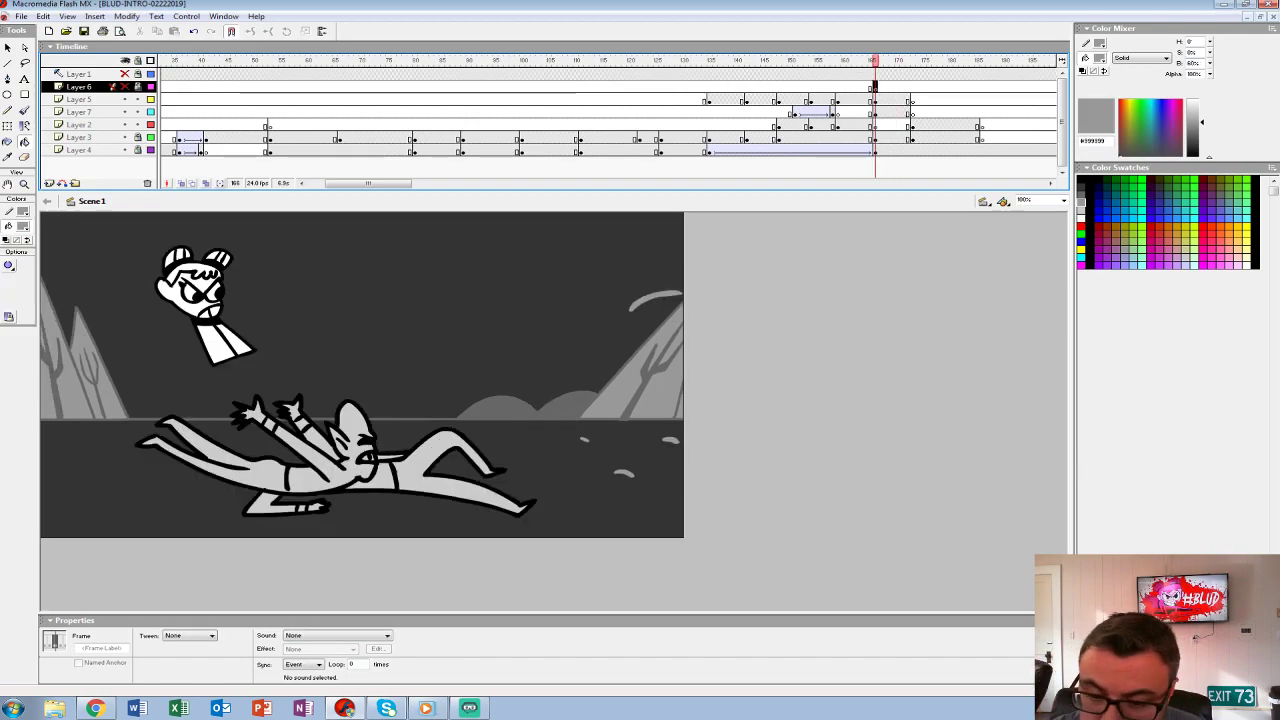
{"action": "key", "text": "b"}
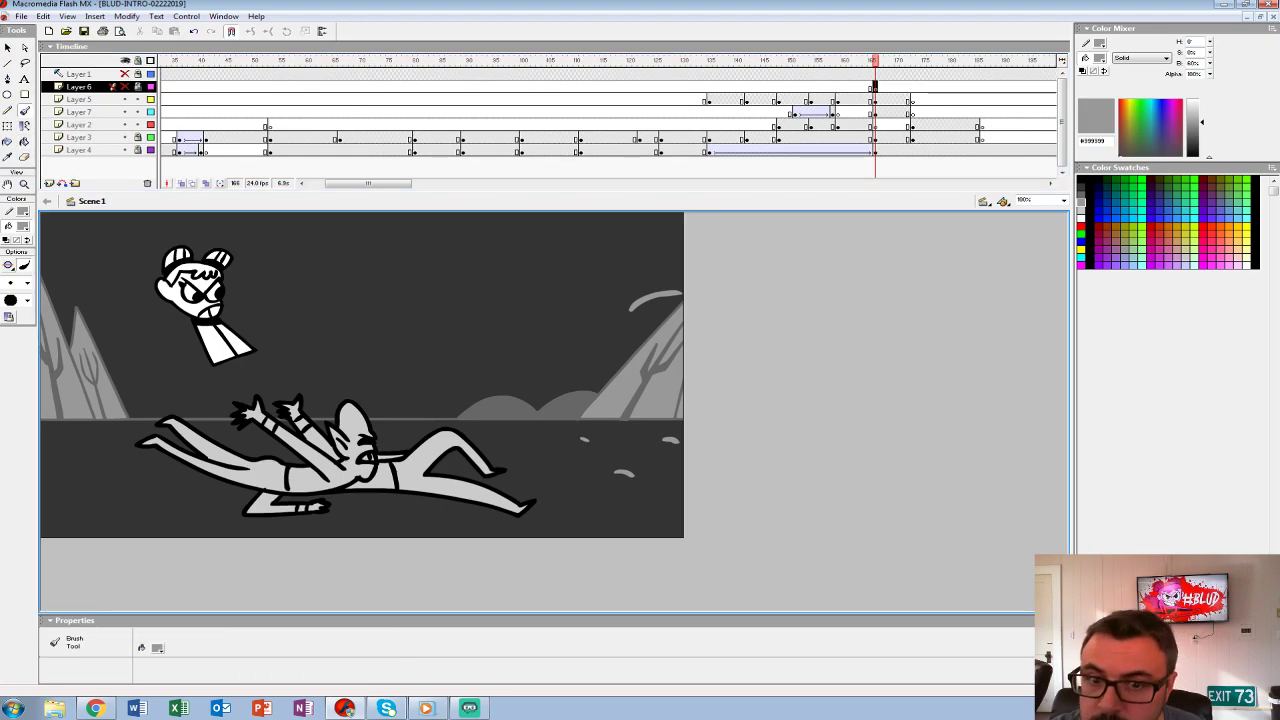
{"action": "left_click", "coordinate": [874, 86]}
{"action": "left_click_drag", "start_coordinate": [263, 526], "coordinate": [408, 486]}
{"action": "mouse_move", "coordinate": [228, 510]}
{"action": "left_mouse_down"}
{"action": "mouse_move", "coordinate": [405, 513]}
{"action": "mouse_move", "coordinate": [398, 470]}
{"action": "left_mouse_up"}
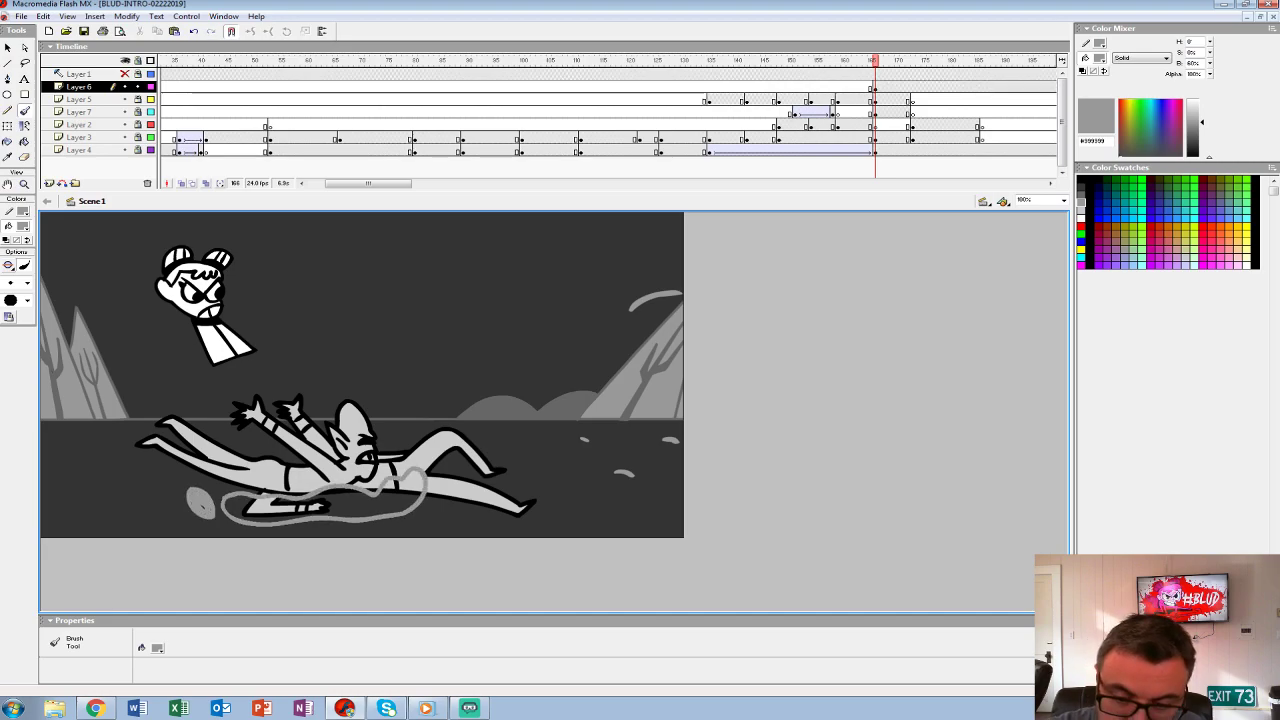
{"action": "key", "text": "k"}
{"action": "left_click", "coordinate": [320, 500]}
{"action": "key", "text": "b"}
{"action": "key", "text": "ctrl+z"}
{"action": "key", "text": "ctrl+z"}
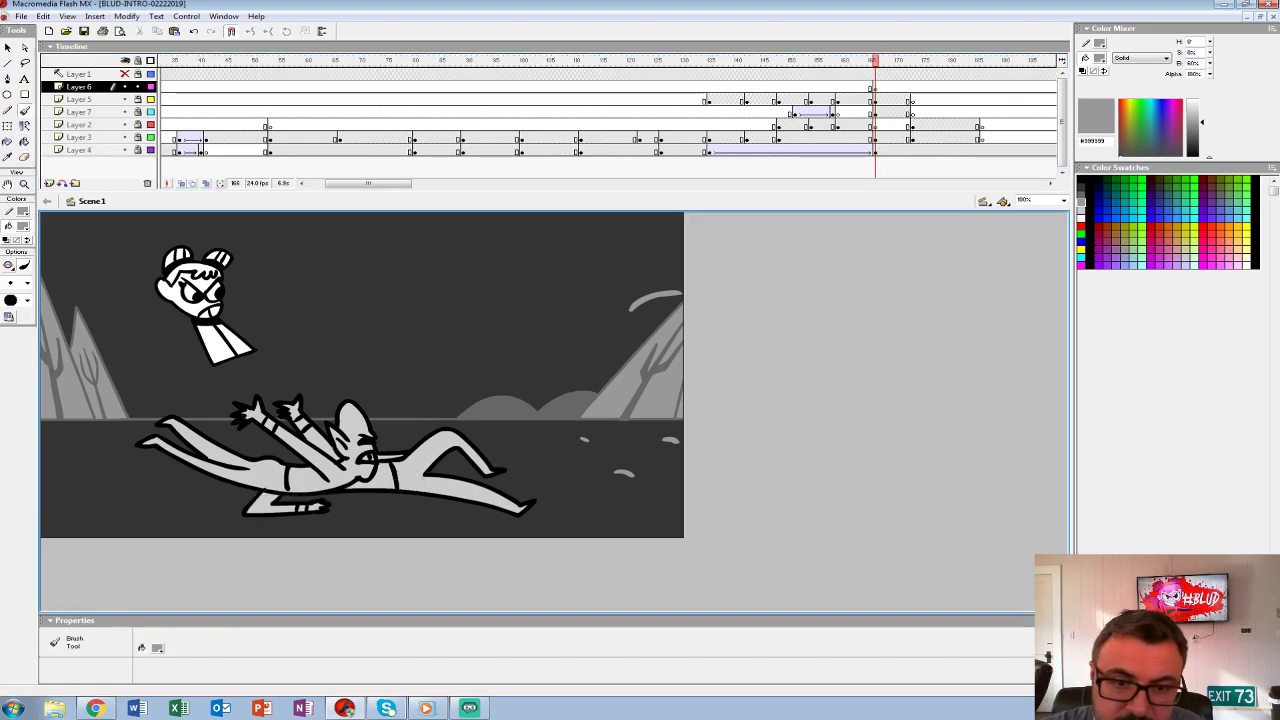
- Brush a gray dust cloud outline under the tumbling vampires at frame 166 of Layer 6 and fill it
{"action": "mouse_move", "coordinate": [246, 510]}
{"action": "left_mouse_down"}
{"action": "mouse_move", "coordinate": [408, 518]}
{"action": "mouse_move", "coordinate": [434, 482]}
{"action": "mouse_move", "coordinate": [400, 456]}
{"action": "left_mouse_up"}
{"action": "mouse_move", "coordinate": [360, 496]}
{"action": "left_mouse_down"}
{"action": "mouse_move", "coordinate": [264, 498]}
{"action": "mouse_move", "coordinate": [300, 516]}
{"action": "left_mouse_up"}
{"action": "key", "text": "k"}
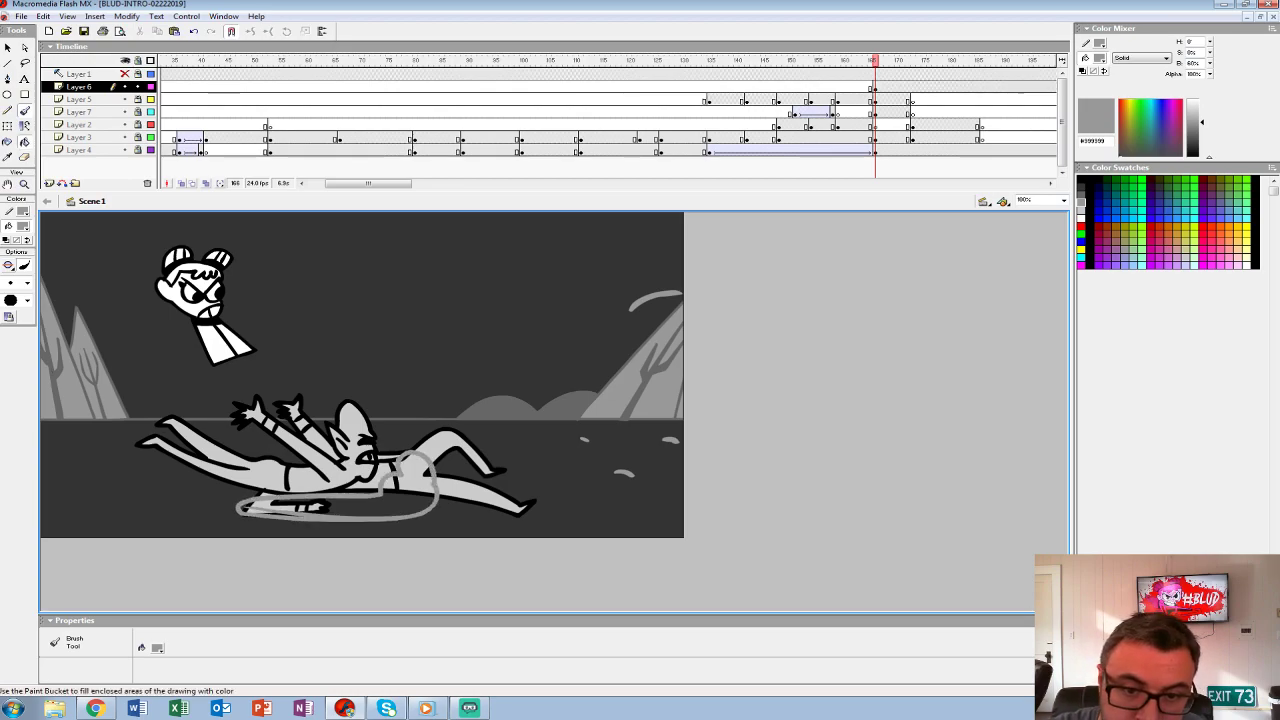
{"action": "left_click", "coordinate": [340, 508]}
- Replace the dust at frame 173 of Layer 6 with outlines of small puffs behind and a tall billowing cloud ahead of the vampires
{"action": "left_click_drag", "start_coordinate": [875, 87], "coordinate": [912, 87]}
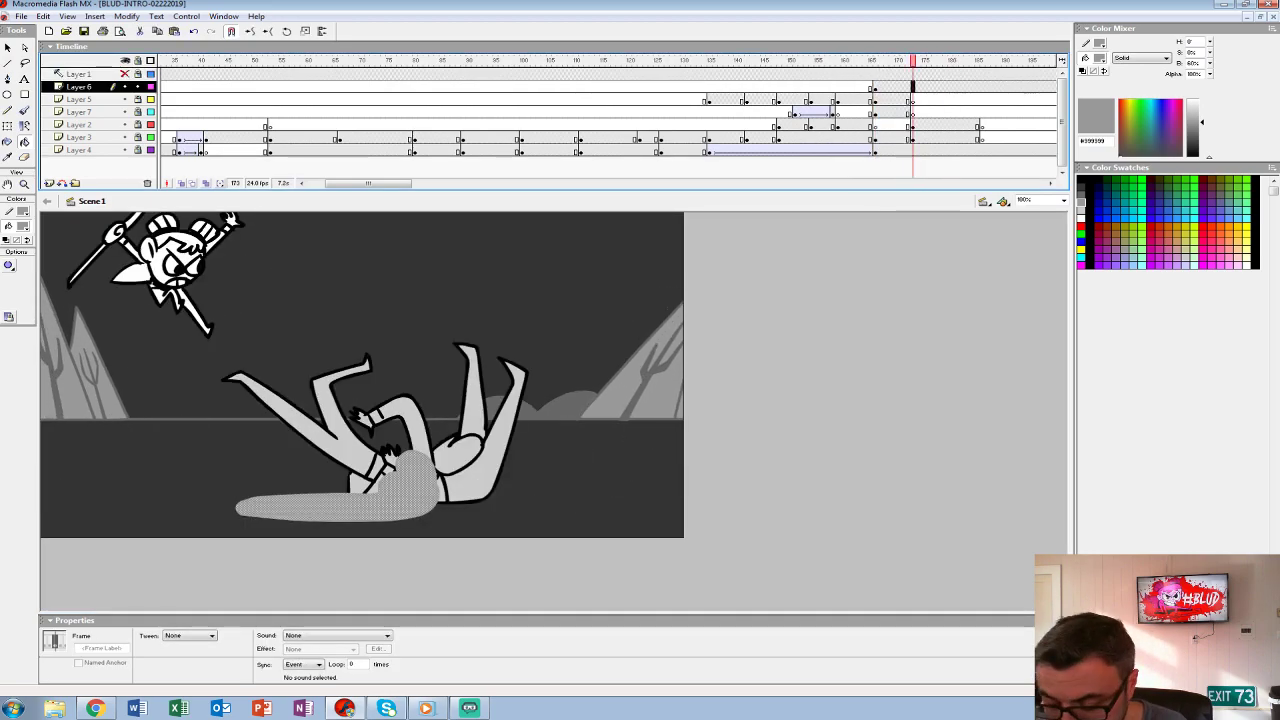
{"action": "key", "text": "Delete"}
{"action": "key", "text": "b"}
{"action": "mouse_move", "coordinate": [572, 497]}
{"action": "left_mouse_down"}
{"action": "mouse_move", "coordinate": [643, 375]}
{"action": "mouse_move", "coordinate": [562, 375]}
{"action": "mouse_move", "coordinate": [577, 452]}
{"action": "mouse_move", "coordinate": [490, 505]}
{"action": "mouse_move", "coordinate": [354, 512]}
{"action": "mouse_move", "coordinate": [448, 518]}
{"action": "mouse_move", "coordinate": [590, 497]}
{"action": "left_mouse_up"}
{"action": "mouse_move", "coordinate": [196, 457]}
{"action": "left_mouse_down"}
{"action": "mouse_move", "coordinate": [180, 490]}
{"action": "mouse_move", "coordinate": [262, 514]}
{"action": "mouse_move", "coordinate": [218, 458]}
{"action": "mouse_move", "coordinate": [205, 470]}
{"action": "left_mouse_up"}
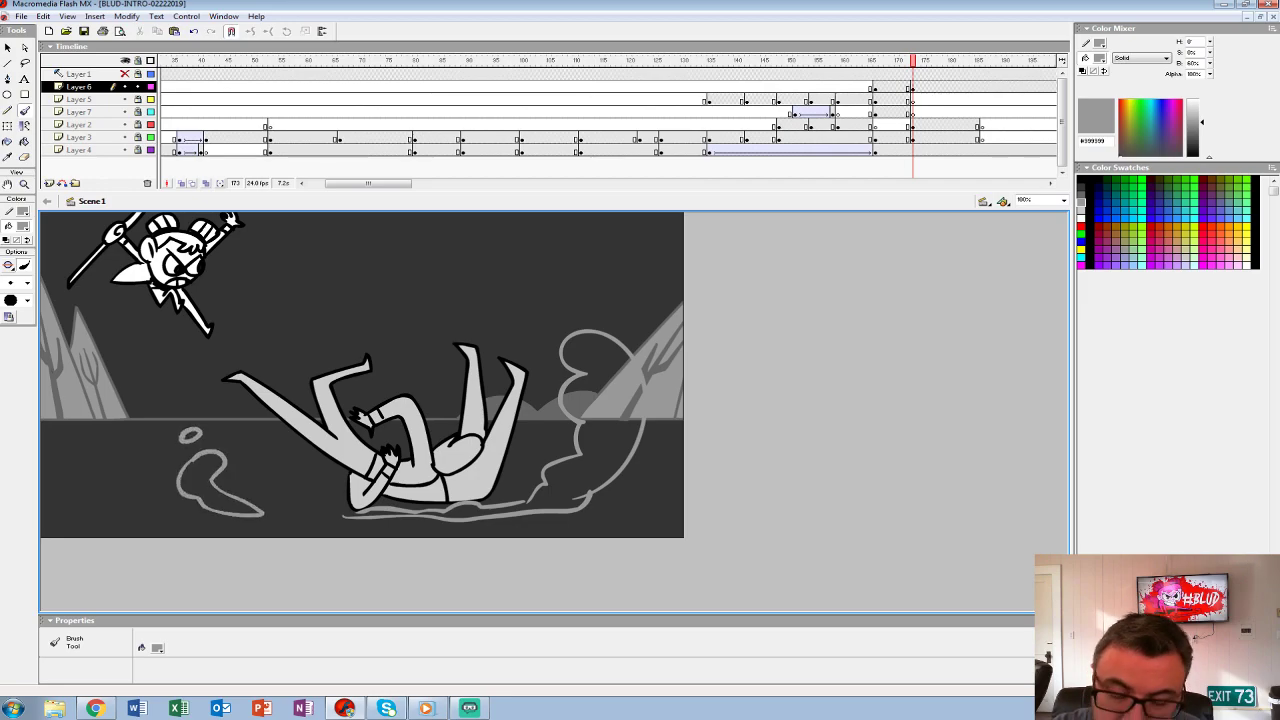
- Fill the dust puffs and the tall cloud with gray, and brush small debris specks around the puffs
{"action": "key", "text": "k"}
{"action": "left_click", "coordinate": [215, 490]}
{"action": "left_click", "coordinate": [190, 436]}
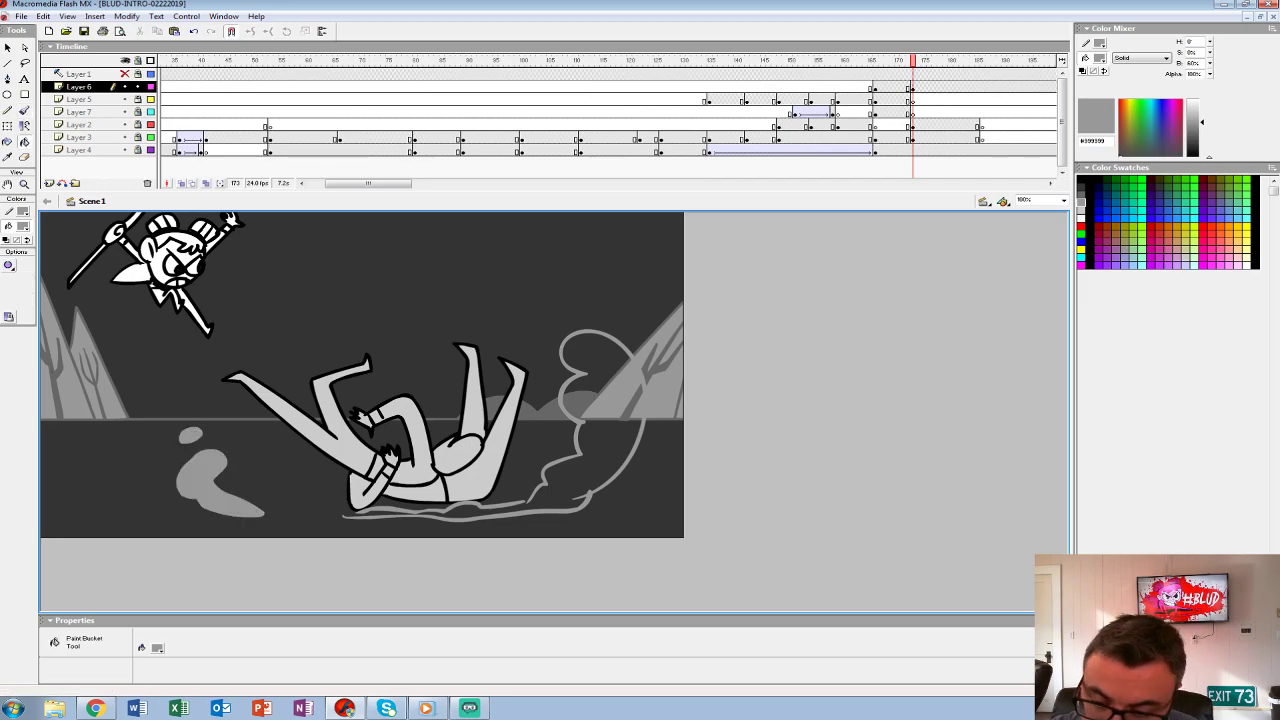
{"action": "key", "text": "b"}
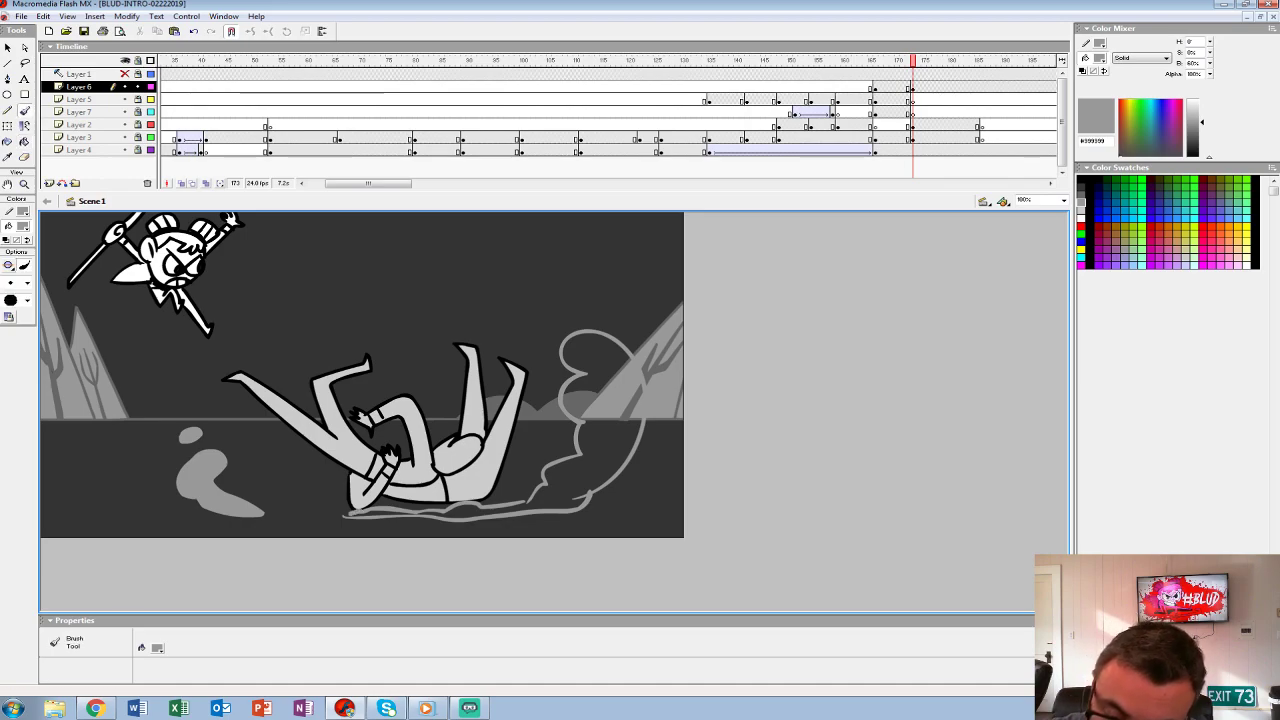
{"action": "key", "text": "k"}
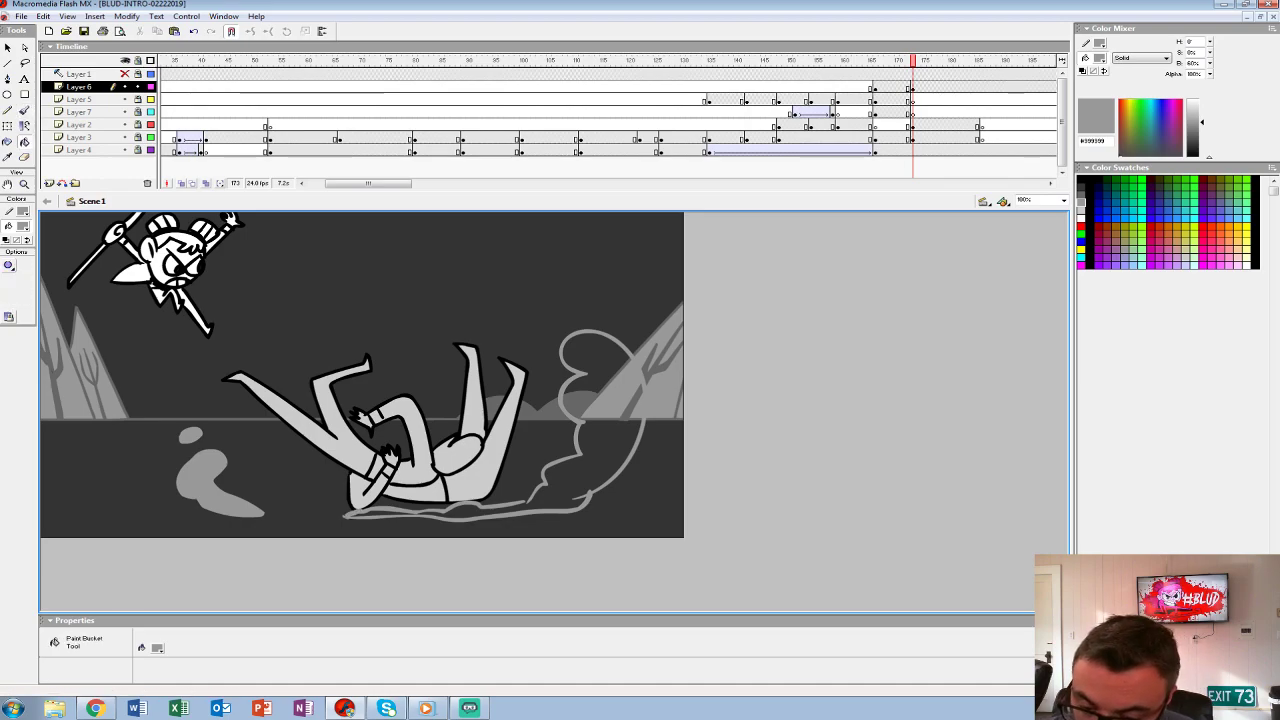
{"action": "key", "text": "b"}
{"action": "key", "text": "k"}
{"action": "left_click", "coordinate": [600, 410]}
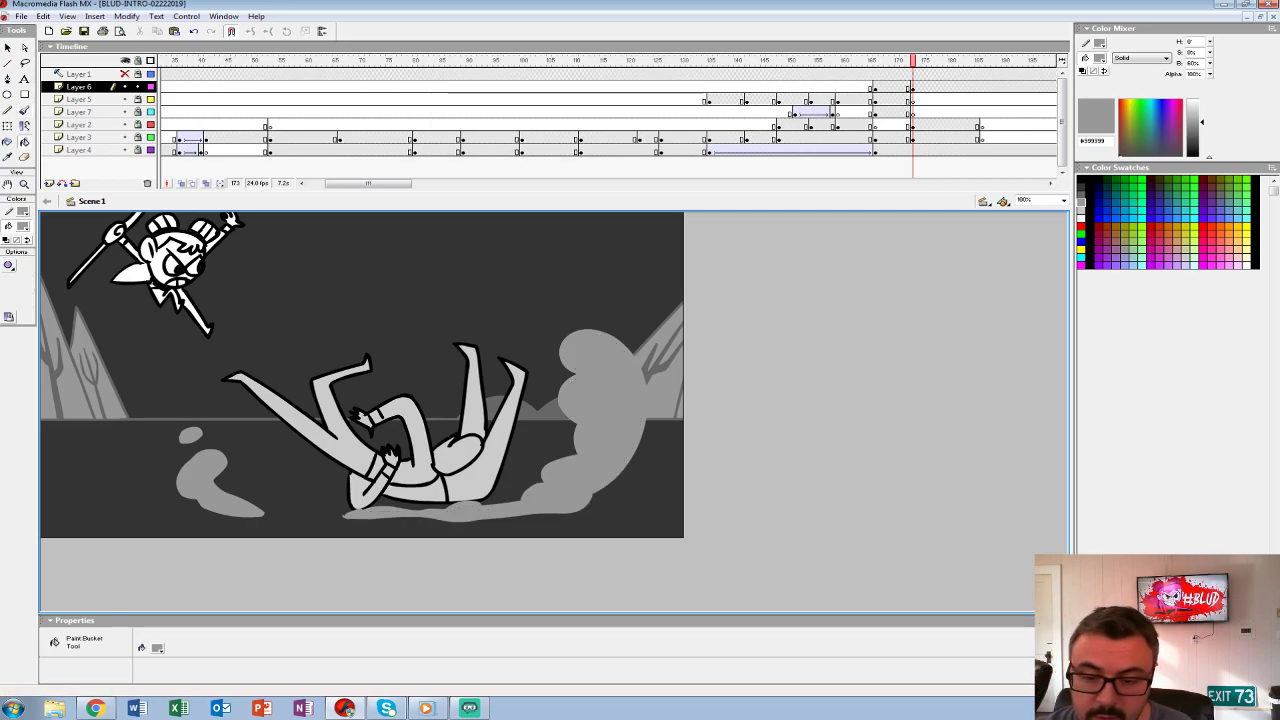
{"action": "key", "text": "b"}
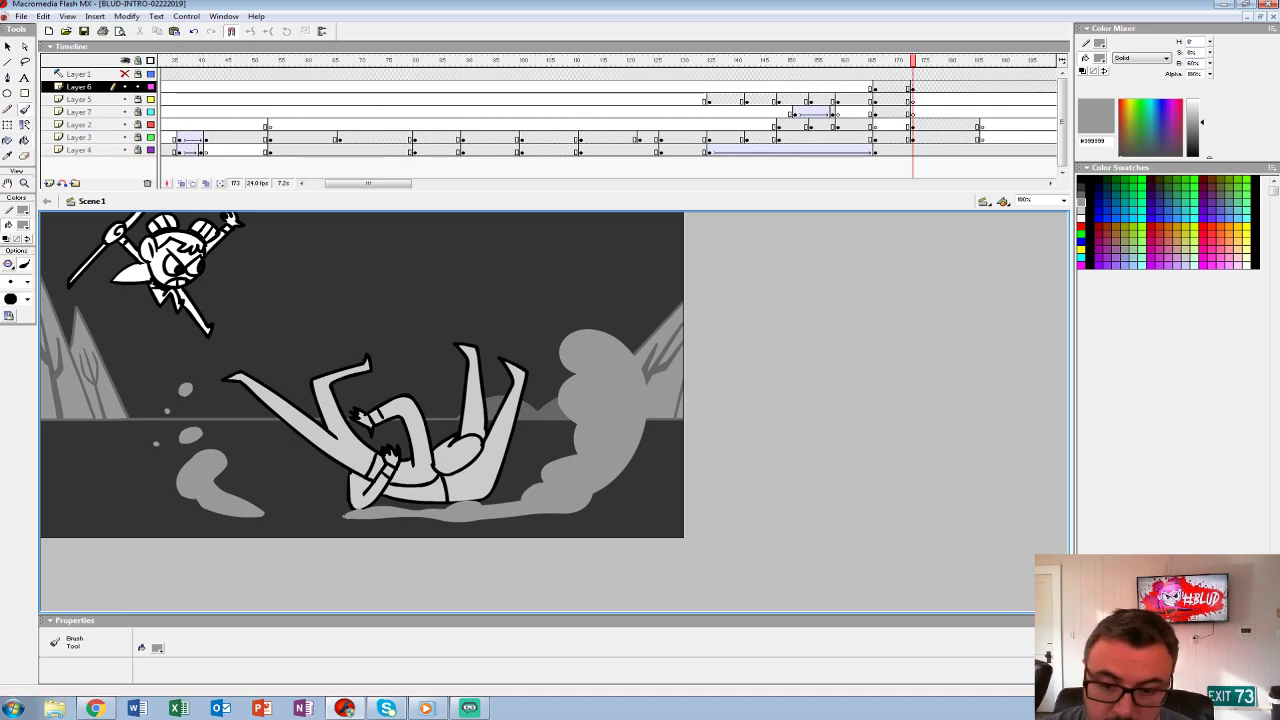
- Insert blank keyframes at frame 181 on Layers 6, 5, 7, 2 and 3, and replay the sequence
{"action": "left_click_drag", "start_coordinate": [857, 74], "coordinate": [955, 150]}
{"action": "left_click", "coordinate": [924, 87]}
{"action": "left_click", "coordinate": [950, 87]}
{"action": "key", "text": "F7"}
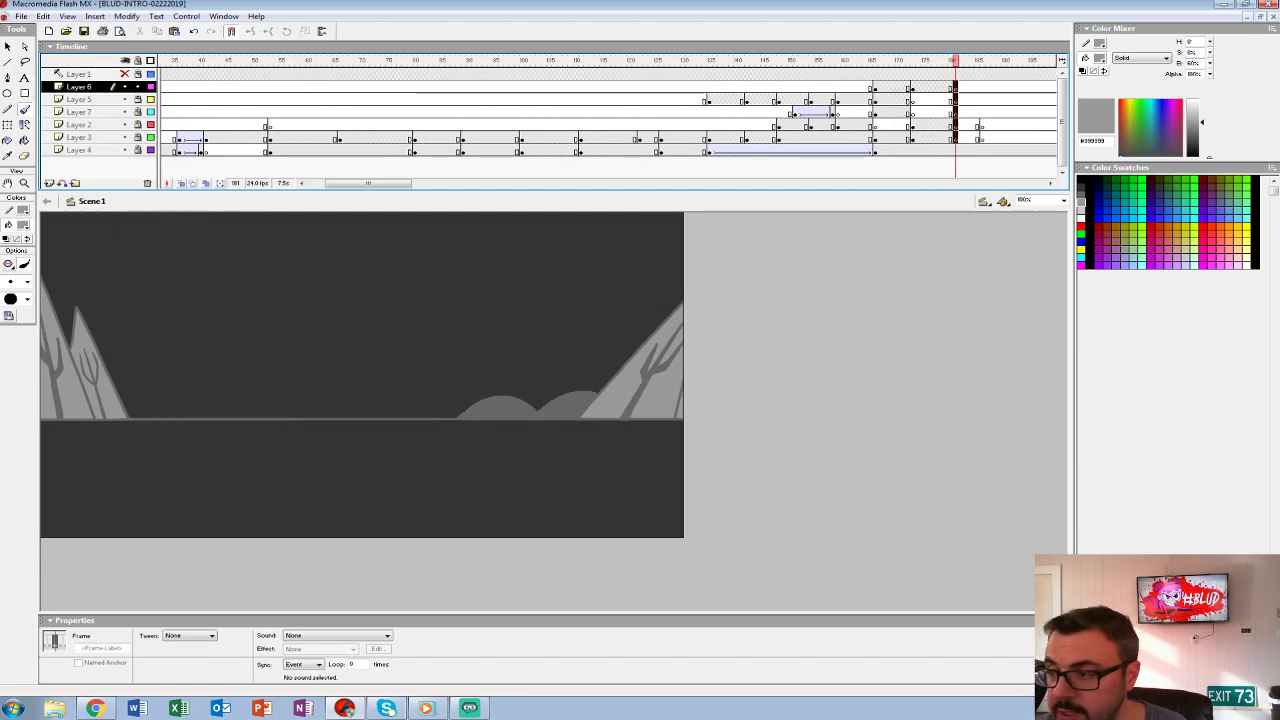
{"action": "left_click", "coordinate": [657, 60]}
{"action": "key", "text": "Return"}
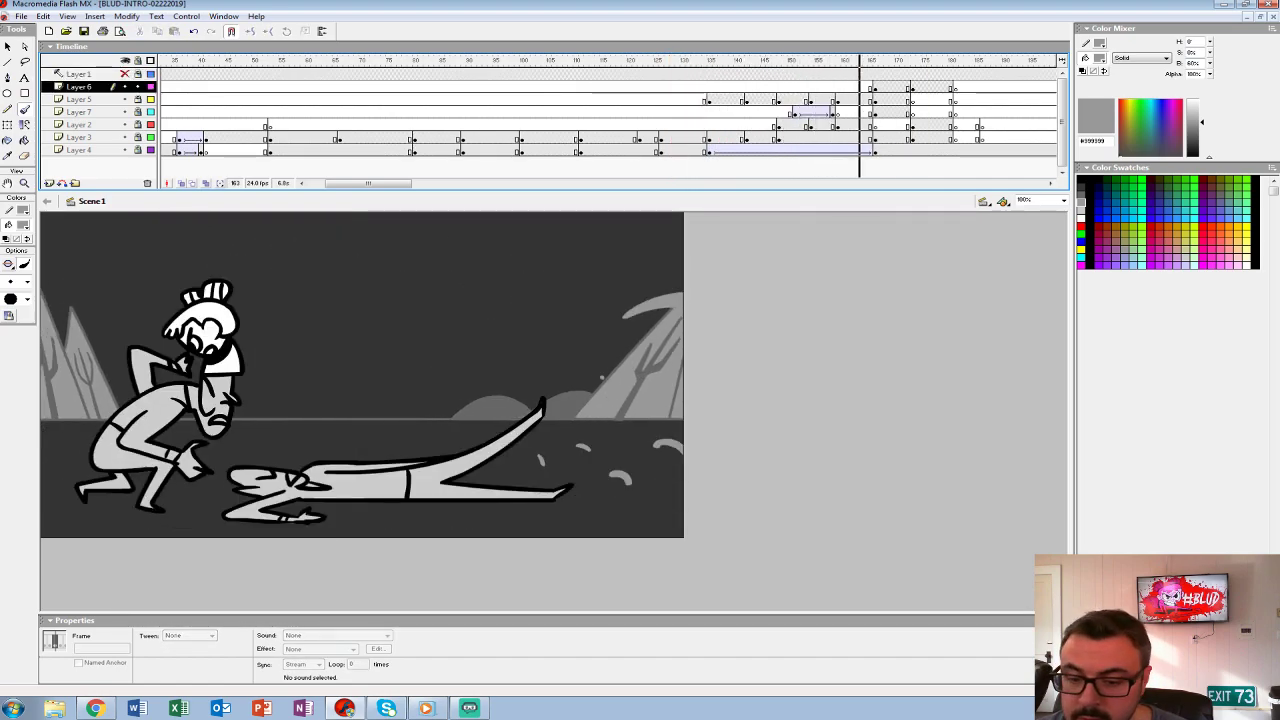
- Add a new layer above Layer 6 and insert a blank keyframe at its frame 166
{"action": "left_click", "coordinate": [886, 87]}
{"action": "left_click", "coordinate": [877, 87]}
{"action": "left_click", "coordinate": [48, 183]}
{"action": "left_click", "coordinate": [872, 87]}
{"action": "left_click", "coordinate": [868, 87]}
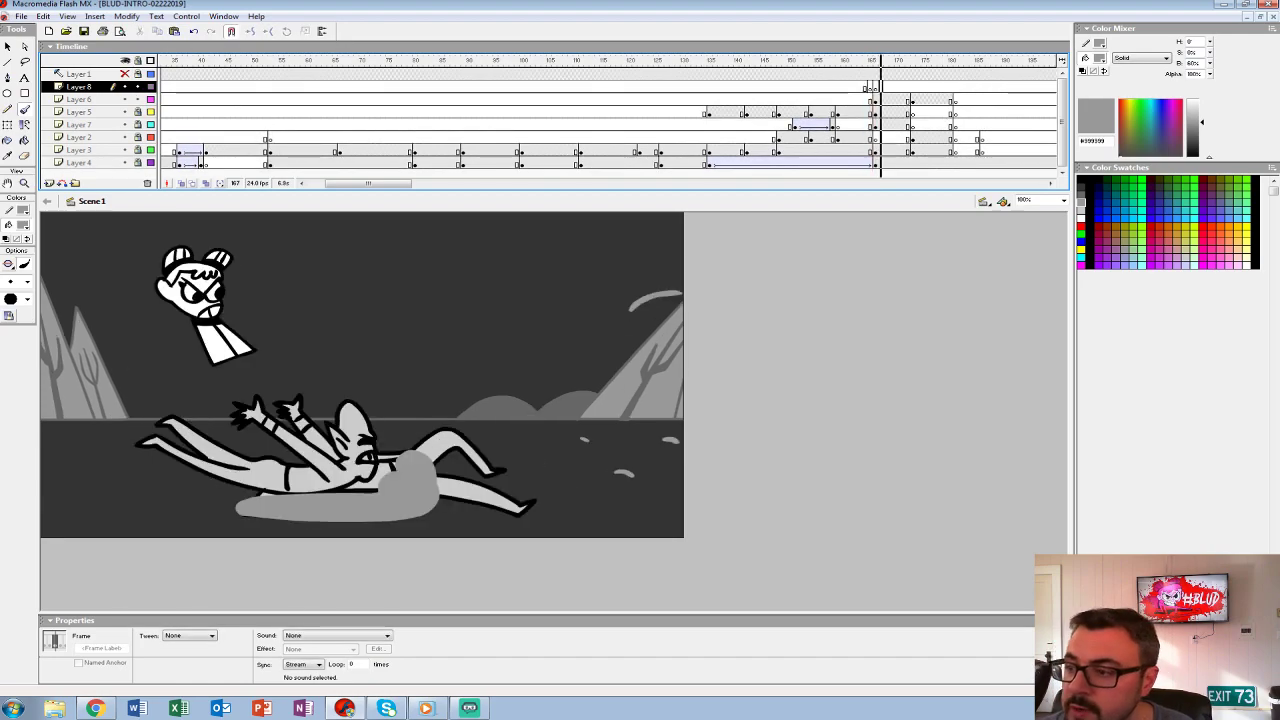
{"action": "left_click", "coordinate": [873, 87]}
{"action": "left_click", "coordinate": [23, 225]}
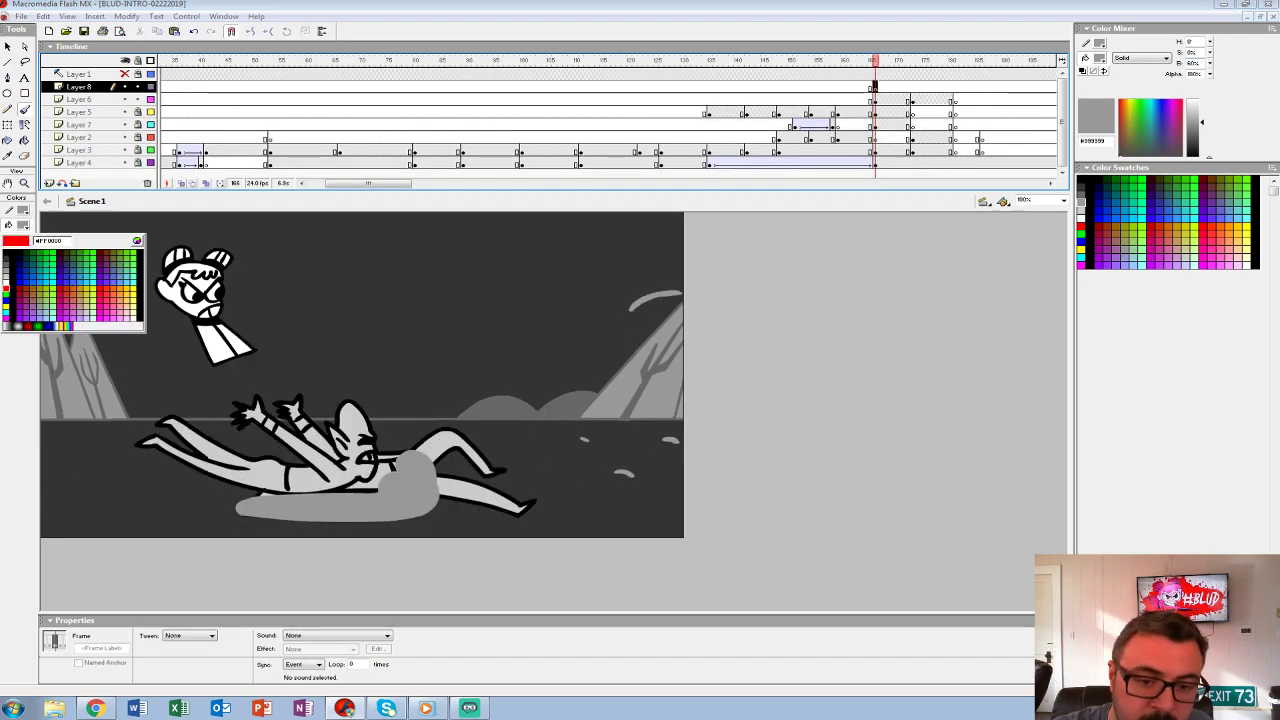
{"action": "left_click", "coordinate": [8, 244]}
{"action": "left_click_drag", "start_coordinate": [430, 364], "coordinate": [390, 436]}
{"action": "key", "text": "ctrl+z"}
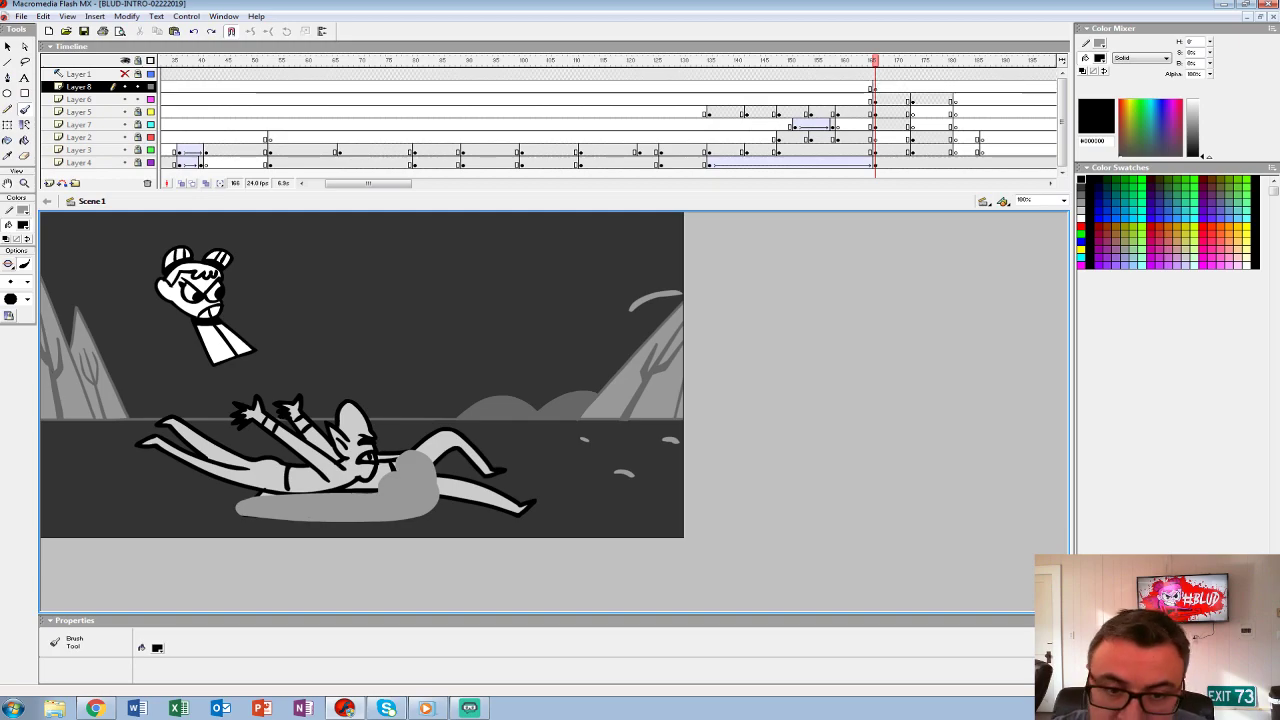
- Set the fill to red #FF0000 and brush a wedge and two thin impact marks above the vampires on Layer 8
{"action": "left_click", "coordinate": [23, 225]}
{"action": "left_click", "coordinate": [7, 287]}
{"action": "left_click_drag", "start_coordinate": [423, 365], "coordinate": [401, 425]}
{"action": "mouse_move", "coordinate": [424, 374]}
{"action": "left_mouse_down"}
{"action": "mouse_move", "coordinate": [406, 414]}
{"action": "mouse_move", "coordinate": [437, 364]}
{"action": "left_mouse_up"}
{"action": "key", "text": "ctrl+z"}
{"action": "key", "text": "ctrl+z"}
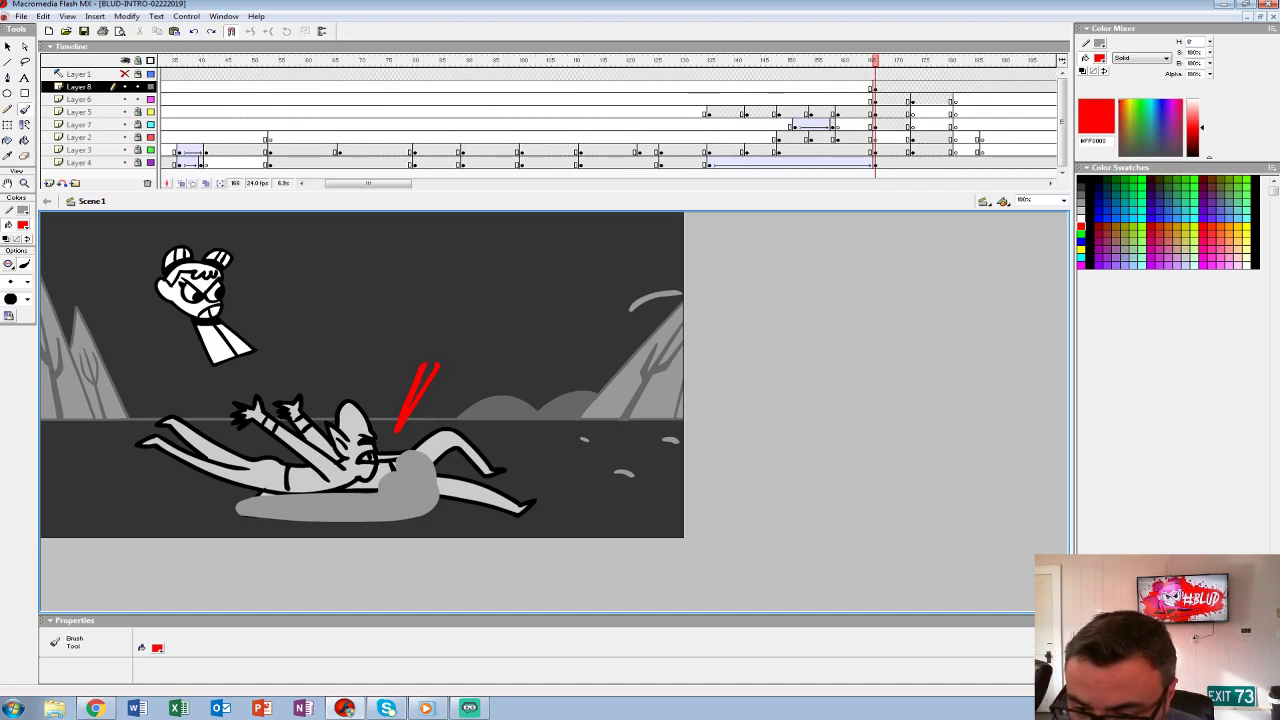
{"action": "left_click_drag", "start_coordinate": [424, 420], "coordinate": [458, 381]}
{"action": "left_click_drag", "start_coordinate": [382, 409], "coordinate": [378, 368]}
- Insert a blank keyframe at frame 173 of Layer 8 and brush smaller red impact marks higher above the vampires
{"action": "left_click_drag", "start_coordinate": [873, 74], "coordinate": [923, 74]}
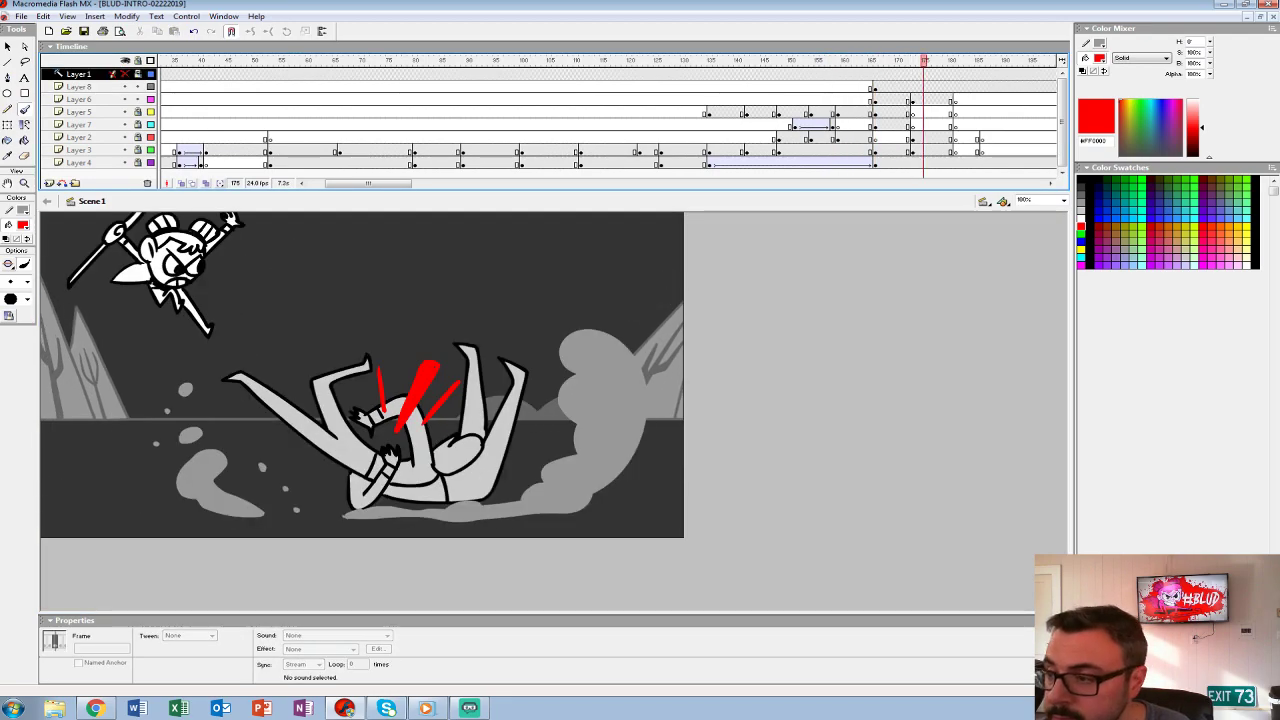
{"action": "left_click", "coordinate": [911, 87]}
{"action": "left_click_drag", "start_coordinate": [452, 305], "coordinate": [498, 312]}
{"action": "left_click_drag", "start_coordinate": [415, 323], "coordinate": [408, 364]}
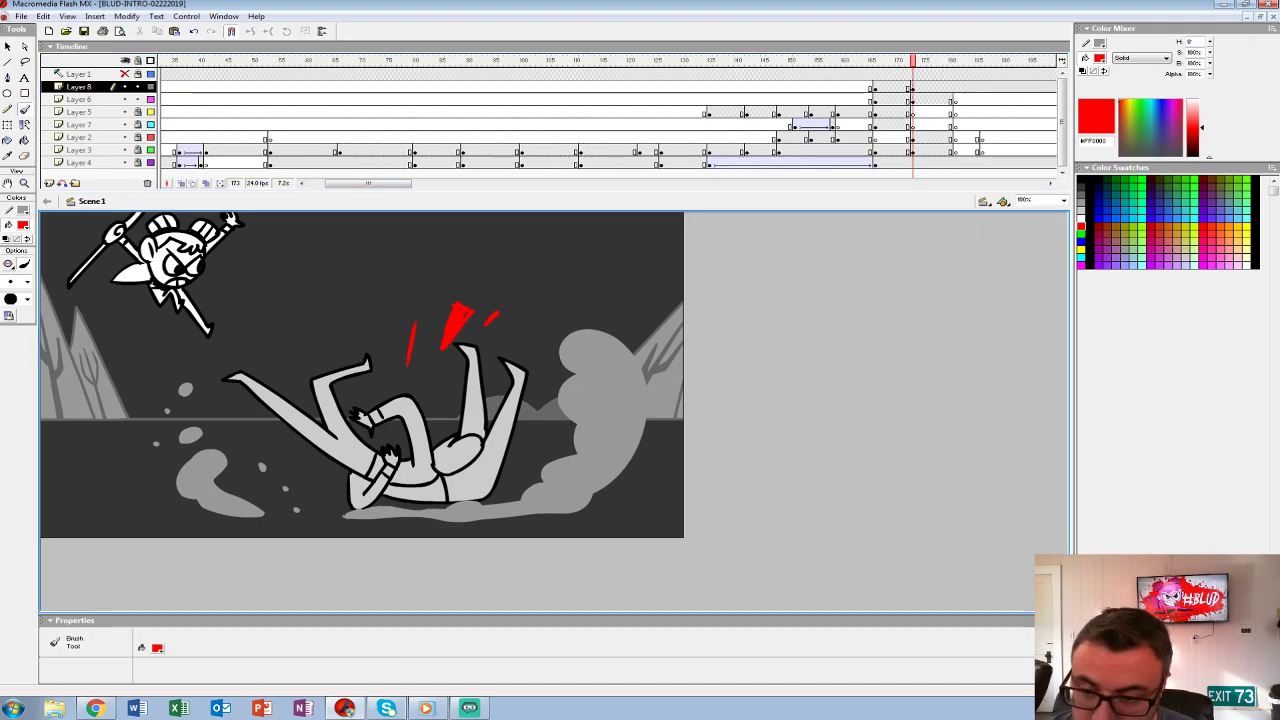
- End the red impact marks with a blank keyframe at frame 181 of Layer 8 and play the animation
{"action": "mouse_move", "coordinate": [911, 87]}
{"action": "left_mouse_down"}
{"action": "mouse_move", "coordinate": [880, 87]}
{"action": "mouse_move", "coordinate": [955, 87]}
{"action": "mouse_move", "coordinate": [663, 60]}
{"action": "mouse_move", "coordinate": [726, 60]}
{"action": "left_mouse_up"}
{"action": "key", "text": "Delete"}
{"action": "key", "text": "Return"}
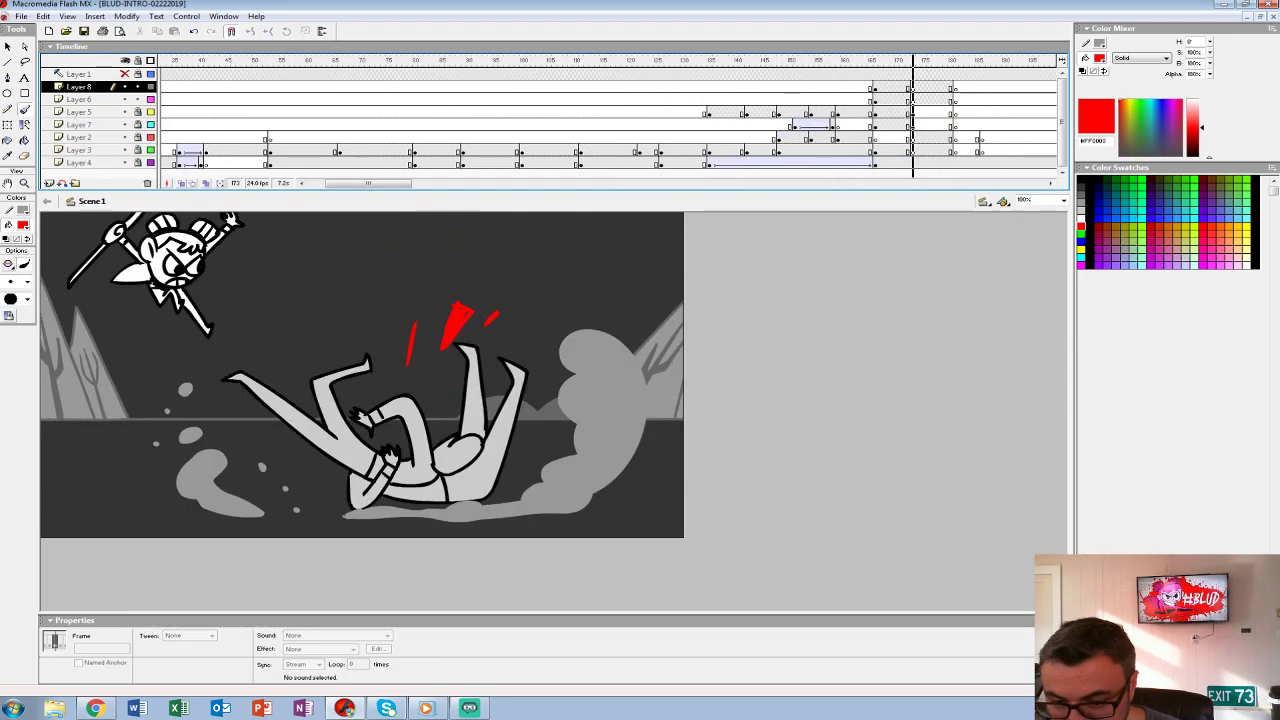
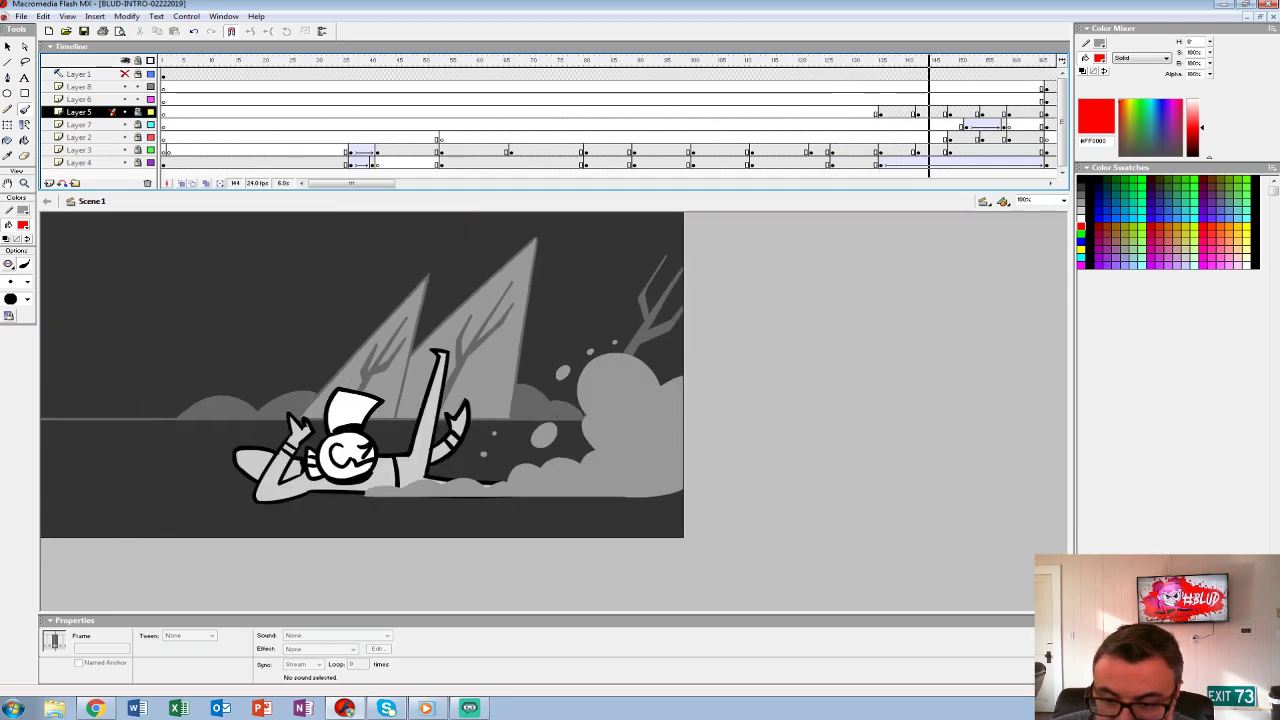
- Shorten the first impact pose by removing frames around frame 170 across the layers so the tumble starts at frame 170, and replay it
{"action": "key", "text": "Return"}
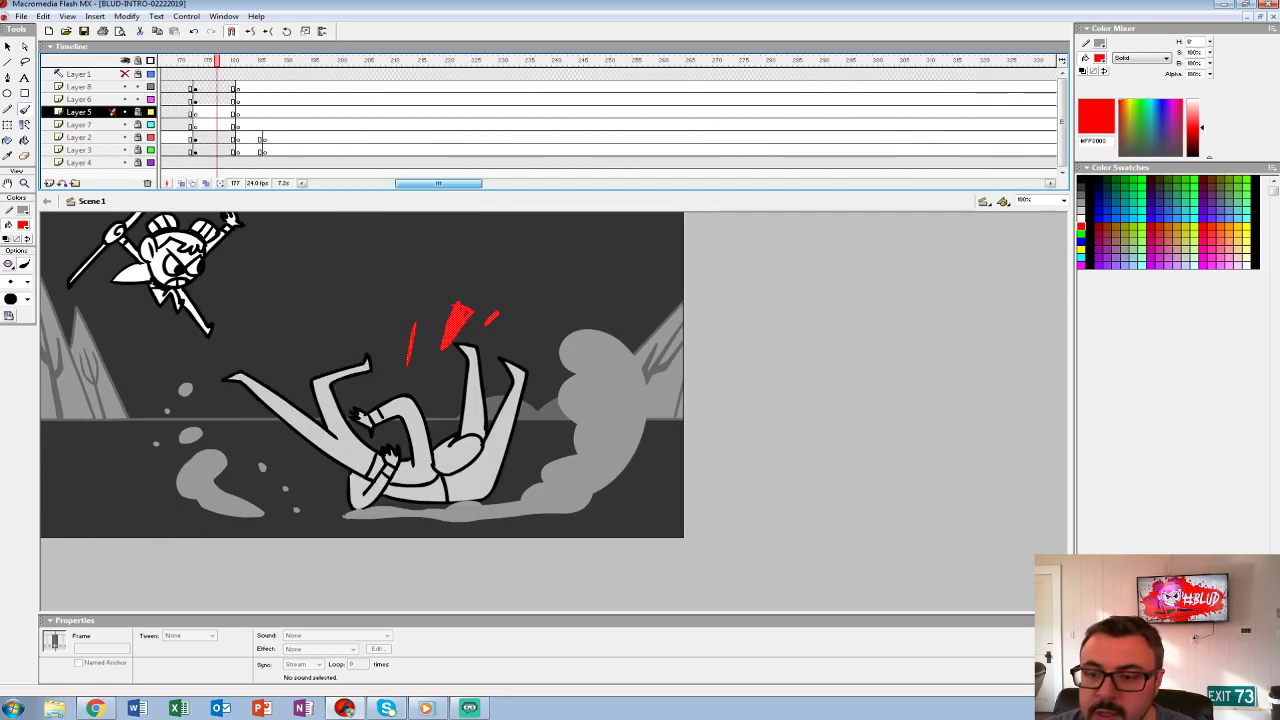
{"action": "left_click", "coordinate": [500, 60]}
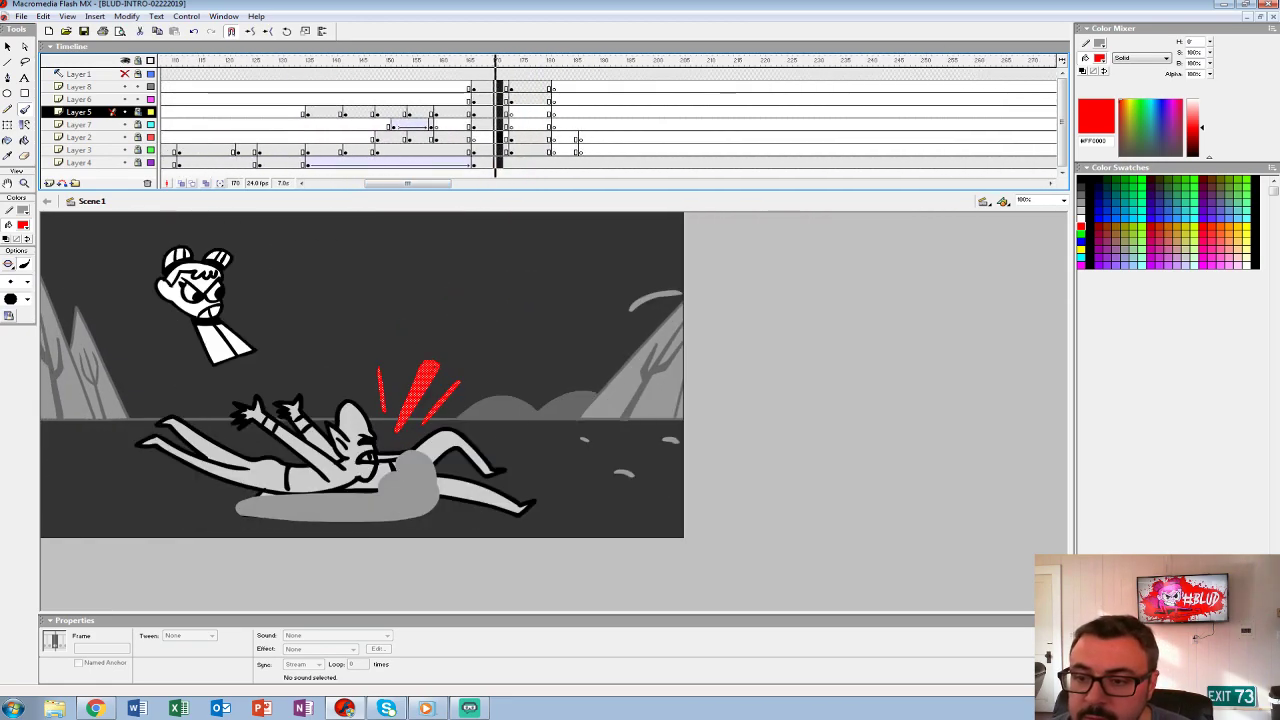
{"action": "left_click", "coordinate": [500, 163]}
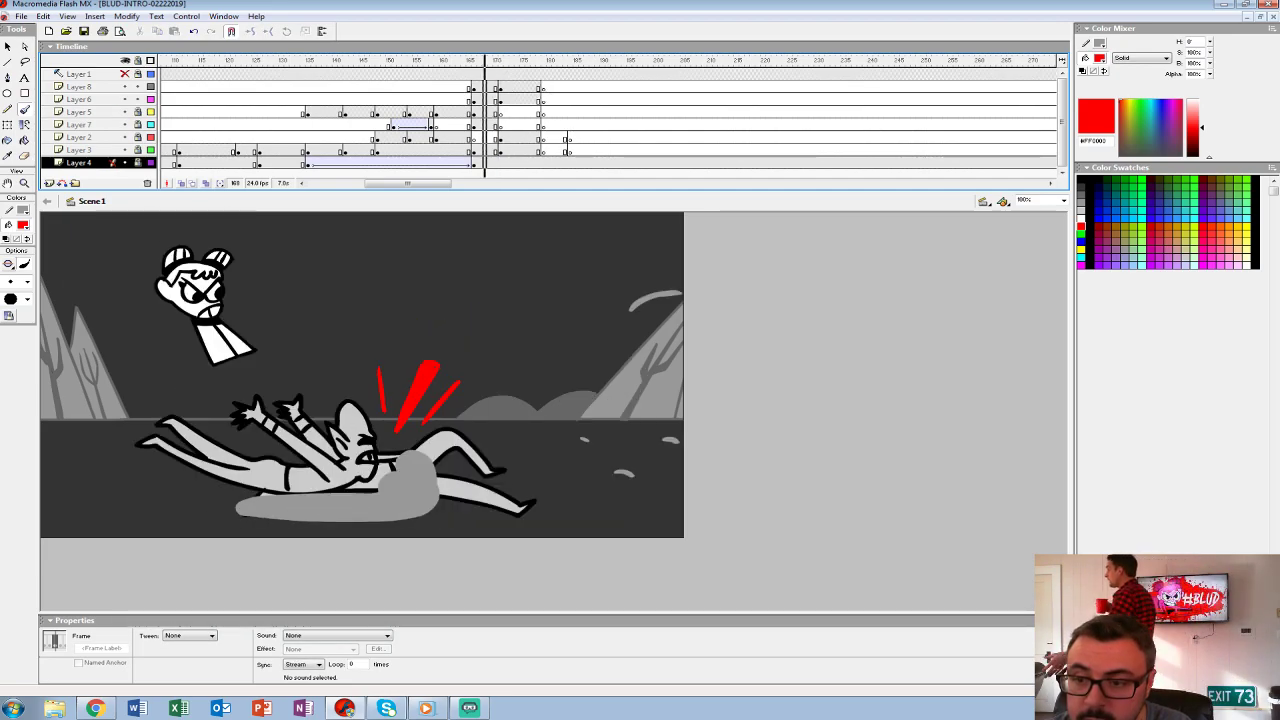
{"action": "left_click", "coordinate": [427, 99]}
{"action": "key", "text": "Return"}
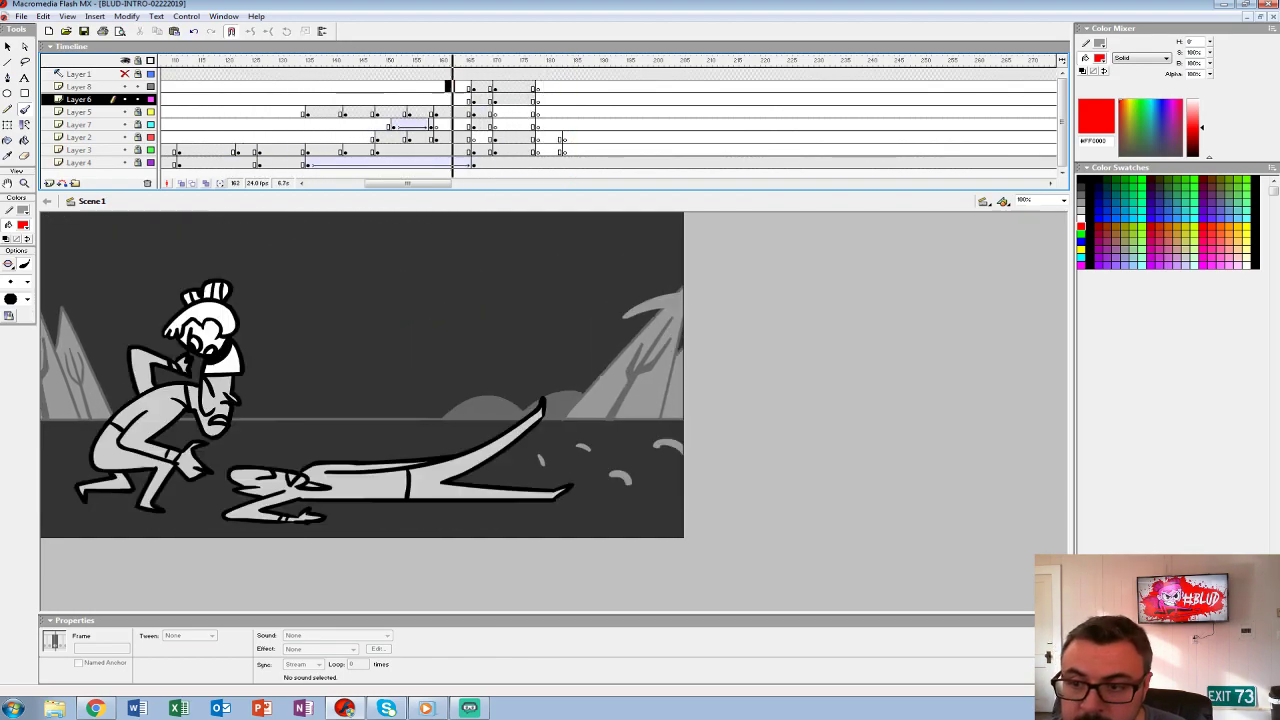
- Extend the tumbling pose from Layer 8 down to Layer 3 so every layer ends together at frame 183, and replay it
{"action": "left_click", "coordinate": [538, 87]}
{"action": "left_click", "coordinate": [563, 149]}
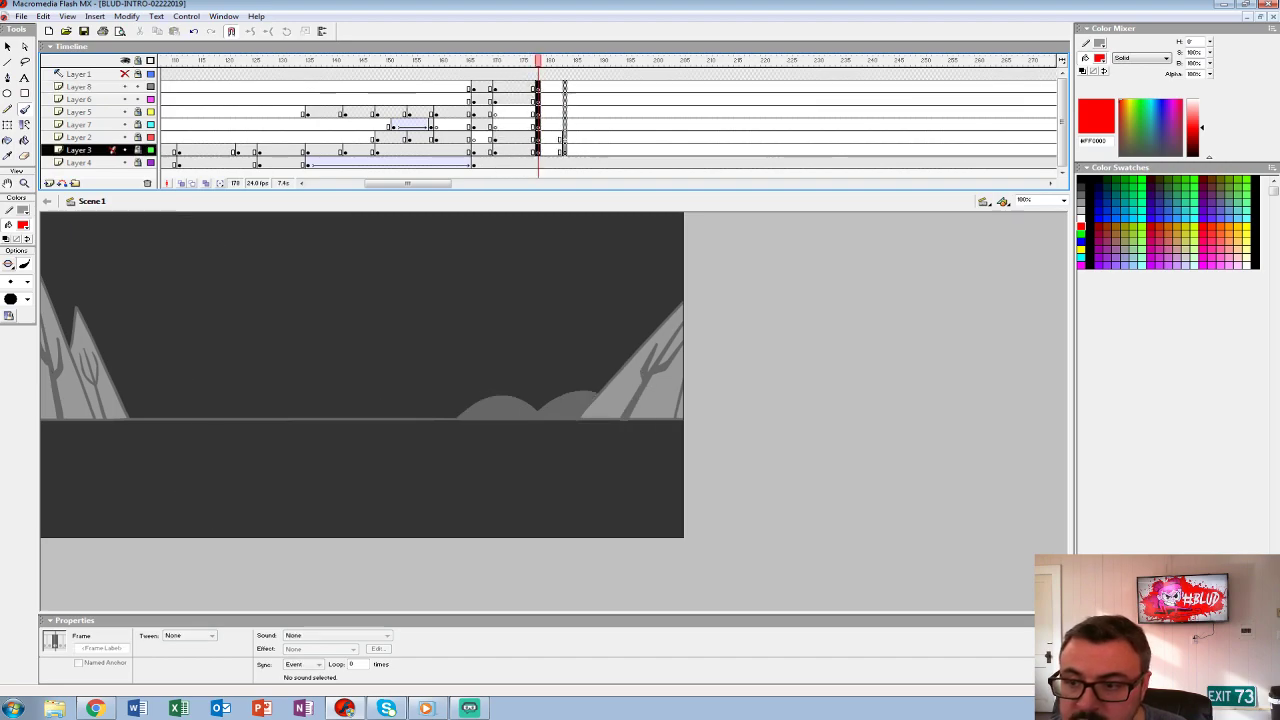
{"action": "left_click", "coordinate": [479, 87]}
{"action": "key", "text": "Return"}
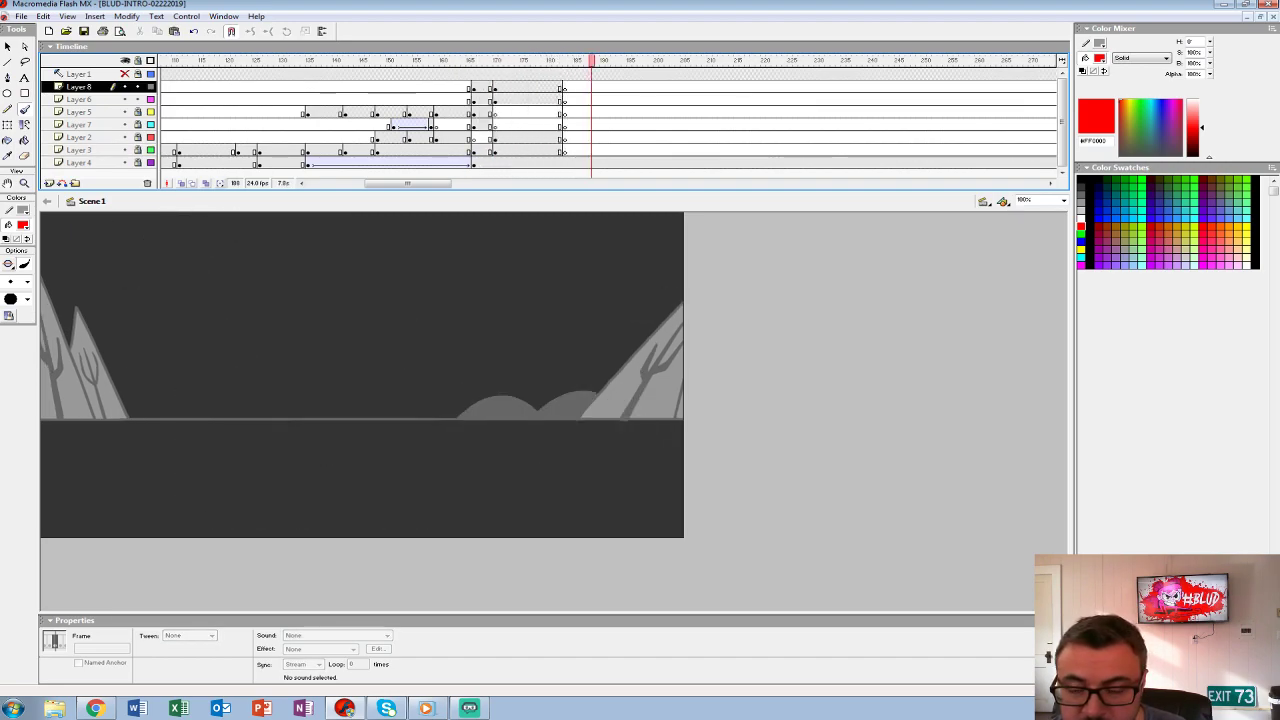
- Hide Layer 4 and onion-skin the previous pose at frame 183 of Layer 3, ready for sketching with the Brush tool
{"action": "left_click", "coordinate": [563, 149]}
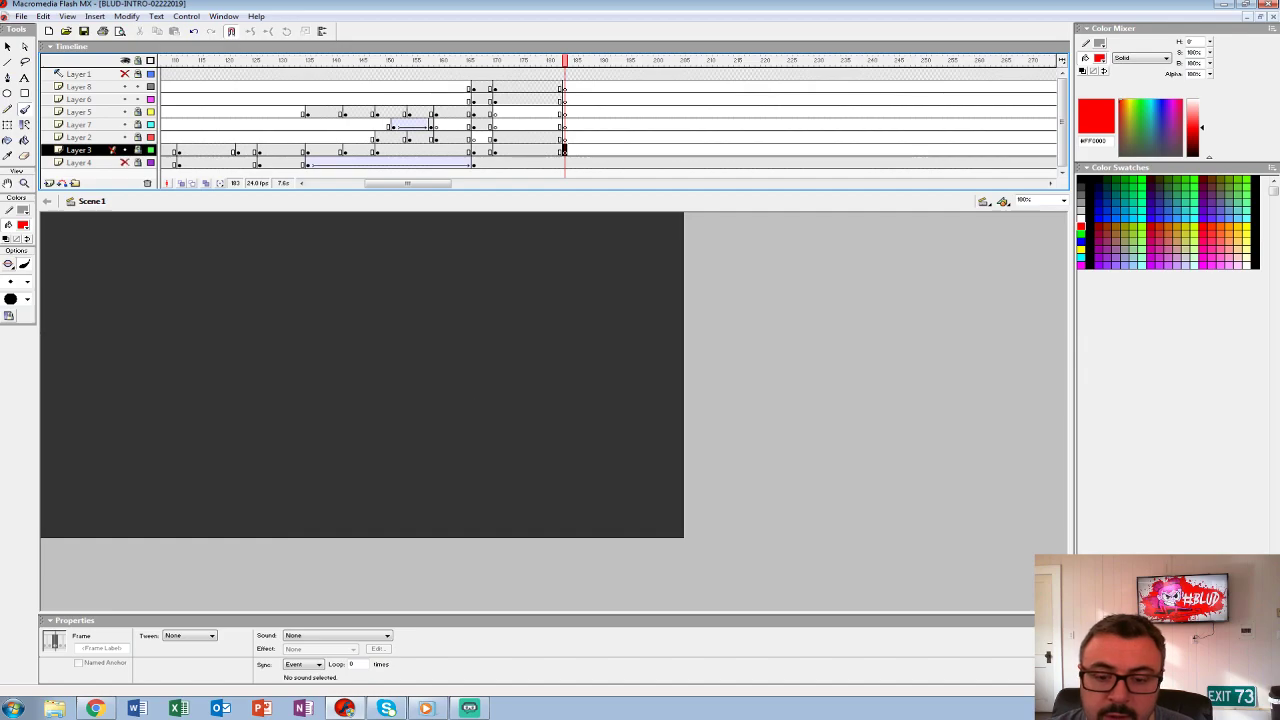
{"action": "left_click_drag", "start_coordinate": [563, 60], "coordinate": [366, 60]}
{"action": "key", "text": "Return"}
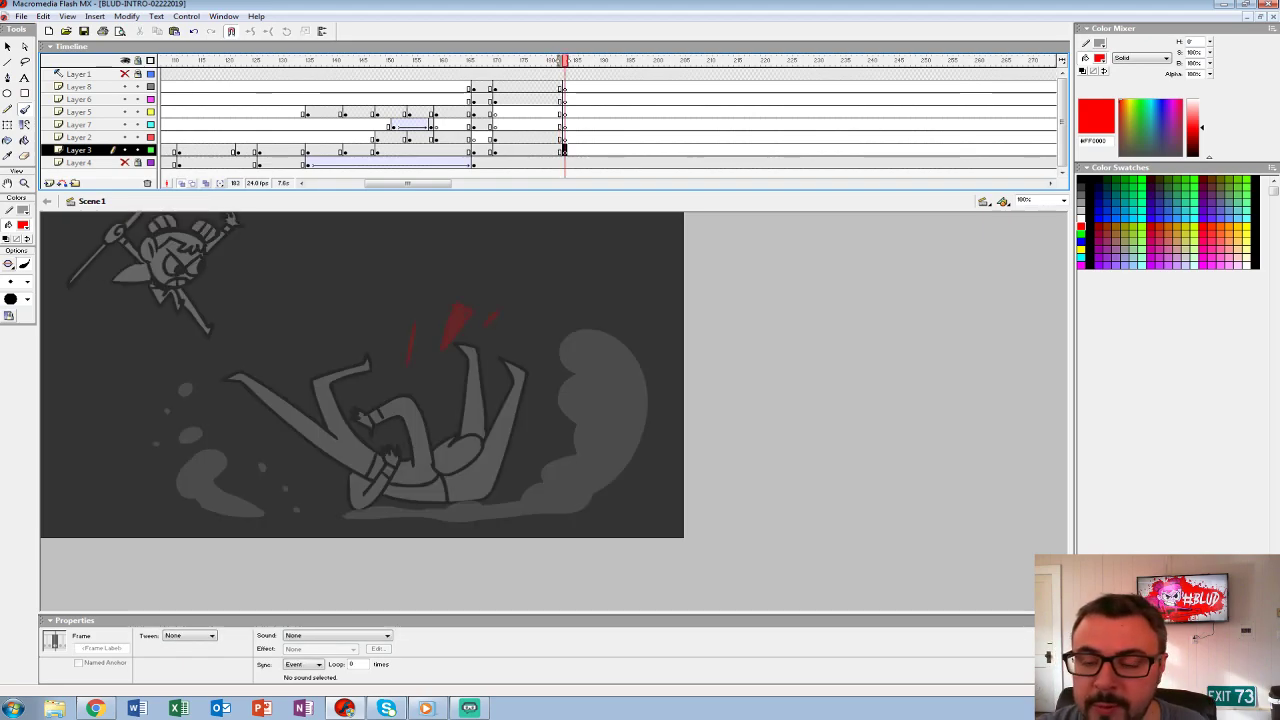
{"action": "key", "text": "b"}
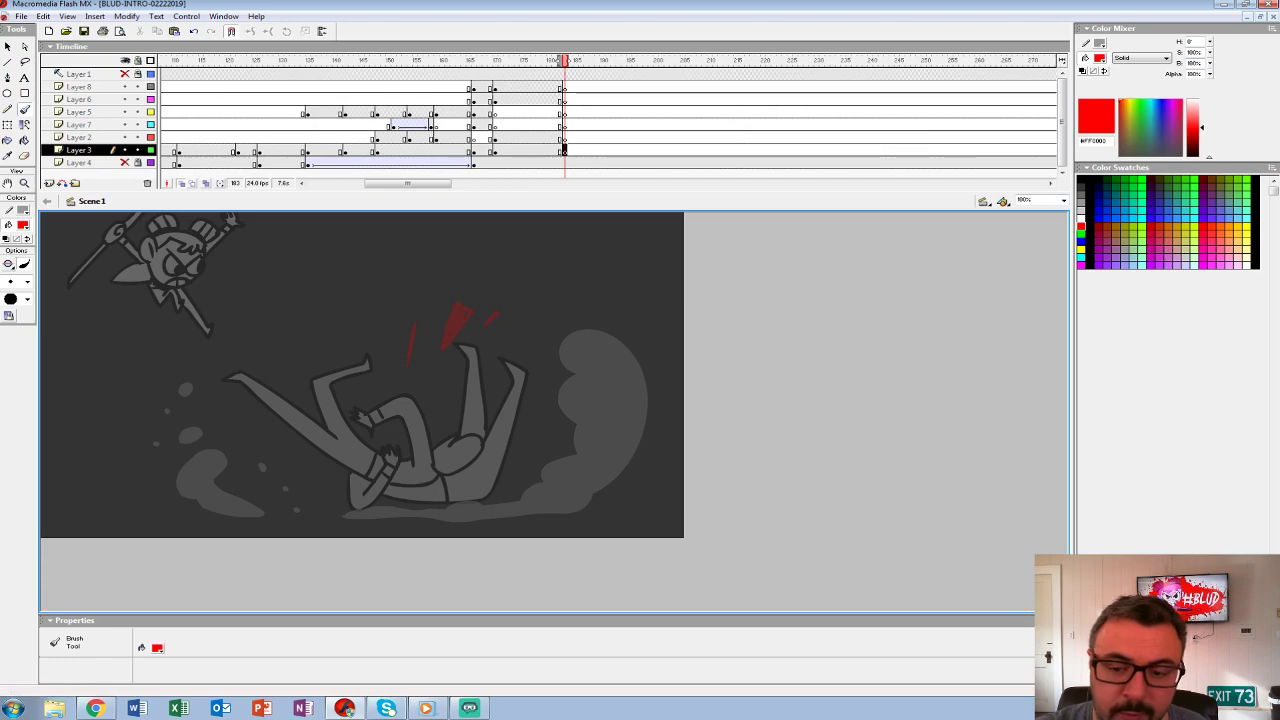
{"action": "mouse_move", "coordinate": [318, 282]}
{"action": "left_mouse_down"}
{"action": "mouse_move", "coordinate": [440, 260]}
{"action": "mouse_move", "coordinate": [320, 280]}
{"action": "left_mouse_up"}
{"action": "key", "text": "ctrl+z"}
{"action": "mouse_move", "coordinate": [315, 428]}
{"action": "left_mouse_down"}
{"action": "mouse_move", "coordinate": [295, 290]}
{"action": "mouse_move", "coordinate": [268, 395]}
{"action": "left_mouse_up"}
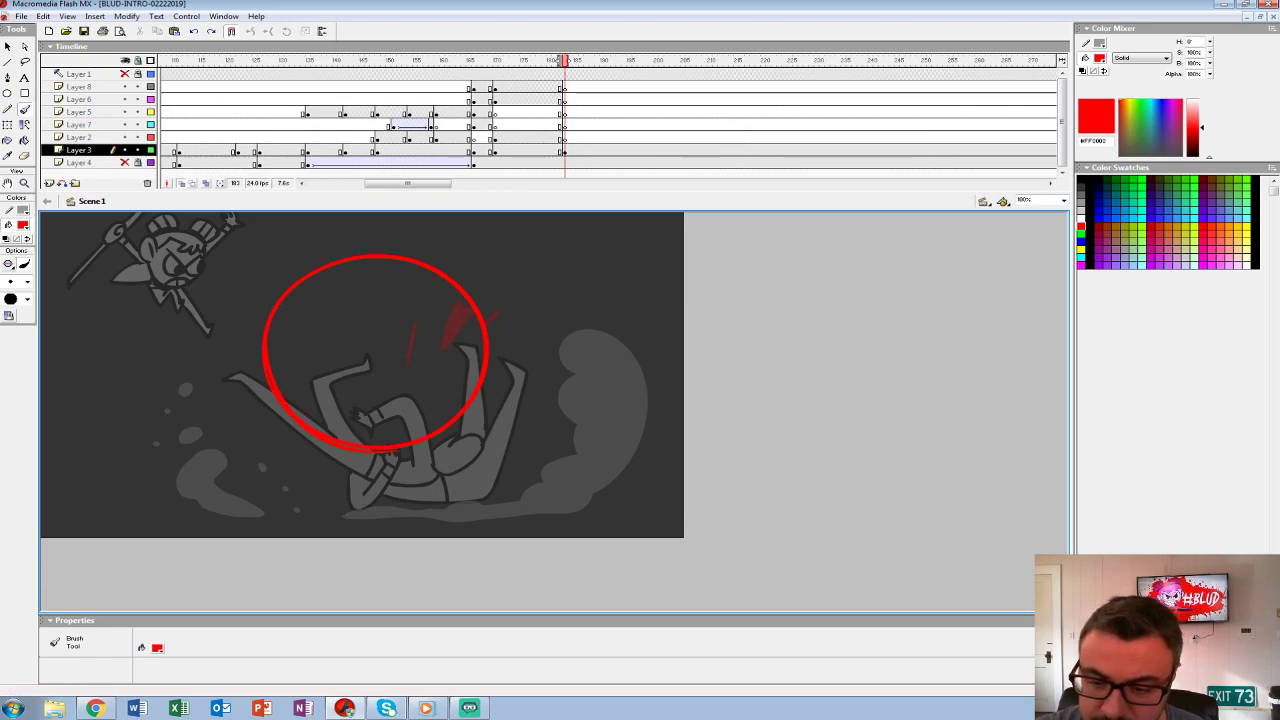
{"action": "key", "text": "ctrl+z"}
- Brush a large red head circle with two angry eyes over the onion-skinned tumbling vampires on Layer 3
{"action": "mouse_move", "coordinate": [300, 440]}
{"action": "left_mouse_down"}
{"action": "mouse_move", "coordinate": [480, 310]}
{"action": "mouse_move", "coordinate": [300, 400]}
{"action": "left_mouse_up"}
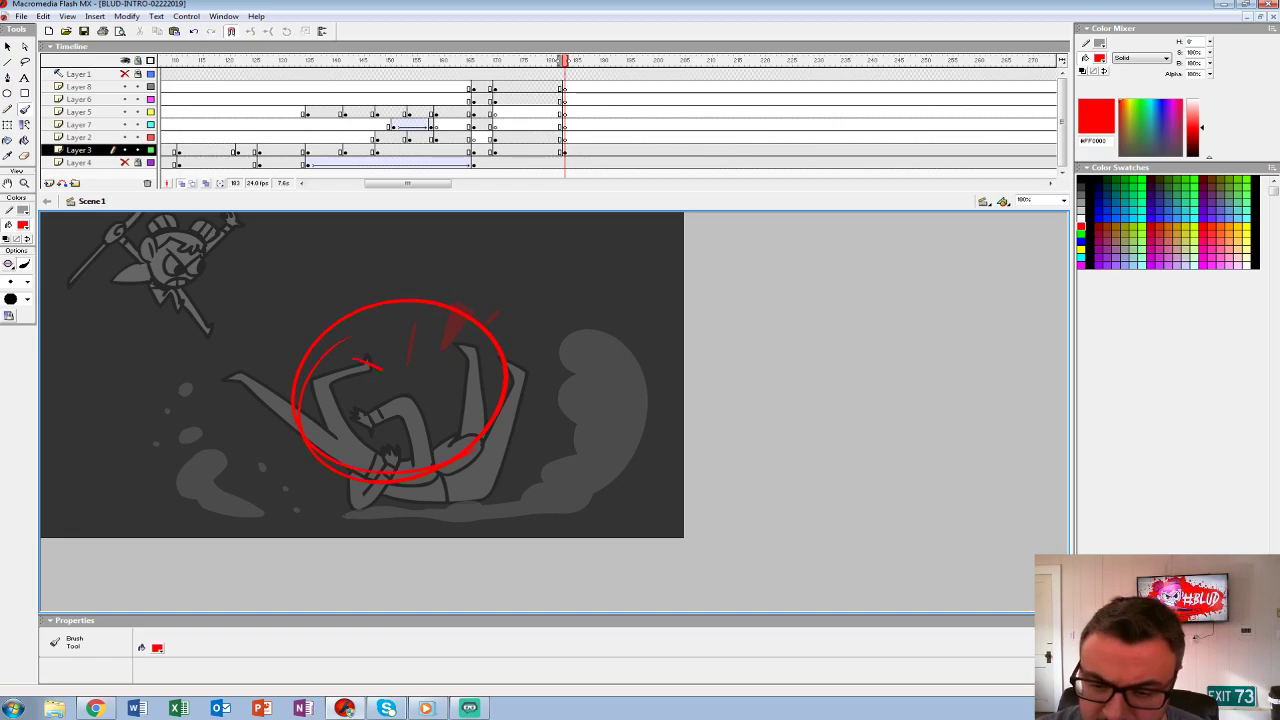
{"action": "left_click_drag", "start_coordinate": [456, 338], "coordinate": [404, 416]}
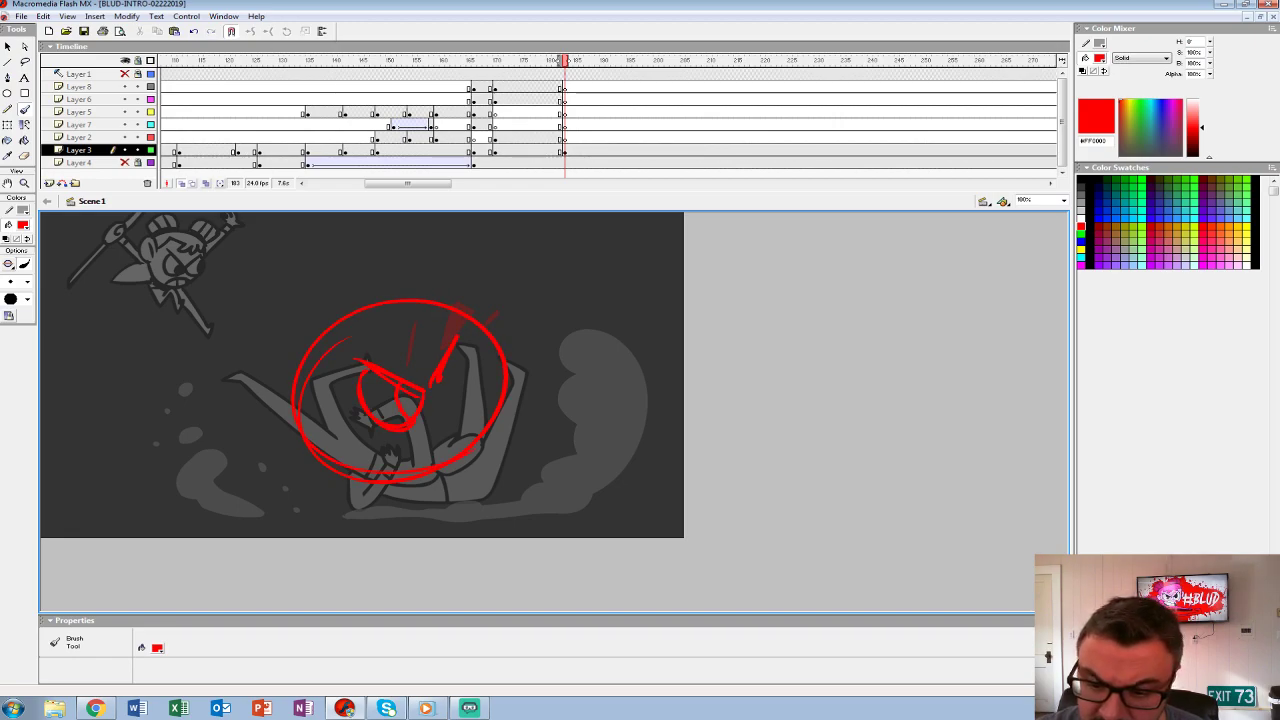
{"action": "left_click_drag", "start_coordinate": [458, 350], "coordinate": [468, 392]}
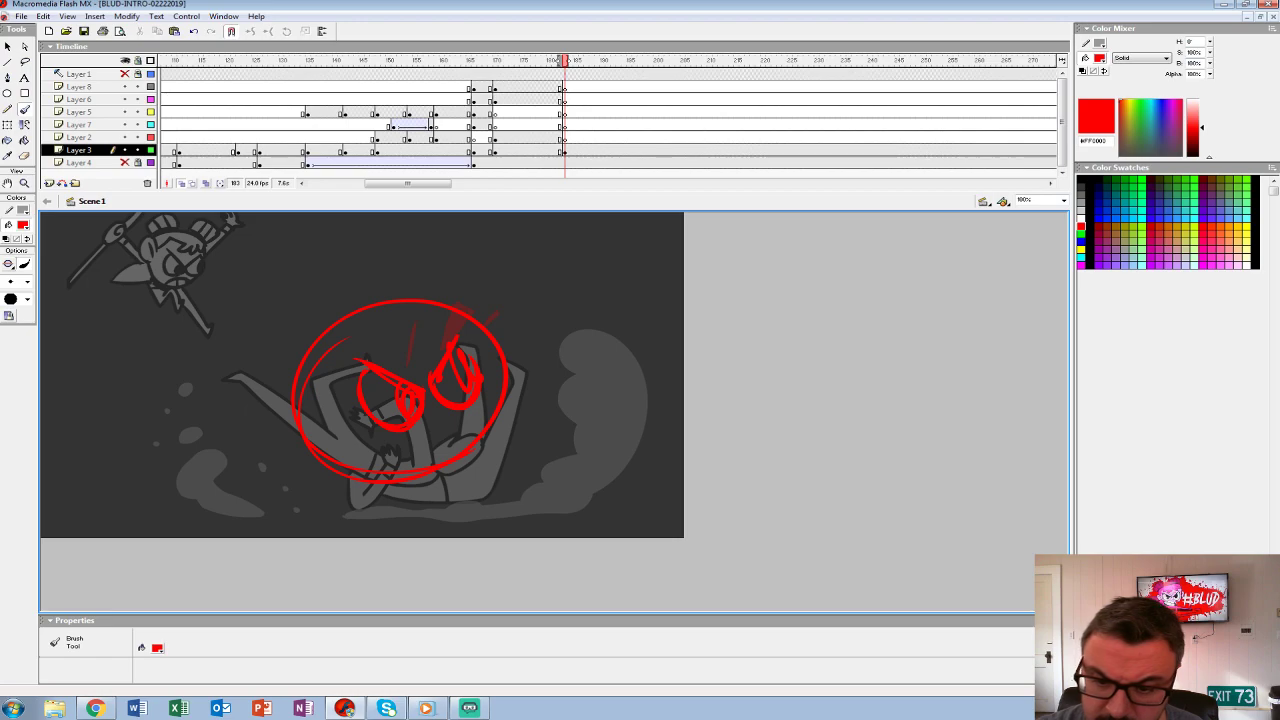
- Sketch the character's raised fist gripping a long weapon, with the arm running back to the head
{"action": "mouse_move", "coordinate": [228, 292]}
{"action": "left_mouse_down"}
{"action": "mouse_move", "coordinate": [190, 368]}
{"action": "mouse_move", "coordinate": [226, 284]}
{"action": "left_mouse_up"}
{"action": "mouse_move", "coordinate": [130, 460]}
{"action": "left_mouse_down"}
{"action": "mouse_move", "coordinate": [252, 240]}
{"action": "mouse_move", "coordinate": [168, 415]}
{"action": "mouse_move", "coordinate": [106, 470]}
{"action": "mouse_move", "coordinate": [136, 486]}
{"action": "left_mouse_up"}
{"action": "left_click_drag", "start_coordinate": [225, 375], "coordinate": [340, 500]}
{"action": "mouse_move", "coordinate": [238, 292]}
{"action": "left_mouse_down"}
{"action": "mouse_move", "coordinate": [374, 296]}
{"action": "mouse_move", "coordinate": [426, 326]}
{"action": "left_mouse_up"}
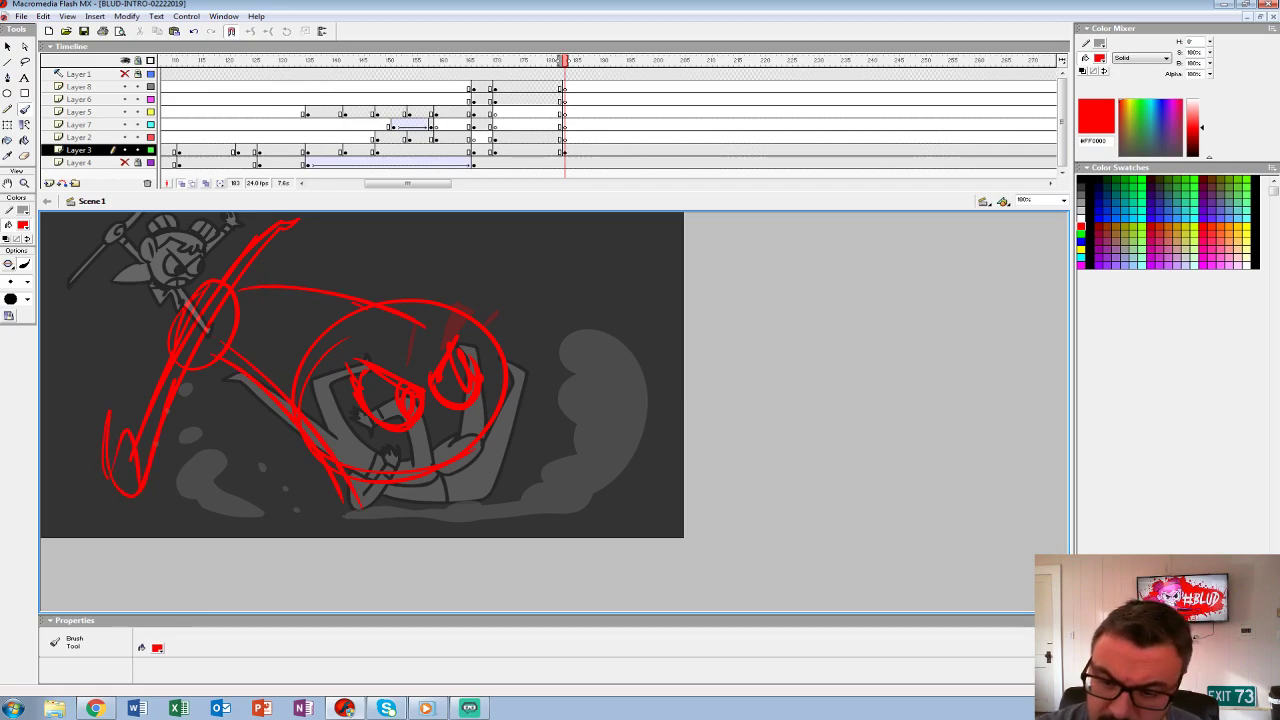
- Sketch the face's open mouth and jaw, and add the rounded ear at the side of the head
{"action": "mouse_move", "coordinate": [480, 366]}
{"action": "left_mouse_down"}
{"action": "mouse_move", "coordinate": [404, 460]}
{"action": "mouse_move", "coordinate": [497, 484]}
{"action": "left_mouse_up"}
{"action": "left_click_drag", "start_coordinate": [470, 408], "coordinate": [414, 450]}
{"action": "left_click_drag", "start_coordinate": [460, 386], "coordinate": [462, 404]}
{"action": "mouse_move", "coordinate": [452, 433]}
{"action": "left_mouse_down"}
{"action": "mouse_move", "coordinate": [424, 434]}
{"action": "mouse_move", "coordinate": [414, 462]}
{"action": "left_mouse_up"}
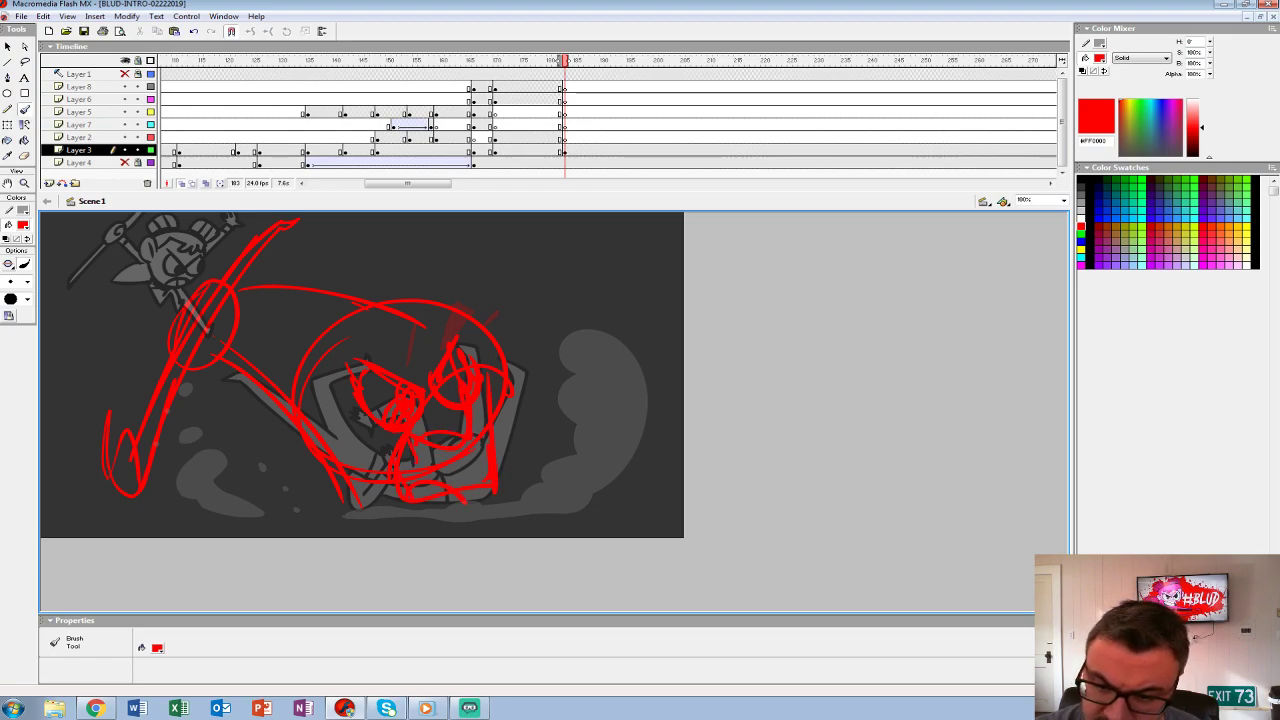
{"action": "left_click_drag", "start_coordinate": [305, 415], "coordinate": [328, 476]}
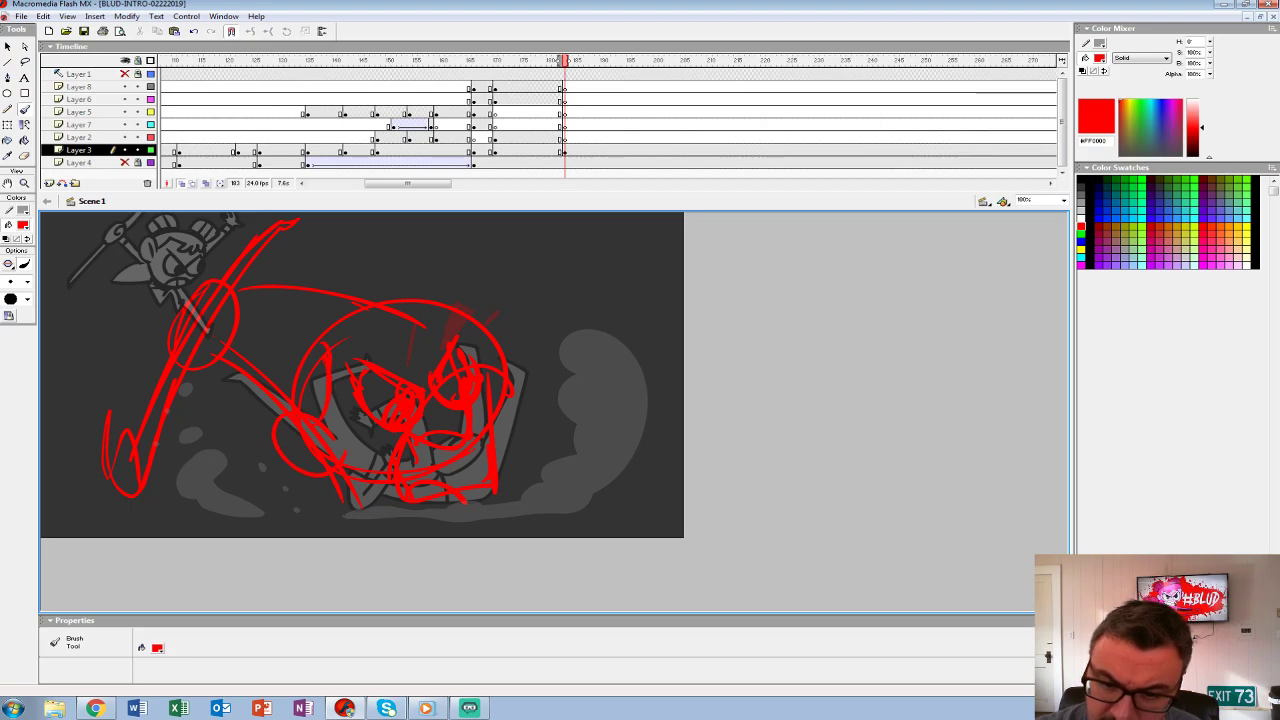
- Strengthen the outer head contour and sketch the two hair buns and the hairline on top
{"action": "mouse_move", "coordinate": [465, 318]}
{"action": "left_mouse_down"}
{"action": "mouse_move", "coordinate": [511, 490]}
{"action": "mouse_move", "coordinate": [408, 519]}
{"action": "mouse_move", "coordinate": [381, 512]}
{"action": "left_mouse_up"}
{"action": "left_click_drag", "start_coordinate": [305, 346], "coordinate": [262, 414]}
{"action": "left_click_drag", "start_coordinate": [326, 326], "coordinate": [420, 298]}
{"action": "key", "text": "ctrl+z"}
{"action": "left_click_drag", "start_coordinate": [322, 328], "coordinate": [424, 300]}
- Select the whole red sketch on Layer 3 and scale it to 90% twice in a row
{"action": "left_click", "coordinate": [563, 149]}
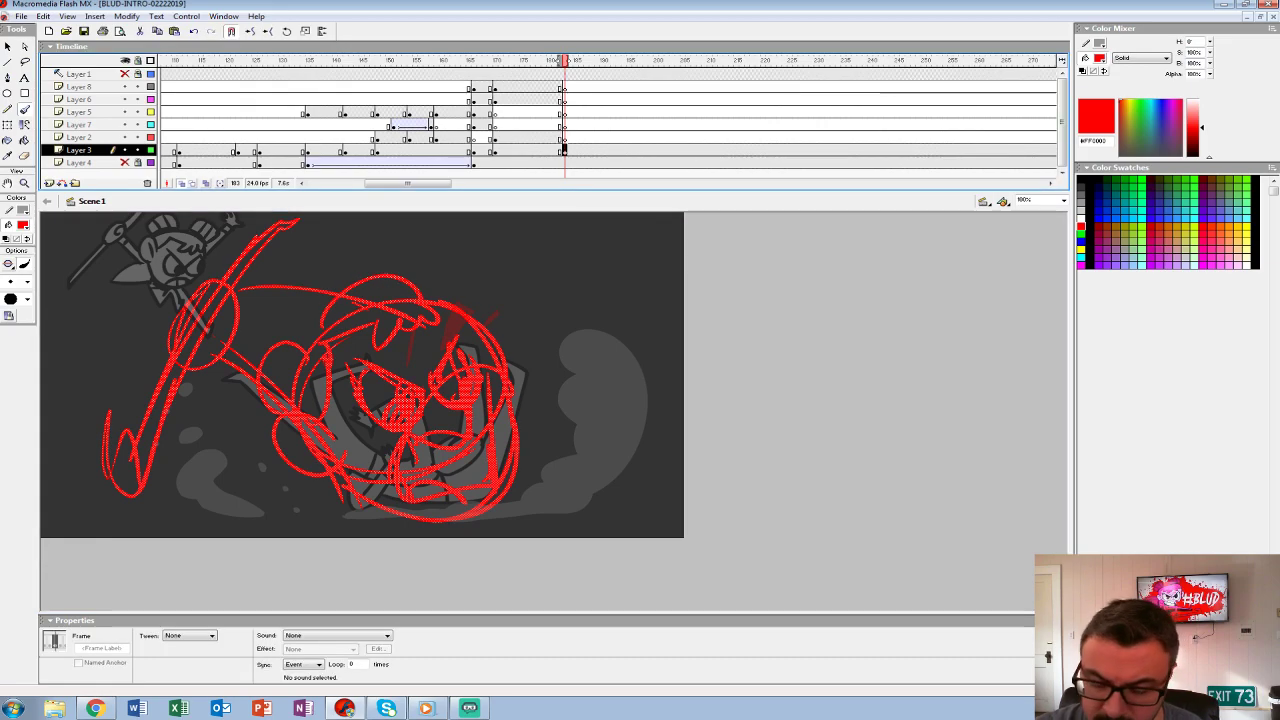
{"action": "key", "text": "ctrl+alt+s"}
{"action": "type", "text": "90"}
{"action": "key", "text": "Return"}
{"action": "key", "text": "ctrl+alt+s"}
{"action": "key", "text": "Return"}
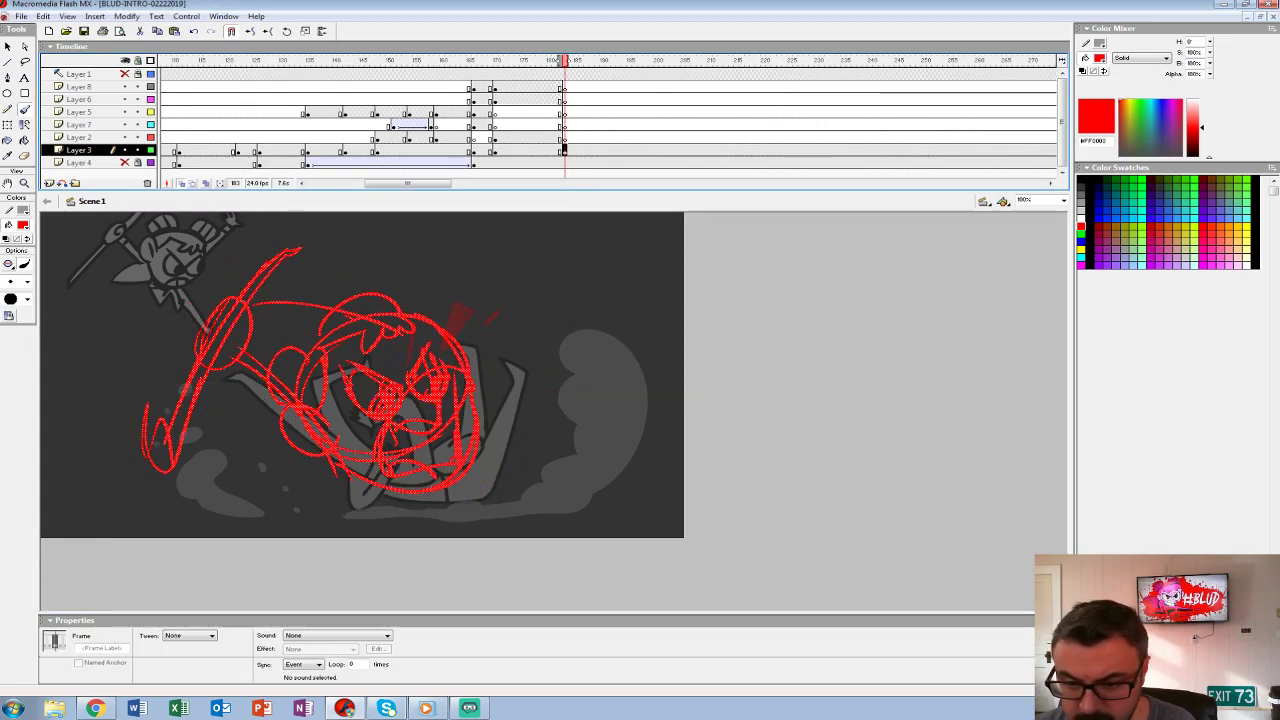
- Nudge the scaled sketch up and to the left over the onion-skinned pose
{"action": "key", "text": "shift+Left"}
{"action": "key", "text": "shift+Up"}
{"action": "key", "text": "shift+Left"}
{"action": "key", "text": "shift+Up"}
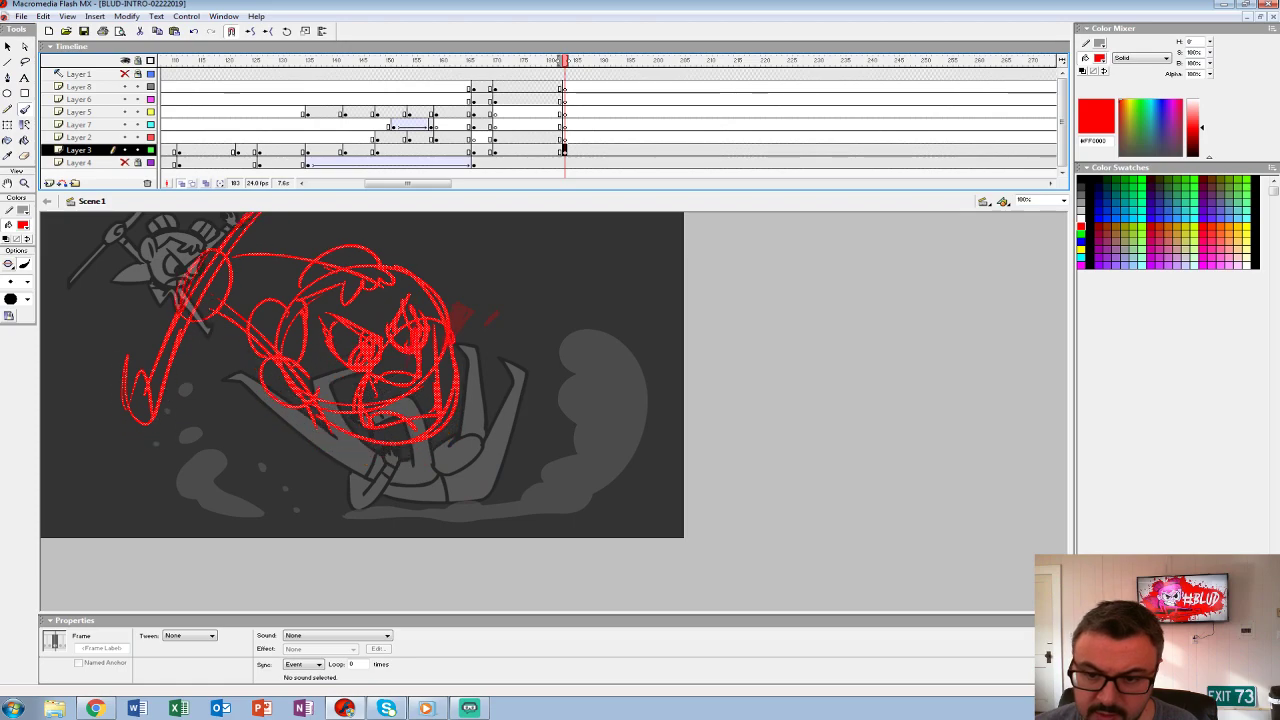
- Shift the head sketch on Layer 3 slightly left and brush in the character's shoulder, zigzag arm and torso lines
{"action": "key", "text": "ctrl+z"}
{"action": "key", "text": "ctrl+y"}
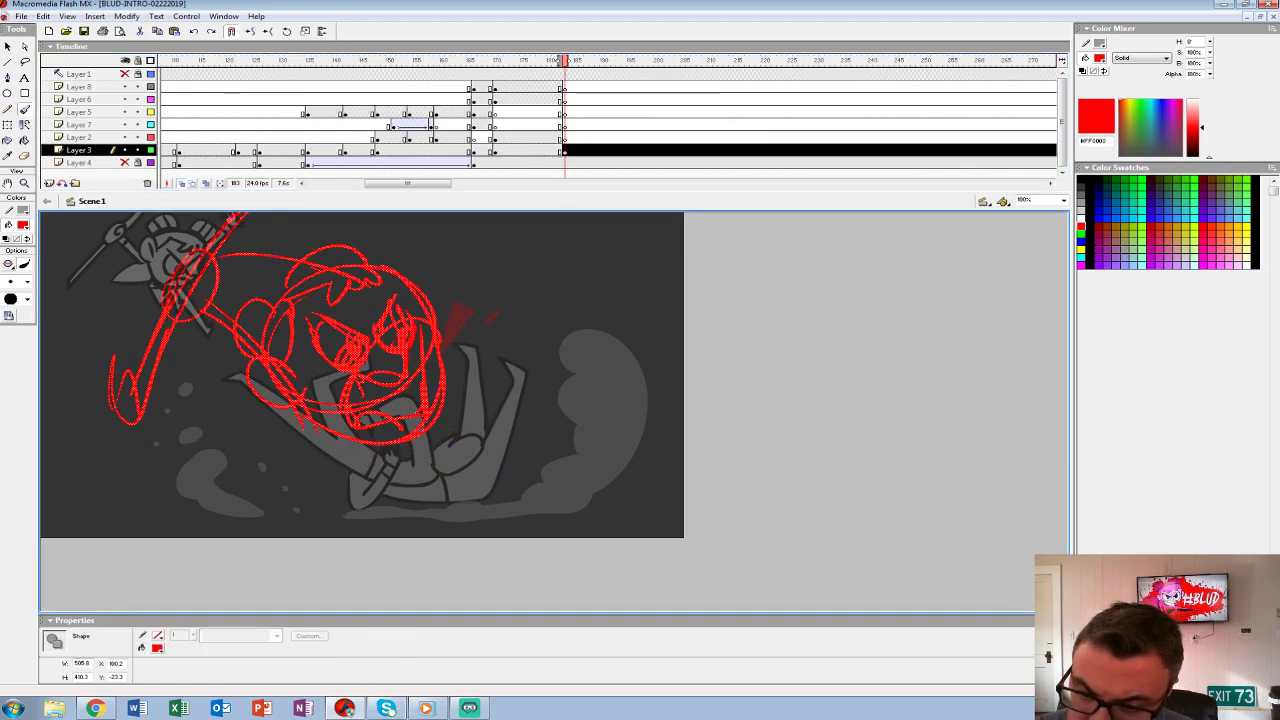
{"action": "key", "text": "ctrl+z"}
{"action": "key", "text": "ctrl+y"}
{"action": "key", "text": "b"}
{"action": "mouse_move", "coordinate": [284, 398]}
{"action": "left_mouse_down"}
{"action": "mouse_move", "coordinate": [180, 450]}
{"action": "mouse_move", "coordinate": [332, 462]}
{"action": "left_mouse_up"}
{"action": "mouse_move", "coordinate": [466, 458]}
{"action": "left_mouse_down"}
{"action": "mouse_move", "coordinate": [491, 332]}
{"action": "mouse_move", "coordinate": [560, 436]}
{"action": "mouse_move", "coordinate": [587, 394]}
{"action": "mouse_move", "coordinate": [577, 466]}
{"action": "mouse_move", "coordinate": [515, 406]}
{"action": "mouse_move", "coordinate": [485, 486]}
{"action": "left_mouse_up"}
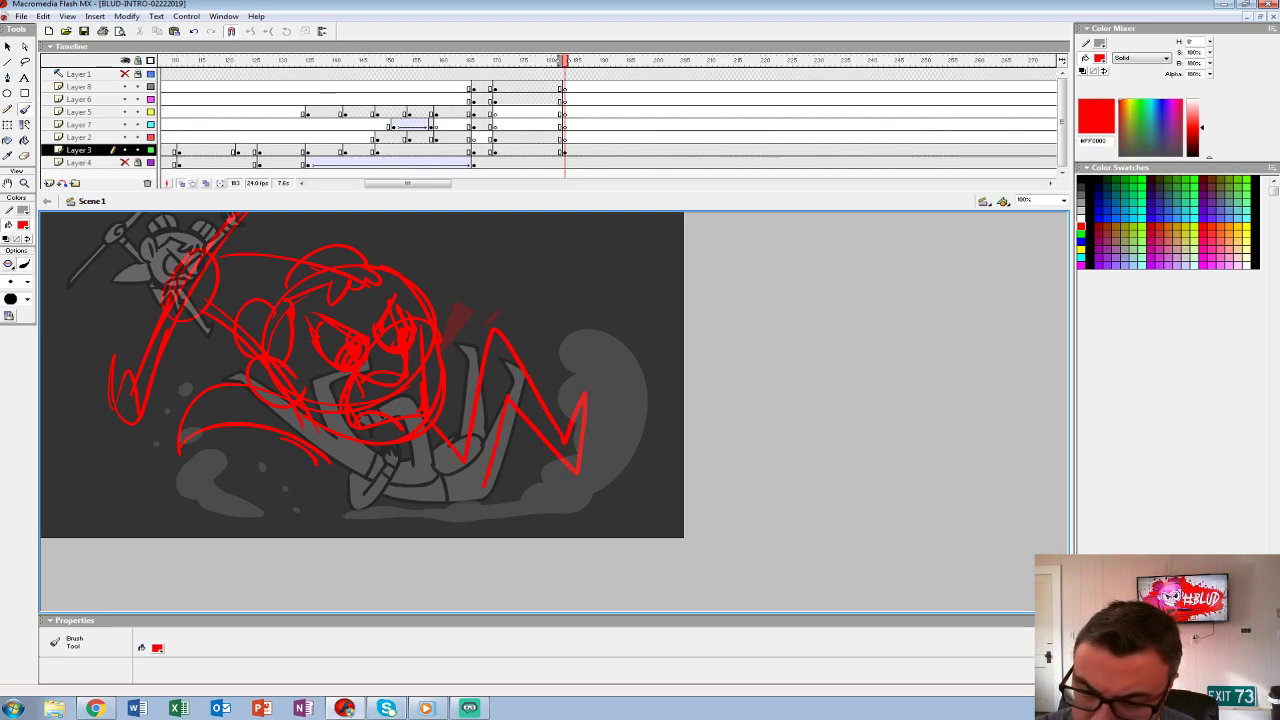
{"action": "left_click_drag", "start_coordinate": [400, 512], "coordinate": [416, 537]}
{"action": "left_click_drag", "start_coordinate": [470, 497], "coordinate": [487, 537]}
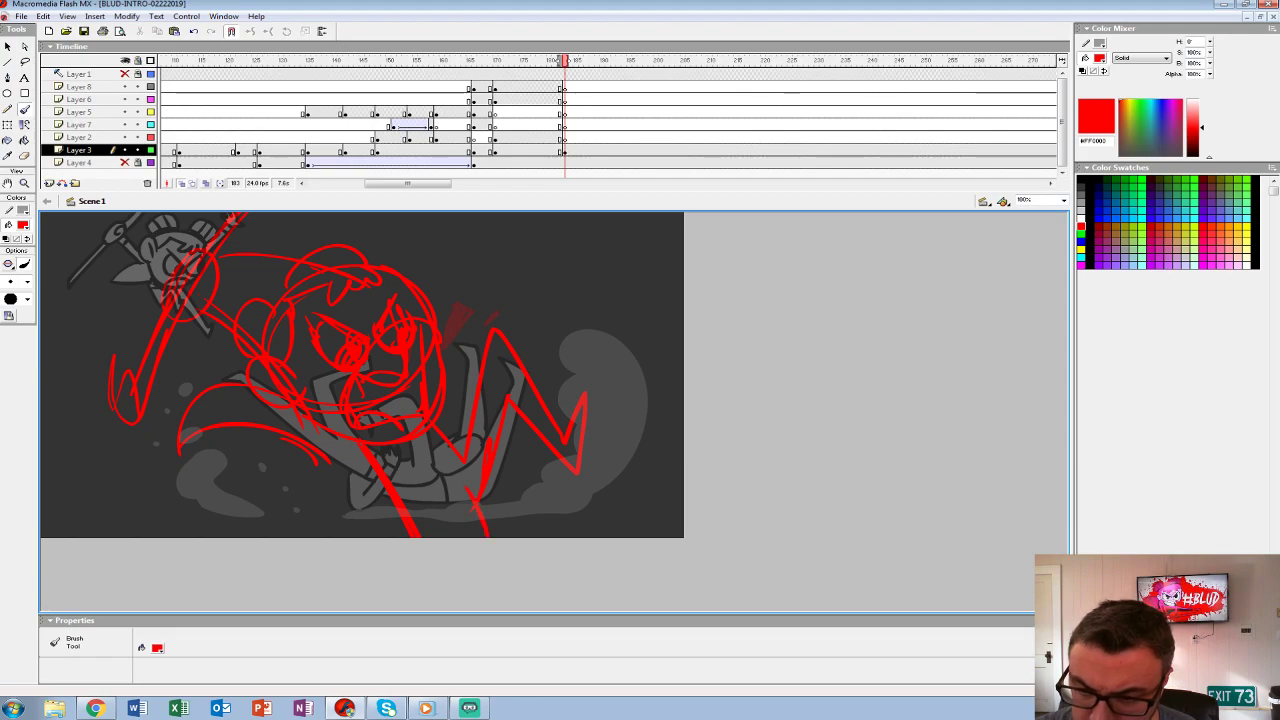
- Add long curved strokes on both sides of the figure and reinforce the fist and weapon handle lines
{"action": "left_click_drag", "start_coordinate": [462, 255], "coordinate": [672, 404]}
{"action": "left_click_drag", "start_coordinate": [200, 396], "coordinate": [285, 536]}
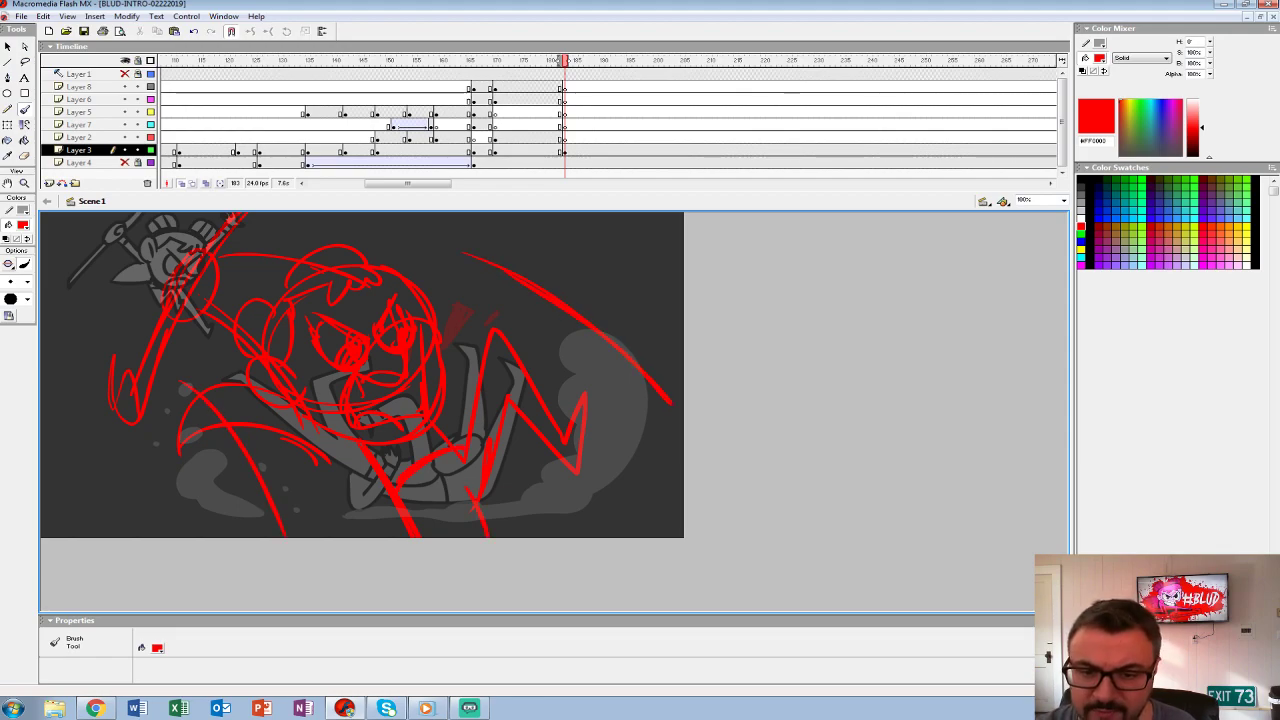
{"action": "mouse_move", "coordinate": [104, 304]}
{"action": "left_mouse_down"}
{"action": "mouse_move", "coordinate": [184, 244]}
{"action": "mouse_move", "coordinate": [440, 288]}
{"action": "left_mouse_up"}
{"action": "key", "text": "ctrl+z"}
{"action": "left_click_drag", "start_coordinate": [125, 430], "coordinate": [205, 258]}
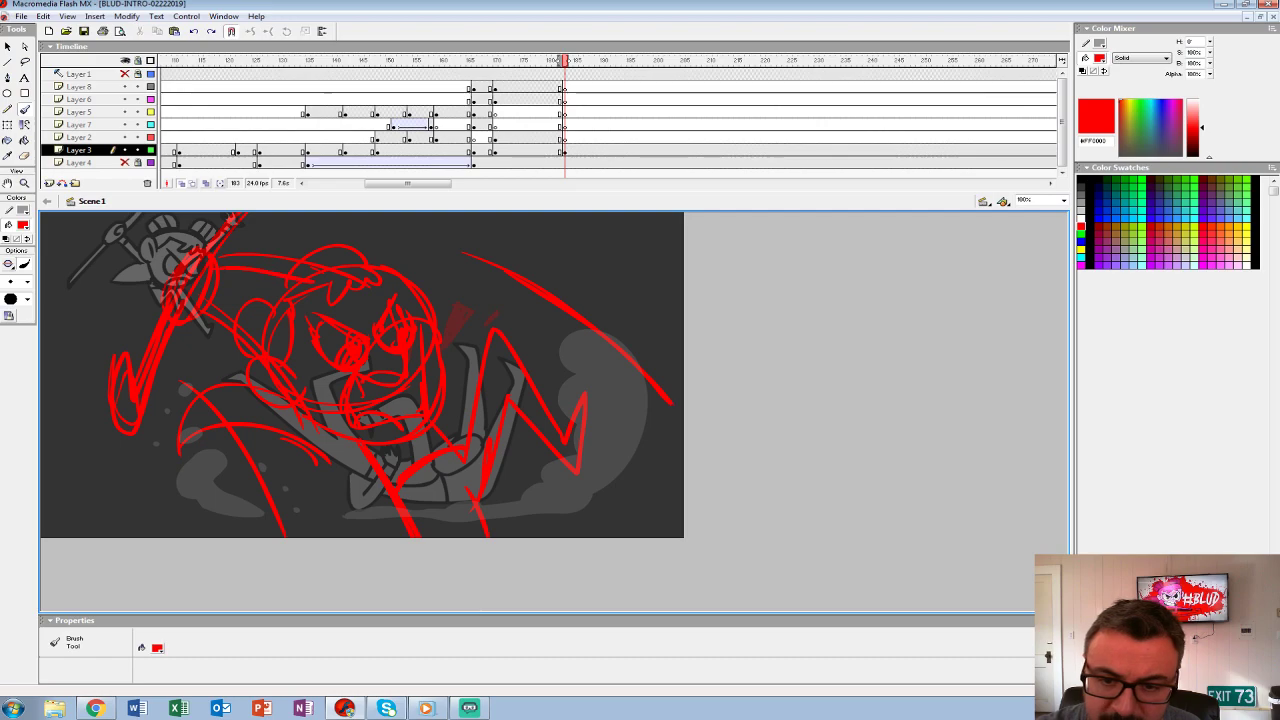
- Move the close-up sketch's column of keyframes earlier to frame 181 and play back the timing
{"action": "mouse_move", "coordinate": [466, 99]}
{"action": "left_mouse_down"}
{"action": "mouse_move", "coordinate": [618, 99]}
{"action": "mouse_move", "coordinate": [540, 99]}
{"action": "mouse_move", "coordinate": [566, 99]}
{"action": "mouse_move", "coordinate": [563, 150]}
{"action": "left_mouse_up"}
{"action": "left_click_drag", "start_coordinate": [563, 99], "coordinate": [533, 99]}
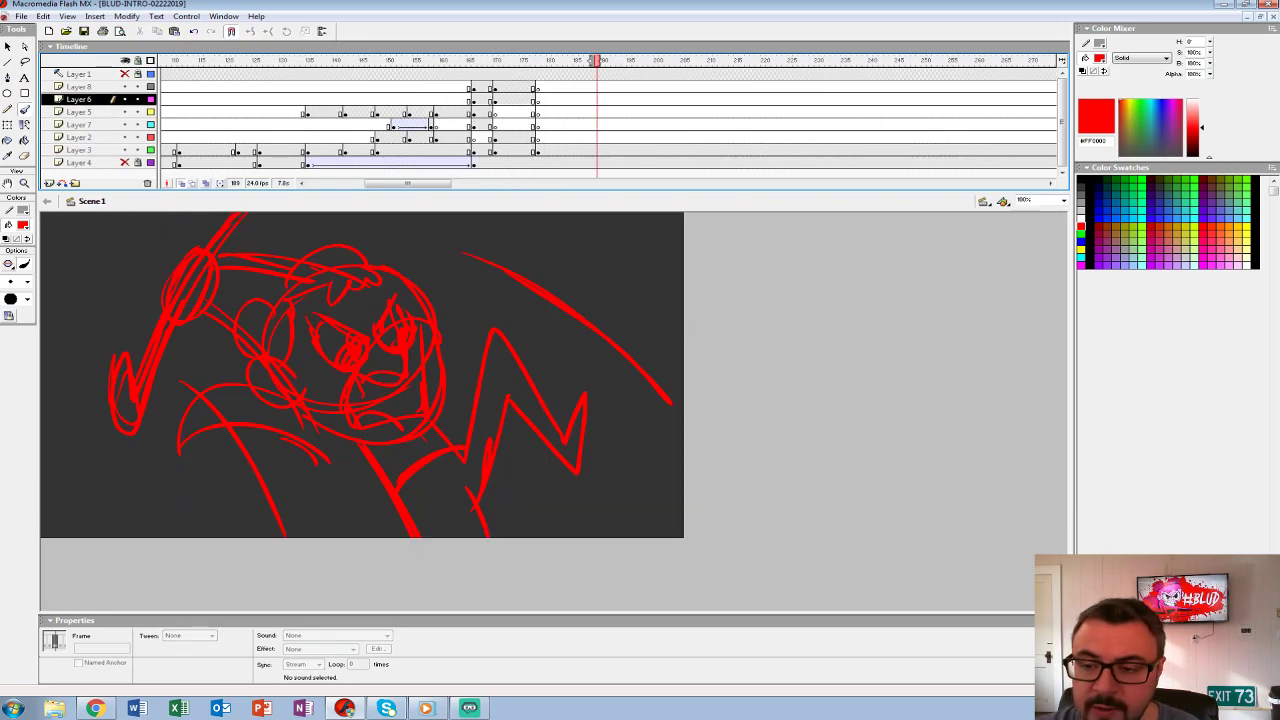
{"action": "left_click", "coordinate": [461, 137]}
{"action": "key", "text": "Return"}
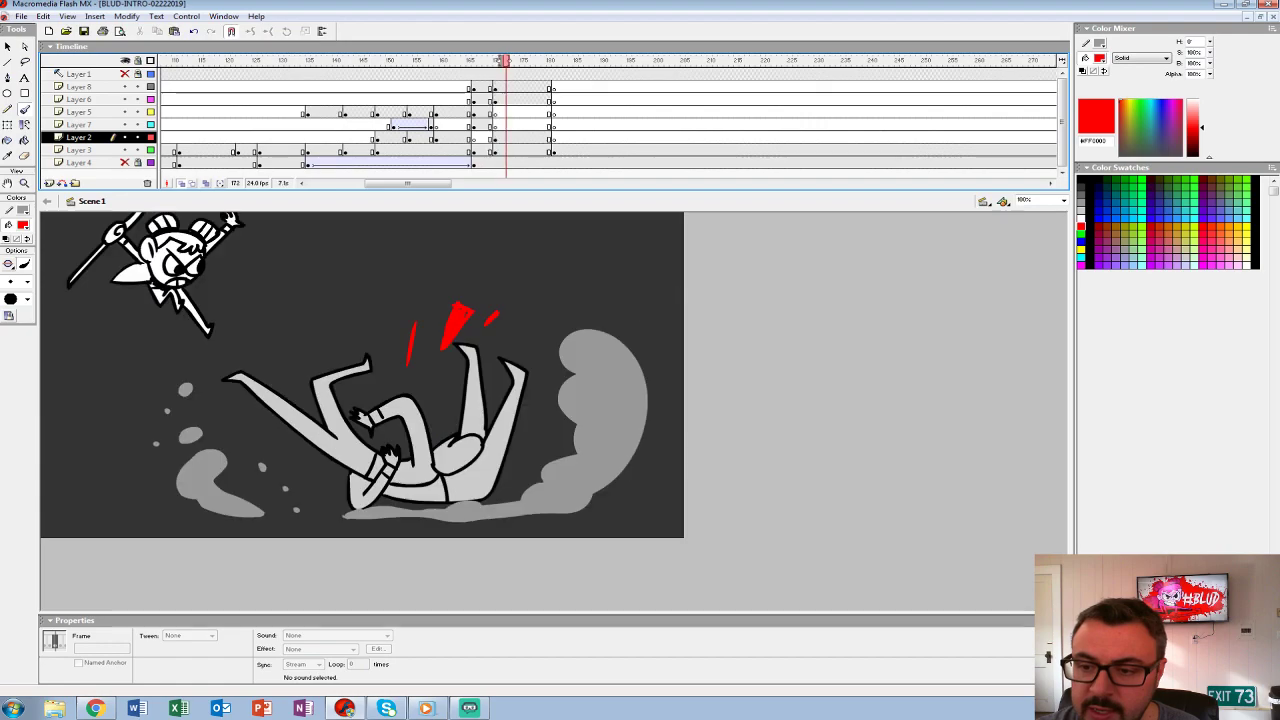
- Insert a blank keyframe on Layer 4 at frame 181 to remove the background from the close-up, and check the playback
{"action": "left_click", "coordinate": [553, 162]}
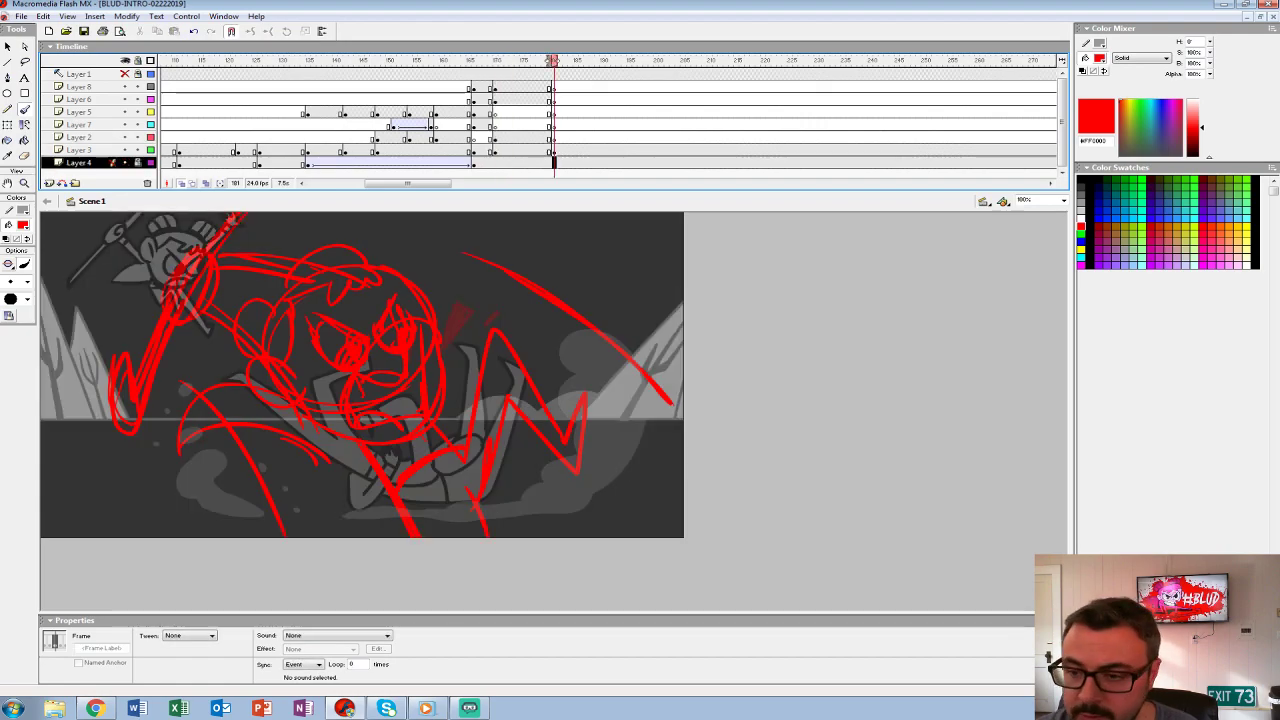
{"action": "left_click_drag", "start_coordinate": [430, 99], "coordinate": [565, 99]}
{"action": "left_click", "coordinate": [590, 124]}
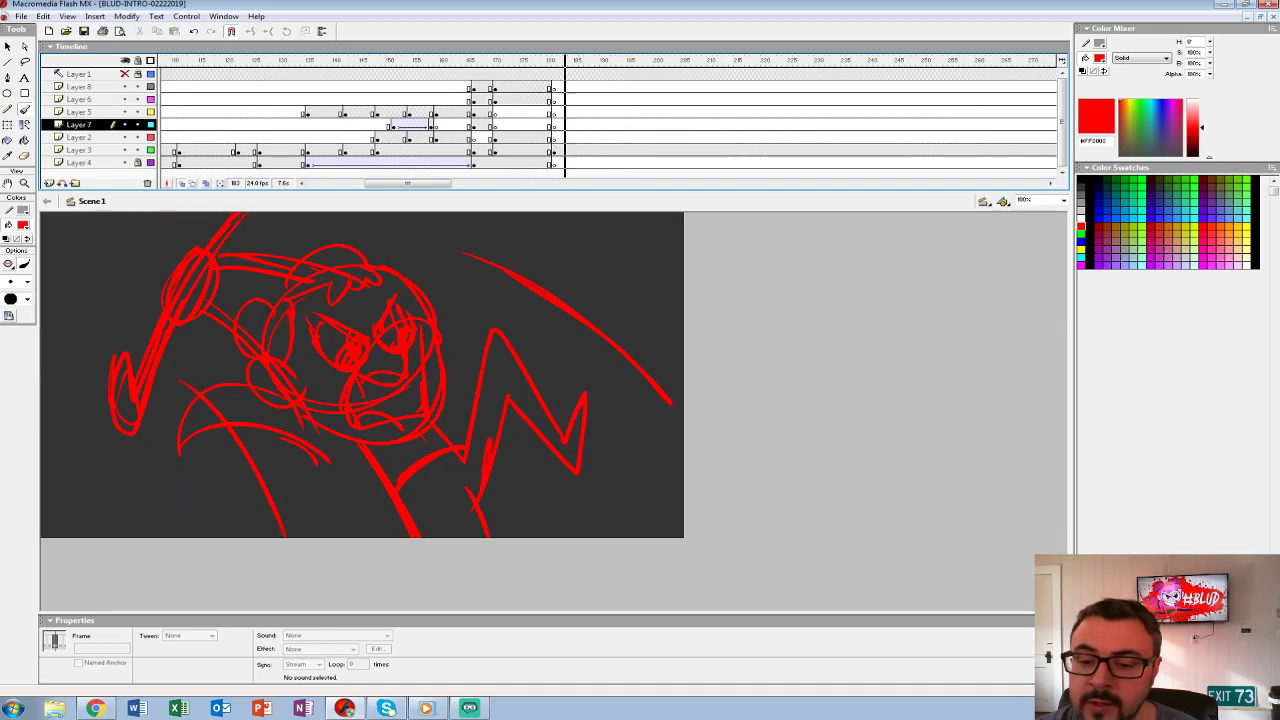
- Insert a blank keyframe on Layer 3 at frame 192 and sketch large angry eyes, a nose and a gritted-teeth mouth
{"action": "left_click", "coordinate": [611, 150]}
{"action": "key", "text": "F7"}
{"action": "key", "text": "b"}
{"action": "mouse_move", "coordinate": [380, 355]}
{"action": "left_mouse_down"}
{"action": "mouse_move", "coordinate": [495, 507]}
{"action": "mouse_move", "coordinate": [430, 322]}
{"action": "left_mouse_up"}
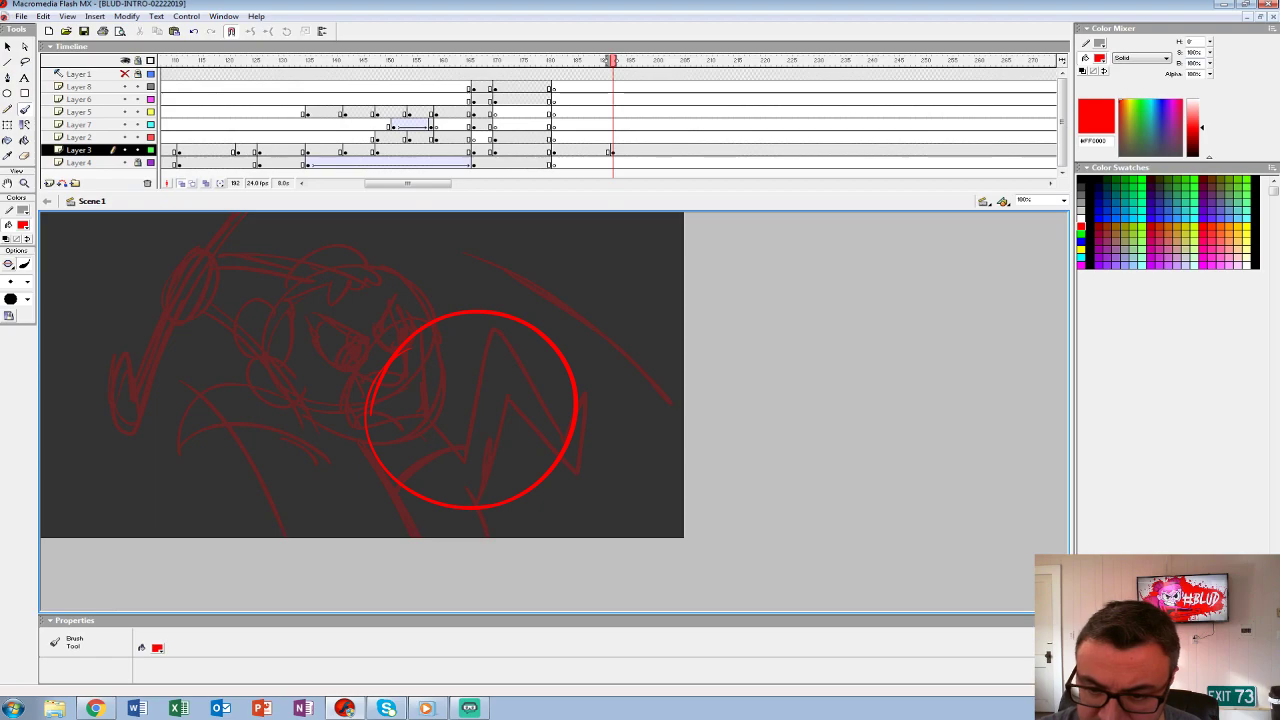
{"action": "key", "text": "ctrl+z"}
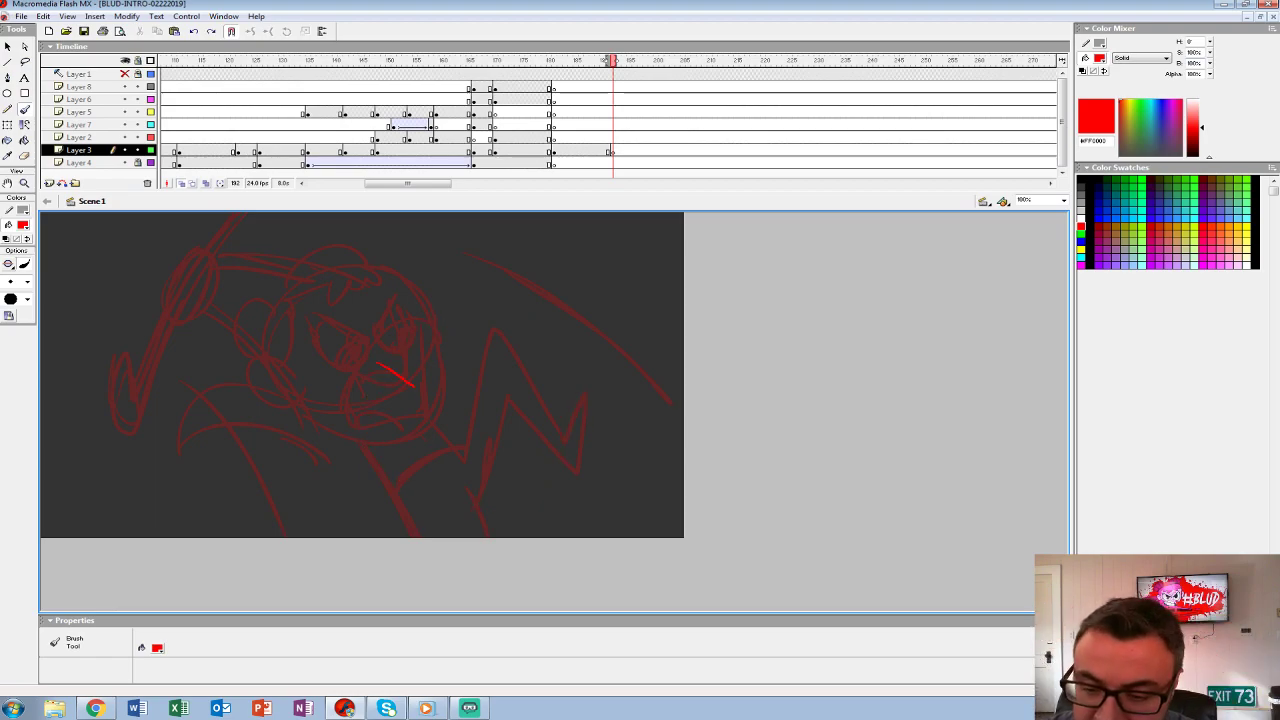
{"action": "left_click_drag", "start_coordinate": [425, 393], "coordinate": [365, 358]}
{"action": "left_click_drag", "start_coordinate": [457, 395], "coordinate": [508, 333]}
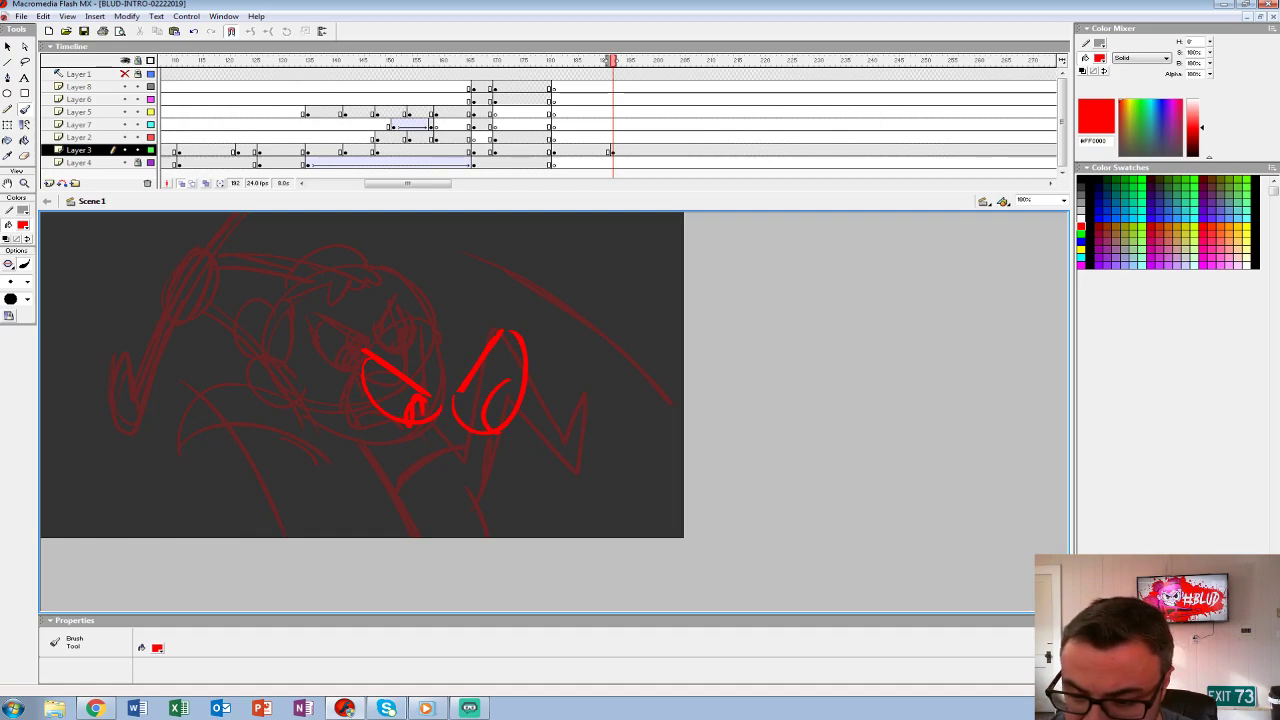
{"action": "mouse_move", "coordinate": [522, 482]}
{"action": "left_mouse_down"}
{"action": "mouse_move", "coordinate": [384, 472]}
{"action": "mouse_move", "coordinate": [514, 494]}
{"action": "left_mouse_up"}
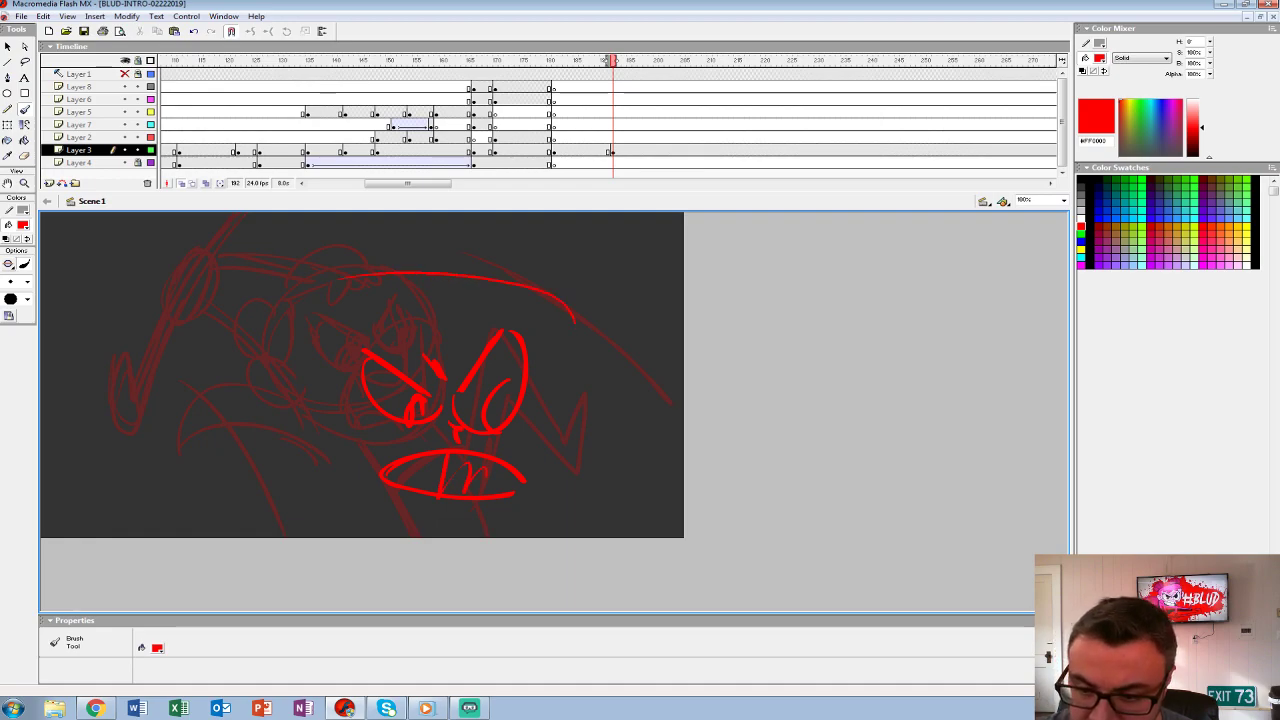
- Sketch the head outline, ear, wavy fringe and two hair buns around the angry face
{"action": "mouse_move", "coordinate": [565, 462]}
{"action": "left_mouse_down"}
{"action": "mouse_move", "coordinate": [498, 278]}
{"action": "mouse_move", "coordinate": [318, 442]}
{"action": "left_mouse_up"}
{"action": "mouse_move", "coordinate": [306, 360]}
{"action": "left_mouse_down"}
{"action": "mouse_move", "coordinate": [282, 396]}
{"action": "mouse_move", "coordinate": [344, 445]}
{"action": "mouse_move", "coordinate": [372, 505]}
{"action": "mouse_move", "coordinate": [440, 535]}
{"action": "mouse_move", "coordinate": [565, 415]}
{"action": "left_mouse_up"}
{"action": "left_click_drag", "start_coordinate": [408, 332], "coordinate": [492, 318]}
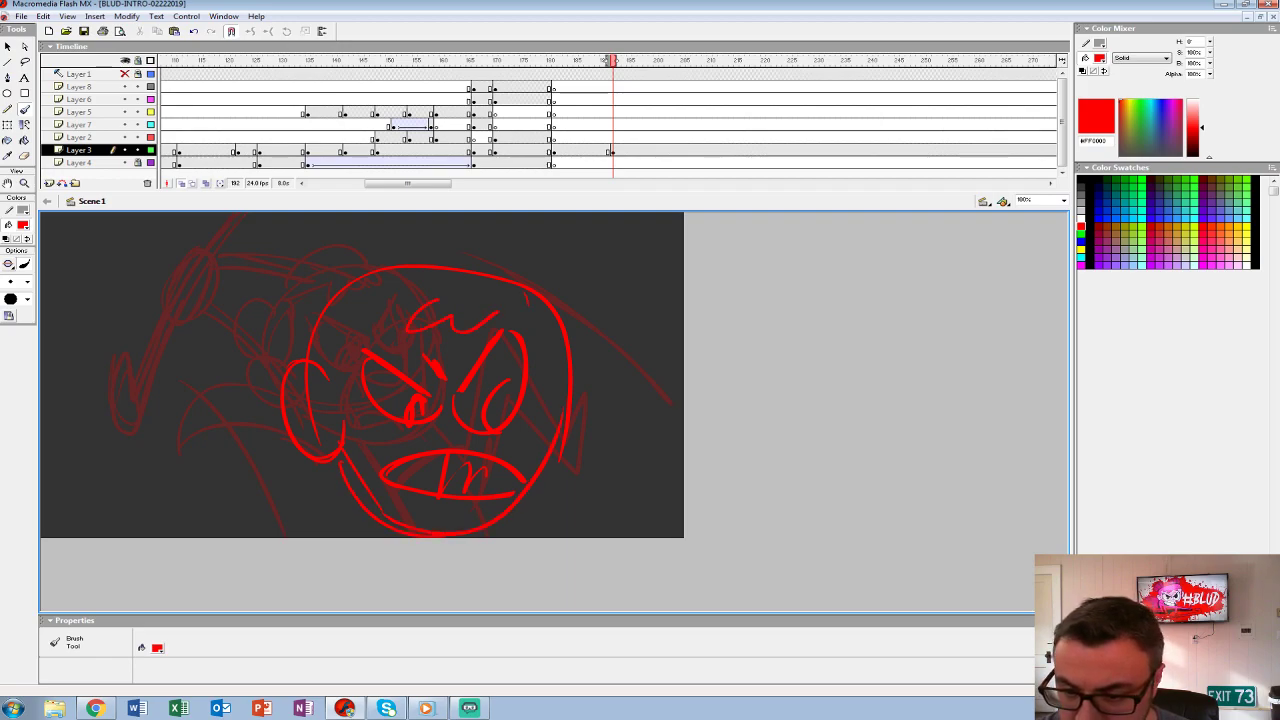
{"action": "left_click_drag", "start_coordinate": [420, 302], "coordinate": [316, 372]}
{"action": "mouse_move", "coordinate": [280, 288]}
{"action": "left_mouse_down"}
{"action": "mouse_move", "coordinate": [390, 265]}
{"action": "mouse_move", "coordinate": [545, 290]}
{"action": "left_mouse_up"}
- Brush long curved vertical strokes down the left side of the face and play back the animation
{"action": "left_click_drag", "start_coordinate": [292, 258], "coordinate": [298, 446]}
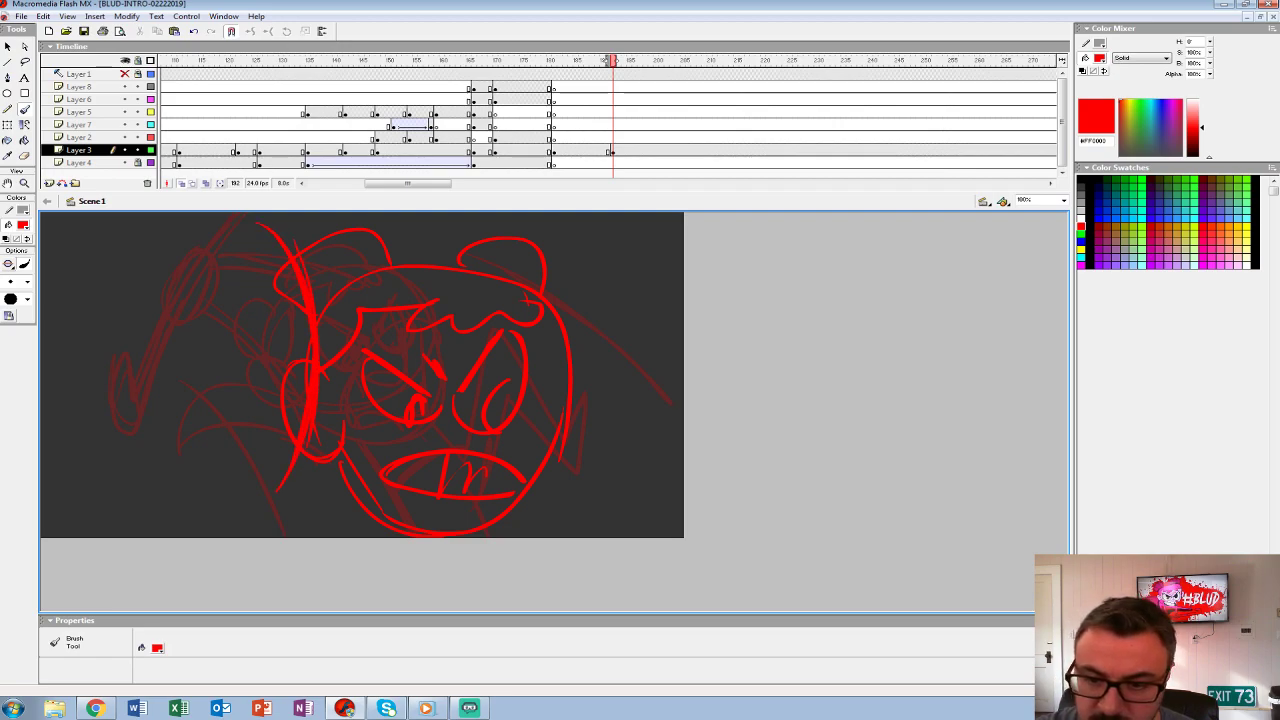
{"action": "left_click_drag", "start_coordinate": [320, 276], "coordinate": [330, 356]}
{"action": "left_click_drag", "start_coordinate": [318, 246], "coordinate": [318, 514]}
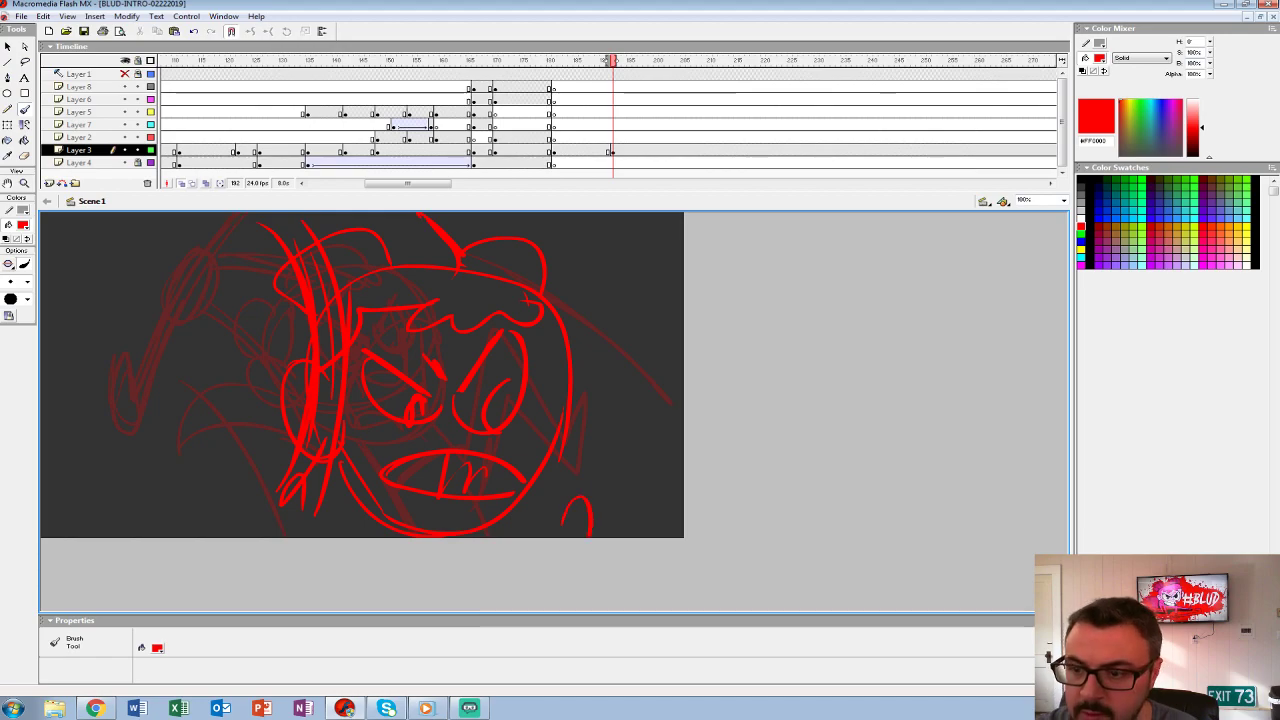
{"action": "left_click", "coordinate": [550, 112]}
{"action": "key", "text": "Return"}
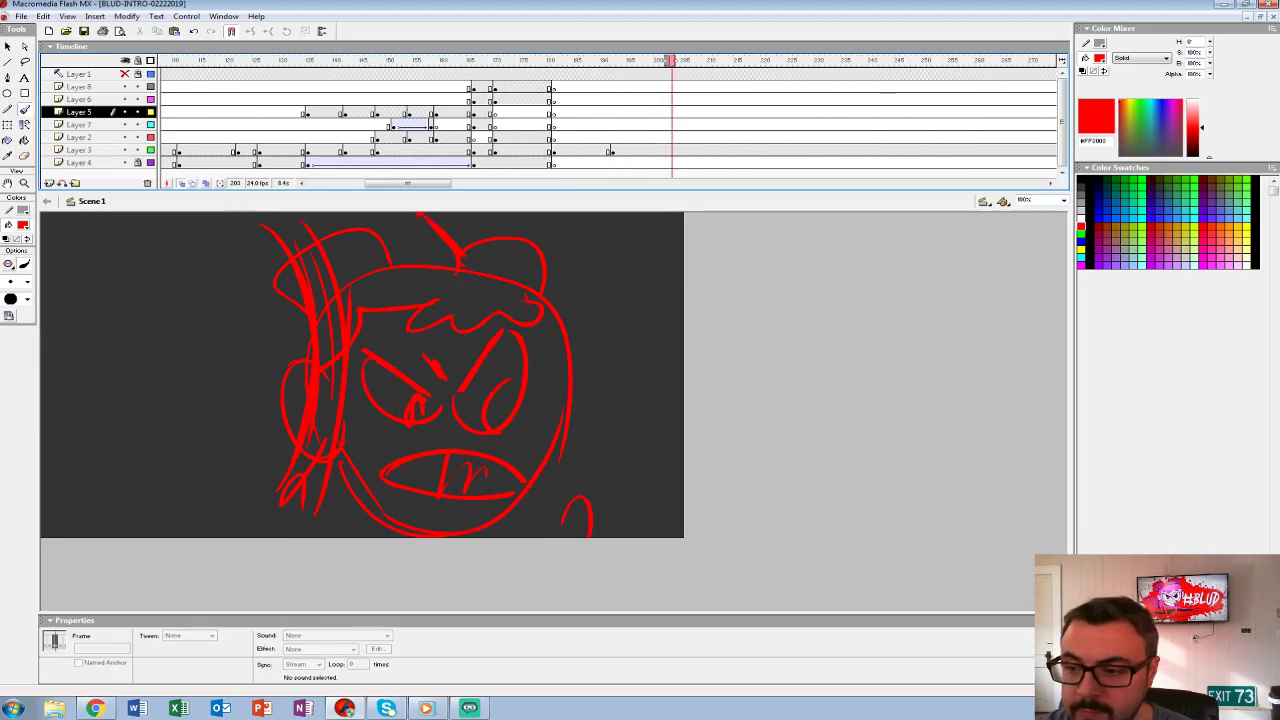
- Insert a blank keyframe on Layer 3 at frame 201 and sketch rounded shoulder shapes, a raised forearm and a fist gripping a weapon
{"action": "left_click", "coordinate": [659, 150]}
{"action": "mouse_move", "coordinate": [112, 520]}
{"action": "left_mouse_down"}
{"action": "mouse_move", "coordinate": [318, 498]}
{"action": "mouse_move", "coordinate": [352, 534]}
{"action": "left_mouse_up"}
{"action": "left_click_drag", "start_coordinate": [176, 458], "coordinate": [322, 478]}
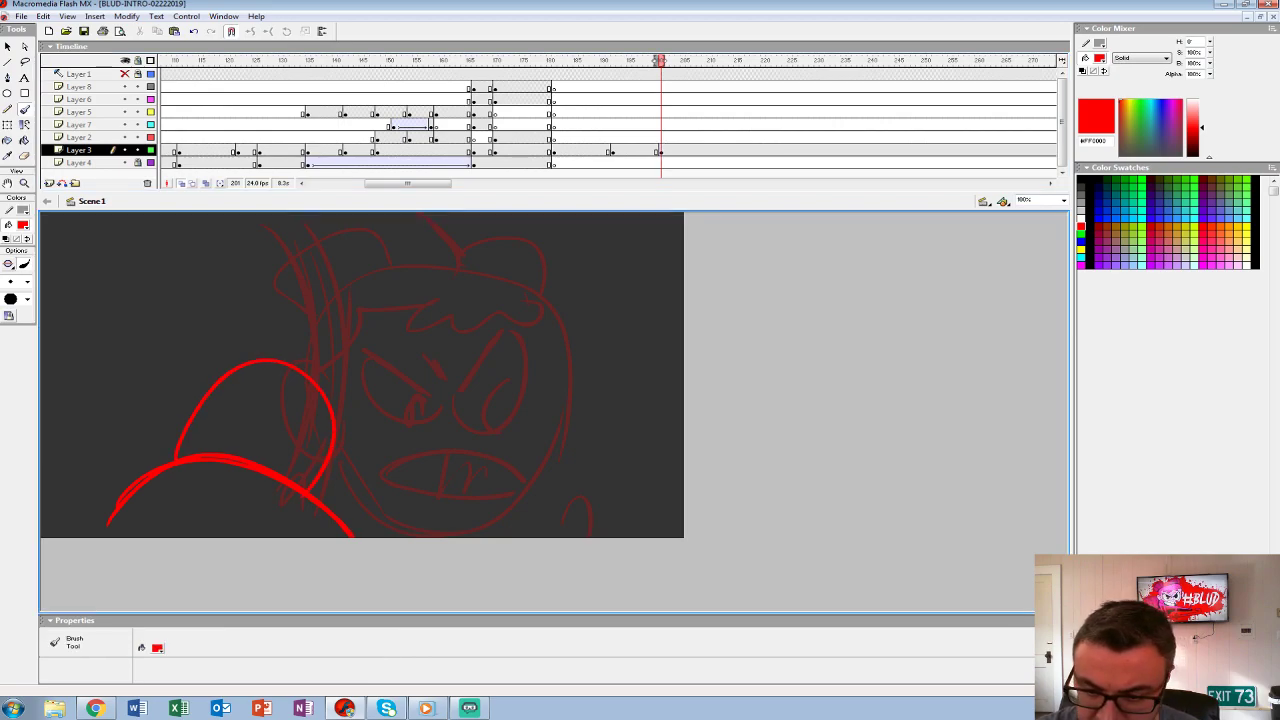
{"action": "left_click_drag", "start_coordinate": [279, 531], "coordinate": [445, 318]}
{"action": "mouse_move", "coordinate": [400, 515]}
{"action": "left_mouse_down"}
{"action": "mouse_move", "coordinate": [505, 285]}
{"action": "mouse_move", "coordinate": [390, 275]}
{"action": "mouse_move", "coordinate": [326, 236]}
{"action": "left_mouse_up"}
{"action": "mouse_move", "coordinate": [428, 270]}
{"action": "left_mouse_down"}
{"action": "mouse_move", "coordinate": [640, 434]}
{"action": "mouse_move", "coordinate": [414, 244]}
{"action": "left_mouse_up"}
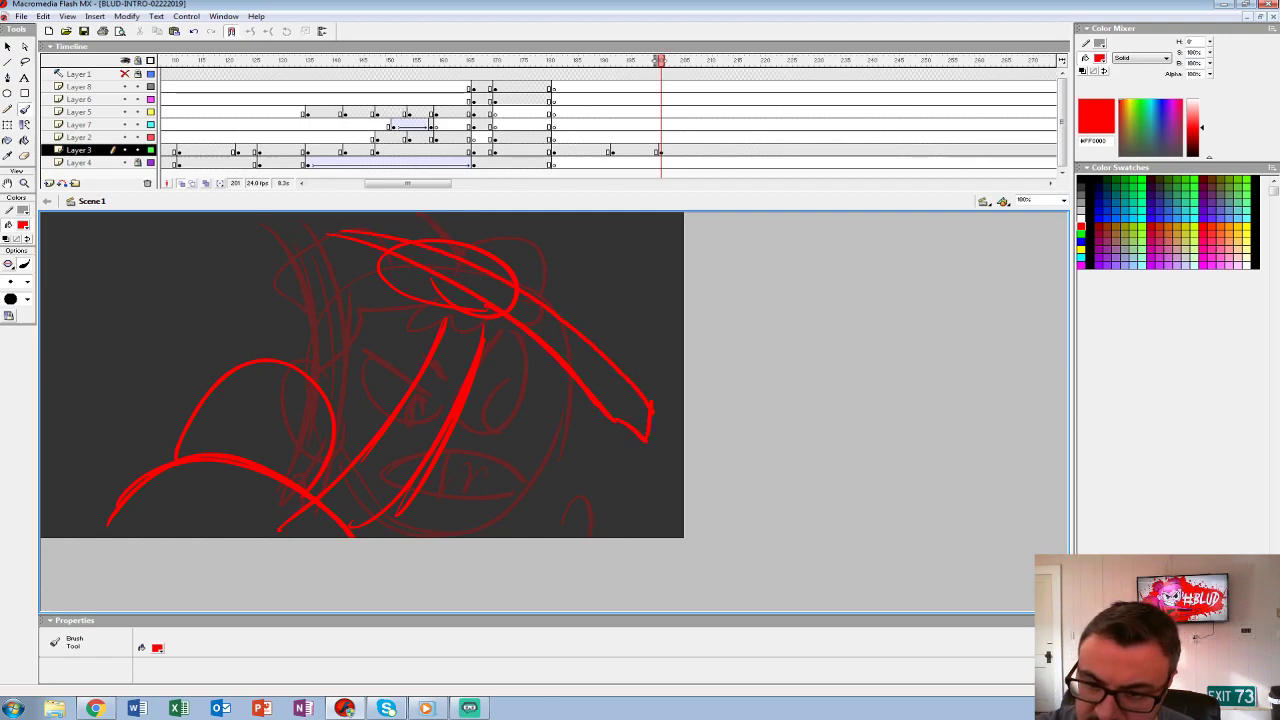
- Sketch the second forearm and hand, extend the weapon's shaft toward the upper left, and play back the animation
{"action": "left_click_drag", "start_coordinate": [442, 496], "coordinate": [552, 354]}
{"action": "left_click_drag", "start_coordinate": [414, 538], "coordinate": [528, 404]}
{"action": "mouse_move", "coordinate": [520, 288]}
{"action": "left_mouse_down"}
{"action": "mouse_move", "coordinate": [586, 374]}
{"action": "mouse_move", "coordinate": [262, 222]}
{"action": "left_mouse_up"}
{"action": "left_click_drag", "start_coordinate": [470, 285], "coordinate": [228, 216]}
{"action": "left_click", "coordinate": [470, 112]}
{"action": "key", "text": "Return"}
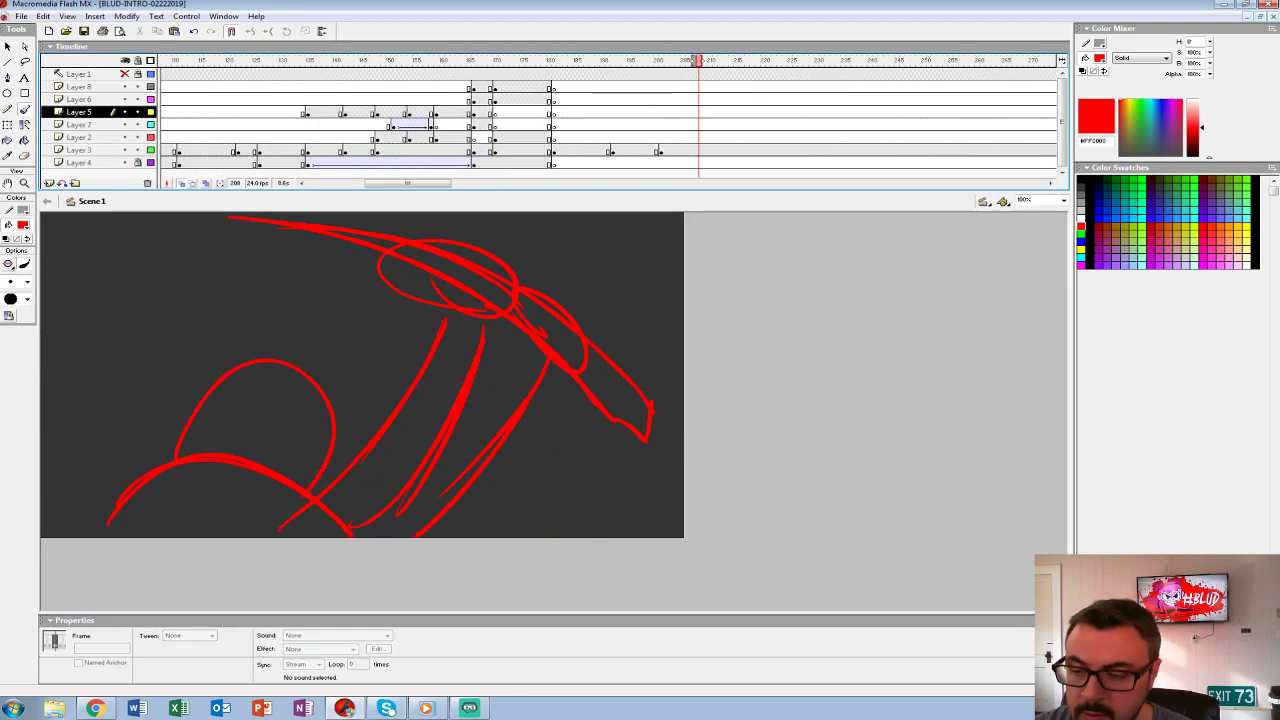
- Insert a blank keyframe on Layer 3 at frame 209, sketch a large hooked blade, and play back the sequence
{"action": "left_click", "coordinate": [702, 150]}
{"action": "key", "text": "F7"}
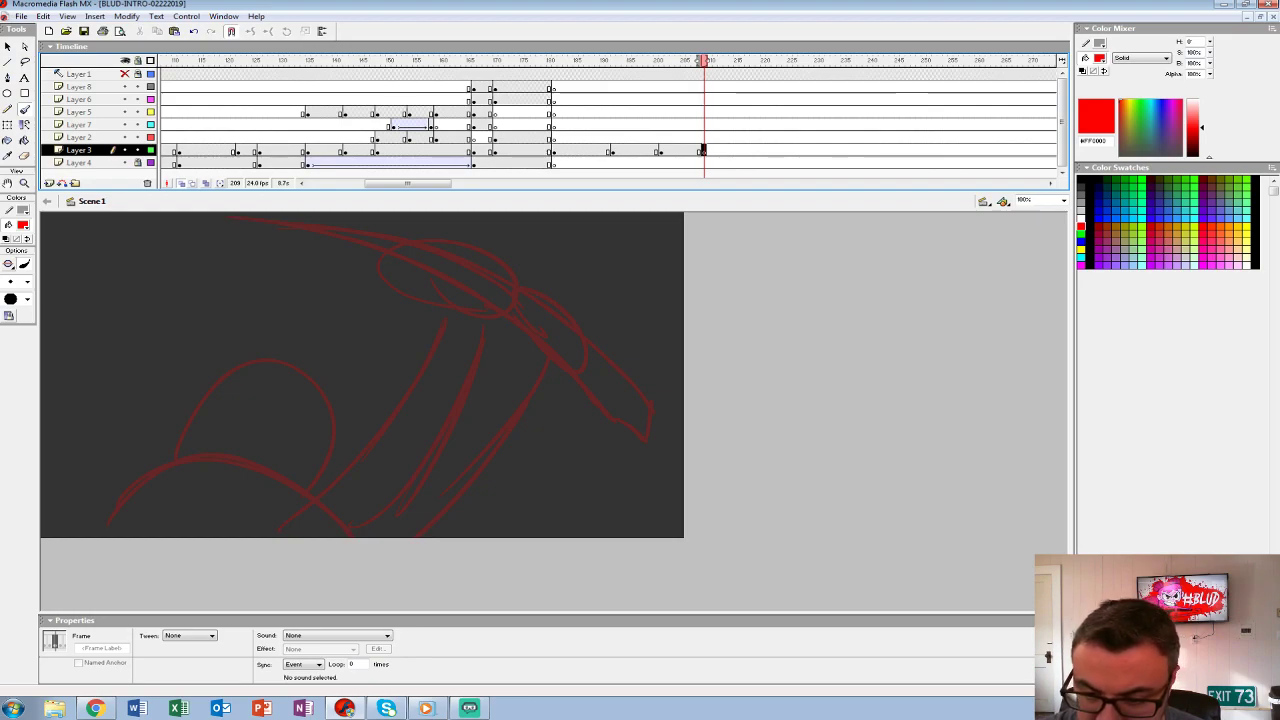
{"action": "mouse_move", "coordinate": [535, 505]}
{"action": "left_mouse_down"}
{"action": "mouse_move", "coordinate": [477, 329]}
{"action": "mouse_move", "coordinate": [525, 230]}
{"action": "mouse_move", "coordinate": [604, 349]}
{"action": "mouse_move", "coordinate": [531, 286]}
{"action": "mouse_move", "coordinate": [604, 515]}
{"action": "left_mouse_up"}
{"action": "left_click", "coordinate": [577, 111]}
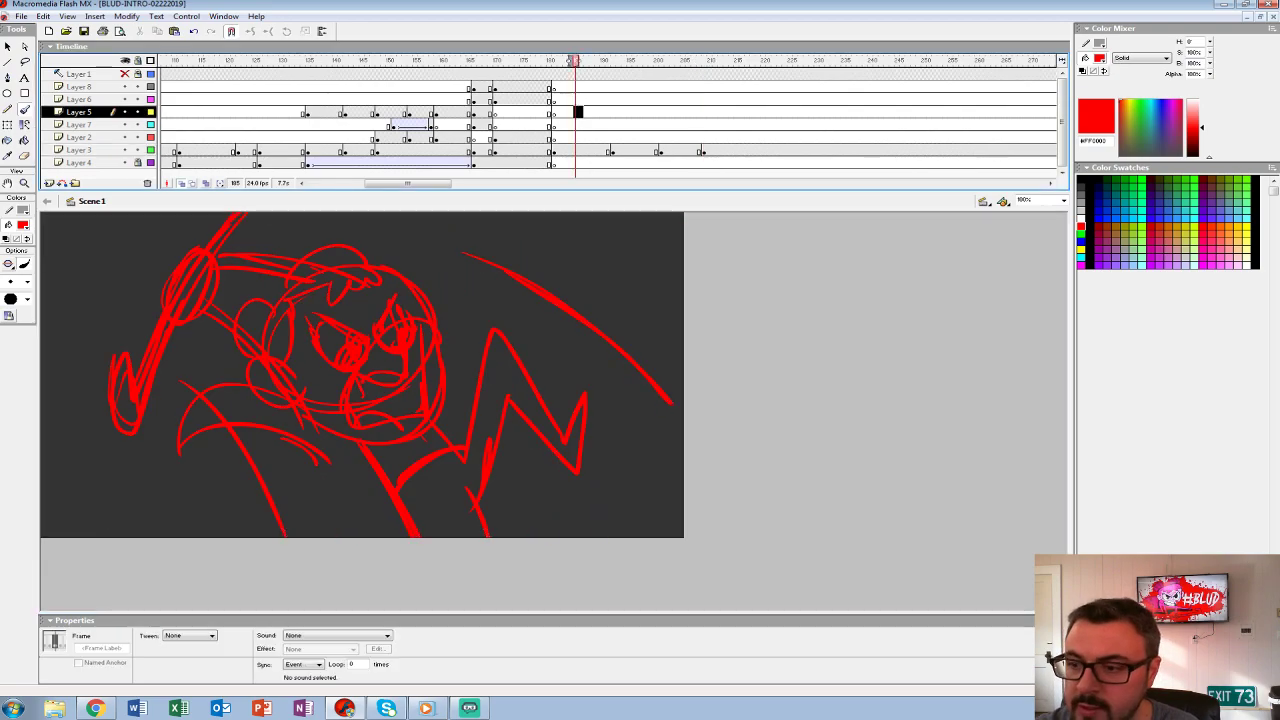
{"action": "key", "text": "Return"}
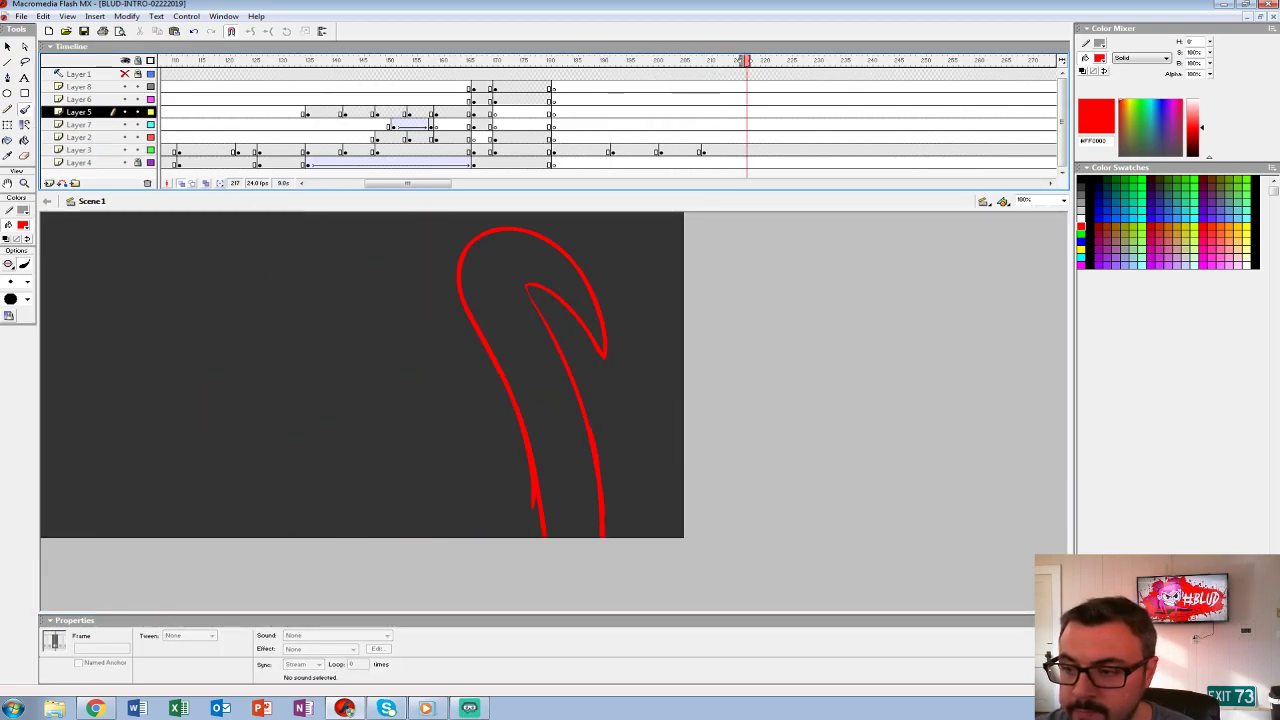
- Insert a blank keyframe on Layer 3 at frame 215 and sketch a round head with arms holding a hooked weapon
{"action": "left_click", "coordinate": [79, 150]}
{"action": "left_click", "coordinate": [735, 150]}
{"action": "mouse_move", "coordinate": [322, 316]}
{"action": "left_mouse_down"}
{"action": "mouse_move", "coordinate": [317, 384]}
{"action": "mouse_move", "coordinate": [330, 394]}
{"action": "mouse_move", "coordinate": [299, 325]}
{"action": "mouse_move", "coordinate": [286, 374]}
{"action": "mouse_move", "coordinate": [404, 452]}
{"action": "left_mouse_up"}
{"action": "left_click_drag", "start_coordinate": [324, 398], "coordinate": [418, 432]}
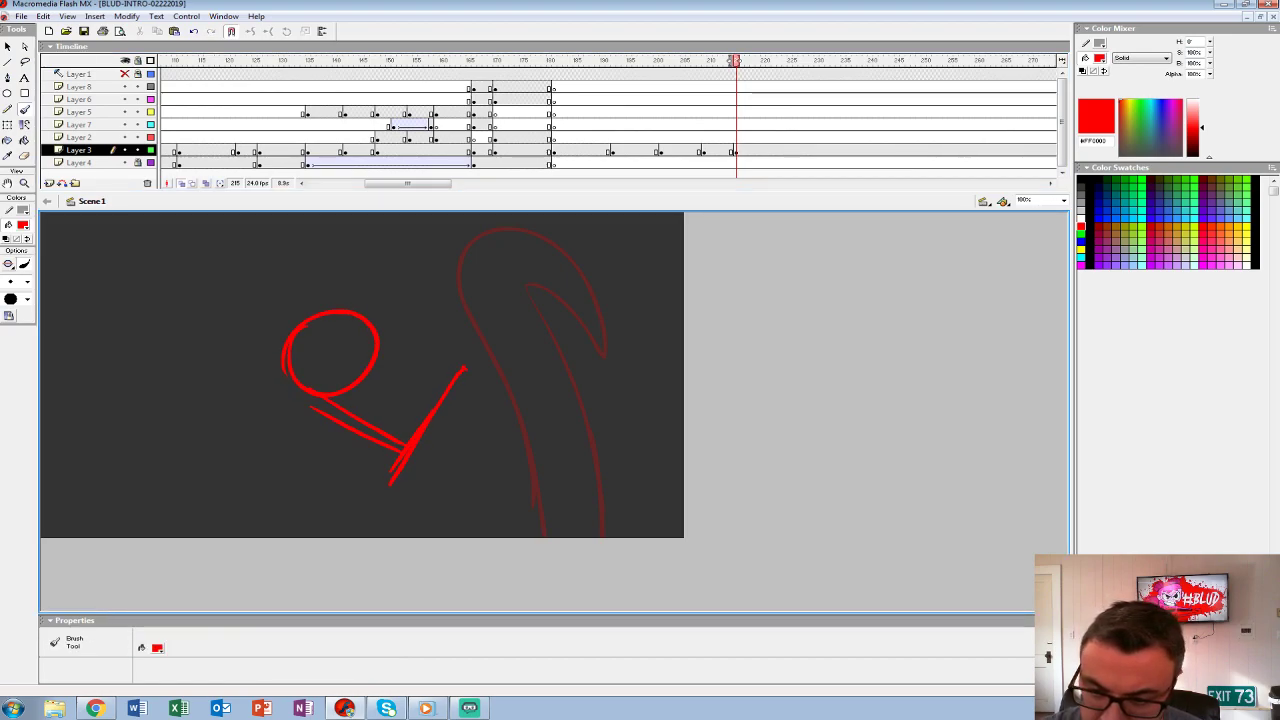
{"action": "left_click_drag", "start_coordinate": [468, 372], "coordinate": [386, 490]}
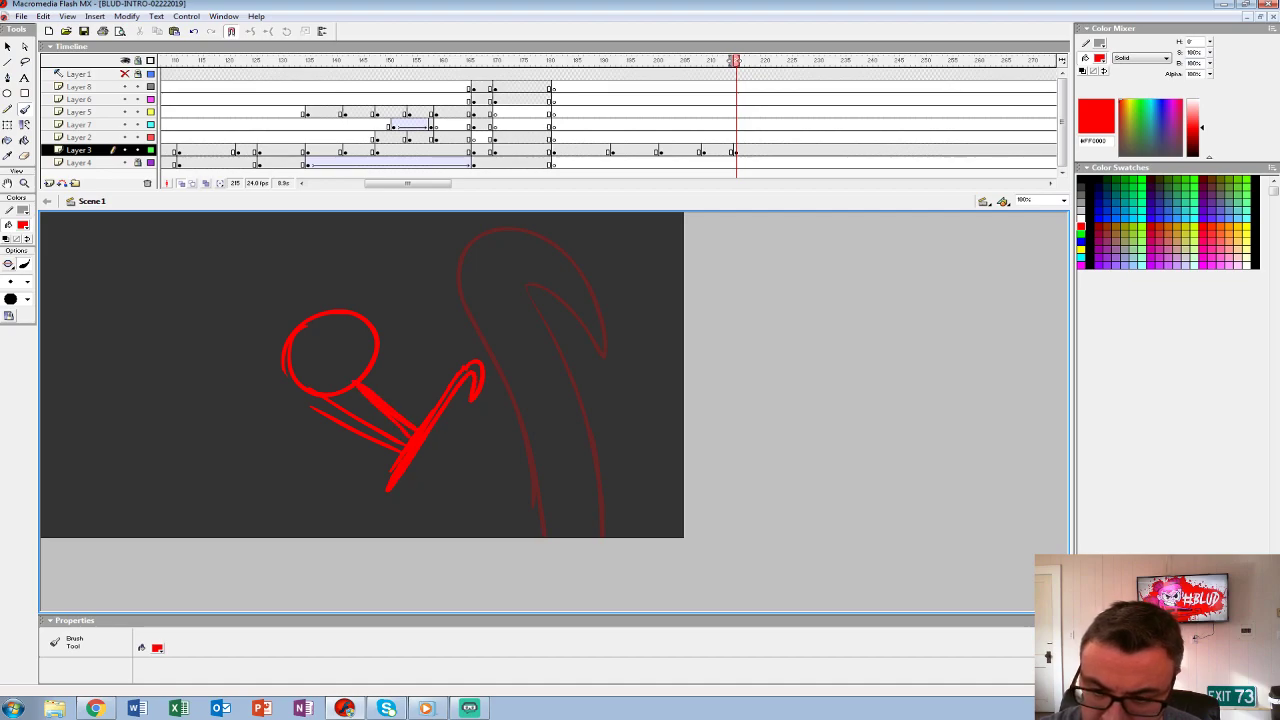
- Sketch the attacker's body behind the head, add two hair buns, and redraw the leg extending back to a foot
{"action": "left_click_drag", "start_coordinate": [256, 378], "coordinate": [292, 305]}
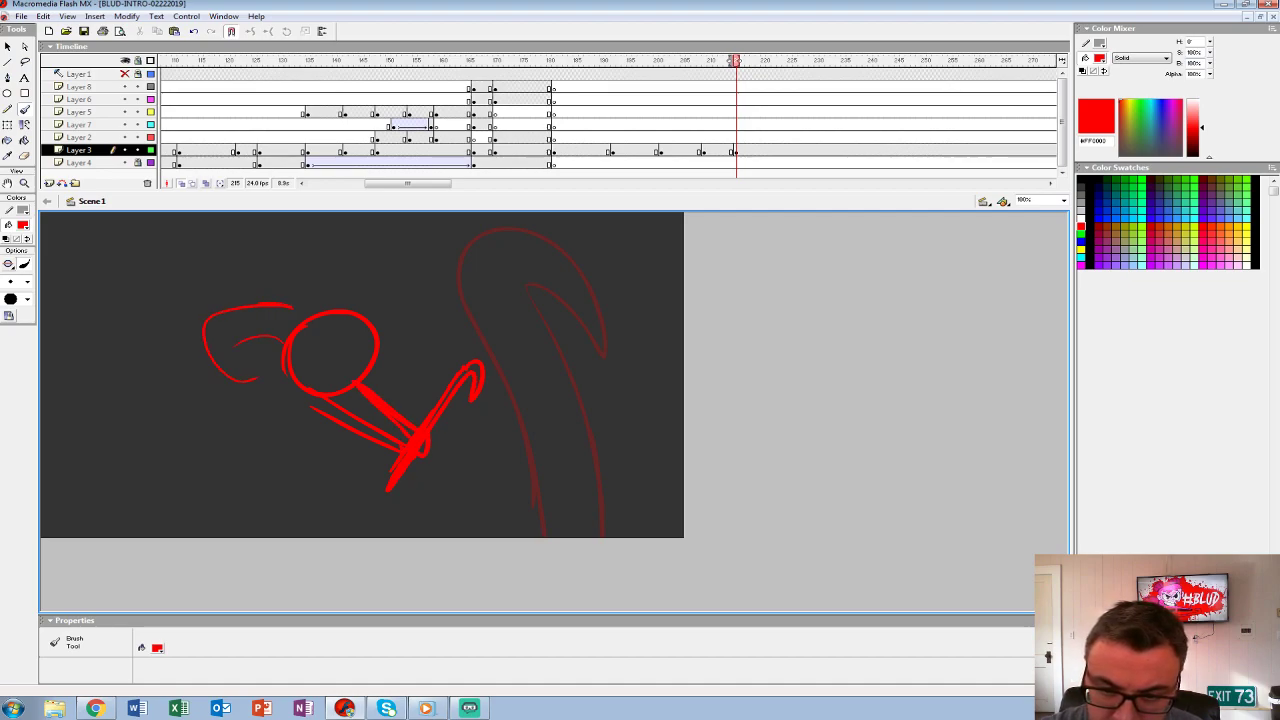
{"action": "mouse_move", "coordinate": [288, 380]}
{"action": "left_mouse_down"}
{"action": "mouse_move", "coordinate": [300, 316]}
{"action": "mouse_move", "coordinate": [344, 306]}
{"action": "mouse_move", "coordinate": [380, 322]}
{"action": "mouse_move", "coordinate": [334, 384]}
{"action": "left_mouse_up"}
{"action": "left_click_drag", "start_coordinate": [233, 364], "coordinate": [216, 433]}
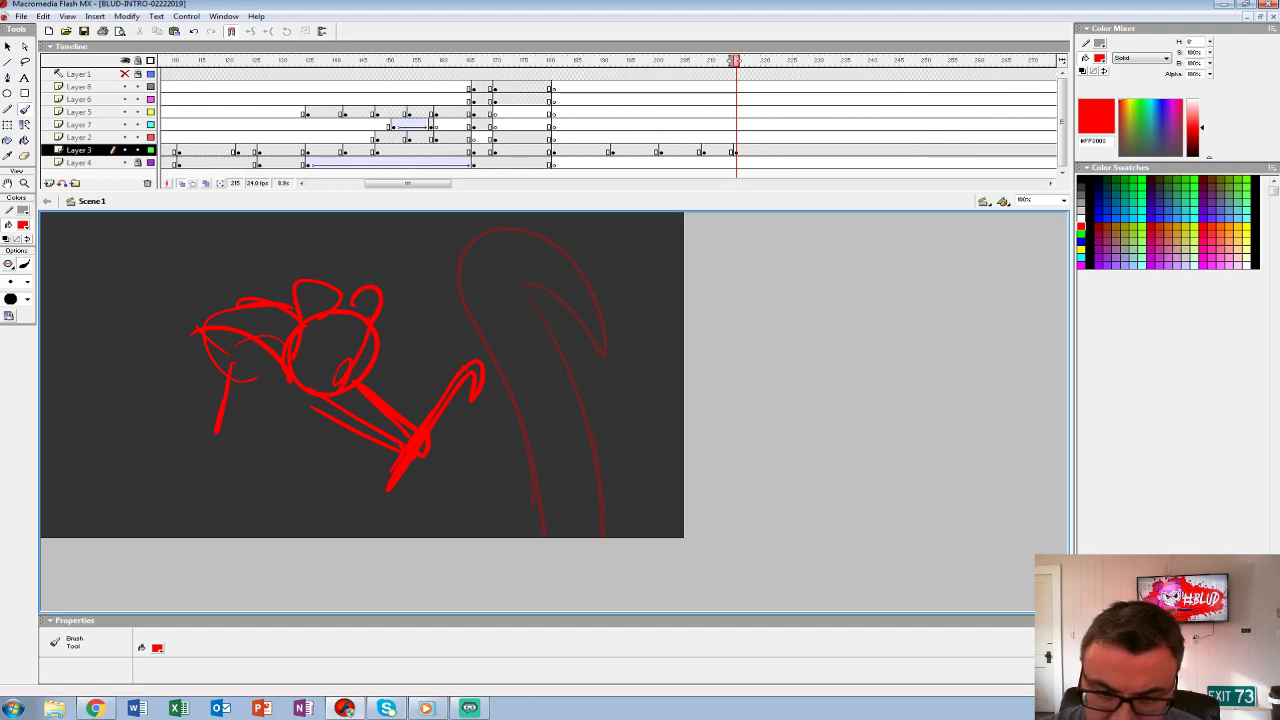
{"action": "key", "text": "ctrl+z"}
{"action": "key", "text": "ctrl+z"}
{"action": "left_click_drag", "start_coordinate": [250, 392], "coordinate": [158, 362]}
{"action": "key", "text": "ctrl+z"}
{"action": "mouse_move", "coordinate": [284, 380]}
{"action": "left_mouse_down"}
{"action": "mouse_move", "coordinate": [236, 393]}
{"action": "mouse_move", "coordinate": [184, 361]}
{"action": "left_mouse_up"}
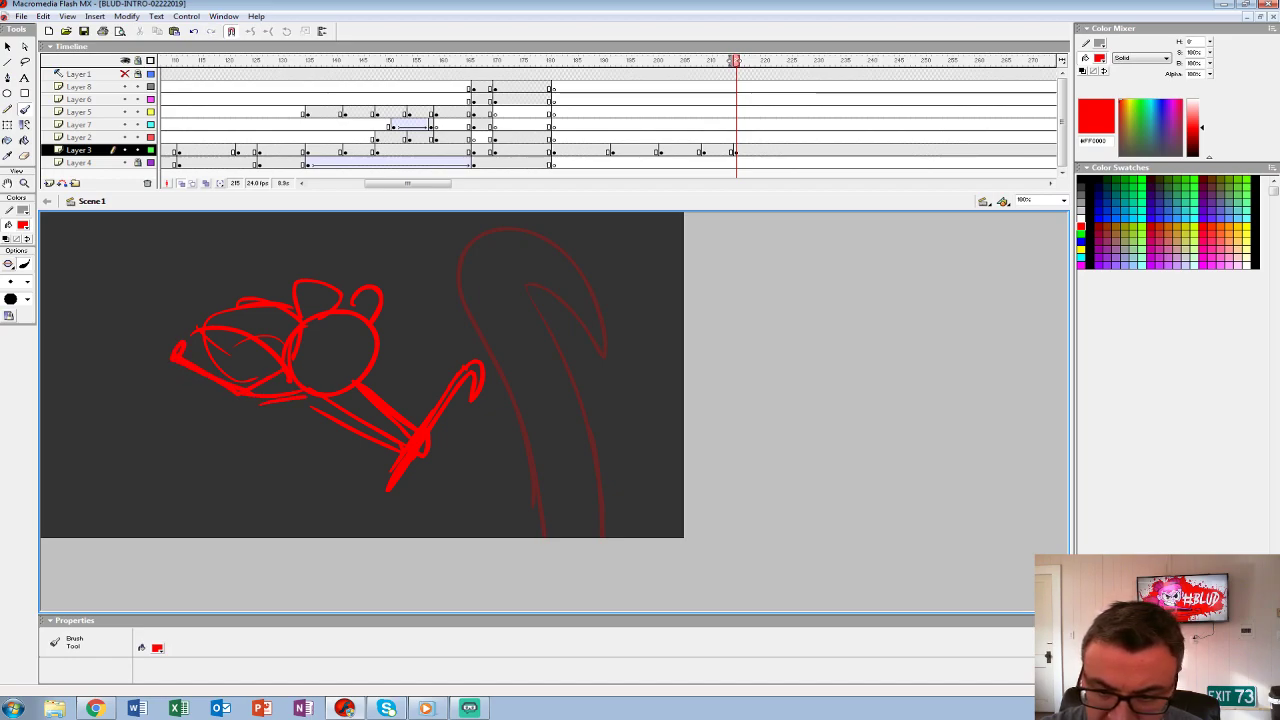
- Sketch the fallen opponent's chest curve and an oval head with round eyes beside the hooked weapon
{"action": "mouse_move", "coordinate": [335, 470]}
{"action": "left_mouse_down"}
{"action": "mouse_move", "coordinate": [396, 465]}
{"action": "mouse_move", "coordinate": [477, 505]}
{"action": "left_mouse_up"}
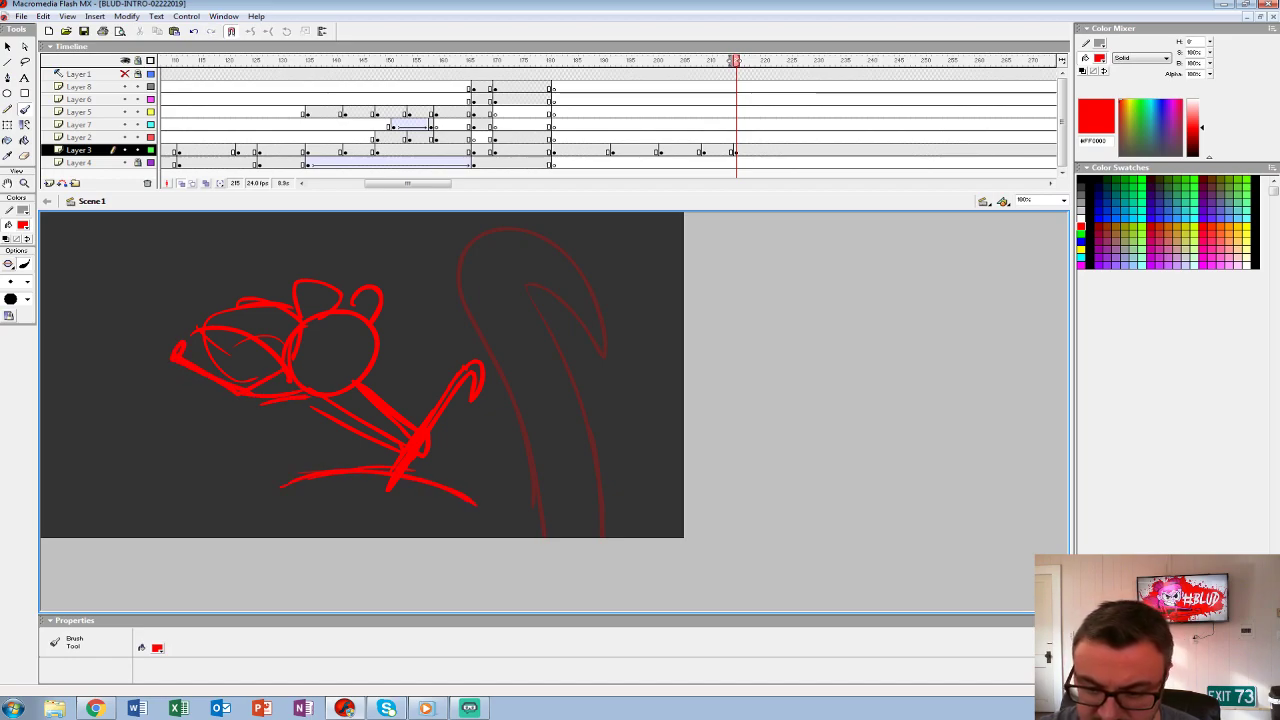
{"action": "mouse_move", "coordinate": [565, 447]}
{"action": "left_mouse_down"}
{"action": "mouse_move", "coordinate": [495, 505]}
{"action": "mouse_move", "coordinate": [455, 512]}
{"action": "left_mouse_up"}
{"action": "key", "text": "ctrl+z"}
{"action": "mouse_move", "coordinate": [515, 466]}
{"action": "left_mouse_down"}
{"action": "mouse_move", "coordinate": [470, 522]}
{"action": "mouse_move", "coordinate": [447, 500]}
{"action": "left_mouse_up"}
{"action": "key", "text": "ctrl+z"}
{"action": "mouse_move", "coordinate": [545, 478]}
{"action": "left_mouse_down"}
{"action": "mouse_move", "coordinate": [531, 363]}
{"action": "mouse_move", "coordinate": [507, 385]}
{"action": "mouse_move", "coordinate": [558, 462]}
{"action": "left_mouse_up"}
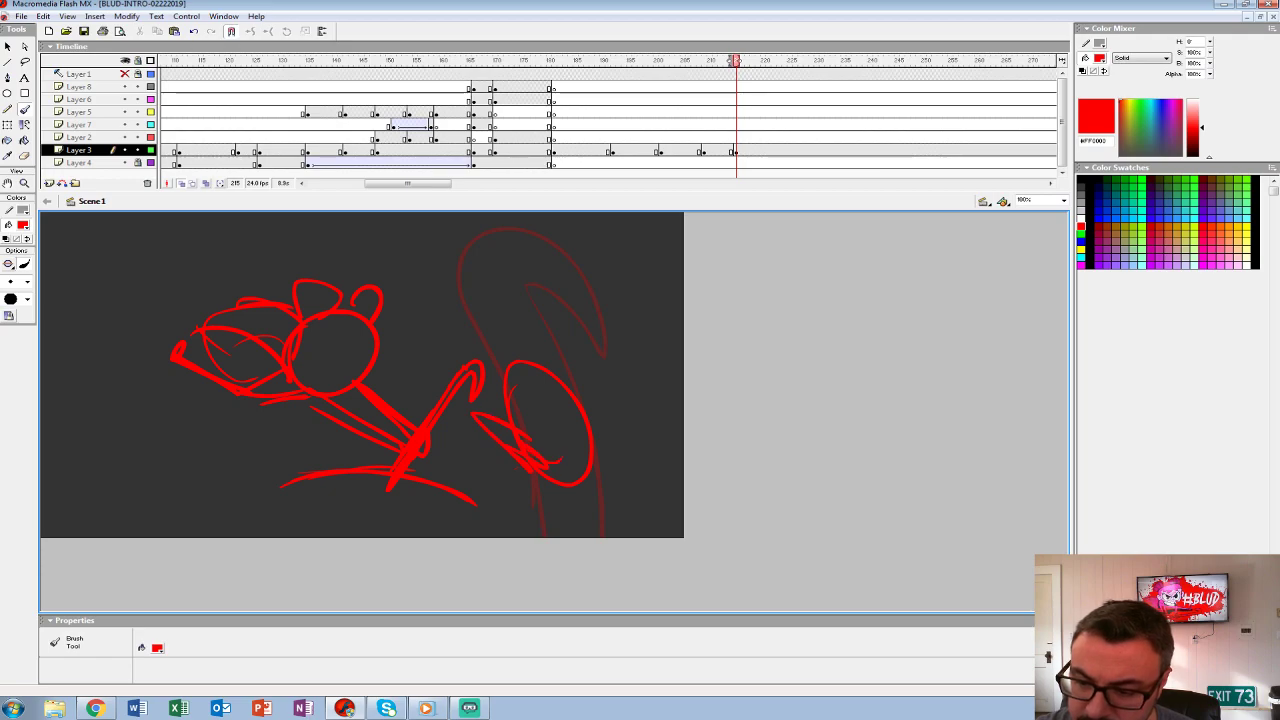
{"action": "mouse_move", "coordinate": [560, 398]}
{"action": "left_mouse_down"}
{"action": "mouse_move", "coordinate": [548, 405]}
{"action": "mouse_move", "coordinate": [570, 410]}
{"action": "left_mouse_up"}
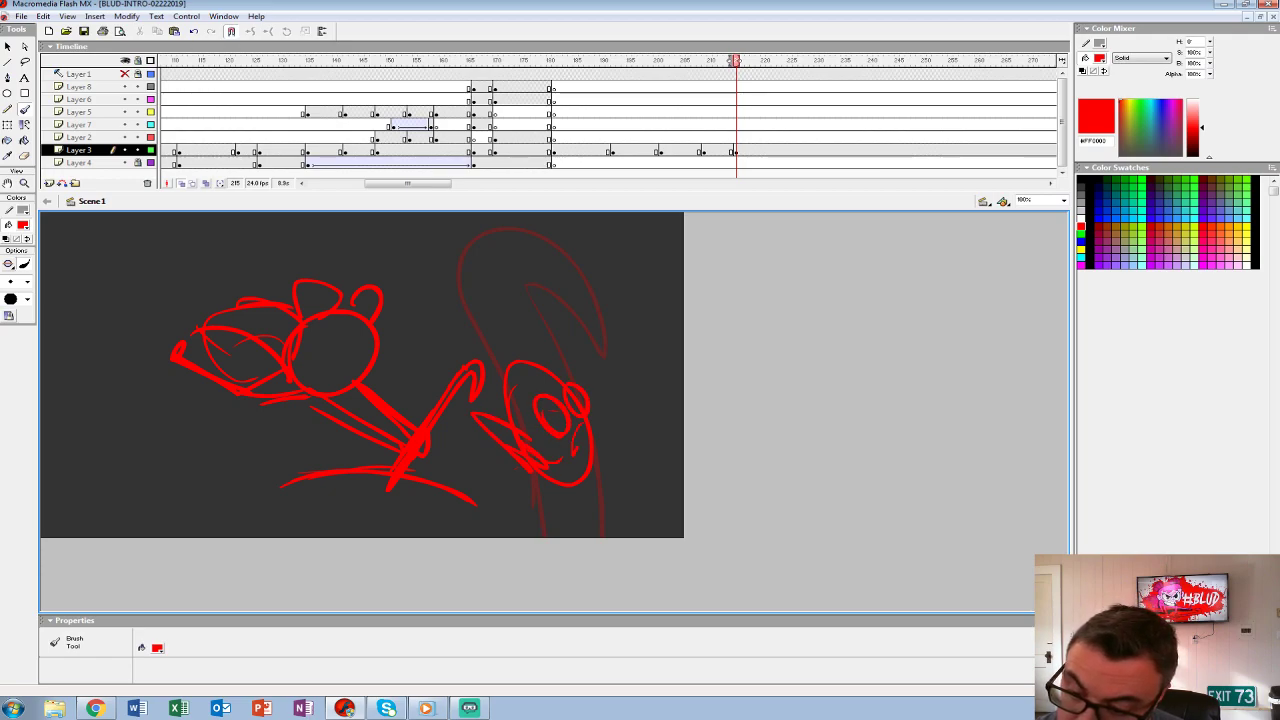
- Sketch the fallen opponent's torso and outstretched legs beneath the attacker, and play back the animation
{"action": "left_click_drag", "start_coordinate": [345, 497], "coordinate": [528, 533]}
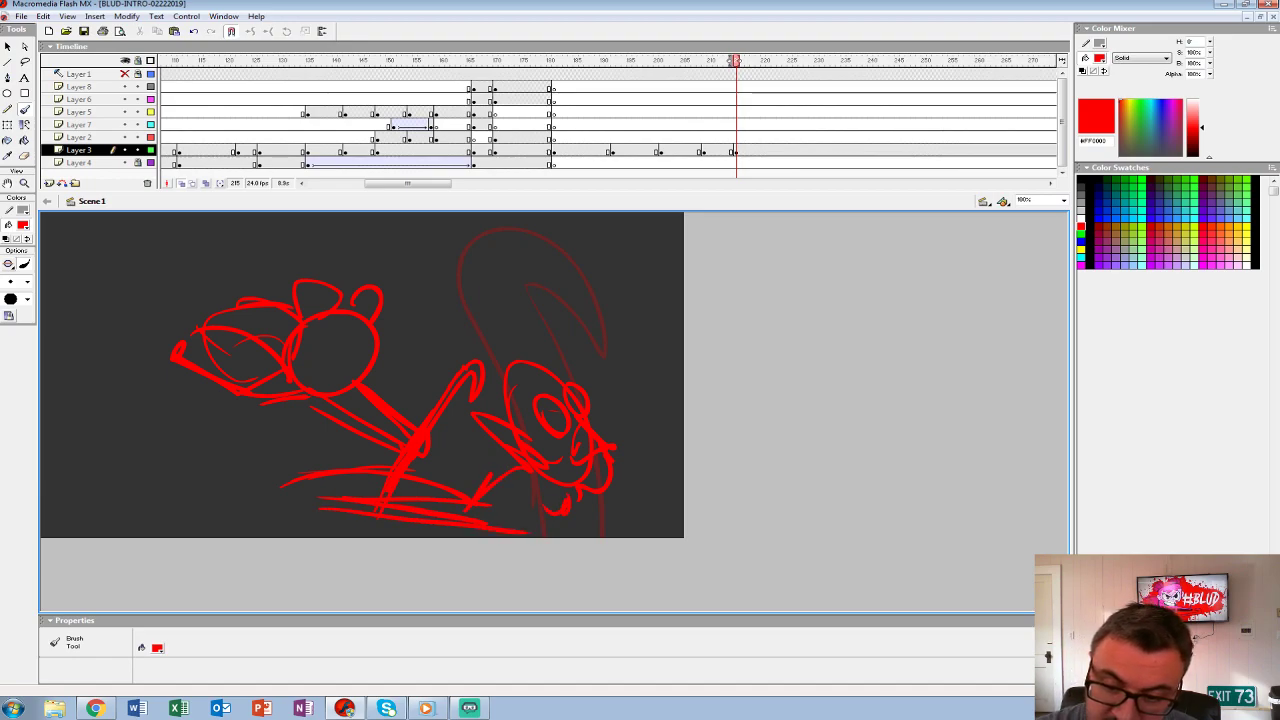
{"action": "mouse_move", "coordinate": [352, 514]}
{"action": "left_mouse_down"}
{"action": "mouse_move", "coordinate": [215, 490]}
{"action": "mouse_move", "coordinate": [158, 416]}
{"action": "mouse_move", "coordinate": [350, 481]}
{"action": "mouse_move", "coordinate": [146, 501]}
{"action": "left_mouse_up"}
{"action": "left_click_drag", "start_coordinate": [382, 512], "coordinate": [494, 514]}
{"action": "left_click", "coordinate": [560, 113]}
{"action": "key", "text": "Return"}
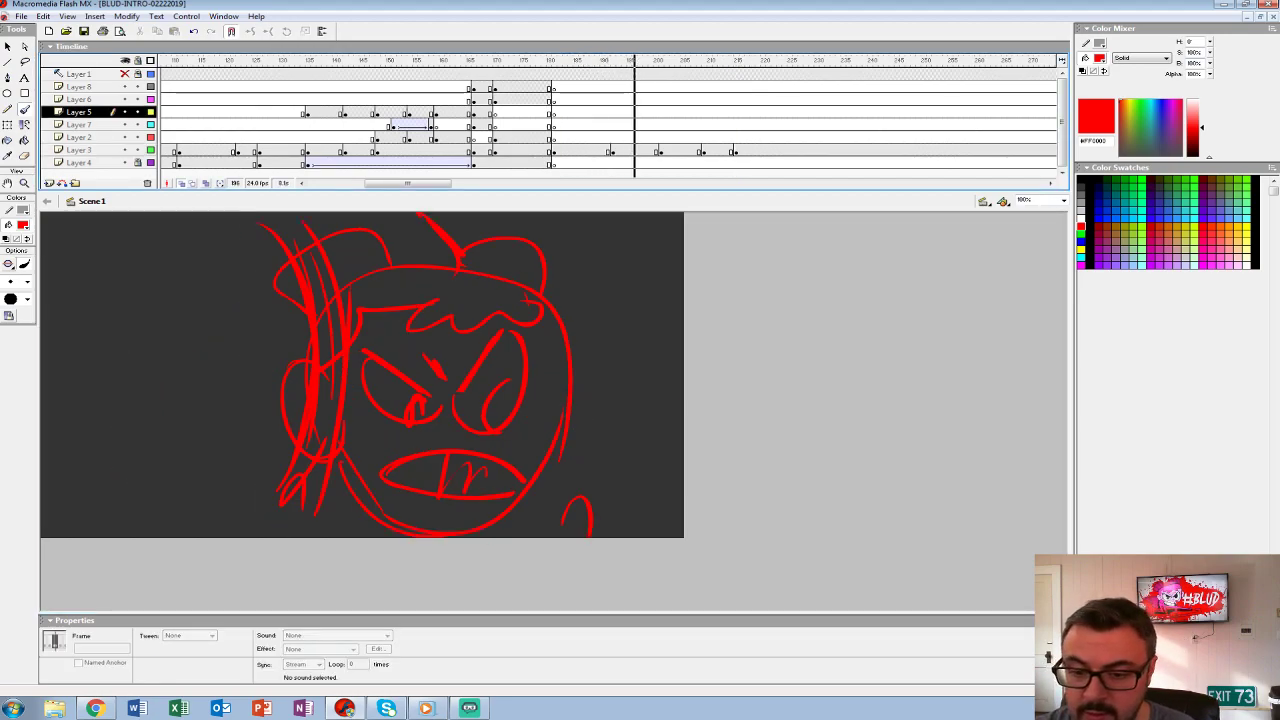
- Scale down the finishing-blow drawing at frame 215 on Layer 3 and nudge it leftward on the stage
{"action": "left_click", "coordinate": [736, 60]}
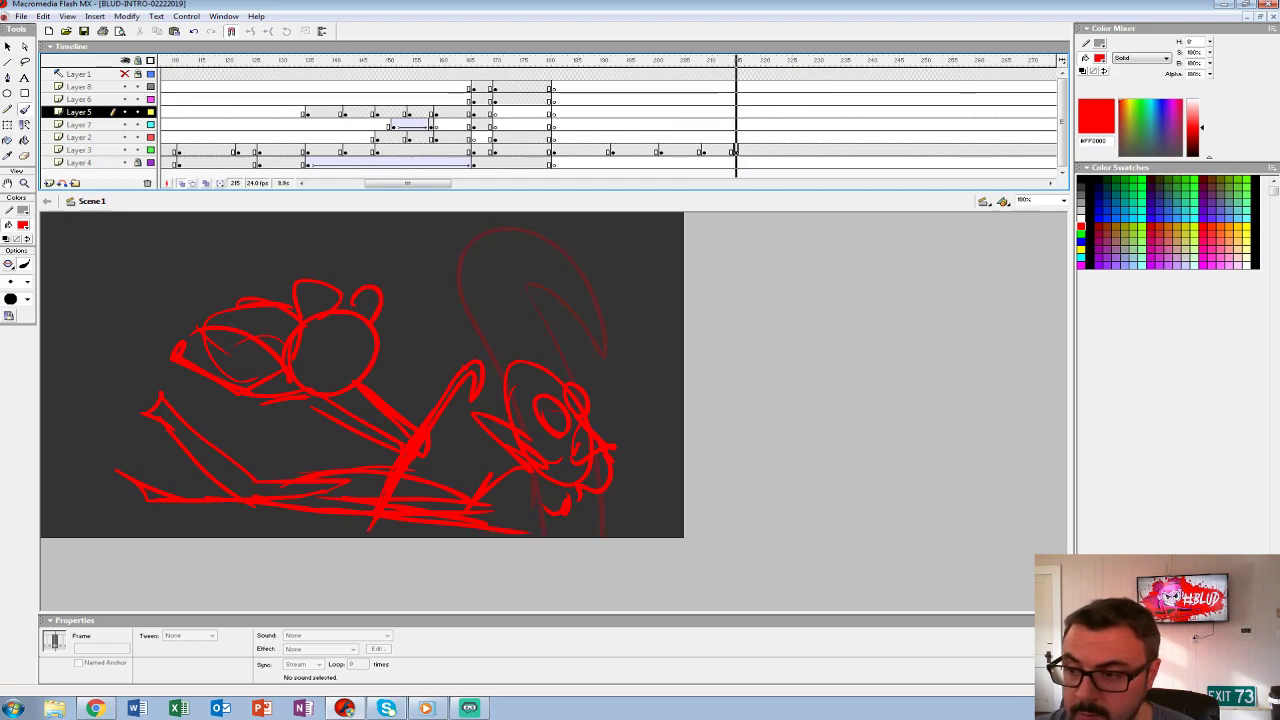
{"action": "left_click", "coordinate": [734, 150]}
{"action": "key", "text": "ctrl+alt+s"}
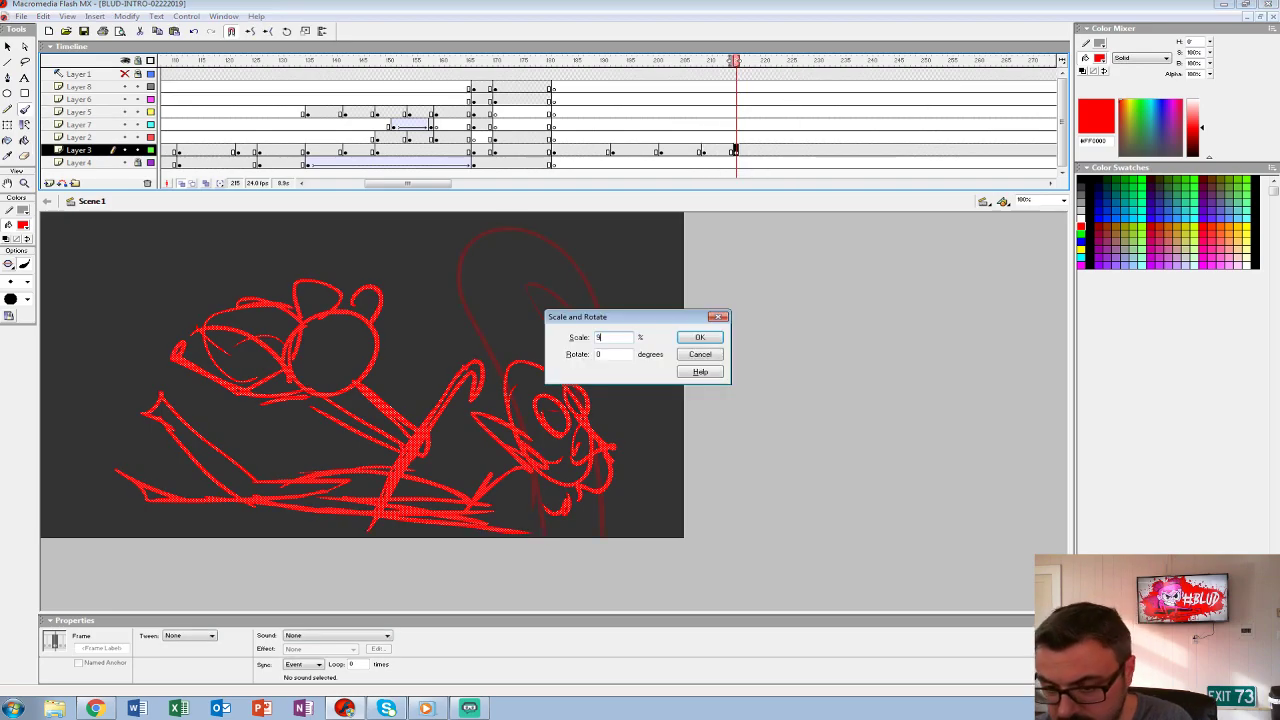
{"action": "key", "text": "Return"}
{"action": "key", "text": "ctrl+alt+s"}
{"action": "key", "text": "Return"}
{"action": "key", "text": "Left"}
{"action": "key", "text": "Left"}
{"action": "key", "text": "Left"}
{"action": "key", "text": "Left"}
{"action": "key", "text": "Left"}
{"action": "key", "text": "Left"}
{"action": "key", "text": "Left"}
{"action": "key", "text": "Left"}
{"action": "key", "text": "Left"}
{"action": "key", "text": "Left"}
{"action": "key", "text": "Left"}
{"action": "key", "text": "Left"}
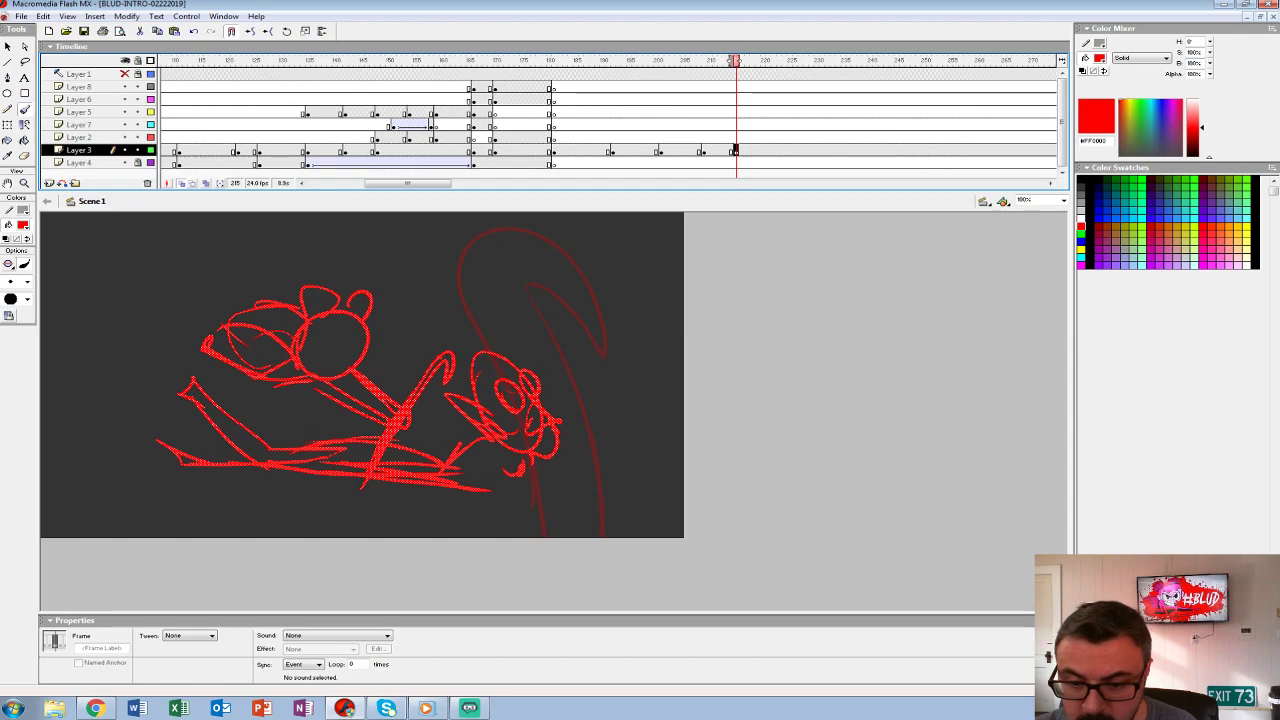
- Rotate the finishing-blow drawing slightly counterclockwise with Free Transform and play back the preceding shots
{"action": "key", "text": "q"}
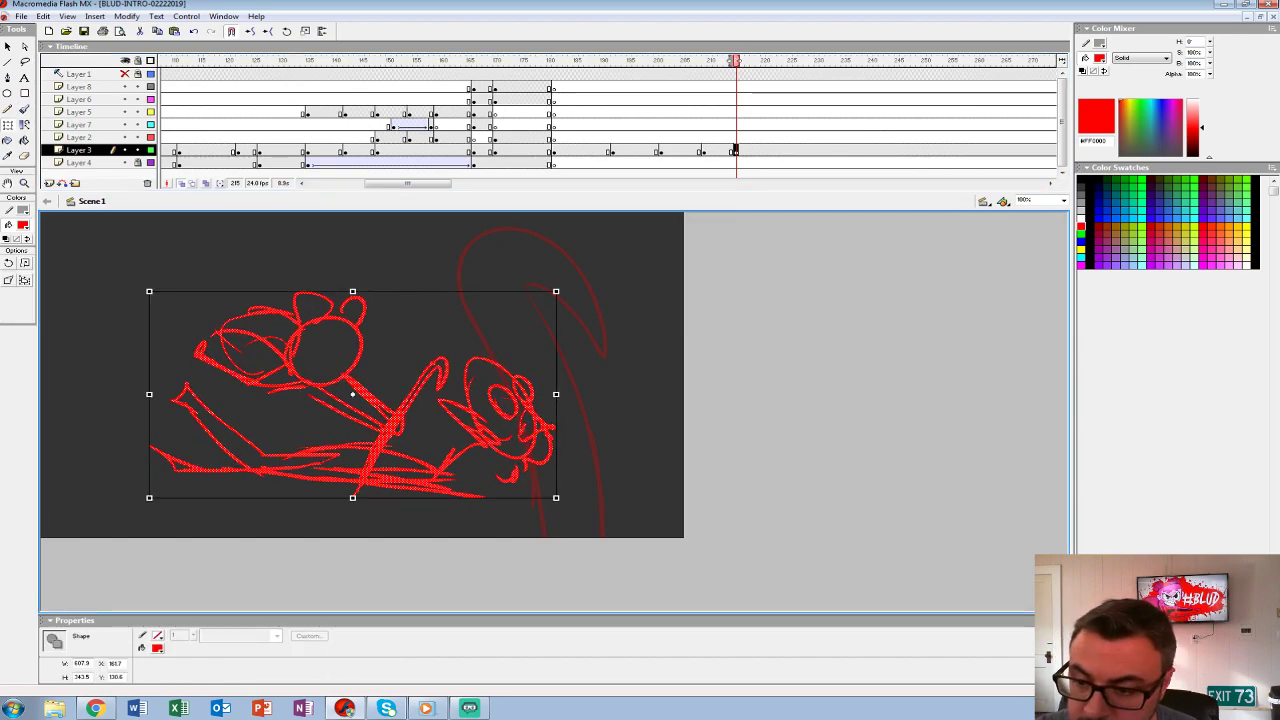
{"action": "left_click_drag", "start_coordinate": [556, 440], "coordinate": [556, 430]}
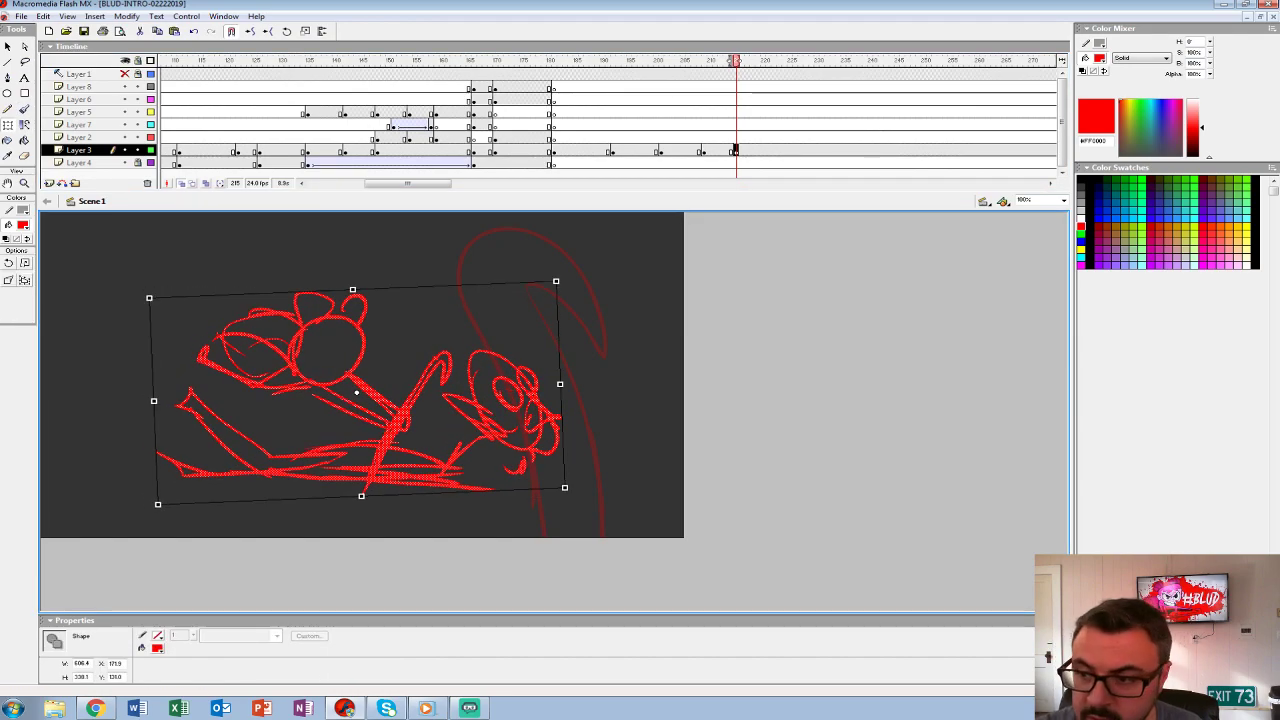
{"action": "left_click", "coordinate": [500, 99]}
{"action": "left_click", "coordinate": [559, 99]}
{"action": "key", "text": "Return"}
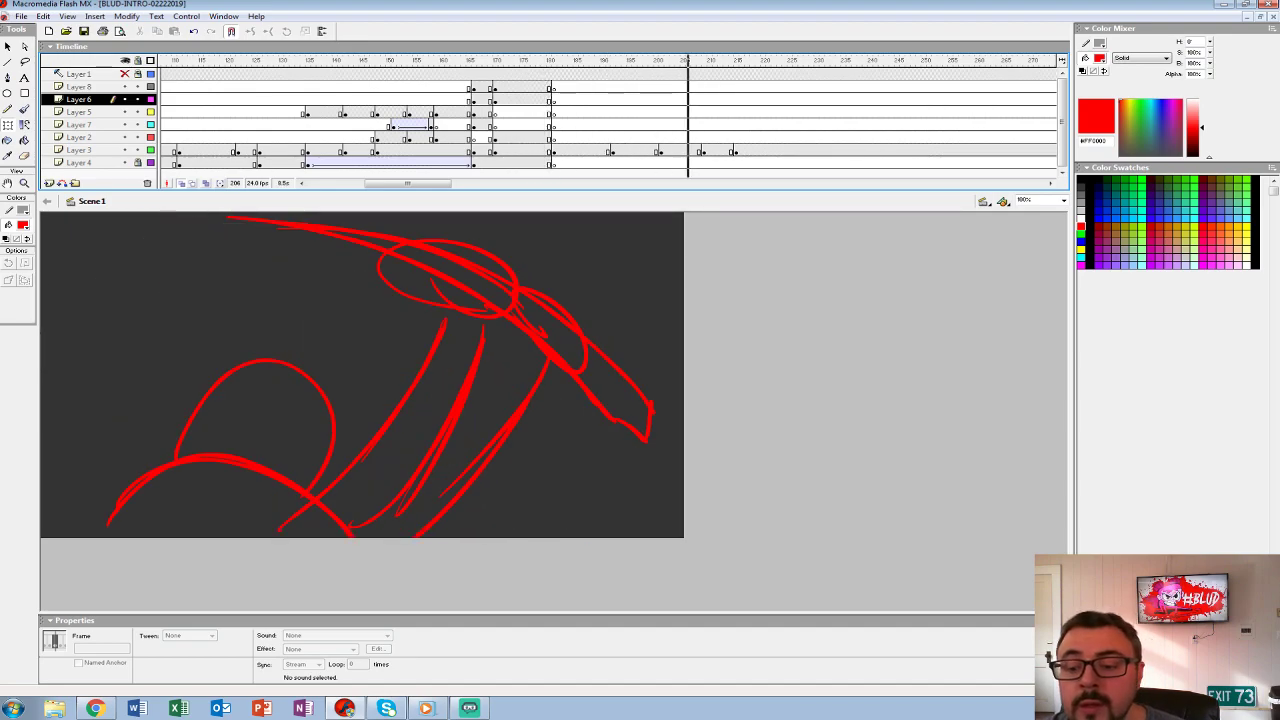
{"action": "left_click_drag", "start_coordinate": [671, 124], "coordinate": [709, 124]}
{"action": "left_click", "coordinate": [369, 382]}
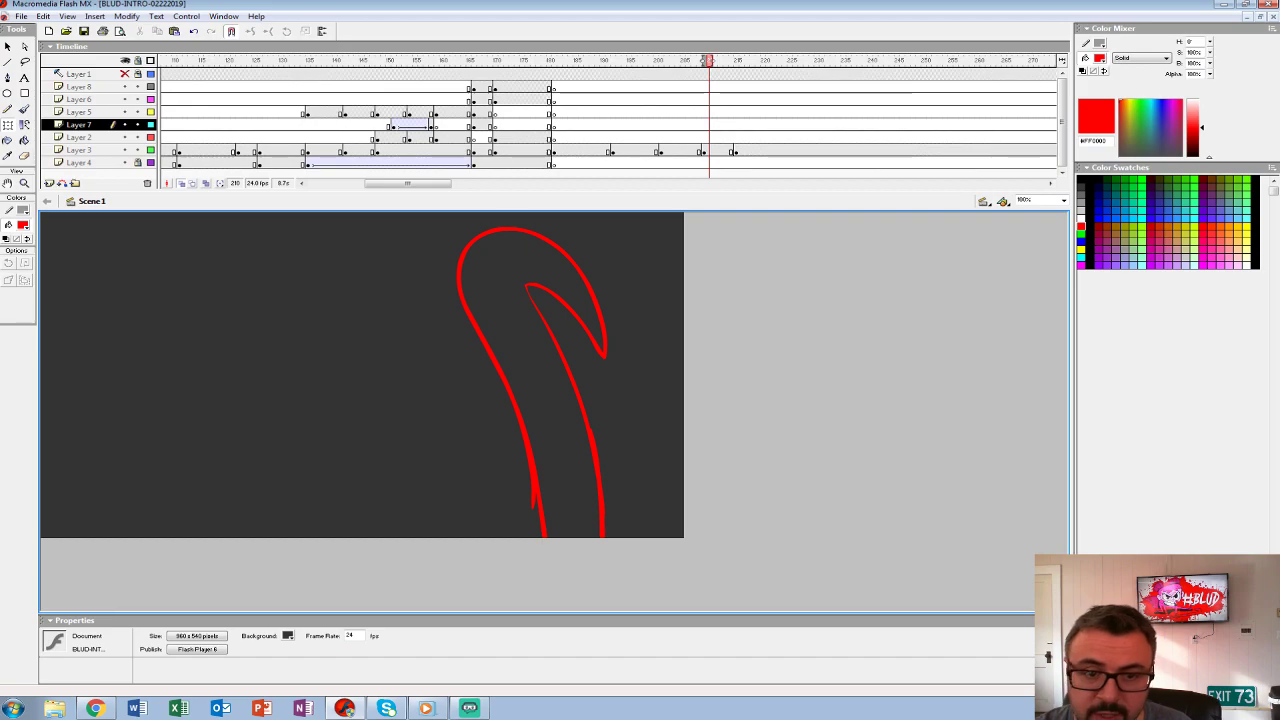
{"action": "key", "text": "b"}
{"action": "left_click_drag", "start_coordinate": [376, 348], "coordinate": [367, 514]}
{"action": "left_click_drag", "start_coordinate": [431, 400], "coordinate": [437, 526]}
{"action": "left_click_drag", "start_coordinate": [612, 412], "coordinate": [619, 515]}
{"action": "key", "text": "ctrl+z"}
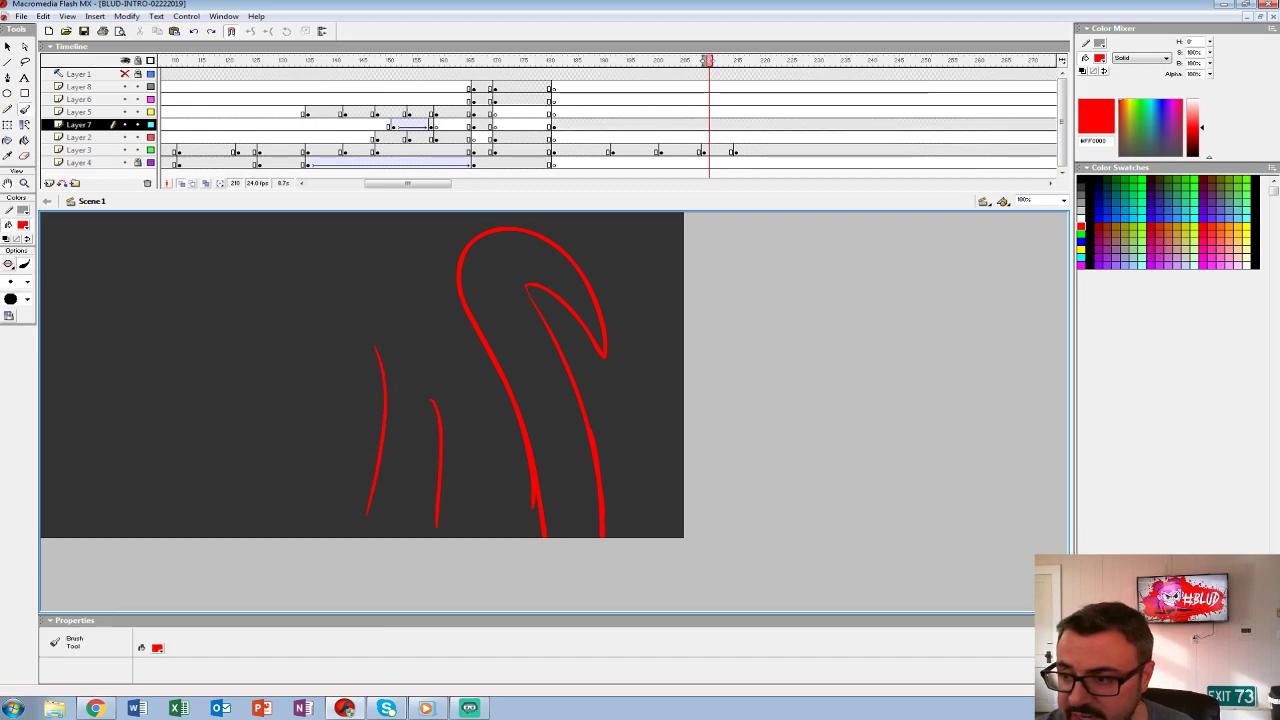
{"action": "key", "text": "ctrl+z"}
{"action": "key", "text": "ctrl+z"}
- Insert a blank keyframe on Layer 3 at frame 221 and sketch curved dust-cloud outlines around the fallen opponent
{"action": "left_click", "coordinate": [734, 151]}
{"action": "left_click", "coordinate": [669, 124]}
{"action": "left_click_drag", "start_coordinate": [669, 60], "coordinate": [740, 60]}
{"action": "left_click", "coordinate": [752, 151]}
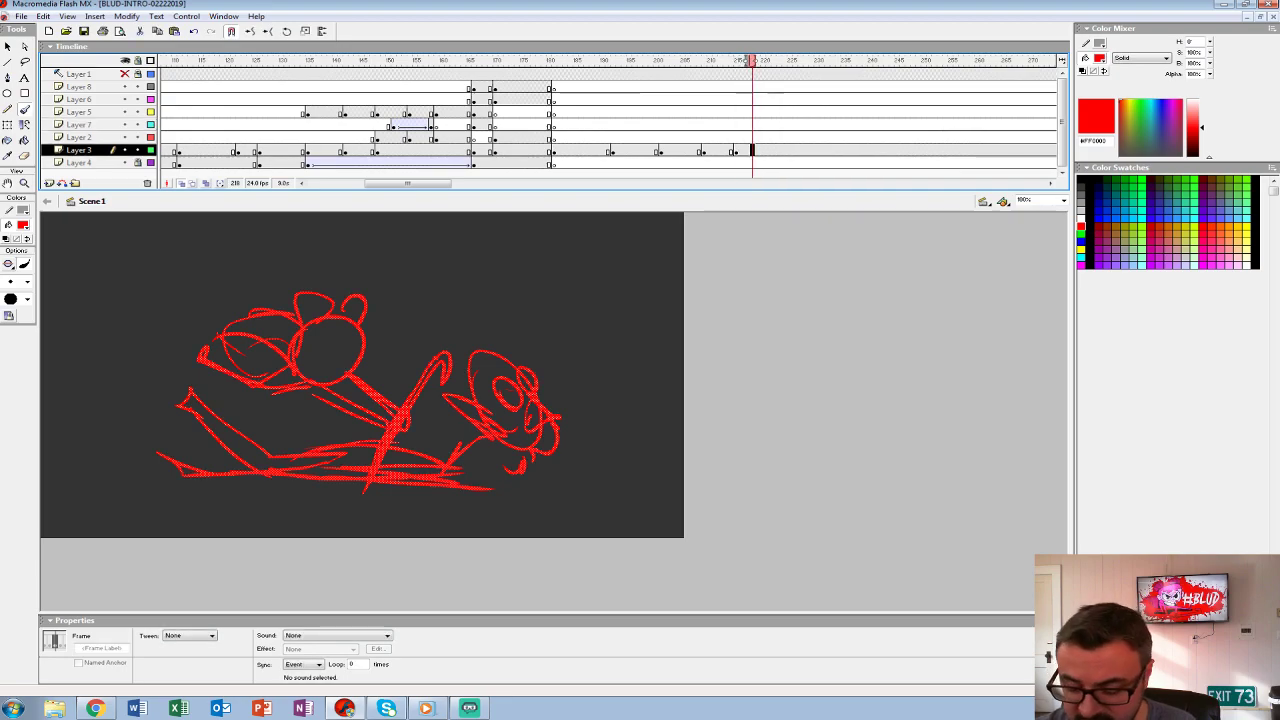
{"action": "key", "text": "F7"}
{"action": "left_click", "coordinate": [767, 151]}
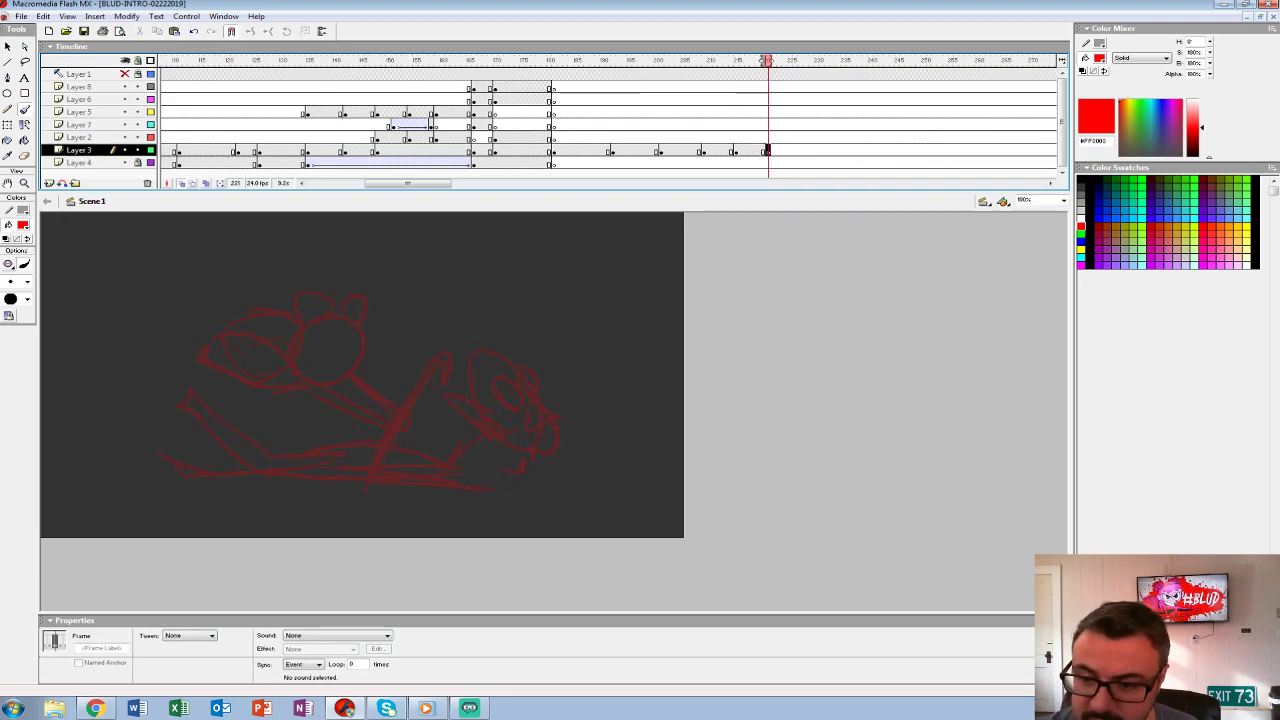
{"action": "mouse_move", "coordinate": [472, 294]}
{"action": "left_mouse_down"}
{"action": "mouse_move", "coordinate": [551, 251]}
{"action": "mouse_move", "coordinate": [468, 290]}
{"action": "left_mouse_up"}
{"action": "left_click_drag", "start_coordinate": [498, 290], "coordinate": [548, 292]}
{"action": "left_click_drag", "start_coordinate": [538, 238], "coordinate": [598, 270]}
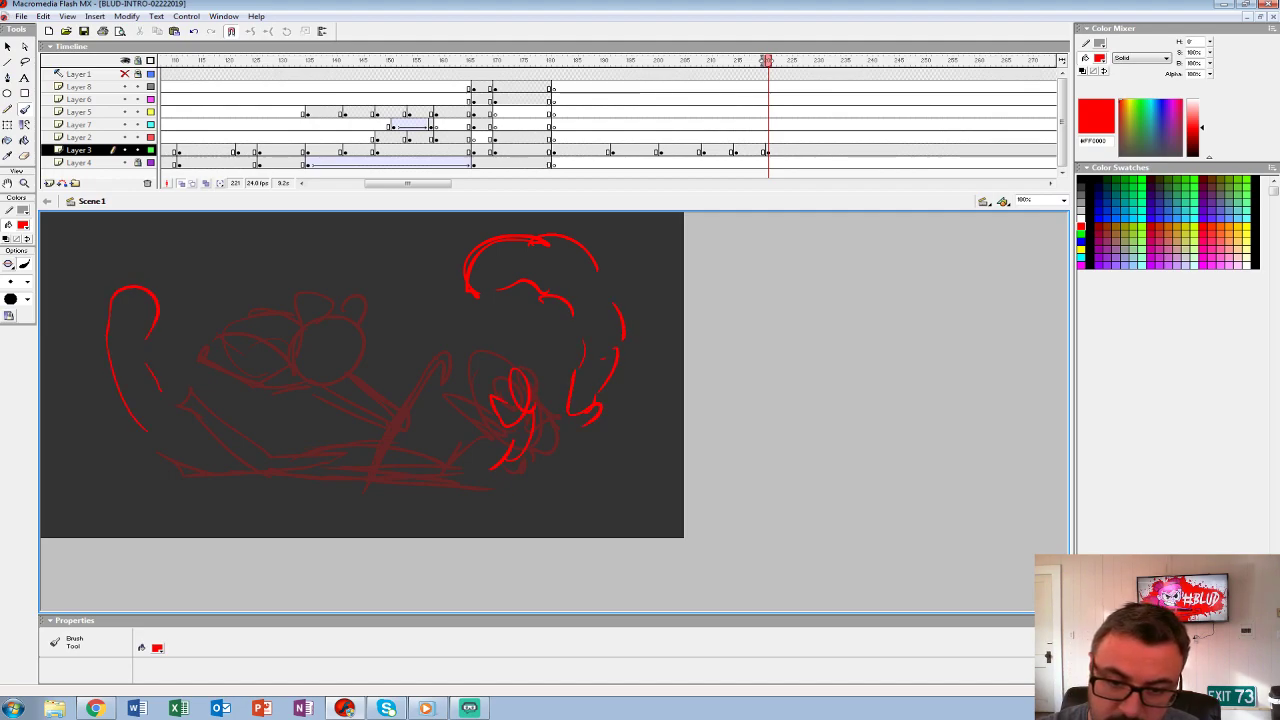
- Sketch the dust cloud's lower edge and redraw the attacker's head, hair buns, body, arms and hooked weapon
{"action": "left_click_drag", "start_coordinate": [350, 495], "coordinate": [456, 486]}
{"action": "left_click_drag", "start_coordinate": [298, 324], "coordinate": [330, 310]}
{"action": "mouse_move", "coordinate": [374, 476]}
{"action": "left_mouse_down"}
{"action": "mouse_move", "coordinate": [450, 388]}
{"action": "mouse_move", "coordinate": [320, 378]}
{"action": "left_mouse_up"}
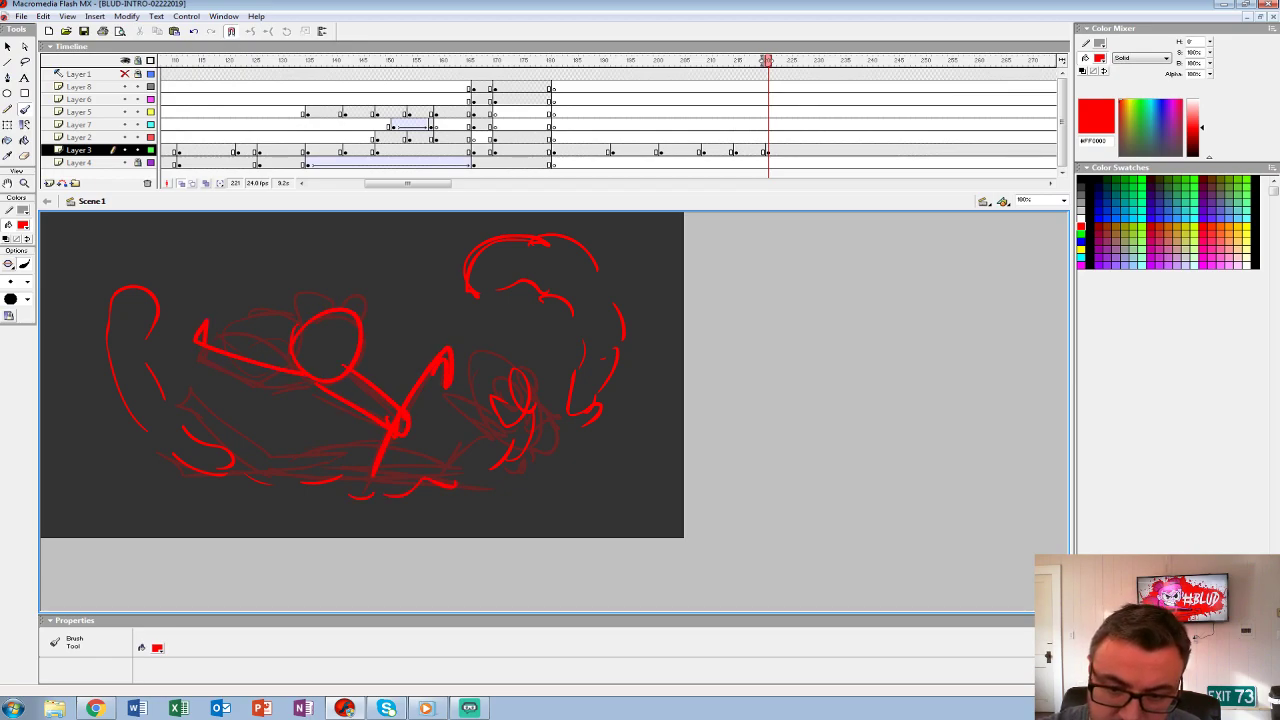
{"action": "left_click_drag", "start_coordinate": [220, 312], "coordinate": [300, 320]}
{"action": "left_click_drag", "start_coordinate": [362, 294], "coordinate": [368, 346]}
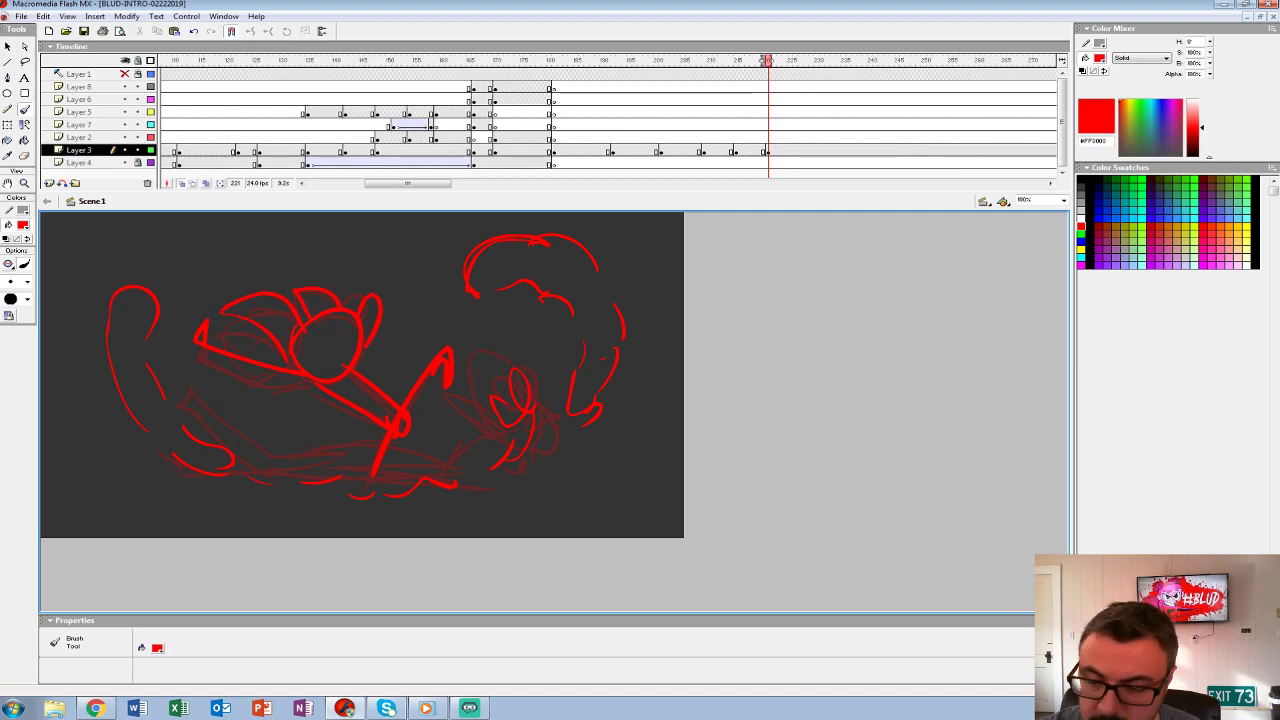
- Play back the animation repeatedly from several earlier frames to review the timing leading into the dust-cloud impact
{"action": "left_click", "coordinate": [548, 112]}
{"action": "key", "text": "Return"}
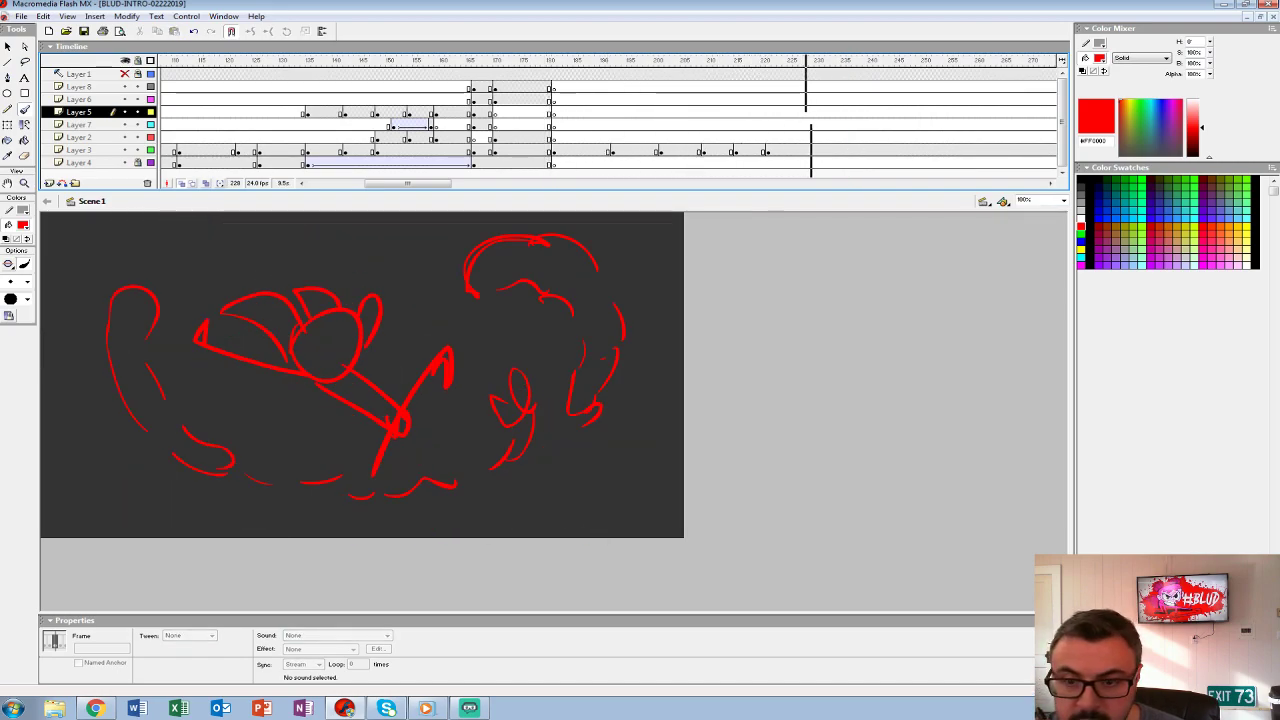
{"action": "left_click", "coordinate": [284, 87]}
{"action": "key", "text": "Return"}
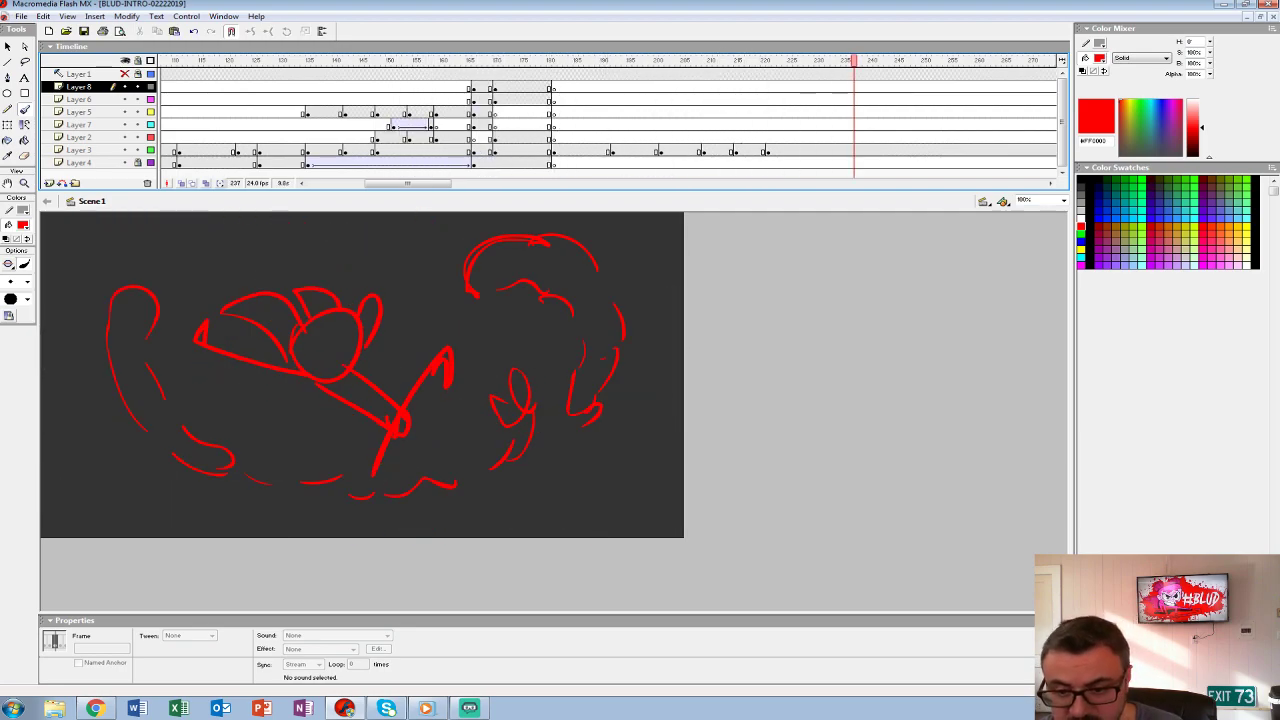
{"action": "left_click", "coordinate": [633, 112]}
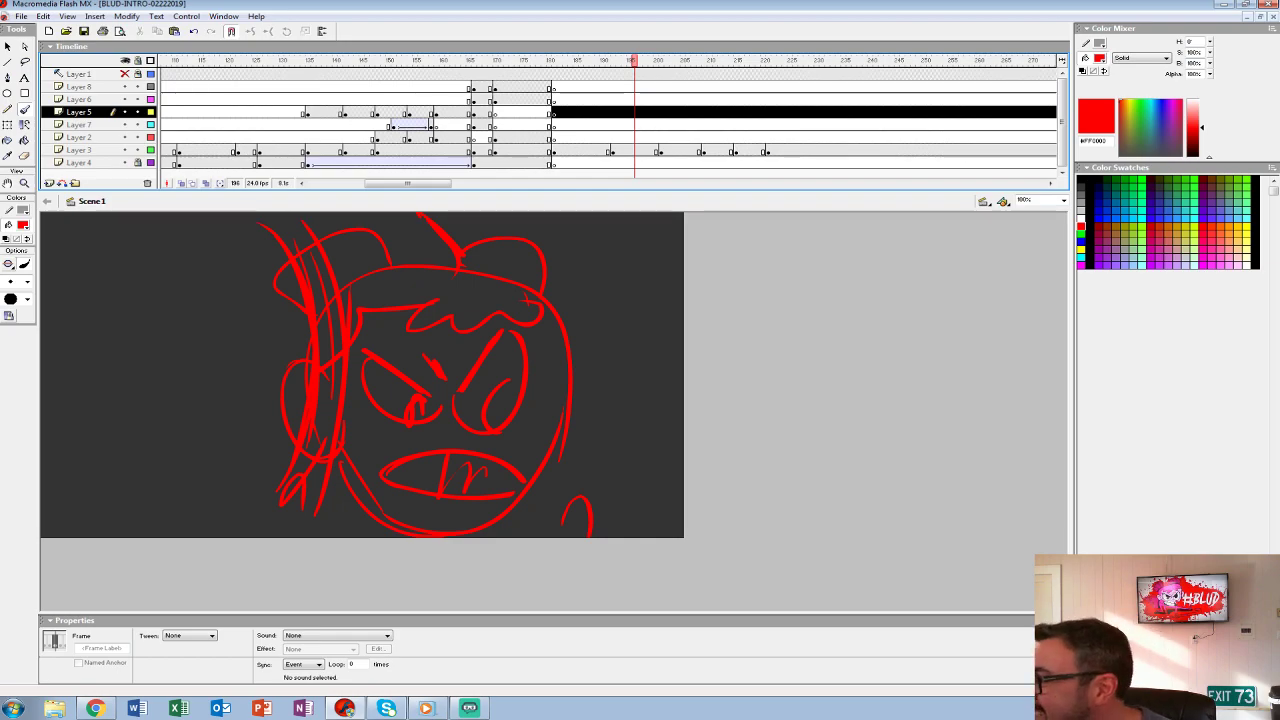
{"action": "left_click", "coordinate": [393, 87]}
{"action": "left_click", "coordinate": [335, 74]}
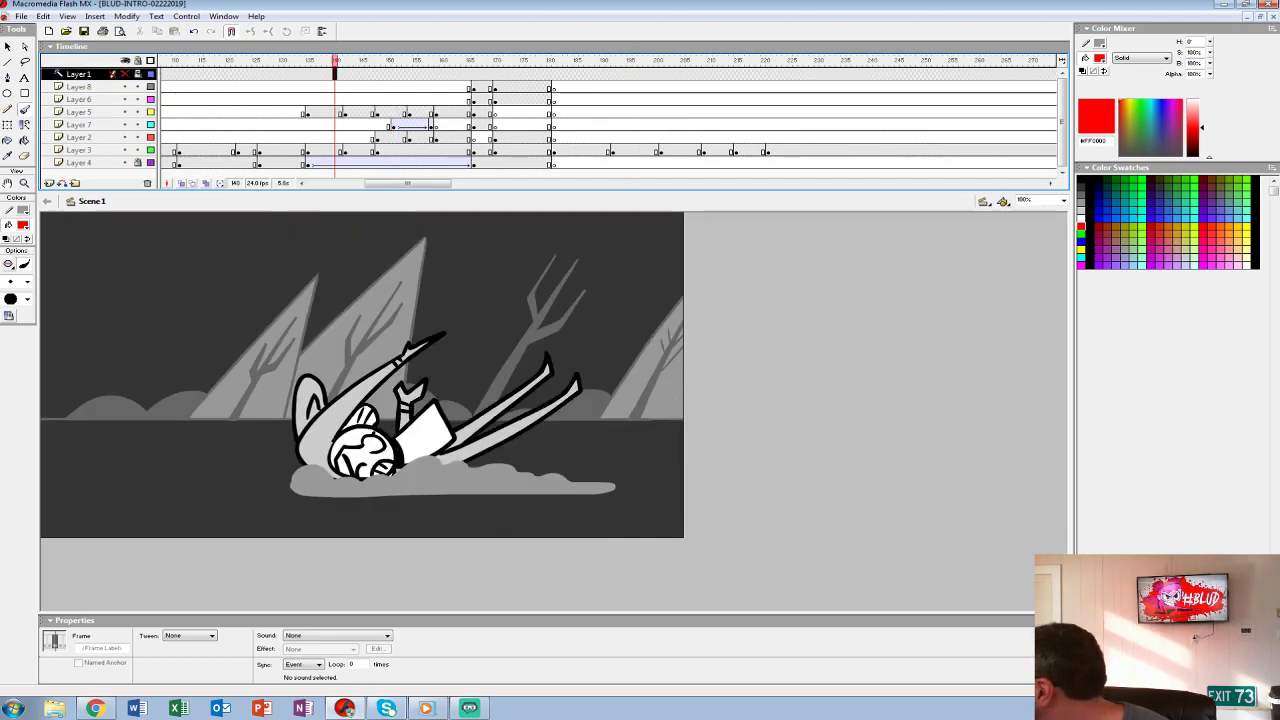
{"action": "key", "text": "Return"}
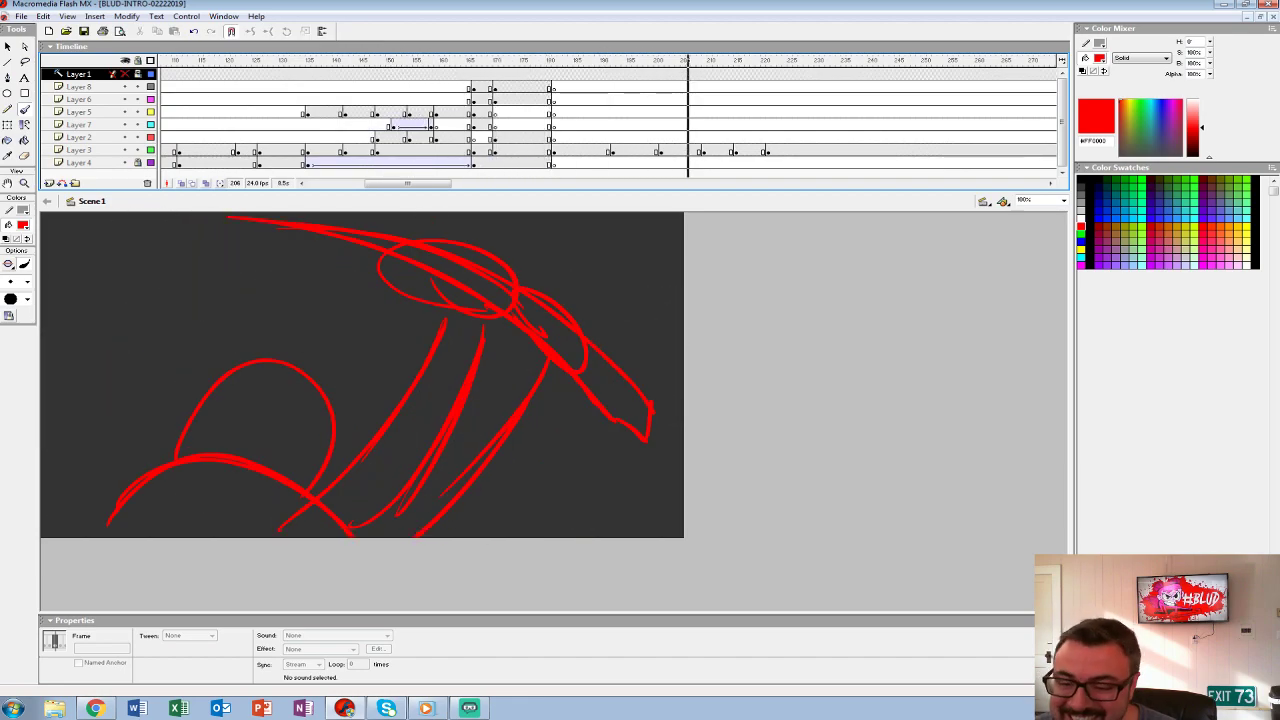
{"action": "left_click", "coordinate": [265, 87]}
{"action": "key", "text": "Return"}
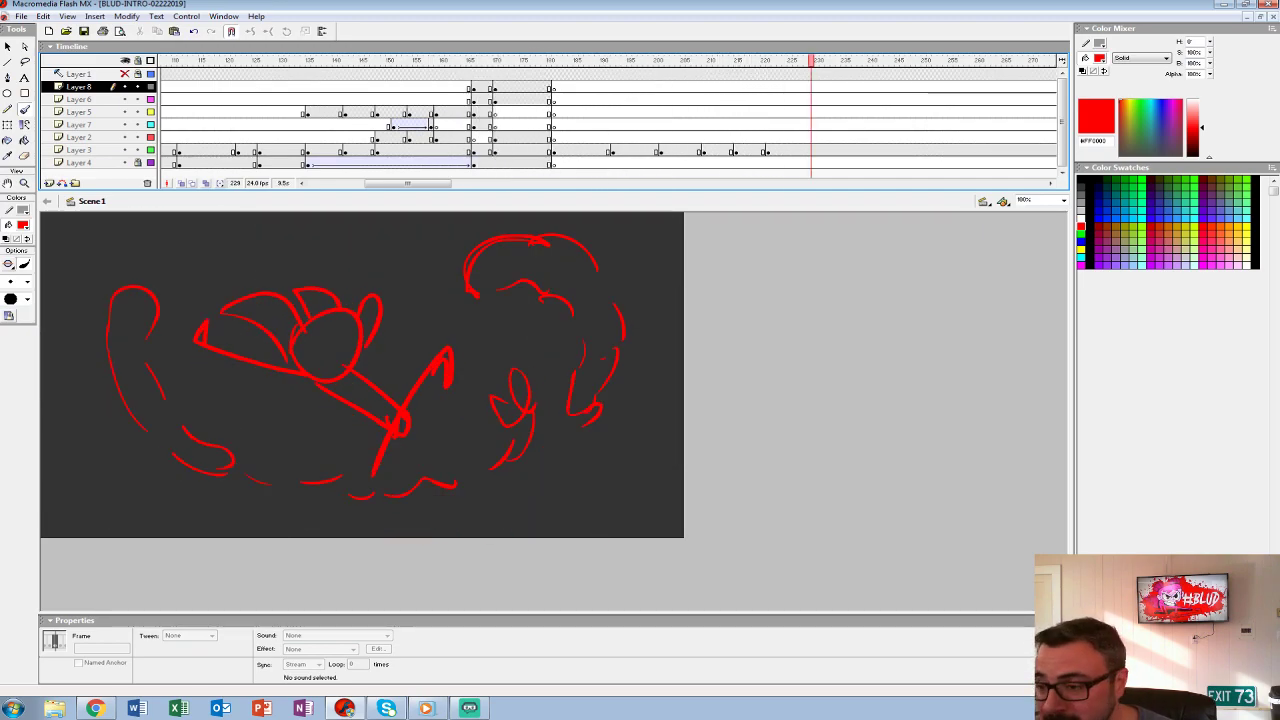
{"action": "left_click", "coordinate": [729, 112]}
{"action": "key", "text": "Return"}
{"action": "left_click", "coordinate": [784, 150]}
{"action": "left_click", "coordinate": [795, 150]}
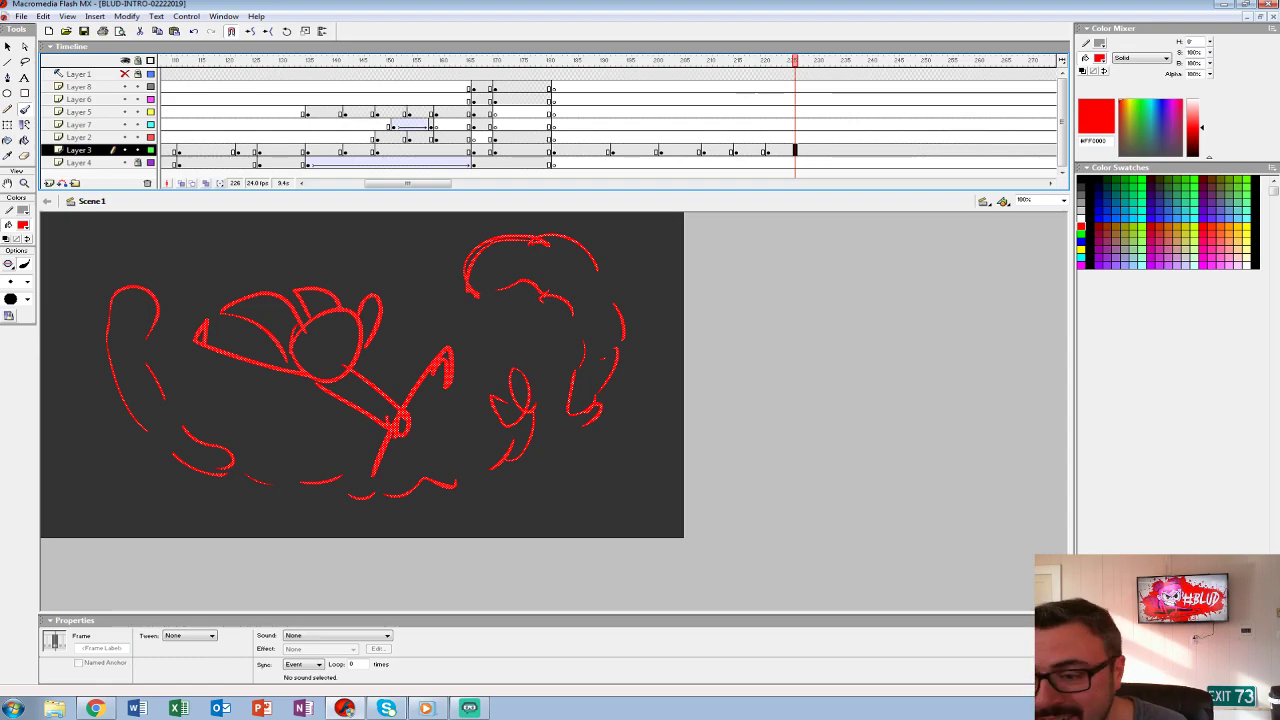
{"action": "left_click", "coordinate": [517, 150]}
{"action": "key", "text": "Return"}
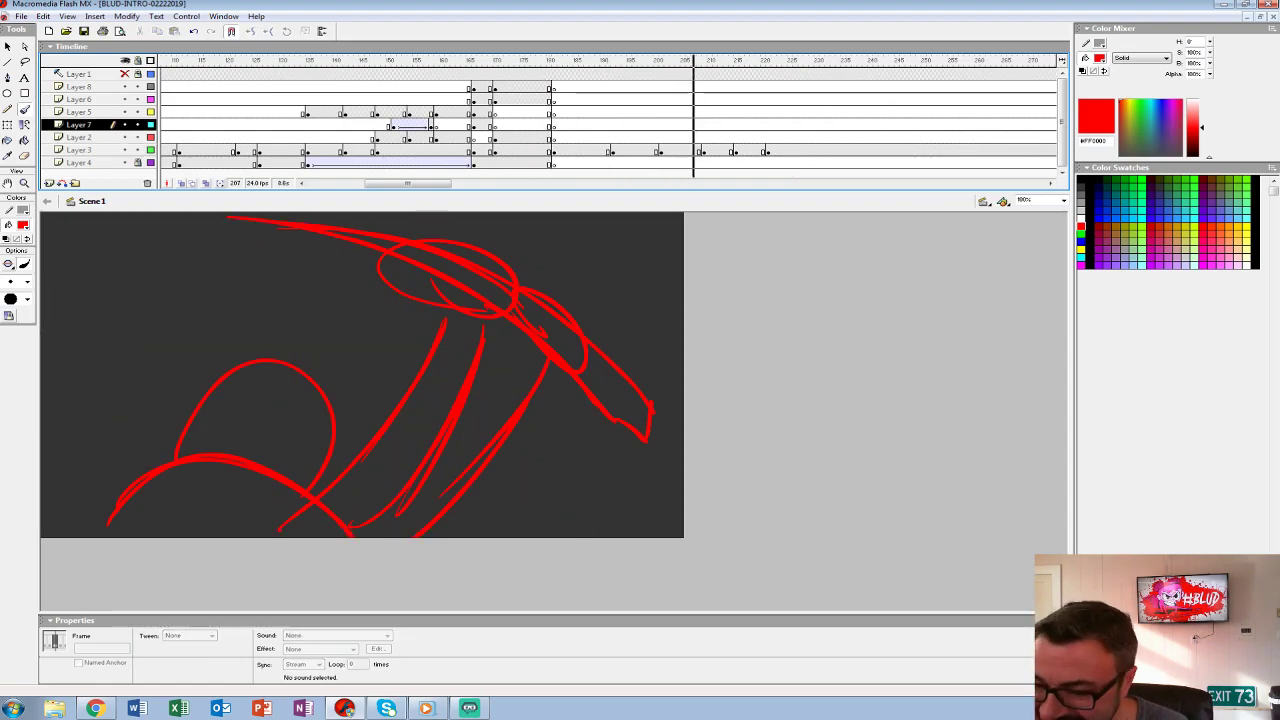
{"action": "left_click", "coordinate": [624, 111]}
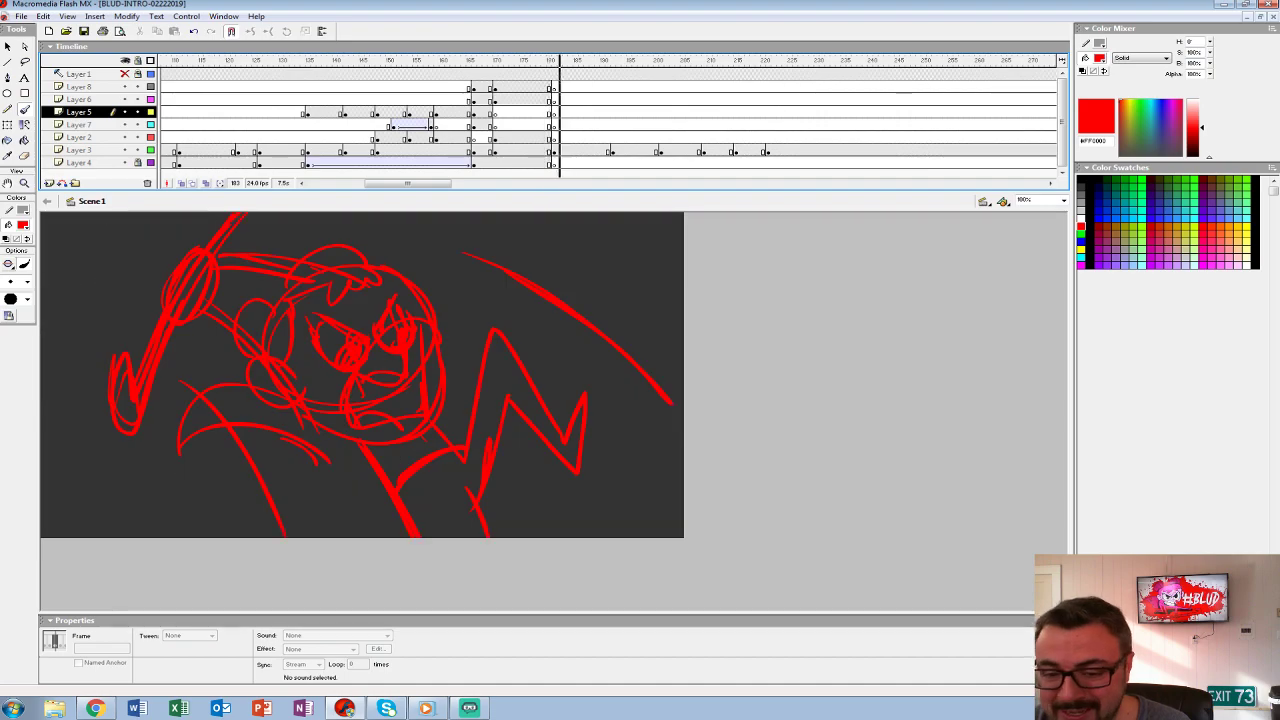
{"action": "key", "text": "Return"}
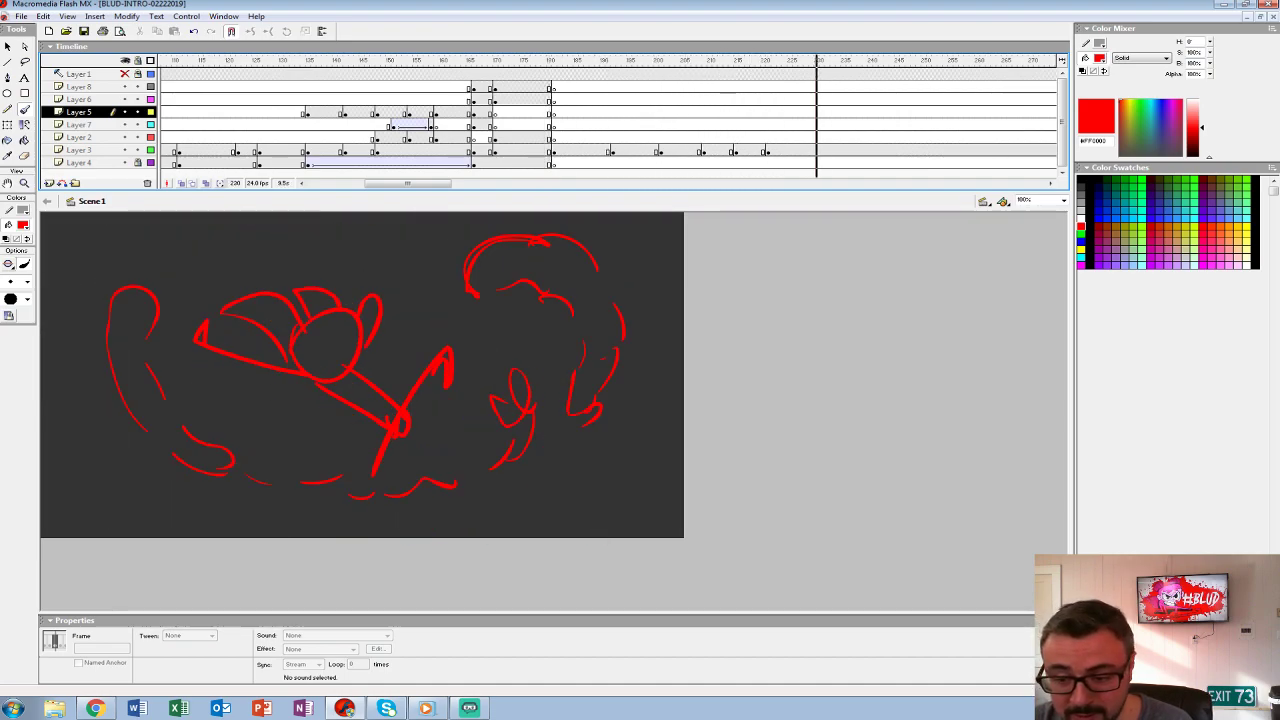
{"action": "left_click", "coordinate": [655, 125]}
{"action": "key", "text": "Return"}
{"action": "key", "text": "Return"}
{"action": "left_click", "coordinate": [590, 99]}
{"action": "key", "text": "Return"}
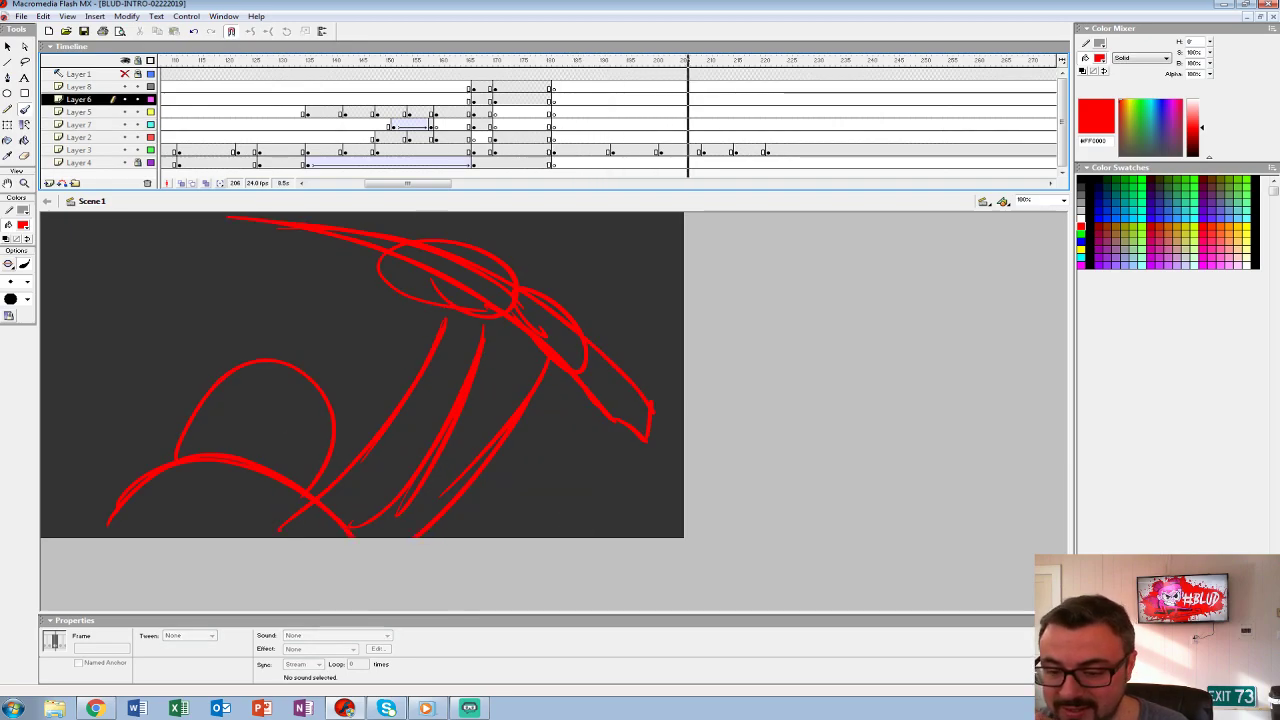
- Insert a blank keyframe on Layer 3 after the impact drawing and shift it to frame 232, checking the timing in playback
{"action": "left_click", "coordinate": [800, 150]}
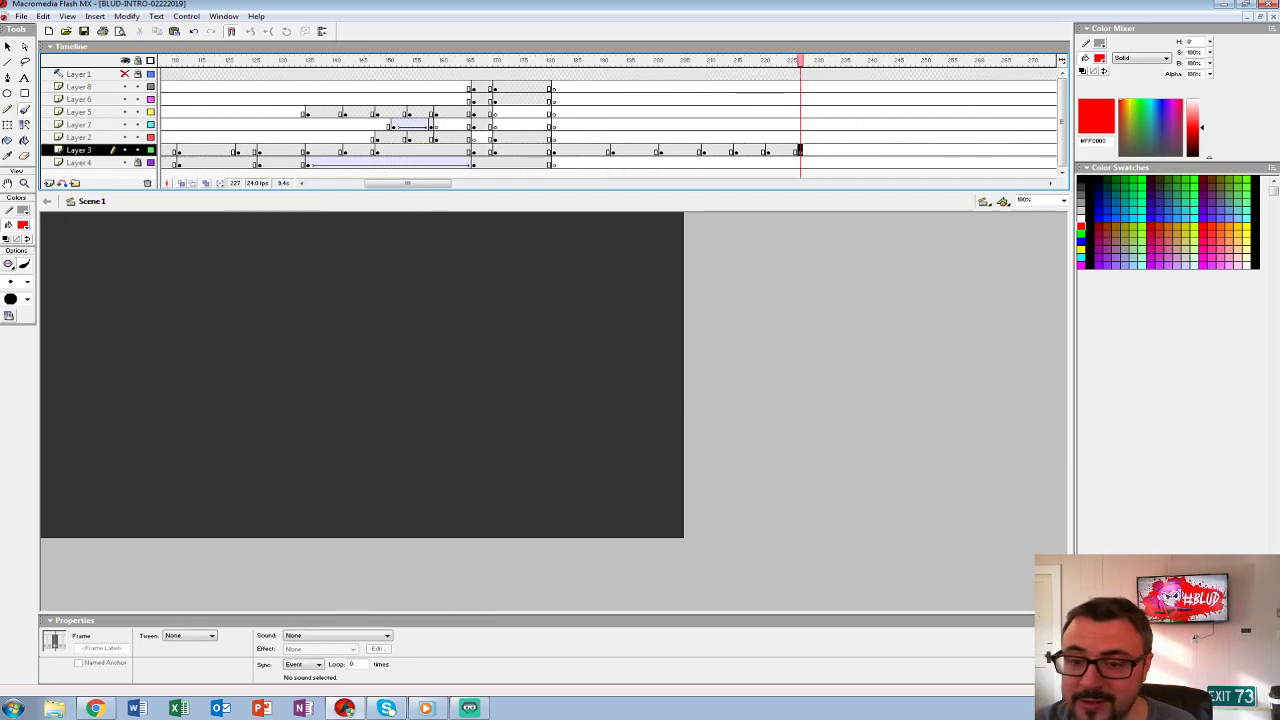
{"action": "key", "text": "Return"}
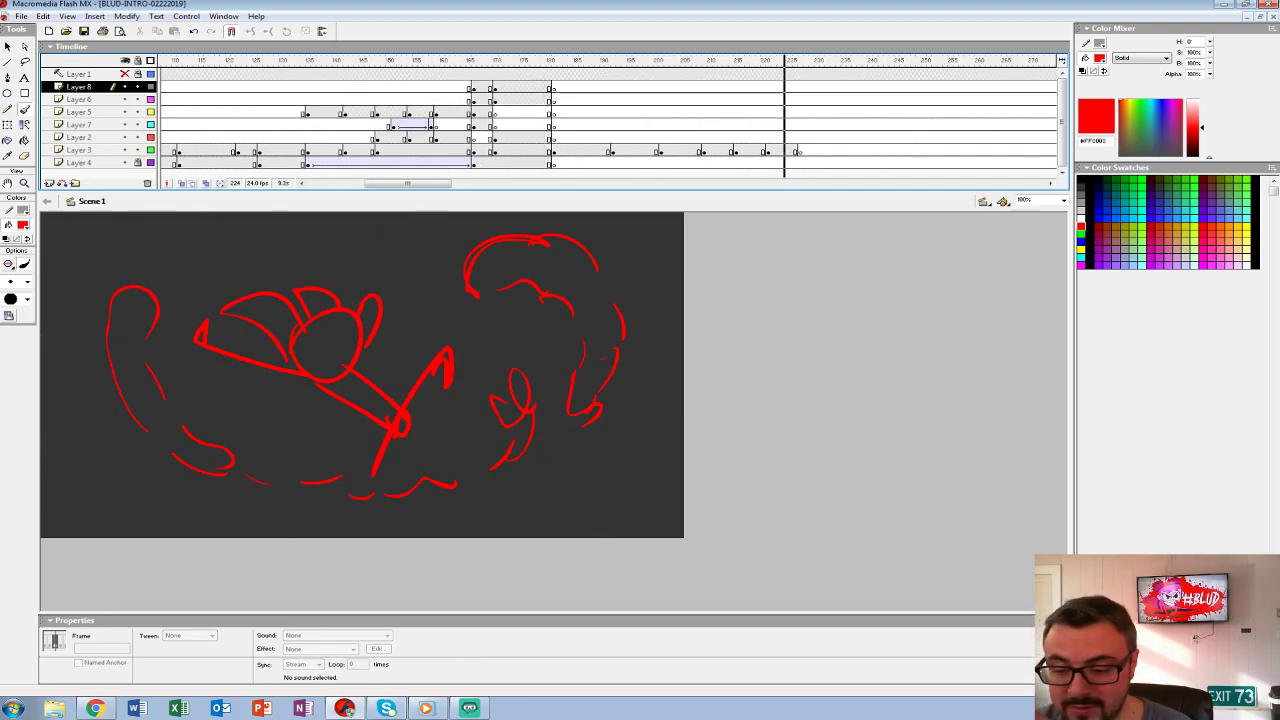
{"action": "left_click", "coordinate": [803, 149]}
{"action": "left_click", "coordinate": [828, 149]}
{"action": "left_click", "coordinate": [730, 137]}
{"action": "left_click", "coordinate": [786, 137]}
{"action": "left_click", "coordinate": [806, 137]}
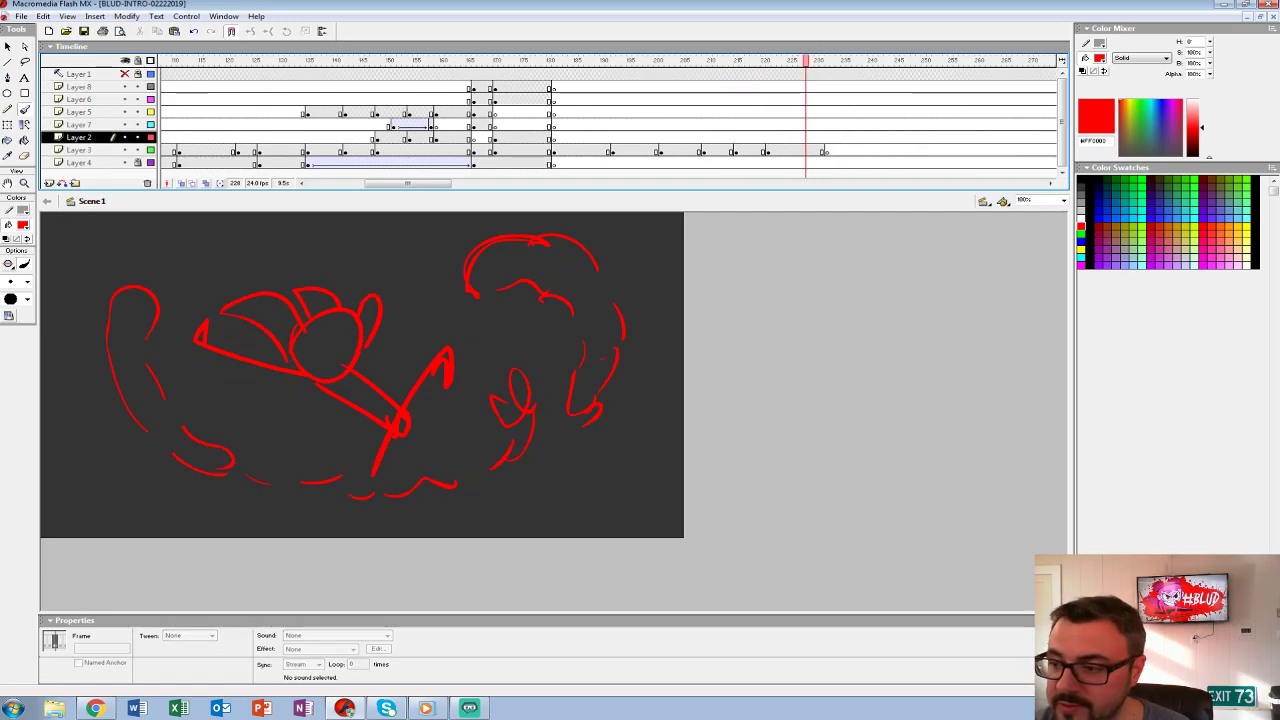
- Sketch the dispersing dust cloud at frame 232 on Layer 3 as curved outlines on both sides of the stage
{"action": "left_click", "coordinate": [826, 150]}
{"action": "mouse_move", "coordinate": [470, 259]}
{"action": "left_mouse_down"}
{"action": "mouse_move", "coordinate": [480, 244]}
{"action": "mouse_move", "coordinate": [531, 238]}
{"action": "left_mouse_up"}
{"action": "mouse_move", "coordinate": [602, 258]}
{"action": "left_mouse_down"}
{"action": "mouse_move", "coordinate": [619, 370]}
{"action": "mouse_move", "coordinate": [594, 288]}
{"action": "left_mouse_up"}
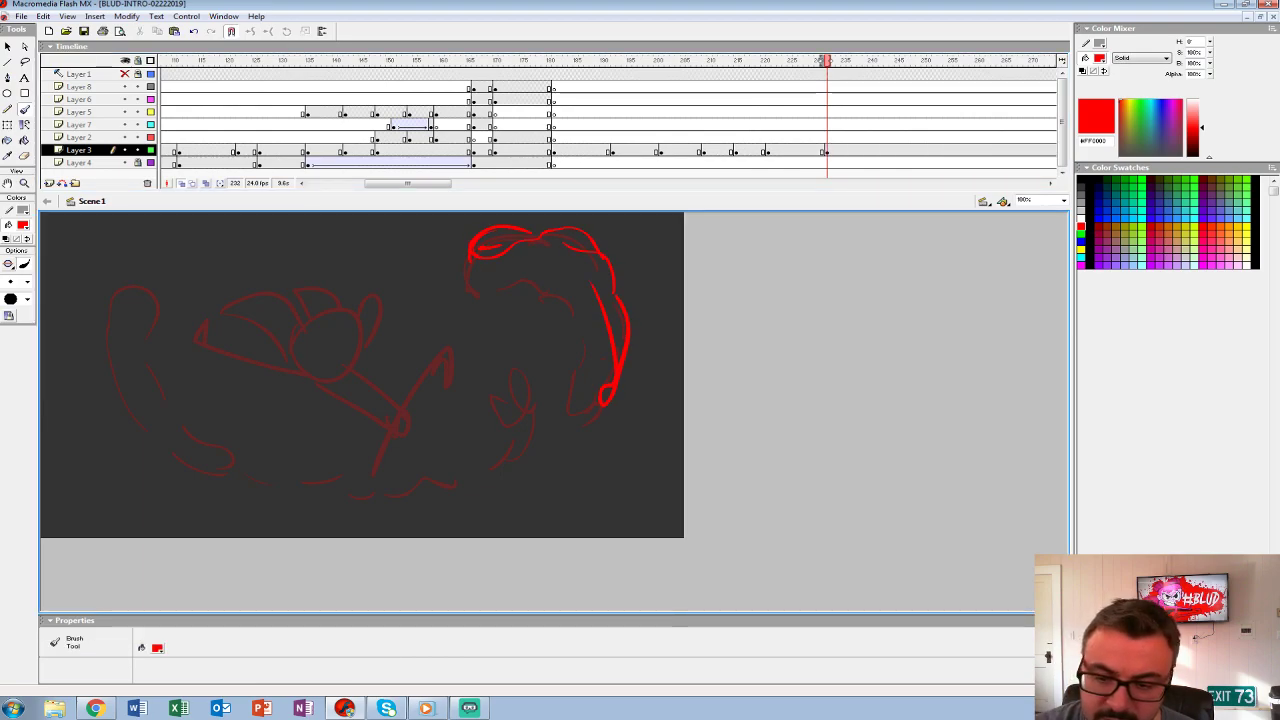
{"action": "left_click_drag", "start_coordinate": [97, 297], "coordinate": [125, 262]}
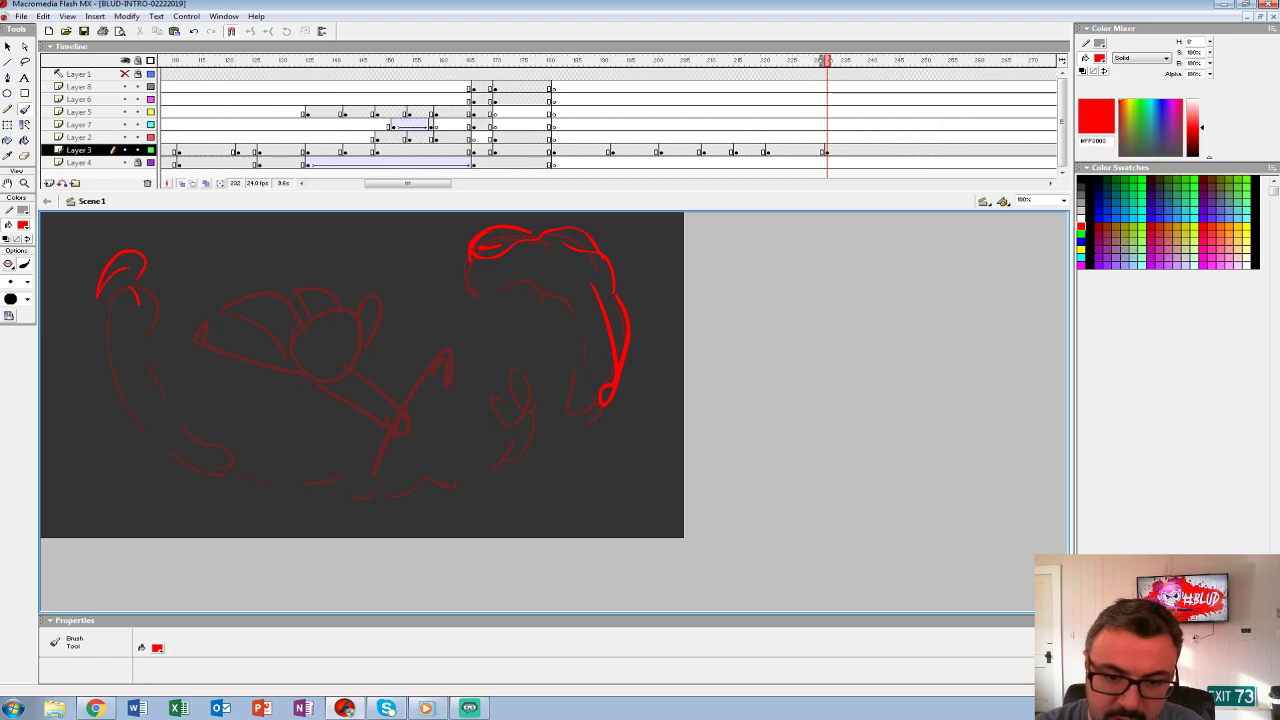
- Sketch the crouching attacker between the dust curves, with a round head, pointed hair bun, curved back and short limbs
{"action": "mouse_move", "coordinate": [360, 360]}
{"action": "left_mouse_down"}
{"action": "mouse_move", "coordinate": [330, 420]}
{"action": "mouse_move", "coordinate": [365, 345]}
{"action": "left_mouse_up"}
{"action": "key", "text": "ctrl+z"}
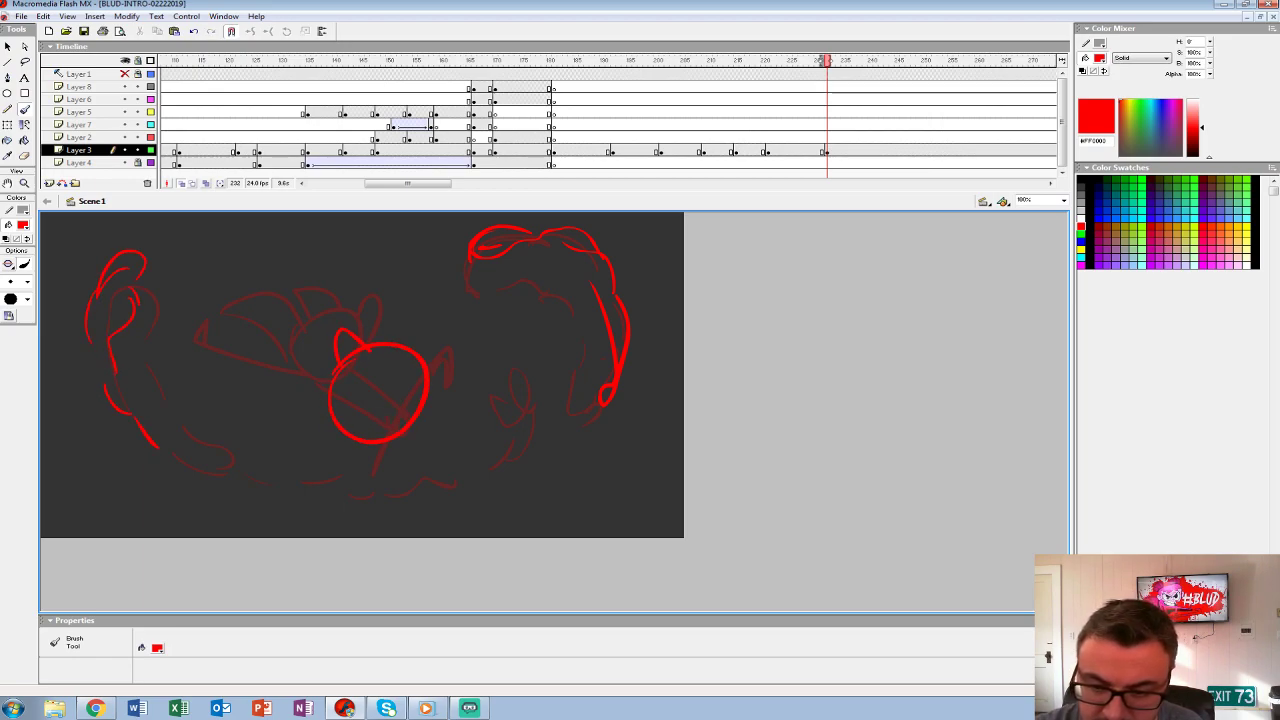
{"action": "left_click_drag", "start_coordinate": [372, 446], "coordinate": [376, 486]}
{"action": "left_click_drag", "start_coordinate": [382, 444], "coordinate": [378, 482]}
{"action": "left_click_drag", "start_coordinate": [328, 402], "coordinate": [272, 465]}
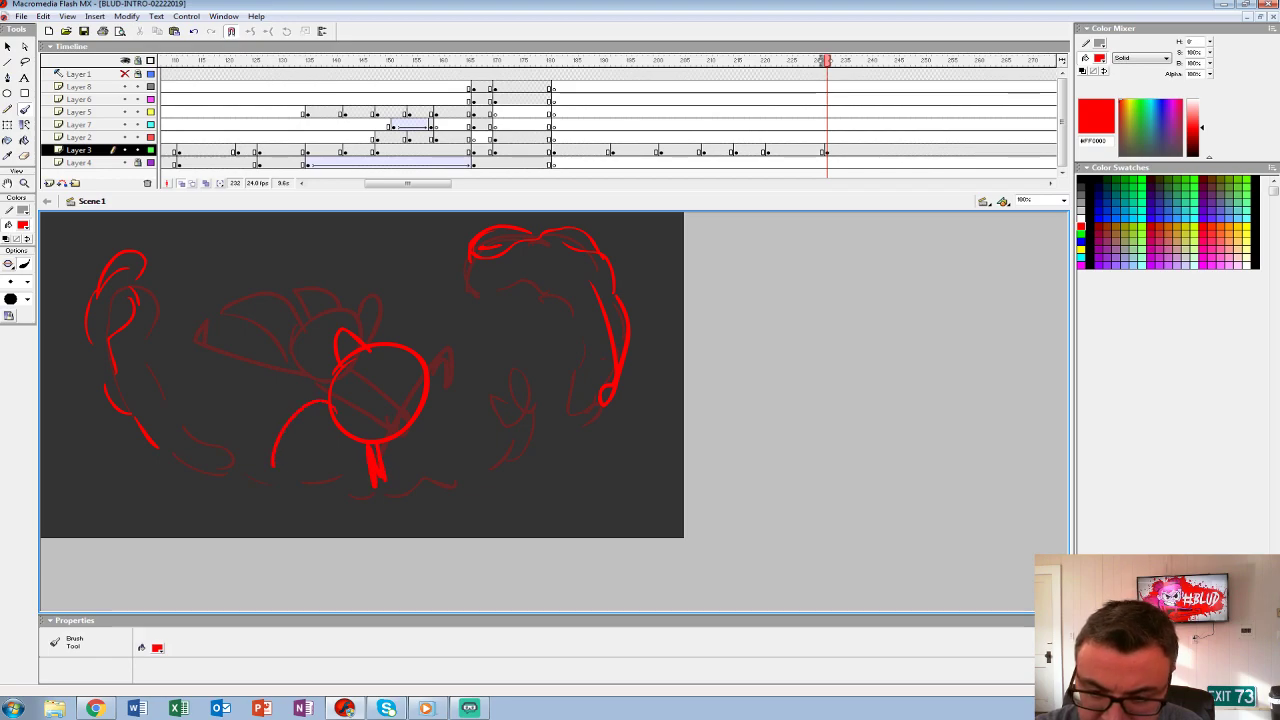
{"action": "left_click_drag", "start_coordinate": [362, 370], "coordinate": [420, 390]}
{"action": "left_click_drag", "start_coordinate": [420, 414], "coordinate": [400, 438]}
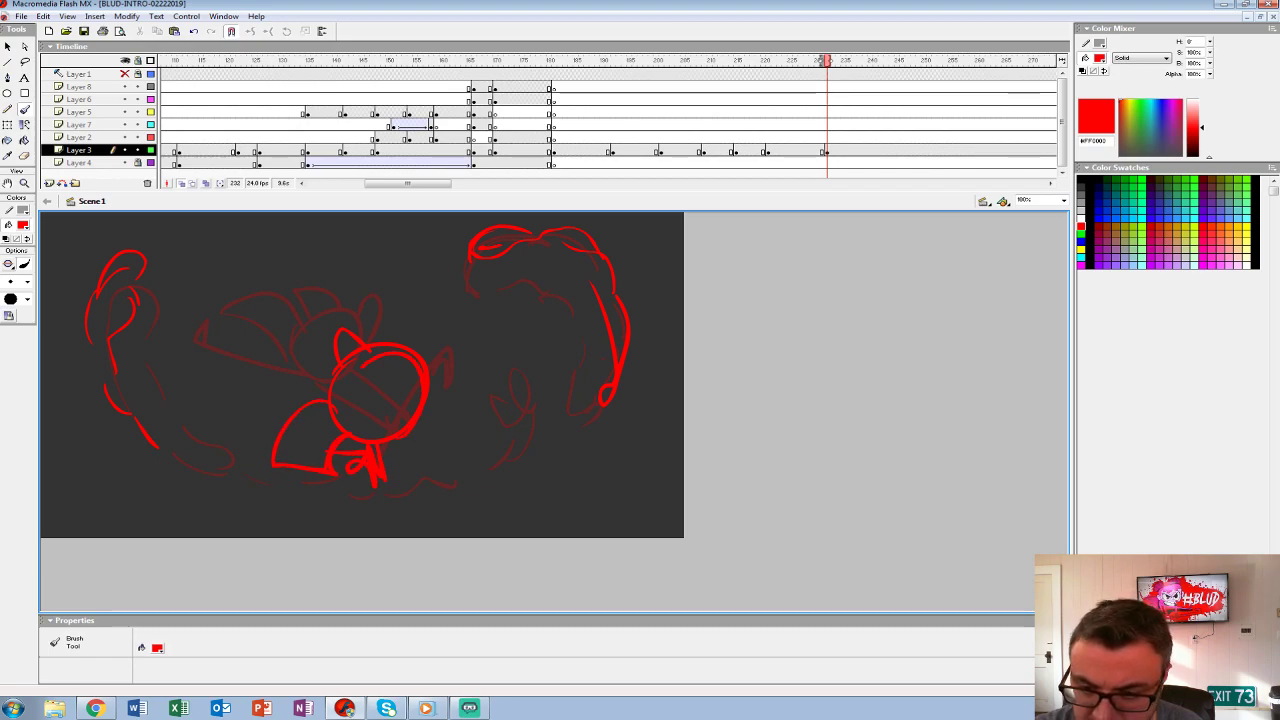
- Move the crouching drawing's keyframe to frame 229 on Layer 3 and insert a blank keyframe at frame 235
{"action": "left_click_drag", "start_coordinate": [700, 112], "coordinate": [848, 112]}
{"action": "mouse_move", "coordinate": [848, 62]}
{"action": "left_mouse_down"}
{"action": "mouse_move", "coordinate": [609, 62]}
{"action": "mouse_move", "coordinate": [873, 62]}
{"action": "mouse_move", "coordinate": [844, 62]}
{"action": "left_mouse_up"}
{"action": "left_click", "coordinate": [842, 150]}
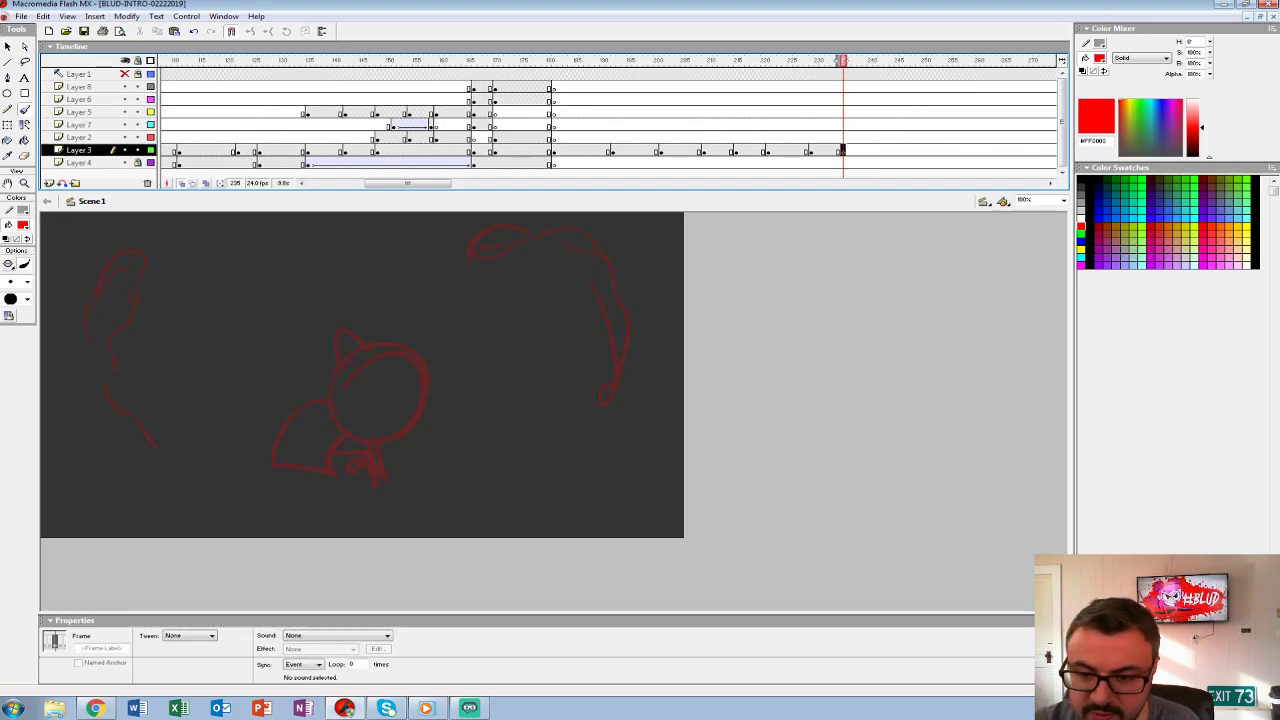
- Sketch the leaping attacker's round head, hair buns, tapered torso and limbs at frame 235, and play back the animation
{"action": "key", "text": "b"}
{"action": "left_click_drag", "start_coordinate": [480, 333], "coordinate": [485, 296]}
{"action": "mouse_move", "coordinate": [540, 355]}
{"action": "left_mouse_down"}
{"action": "mouse_move", "coordinate": [398, 390]}
{"action": "mouse_move", "coordinate": [535, 358]}
{"action": "left_mouse_up"}
{"action": "left_click_drag", "start_coordinate": [414, 374], "coordinate": [428, 424]}
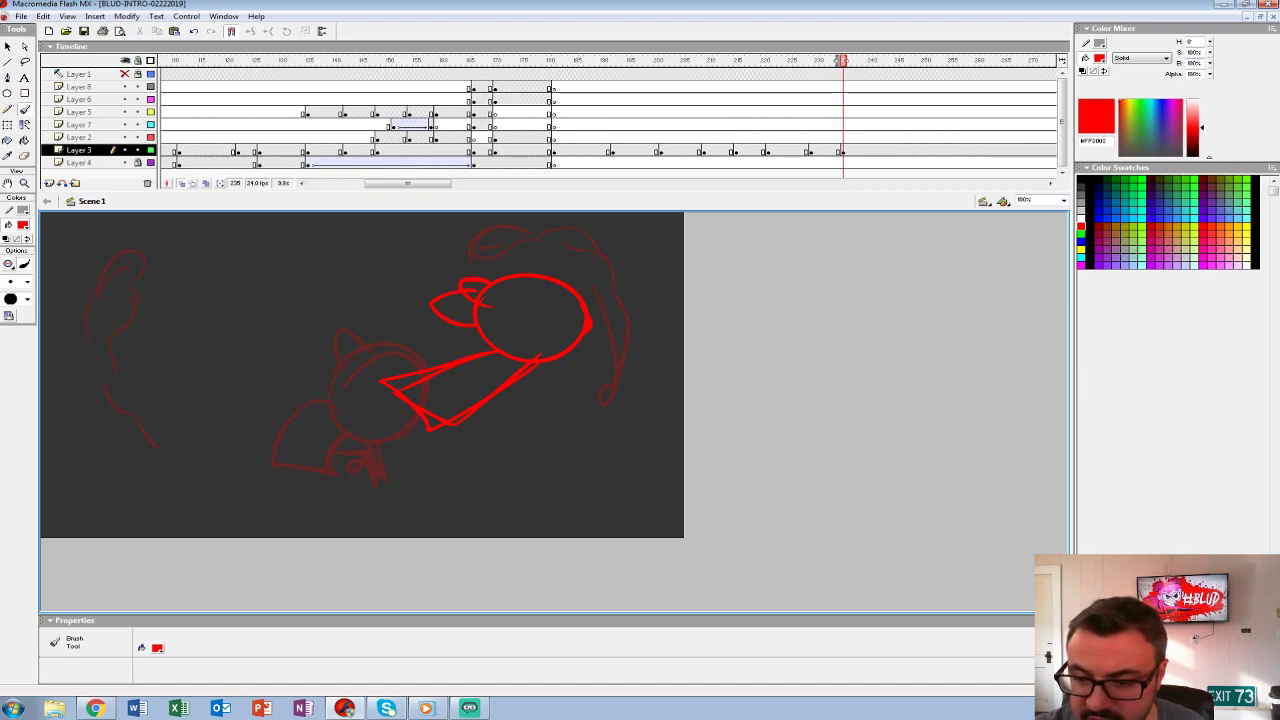
{"action": "mouse_move", "coordinate": [540, 355]}
{"action": "left_mouse_down"}
{"action": "mouse_move", "coordinate": [670, 318]}
{"action": "mouse_move", "coordinate": [620, 323]}
{"action": "left_mouse_up"}
{"action": "mouse_move", "coordinate": [302, 466]}
{"action": "left_mouse_down"}
{"action": "mouse_move", "coordinate": [410, 457]}
{"action": "mouse_move", "coordinate": [413, 441]}
{"action": "mouse_move", "coordinate": [284, 460]}
{"action": "left_mouse_up"}
{"action": "left_click", "coordinate": [466, 111]}
{"action": "key", "text": "Return"}
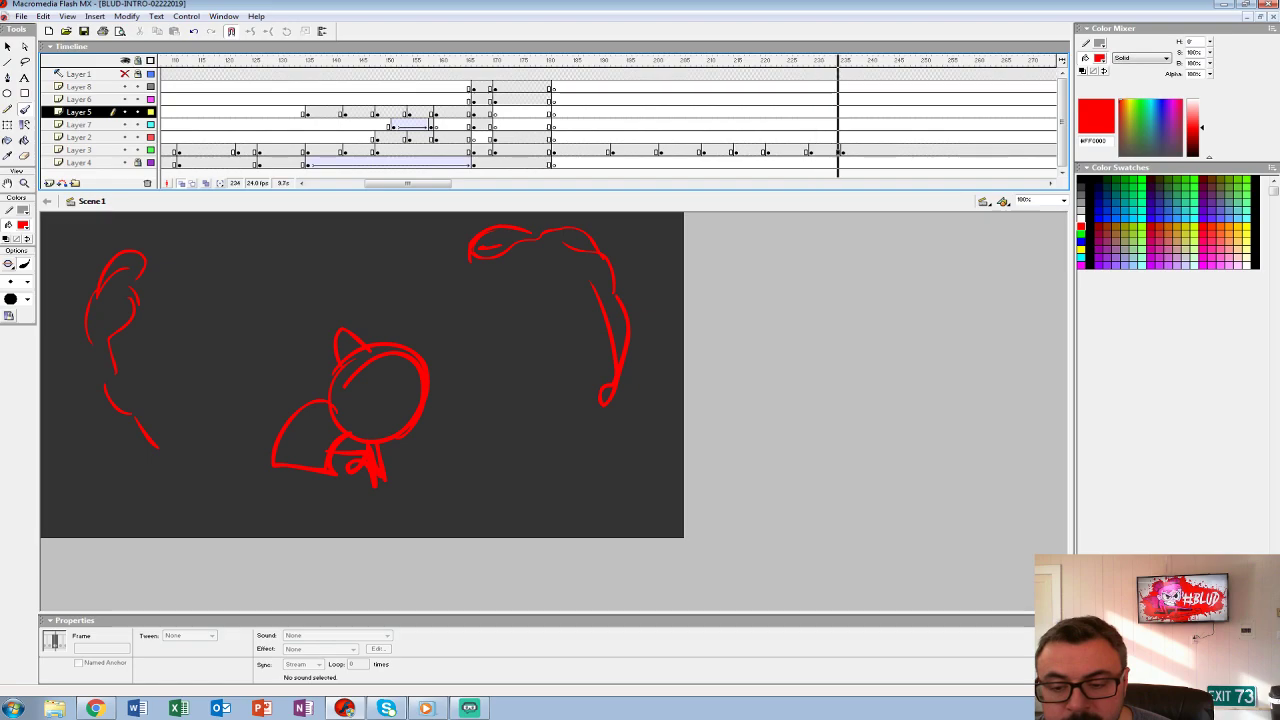
- Insert a blank keyframe at frame 241 on Layer 3 for a new drawing and discard the trial strokes
{"action": "left_click", "coordinate": [873, 150]}
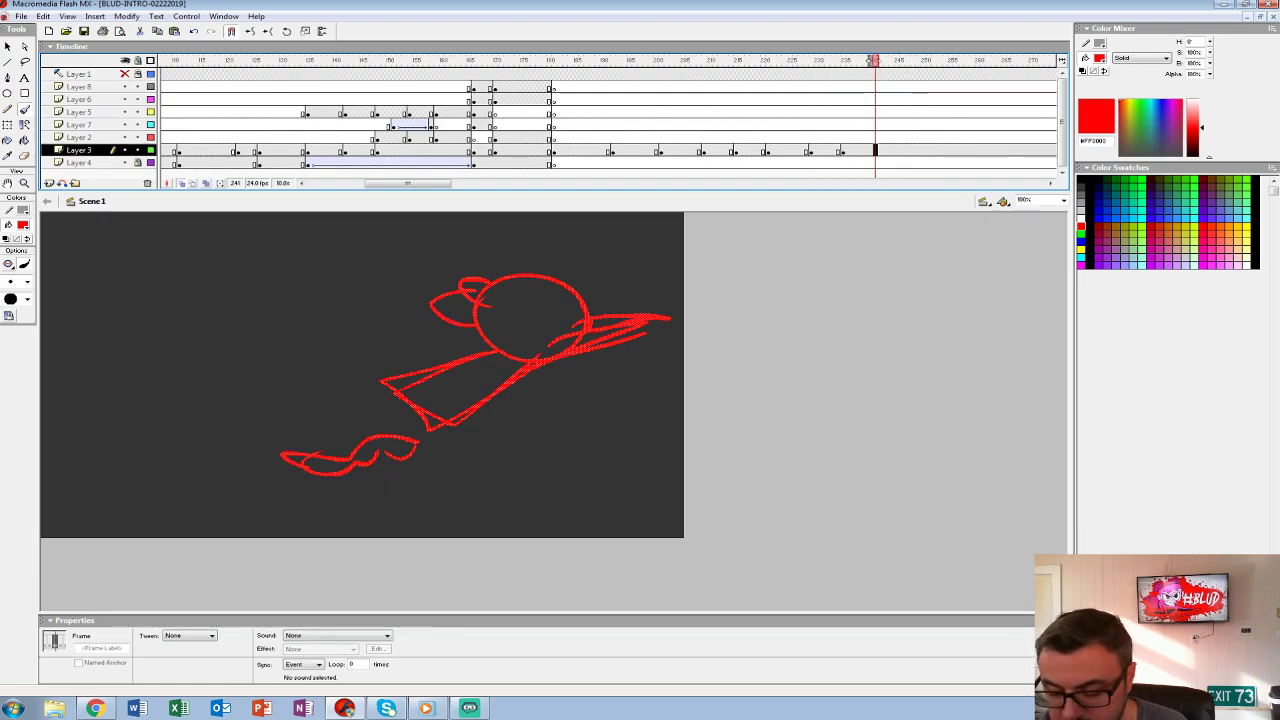
{"action": "key", "text": "F7"}
{"action": "mouse_move", "coordinate": [486, 351]}
{"action": "left_mouse_down"}
{"action": "mouse_move", "coordinate": [214, 351]}
{"action": "mouse_move", "coordinate": [256, 384]}
{"action": "left_mouse_up"}
{"action": "key", "text": "ctrl+z"}
{"action": "key", "text": "ctrl+z"}
{"action": "left_click", "coordinate": [873, 150]}
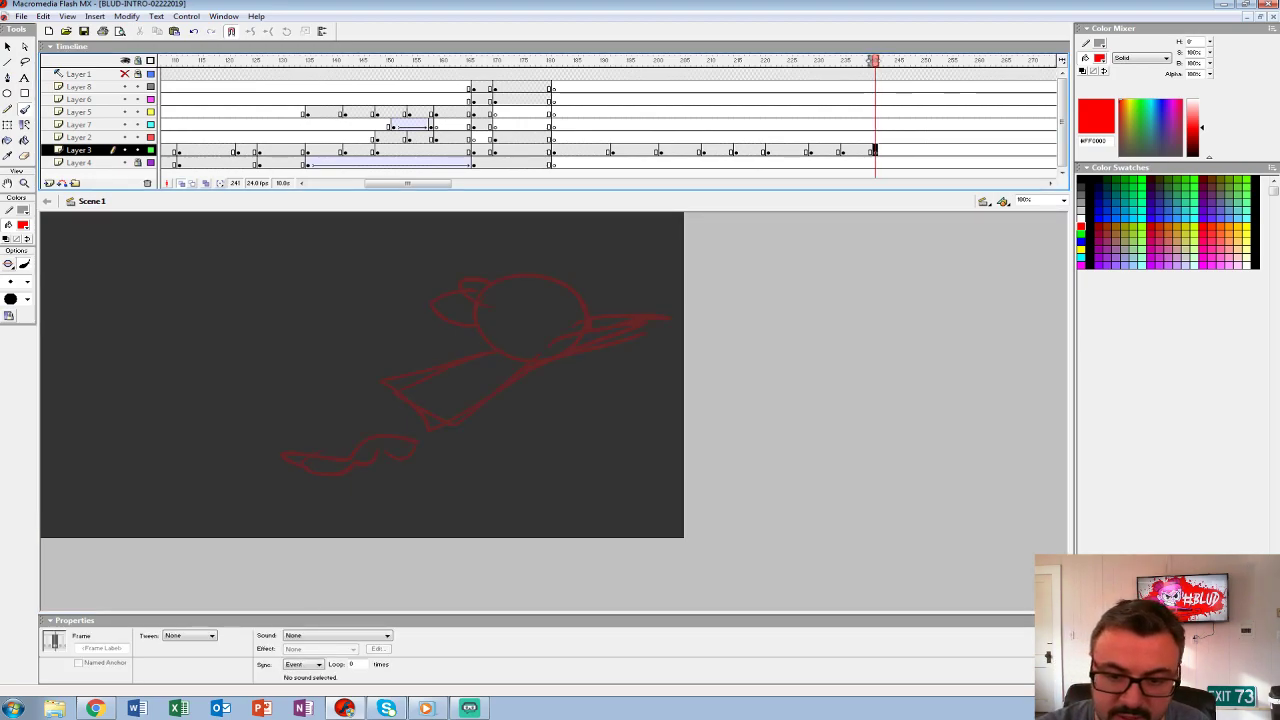
{"action": "mouse_move", "coordinate": [280, 417]}
{"action": "left_mouse_down"}
{"action": "mouse_move", "coordinate": [286, 491]}
{"action": "mouse_move", "coordinate": [278, 412]}
{"action": "left_mouse_up"}
{"action": "key", "text": "ctrl+z"}
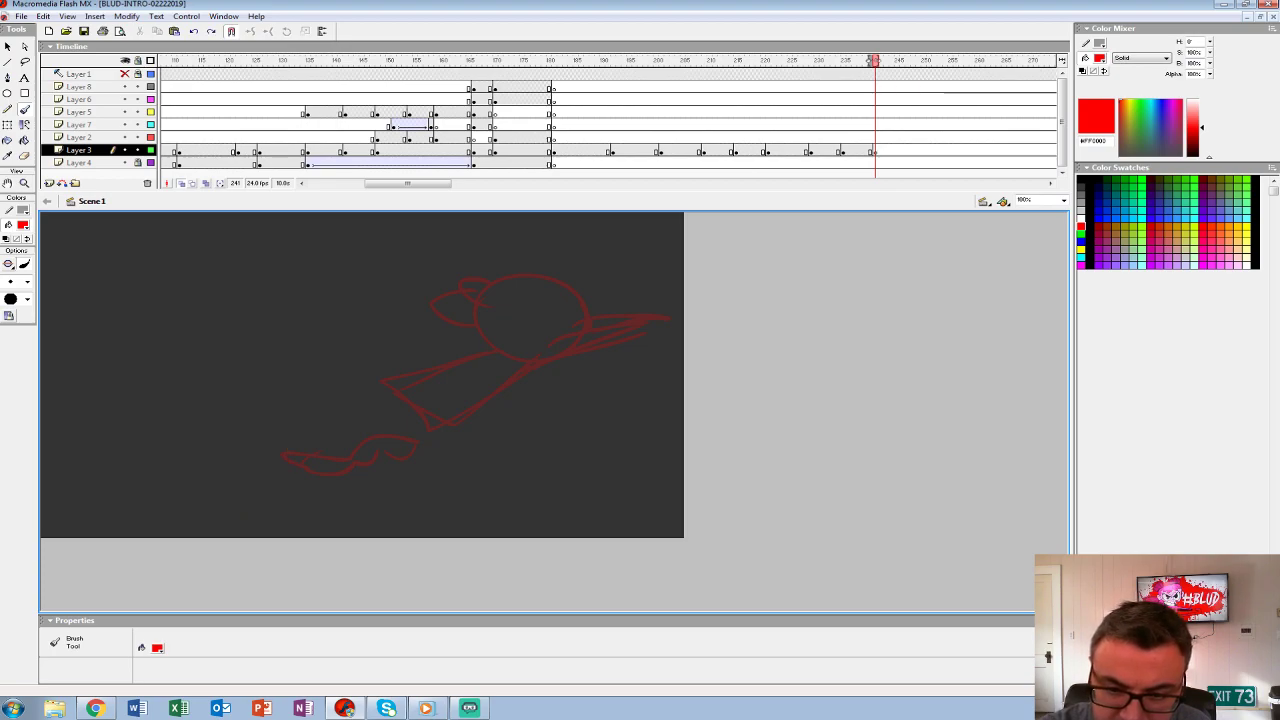
- Sketch the hatted villain's large round head with angry V-shaped brows over the onion-skinned leap drawing
{"action": "left_click_drag", "start_coordinate": [234, 348], "coordinate": [251, 353]}
{"action": "key", "text": "ctrl+z"}
{"action": "mouse_move", "coordinate": [170, 320]}
{"action": "left_mouse_down"}
{"action": "mouse_move", "coordinate": [282, 446]}
{"action": "mouse_move", "coordinate": [362, 410]}
{"action": "left_mouse_up"}
{"action": "key", "text": "ctrl+z"}
{"action": "mouse_move", "coordinate": [225, 355]}
{"action": "left_mouse_down"}
{"action": "mouse_move", "coordinate": [378, 408]}
{"action": "mouse_move", "coordinate": [222, 358]}
{"action": "mouse_move", "coordinate": [348, 296]}
{"action": "left_mouse_up"}
{"action": "mouse_move", "coordinate": [258, 372]}
{"action": "left_mouse_down"}
{"action": "mouse_move", "coordinate": [240, 356]}
{"action": "mouse_move", "coordinate": [352, 330]}
{"action": "left_mouse_up"}
{"action": "key", "text": "ctrl+z"}
{"action": "key", "text": "ctrl+z"}
{"action": "key", "text": "ctrl+z"}
- Add round eyes, an oval nose, a pointed moustache and a mouth to the large round head
{"action": "mouse_move", "coordinate": [240, 352]}
{"action": "left_mouse_down"}
{"action": "mouse_move", "coordinate": [291, 368]}
{"action": "mouse_move", "coordinate": [356, 330]}
{"action": "left_mouse_up"}
{"action": "left_click_drag", "start_coordinate": [300, 368], "coordinate": [338, 374]}
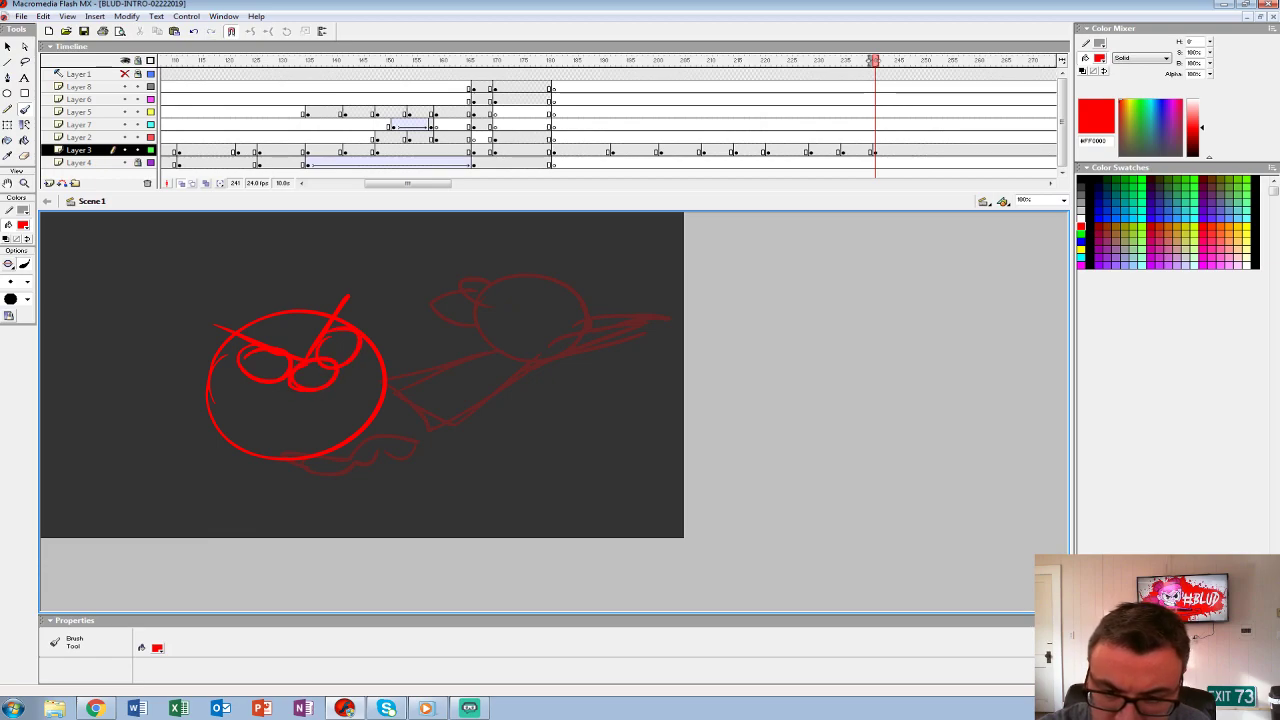
{"action": "mouse_move", "coordinate": [250, 418]}
{"action": "left_mouse_down"}
{"action": "mouse_move", "coordinate": [305, 395]}
{"action": "mouse_move", "coordinate": [370, 398]}
{"action": "left_mouse_up"}
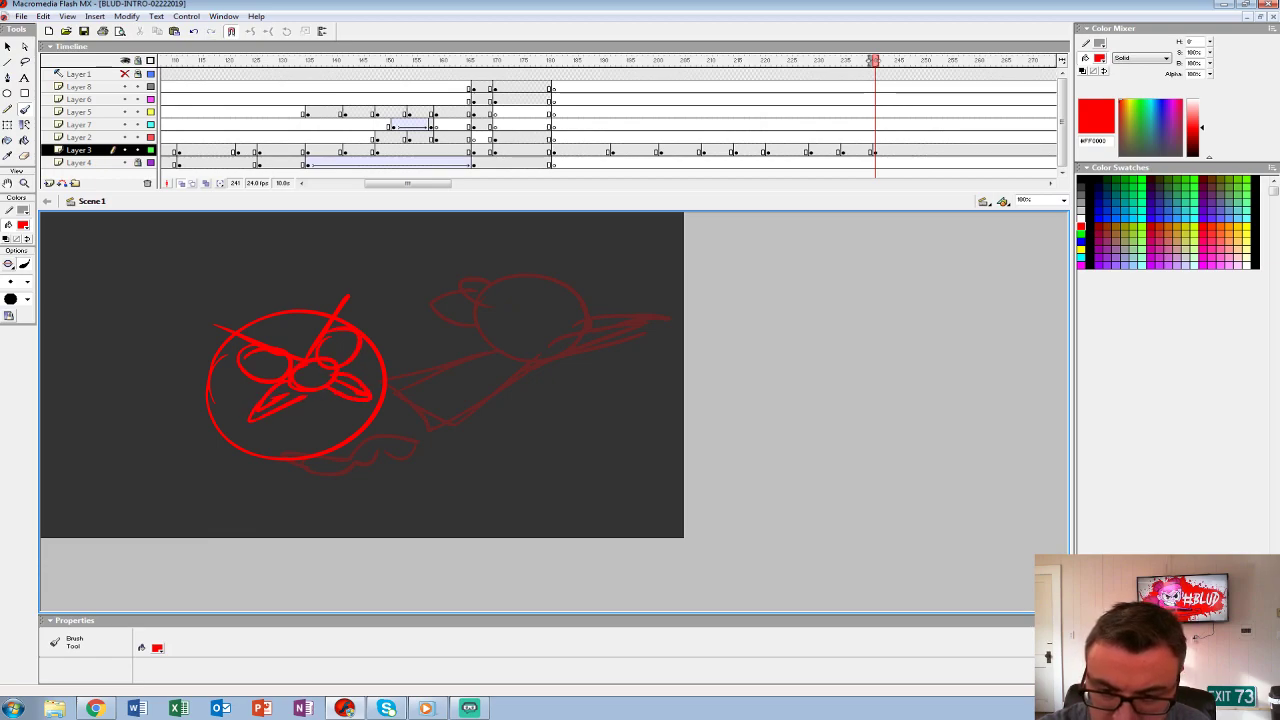
{"action": "mouse_move", "coordinate": [290, 418]}
{"action": "left_mouse_down"}
{"action": "mouse_move", "coordinate": [350, 400]}
{"action": "mouse_move", "coordinate": [286, 412]}
{"action": "left_mouse_up"}
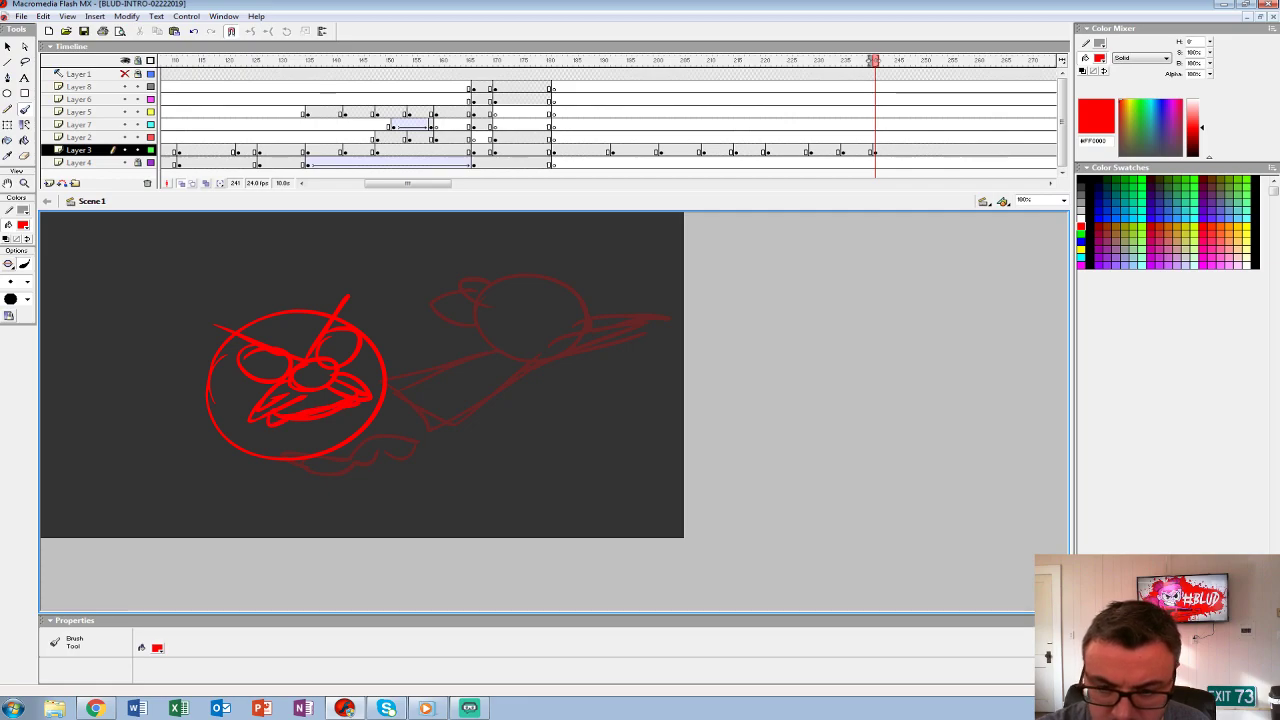
- Draw a wide-brimmed hat with a tall crown on the large head and add a second outline around the face
{"action": "mouse_move", "coordinate": [214, 322]}
{"action": "left_mouse_down"}
{"action": "mouse_move", "coordinate": [292, 334]}
{"action": "mouse_move", "coordinate": [374, 312]}
{"action": "left_mouse_up"}
{"action": "left_click_drag", "start_coordinate": [156, 312], "coordinate": [400, 296]}
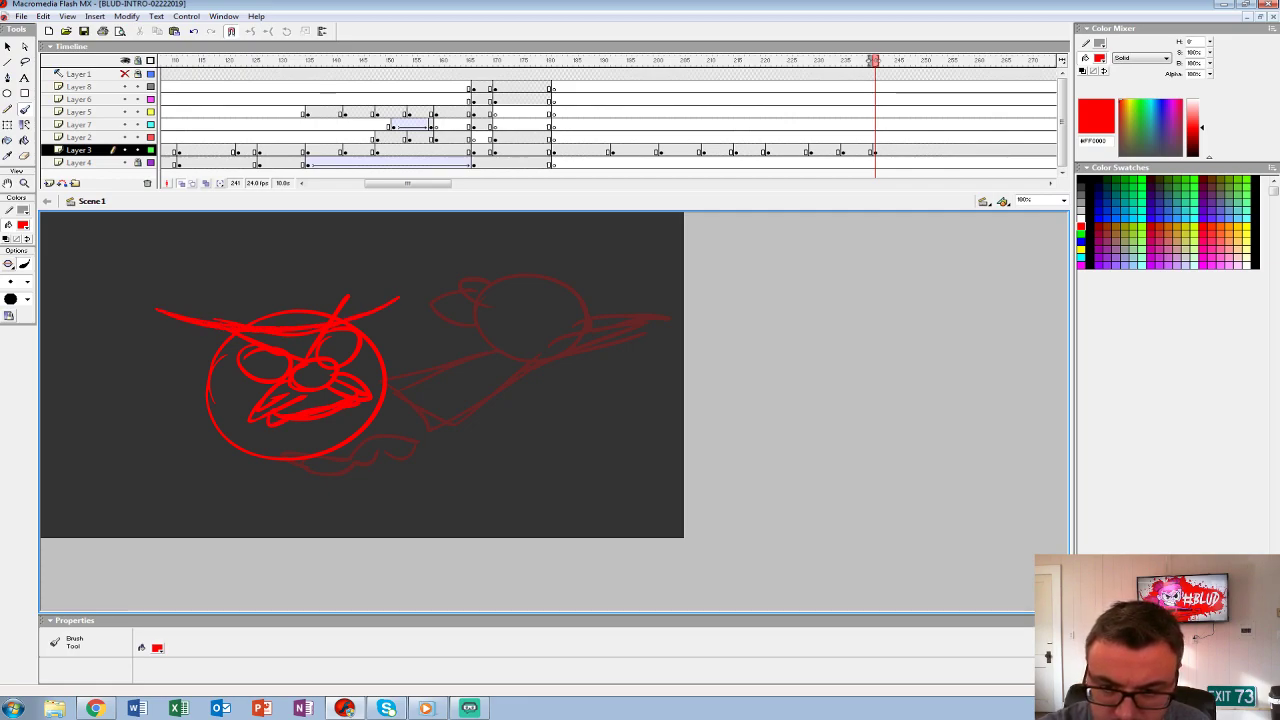
{"action": "left_click_drag", "start_coordinate": [216, 298], "coordinate": [318, 230]}
{"action": "mouse_move", "coordinate": [220, 300]}
{"action": "left_mouse_down"}
{"action": "mouse_move", "coordinate": [394, 288]}
{"action": "mouse_move", "coordinate": [170, 318]}
{"action": "mouse_move", "coordinate": [212, 440]}
{"action": "mouse_move", "coordinate": [380, 408]}
{"action": "left_mouse_up"}
- Sketch the large villain's curved shoulders sloping down on both sides of the head
{"action": "left_click_drag", "start_coordinate": [208, 393], "coordinate": [474, 505]}
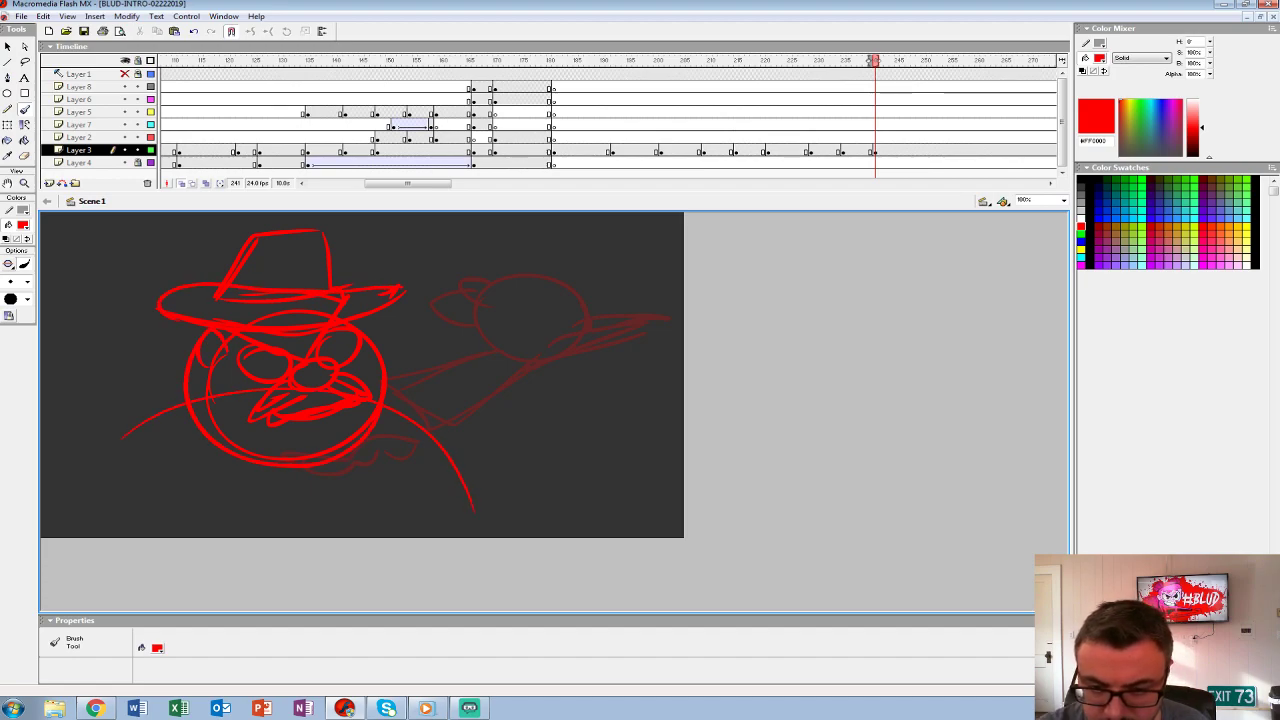
{"action": "key", "text": "ctrl+z"}
{"action": "left_click_drag", "start_coordinate": [205, 368], "coordinate": [60, 410]}
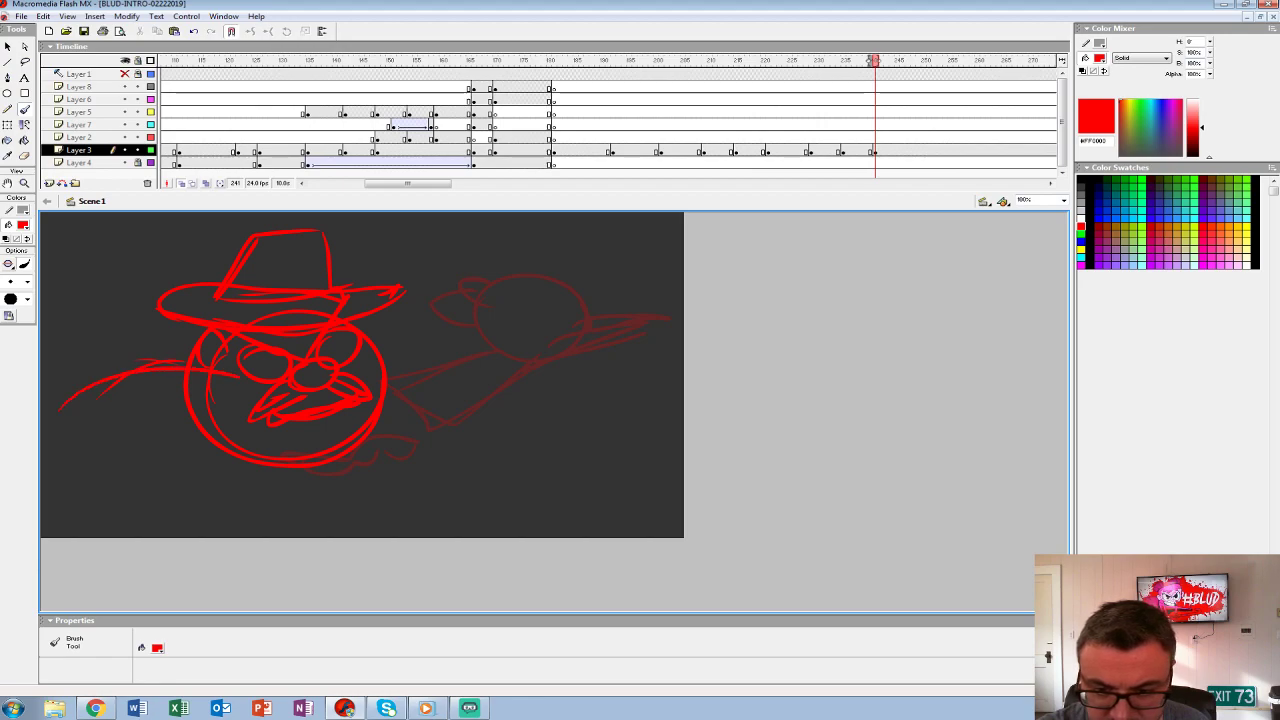
{"action": "left_click_drag", "start_coordinate": [424, 388], "coordinate": [486, 362]}
{"action": "key", "text": "ctrl+z"}
{"action": "key", "text": "ctrl+z"}
{"action": "left_click_drag", "start_coordinate": [205, 362], "coordinate": [72, 405]}
{"action": "left_click_drag", "start_coordinate": [388, 380], "coordinate": [482, 503]}
{"action": "mouse_move", "coordinate": [470, 402]}
{"action": "left_mouse_down"}
{"action": "mouse_move", "coordinate": [456, 425]}
{"action": "mouse_move", "coordinate": [512, 418]}
{"action": "mouse_move", "coordinate": [464, 455]}
{"action": "left_mouse_up"}
{"action": "key", "text": "ctrl+z"}
- Detail the large villain's fist with finger lines, reinforce the shoulder arc and add curved strokes below the chin
{"action": "mouse_move", "coordinate": [122, 448]}
{"action": "left_mouse_down"}
{"action": "mouse_move", "coordinate": [195, 505]}
{"action": "mouse_move", "coordinate": [172, 428]}
{"action": "mouse_move", "coordinate": [205, 452]}
{"action": "mouse_move", "coordinate": [212, 505]}
{"action": "left_mouse_up"}
{"action": "left_click_drag", "start_coordinate": [118, 448], "coordinate": [186, 452]}
{"action": "left_click_drag", "start_coordinate": [126, 490], "coordinate": [186, 487]}
{"action": "mouse_move", "coordinate": [472, 495]}
{"action": "left_mouse_down"}
{"action": "mouse_move", "coordinate": [385, 383]}
{"action": "mouse_move", "coordinate": [290, 376]}
{"action": "mouse_move", "coordinate": [42, 458]}
{"action": "left_mouse_up"}
{"action": "left_click_drag", "start_coordinate": [242, 364], "coordinate": [322, 384]}
{"action": "left_click_drag", "start_coordinate": [205, 446], "coordinate": [355, 462]}
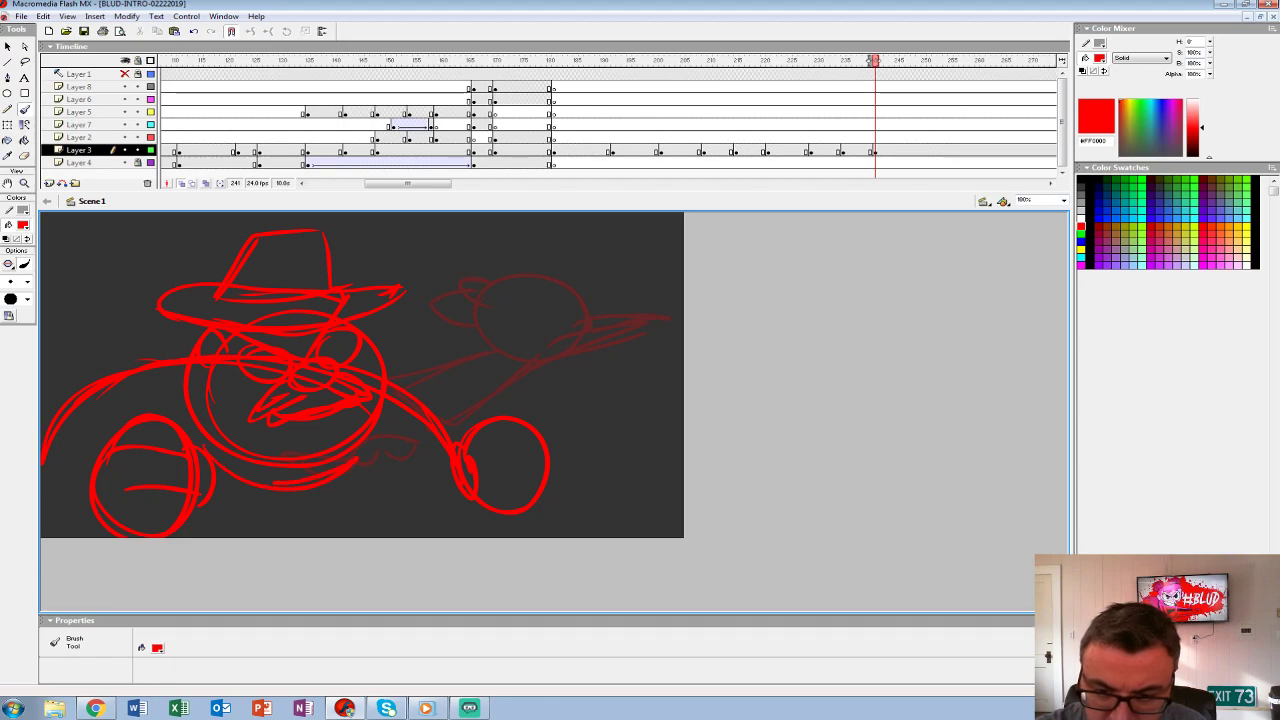
{"action": "left_click_drag", "start_coordinate": [225, 470], "coordinate": [272, 480]}
- Draw a left-pointing arrow beside the large villain to mark the movement direction, and play back the animation
{"action": "left_click_drag", "start_coordinate": [622, 347], "coordinate": [494, 351]}
{"action": "left_click_drag", "start_coordinate": [494, 351], "coordinate": [542, 374]}
{"action": "left_click_drag", "start_coordinate": [534, 324], "coordinate": [504, 352]}
{"action": "left_click_drag", "start_coordinate": [504, 352], "coordinate": [530, 374]}
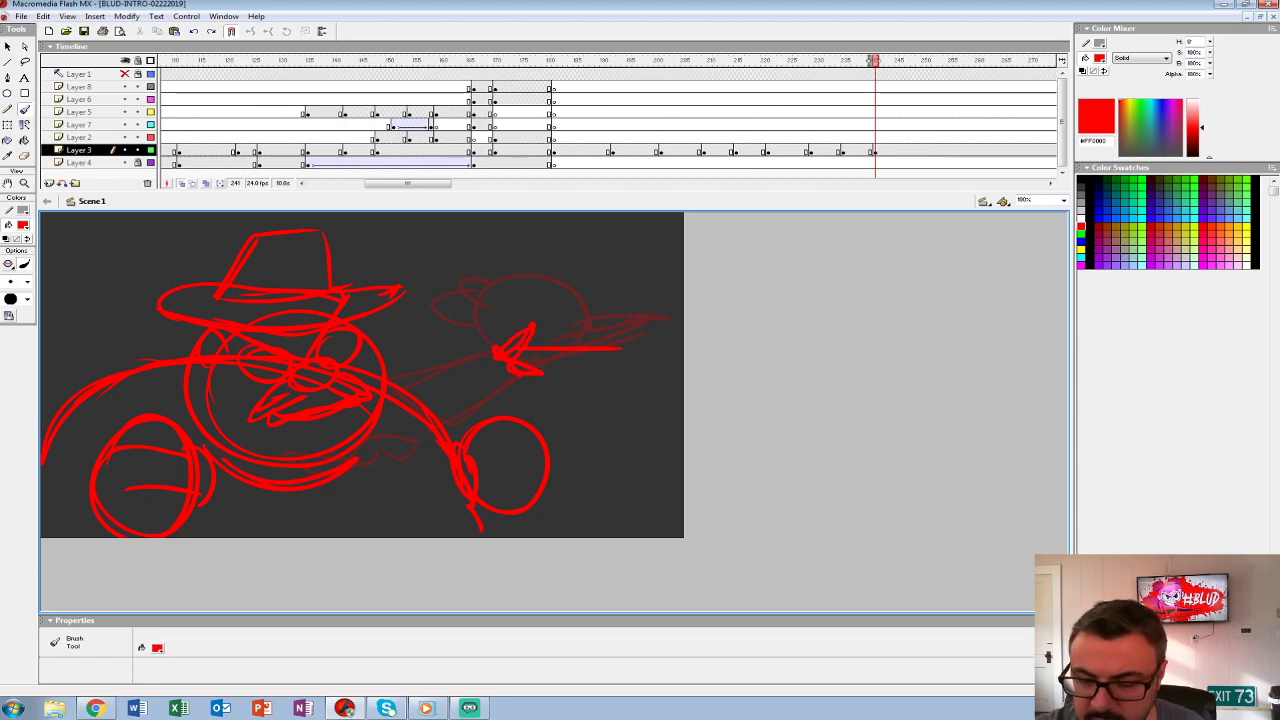
{"action": "left_click", "coordinate": [551, 112]}
{"action": "key", "text": "Return"}
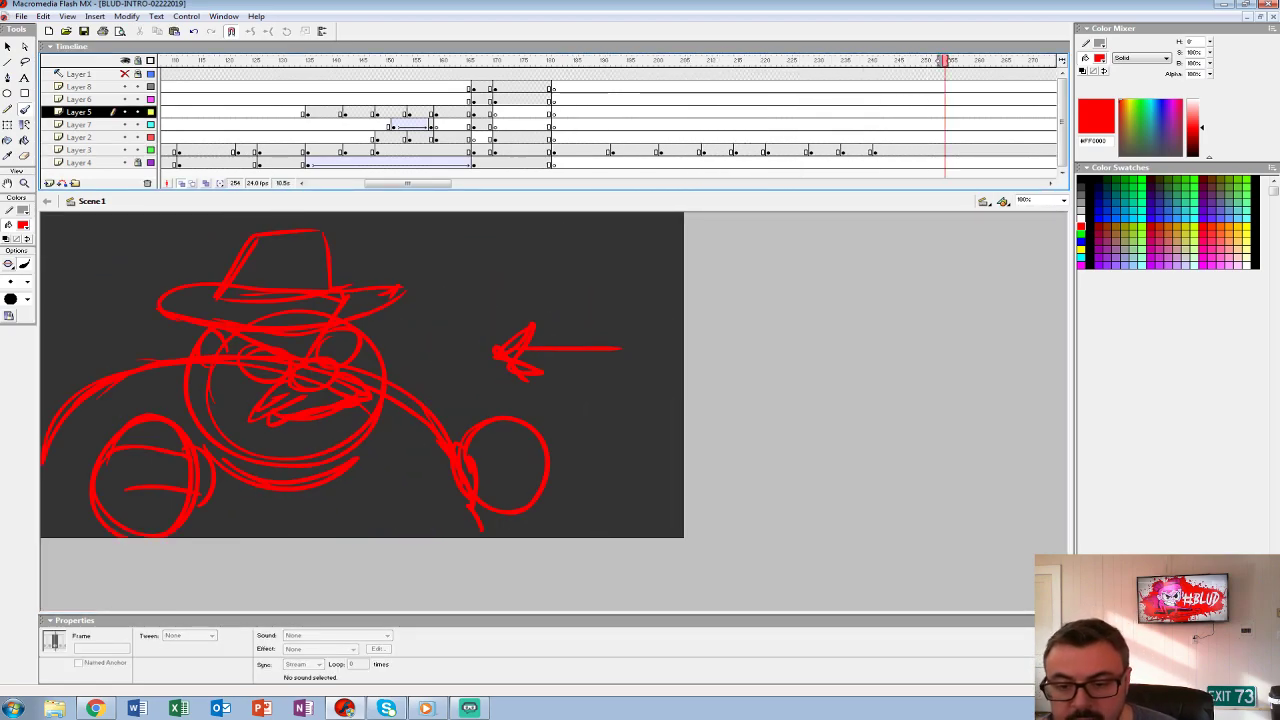
{"action": "left_click", "coordinate": [750, 137]}
{"action": "key", "text": "Return"}
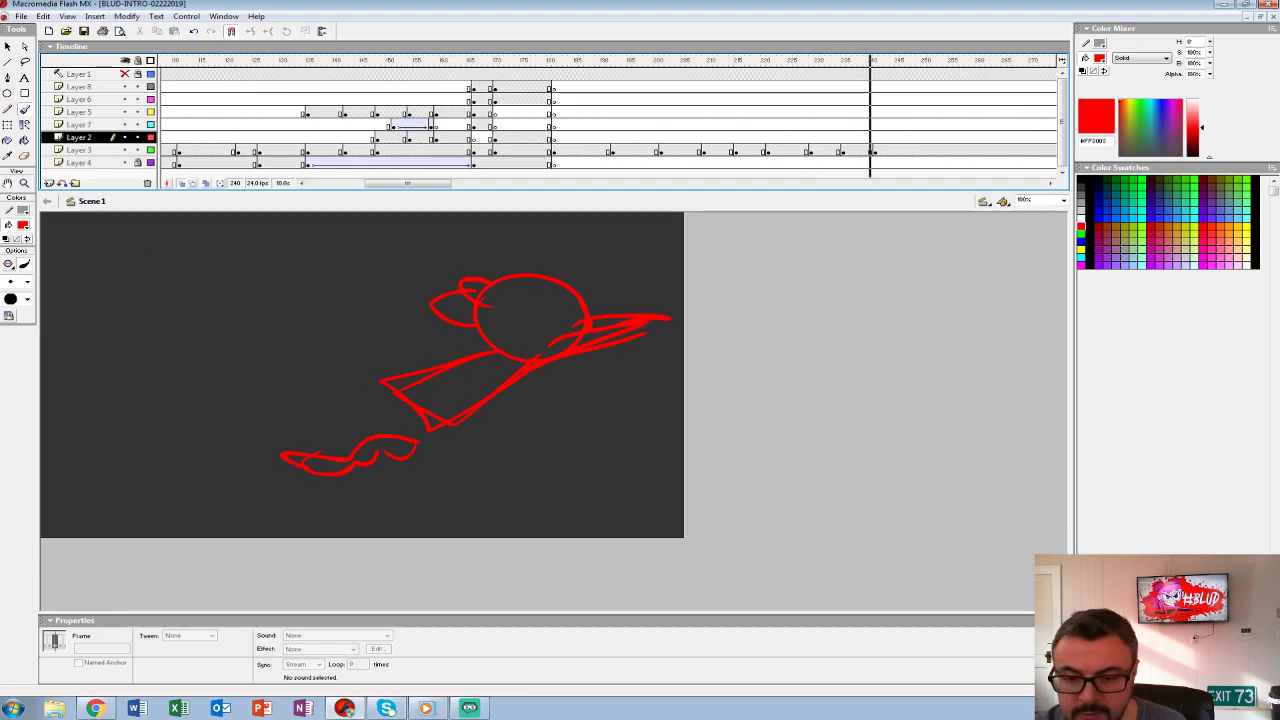
- Insert a blank keyframe at frame 249 on Layer 3 and sketch a smaller round head with angry brows, eyes and nose
{"action": "left_click", "coordinate": [918, 150]}
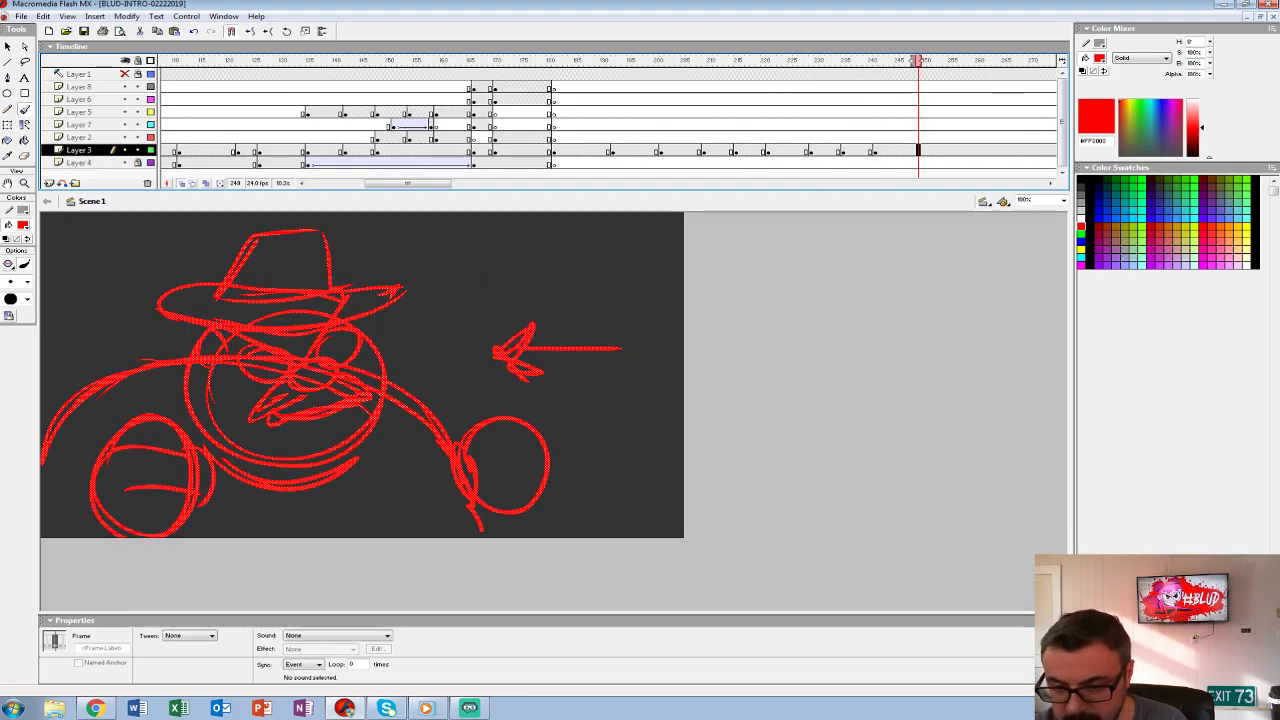
{"action": "key", "text": "F7"}
{"action": "mouse_move", "coordinate": [528, 396]}
{"action": "left_mouse_down"}
{"action": "mouse_move", "coordinate": [478, 372]}
{"action": "mouse_move", "coordinate": [580, 330]}
{"action": "left_mouse_up"}
{"action": "key", "text": "ctrl+z"}
{"action": "mouse_move", "coordinate": [150, 364]}
{"action": "left_mouse_down"}
{"action": "mouse_move", "coordinate": [338, 316]}
{"action": "mouse_move", "coordinate": [590, 380]}
{"action": "left_mouse_up"}
{"action": "key", "text": "ctrl+z"}
{"action": "mouse_move", "coordinate": [546, 332]}
{"action": "left_mouse_down"}
{"action": "mouse_move", "coordinate": [600, 330]}
{"action": "mouse_move", "coordinate": [510, 338]}
{"action": "mouse_move", "coordinate": [614, 357]}
{"action": "mouse_move", "coordinate": [505, 328]}
{"action": "mouse_move", "coordinate": [560, 370]}
{"action": "mouse_move", "coordinate": [534, 364]}
{"action": "mouse_move", "coordinate": [590, 340]}
{"action": "mouse_move", "coordinate": [542, 356]}
{"action": "mouse_move", "coordinate": [596, 364]}
{"action": "left_mouse_up"}
{"action": "key", "text": "ctrl+z"}
{"action": "key", "text": "ctrl+z"}
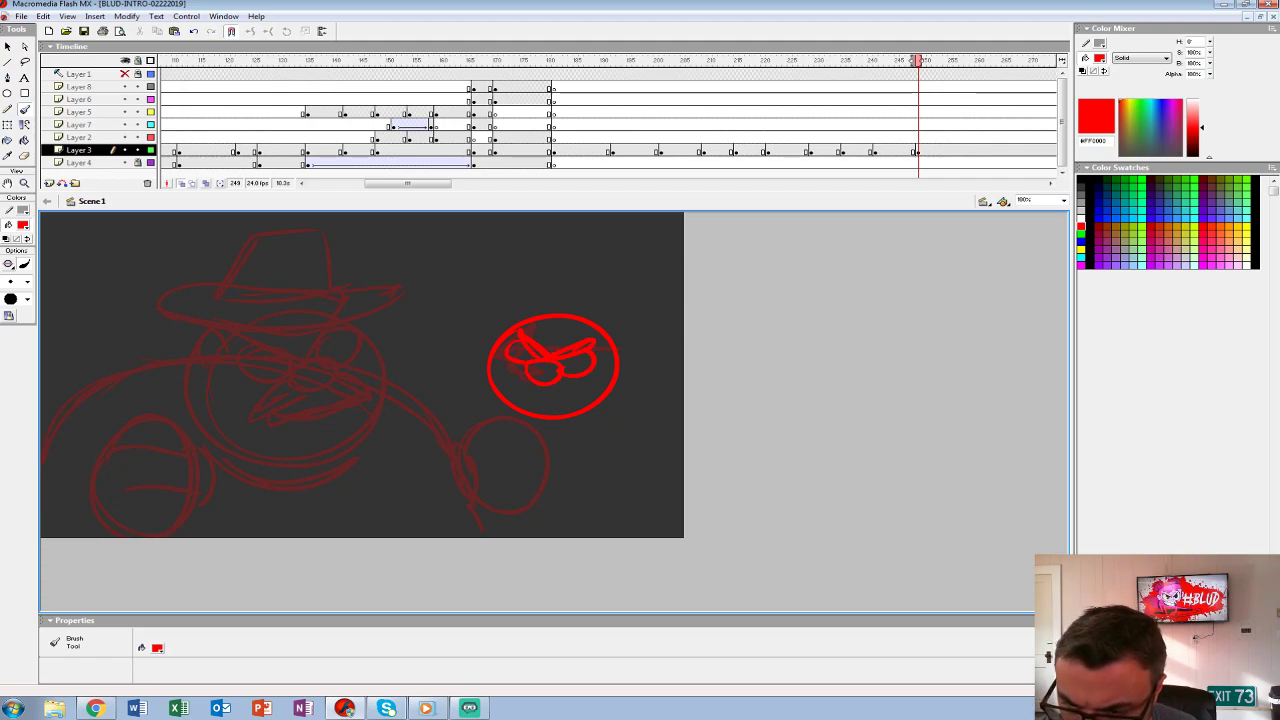
- Add a moustache and brimmed hat to the smaller villain's head, undoing the trial strokes around it
{"action": "left_click_drag", "start_coordinate": [505, 392], "coordinate": [570, 397]}
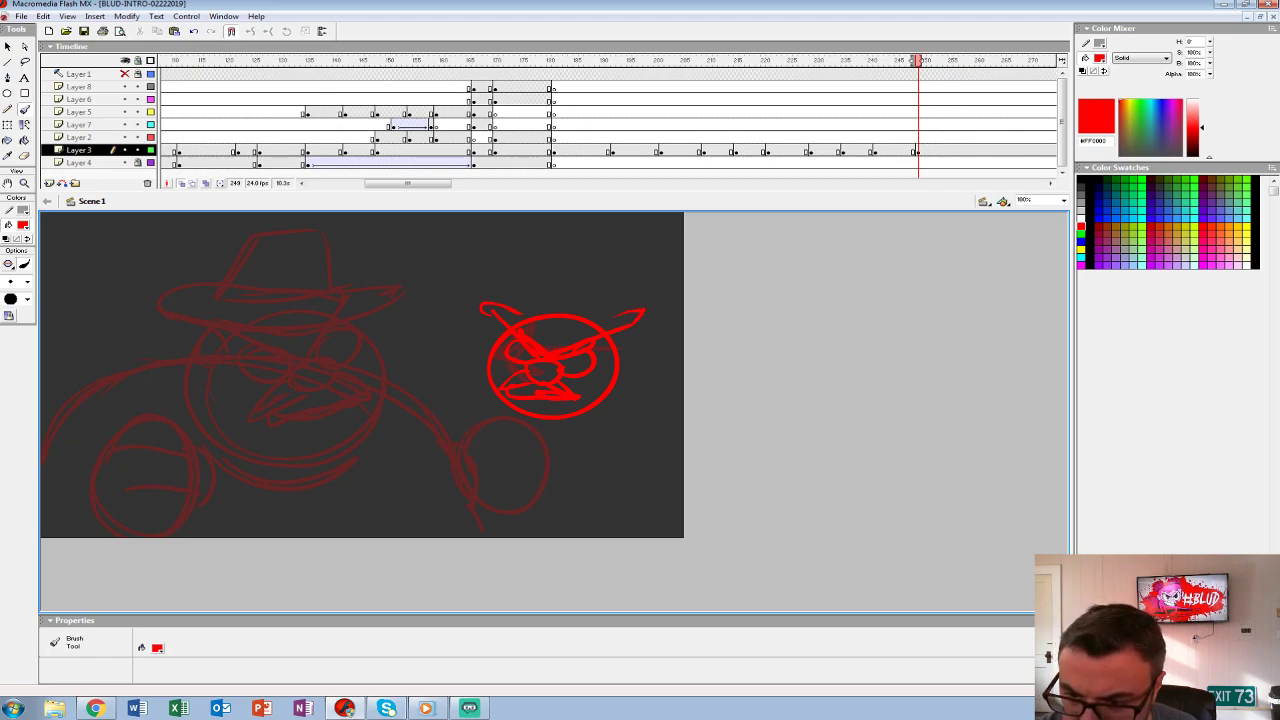
{"action": "left_click_drag", "start_coordinate": [607, 286], "coordinate": [612, 322]}
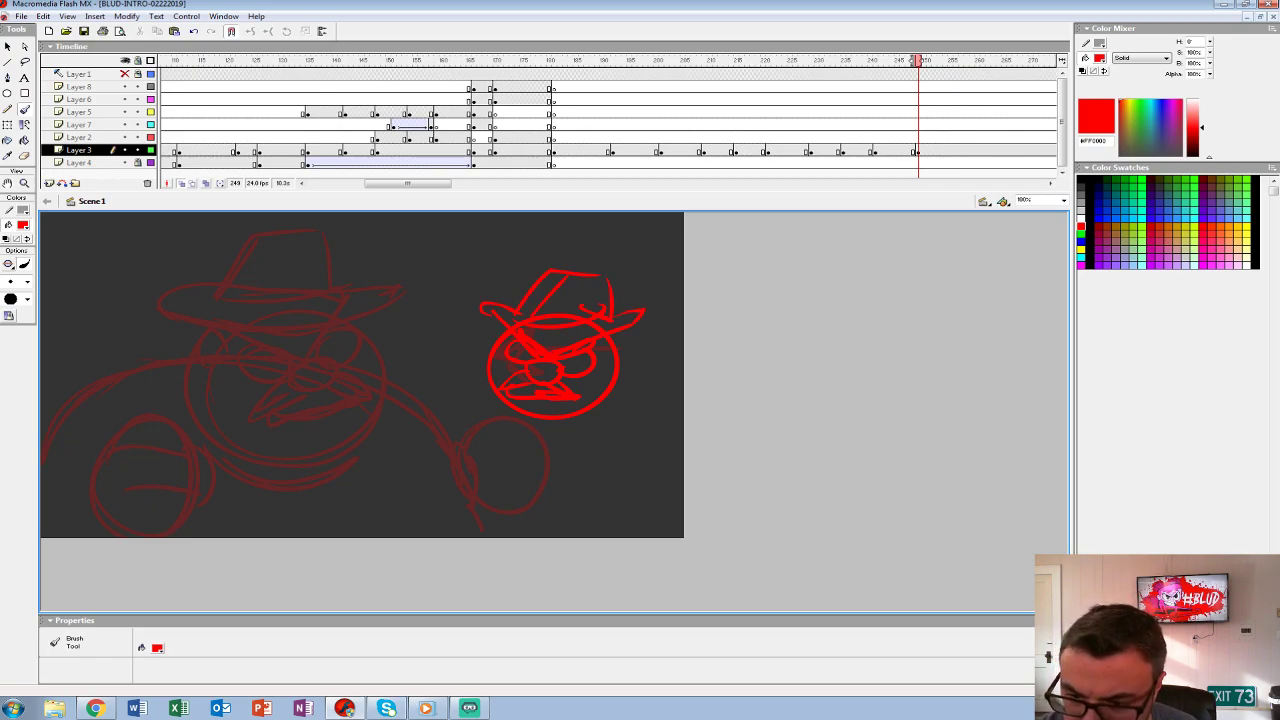
{"action": "mouse_move", "coordinate": [430, 412]}
{"action": "left_mouse_down"}
{"action": "mouse_move", "coordinate": [474, 422]}
{"action": "mouse_move", "coordinate": [440, 394]}
{"action": "left_mouse_up"}
{"action": "mouse_move", "coordinate": [566, 438]}
{"action": "left_mouse_down"}
{"action": "mouse_move", "coordinate": [610, 450]}
{"action": "mouse_move", "coordinate": [568, 434]}
{"action": "left_mouse_up"}
{"action": "key", "text": "ctrl+z"}
{"action": "key", "text": "ctrl+z"}
{"action": "left_click_drag", "start_coordinate": [490, 278], "coordinate": [540, 252]}
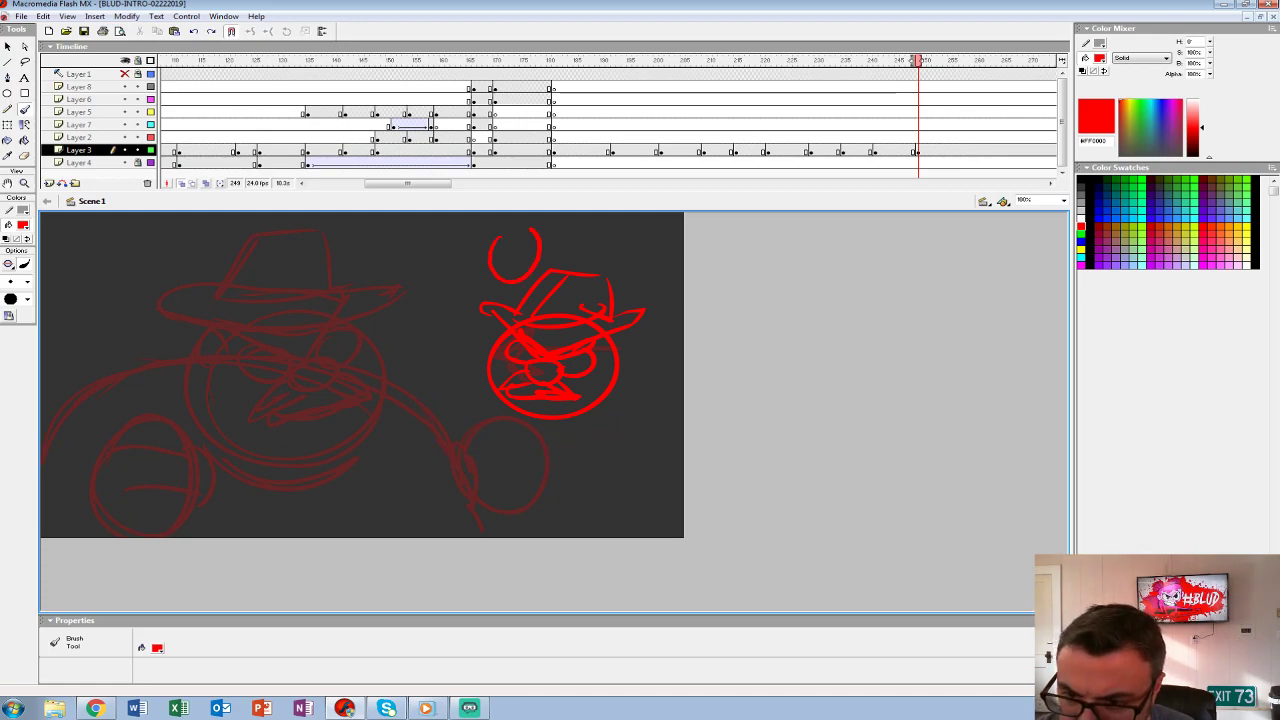
{"action": "key", "text": "ctrl+z"}
- Sketch the smaller villain's two fists with finger lines, curved shoulders and arms, and a wide belly line
{"action": "mouse_move", "coordinate": [448, 410]}
{"action": "left_mouse_down"}
{"action": "mouse_move", "coordinate": [452, 466]}
{"action": "mouse_move", "coordinate": [440, 440]}
{"action": "left_mouse_up"}
{"action": "mouse_move", "coordinate": [578, 432]}
{"action": "left_mouse_down"}
{"action": "mouse_move", "coordinate": [592, 496]}
{"action": "mouse_move", "coordinate": [570, 436]}
{"action": "left_mouse_up"}
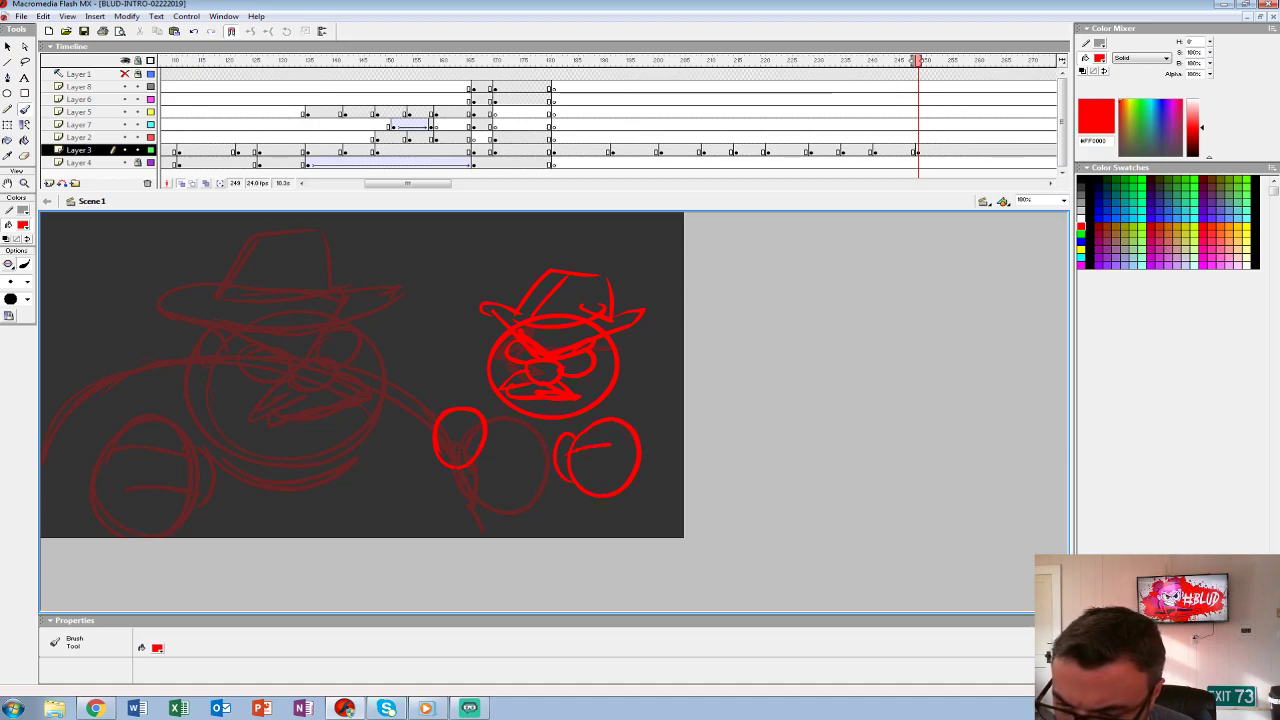
{"action": "left_click_drag", "start_coordinate": [620, 352], "coordinate": [683, 378]}
{"action": "left_click_drag", "start_coordinate": [494, 344], "coordinate": [430, 400]}
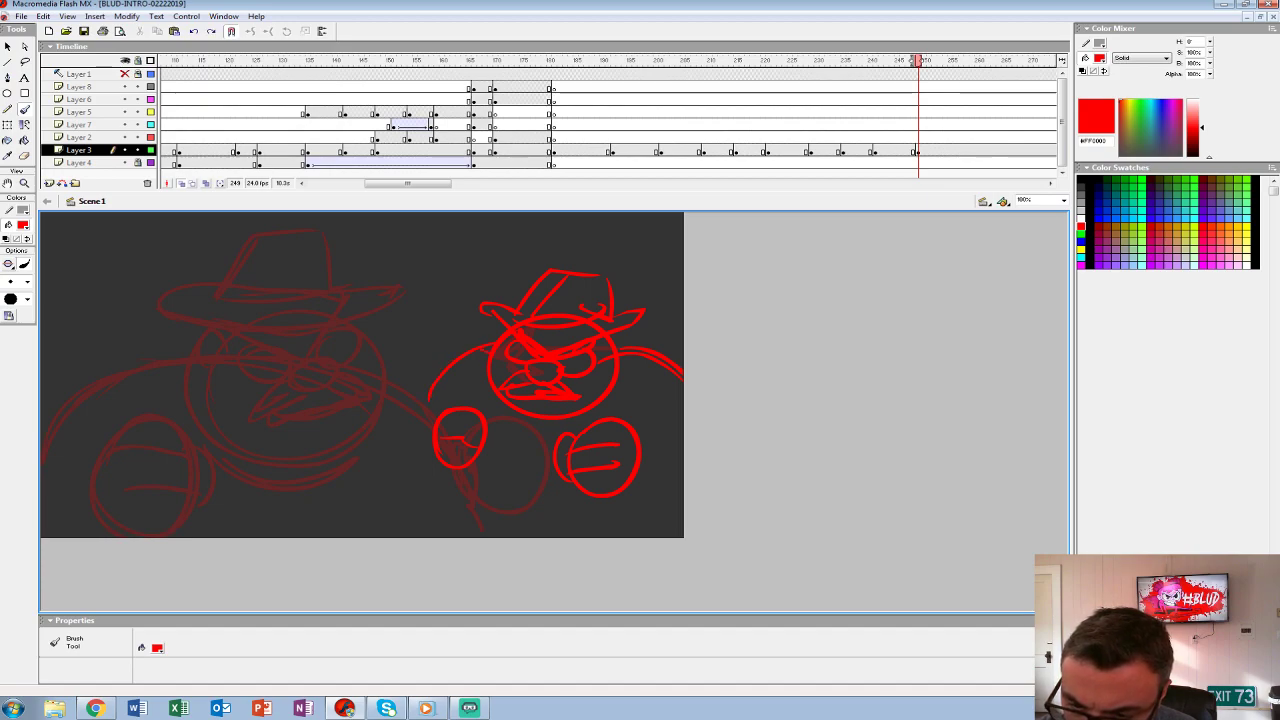
{"action": "mouse_move", "coordinate": [458, 468]}
{"action": "left_mouse_down"}
{"action": "mouse_move", "coordinate": [584, 515]}
{"action": "mouse_move", "coordinate": [683, 474]}
{"action": "left_mouse_up"}
{"action": "left_click_drag", "start_coordinate": [620, 418], "coordinate": [652, 413]}
{"action": "mouse_move", "coordinate": [620, 376]}
{"action": "left_mouse_down"}
{"action": "mouse_move", "coordinate": [683, 350]}
{"action": "mouse_move", "coordinate": [650, 398]}
{"action": "left_mouse_up"}
{"action": "left_click_drag", "start_coordinate": [470, 508], "coordinate": [680, 474]}
- Sketch the foreground character's tall oval head with a long inner loop, facing the smaller villain
{"action": "left_click_drag", "start_coordinate": [300, 455], "coordinate": [340, 420]}
{"action": "key", "text": "ctrl+z"}
{"action": "mouse_move", "coordinate": [232, 275]}
{"action": "left_mouse_down"}
{"action": "mouse_move", "coordinate": [352, 340]}
{"action": "mouse_move", "coordinate": [230, 470]}
{"action": "left_mouse_up"}
{"action": "key", "text": "ctrl+z"}
{"action": "key", "text": "ctrl+z"}
{"action": "mouse_move", "coordinate": [304, 356]}
{"action": "left_mouse_down"}
{"action": "mouse_move", "coordinate": [285, 252]}
{"action": "mouse_move", "coordinate": [288, 405]}
{"action": "left_mouse_up"}
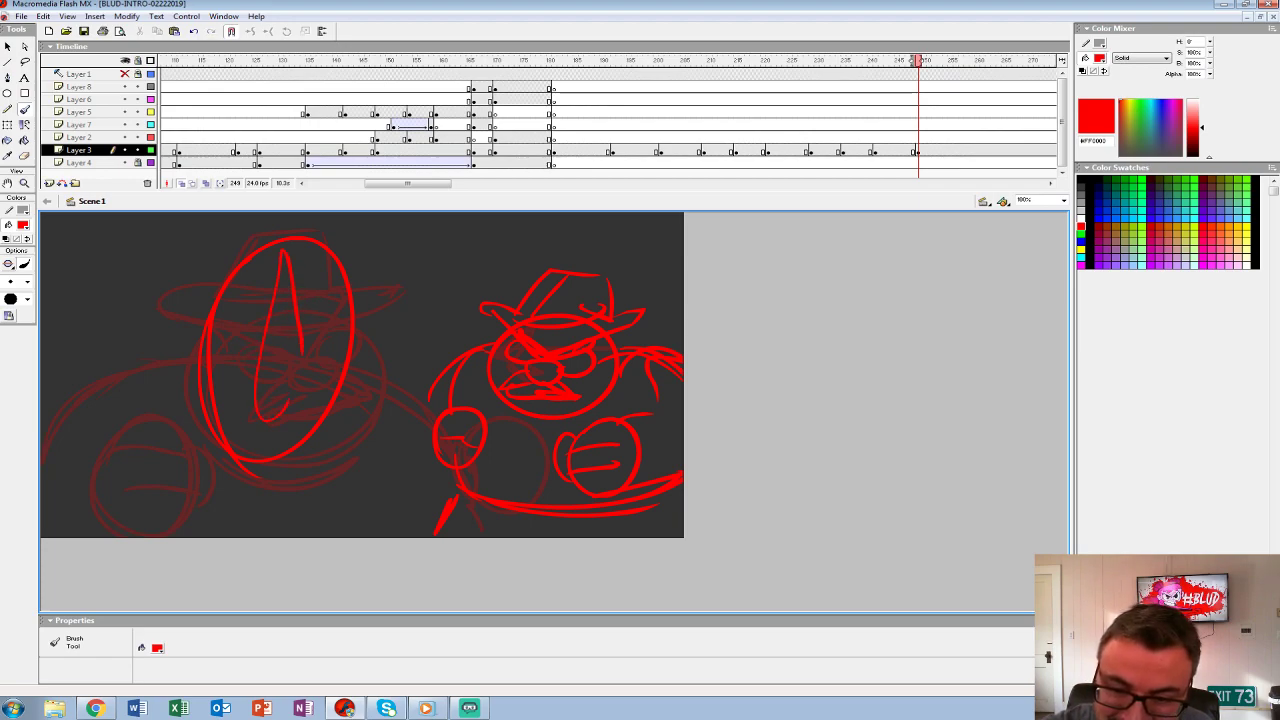
{"action": "mouse_move", "coordinate": [200, 390]}
{"action": "left_mouse_down"}
{"action": "mouse_move", "coordinate": [245, 465]}
{"action": "mouse_move", "coordinate": [342, 355]}
{"action": "mouse_move", "coordinate": [332, 240]}
{"action": "mouse_move", "coordinate": [195, 390]}
{"action": "left_mouse_up"}
- Draw the foreground character's shoulders, back and arm lines below the tall head, and play back the animation
{"action": "mouse_move", "coordinate": [336, 366]}
{"action": "left_mouse_down"}
{"action": "mouse_move", "coordinate": [320, 384]}
{"action": "mouse_move", "coordinate": [340, 400]}
{"action": "mouse_move", "coordinate": [286, 430]}
{"action": "mouse_move", "coordinate": [316, 452]}
{"action": "mouse_move", "coordinate": [322, 424]}
{"action": "mouse_move", "coordinate": [306, 480]}
{"action": "mouse_move", "coordinate": [368, 537]}
{"action": "left_mouse_up"}
{"action": "left_click_drag", "start_coordinate": [145, 462], "coordinate": [280, 446]}
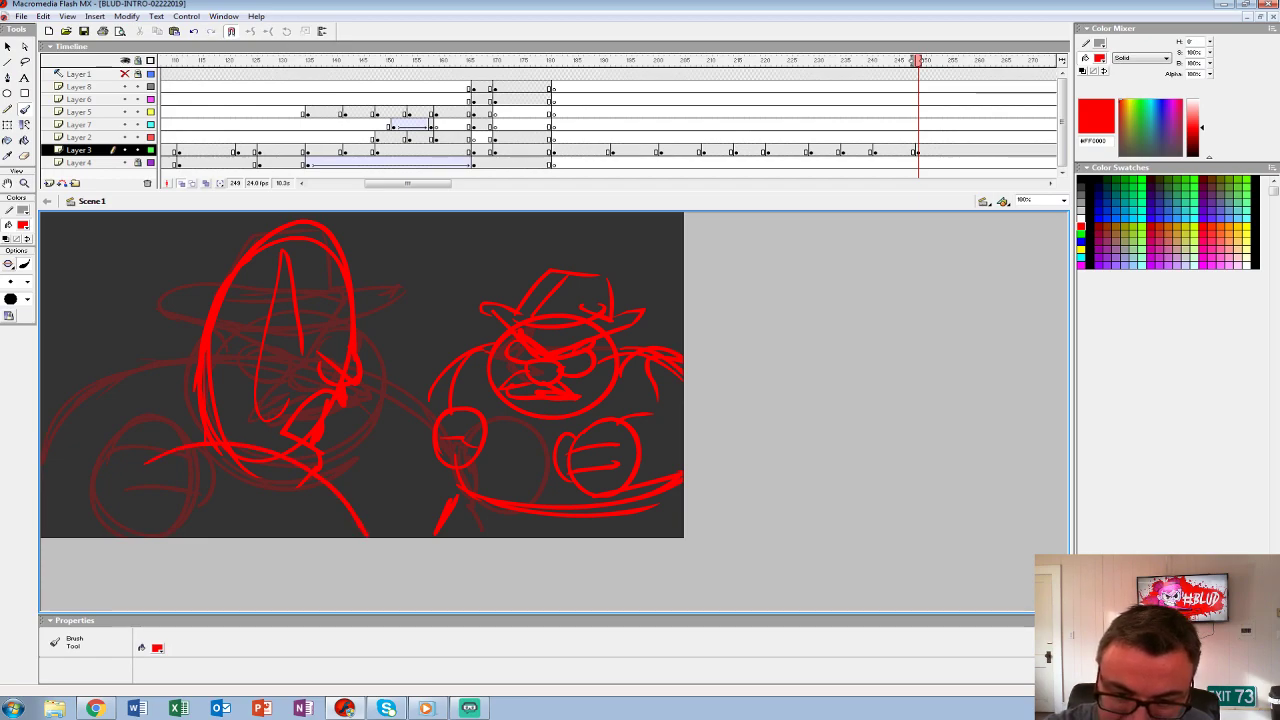
{"action": "left_click_drag", "start_coordinate": [196, 384], "coordinate": [190, 444]}
{"action": "left_click_drag", "start_coordinate": [296, 460], "coordinate": [420, 537]}
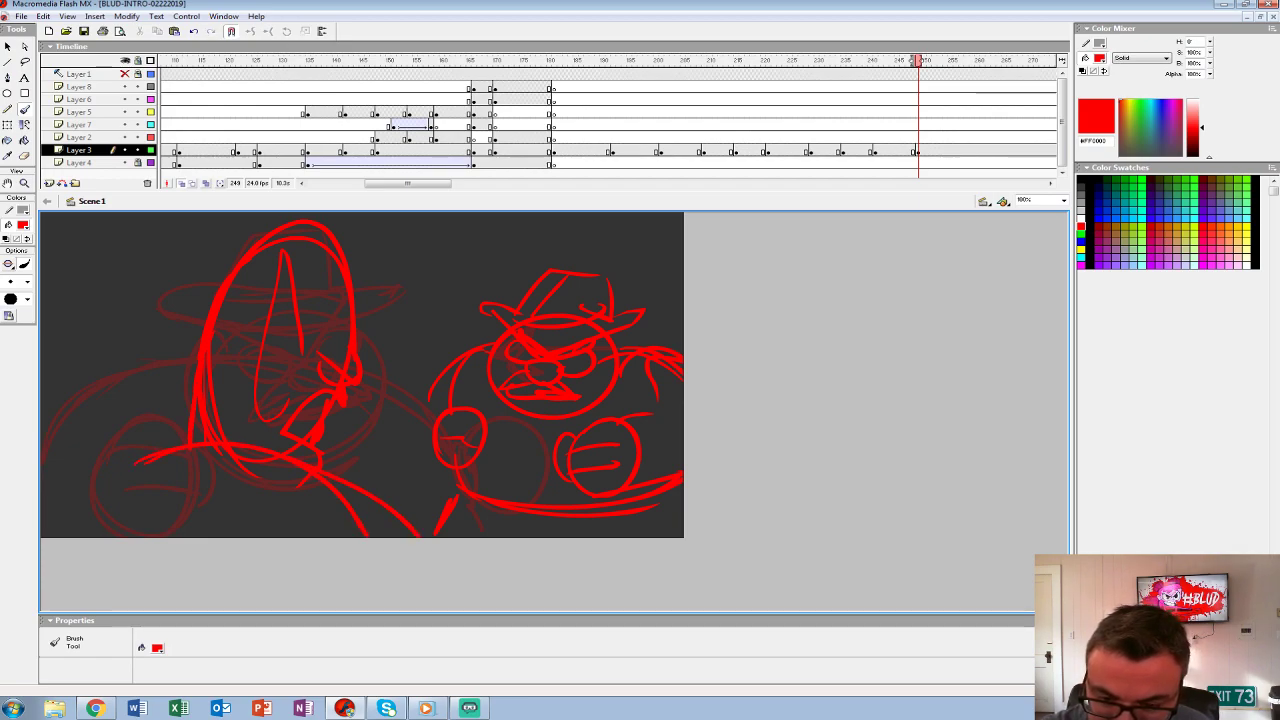
{"action": "mouse_move", "coordinate": [188, 414]}
{"action": "left_mouse_down"}
{"action": "mouse_move", "coordinate": [48, 434]}
{"action": "mouse_move", "coordinate": [282, 454]}
{"action": "mouse_move", "coordinate": [145, 536]}
{"action": "left_mouse_up"}
{"action": "left_click_drag", "start_coordinate": [318, 472], "coordinate": [390, 537]}
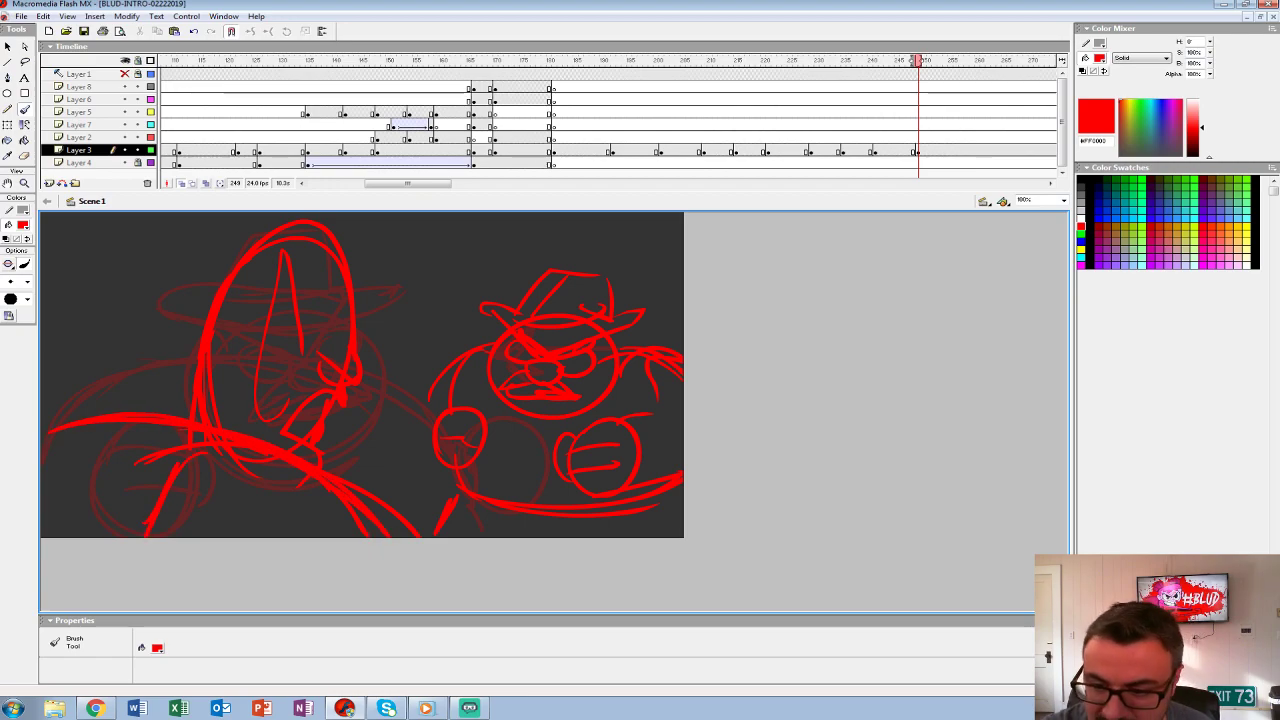
{"action": "left_click", "coordinate": [584, 99]}
{"action": "key", "text": "Return"}
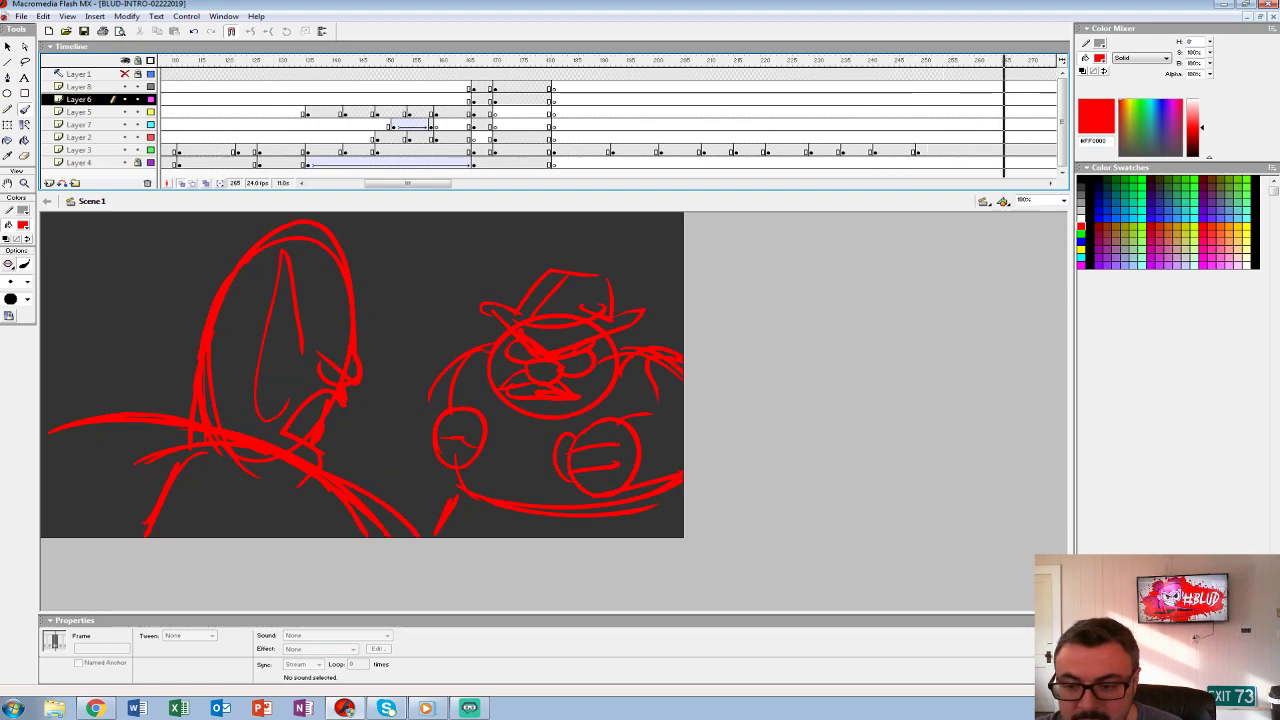
- Replay the animation and add heavier strokes to the smaller villain's arm, fist outline and belly
{"action": "left_click", "coordinate": [684, 112]}
{"action": "key", "text": "Return"}
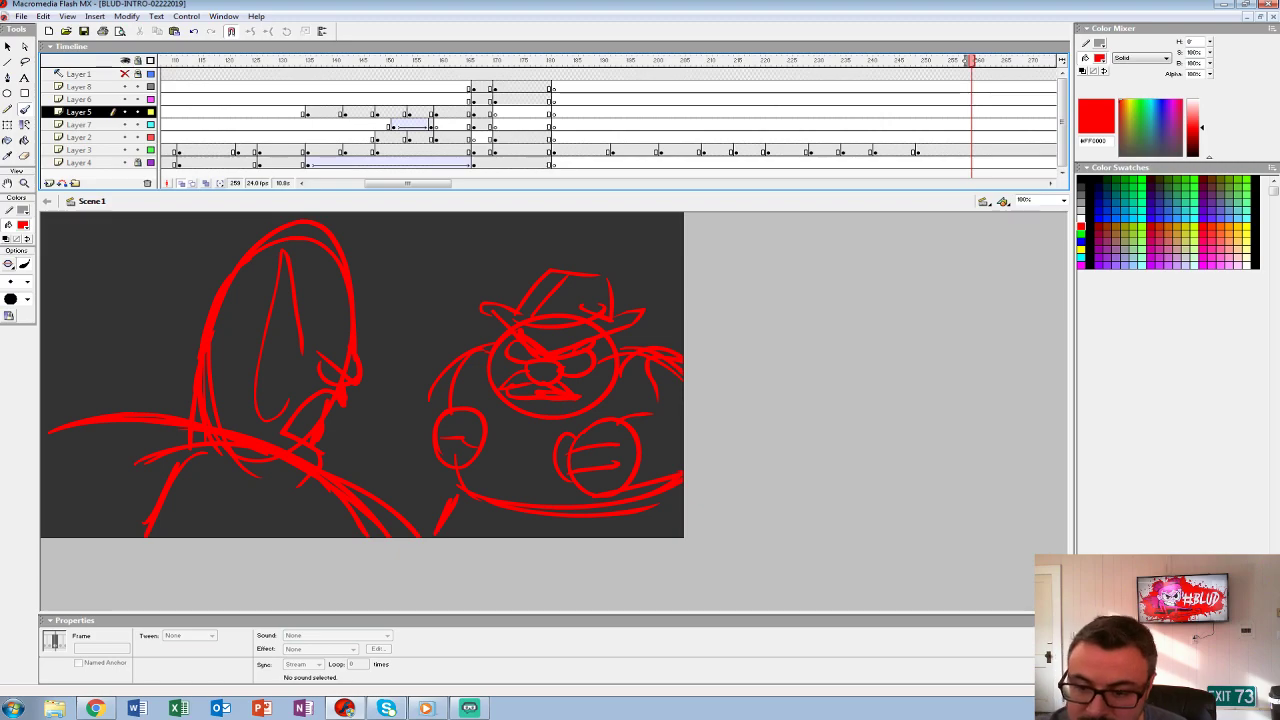
{"action": "left_click_drag", "start_coordinate": [446, 404], "coordinate": [440, 470]}
{"action": "left_click_drag", "start_coordinate": [420, 410], "coordinate": [490, 346]}
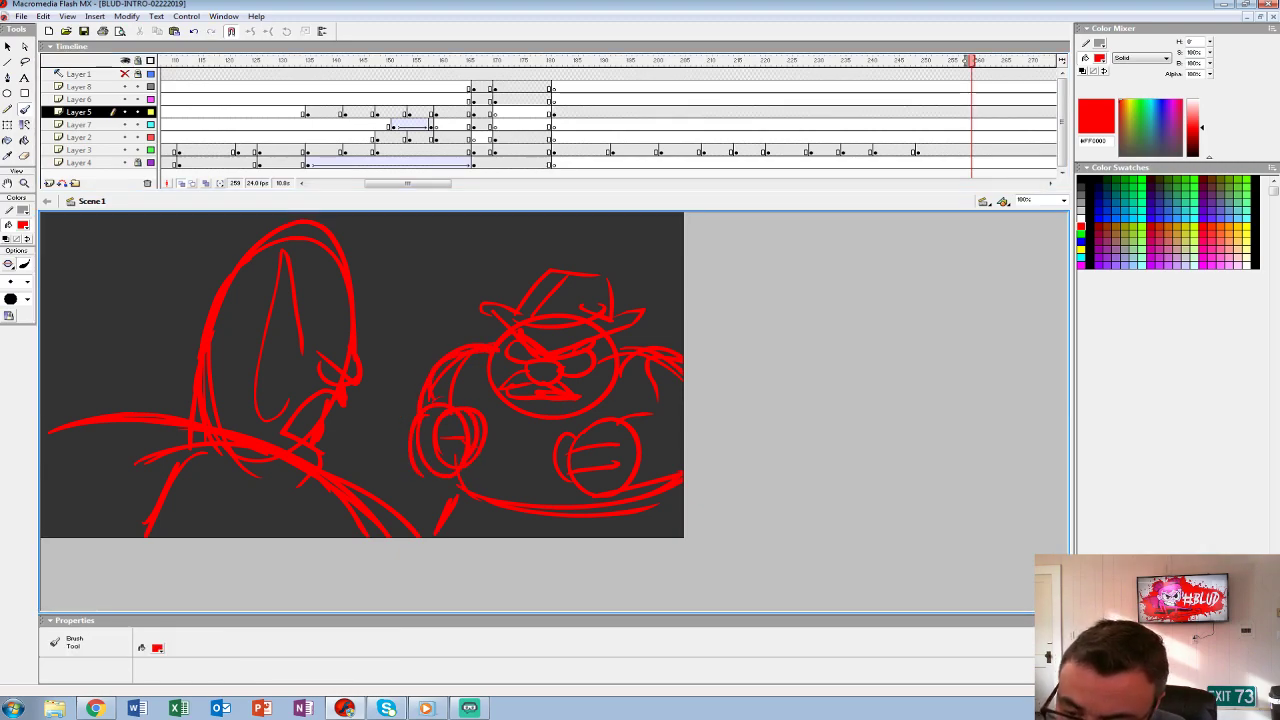
{"action": "left_click_drag", "start_coordinate": [450, 494], "coordinate": [600, 500]}
{"action": "left_click_drag", "start_coordinate": [616, 418], "coordinate": [665, 408]}
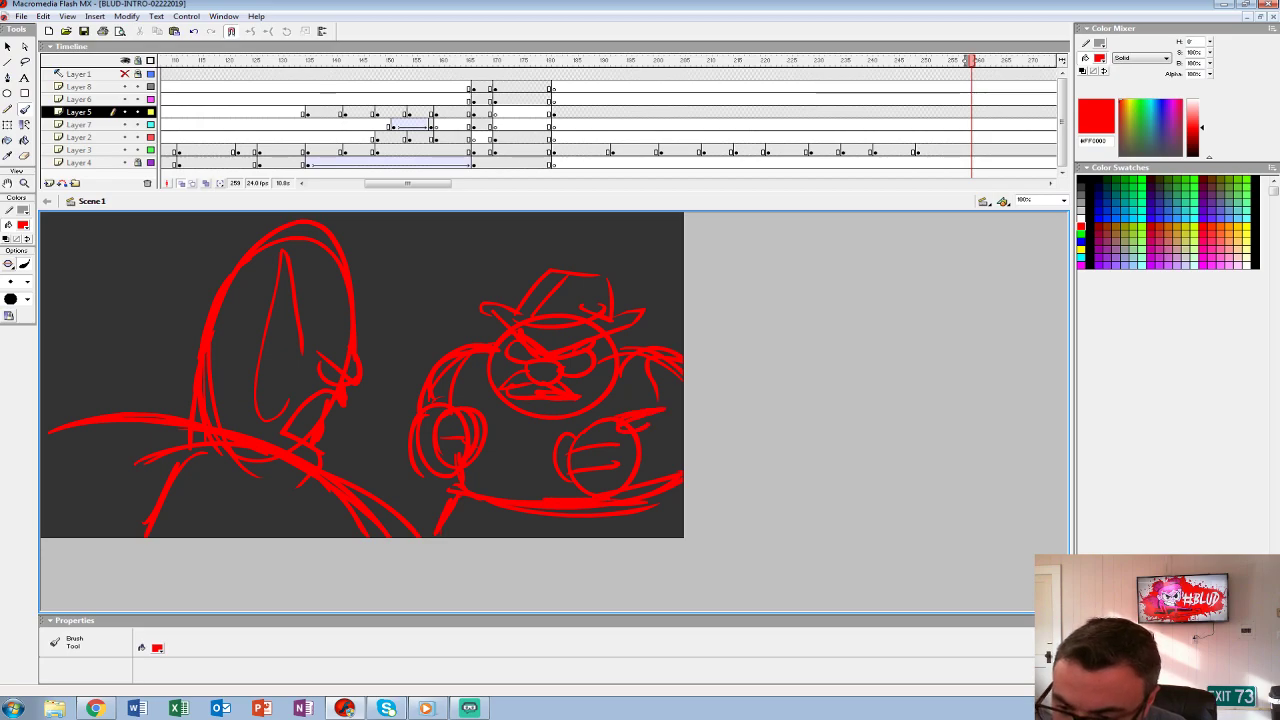
- Move the extra arm and belly strokes from Layer 5 into the frame 249 drawing on Layer 3, and replay the animation
{"action": "left_click", "coordinate": [918, 150]}
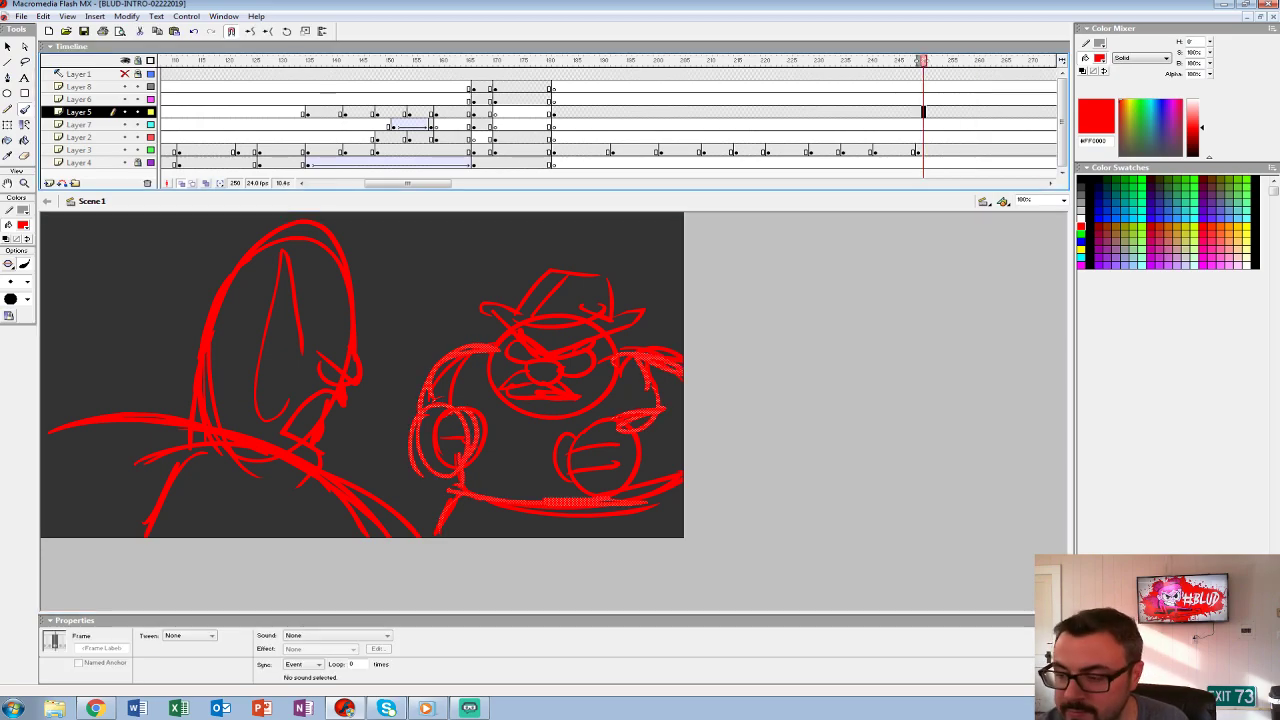
{"action": "left_click", "coordinate": [920, 150]}
{"action": "left_click", "coordinate": [620, 124]}
{"action": "key", "text": "Return"}
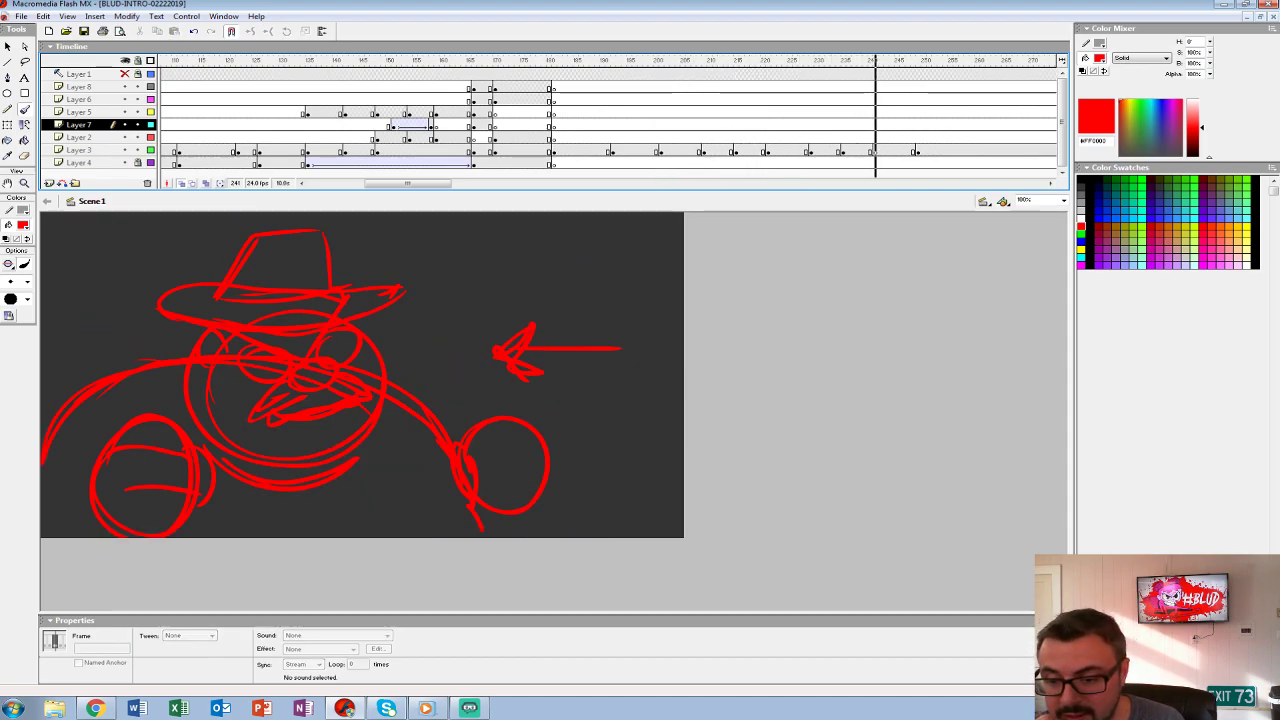
- Play back the animation from several earlier points to check the timing of the rough sketches
{"action": "left_click", "coordinate": [465, 99]}
{"action": "key", "text": "Return"}
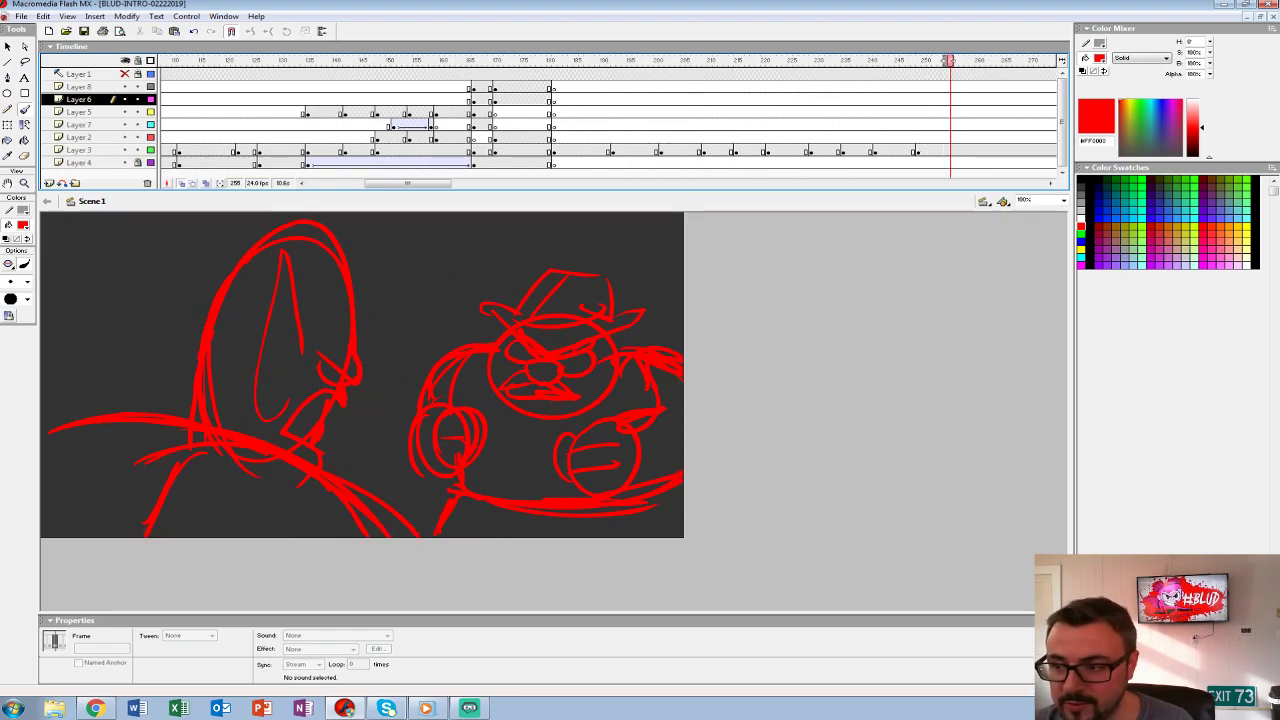
{"action": "left_click", "coordinate": [700, 124]}
{"action": "key", "text": "Return"}
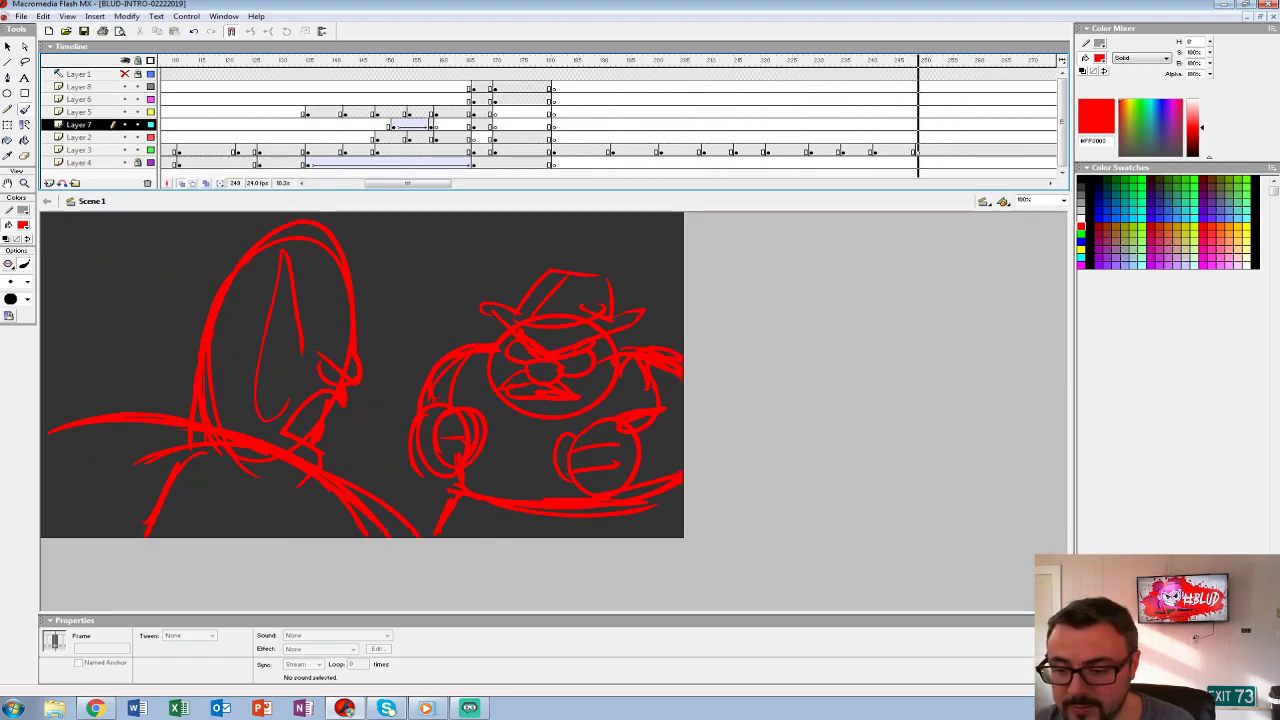
{"action": "left_click", "coordinate": [398, 124]}
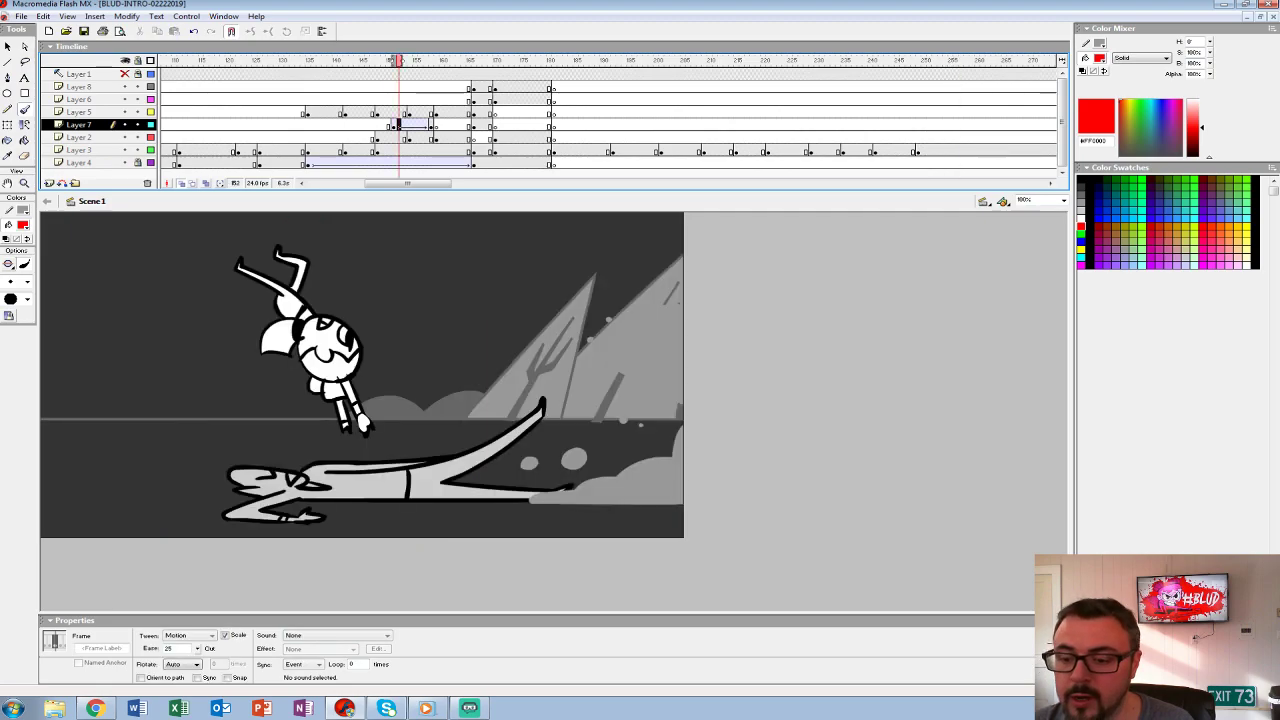
{"action": "left_click_drag", "start_coordinate": [398, 61], "coordinate": [150, 61]}
{"action": "key", "text": "Return"}
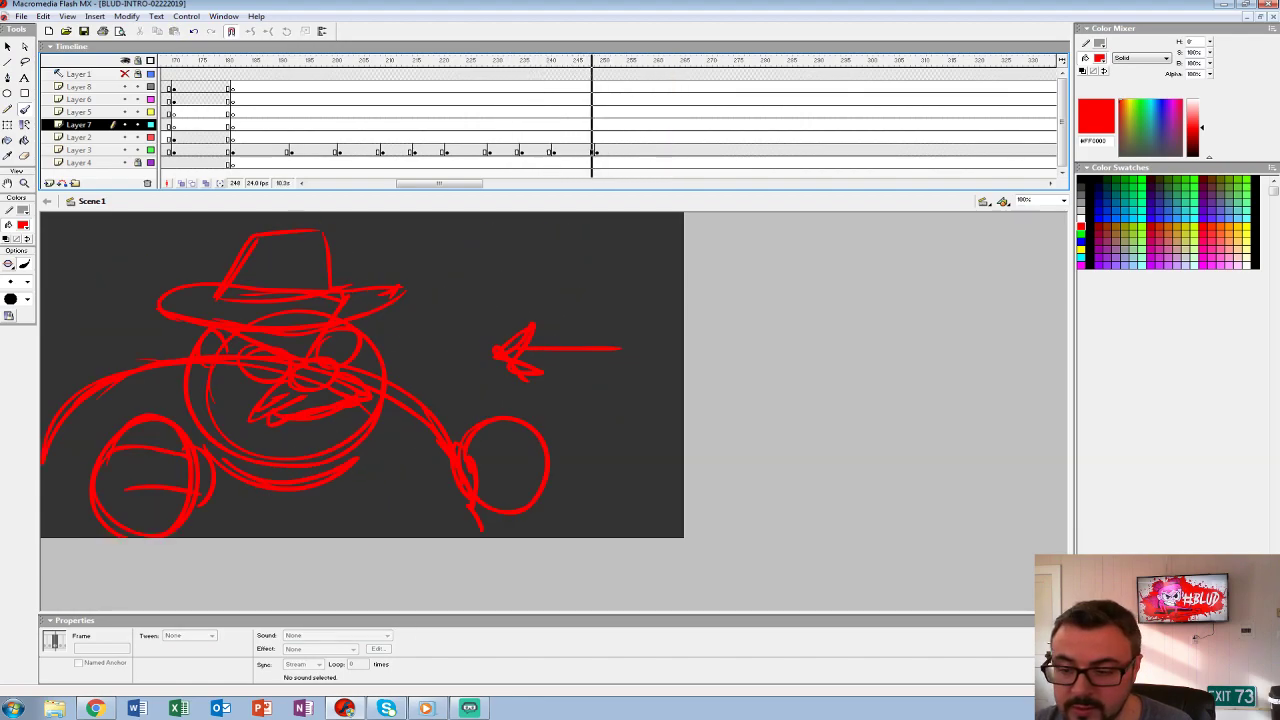
- Insert a blank keyframe at frame 257 on Layer 3 and sketch the villain's lowered round head, angry face and raised fist
{"action": "left_click", "coordinate": [645, 150]}
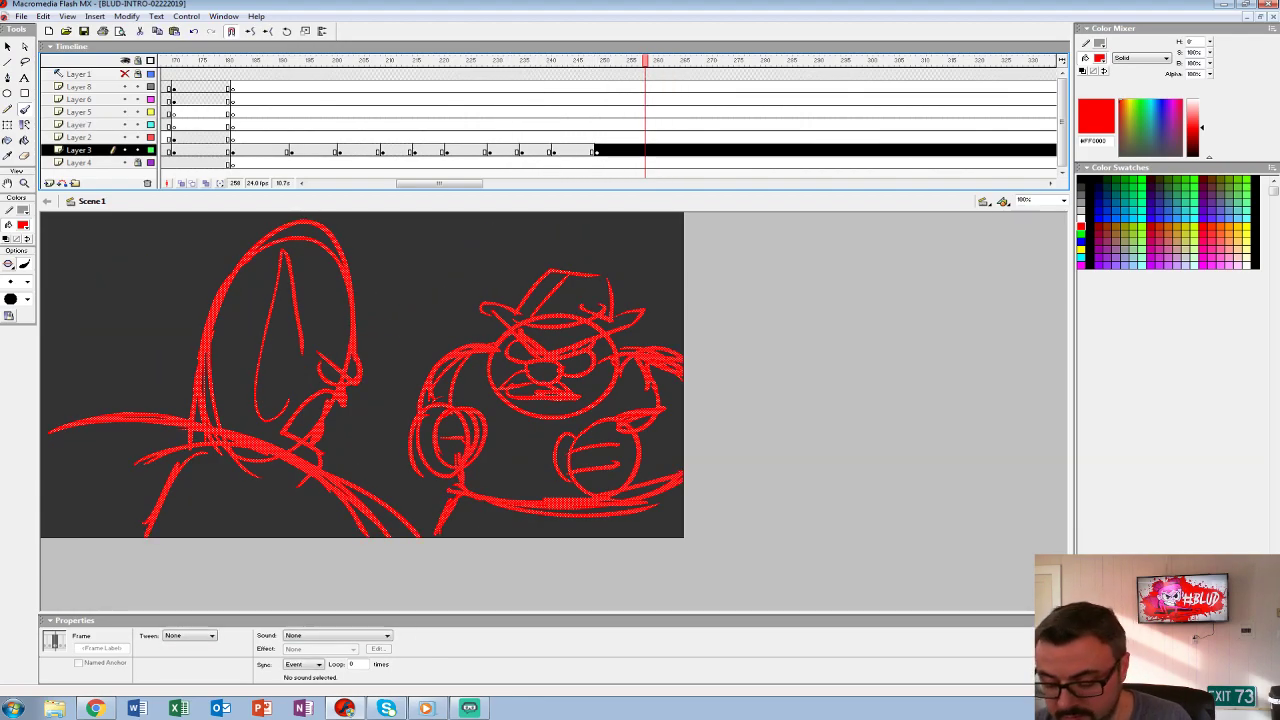
{"action": "key", "text": "F7"}
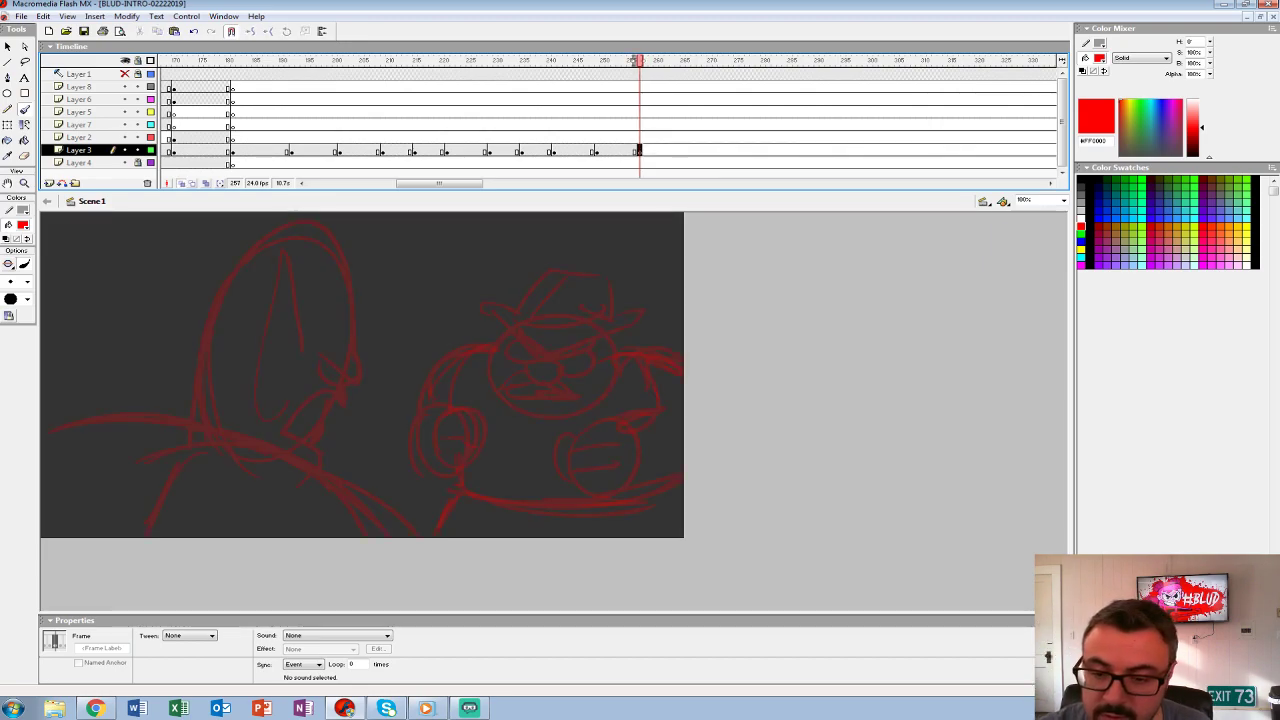
{"action": "mouse_move", "coordinate": [636, 60]}
{"action": "left_mouse_down"}
{"action": "mouse_move", "coordinate": [549, 60]}
{"action": "mouse_move", "coordinate": [618, 60]}
{"action": "left_mouse_up"}
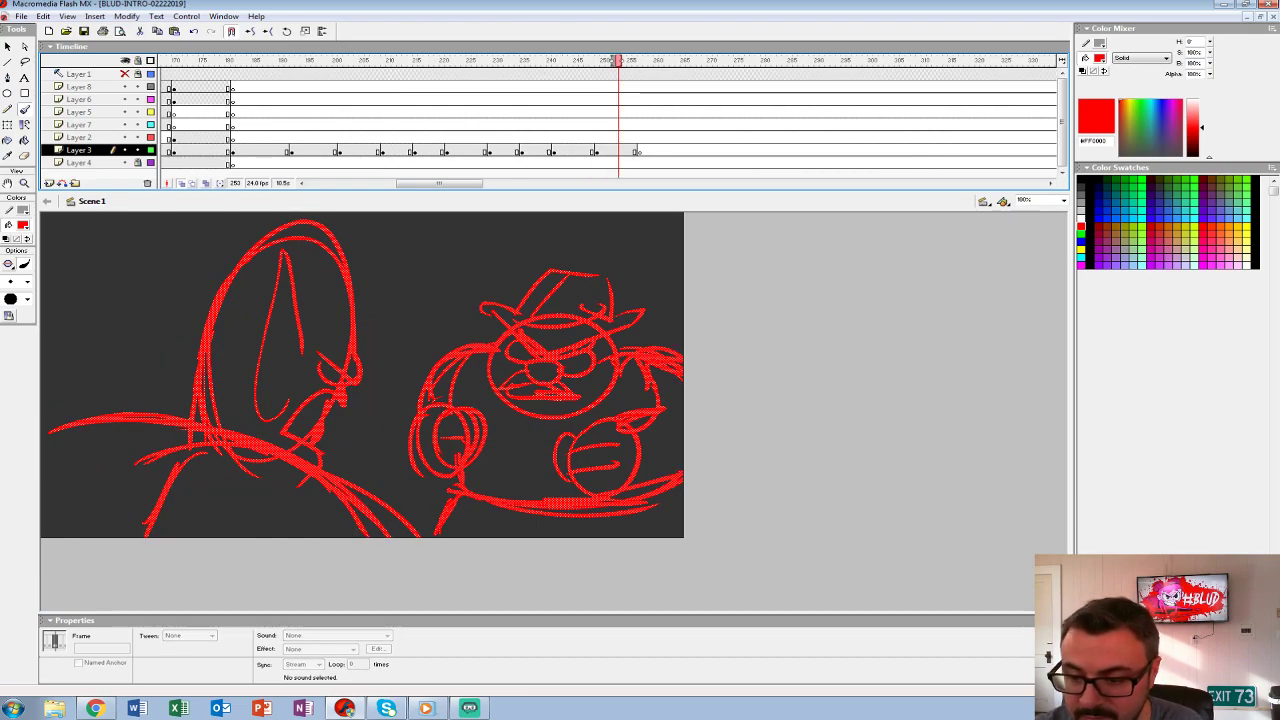
{"action": "left_click", "coordinate": [638, 151]}
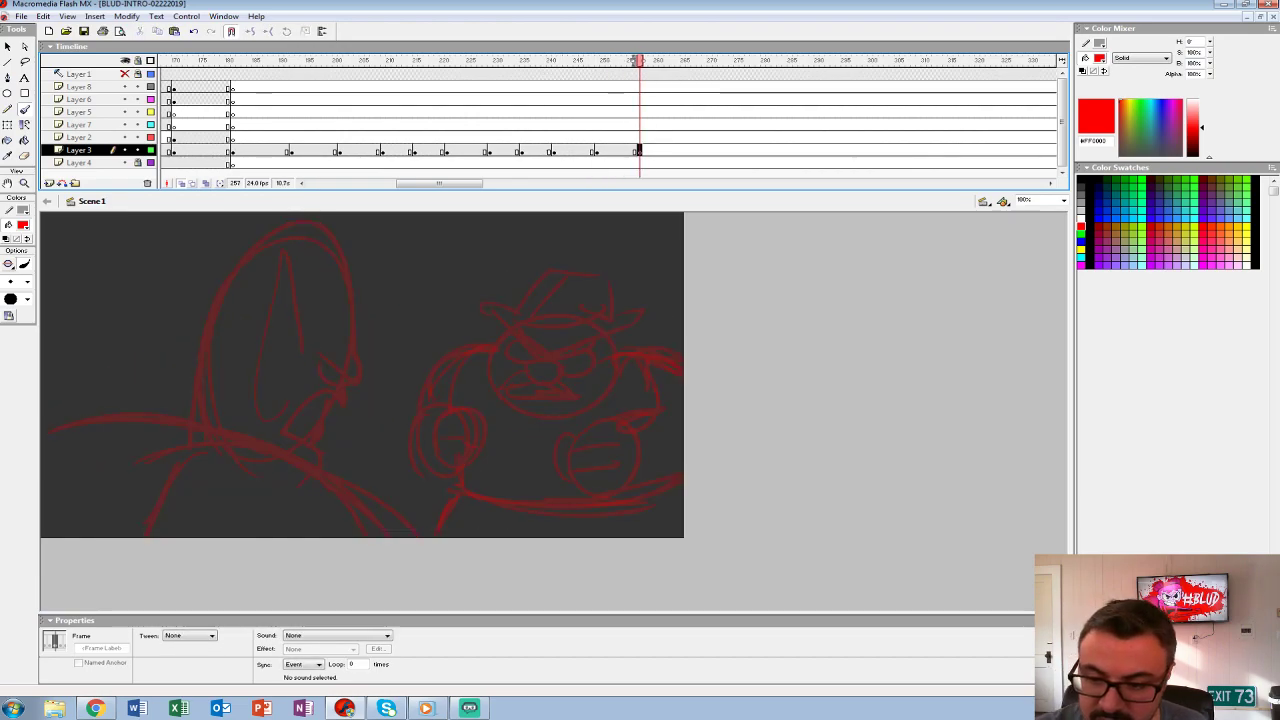
{"action": "mouse_move", "coordinate": [428, 362]}
{"action": "left_mouse_down"}
{"action": "mouse_move", "coordinate": [419, 391]}
{"action": "mouse_move", "coordinate": [543, 431]}
{"action": "mouse_move", "coordinate": [436, 349]}
{"action": "mouse_move", "coordinate": [468, 491]}
{"action": "mouse_move", "coordinate": [505, 345]}
{"action": "mouse_move", "coordinate": [422, 362]}
{"action": "mouse_move", "coordinate": [443, 408]}
{"action": "mouse_move", "coordinate": [533, 373]}
{"action": "mouse_move", "coordinate": [466, 429]}
{"action": "mouse_move", "coordinate": [431, 406]}
{"action": "mouse_move", "coordinate": [462, 430]}
{"action": "left_mouse_up"}
{"action": "key", "text": "ctrl+z"}
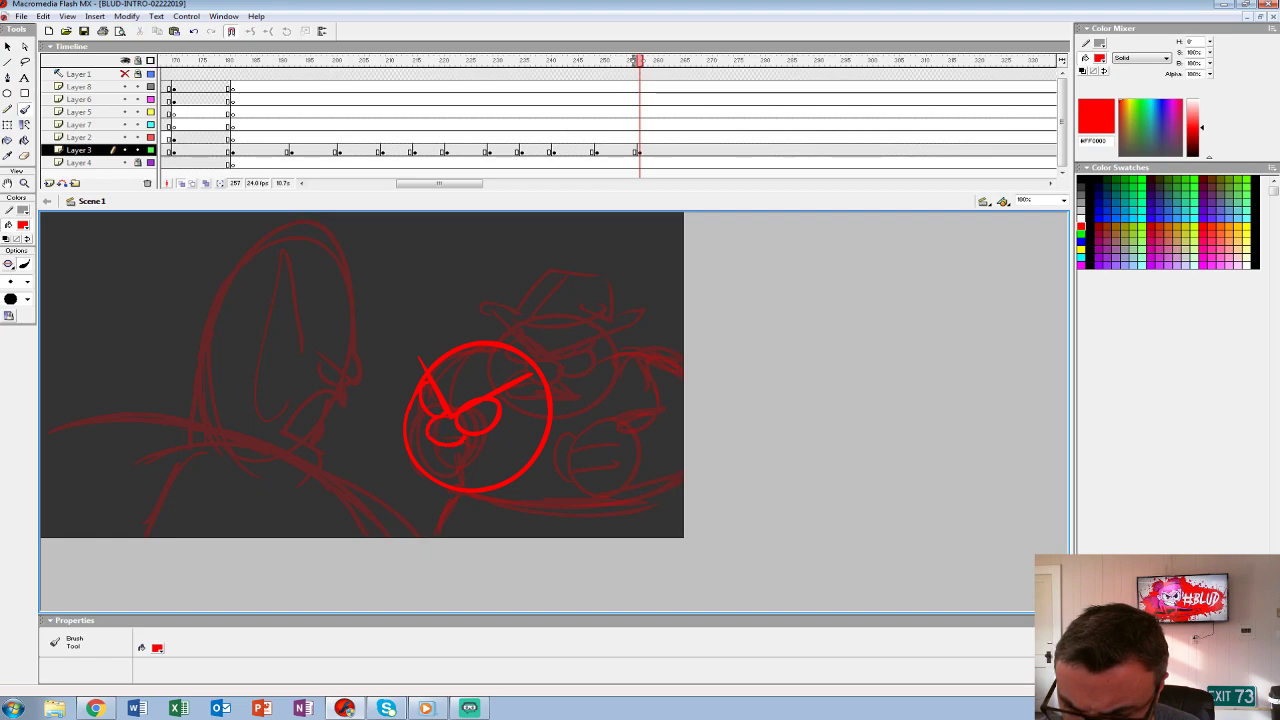
{"action": "left_click_drag", "start_coordinate": [446, 462], "coordinate": [506, 432]}
{"action": "mouse_move", "coordinate": [538, 262]}
{"action": "left_mouse_down"}
{"action": "mouse_move", "coordinate": [598, 288]}
{"action": "mouse_move", "coordinate": [540, 240]}
{"action": "left_mouse_up"}
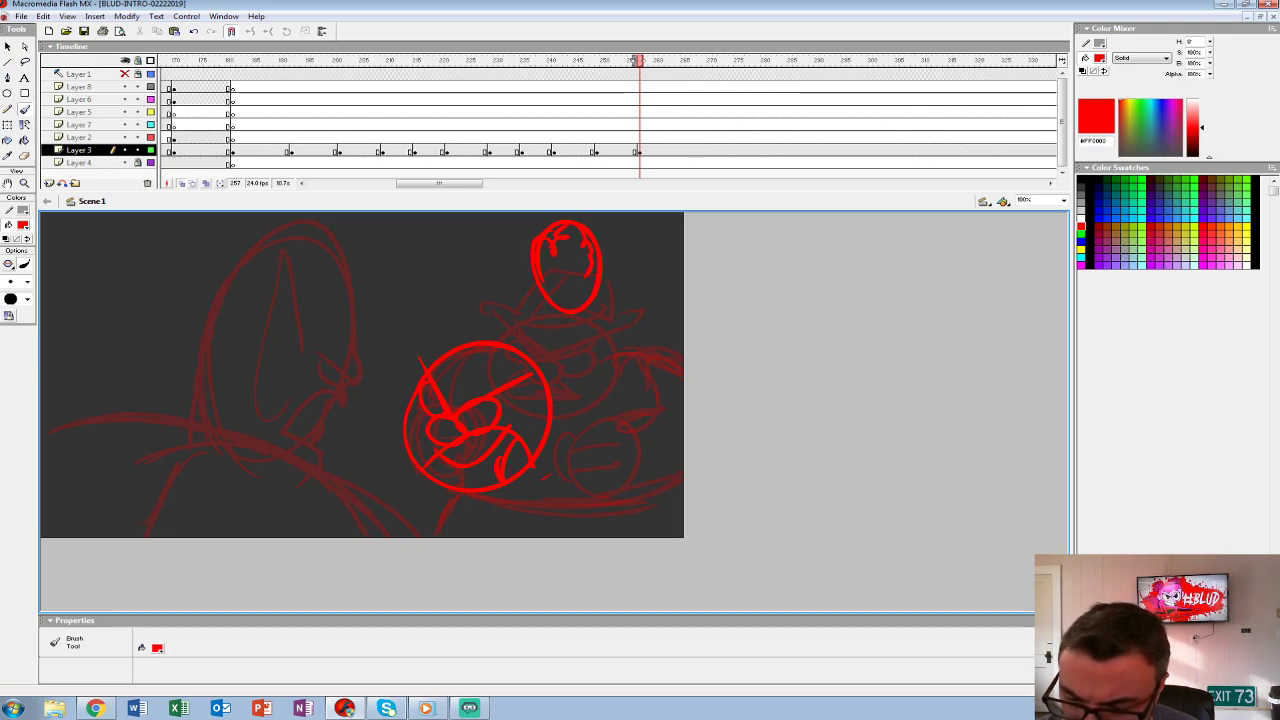
- Draw the villain's rounded body, hat brim and crown, lower body line and raised arm around the head and fist
{"action": "left_click_drag", "start_coordinate": [552, 398], "coordinate": [682, 396]}
{"action": "mouse_move", "coordinate": [548, 398]}
{"action": "left_mouse_down"}
{"action": "mouse_move", "coordinate": [531, 436]}
{"action": "mouse_move", "coordinate": [566, 514]}
{"action": "mouse_move", "coordinate": [628, 513]}
{"action": "left_mouse_up"}
{"action": "left_click_drag", "start_coordinate": [405, 330], "coordinate": [565, 358]}
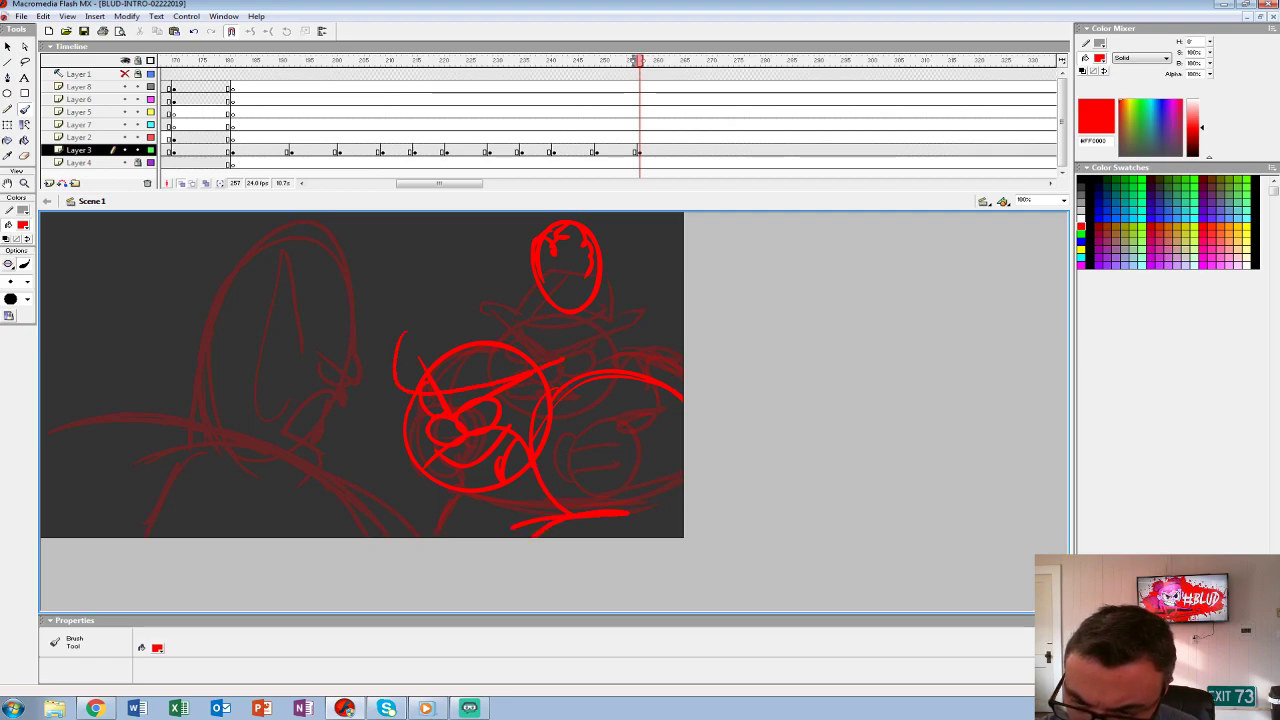
{"action": "left_click_drag", "start_coordinate": [426, 352], "coordinate": [489, 285]}
{"action": "mouse_move", "coordinate": [440, 495]}
{"action": "left_mouse_down"}
{"action": "mouse_move", "coordinate": [495, 528]}
{"action": "mouse_move", "coordinate": [545, 520]}
{"action": "left_mouse_up"}
{"action": "left_click_drag", "start_coordinate": [600, 288], "coordinate": [606, 360]}
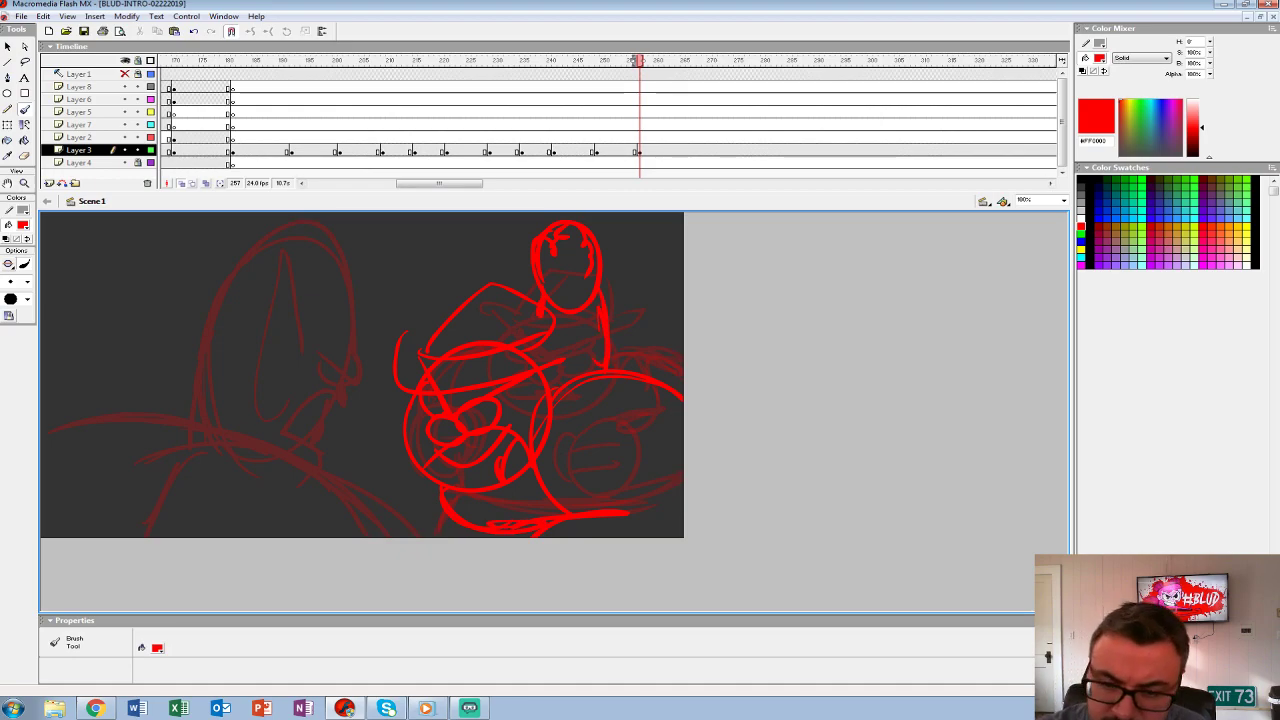
- Redraw the foreground character's face, tall head, back and arm lines over the onion-skinned drawing, and play back the animation
{"action": "left_click_drag", "start_coordinate": [318, 350], "coordinate": [350, 392]}
{"action": "left_click_drag", "start_coordinate": [356, 358], "coordinate": [360, 396]}
{"action": "mouse_move", "coordinate": [316, 360]}
{"action": "left_mouse_down"}
{"action": "mouse_move", "coordinate": [350, 388]}
{"action": "mouse_move", "coordinate": [345, 406]}
{"action": "mouse_move", "coordinate": [286, 436]}
{"action": "left_mouse_up"}
{"action": "left_click_drag", "start_coordinate": [286, 436], "coordinate": [318, 450]}
{"action": "left_click_drag", "start_coordinate": [334, 396], "coordinate": [318, 442]}
{"action": "mouse_move", "coordinate": [320, 352]}
{"action": "left_mouse_down"}
{"action": "mouse_move", "coordinate": [313, 258]}
{"action": "mouse_move", "coordinate": [262, 358]}
{"action": "mouse_move", "coordinate": [262, 405]}
{"action": "left_mouse_up"}
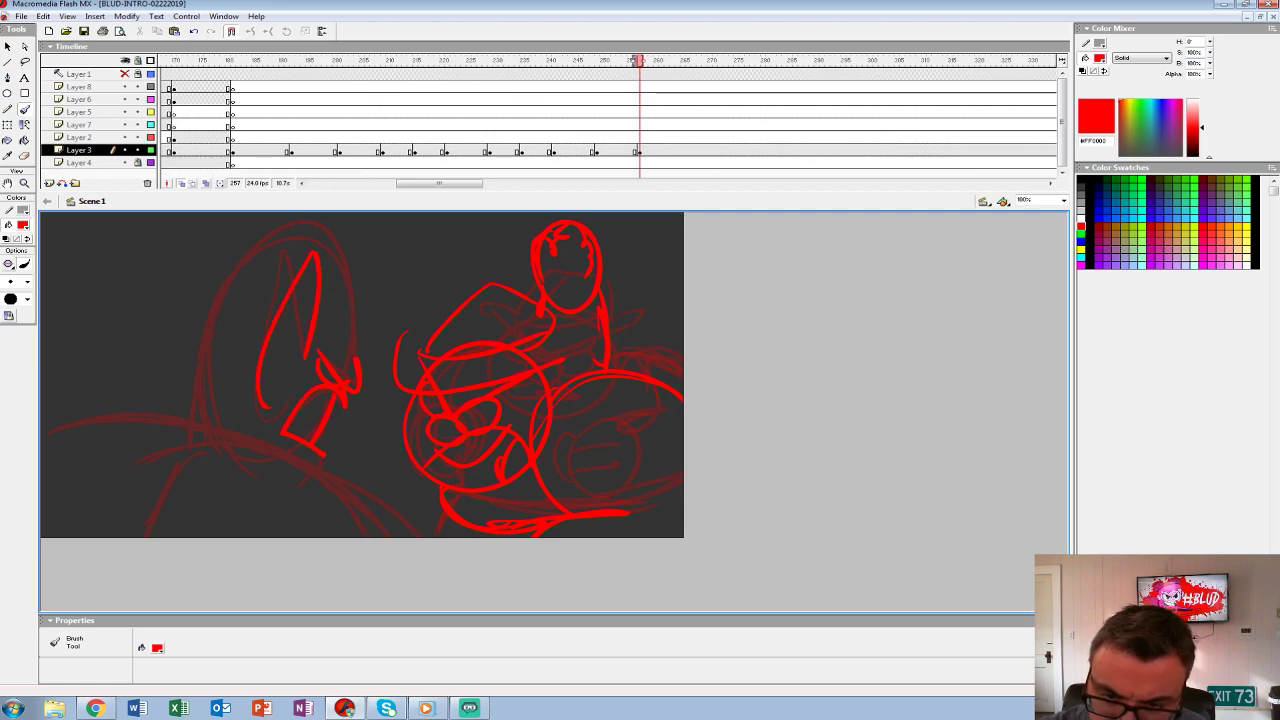
{"action": "mouse_move", "coordinate": [360, 342]}
{"action": "left_mouse_down"}
{"action": "mouse_move", "coordinate": [244, 296]}
{"action": "mouse_move", "coordinate": [190, 420]}
{"action": "left_mouse_up"}
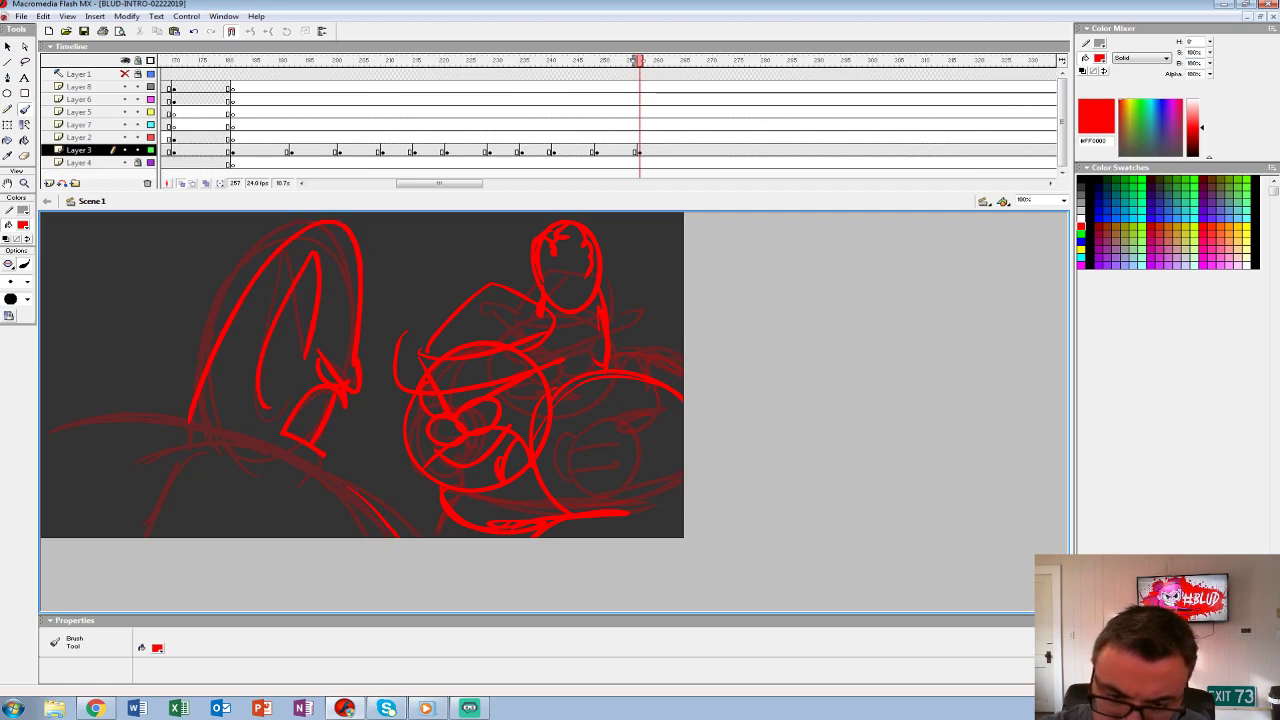
{"action": "mouse_move", "coordinate": [96, 418]}
{"action": "left_mouse_down"}
{"action": "mouse_move", "coordinate": [134, 414]}
{"action": "mouse_move", "coordinate": [396, 536]}
{"action": "left_mouse_up"}
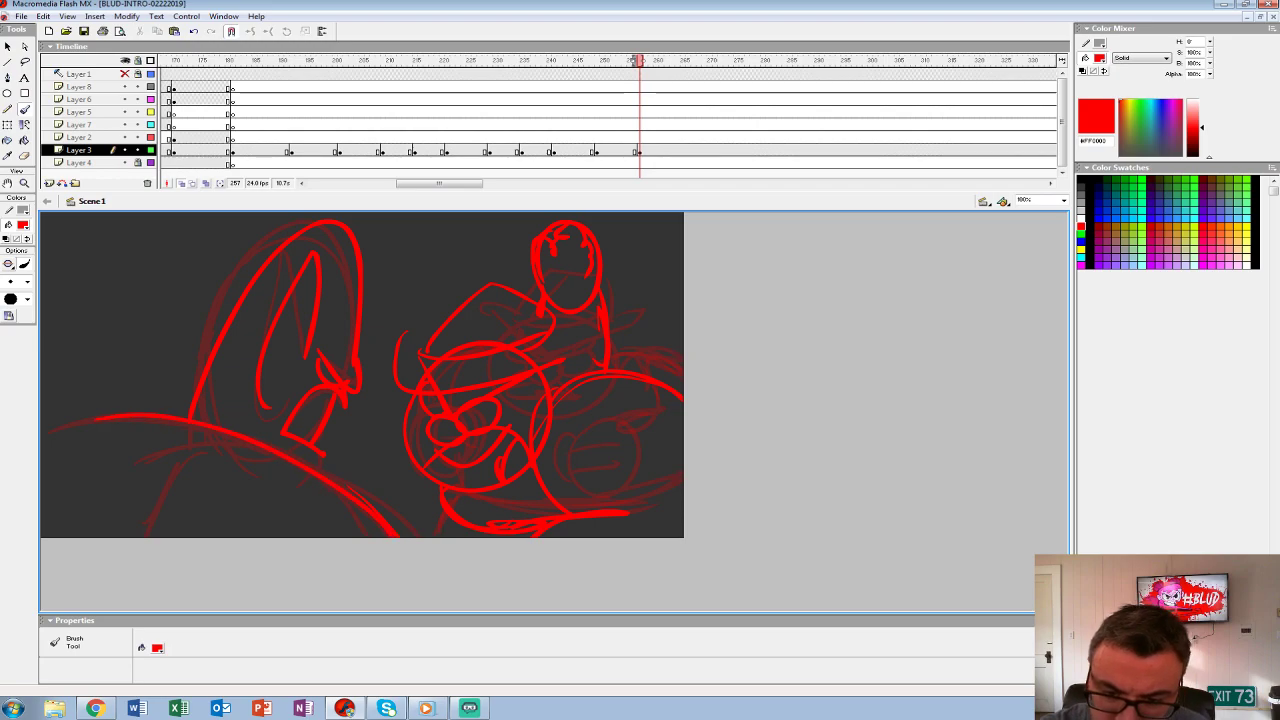
{"action": "mouse_move", "coordinate": [216, 436]}
{"action": "left_mouse_down"}
{"action": "mouse_move", "coordinate": [50, 420]}
{"action": "mouse_move", "coordinate": [108, 532]}
{"action": "left_mouse_up"}
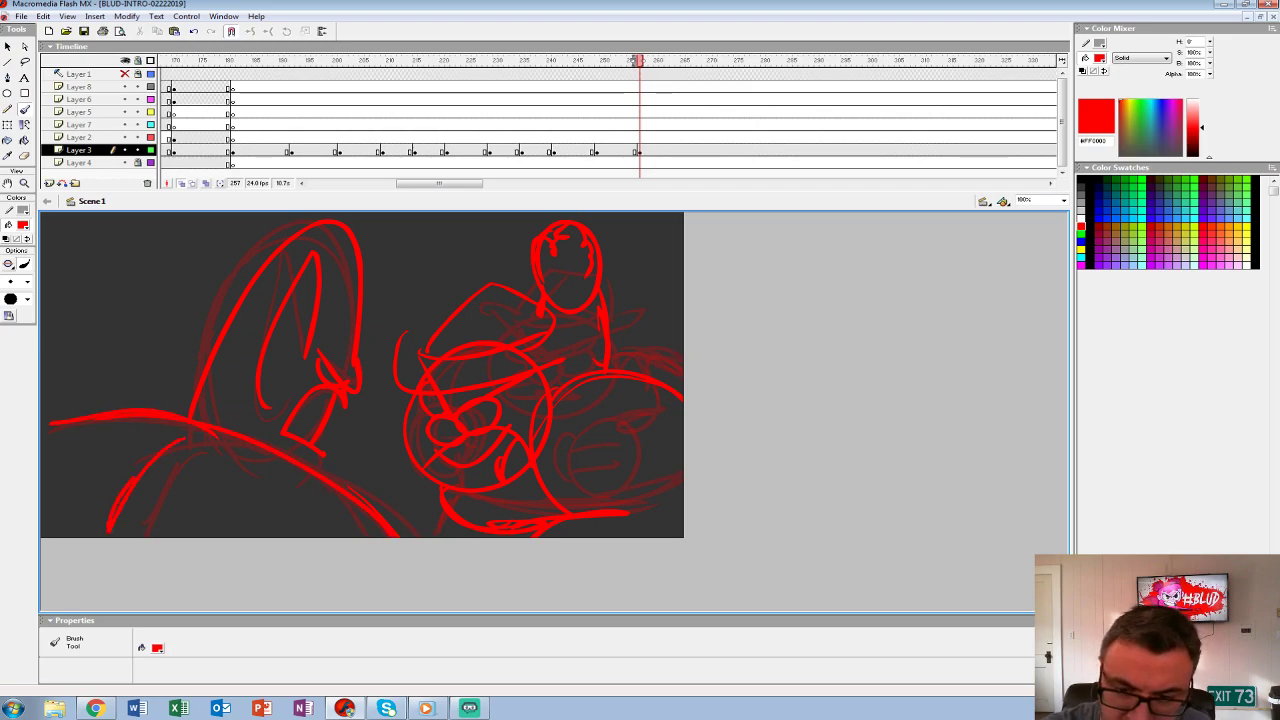
{"action": "left_click", "coordinate": [477, 124]}
{"action": "key", "text": "Return"}
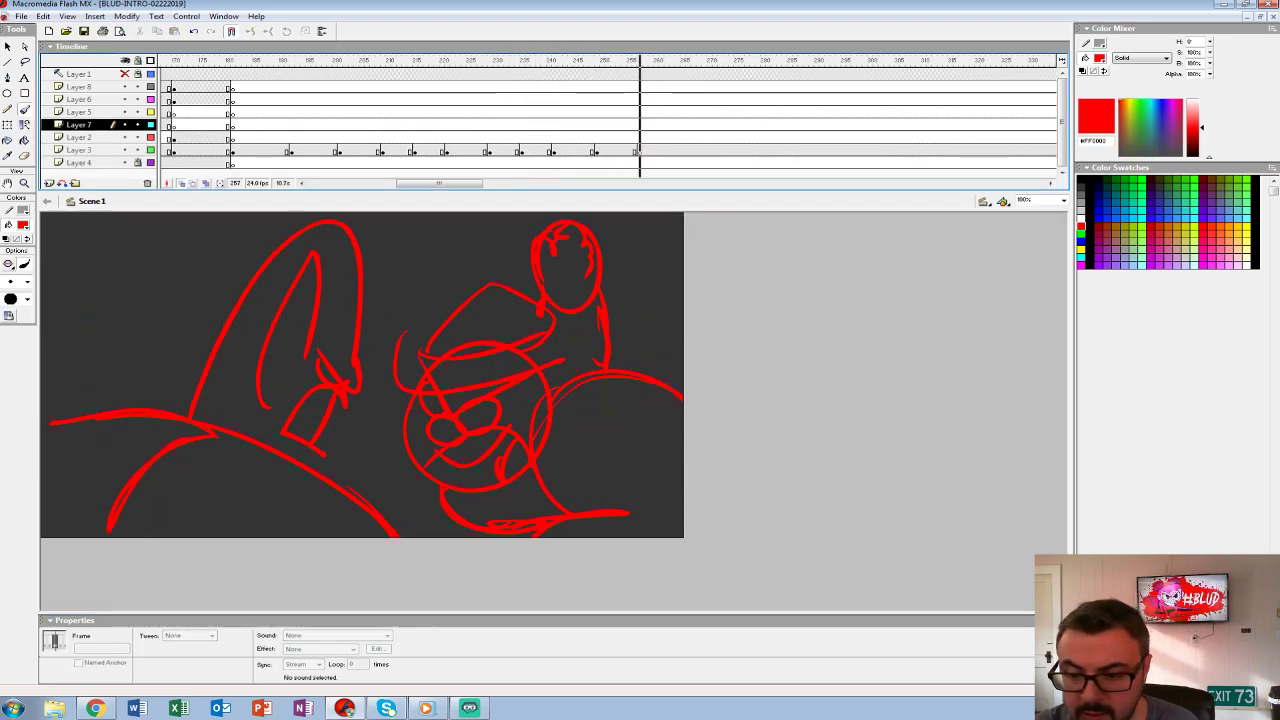
- Insert a blank keyframe at frame 263 on Layer 3 and sketch a large punching fist and the villain's head with angry eyes
{"action": "left_click", "coordinate": [671, 150]}
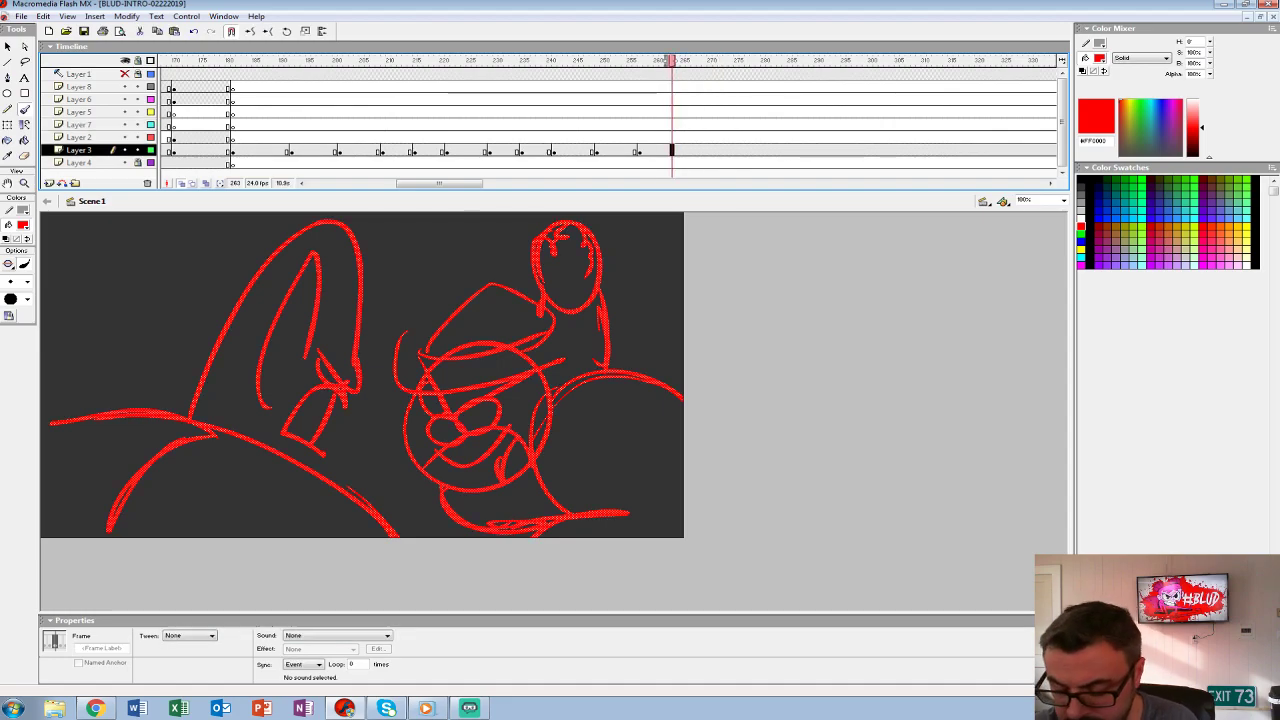
{"action": "key", "text": "Delete"}
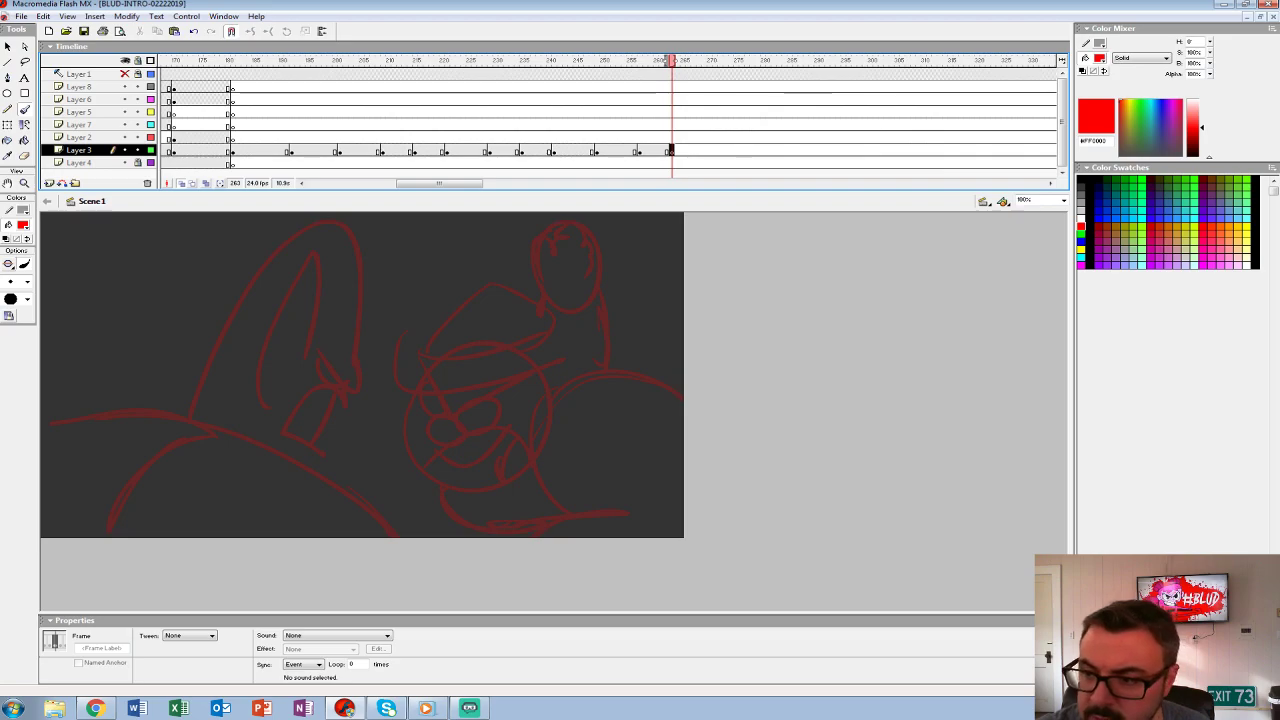
{"action": "mouse_move", "coordinate": [492, 300]}
{"action": "left_mouse_down"}
{"action": "mouse_move", "coordinate": [570, 320]}
{"action": "mouse_move", "coordinate": [560, 340]}
{"action": "left_mouse_up"}
{"action": "key", "text": "ctrl+z"}
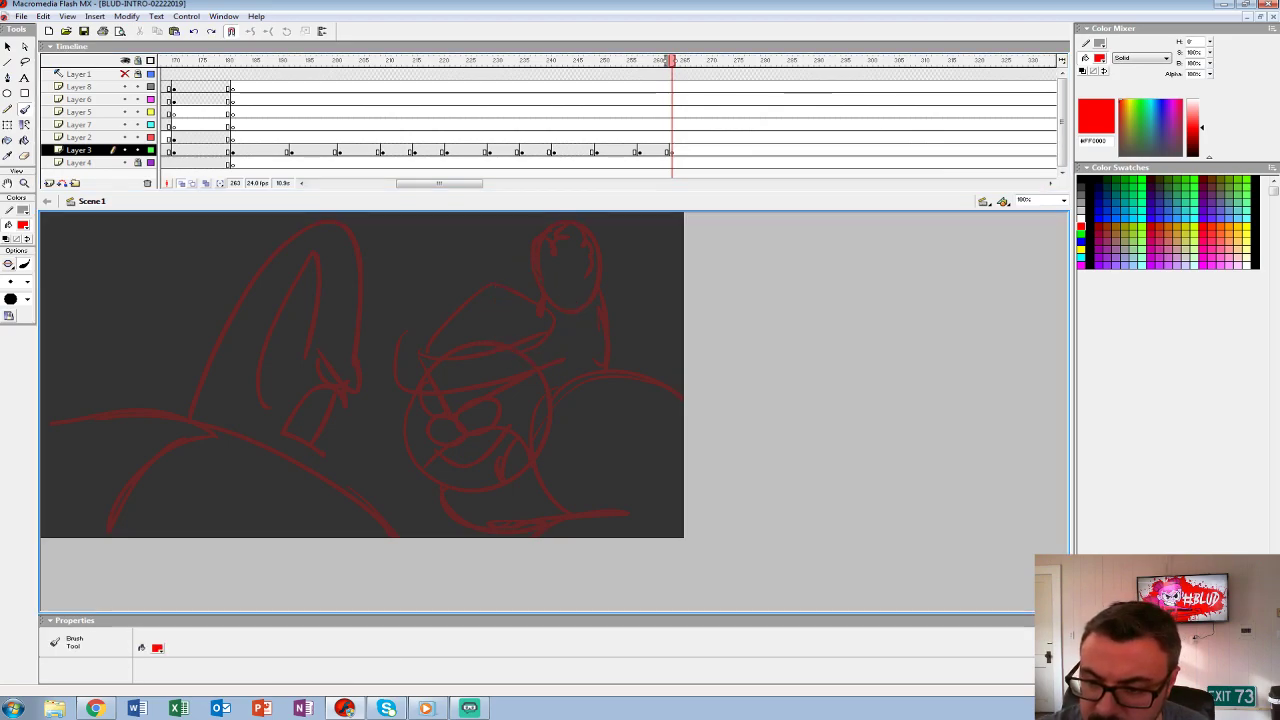
{"action": "mouse_move", "coordinate": [456, 312]}
{"action": "left_mouse_down"}
{"action": "mouse_move", "coordinate": [522, 337]}
{"action": "mouse_move", "coordinate": [500, 398]}
{"action": "left_mouse_up"}
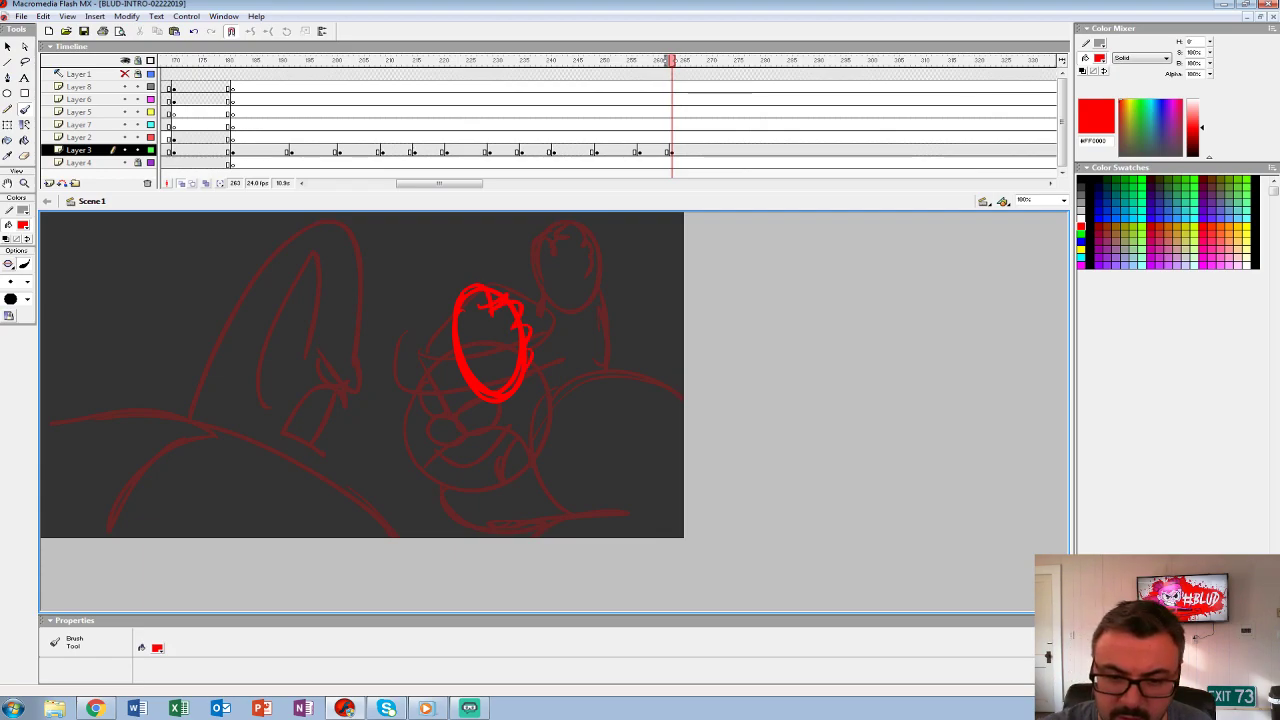
{"action": "mouse_move", "coordinate": [310, 360]}
{"action": "left_mouse_down"}
{"action": "mouse_move", "coordinate": [140, 390]}
{"action": "mouse_move", "coordinate": [210, 440]}
{"action": "left_mouse_up"}
{"action": "mouse_move", "coordinate": [190, 340]}
{"action": "left_mouse_down"}
{"action": "mouse_move", "coordinate": [250, 368]}
{"action": "mouse_move", "coordinate": [244, 358]}
{"action": "left_mouse_up"}
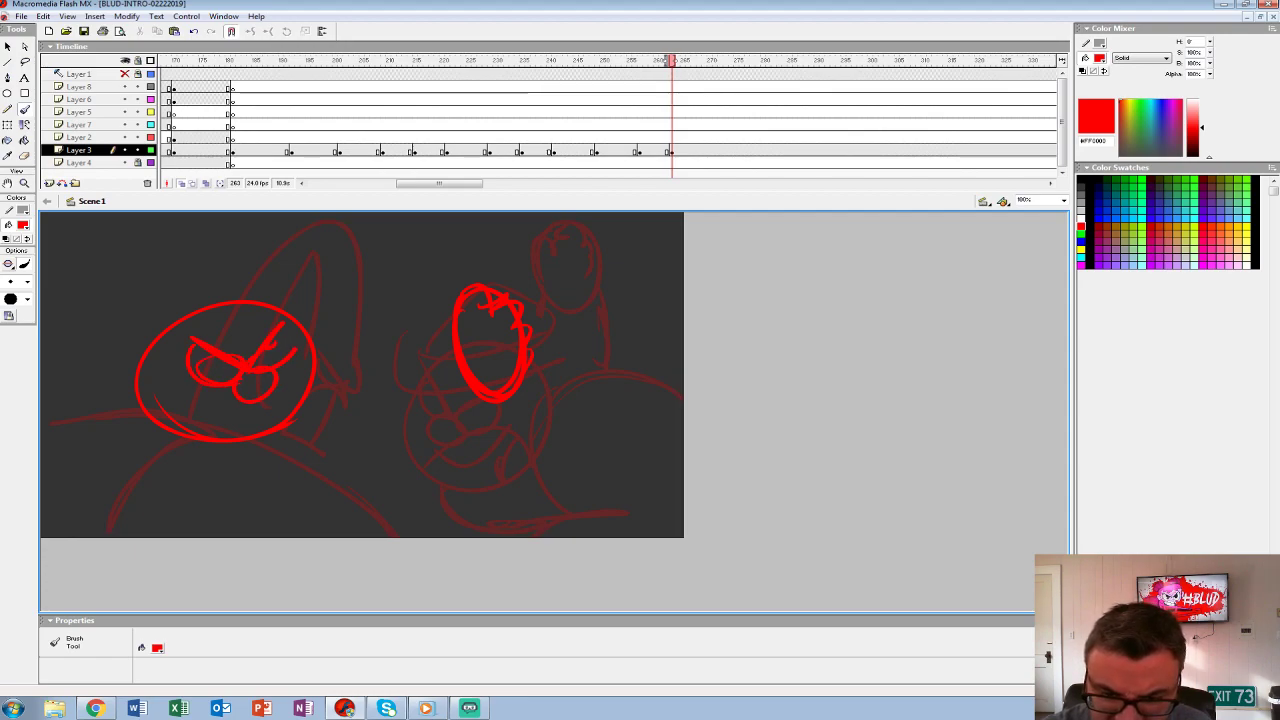
- Draw the villain's mouth, the outstretched arm with its cuff reaching the fist, and the hat's brim and crown
{"action": "left_click_drag", "start_coordinate": [218, 420], "coordinate": [292, 396]}
{"action": "mouse_move", "coordinate": [222, 425]}
{"action": "left_mouse_down"}
{"action": "mouse_move", "coordinate": [455, 325]}
{"action": "mouse_move", "coordinate": [185, 470]}
{"action": "mouse_move", "coordinate": [305, 476]}
{"action": "mouse_move", "coordinate": [470, 390]}
{"action": "left_mouse_up"}
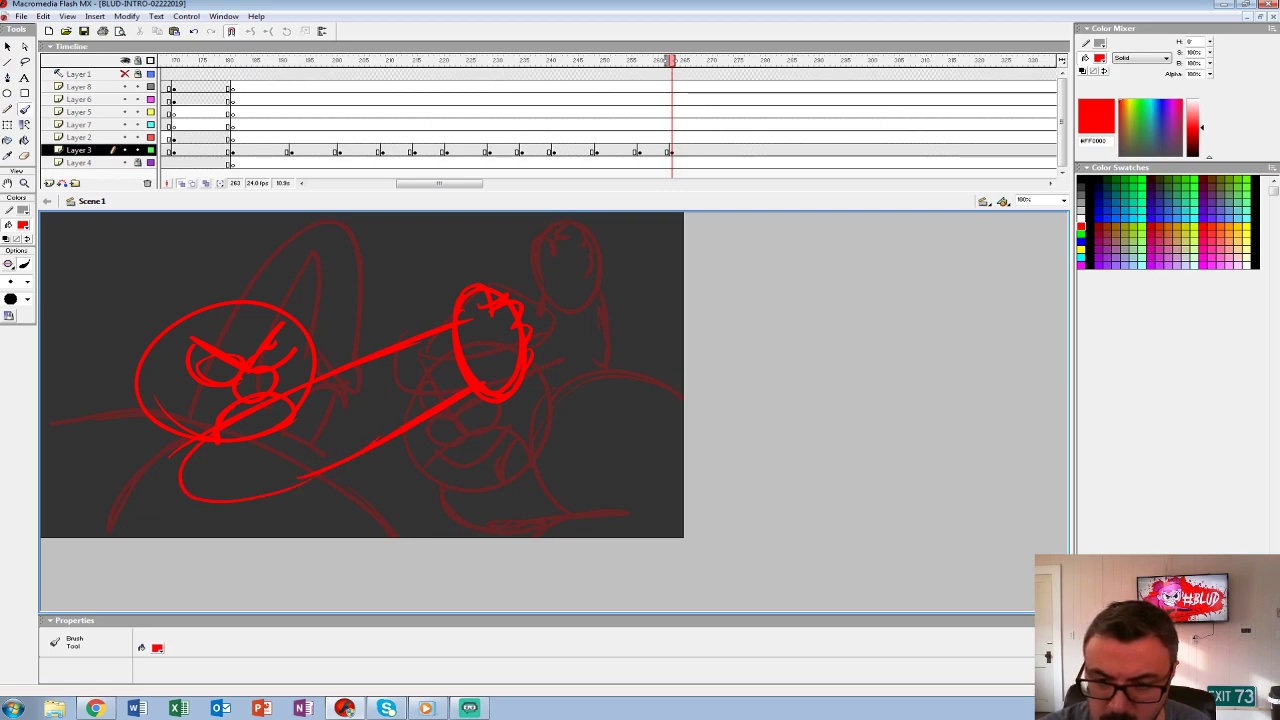
{"action": "left_click_drag", "start_coordinate": [418, 342], "coordinate": [404, 404]}
{"action": "left_click_drag", "start_coordinate": [205, 348], "coordinate": [320, 288]}
{"action": "left_click_drag", "start_coordinate": [110, 312], "coordinate": [256, 330]}
{"action": "mouse_move", "coordinate": [160, 315]}
{"action": "left_mouse_down"}
{"action": "mouse_move", "coordinate": [215, 238]}
{"action": "mouse_move", "coordinate": [268, 300]}
{"action": "left_mouse_up"}
- Sketch the tall-headed character's head leaning away beyond the fist, undoing and redrawing its first outlines
{"action": "left_click_drag", "start_coordinate": [508, 438], "coordinate": [598, 294]}
{"action": "key", "text": "ctrl+z"}
{"action": "mouse_move", "coordinate": [530, 412]}
{"action": "left_mouse_down"}
{"action": "mouse_move", "coordinate": [605, 278]}
{"action": "mouse_move", "coordinate": [678, 298]}
{"action": "mouse_move", "coordinate": [523, 424]}
{"action": "left_mouse_up"}
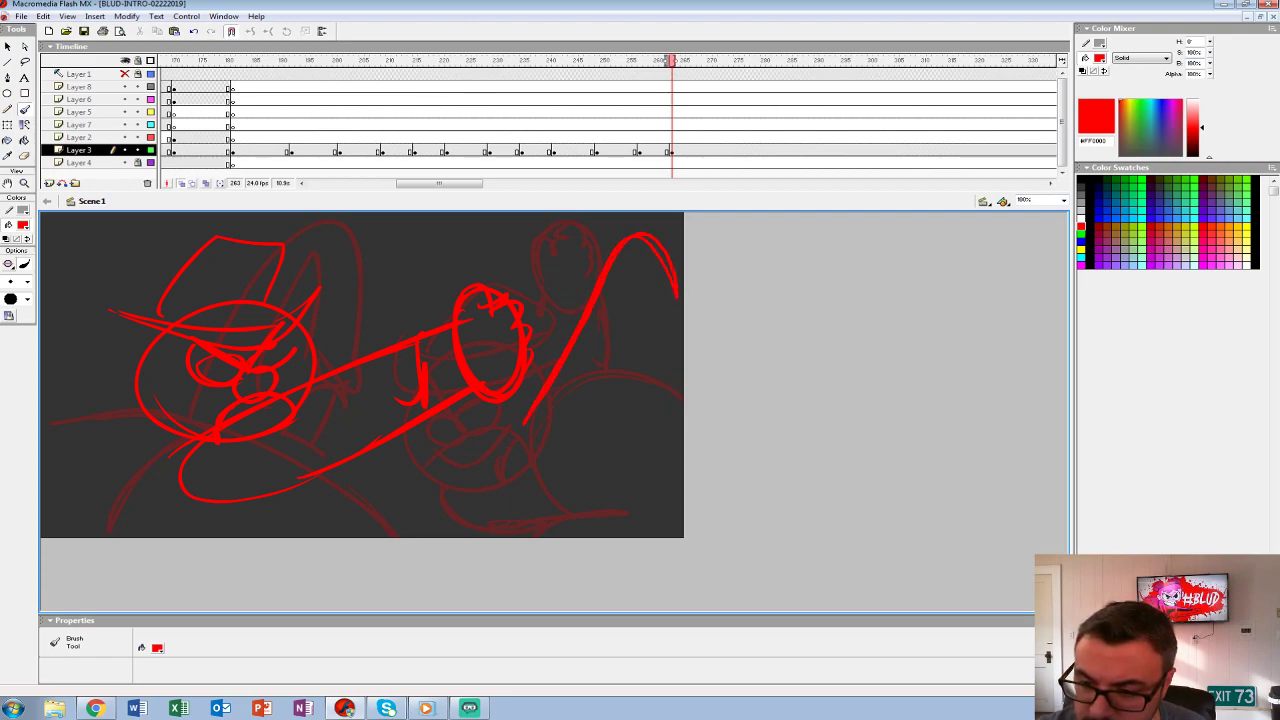
{"action": "key", "text": "ctrl+z"}
{"action": "key", "text": "ctrl+z"}
{"action": "mouse_move", "coordinate": [588, 290]}
{"action": "left_mouse_down"}
{"action": "mouse_move", "coordinate": [512, 452]}
{"action": "mouse_move", "coordinate": [682, 310]}
{"action": "mouse_move", "coordinate": [514, 464]}
{"action": "mouse_move", "coordinate": [556, 511]}
{"action": "left_mouse_up"}
- Add the villain's shoulder and side lines and the struck character's long curved body line below the arm
{"action": "mouse_move", "coordinate": [114, 412]}
{"action": "left_mouse_down"}
{"action": "mouse_move", "coordinate": [96, 536]}
{"action": "mouse_move", "coordinate": [112, 536]}
{"action": "left_mouse_up"}
{"action": "left_click_drag", "start_coordinate": [318, 472], "coordinate": [378, 534]}
{"action": "left_click_drag", "start_coordinate": [566, 342], "coordinate": [500, 462]}
{"action": "mouse_move", "coordinate": [576, 510]}
{"action": "left_mouse_down"}
{"action": "mouse_move", "coordinate": [446, 461]}
{"action": "mouse_move", "coordinate": [268, 520]}
{"action": "left_mouse_up"}
{"action": "left_click_drag", "start_coordinate": [504, 474], "coordinate": [676, 536]}
{"action": "left_click_drag", "start_coordinate": [320, 476], "coordinate": [186, 526]}
- Move the punch drawing's keyframe on Layer 3 to frame 269 and play back the animation from several earlier points
{"action": "left_click", "coordinate": [434, 111]}
{"action": "key", "text": "Return"}
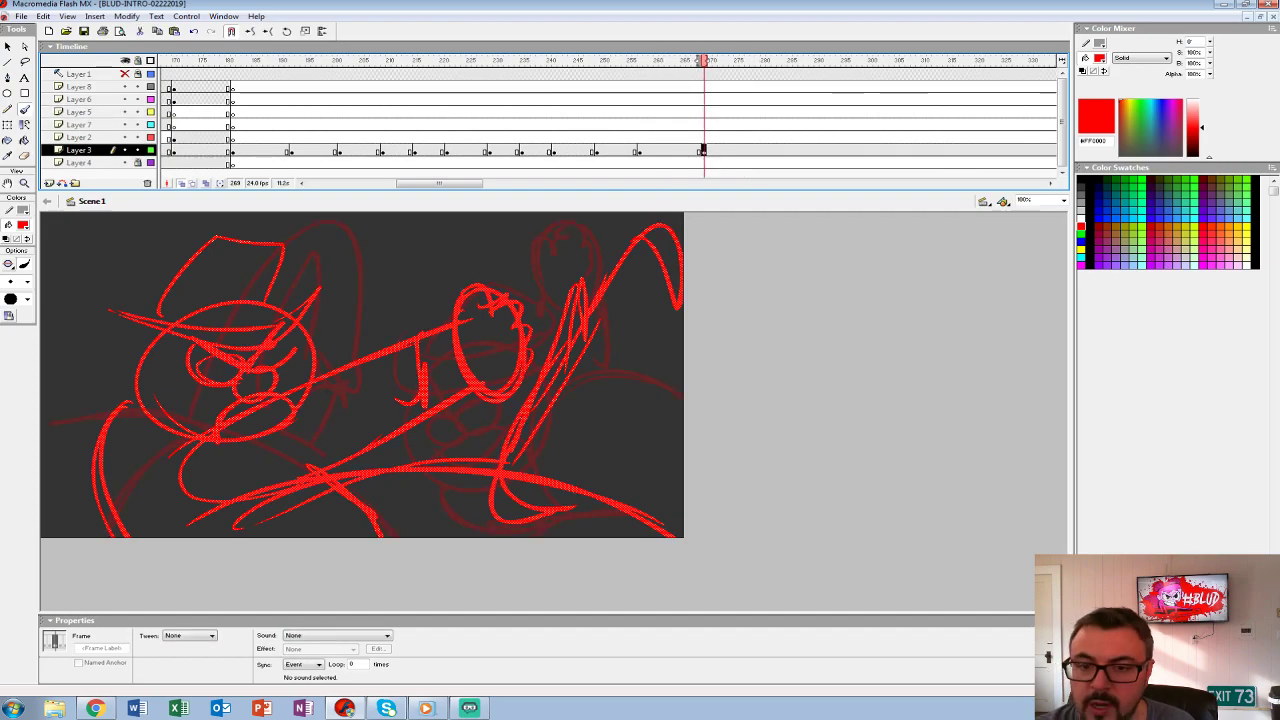
{"action": "left_click", "coordinate": [231, 124]}
{"action": "key", "text": "Return"}
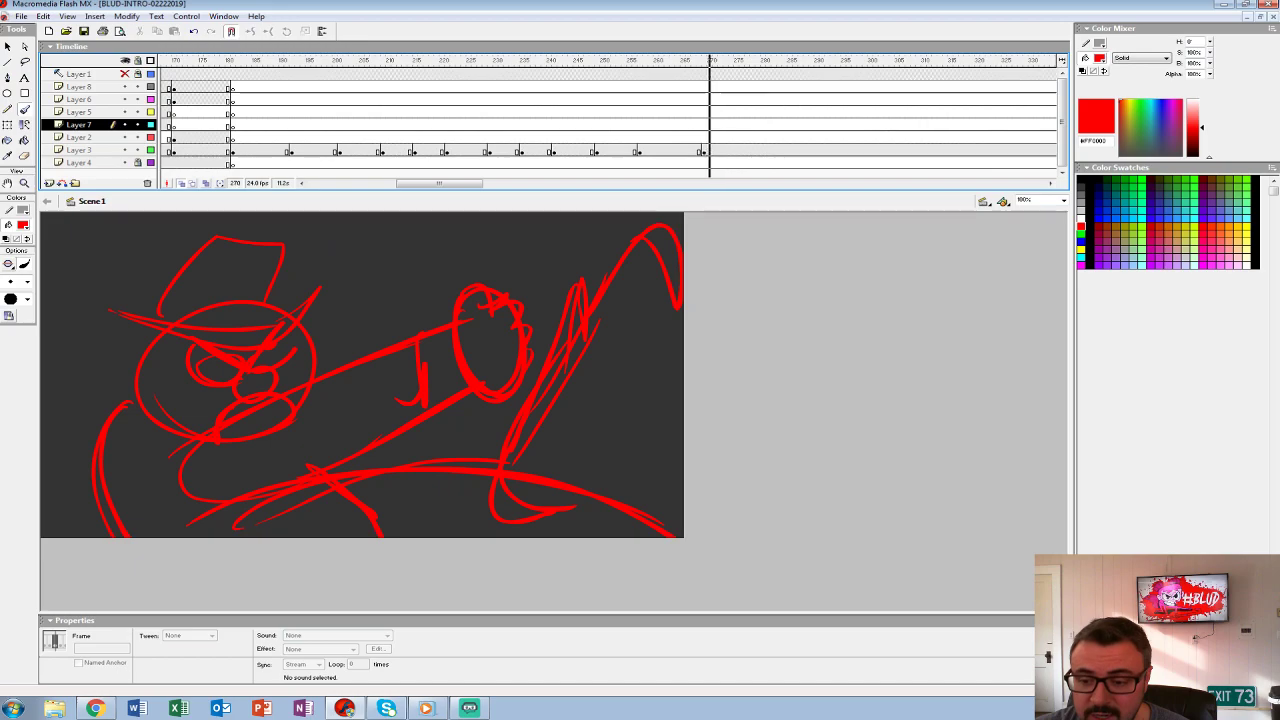
{"action": "left_click", "coordinate": [484, 111]}
{"action": "key", "text": "Return"}
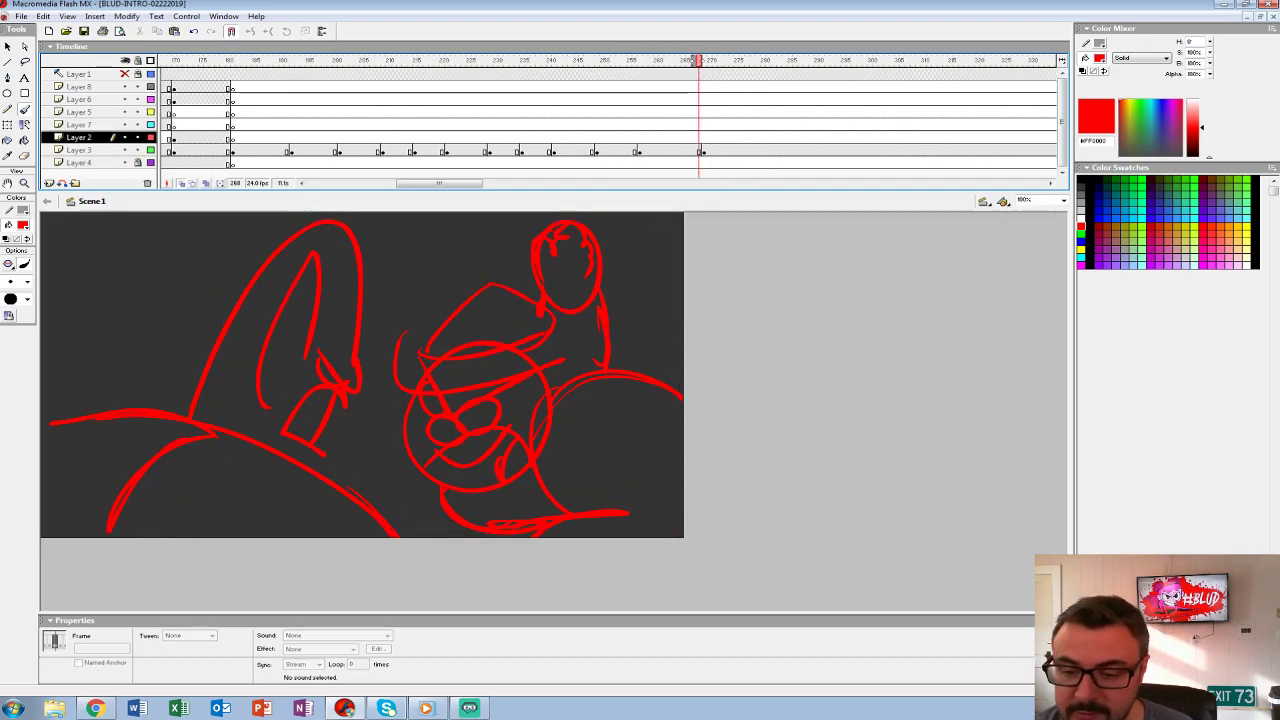
- Rotate the whole frame 269 punch drawing counterclockwise with Free Transform and scrub through the surrounding frames
{"action": "left_click", "coordinate": [702, 151]}
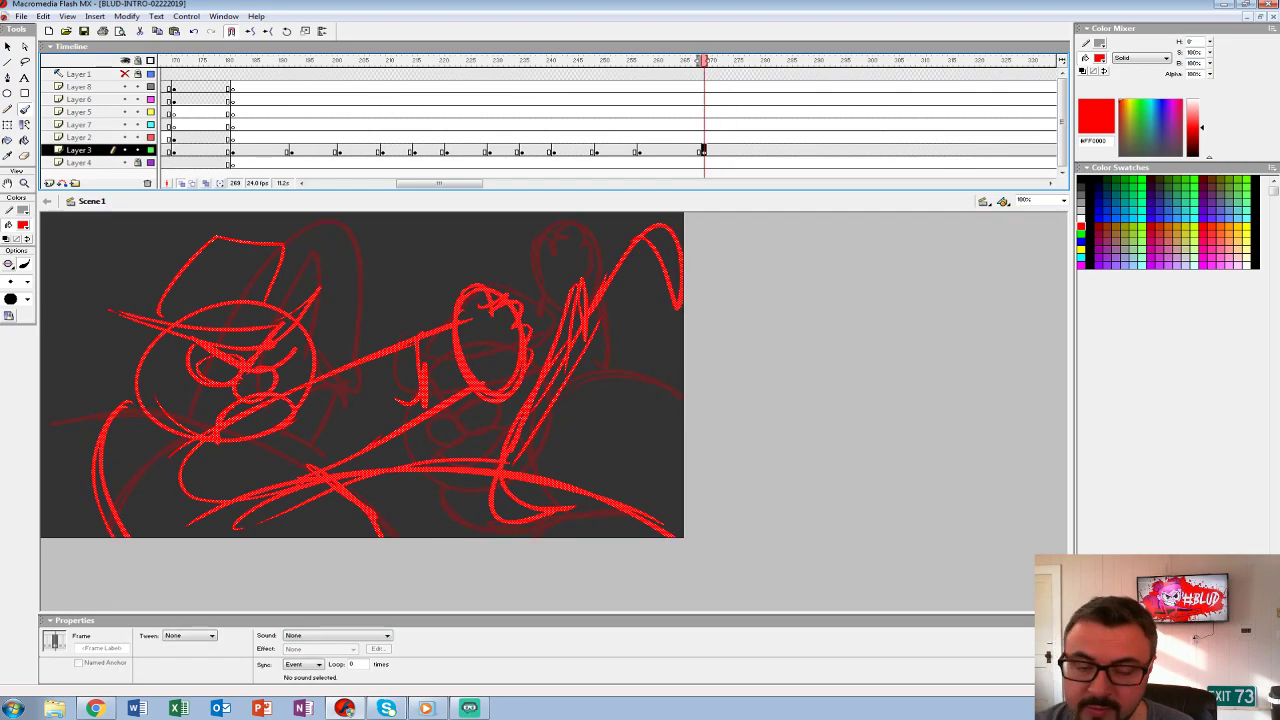
{"action": "key", "text": "q"}
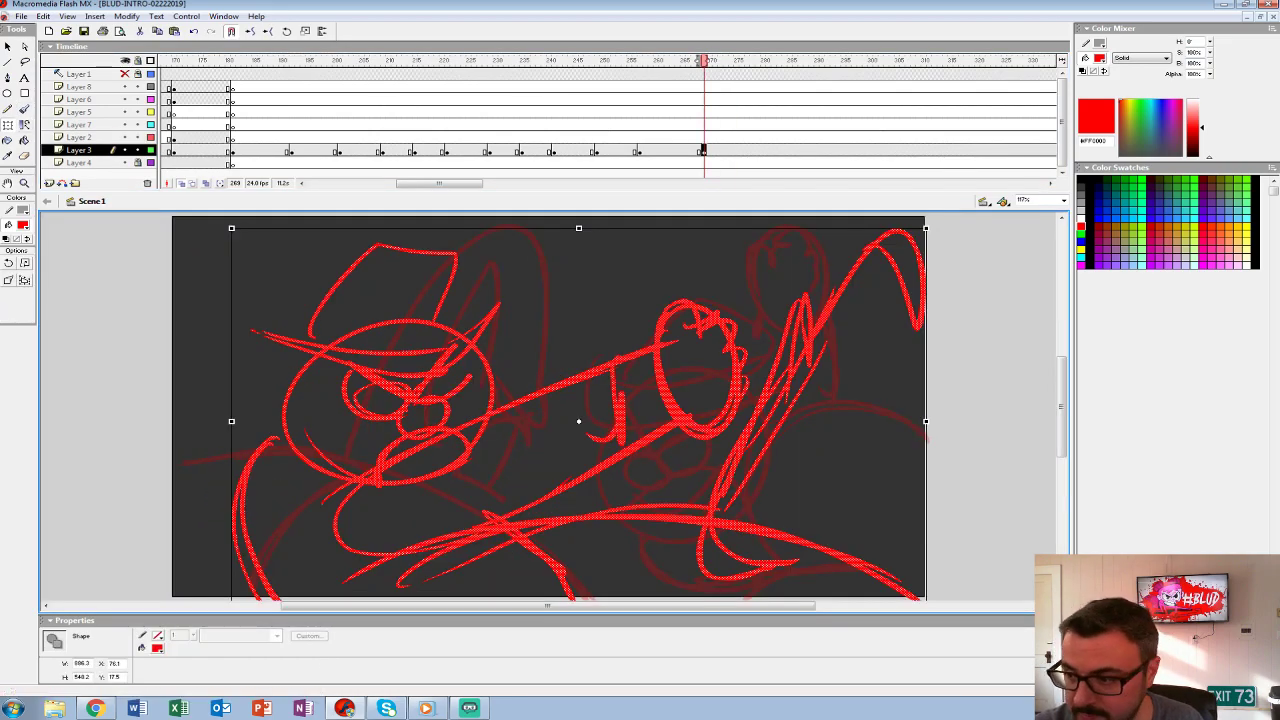
{"action": "left_click_drag", "start_coordinate": [828, 598], "coordinate": [879, 566]}
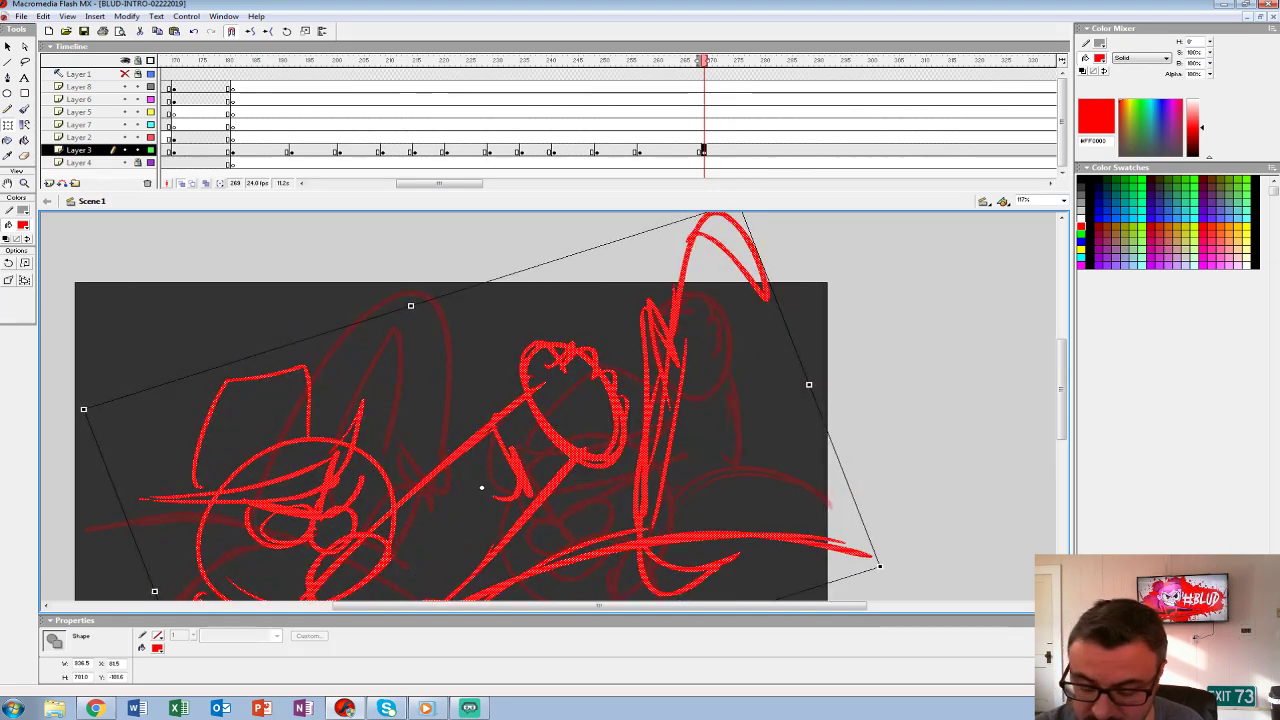
{"action": "key", "text": "ctrl+1"}
{"action": "left_click", "coordinate": [602, 111]}
{"action": "left_click_drag", "start_coordinate": [602, 60], "coordinate": [757, 60]}
- Insert a blank keyframe at frame 274 on Layer 3 and switch back to the Brush tool
{"action": "left_click", "coordinate": [725, 150]}
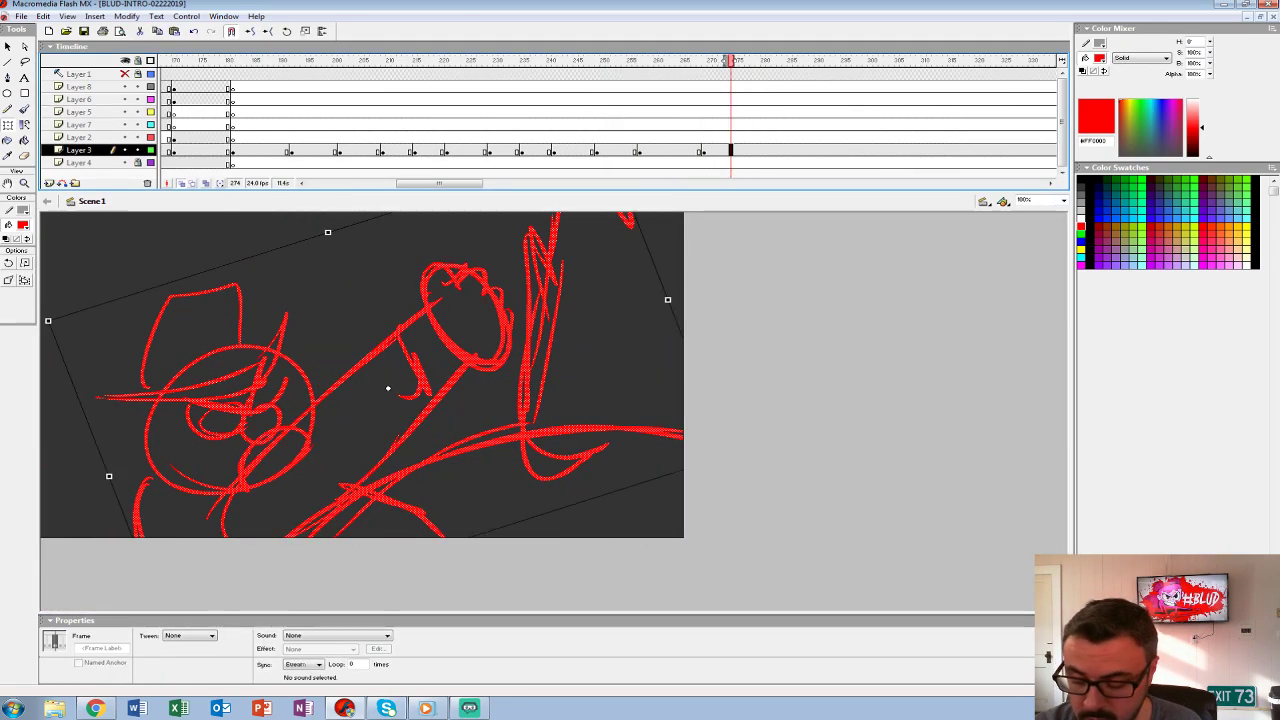
{"action": "key", "text": "F7"}
{"action": "key", "text": "b"}
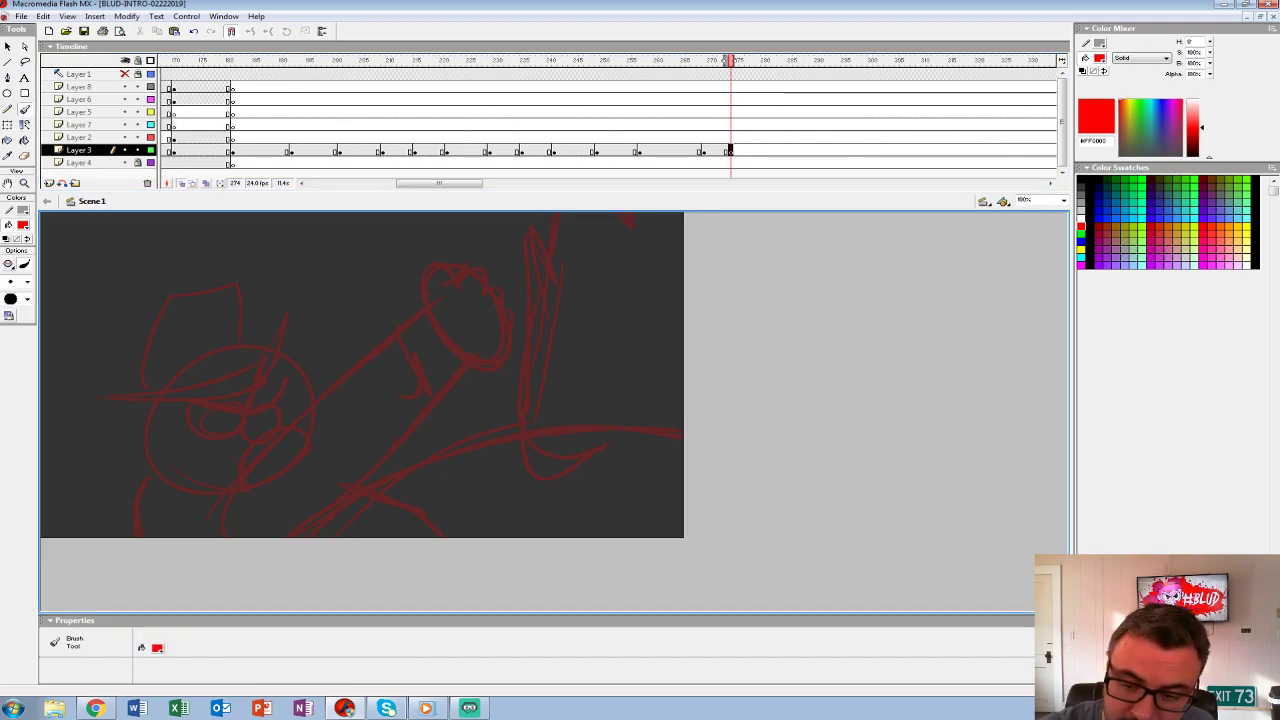
{"action": "left_click_drag", "start_coordinate": [292, 514], "coordinate": [368, 326]}
{"action": "key", "text": "ctrl+z"}
{"action": "left_click_drag", "start_coordinate": [304, 515], "coordinate": [345, 305]}
{"action": "mouse_move", "coordinate": [348, 303]}
{"action": "left_mouse_down"}
{"action": "mouse_move", "coordinate": [406, 302]}
{"action": "mouse_move", "coordinate": [437, 505]}
{"action": "left_mouse_up"}
{"action": "left_click_drag", "start_coordinate": [402, 305], "coordinate": [425, 392]}
{"action": "left_click_drag", "start_coordinate": [340, 344], "coordinate": [425, 338]}
{"action": "key", "text": "ctrl+z"}
{"action": "key", "text": "ctrl+z"}
{"action": "key", "text": "ctrl+z"}
{"action": "key", "text": "ctrl+z"}
{"action": "key", "text": "ctrl+z"}
{"action": "key", "text": "ctrl+z"}
{"action": "key", "text": "ctrl+z"}
{"action": "key", "text": "ctrl+z"}
- Draw an upraised forearm with a cuff and open-fingered hand, and shift the sketch slightly lower on the stage
{"action": "mouse_move", "coordinate": [336, 458]}
{"action": "left_mouse_down"}
{"action": "mouse_move", "coordinate": [371, 326]}
{"action": "mouse_move", "coordinate": [450, 495]}
{"action": "left_mouse_up"}
{"action": "left_click_drag", "start_coordinate": [330, 372], "coordinate": [392, 355]}
{"action": "mouse_move", "coordinate": [322, 336]}
{"action": "left_mouse_down"}
{"action": "mouse_move", "coordinate": [311, 301]}
{"action": "mouse_move", "coordinate": [335, 287]}
{"action": "mouse_move", "coordinate": [395, 323]}
{"action": "mouse_move", "coordinate": [312, 327]}
{"action": "mouse_move", "coordinate": [452, 455]}
{"action": "mouse_move", "coordinate": [465, 520]}
{"action": "left_mouse_up"}
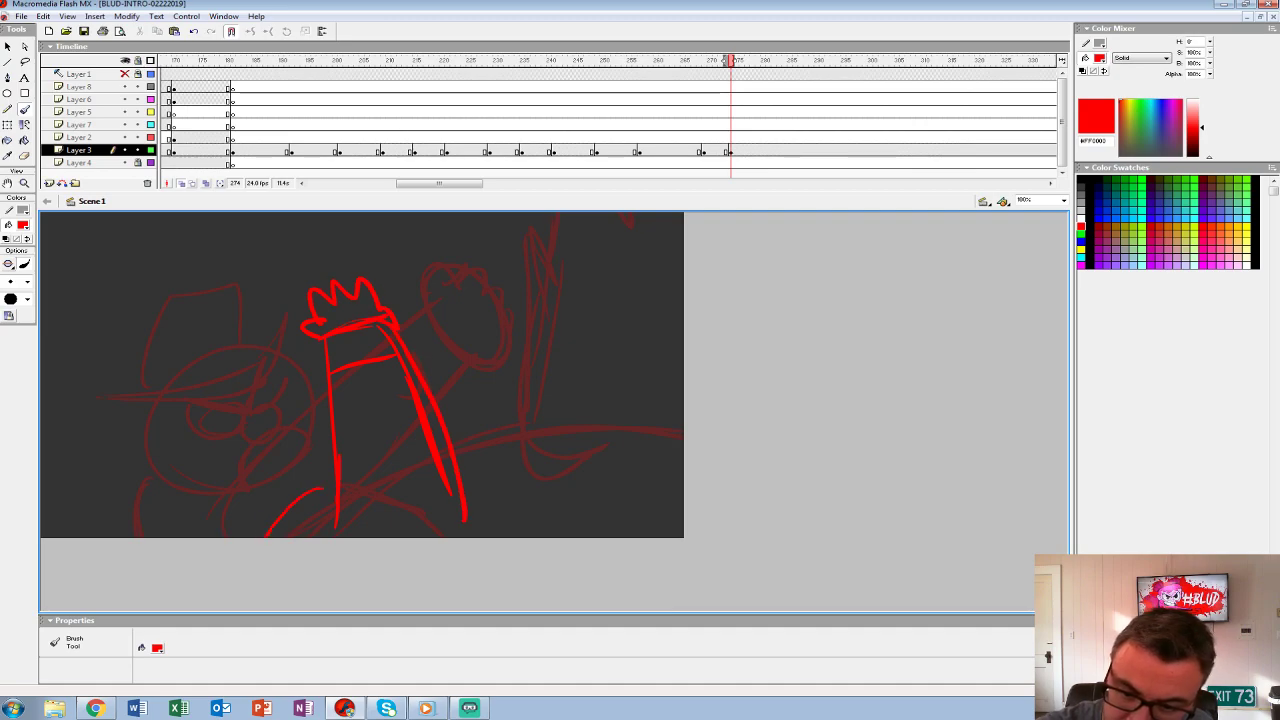
{"action": "left_click", "coordinate": [729, 151]}
{"action": "left_click_drag", "start_coordinate": [420, 440], "coordinate": [402, 489]}
- Sketch the tall-headed character flung away beside the hand, with an oval head, dangling arm, arched back and legs
{"action": "mouse_move", "coordinate": [440, 298]}
{"action": "left_mouse_down"}
{"action": "mouse_move", "coordinate": [375, 238]}
{"action": "mouse_move", "coordinate": [432, 272]}
{"action": "mouse_move", "coordinate": [442, 396]}
{"action": "left_mouse_up"}
{"action": "key", "text": "ctrl+z"}
{"action": "left_click_drag", "start_coordinate": [432, 344], "coordinate": [450, 412]}
{"action": "mouse_move", "coordinate": [465, 335]}
{"action": "left_mouse_down"}
{"action": "mouse_move", "coordinate": [514, 436]}
{"action": "mouse_move", "coordinate": [532, 520]}
{"action": "left_mouse_up"}
{"action": "left_click_drag", "start_coordinate": [460, 272], "coordinate": [682, 420]}
{"action": "left_click_drag", "start_coordinate": [516, 404], "coordinate": [602, 340]}
{"action": "left_click_drag", "start_coordinate": [384, 234], "coordinate": [422, 286]}
{"action": "left_click_drag", "start_coordinate": [452, 404], "coordinate": [474, 394]}
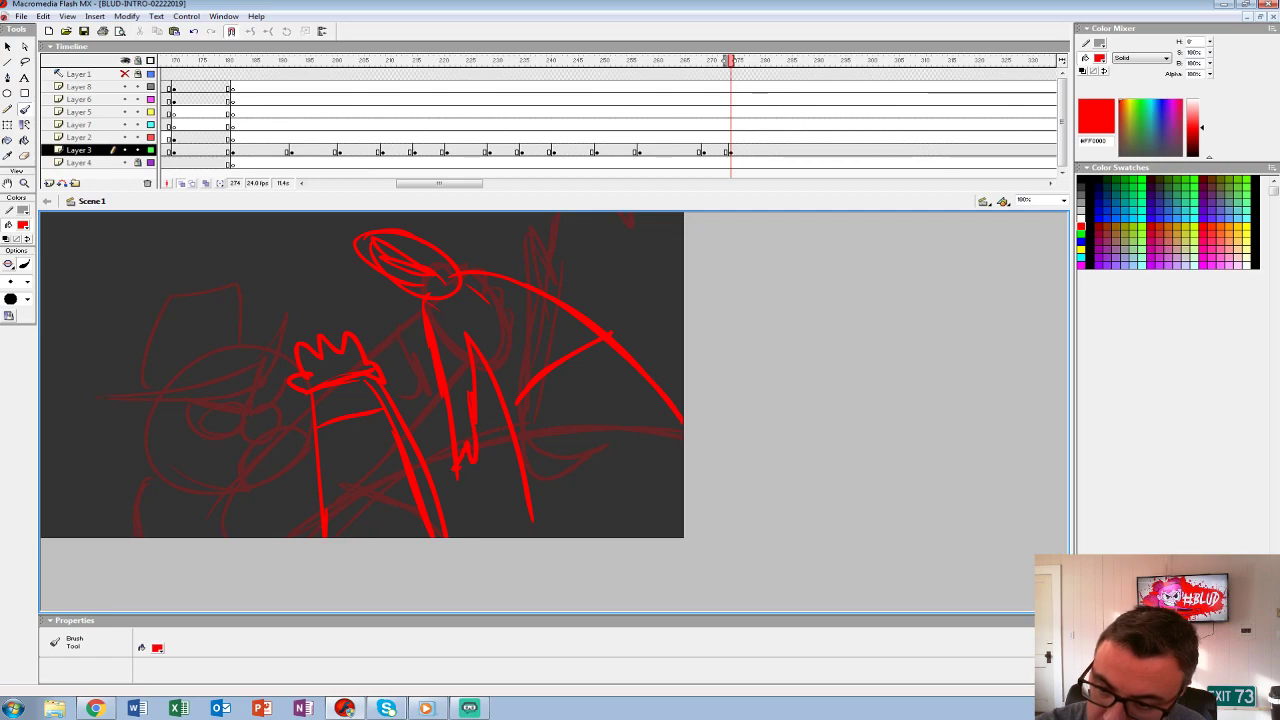
{"action": "mouse_move", "coordinate": [568, 446]}
{"action": "left_mouse_down"}
{"action": "mouse_move", "coordinate": [674, 506]}
{"action": "mouse_move", "coordinate": [658, 532]}
{"action": "left_mouse_up"}
{"action": "left_click_drag", "start_coordinate": [510, 446], "coordinate": [533, 535]}
{"action": "left_click_drag", "start_coordinate": [526, 486], "coordinate": [538, 534]}
- Move the flung-character drawing on Layer 3 to the frame 269 keyframe and play back the animation
{"action": "left_click", "coordinate": [630, 112]}
{"action": "left_click_drag", "start_coordinate": [630, 60], "coordinate": [805, 60]}
{"action": "mouse_move", "coordinate": [805, 149]}
{"action": "left_mouse_down"}
{"action": "mouse_move", "coordinate": [720, 149]}
{"action": "mouse_move", "coordinate": [689, 137]}
{"action": "mouse_move", "coordinate": [808, 137]}
{"action": "mouse_move", "coordinate": [663, 124]}
{"action": "mouse_move", "coordinate": [786, 124]}
{"action": "mouse_move", "coordinate": [693, 124]}
{"action": "mouse_move", "coordinate": [742, 124]}
{"action": "mouse_move", "coordinate": [703, 151]}
{"action": "mouse_move", "coordinate": [543, 112]}
{"action": "left_mouse_up"}
{"action": "left_click", "coordinate": [702, 151]}
{"action": "left_click", "coordinate": [718, 151]}
{"action": "key", "text": "Return"}
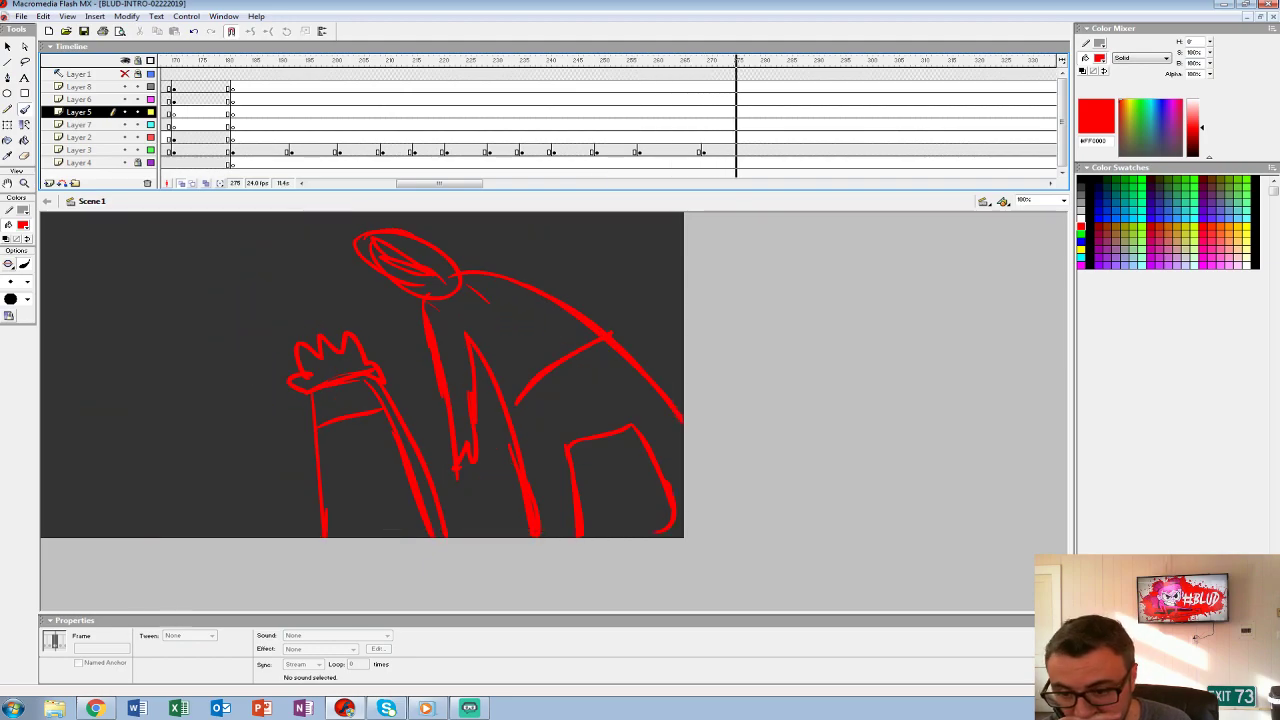
- Insert a blank keyframe at frame 275 on Layer 3, redraw the raised hand and a small airborne figure above it, and scrub the frames
{"action": "left_click", "coordinate": [735, 151]}
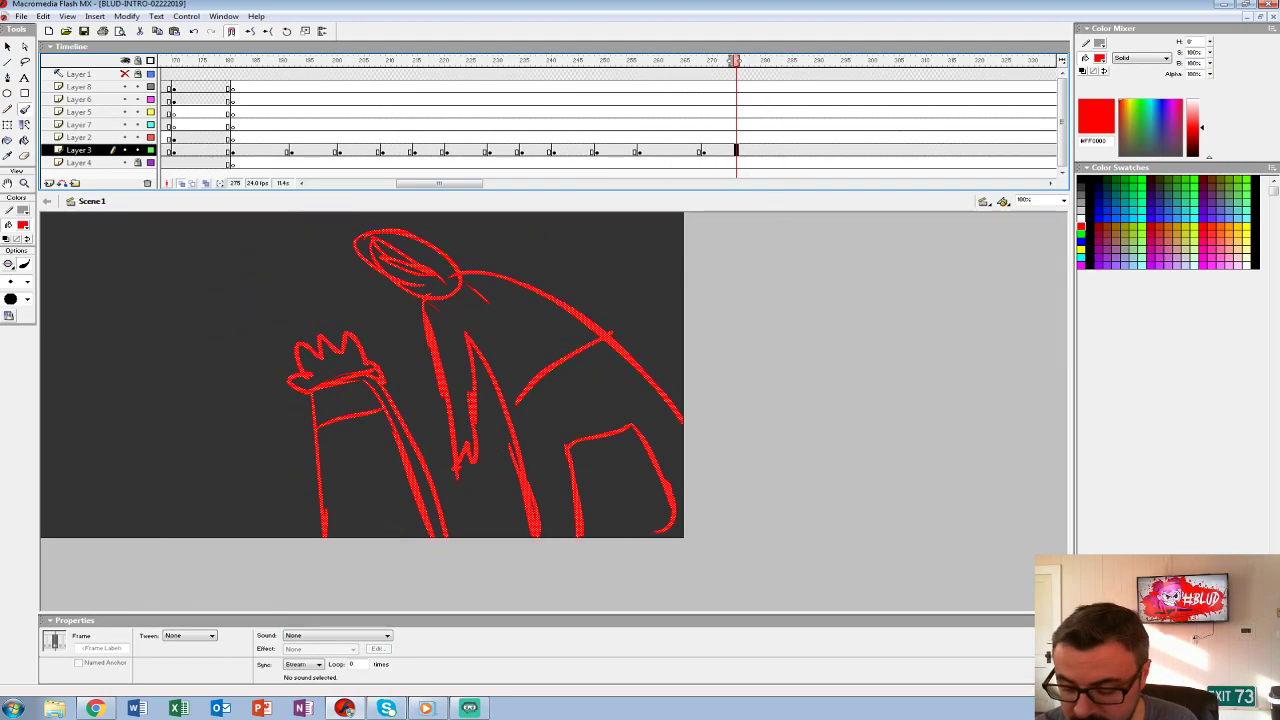
{"action": "key", "text": "F7"}
{"action": "mouse_move", "coordinate": [328, 532]}
{"action": "left_mouse_down"}
{"action": "mouse_move", "coordinate": [310, 408]}
{"action": "mouse_move", "coordinate": [368, 366]}
{"action": "mouse_move", "coordinate": [438, 482]}
{"action": "left_mouse_up"}
{"action": "left_click_drag", "start_coordinate": [315, 412], "coordinate": [331, 405]}
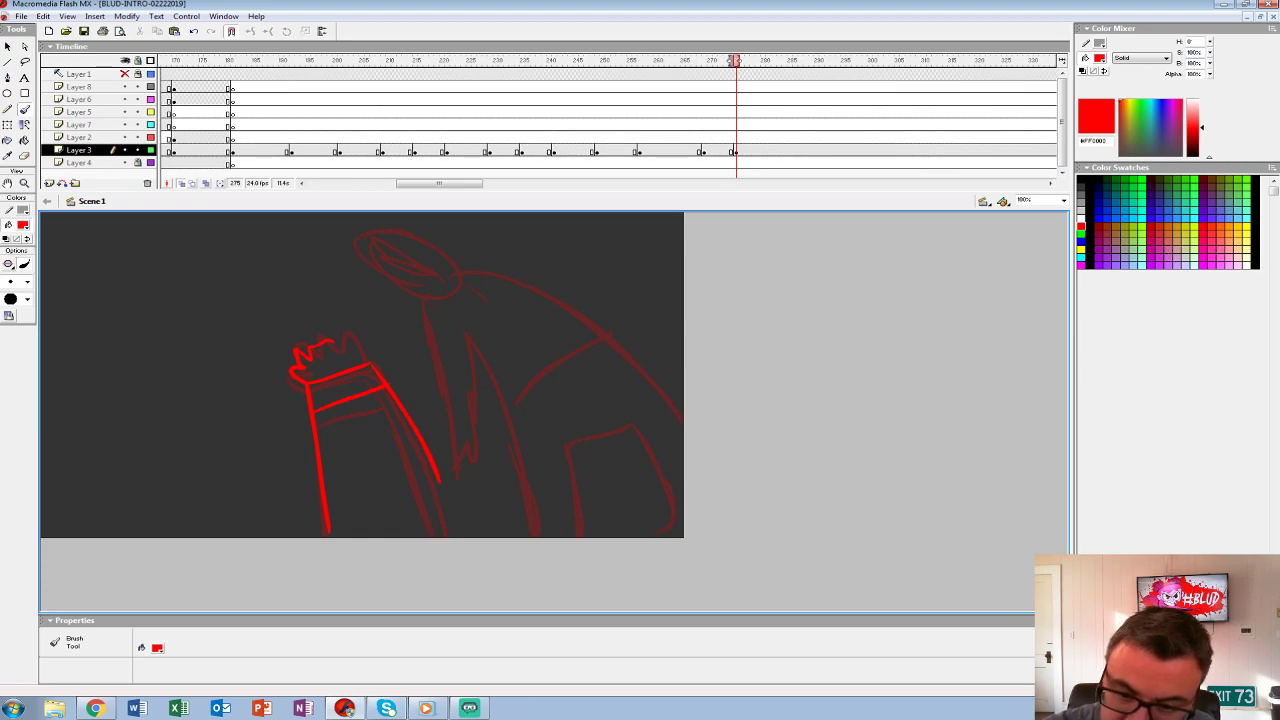
{"action": "mouse_move", "coordinate": [352, 232]}
{"action": "left_mouse_down"}
{"action": "mouse_move", "coordinate": [340, 231]}
{"action": "mouse_move", "coordinate": [394, 244]}
{"action": "left_mouse_up"}
{"action": "mouse_move", "coordinate": [352, 234]}
{"action": "left_mouse_down"}
{"action": "mouse_move", "coordinate": [432, 229]}
{"action": "mouse_move", "coordinate": [454, 283]}
{"action": "mouse_move", "coordinate": [480, 256]}
{"action": "left_mouse_up"}
{"action": "left_click_drag", "start_coordinate": [358, 226], "coordinate": [456, 245]}
{"action": "left_click_drag", "start_coordinate": [645, 111], "coordinate": [811, 111]}
- Insert a blank keyframe at frame 281 on Layer 3 and sketch a large arm arching down over the previous frame's raised hand
{"action": "left_click", "coordinate": [768, 150]}
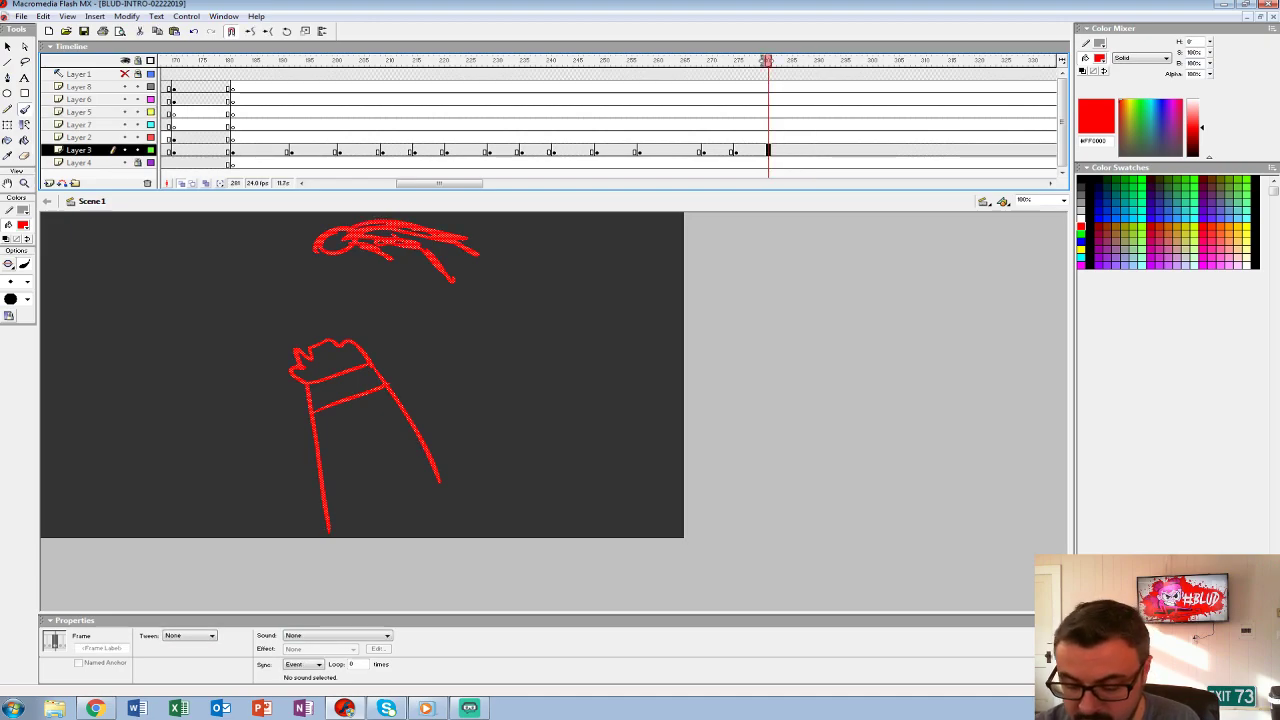
{"action": "key", "text": "F7"}
{"action": "mouse_move", "coordinate": [295, 482]}
{"action": "left_mouse_down"}
{"action": "mouse_move", "coordinate": [528, 470]}
{"action": "mouse_move", "coordinate": [310, 428]}
{"action": "left_mouse_up"}
{"action": "key", "text": "ctrl+z"}
{"action": "key", "text": "ctrl+z"}
{"action": "mouse_move", "coordinate": [408, 355]}
{"action": "left_mouse_down"}
{"action": "mouse_move", "coordinate": [512, 434]}
{"action": "mouse_move", "coordinate": [295, 412]}
{"action": "mouse_move", "coordinate": [443, 465]}
{"action": "mouse_move", "coordinate": [630, 436]}
{"action": "mouse_move", "coordinate": [668, 492]}
{"action": "left_mouse_up"}
{"action": "left_click_drag", "start_coordinate": [420, 485], "coordinate": [655, 480]}
{"action": "mouse_move", "coordinate": [400, 528]}
{"action": "left_mouse_down"}
{"action": "mouse_move", "coordinate": [612, 405]}
{"action": "mouse_move", "coordinate": [682, 490]}
{"action": "left_mouse_up"}
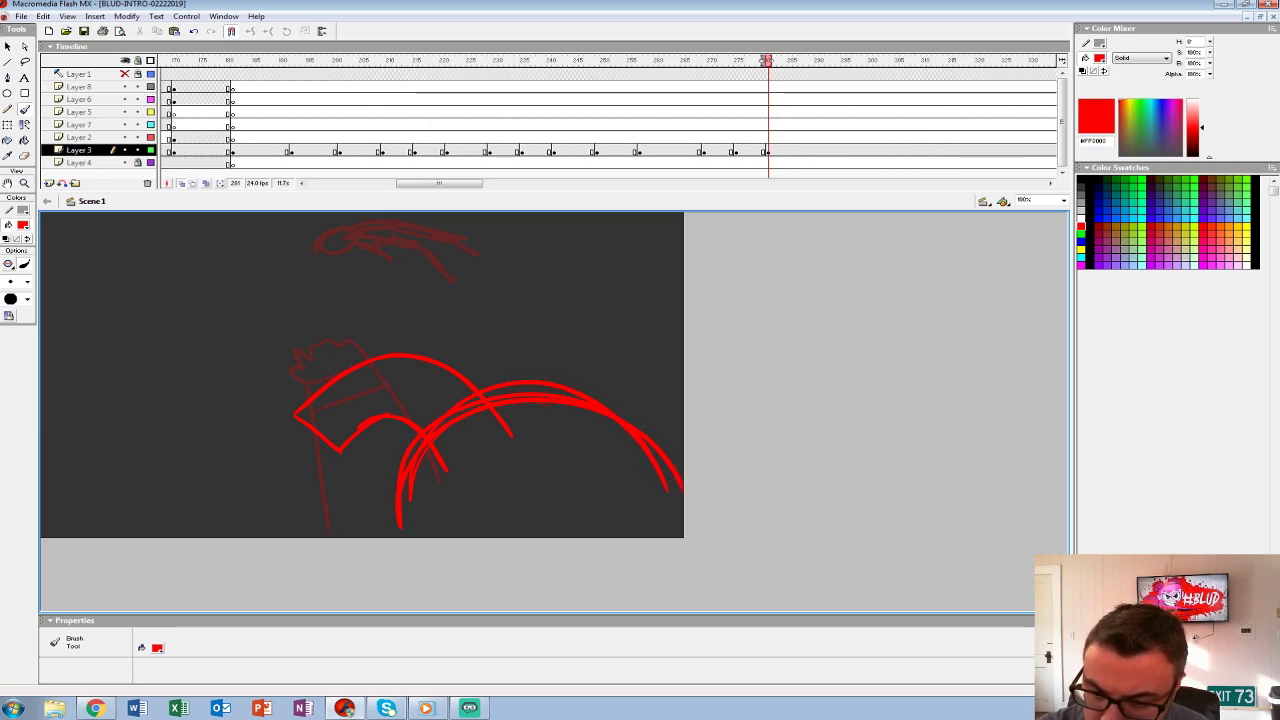
{"action": "key", "text": "ctrl+z"}
{"action": "key", "text": "ctrl+z"}
{"action": "key", "text": "ctrl+z"}
- Sketch the villain's broad rounded body behind the arm, and add the cuff, the fingers and the inner curves
{"action": "mouse_move", "coordinate": [607, 408]}
{"action": "left_mouse_down"}
{"action": "mouse_move", "coordinate": [572, 390]}
{"action": "mouse_move", "coordinate": [420, 515]}
{"action": "left_mouse_up"}
{"action": "mouse_move", "coordinate": [440, 425]}
{"action": "left_mouse_down"}
{"action": "mouse_move", "coordinate": [670, 450]}
{"action": "mouse_move", "coordinate": [432, 535]}
{"action": "left_mouse_up"}
{"action": "mouse_move", "coordinate": [356, 396]}
{"action": "left_mouse_down"}
{"action": "mouse_move", "coordinate": [322, 426]}
{"action": "mouse_move", "coordinate": [340, 462]}
{"action": "left_mouse_up"}
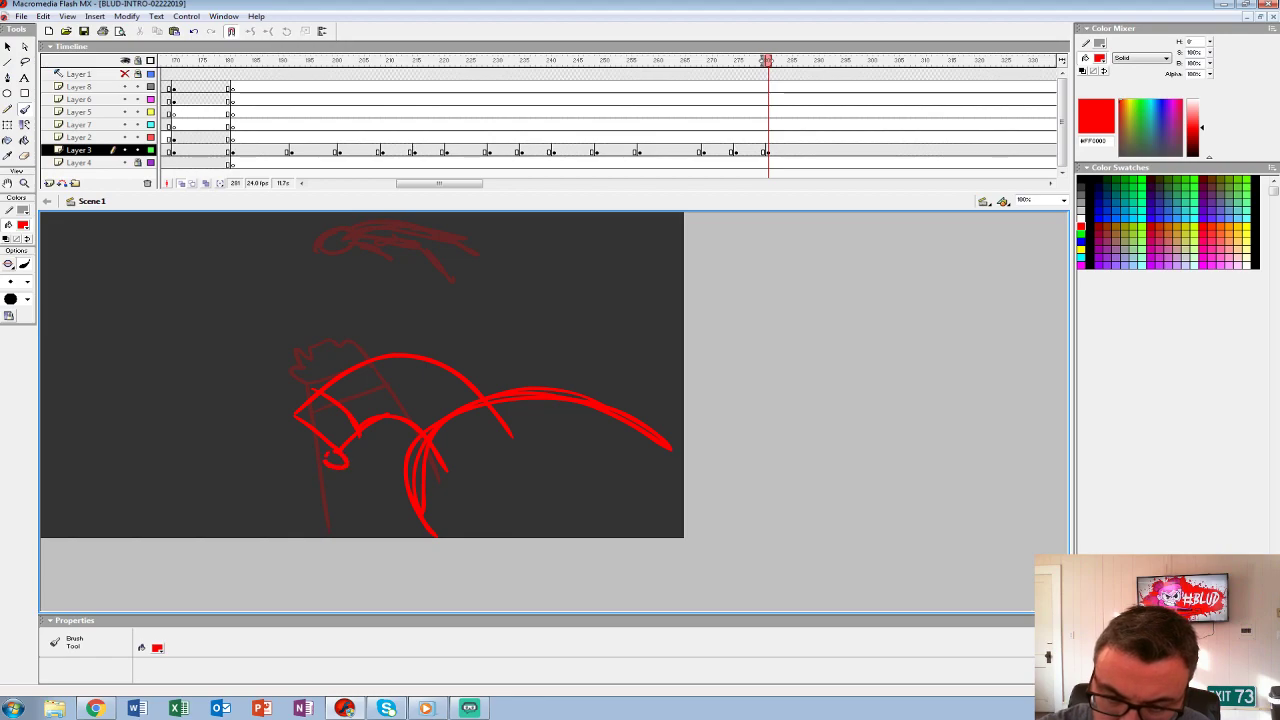
{"action": "left_click_drag", "start_coordinate": [318, 385], "coordinate": [516, 388]}
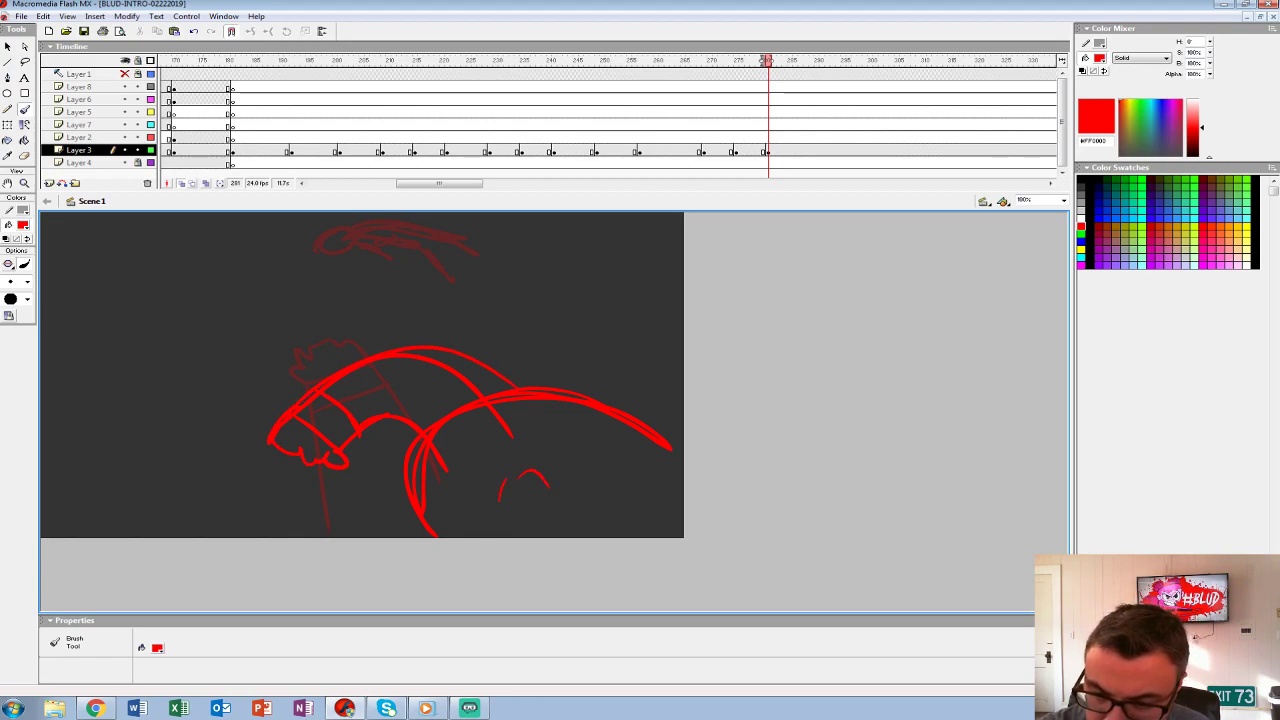
{"action": "left_click_drag", "start_coordinate": [490, 498], "coordinate": [596, 480]}
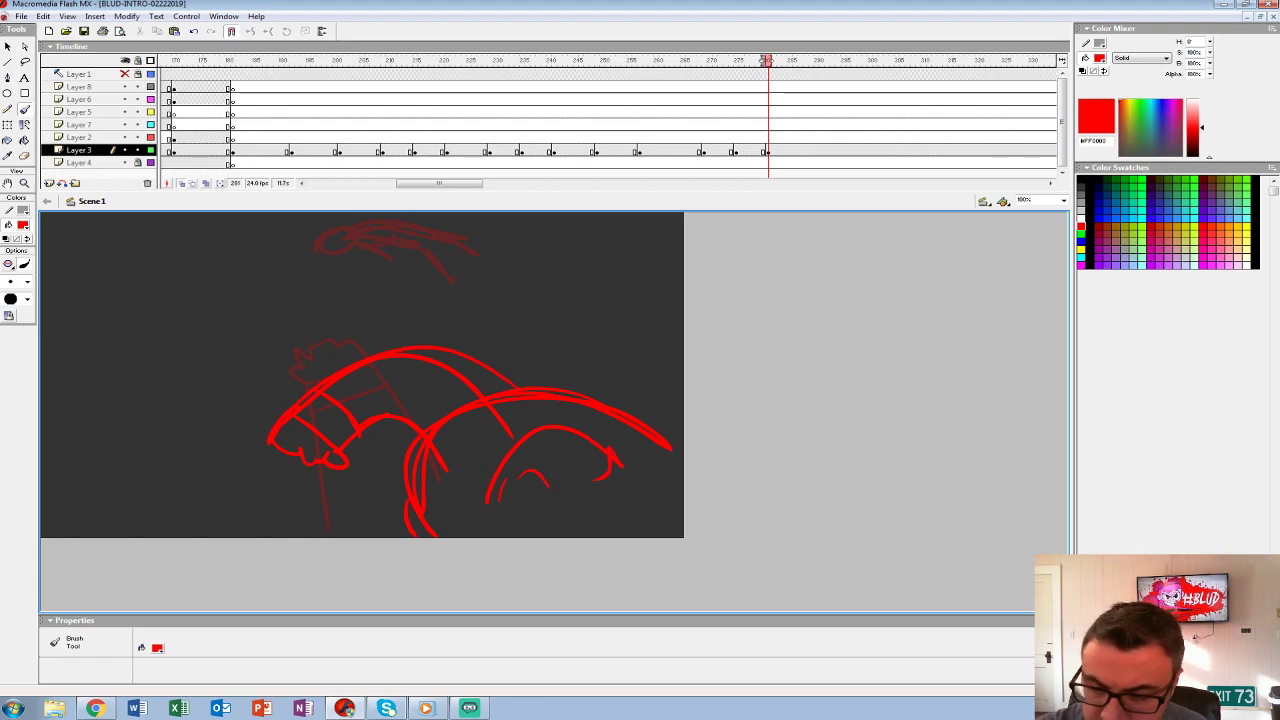
- Draw a smaller airborne figure near the upper edge of the stage at frame 281 and play back the animation
{"action": "left_click_drag", "start_coordinate": [767, 124], "coordinate": [820, 124]}
{"action": "left_click", "coordinate": [766, 150]}
{"action": "left_click_drag", "start_coordinate": [322, 235], "coordinate": [345, 229]}
{"action": "left_click_drag", "start_coordinate": [286, 99], "coordinate": [345, 99]}
{"action": "key", "text": "Return"}
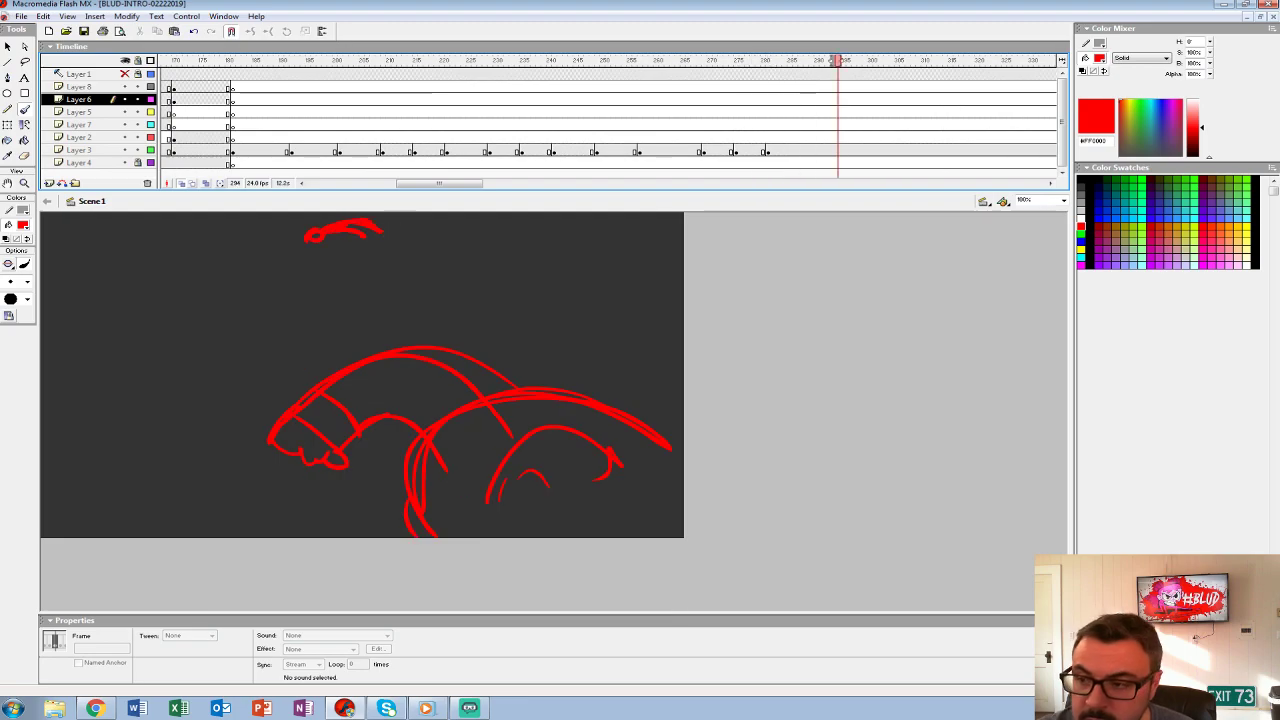
- Insert a blank keyframe at frame 288 on Layer 3 and sketch a wide oval head topped by a rounded hat
{"action": "left_click", "coordinate": [805, 151]}
{"action": "key", "text": "F7"}
{"action": "mouse_move", "coordinate": [540, 392]}
{"action": "left_mouse_down"}
{"action": "mouse_move", "coordinate": [470, 306]}
{"action": "mouse_move", "coordinate": [560, 386]}
{"action": "left_mouse_up"}
{"action": "key", "text": "ctrl+z"}
{"action": "mouse_move", "coordinate": [452, 322]}
{"action": "left_mouse_down"}
{"action": "mouse_move", "coordinate": [608, 318]}
{"action": "mouse_move", "coordinate": [452, 332]}
{"action": "mouse_move", "coordinate": [574, 278]}
{"action": "mouse_move", "coordinate": [488, 338]}
{"action": "left_mouse_up"}
{"action": "left_click_drag", "start_coordinate": [586, 334], "coordinate": [480, 300]}
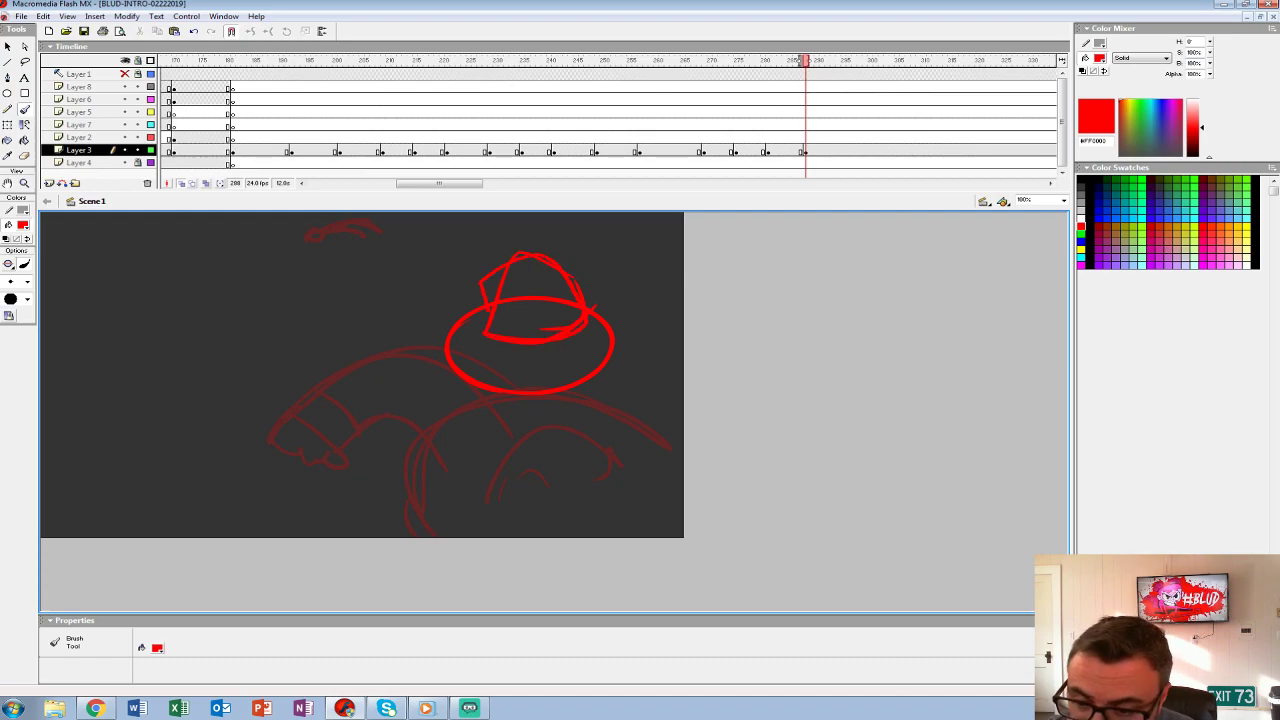
{"action": "left_click_drag", "start_coordinate": [454, 382], "coordinate": [528, 460]}
{"action": "key", "text": "ctrl+z"}
{"action": "left_click_drag", "start_coordinate": [452, 380], "coordinate": [510, 486]}
{"action": "mouse_move", "coordinate": [510, 486]}
{"action": "left_mouse_down"}
{"action": "mouse_move", "coordinate": [612, 386]}
{"action": "mouse_move", "coordinate": [440, 430]}
{"action": "left_mouse_up"}
{"action": "key", "text": "ctrl+z"}
{"action": "key", "text": "ctrl+z"}
- Sketch the character's rounded lower face with a small nose, and the curved shoulder and arm lines beside the head
{"action": "mouse_move", "coordinate": [468, 372]}
{"action": "left_mouse_down"}
{"action": "mouse_move", "coordinate": [446, 440]}
{"action": "mouse_move", "coordinate": [480, 372]}
{"action": "mouse_move", "coordinate": [500, 404]}
{"action": "mouse_move", "coordinate": [592, 342]}
{"action": "left_mouse_up"}
{"action": "mouse_move", "coordinate": [448, 362]}
{"action": "left_mouse_down"}
{"action": "mouse_move", "coordinate": [610, 380]}
{"action": "mouse_move", "coordinate": [684, 358]}
{"action": "left_mouse_up"}
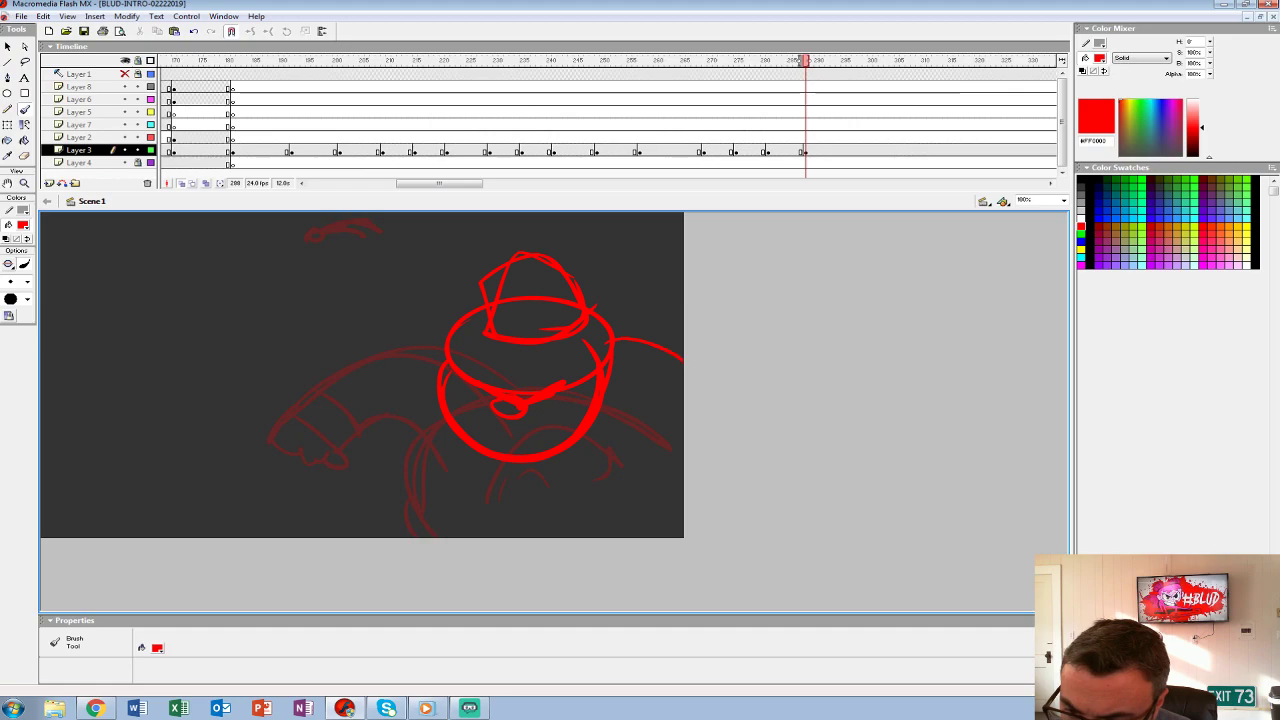
{"action": "left_click_drag", "start_coordinate": [374, 320], "coordinate": [464, 298]}
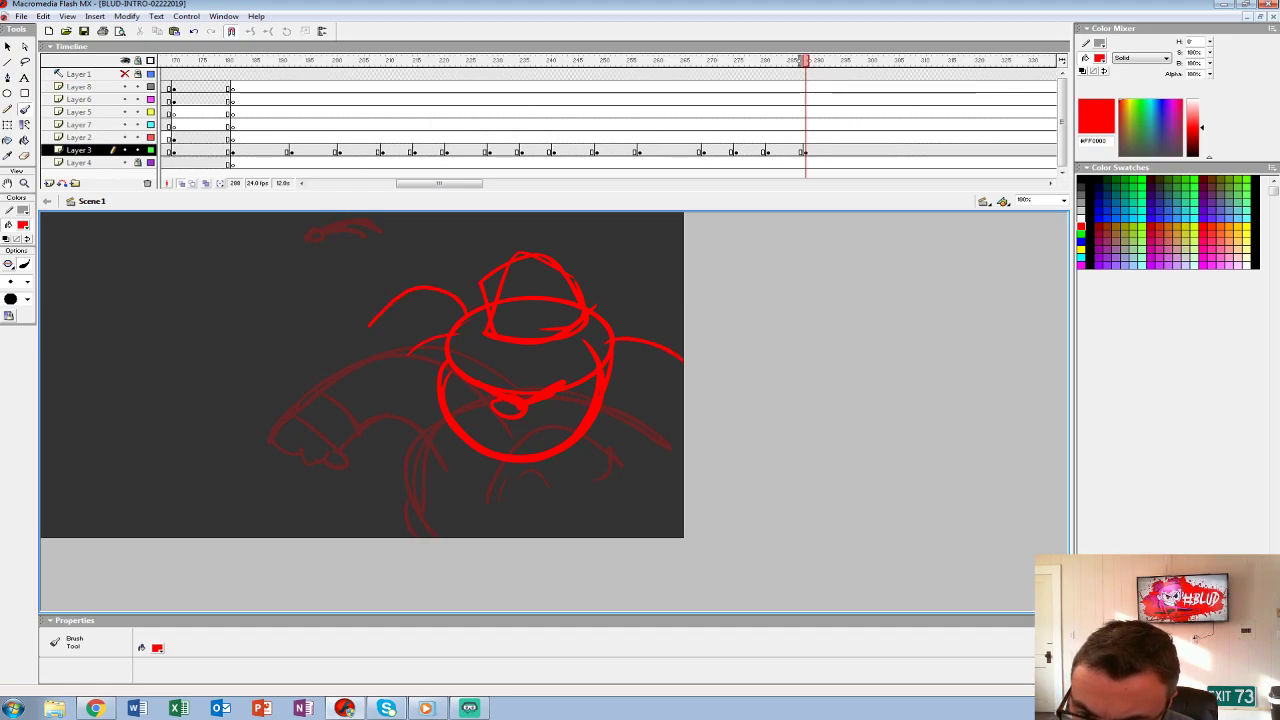
{"action": "left_click_drag", "start_coordinate": [352, 334], "coordinate": [416, 286]}
{"action": "left_click_drag", "start_coordinate": [374, 356], "coordinate": [438, 330]}
- Sketch the outer belly curves, the far arm, the legs and a straight base line, and play back the animation
{"action": "mouse_move", "coordinate": [352, 334]}
{"action": "left_mouse_down"}
{"action": "mouse_move", "coordinate": [407, 289]}
{"action": "mouse_move", "coordinate": [434, 472]}
{"action": "mouse_move", "coordinate": [612, 477]}
{"action": "mouse_move", "coordinate": [632, 369]}
{"action": "mouse_move", "coordinate": [617, 412]}
{"action": "mouse_move", "coordinate": [648, 414]}
{"action": "left_mouse_up"}
{"action": "left_click_drag", "start_coordinate": [618, 336], "coordinate": [682, 304]}
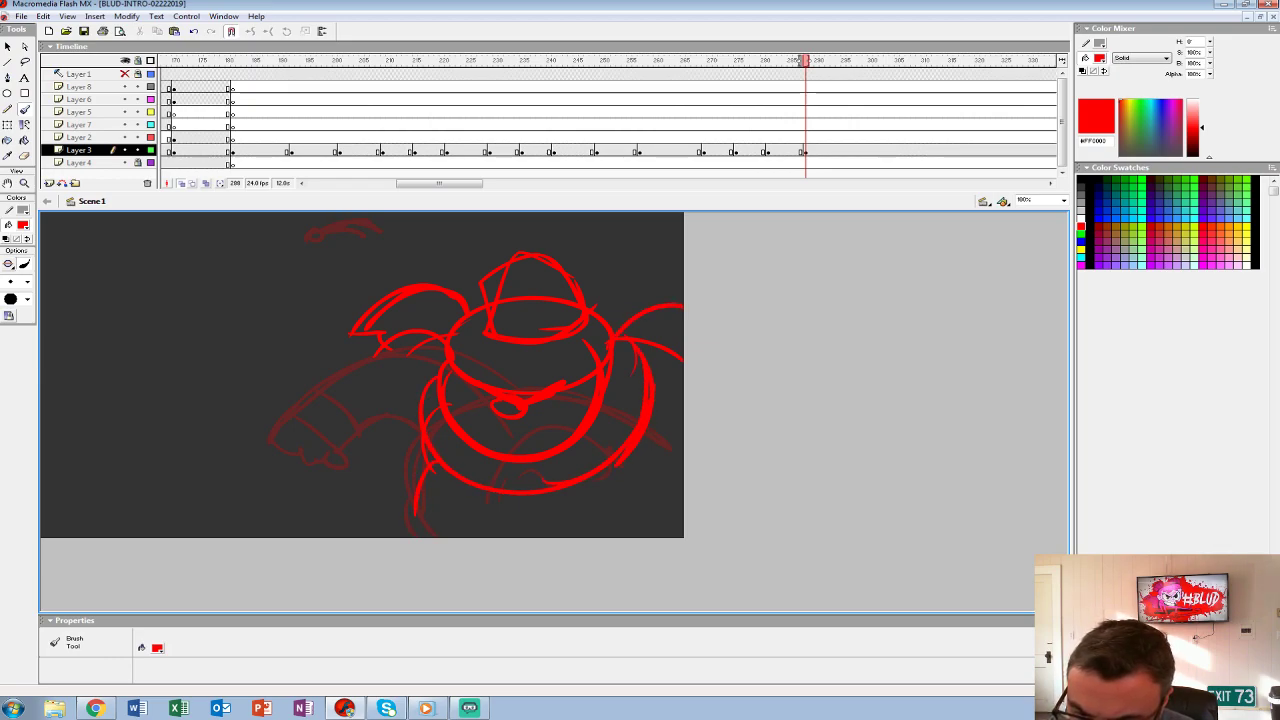
{"action": "left_click_drag", "start_coordinate": [428, 464], "coordinate": [391, 528]}
{"action": "left_click_drag", "start_coordinate": [468, 514], "coordinate": [682, 506]}
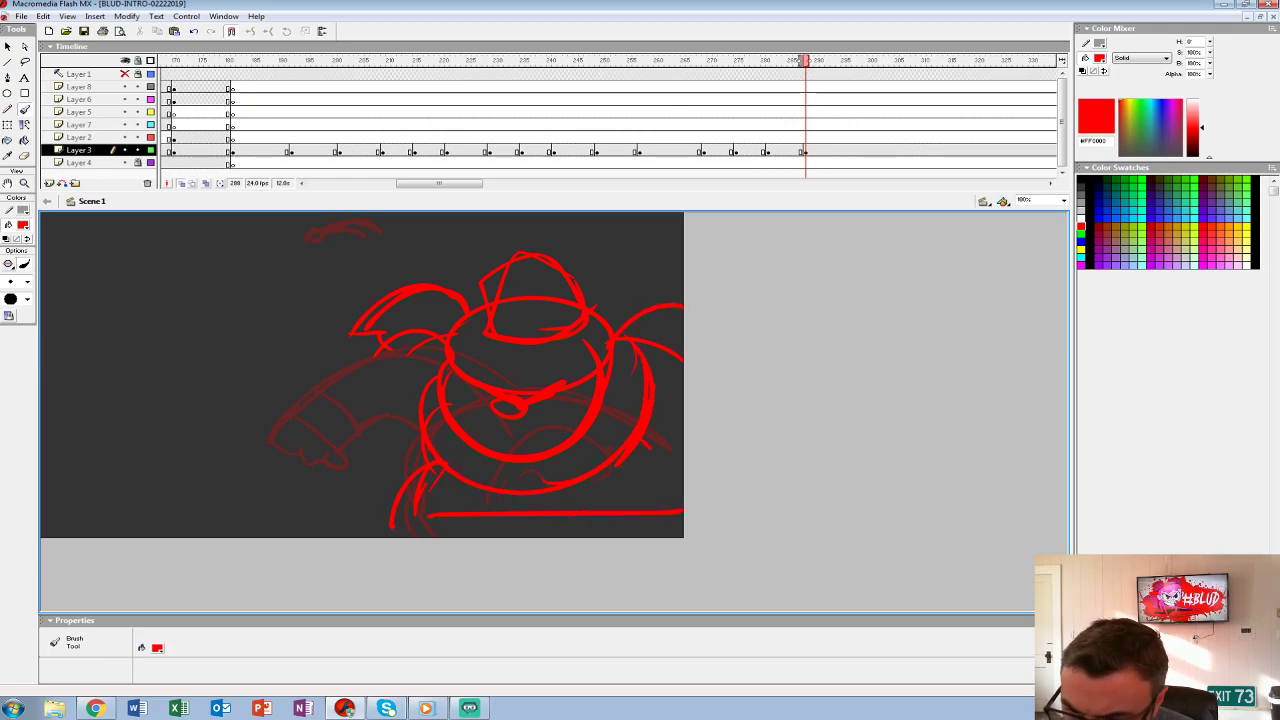
{"action": "left_click", "coordinate": [650, 124]}
{"action": "key", "text": "Return"}
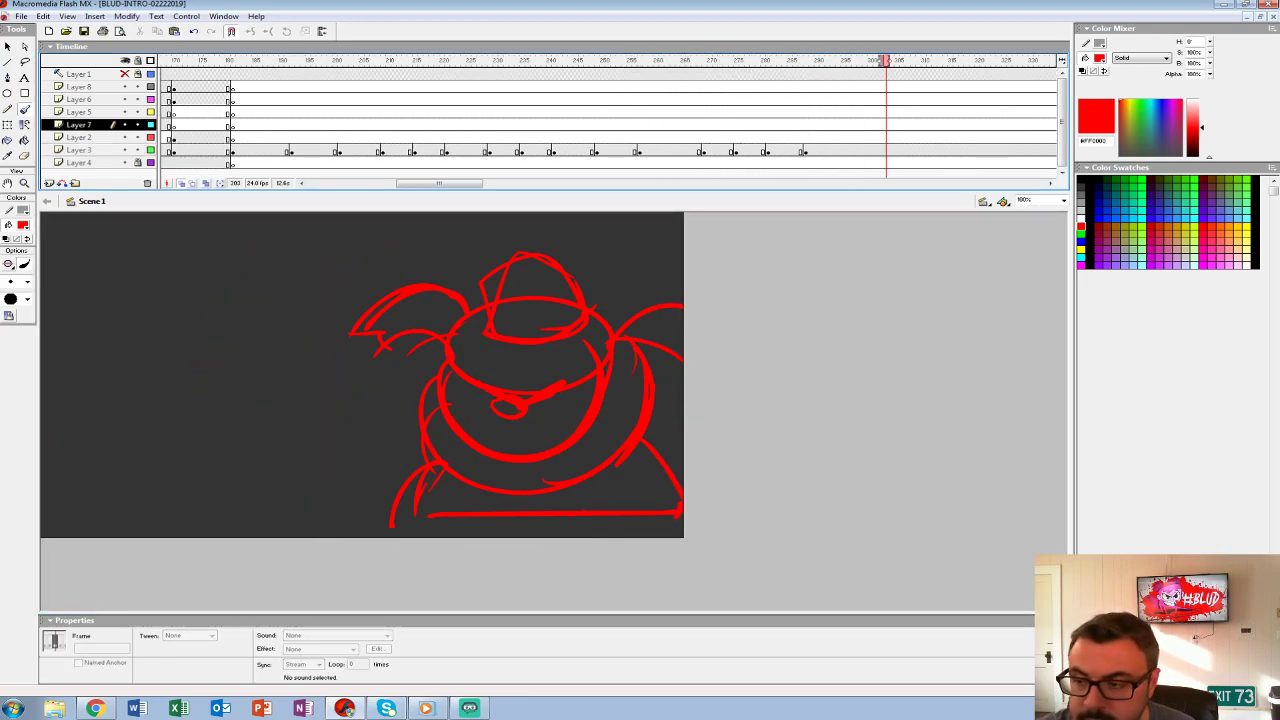
- Scale the hatted character drawing on Layer 3 to 90% three times in succession and play back the animation
{"action": "left_click", "coordinate": [816, 151]}
{"action": "key", "text": "ctrl+alt+s"}
{"action": "type", "text": "90"}
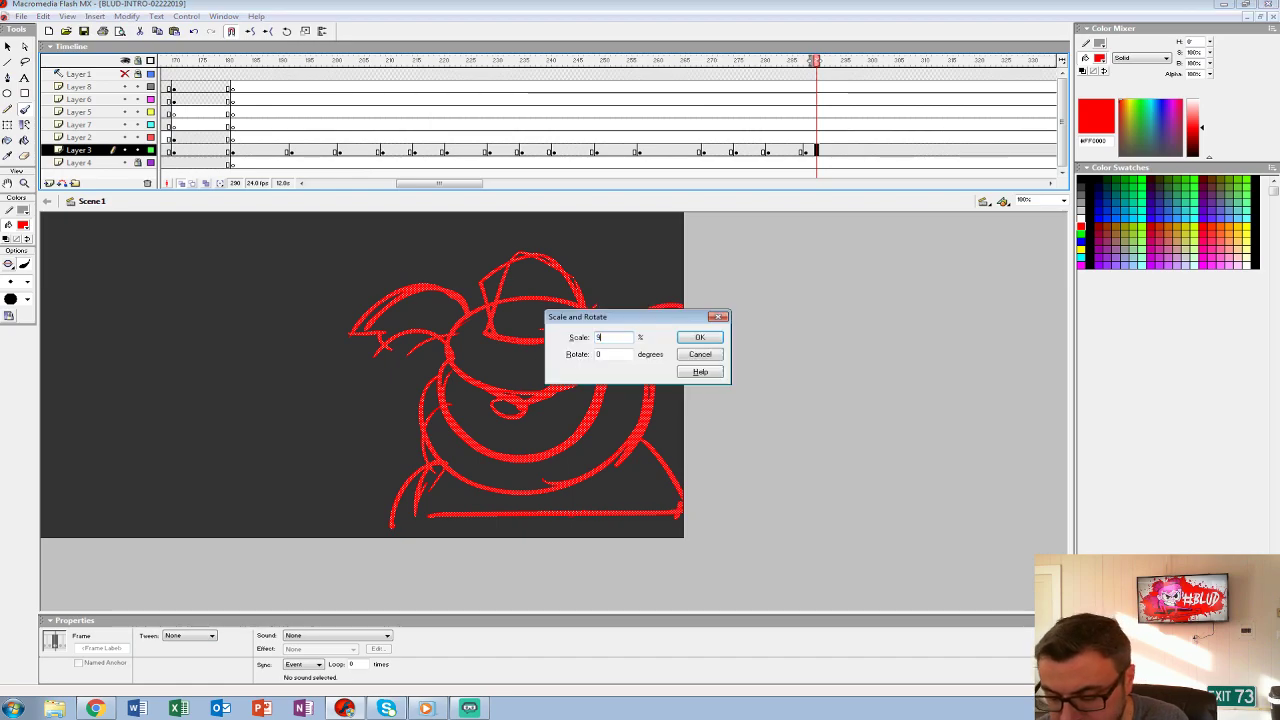
{"action": "key", "text": "Return"}
{"action": "key", "text": "ctrl+alt+s"}
{"action": "key", "text": "Return"}
{"action": "key", "text": "ctrl+alt+s"}
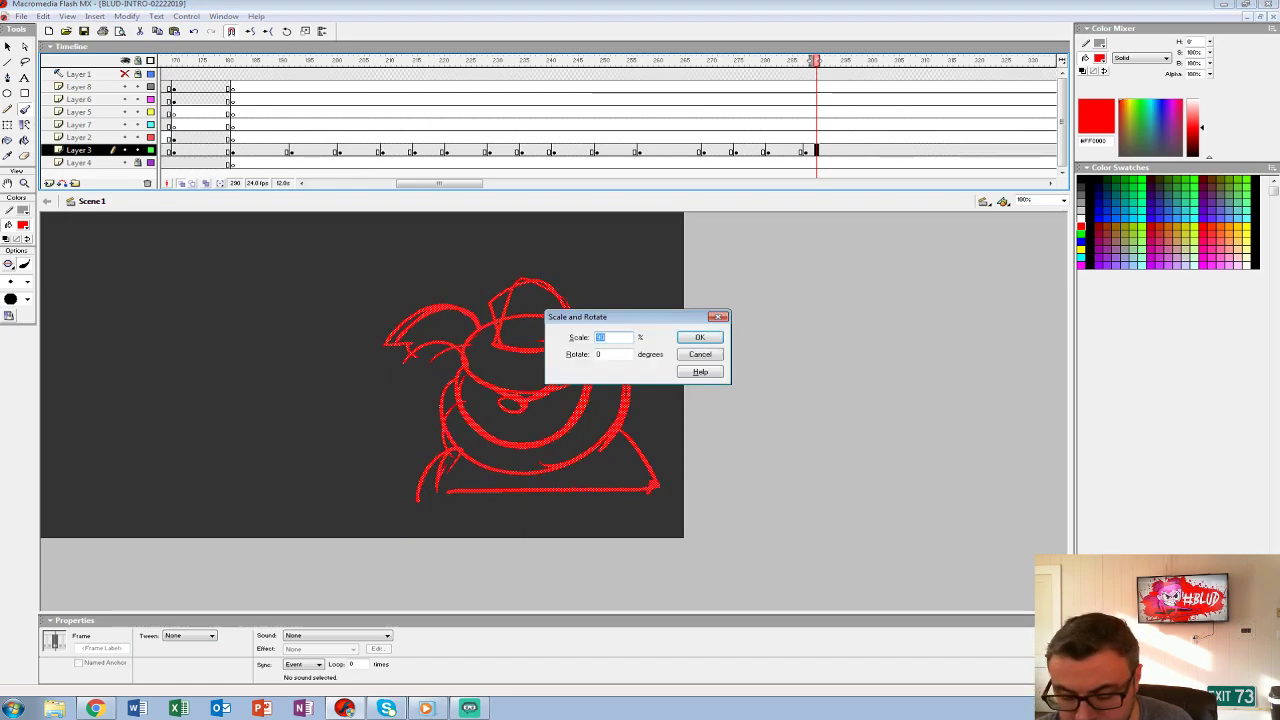
{"action": "key", "text": "Return"}
{"action": "key", "text": "Return"}
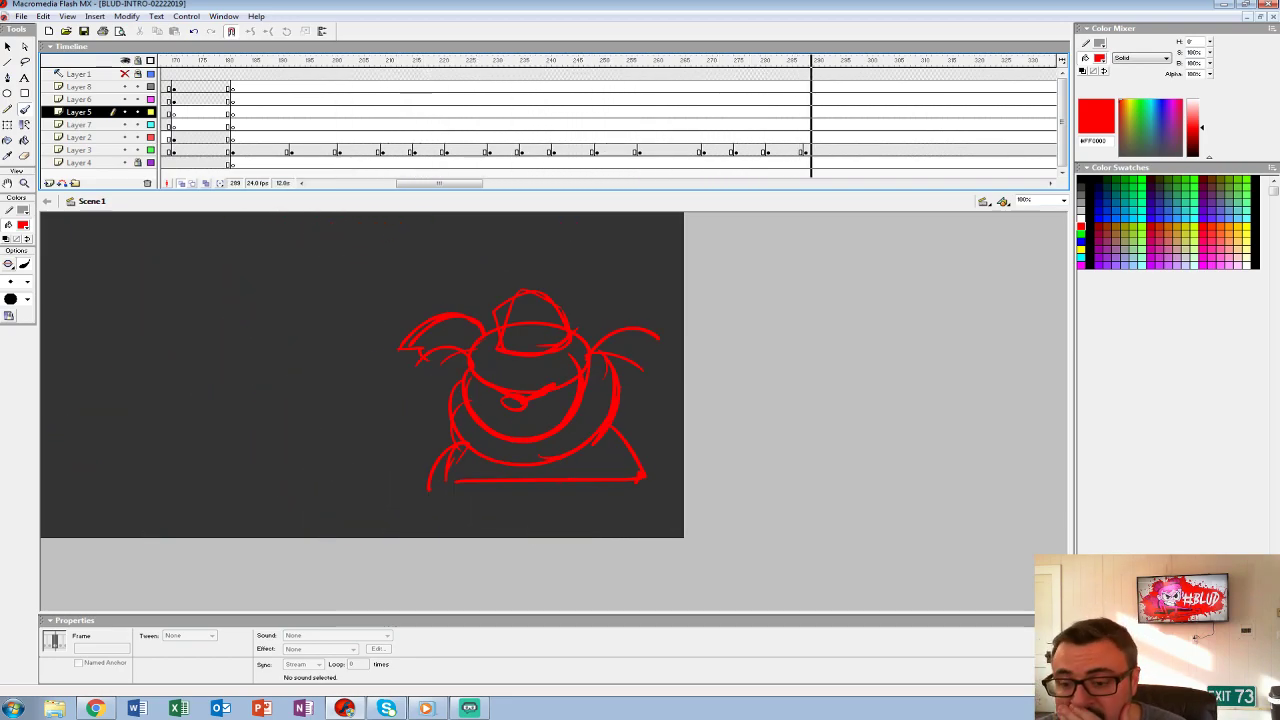
- Scale the frame 288 drawing on Layer 3 down by another two rounds of 90%
{"action": "left_click", "coordinate": [768, 60]}
{"action": "left_click", "coordinate": [804, 151]}
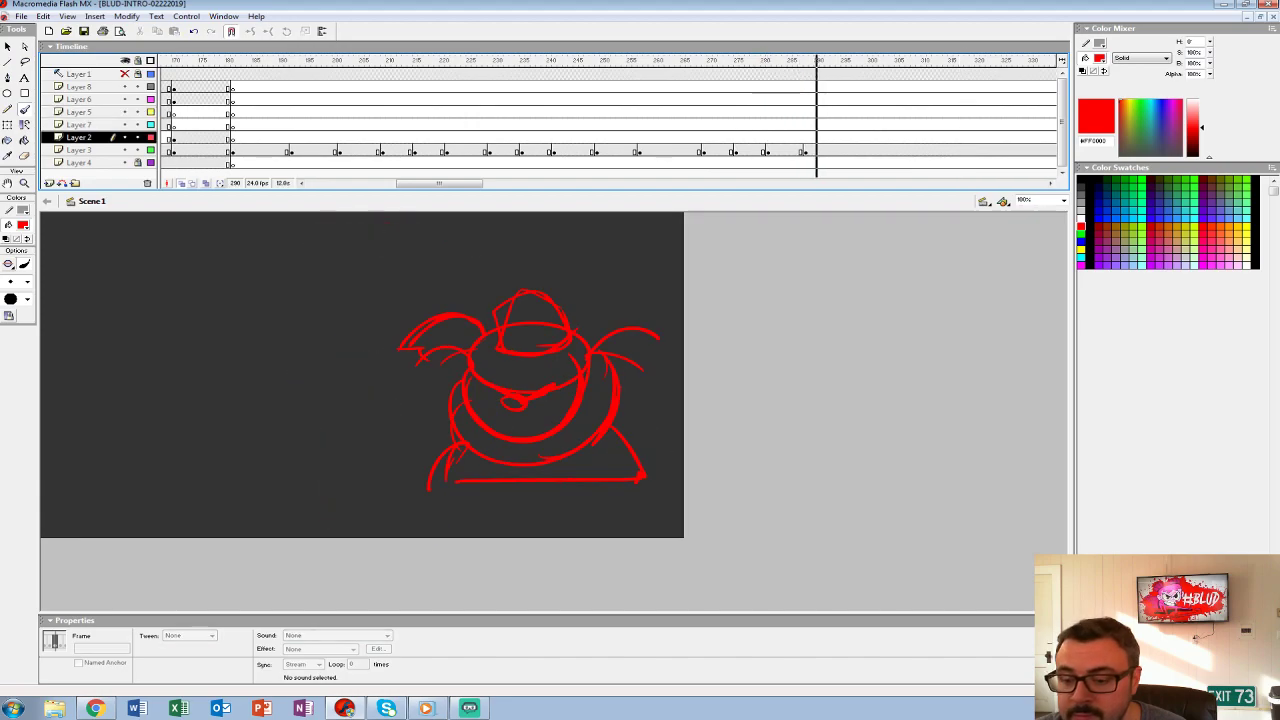
{"action": "key", "text": "ctrl+alt+s"}
{"action": "type", "text": "90"}
{"action": "key", "text": "Return"}
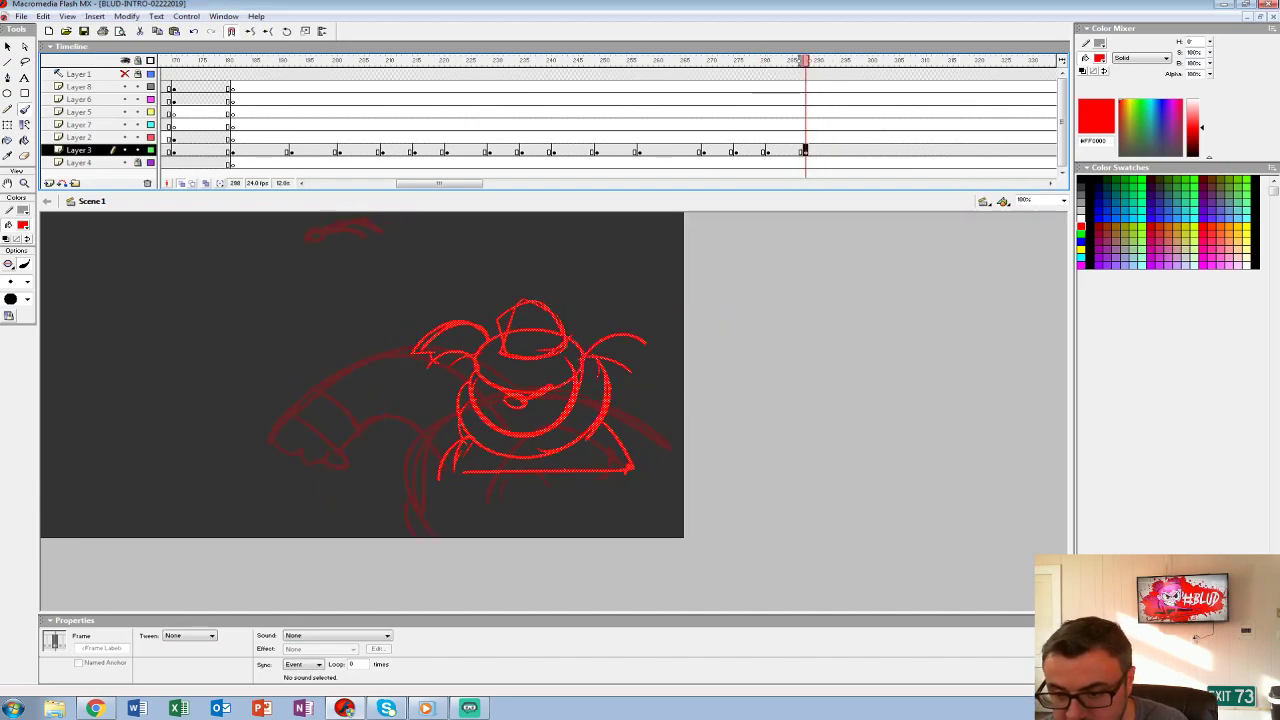
{"action": "key", "text": "ctrl+alt+s"}
{"action": "key", "text": "Return"}
- Show the Layer 1 frame guides and move the hatted character drawing left, inside the inner guide rectangle
{"action": "mouse_move", "coordinate": [649, 112]}
{"action": "left_mouse_down"}
{"action": "mouse_move", "coordinate": [866, 112]}
{"action": "mouse_move", "coordinate": [806, 112]}
{"action": "left_mouse_up"}
{"action": "left_click", "coordinate": [805, 150]}
{"action": "key", "text": "shift+Left"}
{"action": "key", "text": "shift+Left"}
{"action": "key", "text": "shift+Left"}
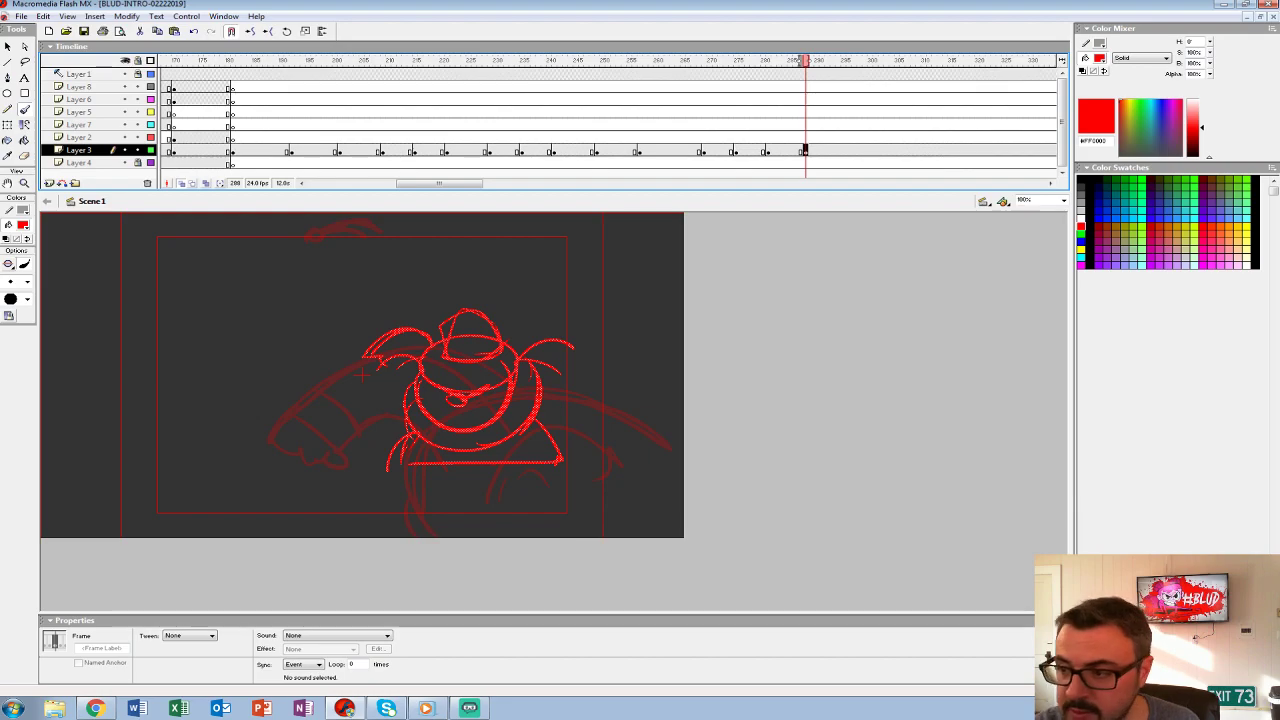
- Insert a blank keyframe at frame 295 on Layer 3 and play back the animation
{"action": "key", "text": "period"}
{"action": "key", "text": "period"}
{"action": "key", "text": "period"}
{"action": "key", "text": "period"}
{"action": "key", "text": "period"}
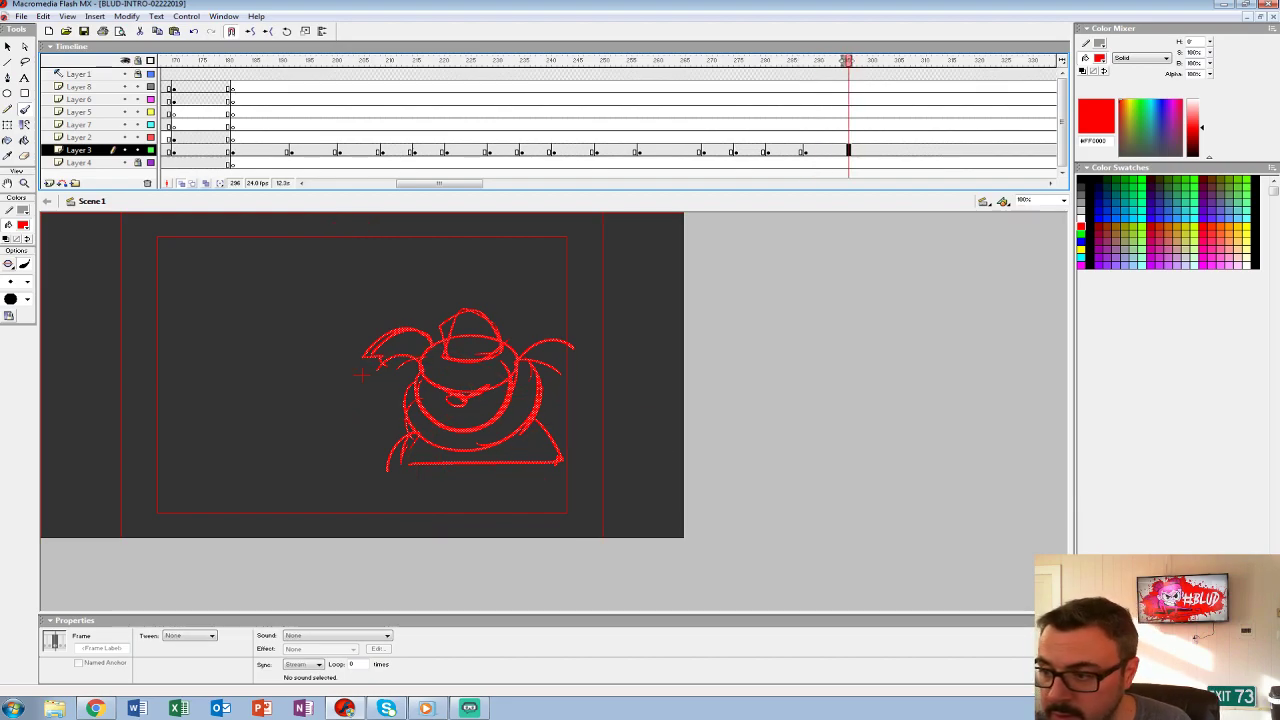
{"action": "key", "text": "F7"}
{"action": "key", "text": "Return"}
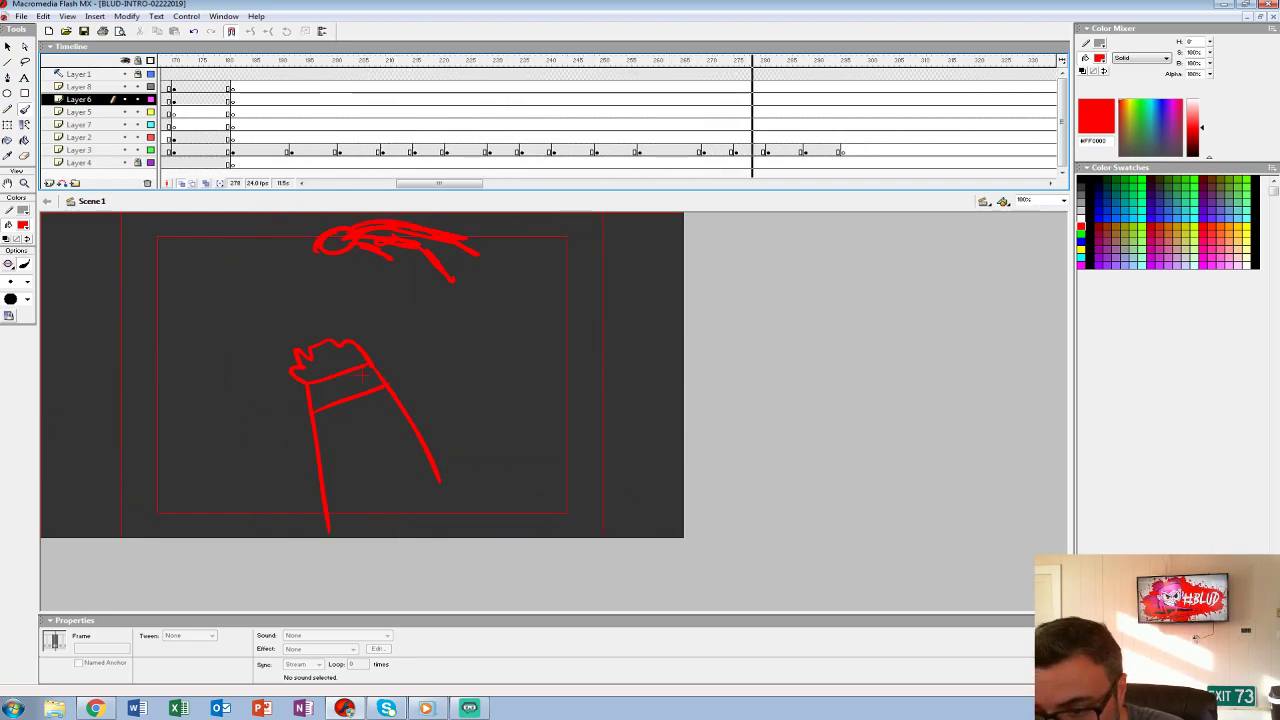
- Sketch the character at frame 295 with a raised fist, a round head with a hat, a slanted torso and a bent rear arm
{"action": "left_click", "coordinate": [842, 151]}
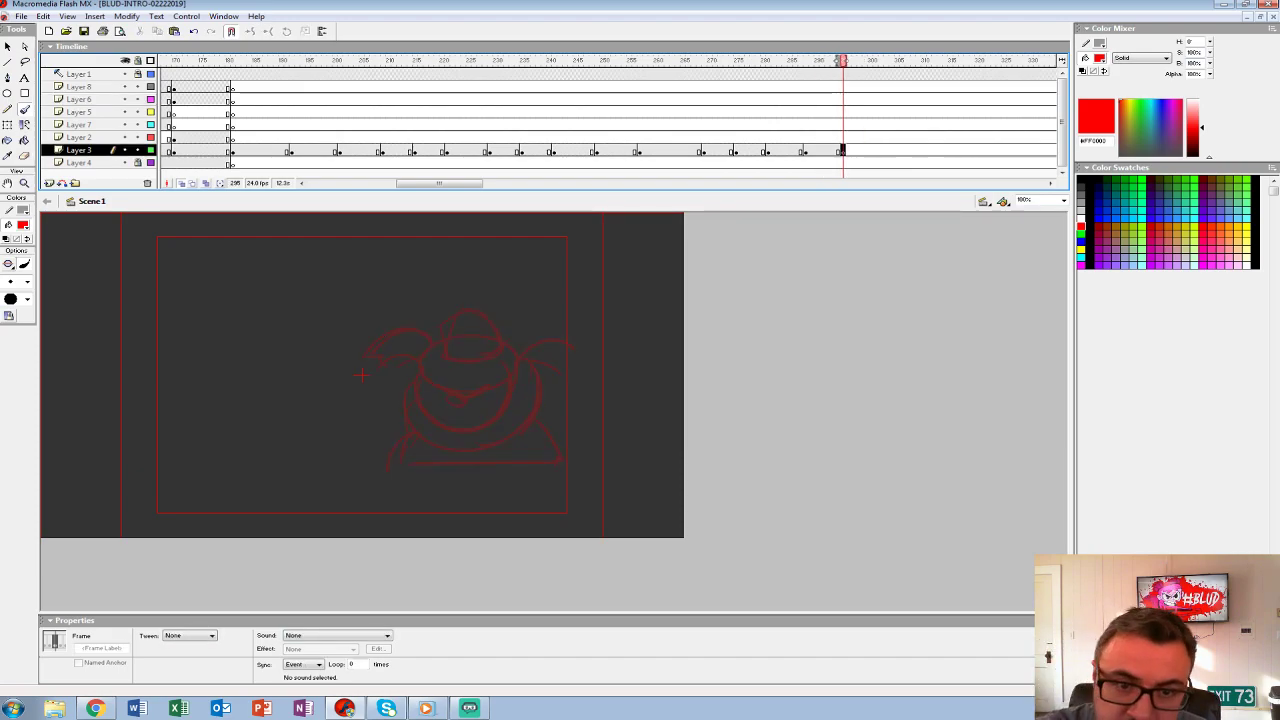
{"action": "left_click", "coordinate": [361, 375]}
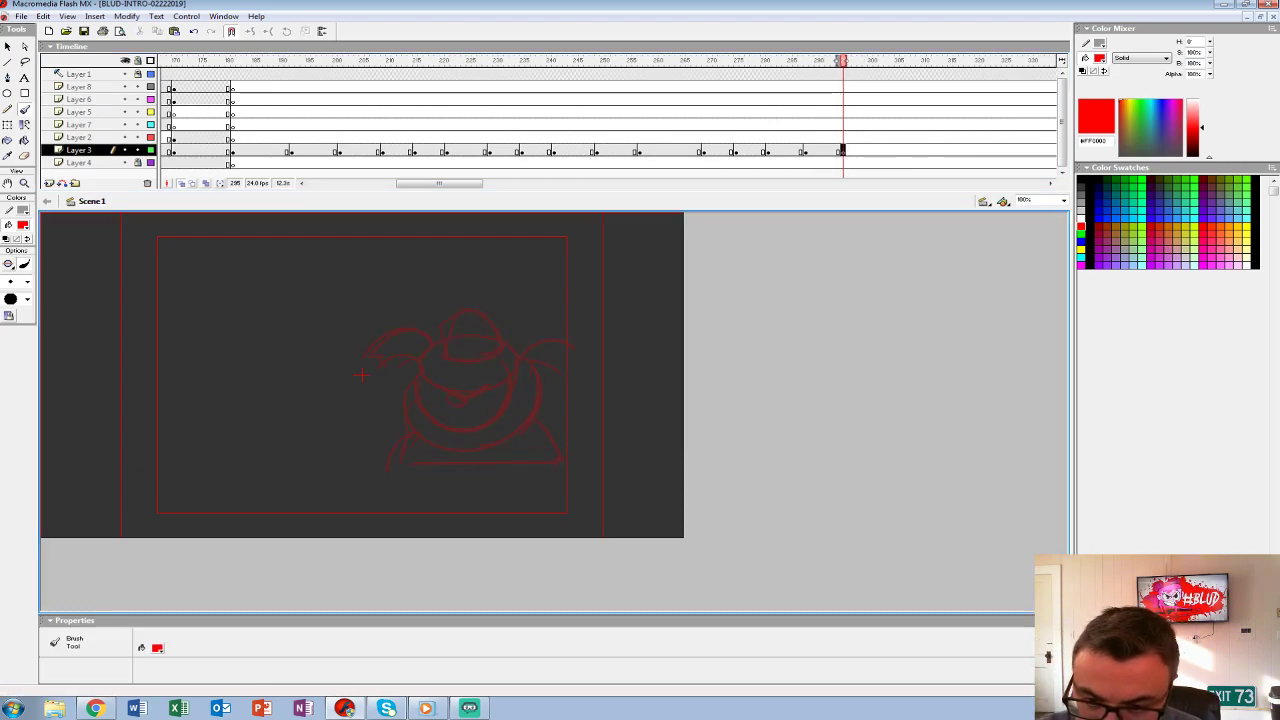
{"action": "left_click_drag", "start_coordinate": [361, 375], "coordinate": [325, 292]}
{"action": "key", "text": "ctrl+z"}
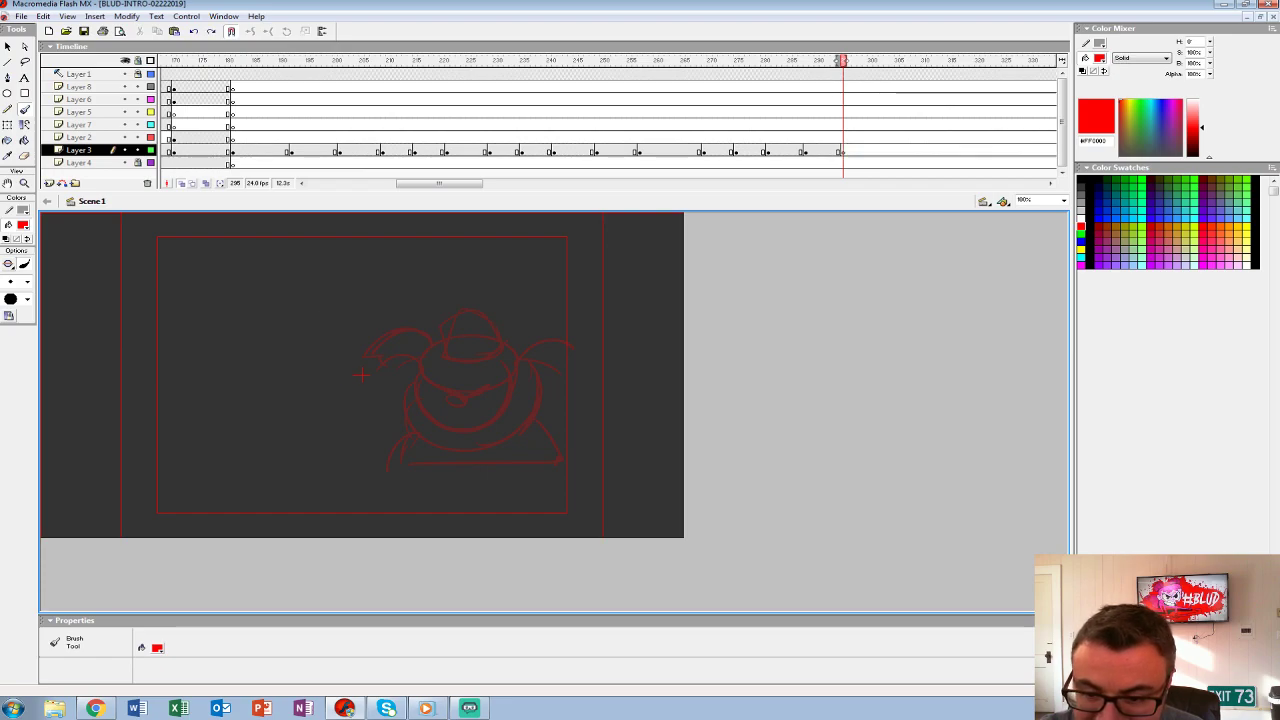
{"action": "left_click_drag", "start_coordinate": [377, 336], "coordinate": [436, 342]}
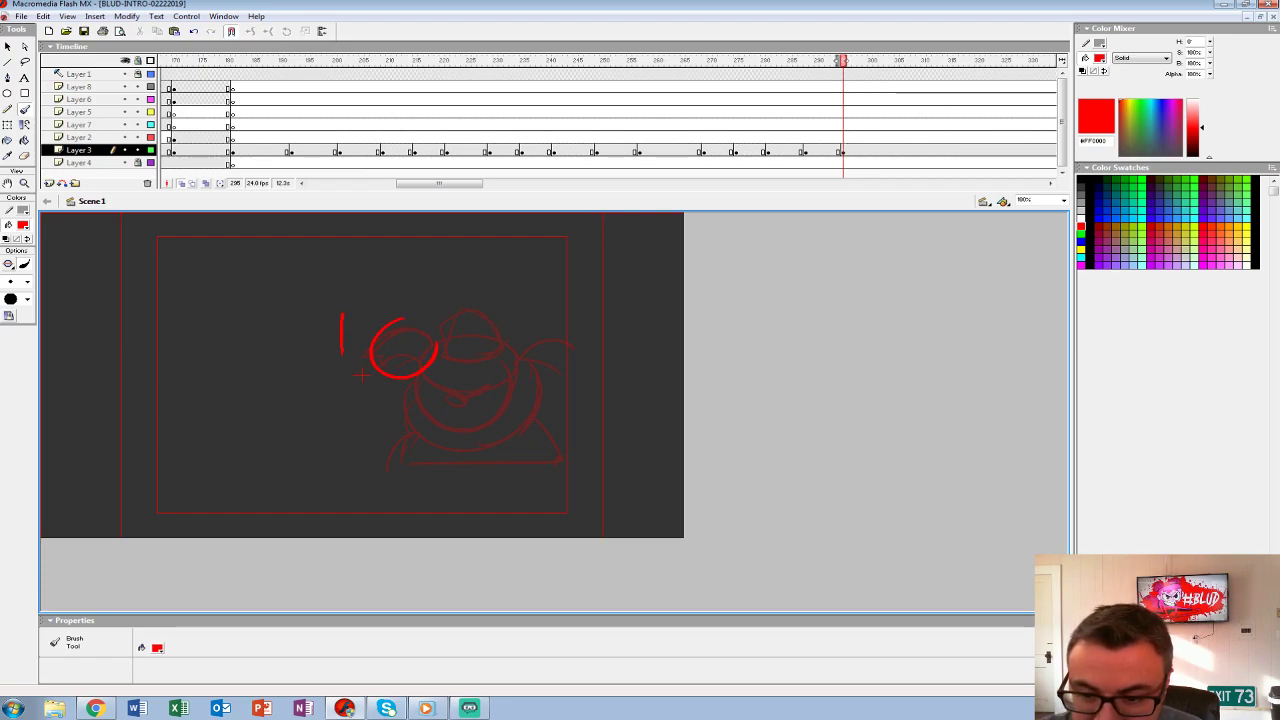
{"action": "left_click_drag", "start_coordinate": [346, 348], "coordinate": [372, 362]}
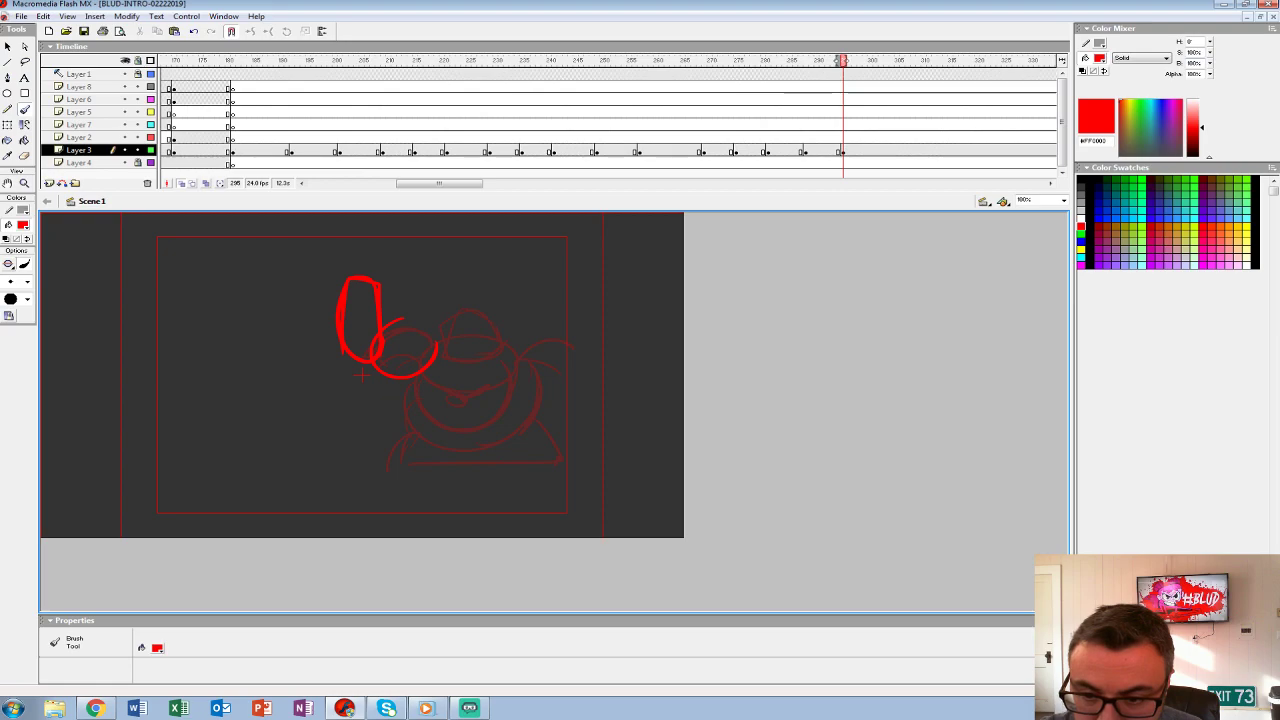
{"action": "left_click_drag", "start_coordinate": [360, 401], "coordinate": [376, 444]}
{"action": "mouse_move", "coordinate": [436, 372]}
{"action": "left_mouse_down"}
{"action": "mouse_move", "coordinate": [506, 456]}
{"action": "mouse_move", "coordinate": [406, 462]}
{"action": "mouse_move", "coordinate": [470, 418]}
{"action": "left_mouse_up"}
{"action": "left_click_drag", "start_coordinate": [394, 338], "coordinate": [500, 398]}
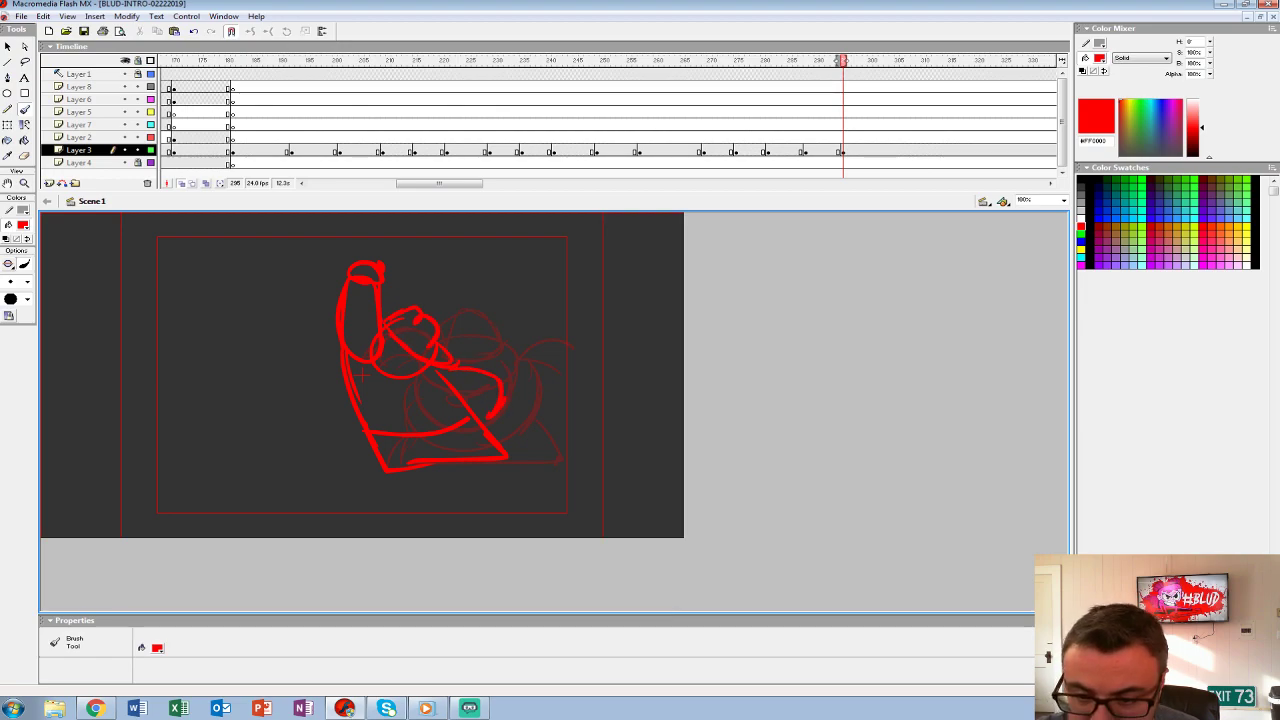
- Move the raised-fist keyframe on Layer 3 to frame 300 and play back the timing
{"action": "left_click", "coordinate": [696, 111]}
{"action": "key", "text": "Return"}
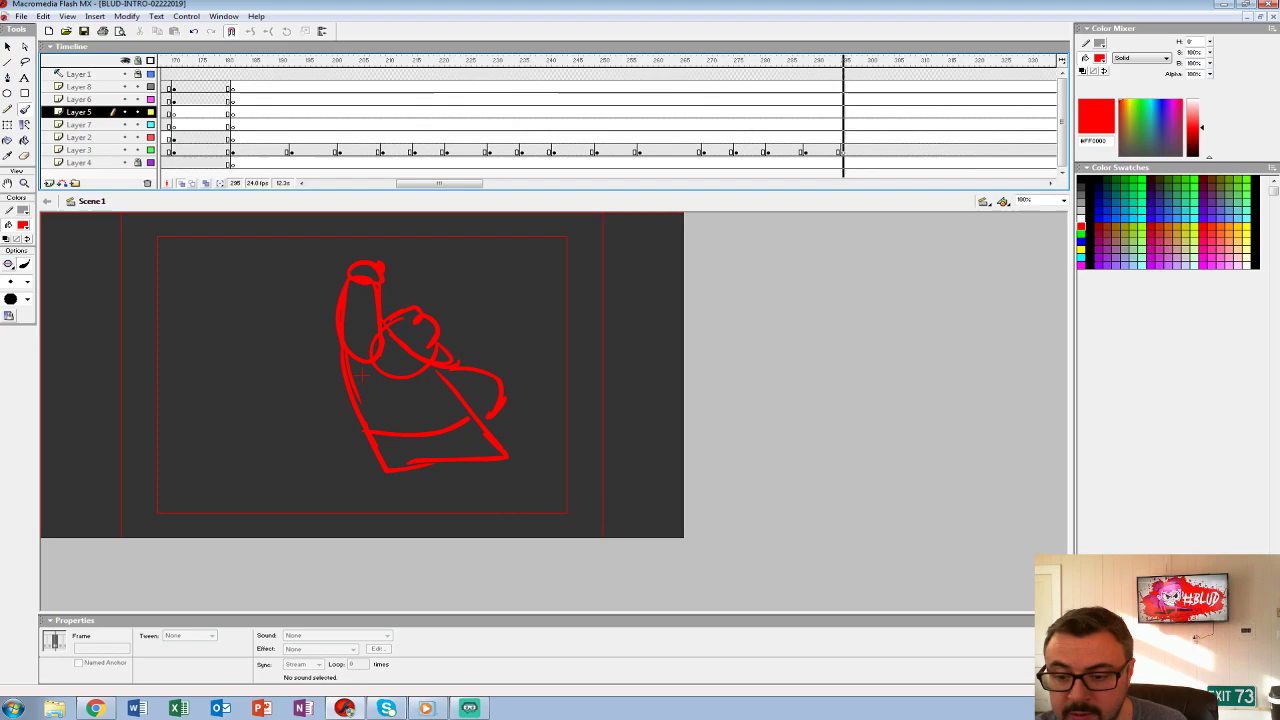
{"action": "left_click_drag", "start_coordinate": [840, 150], "coordinate": [868, 150]}
{"action": "left_click", "coordinate": [229, 124]}
{"action": "key", "text": "Return"}
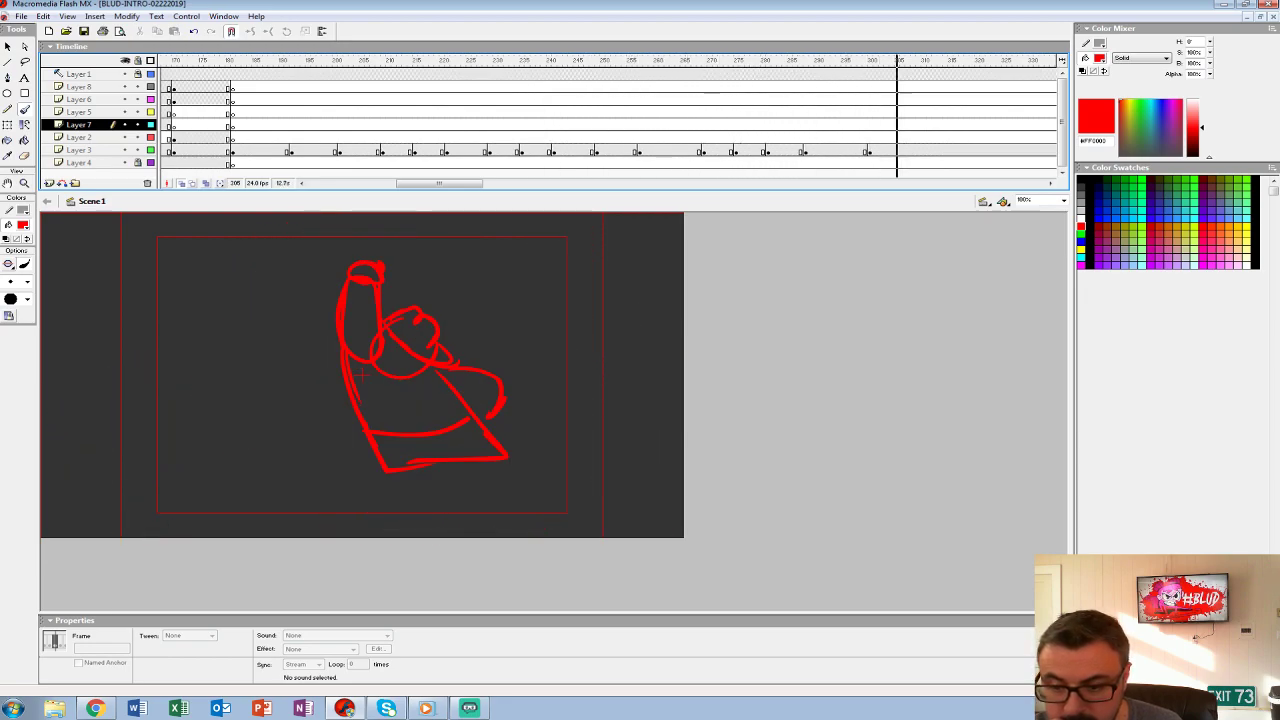
- Insert a blank keyframe at frame 304 on Layer 3 and sketch an oval head with a curved shoulder beside it
{"action": "left_click_drag", "start_coordinate": [828, 150], "coordinate": [891, 150]}
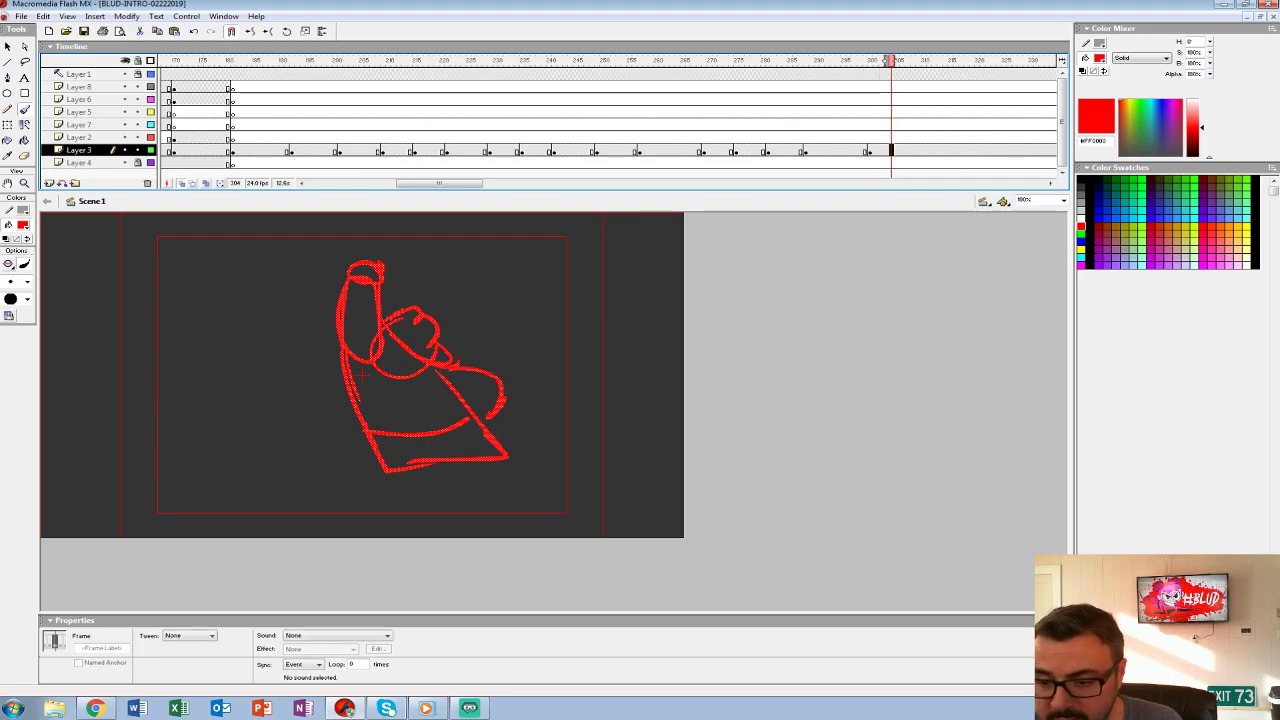
{"action": "key", "text": "F7"}
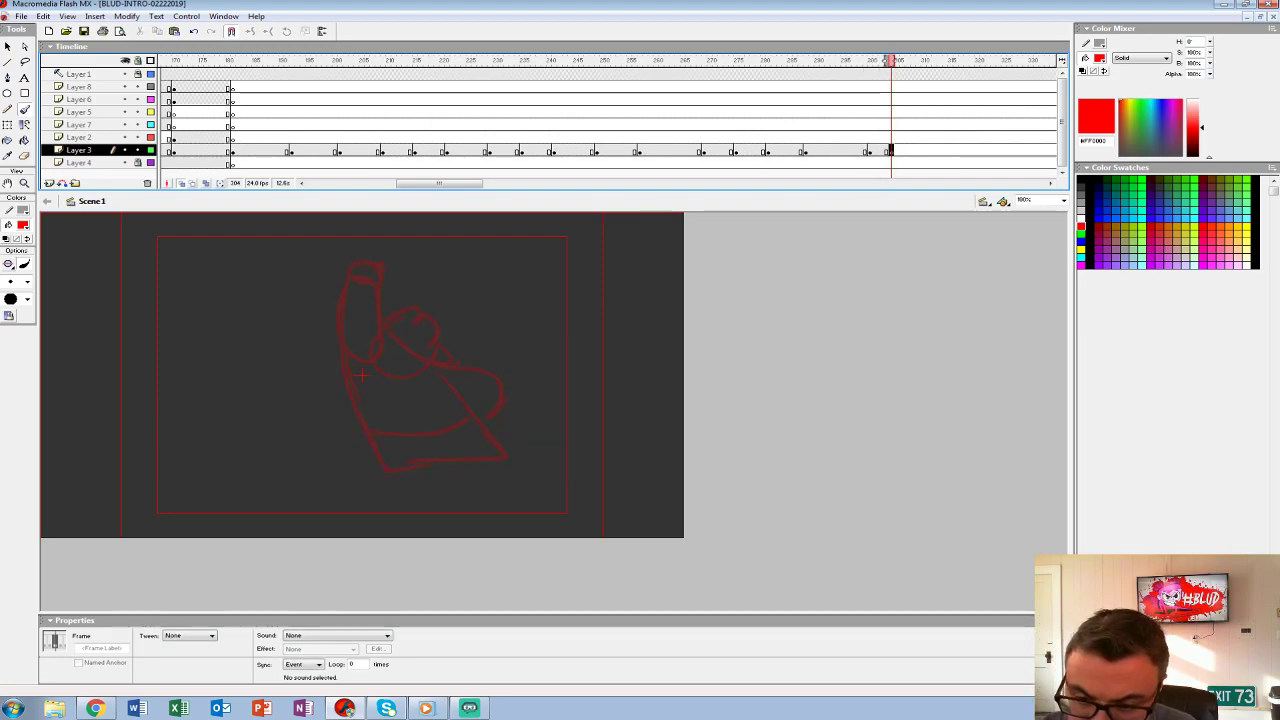
{"action": "mouse_move", "coordinate": [384, 345]}
{"action": "left_mouse_down"}
{"action": "mouse_move", "coordinate": [460, 379]}
{"action": "mouse_move", "coordinate": [386, 340]}
{"action": "left_mouse_up"}
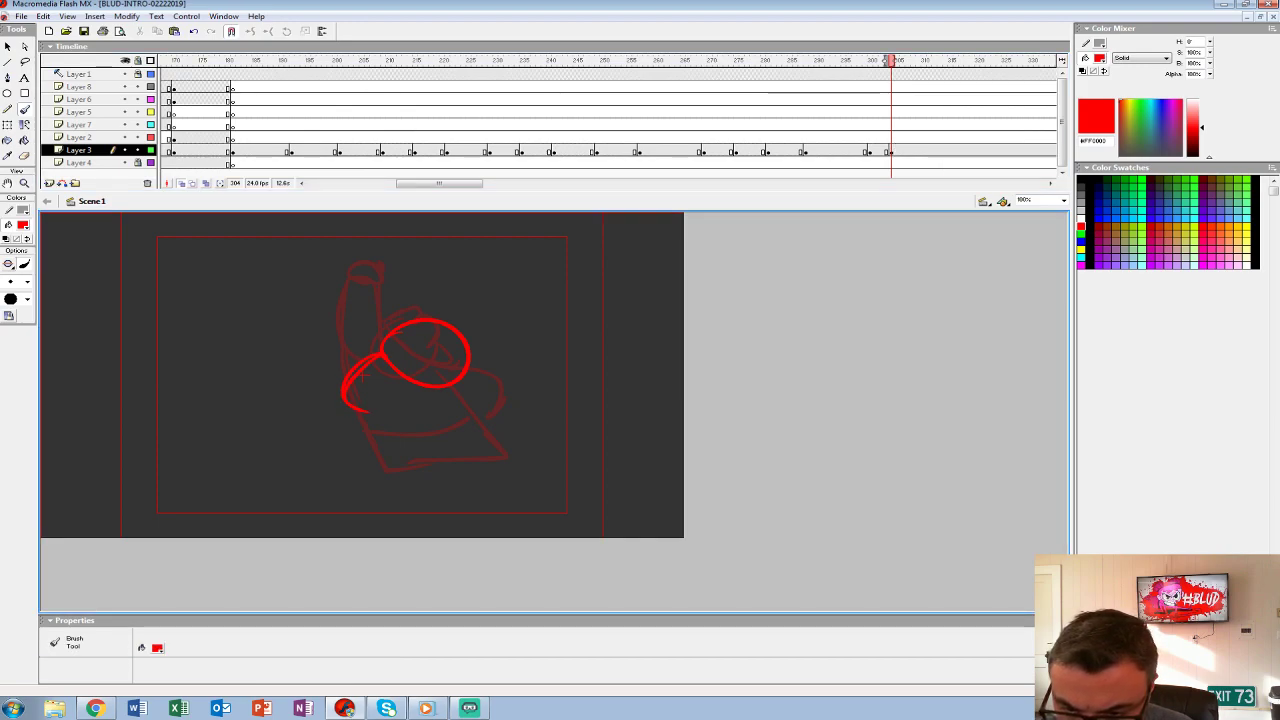
- Add the torso, bent arms, fists and hat to the new pose, and move its keyframe to frame 309
{"action": "mouse_move", "coordinate": [394, 422]}
{"action": "left_mouse_down"}
{"action": "mouse_move", "coordinate": [359, 430]}
{"action": "mouse_move", "coordinate": [454, 464]}
{"action": "mouse_move", "coordinate": [478, 440]}
{"action": "left_mouse_up"}
{"action": "left_click_drag", "start_coordinate": [468, 362], "coordinate": [540, 404]}
{"action": "mouse_move", "coordinate": [406, 320]}
{"action": "left_mouse_down"}
{"action": "mouse_move", "coordinate": [373, 308]}
{"action": "mouse_move", "coordinate": [383, 328]}
{"action": "mouse_move", "coordinate": [466, 352]}
{"action": "left_mouse_up"}
{"action": "left_click_drag", "start_coordinate": [392, 326], "coordinate": [448, 396]}
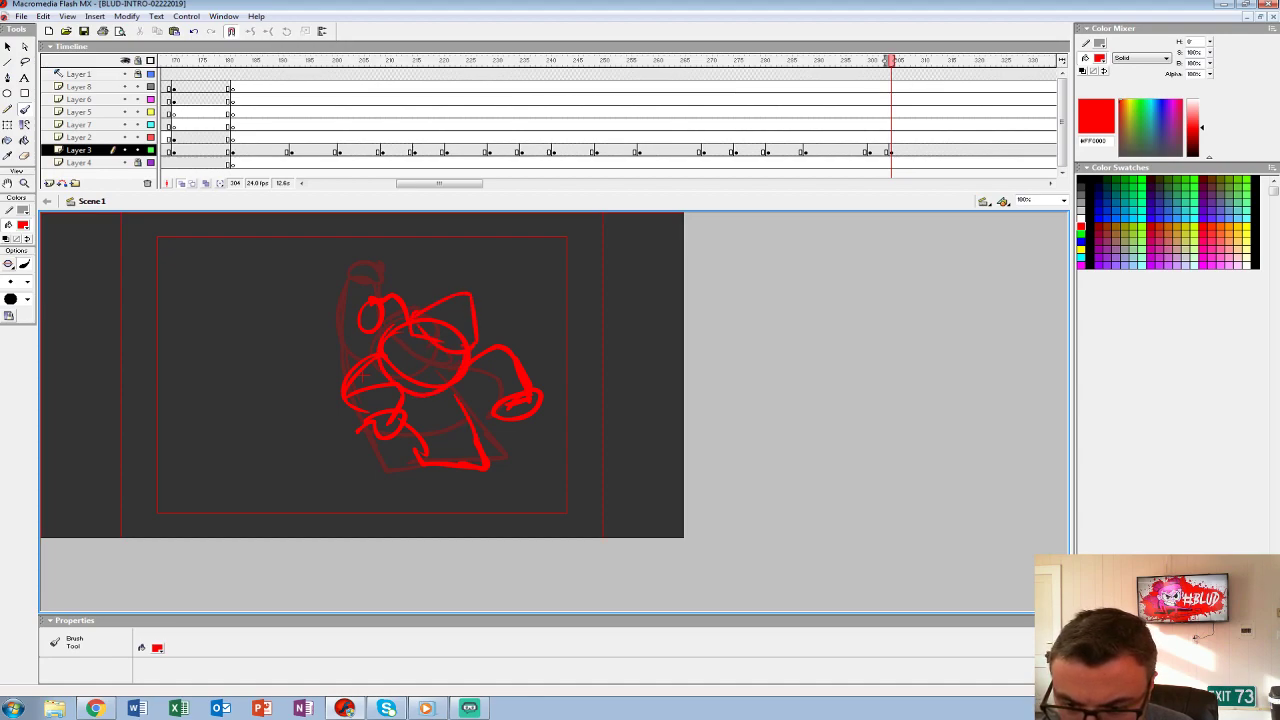
{"action": "mouse_move", "coordinate": [891, 150]}
{"action": "left_mouse_down"}
{"action": "mouse_move", "coordinate": [851, 150]}
{"action": "mouse_move", "coordinate": [906, 150]}
{"action": "mouse_move", "coordinate": [826, 124]}
{"action": "mouse_move", "coordinate": [970, 124]}
{"action": "left_mouse_up"}
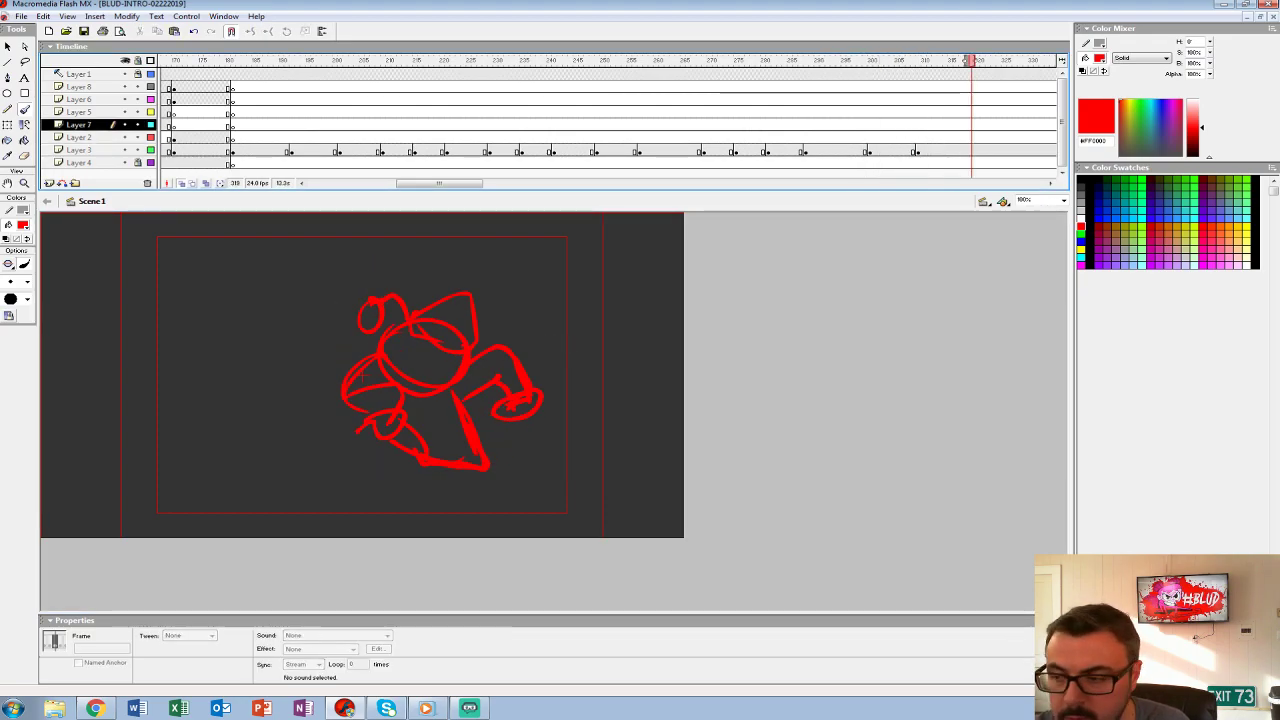
- Insert a blank keyframe at frame 312 on Layer 3 and sketch an oval head, curved torso, outstretched limb and raised arm
{"action": "left_click", "coordinate": [933, 150]}
{"action": "key", "text": "F7"}
{"action": "mouse_move", "coordinate": [316, 372]}
{"action": "left_mouse_down"}
{"action": "mouse_move", "coordinate": [235, 369]}
{"action": "mouse_move", "coordinate": [252, 369]}
{"action": "mouse_move", "coordinate": [263, 400]}
{"action": "mouse_move", "coordinate": [343, 408]}
{"action": "mouse_move", "coordinate": [320, 398]}
{"action": "mouse_move", "coordinate": [413, 452]}
{"action": "mouse_move", "coordinate": [478, 462]}
{"action": "mouse_move", "coordinate": [453, 400]}
{"action": "mouse_move", "coordinate": [393, 330]}
{"action": "mouse_move", "coordinate": [462, 372]}
{"action": "left_mouse_up"}
{"action": "mouse_move", "coordinate": [394, 254]}
{"action": "left_mouse_down"}
{"action": "mouse_move", "coordinate": [400, 322]}
{"action": "mouse_move", "coordinate": [370, 336]}
{"action": "left_mouse_up"}
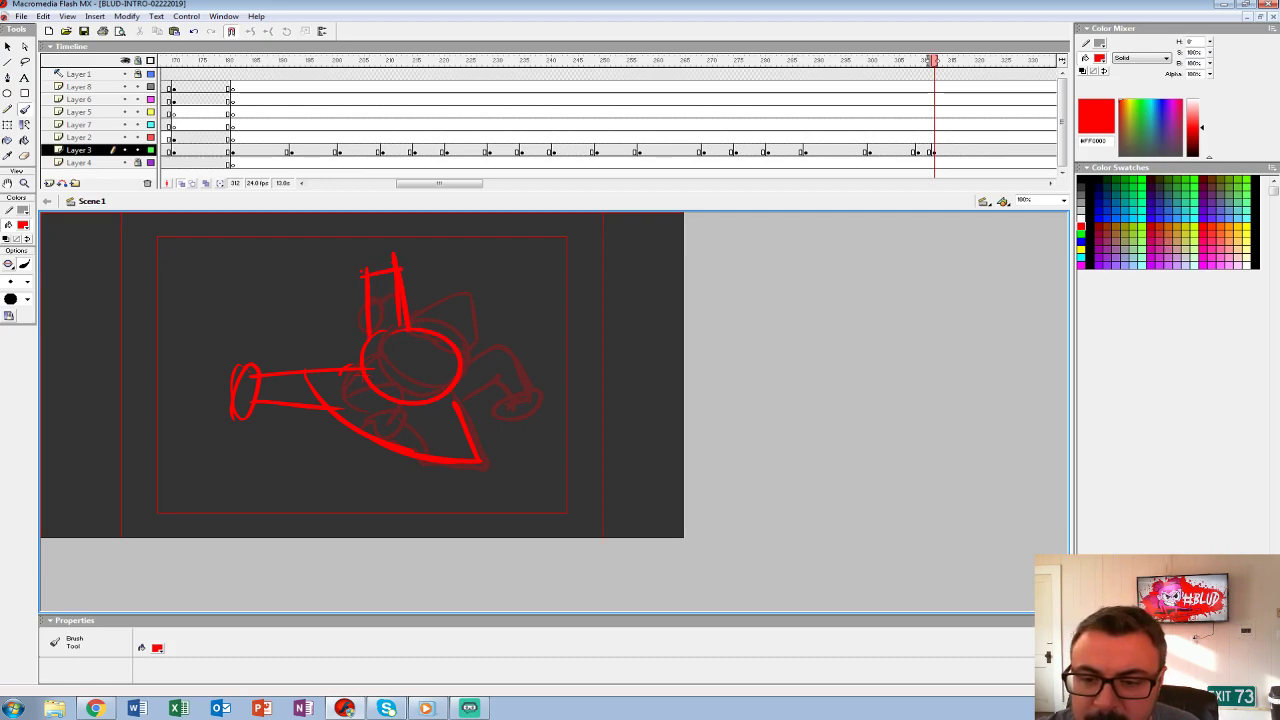
- Add the raised fist, tilted hat, rear arm with its hand and a small foot to the leaping pose
{"action": "left_click_drag", "start_coordinate": [384, 240], "coordinate": [386, 244]}
{"action": "left_click_drag", "start_coordinate": [462, 366], "coordinate": [518, 338]}
{"action": "left_click_drag", "start_coordinate": [460, 405], "coordinate": [524, 370]}
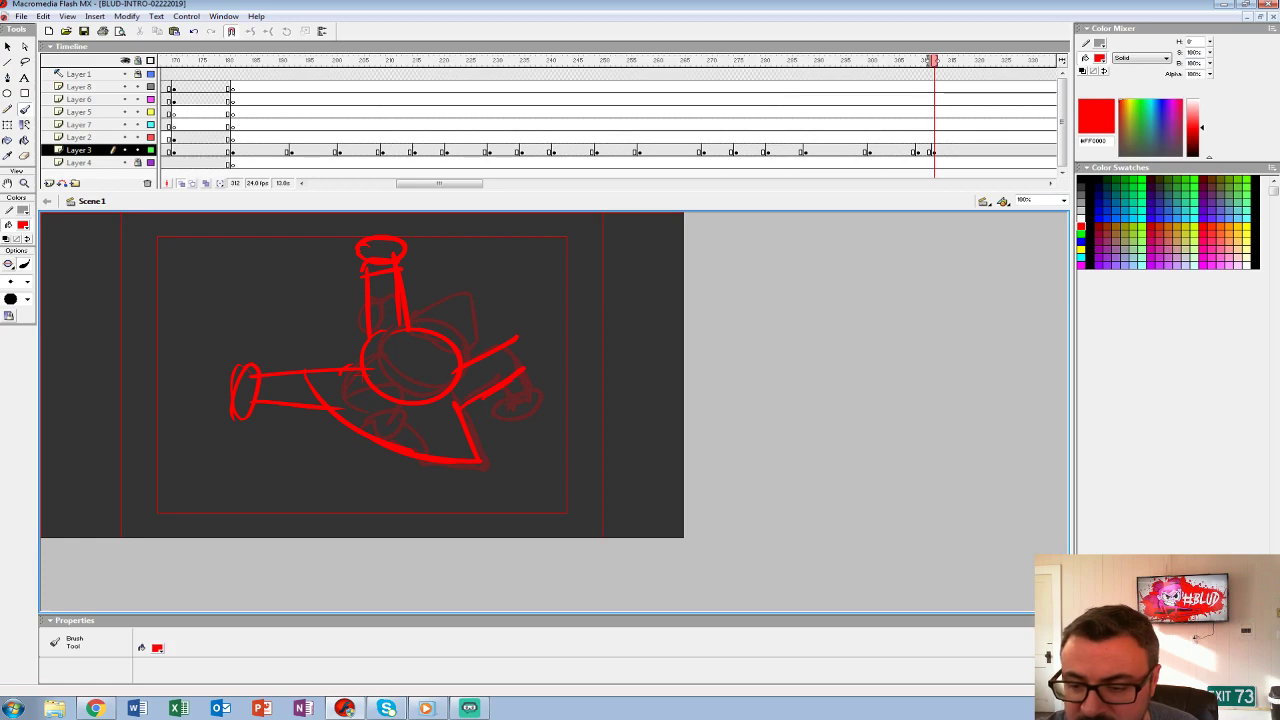
{"action": "left_click_drag", "start_coordinate": [378, 316], "coordinate": [466, 370]}
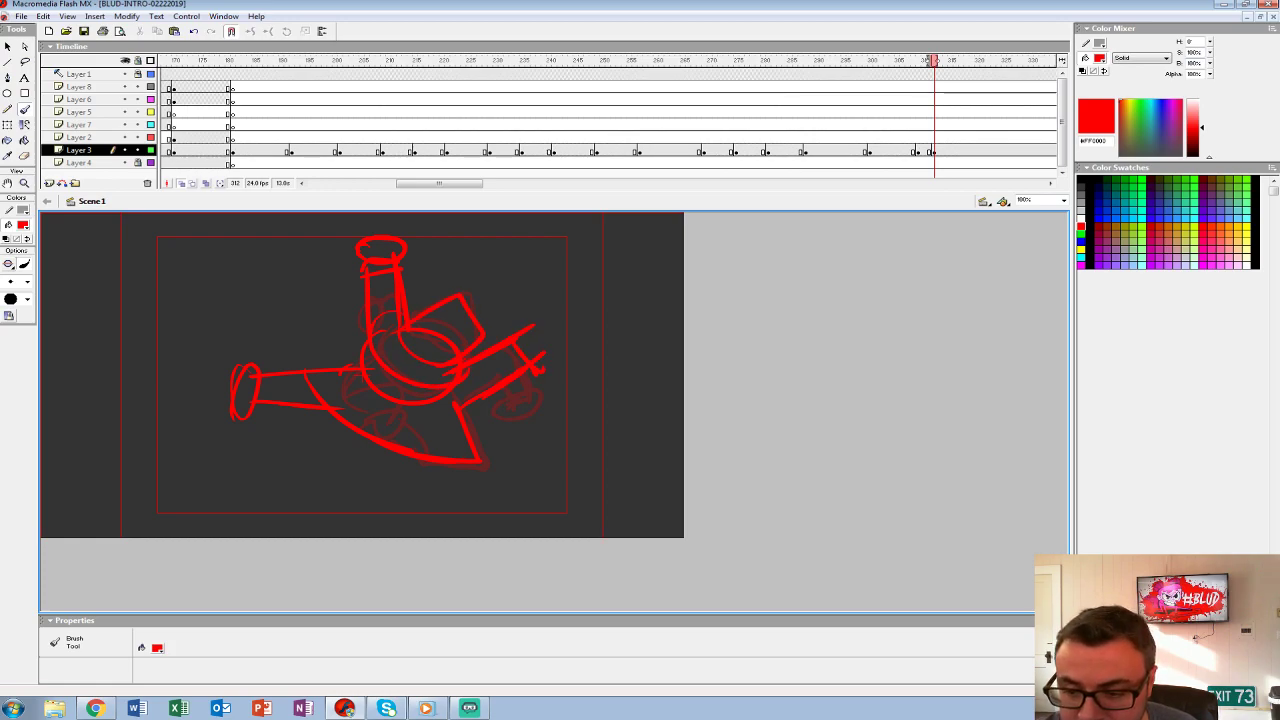
{"action": "left_click_drag", "start_coordinate": [532, 330], "coordinate": [556, 360]}
{"action": "left_click_drag", "start_coordinate": [548, 328], "coordinate": [558, 356]}
{"action": "left_click_drag", "start_coordinate": [476, 466], "coordinate": [438, 476]}
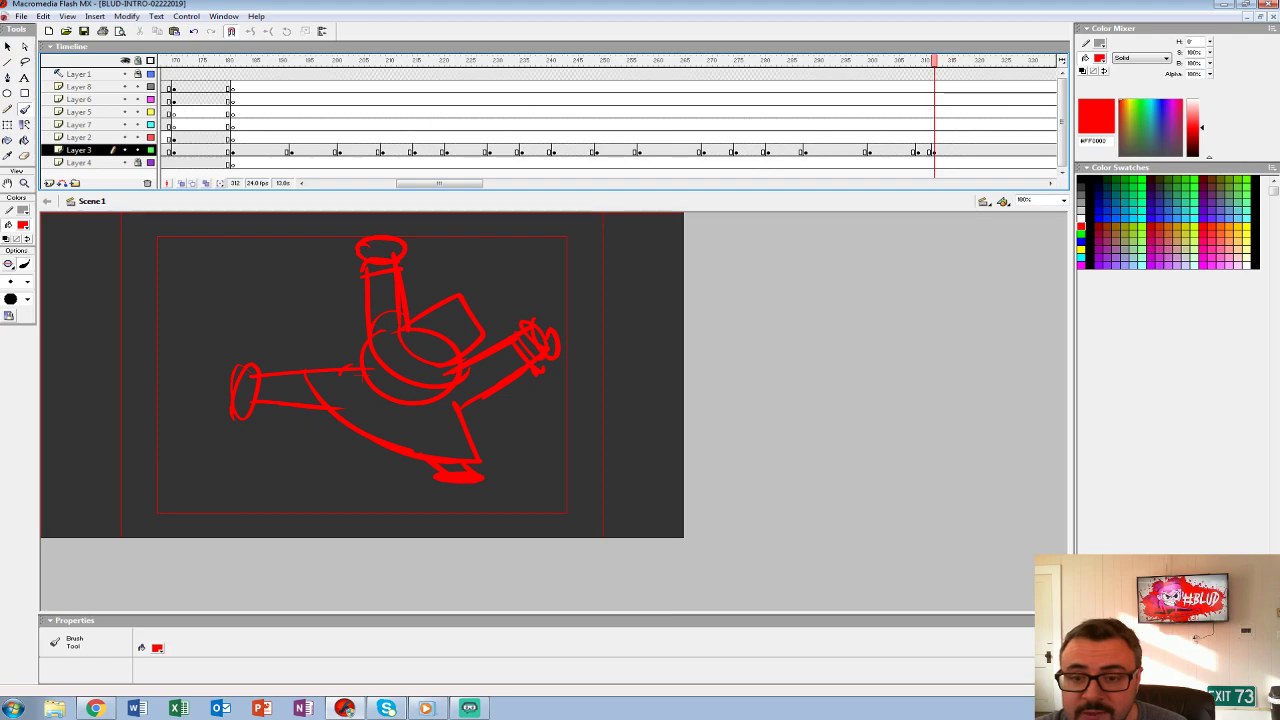
- Play back the leaping pose's timing and move its keyframe on Layer 3 to frame 317
{"action": "left_click", "coordinate": [283, 111]}
{"action": "key", "text": "Return"}
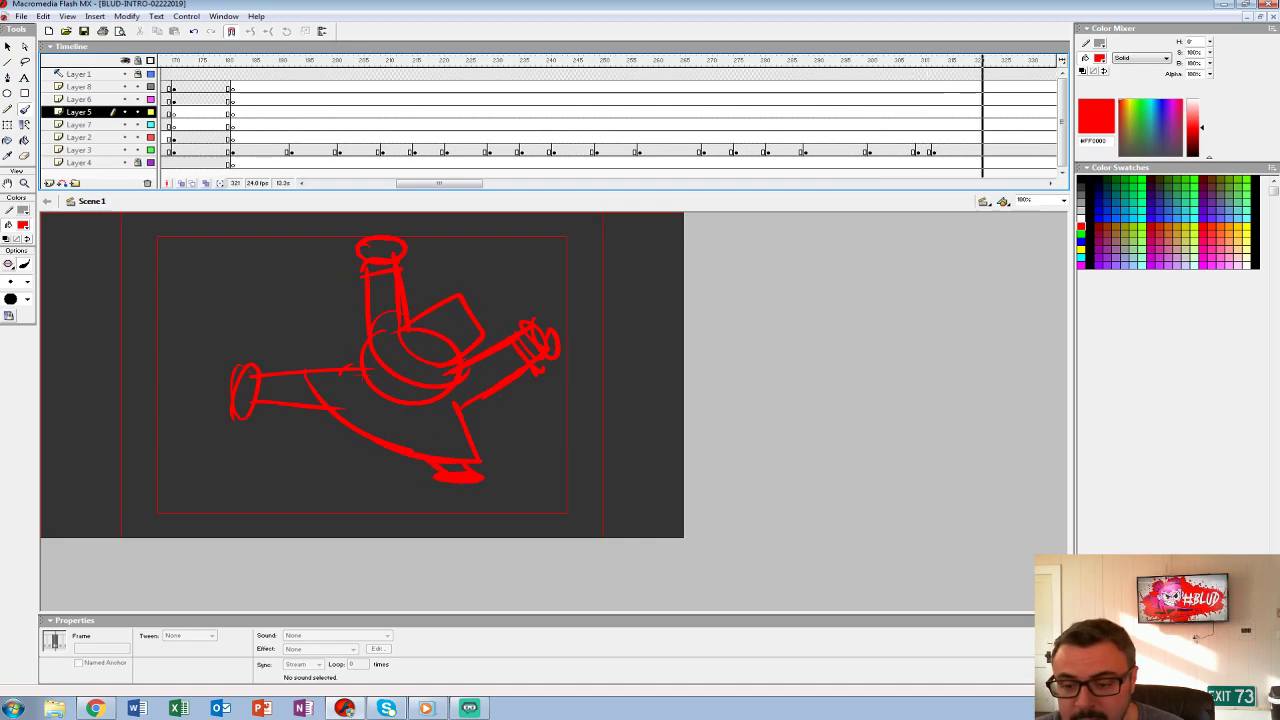
{"action": "double_click", "coordinate": [875, 112]}
{"action": "left_click", "coordinate": [843, 112]}
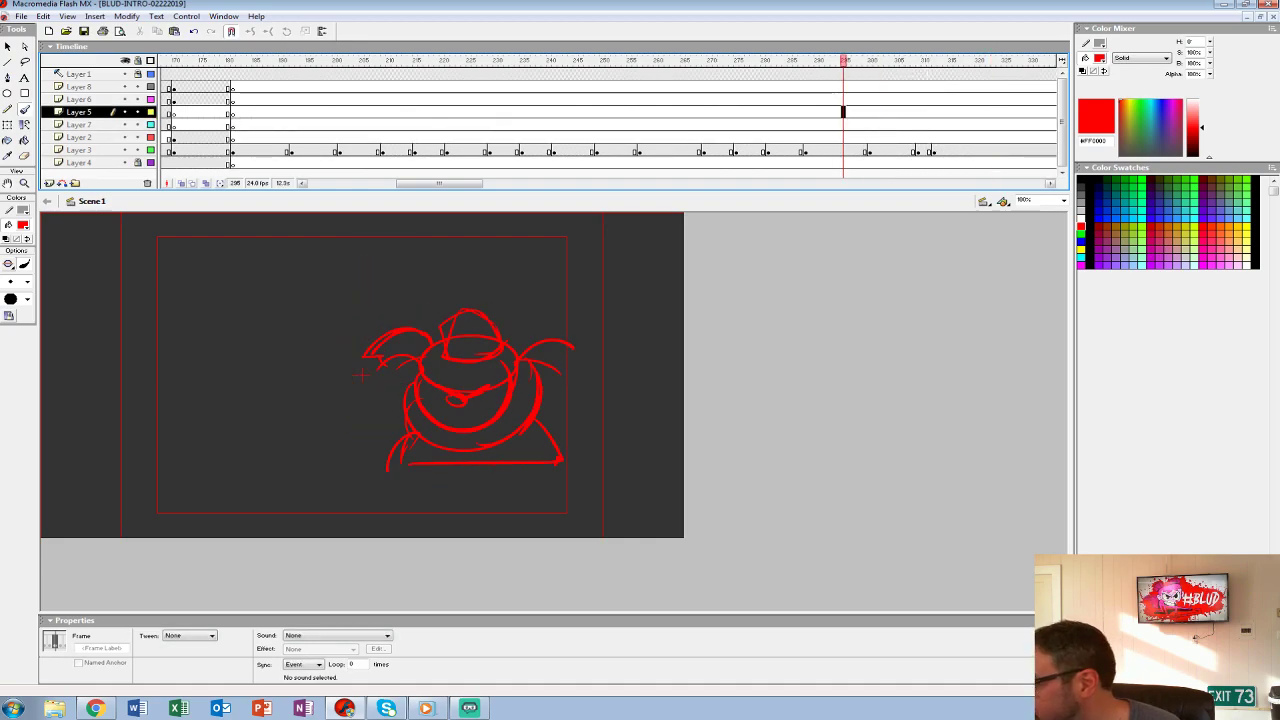
{"action": "key", "text": "Return"}
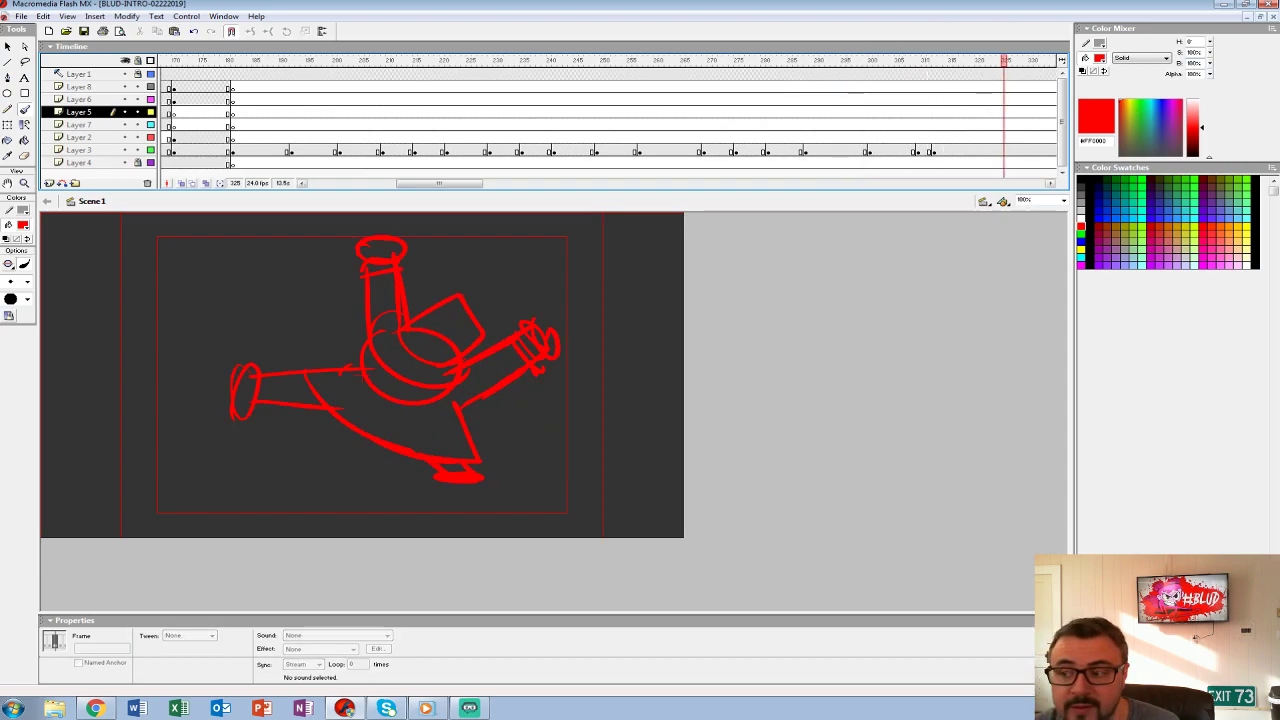
{"action": "left_click", "coordinate": [932, 150]}
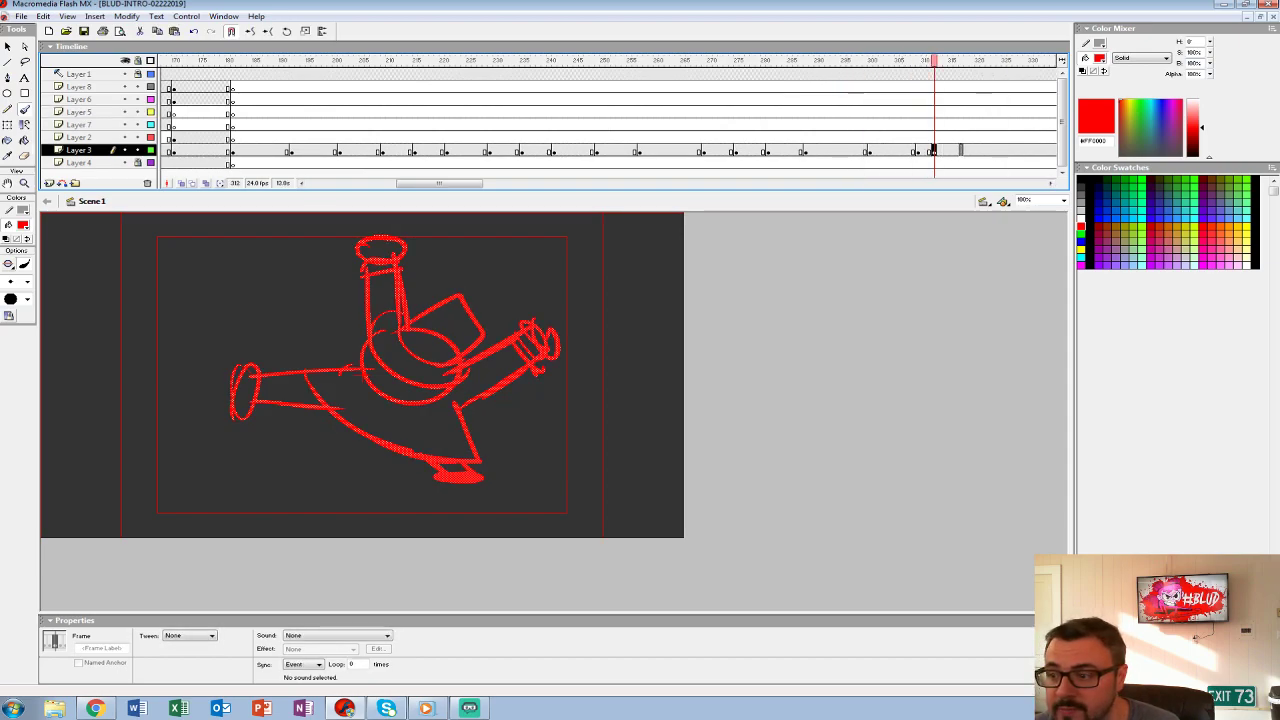
{"action": "key", "text": "Return"}
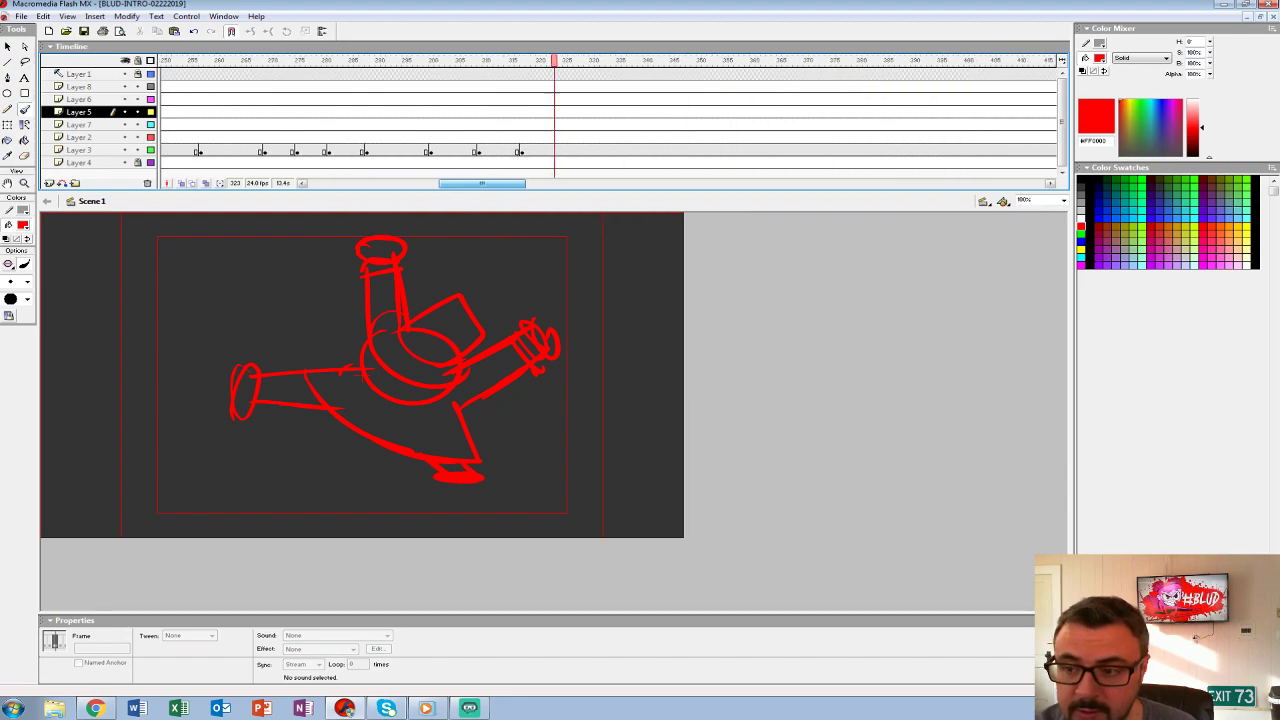
- Insert a blank keyframe at frame 324 on Layer 3 and sketch a round head with a hat, an oval fist and a hatched shoulder
{"action": "left_click", "coordinate": [490, 150]}
{"action": "key", "text": "Delete"}
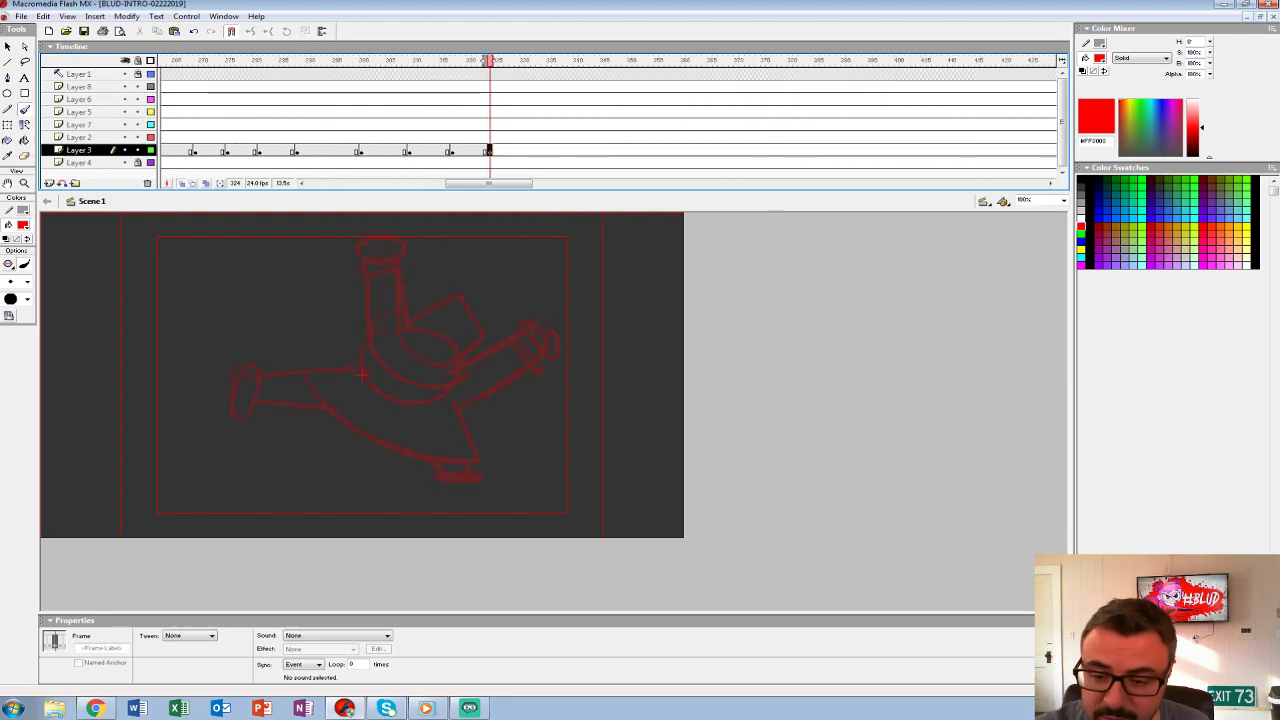
{"action": "left_click_drag", "start_coordinate": [370, 343], "coordinate": [376, 345]}
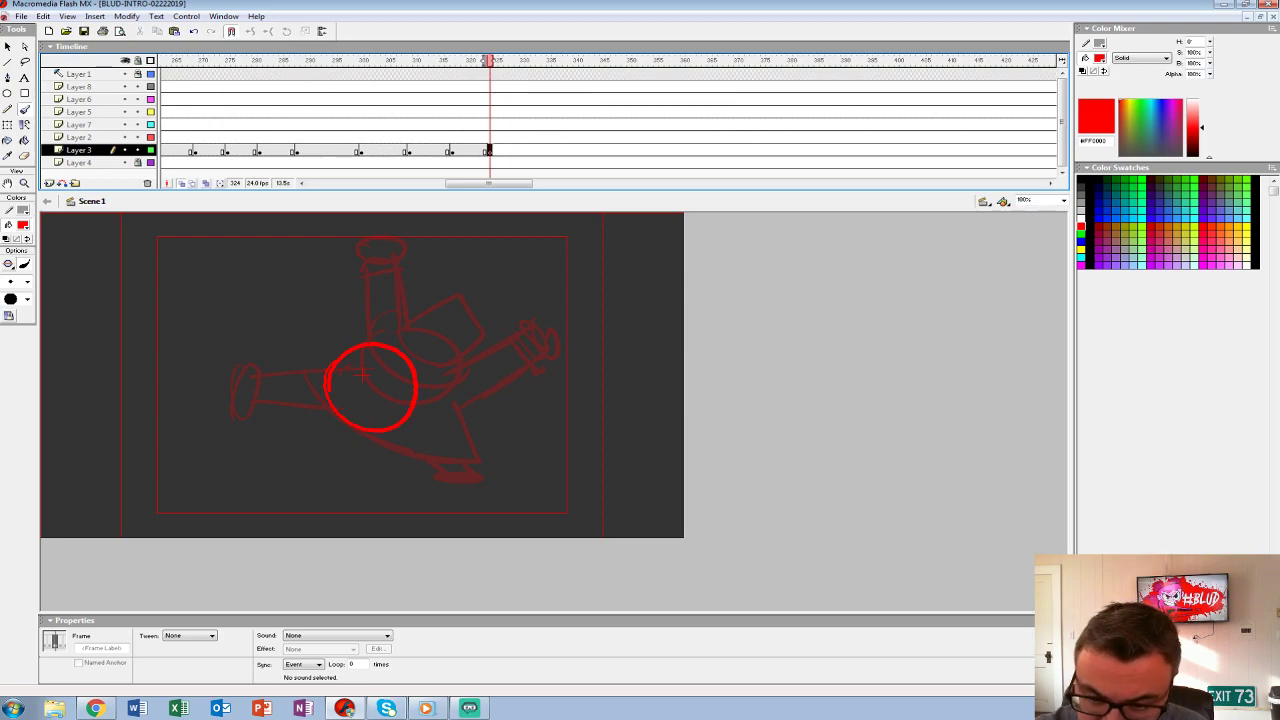
{"action": "left_click_drag", "start_coordinate": [334, 398], "coordinate": [436, 374]}
{"action": "left_click_drag", "start_coordinate": [316, 336], "coordinate": [412, 390]}
{"action": "mouse_move", "coordinate": [352, 330]}
{"action": "left_mouse_down"}
{"action": "mouse_move", "coordinate": [415, 448]}
{"action": "mouse_move", "coordinate": [380, 462]}
{"action": "mouse_move", "coordinate": [445, 398]}
{"action": "left_mouse_up"}
{"action": "left_click_drag", "start_coordinate": [380, 300], "coordinate": [400, 342]}
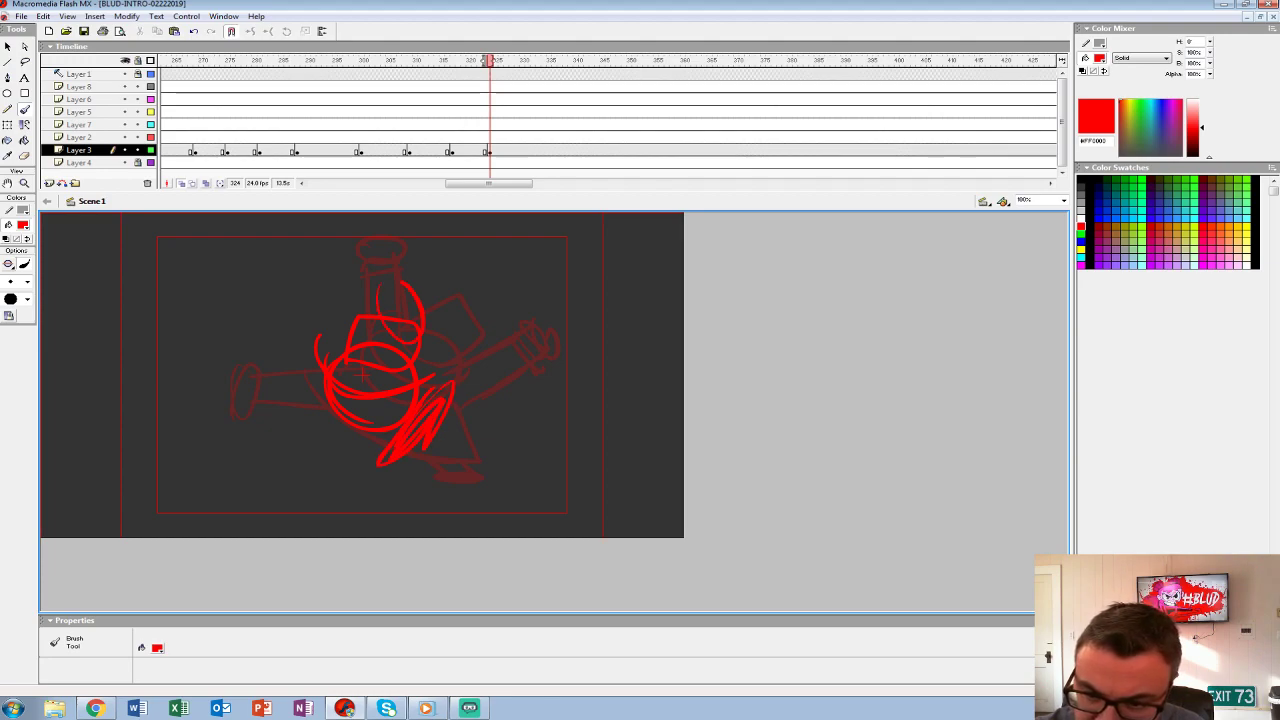
- Draw the long arm reaching back, the bent front arm and the wide torso of the frame 324 pose, and scrub the result
{"action": "mouse_move", "coordinate": [440, 385]}
{"action": "left_mouse_down"}
{"action": "mouse_move", "coordinate": [495, 327]}
{"action": "mouse_move", "coordinate": [576, 299]}
{"action": "left_mouse_up"}
{"action": "left_click_drag", "start_coordinate": [462, 300], "coordinate": [534, 262]}
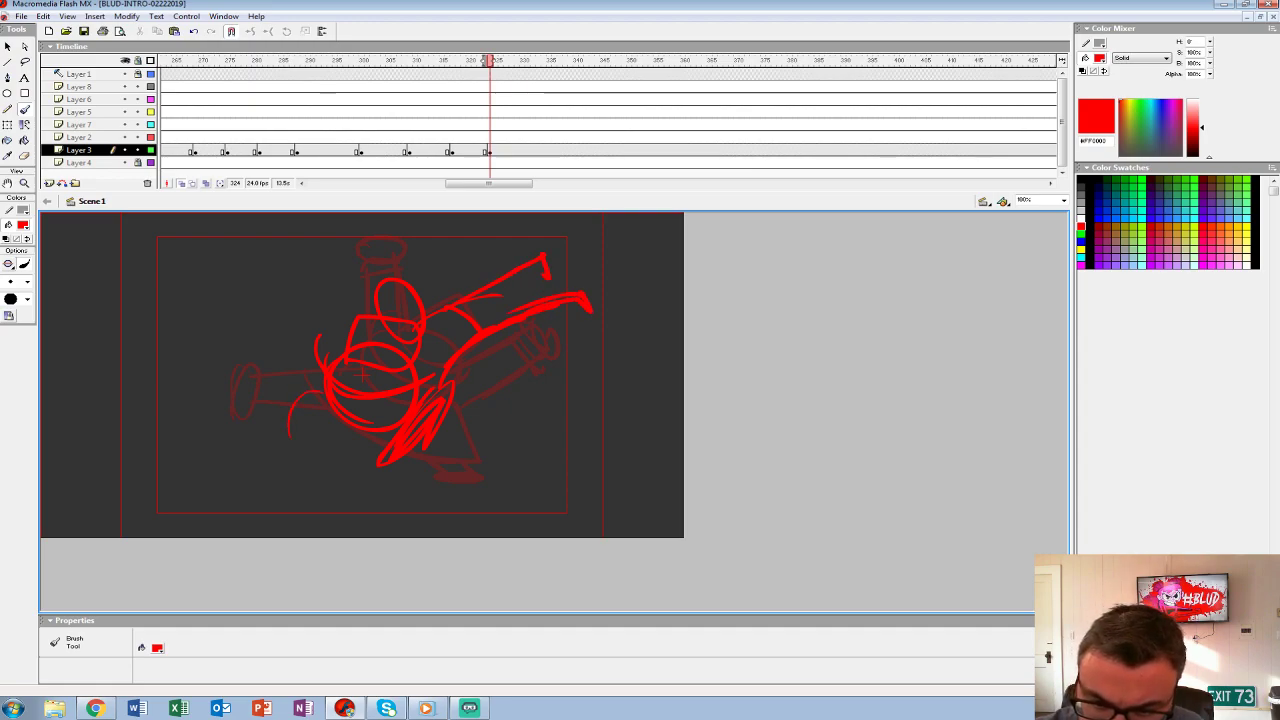
{"action": "left_click_drag", "start_coordinate": [280, 320], "coordinate": [314, 412]}
{"action": "mouse_move", "coordinate": [328, 352]}
{"action": "left_mouse_down"}
{"action": "mouse_move", "coordinate": [320, 426]}
{"action": "mouse_move", "coordinate": [336, 458]}
{"action": "left_mouse_up"}
{"action": "key", "text": "ctrl+z"}
{"action": "mouse_move", "coordinate": [310, 412]}
{"action": "left_mouse_down"}
{"action": "mouse_move", "coordinate": [300, 450]}
{"action": "mouse_move", "coordinate": [452, 476]}
{"action": "mouse_move", "coordinate": [468, 440]}
{"action": "mouse_move", "coordinate": [476, 480]}
{"action": "left_mouse_up"}
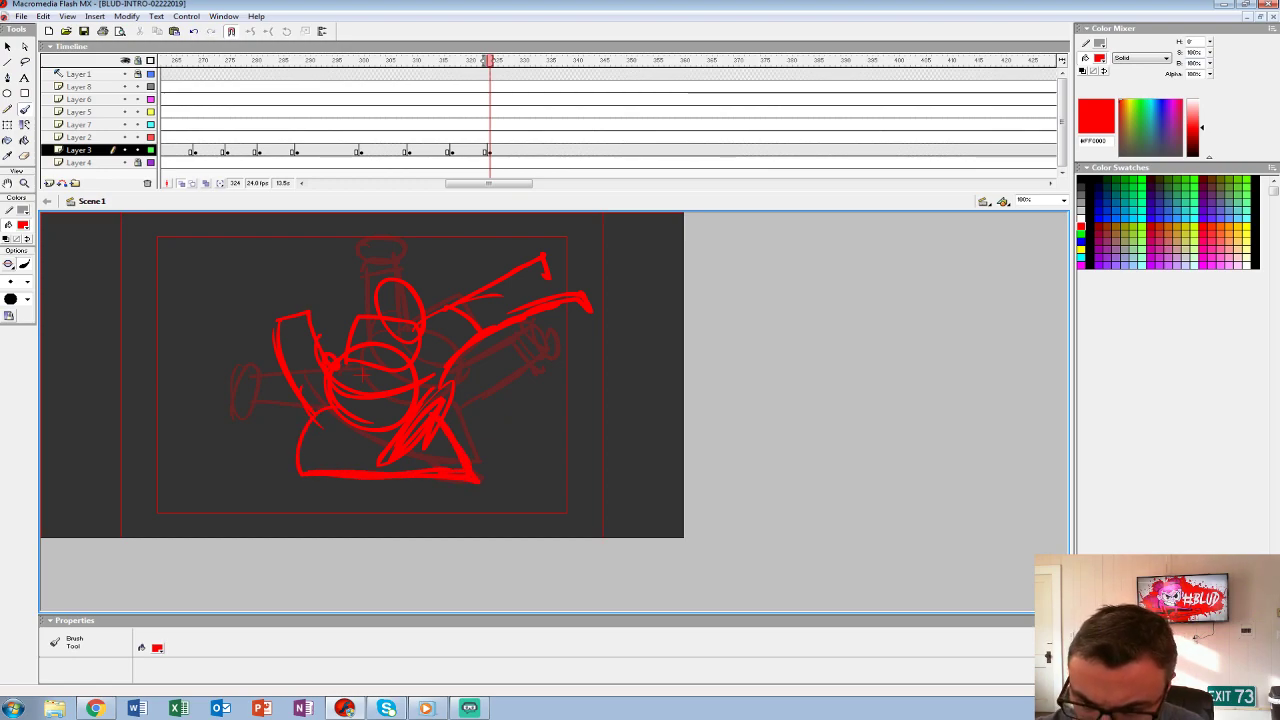
{"action": "left_click_drag", "start_coordinate": [304, 478], "coordinate": [324, 490]}
{"action": "mouse_move", "coordinate": [340, 111]}
{"action": "left_mouse_down"}
{"action": "mouse_move", "coordinate": [565, 111]}
{"action": "mouse_move", "coordinate": [357, 111]}
{"action": "left_mouse_up"}
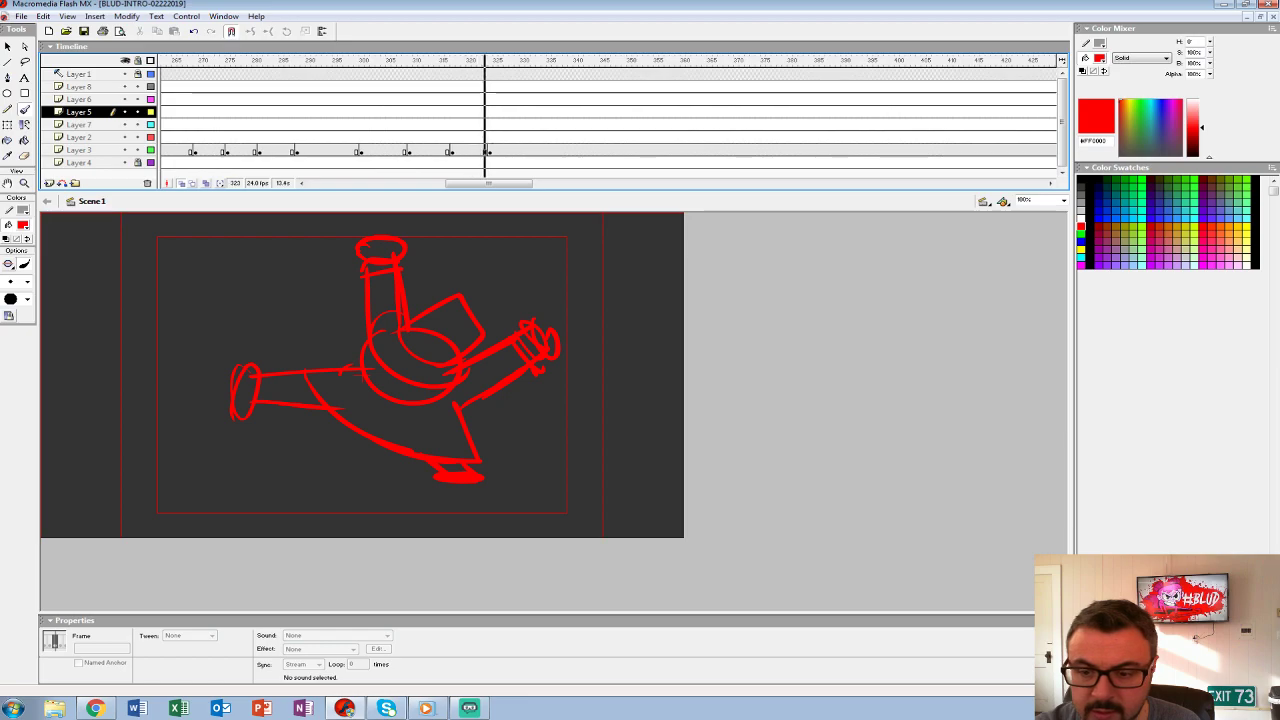
- Insert a blank keyframe at frame 331 on Layer 3, sketch the crouched pose with an arm curving overhead, and play it back
{"action": "left_click", "coordinate": [527, 150]}
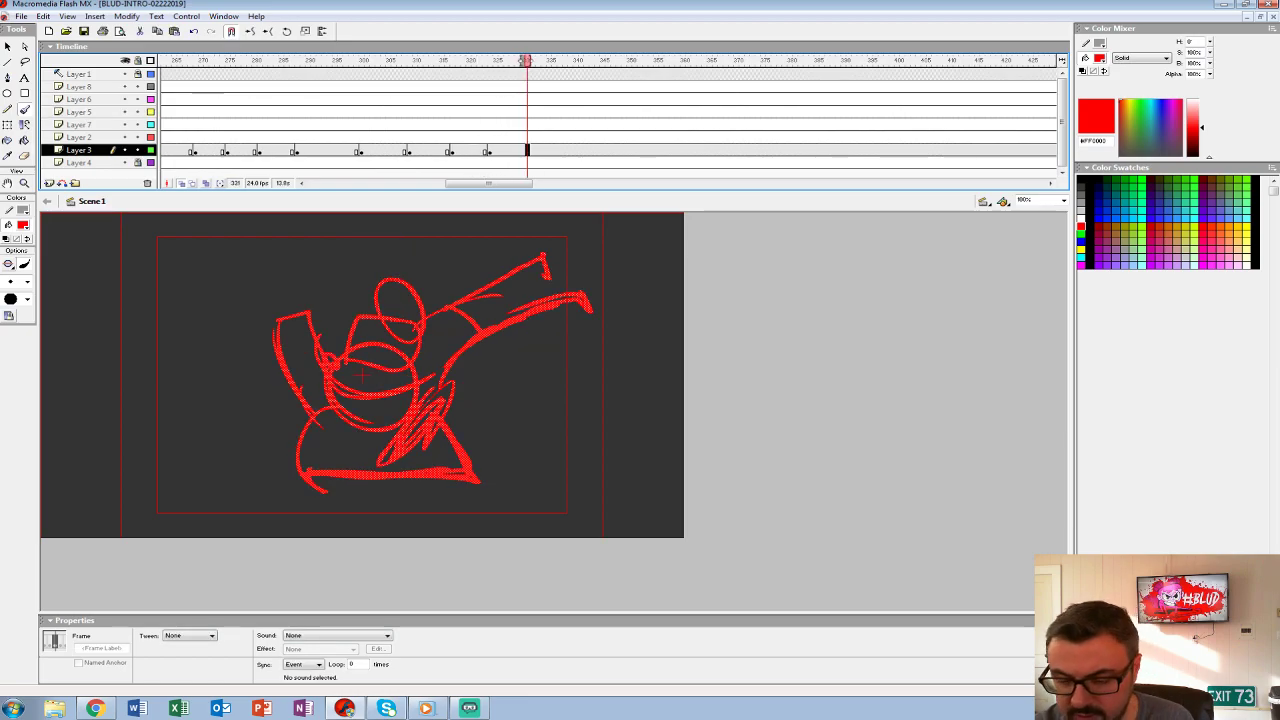
{"action": "key", "text": "F7"}
{"action": "left_click", "coordinate": [362, 375]}
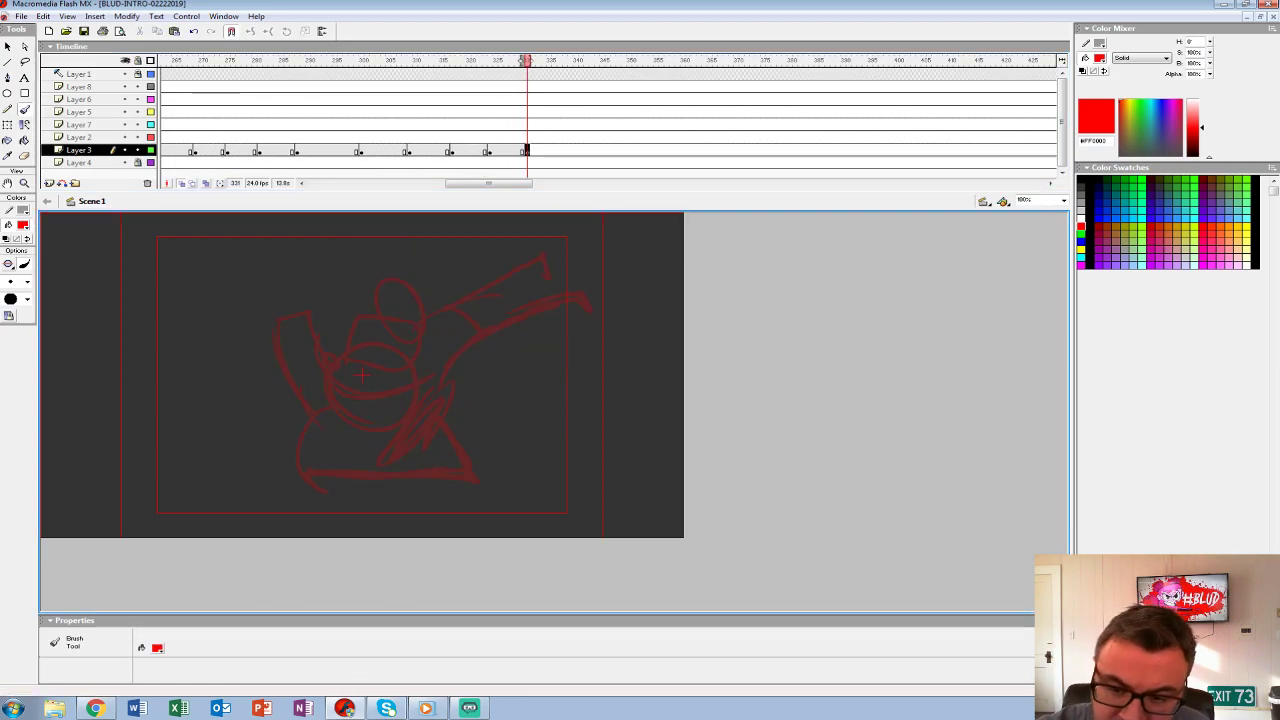
{"action": "left_click_drag", "start_coordinate": [440, 443], "coordinate": [338, 398]}
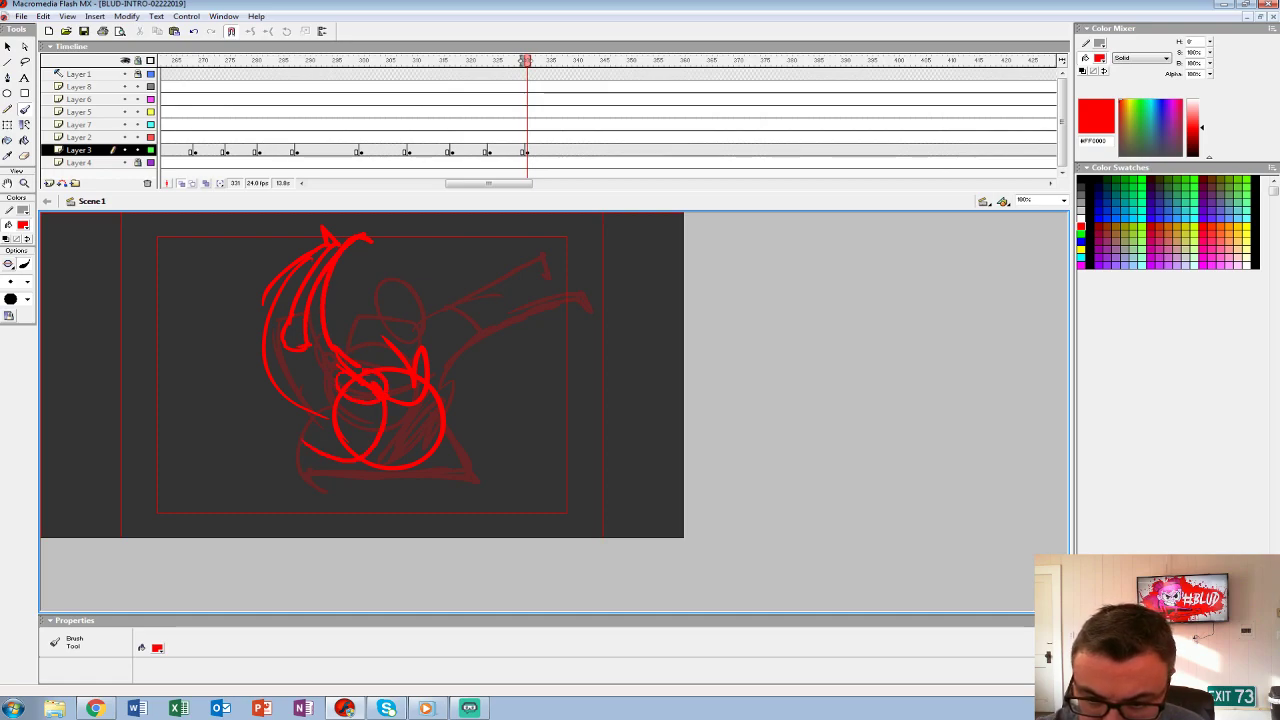
{"action": "left_click_drag", "start_coordinate": [300, 452], "coordinate": [470, 474]}
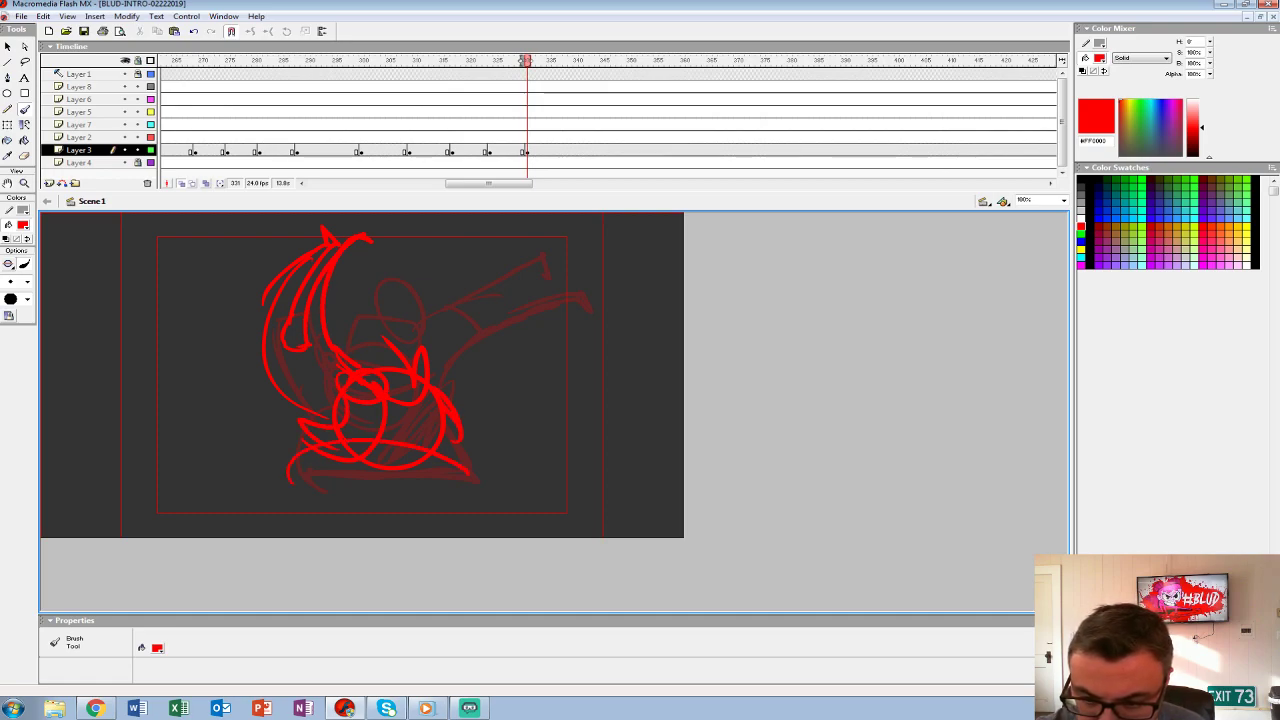
{"action": "mouse_move", "coordinate": [523, 111]}
{"action": "left_mouse_down"}
{"action": "mouse_move", "coordinate": [414, 111]}
{"action": "mouse_move", "coordinate": [544, 111]}
{"action": "left_mouse_up"}
{"action": "key", "text": "Return"}
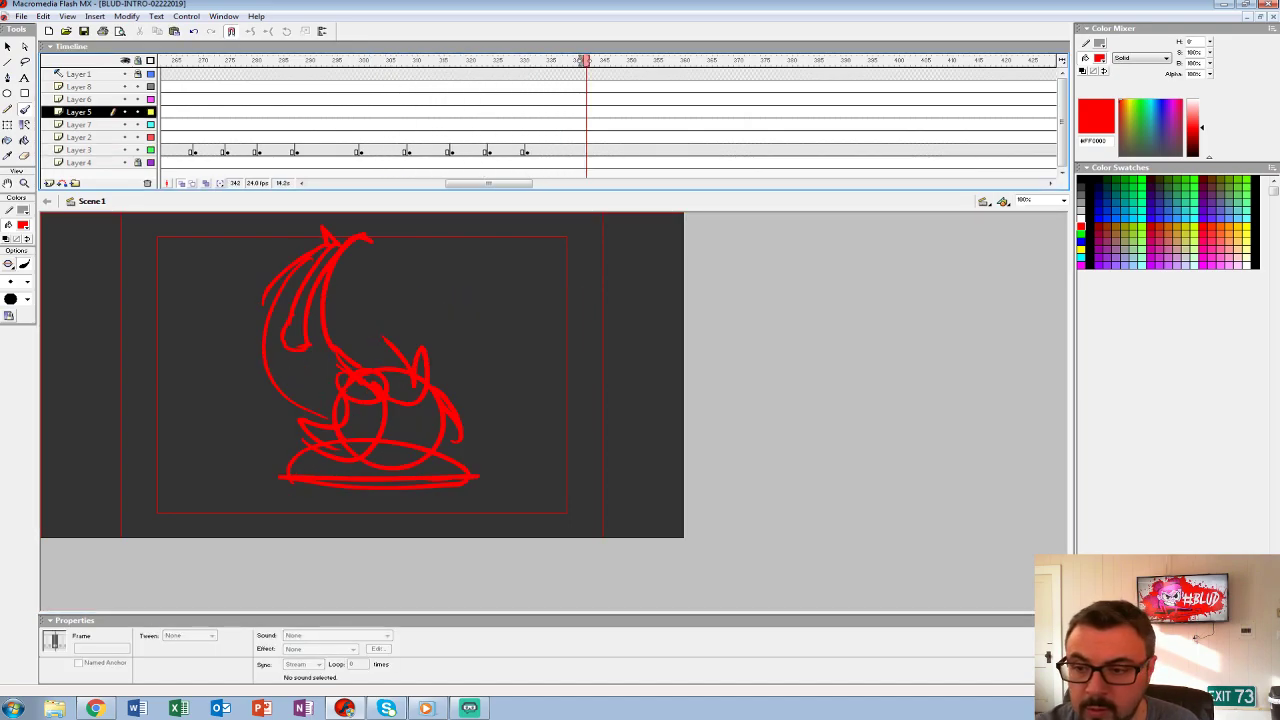
- Insert a blank keyframe at frame 340 on Layer 3 and sketch a large diagonal arm with its hand and a lower body line
{"action": "left_click", "coordinate": [573, 150]}
{"action": "key", "text": "F7"}
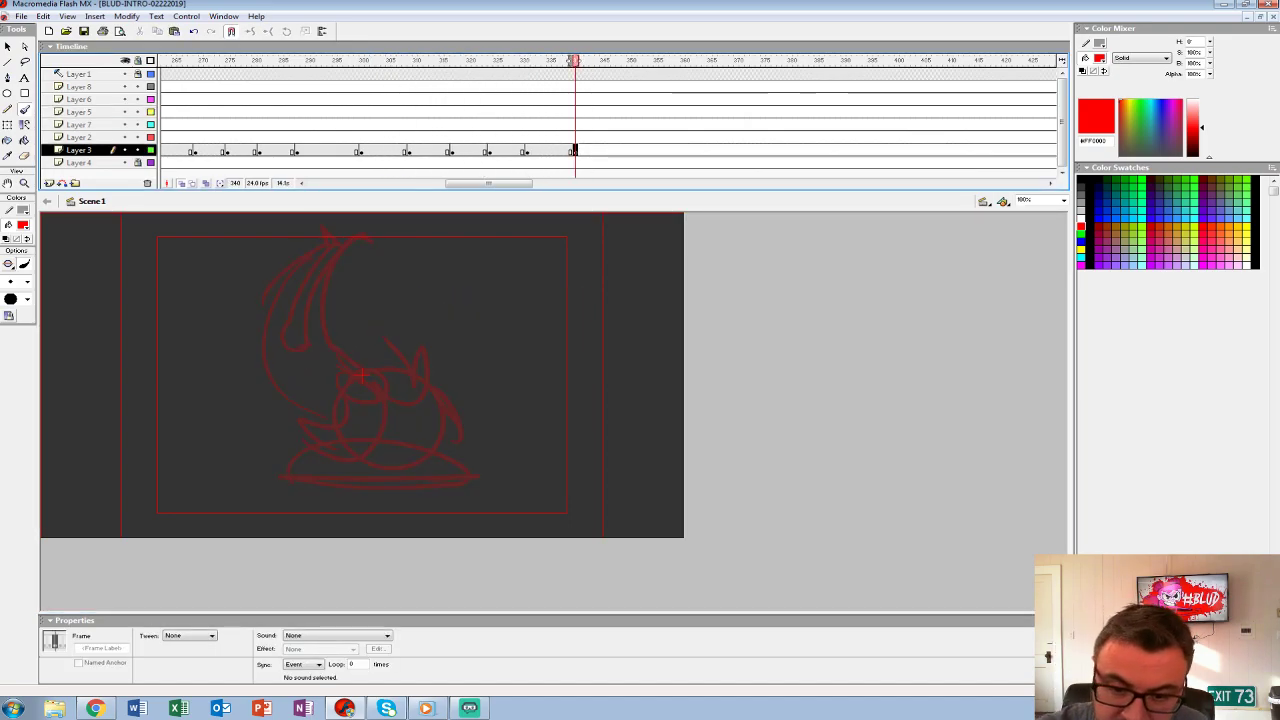
{"action": "key", "text": "b"}
{"action": "left_click_drag", "start_coordinate": [86, 277], "coordinate": [223, 400]}
{"action": "key", "text": "ctrl+z"}
{"action": "left_click_drag", "start_coordinate": [58, 263], "coordinate": [168, 378]}
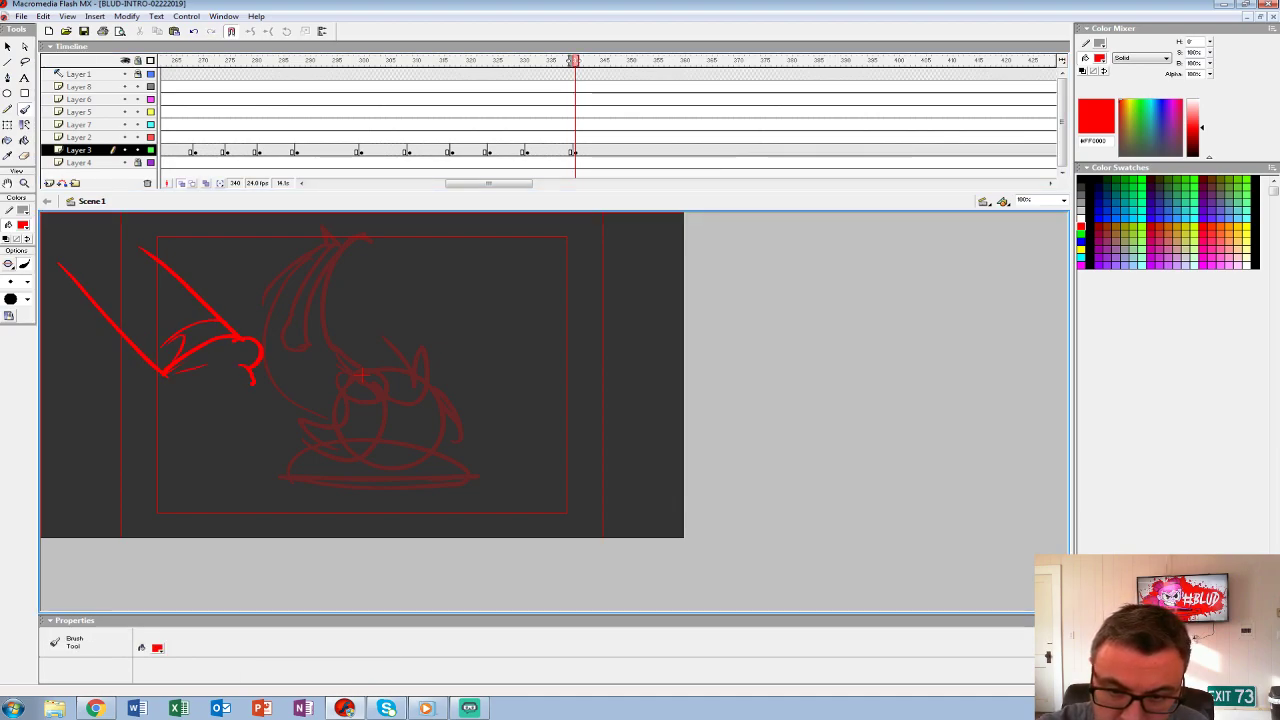
{"action": "left_click_drag", "start_coordinate": [190, 393], "coordinate": [357, 500]}
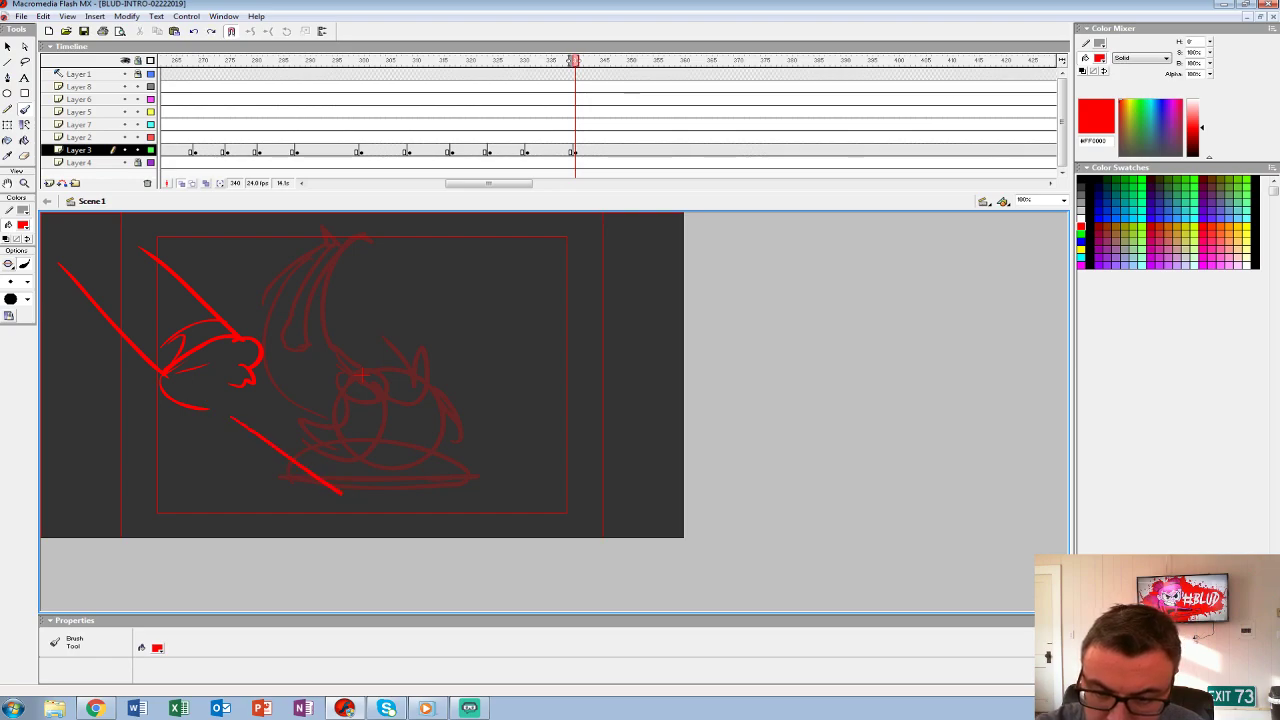
- Add the elongated oval face with round eyes, the circle above it and the diagonal body lines, and play back the pose
{"action": "left_click_drag", "start_coordinate": [264, 310], "coordinate": [372, 368]}
{"action": "key", "text": "ctrl+z"}
{"action": "mouse_move", "coordinate": [232, 286]}
{"action": "left_mouse_down"}
{"action": "mouse_move", "coordinate": [320, 398]}
{"action": "mouse_move", "coordinate": [300, 330]}
{"action": "left_mouse_up"}
{"action": "left_click_drag", "start_coordinate": [458, 400], "coordinate": [640, 494]}
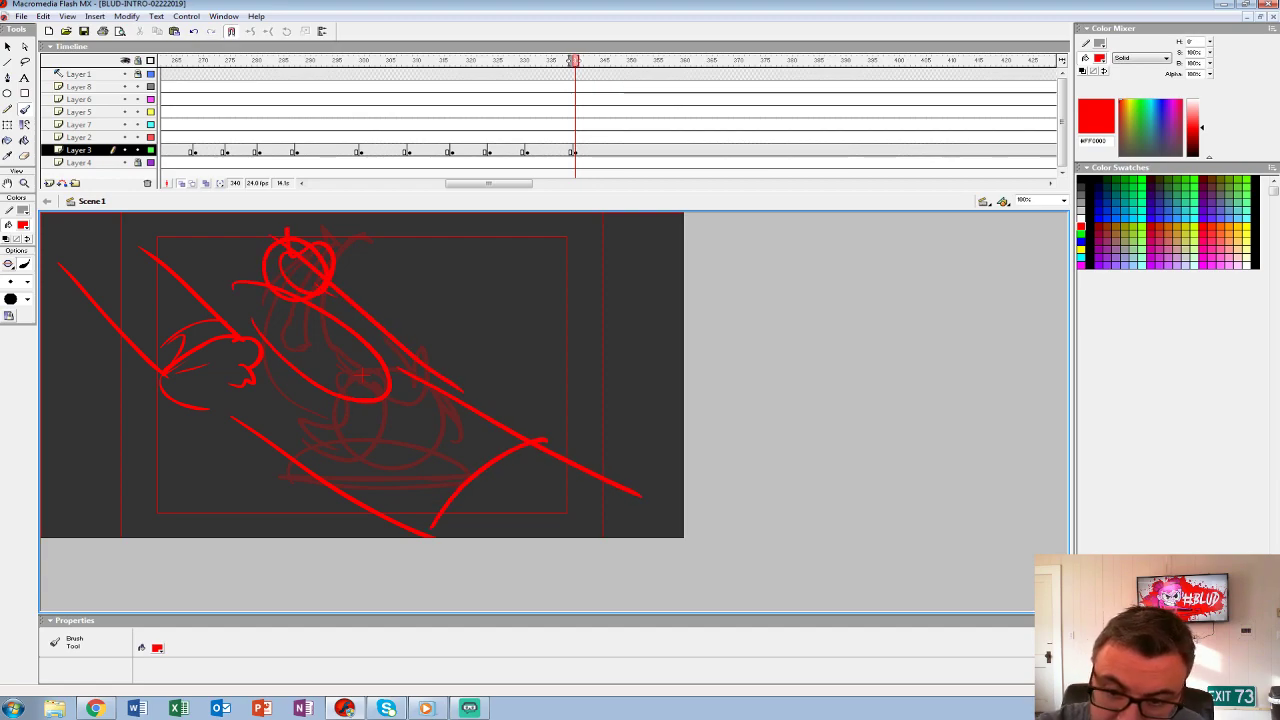
{"action": "left_click_drag", "start_coordinate": [328, 310], "coordinate": [306, 332]}
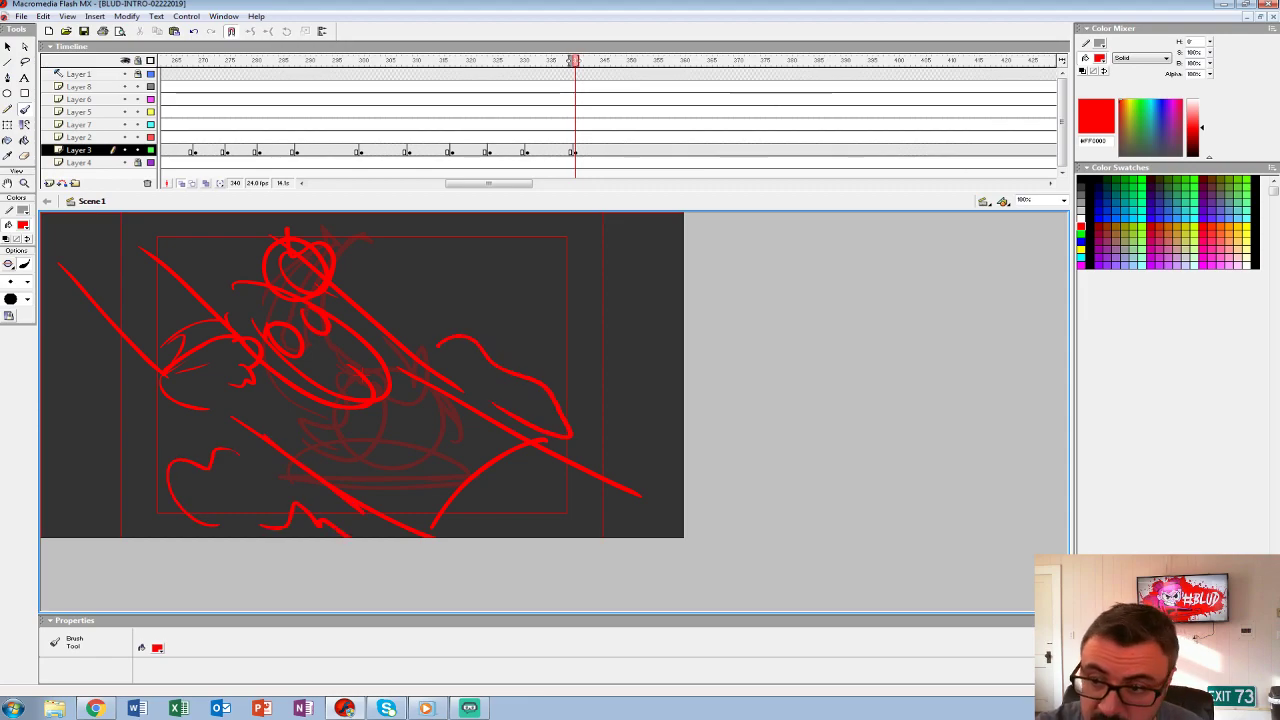
{"action": "left_click", "coordinate": [414, 124]}
{"action": "key", "text": "Return"}
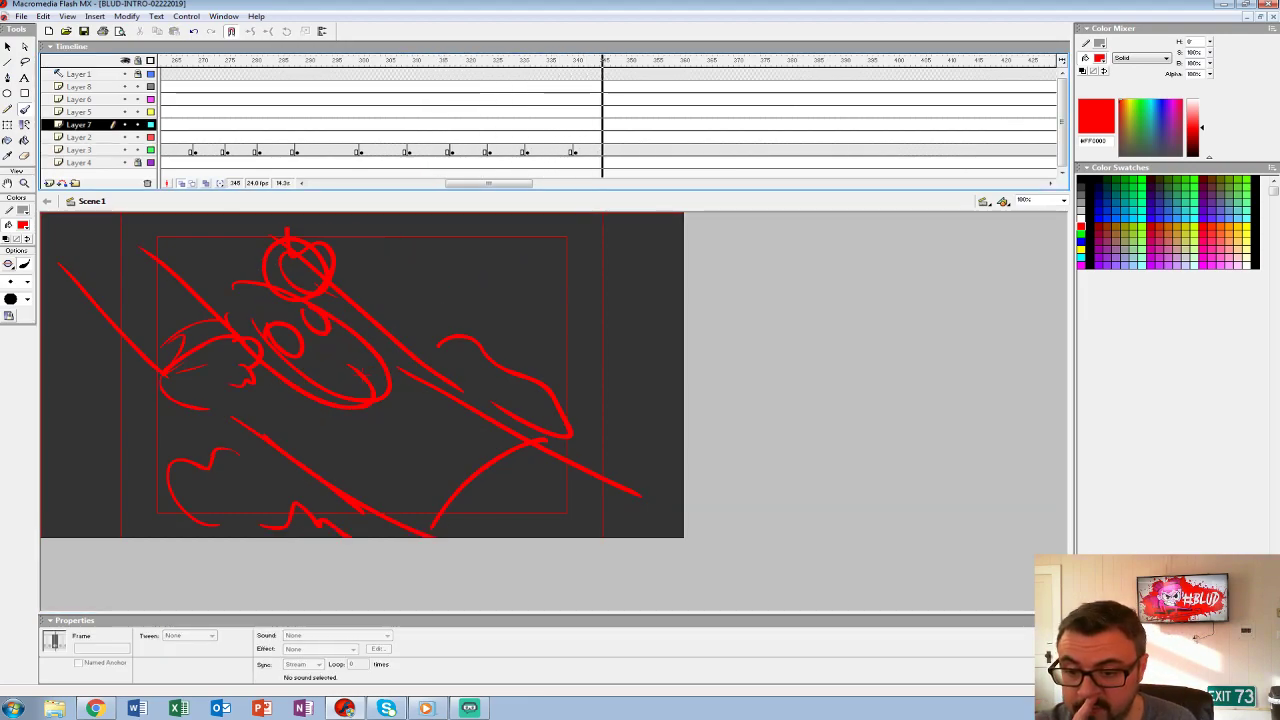
- Scale the frame 340 sketch to 90% twice and nudge it right and down on the stage
{"action": "left_click", "coordinate": [576, 150]}
{"action": "left_click", "coordinate": [573, 150]}
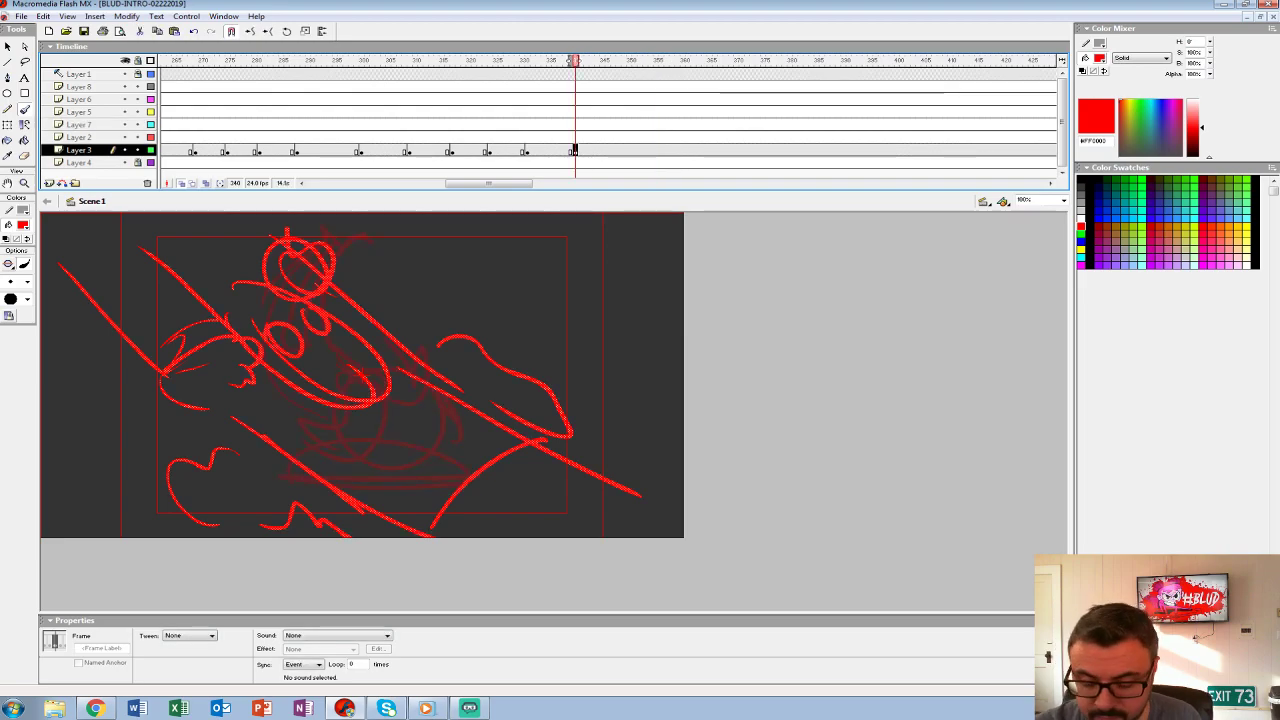
{"action": "key", "text": "ctrl+alt+s"}
{"action": "type", "text": "90"}
{"action": "key", "text": "Return"}
{"action": "key", "text": "ctrl+alt+s"}
{"action": "key", "text": "Return"}
{"action": "key", "text": "shift+Right"}
{"action": "key", "text": "shift+Right"}
{"action": "key", "text": "shift+Down"}
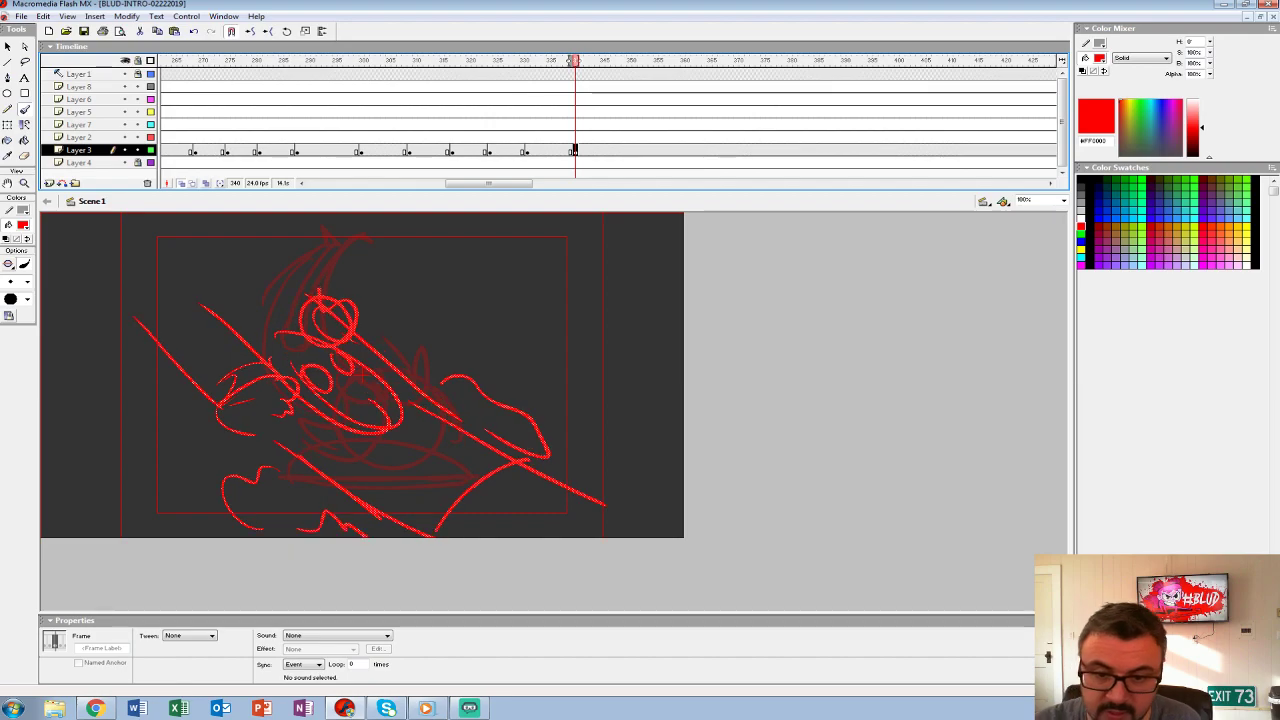
- Extend the scaled sketch's diagonal arm and add large curved shapes around its upper end
{"action": "key", "text": "b"}
{"action": "left_click_drag", "start_coordinate": [248, 267], "coordinate": [278, 265]}
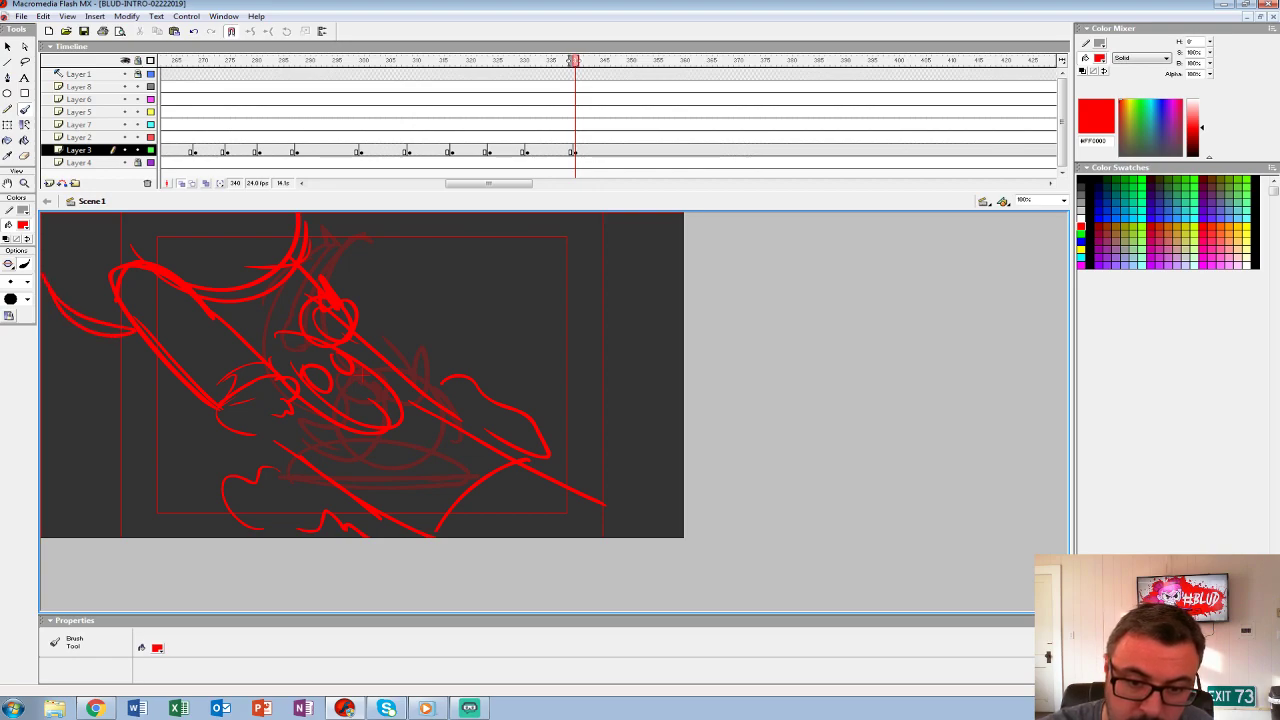
{"action": "left_click_drag", "start_coordinate": [510, 246], "coordinate": [447, 332]}
{"action": "left_click_drag", "start_coordinate": [445, 283], "coordinate": [500, 316]}
{"action": "key", "text": "ctrl+z"}
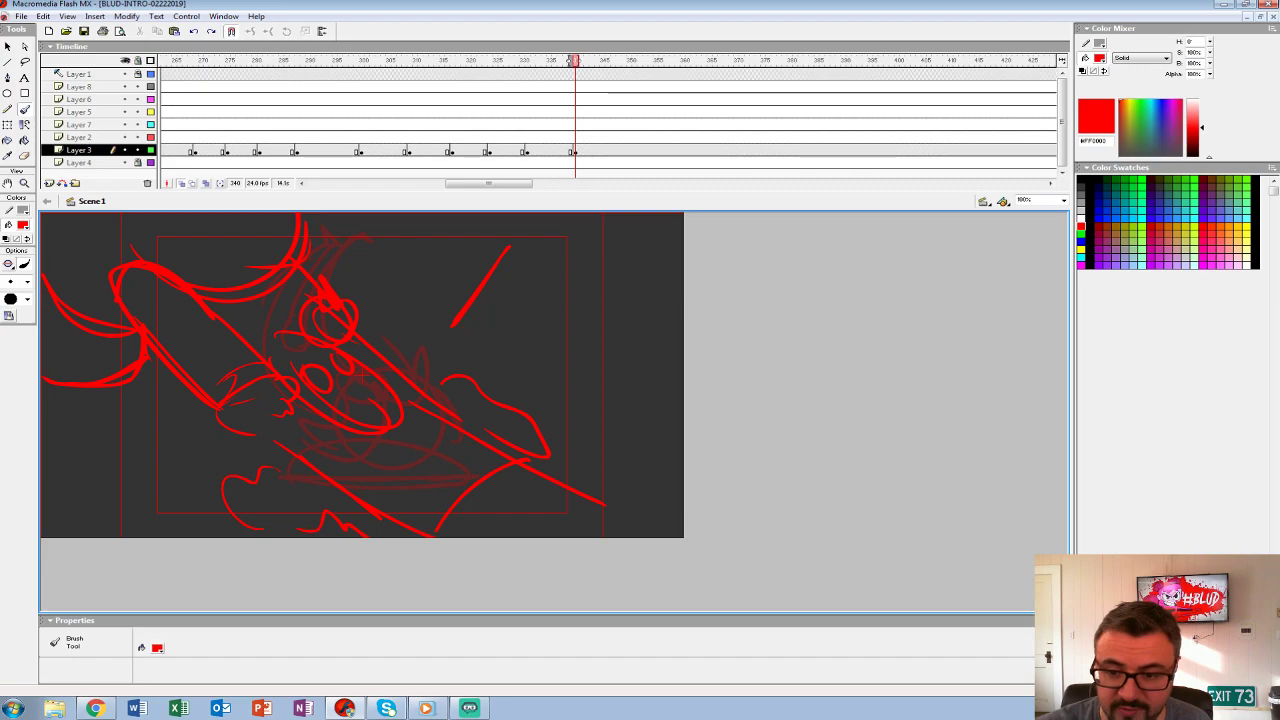
- Scrub and play back the Layer 3 poses through the frame 340 sketch to check their timing
{"action": "left_click_drag", "start_coordinate": [410, 111], "coordinate": [624, 124]}
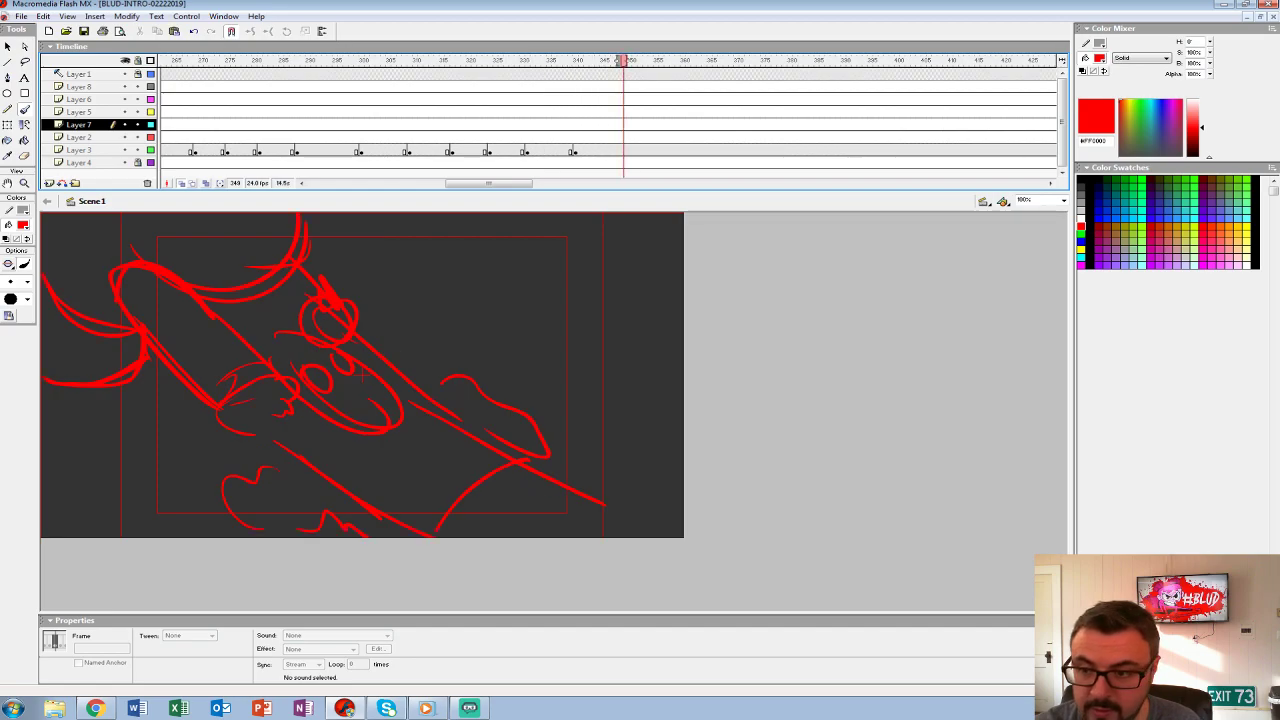
{"action": "left_click", "coordinate": [618, 150]}
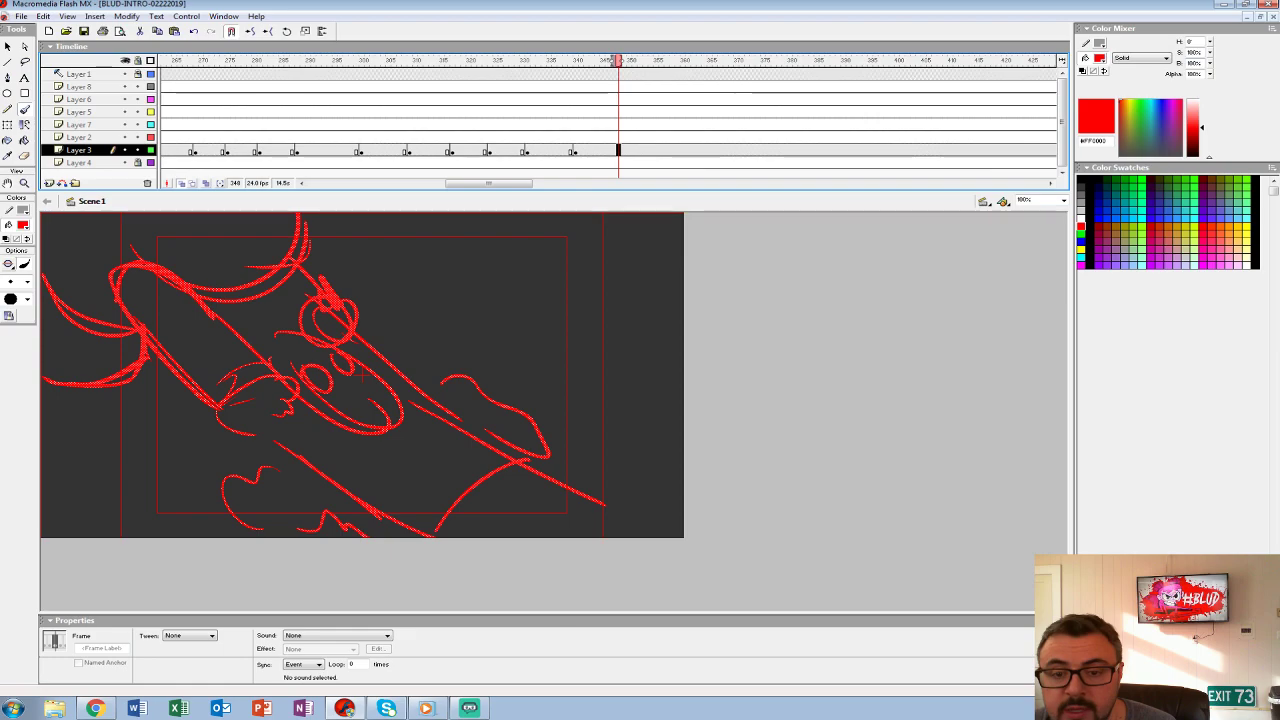
{"action": "key", "text": "Return"}
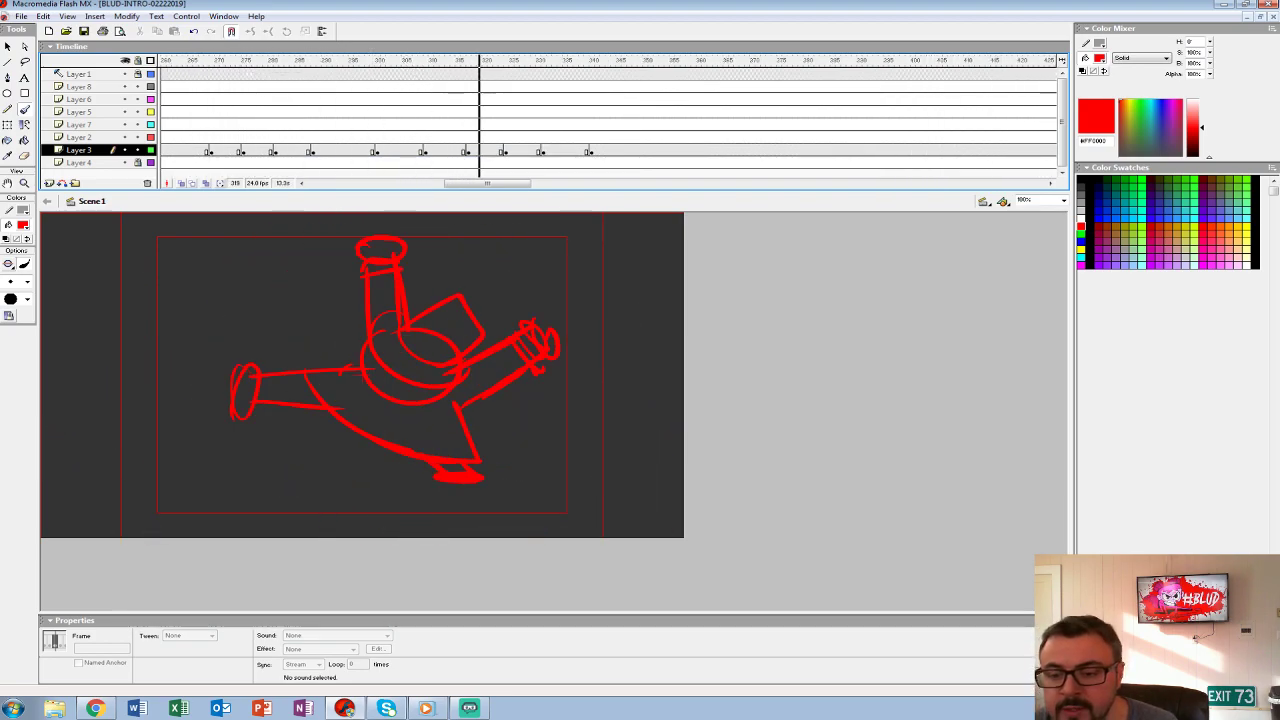
{"action": "left_click", "coordinate": [495, 150]}
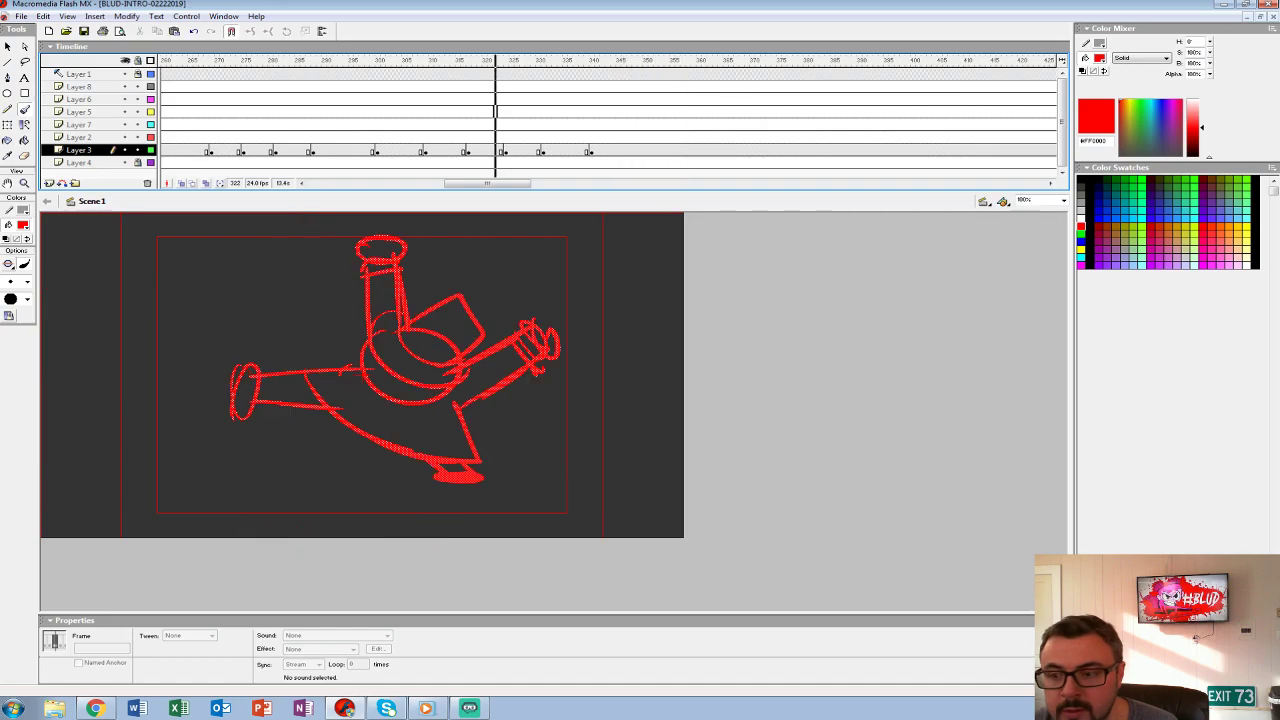
{"action": "left_click", "coordinate": [495, 111]}
{"action": "key", "text": "Return"}
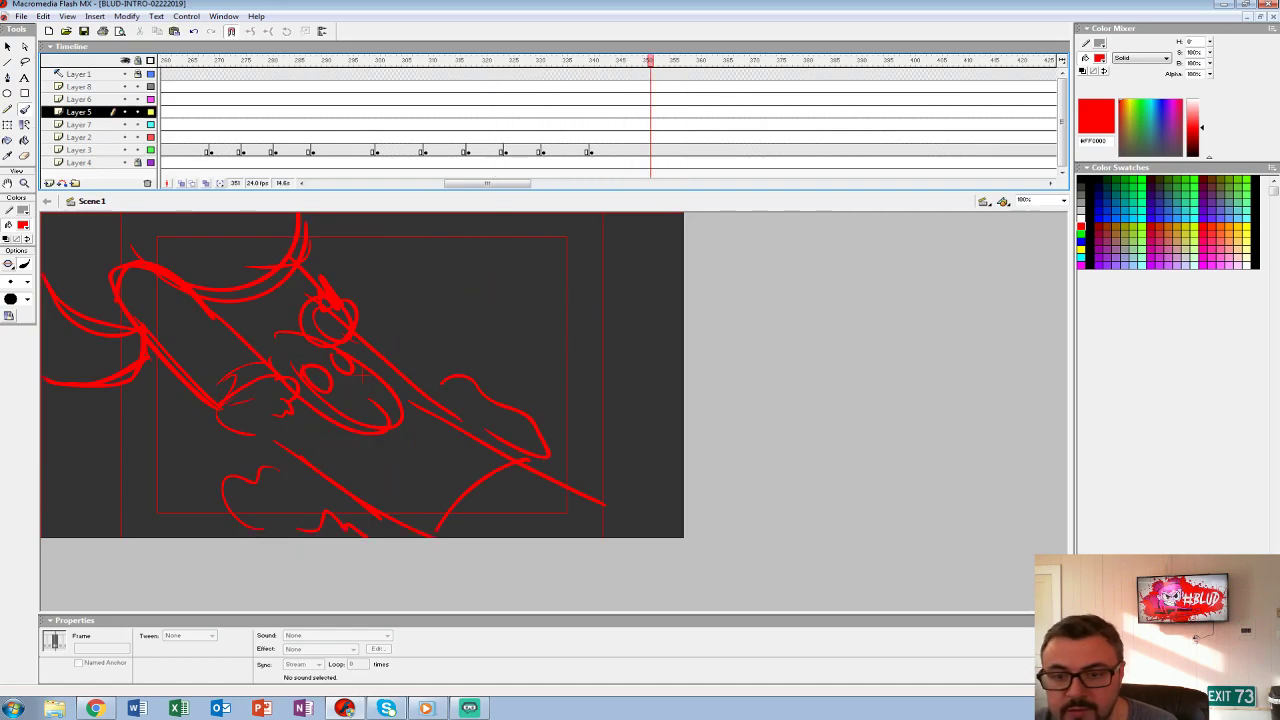
- Play back the Layer 3 poses through and beyond the frame 340 sketch to judge how long it holds
{"action": "left_click", "coordinate": [80, 99]}
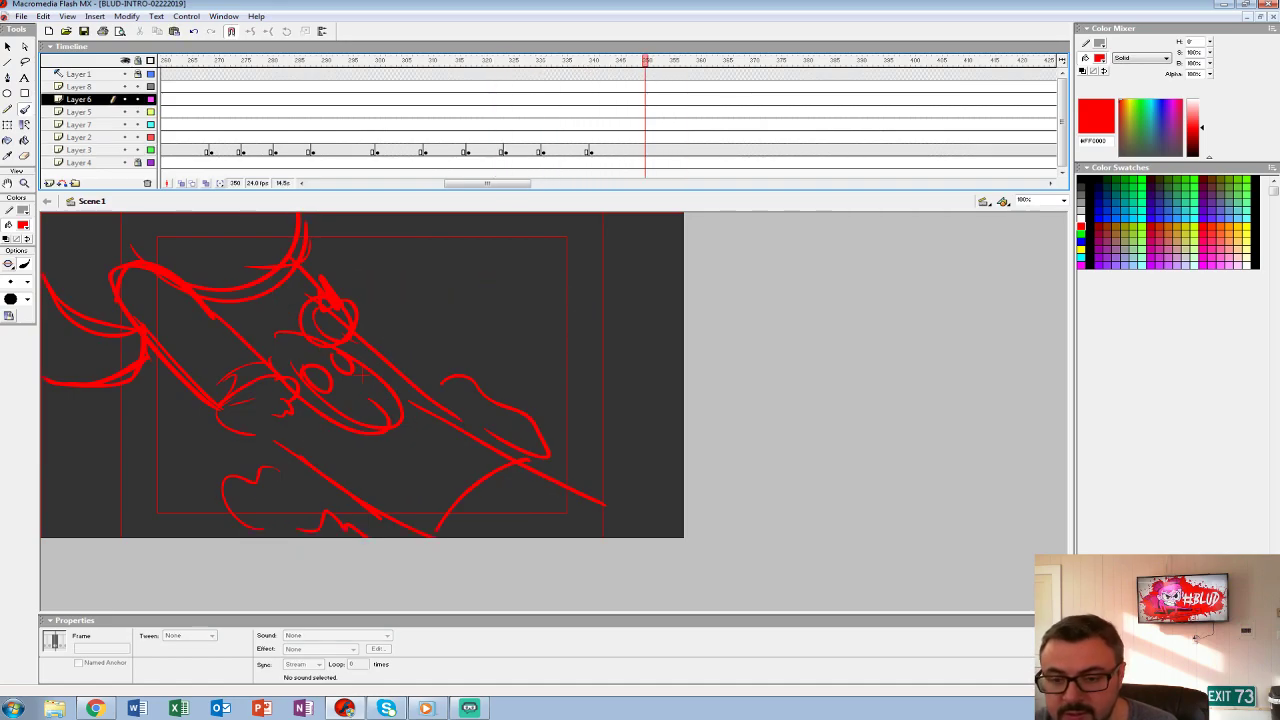
{"action": "key", "text": "comma"}
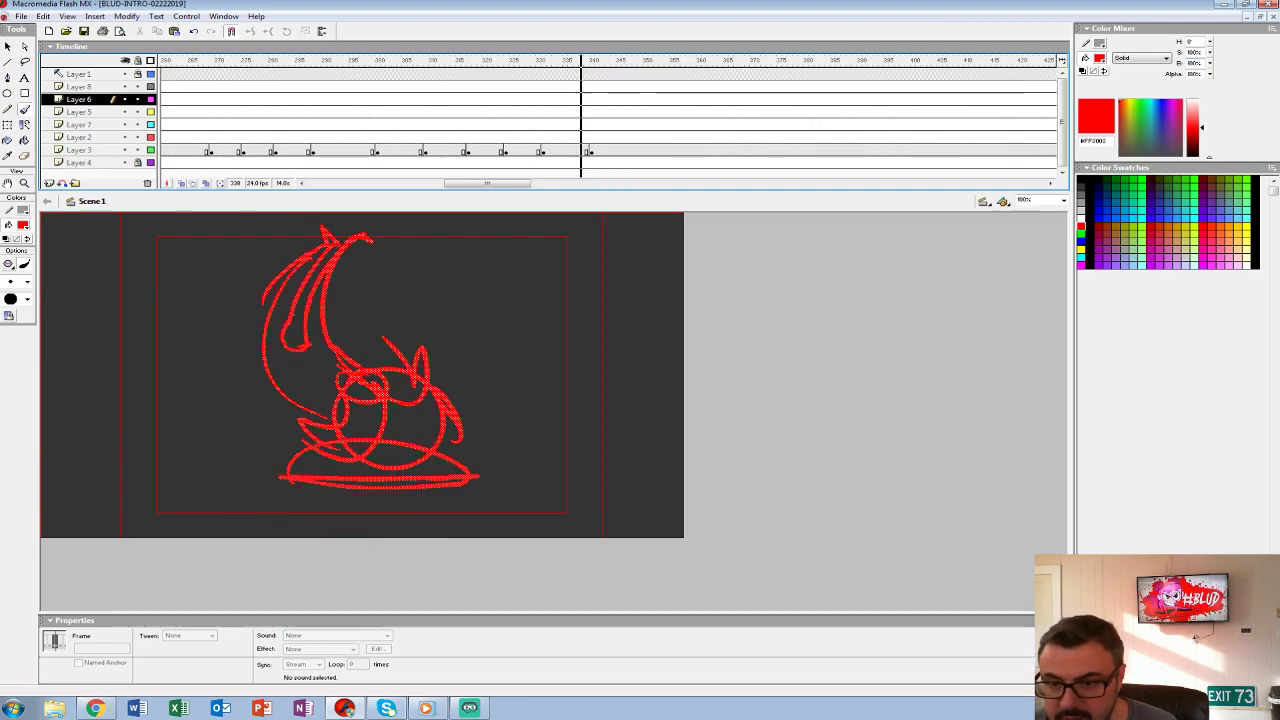
{"action": "key", "text": "Return"}
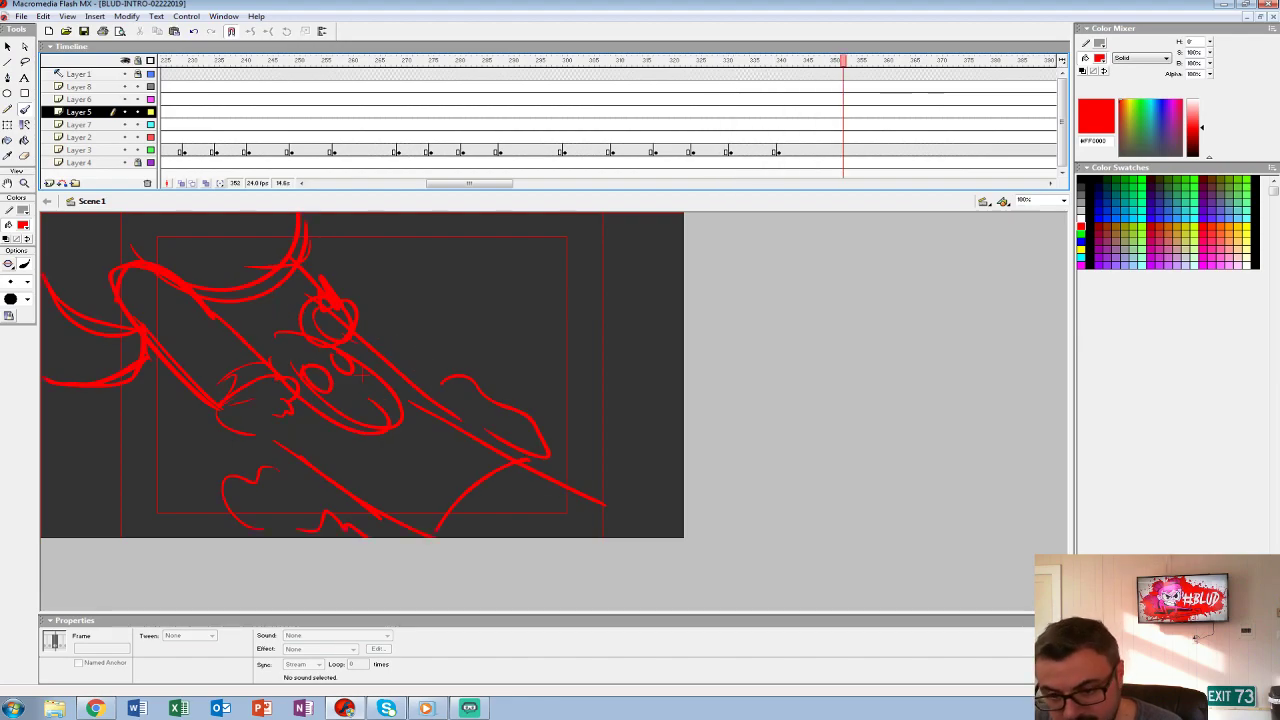
{"action": "left_click", "coordinate": [816, 150]}
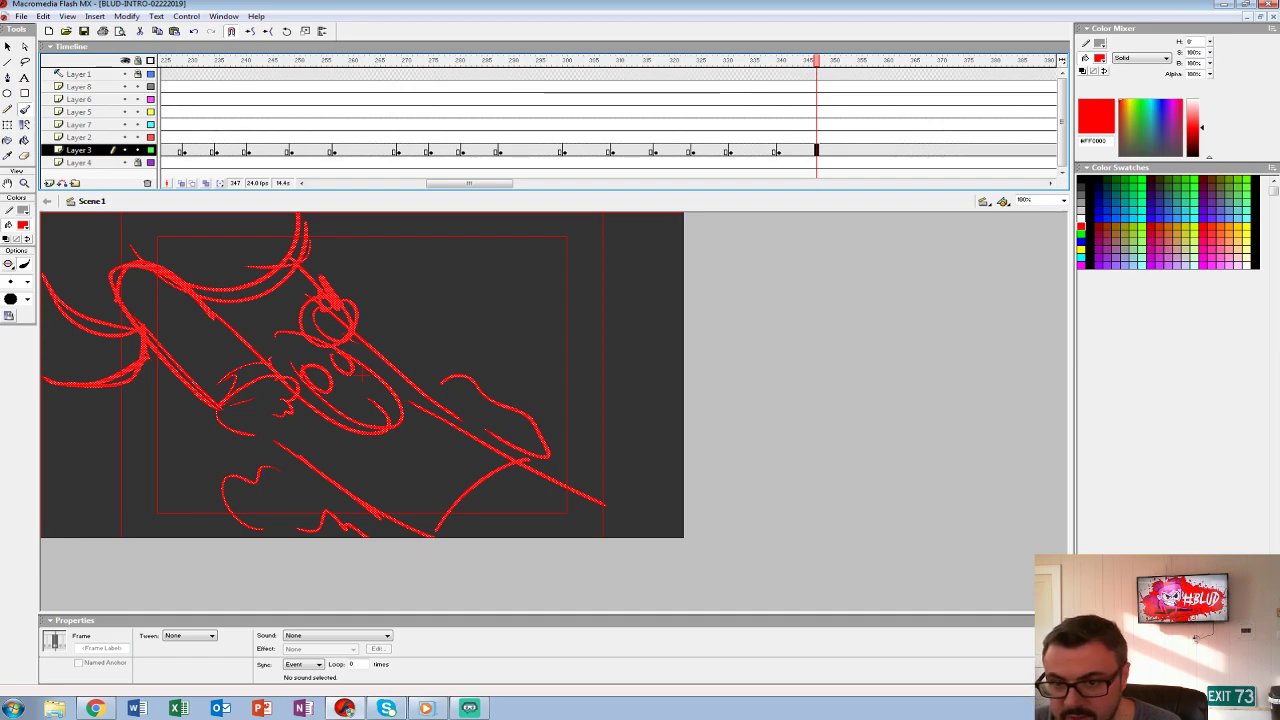
{"action": "key", "text": "Return"}
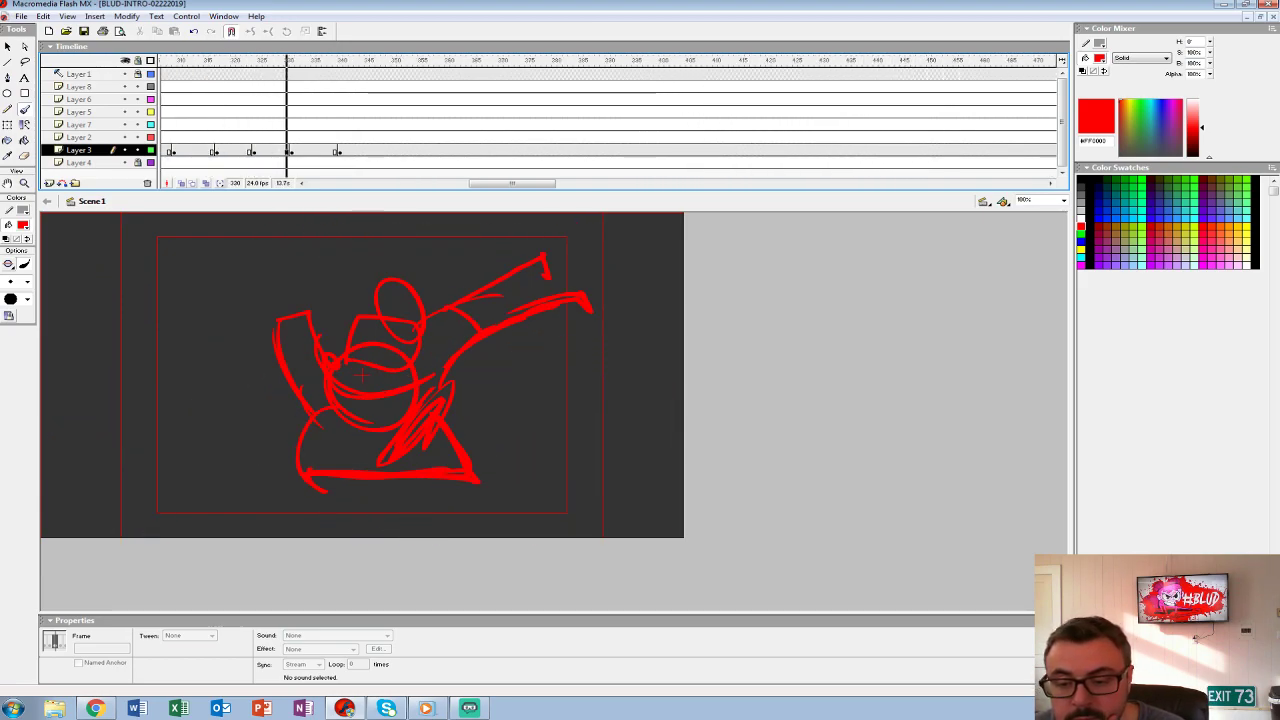
{"action": "left_click_drag", "start_coordinate": [363, 137], "coordinate": [431, 137]}
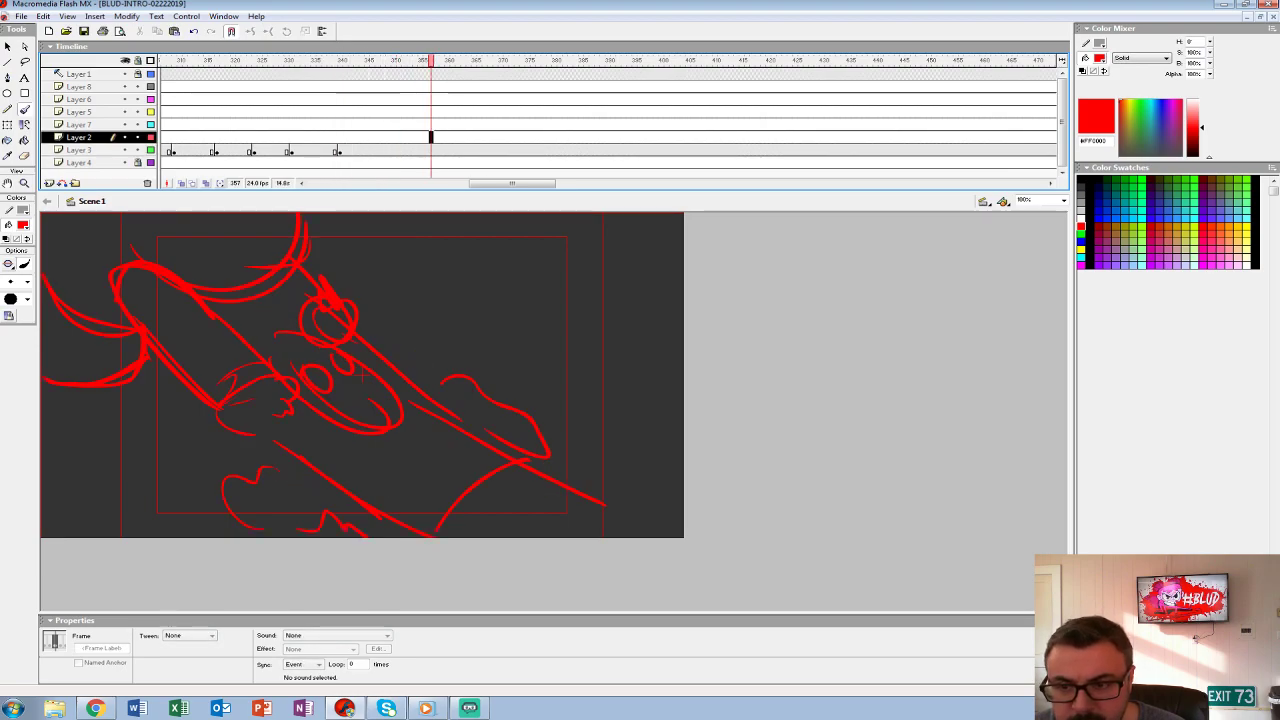
{"action": "left_click", "coordinate": [431, 150]}
{"action": "key", "text": "Return"}
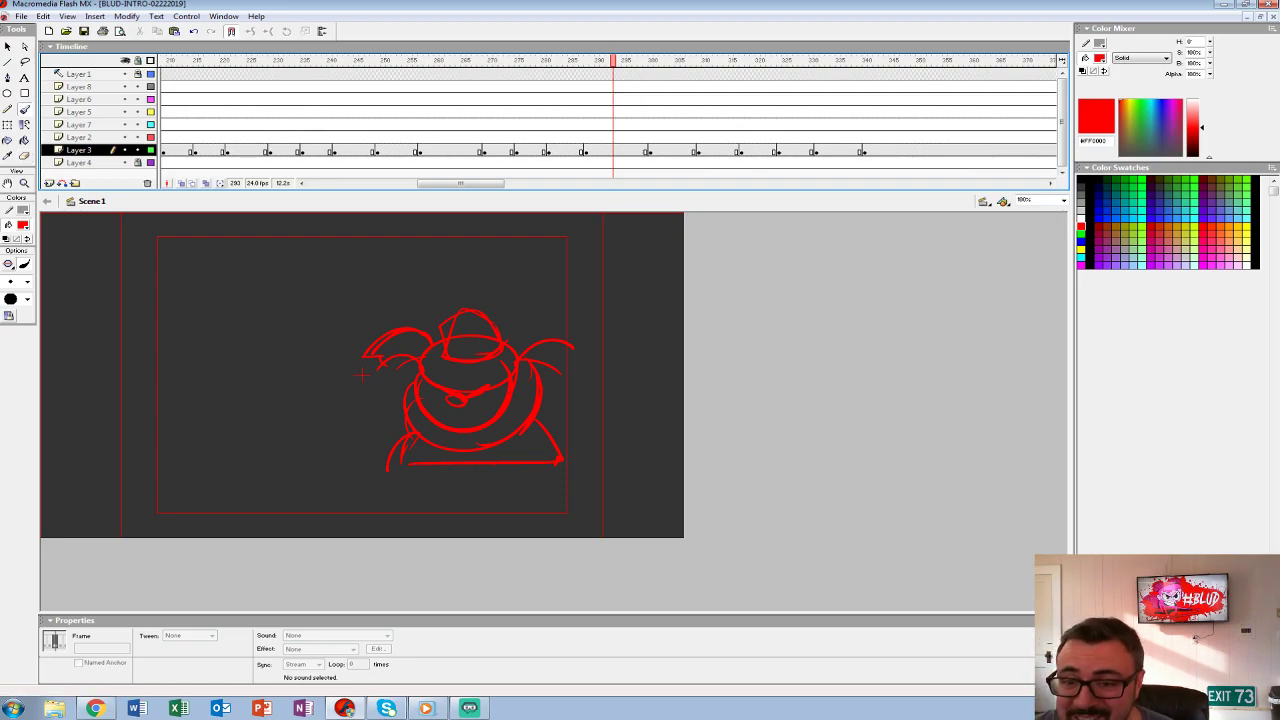
- Replay the Layer 3 sequence from several earlier frames to work out where the next pose starts
{"action": "left_click", "coordinate": [411, 99]}
{"action": "key", "text": "Return"}
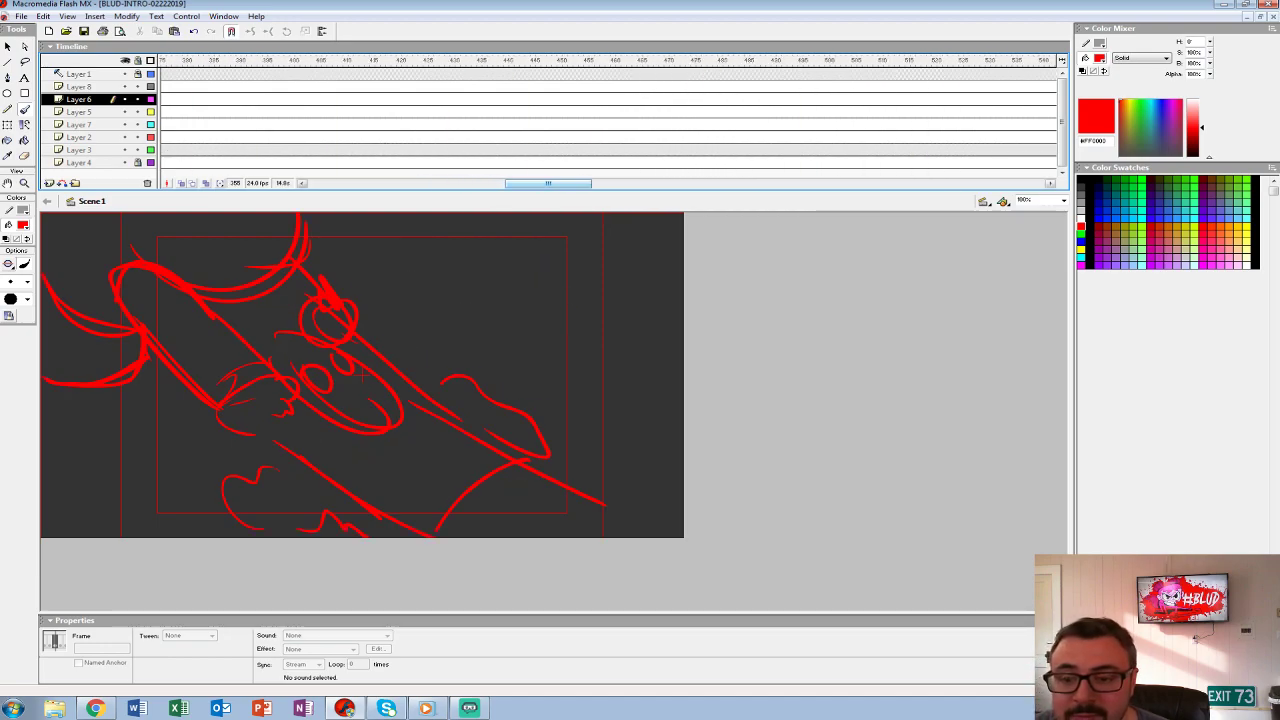
{"action": "key", "text": "Return"}
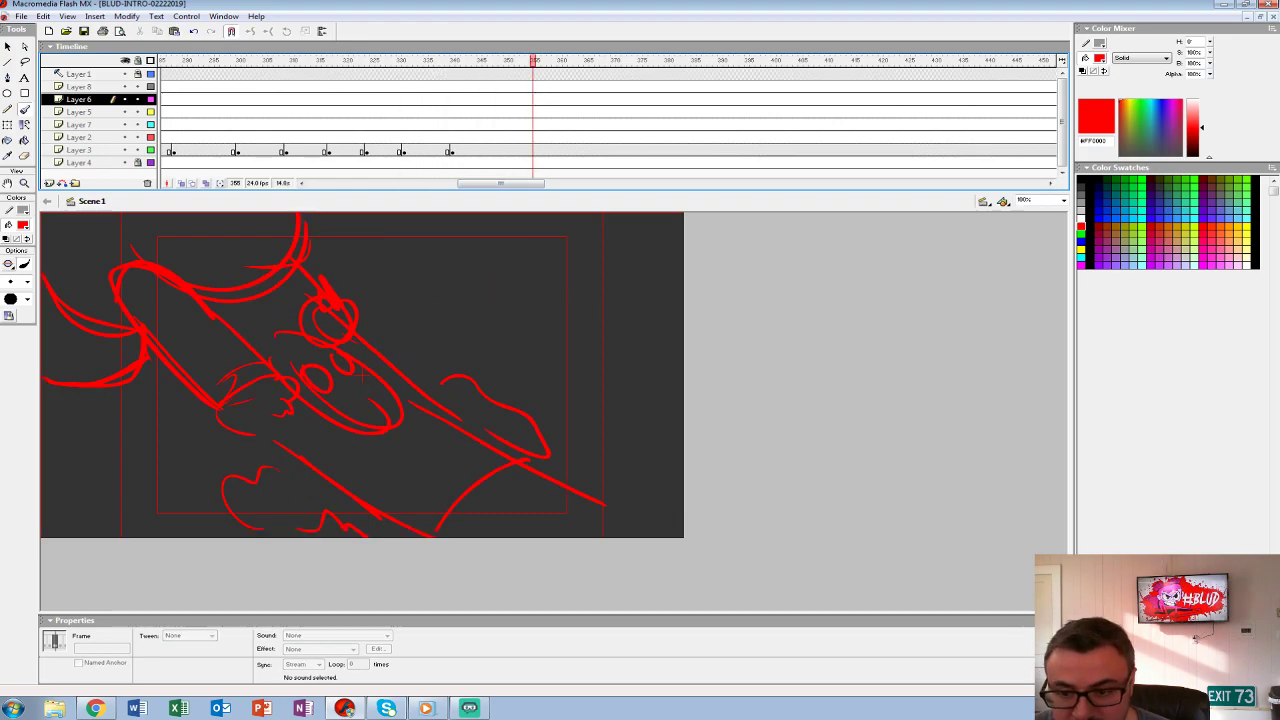
{"action": "left_click", "coordinate": [425, 124]}
{"action": "key", "text": "Return"}
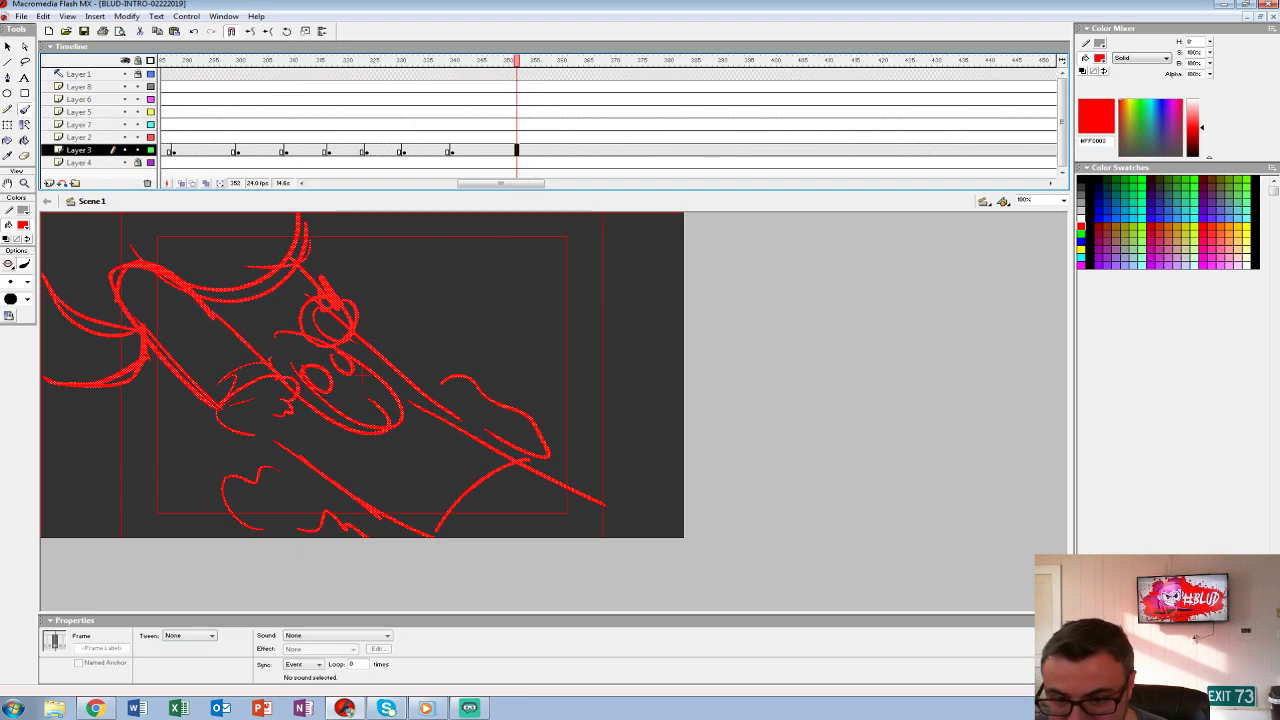
{"action": "left_click", "coordinate": [351, 124]}
{"action": "key", "text": "Return"}
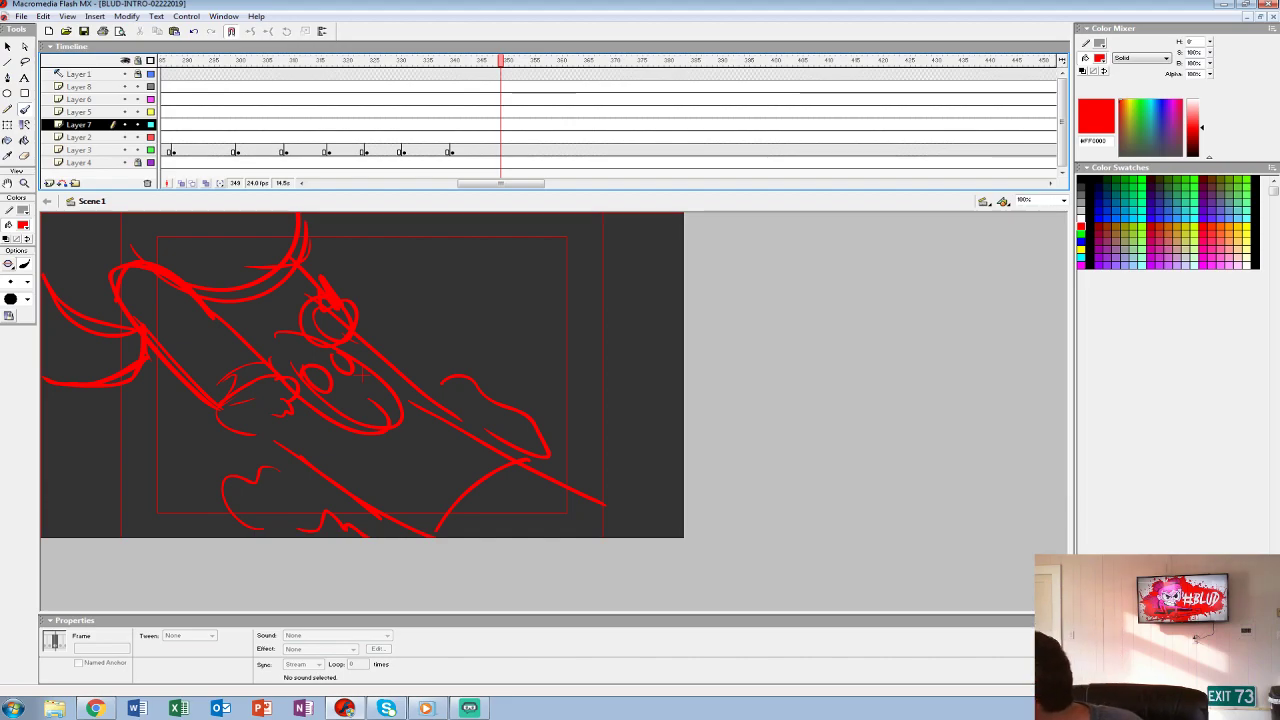
{"action": "key", "text": "comma"}
{"action": "key", "text": "Return"}
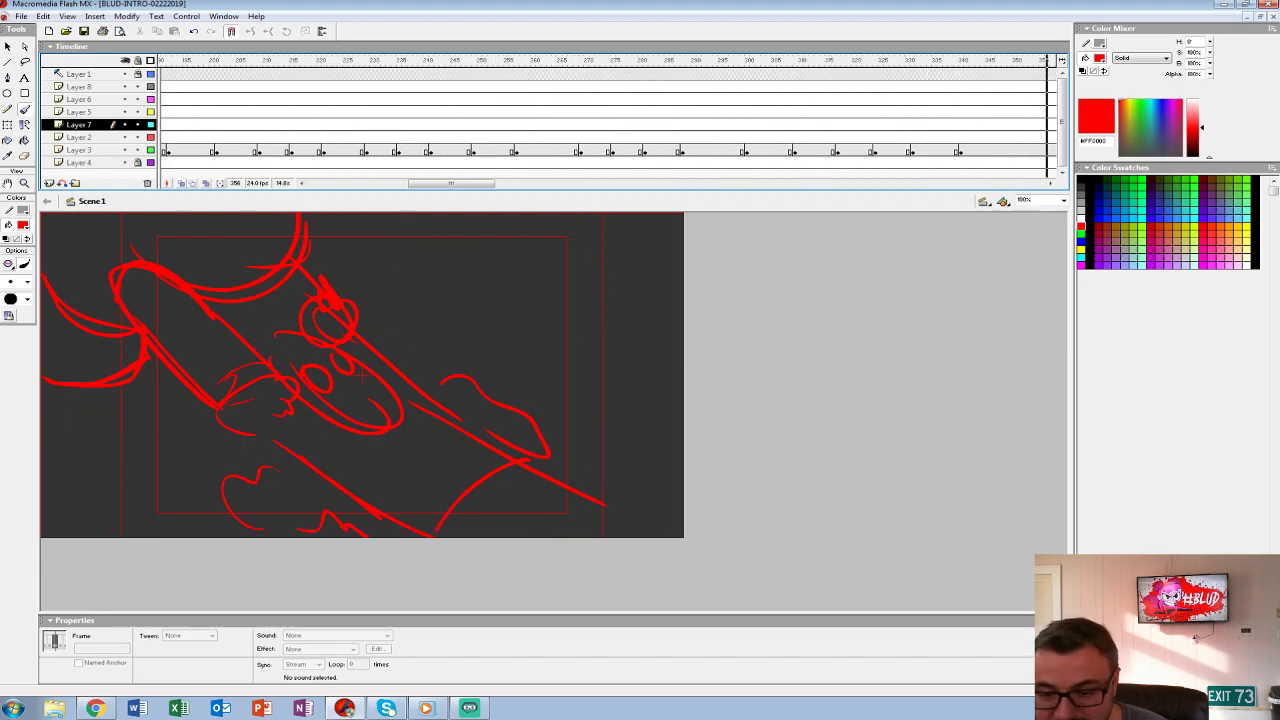
{"action": "left_click_drag", "start_coordinate": [540, 183], "coordinate": [510, 183]}
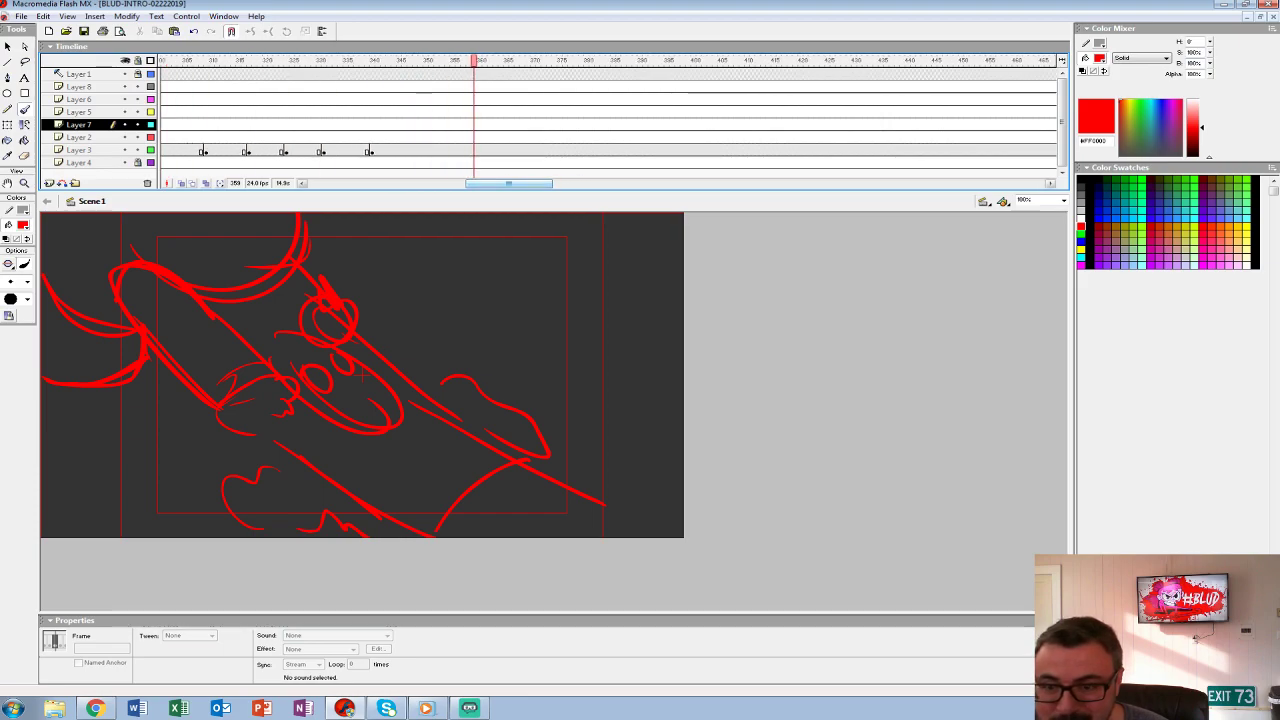
{"action": "left_click", "coordinate": [320, 137]}
{"action": "key", "text": "Return"}
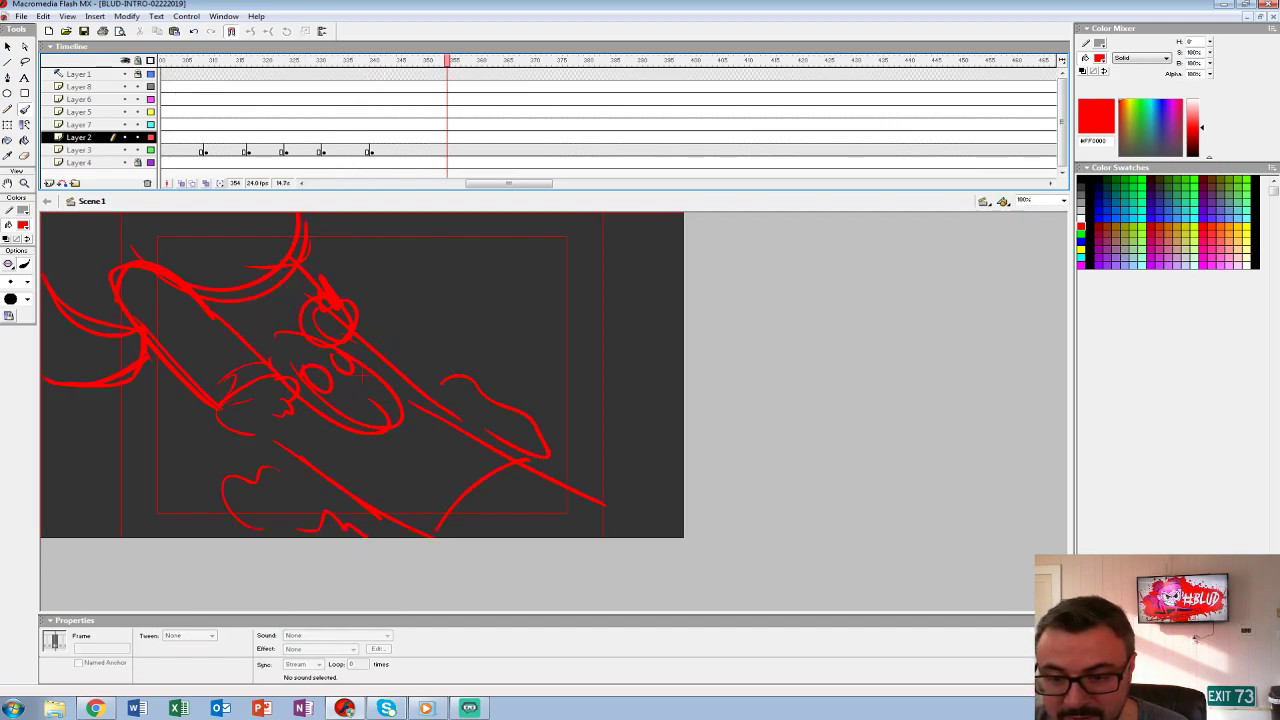
{"action": "key", "text": "Return"}
{"action": "left_click", "coordinate": [347, 61]}
{"action": "key", "text": "Return"}
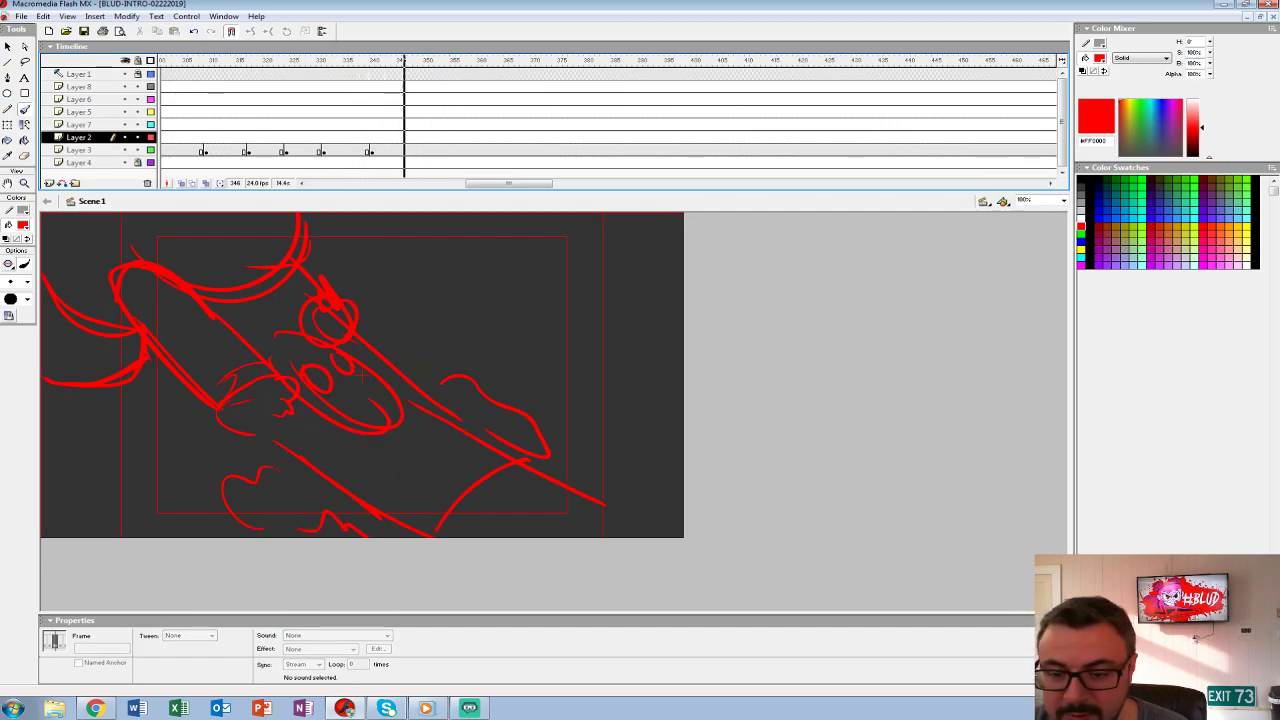
- Insert a blank keyframe at frame 352 on Layer 3 and sketch a large round head with a small nose circle and open mouth
{"action": "key", "text": "Return"}
{"action": "key", "text": "F7"}
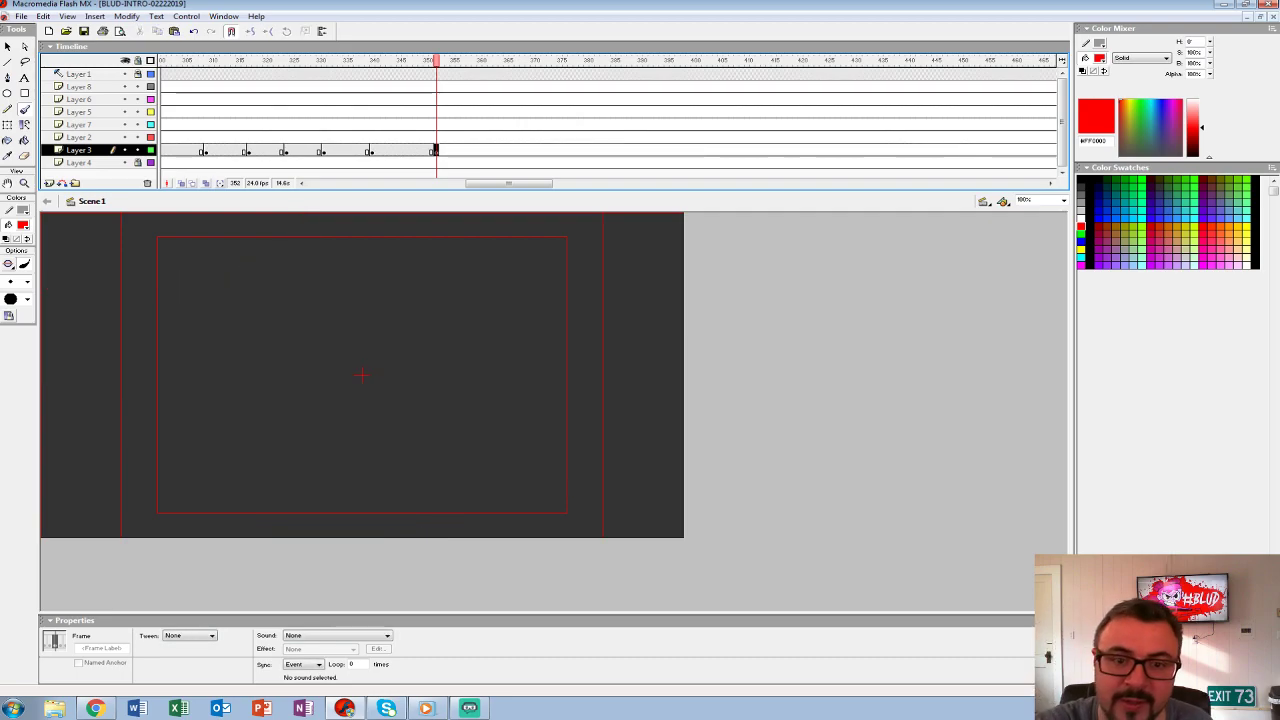
{"action": "key", "text": "b"}
{"action": "left_click_drag", "start_coordinate": [219, 368], "coordinate": [221, 468]}
{"action": "key", "text": "ctrl+z"}
{"action": "mouse_move", "coordinate": [283, 415]}
{"action": "left_mouse_down"}
{"action": "mouse_move", "coordinate": [292, 398]}
{"action": "mouse_move", "coordinate": [314, 466]}
{"action": "mouse_move", "coordinate": [290, 392]}
{"action": "left_mouse_up"}
{"action": "key", "text": "ctrl+z"}
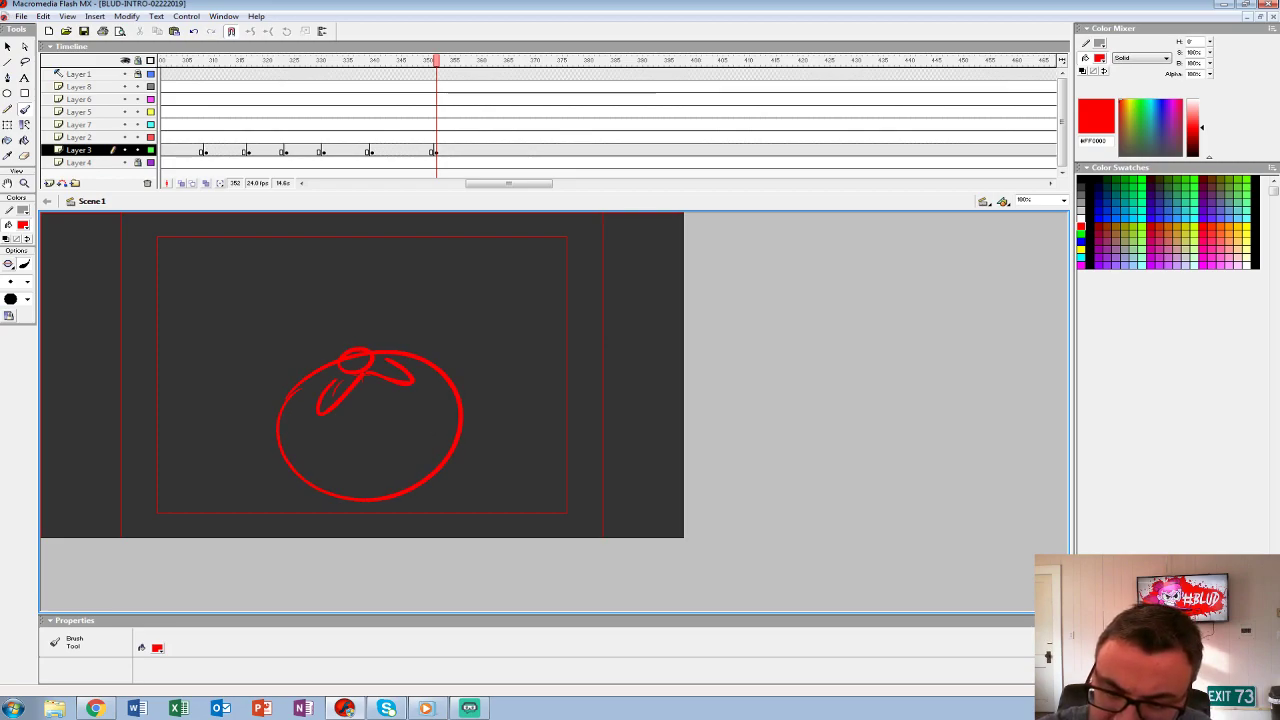
{"action": "left_click_drag", "start_coordinate": [338, 402], "coordinate": [412, 388]}
{"action": "left_click_drag", "start_coordinate": [380, 429], "coordinate": [366, 447]}
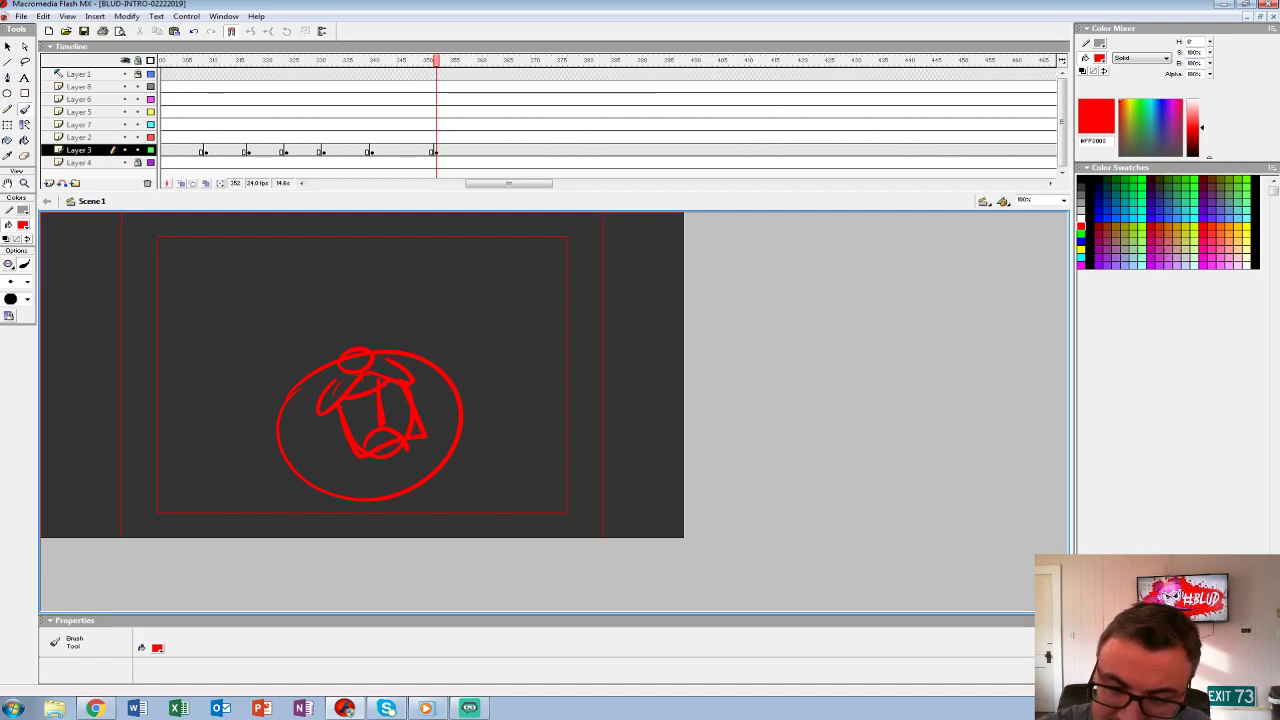
- Add marks around the nose, a tall rounded shape beside the head and a pointed shoulder and arm curve on the other side
{"action": "left_click_drag", "start_coordinate": [377, 339], "coordinate": [371, 351]}
{"action": "mouse_move", "coordinate": [202, 472]}
{"action": "left_mouse_down"}
{"action": "mouse_move", "coordinate": [218, 316]}
{"action": "mouse_move", "coordinate": [232, 315]}
{"action": "mouse_move", "coordinate": [305, 478]}
{"action": "left_mouse_up"}
{"action": "mouse_move", "coordinate": [280, 405]}
{"action": "left_mouse_down"}
{"action": "mouse_move", "coordinate": [232, 508]}
{"action": "mouse_move", "coordinate": [308, 500]}
{"action": "left_mouse_up"}
{"action": "left_click_drag", "start_coordinate": [392, 322], "coordinate": [450, 390]}
{"action": "mouse_move", "coordinate": [376, 288]}
{"action": "left_mouse_down"}
{"action": "mouse_move", "coordinate": [516, 380]}
{"action": "mouse_move", "coordinate": [562, 426]}
{"action": "mouse_move", "coordinate": [616, 528]}
{"action": "left_mouse_up"}
{"action": "left_click_drag", "start_coordinate": [600, 530], "coordinate": [542, 536]}
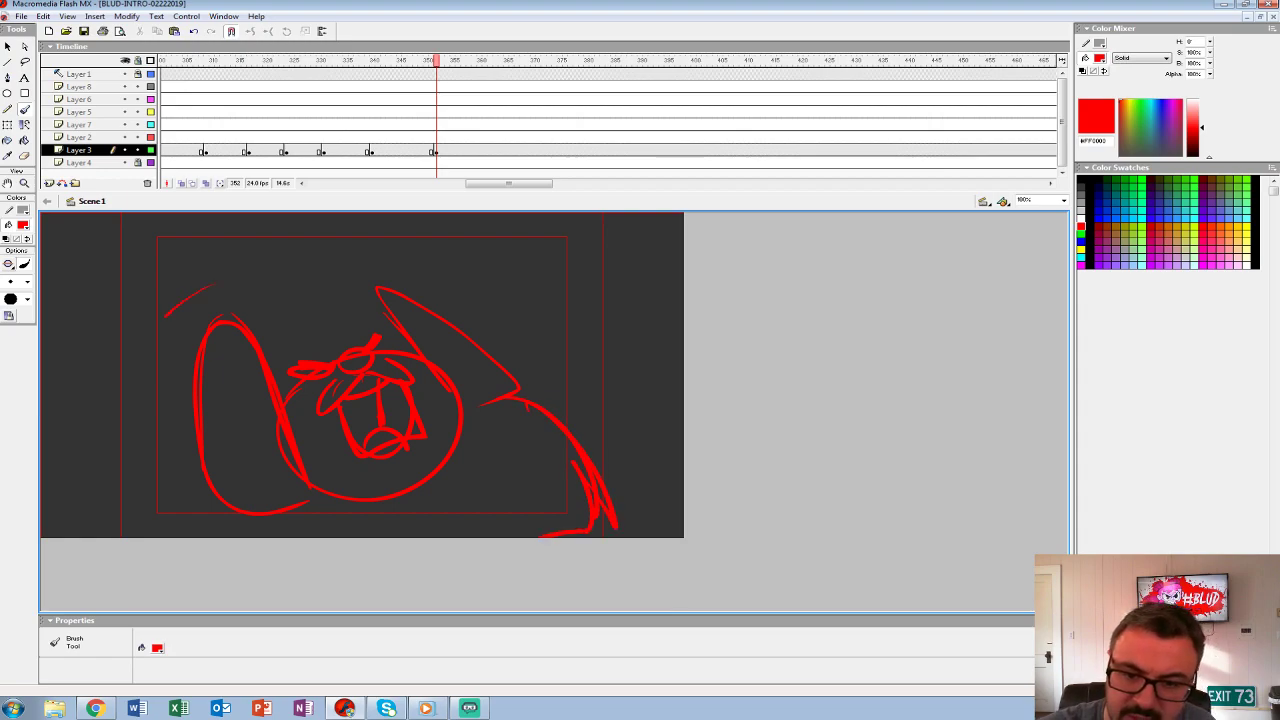
- Draw long sweeping curves above the head, an oval at their outer end and arcs over the top of the head
{"action": "mouse_move", "coordinate": [170, 300]}
{"action": "left_mouse_down"}
{"action": "mouse_move", "coordinate": [306, 246]}
{"action": "mouse_move", "coordinate": [450, 256]}
{"action": "mouse_move", "coordinate": [324, 264]}
{"action": "mouse_move", "coordinate": [432, 286]}
{"action": "mouse_move", "coordinate": [516, 386]}
{"action": "left_mouse_up"}
{"action": "mouse_move", "coordinate": [418, 292]}
{"action": "left_mouse_down"}
{"action": "mouse_move", "coordinate": [354, 284]}
{"action": "mouse_move", "coordinate": [147, 323]}
{"action": "left_mouse_up"}
{"action": "mouse_move", "coordinate": [246, 316]}
{"action": "left_mouse_down"}
{"action": "mouse_move", "coordinate": [318, 305]}
{"action": "mouse_move", "coordinate": [206, 289]}
{"action": "left_mouse_up"}
{"action": "left_click_drag", "start_coordinate": [310, 300], "coordinate": [315, 313]}
{"action": "mouse_move", "coordinate": [200, 325]}
{"action": "left_mouse_down"}
{"action": "mouse_move", "coordinate": [152, 342]}
{"action": "mouse_move", "coordinate": [140, 400]}
{"action": "mouse_move", "coordinate": [195, 355]}
{"action": "left_mouse_up"}
{"action": "left_click_drag", "start_coordinate": [232, 494], "coordinate": [226, 530]}
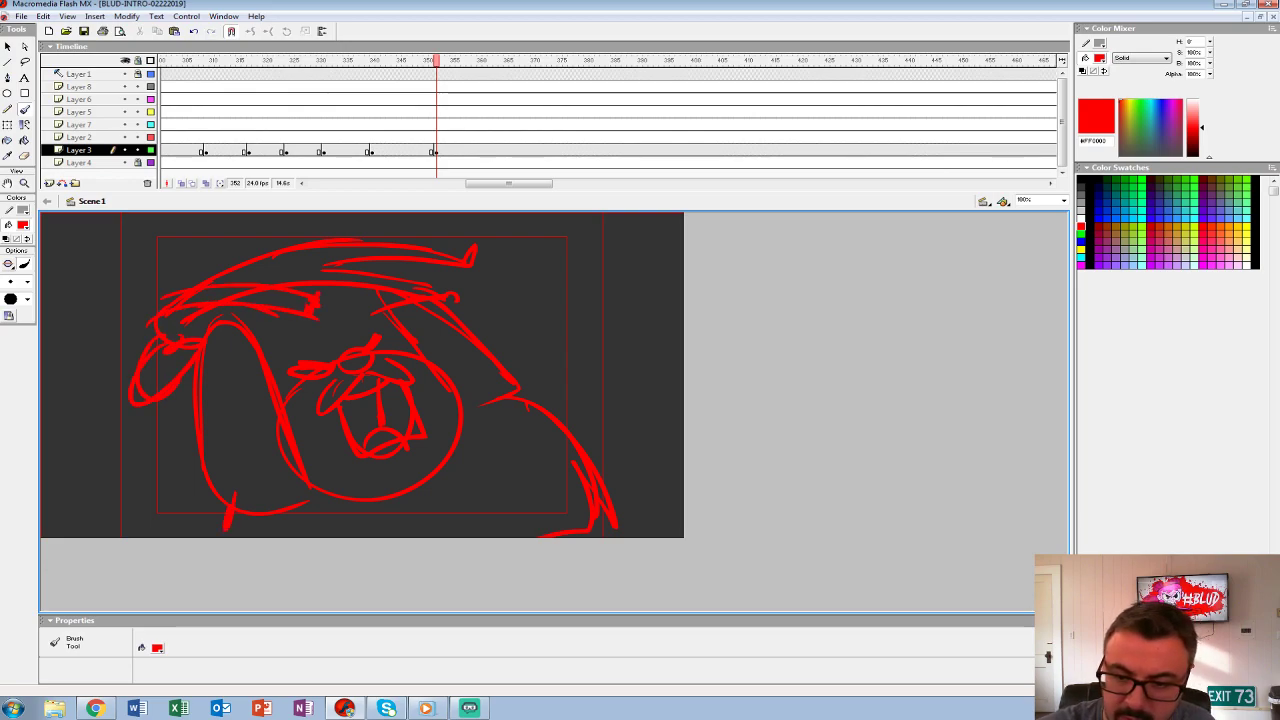
{"action": "left_click_drag", "start_coordinate": [282, 380], "coordinate": [405, 330]}
{"action": "mouse_move", "coordinate": [298, 352]}
{"action": "left_mouse_down"}
{"action": "mouse_move", "coordinate": [366, 322]}
{"action": "mouse_move", "coordinate": [410, 344]}
{"action": "left_mouse_up"}
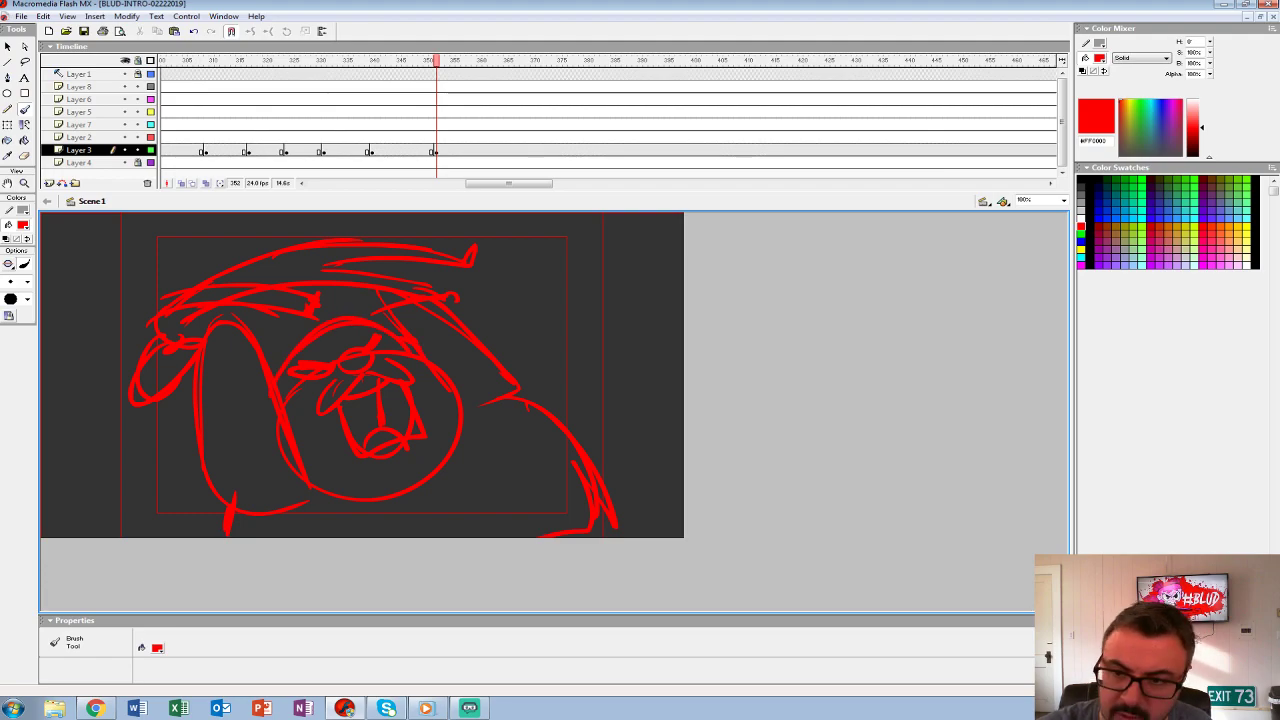
- Play back the frame 352 pose and insert a blank keyframe at frame 365 on Layer 3
{"action": "left_click", "coordinate": [314, 111]}
{"action": "key", "text": "Return"}
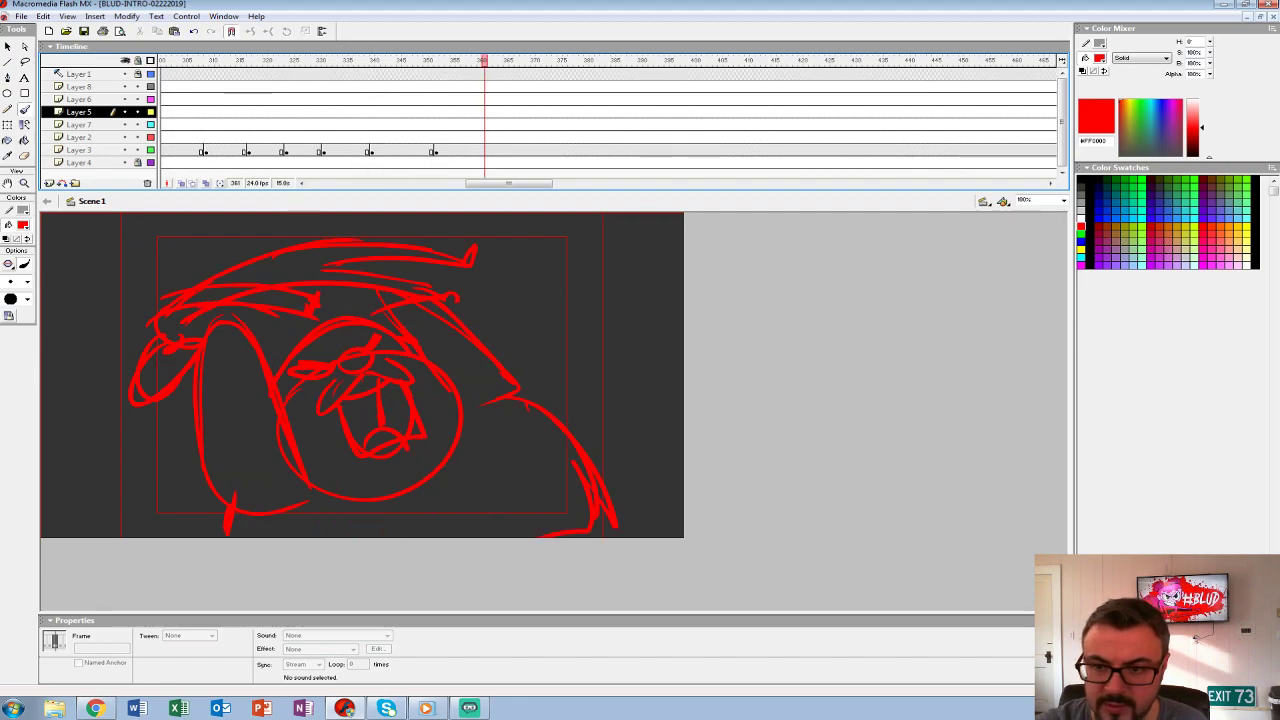
{"action": "left_click", "coordinate": [434, 124]}
{"action": "left_click", "coordinate": [348, 124]}
{"action": "key", "text": "Return"}
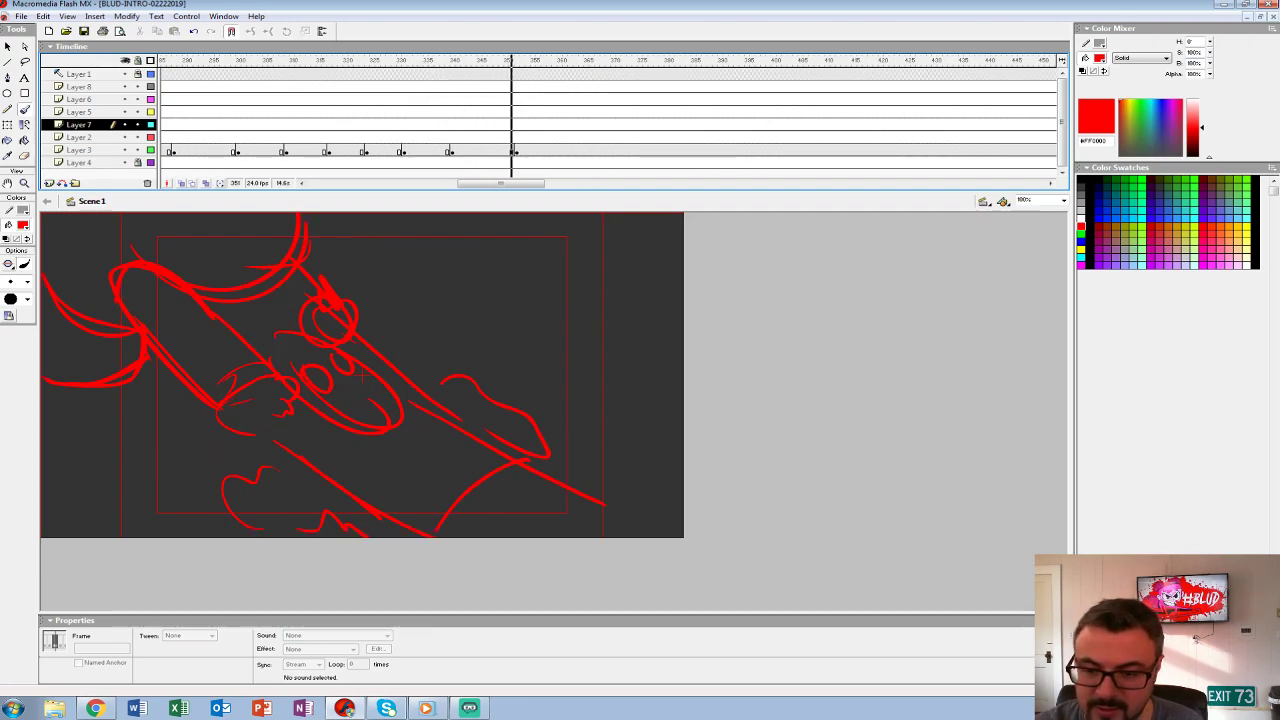
{"action": "left_click", "coordinate": [585, 150]}
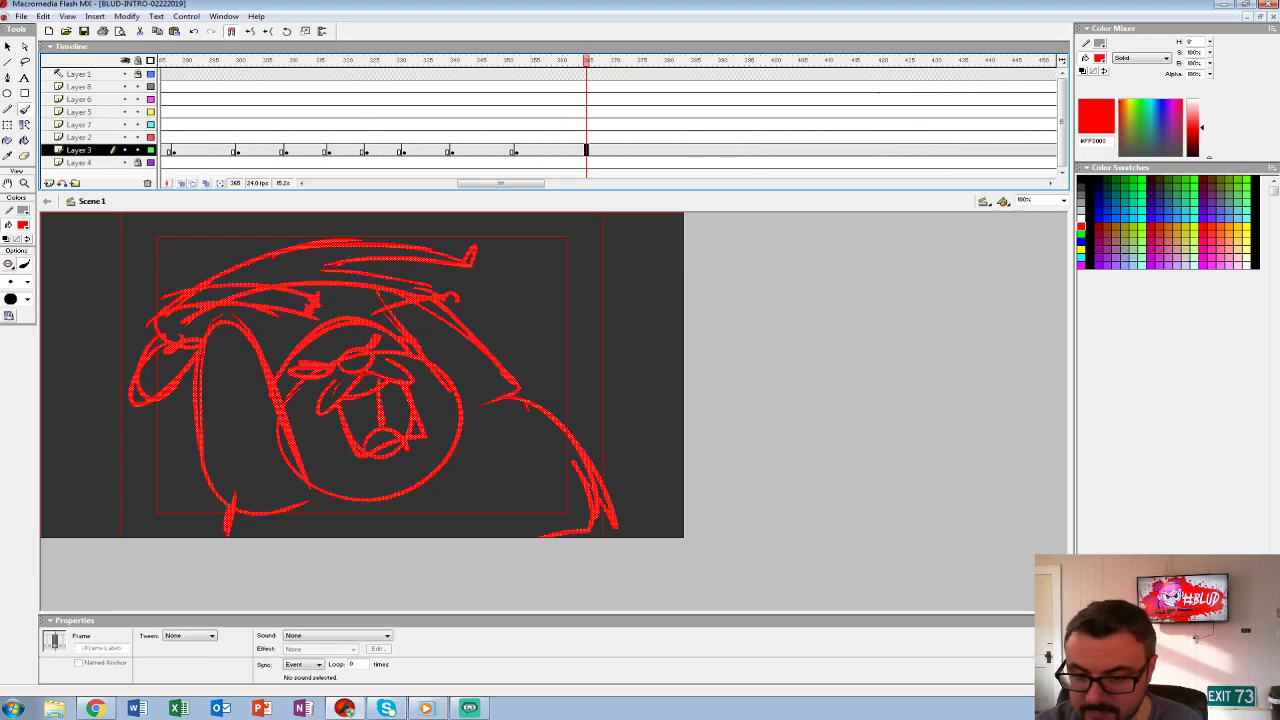
{"action": "key", "text": "F7"}
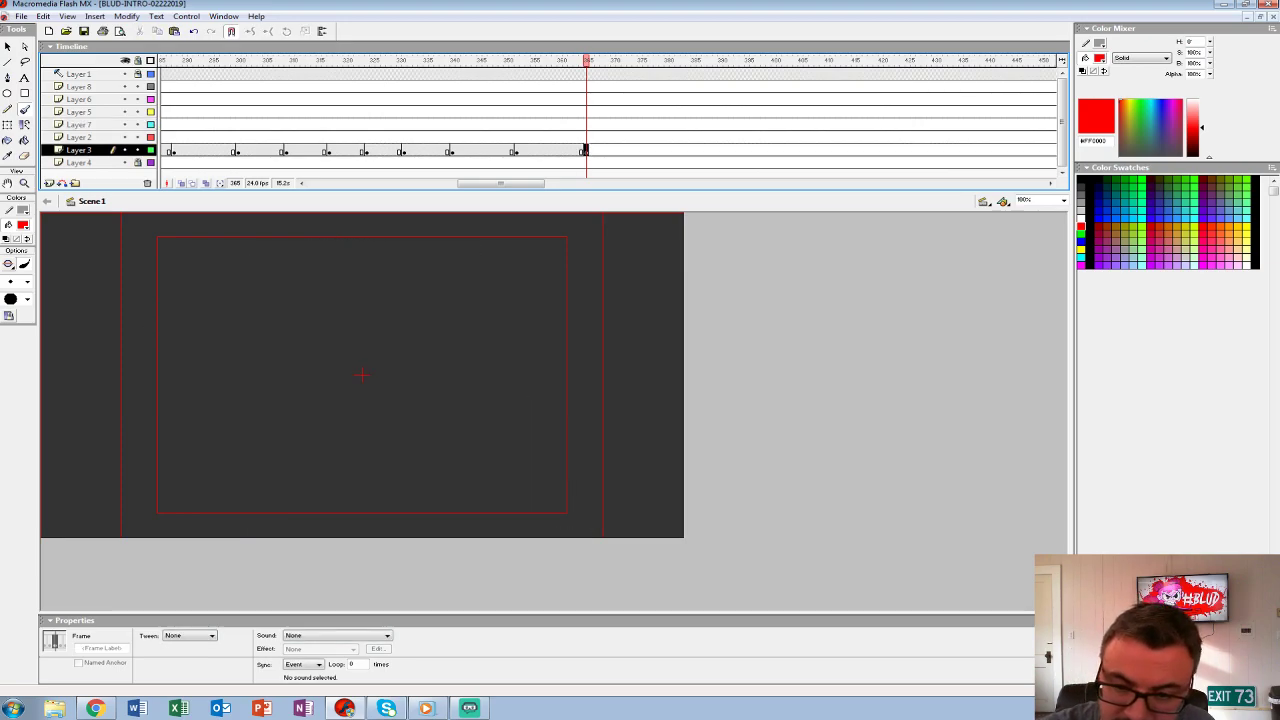
{"action": "mouse_move", "coordinate": [277, 340]}
{"action": "left_mouse_down"}
{"action": "mouse_move", "coordinate": [300, 364]}
{"action": "mouse_move", "coordinate": [280, 345]}
{"action": "left_mouse_up"}
{"action": "key", "text": "ctrl+z"}
{"action": "left_click_drag", "start_coordinate": [322, 395], "coordinate": [415, 434]}
{"action": "key", "text": "ctrl+z"}
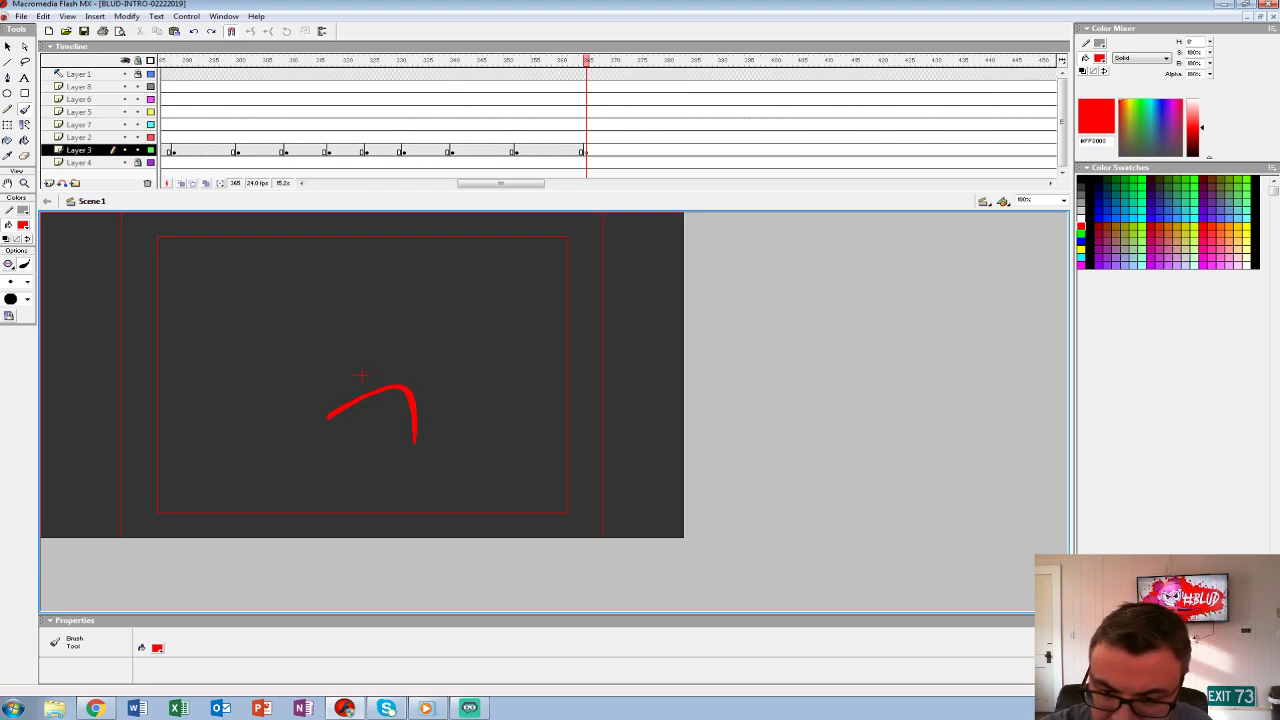
{"action": "key", "text": "ctrl+z"}
- Compare frames 355 and 365, turn on onion skinning and draw a round head and a bent leg at frame 365
{"action": "left_click", "coordinate": [530, 150]}
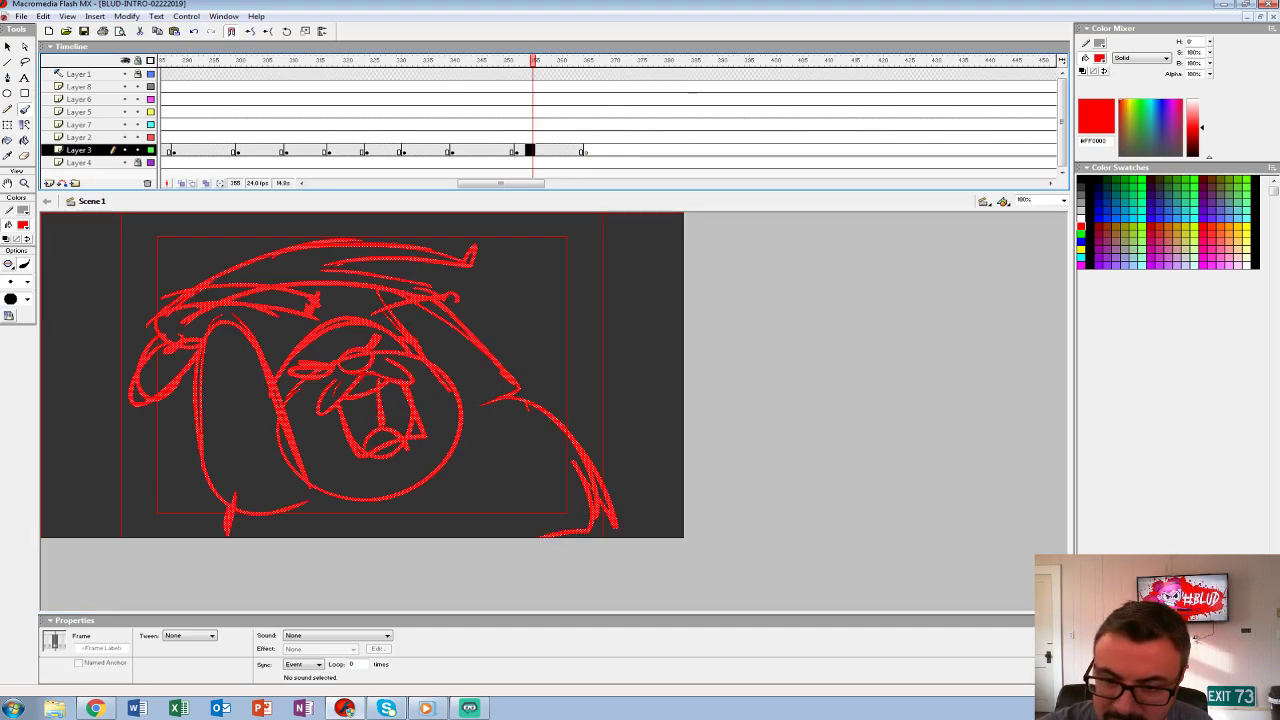
{"action": "left_click", "coordinate": [585, 150]}
{"action": "left_click", "coordinate": [530, 150]}
{"action": "left_click", "coordinate": [585, 150]}
{"action": "left_click", "coordinate": [181, 183]}
{"action": "left_click_drag", "start_coordinate": [245, 293], "coordinate": [238, 300]}
{"action": "mouse_move", "coordinate": [330, 388]}
{"action": "left_mouse_down"}
{"action": "mouse_move", "coordinate": [385, 417]}
{"action": "mouse_move", "coordinate": [384, 430]}
{"action": "mouse_move", "coordinate": [390, 397]}
{"action": "mouse_move", "coordinate": [405, 443]}
{"action": "left_mouse_up"}
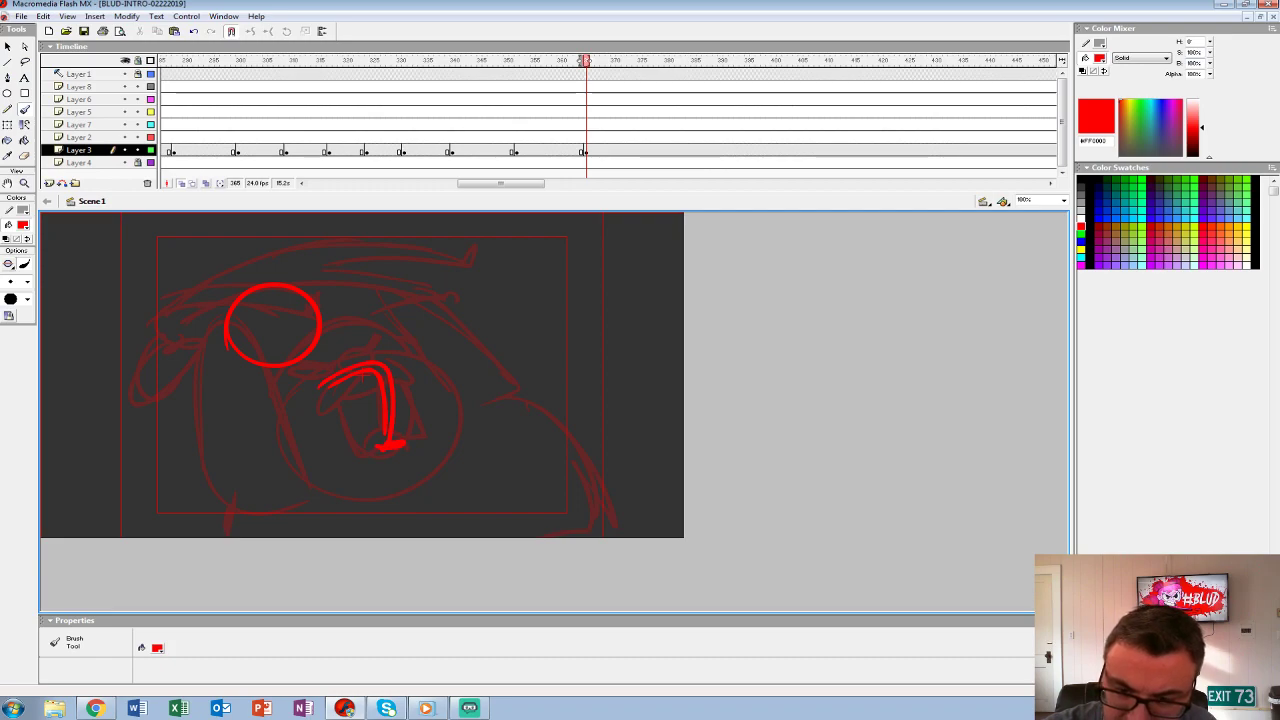
- Sketch the arched body, the jagged limb lines below the head and the far limb ending in a small oval
{"action": "left_click_drag", "start_coordinate": [244, 394], "coordinate": [282, 448]}
{"action": "mouse_move", "coordinate": [286, 398]}
{"action": "left_mouse_down"}
{"action": "mouse_move", "coordinate": [312, 434]}
{"action": "mouse_move", "coordinate": [277, 442]}
{"action": "mouse_move", "coordinate": [337, 358]}
{"action": "mouse_move", "coordinate": [438, 376]}
{"action": "left_mouse_up"}
{"action": "left_click_drag", "start_coordinate": [330, 382], "coordinate": [296, 468]}
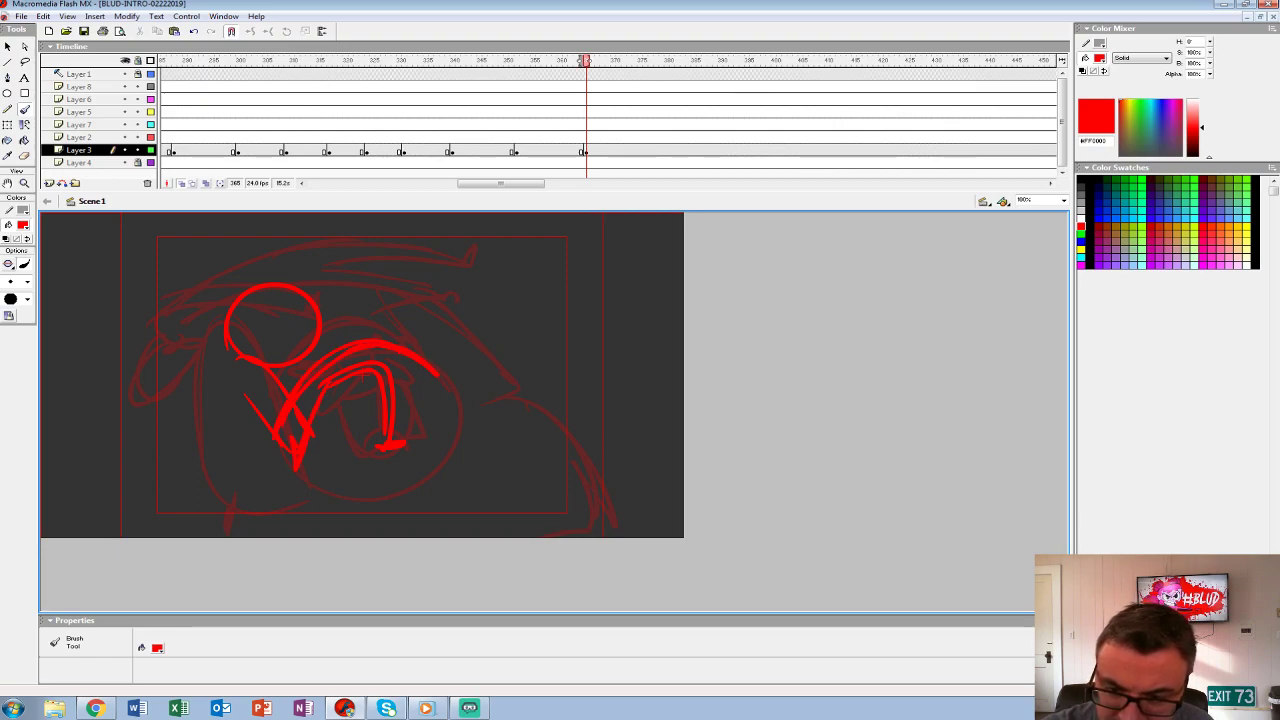
{"action": "mouse_move", "coordinate": [445, 392]}
{"action": "left_mouse_down"}
{"action": "mouse_move", "coordinate": [430, 325]}
{"action": "mouse_move", "coordinate": [416, 360]}
{"action": "mouse_move", "coordinate": [456, 384]}
{"action": "left_mouse_up"}
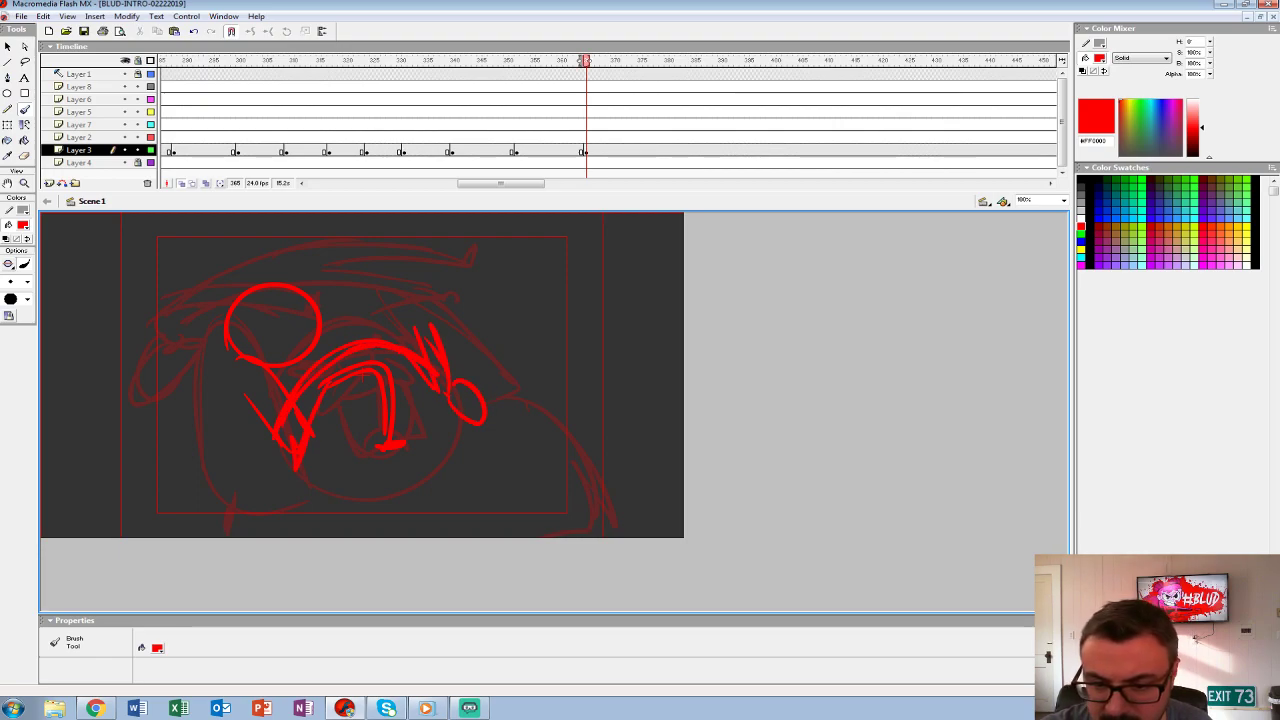
- Add the feet, the curved back, the pointed hat and short accent marks beside the head, and play back the pose
{"action": "left_click_drag", "start_coordinate": [290, 444], "coordinate": [280, 468]}
{"action": "left_click_drag", "start_coordinate": [270, 404], "coordinate": [246, 456]}
{"action": "mouse_move", "coordinate": [322, 388]}
{"action": "left_mouse_down"}
{"action": "mouse_move", "coordinate": [280, 434]}
{"action": "mouse_move", "coordinate": [368, 448]}
{"action": "left_mouse_up"}
{"action": "left_click_drag", "start_coordinate": [274, 360], "coordinate": [242, 422]}
{"action": "left_click_drag", "start_coordinate": [340, 322], "coordinate": [378, 352]}
{"action": "mouse_move", "coordinate": [318, 288]}
{"action": "left_mouse_down"}
{"action": "mouse_move", "coordinate": [222, 338]}
{"action": "mouse_move", "coordinate": [294, 338]}
{"action": "mouse_move", "coordinate": [266, 326]}
{"action": "mouse_move", "coordinate": [332, 300]}
{"action": "left_mouse_up"}
{"action": "mouse_move", "coordinate": [198, 350]}
{"action": "left_mouse_down"}
{"action": "mouse_move", "coordinate": [190, 395]}
{"action": "mouse_move", "coordinate": [265, 428]}
{"action": "mouse_move", "coordinate": [216, 440]}
{"action": "left_mouse_up"}
{"action": "mouse_move", "coordinate": [392, 288]}
{"action": "left_mouse_down"}
{"action": "mouse_move", "coordinate": [410, 320]}
{"action": "mouse_move", "coordinate": [358, 320]}
{"action": "left_mouse_up"}
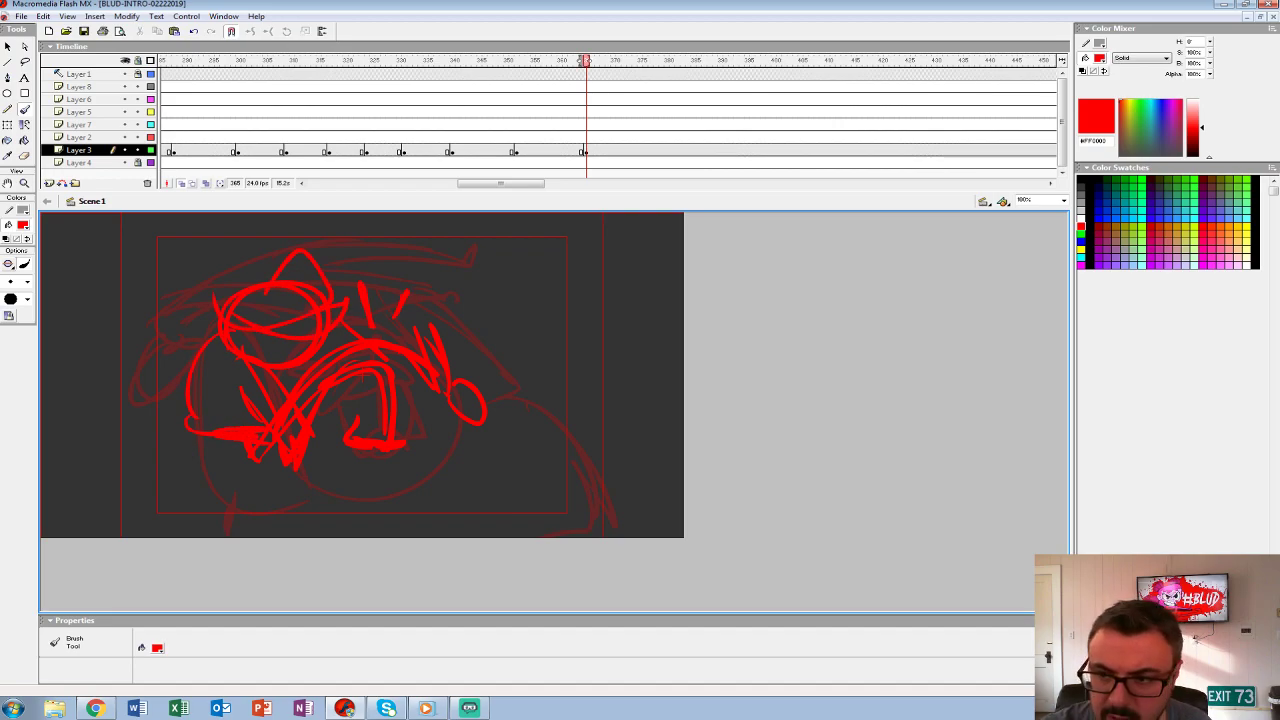
{"action": "left_click", "coordinate": [287, 111]}
{"action": "key", "text": "Return"}
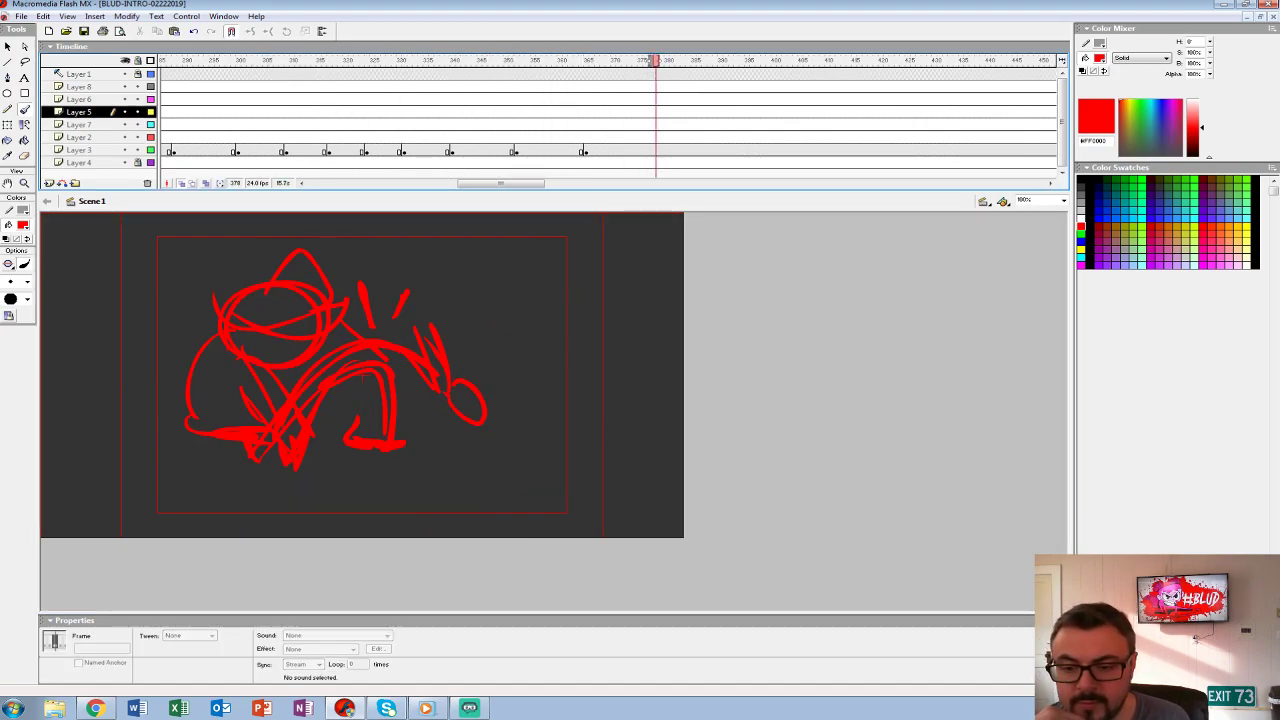
- Scale down the frame 365 sketch and nudge it down and left on the stage
{"action": "left_click", "coordinate": [584, 150]}
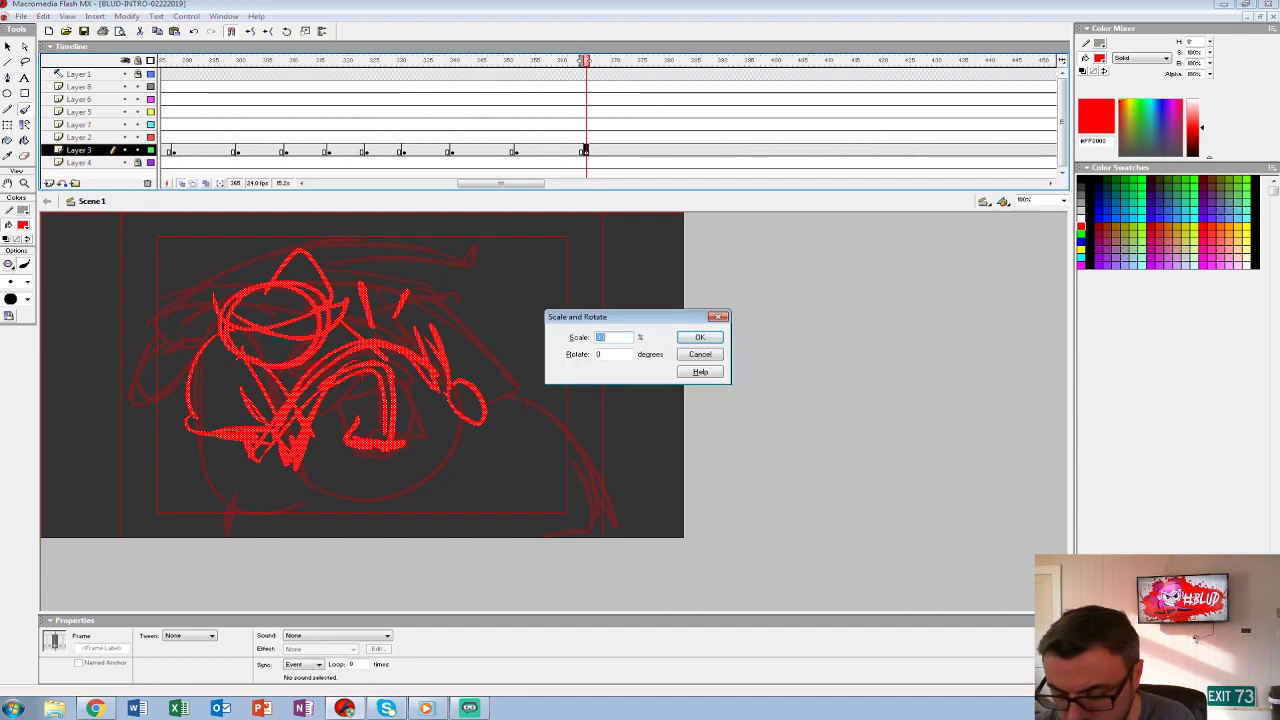
{"action": "key", "text": "ctrl+alt+s"}
{"action": "key", "text": "Return"}
{"action": "key", "text": "Down"}
{"action": "key", "text": "Down"}
{"action": "key", "text": "Down"}
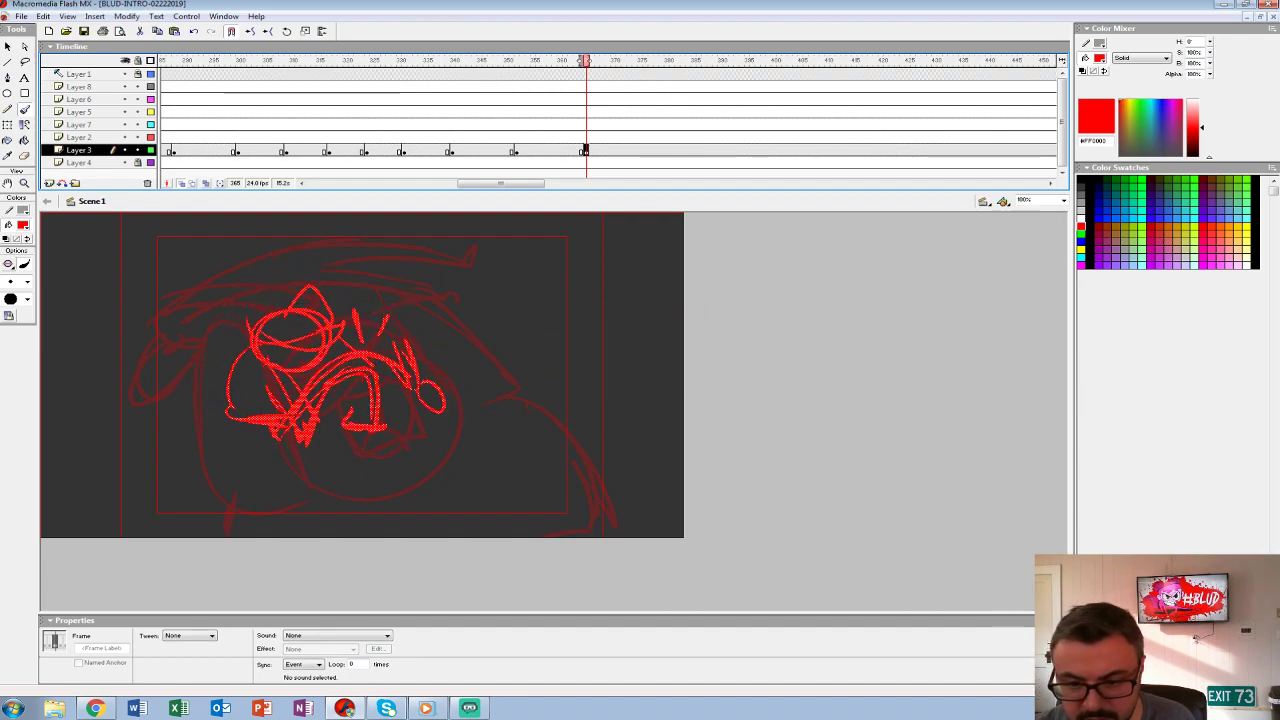
{"action": "key", "text": "shift+Down"}
{"action": "key", "text": "shift+Down"}
{"action": "key", "text": "shift+Left"}
{"action": "key", "text": "shift+Left"}
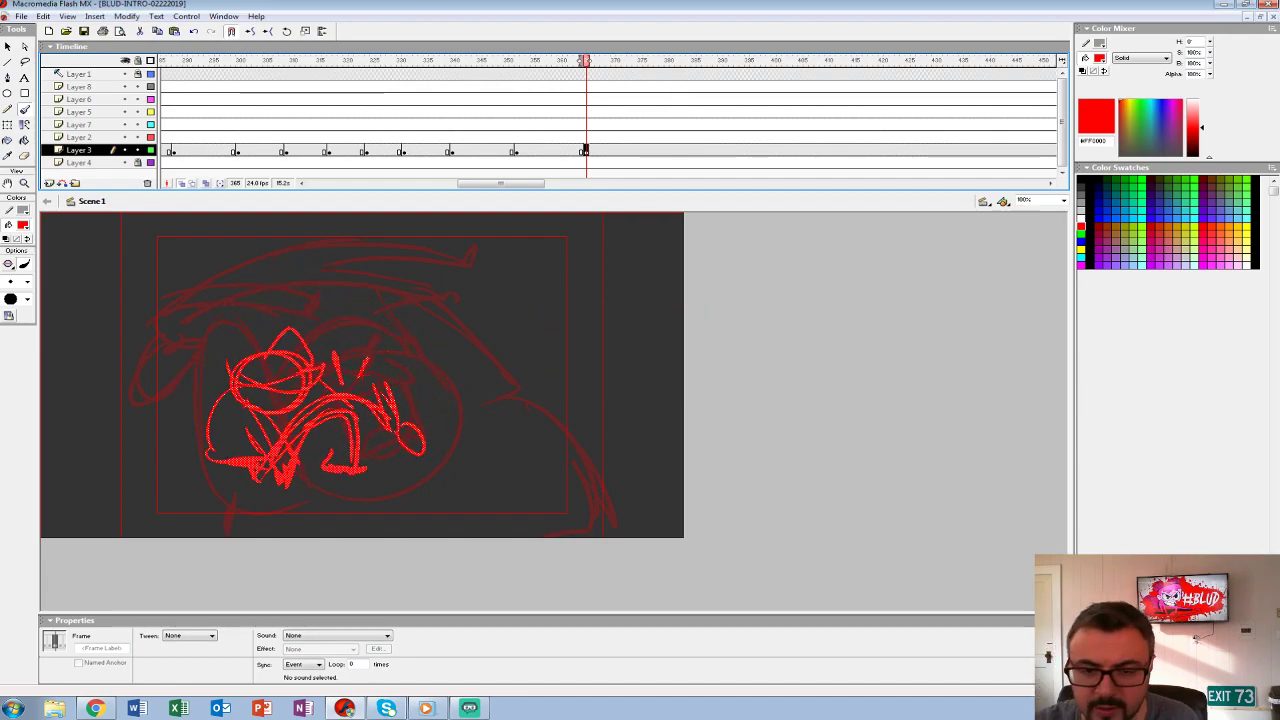
- Turn off onion skinning, add a keyframe at frame 380 on Layer 2, and sketch an arched leaping figure above the hatted character's far limb
{"action": "left_click", "coordinate": [180, 183]}
{"action": "left_click_drag", "start_coordinate": [501, 183], "coordinate": [437, 183]}
{"action": "left_click_drag", "start_coordinate": [437, 183], "coordinate": [427, 183]}
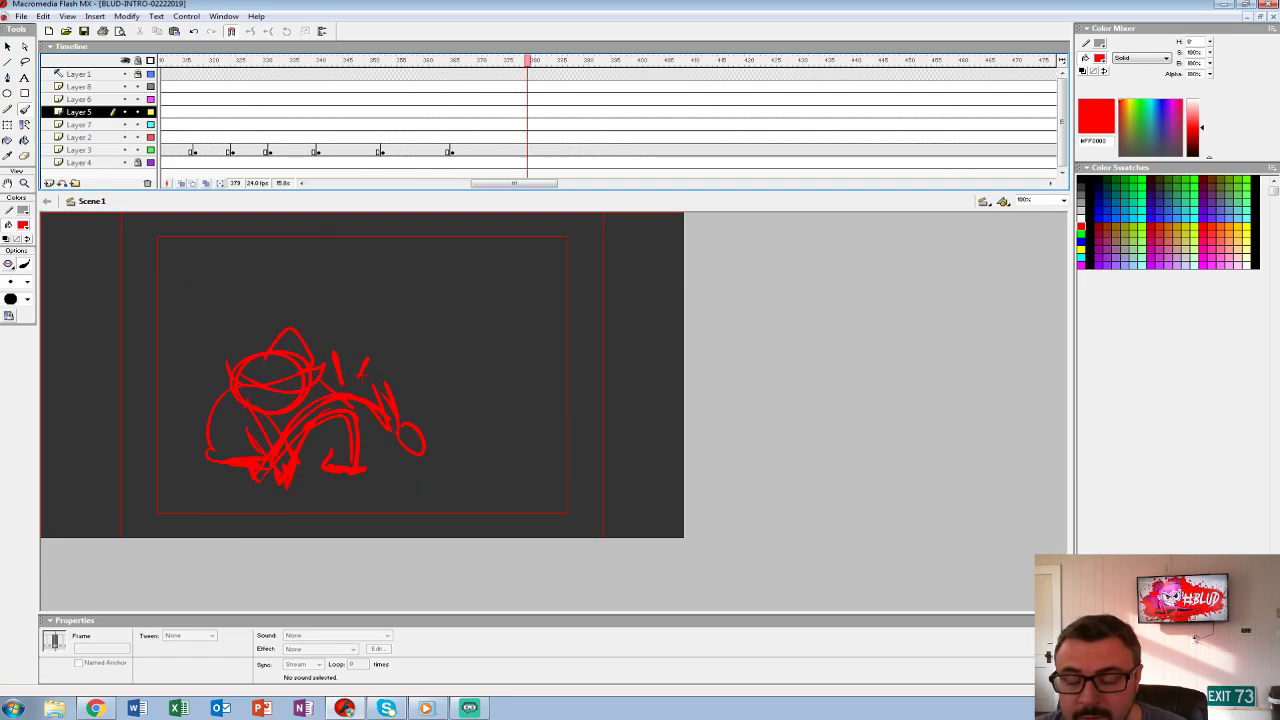
{"action": "left_click", "coordinate": [531, 137]}
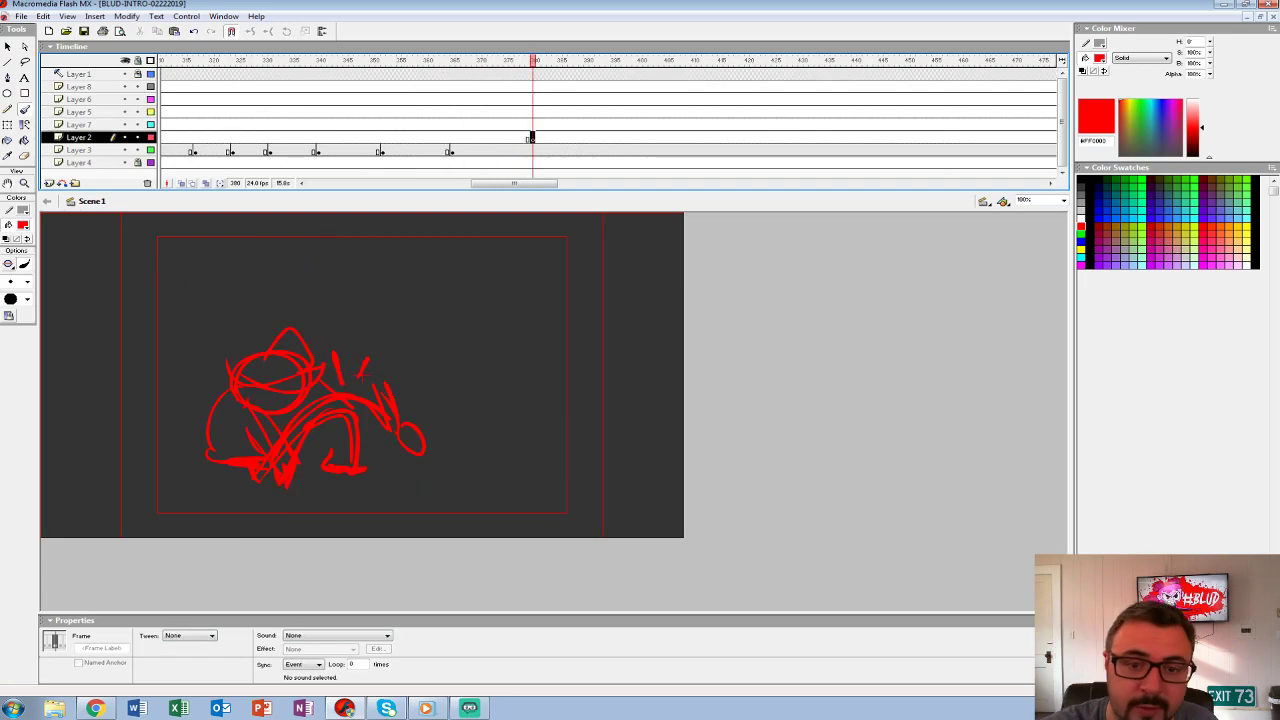
{"action": "key", "text": "b"}
{"action": "left_click_drag", "start_coordinate": [370, 300], "coordinate": [520, 270]}
{"action": "mouse_move", "coordinate": [422, 282]}
{"action": "left_mouse_down"}
{"action": "mouse_move", "coordinate": [411, 335]}
{"action": "mouse_move", "coordinate": [460, 298]}
{"action": "left_mouse_up"}
{"action": "left_click_drag", "start_coordinate": [388, 356], "coordinate": [490, 294]}
{"action": "mouse_move", "coordinate": [424, 326]}
{"action": "left_mouse_down"}
{"action": "mouse_move", "coordinate": [538, 310]}
{"action": "mouse_move", "coordinate": [578, 368]}
{"action": "mouse_move", "coordinate": [520, 296]}
{"action": "mouse_move", "coordinate": [572, 338]}
{"action": "left_mouse_up"}
{"action": "mouse_move", "coordinate": [378, 348]}
{"action": "left_mouse_down"}
{"action": "mouse_move", "coordinate": [406, 320]}
{"action": "mouse_move", "coordinate": [396, 332]}
{"action": "left_mouse_up"}
- Sketch a second leaping figure in the stage's upper-left corner with straight legs, a round head, a curved back and a bent arm
{"action": "mouse_move", "coordinate": [105, 259]}
{"action": "left_mouse_down"}
{"action": "mouse_move", "coordinate": [178, 330]}
{"action": "mouse_move", "coordinate": [198, 322]}
{"action": "mouse_move", "coordinate": [182, 336]}
{"action": "left_mouse_up"}
{"action": "left_click_drag", "start_coordinate": [190, 235], "coordinate": [245, 300]}
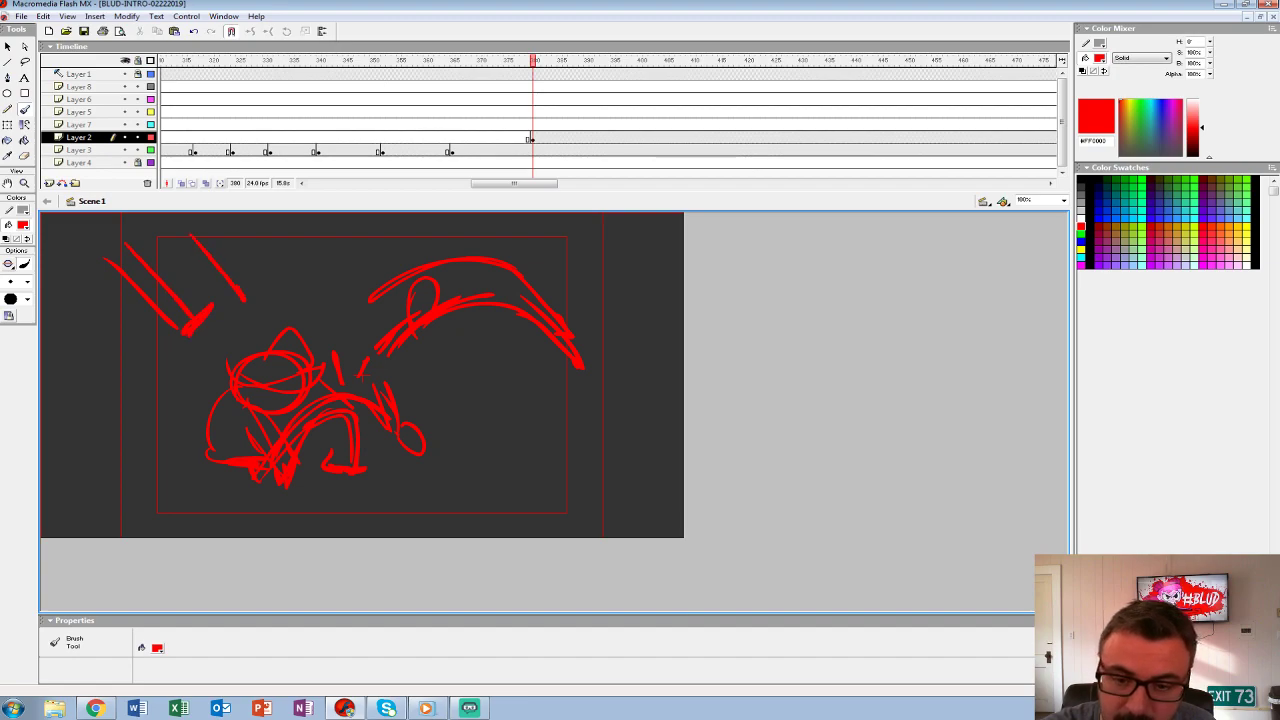
{"action": "left_click_drag", "start_coordinate": [160, 236], "coordinate": [176, 228]}
{"action": "left_click_drag", "start_coordinate": [62, 322], "coordinate": [108, 262]}
{"action": "mouse_move", "coordinate": [52, 292]}
{"action": "left_mouse_down"}
{"action": "mouse_move", "coordinate": [154, 228]}
{"action": "mouse_move", "coordinate": [96, 338]}
{"action": "left_mouse_up"}
- Sketch a third figure in the stage's lower-right corner with an oval head, bent arm and curved shoulders, and play back the pose
{"action": "left_click_drag", "start_coordinate": [528, 412], "coordinate": [512, 410]}
{"action": "left_click_drag", "start_coordinate": [490, 478], "coordinate": [444, 516]}
{"action": "left_click_drag", "start_coordinate": [548, 492], "coordinate": [638, 510]}
{"action": "left_click_drag", "start_coordinate": [620, 492], "coordinate": [634, 508]}
{"action": "left_click_drag", "start_coordinate": [546, 492], "coordinate": [656, 536]}
{"action": "left_click_drag", "start_coordinate": [484, 526], "coordinate": [626, 504]}
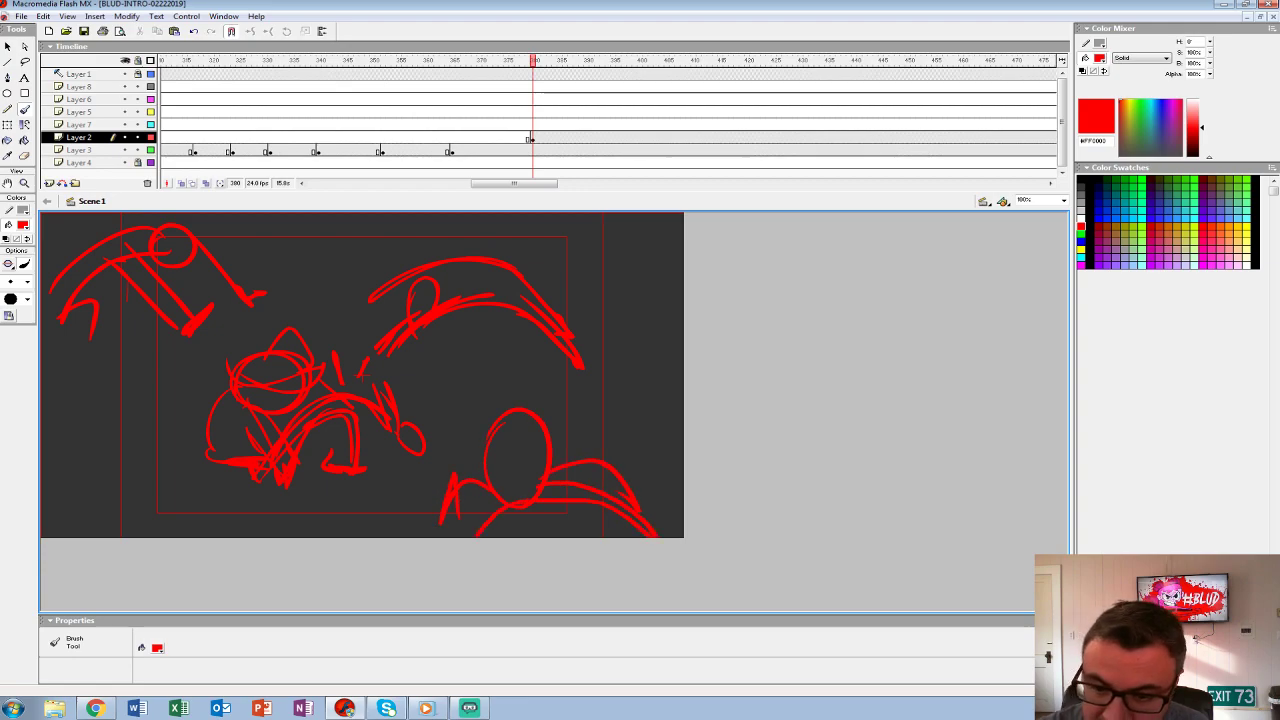
{"action": "left_click", "coordinate": [436, 112]}
{"action": "key", "text": "Return"}
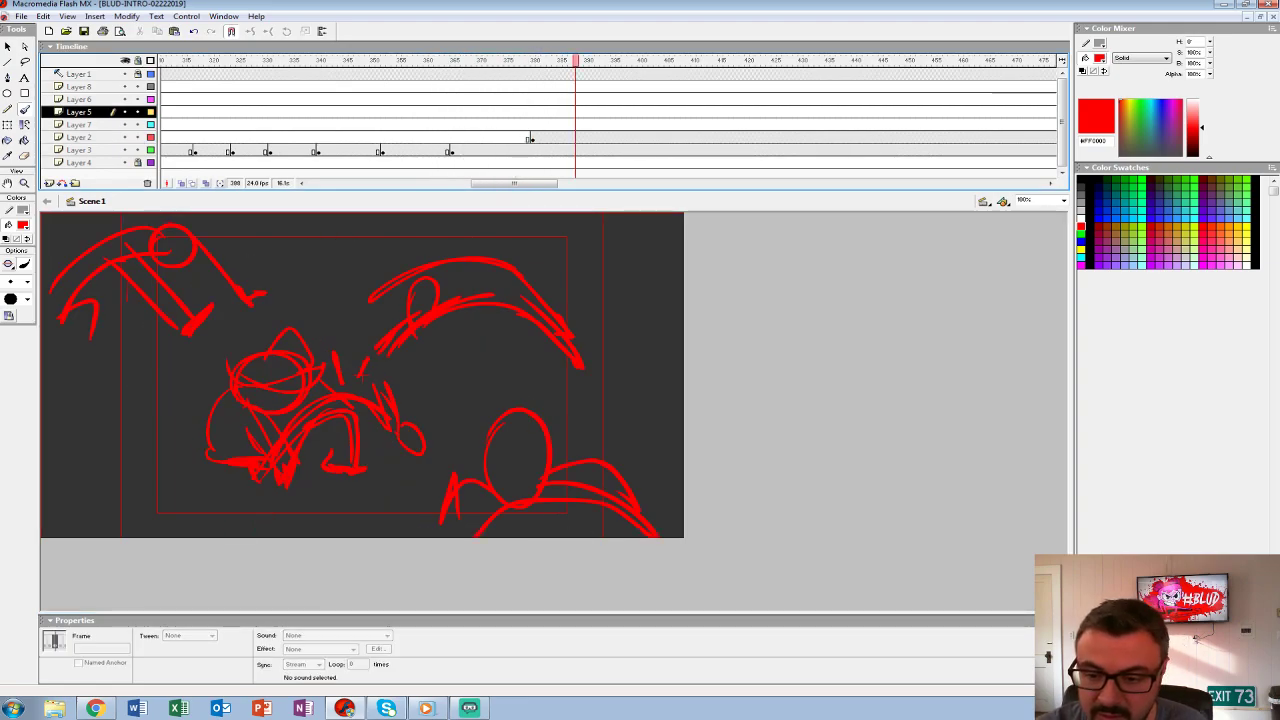
- Insert blank keyframes at frame 390 on Layers 2 and 3 and scribble an overlapping fight cloud with small limb marks above it
{"action": "left_click", "coordinate": [580, 137]}
{"action": "left_click_drag", "start_coordinate": [586, 137], "coordinate": [586, 150]}
{"action": "key", "text": "F7"}
{"action": "mouse_move", "coordinate": [316, 442]}
{"action": "left_mouse_down"}
{"action": "mouse_move", "coordinate": [329, 395]}
{"action": "mouse_move", "coordinate": [370, 370]}
{"action": "mouse_move", "coordinate": [152, 428]}
{"action": "mouse_move", "coordinate": [450, 410]}
{"action": "mouse_move", "coordinate": [360, 400]}
{"action": "mouse_move", "coordinate": [395, 280]}
{"action": "left_mouse_up"}
{"action": "left_click_drag", "start_coordinate": [215, 288], "coordinate": [245, 298]}
- Play back the rough animation repeatedly and examine the timing of the villain's attack poses from about frame 180 onward
{"action": "left_click_drag", "start_coordinate": [497, 111], "coordinate": [634, 111]}
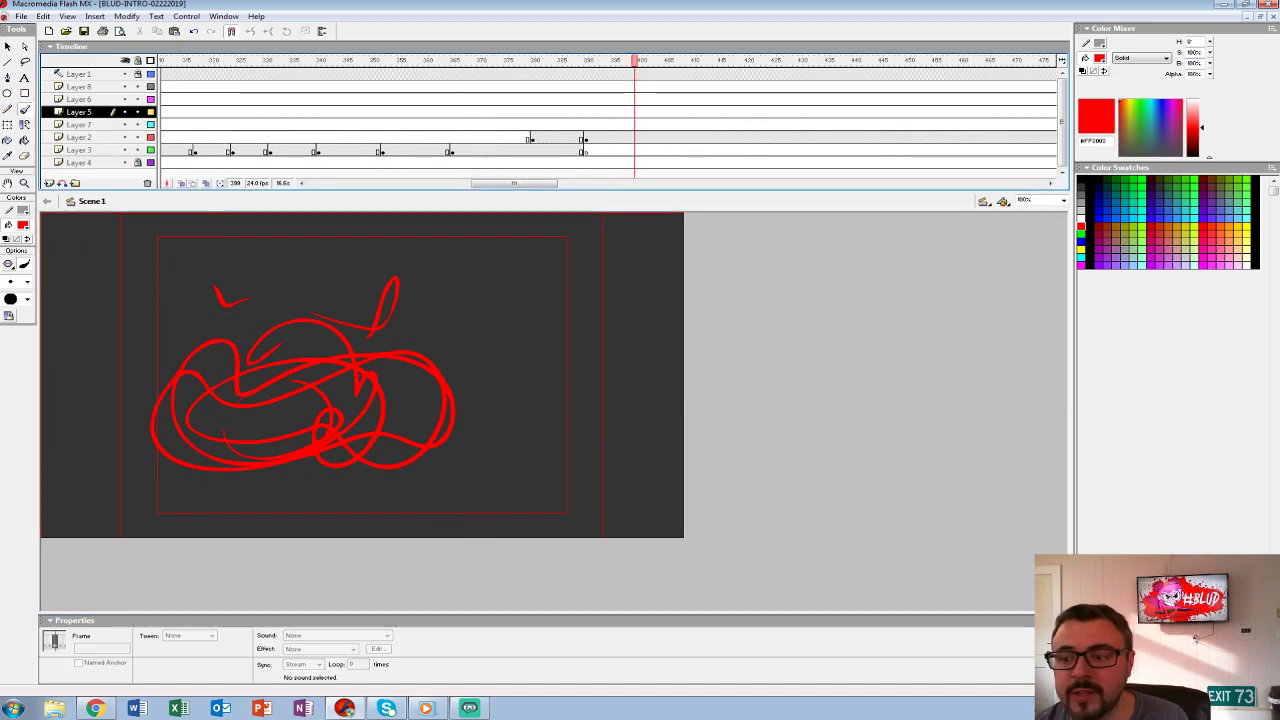
{"action": "key", "text": "Return"}
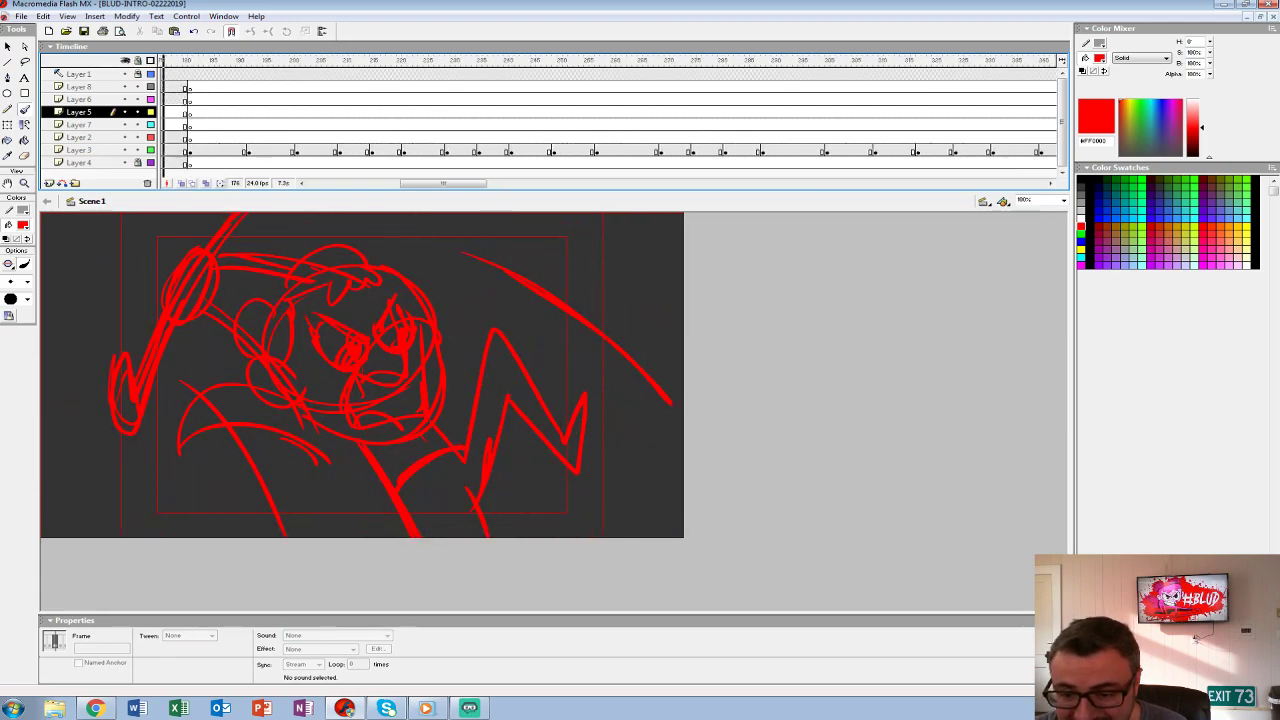
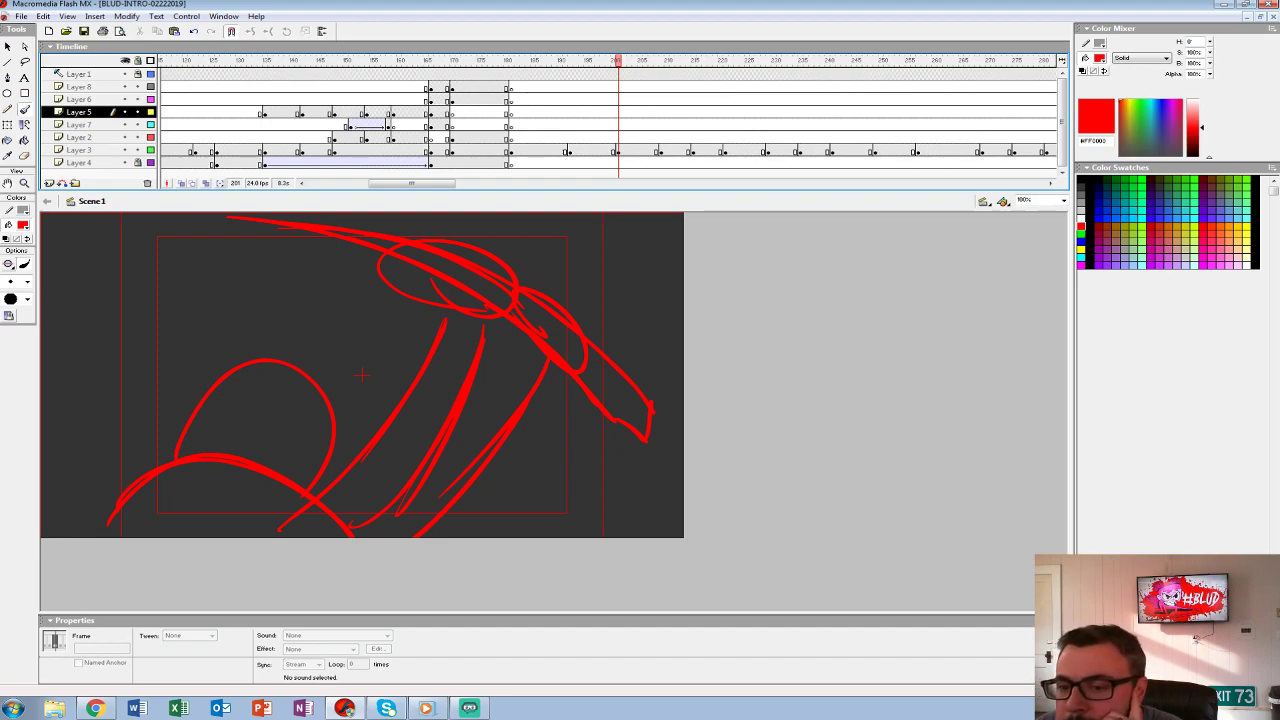
{"action": "scroll", "coordinate": [610, 115], "scroll_direction": "right", "scroll_amount": 10}
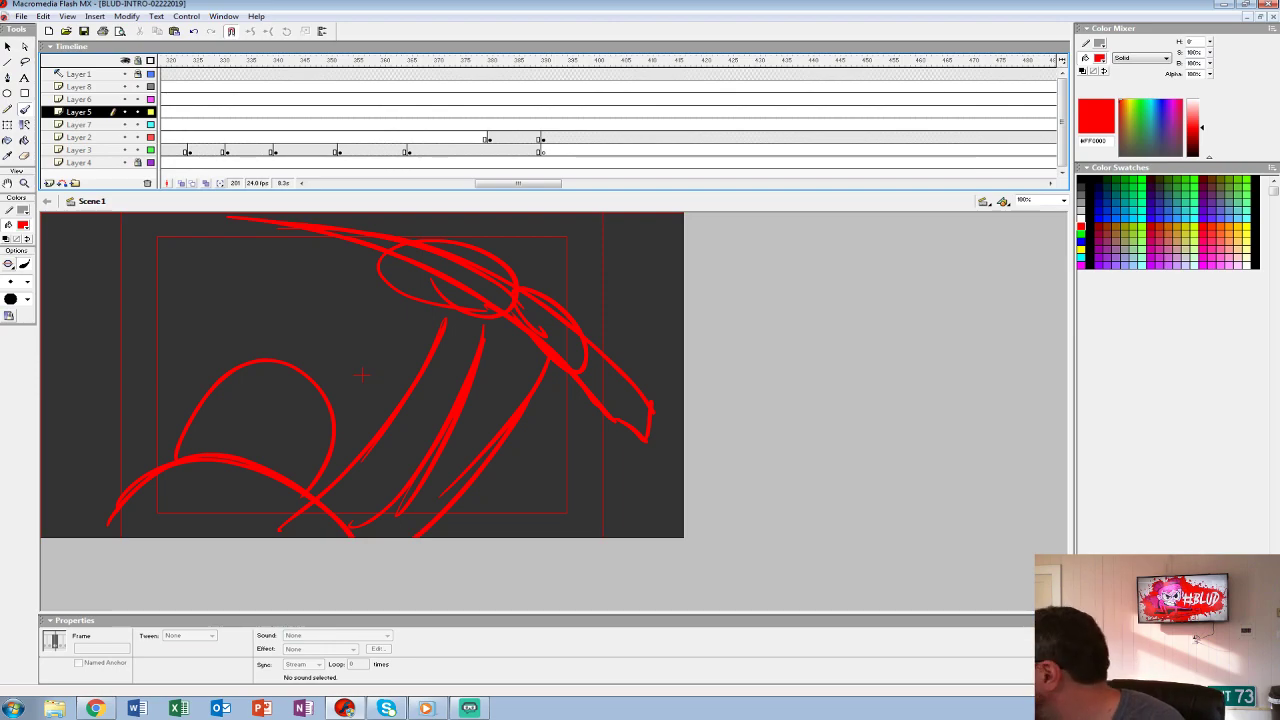
{"action": "left_click_drag", "start_coordinate": [519, 183], "coordinate": [435, 183]}
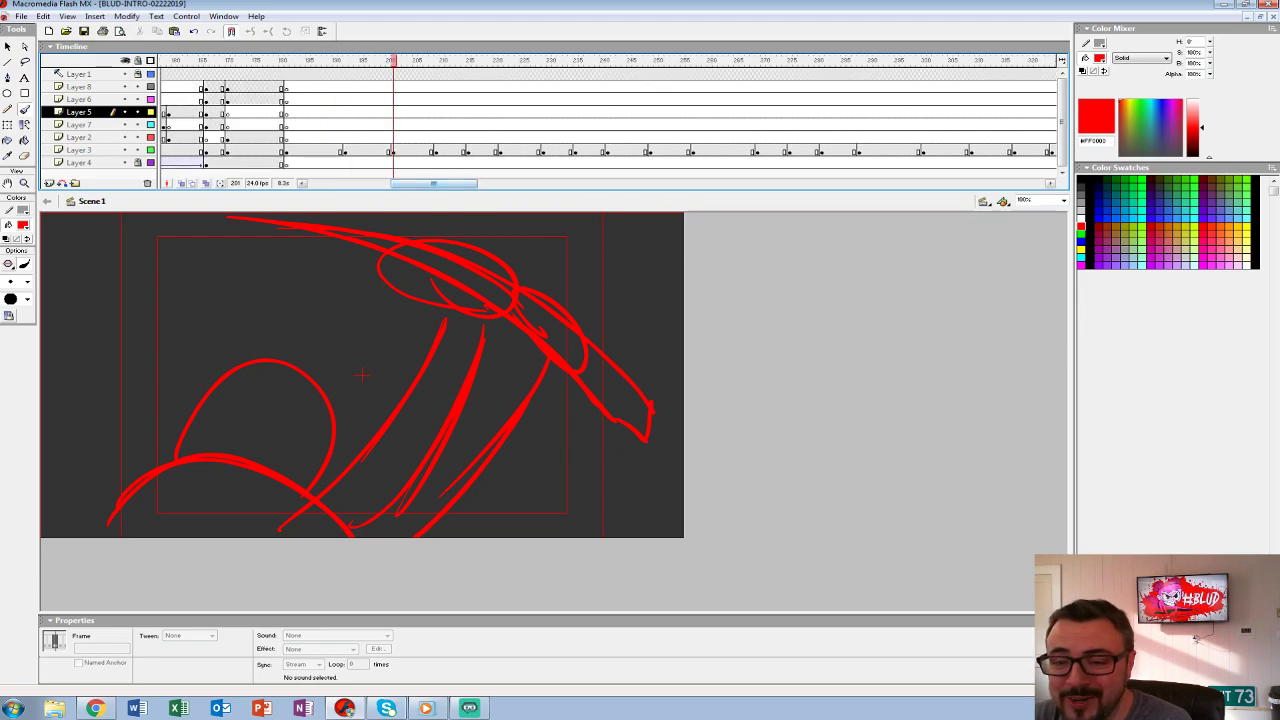
{"action": "left_click", "coordinate": [330, 124]}
{"action": "key", "text": "Return"}
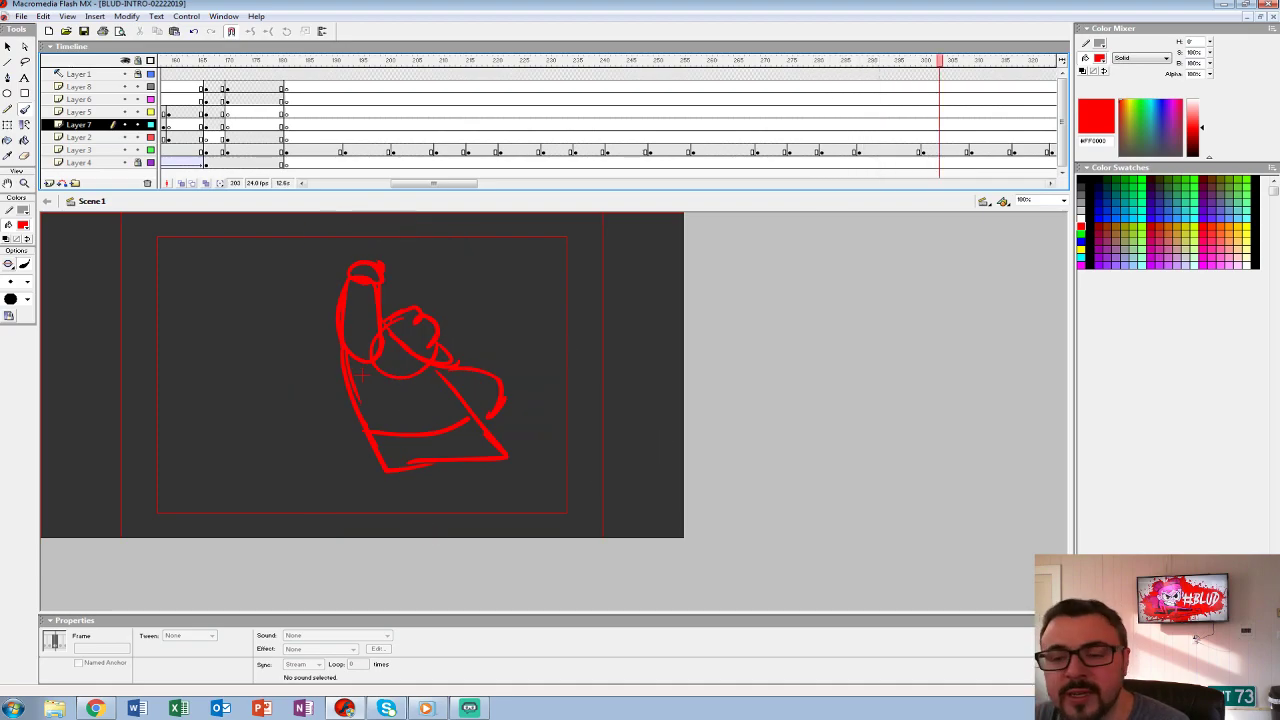
{"action": "left_click", "coordinate": [302, 151]}
{"action": "key", "text": "period"}
{"action": "key", "text": "period"}
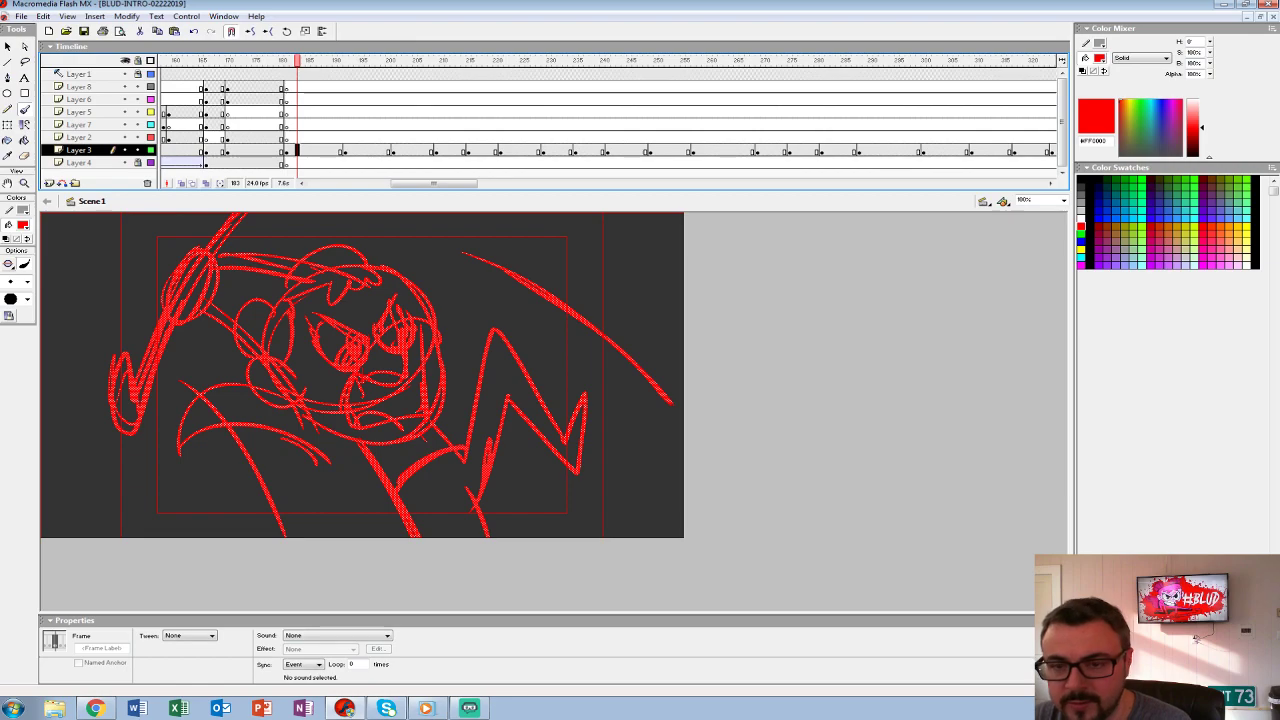
{"action": "left_click", "coordinate": [197, 60]}
{"action": "key", "text": "Return"}
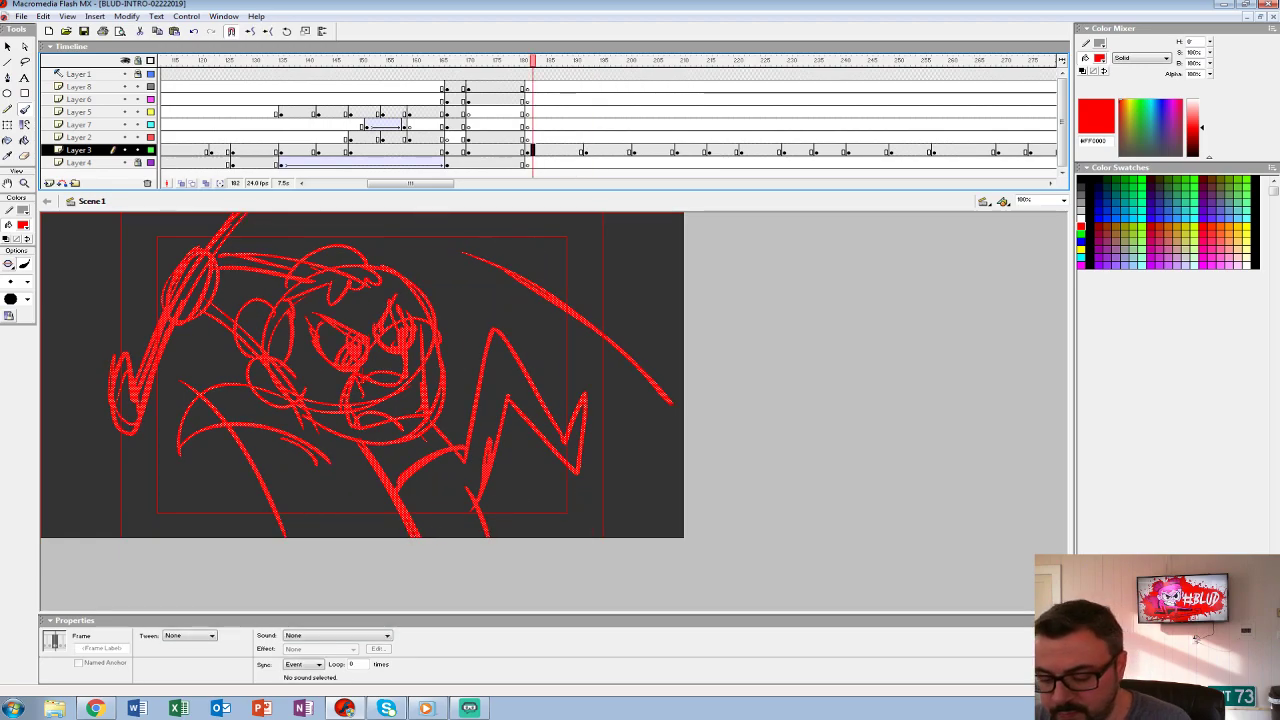
- Insert a blank keyframe at frame 182 on Layer 3, fit the whole stage in view and turn on onion skinning
{"action": "mouse_move", "coordinate": [410, 183]}
{"action": "left_mouse_down"}
{"action": "mouse_move", "coordinate": [514, 183]}
{"action": "mouse_move", "coordinate": [421, 183]}
{"action": "left_mouse_up"}
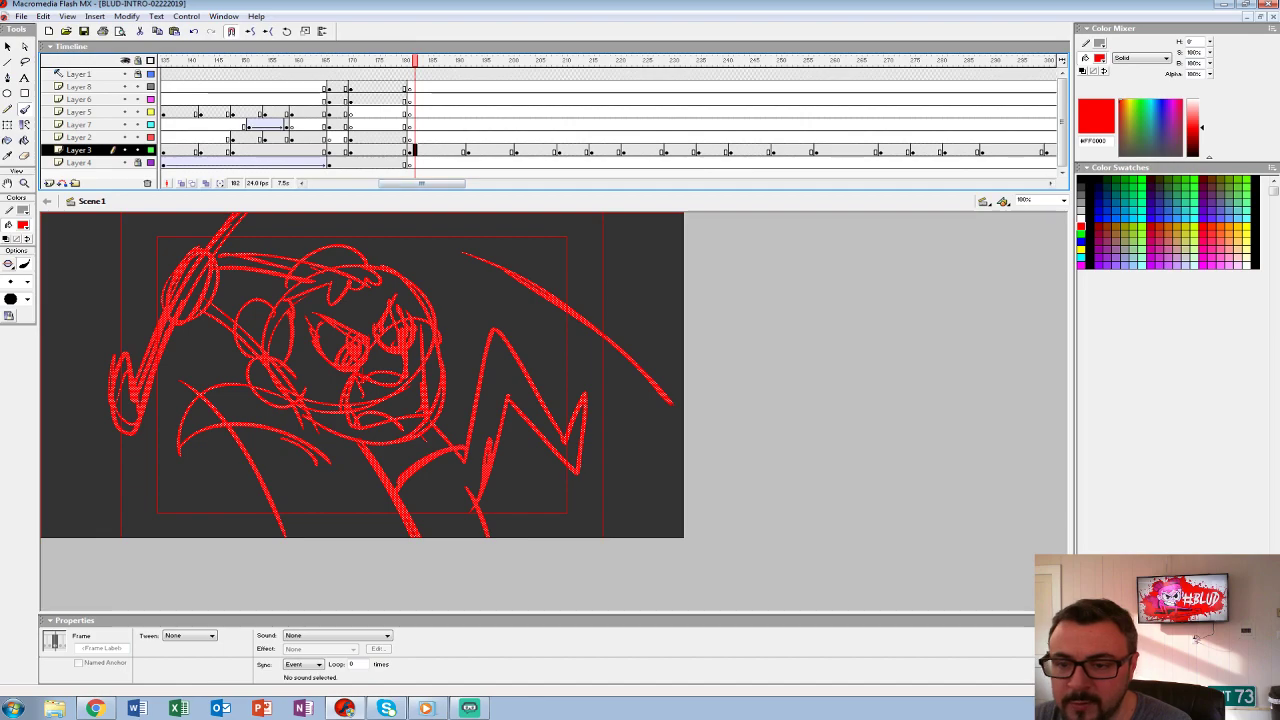
{"action": "key", "text": "Delete"}
{"action": "key", "text": "ctrl+2"}
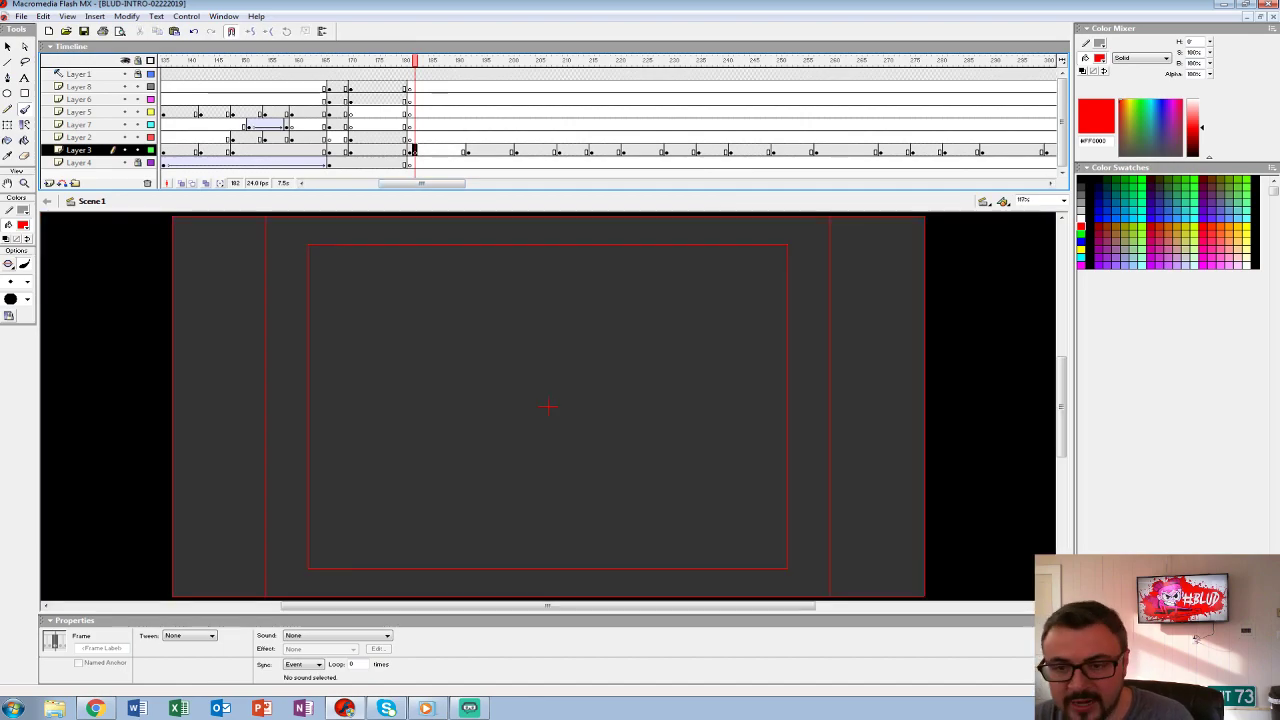
{"action": "key", "text": "ctrl+z"}
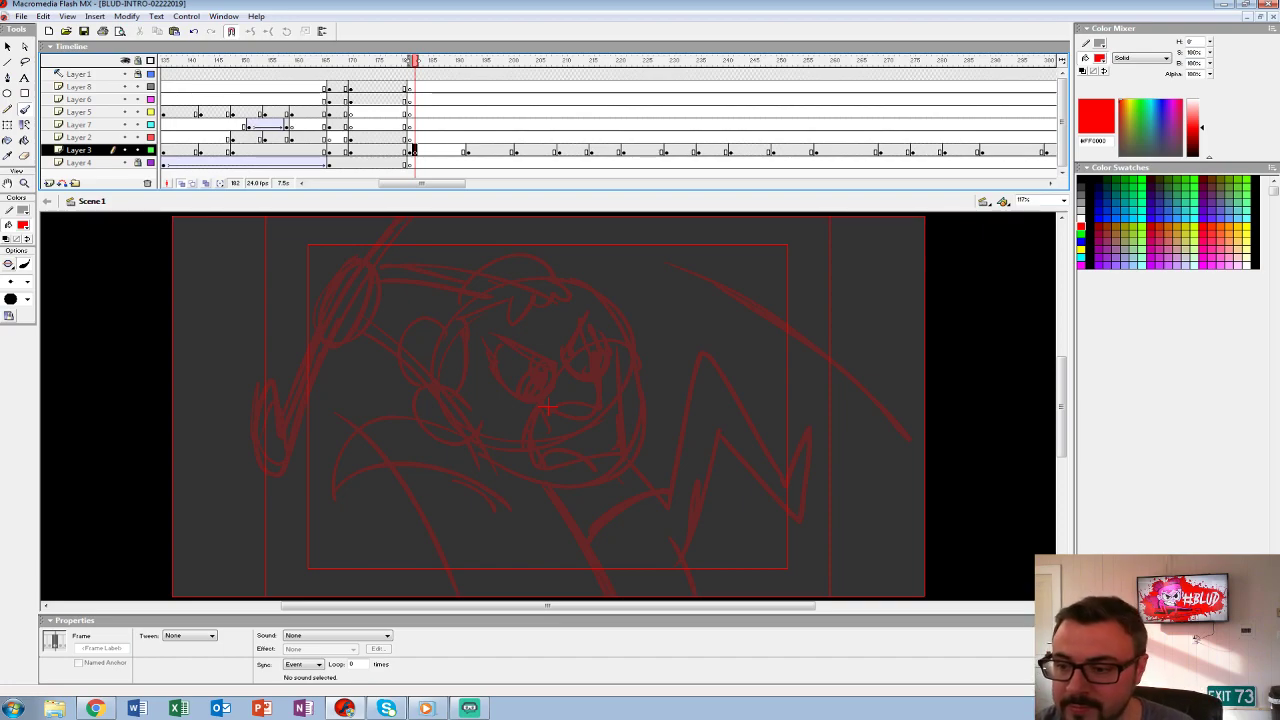
{"action": "left_click_drag", "start_coordinate": [550, 192], "coordinate": [550, 148]}
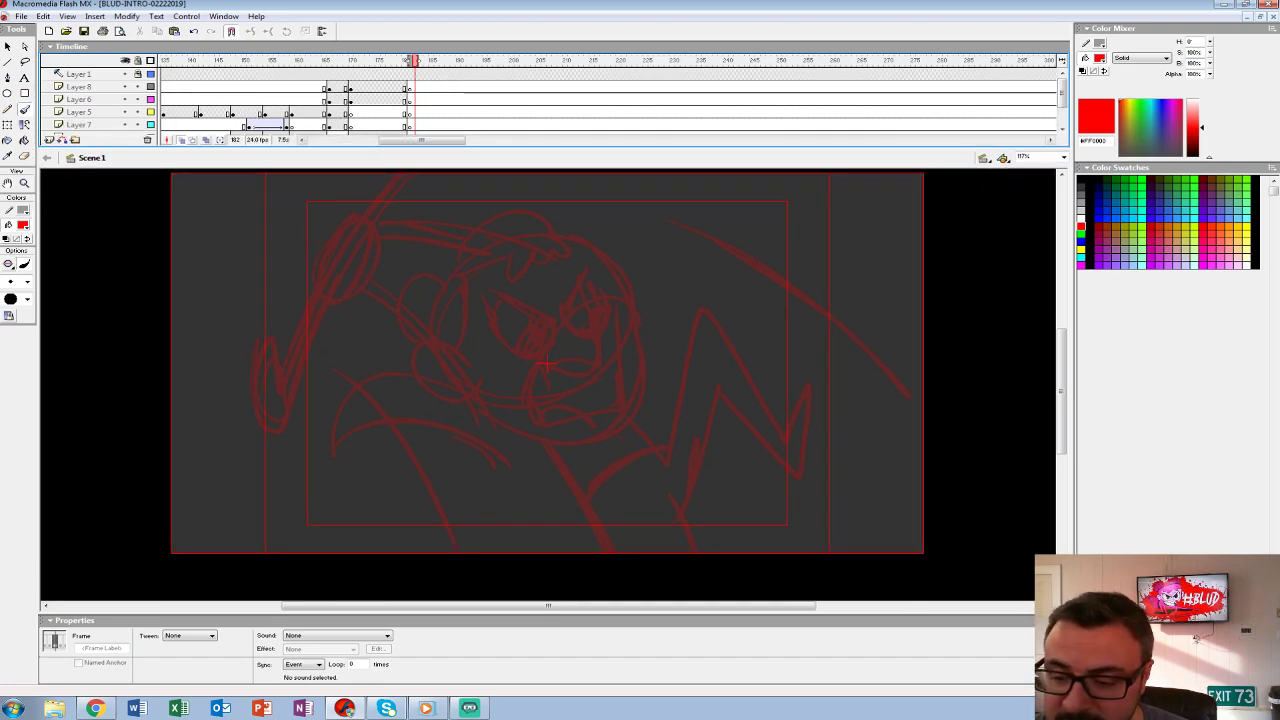
- Set the Brush tool to a red #FF0000 fill and the third-smallest brush size
{"action": "scroll", "coordinate": [550, 380], "scroll_direction": "right", "scroll_amount": 2}
{"action": "key", "text": "b"}
{"action": "left_click", "coordinate": [23, 225]}
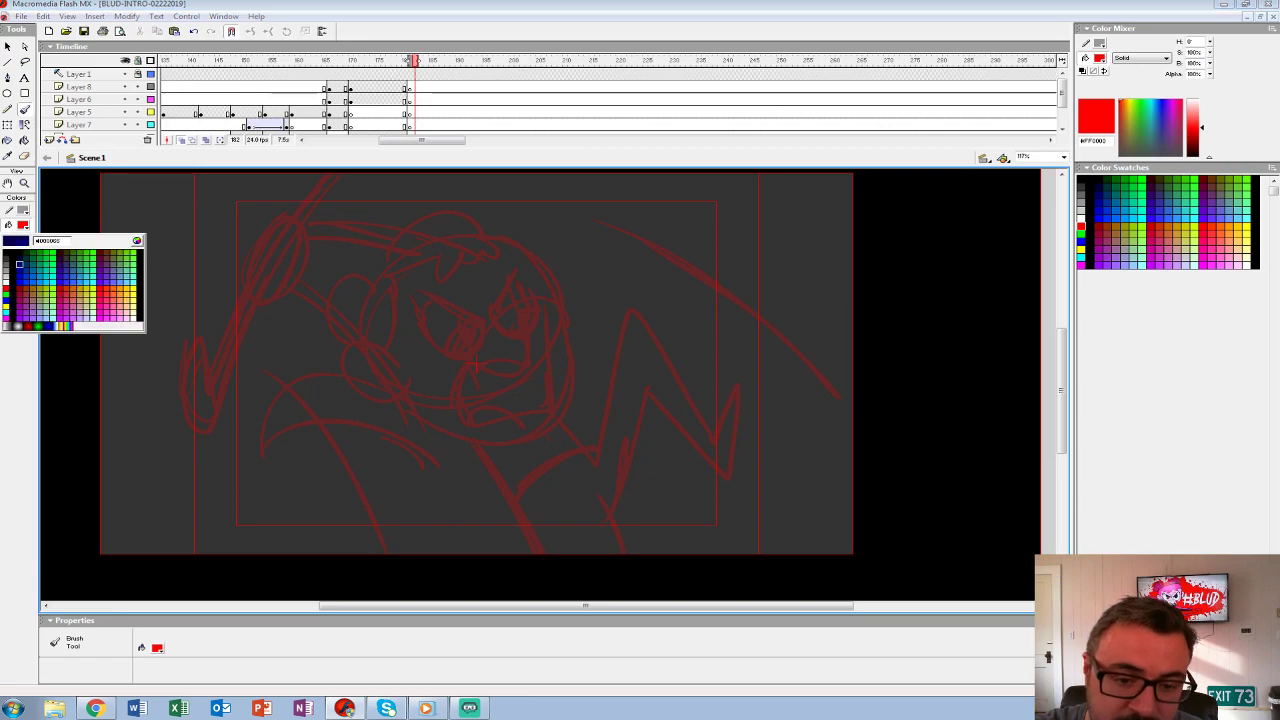
{"action": "left_click", "coordinate": [6, 293]}
{"action": "left_click", "coordinate": [27, 282]}
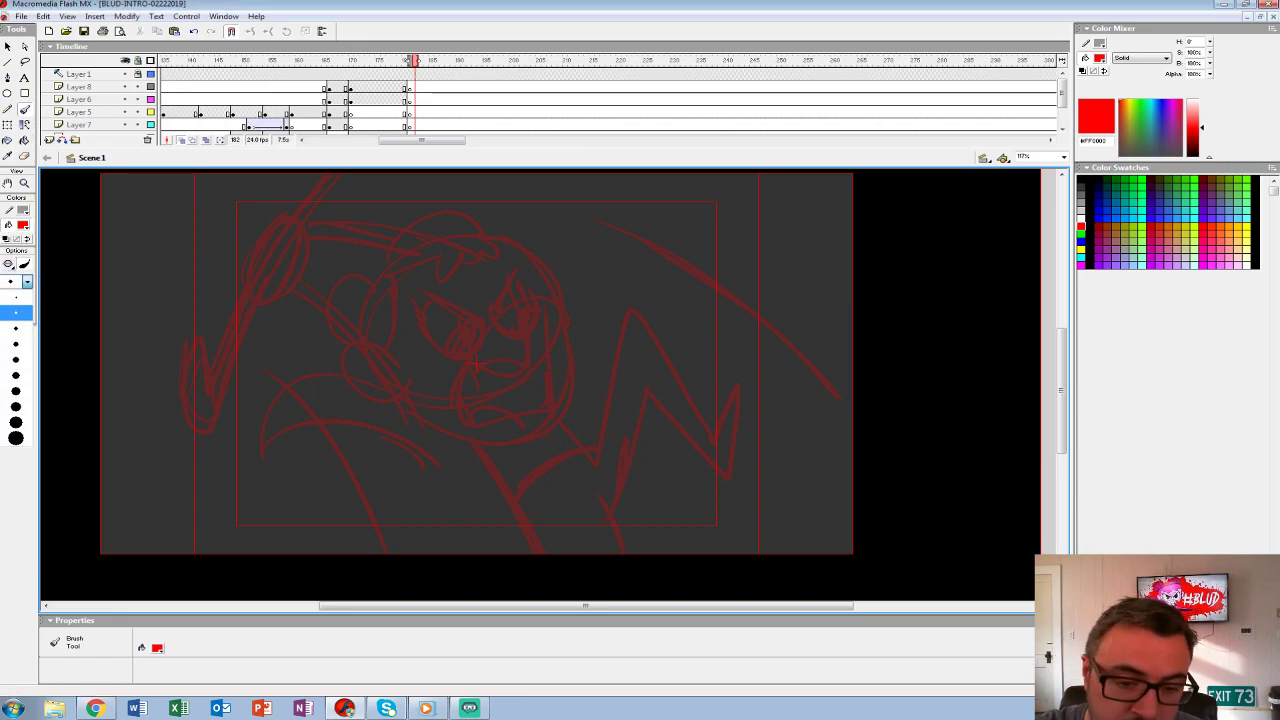
{"action": "left_click", "coordinate": [15, 328]}
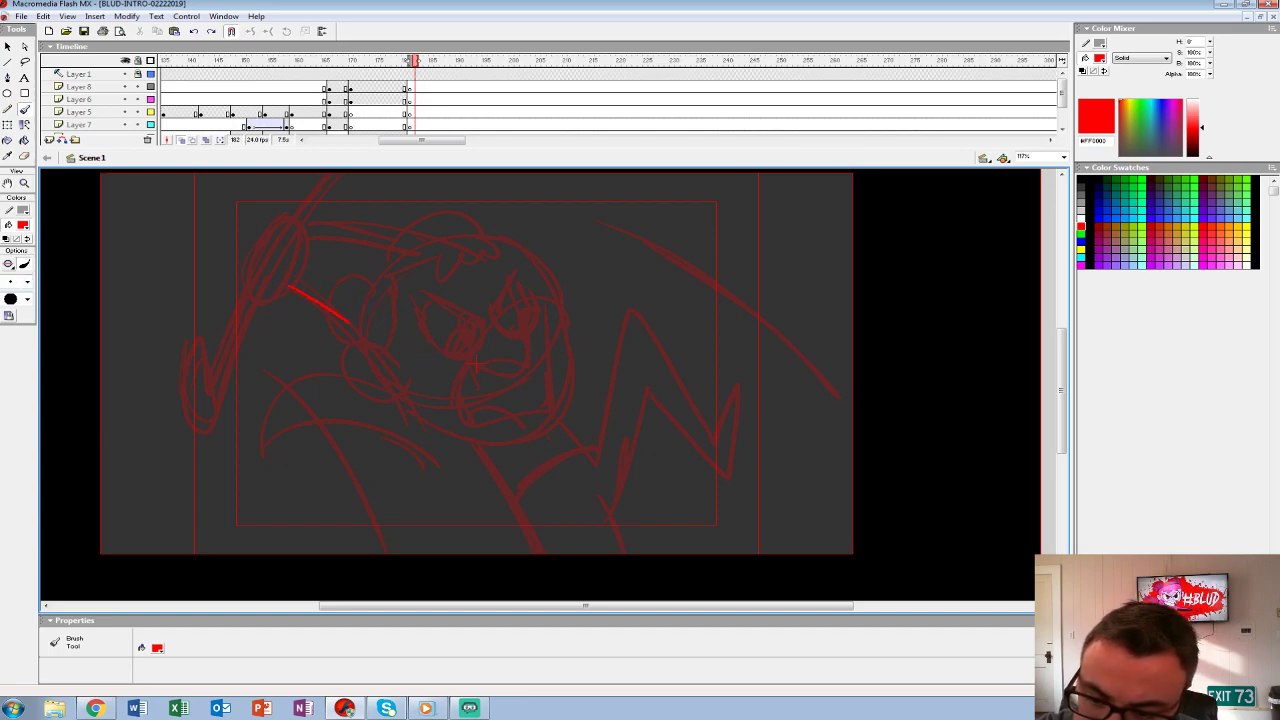
- Draw the villain's raised arm as two long curved lines ending in a cuff and a clenched fist over the onion-skinned sketch
{"action": "mouse_move", "coordinate": [288, 285]}
{"action": "left_mouse_down"}
{"action": "mouse_move", "coordinate": [400, 362]}
{"action": "mouse_move", "coordinate": [538, 550]}
{"action": "left_mouse_up"}
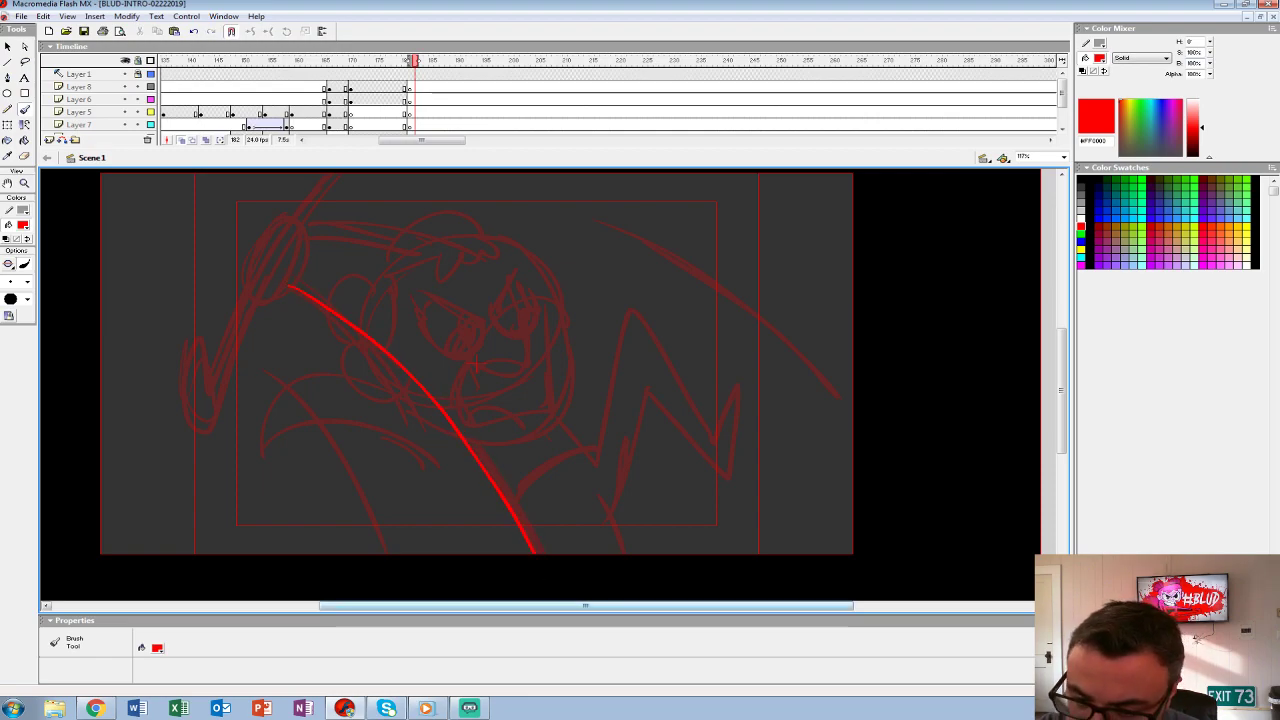
{"action": "mouse_move", "coordinate": [302, 268]}
{"action": "left_mouse_down"}
{"action": "mouse_move", "coordinate": [432, 362]}
{"action": "mouse_move", "coordinate": [500, 445]}
{"action": "left_mouse_up"}
{"action": "key", "text": "ctrl+z"}
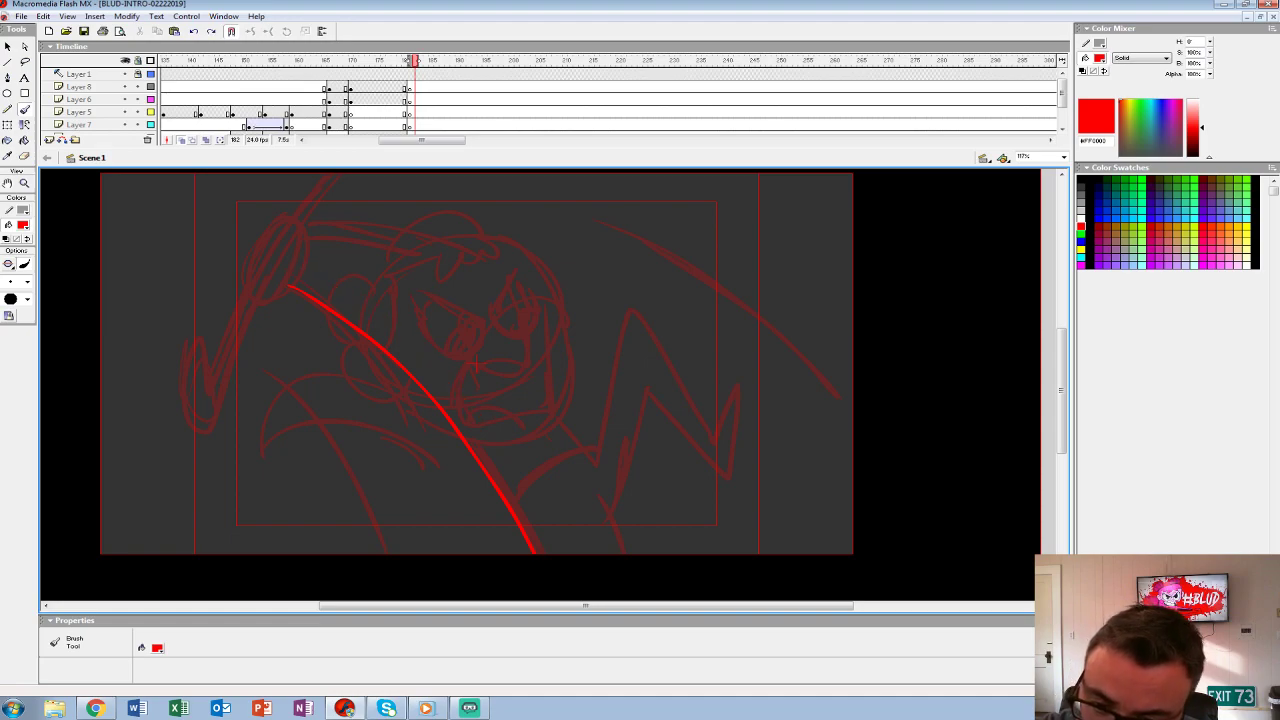
{"action": "mouse_move", "coordinate": [302, 270]}
{"action": "left_mouse_down"}
{"action": "mouse_move", "coordinate": [404, 336]}
{"action": "mouse_move", "coordinate": [506, 450]}
{"action": "left_mouse_up"}
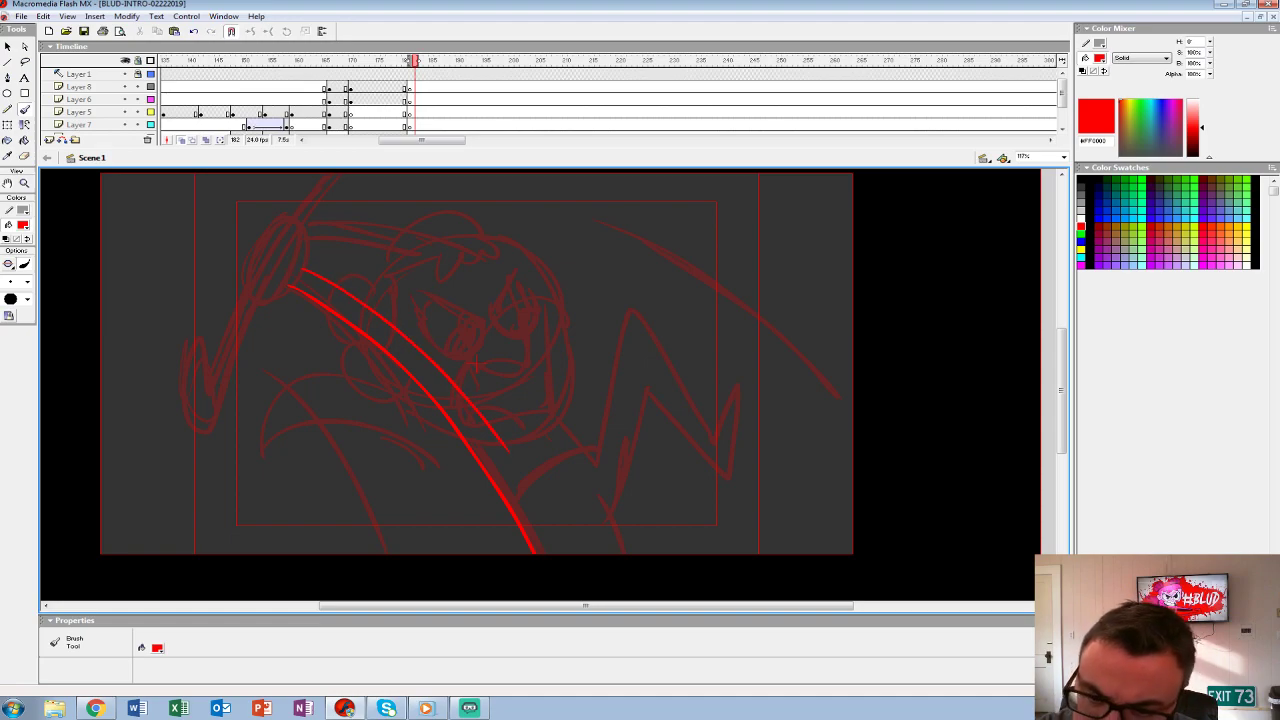
{"action": "mouse_move", "coordinate": [296, 247]}
{"action": "left_mouse_down"}
{"action": "mouse_move", "coordinate": [305, 266]}
{"action": "mouse_move", "coordinate": [273, 237]}
{"action": "mouse_move", "coordinate": [256, 283]}
{"action": "left_mouse_up"}
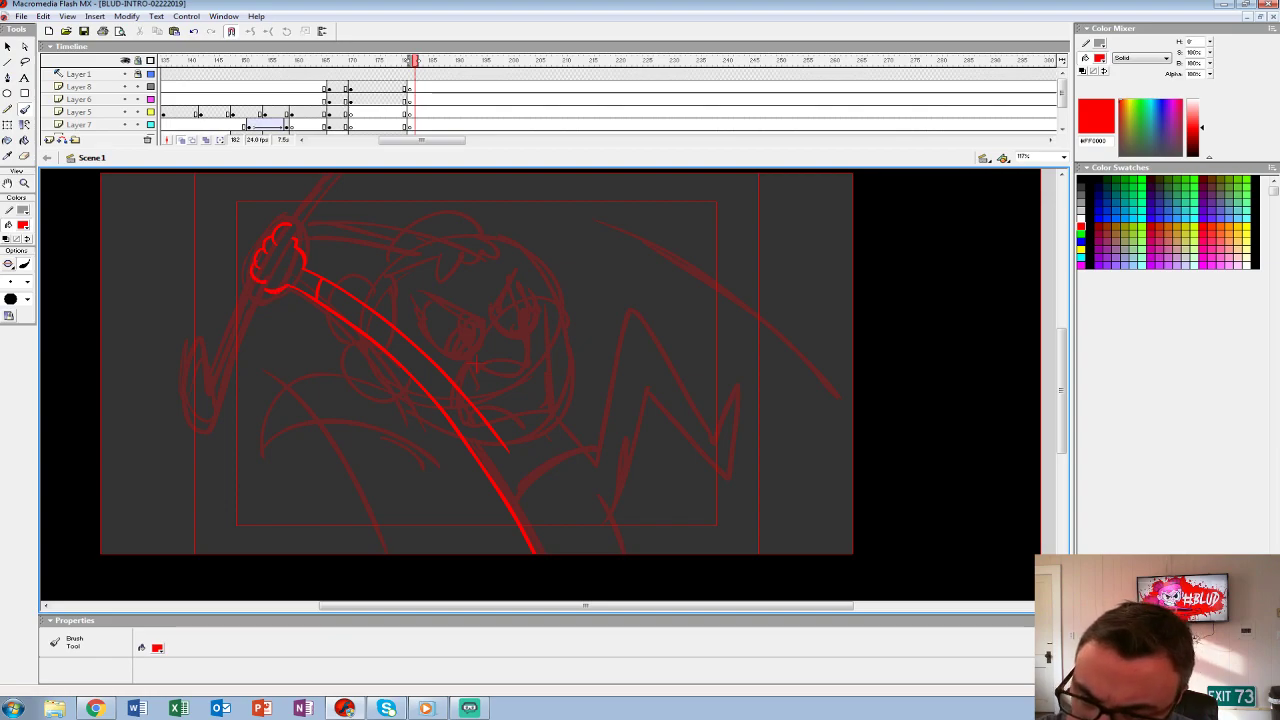
{"action": "mouse_move", "coordinate": [412, 290]}
{"action": "left_mouse_down"}
{"action": "mouse_move", "coordinate": [490, 305]}
{"action": "mouse_move", "coordinate": [522, 248]}
{"action": "left_mouse_up"}
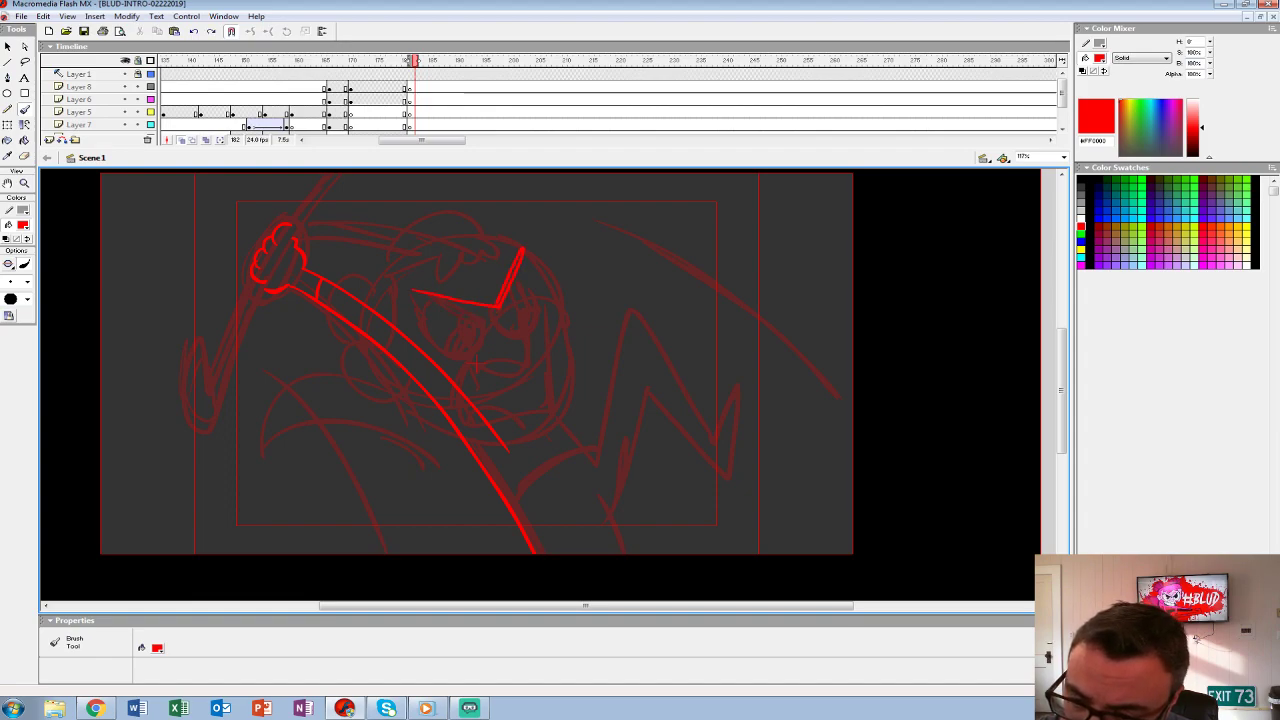
{"action": "key", "text": "ctrl+z"}
{"action": "key", "text": "ctrl+z"}
- Draw the villain's thick angry V-shaped brows and both eyes with filled-in pupils and lash marks
{"action": "mouse_move", "coordinate": [418, 288]}
{"action": "left_mouse_down"}
{"action": "mouse_move", "coordinate": [495, 305]}
{"action": "mouse_move", "coordinate": [520, 254]}
{"action": "left_mouse_up"}
{"action": "left_click_drag", "start_coordinate": [494, 304], "coordinate": [520, 254]}
{"action": "left_click_drag", "start_coordinate": [418, 287], "coordinate": [490, 304]}
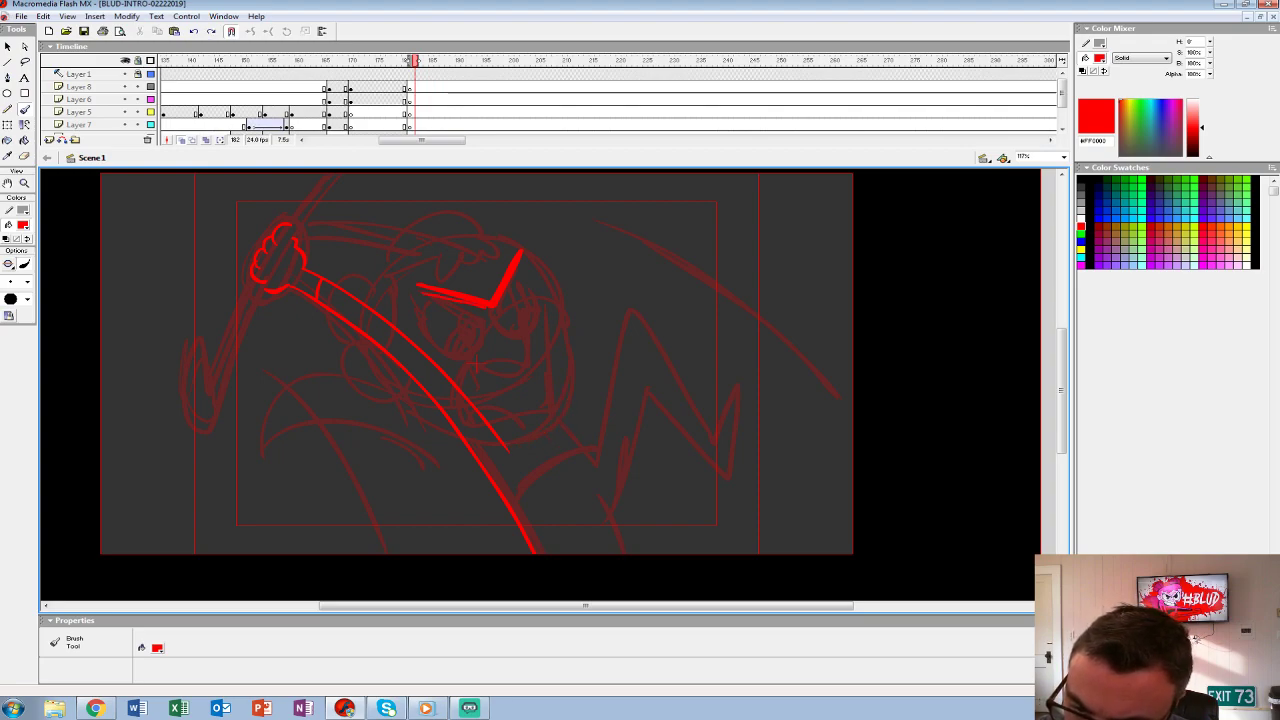
{"action": "mouse_move", "coordinate": [428, 292]}
{"action": "left_mouse_down"}
{"action": "mouse_move", "coordinate": [486, 340]}
{"action": "mouse_move", "coordinate": [494, 306]}
{"action": "mouse_move", "coordinate": [489, 321]}
{"action": "left_mouse_up"}
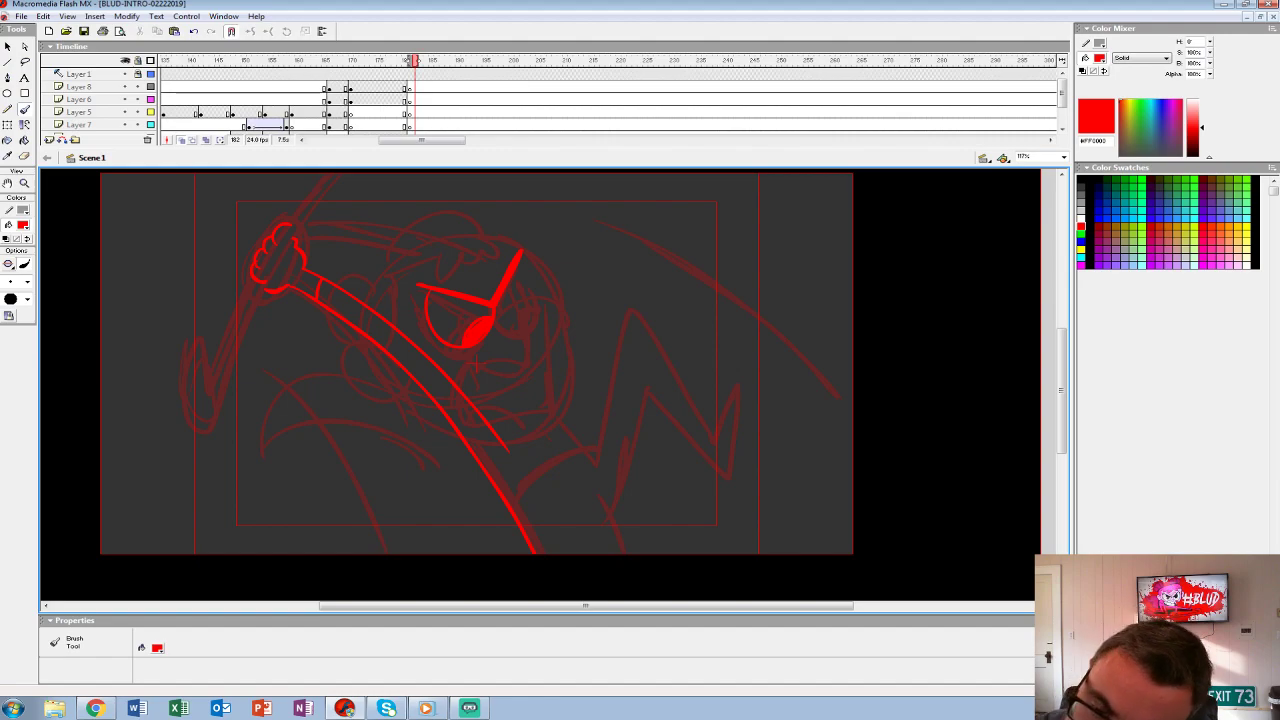
{"action": "mouse_move", "coordinate": [500, 314]}
{"action": "left_mouse_down"}
{"action": "mouse_move", "coordinate": [548, 306]}
{"action": "mouse_move", "coordinate": [522, 266]}
{"action": "mouse_move", "coordinate": [546, 324]}
{"action": "mouse_move", "coordinate": [540, 304]}
{"action": "mouse_move", "coordinate": [528, 318]}
{"action": "mouse_move", "coordinate": [534, 300]}
{"action": "mouse_move", "coordinate": [542, 310]}
{"action": "left_mouse_up"}
{"action": "key", "text": "ctrl+z"}
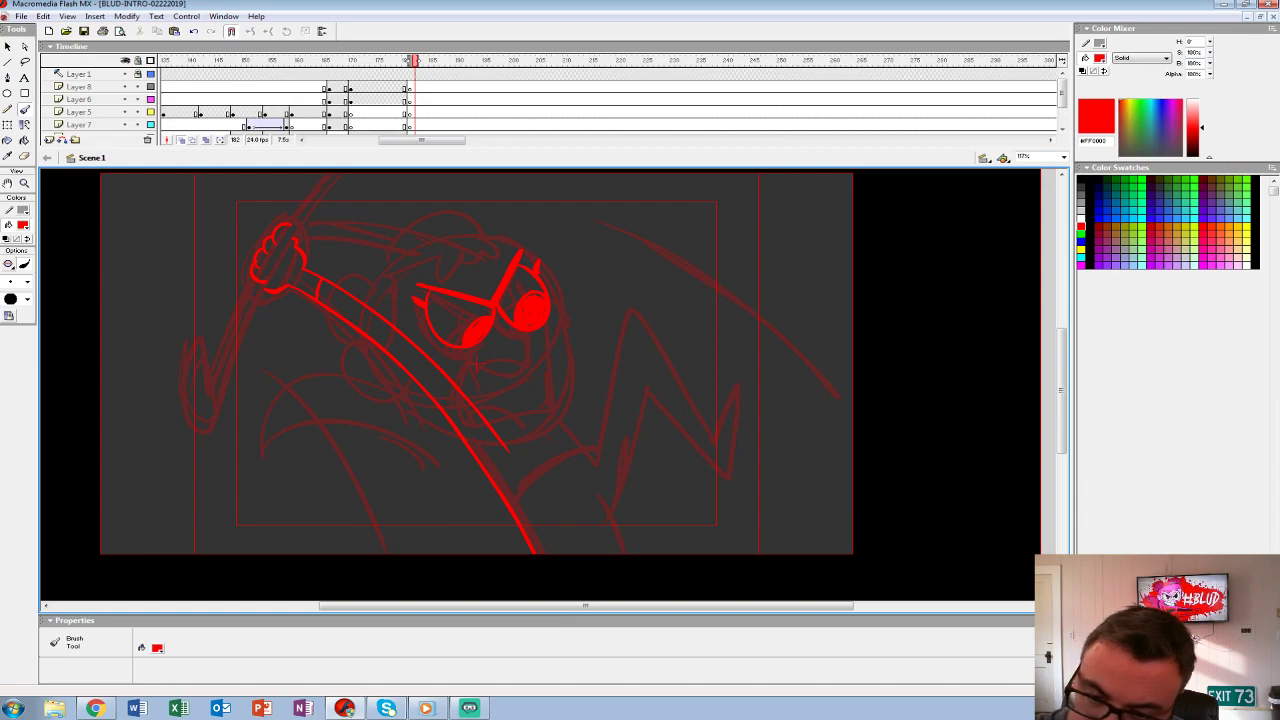
- Draw the villain's ear, jagged hairline and the rounded outline of the head down to the chin
{"action": "mouse_move", "coordinate": [388, 364]}
{"action": "left_mouse_down"}
{"action": "mouse_move", "coordinate": [378, 408]}
{"action": "mouse_move", "coordinate": [430, 414]}
{"action": "mouse_move", "coordinate": [412, 380]}
{"action": "left_mouse_up"}
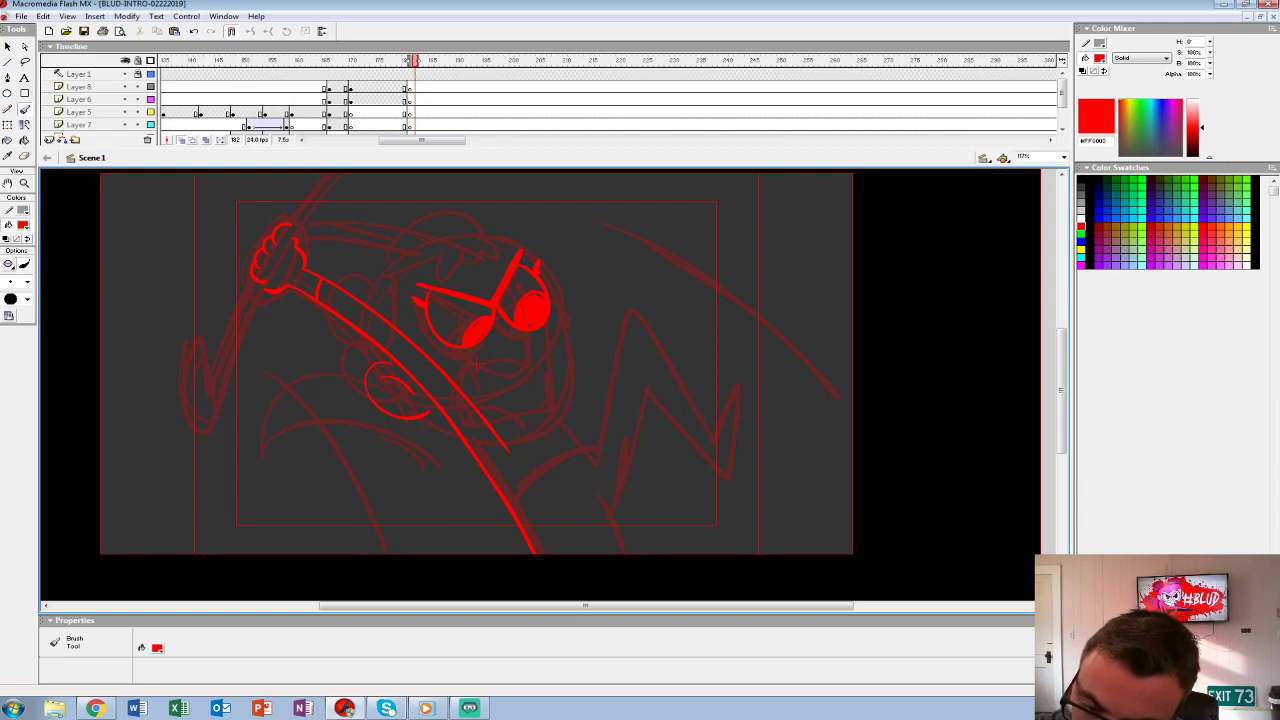
{"action": "mouse_move", "coordinate": [410, 336]}
{"action": "left_mouse_down"}
{"action": "mouse_move", "coordinate": [394, 300]}
{"action": "mouse_move", "coordinate": [434, 262]}
{"action": "mouse_move", "coordinate": [500, 255]}
{"action": "mouse_move", "coordinate": [497, 228]}
{"action": "mouse_move", "coordinate": [381, 278]}
{"action": "mouse_move", "coordinate": [366, 368]}
{"action": "left_mouse_up"}
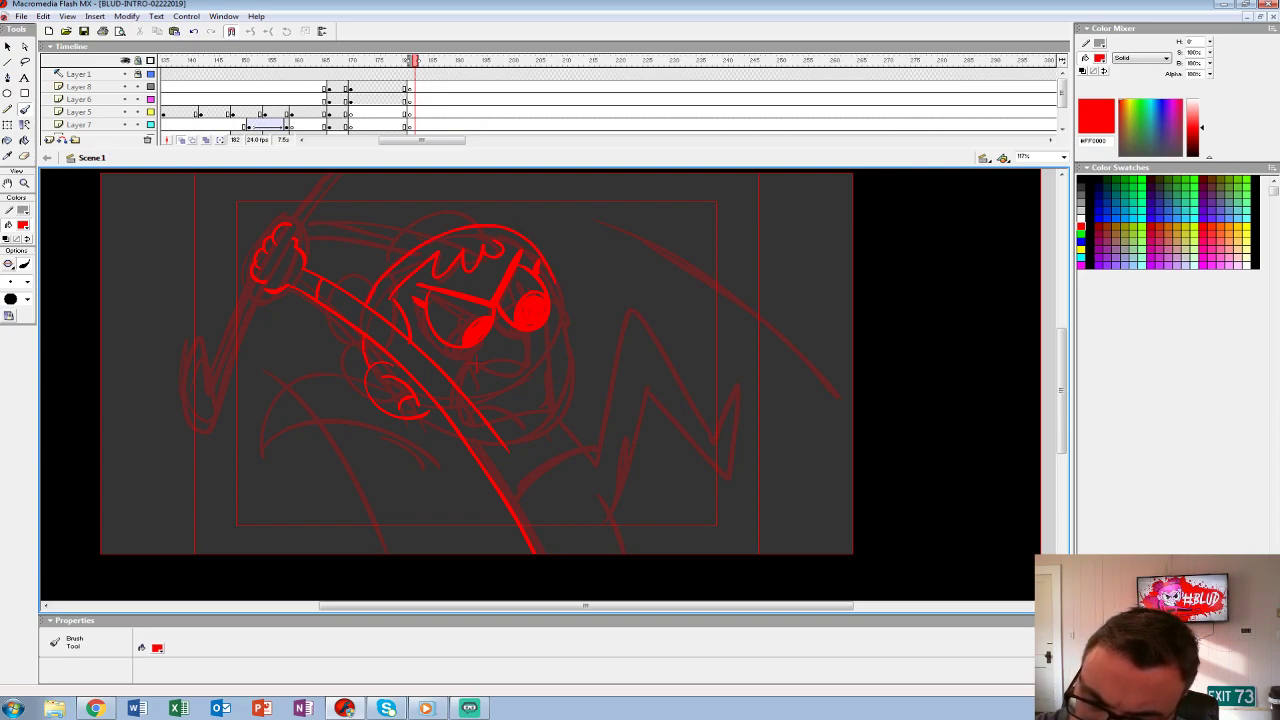
{"action": "mouse_move", "coordinate": [555, 277]}
{"action": "left_mouse_down"}
{"action": "mouse_move", "coordinate": [570, 342]}
{"action": "mouse_move", "coordinate": [498, 433]}
{"action": "mouse_move", "coordinate": [525, 433]}
{"action": "mouse_move", "coordinate": [568, 312]}
{"action": "mouse_move", "coordinate": [555, 280]}
{"action": "left_mouse_up"}
{"action": "key", "text": "ctrl+z"}
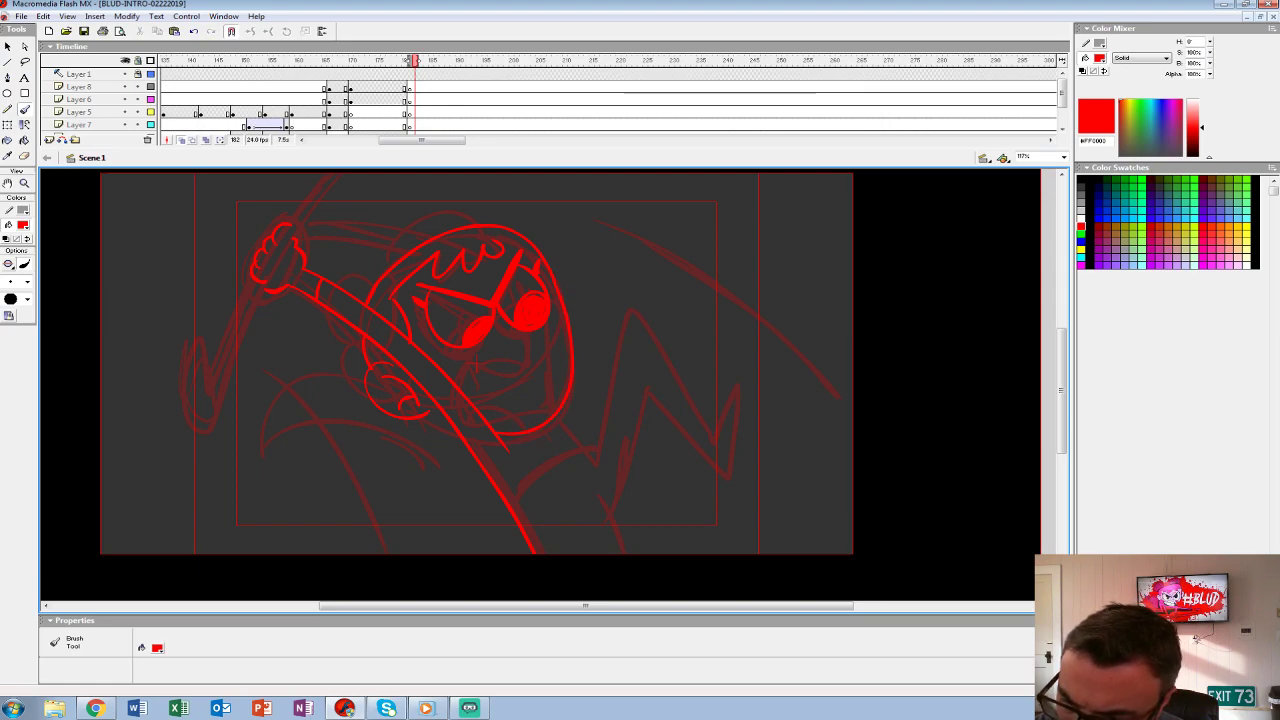
{"action": "left_click_drag", "start_coordinate": [568, 335], "coordinate": [486, 417]}
{"action": "key", "text": "ctrl+z"}
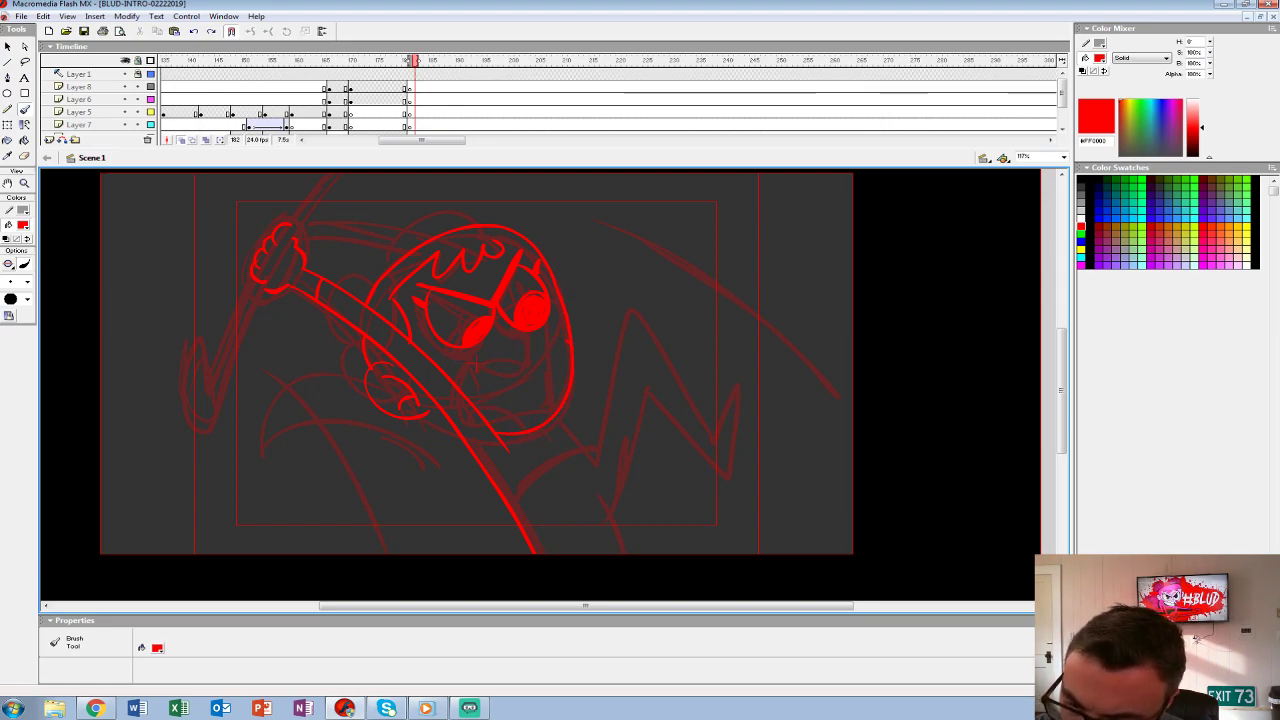
{"action": "mouse_move", "coordinate": [566, 334]}
{"action": "left_mouse_down"}
{"action": "mouse_move", "coordinate": [497, 422]}
{"action": "mouse_move", "coordinate": [518, 414]}
{"action": "left_mouse_up"}
{"action": "key", "text": "ctrl+z"}
{"action": "left_click_drag", "start_coordinate": [566, 340], "coordinate": [484, 406]}
{"action": "key", "text": "ctrl+z"}
- Draw the villain's wide-open mouth with teeth and tongue, and add the neck line and curved collar below the chin
{"action": "mouse_move", "coordinate": [564, 370]}
{"action": "left_mouse_down"}
{"action": "mouse_move", "coordinate": [498, 342]}
{"action": "mouse_move", "coordinate": [497, 420]}
{"action": "mouse_move", "coordinate": [566, 392]}
{"action": "left_mouse_up"}
{"action": "mouse_move", "coordinate": [528, 338]}
{"action": "left_mouse_down"}
{"action": "mouse_move", "coordinate": [488, 406]}
{"action": "mouse_move", "coordinate": [486, 378]}
{"action": "mouse_move", "coordinate": [560, 395]}
{"action": "mouse_move", "coordinate": [505, 420]}
{"action": "mouse_move", "coordinate": [528, 398]}
{"action": "left_mouse_up"}
{"action": "key", "text": "ctrl+z"}
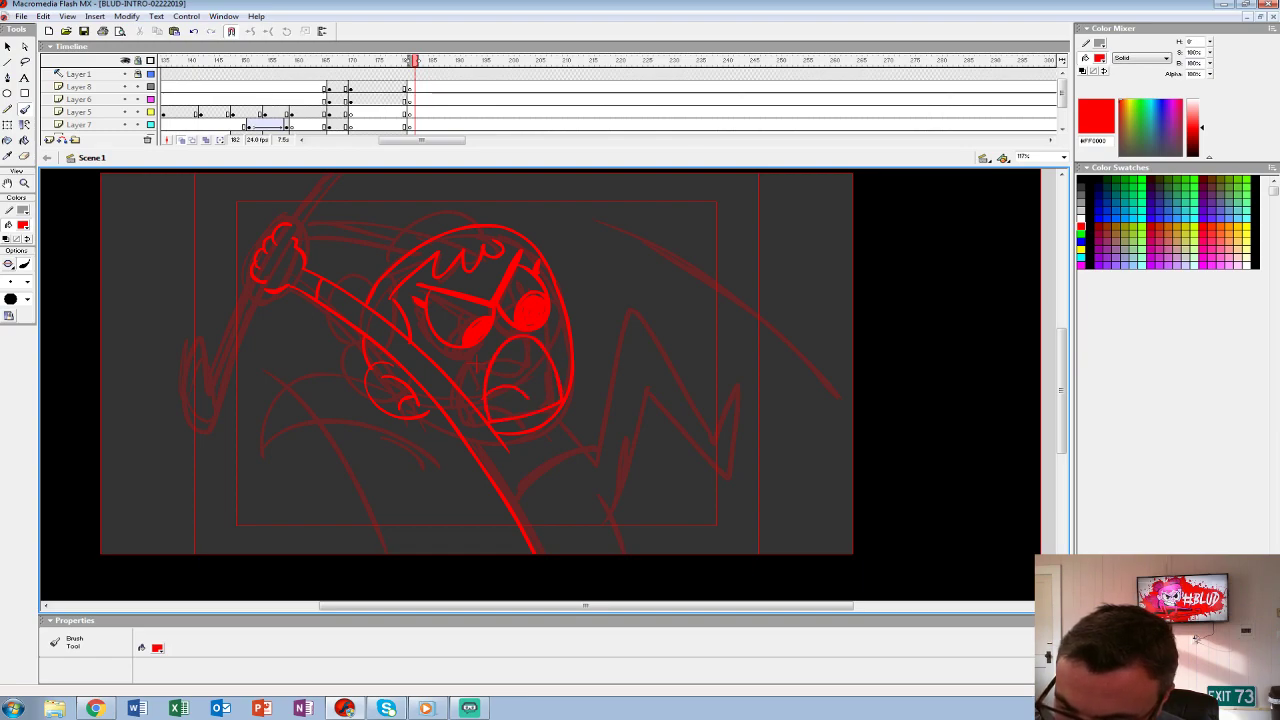
{"action": "left_click_drag", "start_coordinate": [531, 340], "coordinate": [500, 362]}
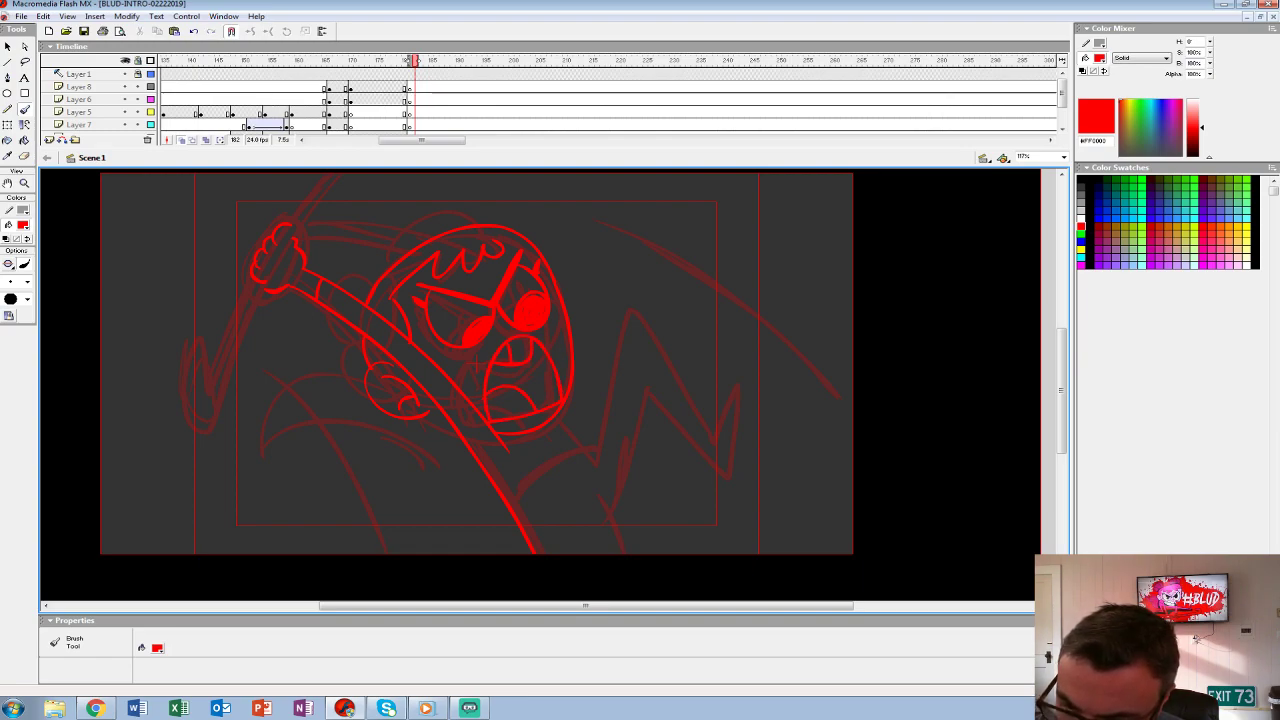
{"action": "mouse_move", "coordinate": [555, 415]}
{"action": "left_mouse_down"}
{"action": "mouse_move", "coordinate": [598, 462]}
{"action": "mouse_move", "coordinate": [512, 504]}
{"action": "left_mouse_up"}
{"action": "left_click_drag", "start_coordinate": [580, 447], "coordinate": [530, 475]}
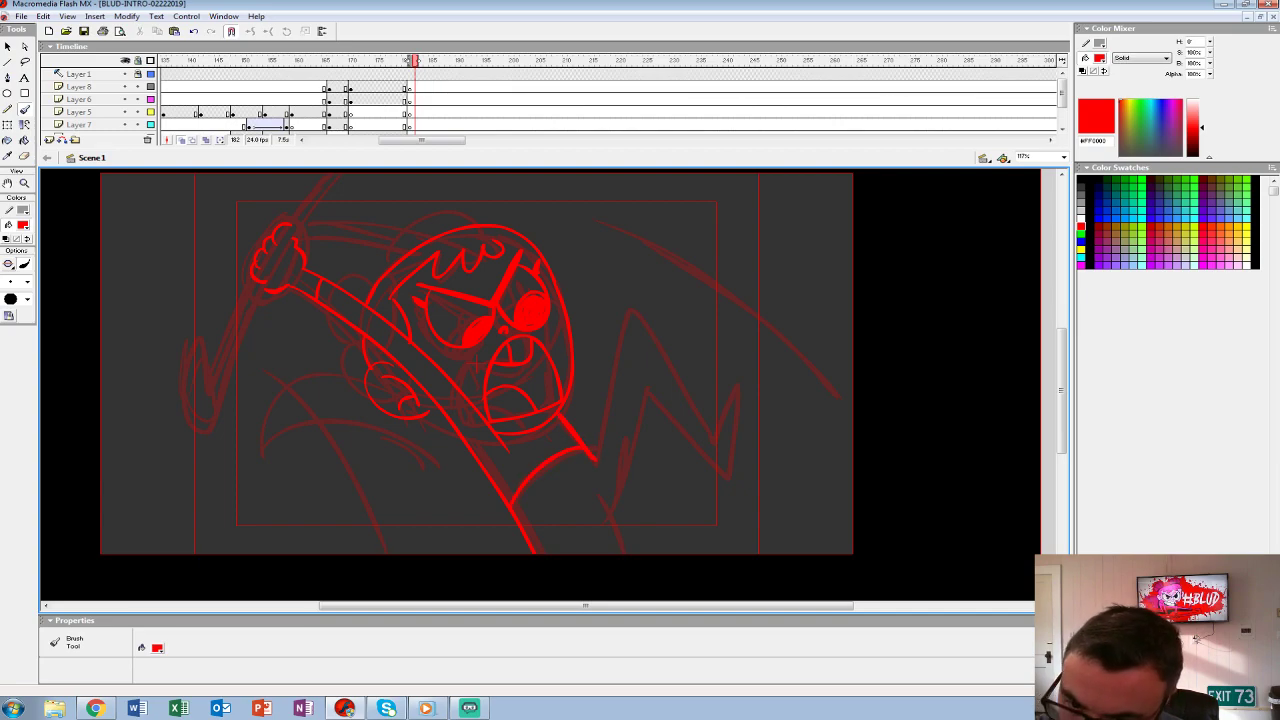
- Draw the villain's two banded hair buns and the pointed collar sweeping out behind the neck
{"action": "mouse_move", "coordinate": [328, 316]}
{"action": "left_mouse_down"}
{"action": "mouse_move", "coordinate": [362, 352]}
{"action": "mouse_move", "coordinate": [362, 334]}
{"action": "mouse_move", "coordinate": [358, 352]}
{"action": "left_mouse_up"}
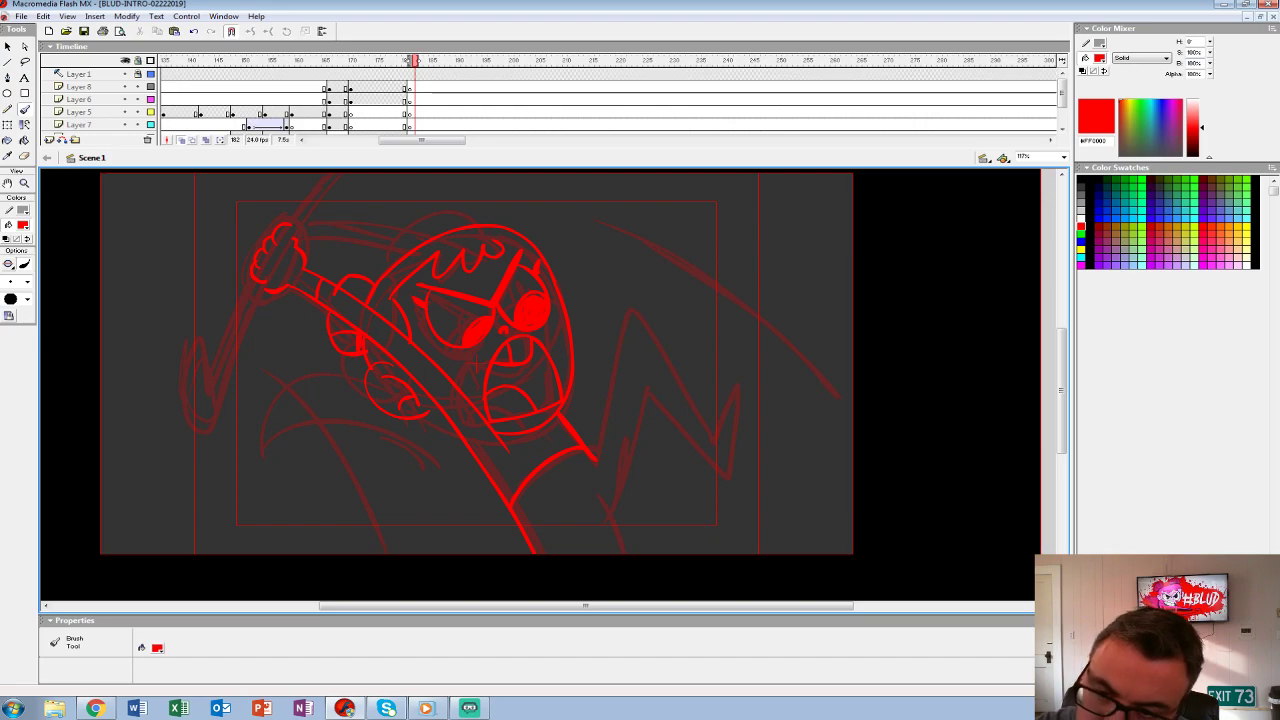
{"action": "mouse_move", "coordinate": [386, 256]}
{"action": "left_mouse_down"}
{"action": "mouse_move", "coordinate": [472, 220]}
{"action": "mouse_move", "coordinate": [444, 216]}
{"action": "mouse_move", "coordinate": [472, 222]}
{"action": "mouse_move", "coordinate": [412, 246]}
{"action": "left_mouse_up"}
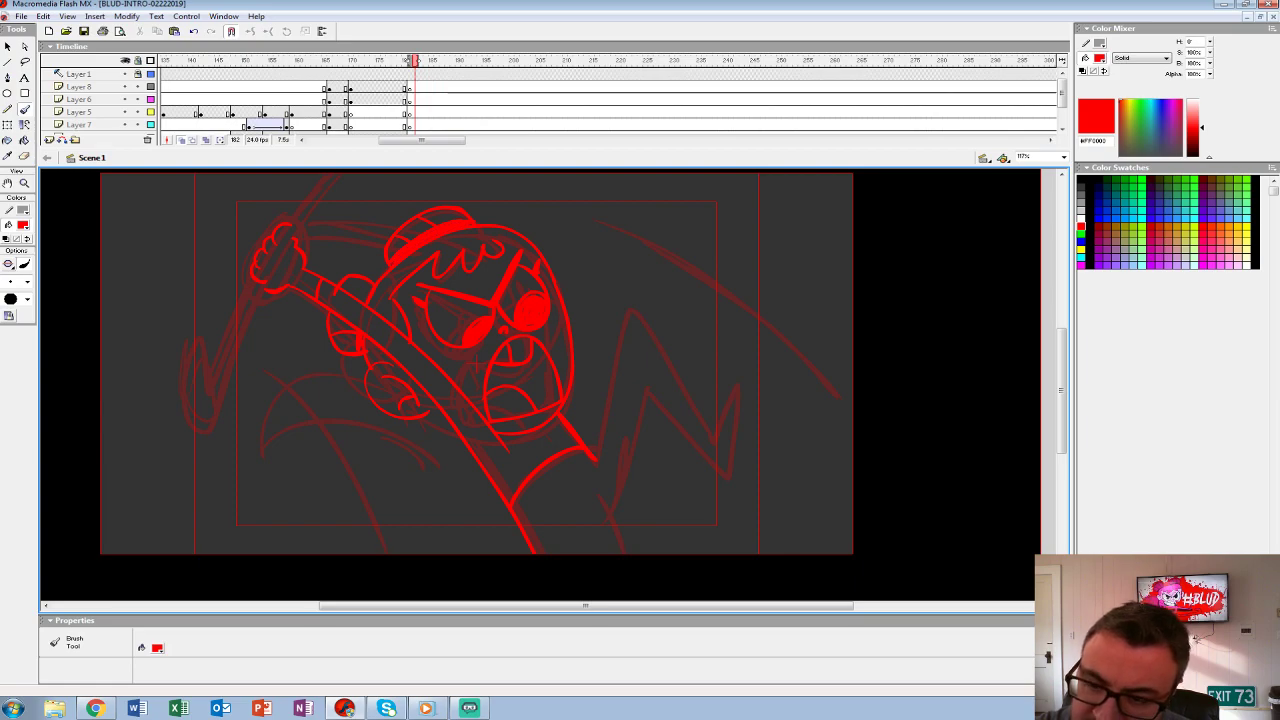
{"action": "mouse_move", "coordinate": [256, 428]}
{"action": "left_mouse_down"}
{"action": "mouse_move", "coordinate": [236, 392]}
{"action": "mouse_move", "coordinate": [296, 330]}
{"action": "left_mouse_up"}
{"action": "mouse_move", "coordinate": [240, 386]}
{"action": "left_mouse_down"}
{"action": "mouse_move", "coordinate": [452, 420]}
{"action": "mouse_move", "coordinate": [240, 368]}
{"action": "left_mouse_up"}
- Draw the collar's far side as a zigzag lightning-bolt shape and thicken its outline
{"action": "mouse_move", "coordinate": [590, 488]}
{"action": "left_mouse_down"}
{"action": "mouse_move", "coordinate": [620, 366]}
{"action": "mouse_move", "coordinate": [712, 418]}
{"action": "left_mouse_up"}
{"action": "mouse_move", "coordinate": [716, 352]}
{"action": "left_mouse_down"}
{"action": "mouse_move", "coordinate": [694, 392]}
{"action": "mouse_move", "coordinate": [612, 284]}
{"action": "mouse_move", "coordinate": [578, 436]}
{"action": "left_mouse_up"}
{"action": "left_click_drag", "start_coordinate": [584, 495], "coordinate": [578, 518]}
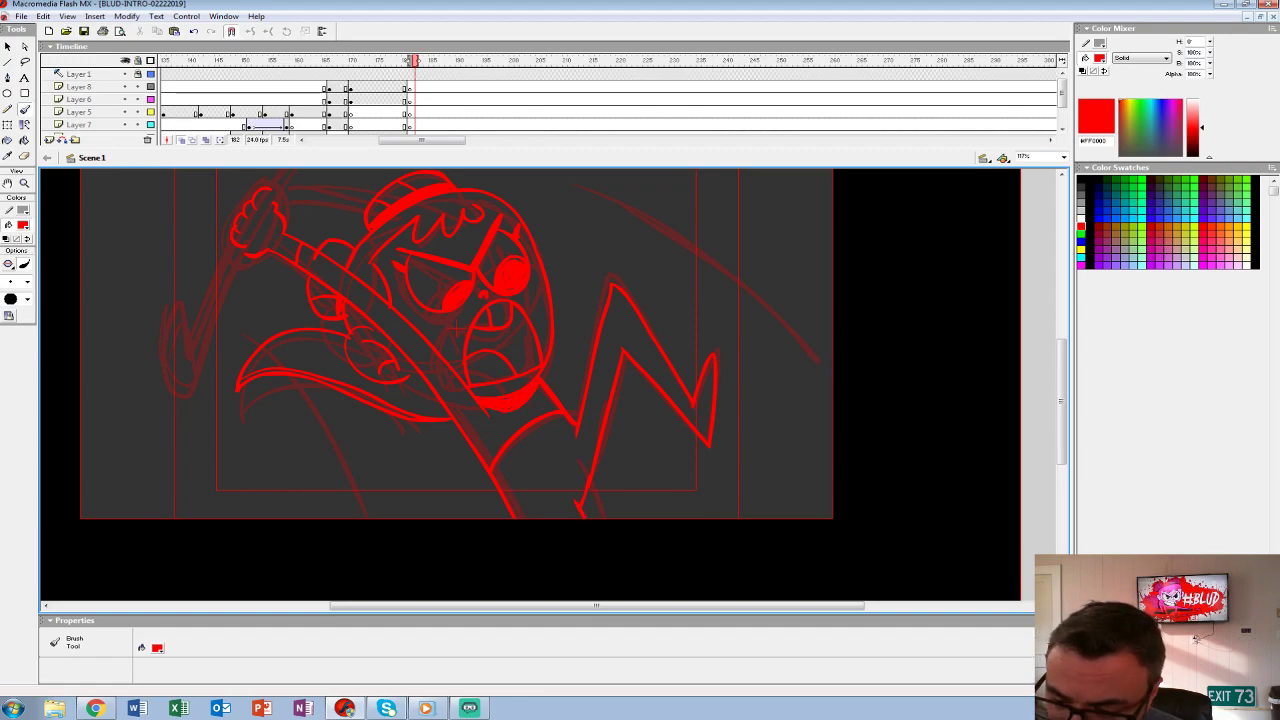
{"action": "left_click_drag", "start_coordinate": [586, 386], "coordinate": [576, 422]}
{"action": "left_click_drag", "start_coordinate": [622, 294], "coordinate": [690, 404]}
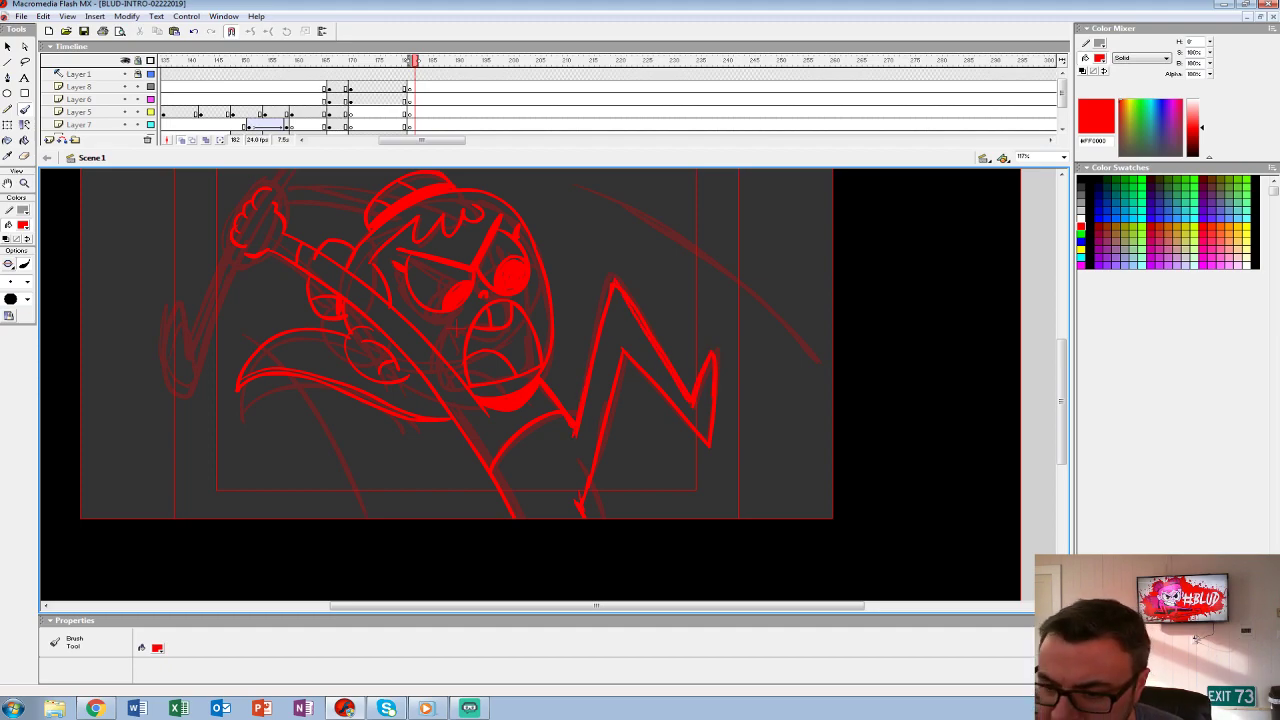
- Draw the long weapon with its hooked lower end through the fist, and add the second gripping hand and forearm
{"action": "left_click_drag", "start_coordinate": [455, 328], "coordinate": [575, 408]}
{"action": "mouse_move", "coordinate": [400, 300]}
{"action": "left_mouse_down"}
{"action": "mouse_move", "coordinate": [418, 345]}
{"action": "mouse_move", "coordinate": [528, 196]}
{"action": "left_mouse_up"}
{"action": "key", "text": "ctrl+z"}
{"action": "left_click_drag", "start_coordinate": [408, 328], "coordinate": [464, 268]}
{"action": "mouse_move", "coordinate": [374, 378]}
{"action": "left_mouse_down"}
{"action": "mouse_move", "coordinate": [318, 446]}
{"action": "mouse_move", "coordinate": [311, 518]}
{"action": "mouse_move", "coordinate": [366, 448]}
{"action": "left_mouse_up"}
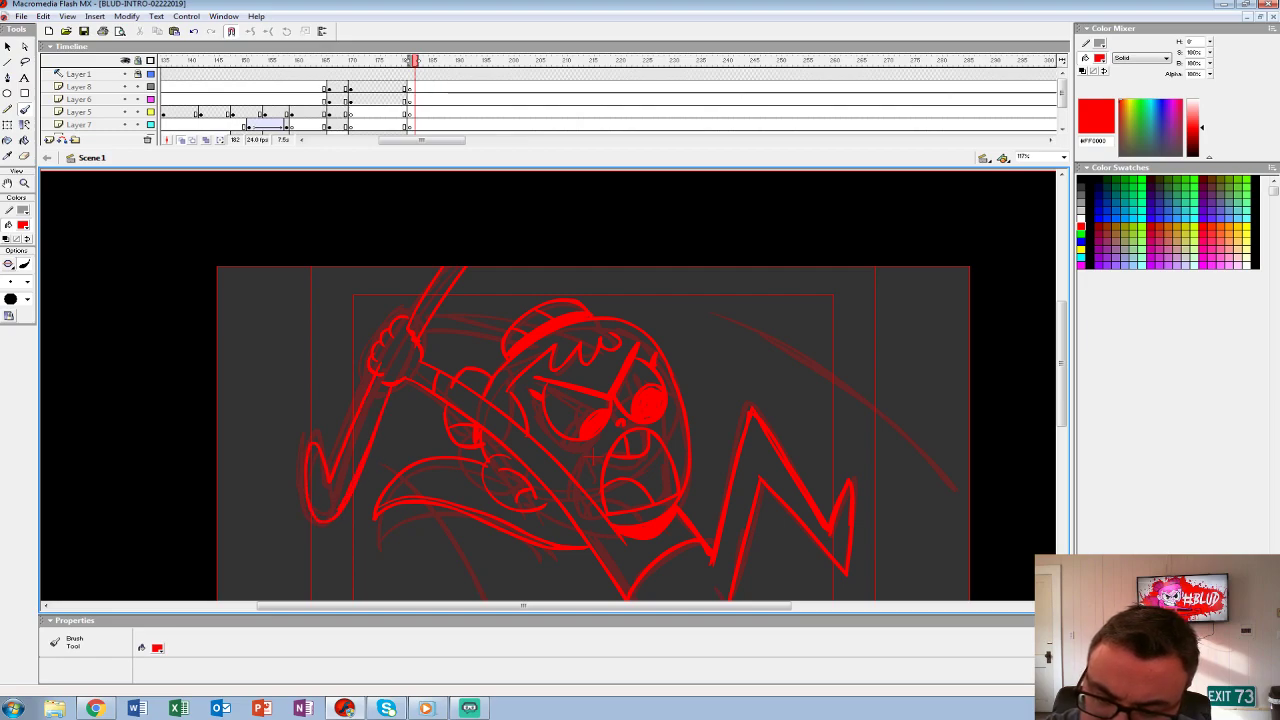
{"action": "left_click_drag", "start_coordinate": [593, 456], "coordinate": [528, 446]}
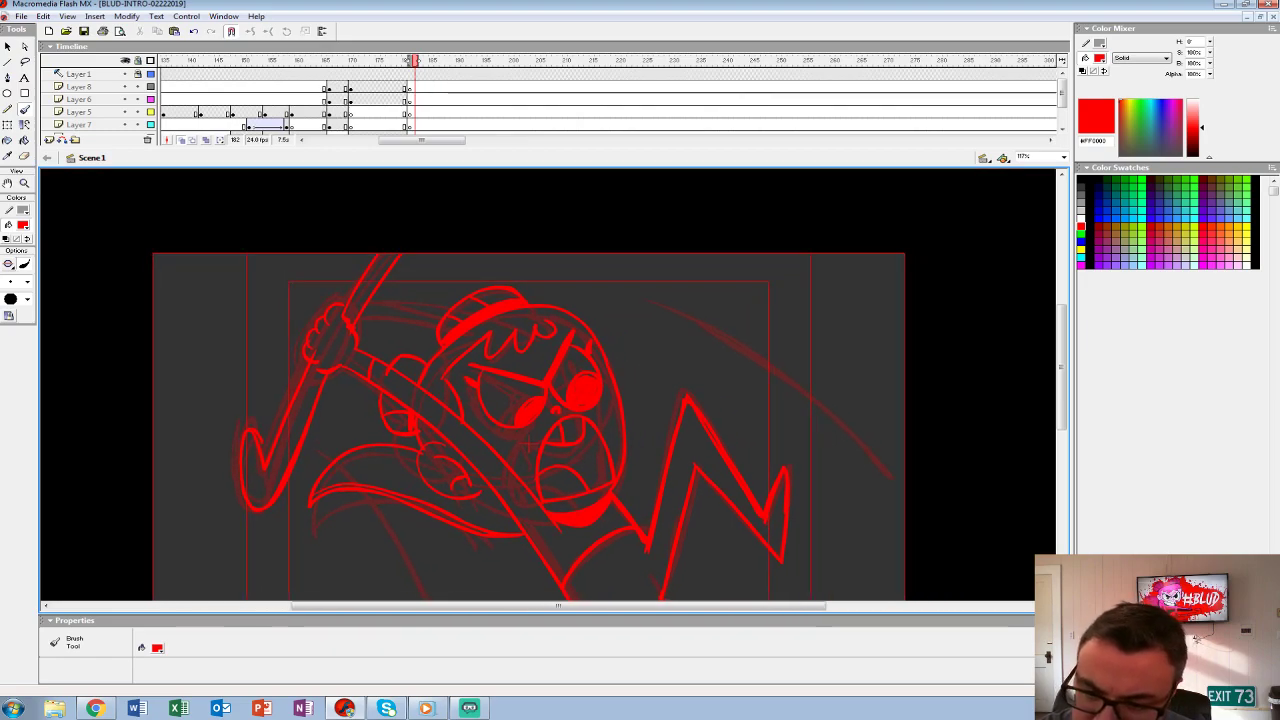
{"action": "left_click_drag", "start_coordinate": [366, 330], "coordinate": [390, 284]}
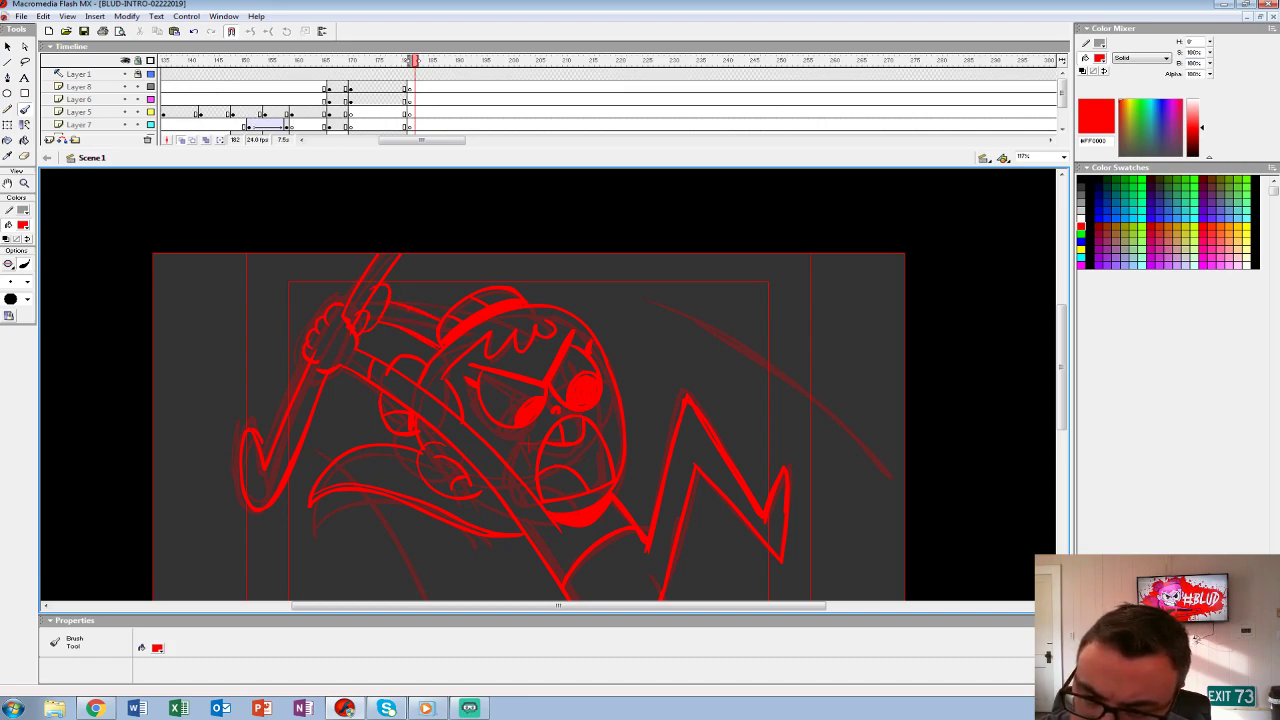
- Draw the flowing cape folds below the collar, two long sweeping curves beyond the zigzag, and the cape's outer edge
{"action": "scroll", "coordinate": [550, 390], "scroll_direction": "down", "scroll_amount": 3}
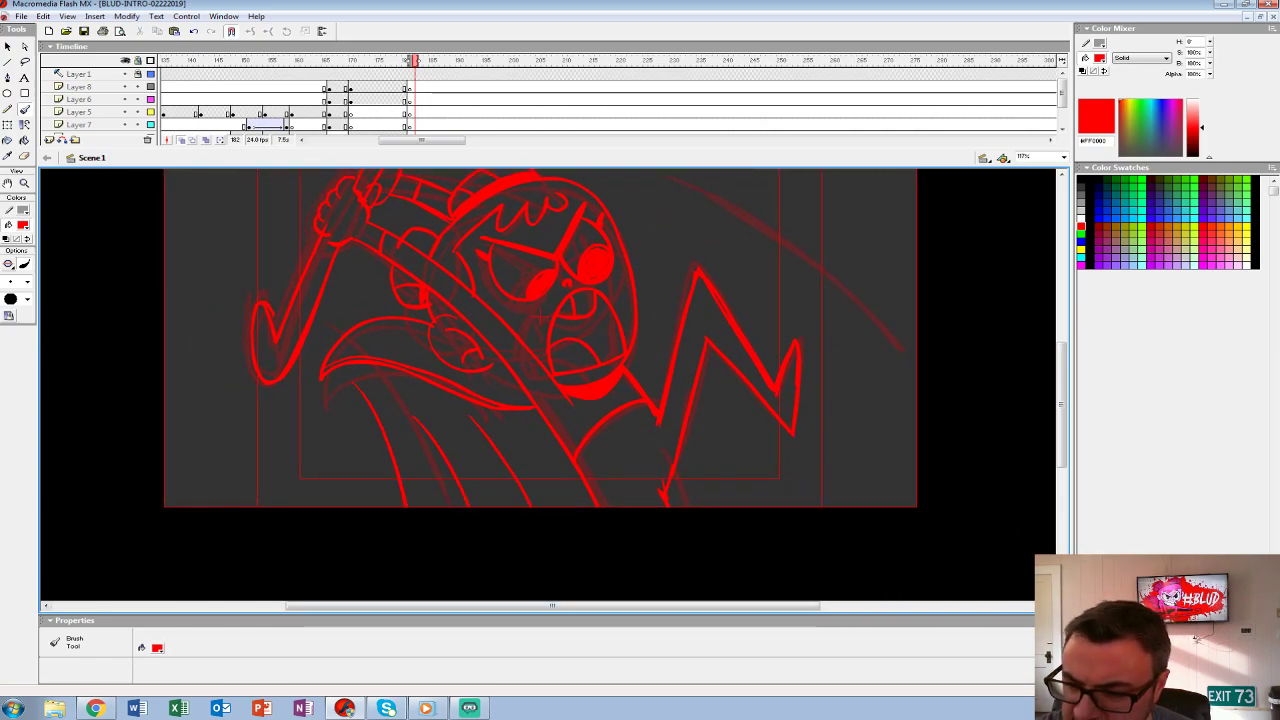
{"action": "left_click_drag", "start_coordinate": [540, 360], "coordinate": [290, 415]}
{"action": "left_click_drag", "start_coordinate": [430, 305], "coordinate": [695, 550]}
{"action": "left_click_drag", "start_coordinate": [464, 275], "coordinate": [665, 410]}
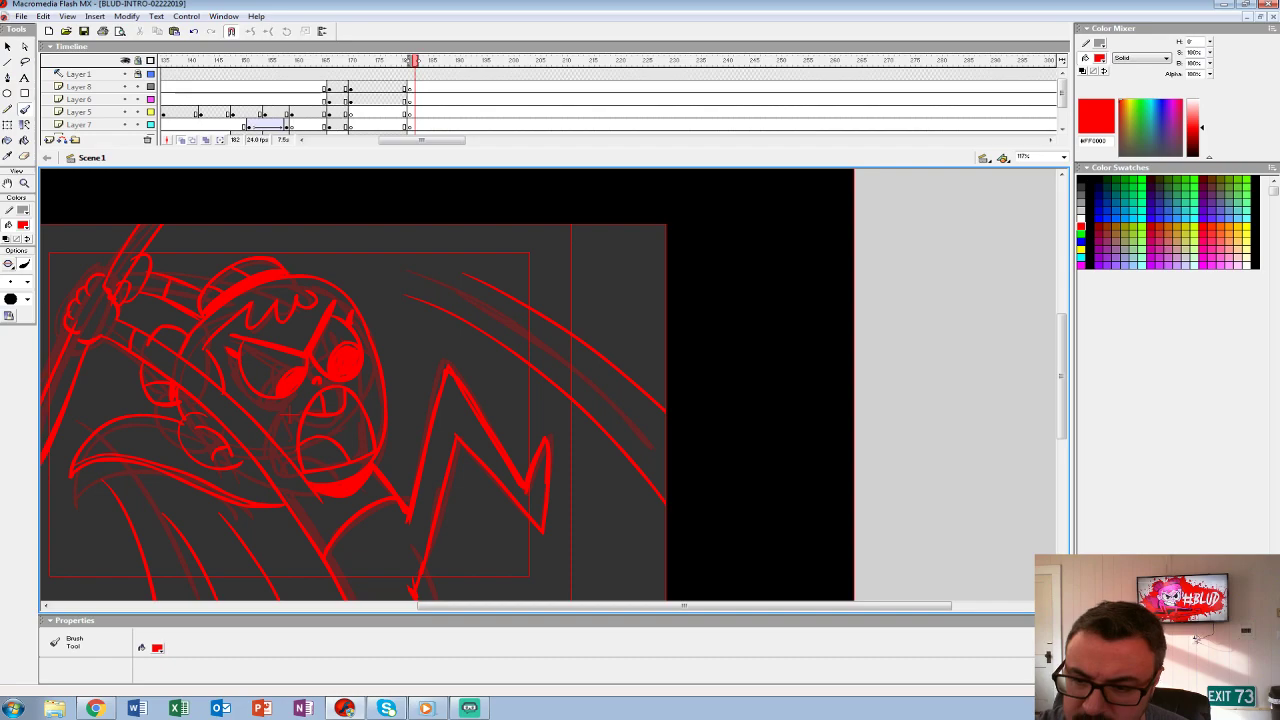
{"action": "mouse_move", "coordinate": [400, 400]}
{"action": "left_mouse_down"}
{"action": "mouse_move", "coordinate": [530, 406]}
{"action": "mouse_move", "coordinate": [718, 340]}
{"action": "left_mouse_up"}
{"action": "left_click_drag", "start_coordinate": [406, 422], "coordinate": [402, 534]}
{"action": "left_click_drag", "start_coordinate": [326, 240], "coordinate": [280, 560]}
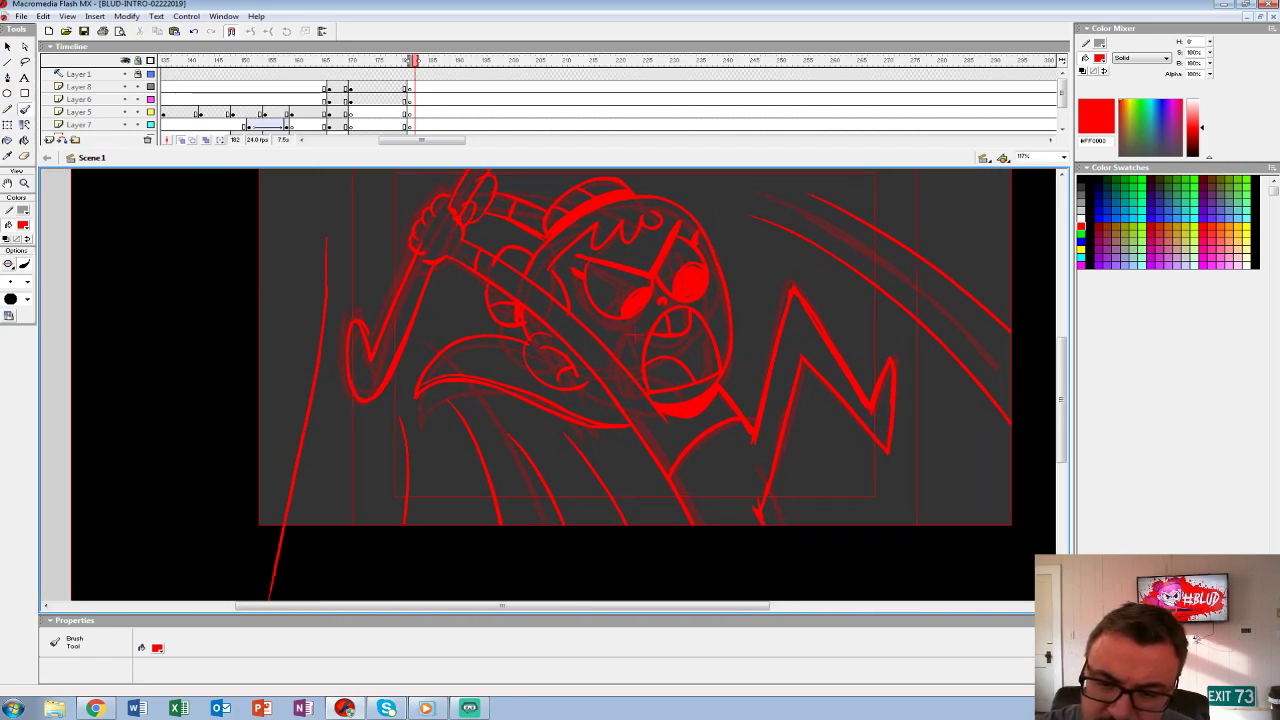
- Enlarge the timeline, remove the rough drawing's frame 181 from Layer 3, and turn off onion skinning
{"action": "left_click_drag", "start_coordinate": [410, 148], "coordinate": [410, 232]}
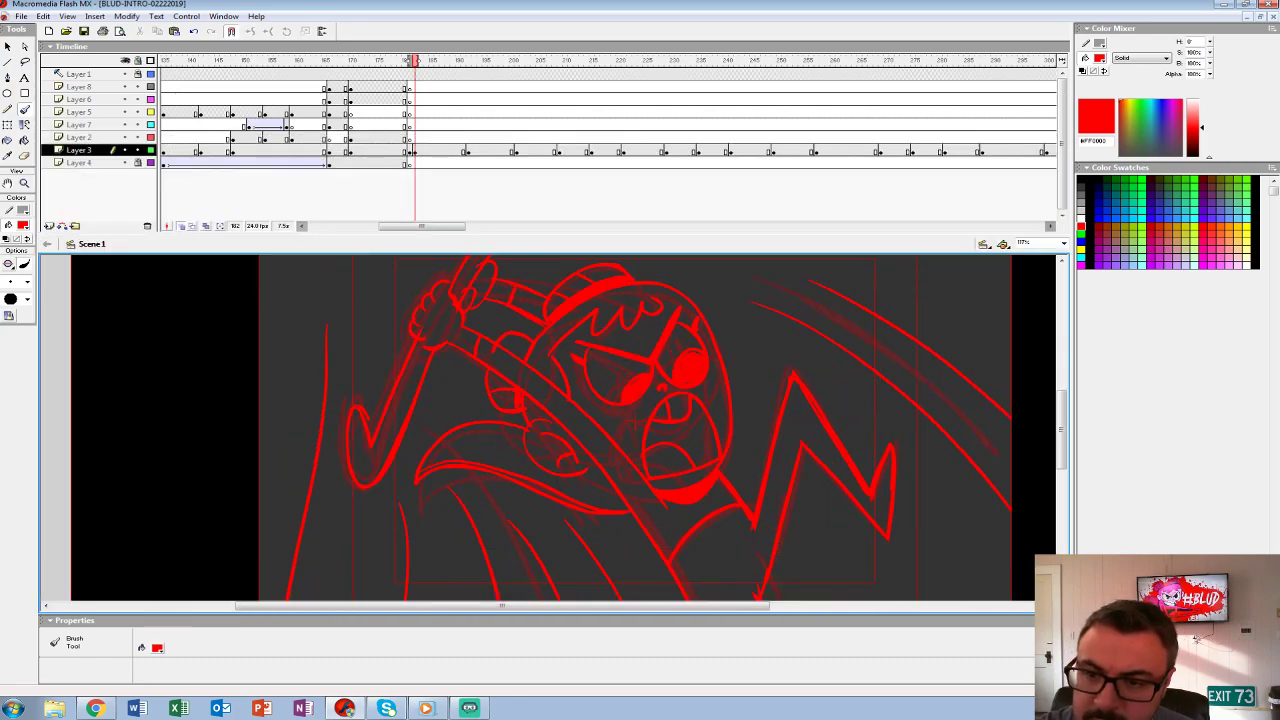
{"action": "left_click", "coordinate": [408, 150]}
{"action": "key", "text": "ctrl+1"}
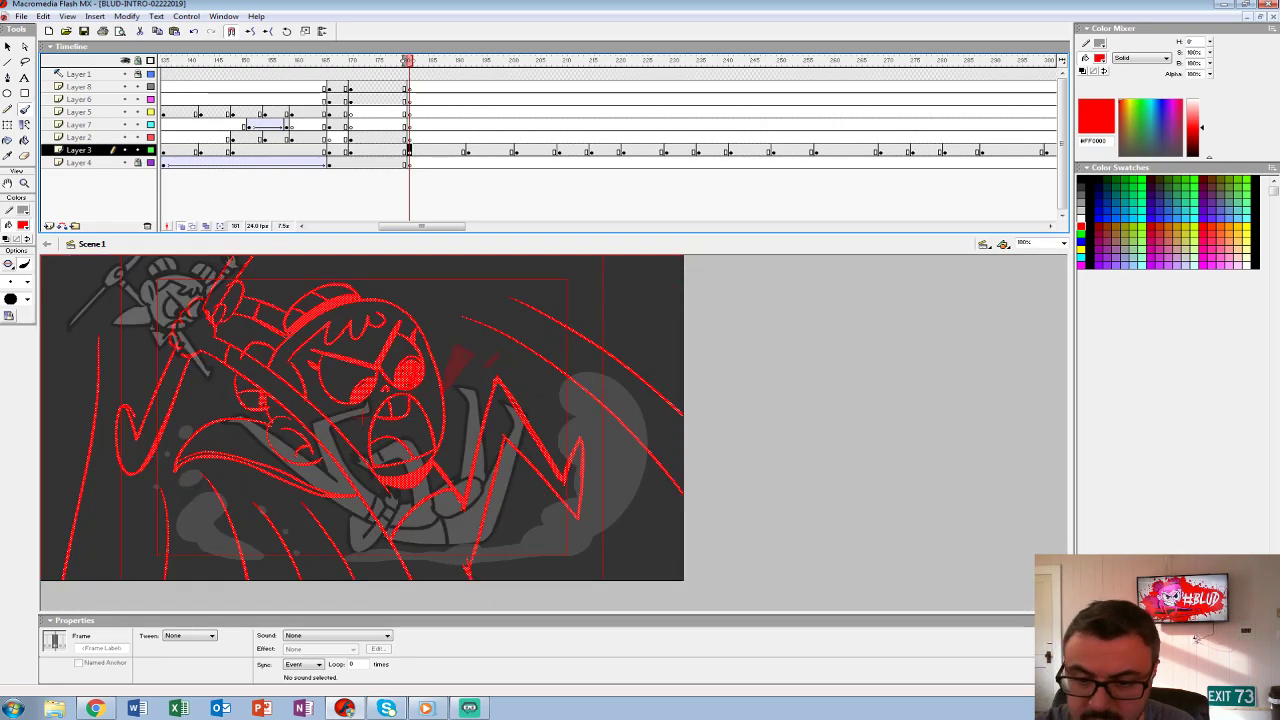
{"action": "left_click_drag", "start_coordinate": [408, 112], "coordinate": [447, 112]}
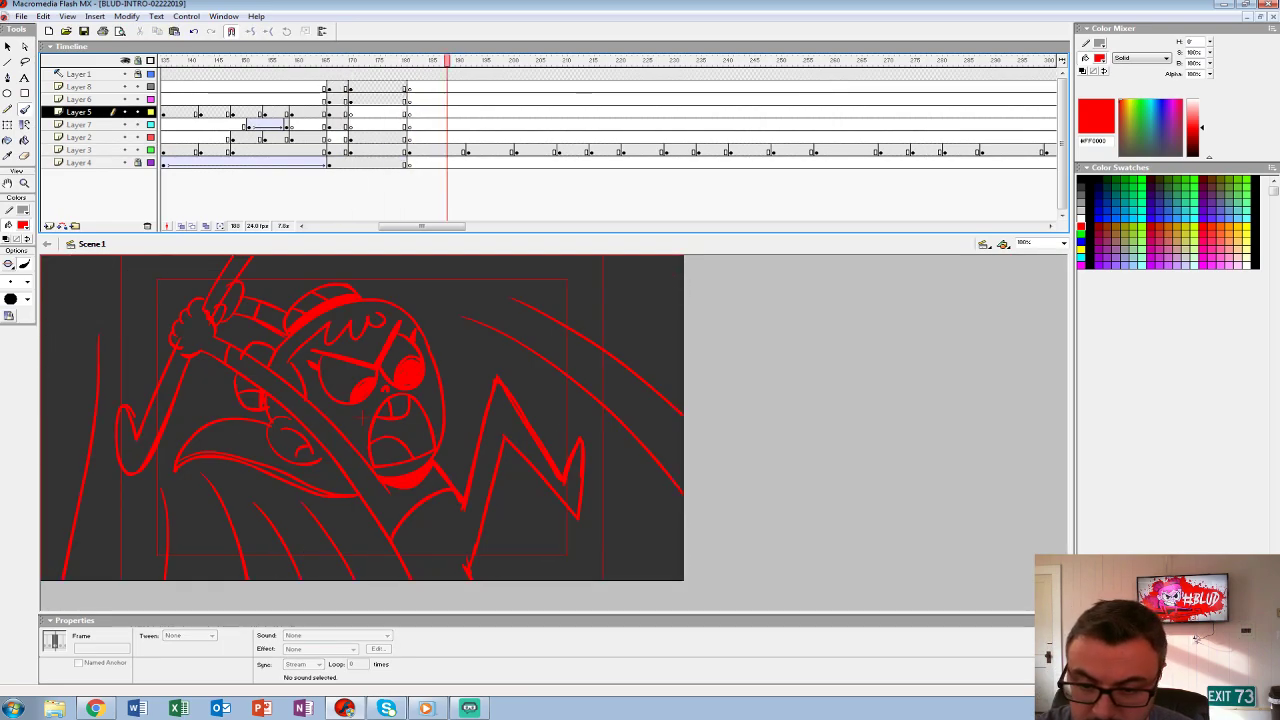
- Recolour the entire clean attack drawing on Layer 3 from red to black
{"action": "left_click", "coordinate": [408, 150]}
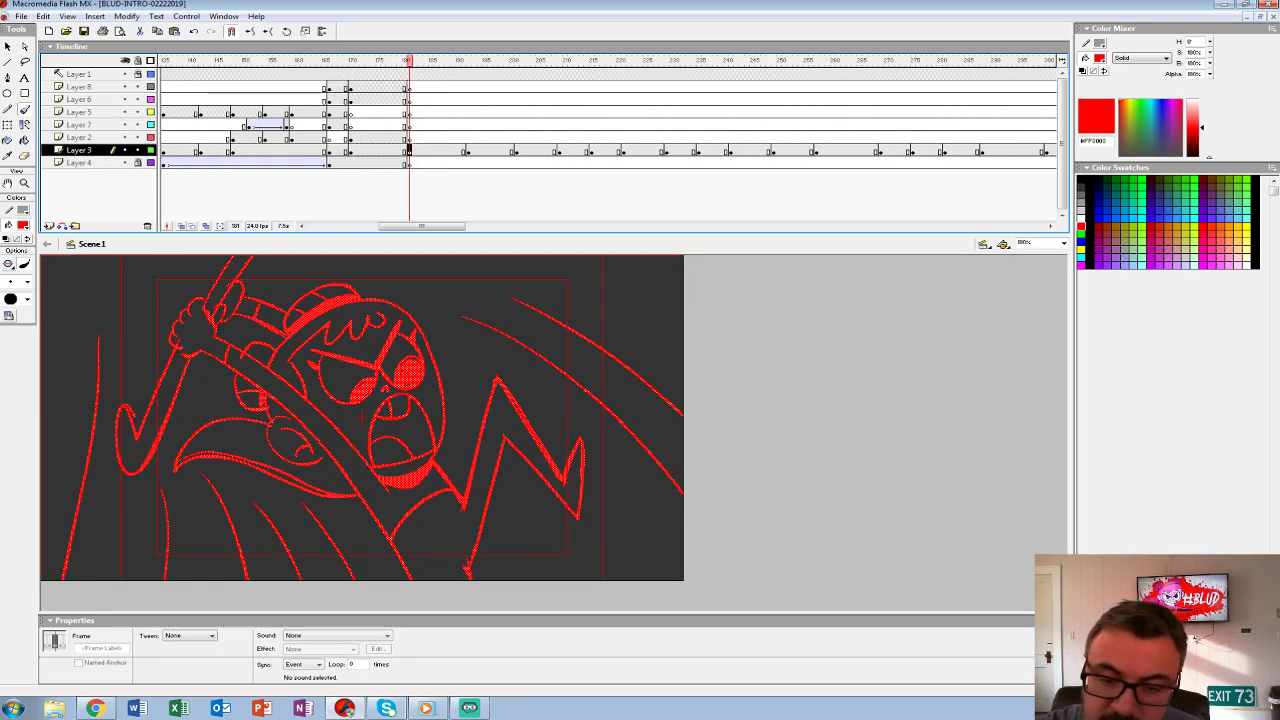
{"action": "left_click", "coordinate": [23, 225]}
{"action": "left_click", "coordinate": [8, 254]}
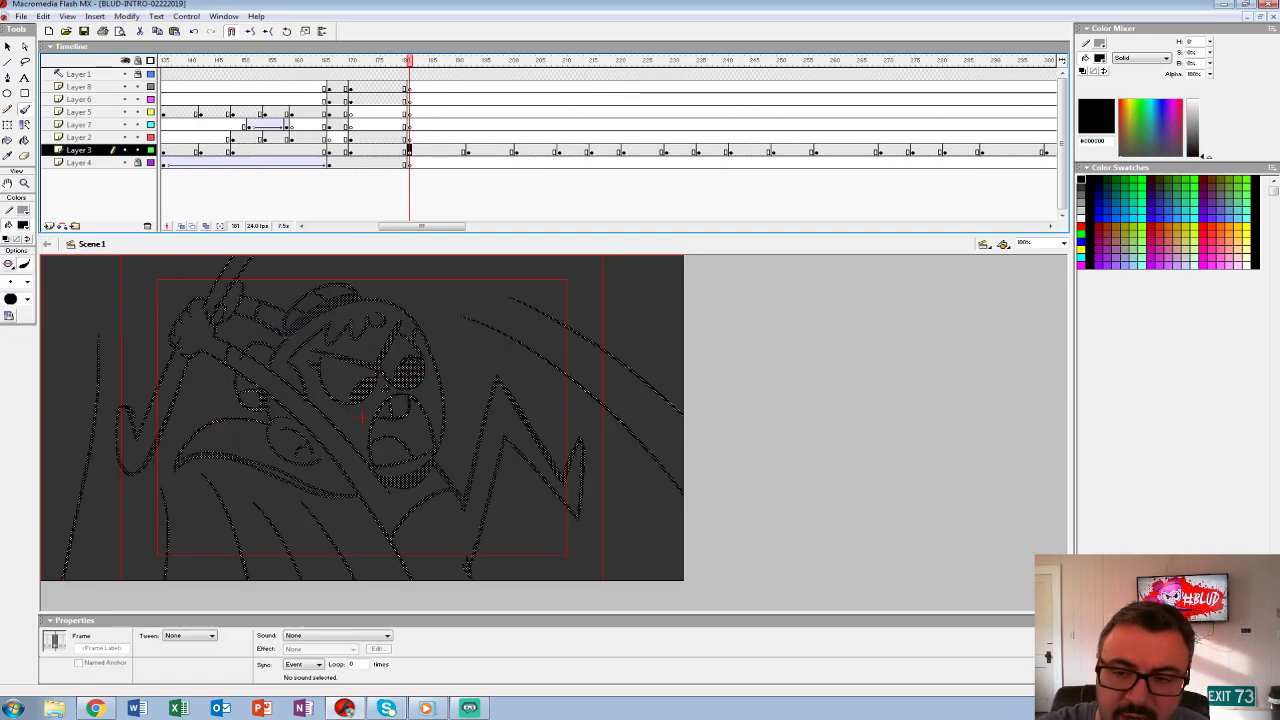
{"action": "key", "text": "ctrl+2"}
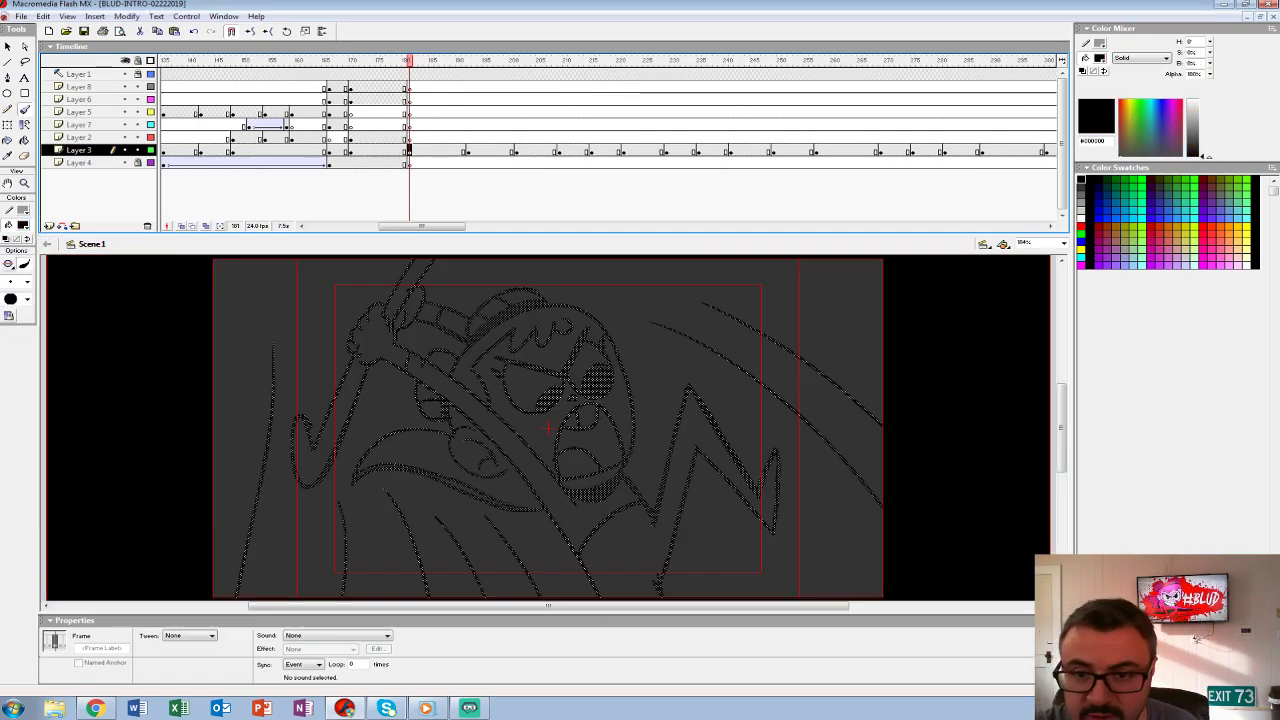
- Hide Layer 1, close the torso's open base with a pencil line, and fill the mouth interior black
{"action": "left_click", "coordinate": [125, 74]}
{"action": "left_click_drag", "start_coordinate": [548, 428], "coordinate": [386, 328]}
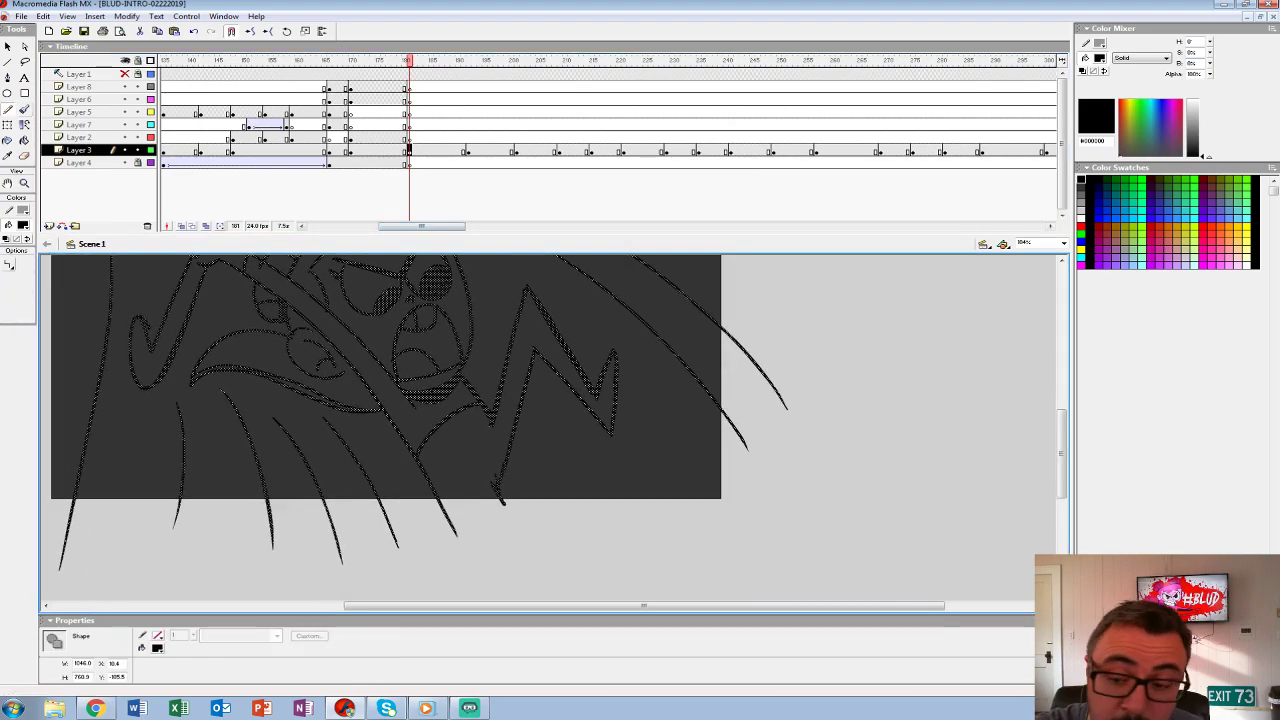
{"action": "key", "text": "y"}
{"action": "scroll", "coordinate": [550, 430], "scroll_direction": "up", "scroll_amount": 2}
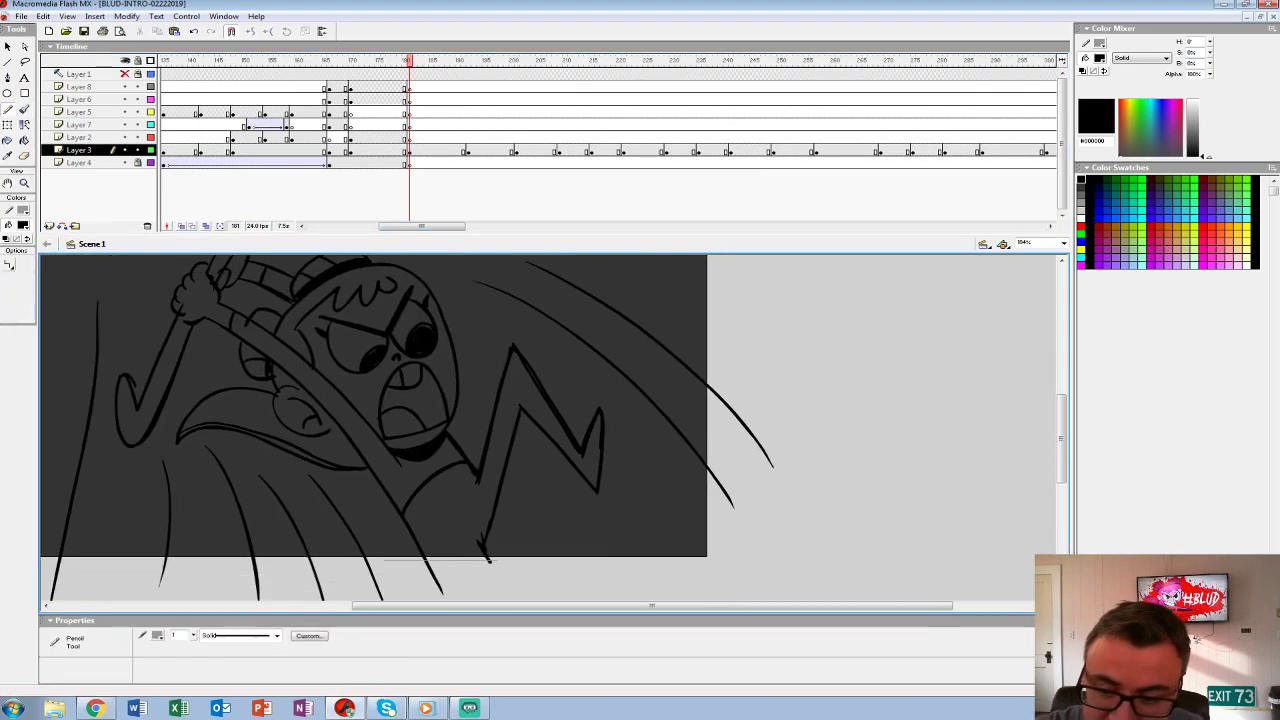
{"action": "key", "text": "b"}
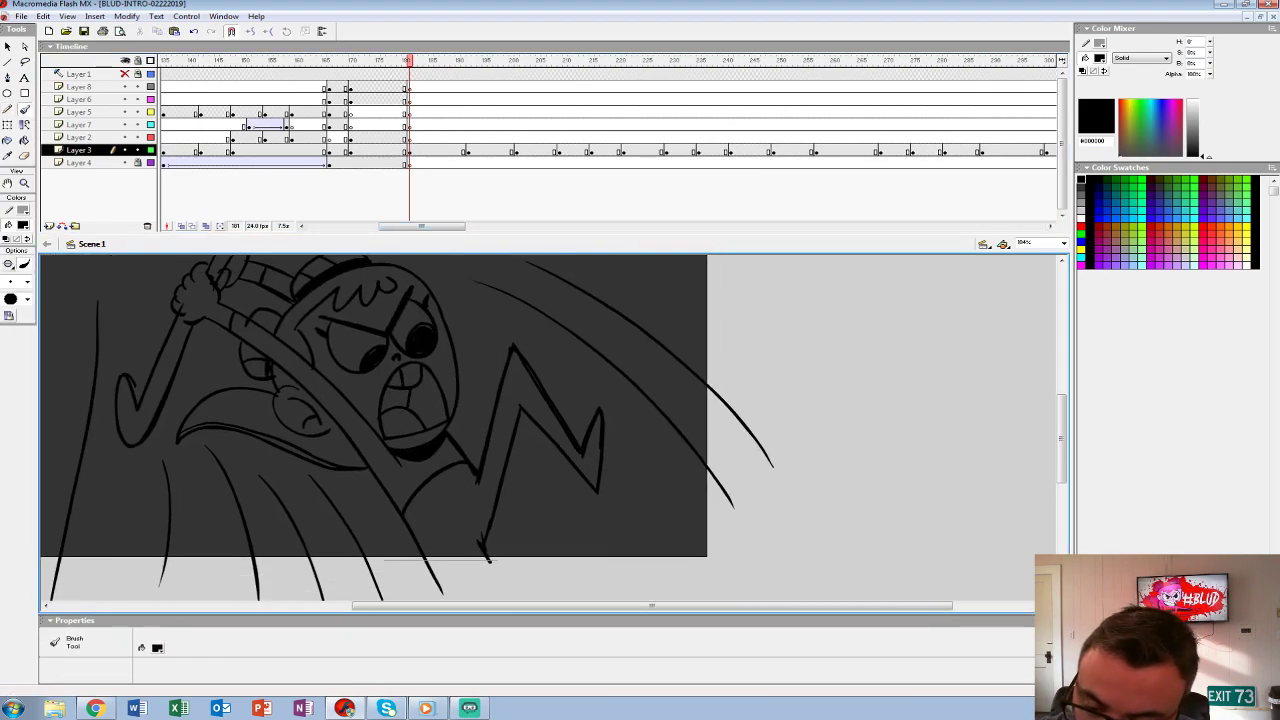
{"action": "key", "text": "k"}
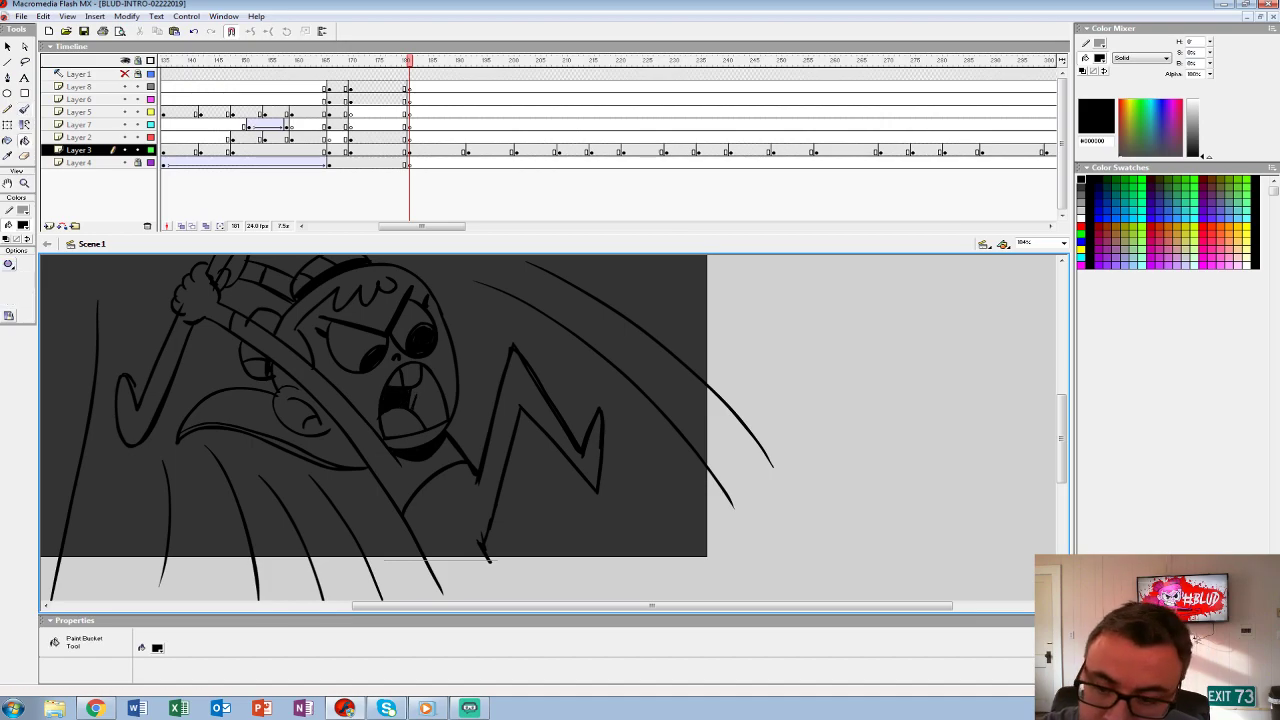
{"action": "scroll", "coordinate": [550, 430], "scroll_direction": "left", "scroll_amount": 2}
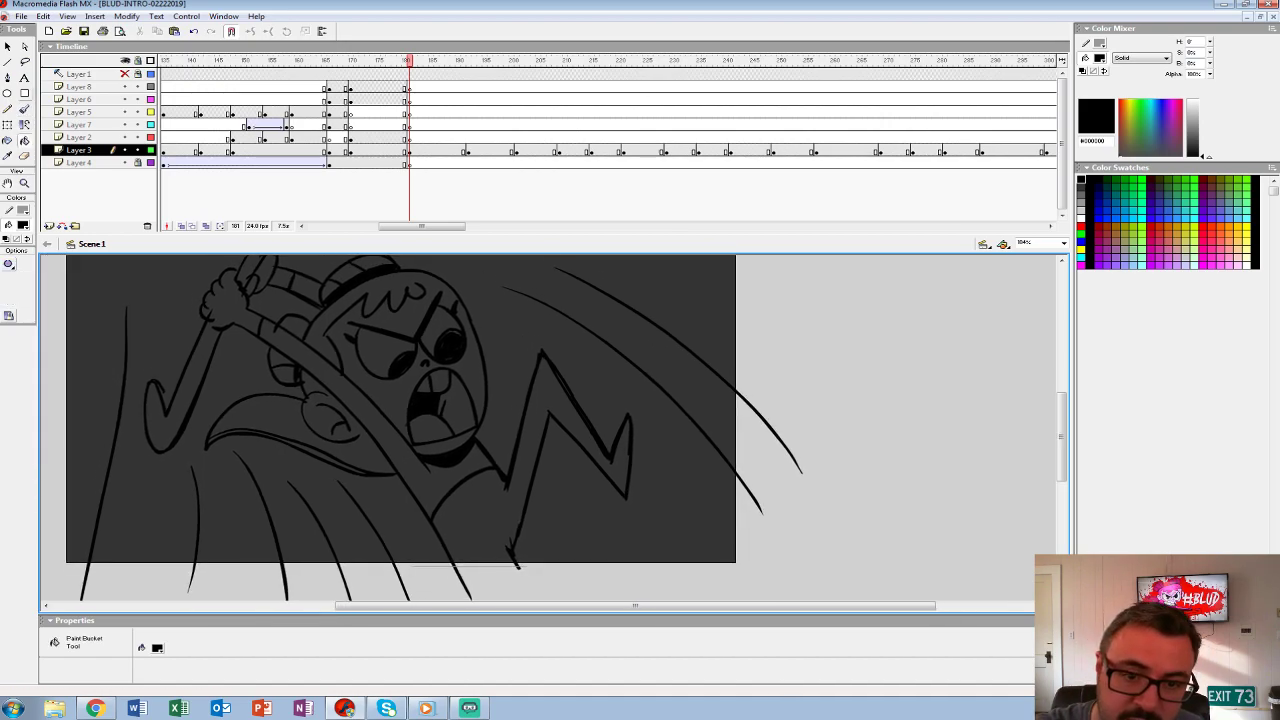
- Fill the zigzag collar, torso, raised arm, neck, face, teeth and tongue with white
{"action": "left_click", "coordinate": [23, 225]}
{"action": "left_click", "coordinate": [6, 290]}
{"action": "left_click", "coordinate": [580, 440]}
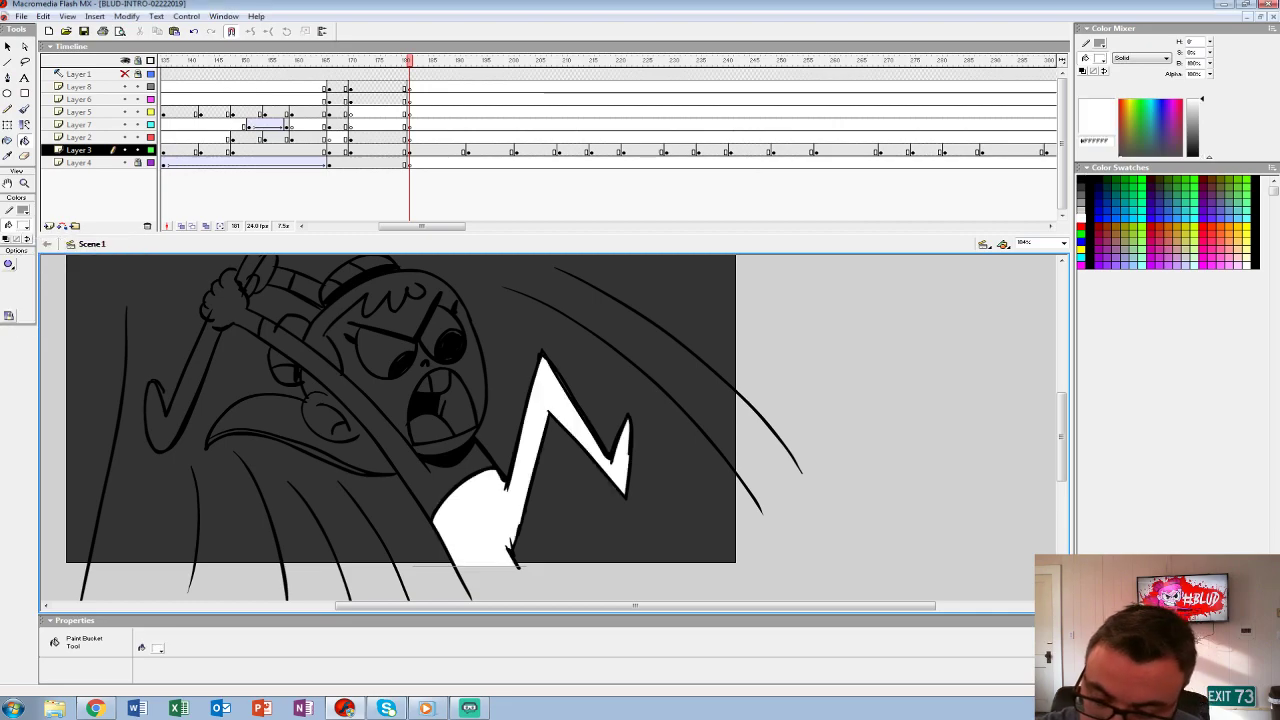
{"action": "left_click", "coordinate": [330, 370]}
{"action": "left_click", "coordinate": [445, 442]}
{"action": "left_click", "coordinate": [440, 415]}
{"action": "left_click", "coordinate": [439, 380]}
{"action": "left_click", "coordinate": [424, 385]}
{"action": "left_click", "coordinate": [450, 292]}
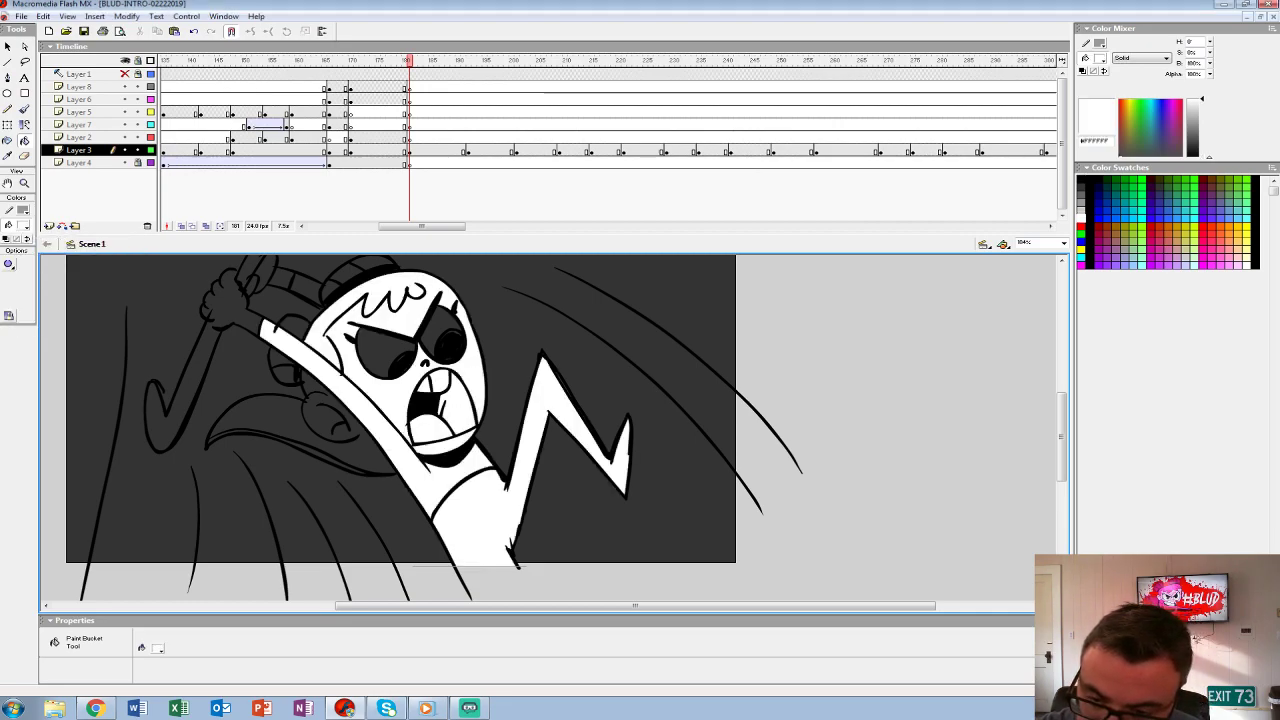
- Fill the eyes, ear, pointed collar and lower hair bun with white
{"action": "left_click", "coordinate": [441, 331]}
{"action": "left_click", "coordinate": [386, 353]}
{"action": "left_click", "coordinate": [260, 445]}
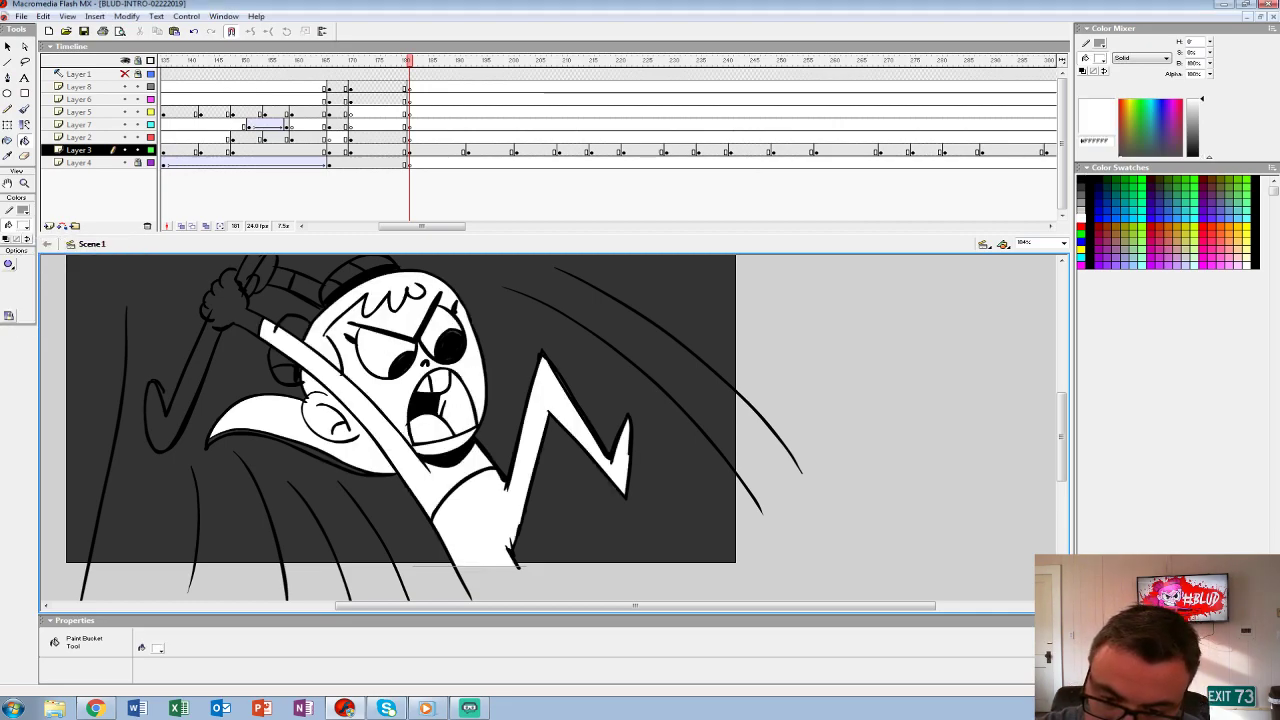
{"action": "left_click", "coordinate": [284, 375]}
{"action": "left_click", "coordinate": [296, 328]}
- Fill the second arm's remaining sections and hand with white
{"action": "left_click_drag", "start_coordinate": [400, 400], "coordinate": [449, 502]}
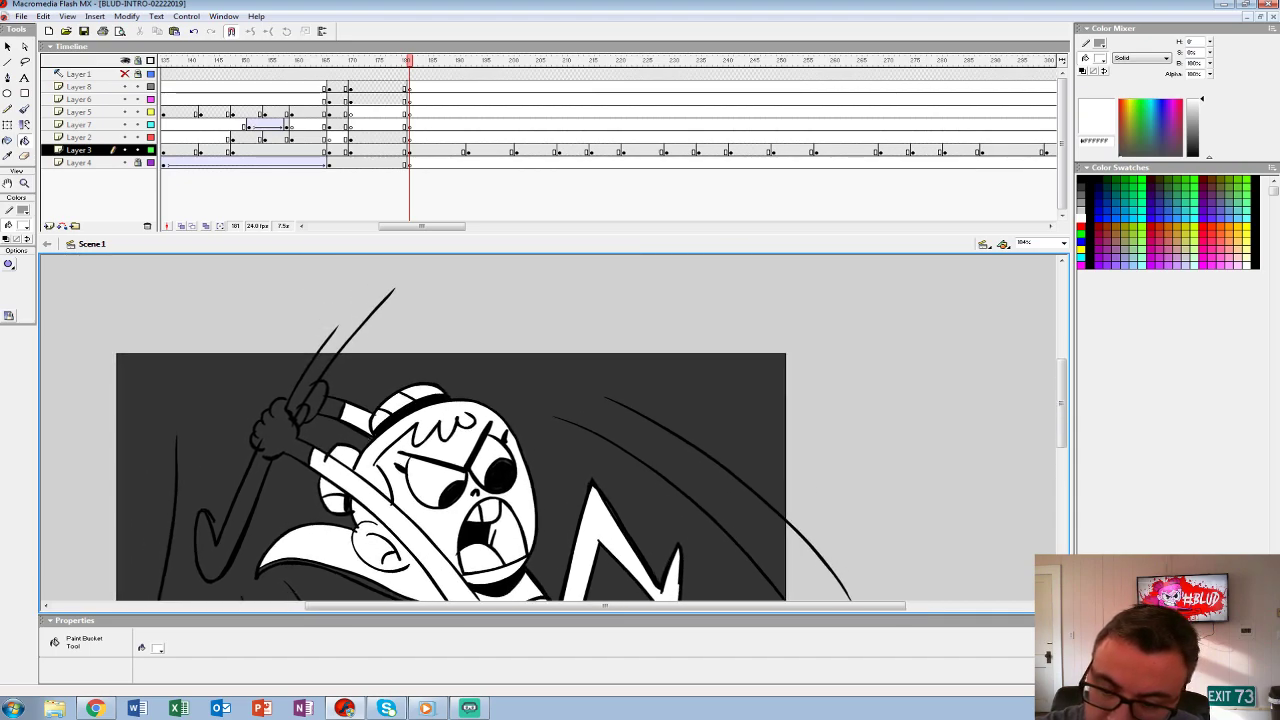
{"action": "left_click_drag", "start_coordinate": [450, 450], "coordinate": [452, 372]}
{"action": "left_click_drag", "start_coordinate": [330, 330], "coordinate": [339, 354]}
{"action": "scroll", "coordinate": [460, 430], "scroll_direction": "up", "scroll_amount": 1}
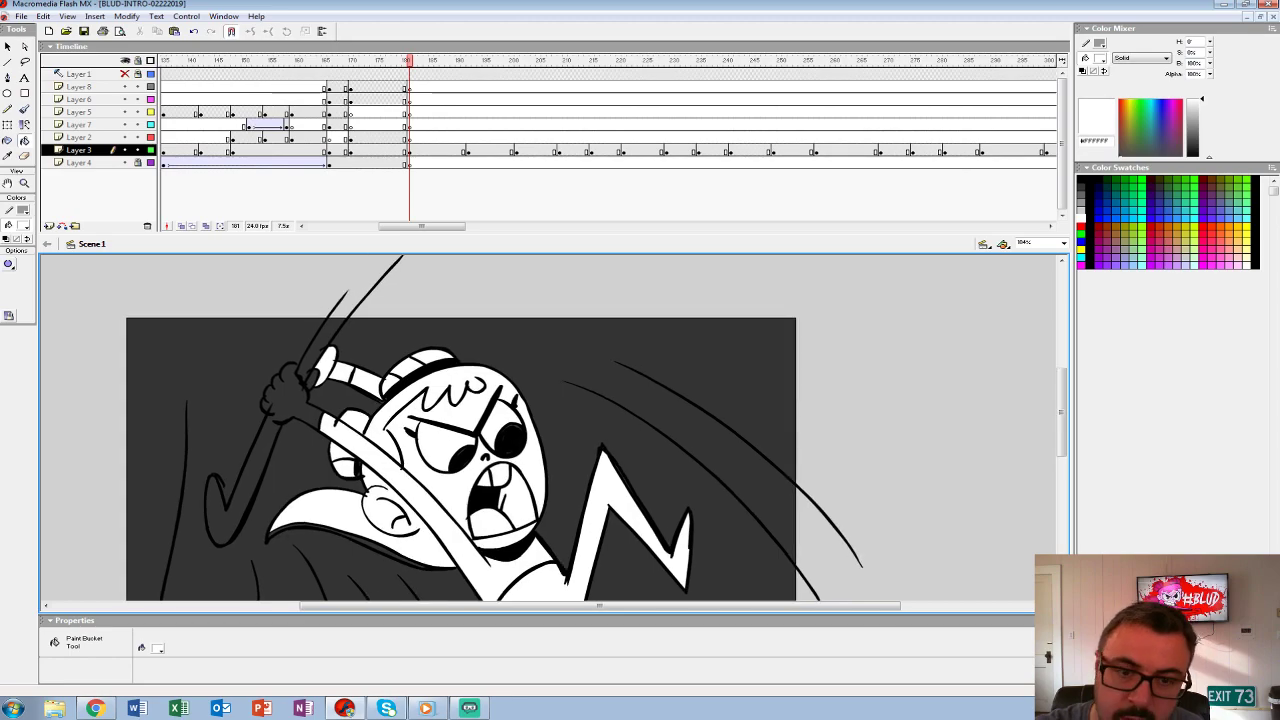
- Close the weapon's open upper end with a pencil line and fill its upper shaft white
{"action": "key", "text": "y"}
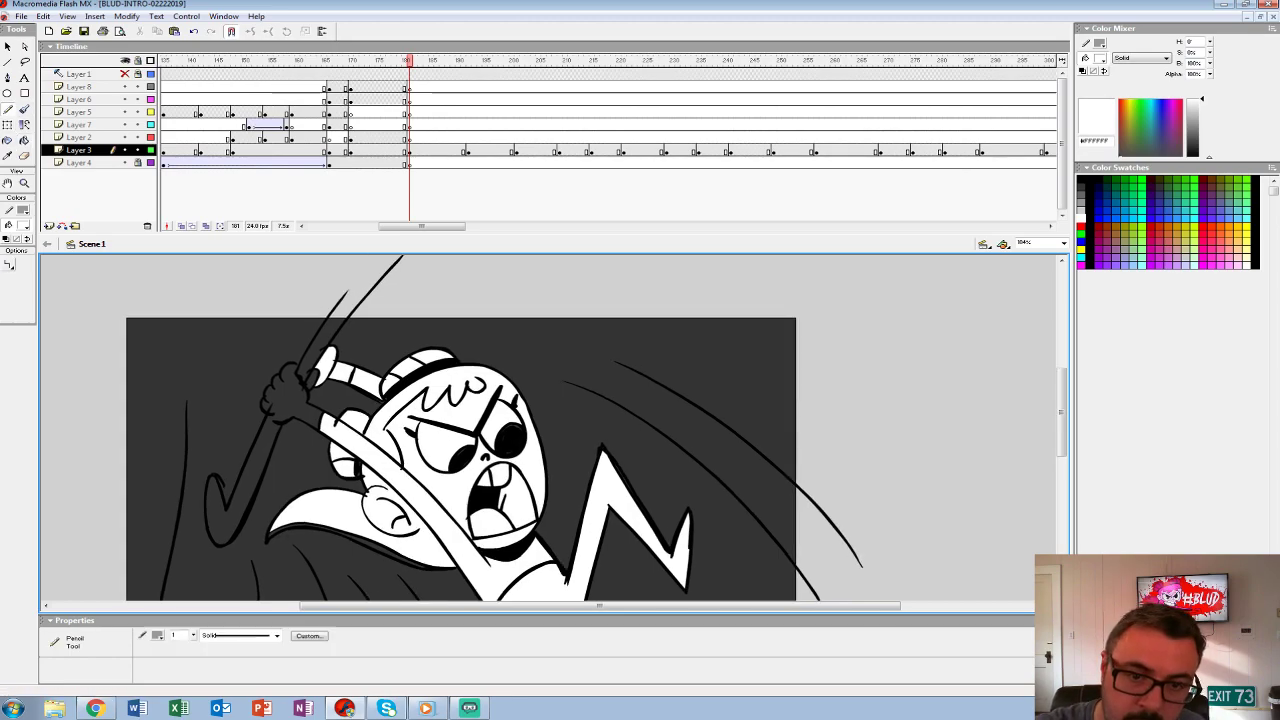
{"action": "left_click_drag", "start_coordinate": [320, 303], "coordinate": [388, 303]}
{"action": "key", "text": "k"}
{"action": "left_click", "coordinate": [330, 335]}
{"action": "left_click", "coordinate": [312, 380]}
{"action": "scroll", "coordinate": [550, 430], "scroll_direction": "down", "scroll_amount": 3}
- Patch the outline gap below the fist, adjust the Paint Bucket's gap closing, and fill the fist and hooked shaft white
{"action": "key", "text": "b"}
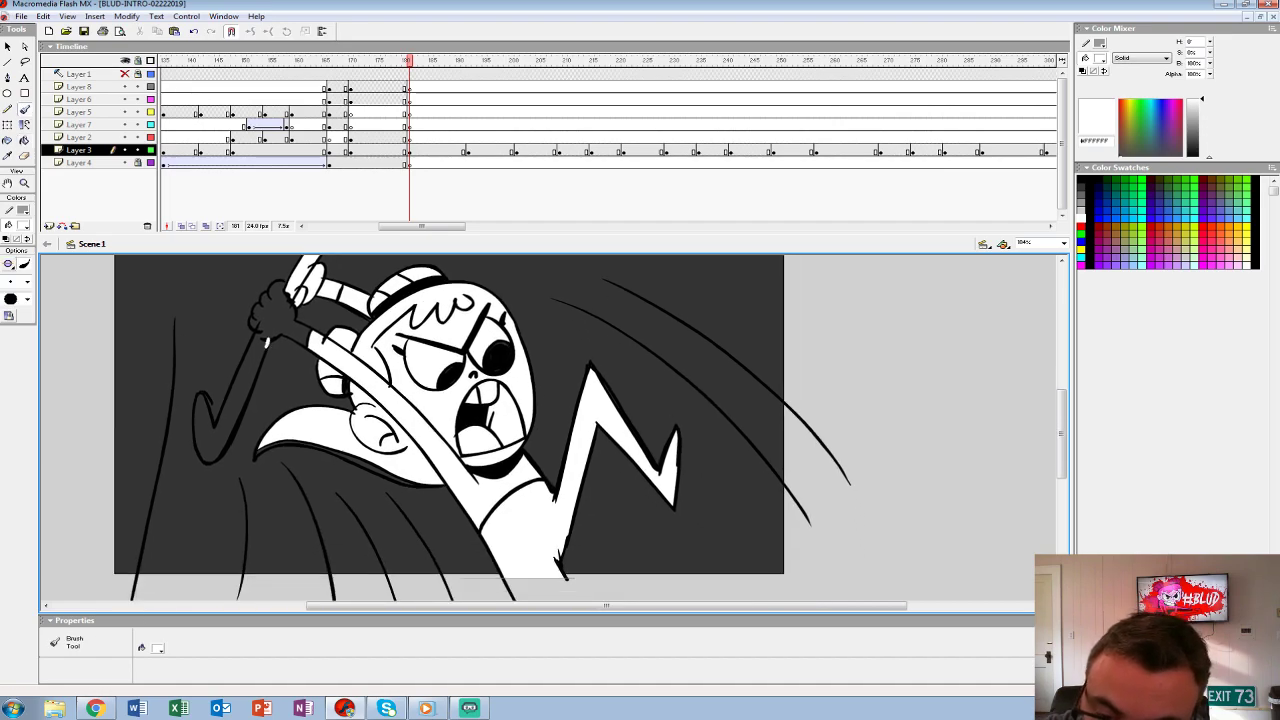
{"action": "key", "text": "k"}
{"action": "left_click", "coordinate": [9, 264]}
{"action": "left_click", "coordinate": [50, 317]}
{"action": "left_click", "coordinate": [225, 390]}
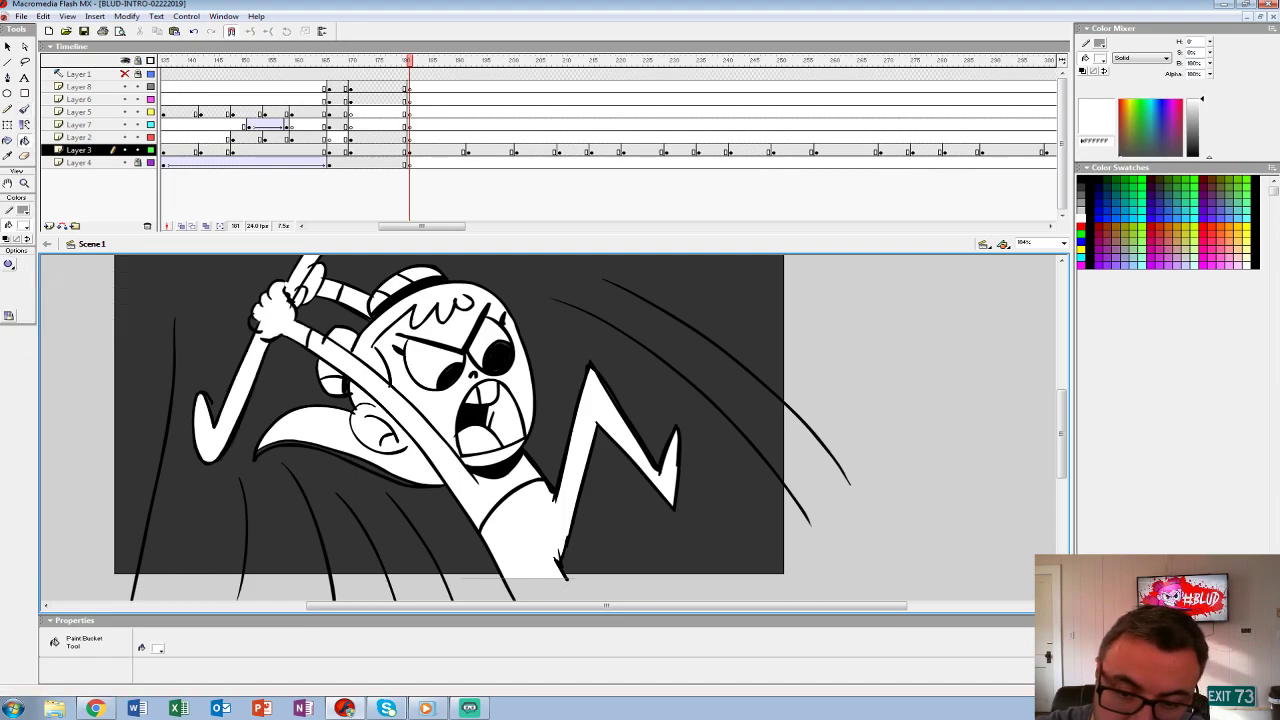
- Select the loose cape-fold lines and sweeping curves around the villain and change their colour
{"action": "left_click", "coordinate": [408, 150]}
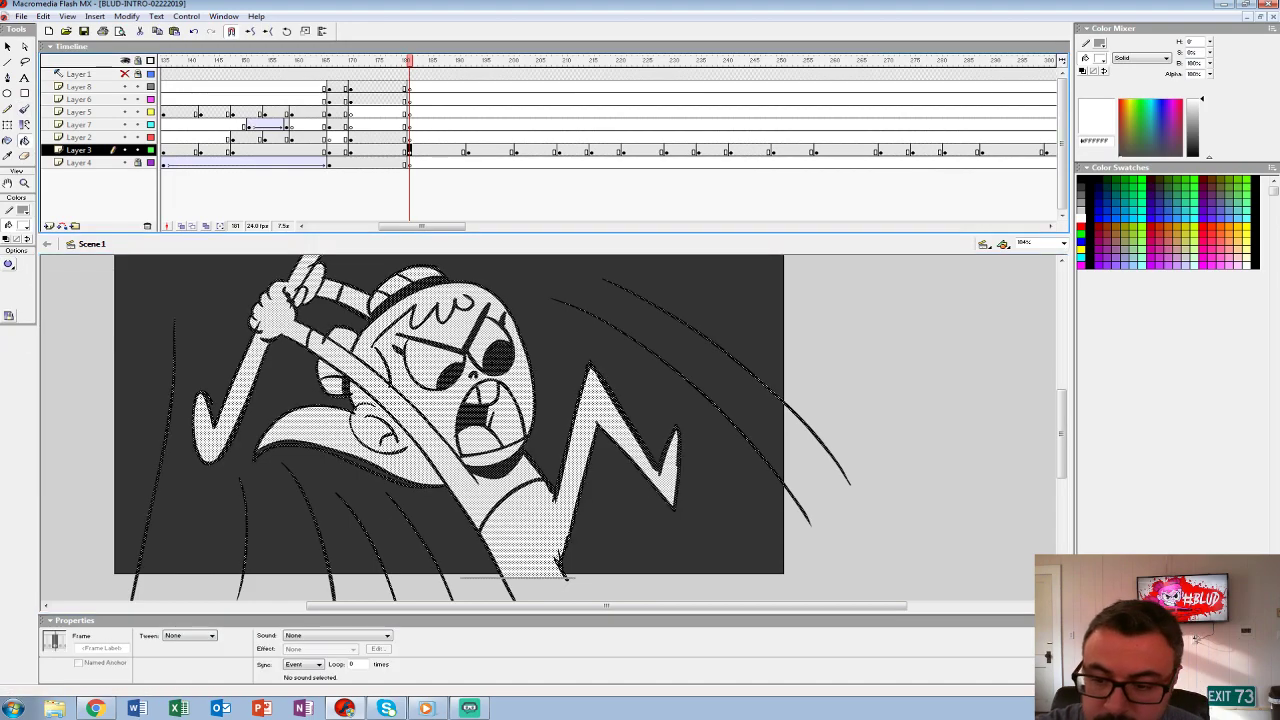
{"action": "key", "text": "v"}
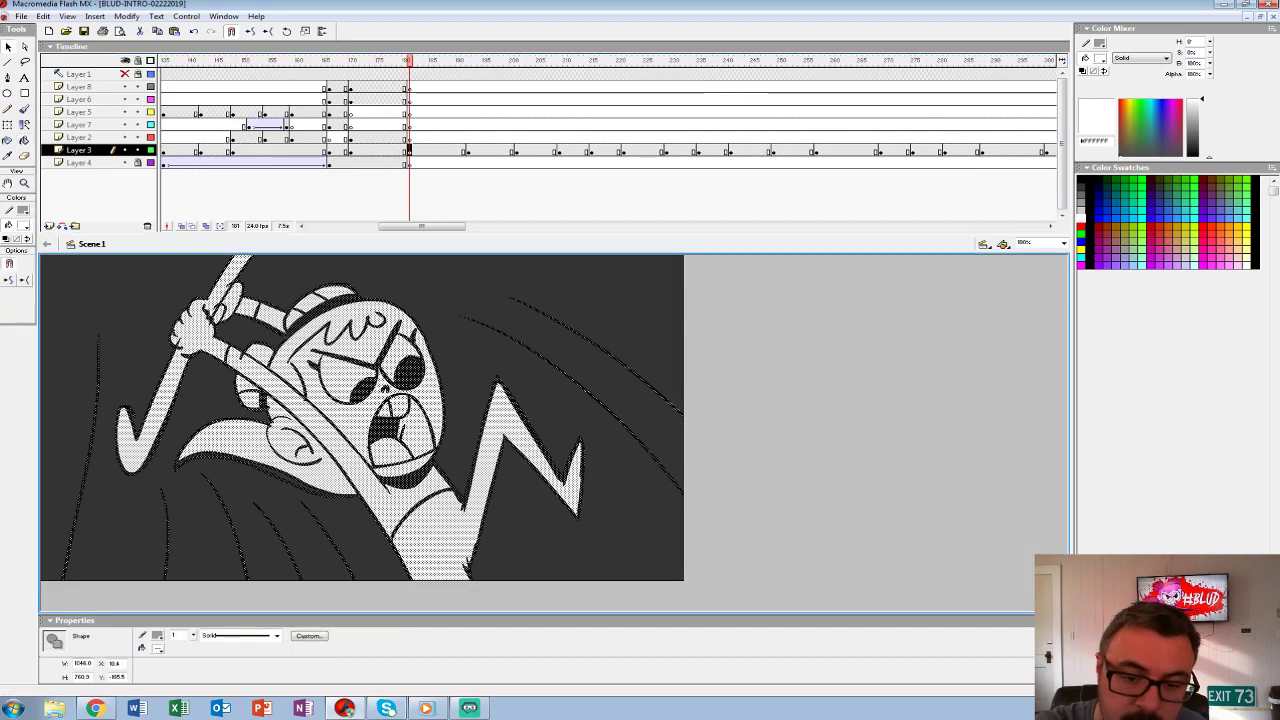
{"action": "left_click", "coordinate": [97, 400]}
{"action": "left_click", "coordinate": [236, 545], "text": "shift"}
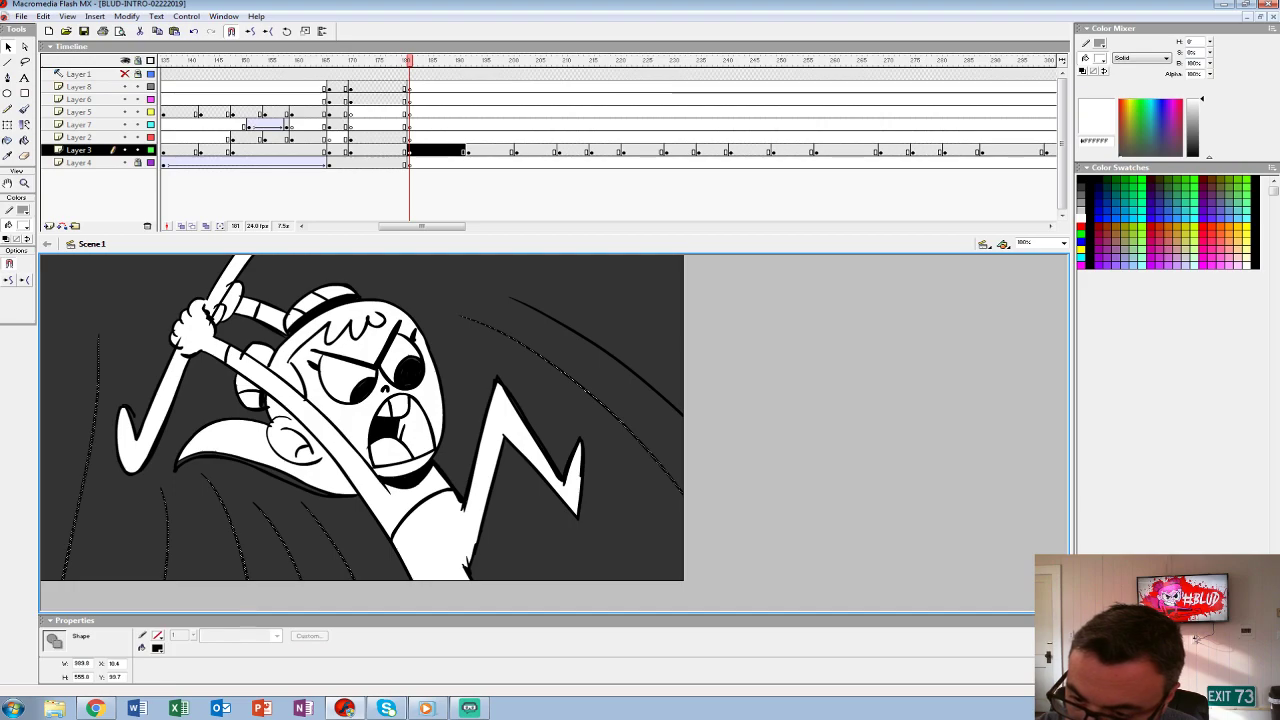
{"action": "left_click", "coordinate": [23, 211]}
{"action": "left_click", "coordinate": [5, 302]}
- Play back the fight sequence through the coloured attack pose to review its timing
{"action": "left_click", "coordinate": [326, 112]}
{"action": "key", "text": "Return"}
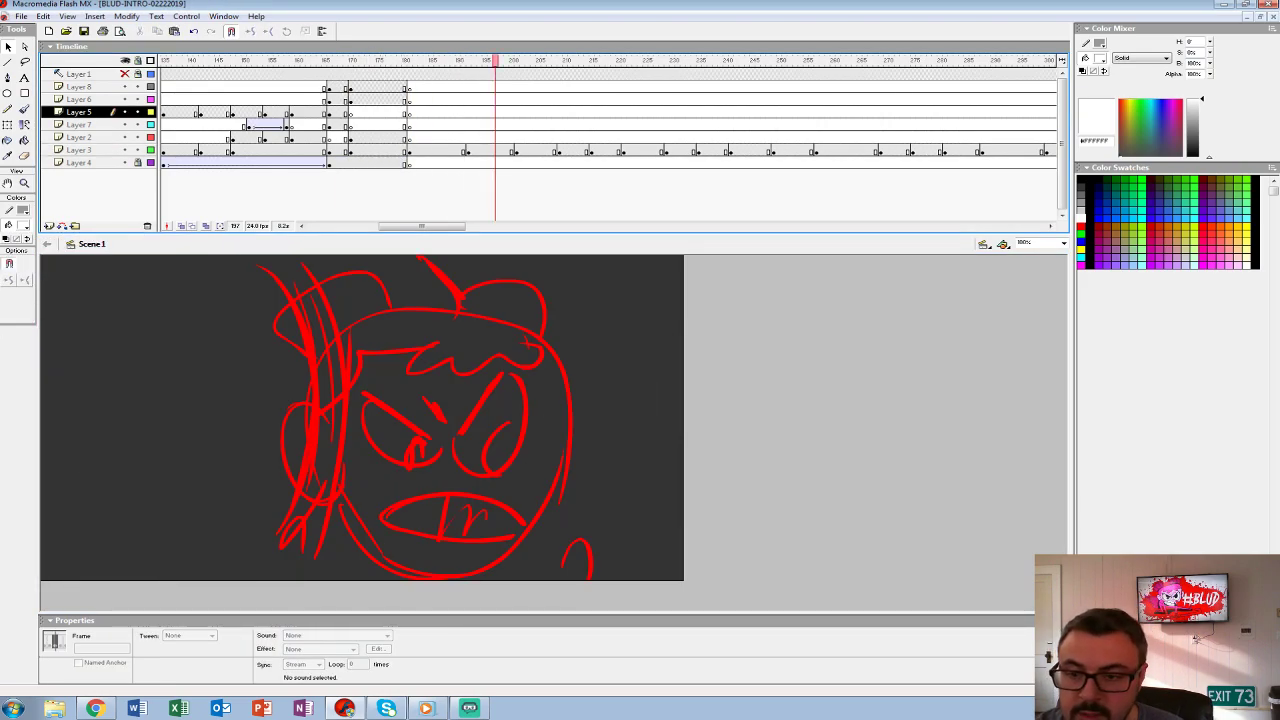
{"action": "left_click", "coordinate": [326, 99]}
{"action": "key", "text": "Return"}
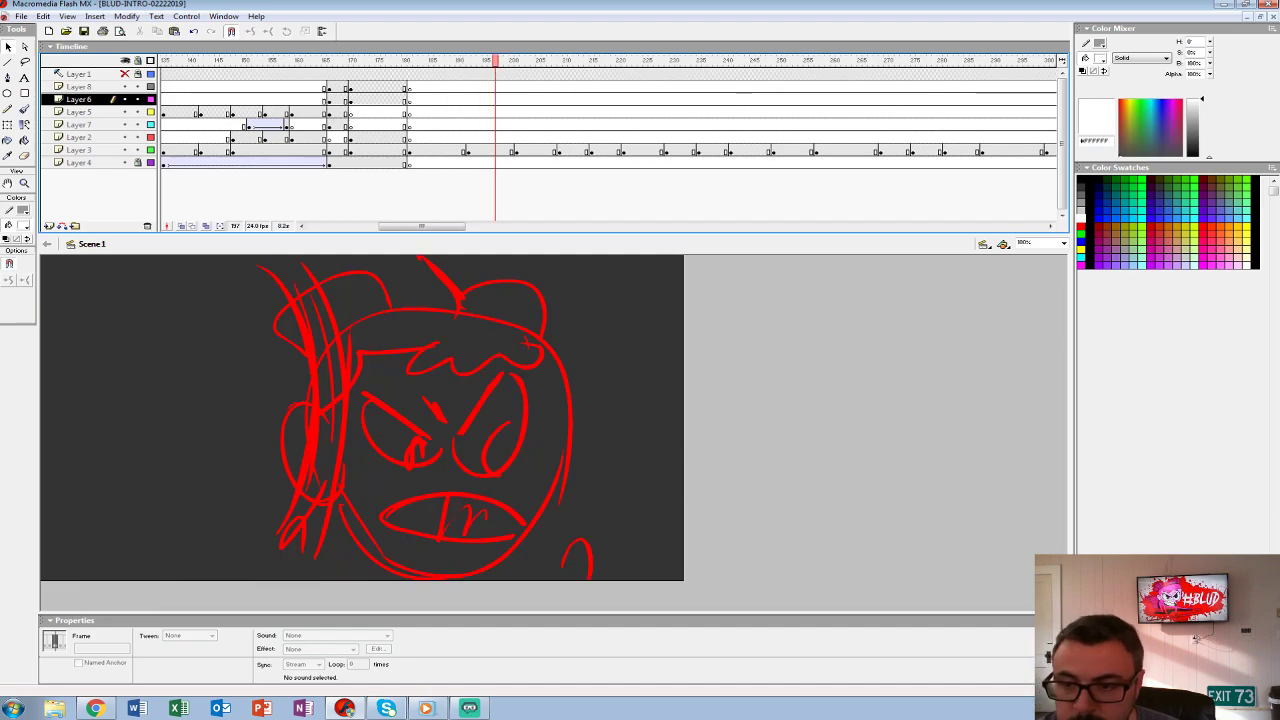
- Insert a blank keyframe on Layer 3 at frame 193 and turn on onion skinning over the rough face
{"action": "left_click", "coordinate": [472, 150]}
{"action": "key", "text": "F7"}
{"action": "left_click", "coordinate": [181, 226]}
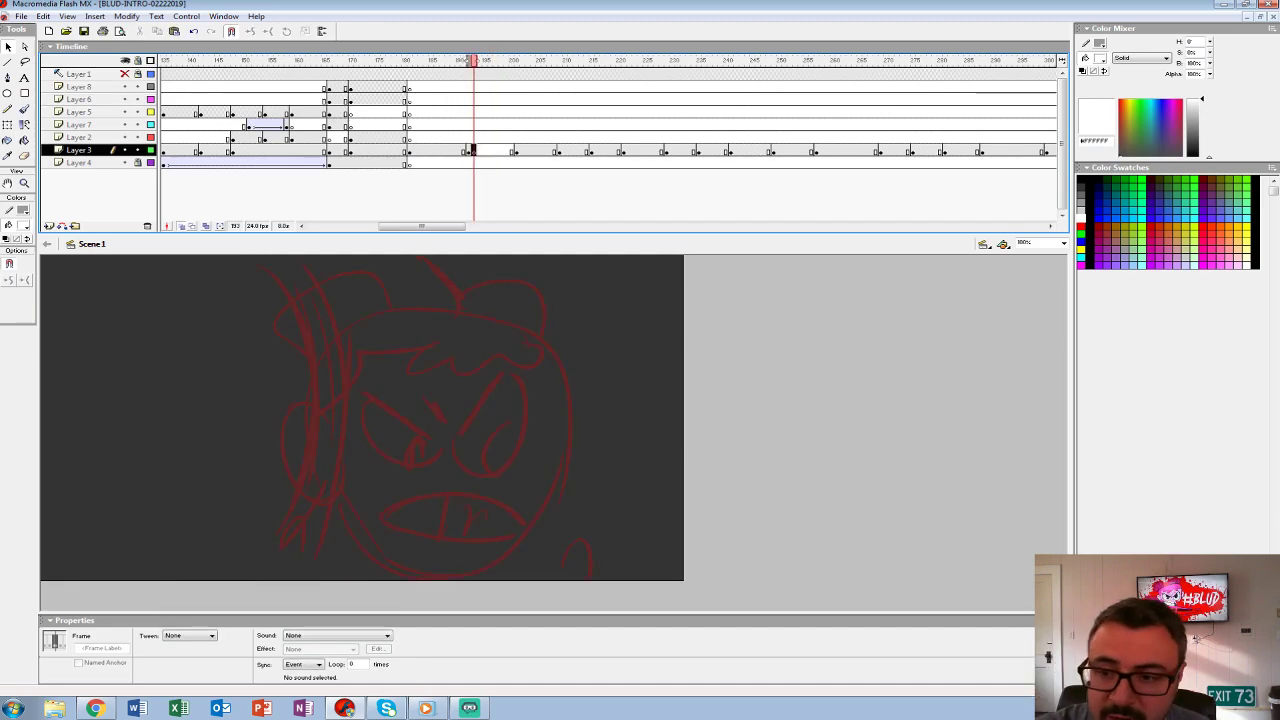
- Set the brush colour to black and paint the angry V-shaped brows over the rough face
{"action": "key", "text": "ctrl+2"}
{"action": "scroll", "coordinate": [554, 433], "scroll_direction": "right", "scroll_amount": 5}
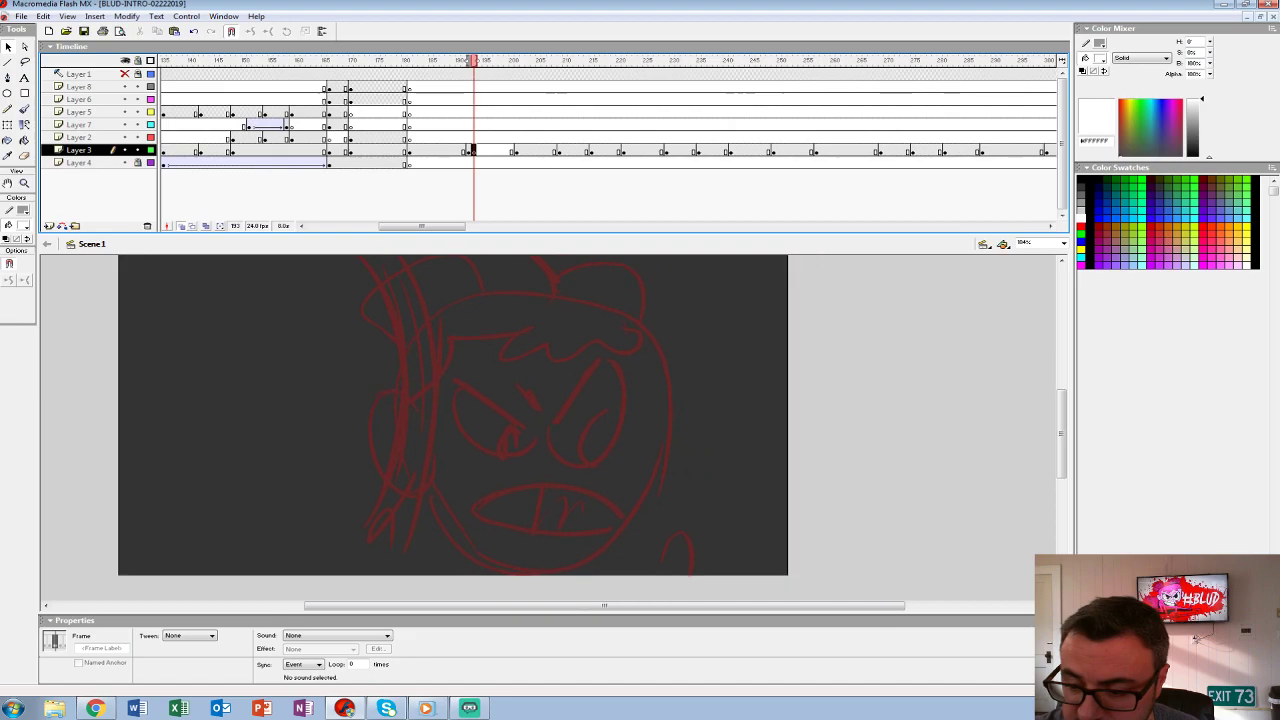
{"action": "key", "text": "b"}
{"action": "left_click", "coordinate": [23, 225]}
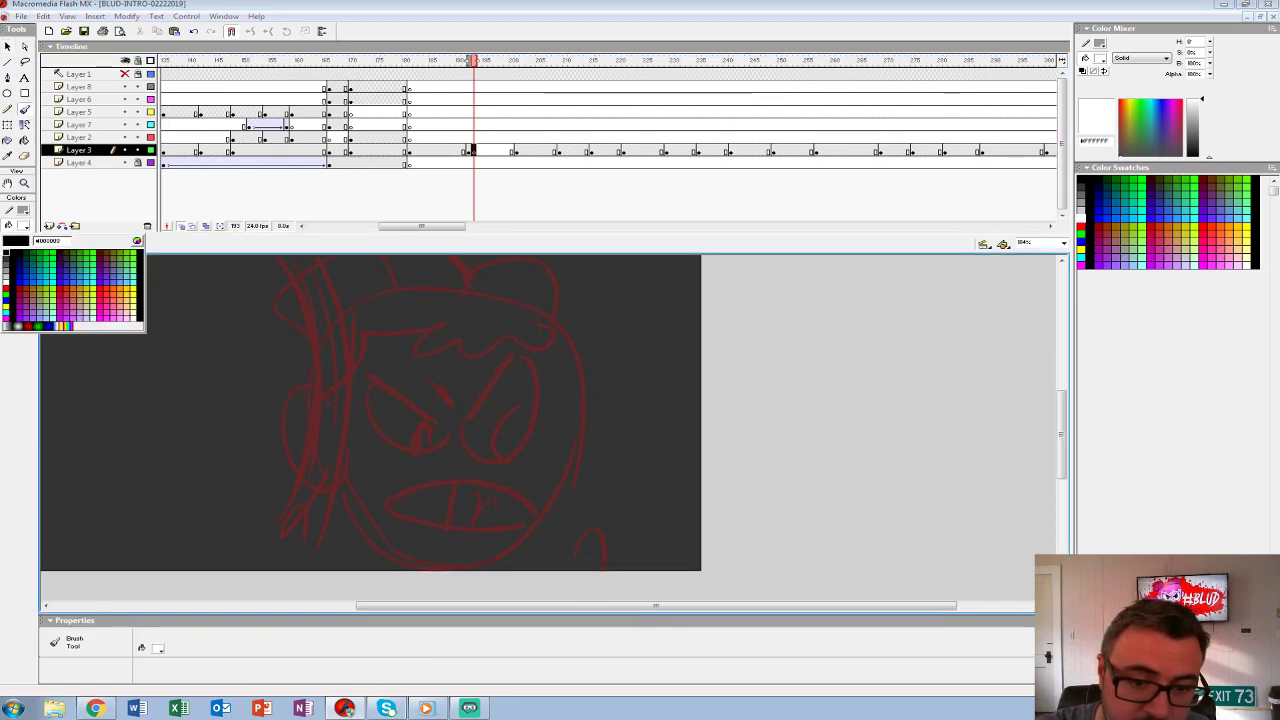
{"action": "left_click", "coordinate": [7, 253]}
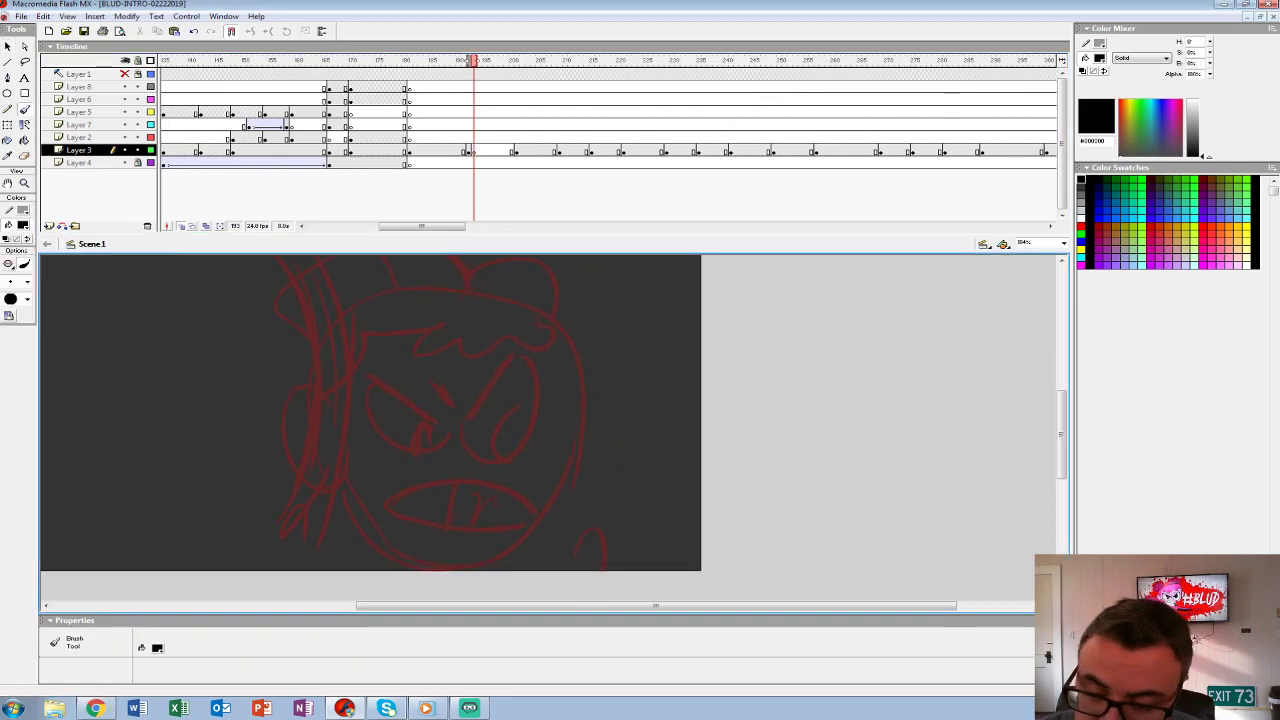
{"action": "scroll", "coordinate": [370, 410], "scroll_direction": "down", "scroll_amount": 1}
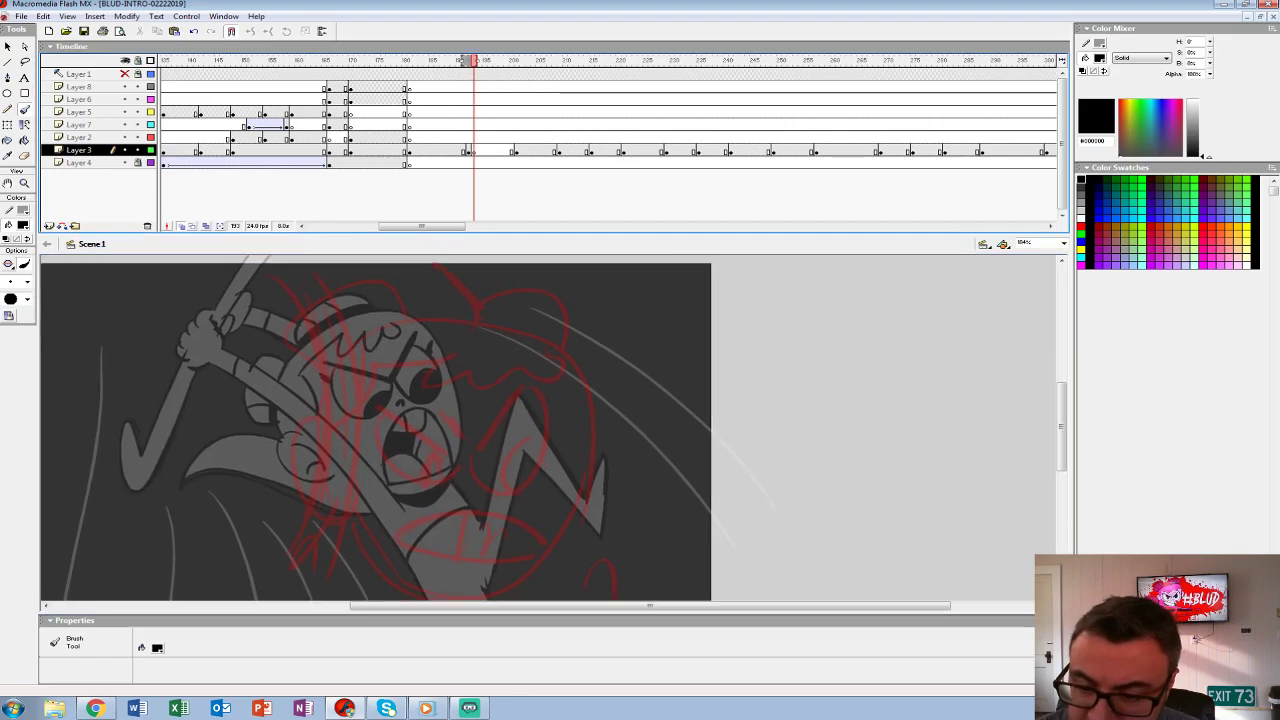
{"action": "mouse_move", "coordinate": [364, 352]}
{"action": "left_mouse_down"}
{"action": "mouse_move", "coordinate": [460, 420]}
{"action": "mouse_move", "coordinate": [432, 404]}
{"action": "mouse_move", "coordinate": [540, 339]}
{"action": "left_mouse_up"}
{"action": "key", "text": "ctrl+z"}
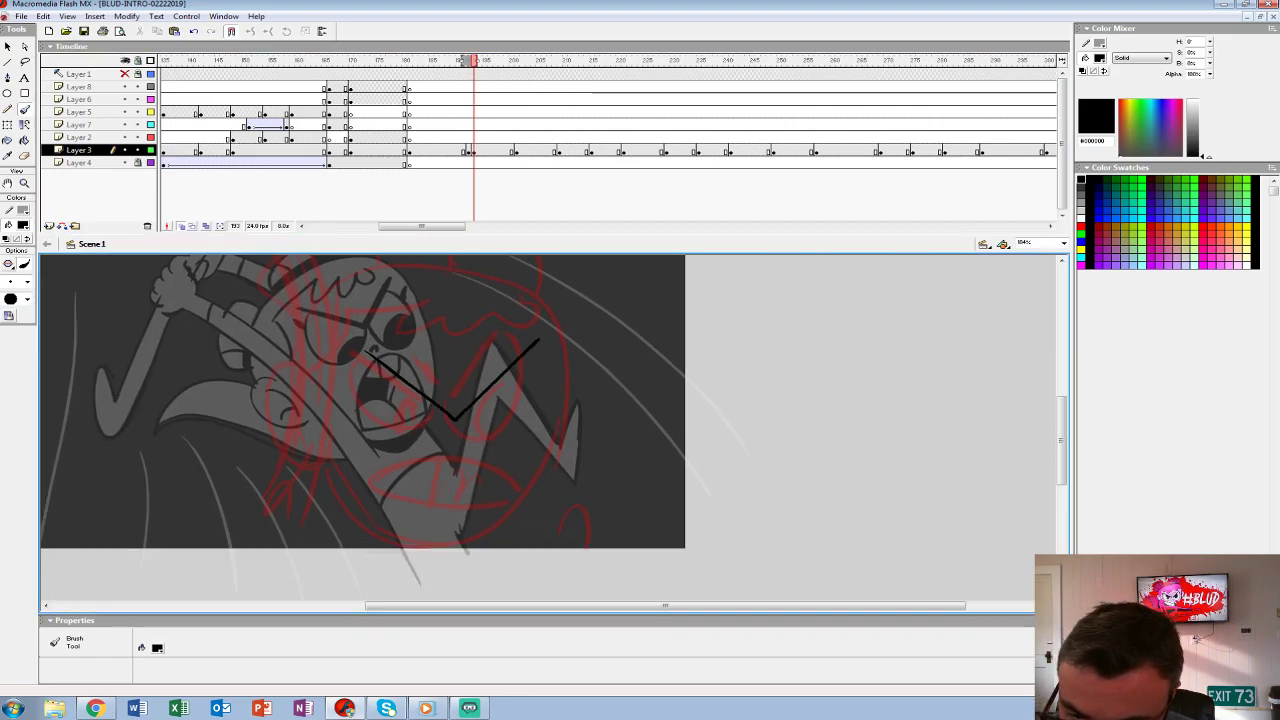
{"action": "left_click_drag", "start_coordinate": [456, 420], "coordinate": [538, 338]}
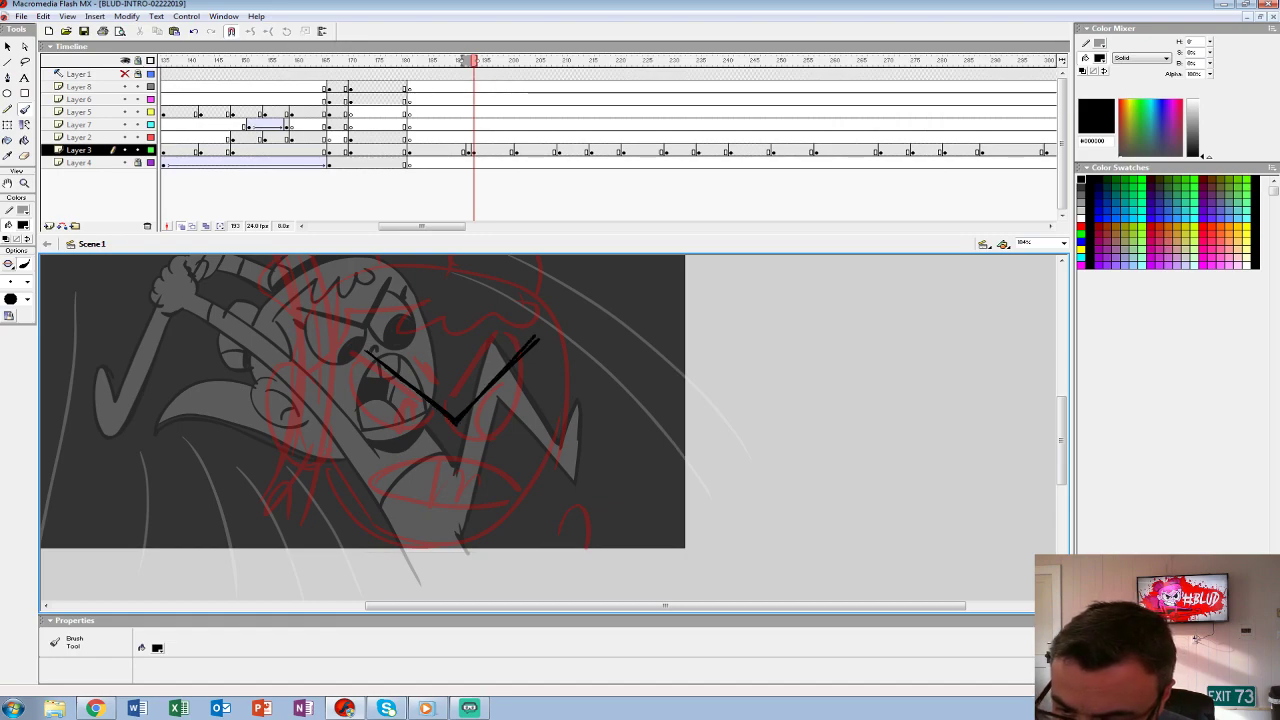
- Brush in both glaring eyes below the brows, with dark scribbled pupils, lashes and frown creases
{"action": "left_click_drag", "start_coordinate": [380, 372], "coordinate": [446, 424]}
{"action": "key", "text": "ctrl+z"}
{"action": "mouse_move", "coordinate": [370, 362]}
{"action": "left_mouse_down"}
{"action": "mouse_move", "coordinate": [362, 430]}
{"action": "mouse_move", "coordinate": [440, 428]}
{"action": "mouse_move", "coordinate": [438, 408]}
{"action": "left_mouse_up"}
{"action": "left_click_drag", "start_coordinate": [356, 369], "coordinate": [360, 379]}
{"action": "mouse_move", "coordinate": [470, 420]}
{"action": "left_mouse_down"}
{"action": "mouse_move", "coordinate": [544, 392]}
{"action": "mouse_move", "coordinate": [540, 348]}
{"action": "mouse_move", "coordinate": [508, 445]}
{"action": "left_mouse_up"}
{"action": "mouse_move", "coordinate": [530, 380]}
{"action": "left_mouse_down"}
{"action": "mouse_move", "coordinate": [510, 445]}
{"action": "mouse_move", "coordinate": [538, 425]}
{"action": "mouse_move", "coordinate": [658, 500]}
{"action": "left_mouse_up"}
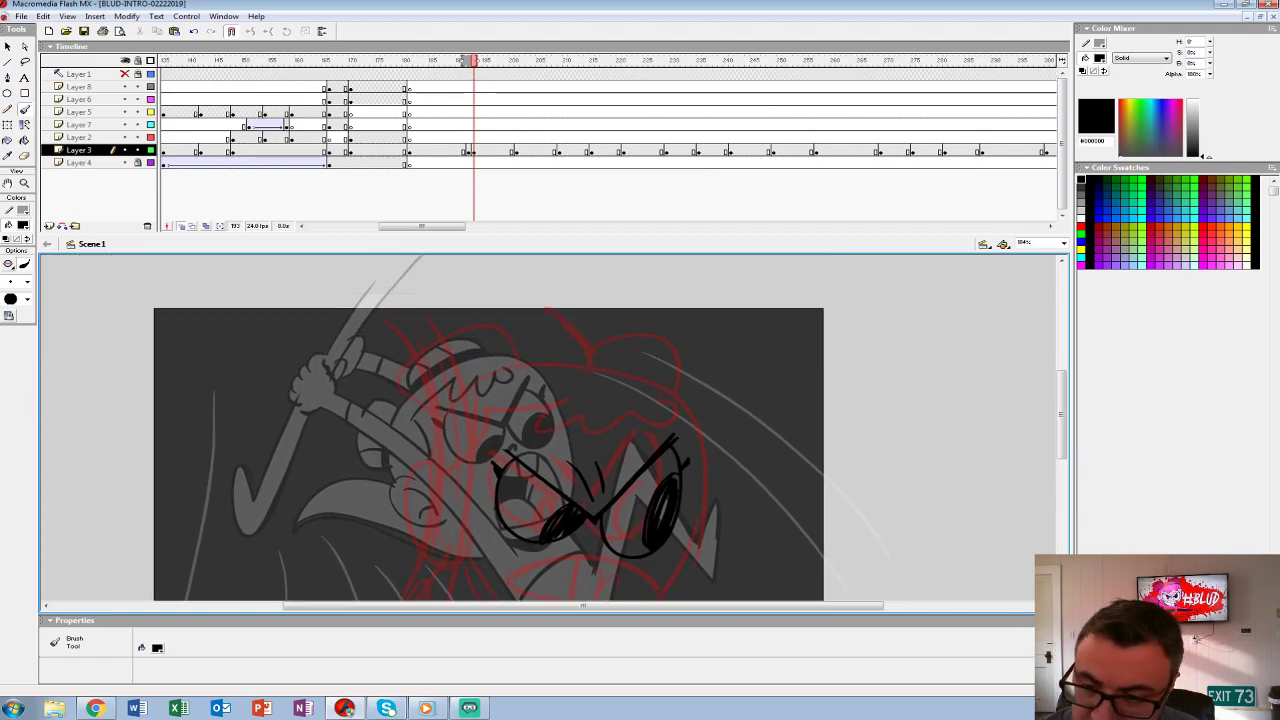
- Enlarge the stage area and brush two long curved edges for the weapon shaft crossing the side of the head
{"action": "left_click_drag", "start_coordinate": [560, 236], "coordinate": [560, 144]}
{"action": "mouse_move", "coordinate": [432, 202]}
{"action": "left_mouse_down"}
{"action": "mouse_move", "coordinate": [475, 268]}
{"action": "mouse_move", "coordinate": [494, 395]}
{"action": "mouse_move", "coordinate": [447, 567]}
{"action": "left_mouse_up"}
{"action": "mouse_move", "coordinate": [404, 204]}
{"action": "left_mouse_down"}
{"action": "mouse_move", "coordinate": [460, 312]}
{"action": "mouse_move", "coordinate": [425, 548]}
{"action": "mouse_move", "coordinate": [406, 571]}
{"action": "mouse_move", "coordinate": [296, 526]}
{"action": "mouse_move", "coordinate": [259, 551]}
{"action": "left_mouse_up"}
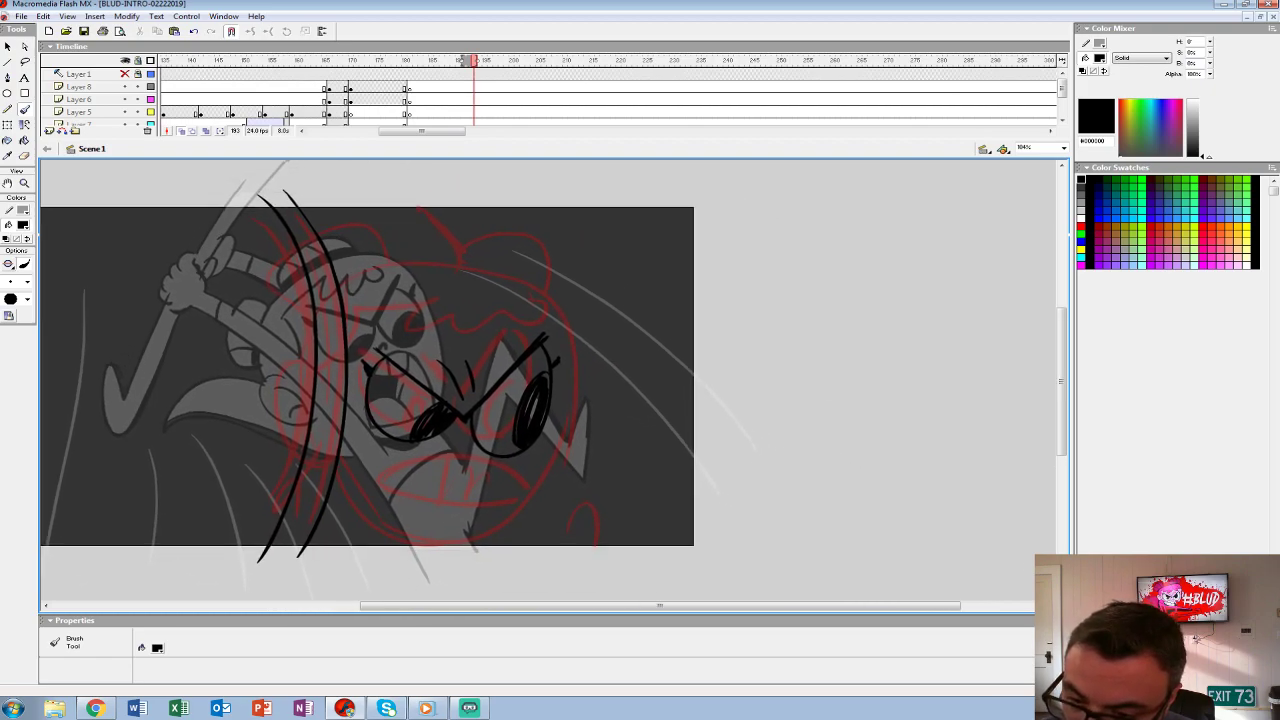
- Outline the jagged hair fringe and the rounded head from the crown down to the chin
{"action": "mouse_move", "coordinate": [372, 318]}
{"action": "left_mouse_down"}
{"action": "mouse_move", "coordinate": [458, 344]}
{"action": "mouse_move", "coordinate": [526, 312]}
{"action": "mouse_move", "coordinate": [534, 330]}
{"action": "left_mouse_up"}
{"action": "left_click_drag", "start_coordinate": [338, 288], "coordinate": [478, 268]}
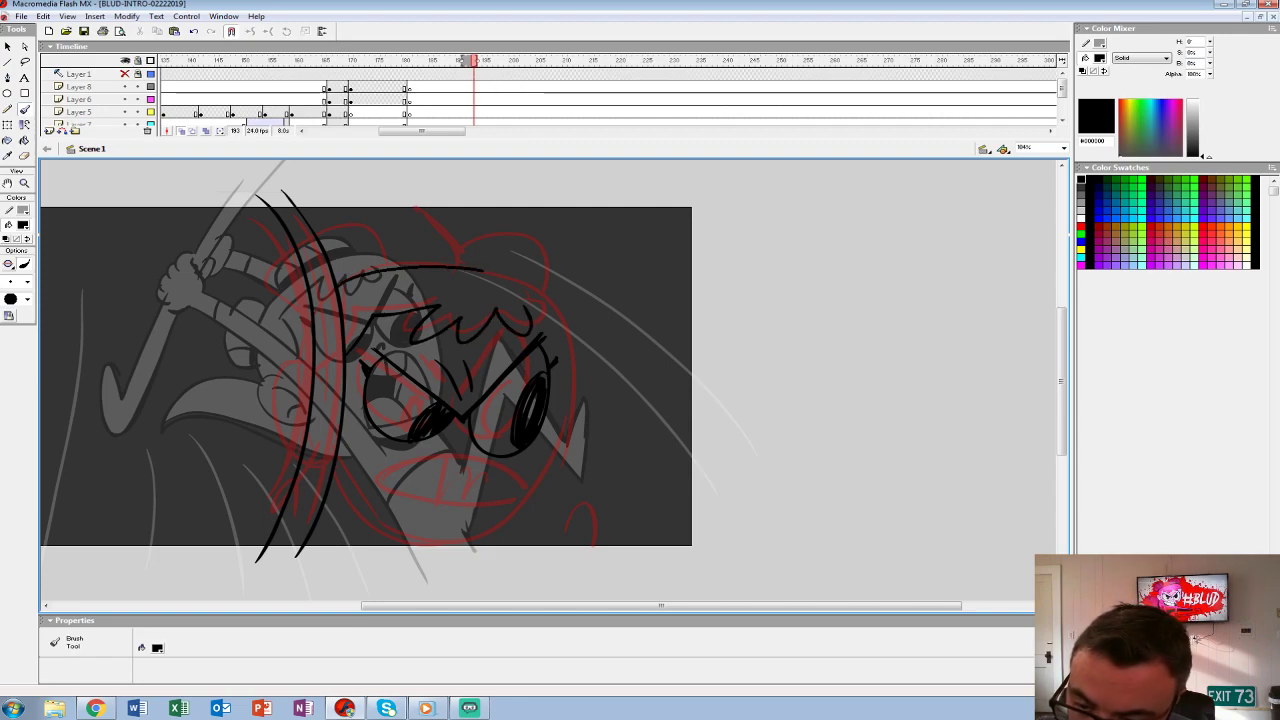
{"action": "mouse_move", "coordinate": [556, 308]}
{"action": "left_mouse_down"}
{"action": "mouse_move", "coordinate": [574, 406]}
{"action": "mouse_move", "coordinate": [504, 522]}
{"action": "mouse_move", "coordinate": [390, 540]}
{"action": "mouse_move", "coordinate": [334, 476]}
{"action": "mouse_move", "coordinate": [524, 480]}
{"action": "mouse_move", "coordinate": [394, 466]}
{"action": "mouse_move", "coordinate": [404, 510]}
{"action": "mouse_move", "coordinate": [486, 528]}
{"action": "mouse_move", "coordinate": [412, 520]}
{"action": "left_mouse_up"}
{"action": "key", "text": "ctrl+z"}
{"action": "key", "text": "ctrl+z"}
- Brush the snarling mouth outline and divide it into clenched teeth with vertical strokes
{"action": "mouse_move", "coordinate": [524, 496]}
{"action": "left_mouse_down"}
{"action": "mouse_move", "coordinate": [520, 478]}
{"action": "mouse_move", "coordinate": [380, 515]}
{"action": "mouse_move", "coordinate": [496, 452]}
{"action": "left_mouse_up"}
{"action": "key", "text": "ctrl+z"}
{"action": "key", "text": "ctrl+z"}
{"action": "mouse_move", "coordinate": [500, 520]}
{"action": "left_mouse_down"}
{"action": "mouse_move", "coordinate": [405, 460]}
{"action": "mouse_move", "coordinate": [376, 516]}
{"action": "left_mouse_up"}
{"action": "key", "text": "ctrl+z"}
{"action": "mouse_move", "coordinate": [530, 490]}
{"action": "left_mouse_down"}
{"action": "mouse_move", "coordinate": [396, 462]}
{"action": "mouse_move", "coordinate": [468, 510]}
{"action": "left_mouse_up"}
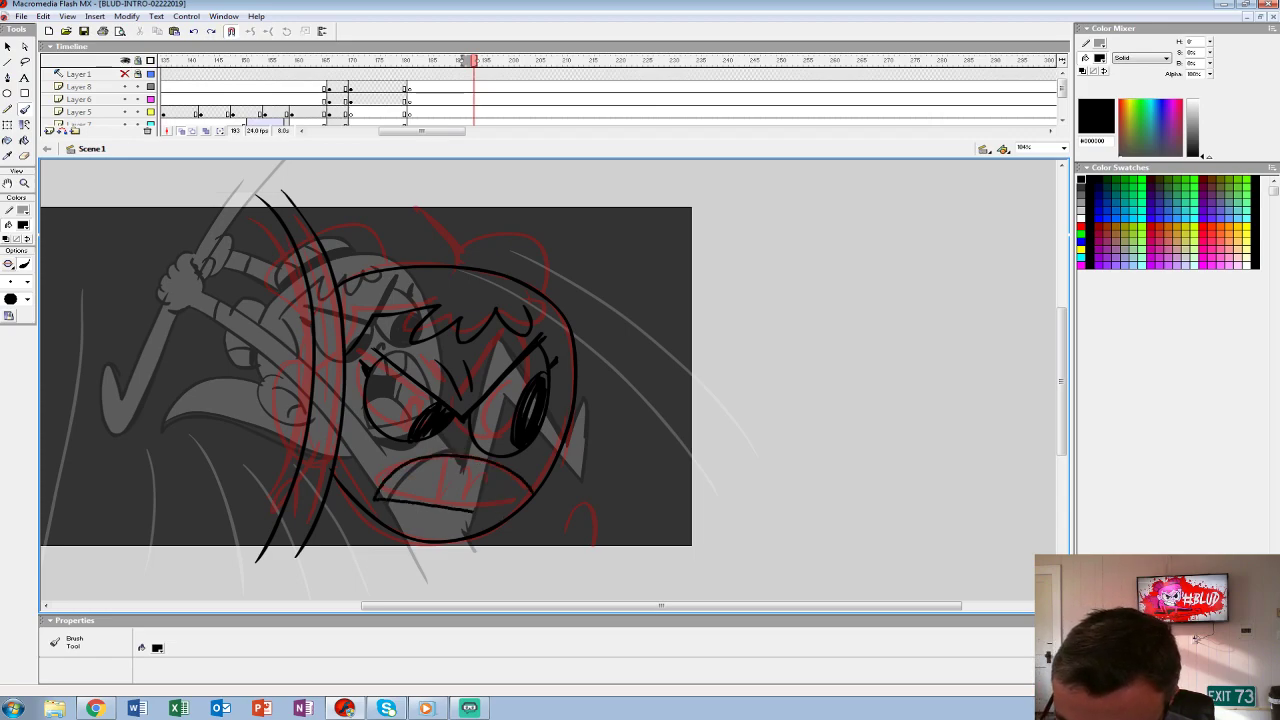
{"action": "left_click_drag", "start_coordinate": [457, 458], "coordinate": [457, 507]}
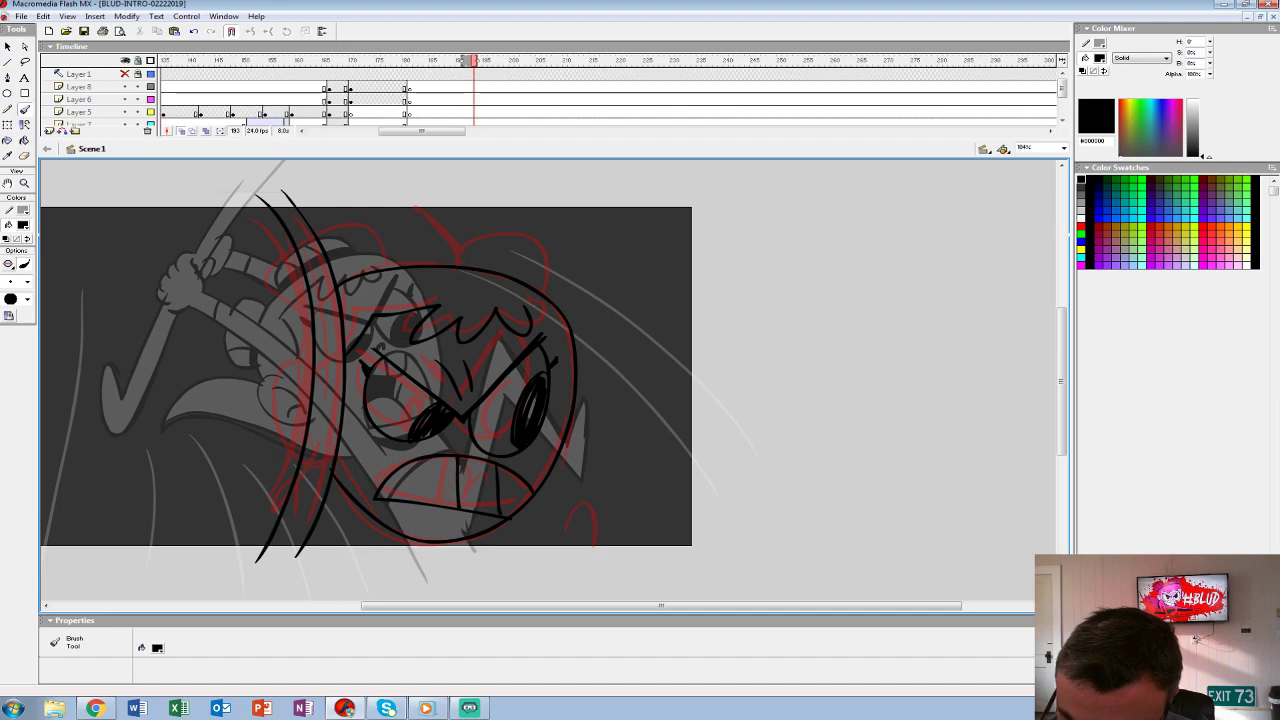
- Draw both ears and the two hair buns on top of the head, including their curved strand lines
{"action": "mouse_move", "coordinate": [575, 420]}
{"action": "left_mouse_down"}
{"action": "mouse_move", "coordinate": [560, 436]}
{"action": "mouse_move", "coordinate": [560, 476]}
{"action": "mouse_move", "coordinate": [562, 440]}
{"action": "mouse_move", "coordinate": [560, 458]}
{"action": "left_mouse_up"}
{"action": "left_click_drag", "start_coordinate": [560, 458], "coordinate": [580, 508]}
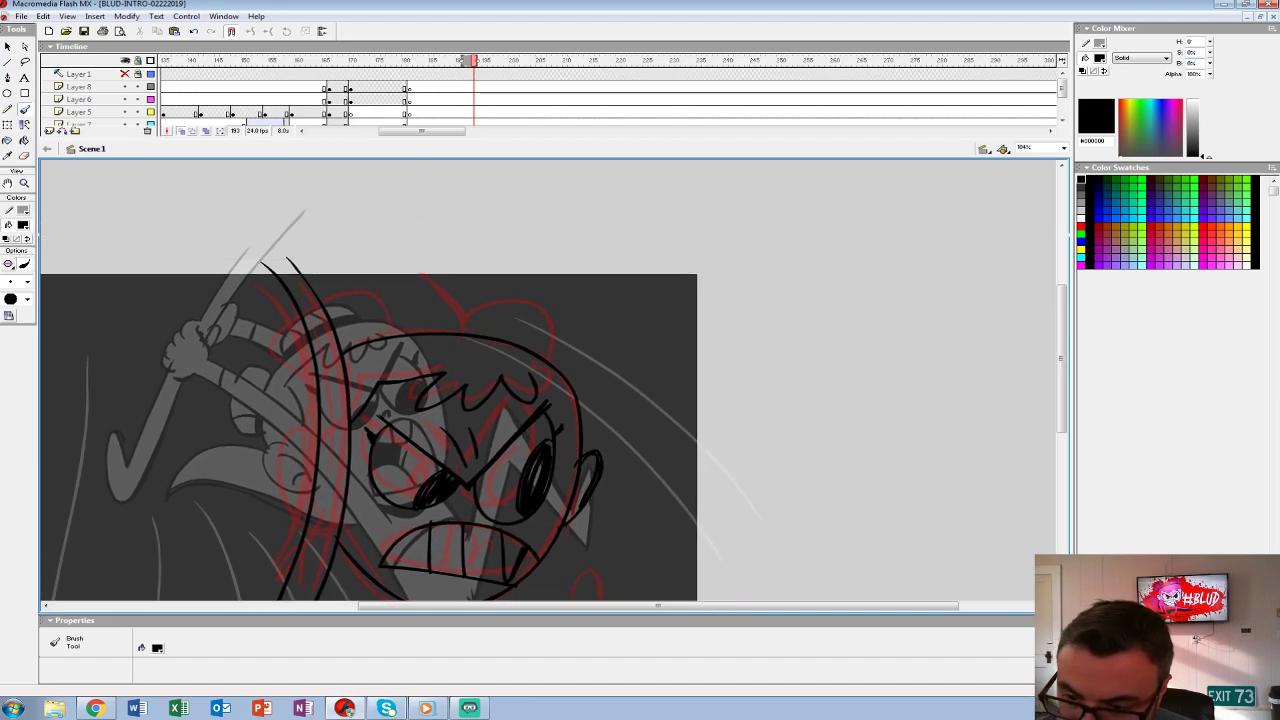
{"action": "mouse_move", "coordinate": [553, 355]}
{"action": "left_mouse_down"}
{"action": "mouse_move", "coordinate": [532, 290]}
{"action": "mouse_move", "coordinate": [440, 336]}
{"action": "mouse_move", "coordinate": [546, 346]}
{"action": "mouse_move", "coordinate": [569, 309]}
{"action": "mouse_move", "coordinate": [643, 290]}
{"action": "left_mouse_up"}
{"action": "left_click_drag", "start_coordinate": [418, 268], "coordinate": [402, 328]}
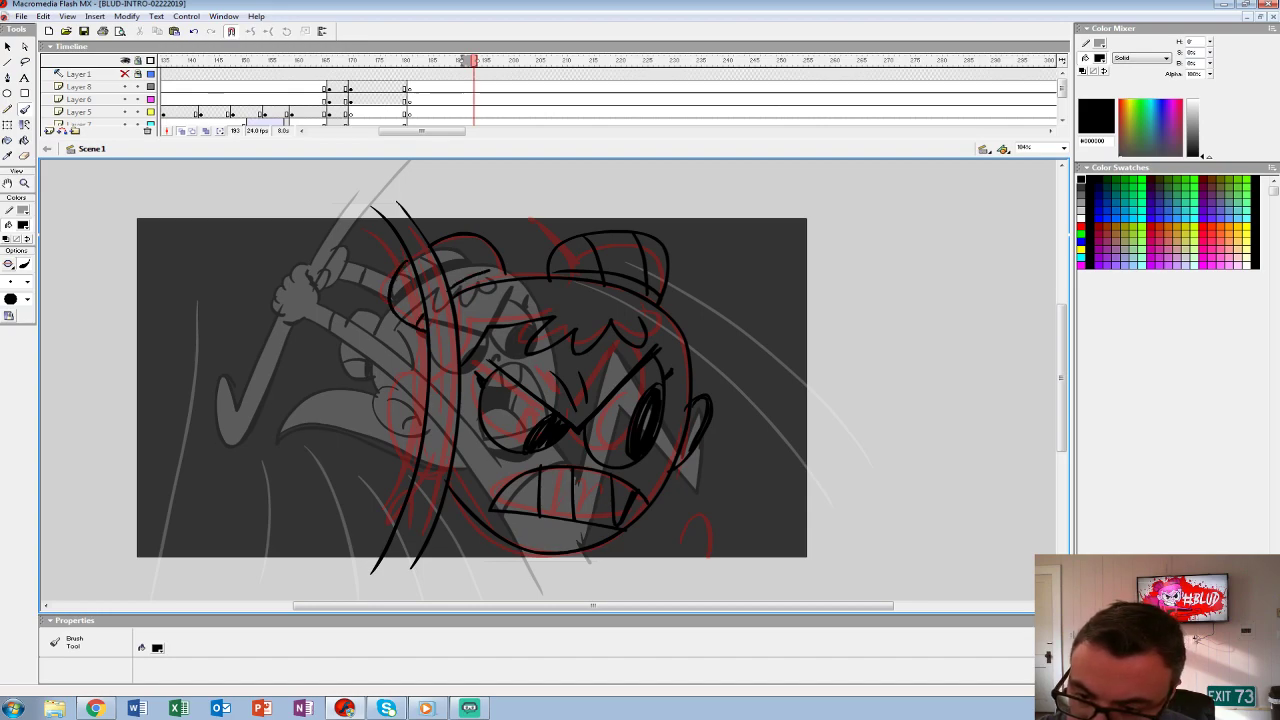
{"action": "mouse_move", "coordinate": [425, 366]}
{"action": "left_mouse_down"}
{"action": "mouse_move", "coordinate": [390, 390]}
{"action": "mouse_move", "coordinate": [414, 460]}
{"action": "left_mouse_up"}
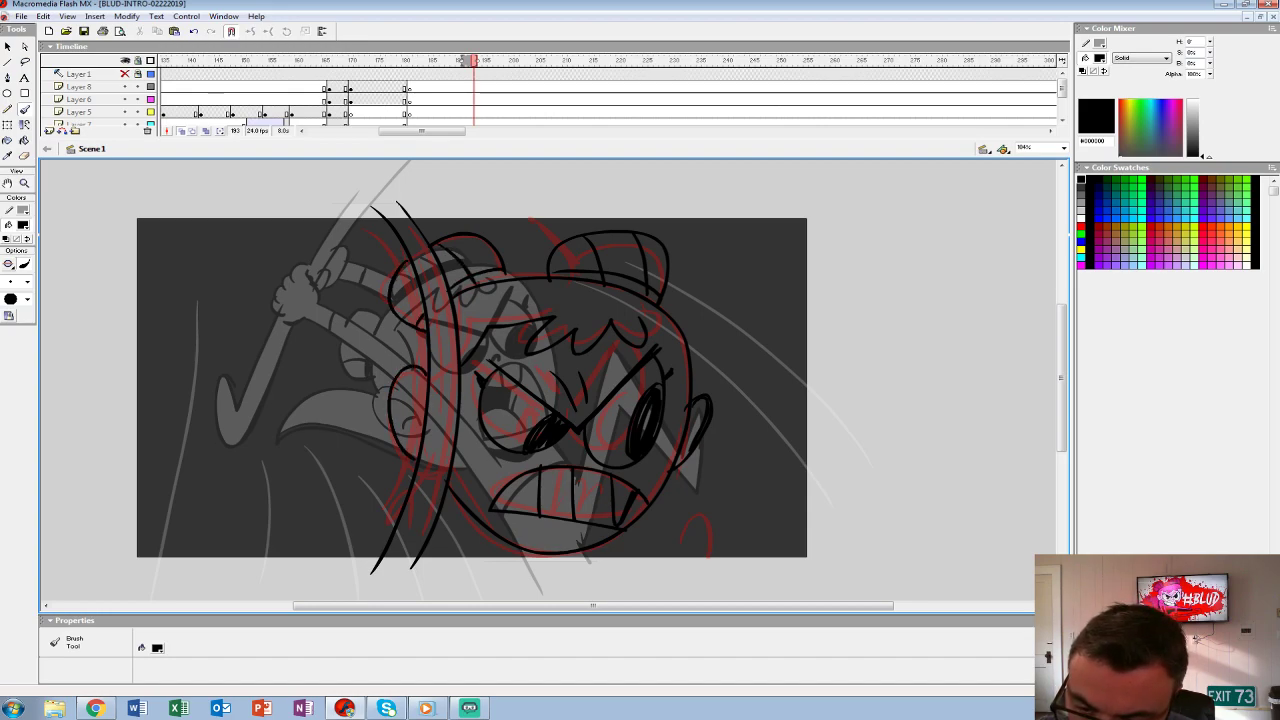
- Draw the pointed cape shape behind the head and a closing line along the stage's lower edge
{"action": "mouse_move", "coordinate": [420, 343]}
{"action": "left_mouse_down"}
{"action": "mouse_move", "coordinate": [274, 392]}
{"action": "mouse_move", "coordinate": [400, 510]}
{"action": "mouse_move", "coordinate": [352, 422]}
{"action": "left_mouse_up"}
{"action": "left_click_drag", "start_coordinate": [280, 386], "coordinate": [388, 478]}
{"action": "mouse_move", "coordinate": [271, 387]}
{"action": "left_mouse_down"}
{"action": "mouse_move", "coordinate": [426, 346]}
{"action": "mouse_move", "coordinate": [383, 358]}
{"action": "left_mouse_up"}
{"action": "left_click_drag", "start_coordinate": [312, 540], "coordinate": [608, 536]}
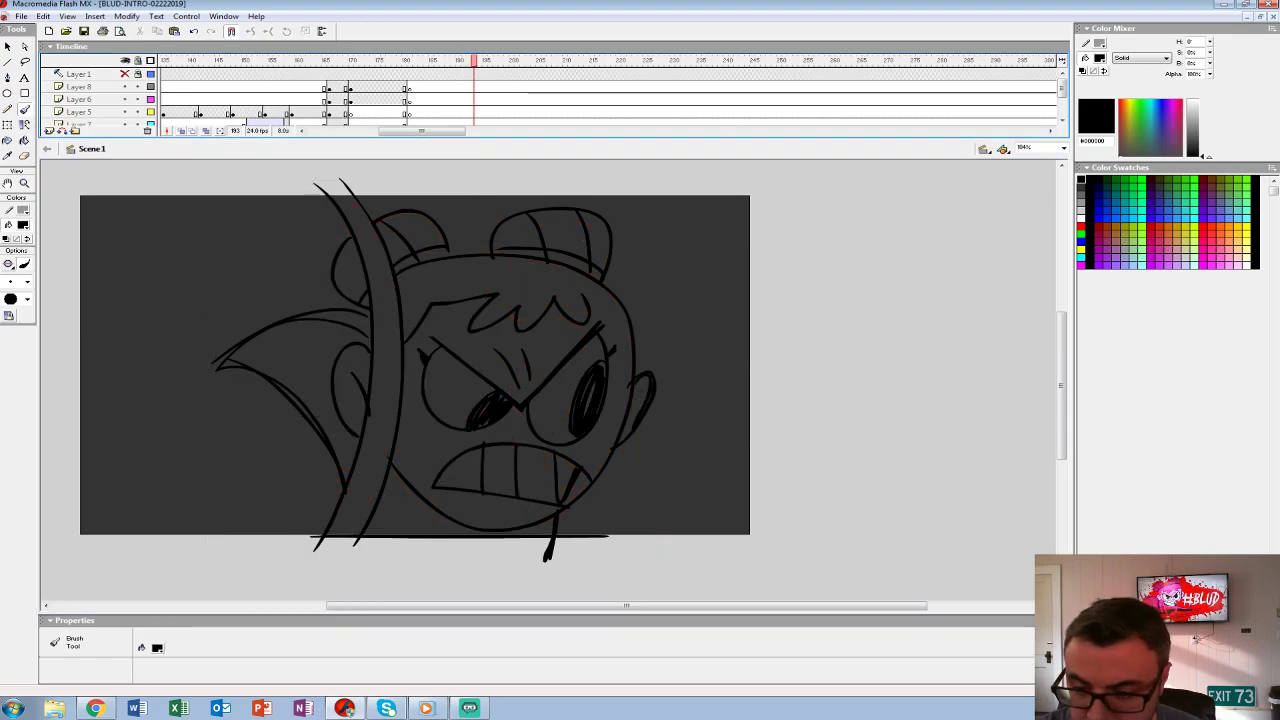
- Replace the rough keyframe at frame 192 on Layer 3 with the clean face, and add ribbon strokes above the bun
{"action": "left_click", "coordinate": [466, 150]}
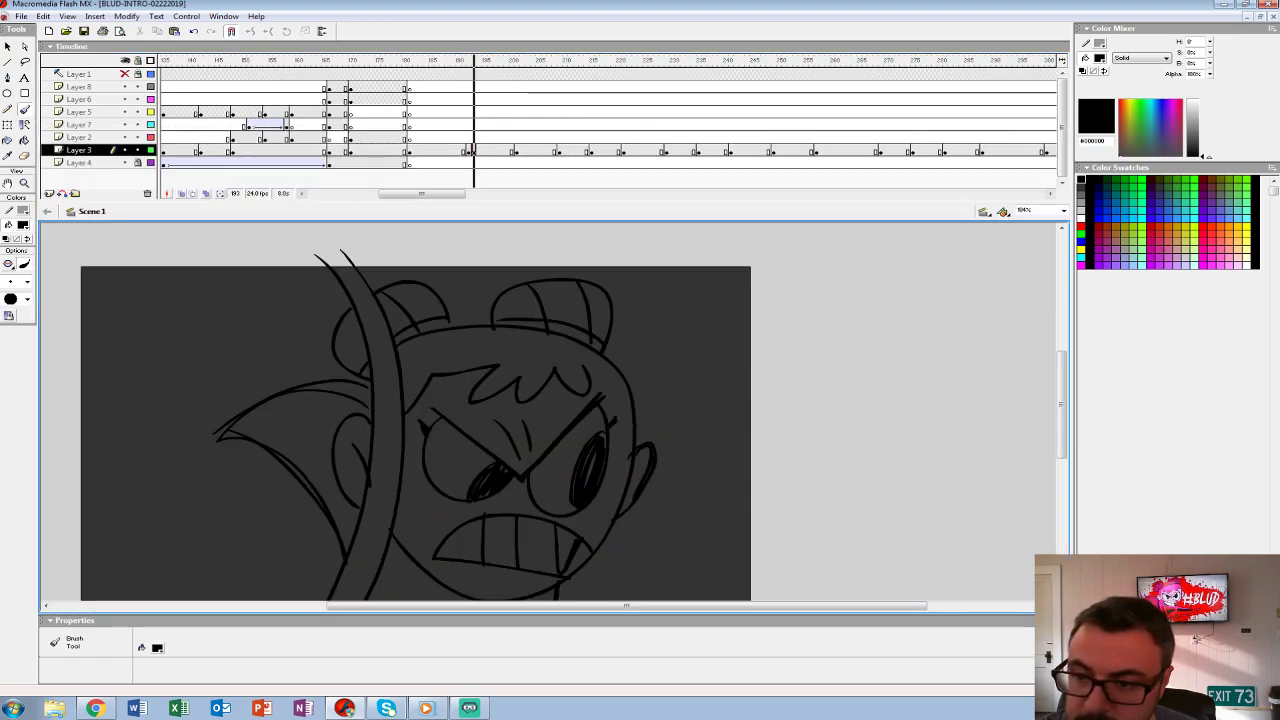
{"action": "key", "text": "ctrl+shift+a"}
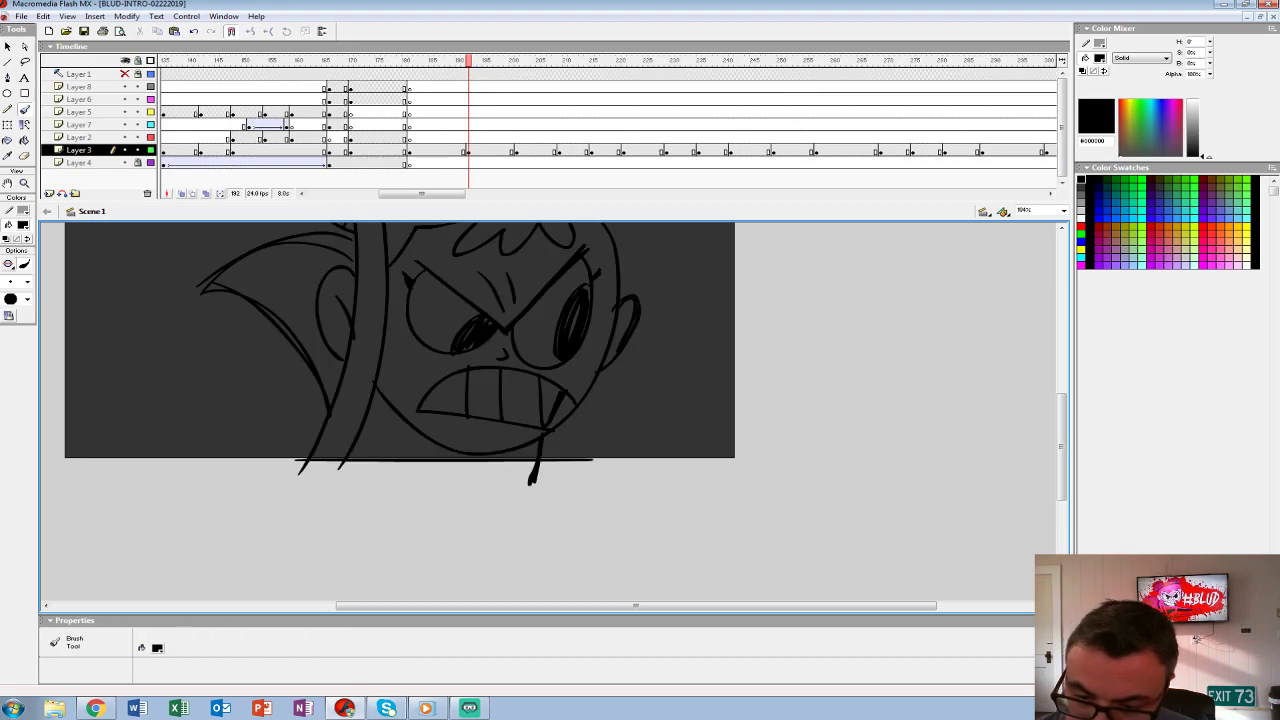
{"action": "scroll", "coordinate": [555, 410], "scroll_direction": "up", "scroll_amount": 5}
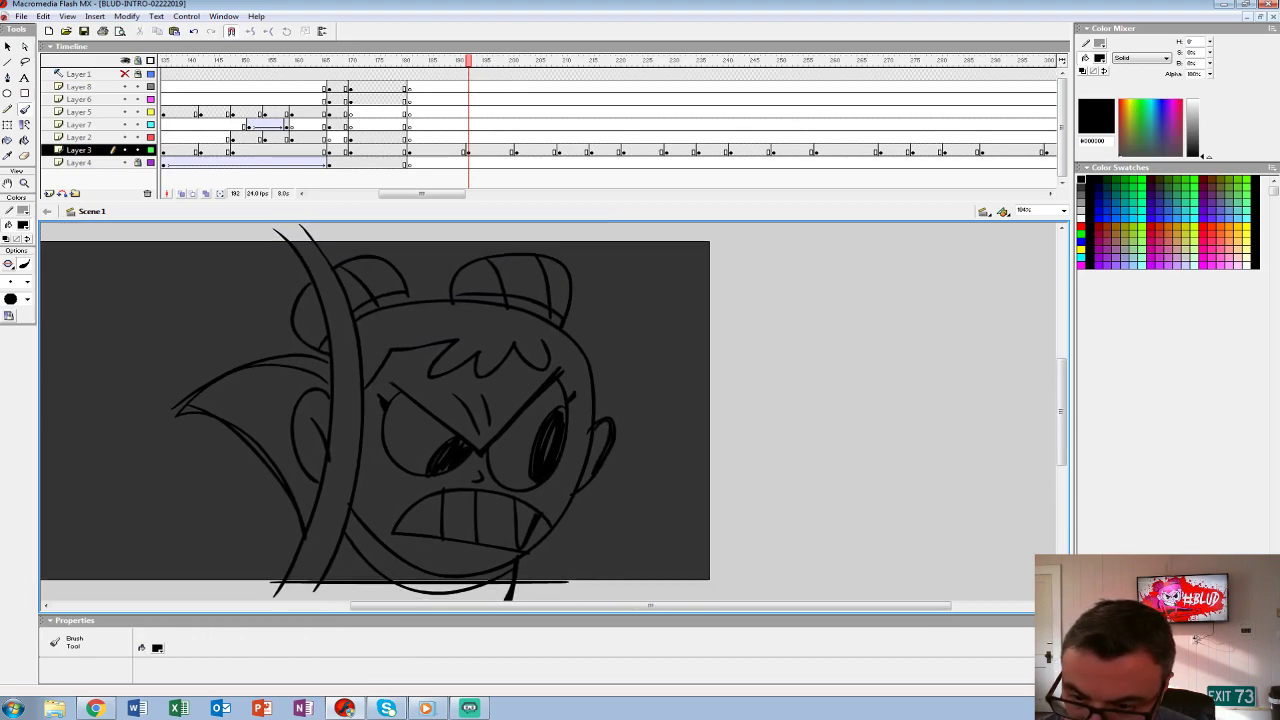
{"action": "left_click_drag", "start_coordinate": [452, 232], "coordinate": [465, 266]}
{"action": "scroll", "coordinate": [374, 410], "scroll_direction": "down", "scroll_amount": 1}
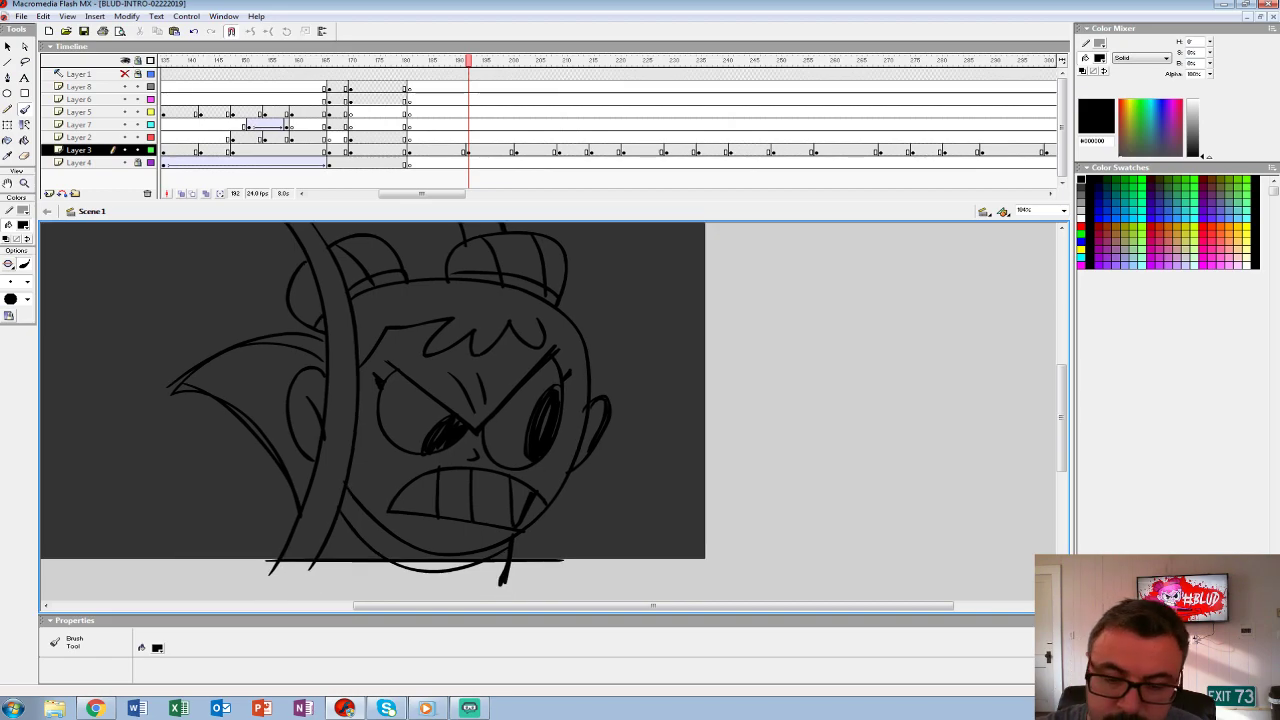
- Fill the face, neck, nearby ear and cape white with the Paint Bucket
{"action": "left_click", "coordinate": [24, 224]}
{"action": "left_click", "coordinate": [5, 294]}
{"action": "left_click", "coordinate": [25, 141]}
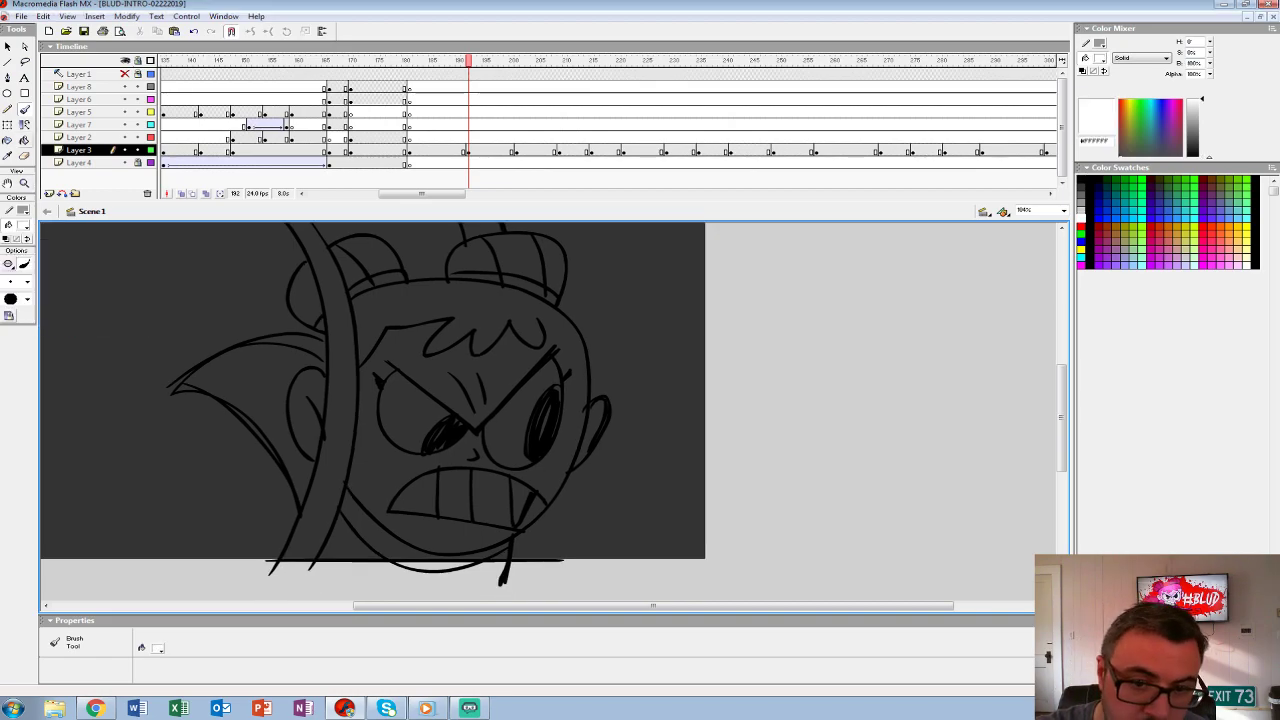
{"action": "left_click", "coordinate": [470, 310]}
{"action": "left_click", "coordinate": [350, 535]}
{"action": "left_click", "coordinate": [305, 415]}
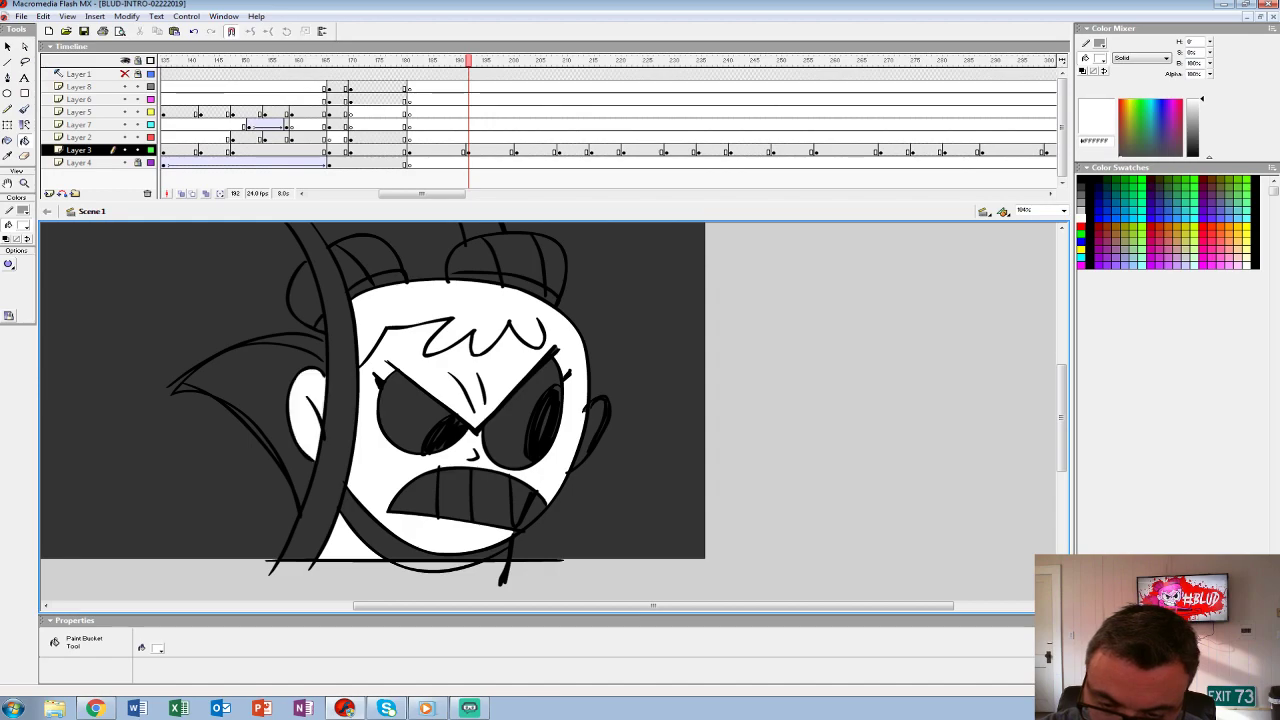
{"action": "left_click", "coordinate": [255, 425]}
- Close the open outline ends above the stage's upper edge with a Pencil line, ready for filling
{"action": "scroll", "coordinate": [374, 410], "scroll_direction": "up", "scroll_amount": 2}
{"action": "scroll", "coordinate": [387, 425], "scroll_direction": "up", "scroll_amount": 1}
{"action": "key", "text": "y"}
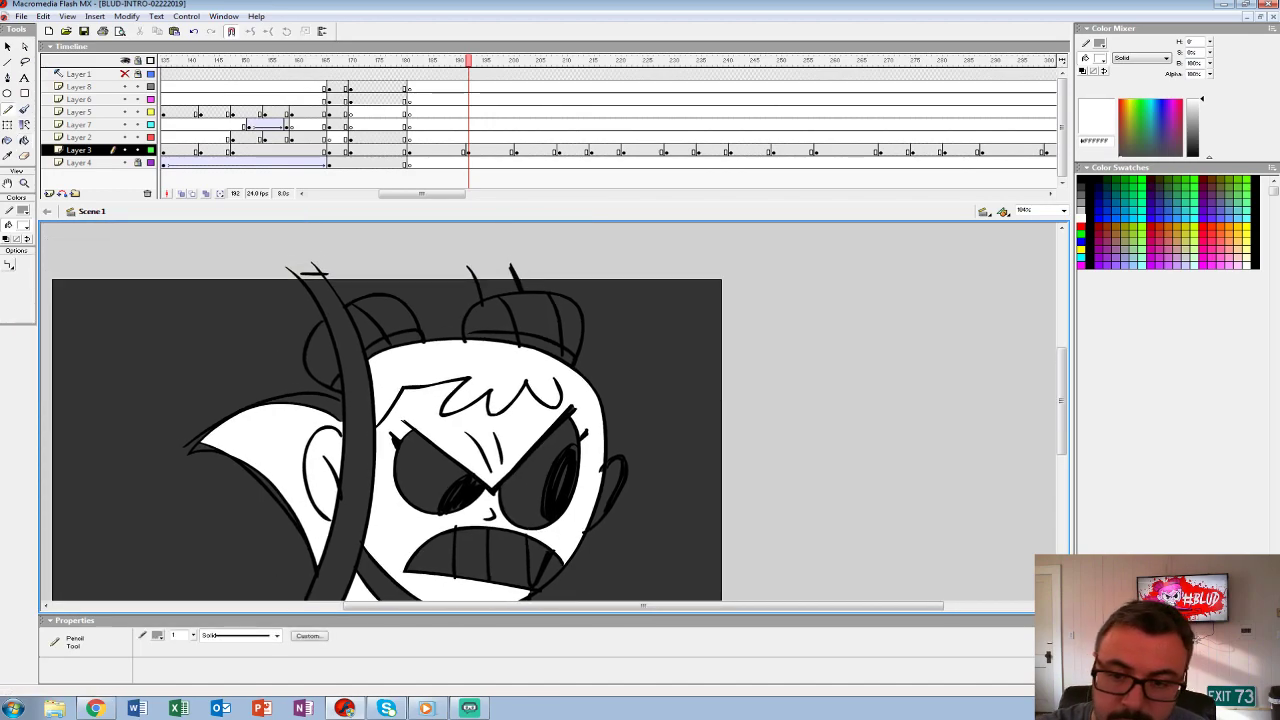
{"action": "scroll", "coordinate": [380, 410], "scroll_direction": "down", "scroll_amount": 3}
{"action": "key", "text": "k"}
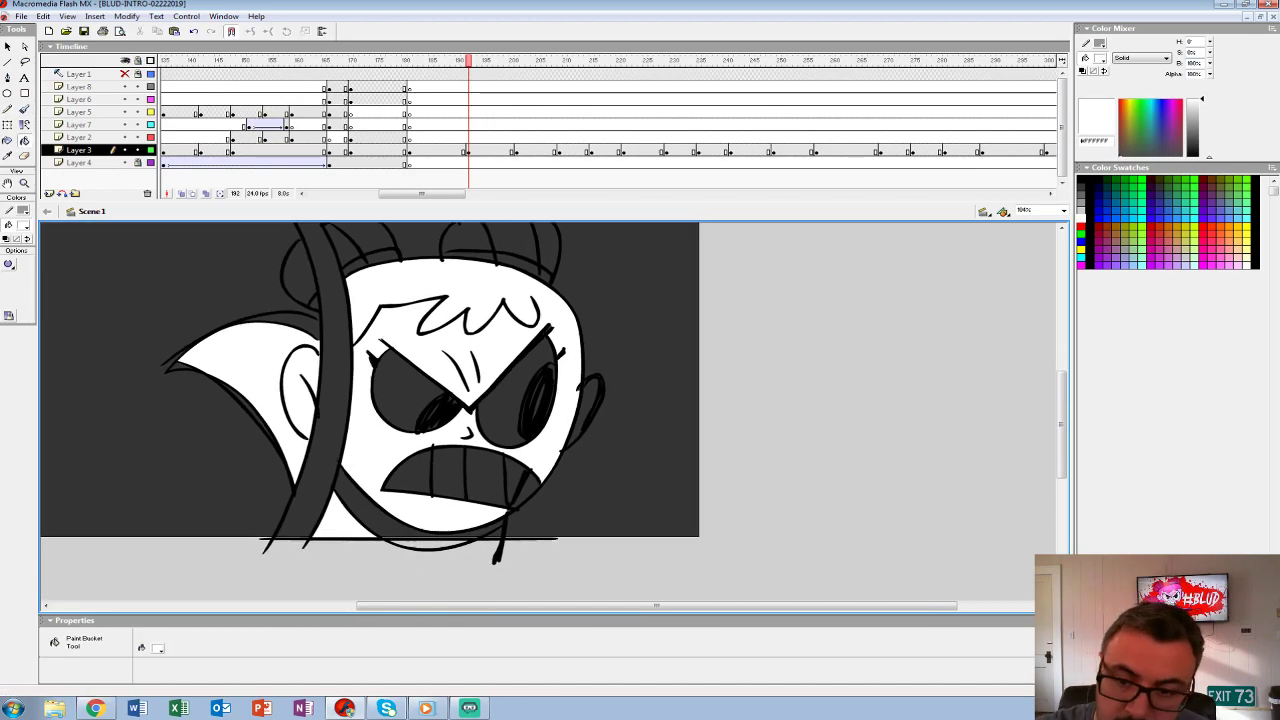
- Fill the weapon shaft, both hair buns, the ribbon and the remaining ear areas white
{"action": "left_click", "coordinate": [315, 400]}
{"action": "left_click", "coordinate": [300, 273]}
{"action": "left_click", "coordinate": [290, 327]}
{"action": "left_click", "coordinate": [340, 245]}
{"action": "scroll", "coordinate": [500, 280], "scroll_direction": "up", "scroll_amount": 2}
{"action": "left_click", "coordinate": [497, 275]}
{"action": "left_click", "coordinate": [552, 280]}
{"action": "left_click", "coordinate": [483, 245]}
{"action": "left_click", "coordinate": [595, 448]}
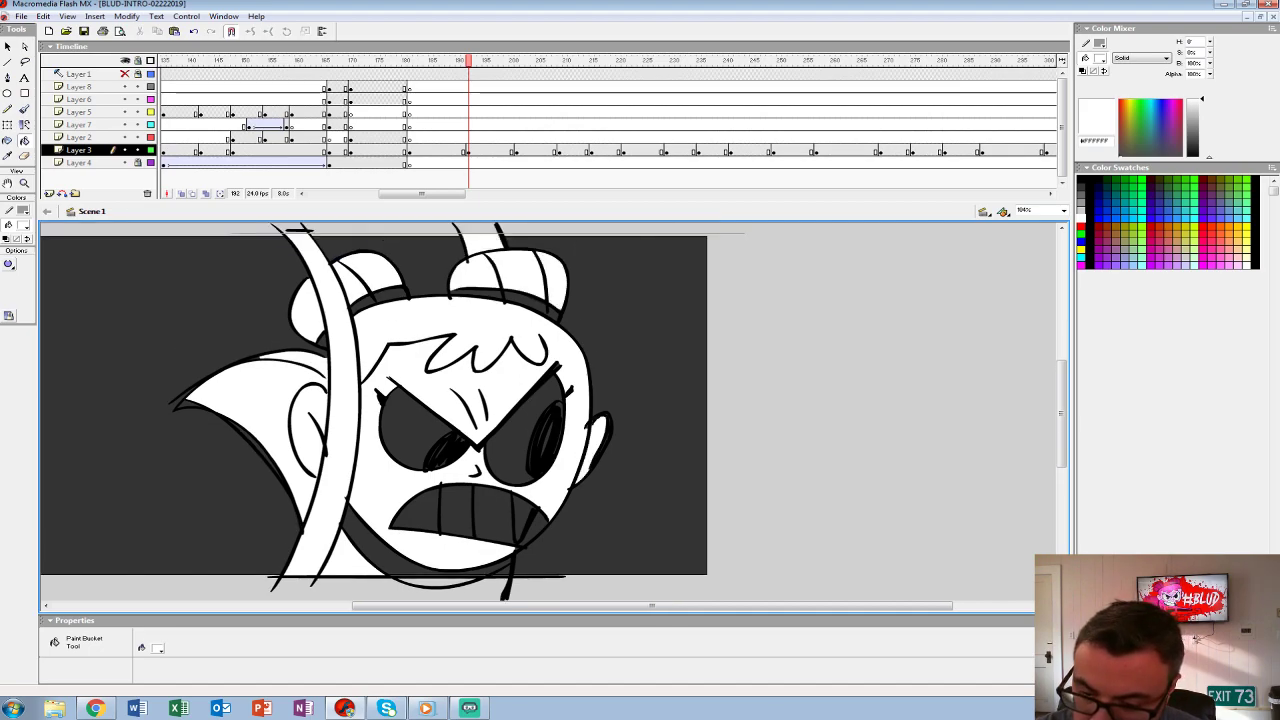
- Fill the individual teeth and both eyes of the angry face white
{"action": "left_click", "coordinate": [532, 528]}
{"action": "left_click", "coordinate": [522, 515]}
{"action": "left_click", "coordinate": [495, 515]}
{"action": "left_click", "coordinate": [457, 512]}
{"action": "left_click", "coordinate": [415, 510]}
{"action": "left_click", "coordinate": [410, 430]}
{"action": "left_click", "coordinate": [505, 440]}
- Fill the gap between the teeth and the shadow beneath the chin black
{"action": "left_click_drag", "start_coordinate": [505, 440], "coordinate": [478, 384]}
{"action": "left_click", "coordinate": [22, 225]}
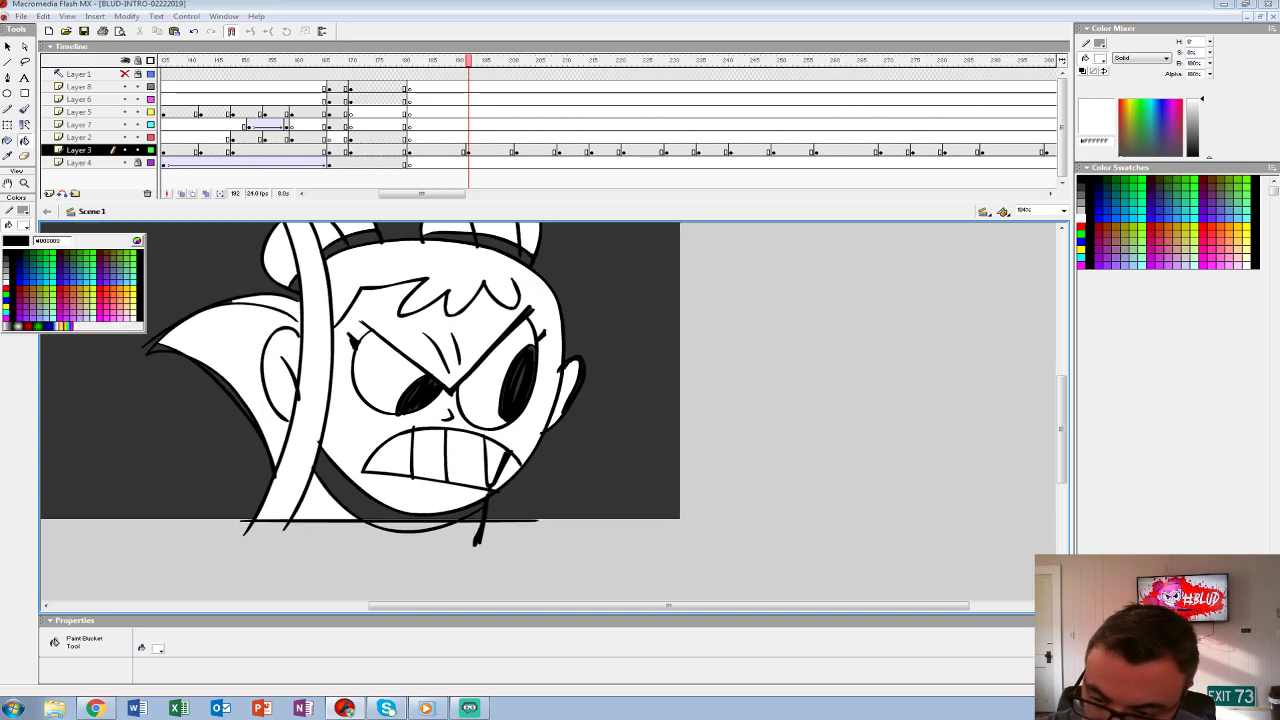
{"action": "left_click", "coordinate": [8, 254]}
{"action": "left_click", "coordinate": [495, 460]}
{"action": "left_click", "coordinate": [380, 500]}
{"action": "scroll", "coordinate": [550, 410], "scroll_direction": "up", "scroll_amount": 3}
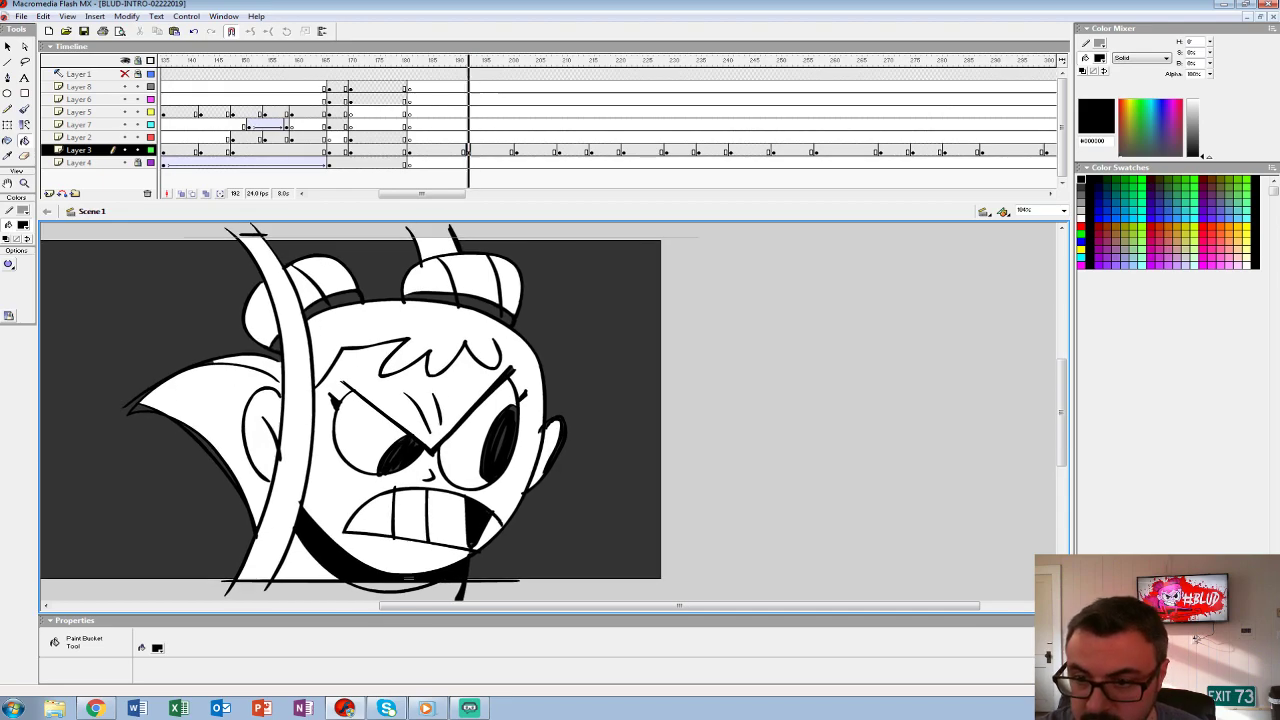
- Play back the sequence around the new face close-up and the preceding fall to review the timing
{"action": "left_click", "coordinate": [466, 150]}
{"action": "scroll", "coordinate": [550, 410], "scroll_direction": "down", "scroll_amount": 2}
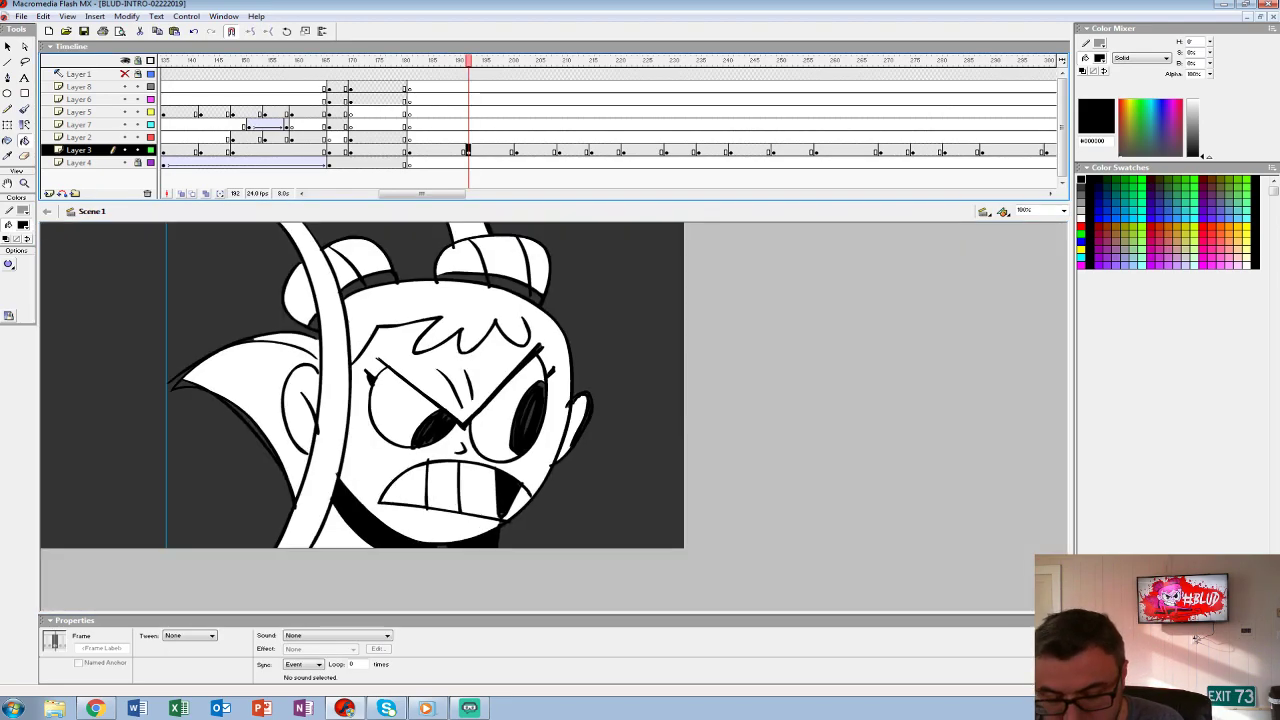
{"action": "left_click_drag", "start_coordinate": [466, 124], "coordinate": [248, 124]}
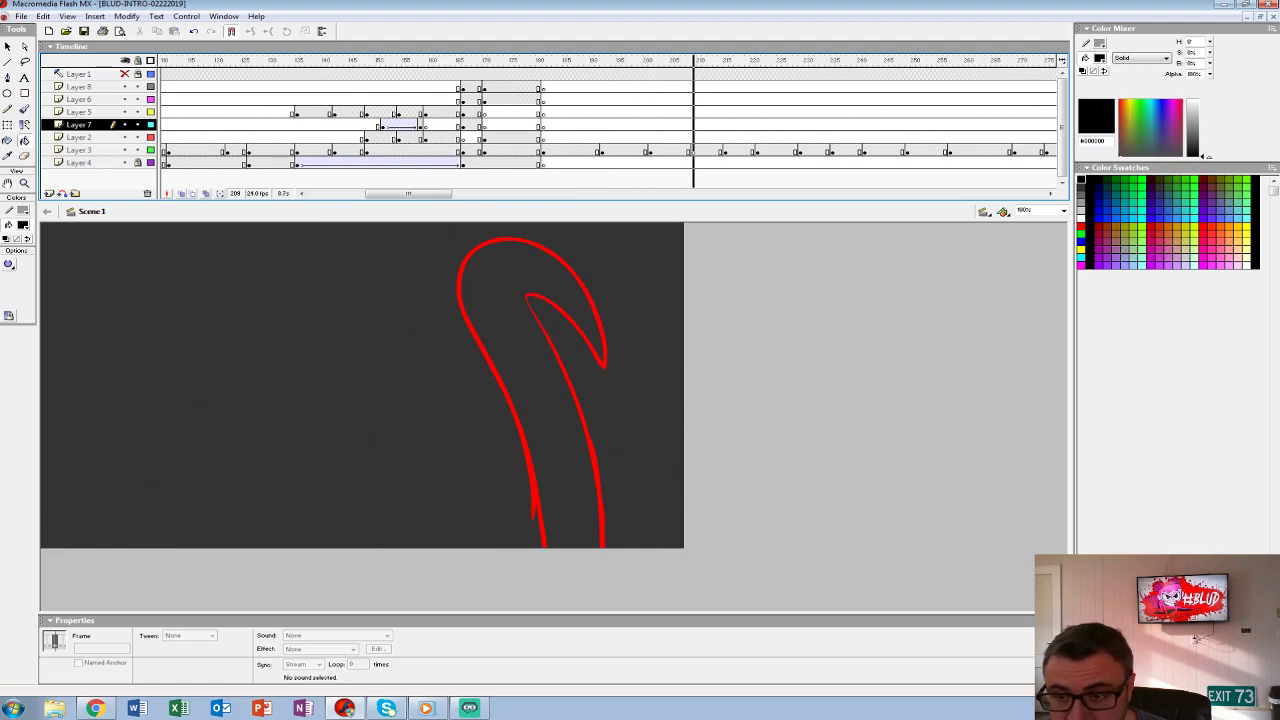
{"action": "left_click", "coordinate": [453, 111]}
{"action": "left_click_drag", "start_coordinate": [453, 111], "coordinate": [540, 99]}
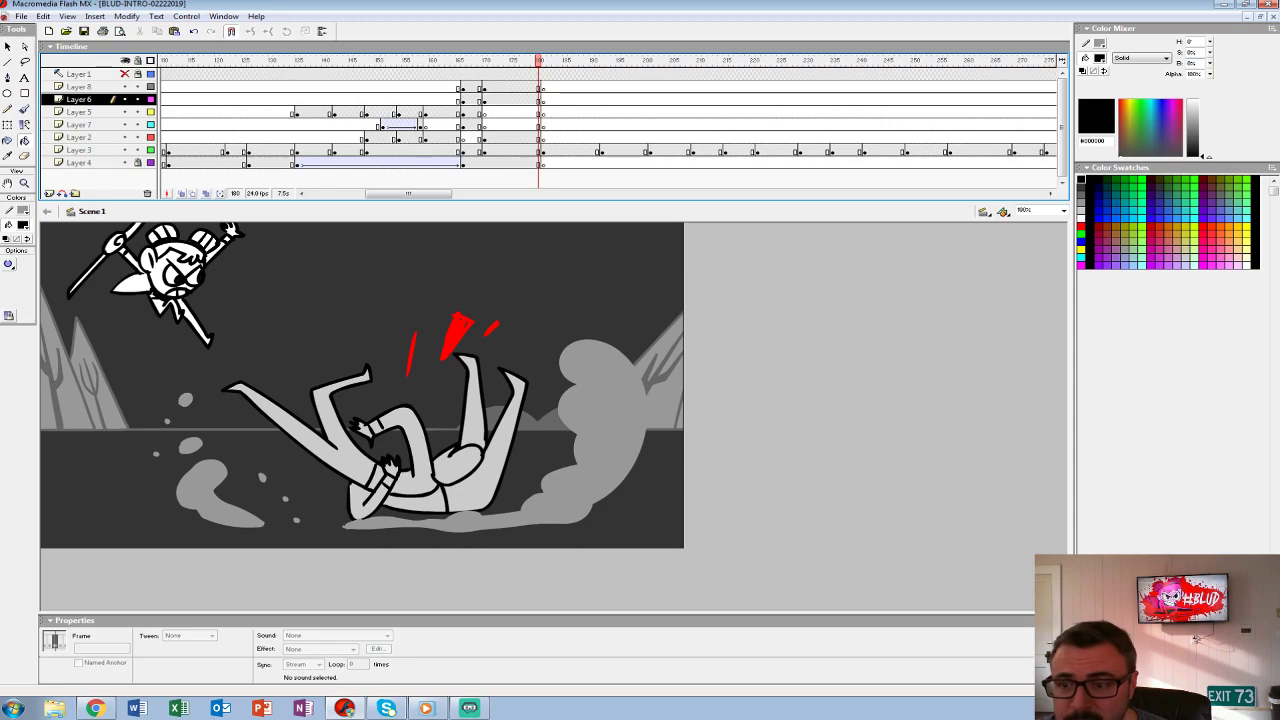
- Insert keyframes on all layers at frame 174 and convert the frame's artwork into a graphic symbol
{"action": "left_click_drag", "start_coordinate": [540, 162], "coordinate": [506, 162]}
{"action": "key", "text": "F6"}
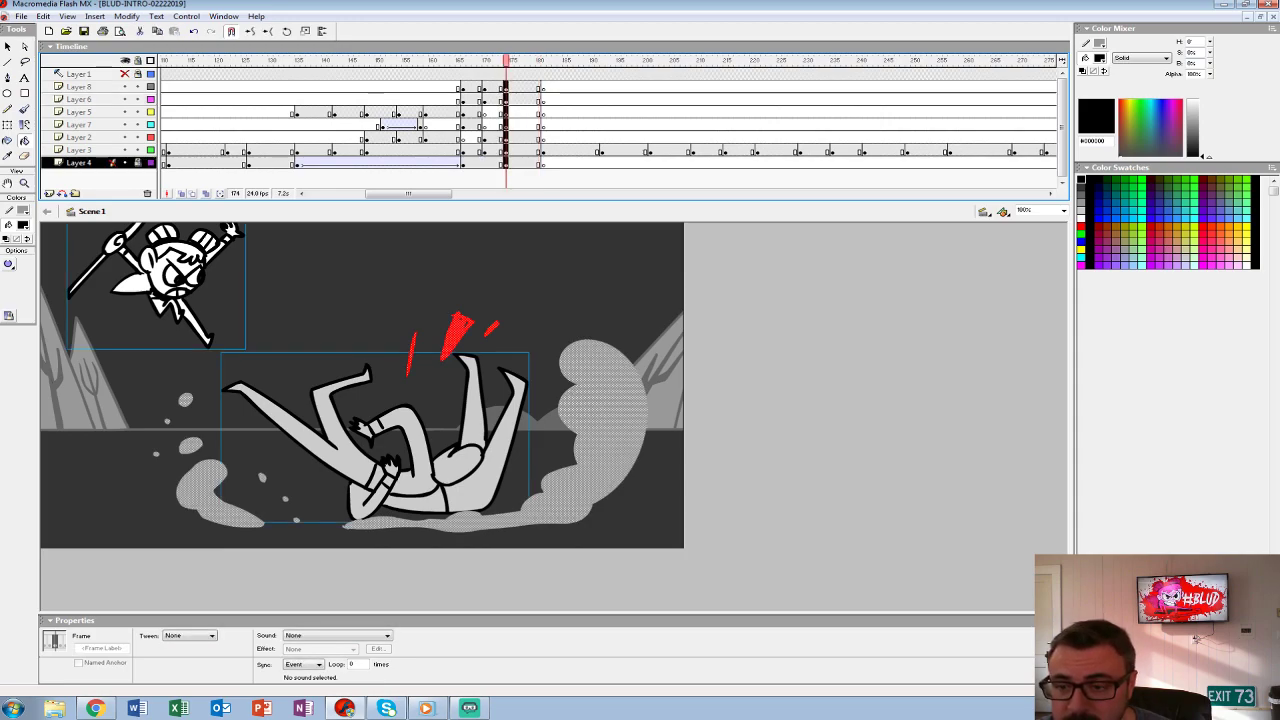
{"action": "key", "text": "F8"}
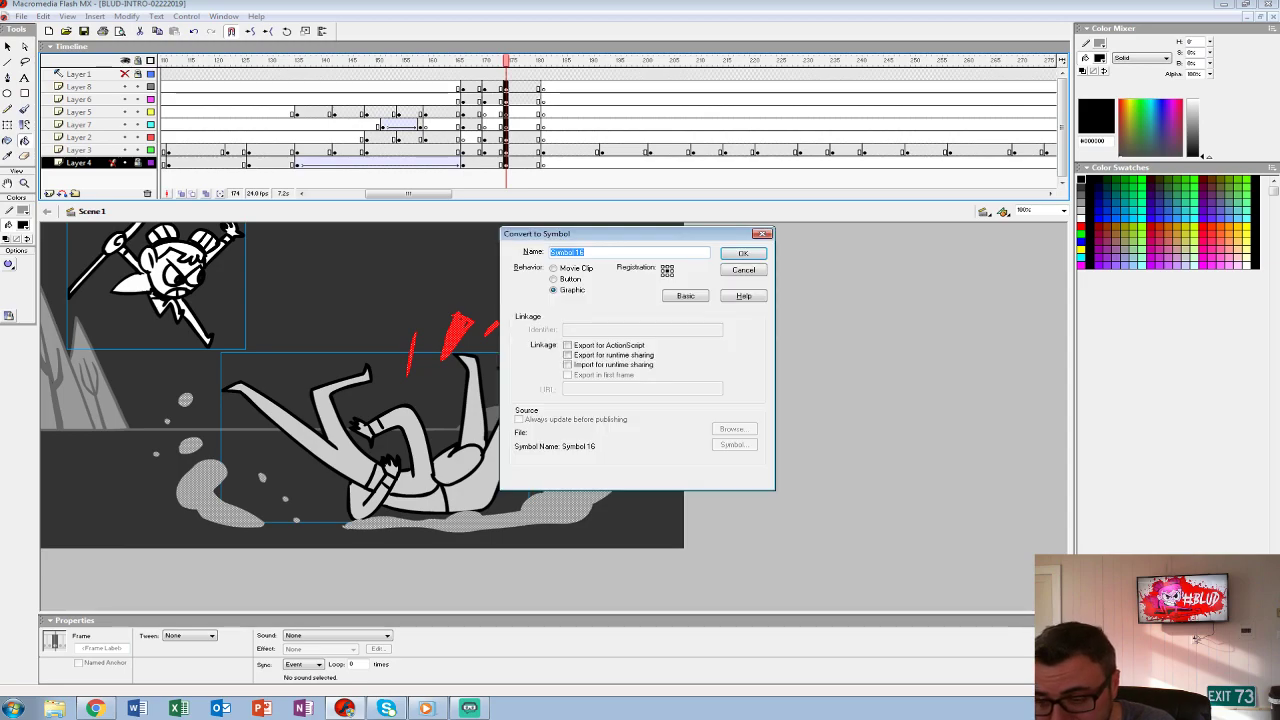
{"action": "key", "text": "Return"}
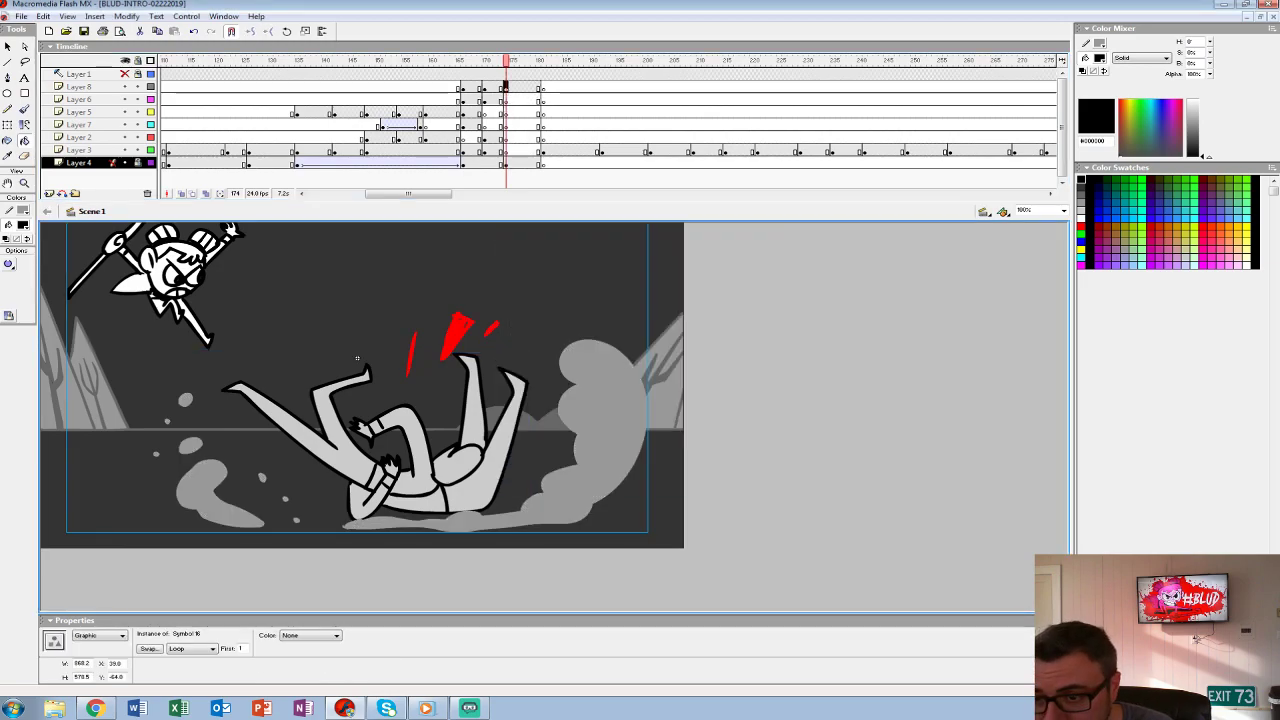
{"action": "key", "text": "ctrl+shift+a"}
- Insert keyframes across the layers at frame 180 and turn on onion skinning to compare with the next pose
{"action": "left_click", "coordinate": [505, 163]}
{"action": "left_click", "coordinate": [538, 163]}
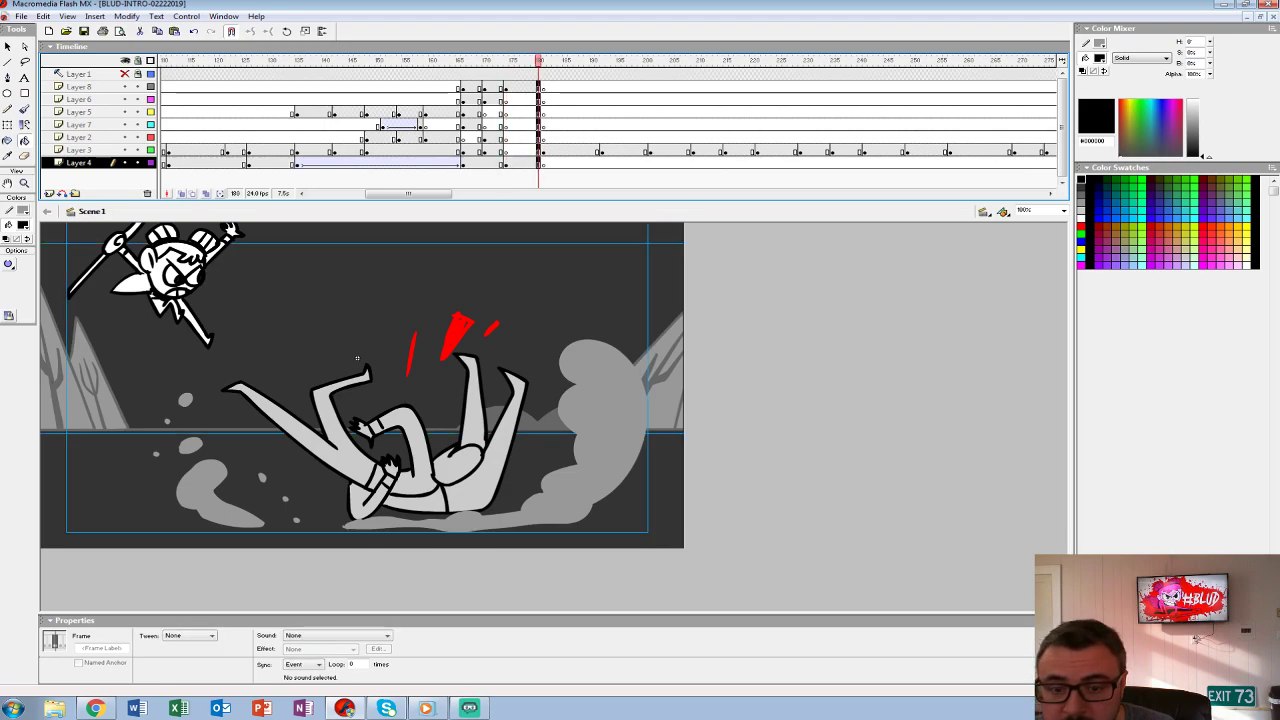
{"action": "left_click", "coordinate": [357, 357]}
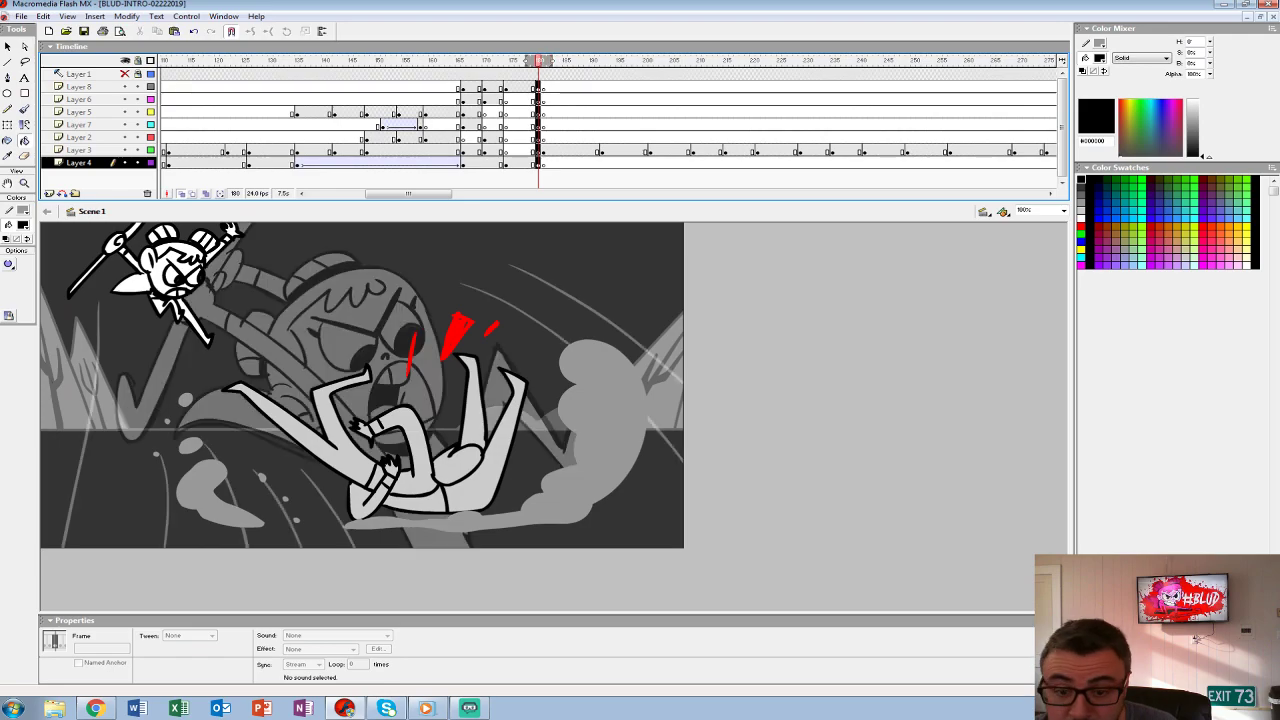
{"action": "left_click", "coordinate": [554, 112]}
{"action": "left_click", "coordinate": [538, 162]}
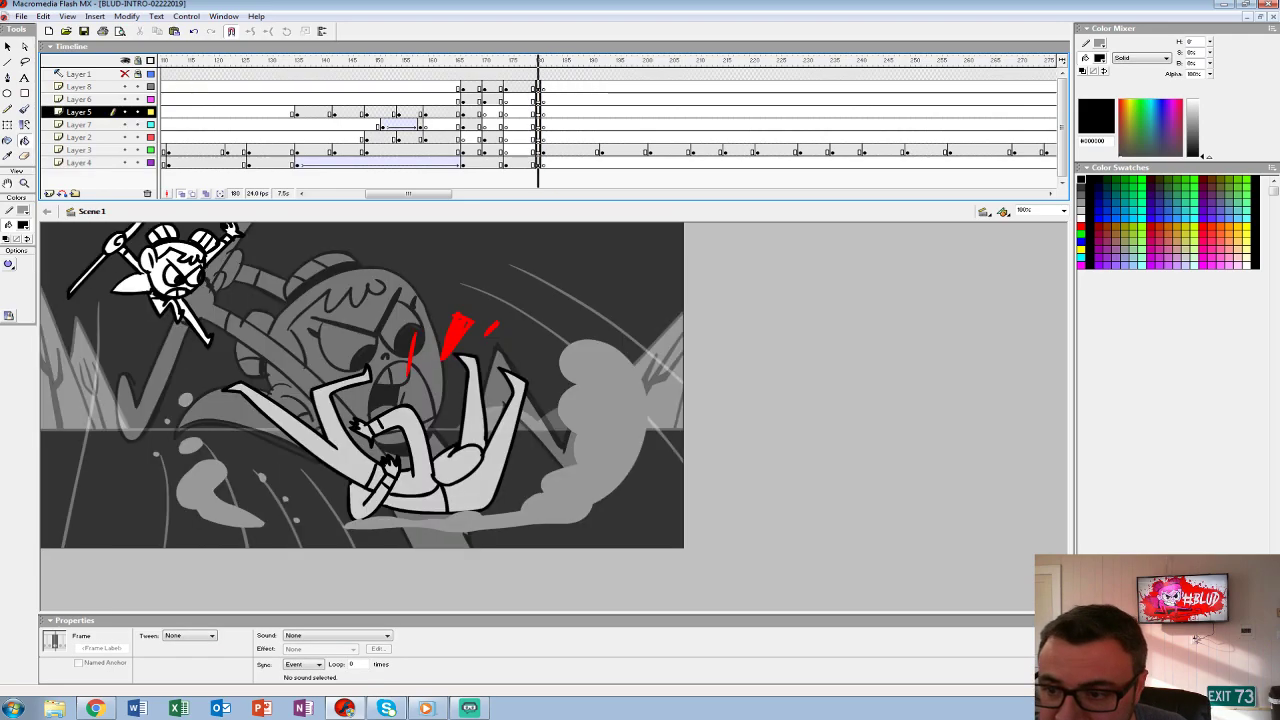
- Scale the artwork at frame 180 to 200% and reposition it so the leaping attacker fills the stage's upper-left area
{"action": "key", "text": "ctrl+alt+s"}
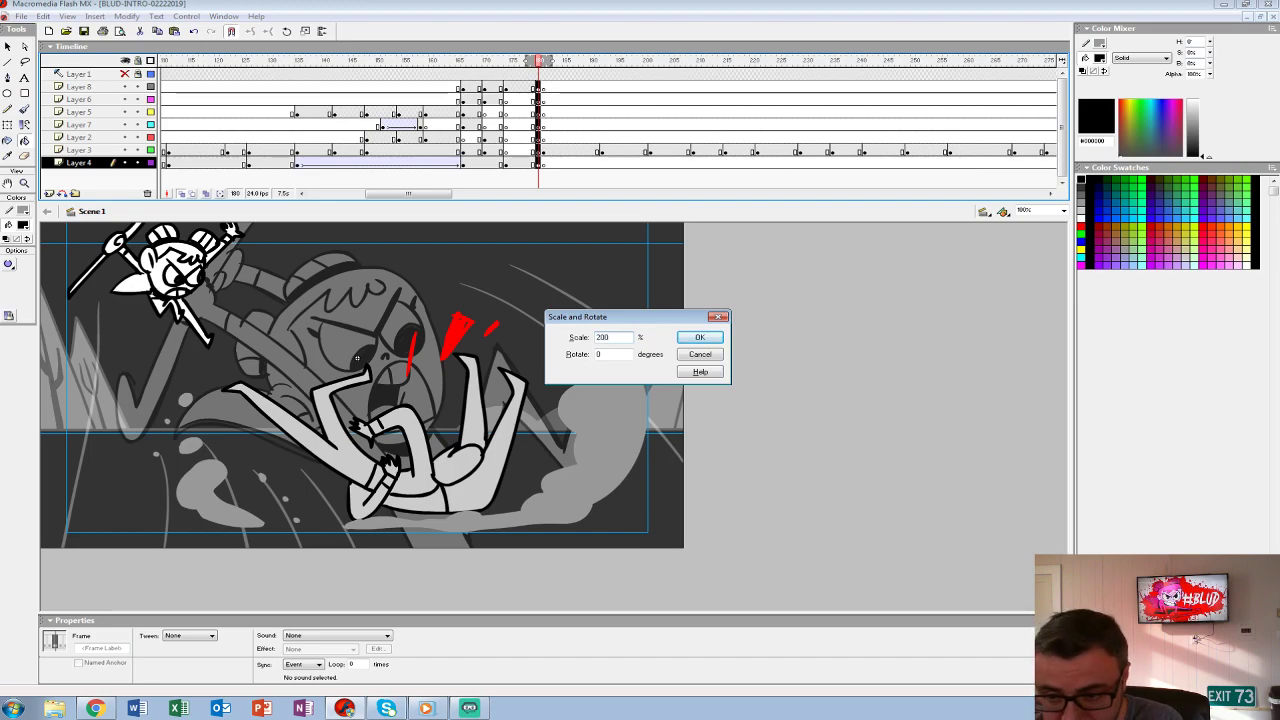
{"action": "key", "text": "Return"}
{"action": "left_click_drag", "start_coordinate": [84, 357], "coordinate": [630, 474]}
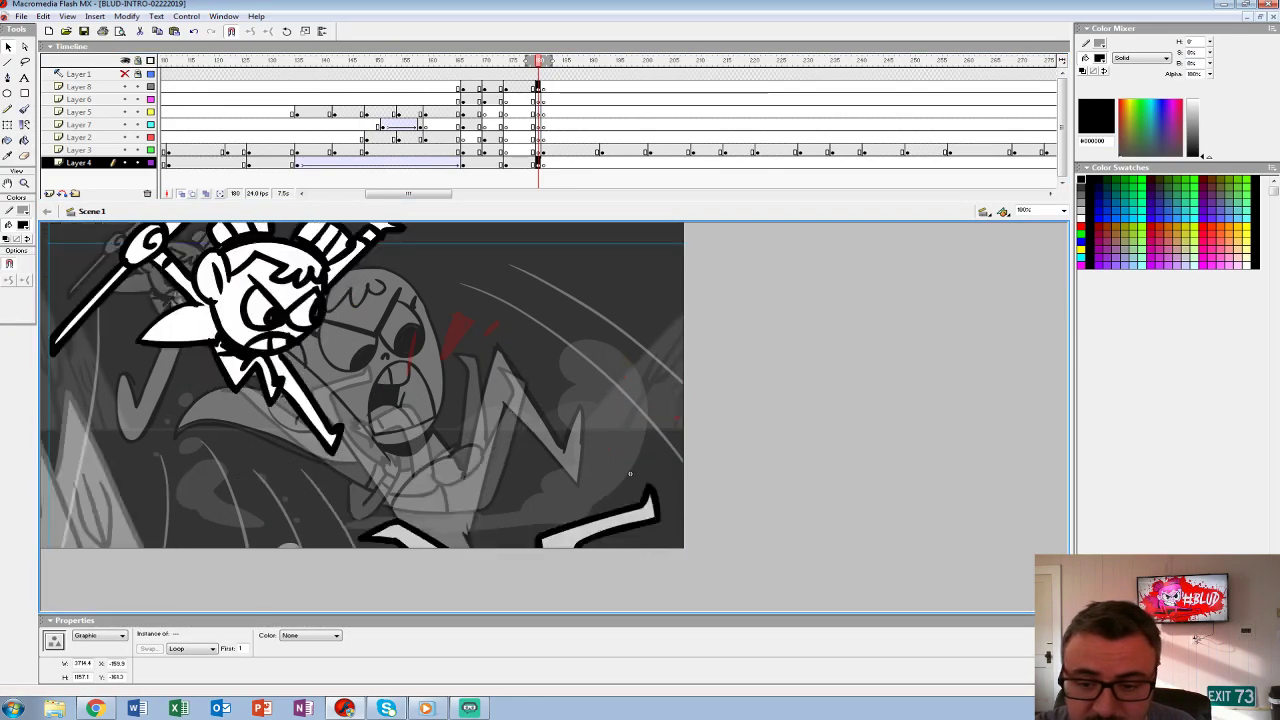
- Apply motion tweens with an ease of -100 to Layer 8 and Layer 4 between frames 174 and 180, and play back the zoom
{"action": "key", "text": "comma"}
{"action": "key", "text": "comma"}
{"action": "key", "text": "comma"}
{"action": "key", "text": "comma"}
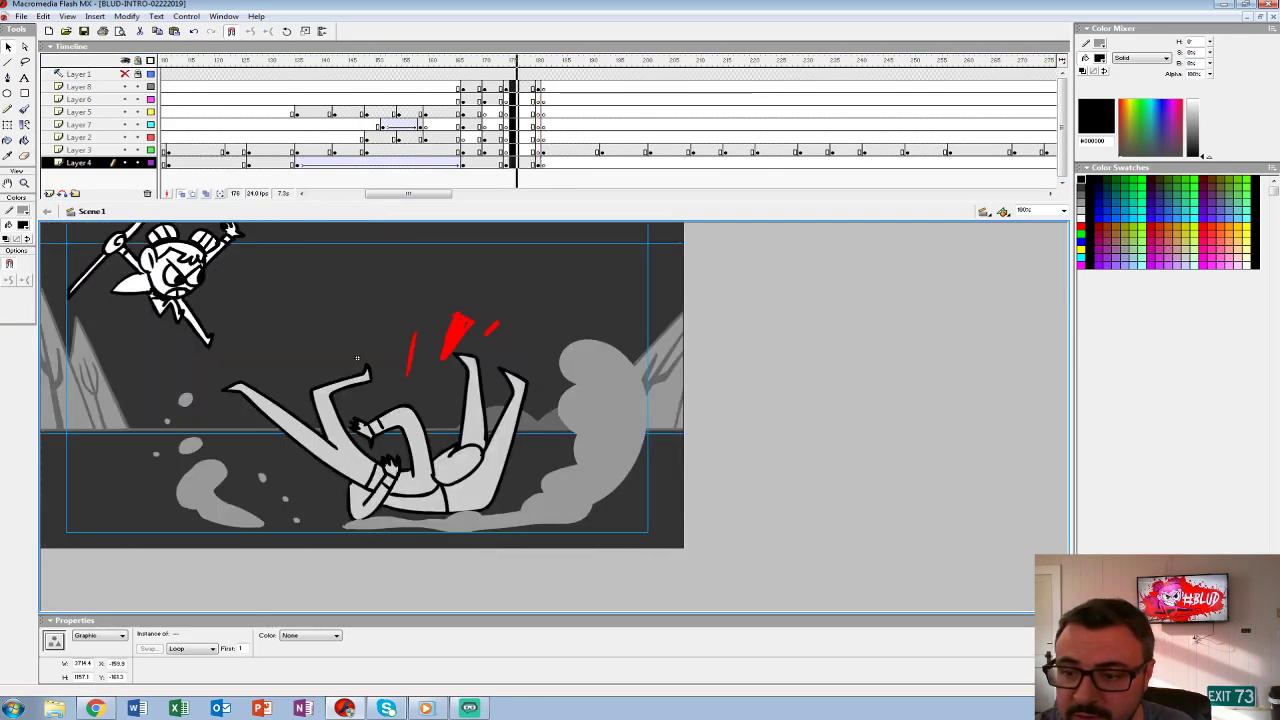
{"action": "left_click", "coordinate": [521, 87]}
{"action": "left_click", "coordinate": [189, 635]}
{"action": "left_click", "coordinate": [180, 655]}
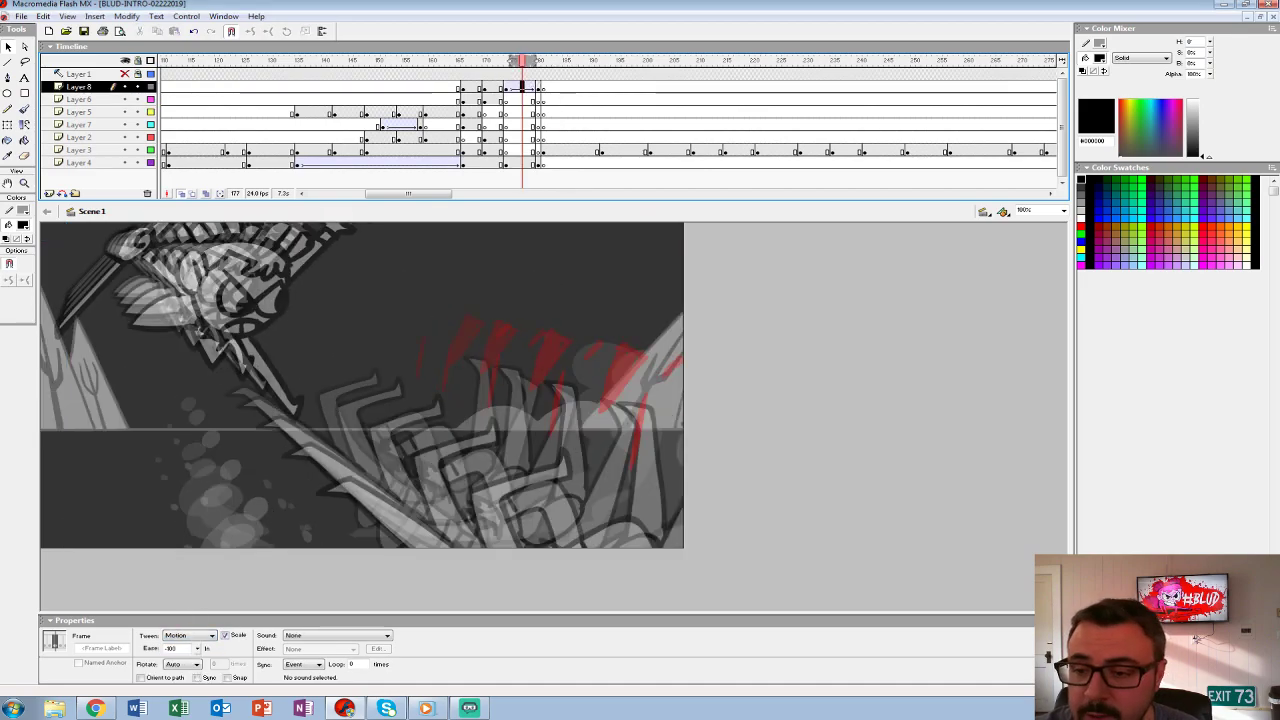
{"action": "left_click", "coordinate": [521, 162]}
{"action": "left_click", "coordinate": [189, 635]}
{"action": "left_click", "coordinate": [175, 644]}
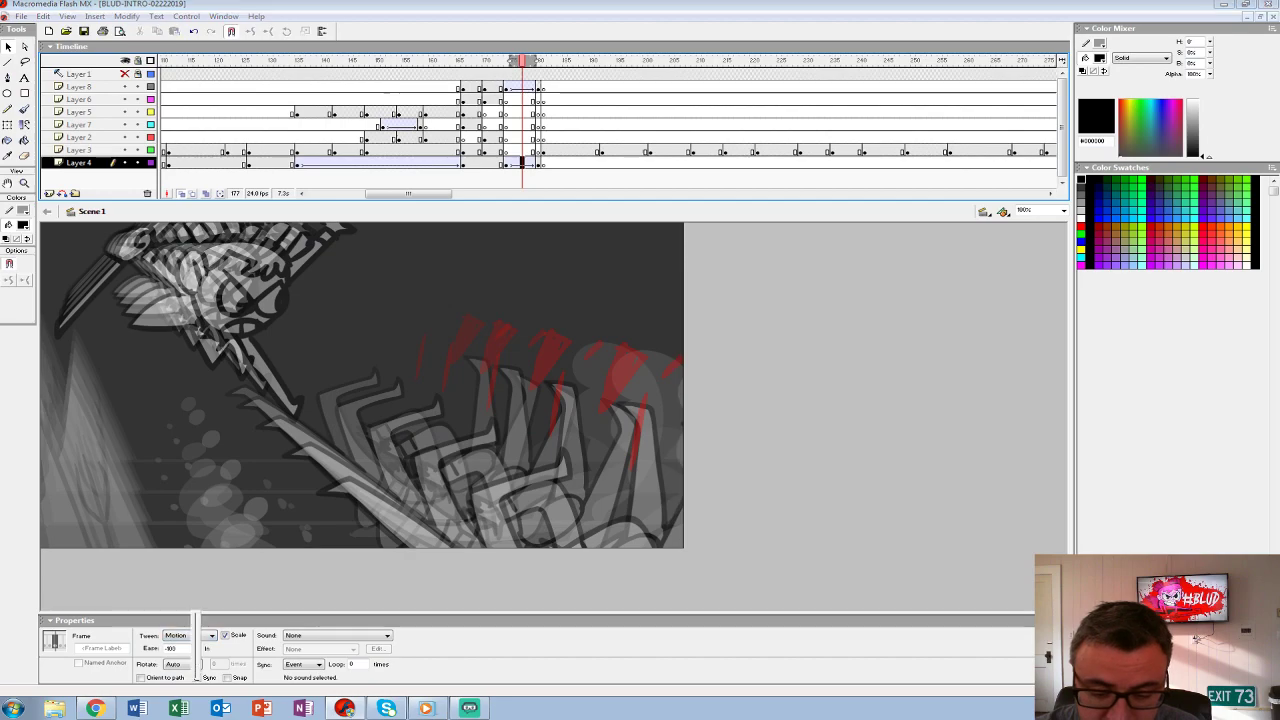
{"action": "key", "text": "Return"}
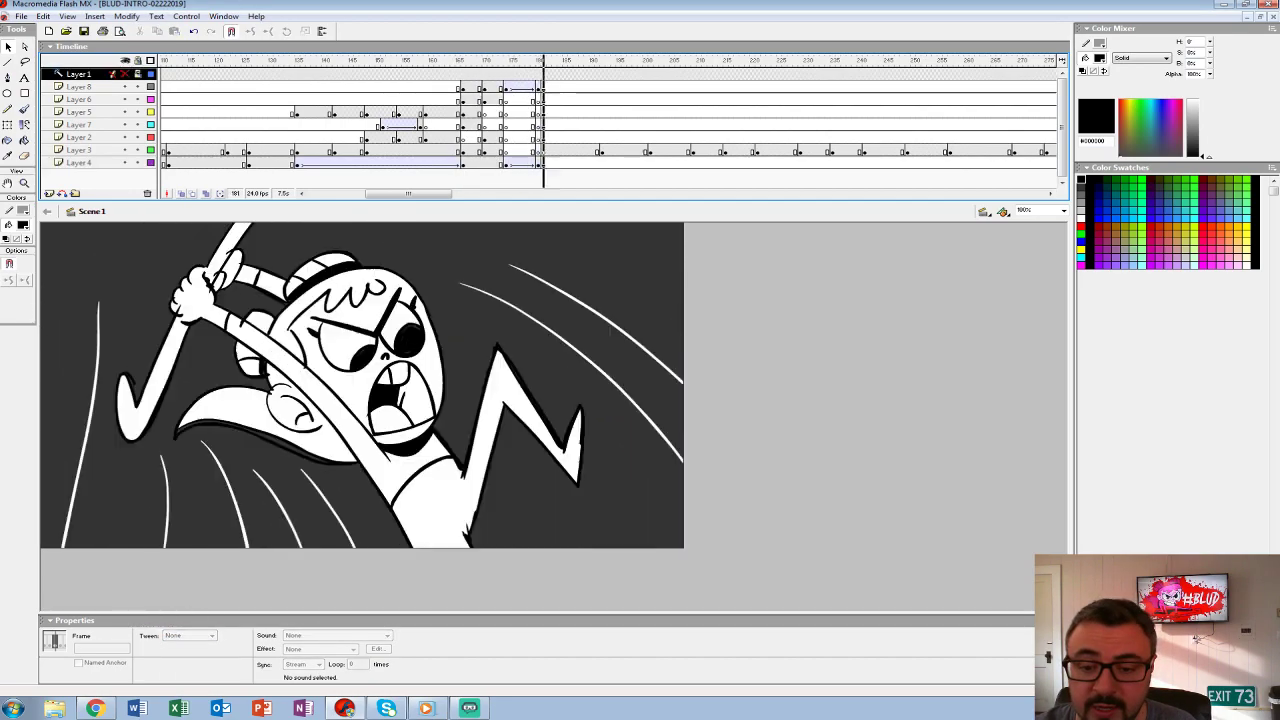
- Insert frames across the layers to lengthen the hold on the fallen pose and the zoom tween
{"action": "left_click", "coordinate": [495, 162]}
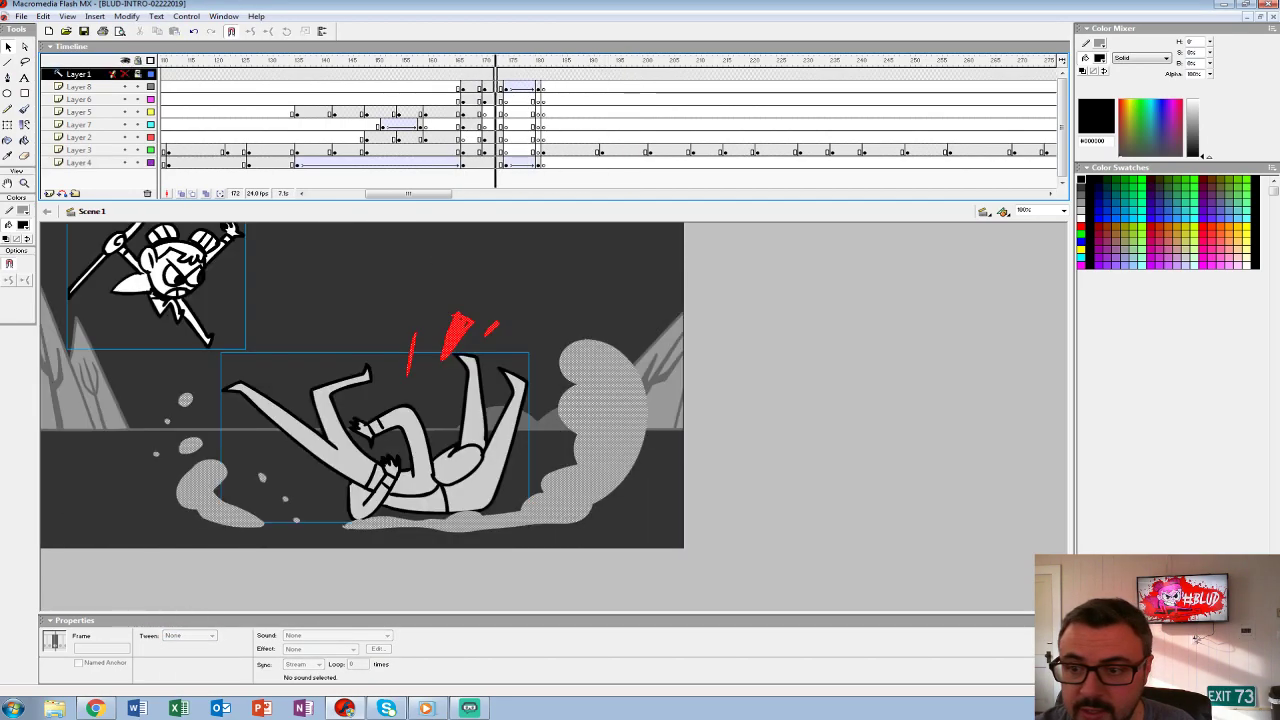
{"action": "left_click", "coordinate": [528, 162]}
{"action": "key", "text": "F5"}
{"action": "key", "text": "F5"}
{"action": "key", "text": "F5"}
{"action": "key", "text": "F5"}
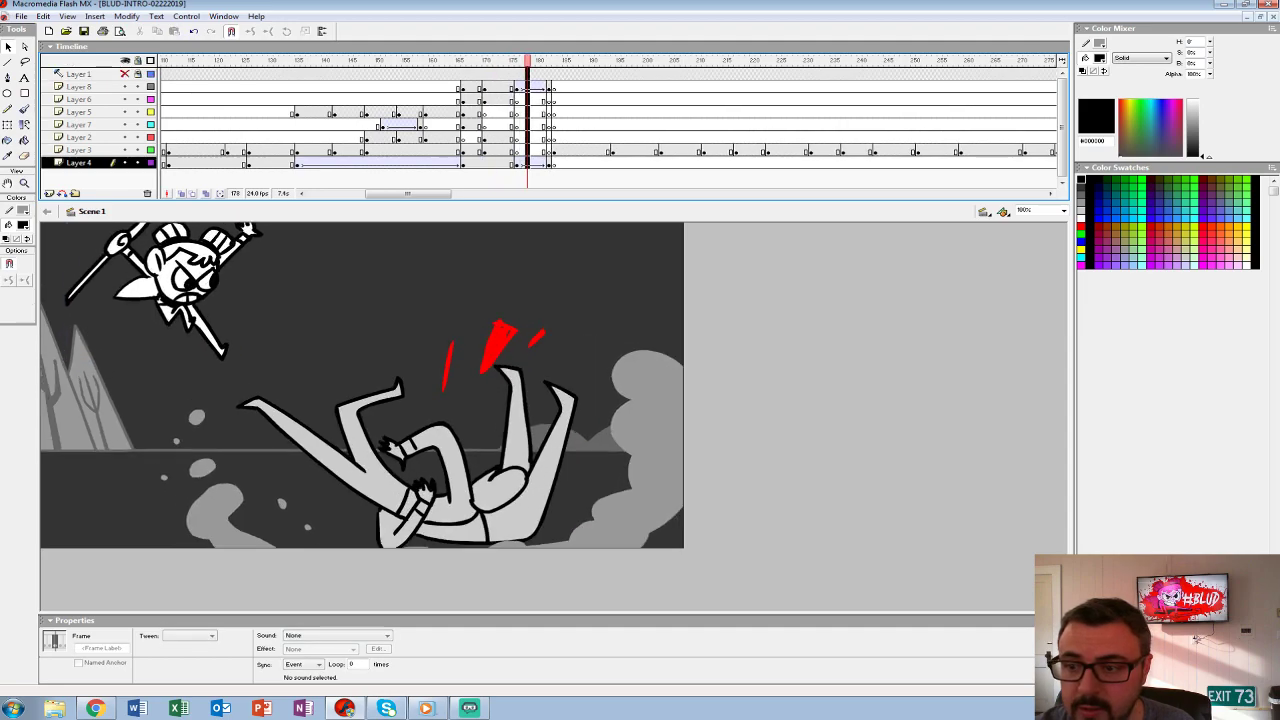
- Insert keyframes at frame 180 on Layer 8 and Layer 4, motion-tween only from there to the enlarged pose, and play it back
{"action": "key", "text": "F6"}
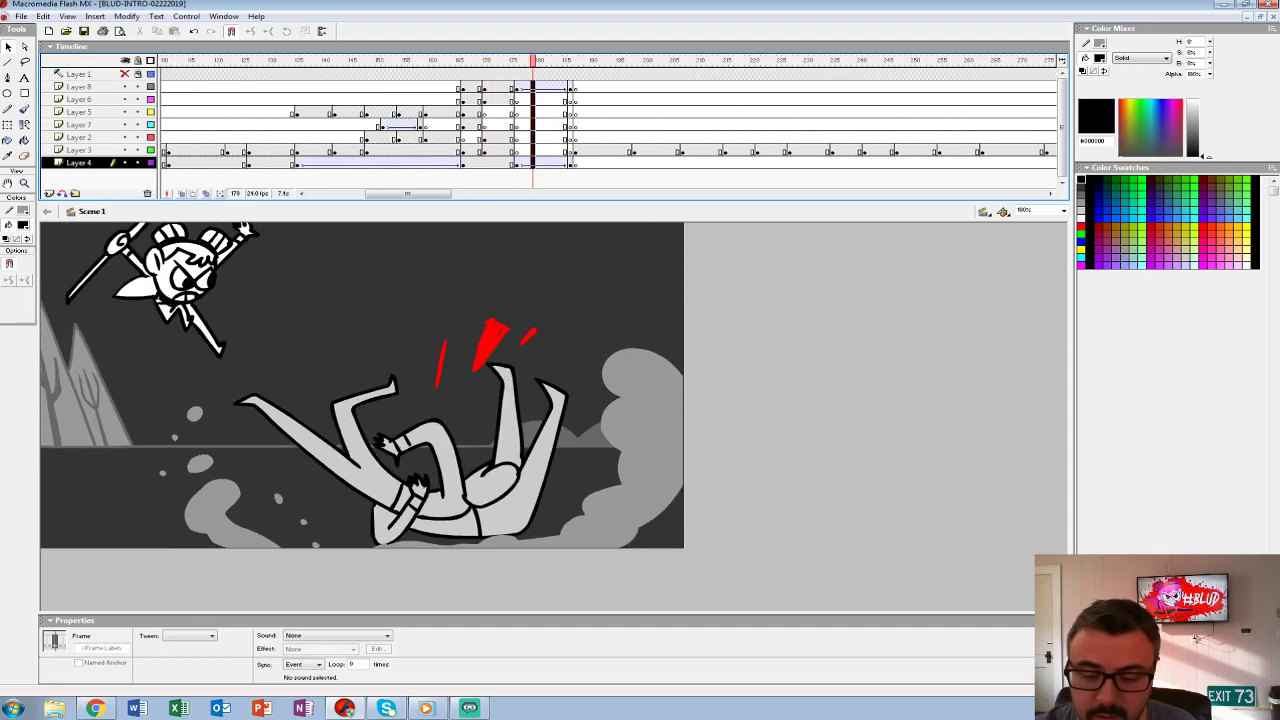
{"action": "left_click", "coordinate": [538, 87]}
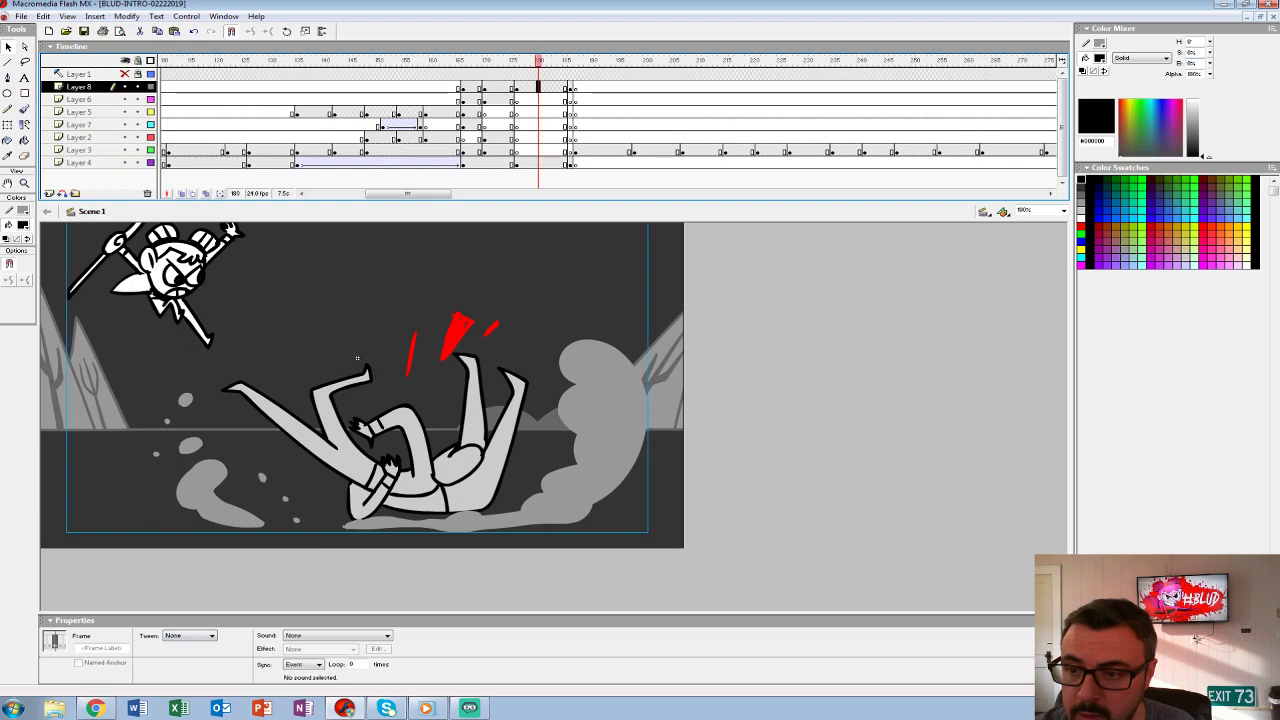
{"action": "left_click", "coordinate": [538, 162]}
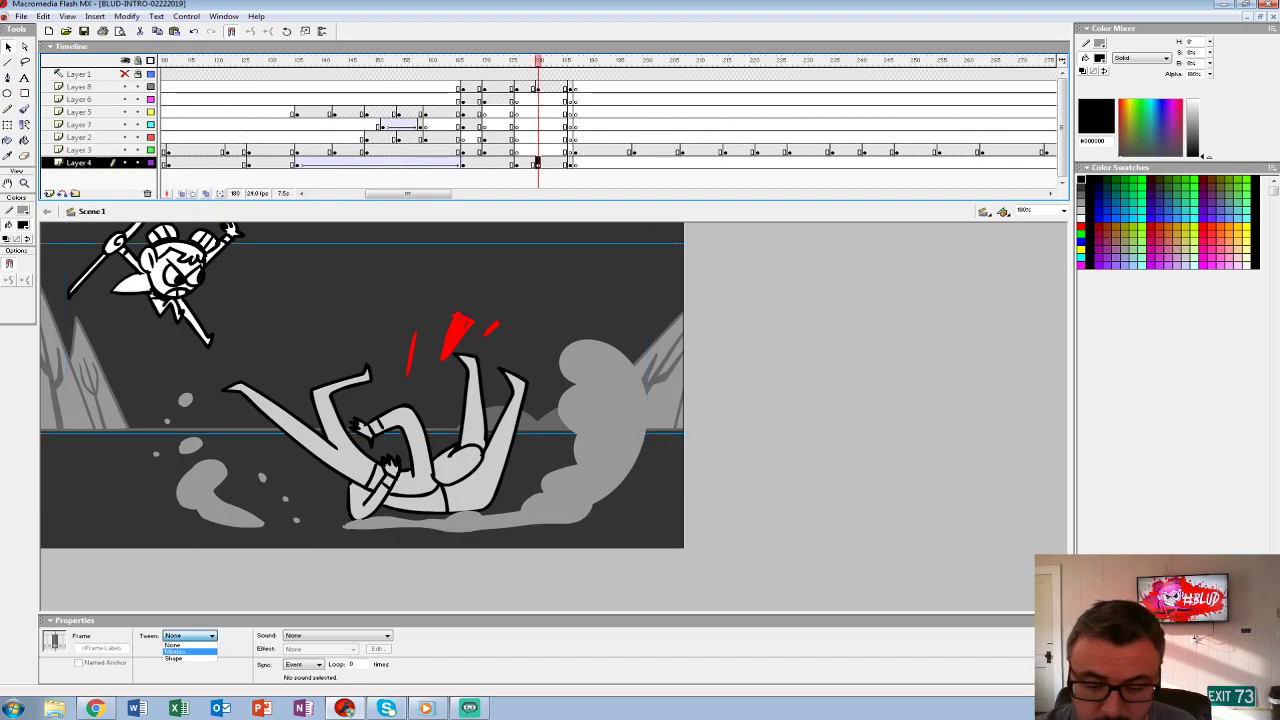
{"action": "left_click", "coordinate": [543, 87]}
{"action": "left_click", "coordinate": [190, 635]}
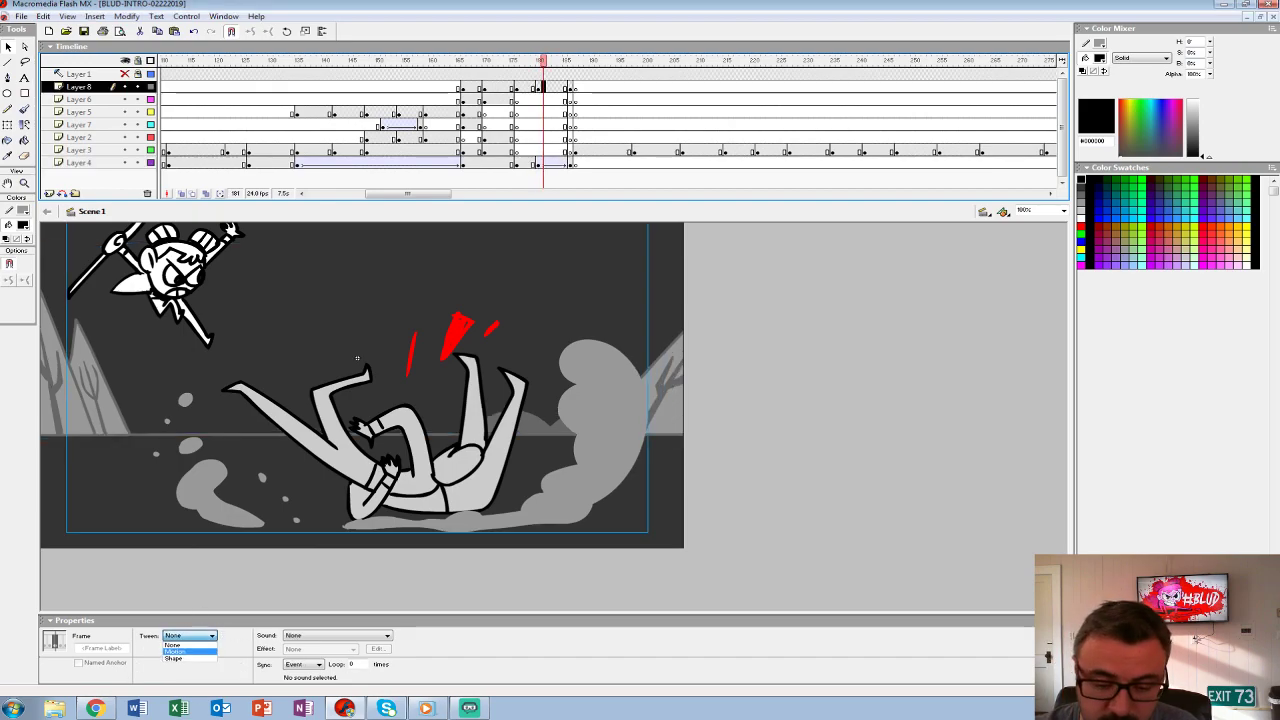
{"action": "left_click", "coordinate": [178, 659]}
{"action": "key", "text": "Return"}
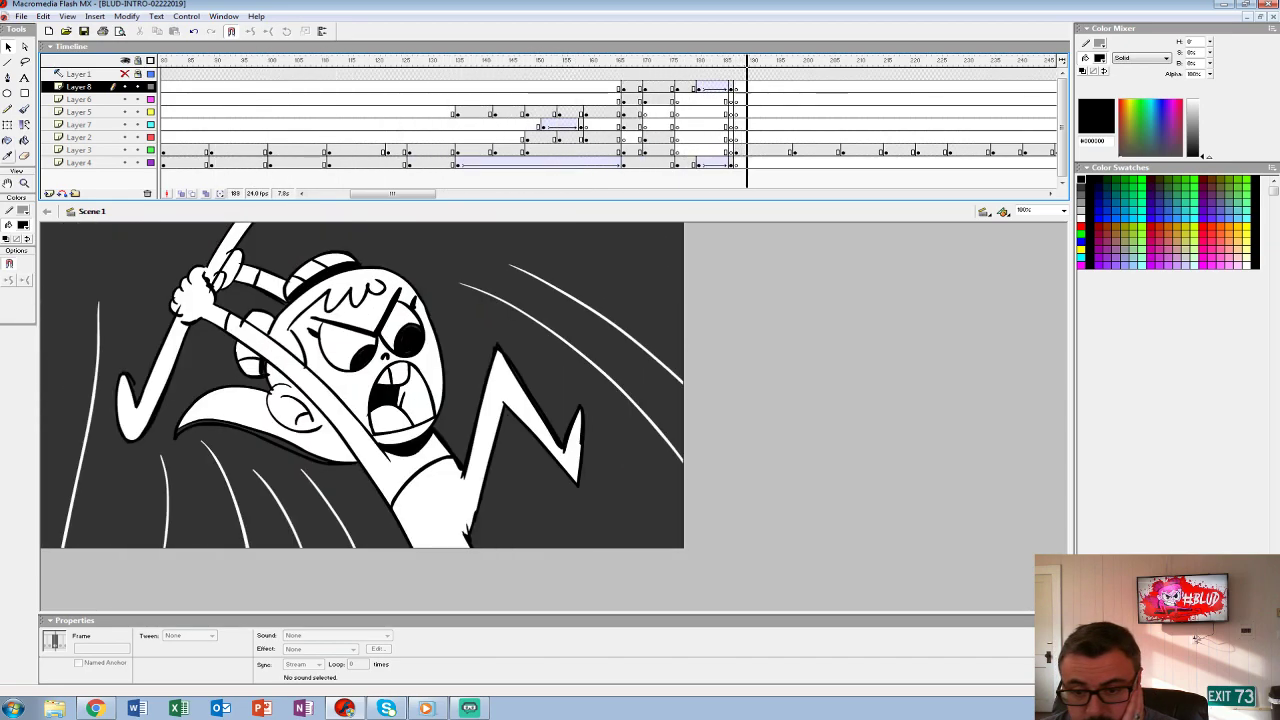
- Remove the surplus hold frames before the zoom tween across the layers and play back the sequence through the following rough poses
{"action": "left_click", "coordinate": [681, 60]}
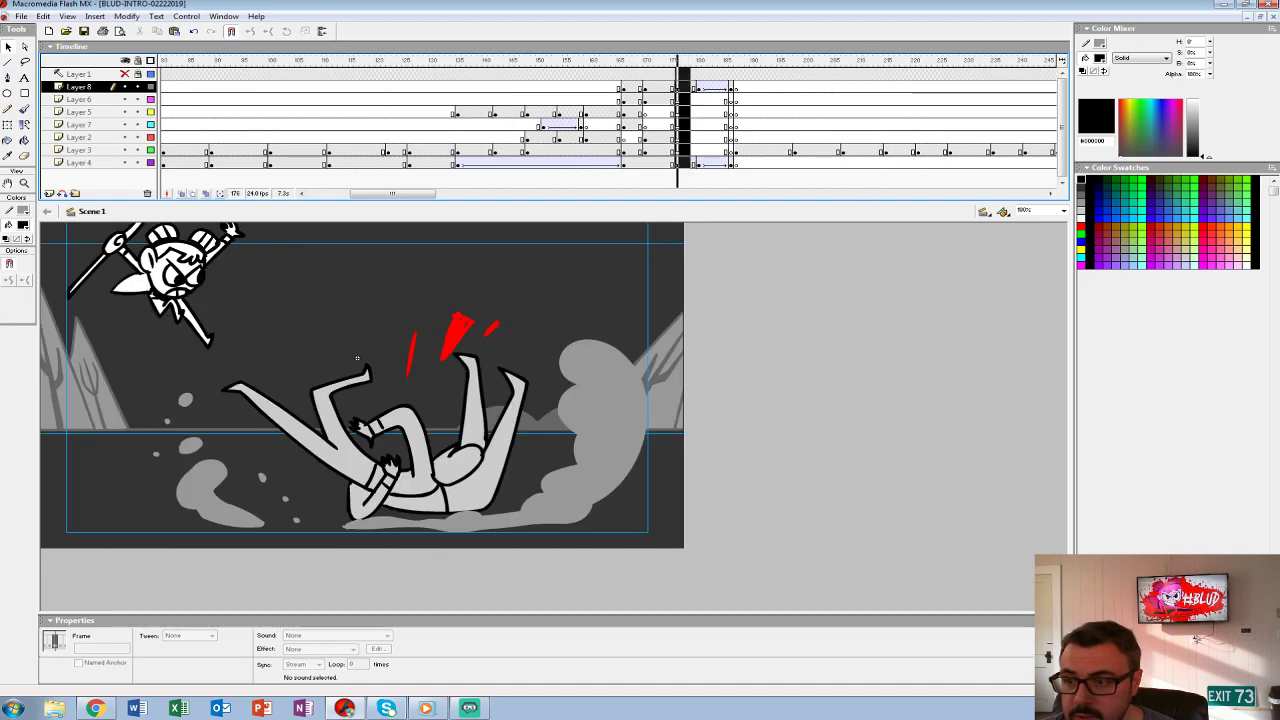
{"action": "left_click", "coordinate": [681, 163]}
{"action": "left_click", "coordinate": [708, 137]}
{"action": "left_click", "coordinate": [686, 137]}
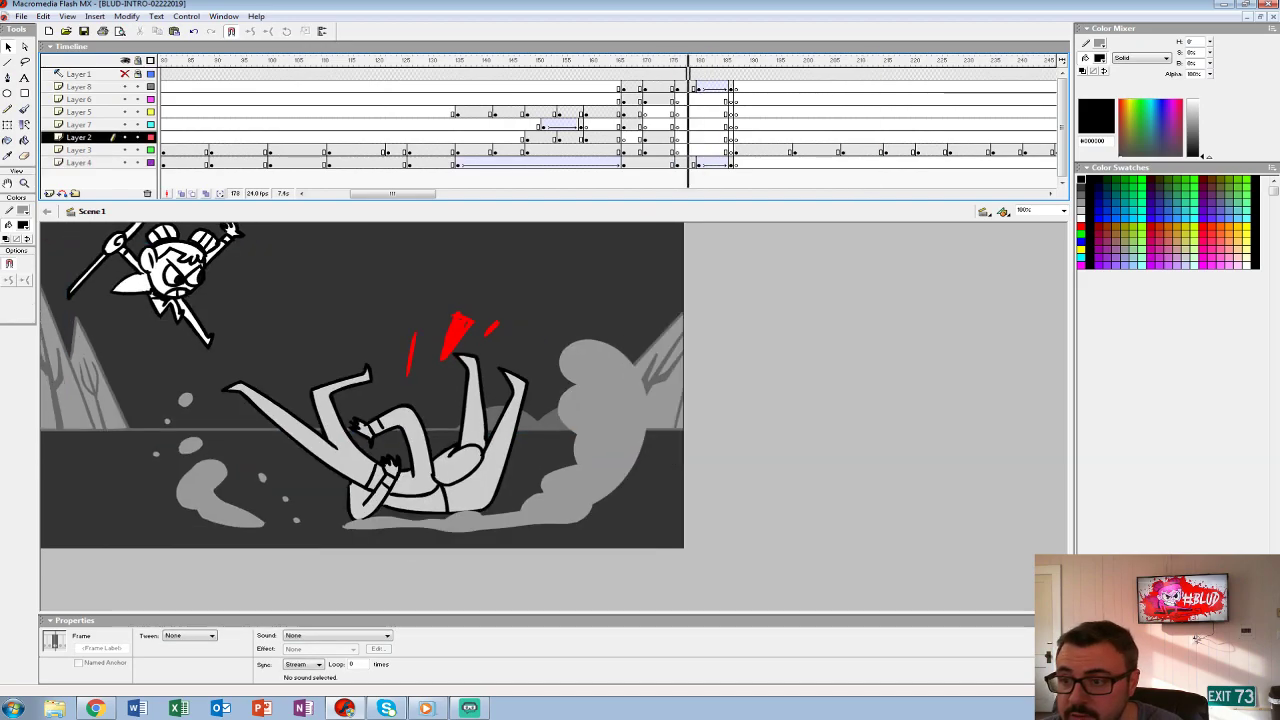
{"action": "left_click", "coordinate": [661, 163]}
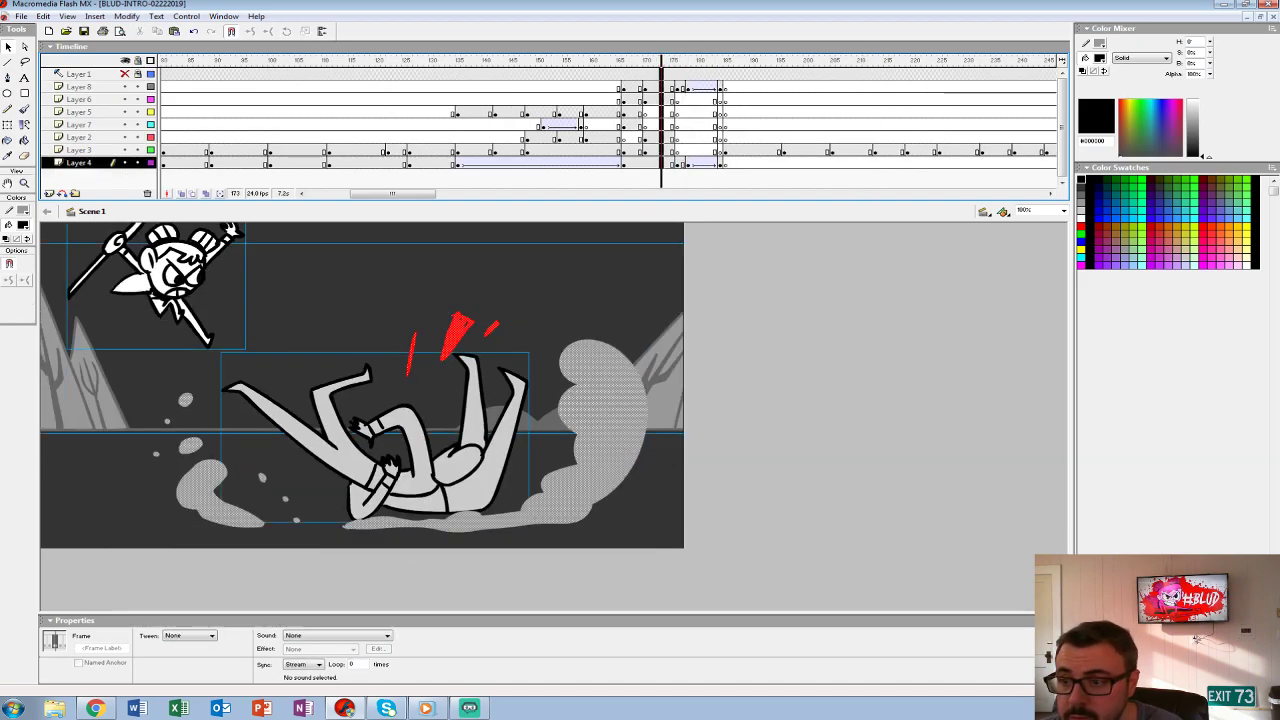
{"action": "key", "text": "shift+F5"}
{"action": "mouse_move", "coordinate": [661, 74]}
{"action": "left_mouse_down"}
{"action": "mouse_move", "coordinate": [608, 74]}
{"action": "mouse_move", "coordinate": [731, 74]}
{"action": "mouse_move", "coordinate": [607, 74]}
{"action": "mouse_move", "coordinate": [672, 74]}
{"action": "left_mouse_up"}
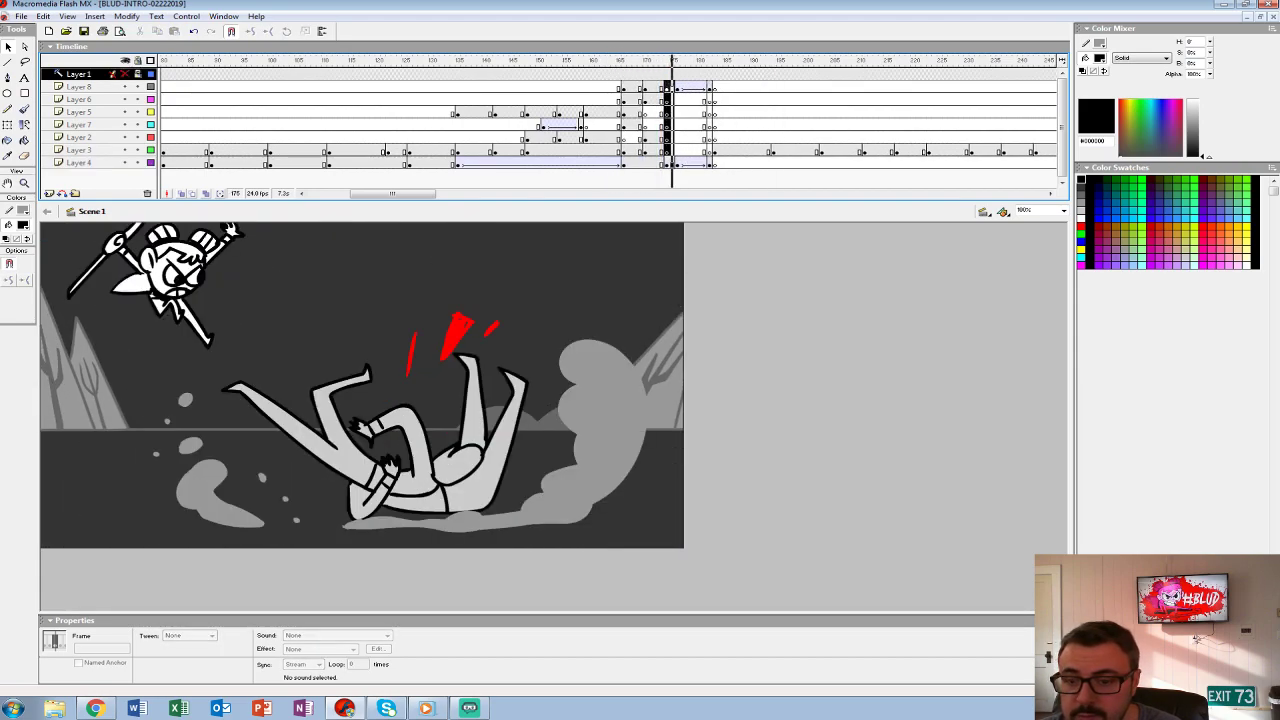
{"action": "left_click", "coordinate": [667, 162]}
{"action": "key", "text": "shift+F5"}
{"action": "key", "text": "Return"}
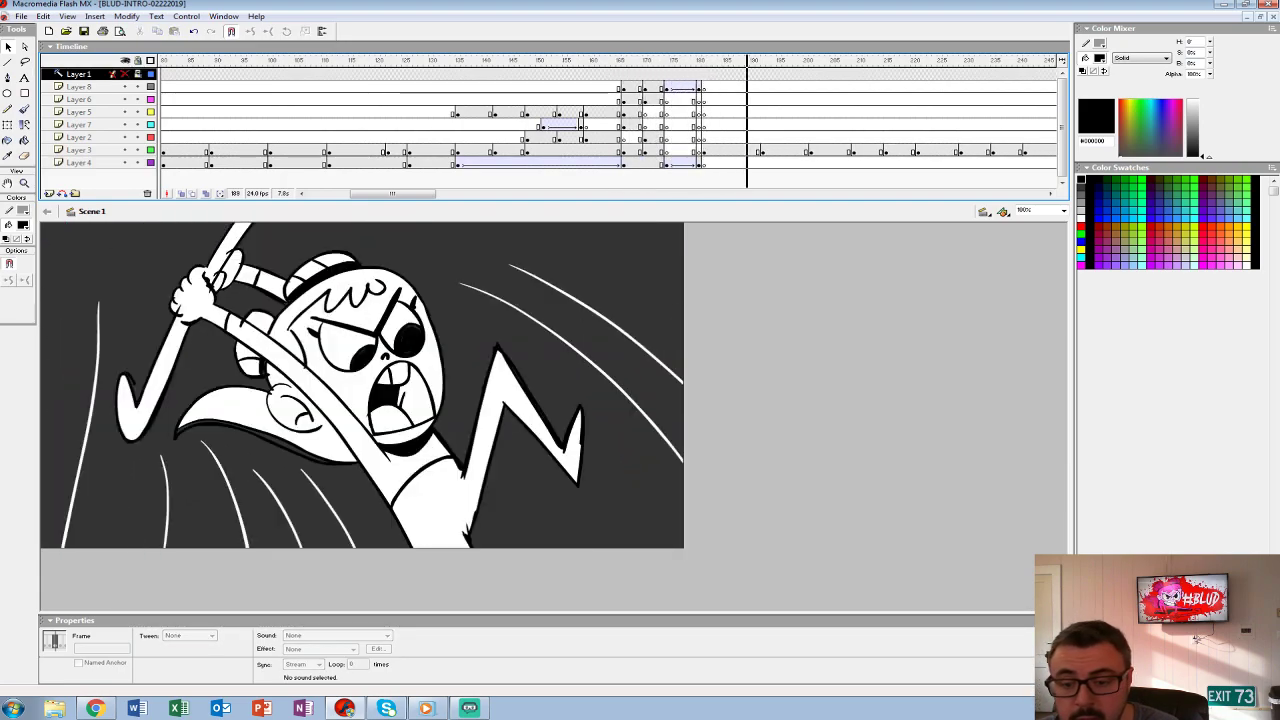
{"action": "left_click", "coordinate": [382, 87]}
{"action": "key", "text": "Return"}
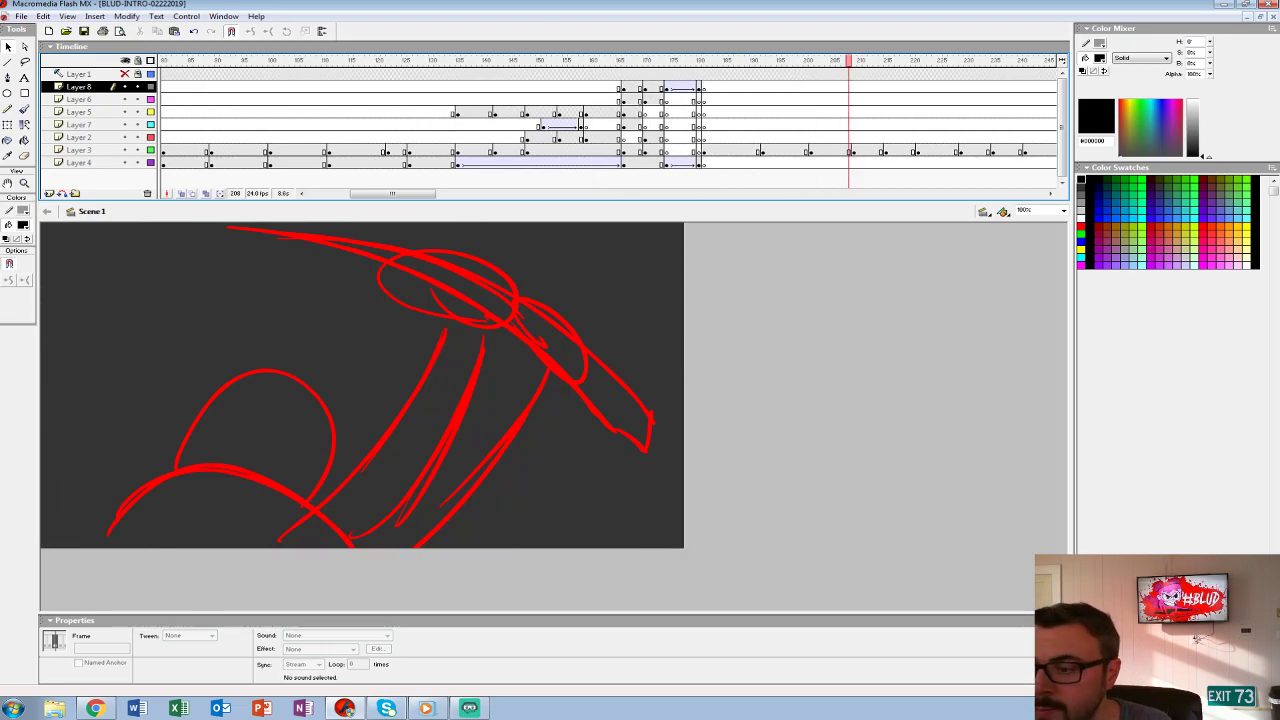
- Insert a blank keyframe on Layer 3 after the red raised-arms sketch starts, and turn on onion skinning as a tracing guide
{"action": "left_click", "coordinate": [822, 124]}
{"action": "left_click", "coordinate": [820, 150]}
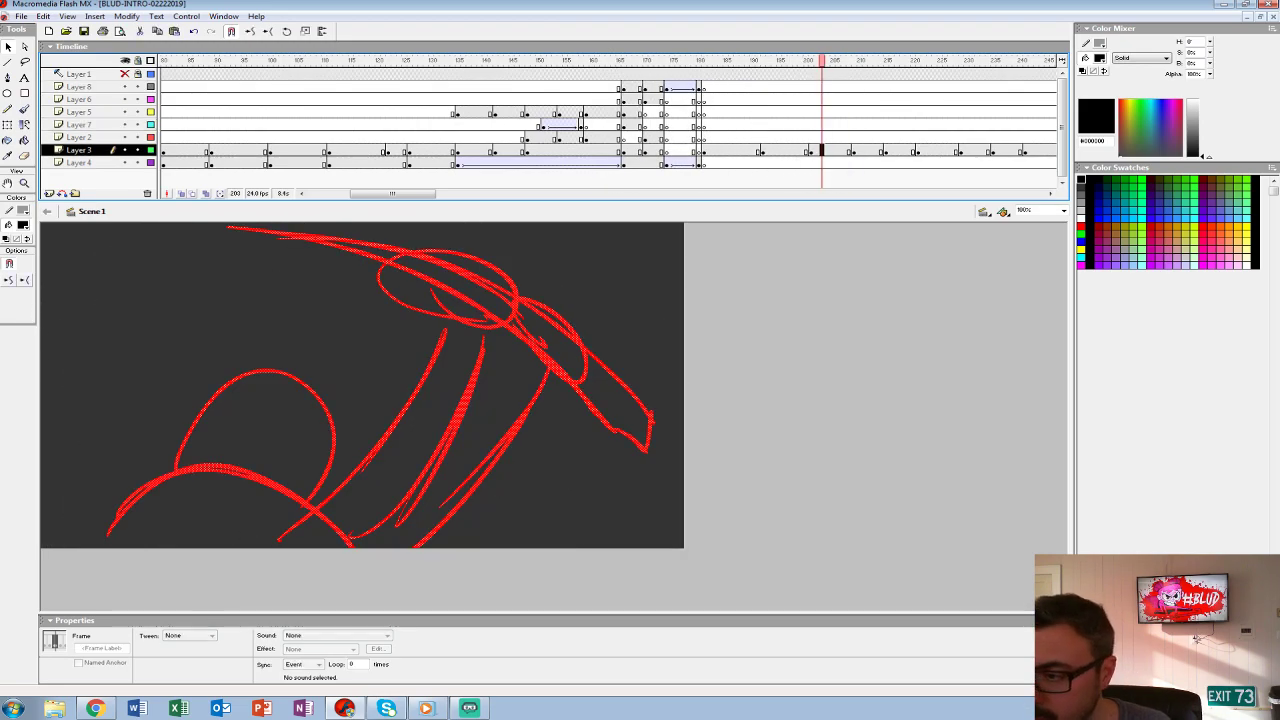
{"action": "key", "text": "F7"}
{"action": "key", "text": "ctrl+2"}
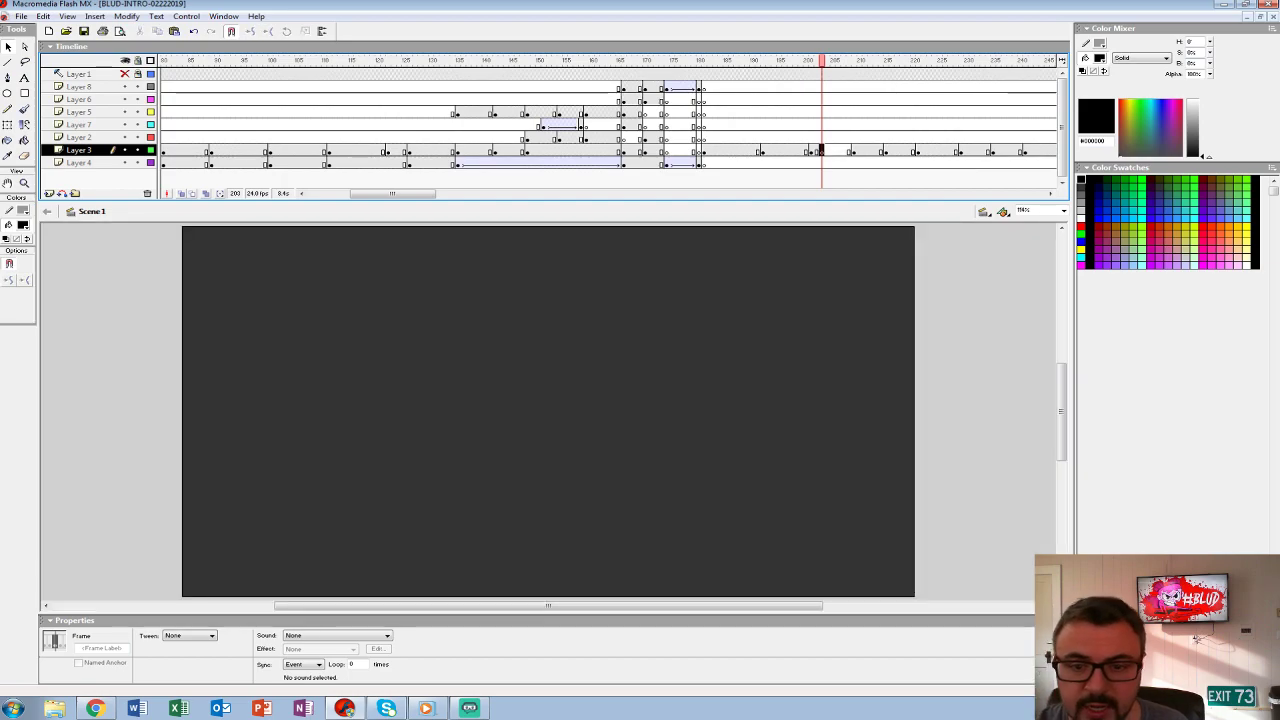
{"action": "scroll", "coordinate": [548, 410], "scroll_direction": "right", "scroll_amount": 3}
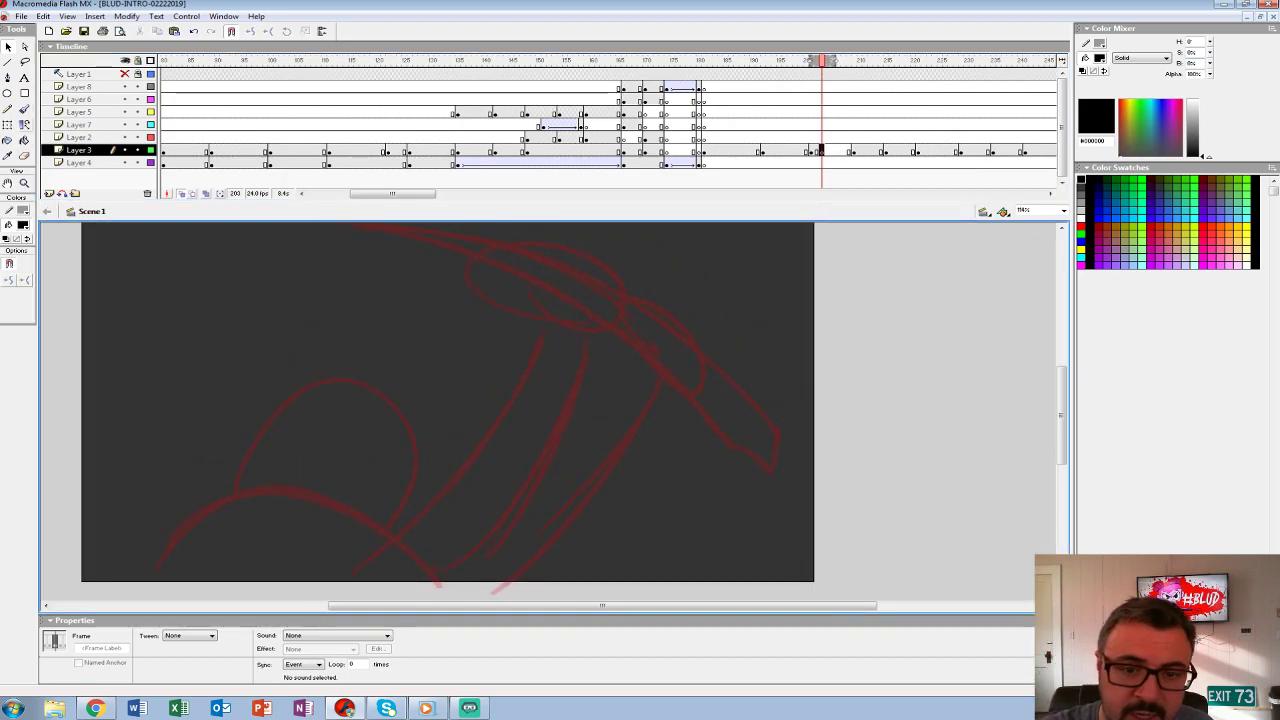
- Ink the first raised arm in black with the Brush, including its wristband and clenched fist, following the red sketch
{"action": "key", "text": "b"}
{"action": "scroll", "coordinate": [448, 400], "scroll_direction": "down", "scroll_amount": 2}
{"action": "mouse_move", "coordinate": [551, 275]}
{"action": "left_mouse_down"}
{"action": "mouse_move", "coordinate": [530, 322]}
{"action": "mouse_move", "coordinate": [348, 545]}
{"action": "left_mouse_up"}
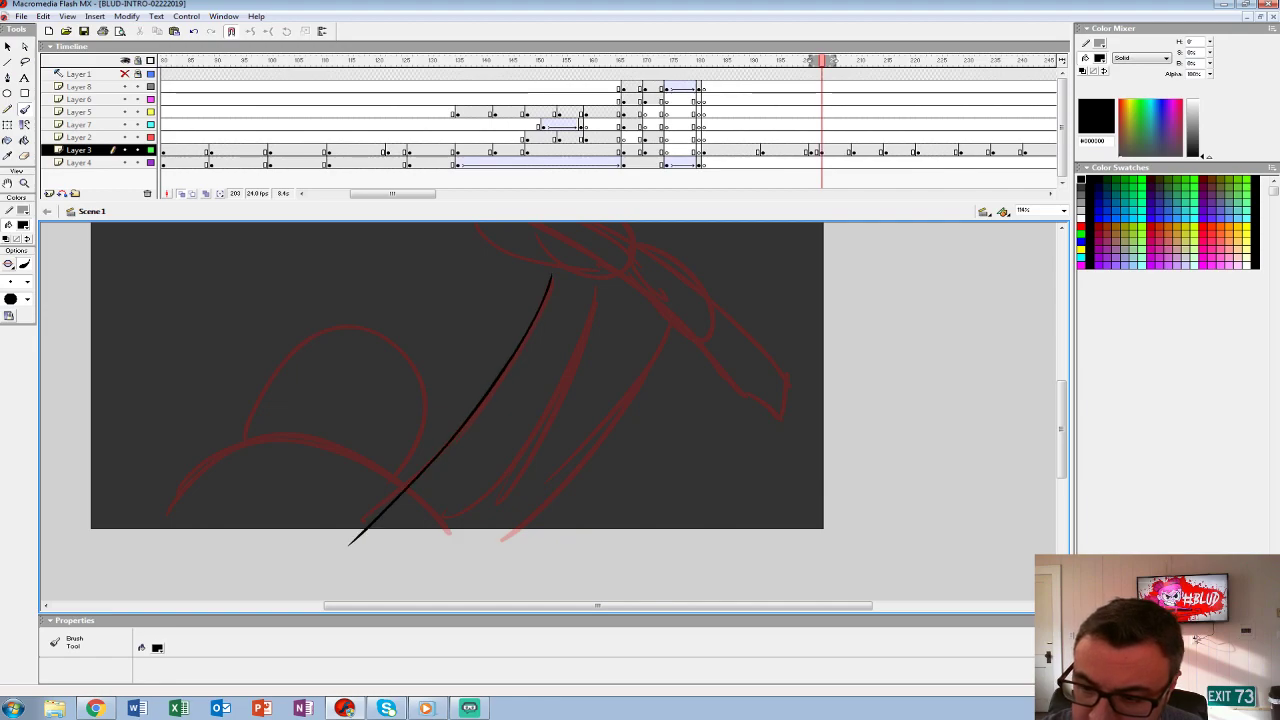
{"action": "scroll", "coordinate": [450, 385], "scroll_direction": "up", "scroll_amount": 1}
{"action": "key", "text": "ctrl+z"}
{"action": "mouse_move", "coordinate": [545, 288]}
{"action": "left_mouse_down"}
{"action": "mouse_move", "coordinate": [471, 414]}
{"action": "mouse_move", "coordinate": [333, 555]}
{"action": "left_mouse_up"}
{"action": "mouse_move", "coordinate": [588, 313]}
{"action": "left_mouse_down"}
{"action": "mouse_move", "coordinate": [492, 490]}
{"action": "mouse_move", "coordinate": [418, 580]}
{"action": "left_mouse_up"}
{"action": "left_click_drag", "start_coordinate": [546, 416], "coordinate": [424, 578]}
{"action": "scroll", "coordinate": [440, 415], "scroll_direction": "up", "scroll_amount": 4}
{"action": "mouse_move", "coordinate": [599, 348]}
{"action": "left_mouse_down"}
{"action": "mouse_move", "coordinate": [566, 410]}
{"action": "mouse_move", "coordinate": [588, 368]}
{"action": "left_mouse_up"}
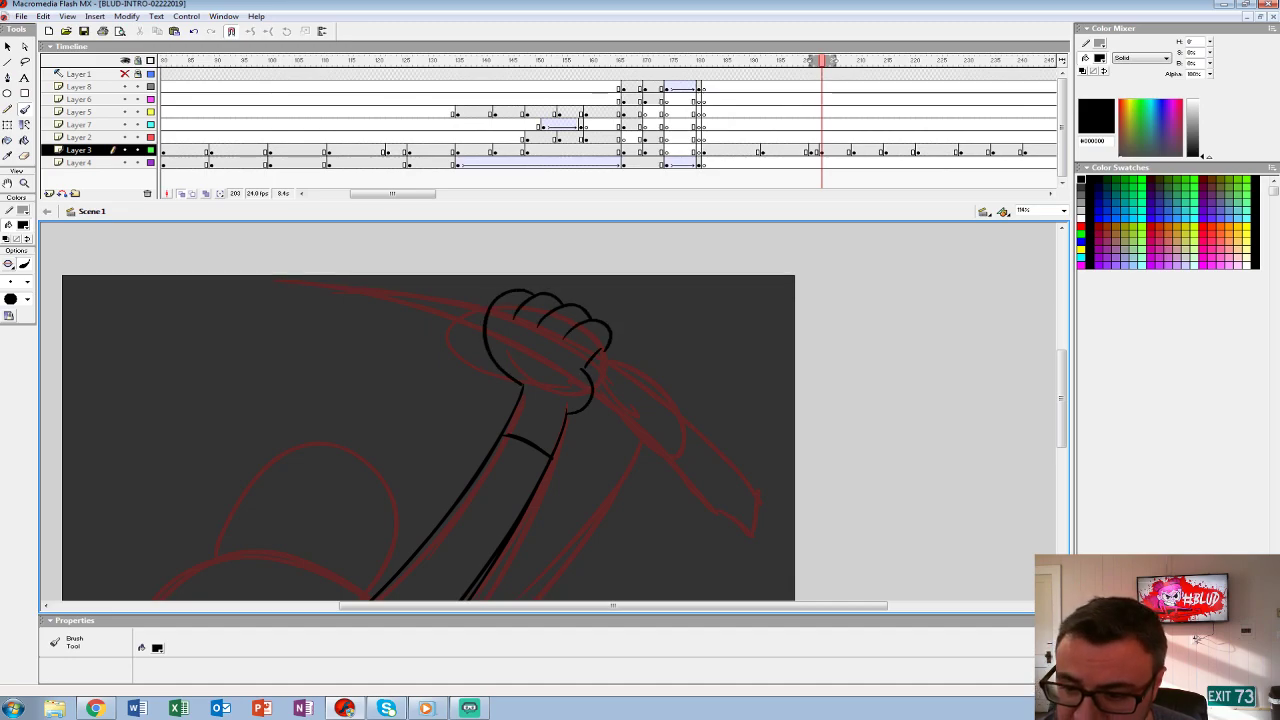
- Ink the second raised arm and its gripping fist in black beside the first, following the red sketch
{"action": "scroll", "coordinate": [415, 415], "scroll_direction": "down", "scroll_amount": 5}
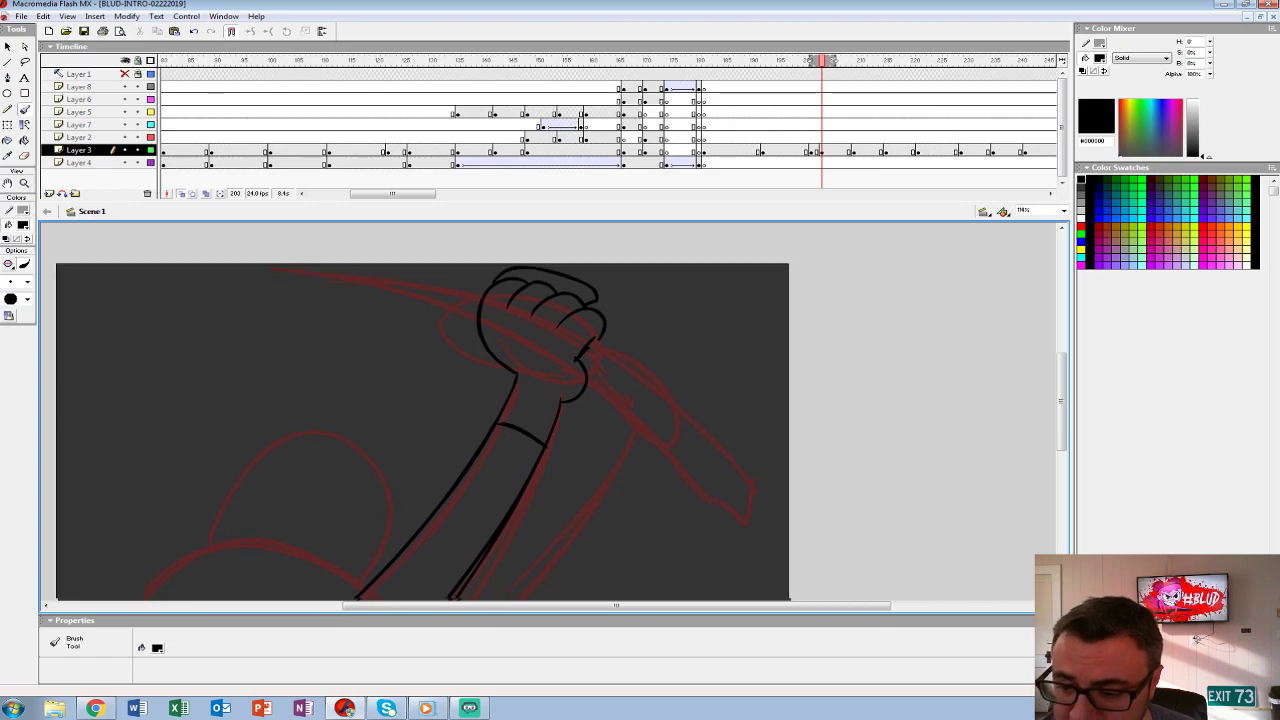
{"action": "left_click_drag", "start_coordinate": [620, 336], "coordinate": [432, 552]}
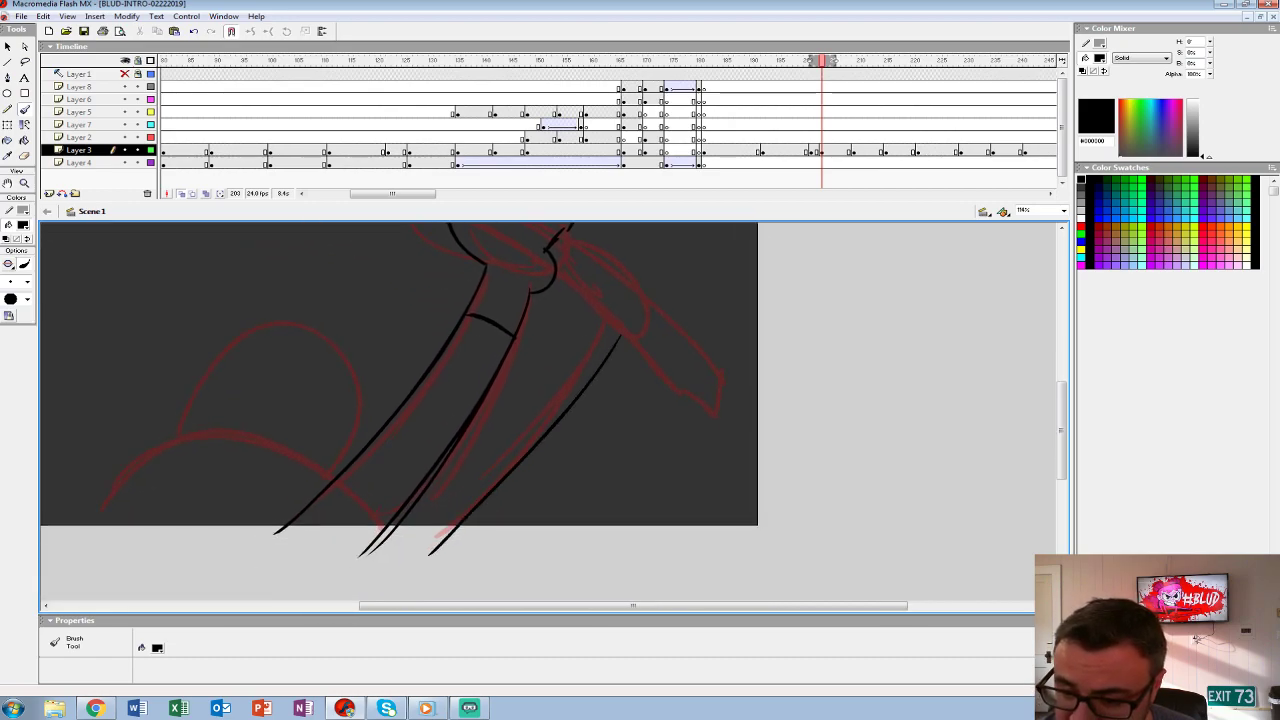
{"action": "key", "text": "ctrl+z"}
{"action": "mouse_move", "coordinate": [606, 344]}
{"action": "left_mouse_down"}
{"action": "mouse_move", "coordinate": [436, 544]}
{"action": "mouse_move", "coordinate": [620, 336]}
{"action": "left_mouse_up"}
{"action": "scroll", "coordinate": [400, 415], "scroll_direction": "up", "scroll_amount": 3}
{"action": "scroll", "coordinate": [377, 416], "scroll_direction": "up", "scroll_amount": 2}
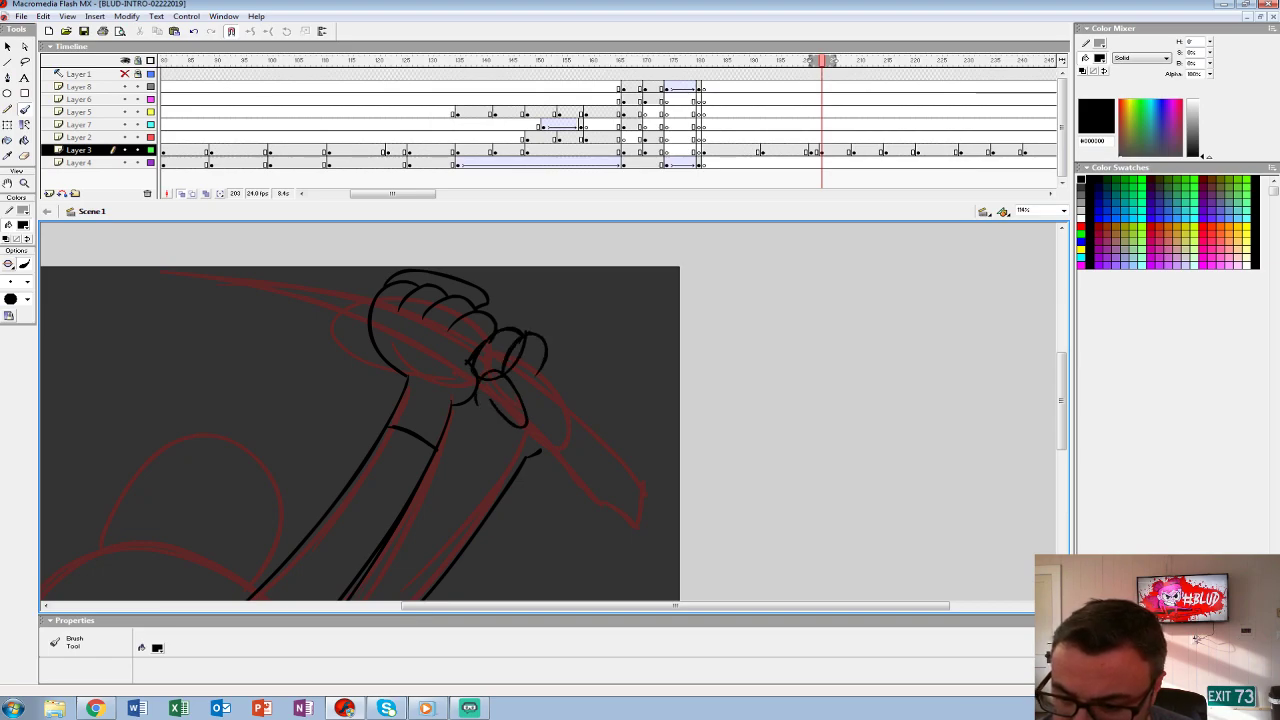
{"action": "scroll", "coordinate": [400, 415], "scroll_direction": "down", "scroll_amount": 3}
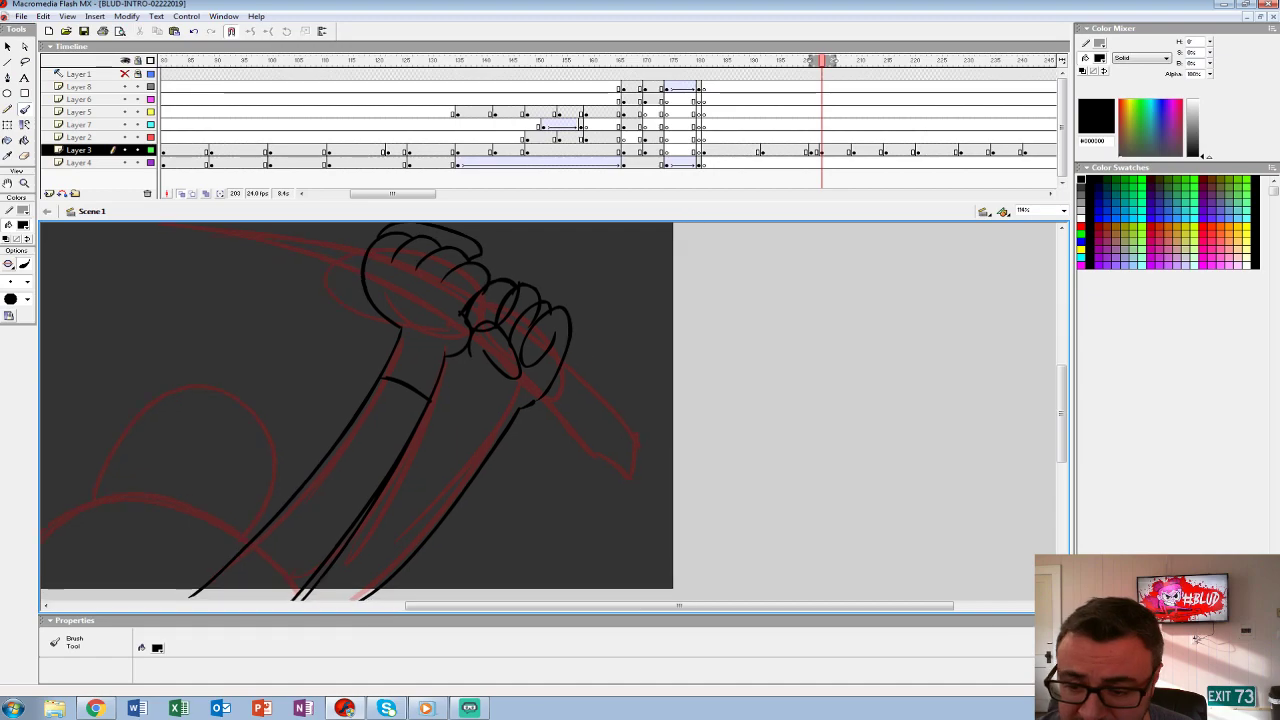
{"action": "left_click_drag", "start_coordinate": [478, 358], "coordinate": [378, 500]}
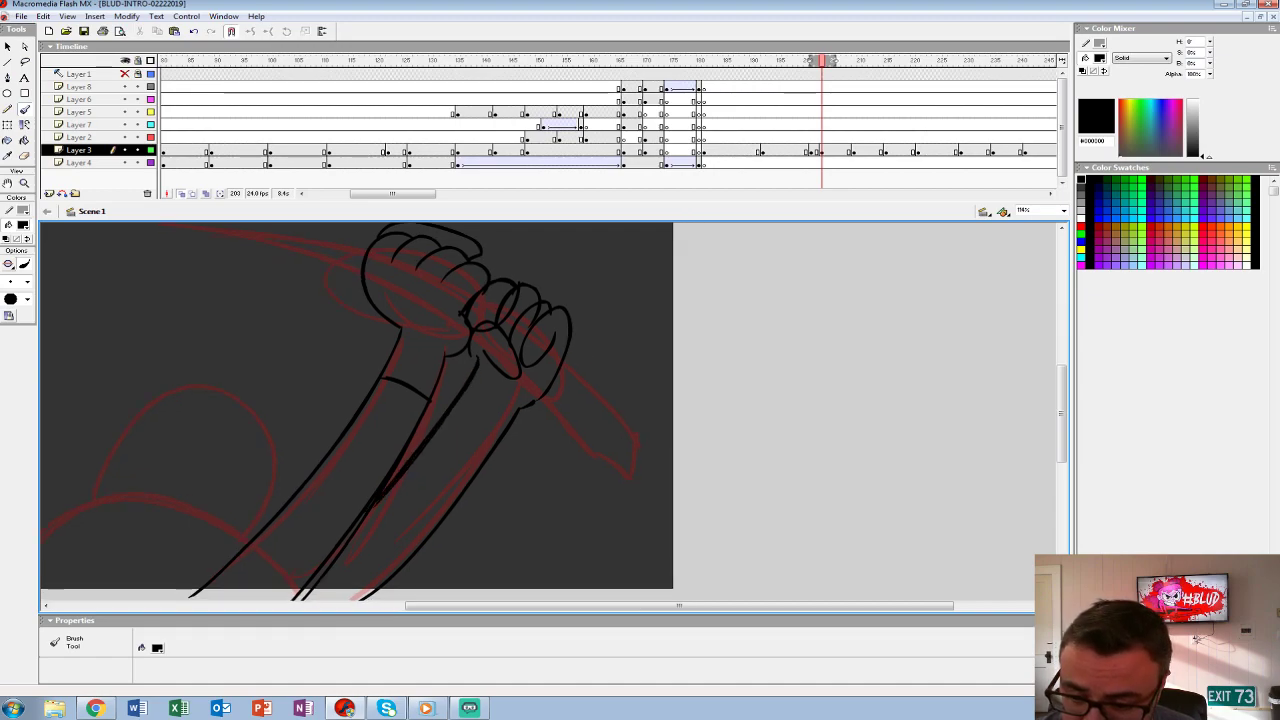
- Ink the top curve of the head and the large hair bun with its two segment lines
{"action": "scroll", "coordinate": [550, 415], "scroll_direction": "down", "scroll_amount": 8}
{"action": "scroll", "coordinate": [550, 415], "scroll_direction": "left", "scroll_amount": 5}
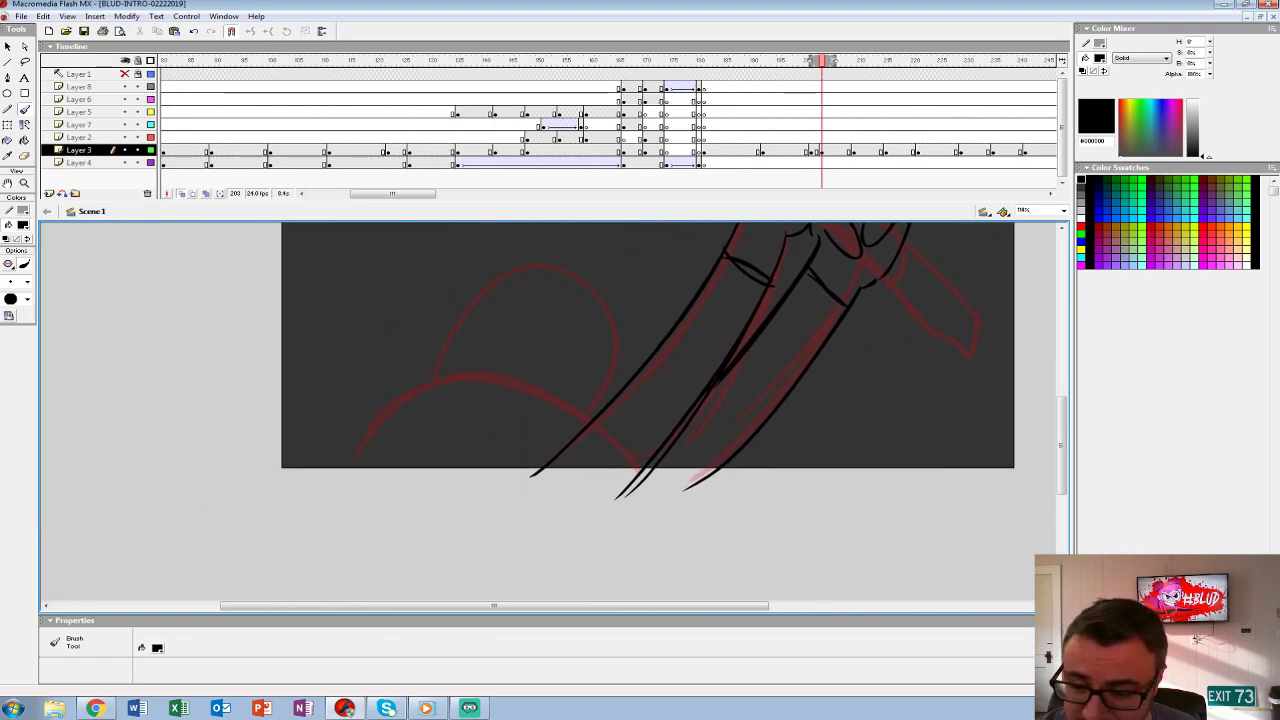
{"action": "mouse_move", "coordinate": [592, 417]}
{"action": "left_mouse_down"}
{"action": "mouse_move", "coordinate": [468, 366]}
{"action": "mouse_move", "coordinate": [322, 477]}
{"action": "left_mouse_up"}
{"action": "scroll", "coordinate": [322, 477], "scroll_direction": "up", "scroll_amount": 8}
{"action": "scroll", "coordinate": [322, 477], "scroll_direction": "right", "scroll_amount": 1}
{"action": "mouse_move", "coordinate": [398, 497]}
{"action": "left_mouse_down"}
{"action": "mouse_move", "coordinate": [478, 392]}
{"action": "mouse_move", "coordinate": [560, 535]}
{"action": "left_mouse_up"}
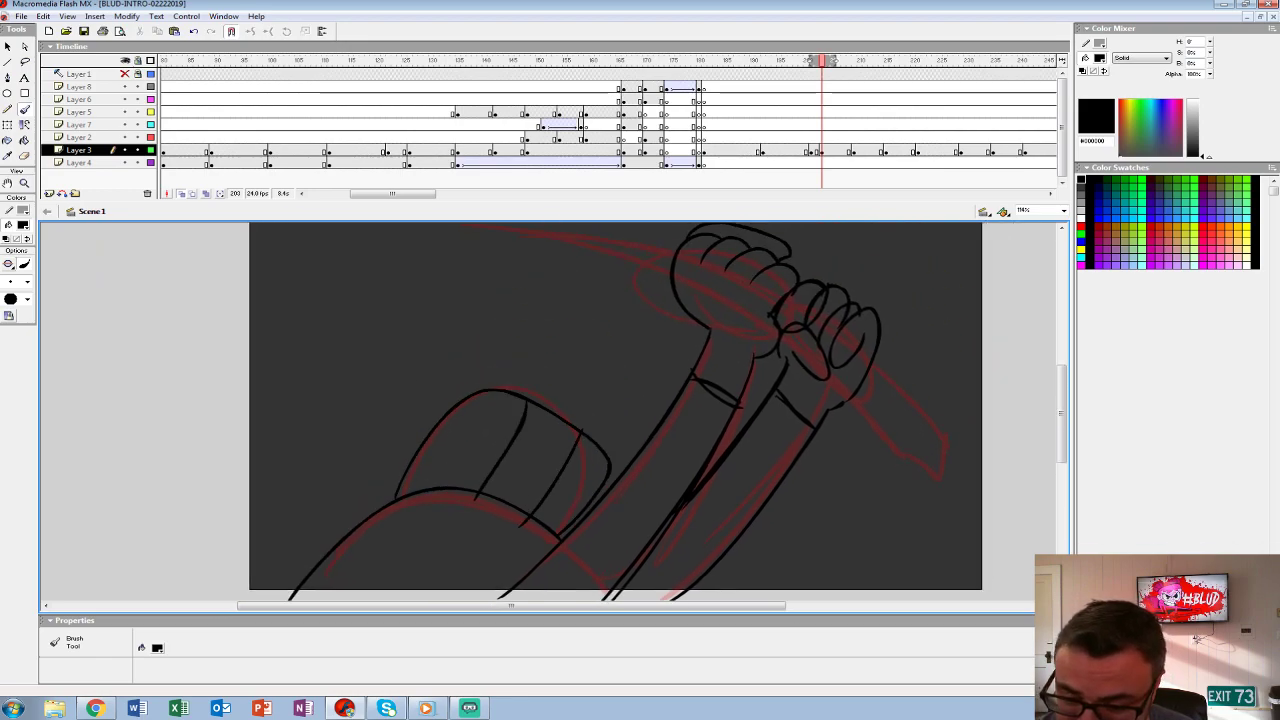
- Ink the smaller overlapping hair bun with its segment lines at the lower edge of the head
{"action": "scroll", "coordinate": [550, 415], "scroll_direction": "down", "scroll_amount": 3}
{"action": "scroll", "coordinate": [550, 415], "scroll_direction": "right", "scroll_amount": 1}
{"action": "scroll", "coordinate": [550, 415], "scroll_direction": "up", "scroll_amount": 1}
{"action": "left_click_drag", "start_coordinate": [287, 530], "coordinate": [432, 530]}
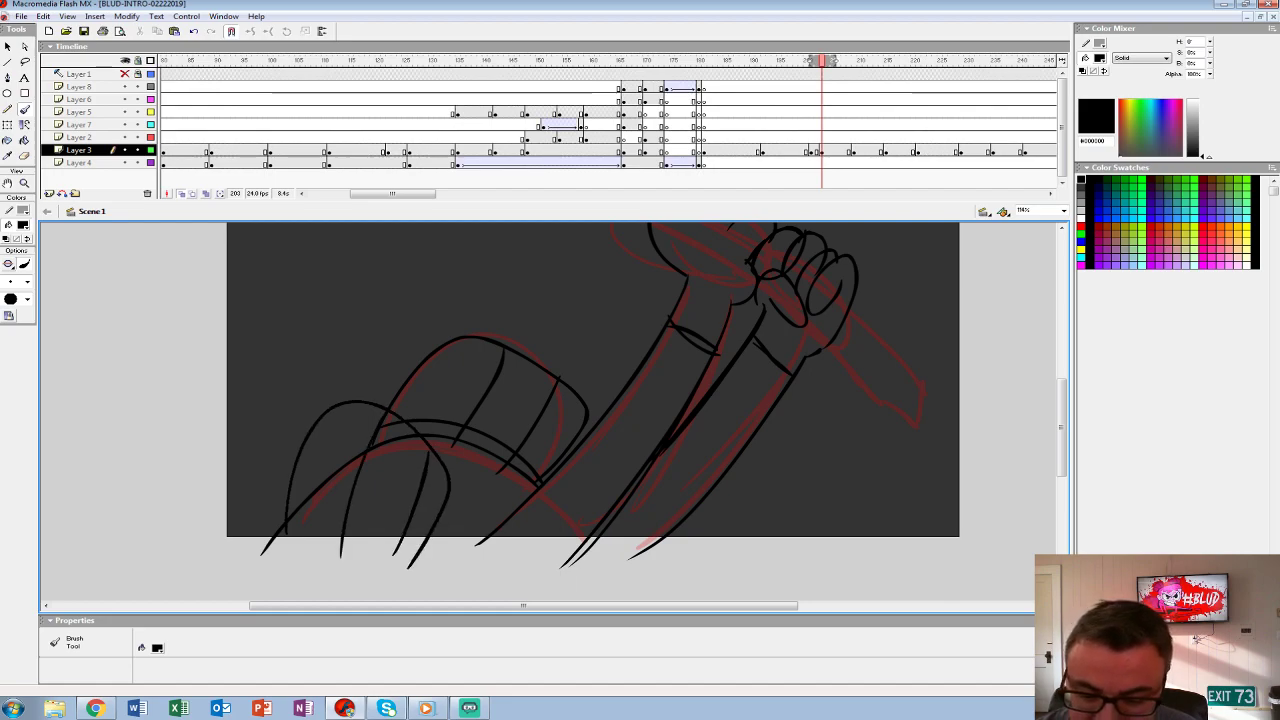
- Draw a closing line beneath the figure just below the stage, and ink the weapon's lower shaft running down from the fists
{"action": "scroll", "coordinate": [550, 415], "scroll_direction": "up", "scroll_amount": 6}
{"action": "scroll", "coordinate": [550, 415], "scroll_direction": "right", "scroll_amount": 5}
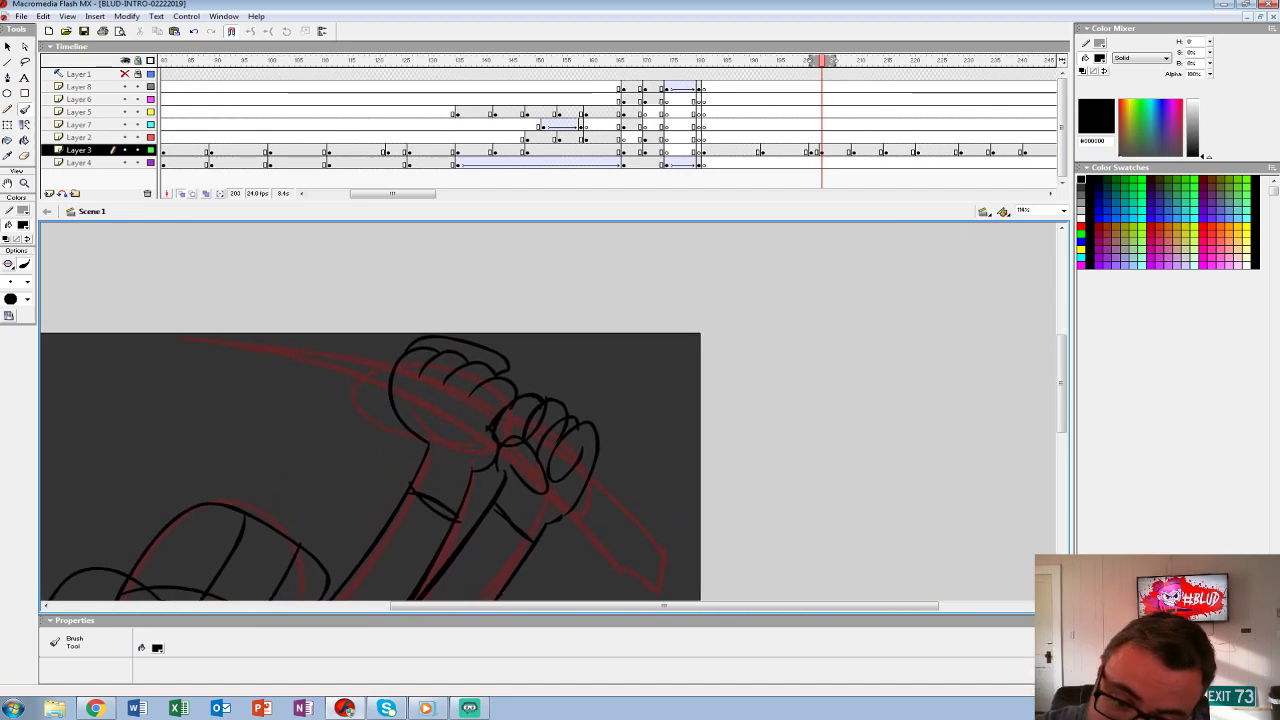
{"action": "scroll", "coordinate": [550, 415], "scroll_direction": "down", "scroll_amount": 3}
{"action": "scroll", "coordinate": [550, 415], "scroll_direction": "right", "scroll_amount": 2}
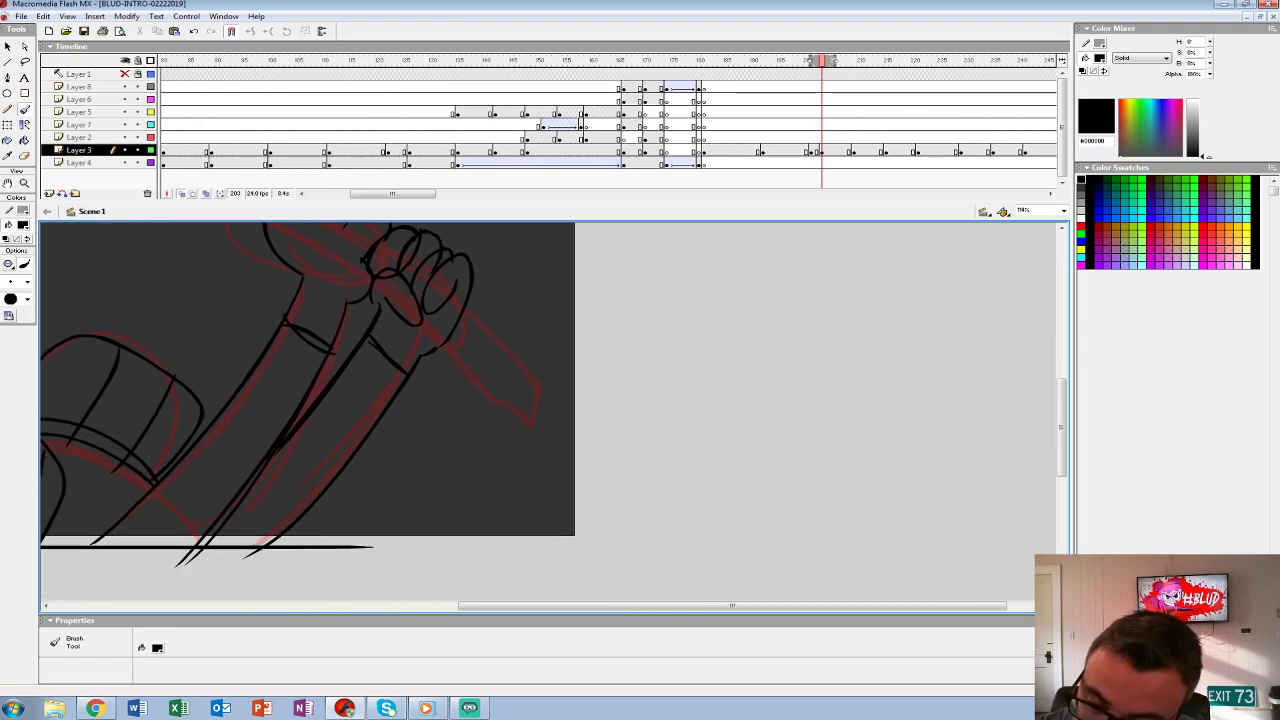
{"action": "left_click_drag", "start_coordinate": [436, 330], "coordinate": [599, 525]}
{"action": "left_click_drag", "start_coordinate": [488, 314], "coordinate": [603, 458]}
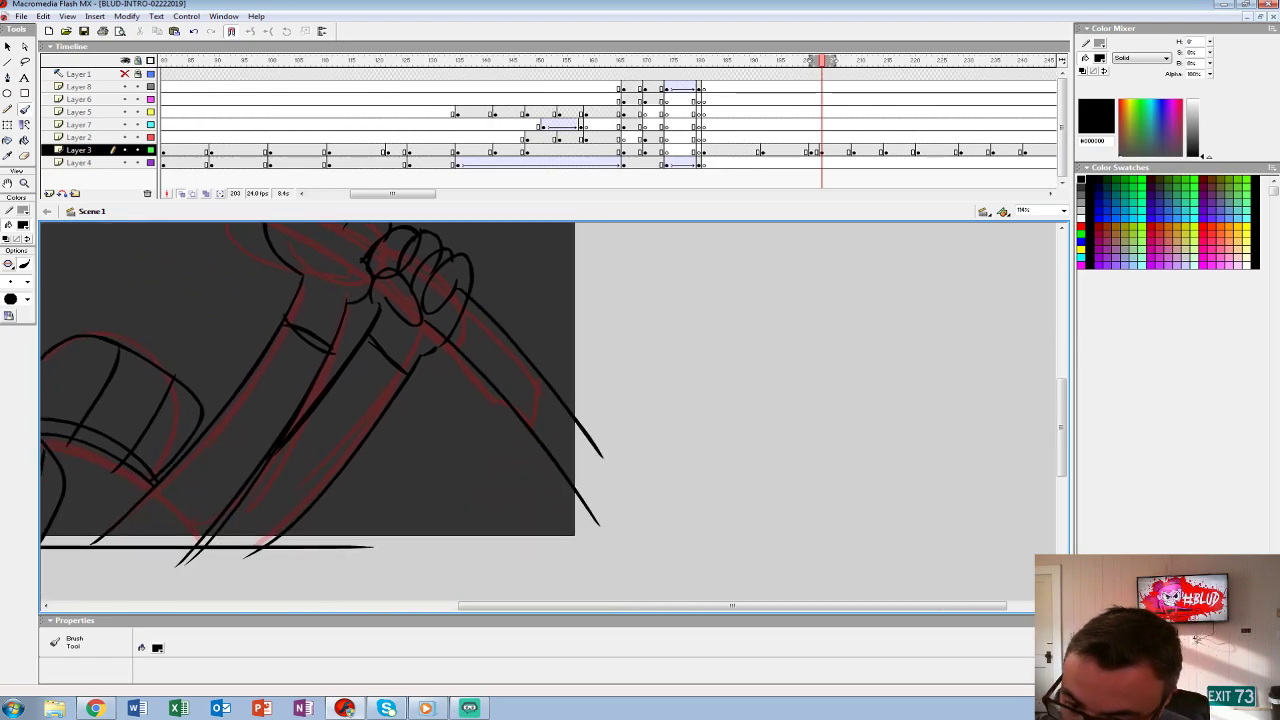
{"action": "left_click_drag", "start_coordinate": [470, 292], "coordinate": [586, 424]}
- Ink the weapon's upper length extending beyond the fists and close off both of its ends
{"action": "scroll", "coordinate": [550, 415], "scroll_direction": "up", "scroll_amount": 4}
{"action": "scroll", "coordinate": [550, 415], "scroll_direction": "left", "scroll_amount": 3}
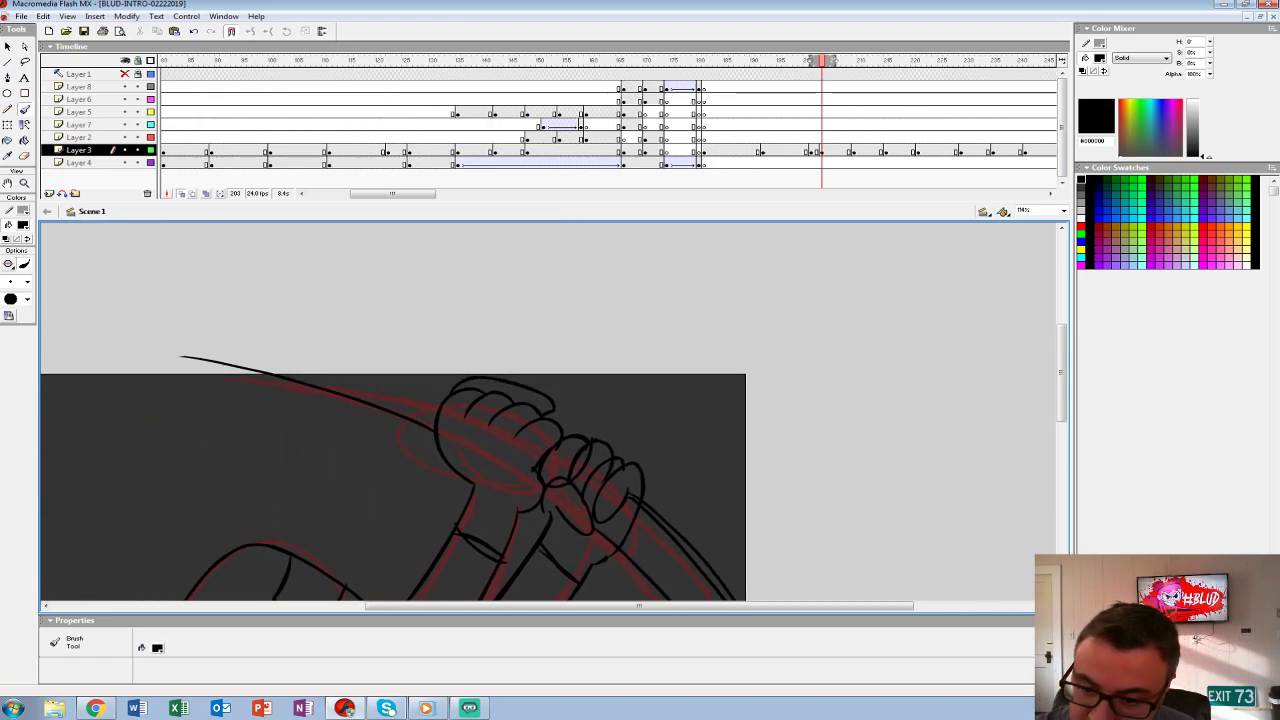
{"action": "left_click_drag", "start_coordinate": [393, 367], "coordinate": [254, 337]}
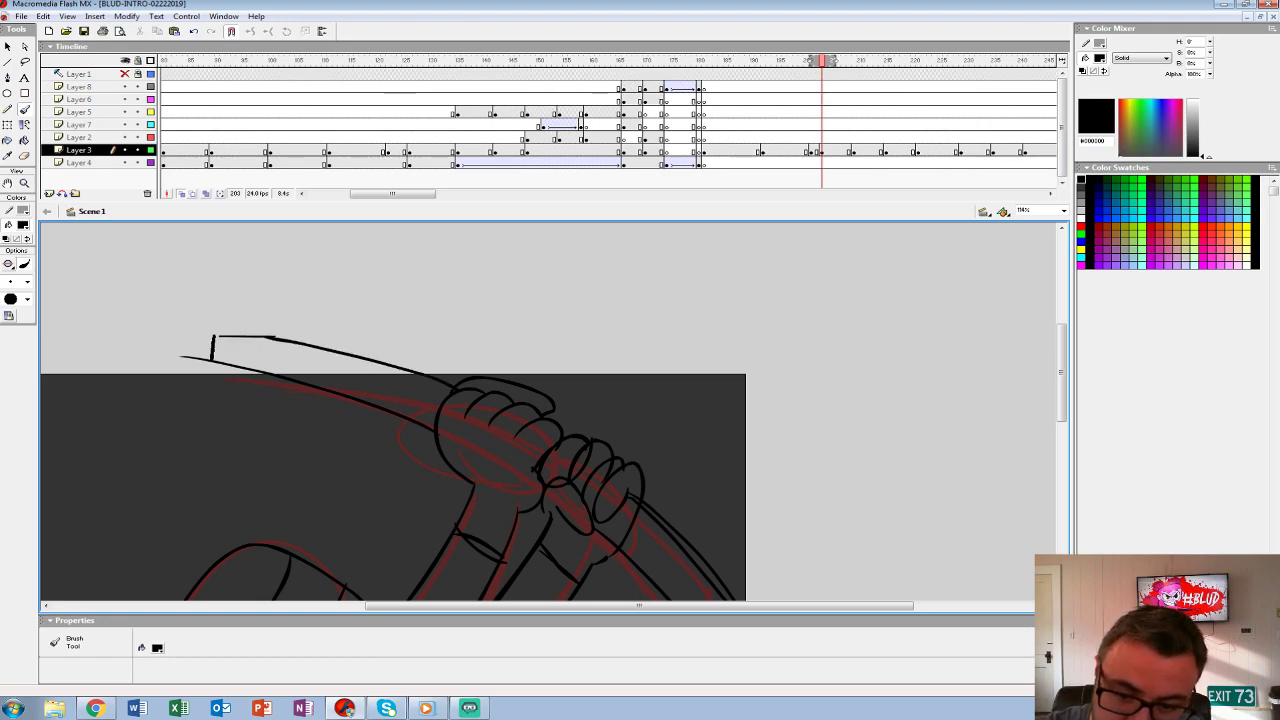
{"action": "scroll", "coordinate": [550, 415], "scroll_direction": "down", "scroll_amount": 2}
{"action": "scroll", "coordinate": [550, 415], "scroll_direction": "right", "scroll_amount": 1}
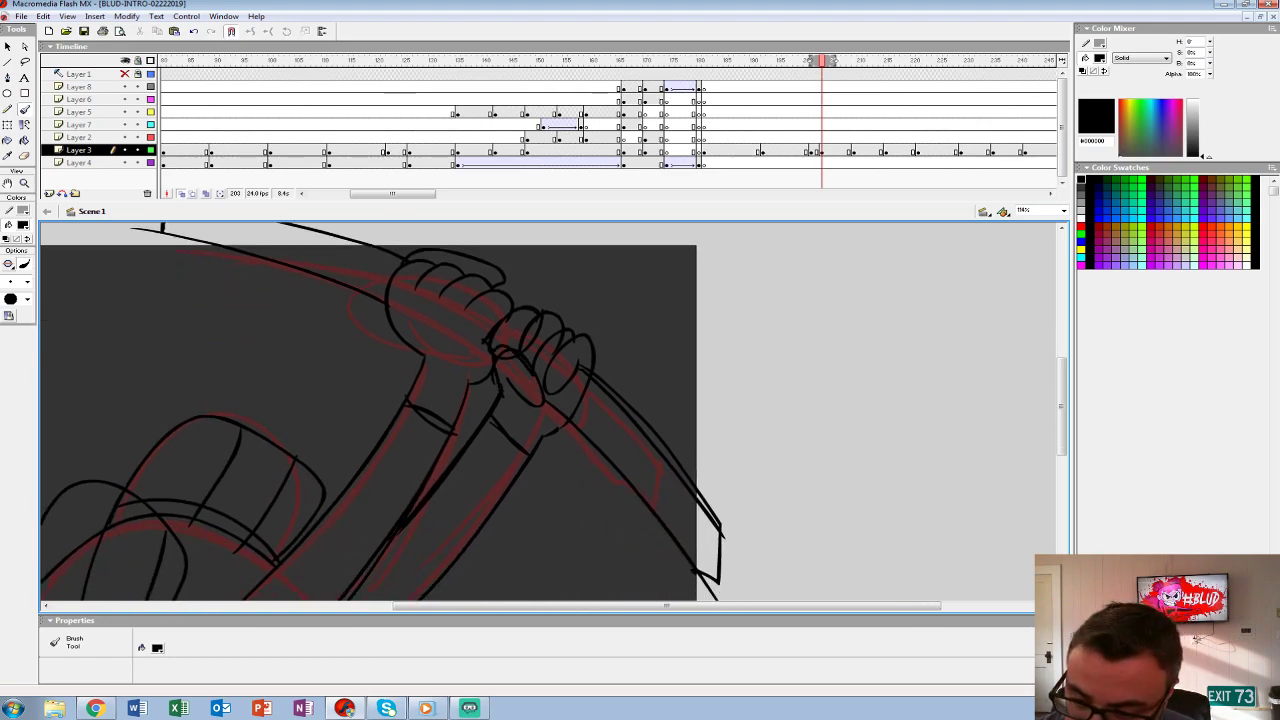
{"action": "scroll", "coordinate": [550, 415], "scroll_direction": "down", "scroll_amount": 3}
{"action": "scroll", "coordinate": [550, 415], "scroll_direction": "left", "scroll_amount": 3}
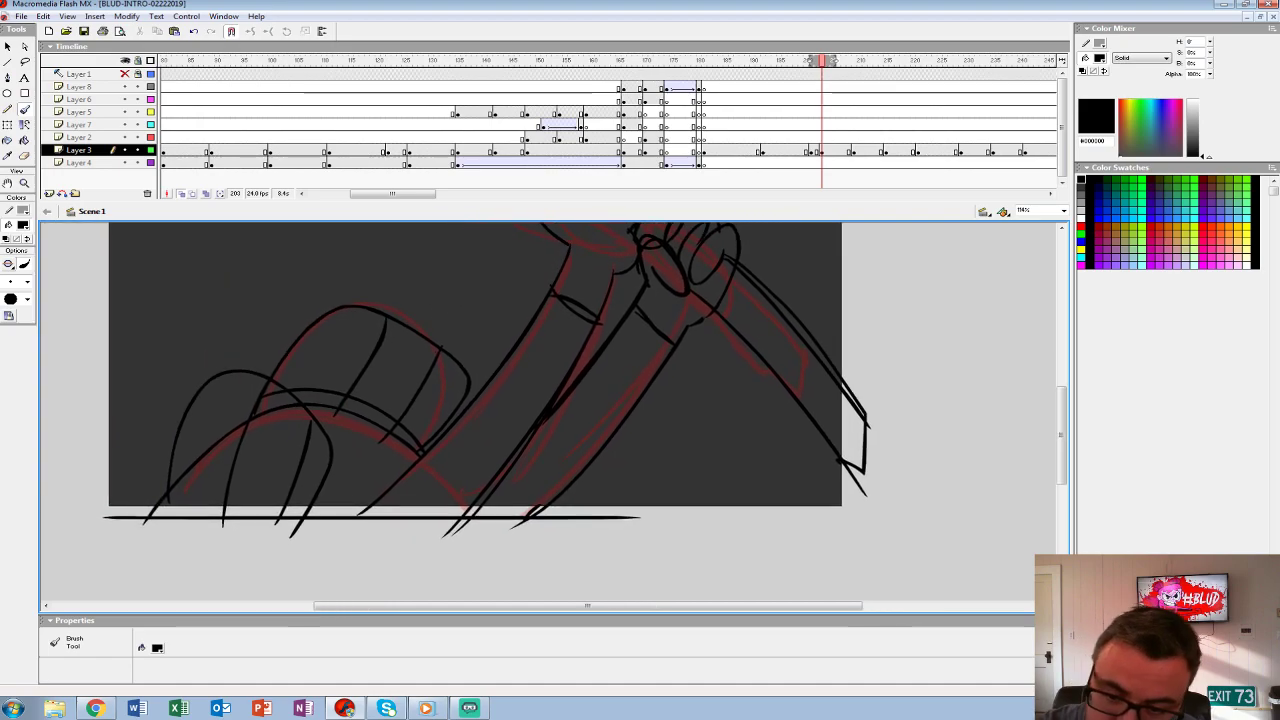
- Blacken the band at the base of the upper hair bun and fill the head and both buns with white (#FFFFFF)
{"action": "left_click_drag", "start_coordinate": [380, 418], "coordinate": [422, 452]}
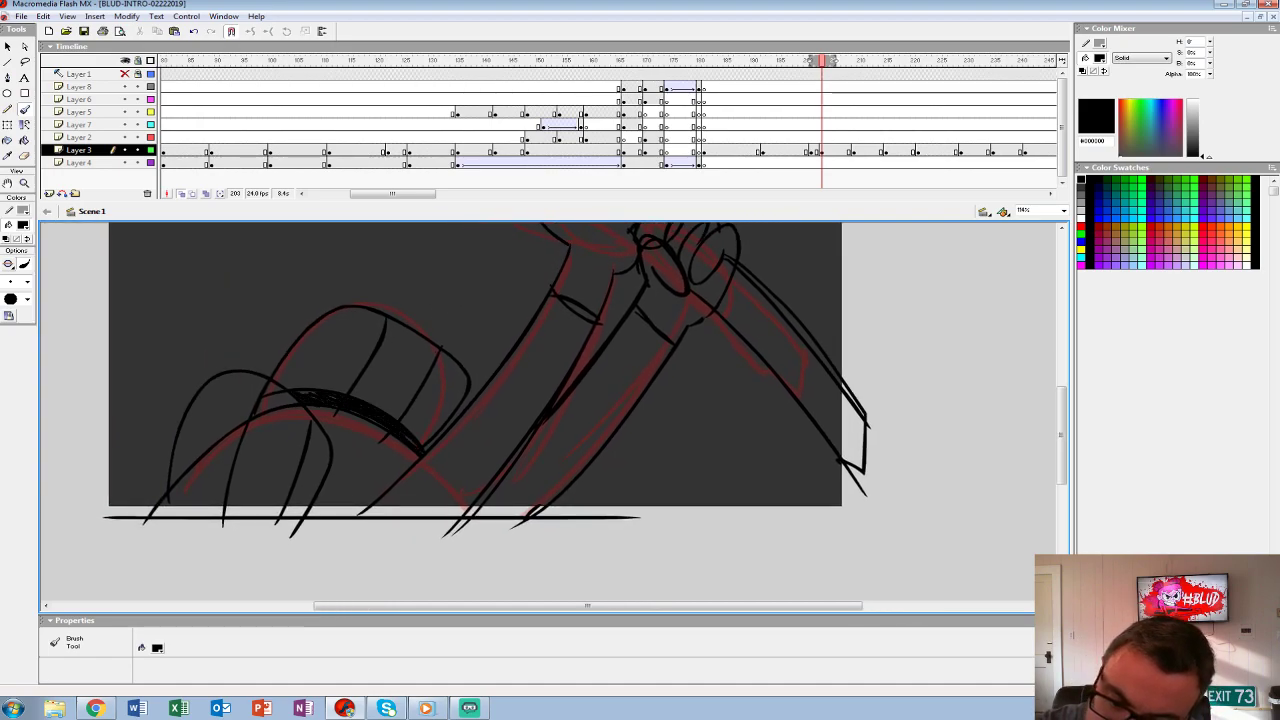
{"action": "scroll", "coordinate": [550, 415], "scroll_direction": "up", "scroll_amount": 1}
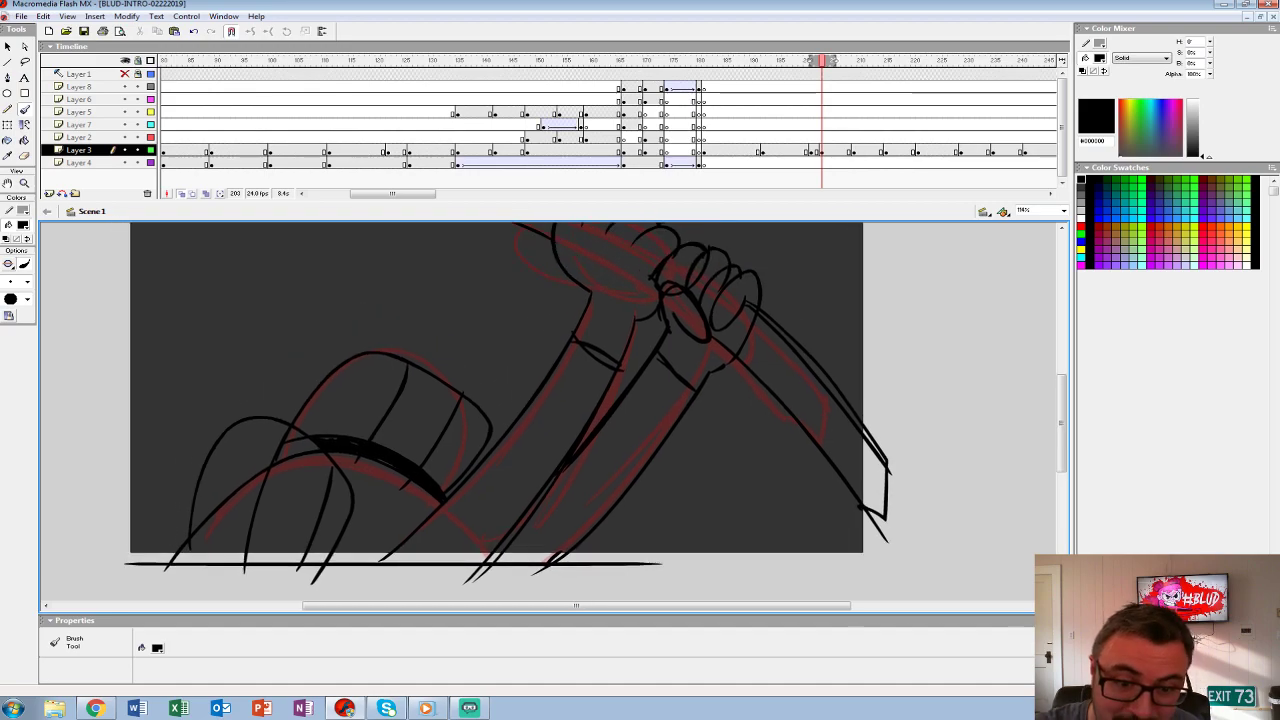
{"action": "left_click", "coordinate": [23, 225]}
{"action": "left_click", "coordinate": [6, 276]}
{"action": "left_click", "coordinate": [25, 141]}
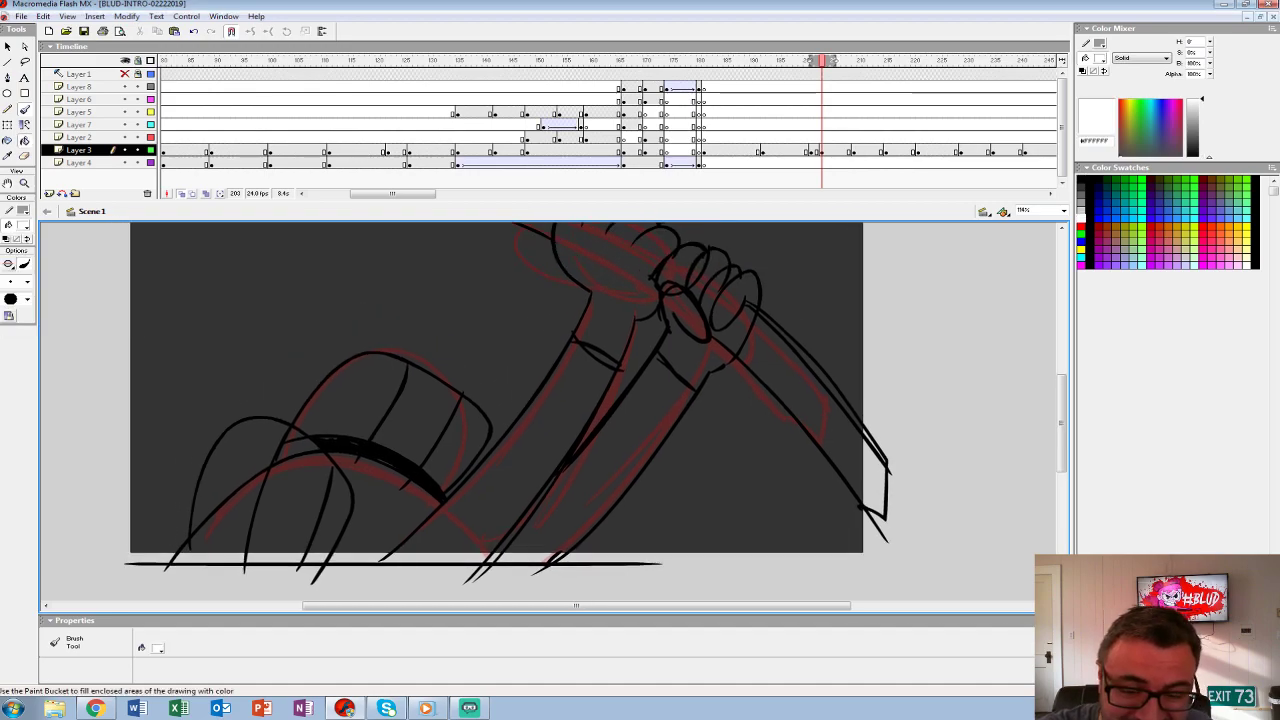
{"action": "left_click", "coordinate": [290, 510]}
{"action": "left_click", "coordinate": [235, 480]}
{"action": "left_click", "coordinate": [395, 510]}
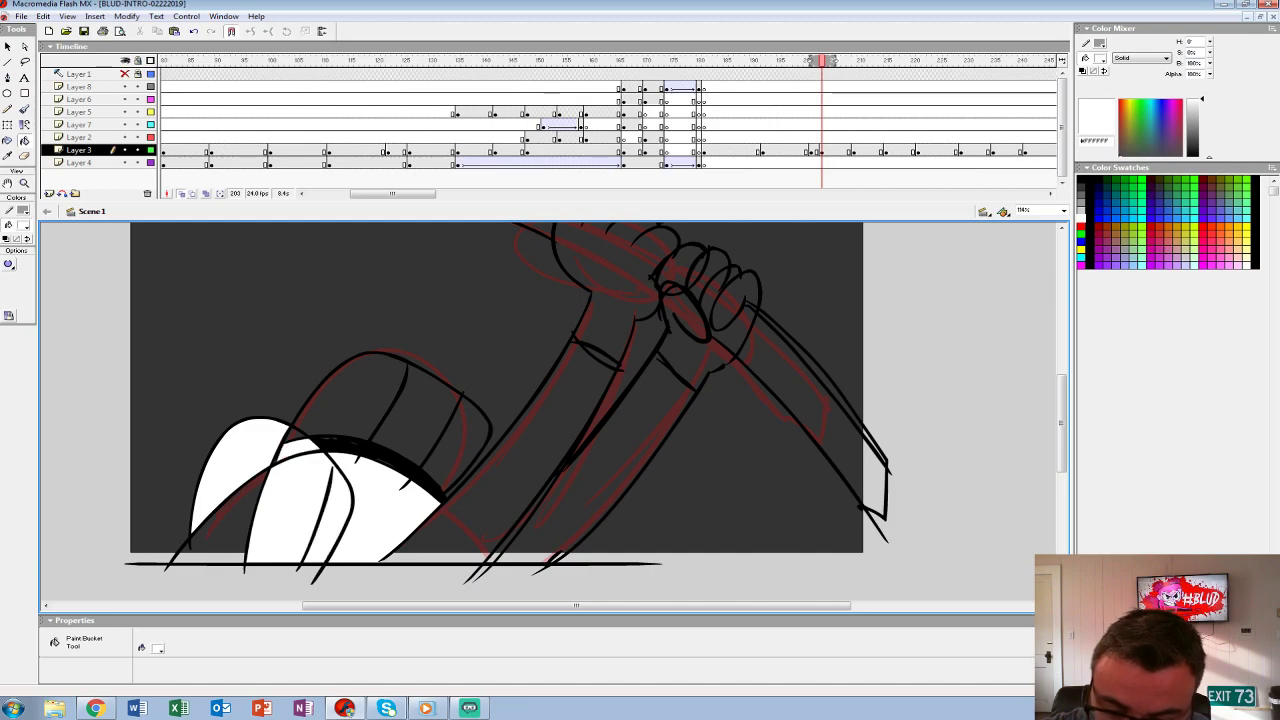
{"action": "left_click", "coordinate": [220, 530]}
{"action": "left_click", "coordinate": [350, 405]}
{"action": "left_click", "coordinate": [430, 420]}
{"action": "left_click", "coordinate": [465, 445]}
- Fill both forearms, hands and fingers with white using the Paint Bucket
{"action": "left_click", "coordinate": [540, 450]}
{"action": "left_click", "coordinate": [625, 440]}
{"action": "left_click", "coordinate": [615, 270]}
{"action": "left_click", "coordinate": [700, 300]}
{"action": "left_click_drag", "start_coordinate": [700, 300], "coordinate": [561, 415]}
{"action": "left_click", "coordinate": [603, 420]}
{"action": "left_click", "coordinate": [576, 410]}
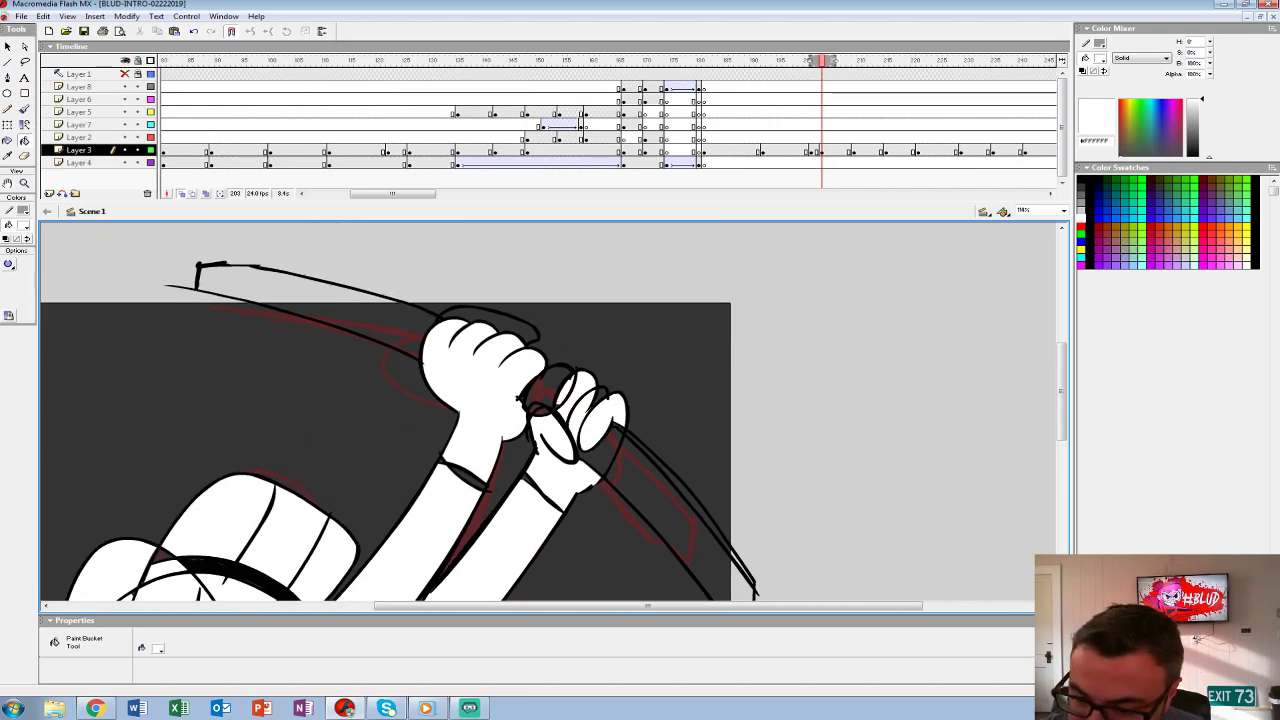
- Fill the remaining finger gaps and both ends of the held staff with white
{"action": "left_click", "coordinate": [550, 390]}
{"action": "left_click", "coordinate": [490, 322]}
{"action": "left_click", "coordinate": [300, 292]}
{"action": "left_click_drag", "start_coordinate": [600, 450], "coordinate": [548, 380]}
{"action": "left_click", "coordinate": [630, 460]}
{"action": "left_click", "coordinate": [548, 380]}
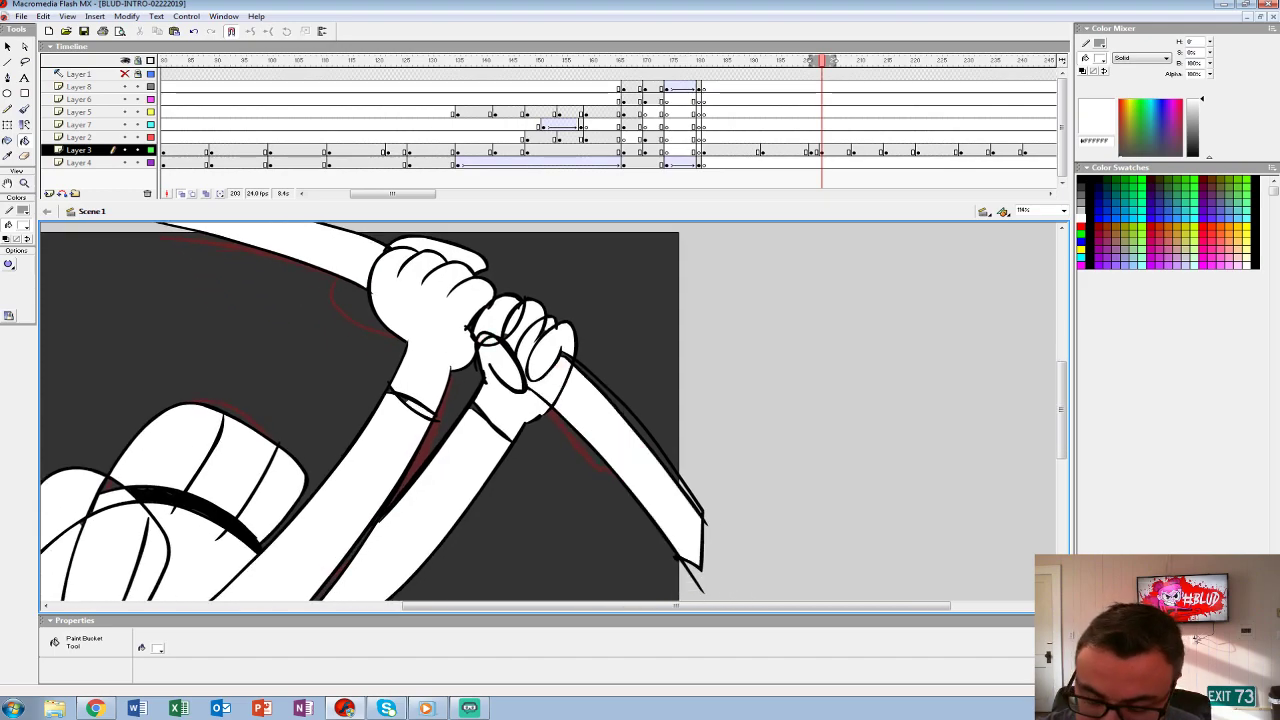
{"action": "key", "text": "ctrl+1"}
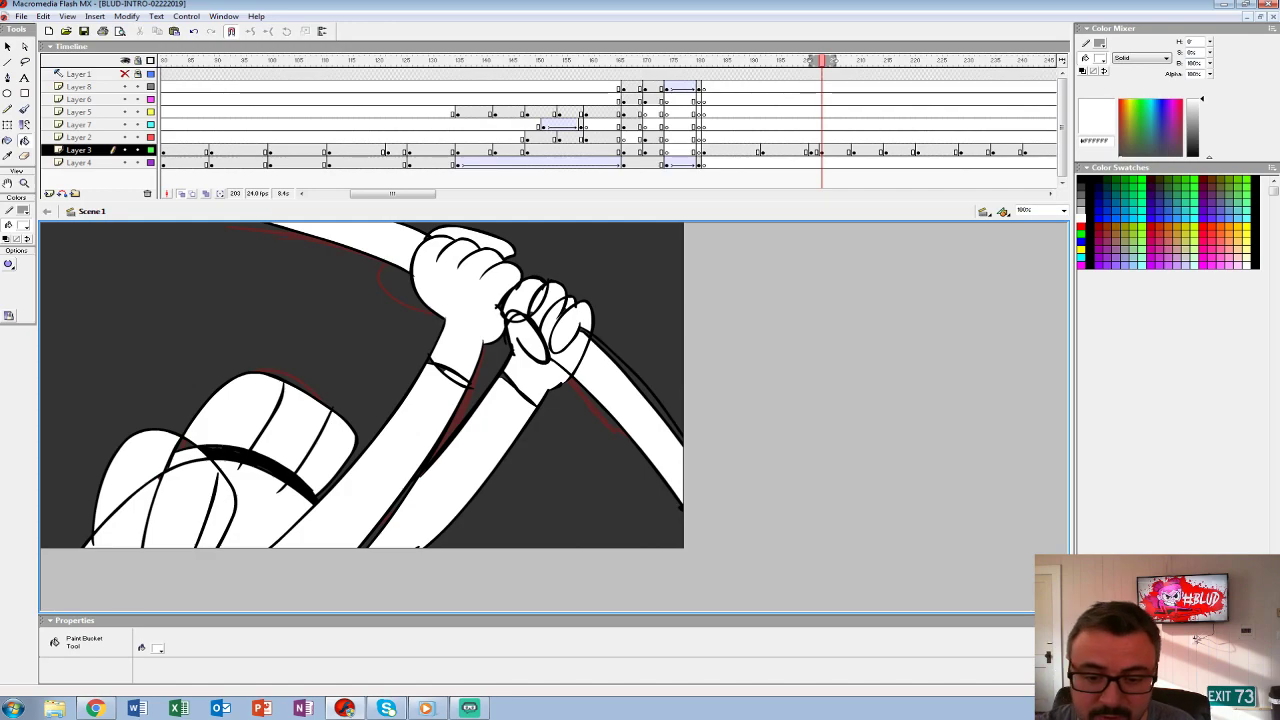
- Play back the sequence and remove surplus frames after frame 200 across the layers to tighten the rough drawings' timing
{"action": "mouse_move", "coordinate": [820, 112]}
{"action": "left_mouse_down"}
{"action": "mouse_move", "coordinate": [686, 112]}
{"action": "mouse_move", "coordinate": [800, 112]}
{"action": "left_mouse_up"}
{"action": "key", "text": "Return"}
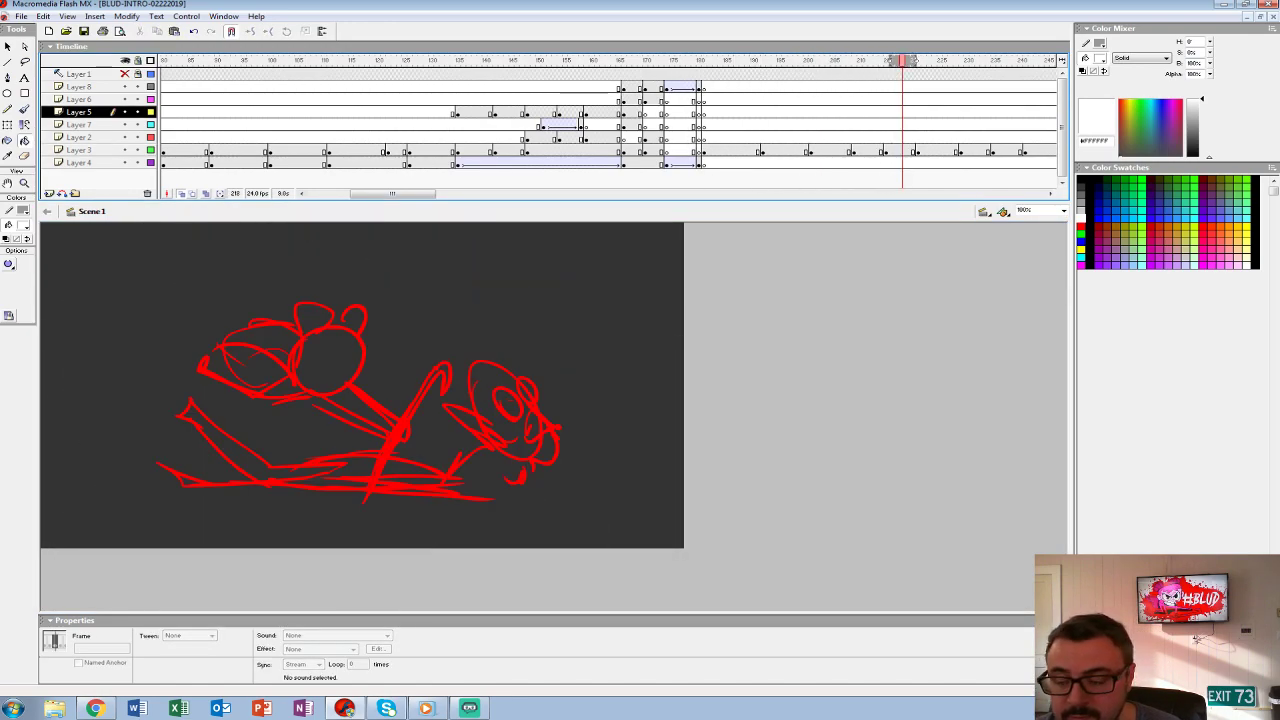
{"action": "left_click", "coordinate": [852, 150]}
{"action": "mouse_move", "coordinate": [852, 60]}
{"action": "left_mouse_down"}
{"action": "mouse_move", "coordinate": [740, 60]}
{"action": "mouse_move", "coordinate": [840, 60]}
{"action": "left_mouse_up"}
{"action": "left_click", "coordinate": [823, 124]}
{"action": "left_click", "coordinate": [876, 124]}
{"action": "left_click_drag", "start_coordinate": [842, 165], "coordinate": [868, 72]}
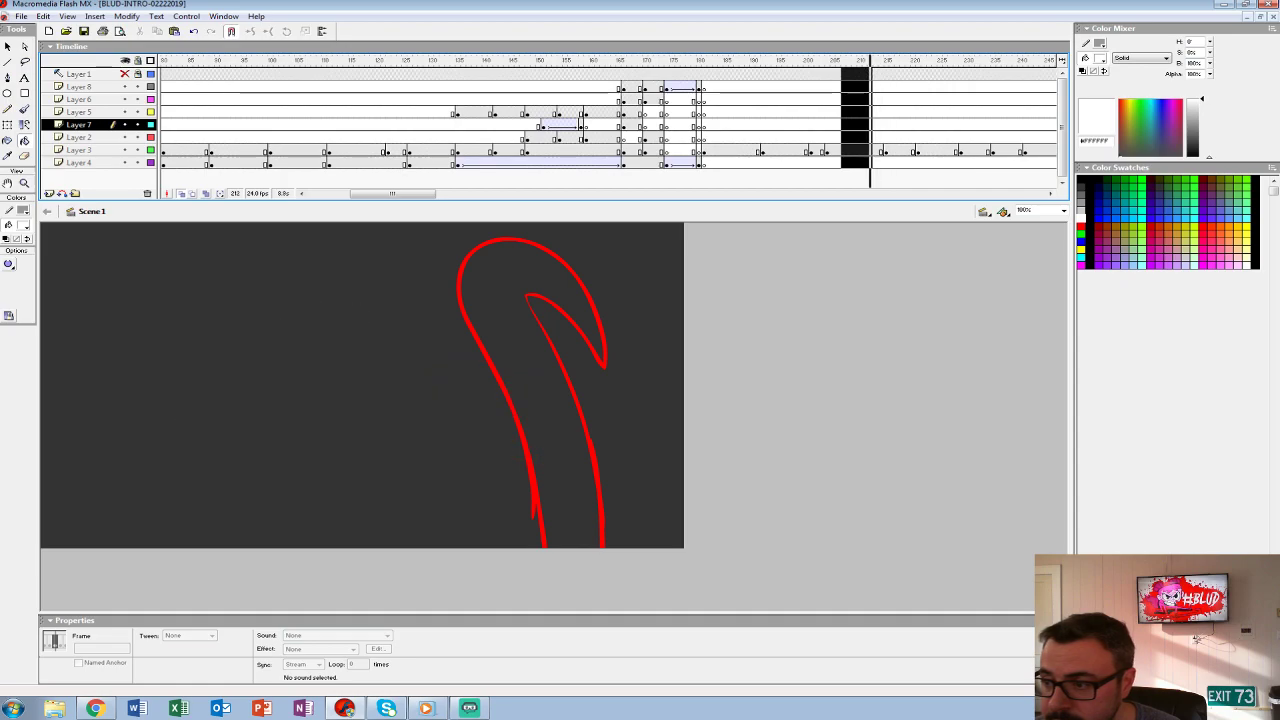
{"action": "left_click", "coordinate": [757, 87]}
{"action": "key", "text": "Return"}
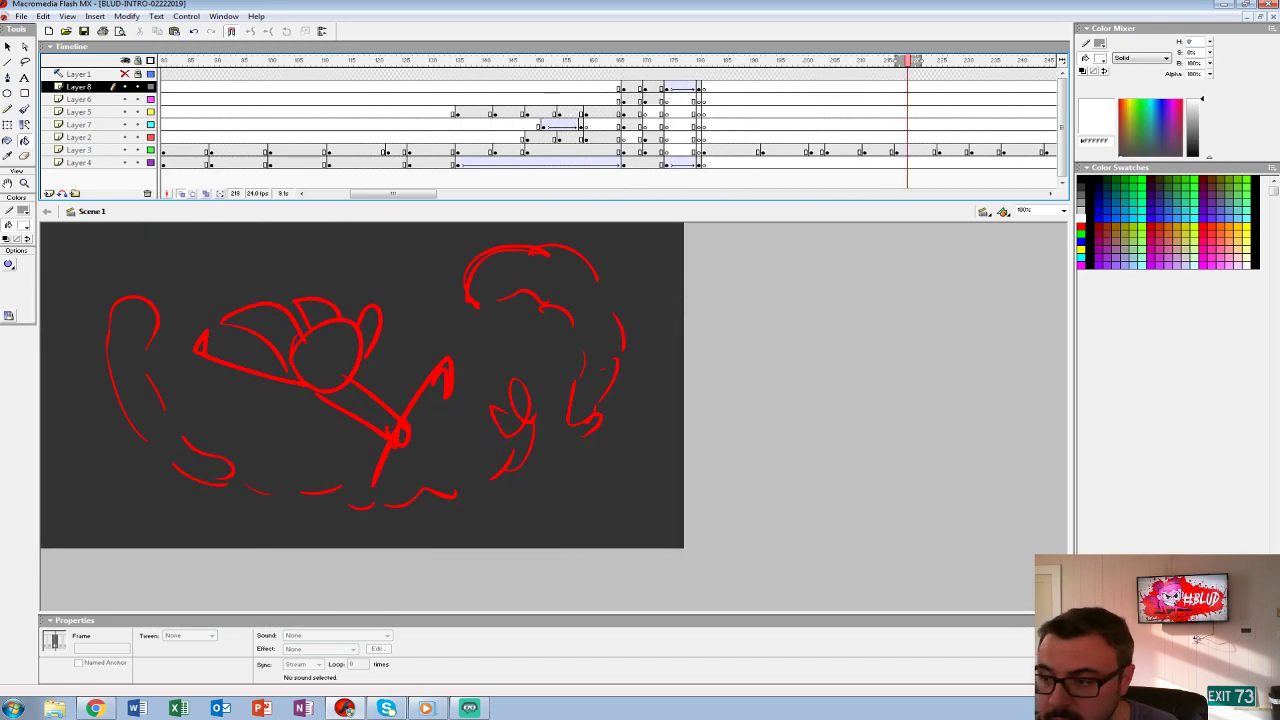
- Insert a keyframe at frame 205 on Layer 3 with onion skinning on and clear the copied hook sketch from it
{"action": "left_click_drag", "start_coordinate": [786, 151], "coordinate": [832, 151]}
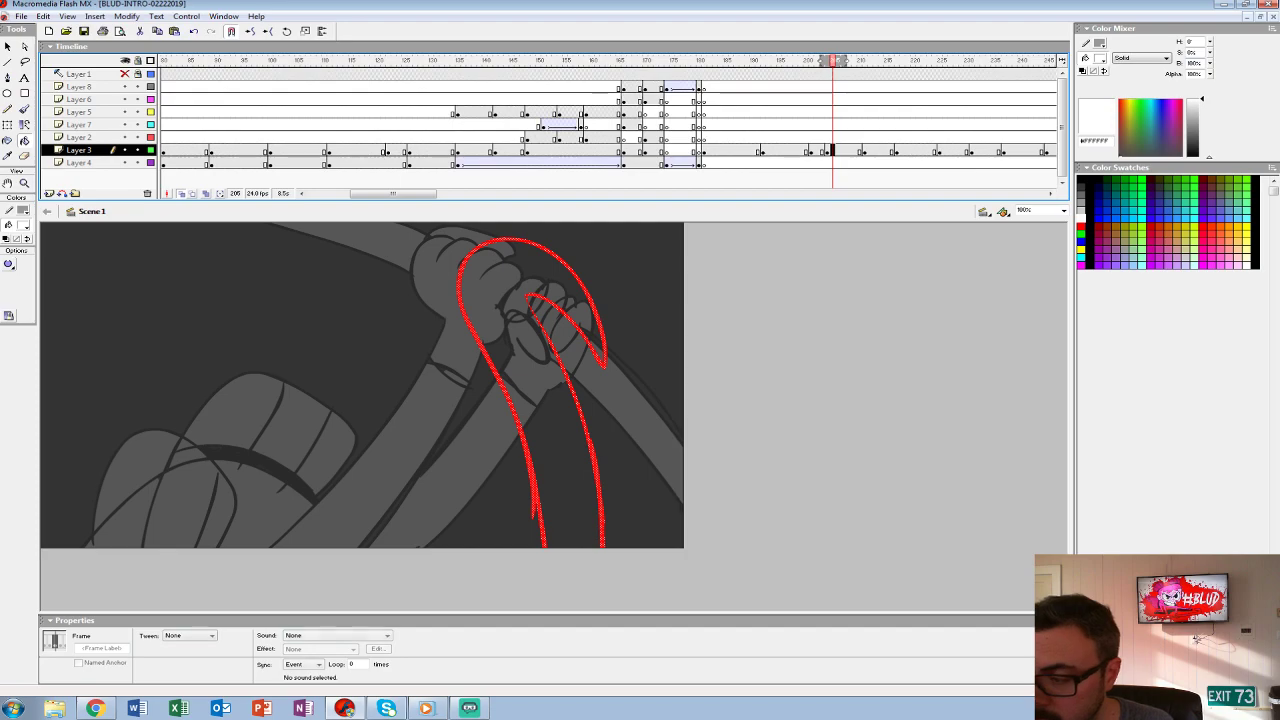
{"action": "key", "text": "ctrl+shift+a"}
{"action": "key", "text": "b"}
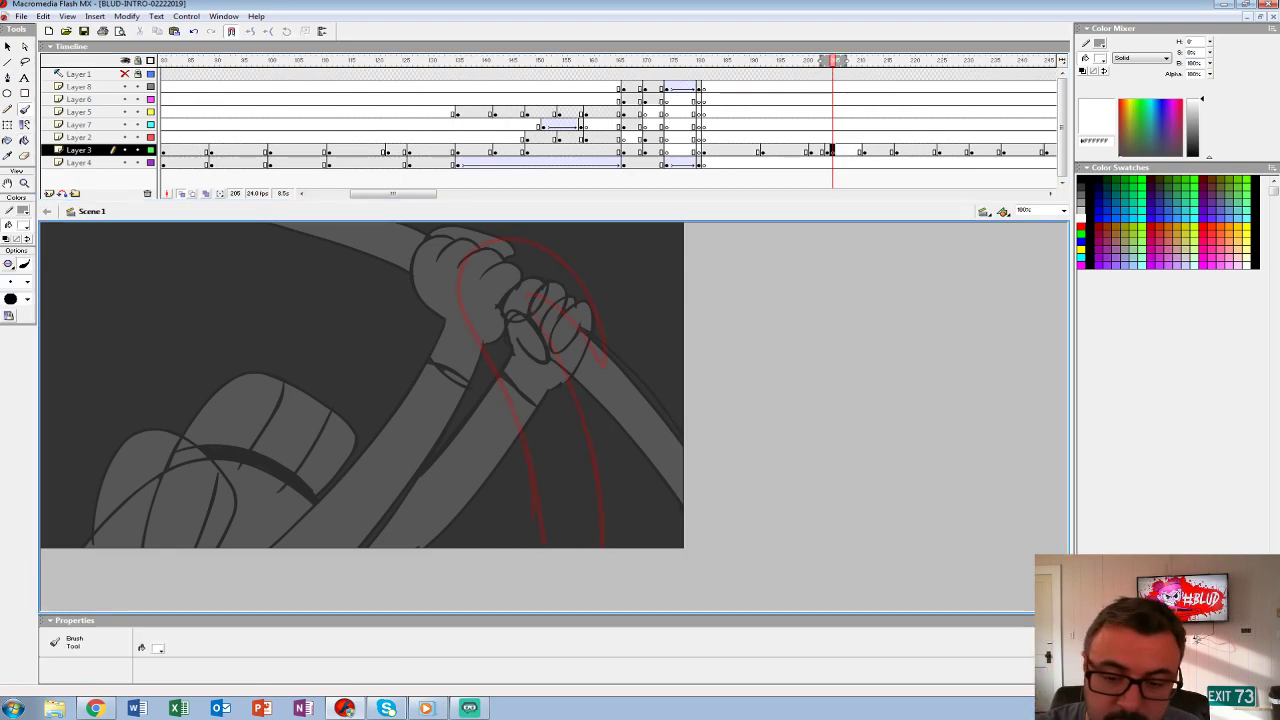
{"action": "left_click", "coordinate": [795, 151]}
{"action": "key", "text": "period"}
{"action": "key", "text": "period"}
{"action": "key", "text": "period"}
{"action": "key", "text": "period"}
{"action": "key", "text": "period"}
{"action": "key", "text": "period"}
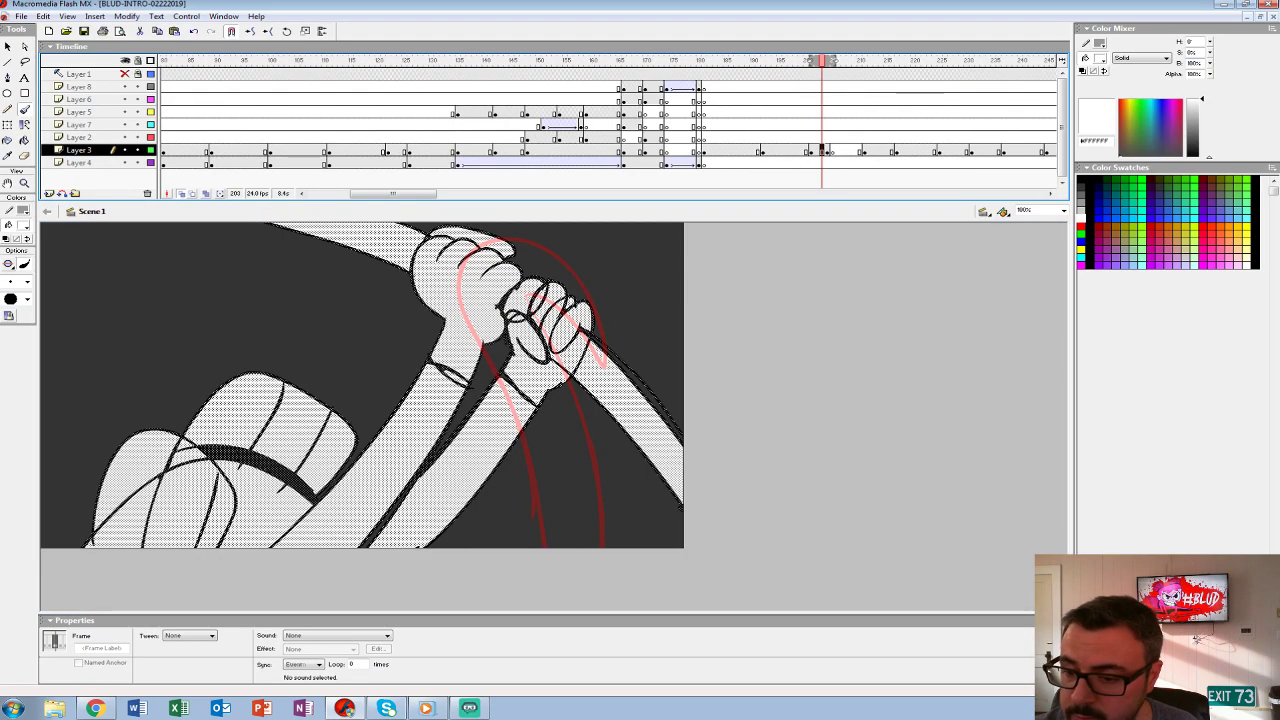
{"action": "left_click_drag", "start_coordinate": [375, 352], "coordinate": [118, 487]}
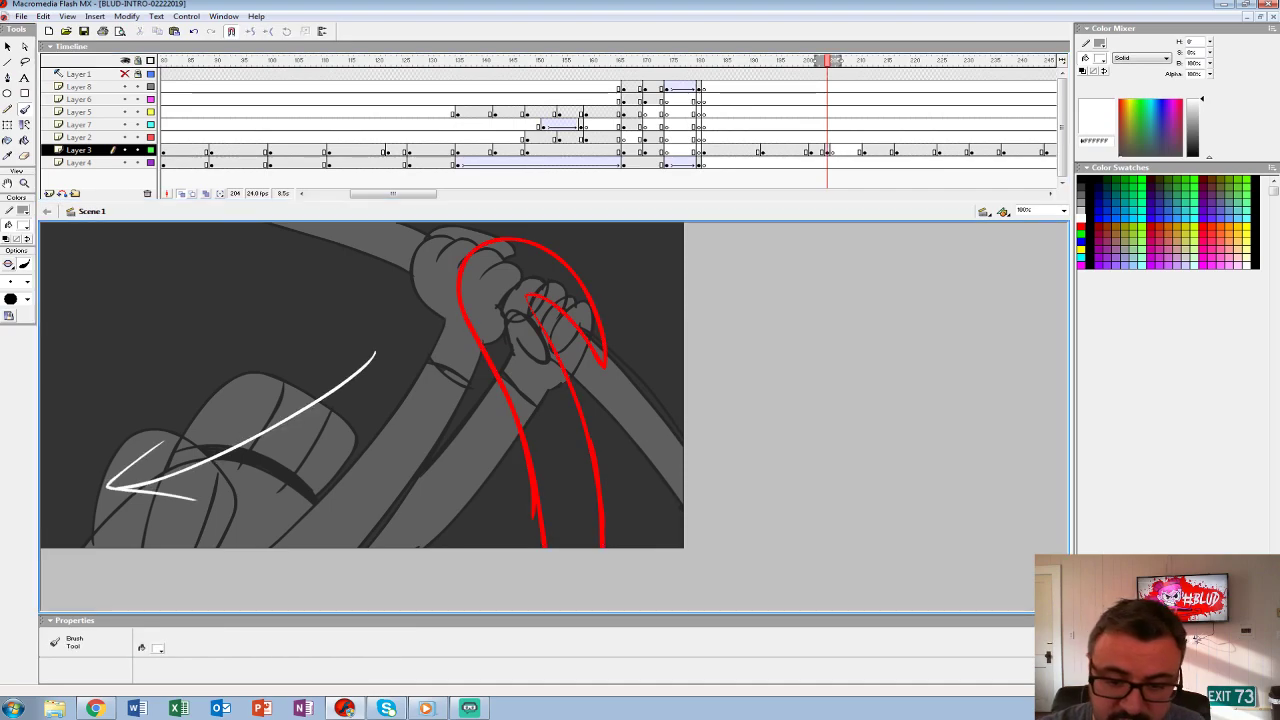
{"action": "key", "text": "ctrl+z"}
{"action": "key", "text": "period"}
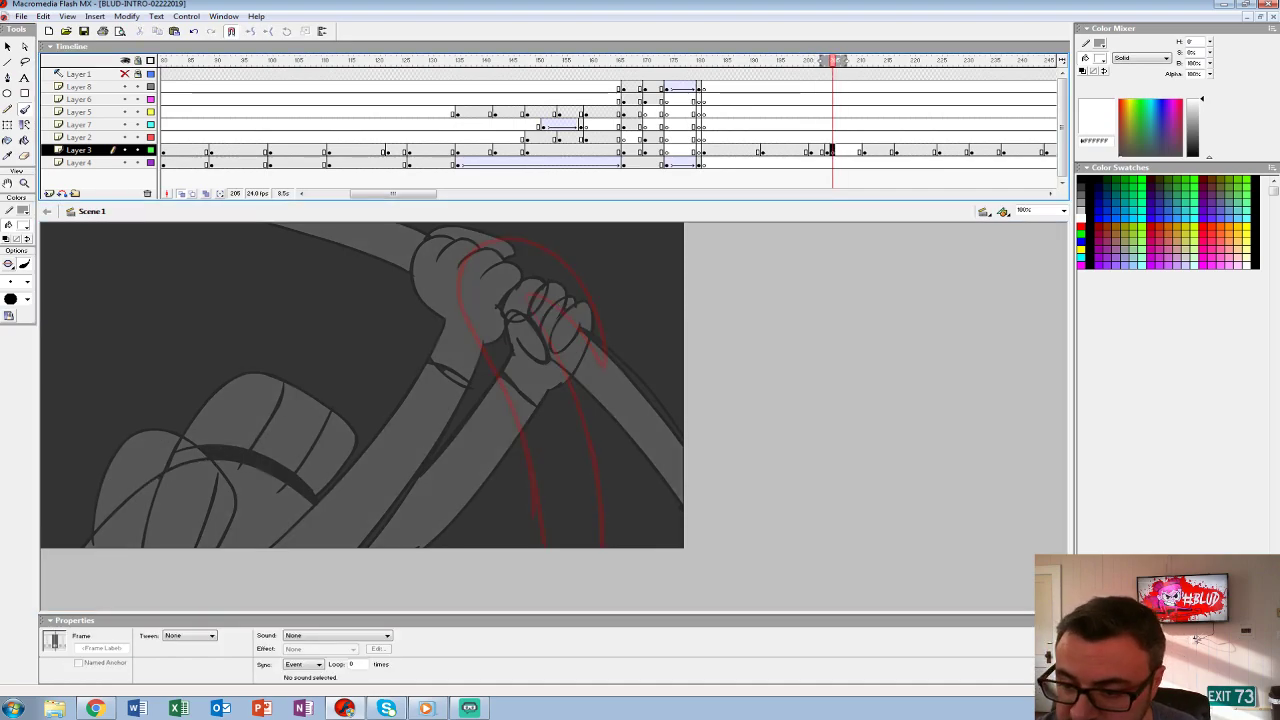
{"action": "left_click_drag", "start_coordinate": [618, 385], "coordinate": [634, 376]}
{"action": "key", "text": "ctrl+z"}
- Ink the staff's hook and shaft in black (#000000) over the red onion-skinned sketch at frame 205
{"action": "left_click", "coordinate": [24, 225]}
{"action": "left_click", "coordinate": [6, 252]}
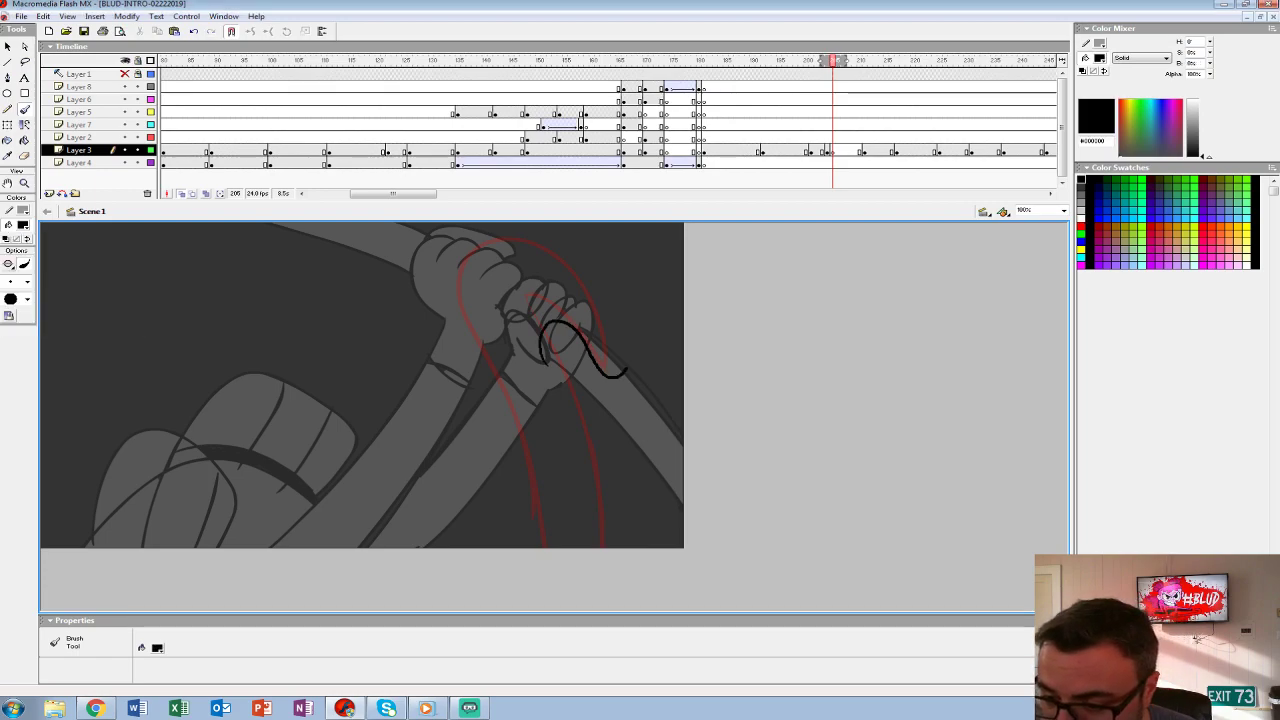
{"action": "mouse_move", "coordinate": [463, 316]}
{"action": "left_mouse_down"}
{"action": "mouse_move", "coordinate": [520, 466]}
{"action": "mouse_move", "coordinate": [533, 546]}
{"action": "left_mouse_up"}
{"action": "left_click_drag", "start_coordinate": [546, 342], "coordinate": [595, 546]}
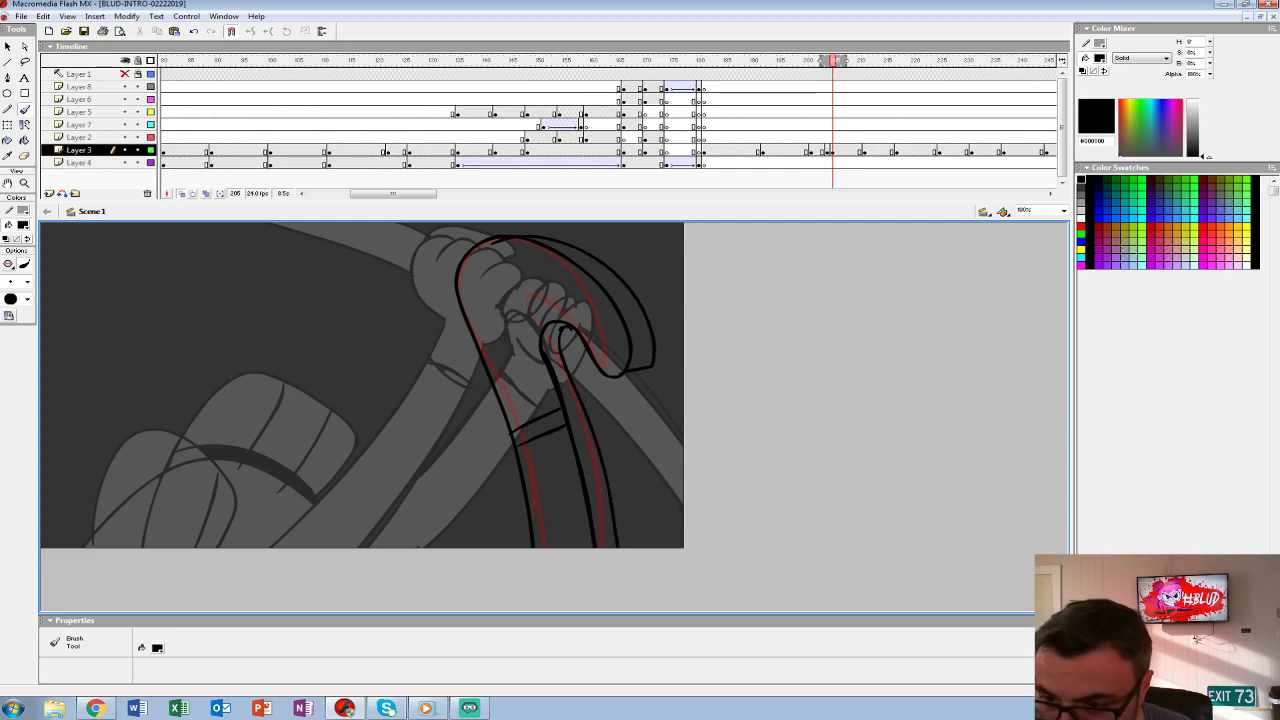
- Turn off onion skinning and add the hatched hook tip, side edges, closing baseline and motion lines to the staff drawing
{"action": "key", "text": "alt+shift+o"}
{"action": "mouse_move", "coordinate": [652, 356]}
{"action": "left_mouse_down"}
{"action": "mouse_move", "coordinate": [628, 370]}
{"action": "mouse_move", "coordinate": [633, 346]}
{"action": "left_mouse_up"}
{"action": "left_click_drag", "start_coordinate": [570, 382], "coordinate": [614, 546]}
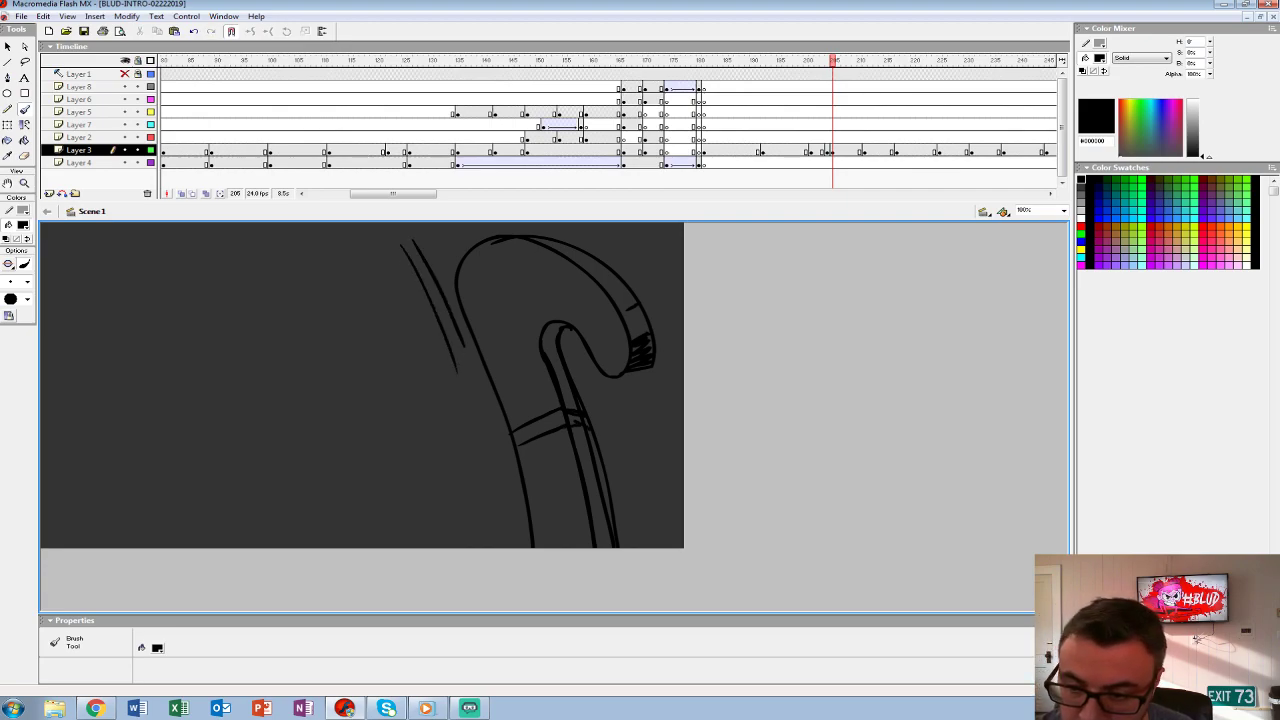
{"action": "left_click_drag", "start_coordinate": [600, 400], "coordinate": [389, 331]}
{"action": "left_click_drag", "start_coordinate": [512, 538], "coordinate": [668, 538]}
{"action": "left_click_drag", "start_coordinate": [400, 400], "coordinate": [430, 428]}
- Fill the front face of the hook, its band and the shaft with white (#FFFFFF)
{"action": "left_click", "coordinate": [23, 225]}
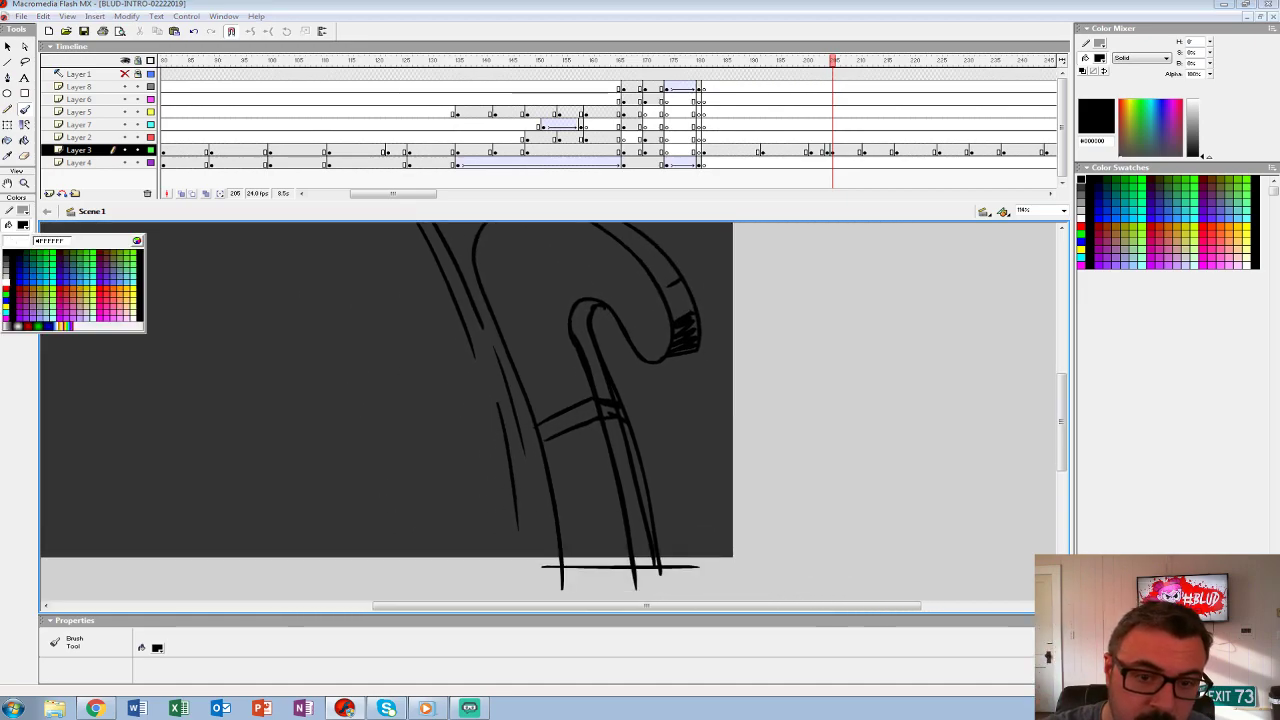
{"action": "left_click", "coordinate": [5, 278]}
{"action": "key", "text": "k"}
{"action": "left_click", "coordinate": [590, 490]}
{"action": "left_click", "coordinate": [570, 420]}
{"action": "left_click", "coordinate": [525, 290]}
{"action": "left_click", "coordinate": [592, 350]}
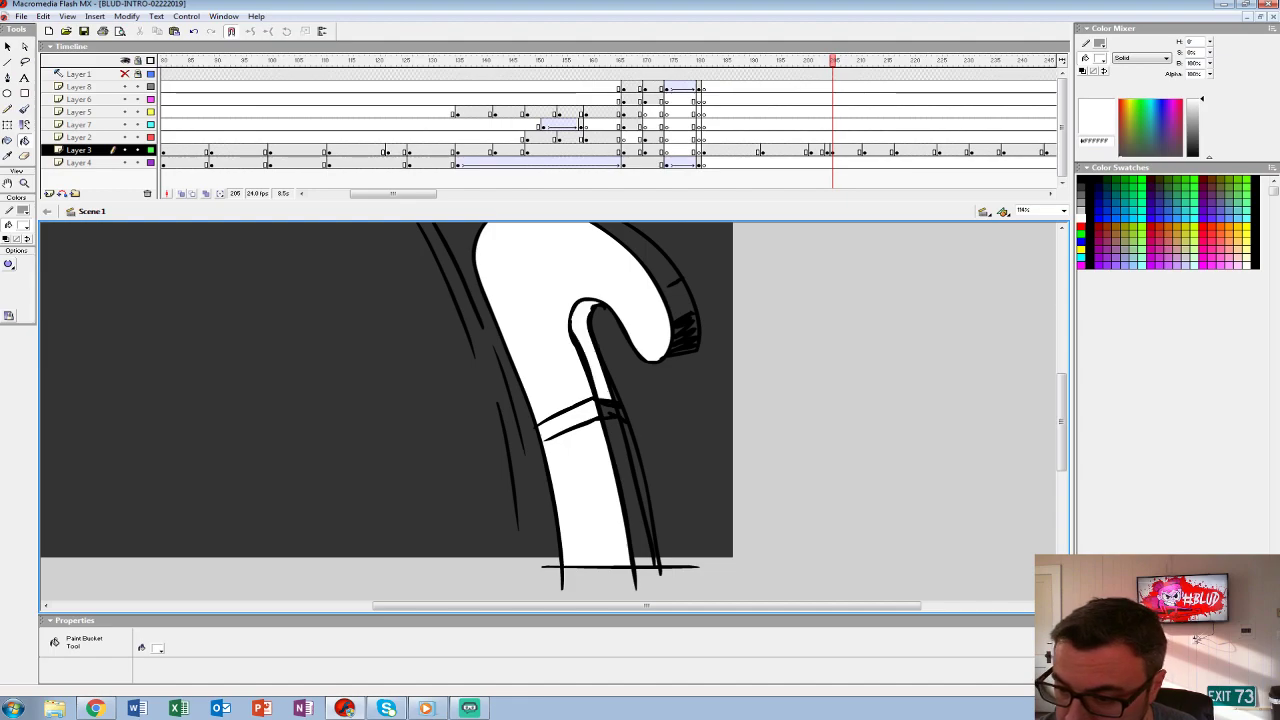
- Fill the outer side faces of the hook and shaft with white
{"action": "left_click", "coordinate": [640, 245]}
{"action": "left_click", "coordinate": [622, 490]}
{"action": "left_click", "coordinate": [642, 490]}
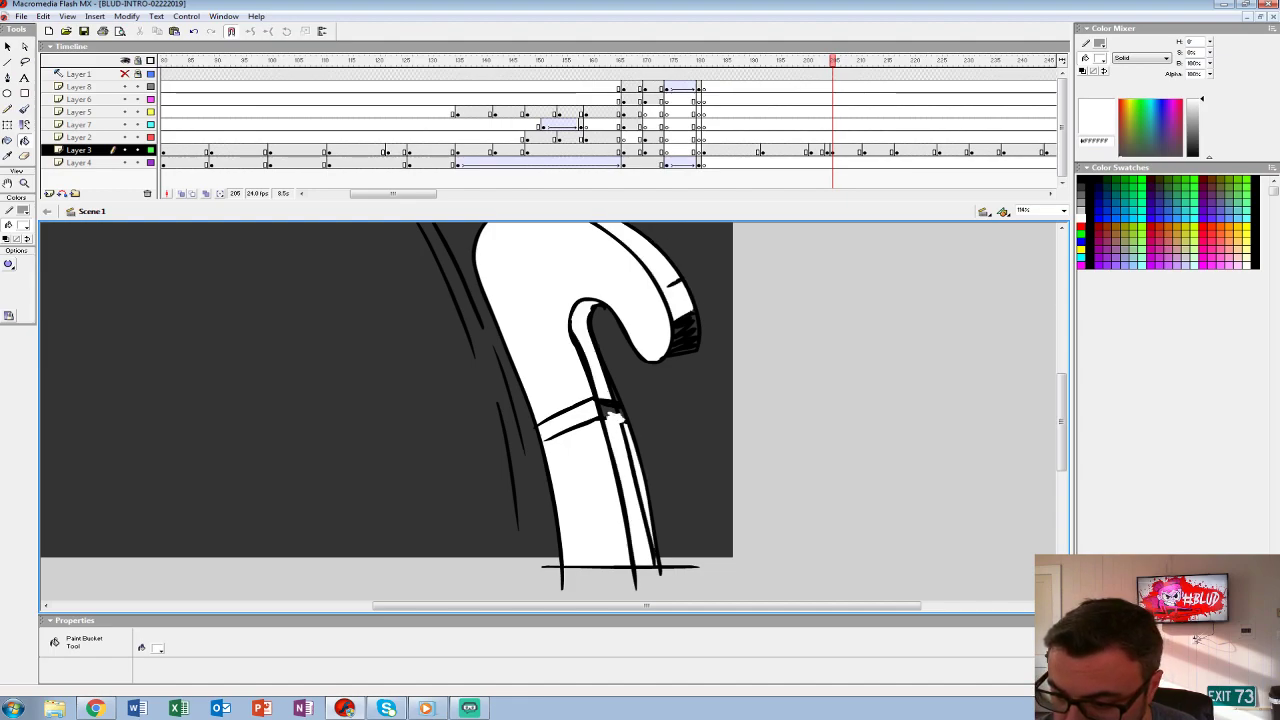
{"action": "left_click", "coordinate": [8, 263]}
{"action": "left_click", "coordinate": [60, 297]}
{"action": "key", "text": "ctrl+1"}
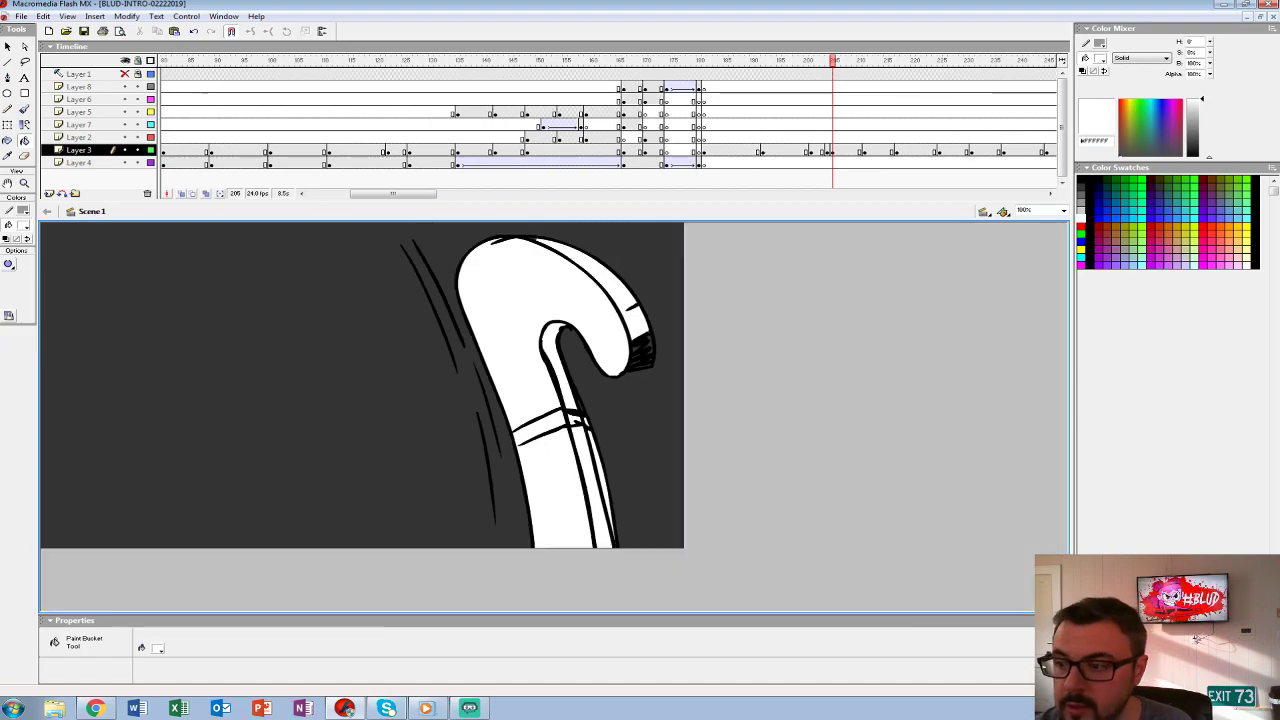
- Start the grouped hook drawing at frame 204 on Layer 3 and add a second keyframe of it at frame 207
{"action": "left_click", "coordinate": [881, 99]}
{"action": "left_click_drag", "start_coordinate": [881, 99], "coordinate": [826, 137]}
{"action": "left_click", "coordinate": [826, 151]}
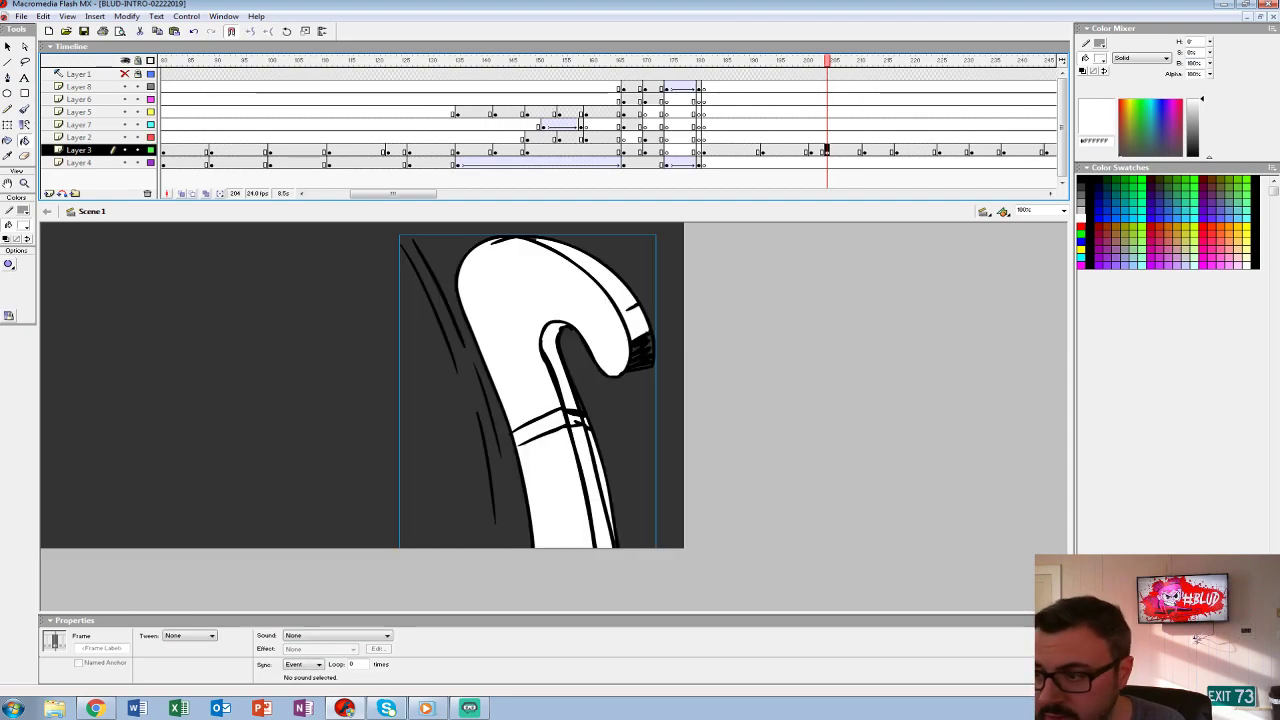
{"action": "left_click", "coordinate": [843, 151]}
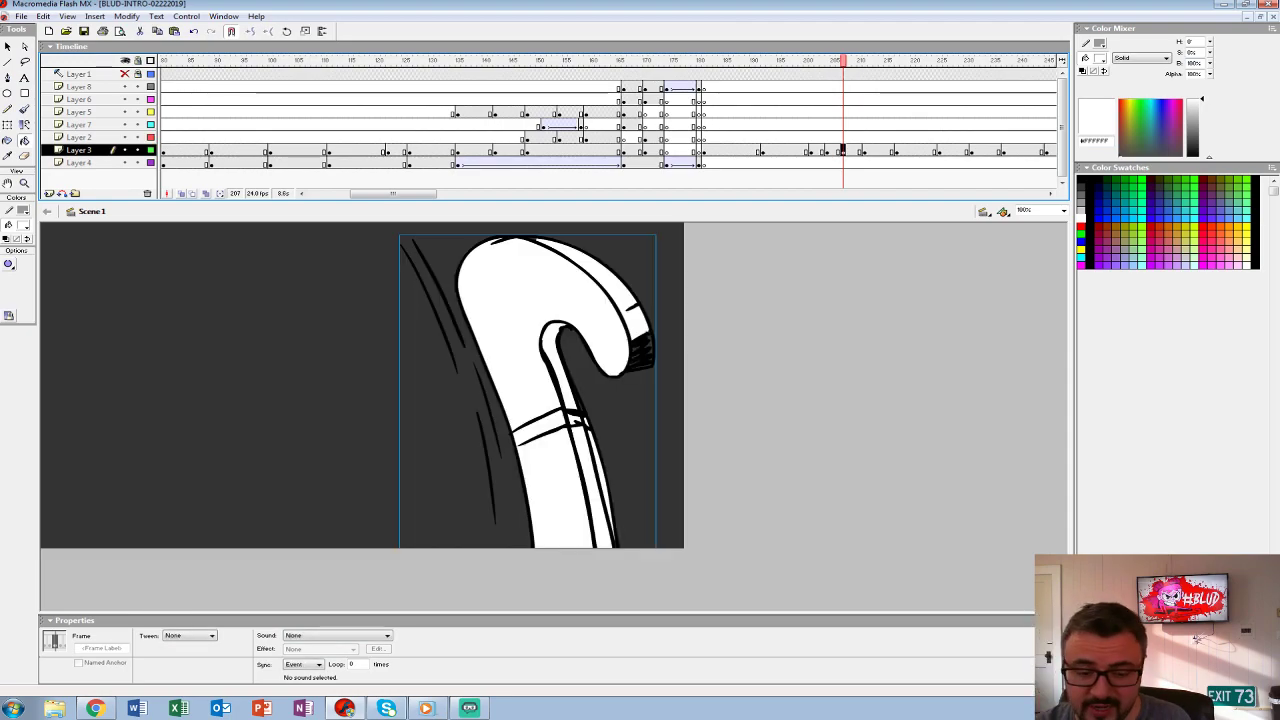
- Move the grouped hook at frame 207 down below the stage and rotate it slightly clockwise with Free Transform
{"action": "key", "text": "z"}
{"action": "key", "text": "ctrl+2"}
{"action": "key", "text": "ctrl+minus"}
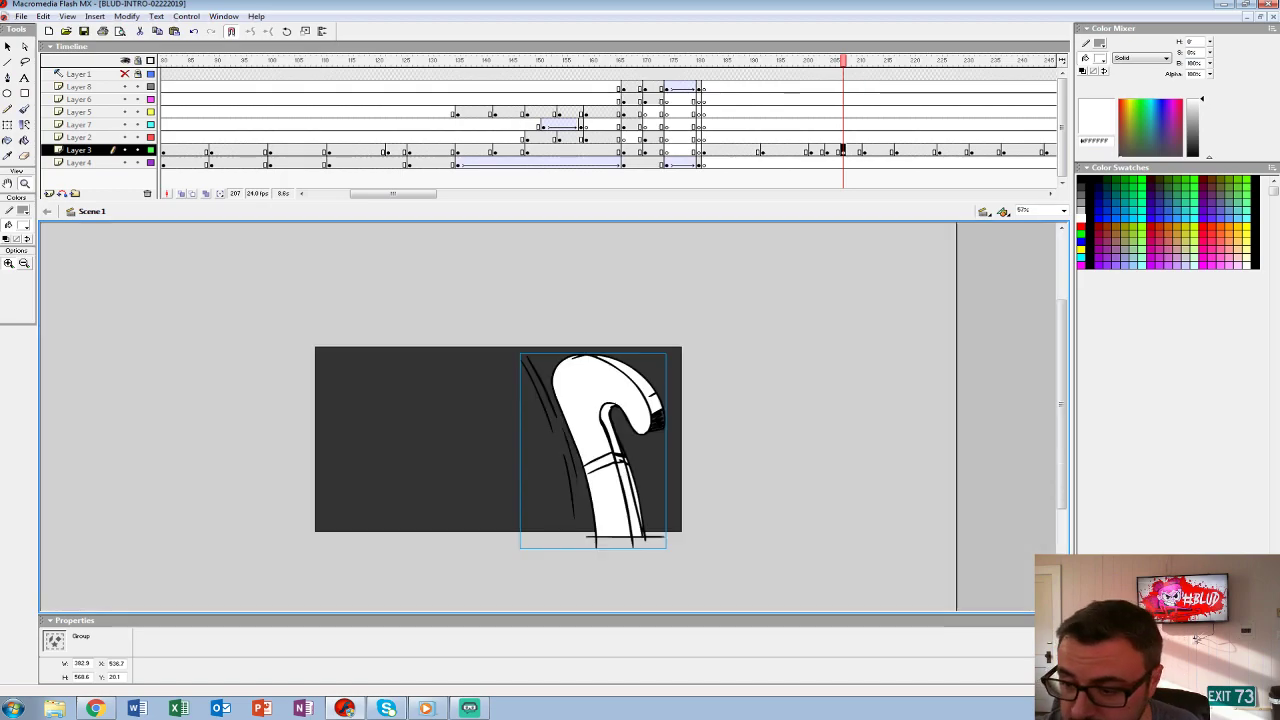
{"action": "scroll", "coordinate": [548, 417], "scroll_direction": "down", "scroll_amount": 1}
{"action": "key", "text": "v"}
{"action": "left_click_drag", "start_coordinate": [593, 400], "coordinate": [593, 610]}
{"action": "scroll", "coordinate": [548, 417], "scroll_direction": "down", "scroll_amount": 3}
{"action": "key", "text": "q"}
{"action": "left_click_drag", "start_coordinate": [516, 392], "coordinate": [540, 376]}
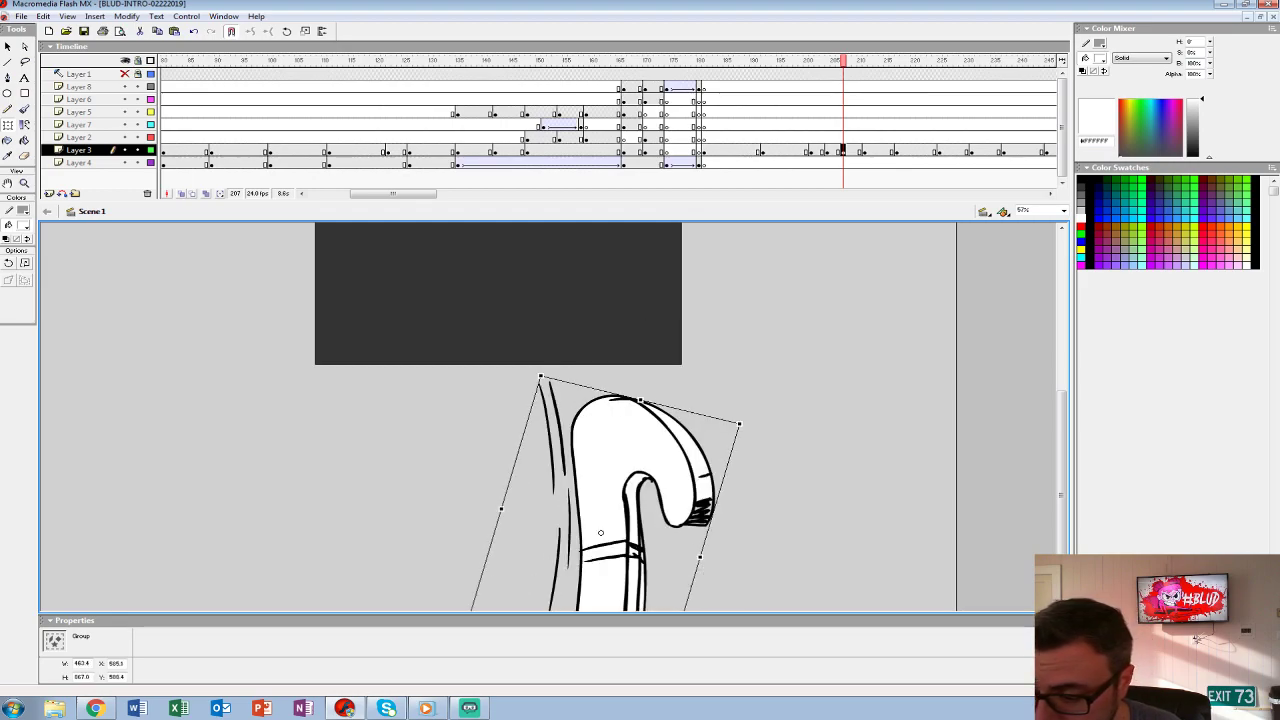
- Apply a Motion tween with ease 100 Out to the hook from frame 204 and play back the animation
{"action": "left_click", "coordinate": [827, 150]}
{"action": "left_click", "coordinate": [190, 635]}
{"action": "left_click", "coordinate": [180, 650]}
{"action": "key", "text": "ctrl+1"}
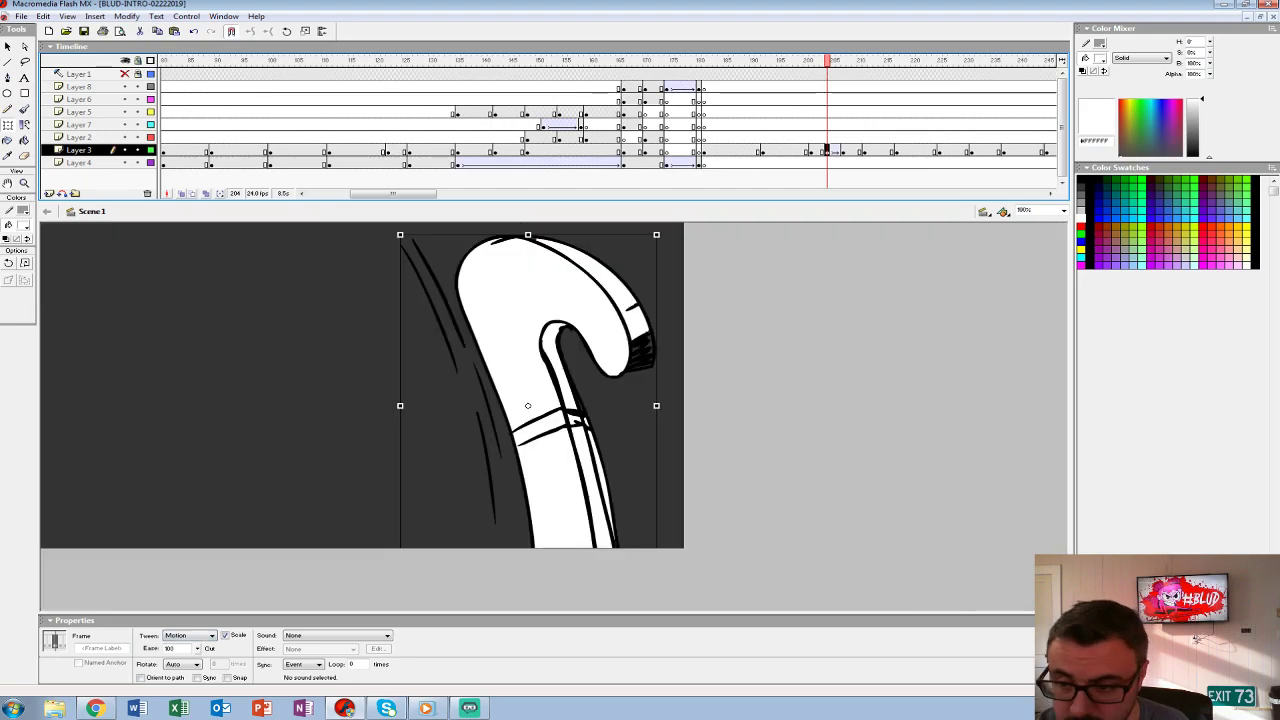
{"action": "key", "text": "Return"}
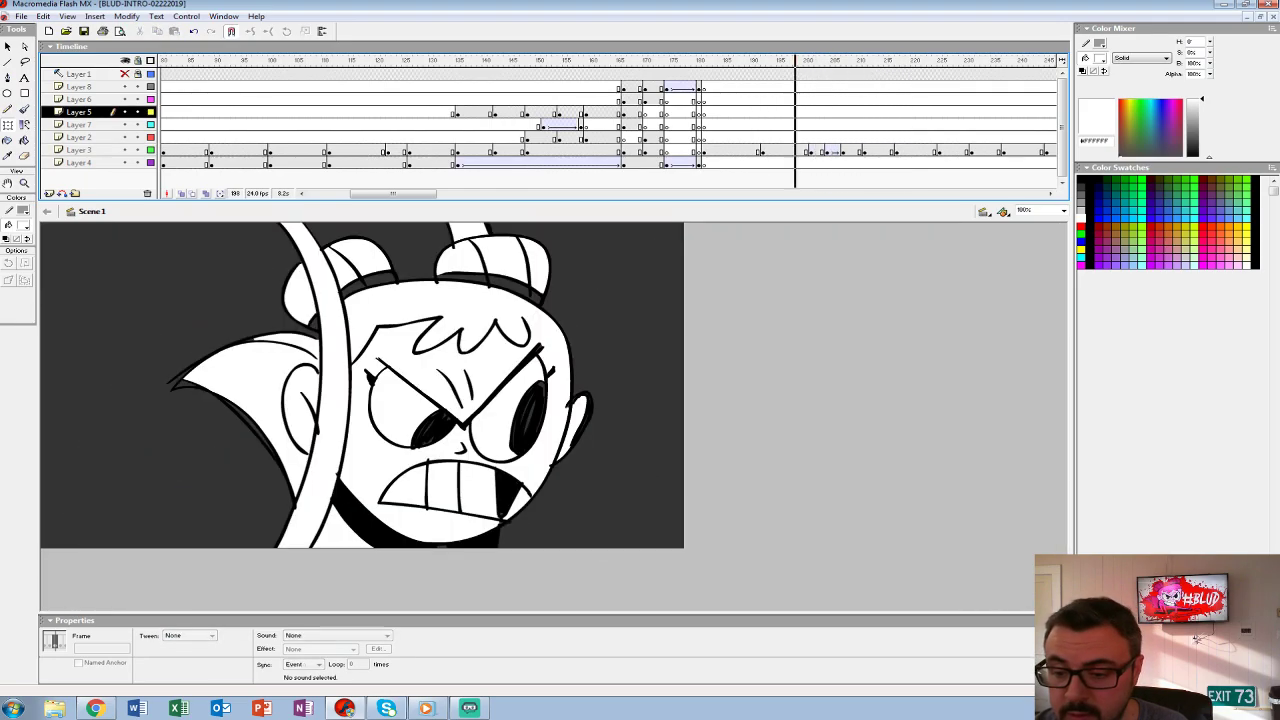
{"action": "left_click", "coordinate": [450, 124]}
{"action": "key", "text": "Return"}
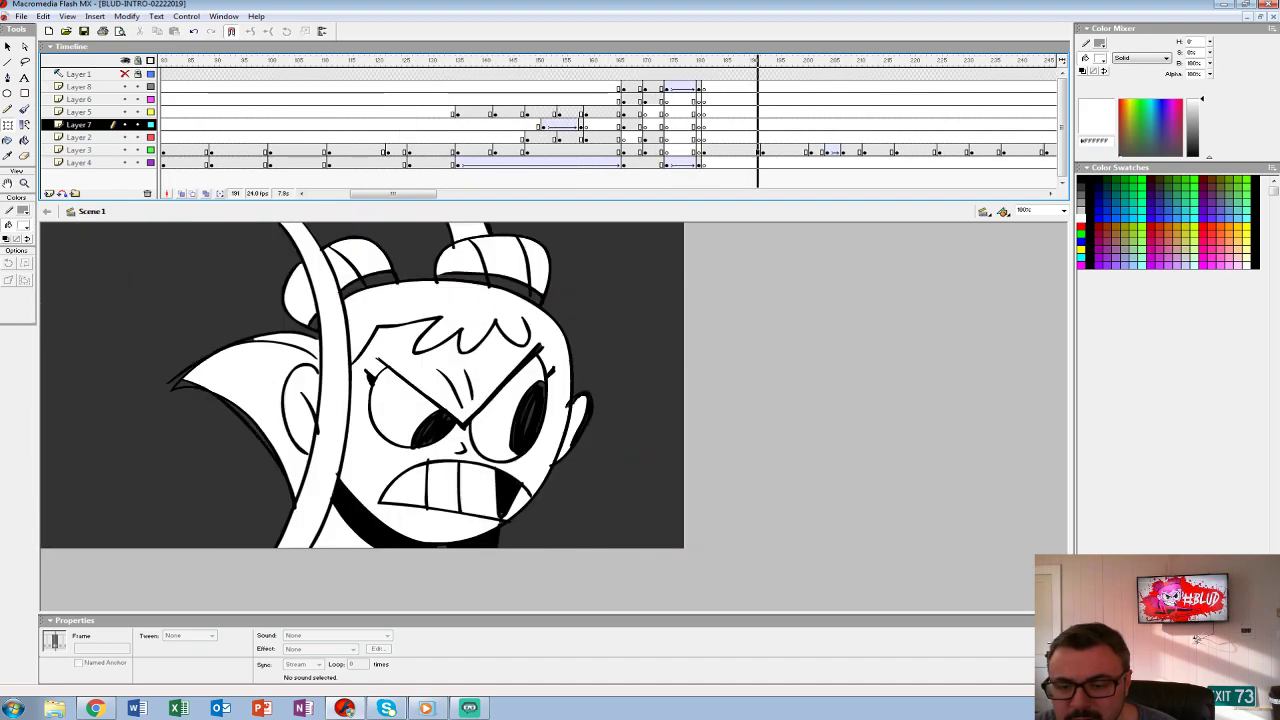
- Insert a keyframe at frame 212 on Layer 3 and delete its rough sketch, keeping the previous drawing as an onion-skin guide
{"action": "left_click", "coordinate": [811, 150]}
{"action": "left_click_drag", "start_coordinate": [872, 150], "coordinate": [870, 150]}
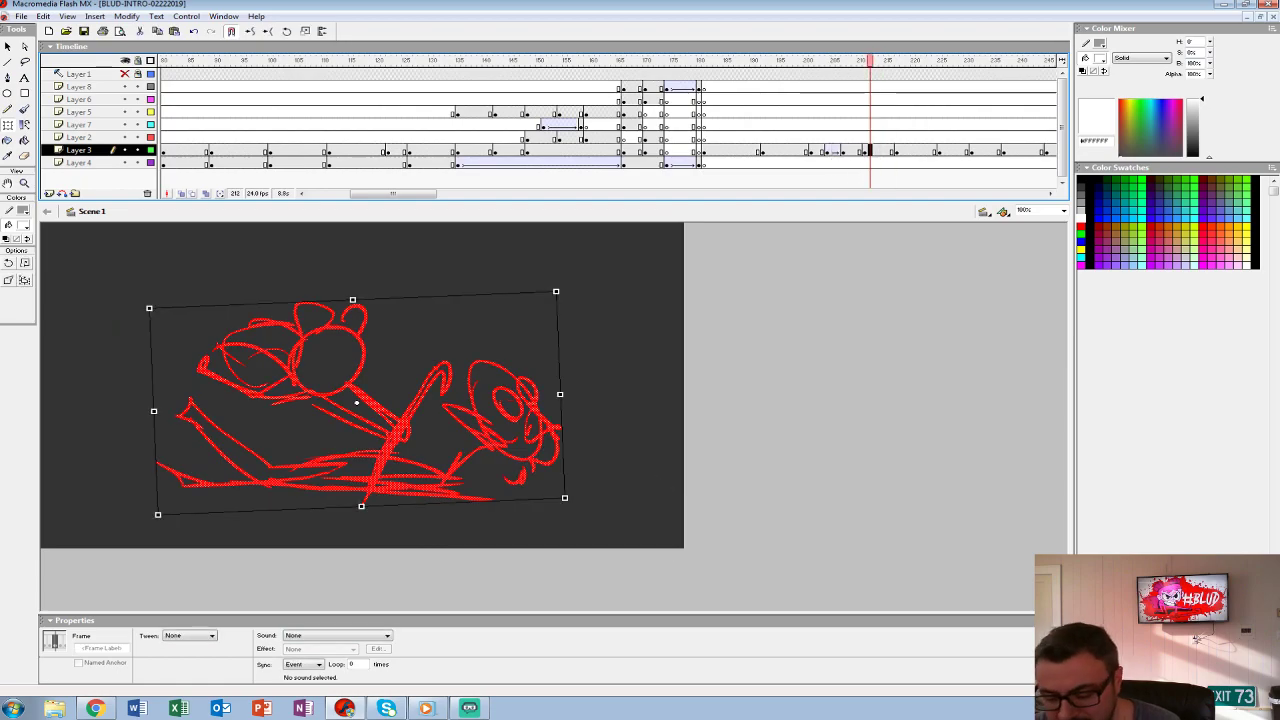
{"action": "key", "text": "Delete"}
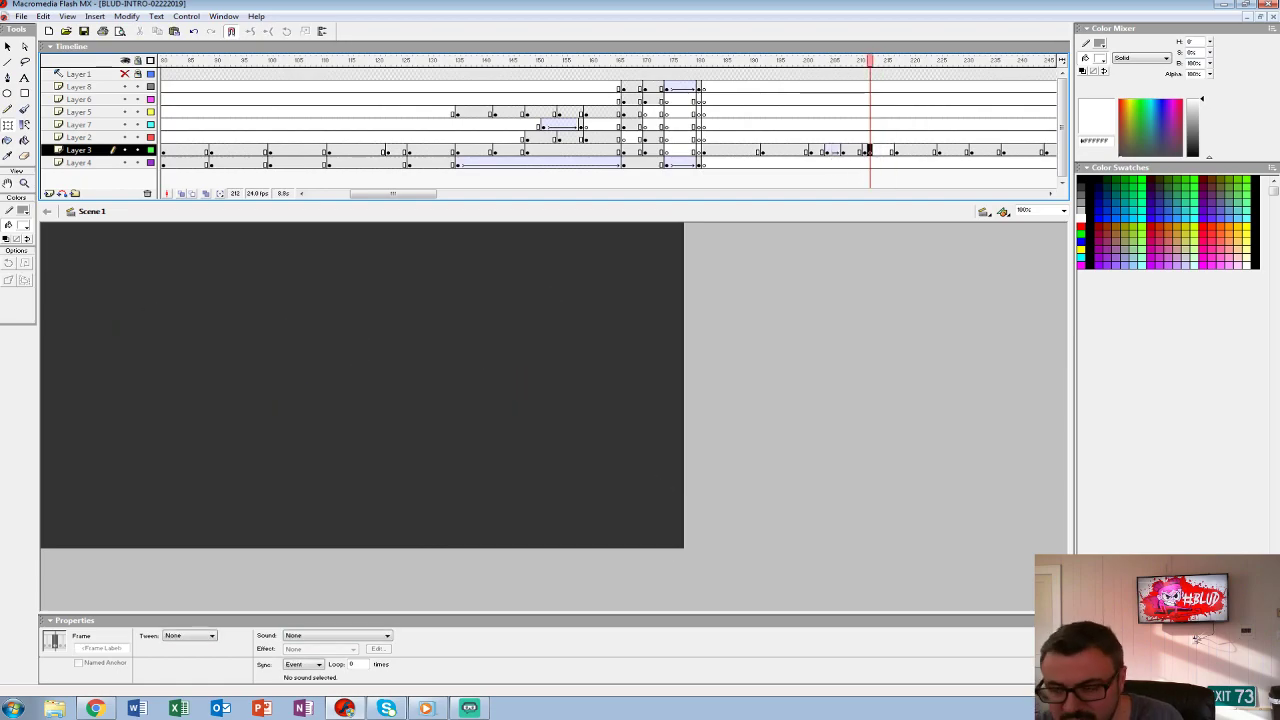
{"action": "key", "text": "ctrl+2"}
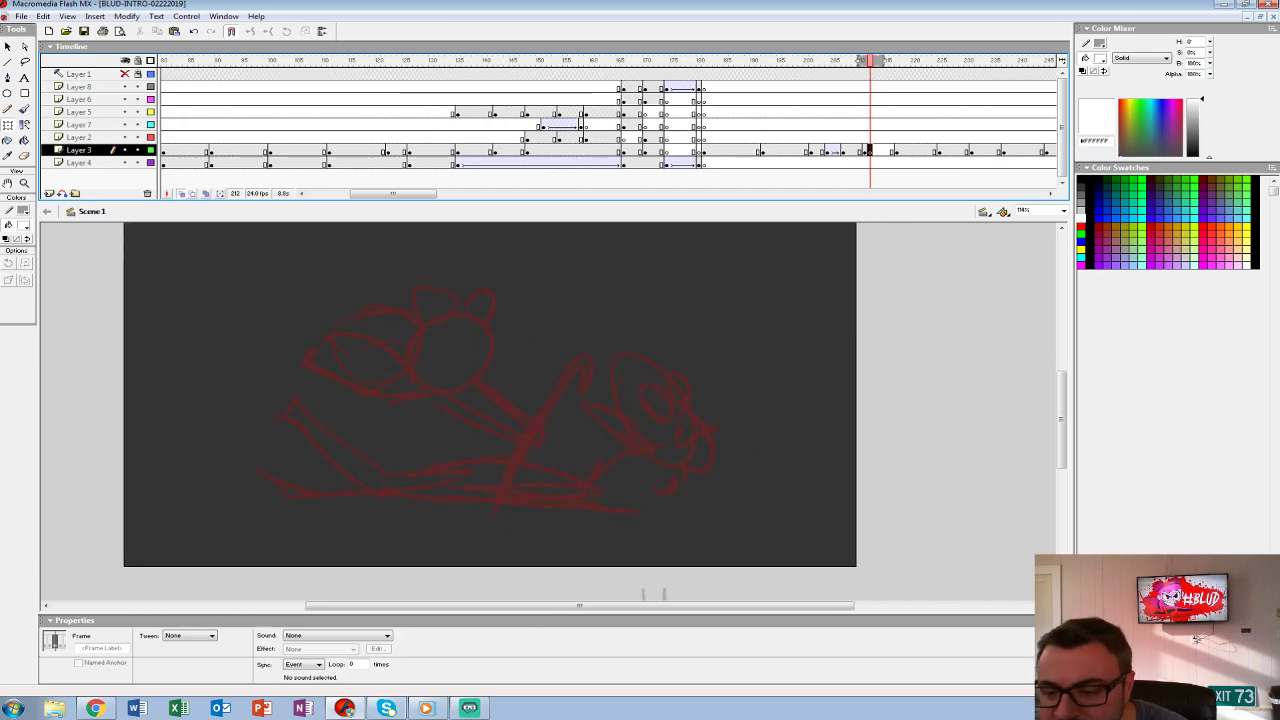
- Set the Brush tool to black with a thicker tip and ink the ear and round head outline of the attacking figure at frame 212
{"action": "left_click", "coordinate": [22, 225]}
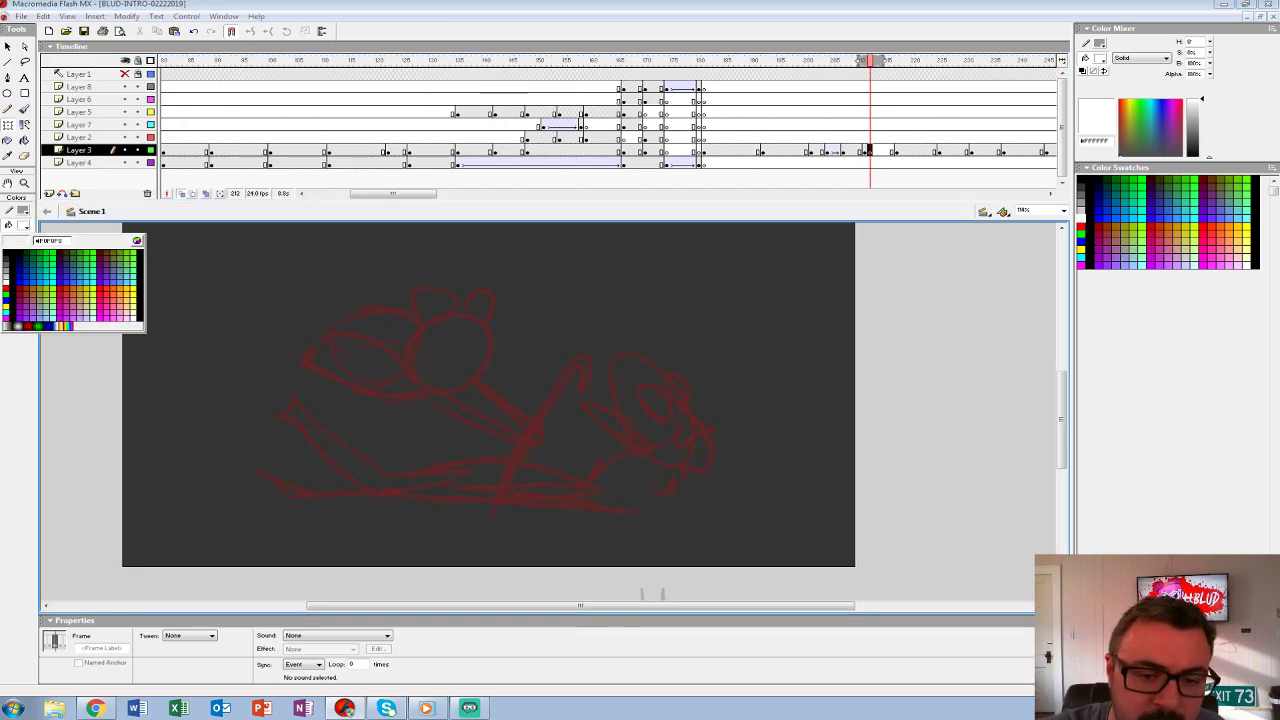
{"action": "left_click", "coordinate": [5, 256]}
{"action": "key", "text": "b"}
{"action": "left_click", "coordinate": [13, 299]}
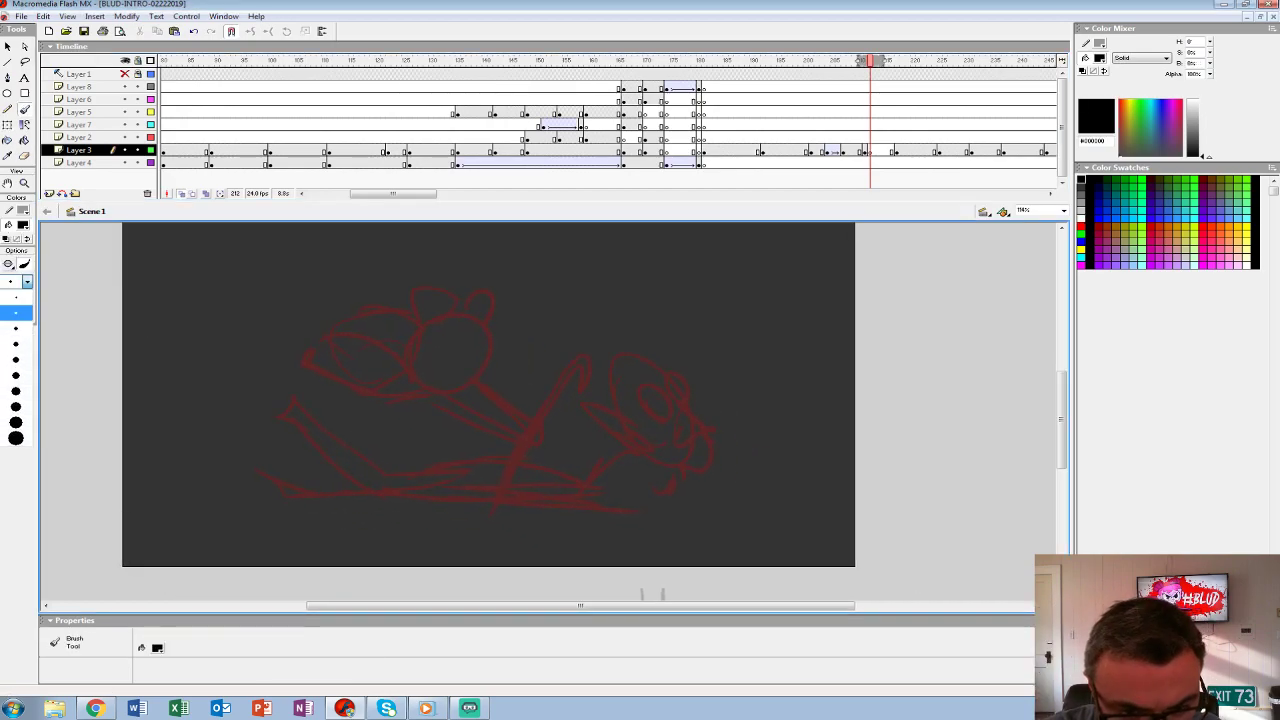
{"action": "left_click", "coordinate": [13, 430]}
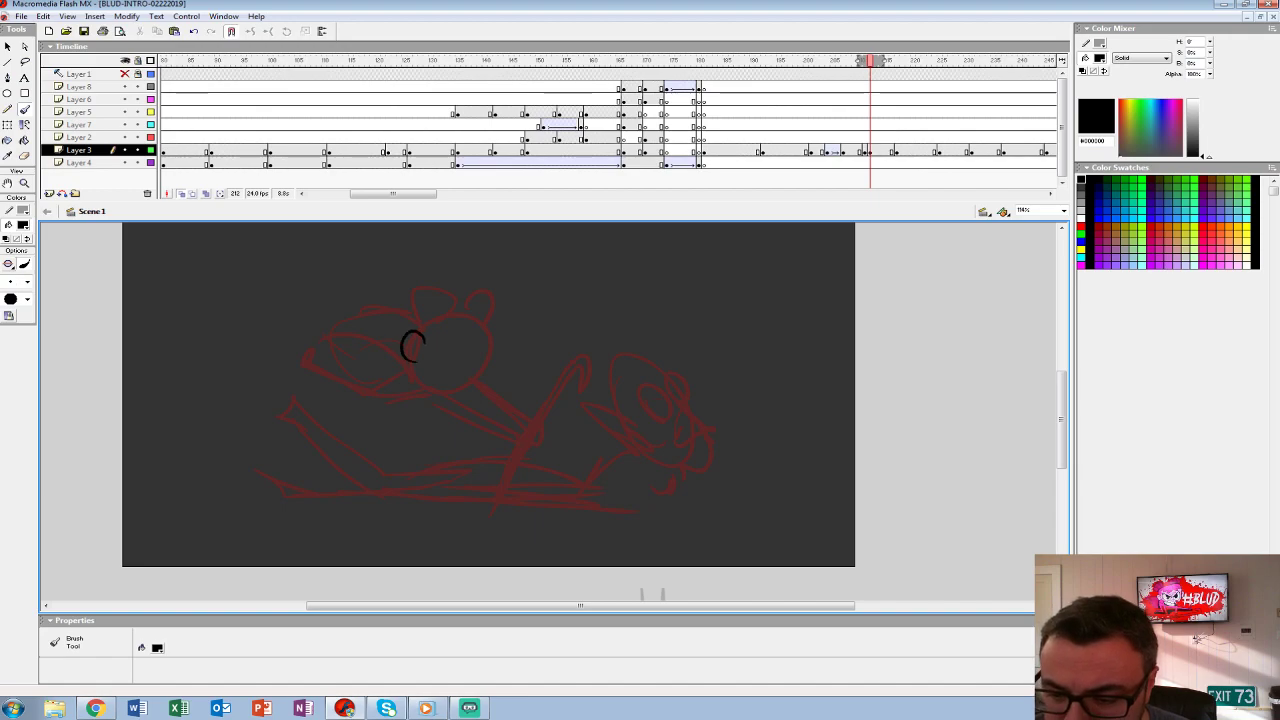
{"action": "mouse_move", "coordinate": [426, 336]}
{"action": "left_mouse_down"}
{"action": "mouse_move", "coordinate": [399, 352]}
{"action": "mouse_move", "coordinate": [412, 358]}
{"action": "left_mouse_up"}
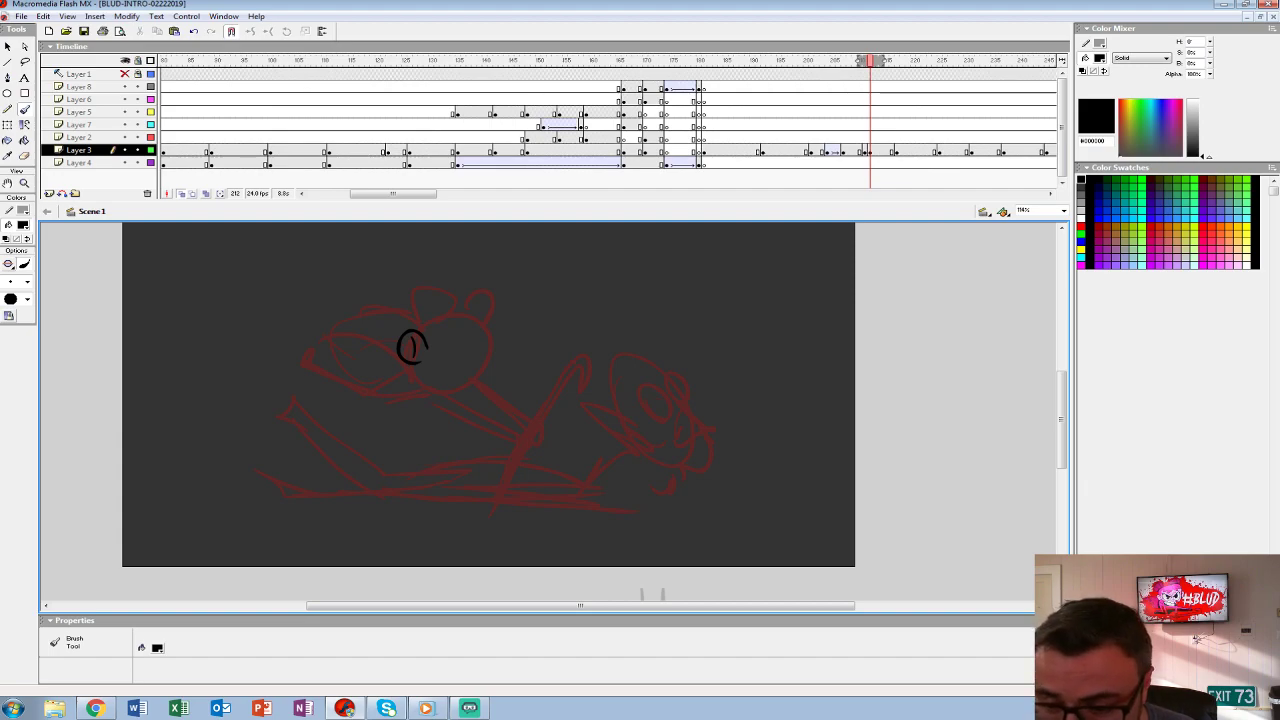
{"action": "mouse_move", "coordinate": [427, 343]}
{"action": "left_mouse_down"}
{"action": "mouse_move", "coordinate": [483, 334]}
{"action": "mouse_move", "coordinate": [453, 320]}
{"action": "mouse_move", "coordinate": [493, 324]}
{"action": "mouse_move", "coordinate": [505, 346]}
{"action": "mouse_move", "coordinate": [475, 383]}
{"action": "mouse_move", "coordinate": [411, 383]}
{"action": "mouse_move", "coordinate": [510, 440]}
{"action": "left_mouse_up"}
{"action": "key", "text": "ctrl+z"}
- Ink the figure's outstretched arm, its gripping hands and the curved upper end of the hook
{"action": "mouse_move", "coordinate": [456, 394]}
{"action": "left_mouse_down"}
{"action": "mouse_move", "coordinate": [516, 428]}
{"action": "mouse_move", "coordinate": [504, 431]}
{"action": "mouse_move", "coordinate": [532, 418]}
{"action": "mouse_move", "coordinate": [516, 456]}
{"action": "mouse_move", "coordinate": [506, 450]}
{"action": "mouse_move", "coordinate": [541, 408]}
{"action": "mouse_move", "coordinate": [550, 434]}
{"action": "left_mouse_up"}
{"action": "mouse_move", "coordinate": [548, 434]}
{"action": "left_mouse_down"}
{"action": "mouse_move", "coordinate": [538, 444]}
{"action": "mouse_move", "coordinate": [586, 356]}
{"action": "mouse_move", "coordinate": [594, 370]}
{"action": "left_mouse_up"}
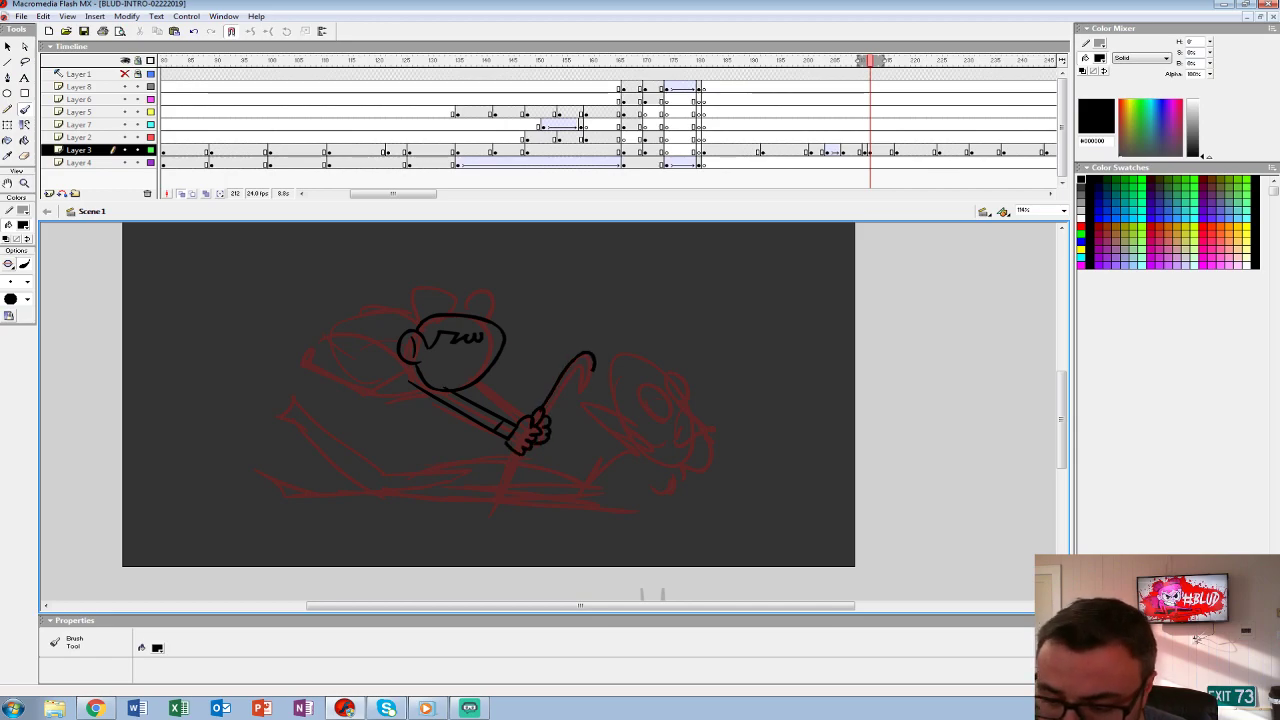
{"action": "key", "text": "ctrl+z"}
{"action": "mouse_move", "coordinate": [540, 406]}
{"action": "left_mouse_down"}
{"action": "mouse_move", "coordinate": [562, 368]}
{"action": "mouse_move", "coordinate": [592, 368]}
{"action": "mouse_move", "coordinate": [588, 352]}
{"action": "mouse_move", "coordinate": [540, 406]}
{"action": "left_mouse_up"}
{"action": "key", "text": "ctrl+z"}
{"action": "mouse_move", "coordinate": [590, 358]}
{"action": "left_mouse_down"}
{"action": "mouse_move", "coordinate": [592, 380]}
{"action": "mouse_move", "coordinate": [576, 370]}
{"action": "mouse_move", "coordinate": [556, 402]}
{"action": "left_mouse_up"}
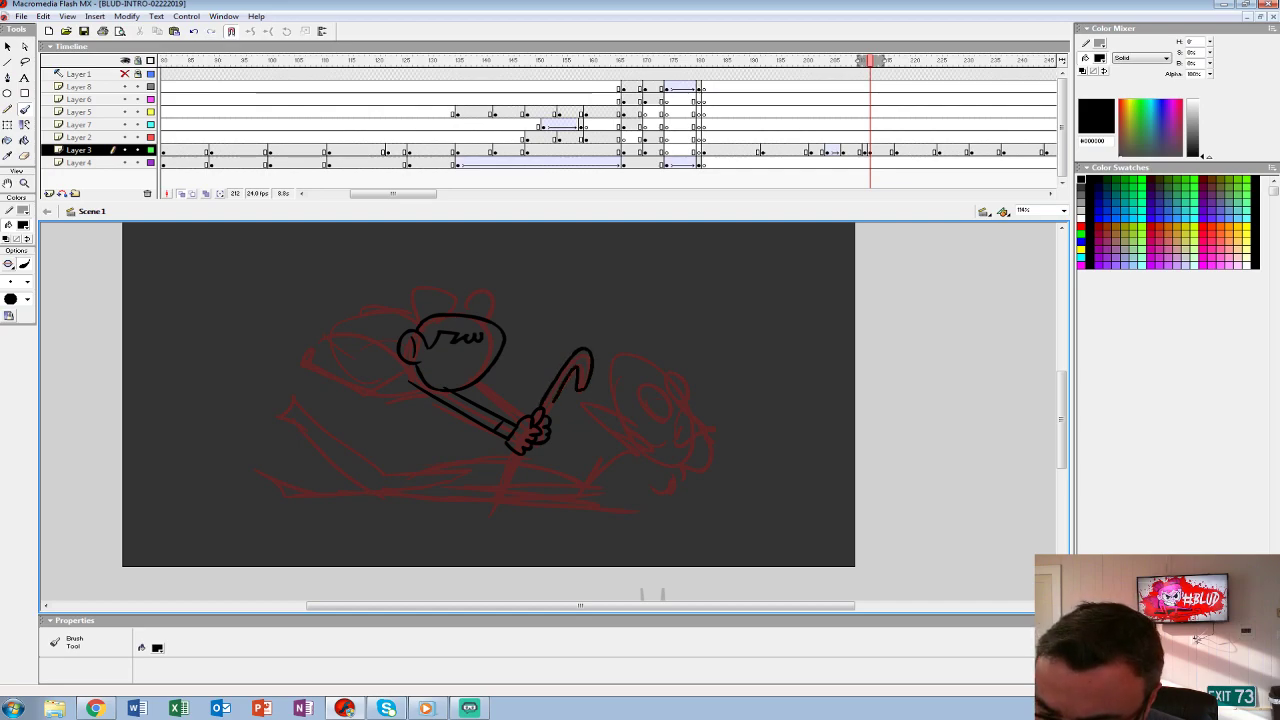
- Ink the hook's lower shaft down to its tip below the hands, plus the figure's second arm
{"action": "left_click_drag", "start_coordinate": [520, 446], "coordinate": [490, 498]}
{"action": "left_click_drag", "start_coordinate": [526, 454], "coordinate": [500, 504]}
{"action": "key", "text": "ctrl+z"}
{"action": "left_click_drag", "start_coordinate": [514, 450], "coordinate": [486, 504]}
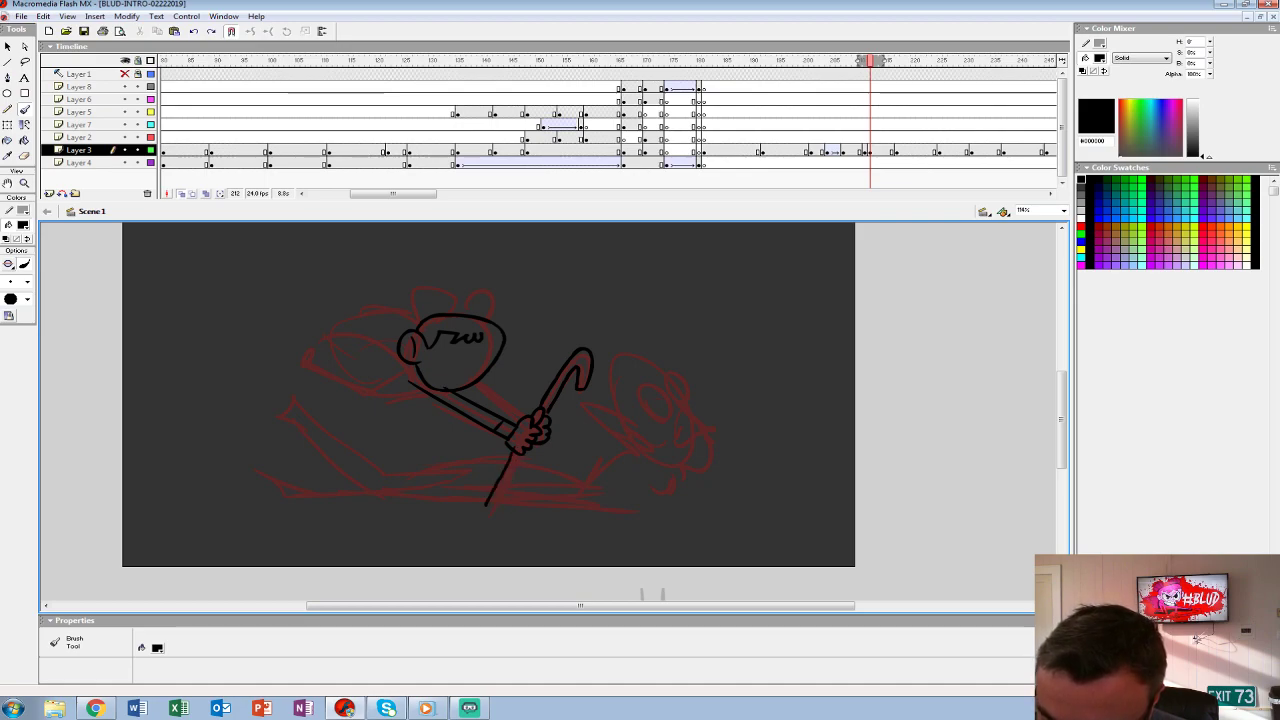
{"action": "left_click_drag", "start_coordinate": [524, 456], "coordinate": [502, 500]}
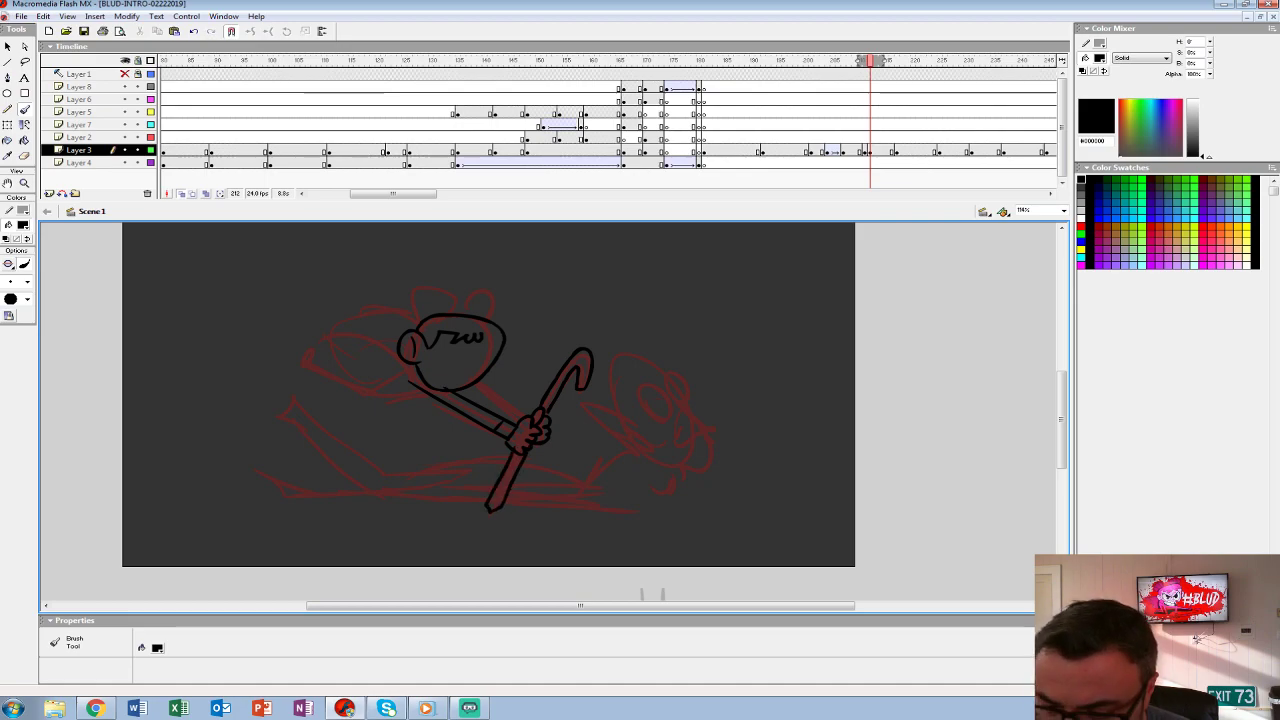
{"action": "mouse_move", "coordinate": [484, 380]}
{"action": "left_mouse_down"}
{"action": "mouse_move", "coordinate": [526, 414]}
{"action": "mouse_move", "coordinate": [510, 419]}
{"action": "left_mouse_up"}
{"action": "key", "text": "ctrl+z"}
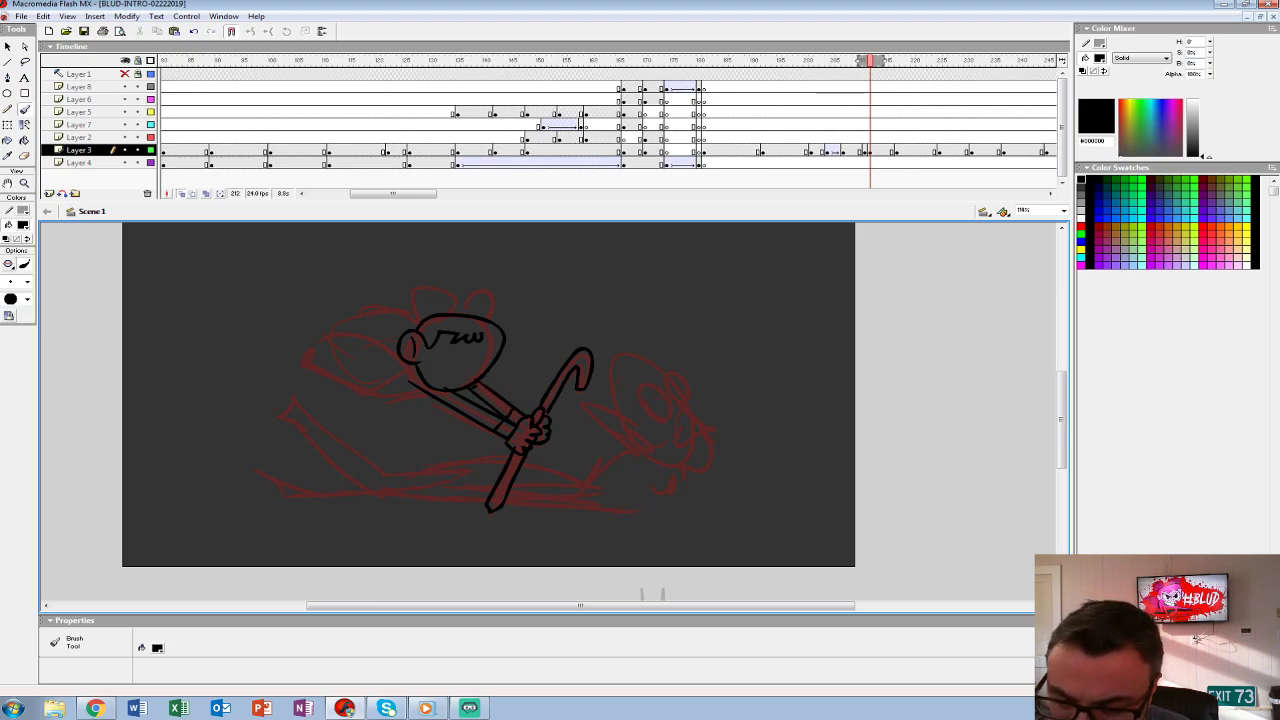
- Ink the figure's hairline, angry eyes and bared teeth inside the head outline
{"action": "mouse_move", "coordinate": [450, 350]}
{"action": "left_mouse_down"}
{"action": "mouse_move", "coordinate": [466, 367]}
{"action": "mouse_move", "coordinate": [498, 350]}
{"action": "mouse_move", "coordinate": [450, 370]}
{"action": "mouse_move", "coordinate": [470, 376]}
{"action": "mouse_move", "coordinate": [446, 353]}
{"action": "mouse_move", "coordinate": [500, 355]}
{"action": "left_mouse_up"}
{"action": "key", "text": "ctrl+z"}
{"action": "key", "text": "ctrl+z"}
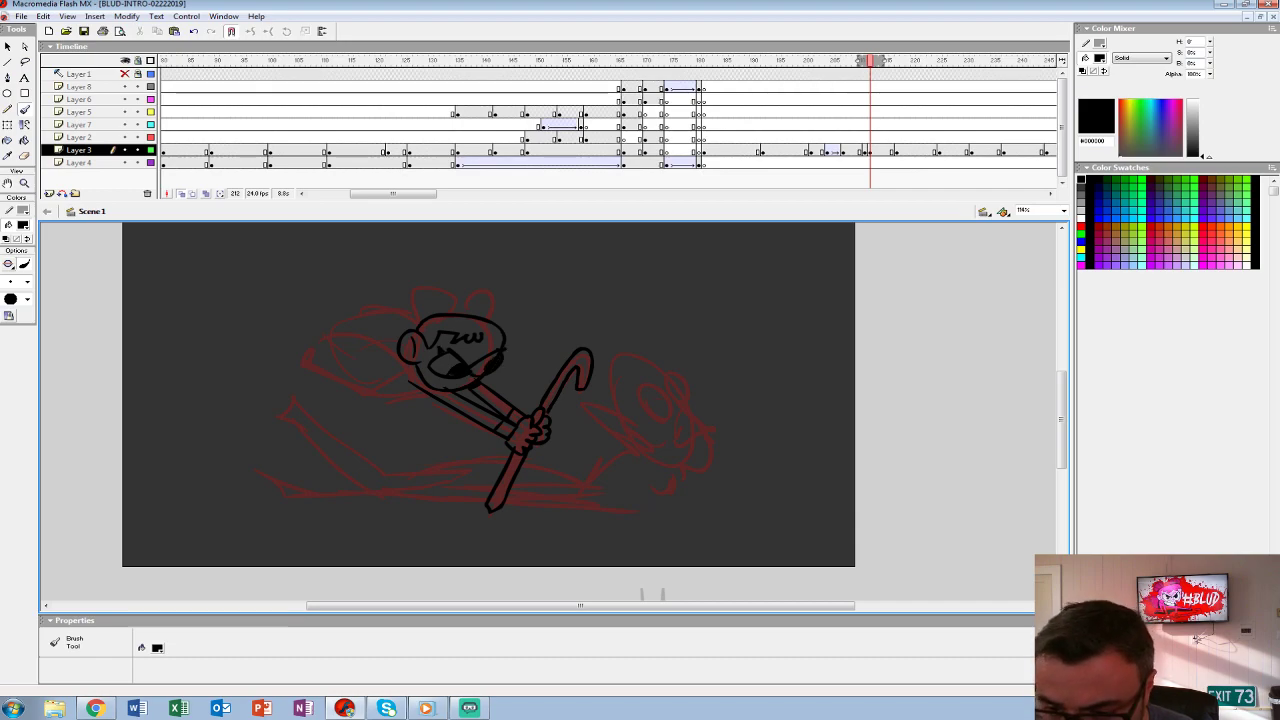
{"action": "left_click_drag", "start_coordinate": [483, 334], "coordinate": [501, 335]}
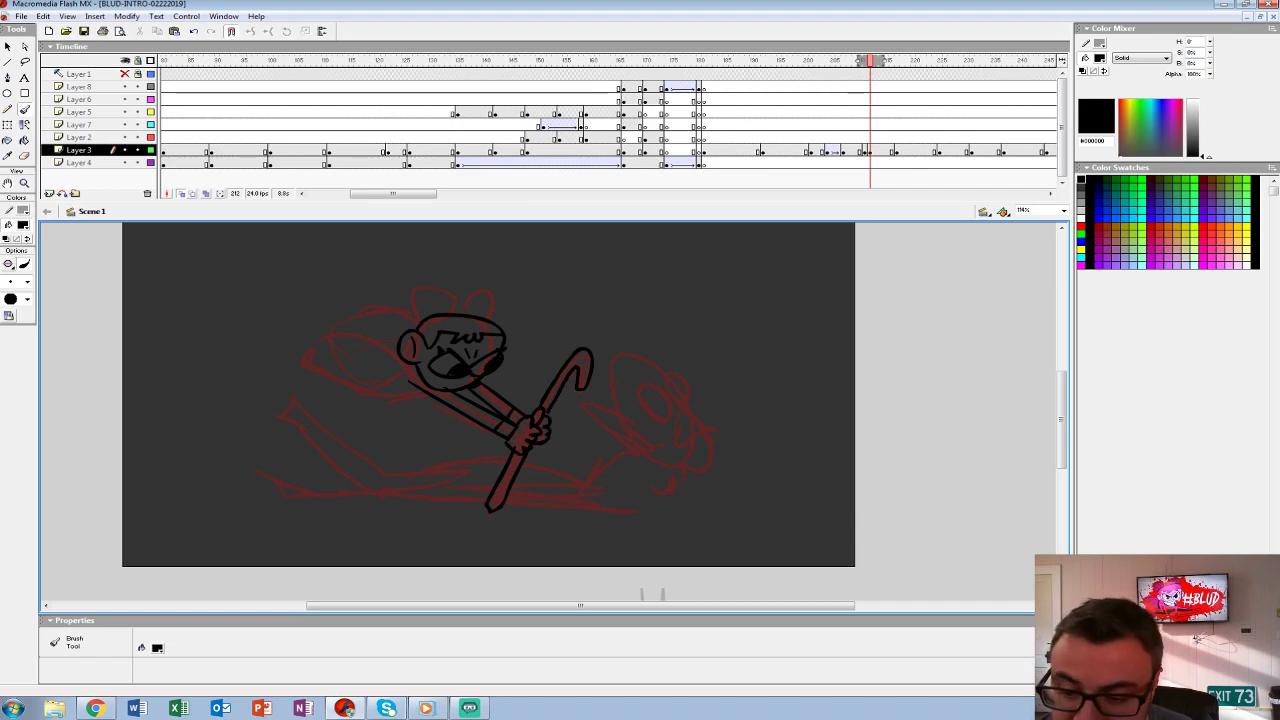
{"action": "left_click_drag", "start_coordinate": [437, 383], "coordinate": [459, 386]}
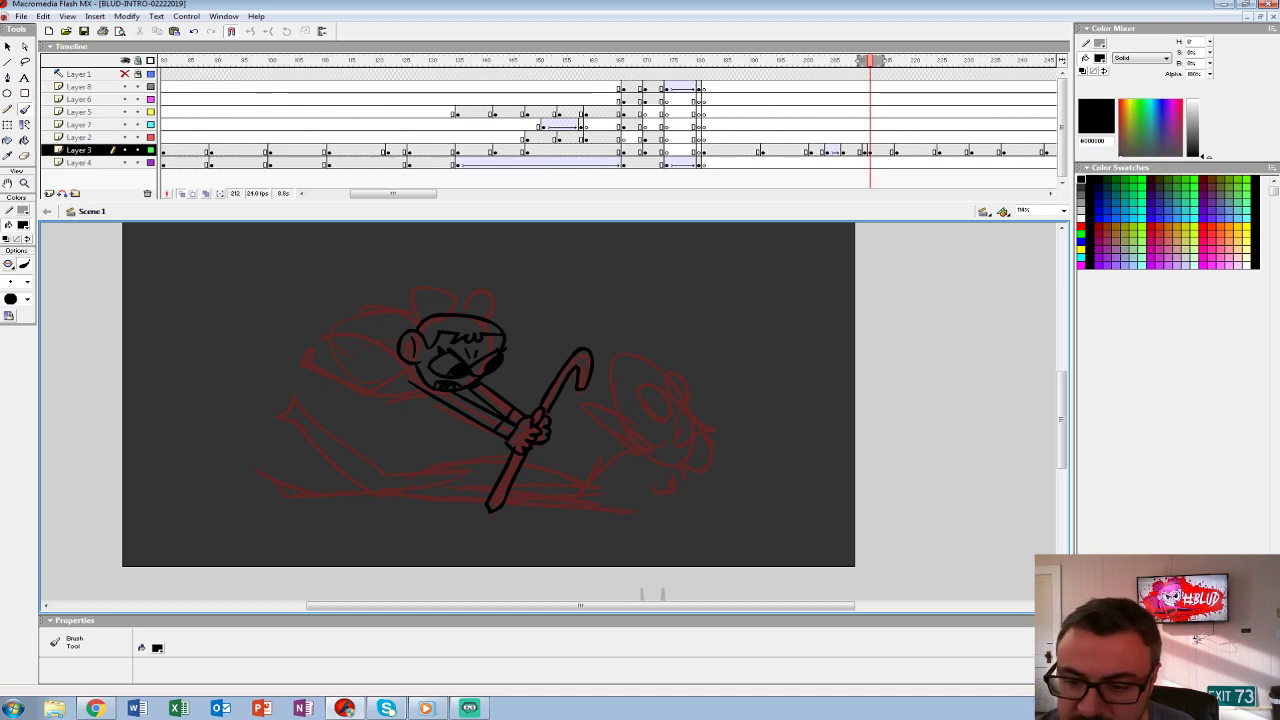
- Ink the two striped hair buns and the pointed shape trailing behind the head
{"action": "mouse_move", "coordinate": [406, 316]}
{"action": "left_mouse_down"}
{"action": "mouse_move", "coordinate": [490, 292]}
{"action": "mouse_move", "coordinate": [508, 324]}
{"action": "mouse_move", "coordinate": [484, 315]}
{"action": "mouse_move", "coordinate": [500, 298]}
{"action": "mouse_move", "coordinate": [498, 322]}
{"action": "left_mouse_up"}
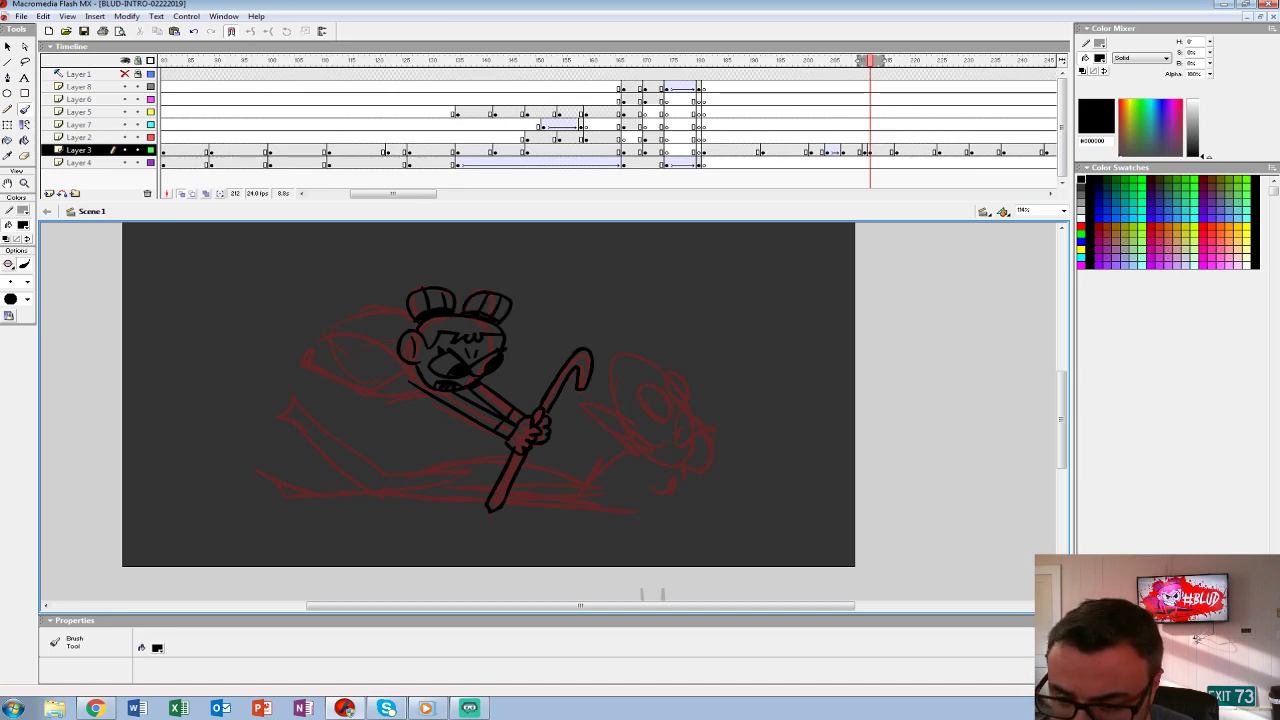
{"action": "left_click_drag", "start_coordinate": [500, 400], "coordinate": [540, 400]}
{"action": "mouse_move", "coordinate": [438, 334]}
{"action": "left_mouse_down"}
{"action": "mouse_move", "coordinate": [354, 328]}
{"action": "mouse_move", "coordinate": [450, 295]}
{"action": "left_mouse_up"}
{"action": "mouse_move", "coordinate": [444, 362]}
{"action": "left_mouse_down"}
{"action": "mouse_move", "coordinate": [404, 378]}
{"action": "mouse_move", "coordinate": [338, 354]}
{"action": "mouse_move", "coordinate": [458, 390]}
{"action": "mouse_move", "coordinate": [376, 388]}
{"action": "left_mouse_up"}
{"action": "key", "text": "ctrl+z"}
{"action": "key", "text": "ctrl+z"}
{"action": "key", "text": "ctrl+z"}
{"action": "key", "text": "ctrl+z"}
{"action": "left_click_drag", "start_coordinate": [440, 362], "coordinate": [354, 344]}
{"action": "key", "text": "ctrl+z"}
{"action": "mouse_move", "coordinate": [442, 360]}
{"action": "left_mouse_down"}
{"action": "mouse_move", "coordinate": [404, 382]}
{"action": "mouse_move", "coordinate": [331, 344]}
{"action": "mouse_move", "coordinate": [392, 390]}
{"action": "mouse_move", "coordinate": [350, 372]}
{"action": "left_mouse_up"}
{"action": "key", "text": "ctrl+z"}
{"action": "key", "text": "ctrl+z"}
{"action": "mouse_move", "coordinate": [440, 356]}
{"action": "left_mouse_down"}
{"action": "mouse_move", "coordinate": [410, 376]}
{"action": "mouse_move", "coordinate": [450, 386]}
{"action": "mouse_move", "coordinate": [418, 362]}
{"action": "mouse_move", "coordinate": [414, 442]}
{"action": "left_mouse_up"}
{"action": "key", "text": "ctrl+z"}
{"action": "key", "text": "ctrl+z"}
- Ink the figure's bent body and two dangling legs below the trailing shape
{"action": "mouse_move", "coordinate": [434, 346]}
{"action": "left_mouse_down"}
{"action": "mouse_move", "coordinate": [402, 354]}
{"action": "mouse_move", "coordinate": [432, 427]}
{"action": "mouse_move", "coordinate": [454, 426]}
{"action": "left_mouse_up"}
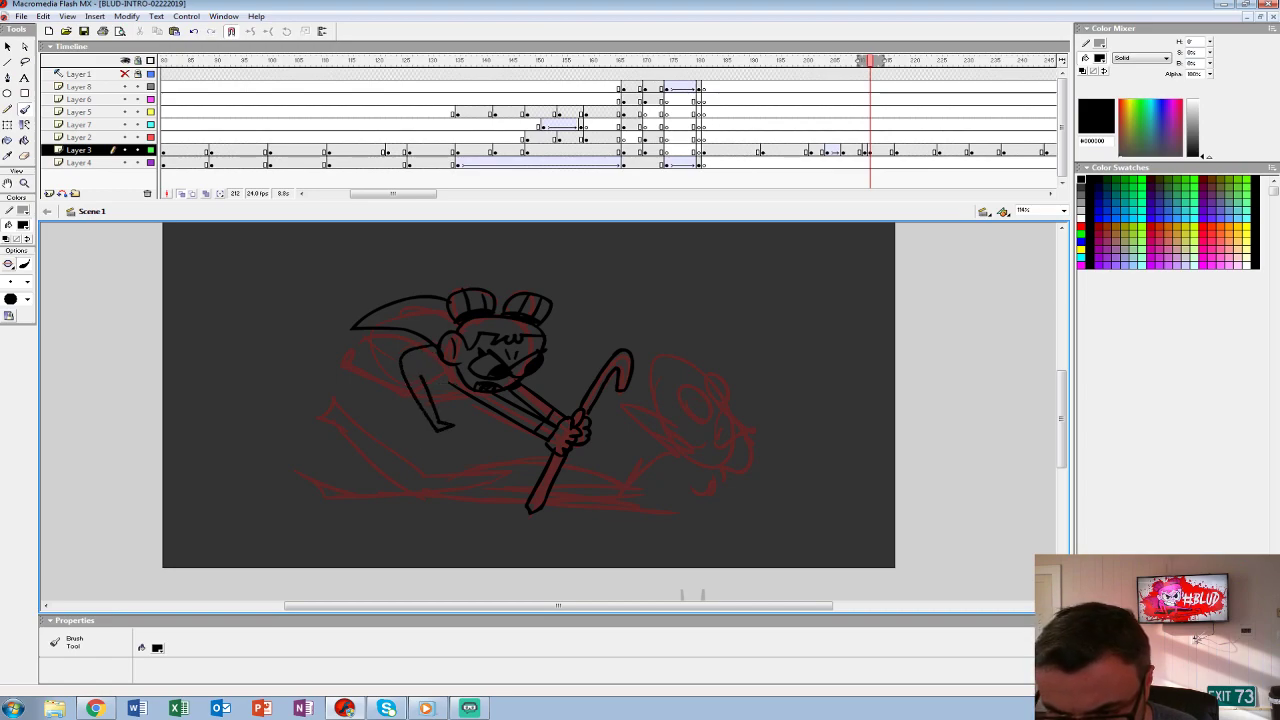
{"action": "key", "text": "ctrl+z"}
{"action": "mouse_move", "coordinate": [414, 342]}
{"action": "left_mouse_down"}
{"action": "mouse_move", "coordinate": [430, 434]}
{"action": "mouse_move", "coordinate": [448, 436]}
{"action": "mouse_move", "coordinate": [418, 378]}
{"action": "mouse_move", "coordinate": [404, 400]}
{"action": "mouse_move", "coordinate": [464, 424]}
{"action": "left_mouse_up"}
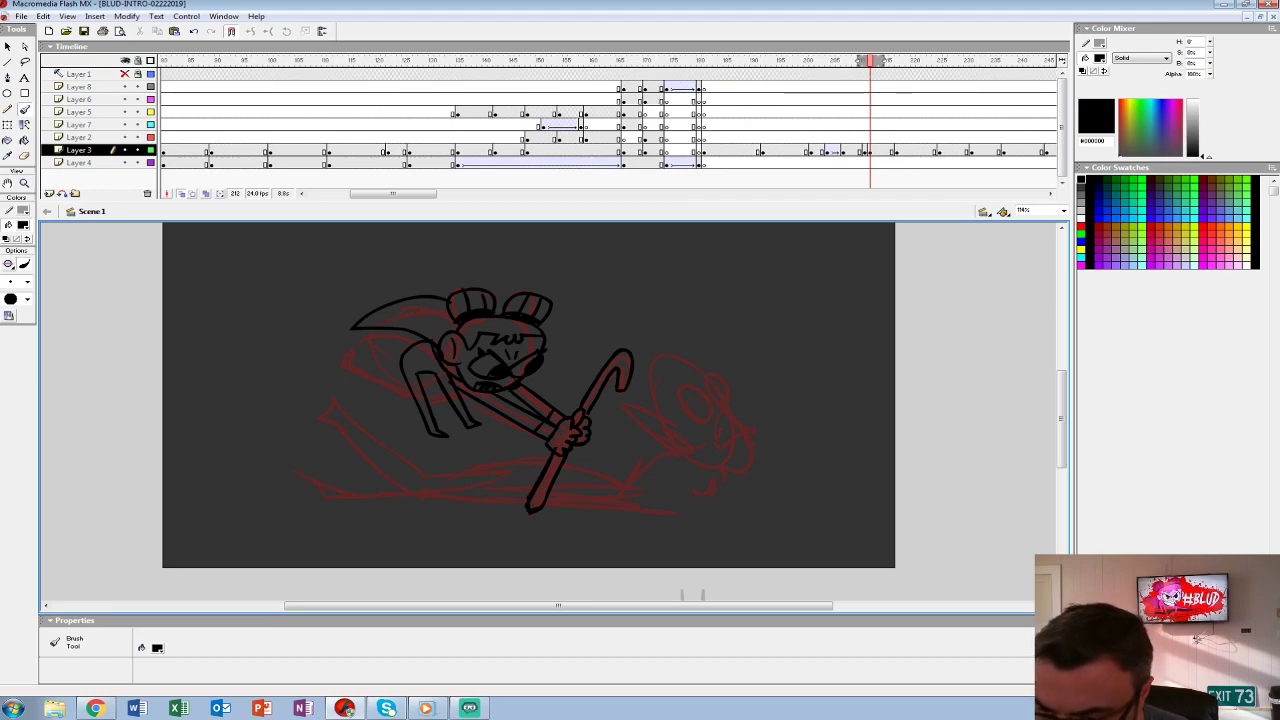
- Ink the two long outstretched legs of the creature being struck, following the rough sketch
{"action": "scroll", "coordinate": [528, 395], "scroll_direction": "right", "scroll_amount": 1}
{"action": "mouse_move", "coordinate": [336, 388]}
{"action": "left_mouse_down"}
{"action": "mouse_move", "coordinate": [401, 478]}
{"action": "mouse_move", "coordinate": [391, 448]}
{"action": "mouse_move", "coordinate": [414, 475]}
{"action": "mouse_move", "coordinate": [512, 458]}
{"action": "left_mouse_up"}
{"action": "mouse_move", "coordinate": [440, 482]}
{"action": "left_mouse_down"}
{"action": "mouse_move", "coordinate": [296, 466]}
{"action": "mouse_move", "coordinate": [268, 493]}
{"action": "mouse_move", "coordinate": [474, 507]}
{"action": "left_mouse_up"}
{"action": "left_click_drag", "start_coordinate": [600, 400], "coordinate": [576, 396]}
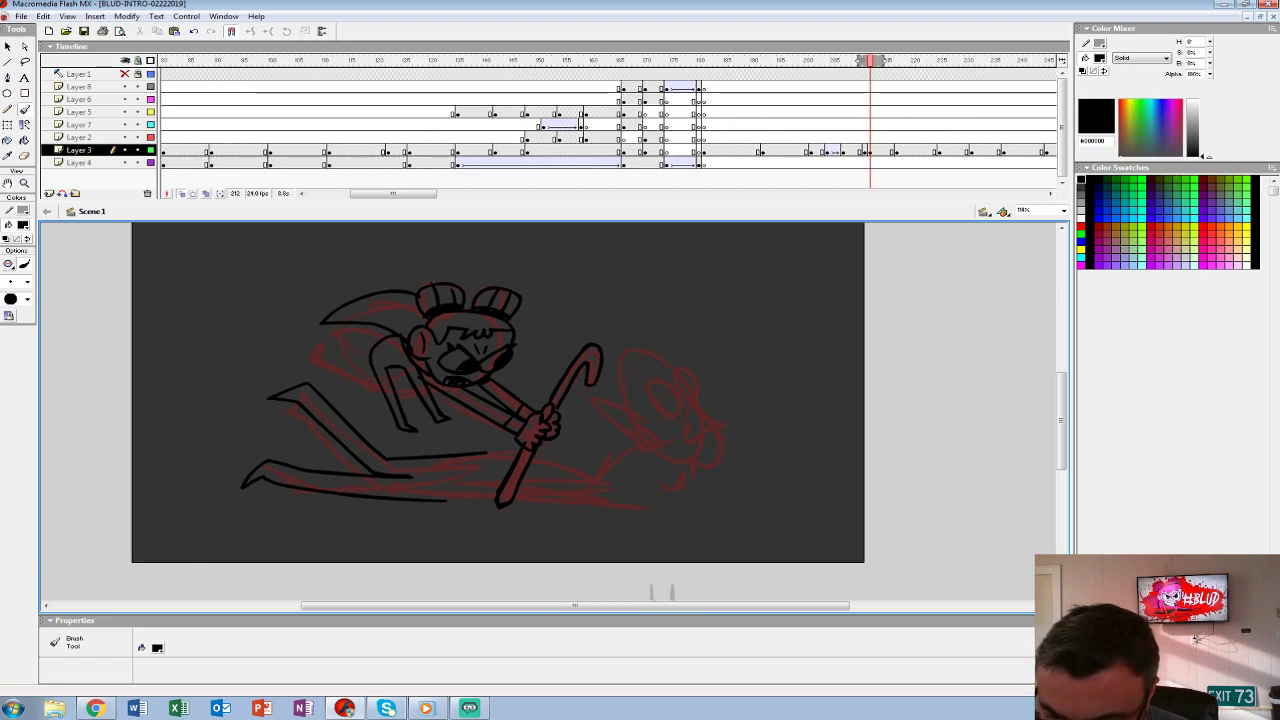
- Ink the torn waist edge of the creature's lower body and the ragged piece beneath it
{"action": "mouse_move", "coordinate": [446, 502]}
{"action": "left_mouse_down"}
{"action": "mouse_move", "coordinate": [504, 454]}
{"action": "mouse_move", "coordinate": [486, 450]}
{"action": "mouse_move", "coordinate": [496, 472]}
{"action": "mouse_move", "coordinate": [454, 494]}
{"action": "mouse_move", "coordinate": [488, 478]}
{"action": "mouse_move", "coordinate": [506, 446]}
{"action": "mouse_move", "coordinate": [484, 444]}
{"action": "mouse_move", "coordinate": [504, 460]}
{"action": "mouse_move", "coordinate": [448, 502]}
{"action": "left_mouse_up"}
{"action": "key", "text": "ctrl+z"}
{"action": "key", "text": "ctrl+z"}
{"action": "key", "text": "ctrl+z"}
{"action": "key", "text": "ctrl+z"}
{"action": "mouse_move", "coordinate": [352, 496]}
{"action": "left_mouse_down"}
{"action": "mouse_move", "coordinate": [356, 508]}
{"action": "mouse_move", "coordinate": [446, 520]}
{"action": "mouse_move", "coordinate": [484, 512]}
{"action": "mouse_move", "coordinate": [460, 478]}
{"action": "left_mouse_up"}
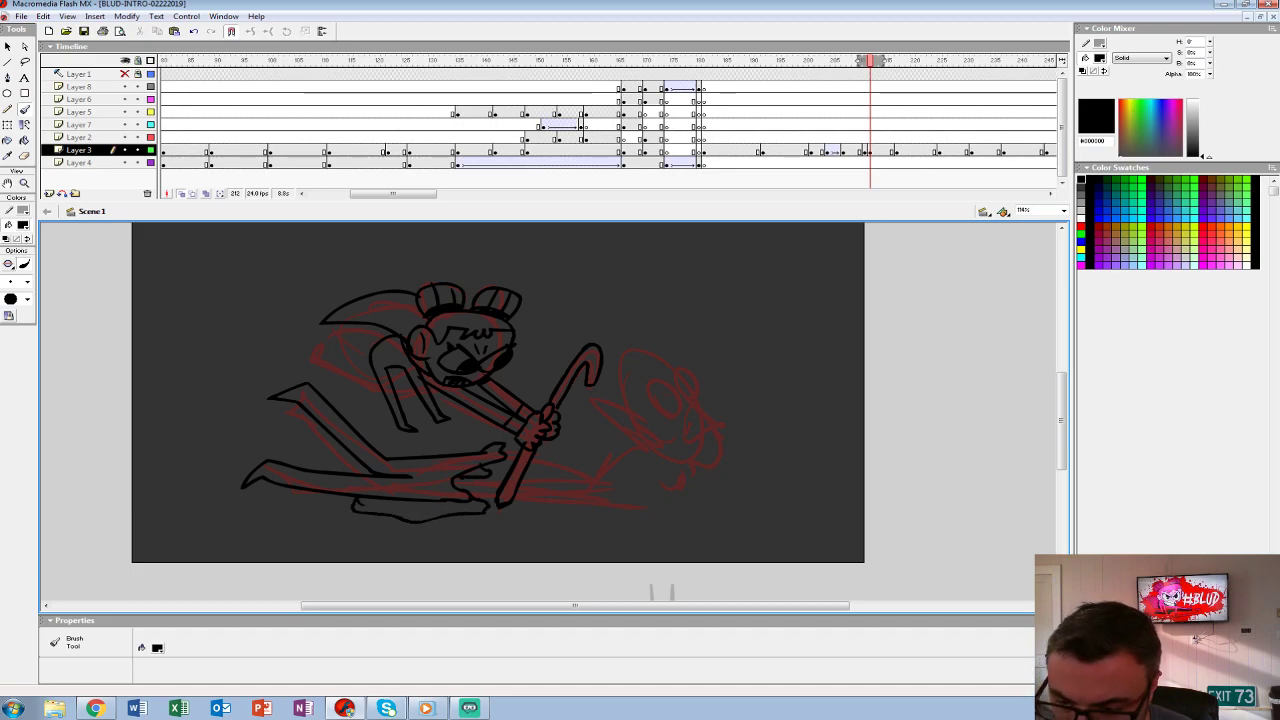
- Ink the creature's pointed ear, tall head outline and bulging eyes
{"action": "left_click_drag", "start_coordinate": [500, 400], "coordinate": [430, 390]}
{"action": "mouse_move", "coordinate": [515, 390]}
{"action": "left_mouse_down"}
{"action": "mouse_move", "coordinate": [585, 438]}
{"action": "mouse_move", "coordinate": [562, 432]}
{"action": "left_mouse_up"}
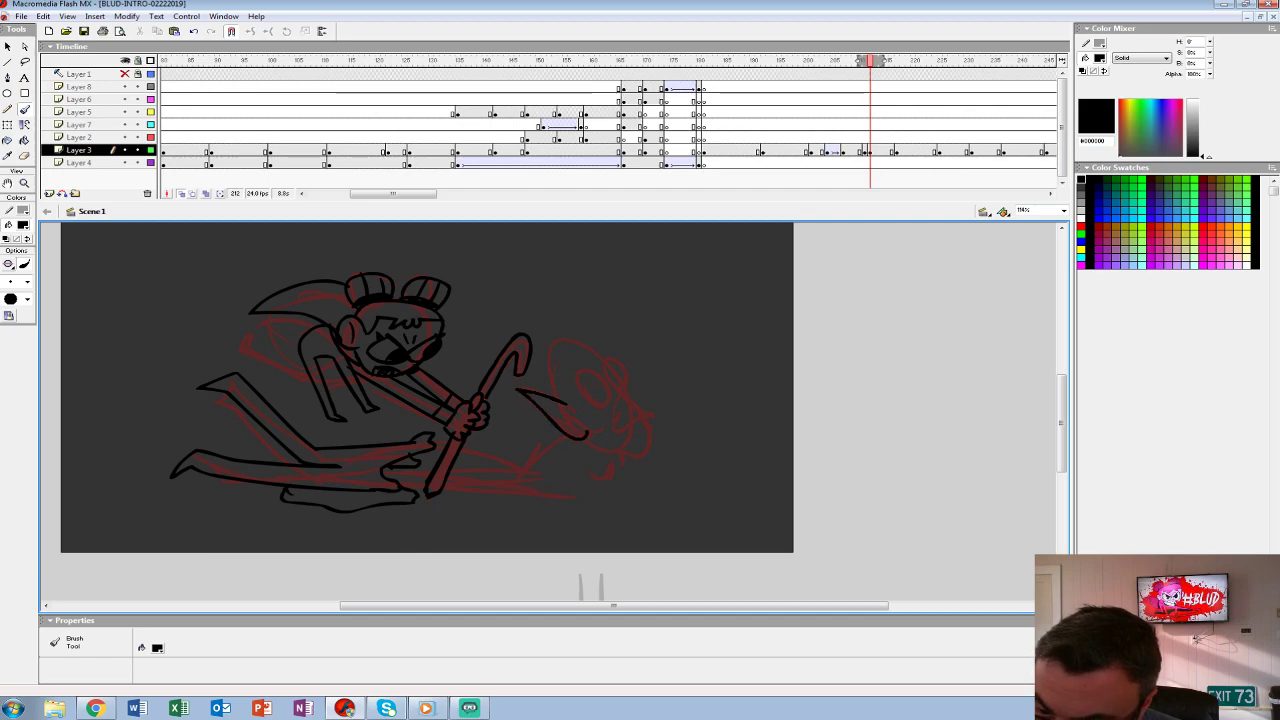
{"action": "left_click_drag", "start_coordinate": [598, 368], "coordinate": [591, 400]}
{"action": "key", "text": "ctrl+z"}
{"action": "mouse_move", "coordinate": [614, 356]}
{"action": "left_mouse_down"}
{"action": "mouse_move", "coordinate": [610, 392]}
{"action": "mouse_move", "coordinate": [628, 362]}
{"action": "left_mouse_up"}
{"action": "mouse_move", "coordinate": [552, 395]}
{"action": "left_mouse_down"}
{"action": "mouse_move", "coordinate": [562, 330]}
{"action": "mouse_move", "coordinate": [600, 350]}
{"action": "left_mouse_up"}
{"action": "left_click_drag", "start_coordinate": [636, 394], "coordinate": [612, 416]}
- Ink the creature's torn upper body with crease lines and bent arms, and blacken the inside of its open mouth
{"action": "mouse_move", "coordinate": [612, 416]}
{"action": "left_mouse_down"}
{"action": "mouse_move", "coordinate": [614, 440]}
{"action": "mouse_move", "coordinate": [650, 428]}
{"action": "mouse_move", "coordinate": [638, 410]}
{"action": "mouse_move", "coordinate": [653, 438]}
{"action": "mouse_move", "coordinate": [628, 474]}
{"action": "mouse_move", "coordinate": [514, 456]}
{"action": "mouse_move", "coordinate": [506, 480]}
{"action": "mouse_move", "coordinate": [568, 488]}
{"action": "mouse_move", "coordinate": [600, 460]}
{"action": "mouse_move", "coordinate": [500, 490]}
{"action": "mouse_move", "coordinate": [512, 532]}
{"action": "mouse_move", "coordinate": [418, 535]}
{"action": "left_mouse_up"}
{"action": "key", "text": "ctrl+z"}
{"action": "mouse_move", "coordinate": [490, 486]}
{"action": "left_mouse_down"}
{"action": "mouse_move", "coordinate": [476, 514]}
{"action": "mouse_move", "coordinate": [422, 520]}
{"action": "mouse_move", "coordinate": [476, 497]}
{"action": "left_mouse_up"}
{"action": "mouse_move", "coordinate": [432, 520]}
{"action": "left_mouse_down"}
{"action": "mouse_move", "coordinate": [424, 533]}
{"action": "mouse_move", "coordinate": [404, 528]}
{"action": "mouse_move", "coordinate": [424, 534]}
{"action": "left_mouse_up"}
{"action": "left_click_drag", "start_coordinate": [492, 482], "coordinate": [472, 490]}
{"action": "mouse_move", "coordinate": [520, 410]}
{"action": "left_mouse_down"}
{"action": "mouse_move", "coordinate": [484, 436]}
{"action": "mouse_move", "coordinate": [506, 438]}
{"action": "mouse_move", "coordinate": [530, 414]}
{"action": "left_mouse_up"}
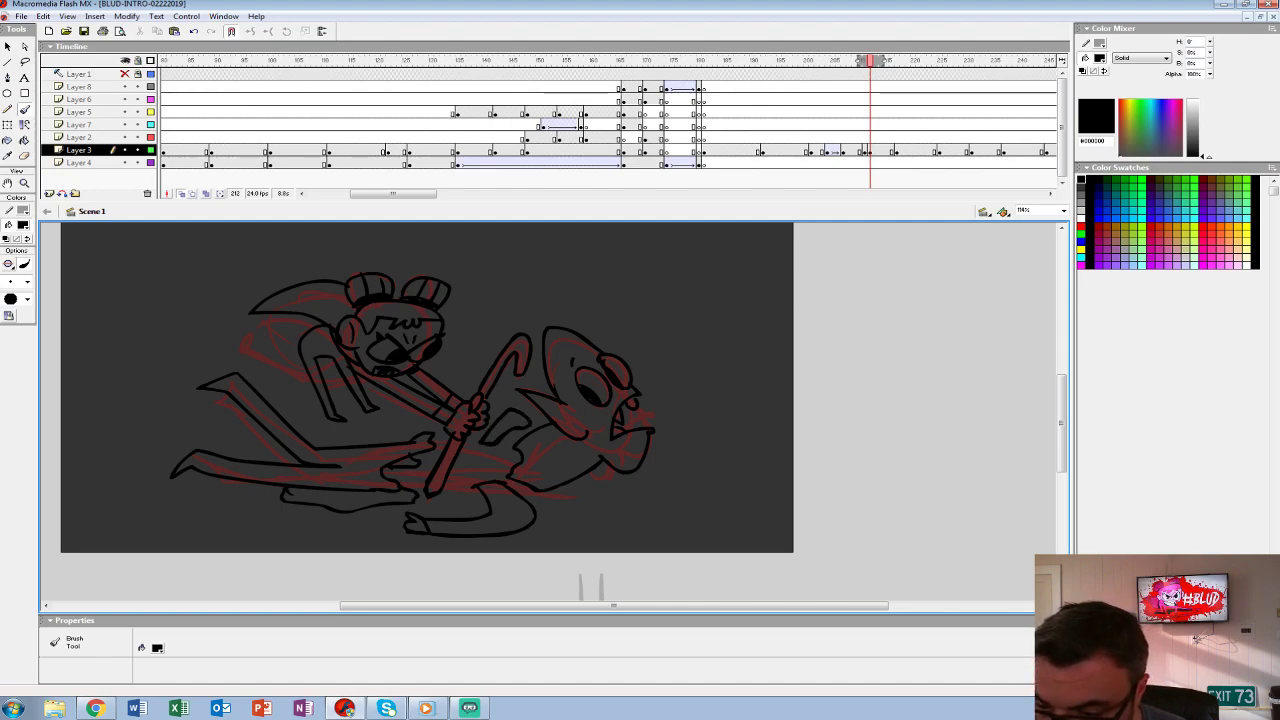
{"action": "left_click_drag", "start_coordinate": [573, 459], "coordinate": [556, 475]}
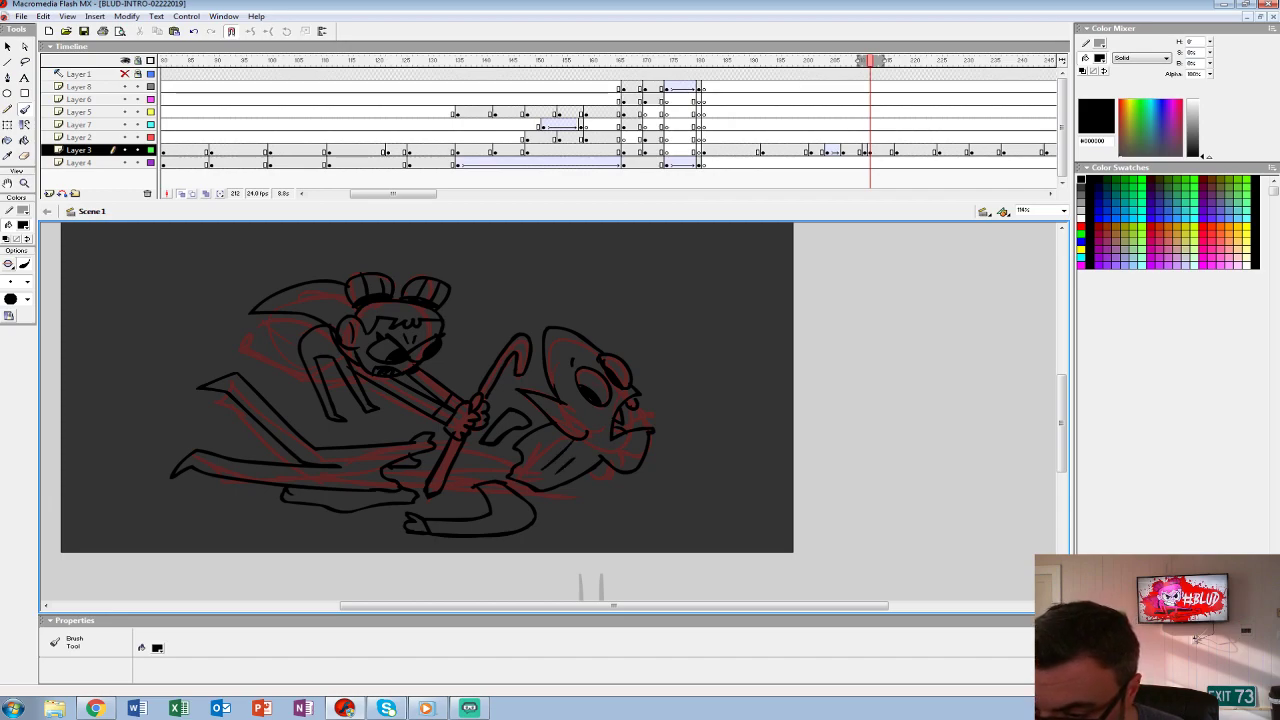
{"action": "mouse_move", "coordinate": [634, 410]}
{"action": "left_mouse_down"}
{"action": "mouse_move", "coordinate": [624, 429]}
{"action": "mouse_move", "coordinate": [639, 427]}
{"action": "left_mouse_up"}
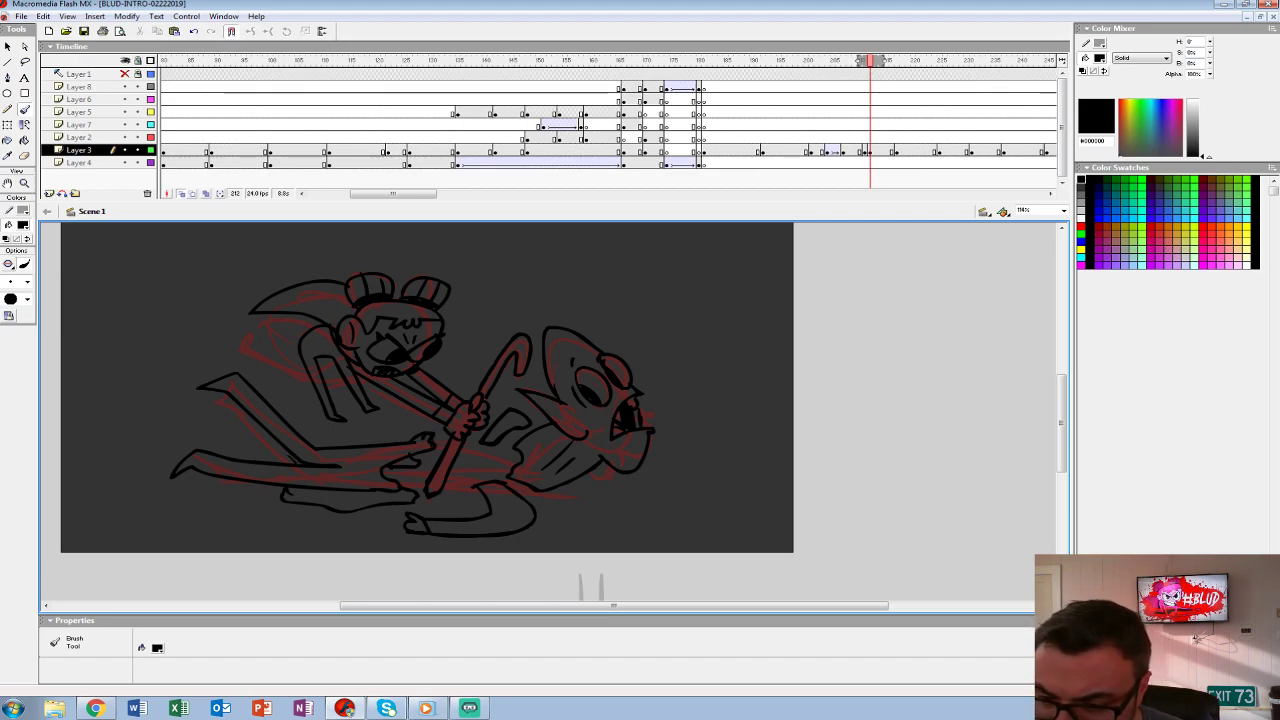
- Ink curved blob shapes behind the creature's feet and in front of its face
{"action": "mouse_move", "coordinate": [157, 465]}
{"action": "left_mouse_down"}
{"action": "mouse_move", "coordinate": [142, 474]}
{"action": "mouse_move", "coordinate": [270, 522]}
{"action": "mouse_move", "coordinate": [255, 504]}
{"action": "mouse_move", "coordinate": [157, 476]}
{"action": "mouse_move", "coordinate": [188, 428]}
{"action": "mouse_move", "coordinate": [136, 468]}
{"action": "left_mouse_up"}
{"action": "mouse_move", "coordinate": [176, 370]}
{"action": "left_mouse_down"}
{"action": "mouse_move", "coordinate": [180, 406]}
{"action": "mouse_move", "coordinate": [206, 384]}
{"action": "mouse_move", "coordinate": [166, 372]}
{"action": "left_mouse_up"}
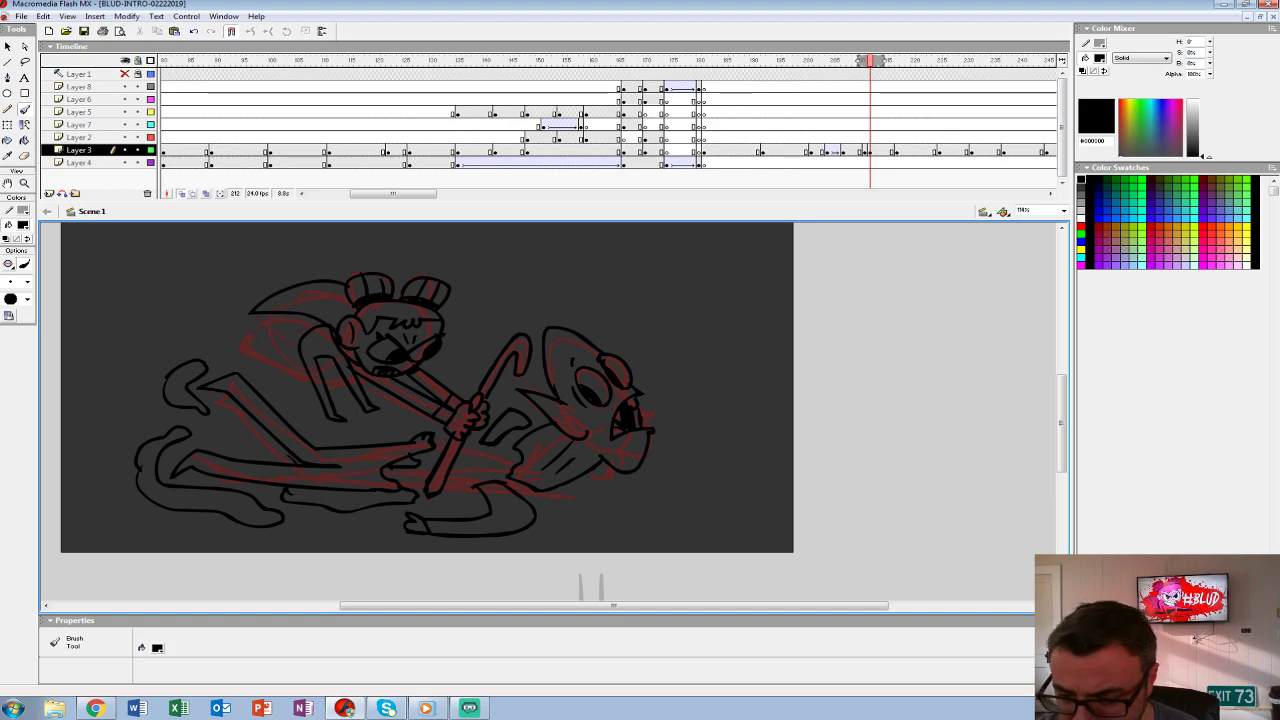
{"action": "mouse_move", "coordinate": [672, 390]}
{"action": "left_mouse_down"}
{"action": "mouse_move", "coordinate": [720, 412]}
{"action": "mouse_move", "coordinate": [670, 378]}
{"action": "mouse_move", "coordinate": [674, 390]}
{"action": "left_mouse_up"}
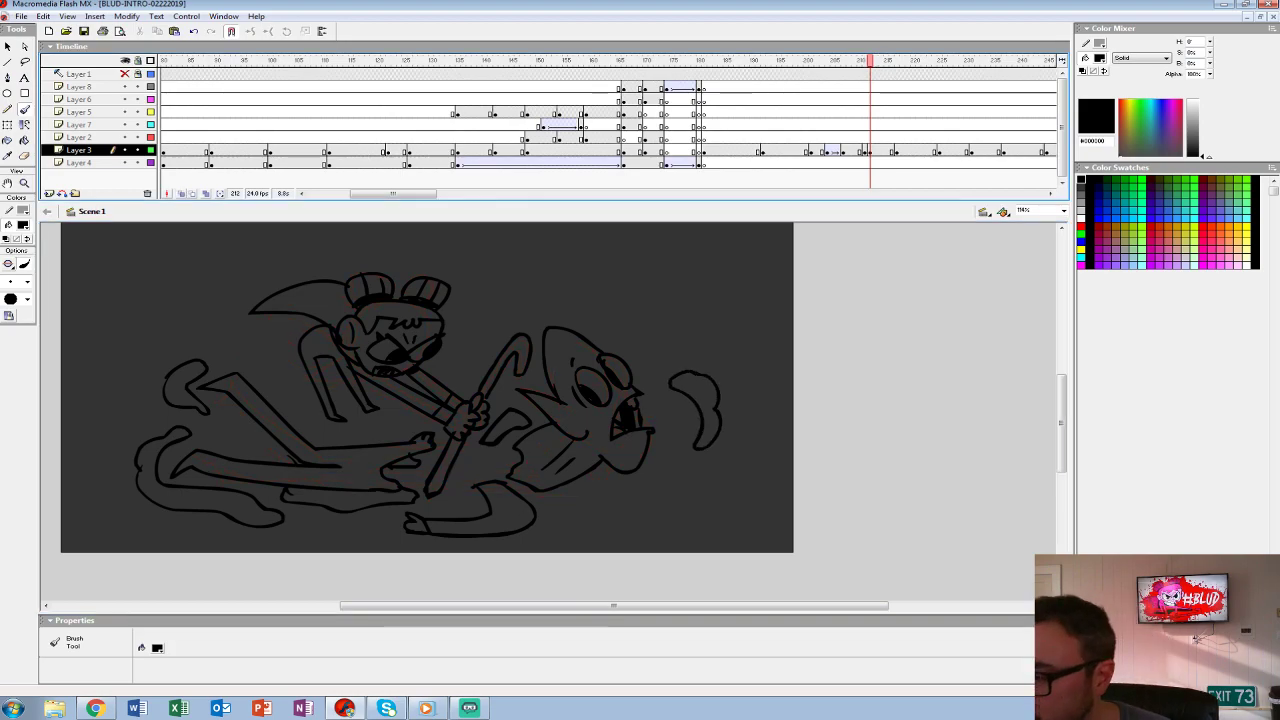
- Replace the rough sketch at frame 211 with the inked drawing and flip through the neighbouring frames to check it
{"action": "left_click", "coordinate": [868, 150]}
{"action": "key", "text": "comma"}
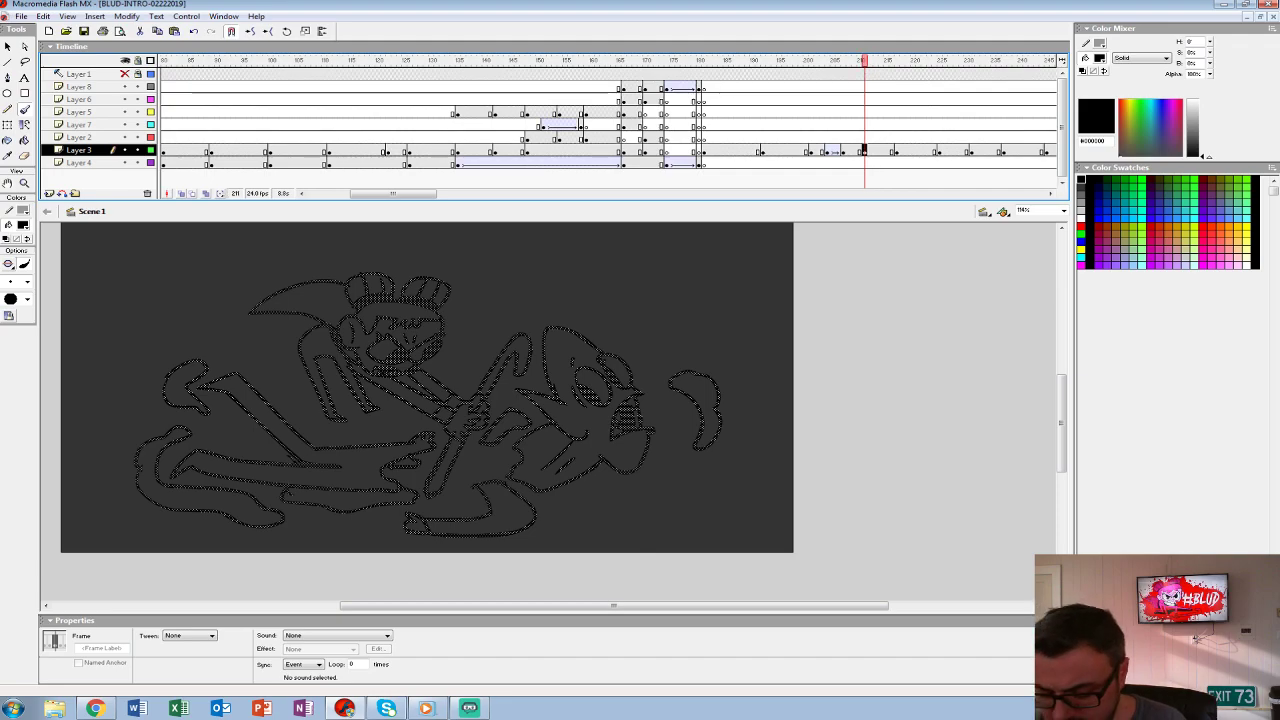
{"action": "key", "text": "period"}
{"action": "key", "text": "comma"}
{"action": "key", "text": "z"}
{"action": "key", "text": "period"}
{"action": "key", "text": "comma"}
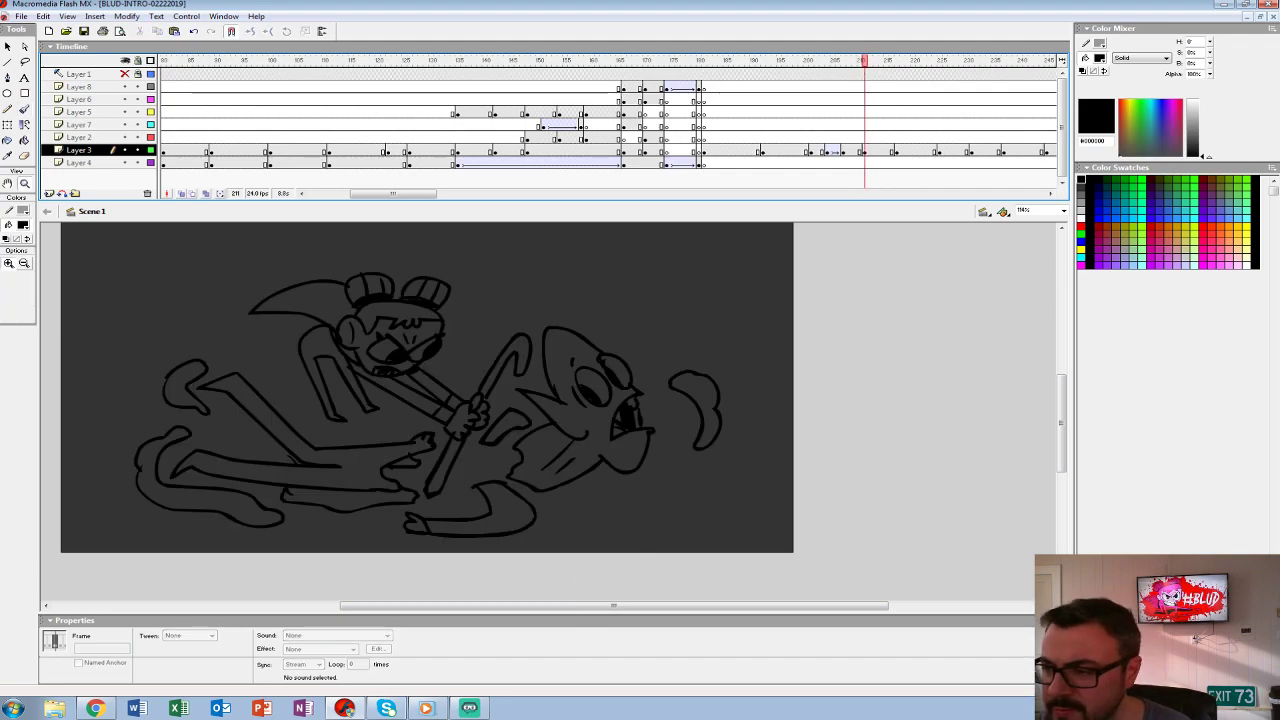
- Fill the hook's lower shaft and the attacking figure's hands, arms, ear, face and eyes with white
{"action": "key", "text": "ctrl+1"}
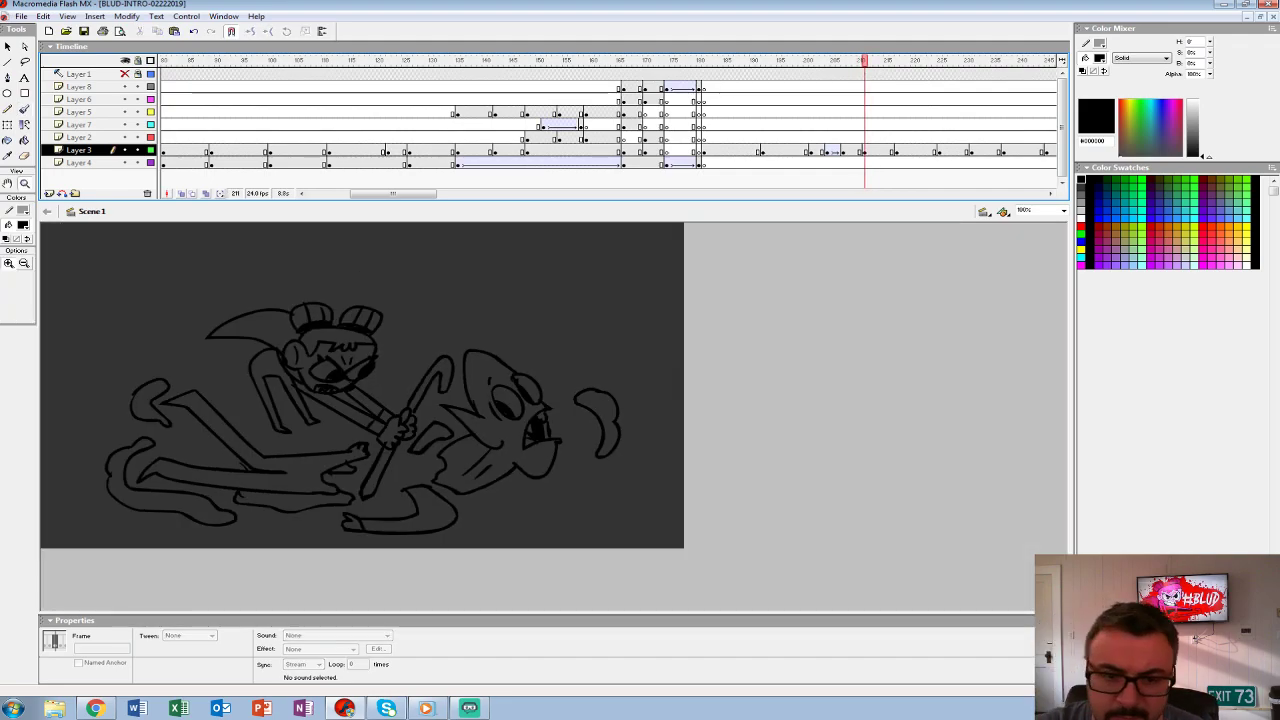
{"action": "left_click", "coordinate": [24, 224]}
{"action": "left_click", "coordinate": [6, 279]}
{"action": "key", "text": "k"}
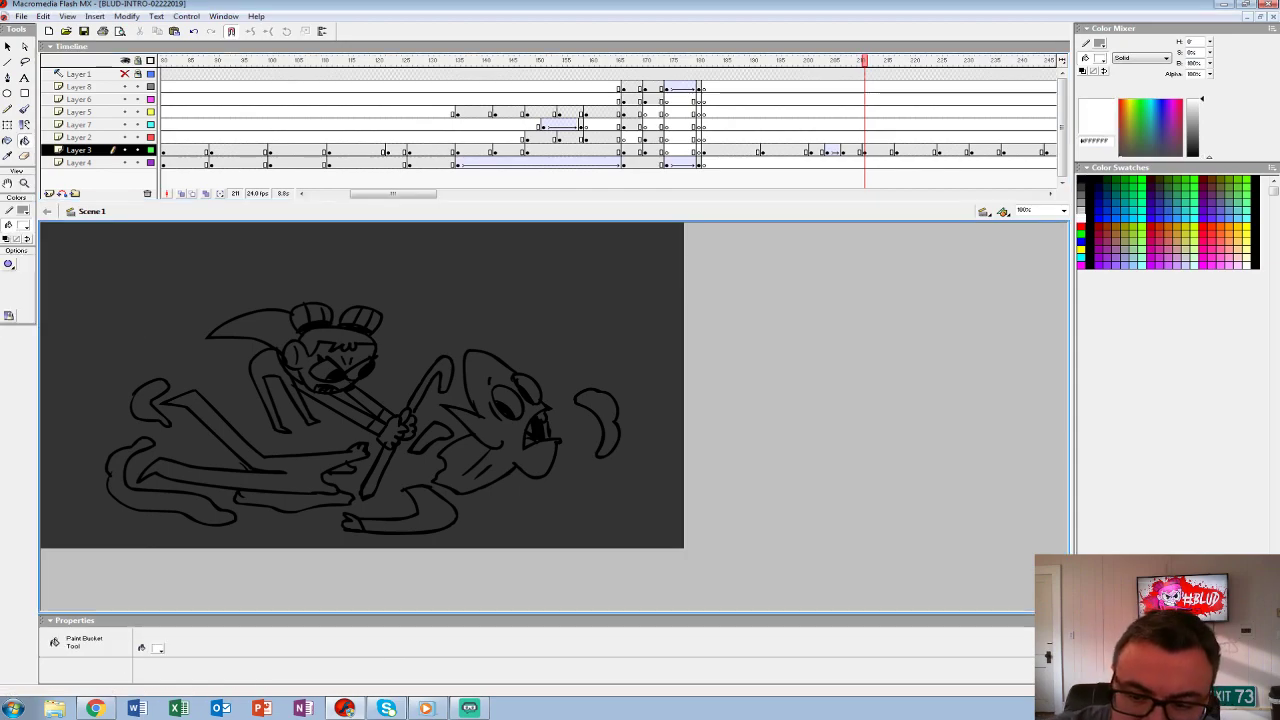
{"action": "left_click", "coordinate": [378, 460]}
{"action": "left_click", "coordinate": [406, 428]}
{"action": "left_click", "coordinate": [380, 422]}
{"action": "left_click", "coordinate": [366, 402]}
{"action": "left_click", "coordinate": [330, 398]}
{"action": "left_click", "coordinate": [300, 356]}
{"action": "left_click", "coordinate": [324, 370]}
{"action": "left_click", "coordinate": [358, 369]}
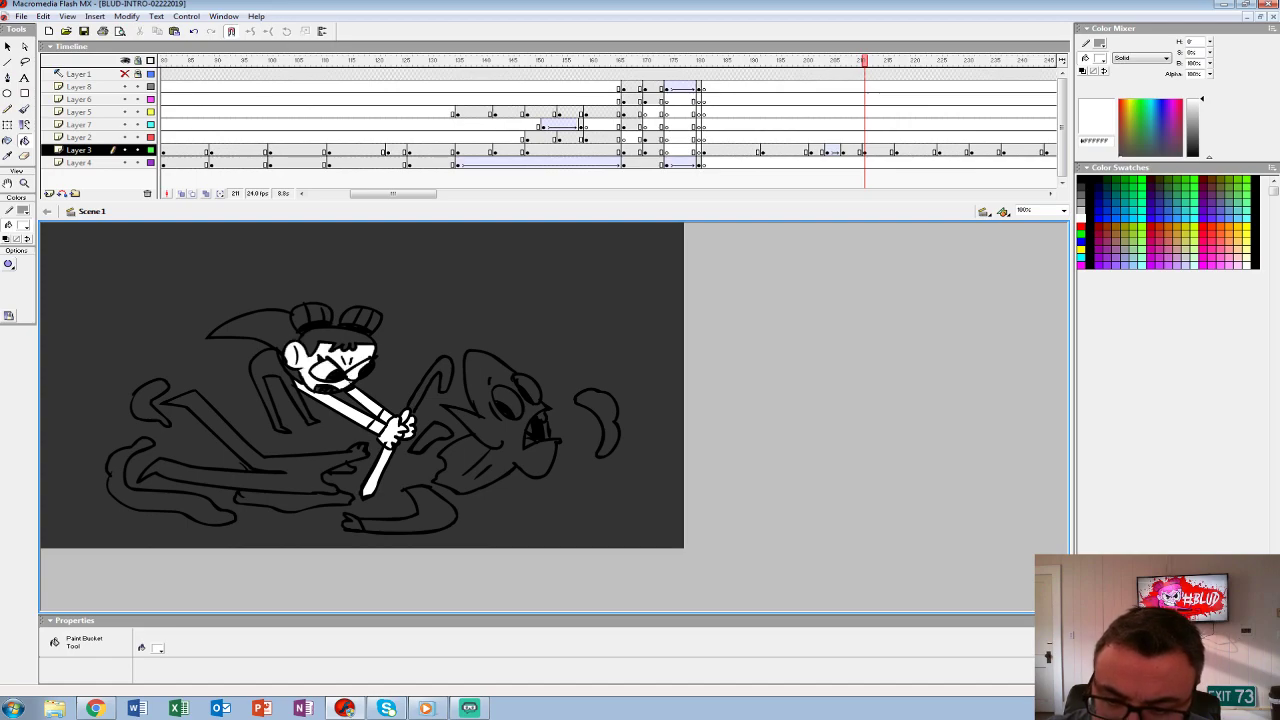
- Fill the figure's hair, both buns, the trailing pointed shape and the body with white
{"action": "left_click", "coordinate": [337, 342]}
{"action": "left_click", "coordinate": [319, 313]}
{"action": "left_click", "coordinate": [300, 317]}
{"action": "left_click", "coordinate": [356, 318]}
{"action": "left_click", "coordinate": [374, 321]}
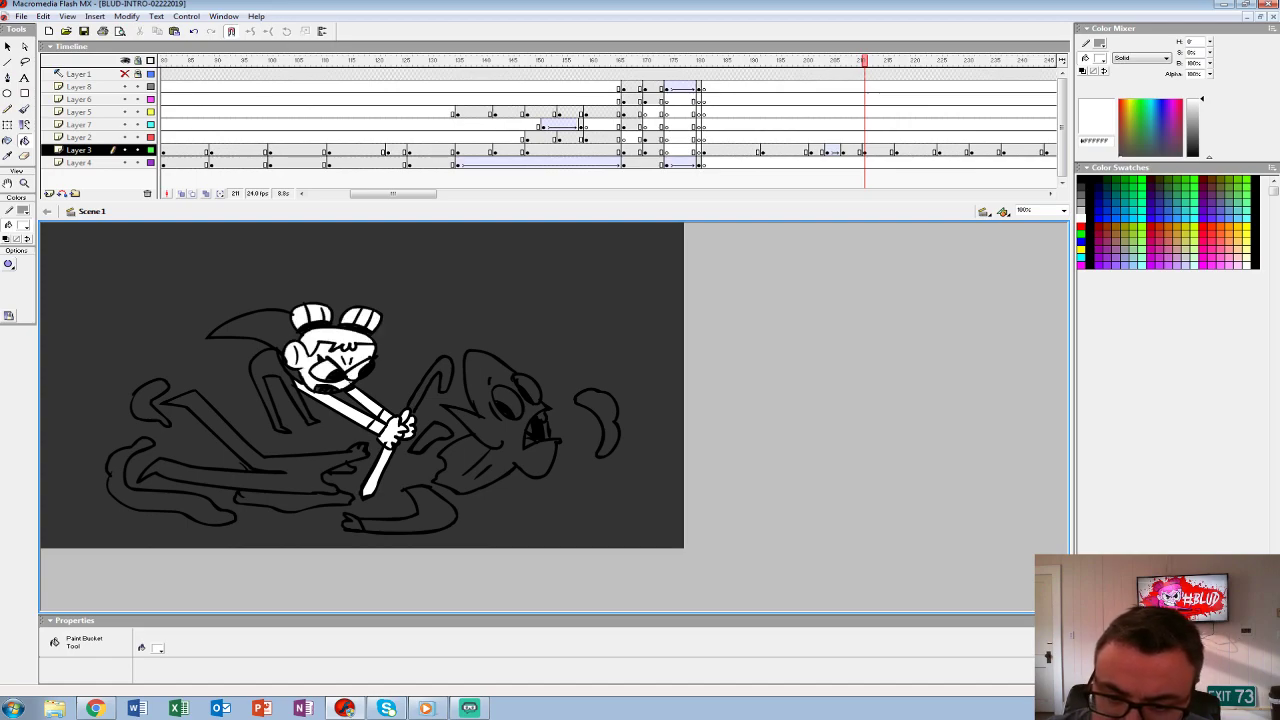
{"action": "left_click", "coordinate": [250, 325]}
{"action": "left_click", "coordinate": [282, 395]}
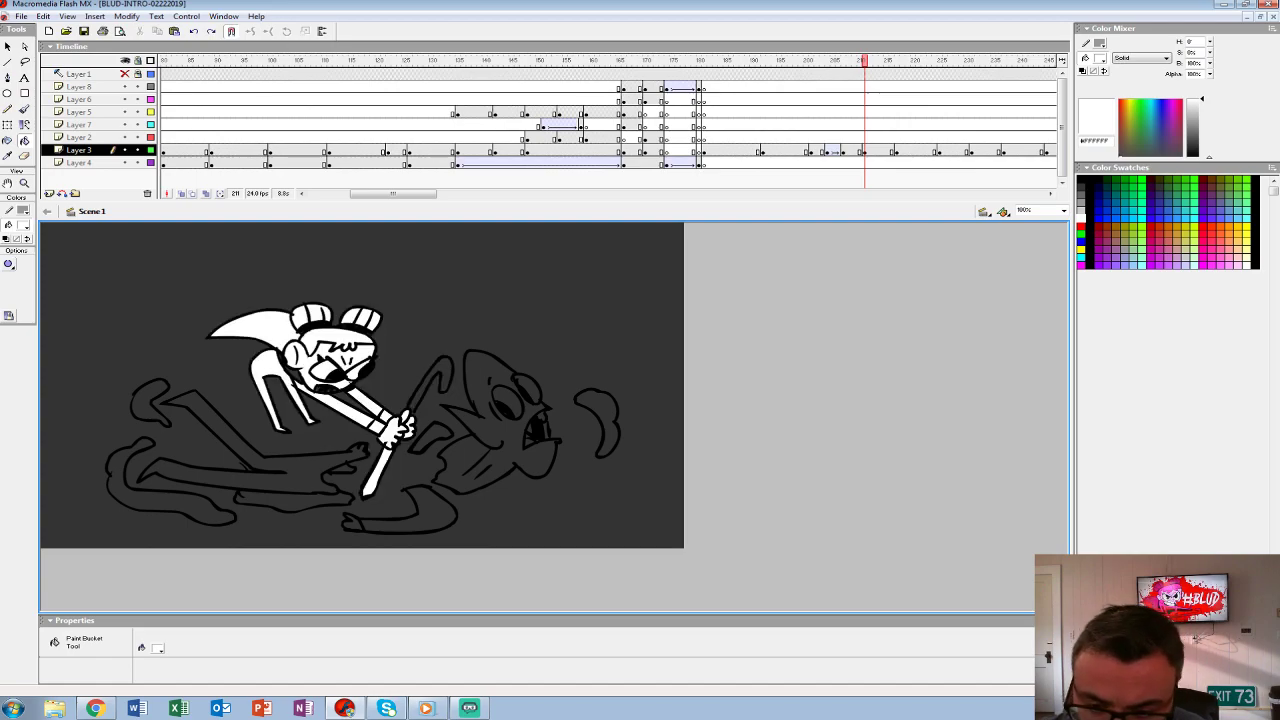
- Fill the hook's curved upper part with white, using the brush in Paint Behind mode
{"action": "left_click", "coordinate": [24, 108]}
{"action": "left_click", "coordinate": [9, 264]}
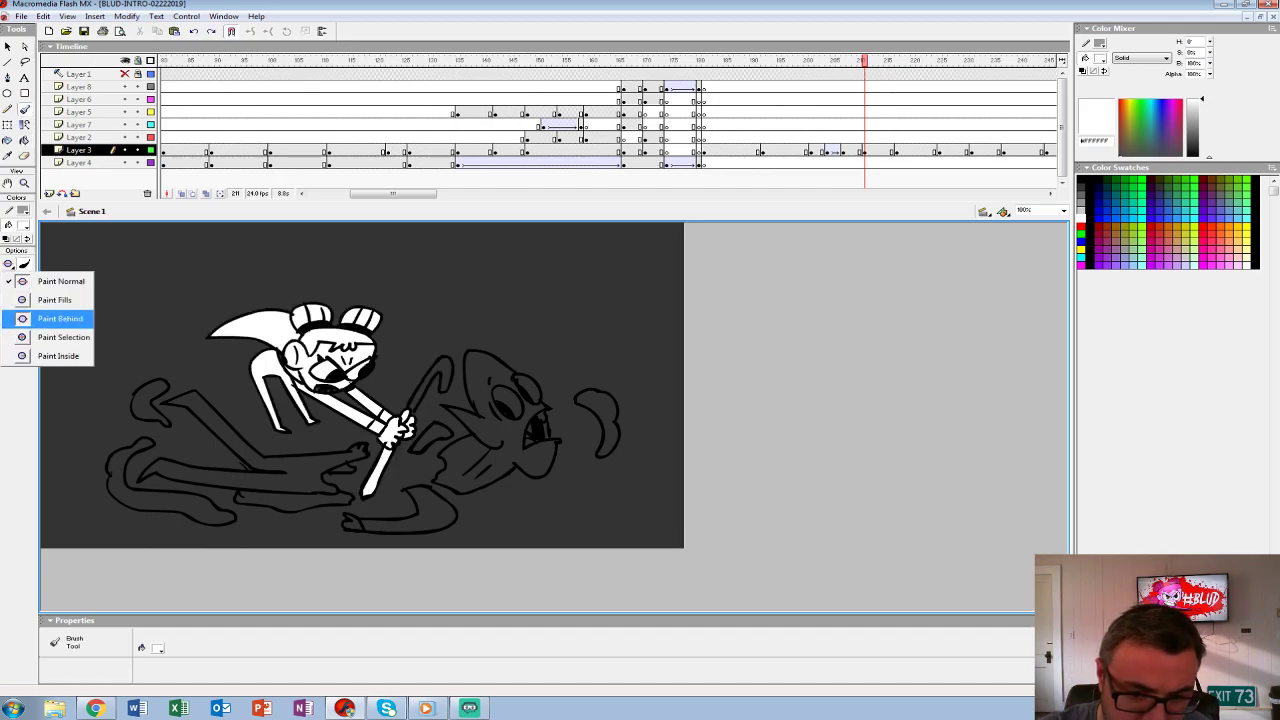
{"action": "left_click", "coordinate": [60, 318]}
{"action": "key", "text": "k"}
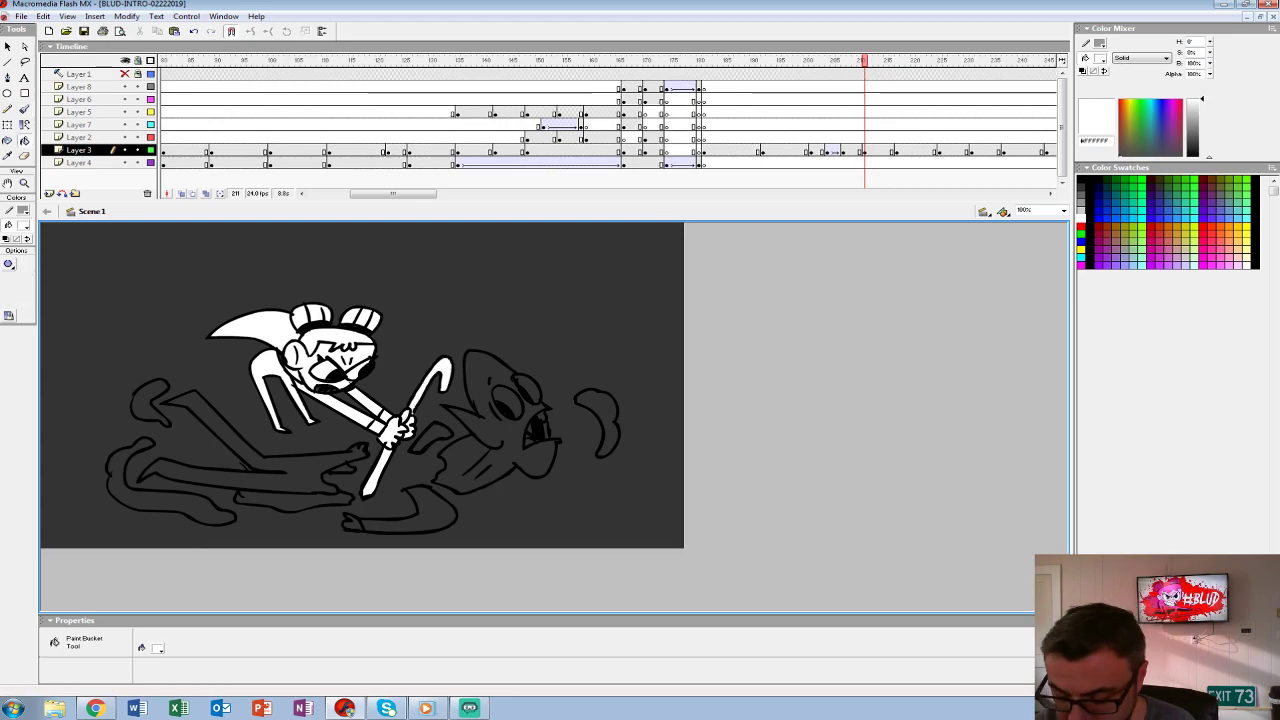
- Fill the fallen figure's lower body and the curved shapes around and beneath it with light grey #CCCCCC
{"action": "left_click", "coordinate": [23, 224]}
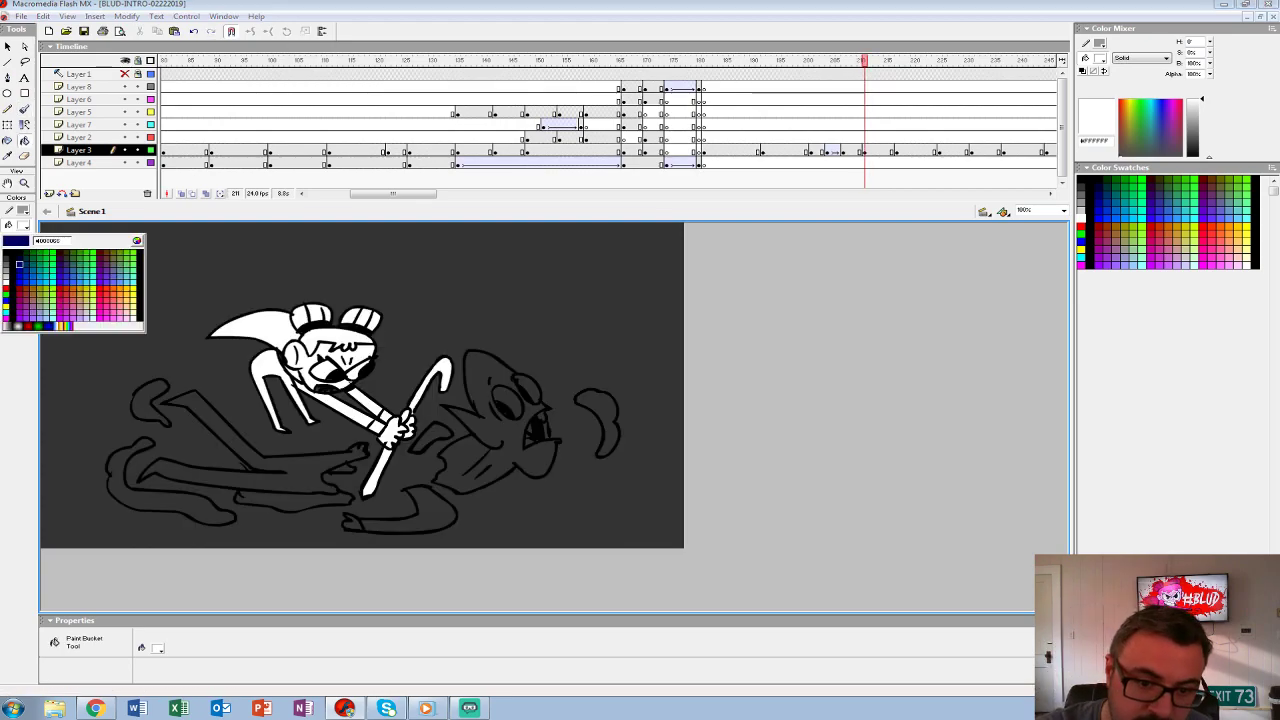
{"action": "left_click", "coordinate": [12, 268]}
{"action": "left_click", "coordinate": [230, 472]}
{"action": "left_click", "coordinate": [150, 405]}
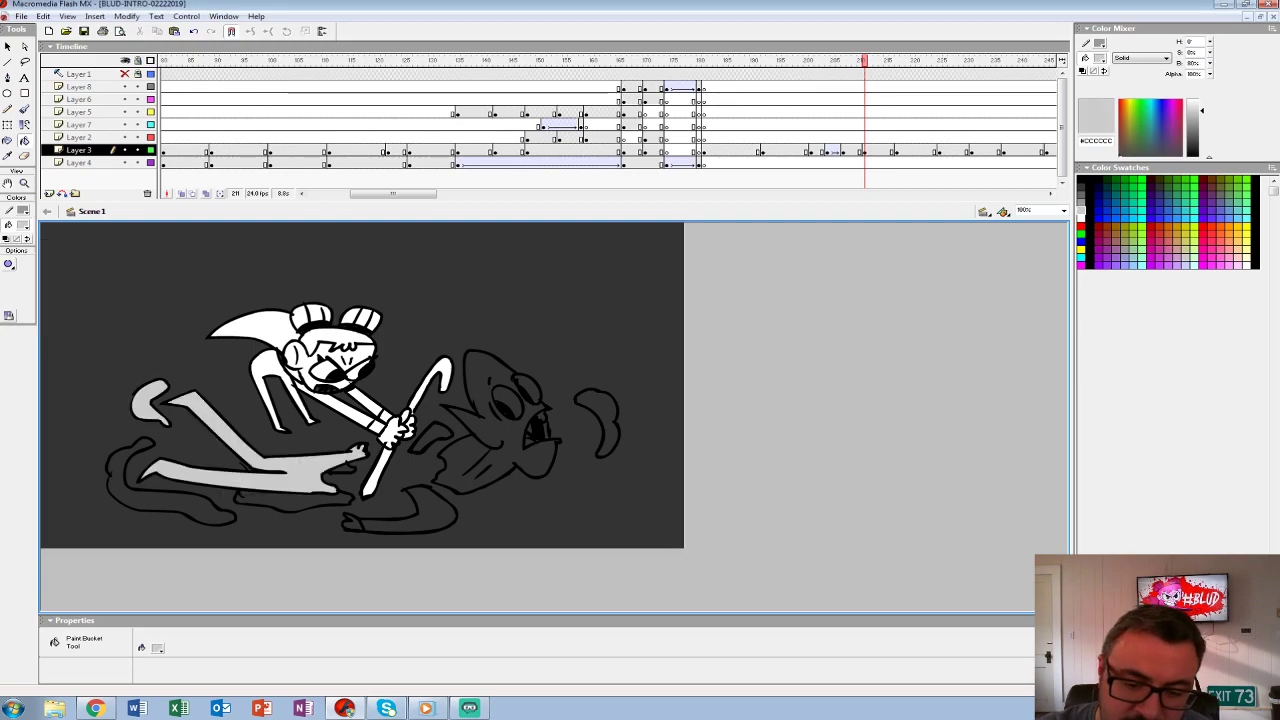
{"action": "left_click", "coordinate": [170, 490]}
{"action": "left_click", "coordinate": [290, 500]}
{"action": "left_click", "coordinate": [410, 512]}
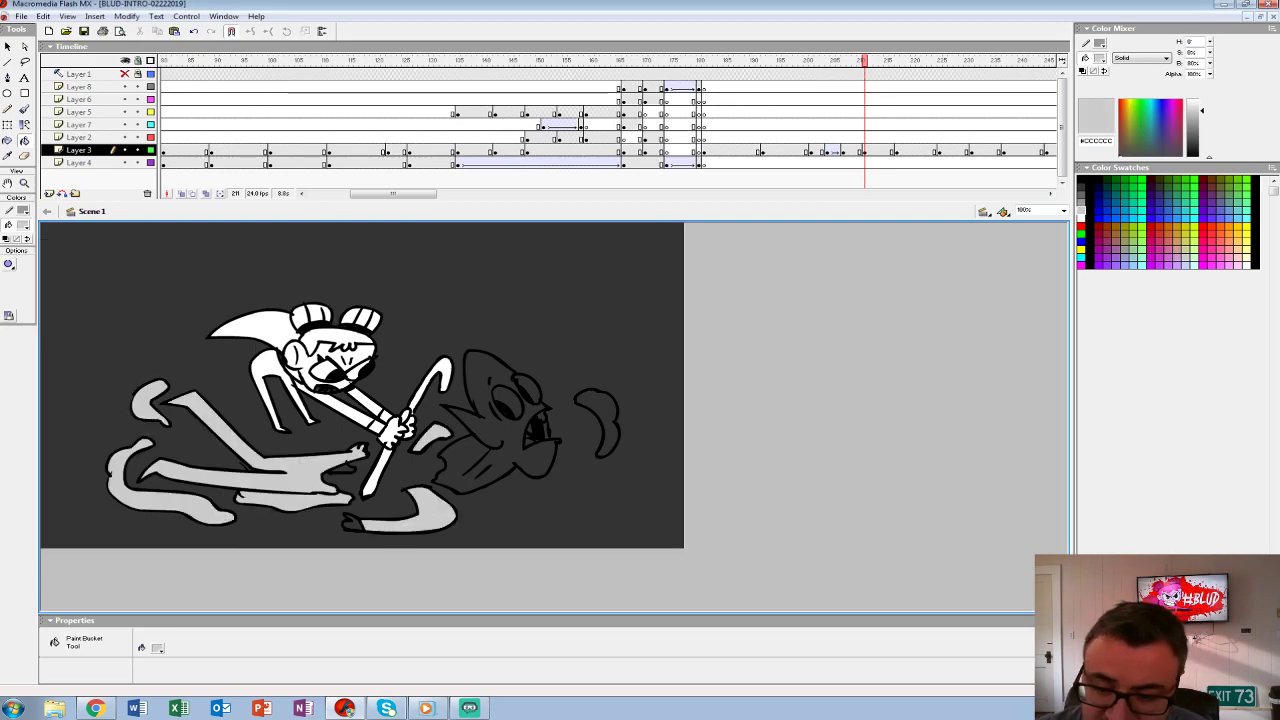
{"action": "left_click", "coordinate": [420, 512]}
{"action": "left_click", "coordinate": [400, 510]}
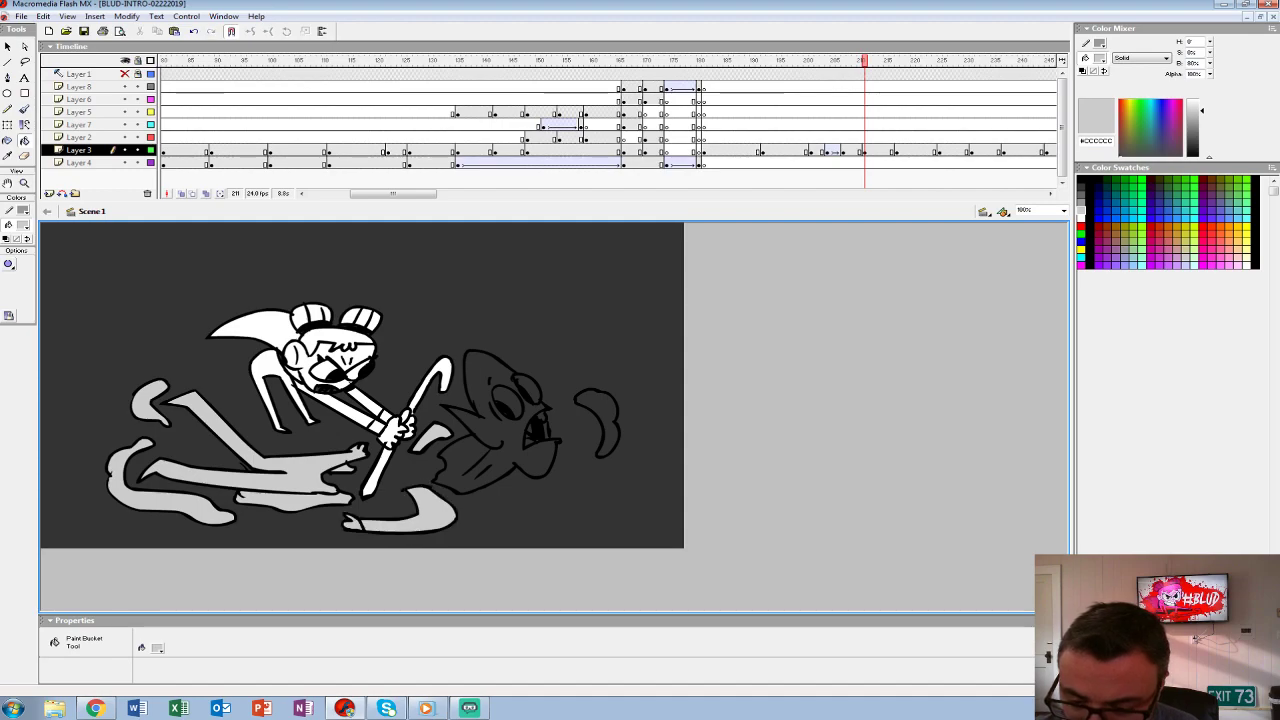
- Fill the fallen figure's torso, head and eyes and the curved puff in front of its face with the same light grey
{"action": "left_click", "coordinate": [480, 450]}
{"action": "left_click", "coordinate": [507, 402]}
{"action": "left_click", "coordinate": [526, 388]}
{"action": "left_click", "coordinate": [610, 428]}
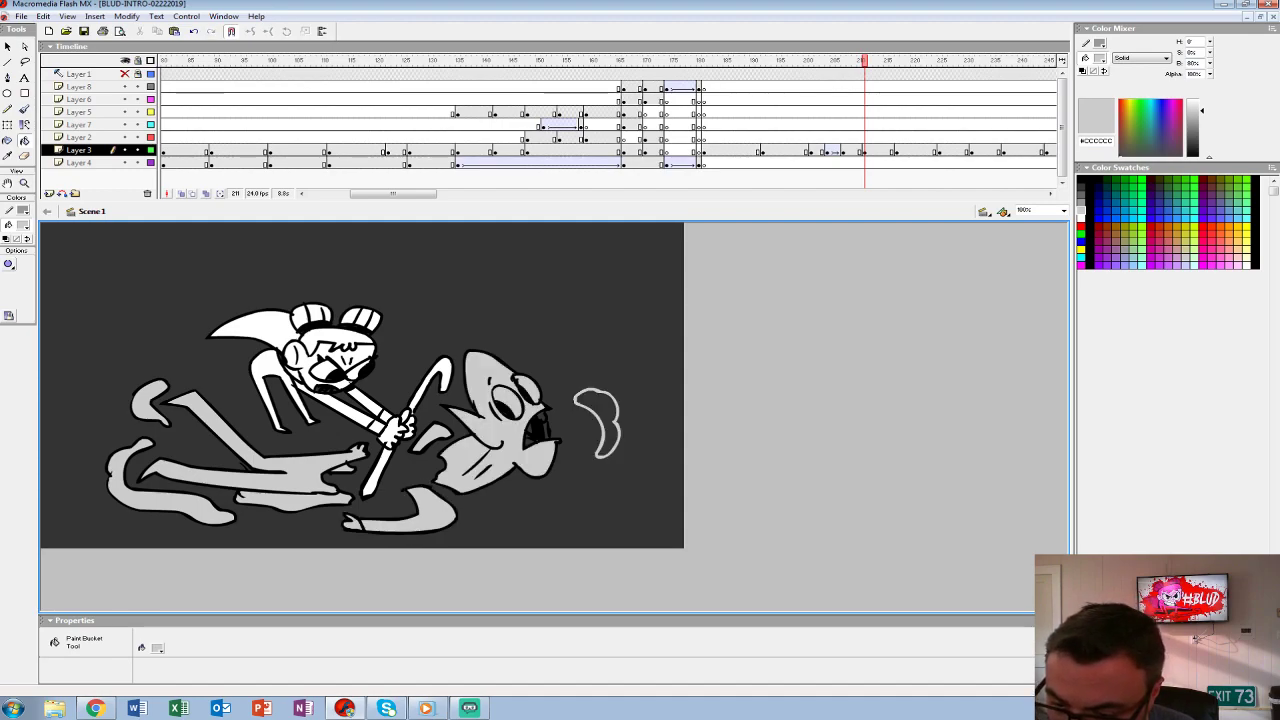
{"action": "left_click", "coordinate": [600, 425]}
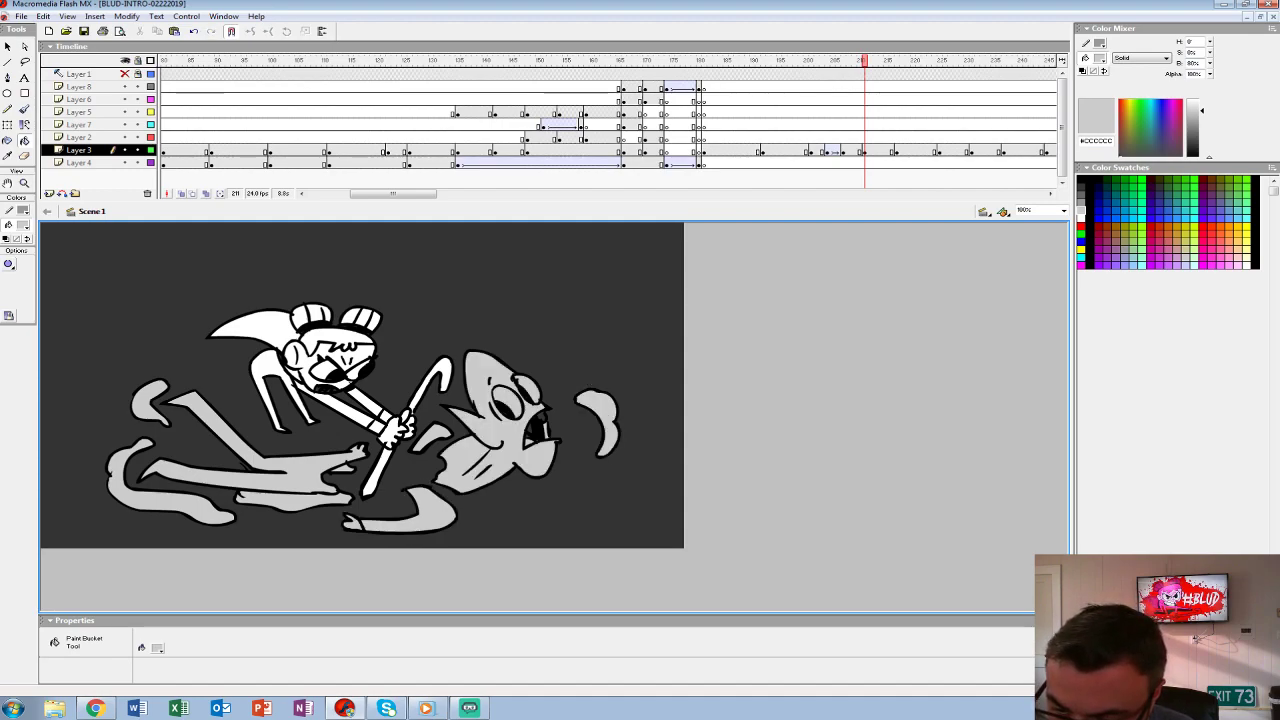
- Scrub and play the animation through the inked frame 211 and the rough sketch at frame 217 to check the motion
{"action": "left_click_drag", "start_coordinate": [786, 112], "coordinate": [902, 112]}
{"action": "key", "text": "Return"}
{"action": "left_click", "coordinate": [896, 150]}
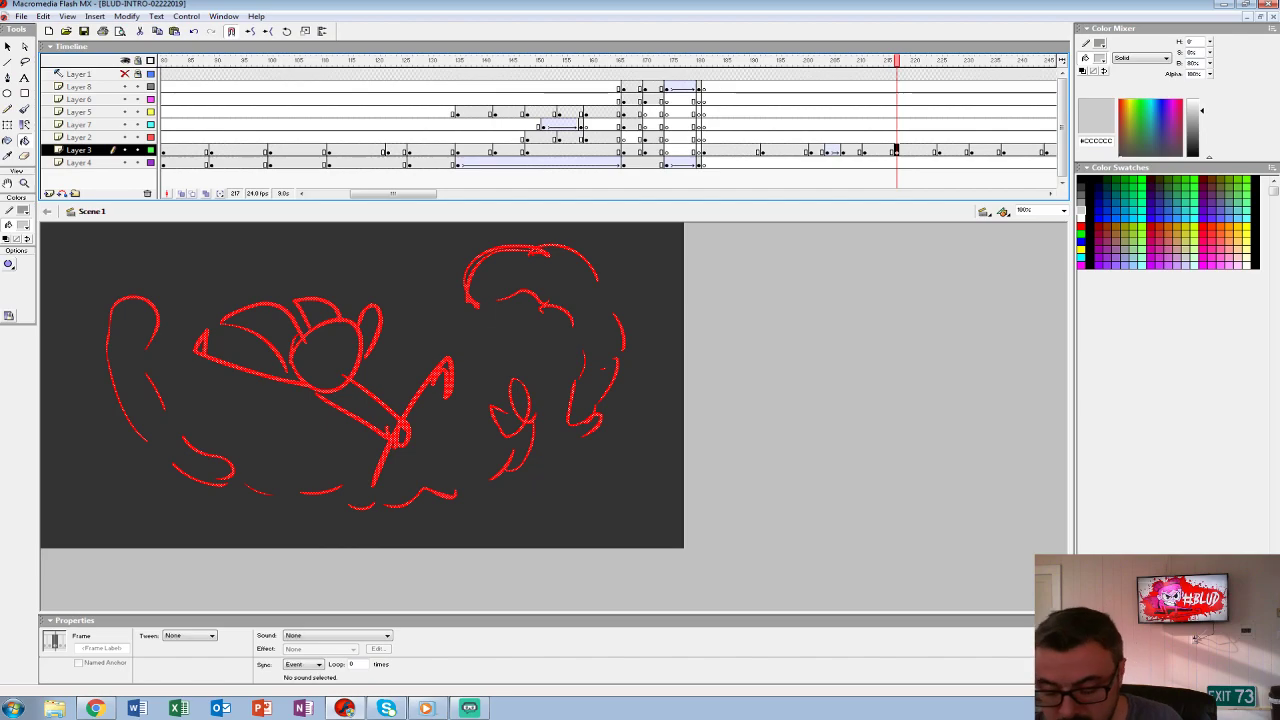
{"action": "left_click", "coordinate": [715, 111]}
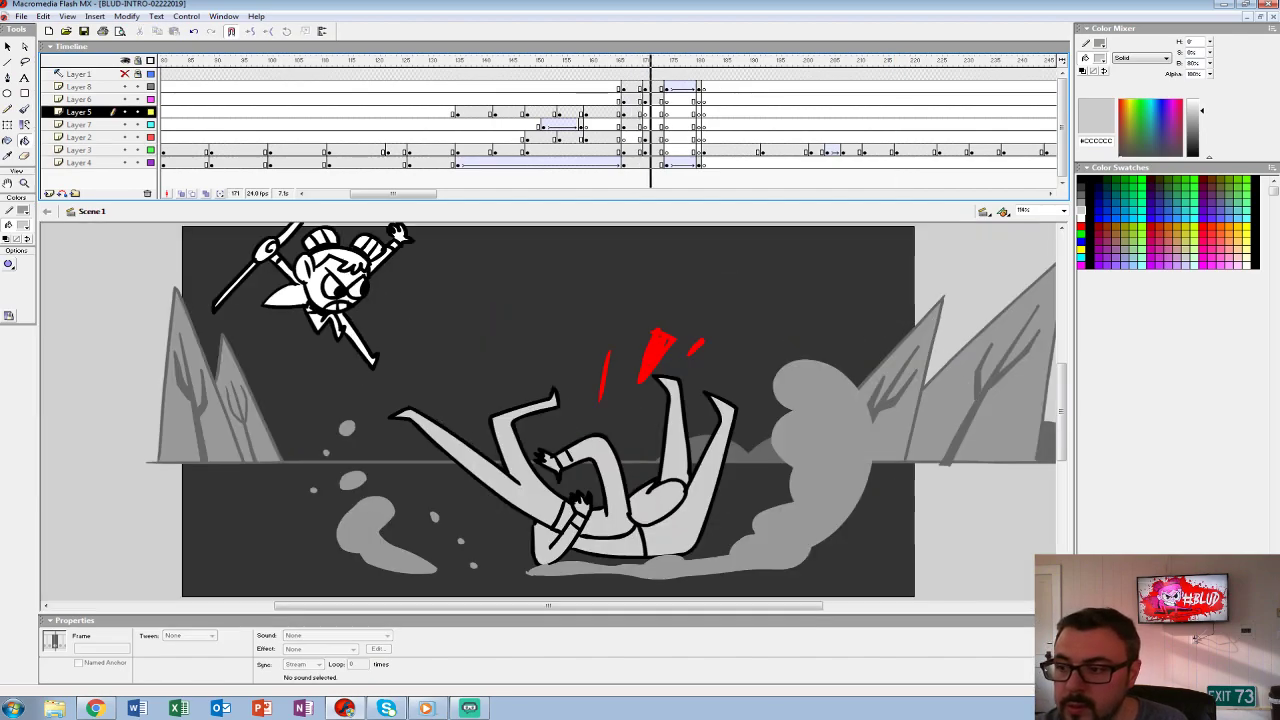
{"action": "key", "text": "Return"}
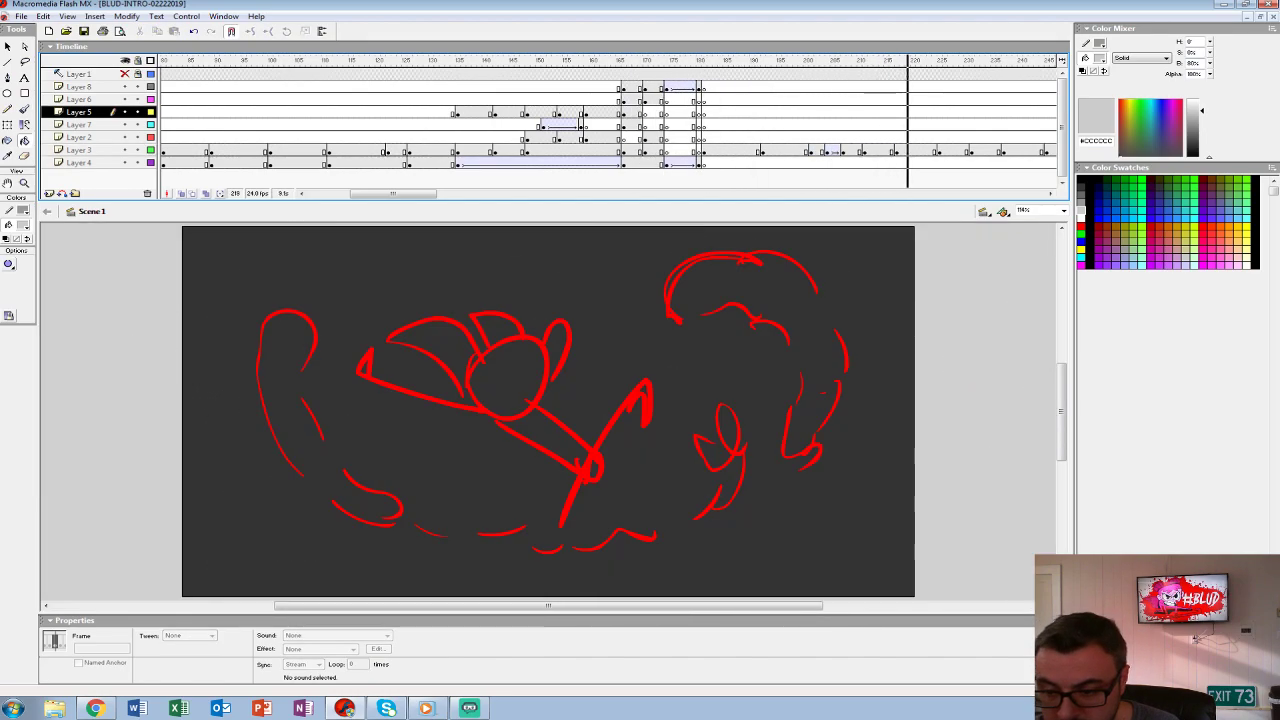
{"action": "key", "text": "ctrl+1"}
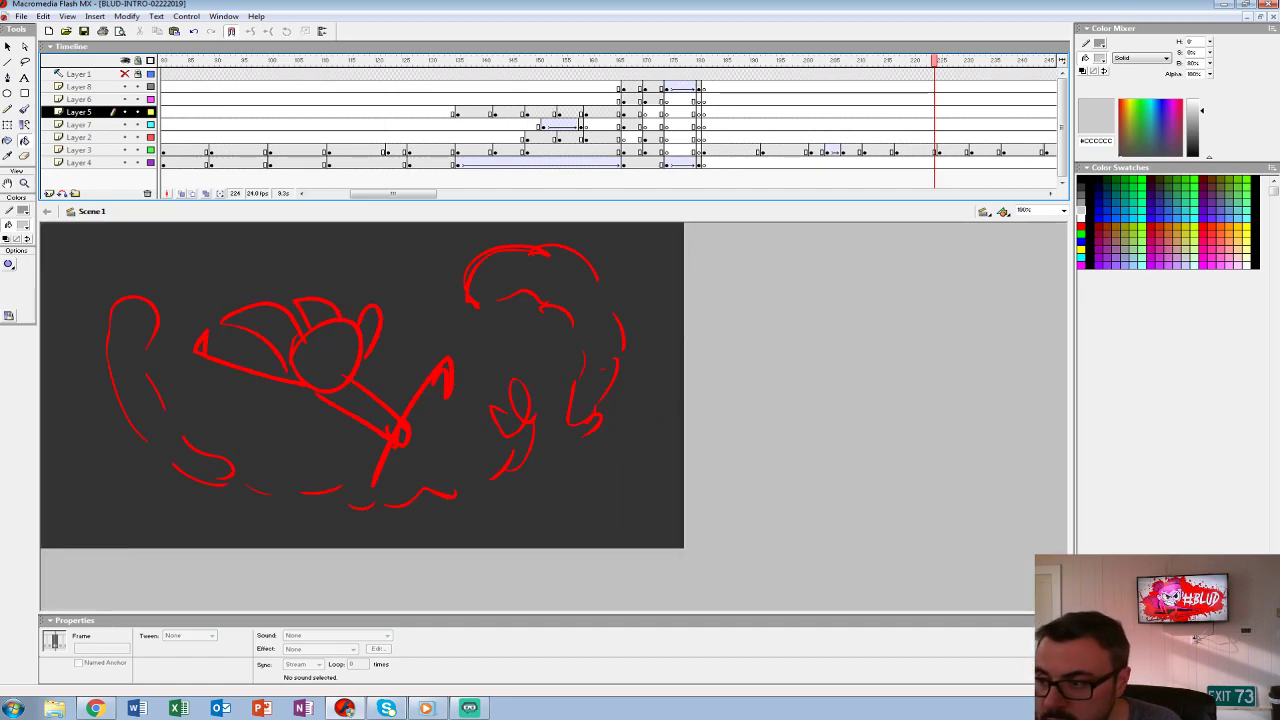
- Group the attacking figure with its hook at frame 211 and move it in place from Layer 3 to Layer 2
{"action": "left_click", "coordinate": [863, 150]}
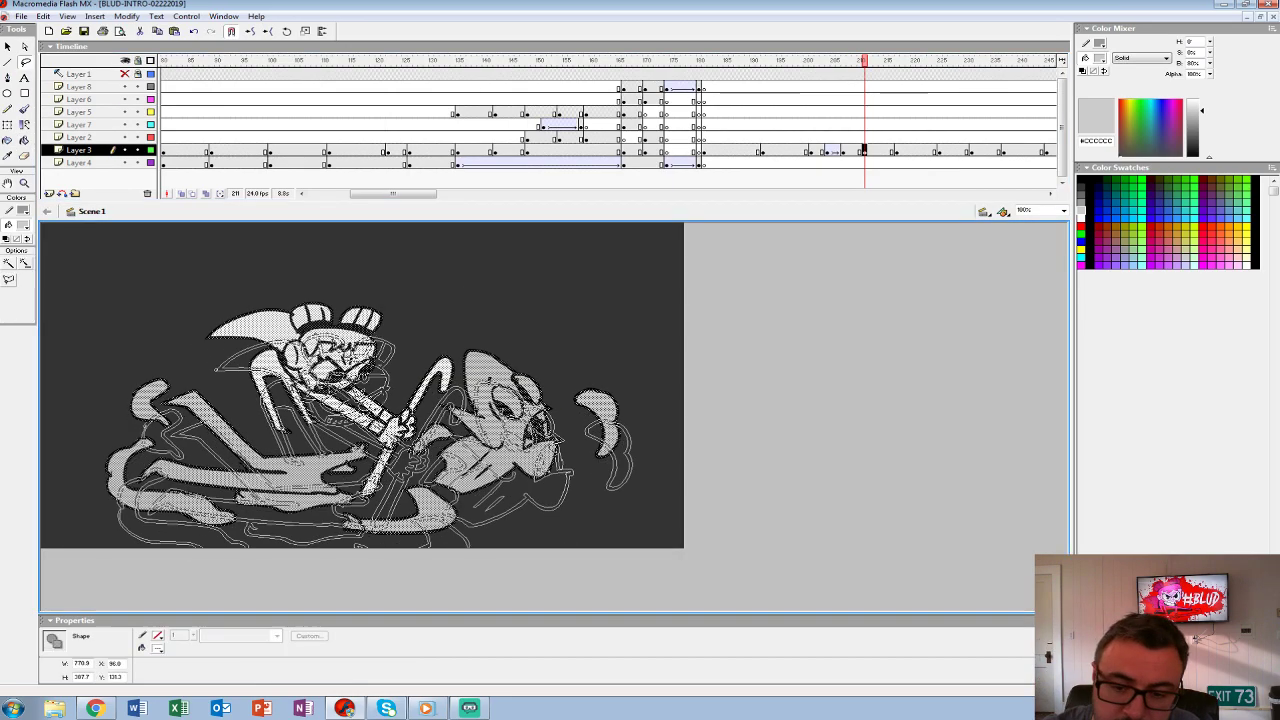
{"action": "key", "text": "l"}
{"action": "mouse_move", "coordinate": [222, 398]}
{"action": "left_mouse_down"}
{"action": "mouse_move", "coordinate": [280, 444]}
{"action": "mouse_move", "coordinate": [325, 435]}
{"action": "left_mouse_up"}
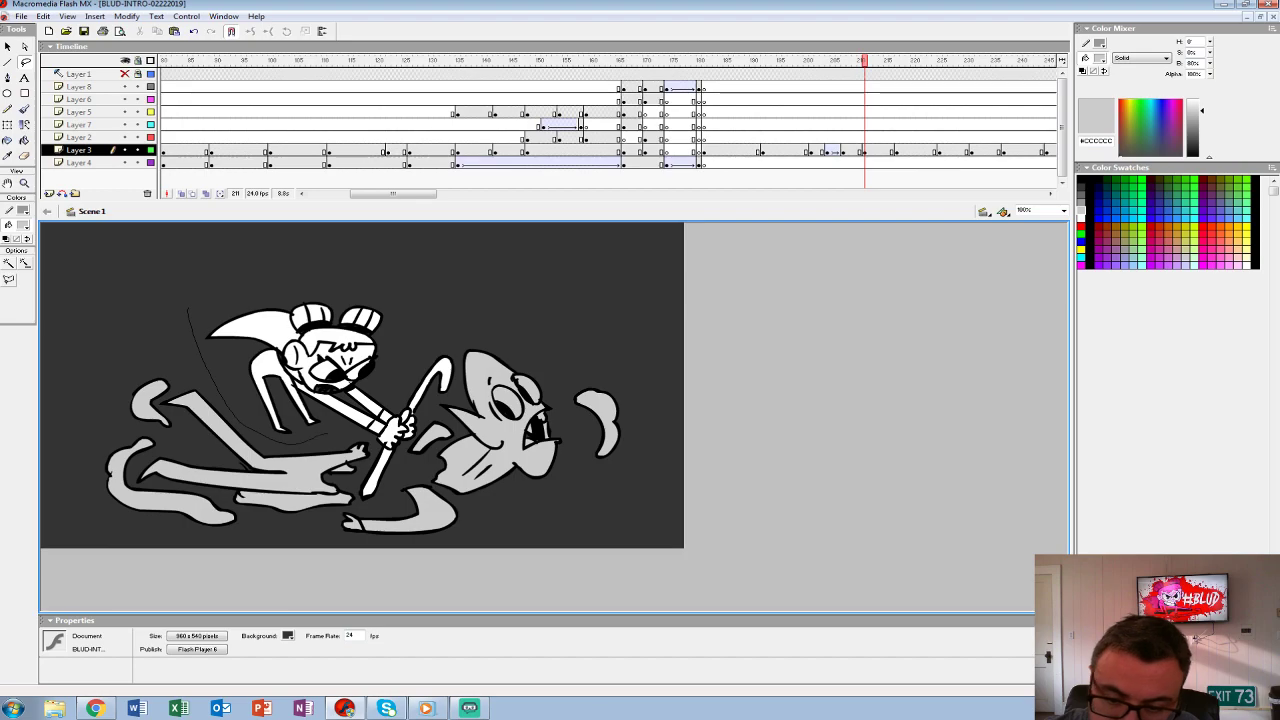
{"action": "left_click_drag", "start_coordinate": [418, 428], "coordinate": [440, 380]}
{"action": "key", "text": "ctrl+g"}
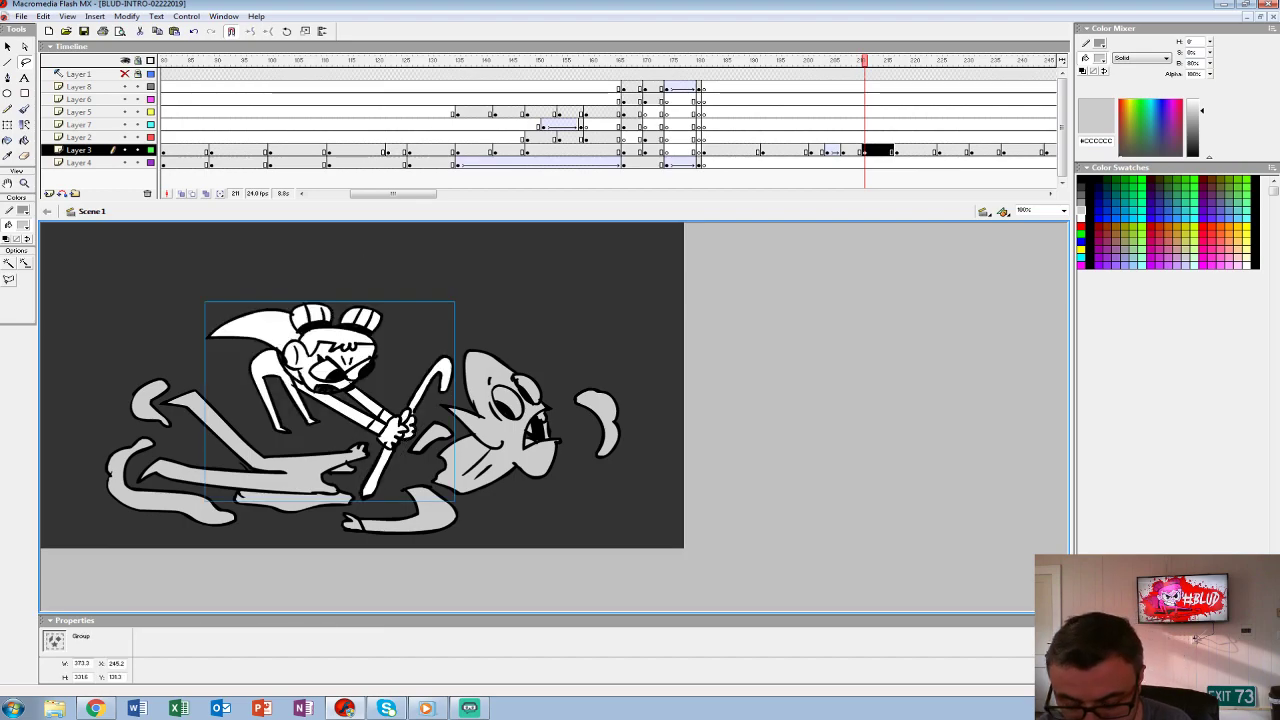
{"action": "key", "text": "ctrl+x"}
{"action": "left_click", "coordinate": [864, 137]}
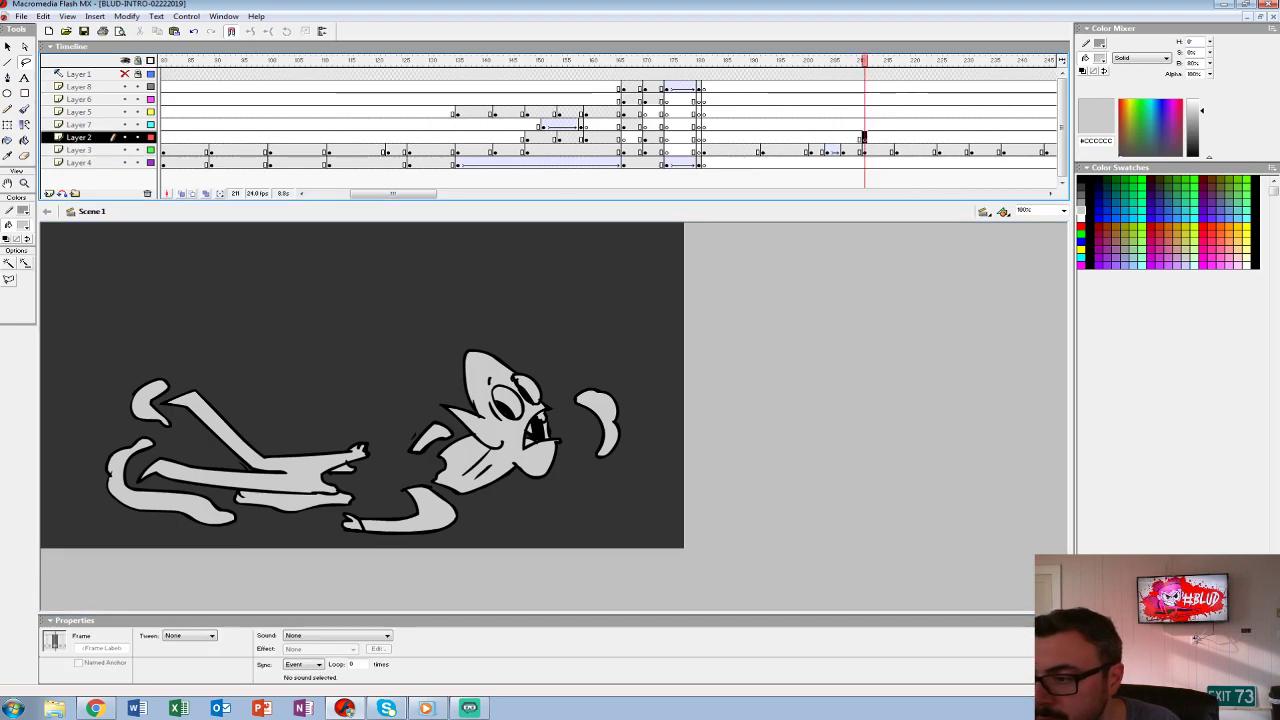
{"action": "key", "text": "ctrl+shift+v"}
- Create an empty drawing frame at frame 218 on Layer 3 and turn on onion skinning
{"action": "left_click", "coordinate": [902, 150]}
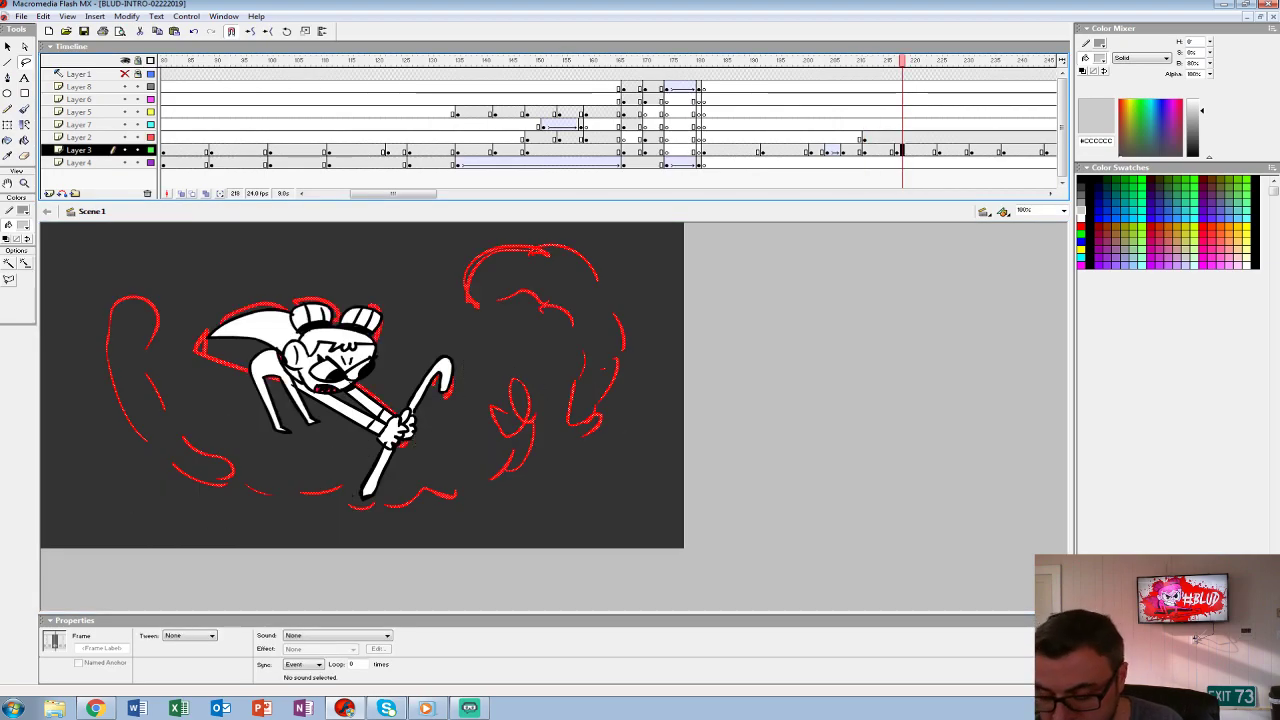
{"action": "key", "text": "Delete"}
{"action": "left_click", "coordinate": [181, 193]}
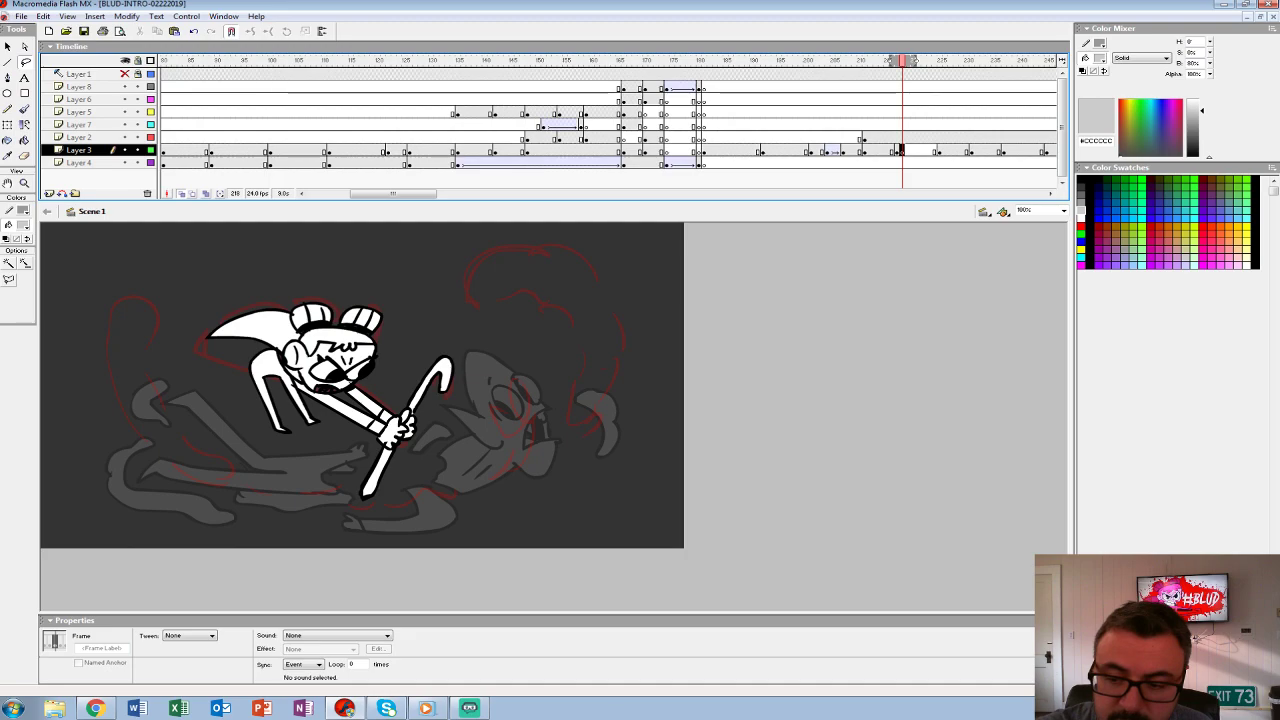
- Ink the large curling smoke cloud and the small puffs on the right side of frame 218 with a black brush
{"action": "left_click", "coordinate": [23, 225]}
{"action": "left_click", "coordinate": [6, 254]}
{"action": "key", "text": "ctrl+2"}
{"action": "key", "text": "b"}
{"action": "left_click_drag", "start_coordinate": [556, 266], "coordinate": [506, 318]}
{"action": "mouse_move", "coordinate": [626, 258]}
{"action": "left_mouse_down"}
{"action": "mouse_move", "coordinate": [694, 326]}
{"action": "mouse_move", "coordinate": [682, 396]}
{"action": "mouse_move", "coordinate": [640, 473]}
{"action": "mouse_move", "coordinate": [638, 401]}
{"action": "mouse_move", "coordinate": [661, 313]}
{"action": "mouse_move", "coordinate": [604, 260]}
{"action": "mouse_move", "coordinate": [532, 316]}
{"action": "mouse_move", "coordinate": [494, 290]}
{"action": "left_mouse_up"}
{"action": "mouse_move", "coordinate": [556, 380]}
{"action": "left_mouse_down"}
{"action": "mouse_move", "coordinate": [590, 466]}
{"action": "mouse_move", "coordinate": [596, 388]}
{"action": "mouse_move", "coordinate": [557, 437]}
{"action": "left_mouse_up"}
{"action": "mouse_move", "coordinate": [650, 424]}
{"action": "left_mouse_down"}
{"action": "mouse_move", "coordinate": [622, 398]}
{"action": "mouse_move", "coordinate": [905, 387]}
{"action": "left_mouse_up"}
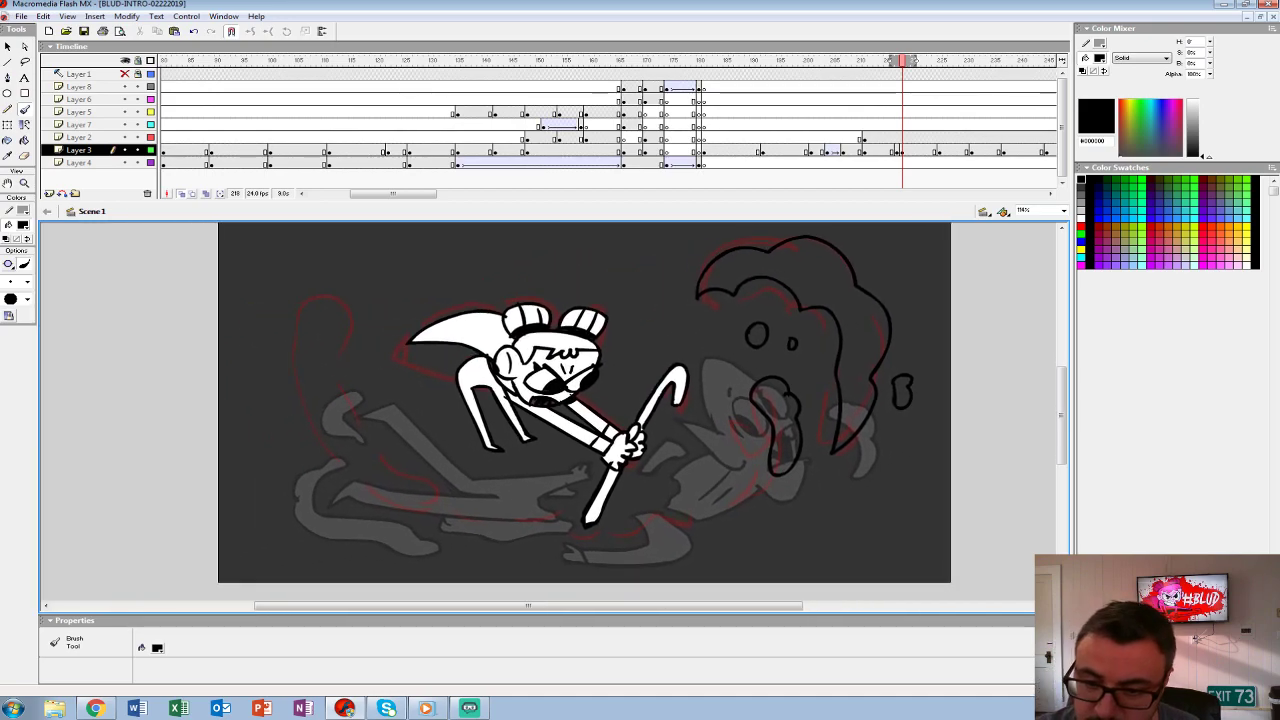
- Ink the tall smoke cloud and the crescents on the left side, plus the curved puff at the lower right
{"action": "mouse_move", "coordinate": [342, 348]}
{"action": "left_mouse_down"}
{"action": "mouse_move", "coordinate": [282, 303]}
{"action": "mouse_move", "coordinate": [266, 414]}
{"action": "mouse_move", "coordinate": [320, 452]}
{"action": "mouse_move", "coordinate": [326, 366]}
{"action": "left_mouse_up"}
{"action": "left_click_drag", "start_coordinate": [266, 461], "coordinate": [268, 524]}
{"action": "left_click_drag", "start_coordinate": [302, 480], "coordinate": [290, 520]}
{"action": "left_click_drag", "start_coordinate": [268, 462], "coordinate": [262, 530]}
{"action": "left_click_drag", "start_coordinate": [584, 402], "coordinate": [536, 370]}
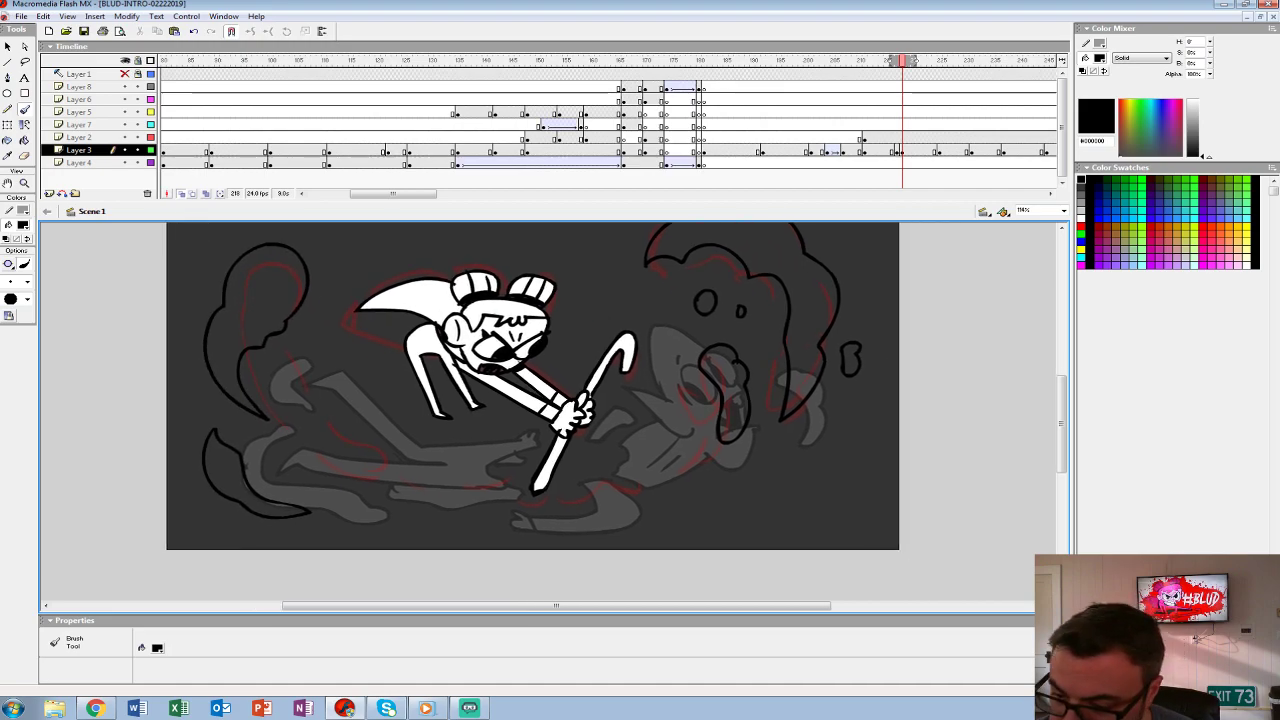
{"action": "mouse_move", "coordinate": [700, 466]}
{"action": "left_mouse_down"}
{"action": "mouse_move", "coordinate": [683, 491]}
{"action": "mouse_move", "coordinate": [626, 520]}
{"action": "left_mouse_up"}
{"action": "mouse_move", "coordinate": [302, 424]}
{"action": "left_mouse_down"}
{"action": "mouse_move", "coordinate": [300, 448]}
{"action": "mouse_move", "coordinate": [386, 466]}
{"action": "mouse_move", "coordinate": [304, 426]}
{"action": "left_mouse_up"}
{"action": "scroll", "coordinate": [537, 415], "scroll_direction": "up", "scroll_amount": 2}
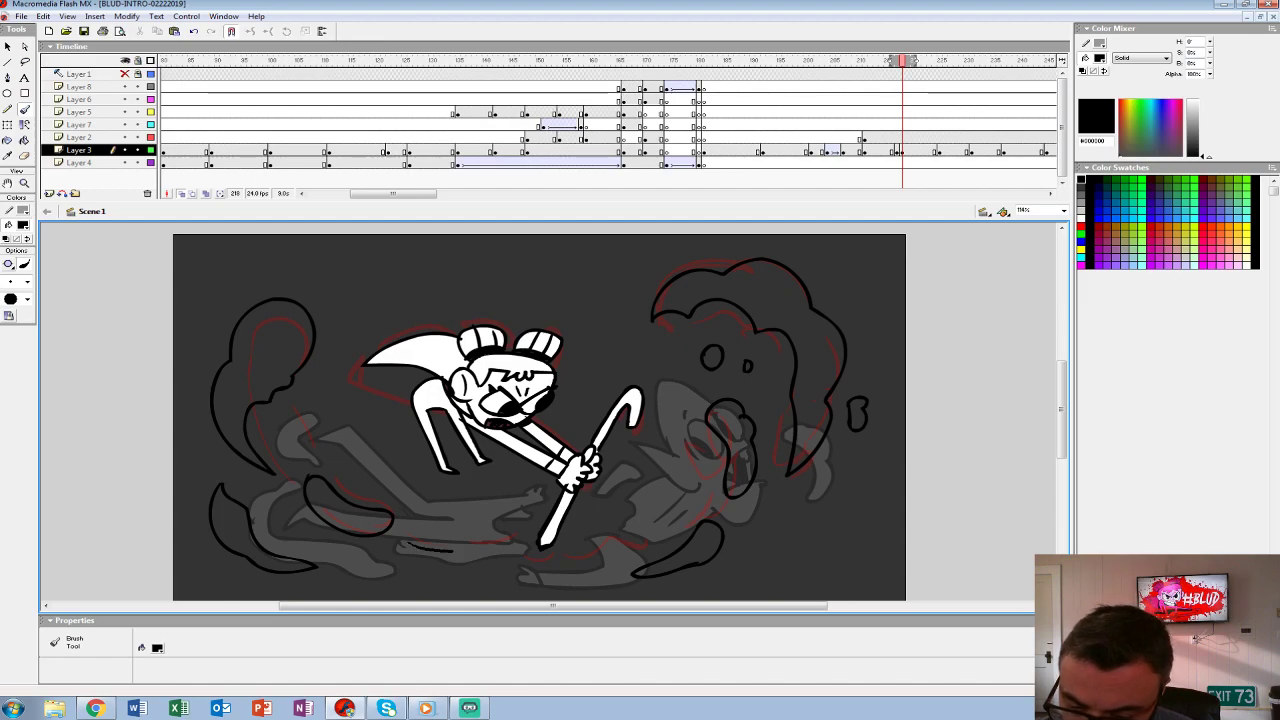
{"action": "scroll", "coordinate": [545, 415], "scroll_direction": "up", "scroll_amount": 2}
- Finish the small puffs behind and below the figure, turn off onion skinning and compare with the previous frame
{"action": "mouse_move", "coordinate": [302, 324]}
{"action": "left_mouse_down"}
{"action": "mouse_move", "coordinate": [386, 370]}
{"action": "mouse_move", "coordinate": [352, 362]}
{"action": "left_mouse_up"}
{"action": "left_click_drag", "start_coordinate": [628, 298], "coordinate": [670, 345]}
{"action": "key", "text": "ctrl+z"}
{"action": "key", "text": "ctrl+z"}
{"action": "left_click_drag", "start_coordinate": [560, 420], "coordinate": [468, 357]}
{"action": "left_click", "coordinate": [181, 193]}
{"action": "mouse_move", "coordinate": [560, 400]}
{"action": "left_mouse_down"}
{"action": "mouse_move", "coordinate": [581, 410]}
{"action": "mouse_move", "coordinate": [520, 398]}
{"action": "left_mouse_up"}
{"action": "key", "text": "comma"}
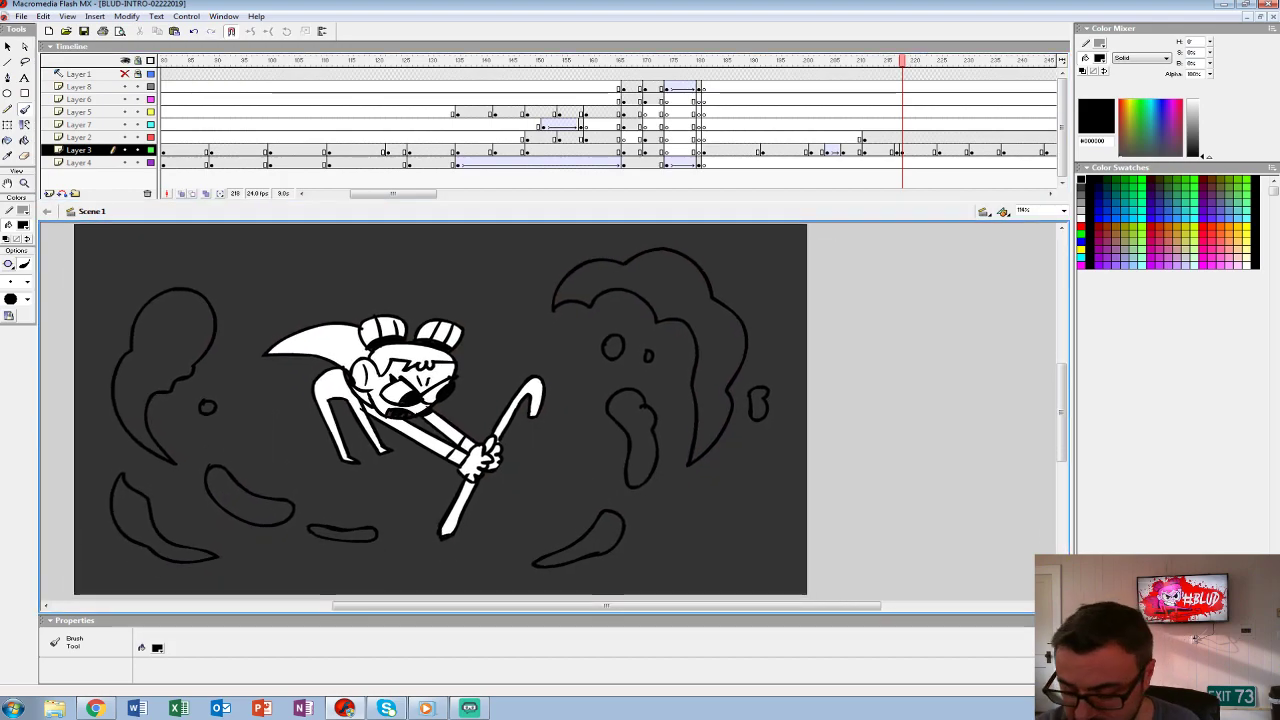
{"action": "key", "text": "ctrl+a"}
{"action": "key", "text": "period"}
- Try filling the tall left smoke cloud with black
{"action": "left_click", "coordinate": [23, 225]}
{"action": "left_click", "coordinate": [9, 252]}
{"action": "key", "text": "k"}
{"action": "left_click", "coordinate": [170, 330]}
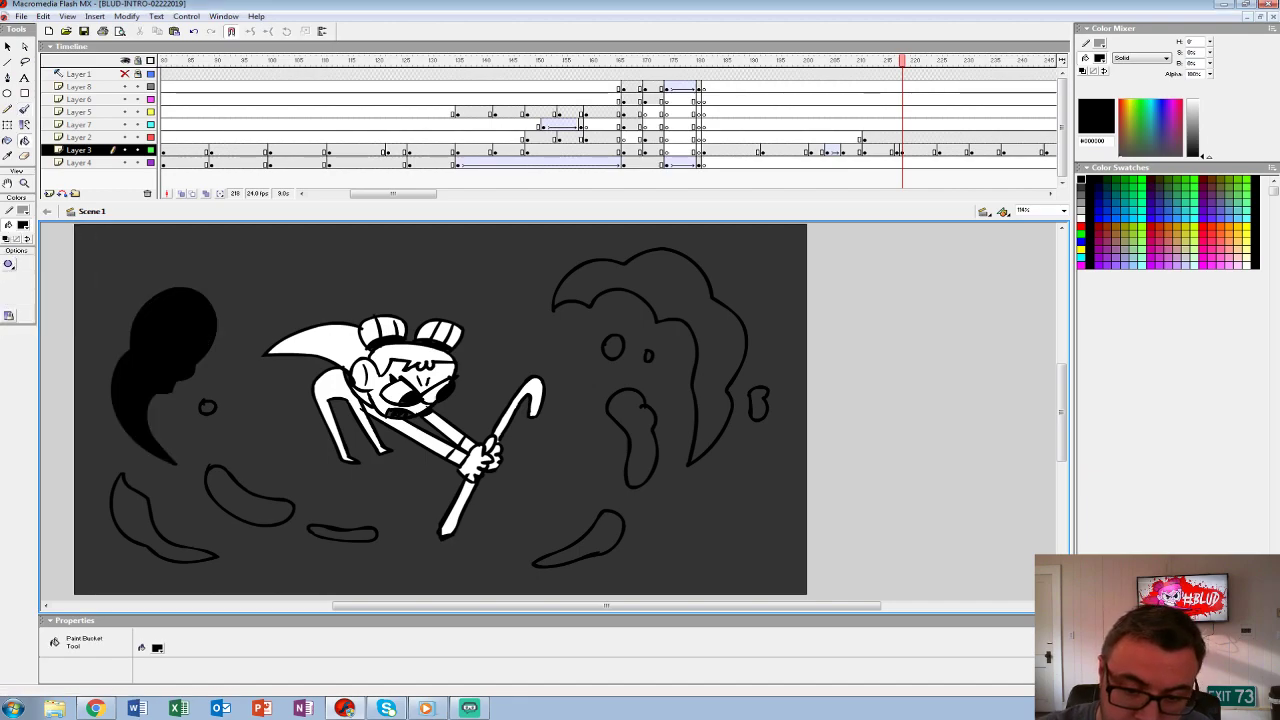
- Undo the black fill and fill the tall cloud, small puffs and crescents on the left with light grey #CCCCCC
{"action": "left_click", "coordinate": [23, 225]}
{"action": "left_click", "coordinate": [12, 276]}
{"action": "key", "text": "ctrl+z"}
{"action": "left_click", "coordinate": [160, 340]}
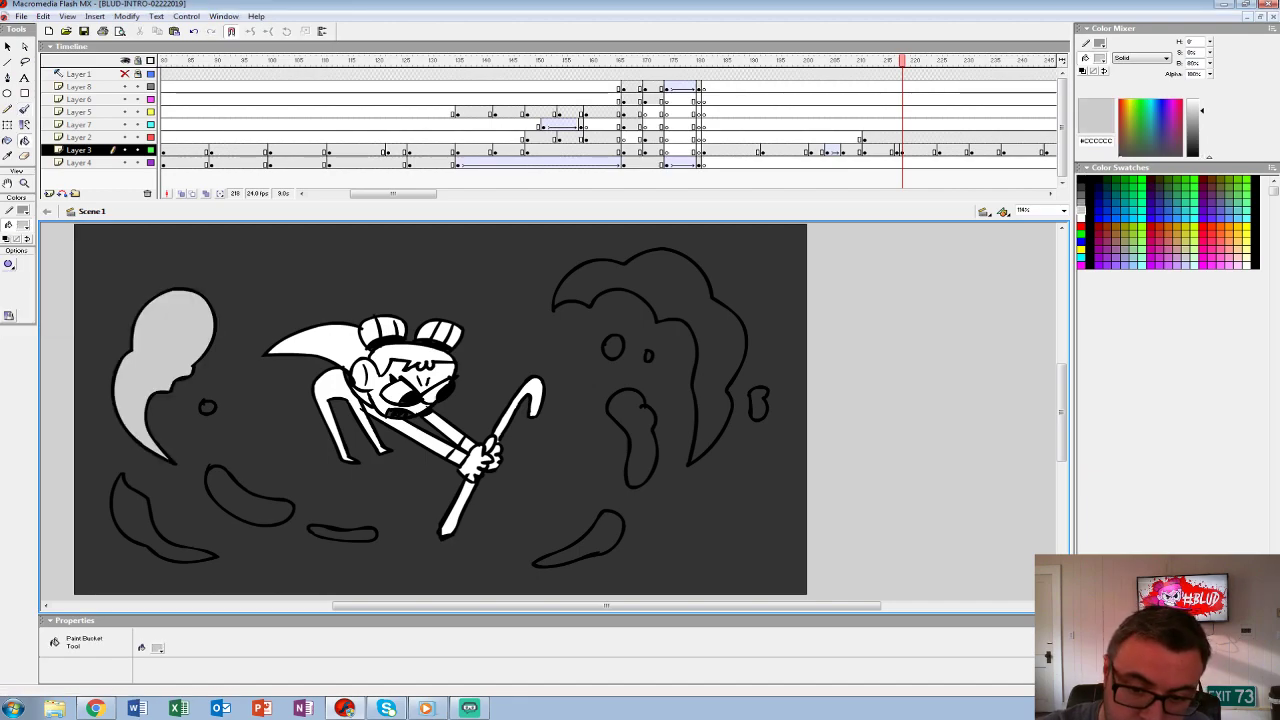
{"action": "left_click", "coordinate": [207, 407]}
{"action": "left_click", "coordinate": [250, 495]}
{"action": "left_click", "coordinate": [342, 533]}
{"action": "left_click", "coordinate": [150, 520]}
- Fill the large curling cloud and the remaining puffs on the right with the same light grey
{"action": "left_click", "coordinate": [630, 440]}
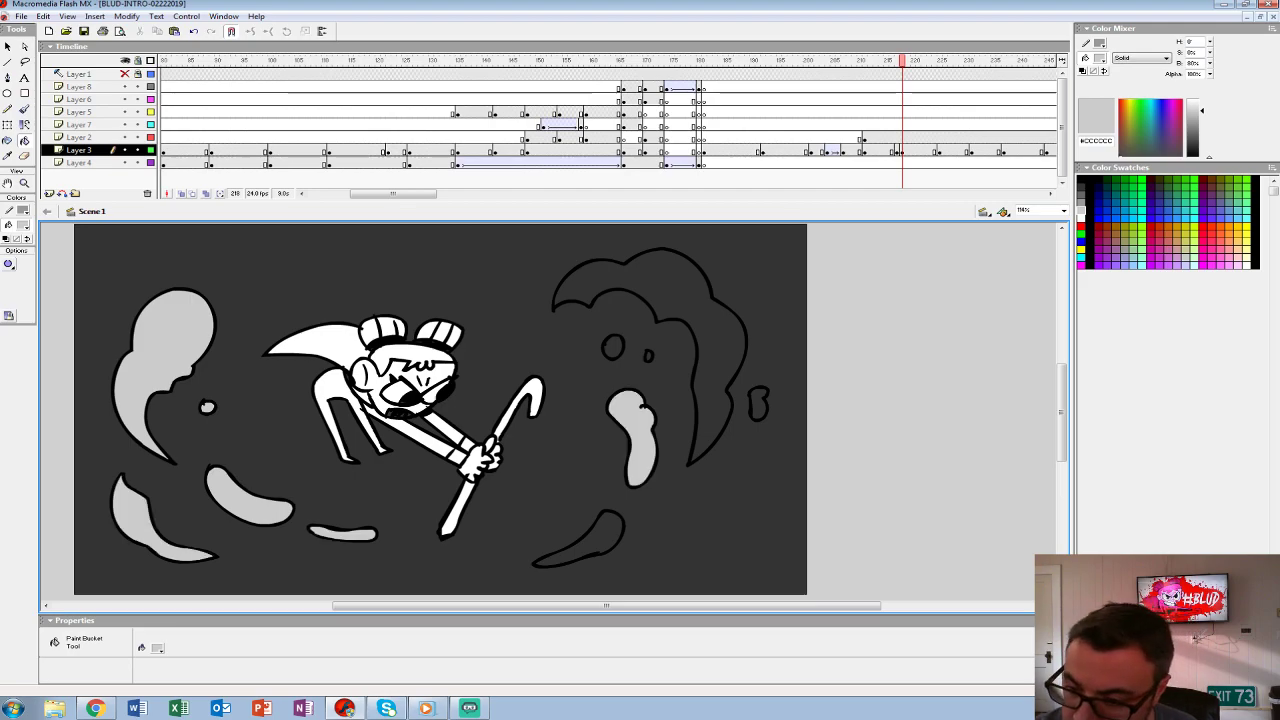
{"action": "left_click", "coordinate": [650, 300]}
{"action": "left_click", "coordinate": [612, 347]}
{"action": "left_click", "coordinate": [758, 403]}
{"action": "left_click", "coordinate": [590, 535]}
- Replace the rough sketch at frame 217 with the grouped smoke drawing and scrub through the following frames to check it
{"action": "left_click", "coordinate": [896, 150]}
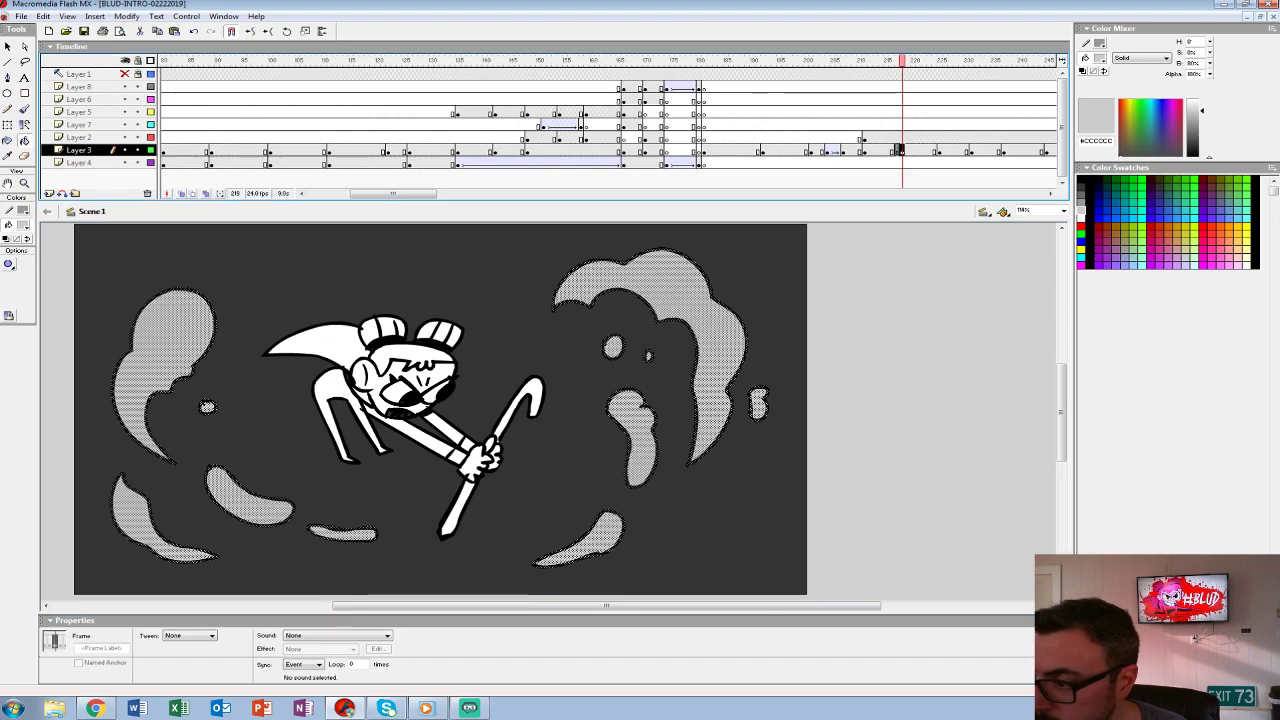
{"action": "key", "text": "ctrl+shift+a"}
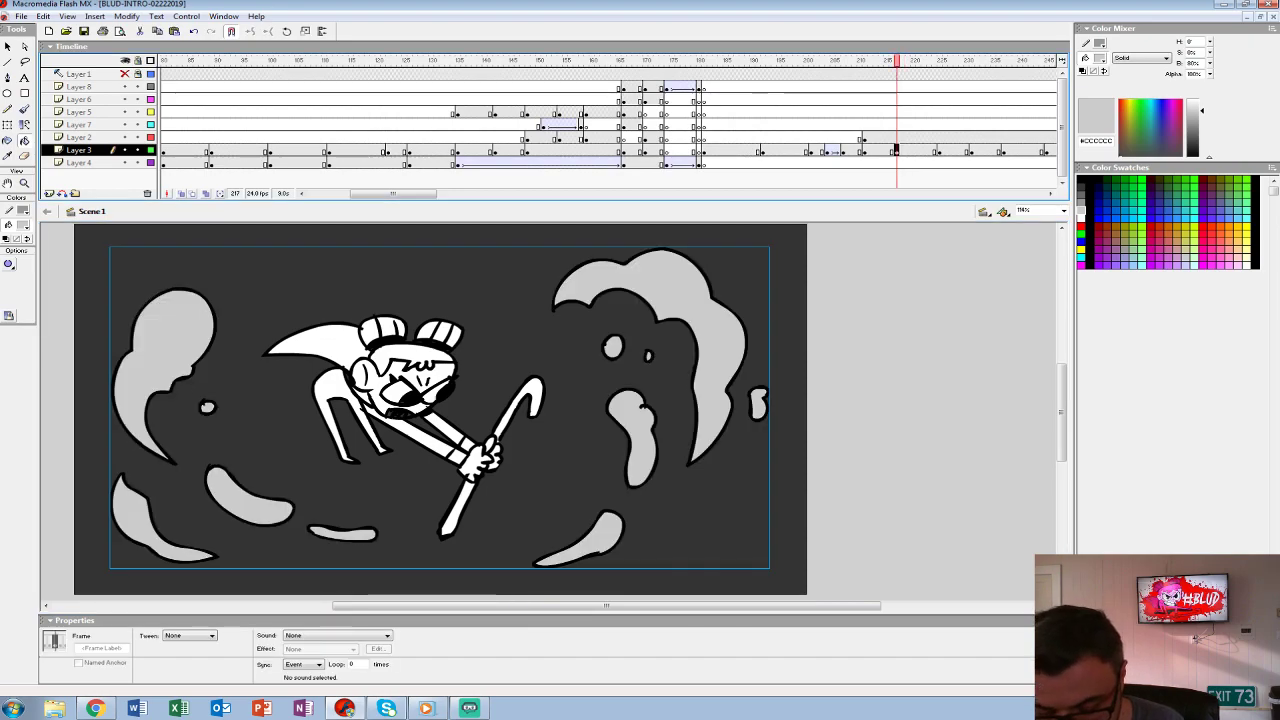
{"action": "key", "text": "ctrl+1"}
{"action": "left_click_drag", "start_coordinate": [786, 112], "coordinate": [994, 112]}
{"action": "left_click", "coordinate": [918, 150]}
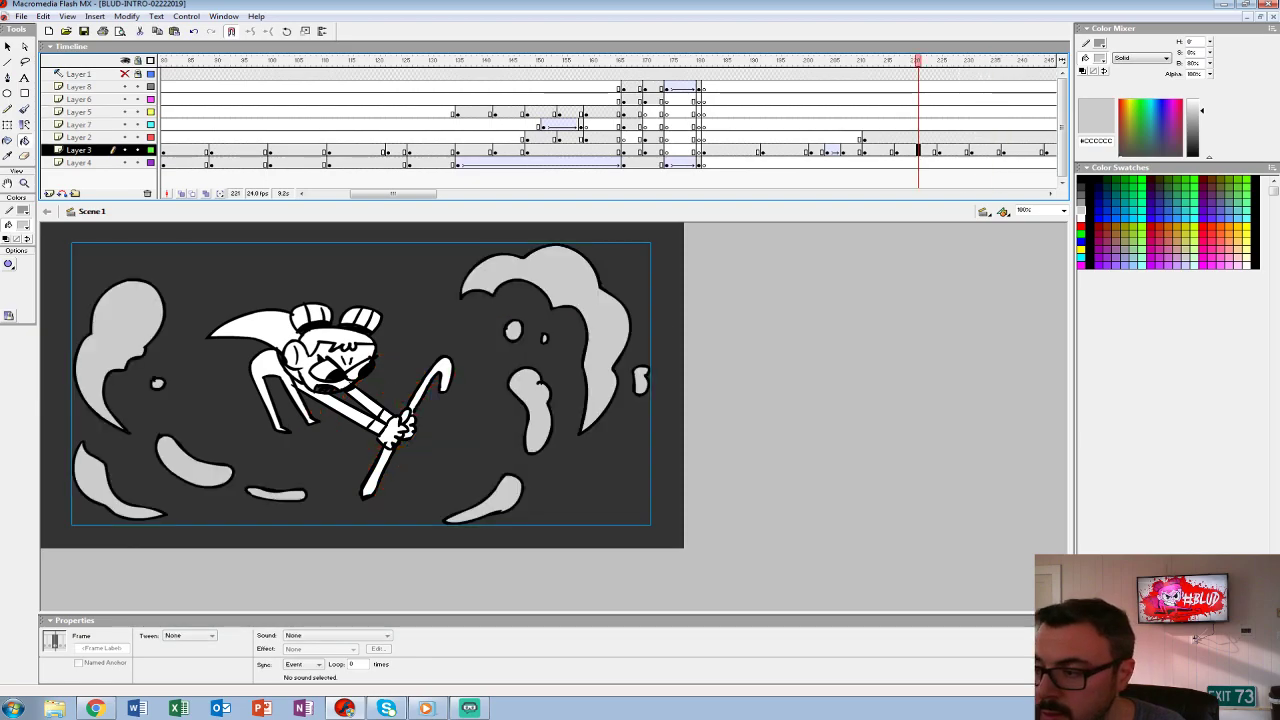
- Insert a blank keyframe at frame 226 on Layer 3 and turn on onion skinning
{"action": "left_click", "coordinate": [940, 150]}
{"action": "left_click", "coordinate": [945, 150]}
{"action": "key", "text": "F7"}
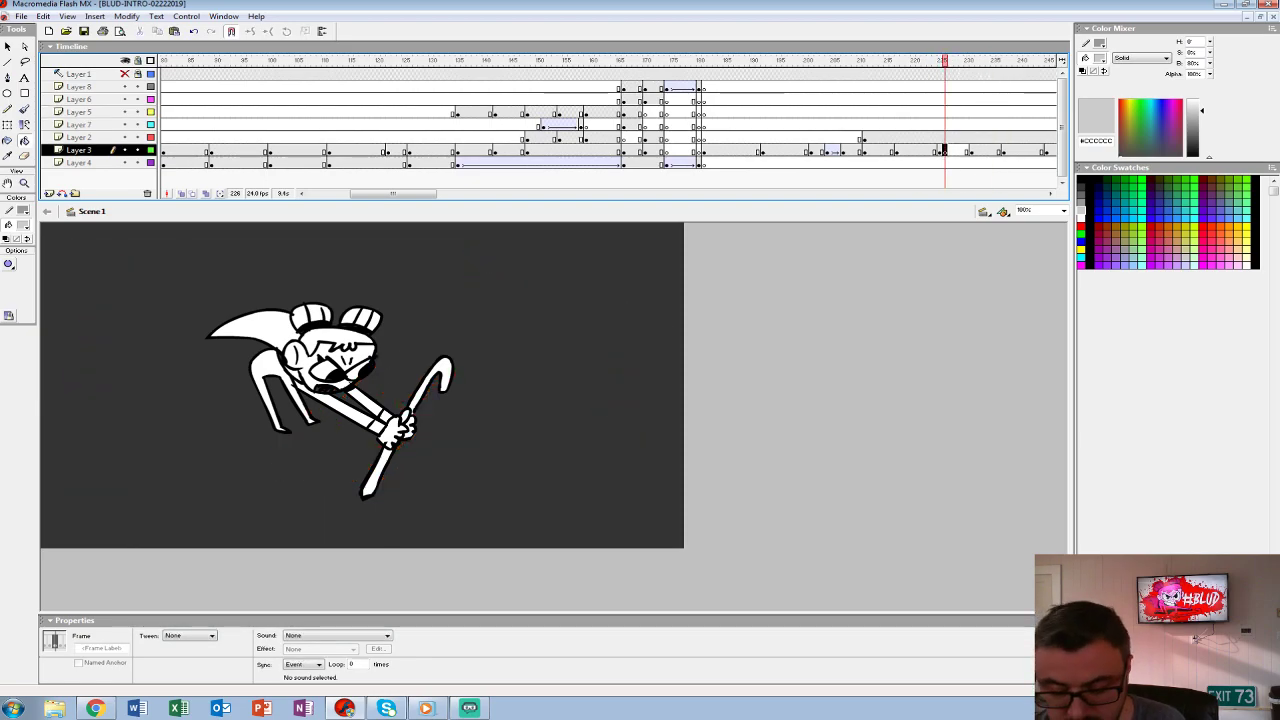
{"action": "key", "text": "ctrl+2"}
{"action": "left_click", "coordinate": [181, 193]}
- Ink the thinning large cloud and the shrinking puffs on the right side of frame 226 with a black brush
{"action": "left_click", "coordinate": [24, 211]}
{"action": "left_click", "coordinate": [9, 252]}
{"action": "key", "text": "b"}
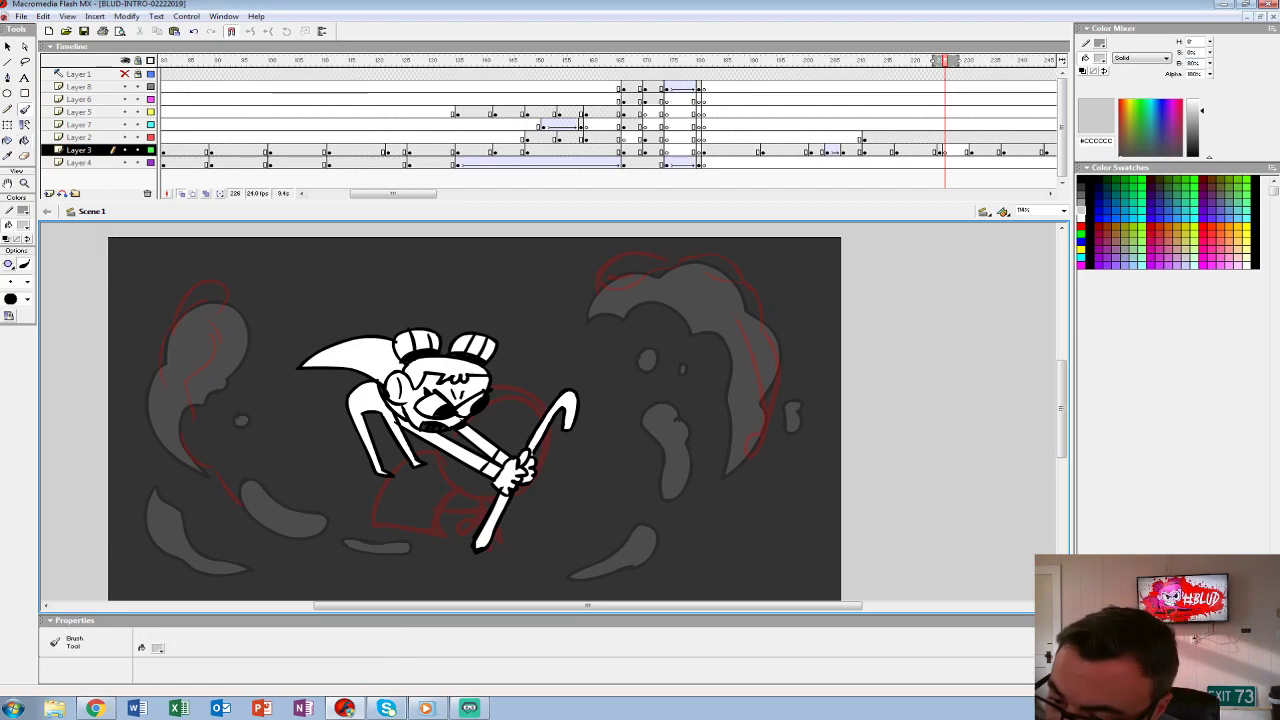
{"action": "left_click", "coordinate": [24, 211]}
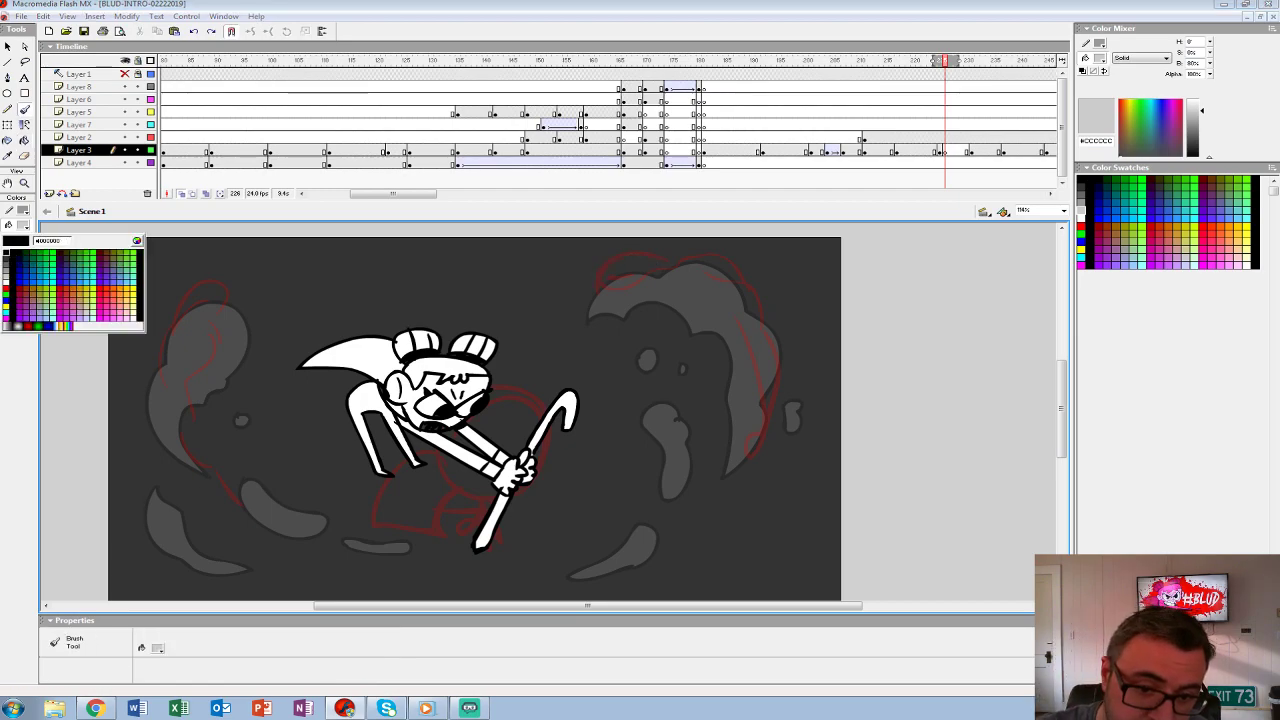
{"action": "left_click", "coordinate": [7, 252]}
{"action": "mouse_move", "coordinate": [598, 274]}
{"action": "left_mouse_down"}
{"action": "mouse_move", "coordinate": [729, 250]}
{"action": "mouse_move", "coordinate": [752, 292]}
{"action": "left_mouse_up"}
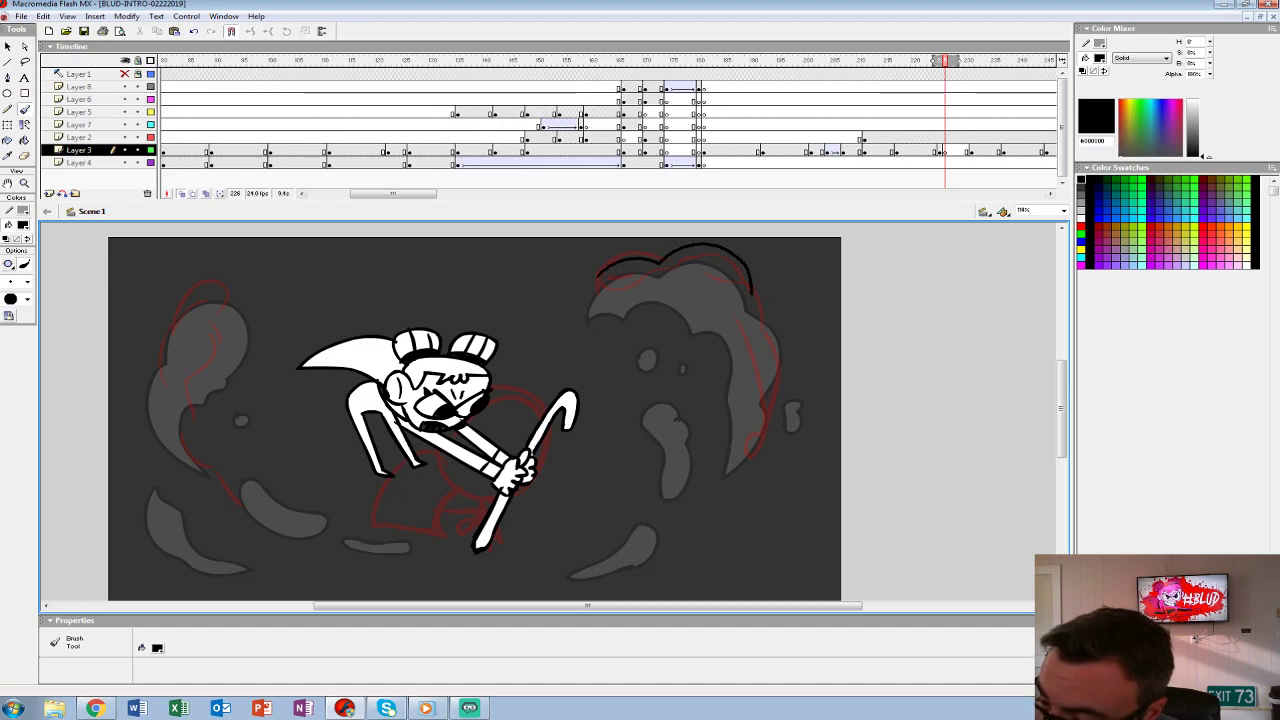
{"action": "mouse_move", "coordinate": [788, 343]}
{"action": "left_mouse_down"}
{"action": "mouse_move", "coordinate": [776, 425]}
{"action": "mouse_move", "coordinate": [750, 461]}
{"action": "mouse_move", "coordinate": [751, 338]}
{"action": "mouse_move", "coordinate": [723, 291]}
{"action": "mouse_move", "coordinate": [676, 255]}
{"action": "mouse_move", "coordinate": [618, 276]}
{"action": "left_mouse_up"}
{"action": "left_click_drag", "start_coordinate": [646, 356], "coordinate": [664, 364]}
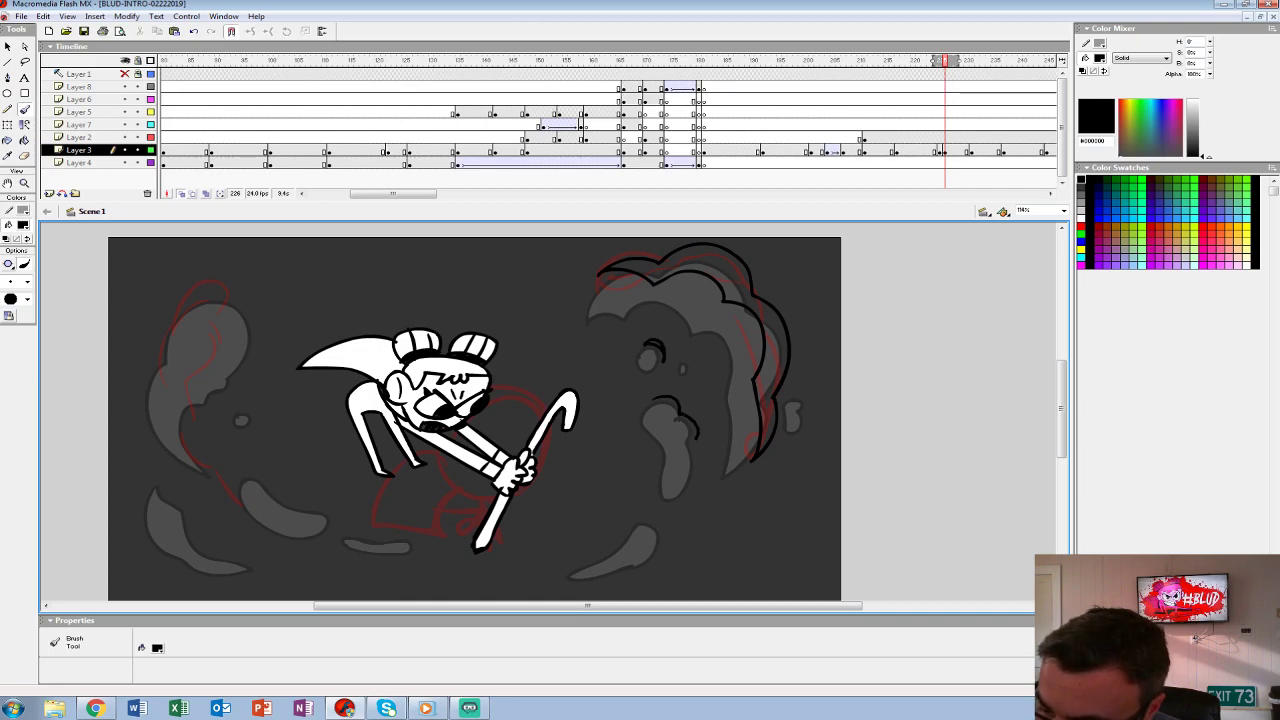
{"action": "left_click_drag", "start_coordinate": [664, 406], "coordinate": [684, 450]}
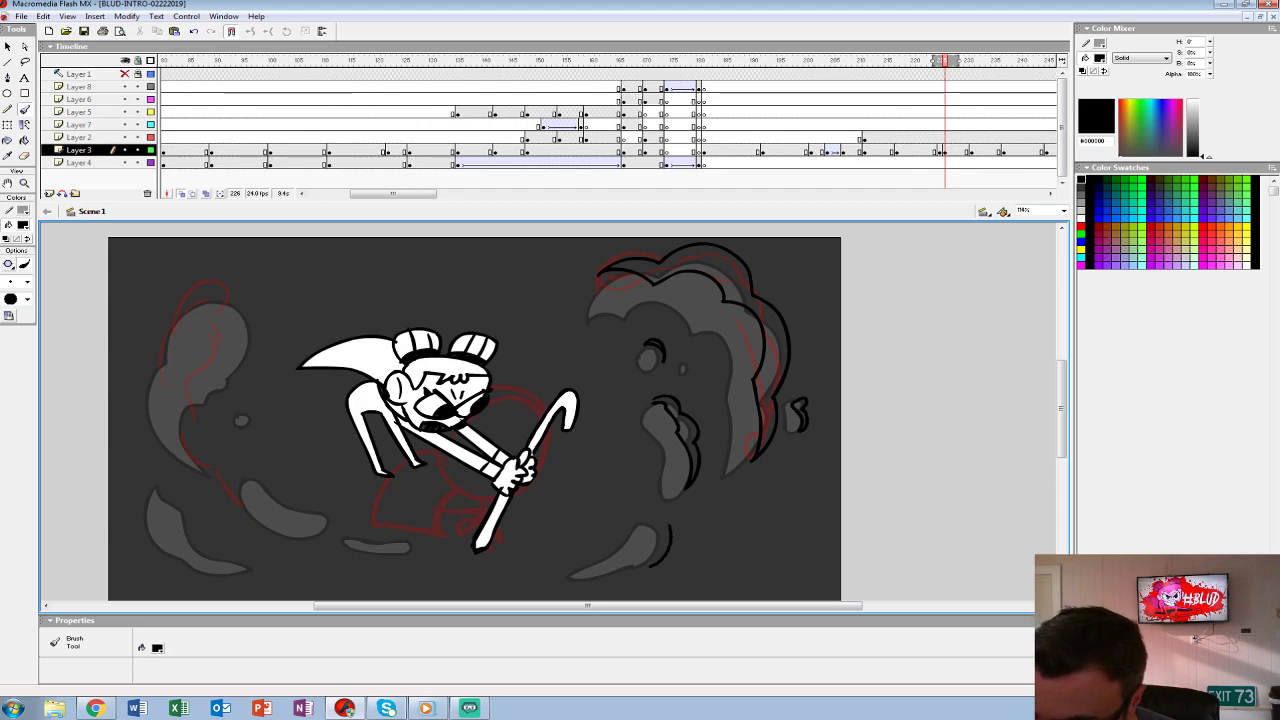
- Ink the thinned tall smoke cloud on the left and the small puff beside it
{"action": "scroll", "coordinate": [572, 418], "scroll_direction": "left", "scroll_amount": 5}
{"action": "mouse_move", "coordinate": [418, 290]}
{"action": "left_mouse_down"}
{"action": "mouse_move", "coordinate": [337, 357]}
{"action": "mouse_move", "coordinate": [335, 422]}
{"action": "mouse_move", "coordinate": [358, 452]}
{"action": "left_mouse_up"}
{"action": "left_click_drag", "start_coordinate": [383, 368], "coordinate": [350, 436]}
{"action": "left_click_drag", "start_coordinate": [420, 290], "coordinate": [400, 336]}
{"action": "left_click_drag", "start_coordinate": [352, 396], "coordinate": [338, 432]}
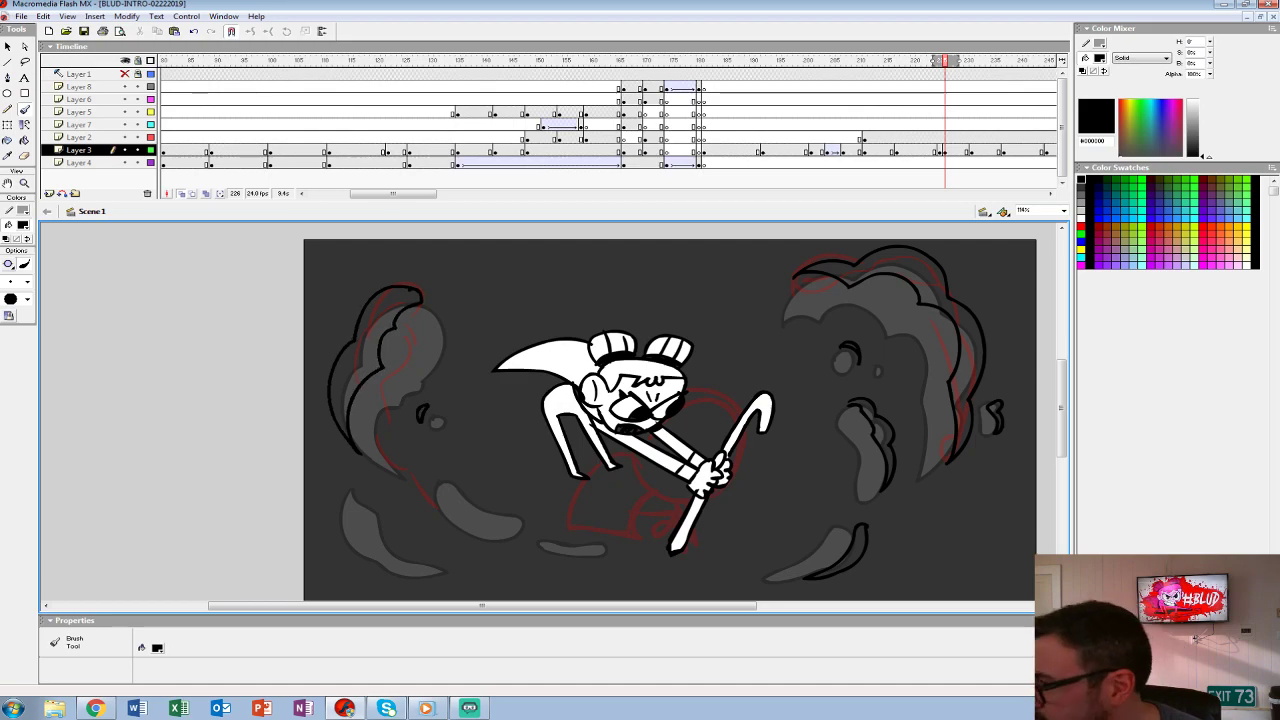
- Ink the two thin smoke crescents at the lower left of frame 226
{"action": "scroll", "coordinate": [685, 418], "scroll_direction": "down", "scroll_amount": 2}
{"action": "scroll", "coordinate": [685, 418], "scroll_direction": "left", "scroll_amount": 1}
{"action": "left_click_drag", "start_coordinate": [480, 390], "coordinate": [496, 446]}
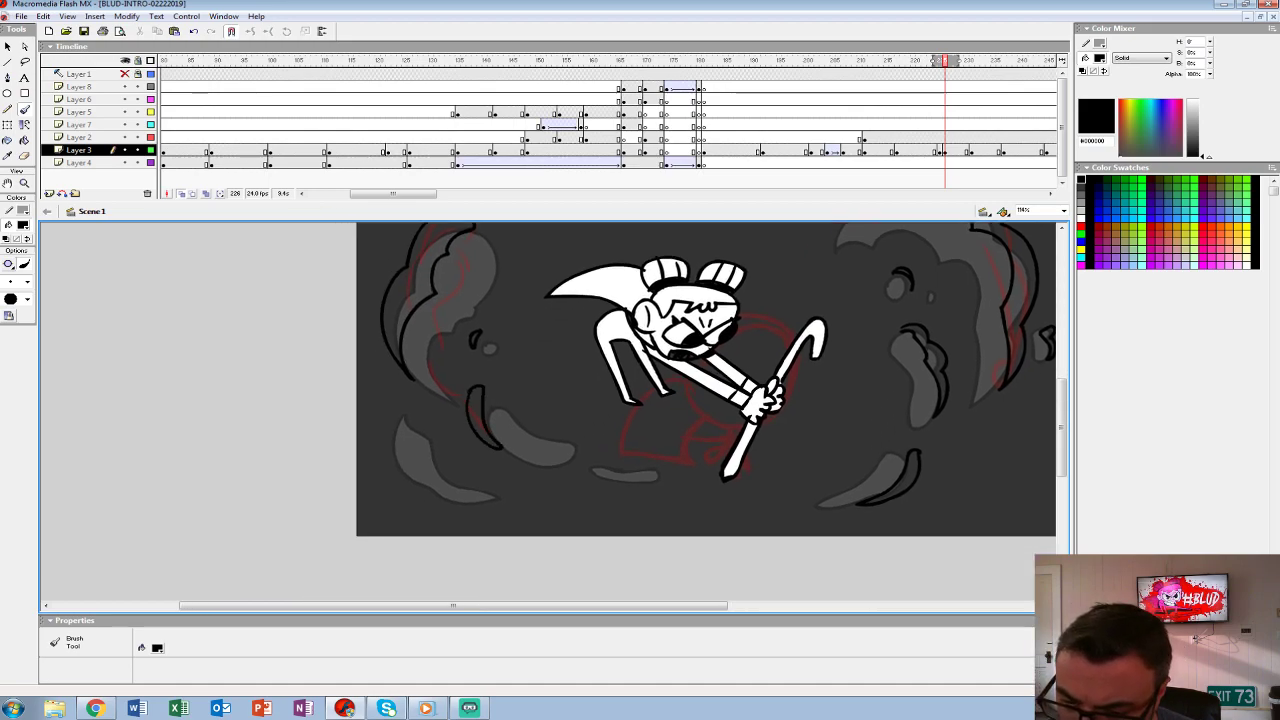
{"action": "mouse_move", "coordinate": [388, 404]}
{"action": "left_mouse_down"}
{"action": "mouse_move", "coordinate": [432, 495]}
{"action": "mouse_move", "coordinate": [464, 505]}
{"action": "mouse_move", "coordinate": [427, 480]}
{"action": "mouse_move", "coordinate": [407, 425]}
{"action": "mouse_move", "coordinate": [434, 492]}
{"action": "left_mouse_up"}
{"action": "scroll", "coordinate": [700, 380], "scroll_direction": "right", "scroll_amount": 5}
{"action": "scroll", "coordinate": [600, 420], "scroll_direction": "left", "scroll_amount": 2}
{"action": "scroll", "coordinate": [600, 420], "scroll_direction": "up", "scroll_amount": 3}
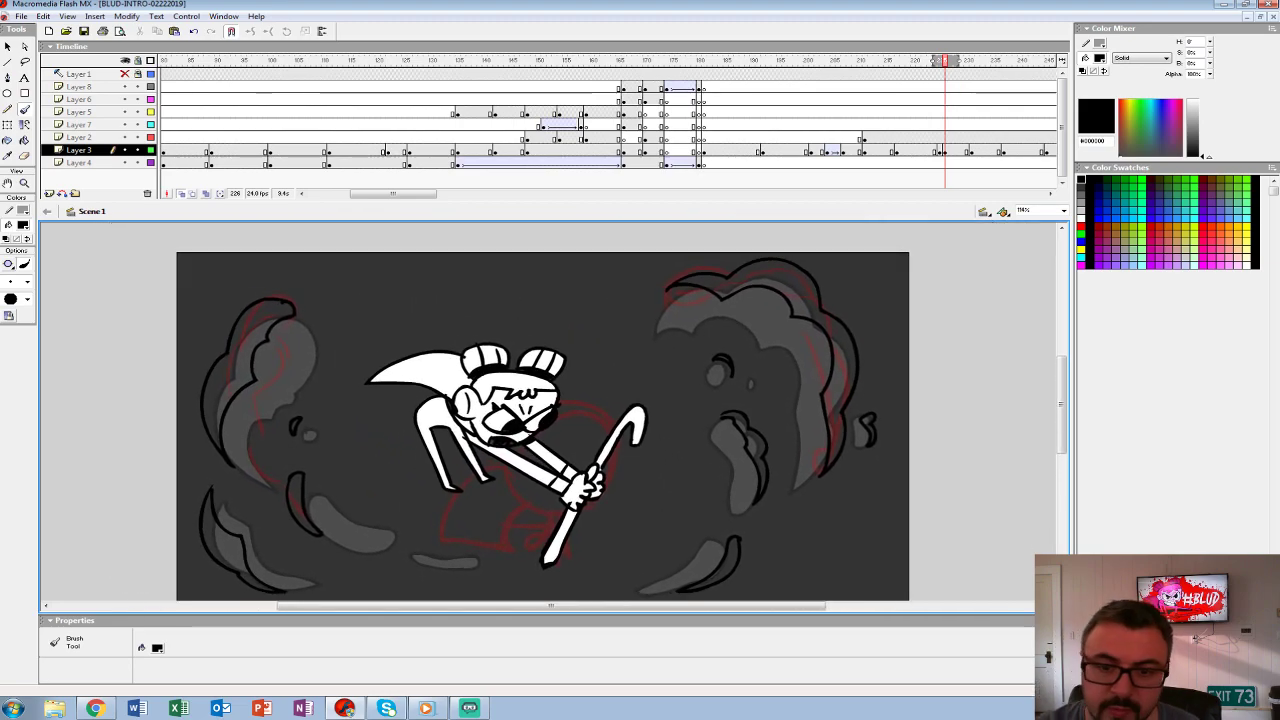
- Fill the smoke crescents and small puff left of the girl on frame 224 with light grey #CCCCCC
{"action": "key", "text": "comma"}
{"action": "key", "text": "comma"}
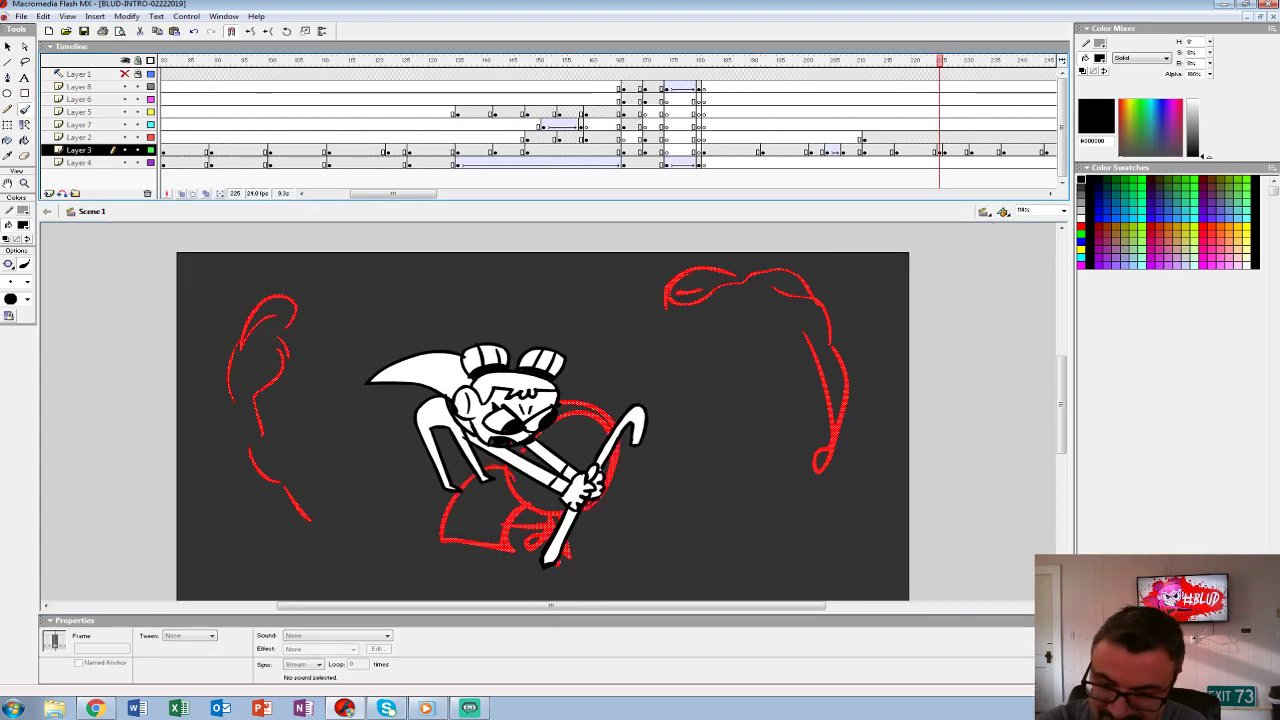
{"action": "key", "text": "period"}
{"action": "key", "text": "comma"}
{"action": "key", "text": "comma"}
{"action": "key", "text": "comma"}
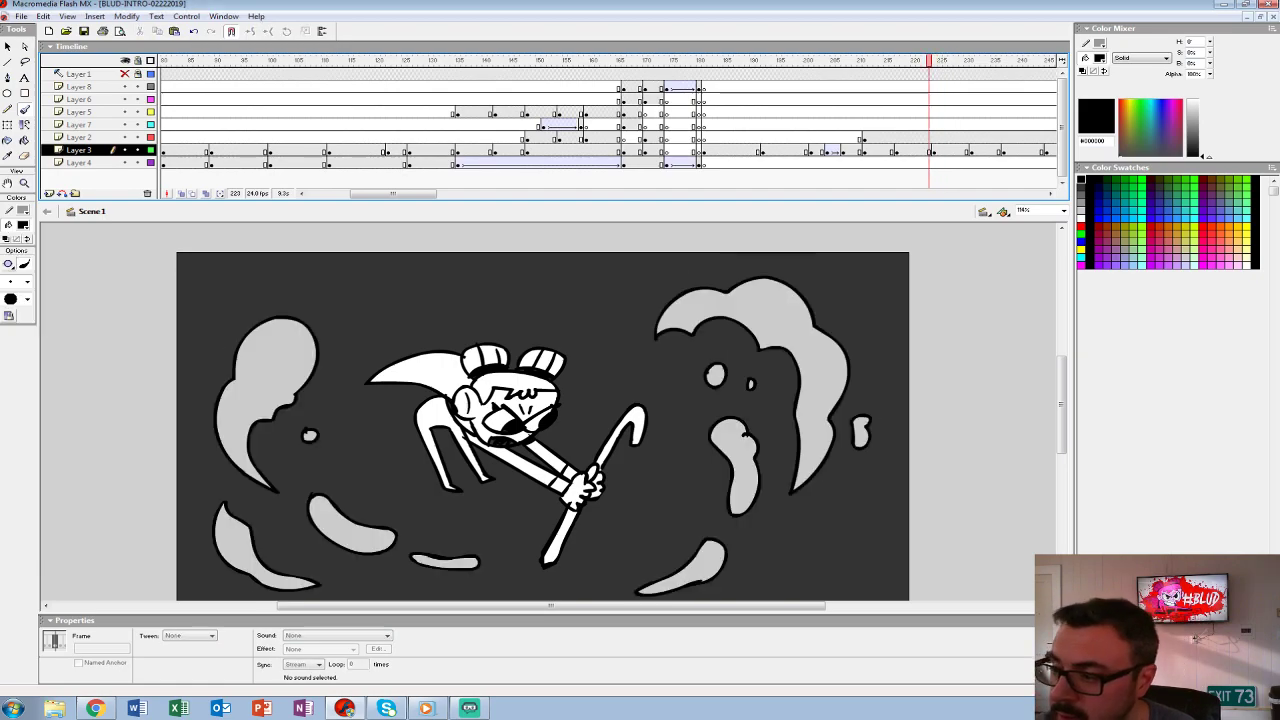
{"action": "key", "text": "period"}
{"action": "key", "text": "comma"}
{"action": "left_click", "coordinate": [23, 225]}
{"action": "left_click", "coordinate": [6, 280]}
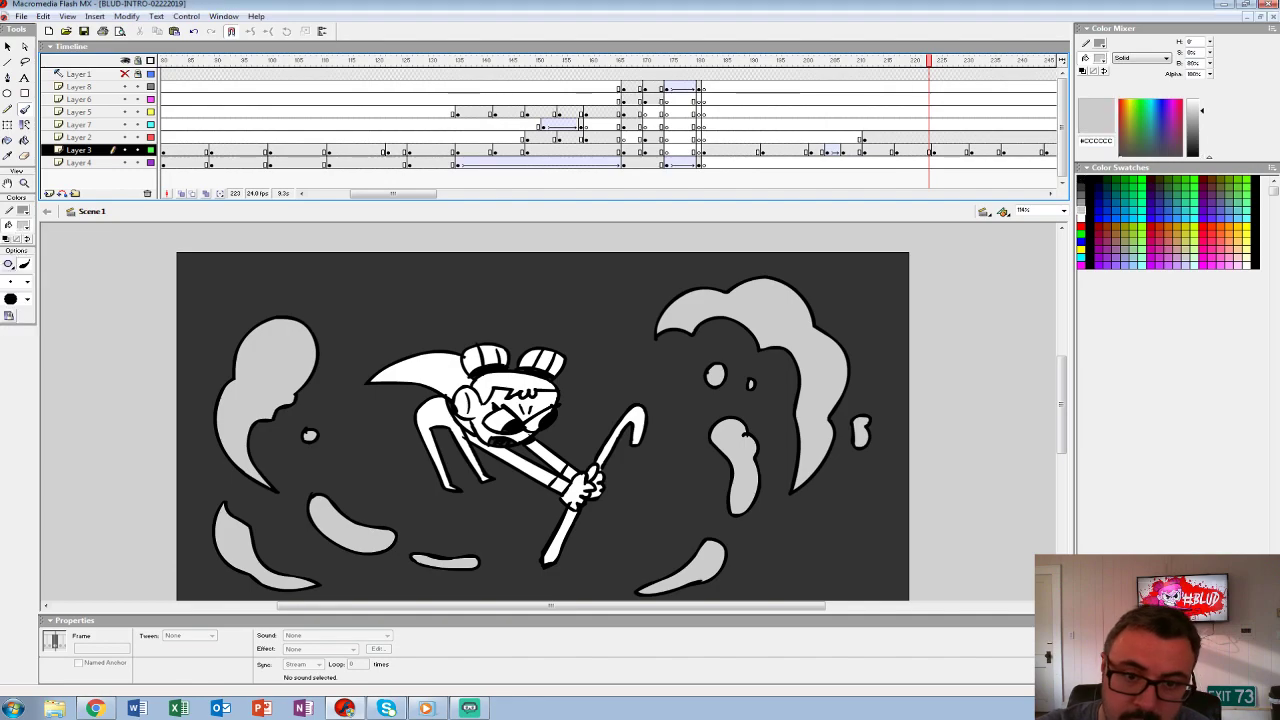
{"action": "key", "text": "k"}
{"action": "key", "text": "period"}
{"action": "left_click", "coordinate": [230, 370]}
{"action": "left_click", "coordinate": [300, 505]}
{"action": "left_click", "coordinate": [294, 425]}
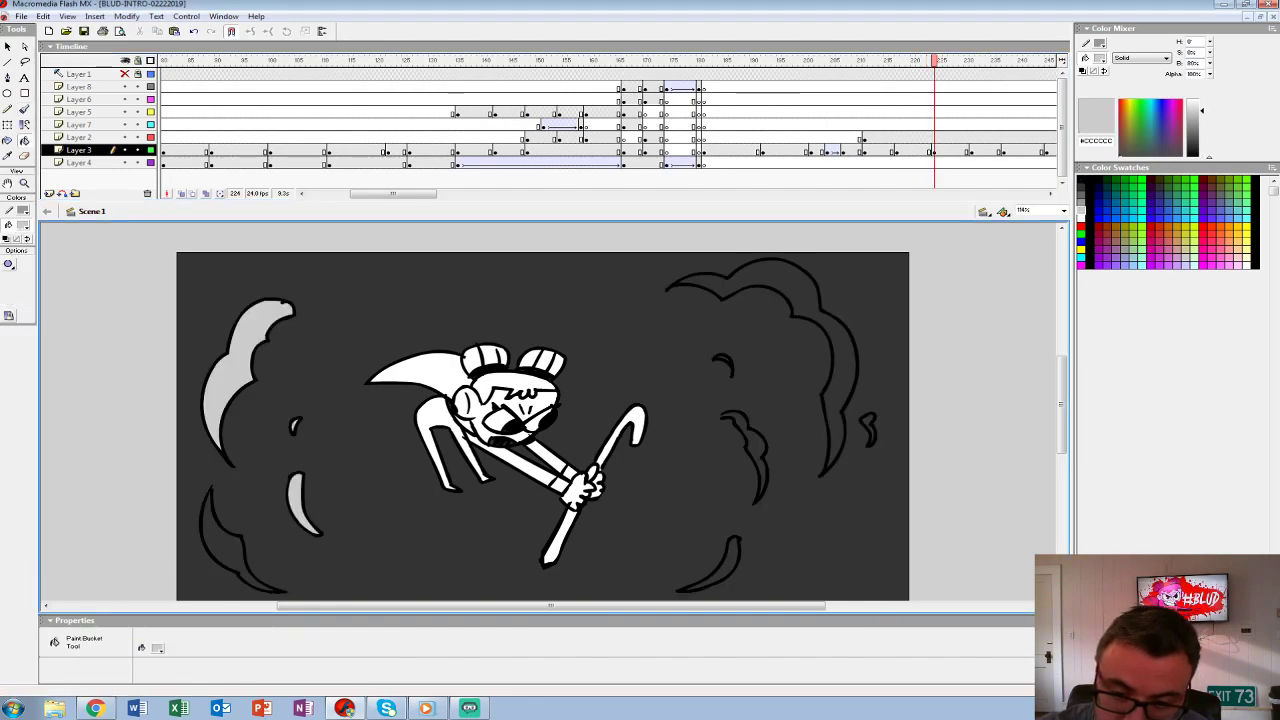
{"action": "left_click", "coordinate": [232, 548]}
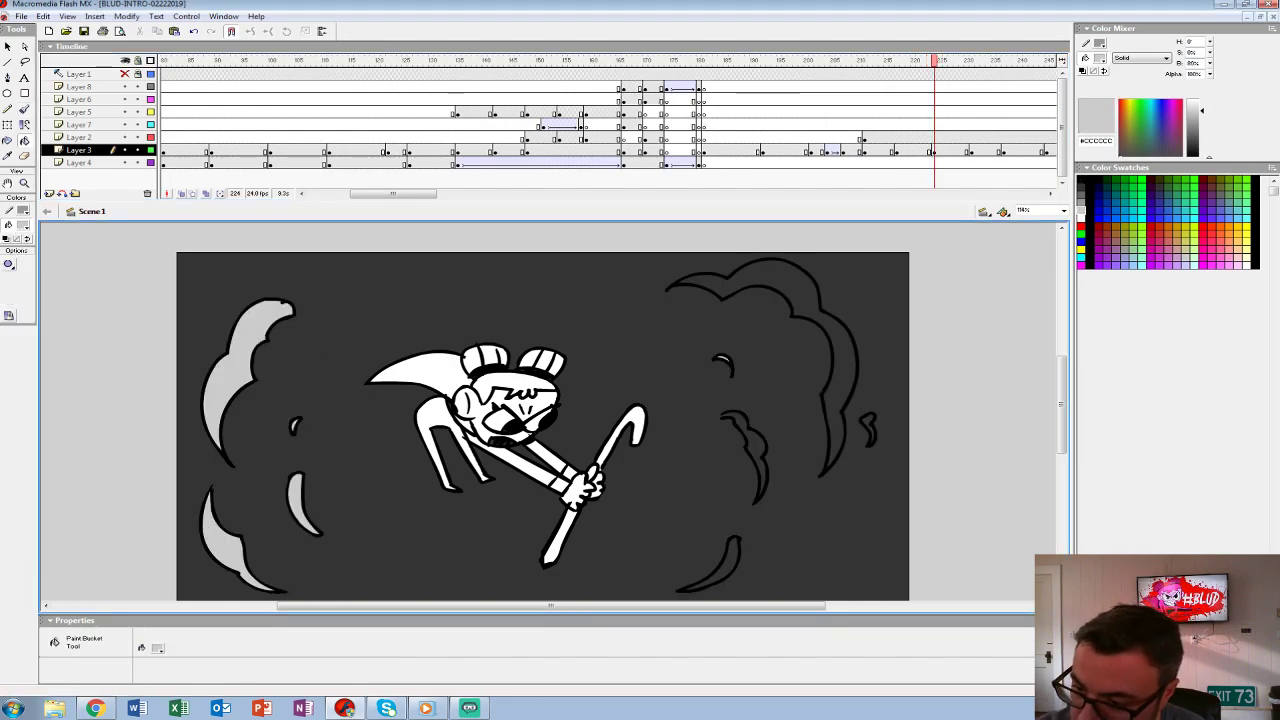
- Fill the large smoke cloud and the smaller puffs right of the girl with the same light grey
{"action": "left_click", "coordinate": [838, 380]}
{"action": "left_click", "coordinate": [868, 428]}
{"action": "mouse_move", "coordinate": [540, 420]}
{"action": "left_mouse_down"}
{"action": "mouse_move", "coordinate": [526, 400]}
{"action": "mouse_move", "coordinate": [478, 390]}
{"action": "left_mouse_up"}
{"action": "key", "text": "b"}
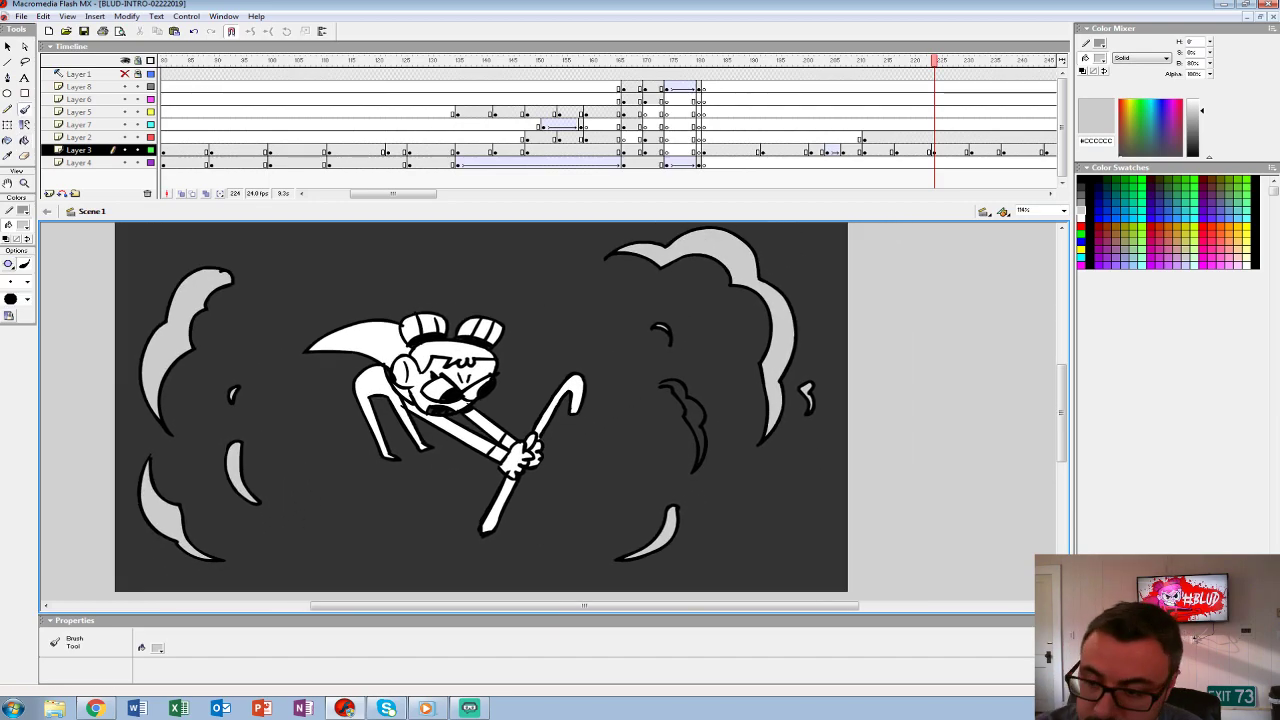
{"action": "key", "text": "k"}
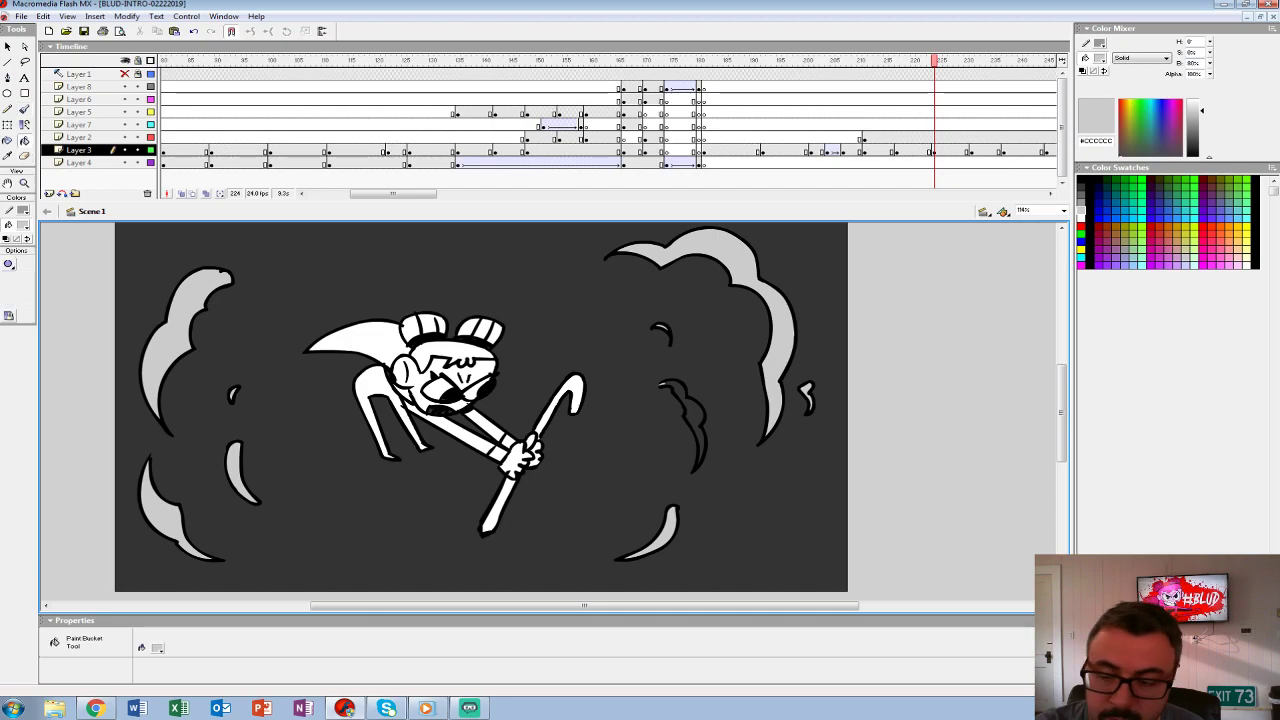
{"action": "left_click", "coordinate": [688, 425]}
{"action": "key", "text": "ctrl+1"}
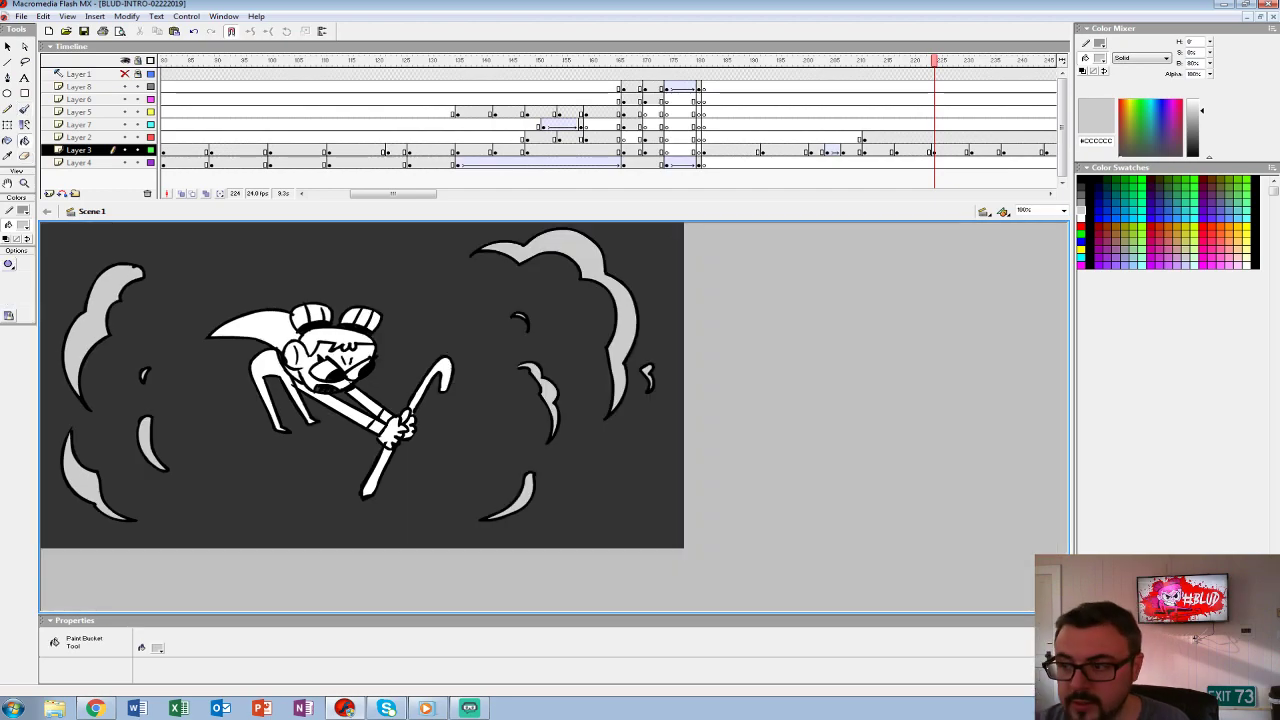
- Play back the animation and end the girl's artwork with a blank keyframe at frame 231 on Layer 2
{"action": "left_click", "coordinate": [773, 99]}
{"action": "key", "text": "Return"}
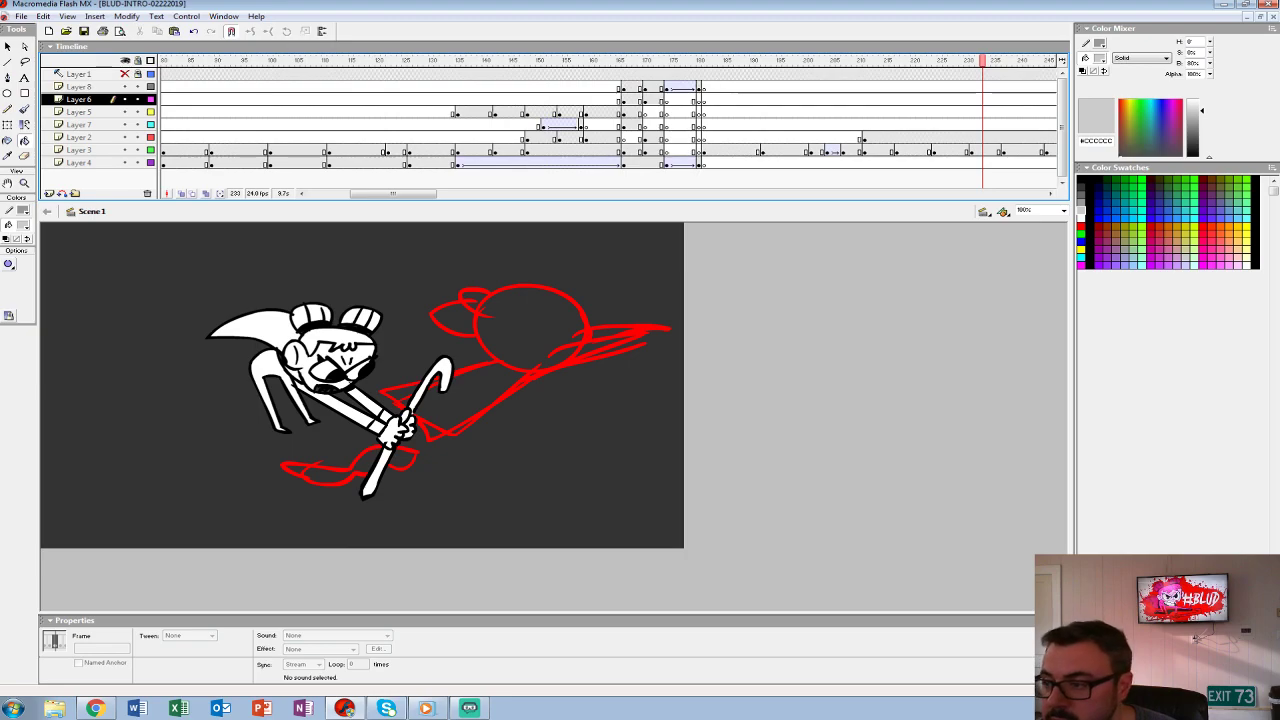
{"action": "left_click", "coordinate": [970, 137]}
{"action": "key", "text": "Delete"}
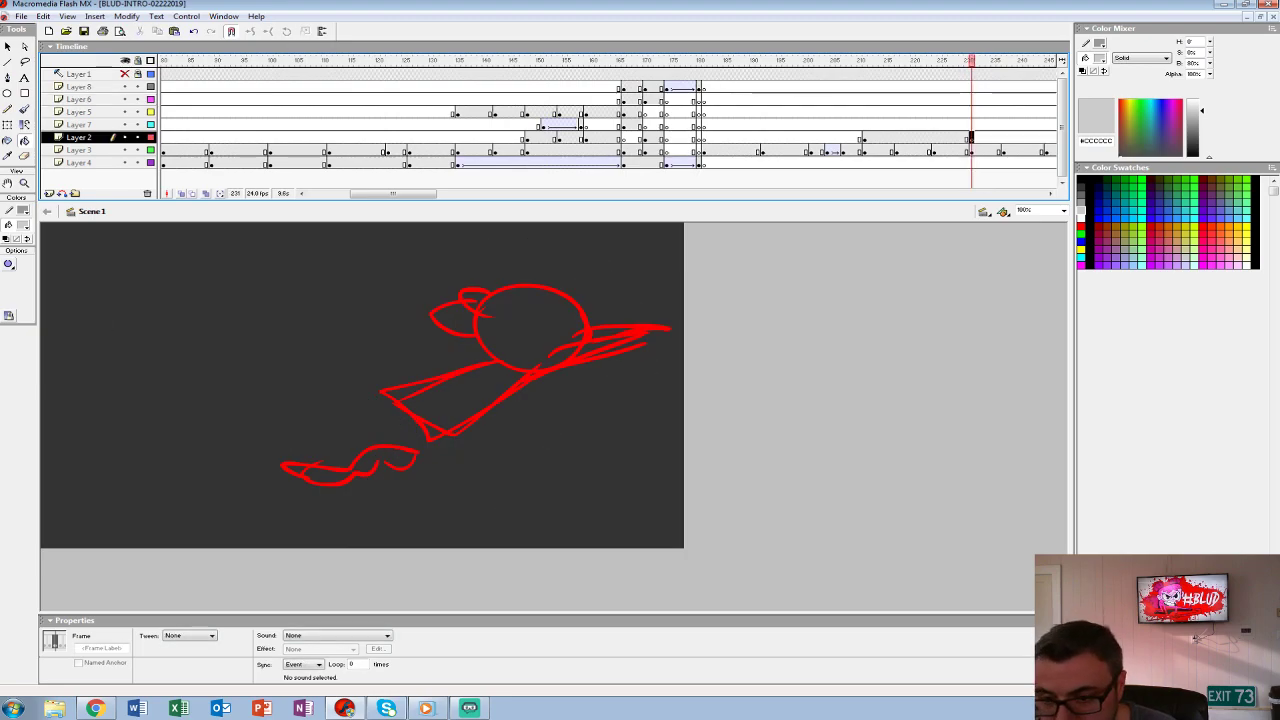
{"action": "left_click", "coordinate": [593, 111]}
{"action": "key", "text": "Return"}
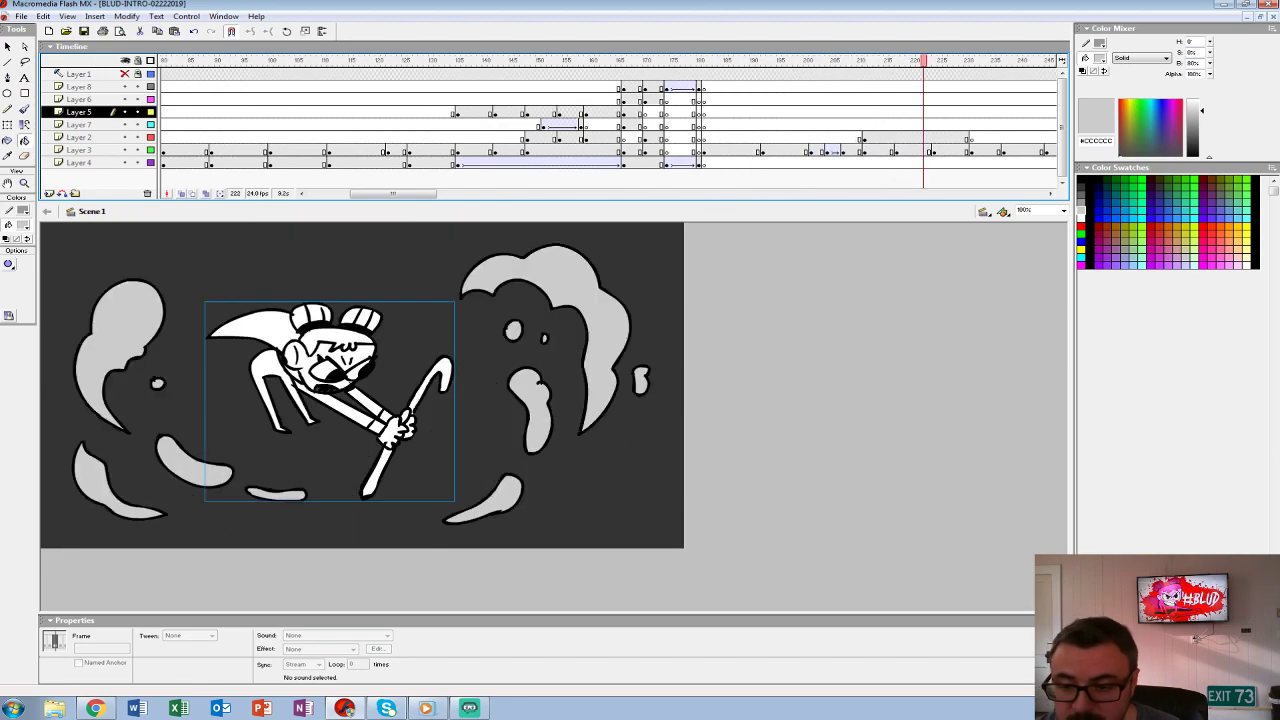
- Insert a blank keyframe at frame 217 on Layer 7 and set the brush colour to red #FF0000
{"action": "left_click", "coordinate": [863, 125]}
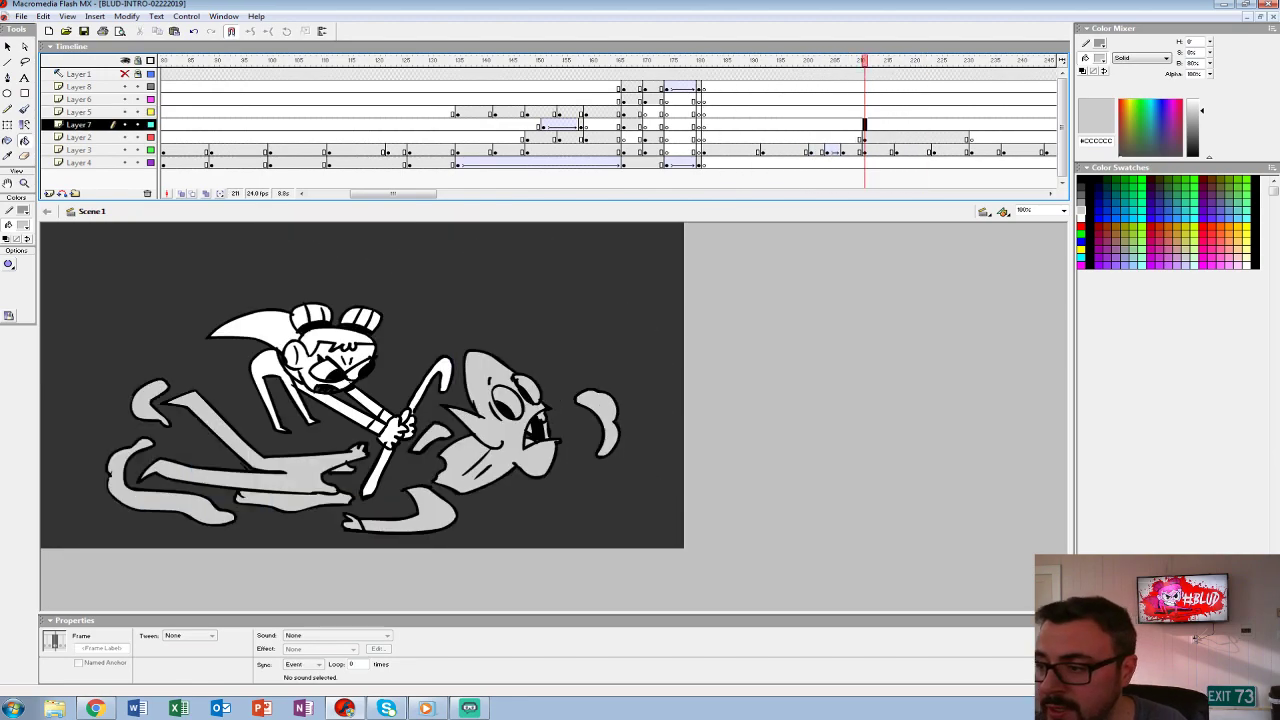
{"action": "left_click", "coordinate": [895, 125]}
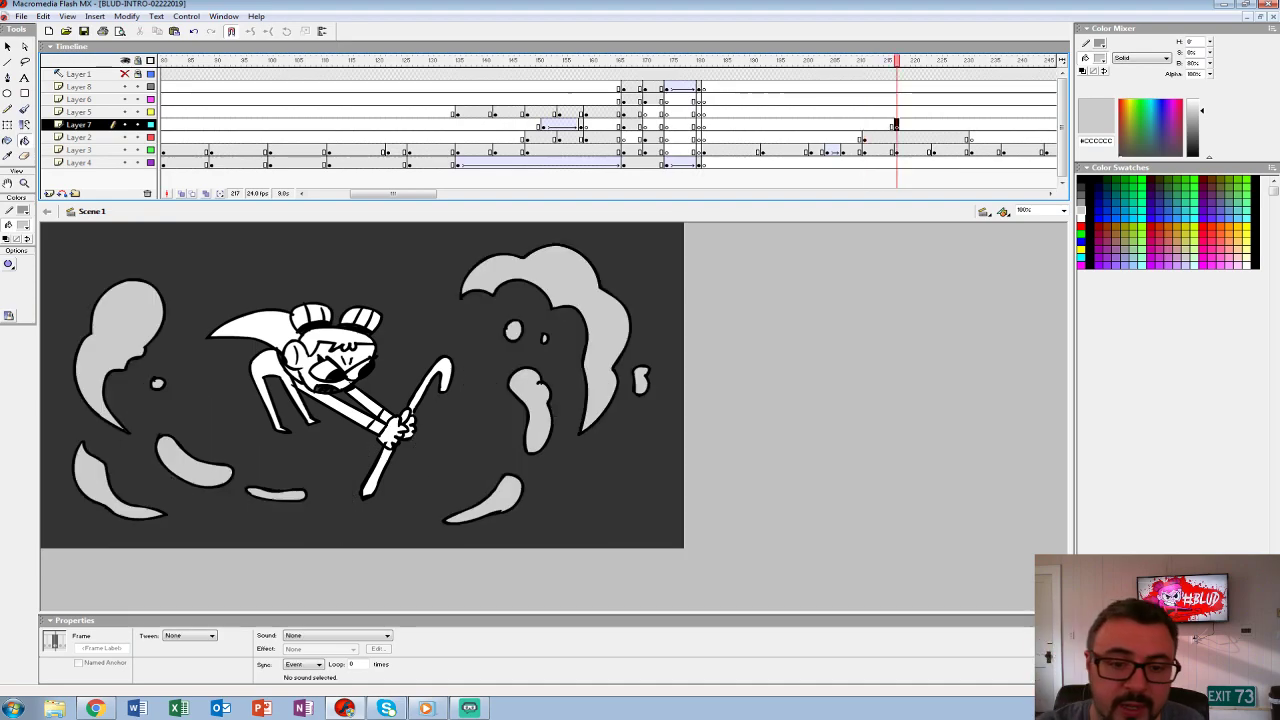
{"action": "left_click", "coordinate": [22, 225]}
{"action": "left_click", "coordinate": [12, 285]}
{"action": "left_click", "coordinate": [25, 109]}
{"action": "left_click", "coordinate": [22, 225]}
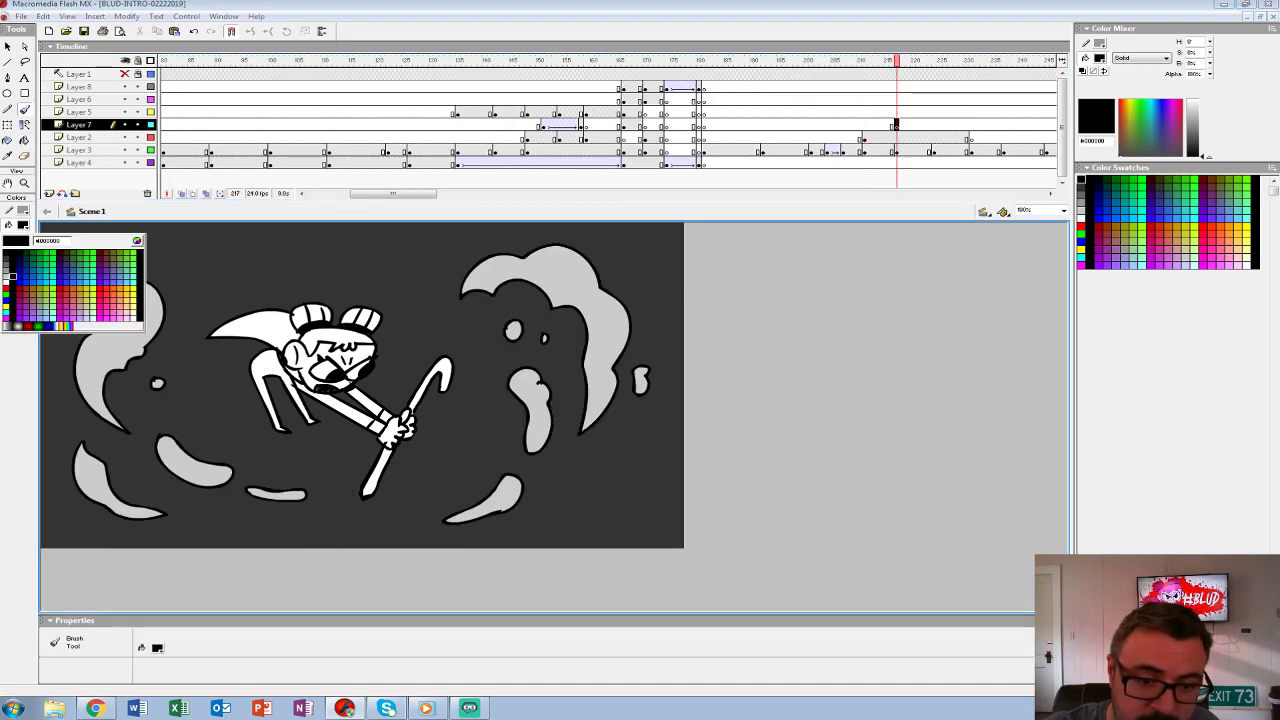
{"action": "left_click", "coordinate": [6, 295]}
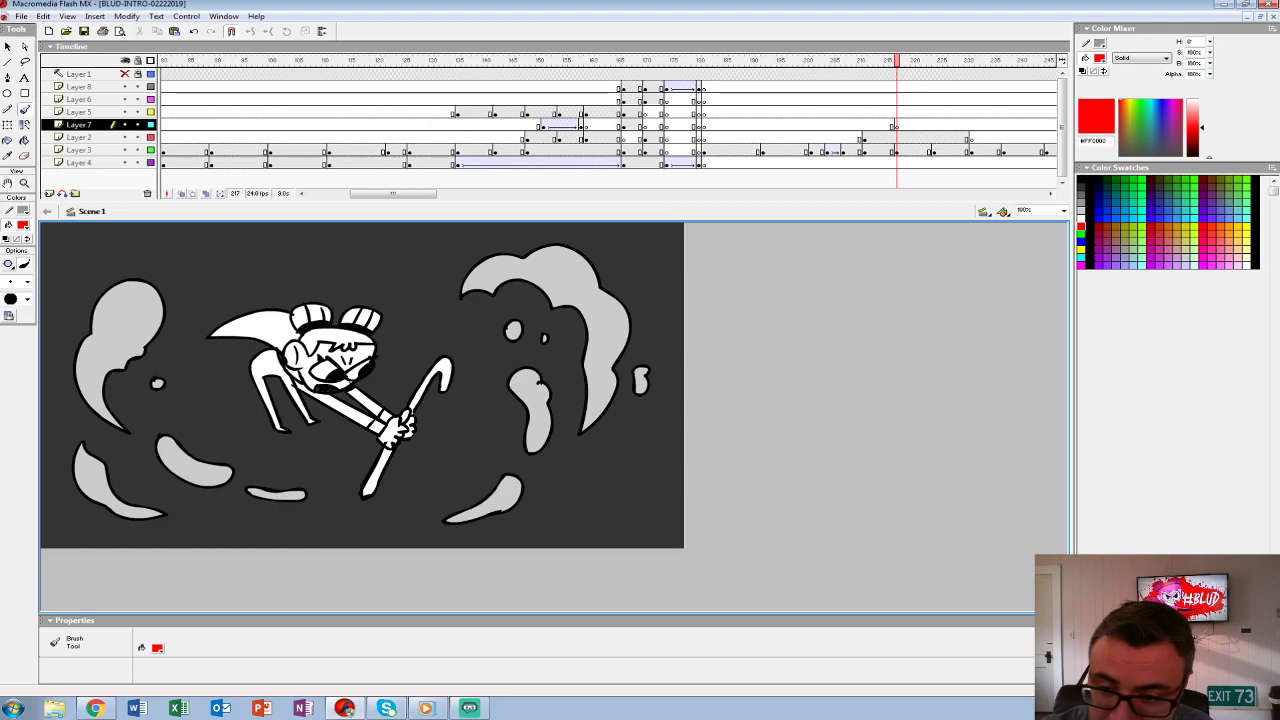
- Try sketching red streaks around the girl on frame 217 of Layer 7
{"action": "left_click_drag", "start_coordinate": [414, 296], "coordinate": [403, 354]}
{"action": "key", "text": "ctrl+z"}
{"action": "mouse_move", "coordinate": [409, 270]}
{"action": "left_mouse_down"}
{"action": "mouse_move", "coordinate": [436, 245]}
{"action": "mouse_move", "coordinate": [428, 294]}
{"action": "left_mouse_up"}
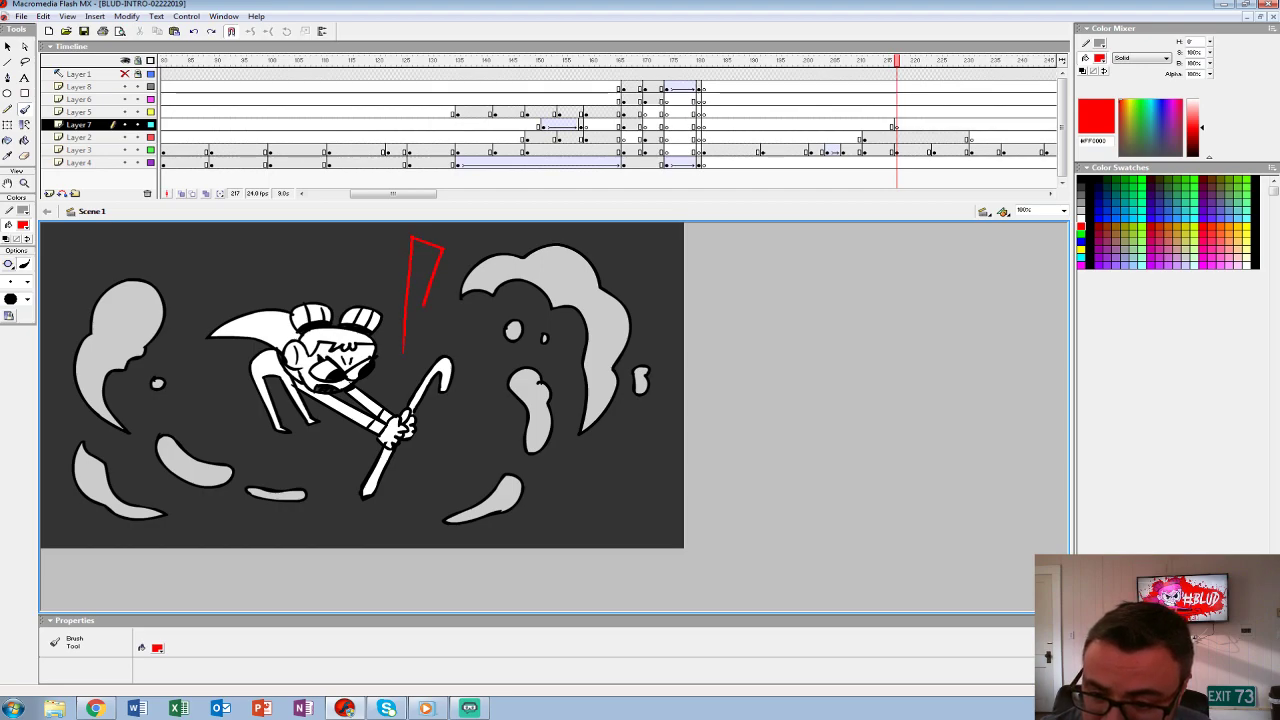
{"action": "left_click_drag", "start_coordinate": [436, 250], "coordinate": [407, 338]}
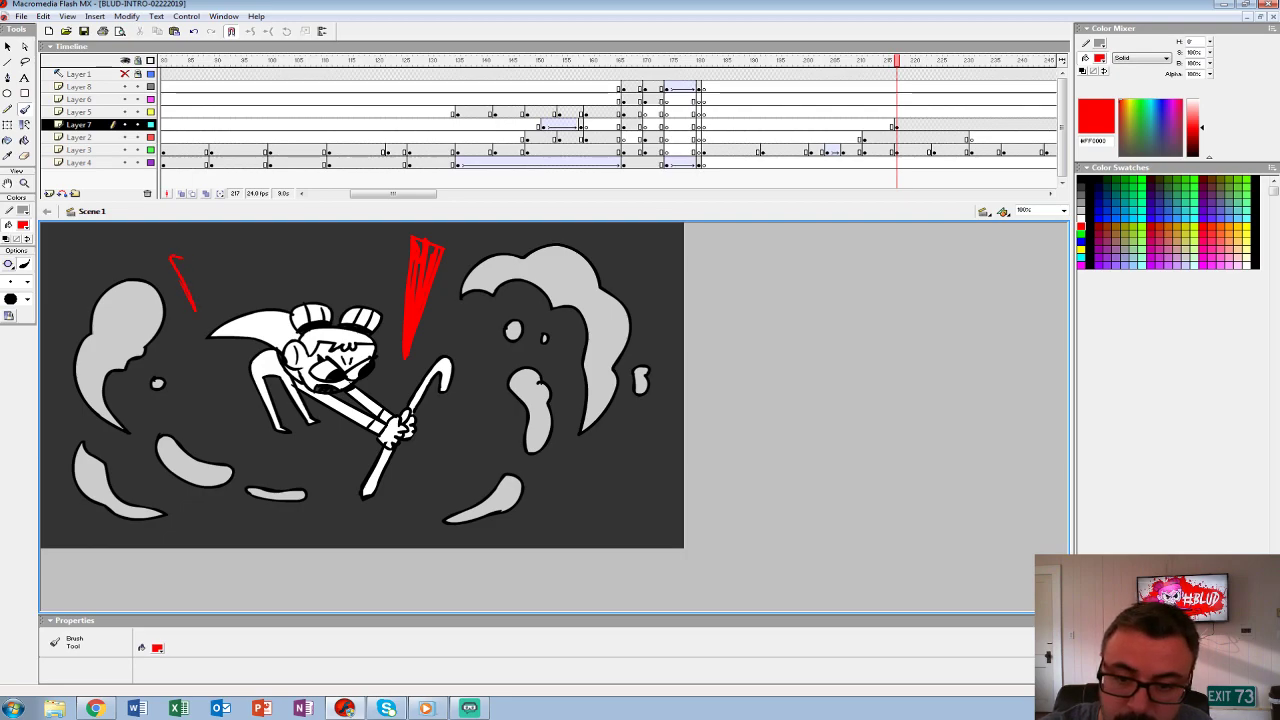
{"action": "key", "text": "ctrl+z"}
{"action": "key", "text": "ctrl+z"}
{"action": "mouse_move", "coordinate": [252, 500]}
{"action": "left_mouse_down"}
{"action": "mouse_move", "coordinate": [280, 470]}
{"action": "mouse_move", "coordinate": [275, 535]}
{"action": "left_mouse_up"}
{"action": "left_click_drag", "start_coordinate": [340, 500], "coordinate": [446, 488]}
{"action": "left_click_drag", "start_coordinate": [350, 476], "coordinate": [414, 442]}
{"action": "key", "text": "ctrl+z"}
{"action": "key", "text": "ctrl+z"}
{"action": "key", "text": "ctrl+z"}
- Play back the animation leading into the cane strike to check its timing
{"action": "left_click", "coordinate": [864, 137]}
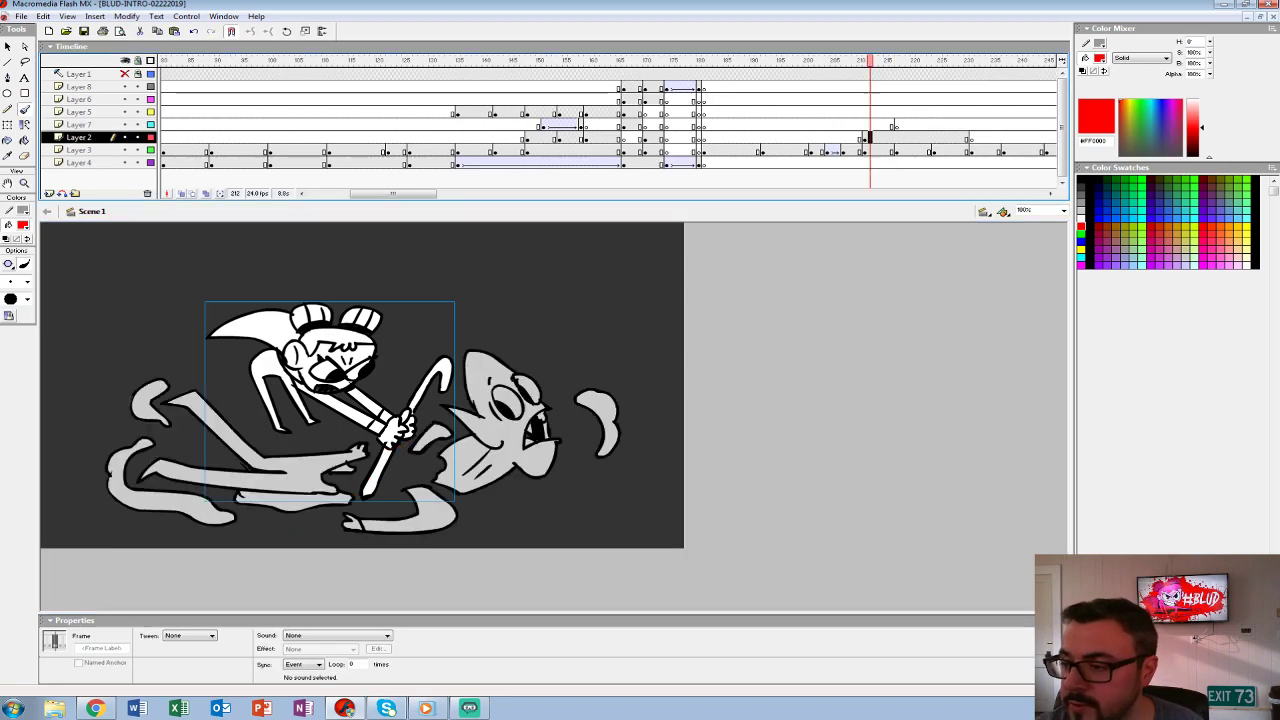
{"action": "left_click_drag", "start_coordinate": [864, 60], "coordinate": [688, 60]}
{"action": "key", "text": "Return"}
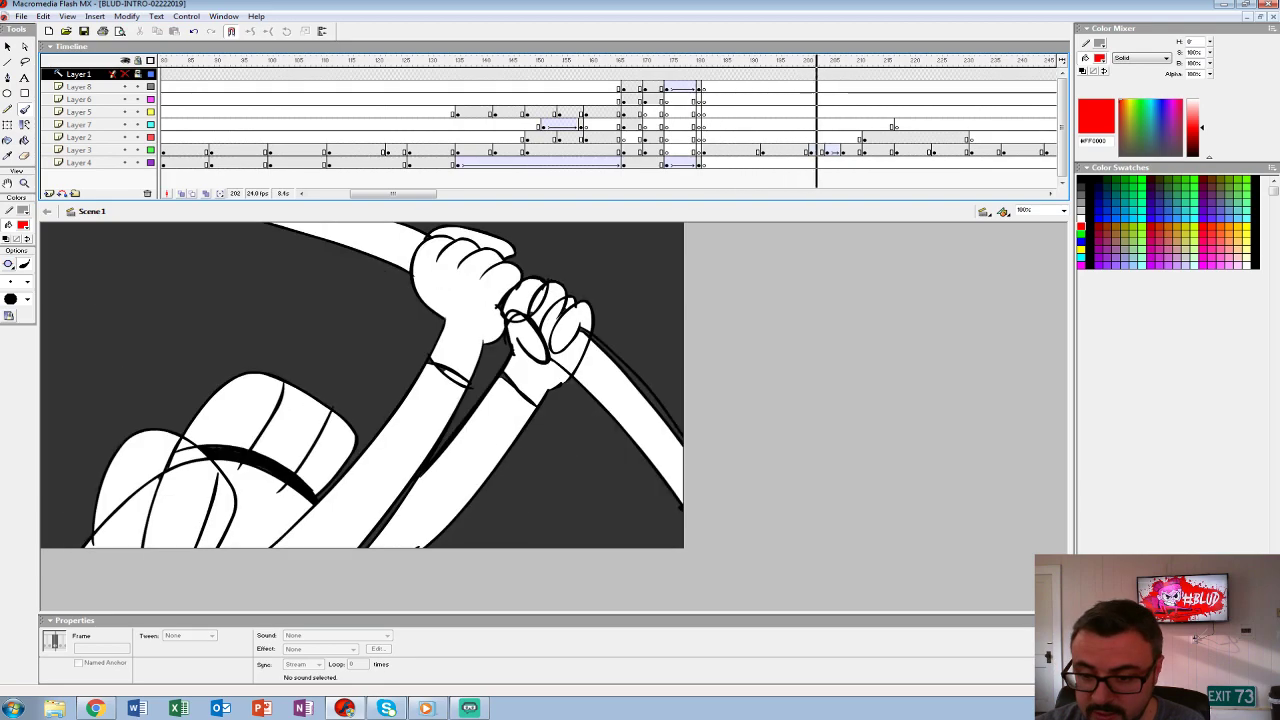
- Edit multiple frames from frame 211 onward on Layers 2 and 3, scaling the girl and smoke artwork to 70% and shifting it lower
{"action": "left_click", "coordinate": [864, 137]}
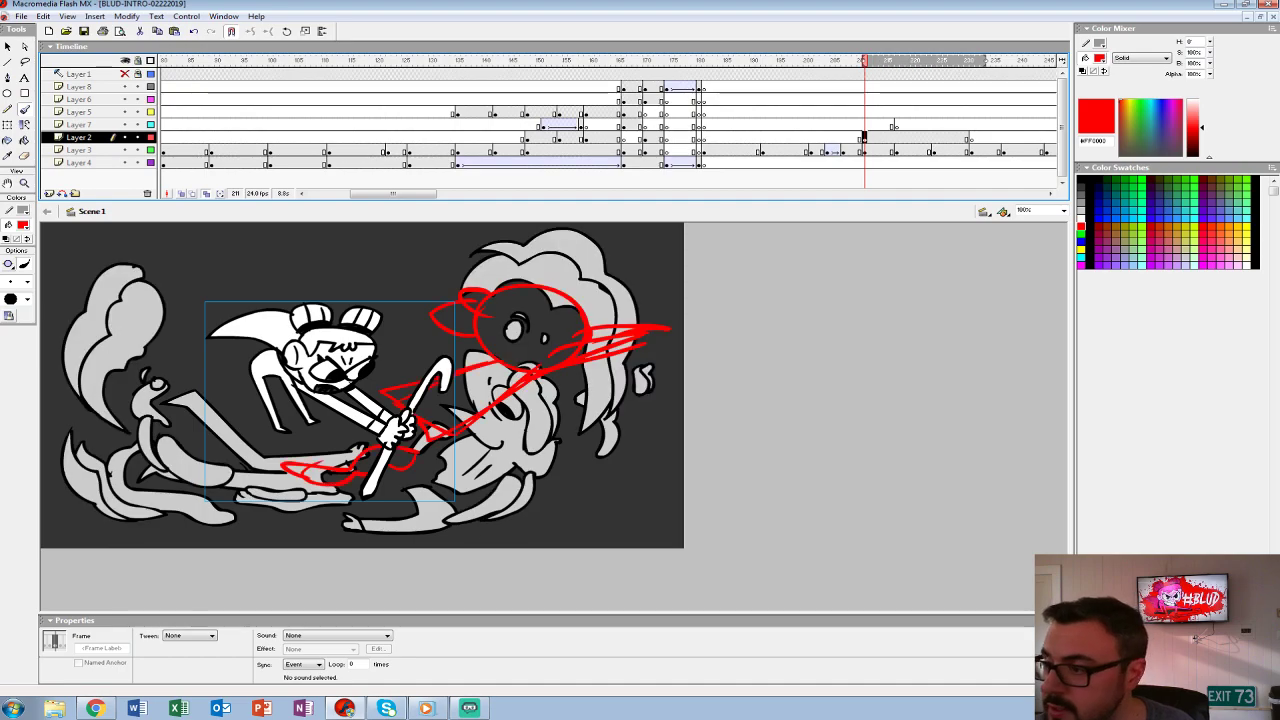
{"action": "left_click_drag", "start_coordinate": [864, 150], "coordinate": [1000, 151]}
{"action": "key", "text": "ctrl+alt+s"}
{"action": "type", "text": "70"}
{"action": "key", "text": "Return"}
{"action": "key", "text": "Down"}
{"action": "key", "text": "Down"}
{"action": "key", "text": "Down"}
{"action": "key", "text": "Down"}
{"action": "key", "text": "Down"}
{"action": "key", "text": "Down"}
{"action": "key", "text": "Down"}
{"action": "key", "text": "Down"}
{"action": "key", "text": "Down"}
{"action": "key", "text": "Down"}
{"action": "key", "text": "Down"}
{"action": "key", "text": "Down"}
{"action": "key", "text": "Down"}
{"action": "key", "text": "Down"}
{"action": "key", "text": "Down"}
{"action": "key", "text": "Down"}
{"action": "key", "text": "Down"}
{"action": "key", "text": "Down"}
{"action": "key", "text": "Down"}
{"action": "key", "text": "Down"}
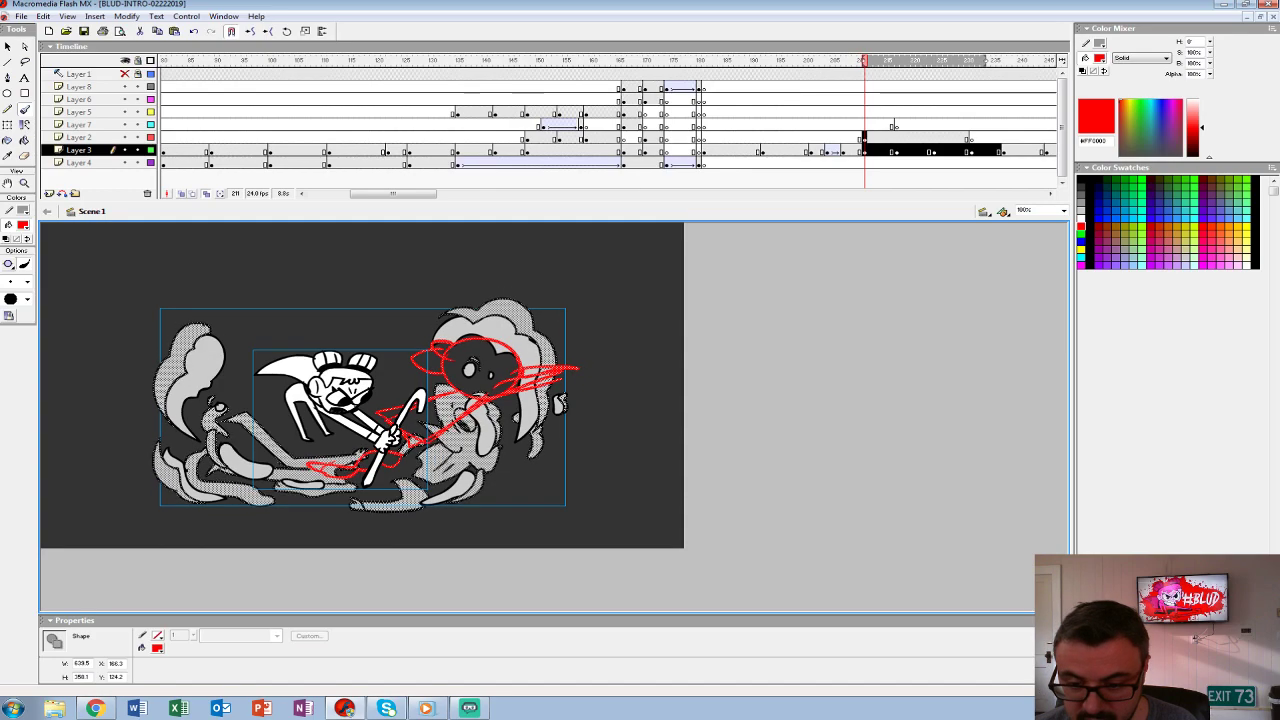
- Enlarge the selected girl and smoke artwork with a 110% scale
{"action": "key", "text": "ctrl+alt+s"}
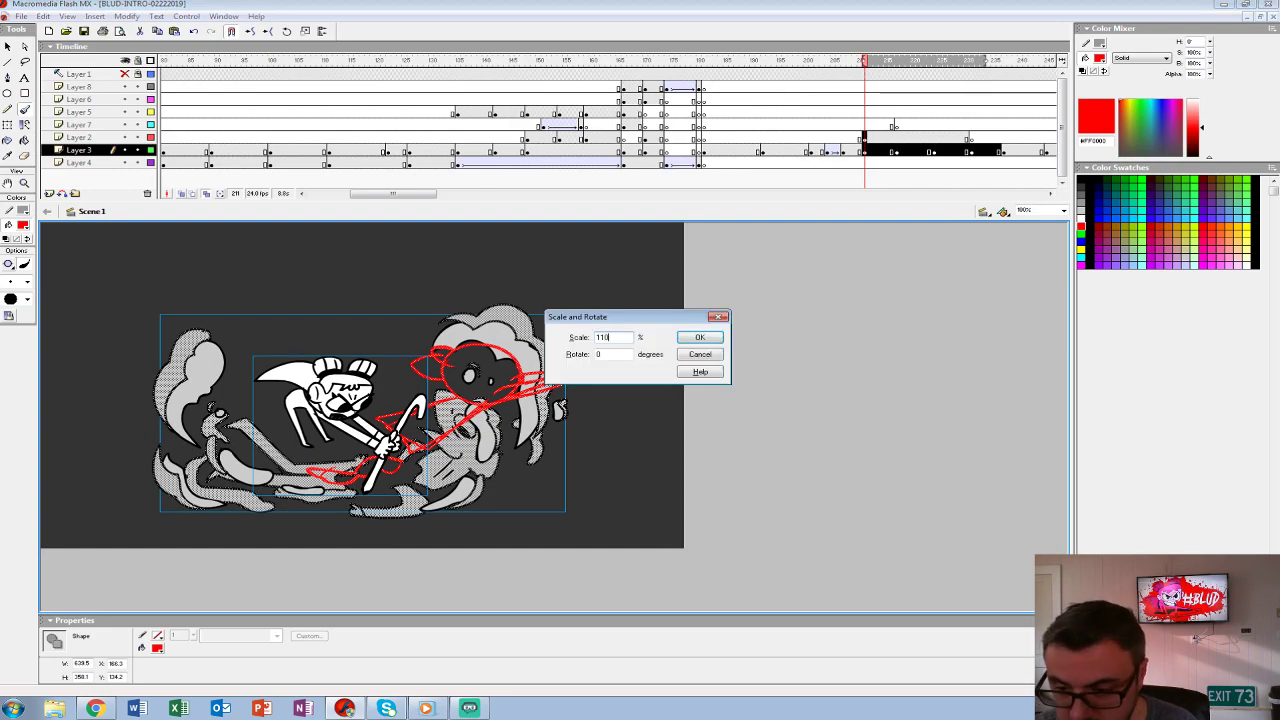
{"action": "type", "text": "110"}
{"action": "key", "text": "Return"}
{"action": "left_click_drag", "start_coordinate": [776, 87], "coordinate": [913, 87]}
{"action": "left_click", "coordinate": [864, 137]}
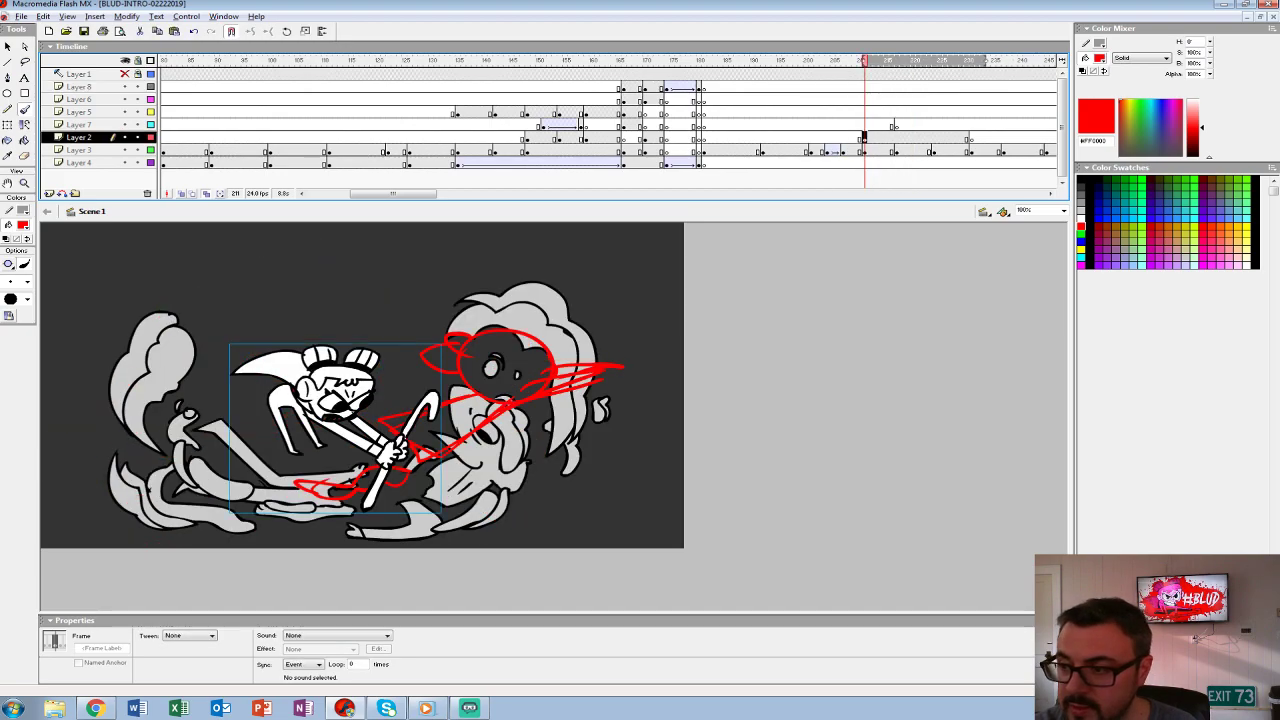
- Place a blank keyframe at frame 211 on Layer 7 and hand-letter BECKY in red above the girl
{"action": "left_click", "coordinate": [864, 124]}
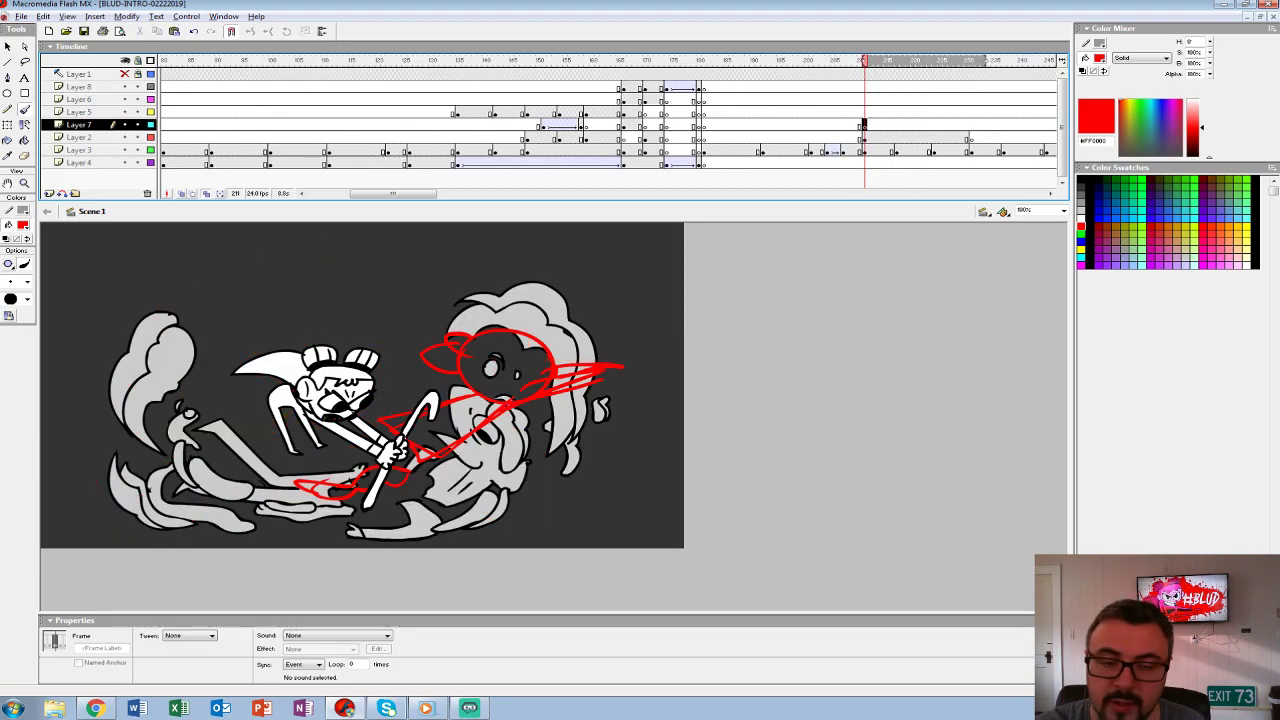
{"action": "key", "text": "b"}
{"action": "mouse_move", "coordinate": [178, 258]}
{"action": "left_mouse_down"}
{"action": "mouse_move", "coordinate": [213, 322]}
{"action": "mouse_move", "coordinate": [207, 290]}
{"action": "mouse_move", "coordinate": [210, 323]}
{"action": "left_mouse_up"}
{"action": "left_click_drag", "start_coordinate": [266, 279], "coordinate": [312, 308]}
{"action": "mouse_move", "coordinate": [274, 293]}
{"action": "left_mouse_down"}
{"action": "mouse_move", "coordinate": [305, 311]}
{"action": "mouse_move", "coordinate": [296, 266]}
{"action": "left_mouse_up"}
{"action": "mouse_move", "coordinate": [344, 264]}
{"action": "left_mouse_down"}
{"action": "mouse_move", "coordinate": [328, 300]}
{"action": "mouse_move", "coordinate": [366, 302]}
{"action": "left_mouse_up"}
{"action": "left_click_drag", "start_coordinate": [374, 244], "coordinate": [413, 302]}
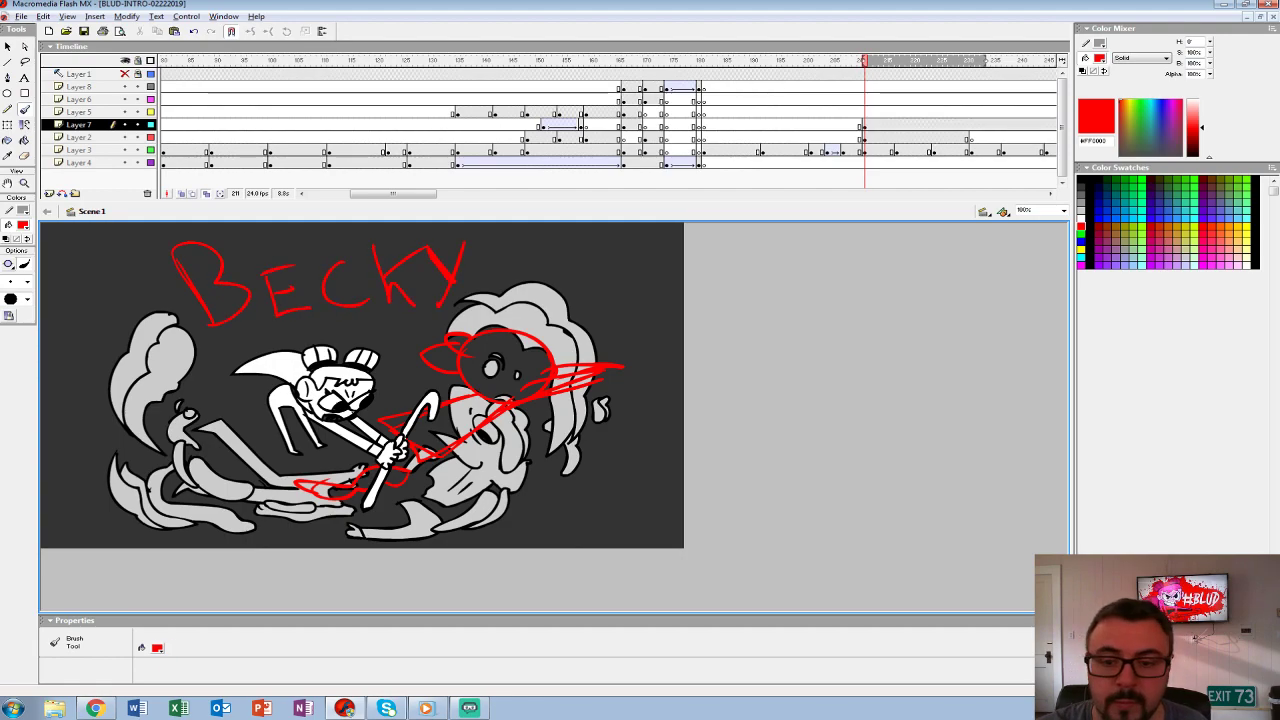
- Turn off multiple-frame editing and delete the hand-lettered BECKY from frame 211
{"action": "key", "text": "ctrl+z"}
{"action": "left_click", "coordinate": [870, 125]}
{"action": "mouse_move", "coordinate": [870, 61]}
{"action": "left_mouse_down"}
{"action": "mouse_move", "coordinate": [838, 61]}
{"action": "mouse_move", "coordinate": [923, 61]}
{"action": "mouse_move", "coordinate": [866, 61]}
{"action": "left_mouse_up"}
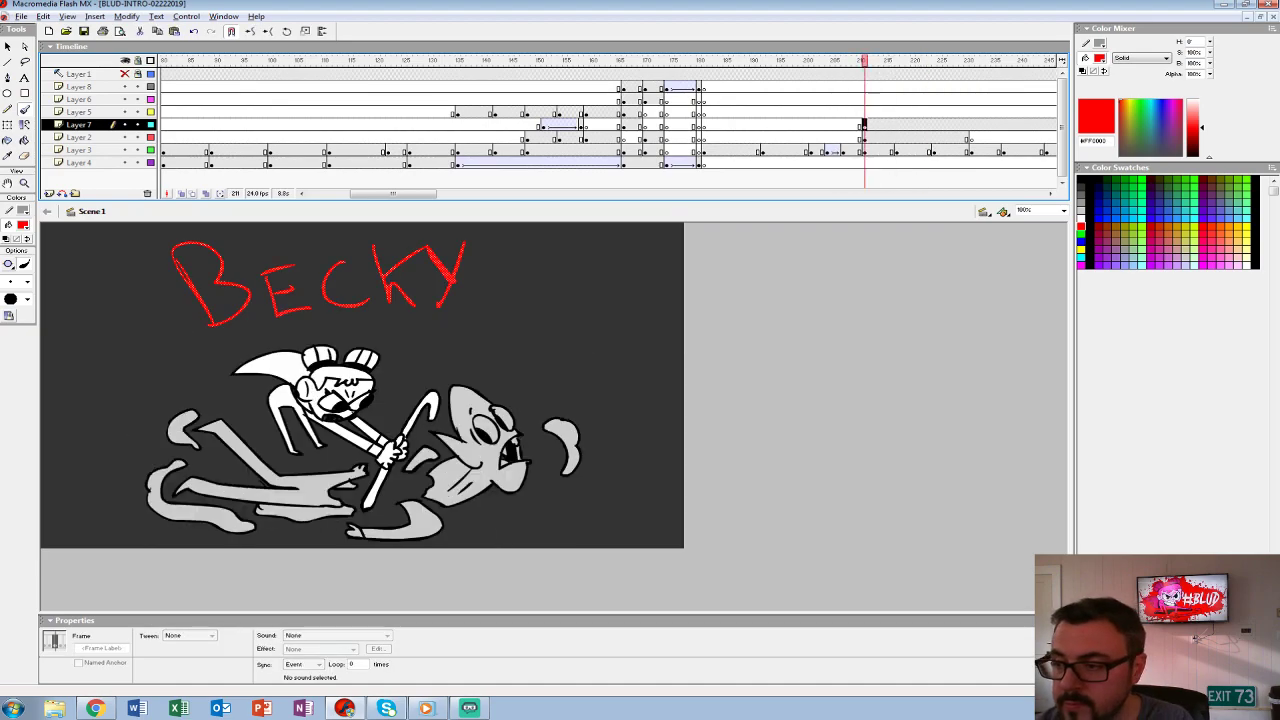
{"action": "key", "text": "b"}
- Set the Text tool's font to Cherry Cream Soda
{"action": "key", "text": "t"}
{"action": "left_click", "coordinate": [237, 636]}
{"action": "scroll", "coordinate": [195, 530], "scroll_direction": "down", "scroll_amount": 20}
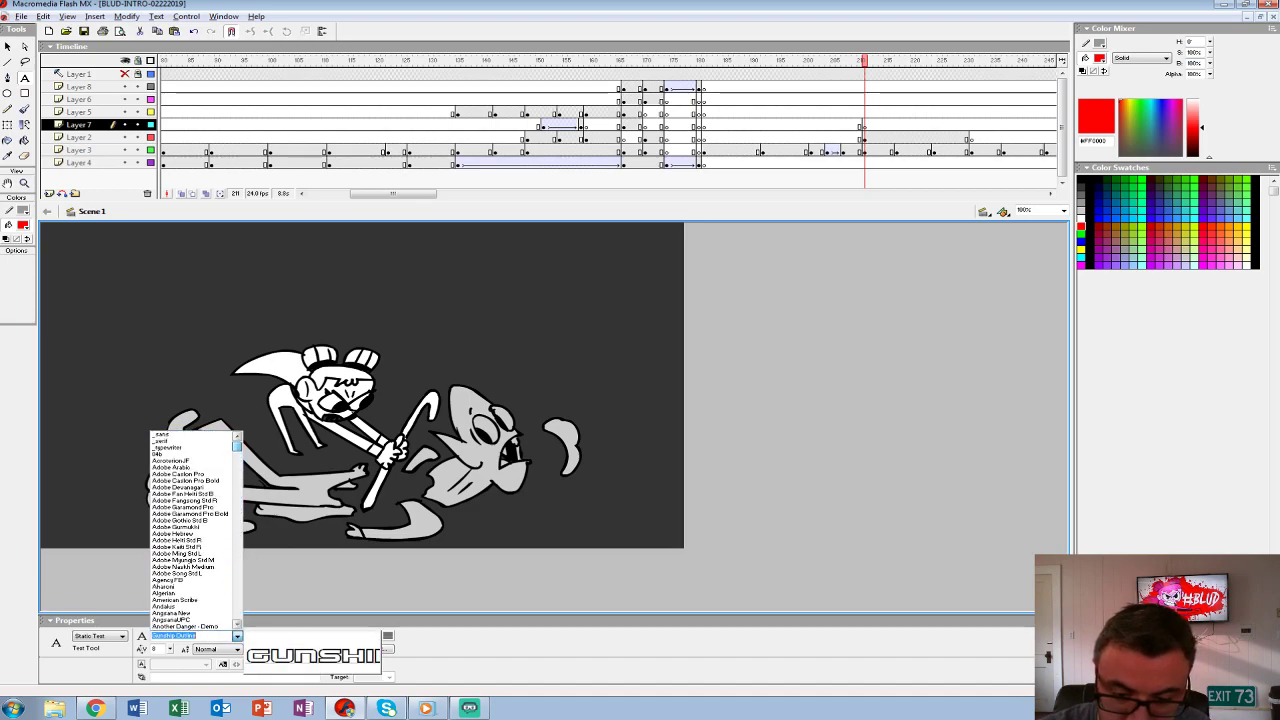
{"action": "scroll", "coordinate": [195, 530], "scroll_direction": "up", "scroll_amount": 20}
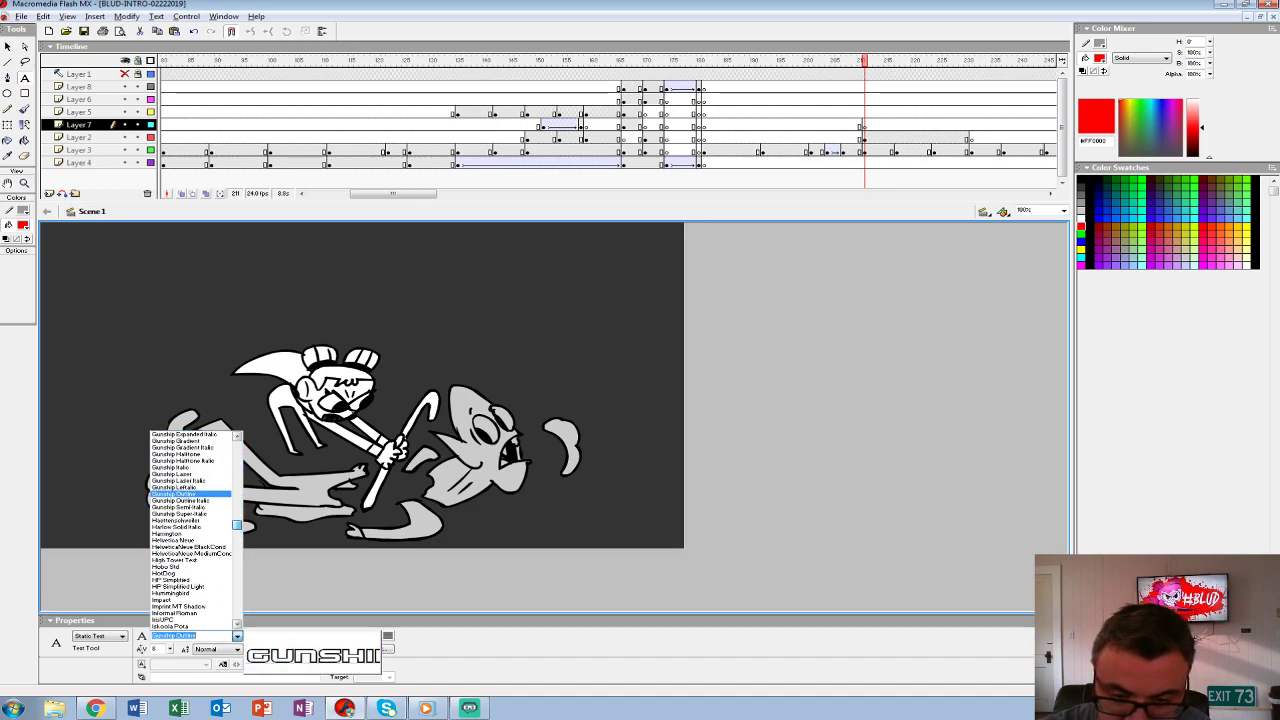
{"action": "scroll", "coordinate": [195, 530], "scroll_direction": "up", "scroll_amount": 20}
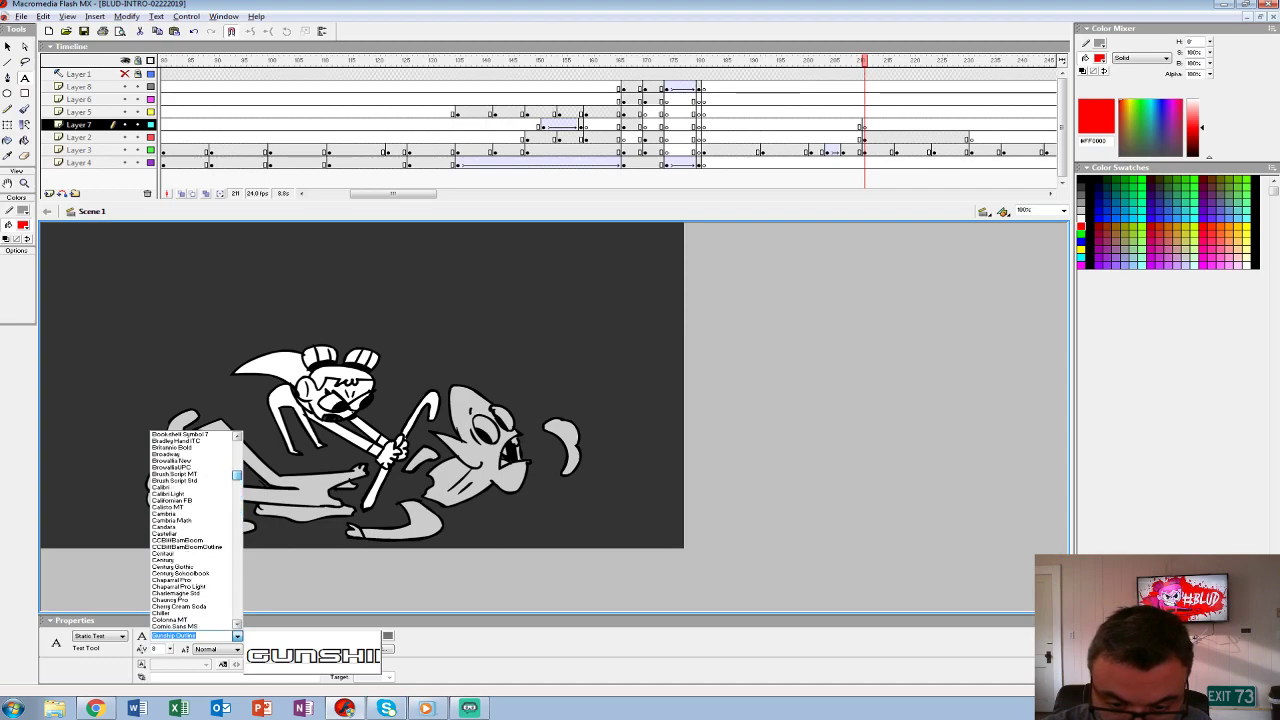
{"action": "scroll", "coordinate": [195, 530], "scroll_direction": "down", "scroll_amount": 3}
{"action": "scroll", "coordinate": [195, 530], "scroll_direction": "down", "scroll_amount": 2}
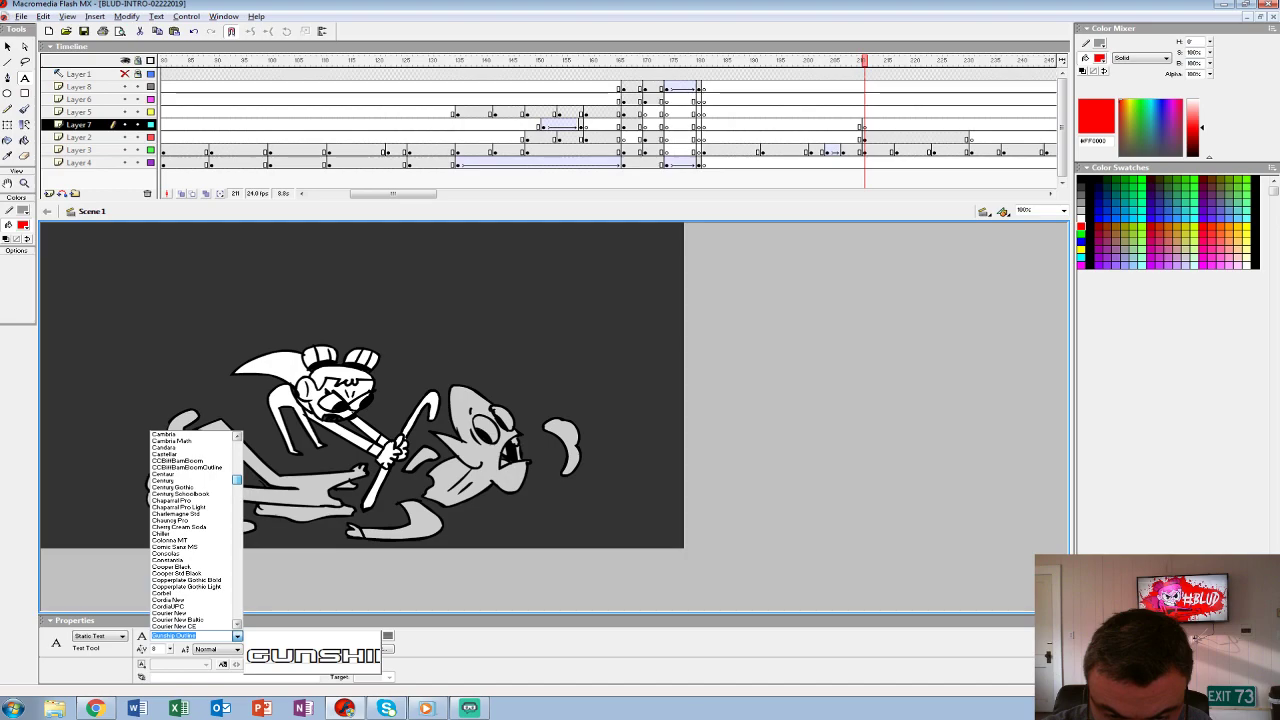
{"action": "left_click", "coordinate": [180, 526]}
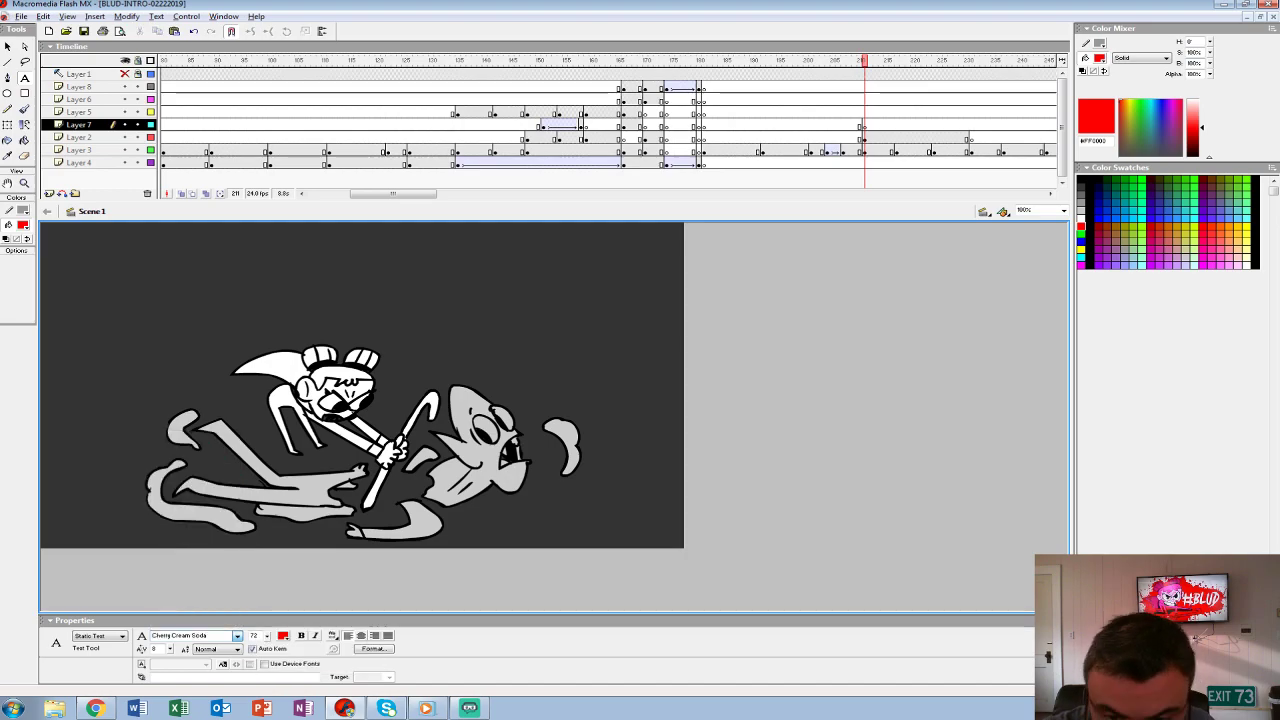
- Add the text BECKY in red above the girl as broken-apart shapes, enlarged to about 507 px wide
{"action": "left_click", "coordinate": [198, 252]}
{"action": "type", "text": "BECKY"}
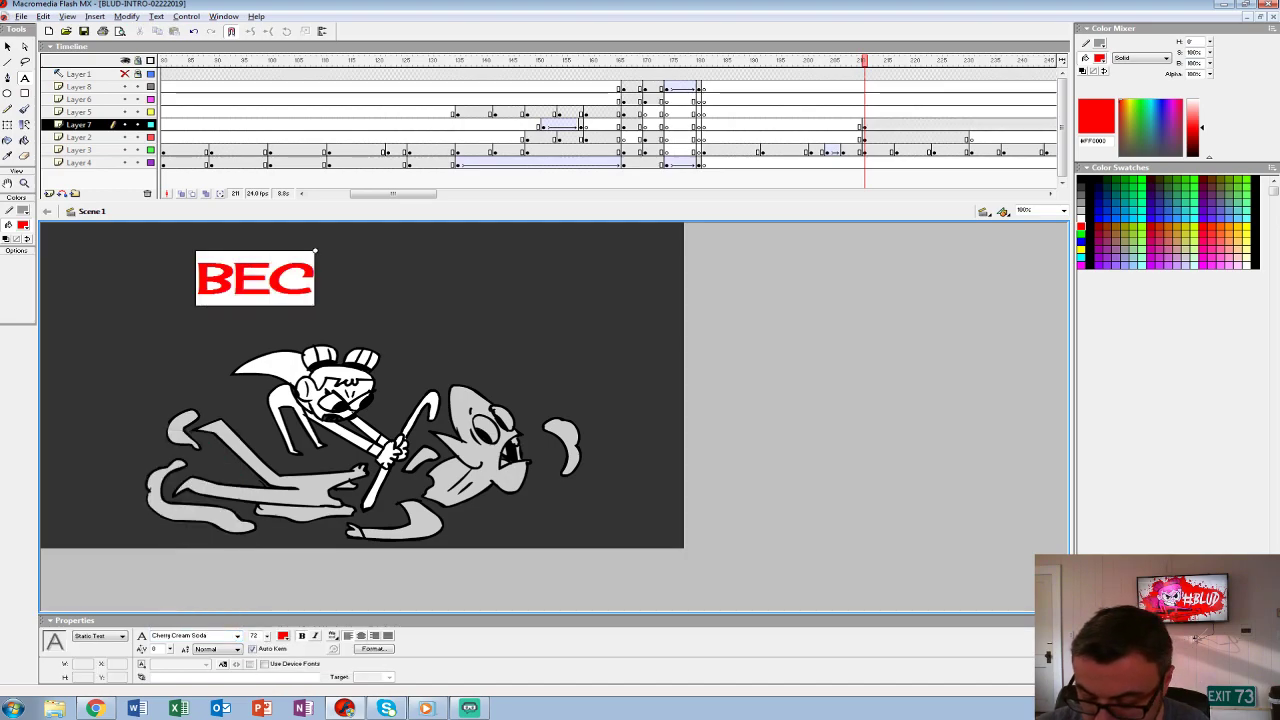
{"action": "key", "text": "ctrl+b"}
{"action": "key", "text": "ctrl+b"}
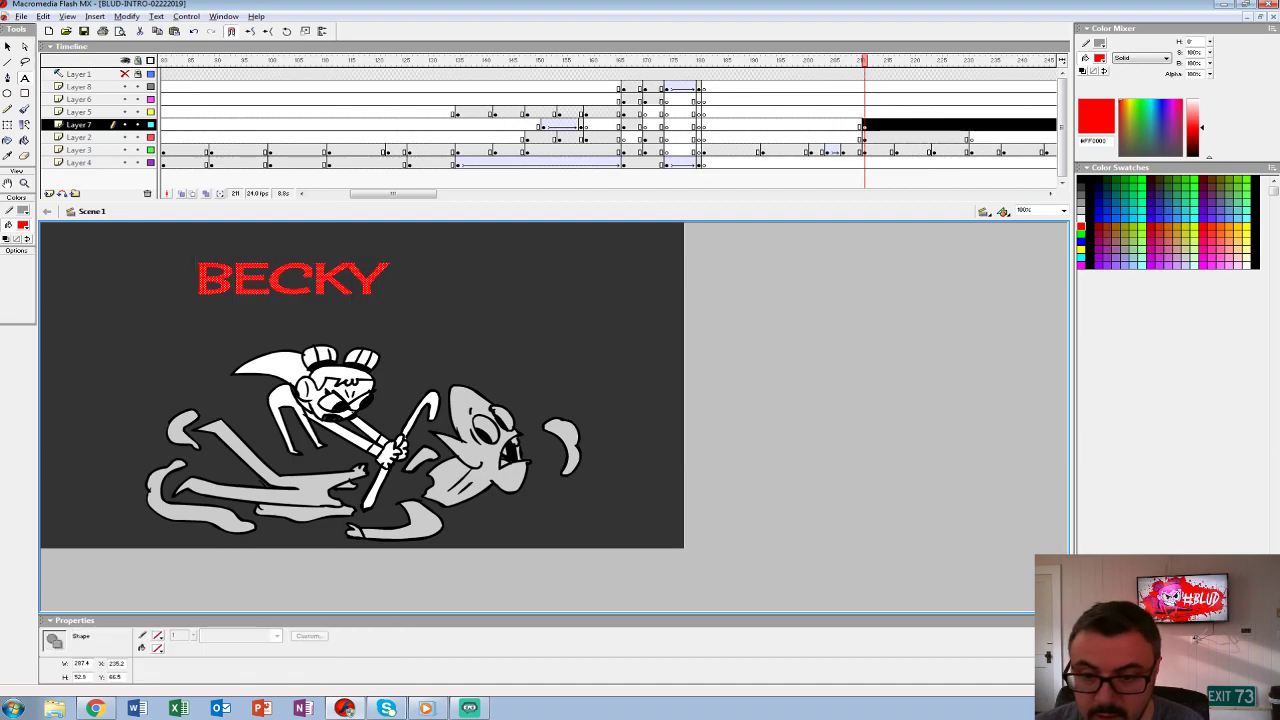
{"action": "left_click", "coordinate": [8, 124]}
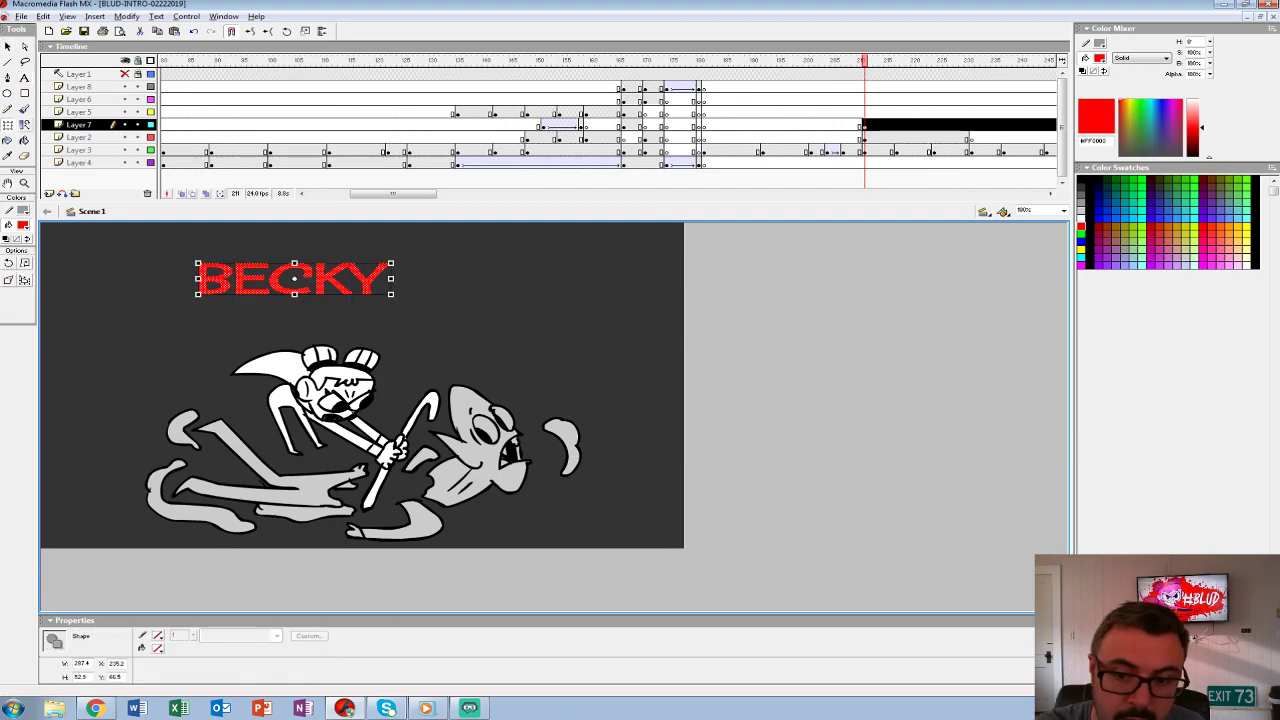
{"action": "left_click_drag", "start_coordinate": [427, 300], "coordinate": [538, 317]}
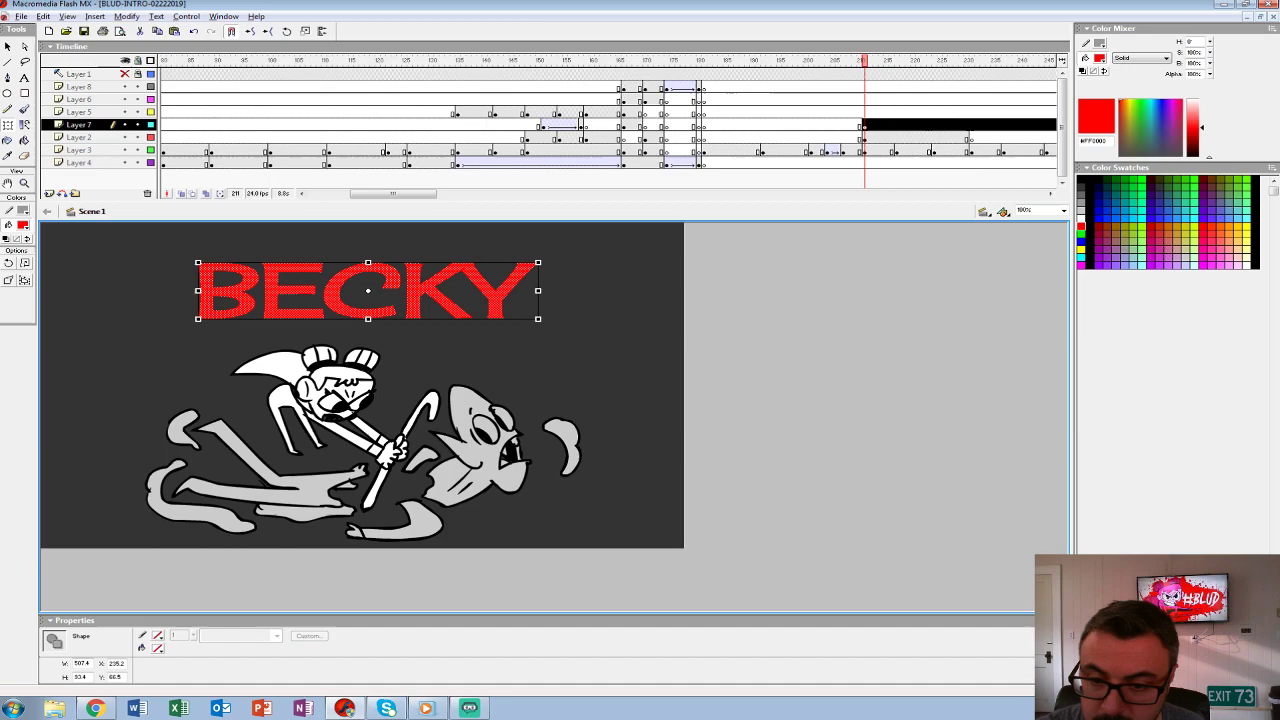
- Draw a cane's hooked handle before BECKY and its pointed shaft after it with the Brush, filling both parts solid red
{"action": "key", "text": "b"}
{"action": "left_click_drag", "start_coordinate": [531, 286], "coordinate": [640, 285]}
{"action": "left_click_drag", "start_coordinate": [530, 299], "coordinate": [640, 299]}
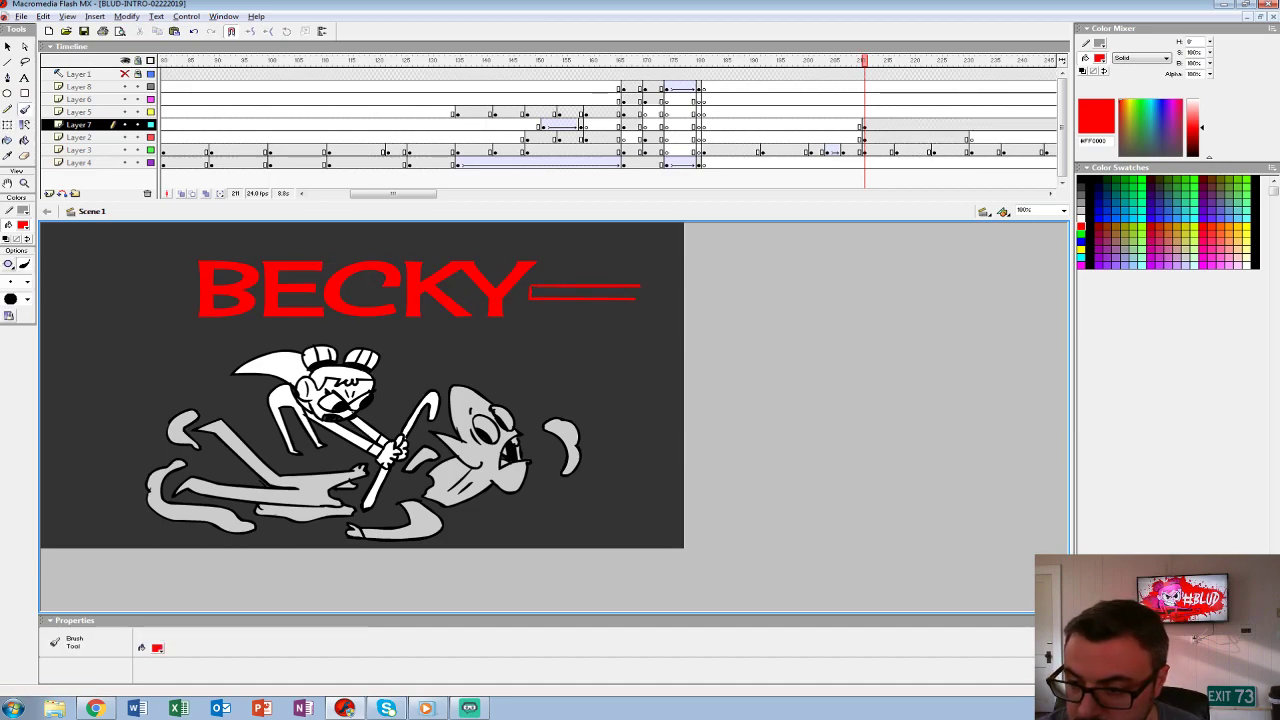
{"action": "mouse_move", "coordinate": [180, 284]}
{"action": "left_mouse_down"}
{"action": "mouse_move", "coordinate": [108, 284]}
{"action": "mouse_move", "coordinate": [78, 305]}
{"action": "mouse_move", "coordinate": [110, 330]}
{"action": "mouse_move", "coordinate": [108, 308]}
{"action": "mouse_move", "coordinate": [174, 300]}
{"action": "left_mouse_up"}
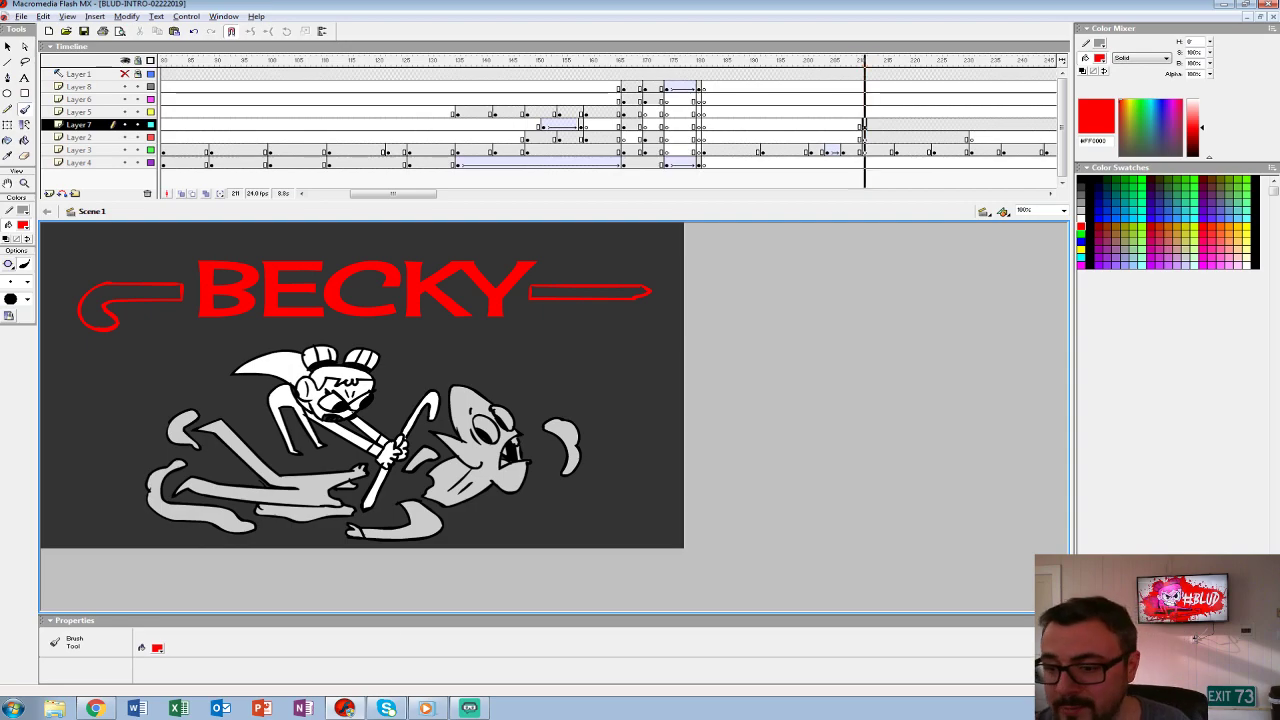
{"action": "left_click", "coordinate": [862, 125]}
{"action": "key", "text": "k"}
{"action": "left_click", "coordinate": [120, 305]}
{"action": "left_click", "coordinate": [590, 292]}
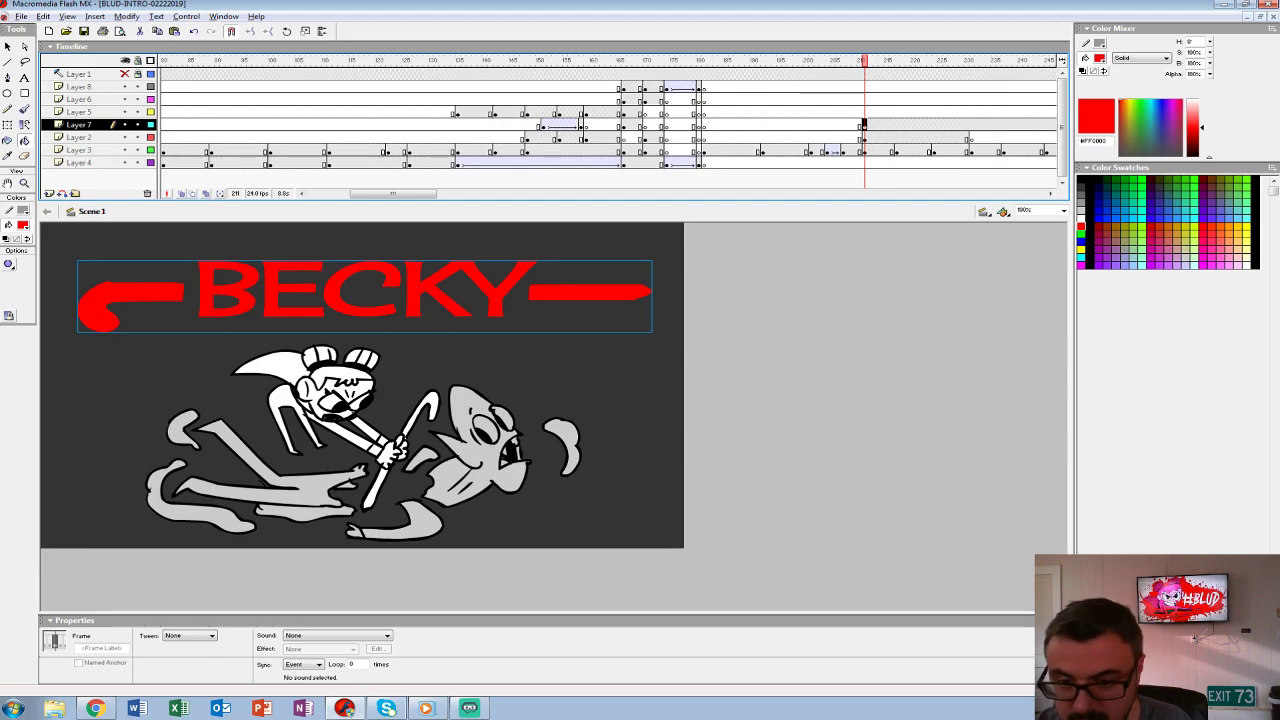
- Move the BECKY title keyframe on Layer 7 to frame 217, add a second title keyframe after it and scale frame 217 to 110%
{"action": "left_click", "coordinate": [828, 112]}
{"action": "key", "text": "Return"}
{"action": "left_click", "coordinate": [862, 125]}
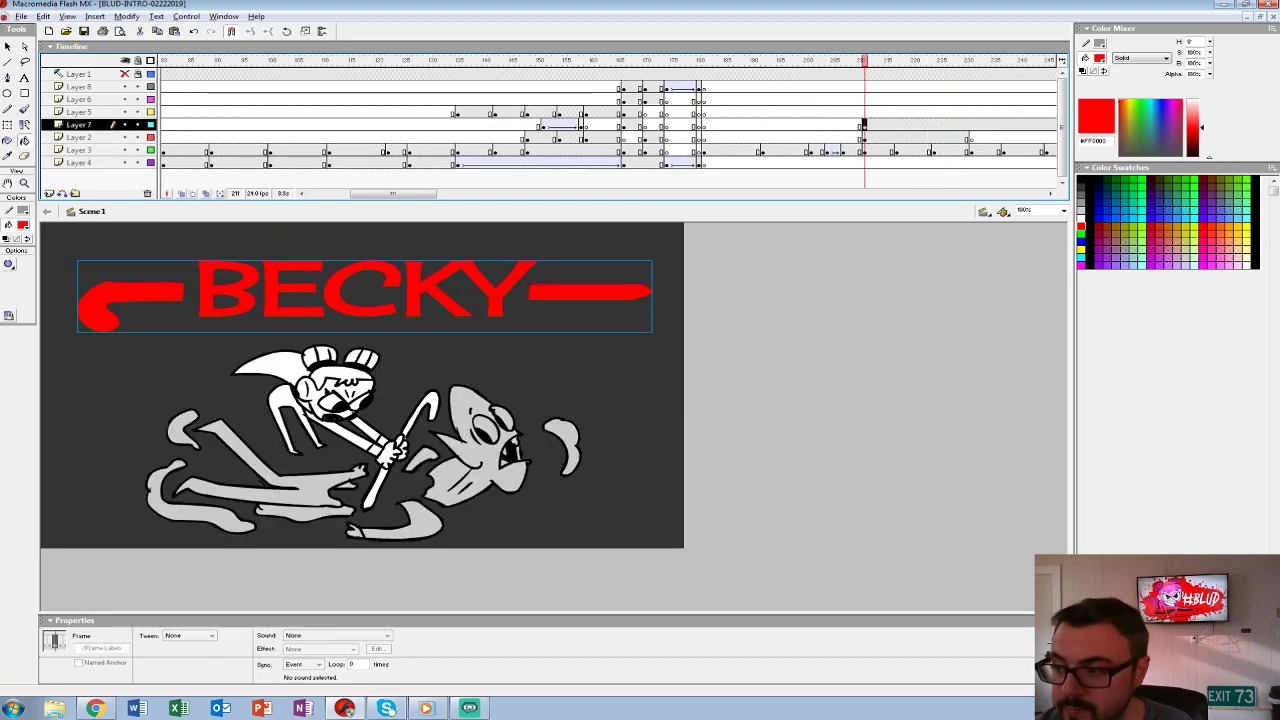
{"action": "left_click_drag", "start_coordinate": [862, 125], "coordinate": [896, 125]}
{"action": "key", "text": "ctrl+alt+s"}
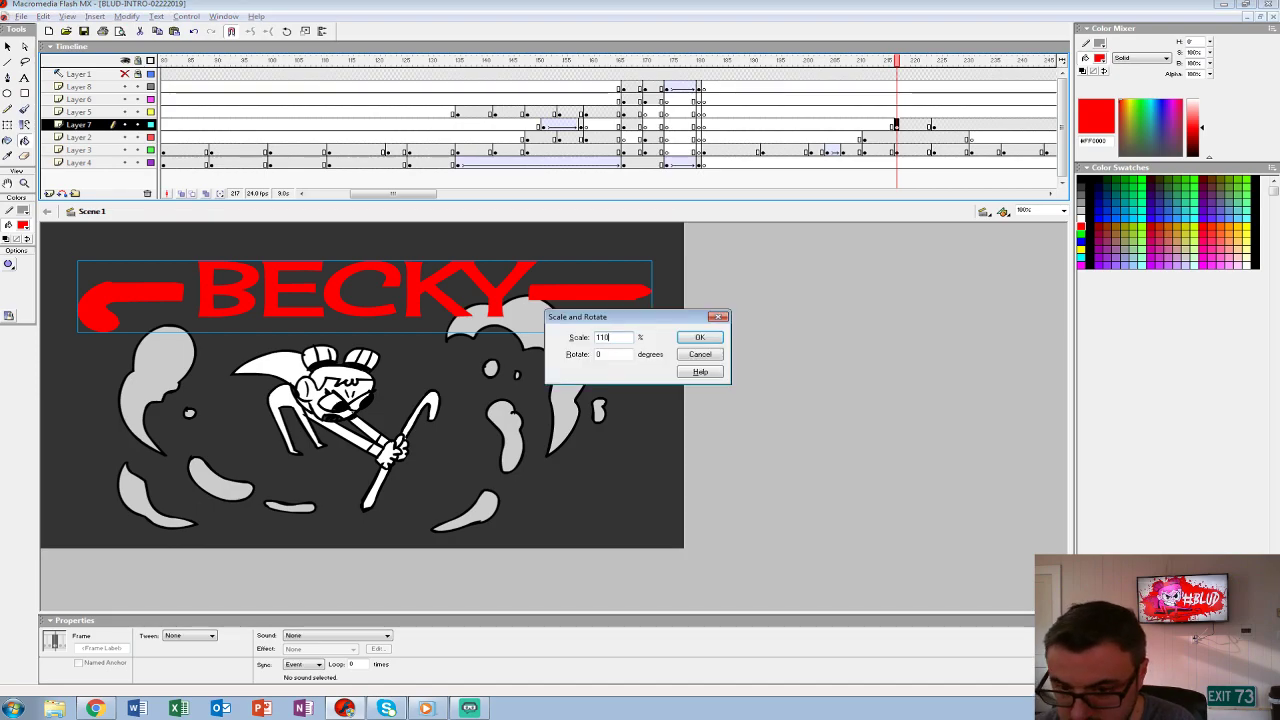
{"action": "type", "text": "110"}
{"action": "key", "text": "Return"}
- End the title on Layer 7 with a blank keyframe at frame 237
{"action": "key", "text": "Return"}
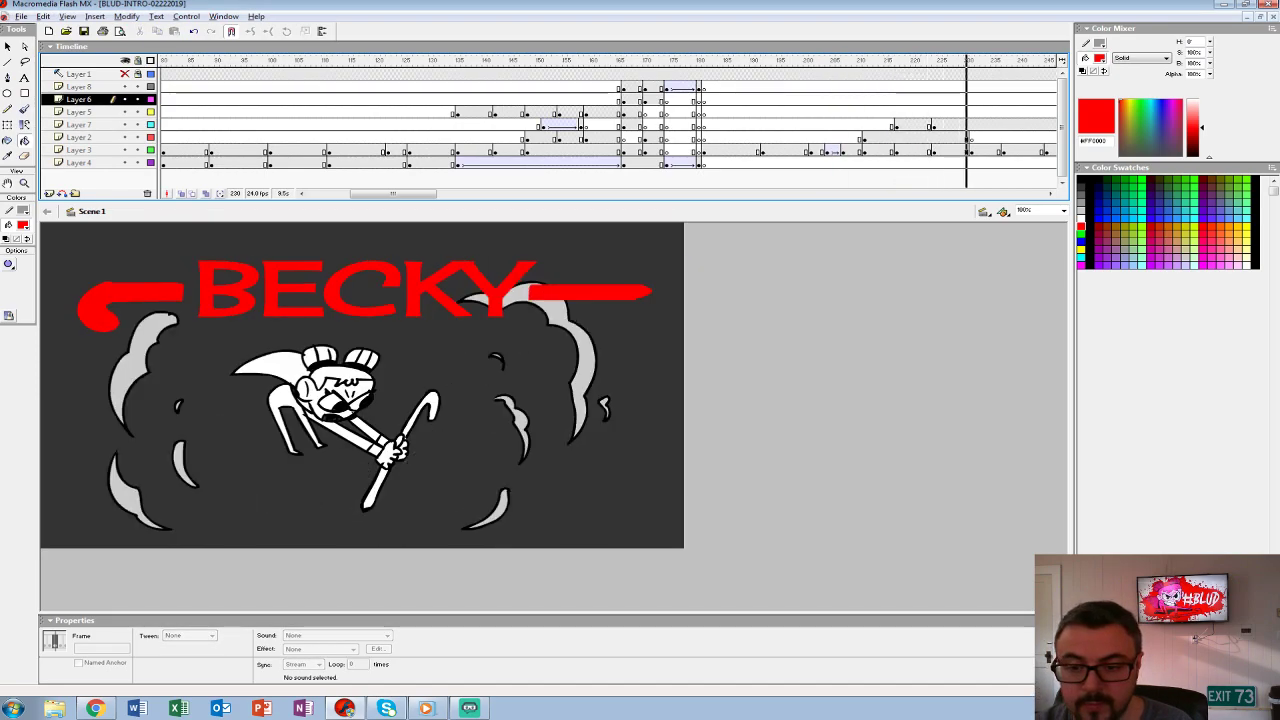
{"action": "left_click", "coordinate": [970, 125]}
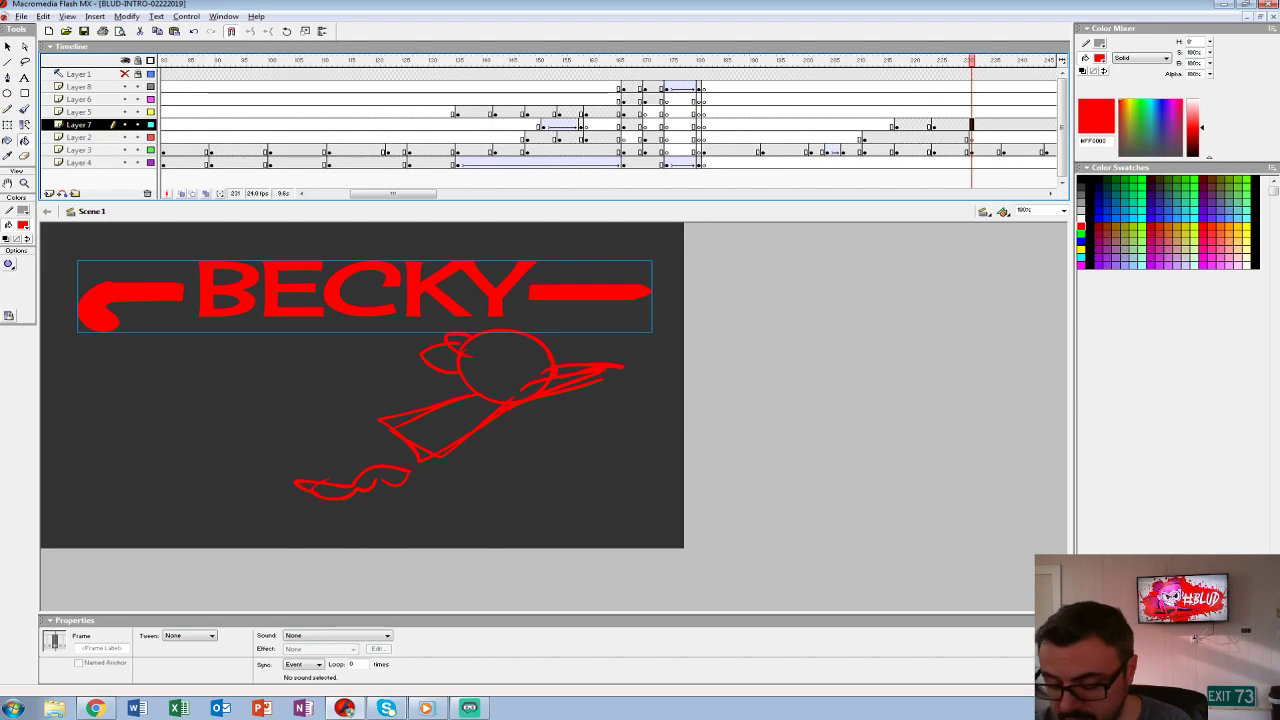
{"action": "key", "text": "Delete"}
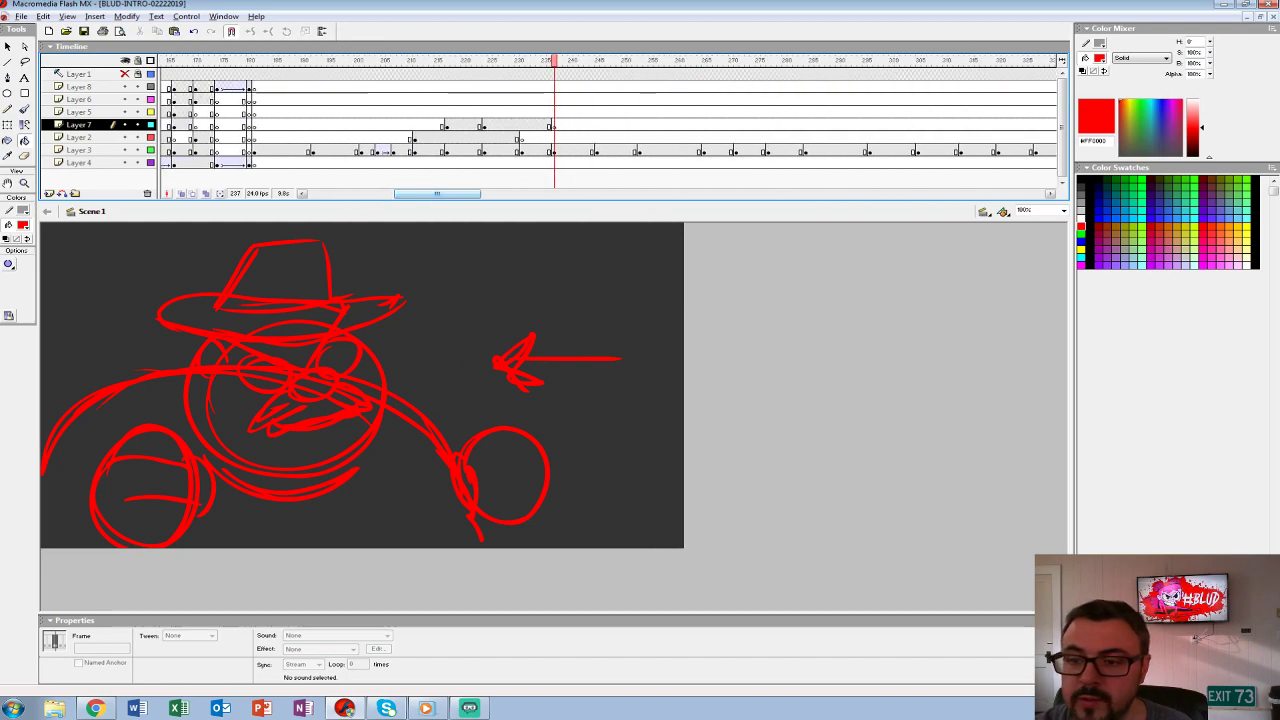
- Clear the red sketch from the frame 232 keyframe on Layer 3 and display the preceding frames as onion skins
{"action": "left_click", "coordinate": [527, 151]}
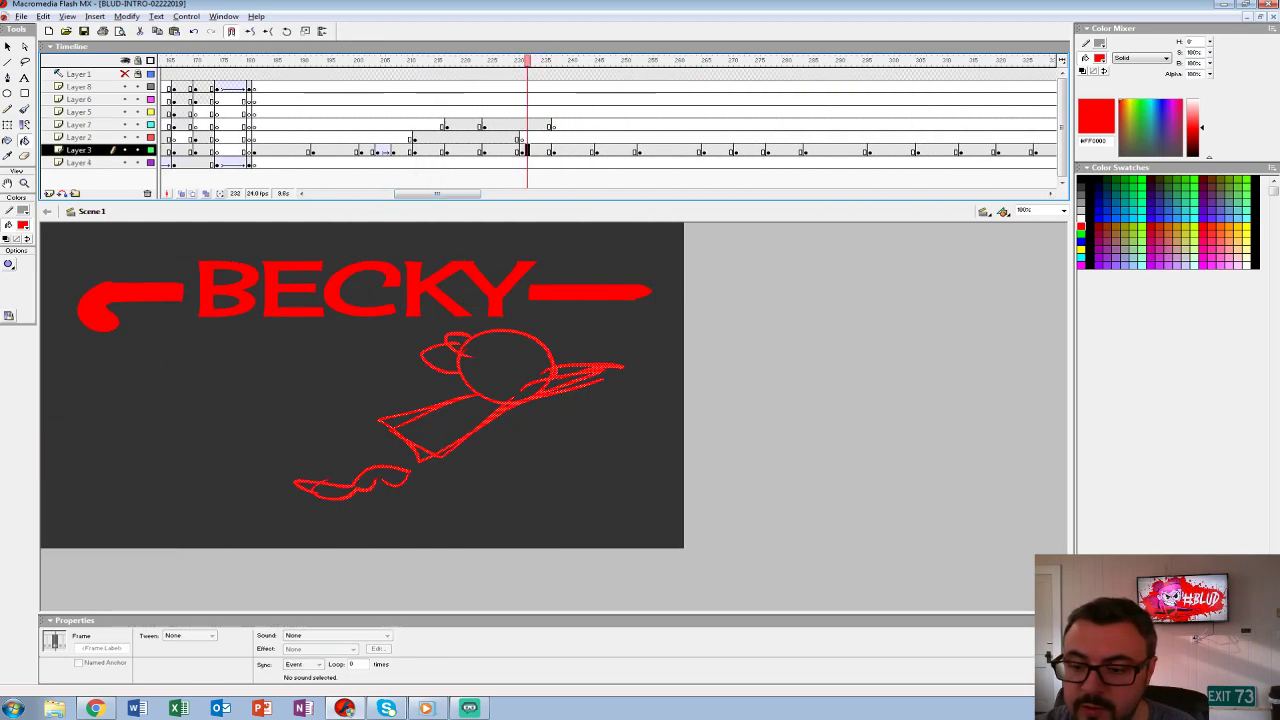
{"action": "key", "text": "Delete"}
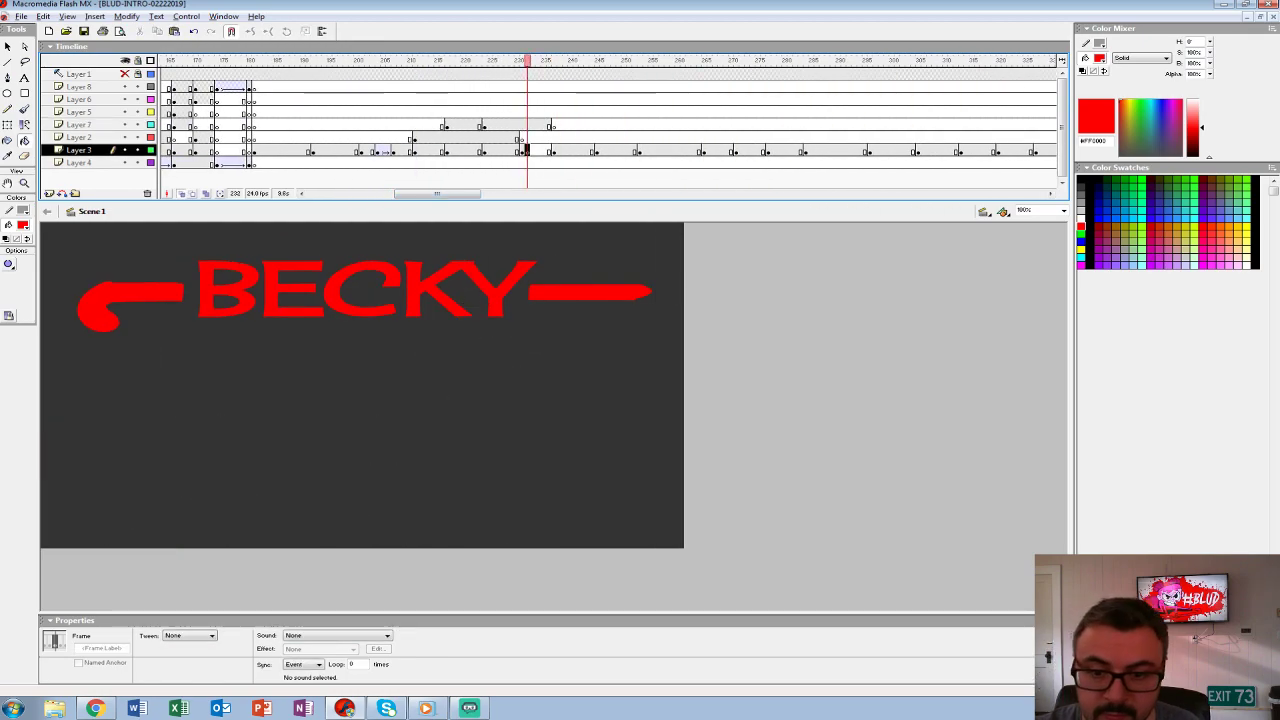
{"action": "key", "text": "ctrl+z"}
{"action": "left_click_drag", "start_coordinate": [650, 60], "coordinate": [519, 60]}
{"action": "key", "text": "ctrl+2"}
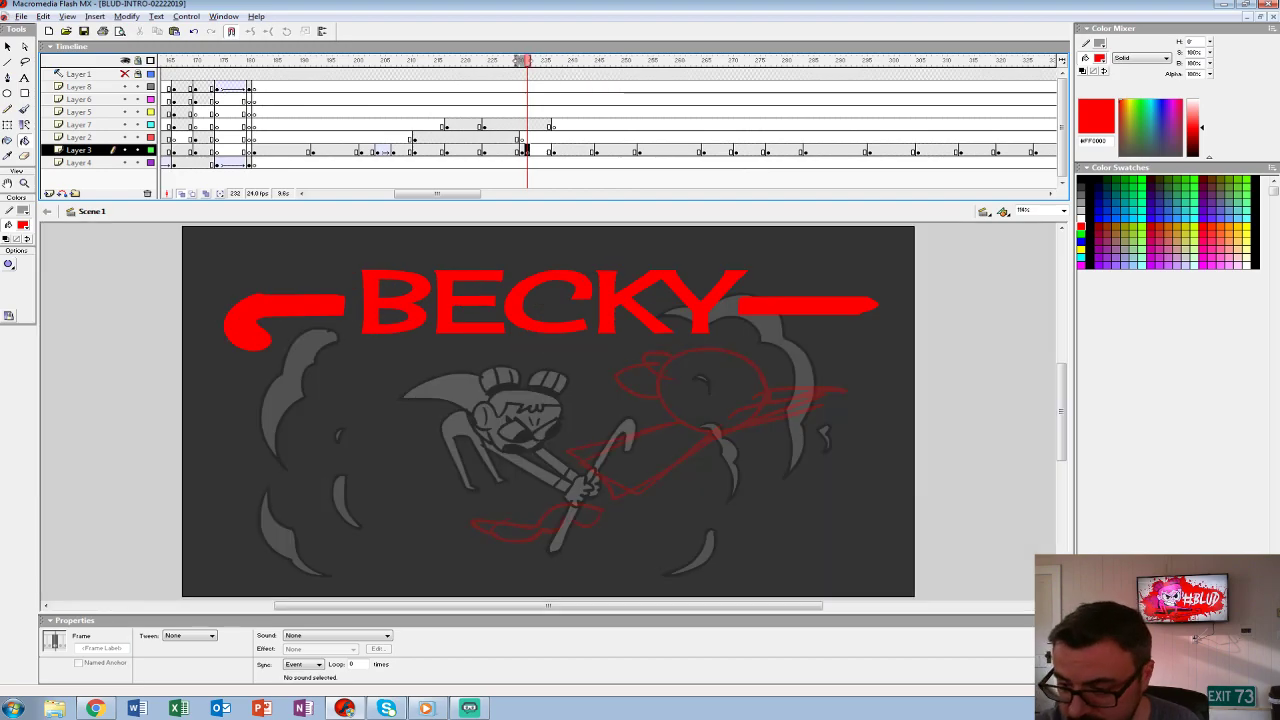
- Ink the lunging girl's head outline and the lower edge of her dress and arm in black over the sketch
{"action": "left_click_drag", "start_coordinate": [560, 420], "coordinate": [348, 391]}
{"action": "key", "text": "b"}
{"action": "left_click", "coordinate": [22, 224]}
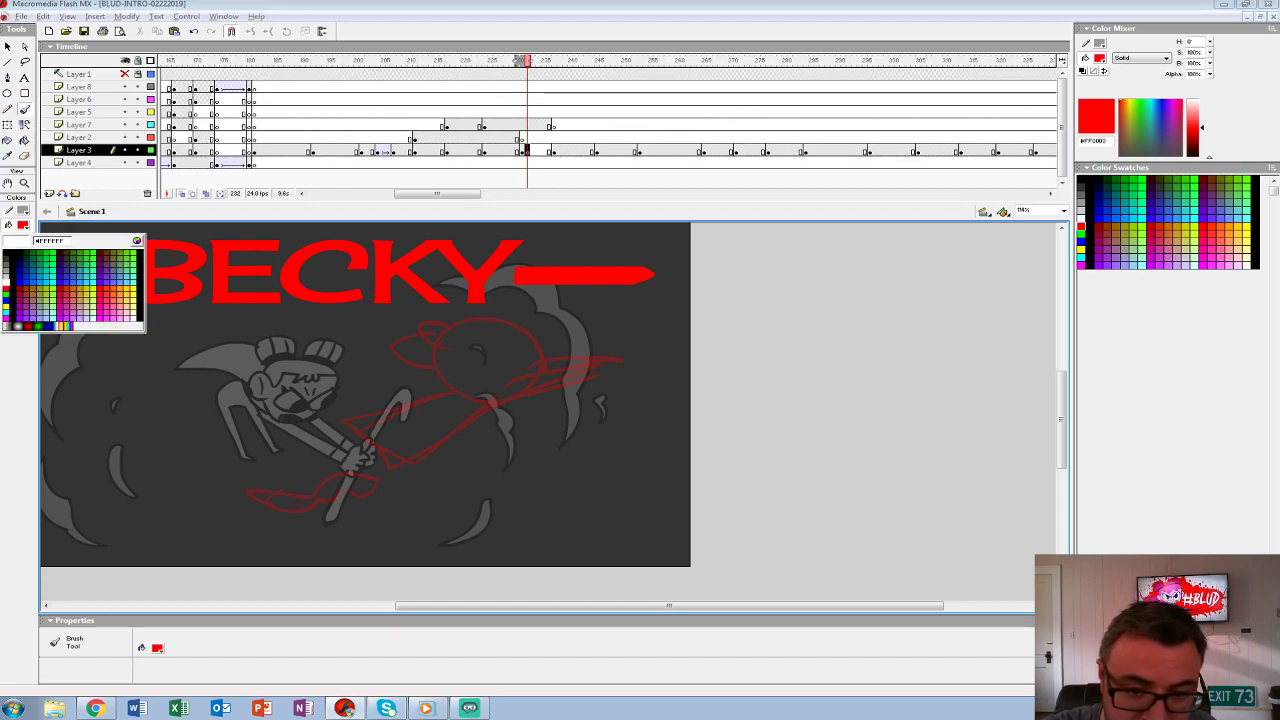
{"action": "left_click", "coordinate": [6, 250]}
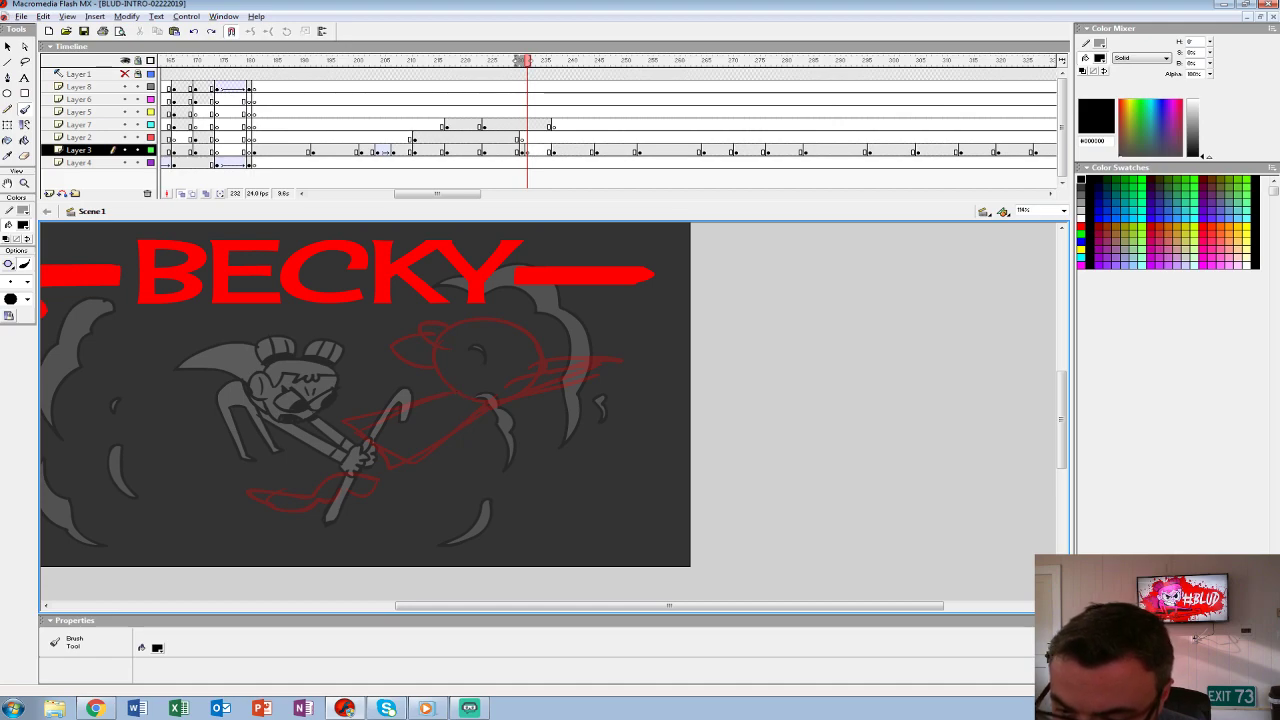
{"action": "left_click_drag", "start_coordinate": [424, 456], "coordinate": [618, 376]}
{"action": "left_click_drag", "start_coordinate": [500, 398], "coordinate": [622, 362]}
{"action": "key", "text": "ctrl+z"}
{"action": "key", "text": "ctrl+z"}
{"action": "mouse_move", "coordinate": [350, 425]}
{"action": "left_mouse_down"}
{"action": "mouse_move", "coordinate": [405, 451]}
{"action": "mouse_move", "coordinate": [608, 395]}
{"action": "mouse_move", "coordinate": [476, 405]}
{"action": "left_mouse_up"}
{"action": "mouse_move", "coordinate": [564, 382]}
{"action": "left_mouse_down"}
{"action": "mouse_move", "coordinate": [503, 338]}
{"action": "mouse_move", "coordinate": [453, 342]}
{"action": "mouse_move", "coordinate": [447, 378]}
{"action": "mouse_move", "coordinate": [488, 402]}
{"action": "left_mouse_up"}
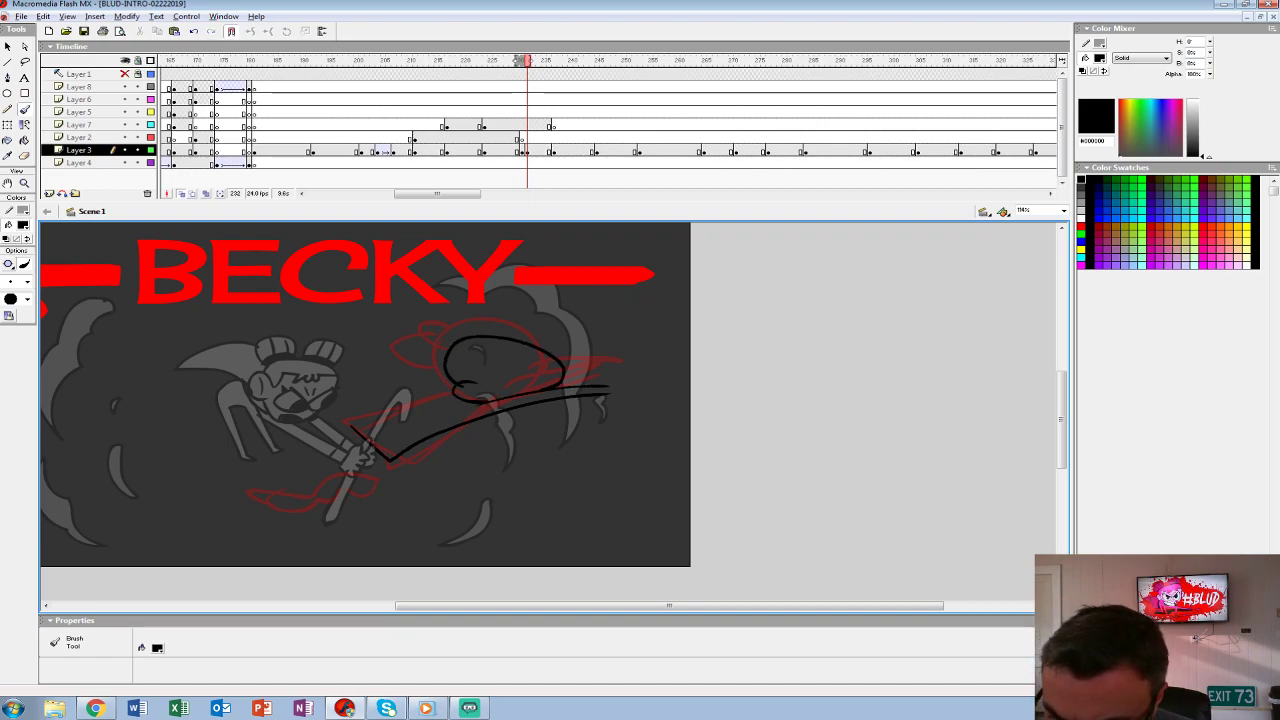
- Ink the girl's angry eye, mouth, hair buns, remaining dress edges and outstretched arms in black
{"action": "mouse_move", "coordinate": [472, 356]}
{"action": "left_mouse_down"}
{"action": "mouse_move", "coordinate": [476, 382]}
{"action": "mouse_move", "coordinate": [500, 358]}
{"action": "mouse_move", "coordinate": [468, 383]}
{"action": "mouse_move", "coordinate": [532, 367]}
{"action": "left_mouse_up"}
{"action": "key", "text": "ctrl+z"}
{"action": "key", "text": "ctrl+z"}
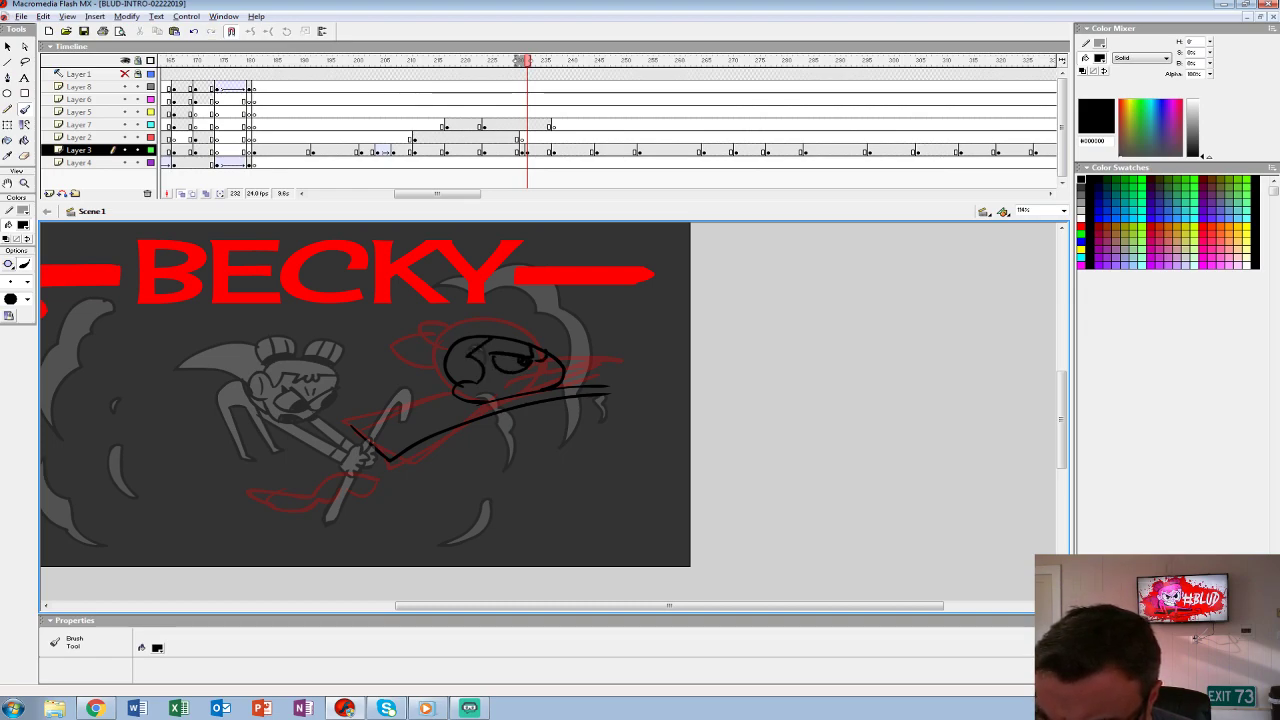
{"action": "left_click_drag", "start_coordinate": [554, 362], "coordinate": [520, 390]}
{"action": "mouse_move", "coordinate": [438, 362]}
{"action": "left_mouse_down"}
{"action": "mouse_move", "coordinate": [454, 390]}
{"action": "mouse_move", "coordinate": [406, 372]}
{"action": "mouse_move", "coordinate": [452, 386]}
{"action": "left_mouse_up"}
{"action": "key", "text": "ctrl+z"}
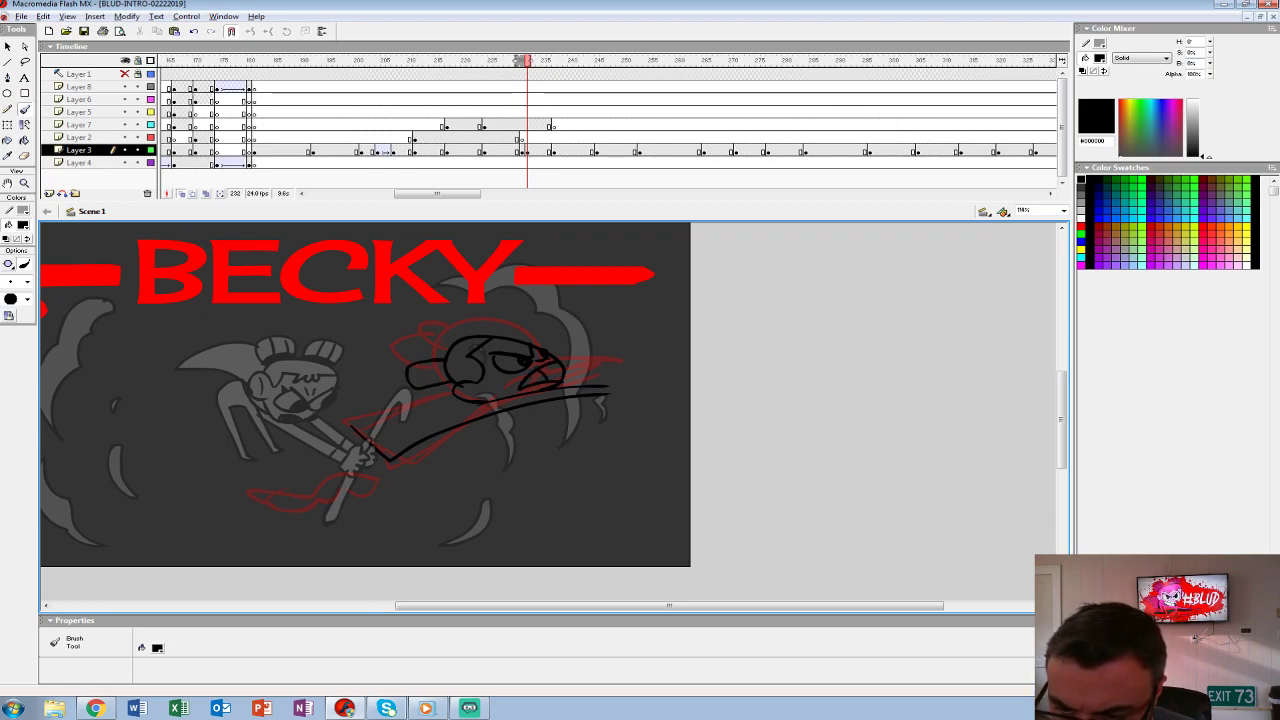
{"action": "mouse_move", "coordinate": [456, 340]}
{"action": "left_mouse_down"}
{"action": "mouse_move", "coordinate": [424, 350]}
{"action": "mouse_move", "coordinate": [376, 452]}
{"action": "left_mouse_up"}
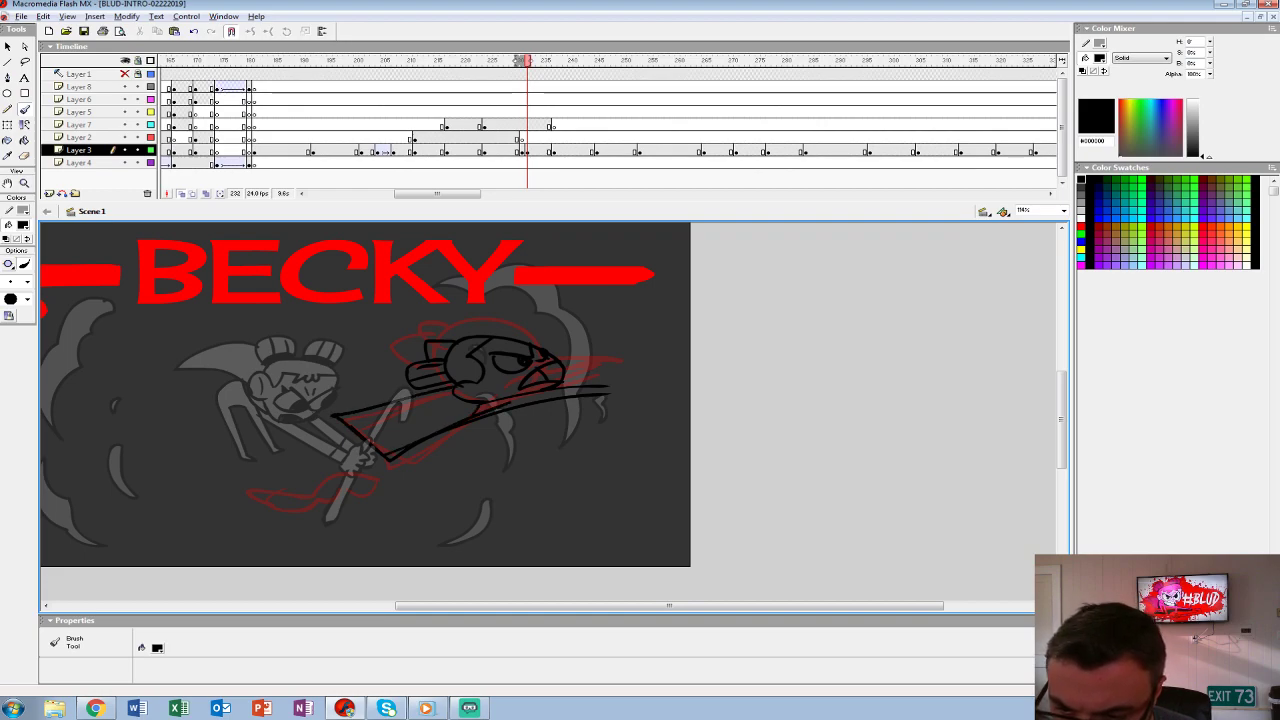
{"action": "left_click_drag", "start_coordinate": [566, 366], "coordinate": [642, 378]}
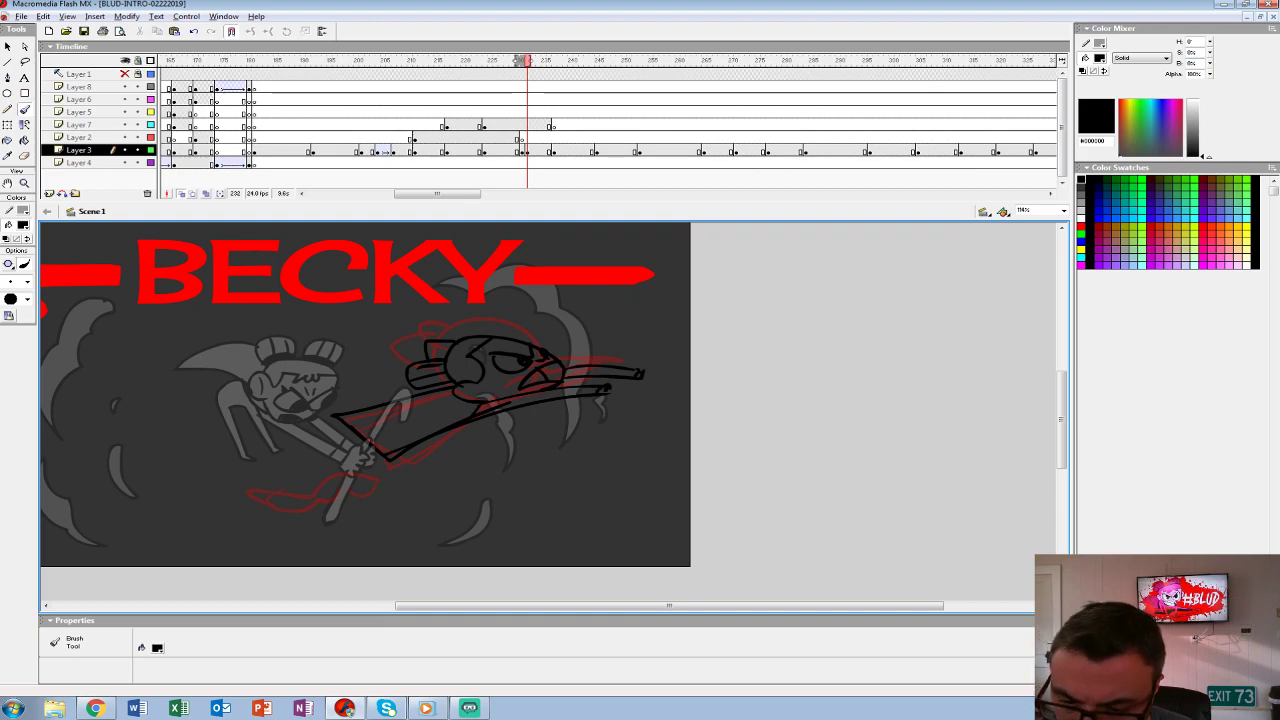
- Replace the sketch at frame 231 on Layer 3 with the inked girl and nudge the drawing down
{"action": "left_click", "coordinate": [520, 151]}
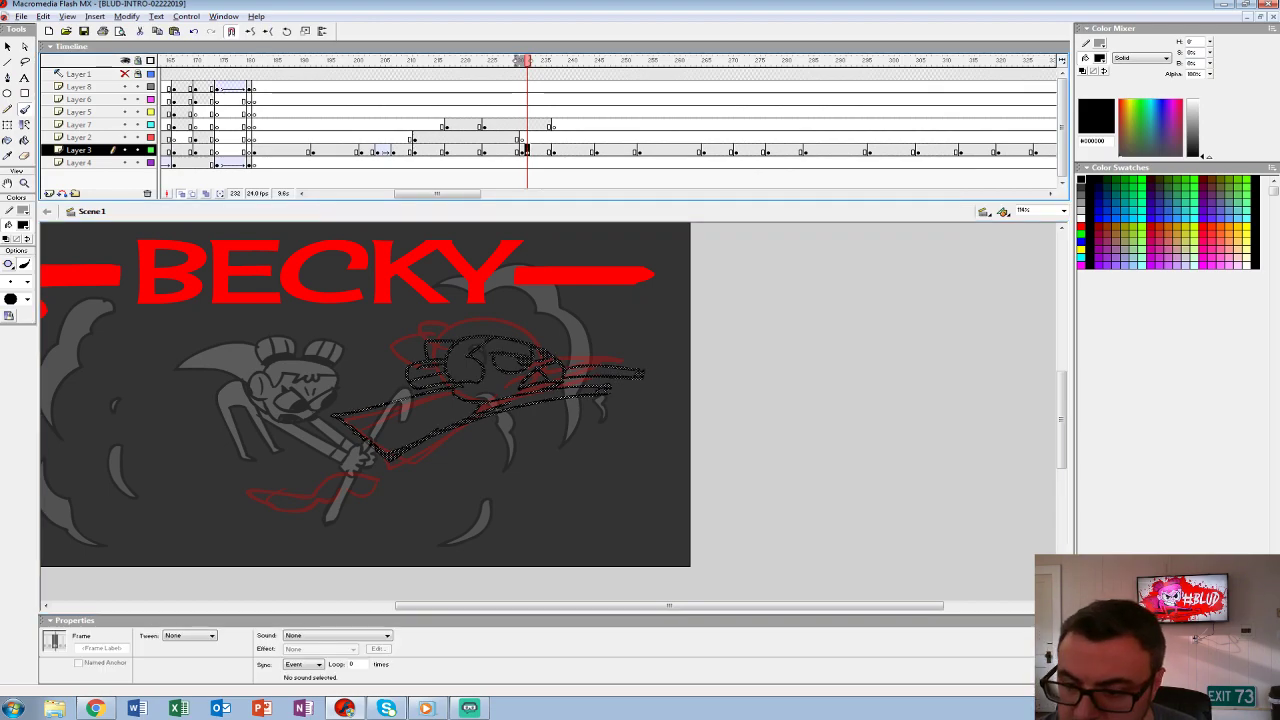
{"action": "key", "text": "Down"}
{"action": "key", "text": "Down"}
{"action": "key", "text": "Down"}
{"action": "key", "text": "Down"}
{"action": "key", "text": "Down"}
{"action": "key", "text": "Down"}
{"action": "key", "text": "Down"}
{"action": "key", "text": "Down"}
{"action": "key", "text": "Down"}
{"action": "key", "text": "Down"}
{"action": "key", "text": "Down"}
{"action": "key", "text": "Down"}
{"action": "key", "text": "Down"}
- Fill the lunging girl's dress, face, eye, arms and hair buns with white at frame 231
{"action": "left_click", "coordinate": [22, 225]}
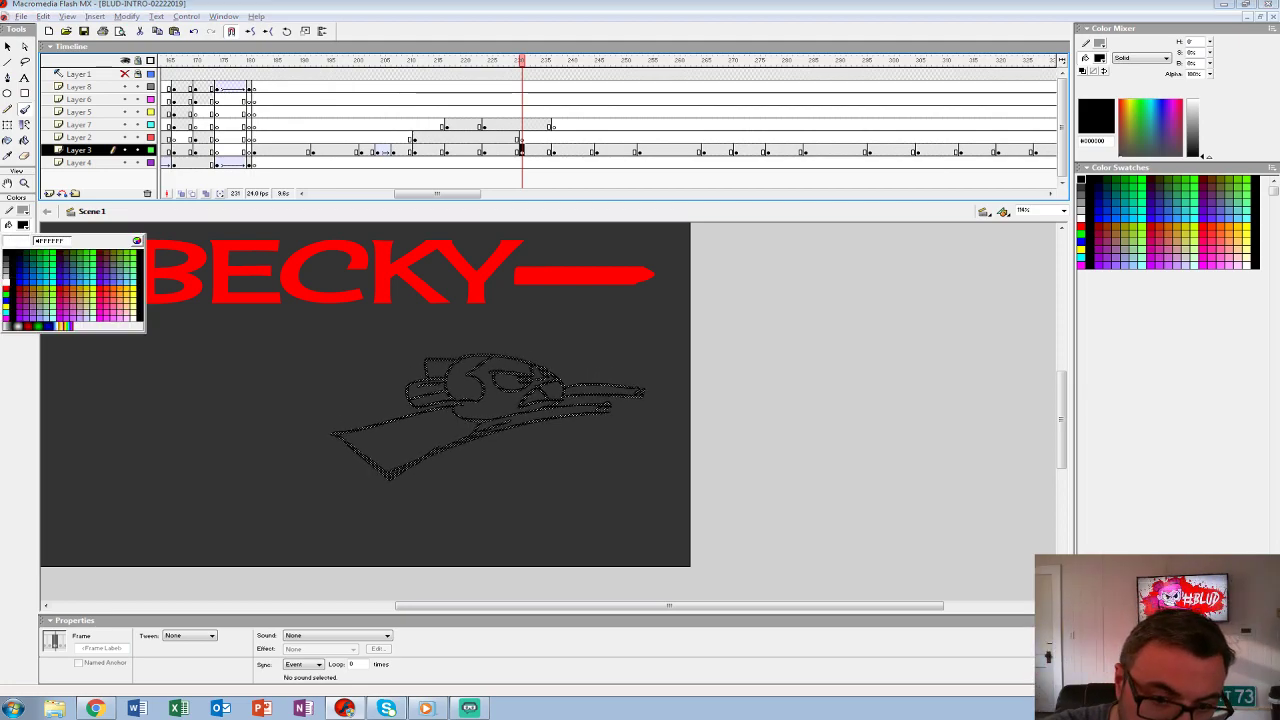
{"action": "left_click", "coordinate": [8, 288]}
{"action": "key", "text": "ctrl+z"}
{"action": "key", "text": "k"}
{"action": "left_click", "coordinate": [400, 445]}
{"action": "left_click", "coordinate": [540, 420]}
{"action": "left_click", "coordinate": [495, 378]}
{"action": "left_click", "coordinate": [542, 392]}
{"action": "left_click", "coordinate": [510, 381]}
{"action": "left_click", "coordinate": [600, 390]}
{"action": "left_click", "coordinate": [468, 378]}
{"action": "left_click", "coordinate": [430, 398]}
{"action": "left_click", "coordinate": [438, 372]}
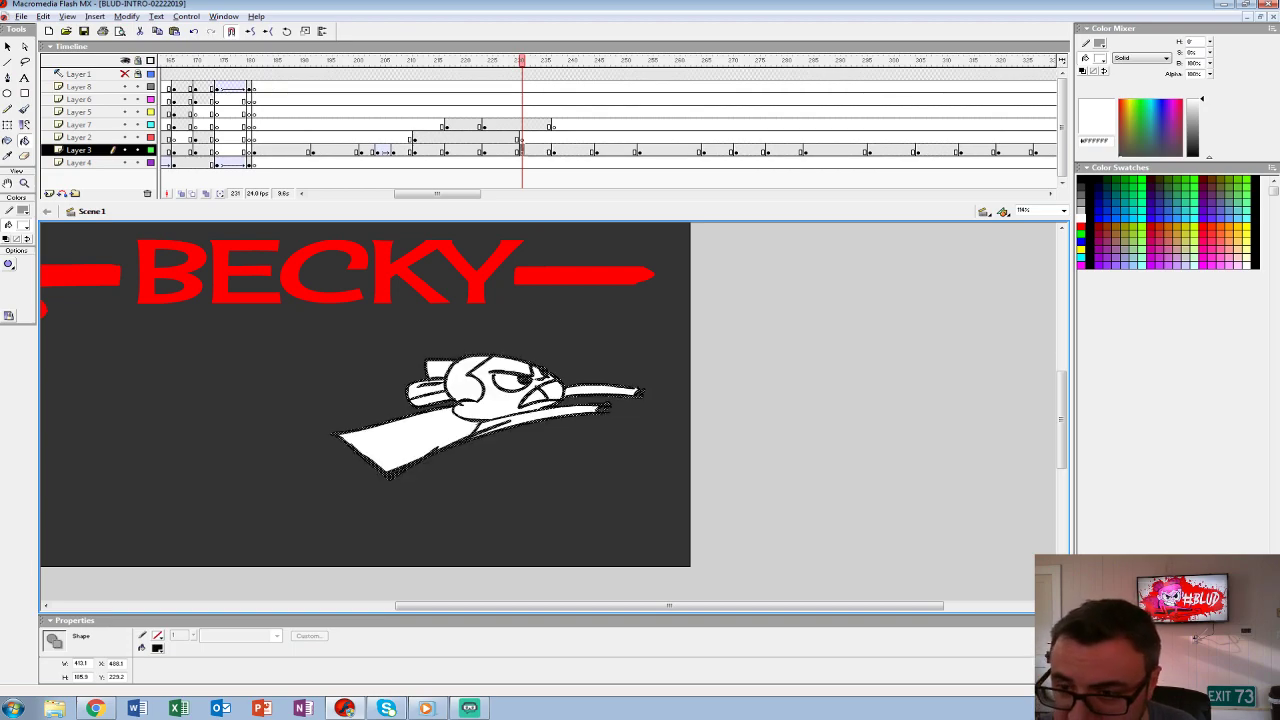
- Play back the animation from the strike scene through the BECKY title to the following sketched shot
{"action": "mouse_move", "coordinate": [523, 60]}
{"action": "left_mouse_down"}
{"action": "mouse_move", "coordinate": [494, 60]}
{"action": "mouse_move", "coordinate": [591, 60]}
{"action": "left_mouse_up"}
{"action": "left_click", "coordinate": [552, 151]}
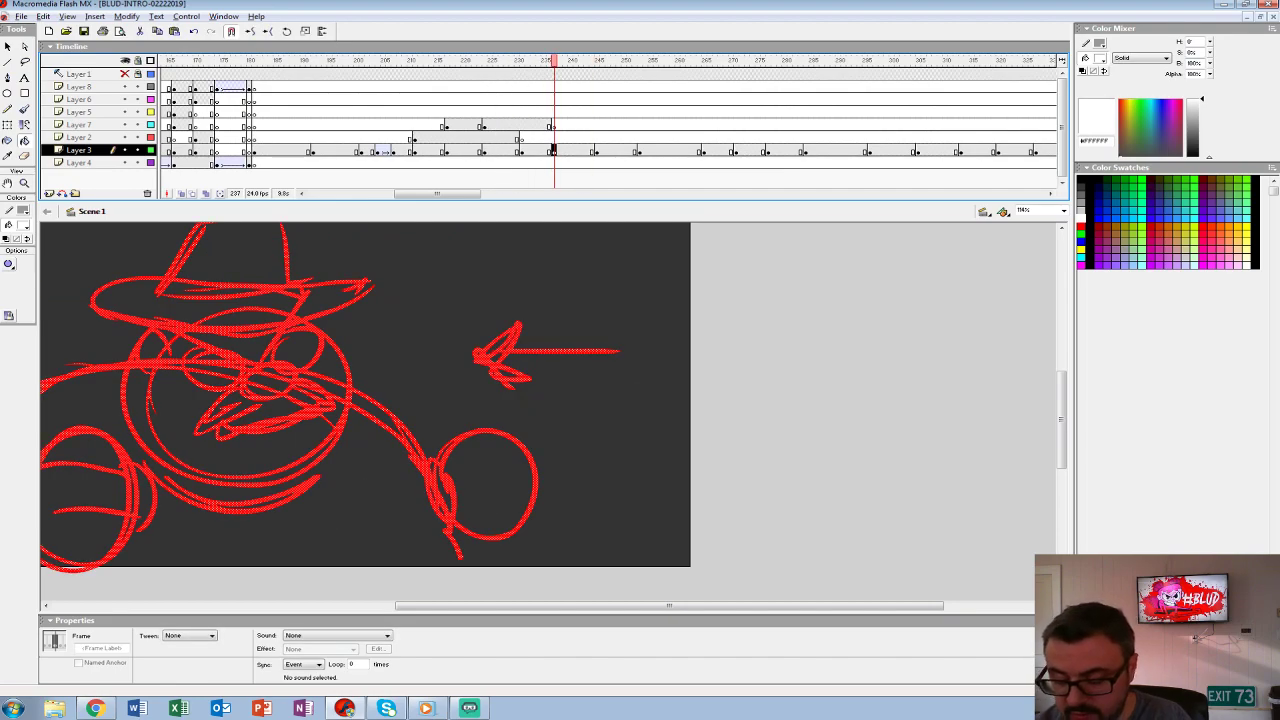
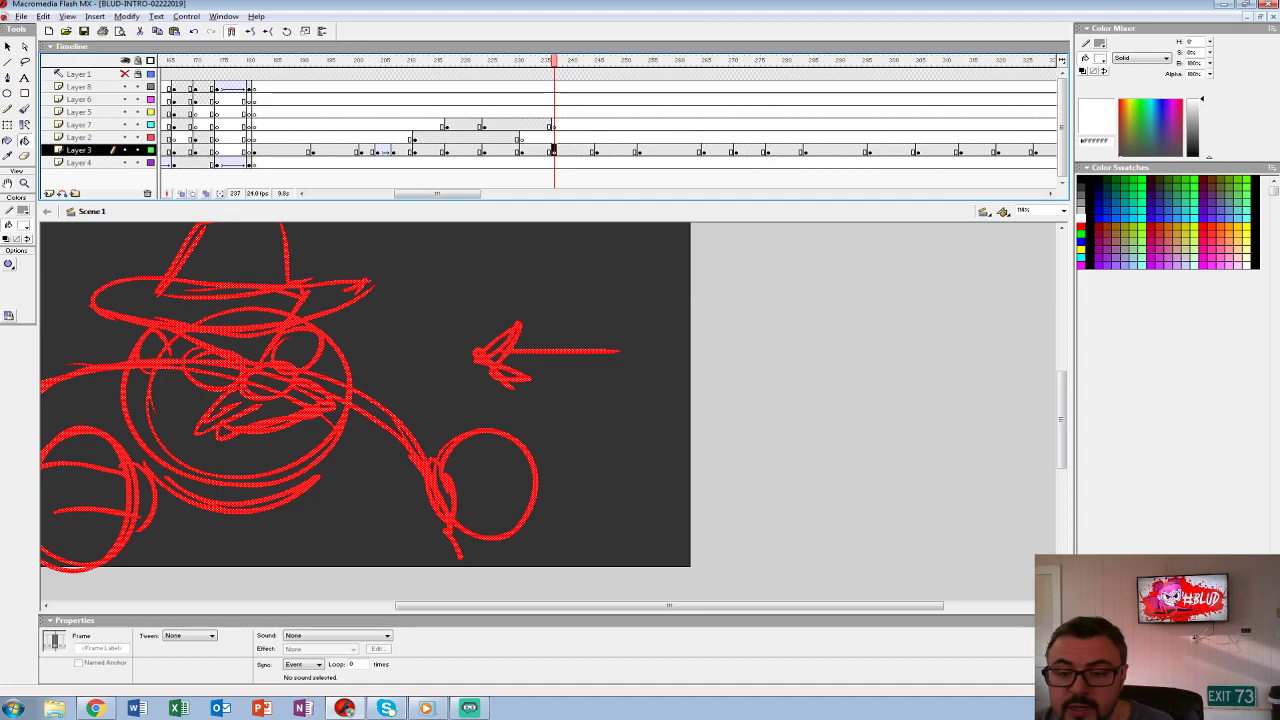
{"action": "left_click", "coordinate": [357, 124]}
{"action": "left_click", "coordinate": [228, 124]}
{"action": "key", "text": "Return"}
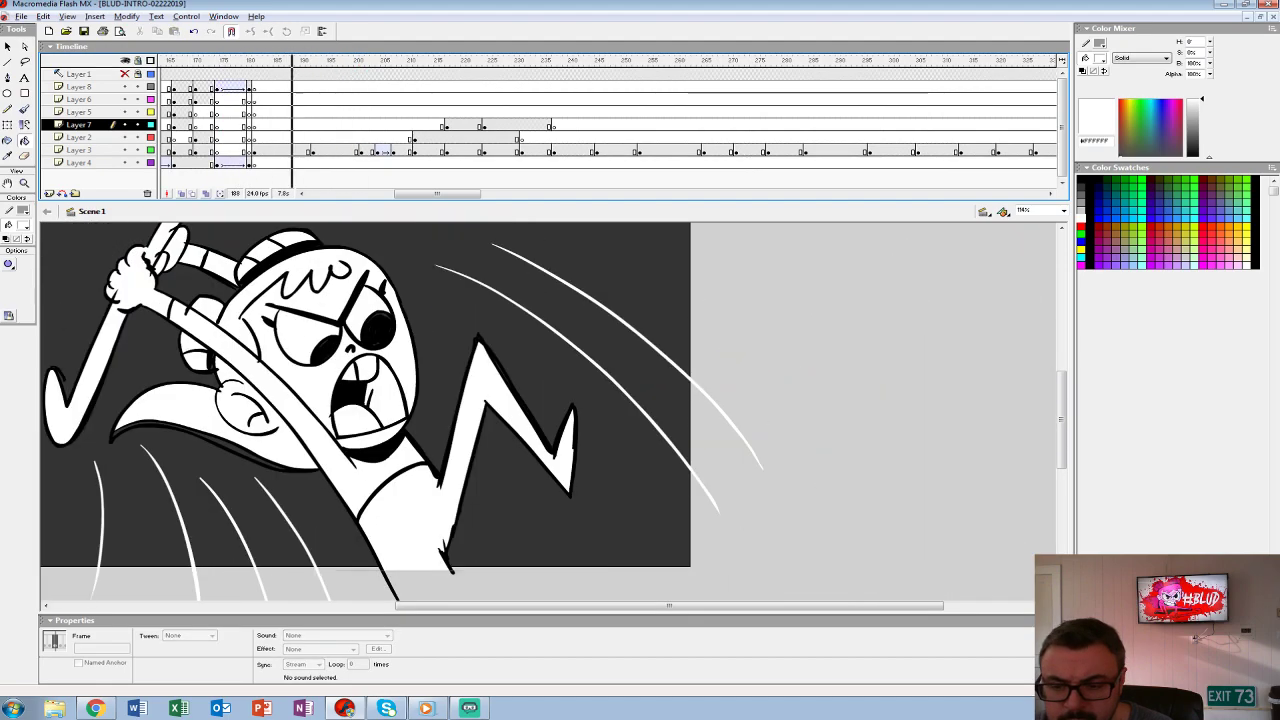
{"action": "key", "text": "ctrl+1"}
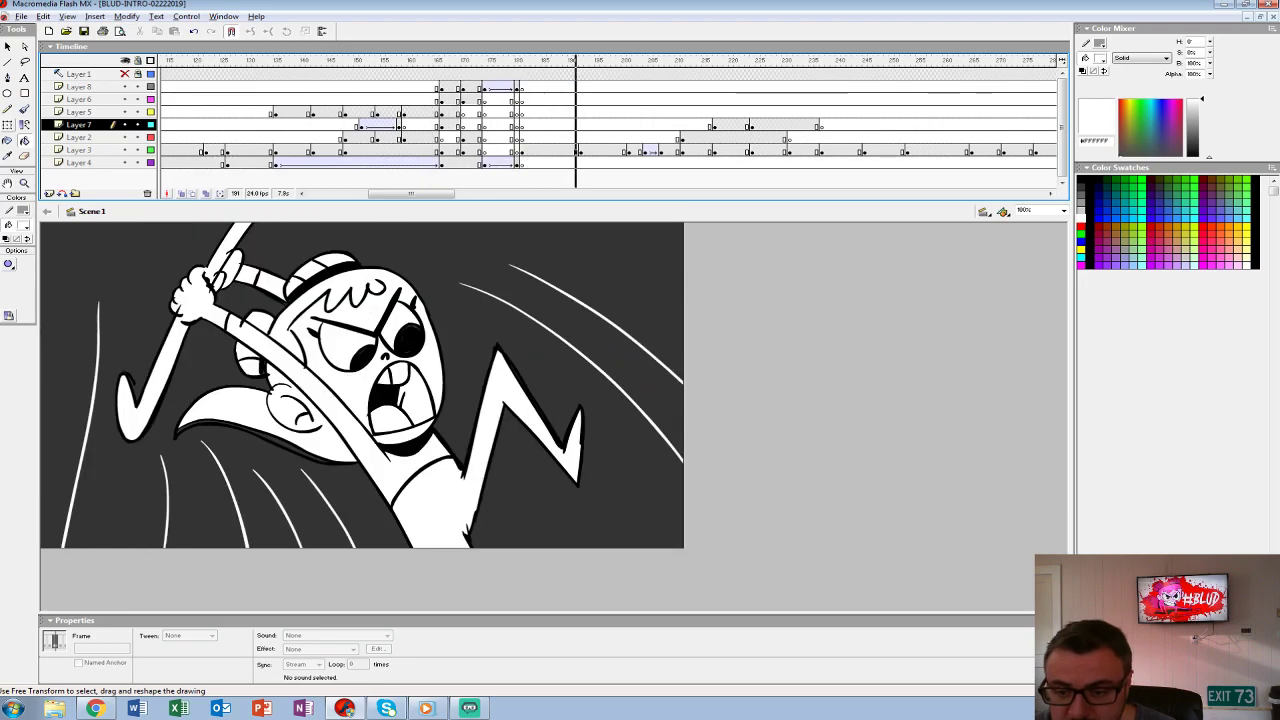
{"action": "left_click", "coordinate": [607, 111]}
{"action": "key", "text": "Return"}
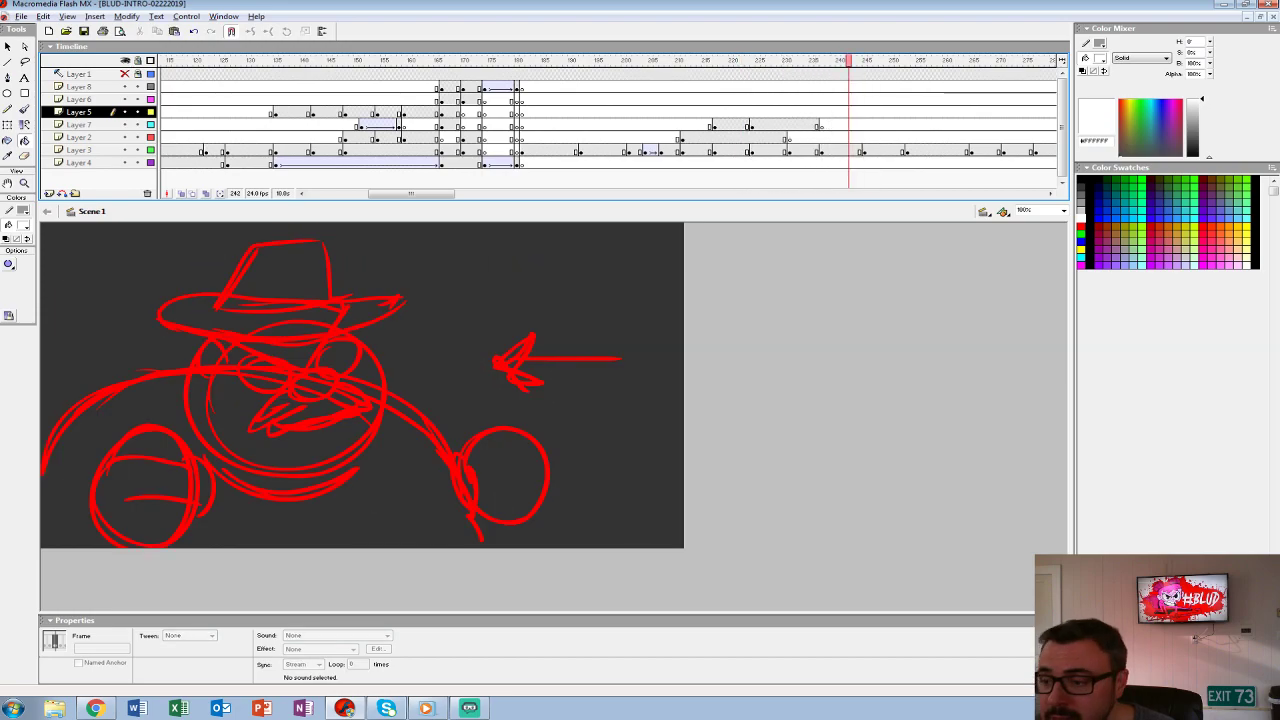
- Create a cleared keyframe at frame 238 on Layer 3, onion-skin the hat character's sketch and set the Brush colour to black
{"action": "left_click", "coordinate": [826, 150]}
{"action": "key", "text": "Delete"}
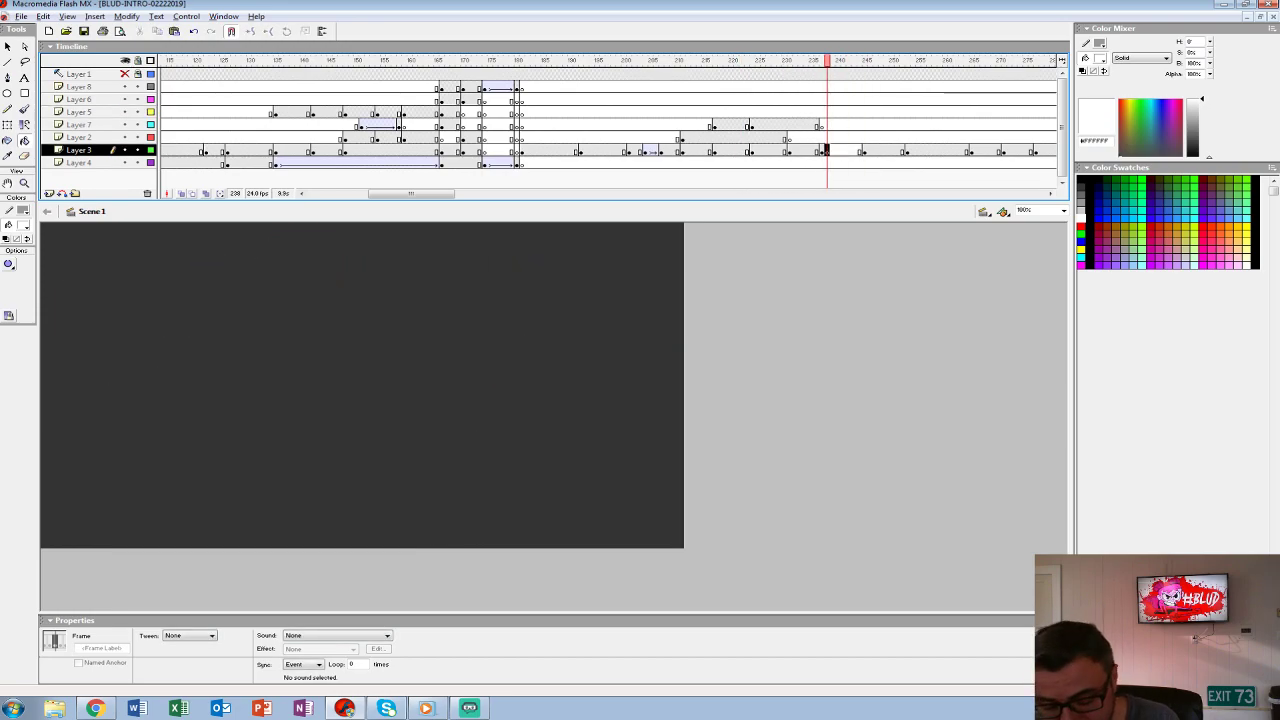
{"action": "key", "text": "ctrl+2"}
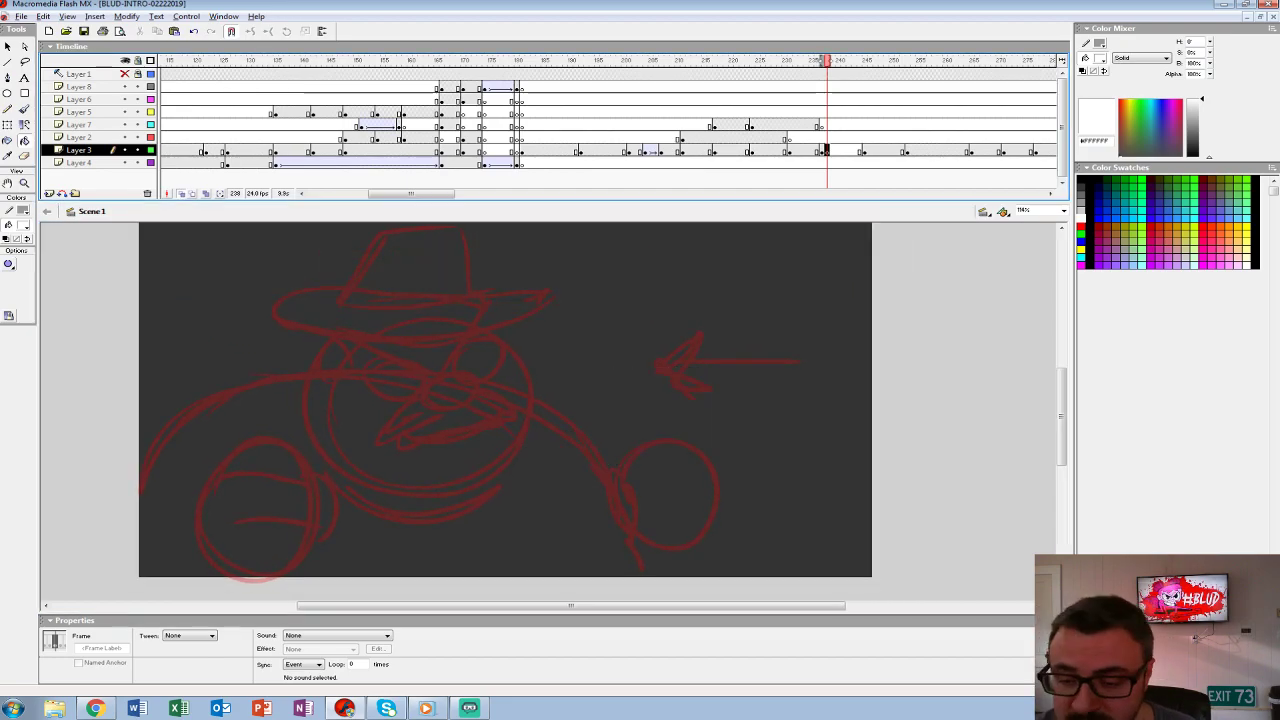
{"action": "left_click", "coordinate": [24, 109]}
{"action": "left_click", "coordinate": [24, 225]}
{"action": "left_click", "coordinate": [5, 252]}
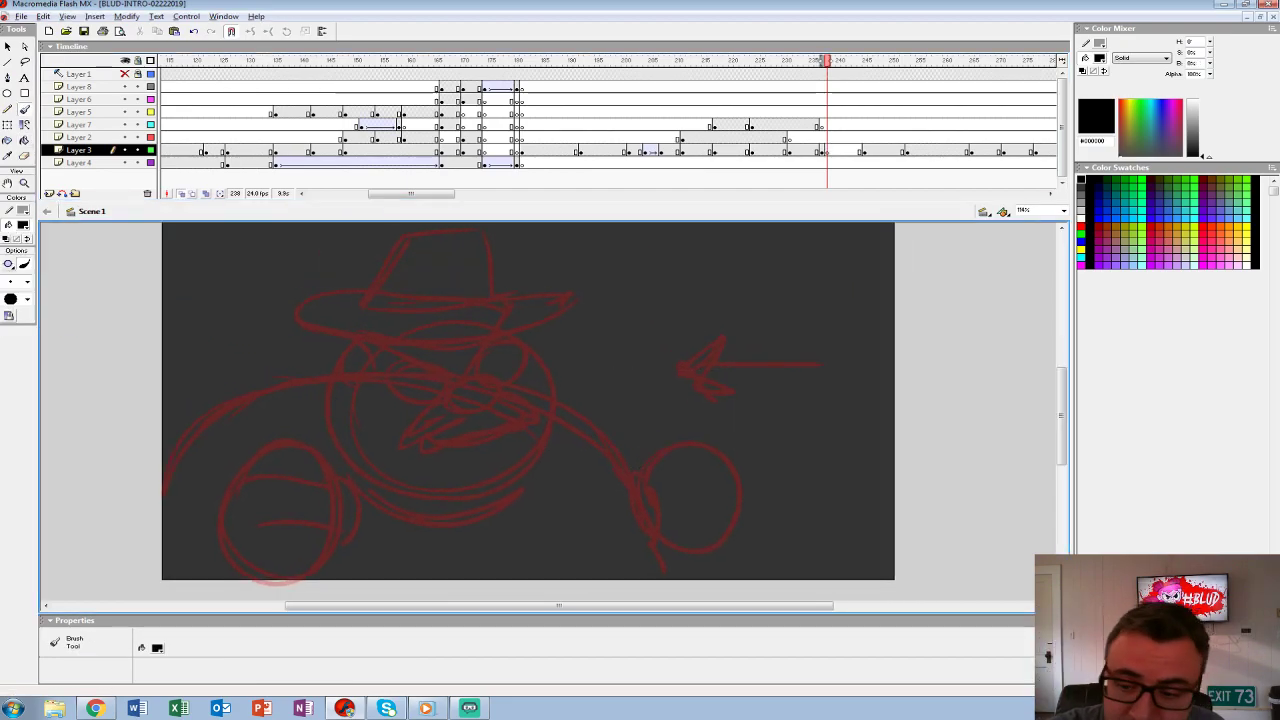
{"action": "left_click_drag", "start_coordinate": [402, 356], "coordinate": [458, 380]}
{"action": "key", "text": "ctrl+z"}
{"action": "mouse_move", "coordinate": [360, 291]}
{"action": "left_mouse_down"}
{"action": "mouse_move", "coordinate": [297, 314]}
{"action": "mouse_move", "coordinate": [384, 350]}
{"action": "mouse_move", "coordinate": [490, 358]}
{"action": "left_mouse_up"}
{"action": "key", "text": "ctrl+z"}
{"action": "mouse_move", "coordinate": [366, 297]}
{"action": "left_mouse_down"}
{"action": "mouse_move", "coordinate": [291, 314]}
{"action": "mouse_move", "coordinate": [331, 340]}
{"action": "mouse_move", "coordinate": [416, 361]}
{"action": "mouse_move", "coordinate": [470, 360]}
{"action": "mouse_move", "coordinate": [560, 324]}
{"action": "left_mouse_up"}
{"action": "key", "text": "ctrl+z"}
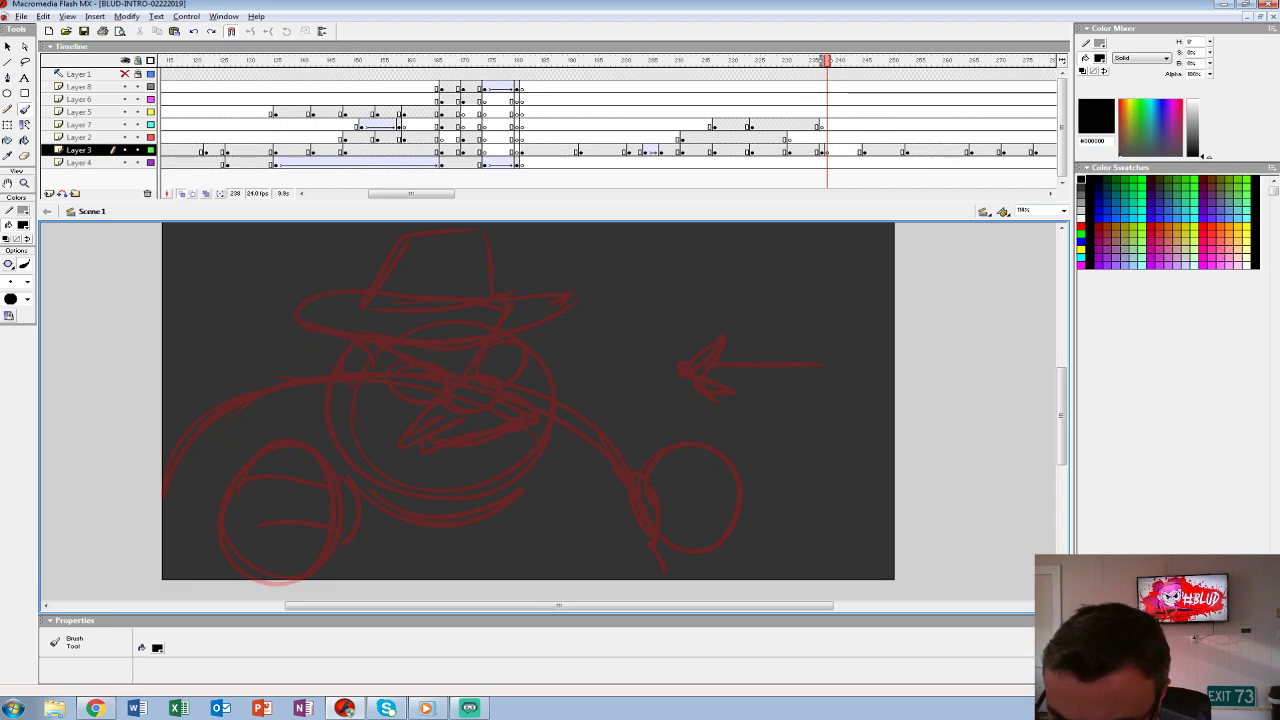
- Ink the hat character's round nose, moustache and clenched teeth in black over the sketch
{"action": "mouse_move", "coordinate": [451, 391]}
{"action": "left_mouse_down"}
{"action": "mouse_move", "coordinate": [488, 410]}
{"action": "mouse_move", "coordinate": [456, 382]}
{"action": "mouse_move", "coordinate": [432, 440]}
{"action": "mouse_move", "coordinate": [528, 424]}
{"action": "mouse_move", "coordinate": [498, 398]}
{"action": "left_mouse_up"}
{"action": "mouse_move", "coordinate": [422, 440]}
{"action": "left_mouse_down"}
{"action": "mouse_move", "coordinate": [494, 450]}
{"action": "mouse_move", "coordinate": [520, 430]}
{"action": "left_mouse_up"}
{"action": "key", "text": "ctrl+z"}
{"action": "left_click_drag", "start_coordinate": [410, 444], "coordinate": [520, 438]}
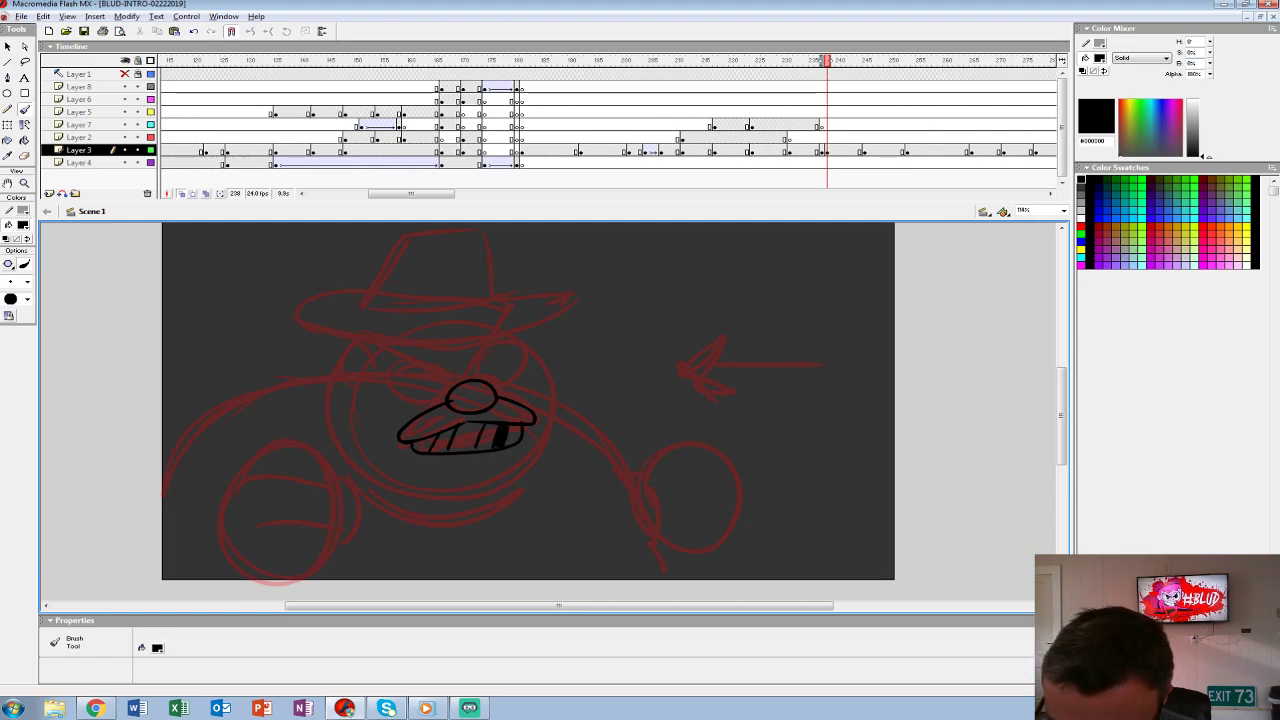
- Ink the hat character's two eyes and slanted angry eyebrows in black above the nose
{"action": "left_click_drag", "start_coordinate": [408, 365], "coordinate": [458, 384]}
{"action": "mouse_move", "coordinate": [510, 342]}
{"action": "left_mouse_down"}
{"action": "mouse_move", "coordinate": [480, 374]}
{"action": "mouse_move", "coordinate": [390, 351]}
{"action": "mouse_move", "coordinate": [468, 379]}
{"action": "mouse_move", "coordinate": [395, 387]}
{"action": "mouse_move", "coordinate": [446, 396]}
{"action": "left_mouse_up"}
{"action": "mouse_move", "coordinate": [500, 362]}
{"action": "left_mouse_down"}
{"action": "mouse_move", "coordinate": [520, 376]}
{"action": "mouse_move", "coordinate": [500, 396]}
{"action": "left_mouse_up"}
{"action": "key", "text": "ctrl+z"}
{"action": "mouse_move", "coordinate": [360, 344]}
{"action": "left_mouse_down"}
{"action": "mouse_move", "coordinate": [326, 444]}
{"action": "mouse_move", "coordinate": [388, 494]}
{"action": "mouse_move", "coordinate": [478, 500]}
{"action": "mouse_move", "coordinate": [512, 488]}
{"action": "left_mouse_up"}
{"action": "key", "text": "ctrl+z"}
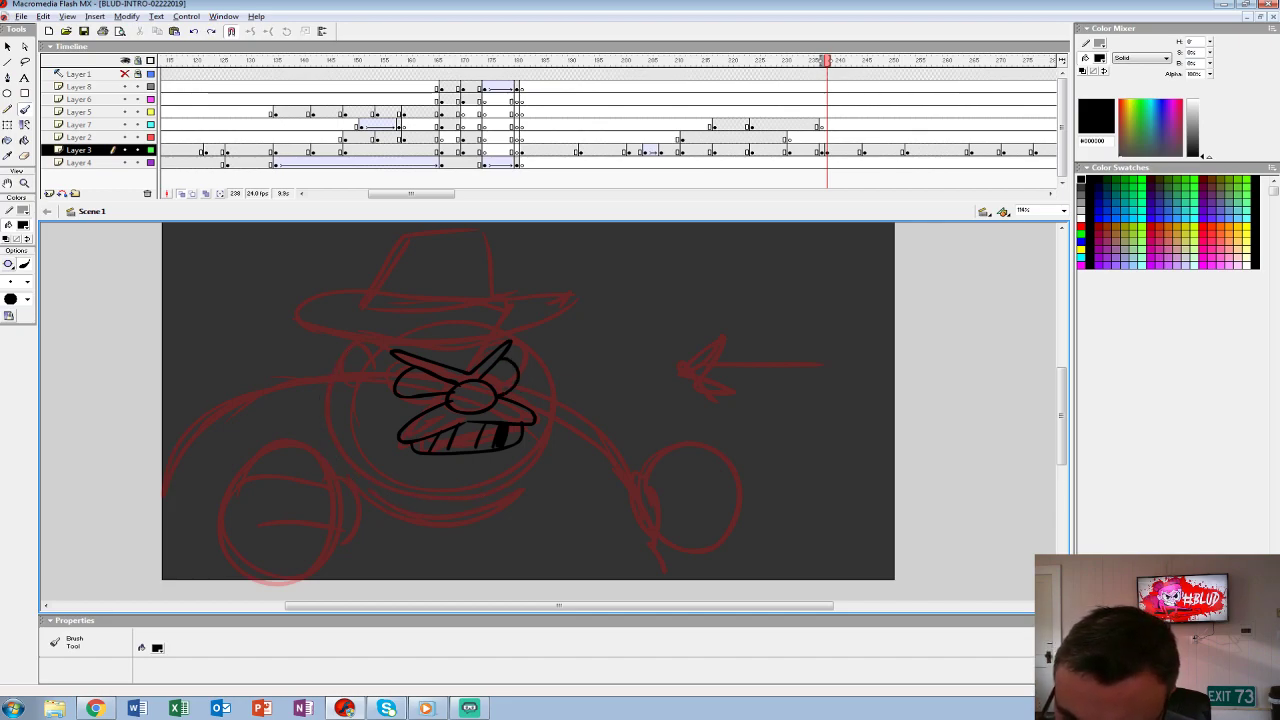
- Ink the character's brimmed hat with its band, the round head outline, the ear and the remaining face lines in black
{"action": "mouse_move", "coordinate": [316, 318]}
{"action": "left_mouse_down"}
{"action": "mouse_move", "coordinate": [464, 369]}
{"action": "mouse_move", "coordinate": [326, 334]}
{"action": "mouse_move", "coordinate": [431, 359]}
{"action": "mouse_move", "coordinate": [556, 331]}
{"action": "mouse_move", "coordinate": [578, 309]}
{"action": "mouse_move", "coordinate": [508, 298]}
{"action": "left_mouse_up"}
{"action": "key", "text": "ctrl+z"}
{"action": "scroll", "coordinate": [508, 298], "scroll_direction": "up", "scroll_amount": 2}
{"action": "mouse_move", "coordinate": [506, 360]}
{"action": "left_mouse_down"}
{"action": "mouse_move", "coordinate": [480, 286]}
{"action": "mouse_move", "coordinate": [366, 340]}
{"action": "mouse_move", "coordinate": [416, 374]}
{"action": "mouse_move", "coordinate": [510, 356]}
{"action": "left_mouse_up"}
{"action": "left_click_drag", "start_coordinate": [370, 340], "coordinate": [500, 345]}
{"action": "mouse_move", "coordinate": [368, 335]}
{"action": "left_mouse_down"}
{"action": "mouse_move", "coordinate": [292, 346]}
{"action": "mouse_move", "coordinate": [364, 380]}
{"action": "mouse_move", "coordinate": [460, 512]}
{"action": "mouse_move", "coordinate": [544, 498]}
{"action": "left_mouse_up"}
{"action": "scroll", "coordinate": [544, 412], "scroll_direction": "down", "scroll_amount": 1}
{"action": "key", "text": "ctrl+z"}
{"action": "mouse_move", "coordinate": [562, 366]}
{"action": "left_mouse_down"}
{"action": "mouse_move", "coordinate": [580, 478]}
{"action": "mouse_move", "coordinate": [402, 490]}
{"action": "mouse_move", "coordinate": [372, 362]}
{"action": "mouse_move", "coordinate": [370, 400]}
{"action": "mouse_move", "coordinate": [418, 382]}
{"action": "mouse_move", "coordinate": [400, 412]}
{"action": "mouse_move", "coordinate": [396, 370]}
{"action": "left_mouse_up"}
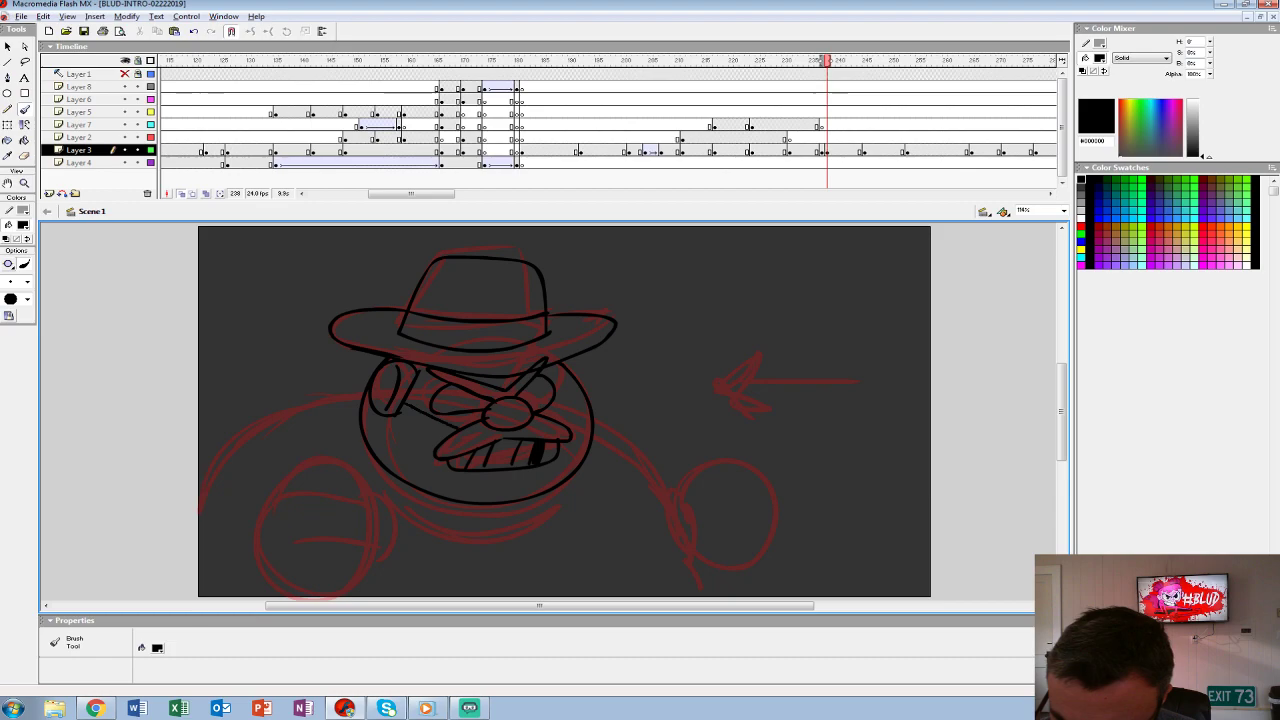
{"action": "left_click_drag", "start_coordinate": [552, 416], "coordinate": [577, 393]}
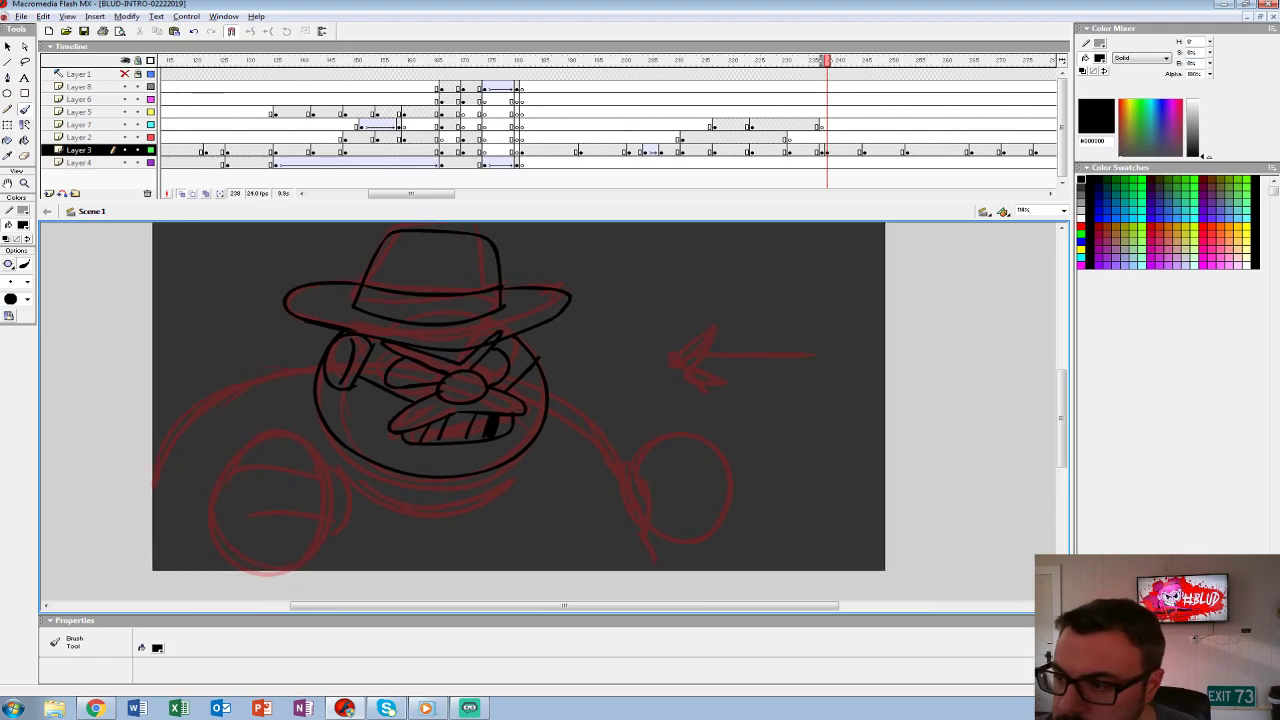
- Lasso the inked hat on its own and move it down so it sits lower on the character's head
{"action": "key", "text": "ctrl+a"}
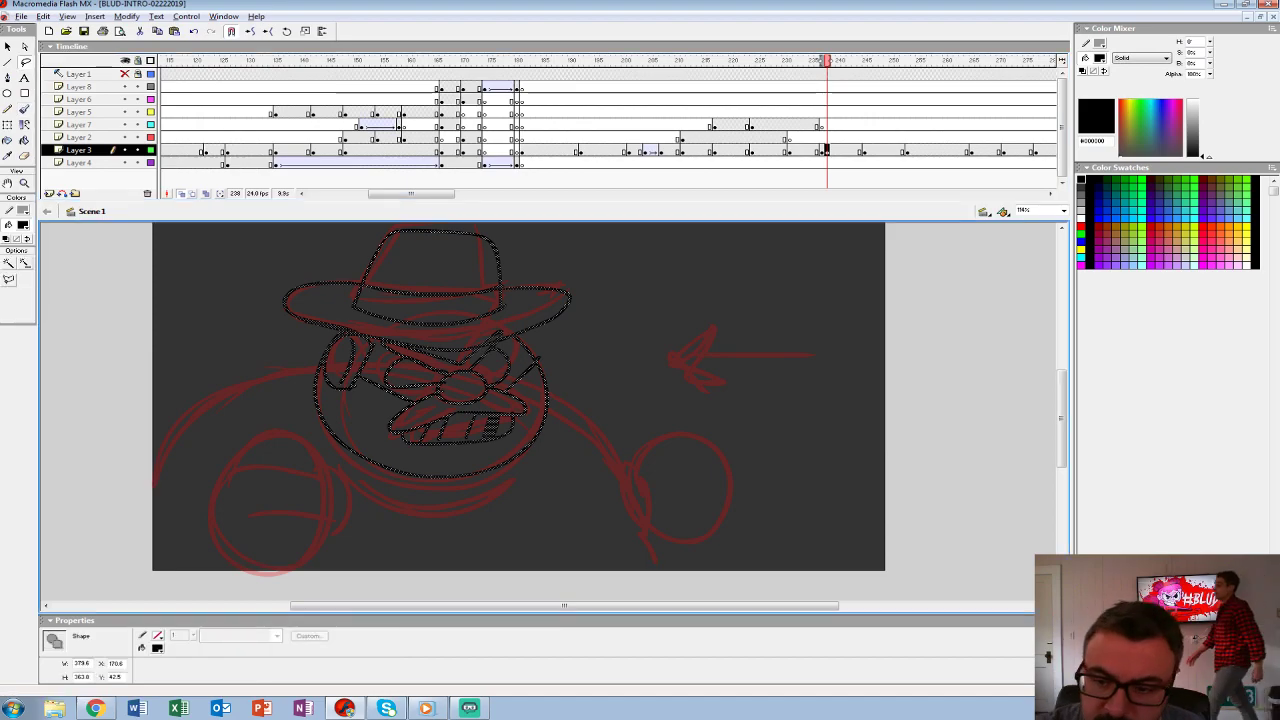
{"action": "key", "text": "ctrl+shift+a"}
{"action": "left_click_drag", "start_coordinate": [292, 366], "coordinate": [336, 367]}
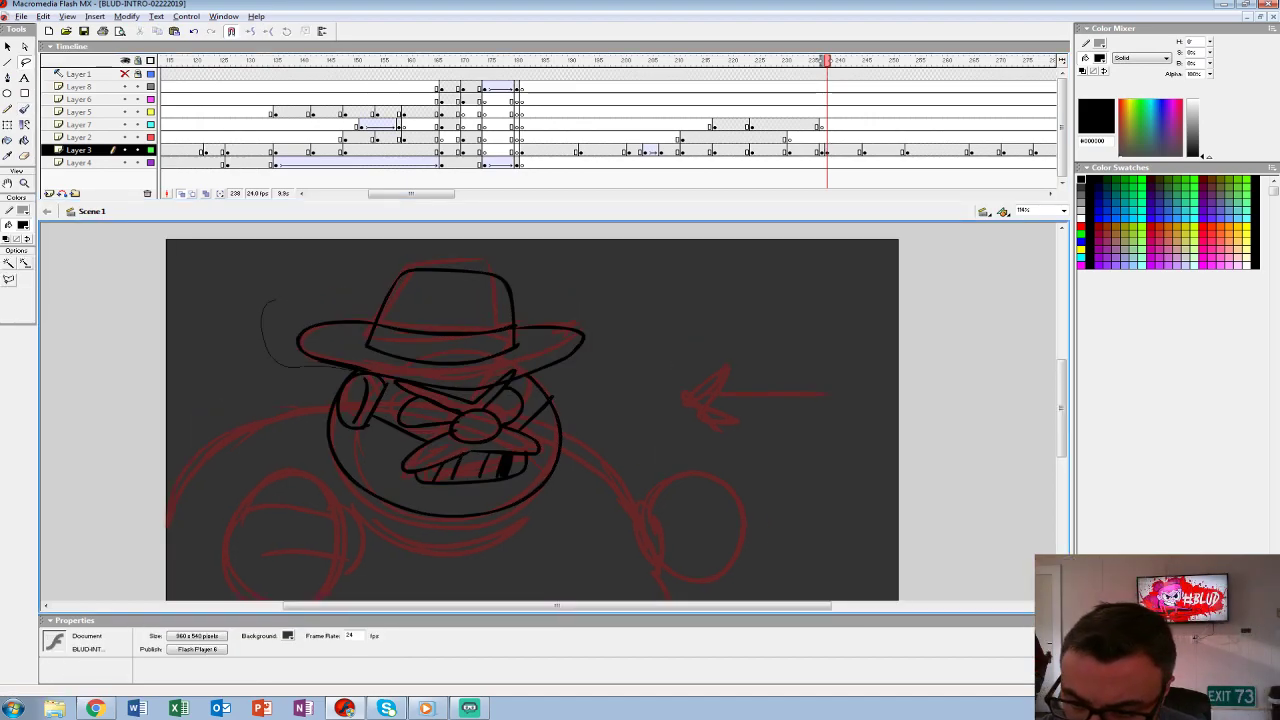
{"action": "left_click", "coordinate": [842, 150]}
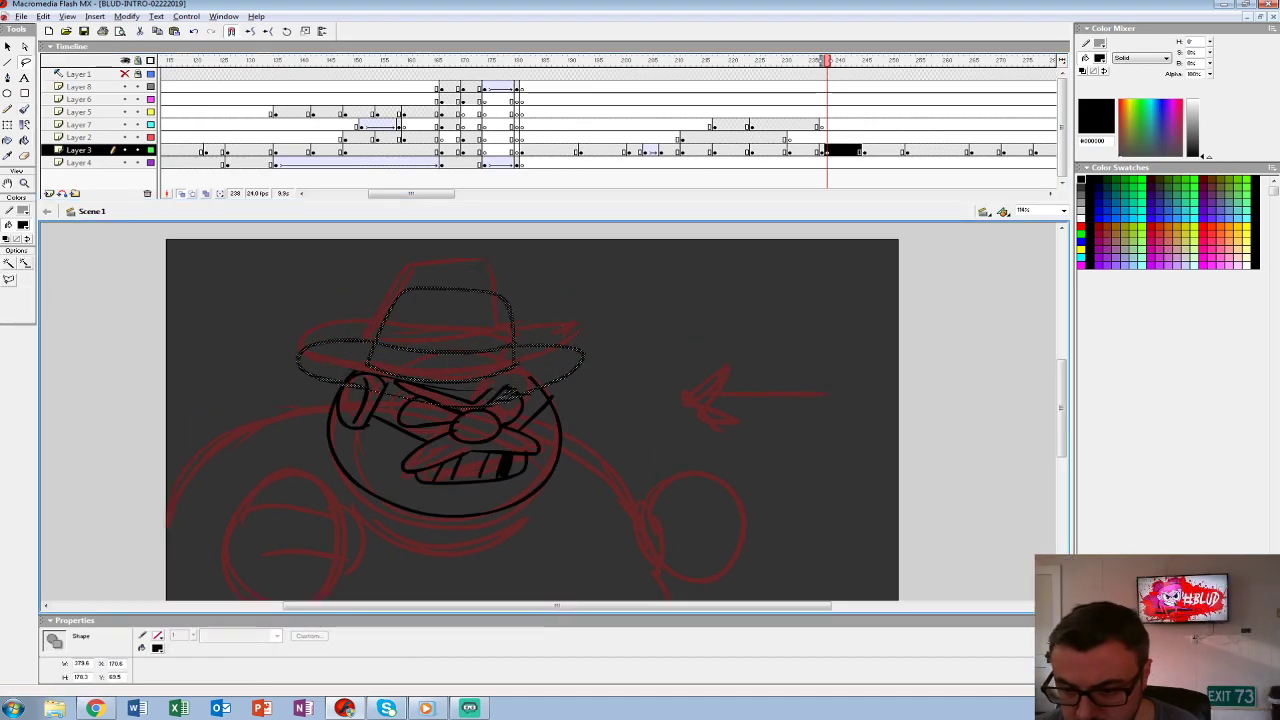
{"action": "key", "text": "Up"}
{"action": "key", "text": "Up"}
{"action": "key", "text": "Up"}
{"action": "key", "text": "Up"}
{"action": "key", "text": "Up"}
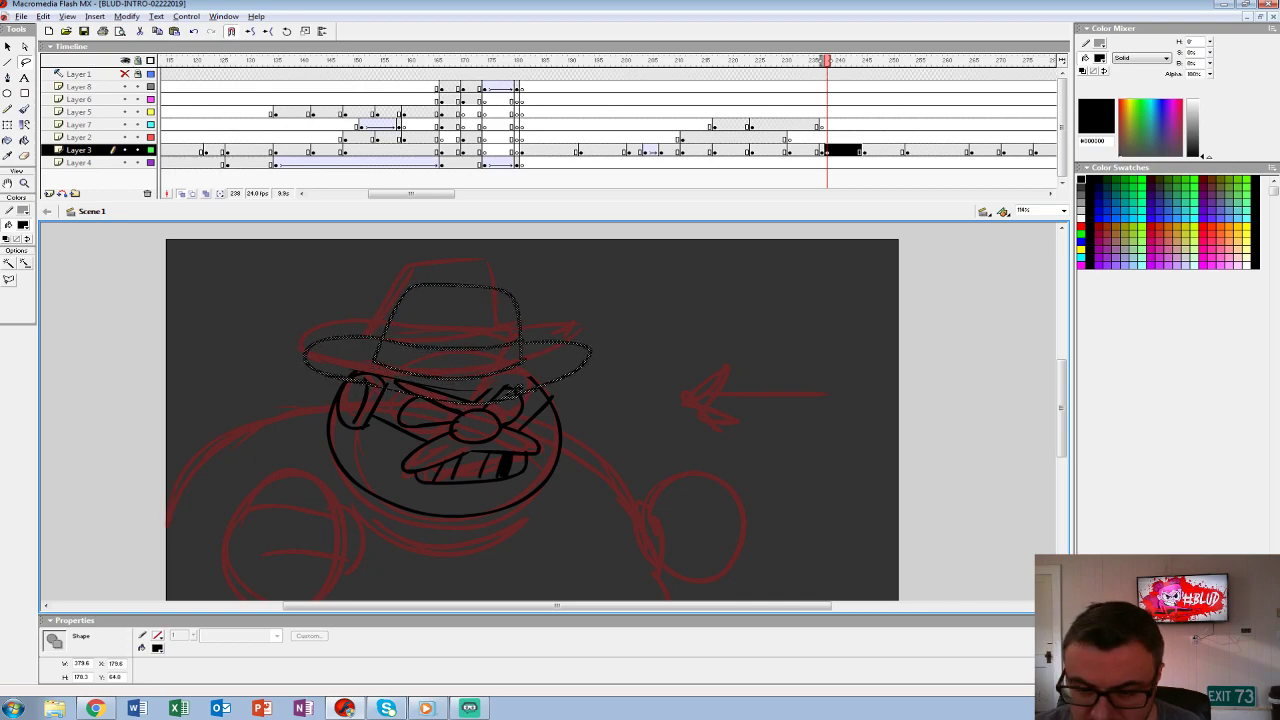
- Erase the overlapping lines under the lowered hat, then redraw and thicken the brim's underside and both tips in black
{"action": "key", "text": "e"}
{"action": "mouse_move", "coordinate": [346, 368]}
{"action": "left_mouse_down"}
{"action": "mouse_move", "coordinate": [490, 394]}
{"action": "mouse_move", "coordinate": [546, 365]}
{"action": "left_mouse_up"}
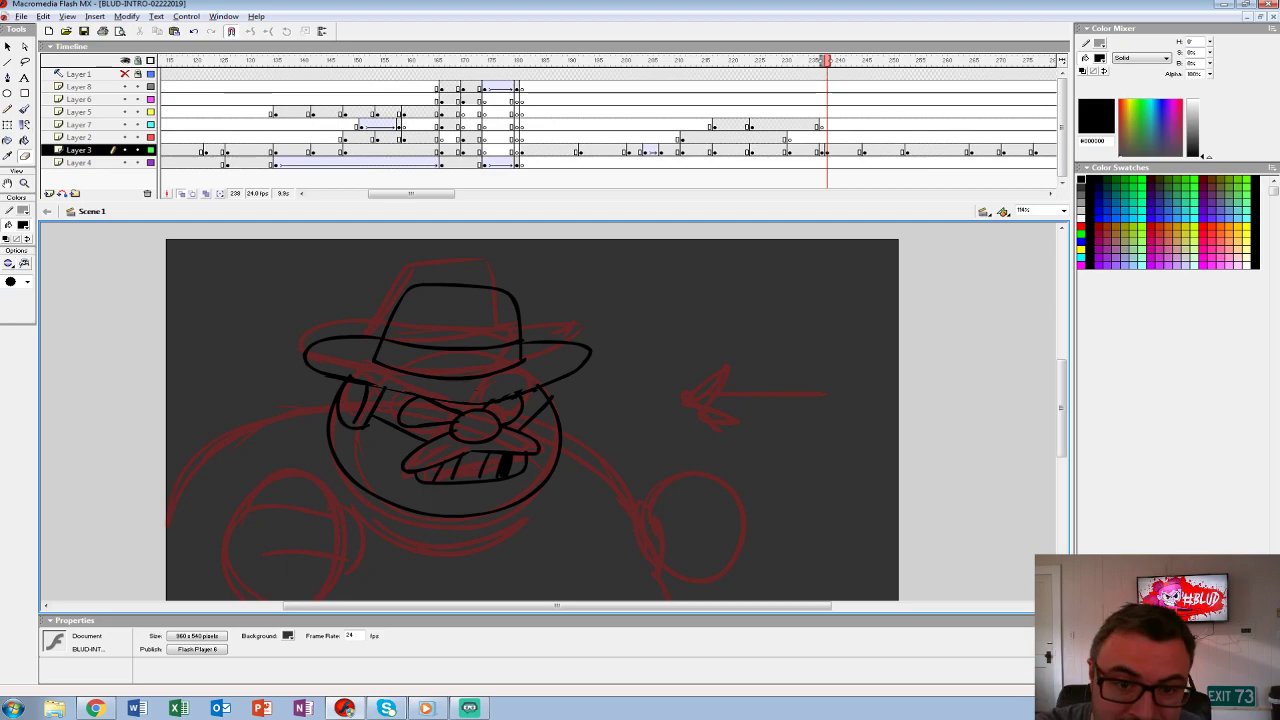
{"action": "key", "text": "b"}
{"action": "mouse_move", "coordinate": [384, 396]}
{"action": "left_mouse_down"}
{"action": "mouse_move", "coordinate": [470, 408]}
{"action": "mouse_move", "coordinate": [566, 361]}
{"action": "left_mouse_up"}
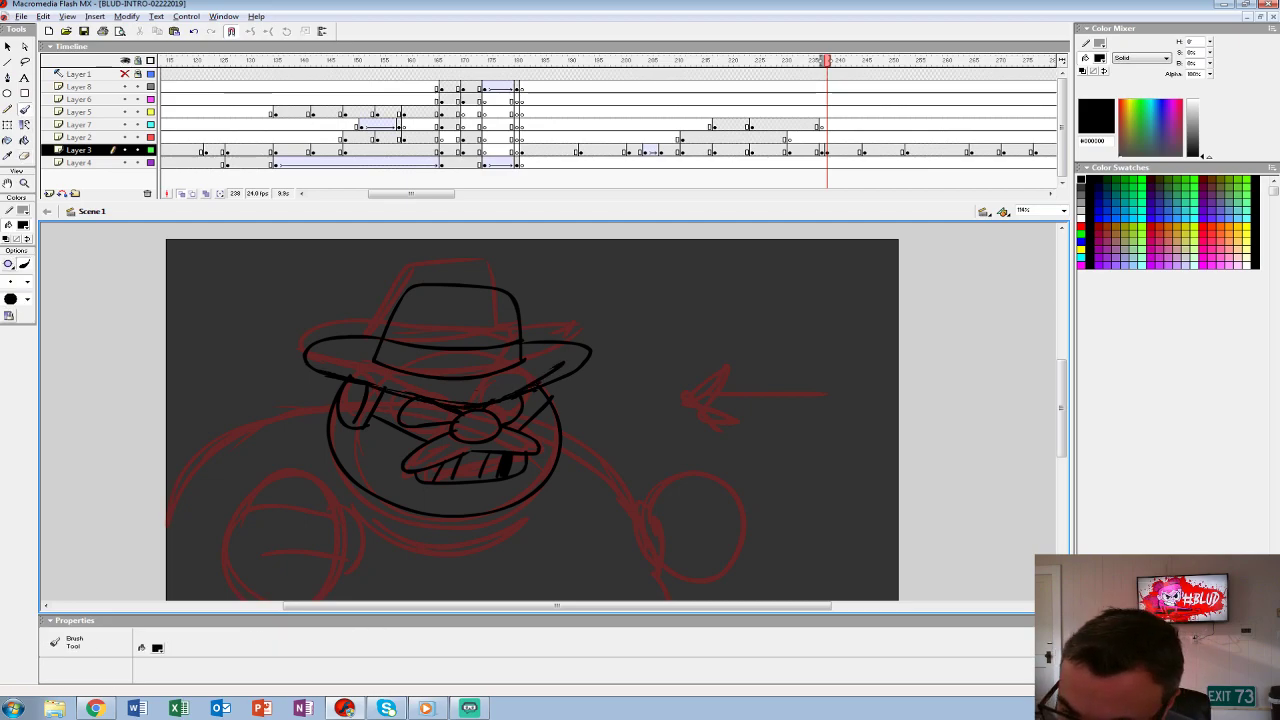
{"action": "left_click_drag", "start_coordinate": [356, 340], "coordinate": [316, 368]}
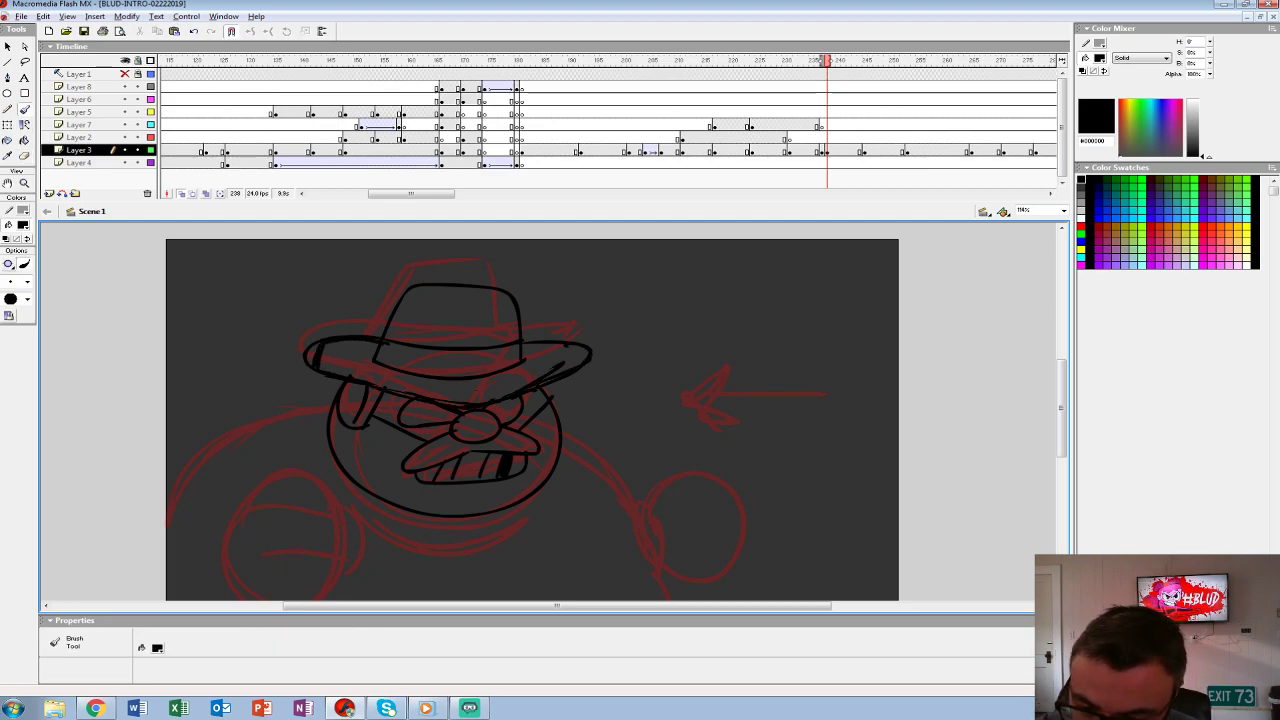
{"action": "left_click_drag", "start_coordinate": [560, 380], "coordinate": [588, 366]}
- Ink the large foreground fist with its finger creases and thumb, plus the bent arm and shoulder behind it, in black
{"action": "mouse_move", "coordinate": [600, 420]}
{"action": "left_mouse_down"}
{"action": "mouse_move", "coordinate": [705, 332]}
{"action": "mouse_move", "coordinate": [760, 325]}
{"action": "left_mouse_up"}
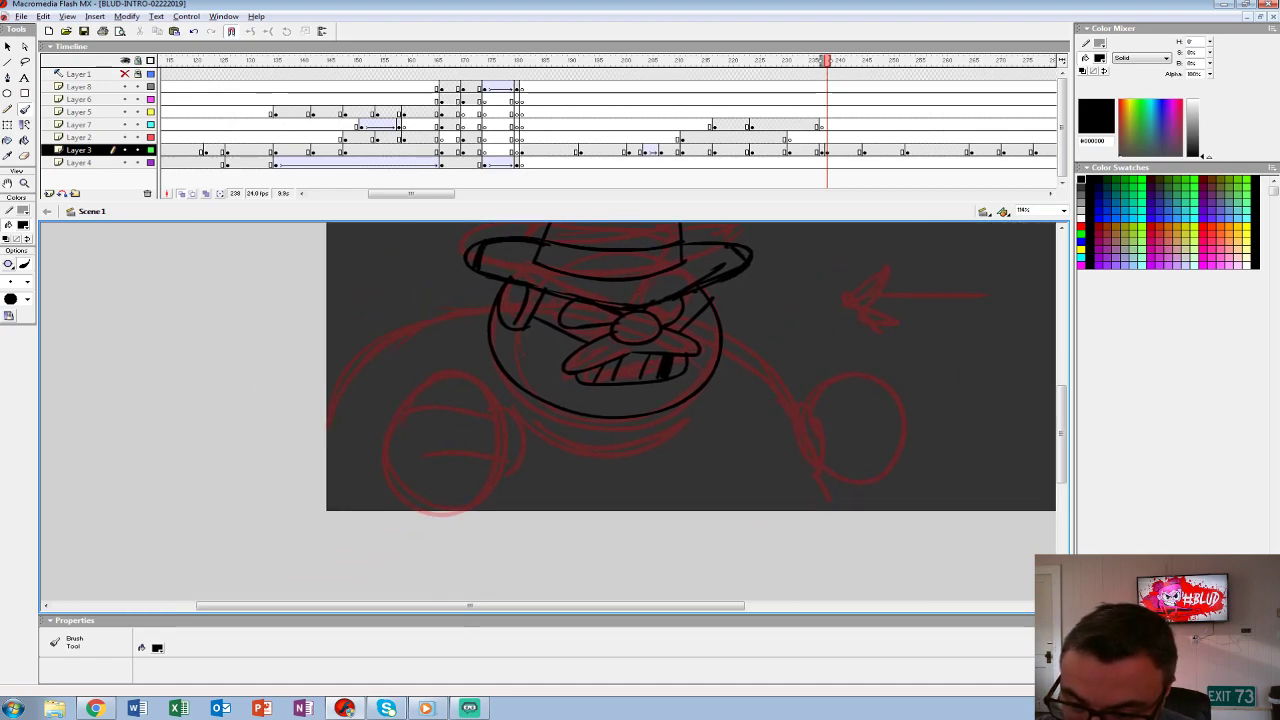
{"action": "mouse_move", "coordinate": [378, 495]}
{"action": "left_mouse_down"}
{"action": "mouse_move", "coordinate": [488, 415]}
{"action": "mouse_move", "coordinate": [500, 518]}
{"action": "left_mouse_up"}
{"action": "key", "text": "ctrl+z"}
{"action": "mouse_move", "coordinate": [373, 505]}
{"action": "left_mouse_down"}
{"action": "mouse_move", "coordinate": [435, 370]}
{"action": "mouse_move", "coordinate": [507, 509]}
{"action": "left_mouse_up"}
{"action": "mouse_move", "coordinate": [407, 427]}
{"action": "left_mouse_down"}
{"action": "mouse_move", "coordinate": [454, 413]}
{"action": "mouse_move", "coordinate": [498, 437]}
{"action": "left_mouse_up"}
{"action": "mouse_move", "coordinate": [418, 468]}
{"action": "left_mouse_down"}
{"action": "mouse_move", "coordinate": [490, 462]}
{"action": "mouse_move", "coordinate": [505, 483]}
{"action": "left_mouse_up"}
{"action": "mouse_move", "coordinate": [498, 426]}
{"action": "left_mouse_down"}
{"action": "mouse_move", "coordinate": [540, 420]}
{"action": "mouse_move", "coordinate": [543, 516]}
{"action": "mouse_move", "coordinate": [556, 478]}
{"action": "mouse_move", "coordinate": [352, 515]}
{"action": "left_mouse_up"}
{"action": "mouse_move", "coordinate": [396, 398]}
{"action": "left_mouse_down"}
{"action": "mouse_move", "coordinate": [367, 472]}
{"action": "mouse_move", "coordinate": [382, 420]}
{"action": "left_mouse_up"}
{"action": "mouse_move", "coordinate": [490, 296]}
{"action": "left_mouse_down"}
{"action": "mouse_move", "coordinate": [378, 310]}
{"action": "mouse_move", "coordinate": [284, 370]}
{"action": "mouse_move", "coordinate": [314, 338]}
{"action": "mouse_move", "coordinate": [498, 292]}
{"action": "mouse_move", "coordinate": [280, 395]}
{"action": "mouse_move", "coordinate": [435, 338]}
{"action": "mouse_move", "coordinate": [440, 368]}
{"action": "left_mouse_up"}
{"action": "key", "text": "ctrl+z"}
{"action": "key", "text": "ctrl+z"}
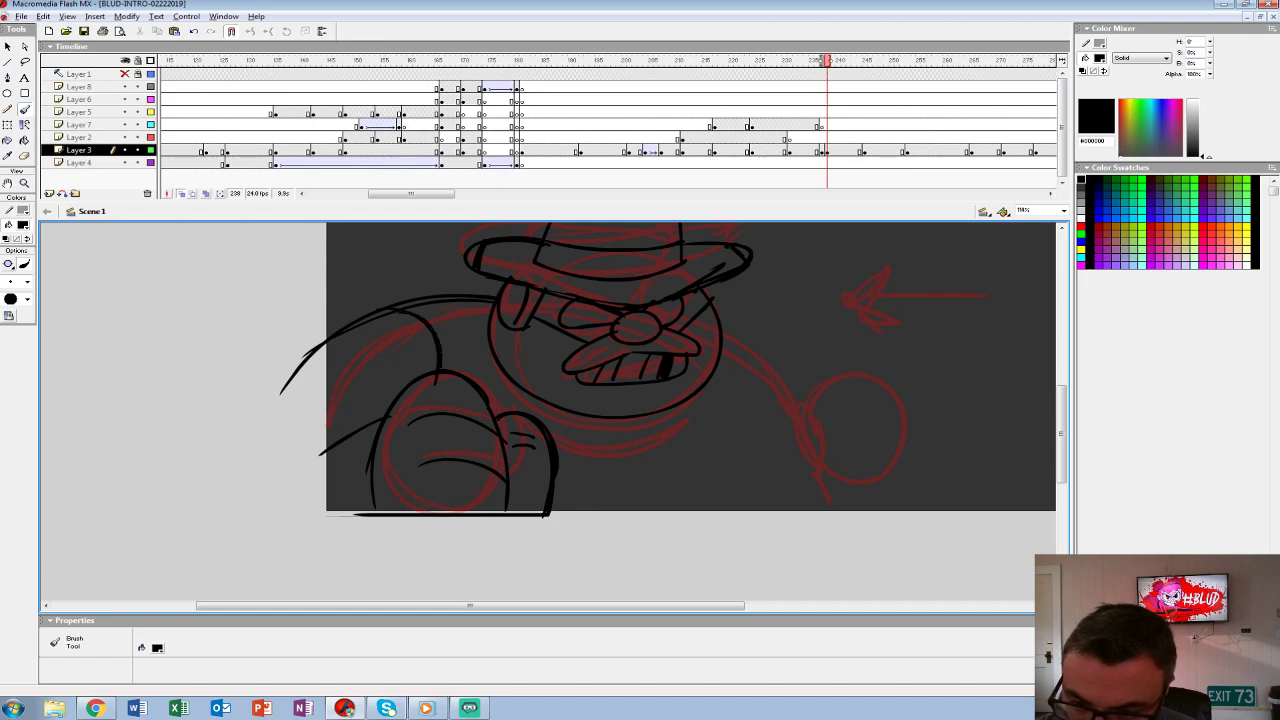
{"action": "left_click_drag", "start_coordinate": [390, 312], "coordinate": [280, 402]}
- Draw a second curve along the character's chin and fill the crescent between the curves with black as a shadow
{"action": "left_click_drag", "start_coordinate": [700, 380], "coordinate": [558, 397]}
{"action": "left_click_drag", "start_coordinate": [350, 368], "coordinate": [530, 432]}
{"action": "key", "text": "k"}
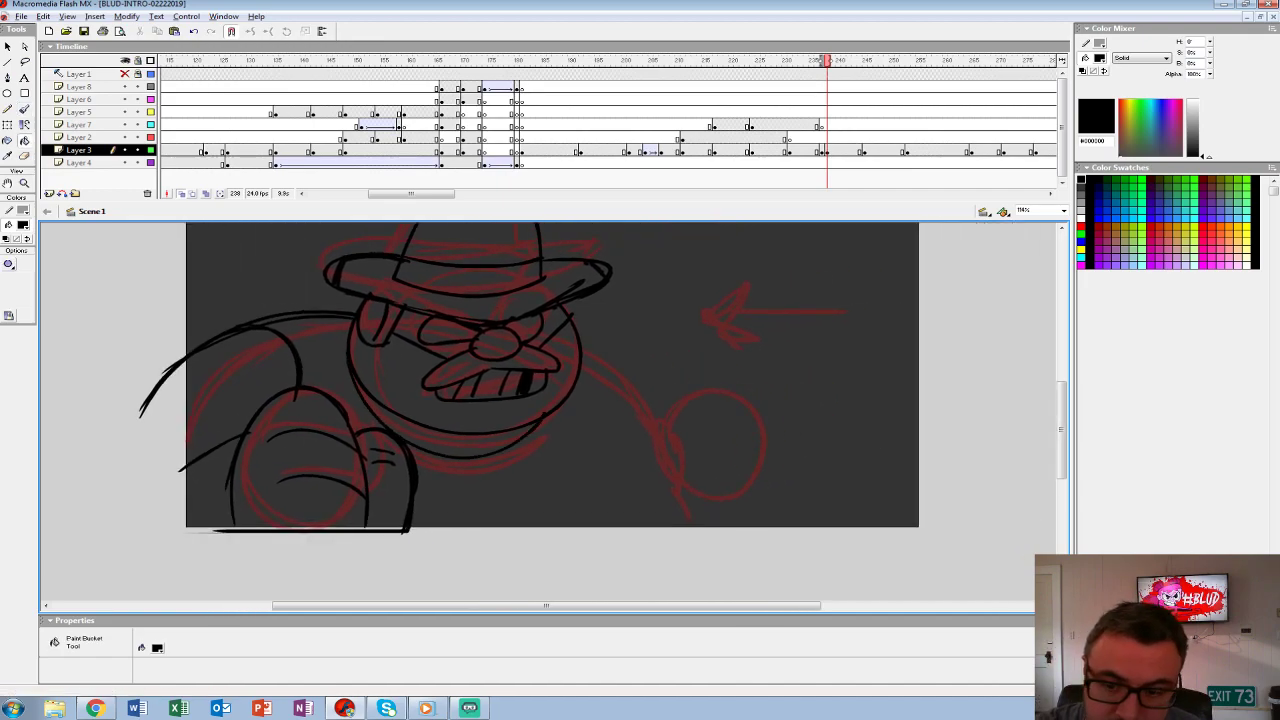
{"action": "left_click", "coordinate": [460, 440]}
{"action": "left_click_drag", "start_coordinate": [600, 400], "coordinate": [556, 408]}
- Ink the torso's right edge, the smaller clenched fist with its thumb and fingers, and the arm joining it to the shoulder
{"action": "key", "text": "b"}
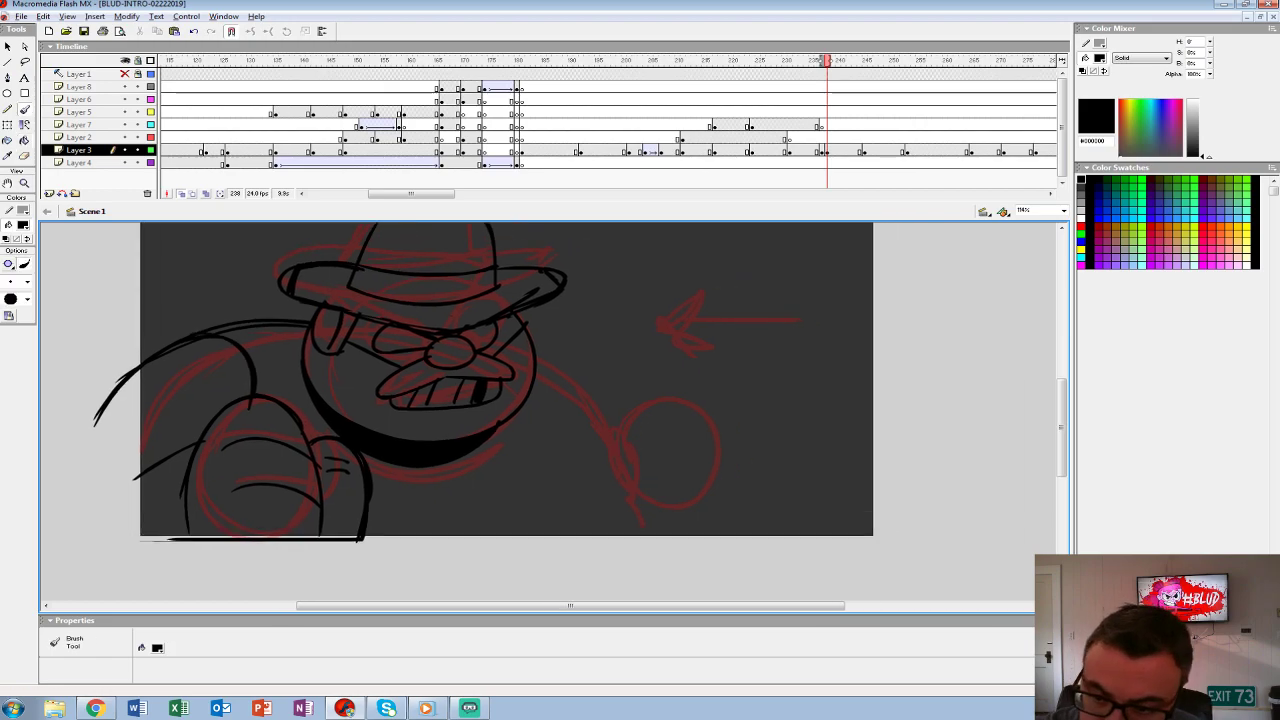
{"action": "mouse_move", "coordinate": [540, 365]}
{"action": "left_mouse_down"}
{"action": "mouse_move", "coordinate": [545, 548]}
{"action": "mouse_move", "coordinate": [612, 458]}
{"action": "mouse_move", "coordinate": [580, 542]}
{"action": "left_mouse_up"}
{"action": "left_click_drag", "start_coordinate": [566, 382], "coordinate": [618, 462]}
{"action": "mouse_move", "coordinate": [624, 414]}
{"action": "left_mouse_down"}
{"action": "mouse_move", "coordinate": [636, 482]}
{"action": "mouse_move", "coordinate": [648, 482]}
{"action": "left_mouse_up"}
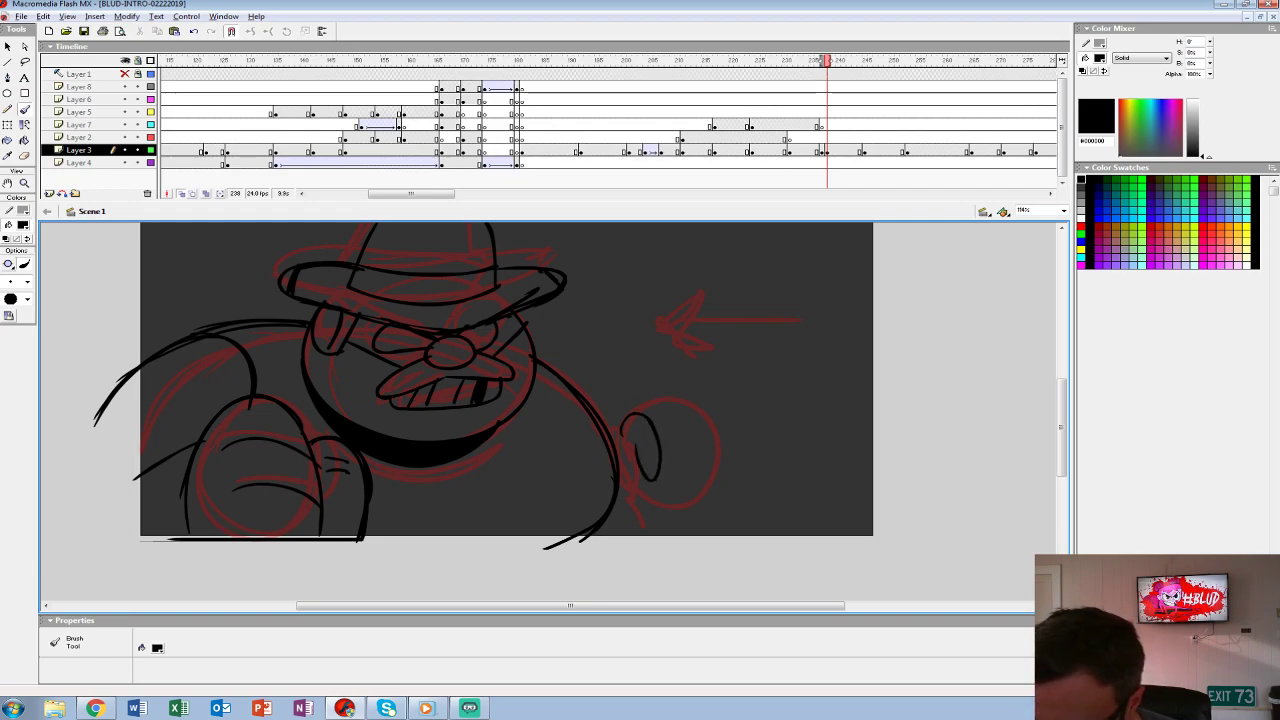
{"action": "left_click_drag", "start_coordinate": [647, 408], "coordinate": [708, 414]}
{"action": "left_click_drag", "start_coordinate": [662, 450], "coordinate": [712, 432]}
{"action": "mouse_move", "coordinate": [666, 488]}
{"action": "left_mouse_down"}
{"action": "mouse_move", "coordinate": [724, 452]}
{"action": "mouse_move", "coordinate": [722, 492]}
{"action": "mouse_move", "coordinate": [620, 468]}
{"action": "mouse_move", "coordinate": [718, 478]}
{"action": "mouse_move", "coordinate": [668, 466]}
{"action": "mouse_move", "coordinate": [710, 490]}
{"action": "mouse_move", "coordinate": [666, 542]}
{"action": "left_mouse_up"}
{"action": "left_click_drag", "start_coordinate": [535, 344], "coordinate": [626, 410]}
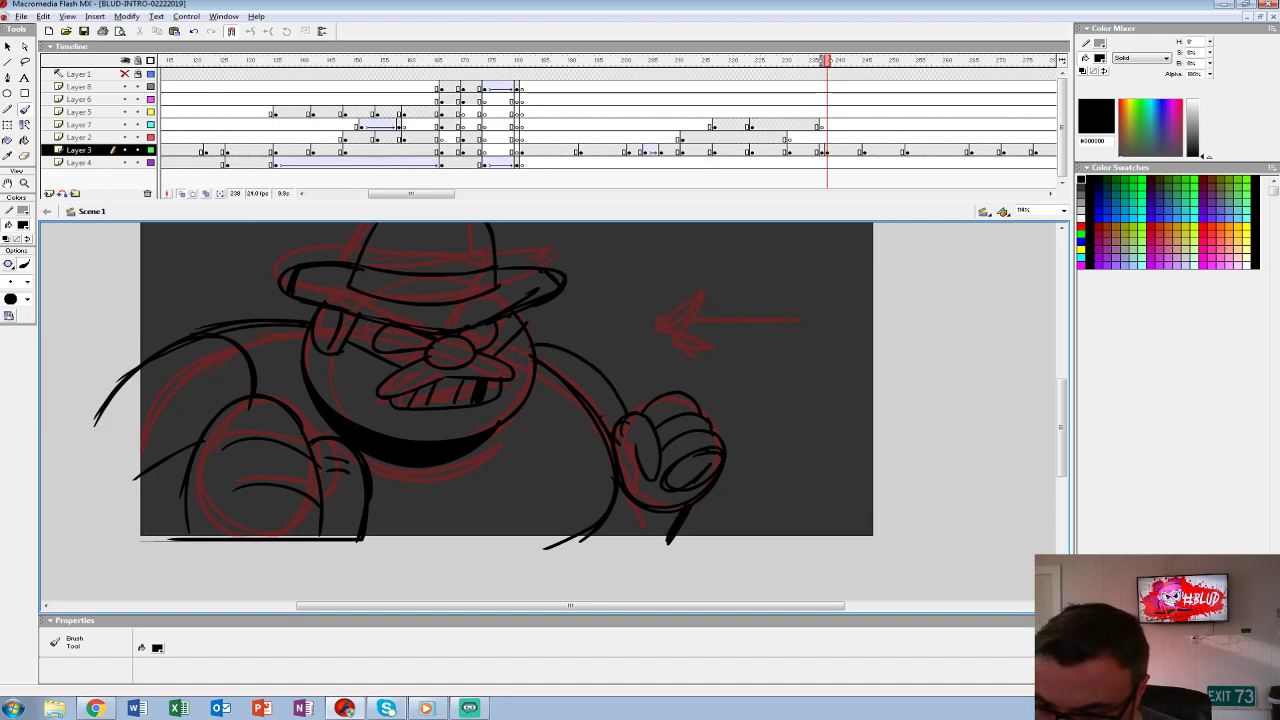
- Close the body along the stage's bottom edge and ink the foreground forearm's side and the smaller fist's wrist
{"action": "left_click_drag", "start_coordinate": [668, 540], "coordinate": [364, 539]}
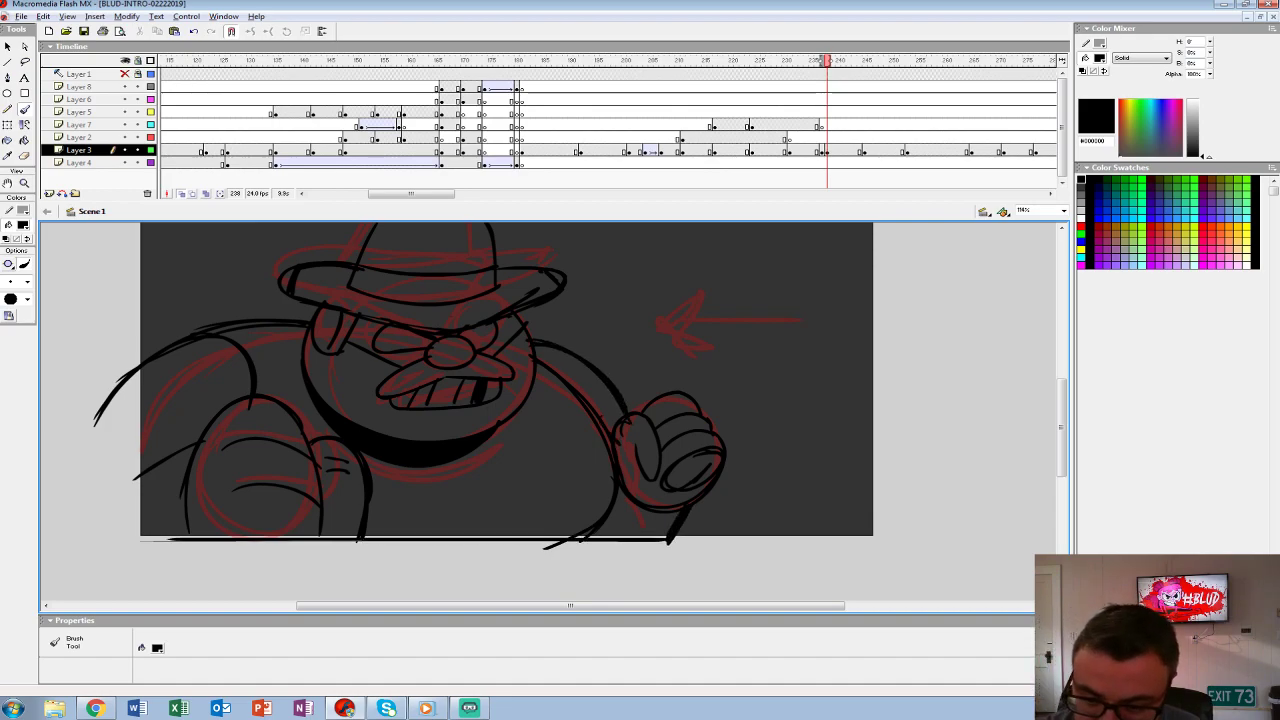
{"action": "left_click_drag", "start_coordinate": [500, 380], "coordinate": [577, 388]}
{"action": "left_click_drag", "start_coordinate": [214, 486], "coordinate": [211, 556]}
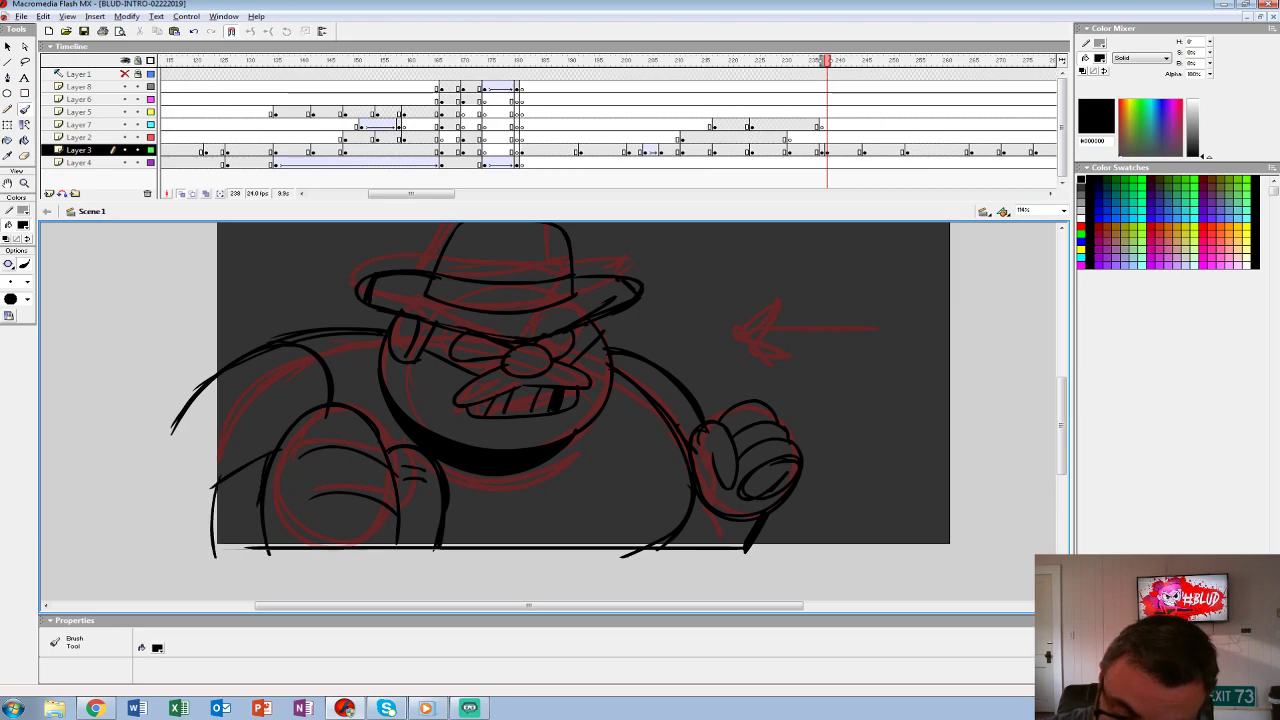
{"action": "left_click_drag", "start_coordinate": [688, 521], "coordinate": [732, 553]}
{"action": "left_click_drag", "start_coordinate": [770, 514], "coordinate": [735, 552]}
- Move the hat character's keyframe on Layer 3 to frame 237 and turn off onion skinning
{"action": "left_click", "coordinate": [827, 151]}
{"action": "left_click_drag", "start_coordinate": [827, 151], "coordinate": [822, 151]}
{"action": "left_click_drag", "start_coordinate": [560, 380], "coordinate": [511, 420]}
{"action": "left_click", "coordinate": [181, 194]}
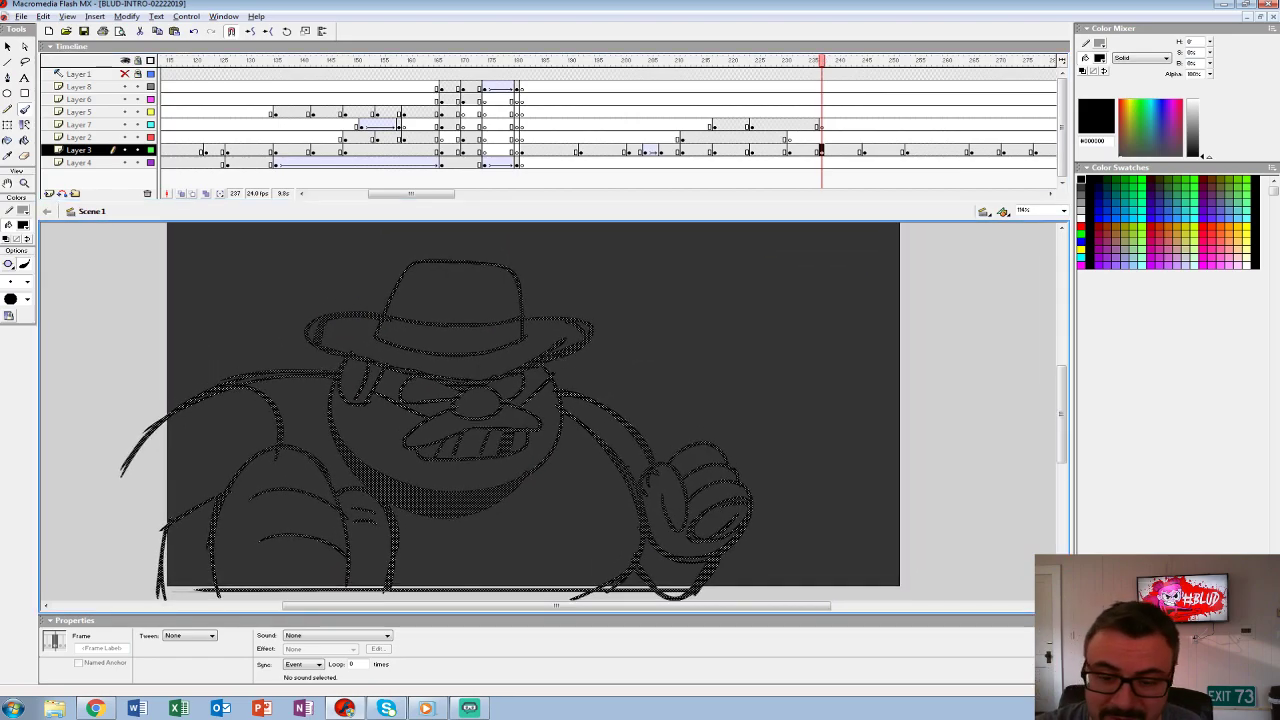
- Close the outline at the character's left side and fill the shoulder, arm, foreground fist, head and ear with white #FFFFFF
{"action": "mouse_move", "coordinate": [132, 434]}
{"action": "left_mouse_down"}
{"action": "mouse_move", "coordinate": [132, 588]}
{"action": "mouse_move", "coordinate": [205, 588]}
{"action": "mouse_move", "coordinate": [217, 562]}
{"action": "mouse_move", "coordinate": [352, 549]}
{"action": "left_mouse_up"}
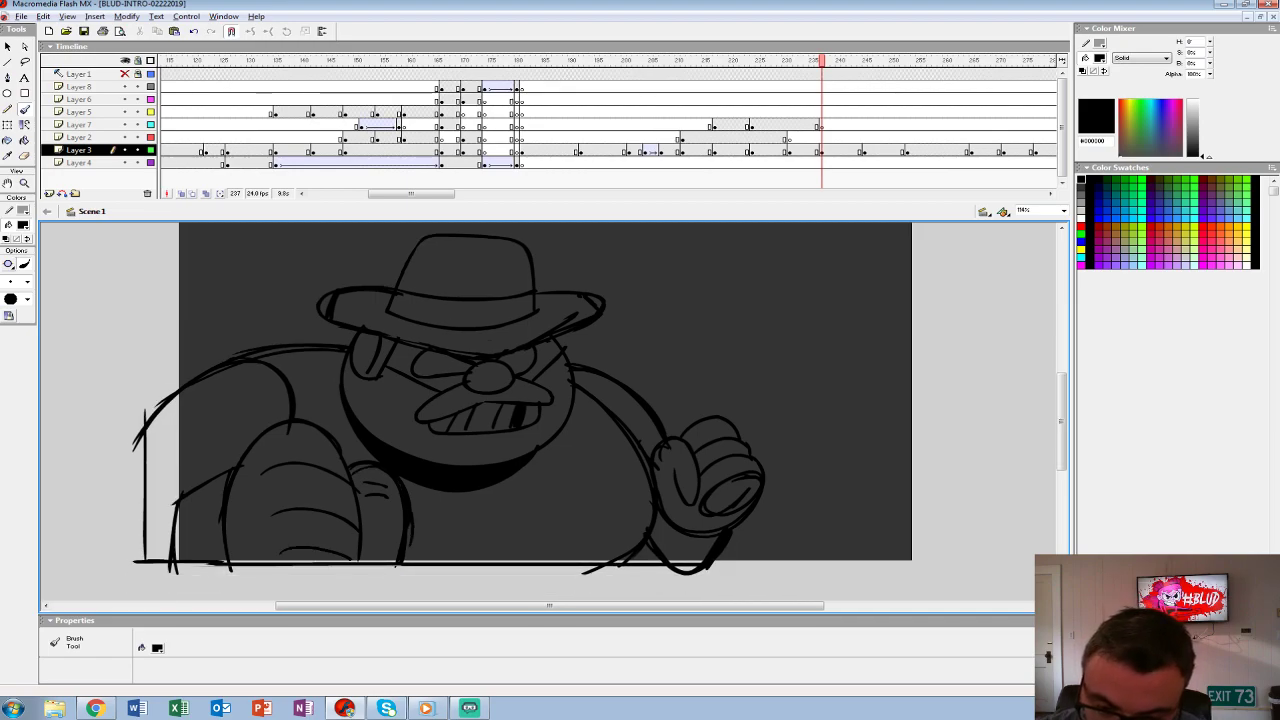
{"action": "left_click", "coordinate": [24, 211]}
{"action": "left_click", "coordinate": [5, 288]}
{"action": "key", "text": "k"}
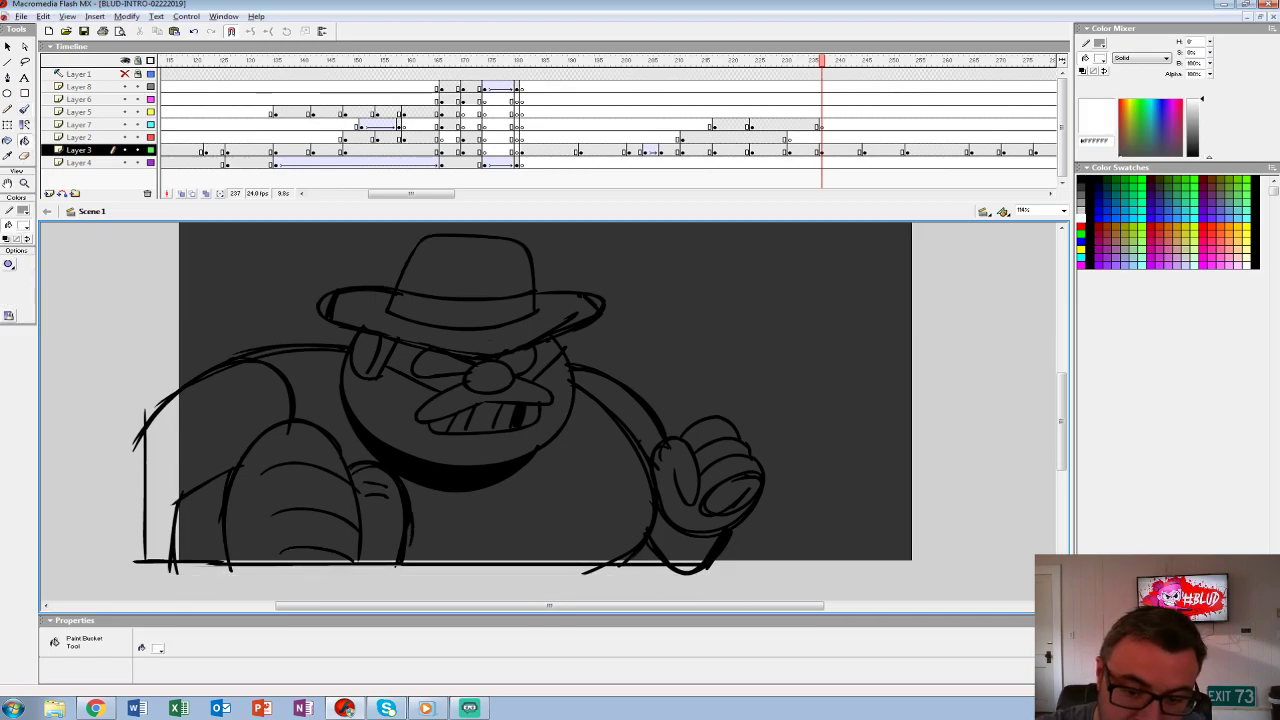
{"action": "left_click", "coordinate": [200, 420]}
{"action": "left_click", "coordinate": [200, 520]}
{"action": "left_click", "coordinate": [300, 500]}
{"action": "left_click", "coordinate": [320, 385]}
{"action": "left_click", "coordinate": [400, 440]}
{"action": "left_click", "coordinate": [372, 355]}
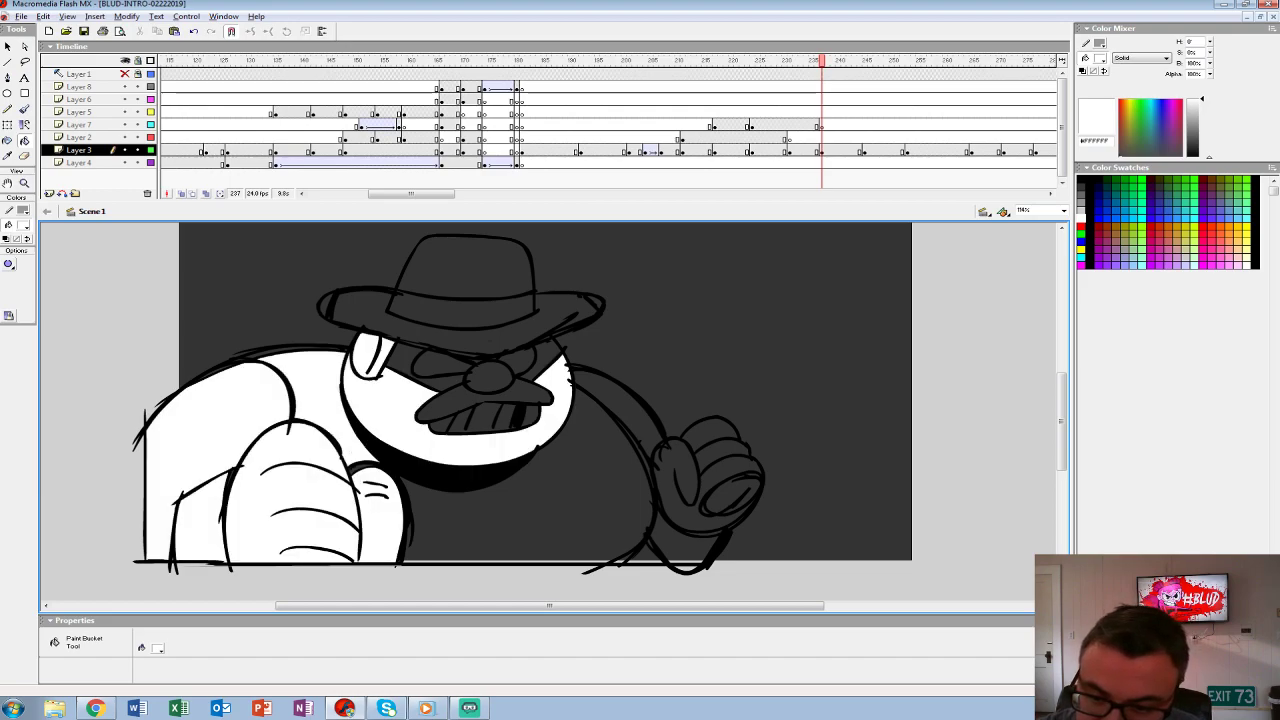
- Fill the character's brow area, eyes, nose, moustache and teeth with white
{"action": "left_click", "coordinate": [420, 372]}
{"action": "left_click", "coordinate": [445, 363]}
{"action": "left_click", "coordinate": [490, 377]}
{"action": "left_click", "coordinate": [516, 360]}
{"action": "left_click", "coordinate": [541, 360]}
{"action": "left_click", "coordinate": [485, 398]}
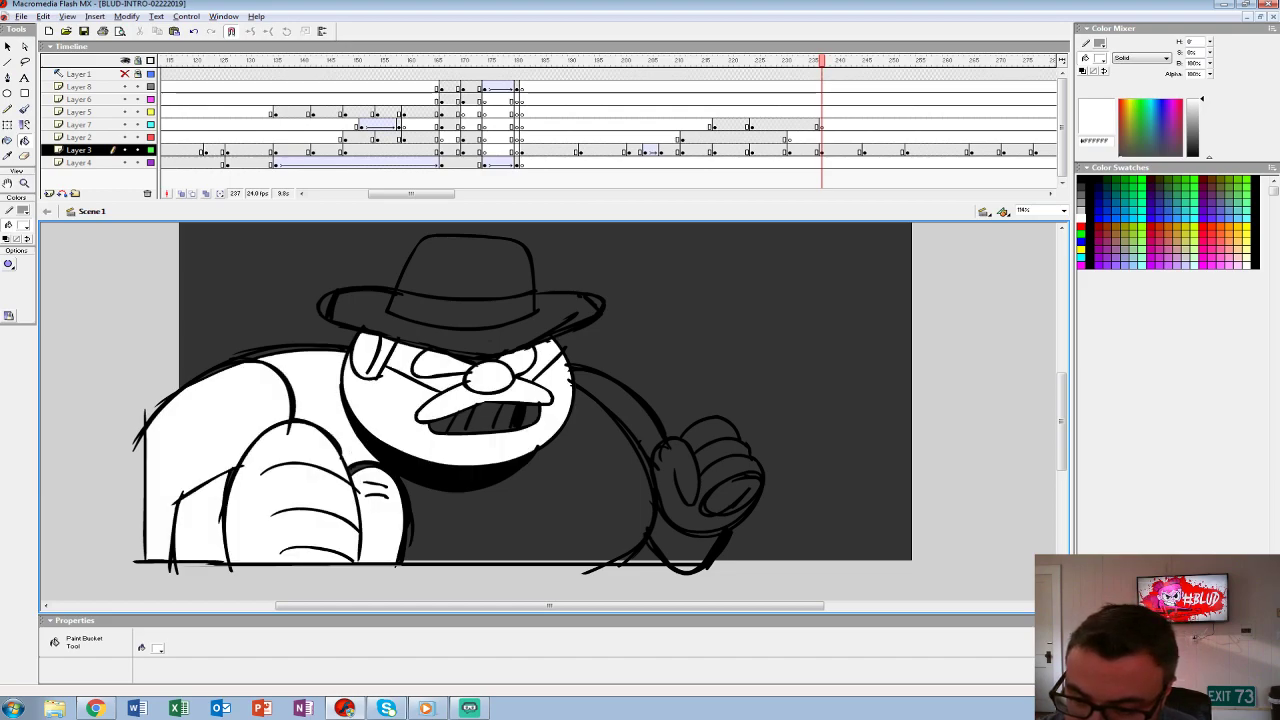
{"action": "left_click", "coordinate": [480, 420]}
{"action": "left_click", "coordinate": [442, 424]}
- Fill the torso, the smaller fist with its fingers, and its arm and wrist with white
{"action": "left_click", "coordinate": [610, 500]}
{"action": "left_click", "coordinate": [690, 480]}
{"action": "left_click", "coordinate": [735, 495]}
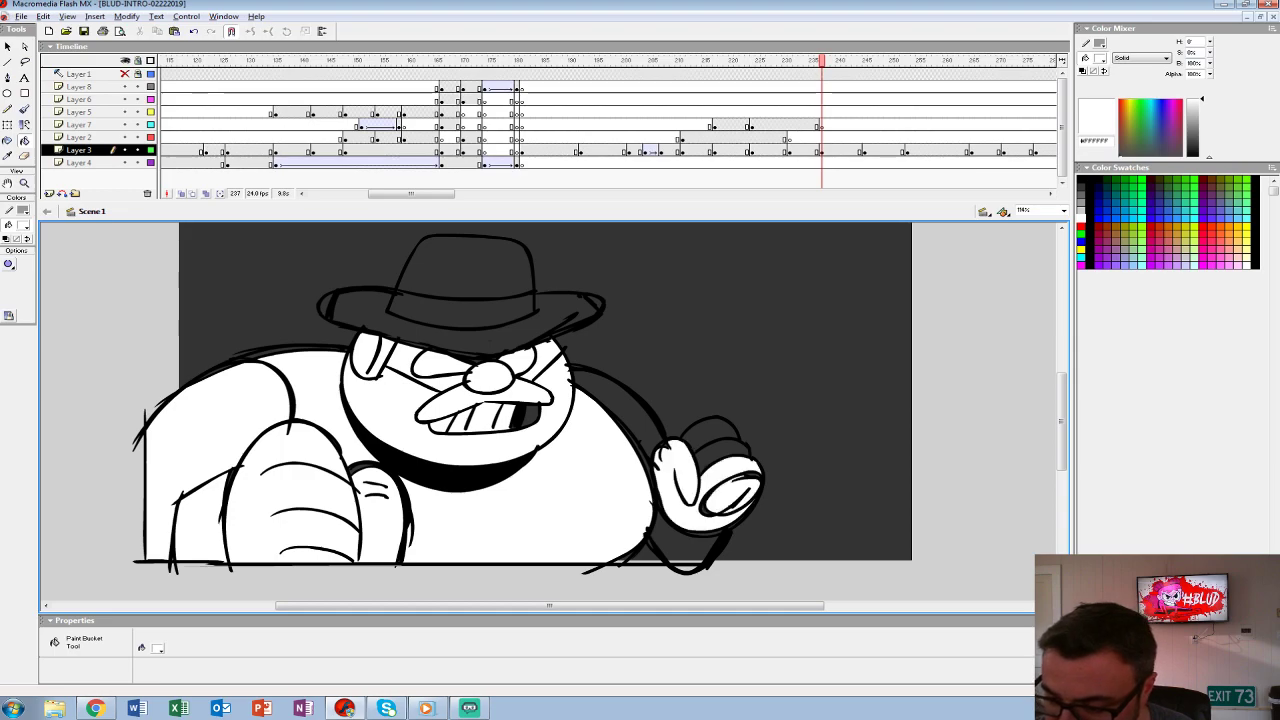
{"action": "left_click", "coordinate": [720, 455]}
{"action": "left_click", "coordinate": [710, 435]}
{"action": "left_click", "coordinate": [610, 410]}
{"action": "left_click", "coordinate": [685, 535]}
{"action": "left_click", "coordinate": [645, 553]}
- Fill the hat's brim, band and crown with white and erase the extra tip at the brim's left end
{"action": "left_click", "coordinate": [345, 308]}
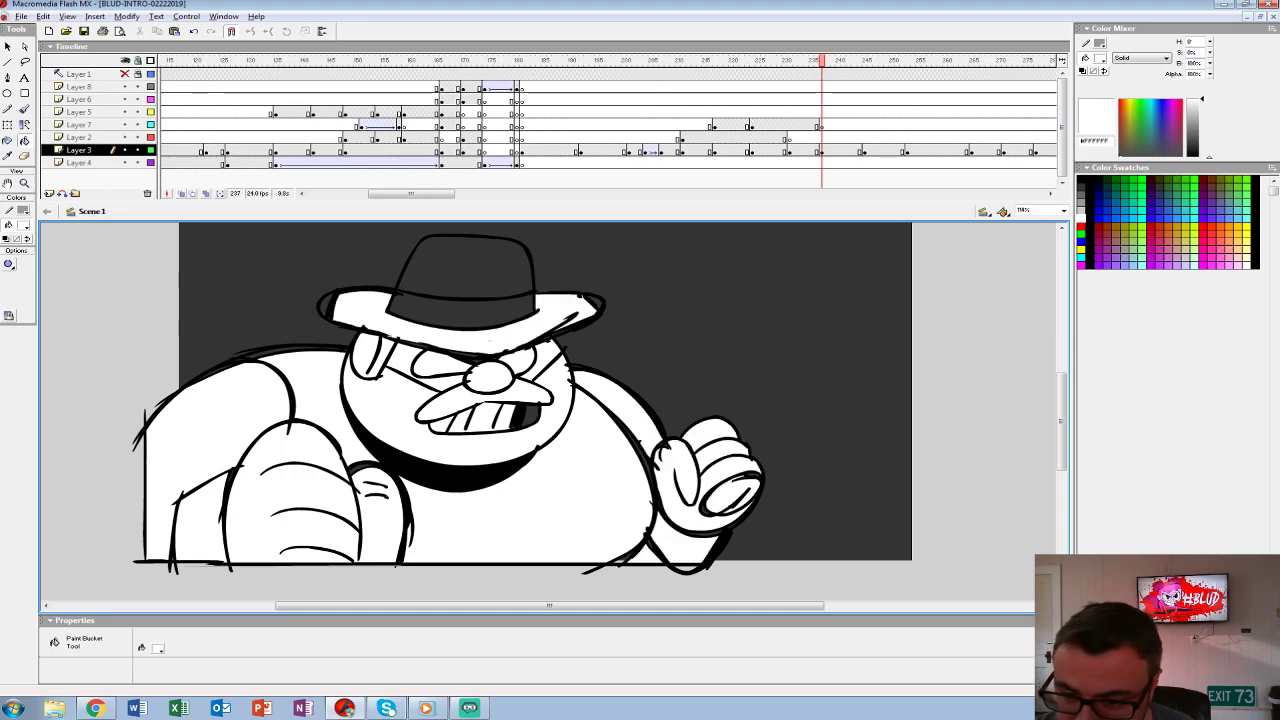
{"action": "left_click", "coordinate": [460, 312]}
{"action": "left_click", "coordinate": [465, 262]}
{"action": "key", "text": "e"}
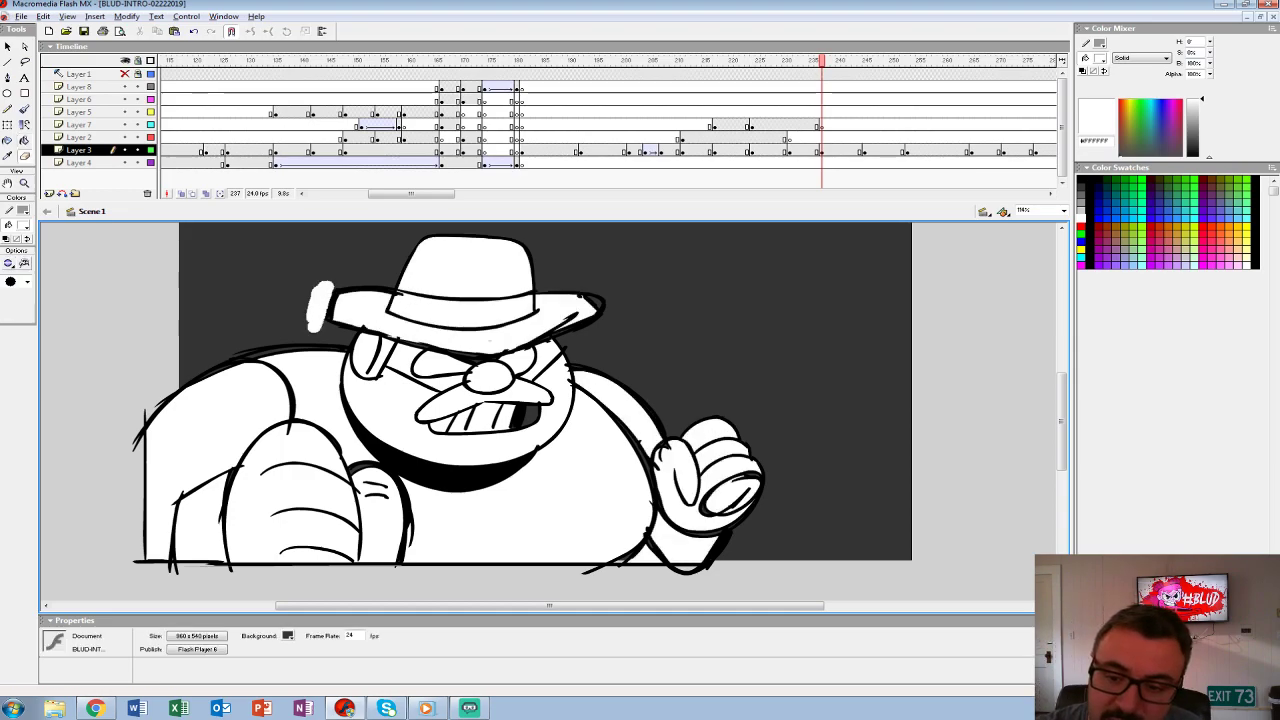
{"action": "left_click_drag", "start_coordinate": [312, 298], "coordinate": [326, 318]}
- Fill the remaining unfilled tooth at the corner of the character's mouth with white
{"action": "left_click", "coordinate": [22, 225]}
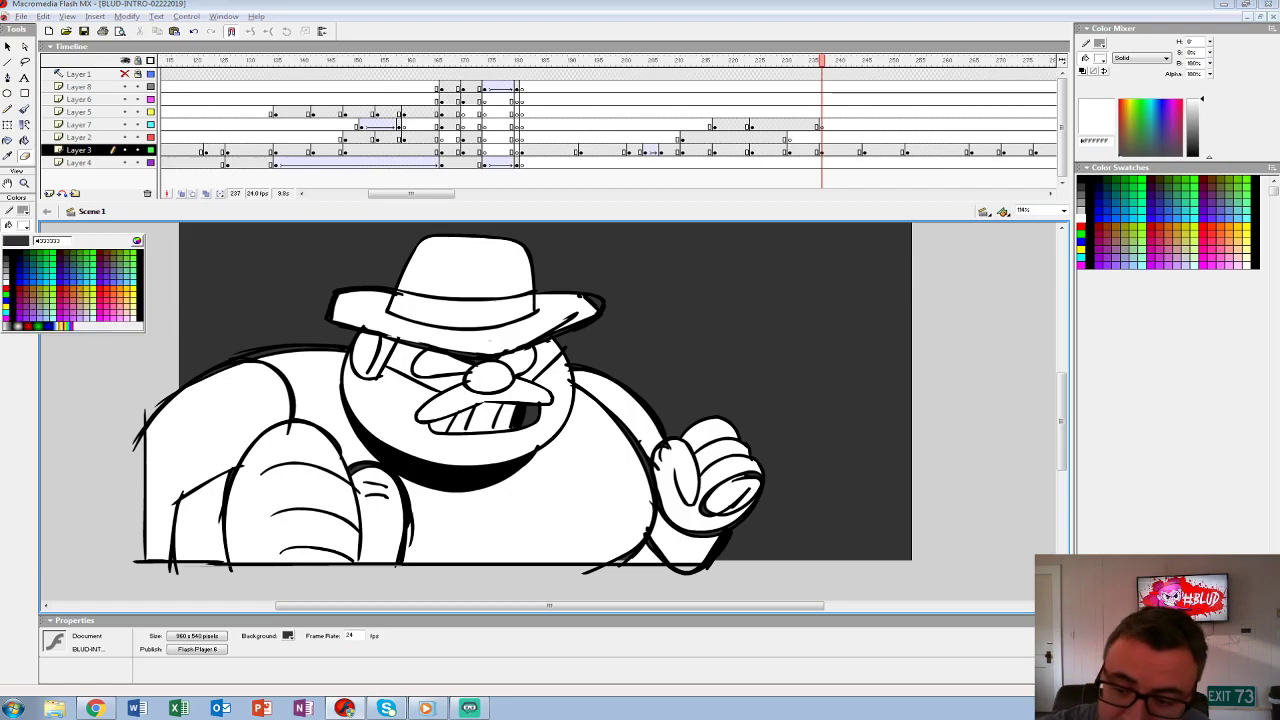
{"action": "left_click", "coordinate": [5, 253]}
{"action": "left_click", "coordinate": [22, 225]}
{"action": "left_click", "coordinate": [5, 288]}
{"action": "left_click", "coordinate": [25, 141]}
{"action": "left_click", "coordinate": [530, 415]}
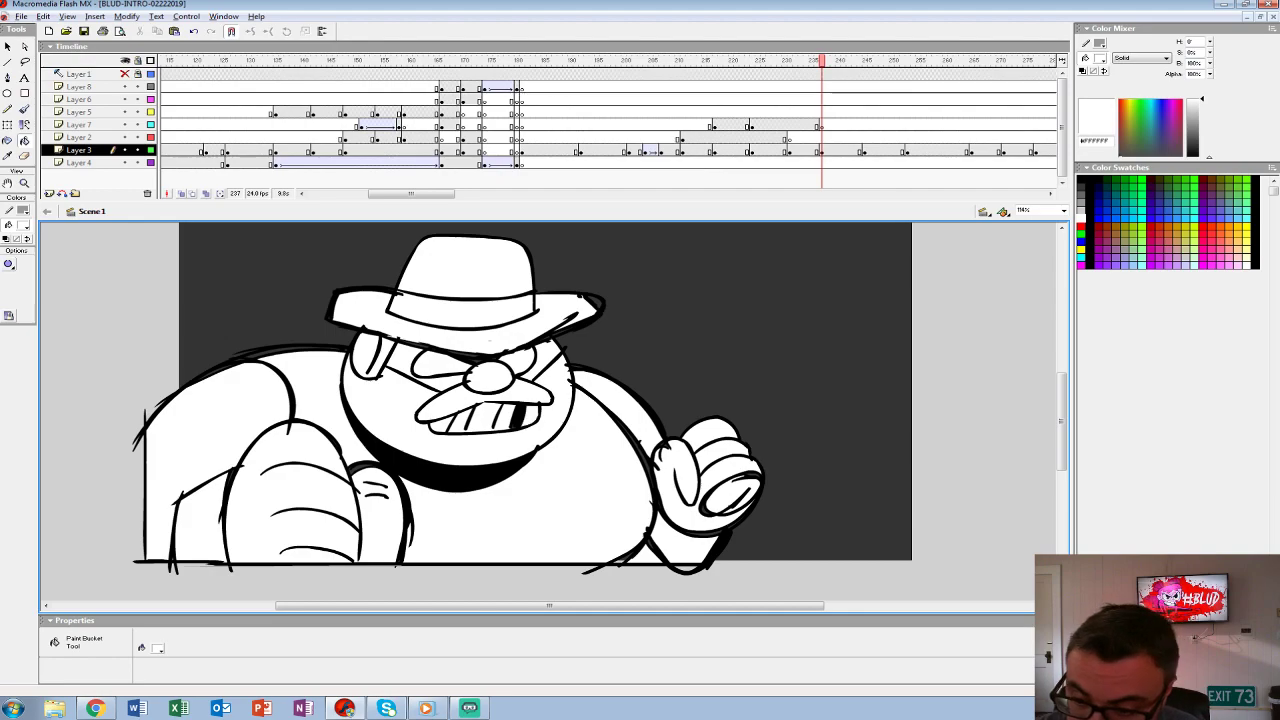
- Group the whole hat character drawing at frame 237 and set the stage view to 100%
{"action": "left_click", "coordinate": [820, 151]}
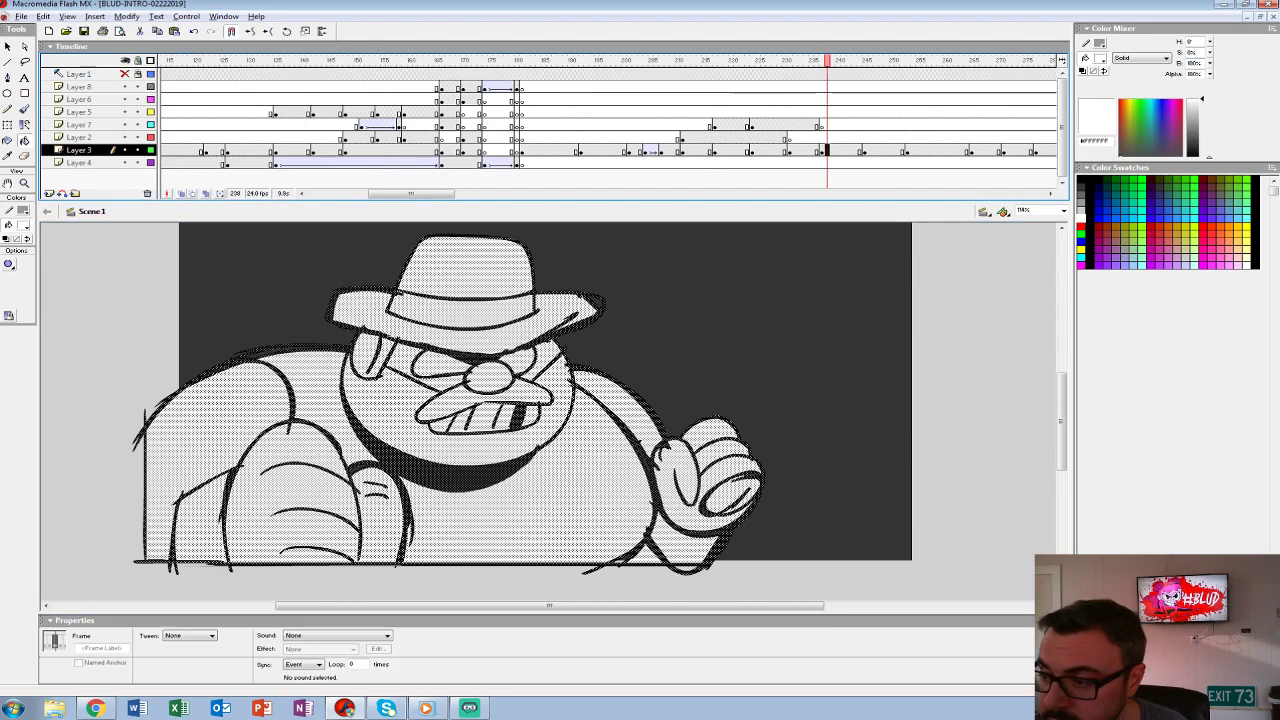
{"action": "key", "text": "ctrl+g"}
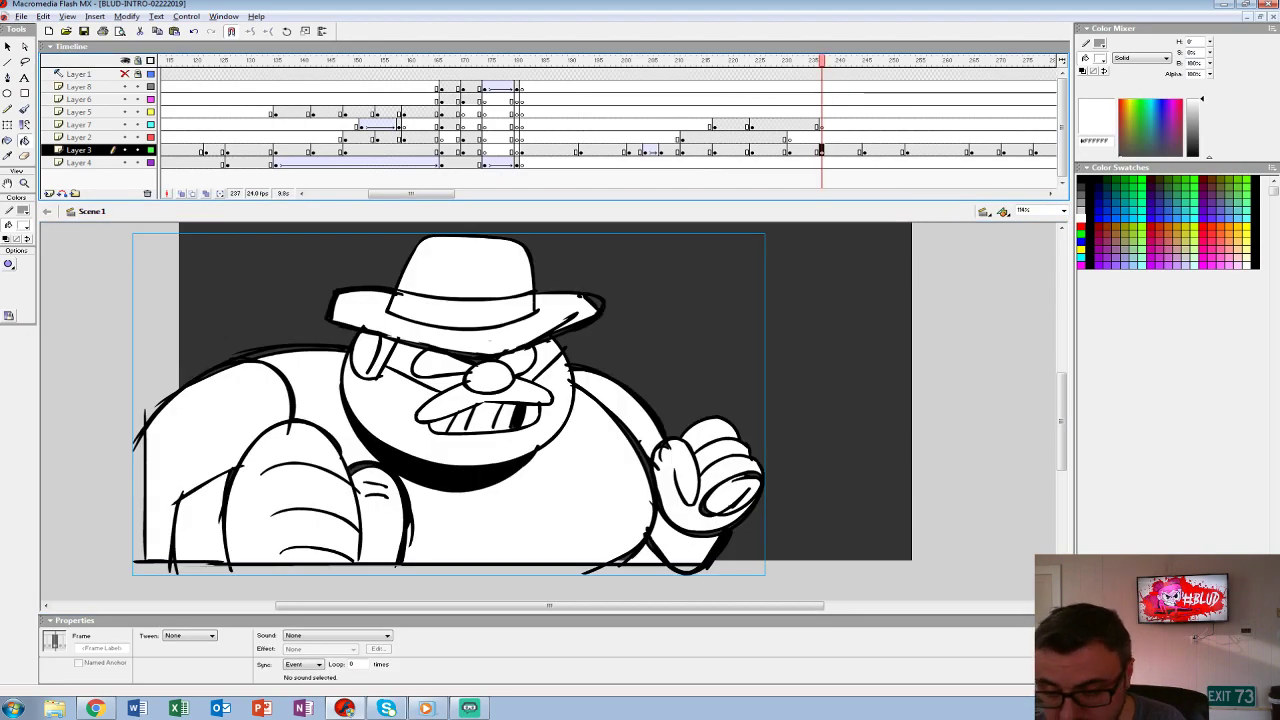
{"action": "key", "text": "ctrl+1"}
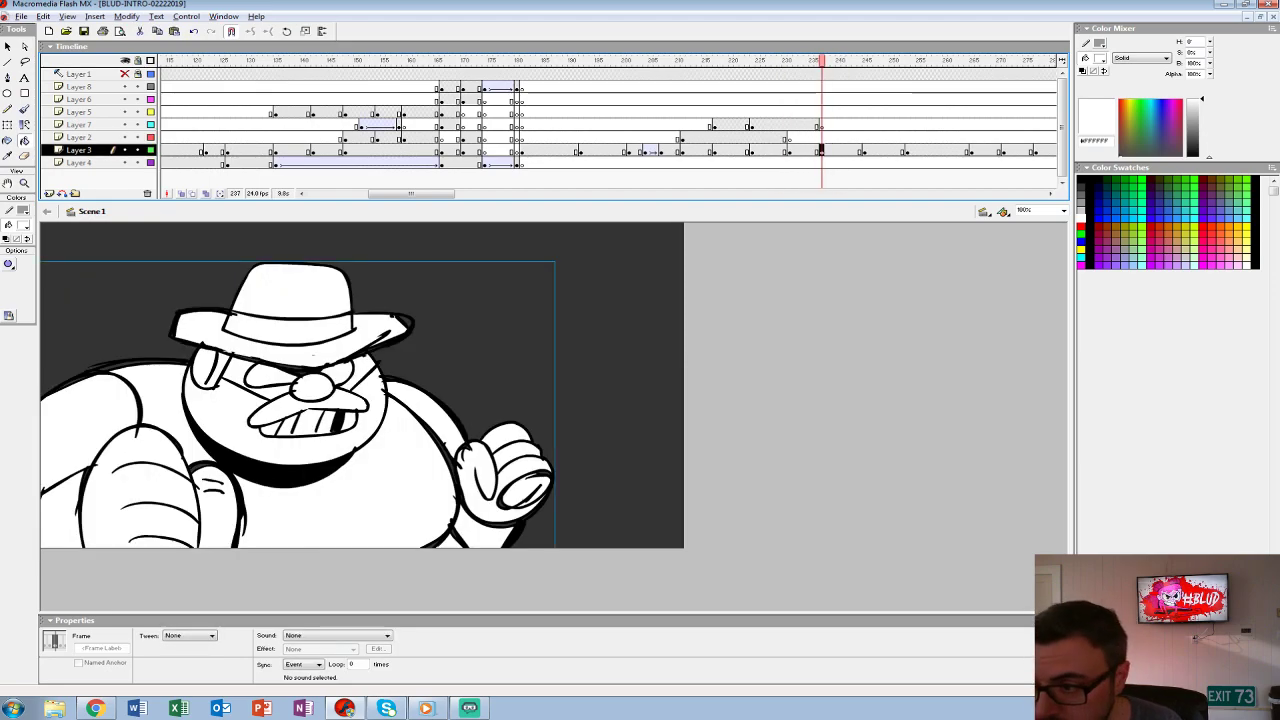
- Place the grouped hat character on Layer 2 with keyframes at frames 234 and 241
{"action": "left_click", "coordinate": [806, 137]}
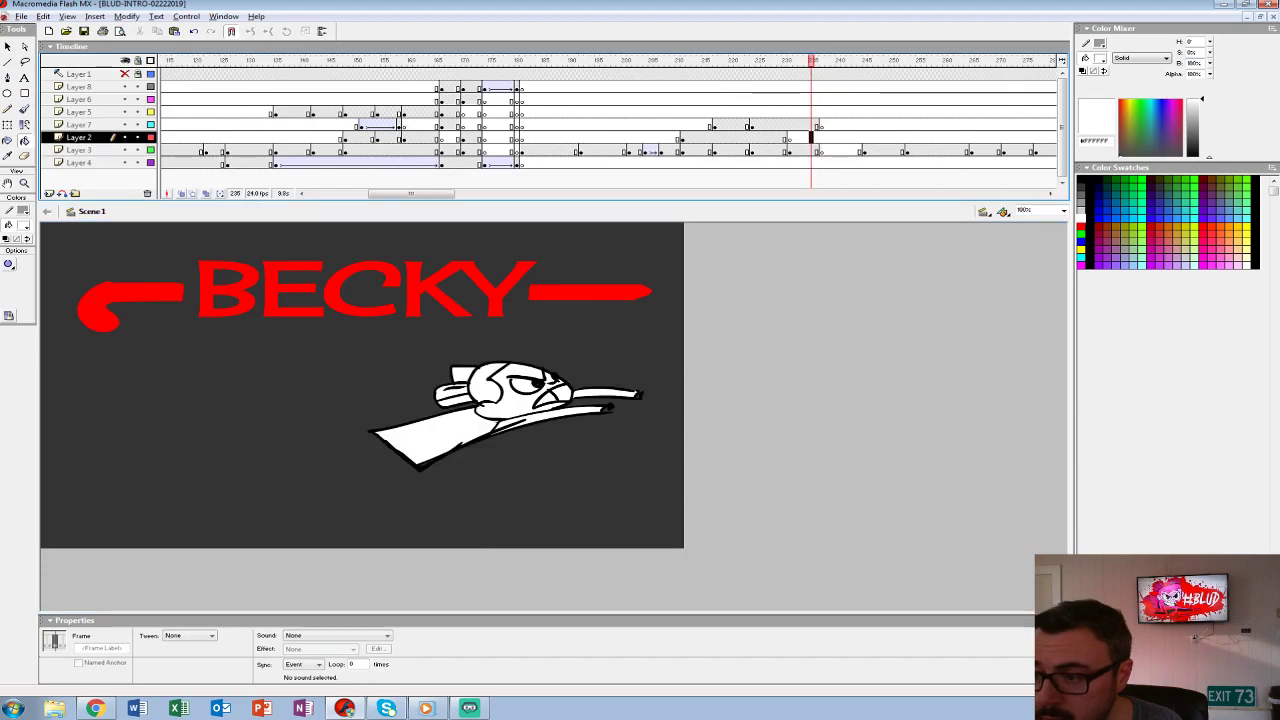
{"action": "left_click", "coordinate": [841, 137]}
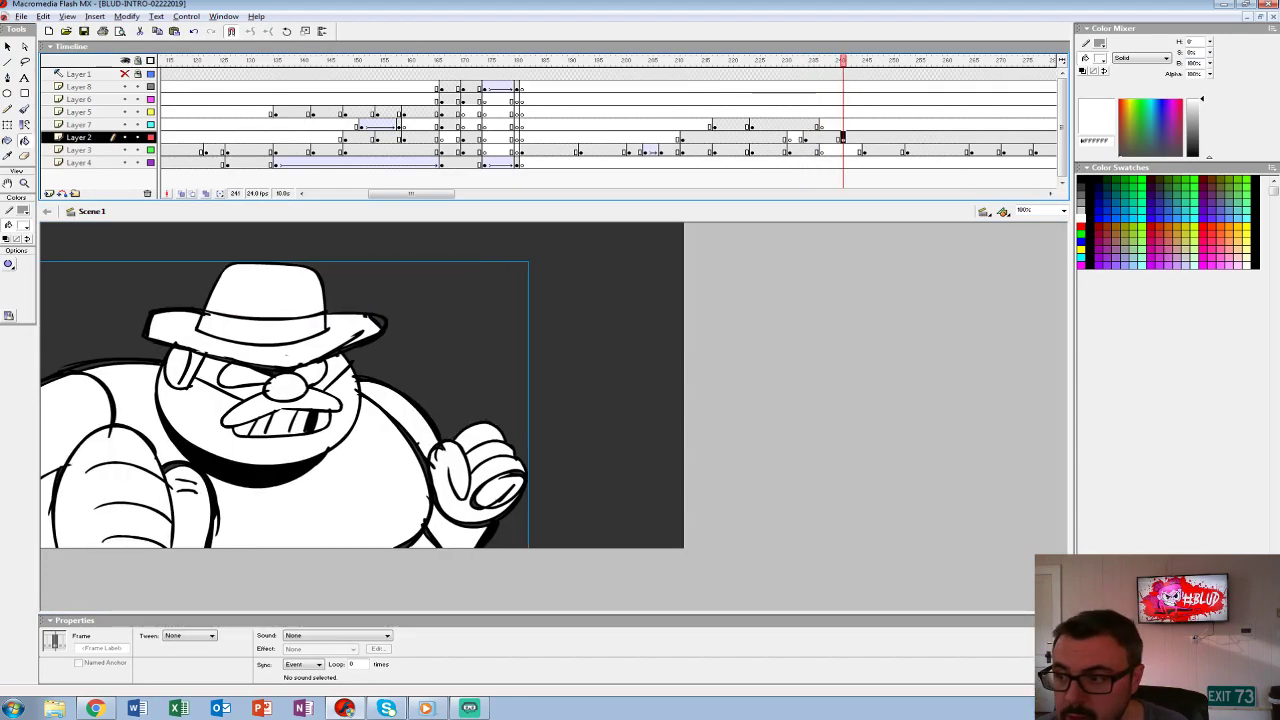
{"action": "key", "text": "ctrl+a"}
{"action": "left_click", "coordinate": [806, 137]}
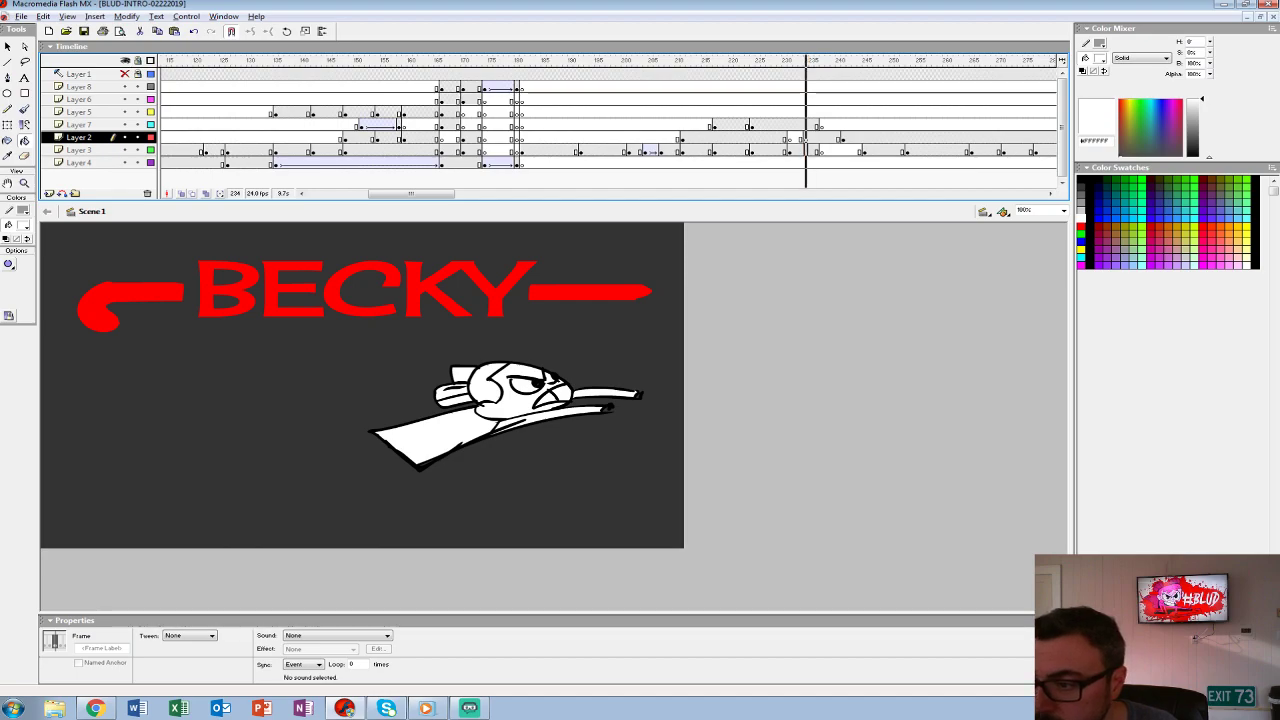
- Add a keyframe at frame 234 on Layer 3, then move and rotate the lunging girl partly past the stage's right edge
{"action": "left_click", "coordinate": [804, 150]}
{"action": "left_click", "coordinate": [22, 124]}
{"action": "left_click_drag", "start_coordinate": [500, 415], "coordinate": [617, 404]}
{"action": "left_click_drag", "start_coordinate": [483, 459], "coordinate": [537, 417]}
- Apply a motion tween to the hat character on Layer 2 from frame 234 and play back the sequence
{"action": "left_click", "coordinate": [773, 137]}
{"action": "left_click_drag", "start_coordinate": [773, 60], "coordinate": [806, 60]}
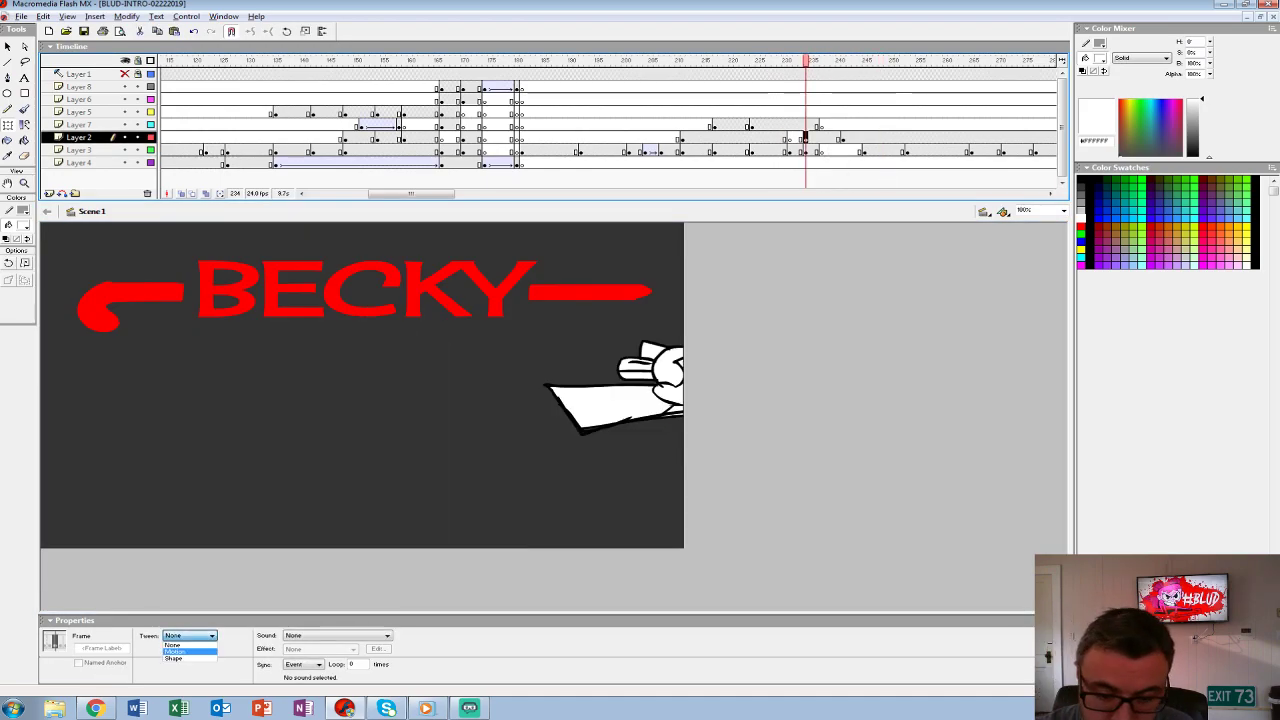
{"action": "key", "text": "Return"}
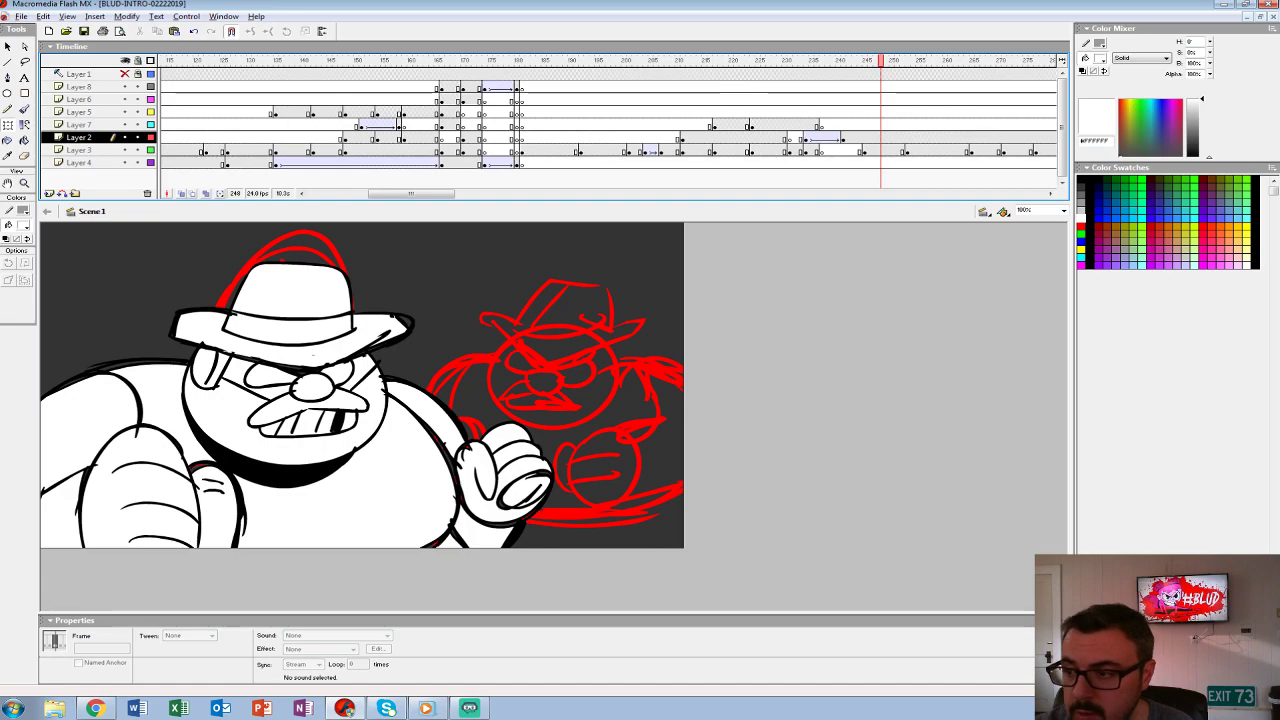
{"action": "left_click", "coordinate": [619, 99]}
{"action": "key", "text": "Return"}
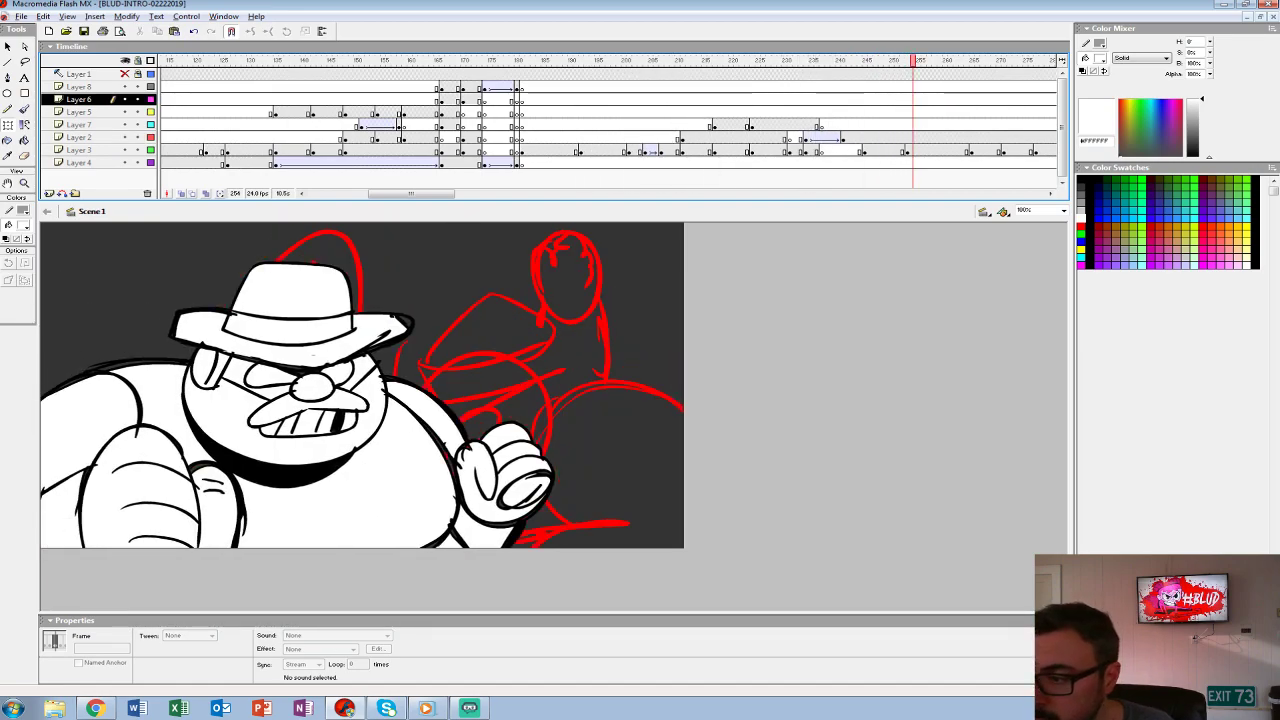
- Move the following red sketch keyframe from Layer 3 to frame 246 on Layer 2
{"action": "left_click", "coordinate": [869, 60]}
{"action": "left_click", "coordinate": [869, 137]}
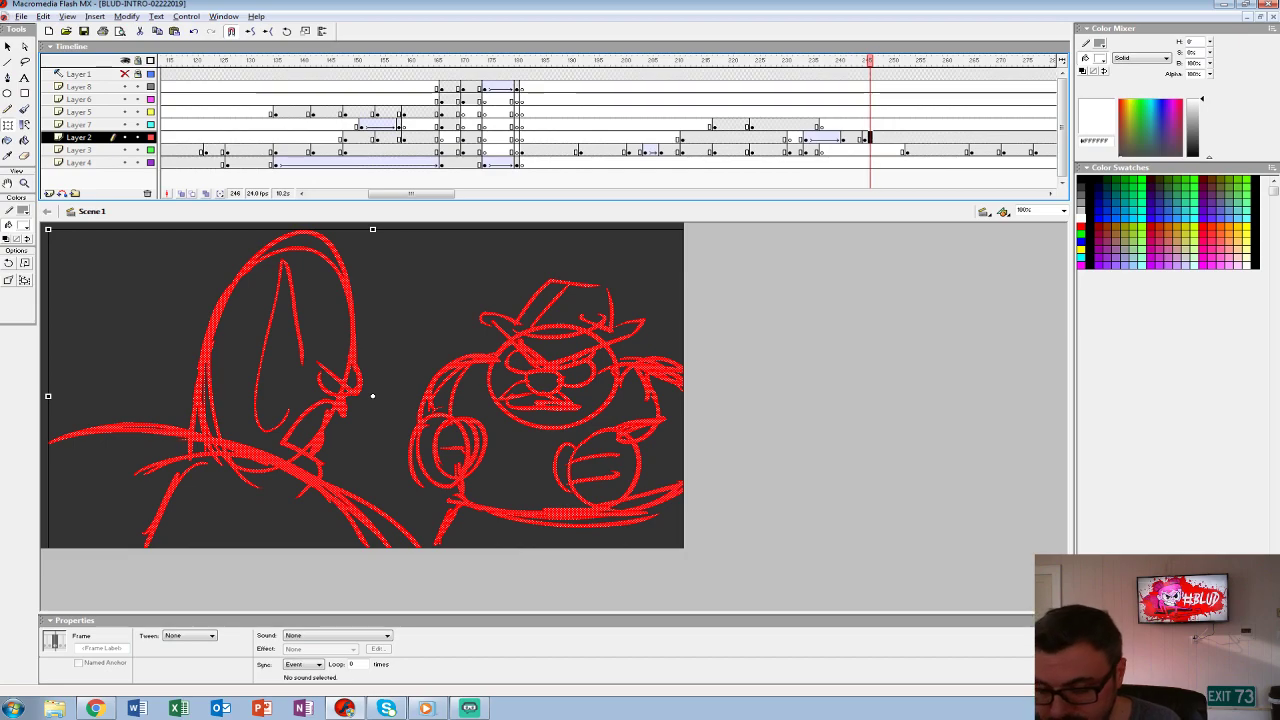
- Play back the sequence and set up a black Brush at frame 246 on Layer 2 over the onion-skinned red sketch
{"action": "left_click", "coordinate": [759, 112]}
{"action": "key", "text": "Return"}
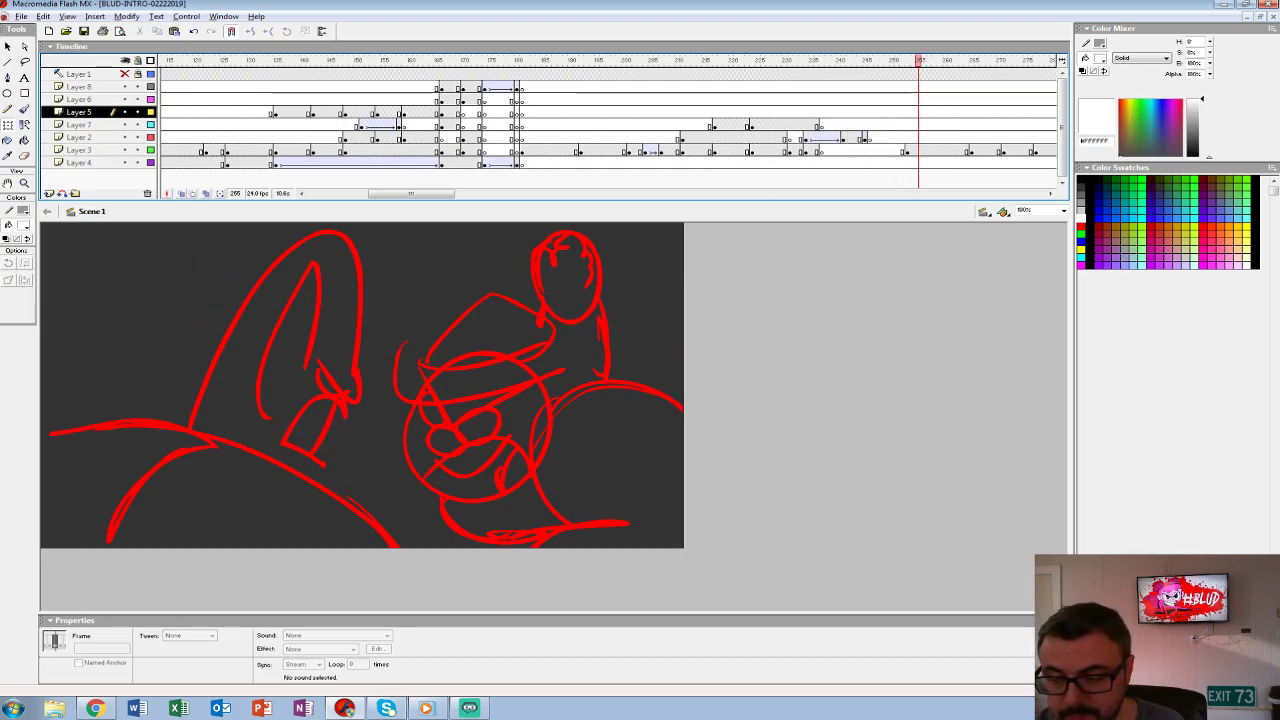
{"action": "left_click", "coordinate": [869, 137]}
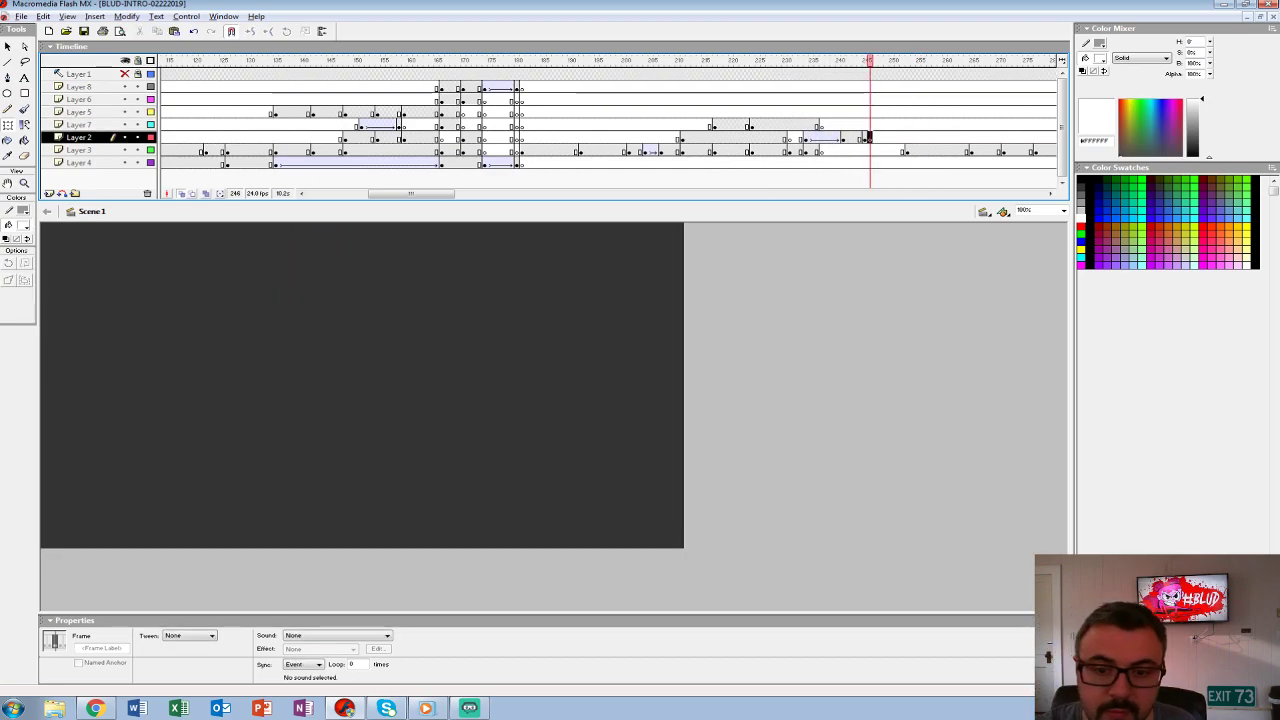
{"action": "key", "text": "ctrl+2"}
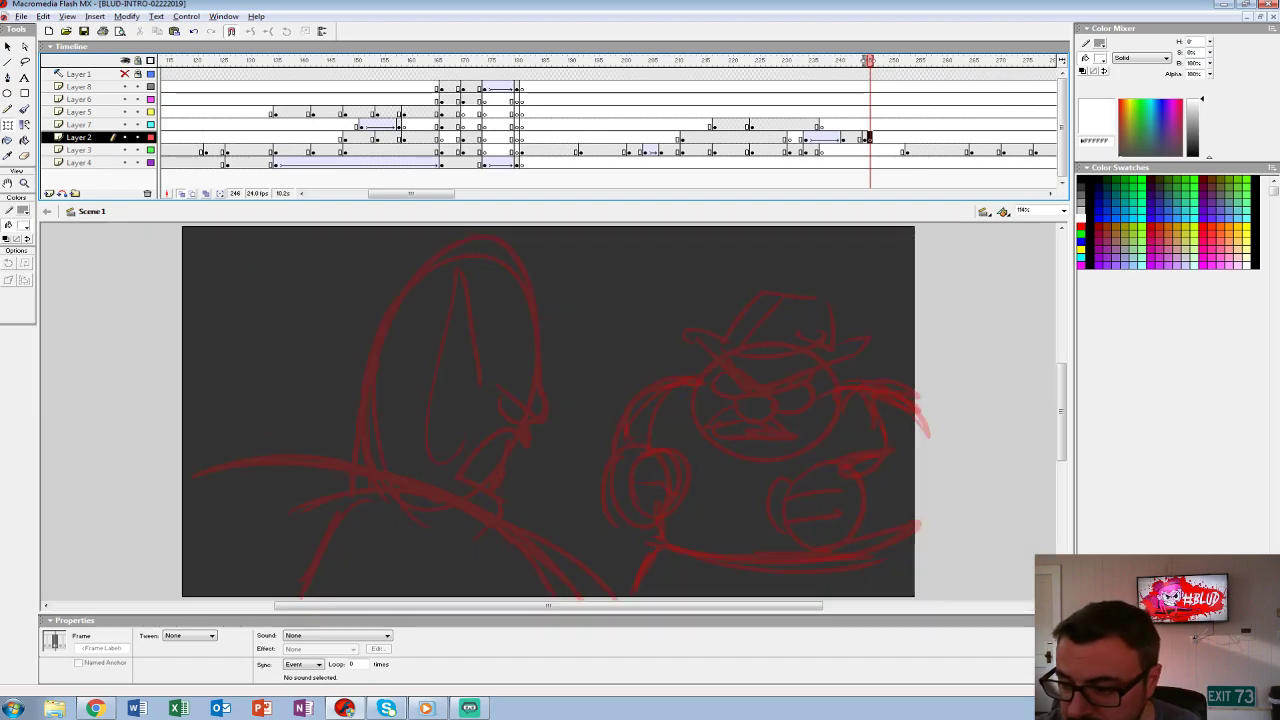
{"action": "scroll", "coordinate": [547, 411], "scroll_direction": "right", "scroll_amount": 5}
{"action": "key", "text": "b"}
{"action": "left_click", "coordinate": [22, 211]}
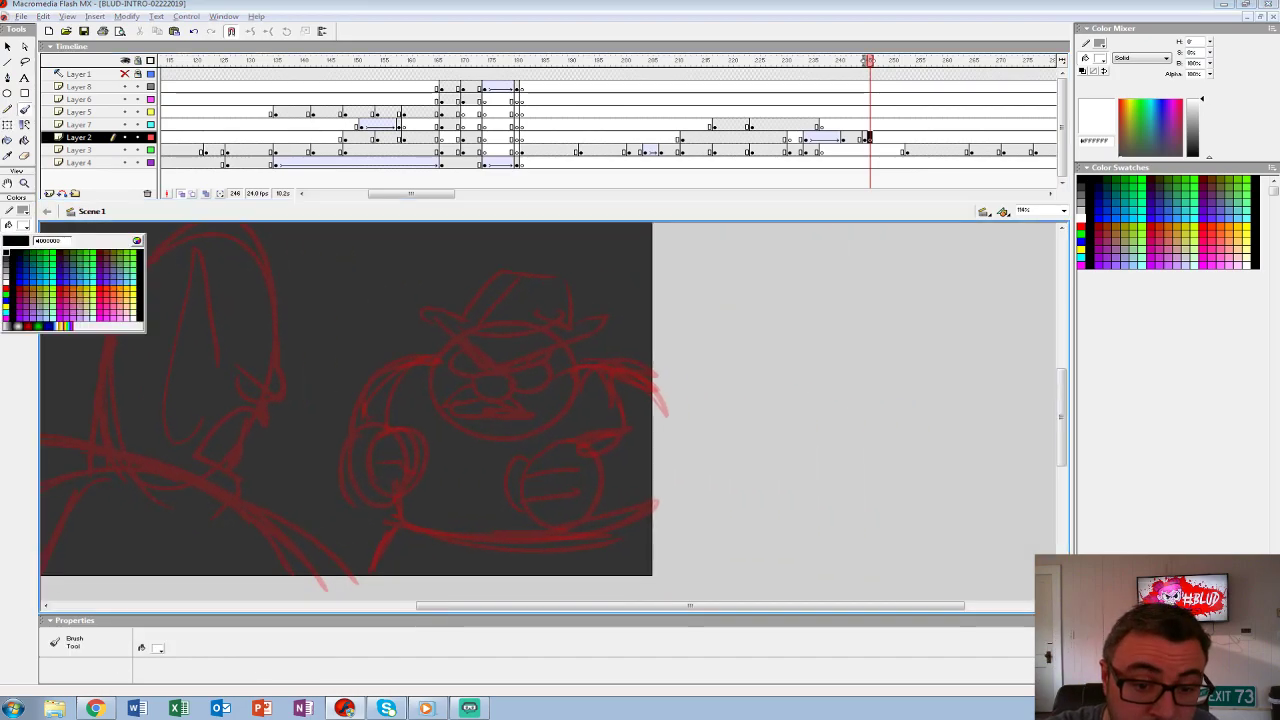
{"action": "left_click", "coordinate": [13, 258]}
{"action": "left_click", "coordinate": [23, 224]}
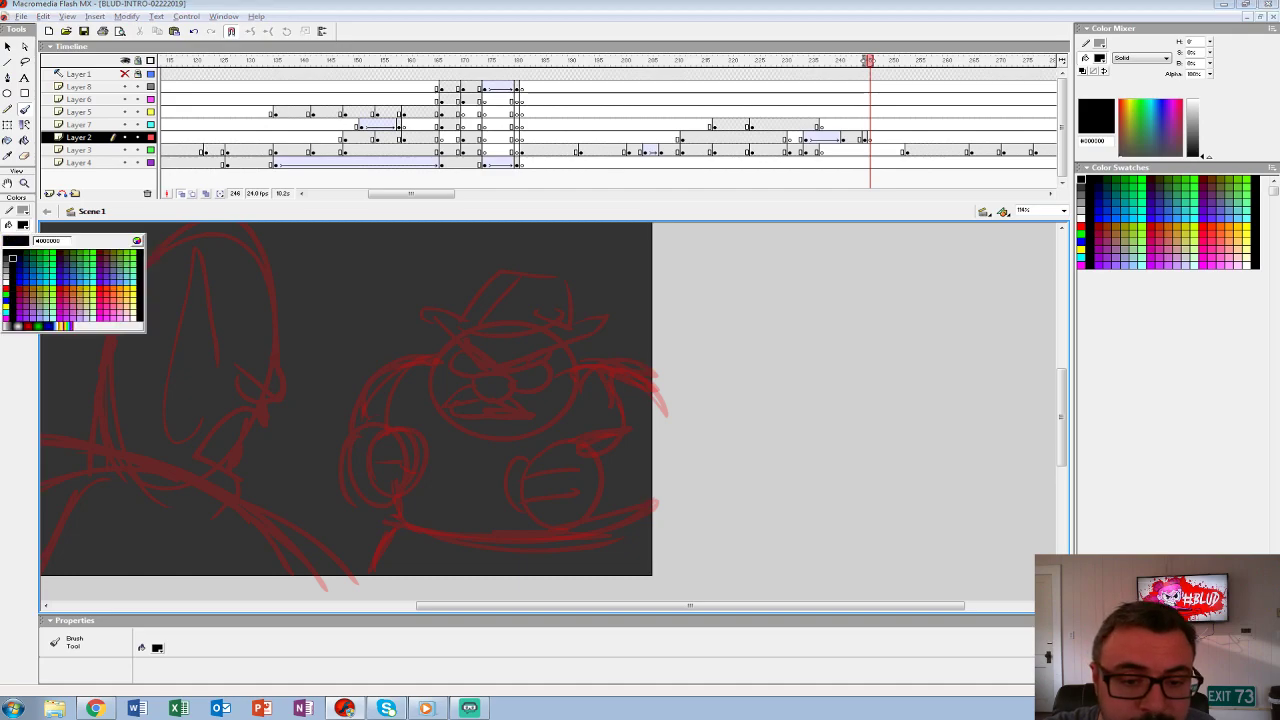
{"action": "left_click", "coordinate": [13, 258]}
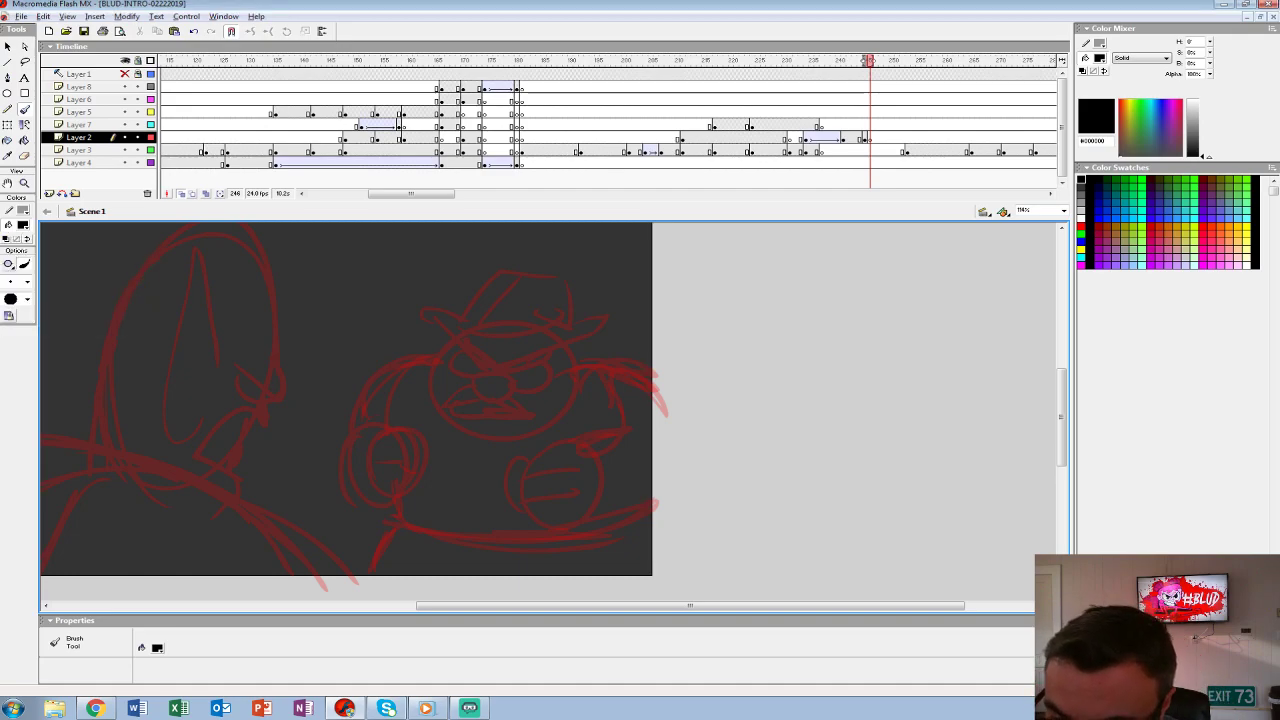
- Ink the hat's crown, band and brim over the red sketch and shift the lines slightly left
{"action": "mouse_move", "coordinate": [494, 398]}
{"action": "left_mouse_down"}
{"action": "mouse_move", "coordinate": [496, 381]}
{"action": "mouse_move", "coordinate": [478, 377]}
{"action": "mouse_move", "coordinate": [537, 419]}
{"action": "mouse_move", "coordinate": [521, 394]}
{"action": "left_mouse_up"}
{"action": "key", "text": "ctrl+z"}
{"action": "key", "text": "ctrl+z"}
{"action": "key", "text": "ctrl+z"}
{"action": "mouse_move", "coordinate": [433, 326]}
{"action": "left_mouse_down"}
{"action": "mouse_move", "coordinate": [512, 361]}
{"action": "mouse_move", "coordinate": [608, 325]}
{"action": "mouse_move", "coordinate": [511, 276]}
{"action": "mouse_move", "coordinate": [463, 325]}
{"action": "mouse_move", "coordinate": [500, 344]}
{"action": "mouse_move", "coordinate": [570, 322]}
{"action": "left_mouse_up"}
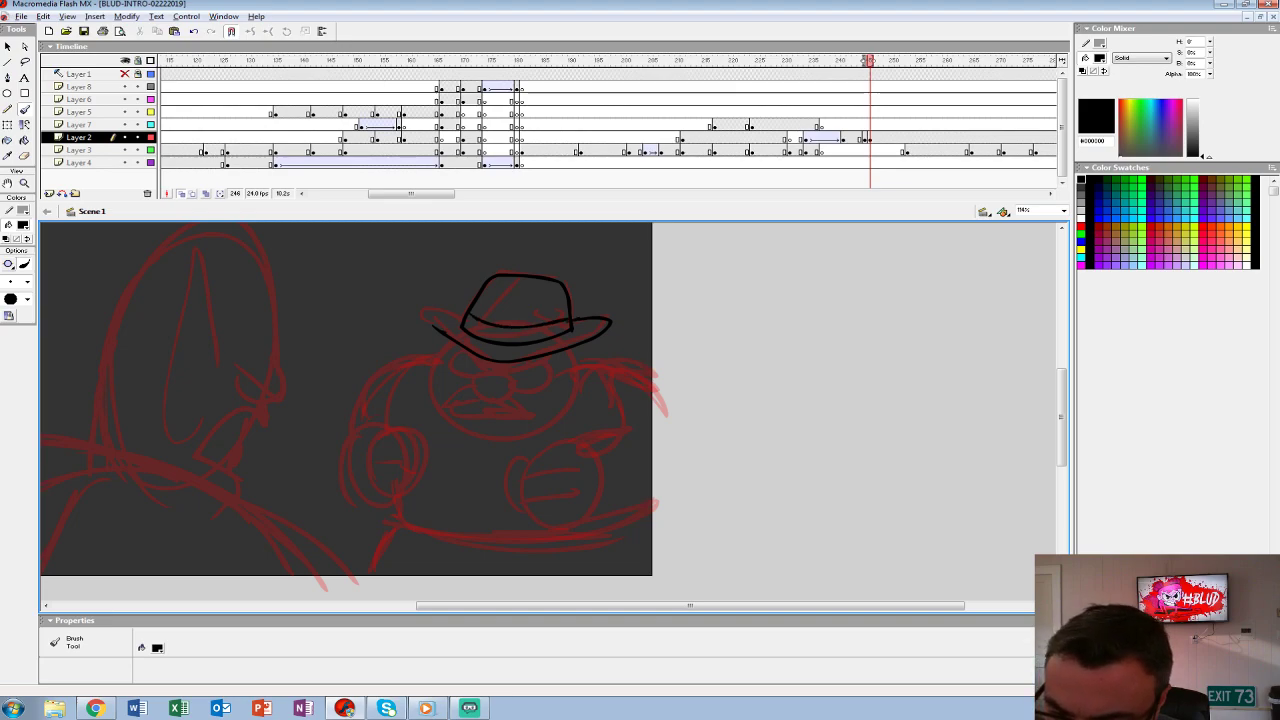
{"action": "key", "text": "ctrl+z"}
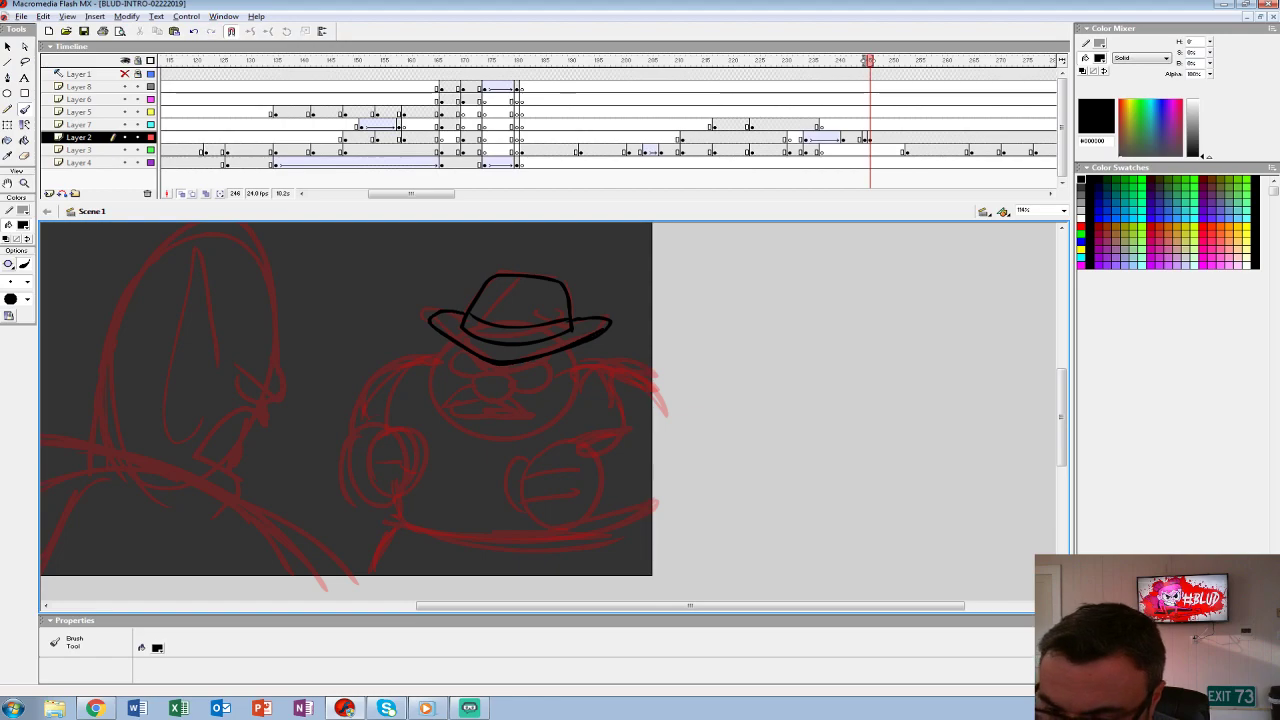
{"action": "left_click", "coordinate": [867, 138]}
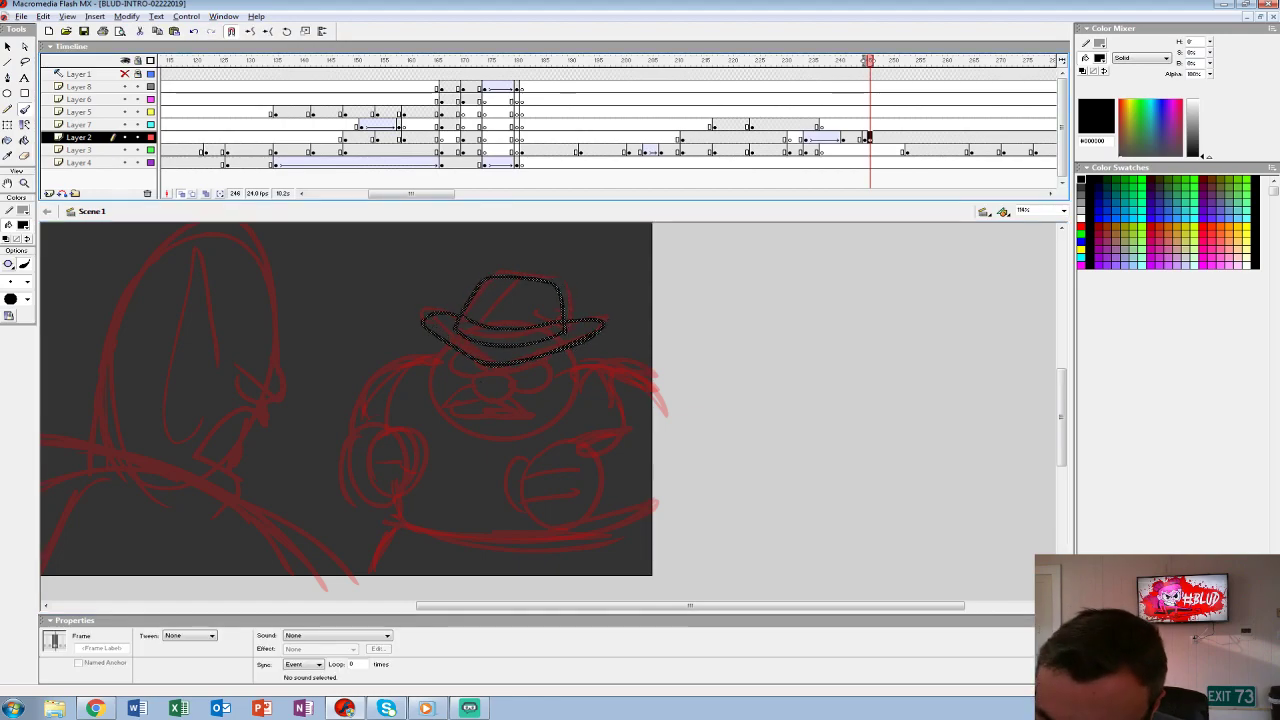
- Ink the hat character's round nose, angry brows and eyes, moustache and gritted teeth
{"action": "left_click", "coordinate": [476, 381]}
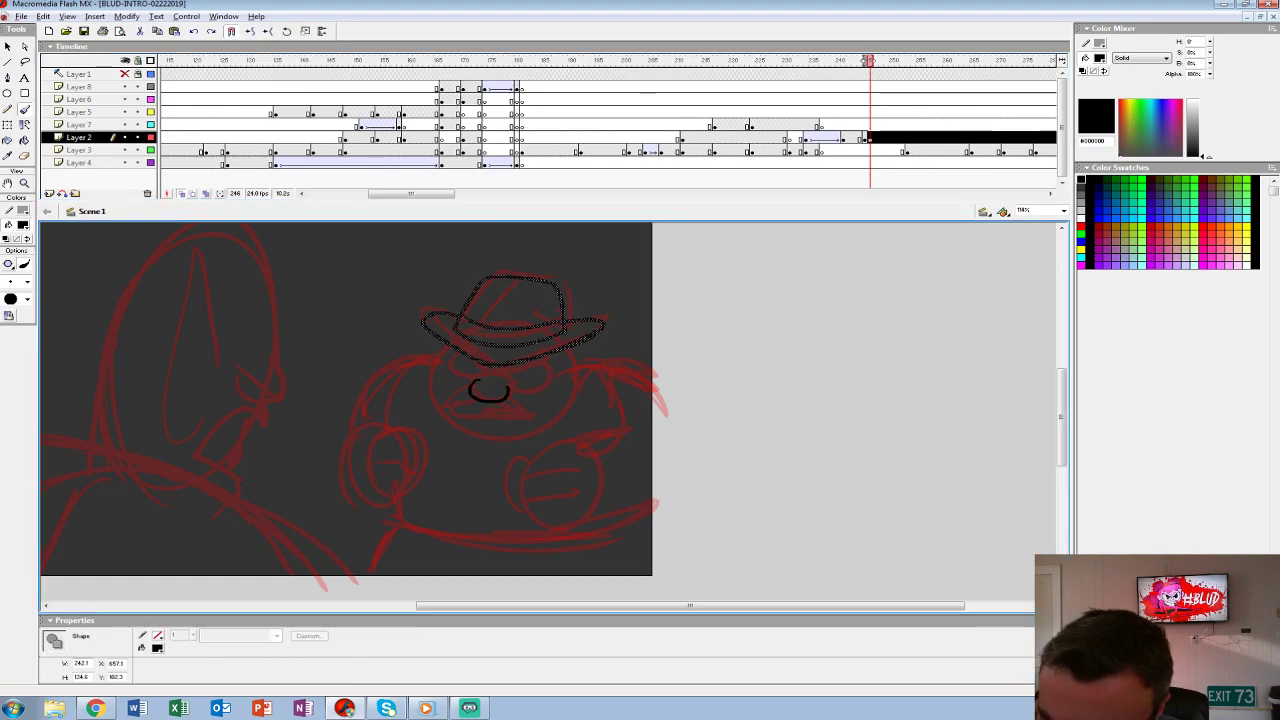
{"action": "key", "text": "b"}
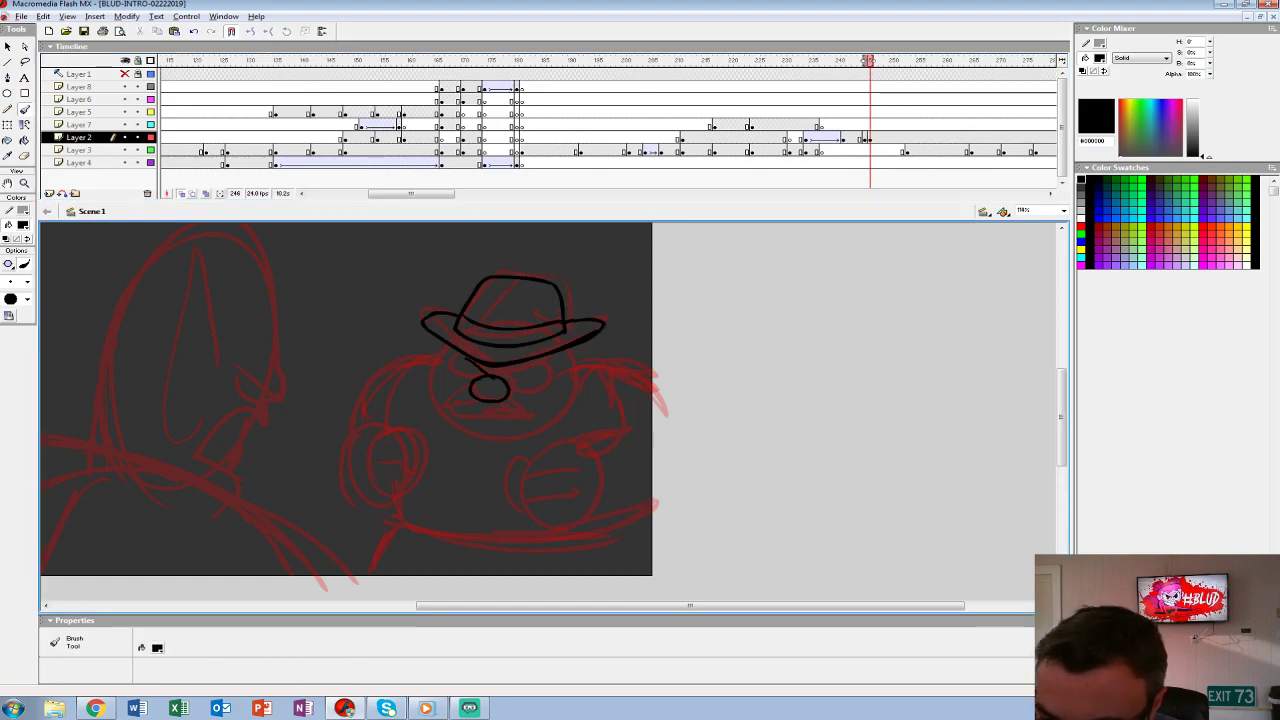
{"action": "left_click_drag", "start_coordinate": [470, 374], "coordinate": [550, 358]}
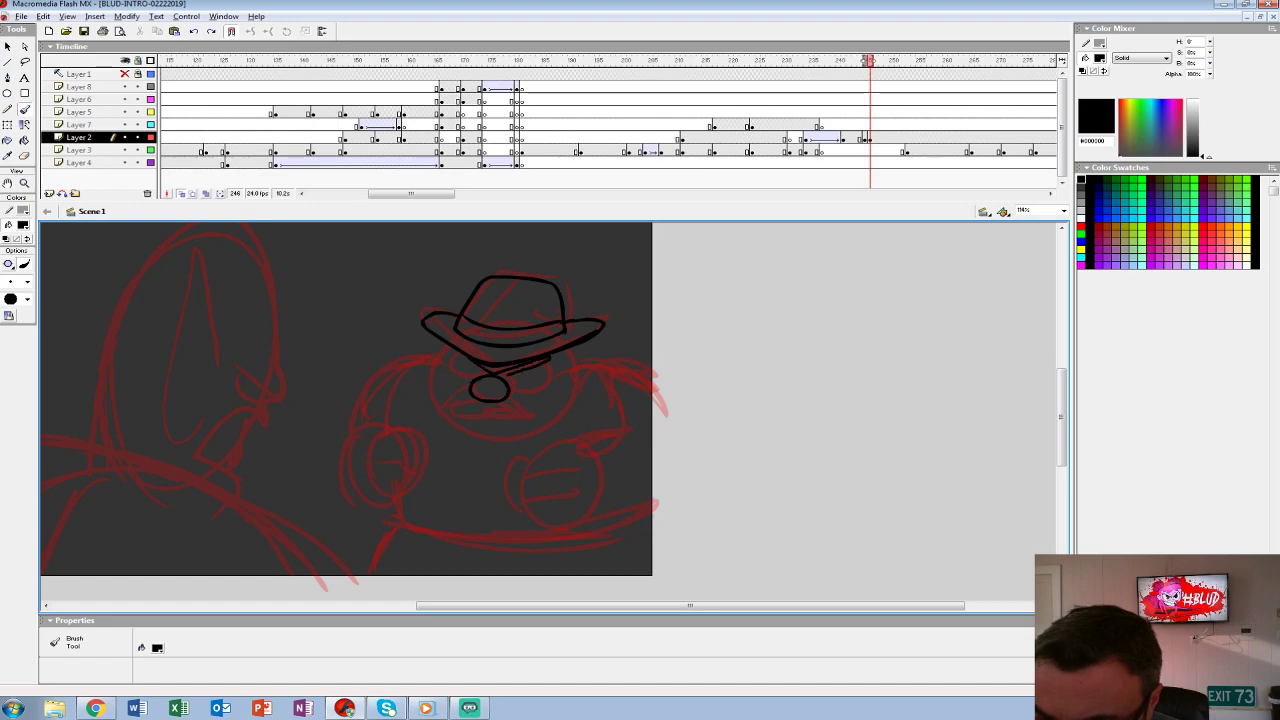
{"action": "mouse_move", "coordinate": [510, 385]}
{"action": "left_mouse_down"}
{"action": "mouse_move", "coordinate": [546, 377]}
{"action": "mouse_move", "coordinate": [545, 363]}
{"action": "left_mouse_up"}
{"action": "key", "text": "ctrl+z"}
{"action": "key", "text": "ctrl+z"}
{"action": "mouse_move", "coordinate": [455, 360]}
{"action": "left_mouse_down"}
{"action": "mouse_move", "coordinate": [446, 403]}
{"action": "mouse_move", "coordinate": [533, 413]}
{"action": "mouse_move", "coordinate": [508, 398]}
{"action": "mouse_move", "coordinate": [460, 422]}
{"action": "mouse_move", "coordinate": [533, 416]}
{"action": "left_mouse_up"}
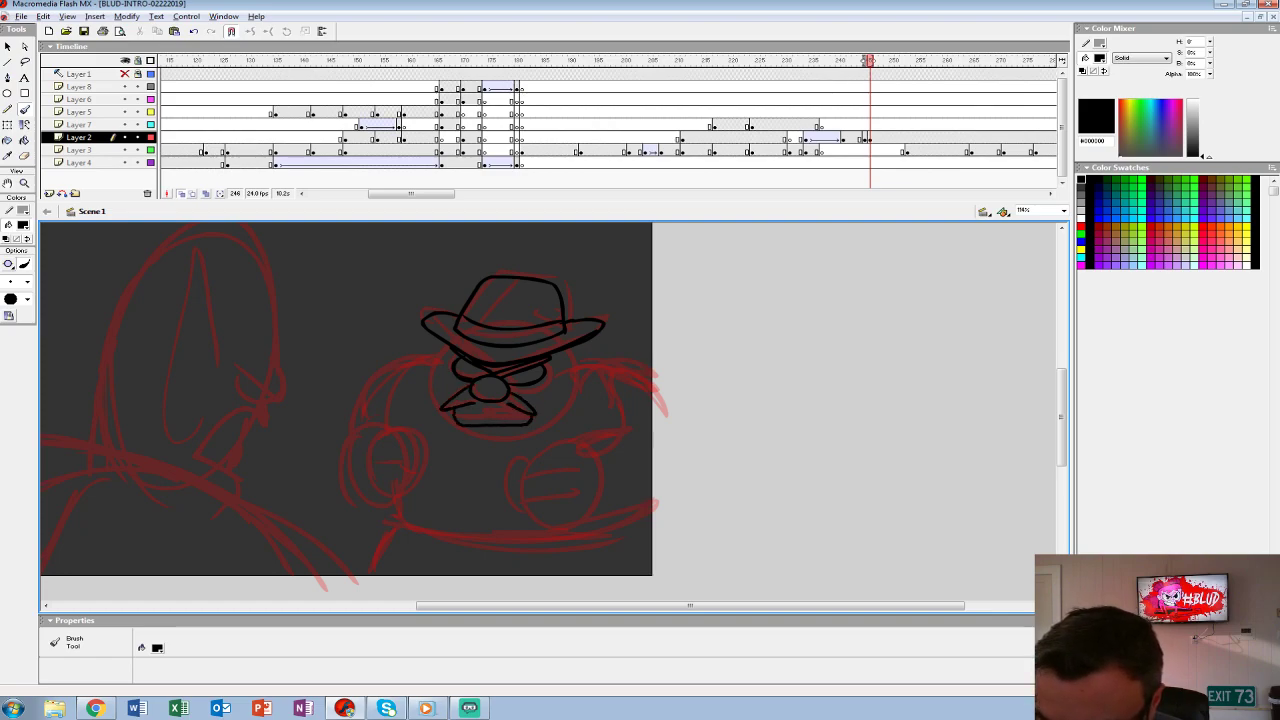
{"action": "key", "text": "ctrl+z"}
{"action": "mouse_move", "coordinate": [455, 410]}
{"action": "left_mouse_down"}
{"action": "mouse_move", "coordinate": [472, 424]}
{"action": "mouse_move", "coordinate": [526, 418]}
{"action": "left_mouse_up"}
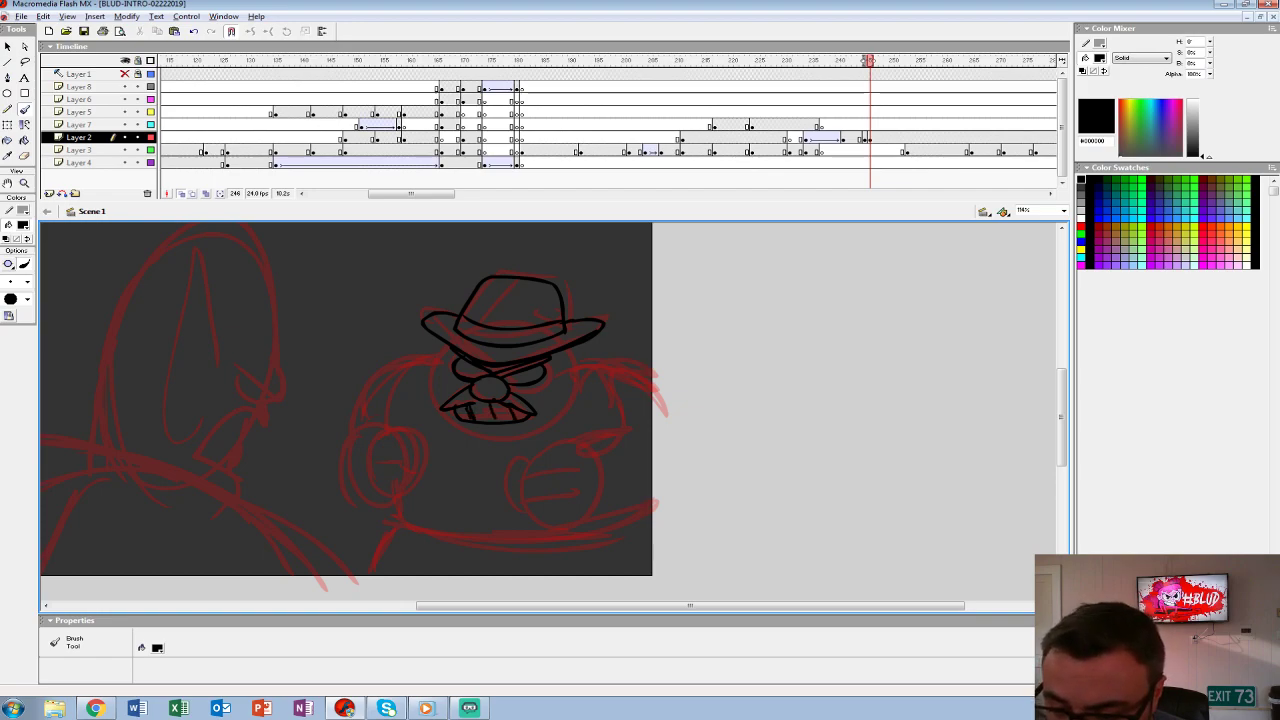
- Ink the hat character's round head outline and ear, and blacken a gap in the teeth
{"action": "mouse_move", "coordinate": [566, 356]}
{"action": "left_mouse_down"}
{"action": "mouse_move", "coordinate": [571, 395]}
{"action": "mouse_move", "coordinate": [568, 376]}
{"action": "left_mouse_up"}
{"action": "mouse_move", "coordinate": [438, 346]}
{"action": "left_mouse_down"}
{"action": "mouse_move", "coordinate": [438, 380]}
{"action": "mouse_move", "coordinate": [496, 440]}
{"action": "mouse_move", "coordinate": [570, 400]}
{"action": "left_mouse_up"}
{"action": "key", "text": "ctrl+z"}
{"action": "mouse_move", "coordinate": [573, 352]}
{"action": "left_mouse_down"}
{"action": "mouse_move", "coordinate": [548, 434]}
{"action": "mouse_move", "coordinate": [440, 422]}
{"action": "mouse_move", "coordinate": [430, 348]}
{"action": "left_mouse_up"}
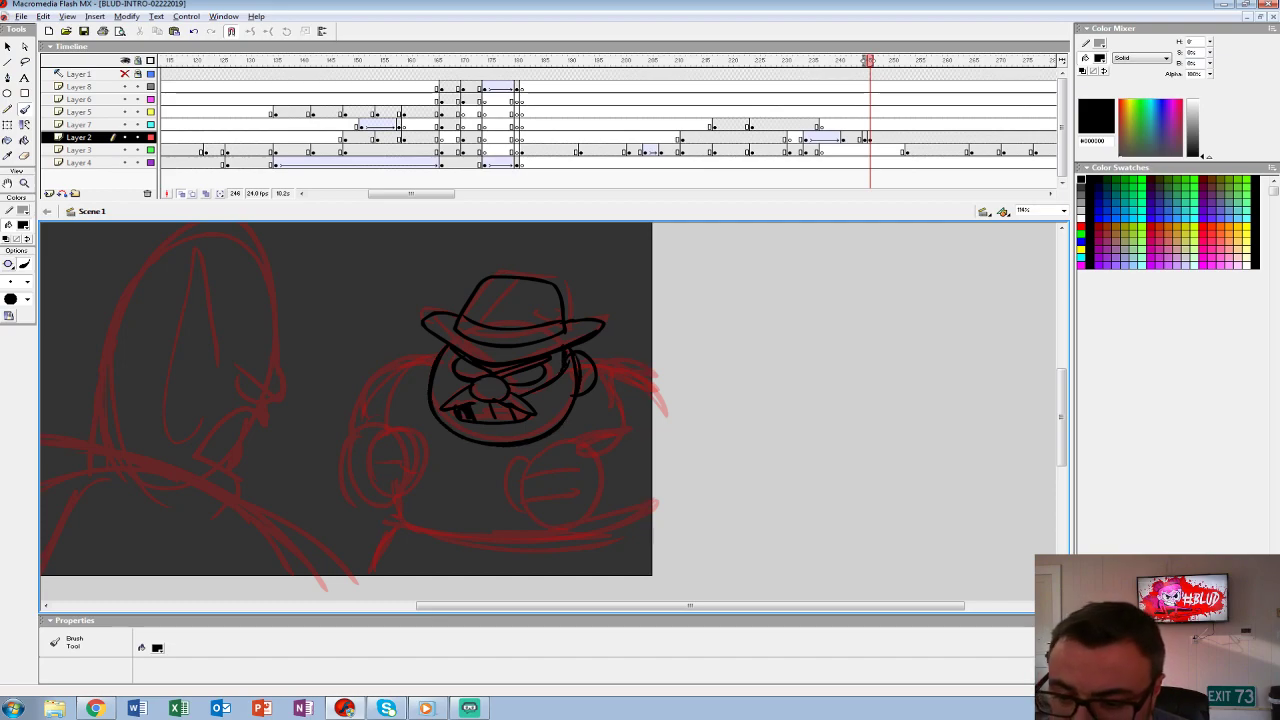
{"action": "mouse_move", "coordinate": [540, 400]}
{"action": "left_mouse_down"}
{"action": "mouse_move", "coordinate": [601, 374]}
{"action": "mouse_move", "coordinate": [578, 374]}
{"action": "left_mouse_up"}
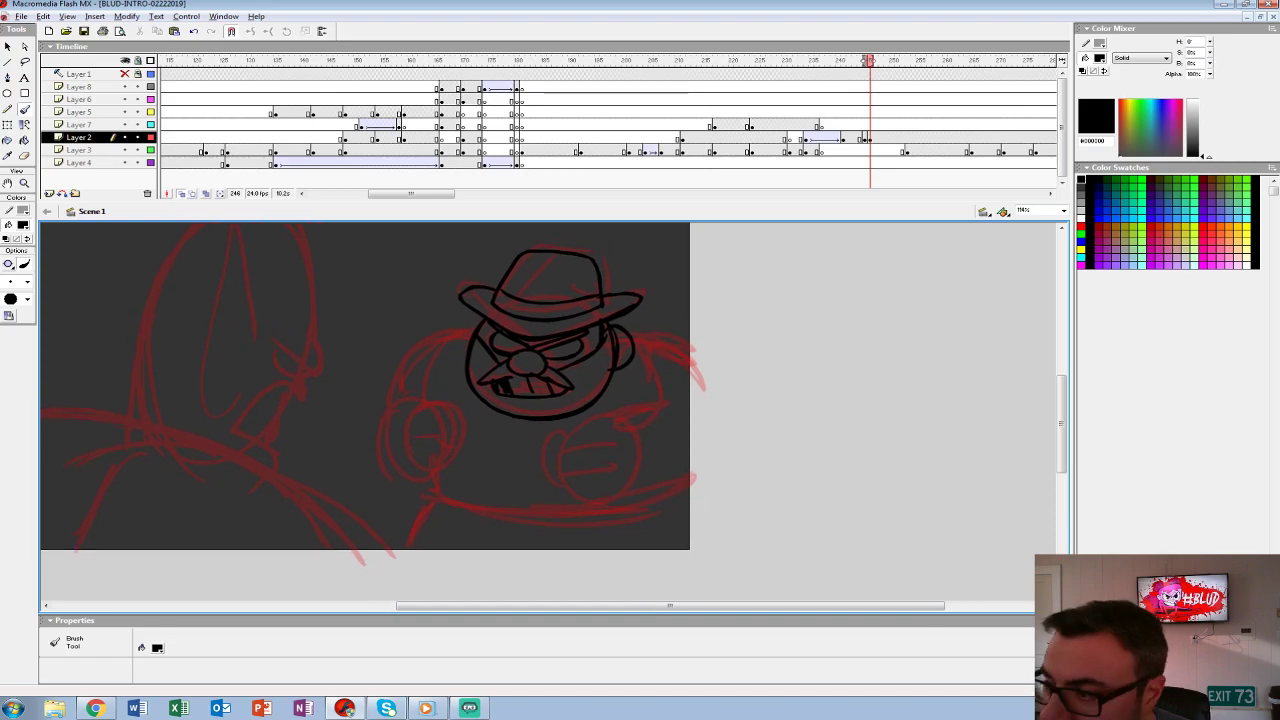
- Ink the hat character's wide torso and the clenched front fist with its forearm reaching past the stage edge
{"action": "left_click", "coordinate": [907, 150]}
{"action": "left_click", "coordinate": [869, 60]}
{"action": "left_click", "coordinate": [868, 137]}
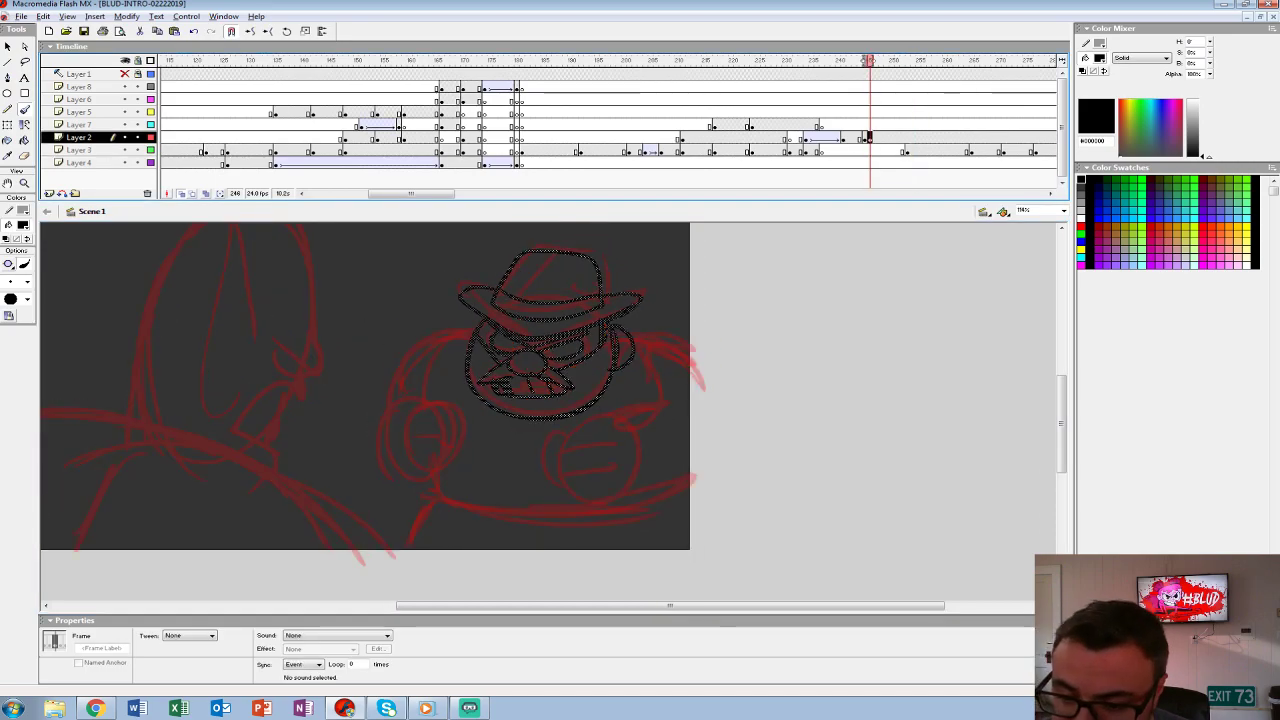
{"action": "mouse_move", "coordinate": [470, 340]}
{"action": "left_mouse_down"}
{"action": "mouse_move", "coordinate": [408, 418]}
{"action": "mouse_move", "coordinate": [494, 516]}
{"action": "mouse_move", "coordinate": [678, 502]}
{"action": "mouse_move", "coordinate": [712, 470]}
{"action": "left_mouse_up"}
{"action": "mouse_move", "coordinate": [718, 334]}
{"action": "left_mouse_down"}
{"action": "mouse_move", "coordinate": [652, 385]}
{"action": "mouse_move", "coordinate": [698, 438]}
{"action": "mouse_move", "coordinate": [588, 416]}
{"action": "mouse_move", "coordinate": [570, 502]}
{"action": "left_mouse_up"}
{"action": "key", "text": "ctrl+z"}
{"action": "left_click_drag", "start_coordinate": [644, 431], "coordinate": [647, 497]}
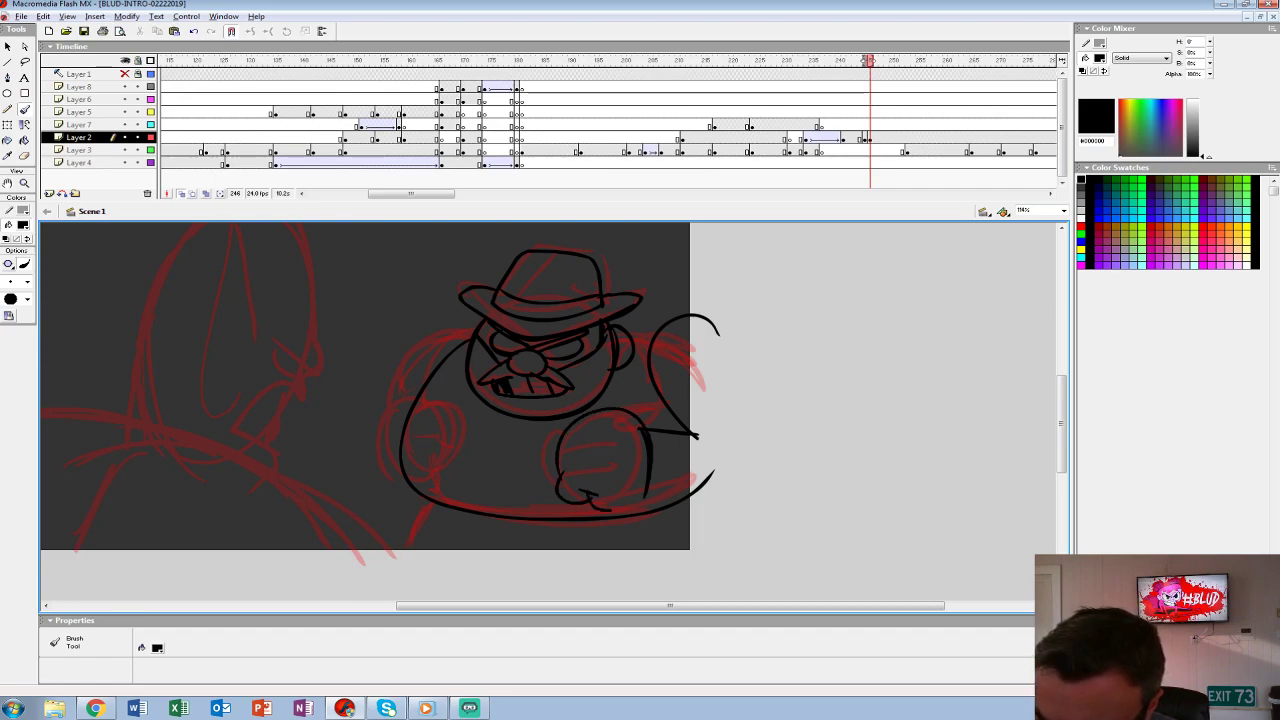
{"action": "left_click_drag", "start_coordinate": [594, 410], "coordinate": [632, 406]}
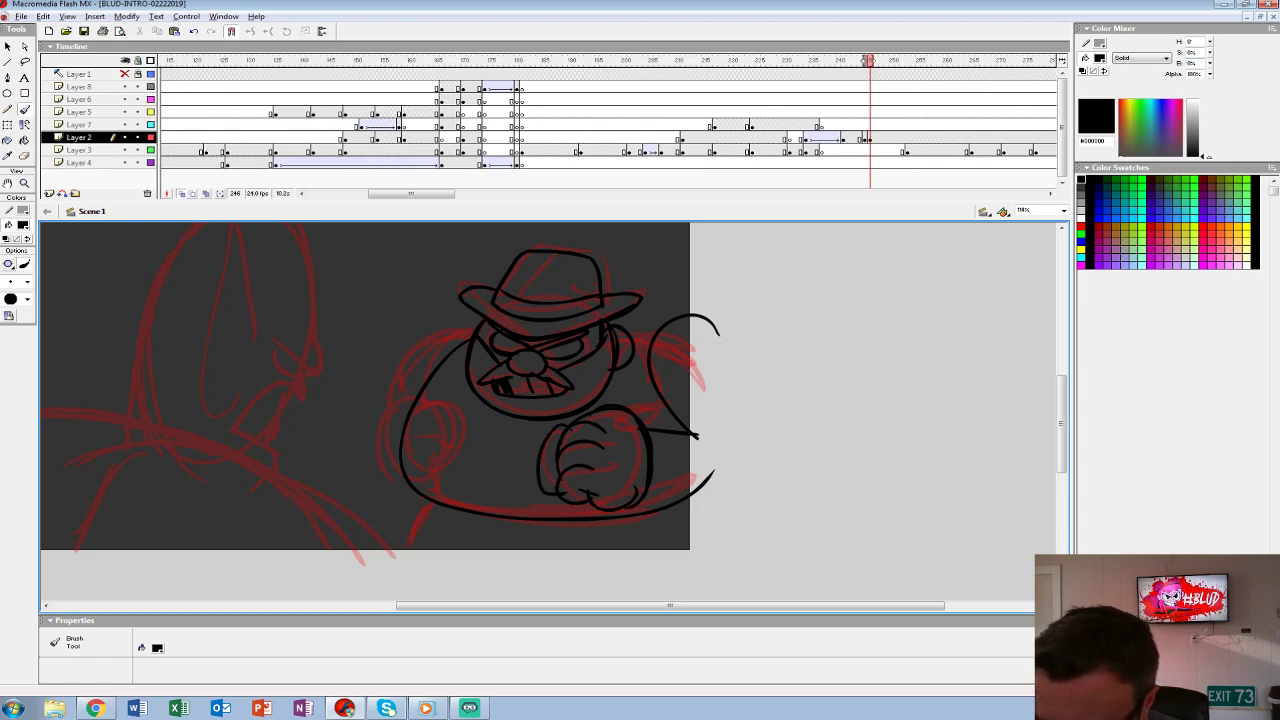
{"action": "mouse_move", "coordinate": [622, 508]}
{"action": "left_mouse_down"}
{"action": "mouse_move", "coordinate": [666, 548]}
{"action": "mouse_move", "coordinate": [742, 530]}
{"action": "left_mouse_up"}
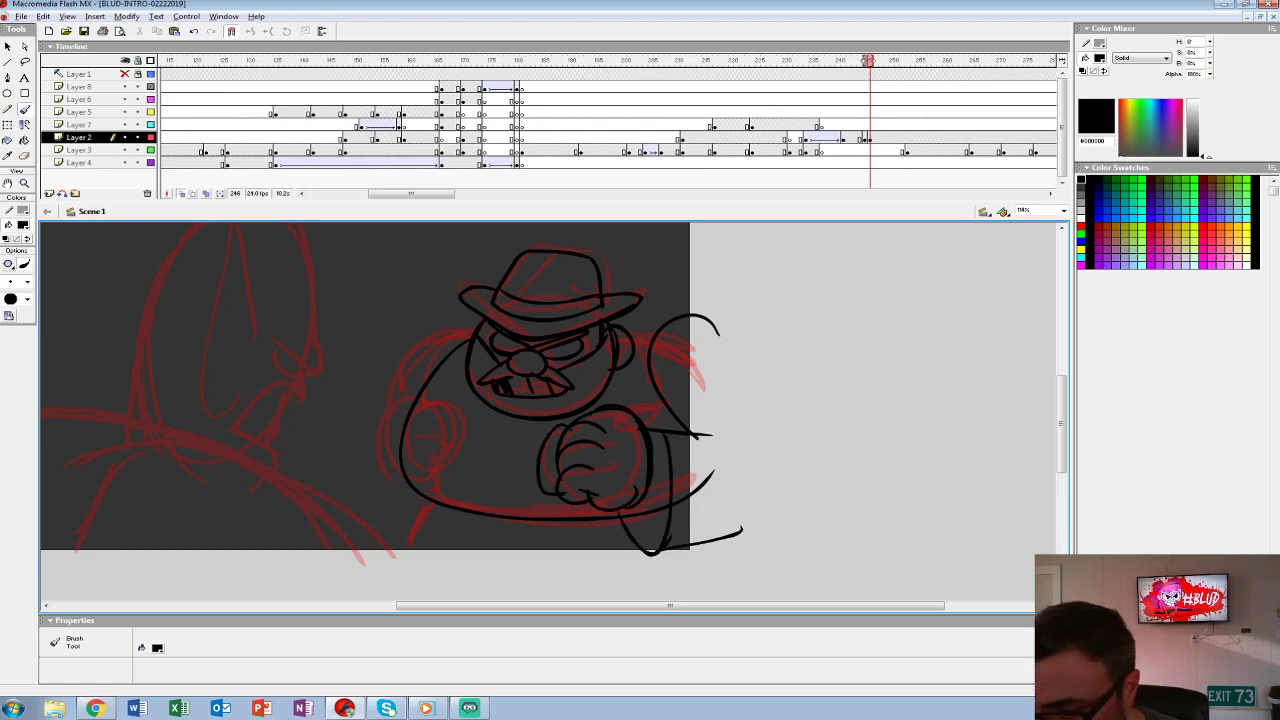
- Ink the hat character's shoulders and outer arm lines, and add the second fist with fingers beside the torso
{"action": "left_click_drag", "start_coordinate": [690, 322], "coordinate": [766, 386]}
{"action": "mouse_move", "coordinate": [628, 316]}
{"action": "left_mouse_down"}
{"action": "mouse_move", "coordinate": [672, 312]}
{"action": "mouse_move", "coordinate": [796, 420]}
{"action": "mouse_move", "coordinate": [760, 552]}
{"action": "left_mouse_up"}
{"action": "left_click_drag", "start_coordinate": [412, 344], "coordinate": [378, 414]}
{"action": "key", "text": "ctrl+z"}
{"action": "key", "text": "ctrl+z"}
{"action": "left_click_drag", "start_coordinate": [468, 322], "coordinate": [396, 390]}
{"action": "mouse_move", "coordinate": [345, 430]}
{"action": "left_mouse_down"}
{"action": "mouse_move", "coordinate": [390, 500]}
{"action": "mouse_move", "coordinate": [348, 424]}
{"action": "left_mouse_up"}
{"action": "key", "text": "ctrl+z"}
{"action": "left_click_drag", "start_coordinate": [400, 500], "coordinate": [414, 476]}
{"action": "key", "text": "ctrl+z"}
{"action": "mouse_move", "coordinate": [392, 396]}
{"action": "left_mouse_down"}
{"action": "mouse_move", "coordinate": [380, 505]}
{"action": "mouse_move", "coordinate": [335, 420]}
{"action": "left_mouse_up"}
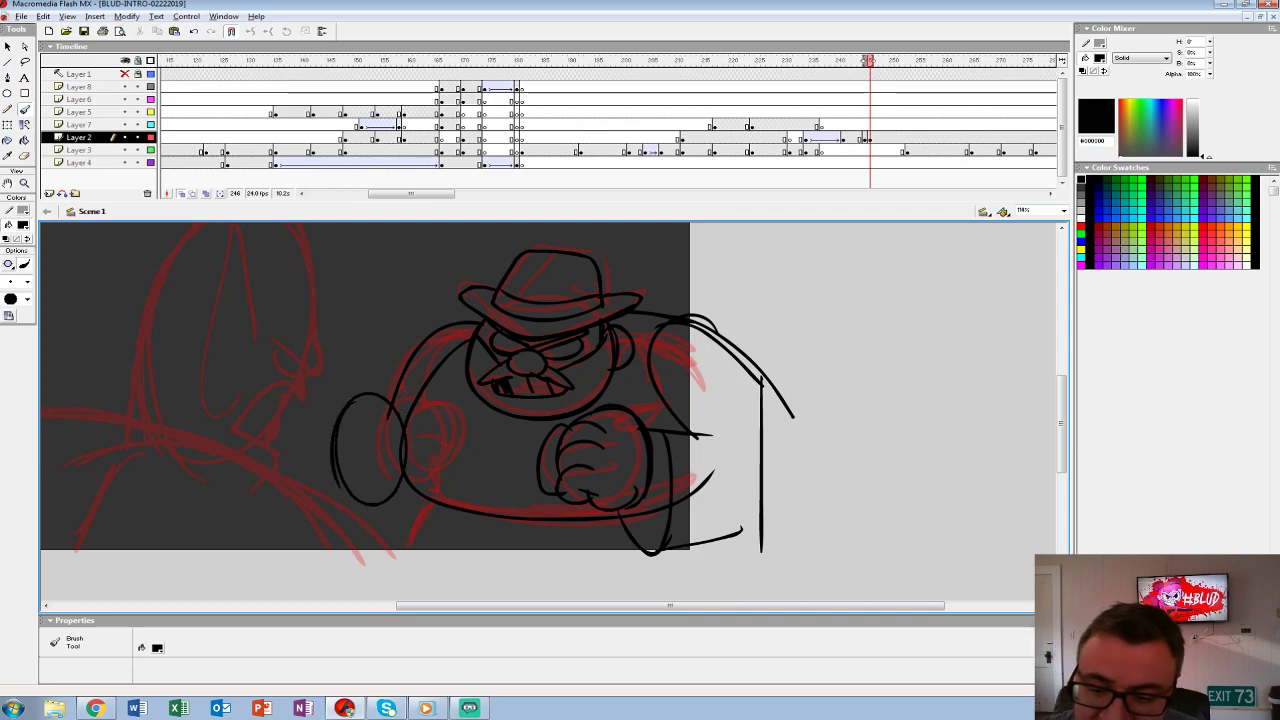
{"action": "left_click_drag", "start_coordinate": [411, 406], "coordinate": [414, 474]}
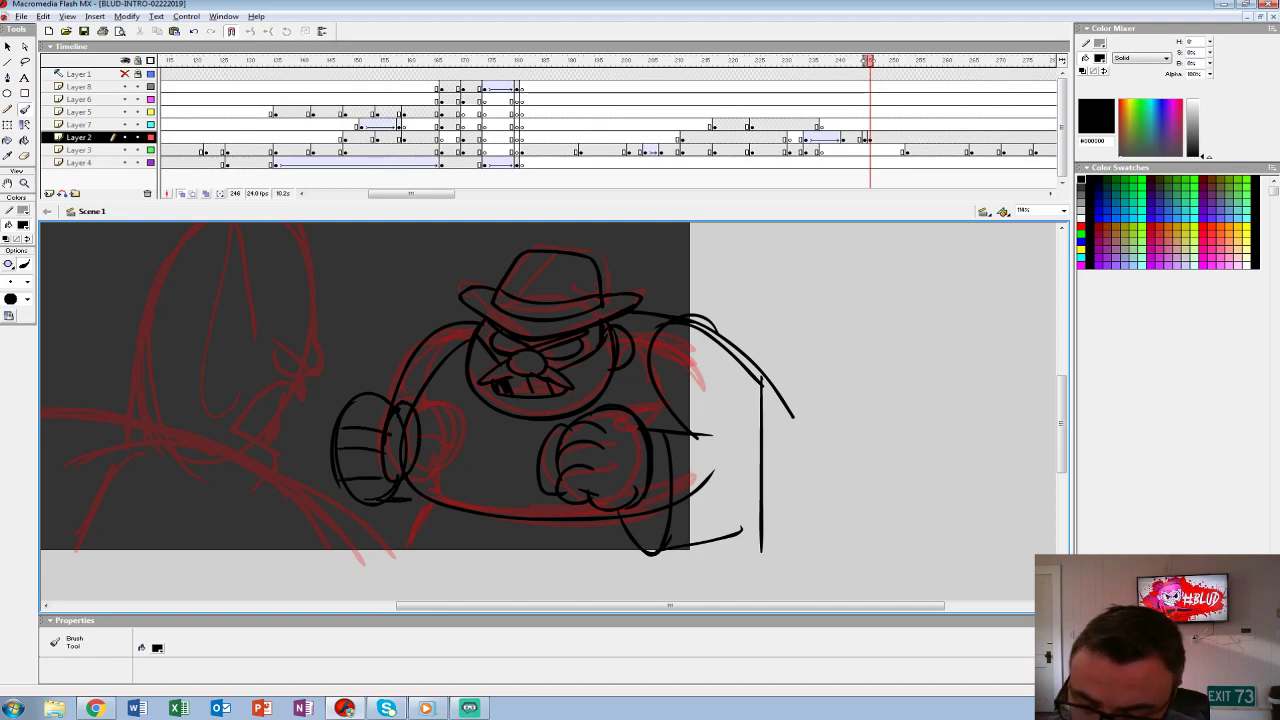
- Close off the hat character's lower body and side with straight lines outside the stage, and shade under the chin in black
{"action": "mouse_move", "coordinate": [424, 496]}
{"action": "left_mouse_down"}
{"action": "mouse_move", "coordinate": [424, 566]}
{"action": "mouse_move", "coordinate": [755, 565]}
{"action": "left_mouse_up"}
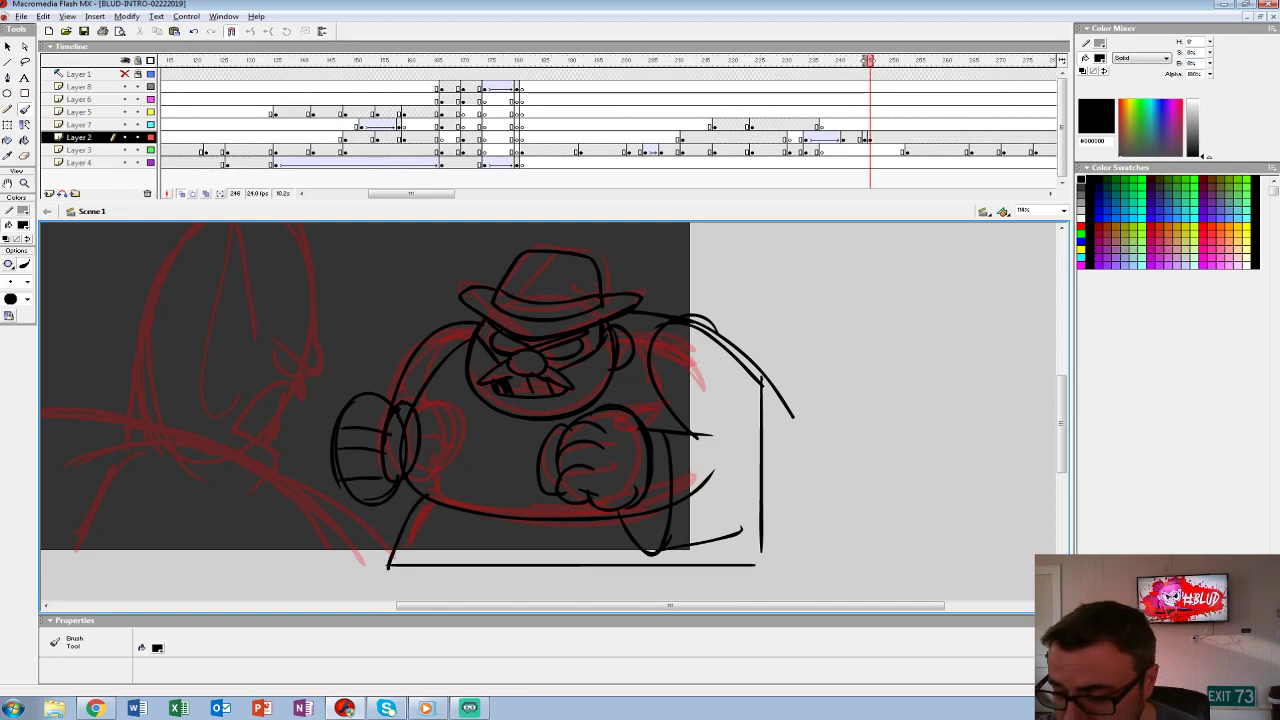
{"action": "left_click_drag", "start_coordinate": [758, 370], "coordinate": [761, 566]}
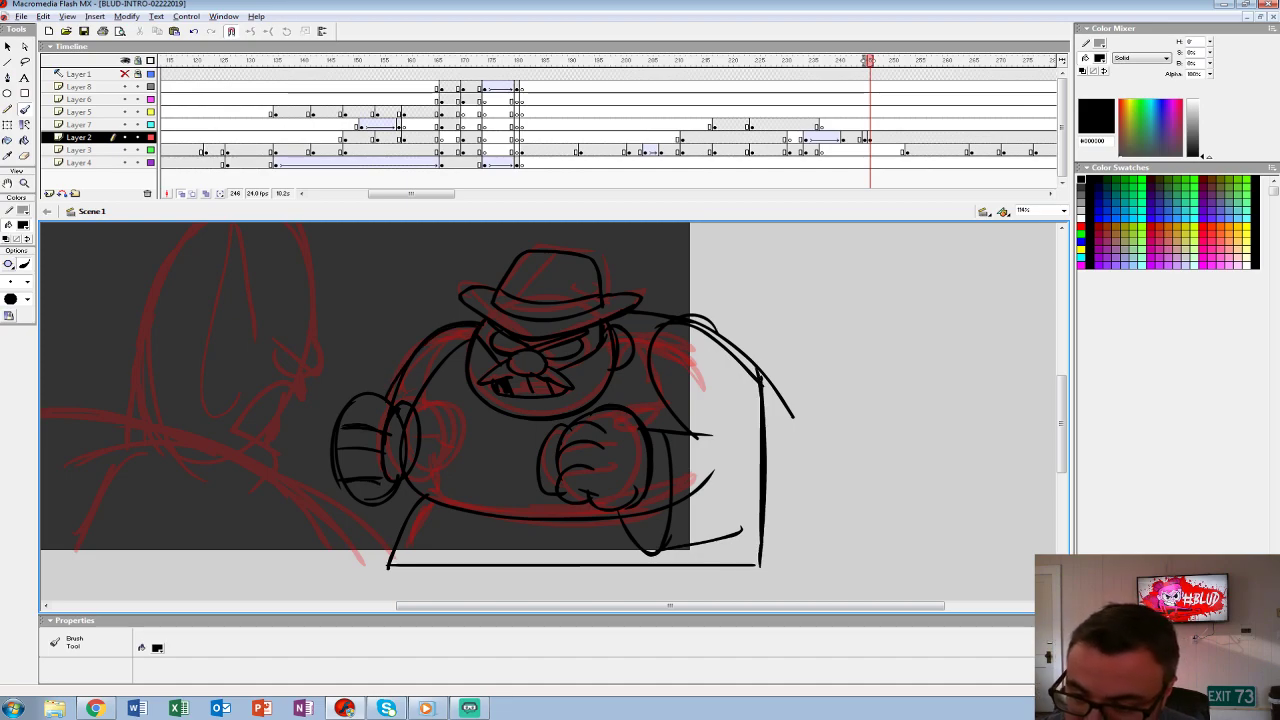
{"action": "scroll", "coordinate": [495, 417], "scroll_direction": "right", "scroll_amount": 1}
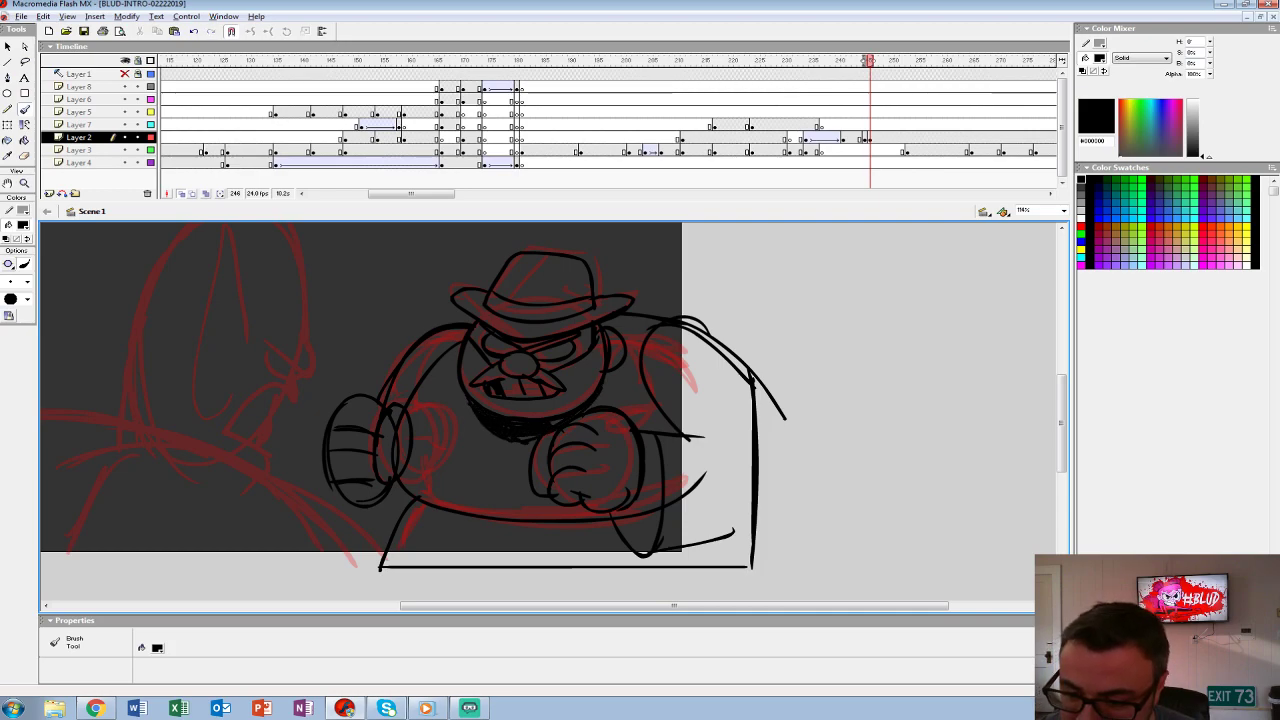
{"action": "scroll", "coordinate": [495, 400], "scroll_direction": "right", "scroll_amount": 2}
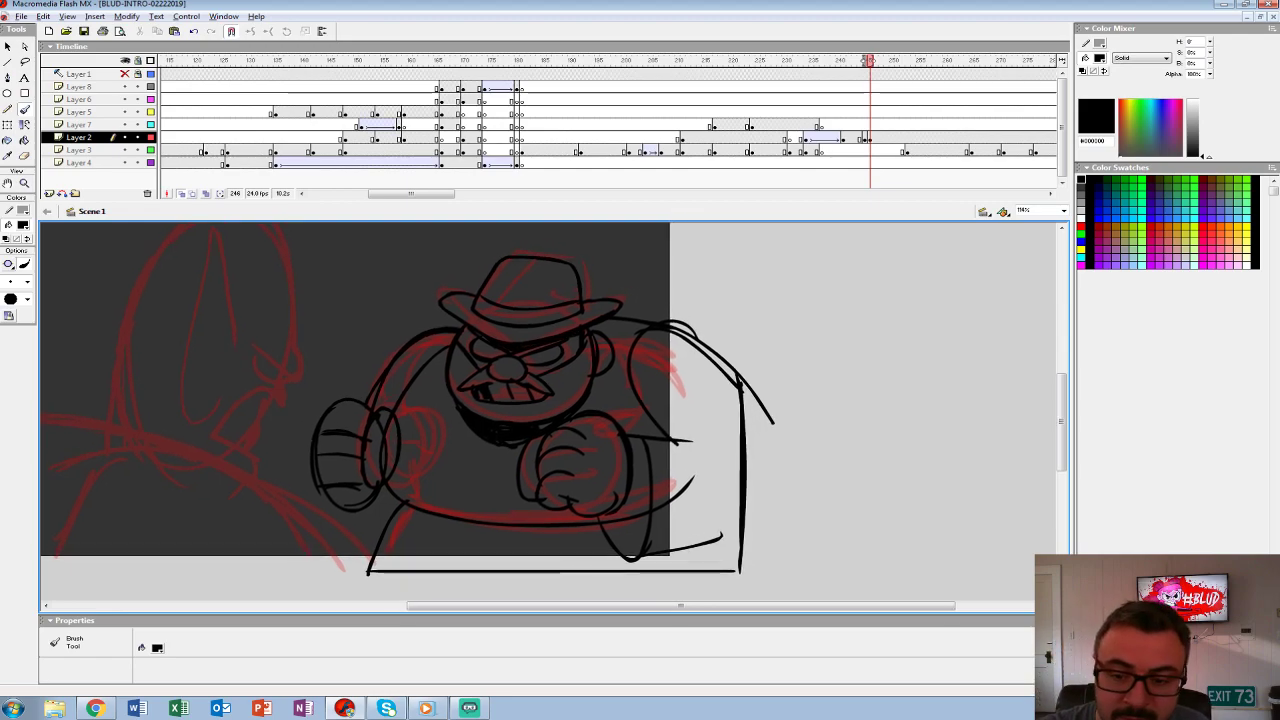
{"action": "scroll", "coordinate": [548, 410], "scroll_direction": "left", "scroll_amount": 6}
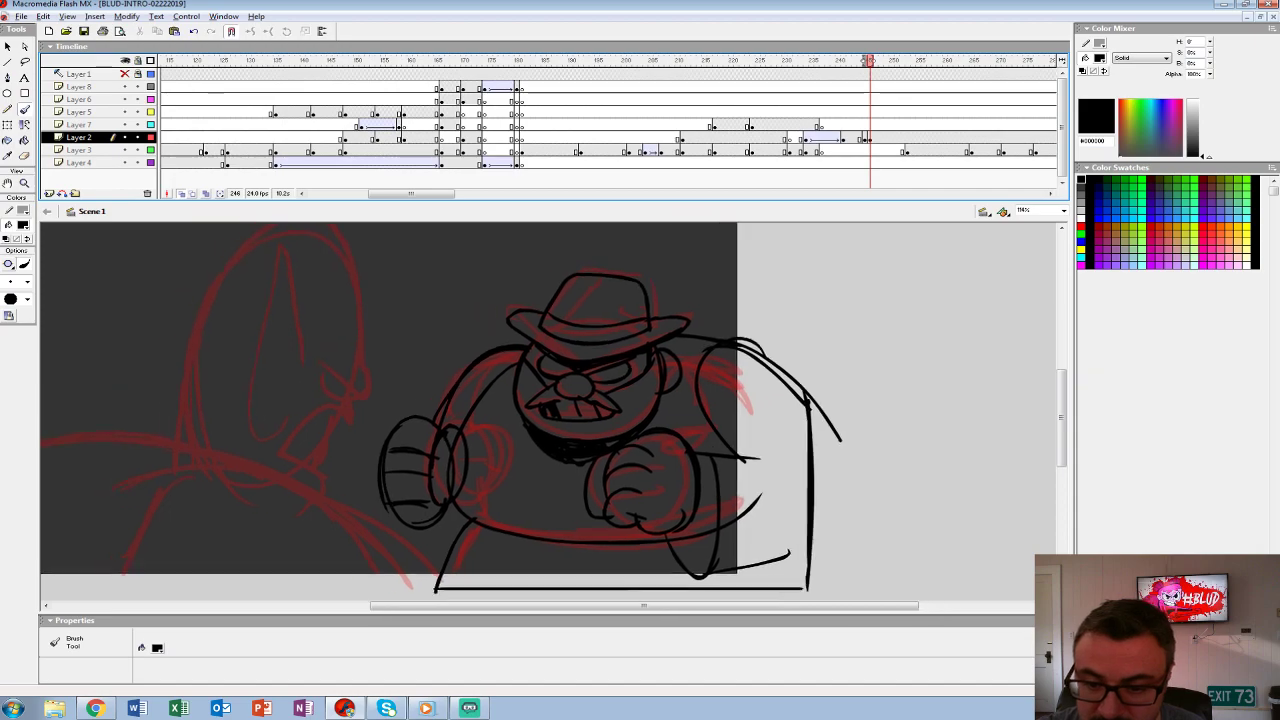
- Ink the tall-headed foreground character's head, long ear, eye, nose, mouth and pointed chin over the red sketch
{"action": "scroll", "coordinate": [640, 410], "scroll_direction": "up", "scroll_amount": 1}
{"action": "mouse_move", "coordinate": [485, 278]}
{"action": "left_mouse_down"}
{"action": "mouse_move", "coordinate": [453, 430]}
{"action": "mouse_move", "coordinate": [489, 446]}
{"action": "left_mouse_up"}
{"action": "mouse_move", "coordinate": [528, 390]}
{"action": "left_mouse_down"}
{"action": "mouse_move", "coordinate": [569, 410]}
{"action": "mouse_move", "coordinate": [547, 258]}
{"action": "mouse_move", "coordinate": [489, 242]}
{"action": "mouse_move", "coordinate": [372, 470]}
{"action": "left_mouse_up"}
{"action": "scroll", "coordinate": [575, 415], "scroll_direction": "down", "scroll_amount": 2}
{"action": "scroll", "coordinate": [575, 415], "scroll_direction": "right", "scroll_amount": 1}
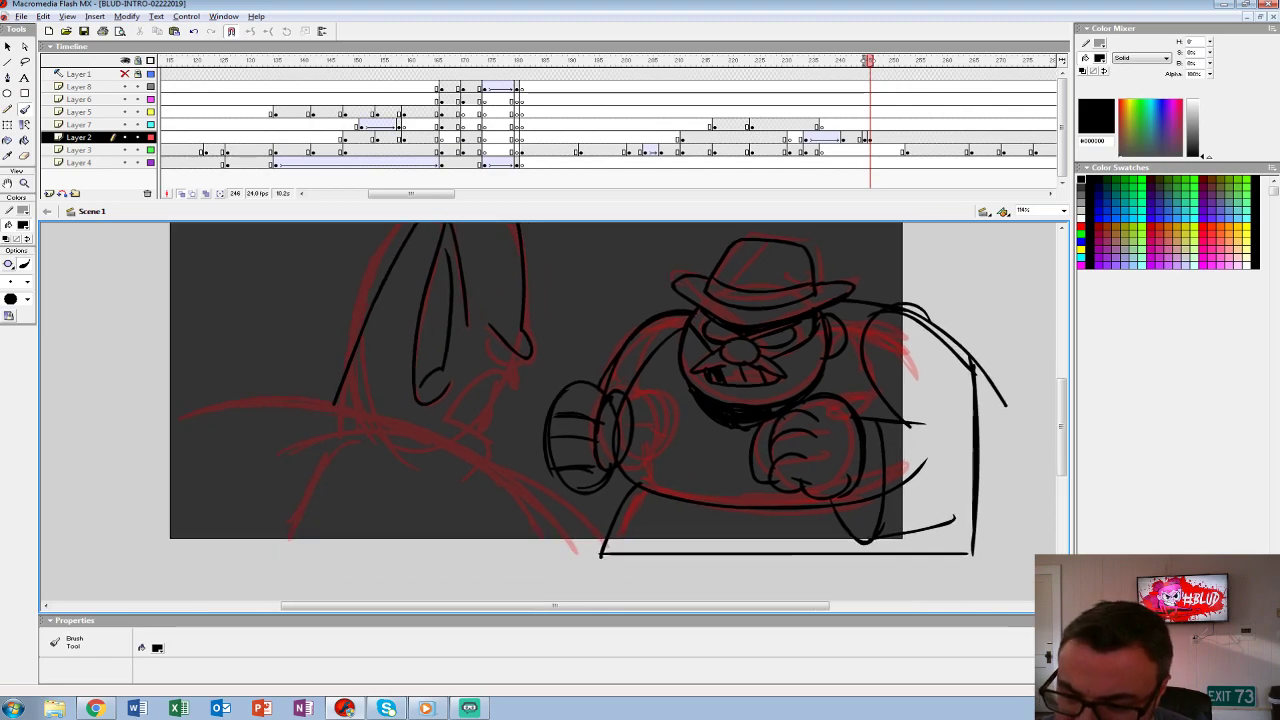
{"action": "left_click_drag", "start_coordinate": [510, 372], "coordinate": [512, 402]}
{"action": "mouse_move", "coordinate": [446, 426]}
{"action": "left_mouse_down"}
{"action": "mouse_move", "coordinate": [496, 446]}
{"action": "mouse_move", "coordinate": [488, 454]}
{"action": "left_mouse_up"}
{"action": "left_click_drag", "start_coordinate": [502, 384], "coordinate": [486, 416]}
{"action": "scroll", "coordinate": [600, 400], "scroll_direction": "down", "scroll_amount": 2}
{"action": "scroll", "coordinate": [600, 400], "scroll_direction": "left", "scroll_amount": 1}
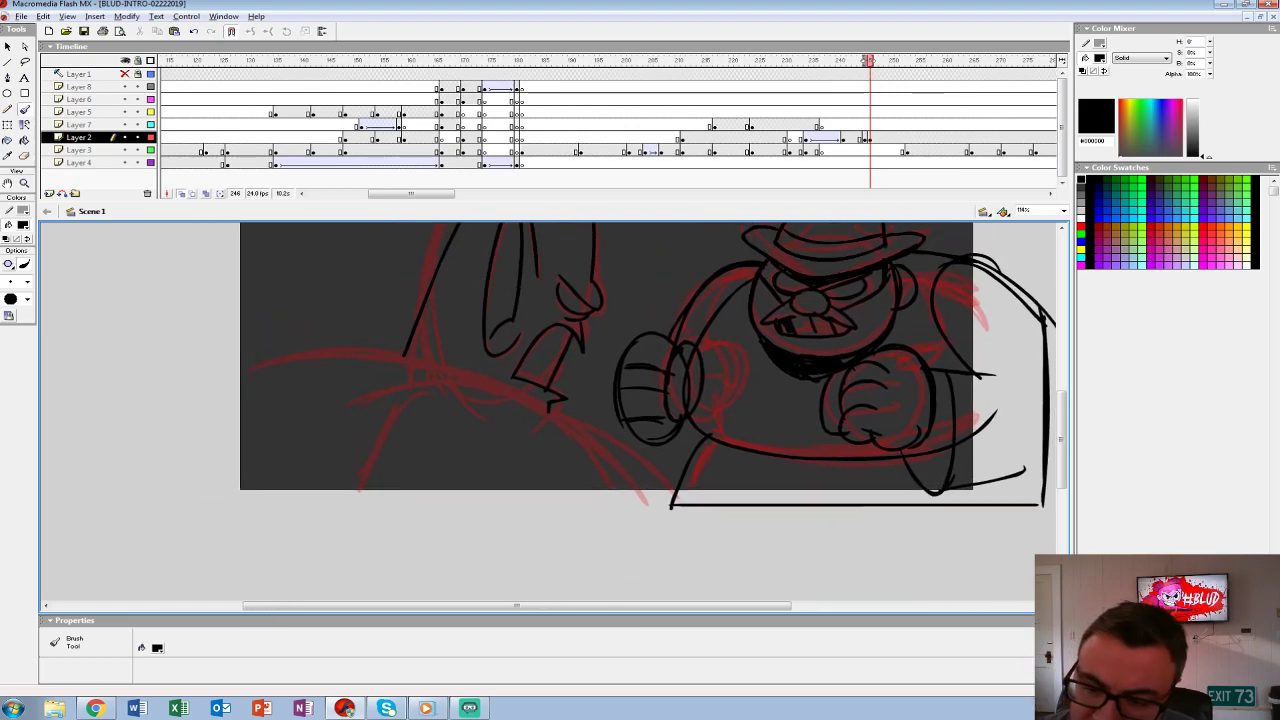
- Ink the foreground character's back, shoulders and arms, and close the shapes with straight lines outside the stage
{"action": "mouse_move", "coordinate": [648, 512]}
{"action": "left_mouse_down"}
{"action": "mouse_move", "coordinate": [615, 468]}
{"action": "mouse_move", "coordinate": [515, 396]}
{"action": "mouse_move", "coordinate": [372, 346]}
{"action": "mouse_move", "coordinate": [186, 392]}
{"action": "left_mouse_up"}
{"action": "left_click_drag", "start_coordinate": [430, 378], "coordinate": [295, 517]}
{"action": "key", "text": "ctrl+z"}
{"action": "left_click_drag", "start_coordinate": [414, 380], "coordinate": [276, 524]}
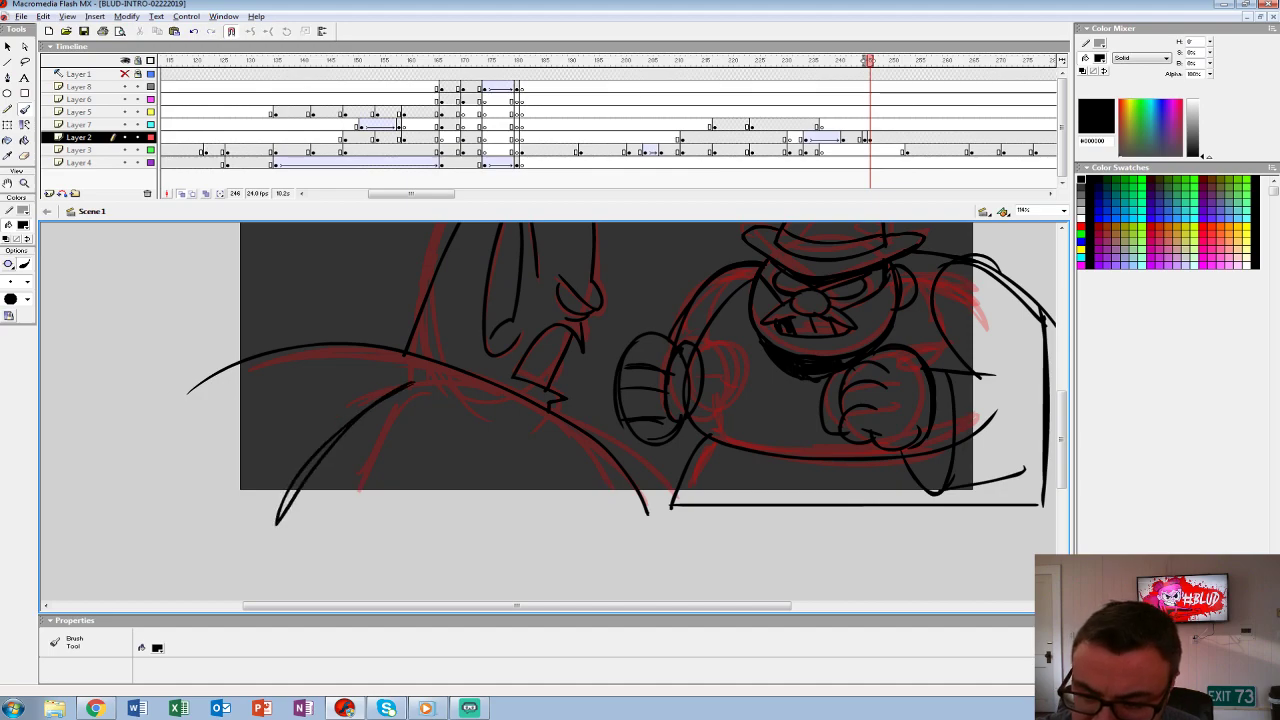
{"action": "mouse_move", "coordinate": [578, 448]}
{"action": "left_mouse_down"}
{"action": "mouse_move", "coordinate": [524, 455]}
{"action": "mouse_move", "coordinate": [517, 518]}
{"action": "left_mouse_up"}
{"action": "mouse_move", "coordinate": [548, 405]}
{"action": "left_mouse_down"}
{"action": "mouse_move", "coordinate": [408, 356]}
{"action": "mouse_move", "coordinate": [205, 372]}
{"action": "mouse_move", "coordinate": [204, 518]}
{"action": "left_mouse_up"}
{"action": "mouse_move", "coordinate": [184, 505]}
{"action": "left_mouse_down"}
{"action": "mouse_move", "coordinate": [672, 504]}
{"action": "mouse_move", "coordinate": [577, 574]}
{"action": "left_mouse_up"}
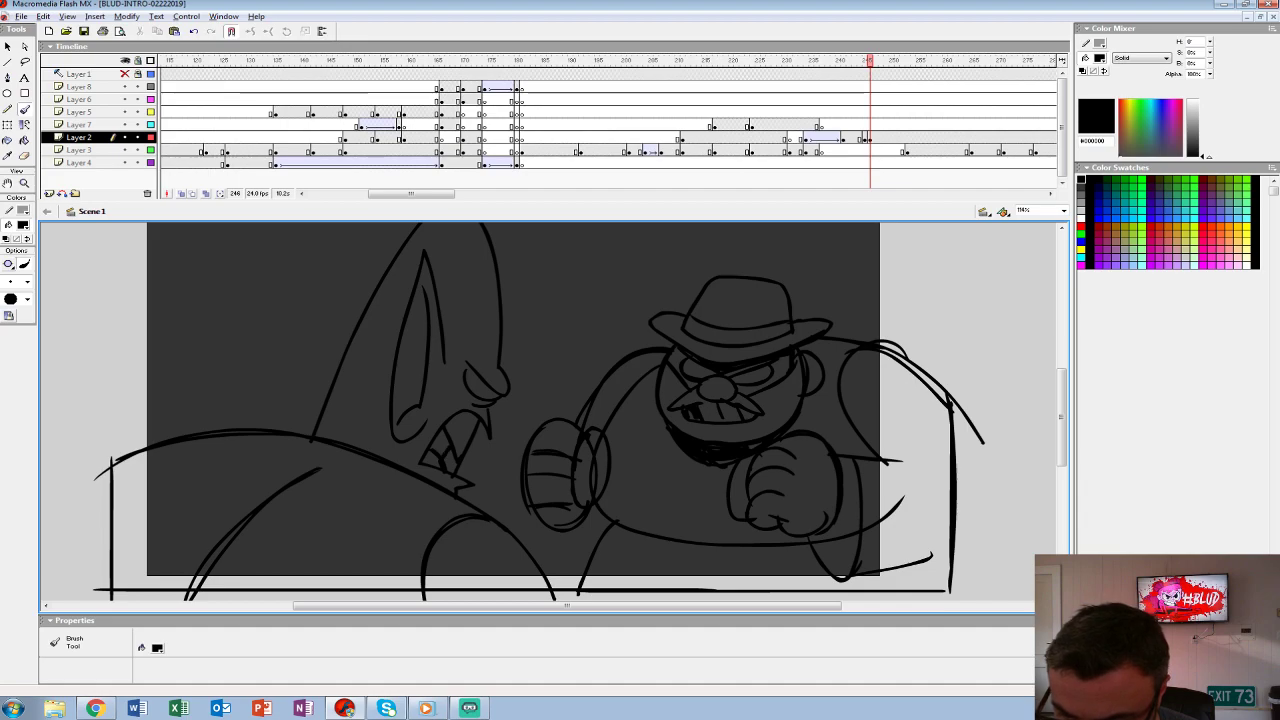
{"action": "scroll", "coordinate": [550, 410], "scroll_direction": "down", "scroll_amount": 2}
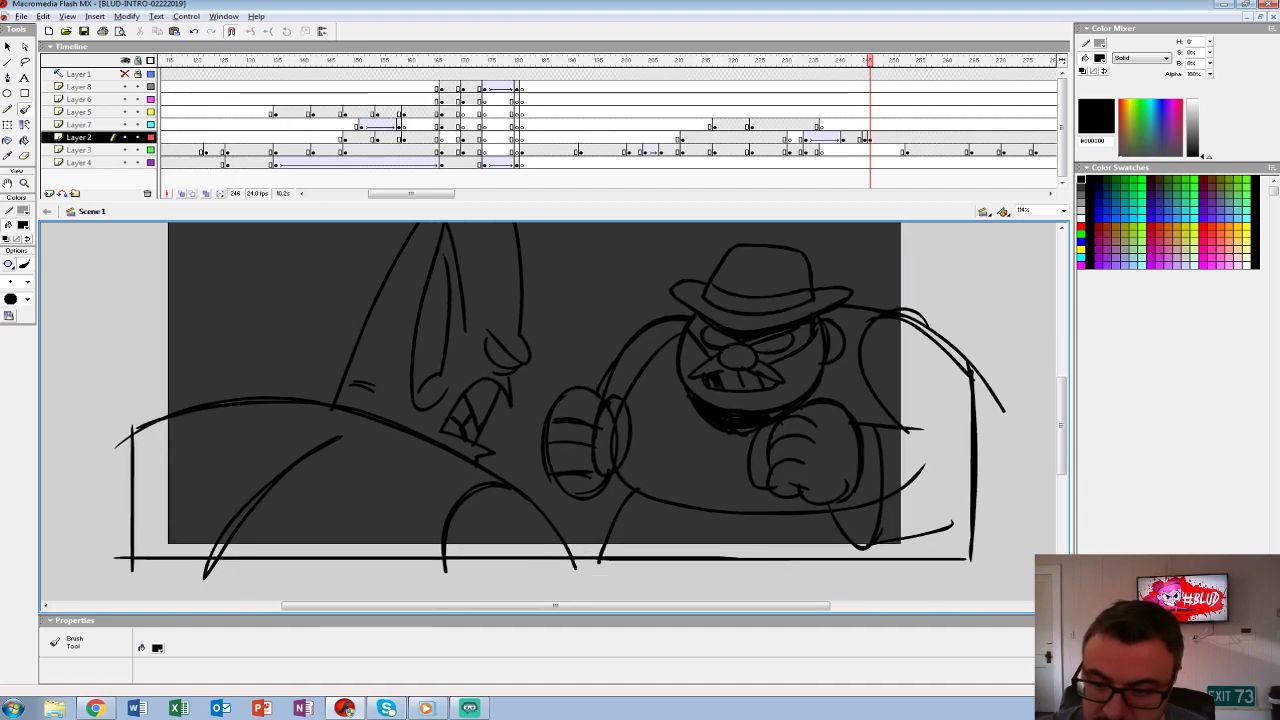
{"action": "left_click", "coordinate": [20, 224]}
{"action": "left_click", "coordinate": [5, 294]}
{"action": "left_click", "coordinate": [24, 139]}
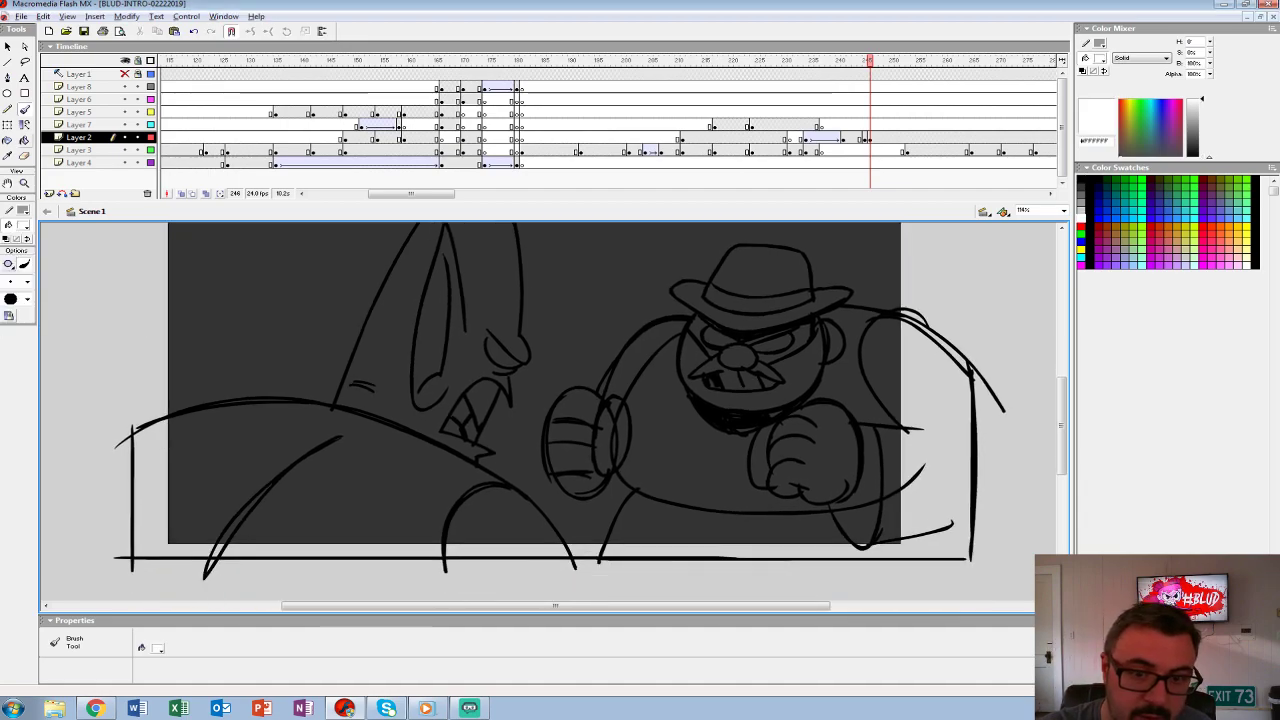
{"action": "left_click", "coordinate": [300, 500]}
{"action": "left_click", "coordinate": [440, 300]}
{"action": "key", "text": "ctrl+z"}
{"action": "key", "text": "ctrl+z"}
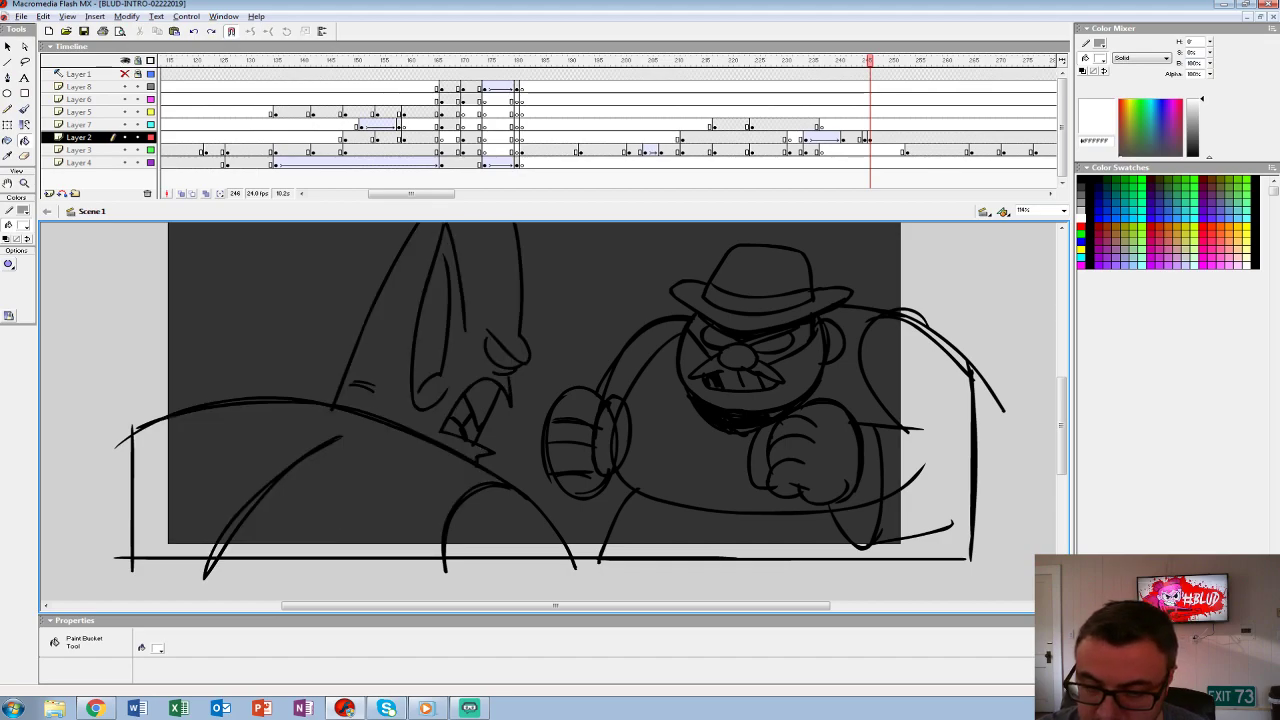
- Fill the foreground character's torso with black using the Paint Bucket
{"action": "left_click", "coordinate": [22, 224]}
{"action": "left_click", "coordinate": [12, 270]}
{"action": "left_click", "coordinate": [290, 490]}
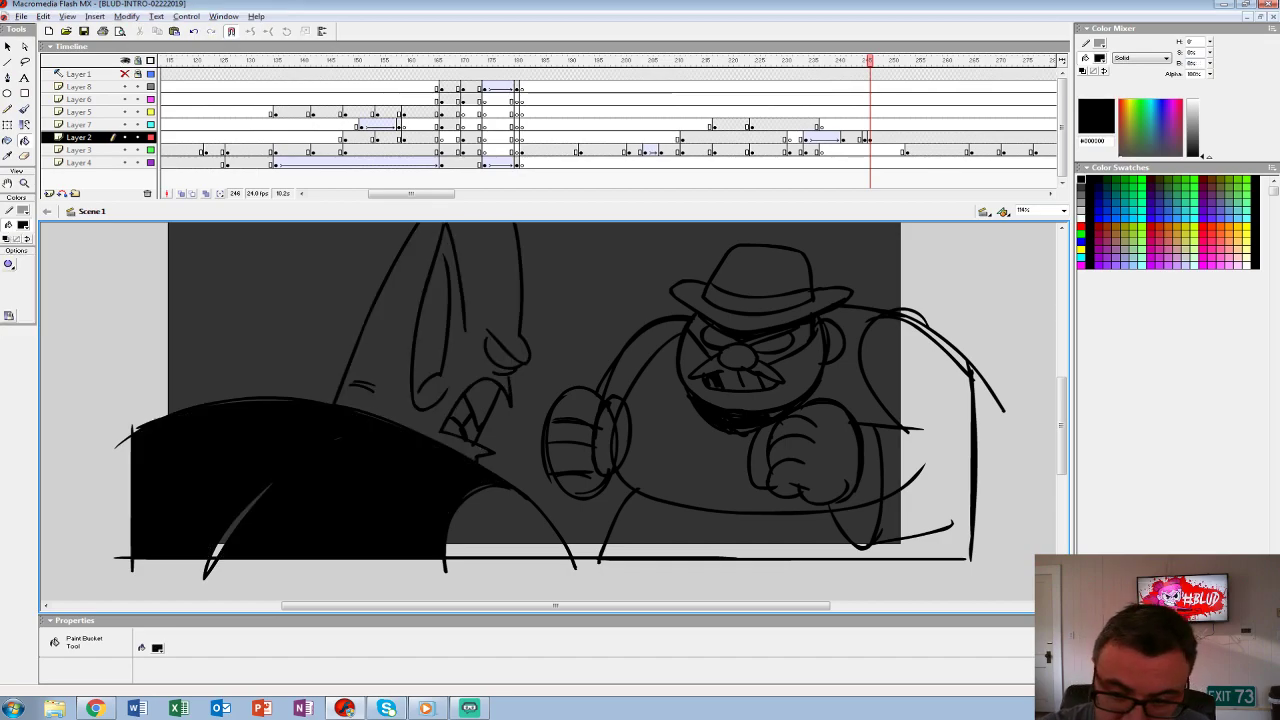
- Undo the black torso fill and fill the tall-headed character's body, arm, head and teeth with light grey #CCCCCC
{"action": "key", "text": "ctrl+z"}
{"action": "left_click", "coordinate": [22, 224]}
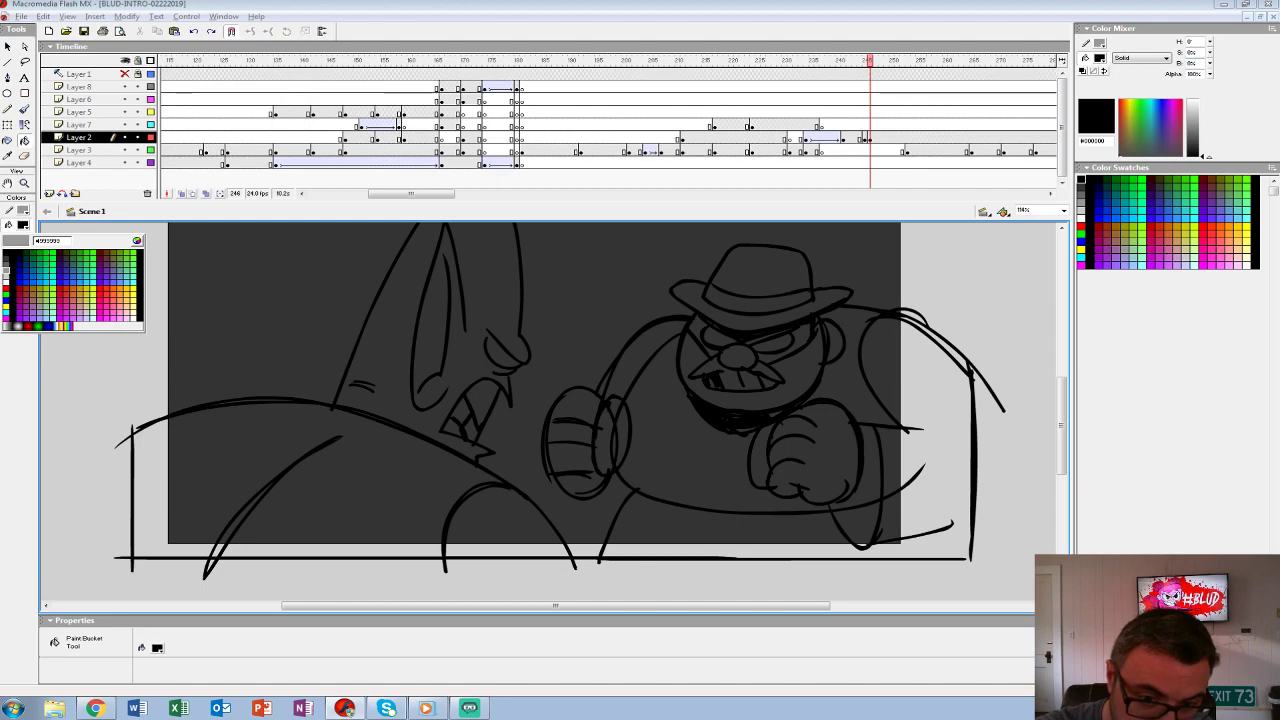
{"action": "left_click", "coordinate": [6, 279]}
{"action": "left_click", "coordinate": [300, 470]}
{"action": "left_click", "coordinate": [505, 520]}
{"action": "left_click", "coordinate": [460, 300]}
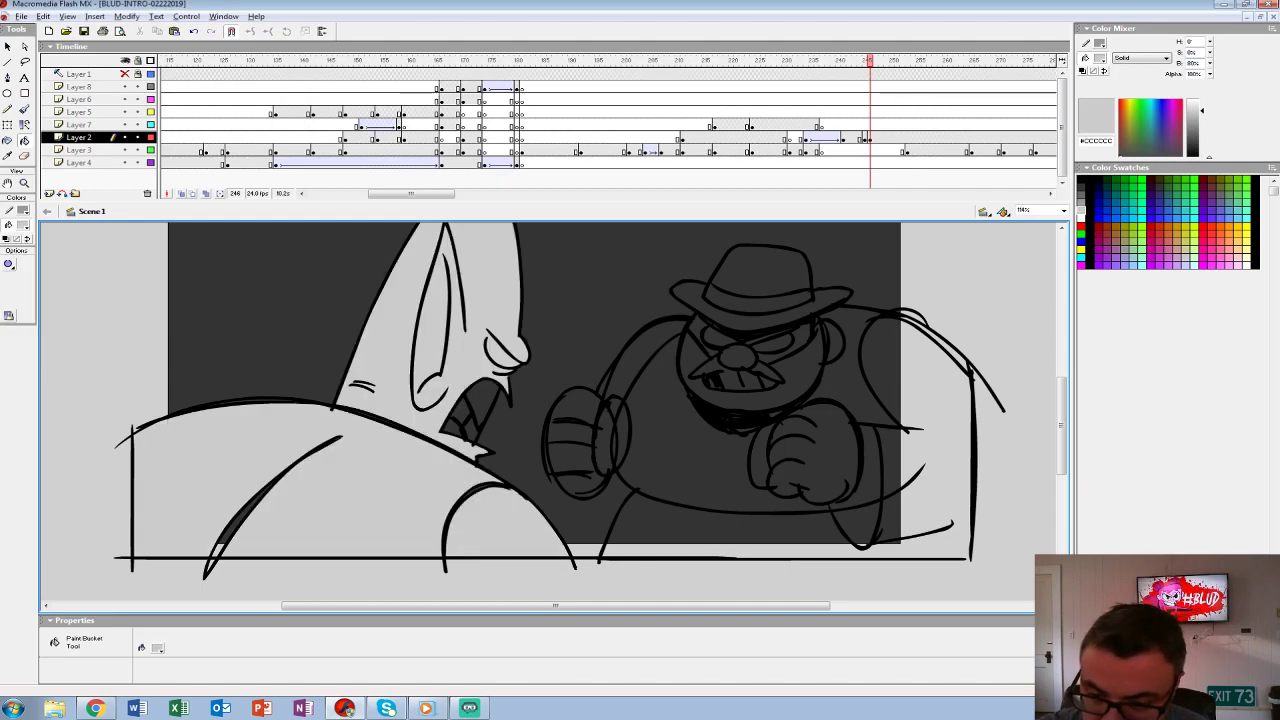
{"action": "left_click", "coordinate": [482, 402]}
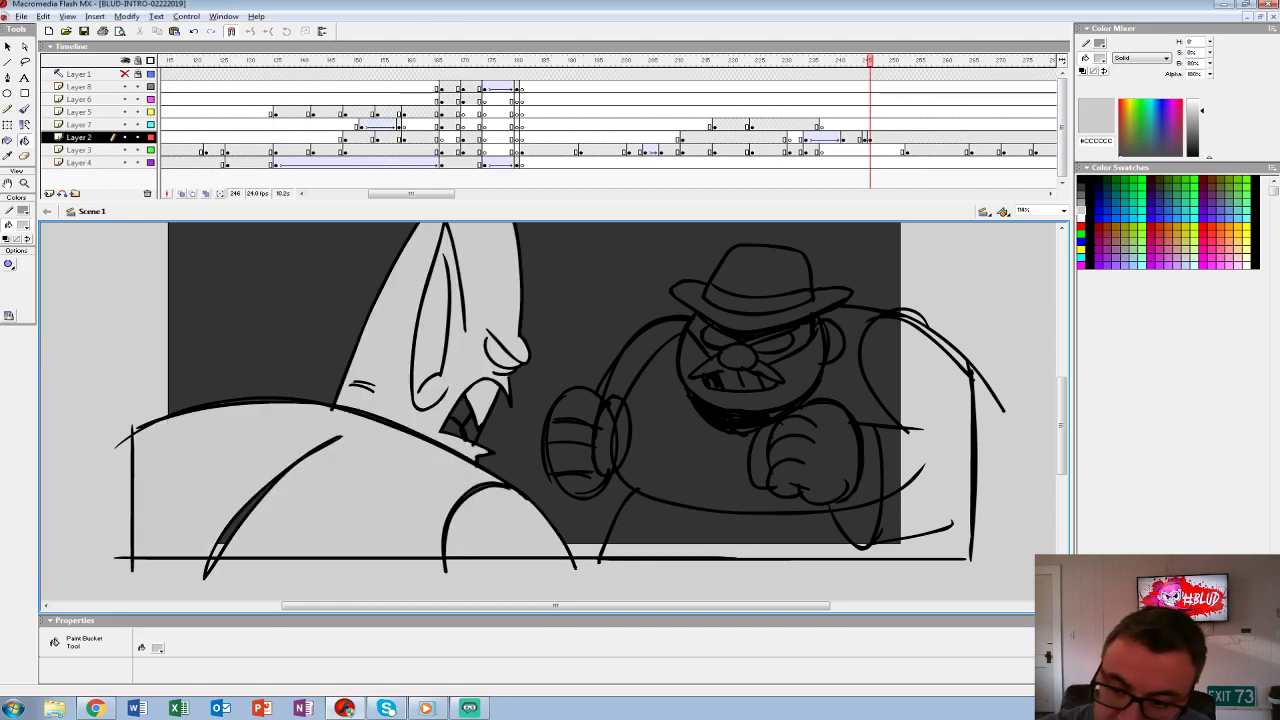
- Fill the inside of the tall-headed character's open mouth with black
{"action": "left_click", "coordinate": [22, 224]}
{"action": "left_click", "coordinate": [6, 251]}
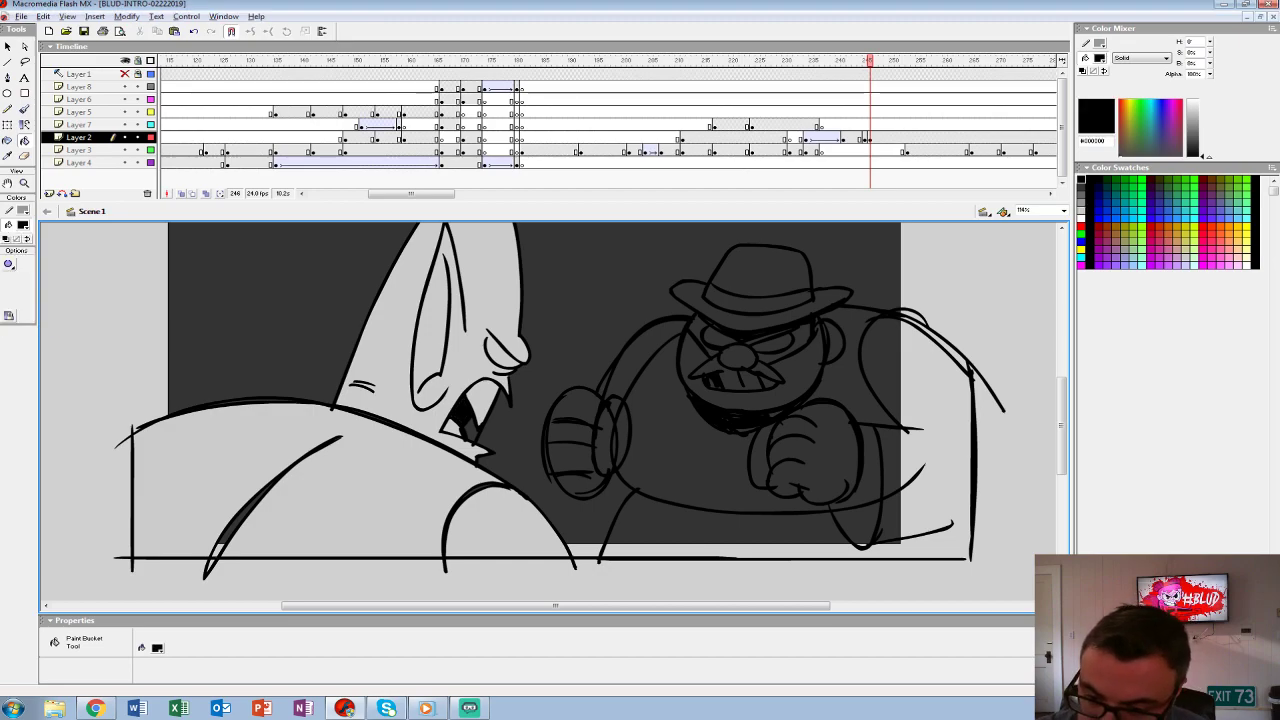
{"action": "key", "text": "ctrl+3"}
{"action": "left_click", "coordinate": [22, 224]}
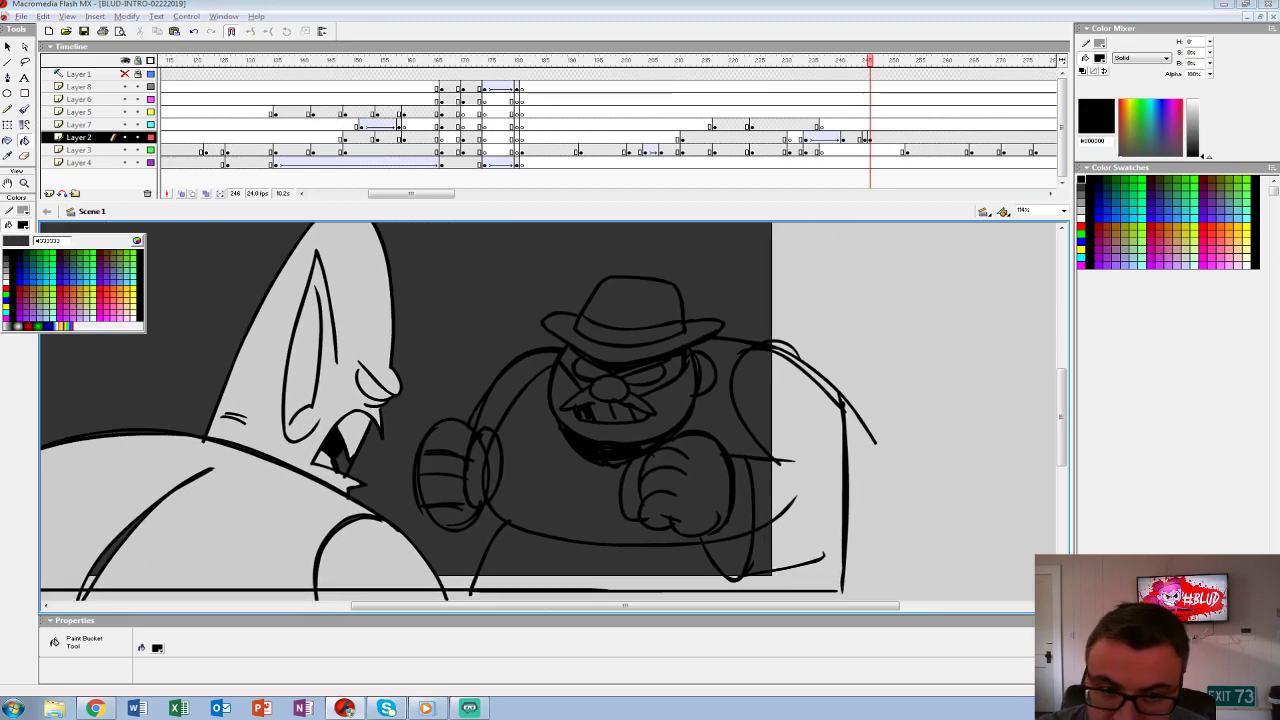
{"action": "left_click", "coordinate": [6, 251]}
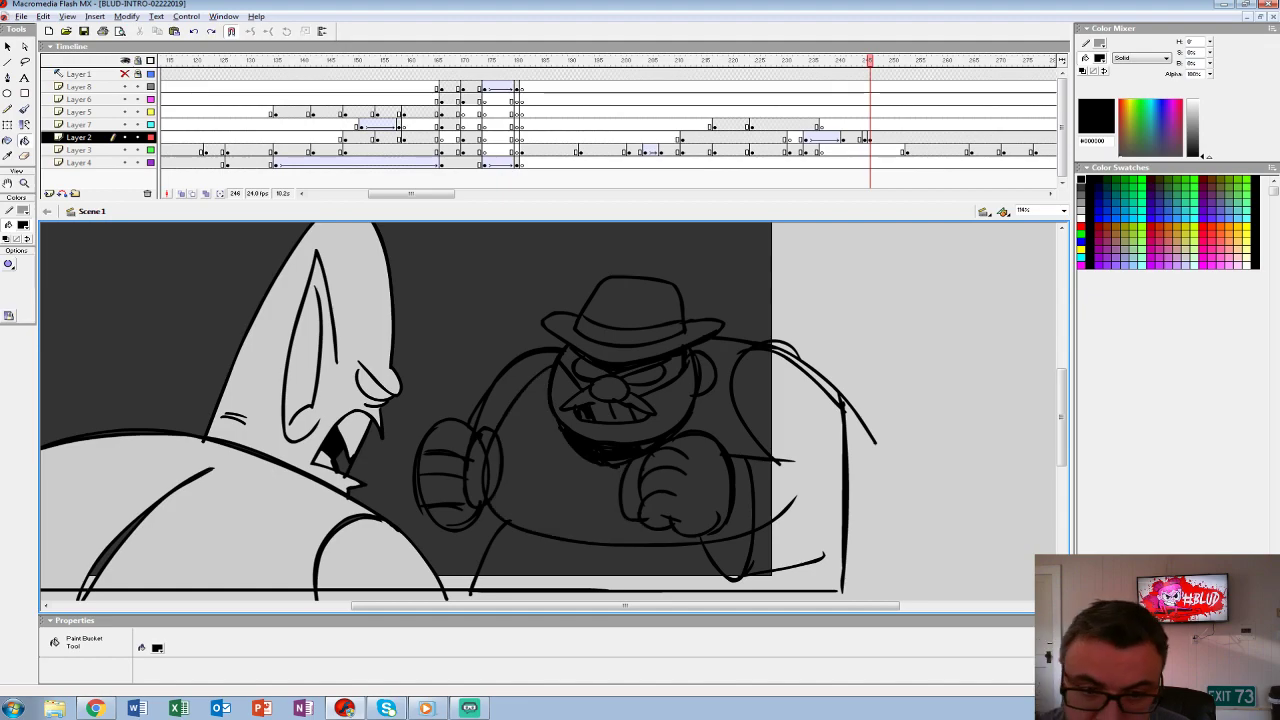
- Fill the hat character's face, moustache, teeth, nose and eyes with white #FFFFFF
{"action": "left_click", "coordinate": [22, 224]}
{"action": "left_click", "coordinate": [6, 282]}
{"action": "left_click", "coordinate": [620, 395]}
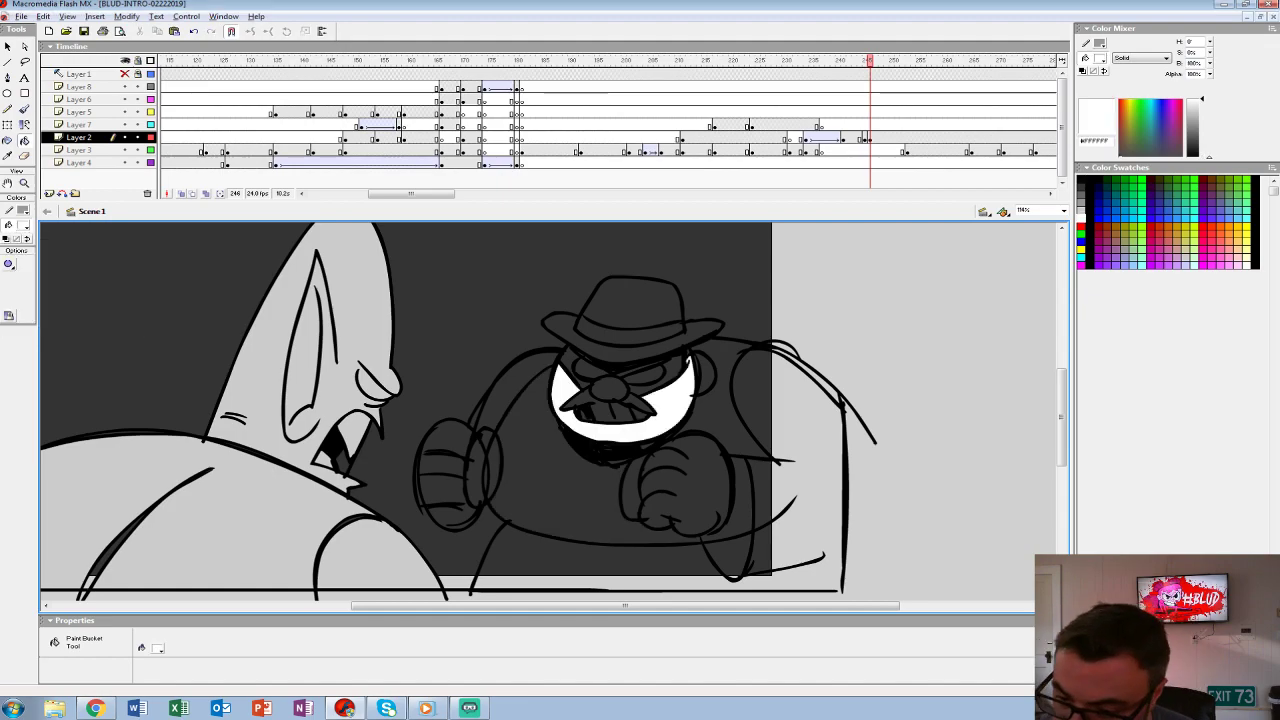
{"action": "left_click", "coordinate": [604, 408]}
{"action": "left_click", "coordinate": [638, 413]}
{"action": "left_click", "coordinate": [610, 388]}
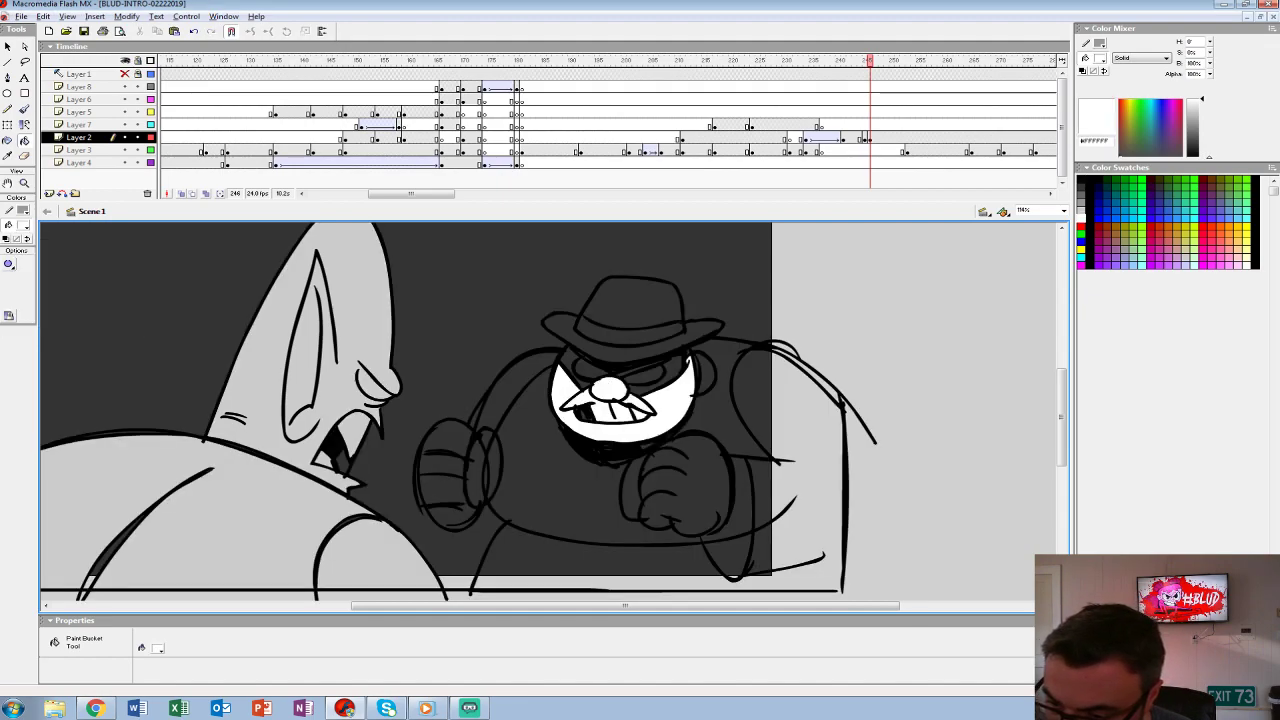
{"action": "left_click", "coordinate": [632, 382]}
{"action": "left_click", "coordinate": [645, 375]}
{"action": "key", "text": "ctrl+z"}
{"action": "left_click", "coordinate": [643, 375]}
{"action": "left_click", "coordinate": [592, 368]}
{"action": "left_click", "coordinate": [575, 367]}
- Fill the hat's crown, band and brim with white, adjusting the Paint Bucket's gap size for the open outlines
{"action": "left_click", "coordinate": [630, 330]}
{"action": "left_click", "coordinate": [640, 330]}
{"action": "left_click", "coordinate": [632, 298]}
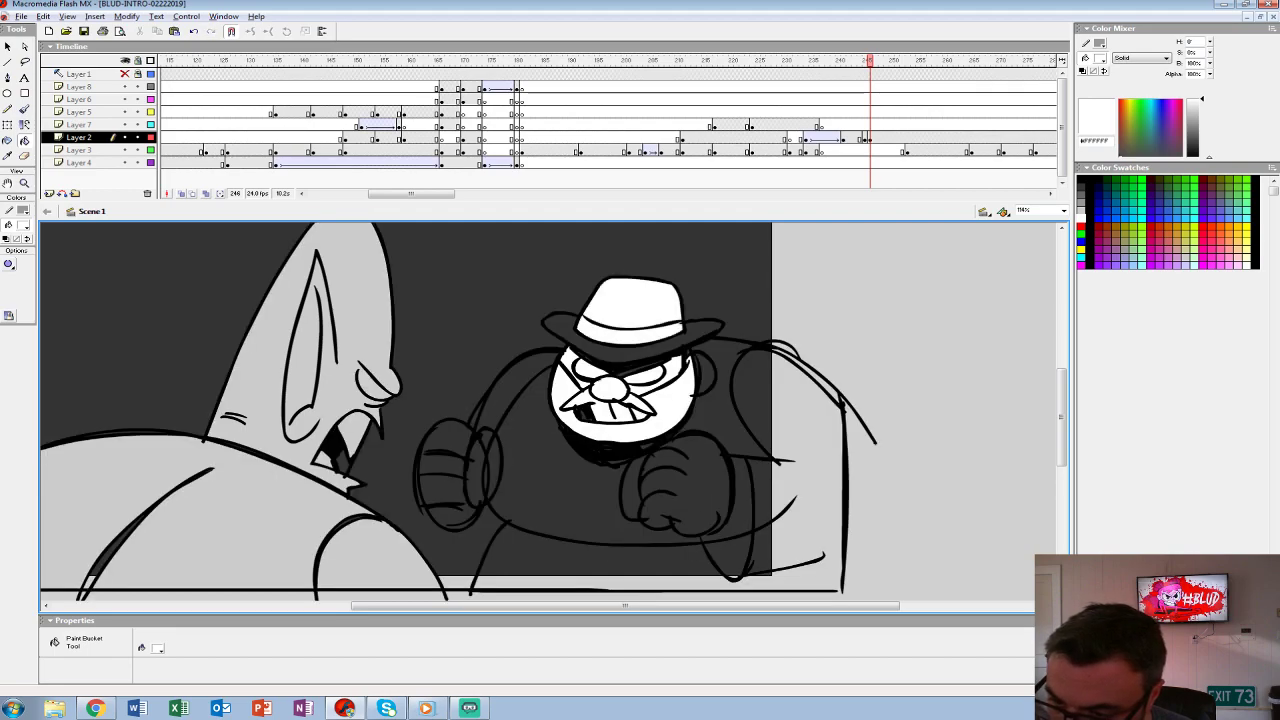
{"action": "left_click", "coordinate": [9, 264]}
{"action": "left_click", "coordinate": [40, 282]}
{"action": "left_click", "coordinate": [575, 330]}
{"action": "left_click", "coordinate": [9, 264]}
{"action": "left_click", "coordinate": [40, 305]}
- Fill the hat character's shoulder area, ear, foreground fist and the forearm beneath it with white
{"action": "left_click", "coordinate": [745, 400]}
{"action": "left_click", "coordinate": [705, 375]}
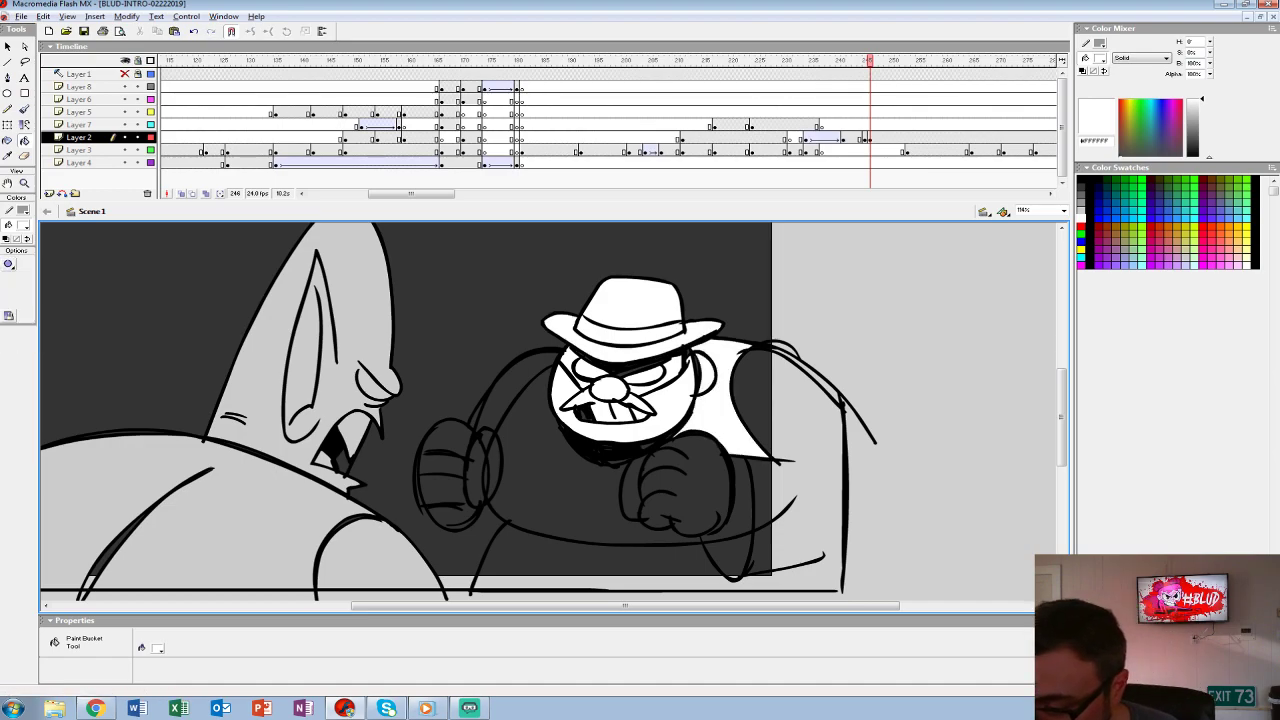
{"action": "left_click", "coordinate": [690, 490]}
{"action": "left_click", "coordinate": [635, 490]}
{"action": "left_click", "coordinate": [728, 556]}
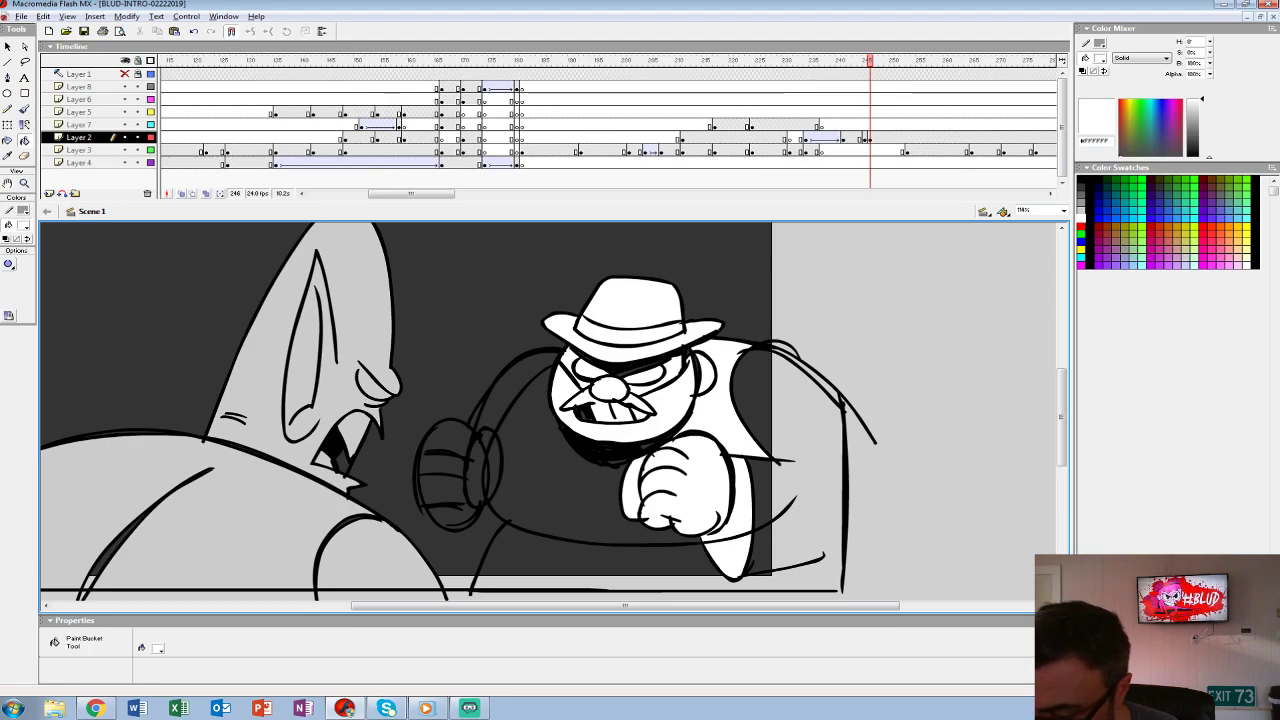
- Fill the hat character's torso and the other arm, cuff and raised fist with white
{"action": "left_click", "coordinate": [600, 480]}
{"action": "left_click", "coordinate": [493, 468]}
{"action": "left_click", "coordinate": [477, 472]}
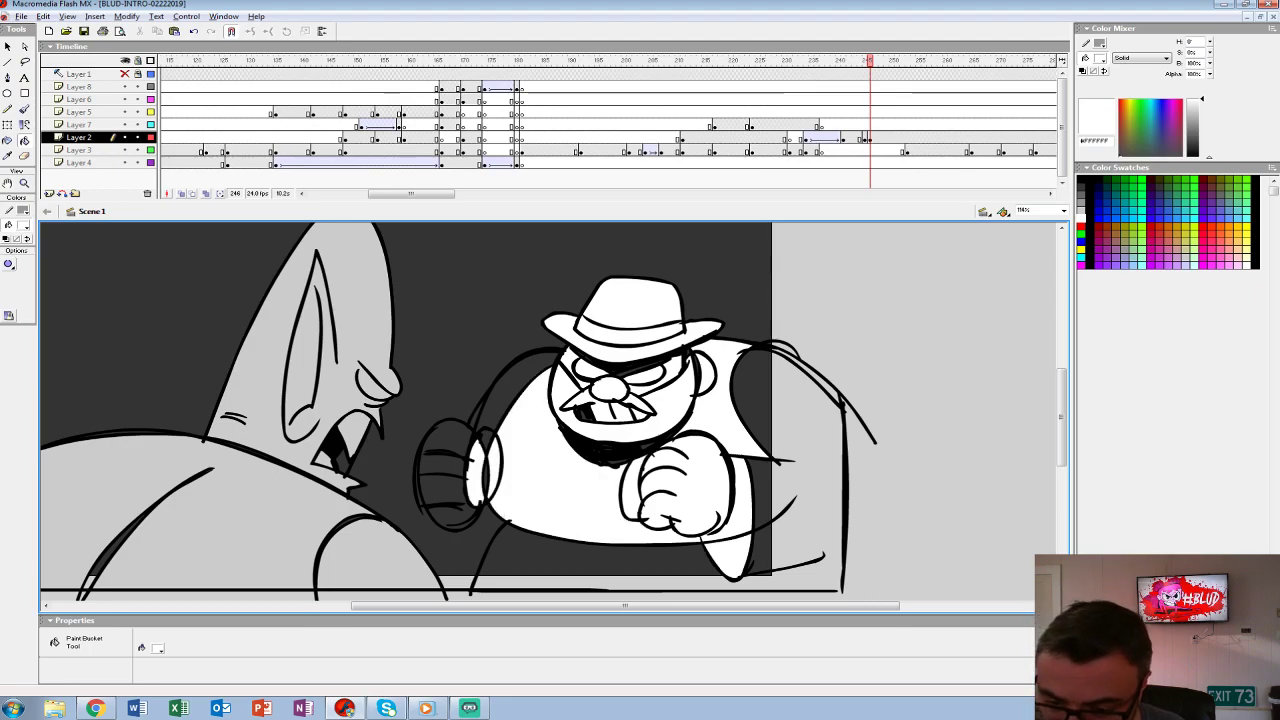
{"action": "left_click", "coordinate": [487, 440]}
{"action": "left_click", "coordinate": [515, 395]}
{"action": "left_click", "coordinate": [445, 450]}
{"action": "left_click", "coordinate": [447, 505]}
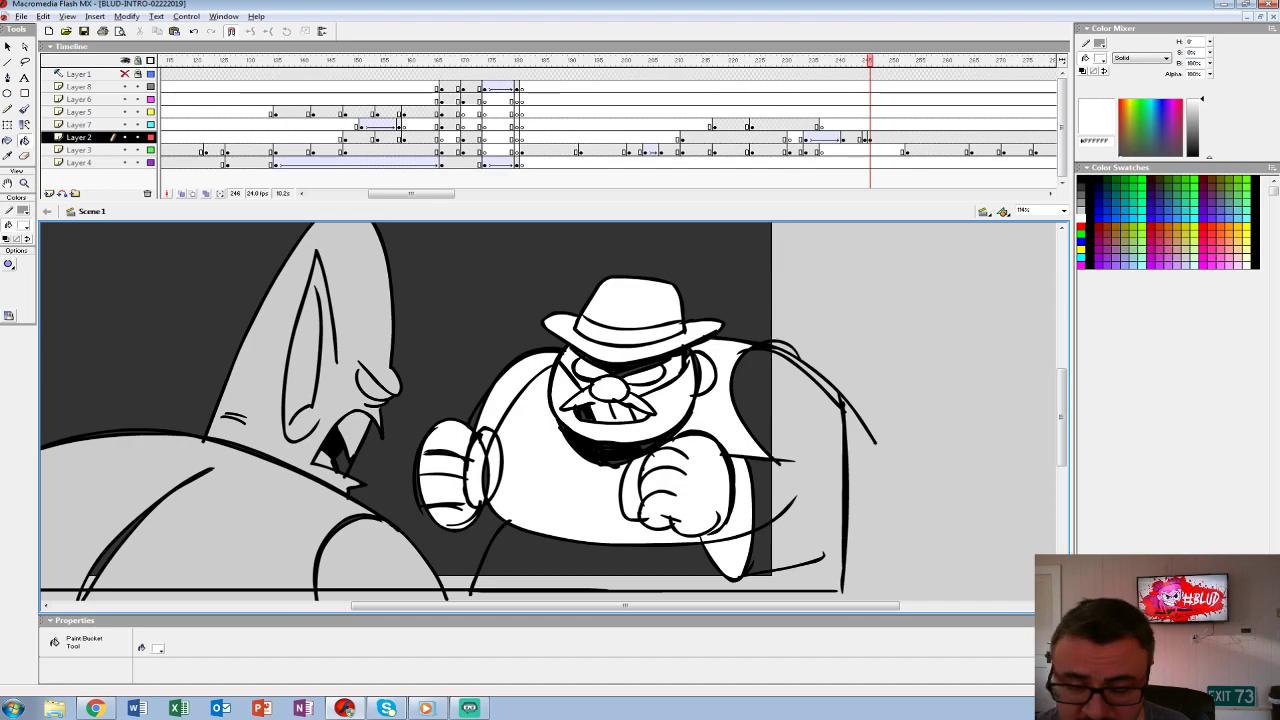
- Close the open corner outside the stage with a thin Pencil line and fill the remaining shoulder and lower body white
{"action": "key", "text": "y"}
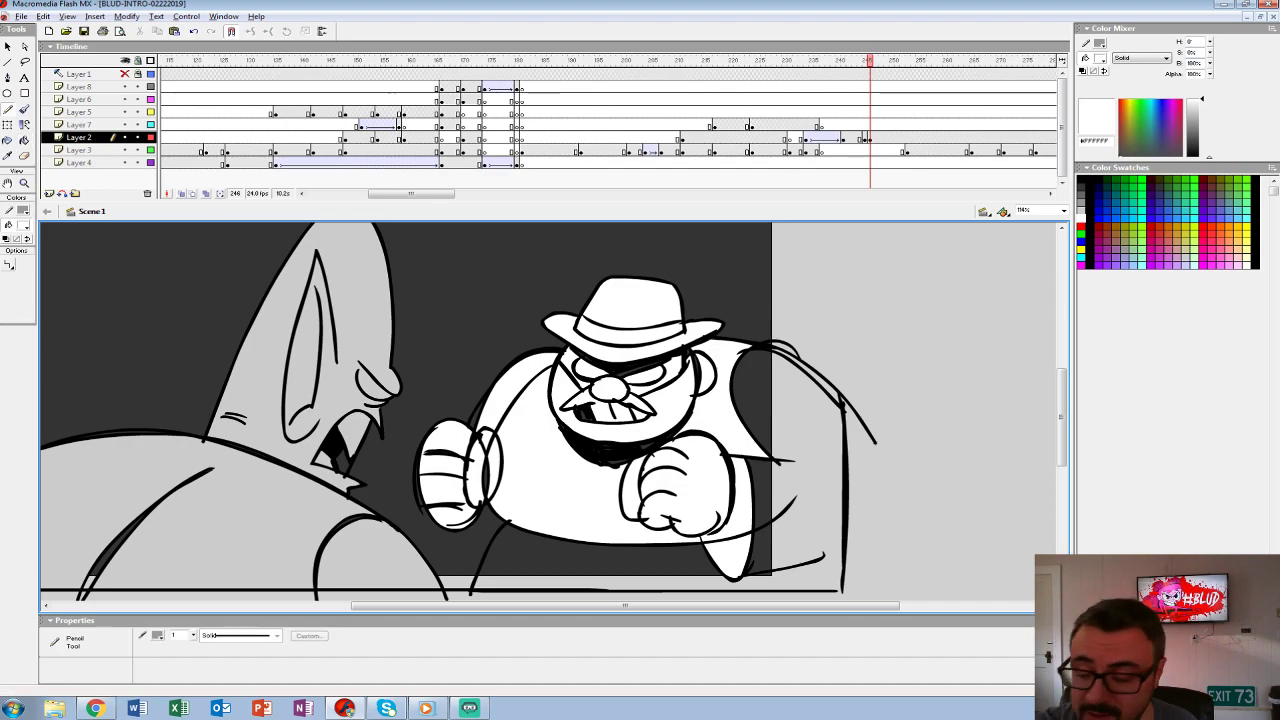
{"action": "key", "text": "k"}
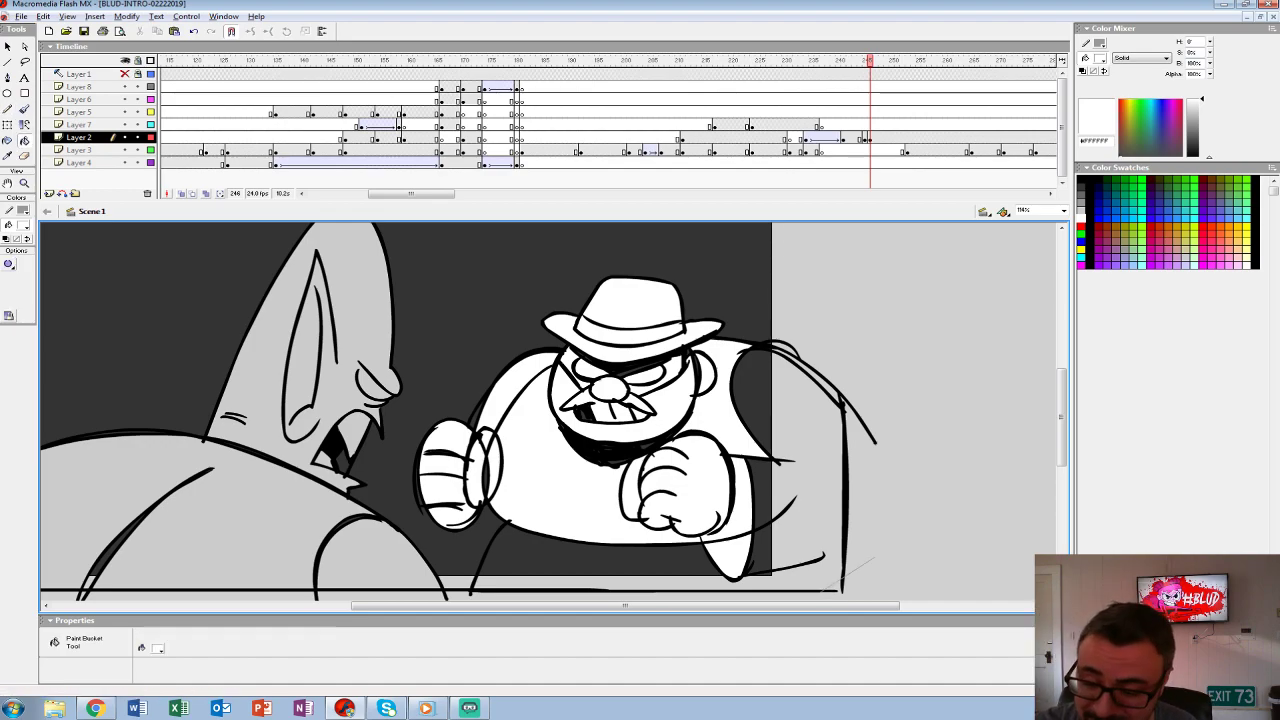
{"action": "left_click", "coordinate": [790, 470]}
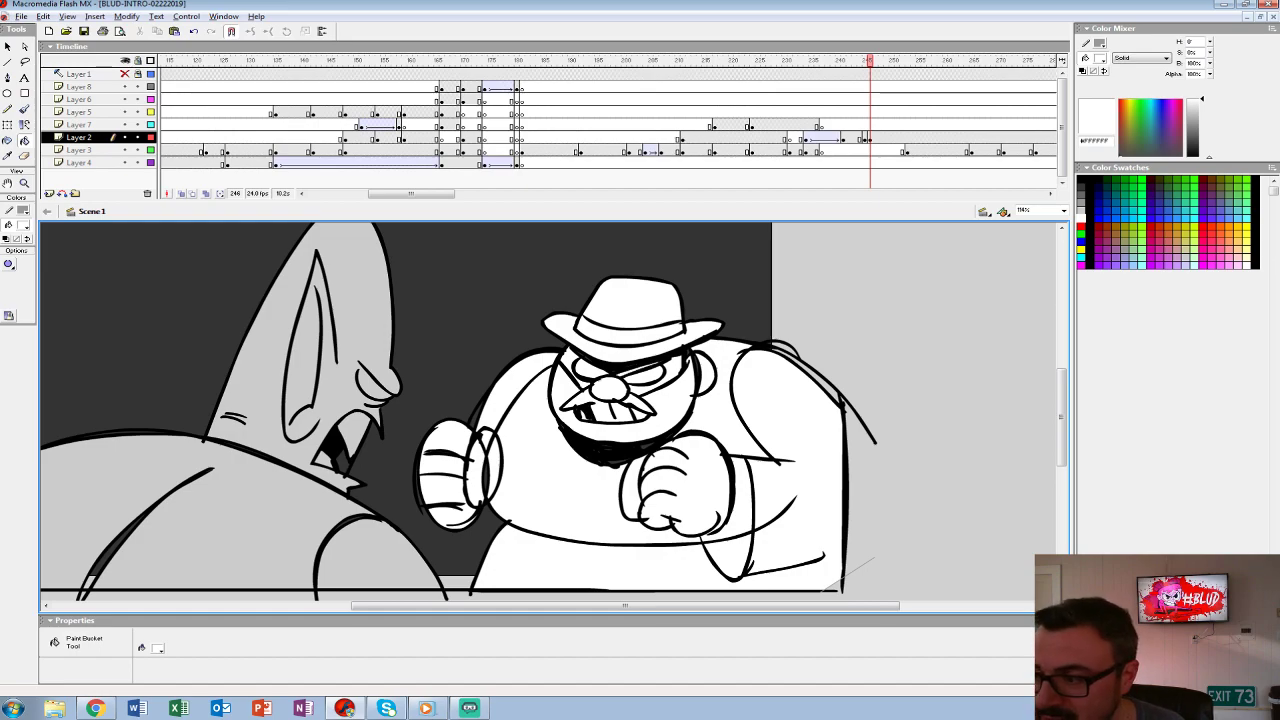
- Make the finished face-off drawing start at frame 245 on Layer 2 and play back the sequence to check its timing
{"action": "left_click", "coordinate": [864, 138]}
{"action": "key", "text": "ctrl+shift+a"}
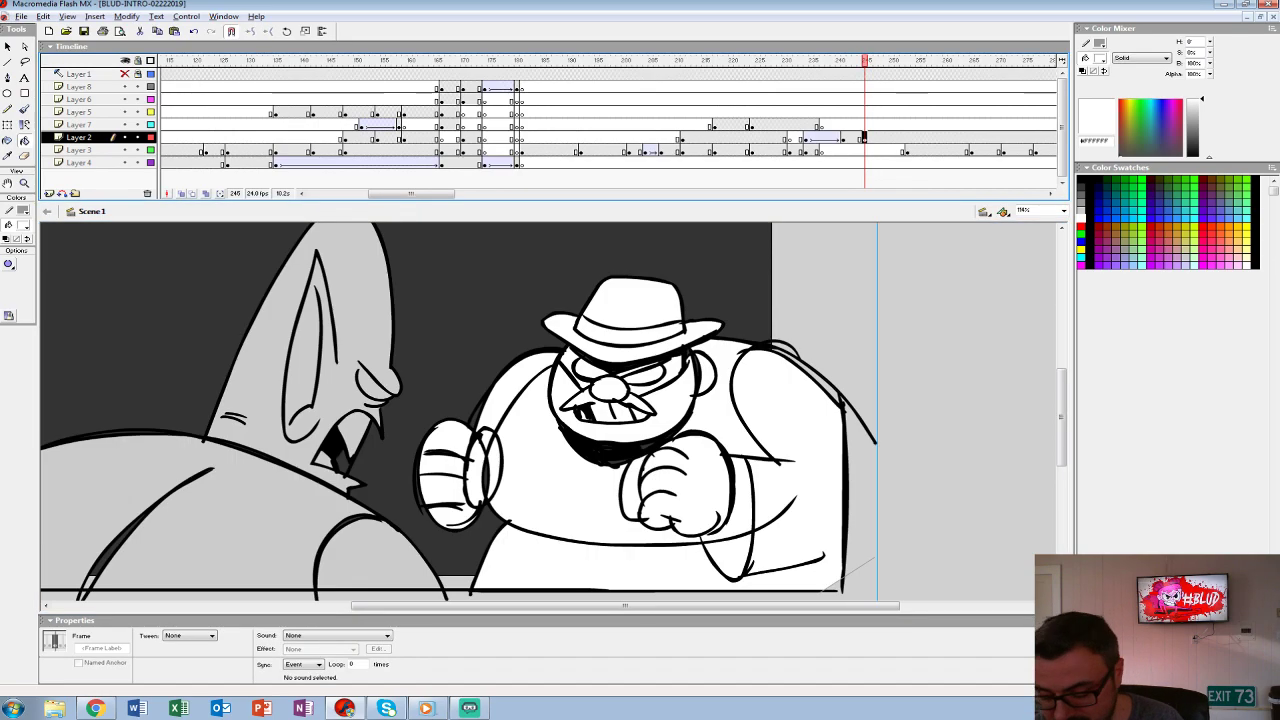
{"action": "key", "text": "ctrl+1"}
{"action": "left_click", "coordinate": [666, 99]}
{"action": "key", "text": "Return"}
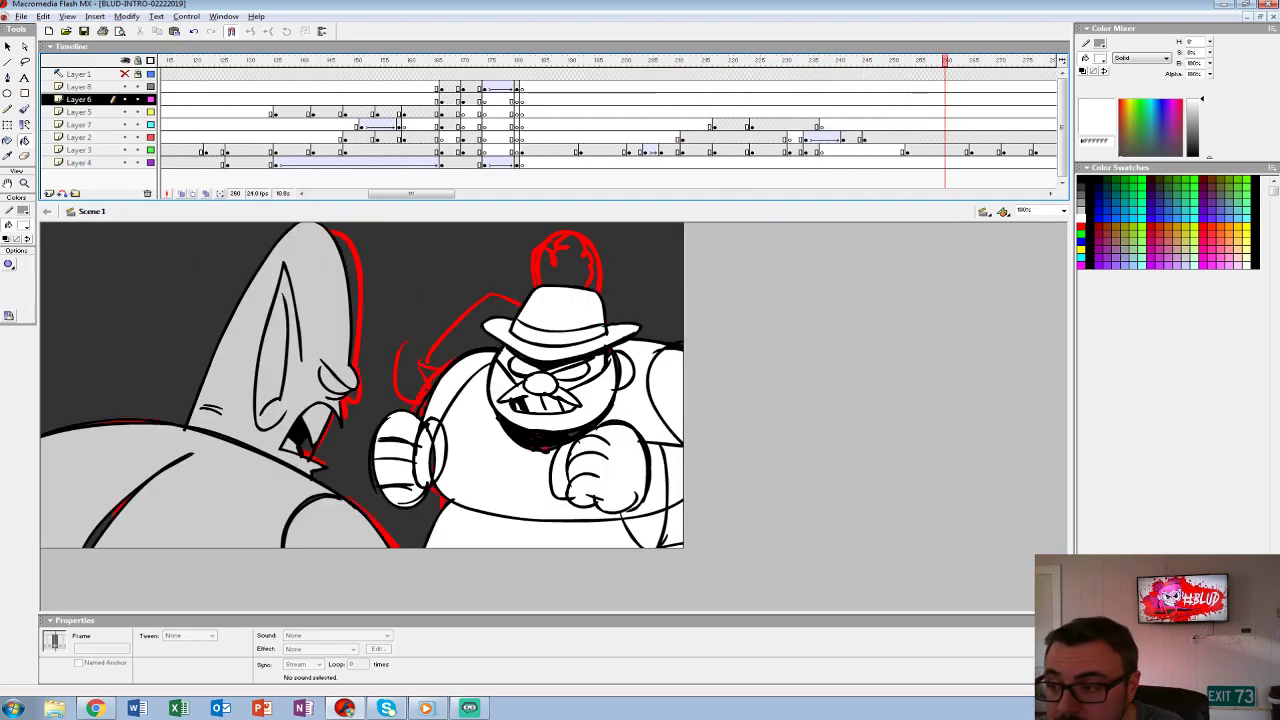
{"action": "left_click", "coordinate": [811, 137]}
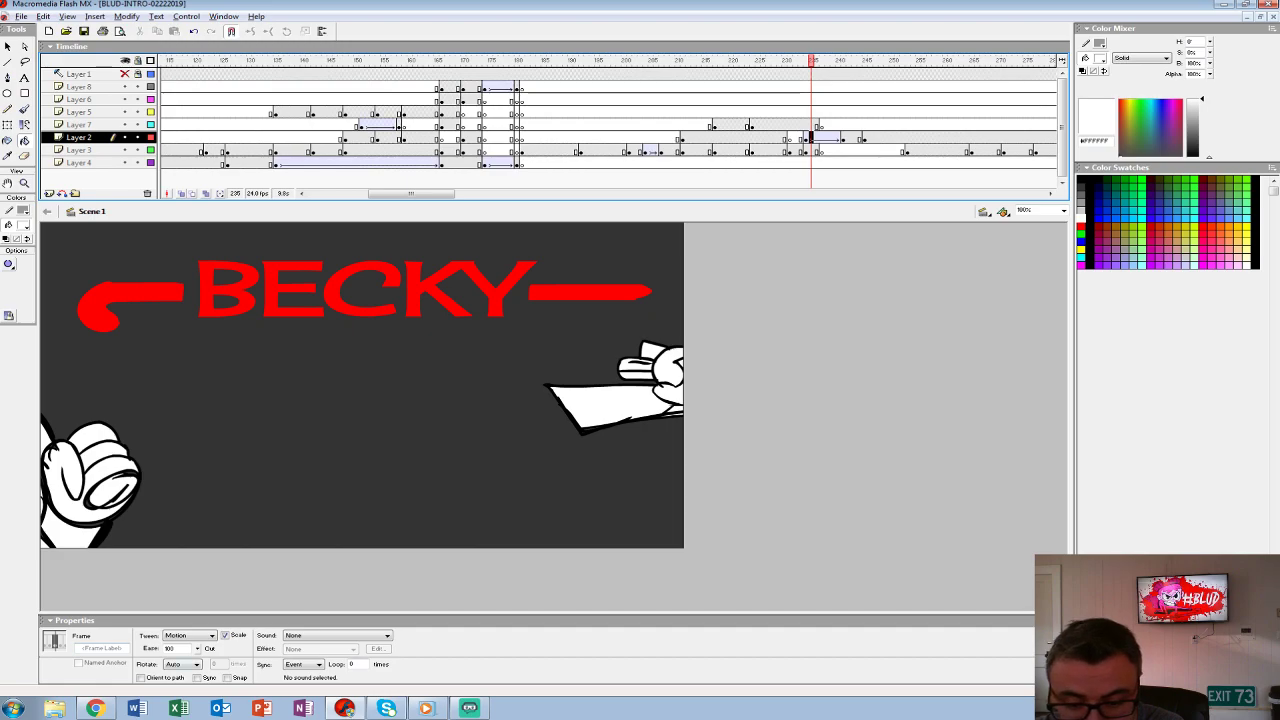
{"action": "key", "text": "Return"}
{"action": "left_click", "coordinate": [741, 112]}
{"action": "key", "text": "Return"}
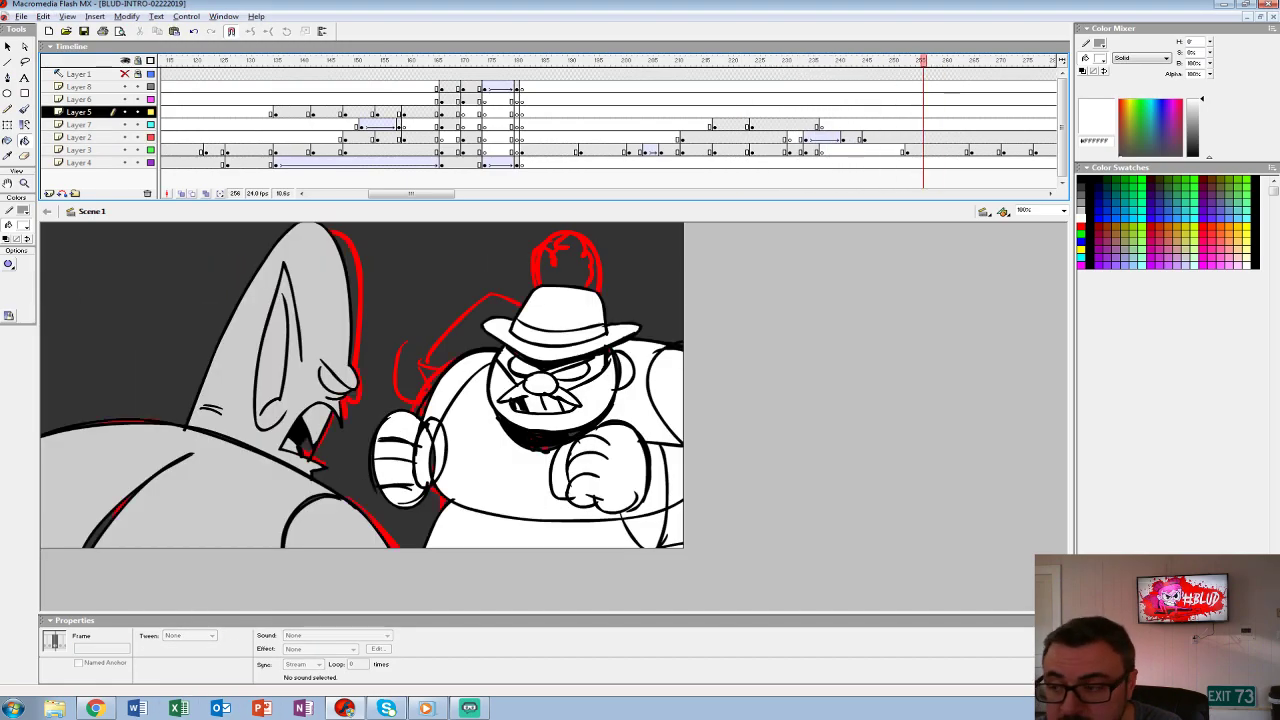
- Insert a blank keyframe at frame 253 on Layer 2, shift the frames from there onward up one layer, and play back the result
{"action": "left_click", "coordinate": [907, 137]}
{"action": "key", "text": "F7"}
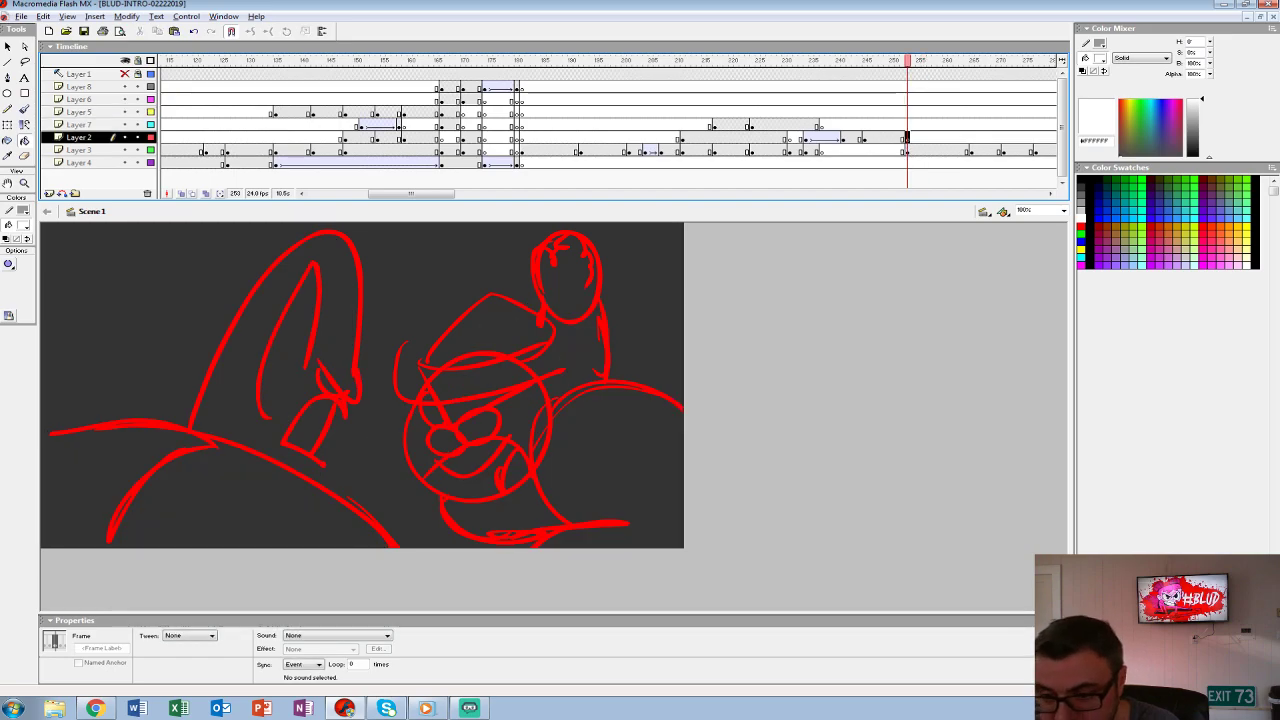
{"action": "left_click", "coordinate": [741, 112]}
{"action": "key", "text": "Return"}
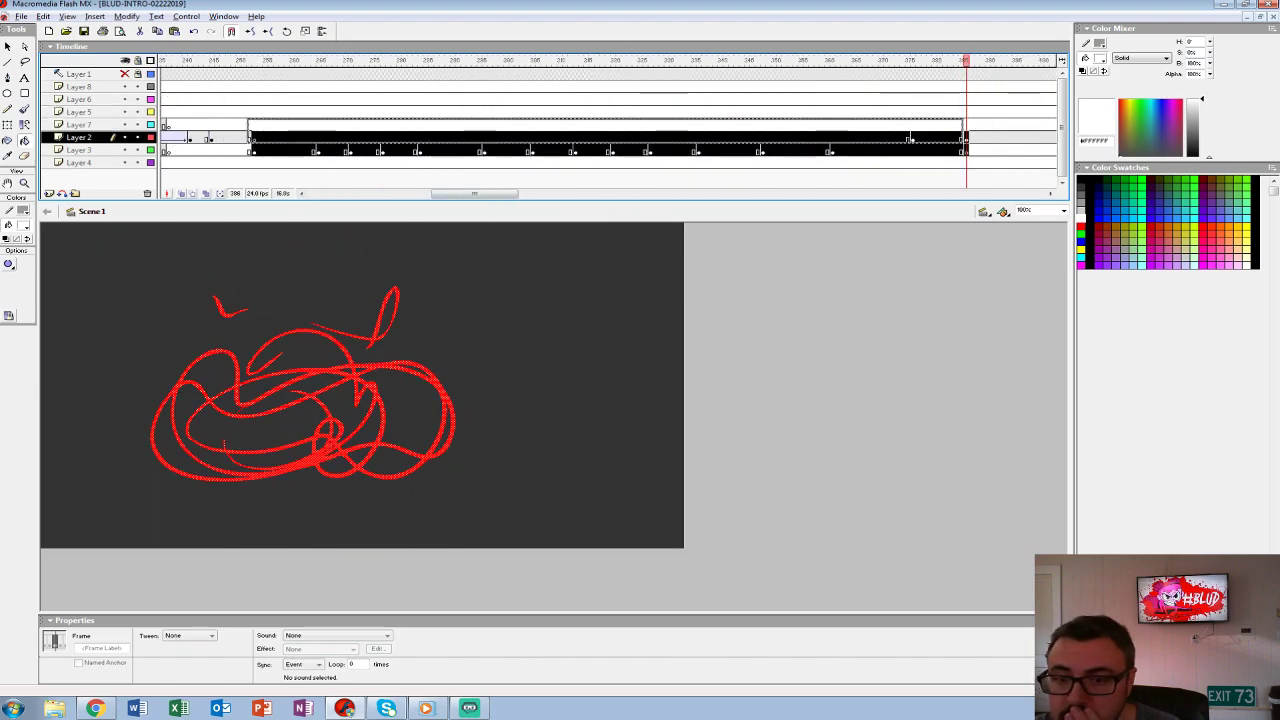
{"action": "left_click", "coordinate": [78, 124]}
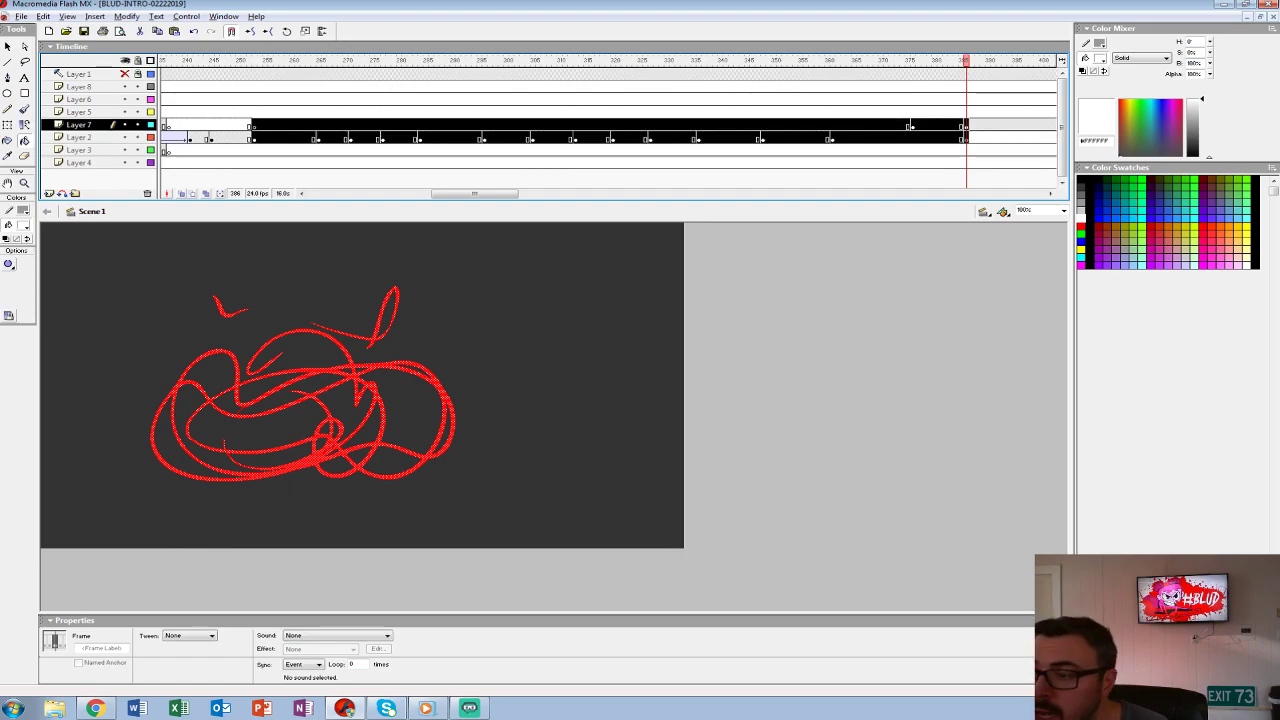
{"action": "key", "text": "Return"}
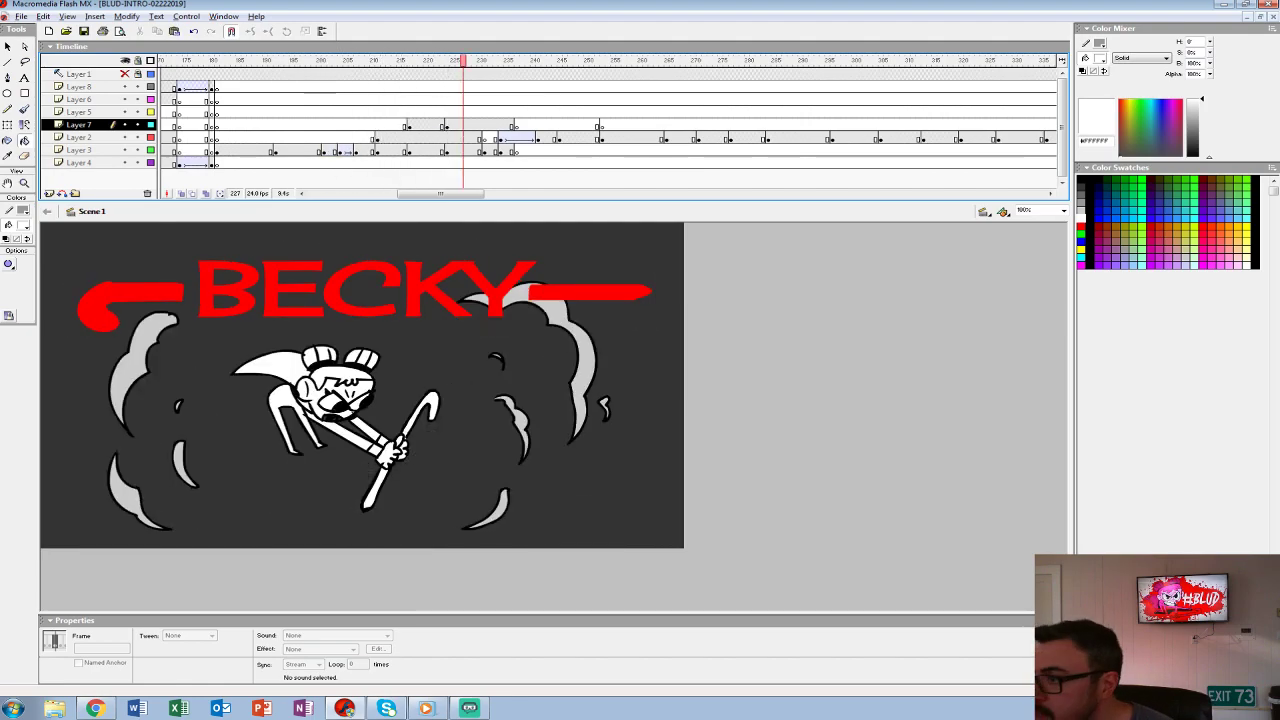
{"action": "left_click", "coordinate": [400, 60]}
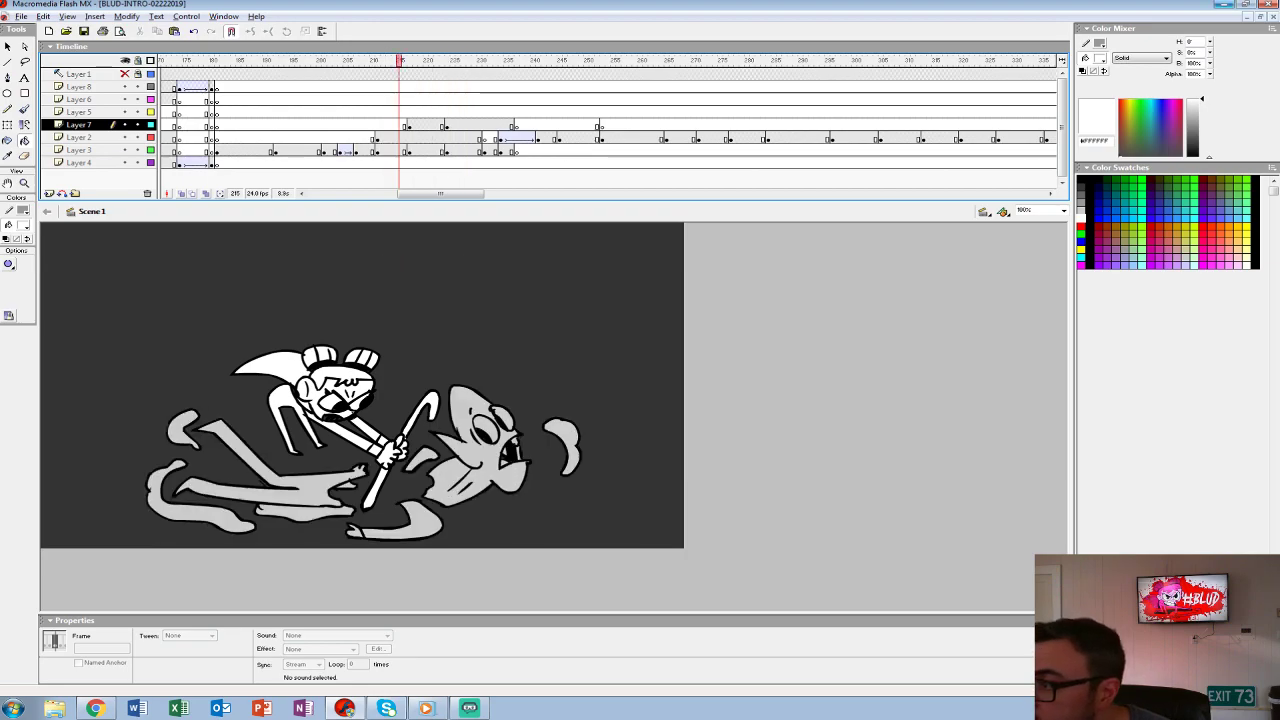
{"action": "left_click", "coordinate": [1222, 4]}
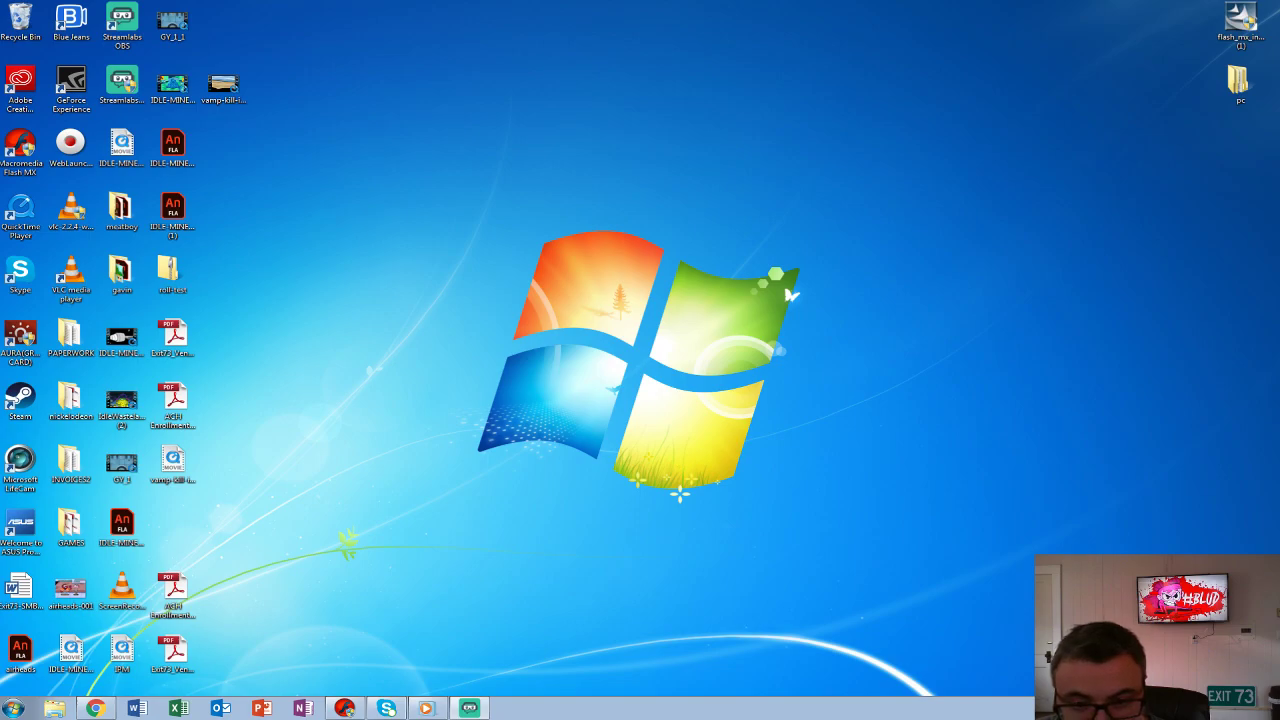
{"action": "double_click", "coordinate": [121, 590]}
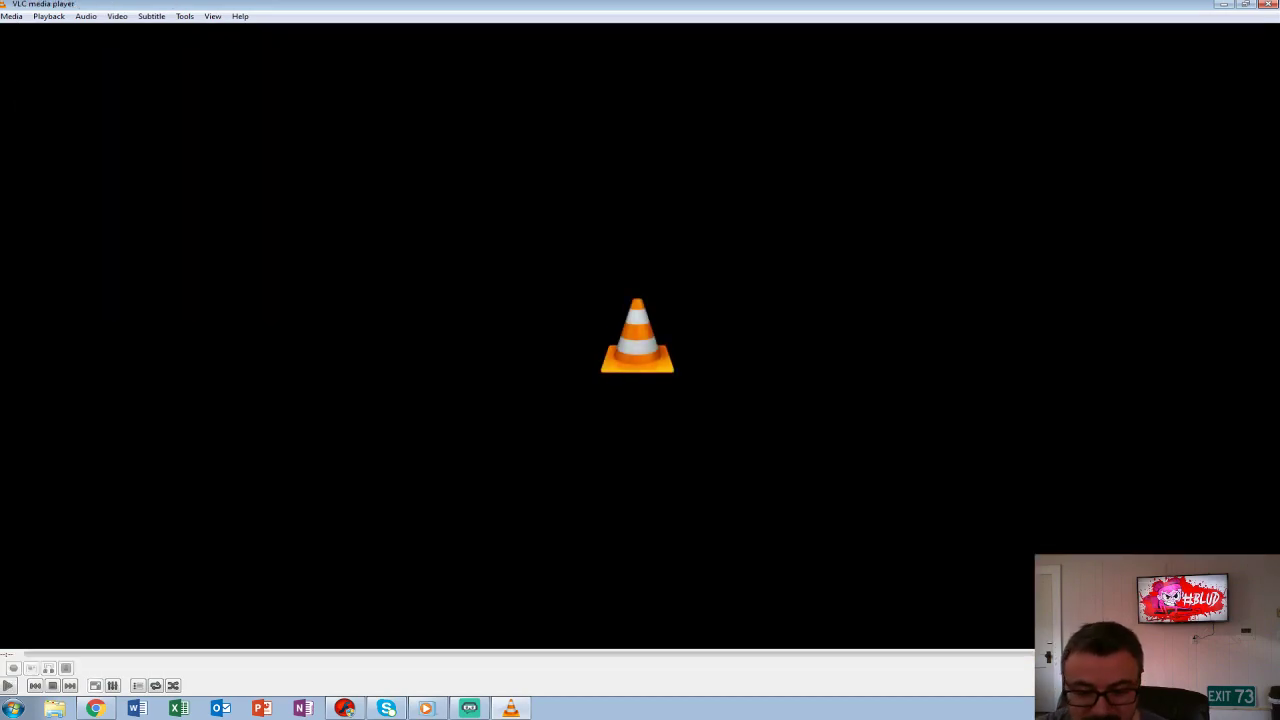
{"action": "left_click", "coordinate": [8, 685]}
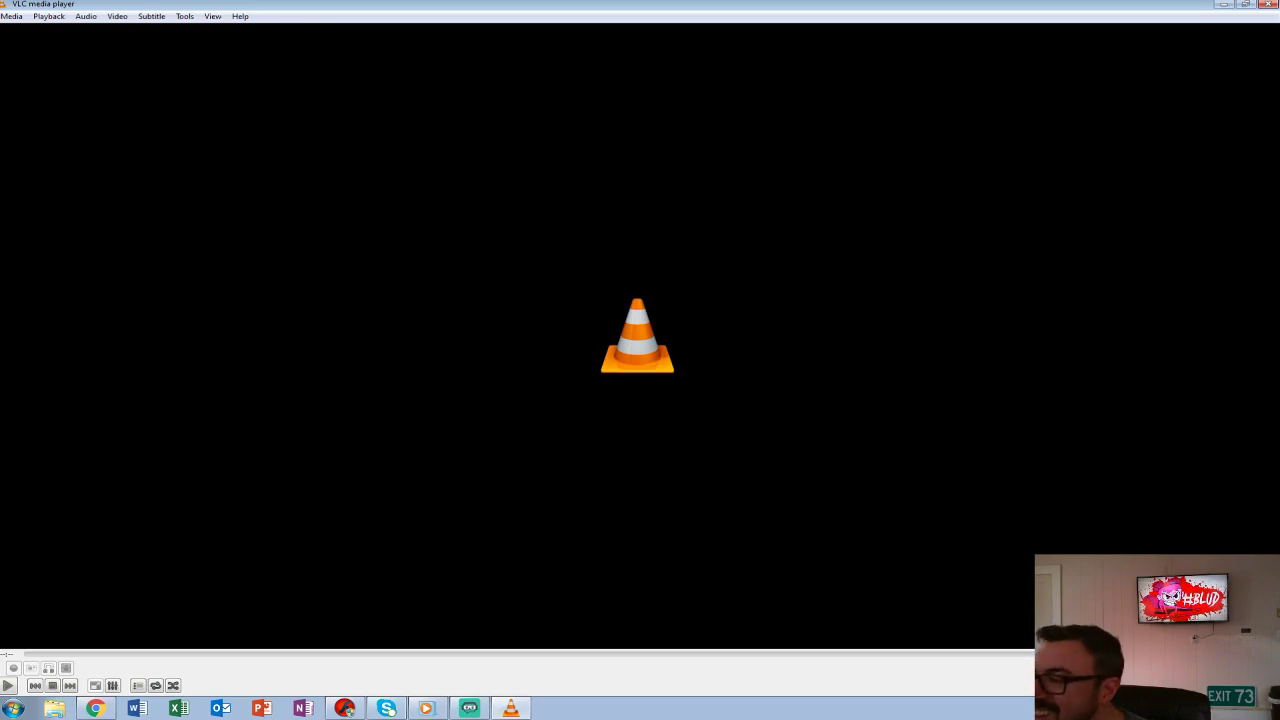
{"action": "key", "text": "alt+F4"}
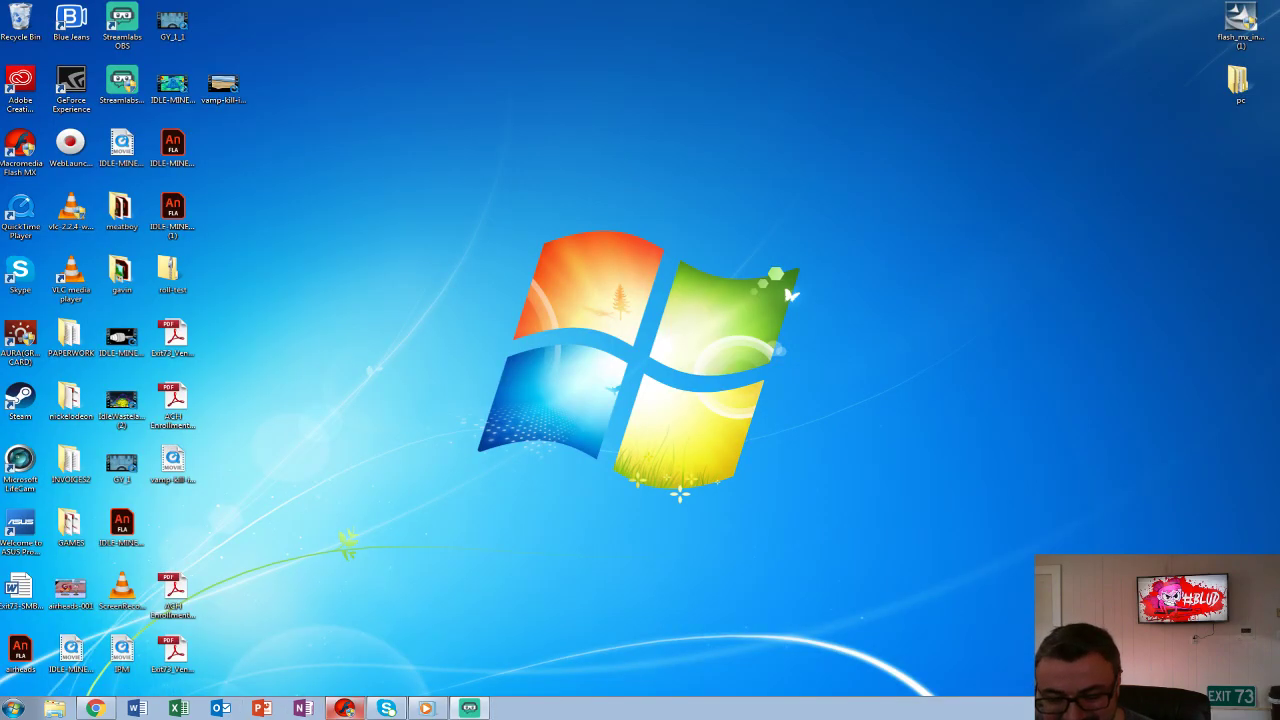
{"action": "left_click", "coordinate": [344, 708]}
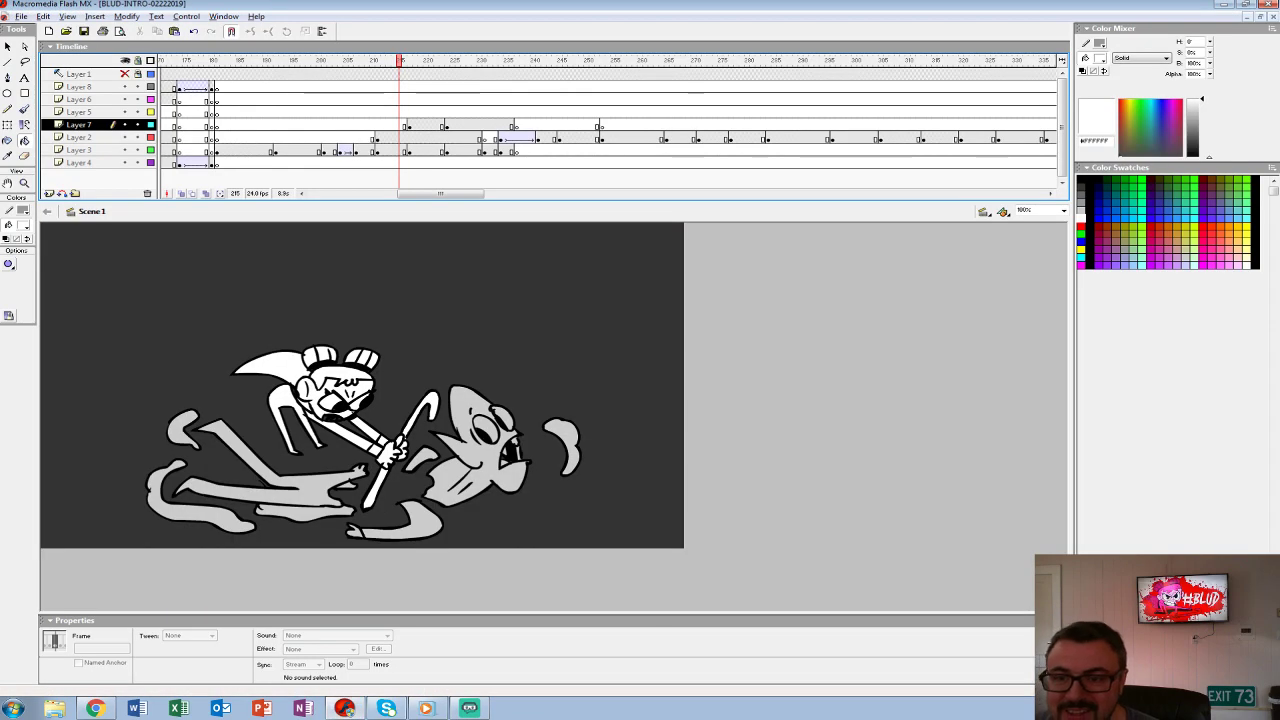
- Play back the sequence from the fight scene to the face-off and return to frame 254 on Layer 2
{"action": "key", "text": "Return"}
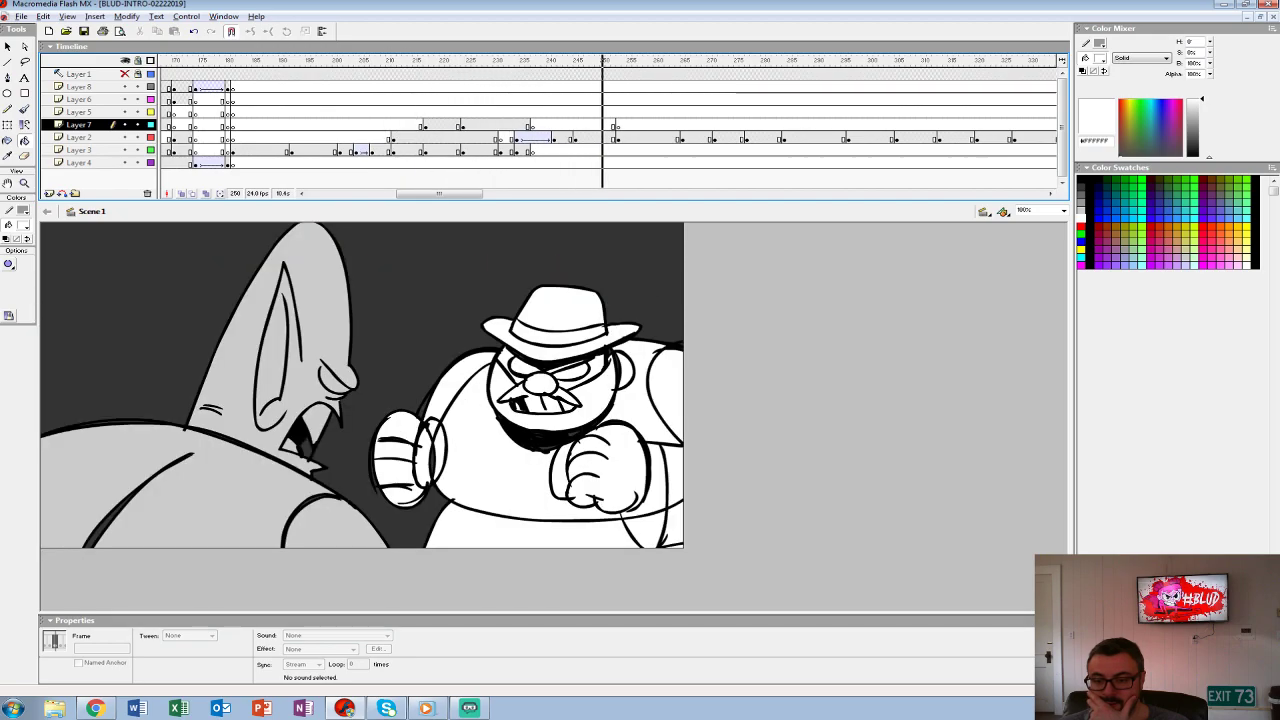
{"action": "left_click", "coordinate": [640, 138]}
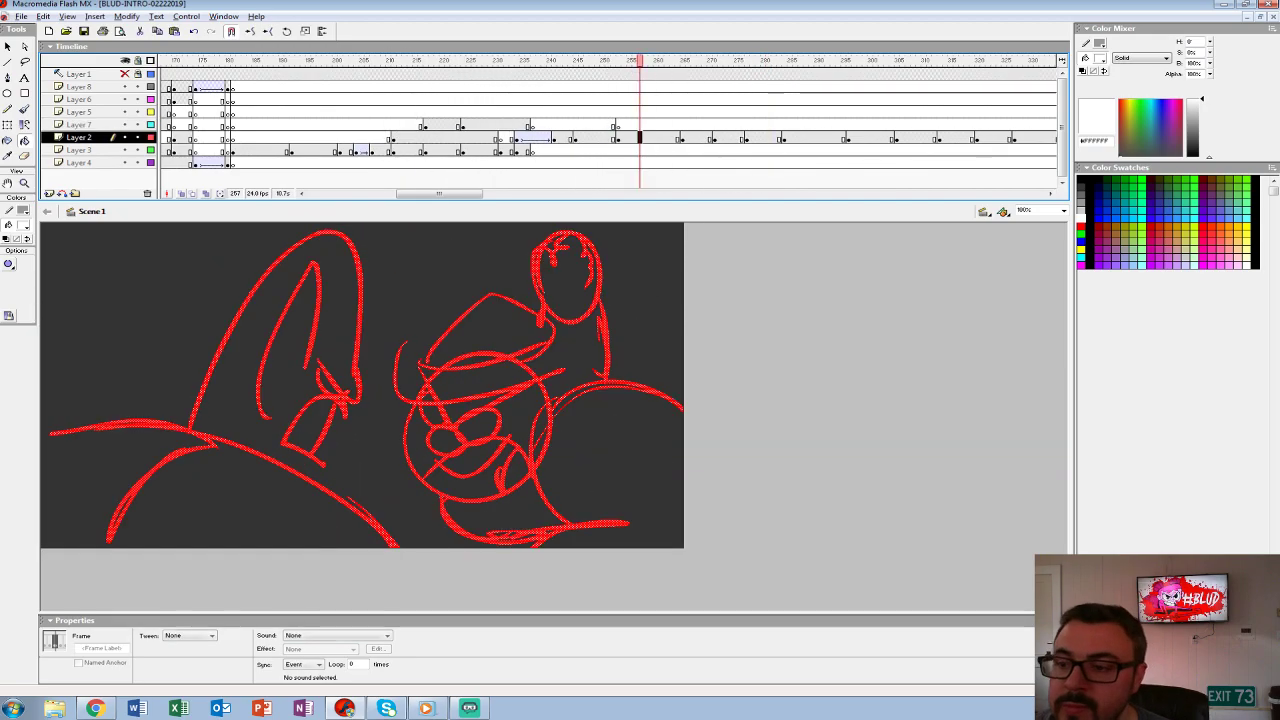
{"action": "left_click", "coordinate": [622, 138]}
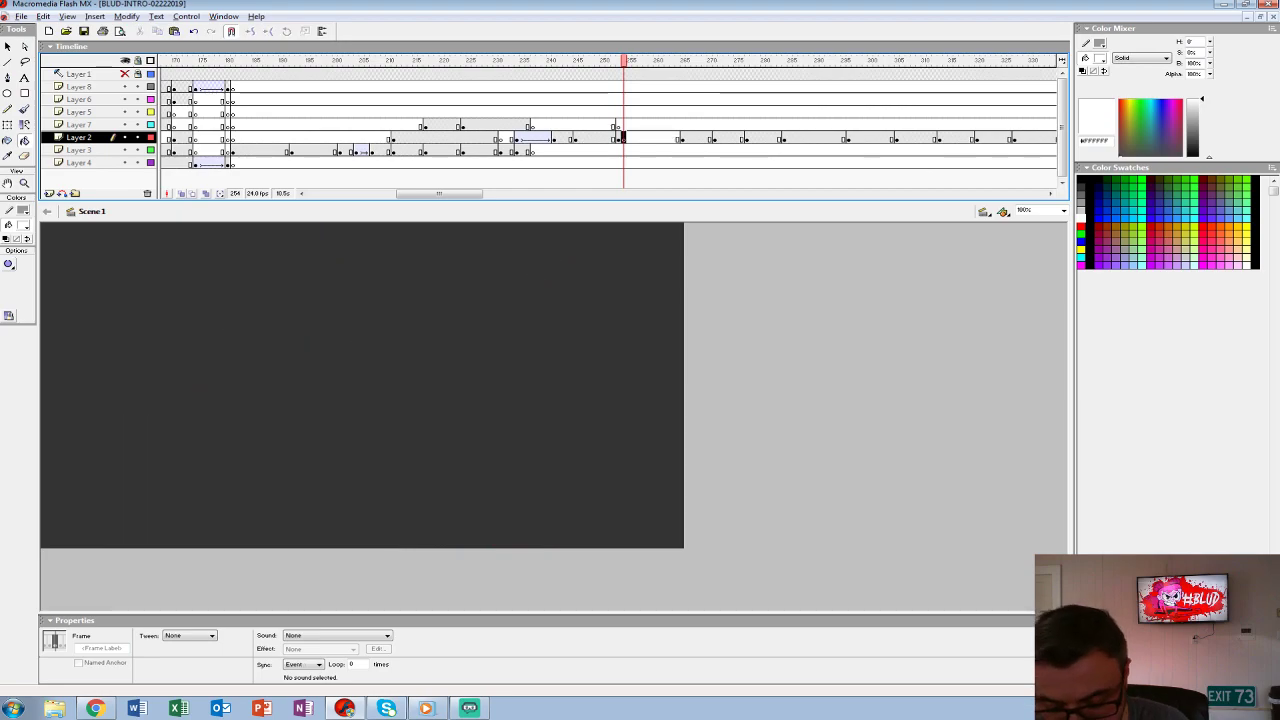
- Ink the hat character's nose, moustache and open grinning mouth in black with the Brush, with the neighbouring frames shown as onion skins
{"action": "key", "text": "ctrl+2"}
{"action": "key", "text": "ctrl+equal"}
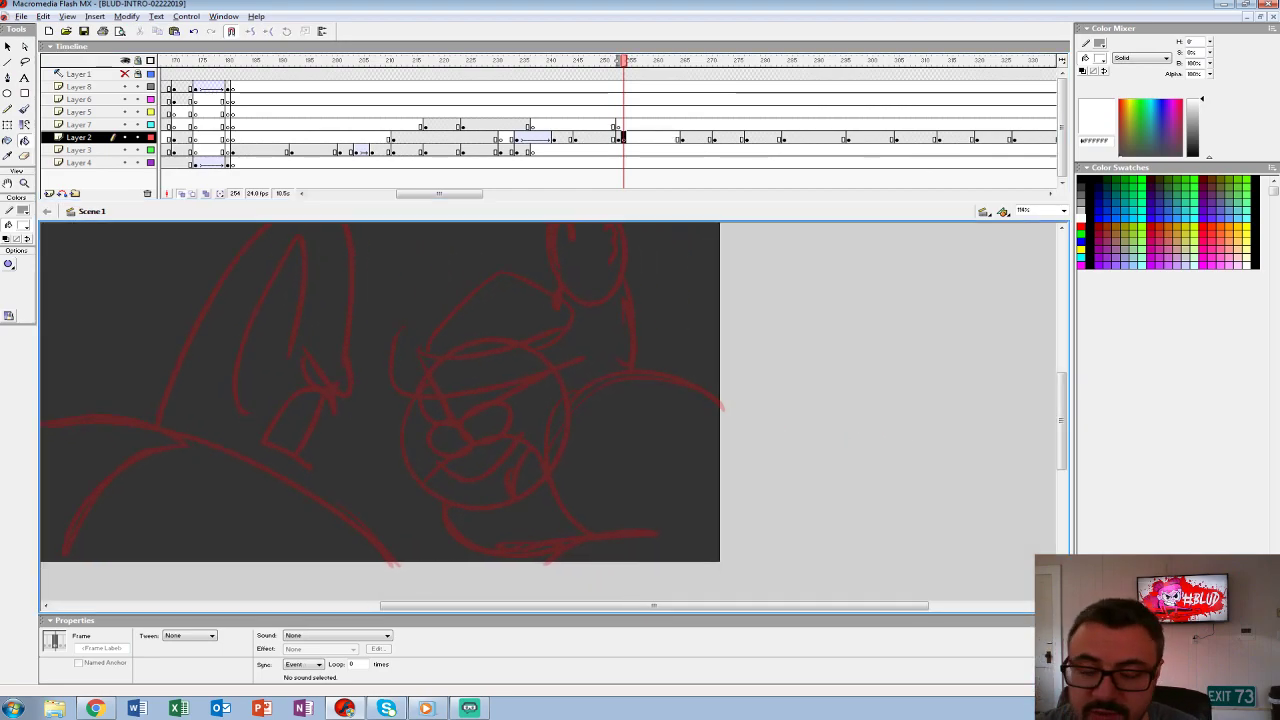
{"action": "key", "text": "b"}
{"action": "left_click", "coordinate": [22, 224]}
{"action": "left_click", "coordinate": [6, 252]}
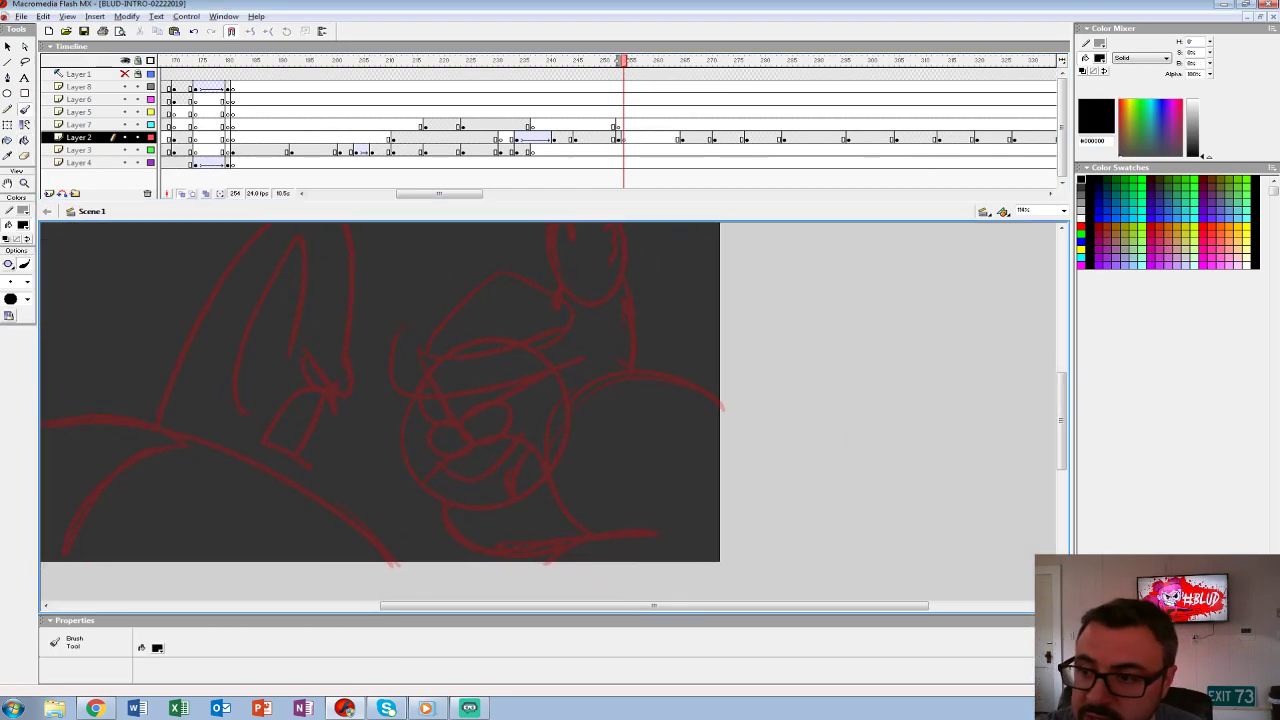
{"action": "mouse_move", "coordinate": [430, 440]}
{"action": "left_mouse_down"}
{"action": "mouse_move", "coordinate": [467, 429]}
{"action": "mouse_move", "coordinate": [433, 425]}
{"action": "mouse_move", "coordinate": [454, 449]}
{"action": "mouse_move", "coordinate": [535, 446]}
{"action": "mouse_move", "coordinate": [513, 455]}
{"action": "mouse_move", "coordinate": [477, 452]}
{"action": "mouse_move", "coordinate": [538, 448]}
{"action": "left_mouse_up"}
{"action": "key", "text": "ctrl+z"}
{"action": "key", "text": "ctrl+z"}
{"action": "left_click_drag", "start_coordinate": [404, 463], "coordinate": [470, 452]}
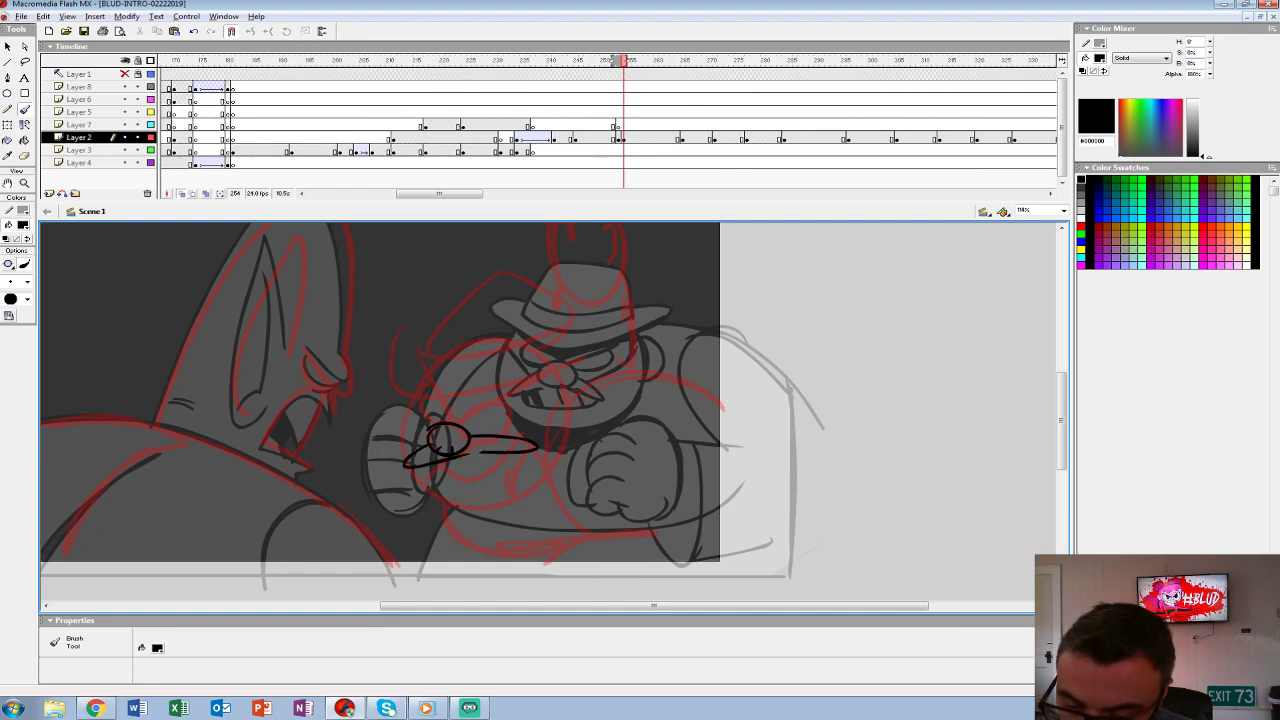
{"action": "mouse_move", "coordinate": [514, 497]}
{"action": "left_mouse_down"}
{"action": "mouse_move", "coordinate": [446, 503]}
{"action": "mouse_move", "coordinate": [434, 478]}
{"action": "mouse_move", "coordinate": [520, 456]}
{"action": "mouse_move", "coordinate": [512, 494]}
{"action": "left_mouse_up"}
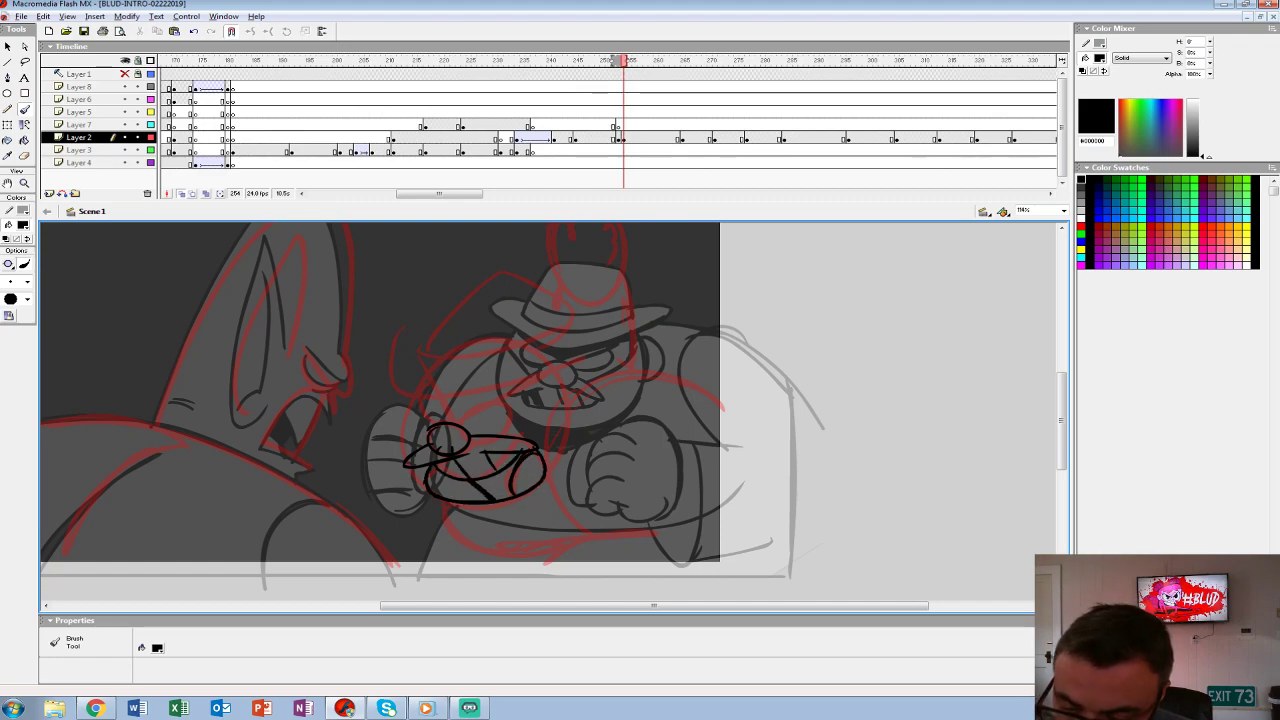
- Ink the hat character's angry brow, eyes, round head outline and ear following the red sketch
{"action": "left_click_drag", "start_coordinate": [521, 387], "coordinate": [420, 426]}
{"action": "left_click_drag", "start_coordinate": [513, 402], "coordinate": [468, 432]}
{"action": "mouse_move", "coordinate": [422, 393]}
{"action": "left_mouse_down"}
{"action": "mouse_move", "coordinate": [406, 478]}
{"action": "mouse_move", "coordinate": [524, 516]}
{"action": "mouse_move", "coordinate": [560, 474]}
{"action": "mouse_move", "coordinate": [530, 484]}
{"action": "left_mouse_up"}
{"action": "left_click_drag", "start_coordinate": [516, 398], "coordinate": [546, 448]}
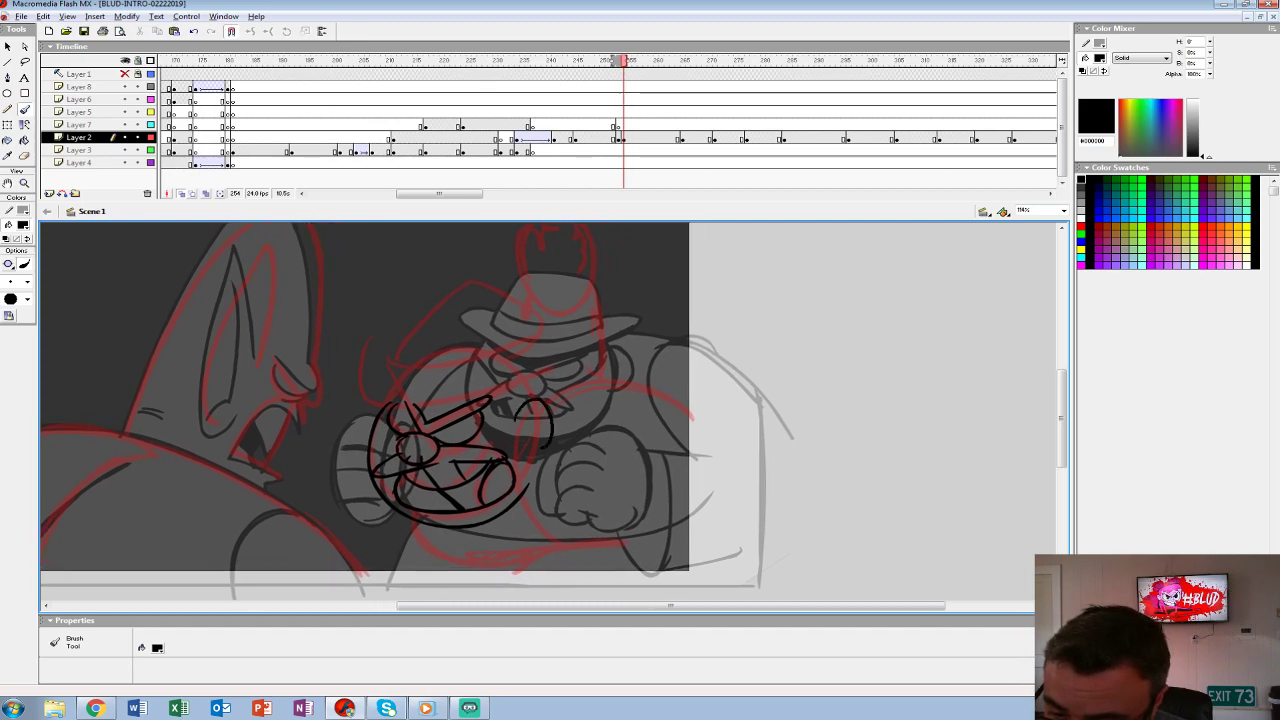
- Ink the hat character's tilted hat with its curled brim, crown and hatband
{"action": "mouse_move", "coordinate": [368, 332]}
{"action": "left_mouse_down"}
{"action": "mouse_move", "coordinate": [390, 356]}
{"action": "mouse_move", "coordinate": [376, 416]}
{"action": "mouse_move", "coordinate": [546, 406]}
{"action": "mouse_move", "coordinate": [592, 370]}
{"action": "left_mouse_up"}
{"action": "mouse_move", "coordinate": [398, 404]}
{"action": "left_mouse_down"}
{"action": "mouse_move", "coordinate": [476, 320]}
{"action": "mouse_move", "coordinate": [558, 332]}
{"action": "left_mouse_up"}
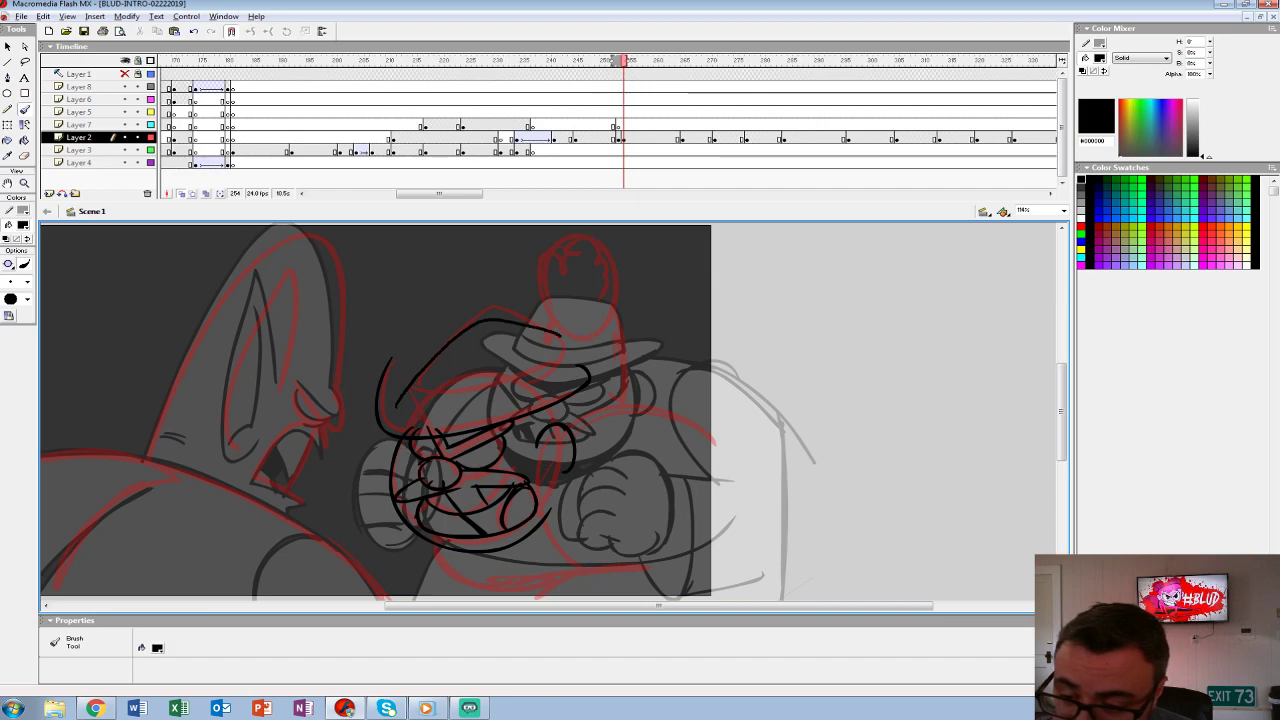
{"action": "left_click_drag", "start_coordinate": [396, 408], "coordinate": [534, 392]}
{"action": "left_click_drag", "start_coordinate": [420, 388], "coordinate": [546, 372]}
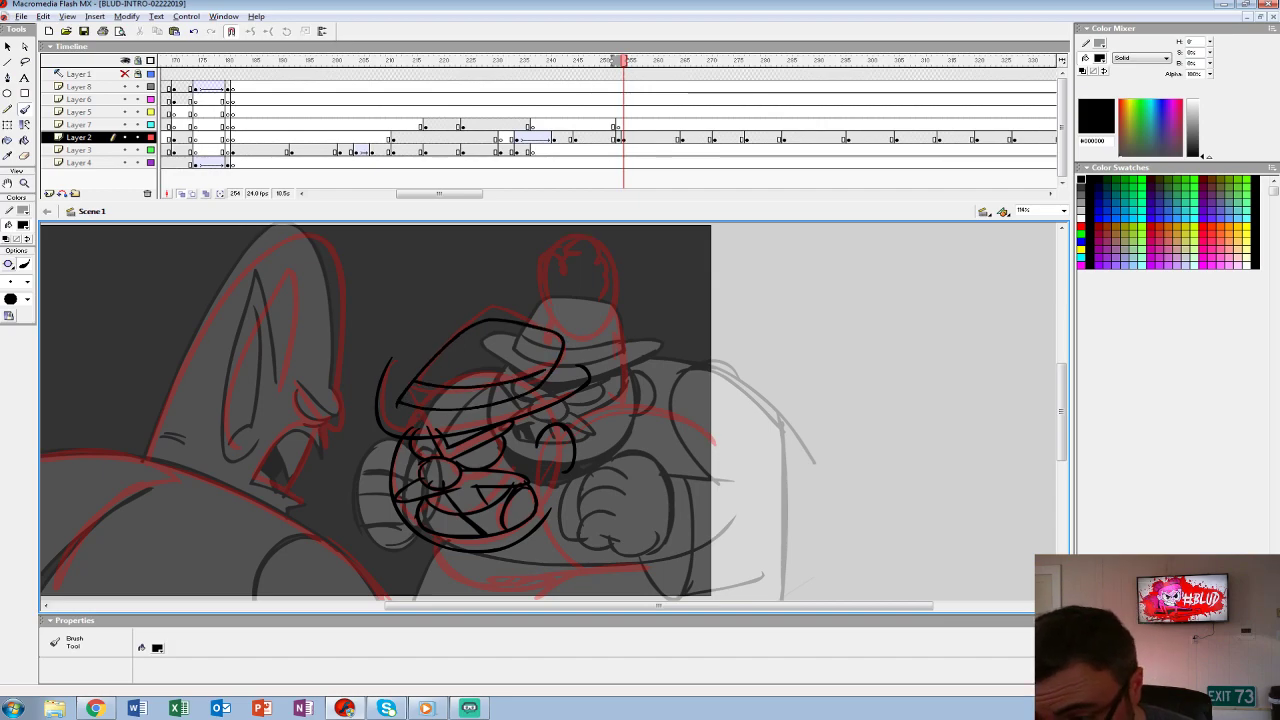
{"action": "left_click_drag", "start_coordinate": [376, 376], "coordinate": [432, 348]}
{"action": "mouse_move", "coordinate": [442, 432]}
{"action": "left_mouse_down"}
{"action": "mouse_move", "coordinate": [516, 414]}
{"action": "mouse_move", "coordinate": [452, 356]}
{"action": "left_mouse_up"}
- Ink the hat character's large near shoulder, the lowered fist with its cuff and the arm lines running past the stage edge
{"action": "mouse_move", "coordinate": [520, 440]}
{"action": "left_mouse_down"}
{"action": "mouse_move", "coordinate": [536, 360]}
{"action": "mouse_move", "coordinate": [690, 378]}
{"action": "mouse_move", "coordinate": [514, 392]}
{"action": "mouse_move", "coordinate": [604, 476]}
{"action": "mouse_move", "coordinate": [698, 490]}
{"action": "mouse_move", "coordinate": [590, 520]}
{"action": "left_mouse_up"}
{"action": "key", "text": "ctrl+z"}
{"action": "mouse_move", "coordinate": [607, 452]}
{"action": "left_mouse_down"}
{"action": "mouse_move", "coordinate": [594, 470]}
{"action": "mouse_move", "coordinate": [632, 440]}
{"action": "mouse_move", "coordinate": [536, 388]}
{"action": "left_mouse_up"}
{"action": "mouse_move", "coordinate": [507, 447]}
{"action": "left_mouse_down"}
{"action": "mouse_move", "coordinate": [514, 540]}
{"action": "mouse_move", "coordinate": [526, 545]}
{"action": "left_mouse_up"}
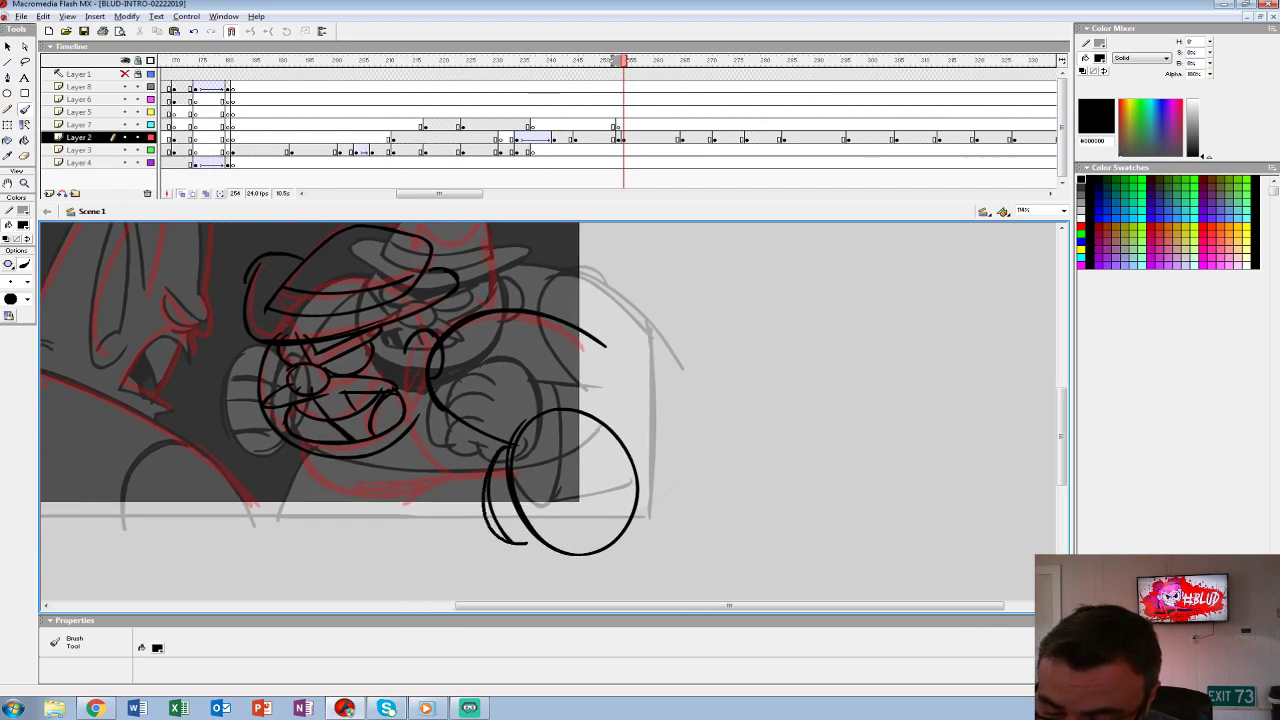
{"action": "mouse_move", "coordinate": [516, 486]}
{"action": "left_mouse_down"}
{"action": "mouse_move", "coordinate": [580, 458]}
{"action": "mouse_move", "coordinate": [596, 510]}
{"action": "left_mouse_up"}
{"action": "mouse_move", "coordinate": [512, 432]}
{"action": "left_mouse_down"}
{"action": "mouse_move", "coordinate": [652, 436]}
{"action": "mouse_move", "coordinate": [684, 476]}
{"action": "left_mouse_up"}
{"action": "left_click_drag", "start_coordinate": [600, 335], "coordinate": [672, 406]}
- Ink the hat character's chest, lower body and sideburn lines, and fill the band under the chin with black
{"action": "mouse_move", "coordinate": [292, 452]}
{"action": "left_mouse_down"}
{"action": "mouse_move", "coordinate": [612, 490]}
{"action": "mouse_move", "coordinate": [430, 470]}
{"action": "mouse_move", "coordinate": [408, 526]}
{"action": "mouse_move", "coordinate": [618, 526]}
{"action": "left_mouse_up"}
{"action": "left_click_drag", "start_coordinate": [550, 400], "coordinate": [540, 425]}
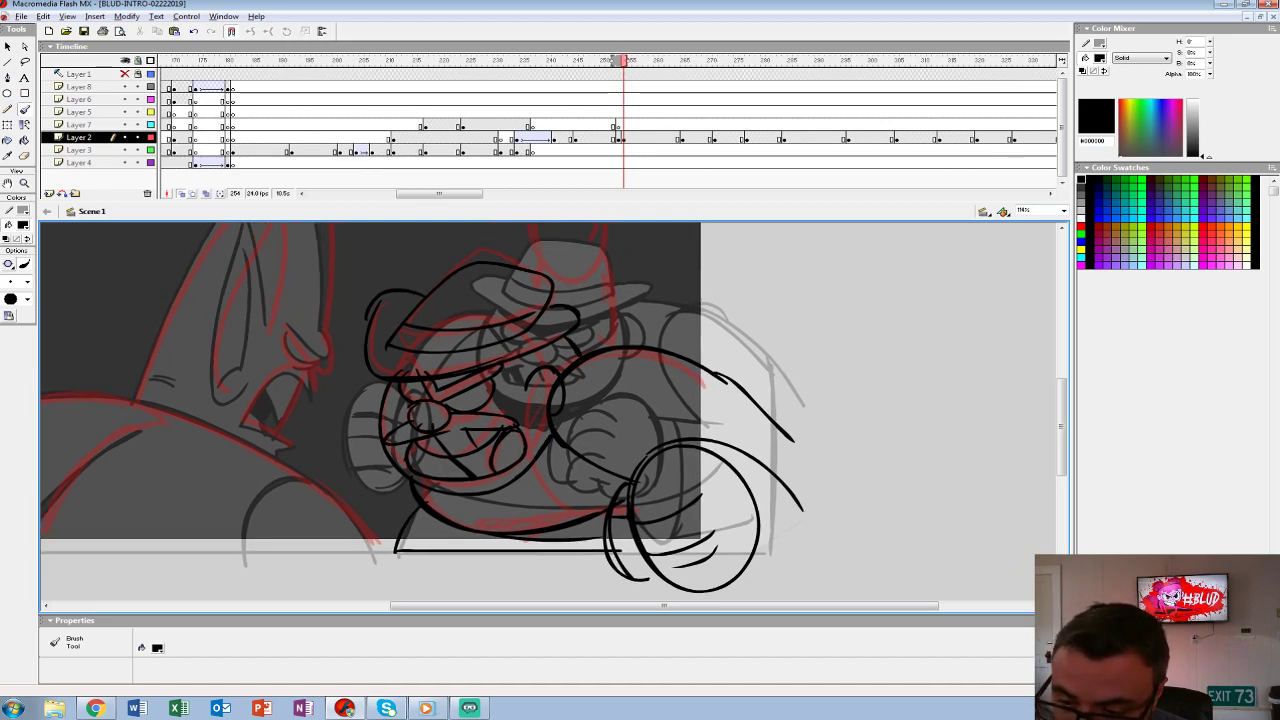
{"action": "left_click_drag", "start_coordinate": [522, 358], "coordinate": [508, 414]}
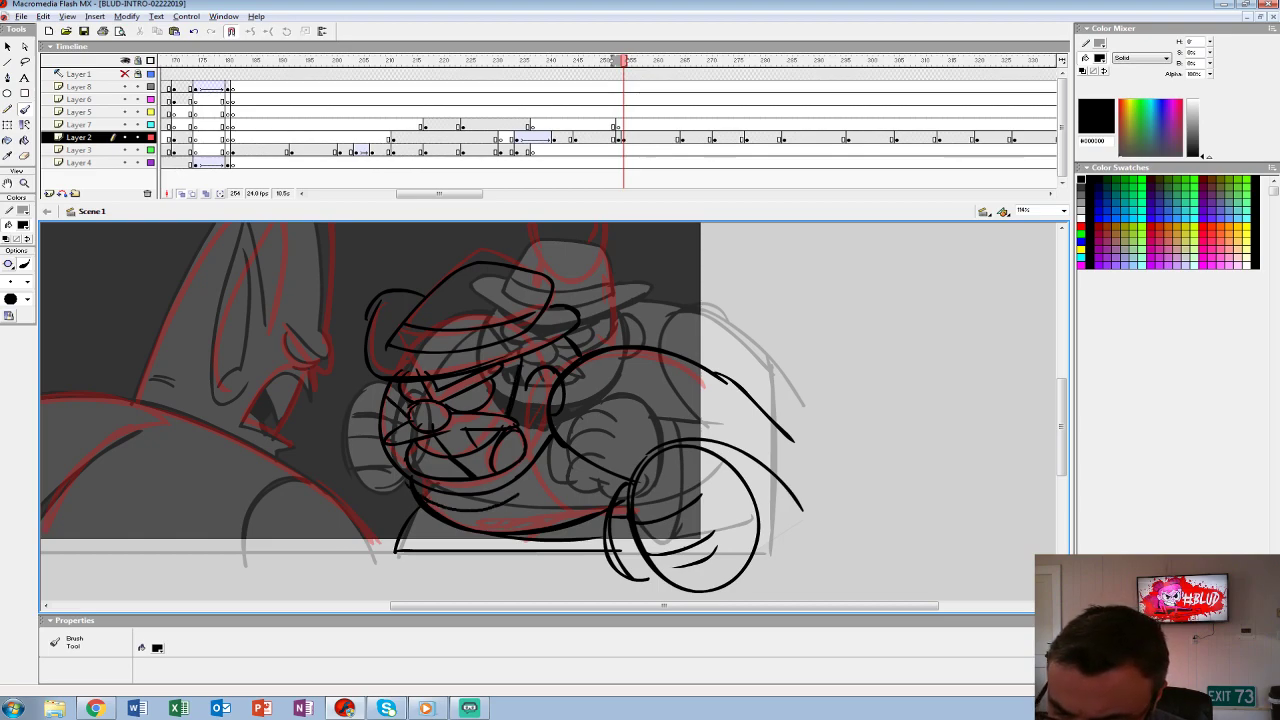
{"action": "key", "text": "k"}
{"action": "left_click_drag", "start_coordinate": [550, 400], "coordinate": [507, 475]}
{"action": "key", "text": "b"}
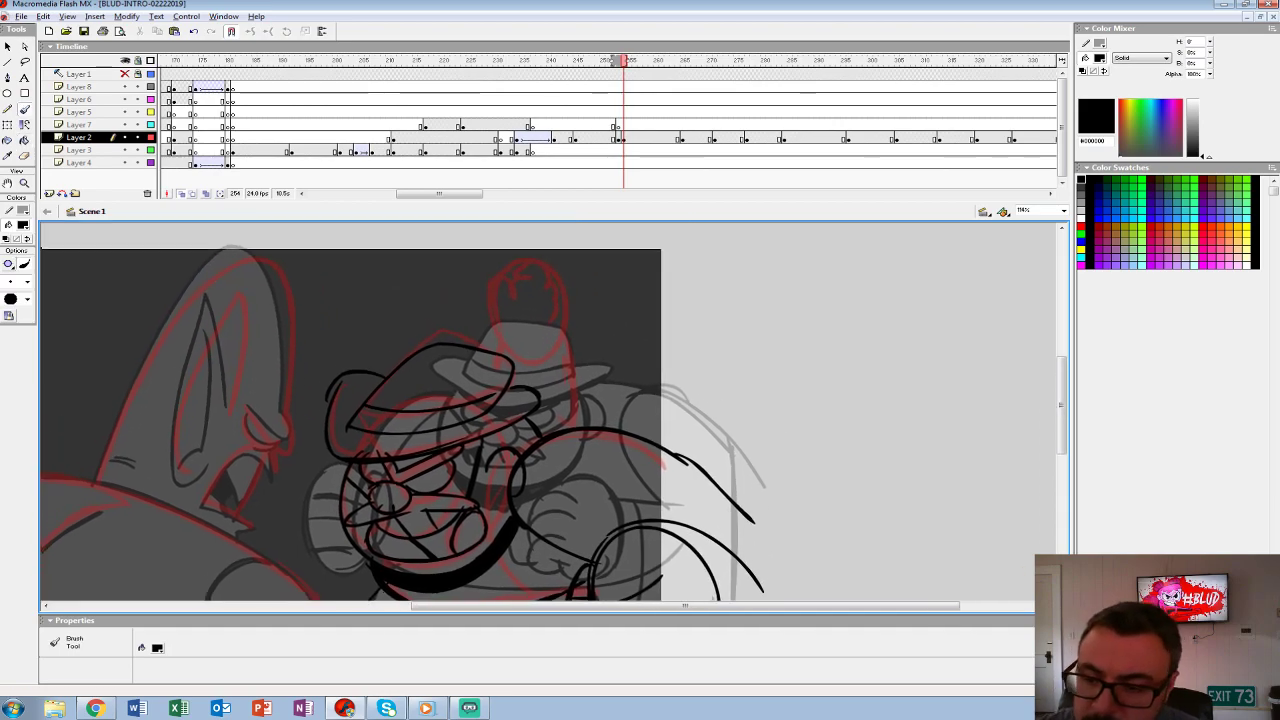
- Ink the hat character's raised fist with its knuckles, cuff and forearm above the hat
{"action": "mouse_move", "coordinate": [507, 331]}
{"action": "left_mouse_down"}
{"action": "mouse_move", "coordinate": [590, 345]}
{"action": "mouse_move", "coordinate": [520, 325]}
{"action": "mouse_move", "coordinate": [526, 282]}
{"action": "left_mouse_up"}
{"action": "key", "text": "ctrl+z"}
{"action": "key", "text": "ctrl+z"}
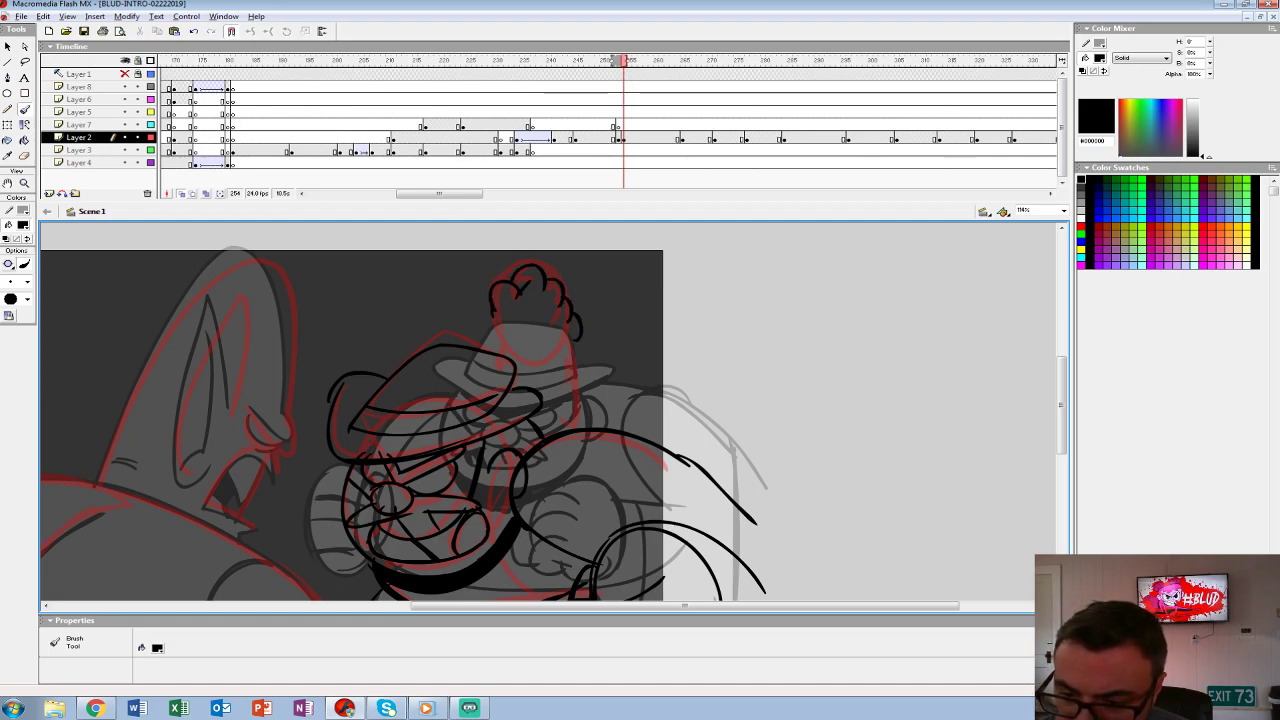
{"action": "mouse_move", "coordinate": [497, 330]}
{"action": "left_mouse_down"}
{"action": "mouse_move", "coordinate": [570, 338]}
{"action": "mouse_move", "coordinate": [586, 425]}
{"action": "mouse_move", "coordinate": [585, 400]}
{"action": "left_mouse_up"}
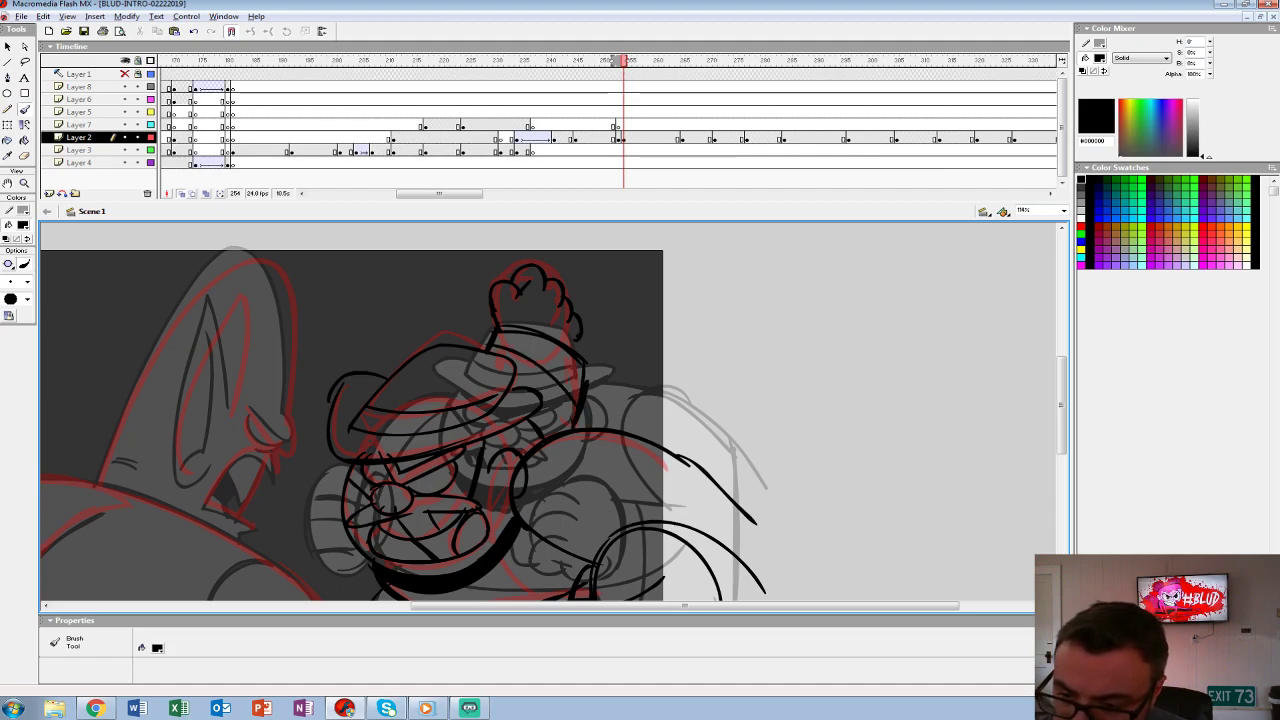
{"action": "left_click_drag", "start_coordinate": [400, 420], "coordinate": [382, 362]}
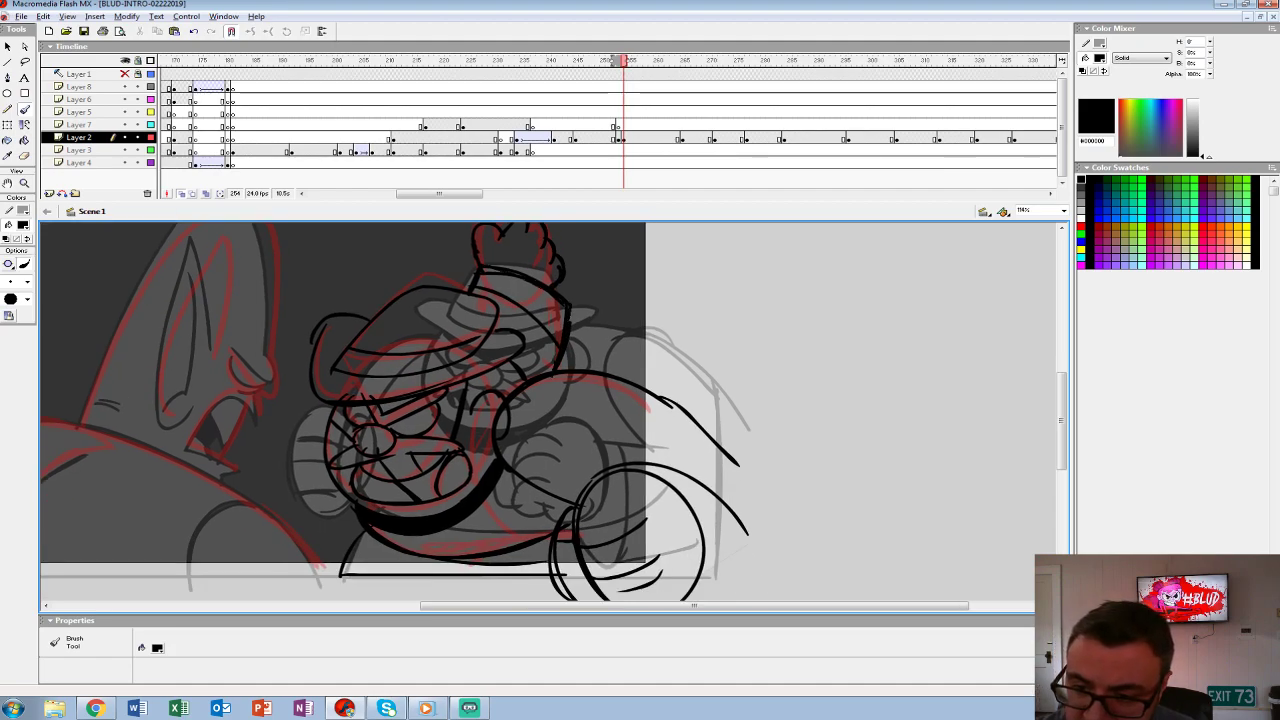
{"action": "scroll", "coordinate": [540, 410], "scroll_direction": "up", "scroll_amount": 2}
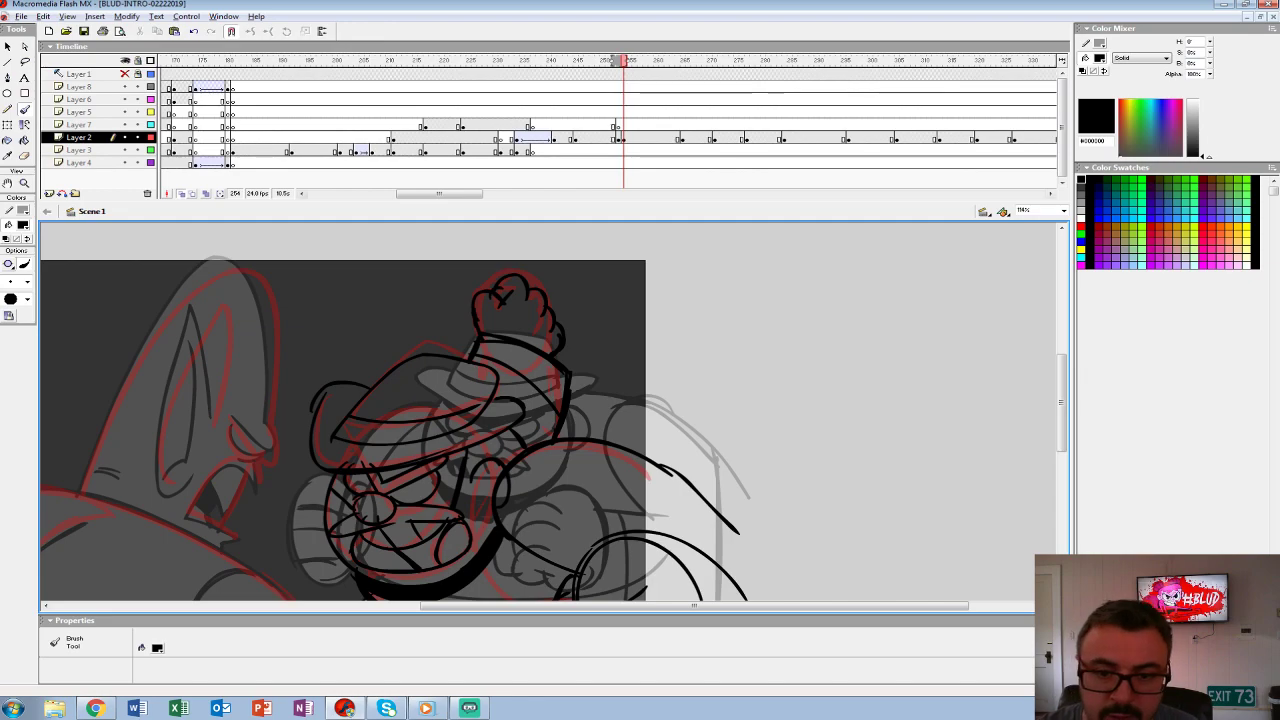
- Thicken the hat character's brow, black in the inside of the mouth and add the inner ear line with onion skinning off
{"action": "left_click_drag", "start_coordinate": [400, 420], "coordinate": [436, 345]}
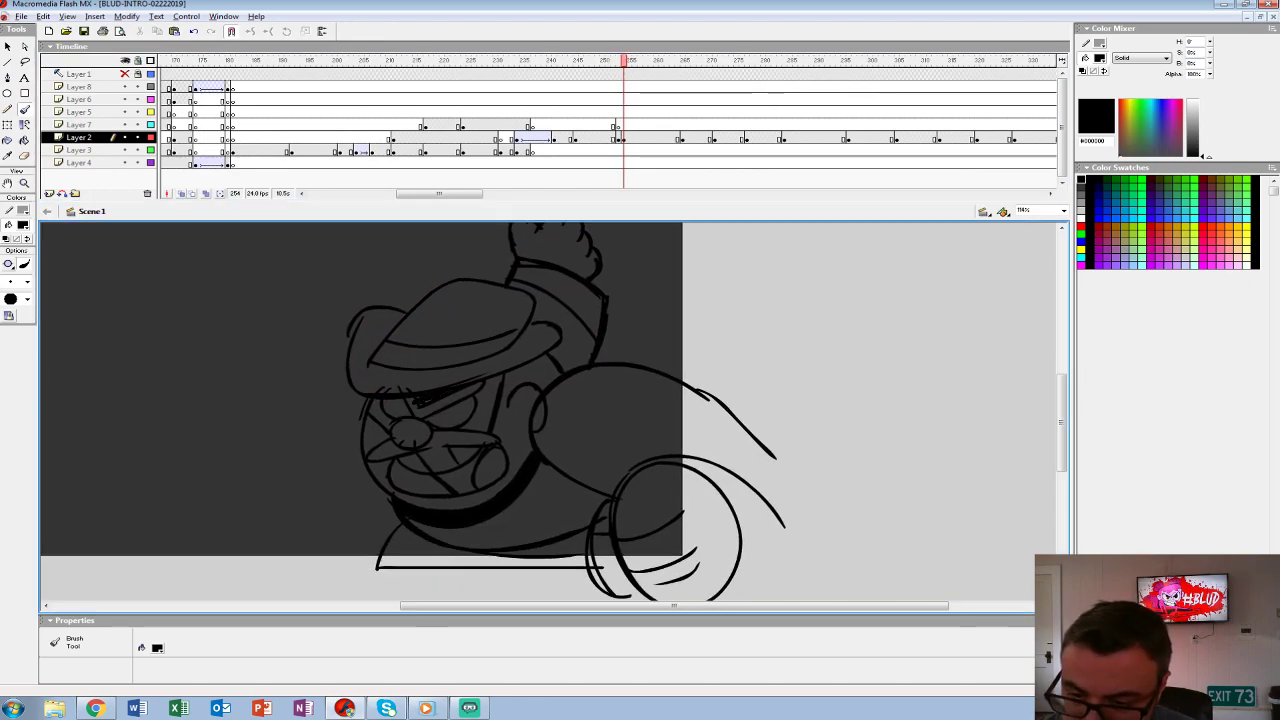
{"action": "left_click_drag", "start_coordinate": [400, 420], "coordinate": [405, 422]}
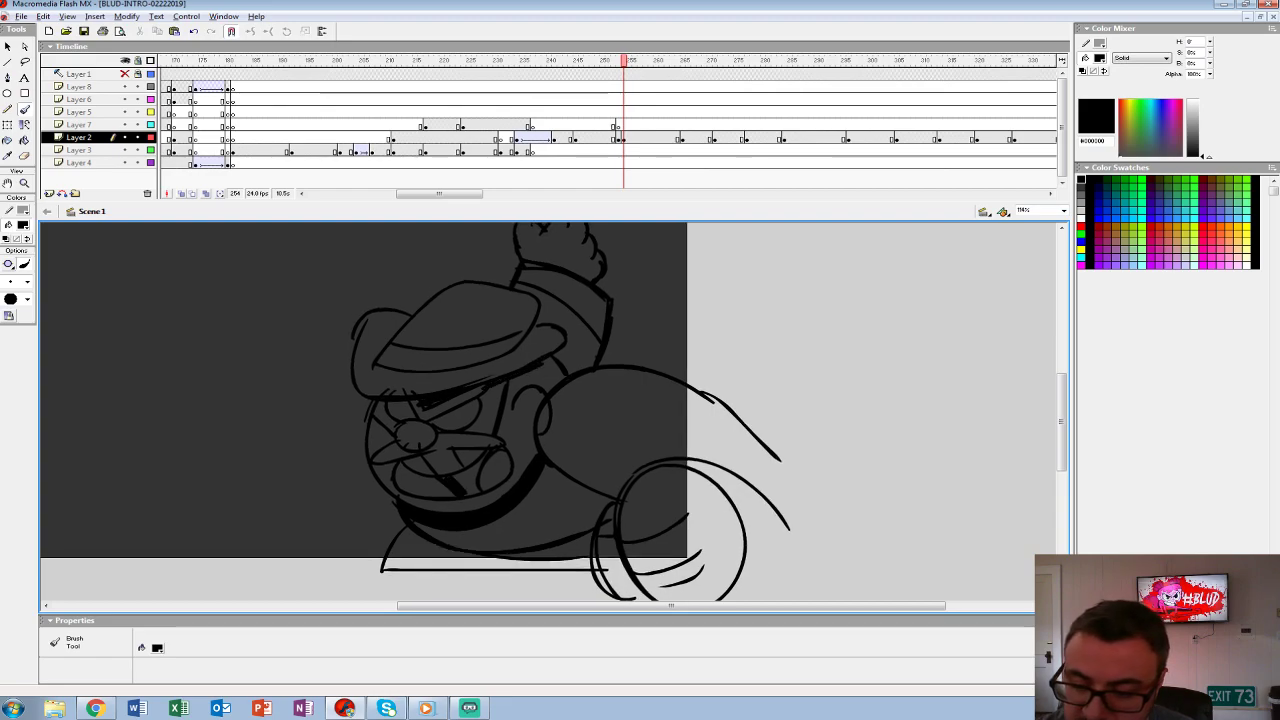
{"action": "left_click_drag", "start_coordinate": [456, 474], "coordinate": [473, 490]}
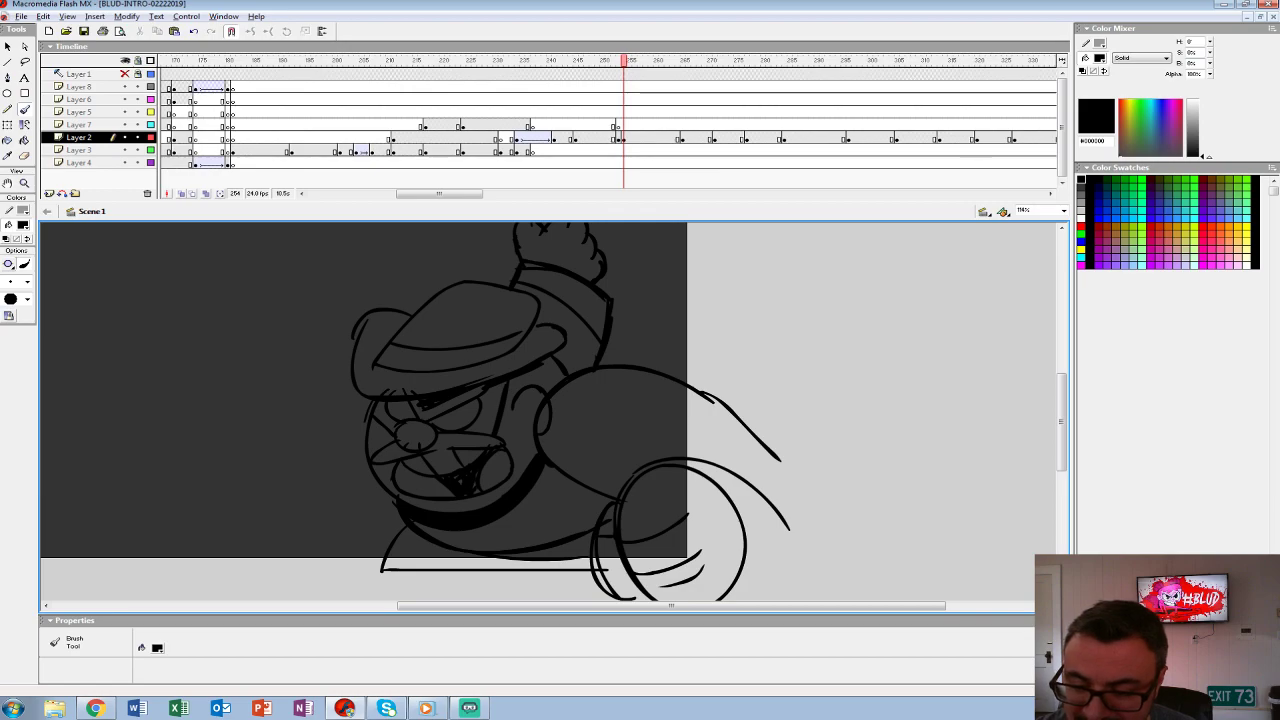
{"action": "left_click_drag", "start_coordinate": [522, 394], "coordinate": [525, 430]}
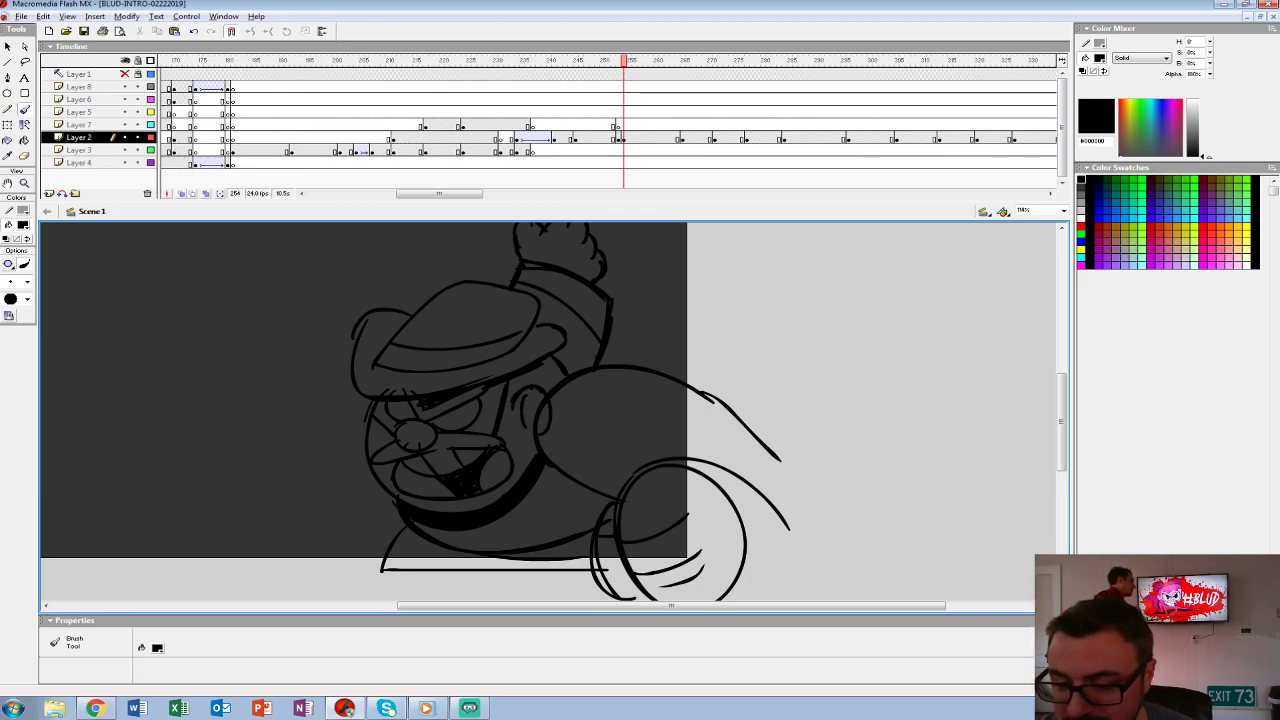
- Close the open body and arm outlines outside the stage with a straight horizontal and a straight vertical Brush line
{"action": "mouse_move", "coordinate": [500, 400]}
{"action": "left_mouse_down"}
{"action": "mouse_move", "coordinate": [526, 424]}
{"action": "mouse_move", "coordinate": [486, 371]}
{"action": "left_mouse_up"}
{"action": "left_click_drag", "start_coordinate": [590, 542], "coordinate": [784, 544]}
{"action": "left_click_drag", "start_coordinate": [733, 354], "coordinate": [733, 596]}
{"action": "left_click_drag", "start_coordinate": [486, 371], "coordinate": [496, 416]}
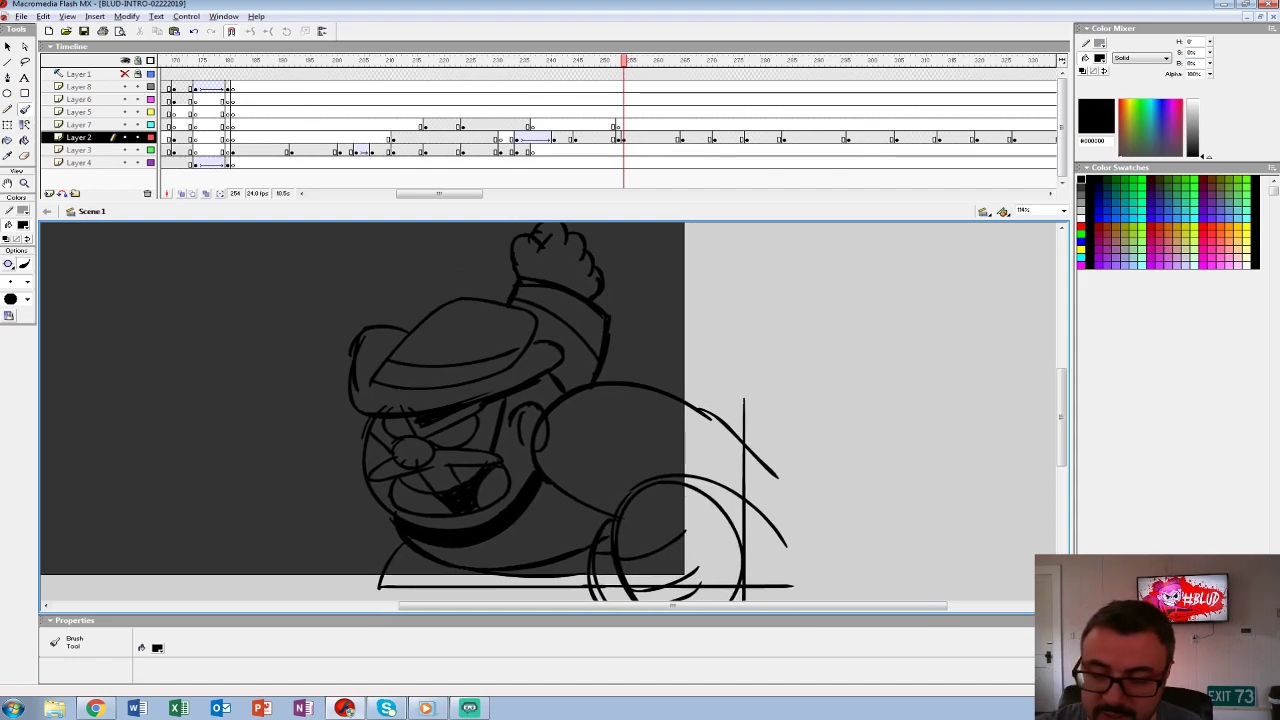
- Fill the hat character's shoulder, chest, lower face, ear, nose and moustache with white using the Paint Bucket
{"action": "left_click", "coordinate": [22, 224]}
{"action": "left_click", "coordinate": [5, 286]}
{"action": "key", "text": "k"}
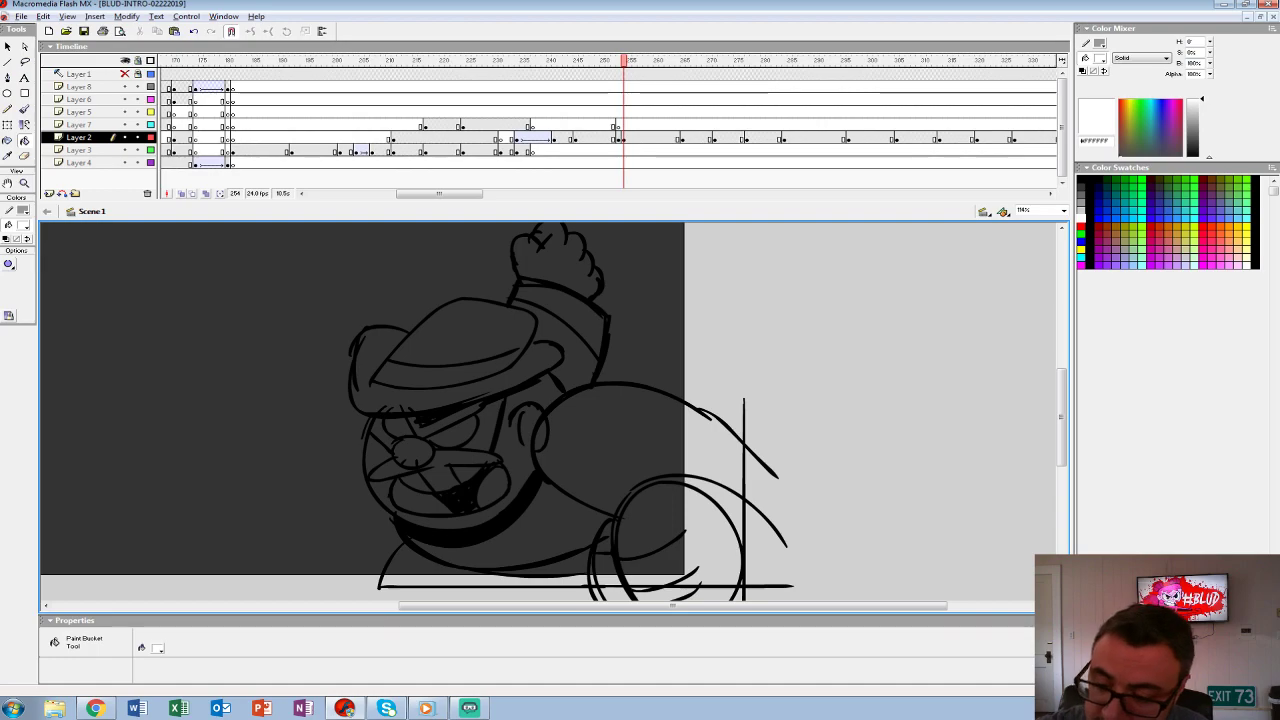
{"action": "left_click", "coordinate": [640, 420]}
{"action": "left_click", "coordinate": [510, 545]}
{"action": "left_click", "coordinate": [450, 450]}
{"action": "left_click", "coordinate": [541, 436]}
{"action": "left_click", "coordinate": [490, 487]}
{"action": "left_click", "coordinate": [420, 496]}
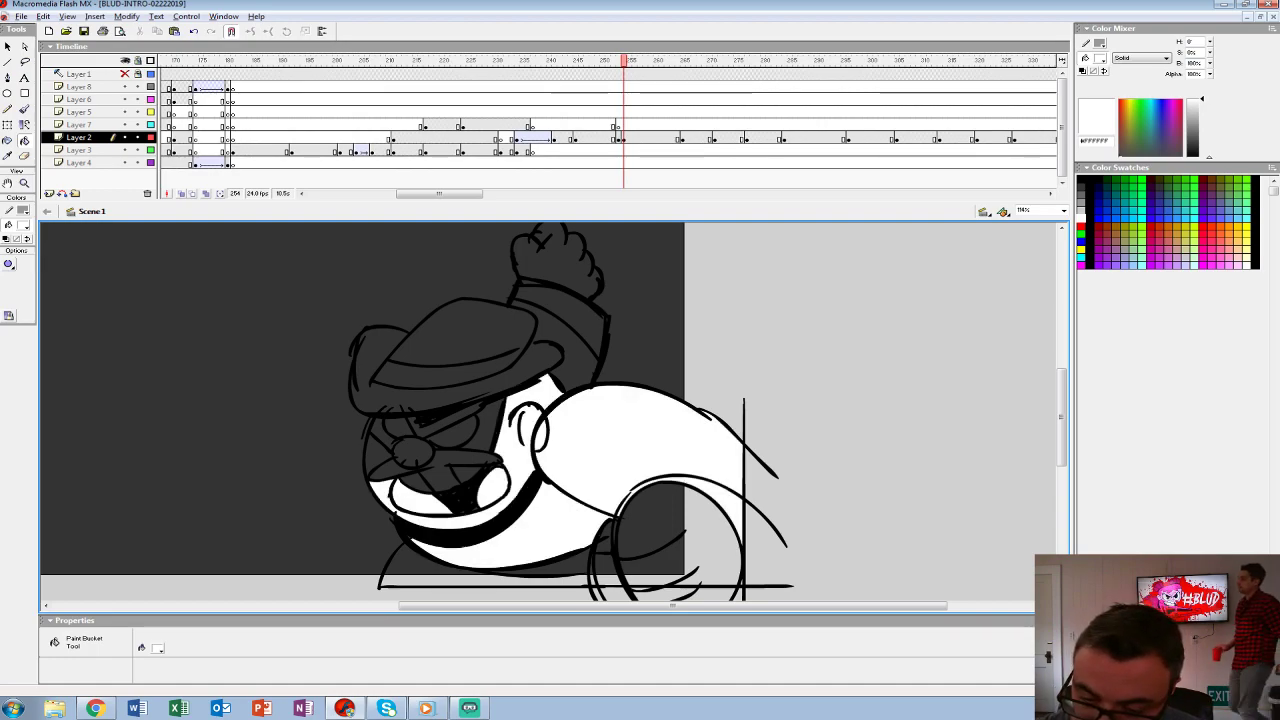
{"action": "key", "text": "ctrl+z"}
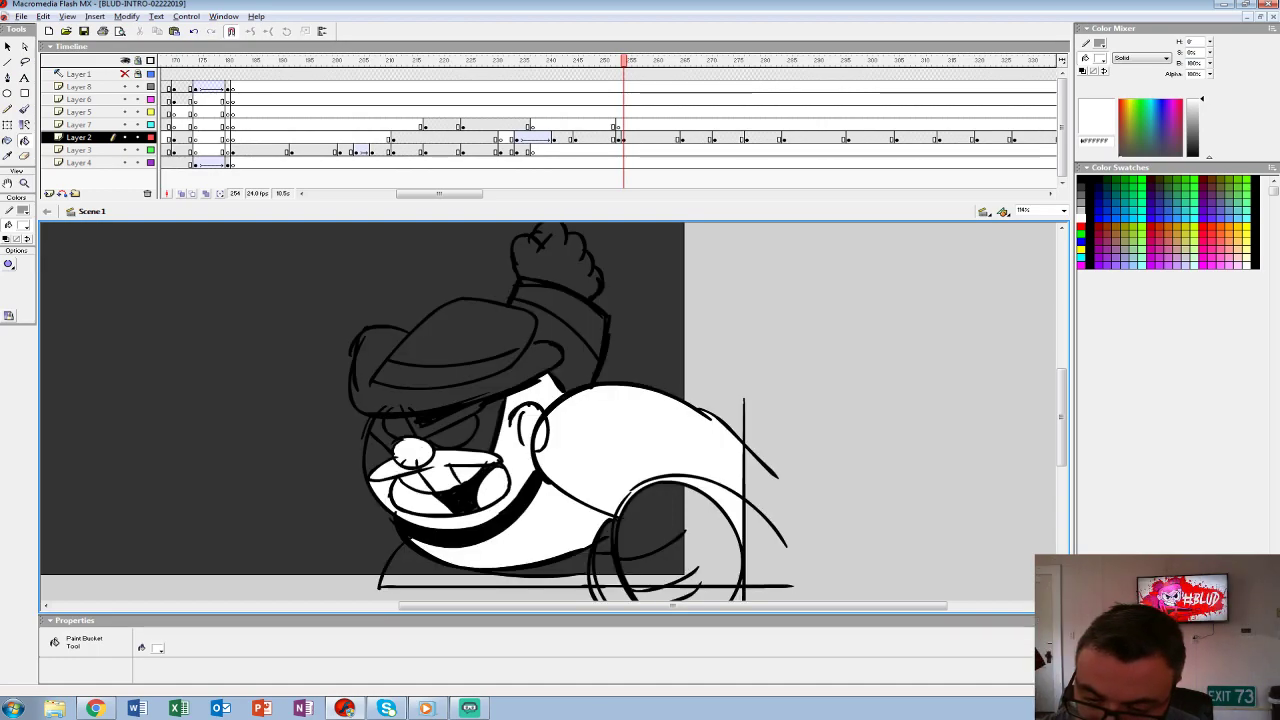
- Fill the hat character's hat, eyes, raised arm and fist, lower body and lowered fist with white
{"action": "left_click", "coordinate": [450, 345]}
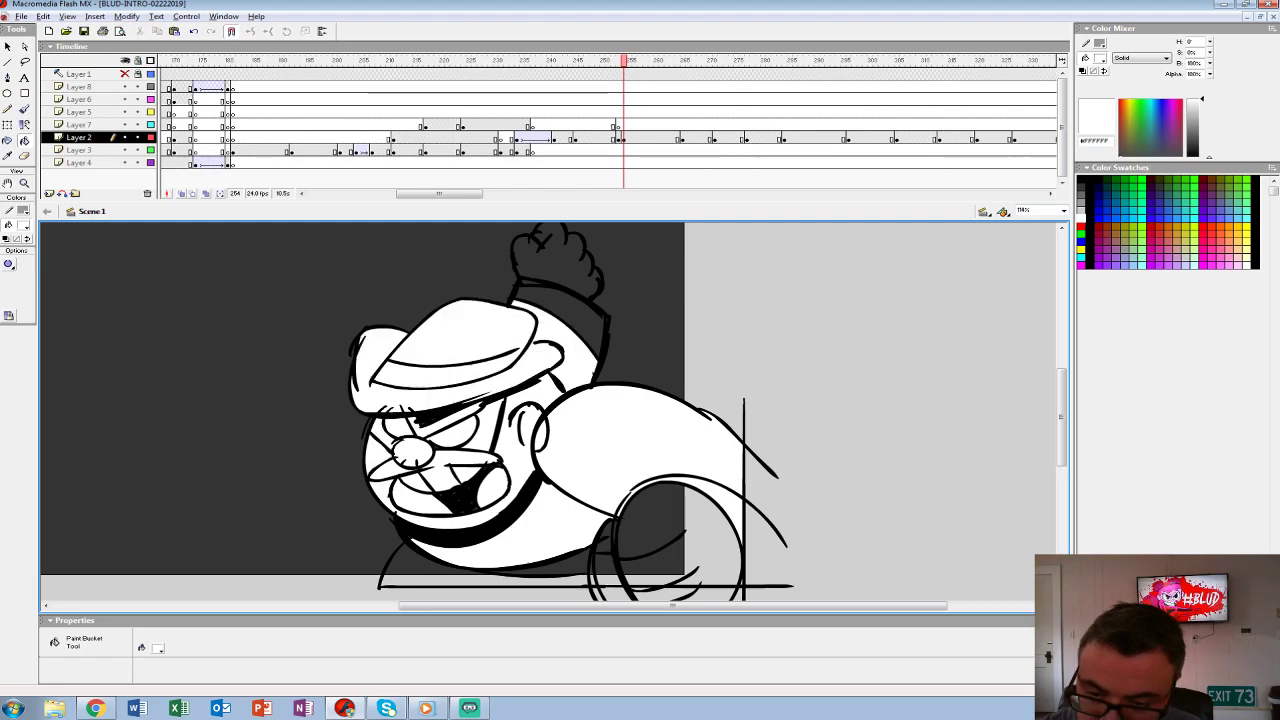
{"action": "left_click", "coordinate": [560, 320]}
{"action": "left_click", "coordinate": [555, 260]}
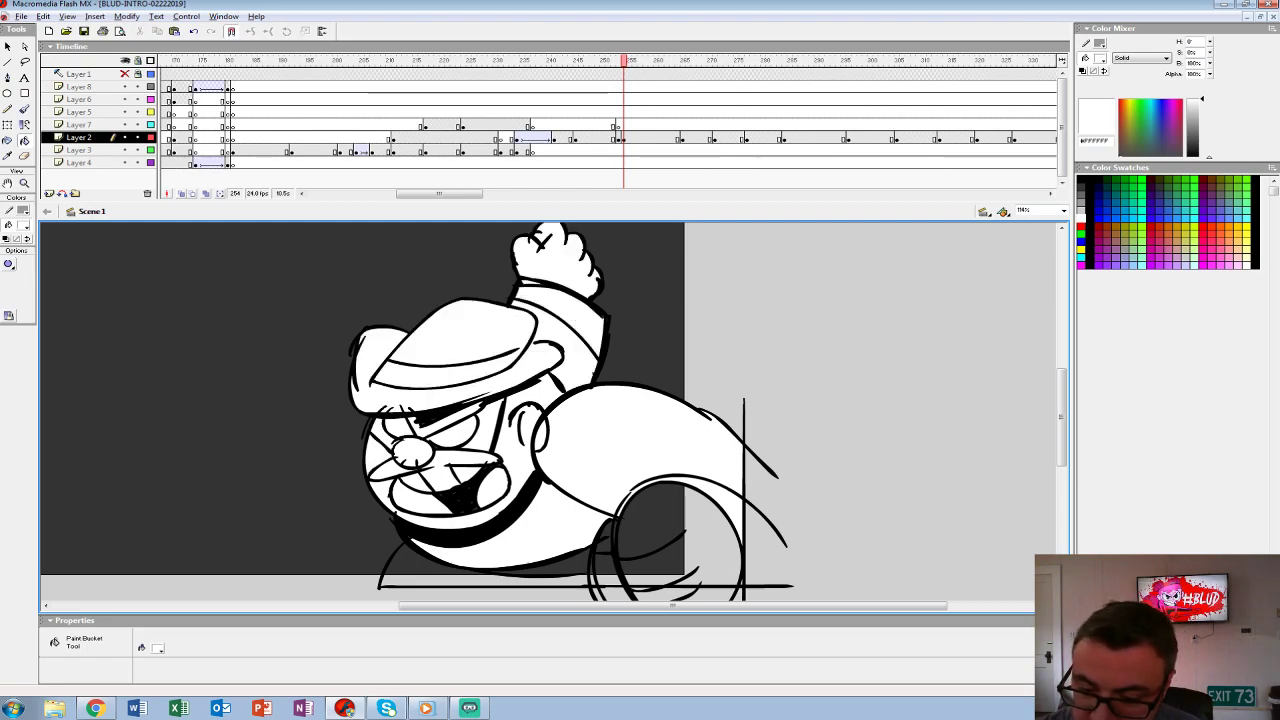
{"action": "left_click", "coordinate": [480, 565]}
{"action": "left_click", "coordinate": [540, 562]}
{"action": "left_click", "coordinate": [608, 570]}
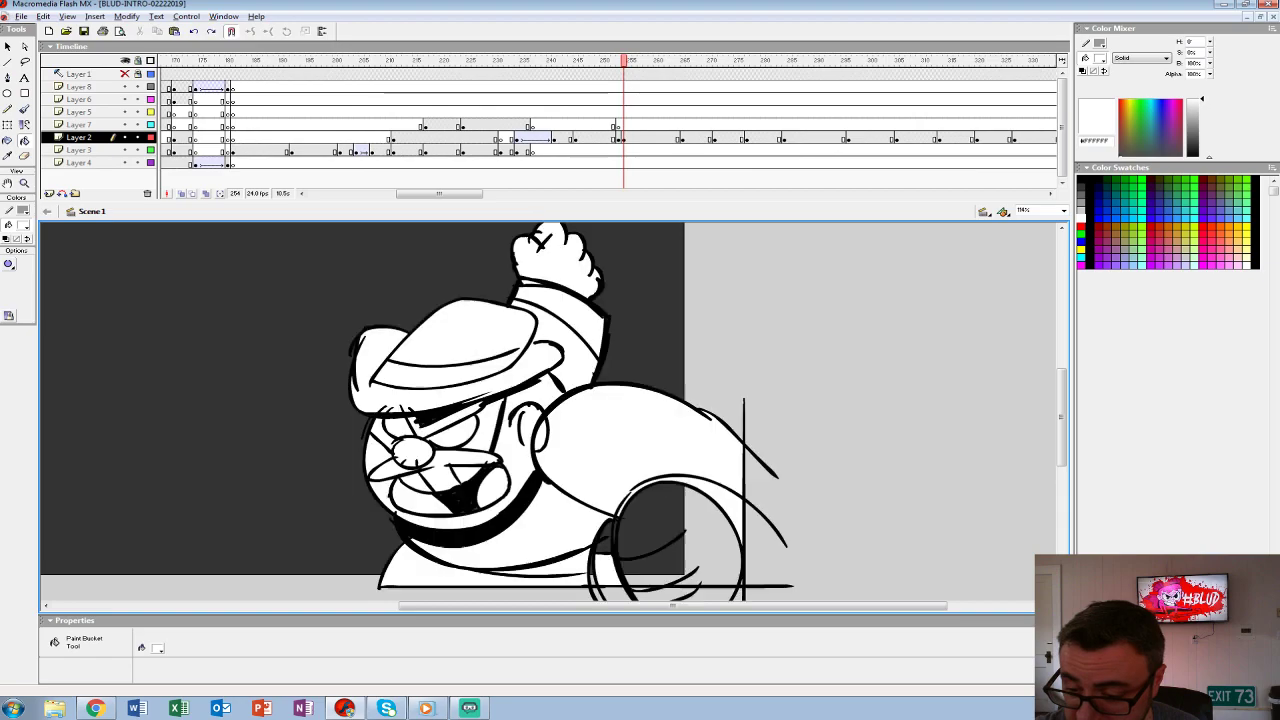
{"action": "left_click", "coordinate": [650, 530]}
{"action": "left_click_drag", "start_coordinate": [650, 530], "coordinate": [781, 530]}
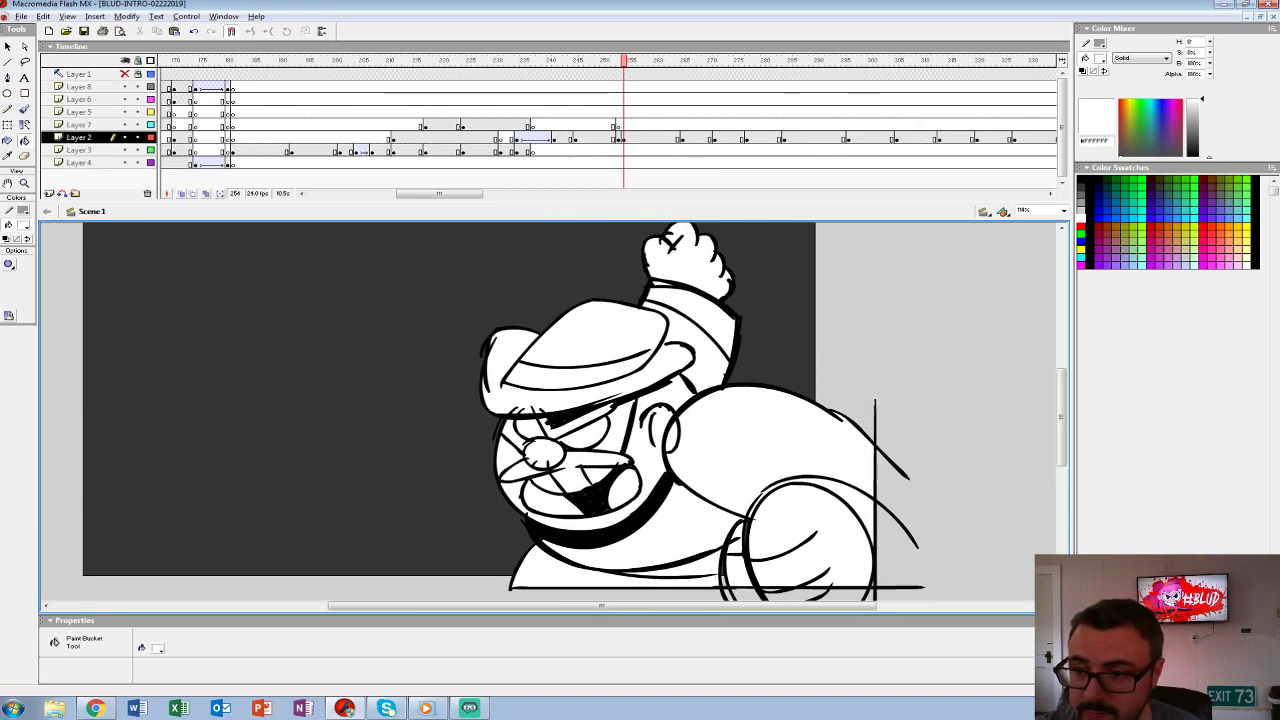
- Turn the onion skins back on and ink the pointed-head character's eye, nose and tall head outline in black with the Brush
{"action": "left_click", "coordinate": [620, 138]}
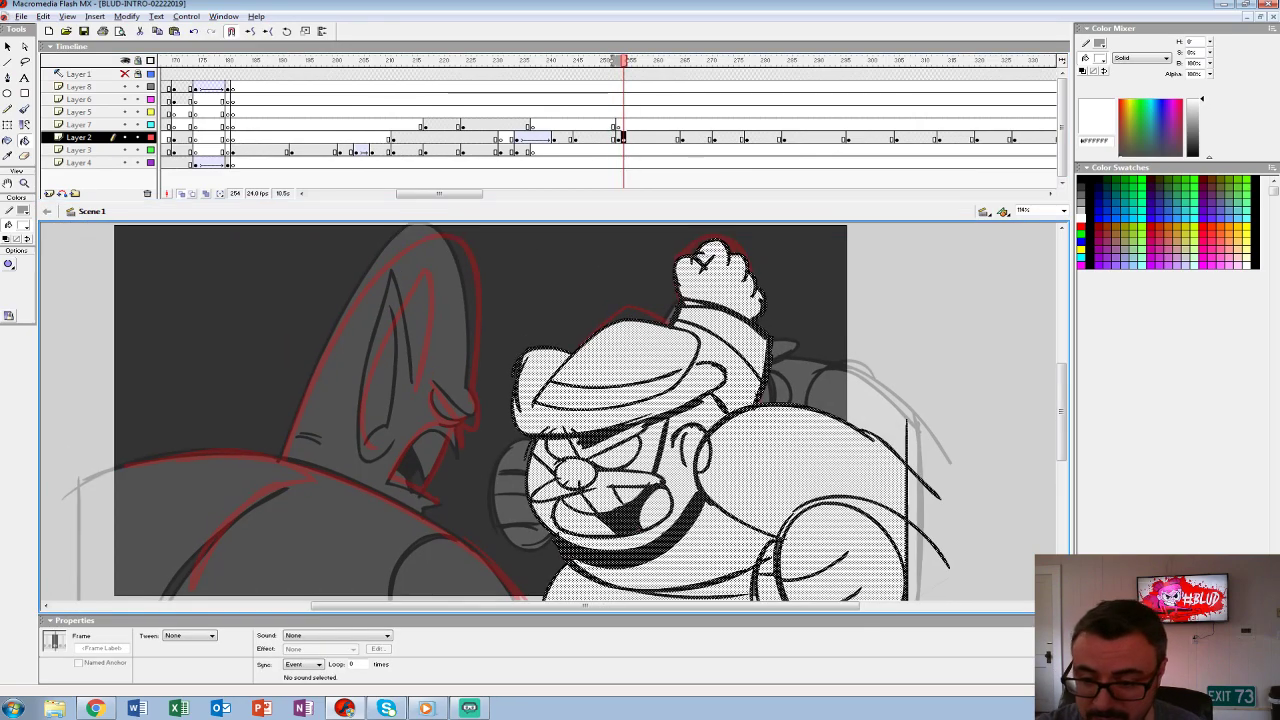
{"action": "left_click", "coordinate": [24, 225]}
{"action": "left_click", "coordinate": [6, 254]}
{"action": "key", "text": "b"}
{"action": "left_click_drag", "start_coordinate": [432, 380], "coordinate": [462, 424]}
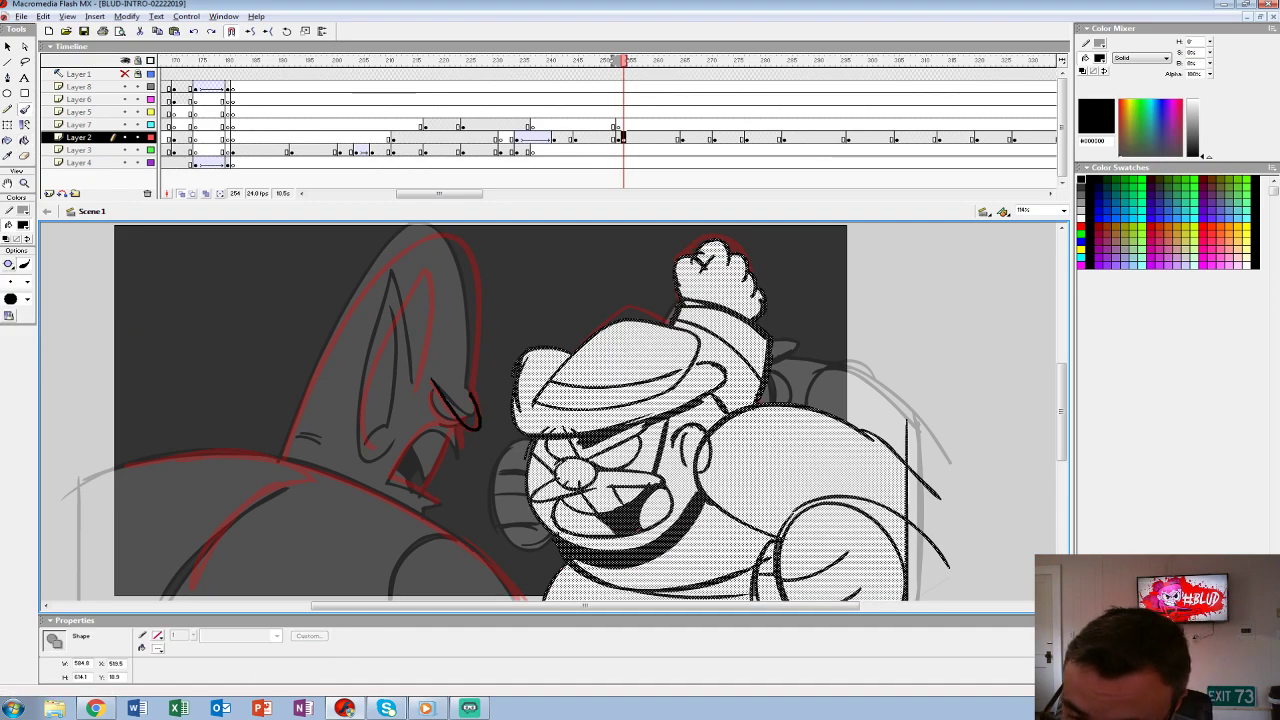
{"action": "mouse_move", "coordinate": [473, 358]}
{"action": "left_mouse_down"}
{"action": "mouse_move", "coordinate": [440, 228]}
{"action": "mouse_move", "coordinate": [290, 440]}
{"action": "mouse_move", "coordinate": [328, 347]}
{"action": "left_mouse_up"}
- Ink the pointed-head character's back and shoulder line and both arm curves, closing the outline outside the stage
{"action": "mouse_move", "coordinate": [562, 518]}
{"action": "left_mouse_down"}
{"action": "mouse_move", "coordinate": [465, 417]}
{"action": "mouse_move", "coordinate": [320, 359]}
{"action": "mouse_move", "coordinate": [200, 353]}
{"action": "mouse_move", "coordinate": [125, 375]}
{"action": "left_mouse_up"}
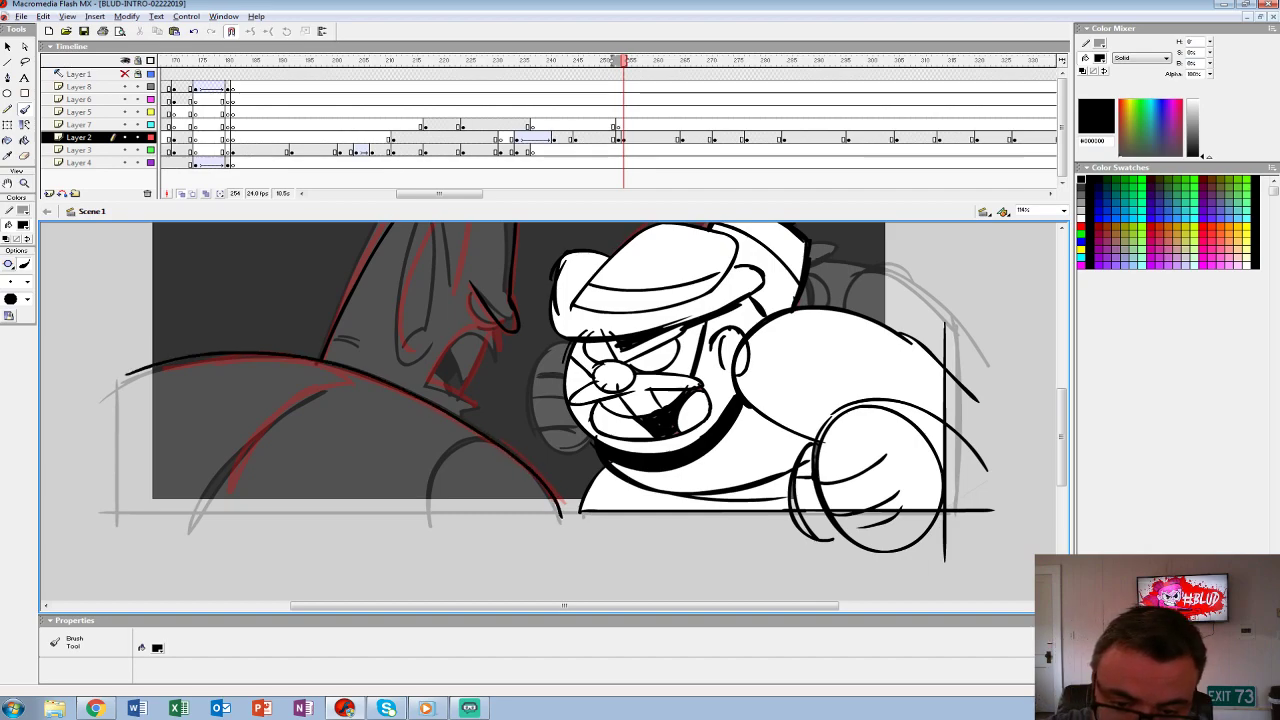
{"action": "mouse_move", "coordinate": [127, 408]}
{"action": "left_mouse_down"}
{"action": "mouse_move", "coordinate": [128, 516]}
{"action": "mouse_move", "coordinate": [572, 512]}
{"action": "left_mouse_up"}
{"action": "left_click_drag", "start_coordinate": [484, 436], "coordinate": [428, 515]}
{"action": "mouse_move", "coordinate": [340, 388]}
{"action": "left_mouse_down"}
{"action": "mouse_move", "coordinate": [308, 395]}
{"action": "mouse_move", "coordinate": [208, 514]}
{"action": "left_mouse_up"}
- Ink the pointed-head character's snarling open mouth with its teeth and jagged chin
{"action": "left_click_drag", "start_coordinate": [400, 300], "coordinate": [348, 445]}
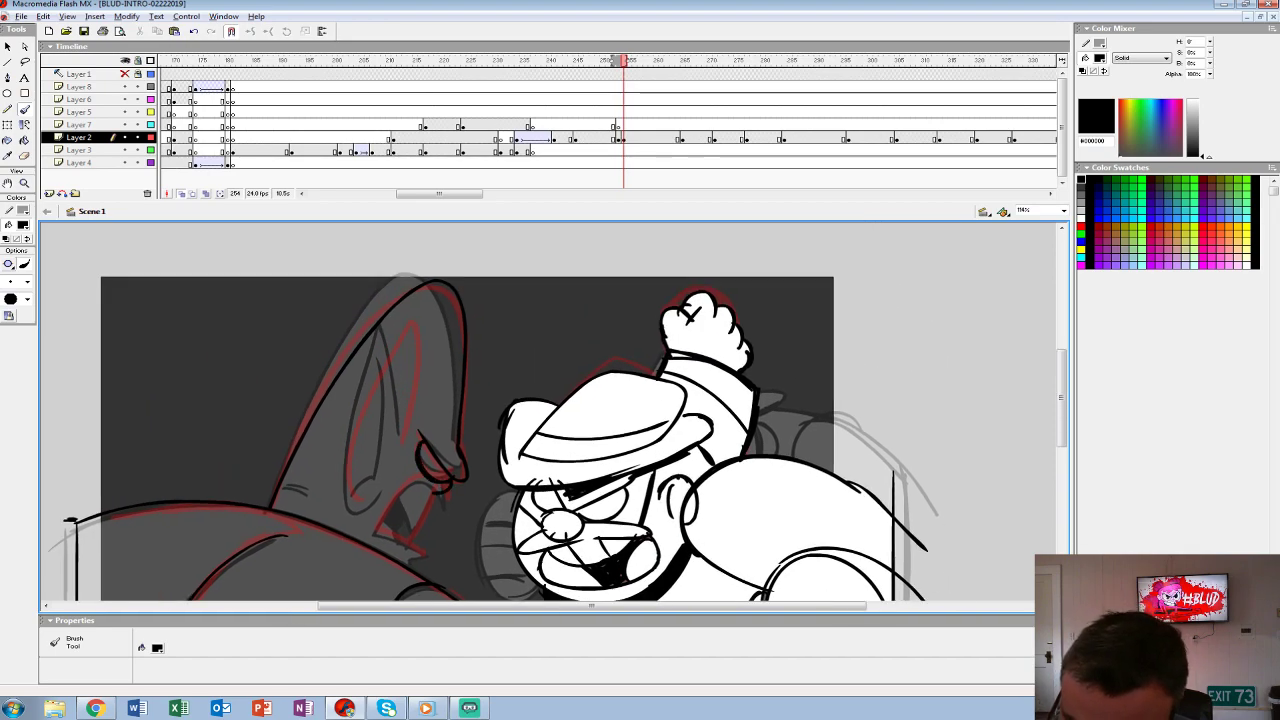
{"action": "mouse_move", "coordinate": [440, 497]}
{"action": "left_mouse_down"}
{"action": "mouse_move", "coordinate": [384, 519]}
{"action": "mouse_move", "coordinate": [436, 560]}
{"action": "left_mouse_up"}
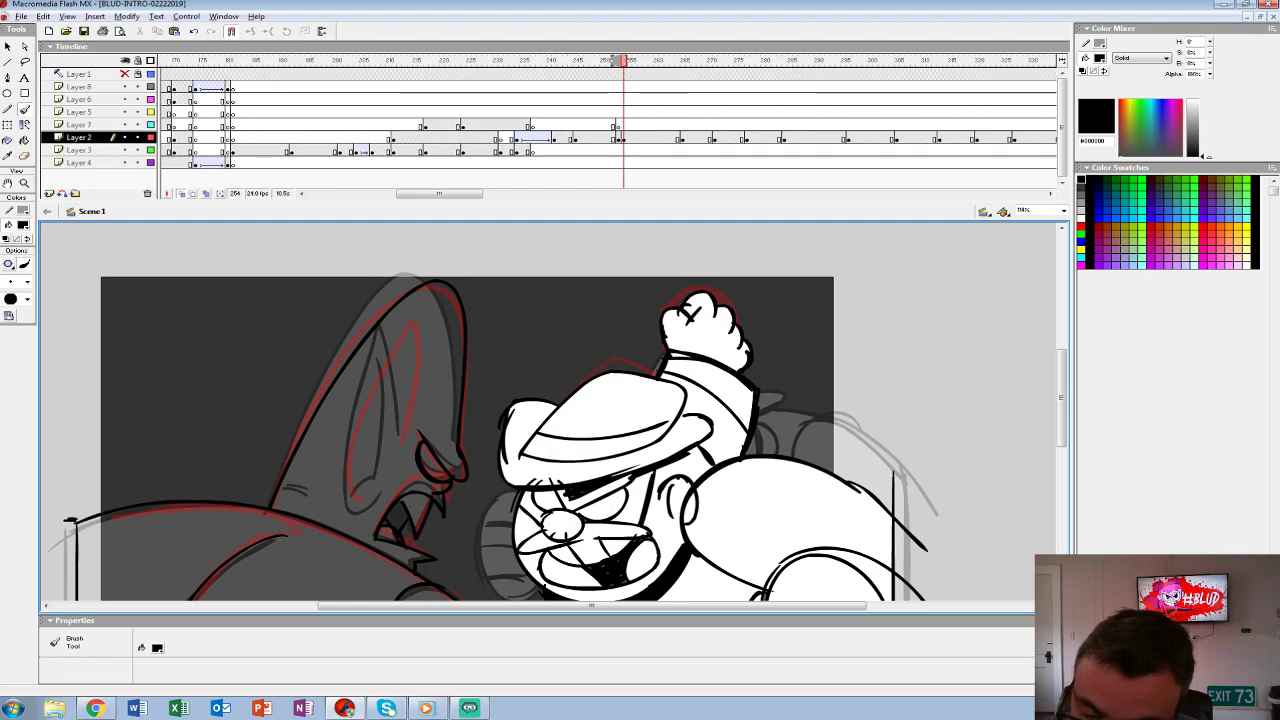
- Ink the pointed-head character's long inner ear shape and short cheek lines in black, and turn off the onion skins
{"action": "mouse_move", "coordinate": [418, 316]}
{"action": "left_mouse_down"}
{"action": "mouse_move", "coordinate": [380, 374]}
{"action": "mouse_move", "coordinate": [346, 510]}
{"action": "left_mouse_up"}
{"action": "left_click_drag", "start_coordinate": [404, 354], "coordinate": [360, 490]}
{"action": "left_click_drag", "start_coordinate": [554, 417], "coordinate": [520, 367]}
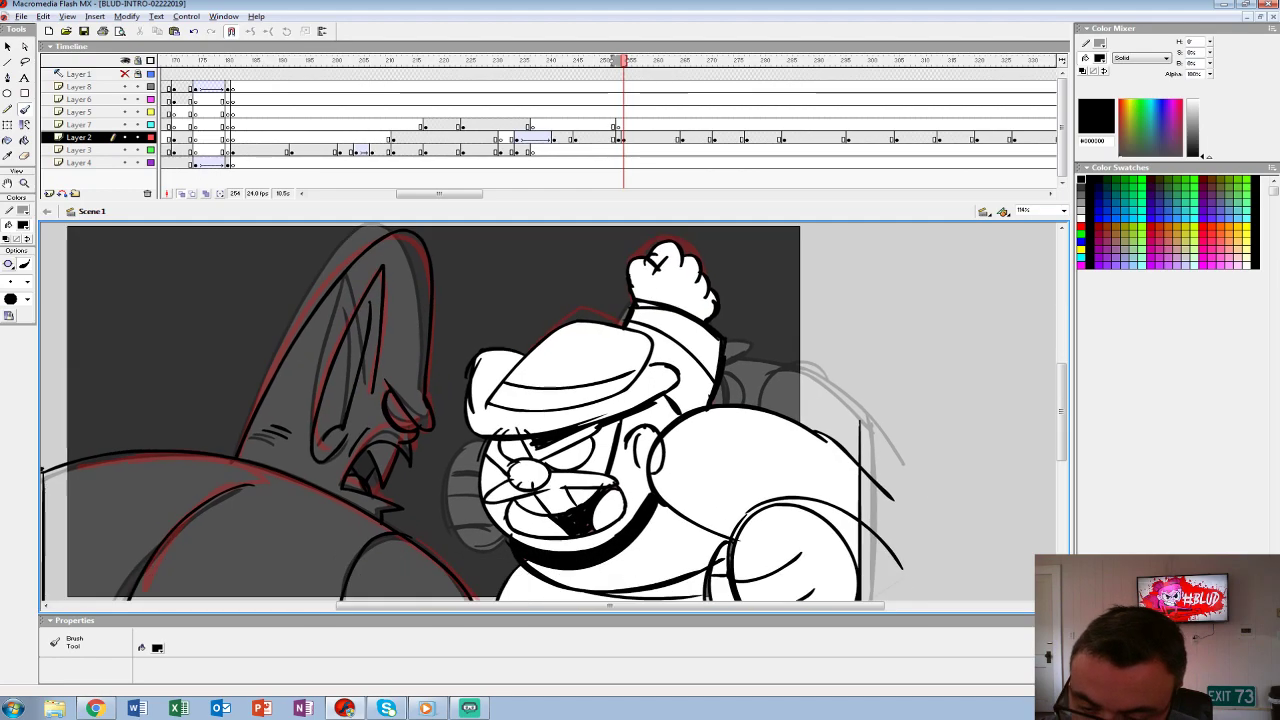
{"action": "left_click_drag", "start_coordinate": [554, 417], "coordinate": [562, 367]}
{"action": "left_click_drag", "start_coordinate": [554, 417], "coordinate": [674, 517]}
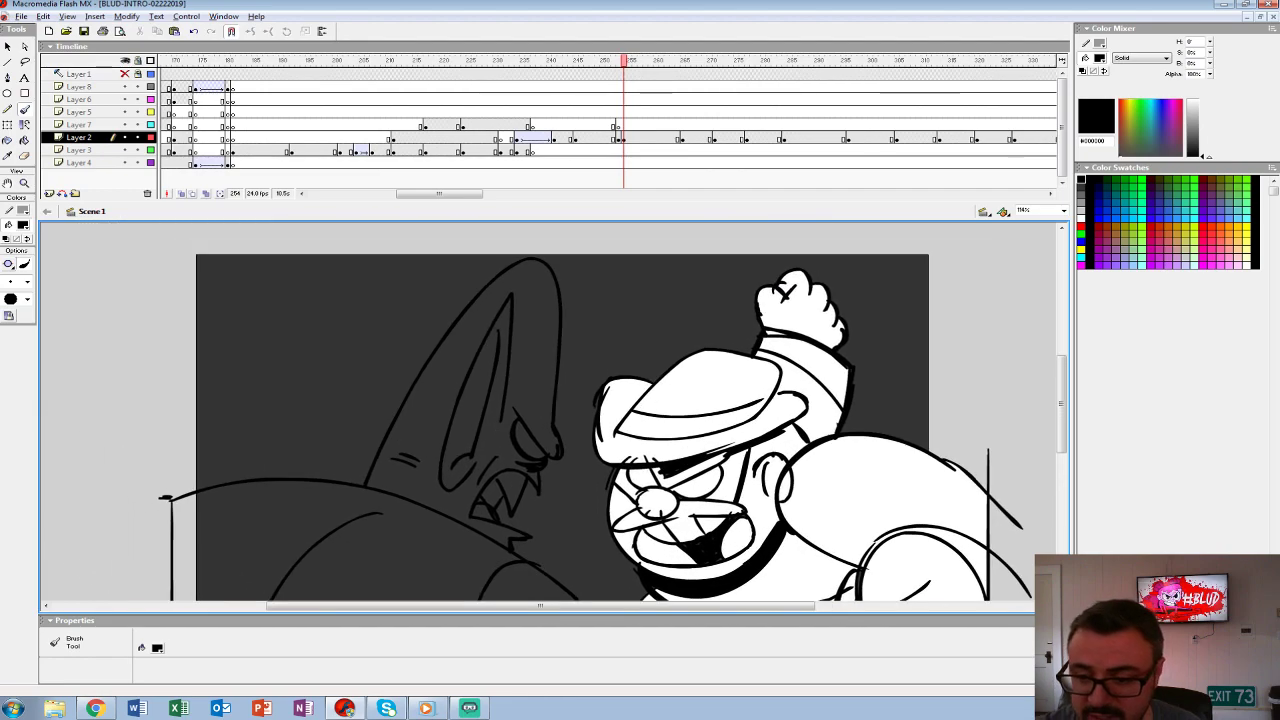
- Shift the inked face-off drawing on Layer 2 back to frame 253 in place of the rough sketch
{"action": "left_click", "coordinate": [621, 138]}
{"action": "key", "text": "comma"}
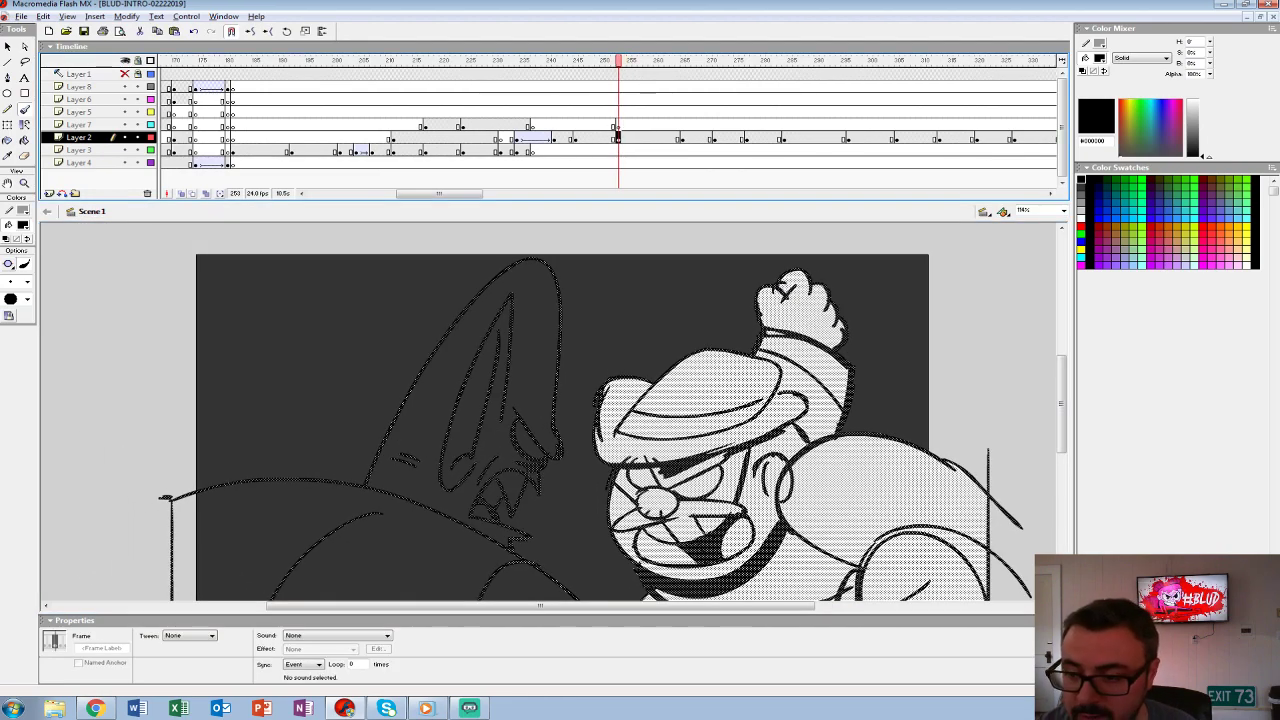
{"action": "key", "text": "comma"}
- Fill the pointed-head character's head, mouth area, back and arm with light grey #CCCCCC and show the stage at 100%
{"action": "left_click", "coordinate": [24, 224]}
{"action": "left_click", "coordinate": [6, 283]}
{"action": "key", "text": "k"}
{"action": "key", "text": "period"}
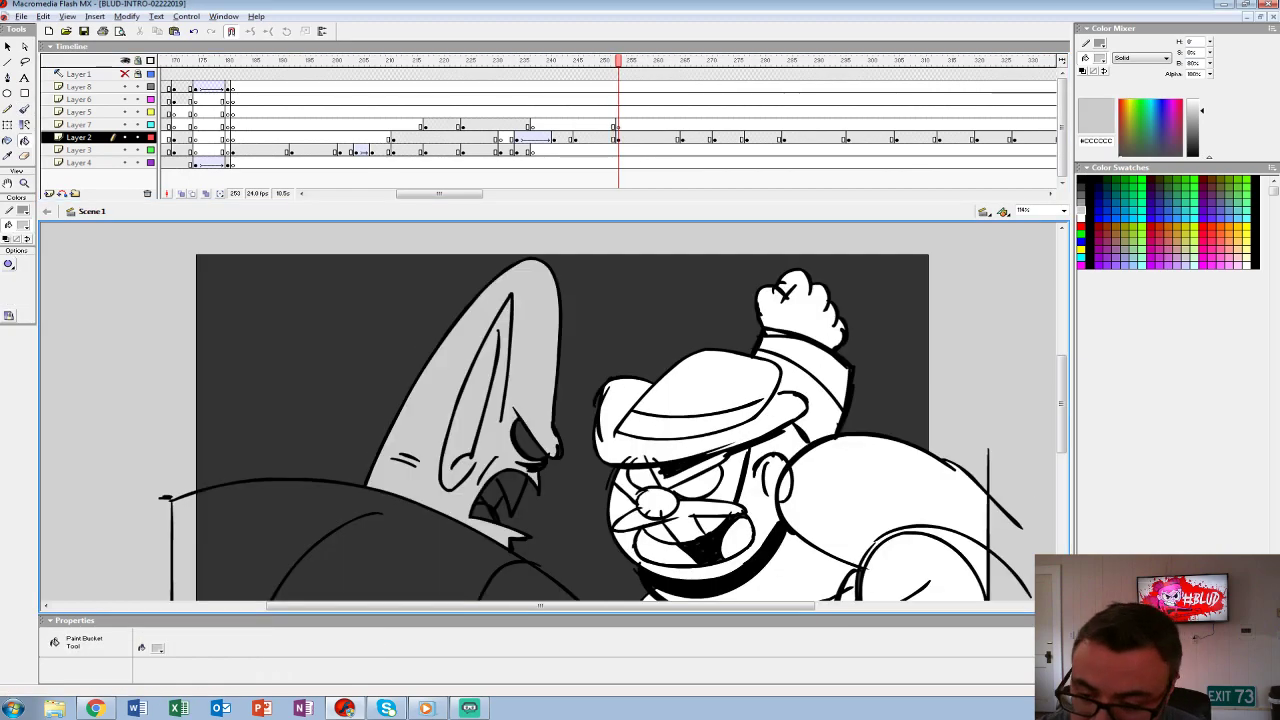
{"action": "left_click_drag", "start_coordinate": [494, 595], "coordinate": [470, 508]}
{"action": "left_click", "coordinate": [470, 508]}
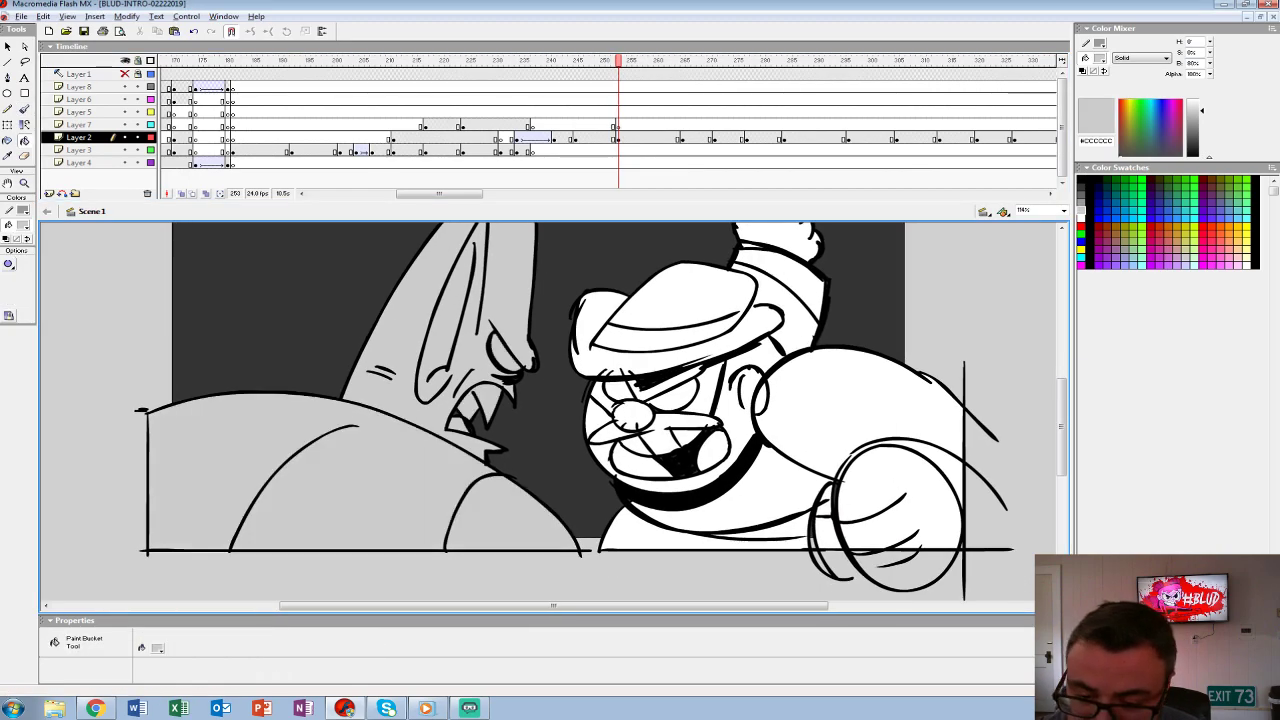
{"action": "scroll", "coordinate": [550, 410], "scroll_direction": "right", "scroll_amount": 1}
{"action": "key", "text": "ctrl+1"}
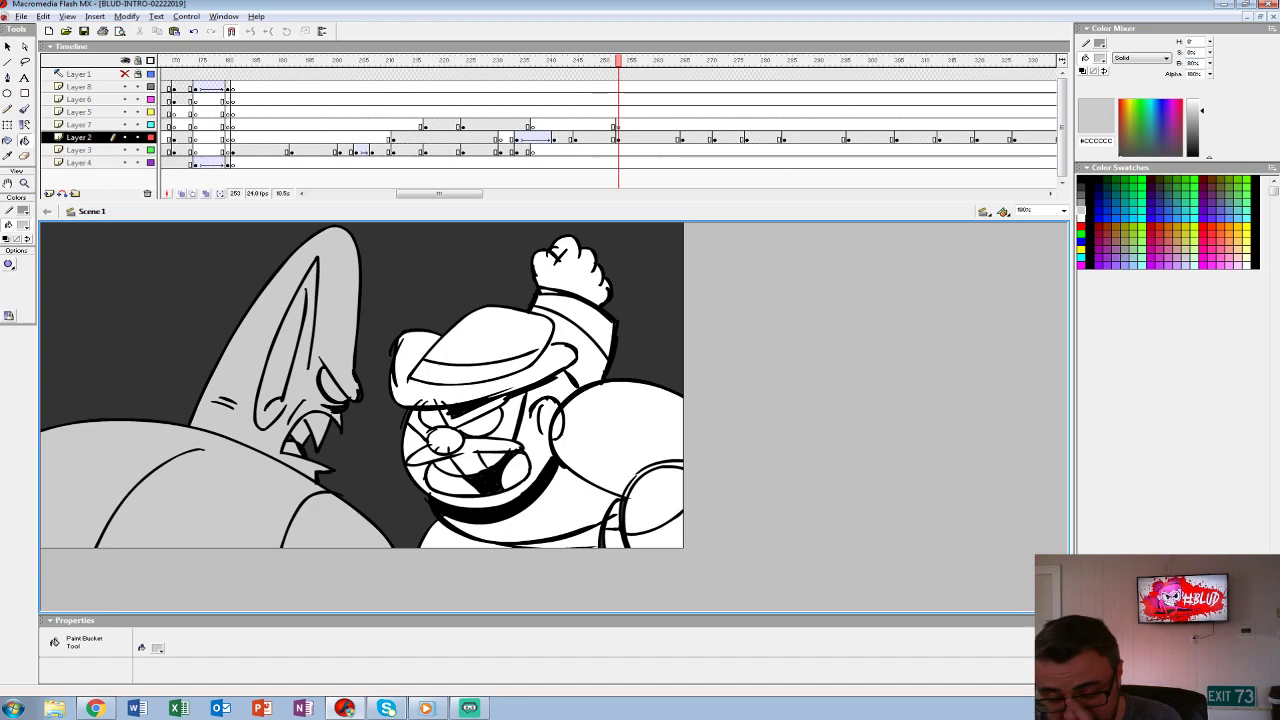
- Play back the animation from the earlier BECKY title frames through the finished face-off shot
{"action": "left_click", "coordinate": [617, 138]}
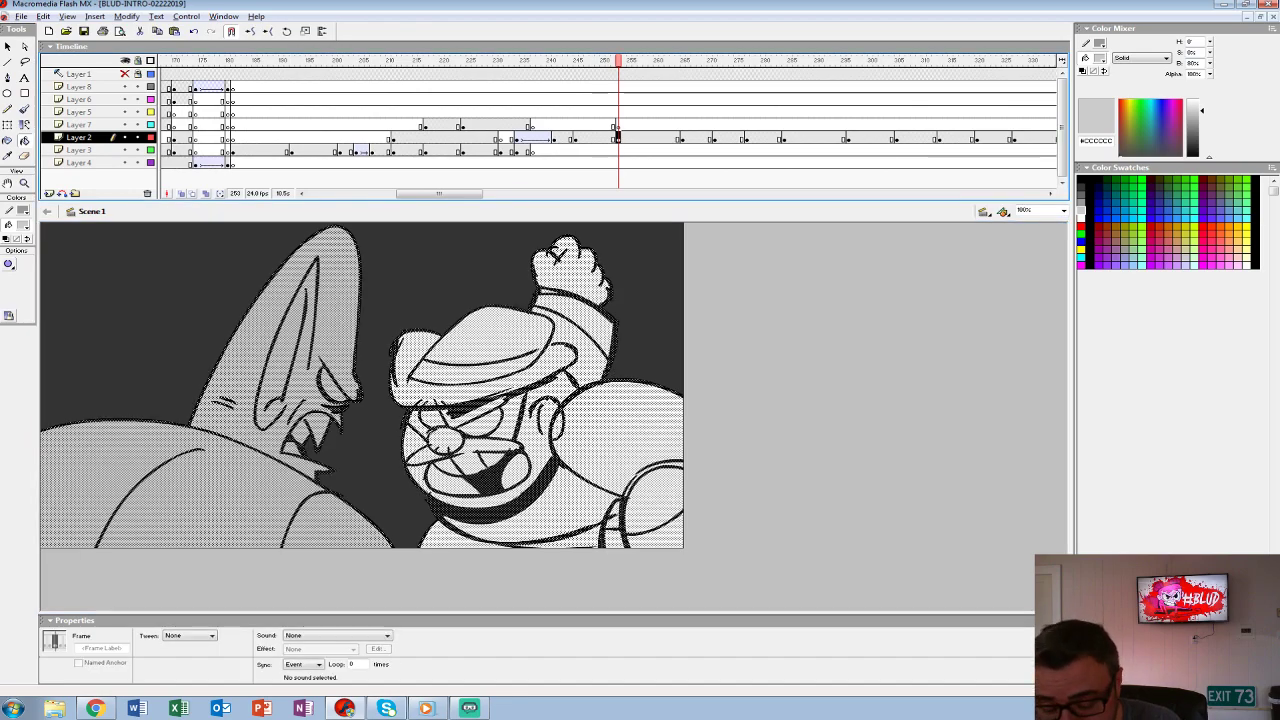
{"action": "left_click", "coordinate": [447, 111]}
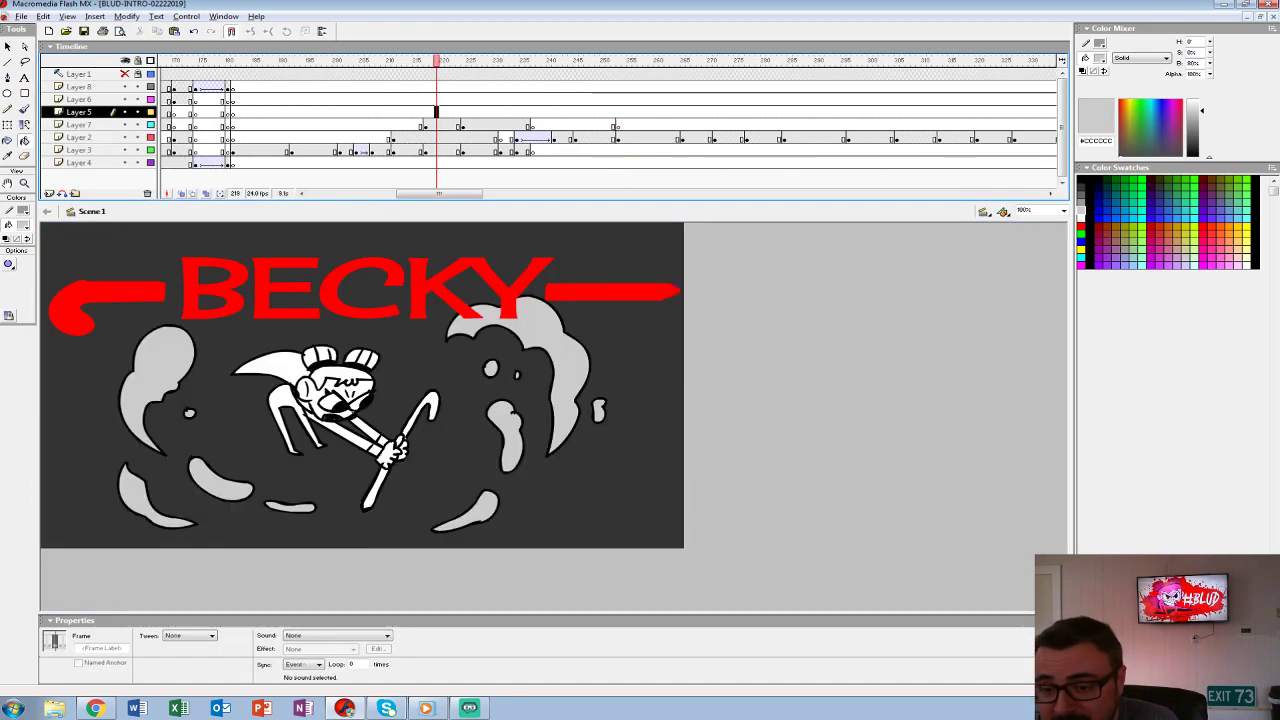
{"action": "key", "text": "Return"}
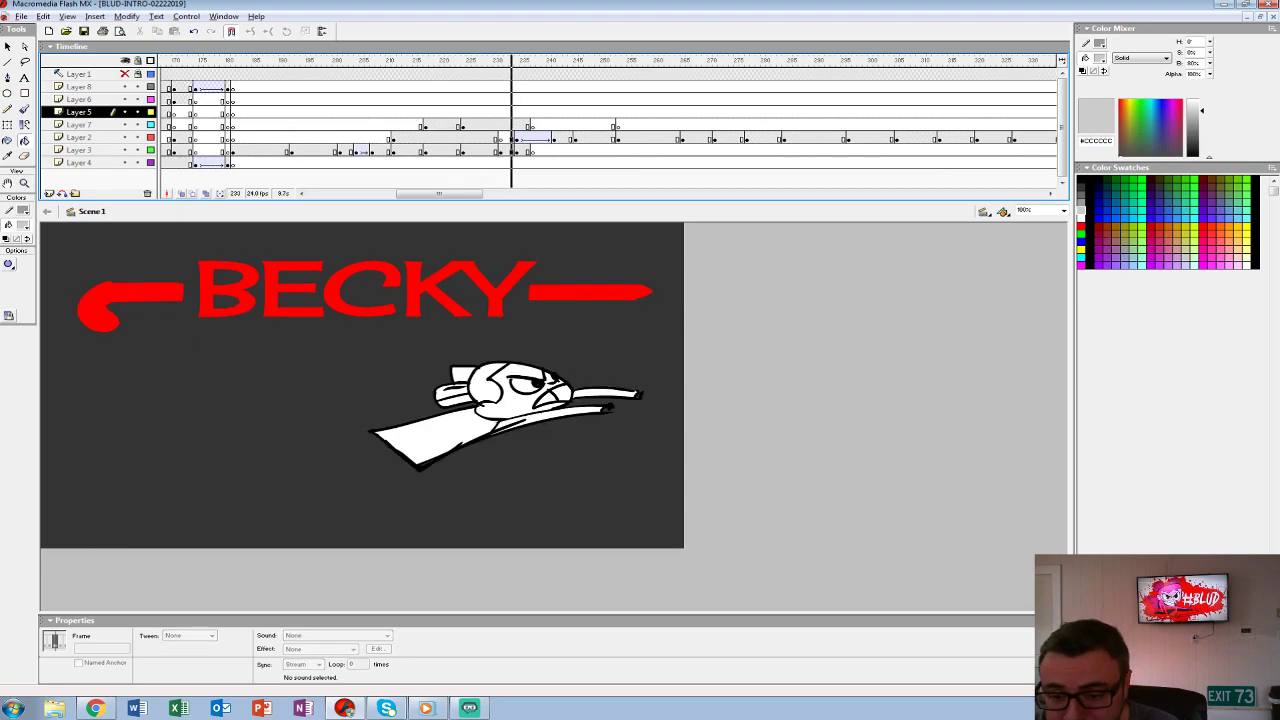
{"action": "left_click_drag", "start_coordinate": [737, 60], "coordinate": [255, 60]}
{"action": "key", "text": "Return"}
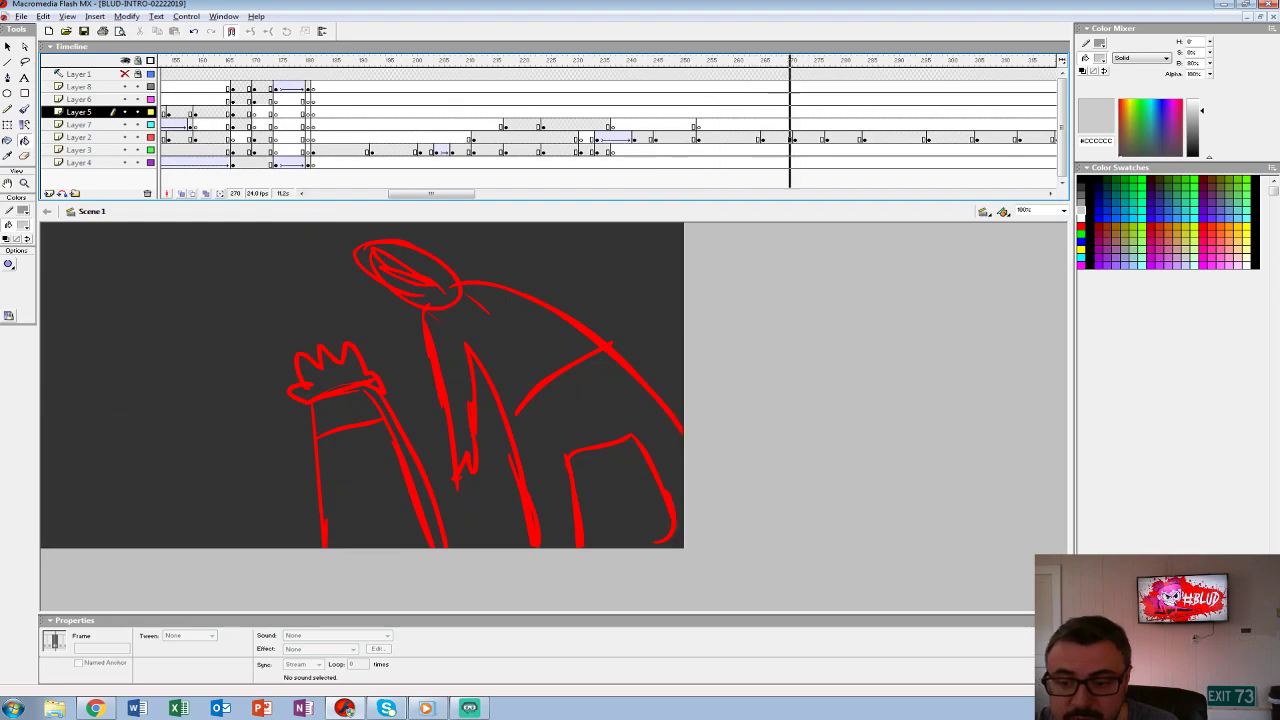
- Clear the copied rough sketch from frame 266 of Layer 2, turn on the onion skins and set the Brush to black
{"action": "left_click", "coordinate": [768, 137]}
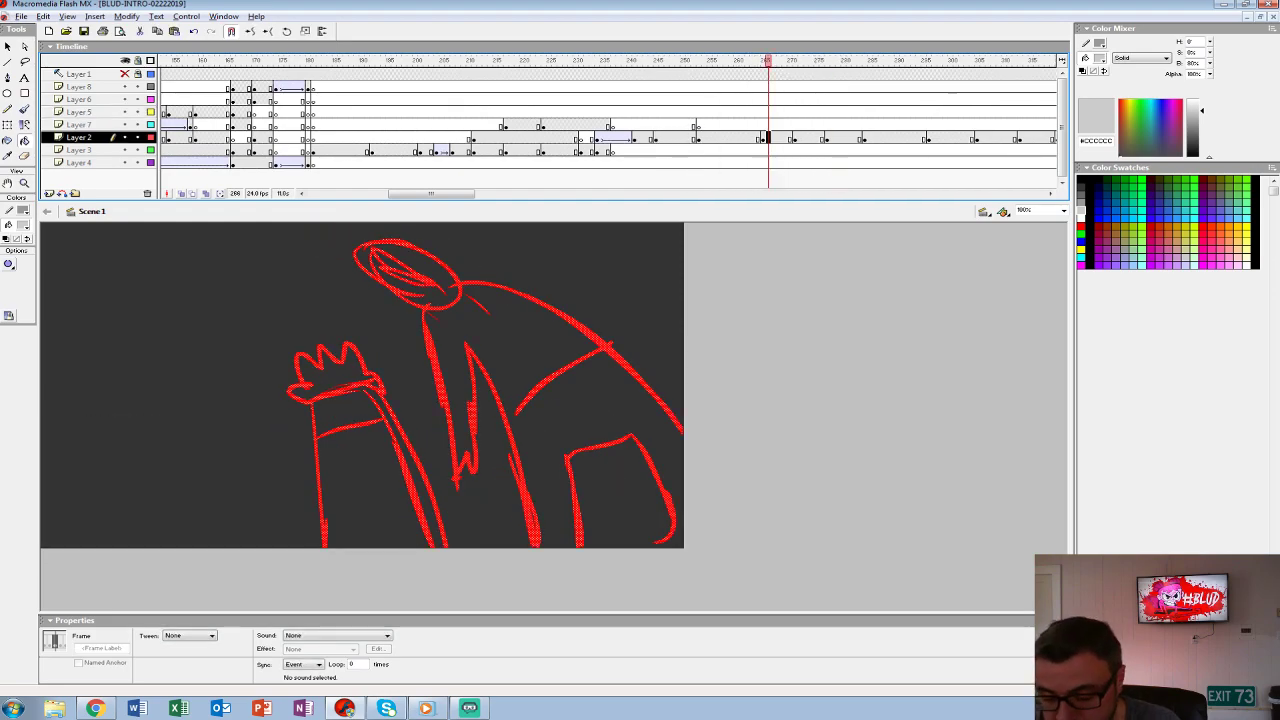
{"action": "key", "text": "Delete"}
{"action": "key", "text": "ctrl+2"}
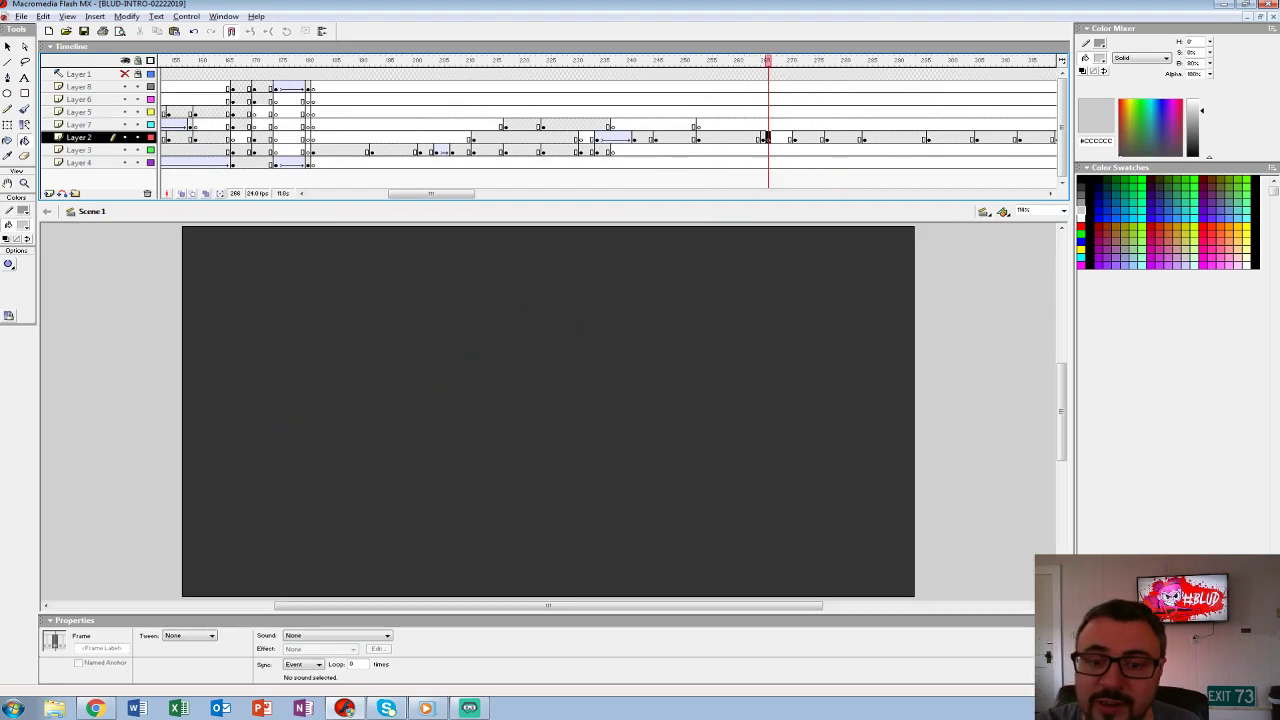
{"action": "left_click_drag", "start_coordinate": [560, 420], "coordinate": [492, 346]}
{"action": "left_click", "coordinate": [18, 224]}
{"action": "left_click", "coordinate": [6, 254]}
{"action": "key", "text": "b"}
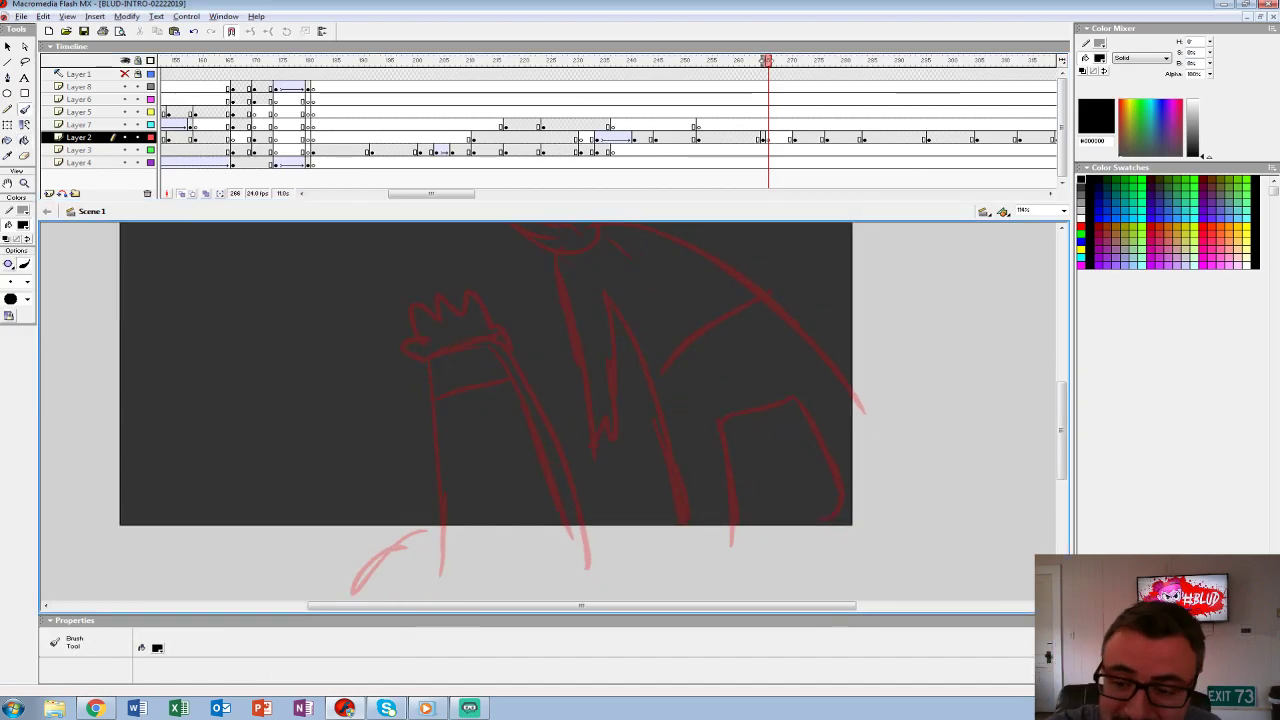
- Ink the raised forearm's two sides and its cuff over the onion-skinned sketch at frame 266
{"action": "left_click_drag", "start_coordinate": [498, 338], "coordinate": [418, 358]}
{"action": "key", "text": "ctrl+z"}
{"action": "mouse_move", "coordinate": [510, 343]}
{"action": "left_mouse_down"}
{"action": "mouse_move", "coordinate": [396, 378]}
{"action": "mouse_move", "coordinate": [456, 356]}
{"action": "mouse_move", "coordinate": [556, 359]}
{"action": "mouse_move", "coordinate": [581, 436]}
{"action": "mouse_move", "coordinate": [595, 566]}
{"action": "left_mouse_up"}
{"action": "key", "text": "ctrl+z"}
{"action": "left_click_drag", "start_coordinate": [426, 366], "coordinate": [439, 600]}
{"action": "left_click_drag", "start_coordinate": [436, 405], "coordinate": [576, 420]}
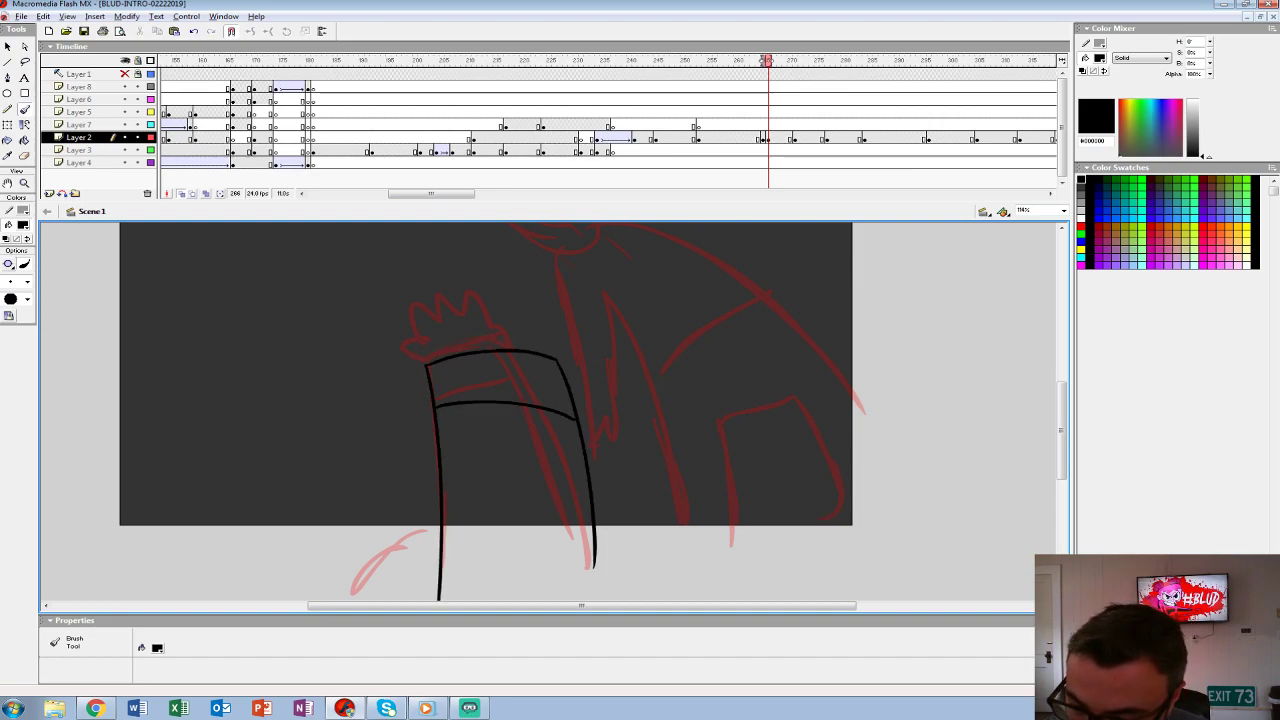
{"action": "left_click_drag", "start_coordinate": [556, 356], "coordinate": [590, 482]}
{"action": "left_click_drag", "start_coordinate": [500, 420], "coordinate": [512, 446]}
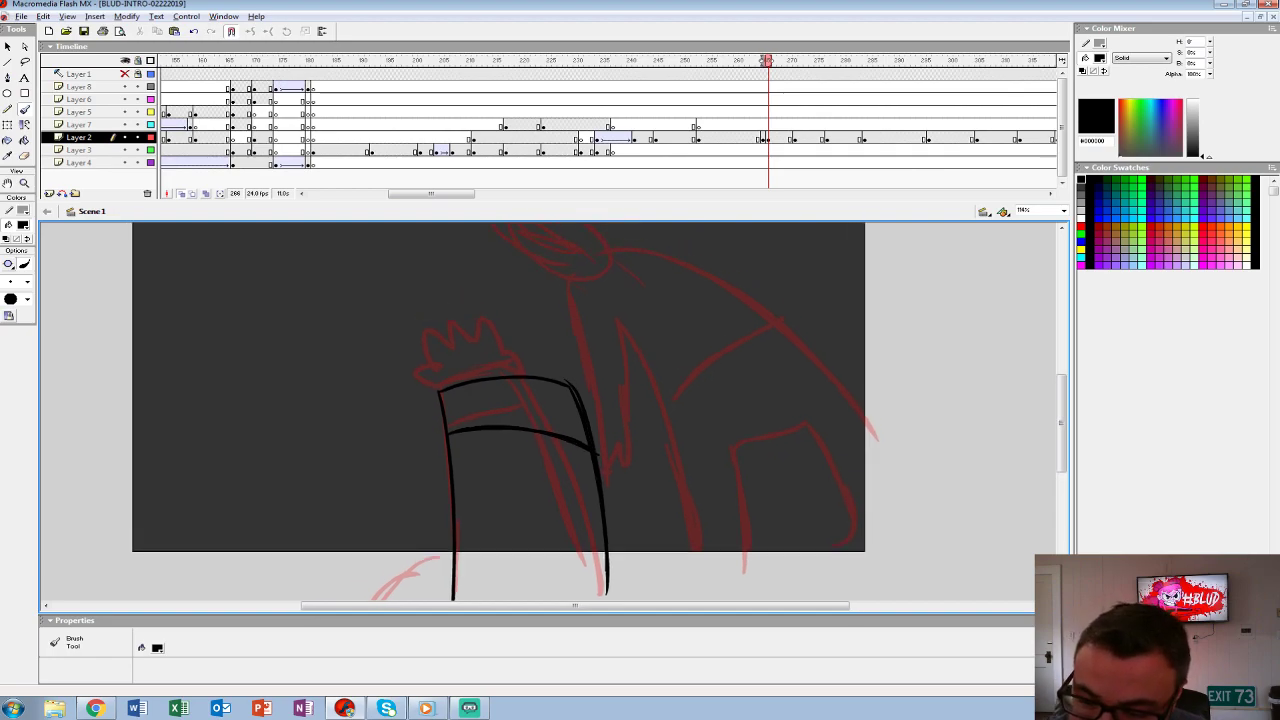
- Ink the clenched fist with its knuckles and thumb on top of the raised cuff
{"action": "mouse_move", "coordinate": [440, 392]}
{"action": "left_mouse_down"}
{"action": "mouse_move", "coordinate": [424, 358]}
{"action": "mouse_move", "coordinate": [439, 341]}
{"action": "mouse_move", "coordinate": [439, 359]}
{"action": "mouse_move", "coordinate": [464, 324]}
{"action": "mouse_move", "coordinate": [528, 376]}
{"action": "left_mouse_up"}
{"action": "key", "text": "ctrl+z"}
{"action": "left_click_drag", "start_coordinate": [500, 320], "coordinate": [530, 372]}
{"action": "mouse_move", "coordinate": [560, 420]}
{"action": "left_mouse_down"}
{"action": "mouse_move", "coordinate": [517, 420]}
{"action": "mouse_move", "coordinate": [485, 478]}
{"action": "left_mouse_up"}
{"action": "mouse_move", "coordinate": [450, 430]}
{"action": "left_mouse_down"}
{"action": "mouse_move", "coordinate": [396, 438]}
{"action": "mouse_move", "coordinate": [356, 328]}
{"action": "left_mouse_up"}
{"action": "mouse_move", "coordinate": [326, 526]}
{"action": "left_mouse_down"}
{"action": "mouse_move", "coordinate": [514, 526]}
{"action": "mouse_move", "coordinate": [567, 641]}
{"action": "mouse_move", "coordinate": [514, 623]}
{"action": "left_mouse_up"}
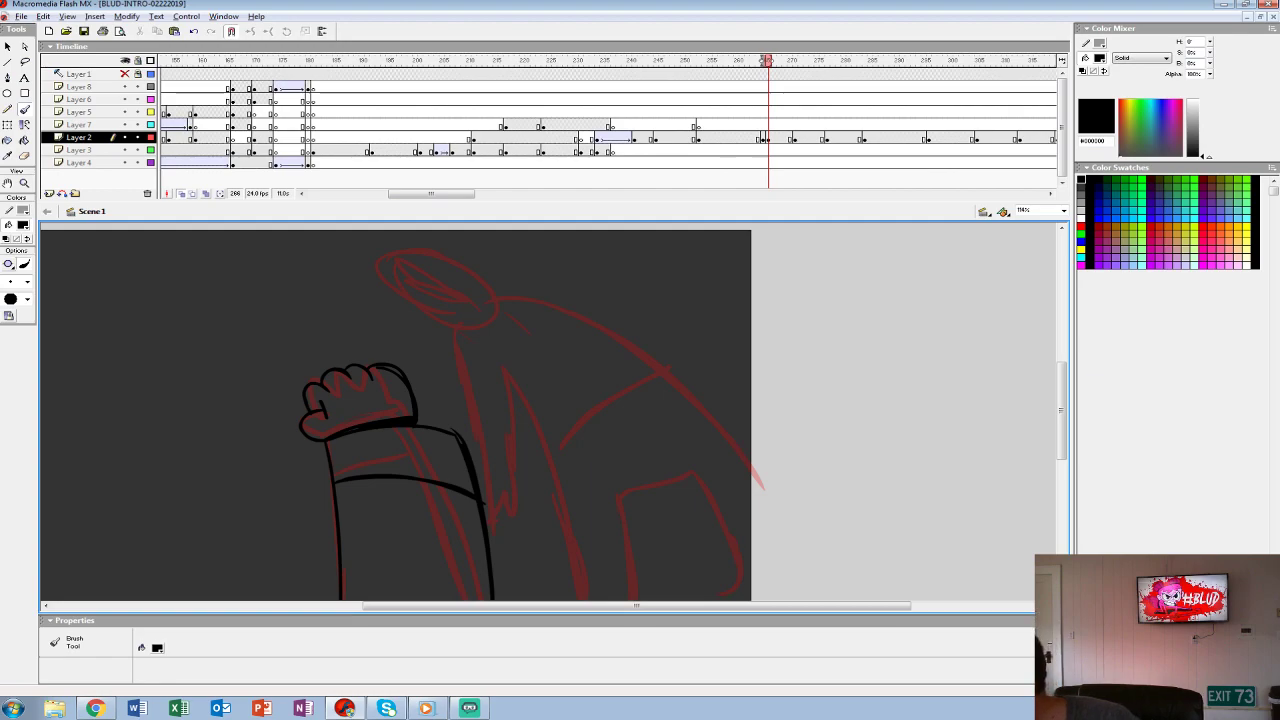
{"action": "left_click_drag", "start_coordinate": [400, 400], "coordinate": [397, 408]}
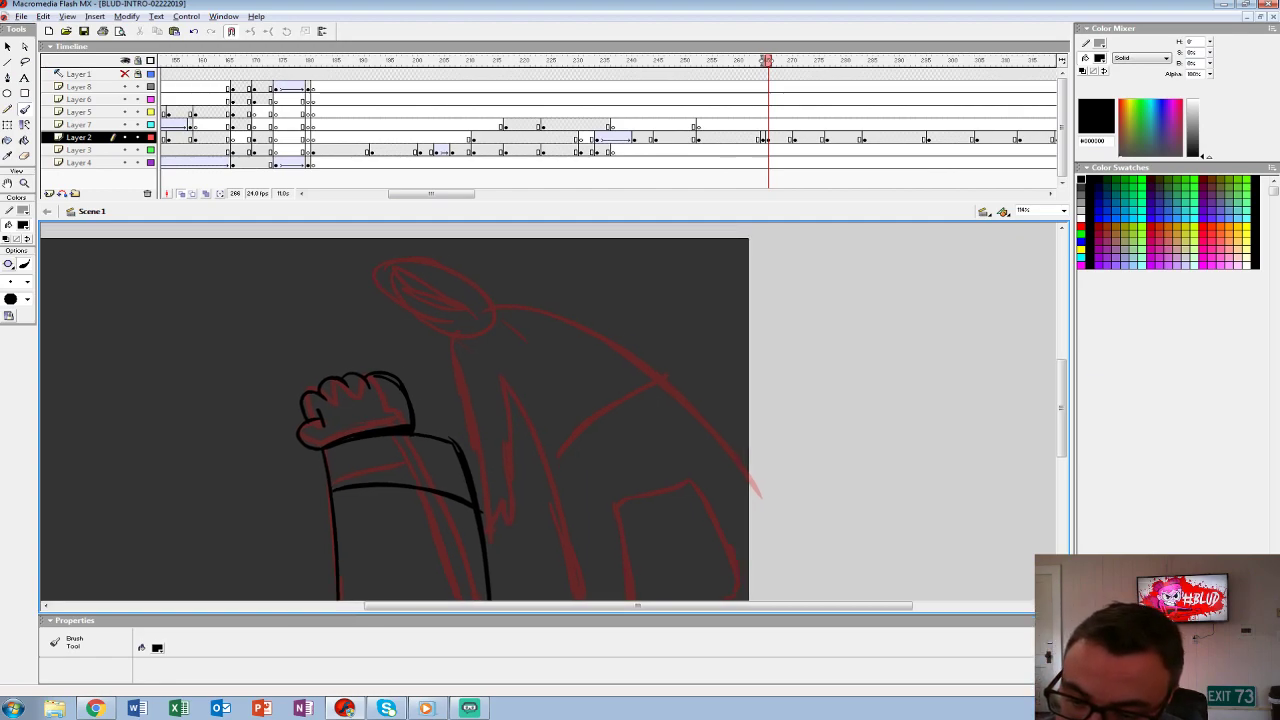
- Ink the struck character's curved back, hanging arm with sleeve cuff, waistline and front leg, and close the forearm below the stage
{"action": "left_click_drag", "start_coordinate": [456, 344], "coordinate": [484, 478]}
{"action": "key", "text": "ctrl+z"}
{"action": "mouse_move", "coordinate": [497, 305]}
{"action": "left_mouse_down"}
{"action": "mouse_move", "coordinate": [452, 337]}
{"action": "mouse_move", "coordinate": [489, 510]}
{"action": "left_mouse_up"}
{"action": "key", "text": "ctrl+z"}
{"action": "mouse_move", "coordinate": [515, 303]}
{"action": "left_mouse_down"}
{"action": "mouse_move", "coordinate": [464, 318]}
{"action": "mouse_move", "coordinate": [490, 512]}
{"action": "left_mouse_up"}
{"action": "mouse_move", "coordinate": [519, 344]}
{"action": "left_mouse_down"}
{"action": "mouse_move", "coordinate": [518, 512]}
{"action": "mouse_move", "coordinate": [518, 400]}
{"action": "mouse_move", "coordinate": [483, 395]}
{"action": "left_mouse_up"}
{"action": "left_click_drag", "start_coordinate": [450, 320], "coordinate": [507, 582]}
{"action": "left_click_drag", "start_coordinate": [400, 400], "coordinate": [424, 442]}
{"action": "mouse_move", "coordinate": [462, 330]}
{"action": "left_mouse_down"}
{"action": "mouse_move", "coordinate": [550, 366]}
{"action": "mouse_move", "coordinate": [663, 466]}
{"action": "mouse_move", "coordinate": [735, 572]}
{"action": "left_mouse_up"}
{"action": "mouse_move", "coordinate": [600, 450]}
{"action": "left_mouse_down"}
{"action": "mouse_move", "coordinate": [579, 364]}
{"action": "mouse_move", "coordinate": [588, 320]}
{"action": "left_mouse_up"}
{"action": "left_click_drag", "start_coordinate": [514, 363], "coordinate": [481, 408]}
{"action": "left_click_drag", "start_coordinate": [446, 290], "coordinate": [460, 356]}
{"action": "mouse_move", "coordinate": [360, 400]}
{"action": "left_mouse_down"}
{"action": "mouse_move", "coordinate": [360, 483]}
{"action": "mouse_move", "coordinate": [388, 341]}
{"action": "left_mouse_up"}
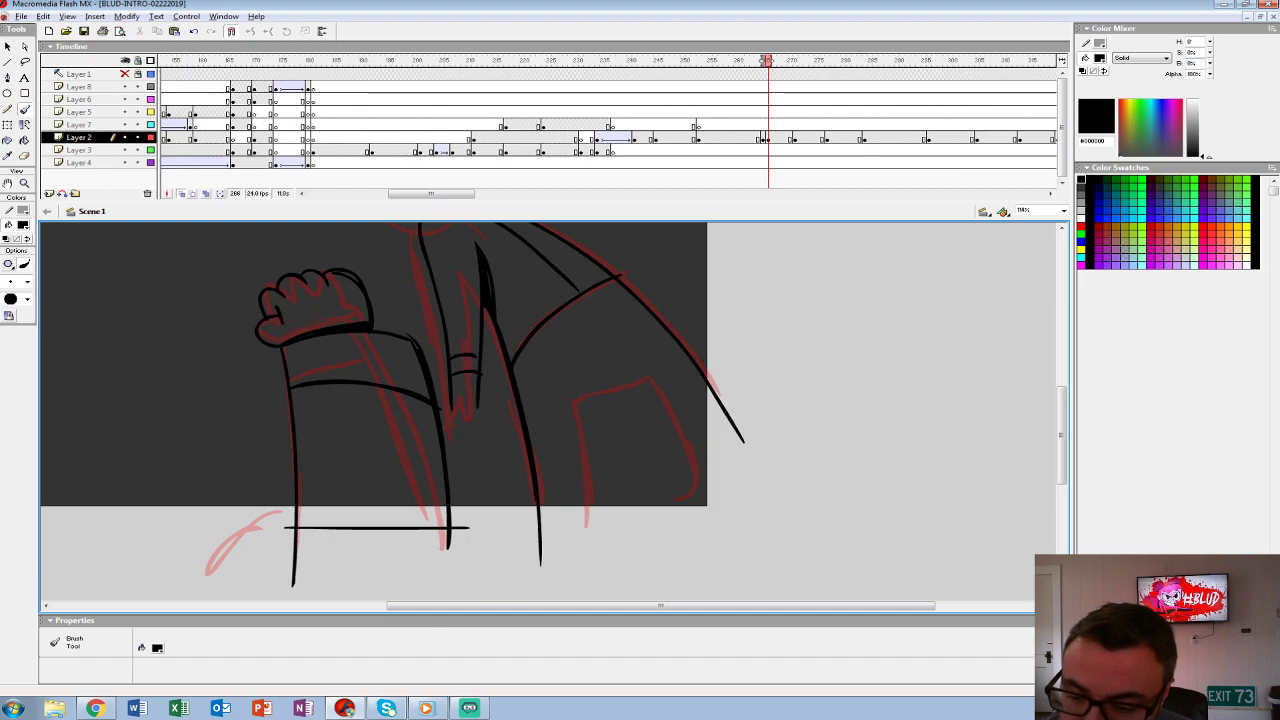
- Ink the struck character's hanging hand and both trouser legs, closing the outlines beyond the stage edge
{"action": "mouse_move", "coordinate": [478, 408]}
{"action": "left_mouse_down"}
{"action": "mouse_move", "coordinate": [496, 460]}
{"action": "mouse_move", "coordinate": [427, 448]}
{"action": "mouse_move", "coordinate": [366, 459]}
{"action": "left_mouse_up"}
{"action": "mouse_move", "coordinate": [462, 440]}
{"action": "left_mouse_down"}
{"action": "mouse_move", "coordinate": [480, 585]}
{"action": "mouse_move", "coordinate": [488, 428]}
{"action": "mouse_move", "coordinate": [566, 458]}
{"action": "mouse_move", "coordinate": [592, 570]}
{"action": "left_mouse_up"}
{"action": "left_click_drag", "start_coordinate": [550, 418], "coordinate": [594, 580]}
{"action": "mouse_move", "coordinate": [600, 418]}
{"action": "left_mouse_down"}
{"action": "mouse_move", "coordinate": [646, 574]}
{"action": "mouse_move", "coordinate": [428, 568]}
{"action": "left_mouse_up"}
{"action": "left_click_drag", "start_coordinate": [400, 420], "coordinate": [587, 545]}
{"action": "left_click_drag", "start_coordinate": [492, 365], "coordinate": [438, 330]}
{"action": "key", "text": "ctrl+z"}
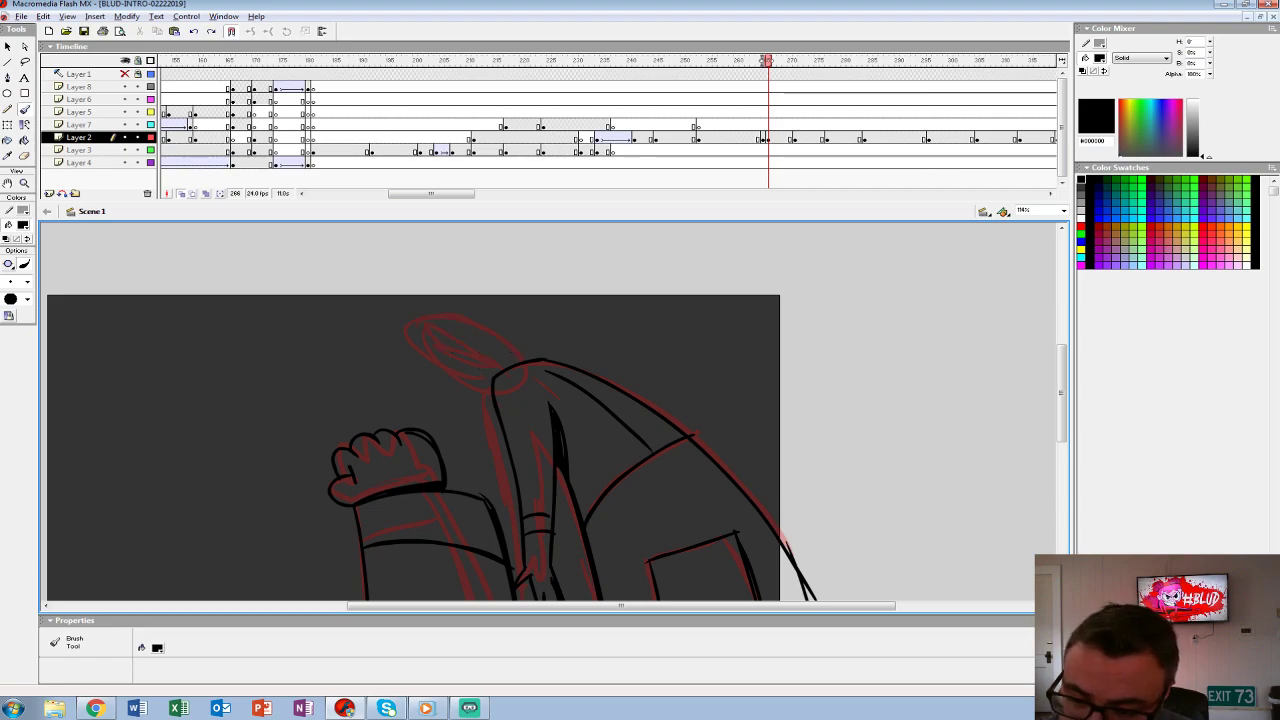
- Ink the struck character's thrown-back head with its ear and teeth, and the far arm trailing along the back
{"action": "mouse_move", "coordinate": [428, 334]}
{"action": "left_mouse_down"}
{"action": "mouse_move", "coordinate": [490, 362]}
{"action": "mouse_move", "coordinate": [402, 322]}
{"action": "mouse_move", "coordinate": [454, 376]}
{"action": "left_mouse_up"}
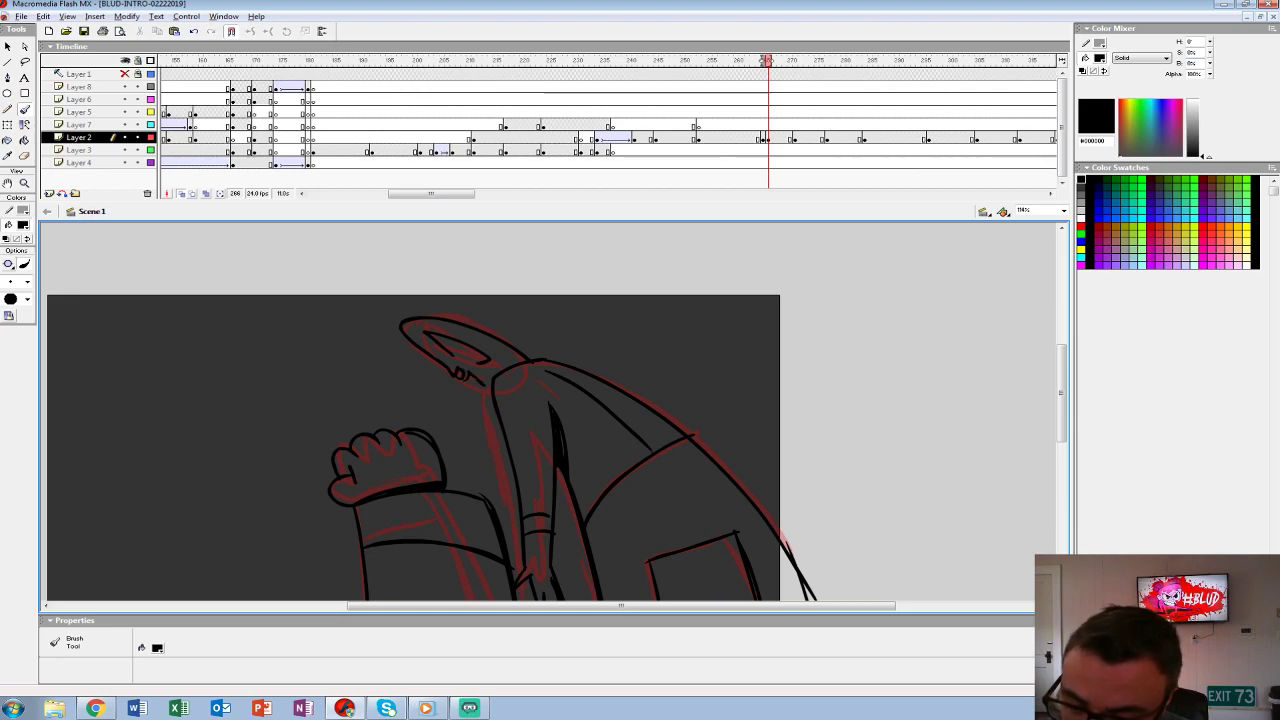
{"action": "mouse_move", "coordinate": [500, 450]}
{"action": "left_mouse_down"}
{"action": "mouse_move", "coordinate": [400, 360]}
{"action": "mouse_move", "coordinate": [365, 415]}
{"action": "left_mouse_up"}
{"action": "left_click_drag", "start_coordinate": [412, 316], "coordinate": [626, 432]}
{"action": "key", "text": "ctrl+z"}
{"action": "mouse_move", "coordinate": [452, 328]}
{"action": "left_mouse_down"}
{"action": "mouse_move", "coordinate": [606, 414]}
{"action": "mouse_move", "coordinate": [655, 455]}
{"action": "mouse_move", "coordinate": [648, 470]}
{"action": "left_mouse_up"}
{"action": "left_click_drag", "start_coordinate": [613, 422], "coordinate": [616, 450]}
{"action": "mouse_move", "coordinate": [400, 420]}
{"action": "left_mouse_down"}
{"action": "mouse_move", "coordinate": [376, 320]}
{"action": "mouse_move", "coordinate": [478, 410]}
{"action": "left_mouse_up"}
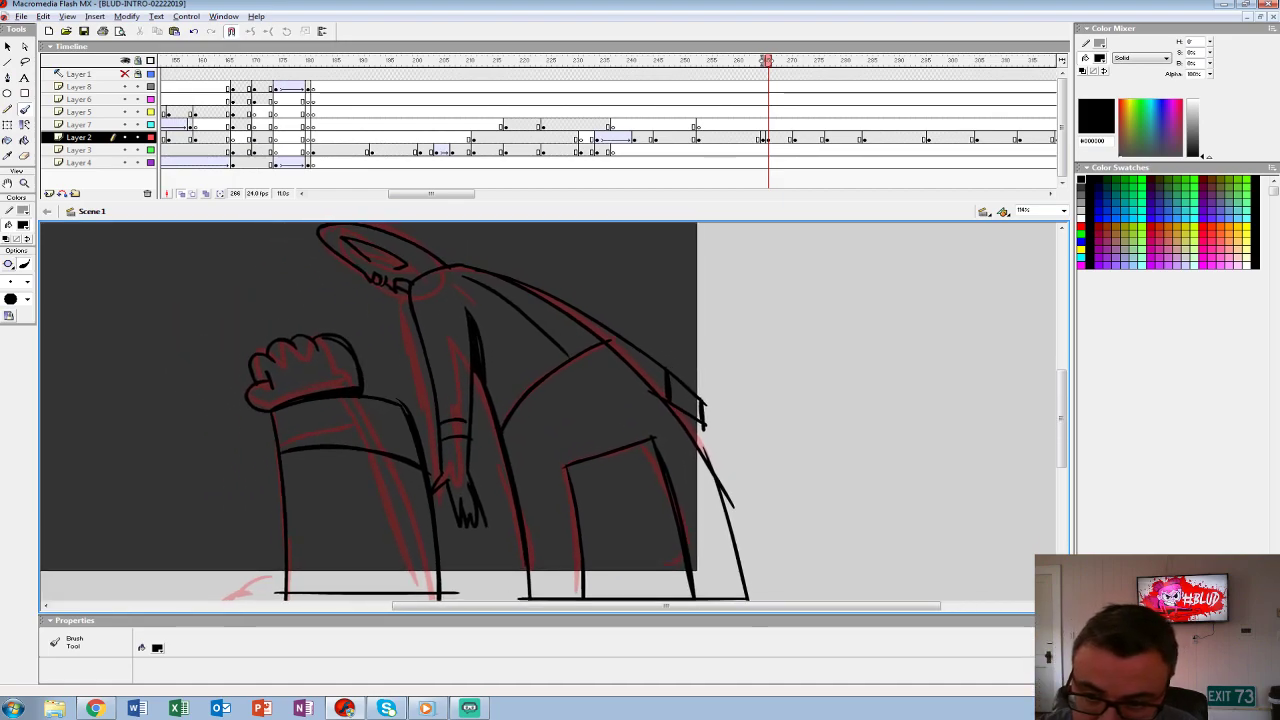
- Ink small flying droplets above the struck character's back and below its mouth
{"action": "left_click_drag", "start_coordinate": [400, 400], "coordinate": [473, 458]}
{"action": "mouse_move", "coordinate": [556, 300]}
{"action": "left_mouse_down"}
{"action": "mouse_move", "coordinate": [607, 321]}
{"action": "mouse_move", "coordinate": [547, 298]}
{"action": "left_mouse_up"}
{"action": "key", "text": "ctrl+z"}
{"action": "left_click", "coordinate": [634, 325]}
{"action": "left_click", "coordinate": [662, 329]}
{"action": "left_click_drag", "start_coordinate": [630, 316], "coordinate": [632, 318]}
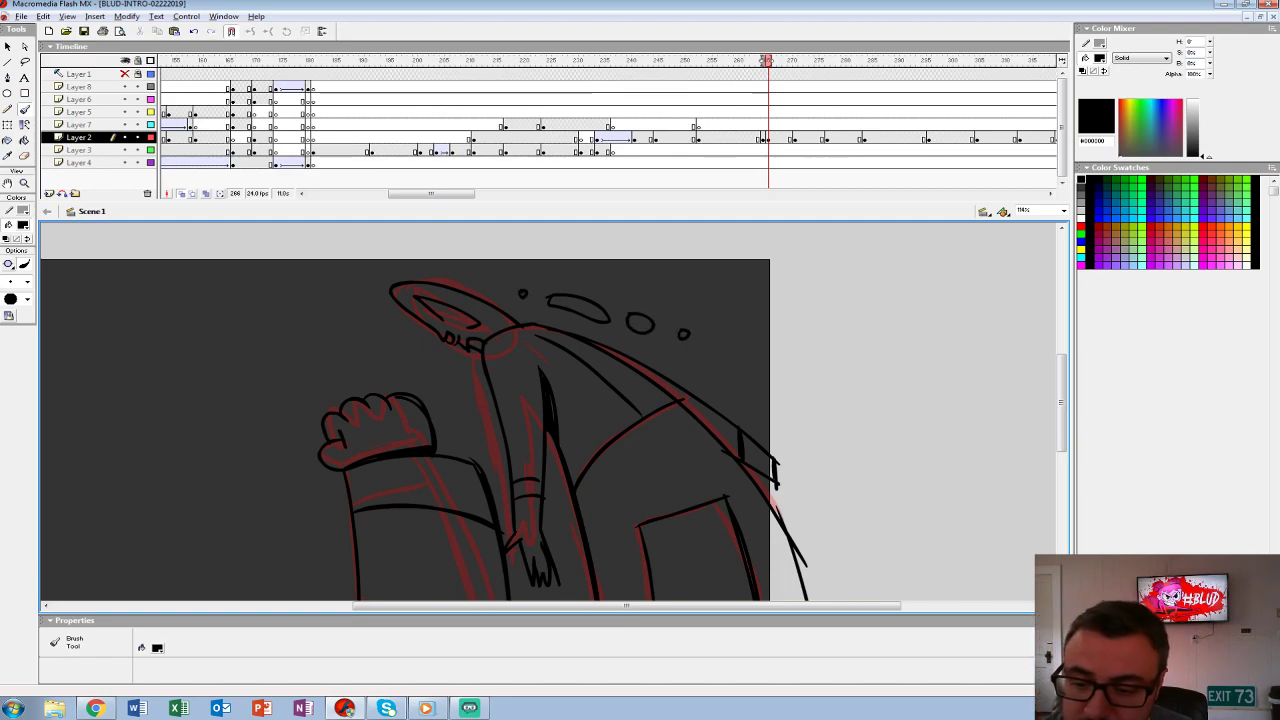
{"action": "scroll", "coordinate": [554, 412], "scroll_direction": "down", "scroll_amount": 2}
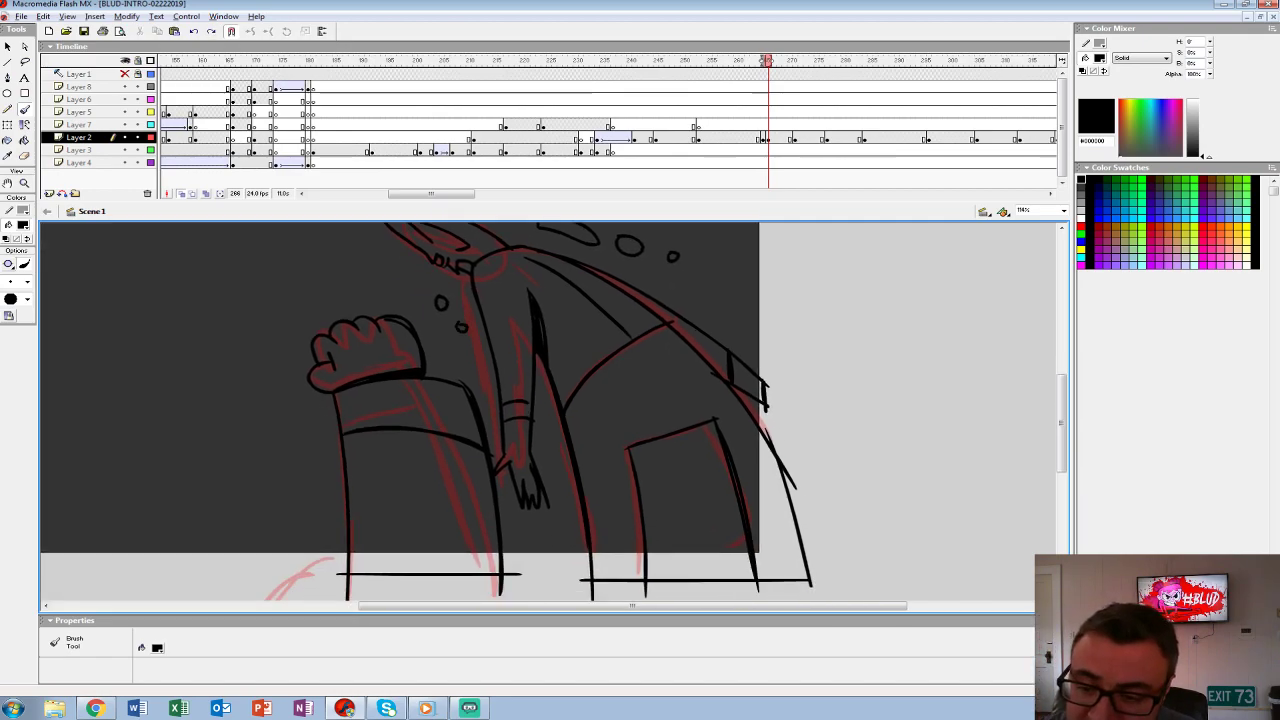
- Shift the inked punch drawing back to frame 265 in place of the rough sketch and compare it with the preceding frame
{"action": "left_click", "coordinate": [761, 137]}
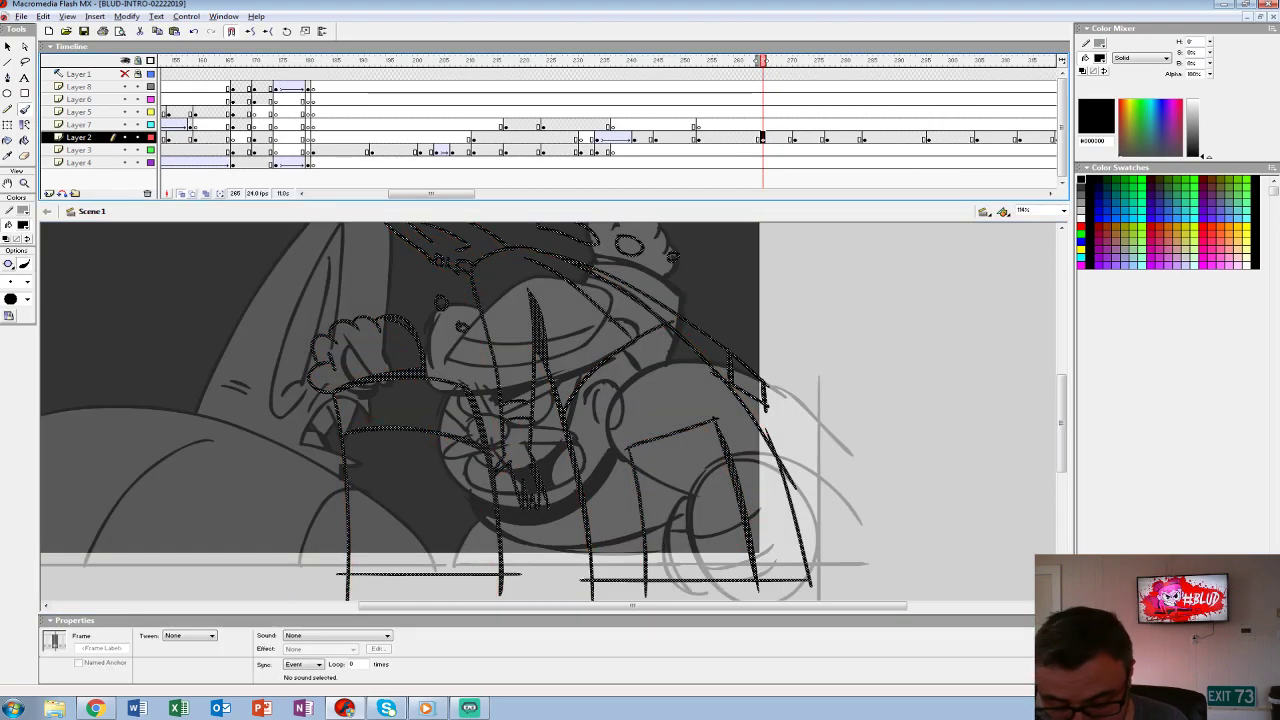
{"action": "key", "text": "ctrl+1"}
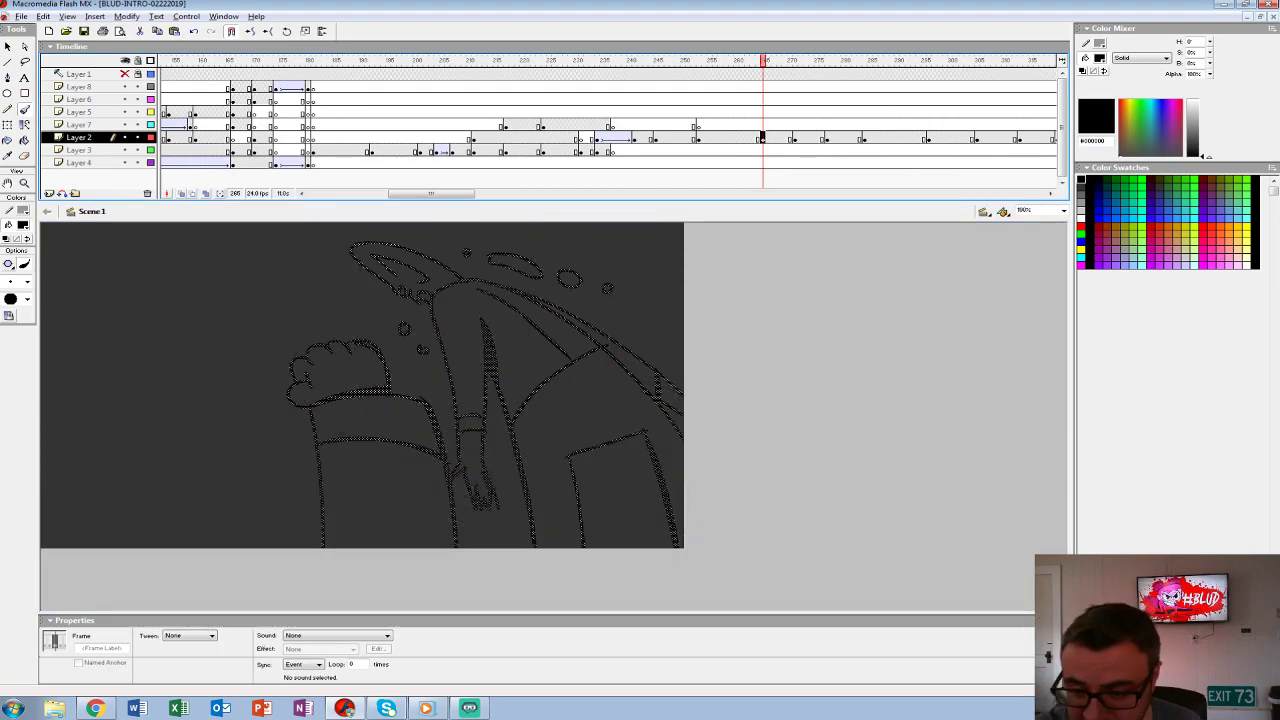
{"action": "key", "text": "comma"}
{"action": "key", "text": "period"}
{"action": "key", "text": "comma"}
{"action": "key", "text": "period"}
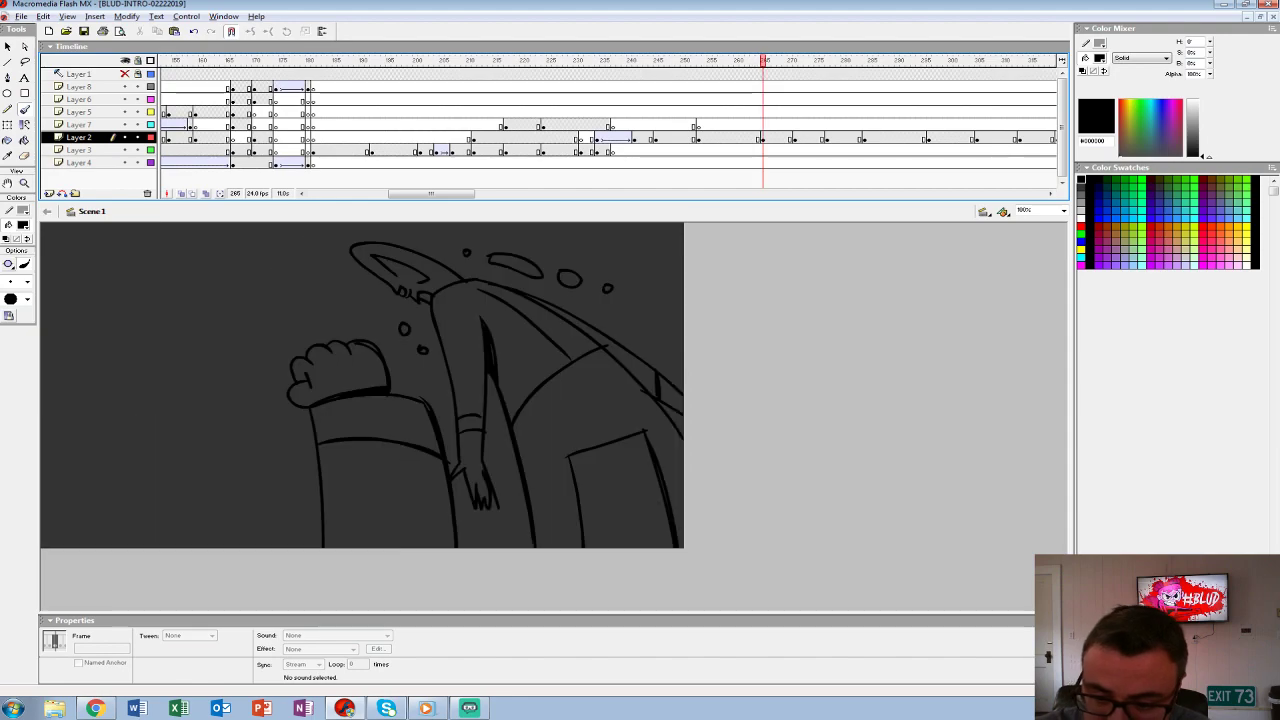
- Fill the forearm, cuff and fist at frame 265 with white #FFFFFF using the Paint Bucket
{"action": "key", "text": "comma"}
{"action": "left_click", "coordinate": [24, 225]}
{"action": "left_click", "coordinate": [5, 294]}
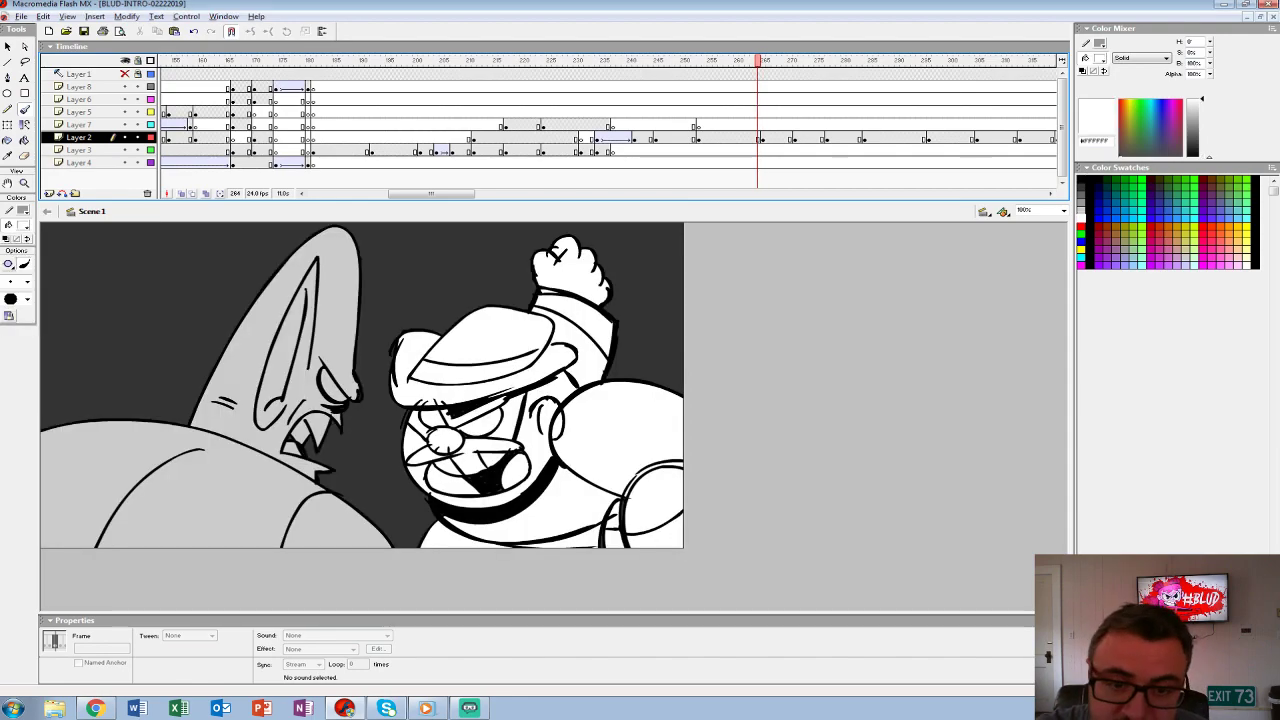
{"action": "key", "text": "k"}
{"action": "key", "text": "period"}
{"action": "left_click", "coordinate": [385, 495]}
{"action": "left_click", "coordinate": [370, 420]}
{"action": "left_click", "coordinate": [335, 370]}
- Fill the struck character's head, torso, sleeve and the droplet below the mouth with light grey #CCCCCC
{"action": "key", "text": "comma"}
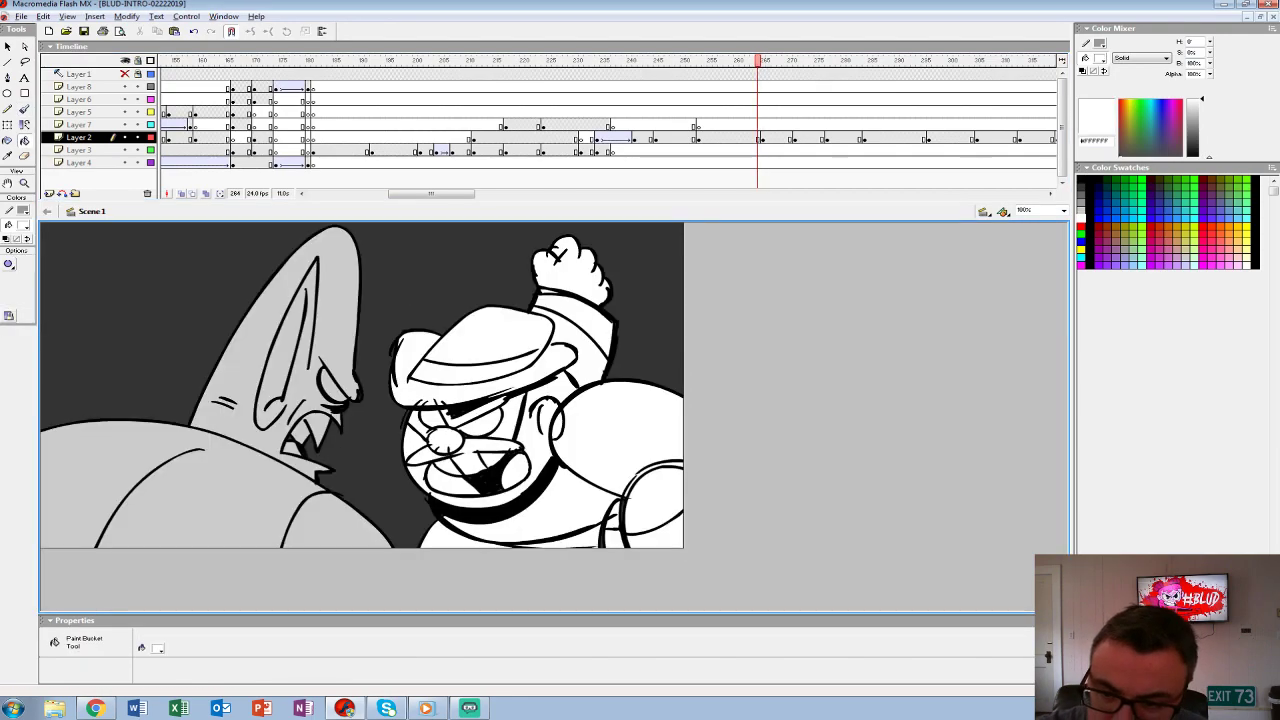
{"action": "left_click", "coordinate": [24, 225]}
{"action": "left_click", "coordinate": [5, 288]}
{"action": "key", "text": "period"}
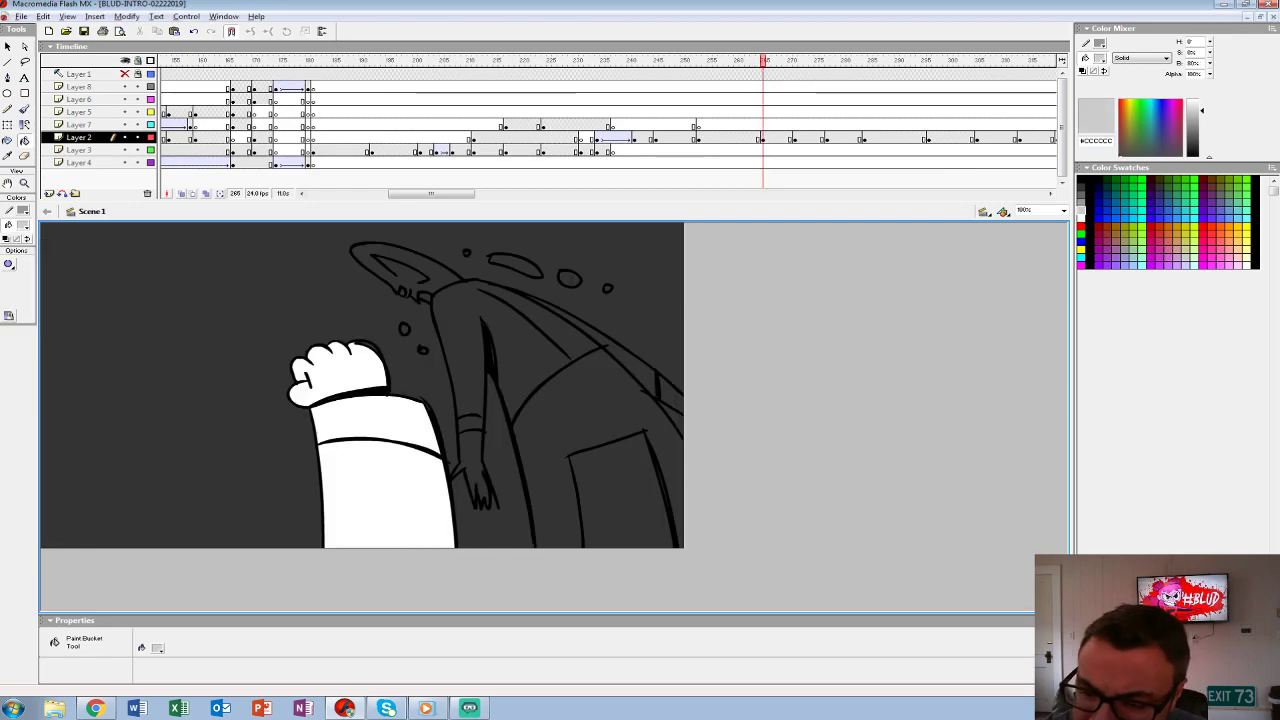
{"action": "left_click", "coordinate": [530, 320]}
{"action": "left_click", "coordinate": [400, 262]}
{"action": "left_click", "coordinate": [404, 329]}
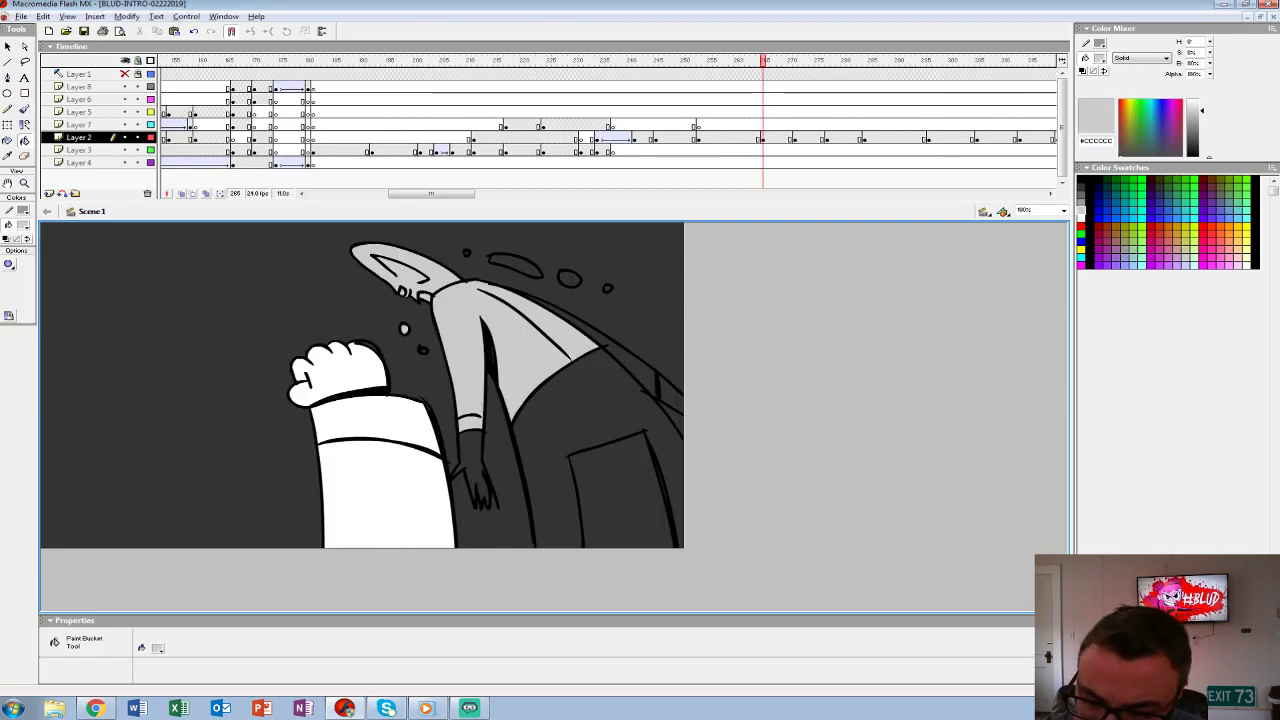
- Fill the struck character's hand, trousers and trailing arm, plus the droplets above its back, with light grey
{"action": "left_click", "coordinate": [474, 482]}
{"action": "left_click", "coordinate": [600, 480]}
{"action": "left_click", "coordinate": [590, 350]}
{"action": "left_click", "coordinate": [671, 395]}
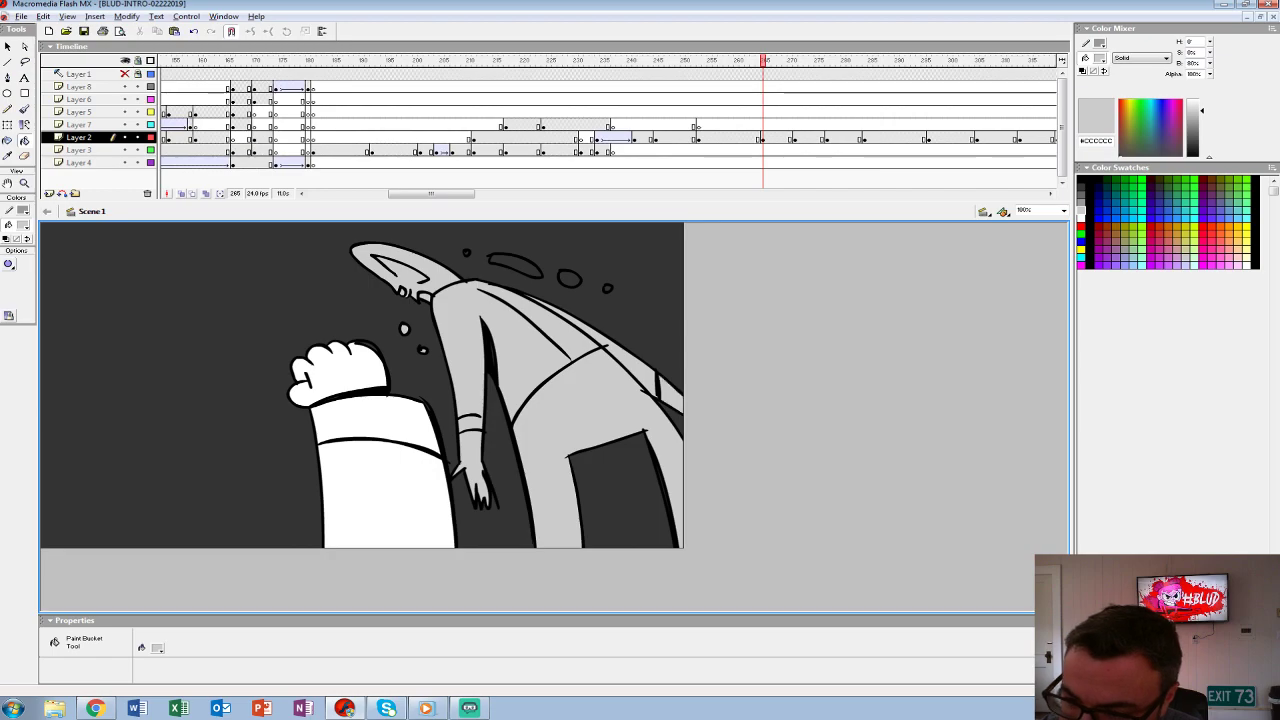
{"action": "left_click", "coordinate": [514, 265]}
{"action": "left_click", "coordinate": [569, 278]}
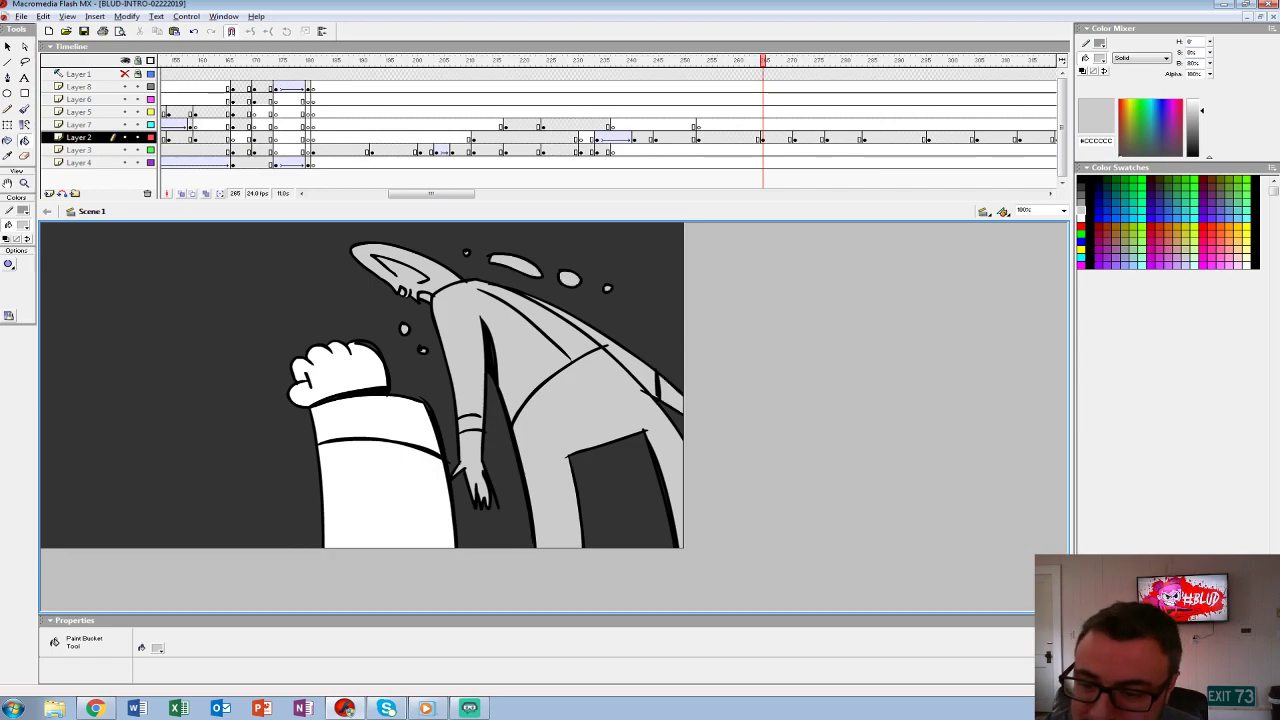
- Play back the animation through the coloured punch pose
{"action": "mouse_move", "coordinate": [580, 99]}
{"action": "left_mouse_down"}
{"action": "mouse_move", "coordinate": [870, 99]}
{"action": "mouse_move", "coordinate": [526, 99]}
{"action": "mouse_move", "coordinate": [901, 99]}
{"action": "mouse_move", "coordinate": [334, 99]}
{"action": "mouse_move", "coordinate": [527, 99]}
{"action": "left_mouse_up"}
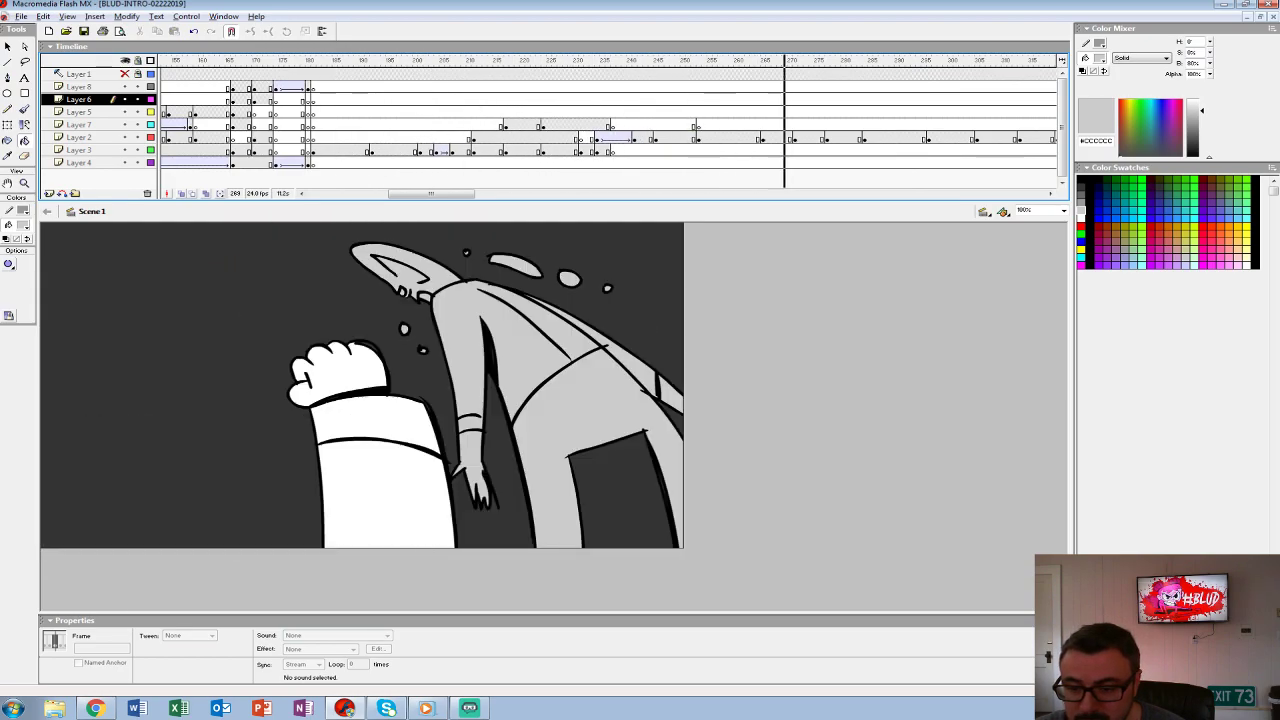
{"action": "left_click_drag", "start_coordinate": [620, 124], "coordinate": [790, 124]}
- Add a blank keyframe at frame 272 on Layer 2 and ink the forearm and cuff in black over the onion-skinned sketch
{"action": "left_click", "coordinate": [795, 138]}
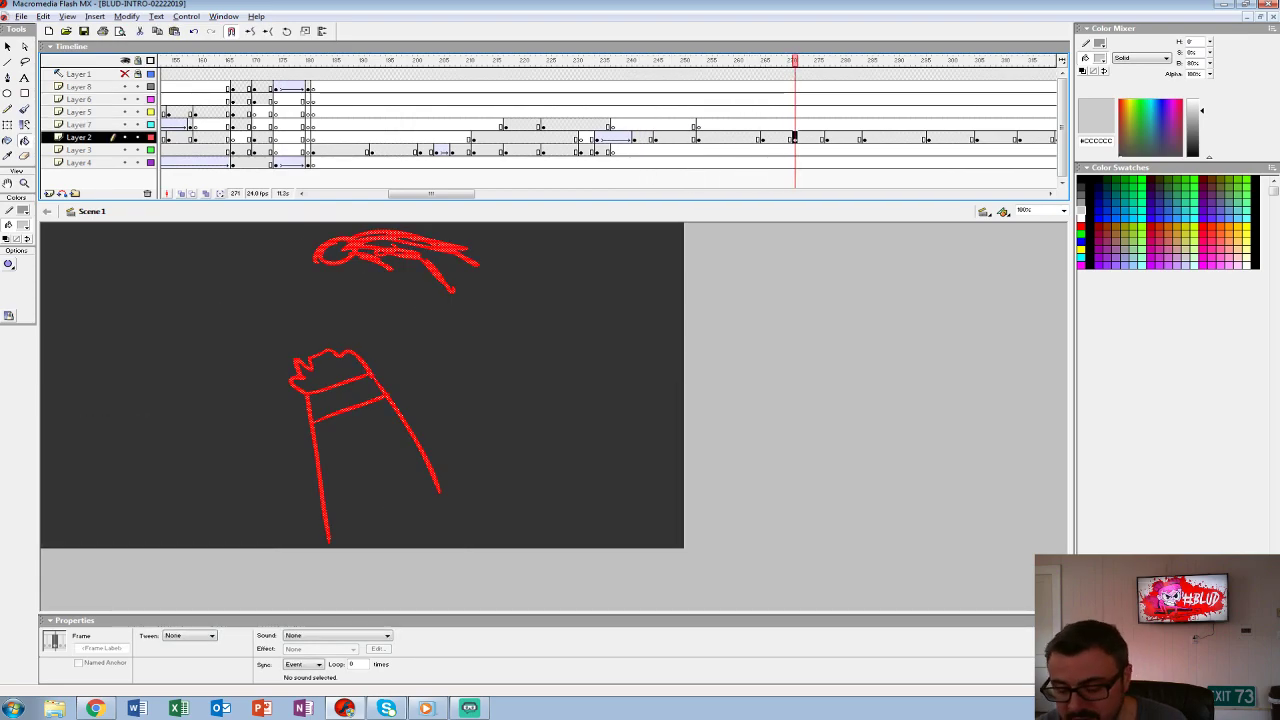
{"action": "left_click", "coordinate": [800, 138]}
{"action": "key", "text": "comma"}
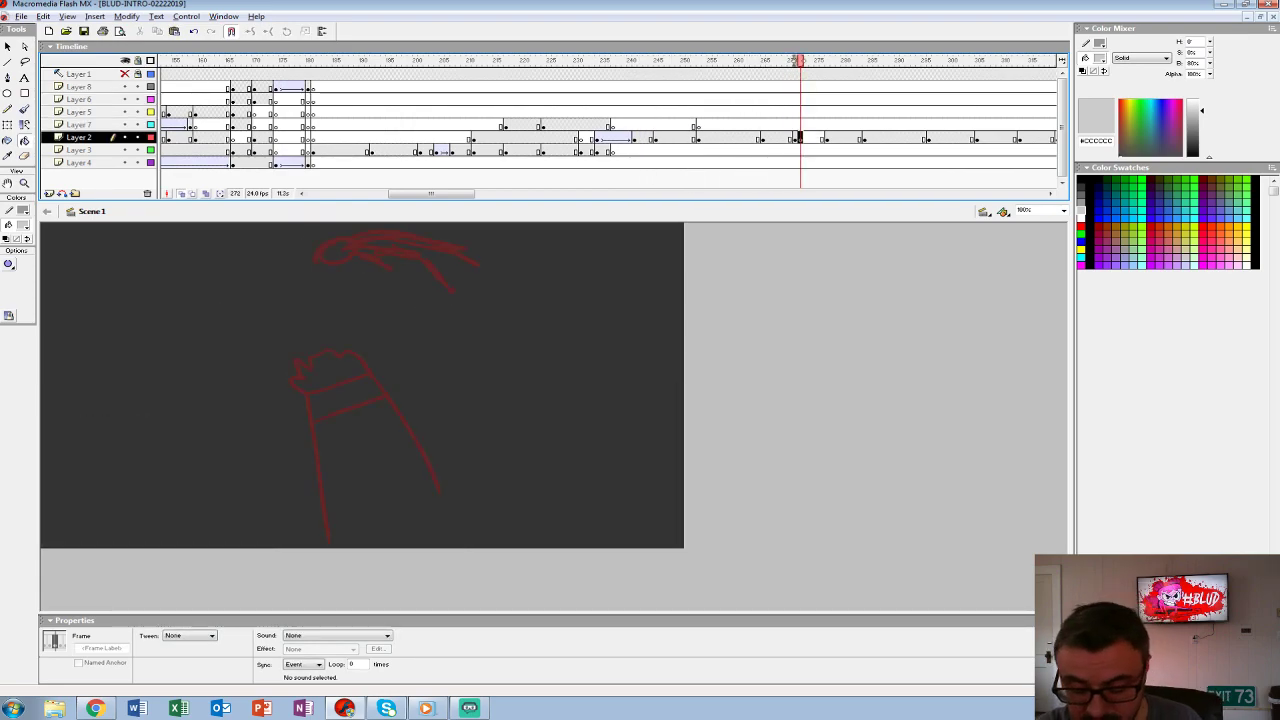
{"action": "key", "text": "ctrl+2"}
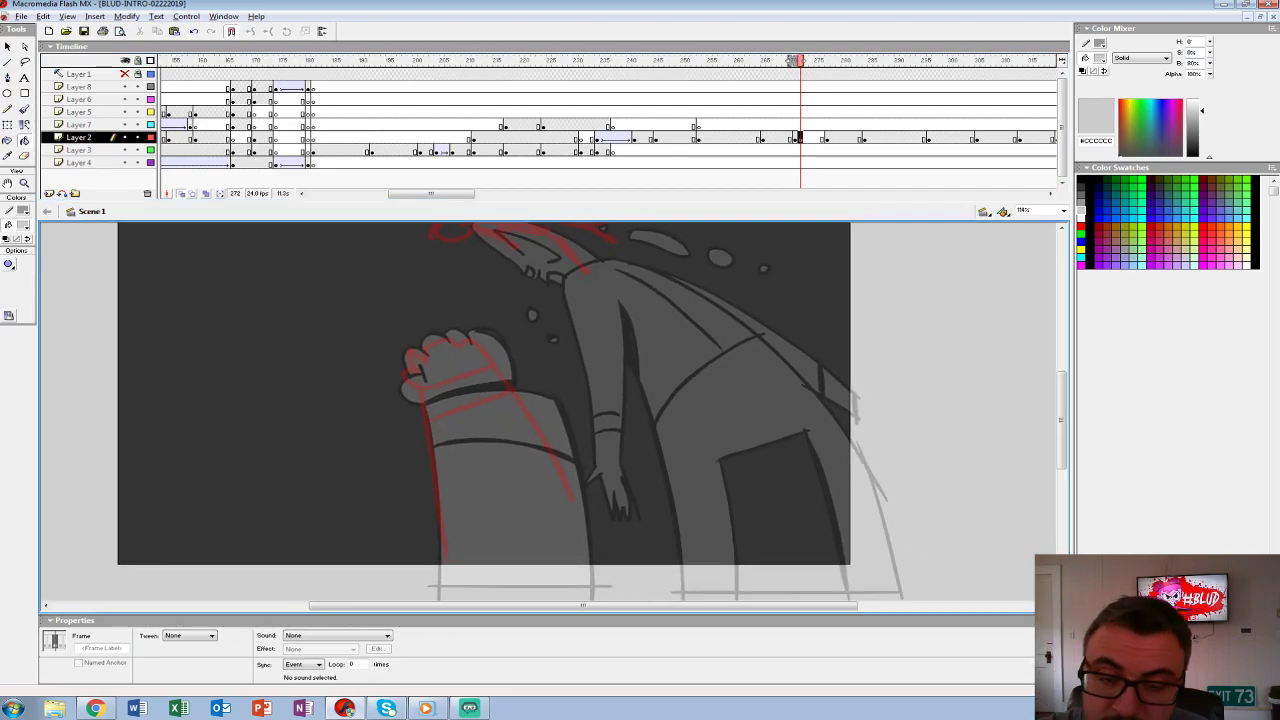
{"action": "key", "text": "b"}
{"action": "left_click", "coordinate": [22, 224]}
{"action": "left_click", "coordinate": [6, 252]}
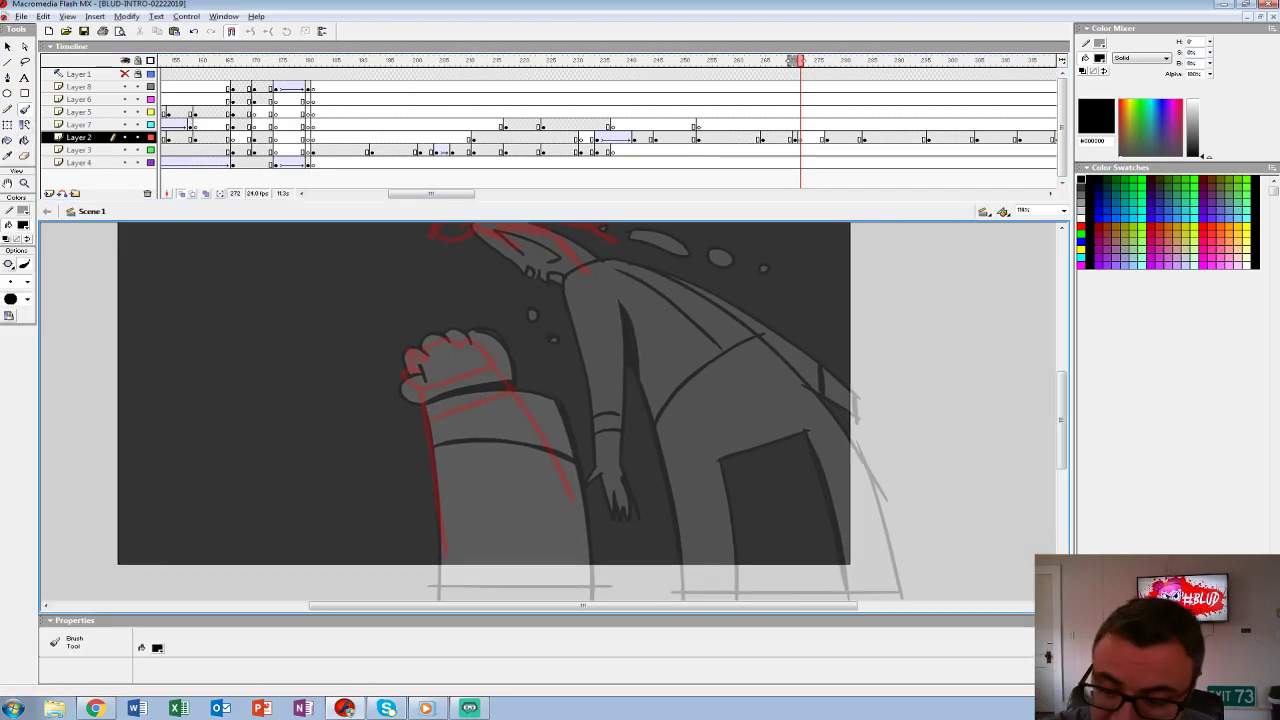
{"action": "mouse_move", "coordinate": [592, 572]}
{"action": "left_mouse_down"}
{"action": "mouse_move", "coordinate": [543, 426]}
{"action": "mouse_move", "coordinate": [492, 364]}
{"action": "mouse_move", "coordinate": [394, 420]}
{"action": "mouse_move", "coordinate": [429, 474]}
{"action": "mouse_move", "coordinate": [443, 588]}
{"action": "left_mouse_up"}
{"action": "left_click_drag", "start_coordinate": [422, 425], "coordinate": [522, 400]}
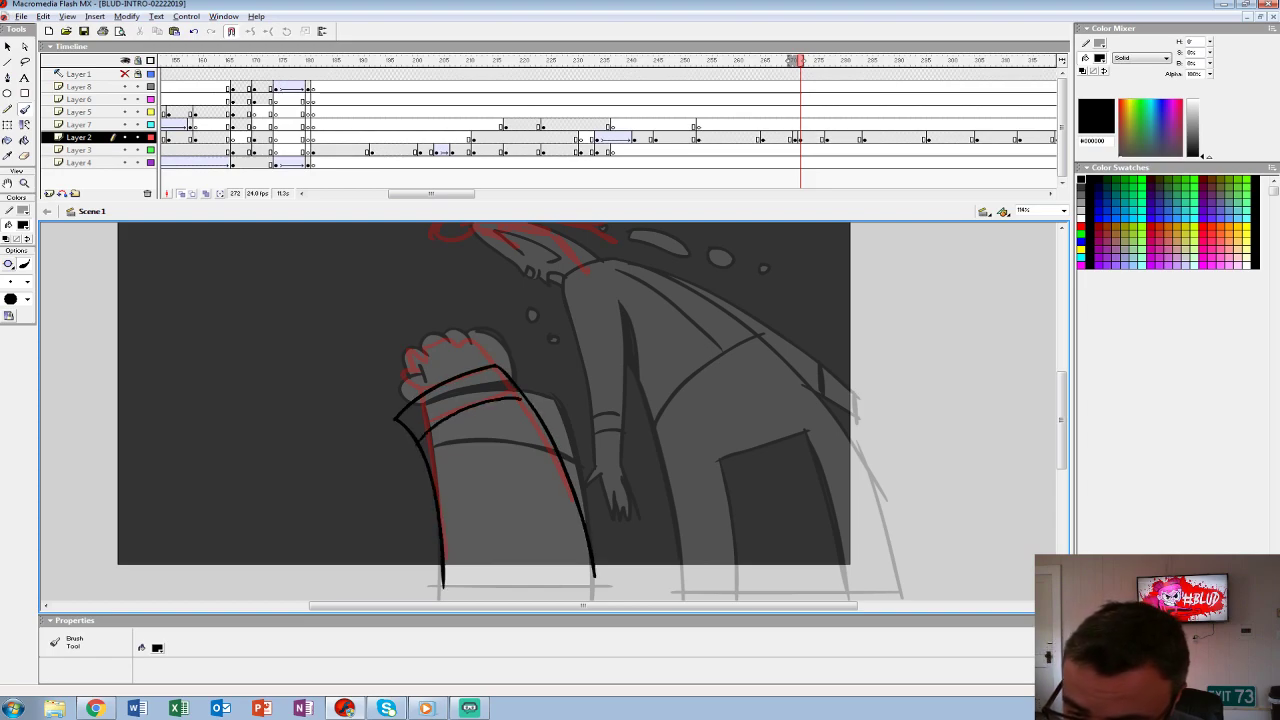
- Ink the raised fist's knuckles and thumb, and close off the forearm just below the stage
{"action": "mouse_move", "coordinate": [410, 362]}
{"action": "left_mouse_down"}
{"action": "mouse_move", "coordinate": [410, 388]}
{"action": "mouse_move", "coordinate": [443, 333]}
{"action": "mouse_move", "coordinate": [496, 364]}
{"action": "left_mouse_up"}
{"action": "mouse_move", "coordinate": [455, 324]}
{"action": "left_mouse_down"}
{"action": "mouse_move", "coordinate": [496, 364]}
{"action": "mouse_move", "coordinate": [433, 385]}
{"action": "mouse_move", "coordinate": [391, 324]}
{"action": "left_mouse_up"}
{"action": "left_click_drag", "start_coordinate": [486, 541], "coordinate": [336, 541]}
{"action": "left_click_drag", "start_coordinate": [400, 300], "coordinate": [385, 440]}
- Ink the small flying character's torso, legs and head over the red sketch above the fist
{"action": "mouse_move", "coordinate": [344, 328]}
{"action": "left_mouse_down"}
{"action": "mouse_move", "coordinate": [384, 322]}
{"action": "mouse_move", "coordinate": [396, 346]}
{"action": "mouse_move", "coordinate": [414, 346]}
{"action": "left_mouse_up"}
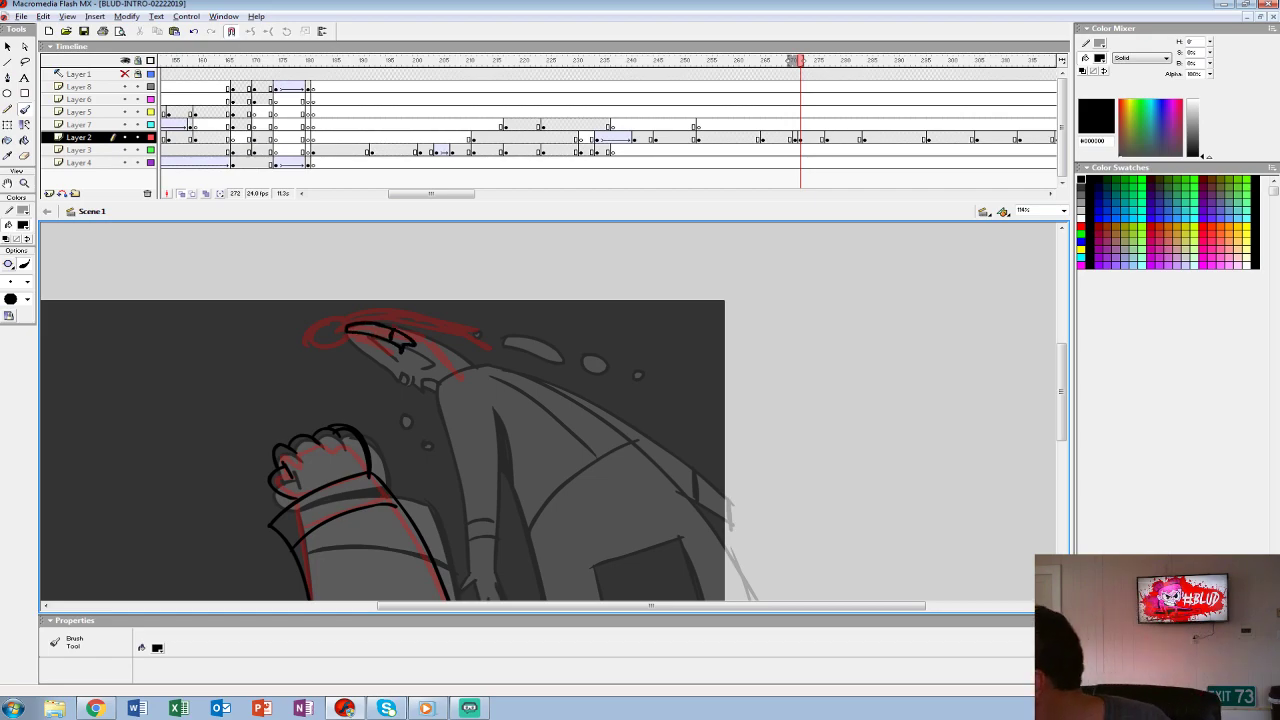
{"action": "mouse_move", "coordinate": [414, 338]}
{"action": "left_mouse_down"}
{"action": "mouse_move", "coordinate": [478, 388]}
{"action": "mouse_move", "coordinate": [492, 360]}
{"action": "mouse_move", "coordinate": [497, 378]}
{"action": "mouse_move", "coordinate": [476, 340]}
{"action": "left_mouse_up"}
{"action": "left_click_drag", "start_coordinate": [346, 322], "coordinate": [494, 354]}
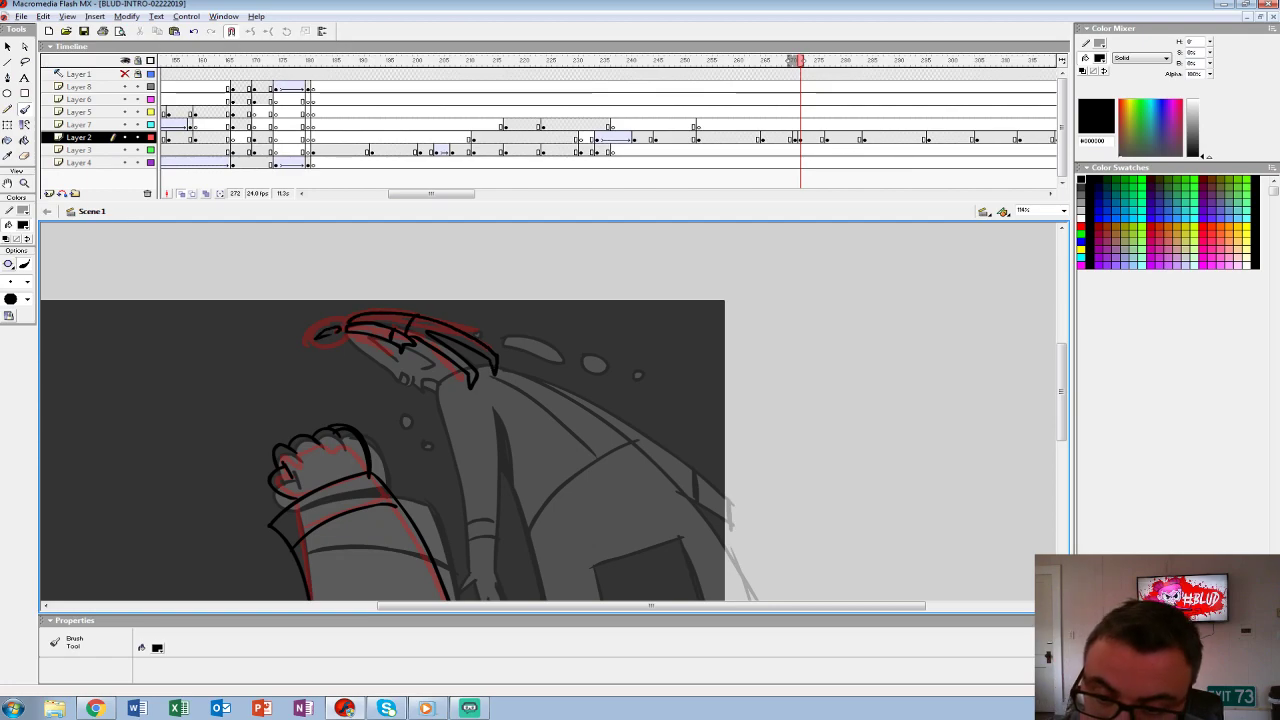
{"action": "left_click_drag", "start_coordinate": [318, 326], "coordinate": [306, 344]}
{"action": "left_click_drag", "start_coordinate": [500, 450], "coordinate": [470, 449]}
{"action": "key", "text": "ctrl+z"}
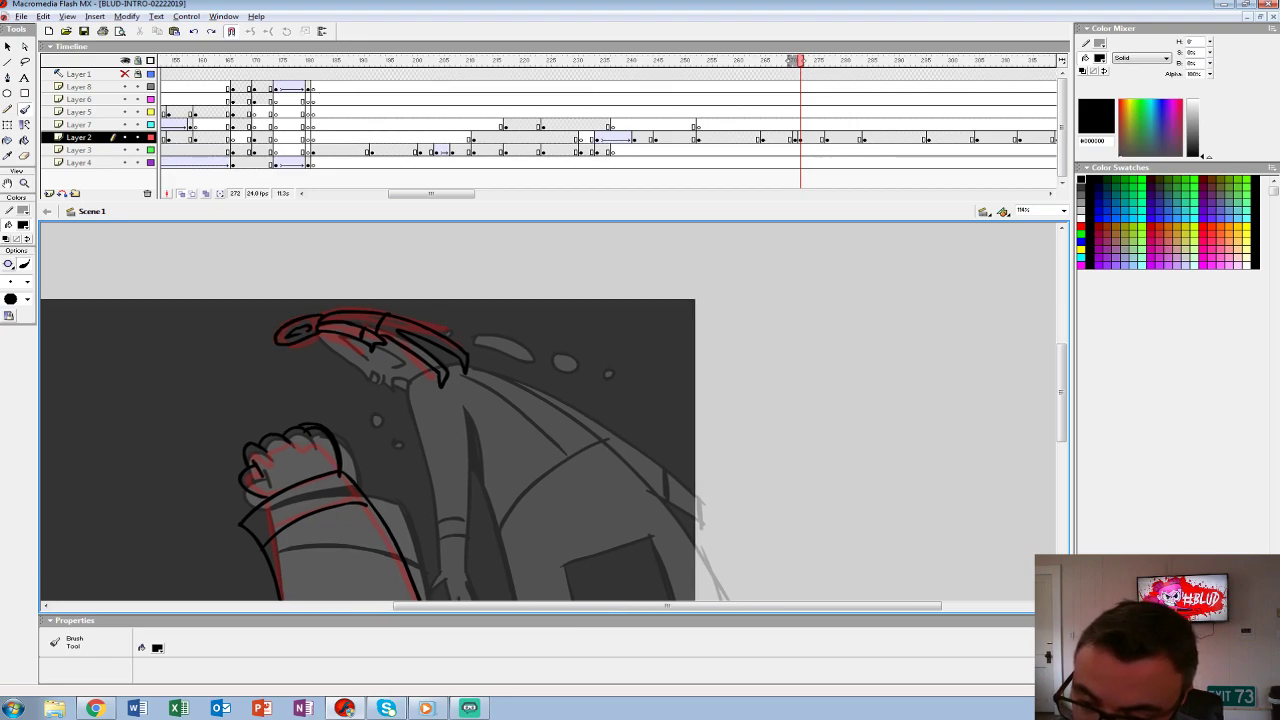
- Dot droplets around the flying character and remove the red sketch frame at 271
{"action": "left_click_drag", "start_coordinate": [334, 355], "coordinate": [355, 363]}
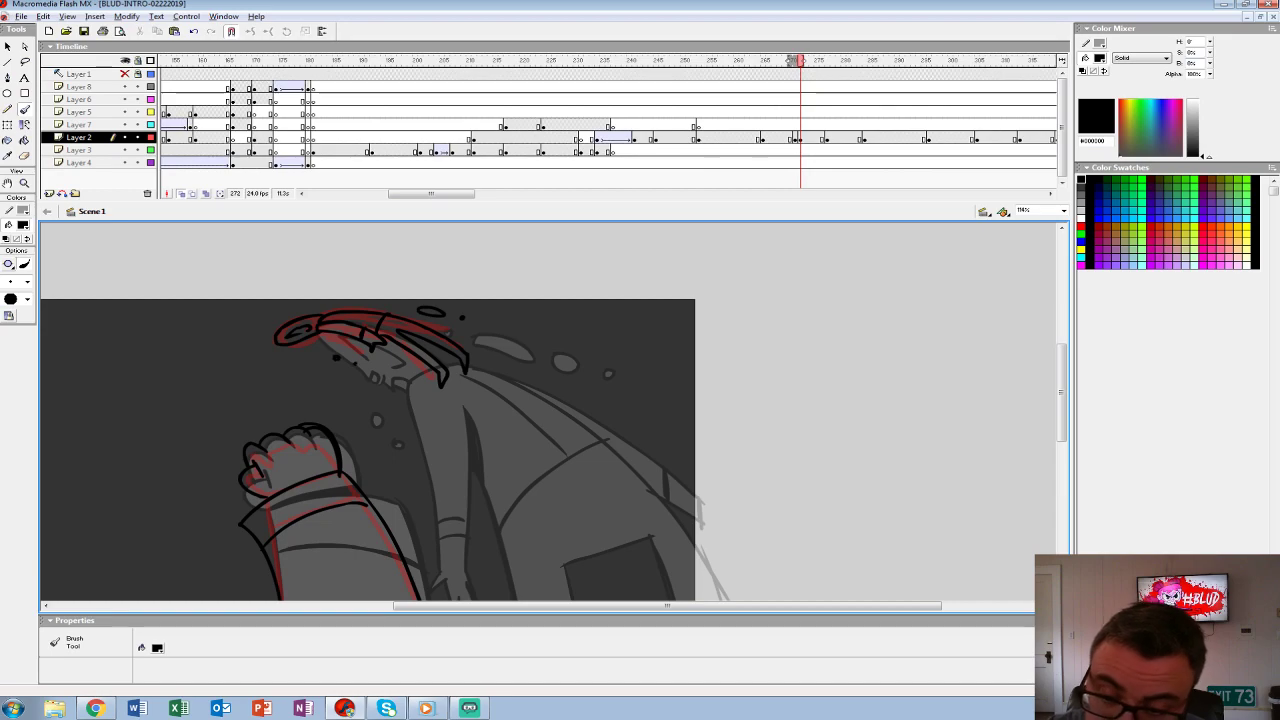
{"action": "mouse_move", "coordinate": [500, 450]}
{"action": "left_mouse_down"}
{"action": "mouse_move", "coordinate": [492, 405]}
{"action": "mouse_move", "coordinate": [516, 439]}
{"action": "mouse_move", "coordinate": [462, 385]}
{"action": "left_mouse_up"}
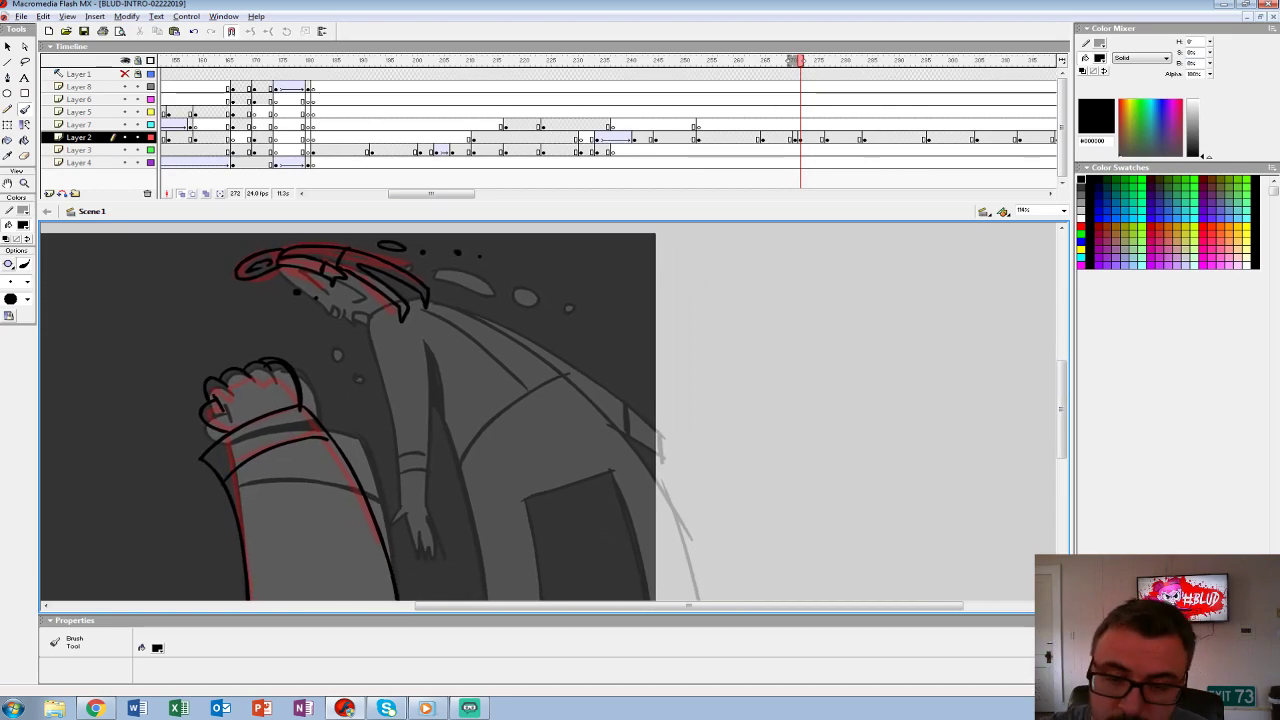
{"action": "left_click", "coordinate": [793, 138]}
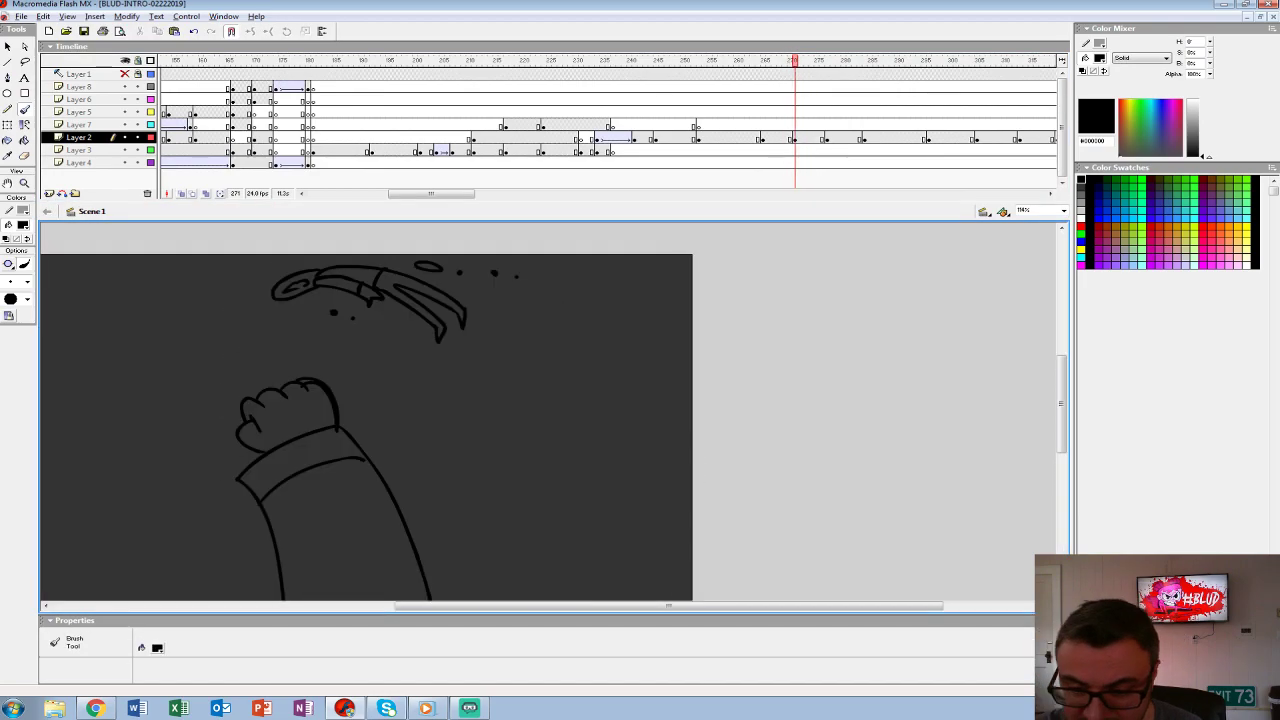
- Fill the flying character's head, torso, arm, legs and the large droplet at frame 271 with light grey #CCCCCC
{"action": "left_click", "coordinate": [24, 224]}
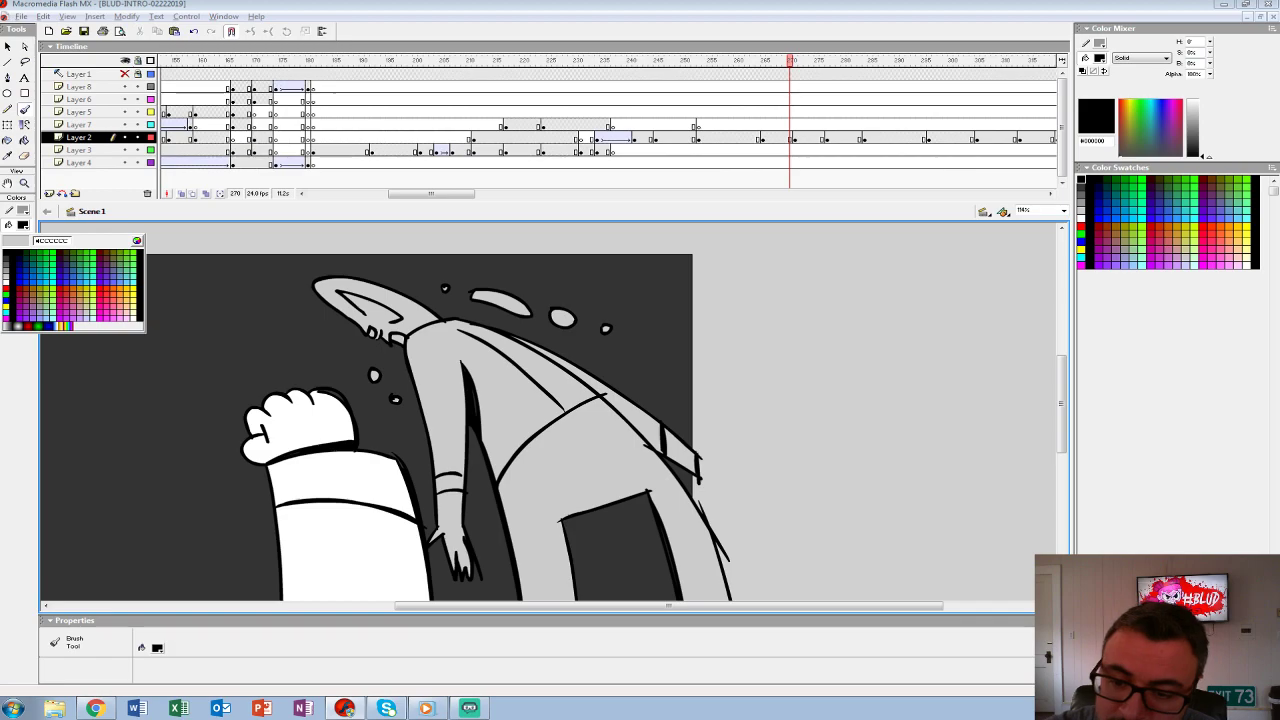
{"action": "left_click", "coordinate": [6, 276]}
{"action": "key", "text": "k"}
{"action": "key", "text": "."}
{"action": "left_click", "coordinate": [337, 287]}
{"action": "left_click", "coordinate": [345, 276]}
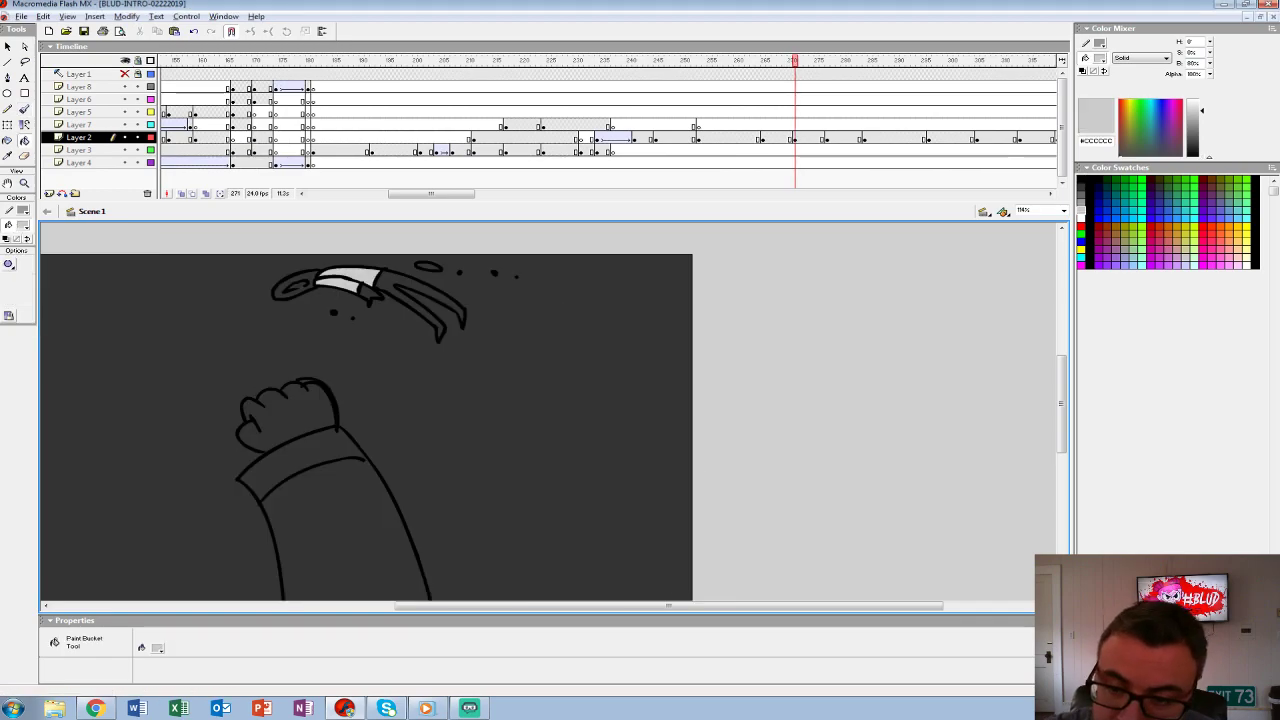
{"action": "left_click", "coordinate": [370, 292]}
{"action": "left_click", "coordinate": [420, 305]}
{"action": "left_click", "coordinate": [295, 287]}
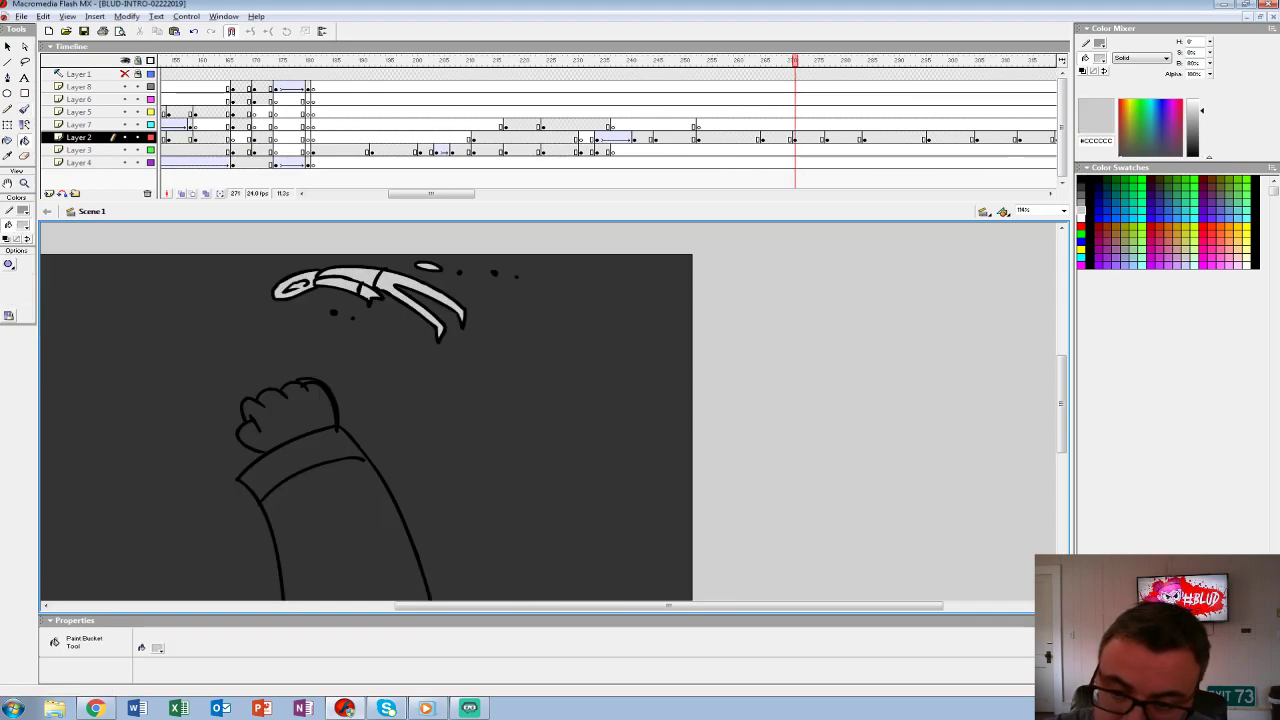
- Fill the fist, cuff and forearm with white #FFFFFF and scrub through the timeline to check the frame
{"action": "left_click", "coordinate": [24, 224]}
{"action": "left_click", "coordinate": [6, 283]}
{"action": "key", "text": "."}
{"action": "left_click", "coordinate": [290, 415]}
{"action": "left_click_drag", "start_coordinate": [325, 480], "coordinate": [310, 363]}
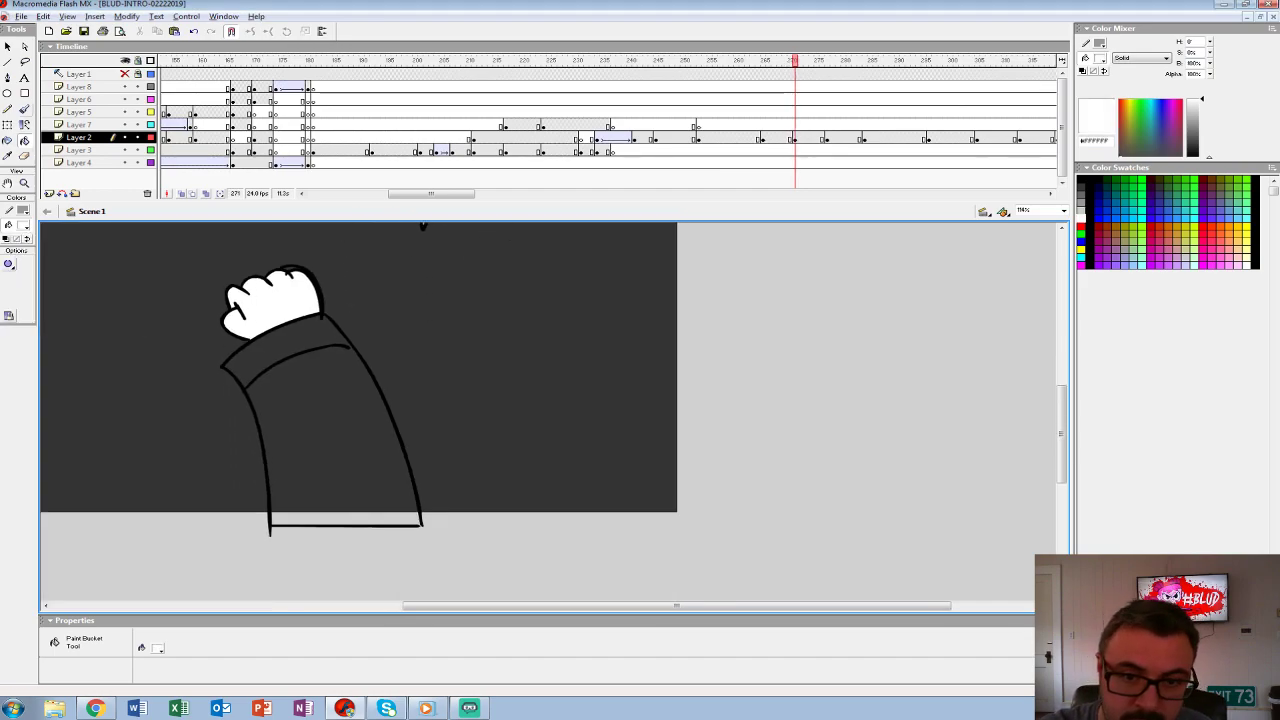
{"action": "key", "text": "b"}
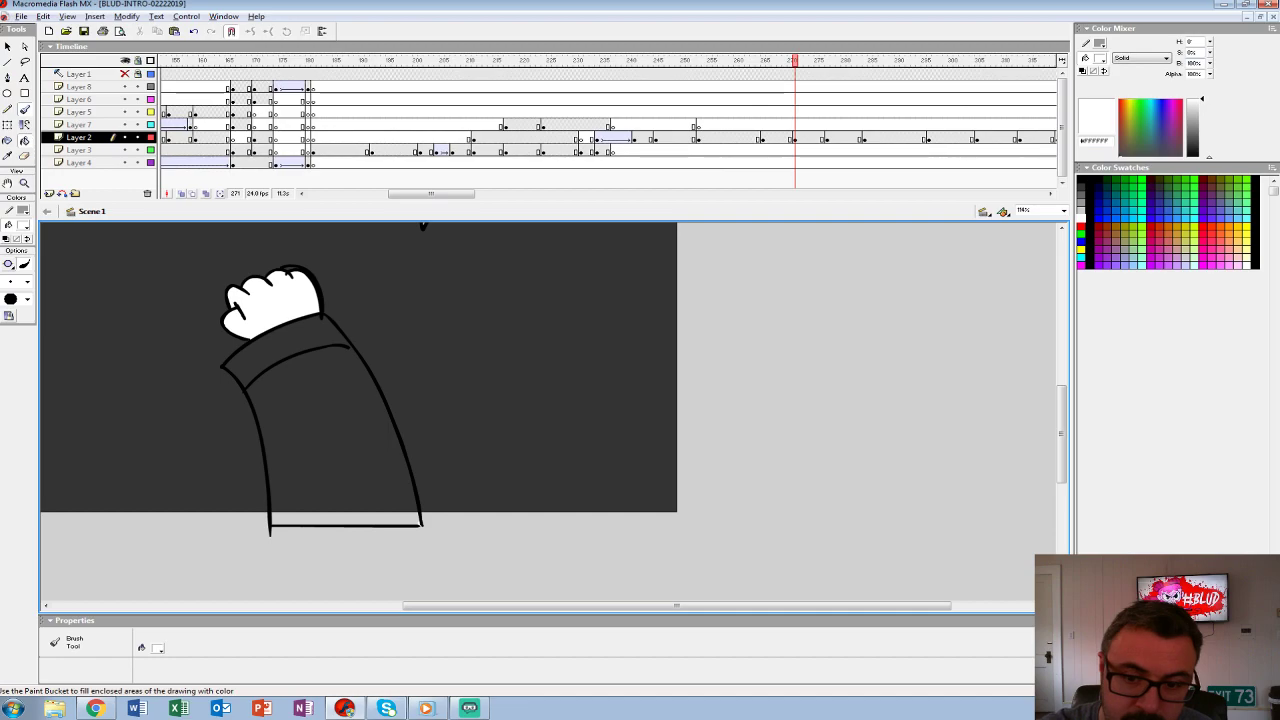
{"action": "key", "text": "k"}
{"action": "left_click", "coordinate": [330, 440]}
{"action": "key", "text": "ctrl+1"}
{"action": "left_click_drag", "start_coordinate": [577, 99], "coordinate": [768, 99]}
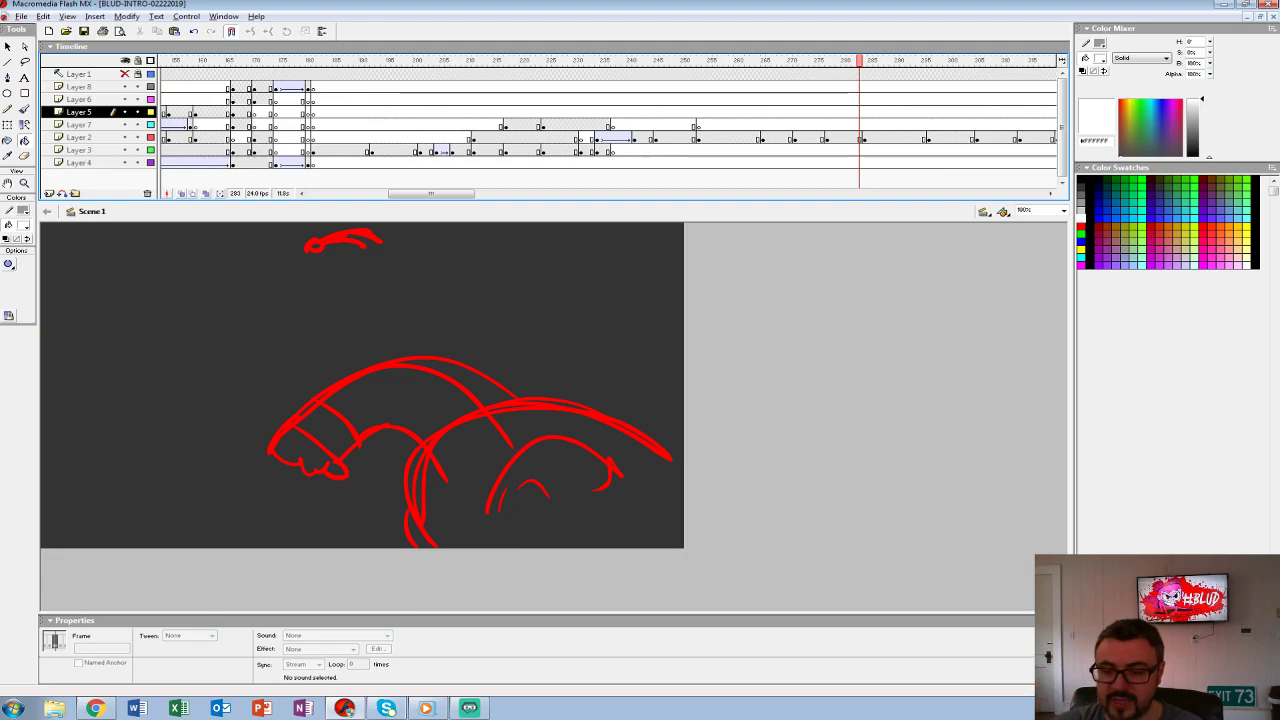
{"action": "key", "text": "b"}
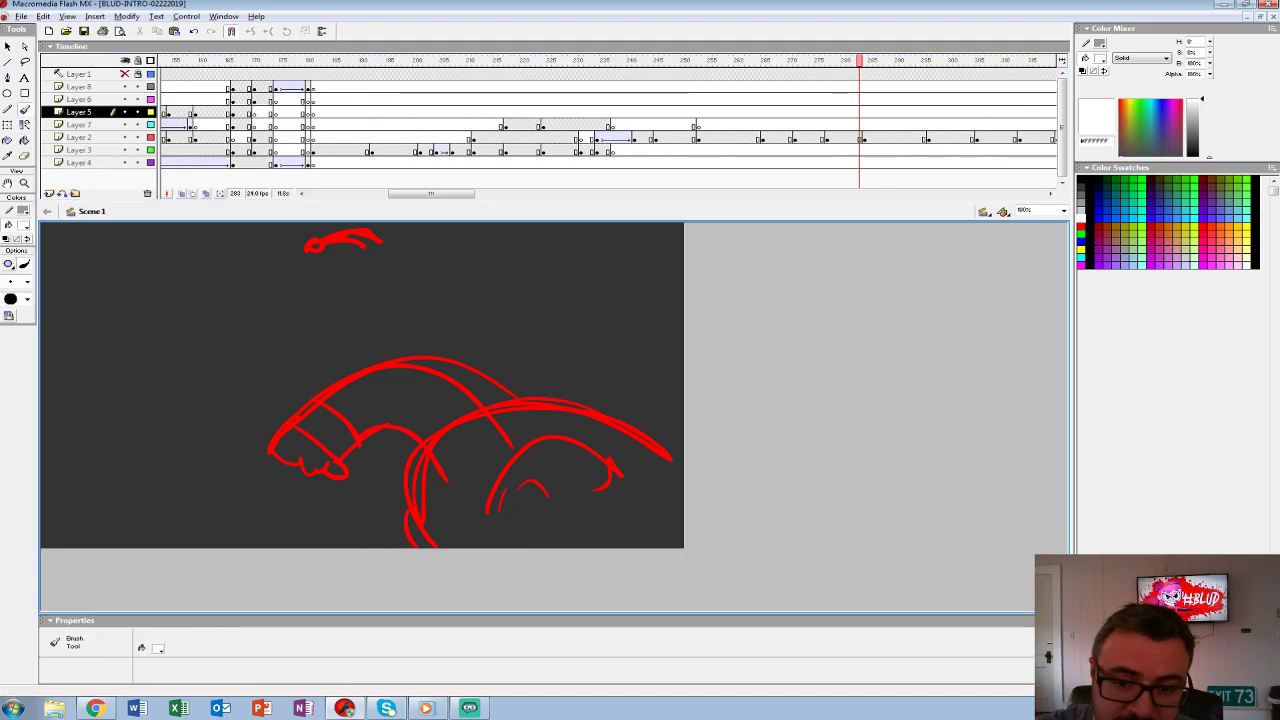
{"action": "left_click_drag", "start_coordinate": [170, 292], "coordinate": [310, 448]}
{"action": "left_click_drag", "start_coordinate": [246, 415], "coordinate": [296, 401]}
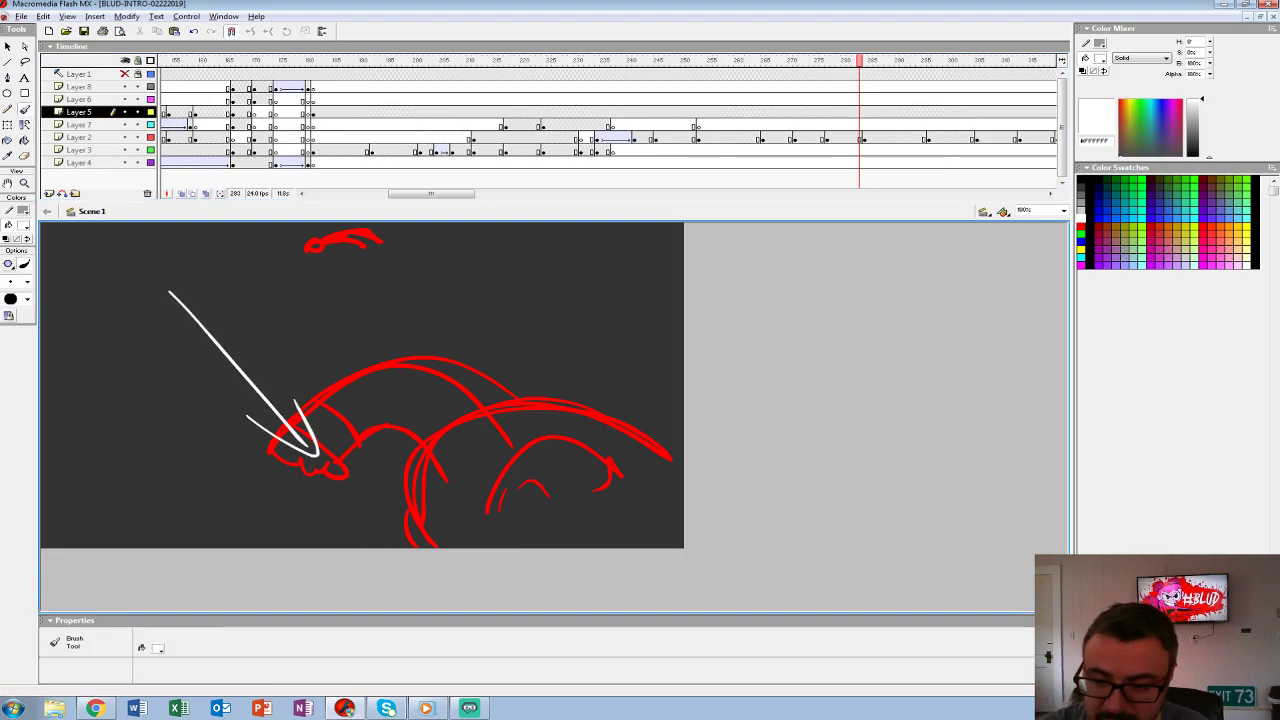
{"action": "mouse_move", "coordinate": [557, 305]}
{"action": "left_mouse_down"}
{"action": "mouse_move", "coordinate": [314, 287]}
{"action": "mouse_move", "coordinate": [208, 476]}
{"action": "left_mouse_up"}
{"action": "key", "text": "ctrl+z"}
{"action": "key", "text": "ctrl+z"}
{"action": "key", "text": "ctrl+z"}
{"action": "key", "text": "ctrl+z"}
- Play back the animation from frame 247 through the punch and the following sketches
{"action": "left_click", "coordinate": [667, 99]}
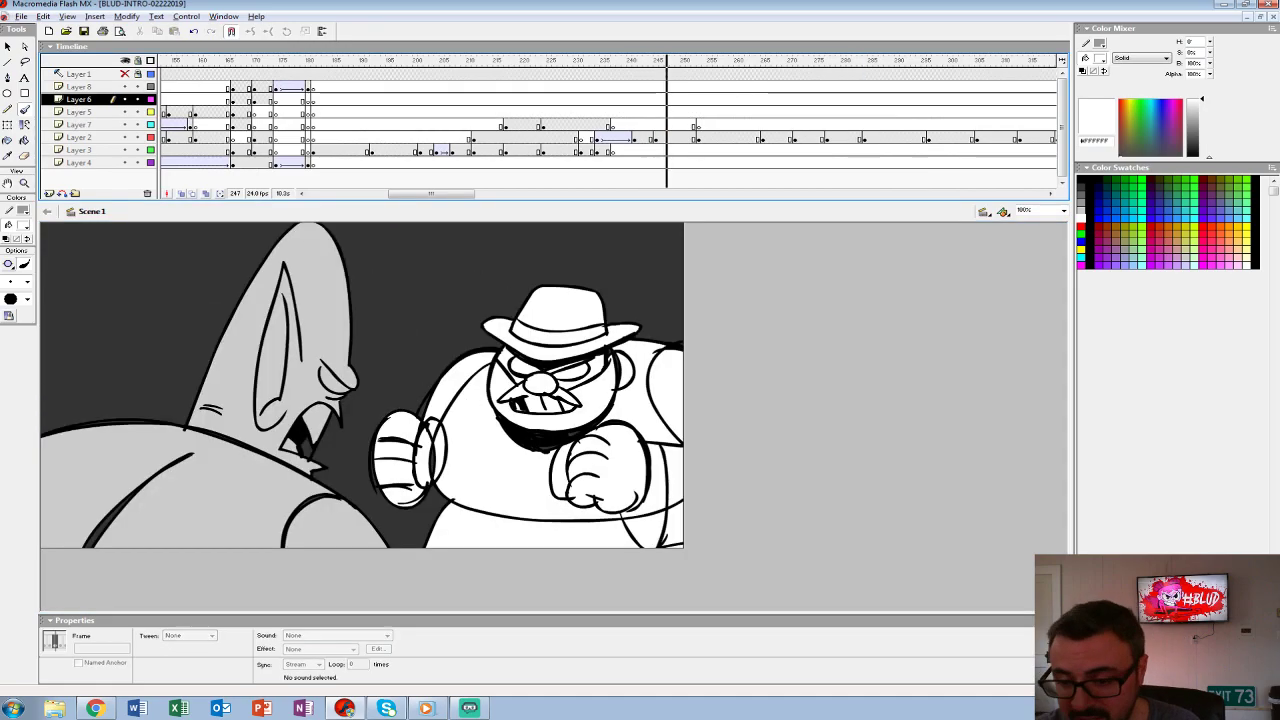
{"action": "key", "text": "Return"}
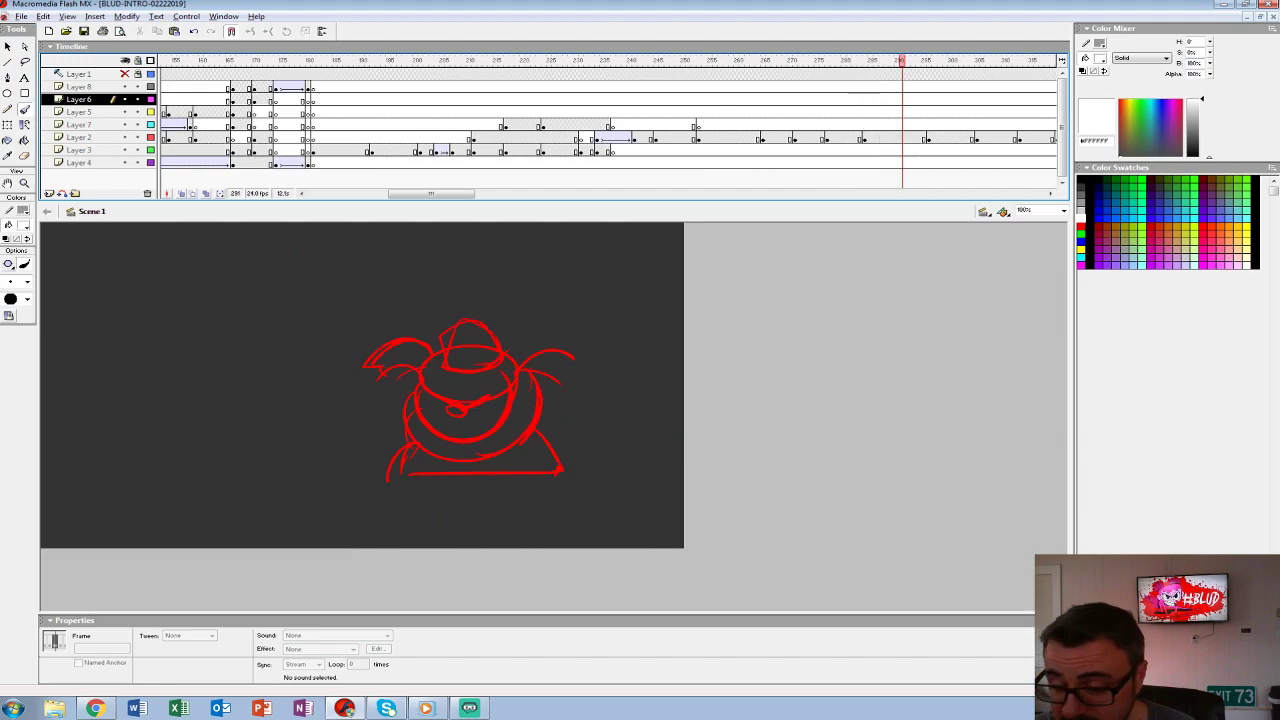
- Add a blank keyframe at frame 278 on Layer 2, show the onion-skinned sketch and set the brush to black #000000
{"action": "left_click", "coordinate": [843, 139]}
{"action": "left_click", "coordinate": [830, 139]}
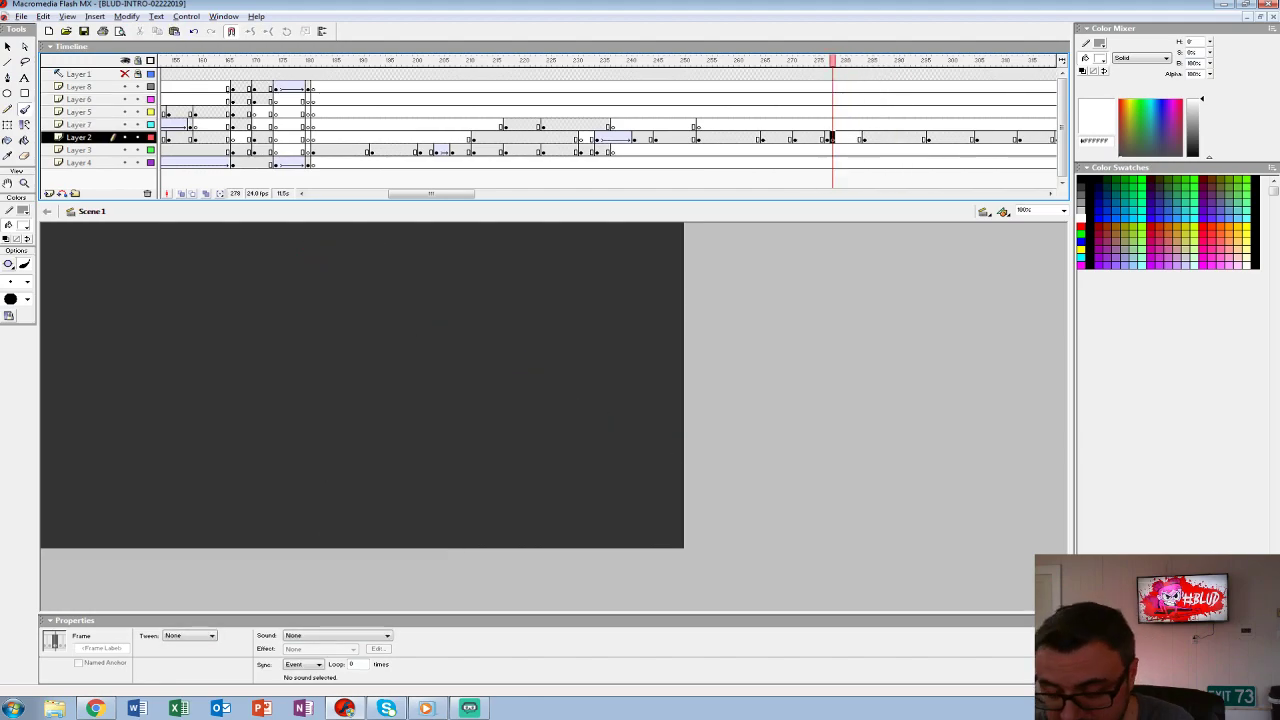
{"action": "key", "text": "ctrl+2"}
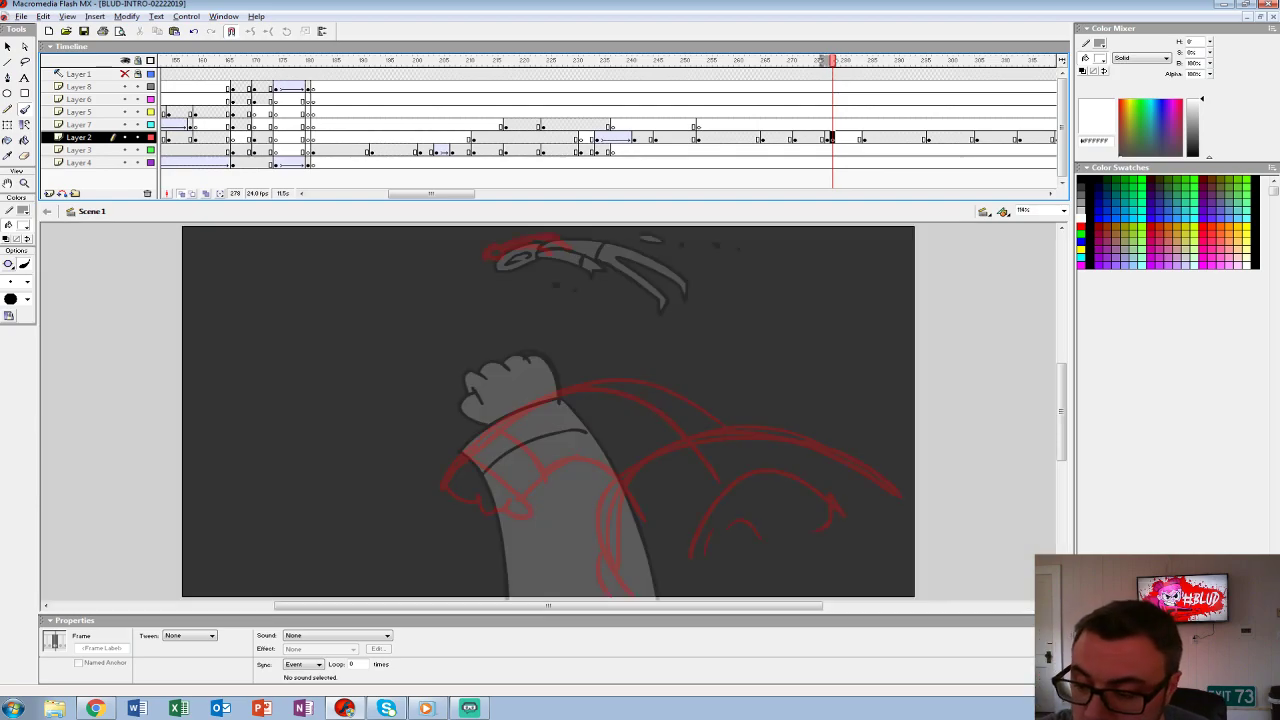
{"action": "key", "text": "ctrl+="}
{"action": "key", "text": "b"}
{"action": "left_click", "coordinate": [24, 225]}
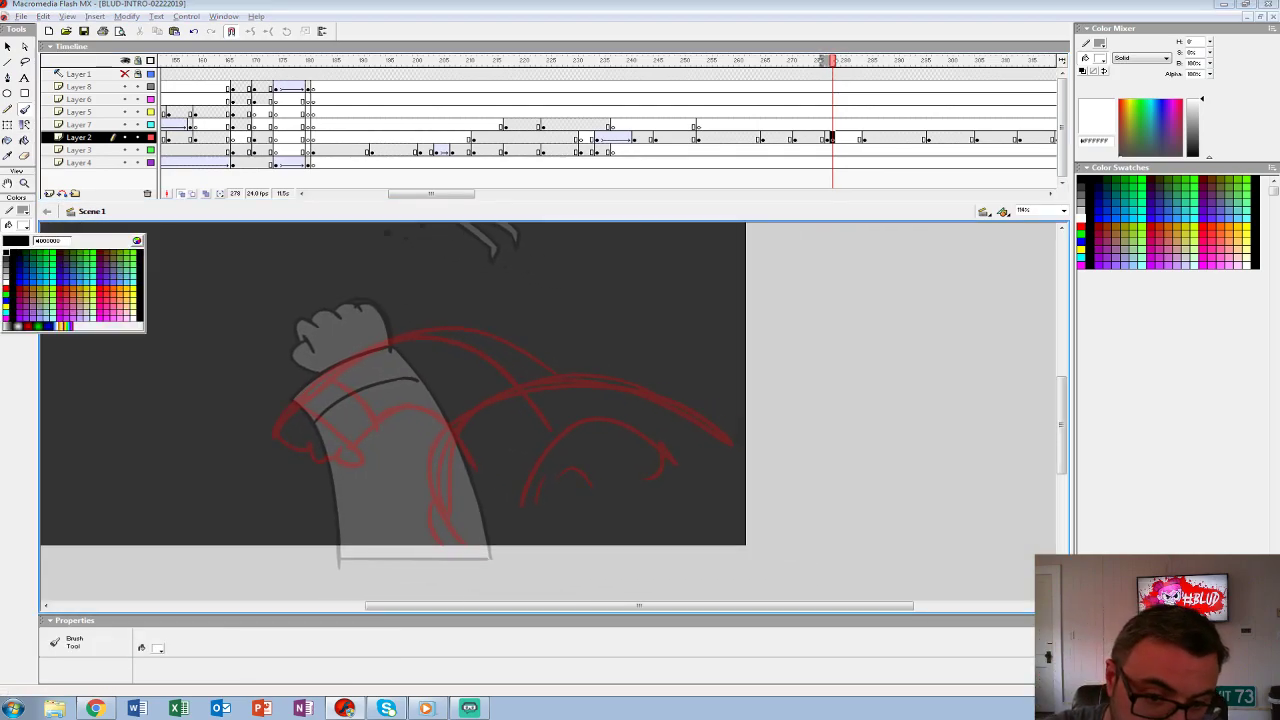
{"action": "left_click", "coordinate": [6, 250]}
{"action": "mouse_move", "coordinate": [745, 460]}
{"action": "left_mouse_down"}
{"action": "mouse_move", "coordinate": [654, 385]}
{"action": "mouse_move", "coordinate": [493, 387]}
{"action": "mouse_move", "coordinate": [488, 565]}
{"action": "left_mouse_up"}
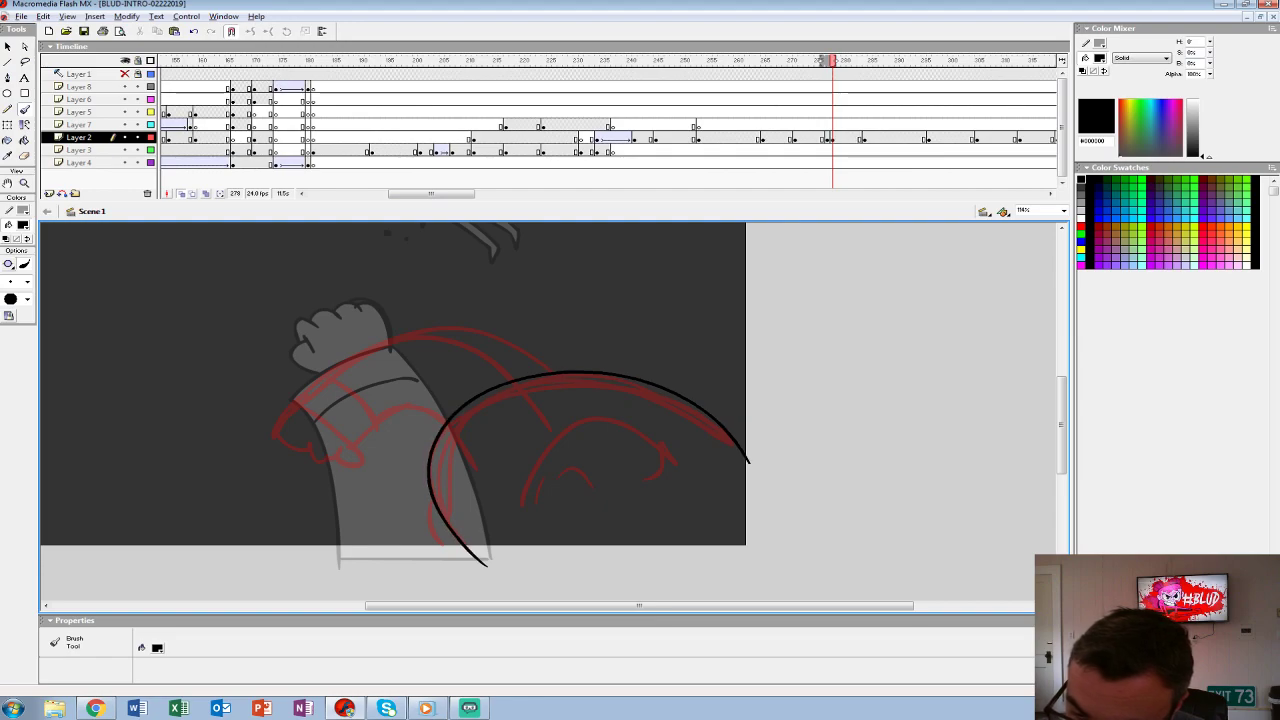
{"action": "mouse_move", "coordinate": [565, 418]}
{"action": "left_mouse_down"}
{"action": "mouse_move", "coordinate": [504, 510]}
{"action": "mouse_move", "coordinate": [540, 531]}
{"action": "mouse_move", "coordinate": [650, 529]}
{"action": "mouse_move", "coordinate": [672, 467]}
{"action": "mouse_move", "coordinate": [650, 391]}
{"action": "mouse_move", "coordinate": [575, 405]}
{"action": "mouse_move", "coordinate": [534, 465]}
{"action": "mouse_move", "coordinate": [582, 495]}
{"action": "mouse_move", "coordinate": [668, 496]}
{"action": "left_mouse_up"}
{"action": "key", "text": "ctrl+z"}
{"action": "key", "text": "ctrl+z"}
{"action": "key", "text": "ctrl+z"}
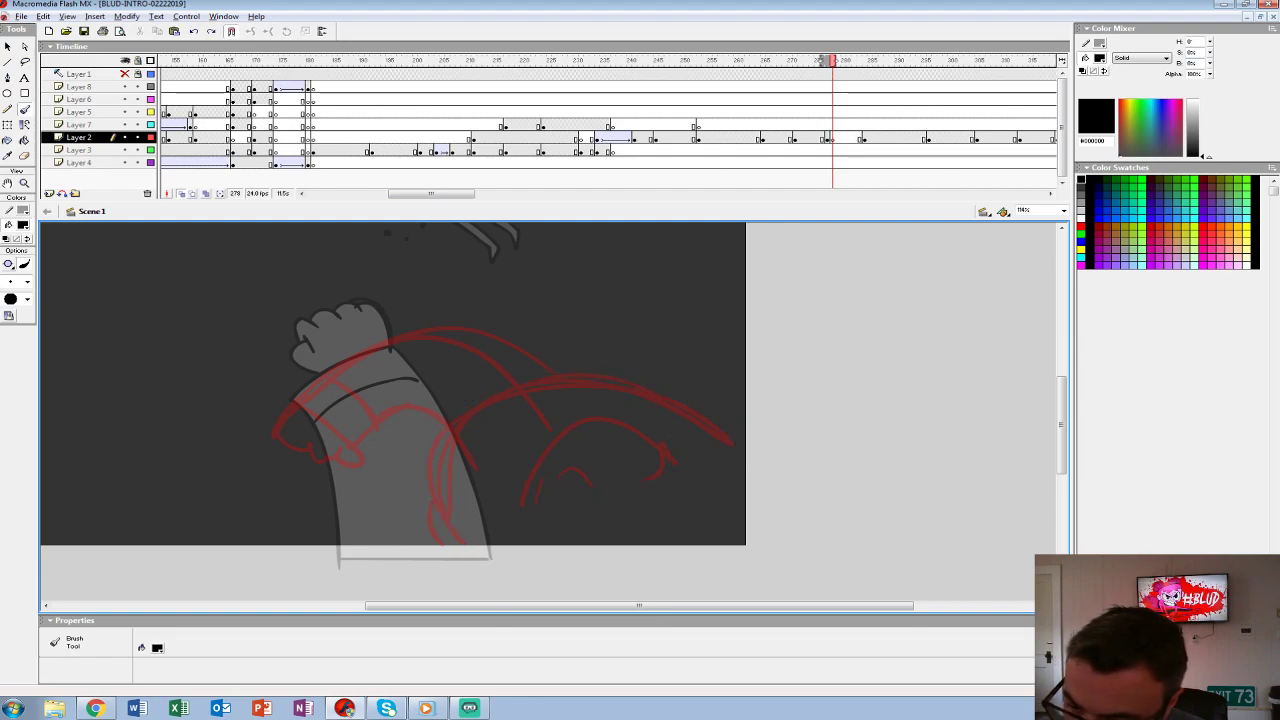
- Ink the large curved hat brim and the domed crown with its band over the frame 278 sketch
{"action": "mouse_move", "coordinate": [757, 454]}
{"action": "left_mouse_down"}
{"action": "mouse_move", "coordinate": [607, 384]}
{"action": "mouse_move", "coordinate": [474, 419]}
{"action": "mouse_move", "coordinate": [439, 483]}
{"action": "mouse_move", "coordinate": [468, 553]}
{"action": "left_mouse_up"}
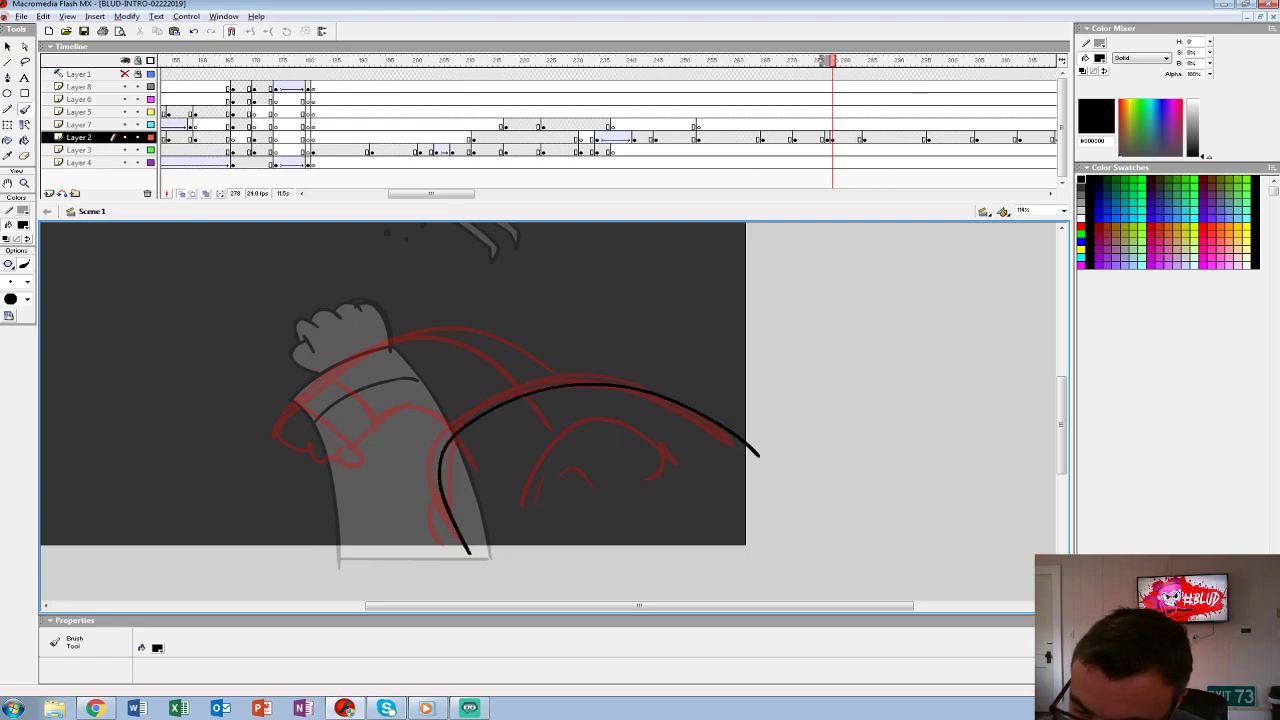
{"action": "mouse_move", "coordinate": [558, 432]}
{"action": "left_mouse_down"}
{"action": "mouse_move", "coordinate": [649, 421]}
{"action": "mouse_move", "coordinate": [668, 506]}
{"action": "left_mouse_up"}
{"action": "left_click_drag", "start_coordinate": [514, 506], "coordinate": [668, 520]}
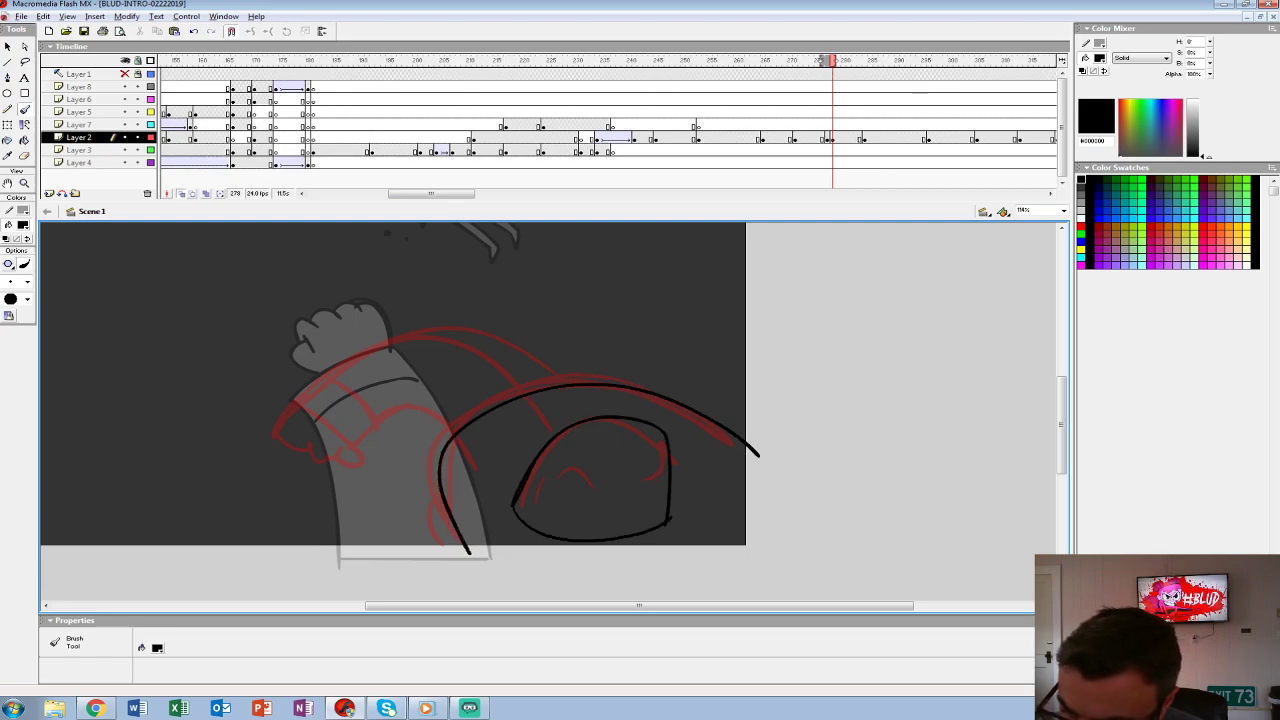
{"action": "left_click_drag", "start_coordinate": [664, 422], "coordinate": [676, 518]}
{"action": "left_click_drag", "start_coordinate": [524, 502], "coordinate": [668, 484]}
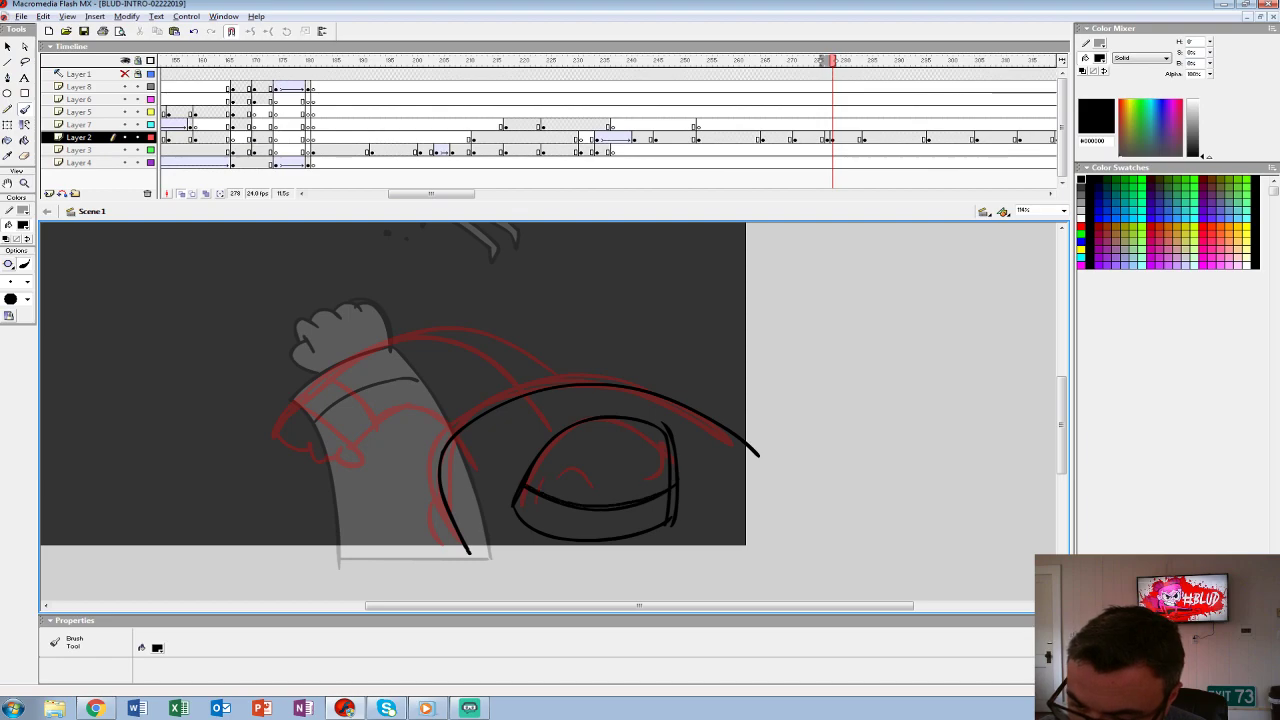
- Ink the swung-down arm with its cuff and fist, adding shading strokes where the arm meets the brim
{"action": "mouse_move", "coordinate": [543, 384]}
{"action": "left_mouse_down"}
{"action": "mouse_move", "coordinate": [470, 330]}
{"action": "mouse_move", "coordinate": [300, 392]}
{"action": "left_mouse_up"}
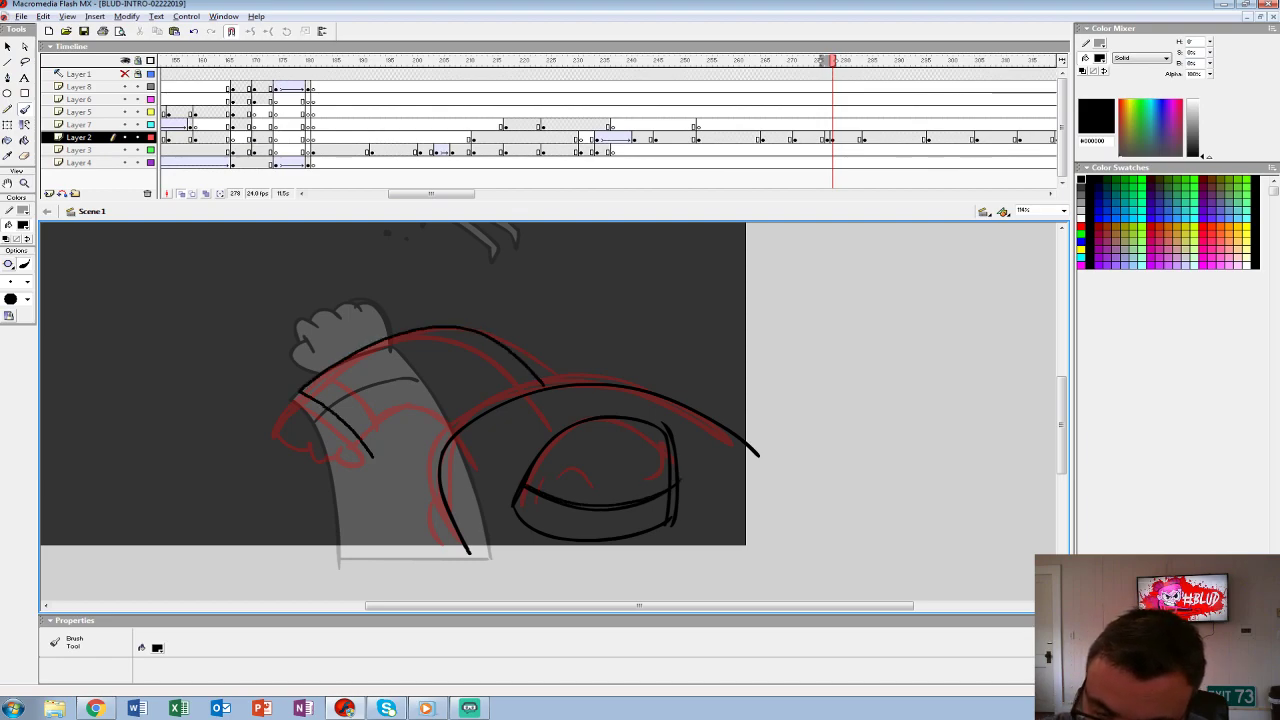
{"action": "left_click_drag", "start_coordinate": [408, 418], "coordinate": [372, 456]}
{"action": "mouse_move", "coordinate": [340, 364]}
{"action": "left_mouse_down"}
{"action": "mouse_move", "coordinate": [402, 430]}
{"action": "mouse_move", "coordinate": [400, 418]}
{"action": "left_mouse_up"}
{"action": "left_click_drag", "start_coordinate": [512, 377], "coordinate": [530, 371]}
{"action": "left_click_drag", "start_coordinate": [456, 428], "coordinate": [540, 378]}
{"action": "left_click_drag", "start_coordinate": [462, 424], "coordinate": [532, 376]}
{"action": "left_click_drag", "start_coordinate": [470, 420], "coordinate": [526, 374]}
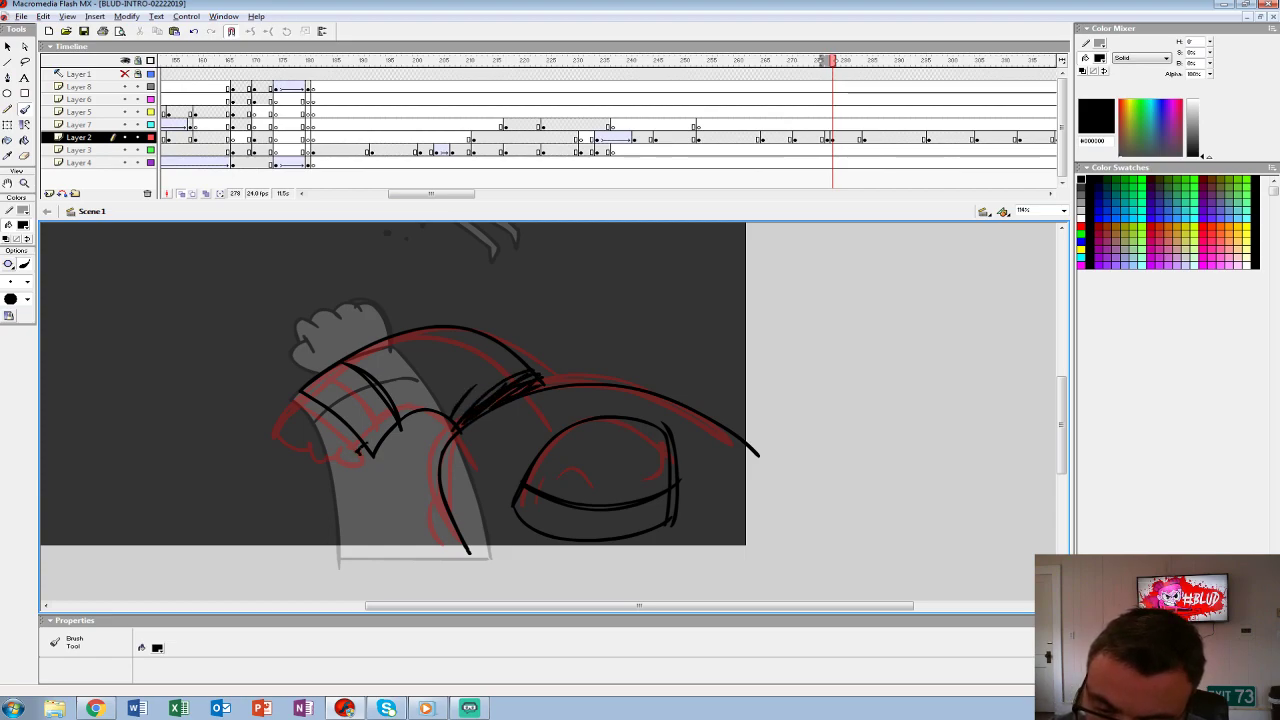
{"action": "left_click_drag", "start_coordinate": [292, 442], "coordinate": [282, 468]}
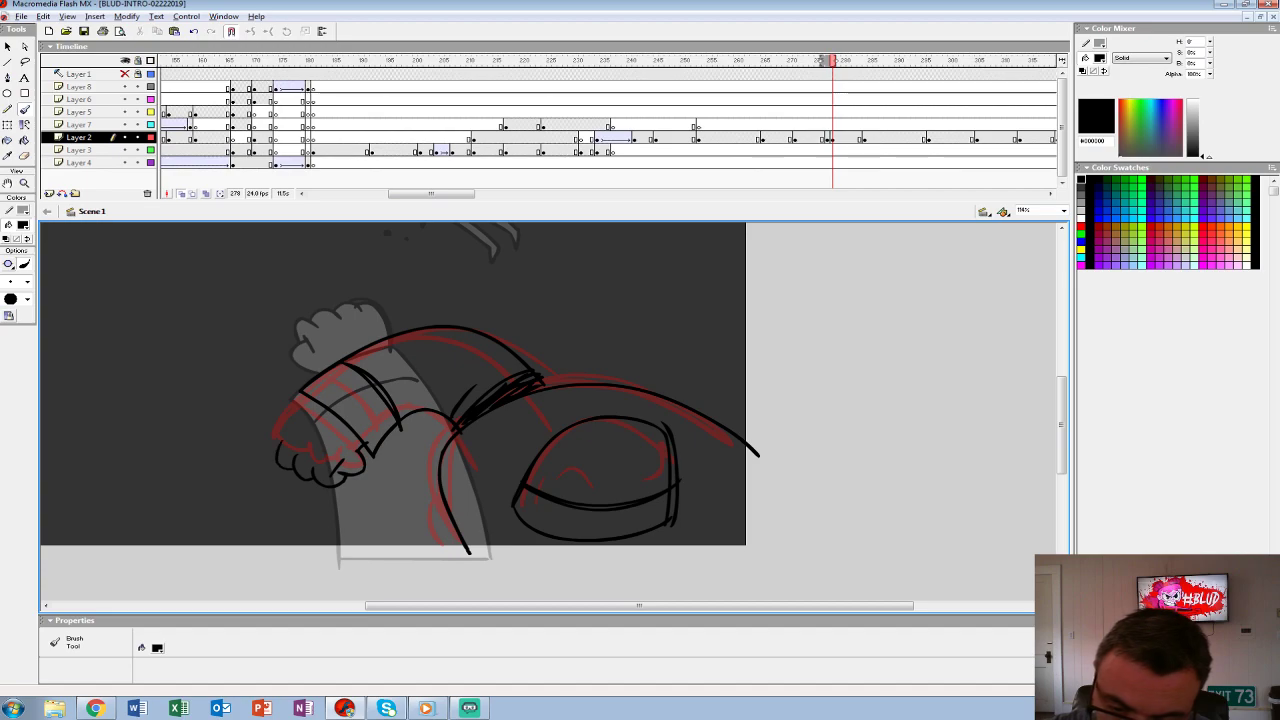
- Thicken the brim's lower edge, ink the far shoulder behind it and the tiny flying figure, and check without onion skin
{"action": "left_click_drag", "start_coordinate": [442, 470], "coordinate": [488, 562]}
{"action": "mouse_move", "coordinate": [640, 392]}
{"action": "left_mouse_down"}
{"action": "mouse_move", "coordinate": [736, 458]}
{"action": "mouse_move", "coordinate": [812, 418]}
{"action": "mouse_move", "coordinate": [785, 480]}
{"action": "mouse_move", "coordinate": [815, 570]}
{"action": "left_mouse_up"}
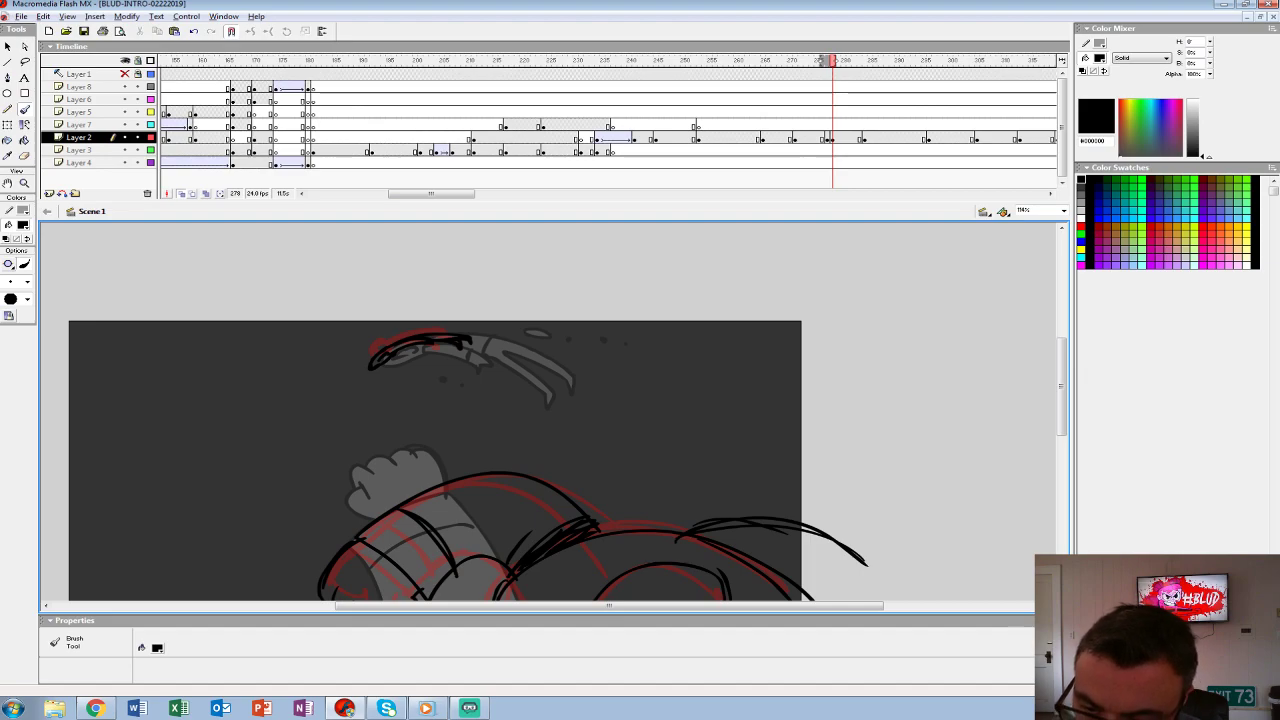
{"action": "left_click_drag", "start_coordinate": [600, 450], "coordinate": [550, 363]}
{"action": "left_click", "coordinate": [181, 194]}
{"action": "left_click_drag", "start_coordinate": [560, 420], "coordinate": [542, 340]}
{"action": "left_click", "coordinate": [181, 194]}
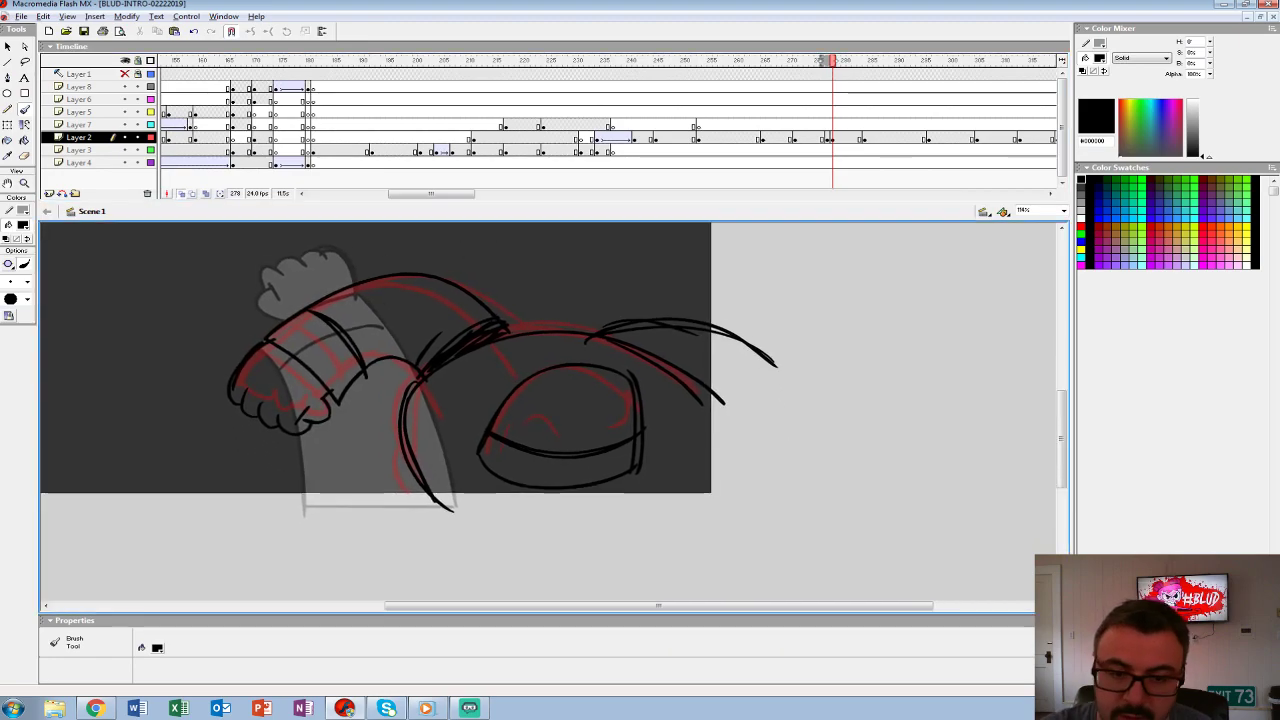
- Close the body outline beyond the stage with vertical and horizontal strokes, and set the fill colour to white #FFFFFF
{"action": "left_click_drag", "start_coordinate": [757, 352], "coordinate": [757, 512]}
{"action": "mouse_move", "coordinate": [440, 502]}
{"action": "left_mouse_down"}
{"action": "mouse_move", "coordinate": [802, 502]}
{"action": "mouse_move", "coordinate": [782, 510]}
{"action": "left_mouse_up"}
{"action": "left_click", "coordinate": [23, 225]}
{"action": "left_click", "coordinate": [6, 291]}
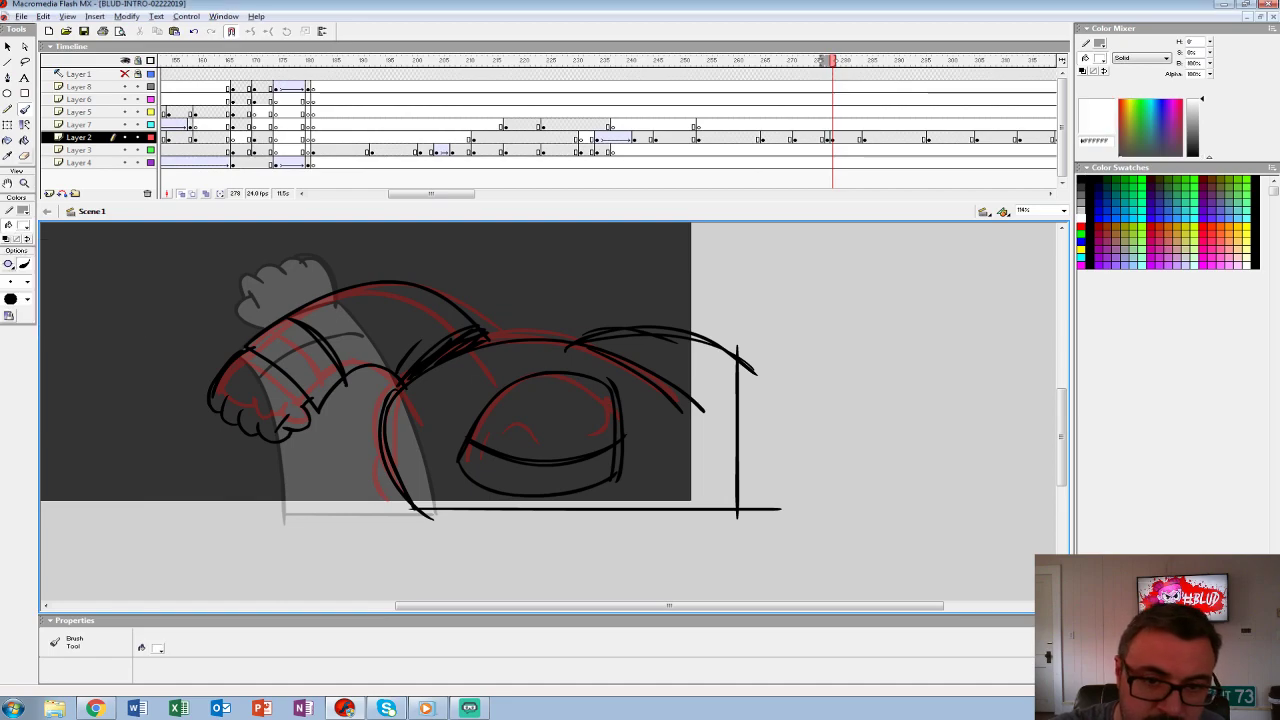
- Fill the body, hat crown and brim, sleeve, cuff and fist of the swung-down pose with white
{"action": "key", "text": "k"}
{"action": "left_click", "coordinate": [680, 460]}
{"action": "left_click", "coordinate": [540, 415]}
{"action": "left_click", "coordinate": [540, 478]}
{"action": "left_click", "coordinate": [400, 325]}
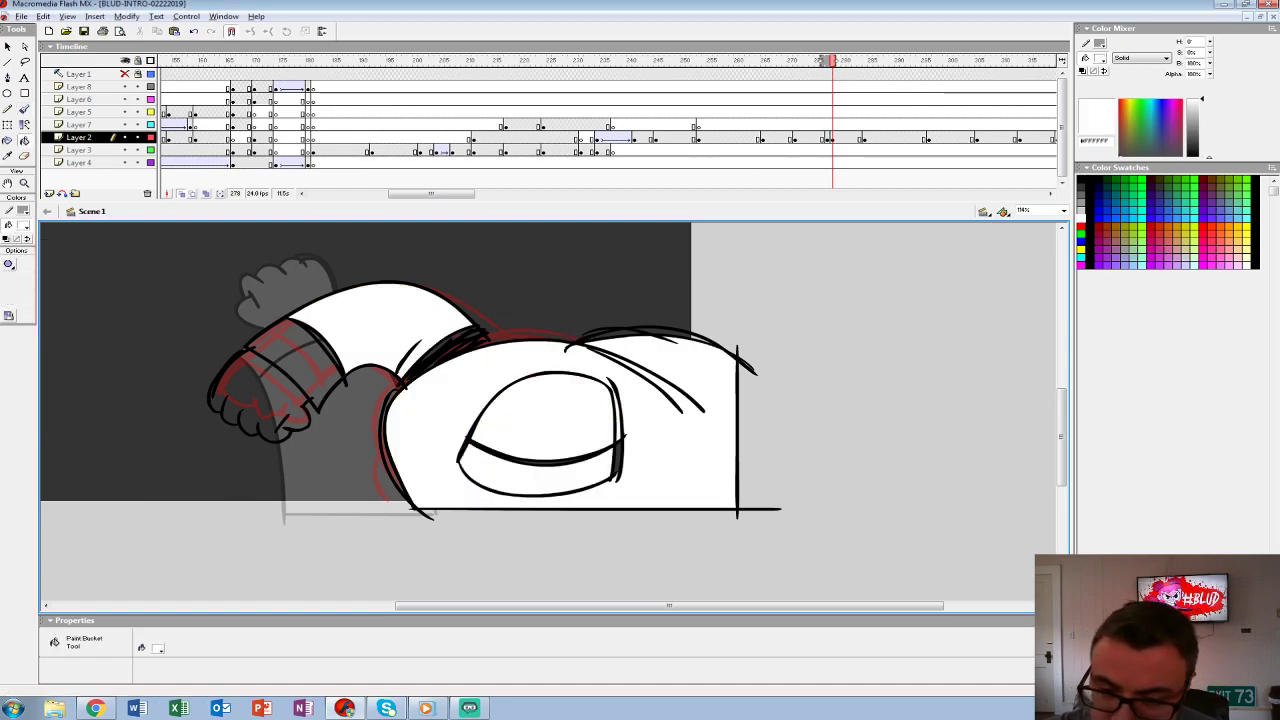
{"action": "left_click", "coordinate": [292, 362]}
{"action": "left_click", "coordinate": [262, 405]}
- Review the filled pose at 100% zoom, play back the following frames, and return to the frame 277 drawing on Layer 2
{"action": "left_click_drag", "start_coordinate": [436, 202], "coordinate": [478, 277]}
{"action": "left_click", "coordinate": [826, 137]}
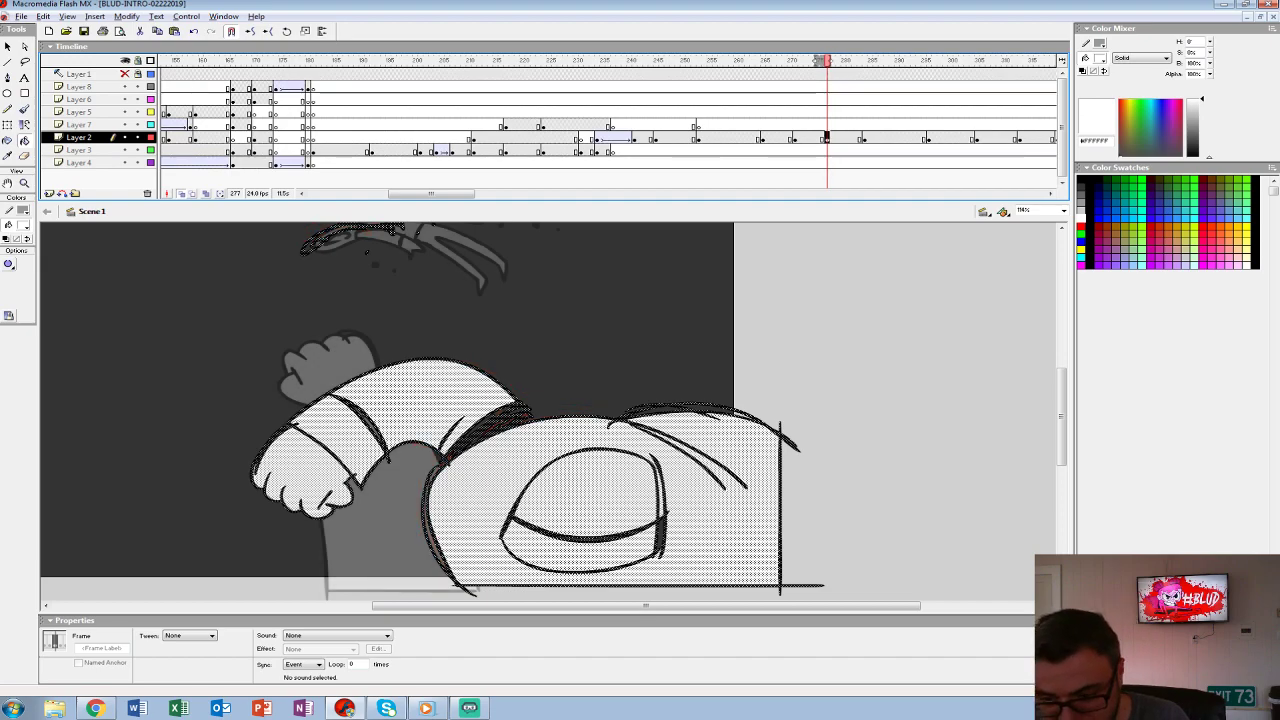
{"action": "key", "text": "ctrl+1"}
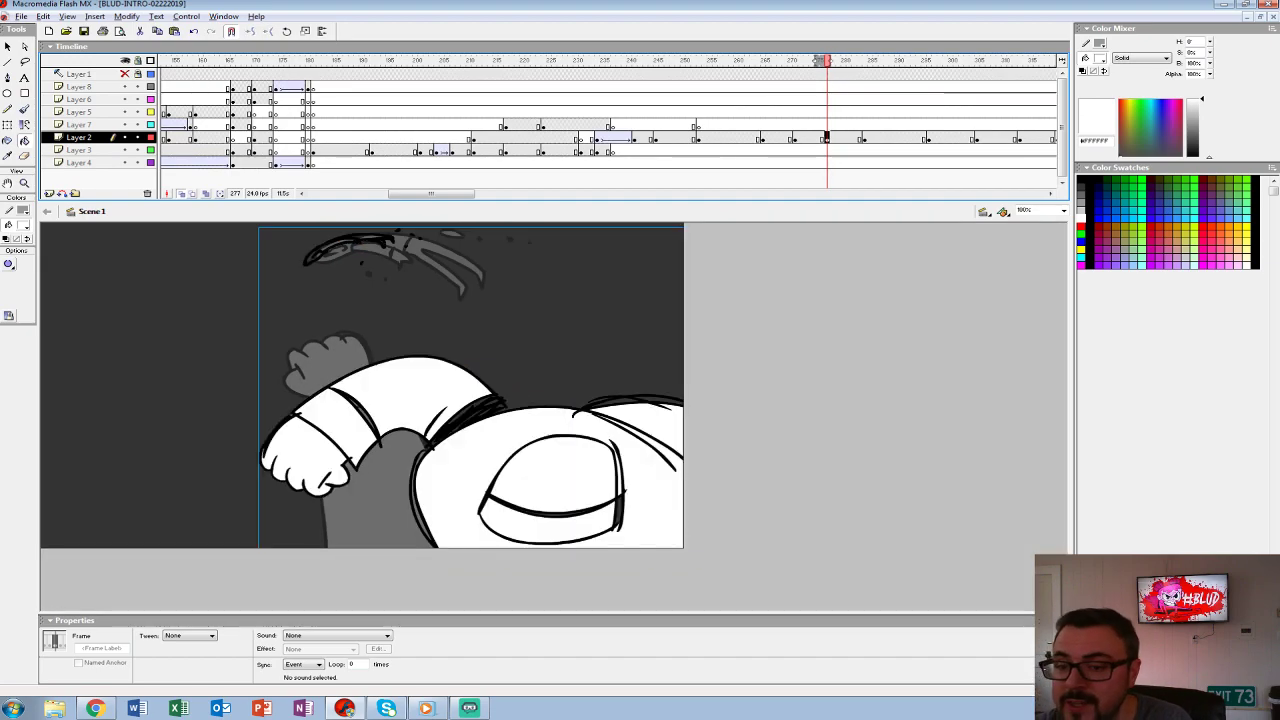
{"action": "left_click", "coordinate": [720, 111]}
{"action": "key", "text": "Return"}
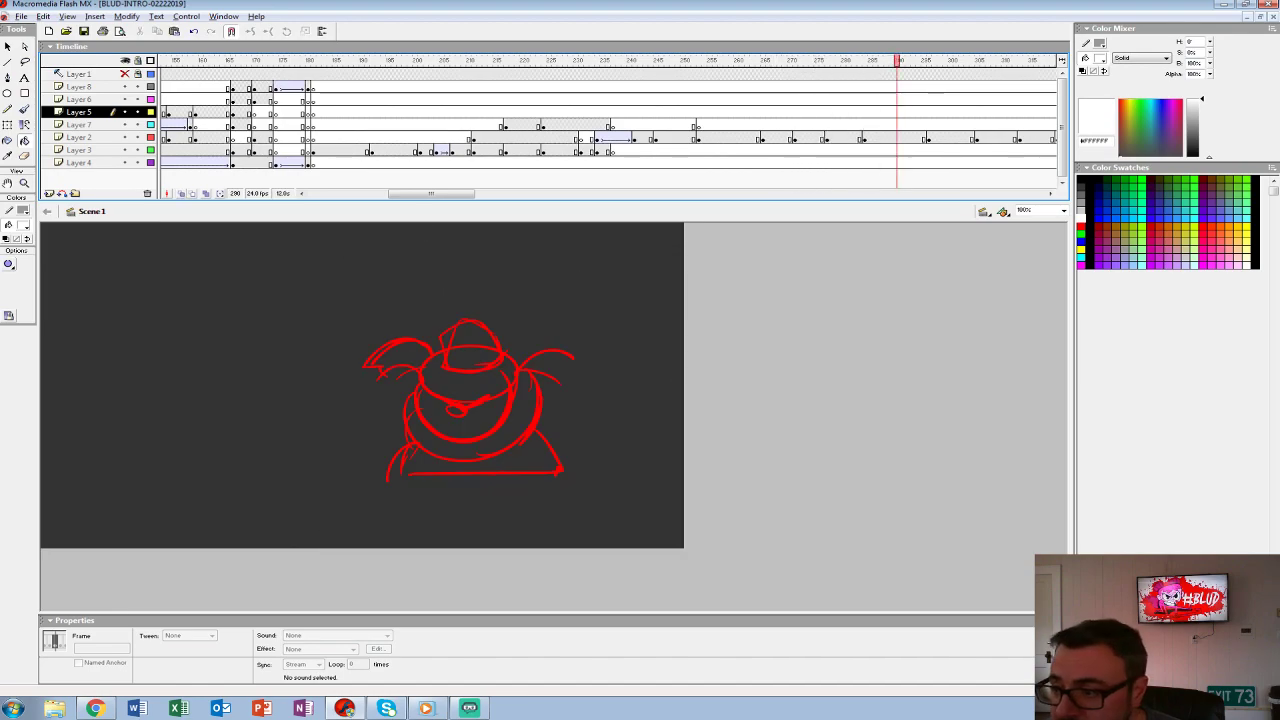
{"action": "left_click", "coordinate": [826, 138]}
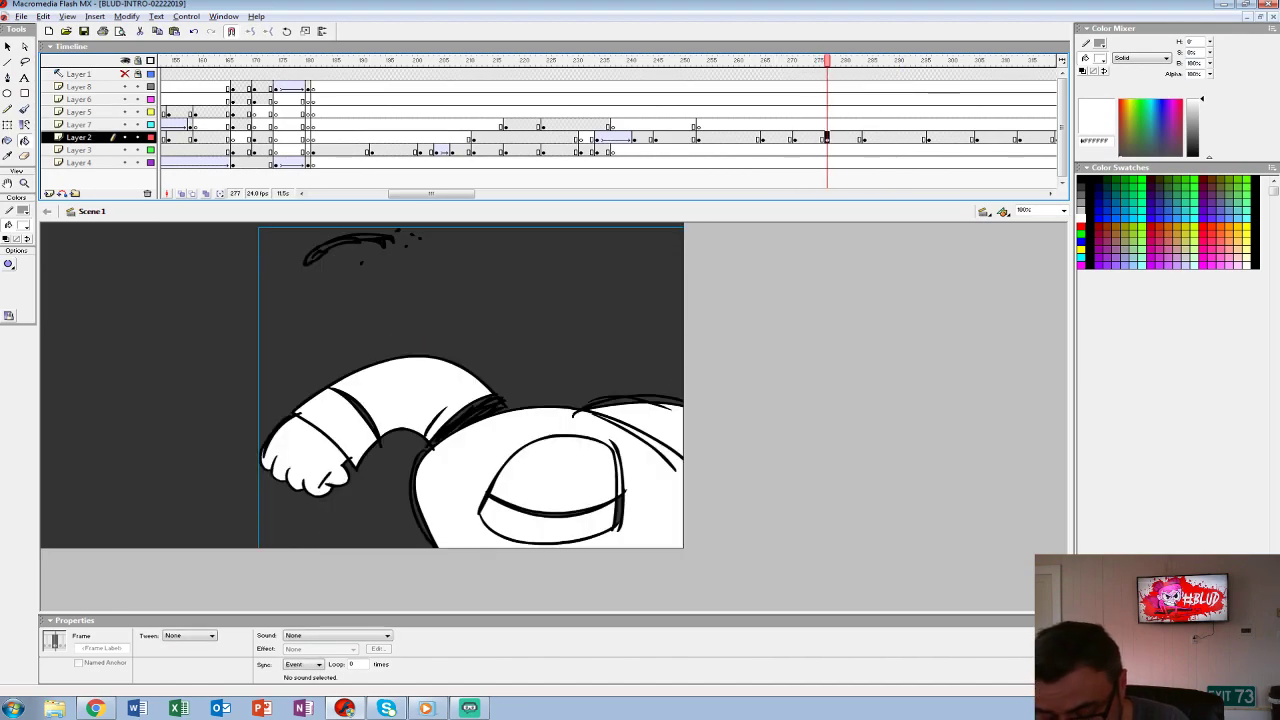
{"action": "key", "text": "ctrl+a"}
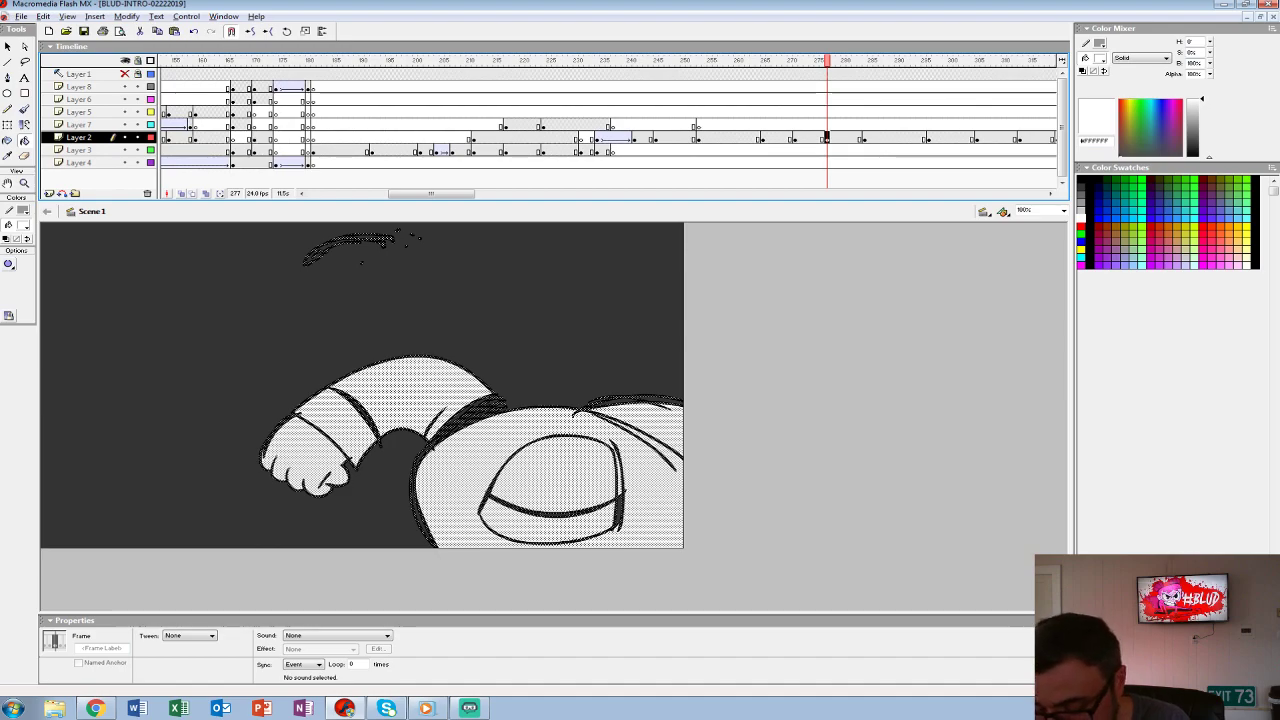
- Set the fill colour to light grey #CCCCCC and fill the small flying figure in frame 277, comparing it with frame 276
{"action": "key", "text": "comma"}
{"action": "left_click", "coordinate": [22, 224]}
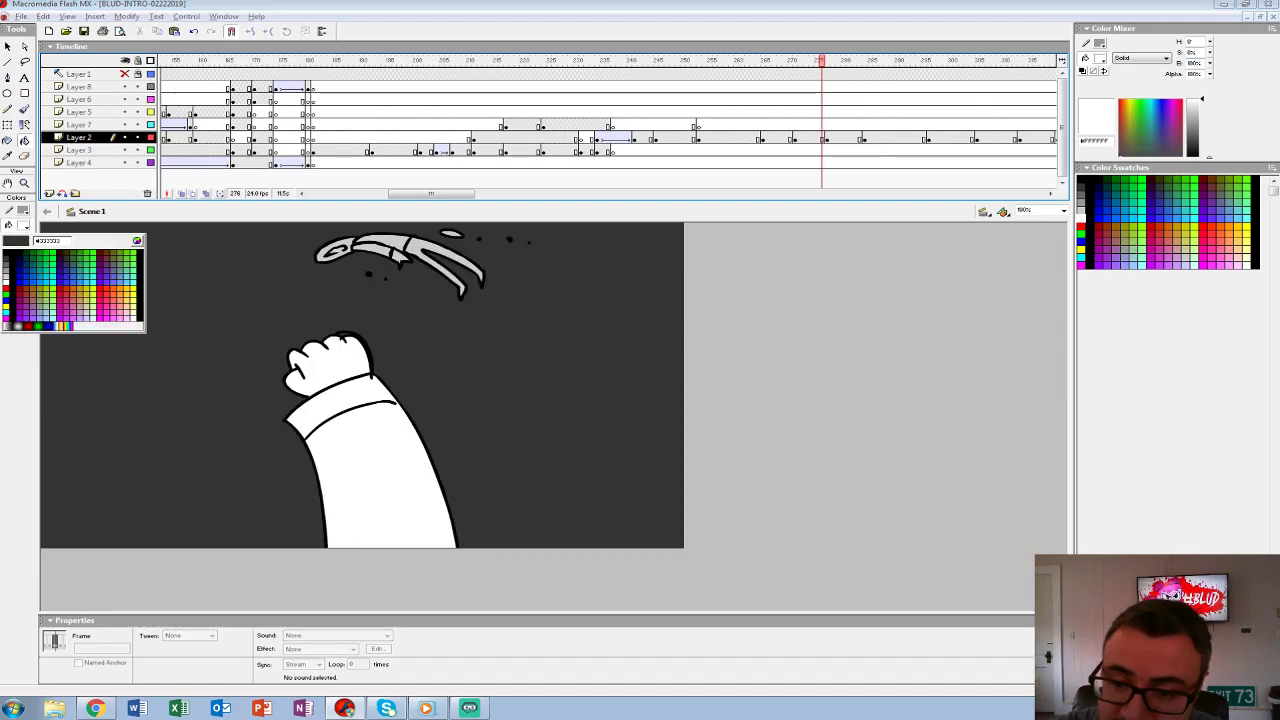
{"action": "left_click", "coordinate": [6, 280]}
{"action": "key", "text": "period"}
{"action": "key", "text": "comma"}
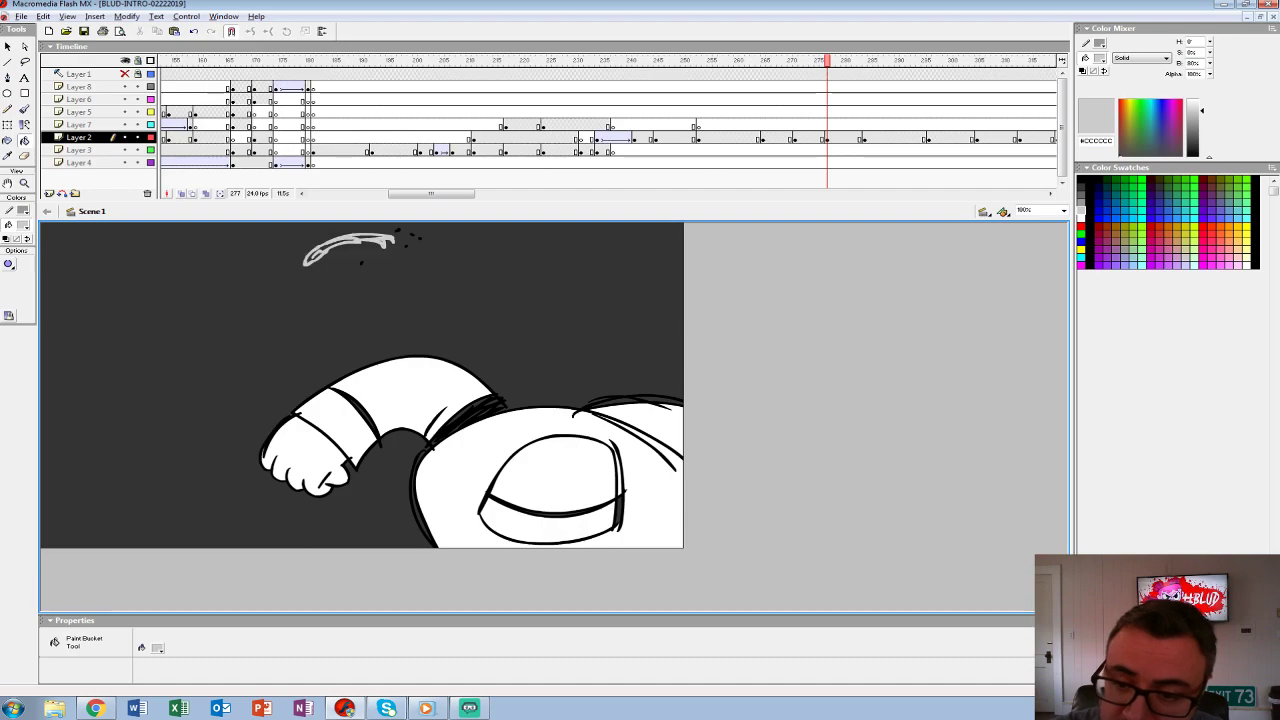
{"action": "key", "text": "period"}
{"action": "key", "text": "comma"}
{"action": "key", "text": "period"}
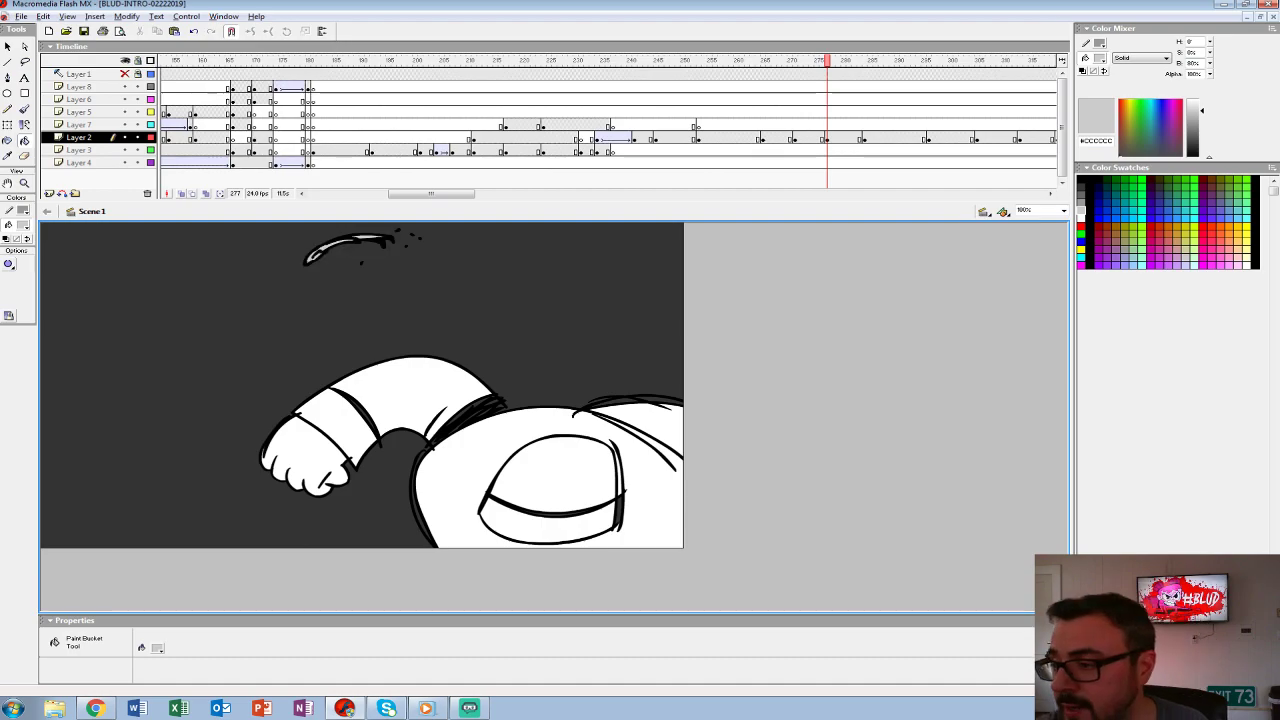
{"action": "left_click", "coordinate": [826, 138]}
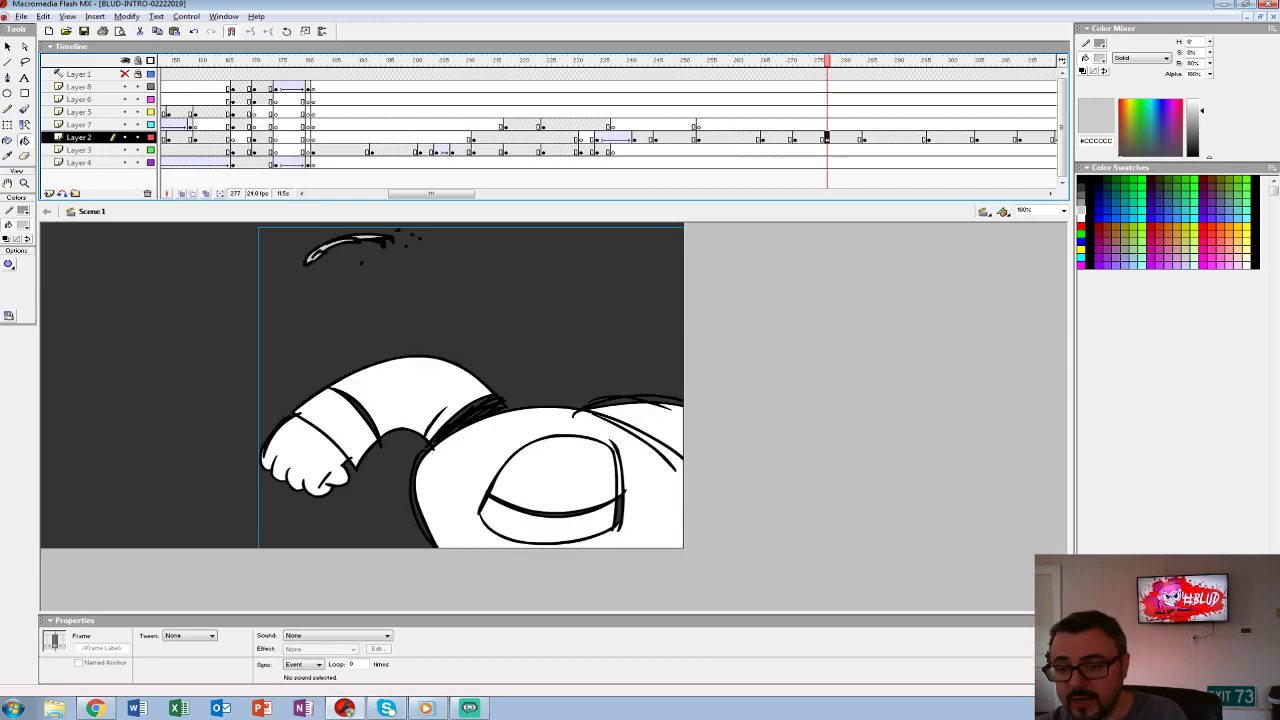
- Play back the fist and falling-figure animation up to the red character sketch
{"action": "left_click", "coordinate": [530, 125]}
{"action": "key", "text": "Return"}
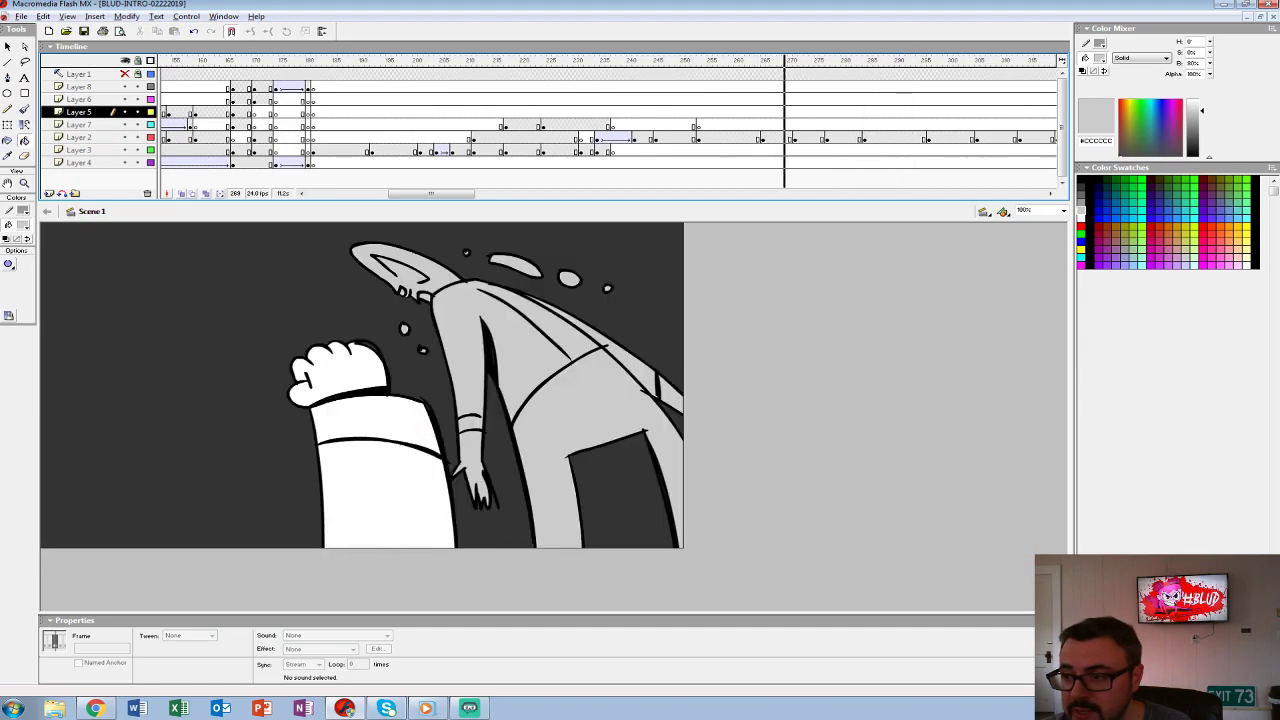
{"action": "left_click", "coordinate": [864, 125]}
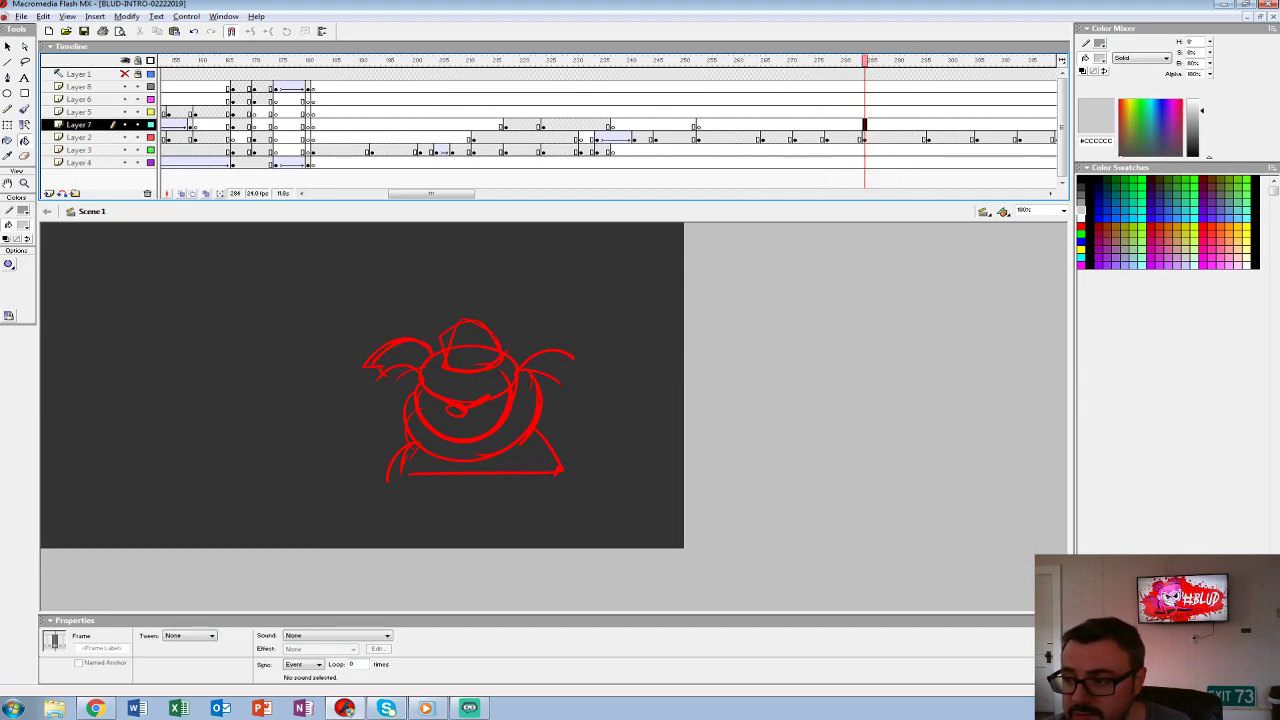
- Add the text "KRISTOFF" above the character sketch on Layer 2 at frame 284 and break it apart into shapes
{"action": "left_click", "coordinate": [864, 138]}
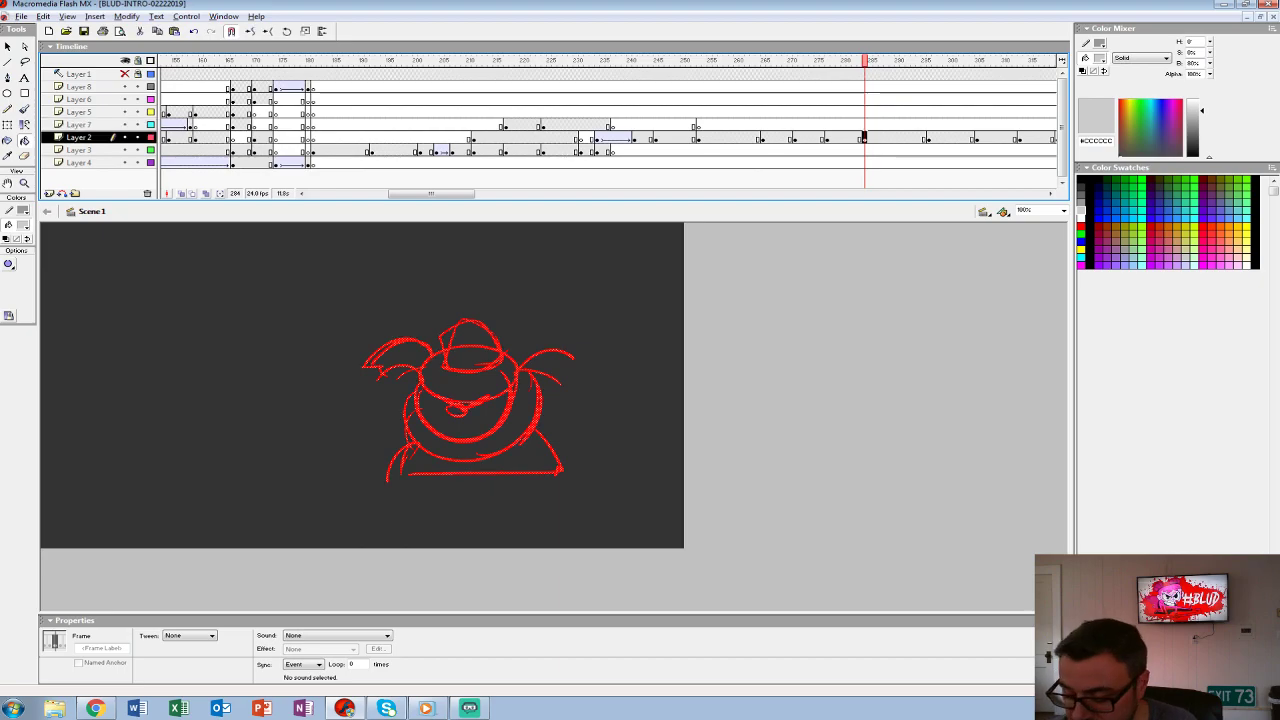
{"action": "key", "text": "t"}
{"action": "left_click", "coordinate": [175, 242]}
{"action": "type", "text": "KRIS"}
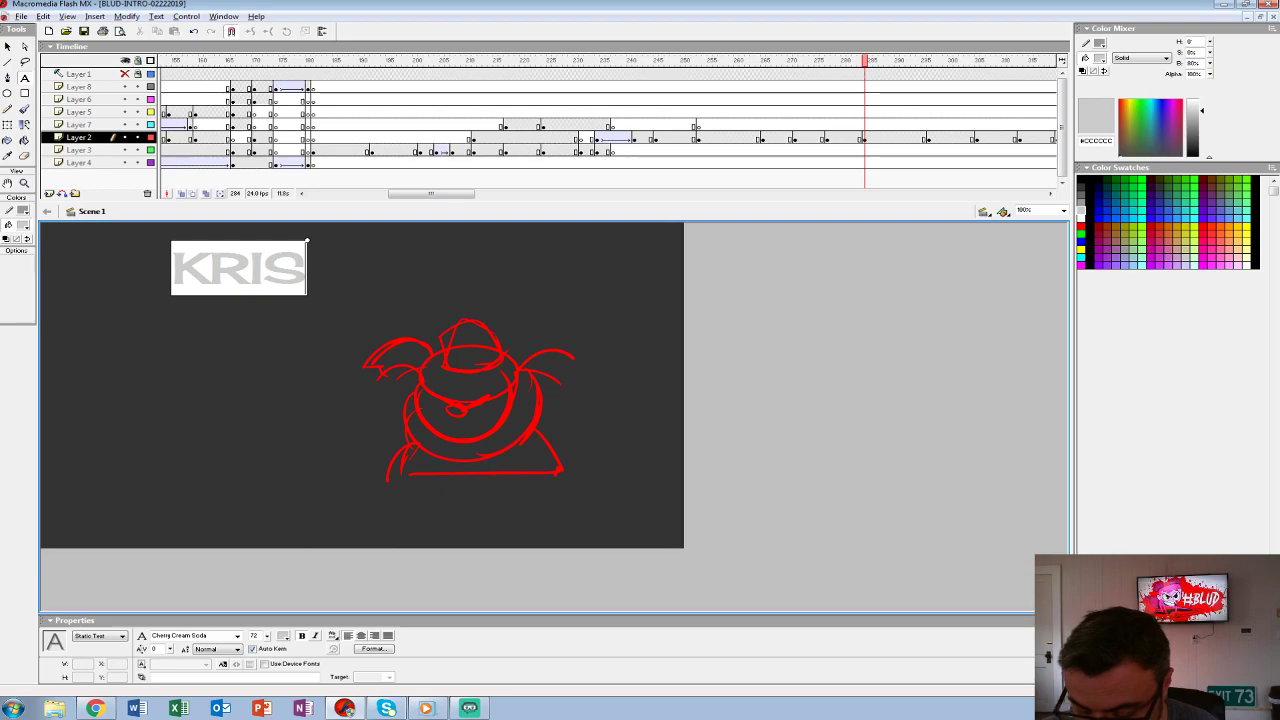
{"action": "type", "text": "TOFF"}
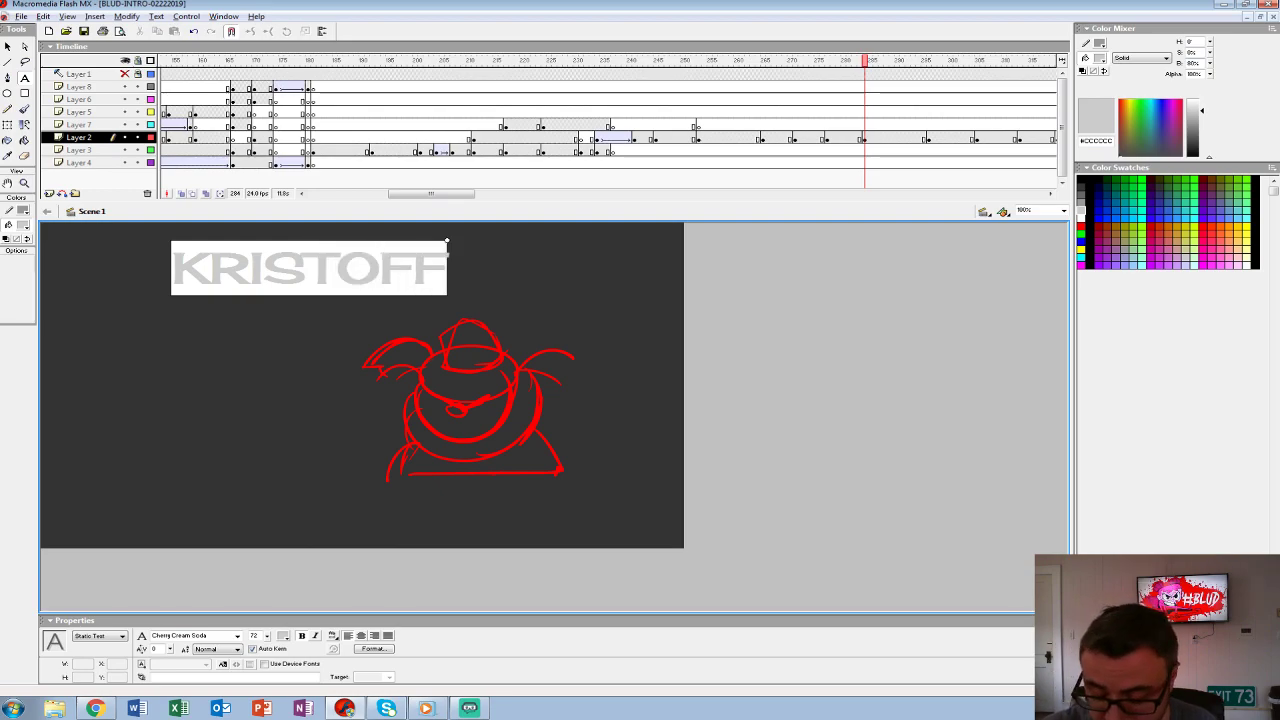
{"action": "key", "text": "ctrl+b"}
{"action": "key", "text": "ctrl+b"}
- Fill the KRISTOFF lettering with red (#FF0000) and shift it closer to the character sketch
{"action": "left_click", "coordinate": [23, 225]}
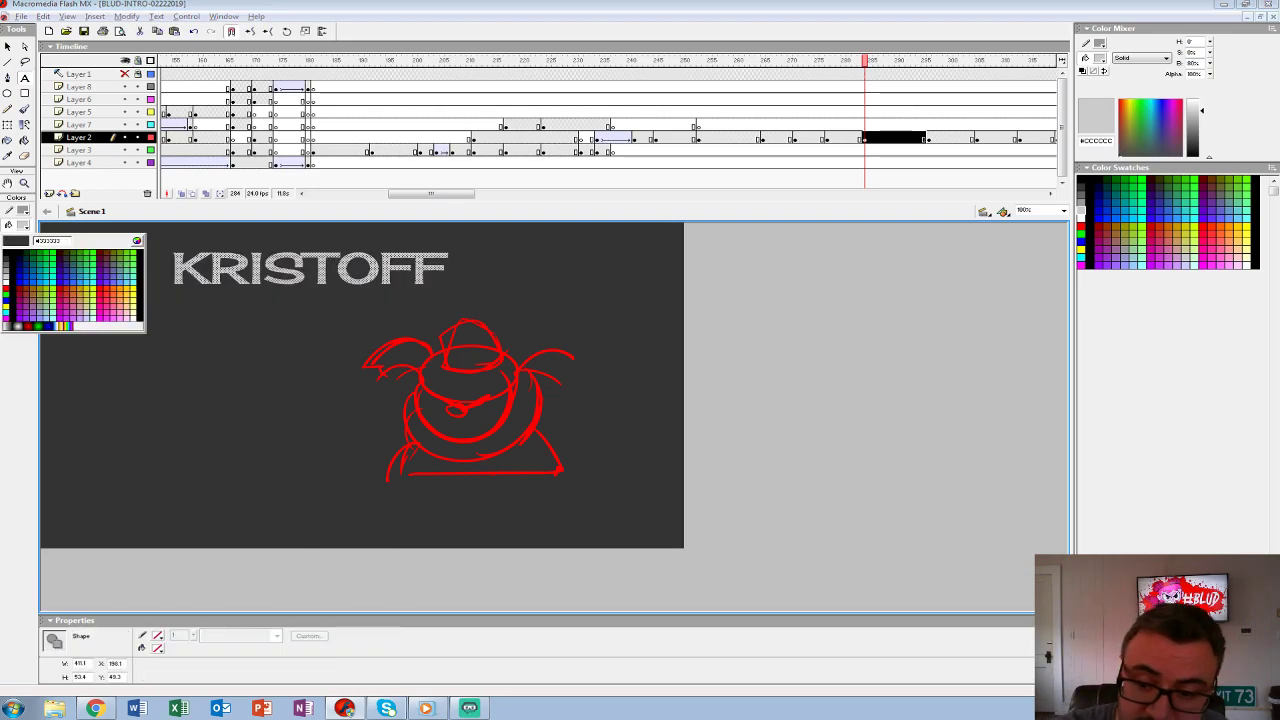
{"action": "left_click", "coordinate": [5, 295]}
{"action": "key", "text": "v"}
{"action": "left_click_drag", "start_coordinate": [310, 268], "coordinate": [347, 280]}
- Enlarge the KRISTOFF lettering, move it to the bottom of the stage, and raise the character sketch above it
{"action": "key", "text": "q"}
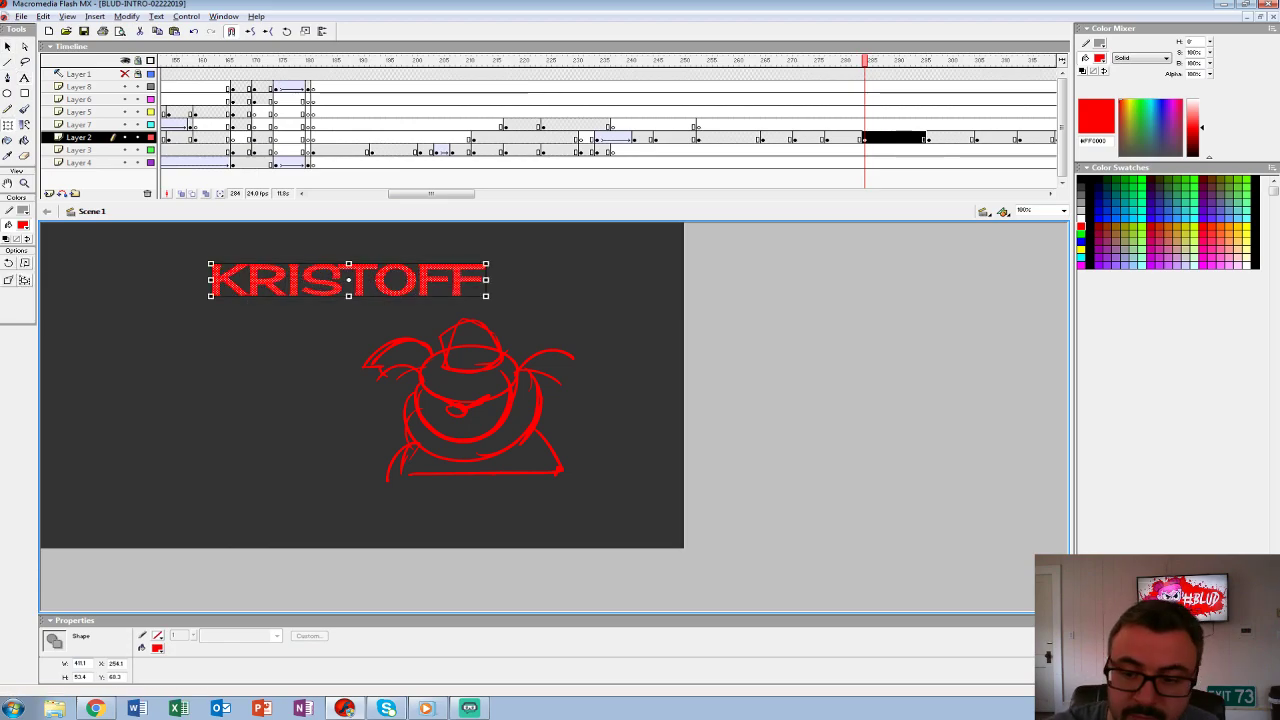
{"action": "left_click_drag", "start_coordinate": [486, 264], "coordinate": [559, 256]}
{"action": "mouse_move", "coordinate": [385, 276]}
{"action": "left_mouse_down"}
{"action": "mouse_move", "coordinate": [296, 394]}
{"action": "mouse_move", "coordinate": [290, 513]}
{"action": "left_mouse_up"}
{"action": "mouse_move", "coordinate": [647, 281]}
{"action": "left_mouse_down"}
{"action": "mouse_move", "coordinate": [374, 477]}
{"action": "mouse_move", "coordinate": [342, 485]}
{"action": "left_mouse_up"}
{"action": "left_click_drag", "start_coordinate": [470, 430], "coordinate": [470, 367]}
{"action": "left_click_drag", "start_coordinate": [522, 474], "coordinate": [112, 546]}
{"action": "mouse_move", "coordinate": [300, 515]}
{"action": "left_mouse_down"}
{"action": "mouse_move", "coordinate": [370, 465]}
{"action": "mouse_move", "coordinate": [363, 492]}
{"action": "left_mouse_up"}
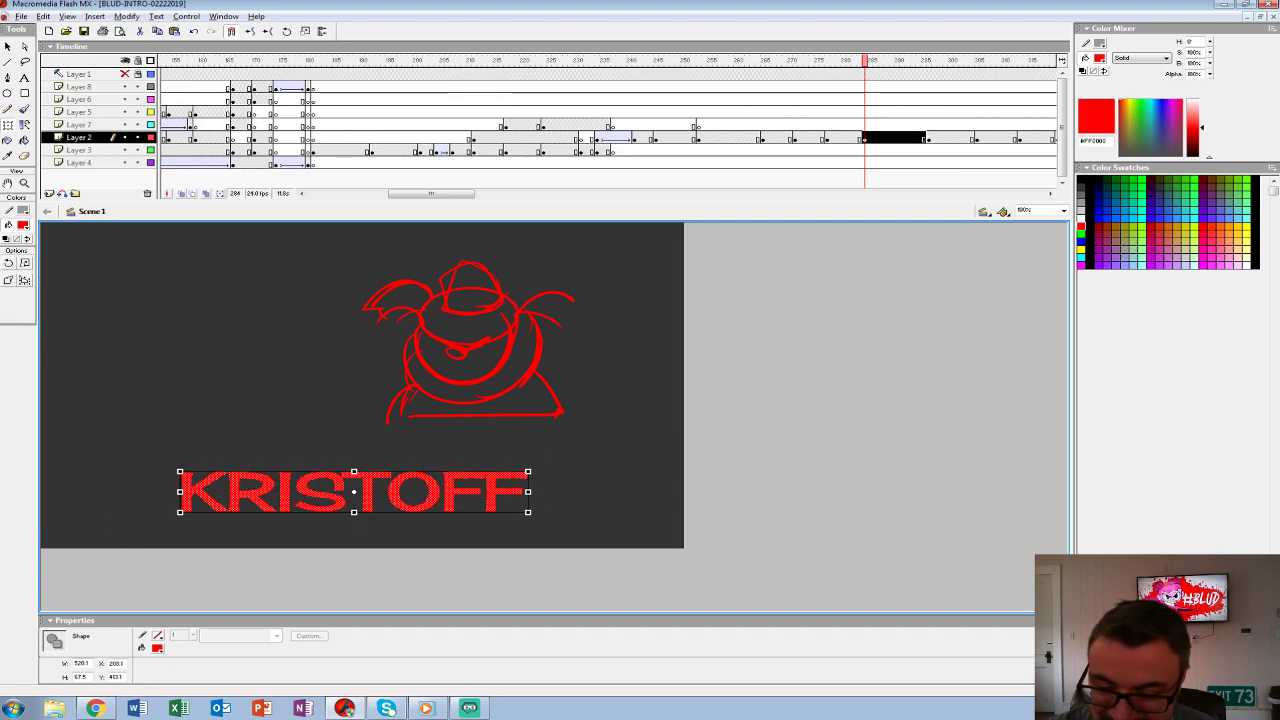
{"action": "key", "text": "Escape"}
- Brush the outlines of two horizontal red bars running from either side of the lettering to the stage edges
{"action": "key", "text": "b"}
{"action": "left_click_drag", "start_coordinate": [545, 490], "coordinate": [645, 490]}
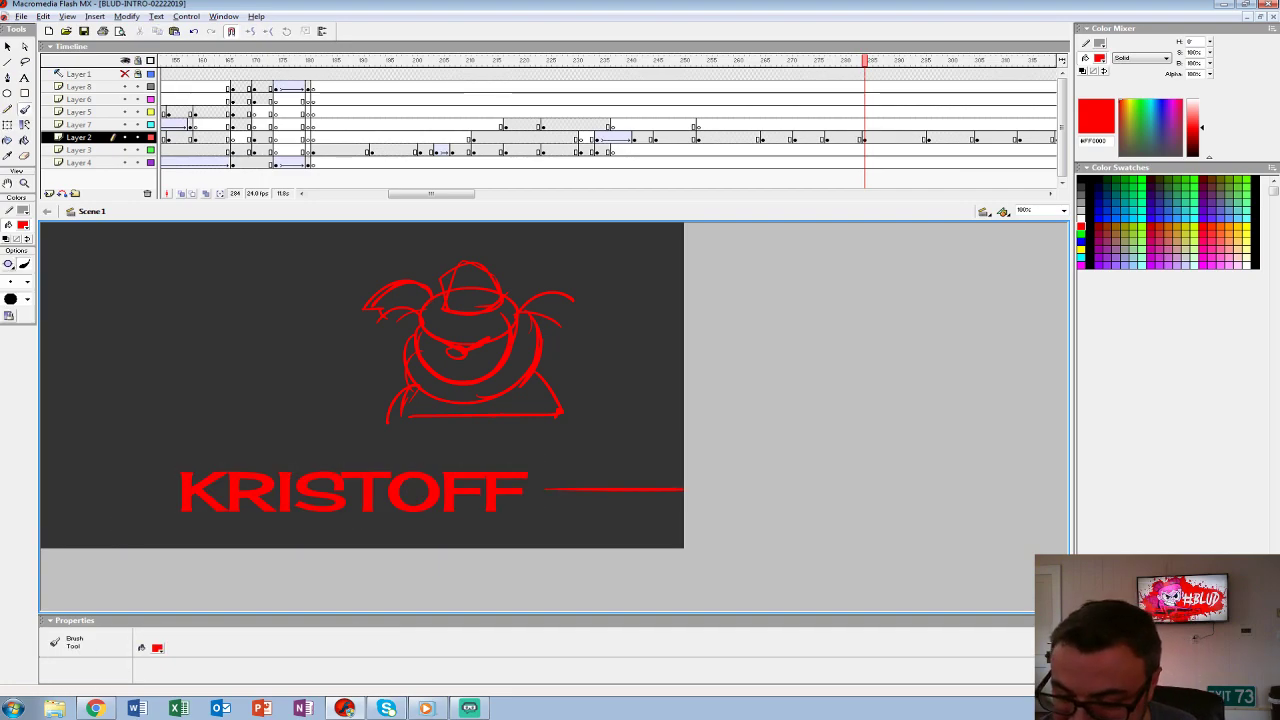
{"action": "left_click_drag", "start_coordinate": [565, 500], "coordinate": [684, 500]}
{"action": "left_click_drag", "start_coordinate": [134, 486], "coordinate": [42, 486]}
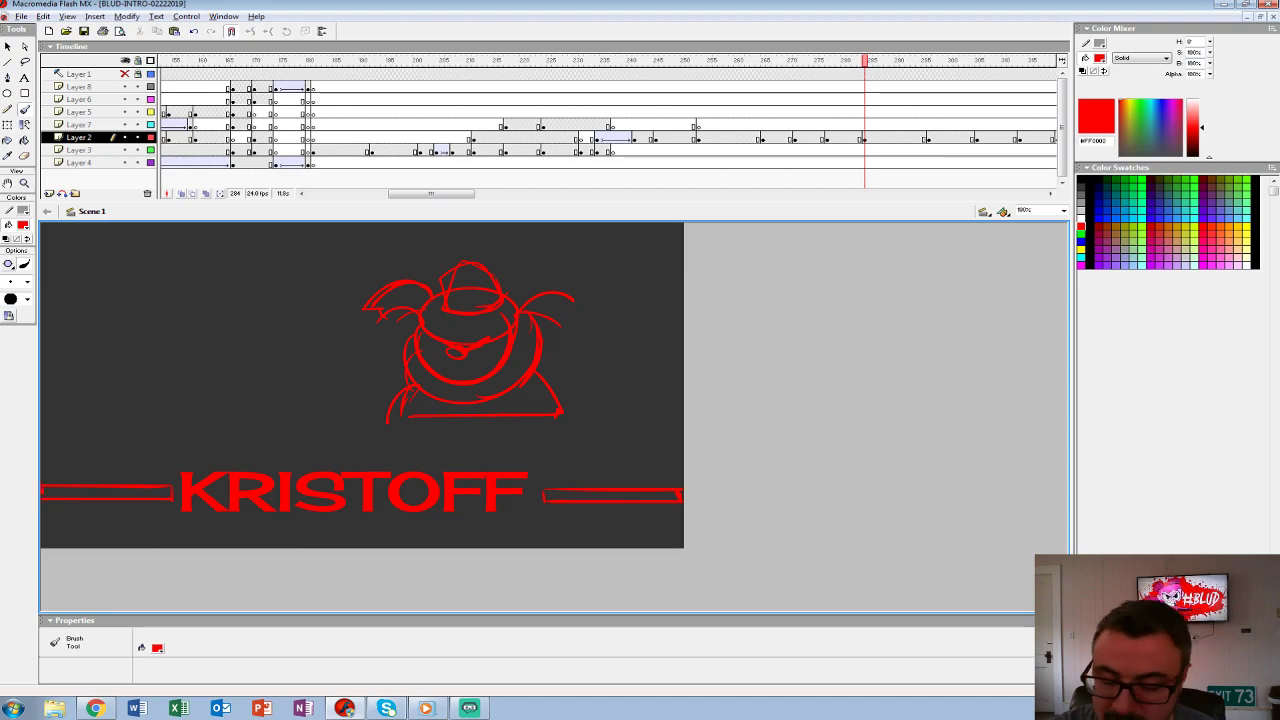
- Fill both outlined bars beside the KRISTOFF lettering with solid red
{"action": "key", "text": "k"}
{"action": "left_click", "coordinate": [105, 492]}
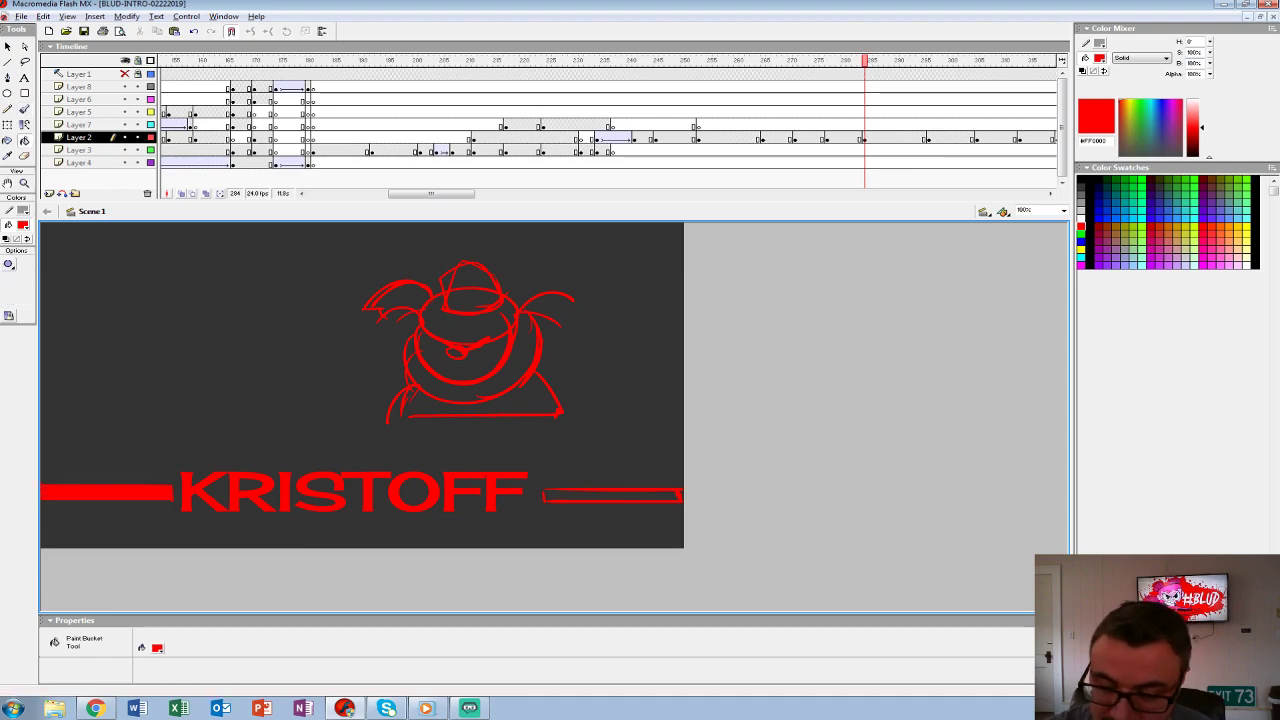
{"action": "key", "text": "ctrl+2"}
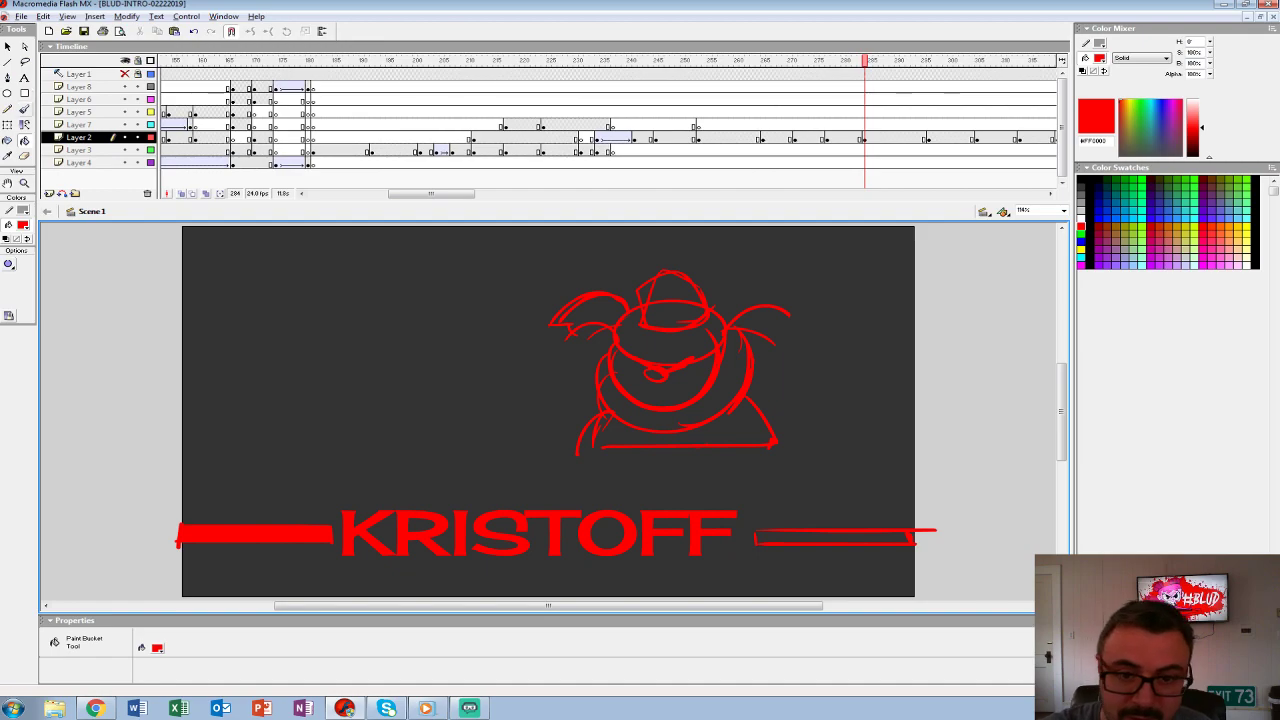
{"action": "key", "text": "b"}
{"action": "key", "text": "k"}
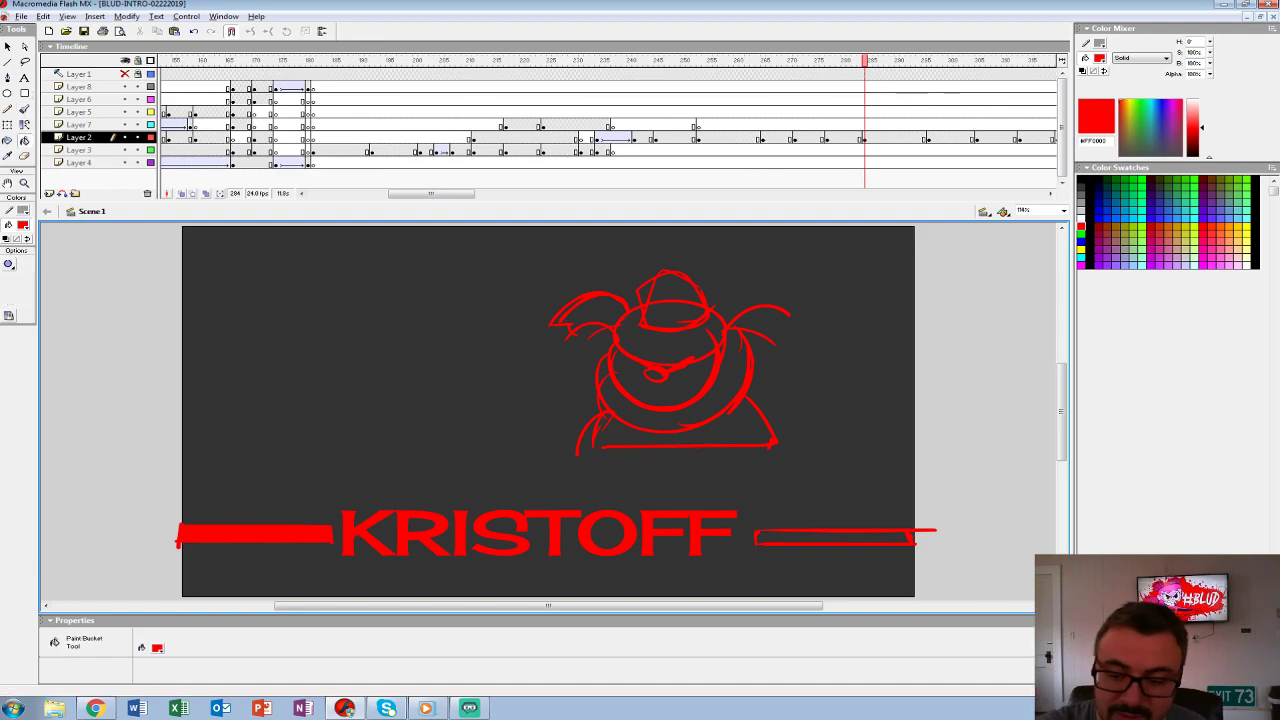
{"action": "left_click", "coordinate": [840, 537]}
- Group the lettering with its two bars and transfer the group in place from Layer 2 to Layer 7 at frame 284
{"action": "scroll", "coordinate": [548, 410], "scroll_direction": "down", "scroll_amount": 2}
{"action": "key", "text": "v"}
{"action": "left_click_drag", "start_coordinate": [143, 450], "coordinate": [400, 531]}
{"action": "key", "text": "ctrl+a"}
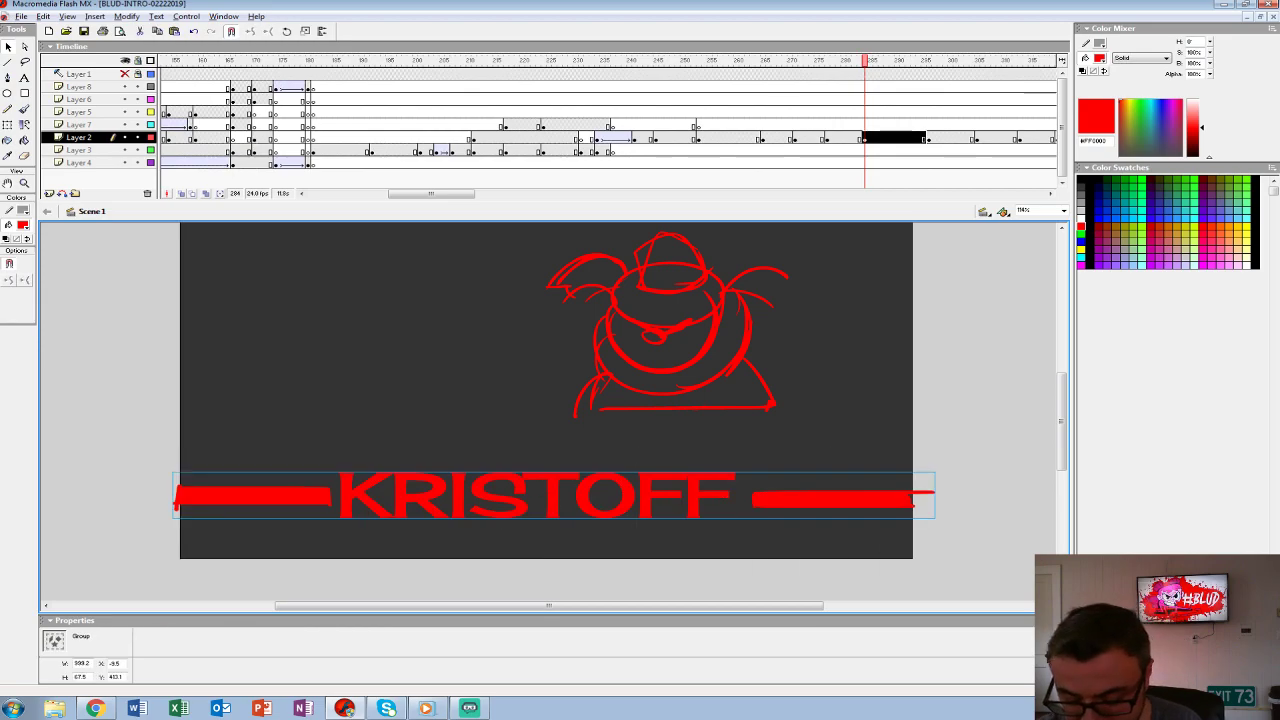
{"action": "key", "text": "Delete"}
{"action": "left_click", "coordinate": [865, 125]}
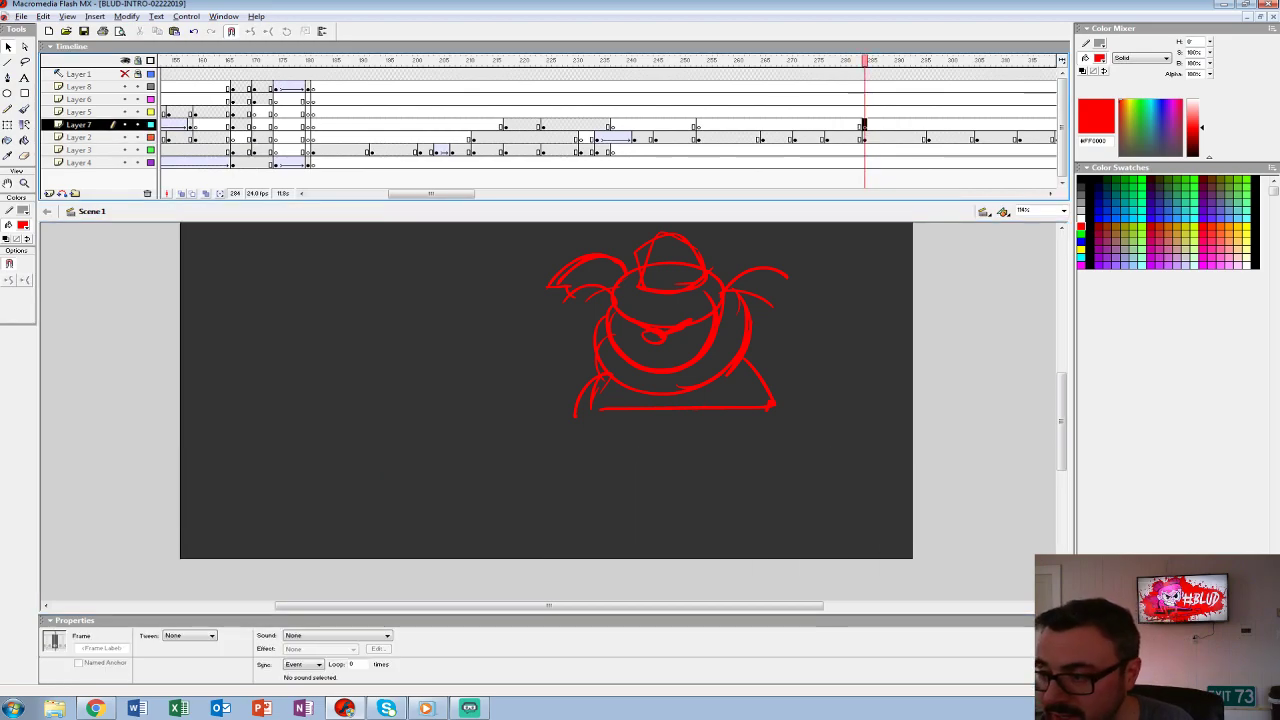
{"action": "key", "text": "ctrl+shift+v"}
{"action": "key", "text": "ctrl+1"}
- Play back the animation to review the KRISTOFF title under the sketched poses
{"action": "left_click", "coordinate": [486, 99]}
{"action": "key", "text": "Return"}
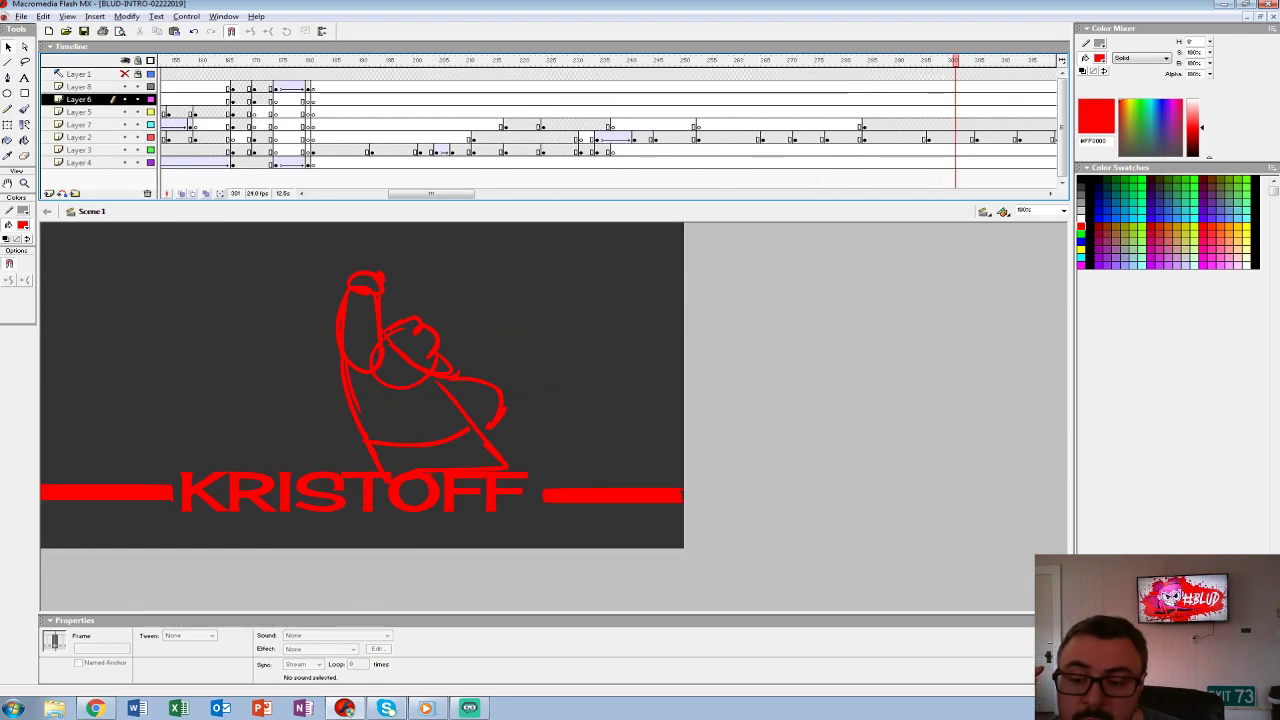
{"action": "left_click", "coordinate": [864, 125]}
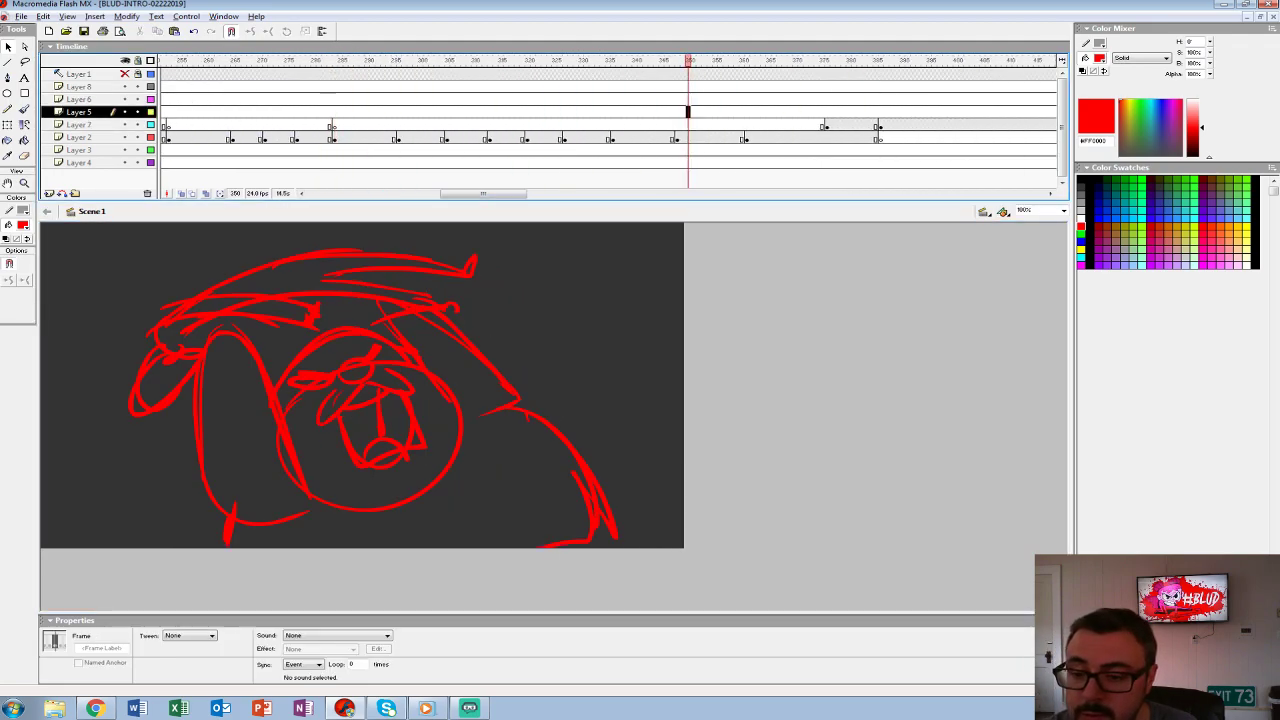
- Place a copy of the title on Layer 8 at frame 361, move it to the stage's top, and end it where Layer 2's last drawing ends
{"action": "left_click", "coordinate": [746, 125]}
{"action": "left_click", "coordinate": [744, 87]}
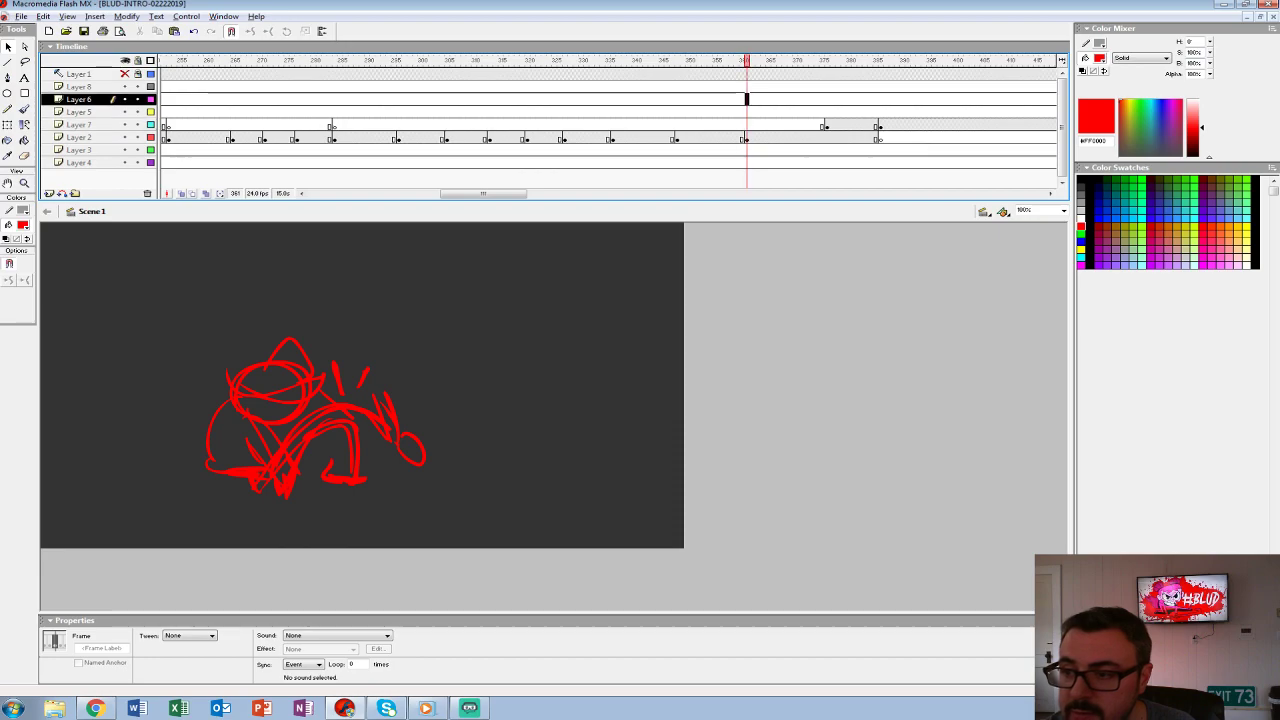
{"action": "key", "text": "F6"}
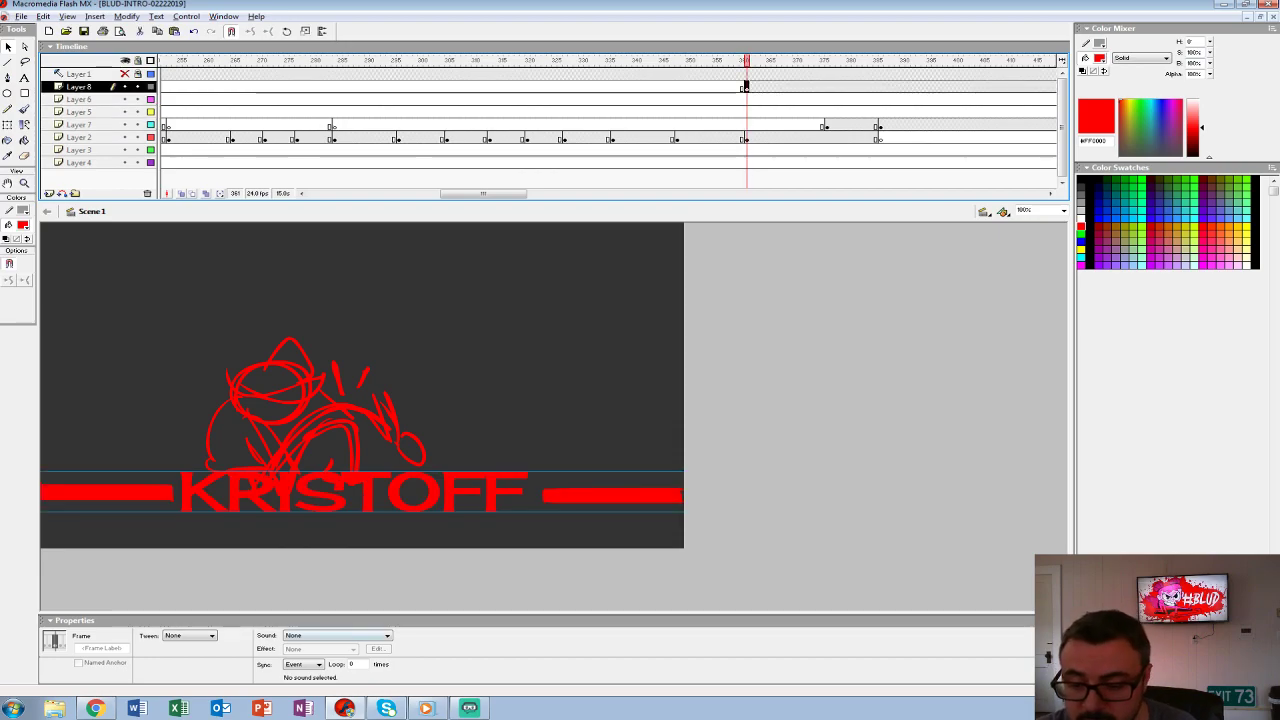
{"action": "left_click_drag", "start_coordinate": [400, 493], "coordinate": [400, 268]}
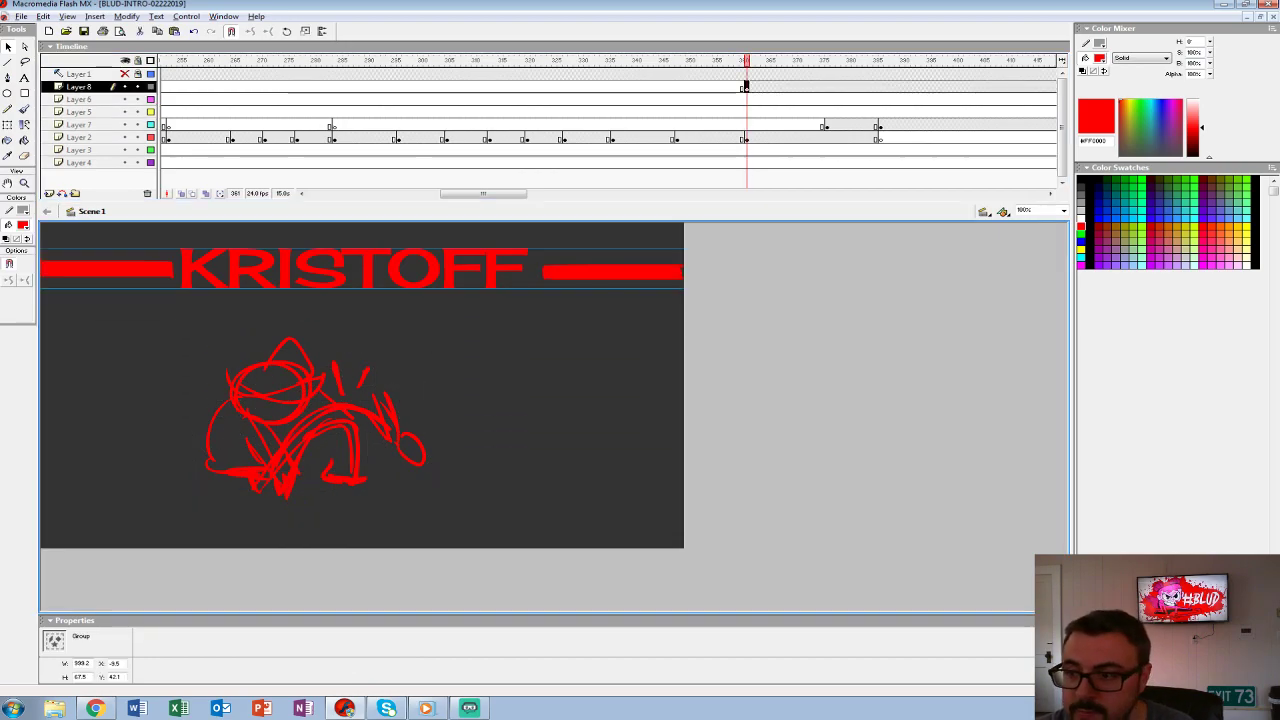
{"action": "mouse_move", "coordinate": [744, 60]}
{"action": "left_mouse_down"}
{"action": "mouse_move", "coordinate": [680, 60]}
{"action": "mouse_move", "coordinate": [891, 60]}
{"action": "mouse_move", "coordinate": [878, 76]}
{"action": "mouse_move", "coordinate": [814, 80]}
{"action": "mouse_move", "coordinate": [693, 125]}
{"action": "left_mouse_up"}
{"action": "left_click", "coordinate": [880, 87]}
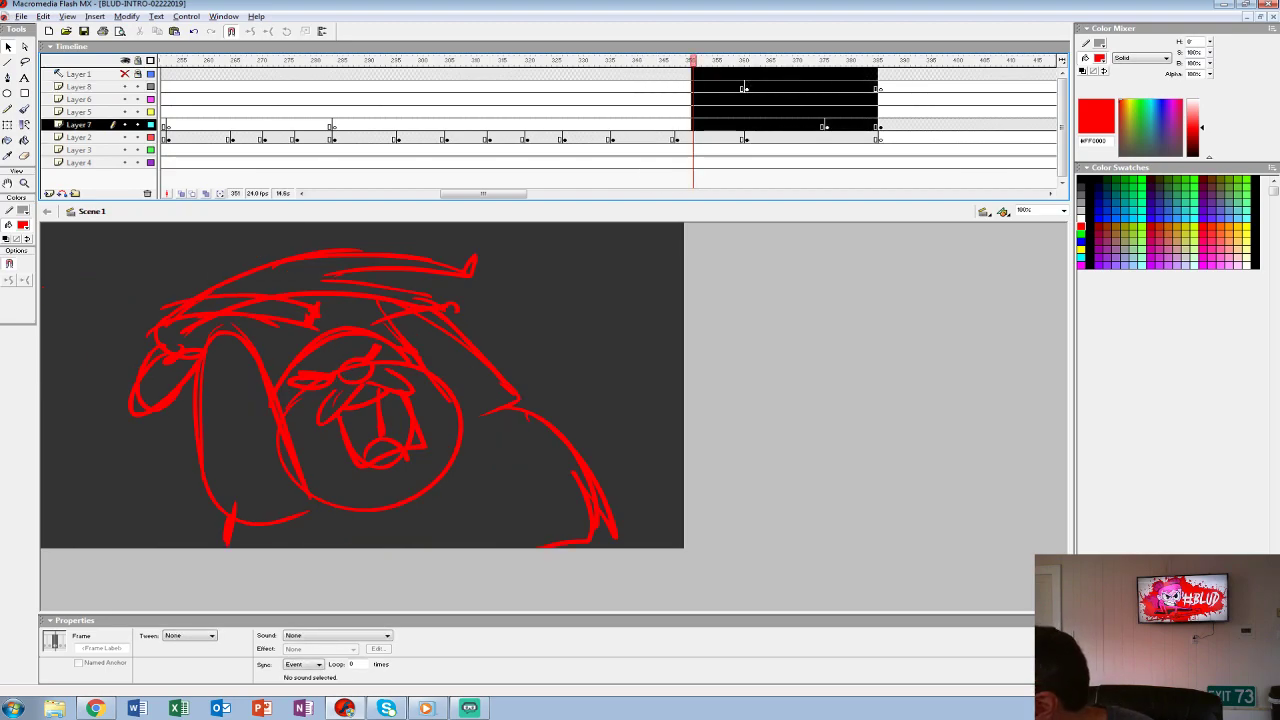
- Rewind to the earlier fight scene and play the sequence through the title section
{"action": "left_click_drag", "start_coordinate": [693, 60], "coordinate": [330, 60]}
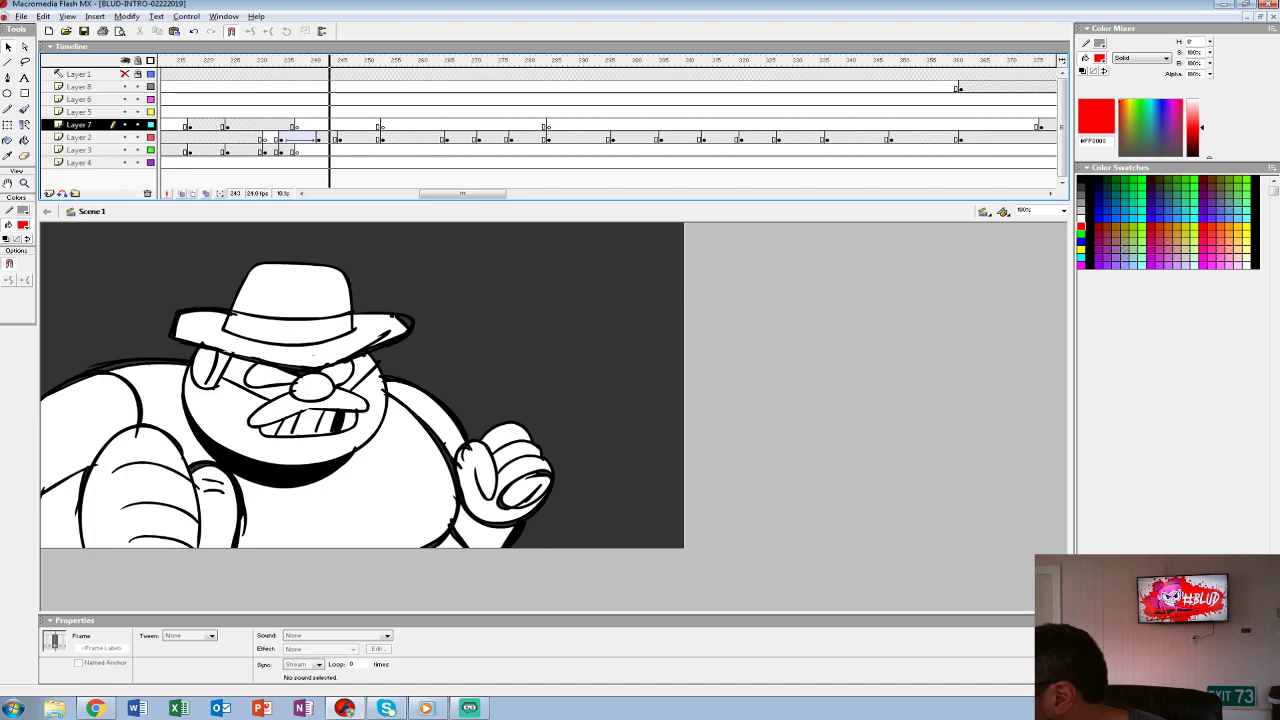
{"action": "left_click_drag", "start_coordinate": [330, 60], "coordinate": [162, 60]}
{"action": "key", "text": "Return"}
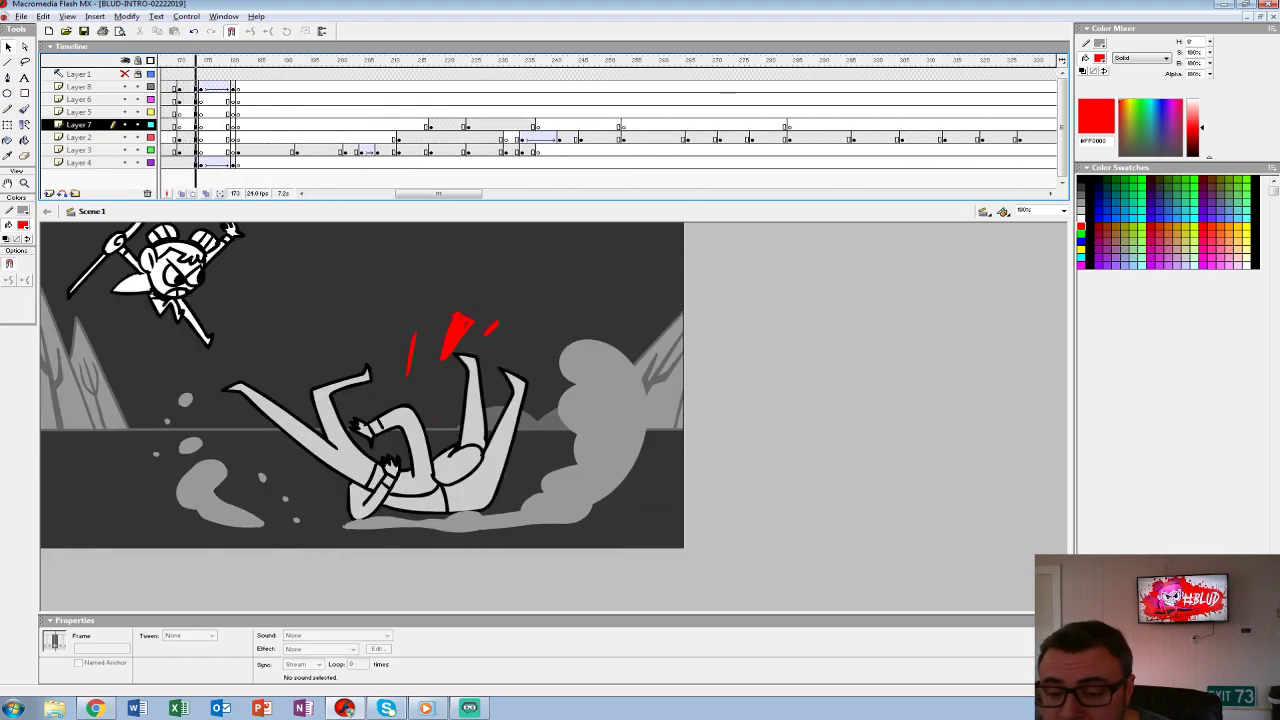
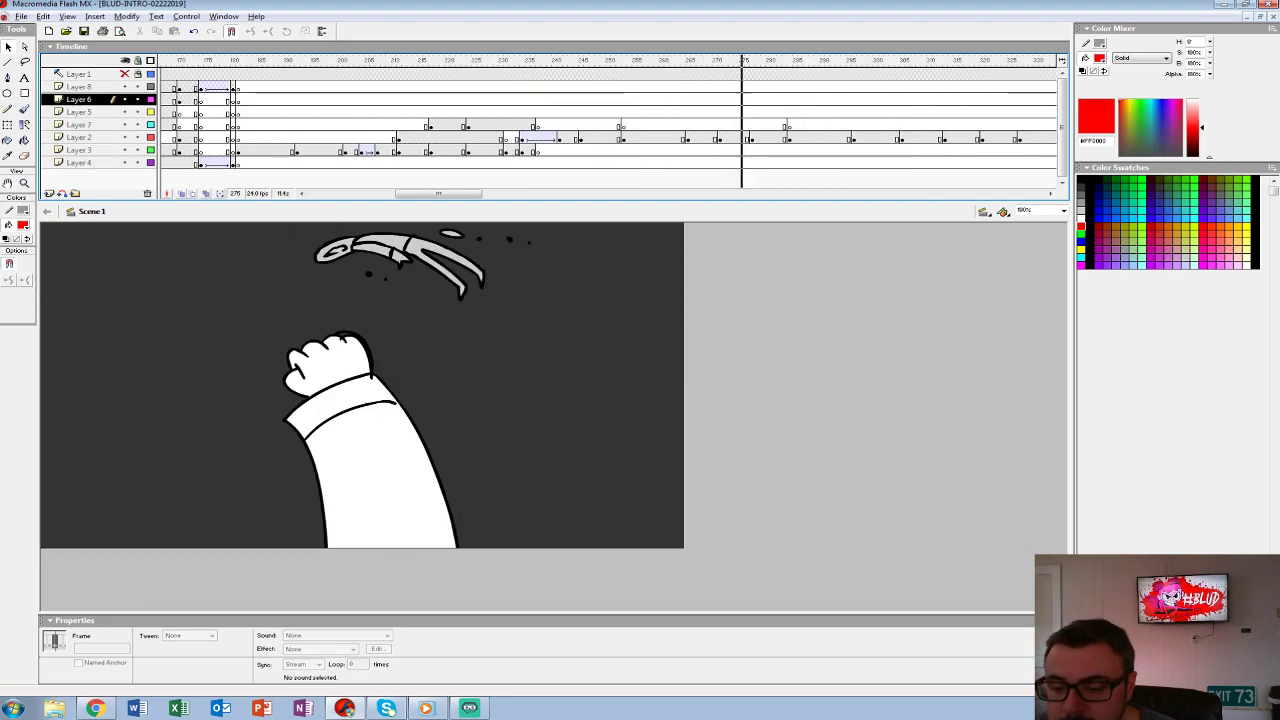
- Extend onion skinning to the raised-arm pose, shift the frame 285 character sketch down to line up with it, and check the playback
{"action": "left_click", "coordinate": [795, 138]}
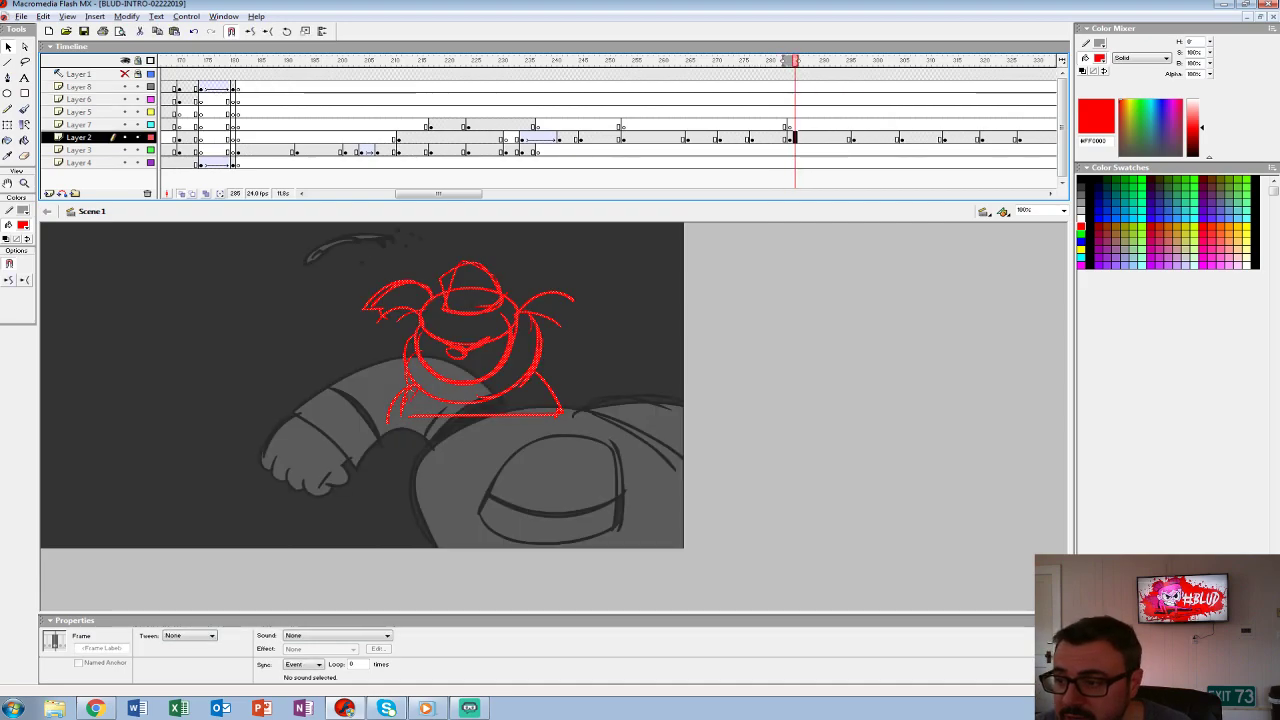
{"action": "left_click", "coordinate": [865, 138]}
{"action": "left_click", "coordinate": [795, 138]}
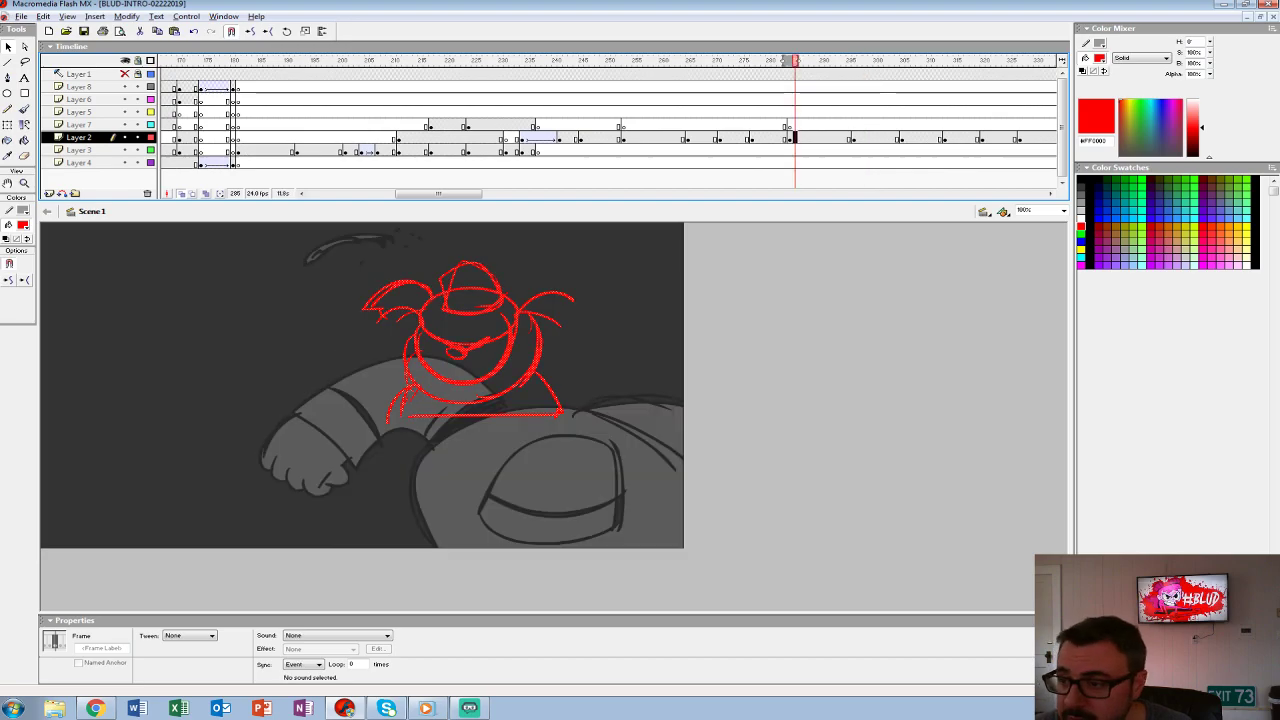
{"action": "left_click_drag", "start_coordinate": [862, 61], "coordinate": [878, 61]}
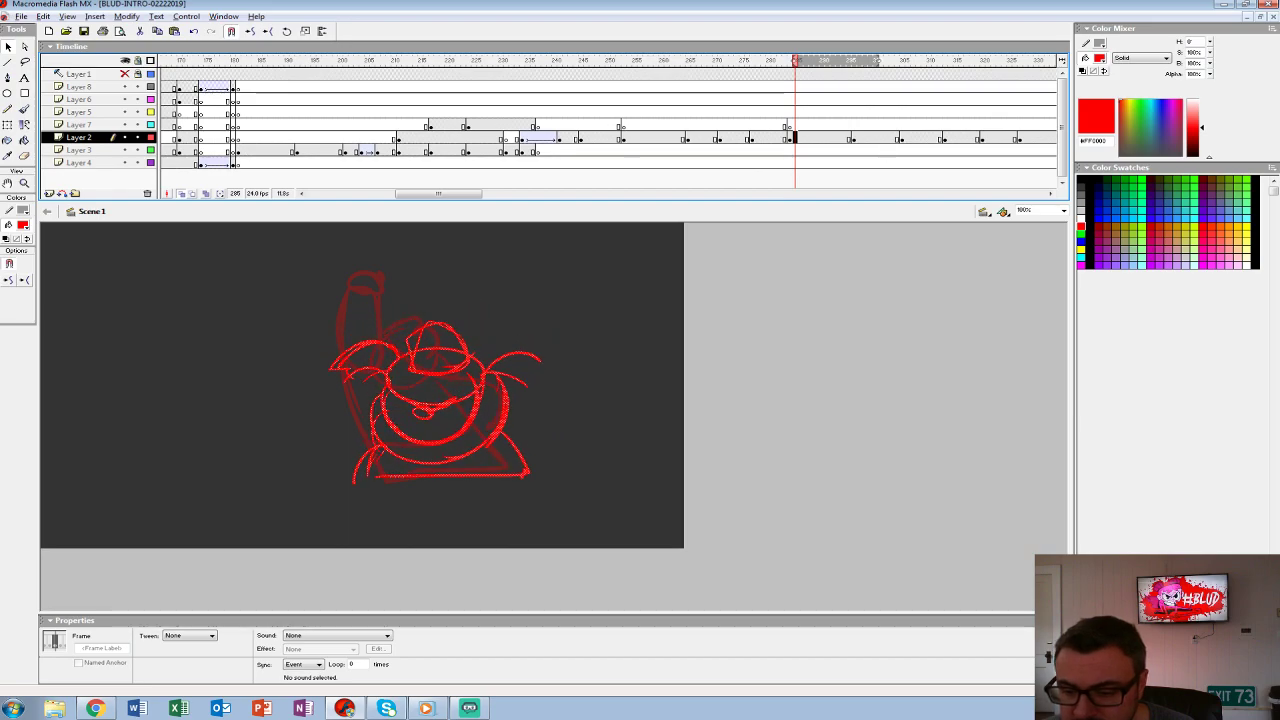
{"action": "key", "text": "Return"}
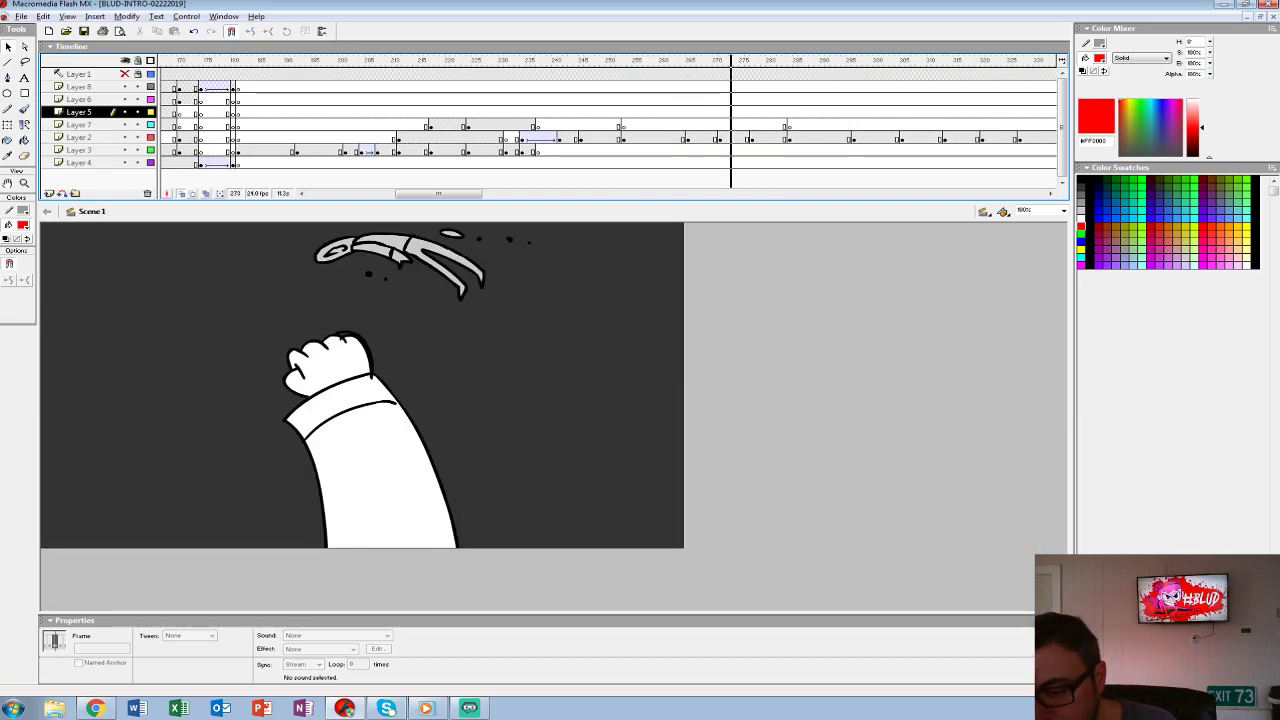
{"action": "left_click", "coordinate": [795, 138]}
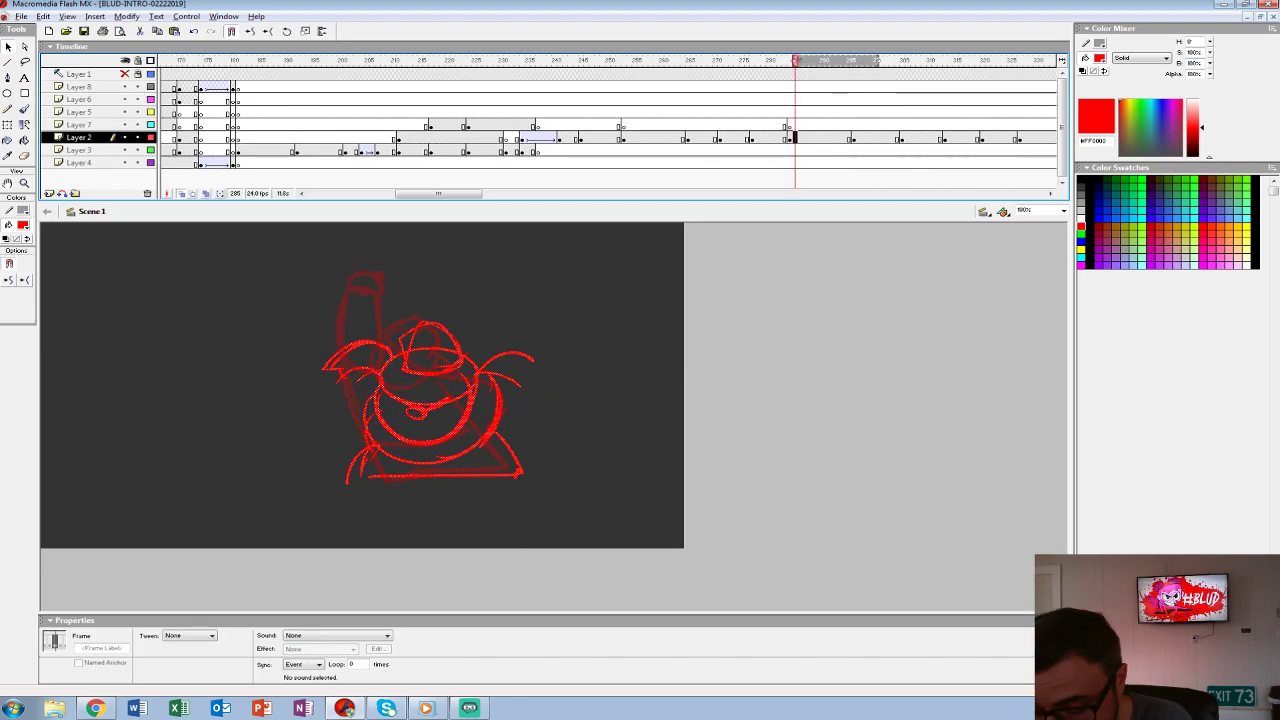
- Insert a blank keyframe at frame 285 on Layer 2 and onion-skin the preceding drawings as a tracing guide
{"action": "left_click", "coordinate": [789, 60]}
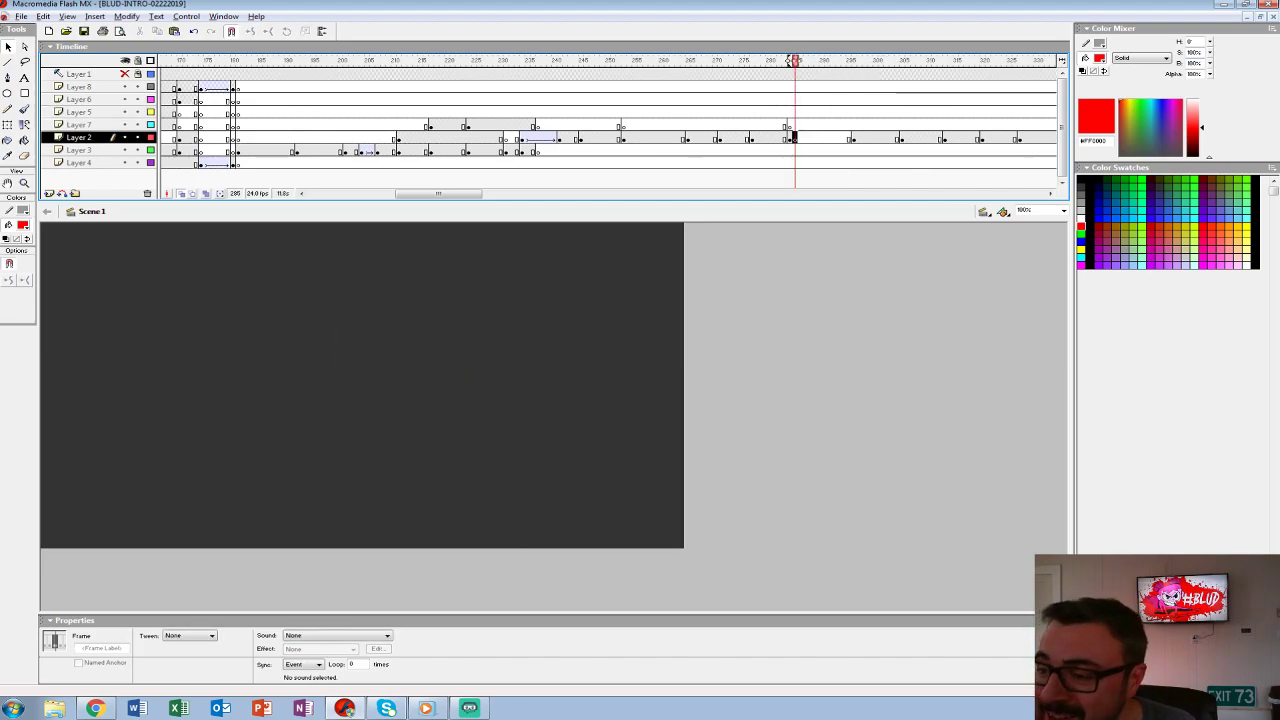
{"action": "key", "text": "ctrl+equal"}
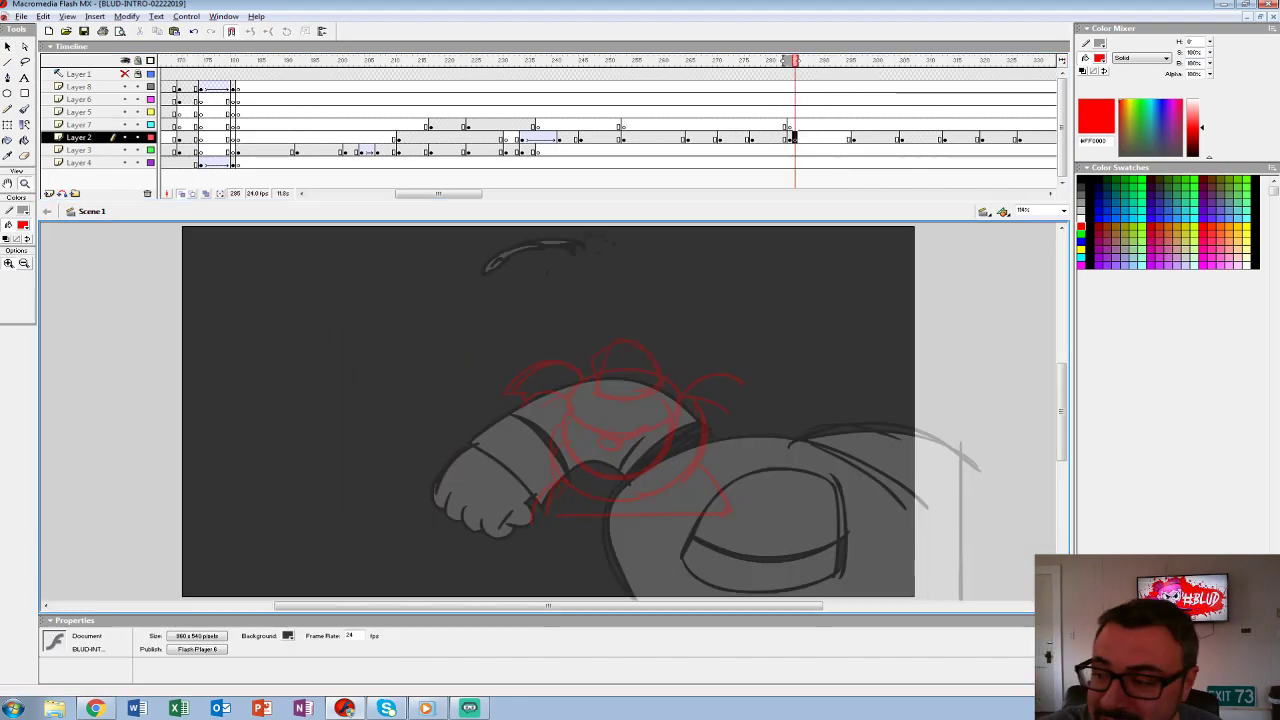
{"action": "scroll", "coordinate": [550, 410], "scroll_direction": "right", "scroll_amount": 3}
- Ink the hat, moustached face and rounded body in black with the Brush over the red sketch at frame 285
{"action": "key", "text": "b"}
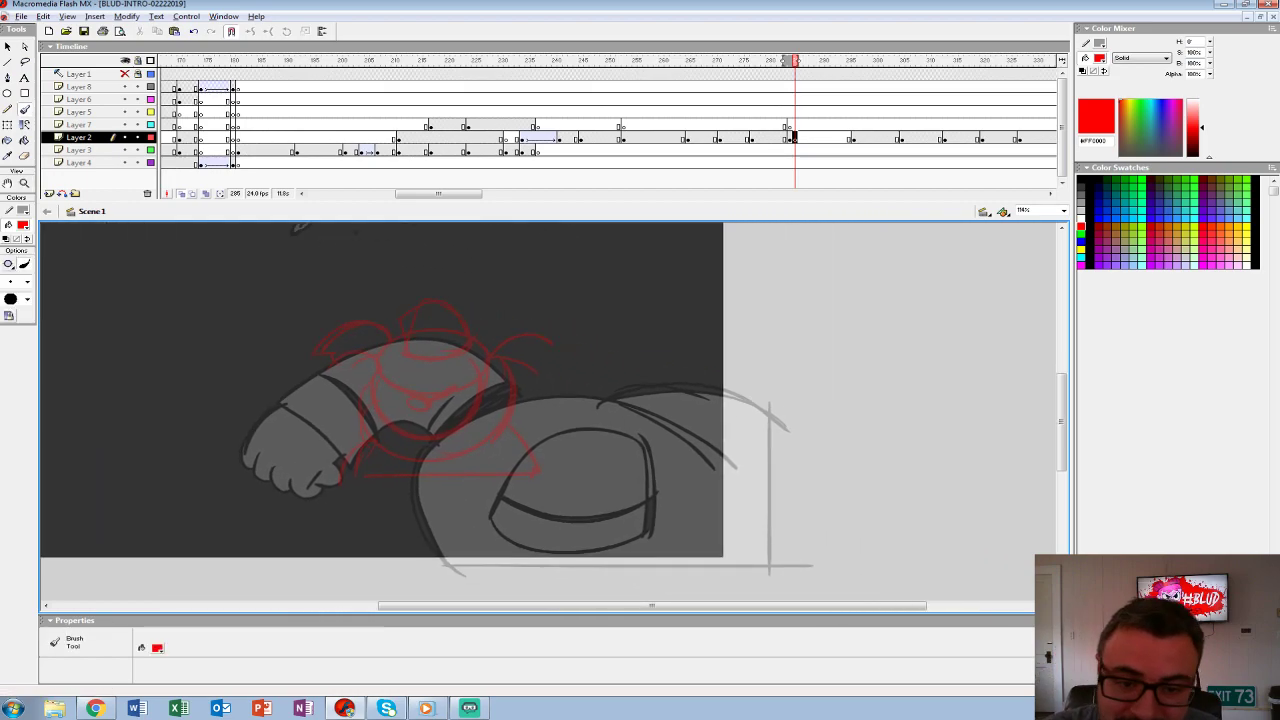
{"action": "left_click", "coordinate": [23, 224]}
{"action": "left_click", "coordinate": [8, 240]}
{"action": "mouse_move", "coordinate": [400, 335]}
{"action": "left_mouse_down"}
{"action": "mouse_move", "coordinate": [378, 377]}
{"action": "mouse_move", "coordinate": [466, 389]}
{"action": "mouse_move", "coordinate": [486, 358]}
{"action": "mouse_move", "coordinate": [466, 335]}
{"action": "mouse_move", "coordinate": [405, 333]}
{"action": "mouse_move", "coordinate": [402, 365]}
{"action": "mouse_move", "coordinate": [449, 363]}
{"action": "mouse_move", "coordinate": [459, 320]}
{"action": "mouse_move", "coordinate": [406, 333]}
{"action": "mouse_move", "coordinate": [404, 353]}
{"action": "mouse_move", "coordinate": [470, 338]}
{"action": "left_mouse_up"}
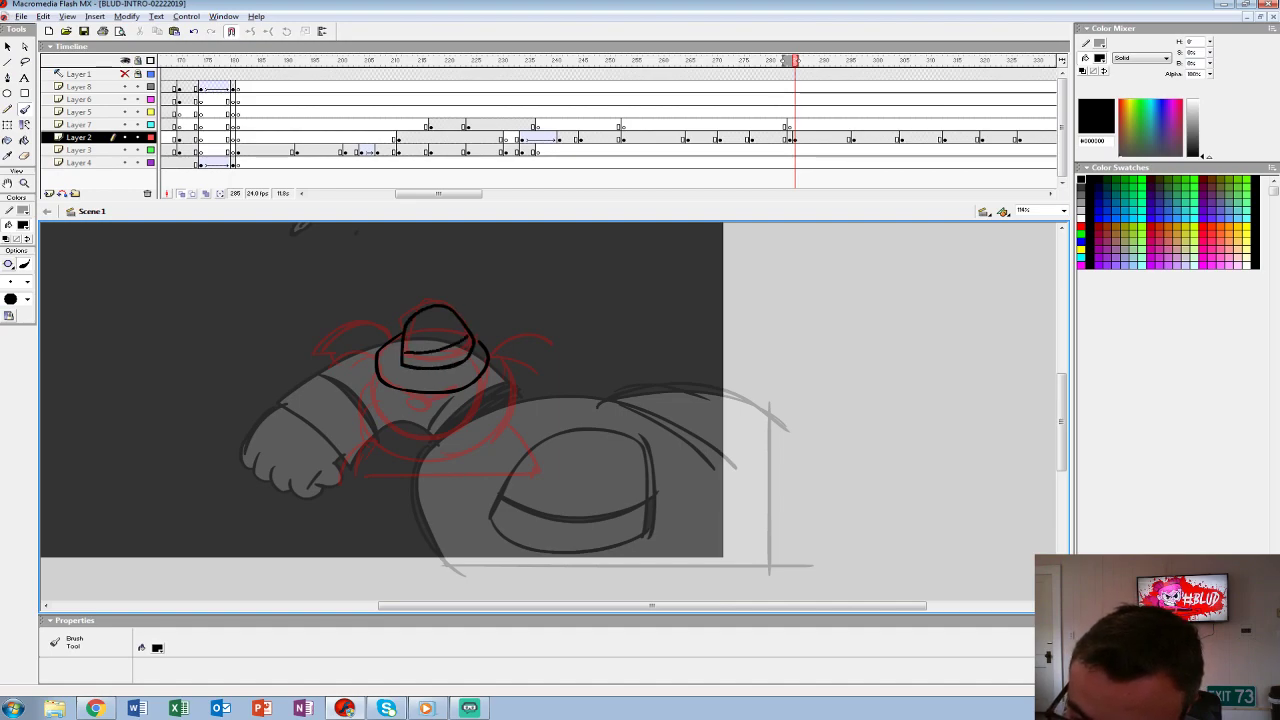
{"action": "mouse_move", "coordinate": [377, 378]}
{"action": "left_mouse_down"}
{"action": "mouse_move", "coordinate": [455, 436]}
{"action": "mouse_move", "coordinate": [484, 376]}
{"action": "mouse_move", "coordinate": [390, 412]}
{"action": "left_mouse_up"}
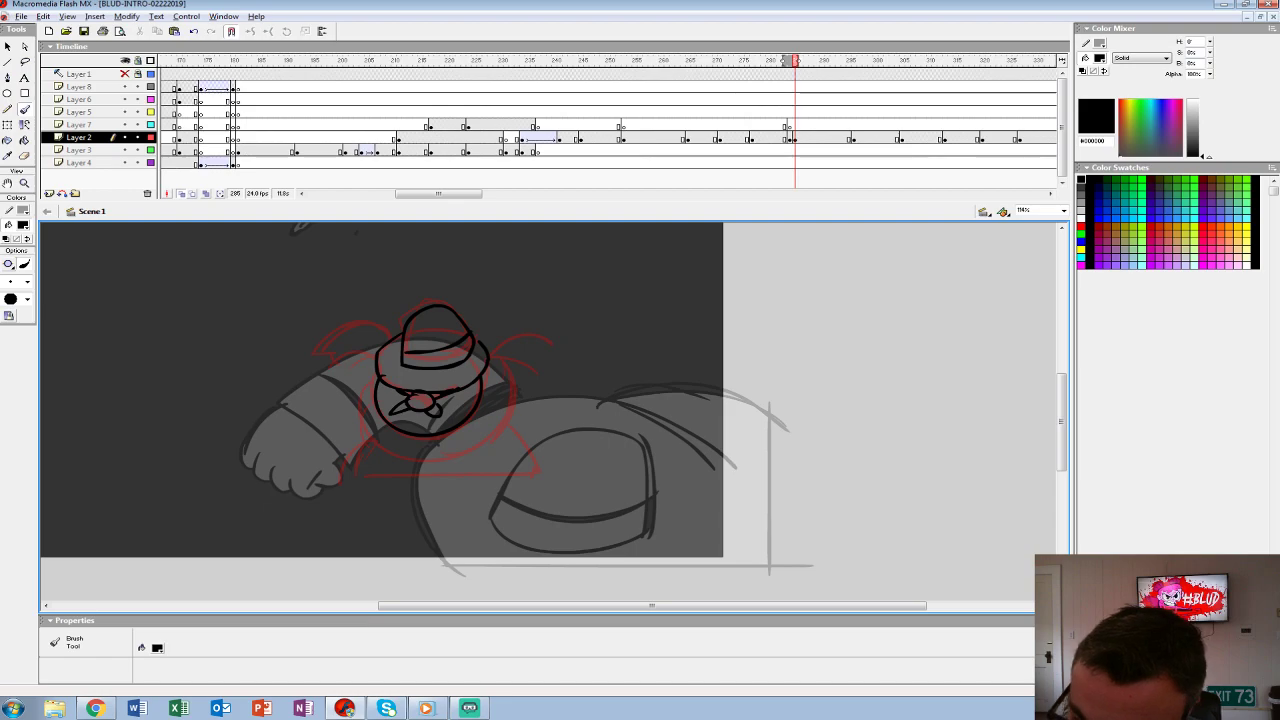
{"action": "mouse_move", "coordinate": [374, 372]}
{"action": "left_mouse_down"}
{"action": "mouse_move", "coordinate": [404, 456]}
{"action": "mouse_move", "coordinate": [520, 416]}
{"action": "mouse_move", "coordinate": [502, 382]}
{"action": "mouse_move", "coordinate": [556, 322]}
{"action": "left_mouse_up"}
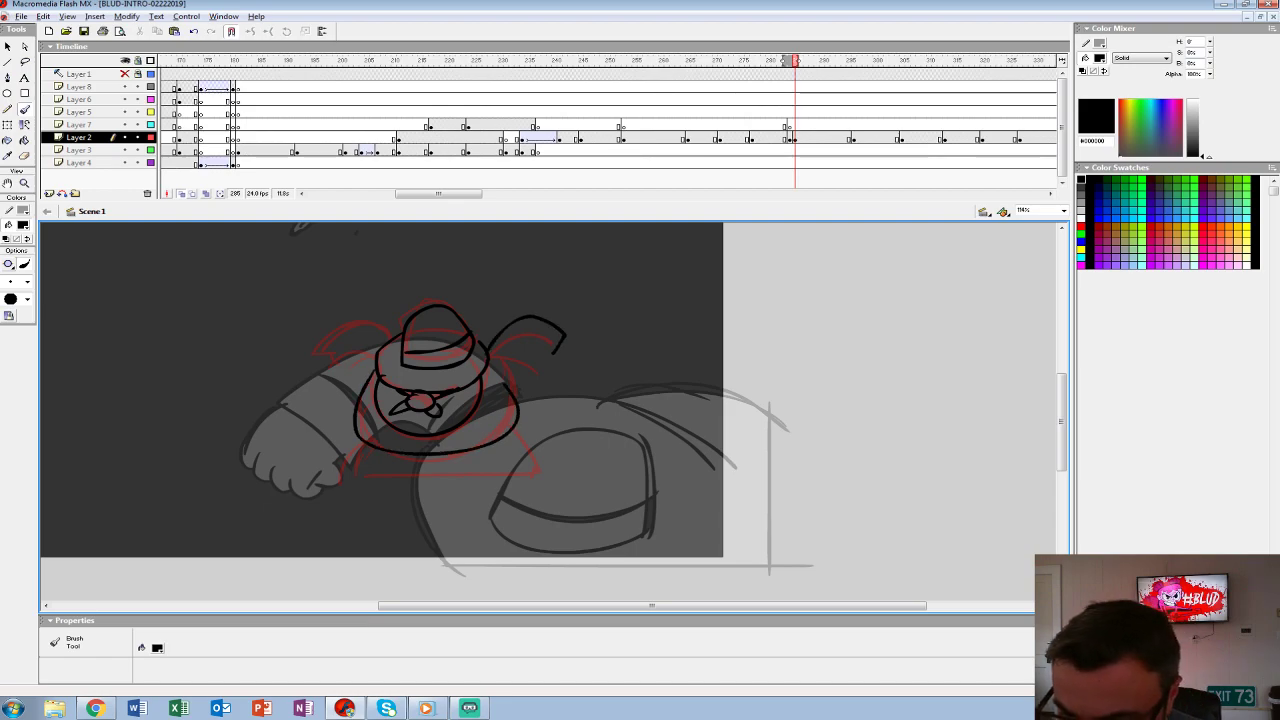
{"action": "key", "text": "ctrl+z"}
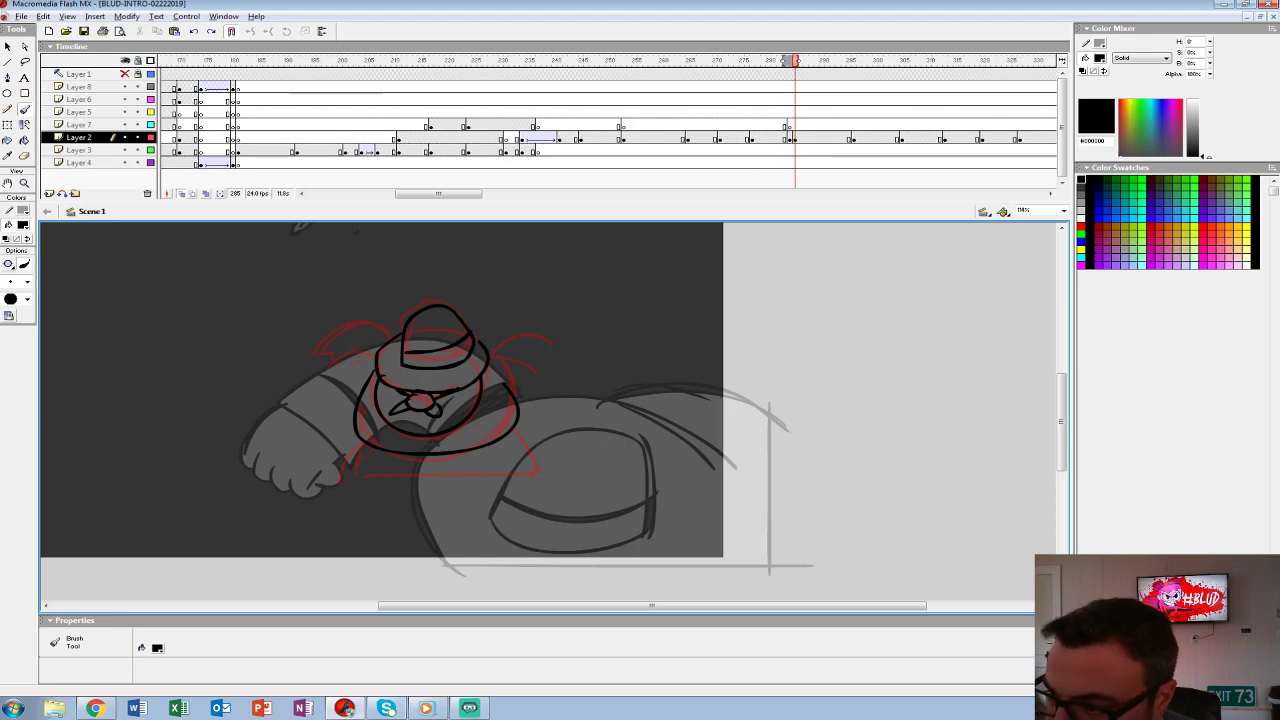
- Ink the lowered arm in black, with its sleeve, double cuff line and hand beside the body
{"action": "left_click", "coordinate": [800, 138]}
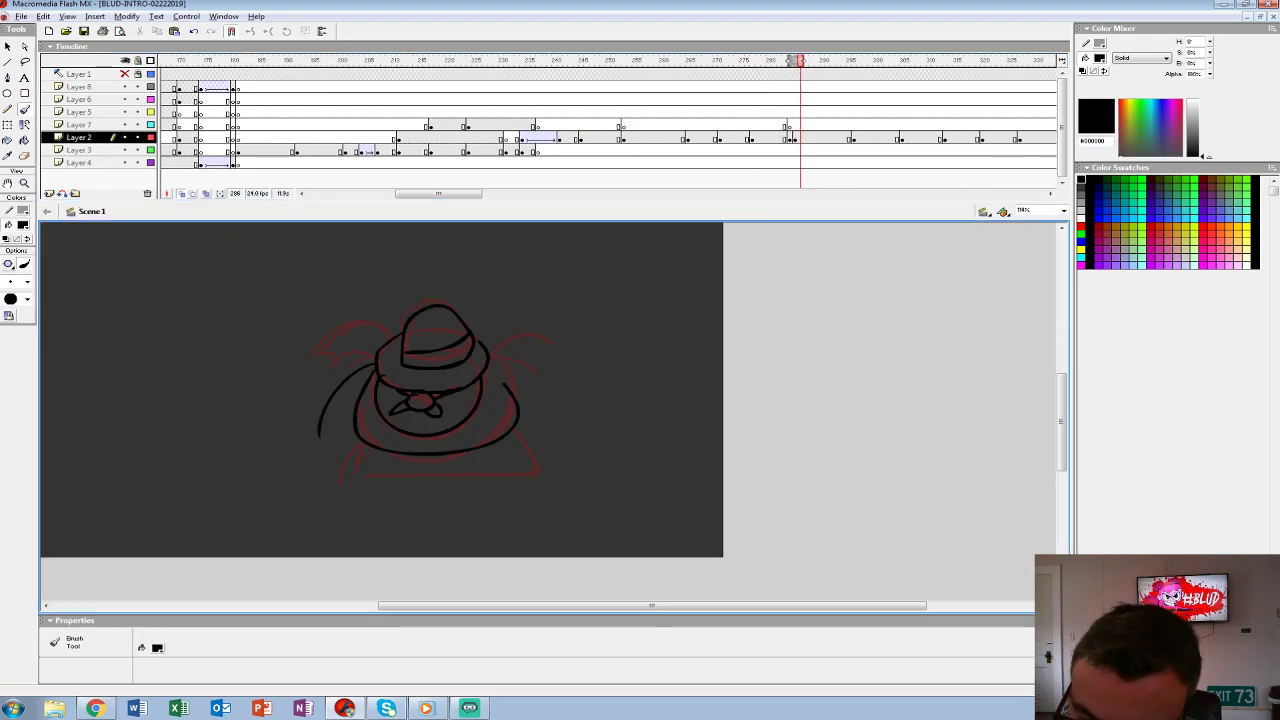
{"action": "left_click_drag", "start_coordinate": [352, 410], "coordinate": [332, 451]}
{"action": "left_click_drag", "start_coordinate": [355, 403], "coordinate": [315, 483]}
{"action": "mouse_move", "coordinate": [364, 400]}
{"action": "left_mouse_down"}
{"action": "mouse_move", "coordinate": [372, 477]}
{"action": "mouse_move", "coordinate": [312, 488]}
{"action": "left_mouse_up"}
{"action": "left_click_drag", "start_coordinate": [376, 452], "coordinate": [374, 468]}
{"action": "left_click_drag", "start_coordinate": [322, 474], "coordinate": [368, 468]}
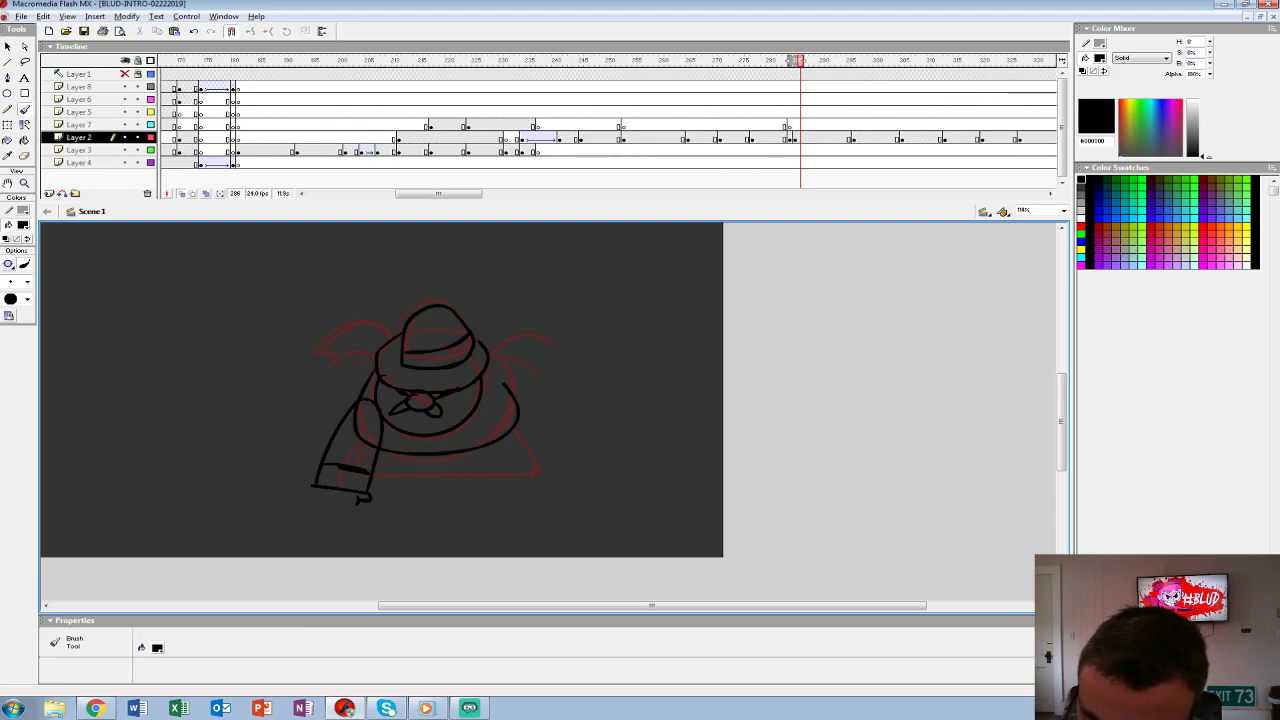
- Ink the raised arm with its cuff and fist, then outline the flared lower robe at frame 285
{"action": "mouse_move", "coordinate": [486, 330]}
{"action": "left_mouse_down"}
{"action": "mouse_move", "coordinate": [555, 311]}
{"action": "mouse_move", "coordinate": [532, 300]}
{"action": "left_mouse_up"}
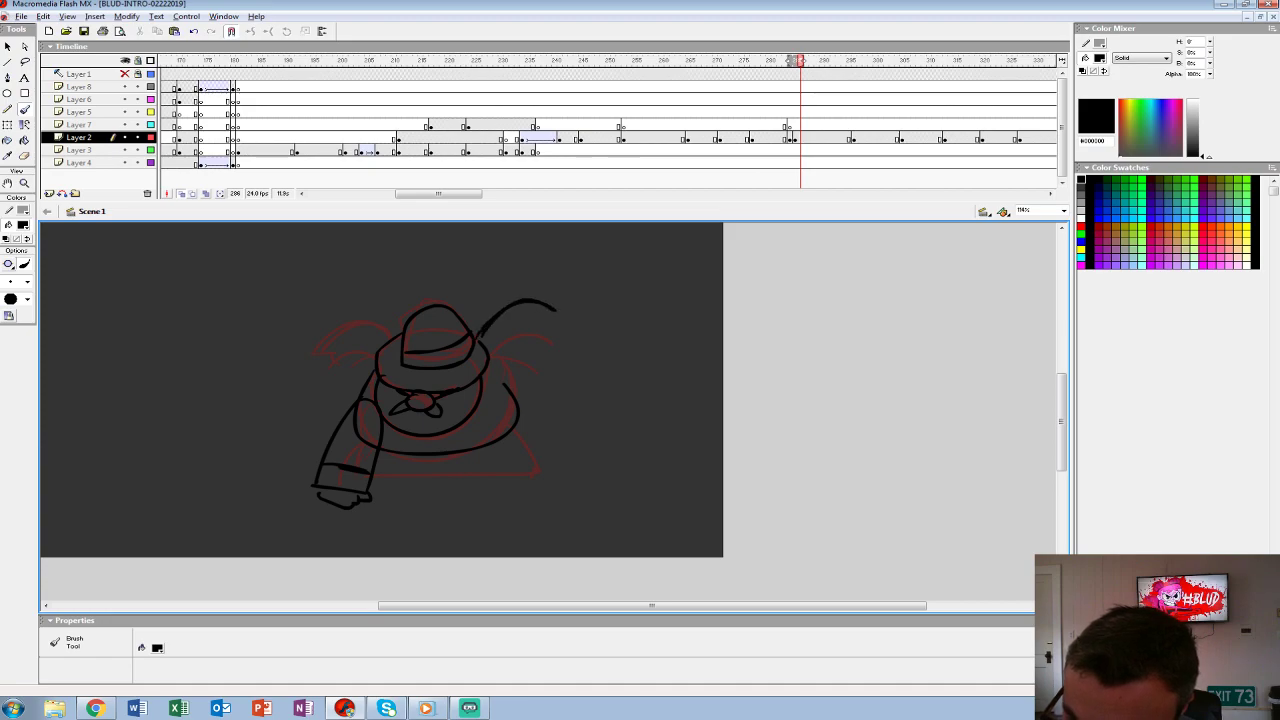
{"action": "left_click", "coordinate": [858, 138]}
{"action": "left_click", "coordinate": [796, 138]}
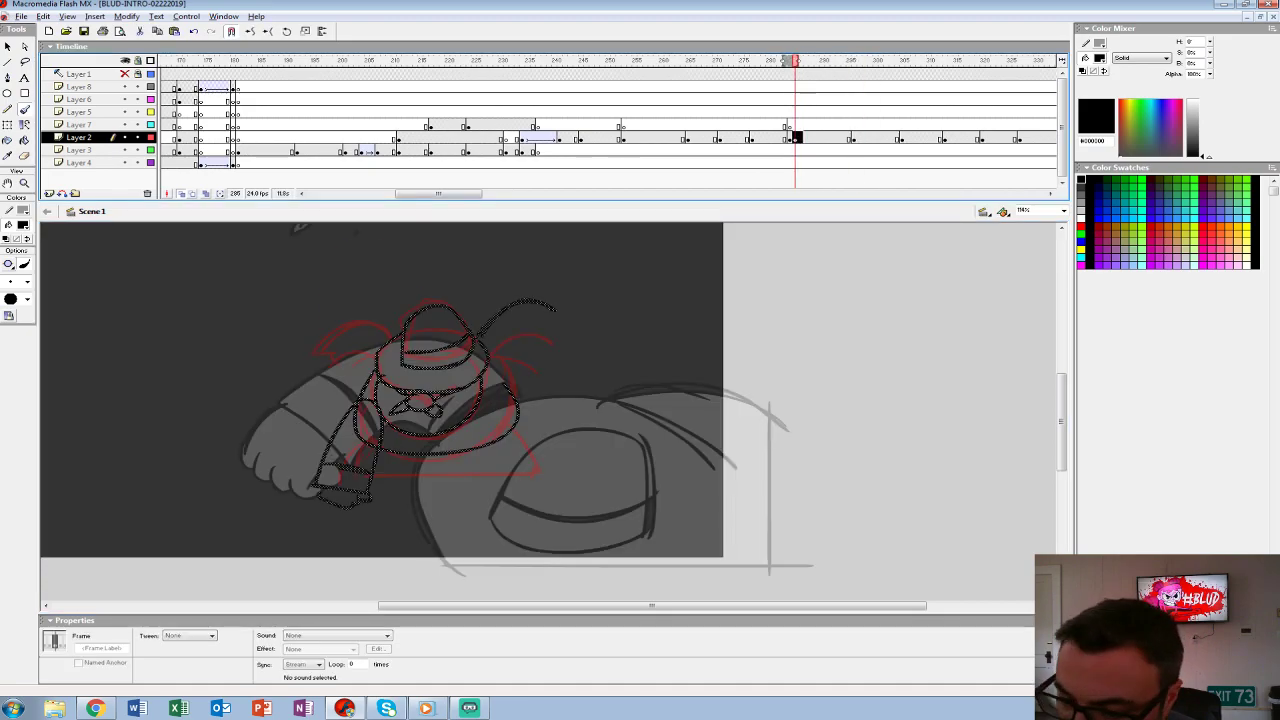
{"action": "left_click_drag", "start_coordinate": [480, 334], "coordinate": [554, 304]}
{"action": "left_click_drag", "start_coordinate": [510, 344], "coordinate": [532, 370]}
{"action": "mouse_move", "coordinate": [556, 312]}
{"action": "left_mouse_down"}
{"action": "mouse_move", "coordinate": [550, 358]}
{"action": "mouse_move", "coordinate": [530, 352]}
{"action": "mouse_move", "coordinate": [586, 338]}
{"action": "left_mouse_up"}
{"action": "left_click_drag", "start_coordinate": [568, 316], "coordinate": [592, 342]}
{"action": "mouse_move", "coordinate": [520, 418]}
{"action": "left_mouse_down"}
{"action": "mouse_move", "coordinate": [550, 472]}
{"action": "mouse_move", "coordinate": [376, 472]}
{"action": "mouse_move", "coordinate": [464, 458]}
{"action": "mouse_move", "coordinate": [526, 422]}
{"action": "left_mouse_up"}
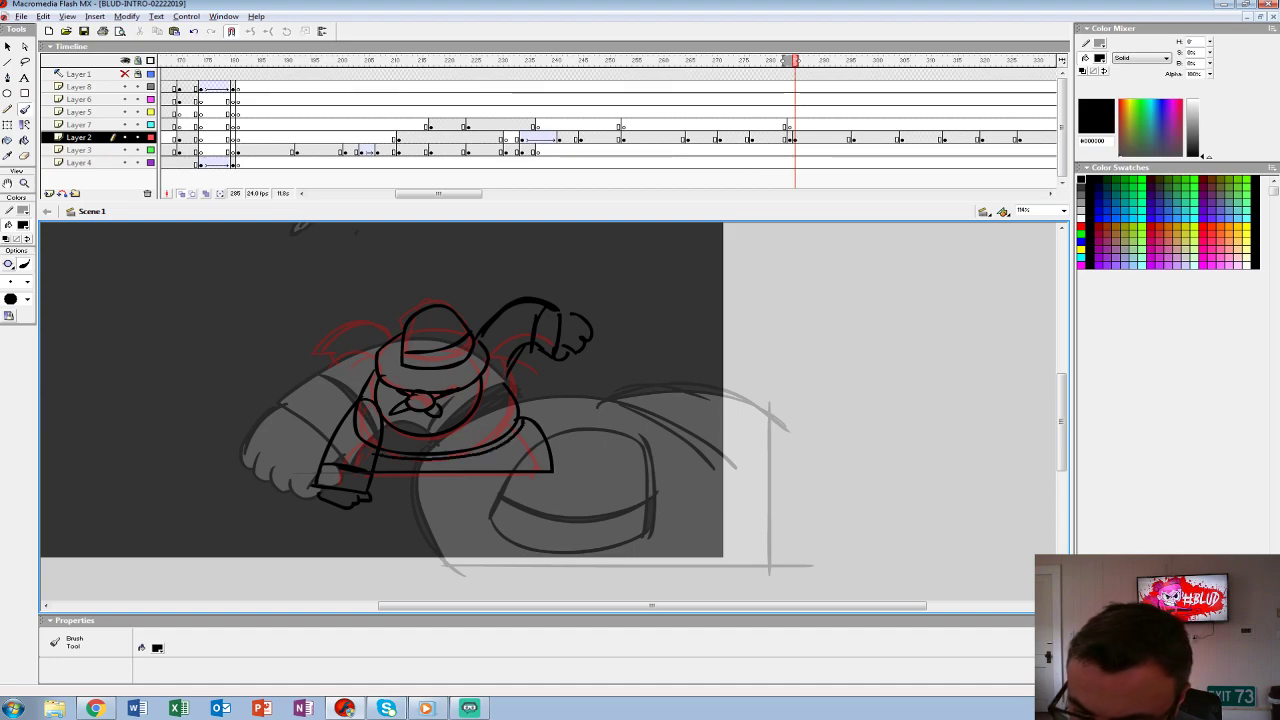
- Fill the crescent below the face with black and erase the body lines crossing the lowered arm
{"action": "key", "text": "k"}
{"action": "left_click", "coordinate": [422, 436]}
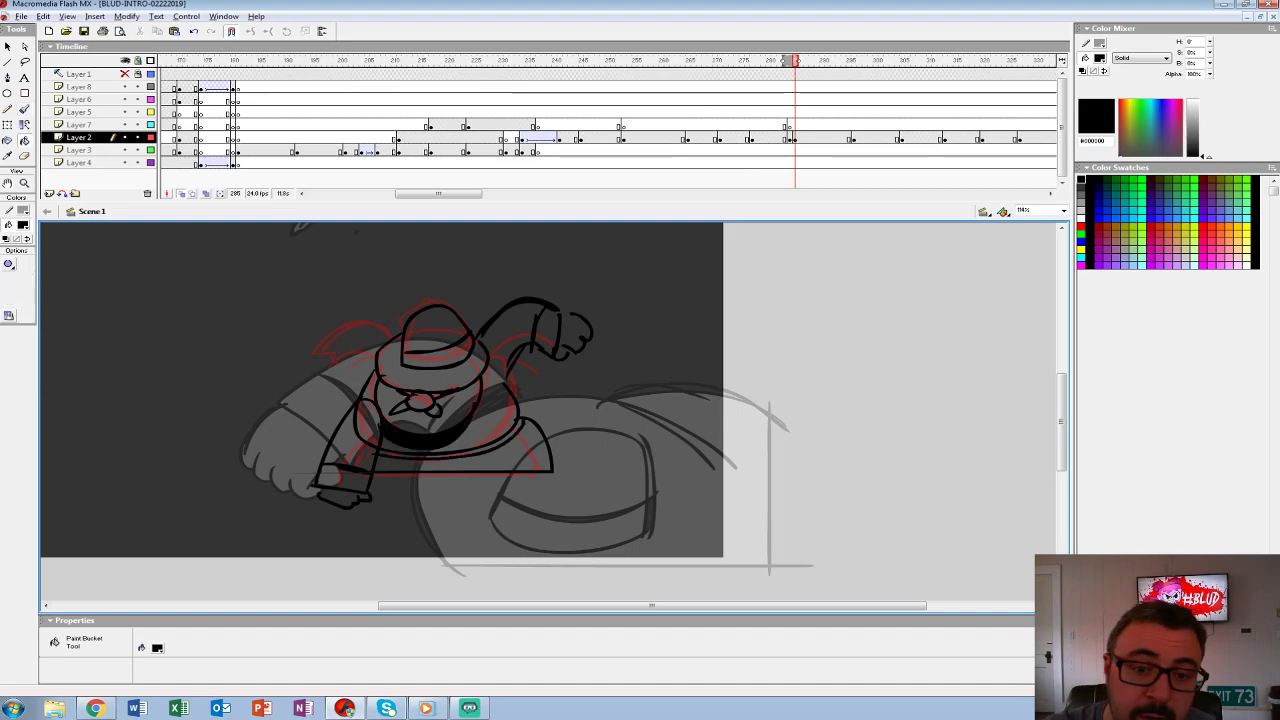
{"action": "key", "text": "e"}
{"action": "mouse_move", "coordinate": [356, 414]}
{"action": "left_mouse_down"}
{"action": "mouse_move", "coordinate": [355, 445]}
{"action": "mouse_move", "coordinate": [370, 430]}
{"action": "mouse_move", "coordinate": [348, 455]}
{"action": "left_mouse_up"}
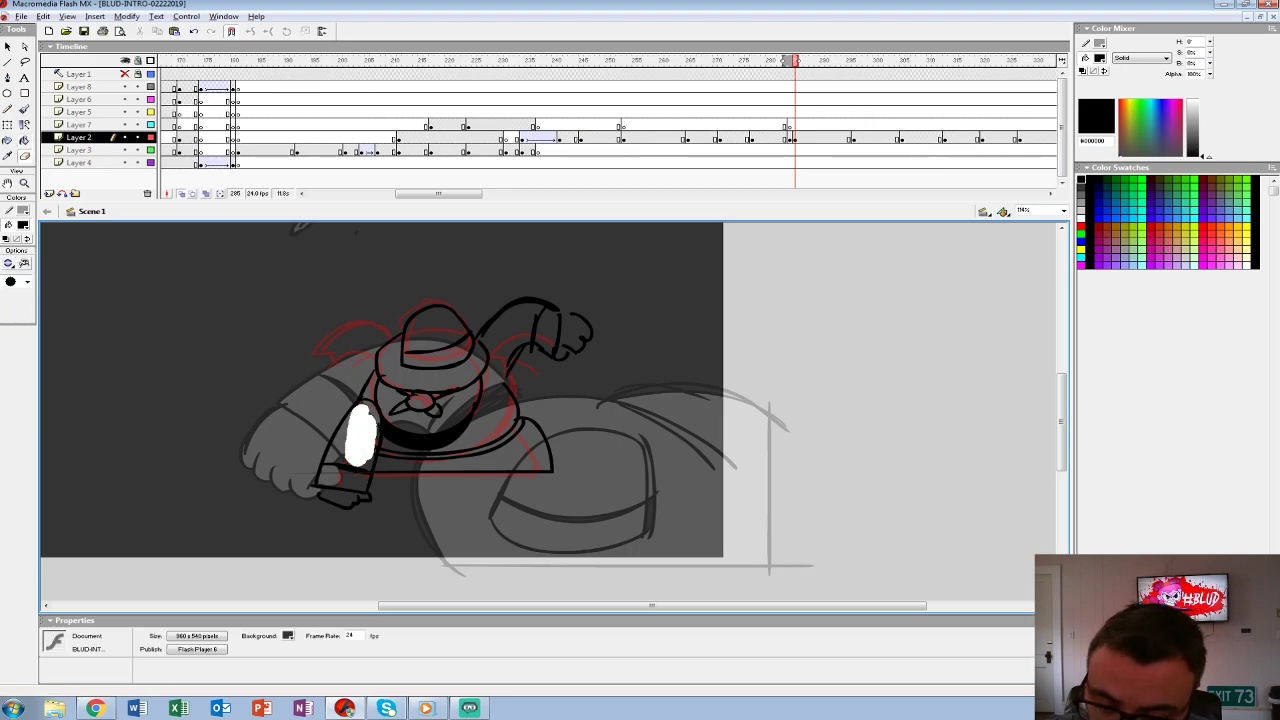
{"action": "left_click_drag", "start_coordinate": [480, 400], "coordinate": [464, 414]}
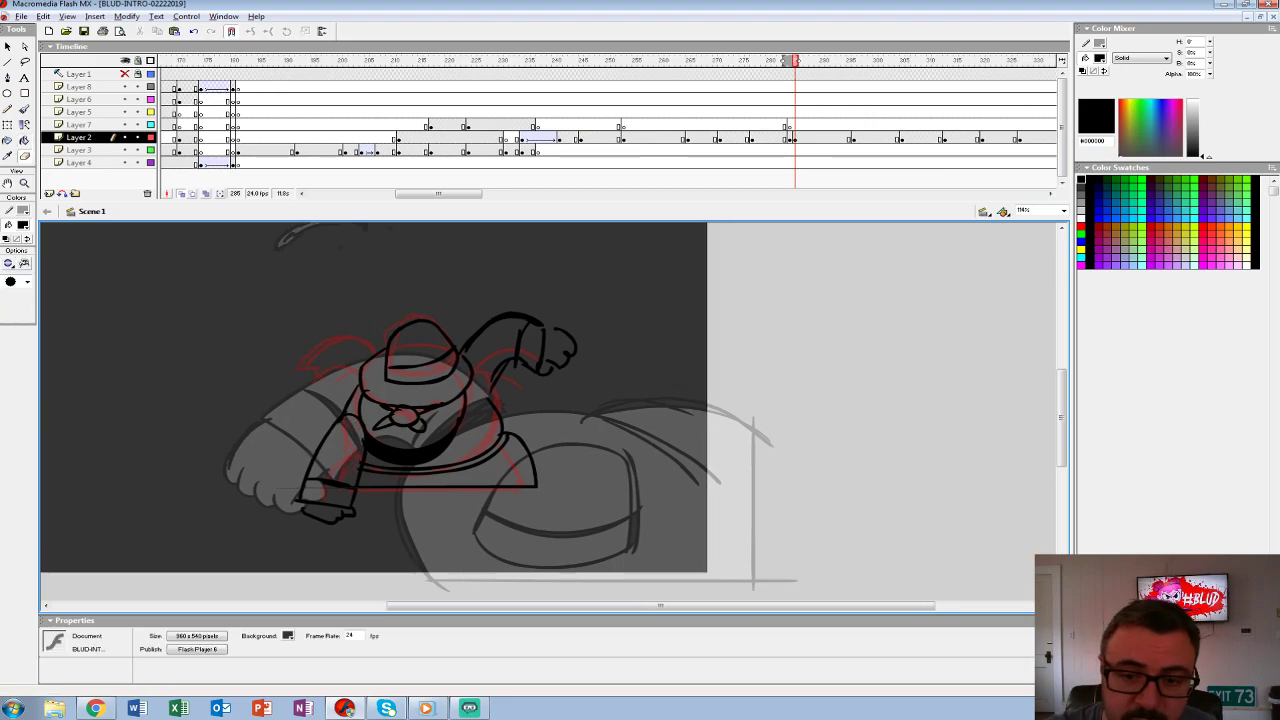
- Hide onion skinning to thicken the black shading under the hat brim and at both shoulders, and restore it
{"action": "key", "text": "alt+shift+o"}
{"action": "key", "text": "b"}
{"action": "left_click_drag", "start_coordinate": [370, 402], "coordinate": [460, 393]}
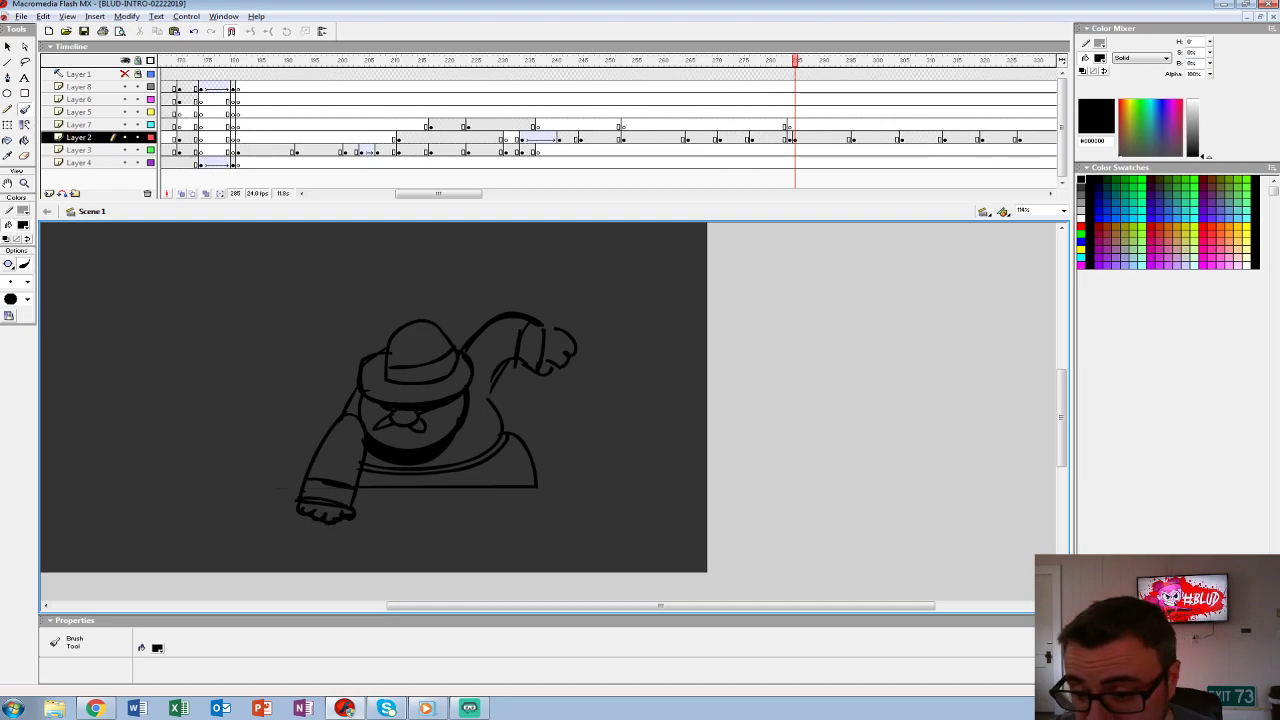
{"action": "left_click_drag", "start_coordinate": [490, 364], "coordinate": [476, 394]}
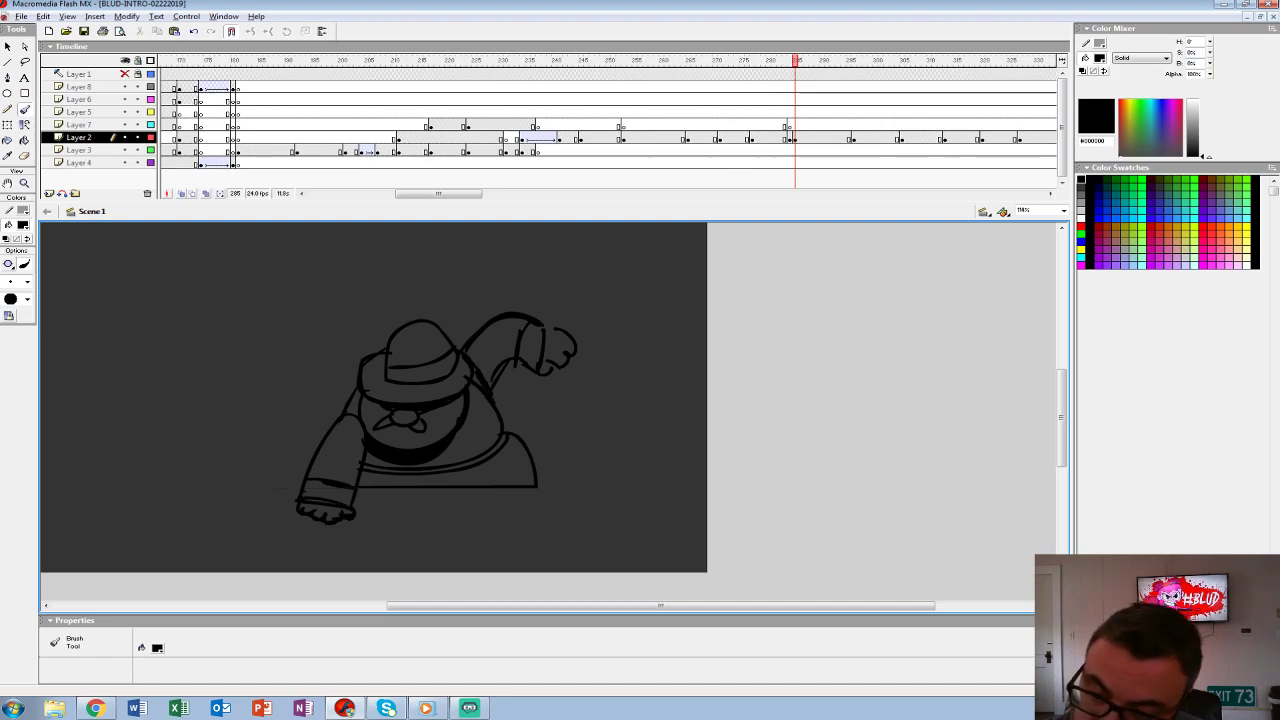
{"action": "left_click_drag", "start_coordinate": [350, 392], "coordinate": [353, 410]}
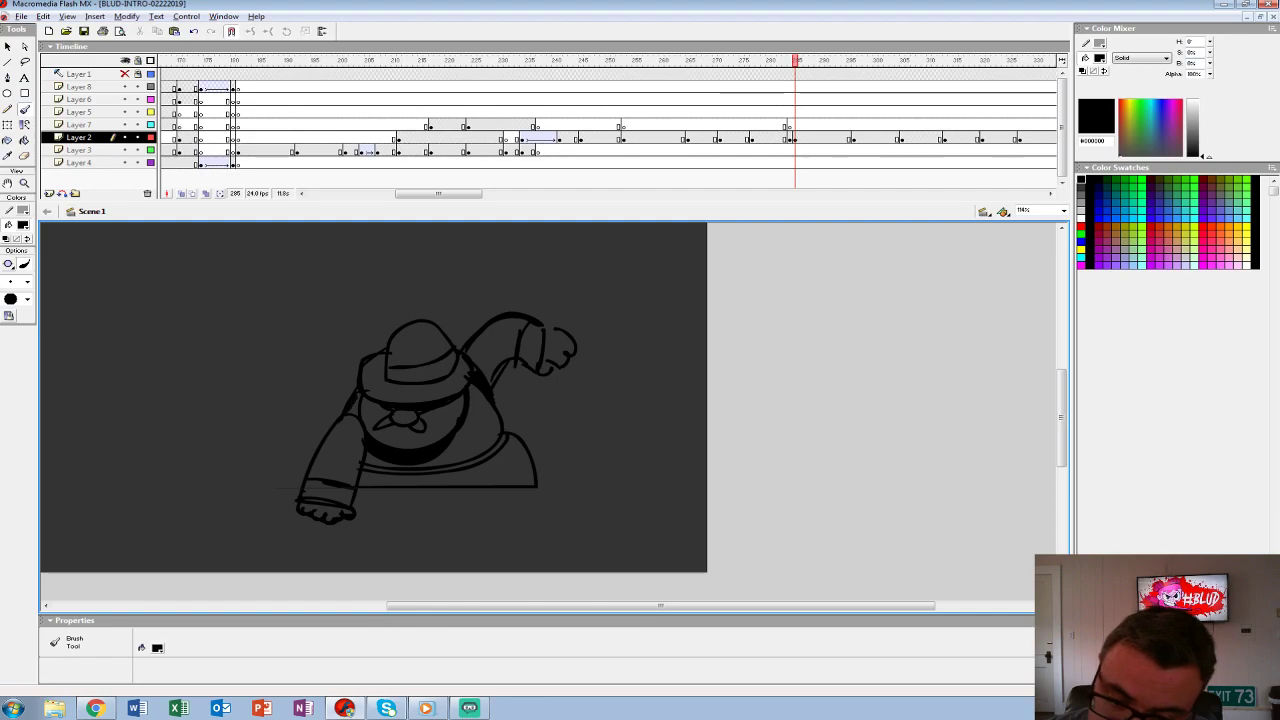
{"action": "key", "text": "alt+shift+o"}
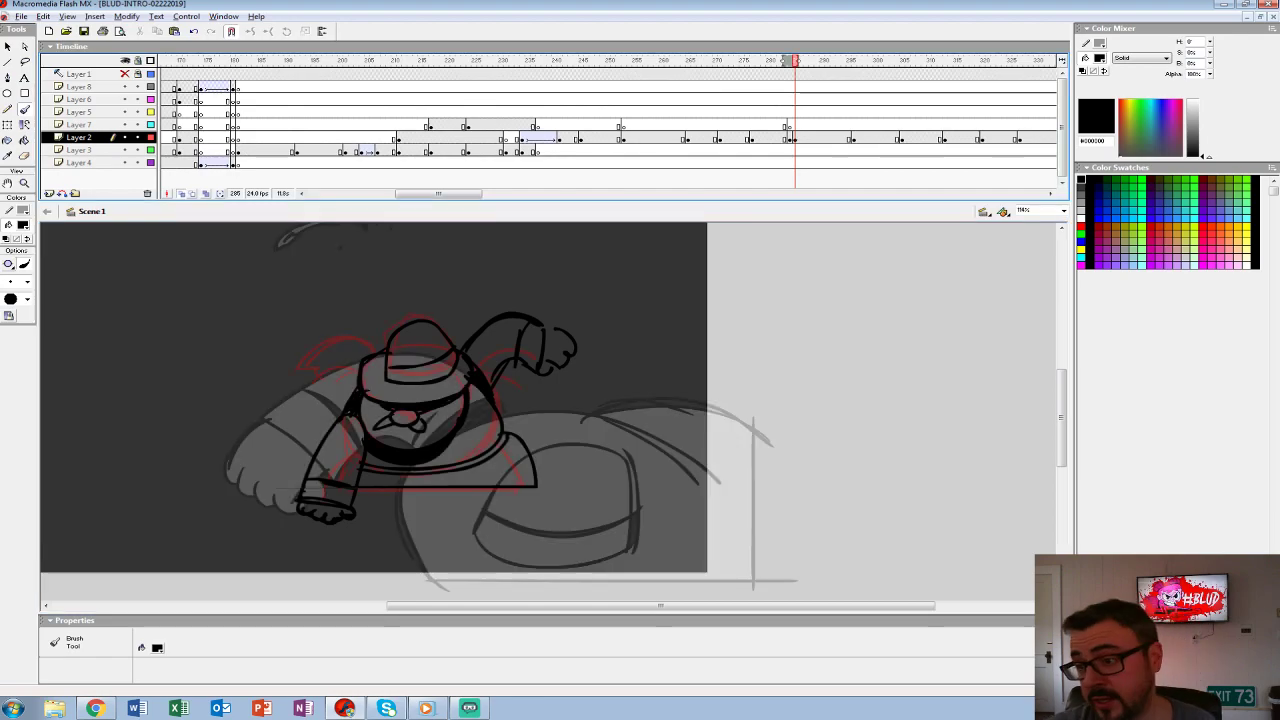
- Remove the red sketch frame at 284 on Layer 2 so the inked pose takes its place, and turn off onion skinning
{"action": "left_click", "coordinate": [793, 138]}
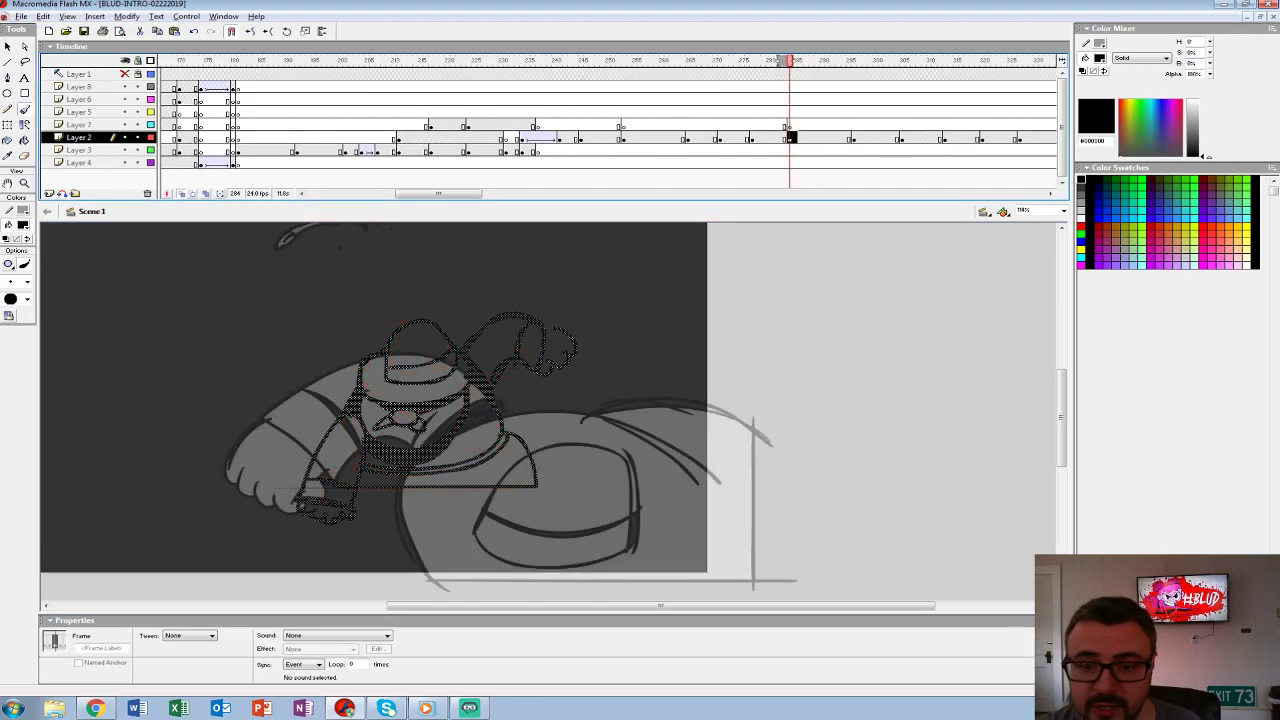
{"action": "key", "text": "alt+shift+o"}
{"action": "key", "text": "period"}
{"action": "key", "text": "comma"}
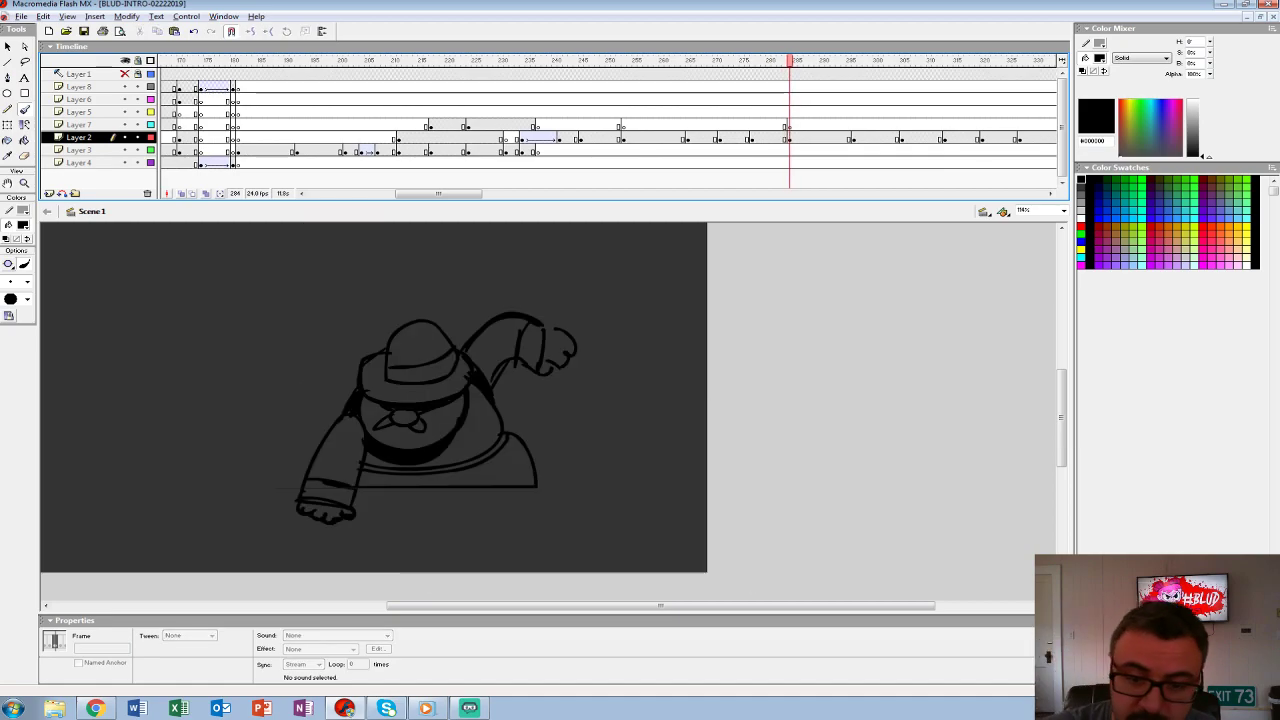
- Fill the lowered arm, cuff, hand, robe and body with white using the Paint Bucket
{"action": "left_click", "coordinate": [23, 225]}
{"action": "left_click", "coordinate": [5, 288]}
{"action": "key", "text": "k"}
{"action": "left_click", "coordinate": [338, 450]}
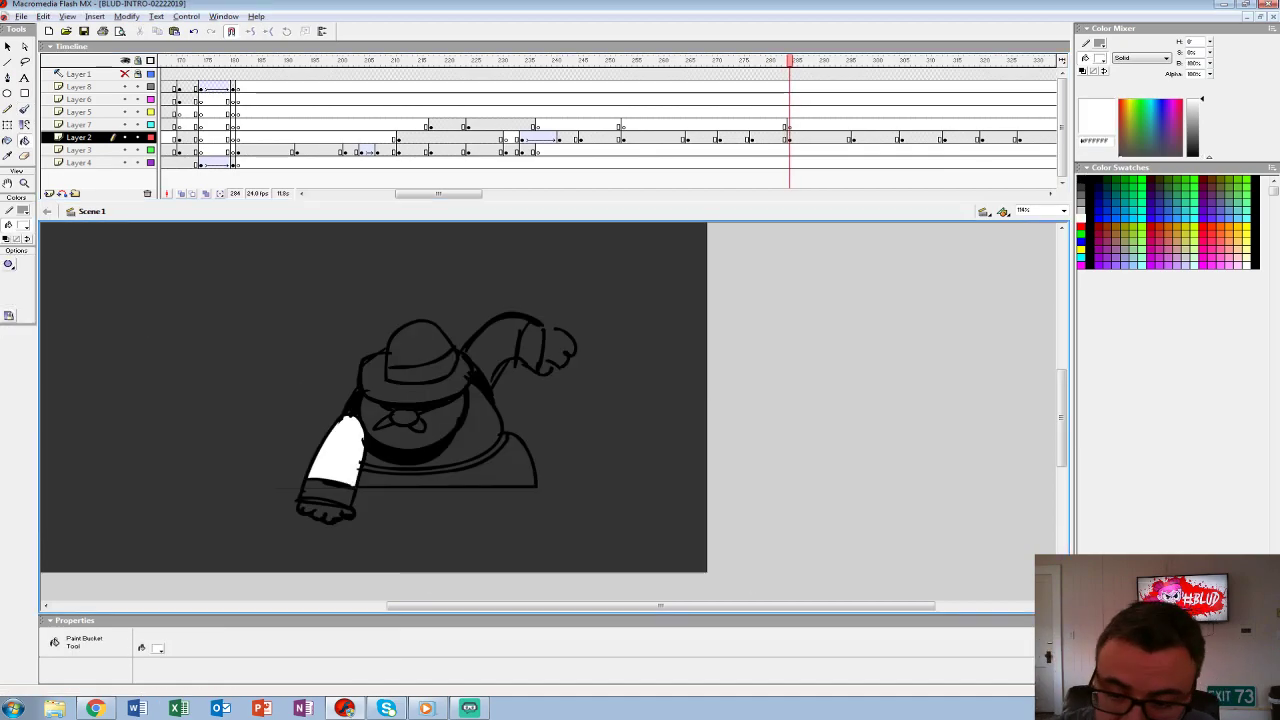
{"action": "left_click", "coordinate": [325, 494]}
{"action": "left_click", "coordinate": [325, 510]}
{"action": "left_click", "coordinate": [480, 475]}
{"action": "left_click", "coordinate": [440, 455]}
{"action": "left_click", "coordinate": [430, 420]}
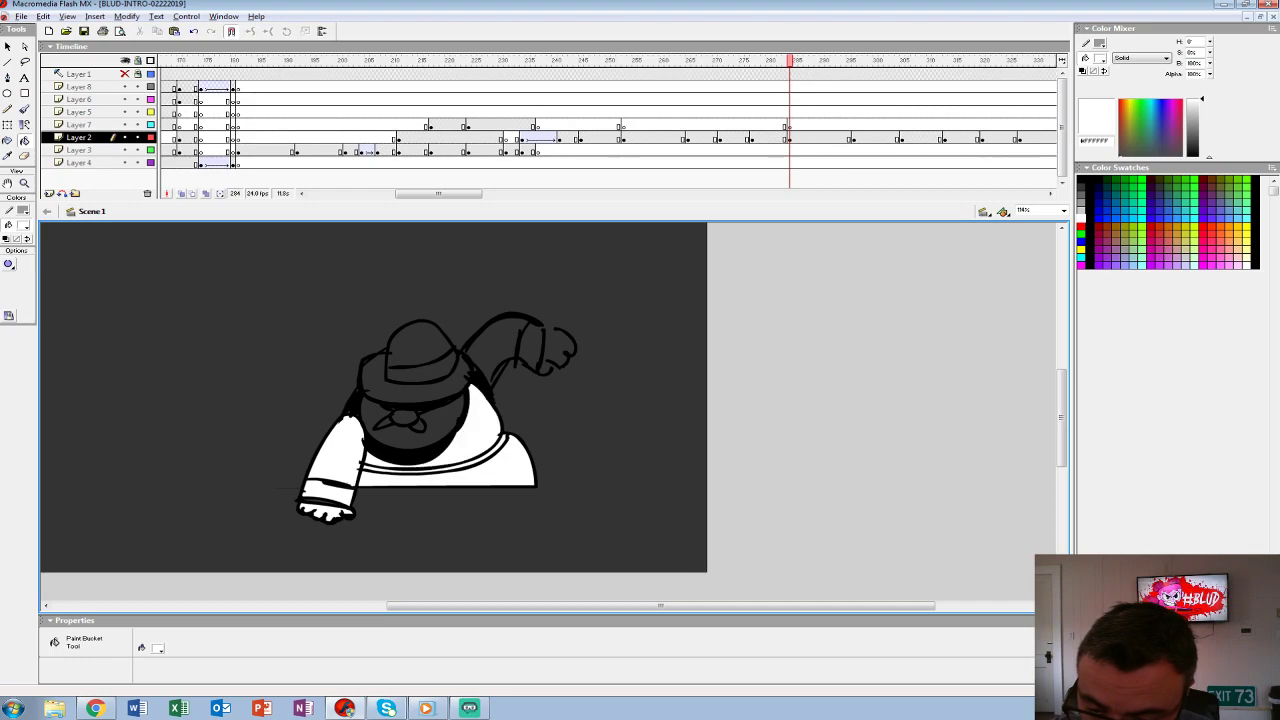
- Fill the face, moustache, nose, hat brim and crown with white
{"action": "left_click", "coordinate": [365, 425]}
{"action": "left_click", "coordinate": [418, 425]}
{"action": "left_click", "coordinate": [395, 420]}
{"action": "left_click", "coordinate": [410, 380]}
{"action": "left_click", "coordinate": [420, 340]}
{"action": "left_click", "coordinate": [420, 366]}
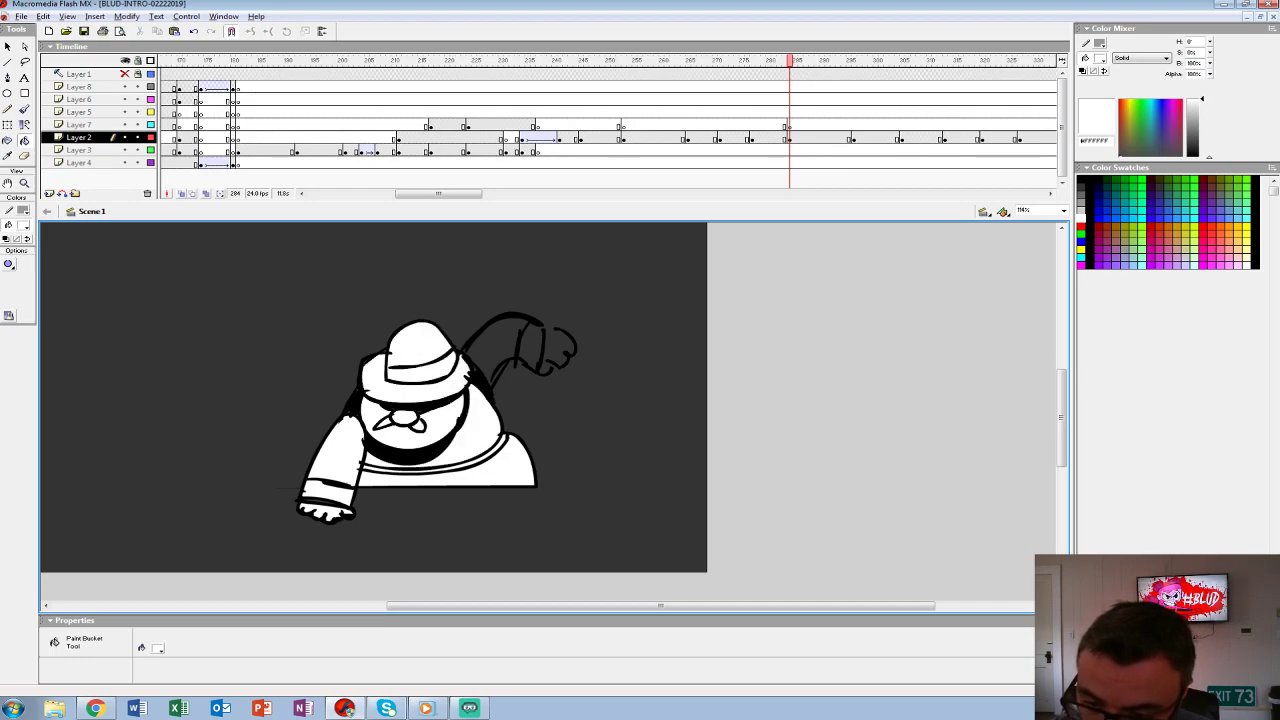
- Close the outline gaps around the raised fist and cuff in black, and fill the raised arm, cuff and fist with white
{"action": "left_click", "coordinate": [495, 350]}
{"action": "left_click", "coordinate": [23, 225]}
{"action": "left_click", "coordinate": [5, 245]}
{"action": "key", "text": "b"}
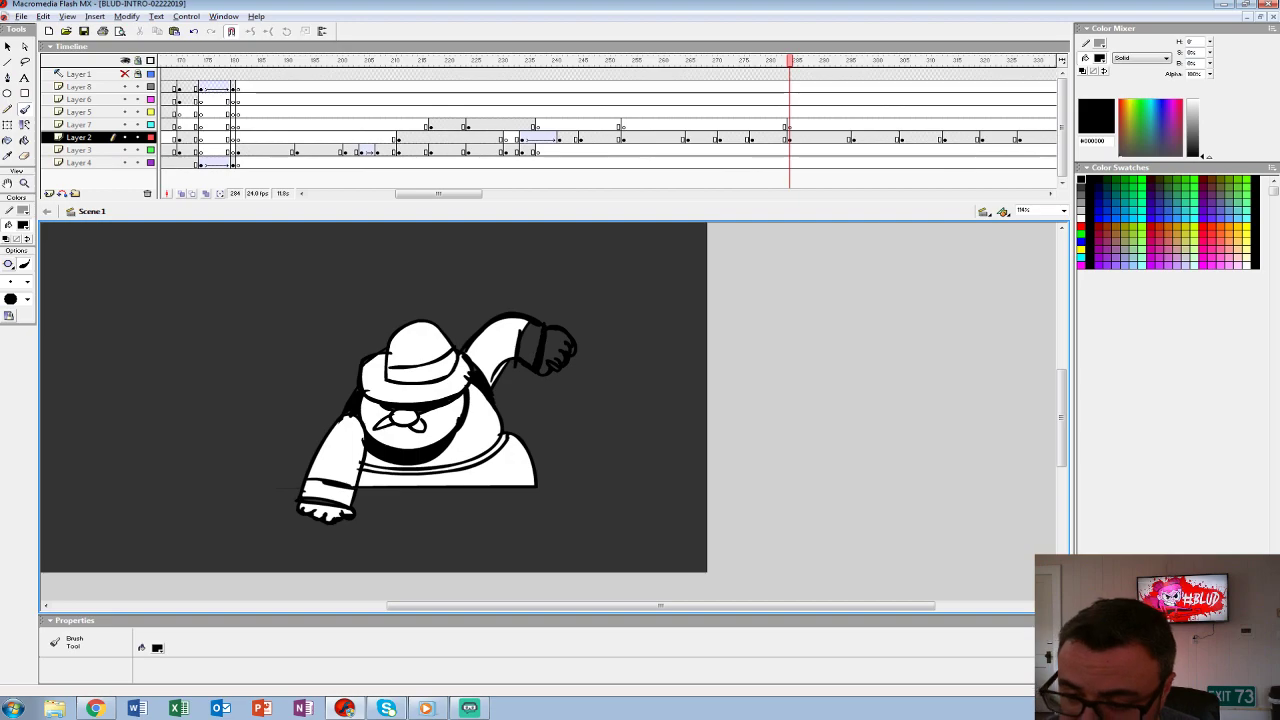
{"action": "left_click", "coordinate": [23, 225]}
{"action": "left_click", "coordinate": [5, 285]}
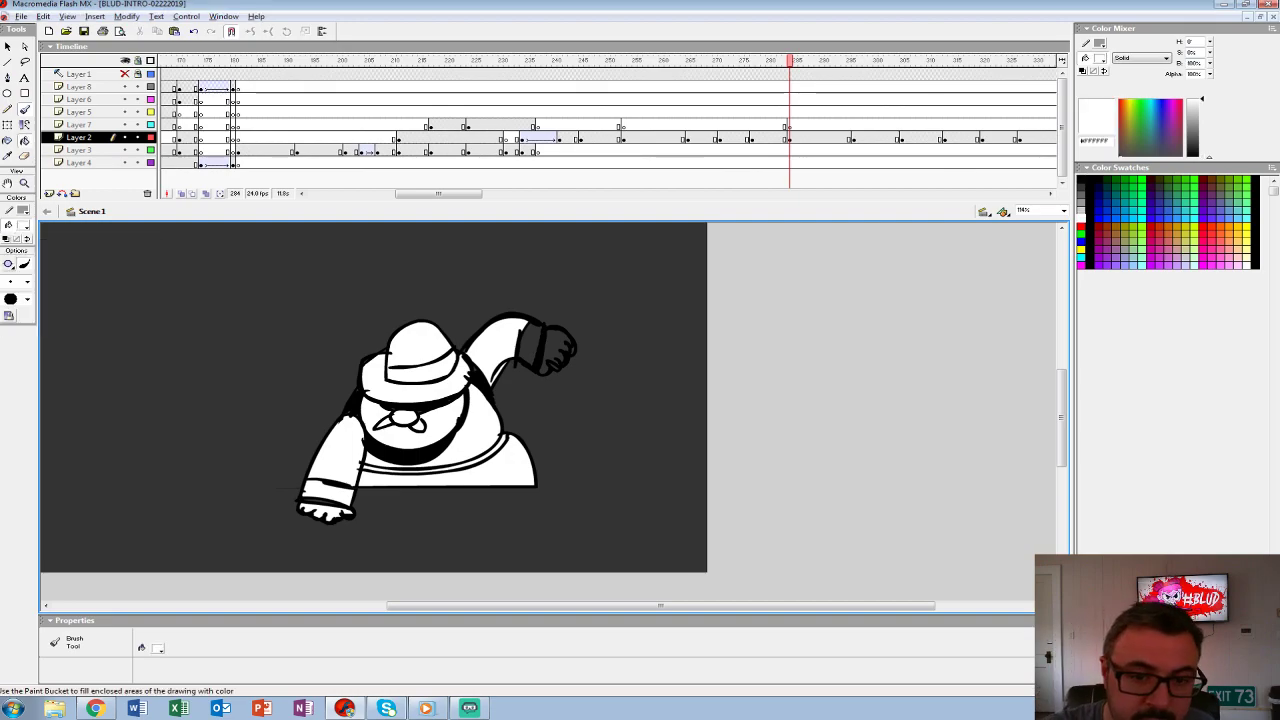
{"action": "key", "text": "k"}
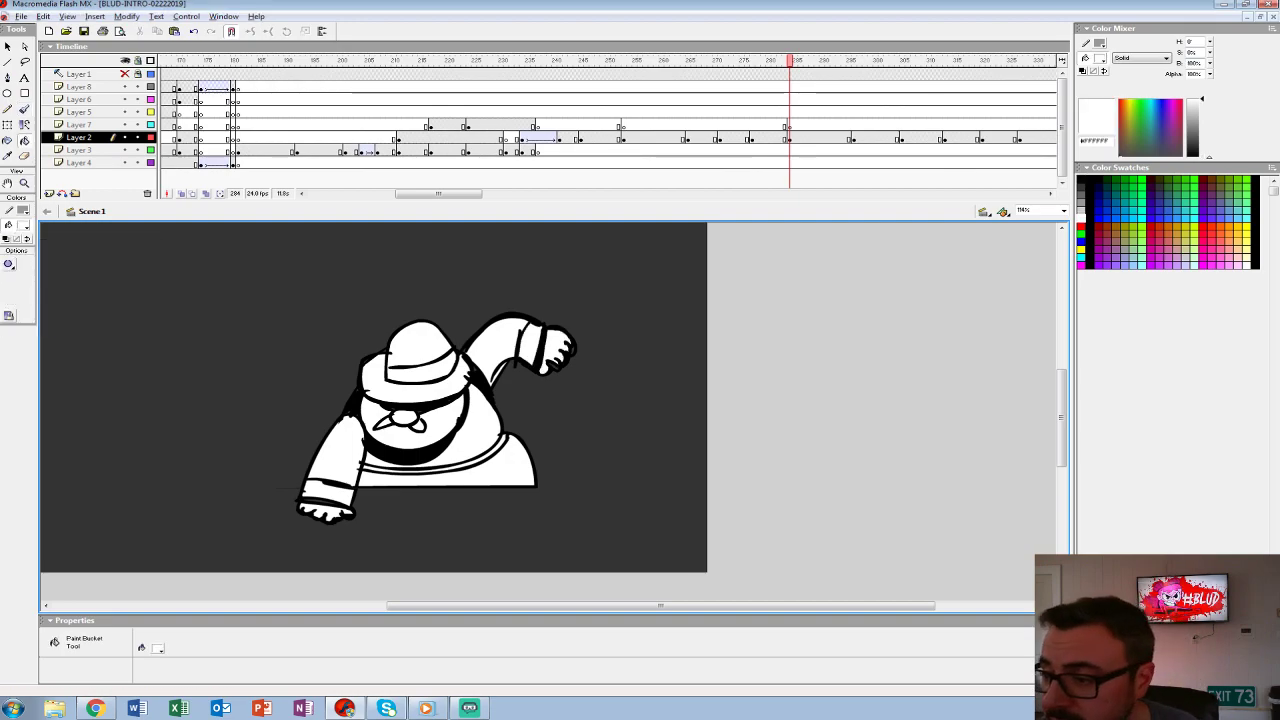
- Insert a blank keyframe at frame 294 on Layer 2 and onion-skin the preceding drawings over the full stage
{"action": "left_click", "coordinate": [788, 137]}
{"action": "mouse_move", "coordinate": [788, 112]}
{"action": "left_mouse_down"}
{"action": "mouse_move", "coordinate": [643, 112]}
{"action": "mouse_move", "coordinate": [908, 112]}
{"action": "mouse_move", "coordinate": [651, 112]}
{"action": "mouse_move", "coordinate": [854, 112]}
{"action": "mouse_move", "coordinate": [749, 124]}
{"action": "mouse_move", "coordinate": [876, 124]}
{"action": "left_mouse_up"}
{"action": "left_click", "coordinate": [852, 137]}
{"action": "left_click", "coordinate": [843, 137]}
{"action": "key", "text": "F7"}
{"action": "key", "text": "ctrl+1"}
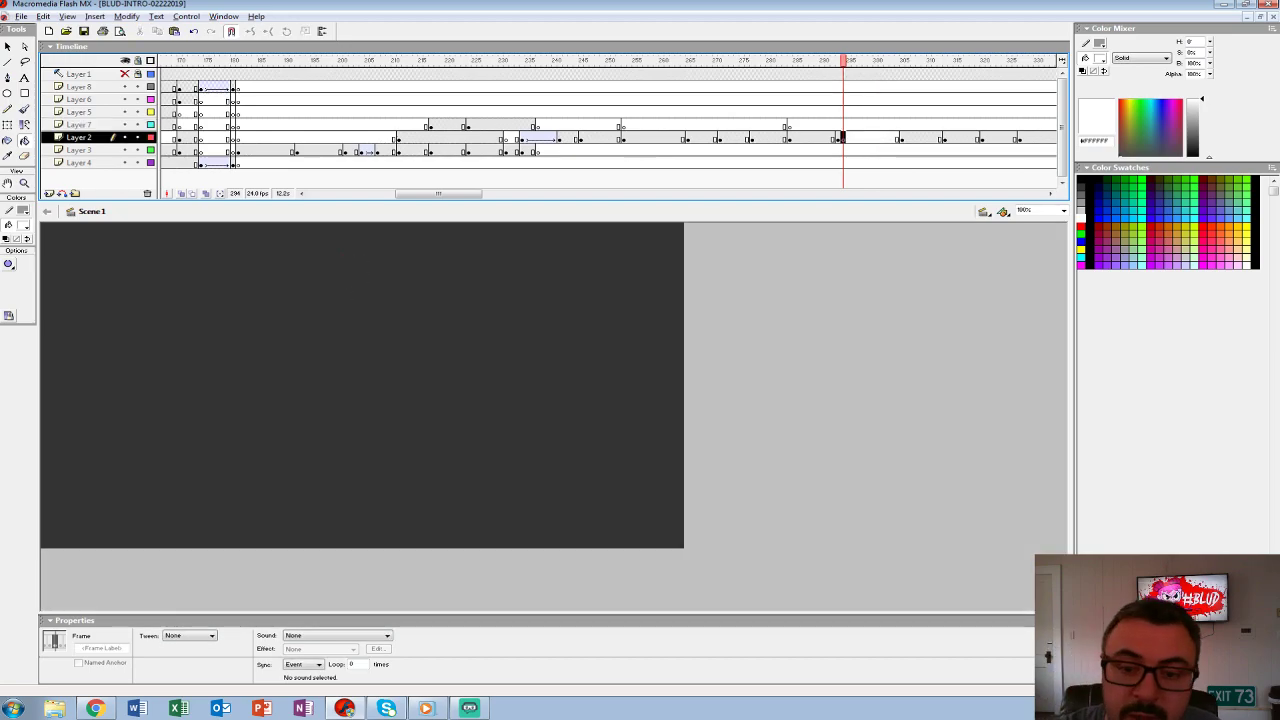
{"action": "key", "text": "alt+shift+o"}
{"action": "key", "text": "ctrl+2"}
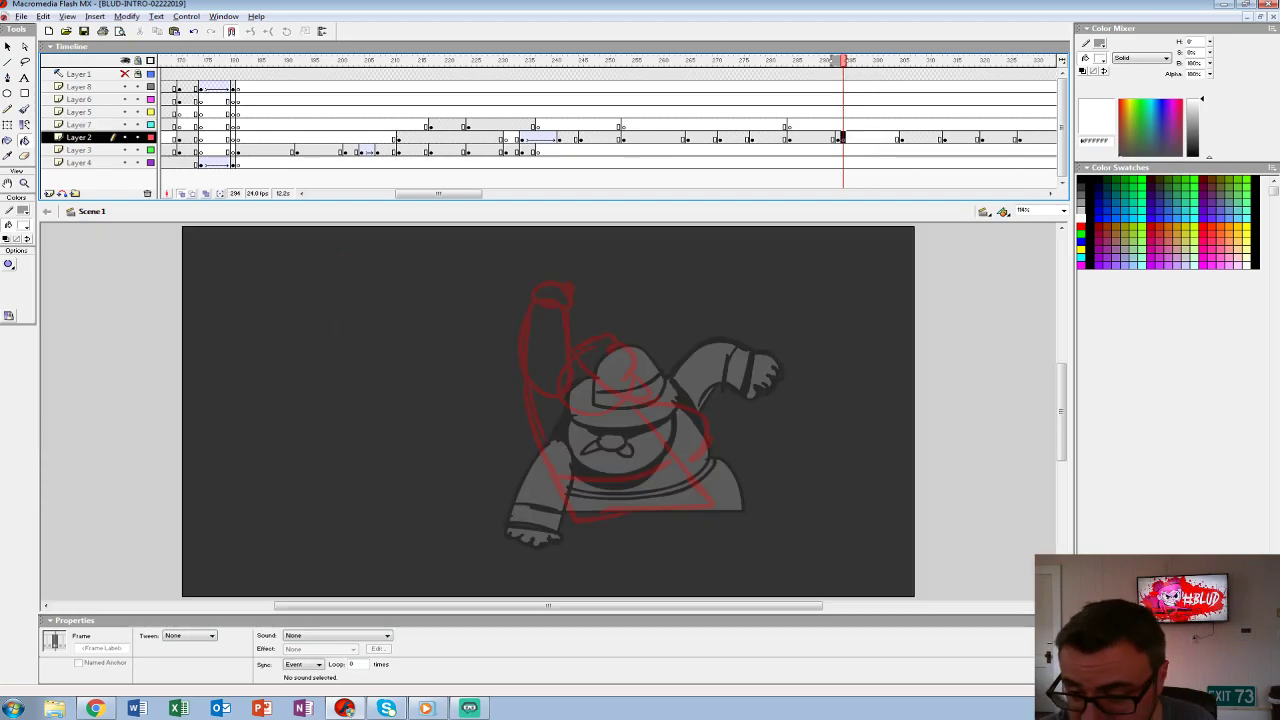
- Ink the raised arm, hand and tilted hat in black with the Brush over the red sketch at frame 294
{"action": "left_click", "coordinate": [24, 211]}
{"action": "left_click", "coordinate": [6, 258]}
{"action": "left_click", "coordinate": [24, 108]}
{"action": "mouse_move", "coordinate": [323, 305]}
{"action": "left_mouse_down"}
{"action": "mouse_move", "coordinate": [376, 295]}
{"action": "mouse_move", "coordinate": [374, 363]}
{"action": "mouse_move", "coordinate": [364, 390]}
{"action": "mouse_move", "coordinate": [344, 390]}
{"action": "mouse_move", "coordinate": [320, 309]}
{"action": "mouse_move", "coordinate": [372, 313]}
{"action": "left_mouse_up"}
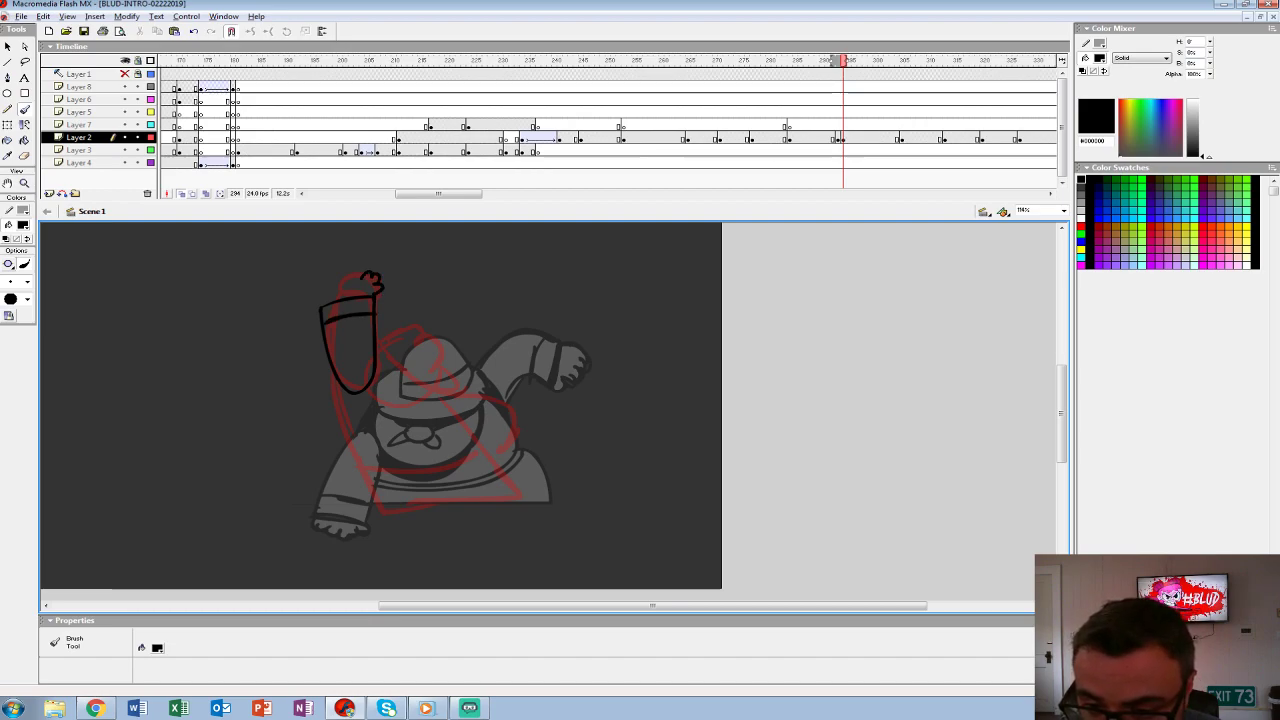
{"action": "mouse_move", "coordinate": [377, 355]}
{"action": "left_mouse_down"}
{"action": "mouse_move", "coordinate": [457, 390]}
{"action": "mouse_move", "coordinate": [424, 323]}
{"action": "mouse_move", "coordinate": [448, 364]}
{"action": "mouse_move", "coordinate": [394, 348]}
{"action": "mouse_move", "coordinate": [386, 332]}
{"action": "mouse_move", "coordinate": [450, 372]}
{"action": "left_mouse_up"}
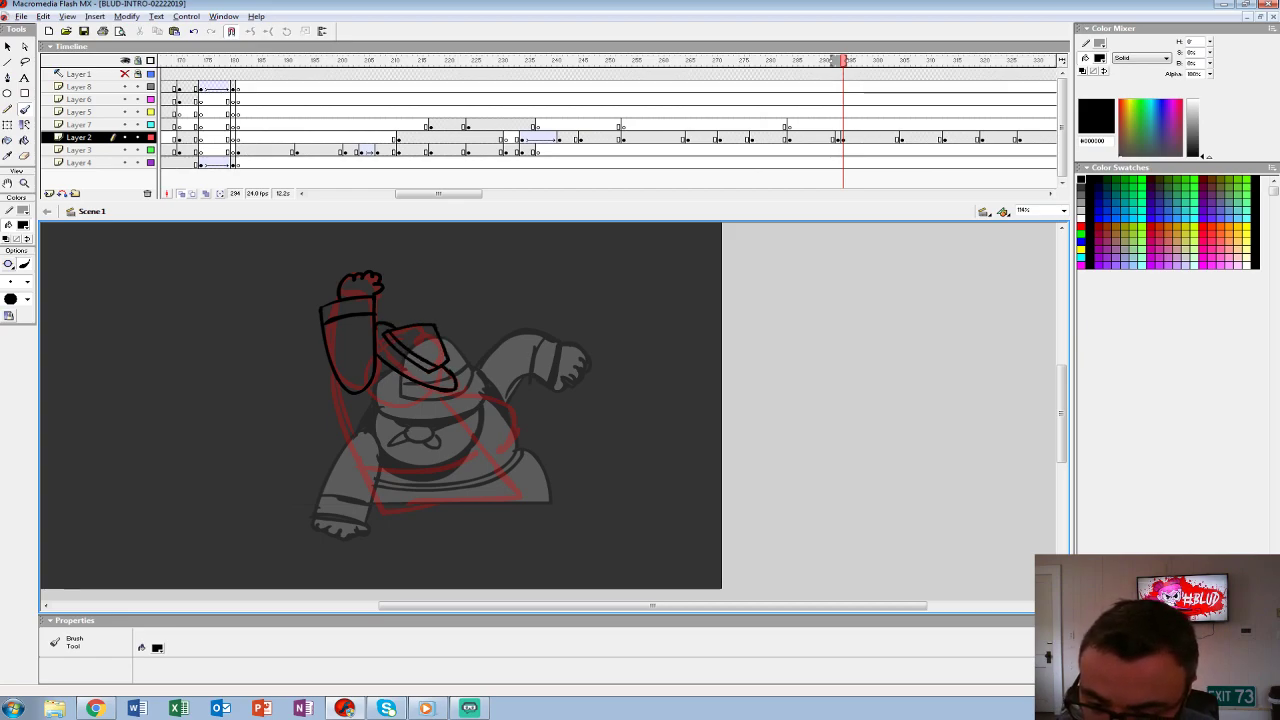
- Ink the torso, far shoulder, belt line and robe below the tilted hat, and darken the shadow under its brim
{"action": "left_click_drag", "start_coordinate": [376, 371], "coordinate": [400, 375]}
{"action": "mouse_move", "coordinate": [460, 416]}
{"action": "left_mouse_down"}
{"action": "mouse_move", "coordinate": [472, 440]}
{"action": "mouse_move", "coordinate": [374, 446]}
{"action": "mouse_move", "coordinate": [334, 388]}
{"action": "left_mouse_up"}
{"action": "mouse_move", "coordinate": [353, 442]}
{"action": "left_mouse_down"}
{"action": "mouse_move", "coordinate": [356, 498]}
{"action": "mouse_move", "coordinate": [516, 505]}
{"action": "mouse_move", "coordinate": [470, 442]}
{"action": "mouse_move", "coordinate": [516, 430]}
{"action": "mouse_move", "coordinate": [488, 454]}
{"action": "left_mouse_up"}
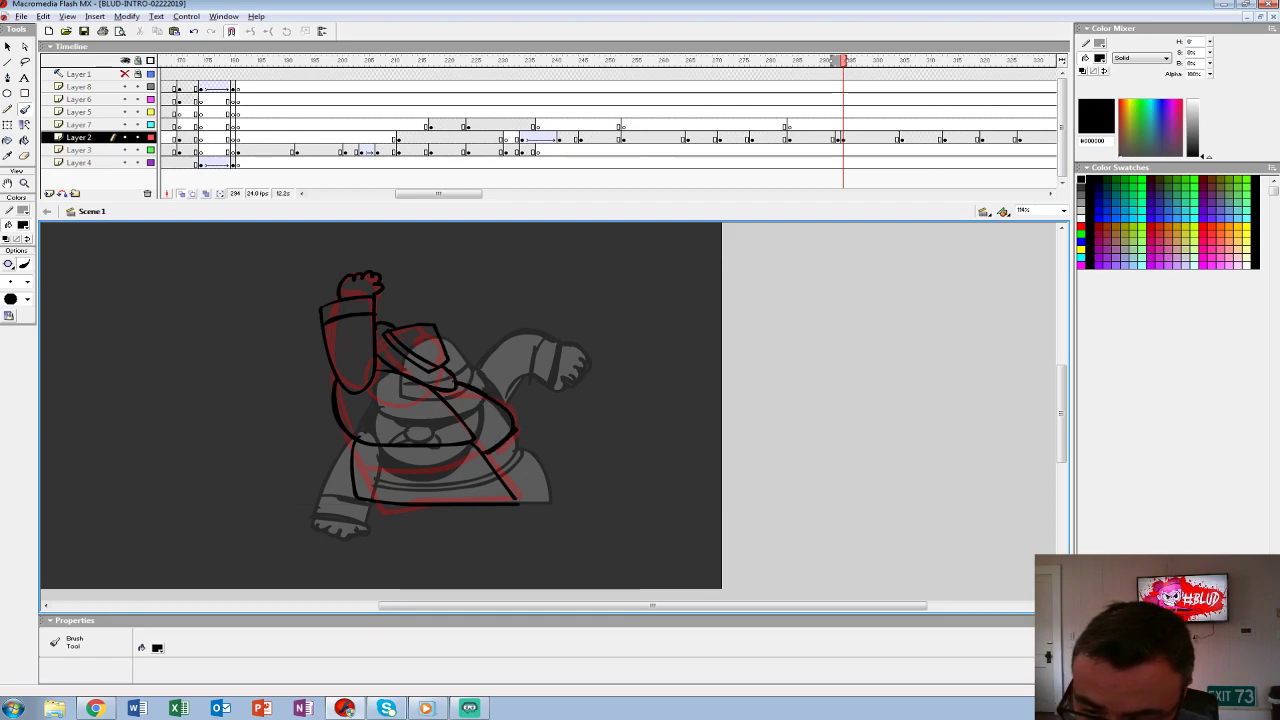
{"action": "left_click_drag", "start_coordinate": [392, 374], "coordinate": [434, 394]}
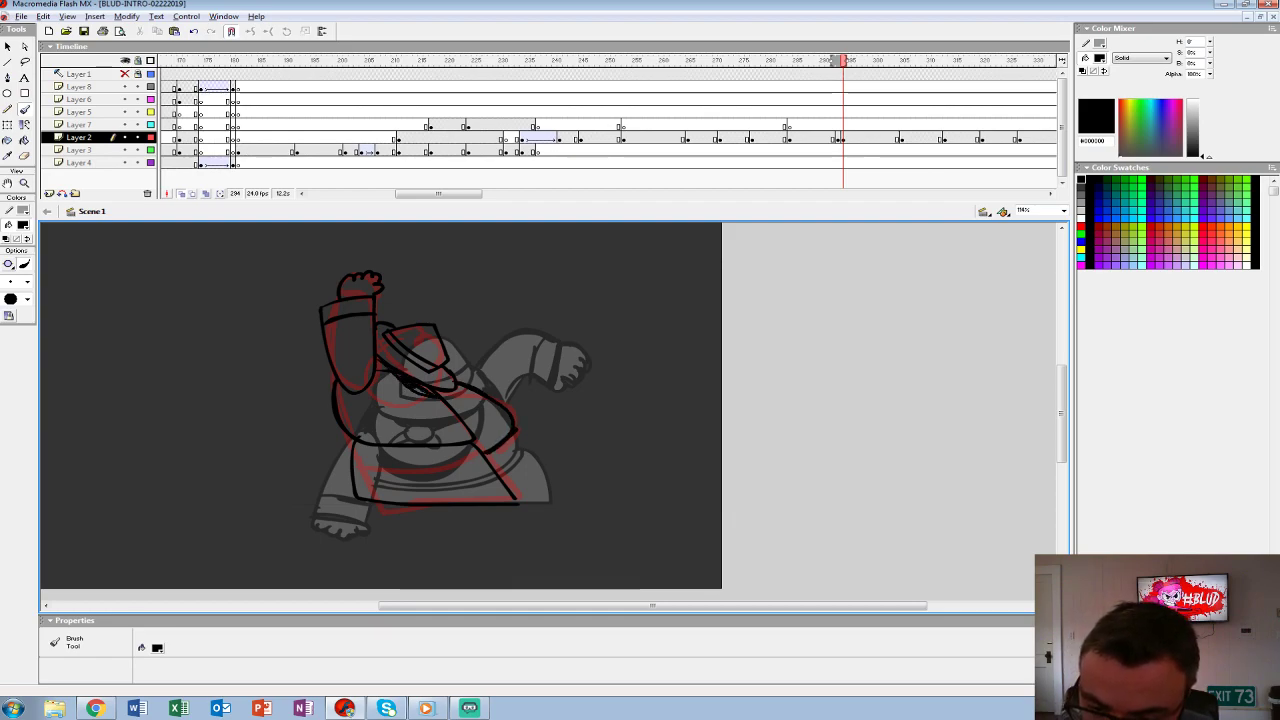
{"action": "mouse_move", "coordinate": [354, 442]}
{"action": "left_mouse_down"}
{"action": "mouse_move", "coordinate": [356, 472]}
{"action": "mouse_move", "coordinate": [520, 500]}
{"action": "left_mouse_up"}
{"action": "mouse_move", "coordinate": [356, 455]}
{"action": "left_mouse_down"}
{"action": "mouse_move", "coordinate": [470, 448]}
{"action": "mouse_move", "coordinate": [494, 476]}
{"action": "left_mouse_up"}
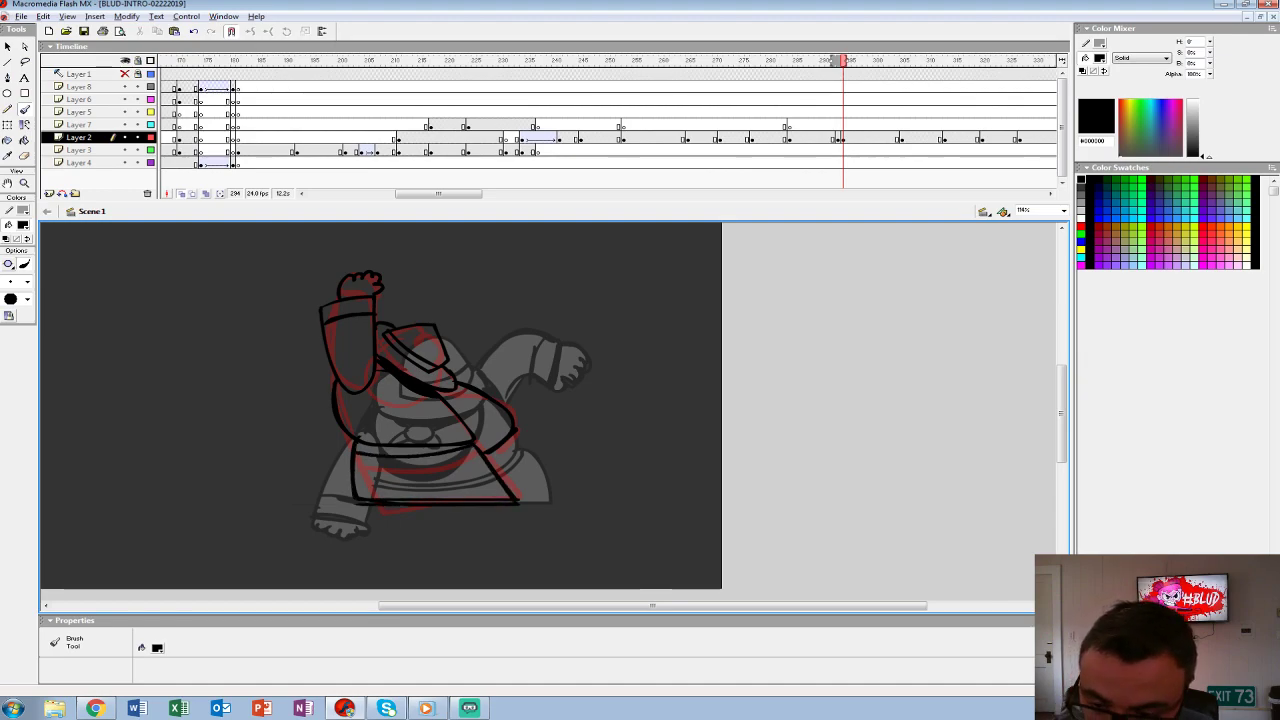
- Turn off onion skinning, remove the red sketch frame before the new inked pose, and step back to the previous pose
{"action": "left_click", "coordinate": [181, 194]}
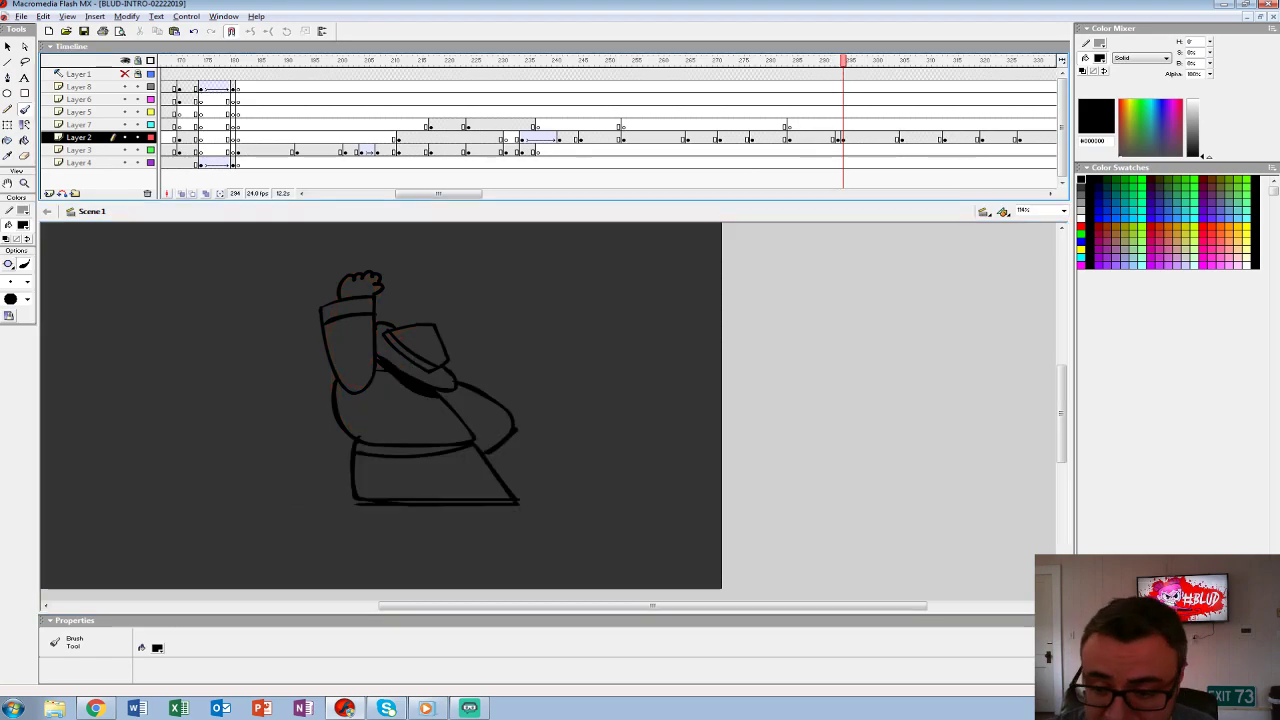
{"action": "left_click", "coordinate": [843, 137]}
{"action": "key", "text": "comma"}
{"action": "key", "text": "comma"}
{"action": "key", "text": "comma"}
{"action": "key", "text": "comma"}
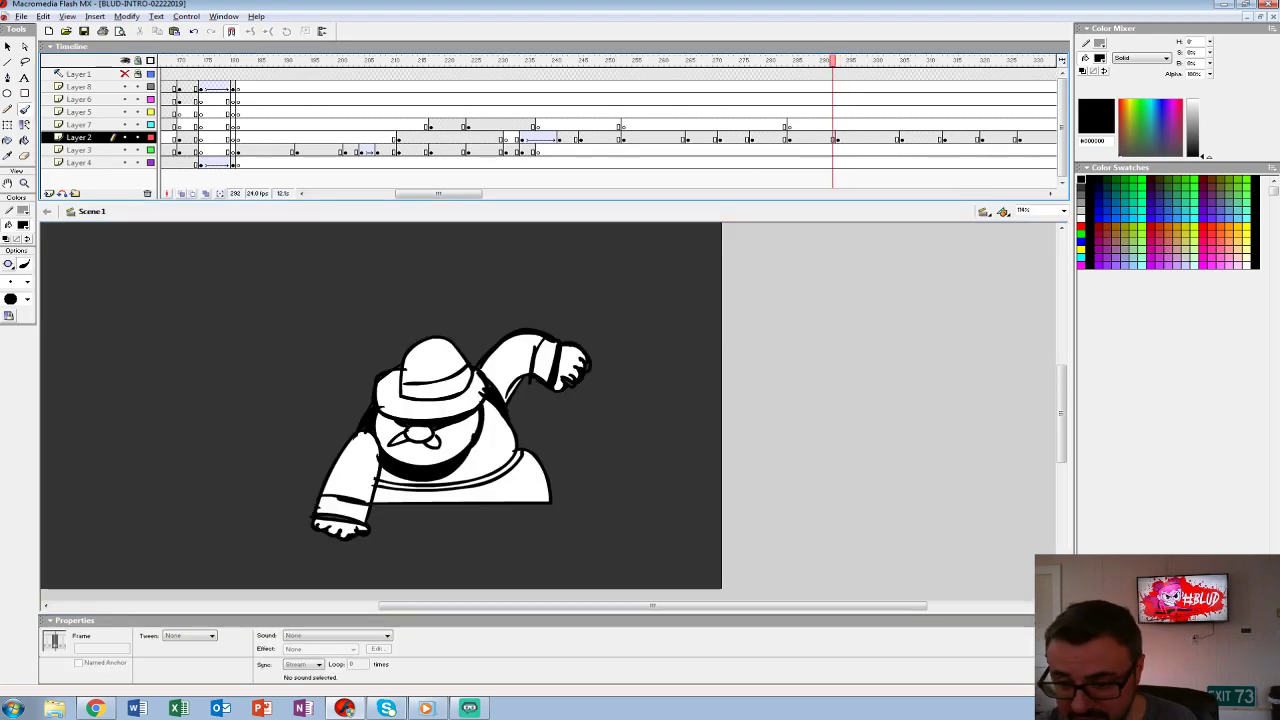
{"action": "key", "text": "comma"}
- Fill the raised-arm pose at frame 293 with white, covering its hat, torso, arms, hand, belt and robe
{"action": "left_click", "coordinate": [24, 226]}
{"action": "left_click", "coordinate": [6, 288]}
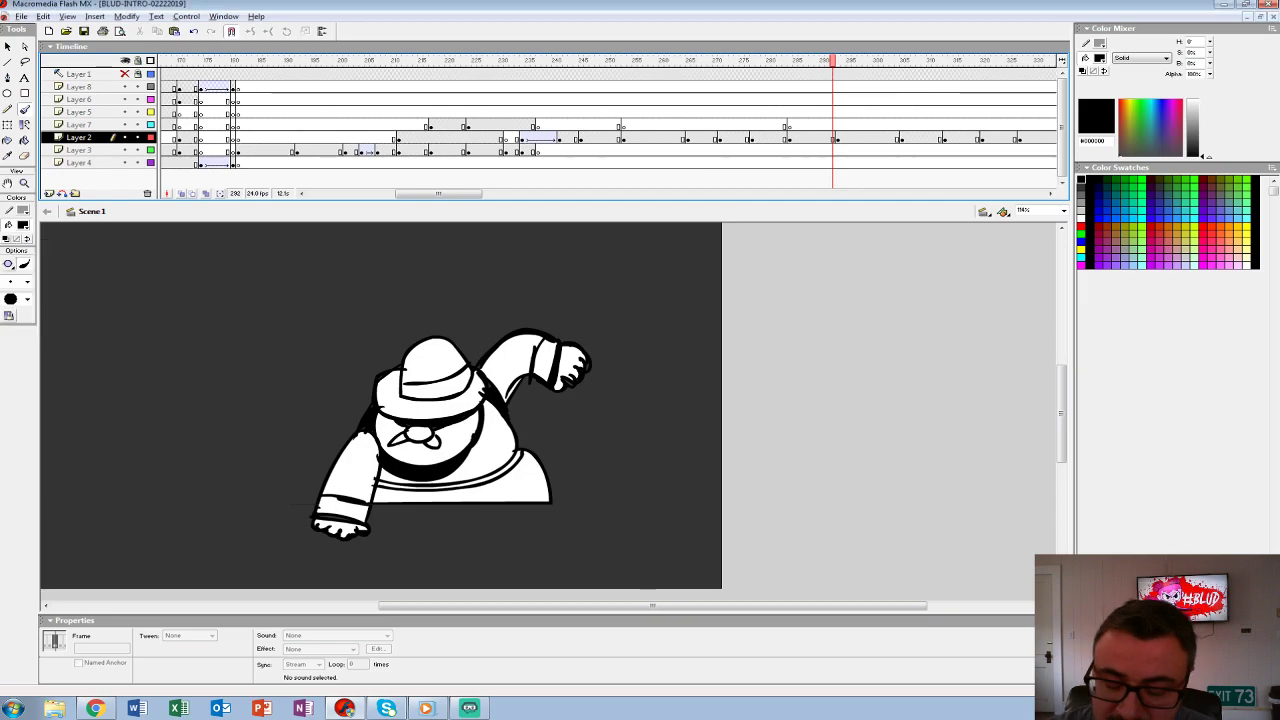
{"action": "key", "text": "period"}
{"action": "key", "text": "k"}
{"action": "left_click", "coordinate": [400, 412]}
{"action": "left_click", "coordinate": [415, 350]}
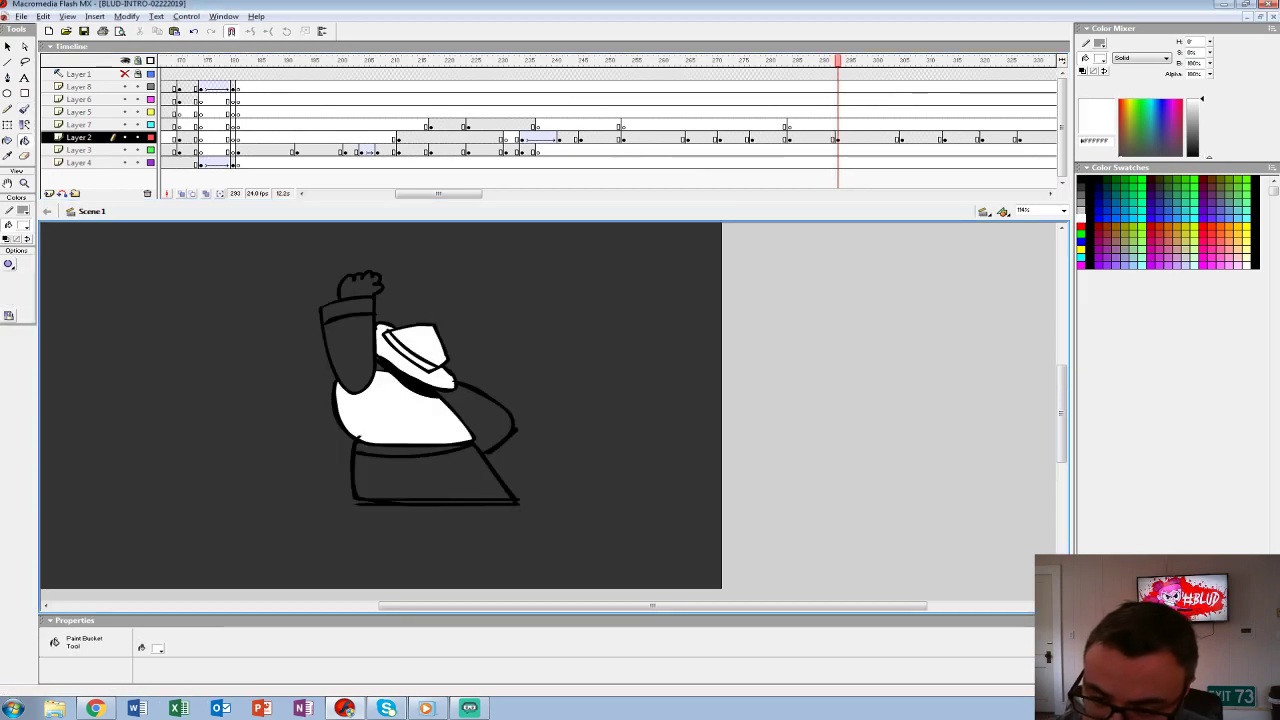
{"action": "left_click", "coordinate": [348, 355]}
{"action": "left_click", "coordinate": [362, 287]}
{"action": "left_click", "coordinate": [480, 420]}
{"action": "left_click", "coordinate": [430, 480]}
{"action": "left_click", "coordinate": [410, 449]}
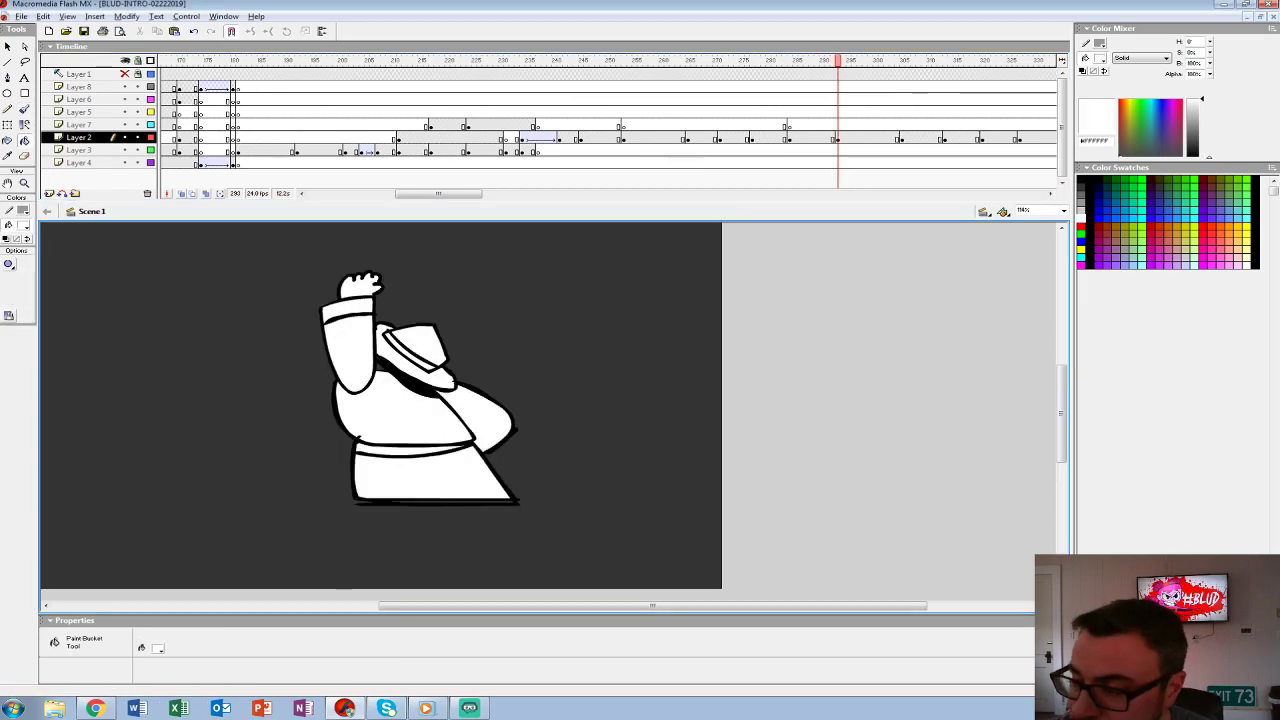
- Onion-skin the previous pose, group the raised-arm drawing at frame 293 and shift it slightly left
{"action": "left_click", "coordinate": [837, 138]}
{"action": "left_click", "coordinate": [182, 194]}
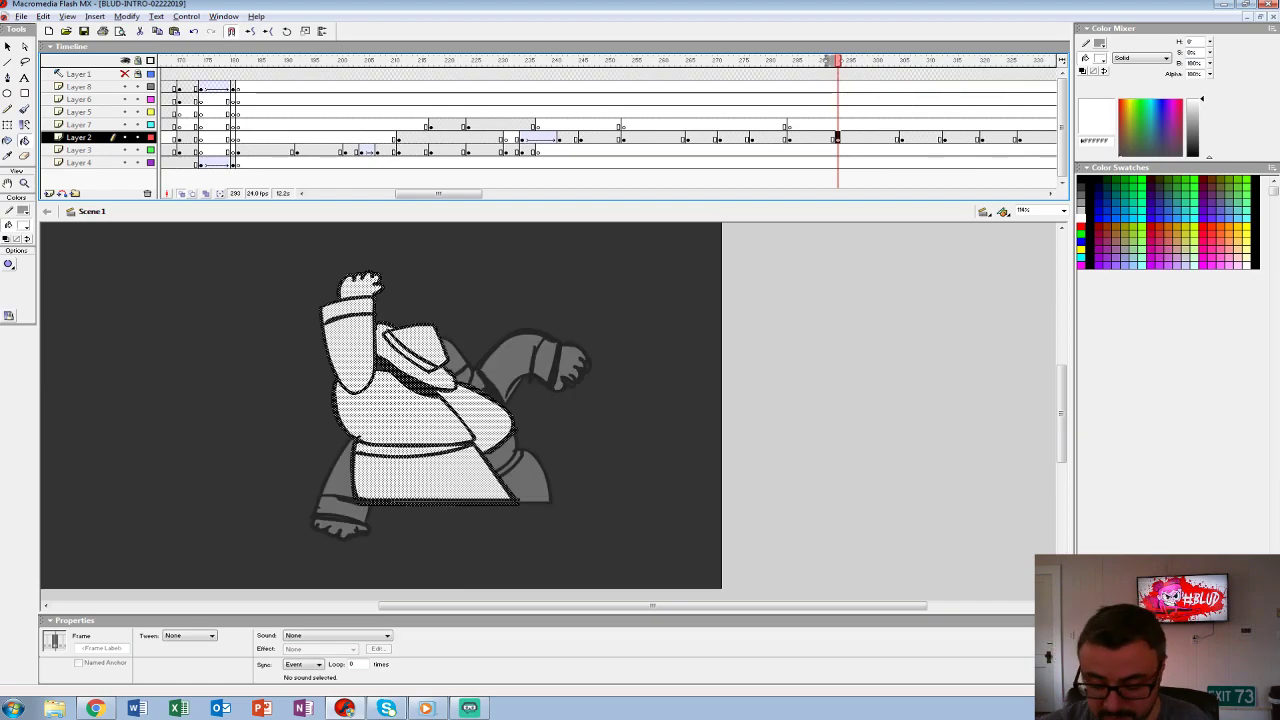
{"action": "key", "text": "ctrl+g"}
{"action": "key", "text": "shift+Left"}
{"action": "key", "text": "shift+Left"}
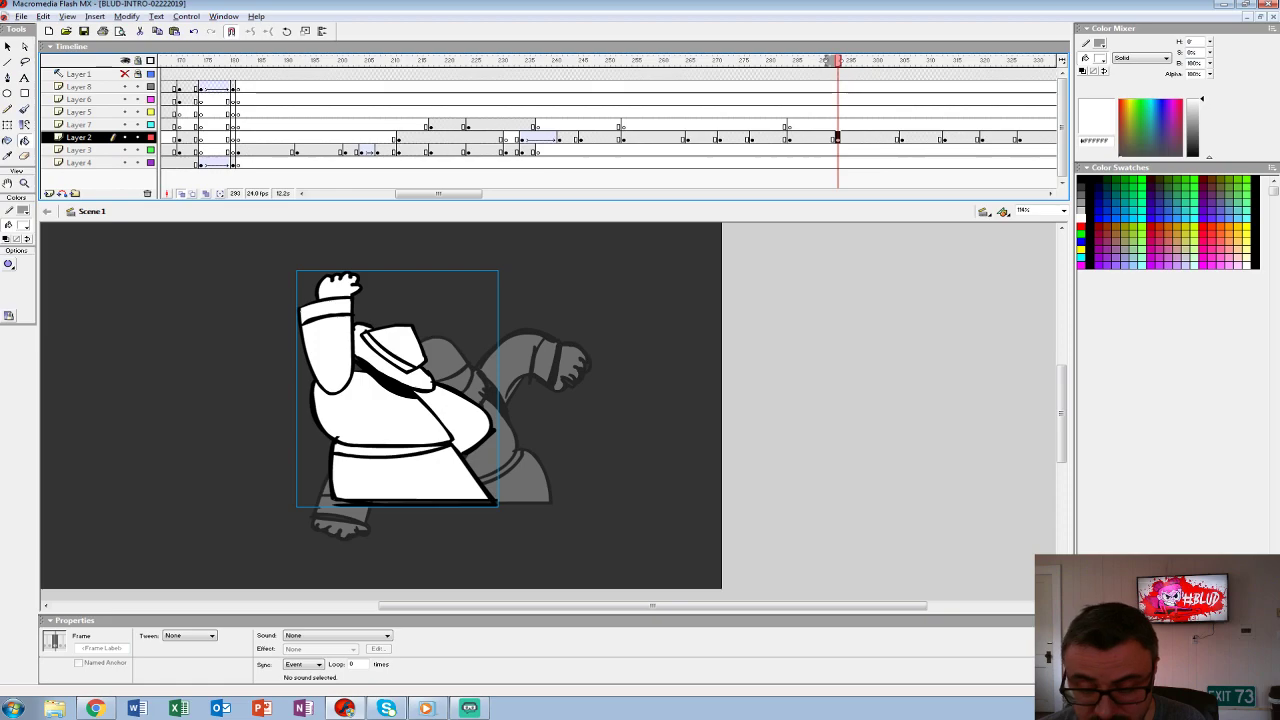
- Play back the sequence at 100% zoom to check the timing of the fist shot, the inked poses and the red sketches
{"action": "key", "text": "ctrl+1"}
{"action": "left_click", "coordinate": [631, 99]}
{"action": "key", "text": "Return"}
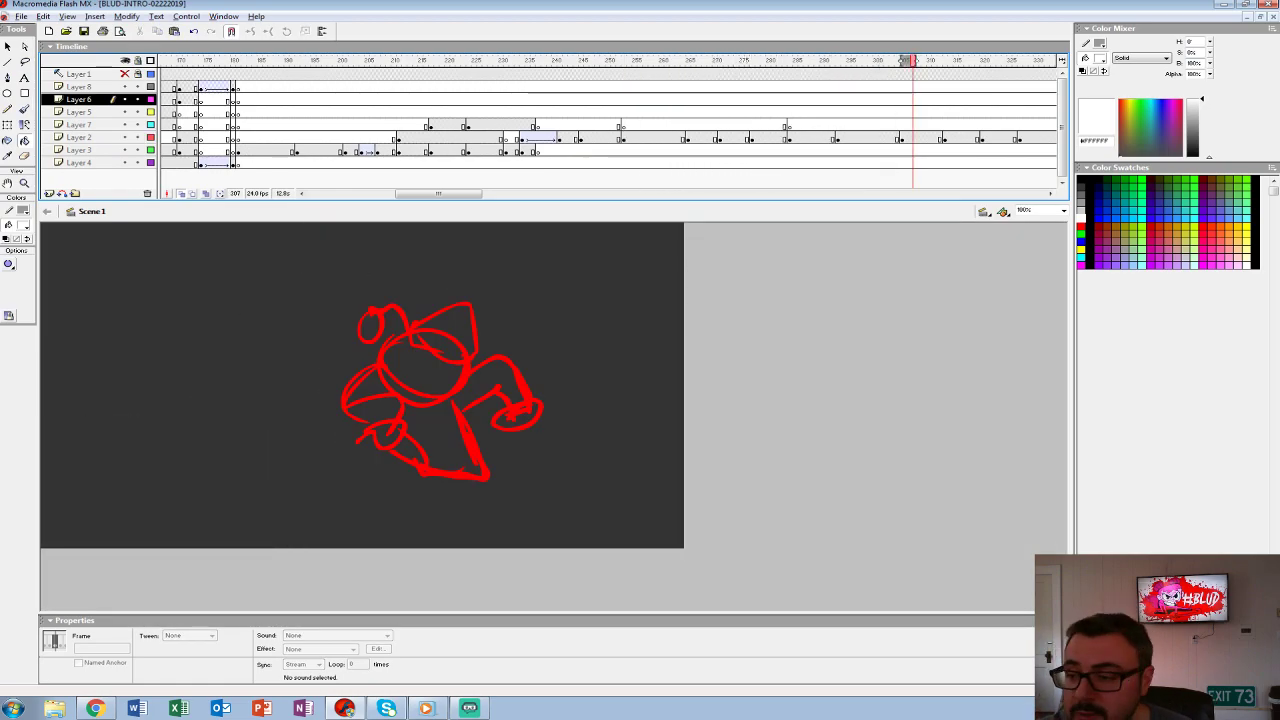
{"action": "left_click", "coordinate": [642, 125]}
{"action": "key", "text": "Return"}
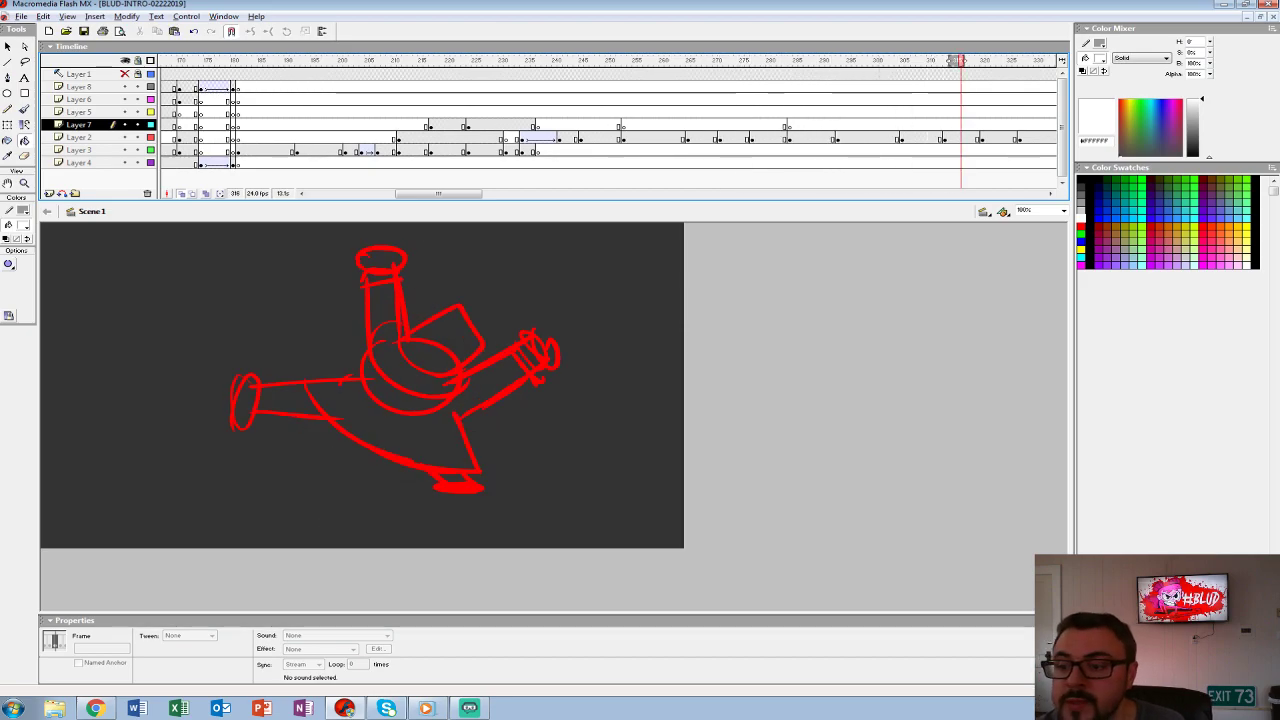
{"action": "left_click", "coordinate": [547, 125]}
{"action": "key", "text": "Return"}
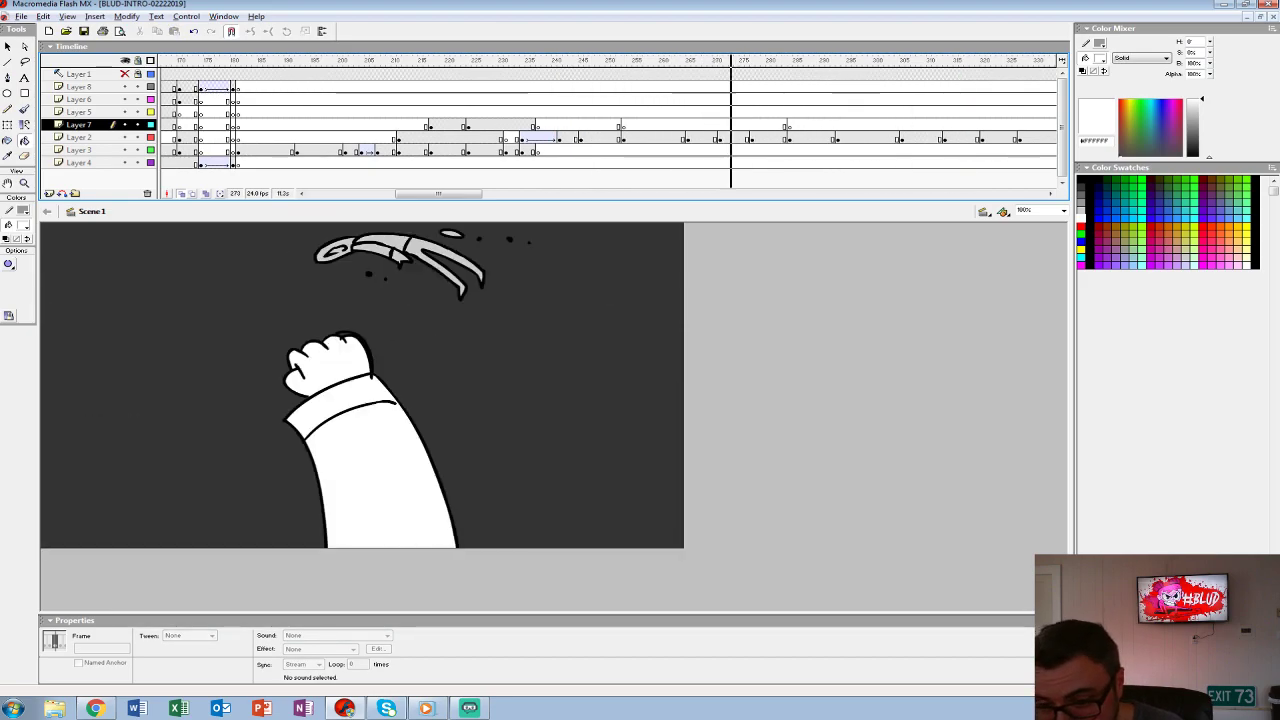
{"action": "left_click", "coordinate": [672, 125]}
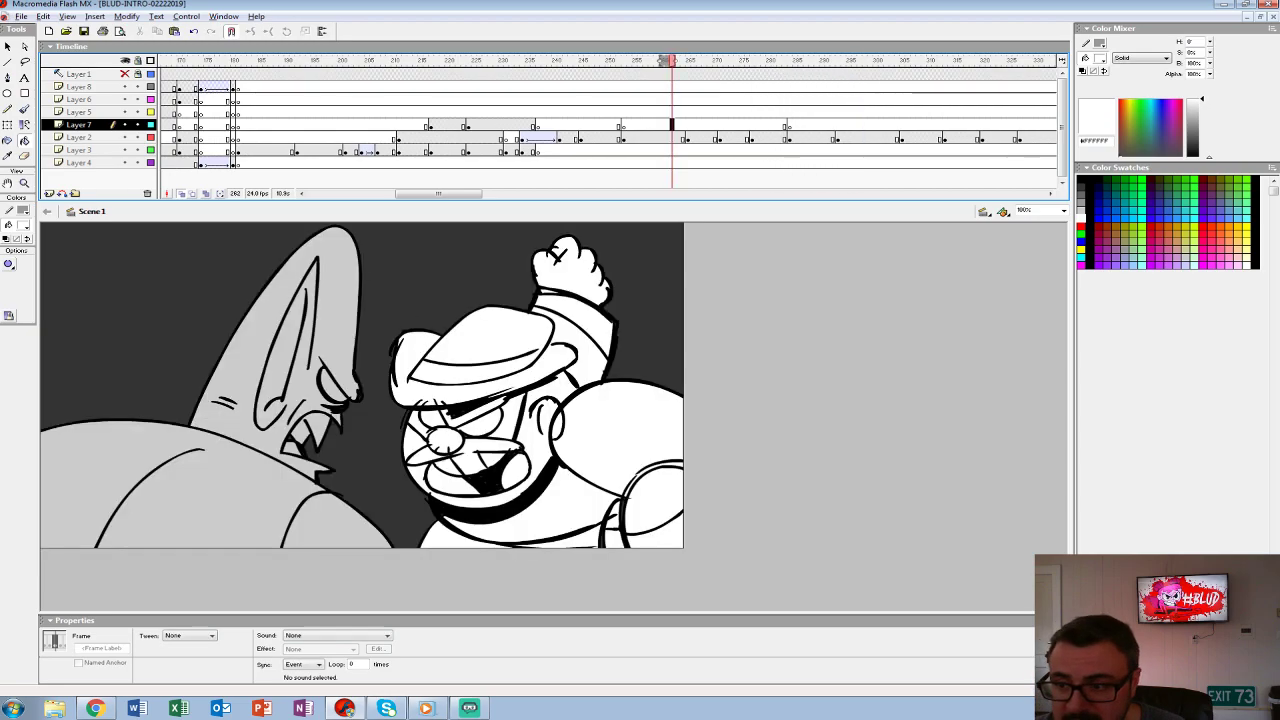
{"action": "key", "text": "Return"}
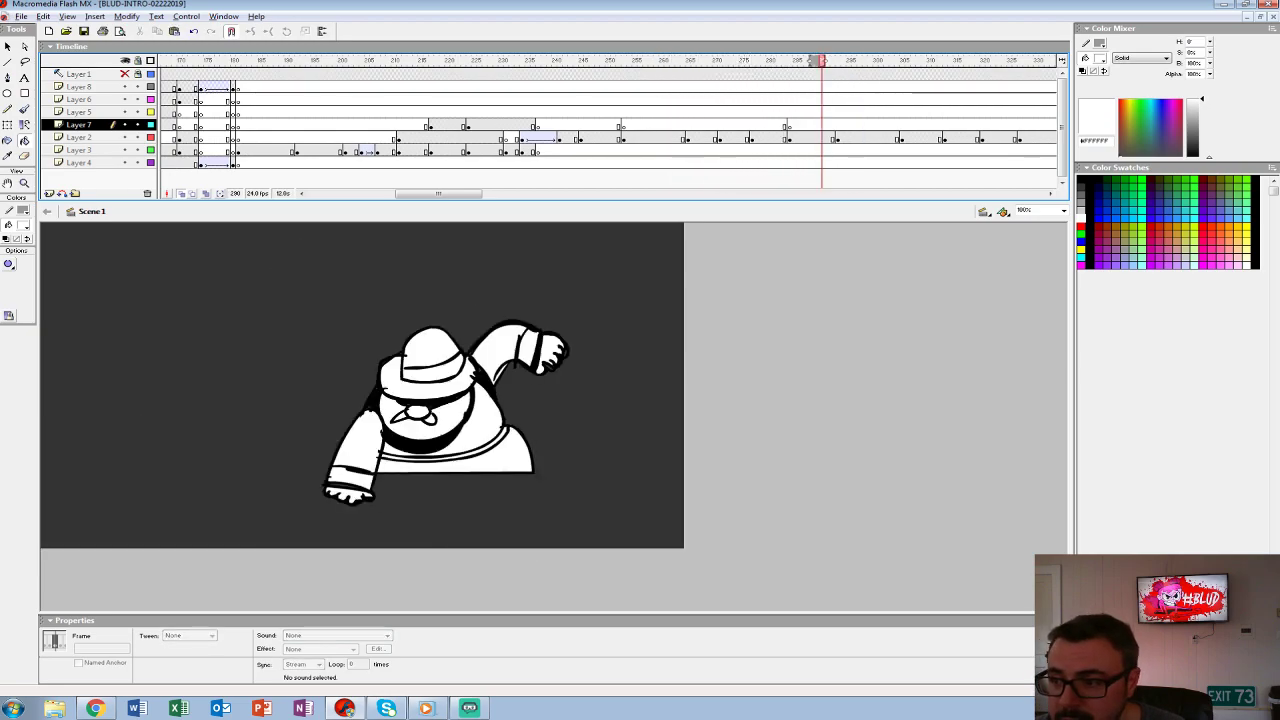
- With onion skinning off, insert a blank keyframe at frame 284 on Layer 4 and brush a straight black horizontal line across the stage
{"action": "left_click", "coordinate": [788, 162]}
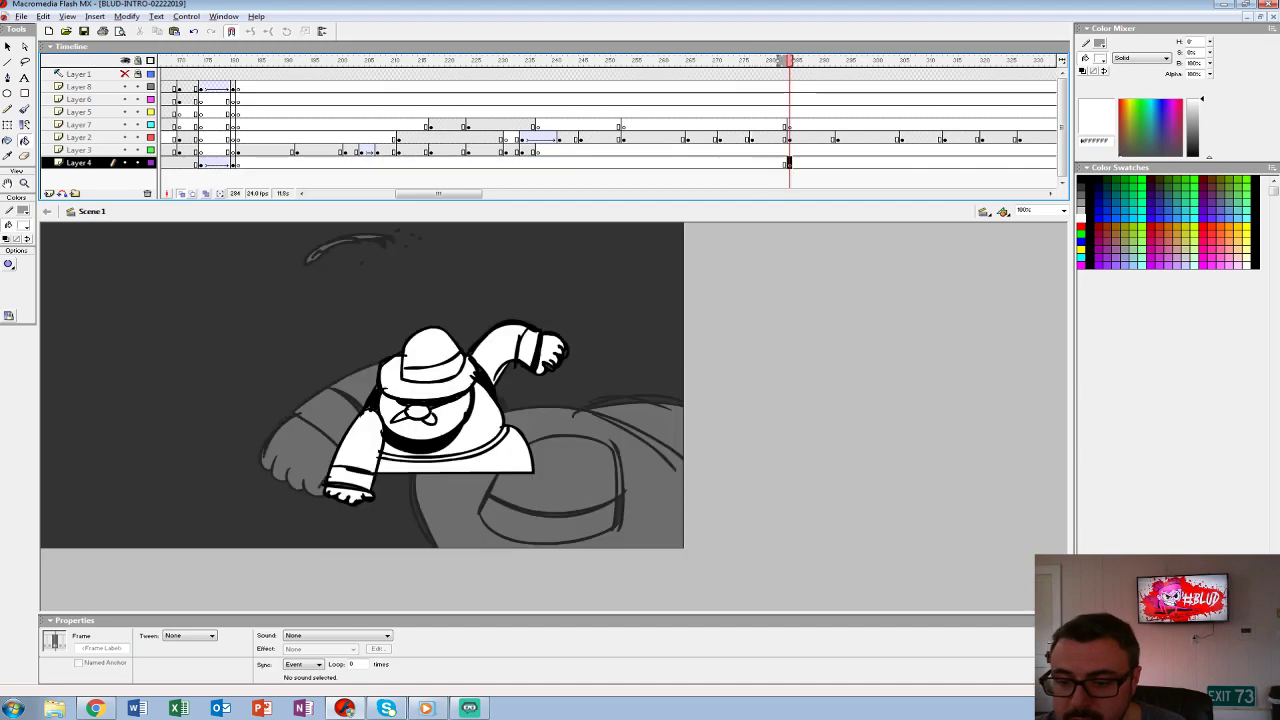
{"action": "key", "text": "b"}
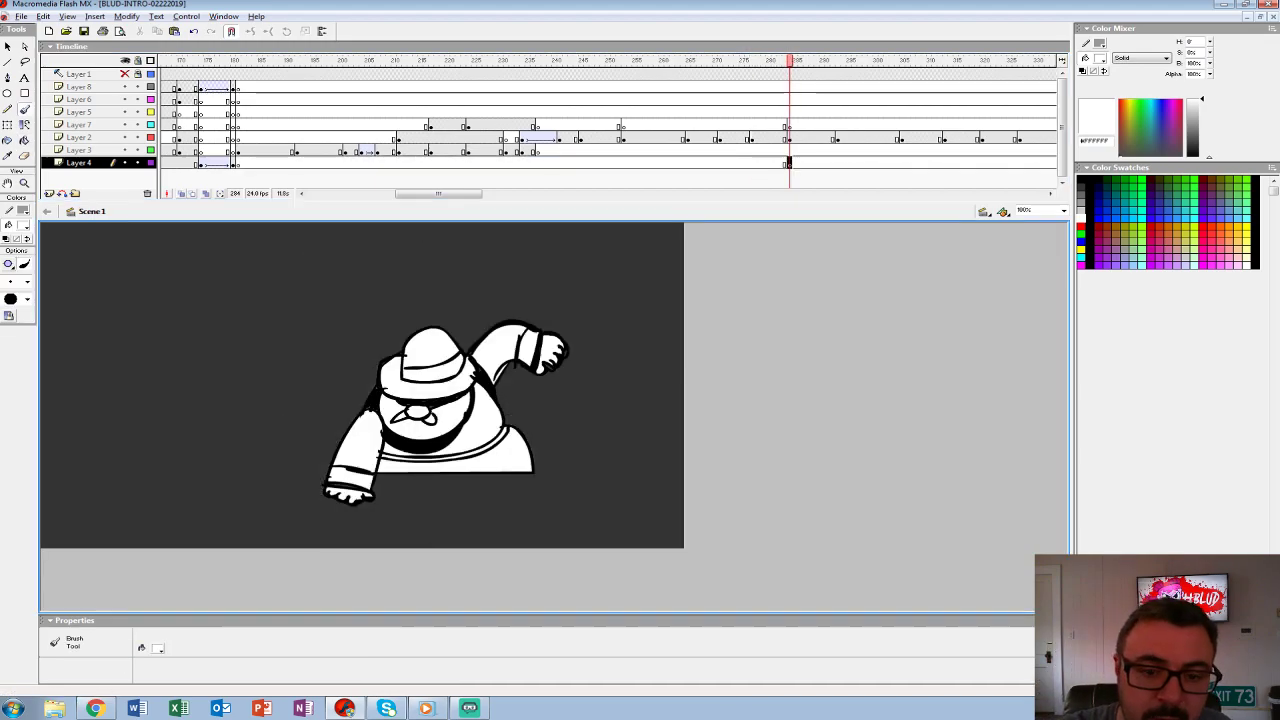
{"action": "left_click", "coordinate": [24, 225]}
{"action": "left_click", "coordinate": [6, 254]}
{"action": "left_click_drag", "start_coordinate": [55, 382], "coordinate": [684, 382]}
{"action": "mouse_move", "coordinate": [165, 303]}
{"action": "left_mouse_down"}
{"action": "mouse_move", "coordinate": [179, 263]}
{"action": "mouse_move", "coordinate": [186, 298]}
{"action": "mouse_move", "coordinate": [198, 268]}
{"action": "mouse_move", "coordinate": [240, 251]}
{"action": "mouse_move", "coordinate": [246, 268]}
{"action": "mouse_move", "coordinate": [263, 250]}
{"action": "mouse_move", "coordinate": [200, 300]}
{"action": "mouse_move", "coordinate": [198, 330]}
{"action": "mouse_move", "coordinate": [150, 268]}
{"action": "mouse_move", "coordinate": [112, 249]}
{"action": "left_mouse_up"}
{"action": "key", "text": "ctrl+z"}
{"action": "key", "text": "ctrl+z"}
{"action": "key", "text": "ctrl+z"}
{"action": "key", "text": "ctrl+z"}
{"action": "key", "text": "ctrl+z"}
{"action": "mouse_move", "coordinate": [100, 308]}
{"action": "left_mouse_down"}
{"action": "mouse_move", "coordinate": [140, 258]}
{"action": "mouse_move", "coordinate": [141, 296]}
{"action": "left_mouse_up"}
{"action": "key", "text": "ctrl+z"}
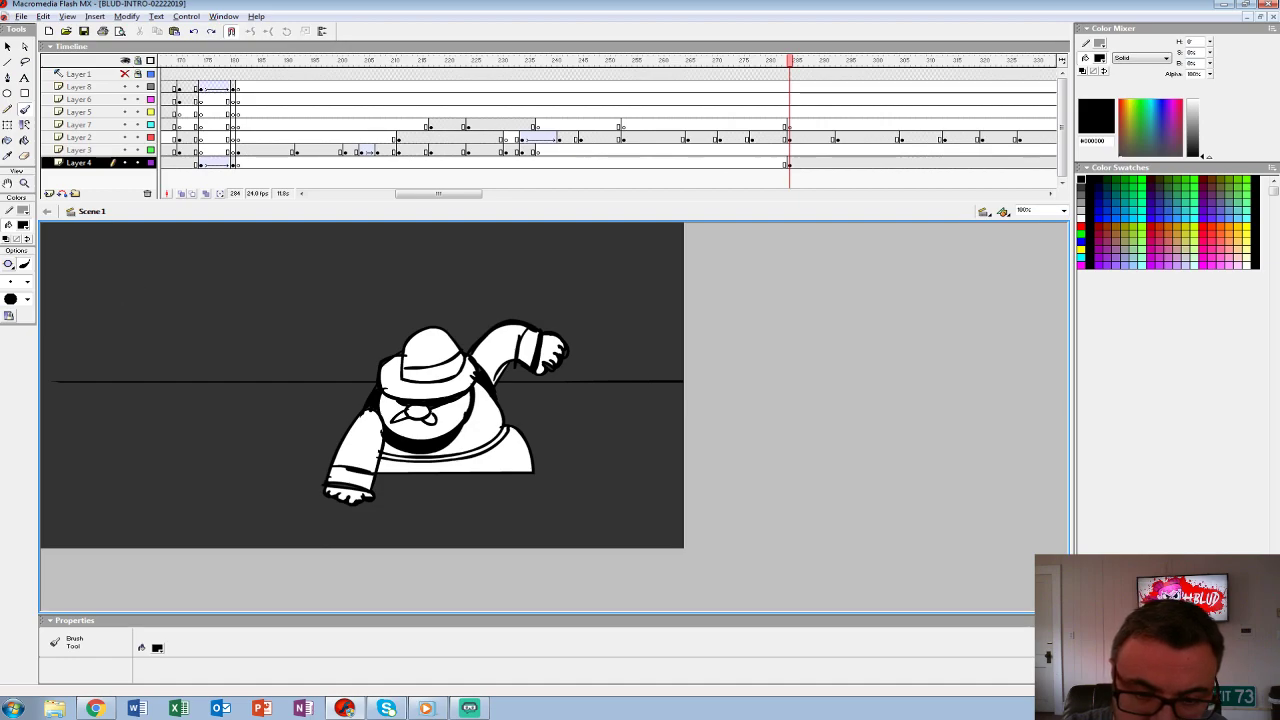
- Outline a cluster of raised crowd arms and pointed spikes in black along the stage's upper left
{"action": "mouse_move", "coordinate": [84, 298]}
{"action": "left_mouse_down"}
{"action": "mouse_move", "coordinate": [140, 248]}
{"action": "mouse_move", "coordinate": [97, 306]}
{"action": "mouse_move", "coordinate": [162, 238]}
{"action": "mouse_move", "coordinate": [80, 298]}
{"action": "mouse_move", "coordinate": [82, 255]}
{"action": "mouse_move", "coordinate": [62, 300]}
{"action": "mouse_move", "coordinate": [78, 235]}
{"action": "mouse_move", "coordinate": [55, 302]}
{"action": "left_mouse_up"}
{"action": "mouse_move", "coordinate": [110, 310]}
{"action": "left_mouse_down"}
{"action": "mouse_move", "coordinate": [184, 278]}
{"action": "mouse_move", "coordinate": [150, 310]}
{"action": "left_mouse_up"}
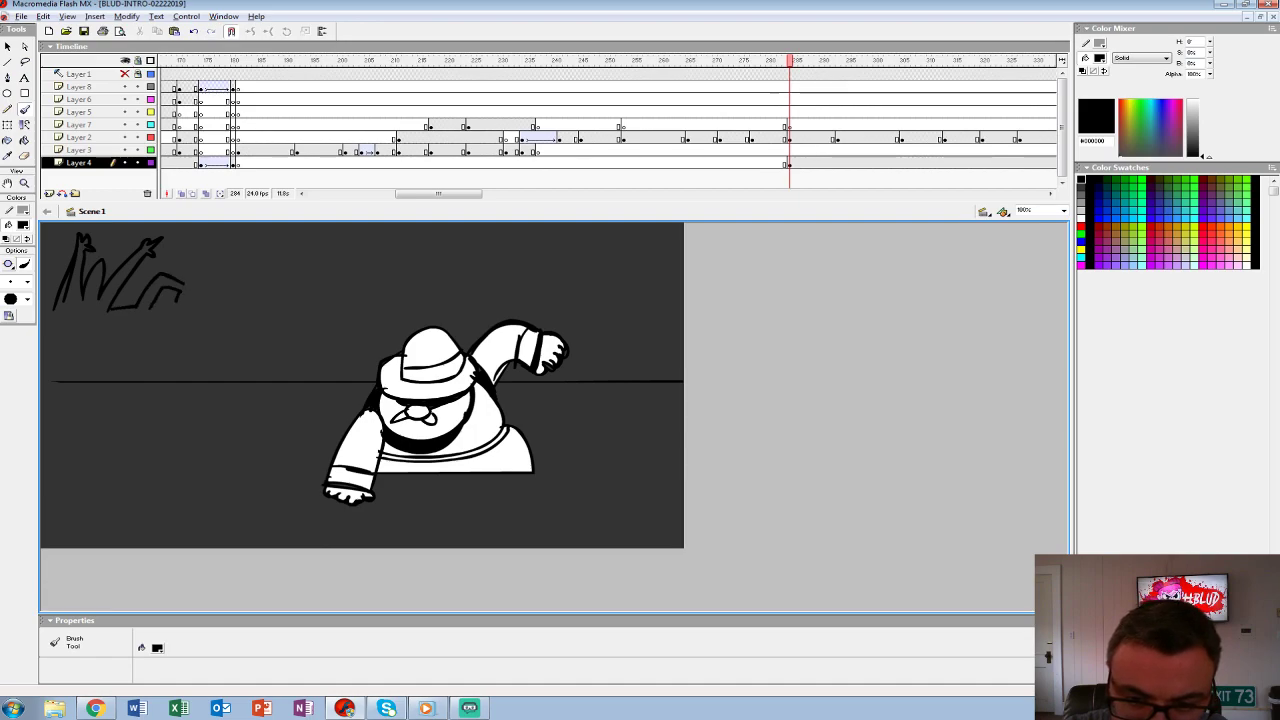
{"action": "left_click_drag", "start_coordinate": [196, 279], "coordinate": [242, 258]}
{"action": "key", "text": "ctrl+z"}
{"action": "mouse_move", "coordinate": [158, 310]}
{"action": "left_mouse_down"}
{"action": "mouse_move", "coordinate": [222, 312]}
{"action": "mouse_move", "coordinate": [238, 252]}
{"action": "mouse_move", "coordinate": [248, 290]}
{"action": "mouse_move", "coordinate": [268, 292]}
{"action": "mouse_move", "coordinate": [288, 255]}
{"action": "mouse_move", "coordinate": [302, 304]}
{"action": "mouse_move", "coordinate": [288, 268]}
{"action": "left_mouse_up"}
- Outline a narrow rounded shape and a long arm reaching inward at the stage's upper right
{"action": "mouse_move", "coordinate": [640, 254]}
{"action": "left_mouse_down"}
{"action": "mouse_move", "coordinate": [638, 296]}
{"action": "mouse_move", "coordinate": [658, 270]}
{"action": "mouse_move", "coordinate": [632, 290]}
{"action": "mouse_move", "coordinate": [662, 286]}
{"action": "mouse_move", "coordinate": [646, 270]}
{"action": "left_mouse_up"}
{"action": "key", "text": "ctrl+z"}
{"action": "key", "text": "ctrl+z"}
{"action": "key", "text": "ctrl+z"}
{"action": "left_click_drag", "start_coordinate": [624, 250], "coordinate": [620, 280]}
{"action": "key", "text": "ctrl+z"}
{"action": "key", "text": "ctrl+z"}
{"action": "key", "text": "ctrl+z"}
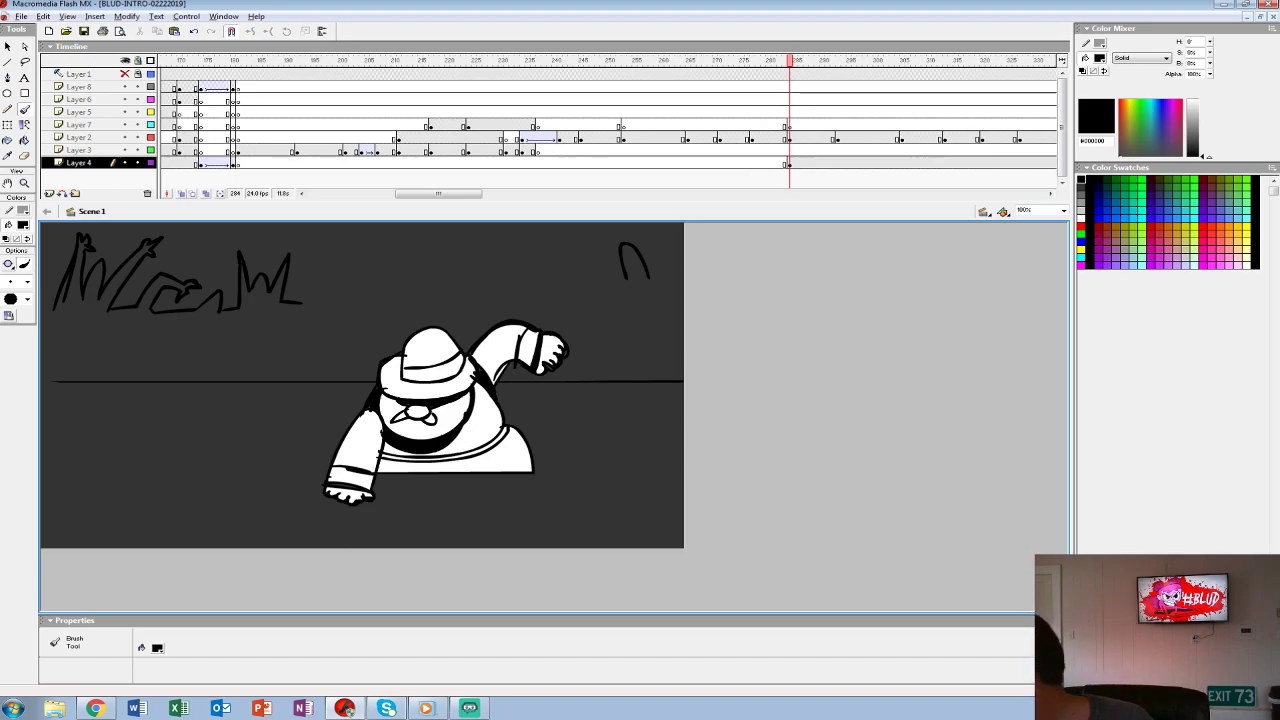
{"action": "left_click_drag", "start_coordinate": [566, 243], "coordinate": [622, 275]}
{"action": "mouse_move", "coordinate": [556, 250]}
{"action": "left_mouse_down"}
{"action": "mouse_move", "coordinate": [608, 277]}
{"action": "mouse_move", "coordinate": [546, 259]}
{"action": "mouse_move", "coordinate": [534, 233]}
{"action": "left_mouse_up"}
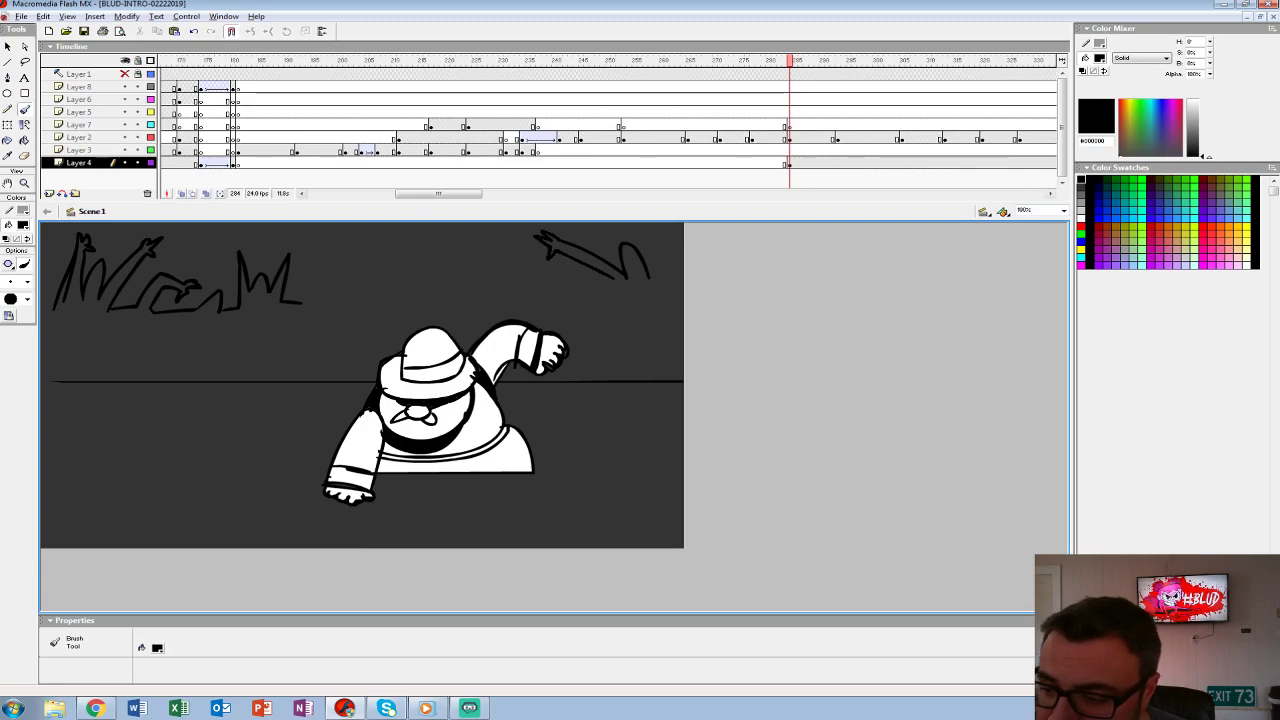
- Add tall spikes at the stage's upper right edge and a second, lower arm reaching inward
{"action": "mouse_move", "coordinate": [648, 228]}
{"action": "left_mouse_down"}
{"action": "mouse_move", "coordinate": [672, 272]}
{"action": "mouse_move", "coordinate": [654, 276]}
{"action": "left_mouse_up"}
{"action": "left_click_drag", "start_coordinate": [634, 226], "coordinate": [644, 238]}
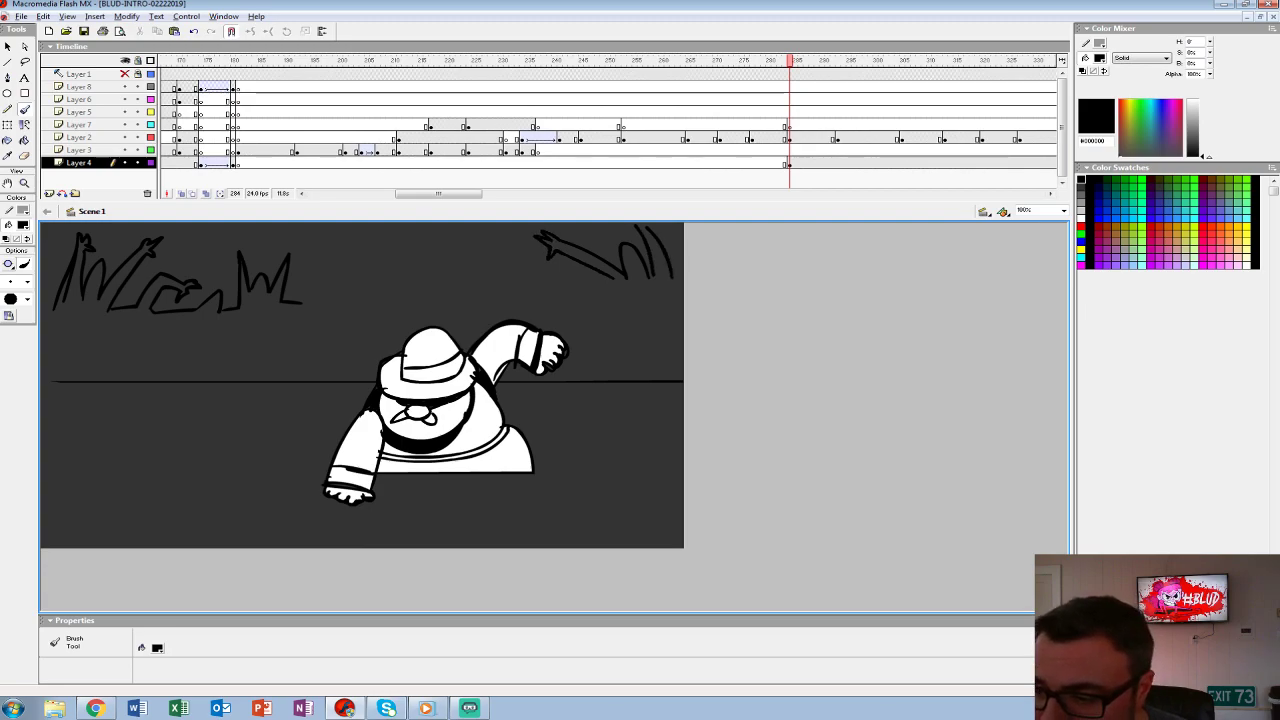
{"action": "mouse_move", "coordinate": [616, 284]}
{"action": "left_mouse_down"}
{"action": "mouse_move", "coordinate": [622, 307]}
{"action": "mouse_move", "coordinate": [596, 290]}
{"action": "mouse_move", "coordinate": [552, 292]}
{"action": "mouse_move", "coordinate": [588, 309]}
{"action": "left_mouse_up"}
- Outline a raised arm and jagged peaks across the middle to join the left and right crowd outlines
{"action": "left_click_drag", "start_coordinate": [316, 308], "coordinate": [347, 258]}
{"action": "key", "text": "ctrl+z"}
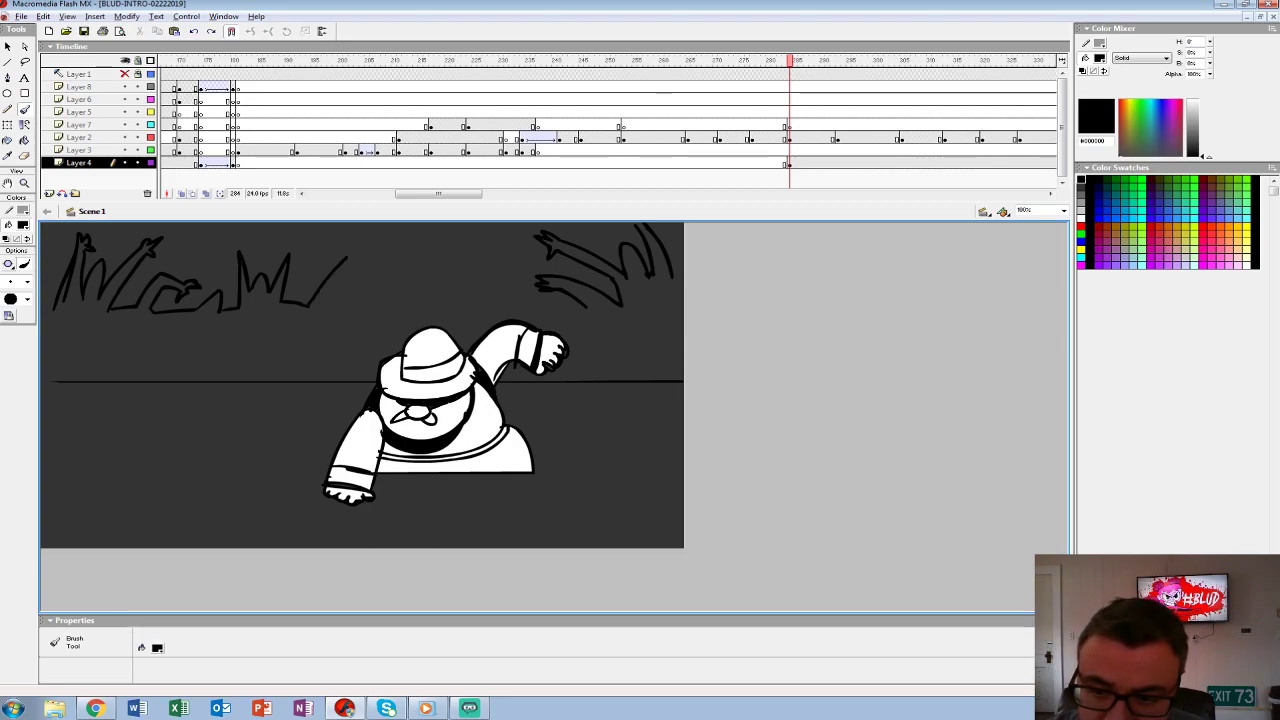
{"action": "mouse_move", "coordinate": [322, 306]}
{"action": "left_mouse_down"}
{"action": "mouse_move", "coordinate": [367, 248]}
{"action": "mouse_move", "coordinate": [327, 305]}
{"action": "mouse_move", "coordinate": [367, 300]}
{"action": "mouse_move", "coordinate": [387, 272]}
{"action": "mouse_move", "coordinate": [402, 300]}
{"action": "mouse_move", "coordinate": [415, 298]}
{"action": "mouse_move", "coordinate": [444, 250]}
{"action": "mouse_move", "coordinate": [434, 286]}
{"action": "mouse_move", "coordinate": [459, 275]}
{"action": "mouse_move", "coordinate": [487, 298]}
{"action": "mouse_move", "coordinate": [537, 268]}
{"action": "mouse_move", "coordinate": [584, 306]}
{"action": "left_mouse_up"}
{"action": "left_click_drag", "start_coordinate": [520, 287], "coordinate": [550, 306]}
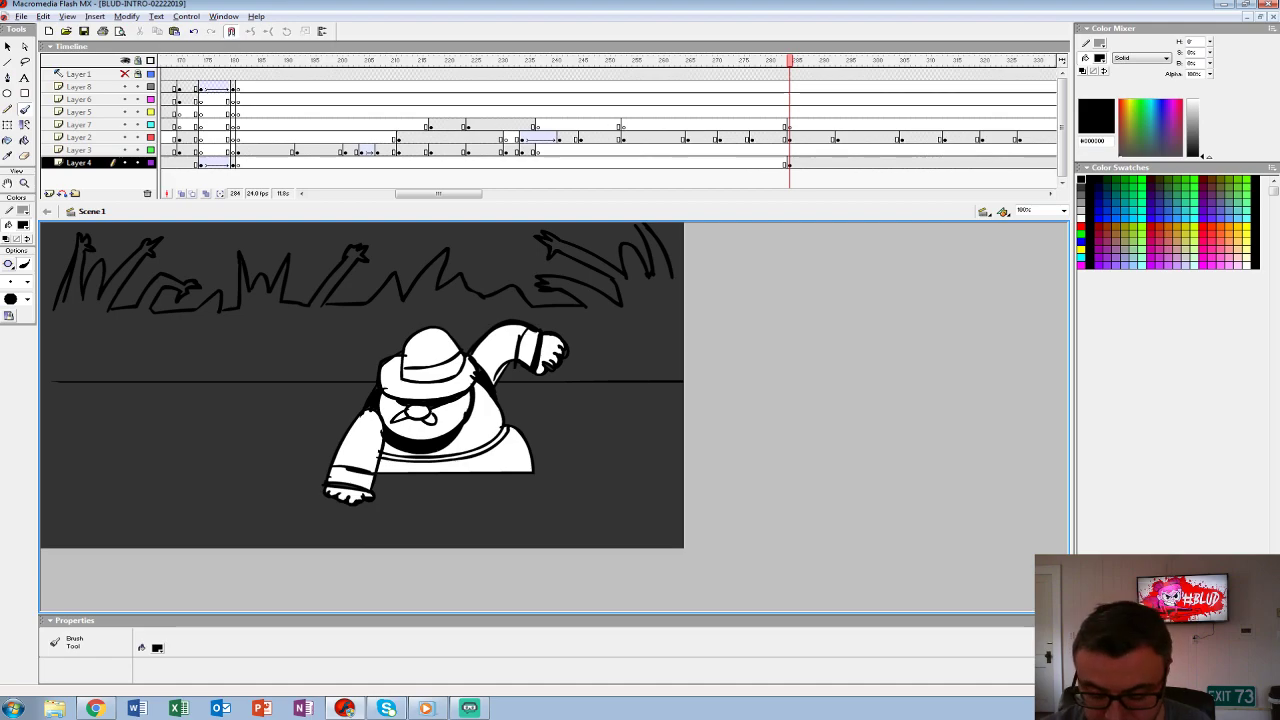
- Extend the crowd outline past both stage edges and close it down to the horizontal ground line
{"action": "key", "text": "ctrl+2"}
{"action": "mouse_move", "coordinate": [196, 322]}
{"action": "left_mouse_down"}
{"action": "mouse_move", "coordinate": [158, 322]}
{"action": "mouse_move", "coordinate": [158, 408]}
{"action": "mouse_move", "coordinate": [978, 409]}
{"action": "left_mouse_up"}
{"action": "mouse_move", "coordinate": [903, 280]}
{"action": "left_mouse_down"}
{"action": "mouse_move", "coordinate": [975, 280]}
{"action": "mouse_move", "coordinate": [967, 425]}
{"action": "left_mouse_up"}
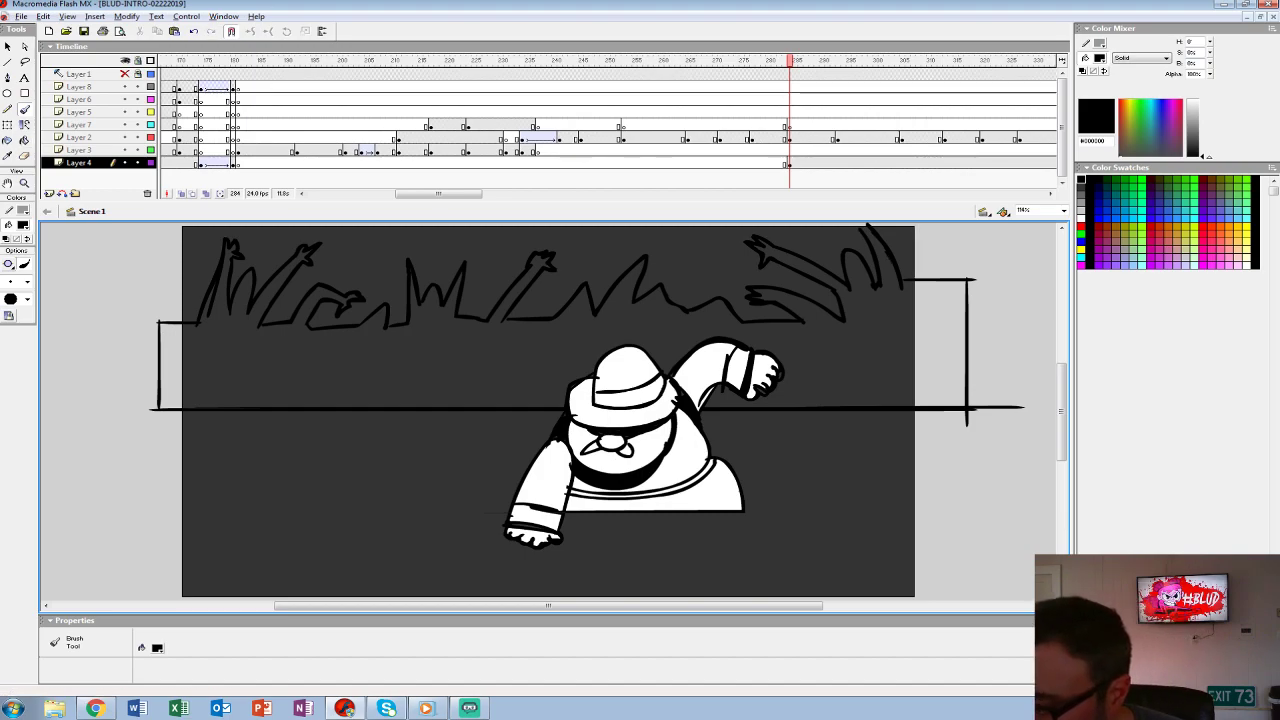
- Fill the closed crowd outline with black using the Paint Bucket to form a solid silhouette
{"action": "key", "text": "k"}
{"action": "left_click_drag", "start_coordinate": [548, 410], "coordinate": [523, 452]}
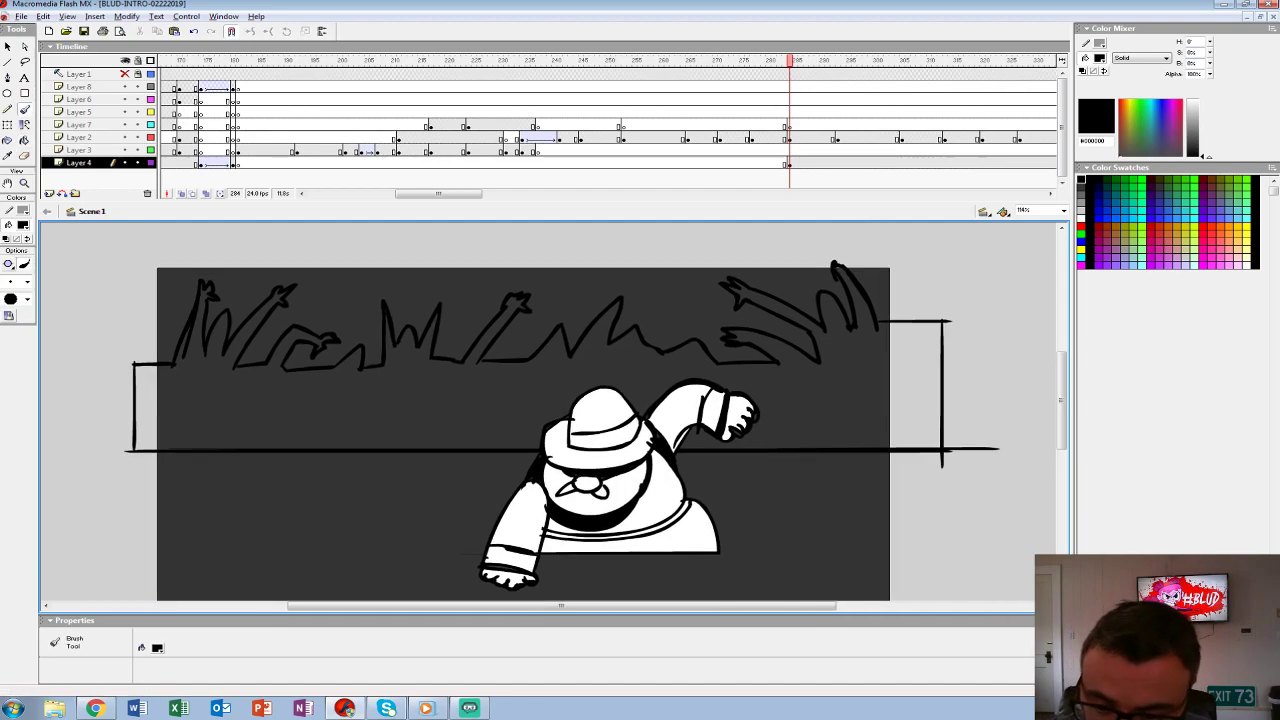
{"action": "key", "text": "b"}
{"action": "key", "text": "k"}
{"action": "left_click", "coordinate": [9, 263]}
{"action": "left_click", "coordinate": [60, 317]}
{"action": "left_click", "coordinate": [400, 400]}
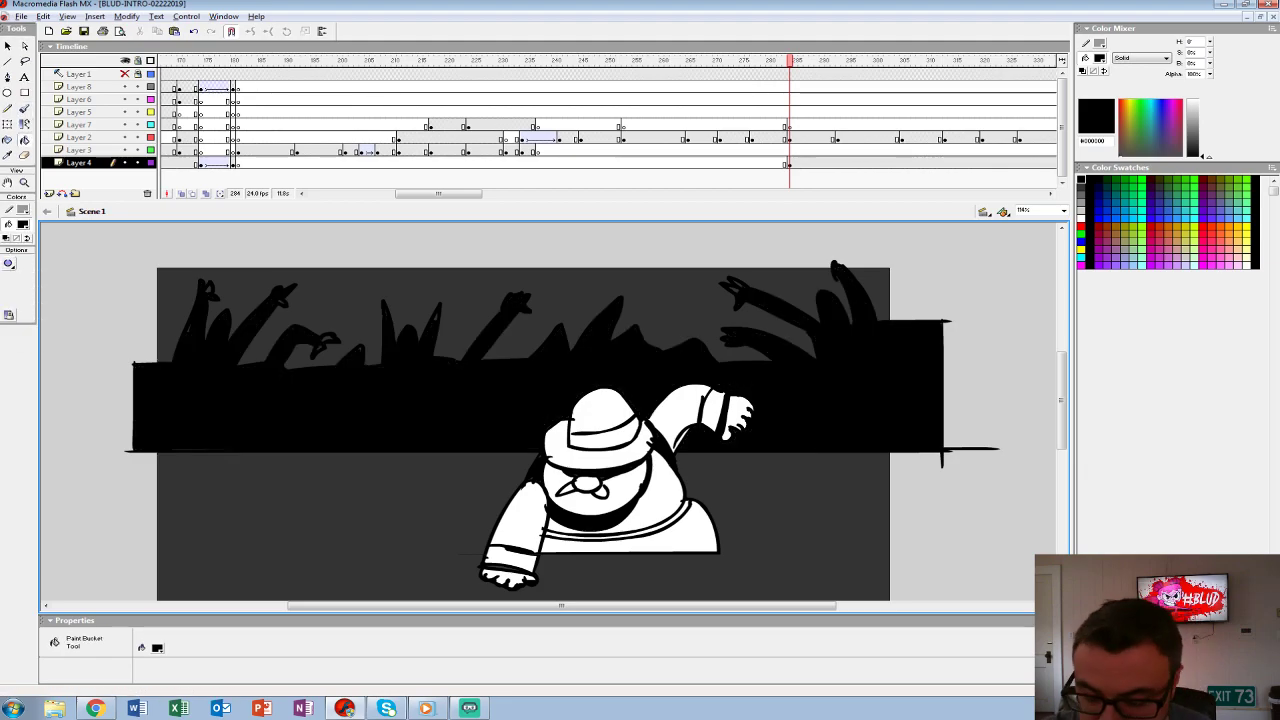
- Return to 100% zoom, then scrub and play back the animation to check the poses against the crowd silhouette
{"action": "key", "text": "ctrl+1"}
{"action": "left_click_drag", "start_coordinate": [777, 131], "coordinate": [849, 137]}
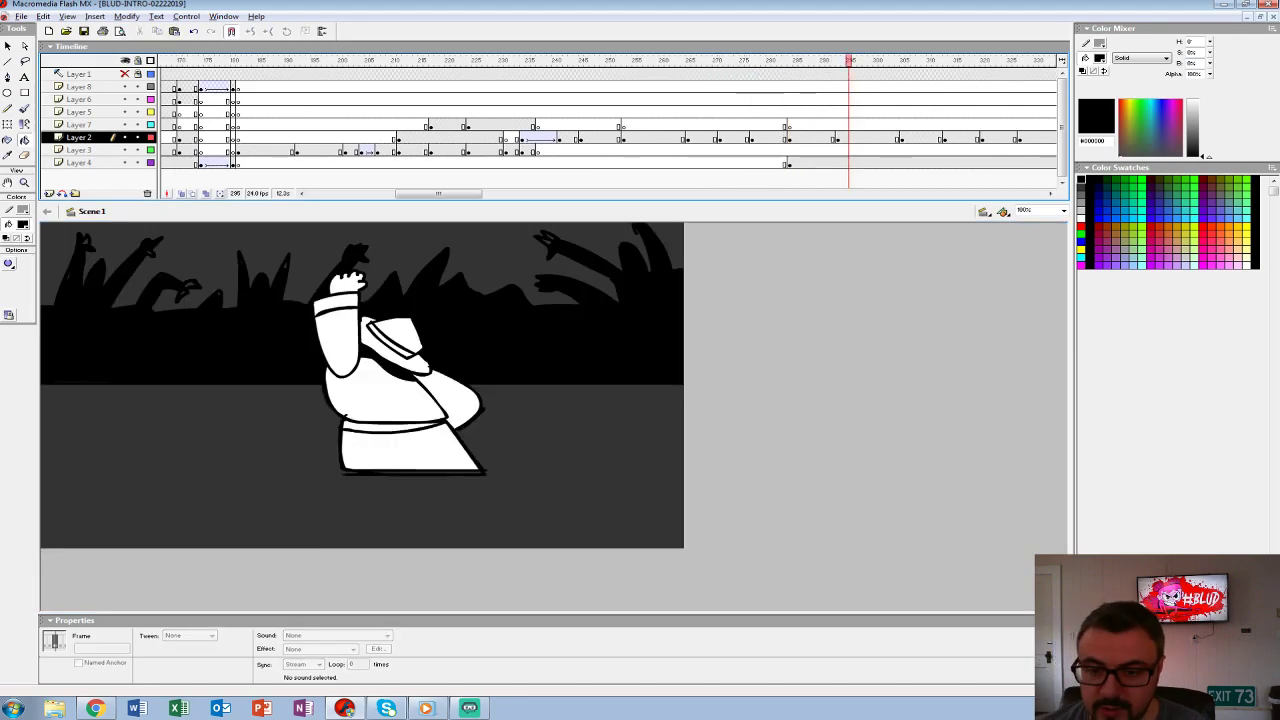
{"action": "key", "text": "b"}
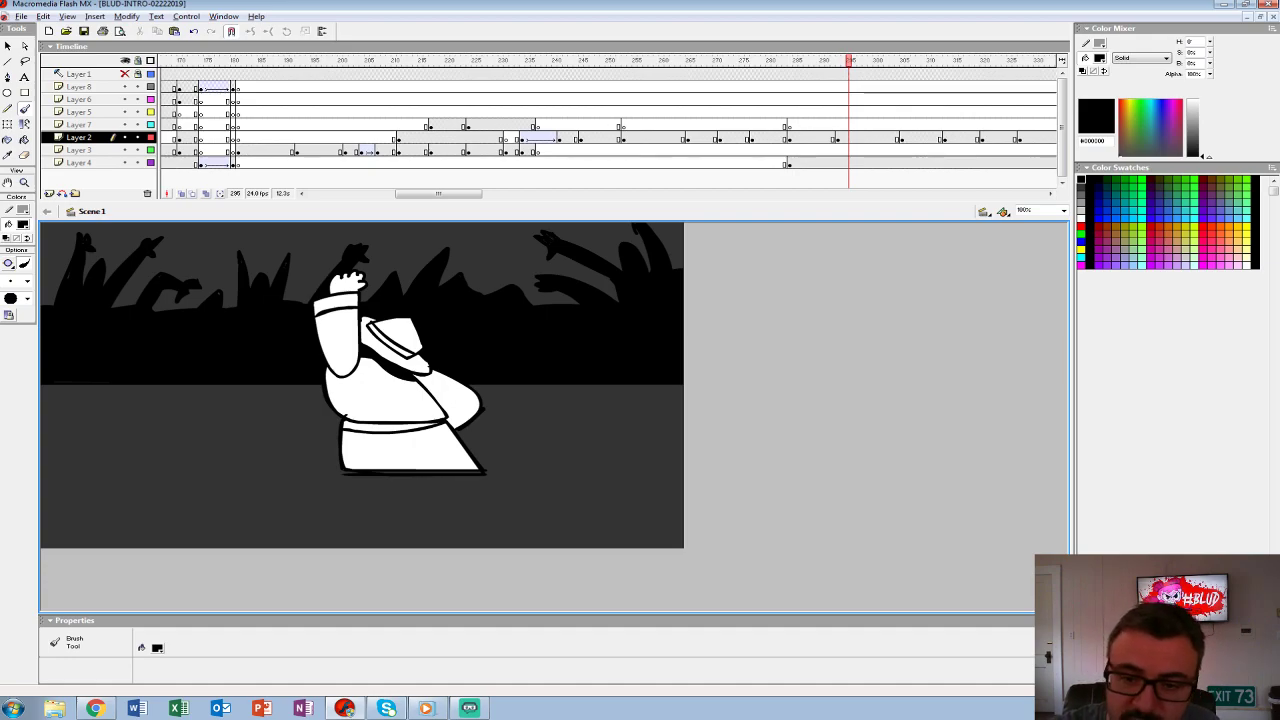
{"action": "left_click_drag", "start_coordinate": [500, 99], "coordinate": [618, 99]}
{"action": "key", "text": "Return"}
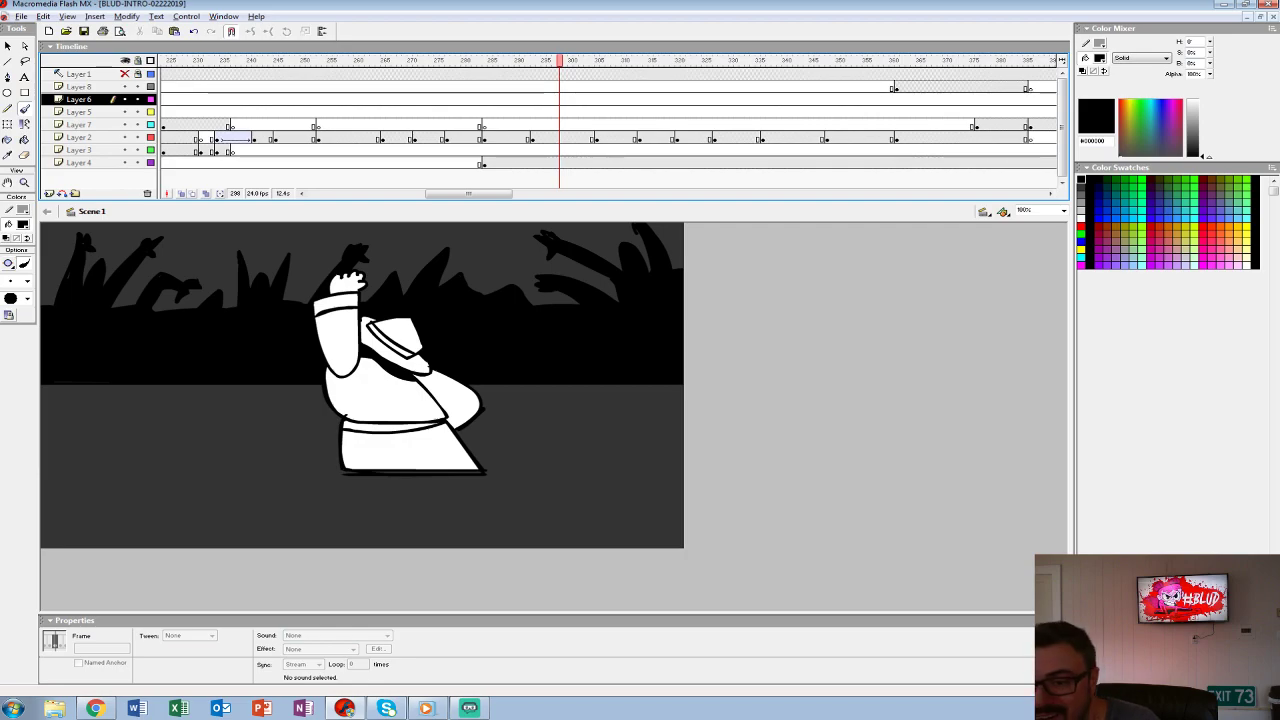
{"action": "left_click", "coordinate": [410, 138]}
{"action": "key", "text": "Return"}
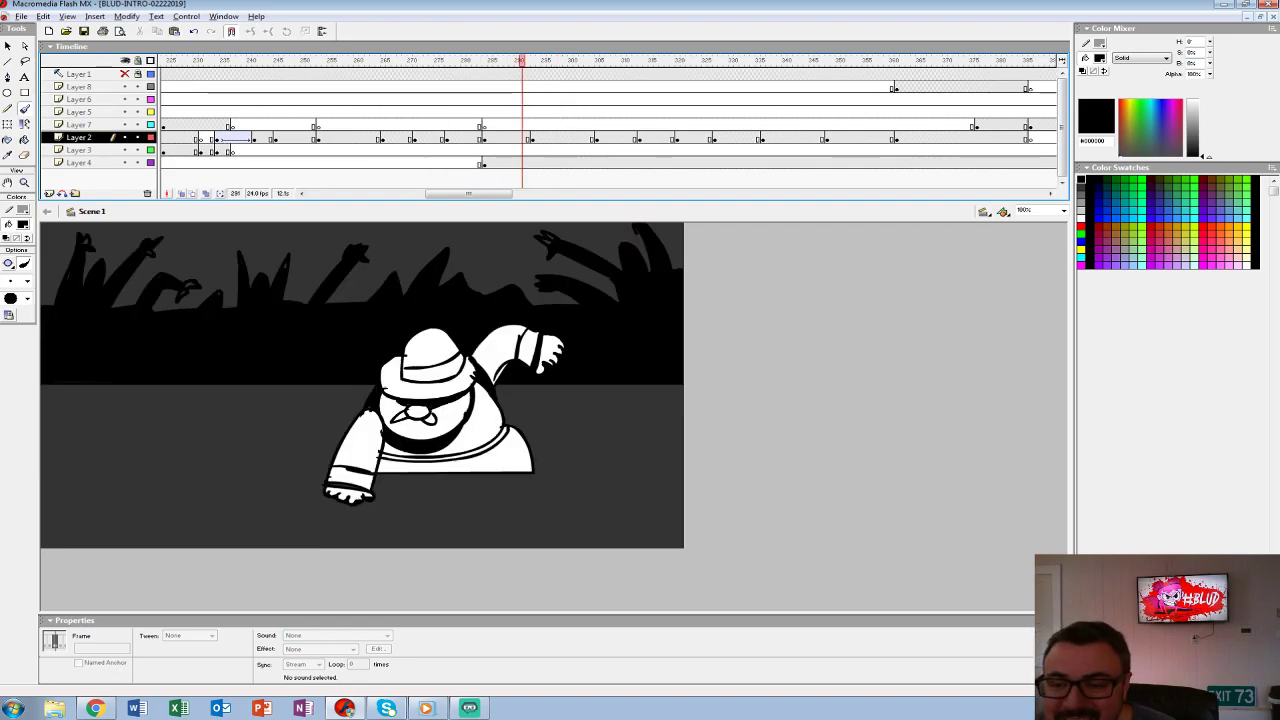
- Inspect the crowd on Layer 4 and the poses on Layer 2 between frames 284 and 296, then replay that section
{"action": "left_click", "coordinate": [483, 163]}
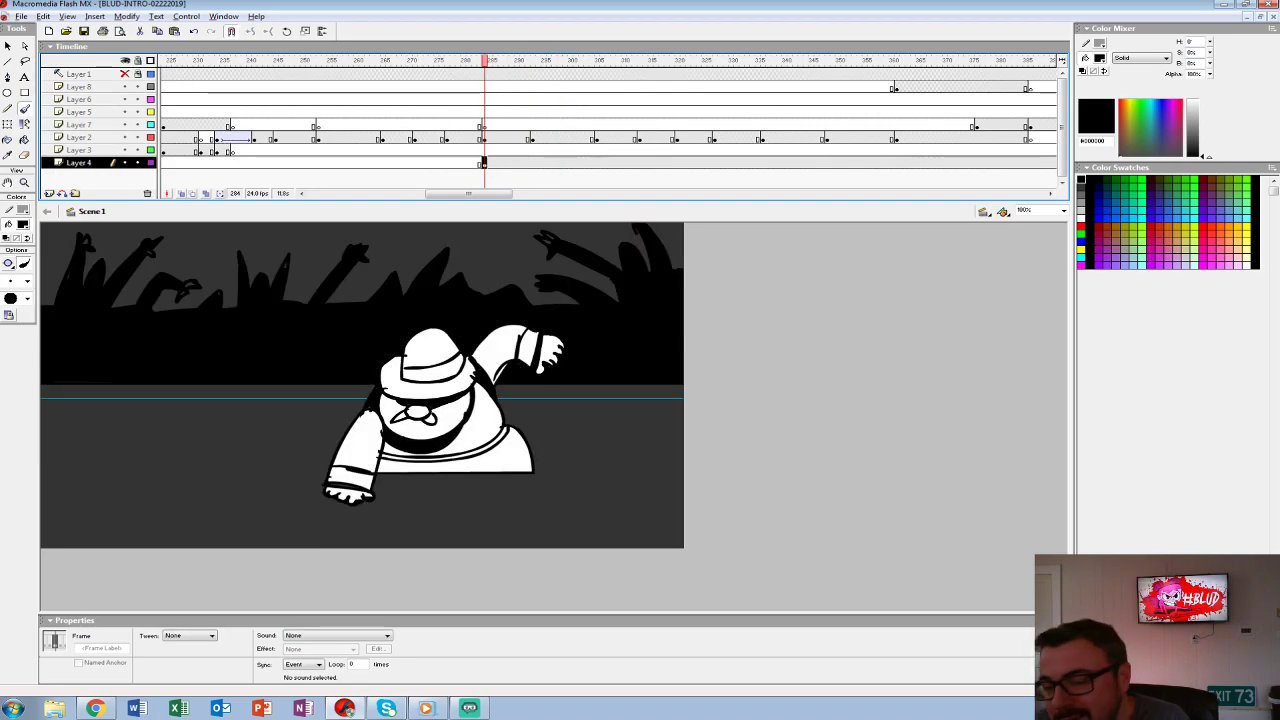
{"action": "left_click", "coordinate": [471, 126]}
{"action": "left_click", "coordinate": [508, 126]}
{"action": "left_click", "coordinate": [548, 138]}
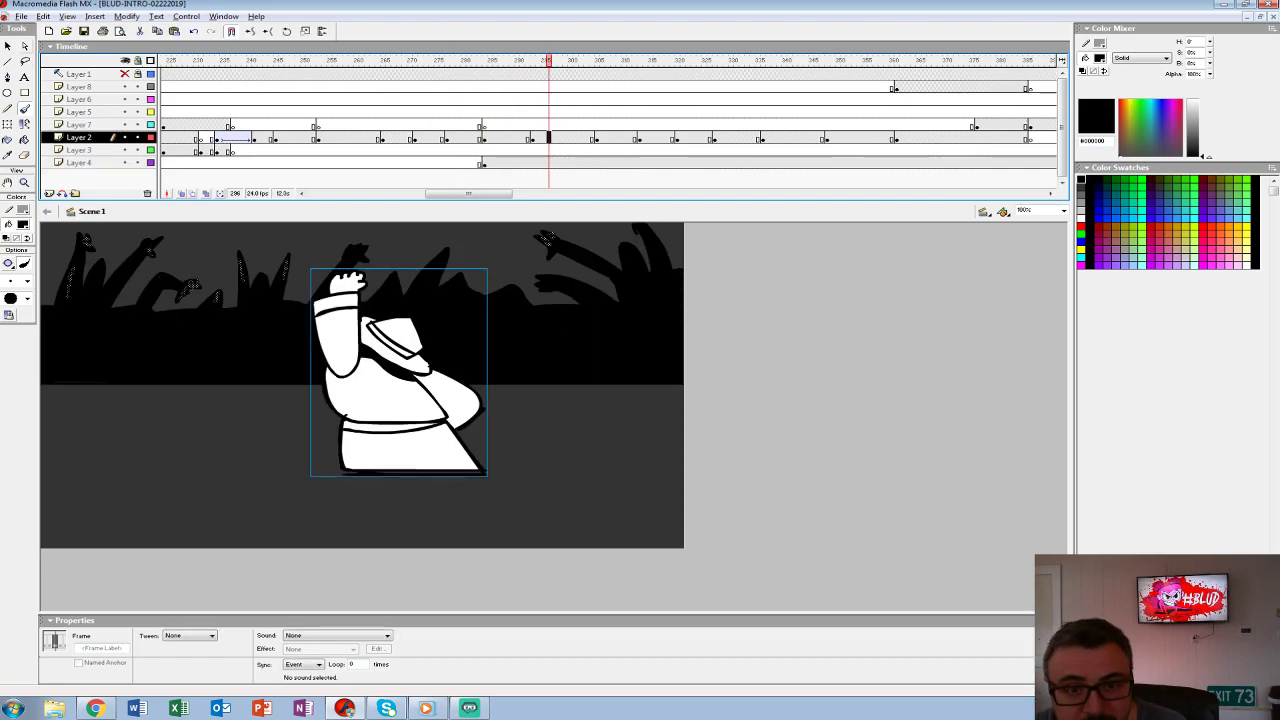
{"action": "left_click", "coordinate": [8, 46]}
{"action": "left_click", "coordinate": [560, 345]}
{"action": "left_click", "coordinate": [760, 400]}
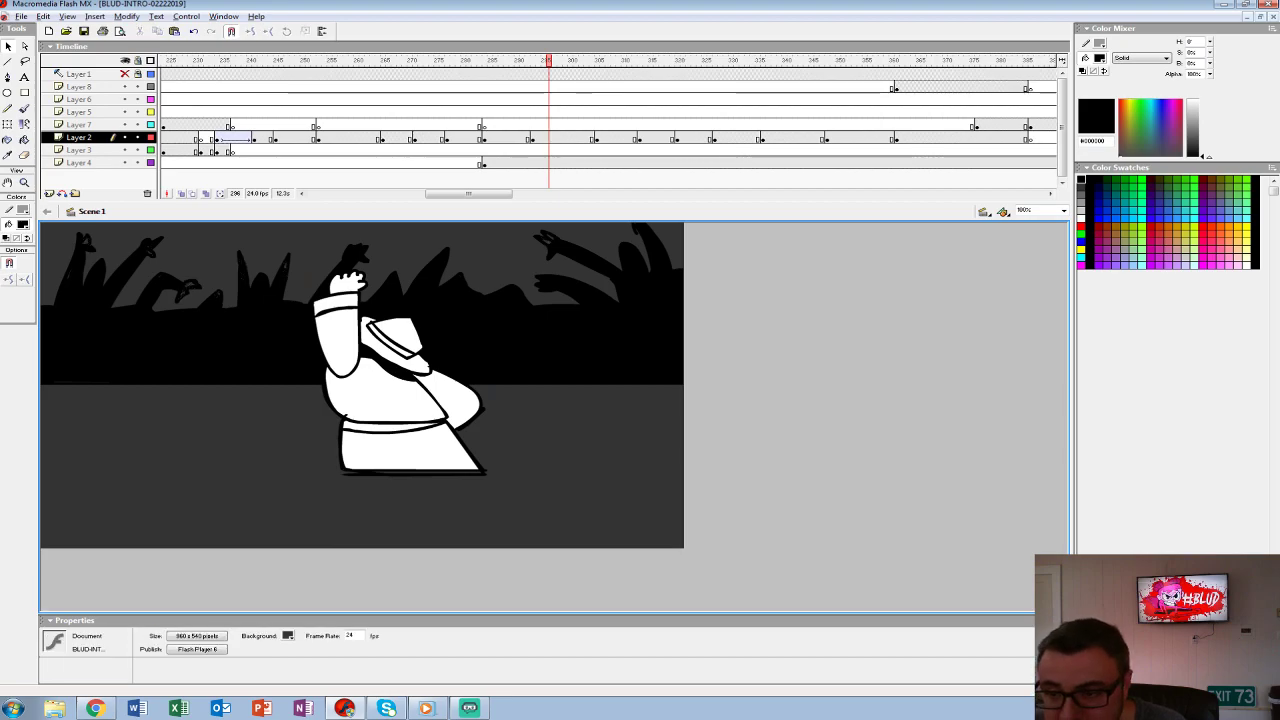
{"action": "left_click", "coordinate": [531, 162]}
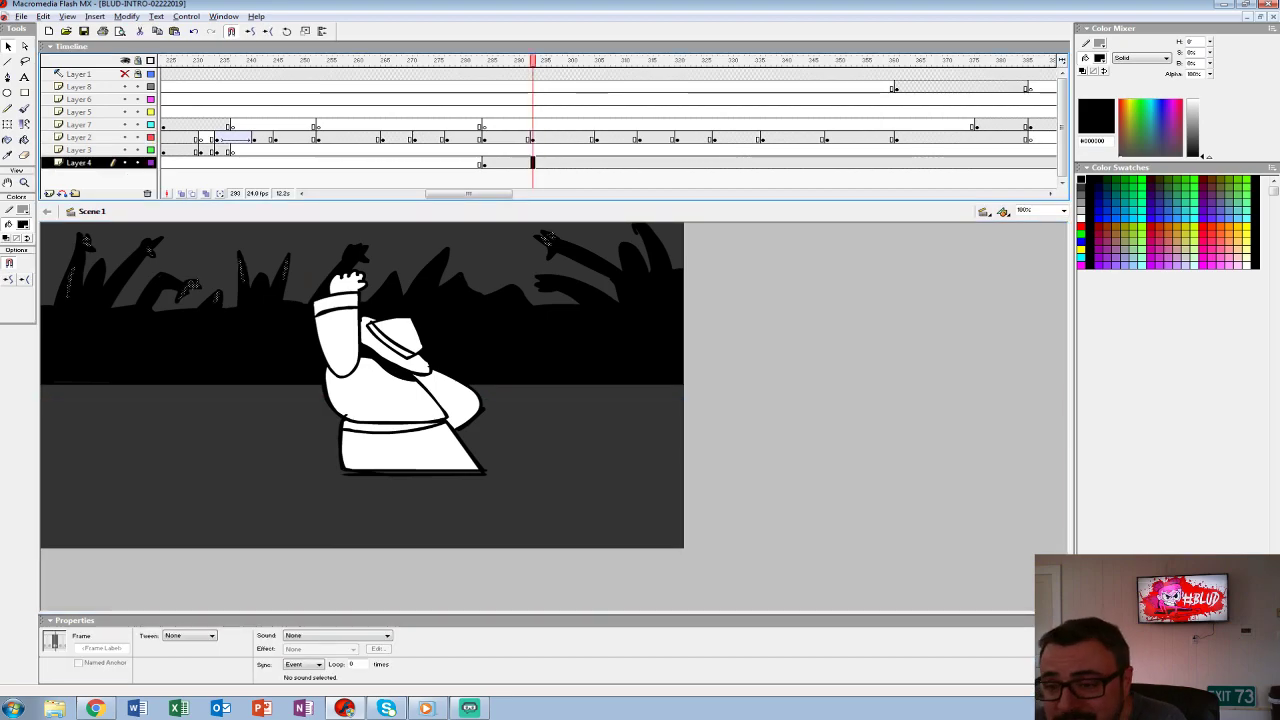
{"action": "left_click", "coordinate": [463, 150]}
{"action": "left_click", "coordinate": [484, 163]}
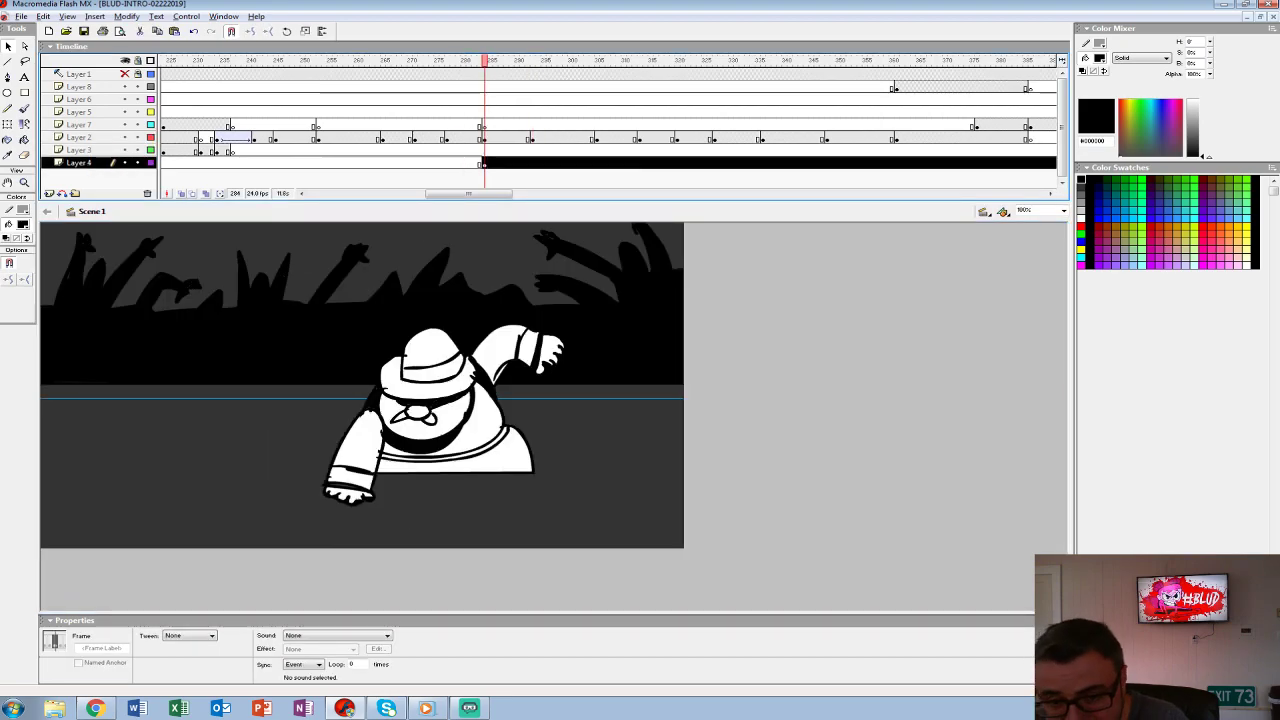
{"action": "left_click", "coordinate": [428, 163]}
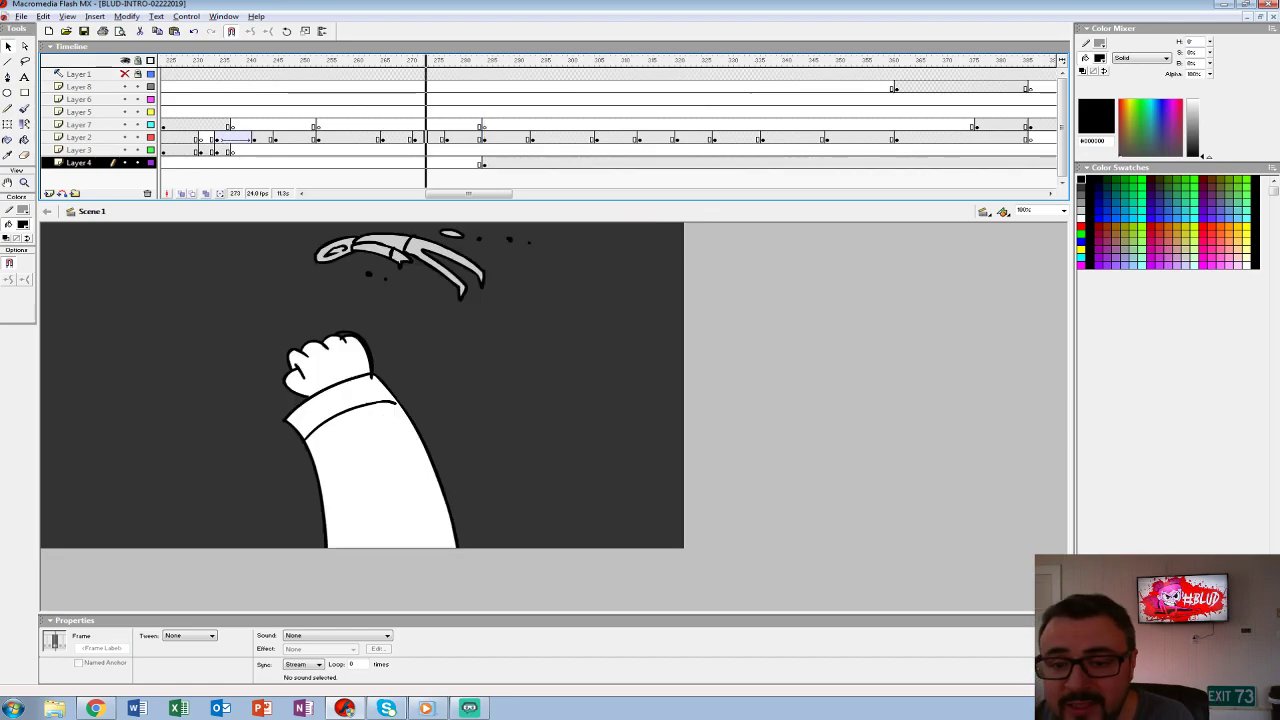
{"action": "left_click", "coordinate": [443, 138]}
{"action": "left_click", "coordinate": [506, 138]}
{"action": "key", "text": "Return"}
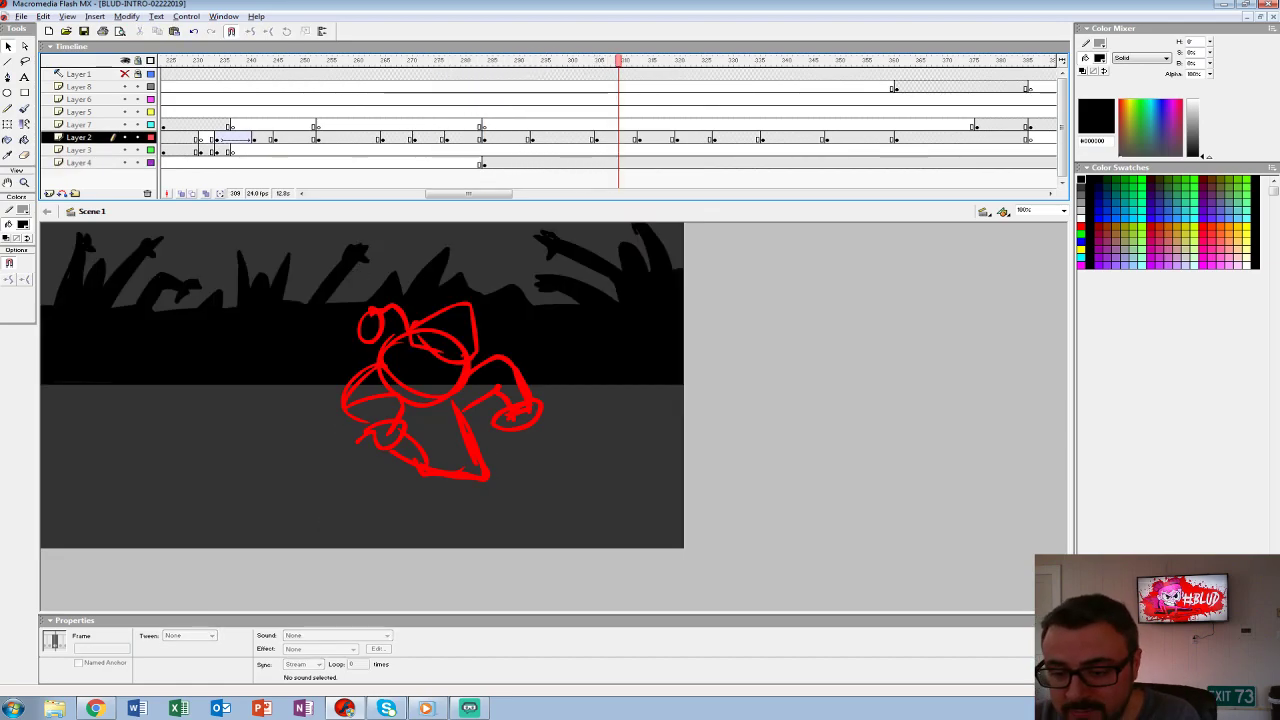
- Blank out Layer 2's red sketch at frame 306 and hide Layers 3 and 4
{"action": "left_click", "coordinate": [601, 138]}
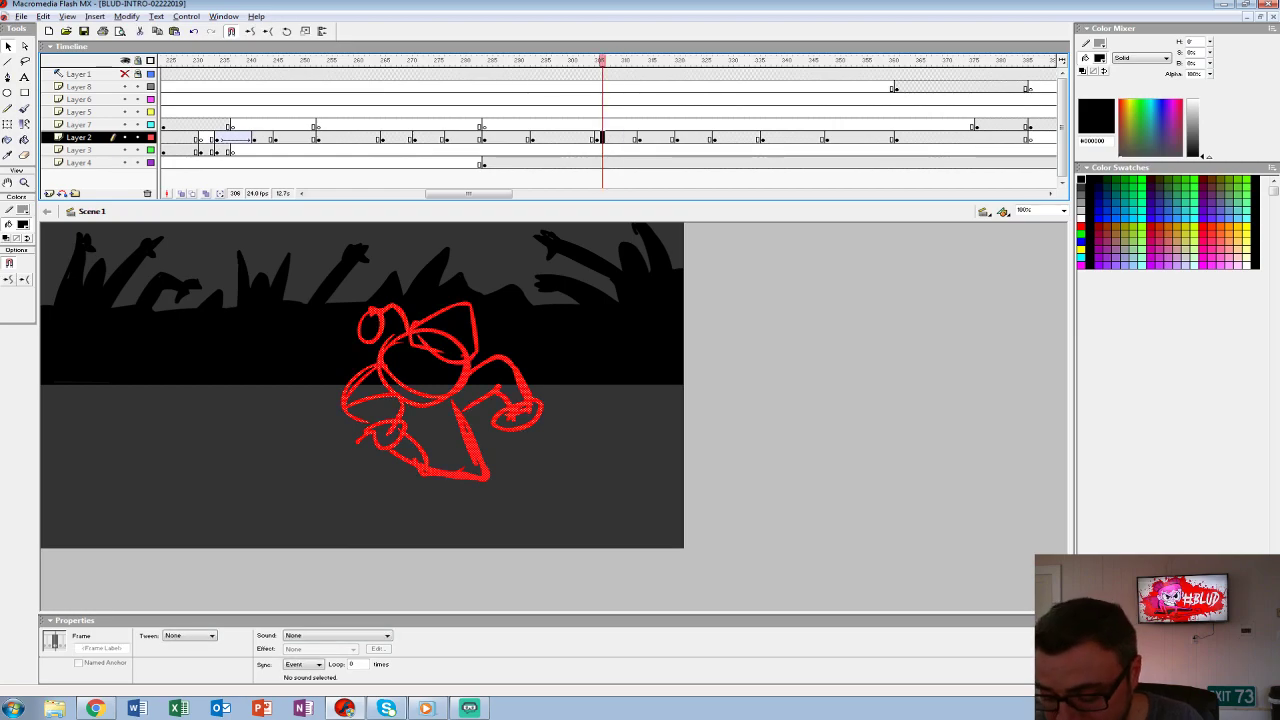
{"action": "key", "text": "Delete"}
{"action": "left_click_drag", "start_coordinate": [125, 149], "coordinate": [125, 162]}
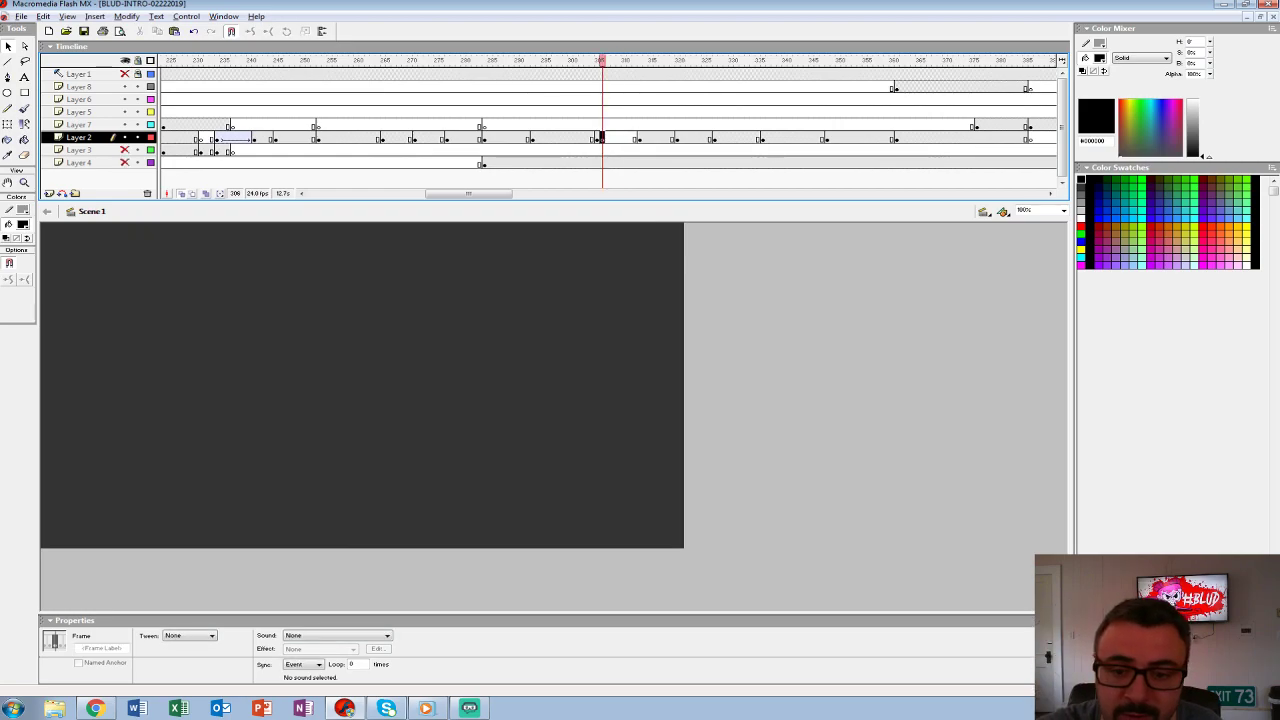
- Turn on onion skinning at frame 306 and ink the hat and round nose in black with the Brush over the red sketch
{"action": "left_click", "coordinate": [598, 61]}
{"action": "key", "text": "ctrl+2"}
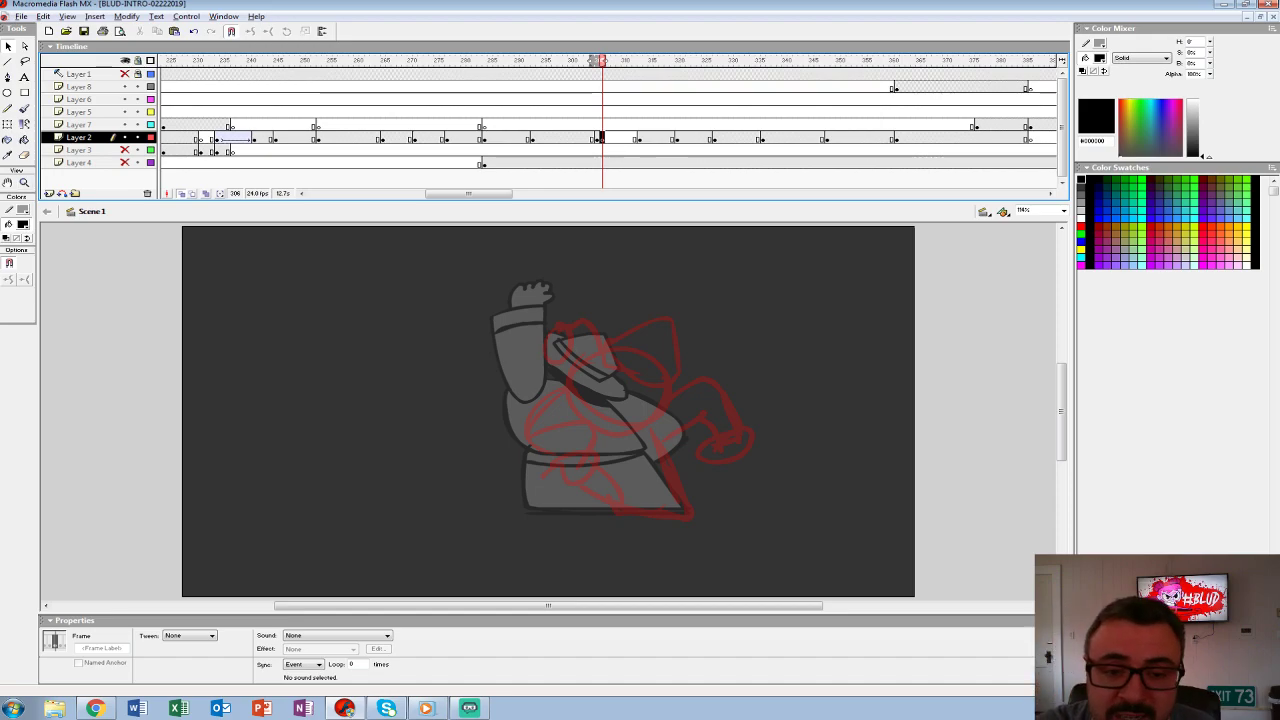
{"action": "key", "text": "z"}
{"action": "left_click", "coordinate": [750, 370]}
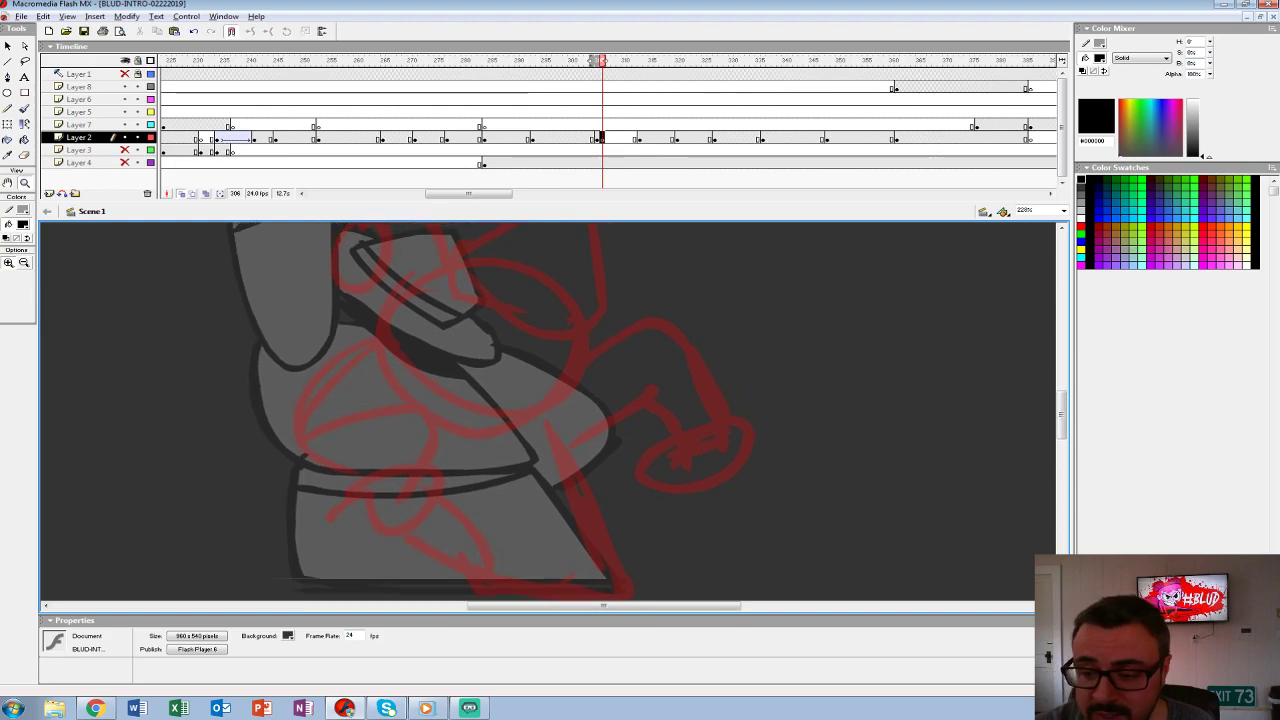
{"action": "key", "text": "ctrl+minus"}
{"action": "key", "text": "b"}
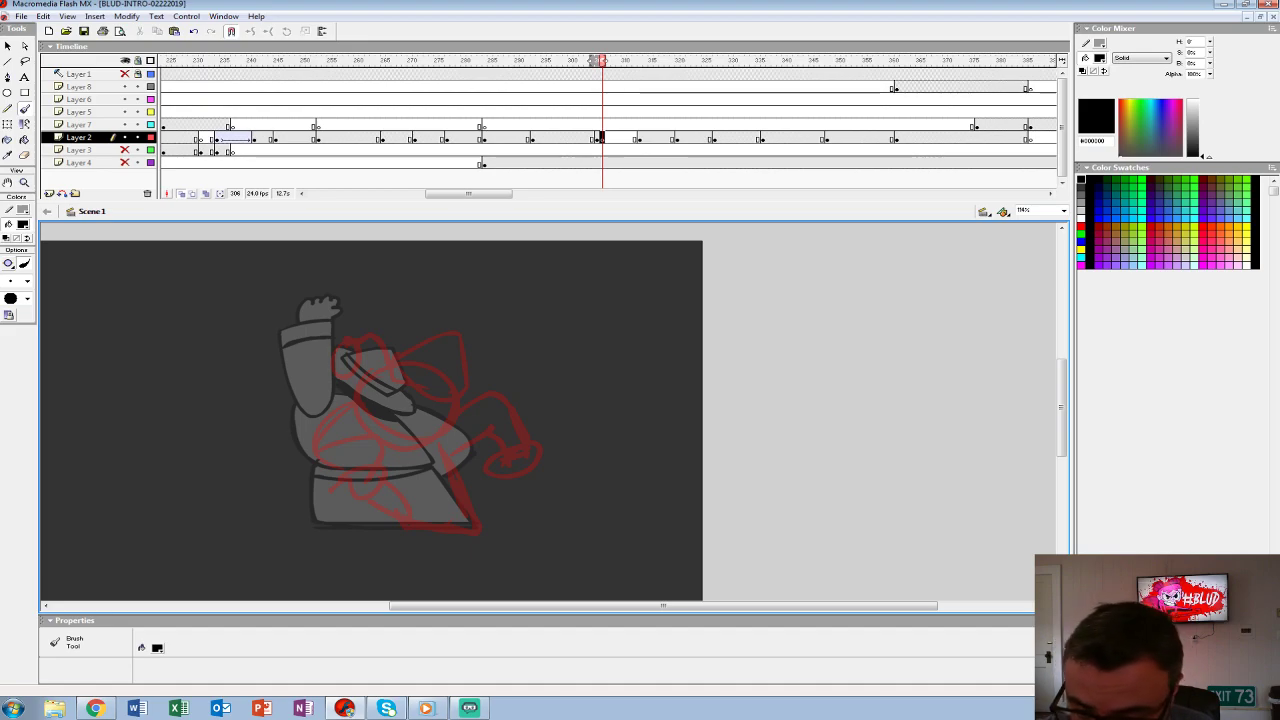
{"action": "left_click", "coordinate": [399, 401]}
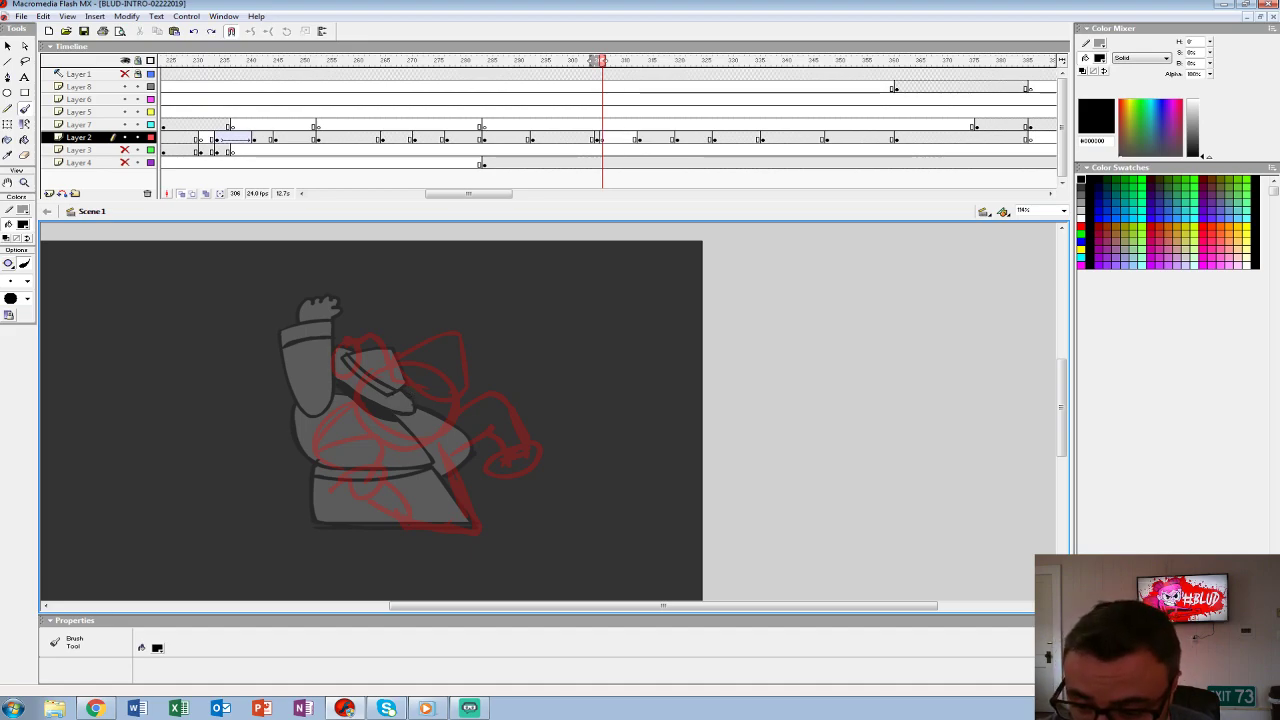
{"action": "mouse_move", "coordinate": [399, 401]}
{"action": "left_mouse_down"}
{"action": "mouse_move", "coordinate": [382, 356]}
{"action": "mouse_move", "coordinate": [484, 398]}
{"action": "mouse_move", "coordinate": [485, 380]}
{"action": "left_mouse_up"}
{"action": "mouse_move", "coordinate": [382, 356]}
{"action": "left_mouse_down"}
{"action": "mouse_move", "coordinate": [398, 344]}
{"action": "mouse_move", "coordinate": [405, 372]}
{"action": "mouse_move", "coordinate": [462, 390]}
{"action": "mouse_move", "coordinate": [470, 336]}
{"action": "mouse_move", "coordinate": [404, 352]}
{"action": "mouse_move", "coordinate": [482, 382]}
{"action": "left_mouse_up"}
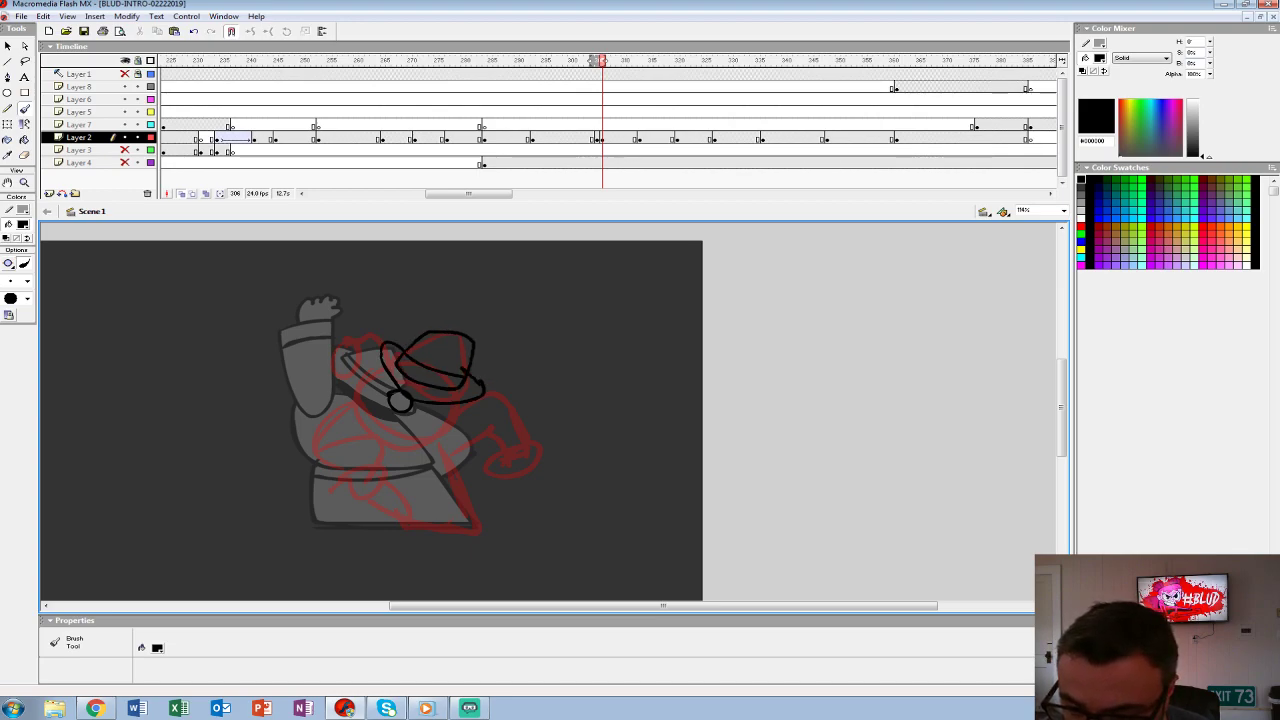
- Ink the face with its mustache and round beard, and both arms with cuffs and hands
{"action": "mouse_move", "coordinate": [390, 362]}
{"action": "left_mouse_down"}
{"action": "mouse_move", "coordinate": [352, 398]}
{"action": "mouse_move", "coordinate": [450, 410]}
{"action": "mouse_move", "coordinate": [416, 434]}
{"action": "mouse_move", "coordinate": [362, 392]}
{"action": "mouse_move", "coordinate": [368, 414]}
{"action": "mouse_move", "coordinate": [402, 428]}
{"action": "mouse_move", "coordinate": [398, 412]}
{"action": "mouse_move", "coordinate": [404, 424]}
{"action": "mouse_move", "coordinate": [382, 416]}
{"action": "mouse_move", "coordinate": [442, 404]}
{"action": "left_mouse_up"}
{"action": "mouse_move", "coordinate": [404, 338]}
{"action": "left_mouse_down"}
{"action": "mouse_move", "coordinate": [386, 308]}
{"action": "mouse_move", "coordinate": [350, 316]}
{"action": "mouse_move", "coordinate": [384, 305]}
{"action": "left_mouse_up"}
{"action": "key", "text": "ctrl+z"}
{"action": "mouse_move", "coordinate": [384, 305]}
{"action": "left_mouse_down"}
{"action": "mouse_move", "coordinate": [342, 322]}
{"action": "mouse_move", "coordinate": [352, 350]}
{"action": "mouse_move", "coordinate": [378, 350]}
{"action": "mouse_move", "coordinate": [327, 347]}
{"action": "mouse_move", "coordinate": [338, 327]}
{"action": "left_mouse_up"}
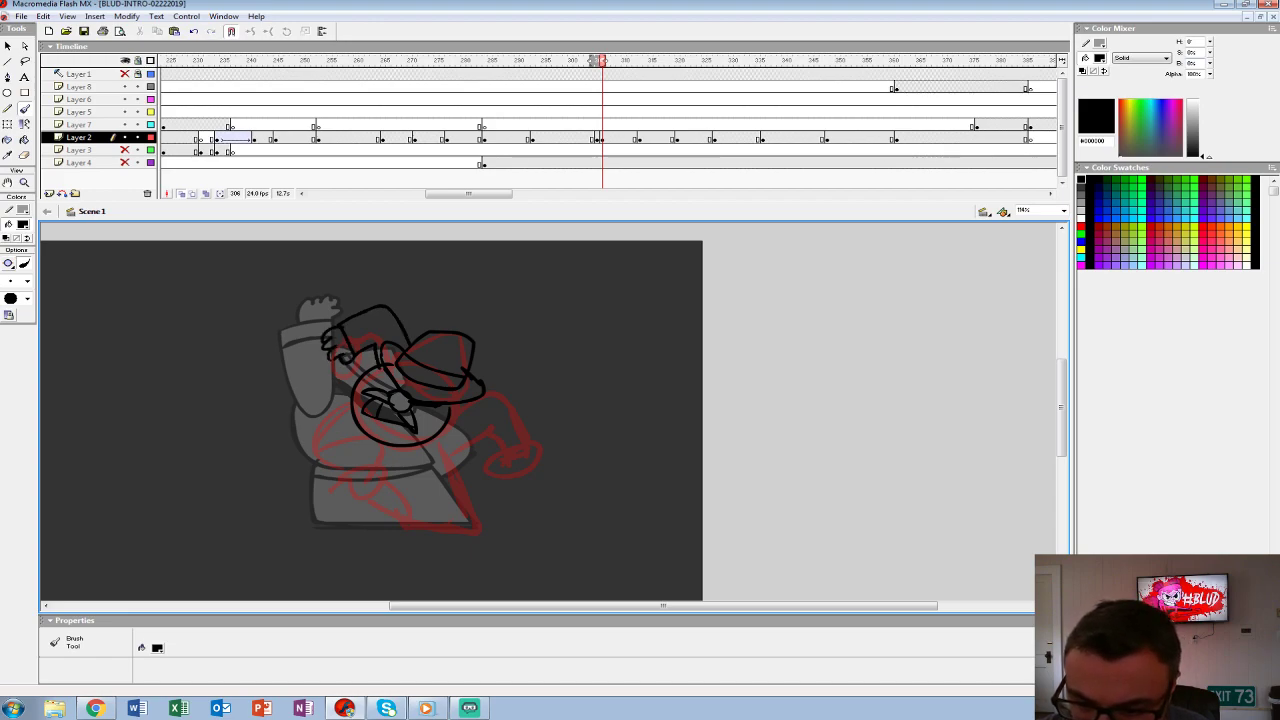
{"action": "mouse_move", "coordinate": [497, 383]}
{"action": "left_mouse_down"}
{"action": "mouse_move", "coordinate": [526, 428]}
{"action": "mouse_move", "coordinate": [468, 450]}
{"action": "mouse_move", "coordinate": [440, 442]}
{"action": "mouse_move", "coordinate": [524, 416]}
{"action": "left_mouse_up"}
{"action": "mouse_move", "coordinate": [500, 459]}
{"action": "left_mouse_down"}
{"action": "mouse_move", "coordinate": [483, 468]}
{"action": "mouse_move", "coordinate": [535, 431]}
{"action": "left_mouse_up"}
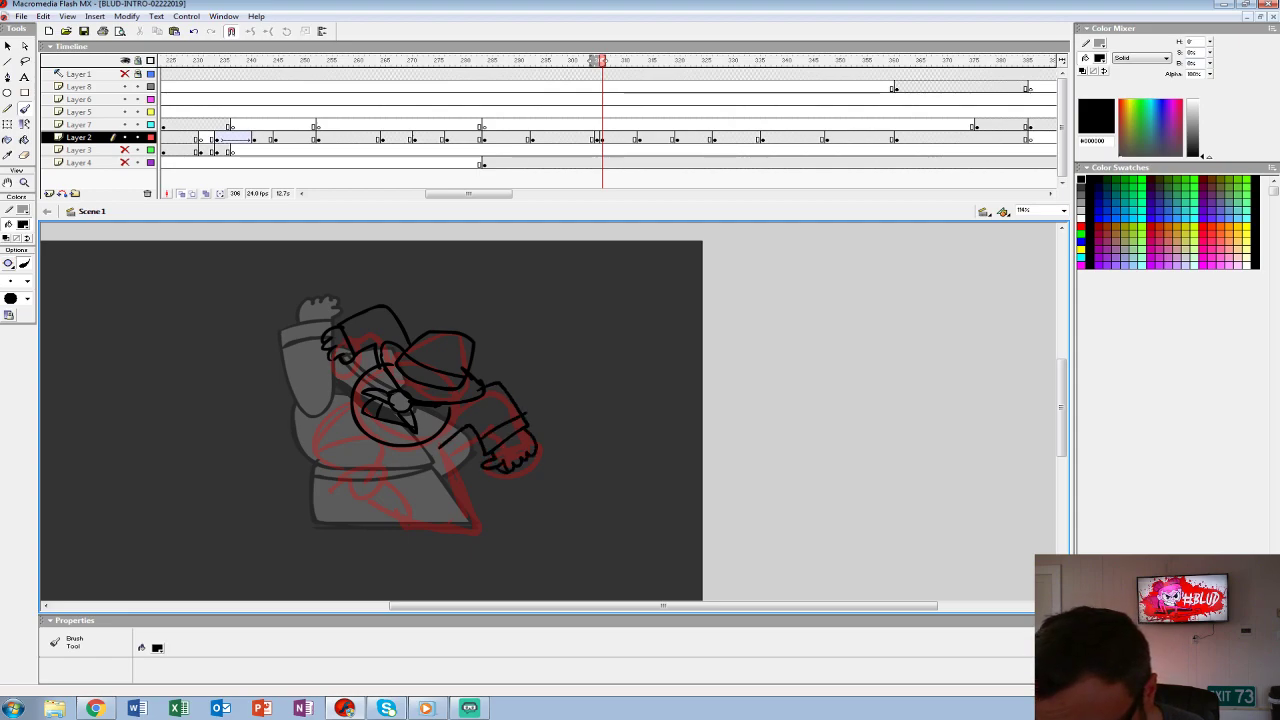
- Ink the bent leg and the lower coat below the beard, following the red sketch
{"action": "mouse_move", "coordinate": [350, 402]}
{"action": "left_mouse_down"}
{"action": "mouse_move", "coordinate": [344, 476]}
{"action": "mouse_move", "coordinate": [393, 433]}
{"action": "mouse_move", "coordinate": [390, 472]}
{"action": "mouse_move", "coordinate": [408, 478]}
{"action": "mouse_move", "coordinate": [346, 486]}
{"action": "mouse_move", "coordinate": [398, 498]}
{"action": "mouse_move", "coordinate": [340, 478]}
{"action": "mouse_move", "coordinate": [392, 498]}
{"action": "mouse_move", "coordinate": [368, 498]}
{"action": "mouse_move", "coordinate": [398, 526]}
{"action": "mouse_move", "coordinate": [480, 530]}
{"action": "mouse_move", "coordinate": [410, 462]}
{"action": "mouse_move", "coordinate": [390, 524]}
{"action": "left_mouse_up"}
{"action": "key", "text": "ctrl+z"}
{"action": "key", "text": "ctrl+z"}
{"action": "left_click_drag", "start_coordinate": [416, 450], "coordinate": [454, 466]}
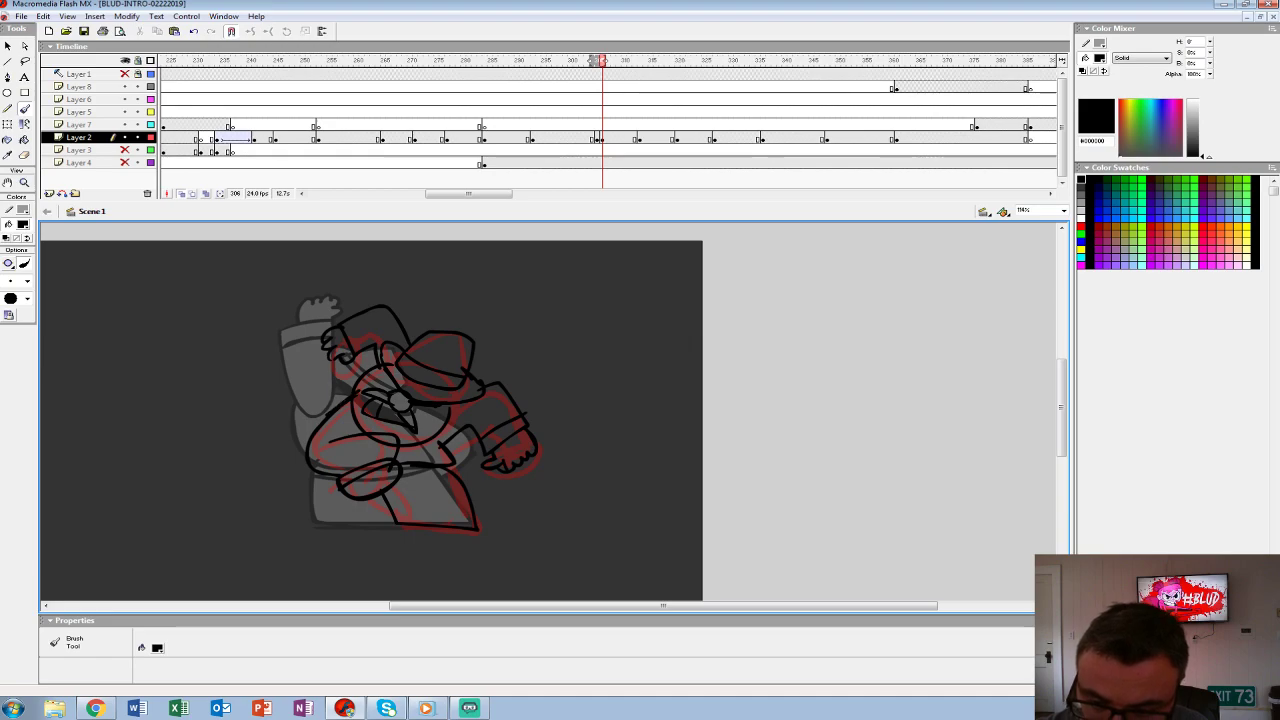
- Turn off onion skinning and thicken the black lines along the coat edge and the underside of the beard
{"action": "left_click", "coordinate": [181, 194]}
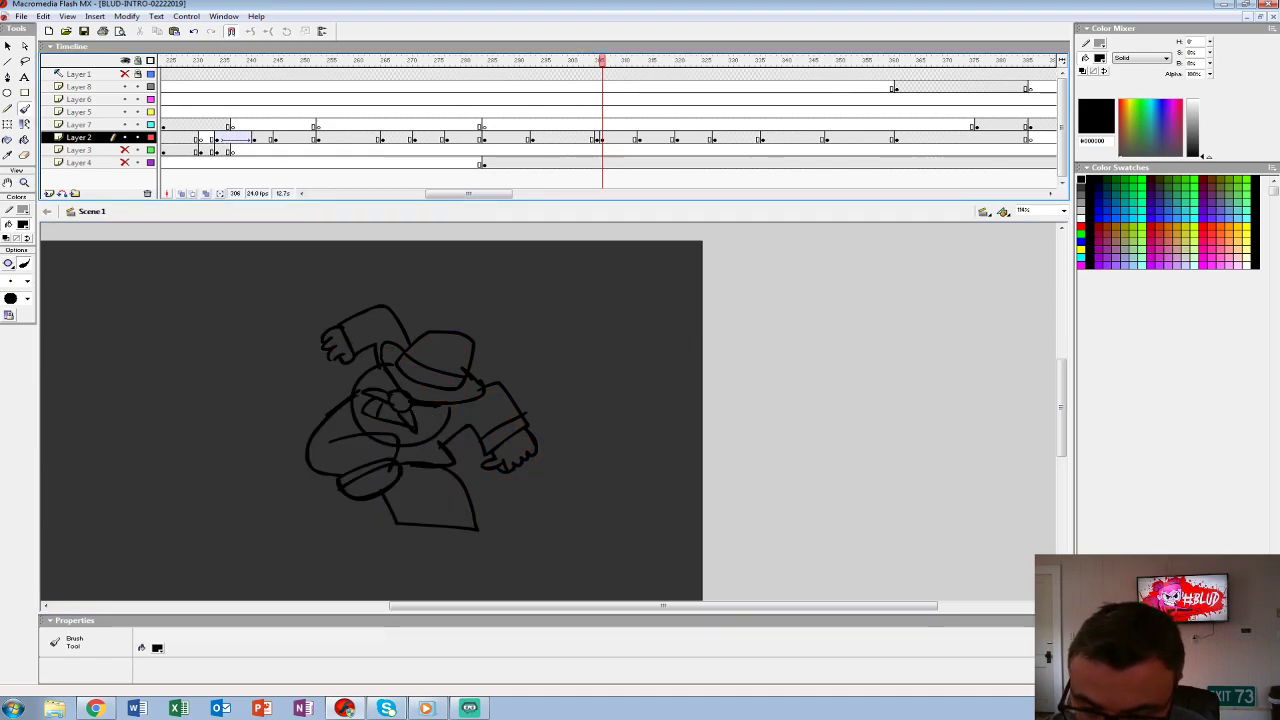
{"action": "left_click_drag", "start_coordinate": [378, 498], "coordinate": [395, 524]}
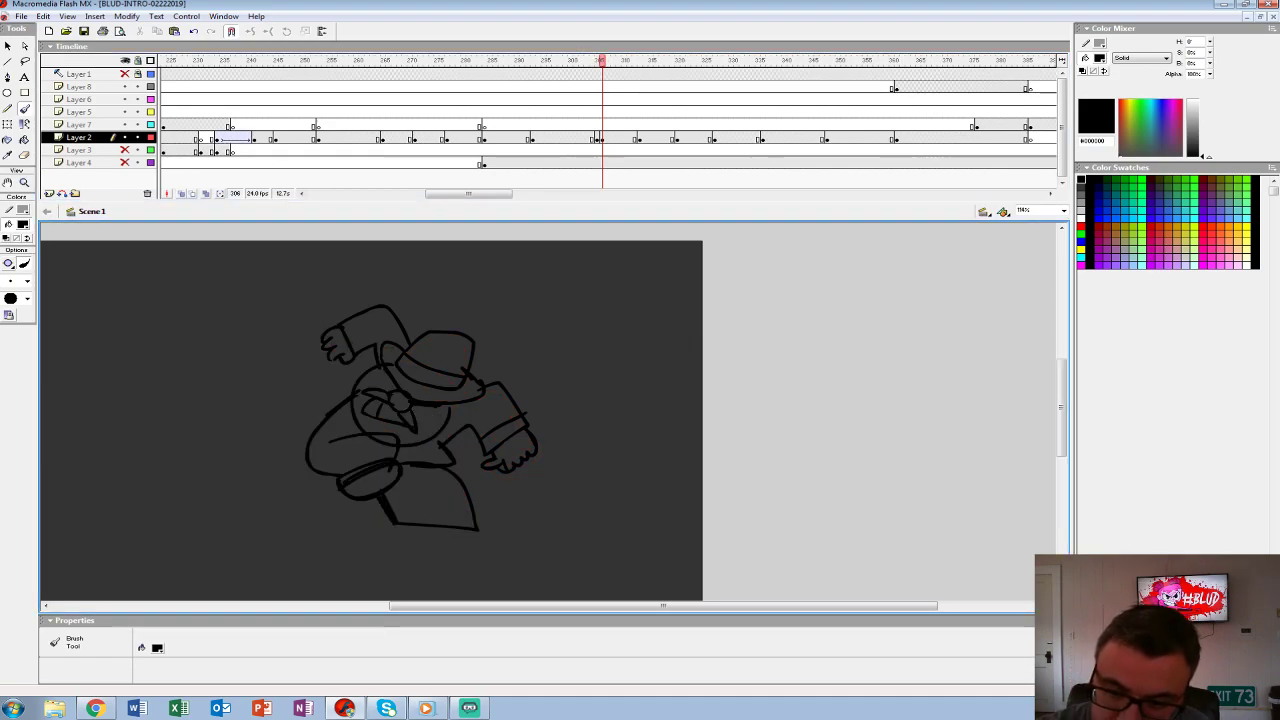
{"action": "mouse_move", "coordinate": [400, 440]}
{"action": "left_mouse_down"}
{"action": "mouse_move", "coordinate": [434, 454]}
{"action": "mouse_move", "coordinate": [406, 442]}
{"action": "left_mouse_up"}
{"action": "left_click_drag", "start_coordinate": [358, 403], "coordinate": [350, 432]}
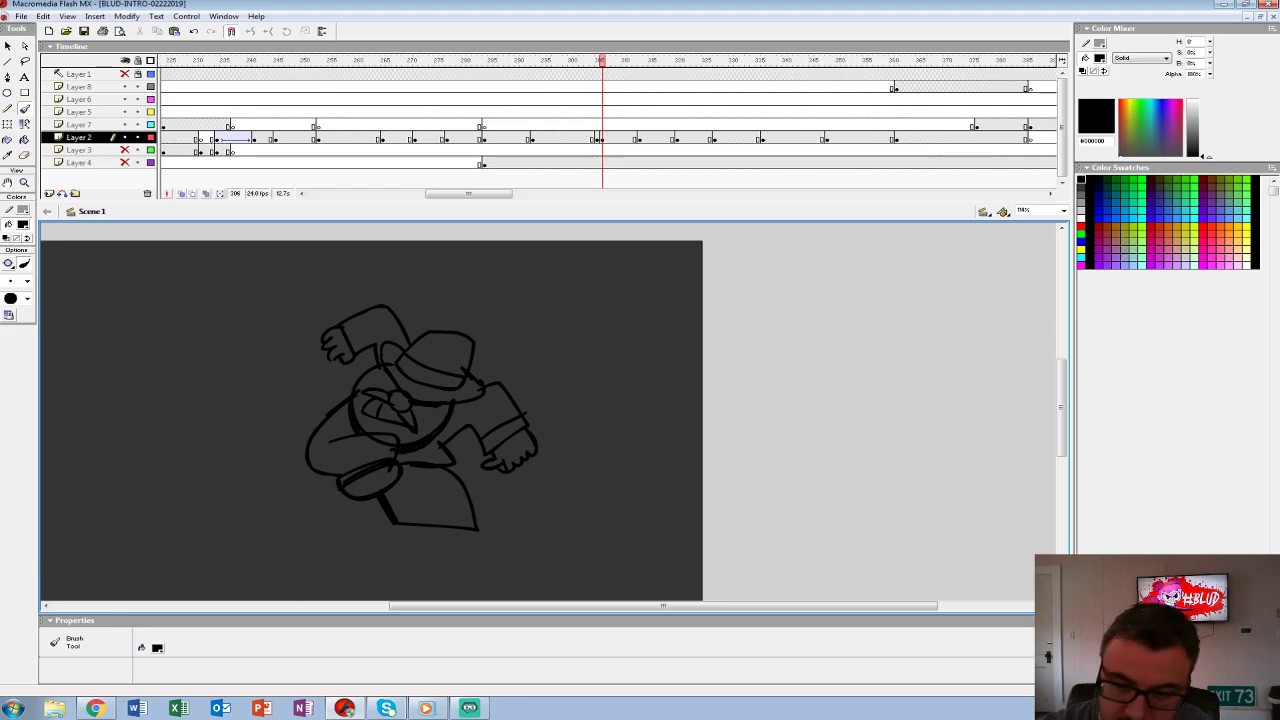
- Fill the bent leg, lower coat and outstretched arm with white using the Paint Bucket
{"action": "left_click", "coordinate": [22, 225]}
{"action": "left_click", "coordinate": [6, 292]}
{"action": "left_click", "coordinate": [24, 140]}
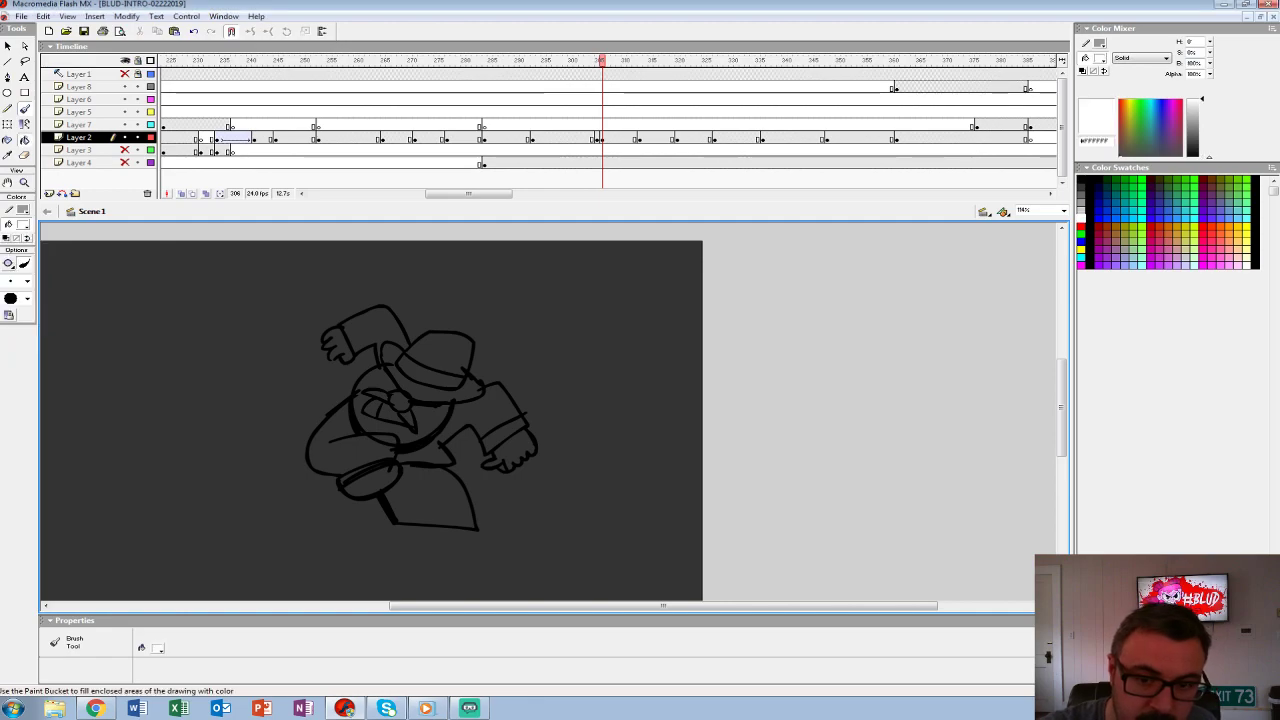
{"action": "left_click", "coordinate": [345, 445]}
{"action": "left_click", "coordinate": [370, 481]}
{"action": "left_click", "coordinate": [430, 500]}
{"action": "left_click", "coordinate": [424, 451]}
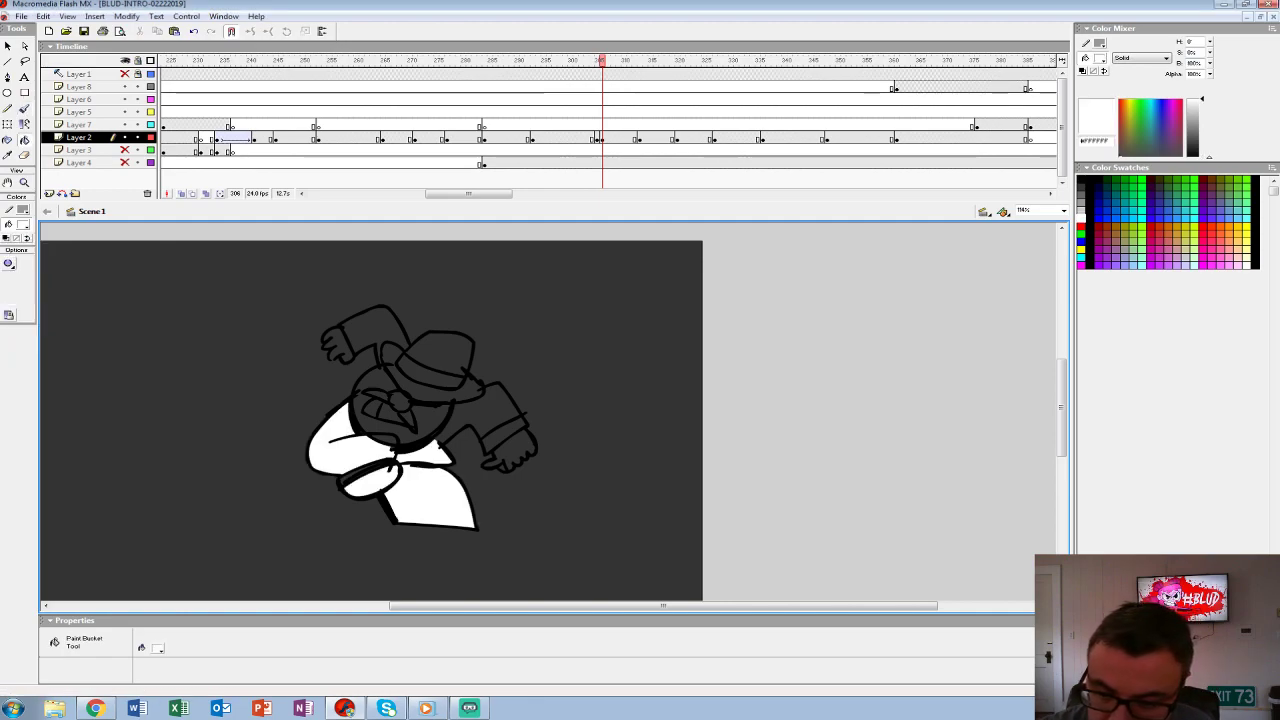
{"action": "left_click", "coordinate": [470, 414]}
{"action": "left_click", "coordinate": [505, 432]}
{"action": "left_click", "coordinate": [510, 452]}
- Fill the face, hat and raised arm with white, and brush white over the small gap below the beard
{"action": "left_click", "coordinate": [400, 418]}
{"action": "left_click", "coordinate": [407, 417]}
{"action": "left_click", "coordinate": [400, 402]}
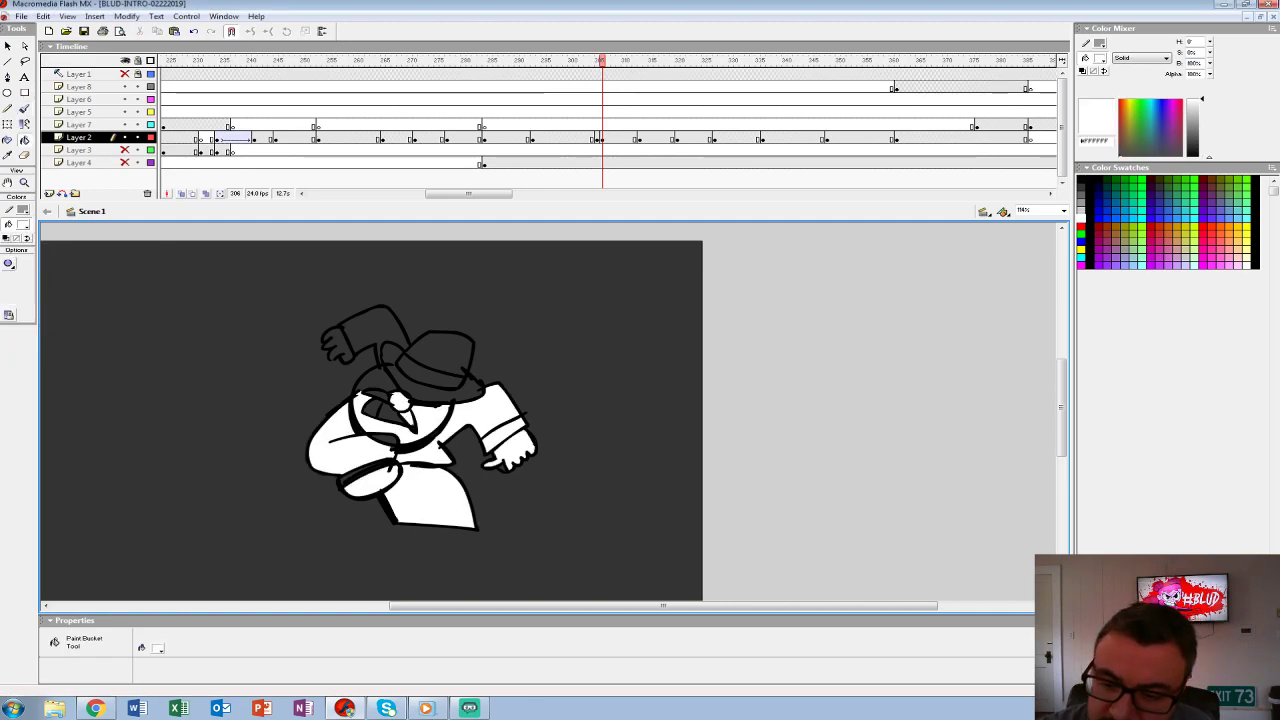
{"action": "left_click", "coordinate": [383, 411]}
{"action": "left_click", "coordinate": [375, 380]}
{"action": "left_click", "coordinate": [440, 386]}
{"action": "left_click", "coordinate": [430, 372]}
{"action": "left_click", "coordinate": [440, 352]}
{"action": "left_click", "coordinate": [393, 354]}
{"action": "left_click", "coordinate": [370, 325]}
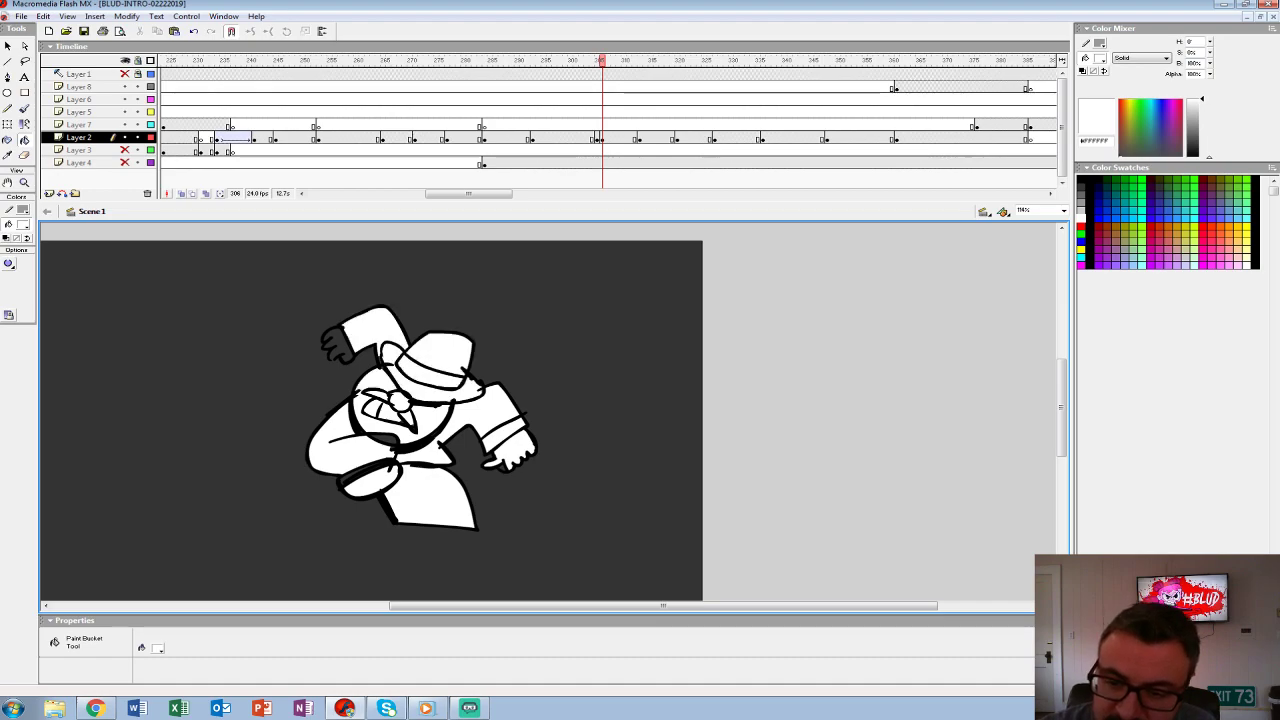
{"action": "left_click", "coordinate": [338, 345]}
{"action": "key", "text": "b"}
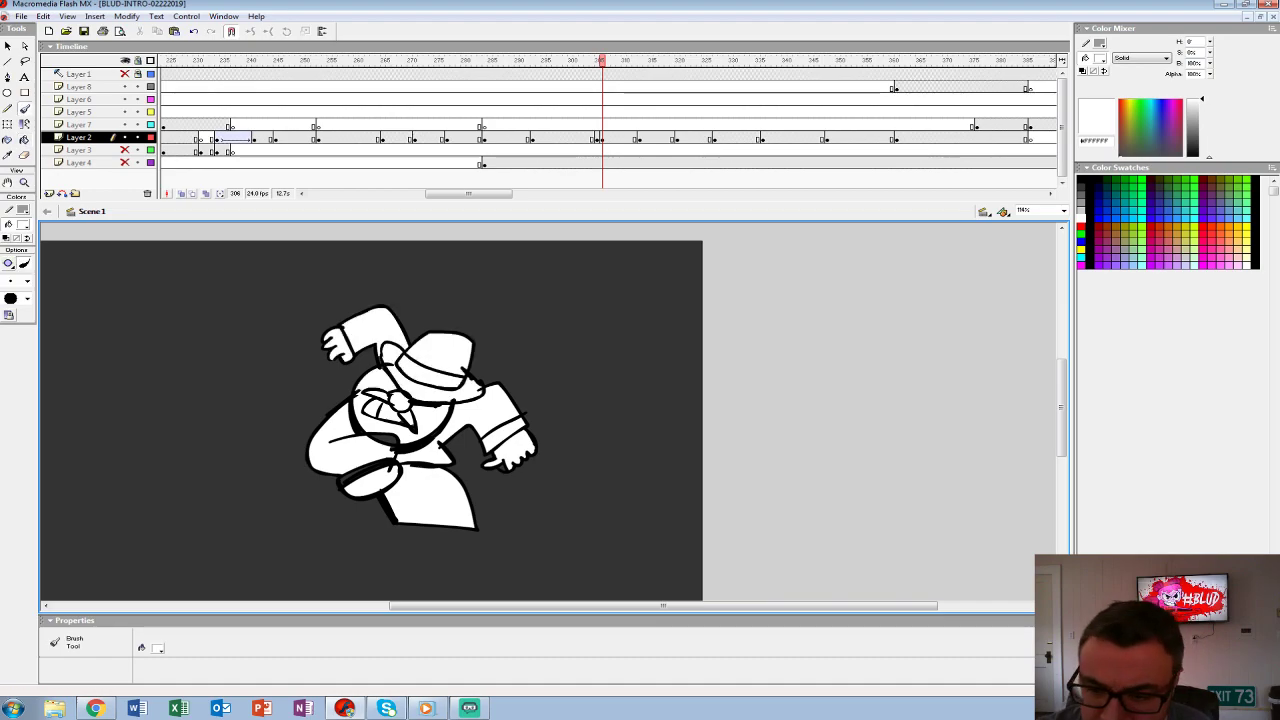
{"action": "left_click_drag", "start_coordinate": [395, 441], "coordinate": [372, 437]}
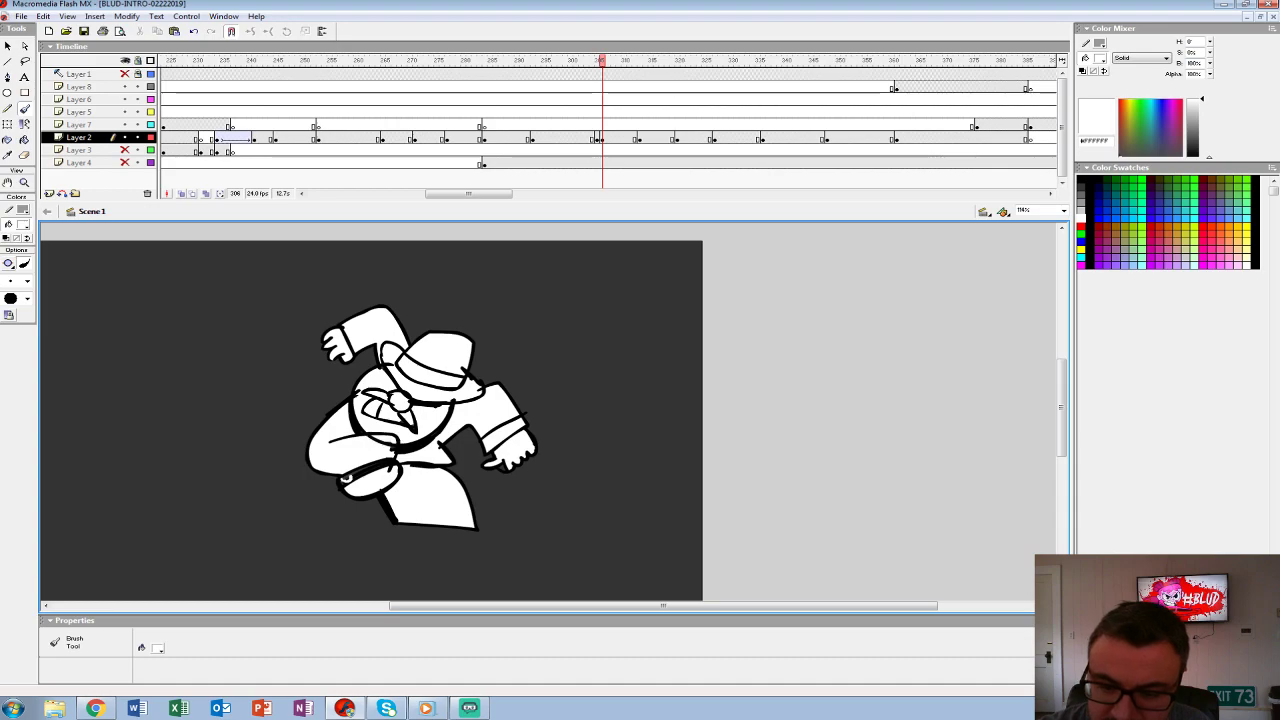
- Move the finished Layer 2 pose from frame 306 to frame 305, replacing the red sketch, and group it
{"action": "left_click", "coordinate": [596, 138]}
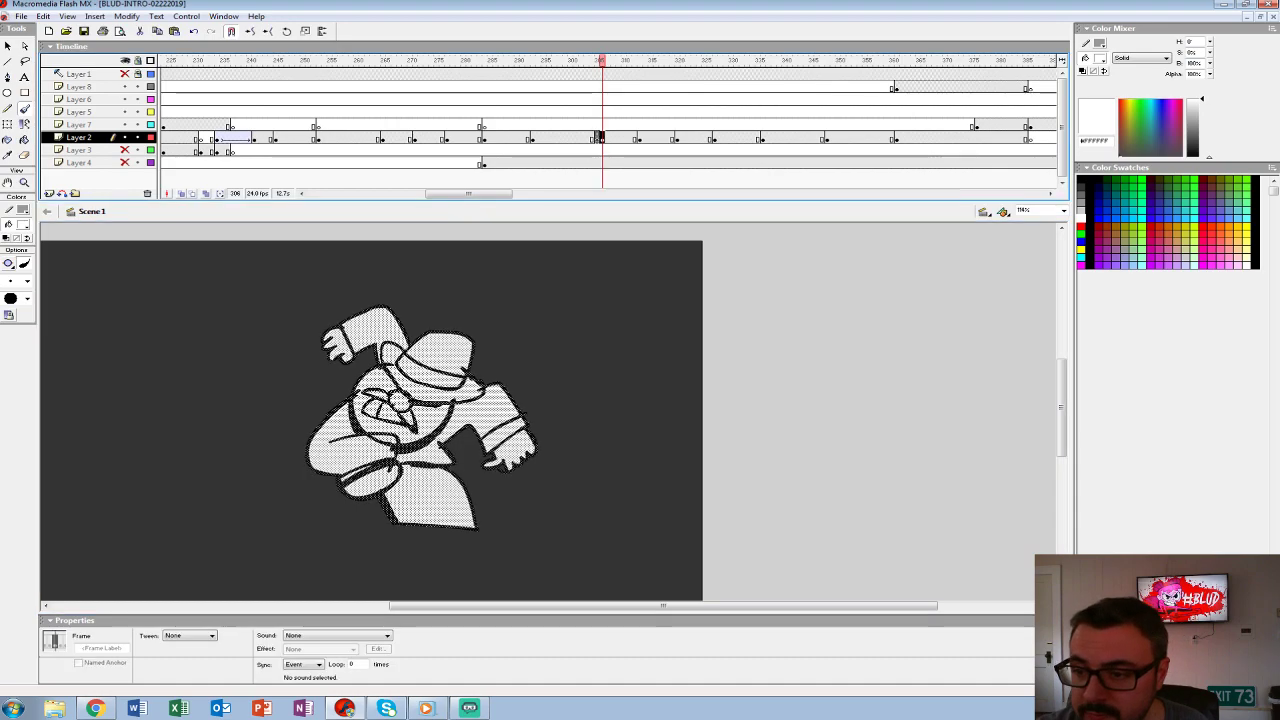
{"action": "key", "text": "ctrl+g"}
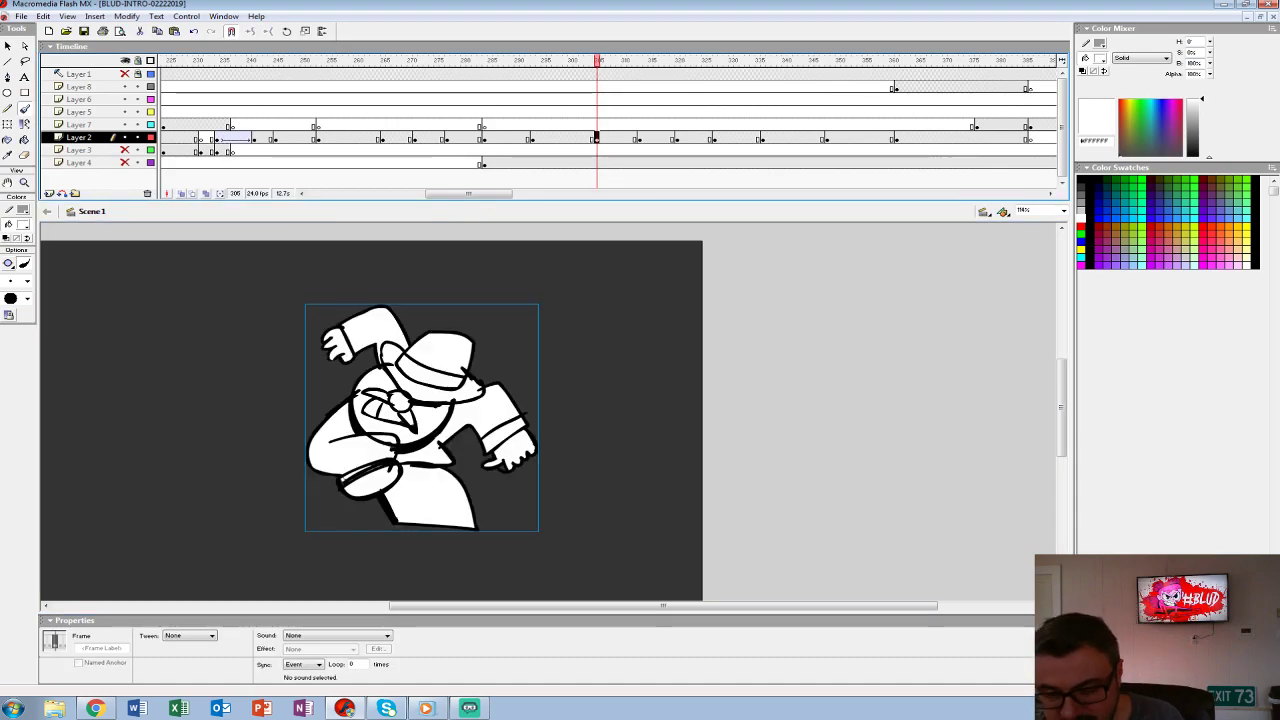
- Show all hidden character and crowd layers at 100% zoom and play back the animation from frame 265
{"action": "key", "text": "ctrl+1"}
{"action": "left_click_drag", "start_coordinate": [460, 125], "coordinate": [645, 125]}
{"action": "left_click", "coordinate": [124, 149]}
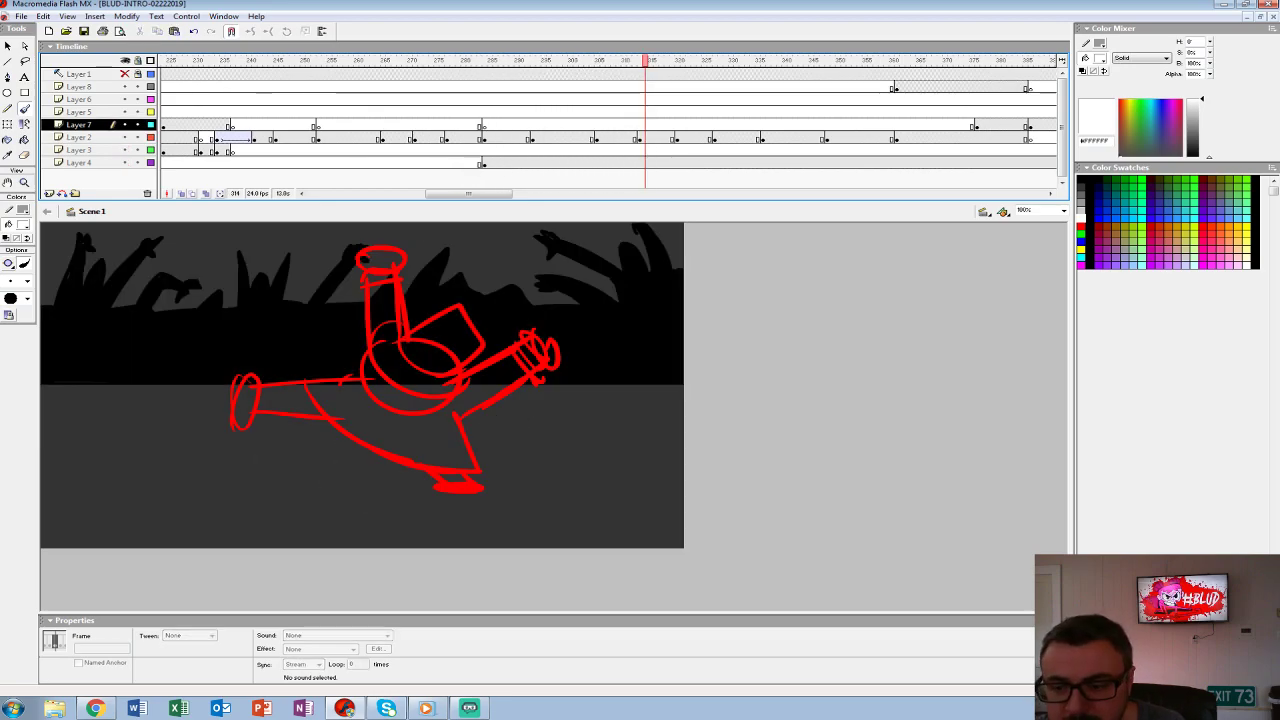
{"action": "left_click", "coordinate": [382, 111]}
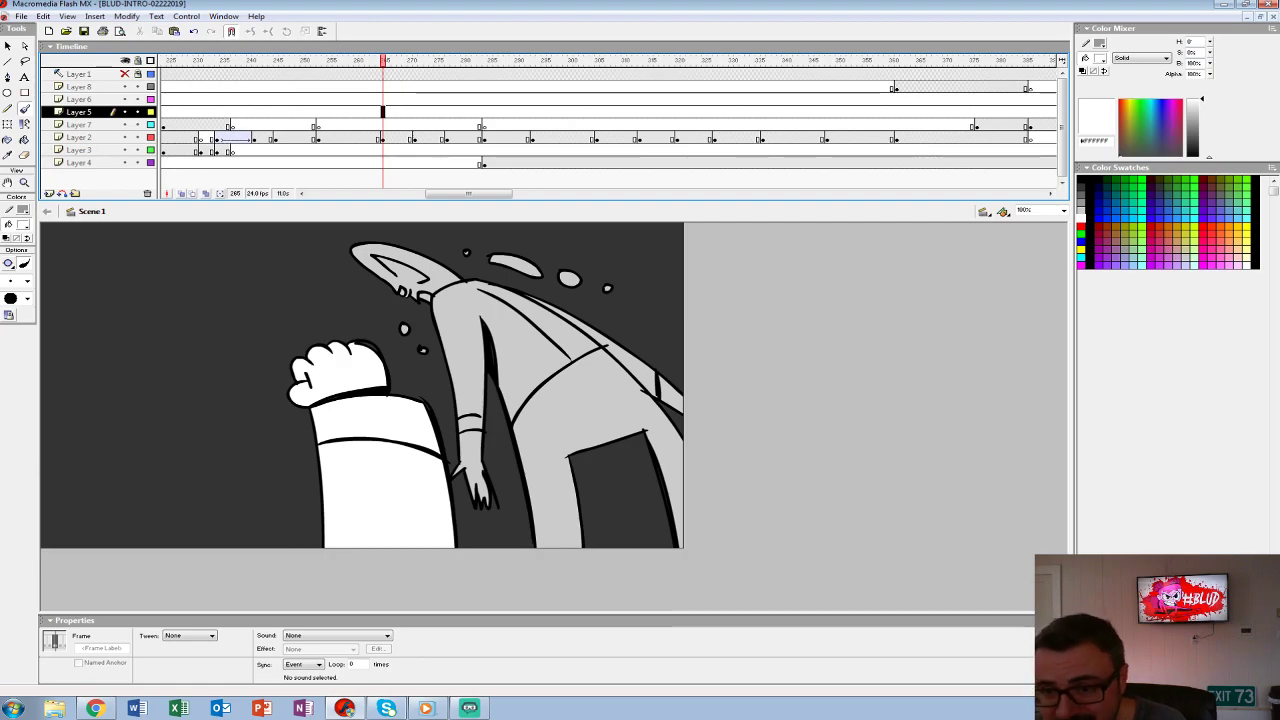
{"action": "key", "text": "Return"}
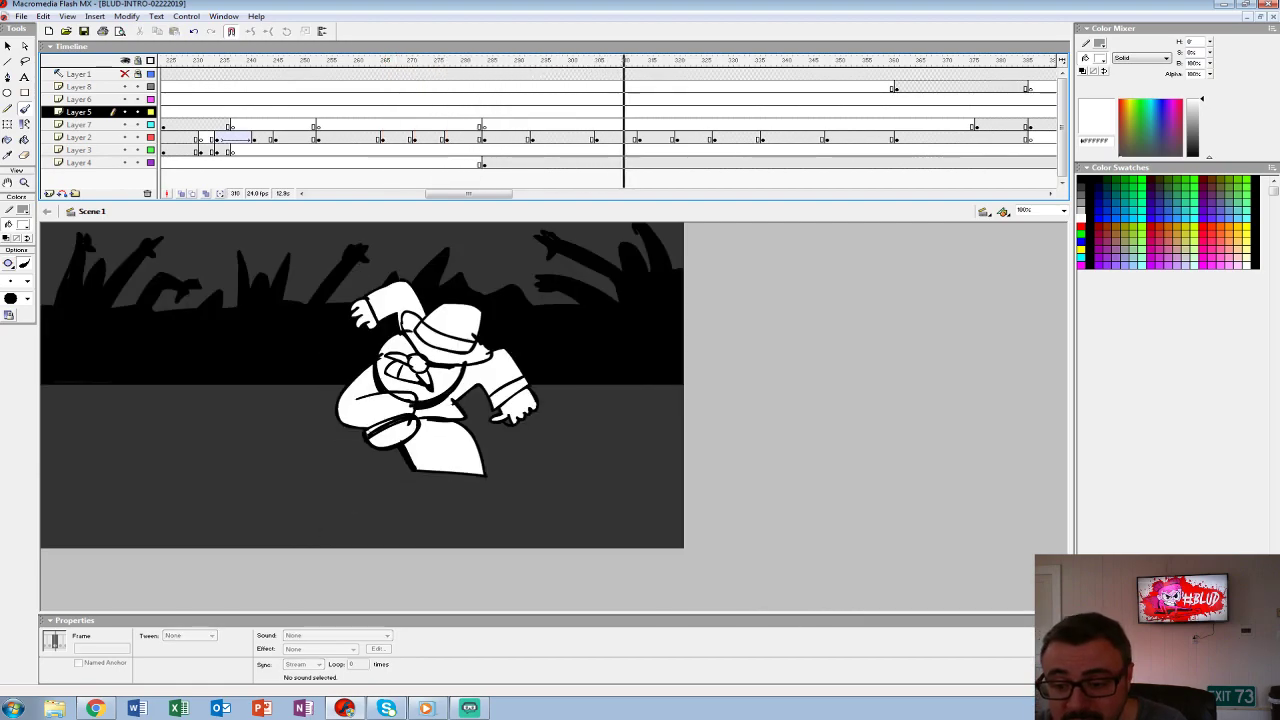
{"action": "left_click", "coordinate": [592, 111]}
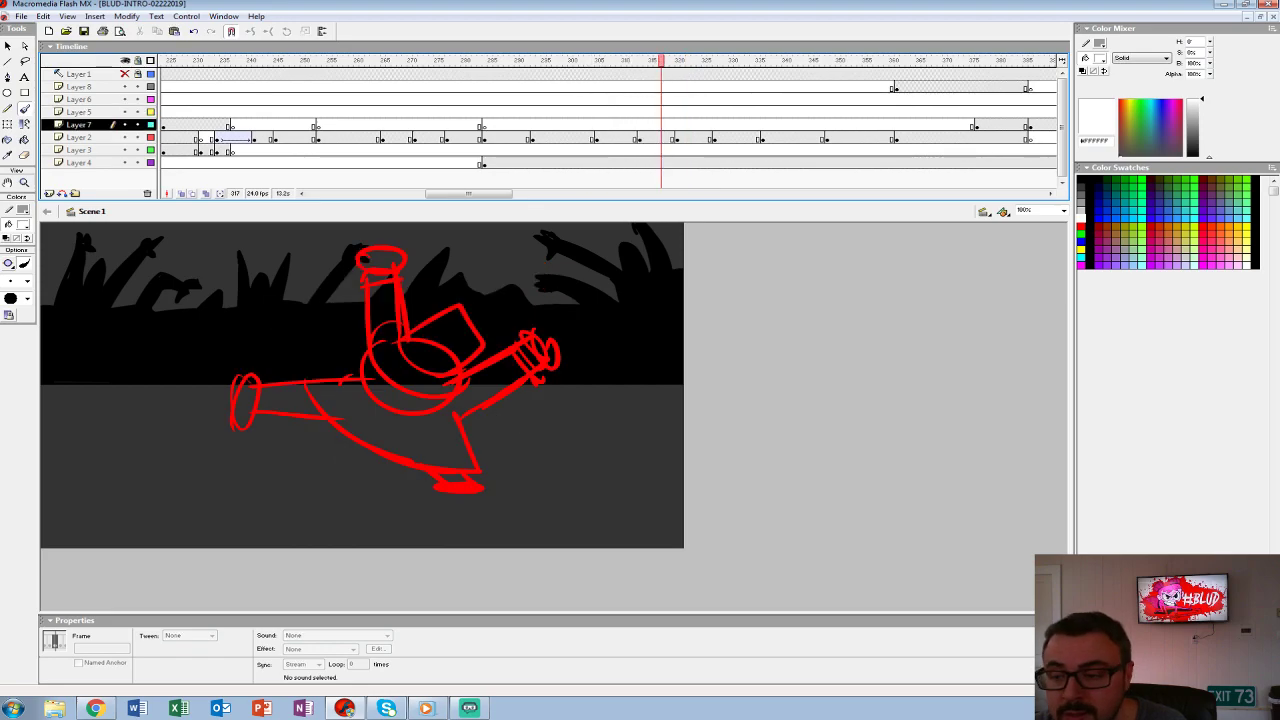
- Insert a blank keyframe on Layer 2 at frame 314, turn on onion skinning and hide Layers 3 and 4
{"action": "left_click", "coordinate": [644, 137]}
{"action": "key", "text": "F7"}
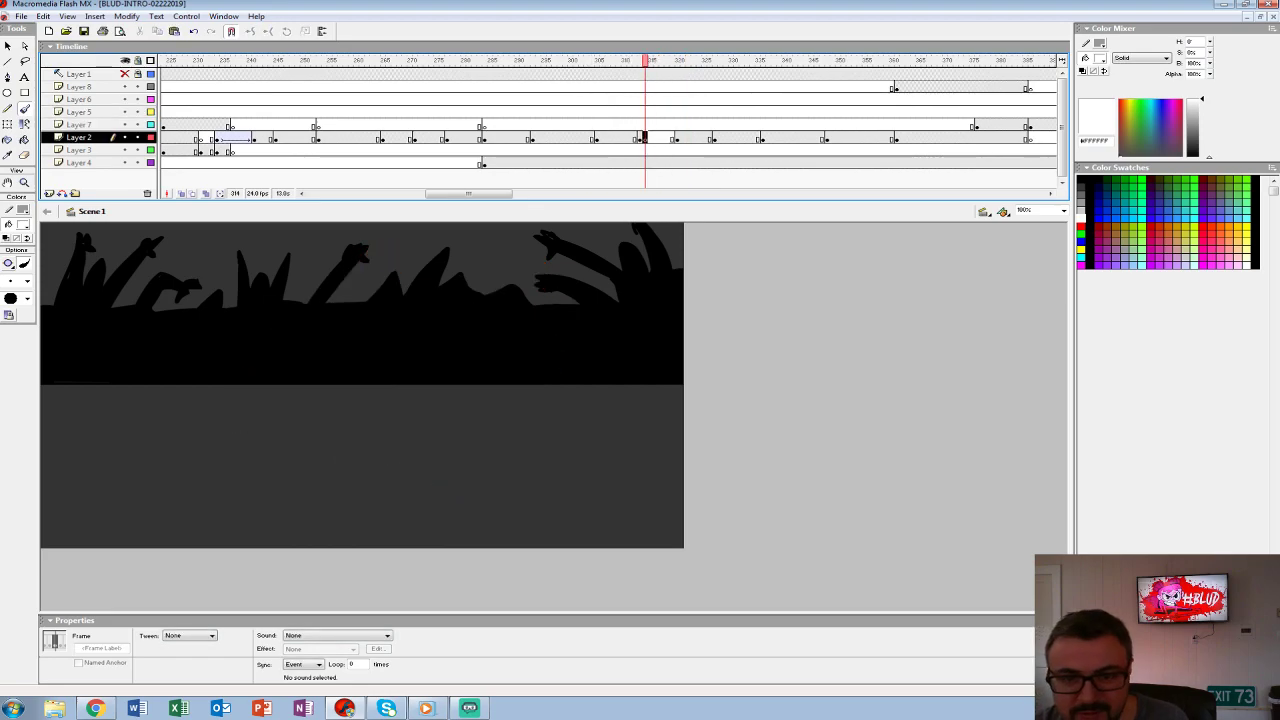
{"action": "left_click", "coordinate": [181, 193]}
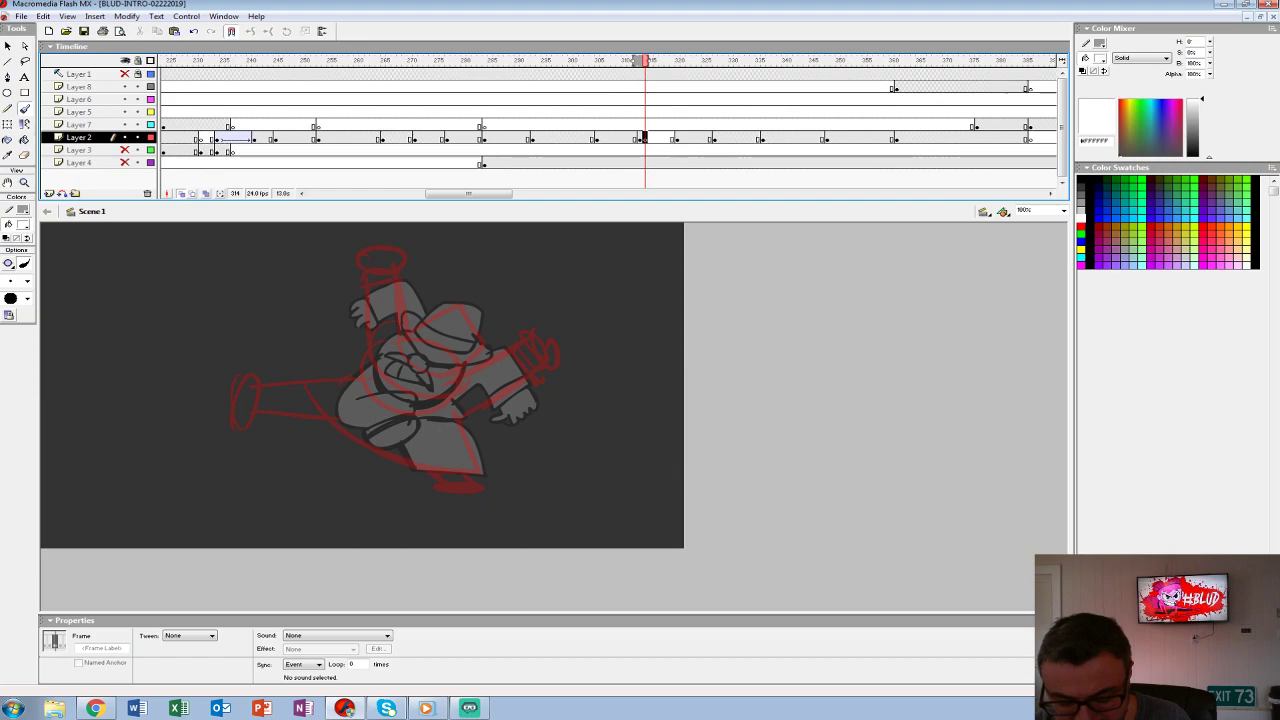
{"action": "key", "text": "ctrl+2"}
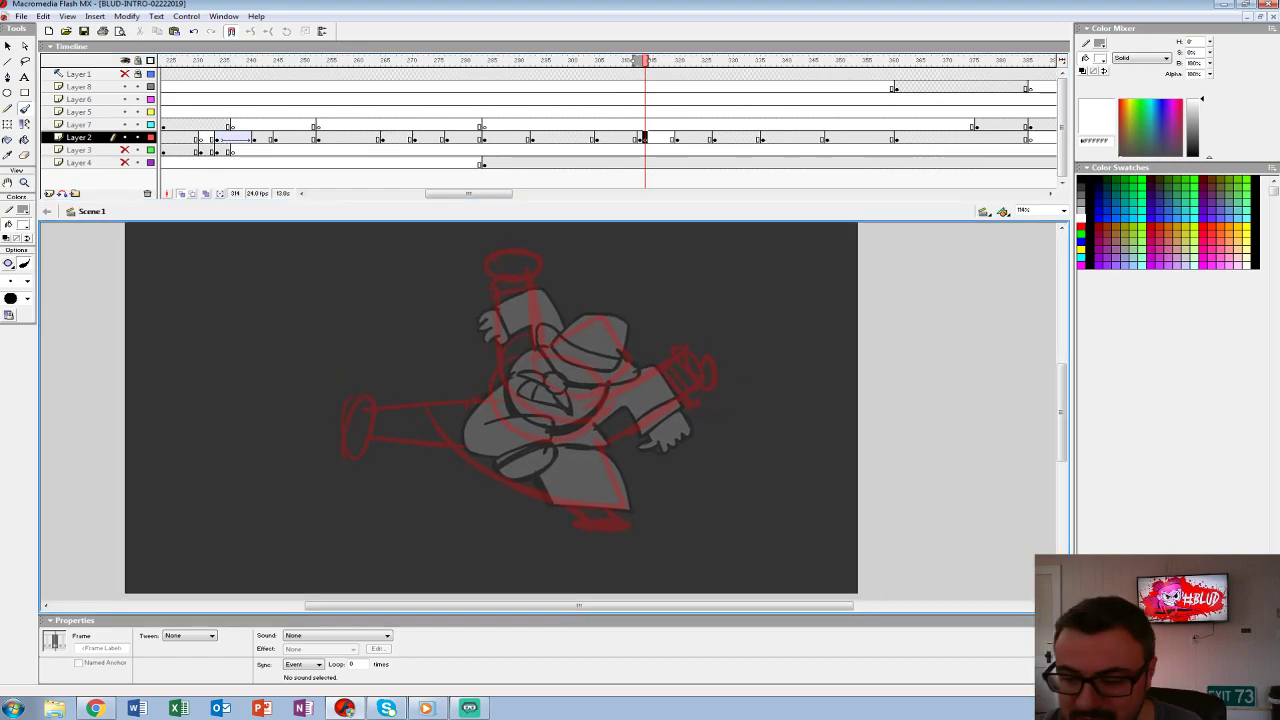
- Ink the kicking pose's hat, head and round beard with a black Brush over the onion-skinned red sketch
{"action": "left_click", "coordinate": [23, 224]}
{"action": "left_click", "coordinate": [6, 254]}
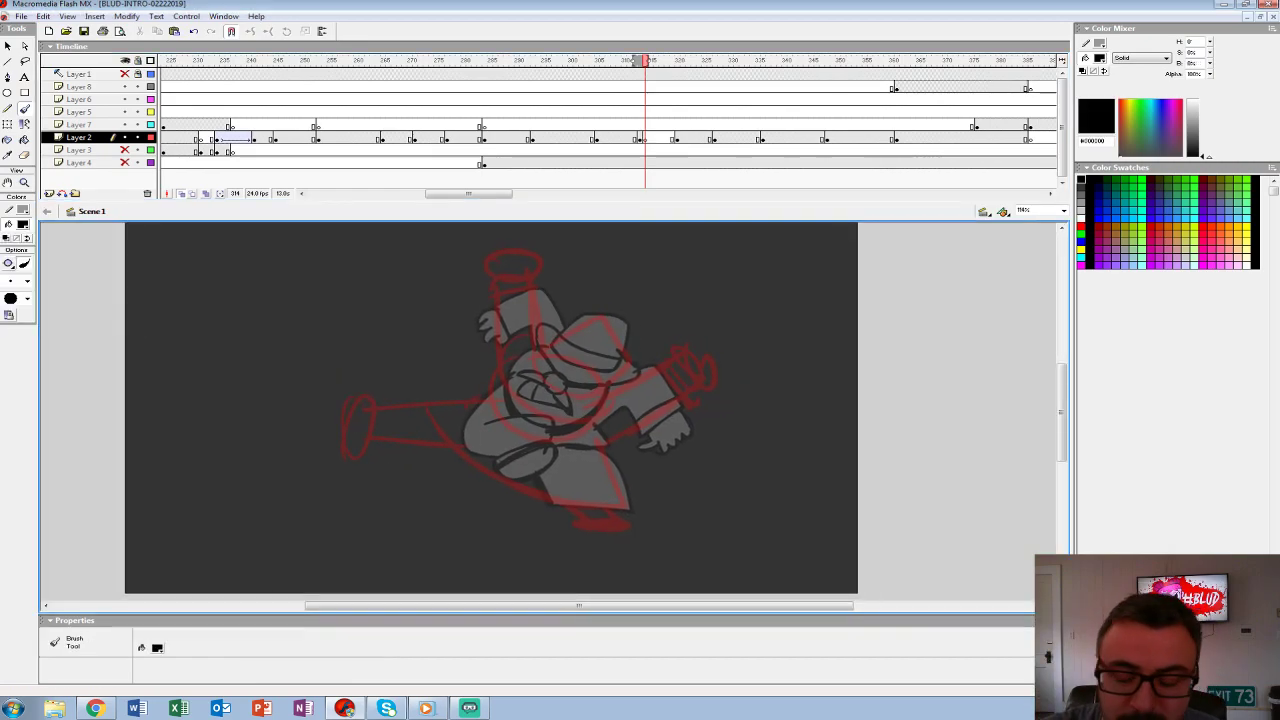
{"action": "mouse_move", "coordinate": [516, 400]}
{"action": "left_mouse_down"}
{"action": "mouse_move", "coordinate": [583, 409]}
{"action": "mouse_move", "coordinate": [602, 352]}
{"action": "left_mouse_up"}
{"action": "mouse_move", "coordinate": [556, 398]}
{"action": "left_mouse_down"}
{"action": "mouse_move", "coordinate": [605, 379]}
{"action": "mouse_move", "coordinate": [615, 352]}
{"action": "mouse_move", "coordinate": [575, 334]}
{"action": "mouse_move", "coordinate": [542, 342]}
{"action": "mouse_move", "coordinate": [530, 379]}
{"action": "mouse_move", "coordinate": [600, 384]}
{"action": "mouse_move", "coordinate": [550, 336]}
{"action": "mouse_move", "coordinate": [608, 389]}
{"action": "mouse_move", "coordinate": [605, 349]}
{"action": "mouse_move", "coordinate": [535, 344]}
{"action": "mouse_move", "coordinate": [522, 389]}
{"action": "mouse_move", "coordinate": [605, 375]}
{"action": "left_mouse_up"}
{"action": "key", "text": "ctrl+z"}
{"action": "key", "text": "ctrl+z"}
{"action": "left_click_drag", "start_coordinate": [524, 368], "coordinate": [598, 386]}
{"action": "mouse_move", "coordinate": [500, 366]}
{"action": "left_mouse_down"}
{"action": "mouse_move", "coordinate": [487, 412]}
{"action": "mouse_move", "coordinate": [595, 428]}
{"action": "mouse_move", "coordinate": [608, 400]}
{"action": "left_mouse_up"}
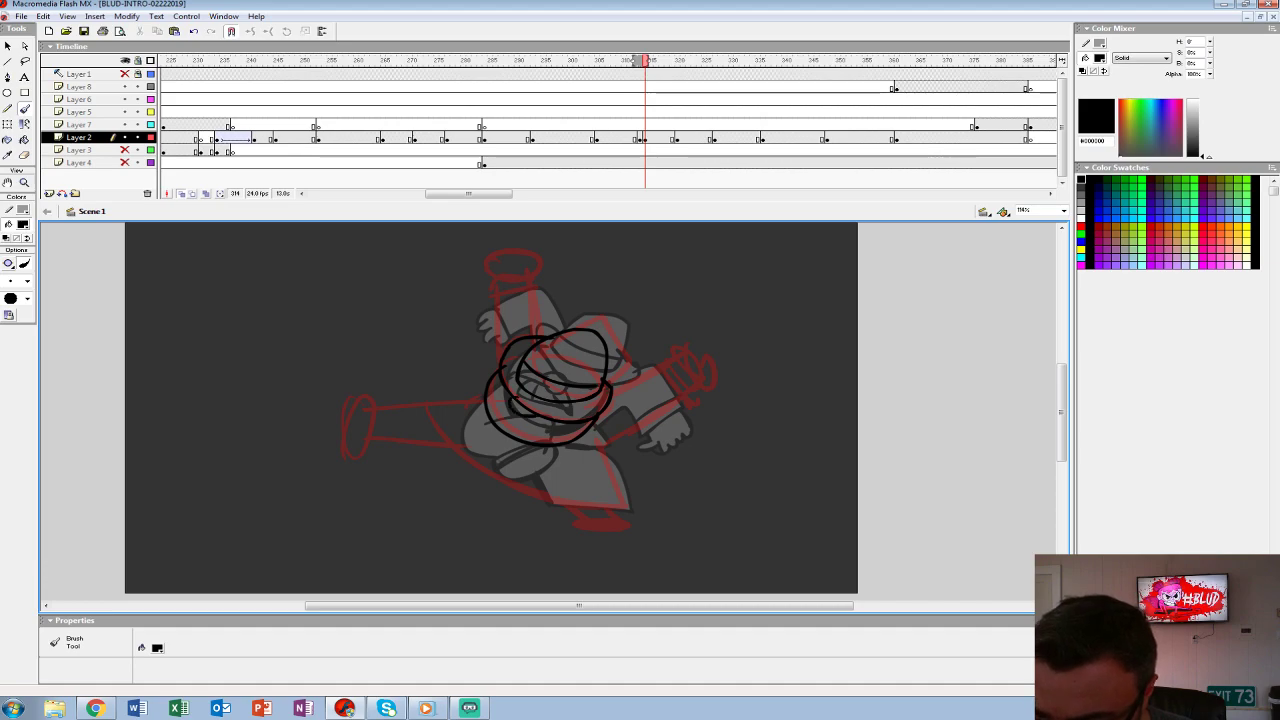
- Ink the flared coat and the extended kicking leg with its shoe
{"action": "mouse_move", "coordinate": [484, 394]}
{"action": "left_mouse_down"}
{"action": "mouse_move", "coordinate": [424, 389]}
{"action": "mouse_move", "coordinate": [488, 476]}
{"action": "mouse_move", "coordinate": [598, 512]}
{"action": "left_mouse_up"}
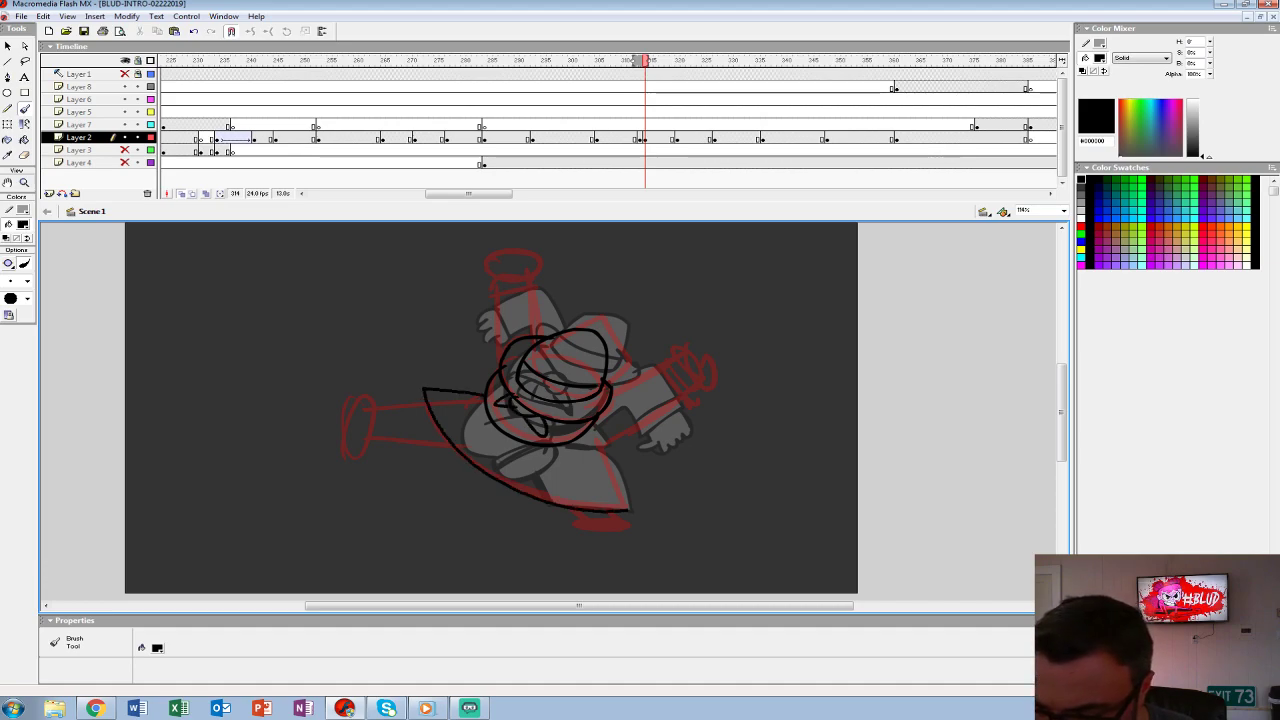
{"action": "left_click_drag", "start_coordinate": [612, 460], "coordinate": [626, 508]}
{"action": "mouse_move", "coordinate": [424, 401]}
{"action": "left_mouse_down"}
{"action": "mouse_move", "coordinate": [374, 404]}
{"action": "mouse_move", "coordinate": [365, 448]}
{"action": "mouse_move", "coordinate": [452, 442]}
{"action": "left_mouse_up"}
{"action": "left_click_drag", "start_coordinate": [372, 404], "coordinate": [345, 455]}
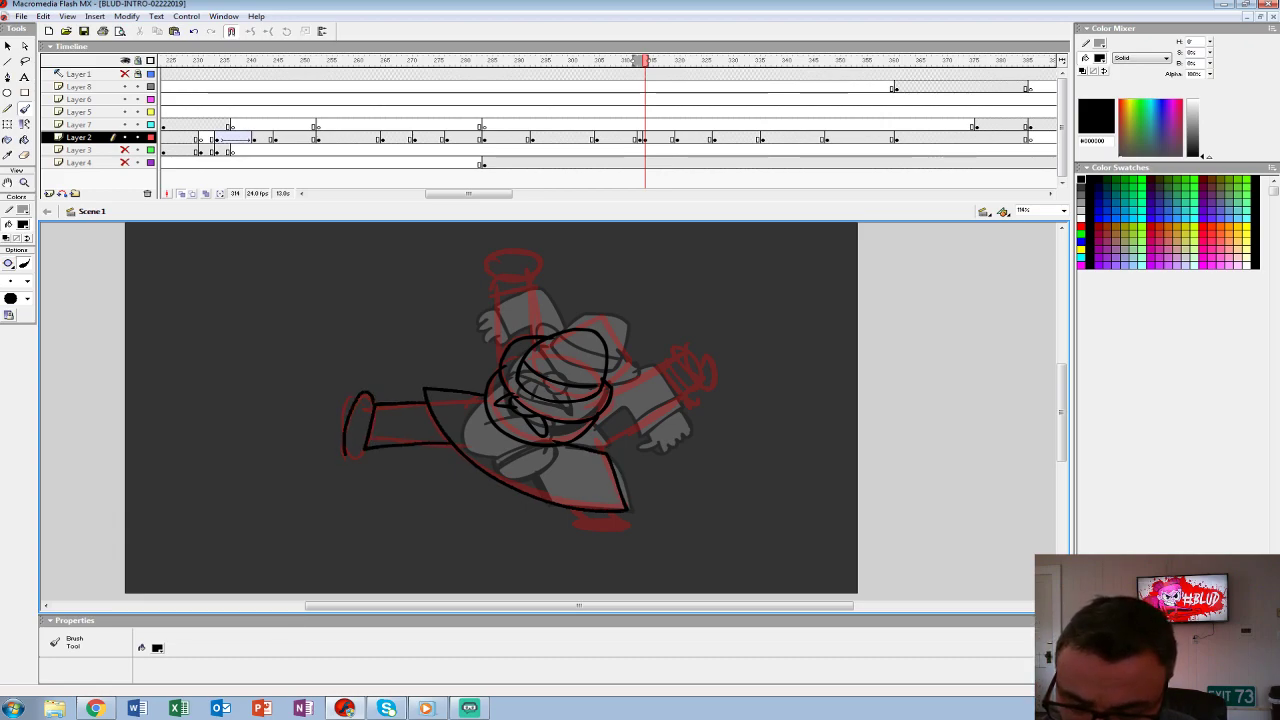
{"action": "left_click_drag", "start_coordinate": [370, 396], "coordinate": [353, 453]}
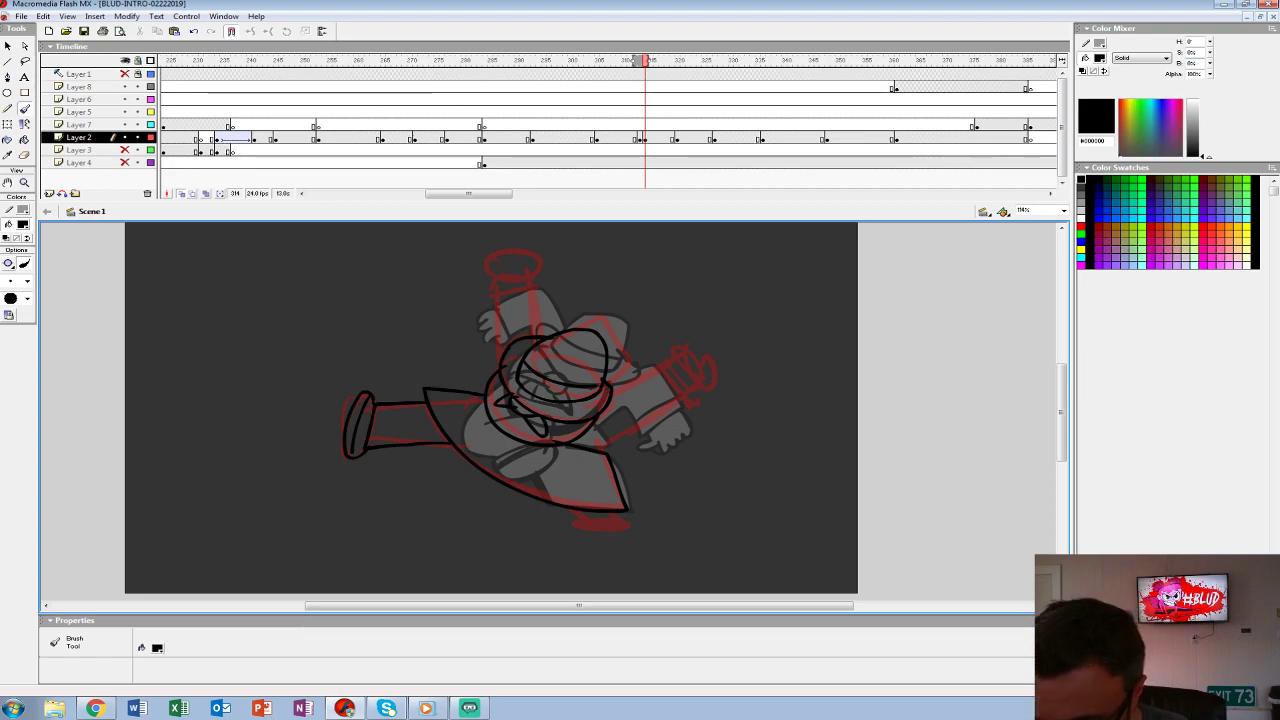
- Thicken the coat's edge and ink both arms with their sleeves, cuffs and hands
{"action": "left_click_drag", "start_coordinate": [578, 508], "coordinate": [602, 455]}
{"action": "mouse_move", "coordinate": [614, 390]}
{"action": "left_mouse_down"}
{"action": "mouse_move", "coordinate": [666, 358]}
{"action": "mouse_move", "coordinate": [698, 405]}
{"action": "mouse_move", "coordinate": [609, 443]}
{"action": "left_mouse_up"}
{"action": "left_click_drag", "start_coordinate": [648, 372], "coordinate": [680, 414]}
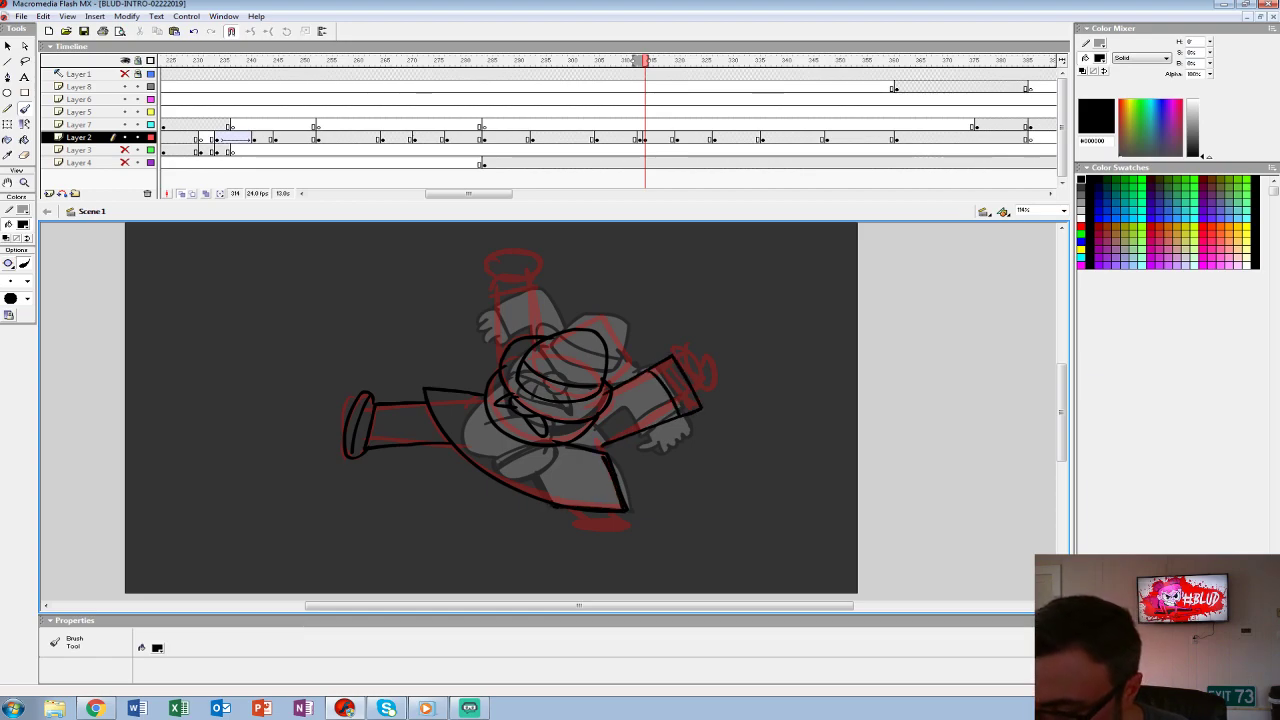
{"action": "mouse_move", "coordinate": [712, 370]}
{"action": "left_mouse_down"}
{"action": "mouse_move", "coordinate": [722, 388]}
{"action": "mouse_move", "coordinate": [720, 358]}
{"action": "left_mouse_up"}
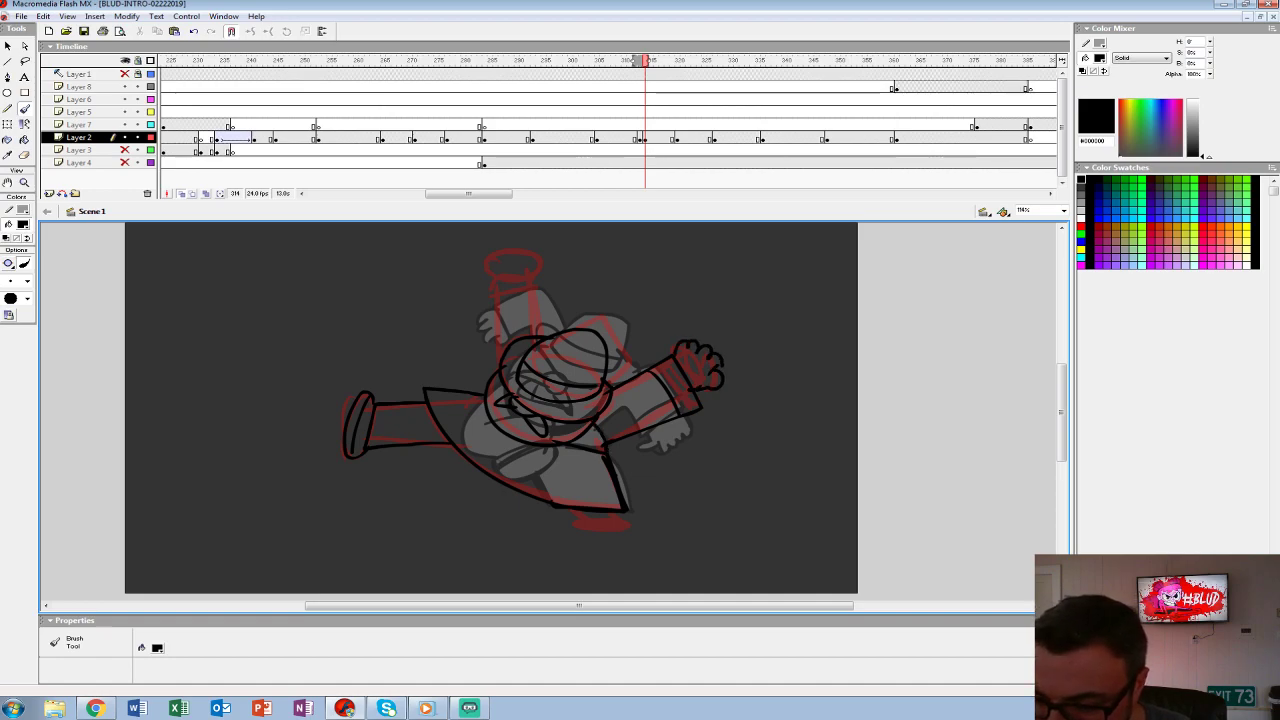
{"action": "mouse_move", "coordinate": [540, 336]}
{"action": "left_mouse_down"}
{"action": "mouse_move", "coordinate": [541, 290]}
{"action": "mouse_move", "coordinate": [527, 284]}
{"action": "mouse_move", "coordinate": [494, 366]}
{"action": "left_mouse_up"}
{"action": "mouse_move", "coordinate": [488, 314]}
{"action": "left_mouse_down"}
{"action": "mouse_move", "coordinate": [540, 302]}
{"action": "mouse_move", "coordinate": [502, 263]}
{"action": "left_mouse_up"}
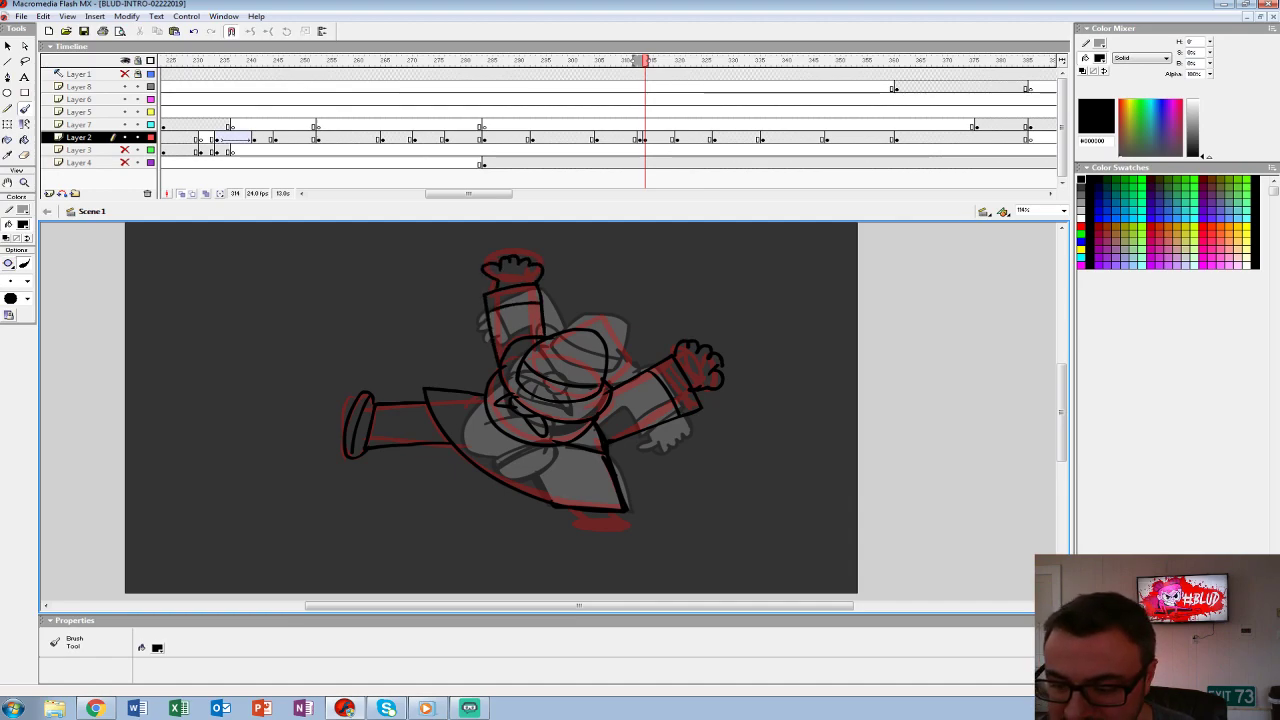
- Move the inked kicking pose from frame 314 to frame 313 on Layer 2, replacing the sketch, with onion skinning off
{"action": "left_click", "coordinate": [638, 139]}
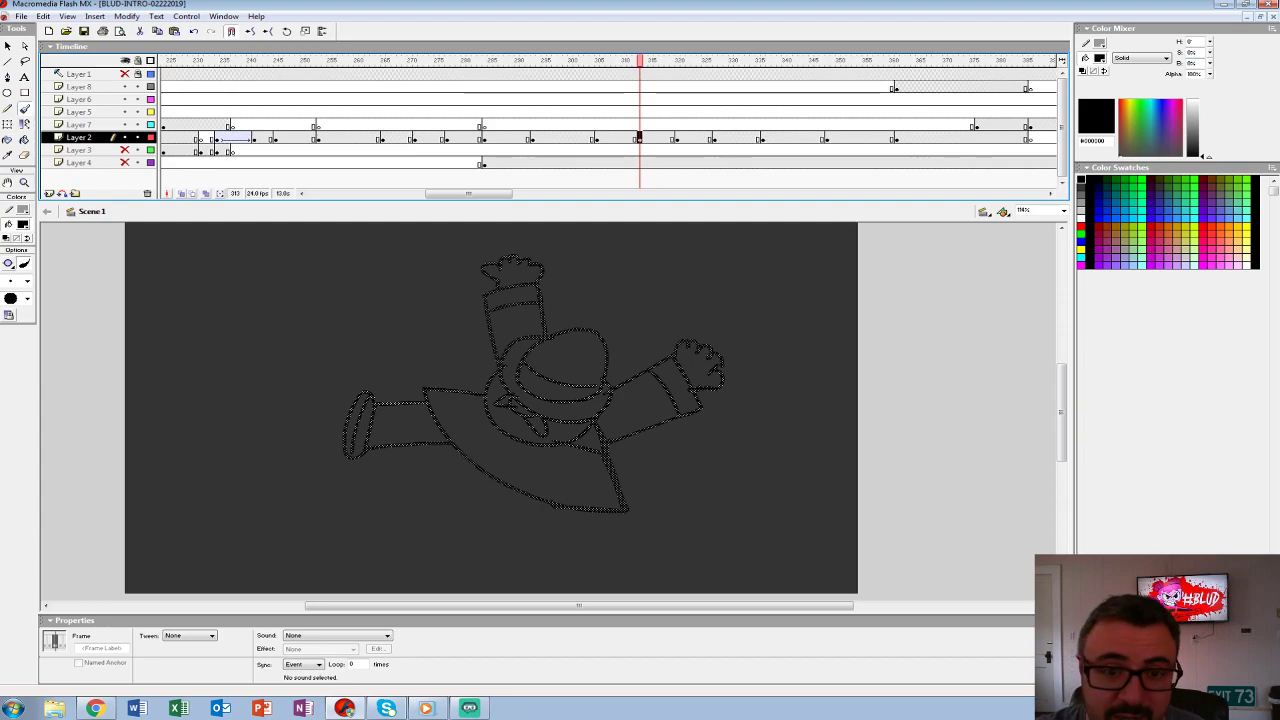
- Lasso the kicking pose's extended leg with its shoe and tilt it slightly upward with Free Transform
{"action": "key", "text": "y"}
{"action": "mouse_move", "coordinate": [258, 398]}
{"action": "left_mouse_down"}
{"action": "mouse_move", "coordinate": [413, 470]}
{"action": "mouse_move", "coordinate": [450, 455]}
{"action": "left_mouse_up"}
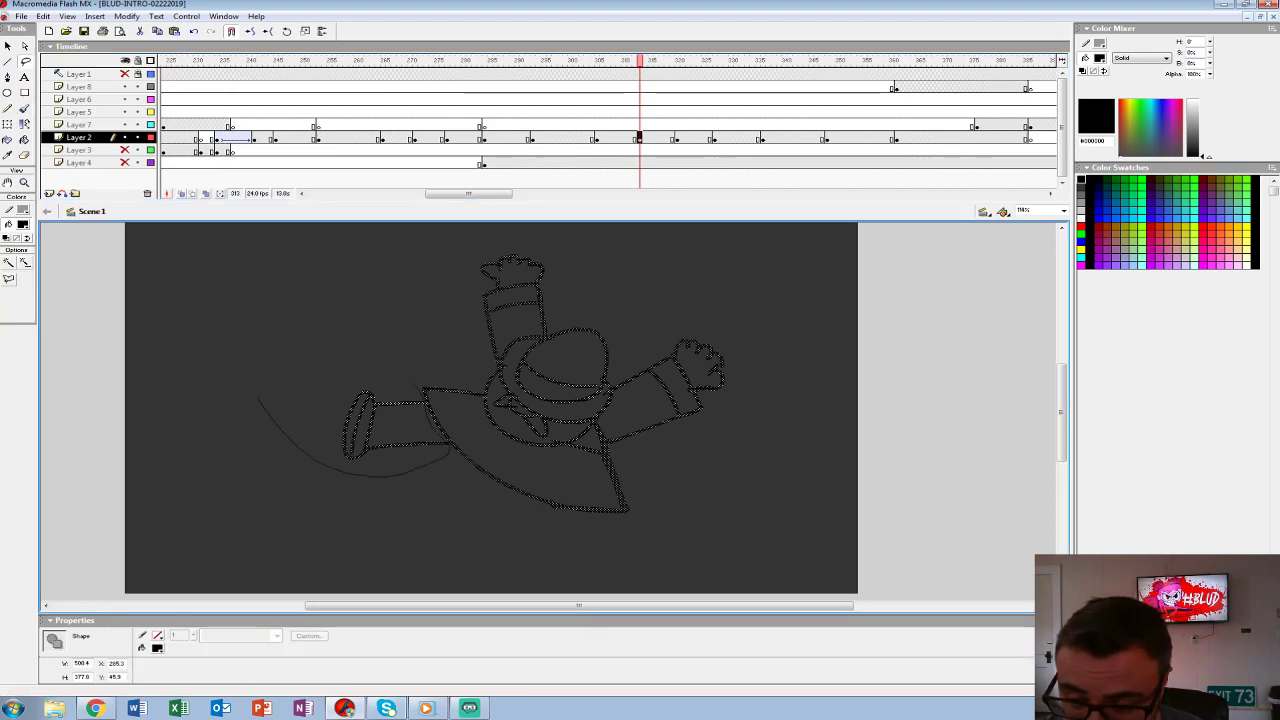
{"action": "key", "text": "ctrl+z"}
{"action": "key", "text": "q"}
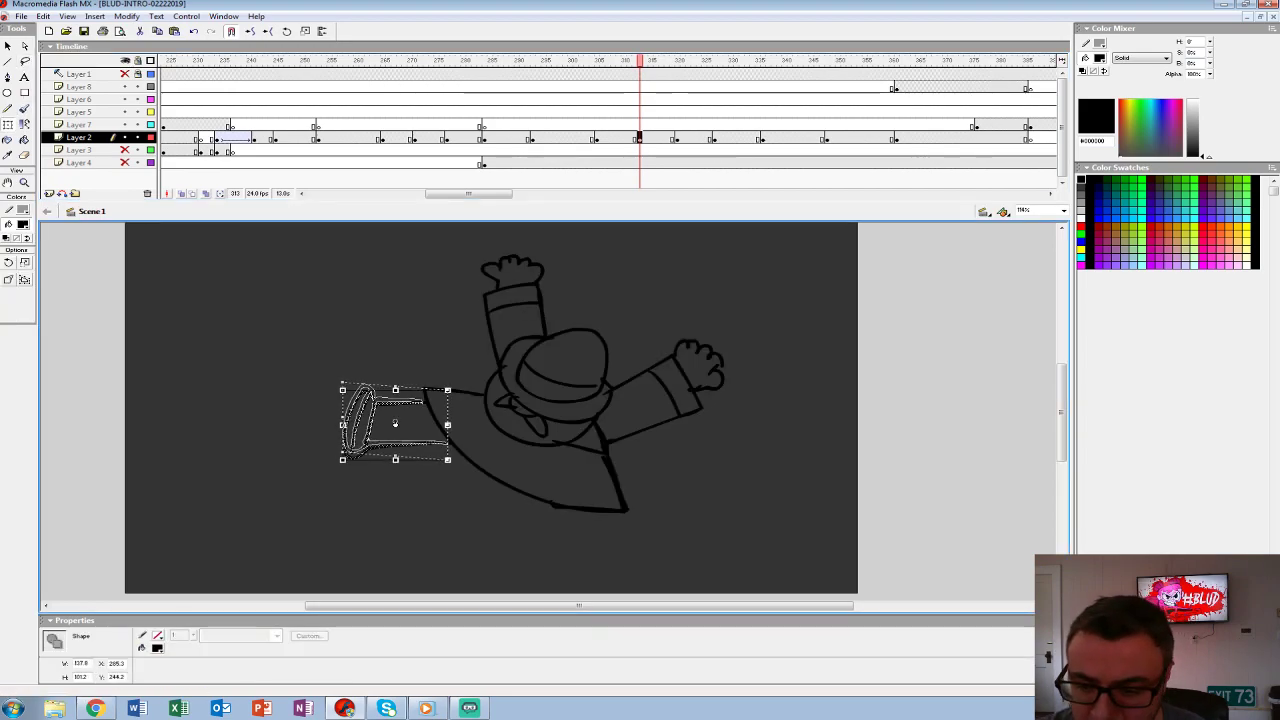
{"action": "key", "text": "Escape"}
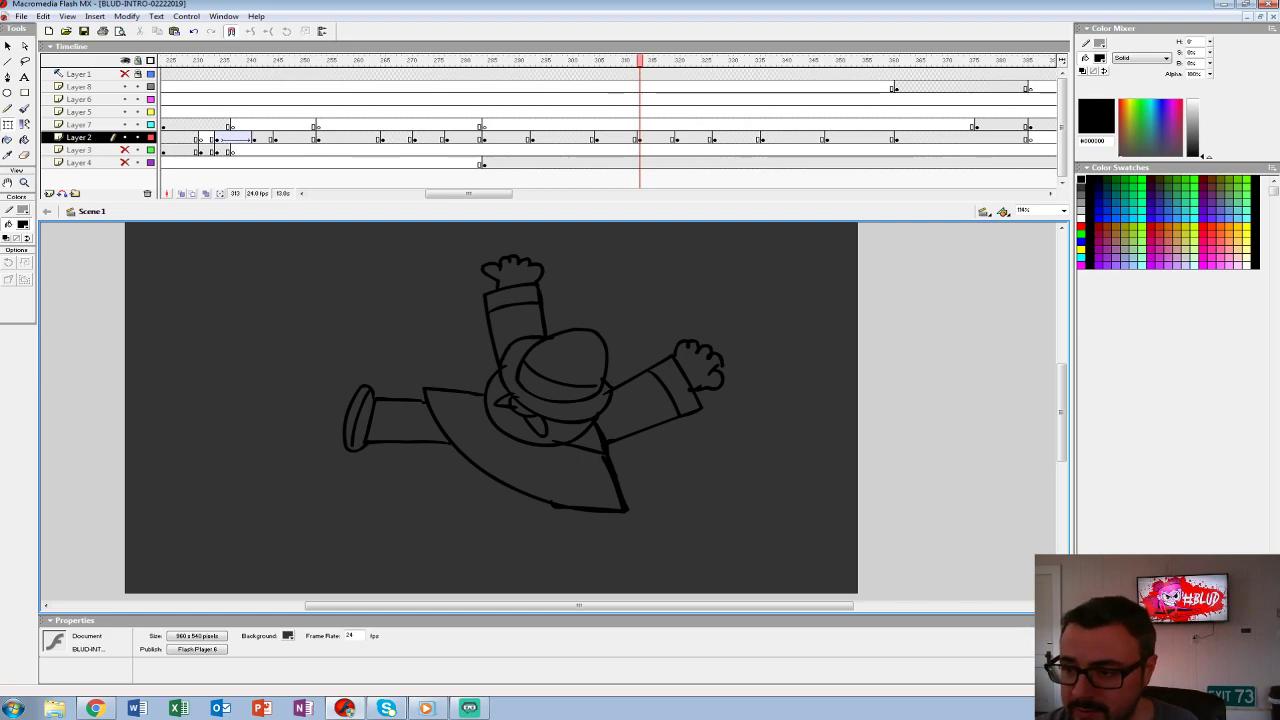
- Fill the kicking pose's leg, flared coat and shoe white with the Paint Bucket on frame 313
{"action": "left_click", "coordinate": [638, 138]}
{"action": "key", "text": "comma"}
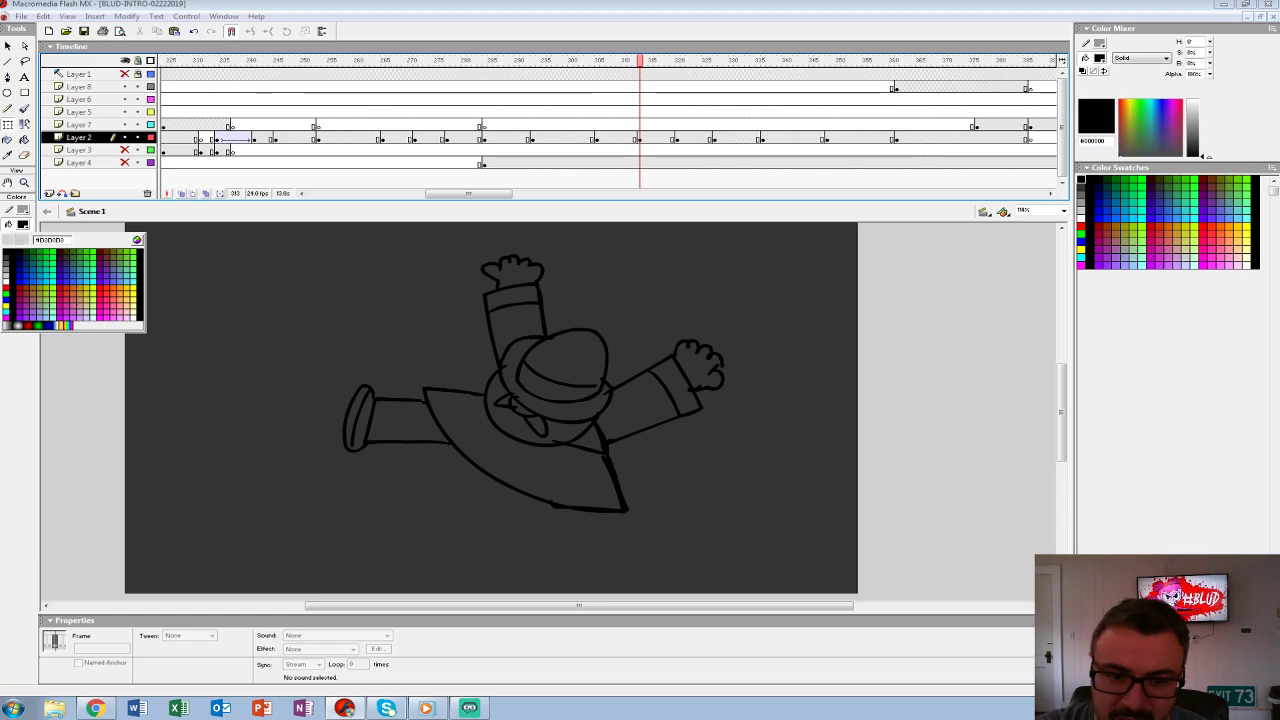
{"action": "left_click", "coordinate": [24, 224]}
{"action": "left_click", "coordinate": [5, 268]}
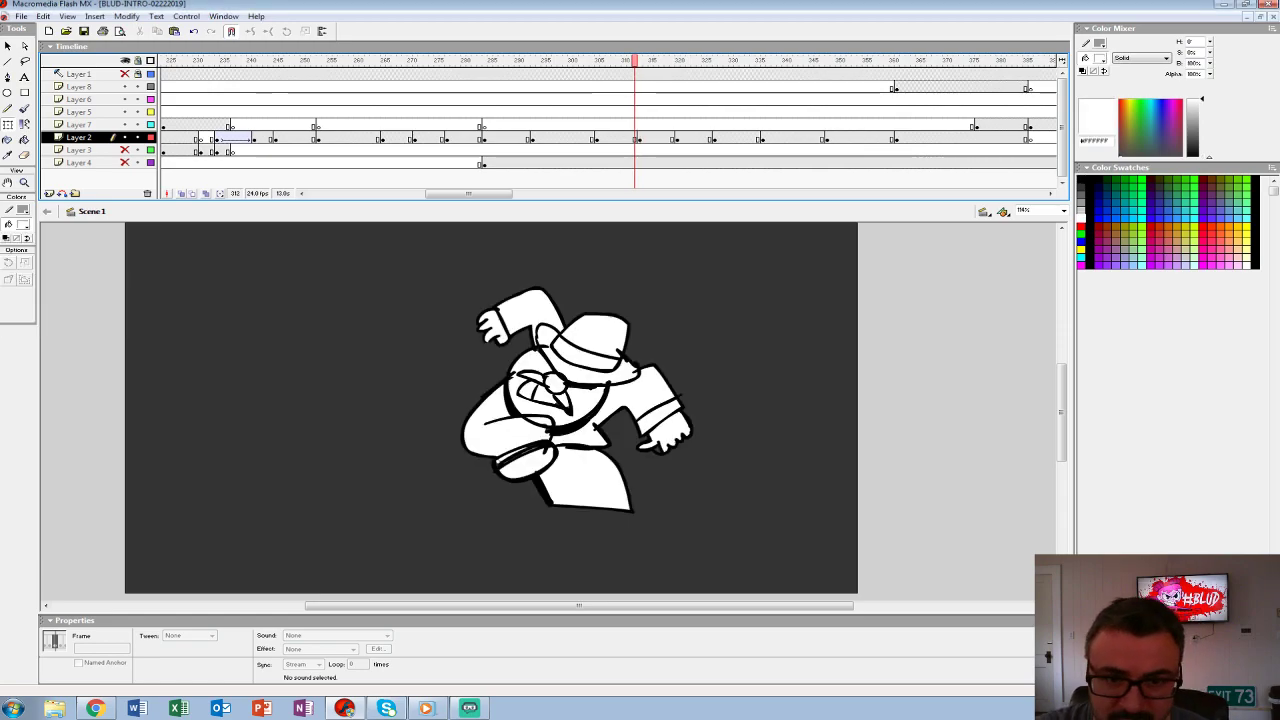
{"action": "key", "text": "k"}
{"action": "key", "text": "period"}
{"action": "left_click", "coordinate": [400, 425]}
{"action": "left_click", "coordinate": [540, 470]}
{"action": "left_click", "coordinate": [357, 418]}
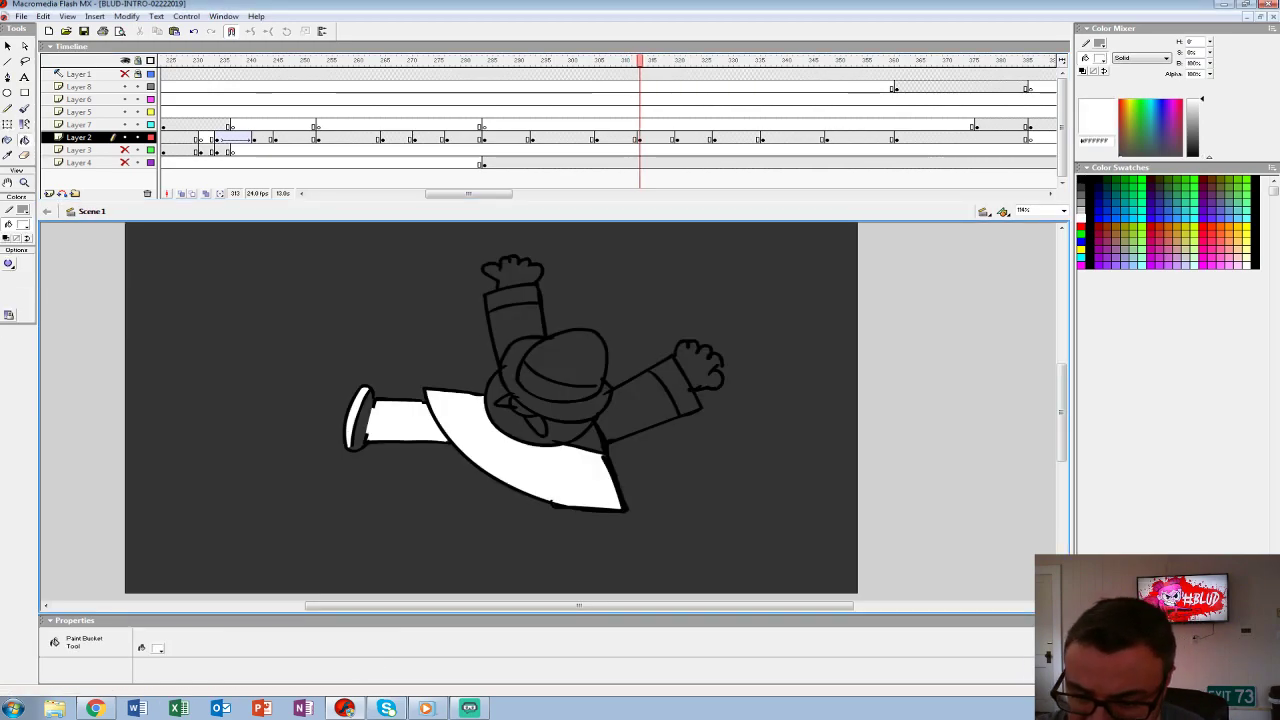
- Fill the kicking pose's round beard, face, hat and collar area white
{"action": "left_click", "coordinate": [540, 410]}
{"action": "left_click", "coordinate": [536, 426]}
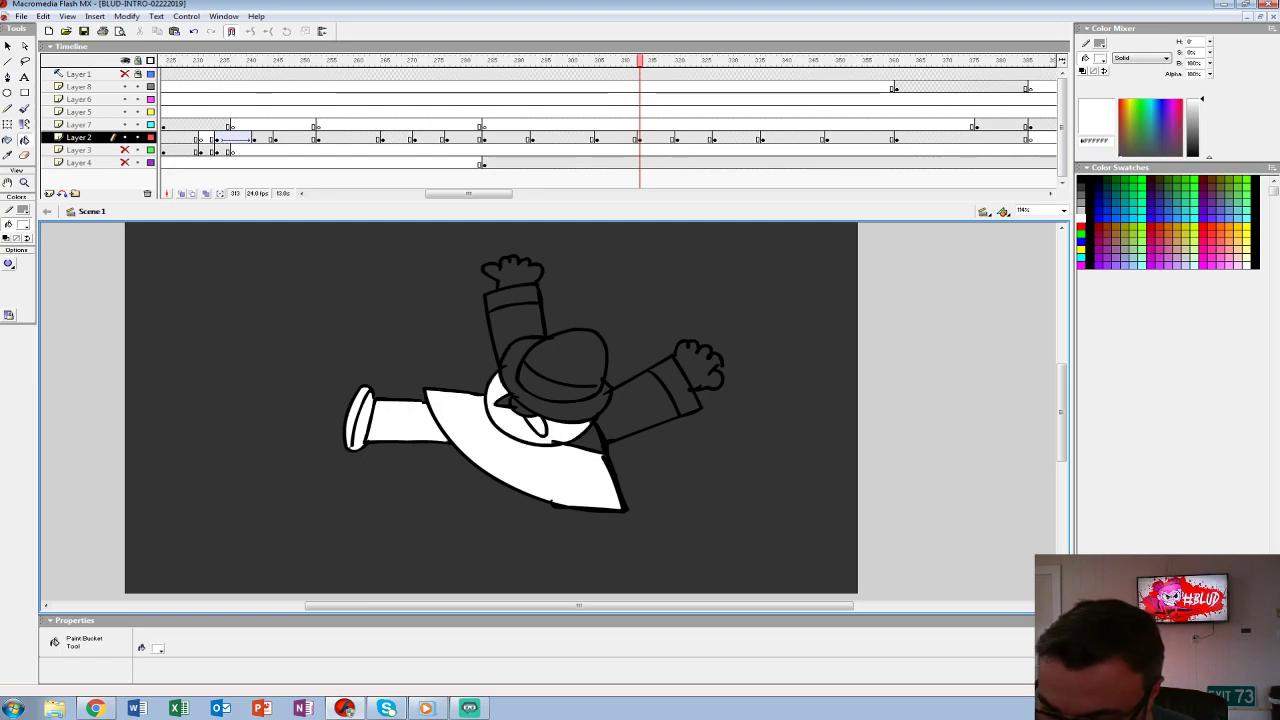
{"action": "left_click", "coordinate": [523, 410]}
{"action": "left_click", "coordinate": [555, 385]}
{"action": "left_click", "coordinate": [560, 382]}
{"action": "left_click", "coordinate": [504, 400]}
{"action": "left_click", "coordinate": [565, 350]}
{"action": "left_click", "coordinate": [588, 438]}
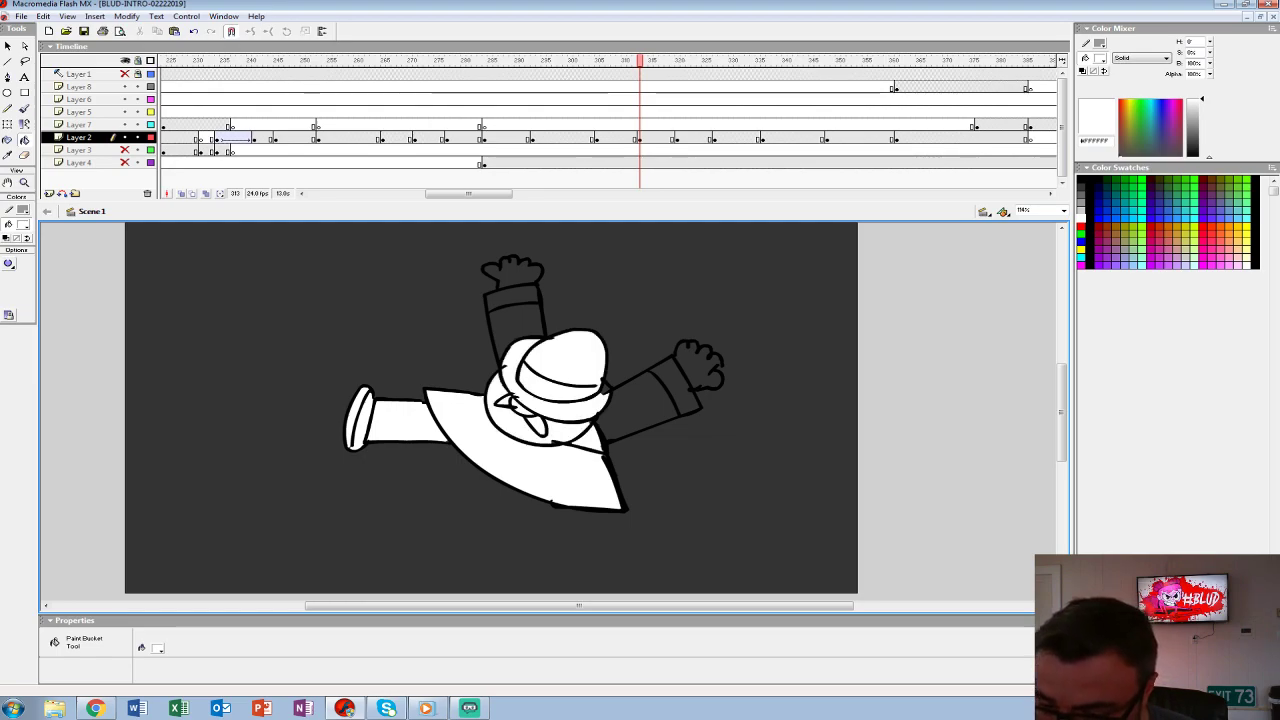
- Fill both arms, cuffs and hands white and group the finished kicking pose
{"action": "left_click", "coordinate": [630, 410]}
{"action": "left_click", "coordinate": [672, 390]}
{"action": "left_click", "coordinate": [700, 366]}
{"action": "left_click", "coordinate": [515, 330]}
{"action": "left_click", "coordinate": [512, 275]}
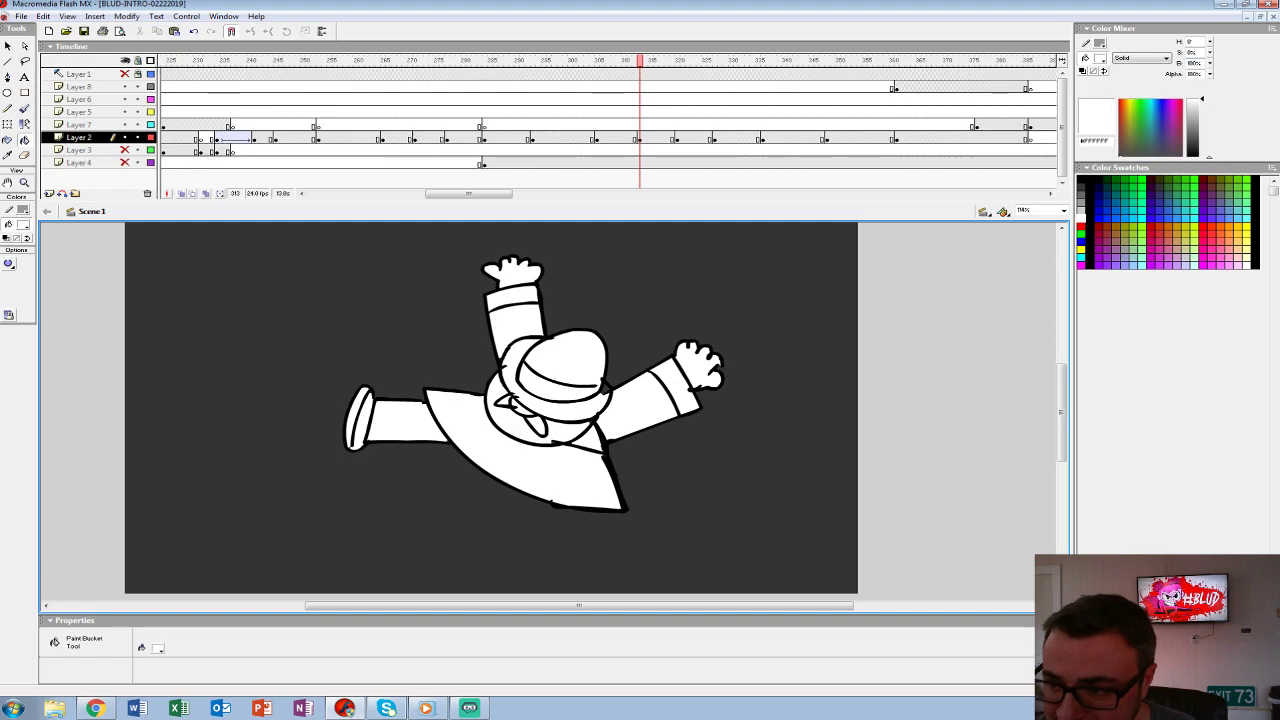
{"action": "left_click", "coordinate": [638, 138]}
{"action": "key", "text": "ctrl+g"}
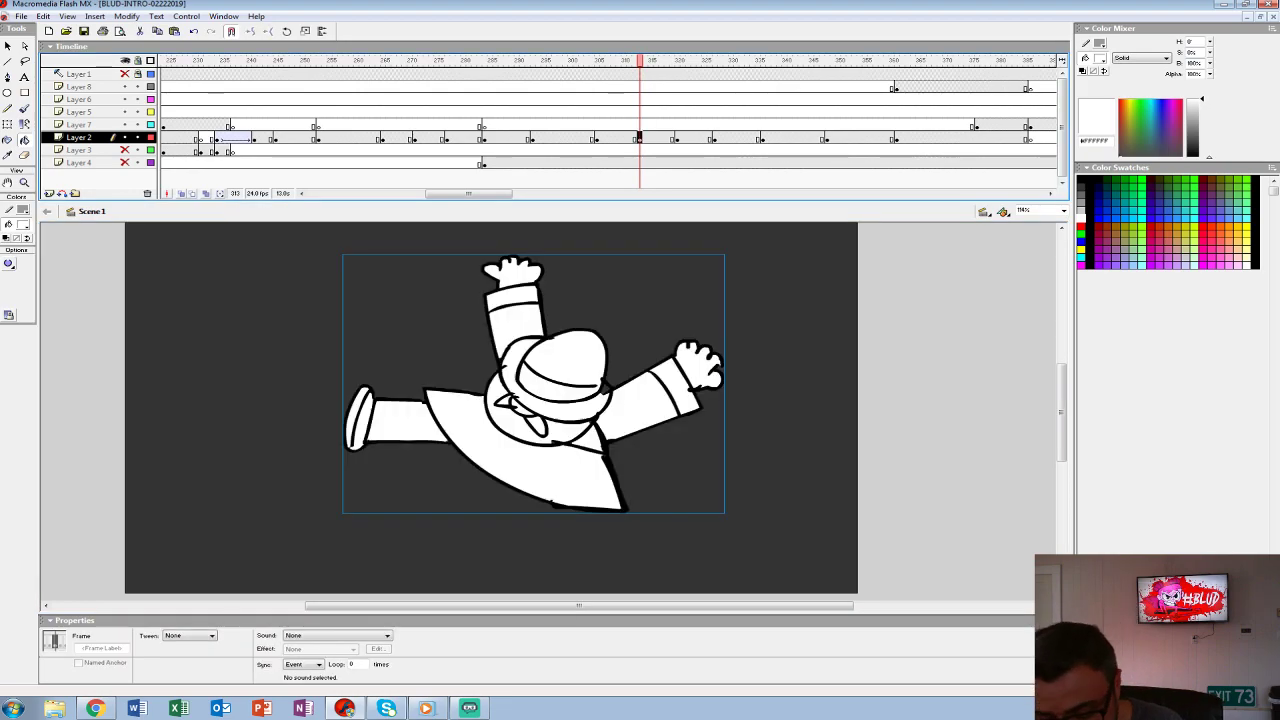
- Show the hidden crowd layers at 100% zoom and play back the animation to review the kicking pose's timing
{"action": "key", "text": "ctrl+1"}
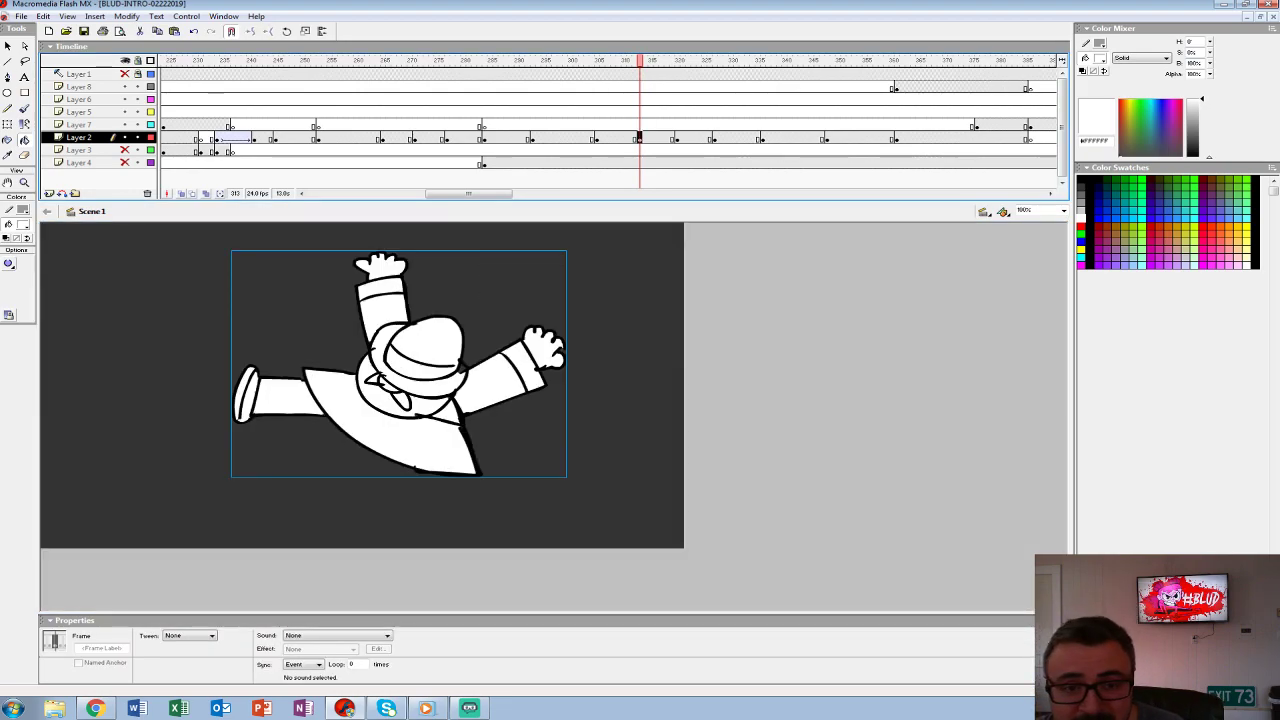
{"action": "key", "text": "Return"}
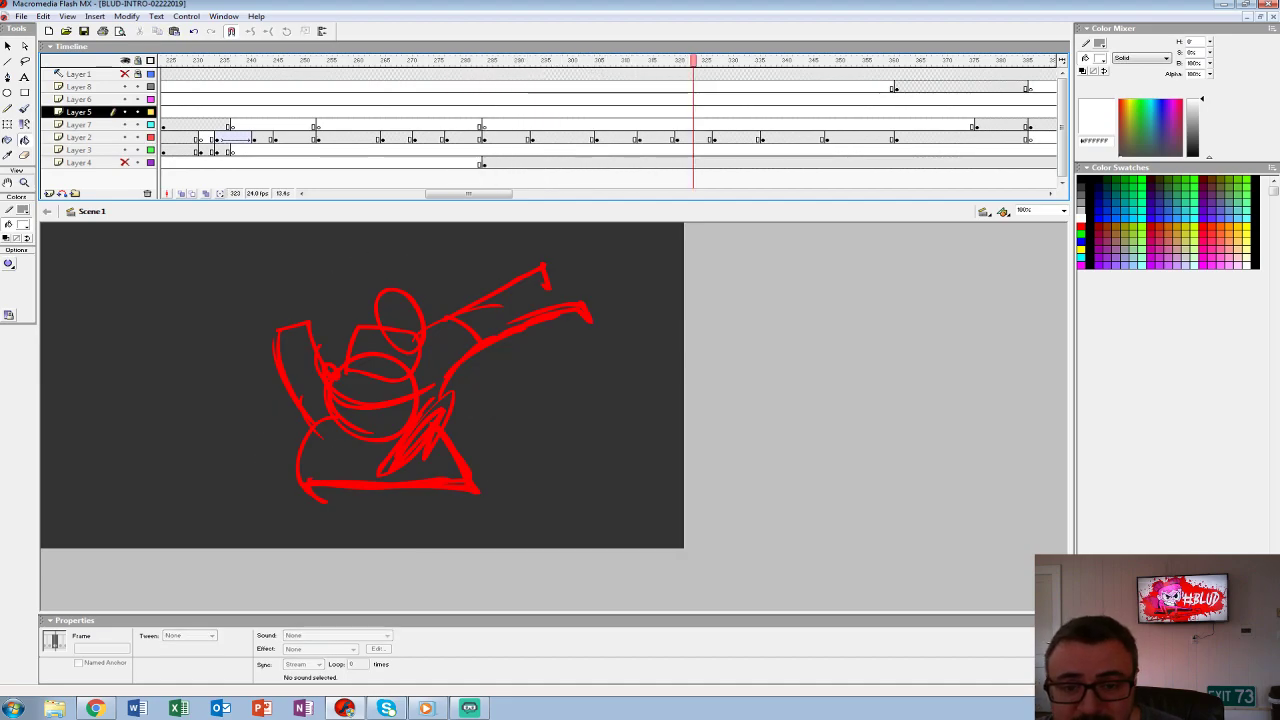
{"action": "left_click", "coordinate": [124, 162]}
{"action": "key", "text": "Return"}
{"action": "left_click", "coordinate": [79, 99]}
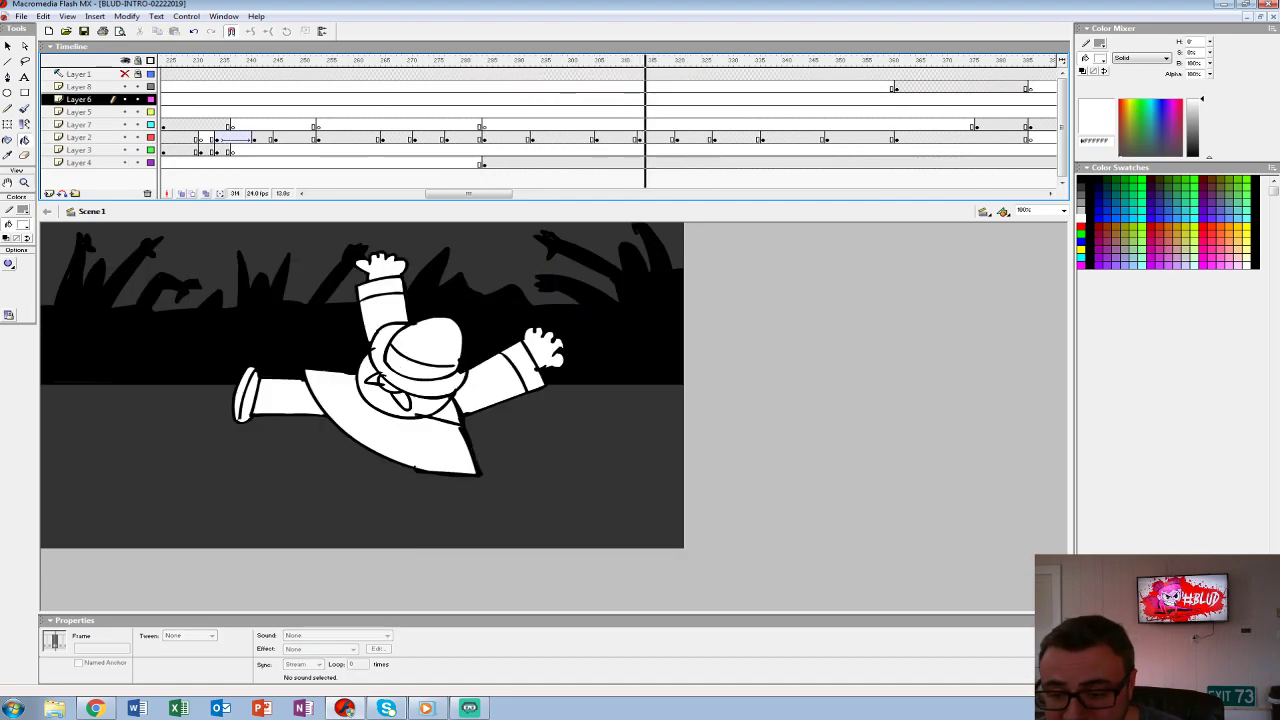
{"action": "key", "text": "Return"}
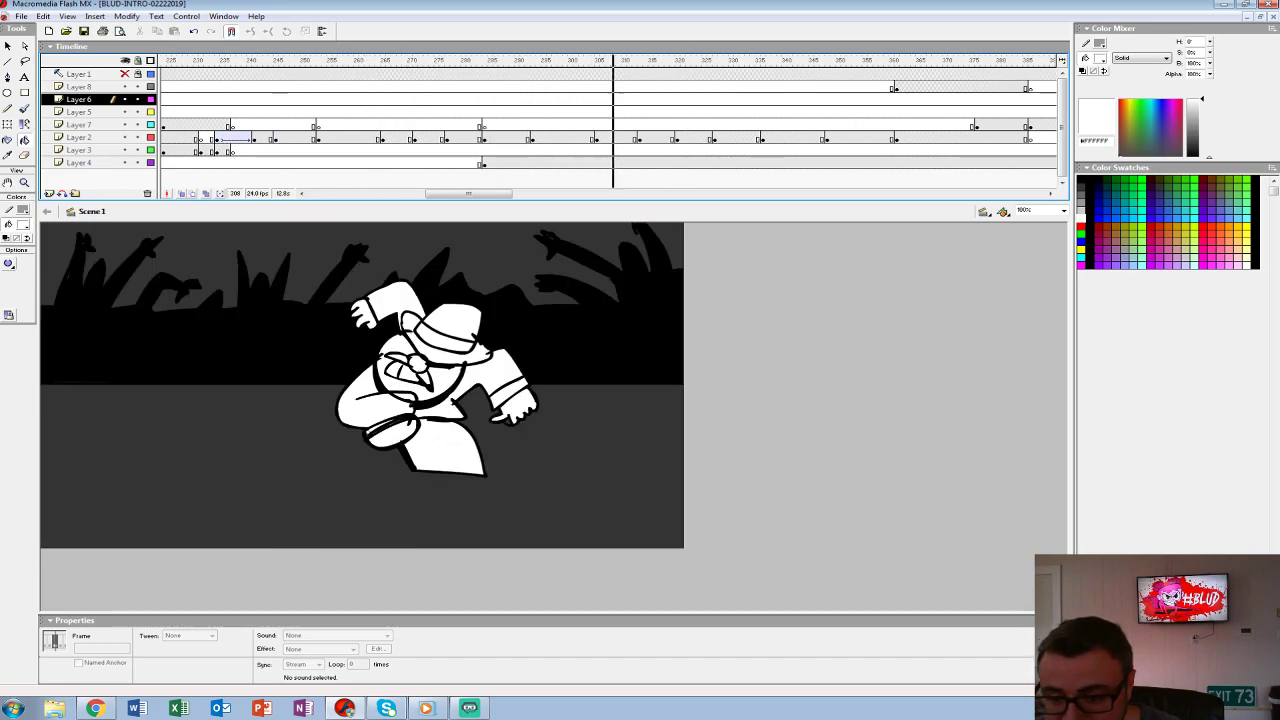
{"action": "left_click", "coordinate": [392, 137]}
{"action": "key", "text": "Return"}
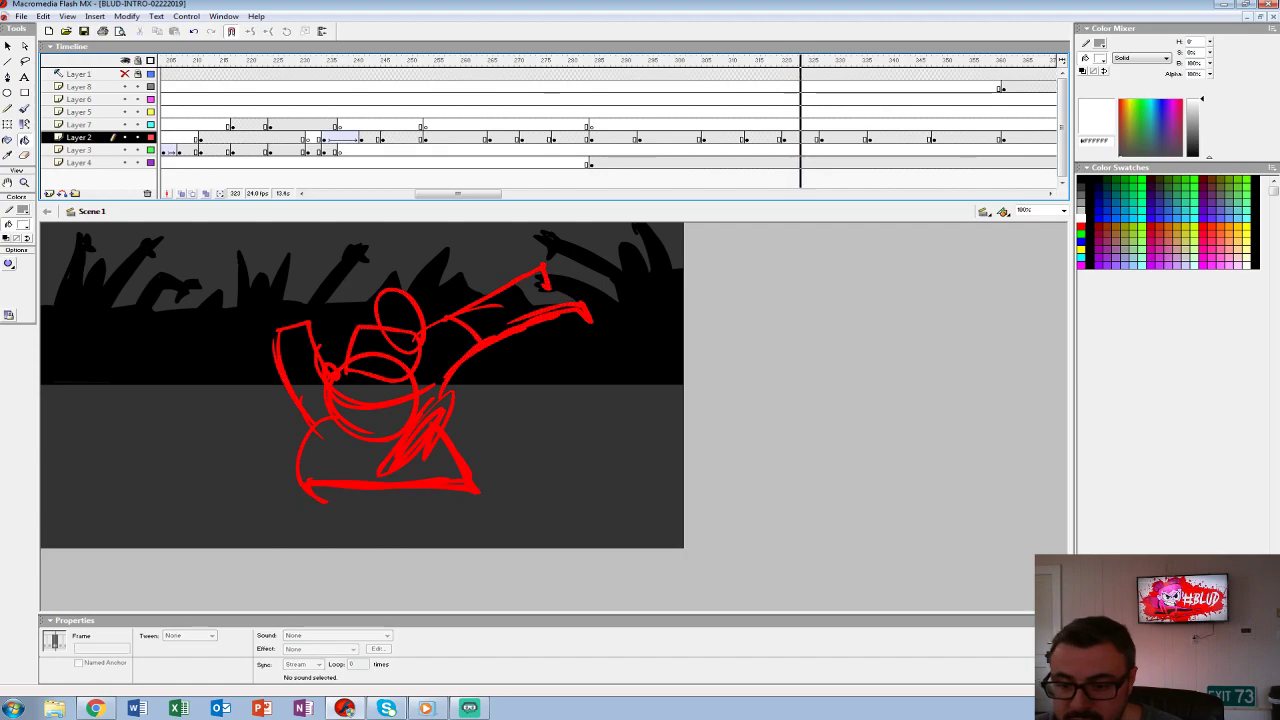
- Insert a blank keyframe at frame 321 on Layer 2 with onion skinning on, and hide Layers 3 and 4
{"action": "left_click", "coordinate": [789, 138]}
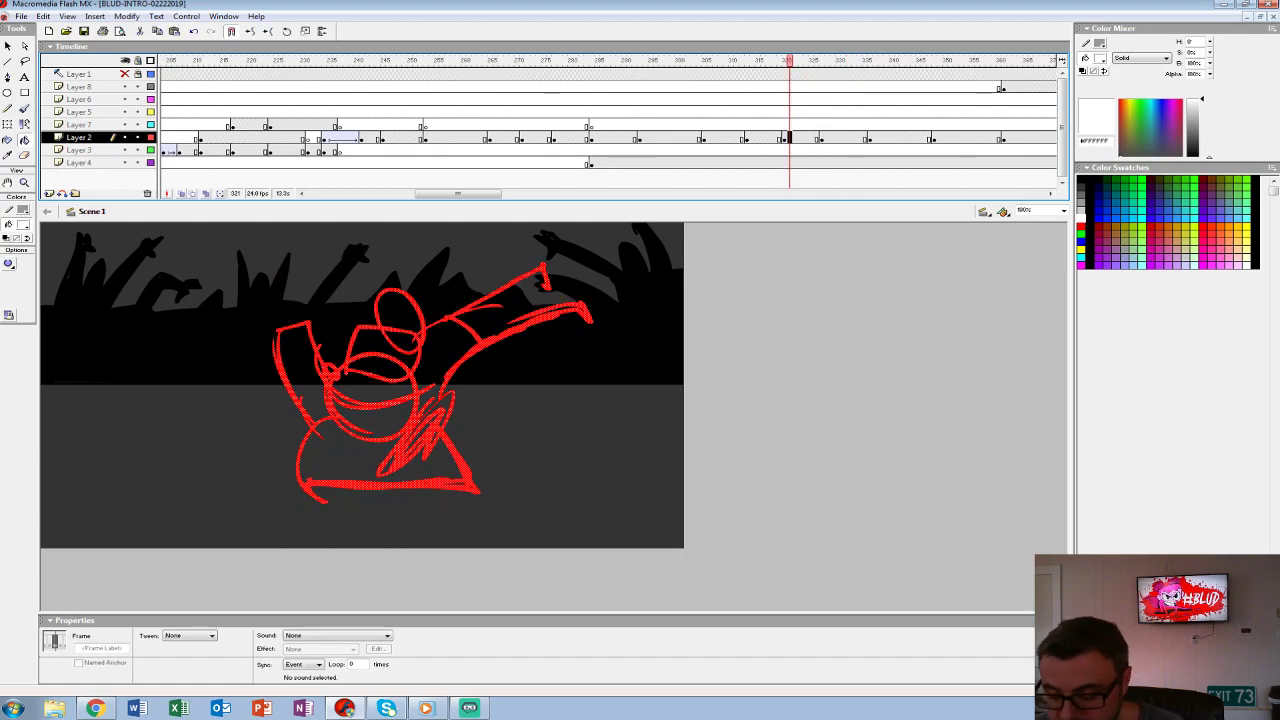
{"action": "key", "text": "F7"}
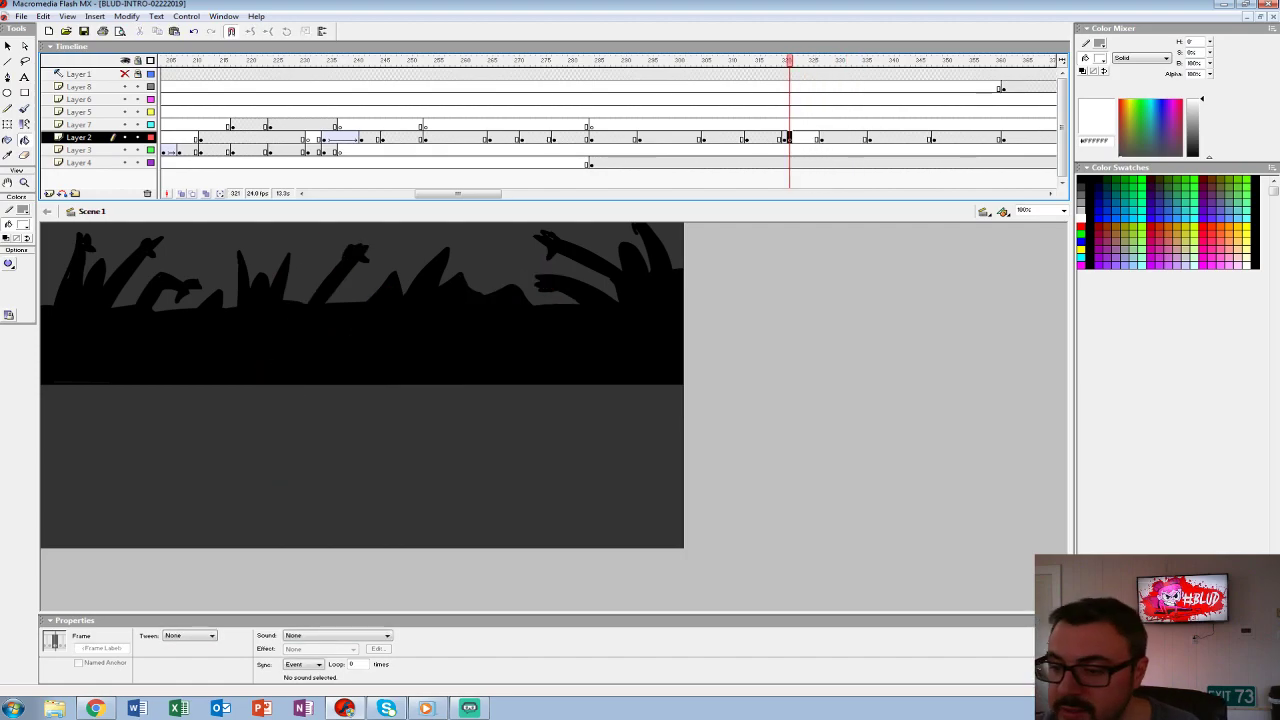
{"action": "left_click", "coordinate": [182, 194]}
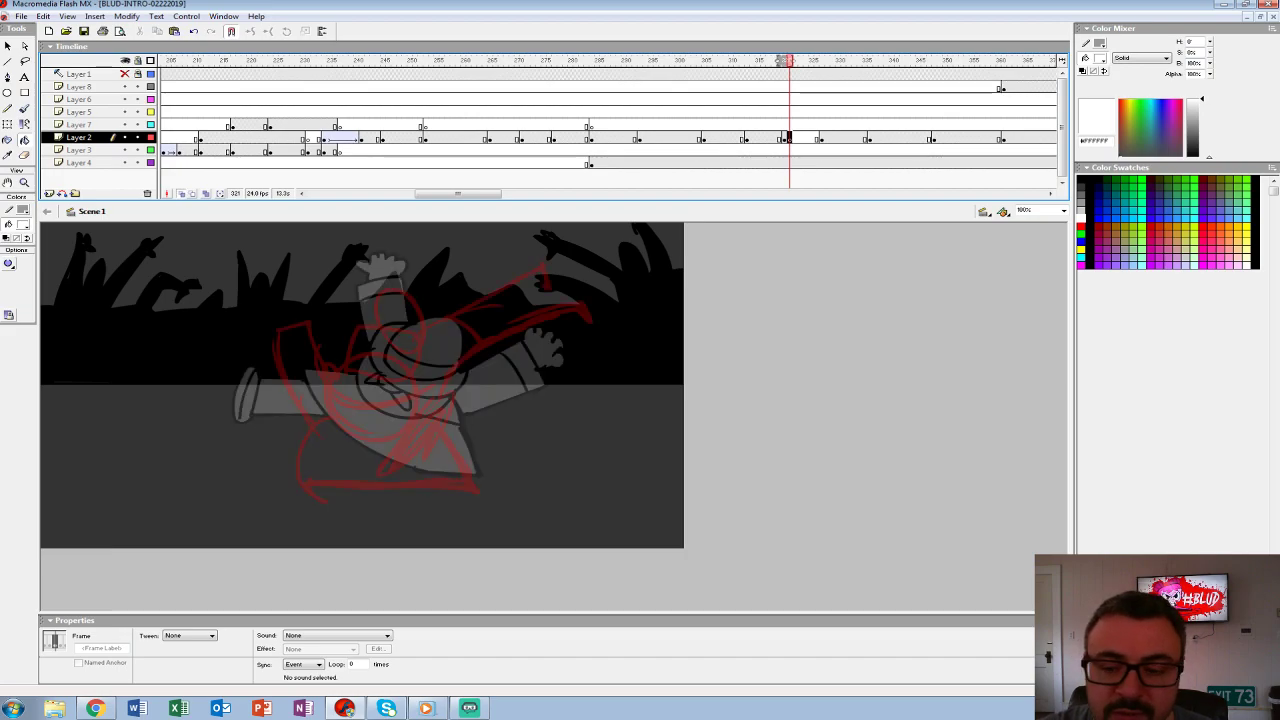
{"action": "key", "text": "ctrl+2"}
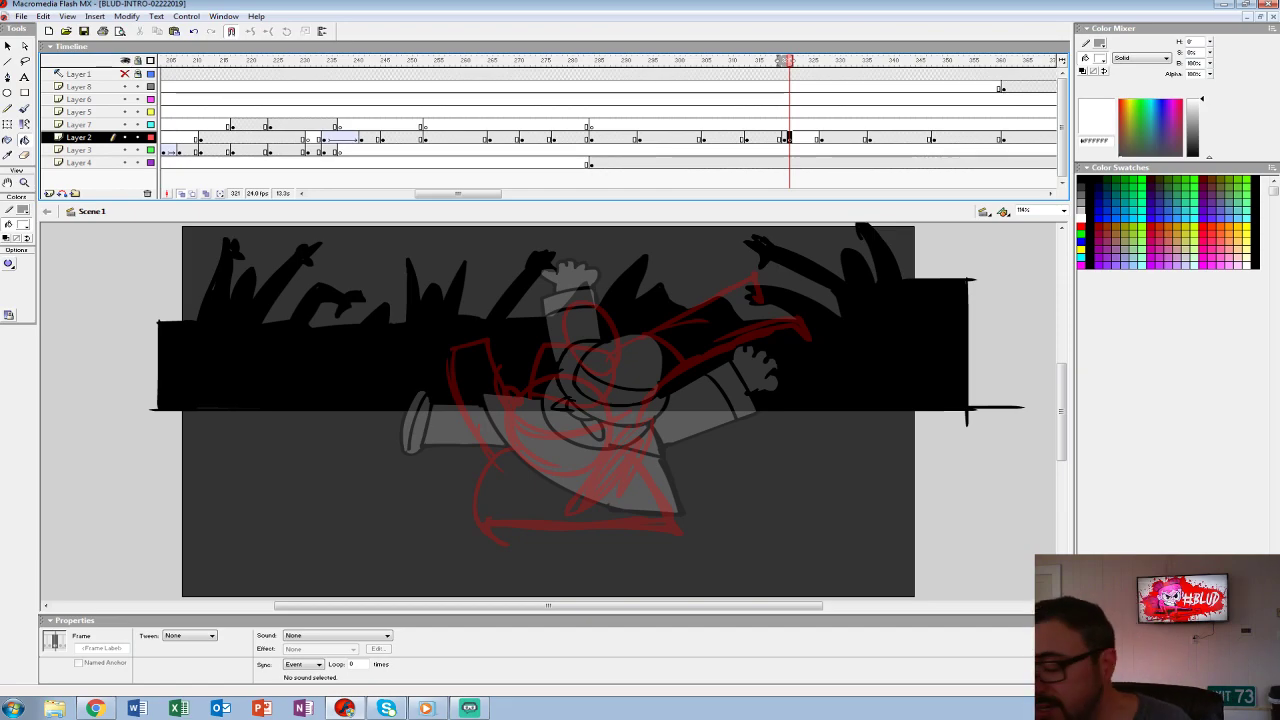
{"action": "left_click", "coordinate": [125, 149]}
{"action": "left_click", "coordinate": [125, 162]}
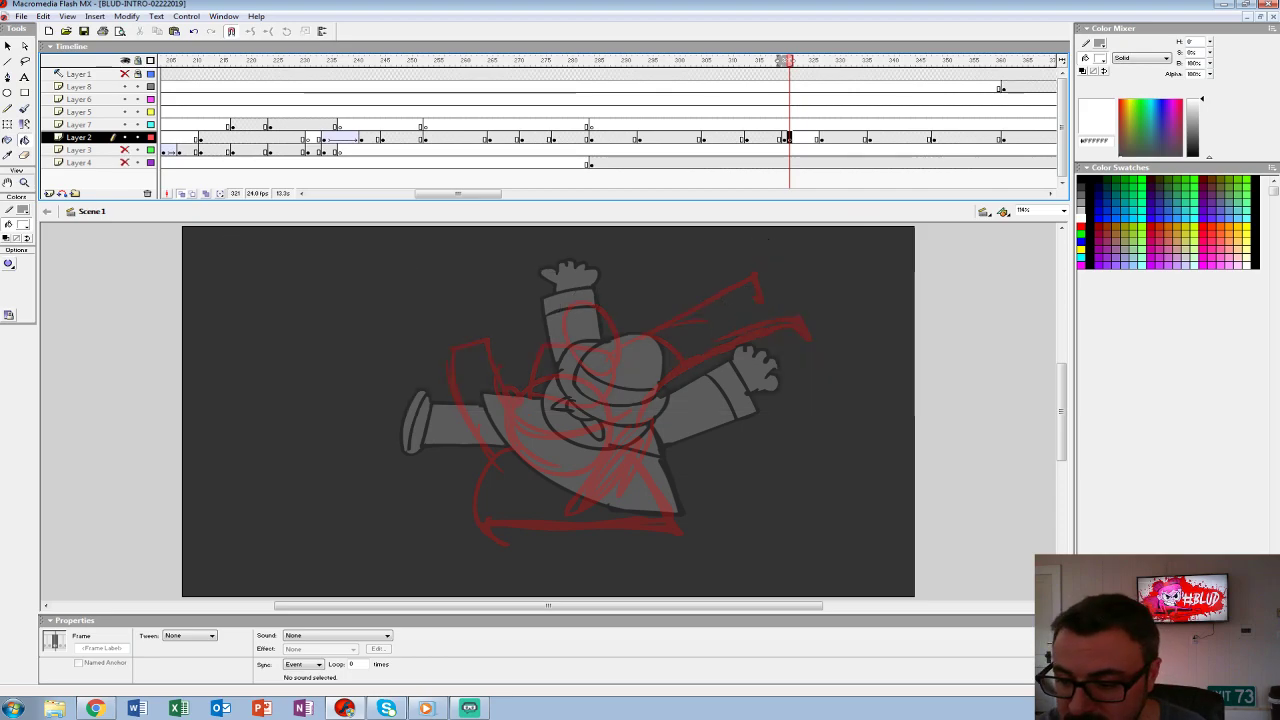
{"action": "scroll", "coordinate": [548, 411], "scroll_direction": "right", "scroll_amount": 3}
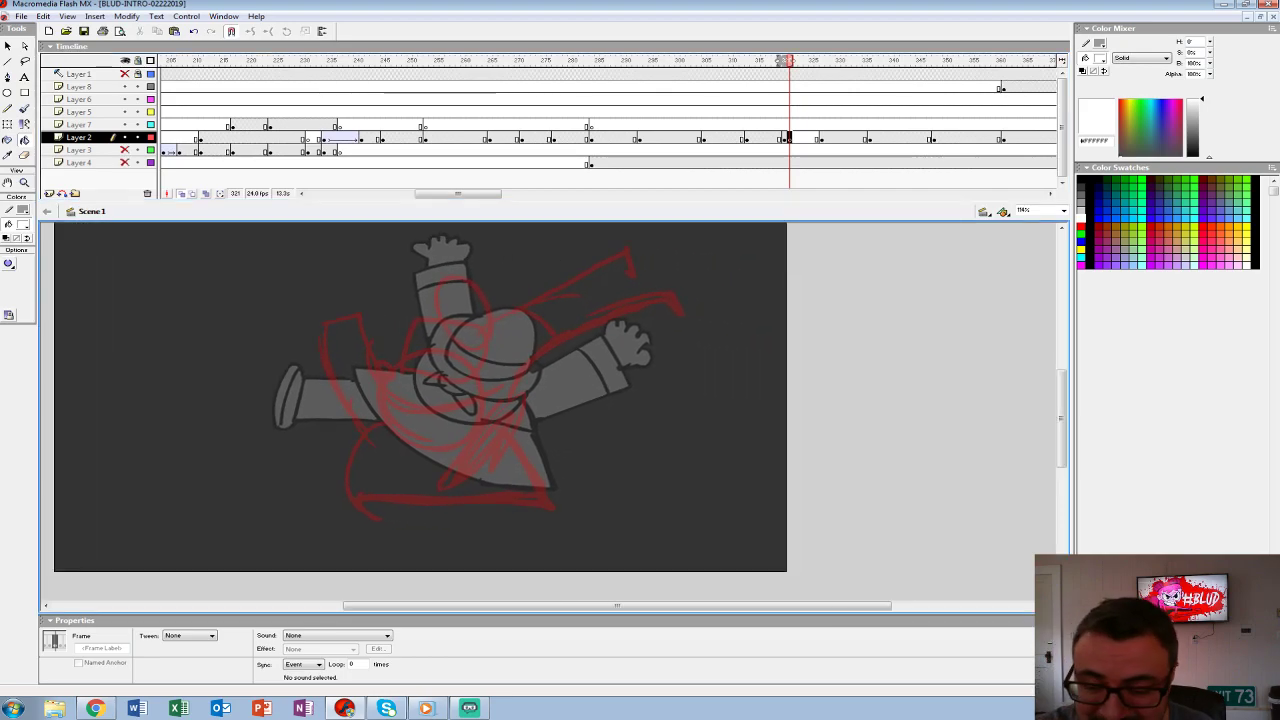
- Ink the next pose's hat, brim, round beard and mouth with a black Brush over the onion-skinned sketch
{"action": "left_click", "coordinate": [23, 224]}
{"action": "left_click", "coordinate": [7, 240]}
{"action": "left_click", "coordinate": [24, 108]}
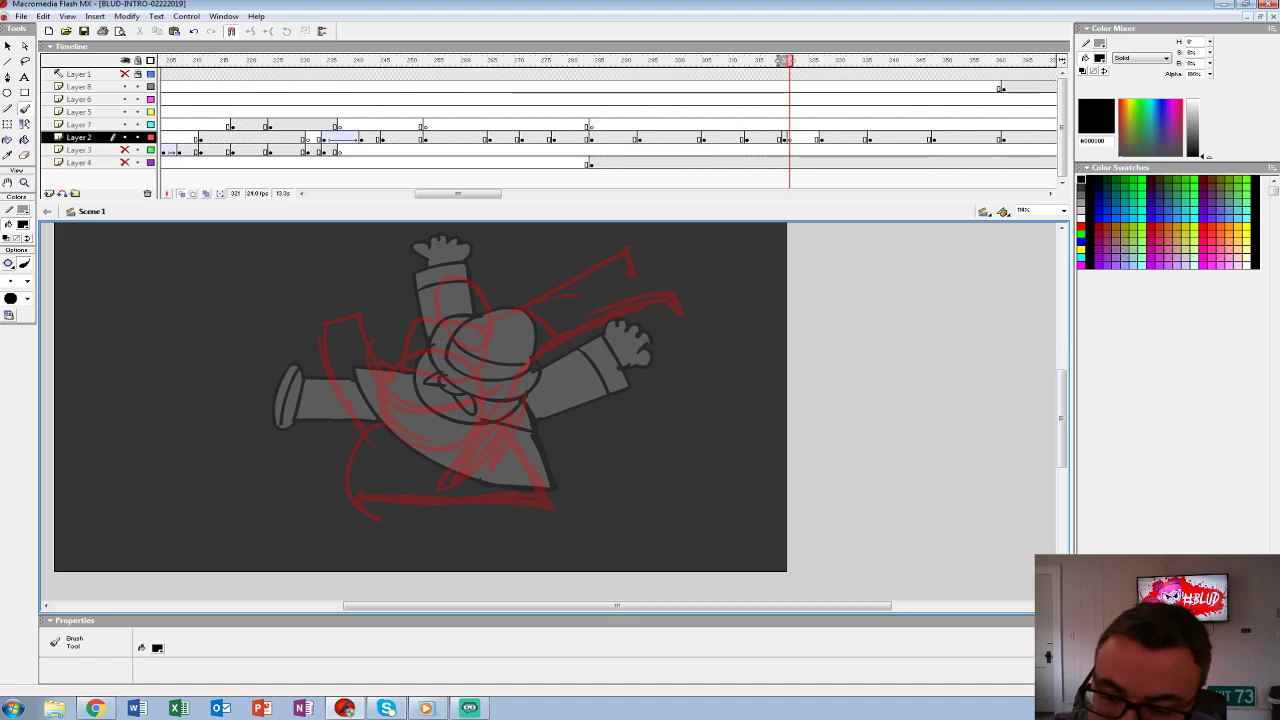
{"action": "mouse_move", "coordinate": [398, 357]}
{"action": "left_mouse_down"}
{"action": "mouse_move", "coordinate": [412, 406]}
{"action": "mouse_move", "coordinate": [476, 410]}
{"action": "mouse_move", "coordinate": [490, 376]}
{"action": "left_mouse_up"}
{"action": "mouse_move", "coordinate": [409, 344]}
{"action": "left_mouse_down"}
{"action": "mouse_move", "coordinate": [415, 379]}
{"action": "mouse_move", "coordinate": [476, 390]}
{"action": "left_mouse_up"}
{"action": "mouse_move", "coordinate": [404, 356]}
{"action": "left_mouse_down"}
{"action": "mouse_move", "coordinate": [484, 356]}
{"action": "mouse_move", "coordinate": [482, 368]}
{"action": "left_mouse_up"}
{"action": "left_click_drag", "start_coordinate": [376, 380], "coordinate": [502, 376]}
{"action": "mouse_move", "coordinate": [404, 400]}
{"action": "left_mouse_down"}
{"action": "mouse_move", "coordinate": [401, 444]}
{"action": "mouse_move", "coordinate": [477, 421]}
{"action": "mouse_move", "coordinate": [432, 424]}
{"action": "left_mouse_up"}
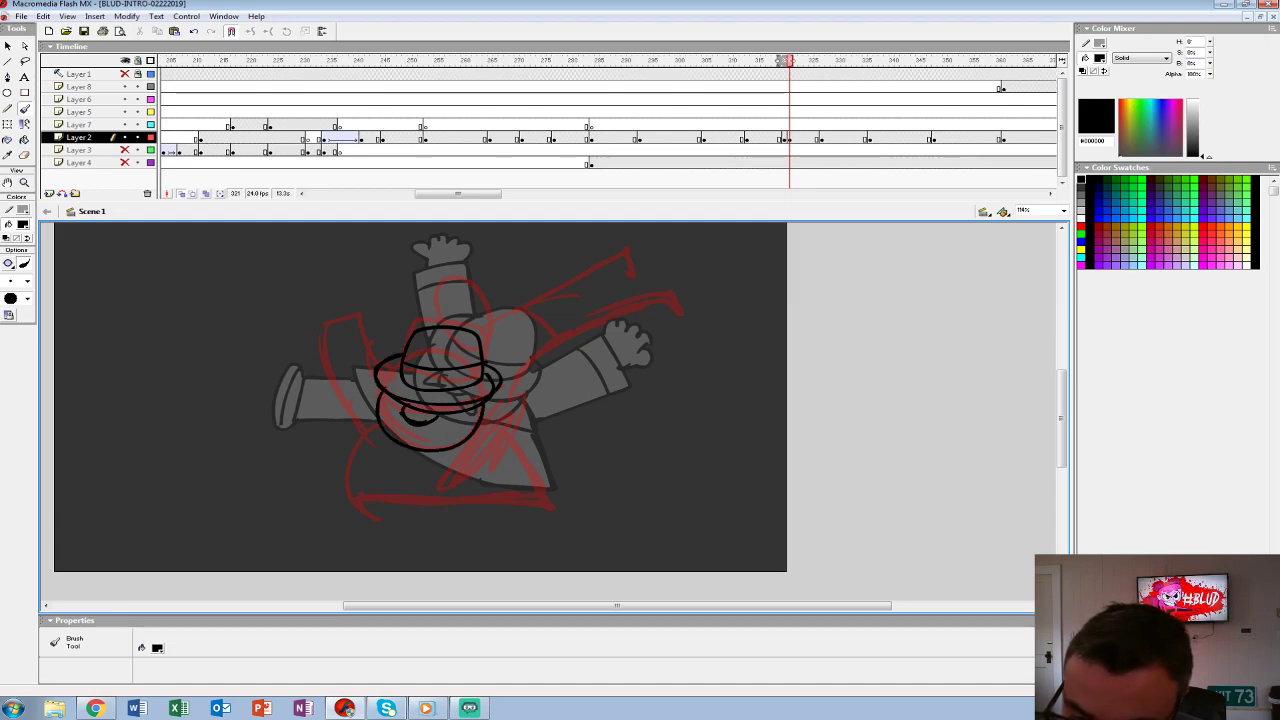
{"action": "left_click_drag", "start_coordinate": [416, 416], "coordinate": [390, 430]}
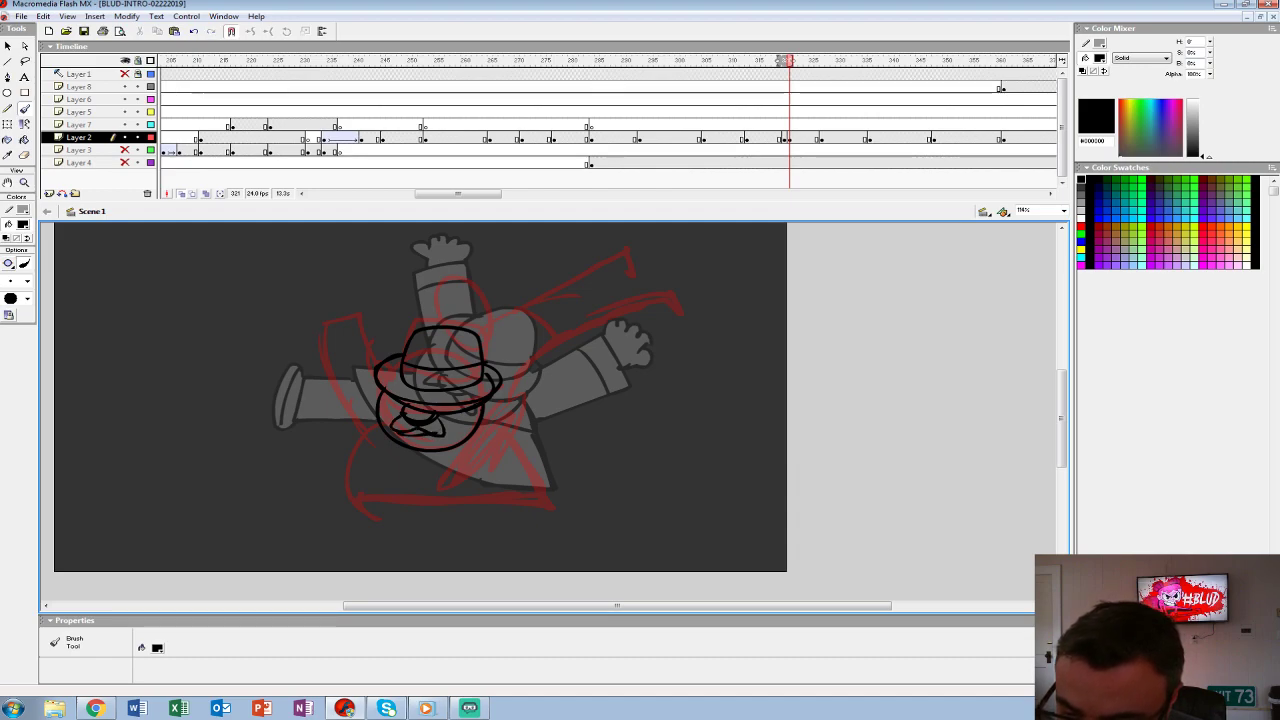
- Ink the bent arm, the hands beside the face, the long forked shape behind the hat and the rounded coat
{"action": "mouse_move", "coordinate": [440, 320]}
{"action": "left_mouse_down"}
{"action": "mouse_move", "coordinate": [484, 300]}
{"action": "mouse_move", "coordinate": [450, 324]}
{"action": "mouse_move", "coordinate": [493, 324]}
{"action": "mouse_move", "coordinate": [484, 348]}
{"action": "mouse_move", "coordinate": [645, 245]}
{"action": "mouse_move", "coordinate": [545, 320]}
{"action": "mouse_move", "coordinate": [690, 290]}
{"action": "mouse_move", "coordinate": [518, 364]}
{"action": "mouse_move", "coordinate": [478, 460]}
{"action": "left_mouse_up"}
{"action": "key", "text": "ctrl+z"}
{"action": "mouse_move", "coordinate": [530, 356]}
{"action": "left_mouse_down"}
{"action": "mouse_move", "coordinate": [468, 455]}
{"action": "mouse_move", "coordinate": [470, 410]}
{"action": "mouse_move", "coordinate": [505, 452]}
{"action": "mouse_move", "coordinate": [518, 394]}
{"action": "mouse_move", "coordinate": [530, 436]}
{"action": "mouse_move", "coordinate": [508, 410]}
{"action": "mouse_move", "coordinate": [532, 373]}
{"action": "left_mouse_up"}
{"action": "key", "text": "ctrl+z"}
{"action": "key", "text": "ctrl+z"}
{"action": "mouse_move", "coordinate": [366, 422]}
{"action": "left_mouse_down"}
{"action": "mouse_move", "coordinate": [405, 328]}
{"action": "mouse_move", "coordinate": [340, 418]}
{"action": "mouse_move", "coordinate": [332, 362]}
{"action": "mouse_move", "coordinate": [405, 328]}
{"action": "mouse_move", "coordinate": [346, 470]}
{"action": "mouse_move", "coordinate": [512, 474]}
{"action": "mouse_move", "coordinate": [532, 442]}
{"action": "left_mouse_up"}
{"action": "key", "text": "ctrl+z"}
{"action": "key", "text": "ctrl+z"}
{"action": "mouse_move", "coordinate": [350, 472]}
{"action": "left_mouse_down"}
{"action": "mouse_move", "coordinate": [492, 507]}
{"action": "mouse_move", "coordinate": [568, 506]}
{"action": "mouse_move", "coordinate": [552, 508]}
{"action": "left_mouse_up"}
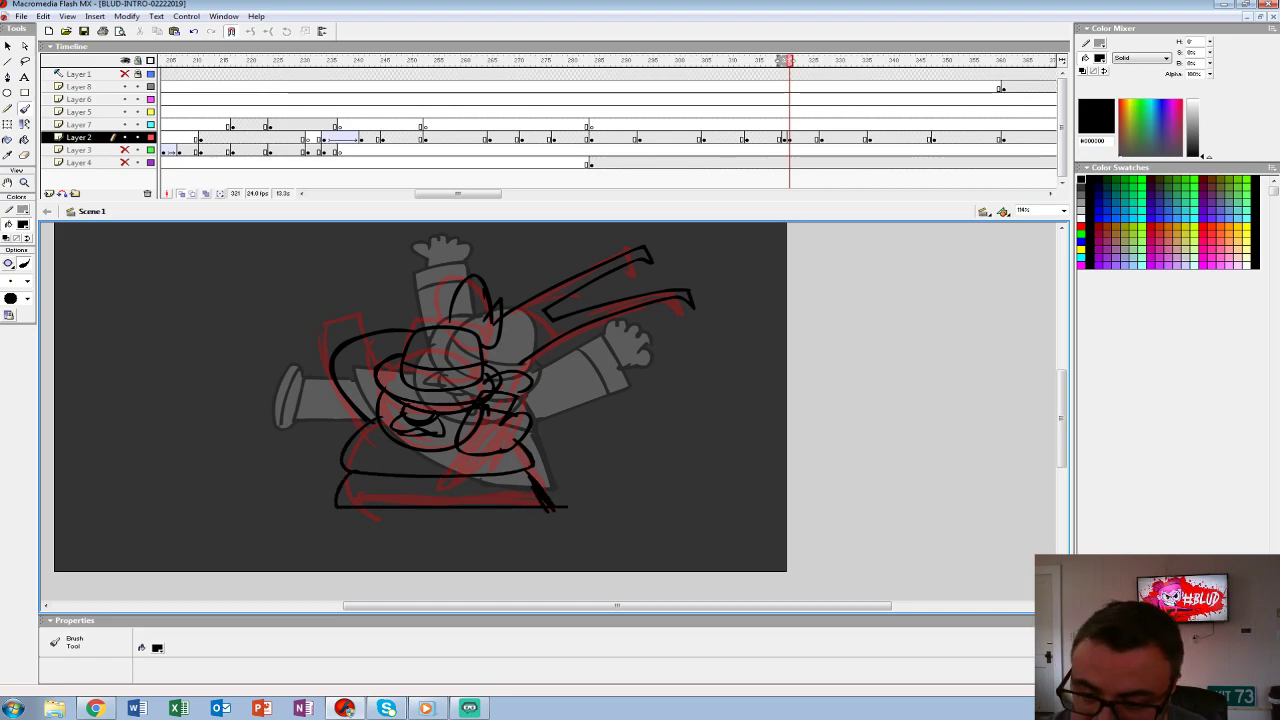
- Thicken the outlines of the forked shape, the pointed shape above the hat, the beard's underside and the coat fold
{"action": "left_click_drag", "start_coordinate": [512, 336], "coordinate": [548, 312]}
{"action": "mouse_move", "coordinate": [449, 326]}
{"action": "left_mouse_down"}
{"action": "mouse_move", "coordinate": [451, 290]}
{"action": "mouse_move", "coordinate": [488, 310]}
{"action": "mouse_move", "coordinate": [478, 278]}
{"action": "left_mouse_up"}
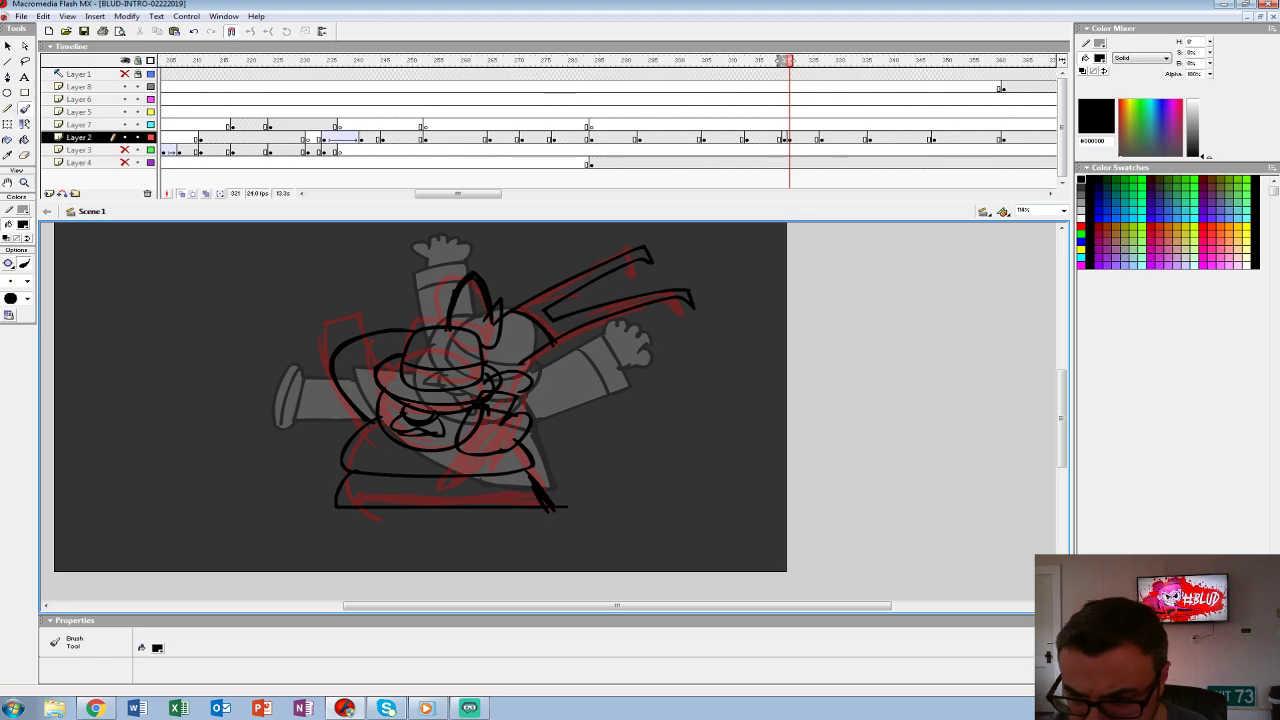
{"action": "left_click_drag", "start_coordinate": [520, 368], "coordinate": [554, 336]}
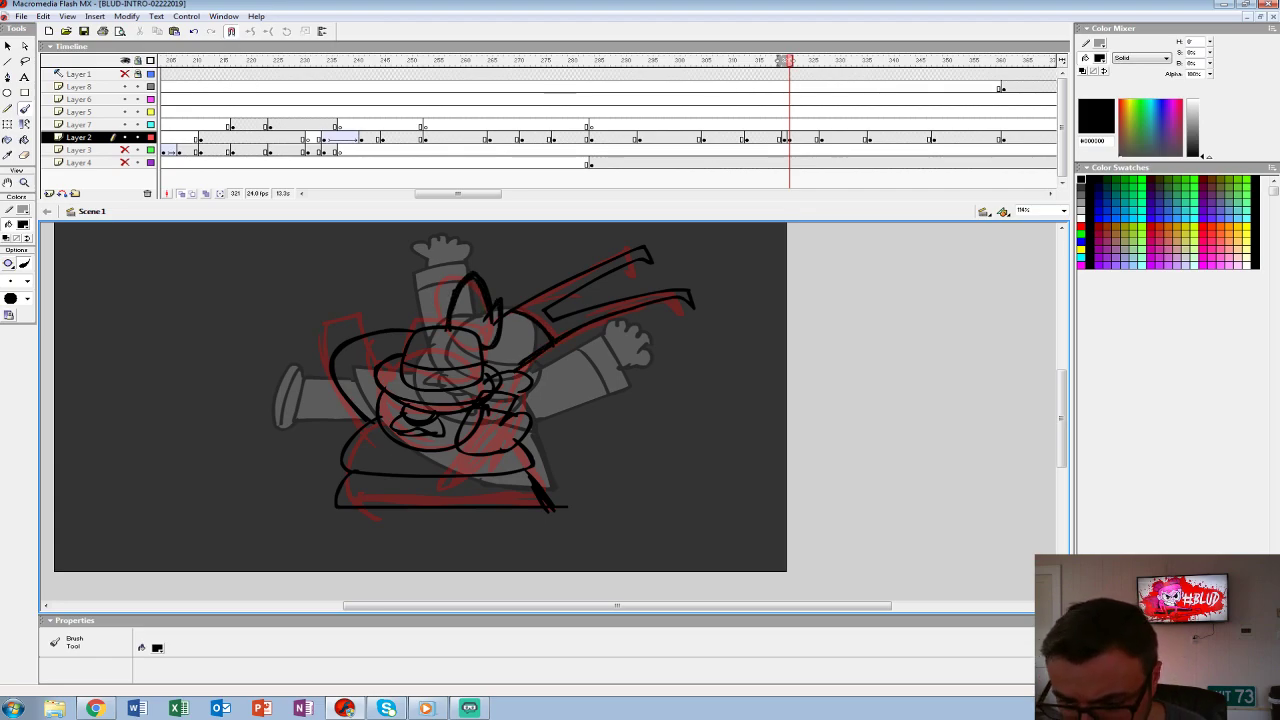
{"action": "mouse_move", "coordinate": [466, 458]}
{"action": "left_mouse_down"}
{"action": "mouse_move", "coordinate": [506, 453]}
{"action": "mouse_move", "coordinate": [400, 452]}
{"action": "mouse_move", "coordinate": [452, 451]}
{"action": "left_mouse_up"}
{"action": "mouse_move", "coordinate": [350, 480]}
{"action": "left_mouse_down"}
{"action": "mouse_move", "coordinate": [536, 470]}
{"action": "mouse_move", "coordinate": [376, 474]}
{"action": "left_mouse_up"}
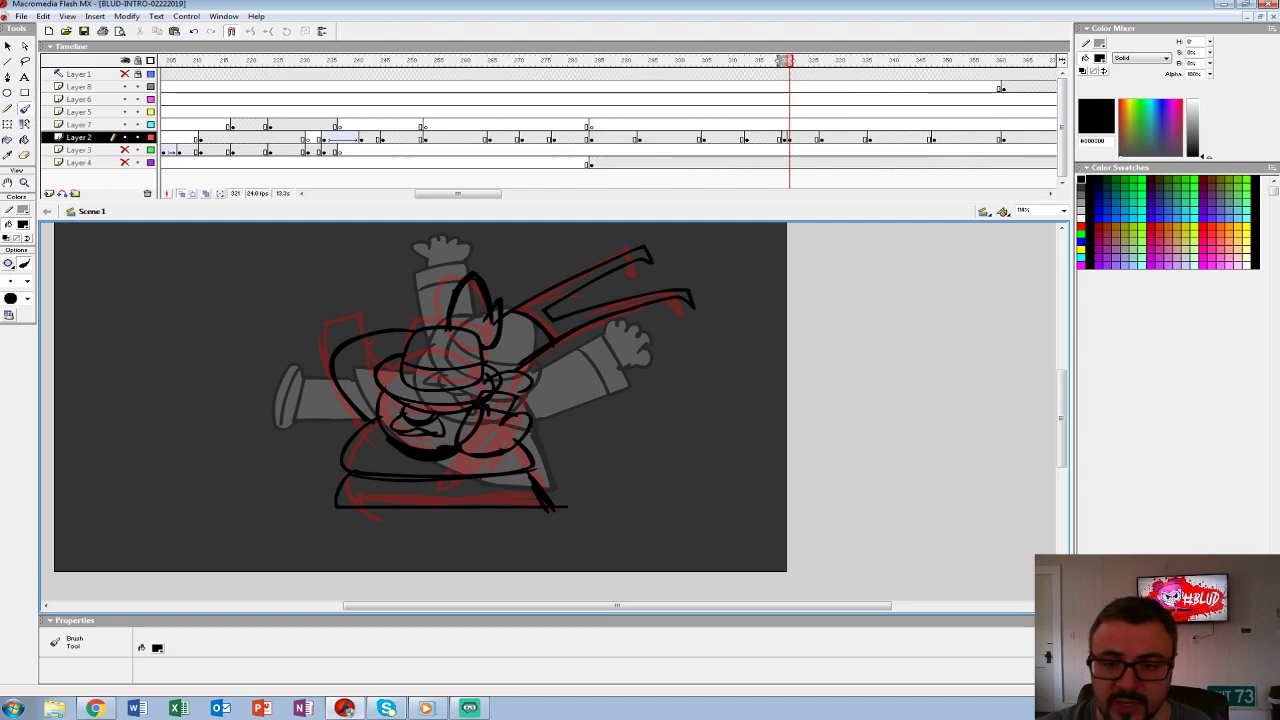
- Move the inked pose to frame 320 on Layer 2, replacing the sketch, and fill both coat sections white
{"action": "left_click", "coordinate": [783, 138]}
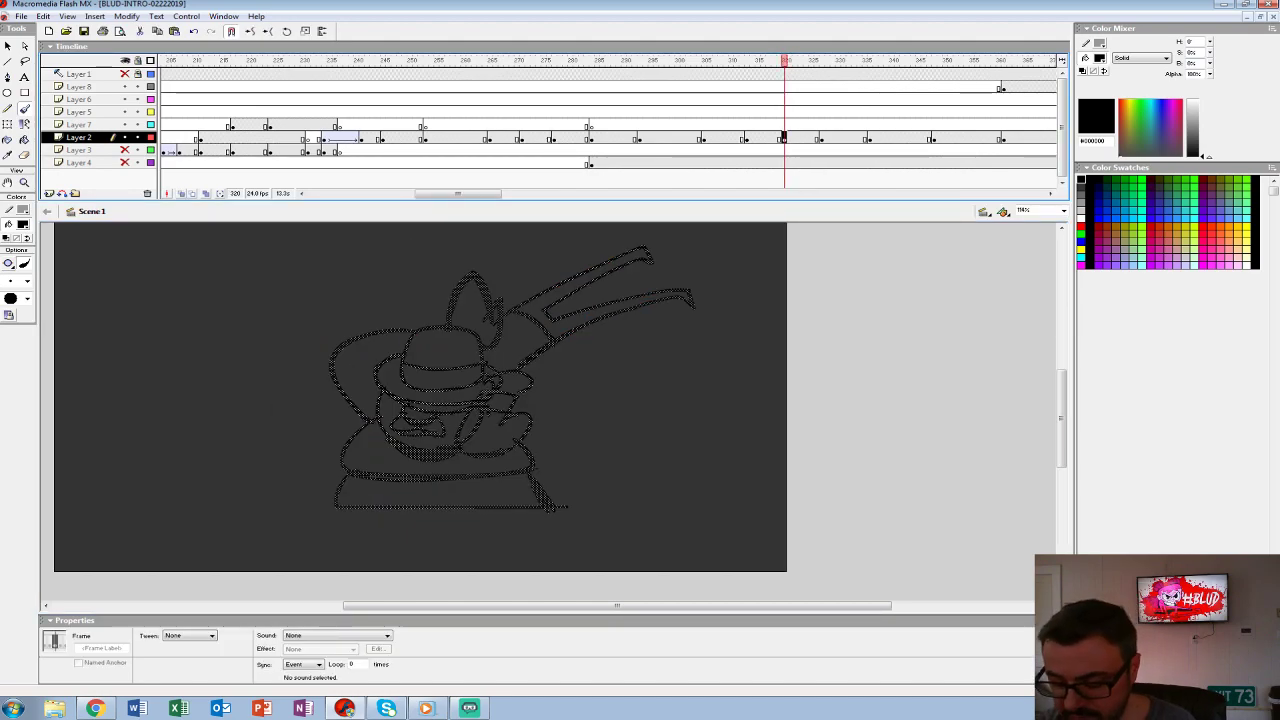
{"action": "left_click", "coordinate": [23, 224]}
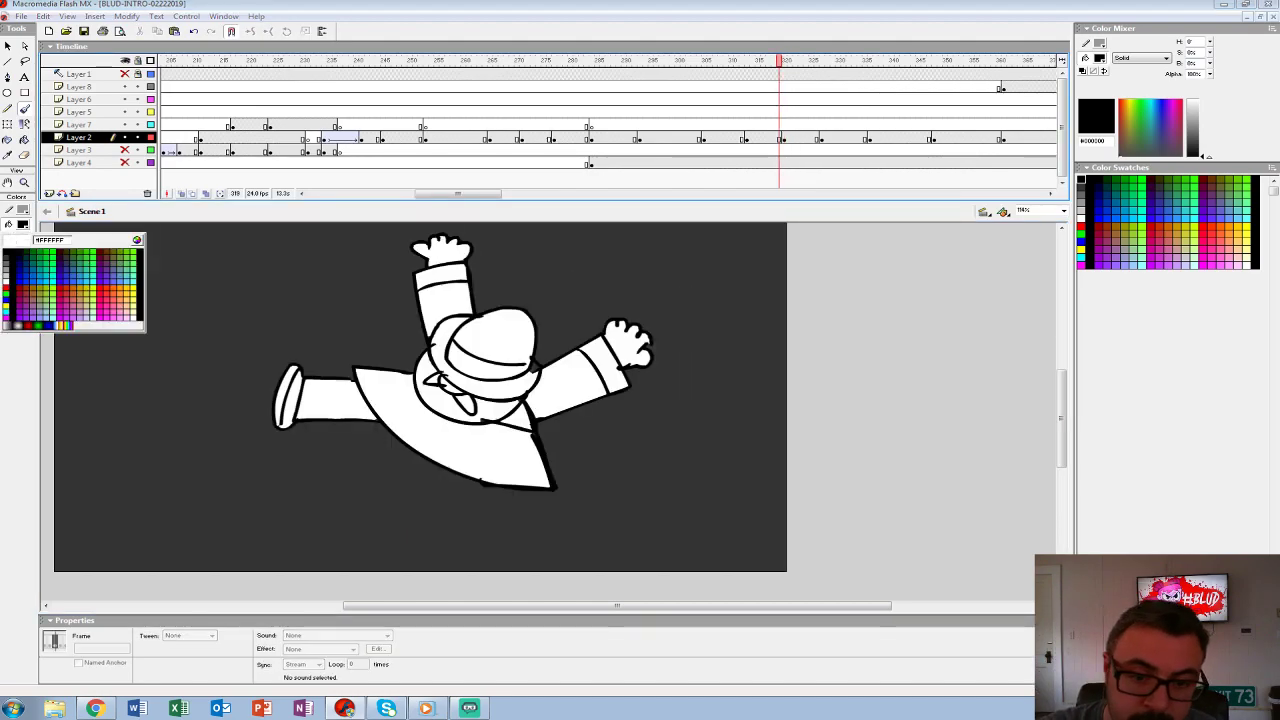
{"action": "left_click", "coordinate": [6, 283]}
{"action": "key", "text": "k"}
{"action": "key", "text": "."}
{"action": "left_click", "coordinate": [440, 448]}
{"action": "left_click", "coordinate": [440, 490]}
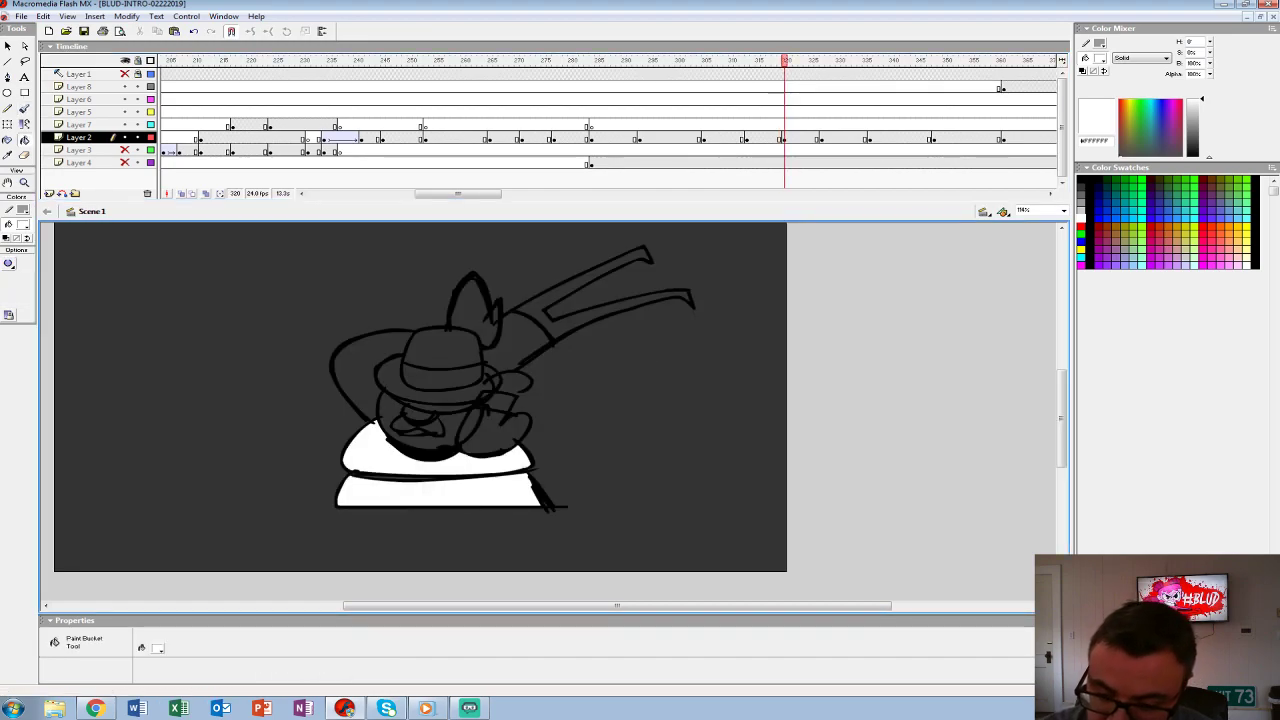
- Fill the pose's beard, mouth area, face, hat and bent arm white
{"action": "left_click", "coordinate": [420, 440]}
{"action": "left_click", "coordinate": [432, 426]}
{"action": "left_click", "coordinate": [410, 420]}
{"action": "left_click", "coordinate": [392, 385]}
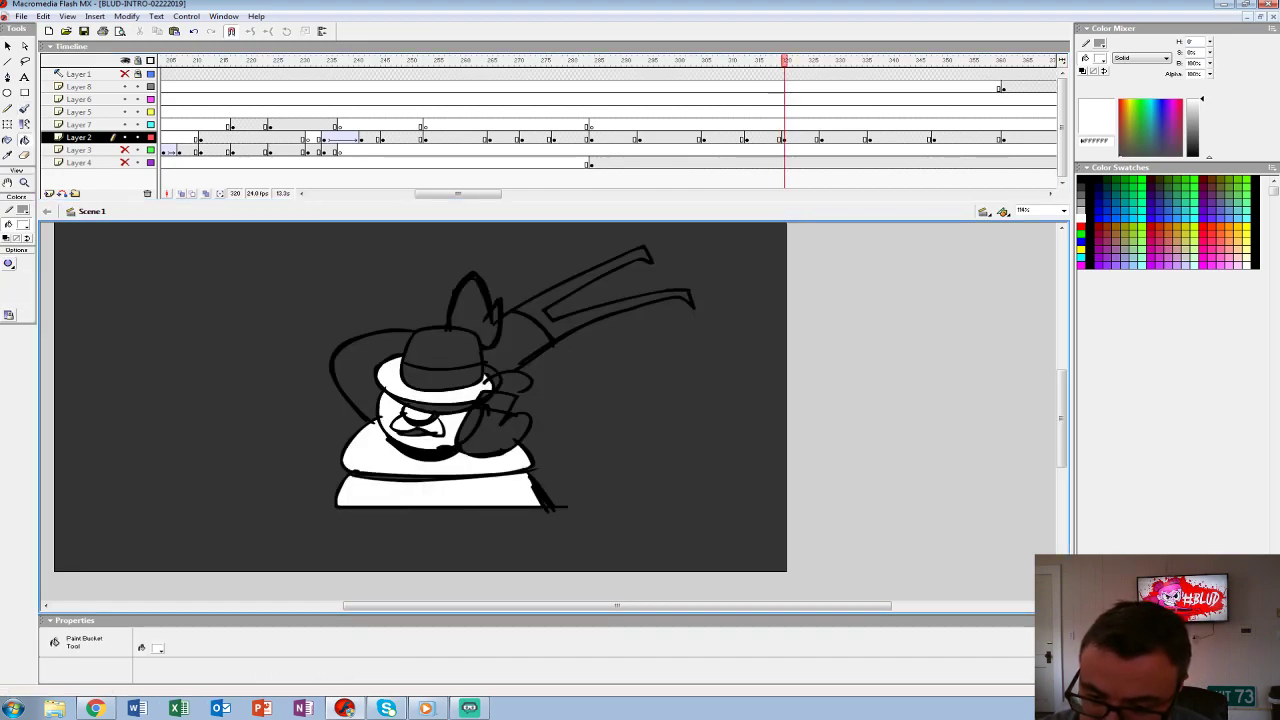
{"action": "left_click", "coordinate": [445, 378]}
{"action": "left_click", "coordinate": [442, 345]}
{"action": "left_click", "coordinate": [348, 365]}
- Fill the hands beside the face, the pointed shape above the hat and the long forked shape white
{"action": "left_click", "coordinate": [495, 435]}
{"action": "left_click", "coordinate": [500, 402]}
{"action": "left_click", "coordinate": [469, 426]}
{"action": "left_click", "coordinate": [515, 384]}
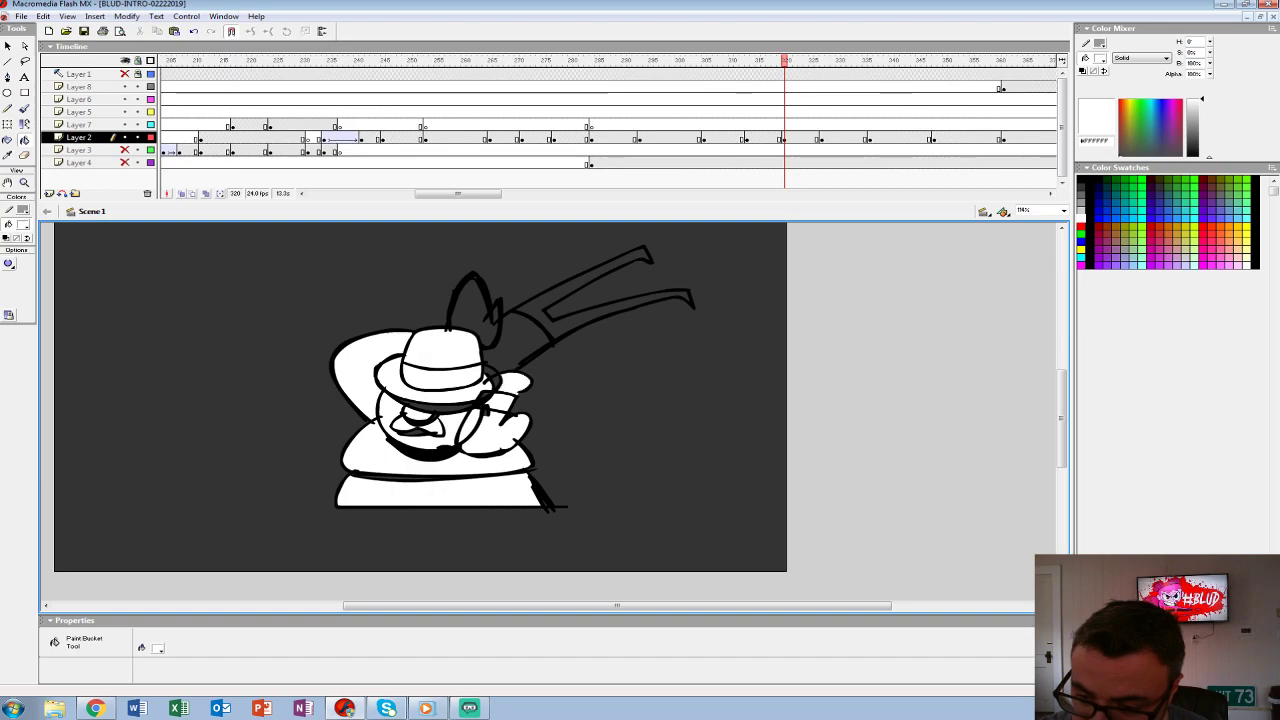
{"action": "left_click", "coordinate": [518, 342]}
{"action": "left_click", "coordinate": [472, 305]}
{"action": "left_click", "coordinate": [595, 288]}
{"action": "left_click", "coordinate": [496, 314]}
- Fill the shadow under the hat brim black and return the fill colour to white
{"action": "left_click", "coordinate": [23, 225]}
{"action": "left_click", "coordinate": [5, 253]}
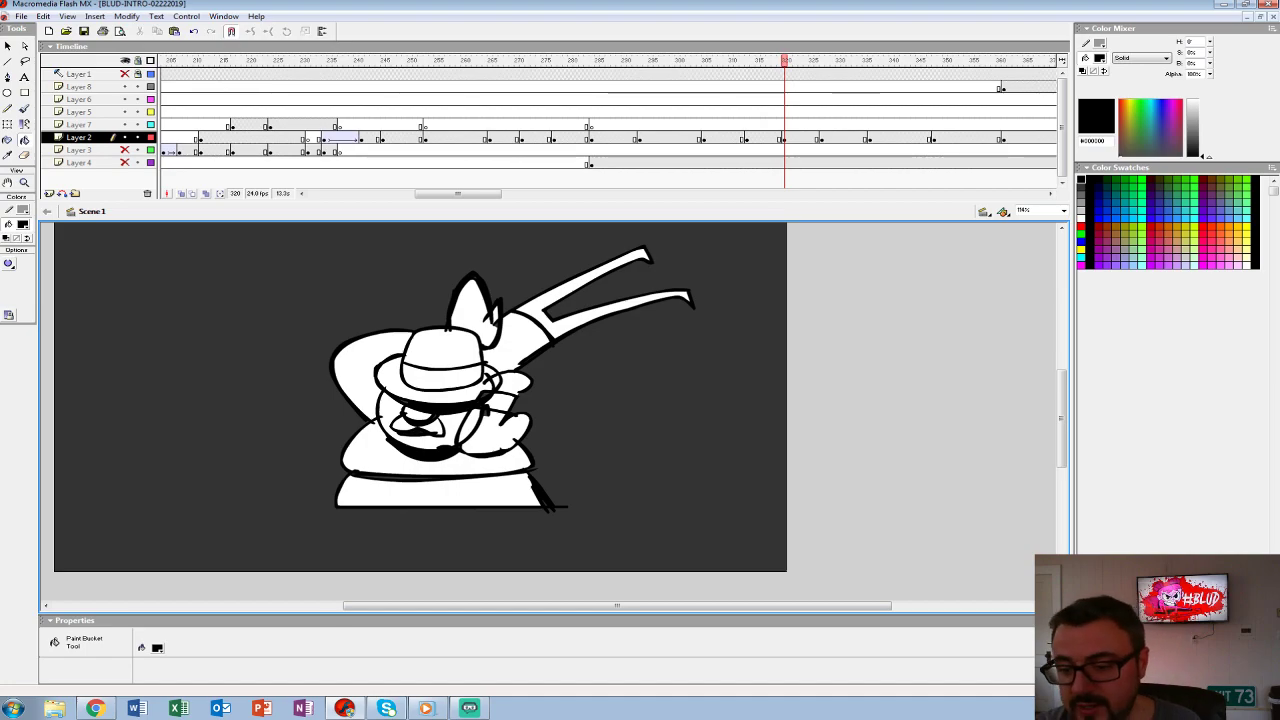
{"action": "left_click", "coordinate": [23, 225]}
{"action": "left_click", "coordinate": [5, 287]}
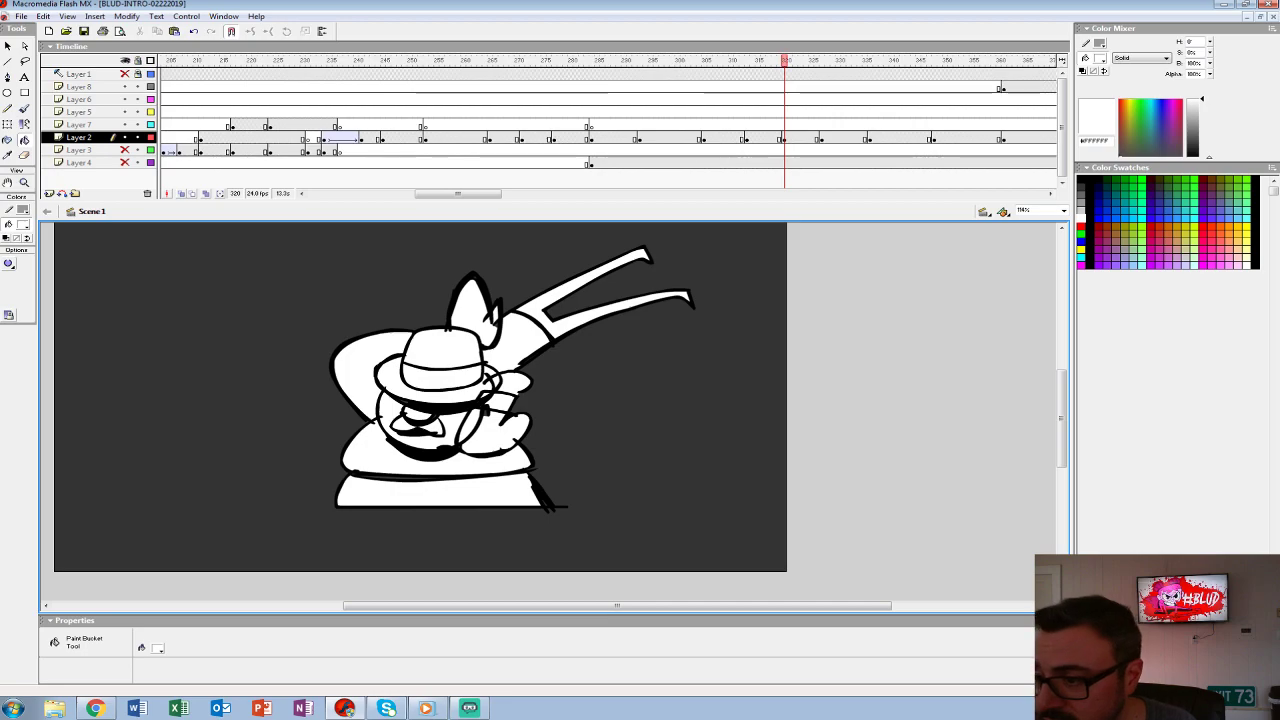
- Group the finished pose at frame 320 on Layer 2 and play the animation at 100% zoom
{"action": "left_click", "coordinate": [783, 138]}
{"action": "key", "text": "ctrl+g"}
{"action": "key", "text": "ctrl+1"}
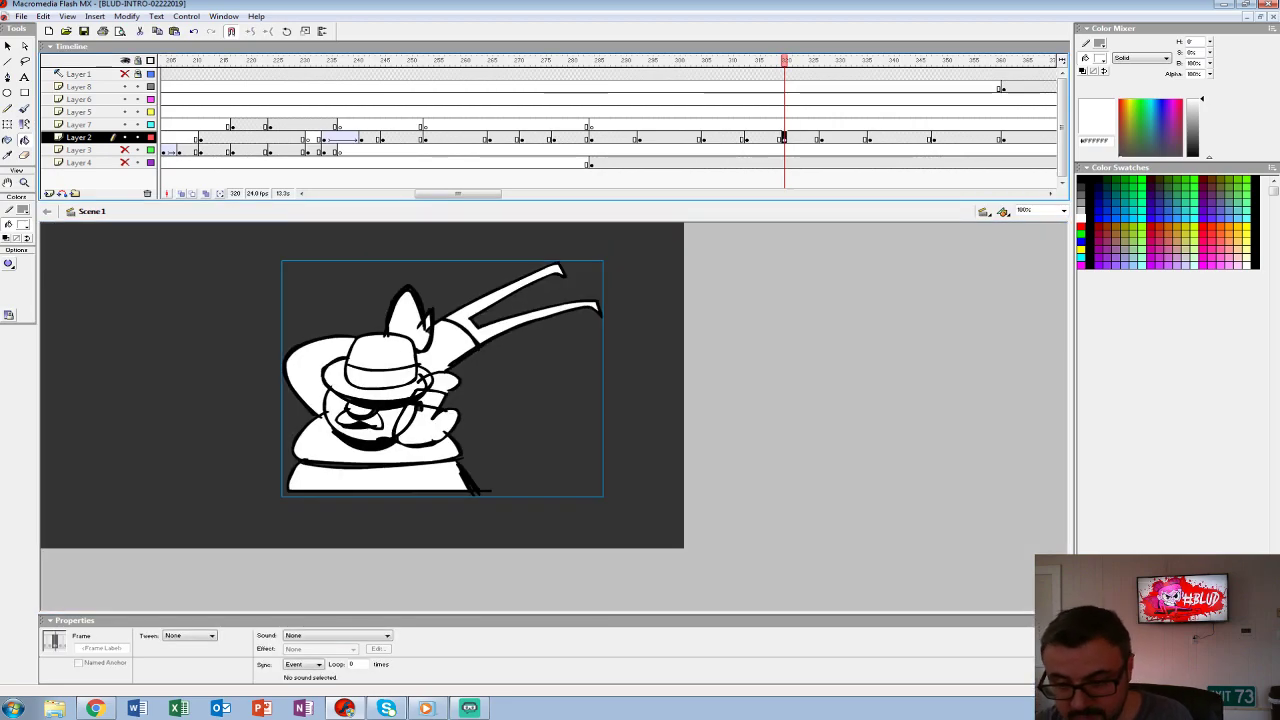
{"action": "key", "text": "Return"}
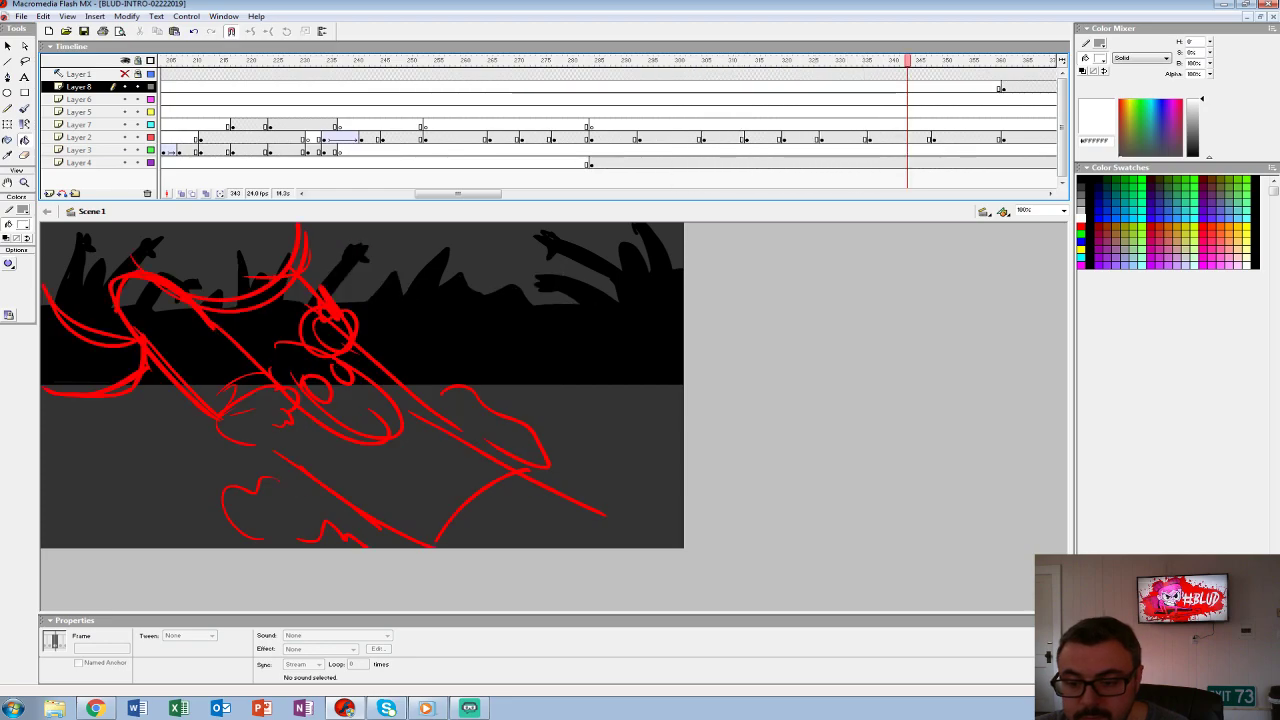
- End the crowd silhouette with a blank keyframe on Layer 4 where the red close-up sketch starts, and replay from frame 312
{"action": "left_click", "coordinate": [869, 163]}
{"action": "key", "text": "F7"}
{"action": "left_click", "coordinate": [740, 125]}
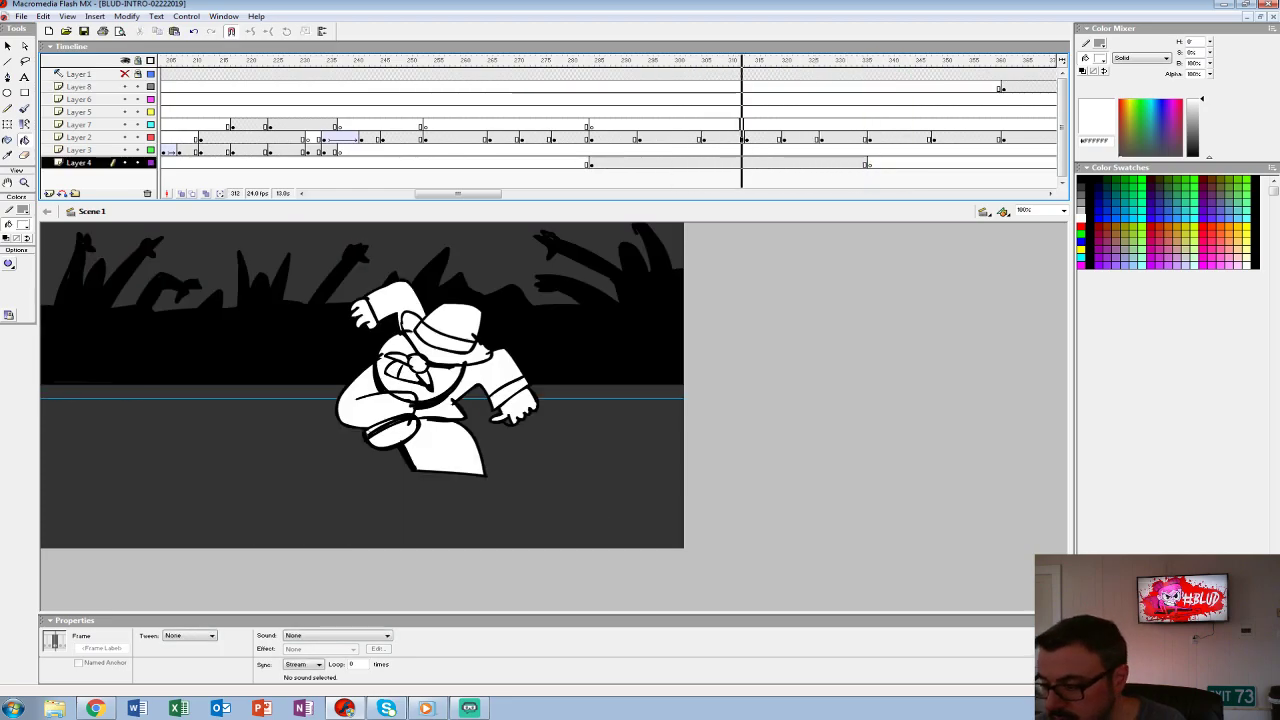
{"action": "key", "text": "Return"}
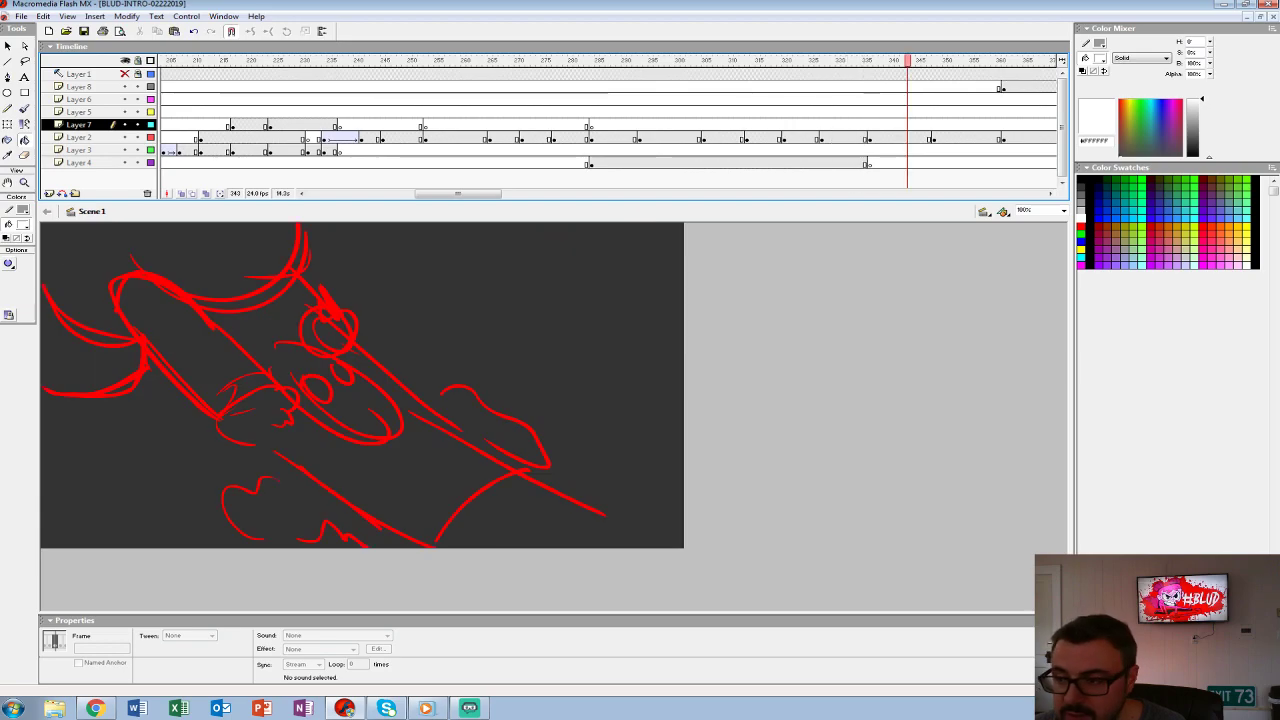
- Clear frame 337 on Layer 2 for inking, with only the red sketch of the preceding frame showing through as an onion skin
{"action": "left_click", "coordinate": [874, 138]}
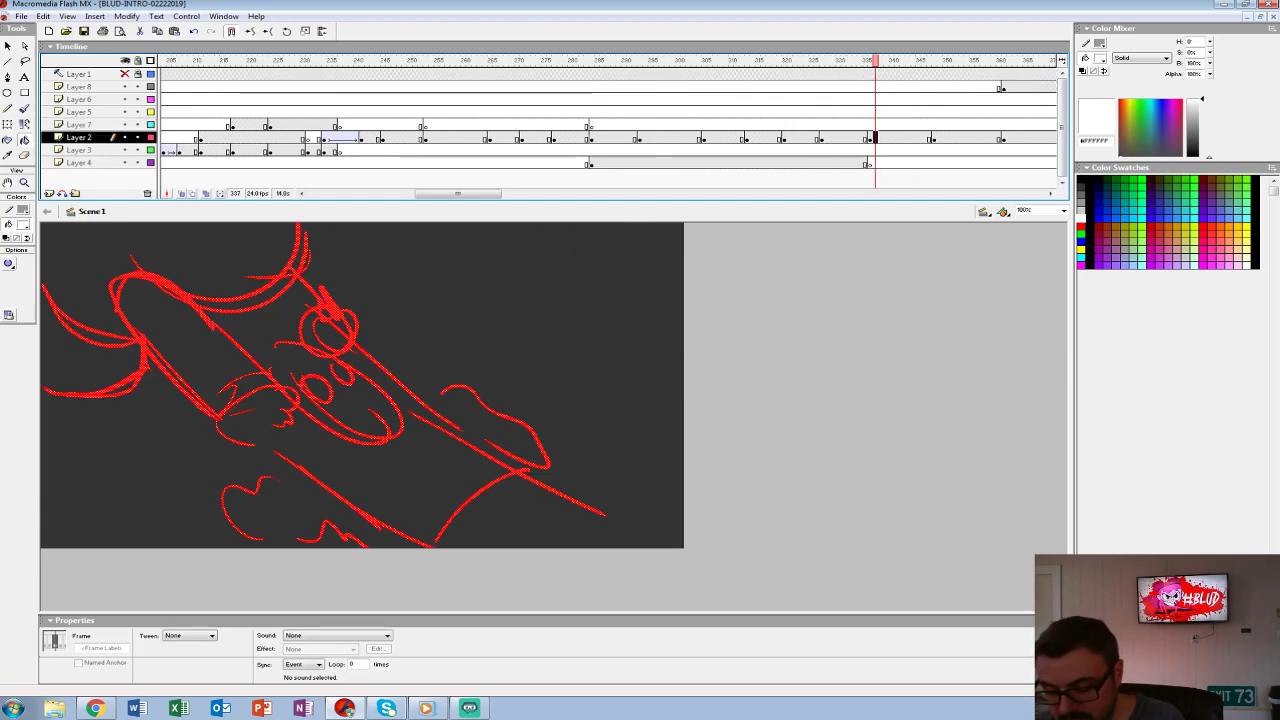
{"action": "key", "text": "Delete"}
{"action": "key", "text": "ctrl+2"}
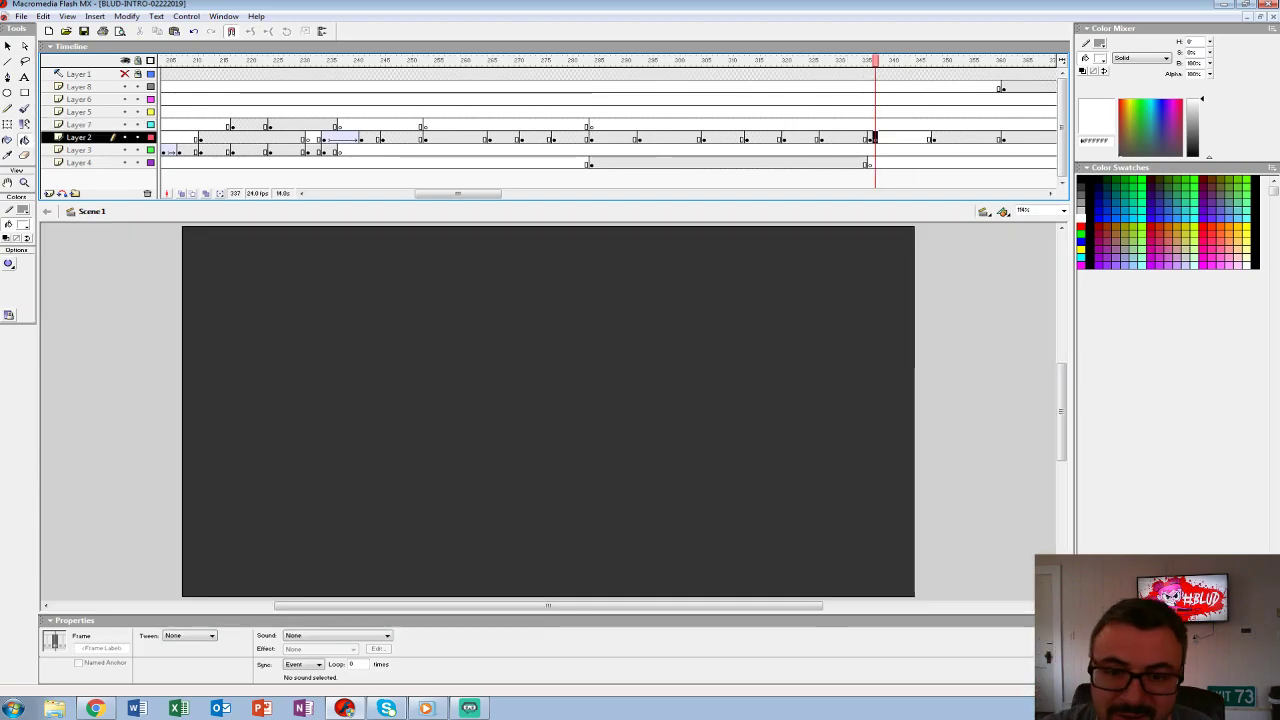
{"action": "key", "text": "ctrl+z"}
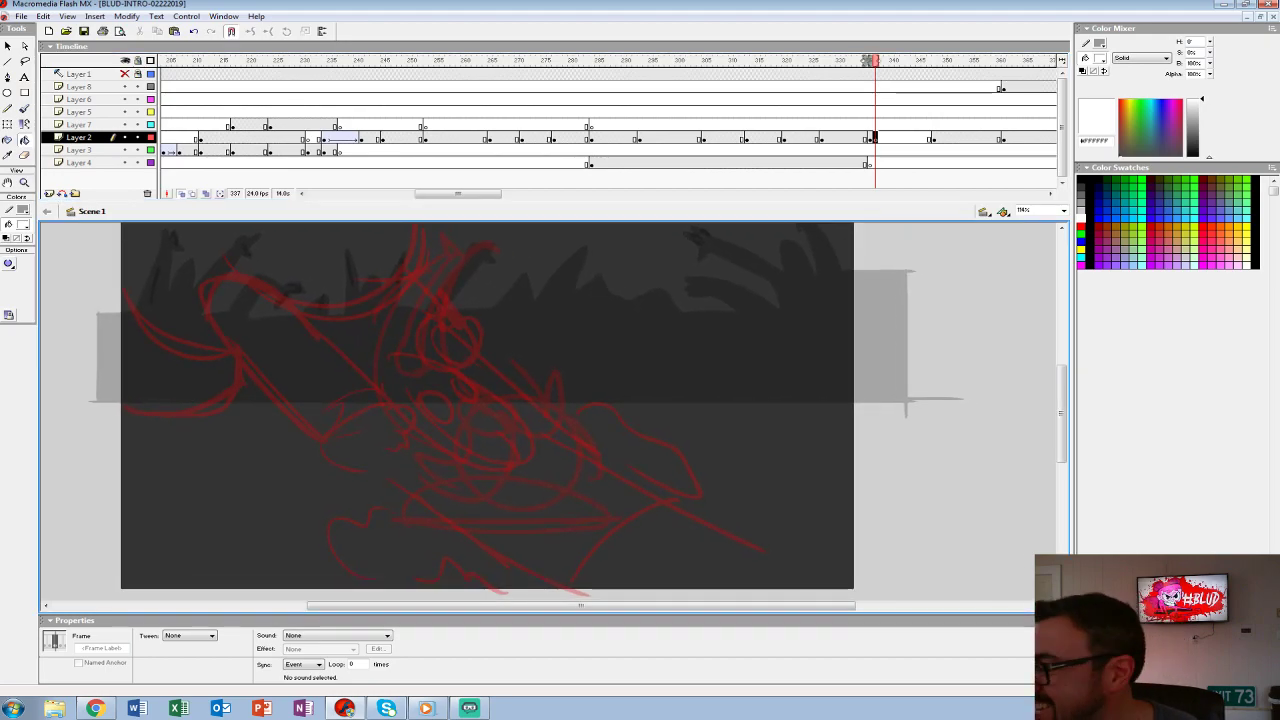
{"action": "key", "text": "ctrl+y"}
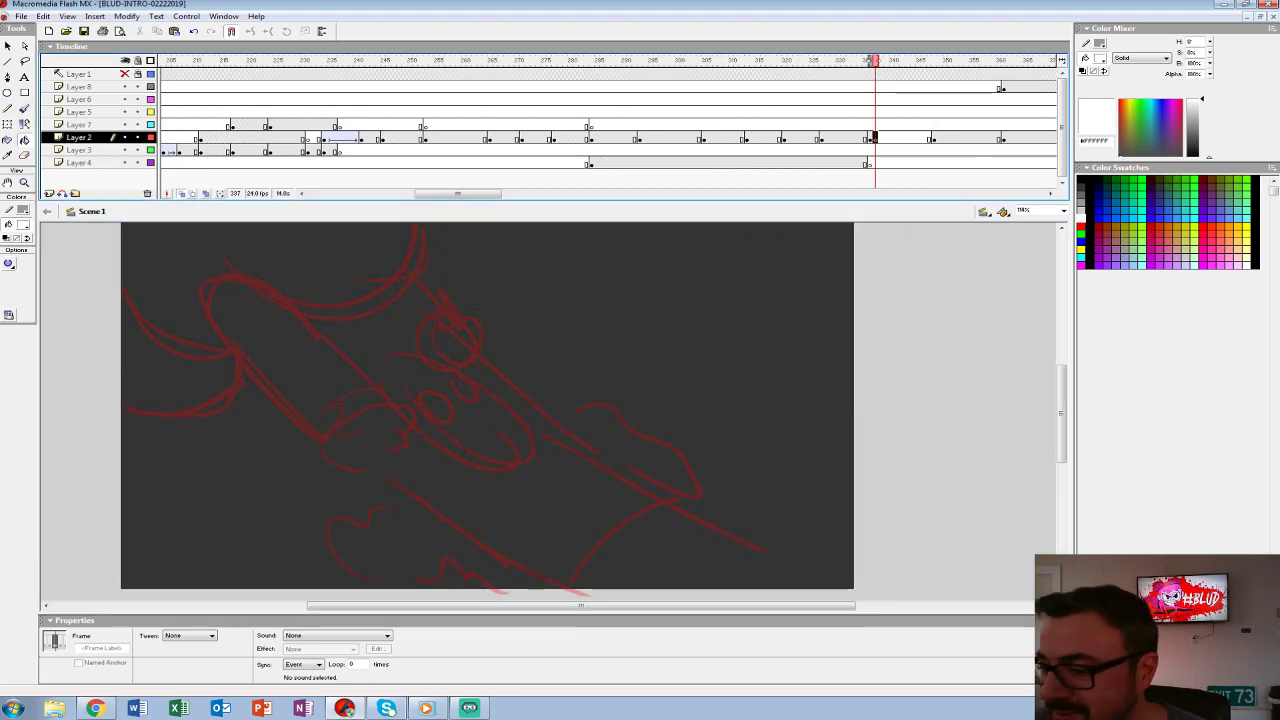
{"action": "scroll", "coordinate": [610, 120], "scroll_direction": "right", "scroll_amount": 5}
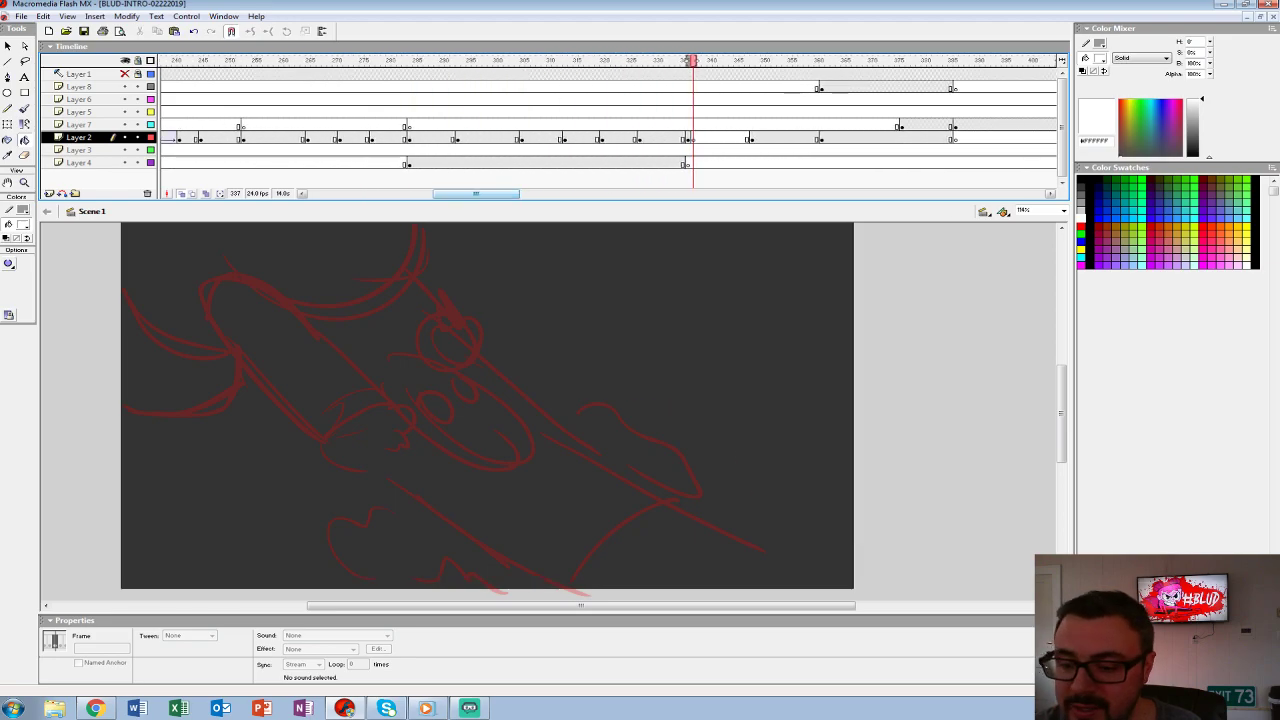
{"action": "scroll", "coordinate": [490, 405], "scroll_direction": "left", "scroll_amount": 1}
- Set the brush fill to black and ink the near arm's sleeve, cuff and fist over the red sketch
{"action": "key", "text": "b"}
{"action": "left_click", "coordinate": [24, 224]}
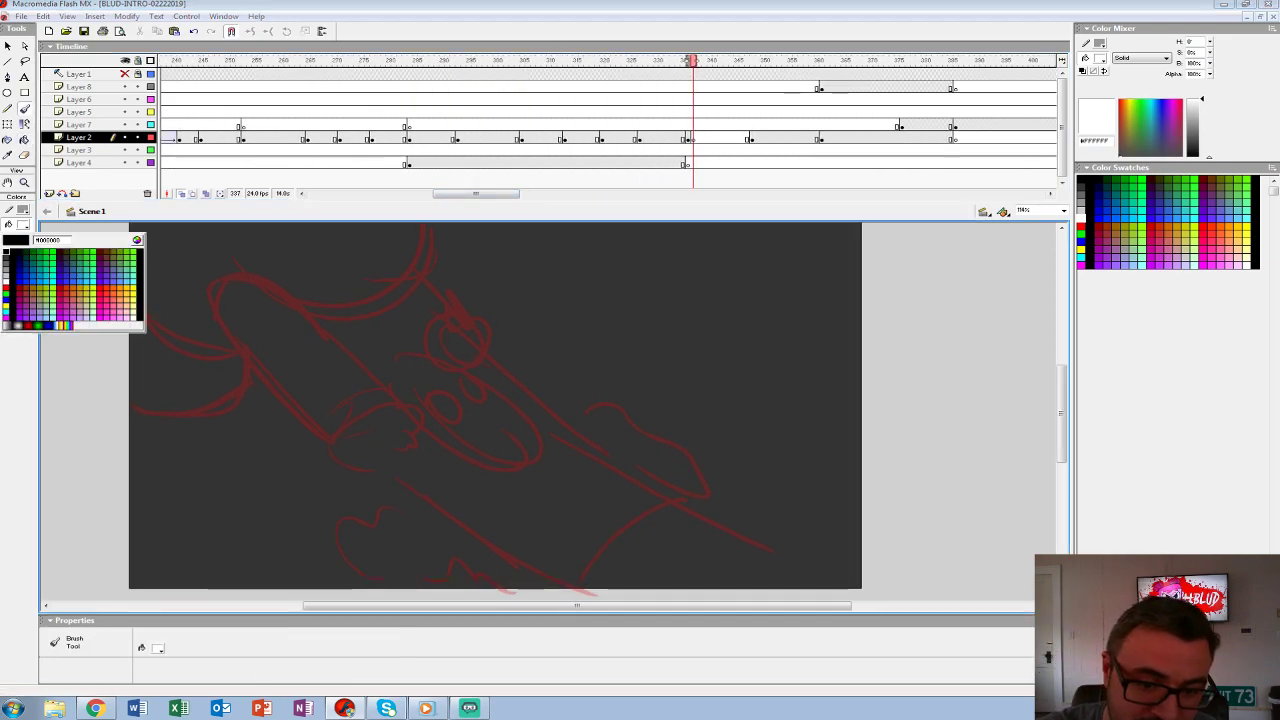
{"action": "left_click", "coordinate": [6, 250]}
{"action": "mouse_move", "coordinate": [208, 288]}
{"action": "left_mouse_down"}
{"action": "mouse_move", "coordinate": [297, 303]}
{"action": "mouse_move", "coordinate": [391, 397]}
{"action": "mouse_move", "coordinate": [318, 438]}
{"action": "mouse_move", "coordinate": [208, 292]}
{"action": "left_mouse_up"}
{"action": "mouse_move", "coordinate": [296, 410]}
{"action": "left_mouse_down"}
{"action": "mouse_move", "coordinate": [378, 373]}
{"action": "mouse_move", "coordinate": [402, 409]}
{"action": "mouse_move", "coordinate": [404, 430]}
{"action": "mouse_move", "coordinate": [380, 452]}
{"action": "mouse_move", "coordinate": [350, 459]}
{"action": "mouse_move", "coordinate": [326, 436]}
{"action": "left_mouse_up"}
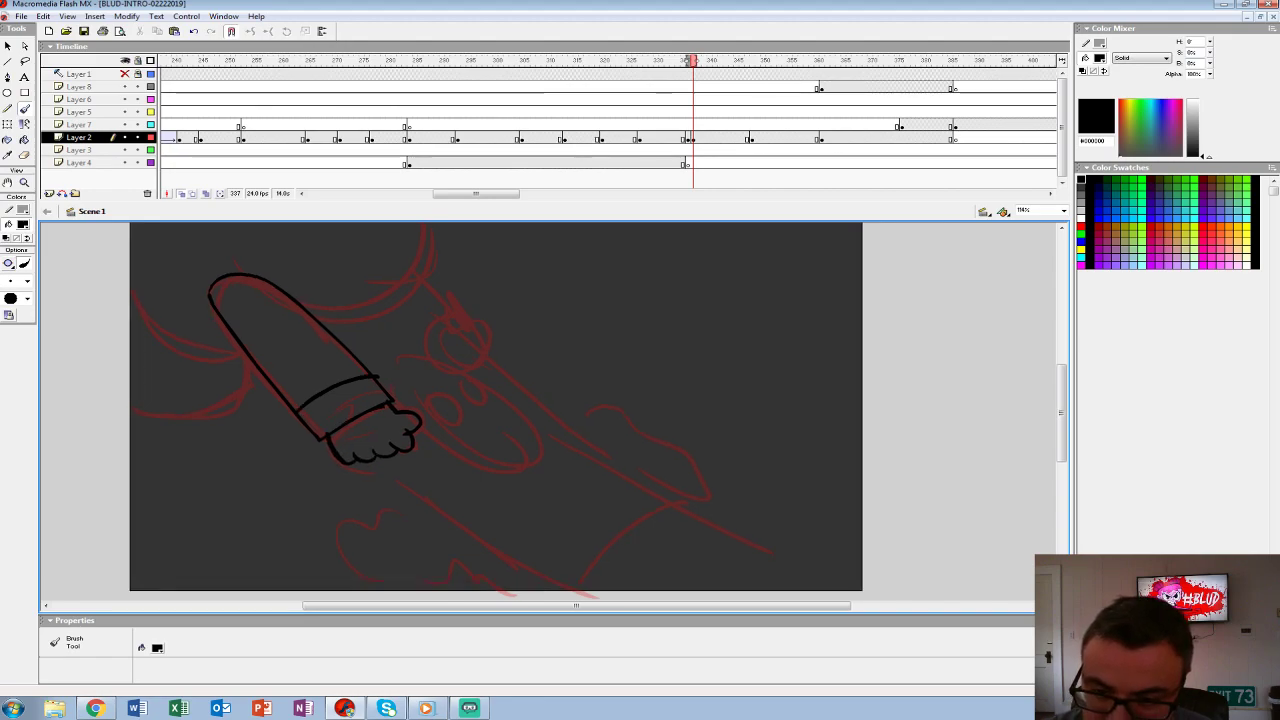
- Ink the curved hat brim and the round crown with its band, extending them above the stage's upper edge
{"action": "left_click_drag", "start_coordinate": [426, 200], "coordinate": [447, 296]}
{"action": "mouse_move", "coordinate": [330, 415]}
{"action": "left_mouse_down"}
{"action": "mouse_move", "coordinate": [447, 296]}
{"action": "mouse_move", "coordinate": [410, 405]}
{"action": "left_mouse_up"}
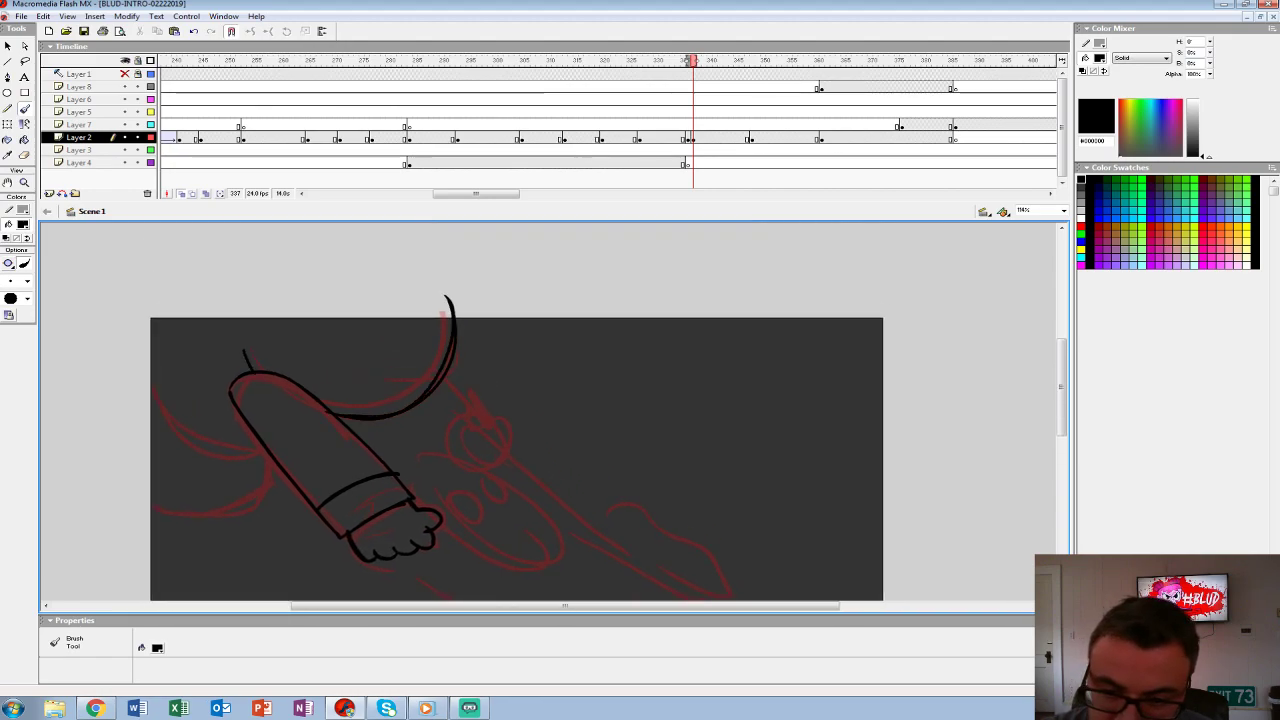
{"action": "left_click_drag", "start_coordinate": [264, 279], "coordinate": [252, 368]}
{"action": "mouse_move", "coordinate": [280, 300]}
{"action": "left_mouse_down"}
{"action": "mouse_move", "coordinate": [360, 371]}
{"action": "mouse_move", "coordinate": [404, 270]}
{"action": "mouse_move", "coordinate": [313, 258]}
{"action": "mouse_move", "coordinate": [278, 298]}
{"action": "mouse_move", "coordinate": [293, 283]}
{"action": "mouse_move", "coordinate": [416, 316]}
{"action": "left_mouse_up"}
{"action": "key", "text": "ctrl+z"}
{"action": "left_click_drag", "start_coordinate": [288, 286], "coordinate": [406, 332]}
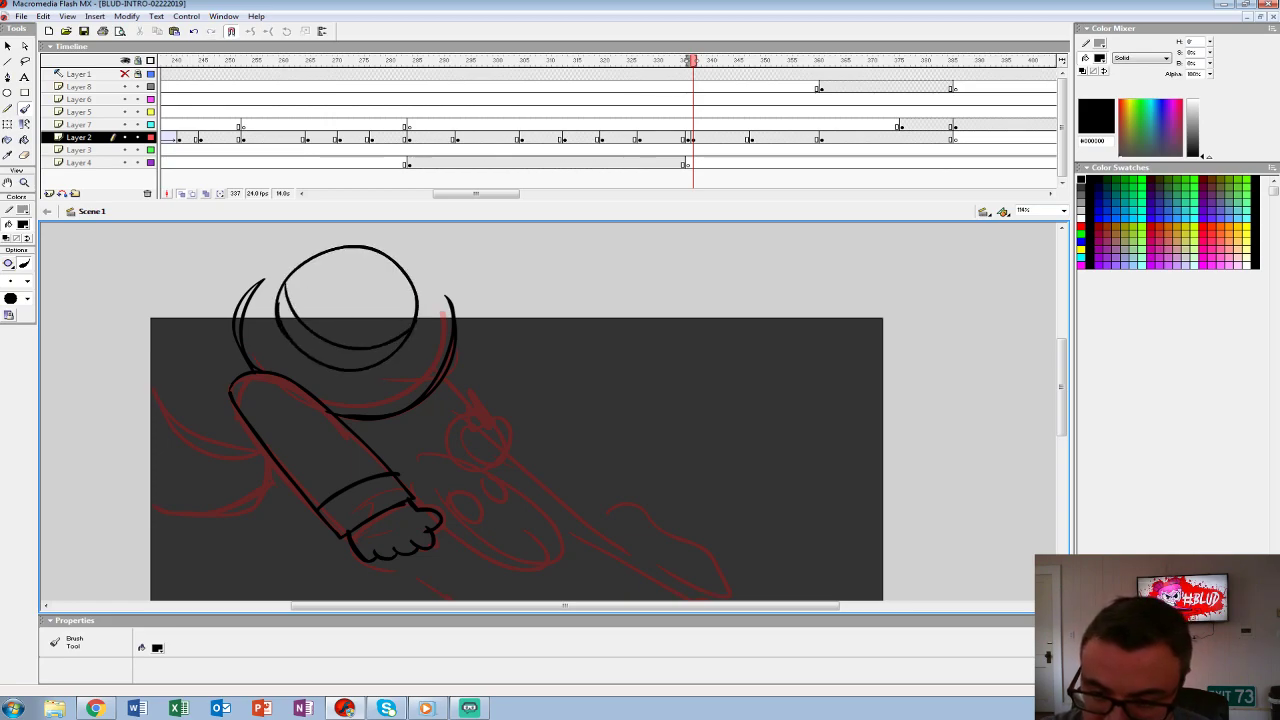
{"action": "left_click_drag", "start_coordinate": [600, 450], "coordinate": [588, 412]}
{"action": "left_click_drag", "start_coordinate": [382, 226], "coordinate": [438, 272]}
- Ink the two round eyes beside the fist, redoing unsatisfactory strokes, and add short curved lines around them
{"action": "left_click_drag", "start_coordinate": [600, 450], "coordinate": [553, 395]}
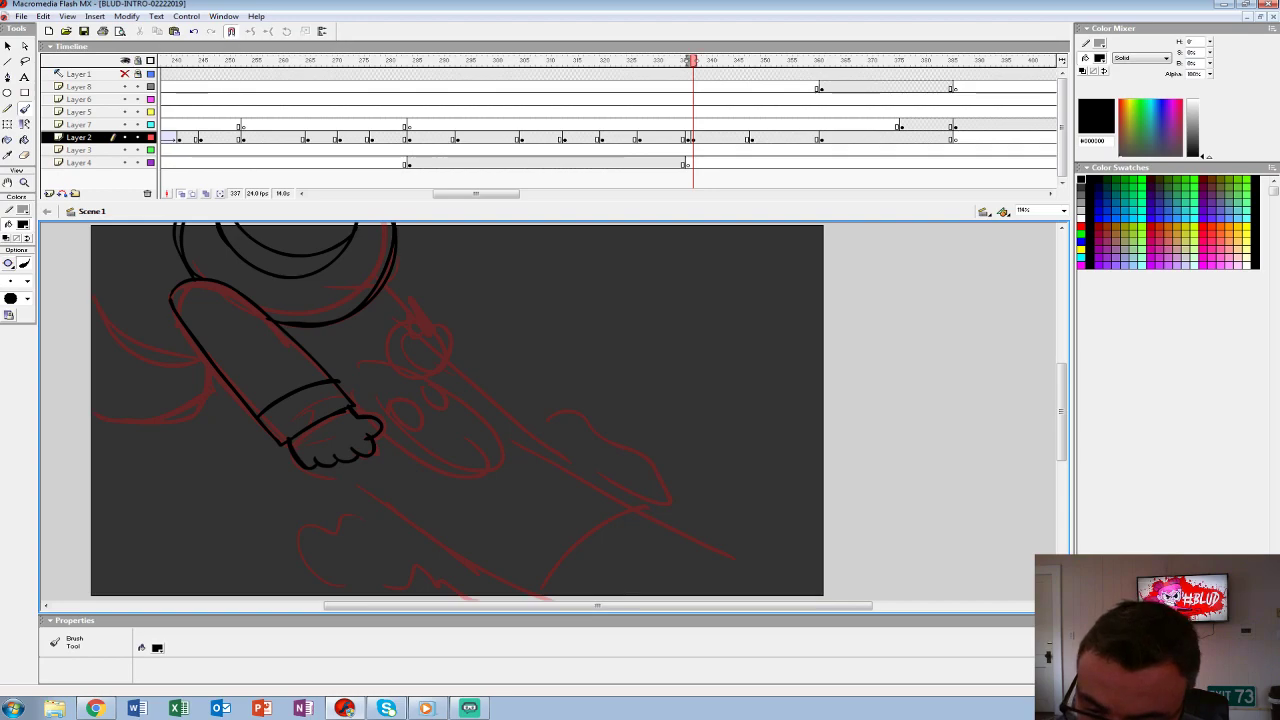
{"action": "mouse_move", "coordinate": [378, 402]}
{"action": "left_mouse_down"}
{"action": "mouse_move", "coordinate": [420, 410]}
{"action": "mouse_move", "coordinate": [392, 414]}
{"action": "mouse_move", "coordinate": [402, 399]}
{"action": "mouse_move", "coordinate": [390, 420]}
{"action": "mouse_move", "coordinate": [404, 398]}
{"action": "left_mouse_up"}
{"action": "key", "text": "ctrl+z"}
{"action": "key", "text": "ctrl+z"}
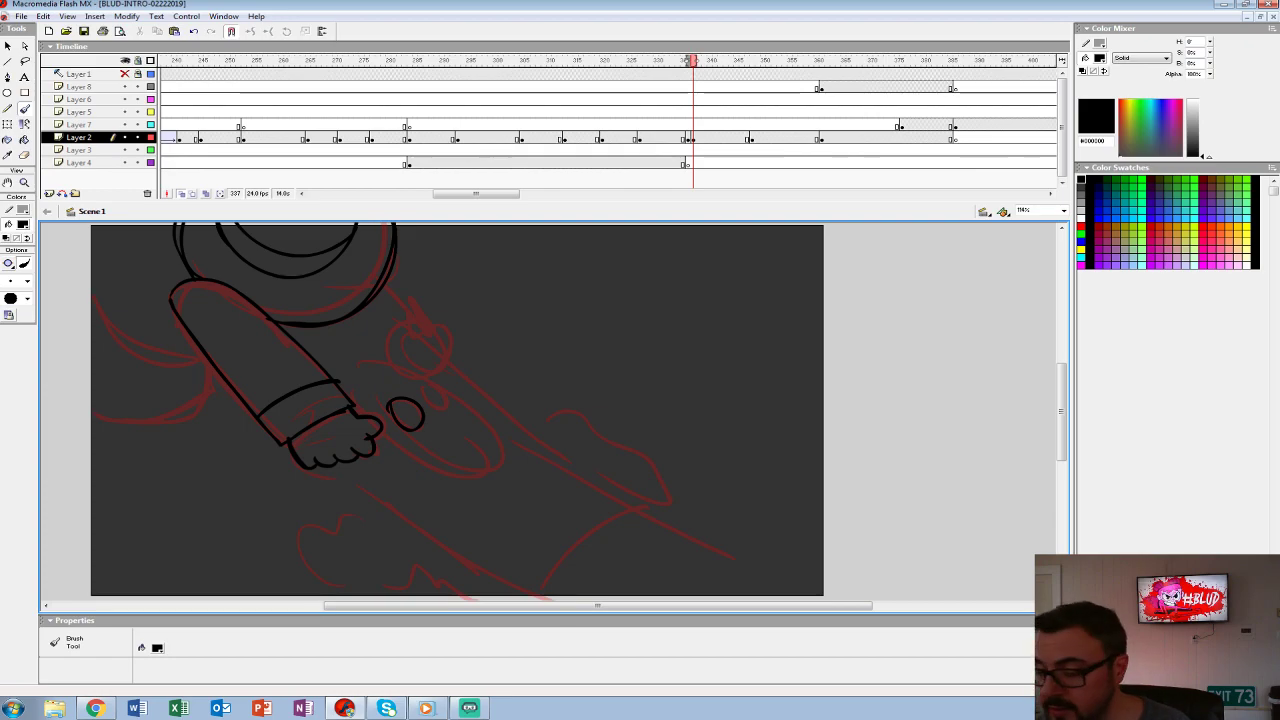
{"action": "key", "text": "ctrl+z"}
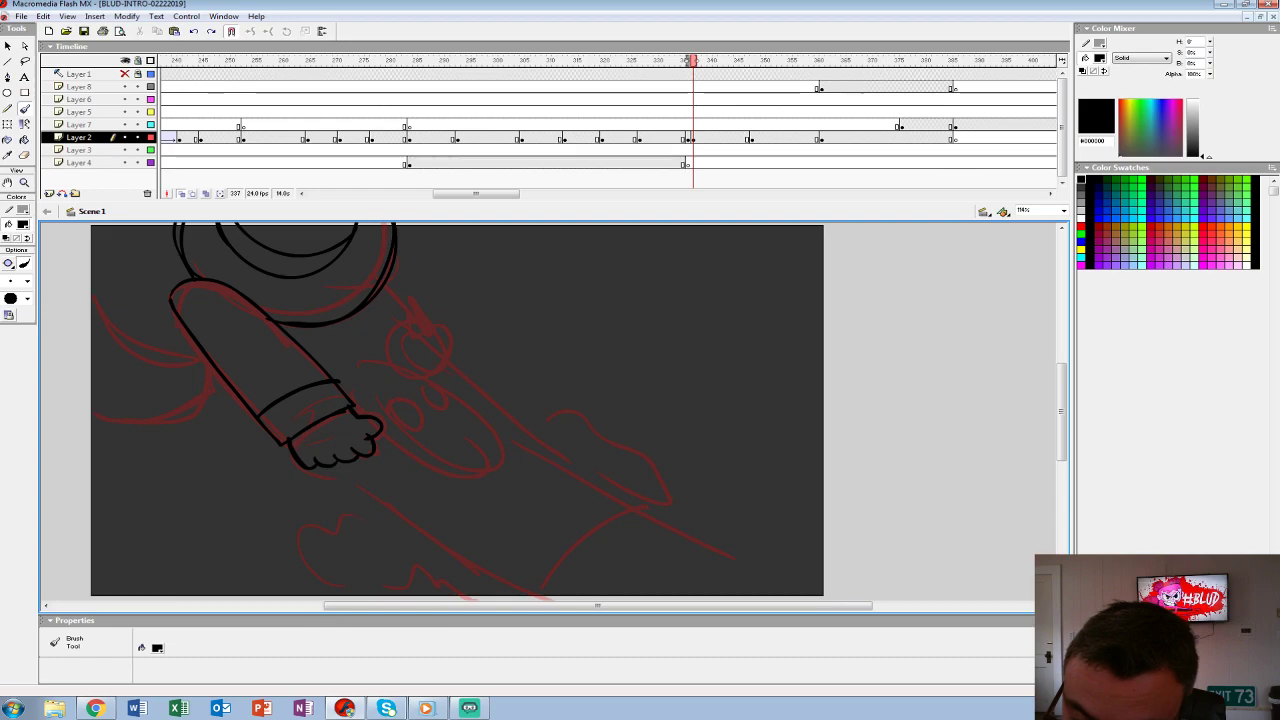
{"action": "mouse_move", "coordinate": [394, 405]}
{"action": "left_mouse_down"}
{"action": "mouse_move", "coordinate": [390, 420]}
{"action": "mouse_move", "coordinate": [428, 376]}
{"action": "left_mouse_up"}
{"action": "key", "text": "ctrl+z"}
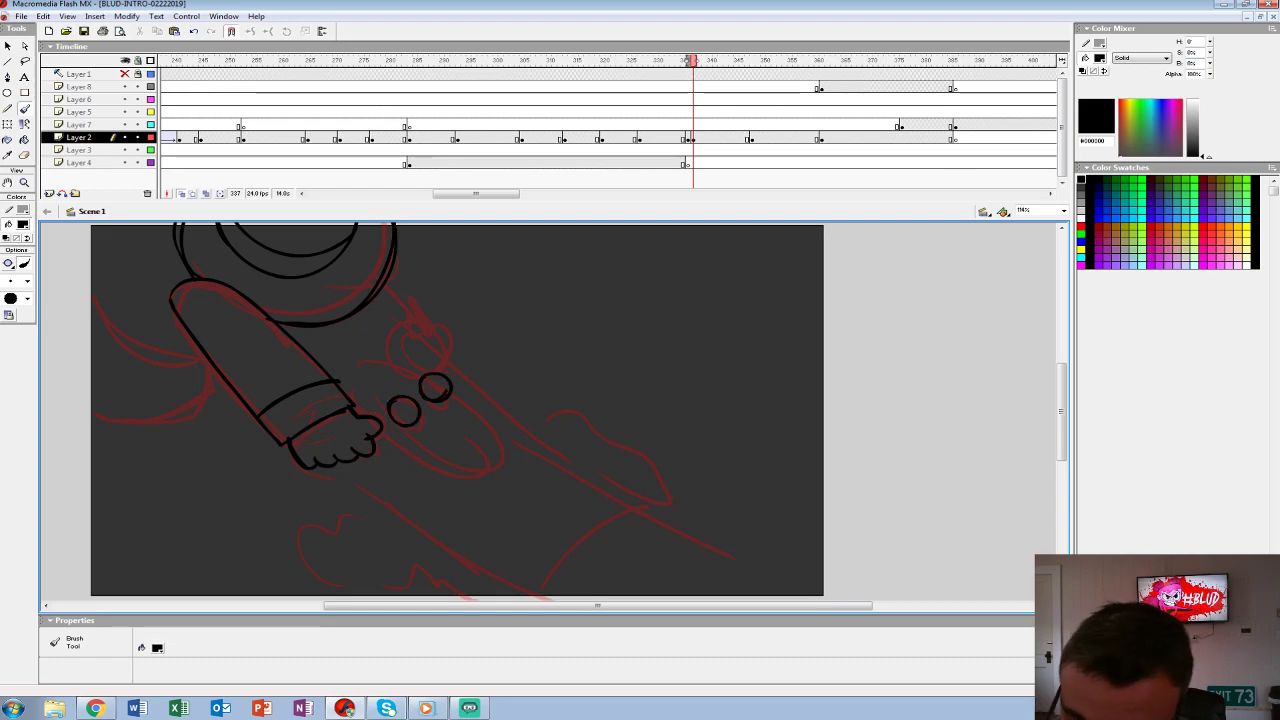
{"action": "left_click_drag", "start_coordinate": [394, 394], "coordinate": [390, 412]}
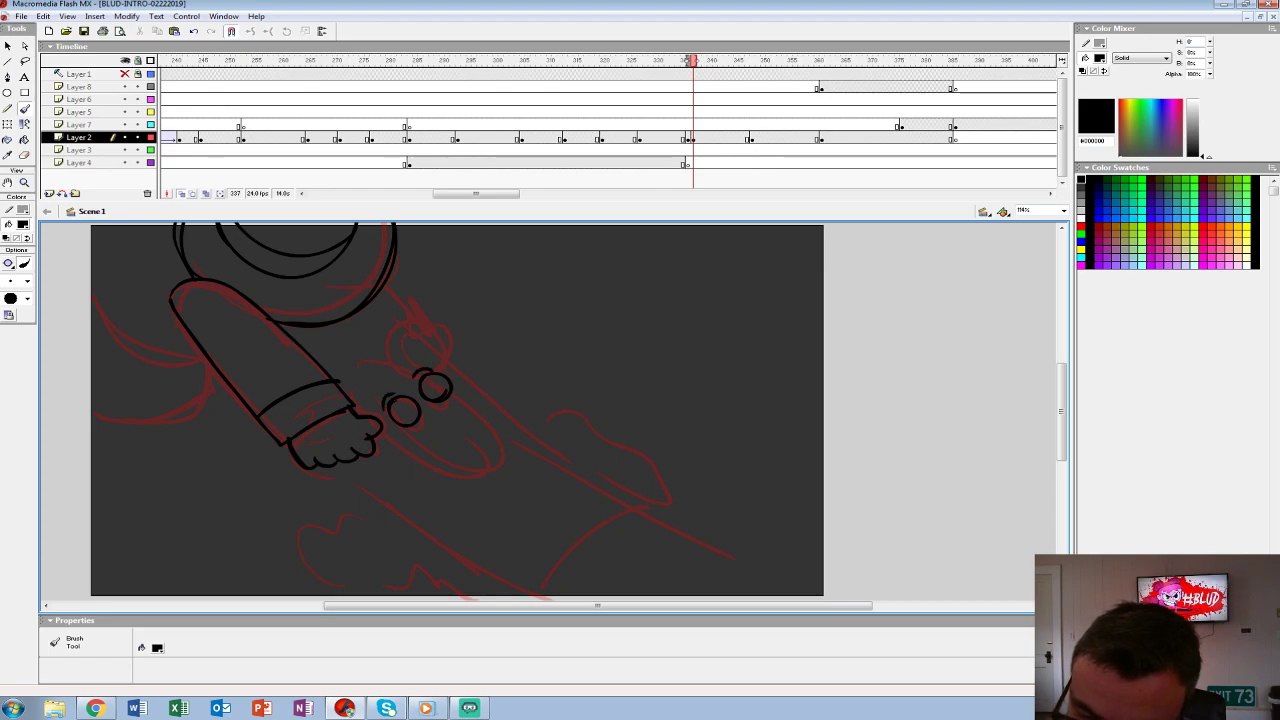
- Ink the head's upper outline, the nose, the open toothed mouth and the bearded chin
{"action": "left_click_drag", "start_coordinate": [336, 378], "coordinate": [396, 368]}
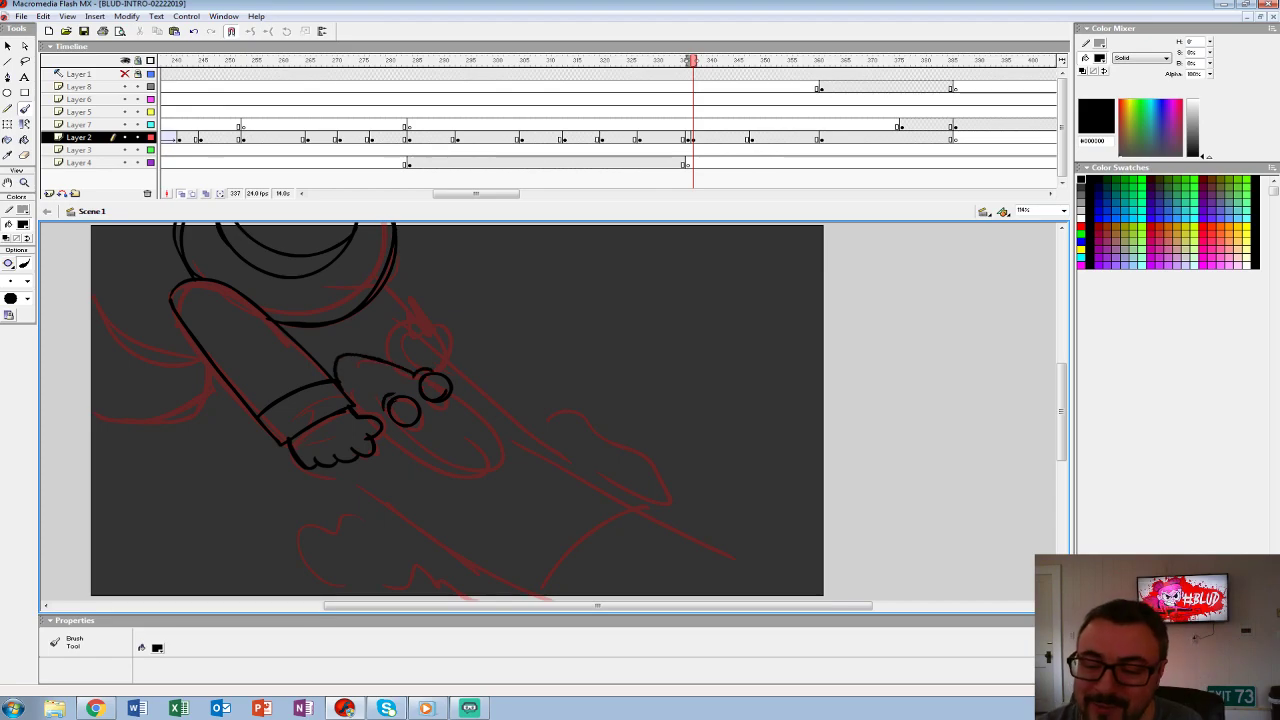
{"action": "key", "text": "ctrl+z"}
{"action": "mouse_move", "coordinate": [462, 398]}
{"action": "left_mouse_down"}
{"action": "mouse_move", "coordinate": [437, 460]}
{"action": "mouse_move", "coordinate": [498, 440]}
{"action": "left_mouse_up"}
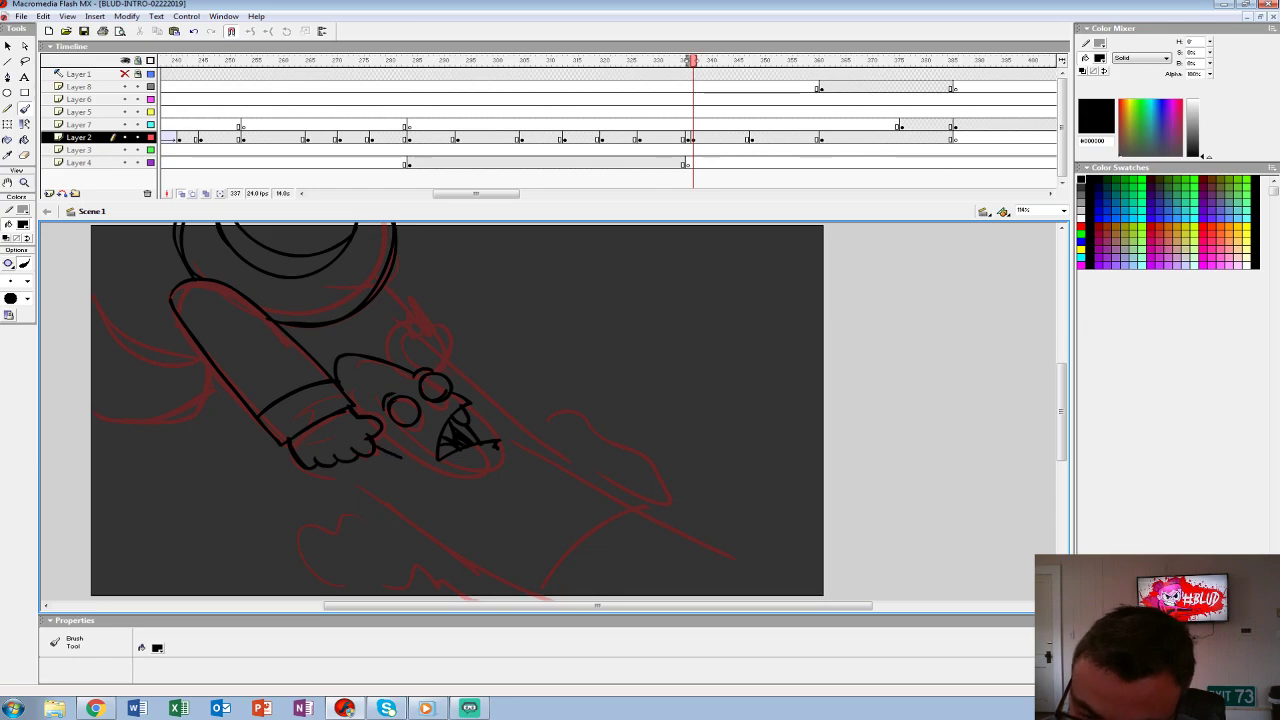
{"action": "mouse_move", "coordinate": [420, 460]}
{"action": "left_mouse_down"}
{"action": "mouse_move", "coordinate": [490, 488]}
{"action": "mouse_move", "coordinate": [512, 450]}
{"action": "mouse_move", "coordinate": [456, 320]}
{"action": "left_mouse_up"}
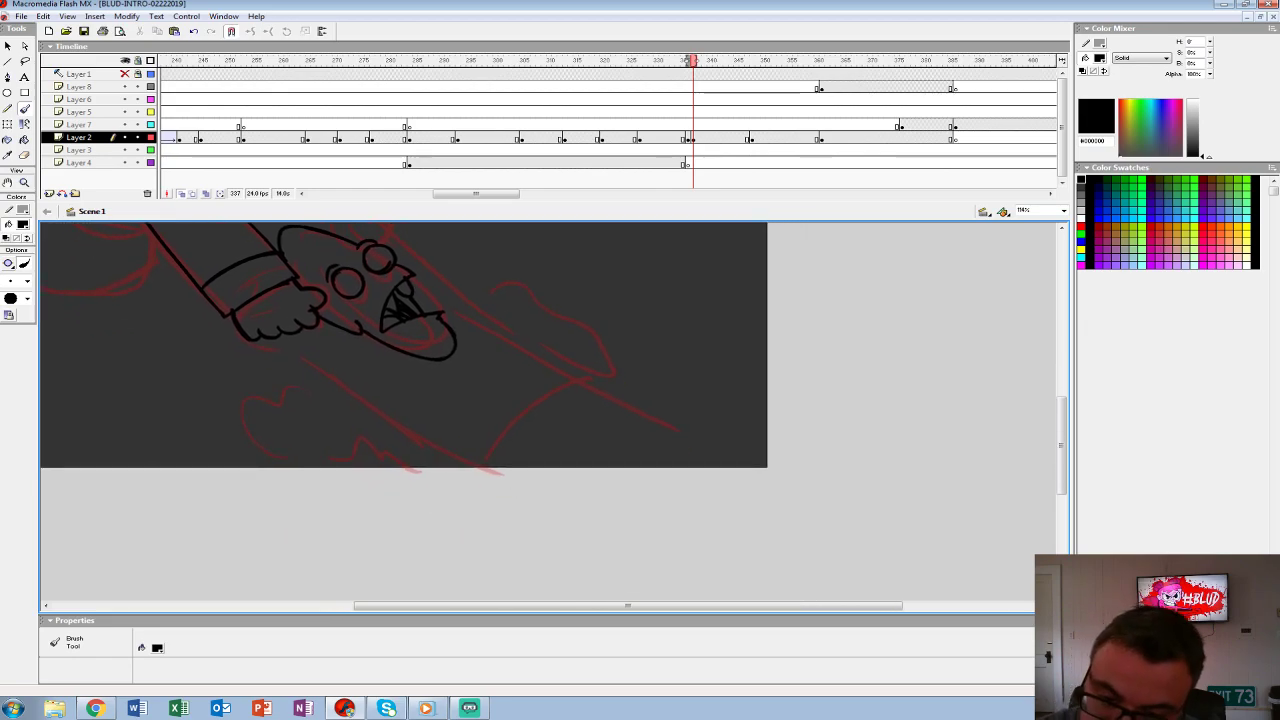
- Ink the coat's long diagonal edges and the far arm with its cuff and gripping hand
{"action": "left_click_drag", "start_coordinate": [285, 340], "coordinate": [550, 520]}
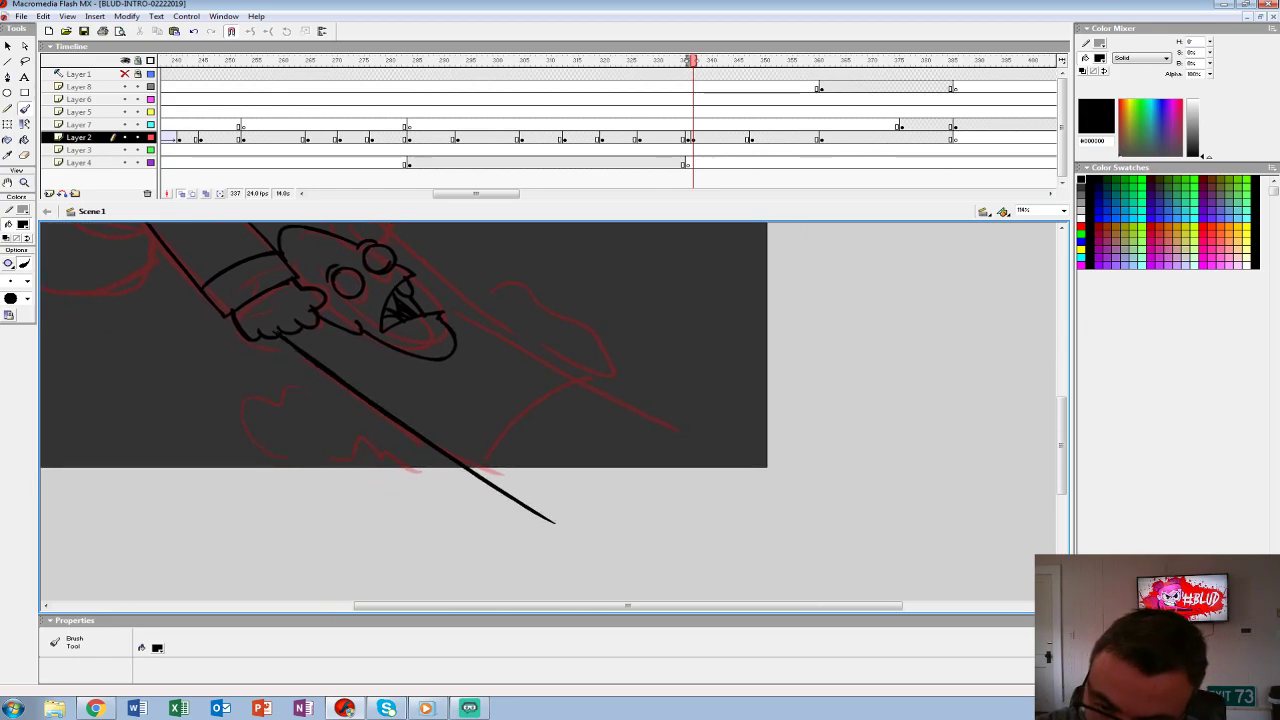
{"action": "left_click_drag", "start_coordinate": [480, 380], "coordinate": [417, 518]}
{"action": "mouse_move", "coordinate": [400, 400]}
{"action": "left_mouse_down"}
{"action": "mouse_move", "coordinate": [350, 285]}
{"action": "mouse_move", "coordinate": [407, 403]}
{"action": "left_mouse_up"}
{"action": "mouse_move", "coordinate": [332, 392]}
{"action": "left_mouse_down"}
{"action": "mouse_move", "coordinate": [357, 386]}
{"action": "mouse_move", "coordinate": [338, 370]}
{"action": "left_mouse_up"}
{"action": "left_click_drag", "start_coordinate": [288, 300], "coordinate": [336, 360]}
{"action": "mouse_move", "coordinate": [258, 330]}
{"action": "left_mouse_down"}
{"action": "mouse_move", "coordinate": [267, 370]}
{"action": "mouse_move", "coordinate": [322, 375]}
{"action": "mouse_move", "coordinate": [266, 352]}
{"action": "mouse_move", "coordinate": [304, 324]}
{"action": "left_mouse_up"}
{"action": "mouse_move", "coordinate": [400, 400]}
{"action": "left_mouse_down"}
{"action": "mouse_move", "coordinate": [337, 320]}
{"action": "mouse_move", "coordinate": [400, 396]}
{"action": "mouse_move", "coordinate": [632, 533]}
{"action": "left_mouse_up"}
- Ink the curved coat seam, the fold lines and the angular lower section extending below the stage
{"action": "left_click_drag", "start_coordinate": [358, 530], "coordinate": [440, 432]}
{"action": "mouse_move", "coordinate": [284, 410]}
{"action": "left_mouse_down"}
{"action": "mouse_move", "coordinate": [328, 424]}
{"action": "mouse_move", "coordinate": [318, 420]}
{"action": "mouse_move", "coordinate": [320, 462]}
{"action": "left_mouse_up"}
{"action": "left_click_drag", "start_coordinate": [390, 423], "coordinate": [328, 442]}
{"action": "left_click_drag", "start_coordinate": [410, 518], "coordinate": [487, 563]}
{"action": "mouse_move", "coordinate": [414, 516]}
{"action": "left_mouse_down"}
{"action": "mouse_move", "coordinate": [466, 491]}
{"action": "mouse_move", "coordinate": [558, 546]}
{"action": "left_mouse_up"}
{"action": "left_click_drag", "start_coordinate": [472, 494], "coordinate": [602, 568]}
{"action": "left_click_drag", "start_coordinate": [402, 563], "coordinate": [740, 564]}
{"action": "left_click_drag", "start_coordinate": [632, 526], "coordinate": [632, 578]}
- Ink the large rounded shape behind the hat and the curved edge beneath it, thickening and joining the outlines
{"action": "mouse_move", "coordinate": [500, 350]}
{"action": "left_mouse_down"}
{"action": "mouse_move", "coordinate": [777, 497]}
{"action": "mouse_move", "coordinate": [894, 465]}
{"action": "left_mouse_up"}
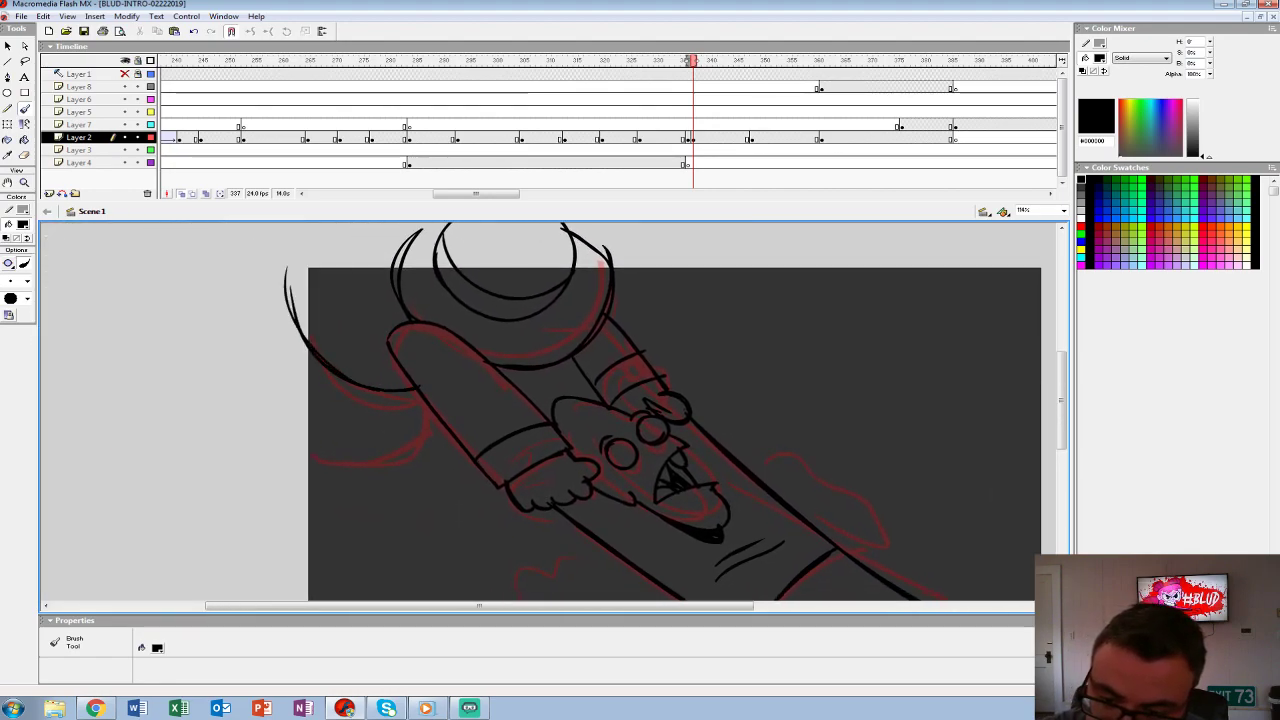
{"action": "left_click_drag", "start_coordinate": [300, 320], "coordinate": [317, 377]}
{"action": "mouse_move", "coordinate": [430, 447]}
{"action": "left_mouse_down"}
{"action": "mouse_move", "coordinate": [303, 385]}
{"action": "mouse_move", "coordinate": [437, 287]}
{"action": "left_mouse_up"}
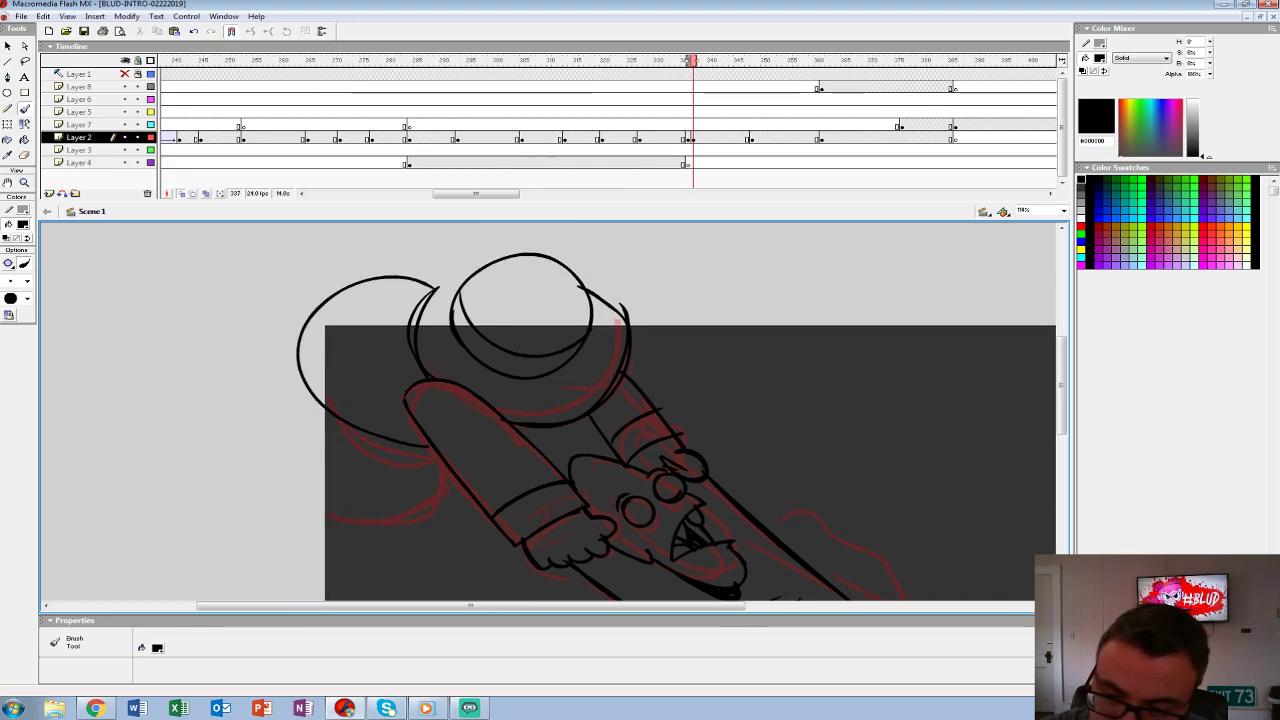
{"action": "mouse_move", "coordinate": [287, 503]}
{"action": "left_mouse_down"}
{"action": "mouse_move", "coordinate": [420, 514]}
{"action": "mouse_move", "coordinate": [452, 470]}
{"action": "left_mouse_up"}
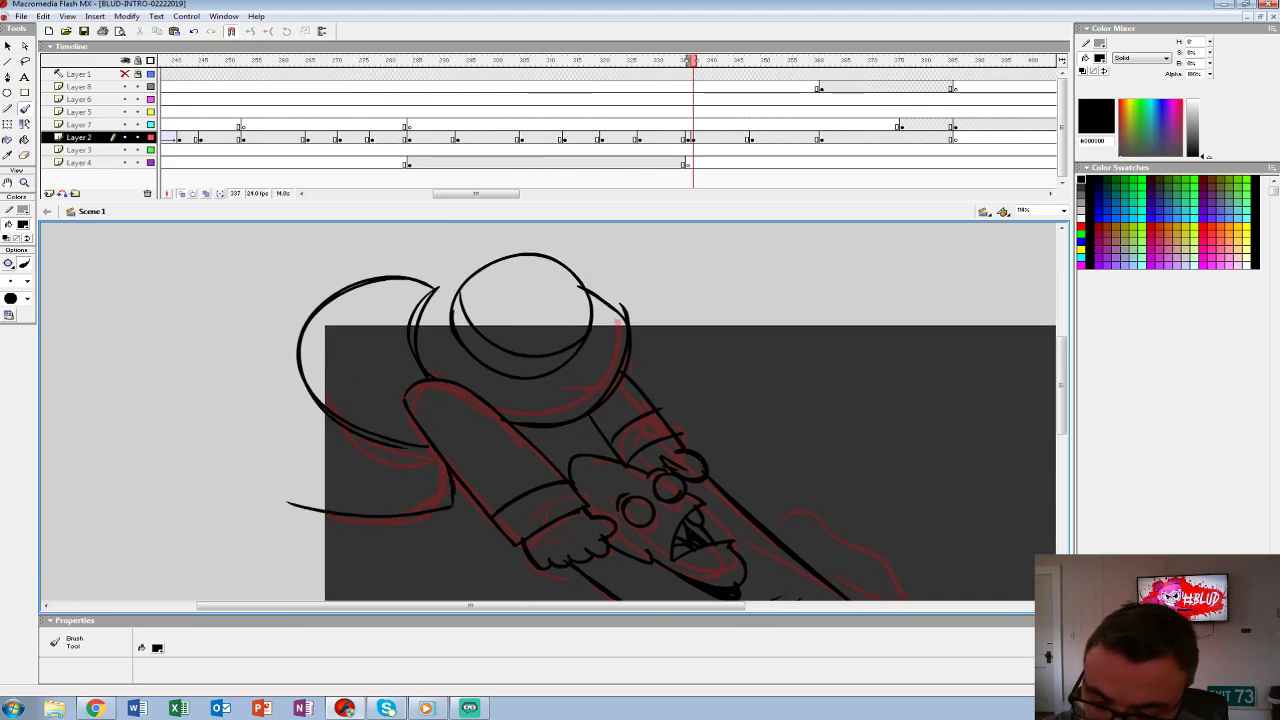
{"action": "left_click_drag", "start_coordinate": [362, 446], "coordinate": [430, 430]}
{"action": "left_click_drag", "start_coordinate": [402, 283], "coordinate": [446, 287]}
{"action": "mouse_move", "coordinate": [600, 420]}
{"action": "left_mouse_down"}
{"action": "mouse_move", "coordinate": [522, 443]}
{"action": "mouse_move", "coordinate": [420, 264]}
{"action": "mouse_move", "coordinate": [417, 358]}
{"action": "mouse_move", "coordinate": [309, 278]}
{"action": "mouse_move", "coordinate": [329, 303]}
{"action": "mouse_move", "coordinate": [292, 288]}
{"action": "mouse_move", "coordinate": [431, 336]}
{"action": "mouse_move", "coordinate": [471, 384]}
{"action": "left_mouse_up"}
{"action": "left_click_drag", "start_coordinate": [300, 428], "coordinate": [305, 440]}
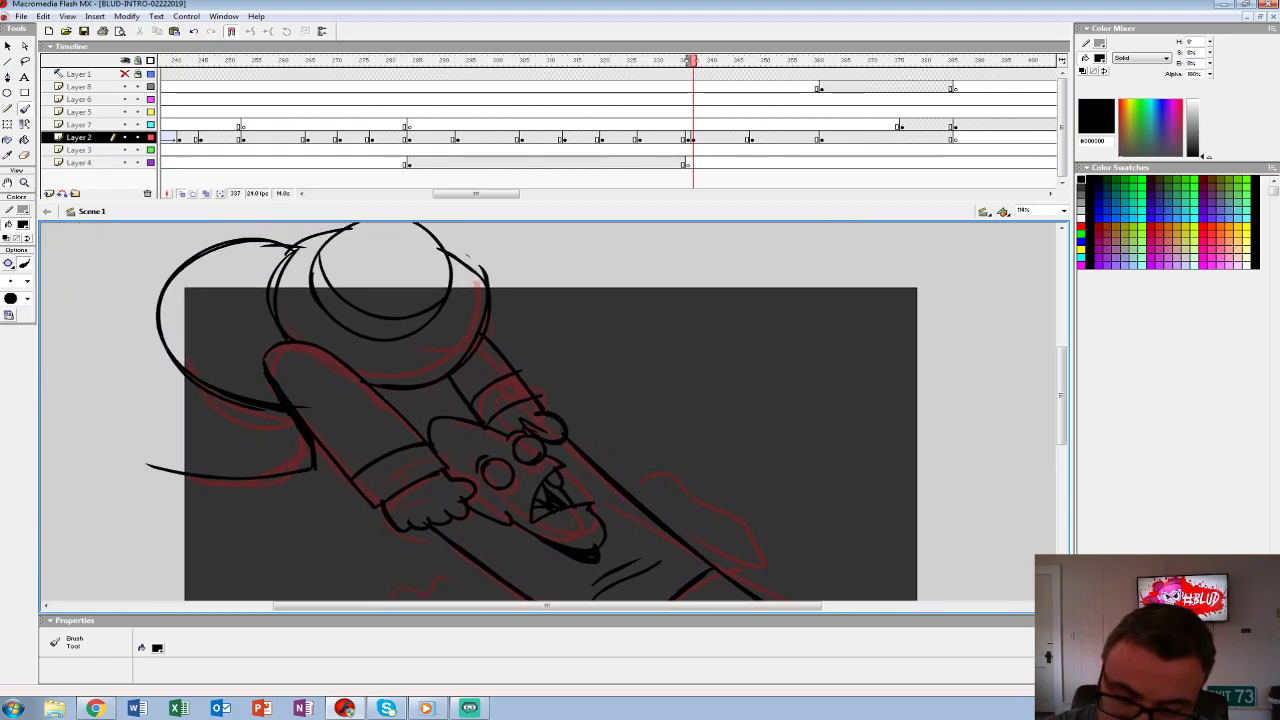
- Paint heavy black shadows behind the near arm and beneath the hat brim
{"action": "left_click_drag", "start_coordinate": [270, 382], "coordinate": [290, 432]}
{"action": "left_click_drag", "start_coordinate": [500, 400], "coordinate": [486, 384]}
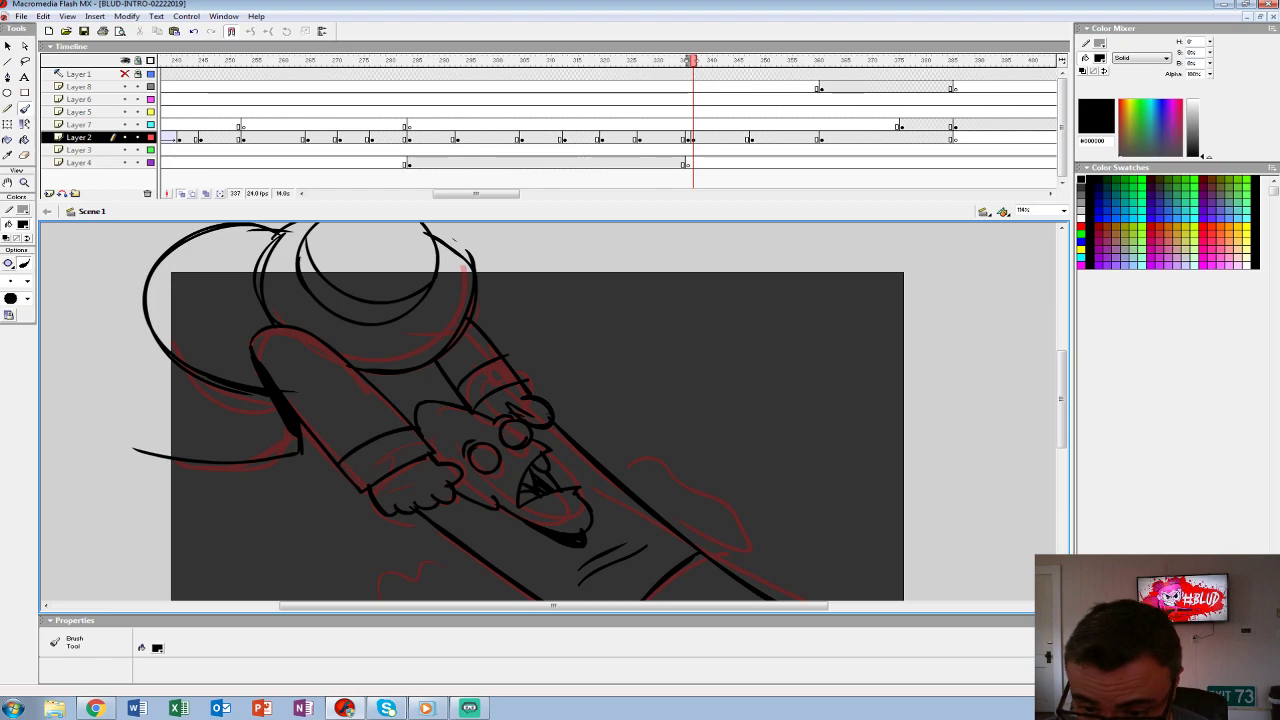
{"action": "left_click_drag", "start_coordinate": [374, 378], "coordinate": [402, 380]}
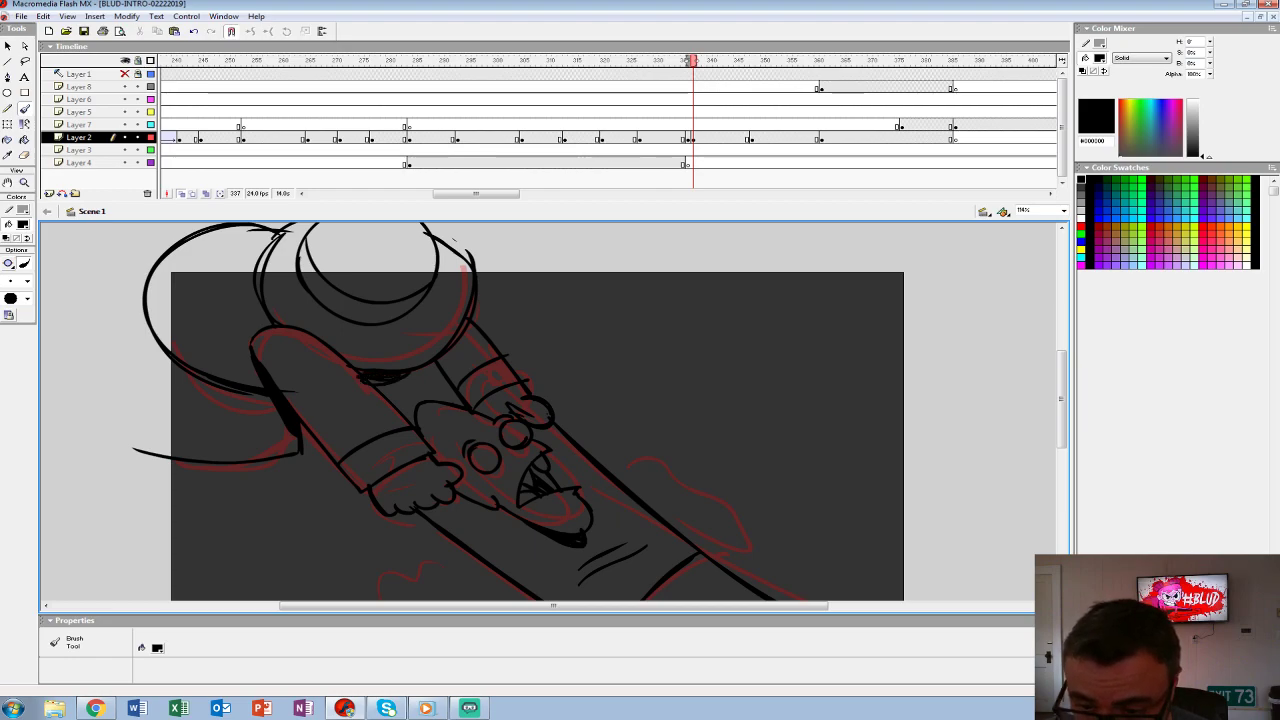
- Set the brush fill to grey #999999 and outline a lumpy dust cloud on the far side of the coat
{"action": "mouse_move", "coordinate": [500, 420]}
{"action": "left_mouse_down"}
{"action": "mouse_move", "coordinate": [436, 352]}
{"action": "mouse_move", "coordinate": [443, 396]}
{"action": "mouse_move", "coordinate": [393, 348]}
{"action": "left_mouse_up"}
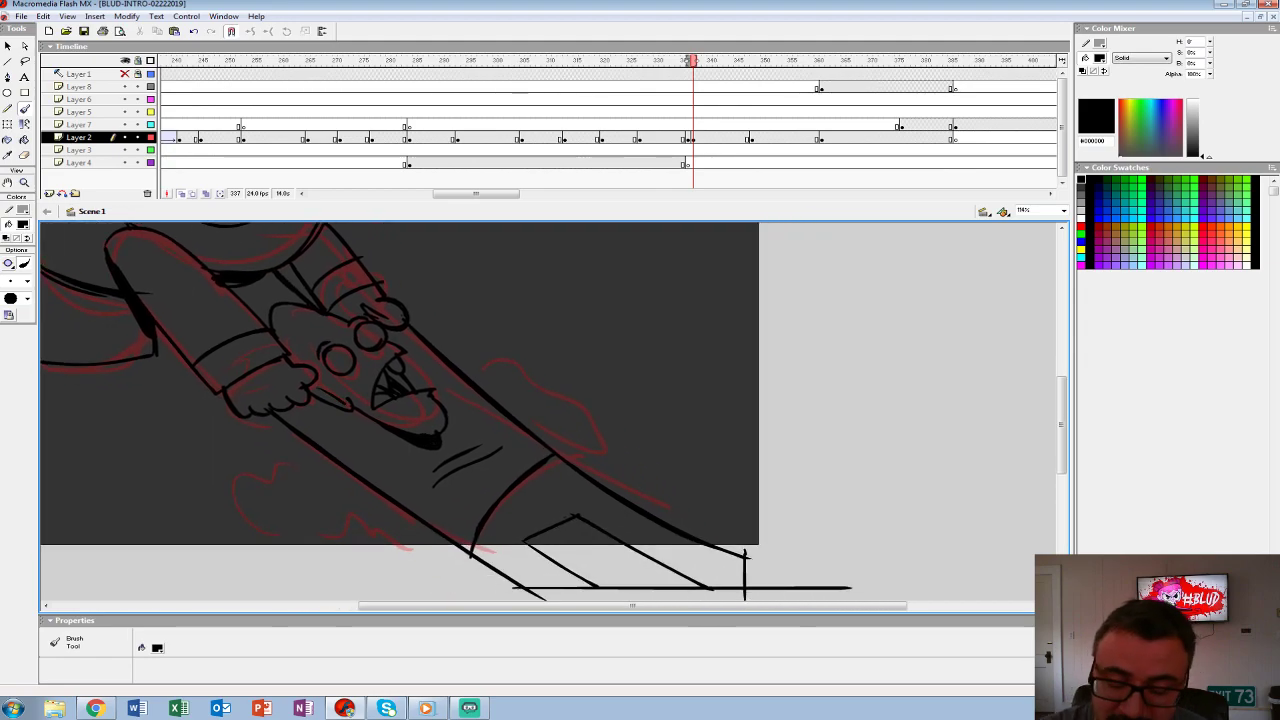
{"action": "left_click", "coordinate": [23, 224]}
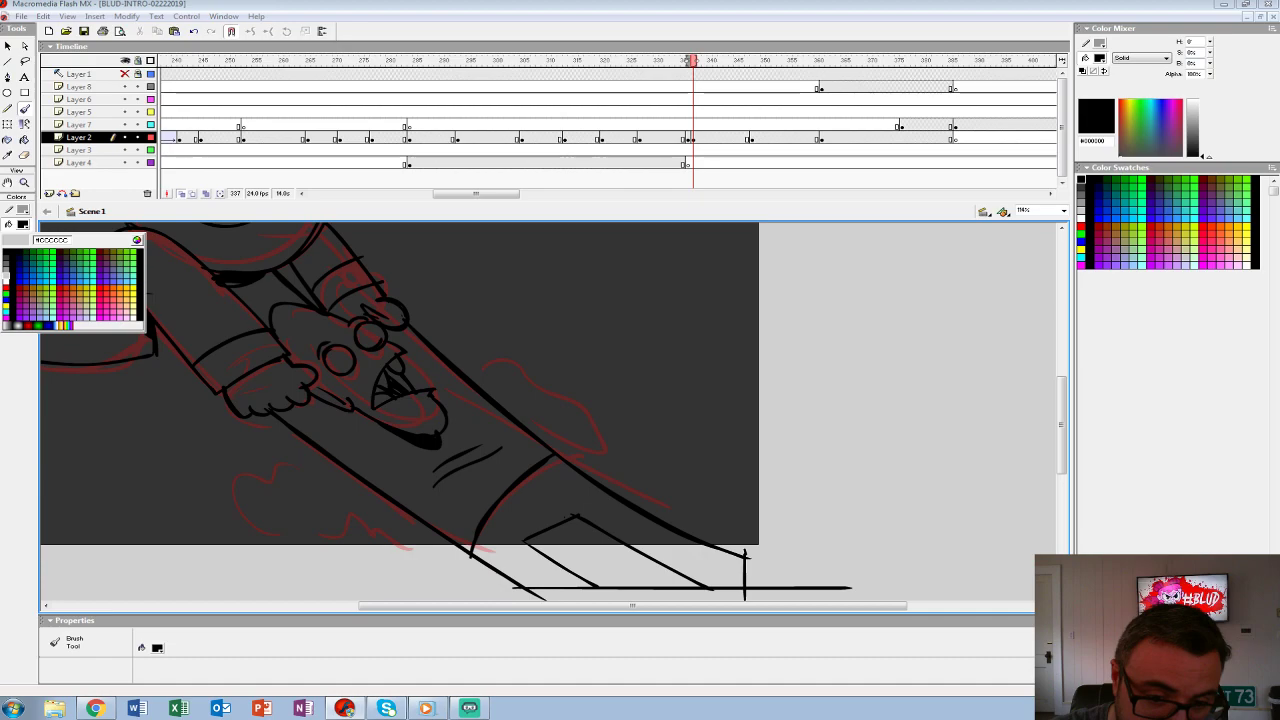
{"action": "left_click", "coordinate": [13, 275]}
{"action": "left_click_drag", "start_coordinate": [513, 342], "coordinate": [602, 394]}
{"action": "key", "text": "ctrl+z"}
{"action": "mouse_move", "coordinate": [458, 337]}
{"action": "left_mouse_down"}
{"action": "mouse_move", "coordinate": [607, 362]}
{"action": "mouse_move", "coordinate": [632, 386]}
{"action": "mouse_move", "coordinate": [456, 334]}
{"action": "mouse_move", "coordinate": [509, 370]}
{"action": "mouse_move", "coordinate": [586, 384]}
{"action": "mouse_move", "coordinate": [601, 426]}
{"action": "mouse_move", "coordinate": [657, 473]}
{"action": "mouse_move", "coordinate": [659, 396]}
{"action": "mouse_move", "coordinate": [608, 359]}
{"action": "mouse_move", "coordinate": [456, 330]}
{"action": "left_mouse_up"}
{"action": "left_click_drag", "start_coordinate": [456, 330], "coordinate": [530, 290]}
- Outline a second grey dust cloud below the near fist and add a small detached puff beside each cloud
{"action": "left_click_drag", "start_coordinate": [294, 412], "coordinate": [443, 520]}
{"action": "mouse_move", "coordinate": [302, 414]}
{"action": "left_mouse_down"}
{"action": "mouse_move", "coordinate": [294, 472]}
{"action": "mouse_move", "coordinate": [382, 534]}
{"action": "mouse_move", "coordinate": [292, 410]}
{"action": "mouse_move", "coordinate": [288, 436]}
{"action": "left_mouse_up"}
{"action": "left_click_drag", "start_coordinate": [330, 513], "coordinate": [442, 514]}
{"action": "left_click_drag", "start_coordinate": [470, 430], "coordinate": [406, 518]}
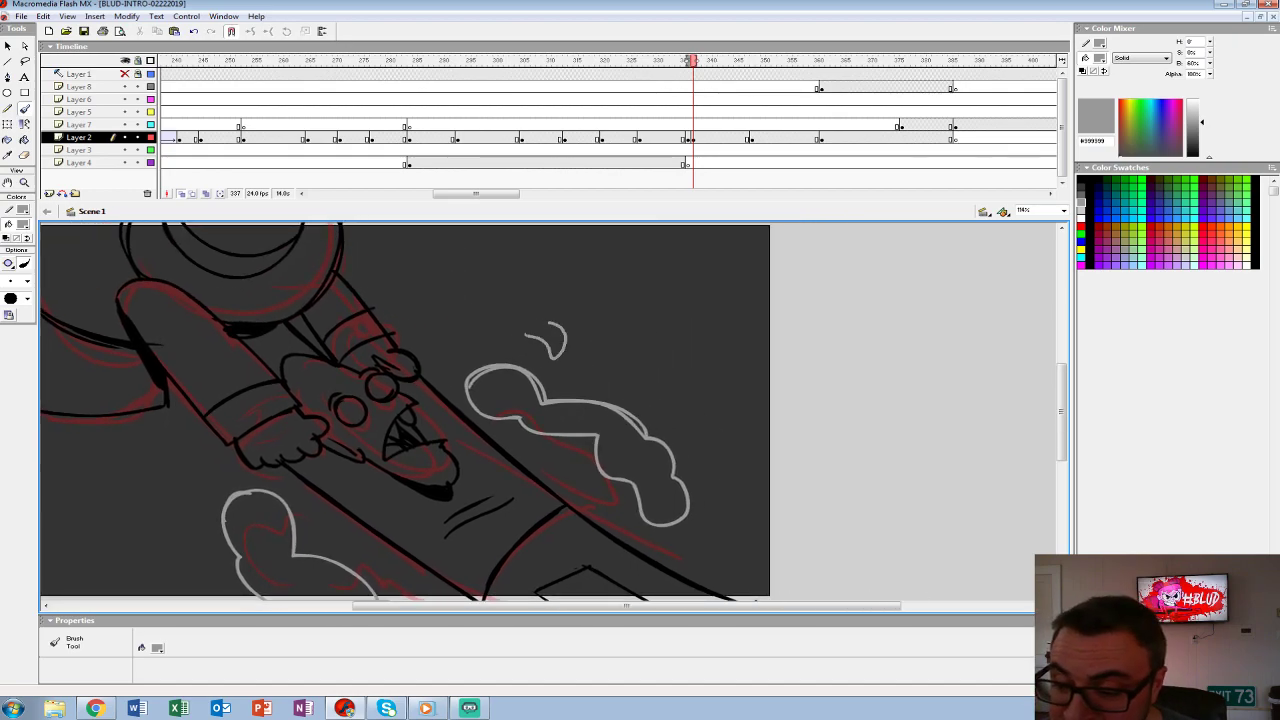
{"action": "left_click_drag", "start_coordinate": [549, 351], "coordinate": [512, 340]}
{"action": "left_click_drag", "start_coordinate": [198, 484], "coordinate": [202, 498]}
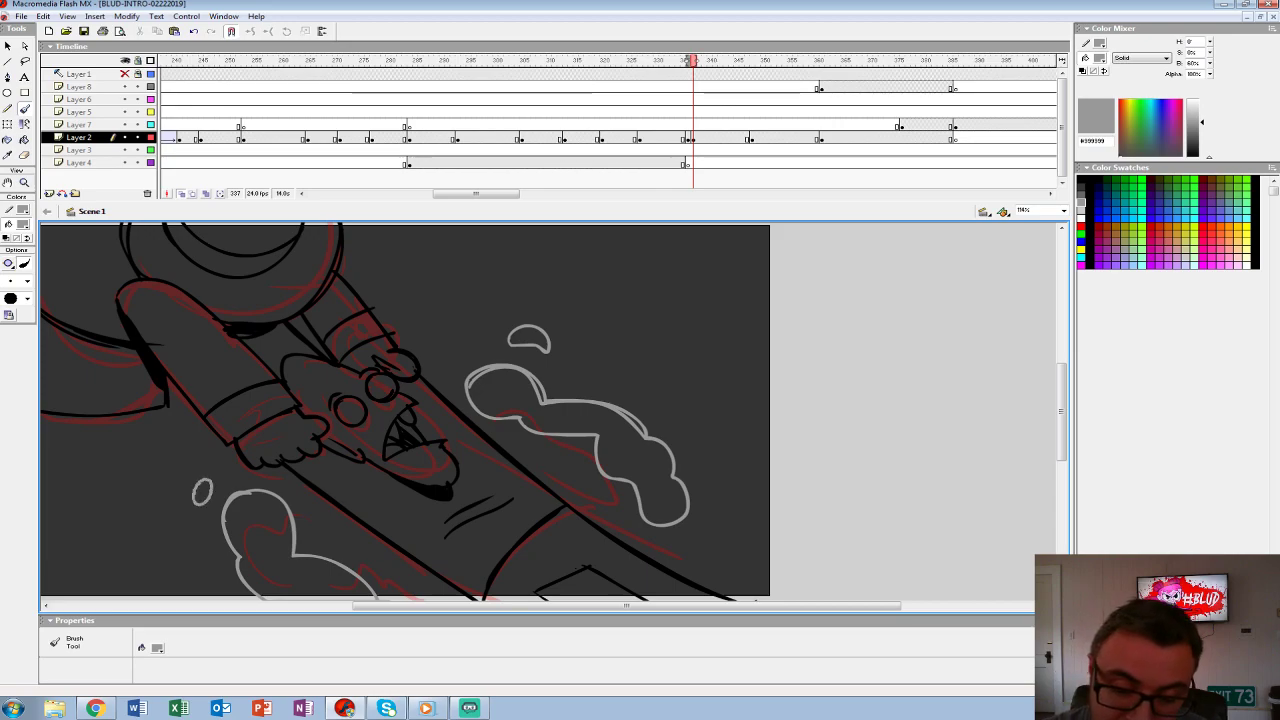
- Fill both dust clouds and their small detached puffs with grey #999999, and return to the Brush tool
{"action": "key", "text": "k"}
{"action": "scroll", "coordinate": [400, 410], "scroll_direction": "down", "scroll_amount": 3}
{"action": "left_click", "coordinate": [250, 440]}
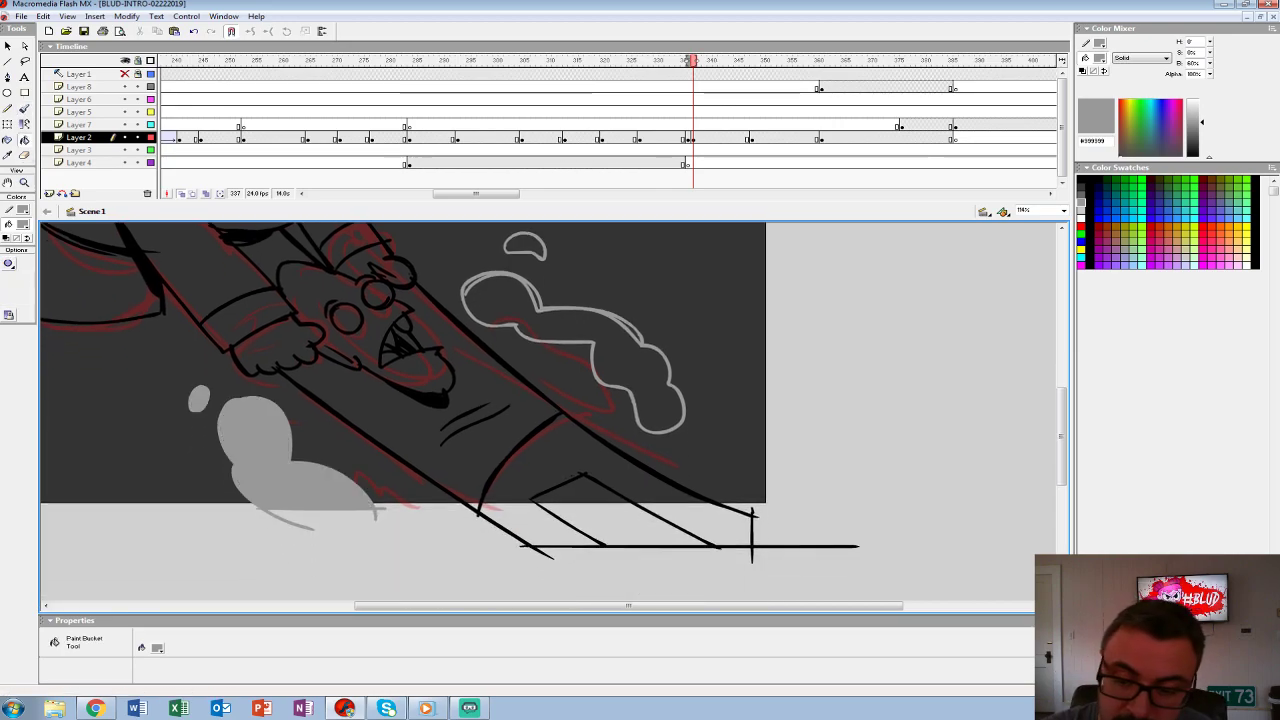
{"action": "left_click", "coordinate": [640, 395]}
{"action": "scroll", "coordinate": [400, 410], "scroll_direction": "up", "scroll_amount": 2}
{"action": "key", "text": "b"}
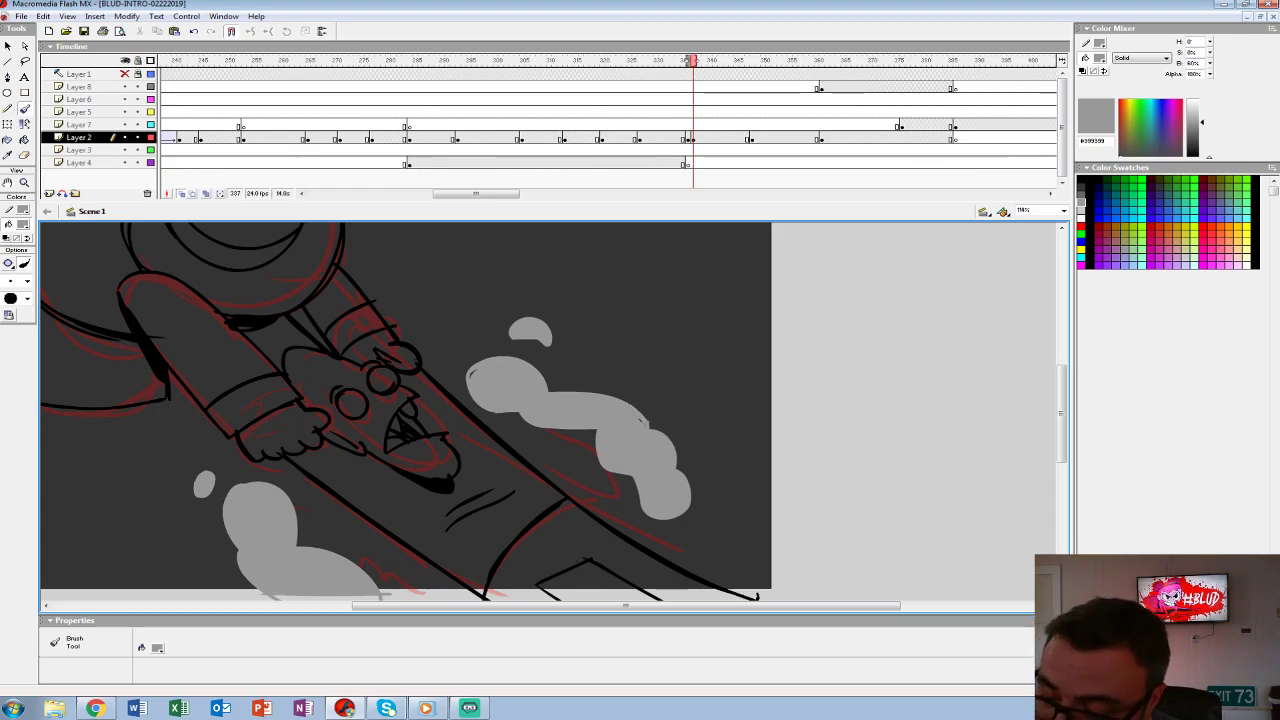
{"action": "key", "text": "ctrl+minus"}
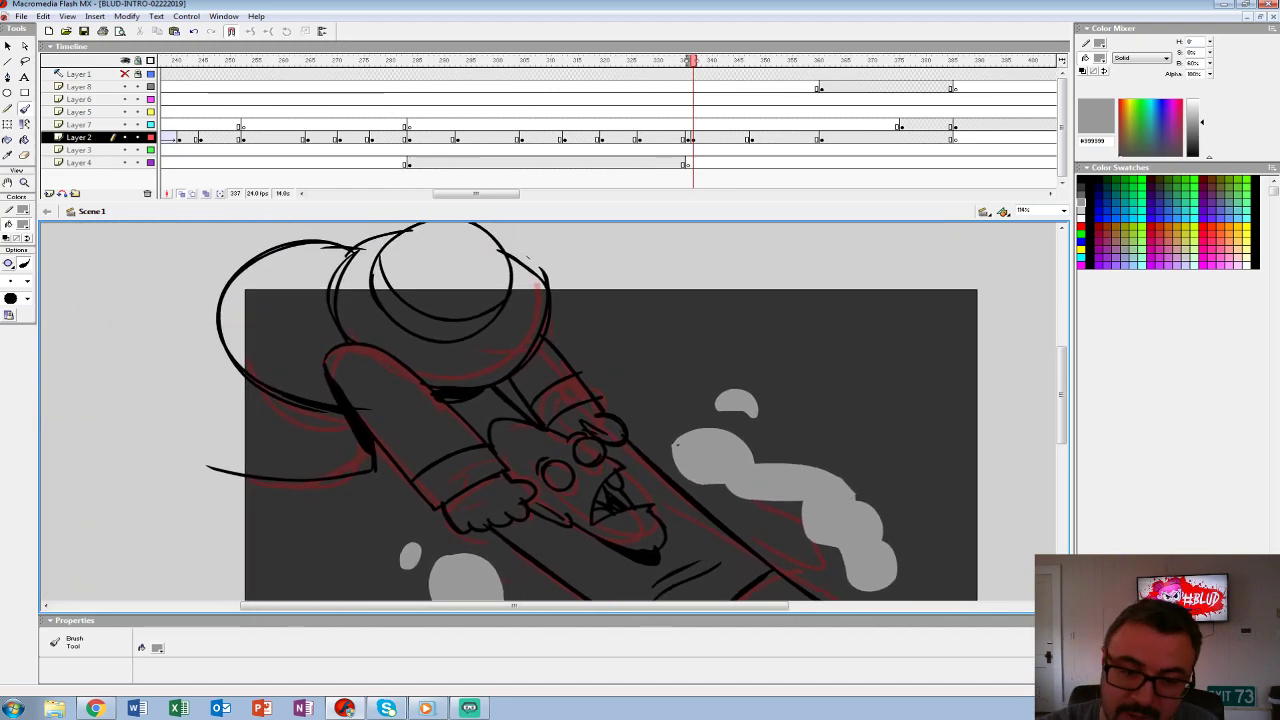
- Set the fill to black #000000, close the open side of the coat with a vertical line, and switch to the Paint Bucket
{"action": "left_click", "coordinate": [23, 224]}
{"action": "left_click", "coordinate": [12, 252]}
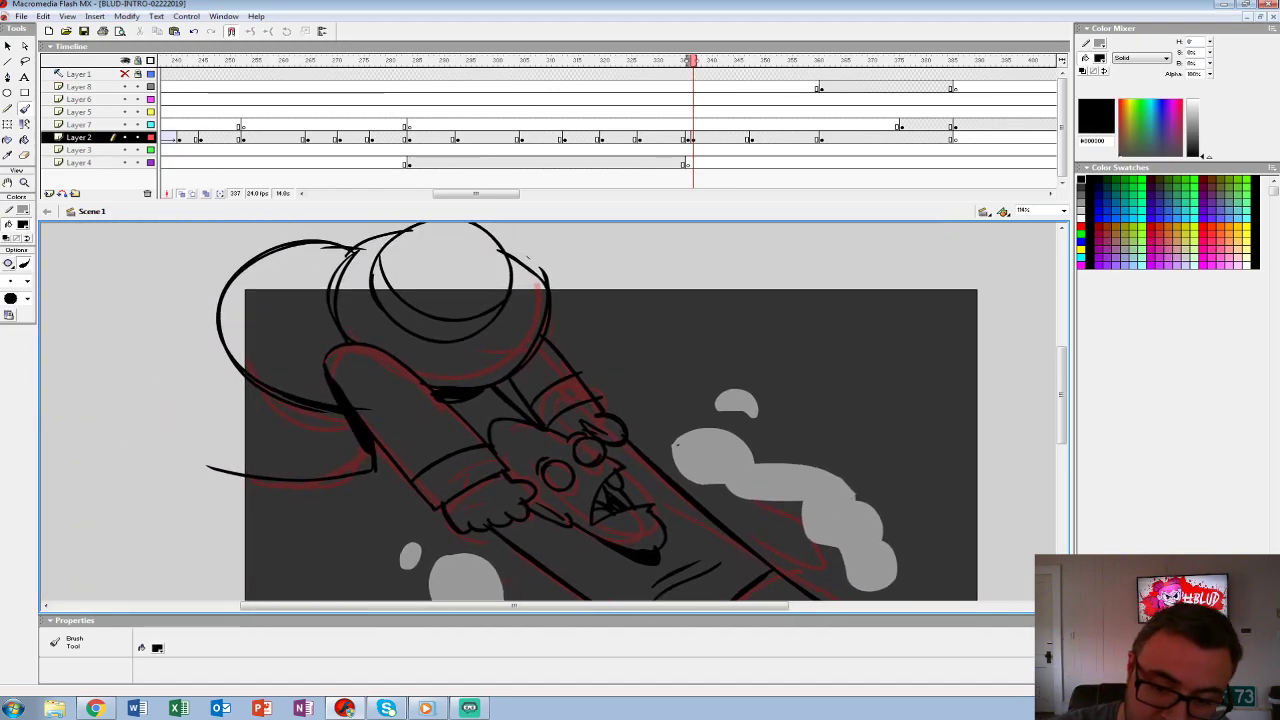
{"action": "left_click_drag", "start_coordinate": [215, 368], "coordinate": [215, 467]}
{"action": "key", "text": "k"}
{"action": "left_click", "coordinate": [23, 224]}
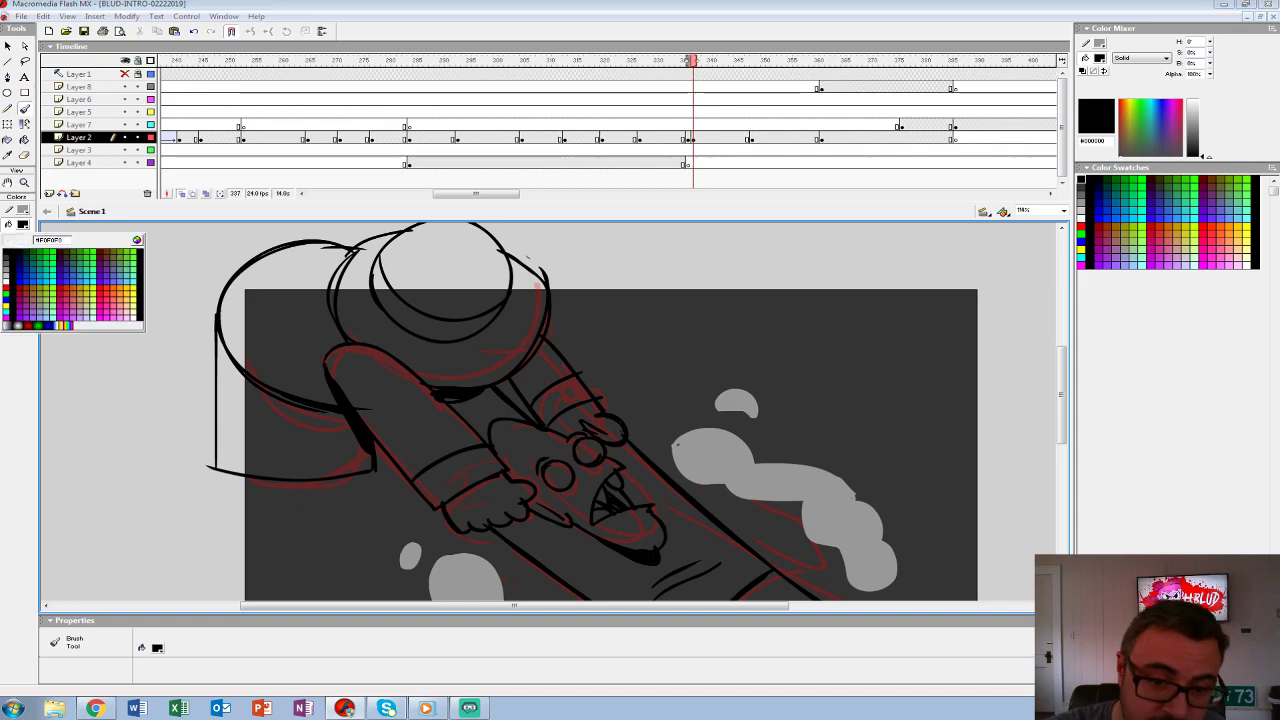
{"action": "left_click", "coordinate": [13, 281]}
{"action": "left_click", "coordinate": [228, 440]}
{"action": "left_click", "coordinate": [232, 320]}
{"action": "key", "text": "ctrl+z"}
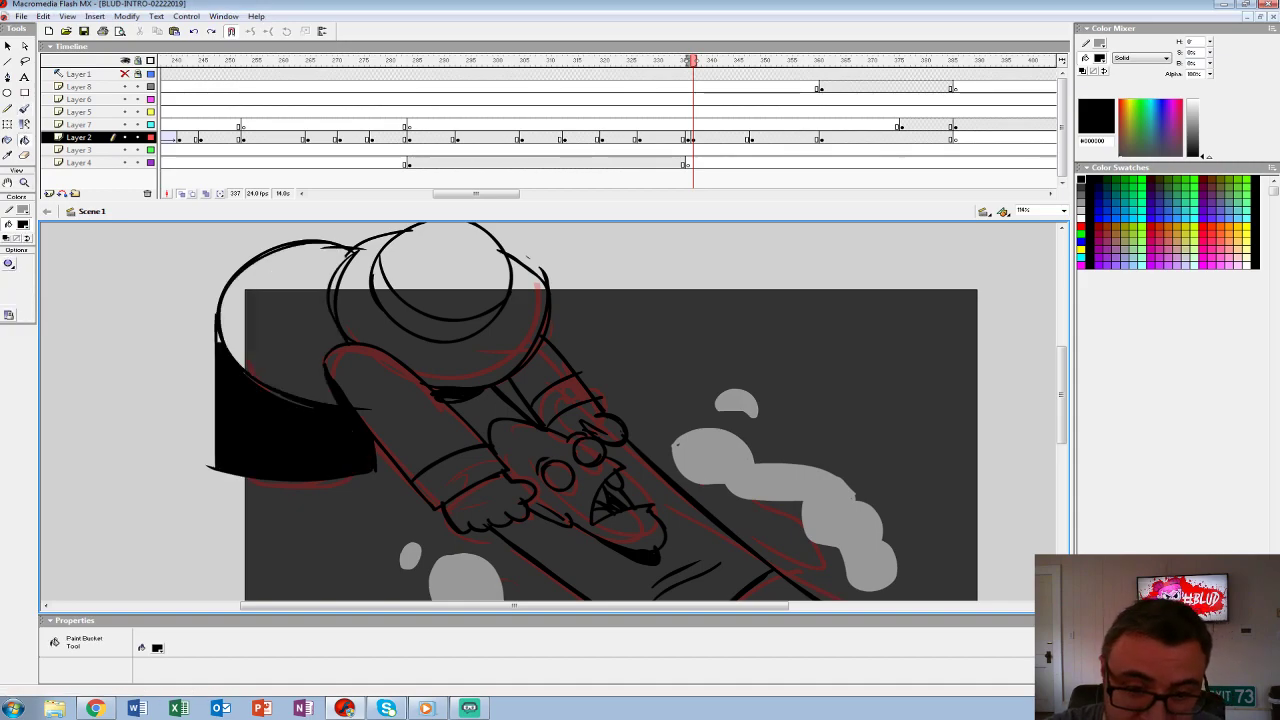
{"action": "key", "text": "ctrl+z"}
- Set the fill to white #FFFFFF and fill the lower coat, the rounded back and the near upper arm
{"action": "left_click", "coordinate": [23, 224]}
{"action": "left_click", "coordinate": [6, 276]}
{"action": "left_click", "coordinate": [280, 440]}
{"action": "left_click", "coordinate": [270, 300]}
{"action": "left_click", "coordinate": [400, 410]}
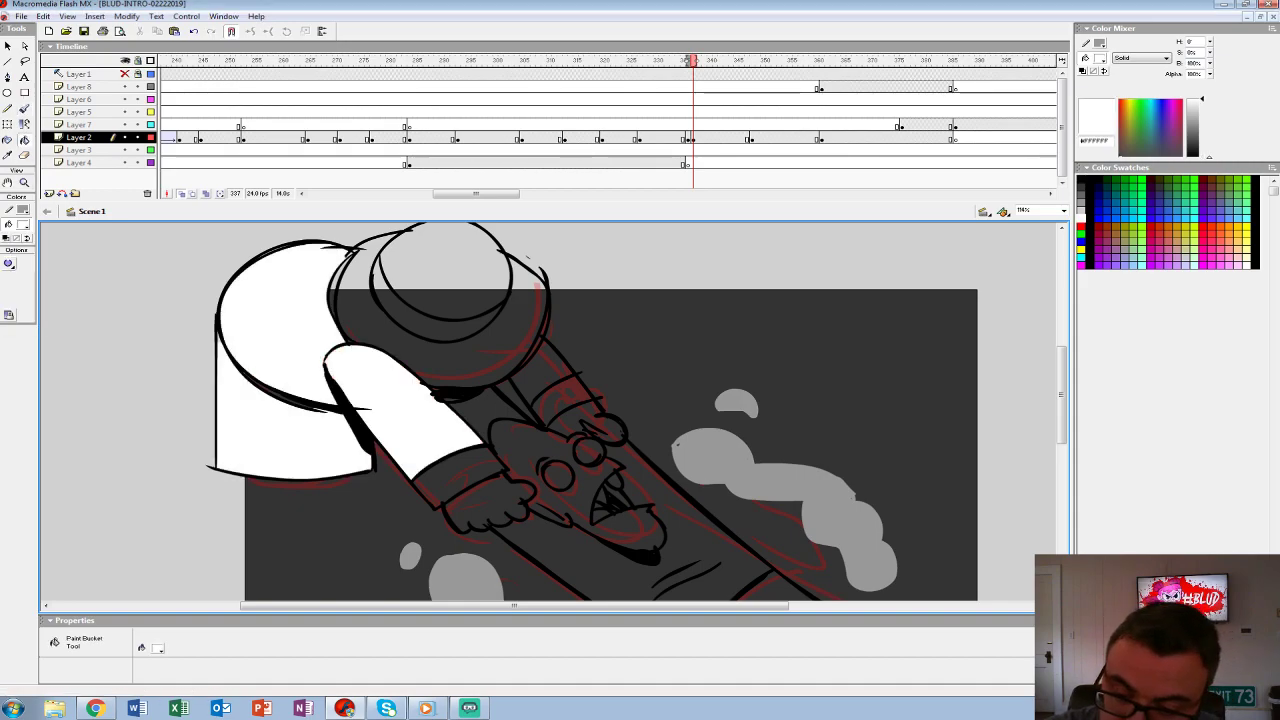
- Fill the near cuff and fist, the screaming face, and the far hand, cuff and arm with white
{"action": "left_click", "coordinate": [460, 480]}
{"action": "left_click", "coordinate": [490, 510]}
{"action": "left_click", "coordinate": [530, 445]}
{"action": "left_click", "coordinate": [590, 425]}
{"action": "left_click", "coordinate": [560, 400]}
{"action": "left_click", "coordinate": [545, 370]}
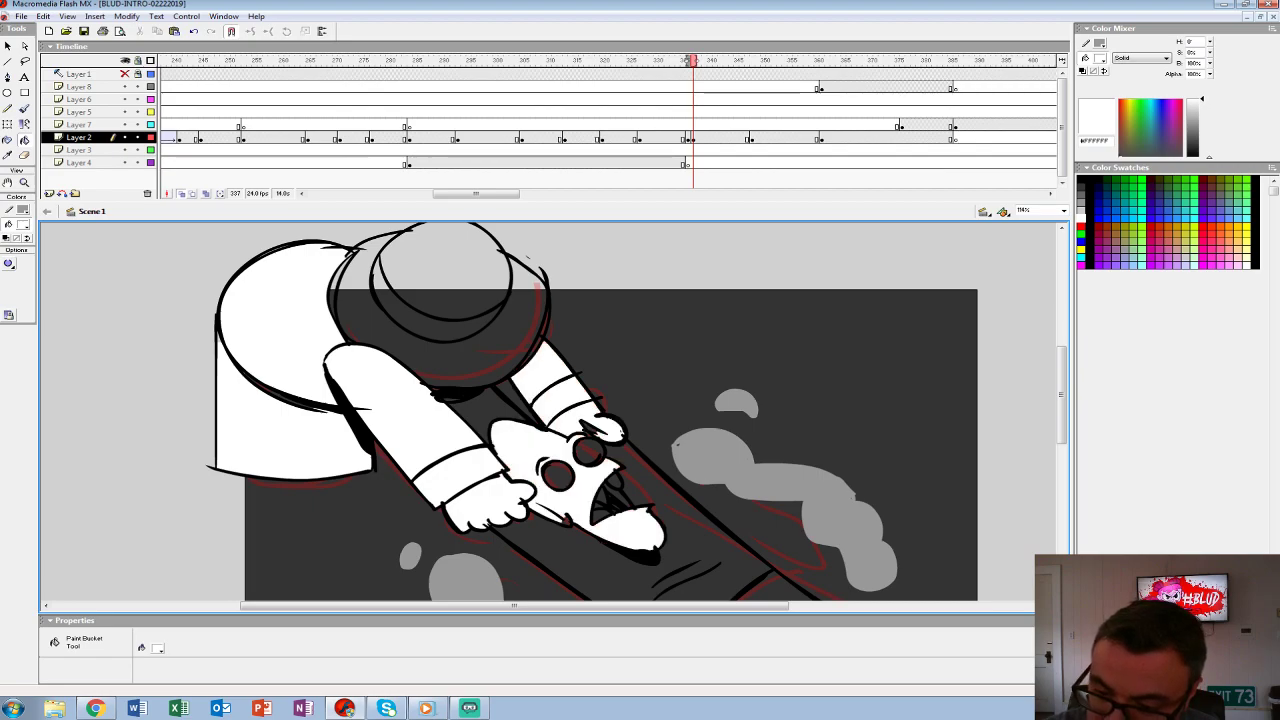
- Fill the hat's brim, band and crown and both eyes of the screaming face with white
{"action": "left_click", "coordinate": [440, 360]}
{"action": "left_click", "coordinate": [440, 300]}
{"action": "left_click", "coordinate": [445, 260]}
{"action": "left_click_drag", "start_coordinate": [560, 430], "coordinate": [380, 300]}
{"action": "left_click", "coordinate": [378, 346]}
{"action": "left_click", "coordinate": [410, 322]}
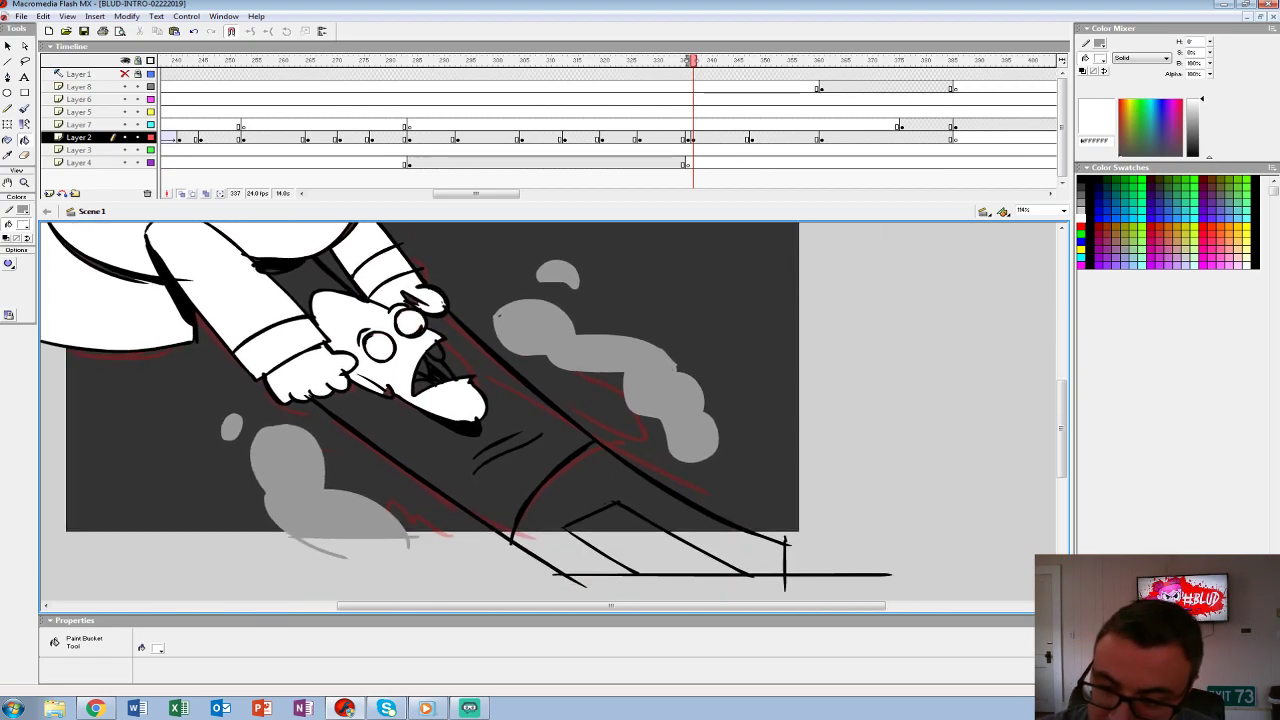
- Fill the screaming character's torso, legs and the inside details of the open mouth with white
{"action": "left_click", "coordinate": [480, 460]}
{"action": "left_click", "coordinate": [660, 500]}
{"action": "left_click_drag", "start_coordinate": [540, 420], "coordinate": [544, 431]}
{"action": "left_click", "coordinate": [427, 399]}
{"action": "left_click", "coordinate": [445, 380]}
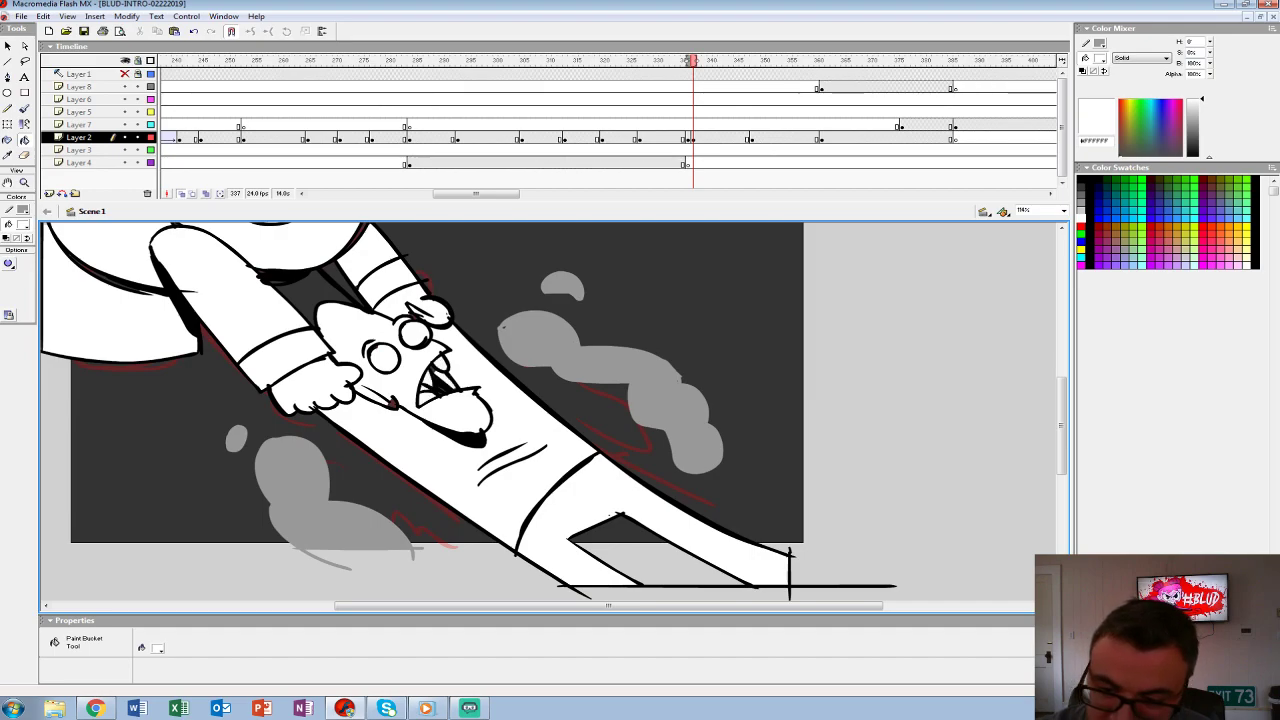
- Enlarge the brush and paint white over the unfilled gaps beside the face and the far arm
{"action": "key", "text": "b"}
{"action": "left_click", "coordinate": [27, 281]}
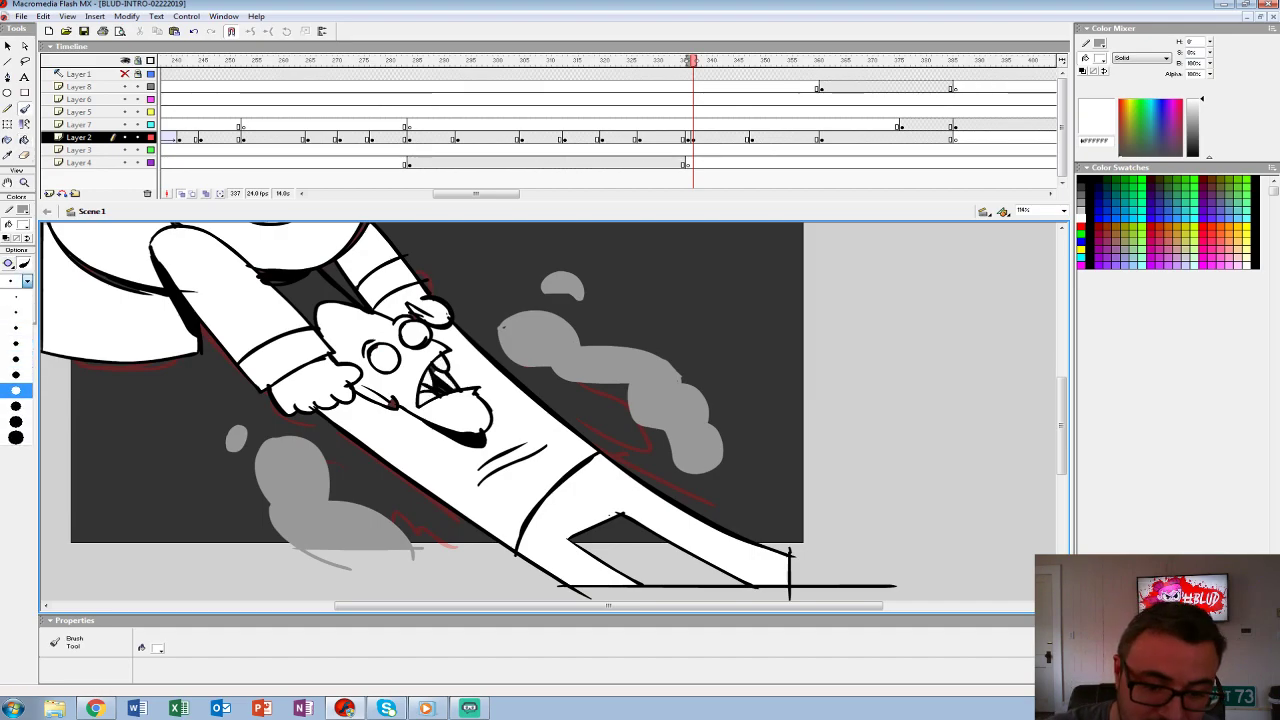
{"action": "left_click", "coordinate": [15, 390]}
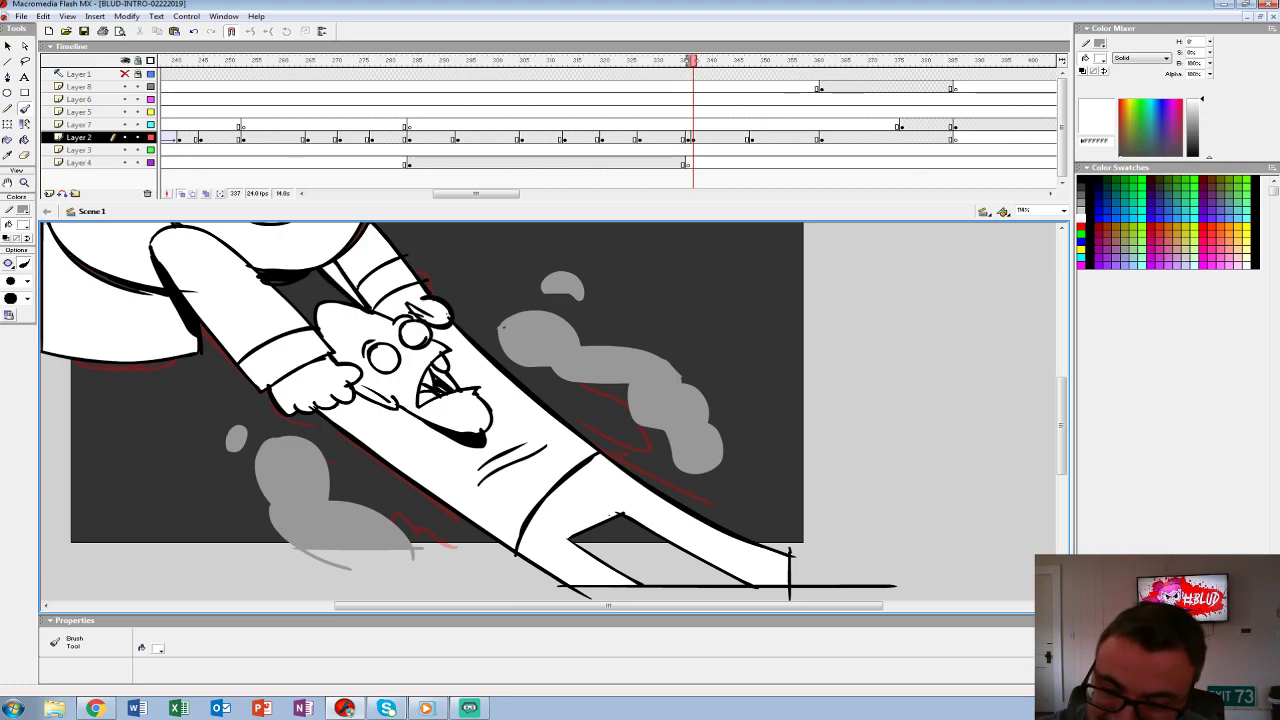
{"action": "left_click_drag", "start_coordinate": [350, 288], "coordinate": [381, 362]}
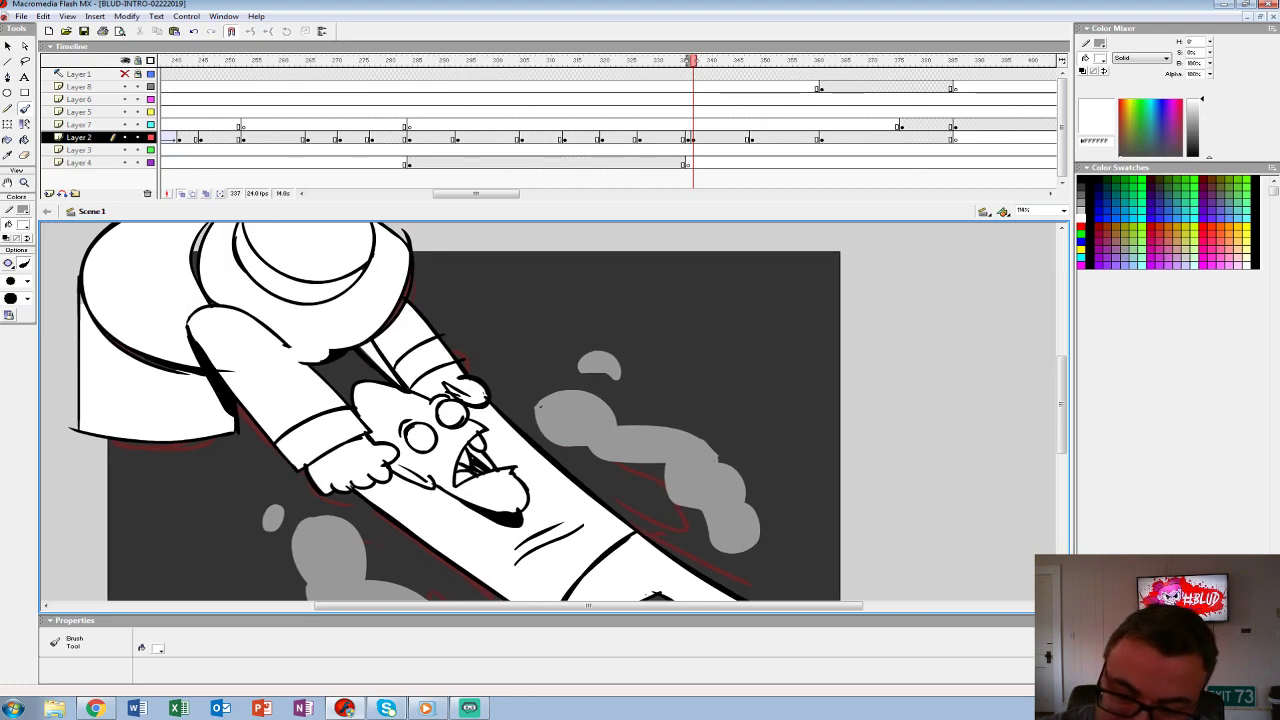
{"action": "left_click_drag", "start_coordinate": [310, 356], "coordinate": [266, 298]}
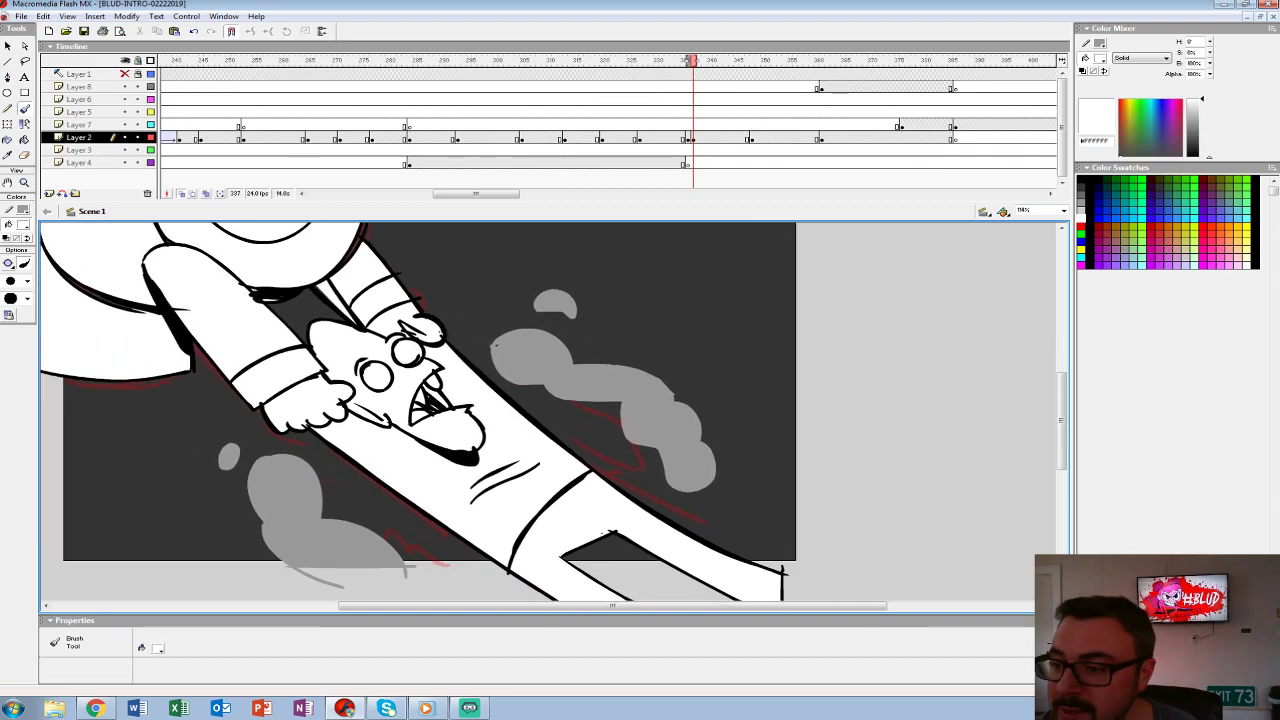
- Replace the rough pose at frame 336 of Layer 2 with the inked drawing from the following frame
{"action": "left_click", "coordinate": [686, 138]}
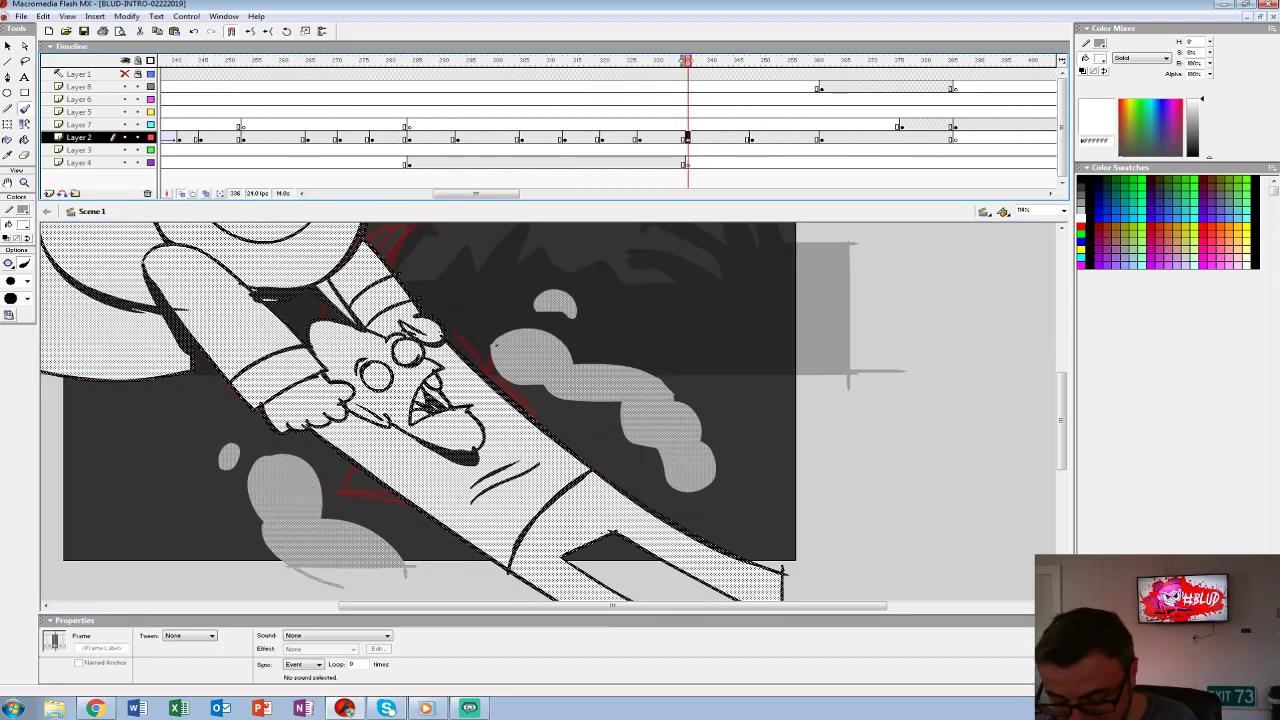
{"action": "key", "text": "ctrl+g"}
{"action": "key", "text": "ctrl+1"}
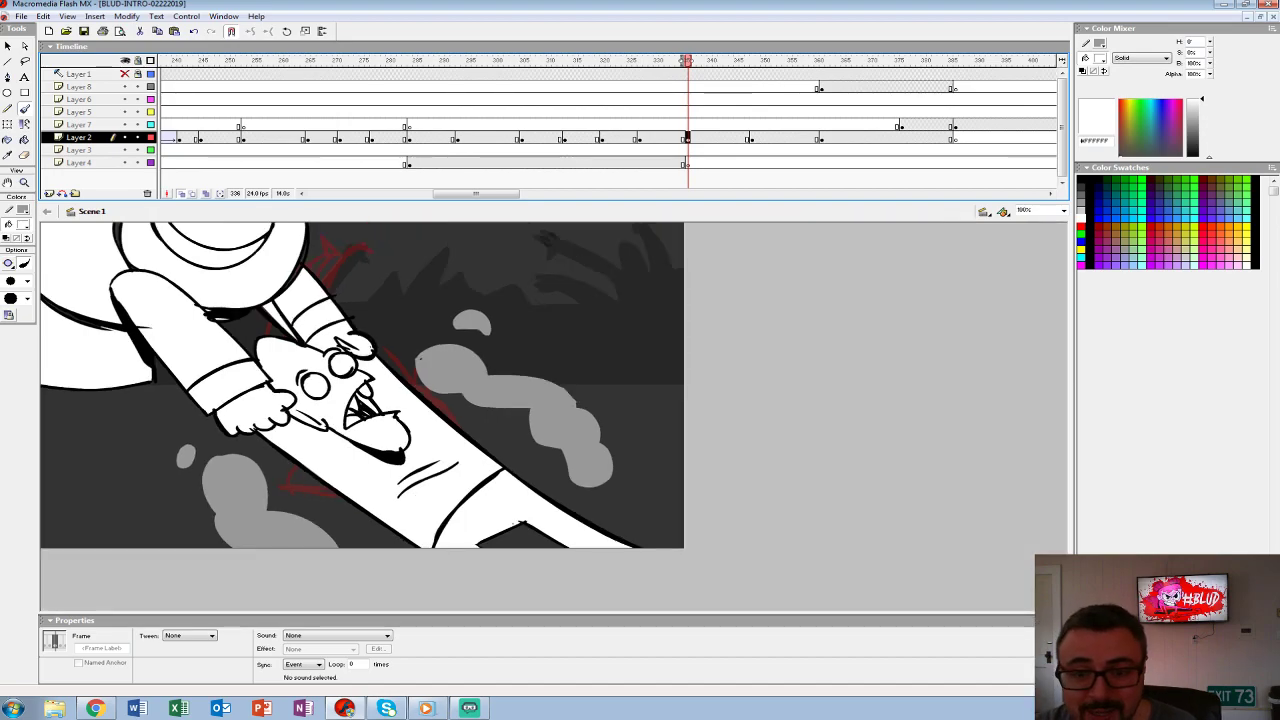
- Play the animation from about frame 260 up to the rough pose at frame 327 to check the motion
{"action": "mouse_move", "coordinate": [686, 124]}
{"action": "left_mouse_down"}
{"action": "mouse_move", "coordinate": [583, 124]}
{"action": "mouse_move", "coordinate": [720, 124]}
{"action": "left_mouse_up"}
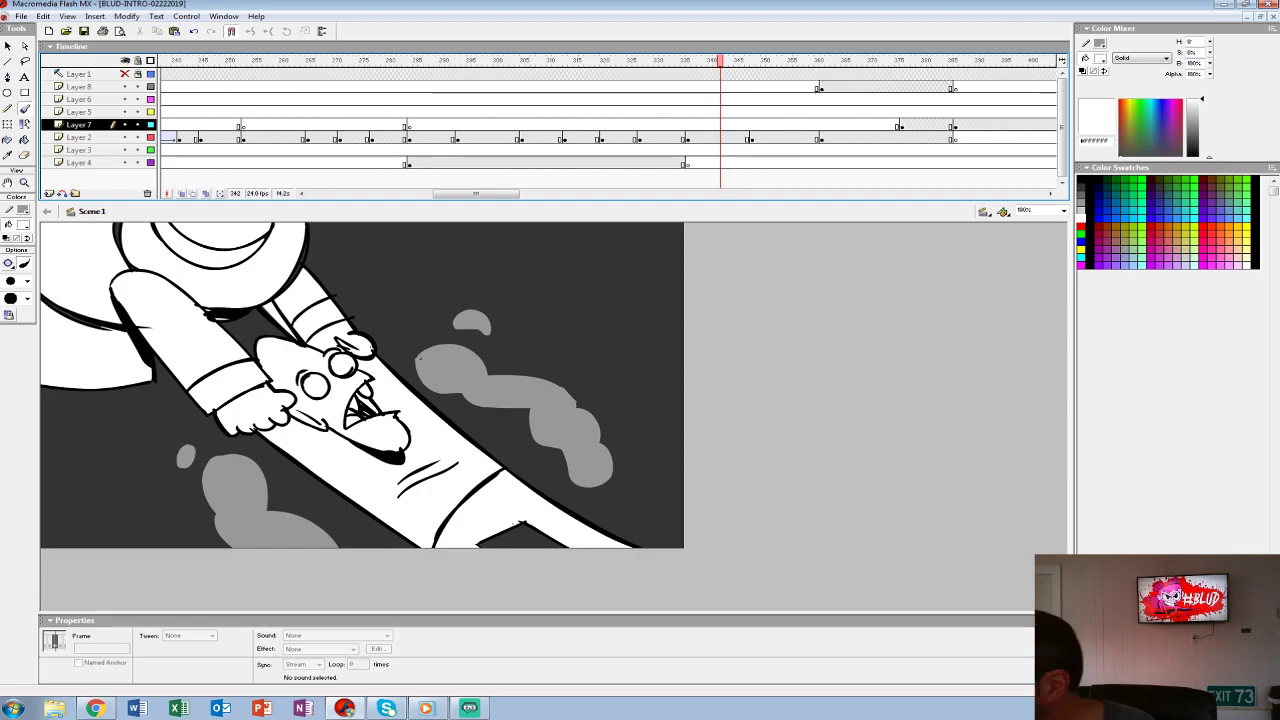
{"action": "left_click", "coordinate": [280, 124]}
{"action": "key", "text": "Return"}
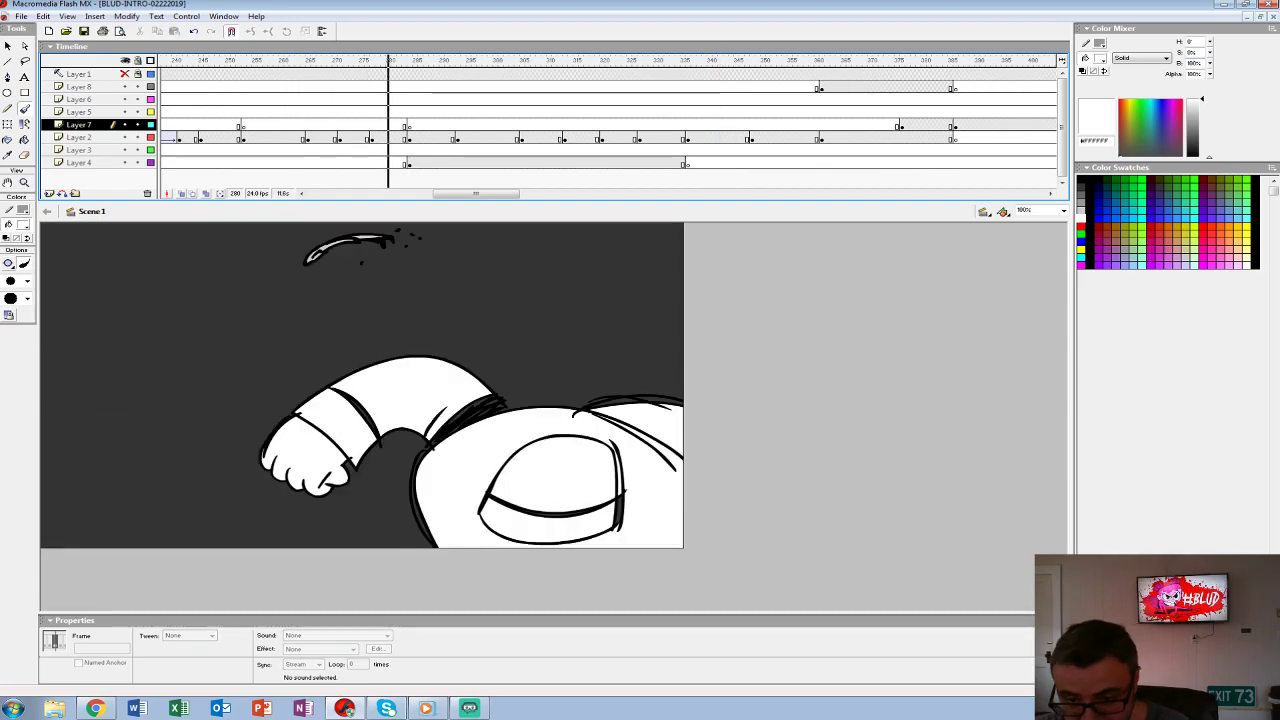
{"action": "key", "text": "Return"}
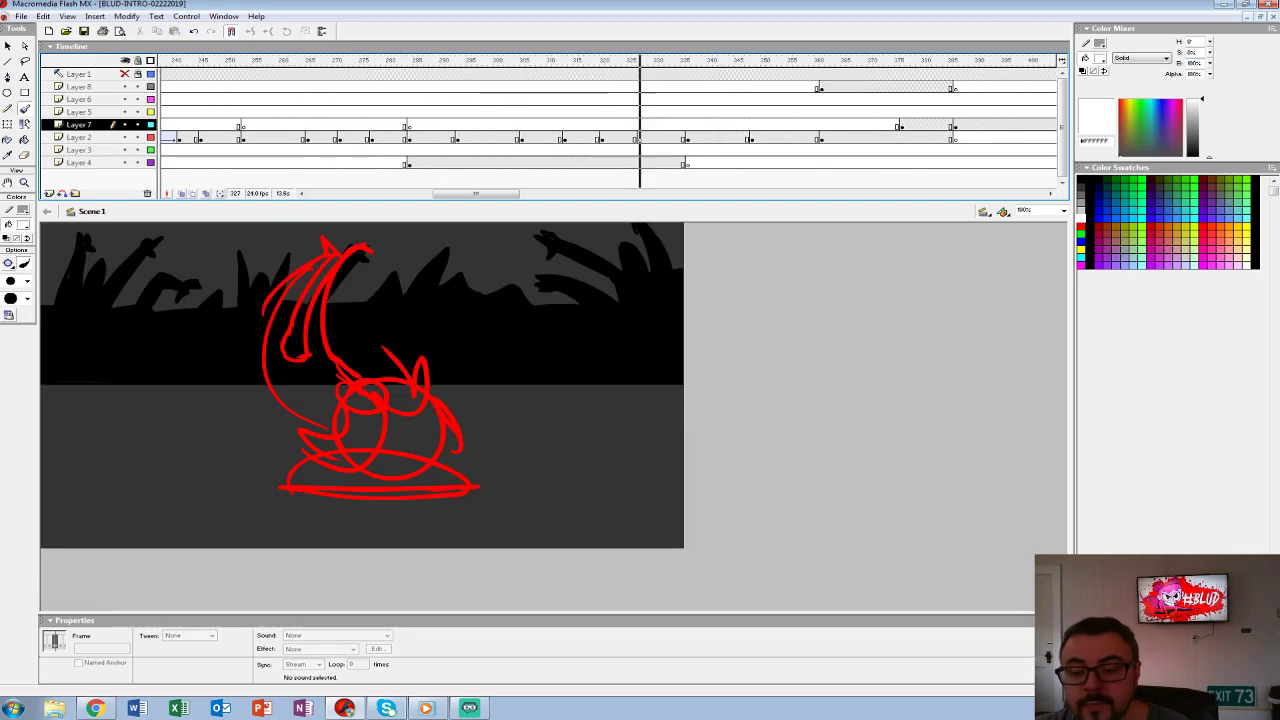
- Prepare a blank keyframe at frame 328 of Layer 2 with Layers 3 and 4 hidden, onion skinning on and a black brush fill
{"action": "left_click_drag", "start_coordinate": [608, 137], "coordinate": [645, 137]}
{"action": "key", "text": "Delete"}
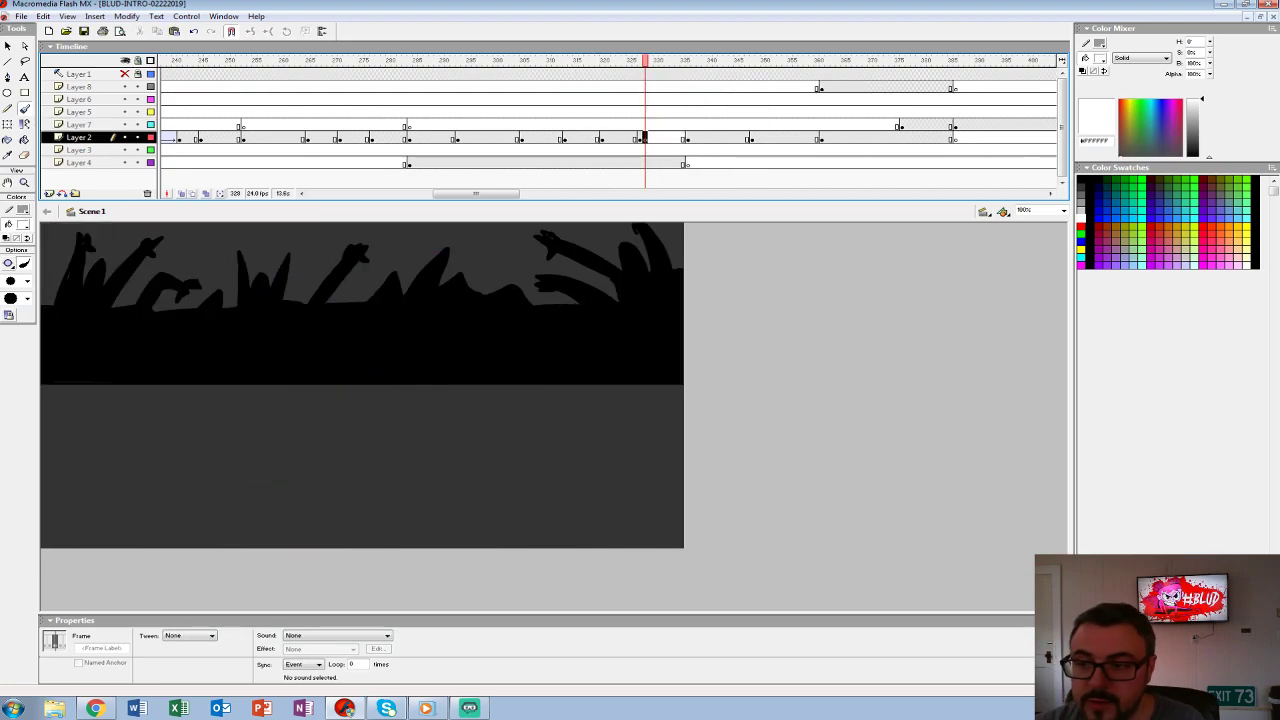
{"action": "left_click_drag", "start_coordinate": [125, 149], "coordinate": [125, 162]}
{"action": "key", "text": "ctrl+z"}
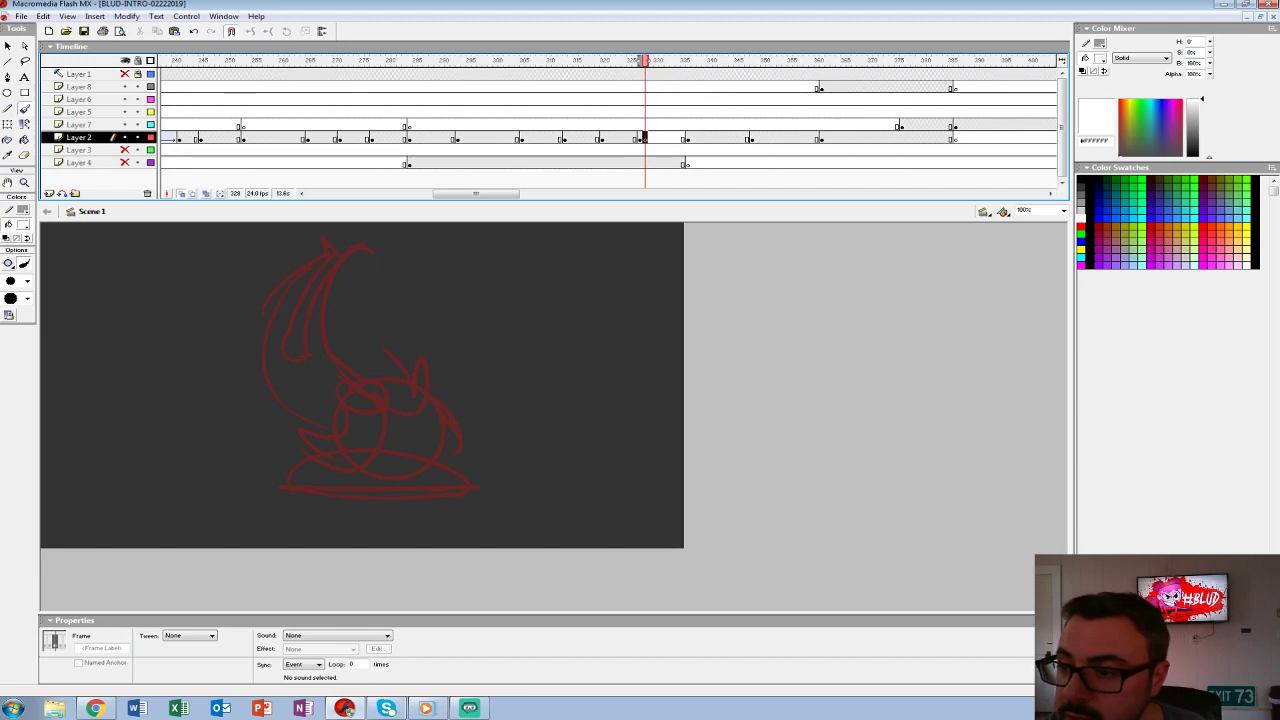
{"action": "left_click", "coordinate": [180, 193]}
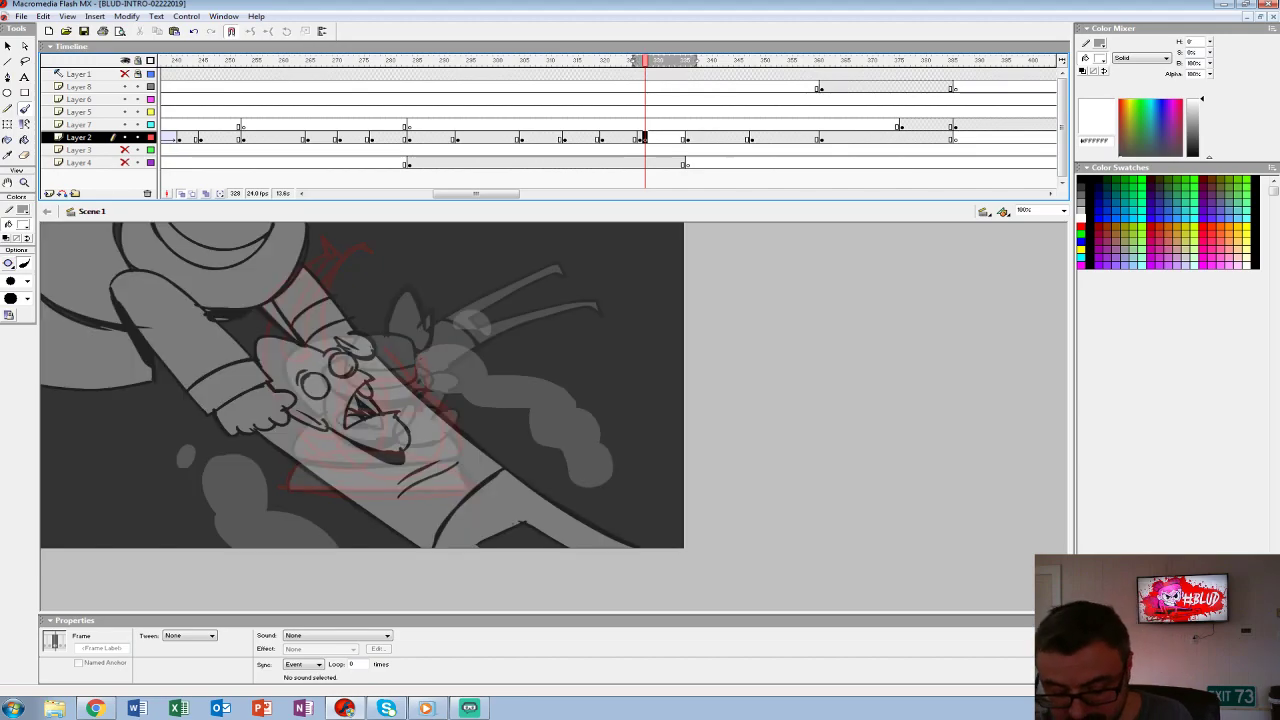
{"action": "key", "text": "ctrl+2"}
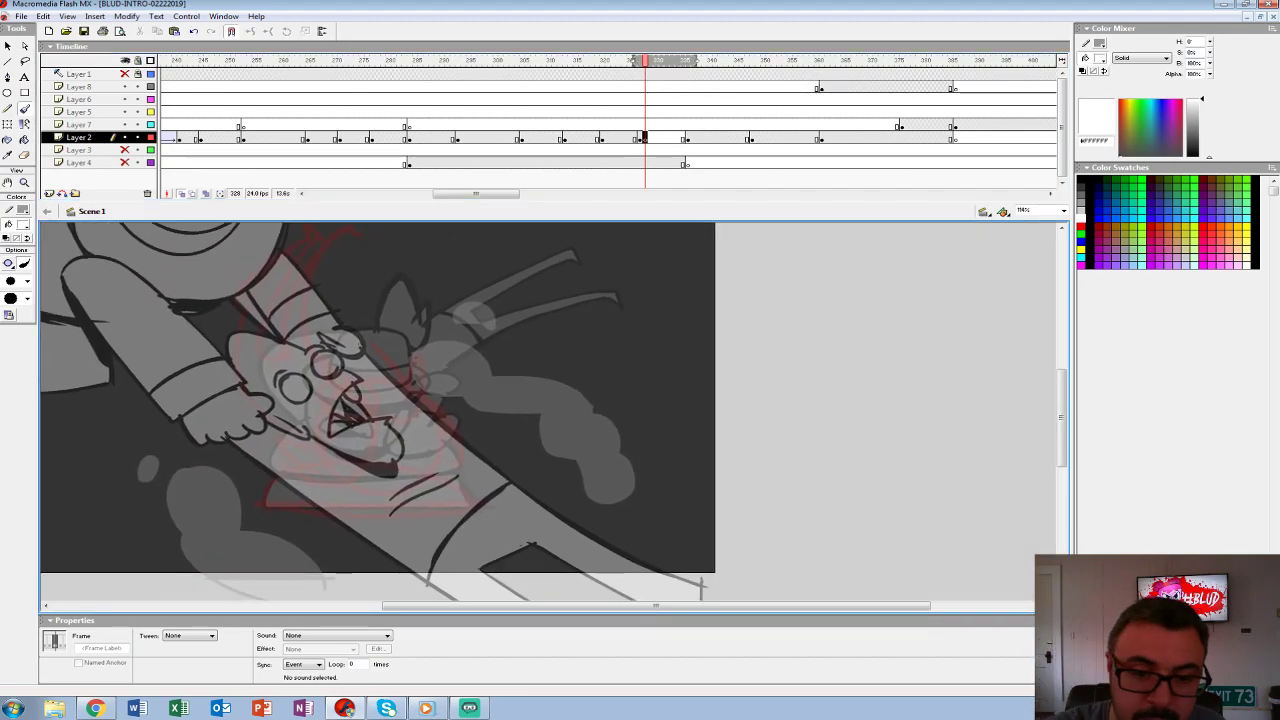
{"action": "left_click", "coordinate": [23, 224]}
{"action": "left_click", "coordinate": [6, 251]}
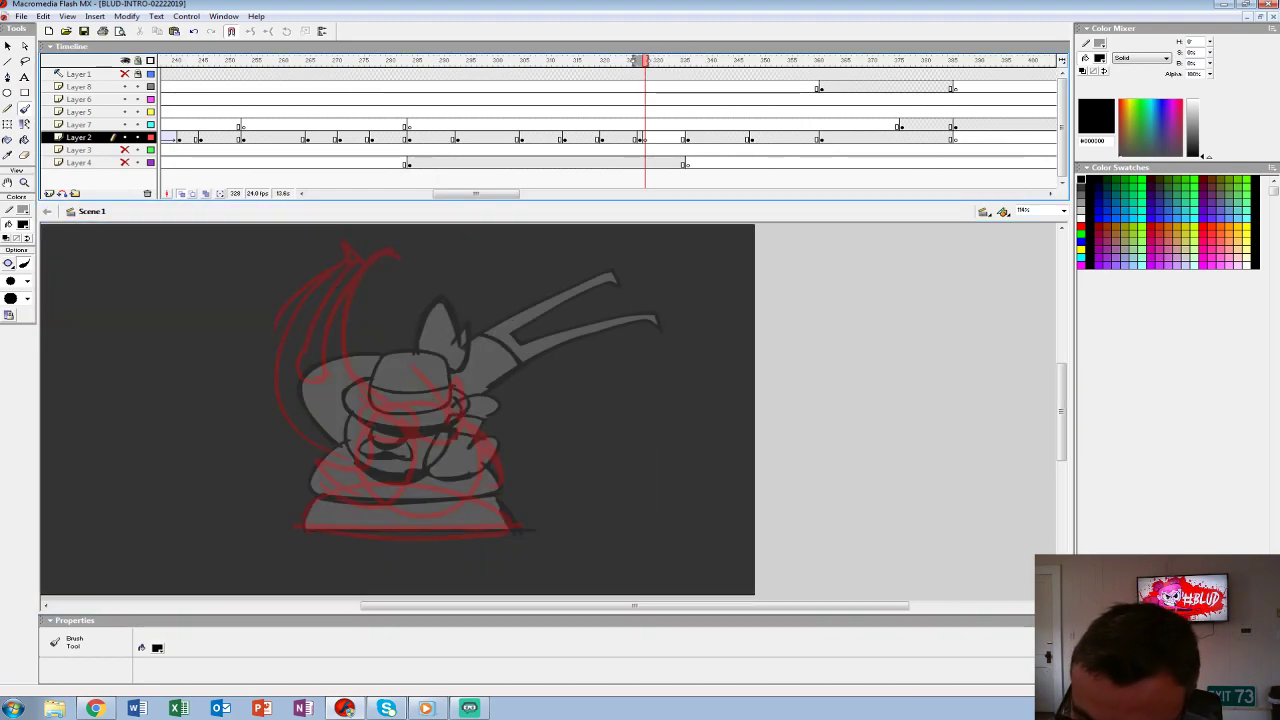
{"action": "left_click_drag", "start_coordinate": [346, 378], "coordinate": [440, 410]}
{"action": "key", "text": "ctrl+z"}
{"action": "left_click_drag", "start_coordinate": [377, 265], "coordinate": [357, 425]}
{"action": "key", "text": "ctrl+z"}
- Choose a smaller brush and ink the legs arcing overhead and the curved waistline, following the rough sketch
{"action": "left_click", "coordinate": [27, 281]}
{"action": "left_click", "coordinate": [16, 327]}
{"action": "left_click", "coordinate": [27, 281]}
{"action": "left_click", "coordinate": [16, 305]}
{"action": "mouse_move", "coordinate": [383, 254]}
{"action": "left_mouse_down"}
{"action": "mouse_move", "coordinate": [336, 336]}
{"action": "mouse_move", "coordinate": [392, 404]}
{"action": "mouse_move", "coordinate": [430, 418]}
{"action": "left_mouse_up"}
{"action": "mouse_move", "coordinate": [400, 260]}
{"action": "left_mouse_down"}
{"action": "mouse_move", "coordinate": [356, 262]}
{"action": "mouse_move", "coordinate": [314, 372]}
{"action": "mouse_move", "coordinate": [299, 369]}
{"action": "mouse_move", "coordinate": [348, 261]}
{"action": "mouse_move", "coordinate": [368, 254]}
{"action": "mouse_move", "coordinate": [291, 316]}
{"action": "mouse_move", "coordinate": [268, 361]}
{"action": "mouse_move", "coordinate": [268, 388]}
{"action": "mouse_move", "coordinate": [307, 438]}
{"action": "mouse_move", "coordinate": [346, 456]}
{"action": "left_mouse_up"}
{"action": "left_click_drag", "start_coordinate": [380, 392], "coordinate": [312, 440]}
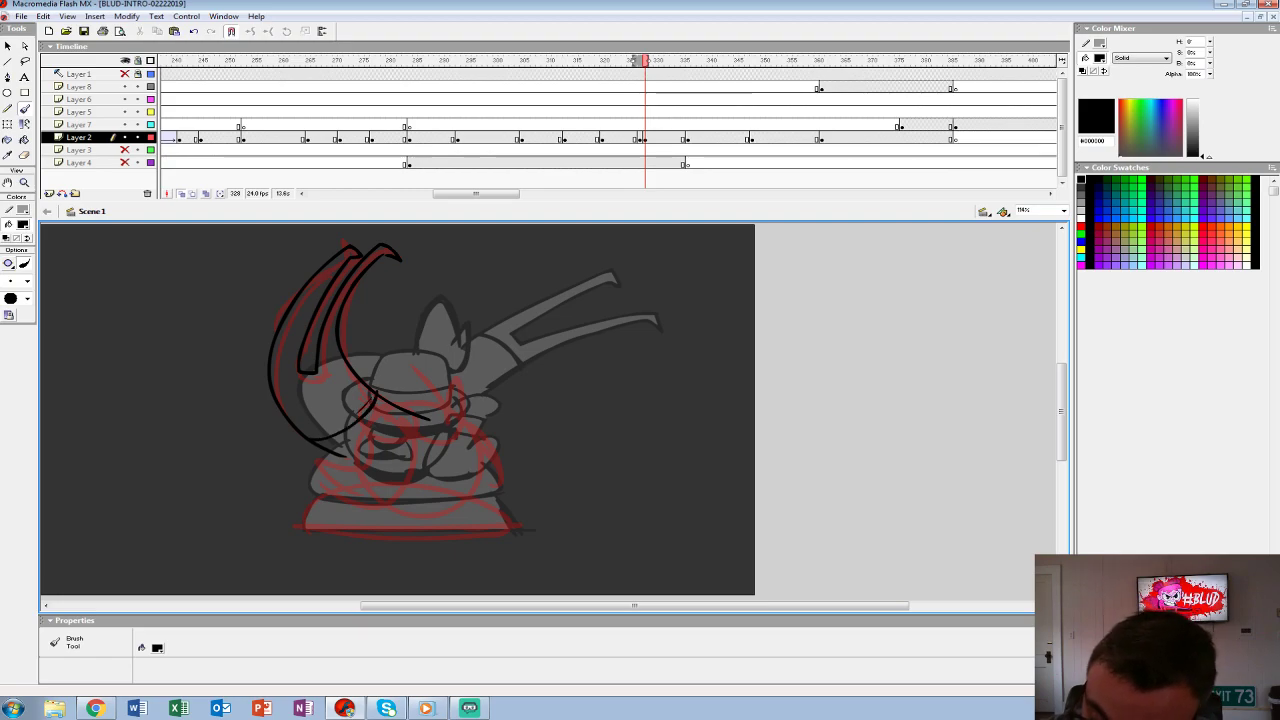
{"action": "left_click_drag", "start_coordinate": [472, 446], "coordinate": [410, 484]}
{"action": "mouse_move", "coordinate": [472, 422]}
{"action": "left_mouse_down"}
{"action": "mouse_move", "coordinate": [508, 468]}
{"action": "mouse_move", "coordinate": [410, 460]}
{"action": "mouse_move", "coordinate": [422, 472]}
{"action": "mouse_move", "coordinate": [510, 455]}
{"action": "mouse_move", "coordinate": [500, 438]}
{"action": "left_mouse_up"}
{"action": "key", "text": "ctrl+z"}
{"action": "key", "text": "ctrl+z"}
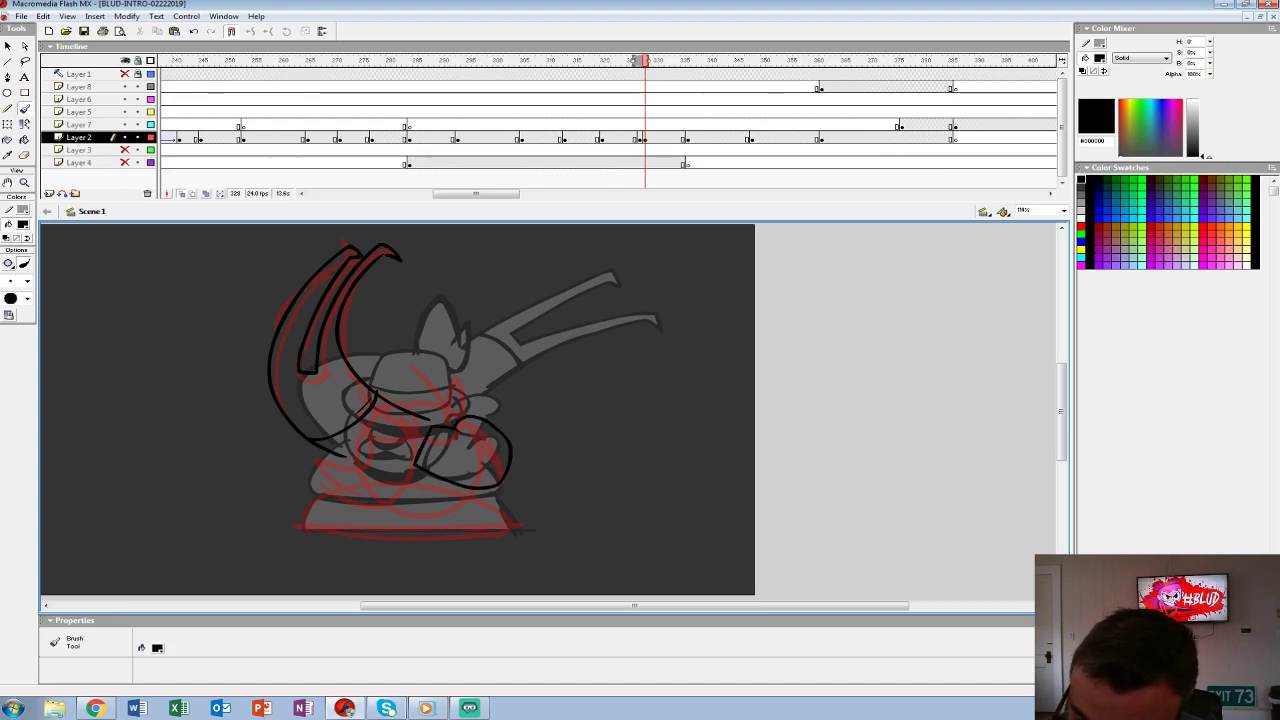
{"action": "key", "text": "ctrl+z"}
{"action": "key", "text": "ctrl+z"}
{"action": "key", "text": "ctrl+z"}
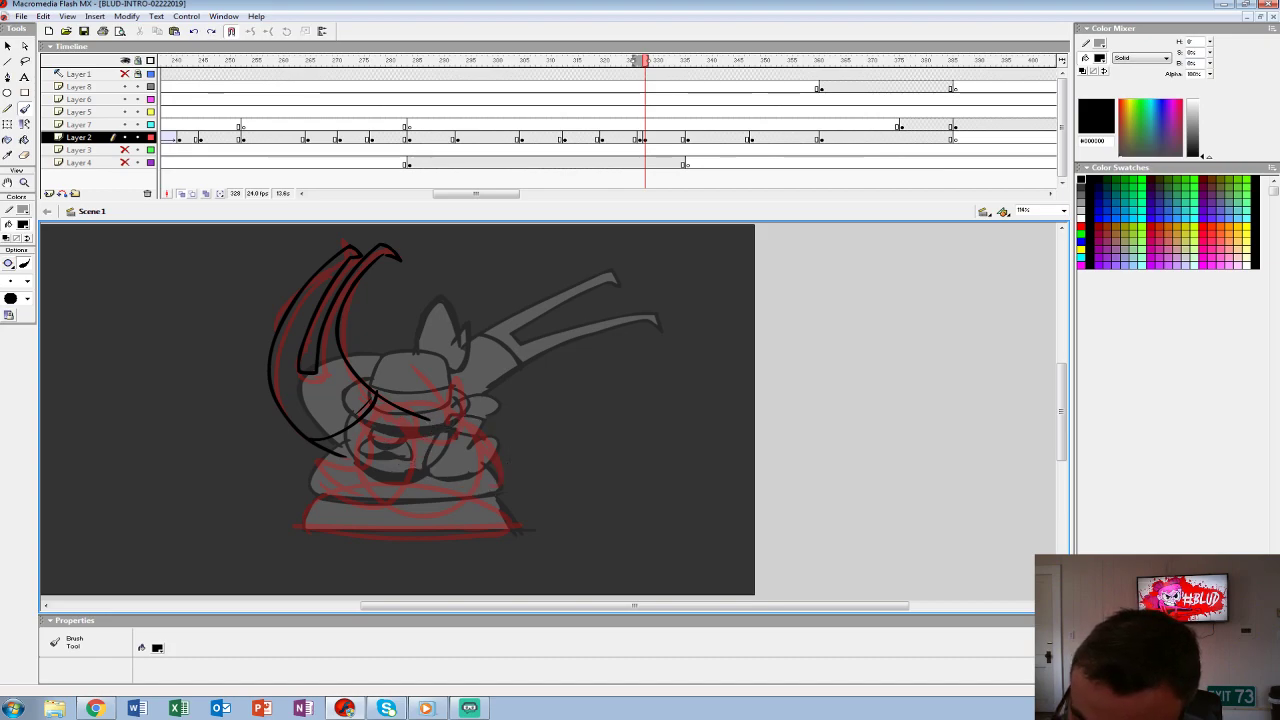
- Ink the round fist, the bulky sleeve with its cuff, and the underside of the upturned torso
{"action": "mouse_move", "coordinate": [420, 418]}
{"action": "left_mouse_down"}
{"action": "mouse_move", "coordinate": [408, 456]}
{"action": "mouse_move", "coordinate": [432, 414]}
{"action": "left_mouse_up"}
{"action": "mouse_move", "coordinate": [438, 468]}
{"action": "left_mouse_down"}
{"action": "mouse_move", "coordinate": [521, 464]}
{"action": "mouse_move", "coordinate": [478, 421]}
{"action": "left_mouse_up"}
{"action": "left_click_drag", "start_coordinate": [404, 462], "coordinate": [326, 452]}
{"action": "mouse_move", "coordinate": [366, 376]}
{"action": "left_mouse_down"}
{"action": "mouse_move", "coordinate": [420, 354]}
{"action": "mouse_move", "coordinate": [440, 402]}
{"action": "mouse_move", "coordinate": [420, 362]}
{"action": "mouse_move", "coordinate": [362, 376]}
{"action": "left_mouse_up"}
{"action": "key", "text": "ctrl+z"}
- Ink the hat with a flat-topped crown and curved brim above the fist, discarding the rounded version
{"action": "mouse_move", "coordinate": [436, 402]}
{"action": "left_mouse_down"}
{"action": "mouse_move", "coordinate": [372, 352]}
{"action": "mouse_move", "coordinate": [444, 412]}
{"action": "left_mouse_up"}
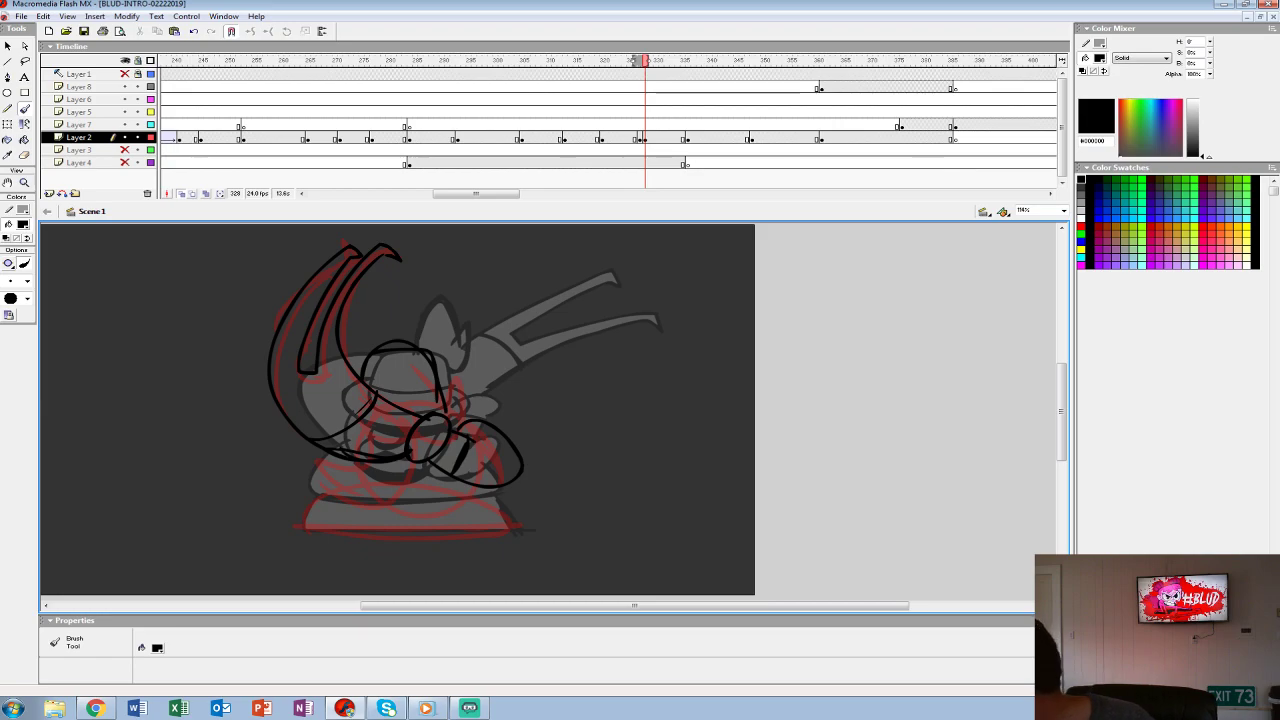
{"action": "key", "text": "ctrl+z"}
{"action": "key", "text": "ctrl+y"}
{"action": "key", "text": "ctrl+y"}
{"action": "key", "text": "ctrl+y"}
{"action": "key", "text": "ctrl+y"}
{"action": "key", "text": "ctrl+y"}
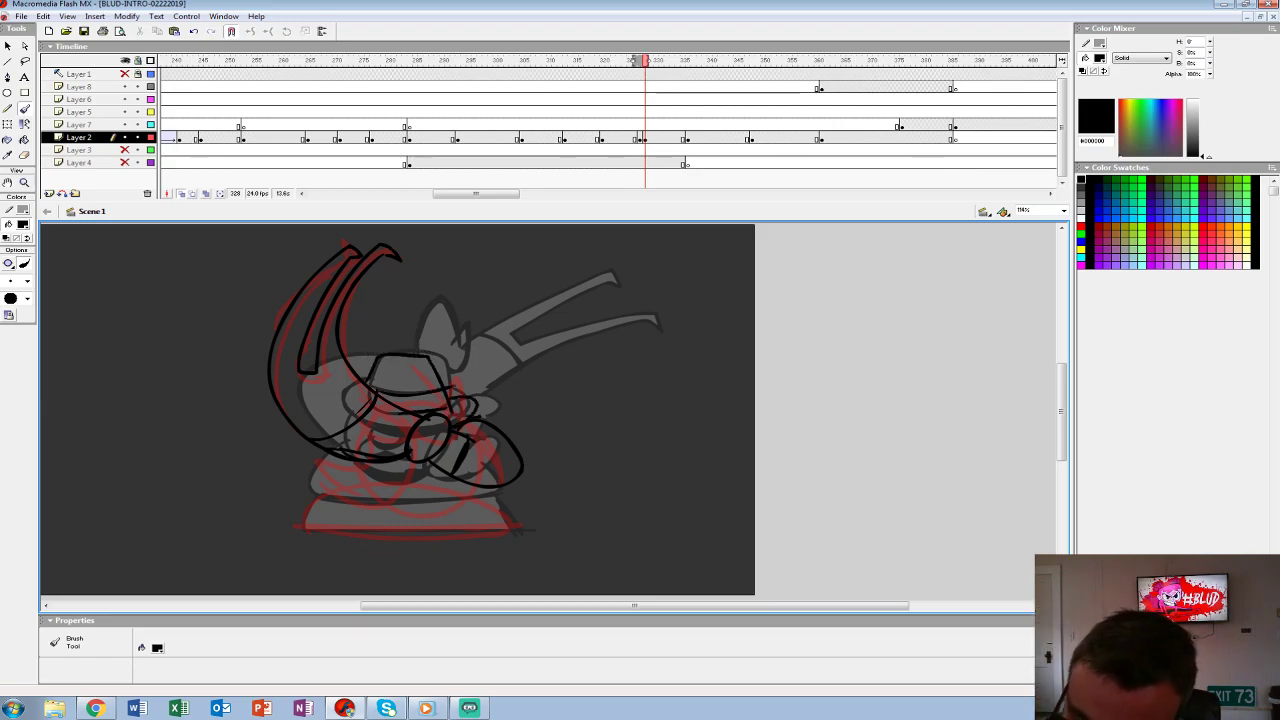
- Ink the rounded shape below the upturned torso and the long curved coat edge beneath the sleeve
{"action": "key", "text": "ctrl+y"}
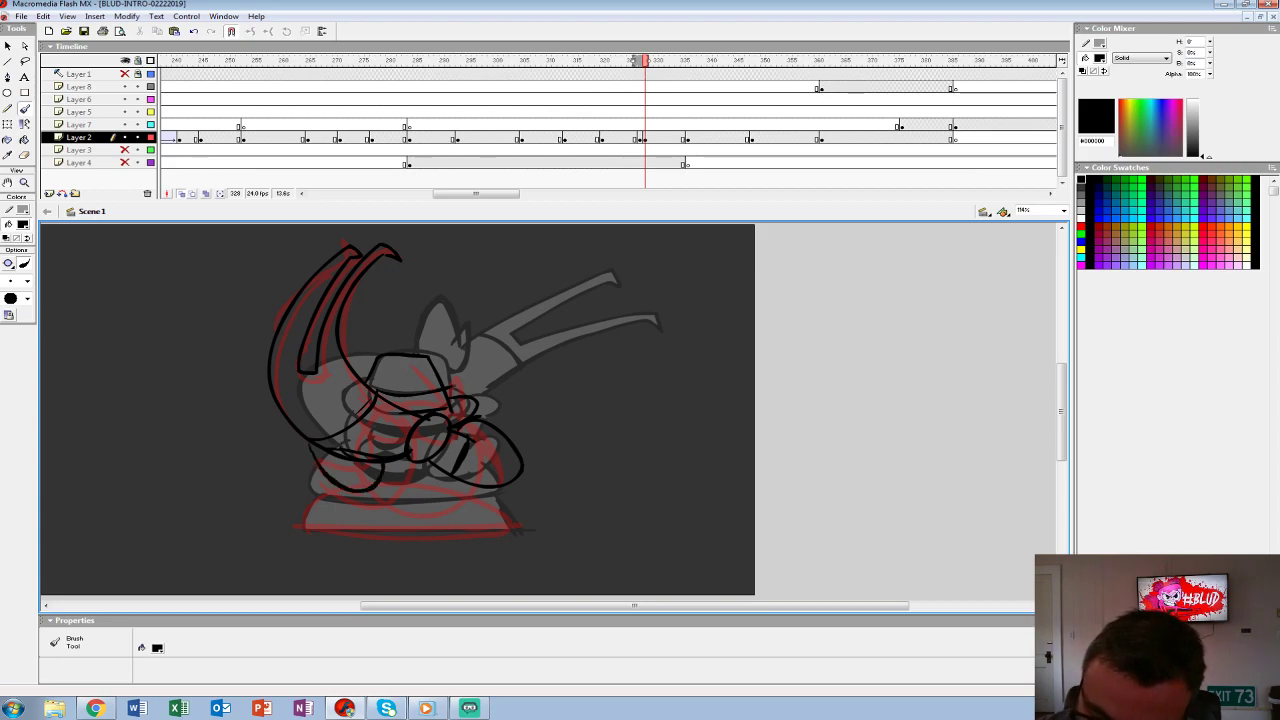
{"action": "key", "text": "ctrl+y"}
{"action": "key", "text": "ctrl+y"}
{"action": "key", "text": "ctrl+y"}
{"action": "key", "text": "ctrl+y"}
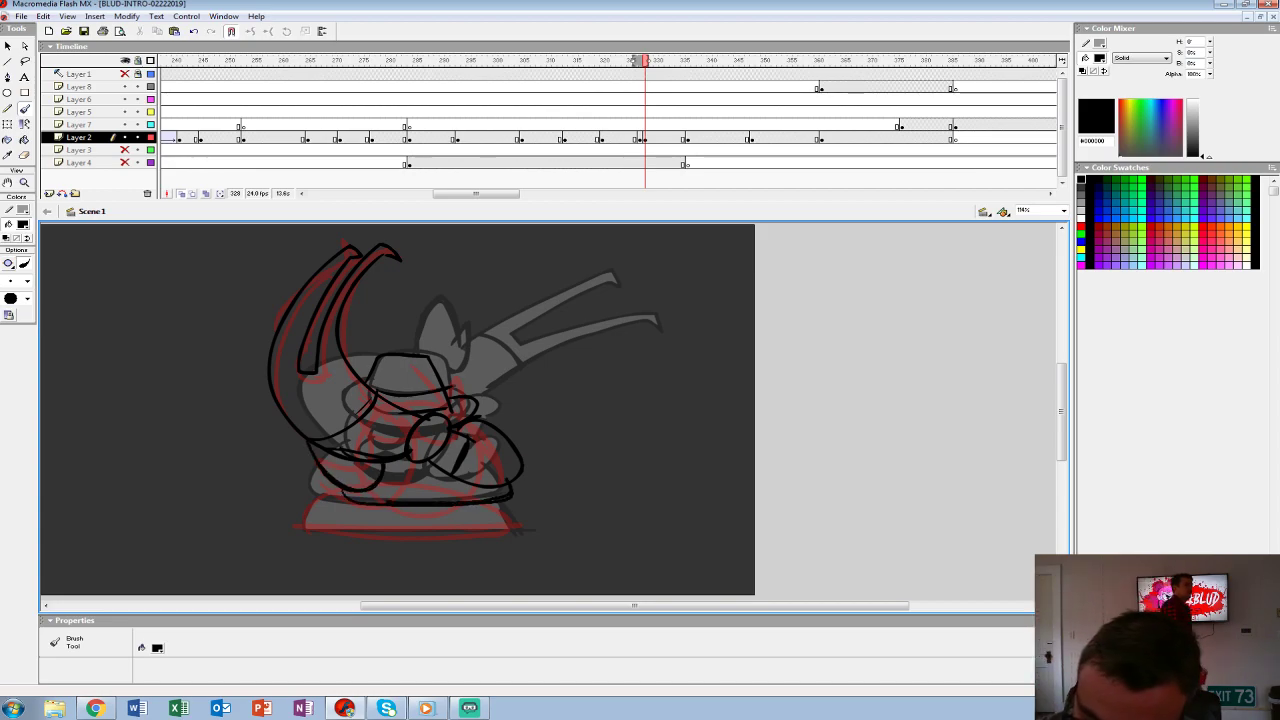
- Ink the flared base under the coat edge with a flat ground line and thick far side
{"action": "key", "text": "ctrl+y"}
{"action": "key", "text": "ctrl+y"}
{"action": "key", "text": "ctrl+y"}
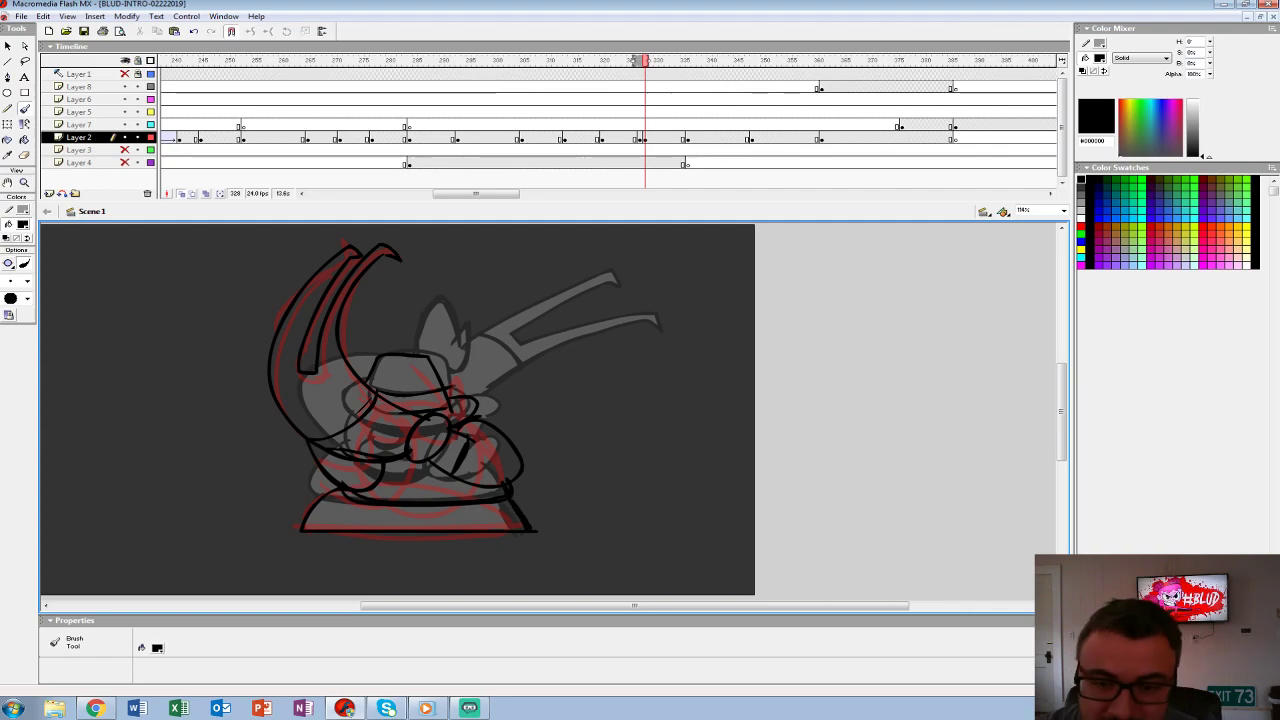
- Turn off onion skinning and draw curved detail lines inside the rounded shape below the torso
{"action": "key", "text": "alt+shift+o"}
{"action": "key", "text": "ctrl+y"}
{"action": "key", "text": "ctrl+y"}
{"action": "key", "text": "ctrl+y"}
{"action": "key", "text": "ctrl+y"}
{"action": "key", "text": "ctrl+y"}
{"action": "key", "text": "ctrl+y"}
{"action": "key", "text": "ctrl+y"}
{"action": "key", "text": "ctrl+y"}
{"action": "key", "text": "ctrl+y"}
{"action": "key", "text": "ctrl+y"}
{"action": "key", "text": "ctrl+y"}
{"action": "key", "text": "ctrl+y"}
- Thicken the inner leg lines, then erase and redraw the overlapping line closing the gap between the legs
{"action": "key", "text": "ctrl+z"}
{"action": "key", "text": "ctrl+y"}
{"action": "key", "text": "ctrl+y"}
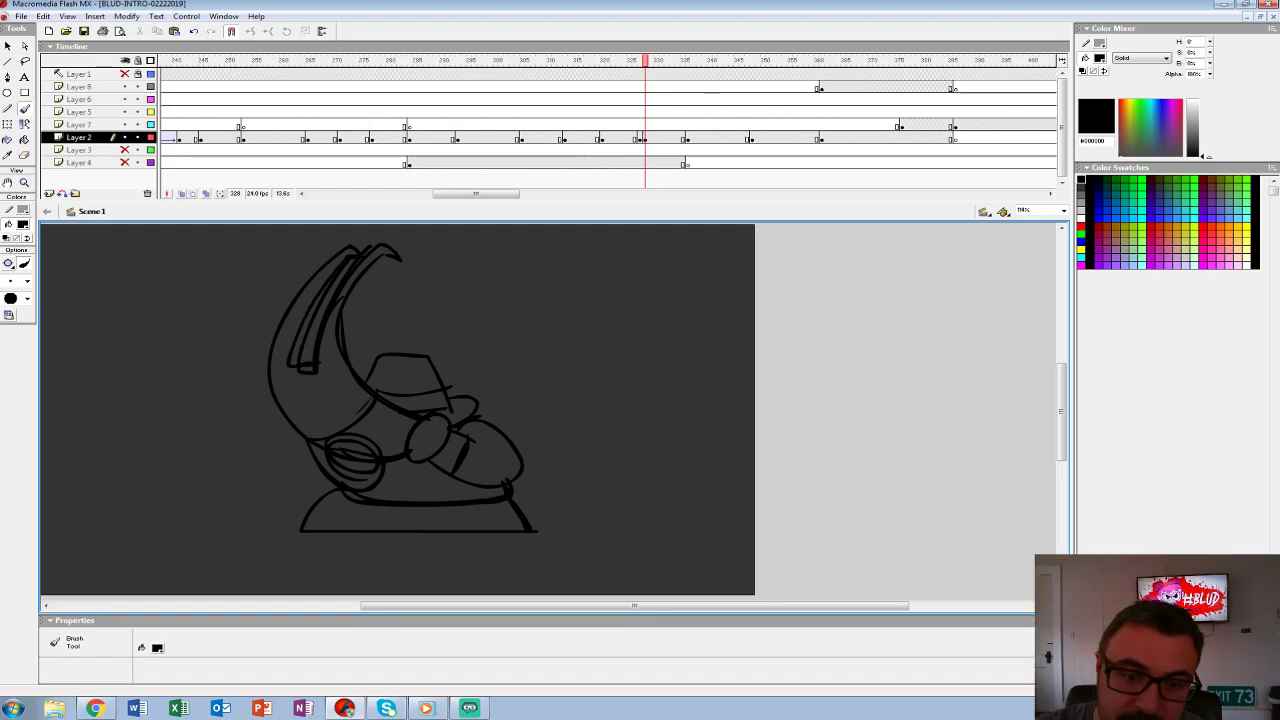
{"action": "key", "text": "e"}
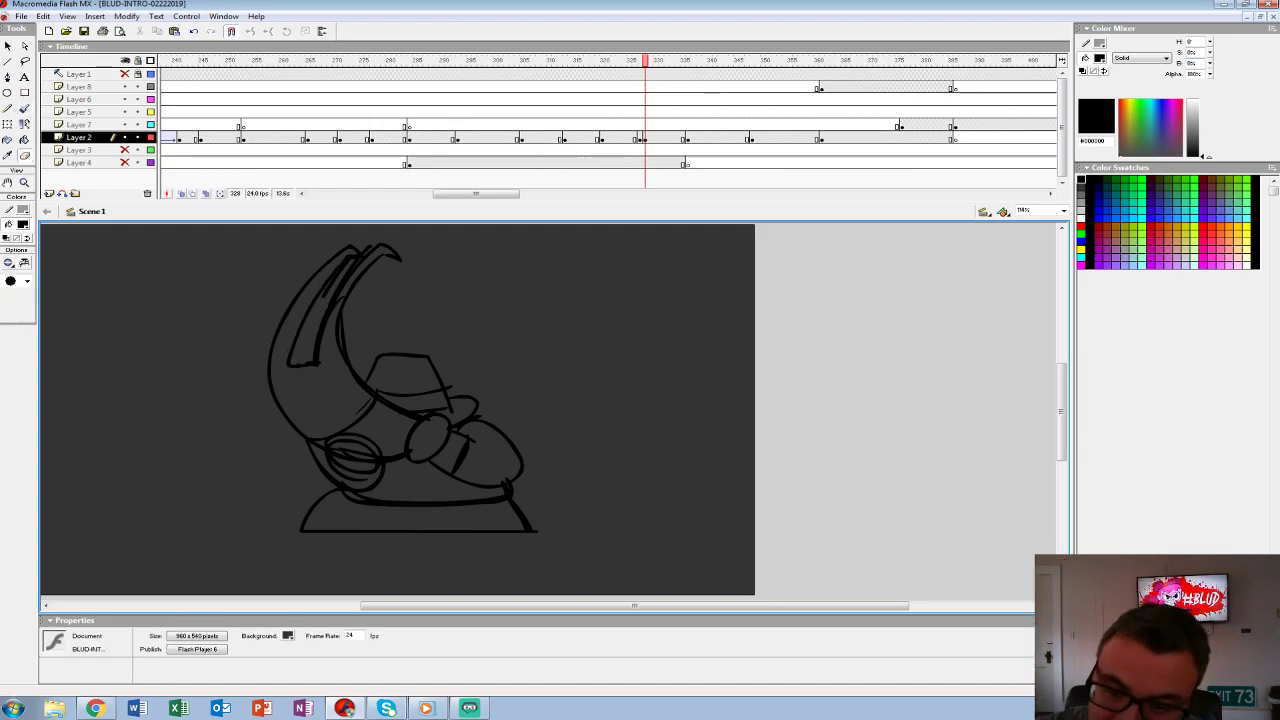
{"action": "key", "text": "b"}
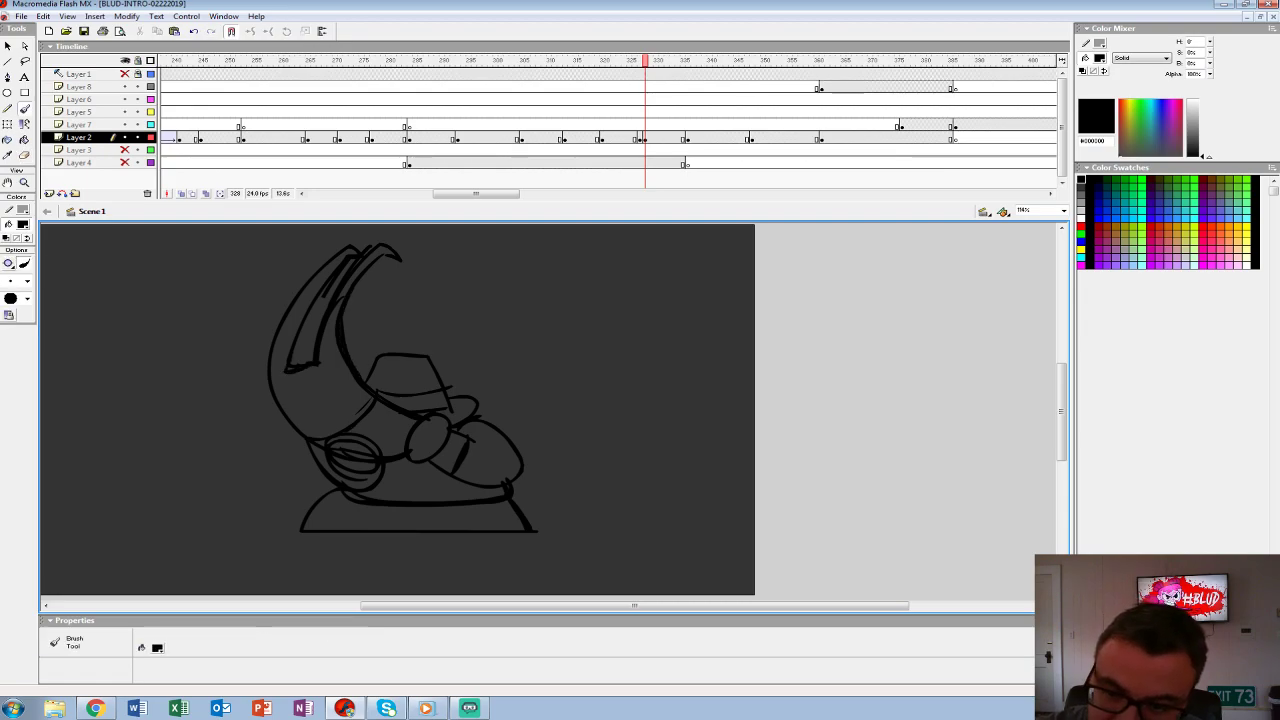
- Replace the rough pose at frame 327 of Layer 2 with the inked drawing and compare it with frame 326
{"action": "left_click", "coordinate": [638, 137]}
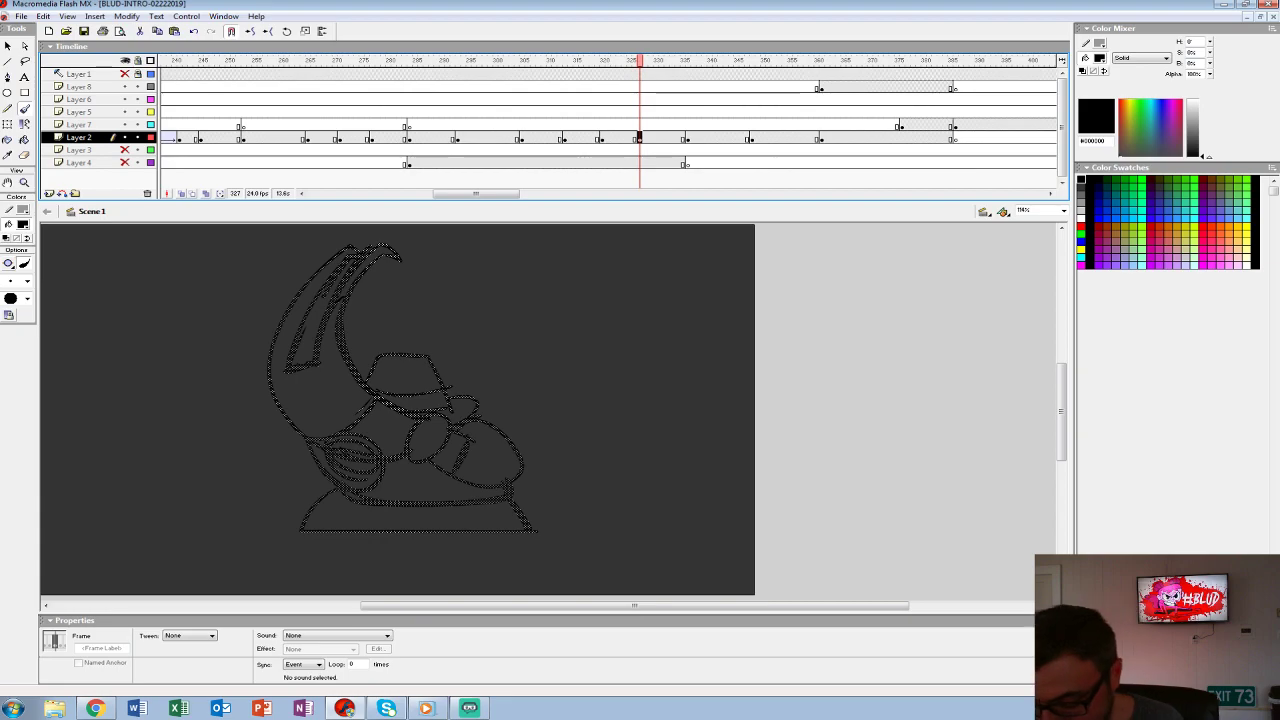
{"action": "key", "text": "comma"}
{"action": "key", "text": "period"}
{"action": "key", "text": "comma"}
- Set the fill colour to white and fill the body and near hand areas at frame 327 with the Paint Bucket
{"action": "left_click", "coordinate": [23, 225]}
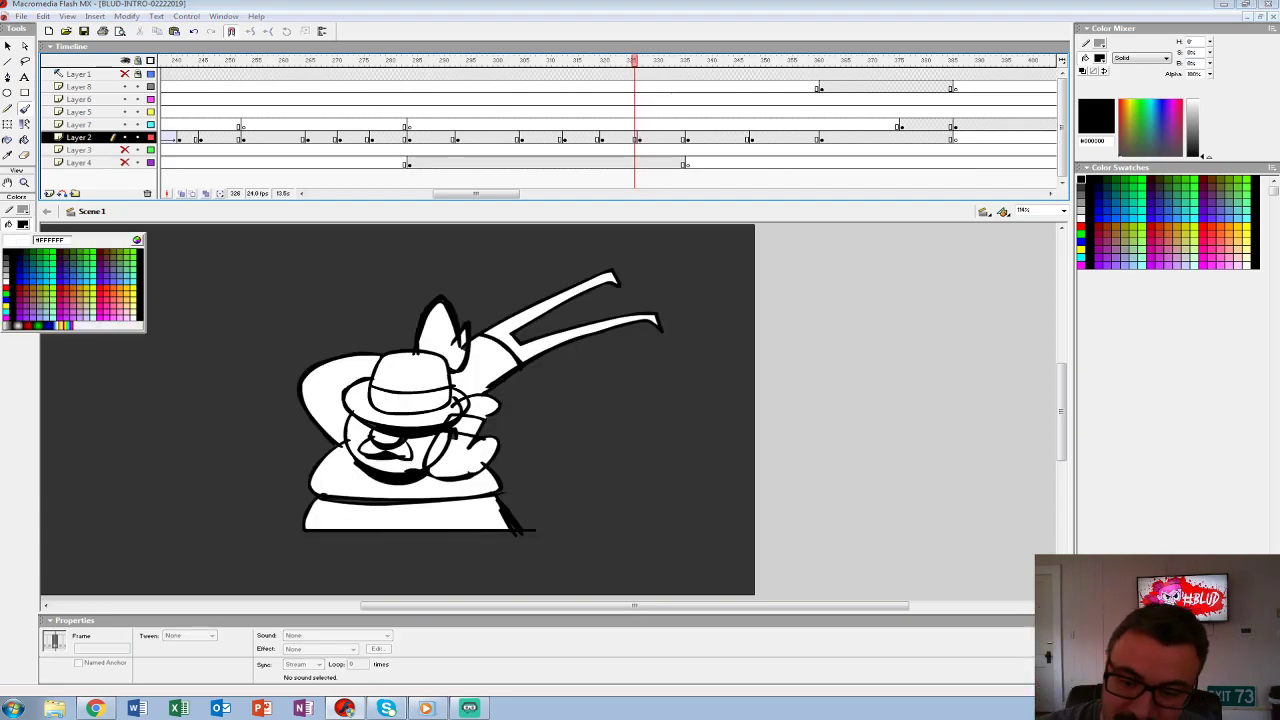
{"action": "left_click", "coordinate": [5, 287]}
{"action": "key", "text": "period"}
{"action": "key", "text": "k"}
{"action": "left_click", "coordinate": [450, 482]}
{"action": "left_click", "coordinate": [385, 432]}
{"action": "left_click", "coordinate": [360, 478]}
{"action": "left_click", "coordinate": [355, 463]}
{"action": "left_click", "coordinate": [356, 442]}
- Set the Paint Bucket to Close Small Gaps and fill the remaining hand area and the large curved shape white
{"action": "left_click", "coordinate": [9, 263]}
{"action": "left_click", "coordinate": [68, 299]}
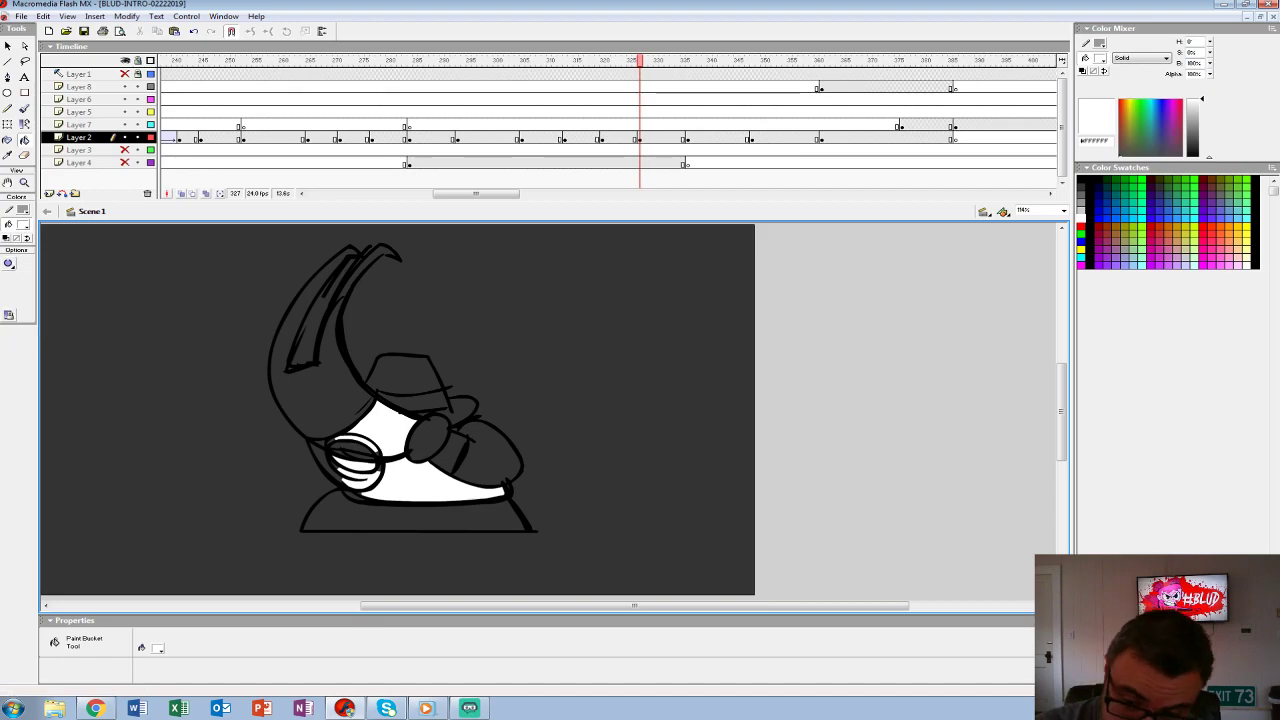
{"action": "left_click", "coordinate": [350, 449]}
{"action": "left_click", "coordinate": [305, 330]}
{"action": "left_click", "coordinate": [340, 300]}
{"action": "key", "text": "ctrl+z"}
{"action": "key", "text": "ctrl+y"}
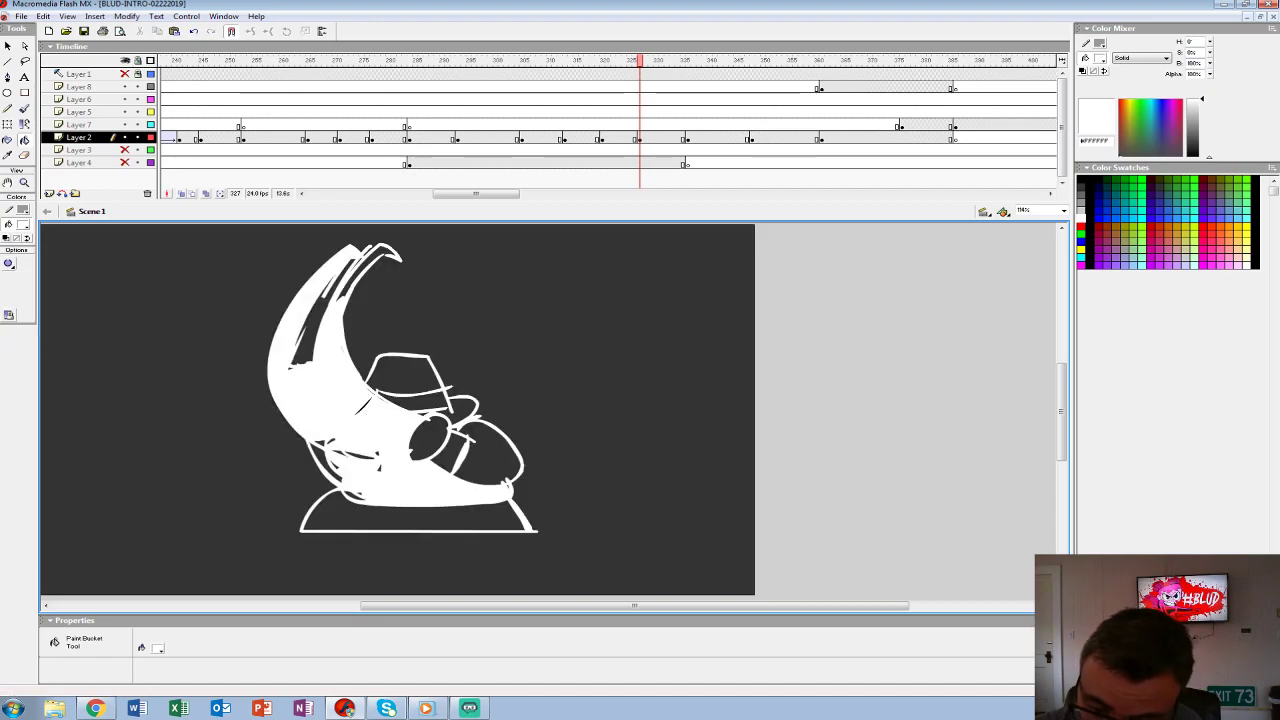
{"action": "key", "text": "ctrl+z"}
- Fill the hat, round fist, far arm, cuff and flared base with white
{"action": "left_click", "coordinate": [428, 440]}
{"action": "left_click", "coordinate": [456, 412]}
{"action": "left_click", "coordinate": [404, 375]}
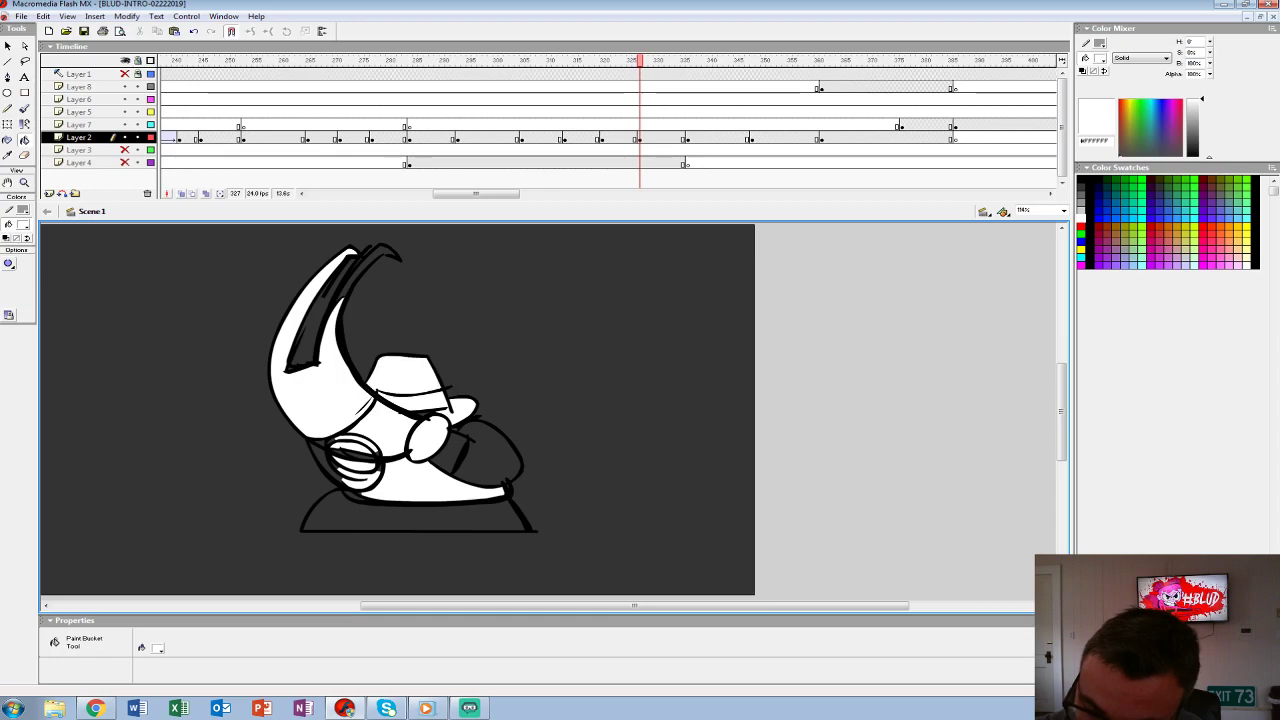
{"action": "left_click", "coordinate": [449, 455]}
{"action": "left_click", "coordinate": [487, 455]}
{"action": "left_click", "coordinate": [414, 515]}
{"action": "left_click", "coordinate": [327, 463]}
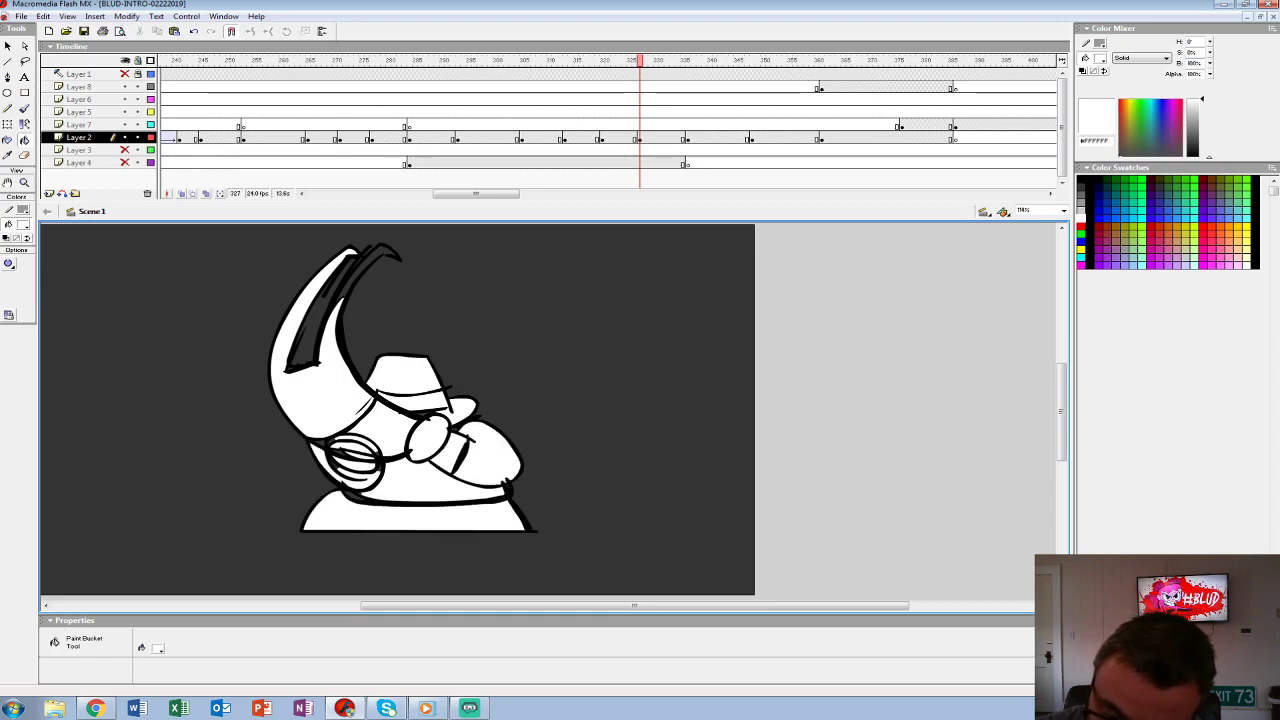
- Group the artwork on frame 327 of Layer 2, view it at 100%, and open the group for editing
{"action": "left_click", "coordinate": [638, 137]}
{"action": "key", "text": "ctrl+g"}
{"action": "key", "text": "ctrl+1"}
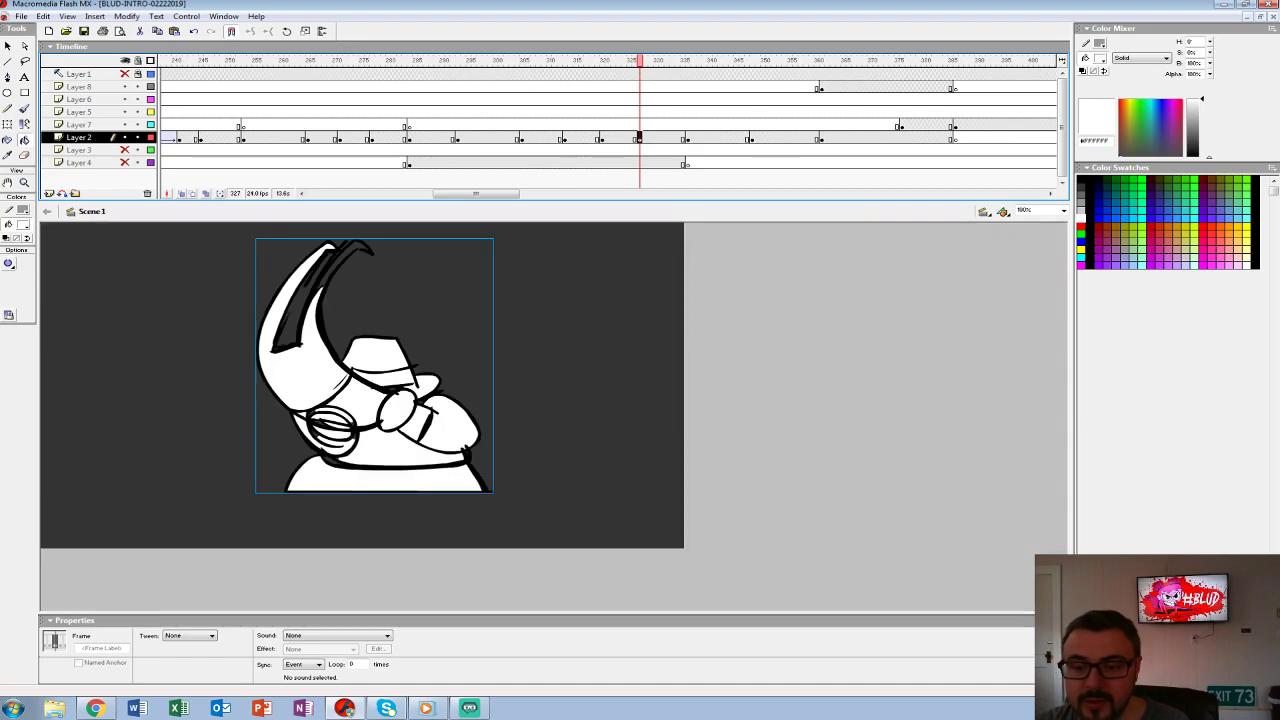
{"action": "key", "text": "v"}
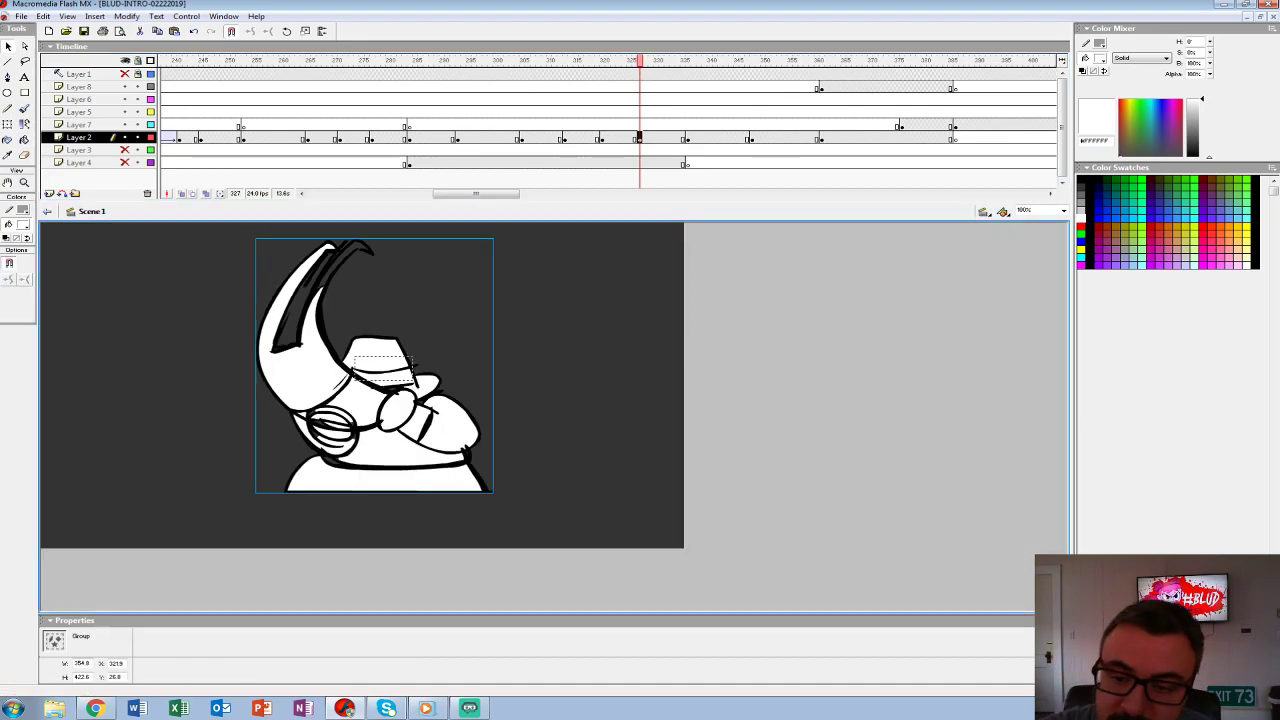
{"action": "double_click", "coordinate": [374, 367]}
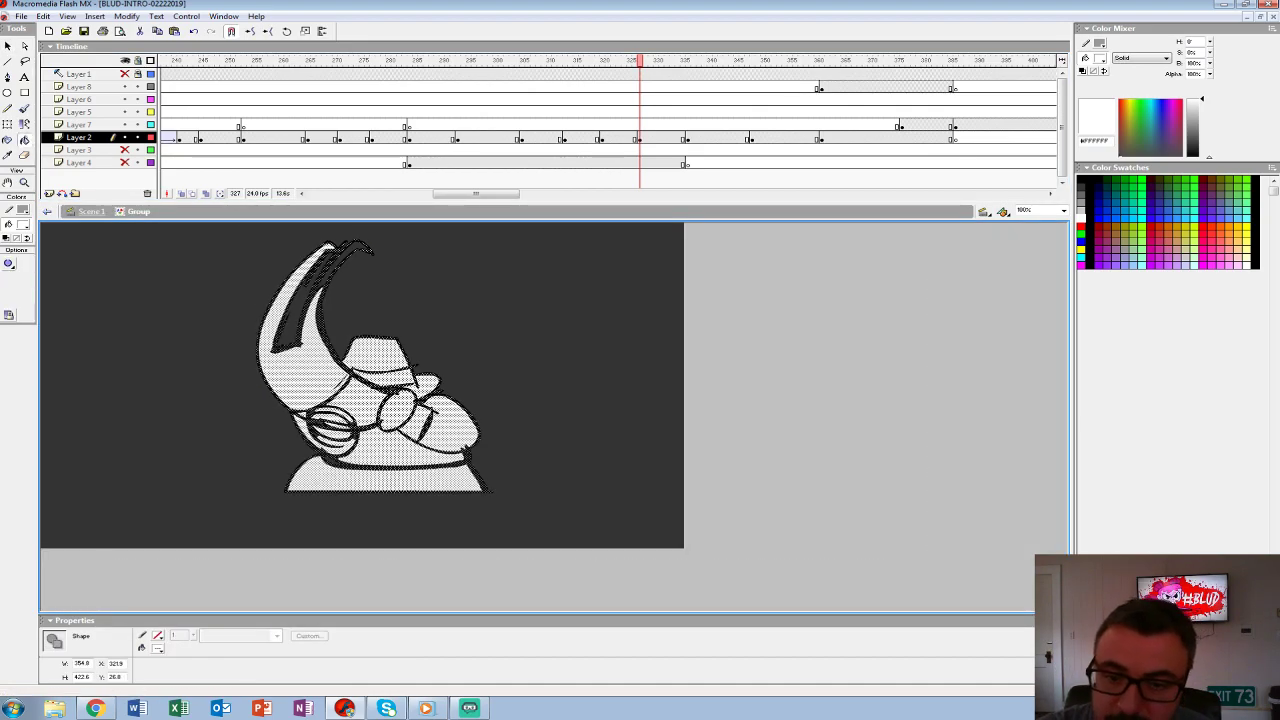
- Try recolouring the whole selected drawing white, undo it, and set the Paint Bucket to Close Medium Gaps
{"action": "left_click", "coordinate": [22, 224]}
{"action": "left_click", "coordinate": [12, 288]}
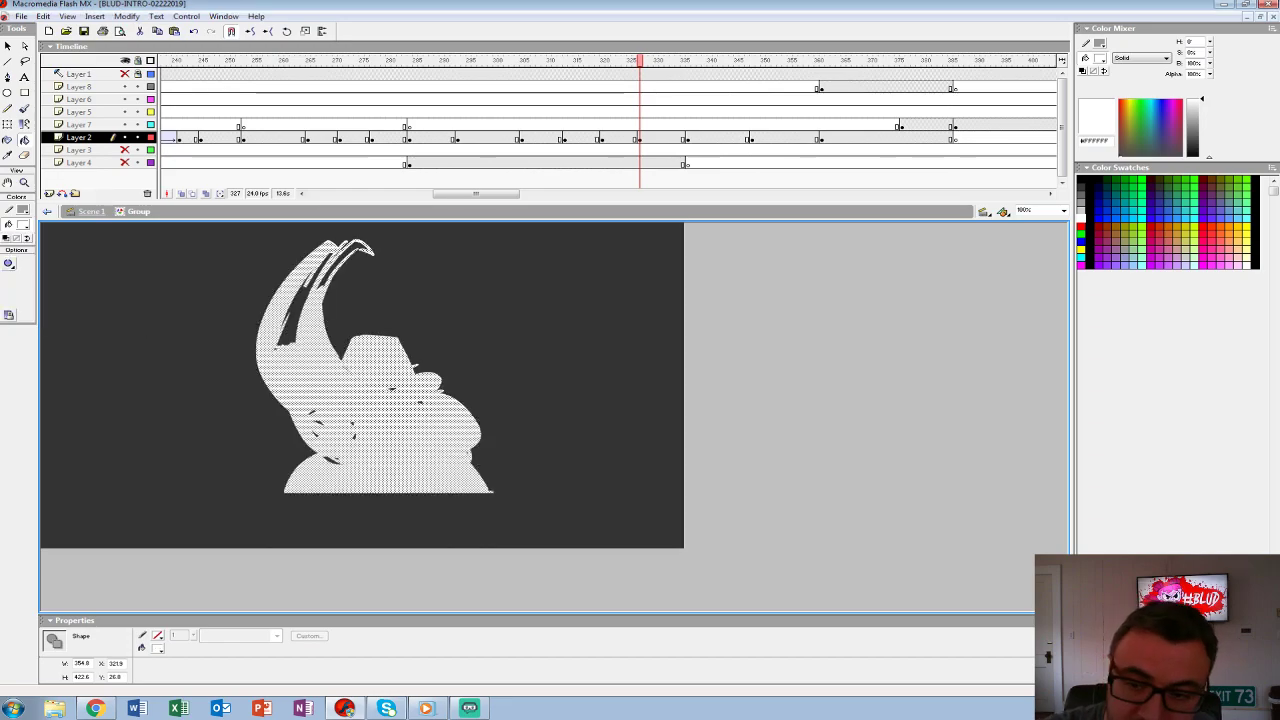
{"action": "left_click", "coordinate": [22, 299]}
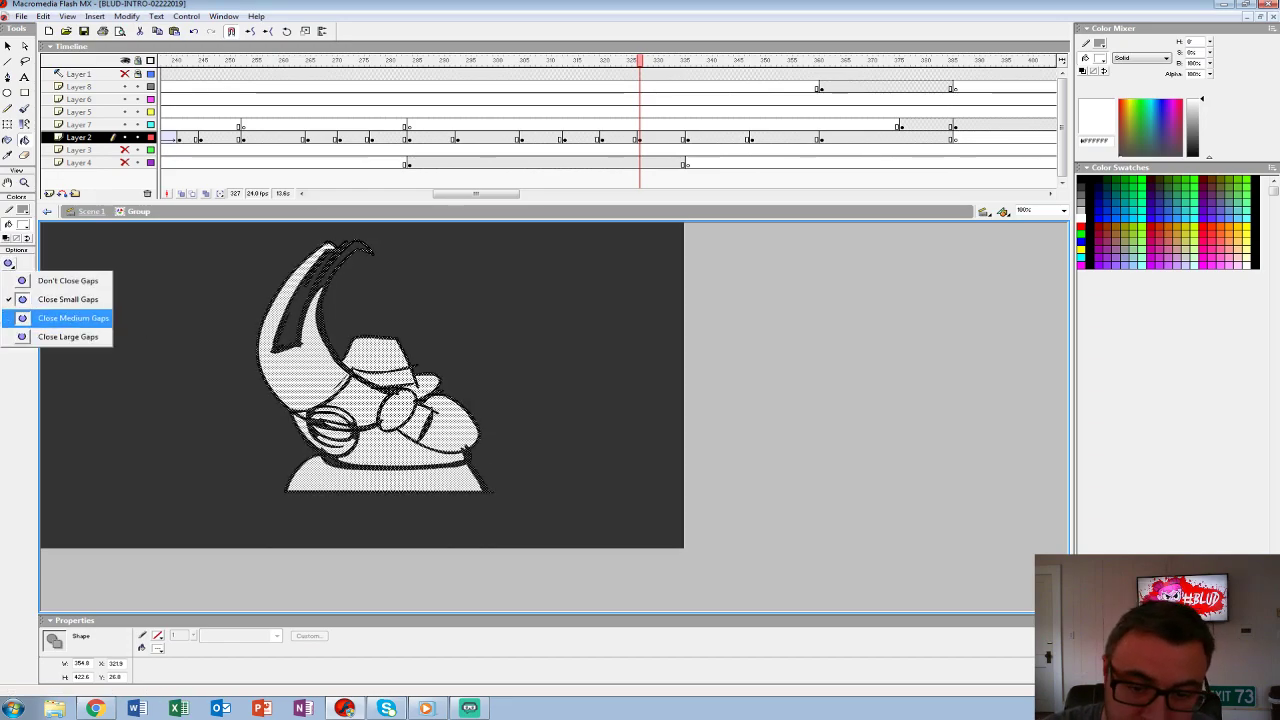
{"action": "left_click", "coordinate": [50, 317]}
- Play back the sequence and insert five frames across all layers at frame 343
{"action": "key", "text": "Return"}
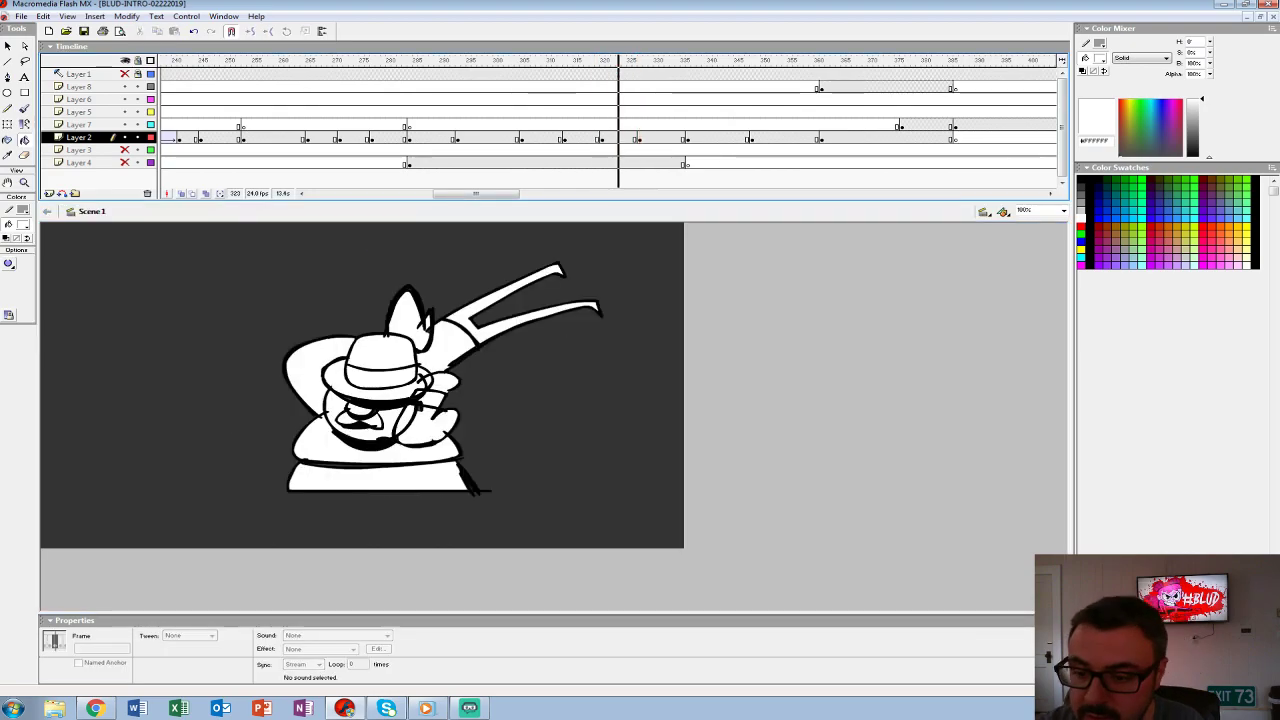
{"action": "left_click", "coordinate": [436, 99]}
{"action": "key", "text": "Return"}
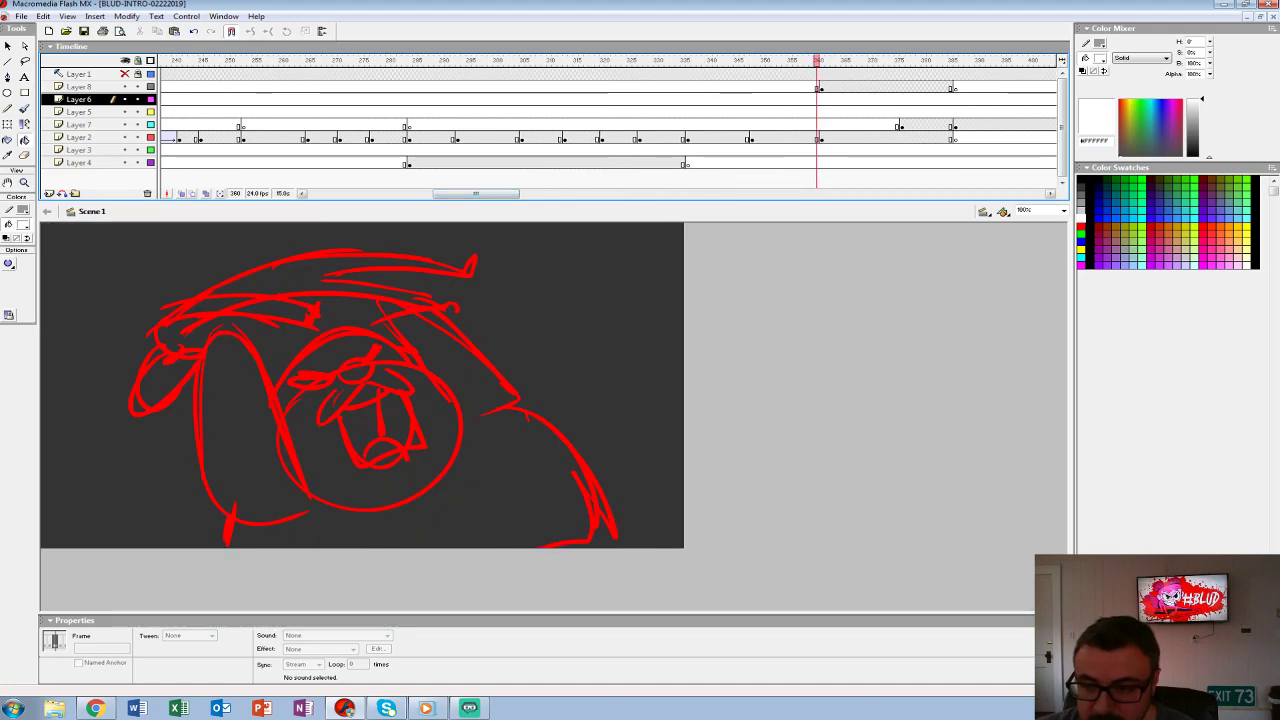
{"action": "left_click", "coordinate": [703, 124]}
{"action": "left_click", "coordinate": [752, 124]}
{"action": "left_click", "coordinate": [720, 124]}
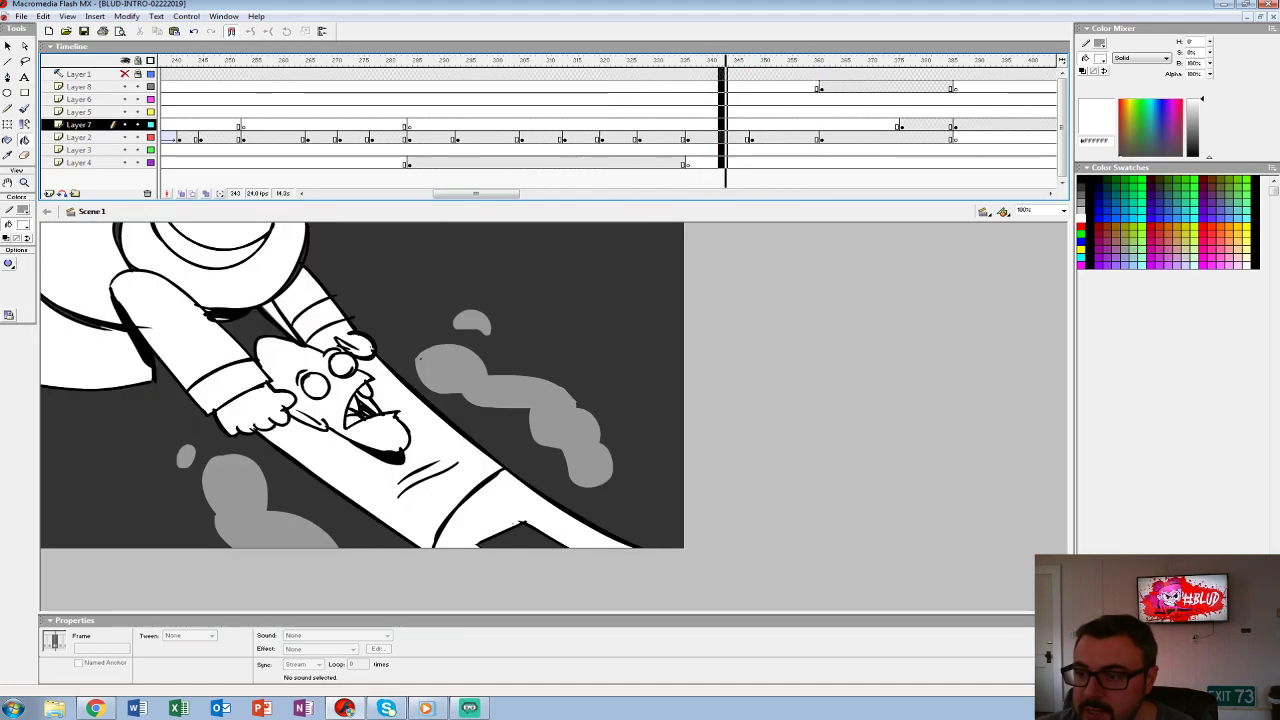
{"action": "key", "text": "F5"}
{"action": "key", "text": "F5"}
{"action": "key", "text": "F5"}
{"action": "key", "text": "F5"}
{"action": "key", "text": "F5"}
- Insert a blank keyframe at frame 354 of Layer 2 and onion-skin only the preceding red rough pose
{"action": "left_click", "coordinate": [778, 138]}
{"action": "key", "text": "period"}
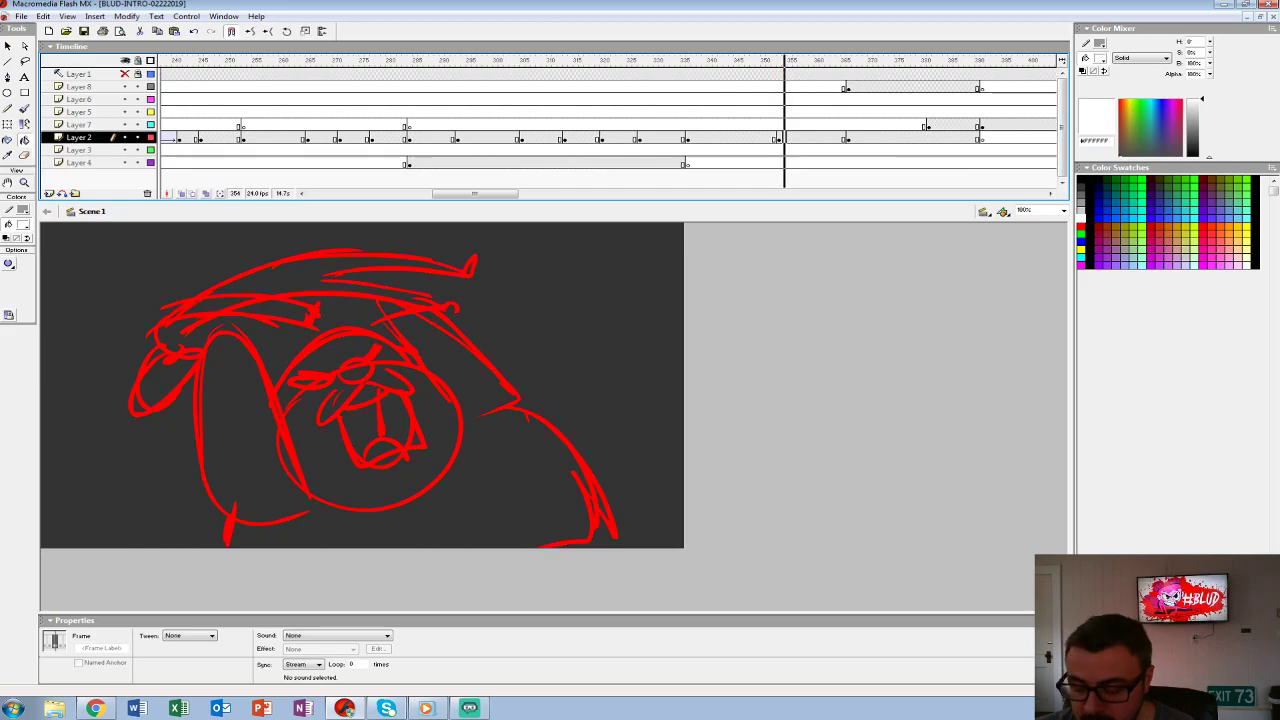
{"action": "key", "text": "F7"}
{"action": "key", "text": "ctrl+2"}
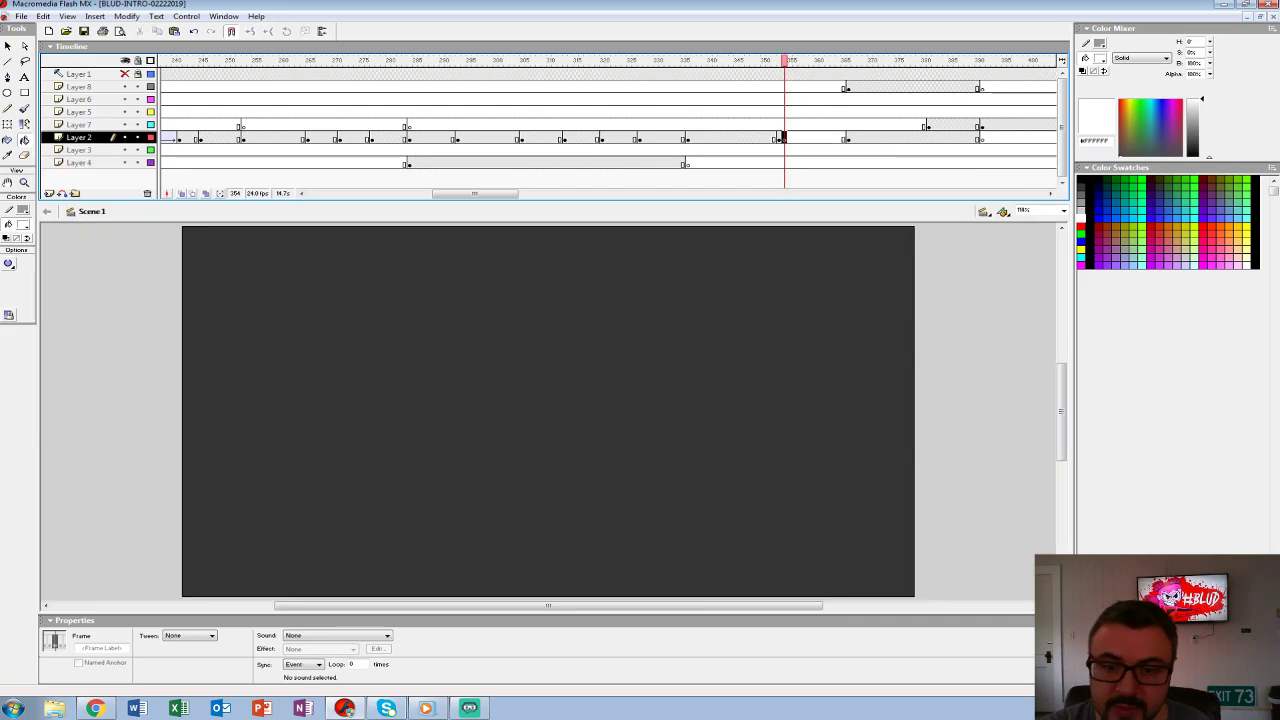
{"action": "left_click", "coordinate": [181, 193]}
{"action": "left_click_drag", "start_coordinate": [600, 420], "coordinate": [535, 384]}
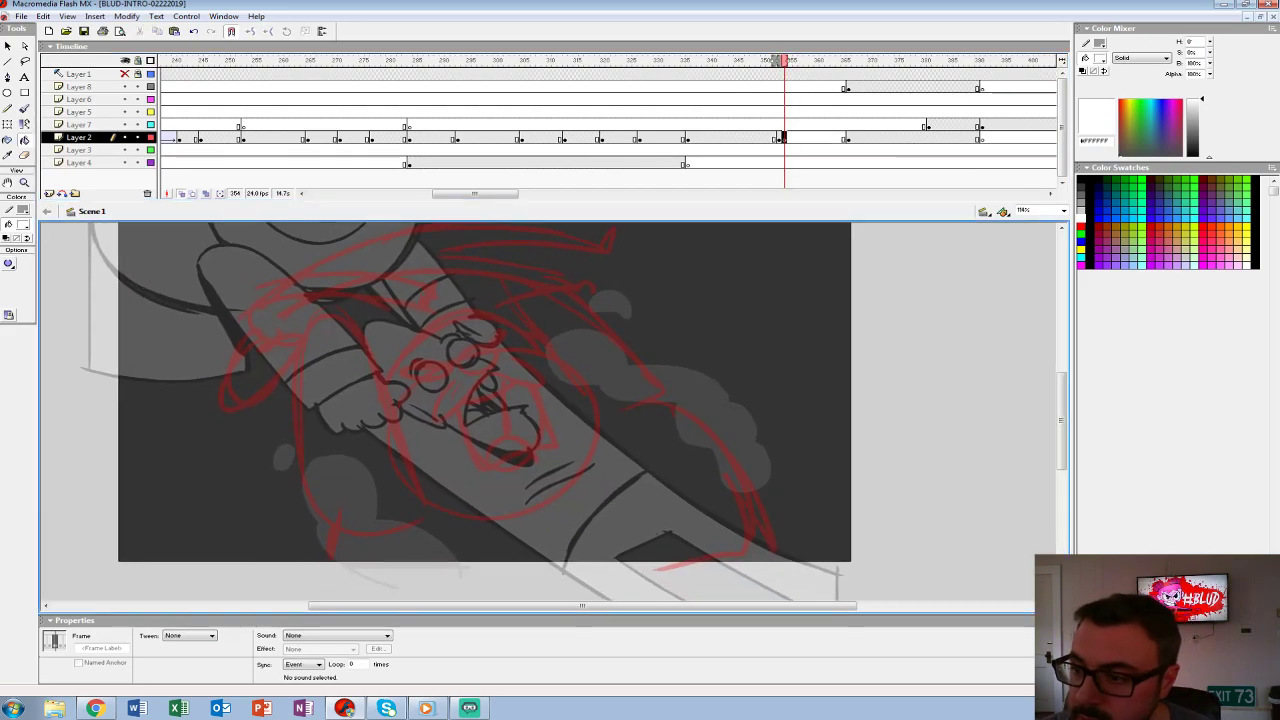
{"action": "left_click", "coordinate": [181, 193]}
- Set the brush to black and ink the nose, moustache, and wide-open mouth with teeth and tongue
{"action": "left_click", "coordinate": [24, 108]}
{"action": "left_click", "coordinate": [24, 225]}
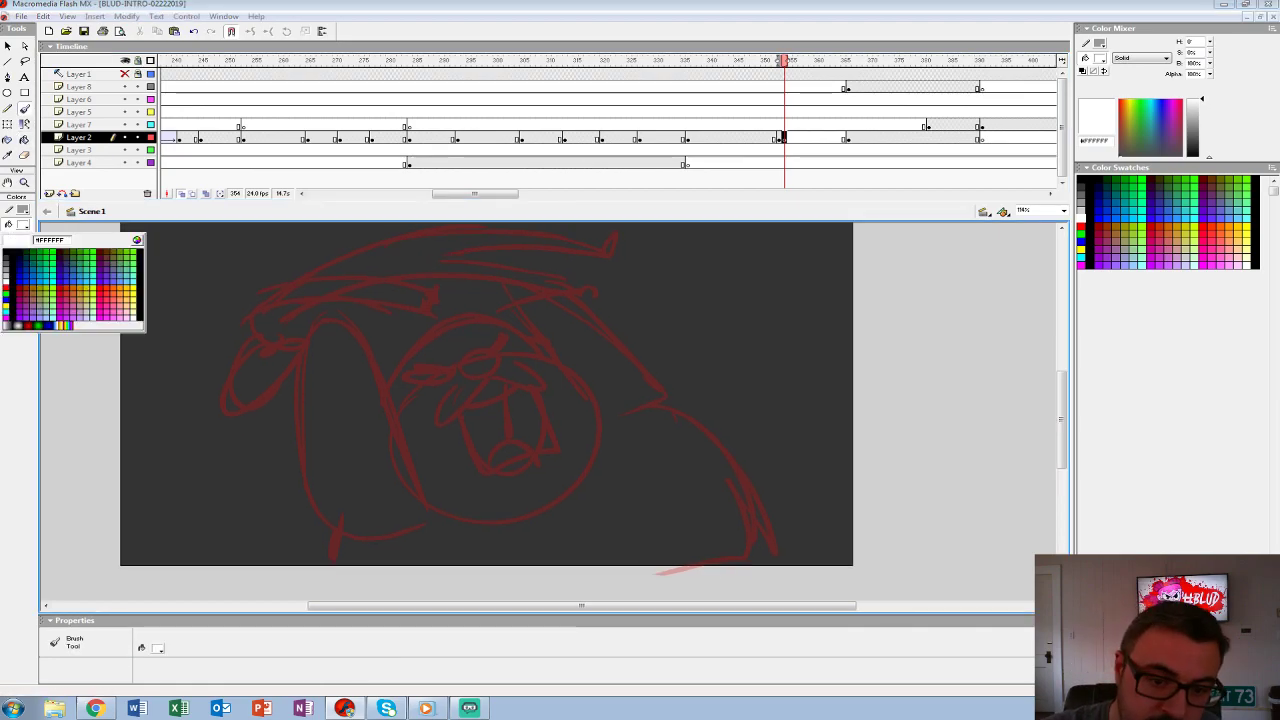
{"action": "left_click", "coordinate": [5, 252]}
{"action": "mouse_move", "coordinate": [480, 348]}
{"action": "left_mouse_down"}
{"action": "mouse_move", "coordinate": [462, 360]}
{"action": "mouse_move", "coordinate": [480, 347]}
{"action": "mouse_move", "coordinate": [490, 380]}
{"action": "mouse_move", "coordinate": [552, 388]}
{"action": "left_mouse_up"}
{"action": "mouse_move", "coordinate": [462, 412]}
{"action": "left_mouse_down"}
{"action": "mouse_move", "coordinate": [518, 456]}
{"action": "mouse_move", "coordinate": [550, 398]}
{"action": "left_mouse_up"}
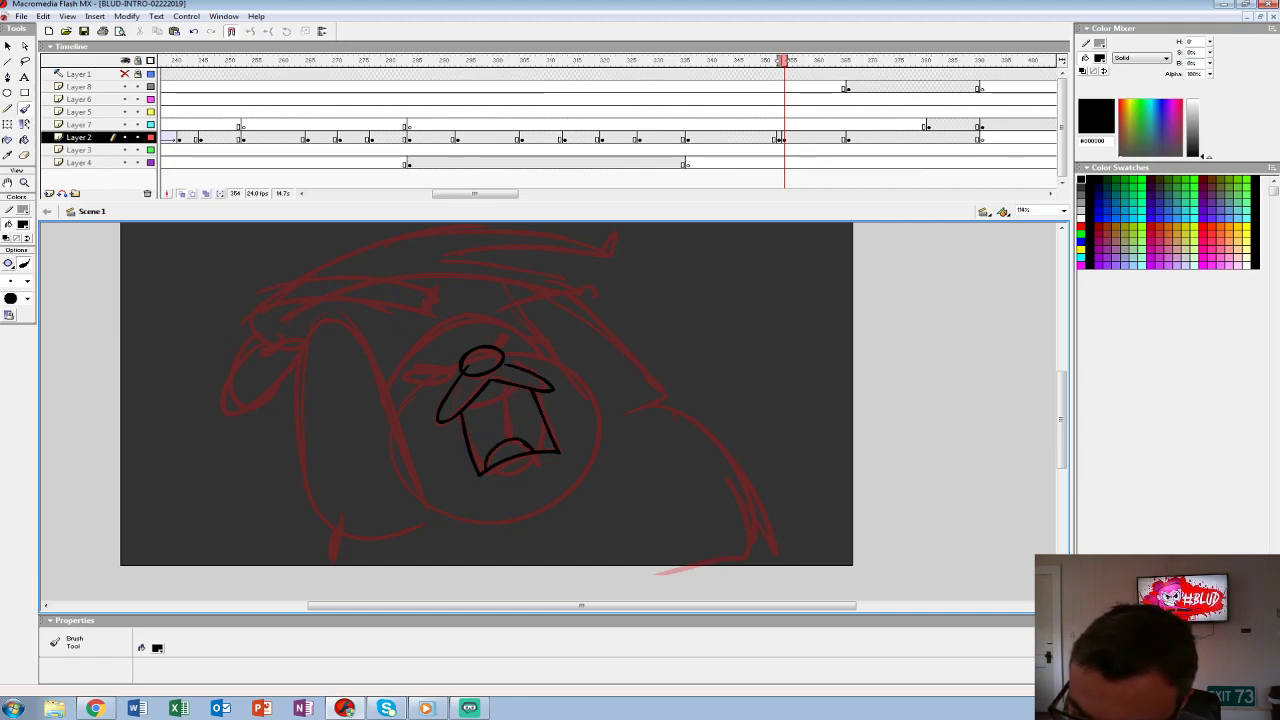
{"action": "left_click_drag", "start_coordinate": [464, 414], "coordinate": [518, 388]}
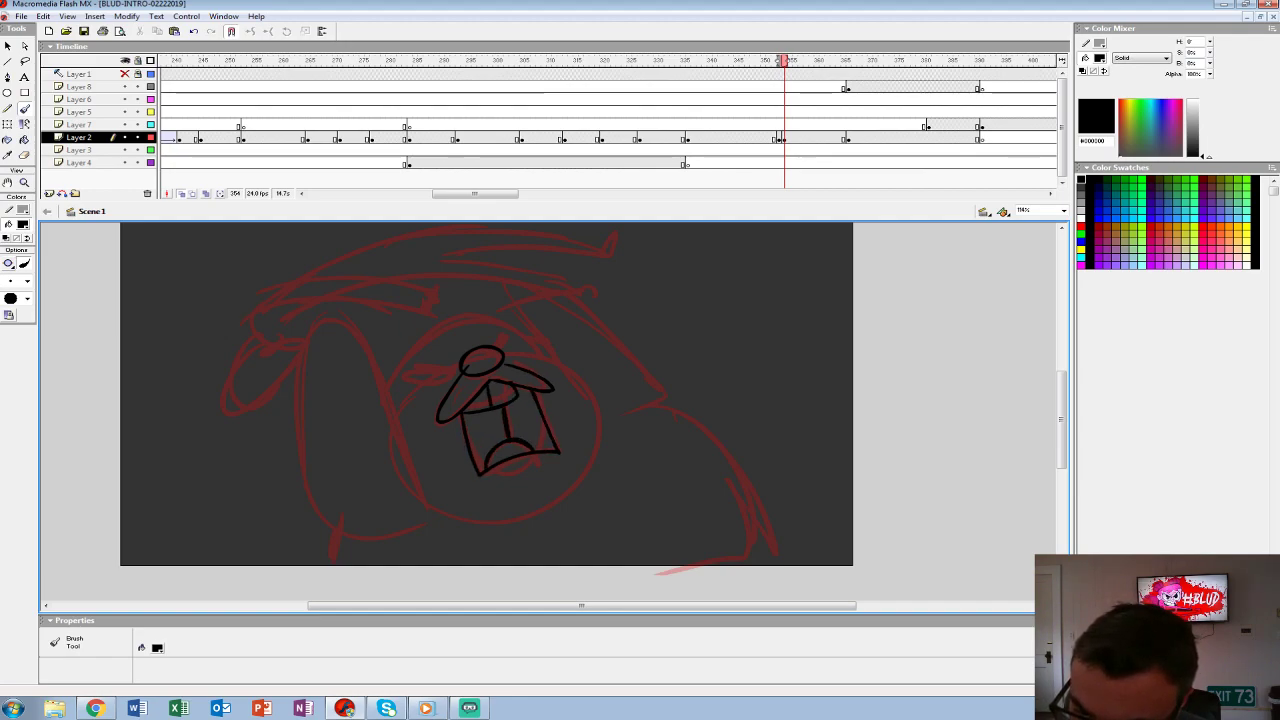
{"action": "mouse_move", "coordinate": [456, 418]}
{"action": "left_mouse_down"}
{"action": "mouse_move", "coordinate": [470, 486]}
{"action": "mouse_move", "coordinate": [576, 460]}
{"action": "mouse_move", "coordinate": [545, 394]}
{"action": "left_mouse_up"}
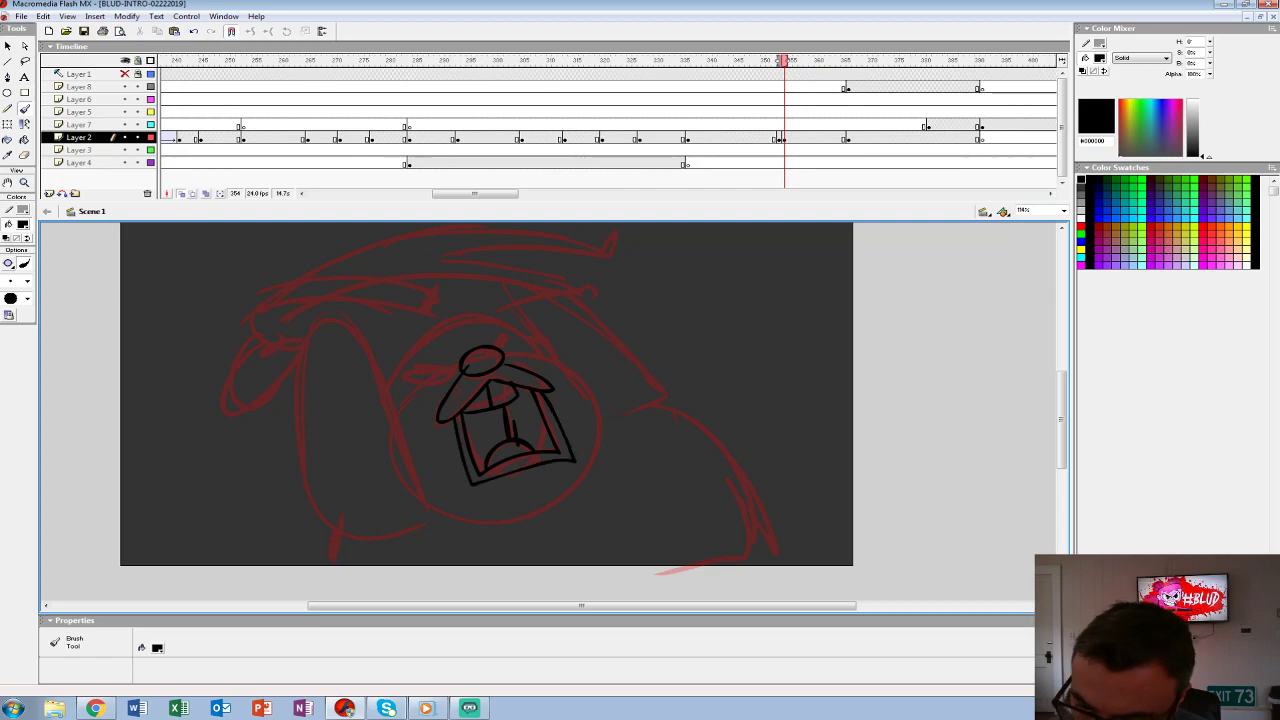
- Ink the eyes, the round head outline, the raised near arm with its cuff line, and the flat base line
{"action": "left_click_drag", "start_coordinate": [450, 370], "coordinate": [440, 385]}
{"action": "left_click_drag", "start_coordinate": [504, 338], "coordinate": [532, 376]}
{"action": "mouse_move", "coordinate": [436, 402]}
{"action": "left_mouse_down"}
{"action": "mouse_move", "coordinate": [382, 293]}
{"action": "mouse_move", "coordinate": [355, 297]}
{"action": "mouse_move", "coordinate": [333, 348]}
{"action": "mouse_move", "coordinate": [350, 489]}
{"action": "mouse_move", "coordinate": [456, 488]}
{"action": "left_mouse_up"}
{"action": "left_click_drag", "start_coordinate": [334, 352], "coordinate": [408, 336]}
{"action": "mouse_move", "coordinate": [358, 500]}
{"action": "left_mouse_down"}
{"action": "mouse_move", "coordinate": [414, 553]}
{"action": "mouse_move", "coordinate": [814, 554]}
{"action": "left_mouse_up"}
{"action": "left_click_drag", "start_coordinate": [600, 400], "coordinate": [458, 414]}
{"action": "mouse_move", "coordinate": [408, 340]}
{"action": "left_mouse_down"}
{"action": "mouse_move", "coordinate": [436, 352]}
{"action": "mouse_move", "coordinate": [476, 452]}
{"action": "mouse_move", "coordinate": [388, 511]}
{"action": "mouse_move", "coordinate": [316, 498]}
{"action": "left_mouse_up"}
{"action": "left_click_drag", "start_coordinate": [296, 371], "coordinate": [312, 381]}
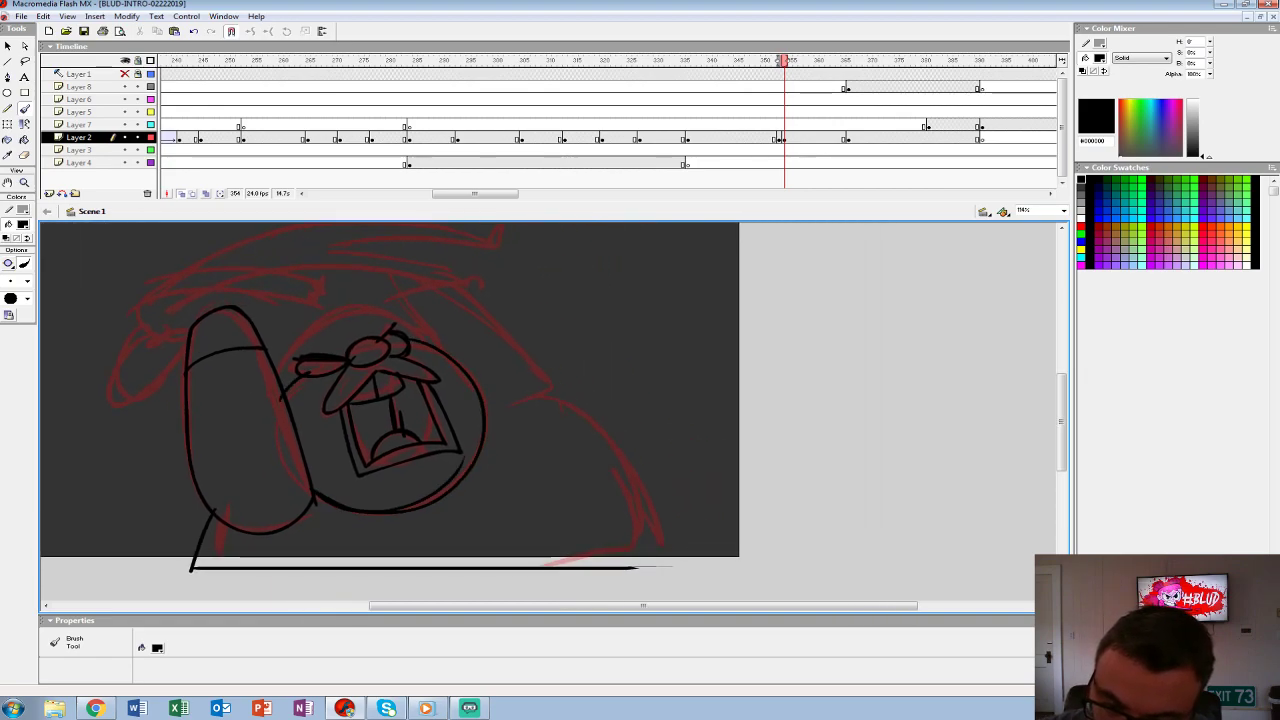
- Close the top of the head and ink the curved back and the raised far arm with its cuff
{"action": "left_click_drag", "start_coordinate": [402, 318], "coordinate": [422, 338]}
{"action": "left_click_drag", "start_coordinate": [276, 372], "coordinate": [346, 306]}
{"action": "mouse_move", "coordinate": [478, 388]}
{"action": "left_mouse_down"}
{"action": "mouse_move", "coordinate": [584, 416]}
{"action": "mouse_move", "coordinate": [640, 560]}
{"action": "left_mouse_up"}
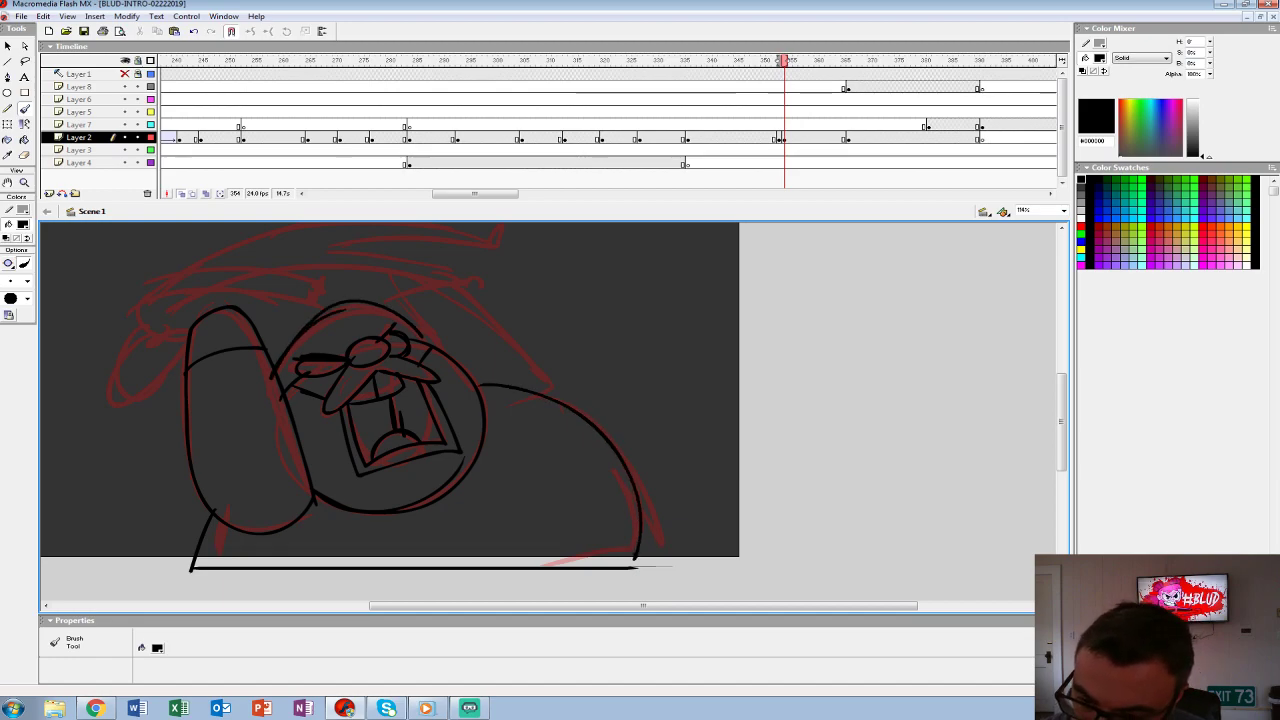
{"action": "left_click_drag", "start_coordinate": [400, 400], "coordinate": [428, 439]}
{"action": "mouse_move", "coordinate": [590, 440]}
{"action": "left_mouse_down"}
{"action": "mouse_move", "coordinate": [462, 326]}
{"action": "mouse_move", "coordinate": [590, 440]}
{"action": "left_mouse_up"}
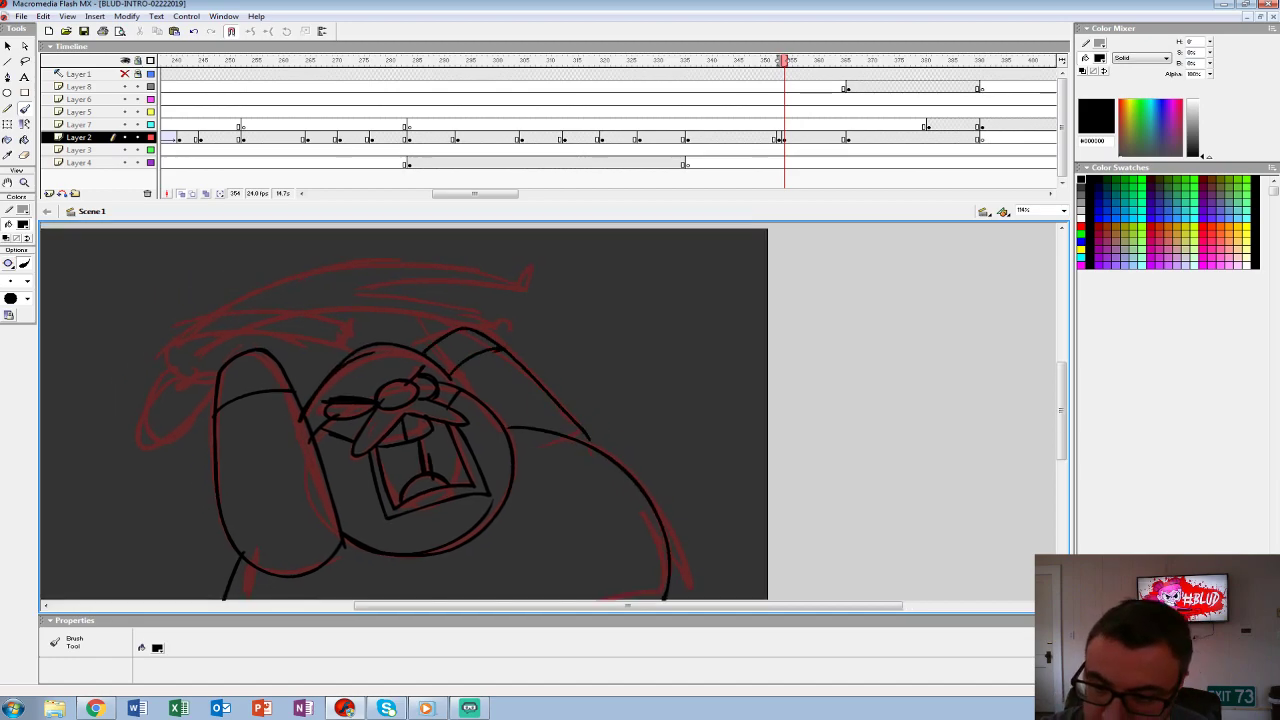
- Ink the far hand's fingers and the carried figure's cuffed arm, hand and drooping oval end over the rough
{"action": "left_click_drag", "start_coordinate": [475, 298], "coordinate": [470, 324]}
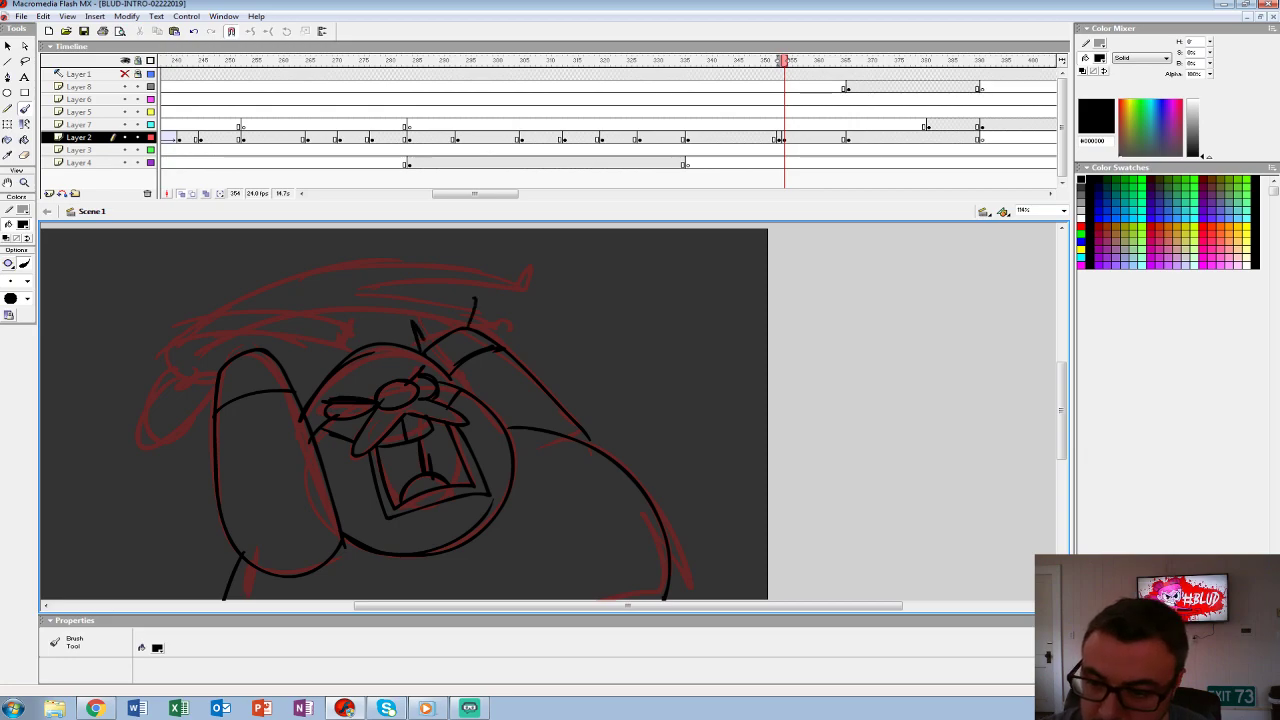
{"action": "left_click_drag", "start_coordinate": [400, 400], "coordinate": [545, 395]}
{"action": "left_click_drag", "start_coordinate": [305, 332], "coordinate": [484, 302]}
{"action": "left_click_drag", "start_coordinate": [332, 335], "coordinate": [492, 318]}
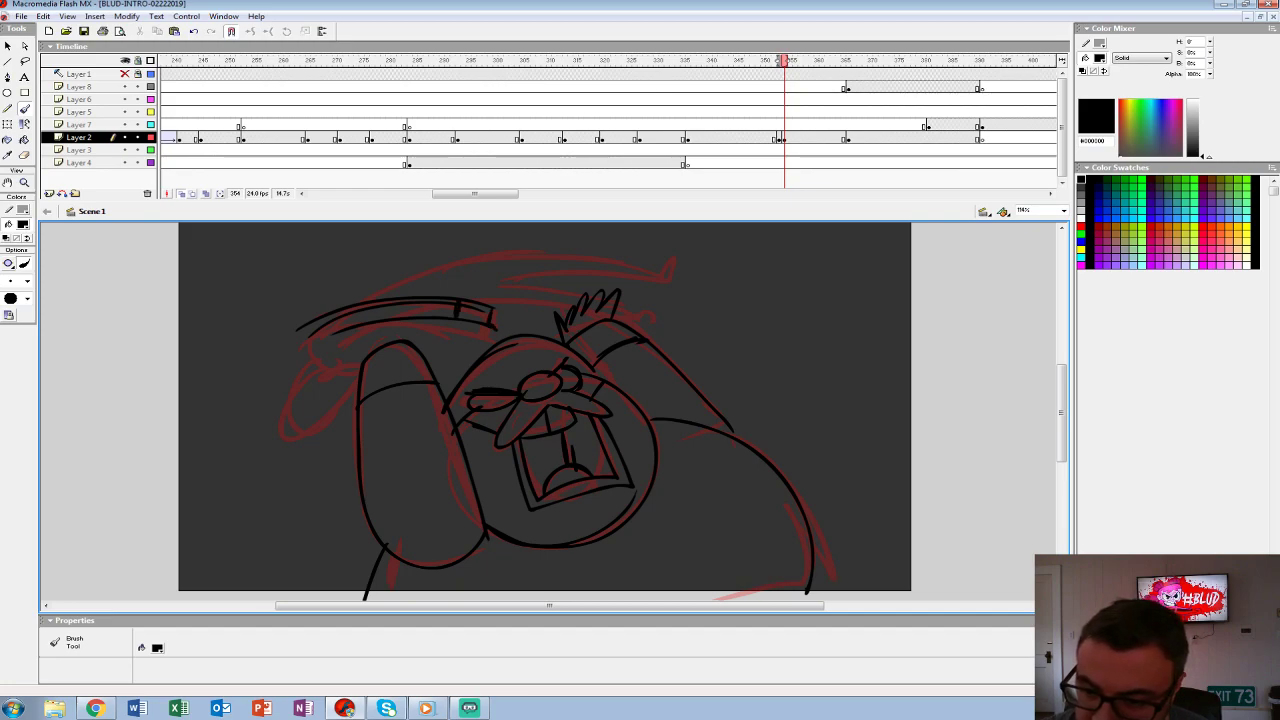
{"action": "mouse_move", "coordinate": [300, 336]}
{"action": "left_mouse_down"}
{"action": "mouse_move", "coordinate": [358, 376]}
{"action": "mouse_move", "coordinate": [278, 418]}
{"action": "mouse_move", "coordinate": [282, 450]}
{"action": "left_mouse_up"}
{"action": "left_click_drag", "start_coordinate": [356, 390], "coordinate": [332, 408]}
{"action": "left_click_drag", "start_coordinate": [545, 405], "coordinate": [409, 480]}
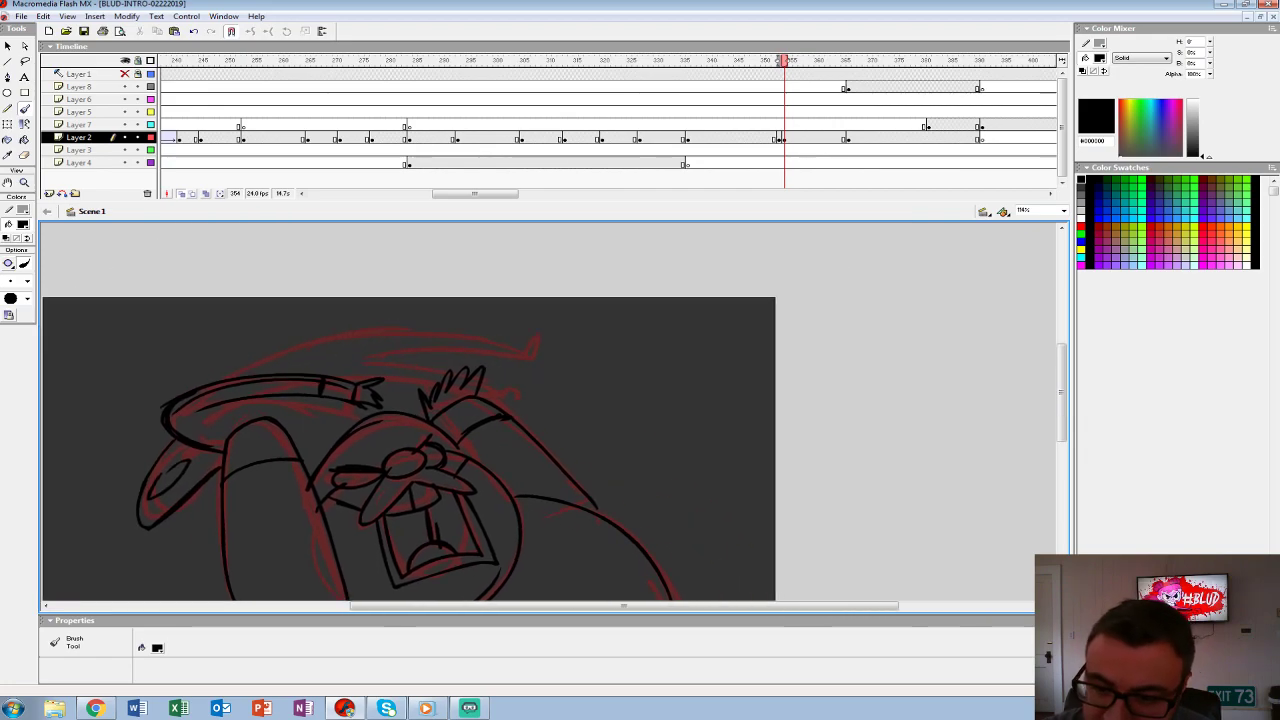
- Ink the carried figure's two long legs with pointed feet above the head
{"action": "mouse_move", "coordinate": [234, 376]}
{"action": "left_mouse_down"}
{"action": "mouse_move", "coordinate": [524, 346]}
{"action": "mouse_move", "coordinate": [386, 372]}
{"action": "mouse_move", "coordinate": [434, 386]}
{"action": "left_mouse_up"}
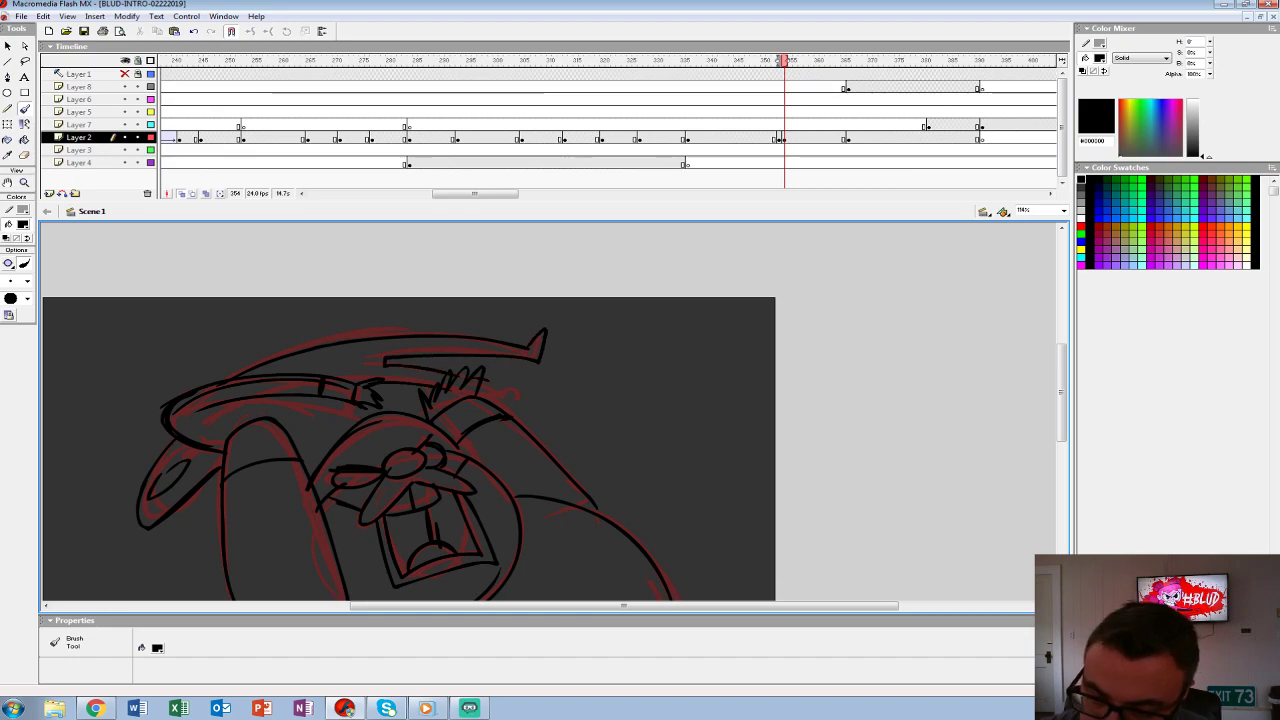
{"action": "left_click_drag", "start_coordinate": [400, 450], "coordinate": [627, 350]}
{"action": "left_click_drag", "start_coordinate": [290, 365], "coordinate": [398, 342]}
{"action": "left_click_drag", "start_coordinate": [395, 405], "coordinate": [325, 446]}
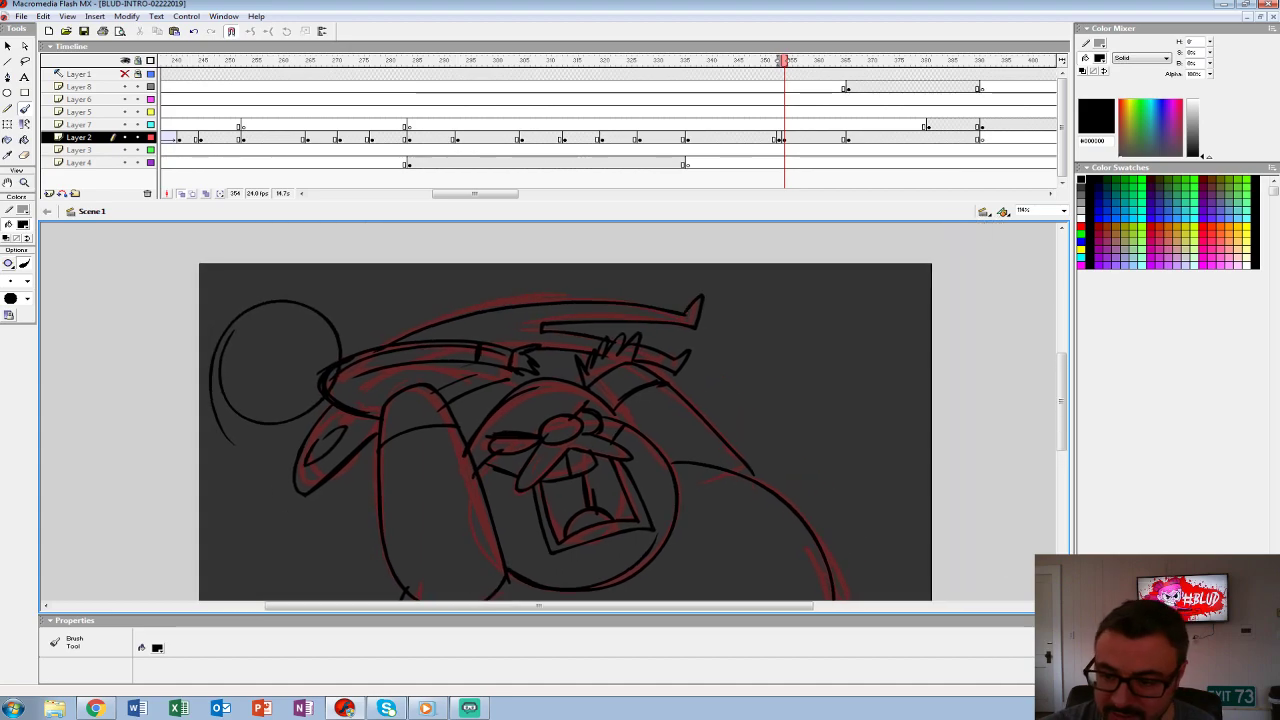
{"action": "key", "text": "ctrl+z"}
{"action": "mouse_move", "coordinate": [280, 315]}
{"action": "left_mouse_down"}
{"action": "mouse_move", "coordinate": [345, 322]}
{"action": "mouse_move", "coordinate": [275, 316]}
{"action": "left_mouse_up"}
{"action": "key", "text": "ctrl+z"}
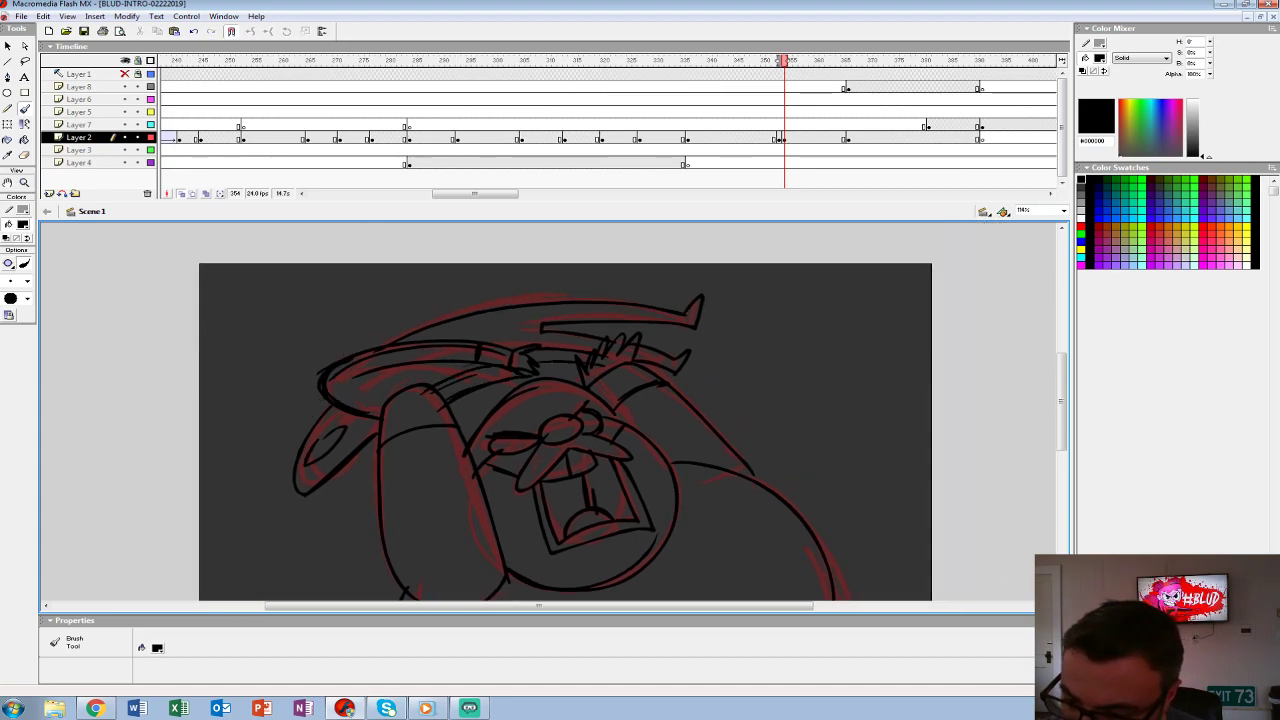
- Thicken the outlines along the far shoulder and the curved back
{"action": "left_click_drag", "start_coordinate": [480, 380], "coordinate": [335, 318]}
{"action": "mouse_move", "coordinate": [512, 384]}
{"action": "left_mouse_down"}
{"action": "mouse_move", "coordinate": [612, 408]}
{"action": "mouse_move", "coordinate": [518, 388]}
{"action": "left_mouse_up"}
{"action": "mouse_move", "coordinate": [625, 425]}
{"action": "left_mouse_down"}
{"action": "mouse_move", "coordinate": [688, 500]}
{"action": "mouse_move", "coordinate": [675, 578]}
{"action": "left_mouse_up"}
- Draw a shadow curve under the chin and fill the chin shadow and part of the mouth interior black
{"action": "left_click_drag", "start_coordinate": [365, 525], "coordinate": [512, 490]}
{"action": "key", "text": "k"}
{"action": "left_click", "coordinate": [440, 525]}
{"action": "left_click", "coordinate": [418, 440]}
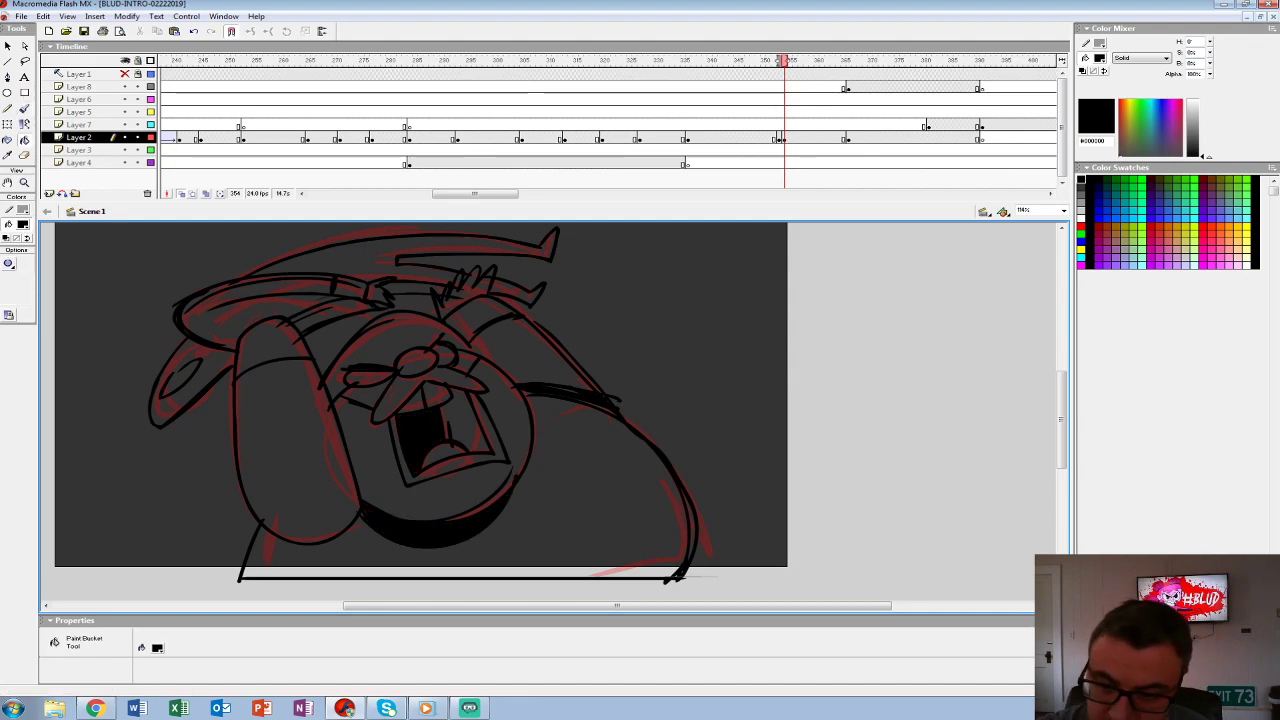
{"action": "left_click", "coordinate": [23, 224]}
{"action": "left_click", "coordinate": [13, 282]}
{"action": "left_click", "coordinate": [290, 440]}
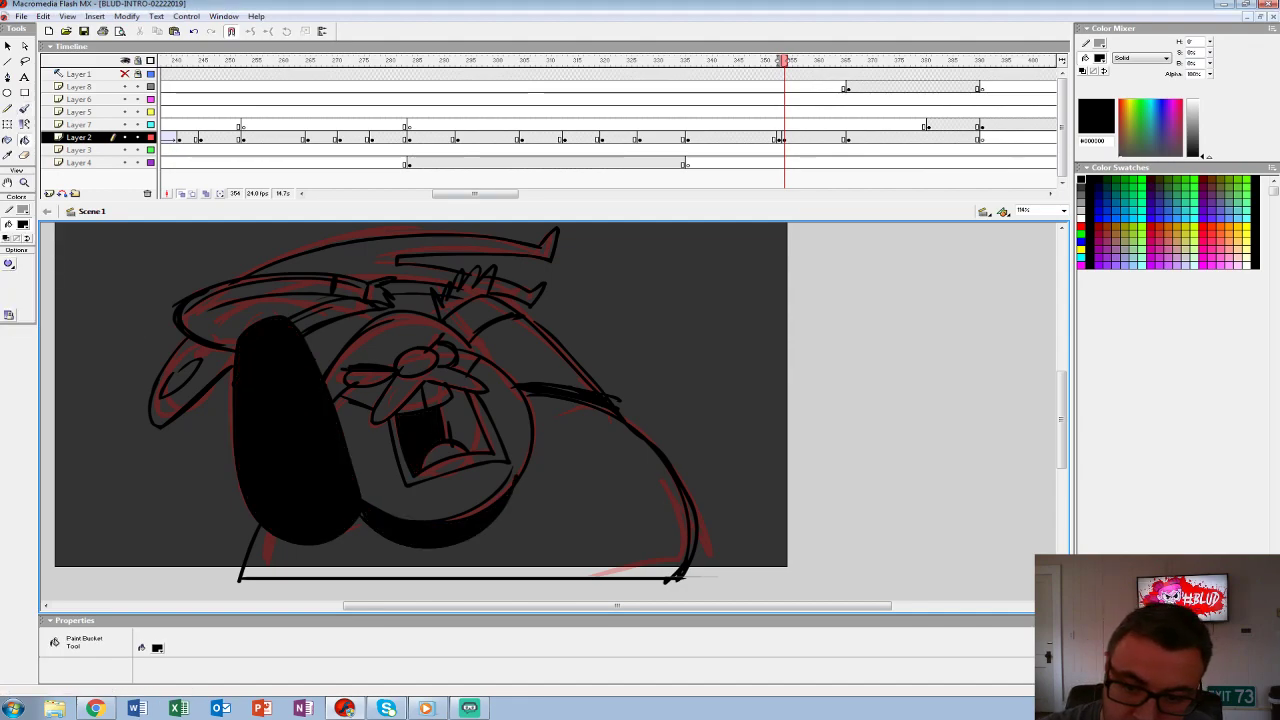
{"action": "key", "text": "ctrl+z"}
- Set the fill colour to white and fill the near arm and the carried figure's torso, drooping end and upper leg
{"action": "left_click", "coordinate": [23, 224]}
{"action": "left_click", "coordinate": [13, 282]}
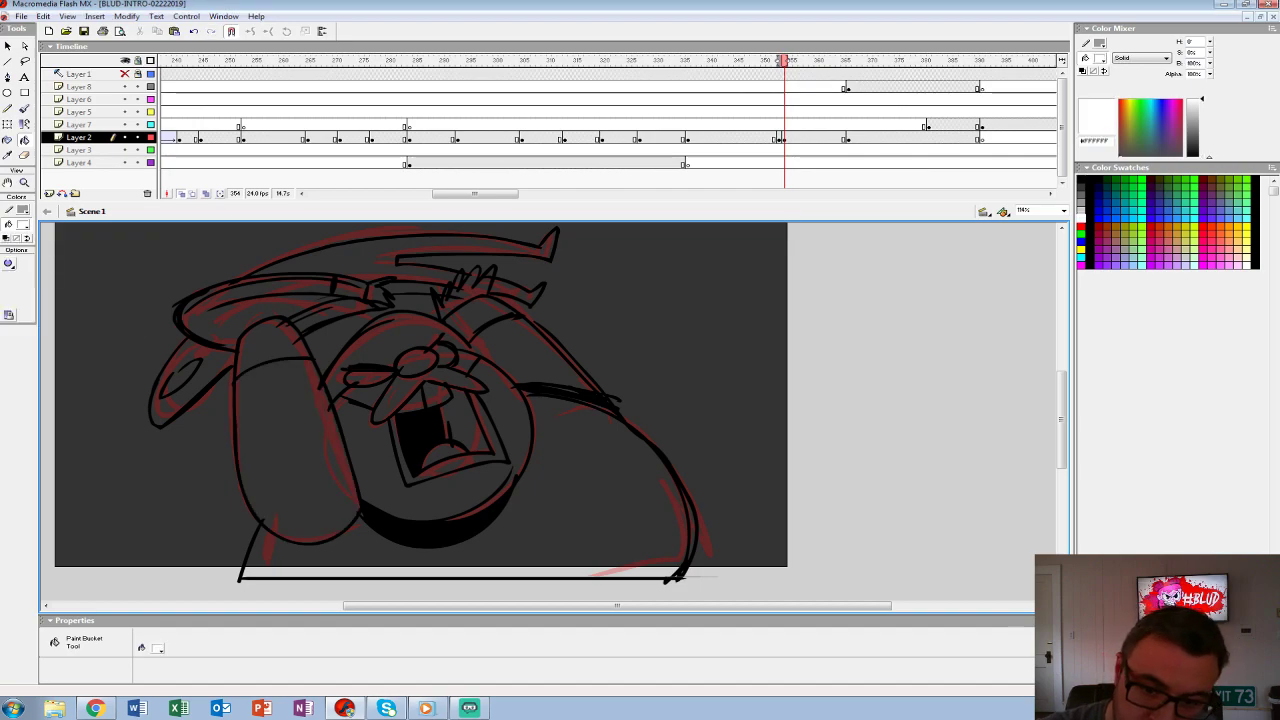
{"action": "left_click", "coordinate": [290, 440]}
{"action": "left_click", "coordinate": [280, 338]}
{"action": "left_click", "coordinate": [250, 302]}
{"action": "left_click", "coordinate": [165, 410]}
{"action": "left_click", "coordinate": [470, 252]}
{"action": "left_click", "coordinate": [180, 378]}
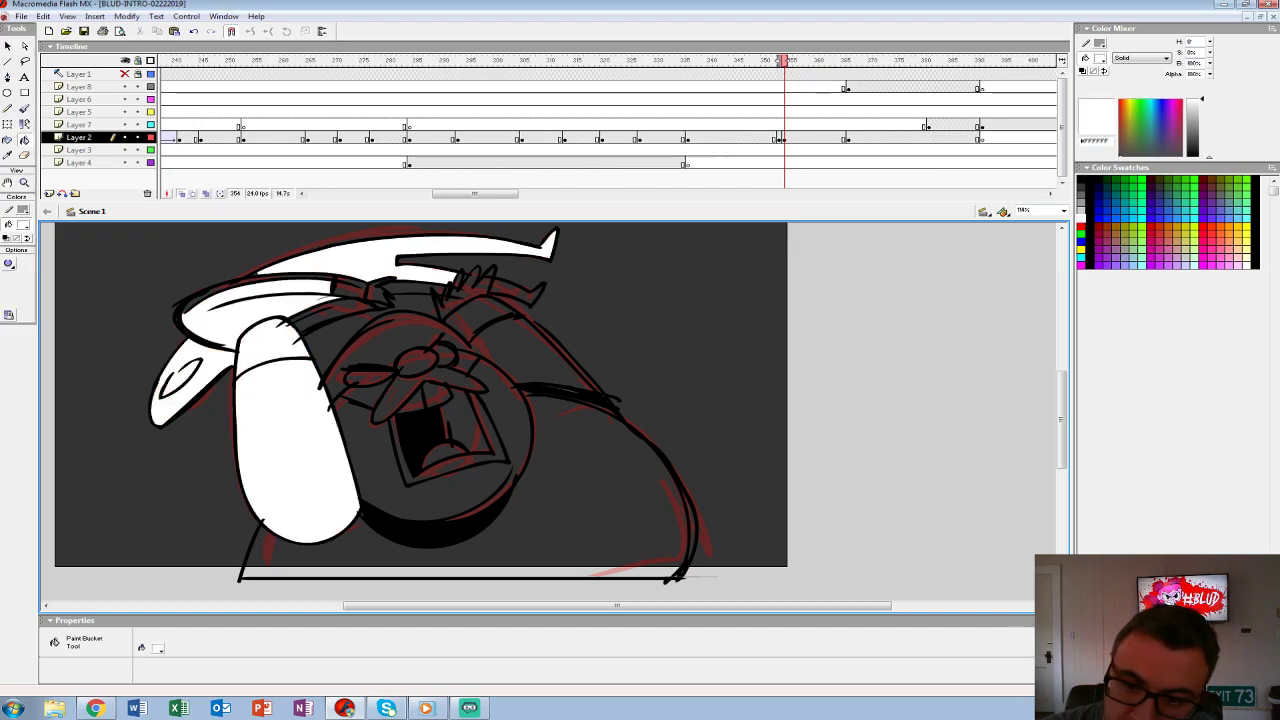
- Fill the carried figure's sleeve, cuff and hand, and the fingers of the far hand, with white
{"action": "left_click", "coordinate": [330, 315]}
{"action": "left_click", "coordinate": [345, 283]}
{"action": "left_click", "coordinate": [313, 306]}
{"action": "left_click", "coordinate": [377, 292]}
{"action": "left_click", "coordinate": [405, 288]}
{"action": "left_click", "coordinate": [470, 285]}
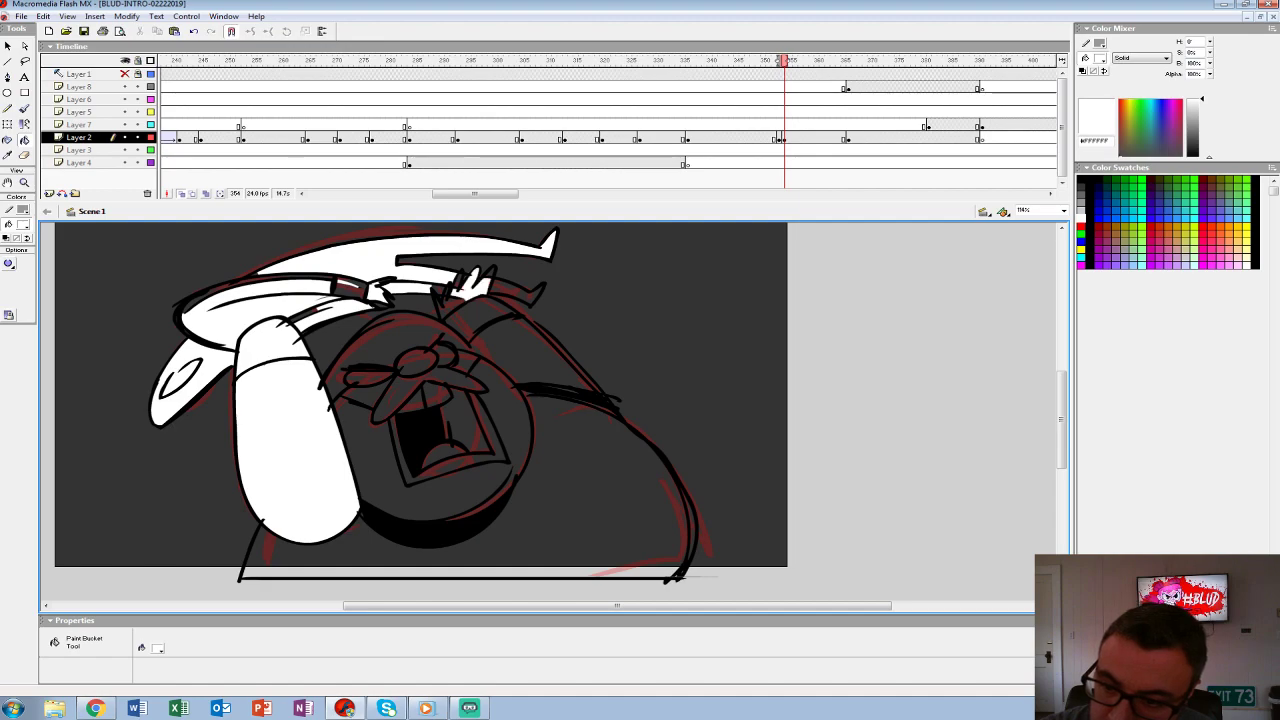
- Fill the far arm's wrist section, the lower pointed foot and the remaining far hand gaps with white
{"action": "left_click", "coordinate": [478, 320]}
{"action": "left_click", "coordinate": [515, 290]}
{"action": "left_click", "coordinate": [452, 287]}
{"action": "left_click", "coordinate": [450, 308]}
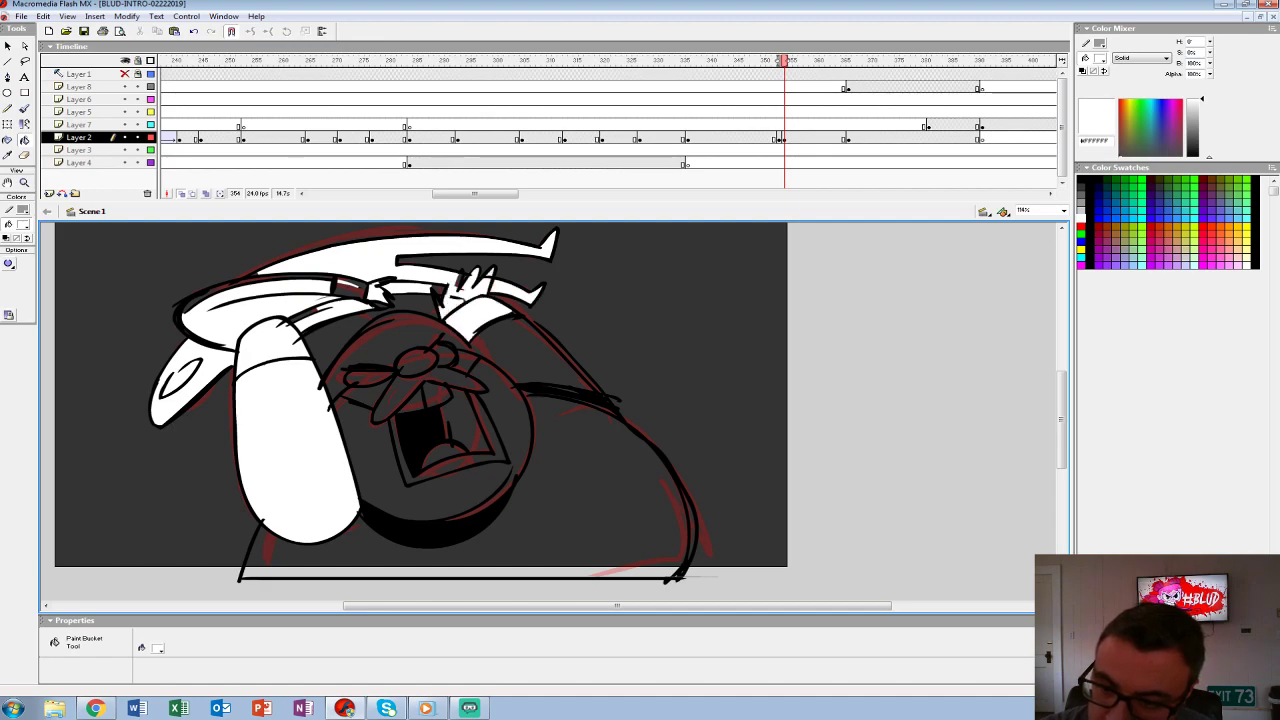
- Fill the lifting character's body, far upper arm, lower face, moustache, teeth and tongue with white
{"action": "left_click", "coordinate": [600, 480]}
{"action": "left_click", "coordinate": [522, 420]}
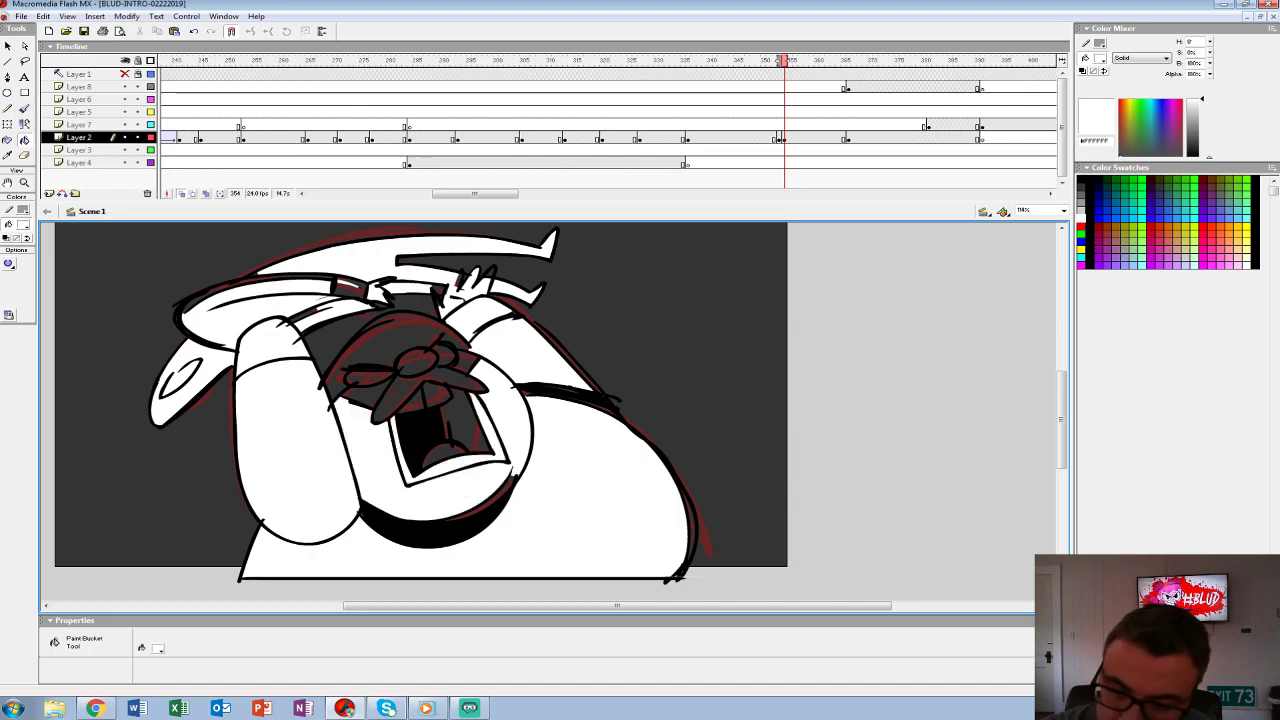
{"action": "left_click", "coordinate": [462, 410]}
{"action": "left_click", "coordinate": [440, 456]}
{"action": "left_click", "coordinate": [420, 398]}
{"action": "left_click", "coordinate": [430, 390]}
{"action": "left_click", "coordinate": [365, 393]}
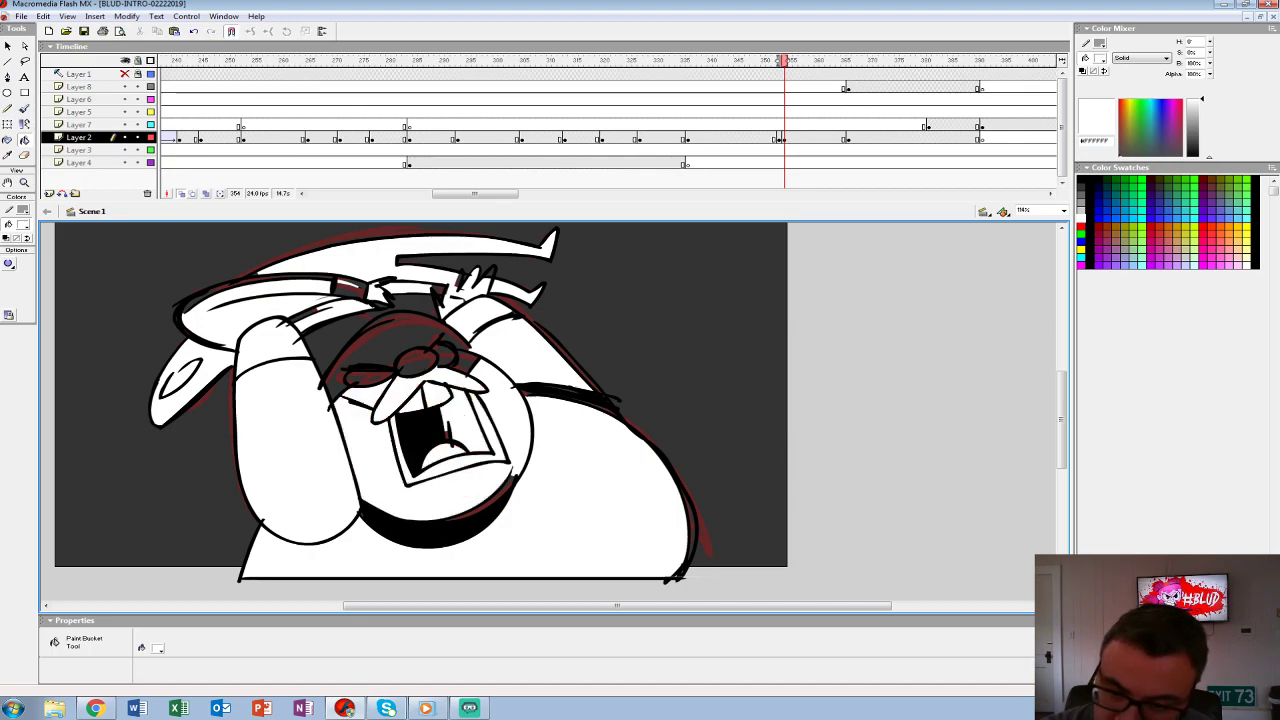
- Fill the lifting character's eyes, nose, brow area and forehead with white
{"action": "left_click", "coordinate": [370, 379]}
{"action": "left_click", "coordinate": [417, 362]}
{"action": "left_click", "coordinate": [444, 355]}
{"action": "left_click", "coordinate": [465, 362]}
{"action": "left_click", "coordinate": [360, 335]}
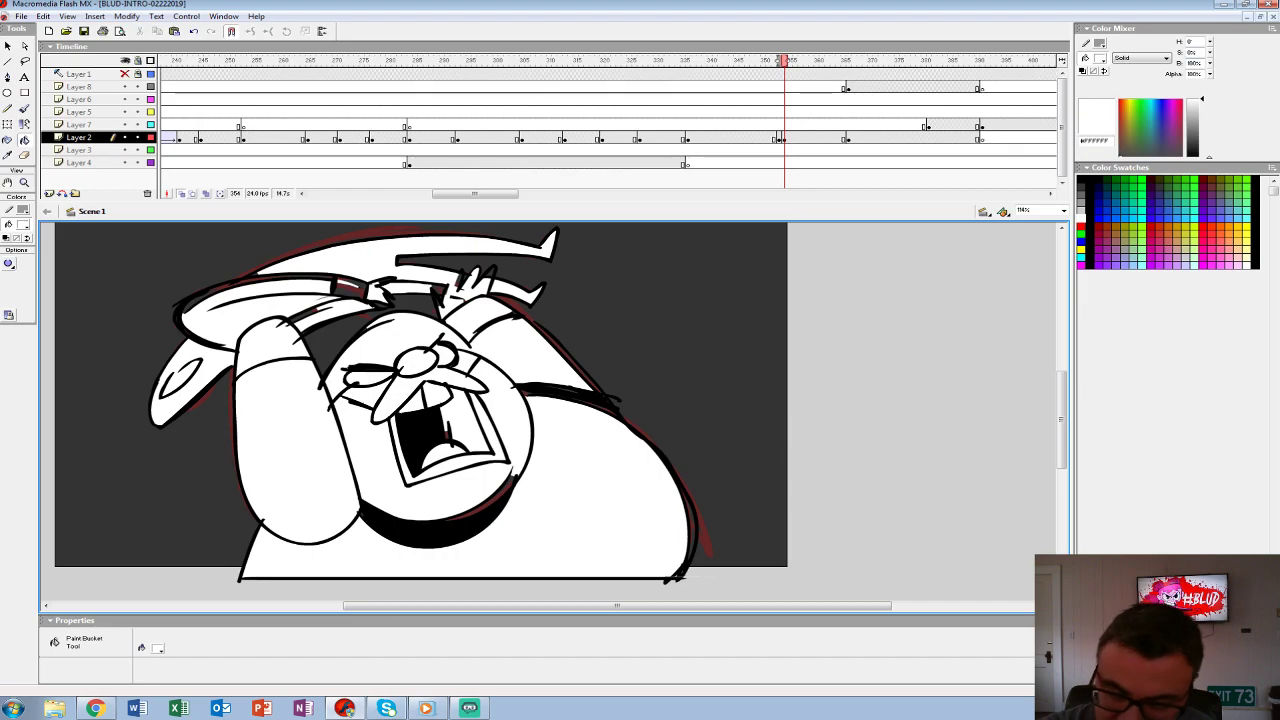
- Adjust the fill's gap closing, undo the trial fill and fill the leftover sliver inside the open mouth with black
{"action": "left_click", "coordinate": [9, 263]}
{"action": "left_click", "coordinate": [60, 298]}
{"action": "left_click", "coordinate": [447, 435]}
{"action": "key", "text": "ctrl+z"}
{"action": "left_click", "coordinate": [22, 224]}
{"action": "left_click", "coordinate": [6, 256]}
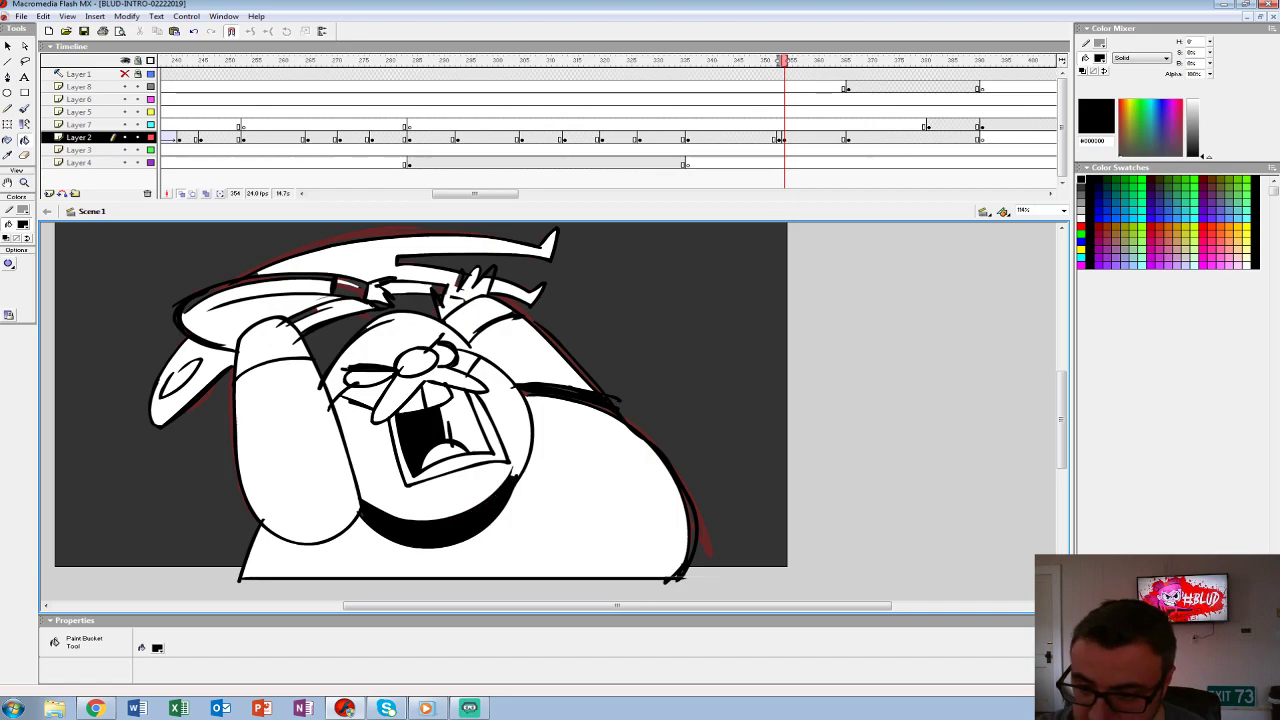
- Switch the colour back to white and brush over the unfilled cuff and sleeve gaps of the carried figure
{"action": "left_click", "coordinate": [22, 224]}
{"action": "left_click", "coordinate": [6, 296]}
{"action": "key", "text": "b"}
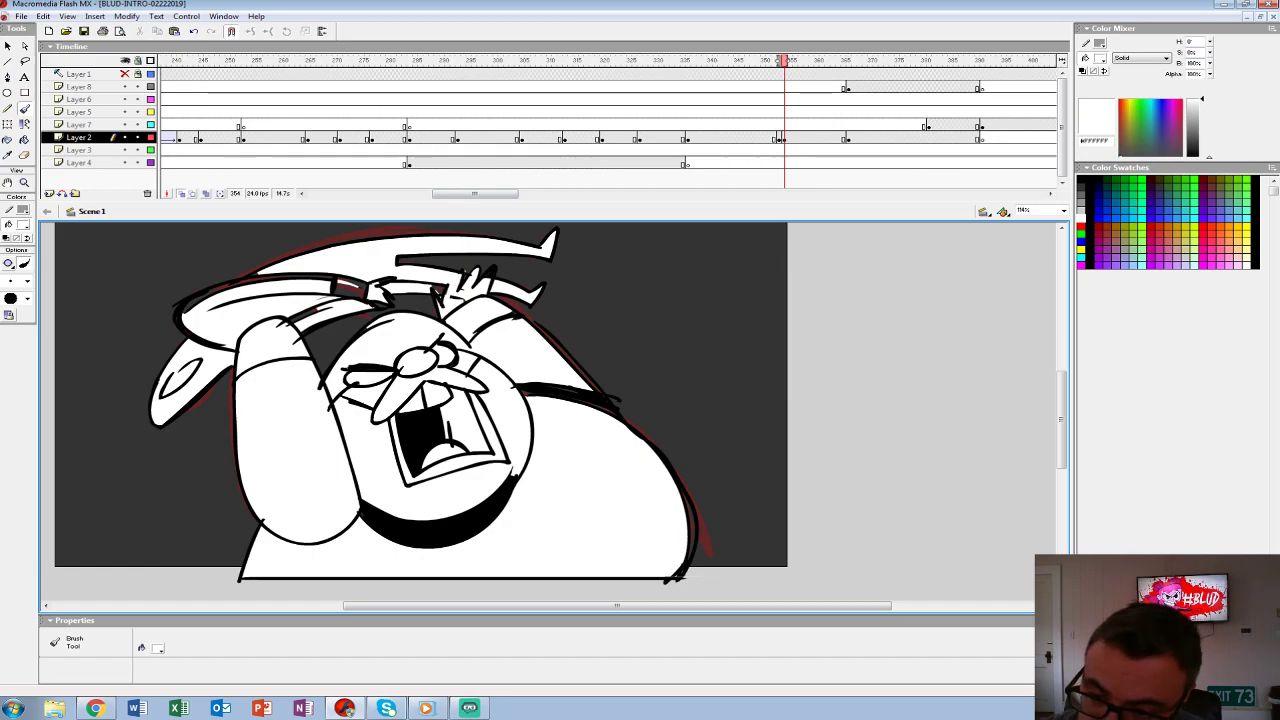
{"action": "mouse_move", "coordinate": [334, 289]}
{"action": "left_mouse_down"}
{"action": "mouse_move", "coordinate": [366, 293]}
{"action": "mouse_move", "coordinate": [318, 294]}
{"action": "mouse_move", "coordinate": [286, 320]}
{"action": "left_mouse_up"}
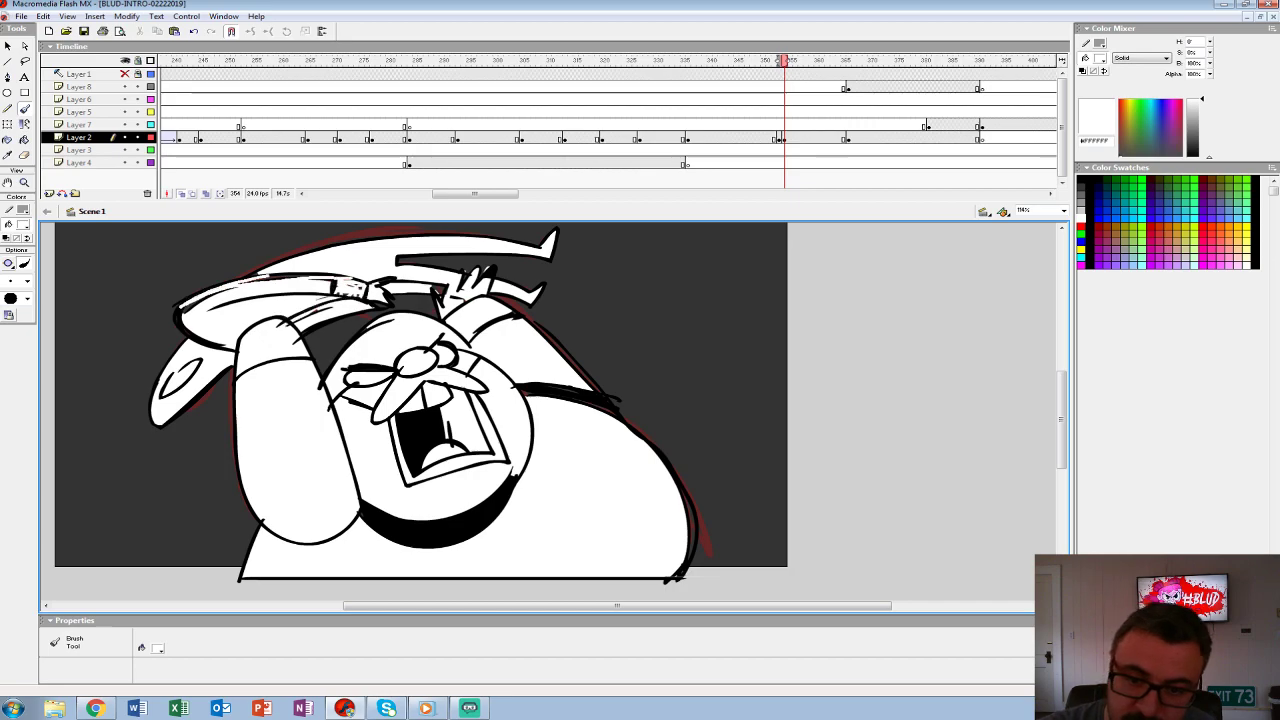
- Move the inked lifting pose's keyframe on Layer 2 one frame earlier, to frame 353, and play back the change
{"action": "key", "text": "ctrl+1"}
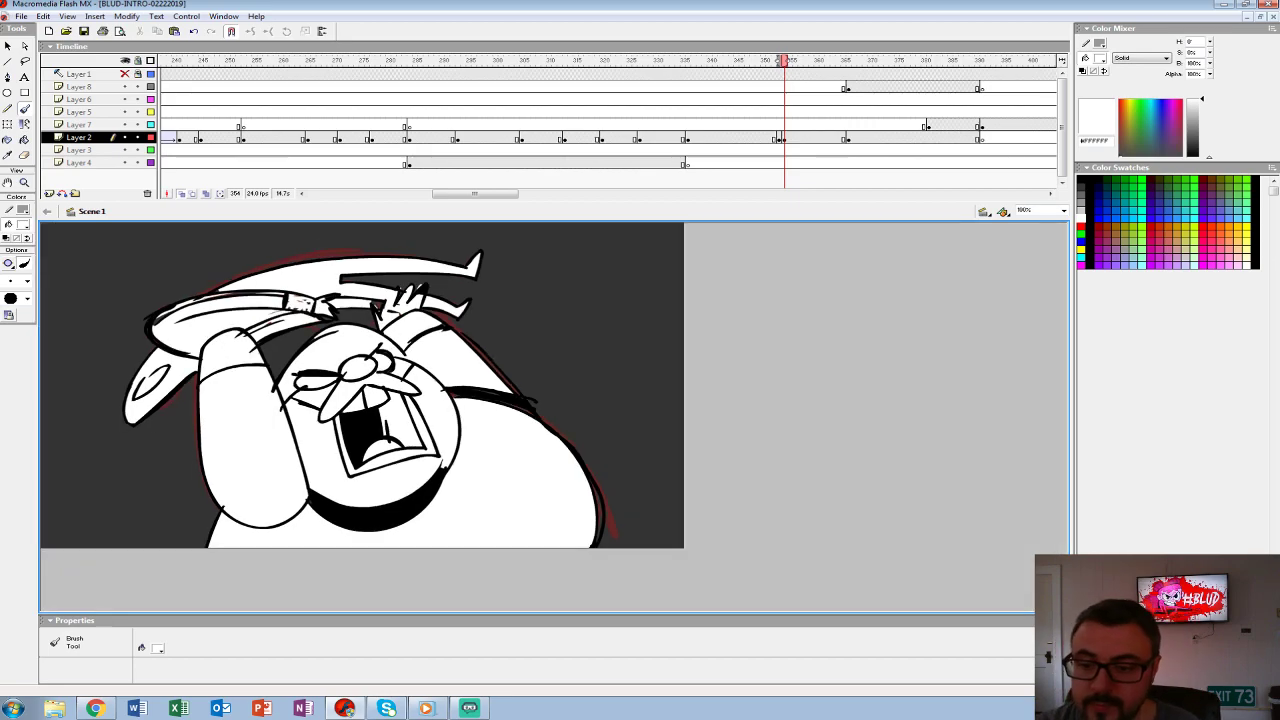
{"action": "left_click", "coordinate": [784, 137]}
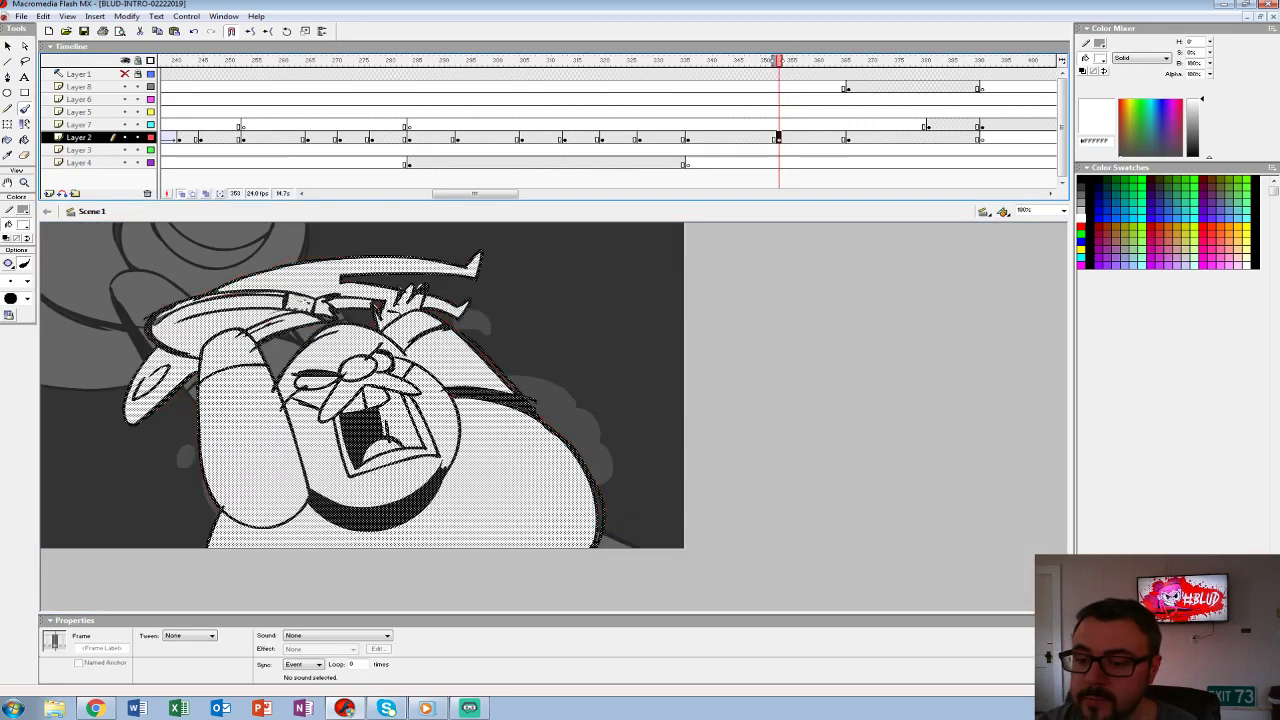
{"action": "left_click_drag", "start_coordinate": [777, 60], "coordinate": [657, 60]}
{"action": "left_click", "coordinate": [720, 111]}
{"action": "key", "text": "Return"}
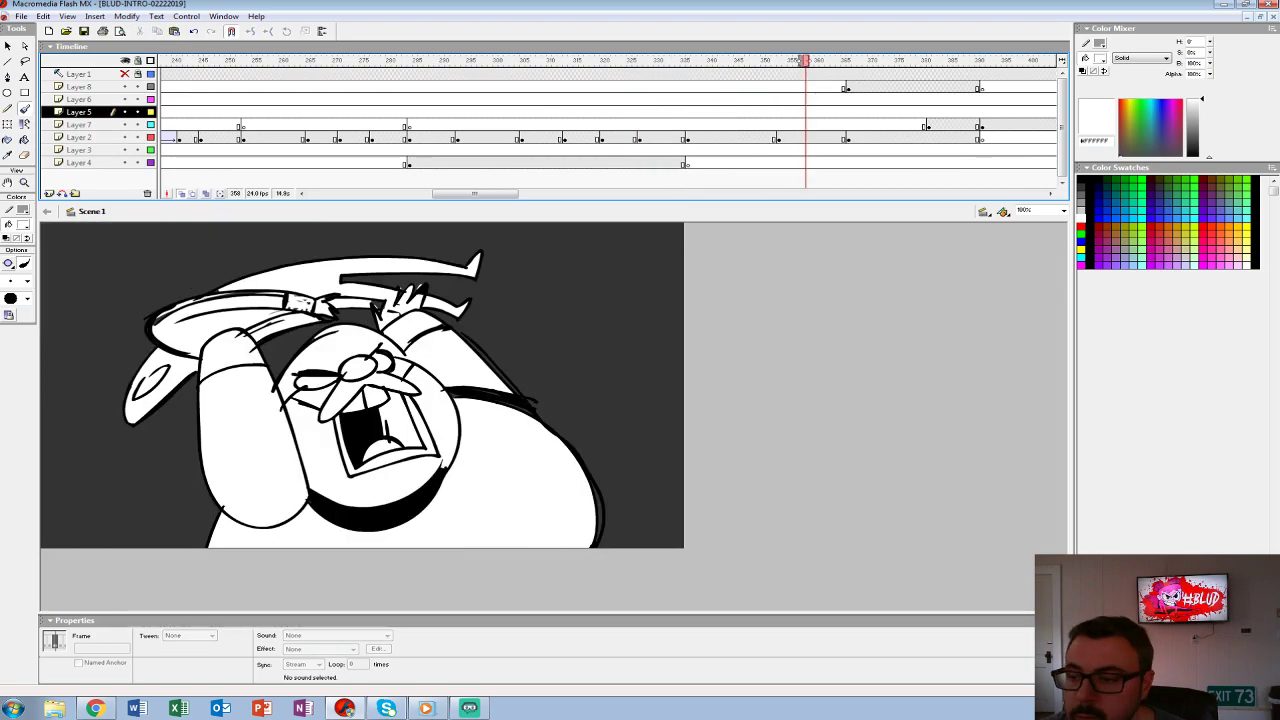
- Replay the animation from the throw into the KRISTOFF title pose and check the span of each Layer 2 drawing
{"action": "left_click_drag", "start_coordinate": [779, 137], "coordinate": [843, 137]}
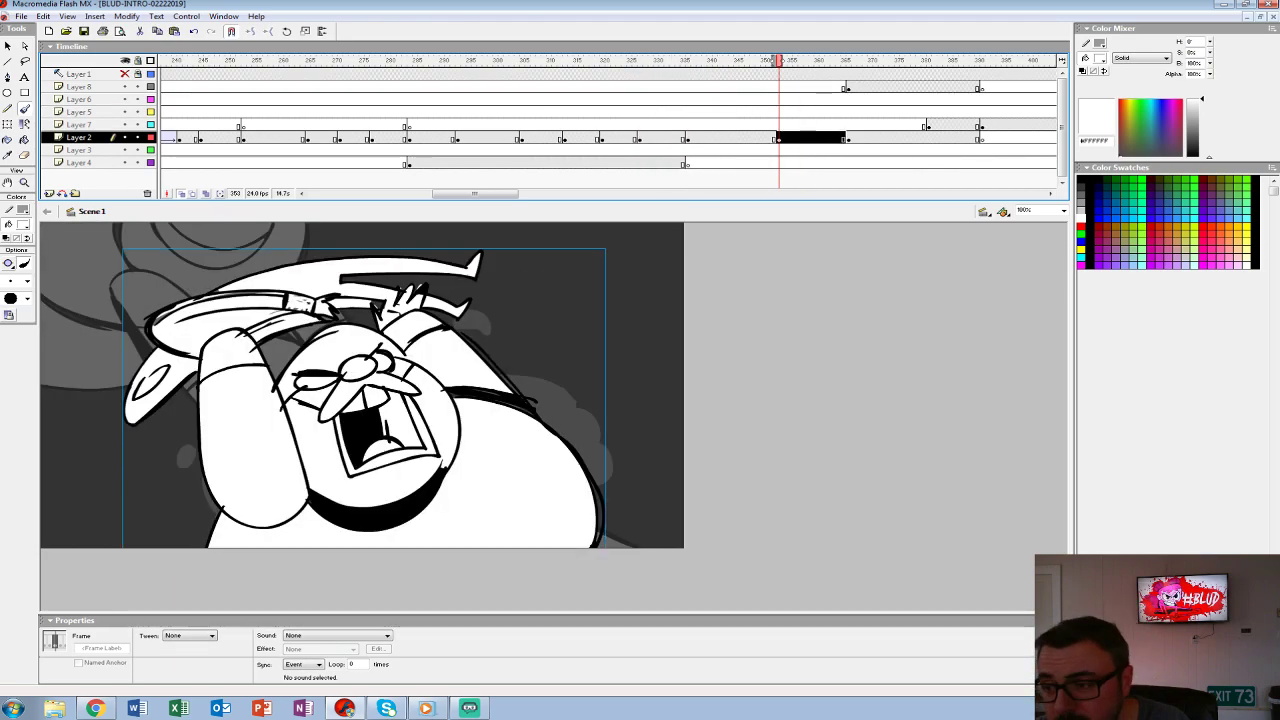
{"action": "left_click", "coordinate": [496, 111]}
{"action": "key", "text": "Return"}
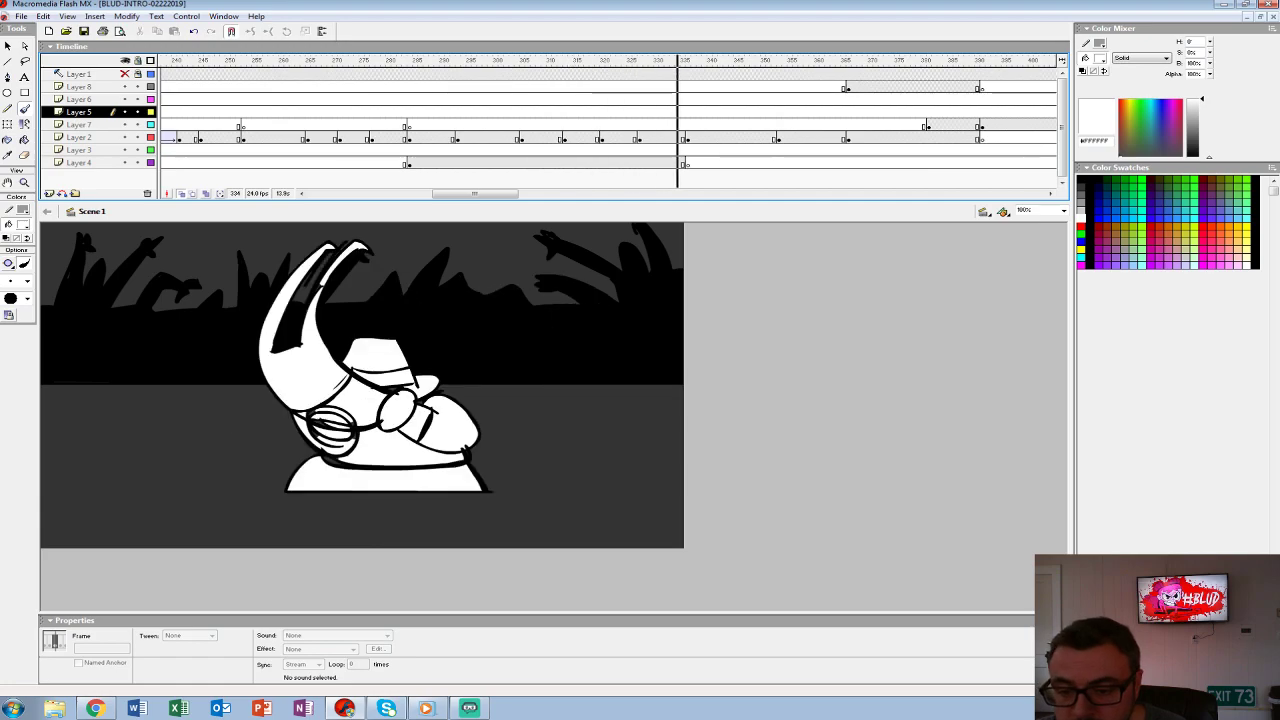
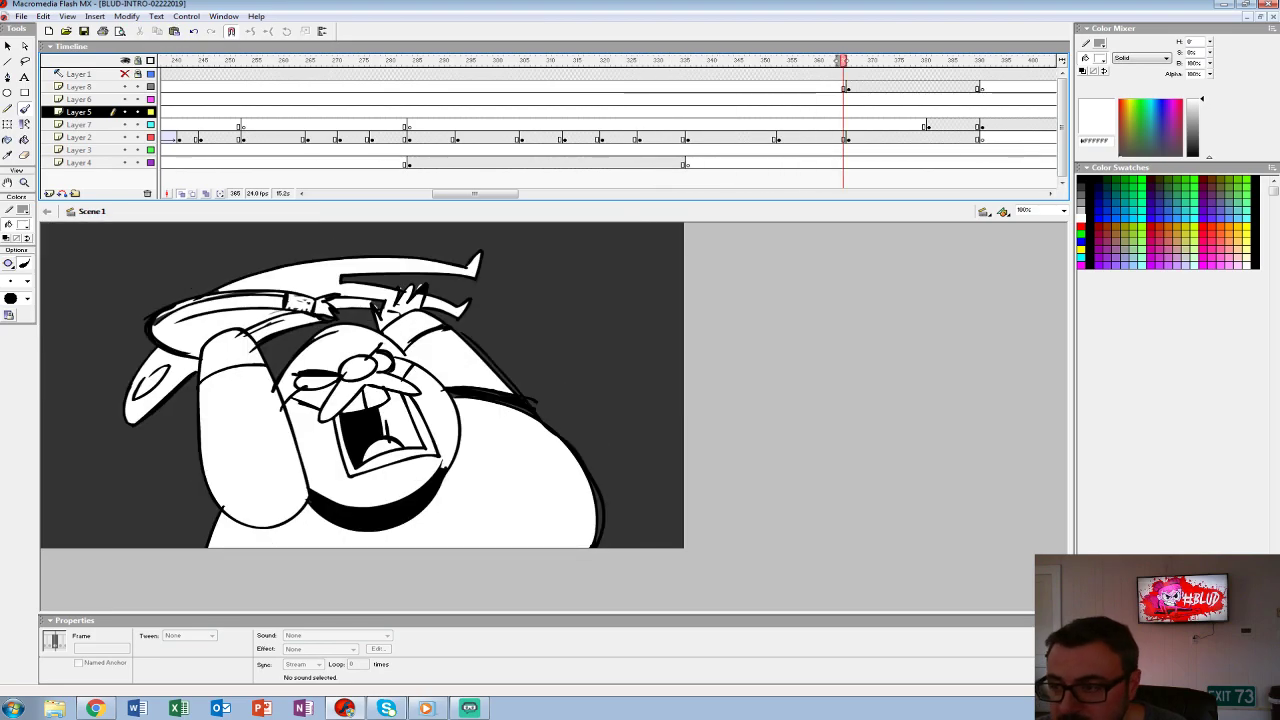
{"action": "left_click", "coordinate": [747, 124]}
{"action": "key", "text": "Return"}
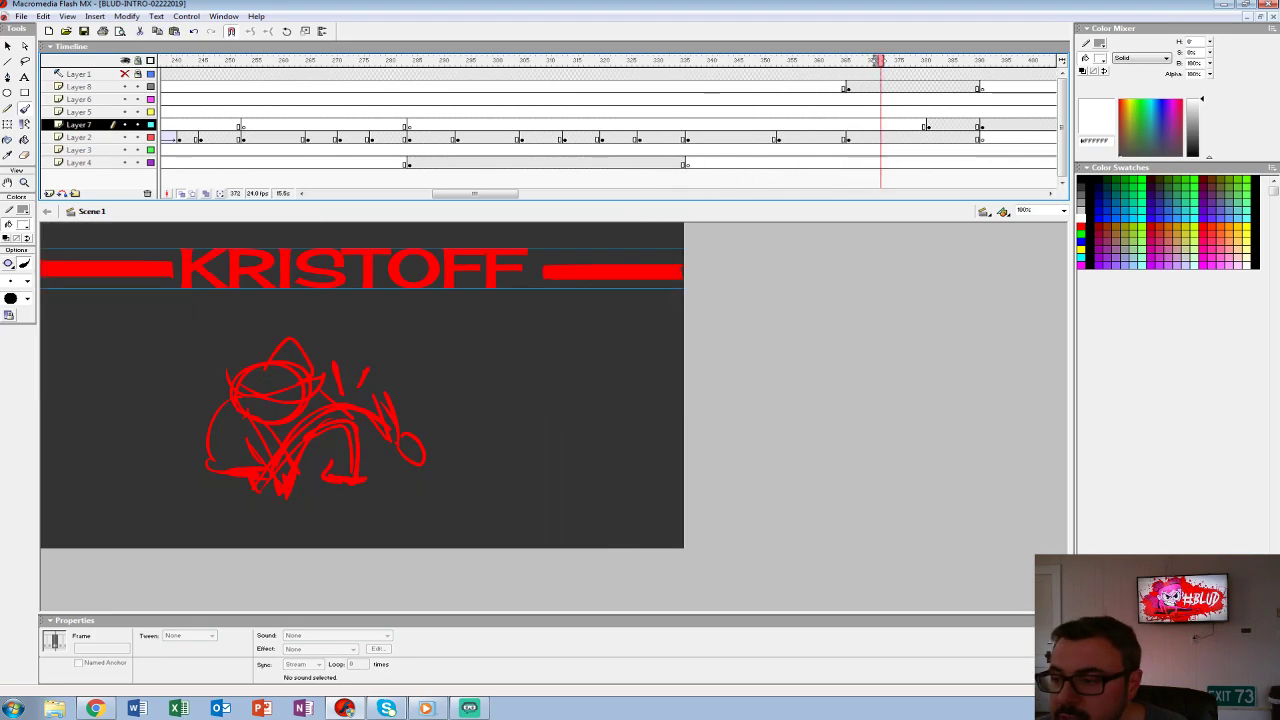
{"action": "left_click", "coordinate": [843, 124]}
{"action": "left_click", "coordinate": [843, 137]}
{"action": "key", "text": "Return"}
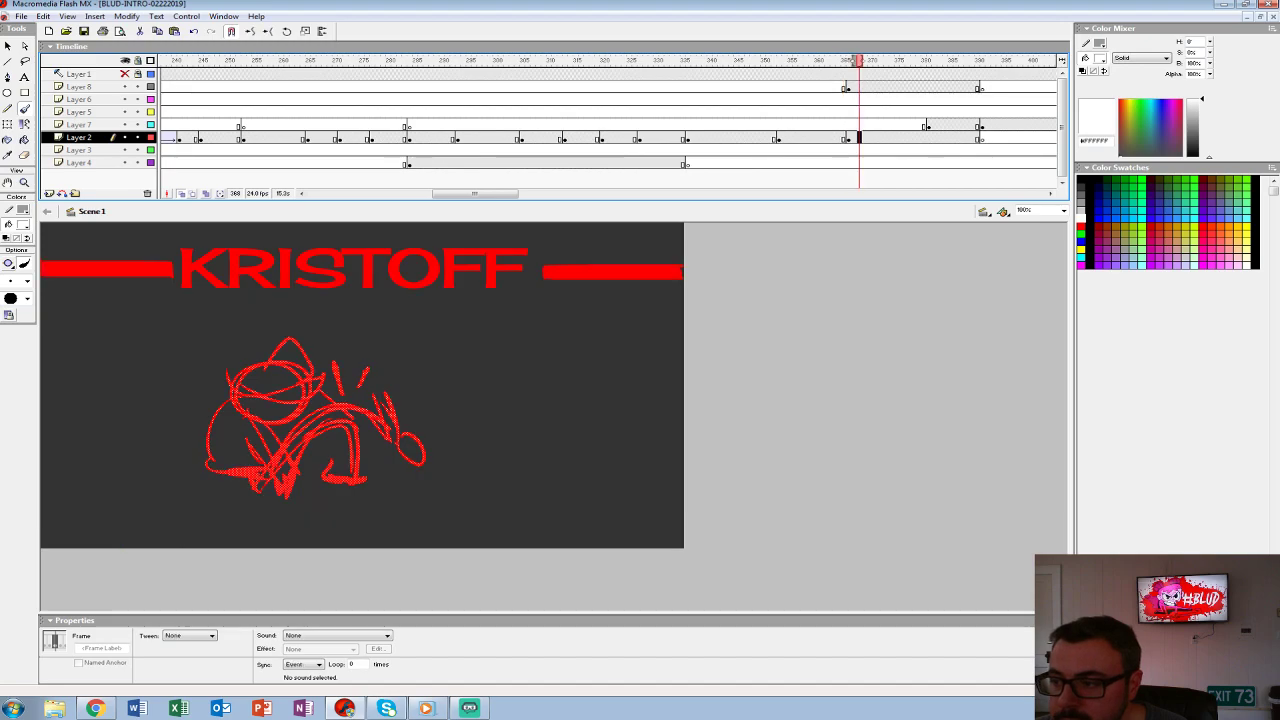
{"action": "left_click", "coordinate": [961, 111]}
{"action": "key", "text": "Return"}
{"action": "left_click_drag", "start_coordinate": [961, 99], "coordinate": [363, 99]}
{"action": "key", "text": "Return"}
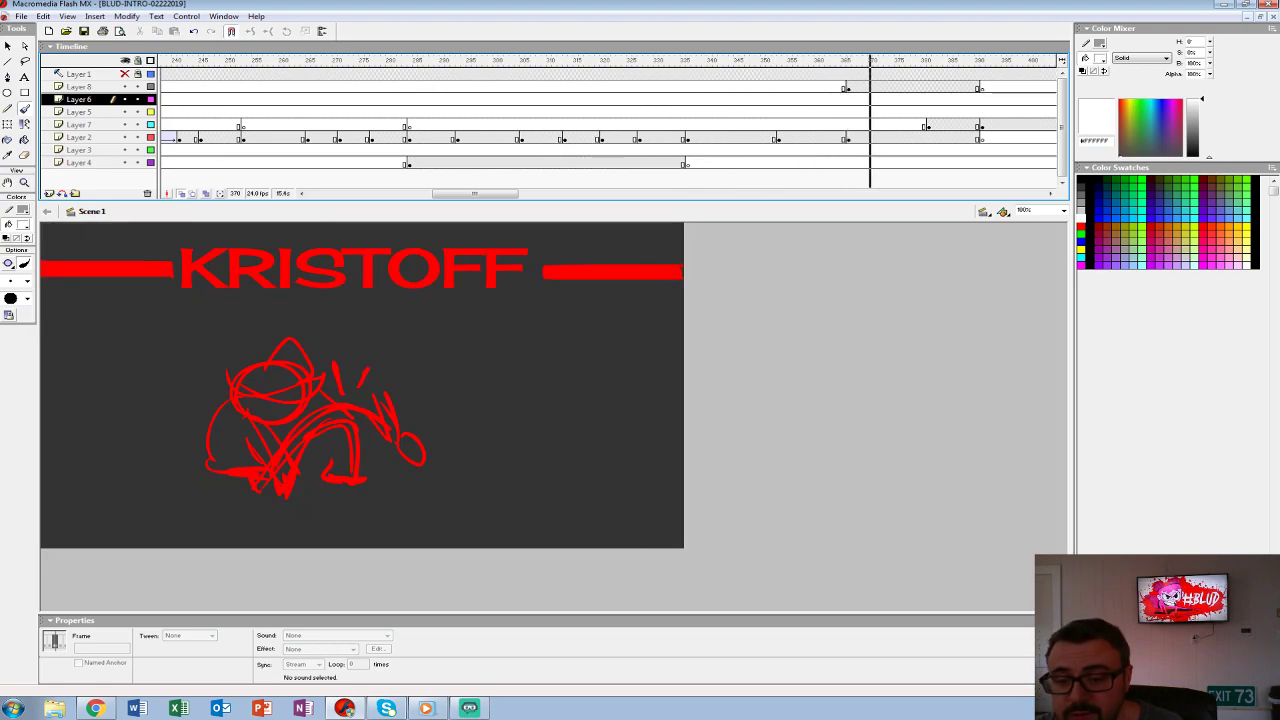
{"action": "left_click", "coordinate": [834, 60]}
{"action": "left_click", "coordinate": [831, 137]}
{"action": "left_click_drag", "start_coordinate": [849, 137], "coordinate": [977, 137]}
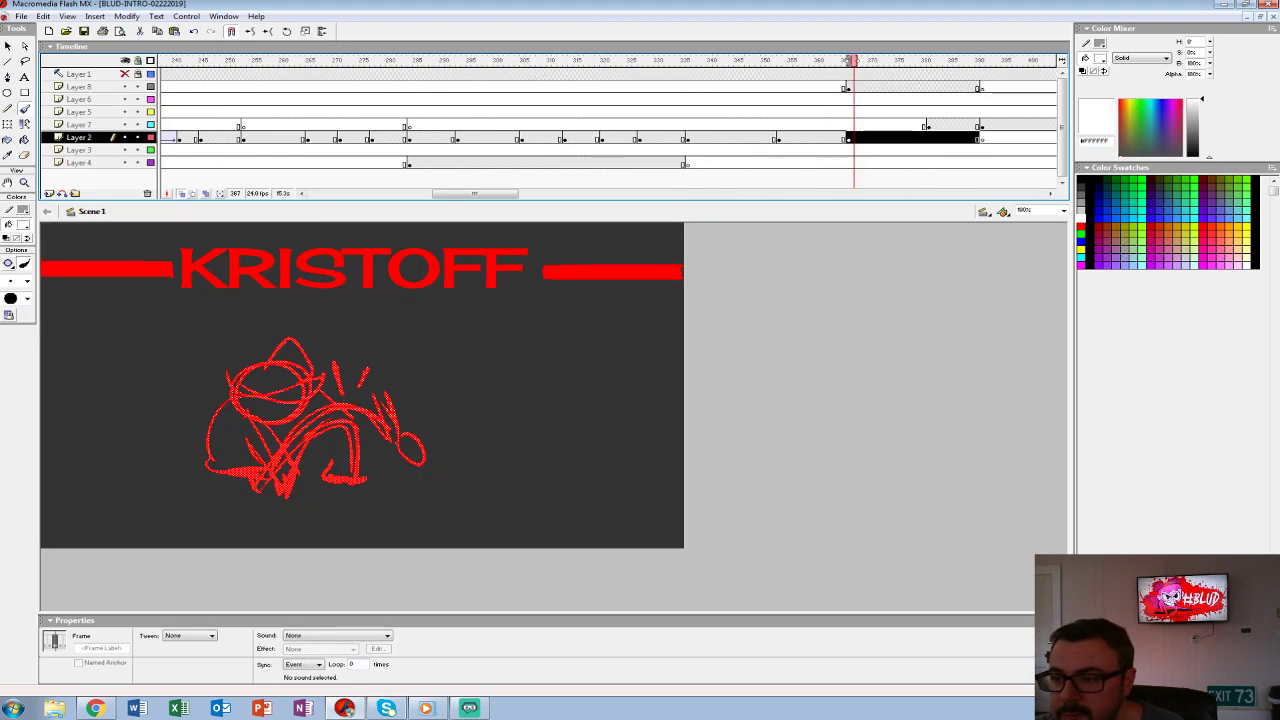
- Remove three frames near frame 345 across all layers to shorten the hold, and replay the section
{"action": "left_click", "coordinate": [768, 137]}
{"action": "left_click_drag", "start_coordinate": [737, 74], "coordinate": [737, 162]}
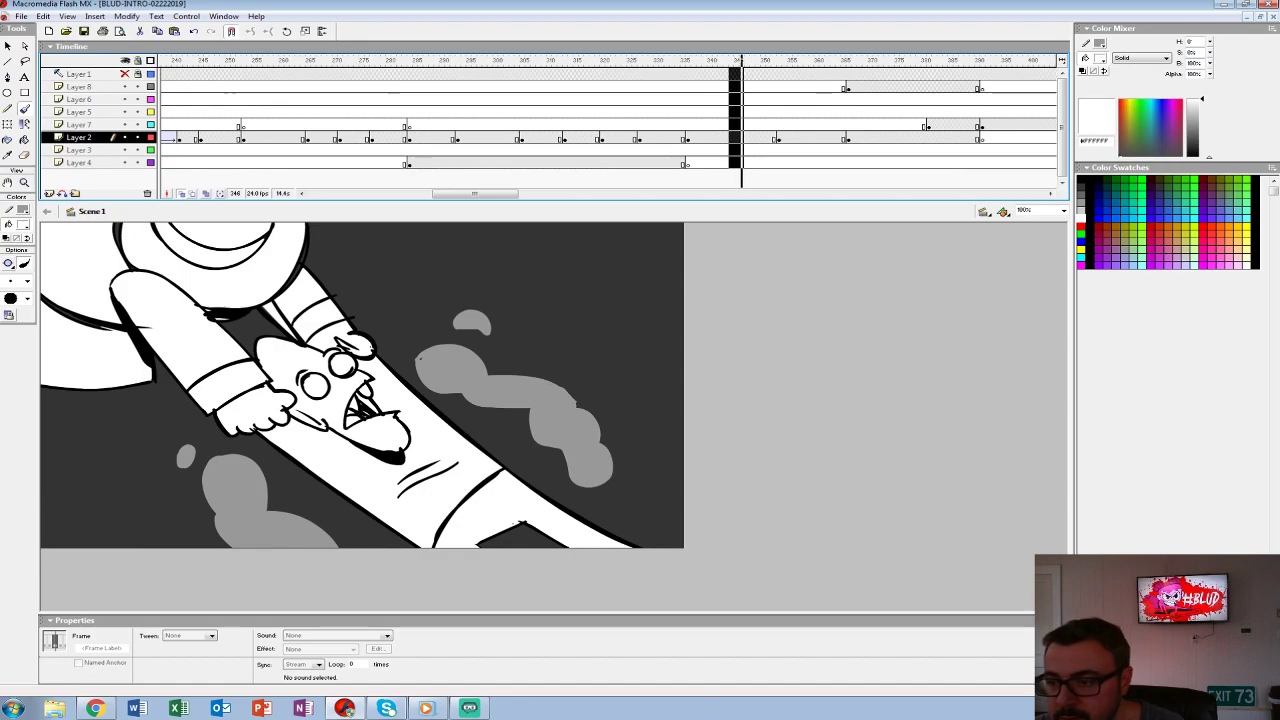
{"action": "key", "text": "shift+F5"}
{"action": "left_click", "coordinate": [663, 60]}
{"action": "left_click", "coordinate": [693, 87]}
{"action": "key", "text": "Return"}
{"action": "left_click", "coordinate": [523, 99]}
{"action": "key", "text": "Return"}
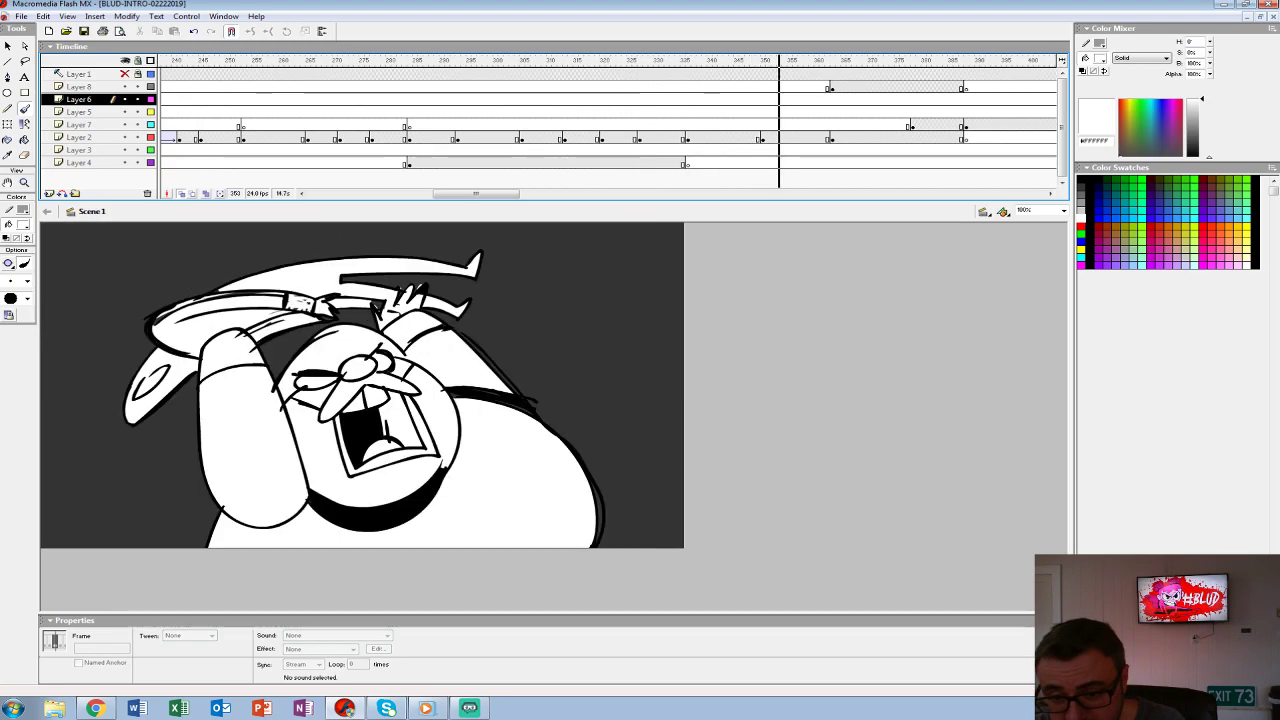
- Add a blank keyframe at frame 364 on Layer 2 over the rough crouching pose and hide Layers 5 to 8
{"action": "left_click", "coordinate": [836, 137]}
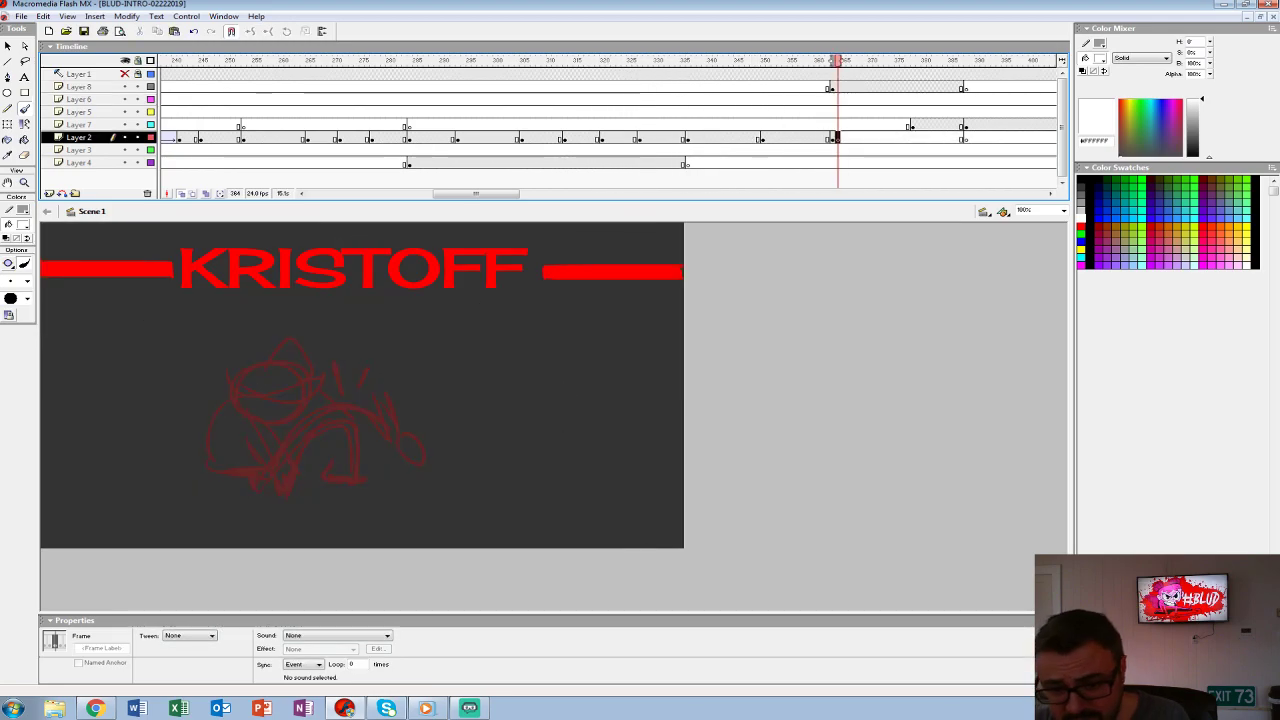
{"action": "key", "text": "Delete"}
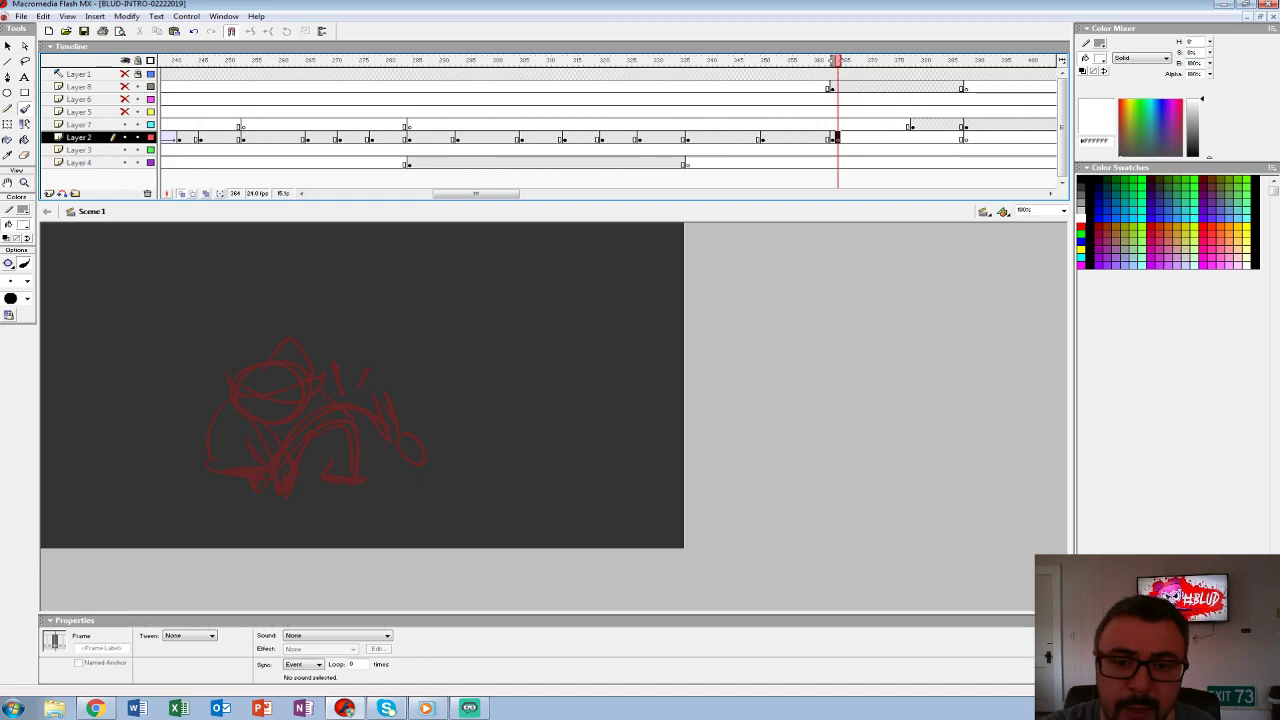
{"action": "key", "text": "ctrl+2"}
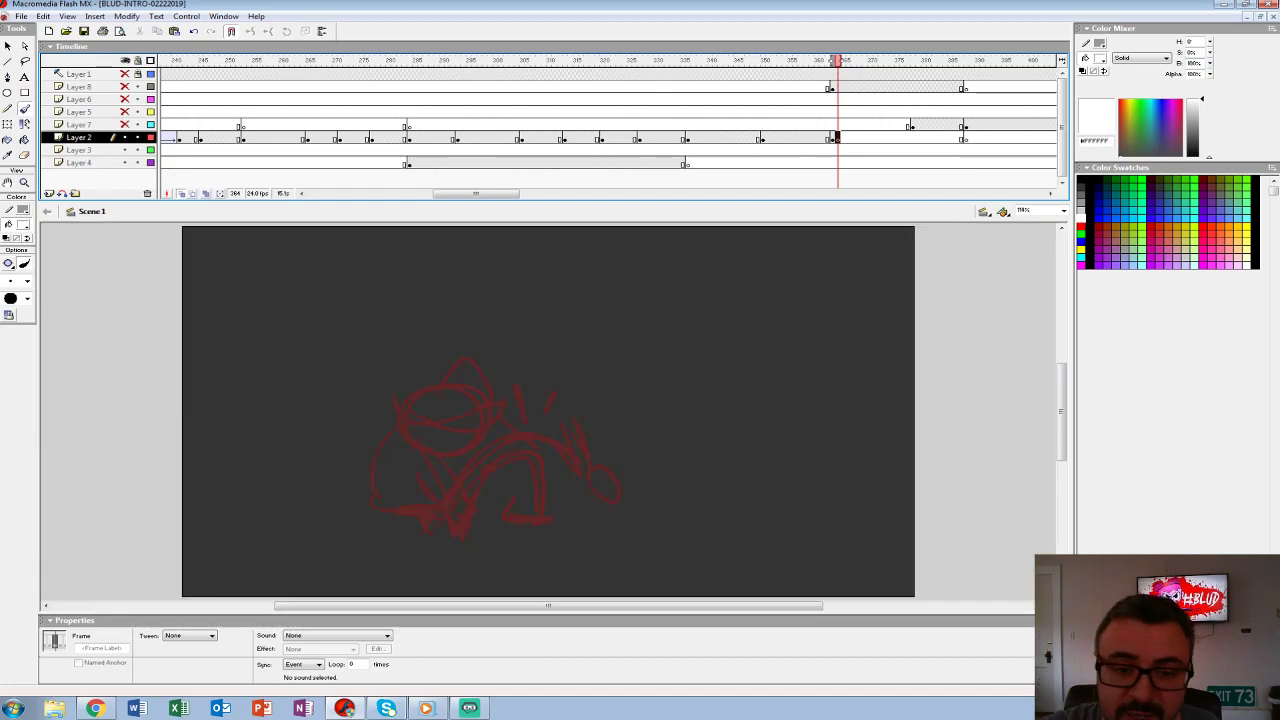
{"action": "key", "text": "z"}
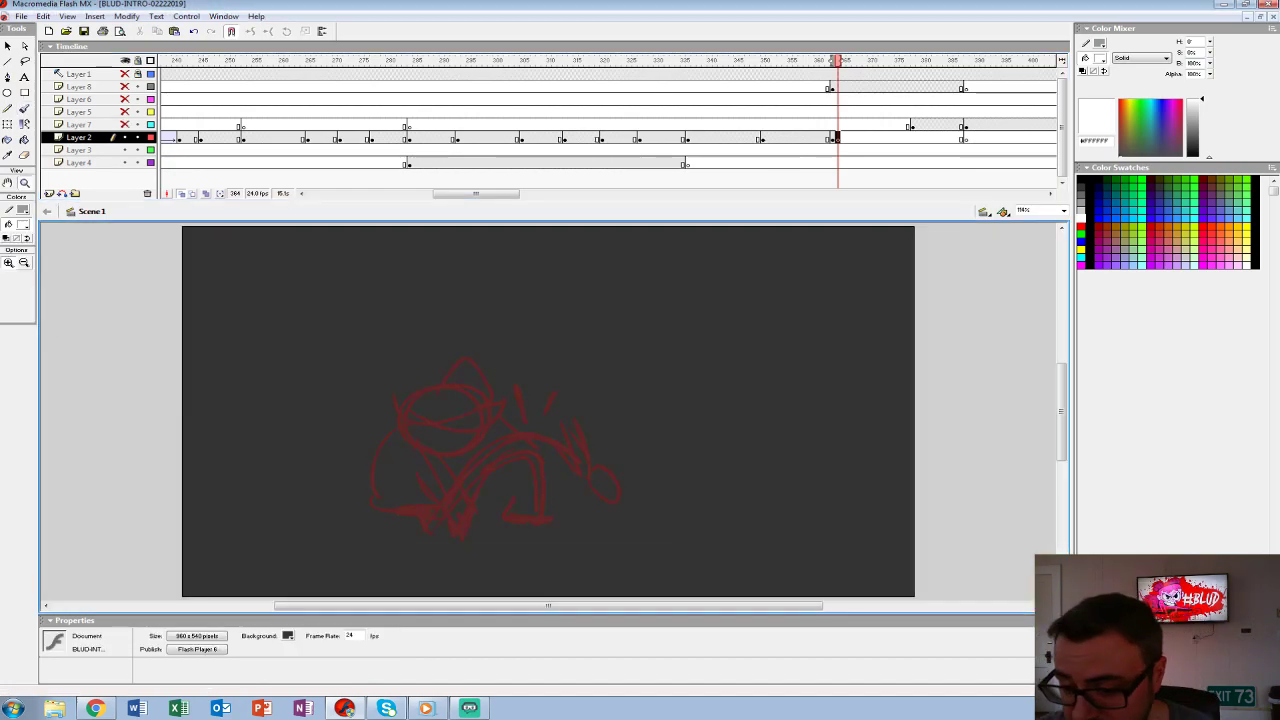
{"action": "key", "text": "ctrl+equal"}
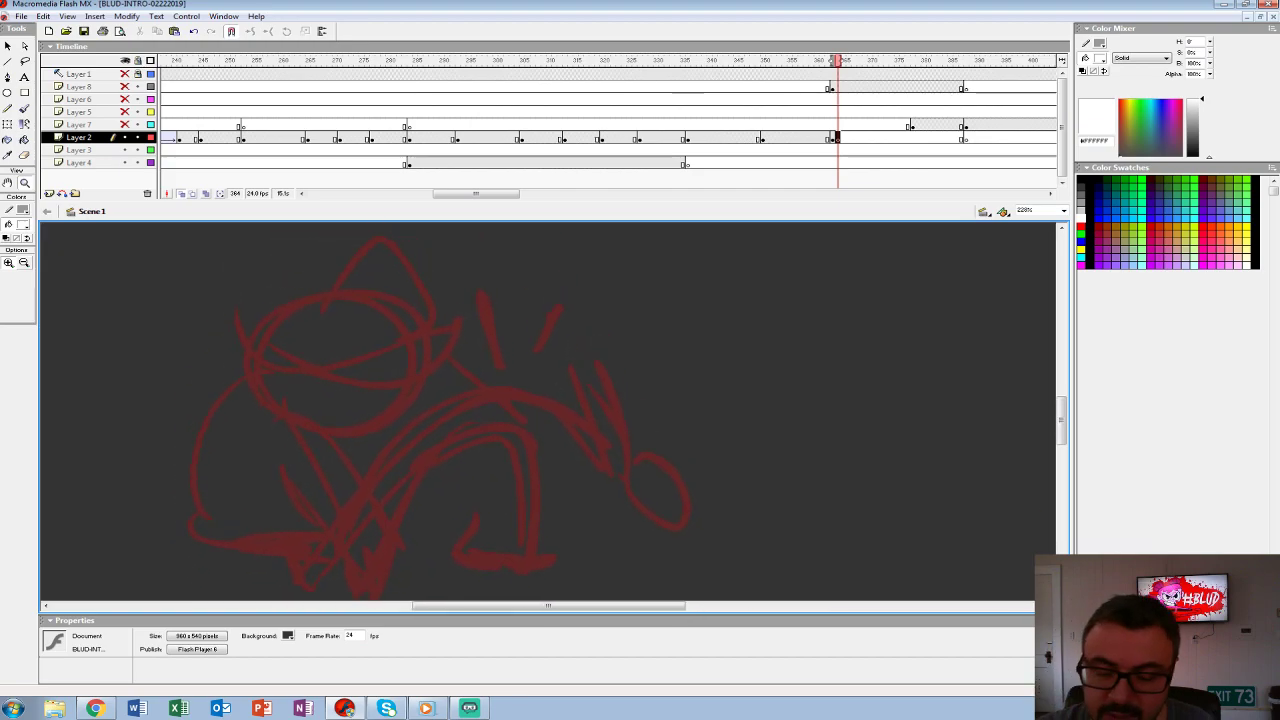
{"action": "key", "text": "ctrl+minus"}
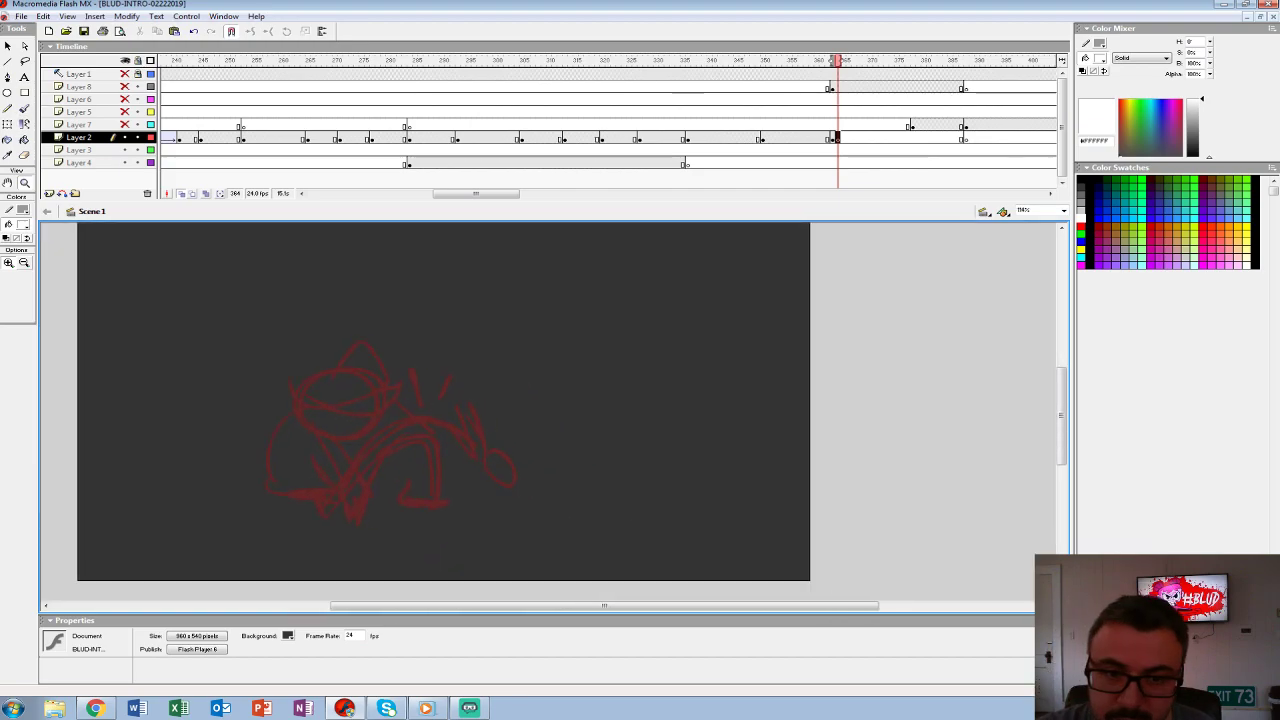
- Set the brush colour to black and ink the crouching character's hat with an oval brim, rounded crown and band
{"action": "key", "text": "b"}
{"action": "key", "text": "ctrl+z"}
{"action": "left_click", "coordinate": [23, 224]}
{"action": "left_click", "coordinate": [6, 240]}
{"action": "mouse_move", "coordinate": [298, 380]}
{"action": "left_mouse_down"}
{"action": "mouse_move", "coordinate": [360, 420]}
{"action": "mouse_move", "coordinate": [398, 395]}
{"action": "left_mouse_up"}
{"action": "key", "text": "ctrl+z"}
{"action": "mouse_move", "coordinate": [330, 362]}
{"action": "left_mouse_down"}
{"action": "mouse_move", "coordinate": [298, 392]}
{"action": "mouse_move", "coordinate": [401, 386]}
{"action": "mouse_move", "coordinate": [391, 358]}
{"action": "mouse_move", "coordinate": [350, 346]}
{"action": "mouse_move", "coordinate": [388, 371]}
{"action": "left_mouse_up"}
{"action": "key", "text": "ctrl+z"}
{"action": "key", "text": "ctrl+z"}
{"action": "key", "text": "ctrl+z"}
{"action": "mouse_move", "coordinate": [297, 372]}
{"action": "left_mouse_down"}
{"action": "mouse_move", "coordinate": [362, 414]}
{"action": "mouse_move", "coordinate": [397, 390]}
{"action": "left_mouse_up"}
{"action": "mouse_move", "coordinate": [345, 344]}
{"action": "left_mouse_down"}
{"action": "mouse_move", "coordinate": [354, 396]}
{"action": "mouse_move", "coordinate": [388, 350]}
{"action": "mouse_move", "coordinate": [360, 338]}
{"action": "left_mouse_up"}
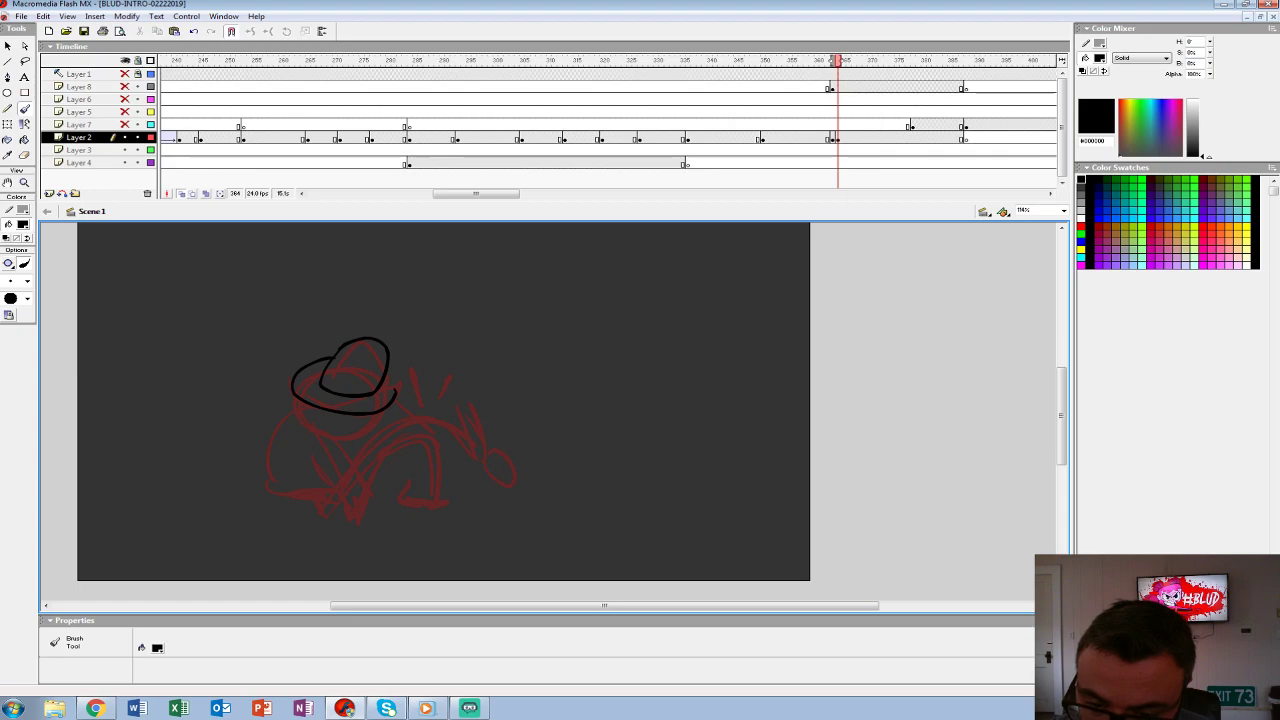
{"action": "left_click_drag", "start_coordinate": [326, 380], "coordinate": [380, 372]}
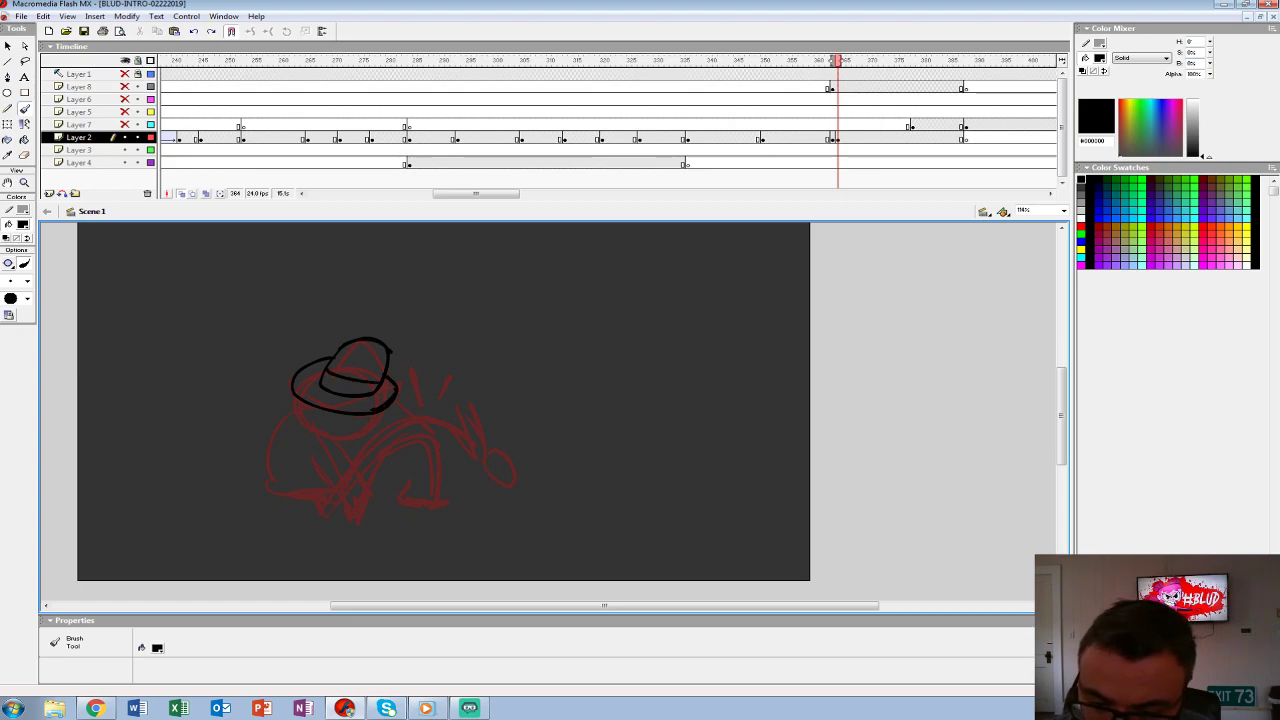
- Ink the crouching character's near arm, cuff and bent leg with shoe, plus the carried figure's two dangling legs
{"action": "mouse_move", "coordinate": [312, 422]}
{"action": "left_mouse_down"}
{"action": "mouse_move", "coordinate": [363, 471]}
{"action": "mouse_move", "coordinate": [338, 489]}
{"action": "mouse_move", "coordinate": [302, 416]}
{"action": "left_mouse_up"}
{"action": "key", "text": "ctrl+z"}
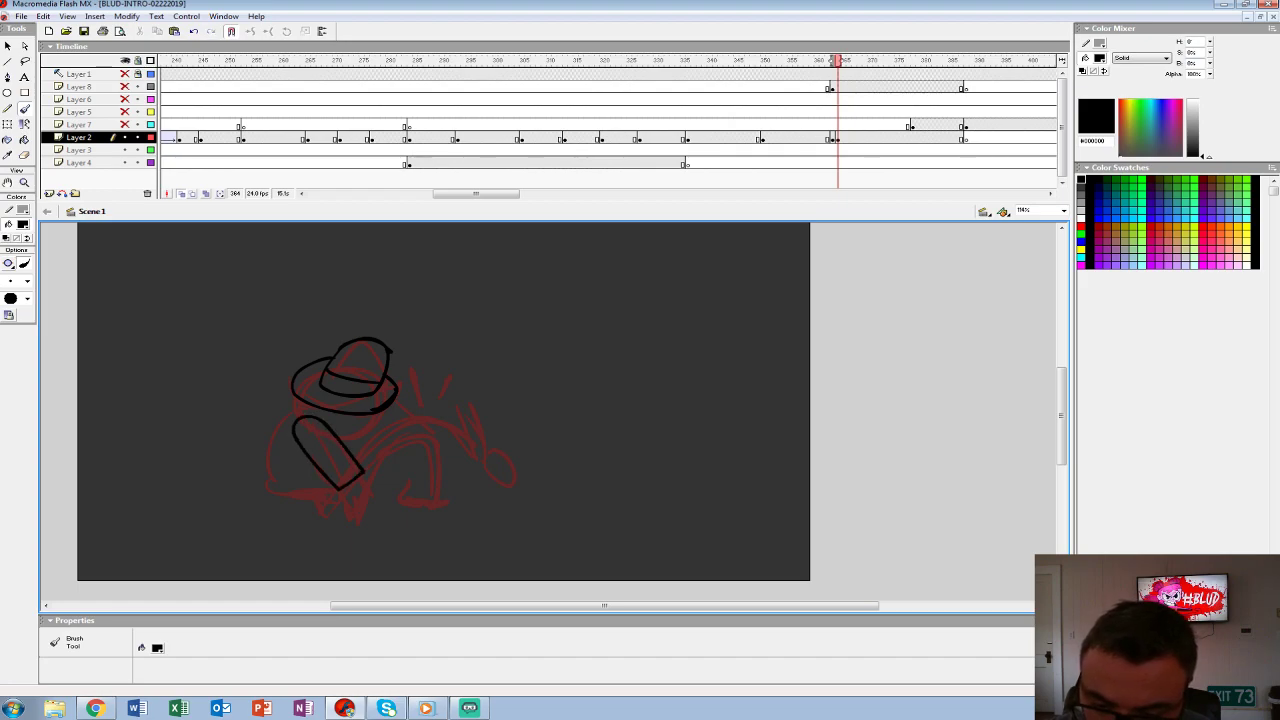
{"action": "left_click_drag", "start_coordinate": [394, 443], "coordinate": [440, 484]}
{"action": "key", "text": "ctrl+z"}
{"action": "mouse_move", "coordinate": [392, 443]}
{"action": "left_mouse_down"}
{"action": "mouse_move", "coordinate": [440, 488]}
{"action": "mouse_move", "coordinate": [370, 492]}
{"action": "mouse_move", "coordinate": [404, 487]}
{"action": "mouse_move", "coordinate": [354, 522]}
{"action": "mouse_move", "coordinate": [346, 545]}
{"action": "mouse_move", "coordinate": [362, 478]}
{"action": "mouse_move", "coordinate": [320, 540]}
{"action": "mouse_move", "coordinate": [330, 486]}
{"action": "left_mouse_up"}
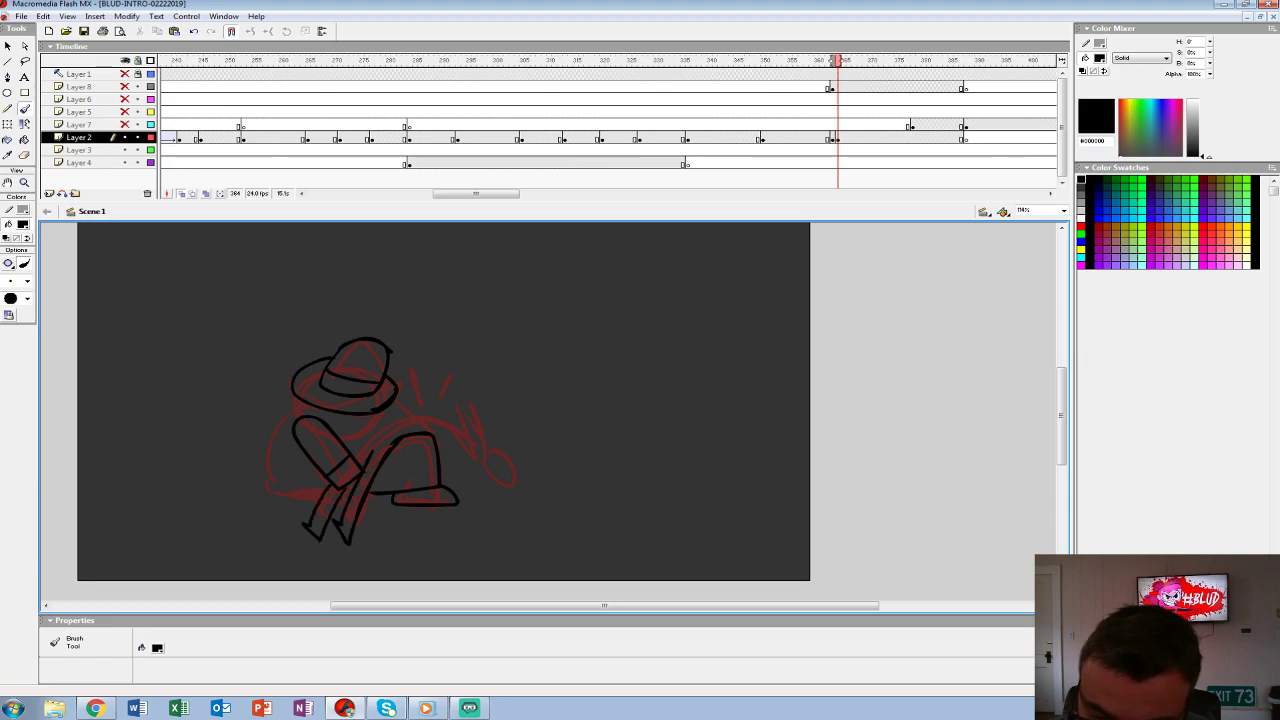
- Ink the carried figure's arched body over the knee and its hanging arm with a splayed hand
{"action": "left_click_drag", "start_coordinate": [488, 457], "coordinate": [456, 386]}
{"action": "key", "text": "ctrl+z"}
{"action": "mouse_move", "coordinate": [352, 454]}
{"action": "left_mouse_down"}
{"action": "mouse_move", "coordinate": [400, 412]}
{"action": "mouse_move", "coordinate": [460, 428]}
{"action": "mouse_move", "coordinate": [496, 512]}
{"action": "left_mouse_up"}
{"action": "left_click_drag", "start_coordinate": [478, 450], "coordinate": [522, 517]}
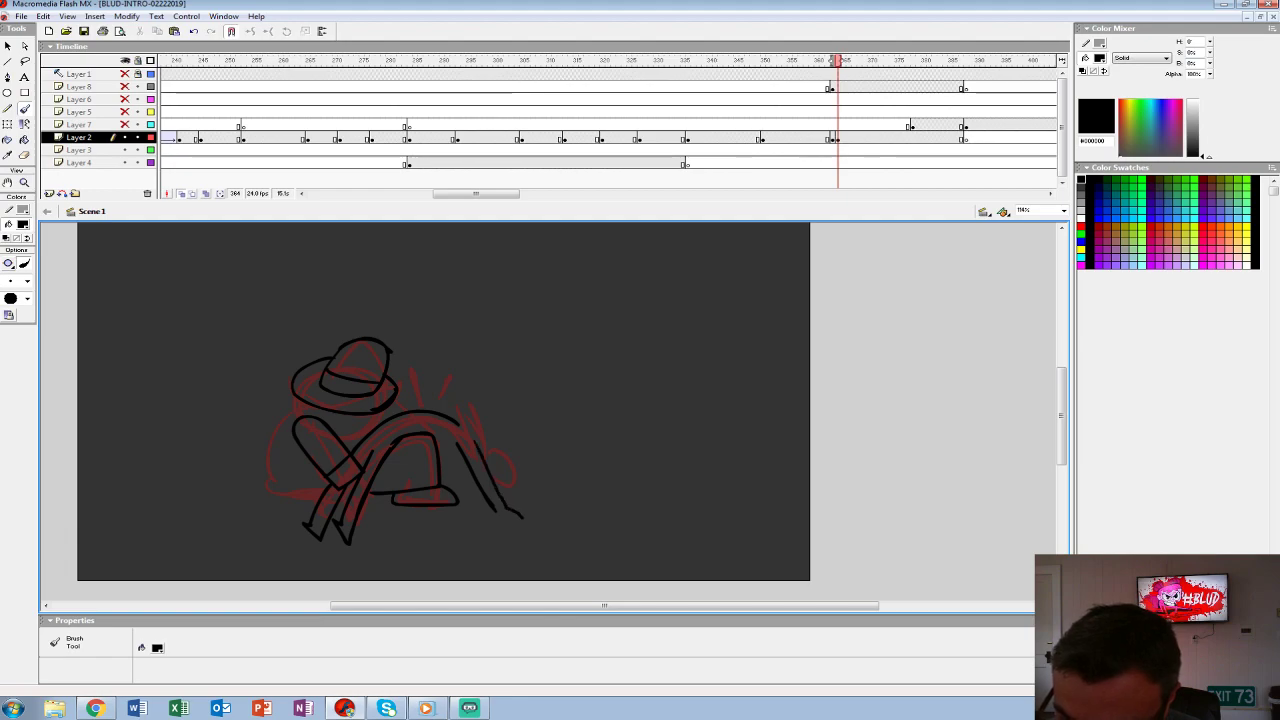
{"action": "left_click_drag", "start_coordinate": [481, 451], "coordinate": [494, 516]}
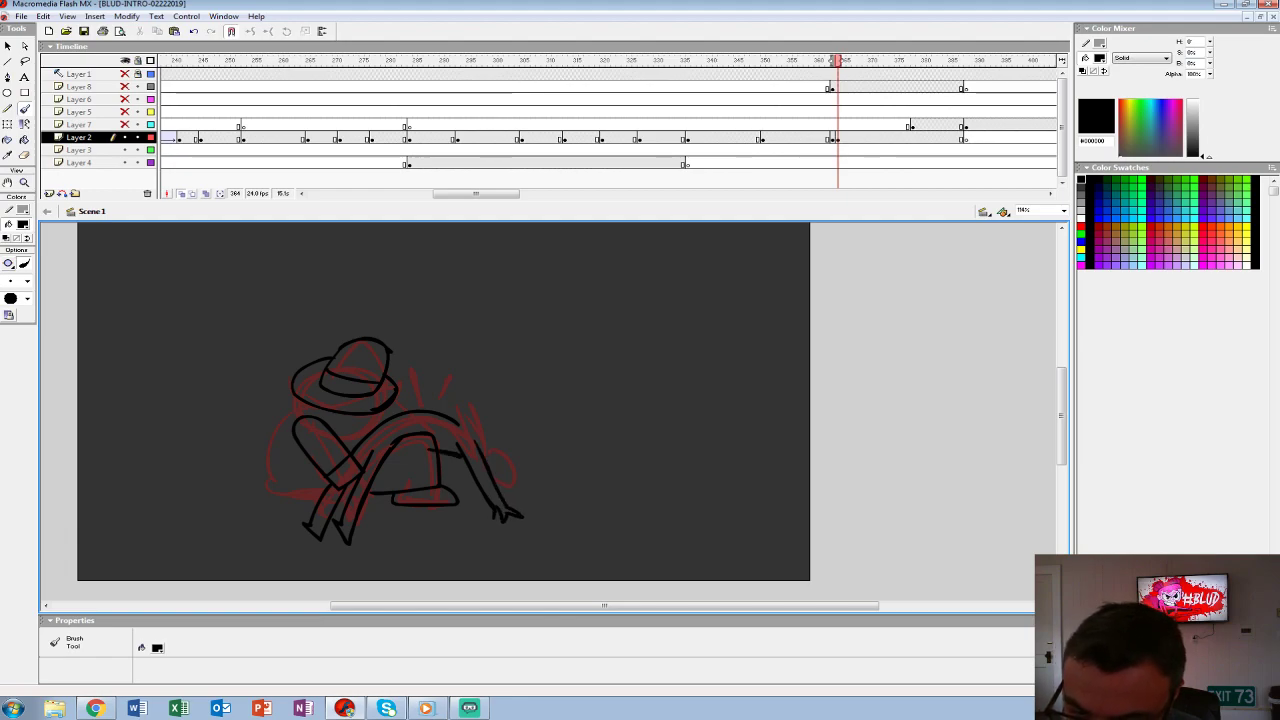
- Ink the carried figure's drooping head and the crouching character's far shoulder and lower face below the hat brim
{"action": "mouse_move", "coordinate": [482, 434]}
{"action": "left_mouse_down"}
{"action": "mouse_move", "coordinate": [510, 472]}
{"action": "mouse_move", "coordinate": [500, 486]}
{"action": "left_mouse_up"}
{"action": "left_click_drag", "start_coordinate": [494, 444], "coordinate": [508, 482]}
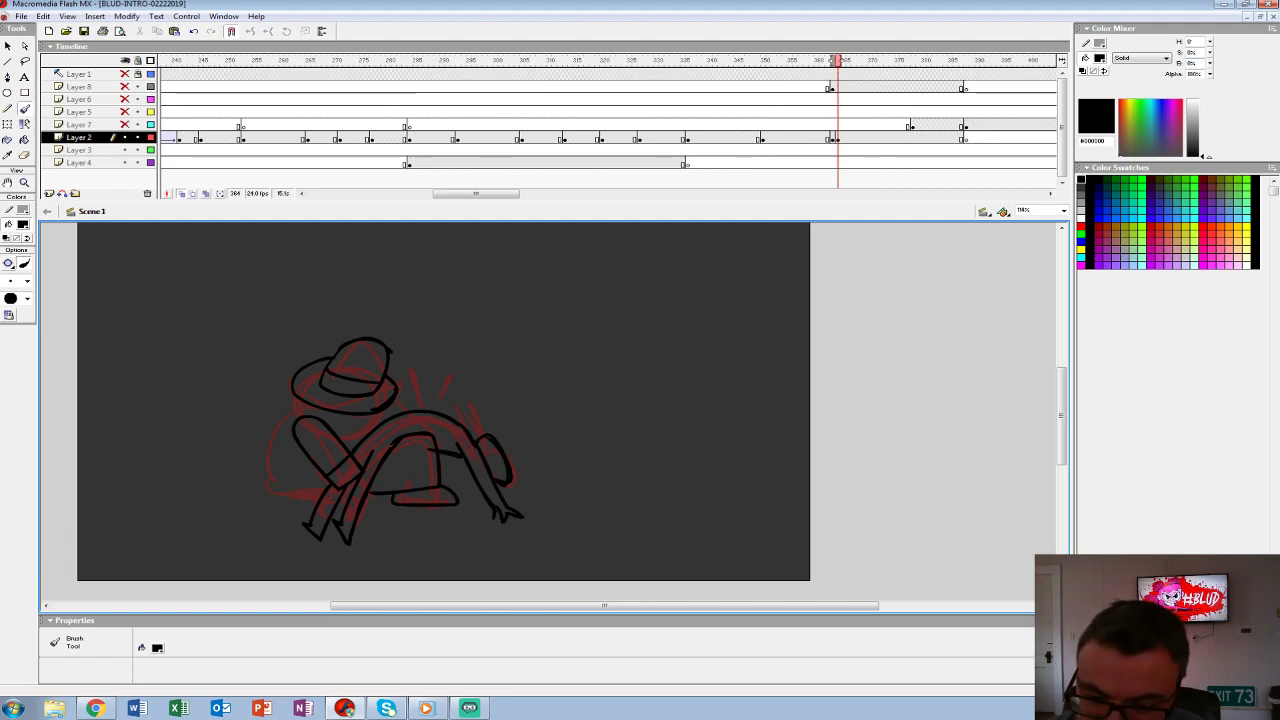
{"action": "left_click_drag", "start_coordinate": [398, 424], "coordinate": [414, 440]}
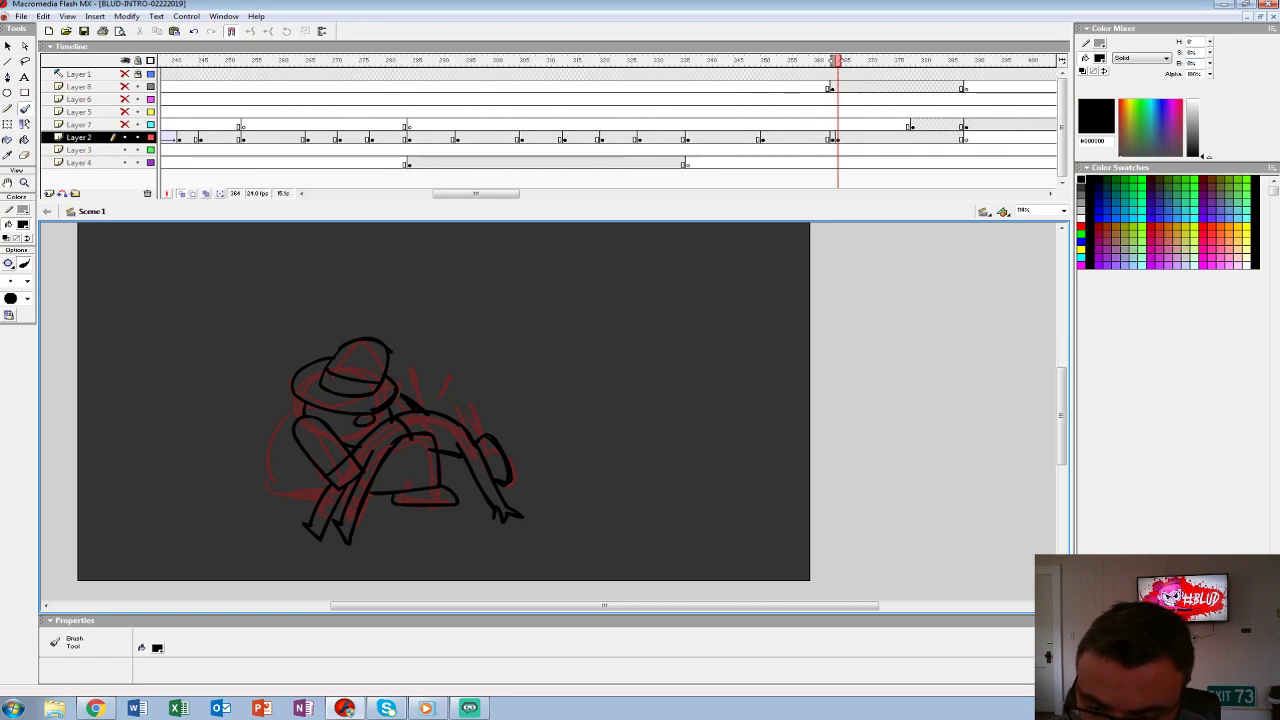
- Ink the crouching character's rounded back and the folded rear leg and foot beneath it
{"action": "left_click_drag", "start_coordinate": [300, 402], "coordinate": [300, 460]}
{"action": "key", "text": "ctrl+z"}
{"action": "mouse_move", "coordinate": [300, 406]}
{"action": "left_mouse_down"}
{"action": "mouse_move", "coordinate": [310, 470]}
{"action": "mouse_move", "coordinate": [272, 497]}
{"action": "left_mouse_up"}
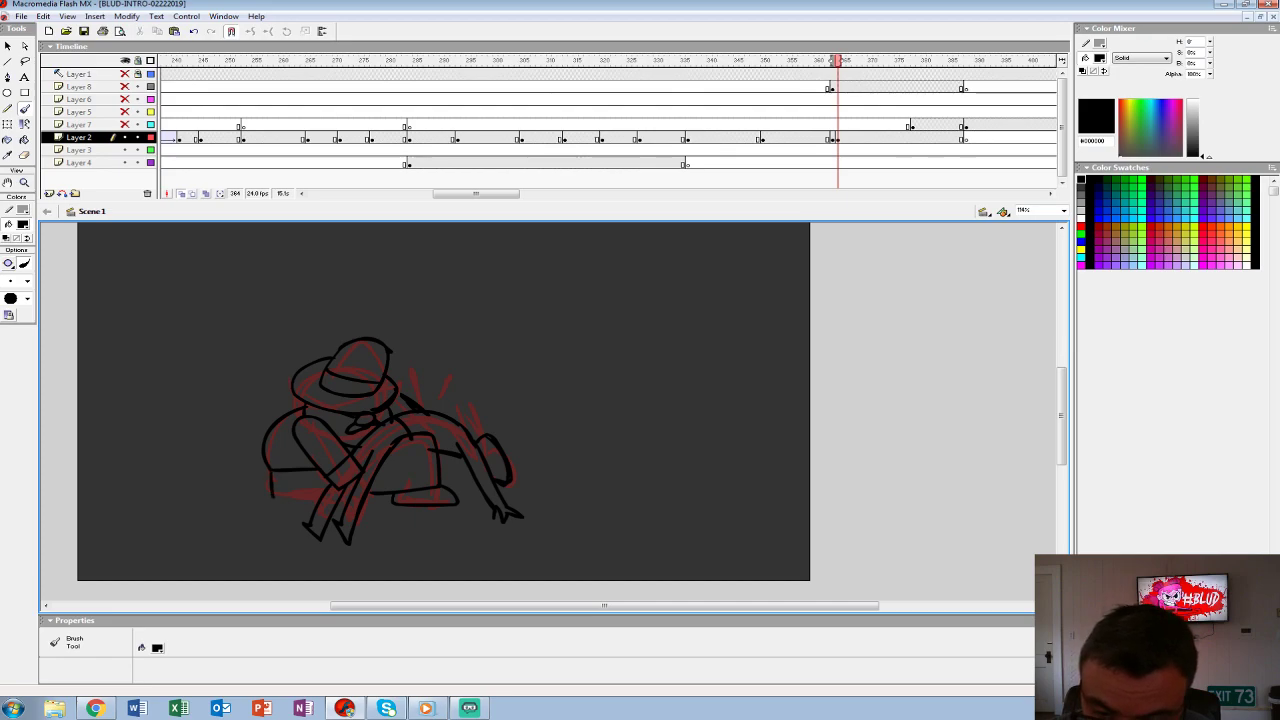
{"action": "left_click_drag", "start_coordinate": [314, 500], "coordinate": [276, 472]}
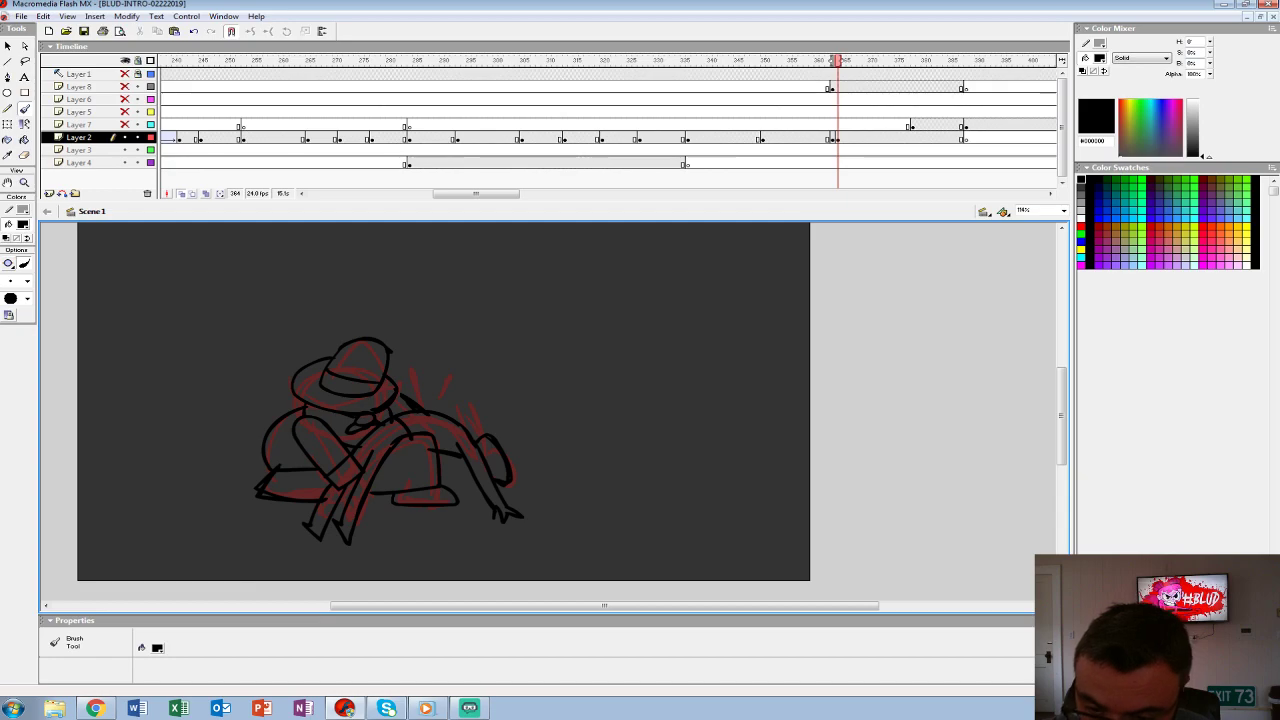
- Refine the lines around the hat brim and reshape the crown with a flatter top
{"action": "mouse_move", "coordinate": [312, 416]}
{"action": "left_mouse_down"}
{"action": "mouse_move", "coordinate": [402, 392]}
{"action": "mouse_move", "coordinate": [392, 376]}
{"action": "mouse_move", "coordinate": [296, 402]}
{"action": "left_mouse_up"}
{"action": "mouse_move", "coordinate": [342, 354]}
{"action": "left_mouse_down"}
{"action": "mouse_move", "coordinate": [400, 346]}
{"action": "mouse_move", "coordinate": [338, 344]}
{"action": "left_mouse_up"}
{"action": "key", "text": "e"}
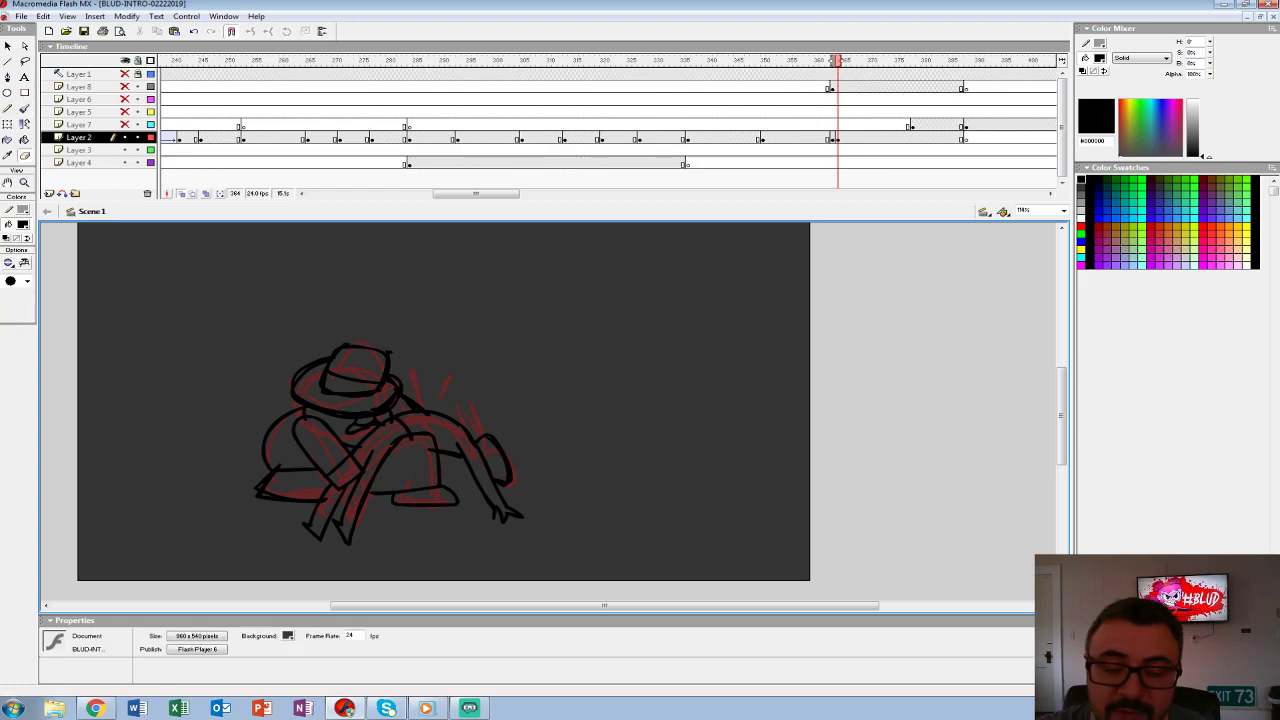
- Replace the red rough at frame 363 of Layer 2 with the inked pose and play back the preceding frames
{"action": "key", "text": "b"}
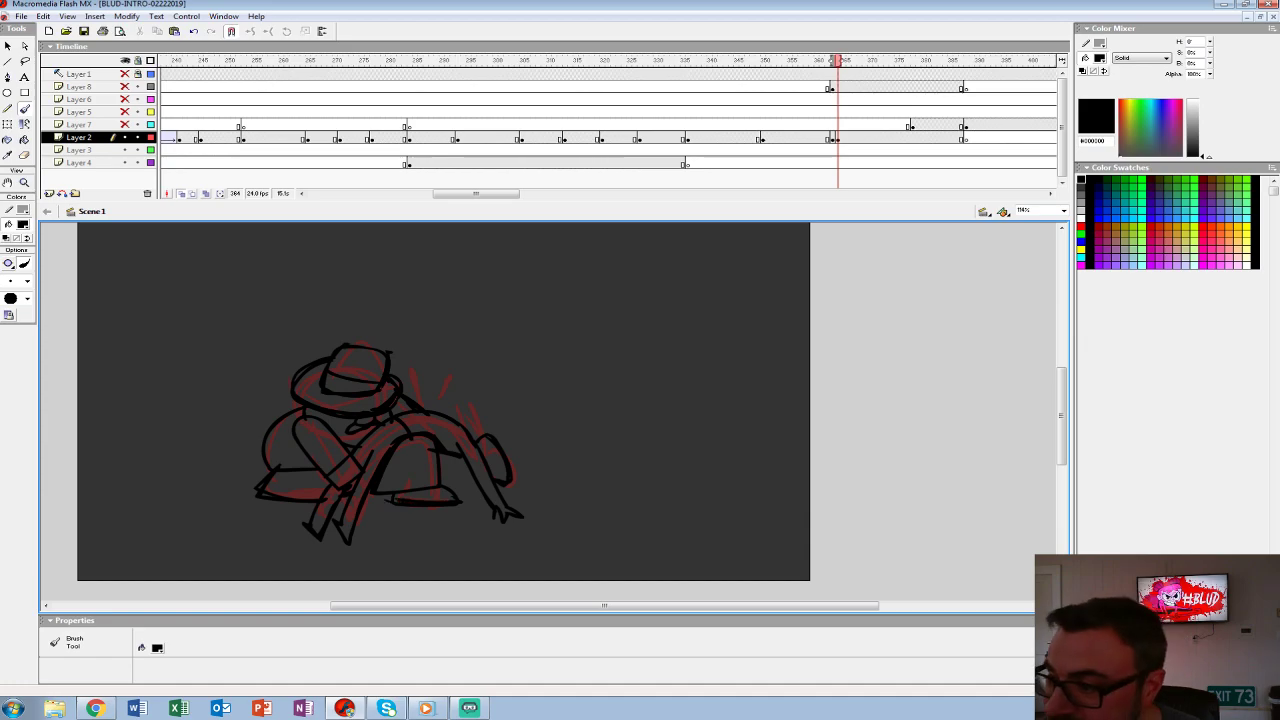
{"action": "left_click", "coordinate": [831, 137]}
{"action": "key", "text": "ctrl+1"}
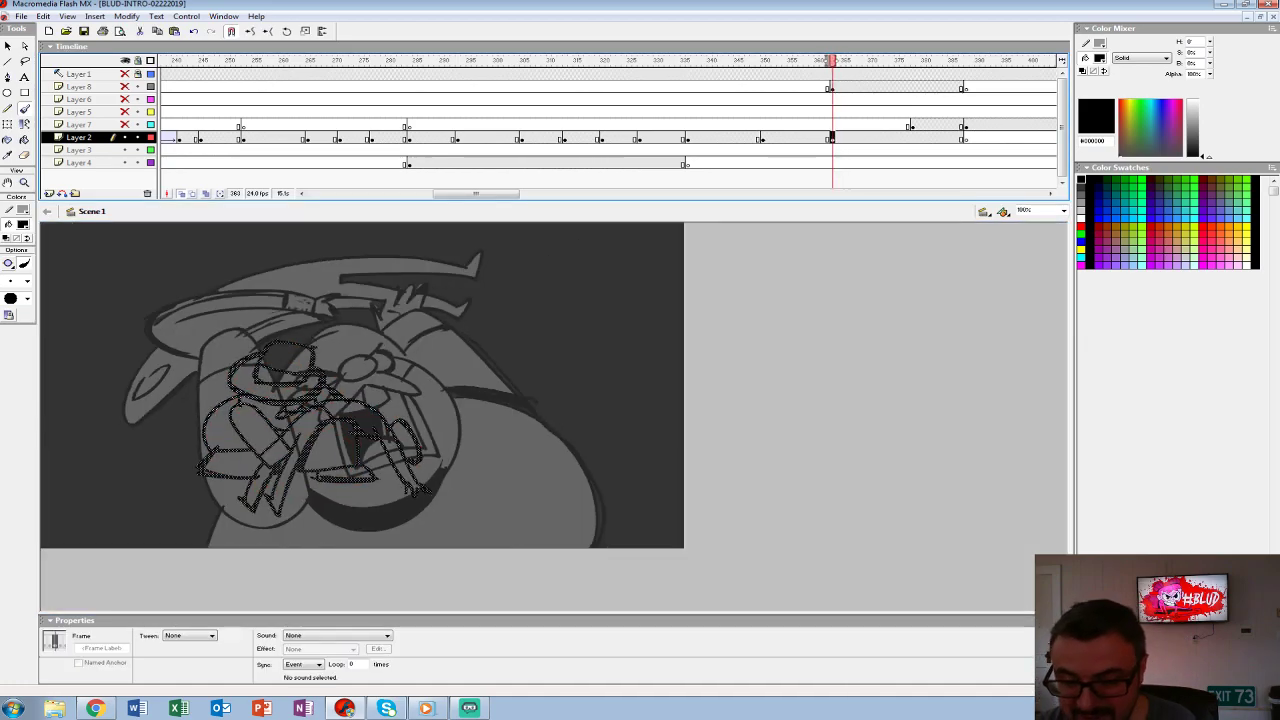
{"action": "left_click", "coordinate": [682, 99]}
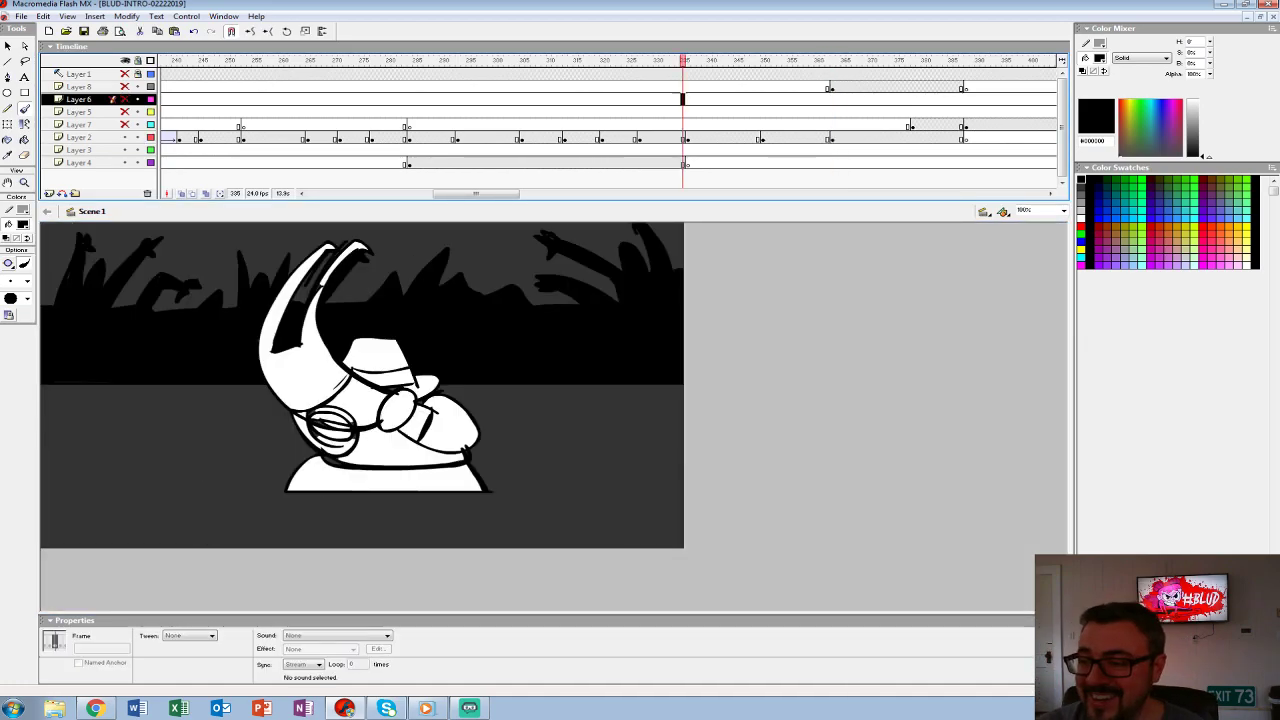
{"action": "key", "text": "Return"}
{"action": "left_click_drag", "start_coordinate": [805, 149], "coordinate": [853, 149]}
- Shift the inked crouching pose toward the centre of the stage and show all layers
{"action": "left_click", "coordinate": [831, 137]}
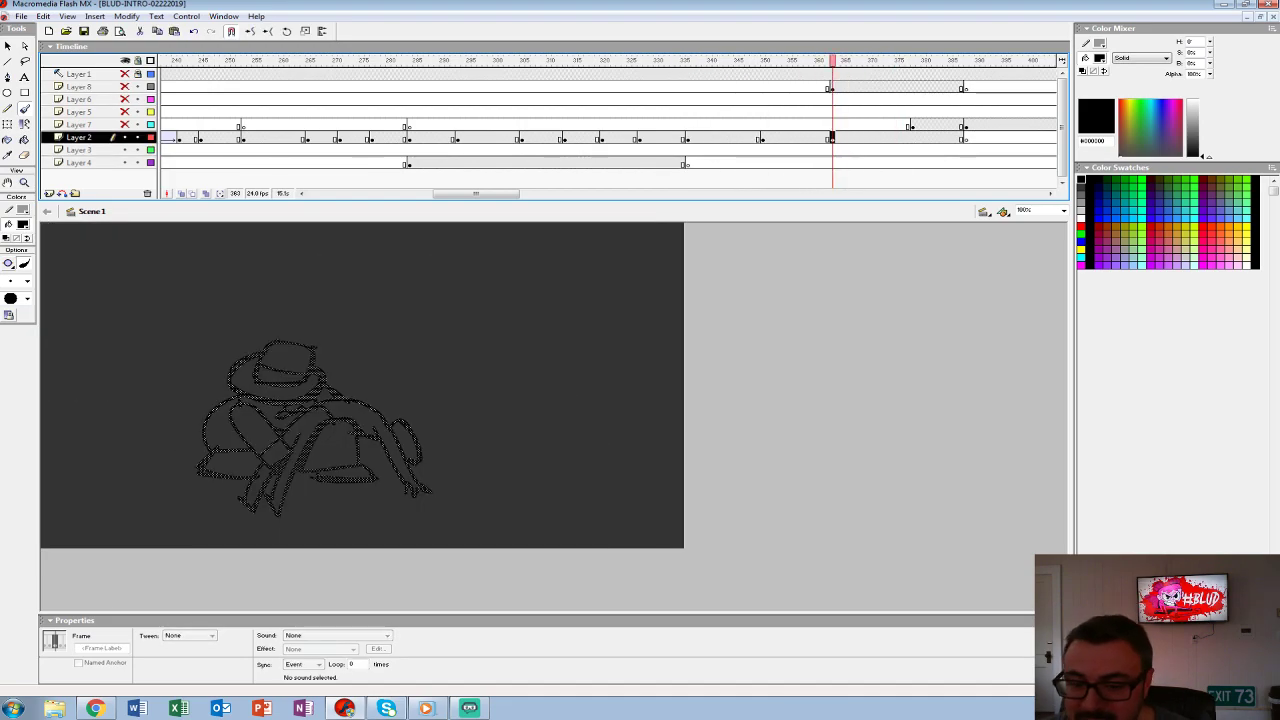
{"action": "left_click_drag", "start_coordinate": [315, 430], "coordinate": [365, 433]}
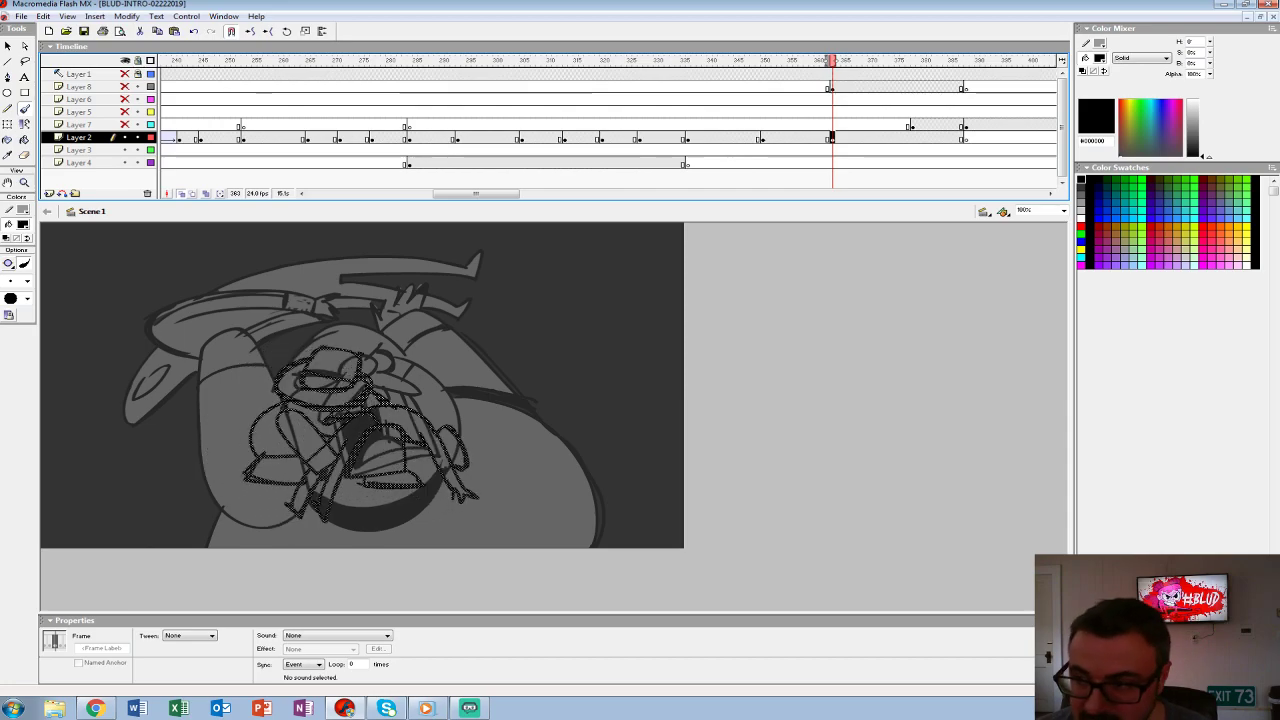
{"action": "left_click", "coordinate": [125, 60]}
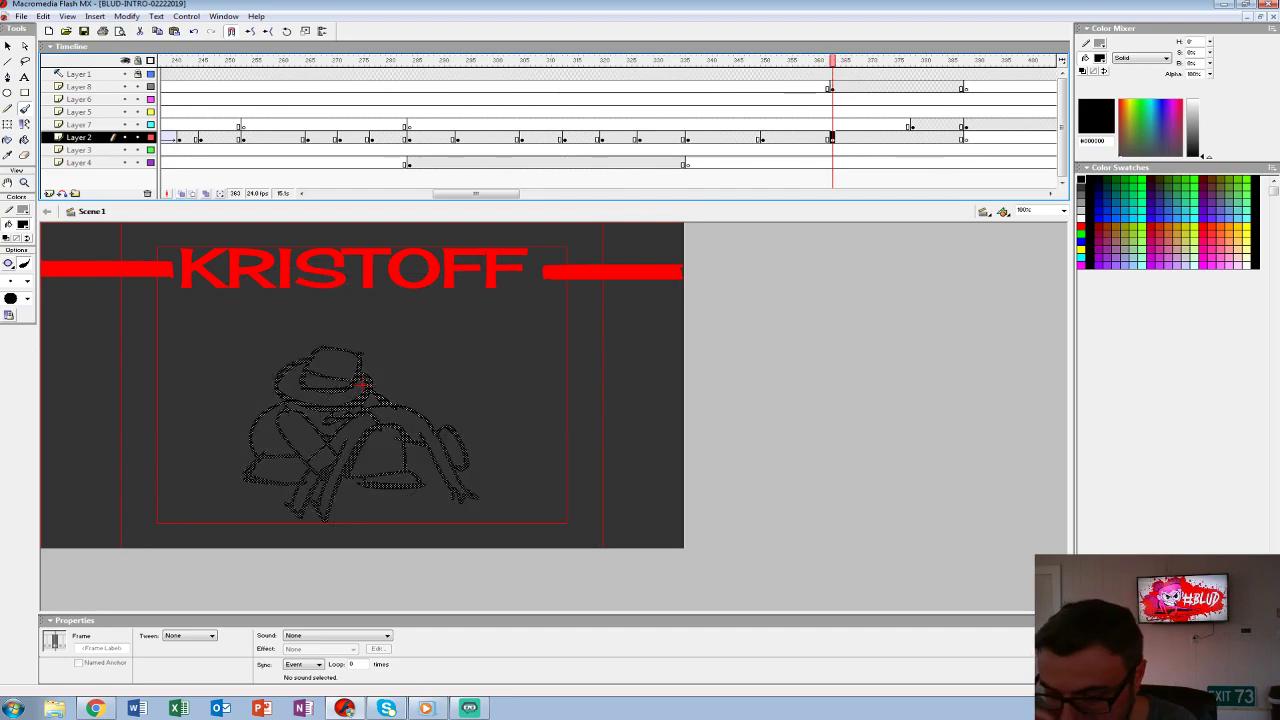
{"action": "key", "text": "ctrl+shift+a"}
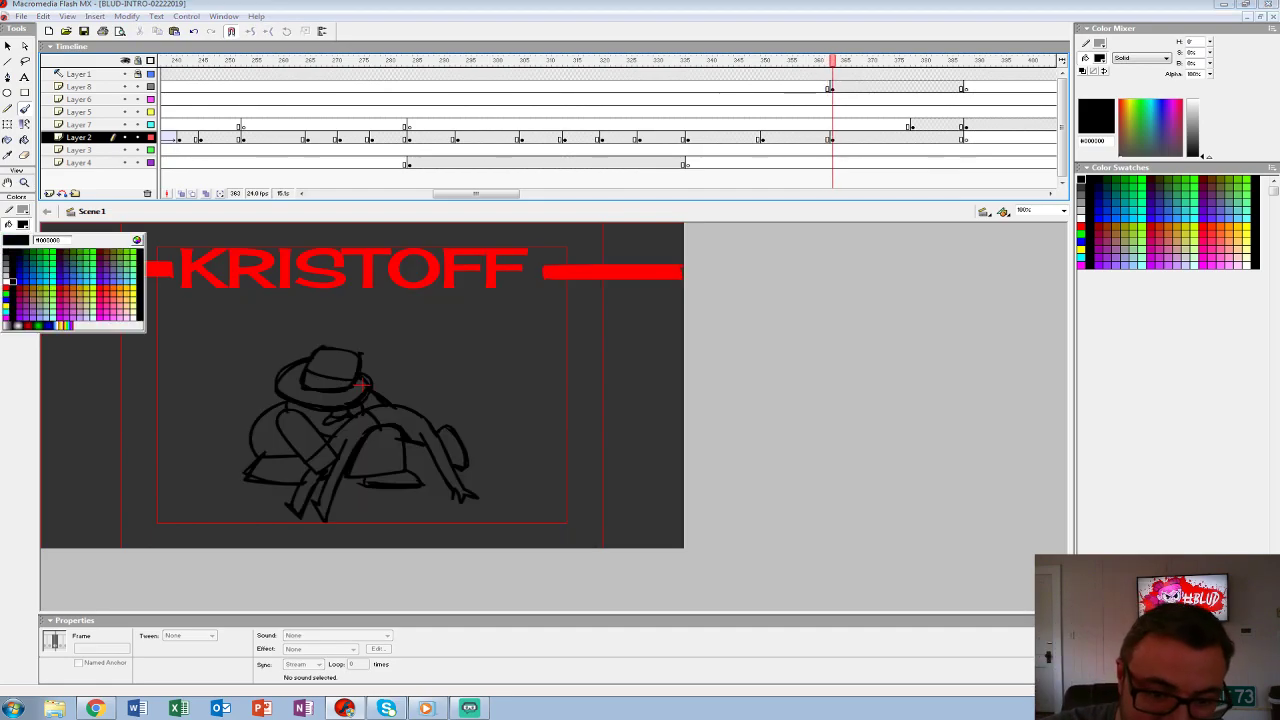
- Fill the crouching character's back, folded leg and arm and the carried figure's near leg with white, undoing the fill that recolours the outlines
{"action": "key", "text": "k"}
{"action": "left_click", "coordinate": [23, 224]}
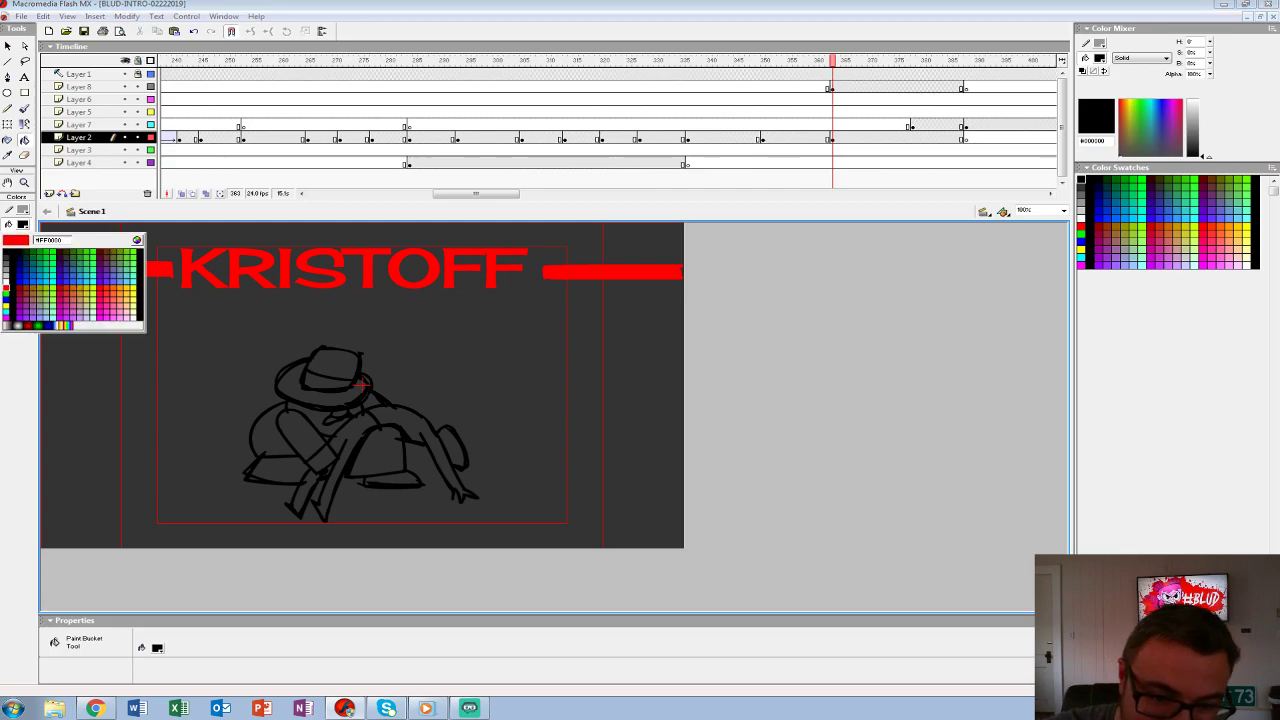
{"action": "left_click", "coordinate": [6, 287]}
{"action": "left_click", "coordinate": [274, 429]}
{"action": "left_click", "coordinate": [280, 470]}
{"action": "left_click", "coordinate": [300, 436]}
{"action": "left_click", "coordinate": [322, 457]}
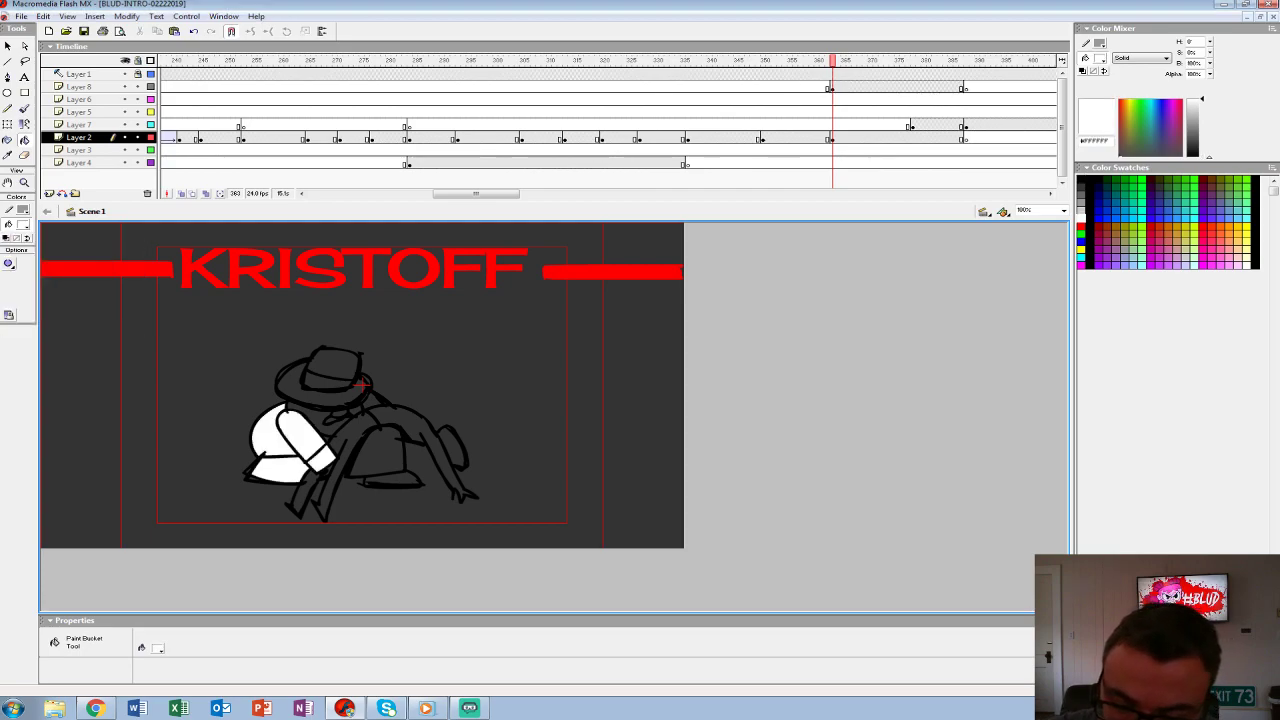
{"action": "left_click", "coordinate": [340, 470]}
{"action": "left_click", "coordinate": [318, 418]}
{"action": "left_click", "coordinate": [325, 418]}
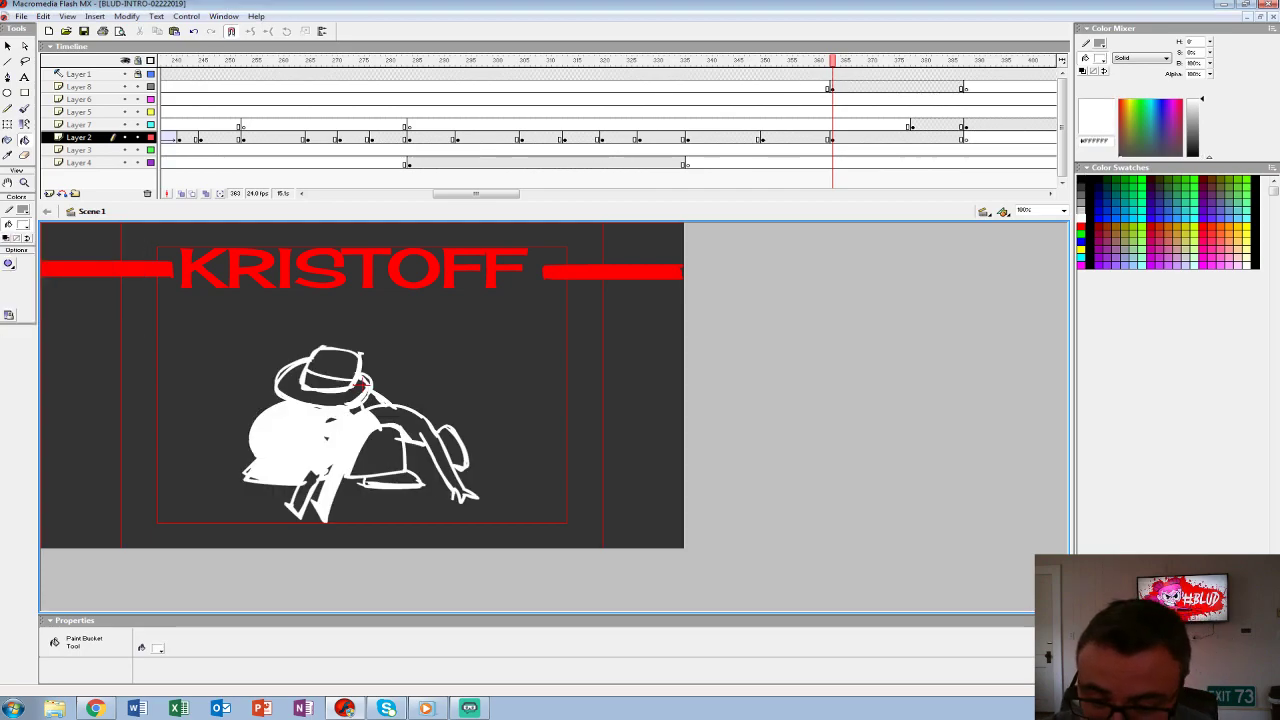
{"action": "key", "text": "ctrl+z"}
- Fill the hat, bent knee, foot and remaining parts of the carried figure with white, and group the finished pose
{"action": "left_click", "coordinate": [295, 390]}
{"action": "left_click", "coordinate": [372, 400]}
{"action": "left_click", "coordinate": [328, 381]}
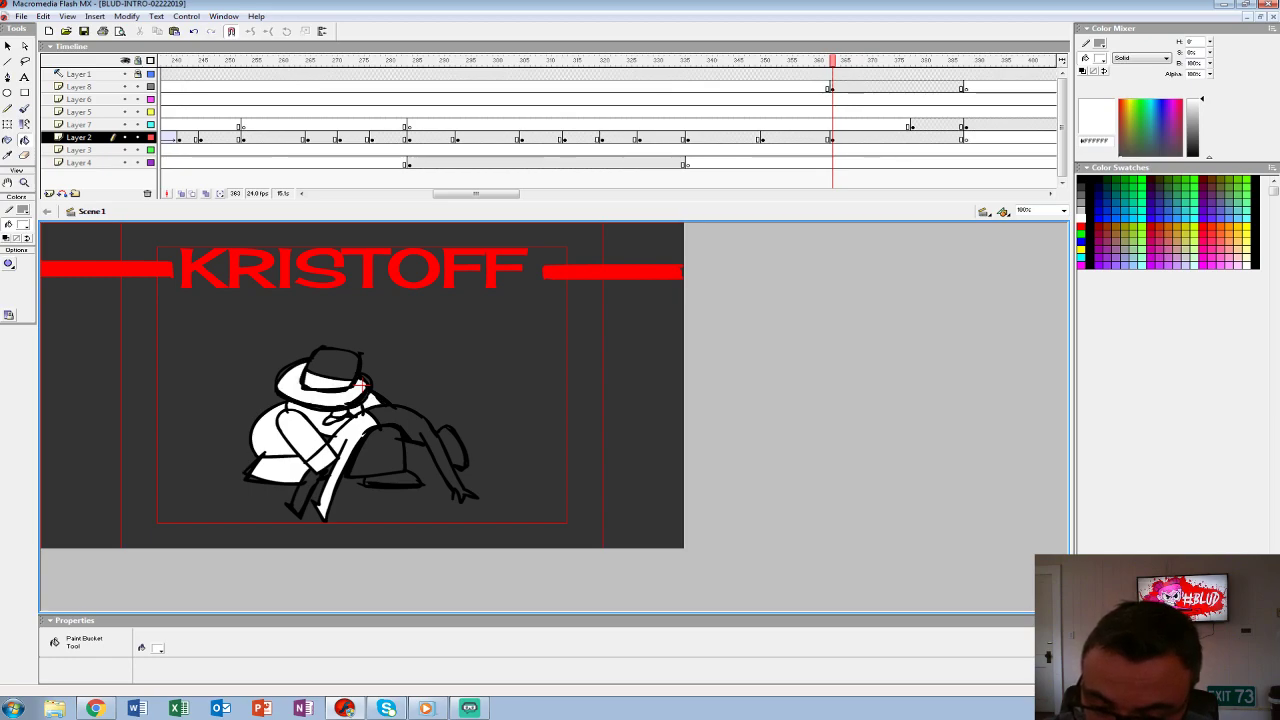
{"action": "left_click", "coordinate": [333, 365]}
{"action": "left_click", "coordinate": [377, 452]}
{"action": "left_click", "coordinate": [305, 492]}
{"action": "left_click", "coordinate": [392, 478]}
{"action": "left_click", "coordinate": [415, 440]}
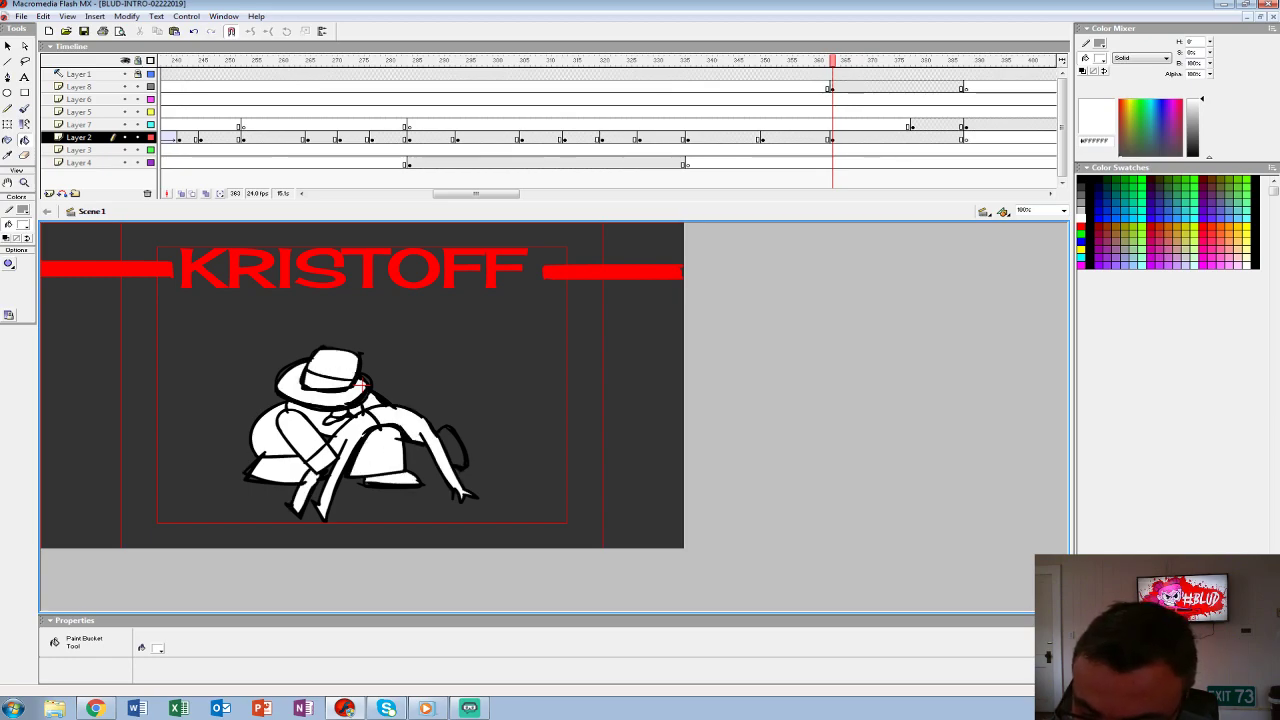
{"action": "left_click", "coordinate": [450, 448]}
{"action": "left_click", "coordinate": [831, 137]}
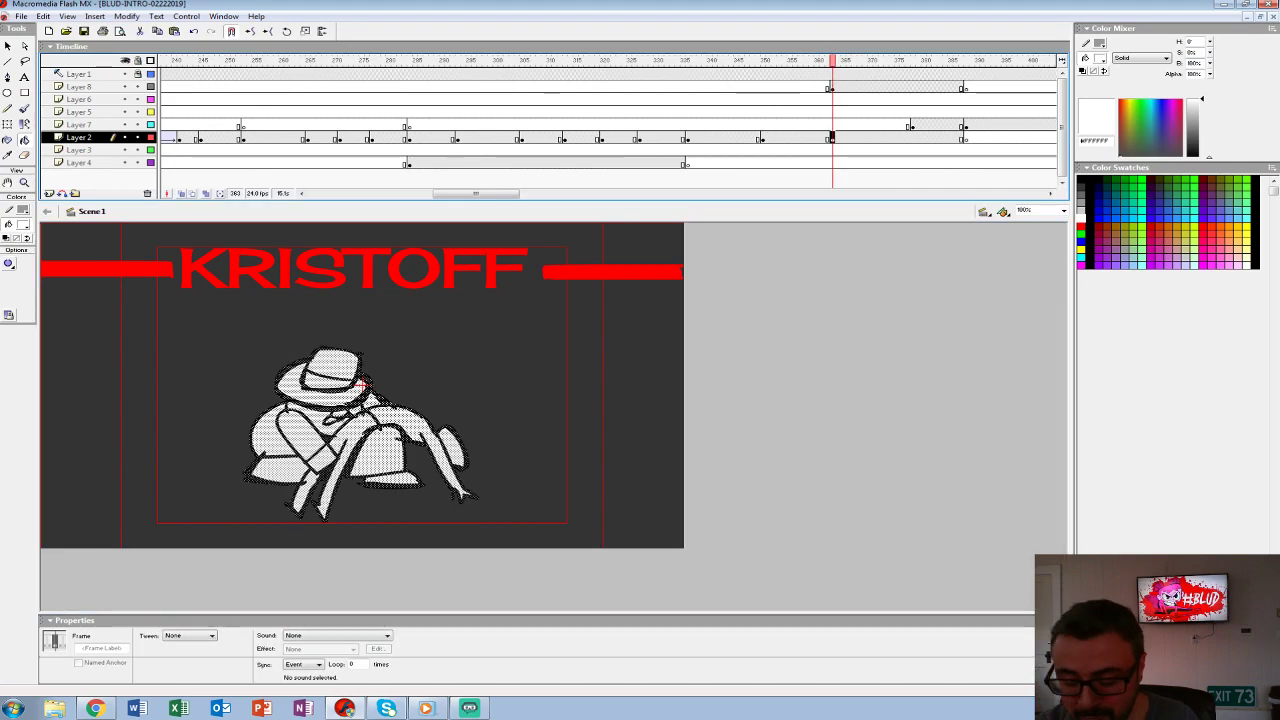
{"action": "key", "text": "ctrl+g"}
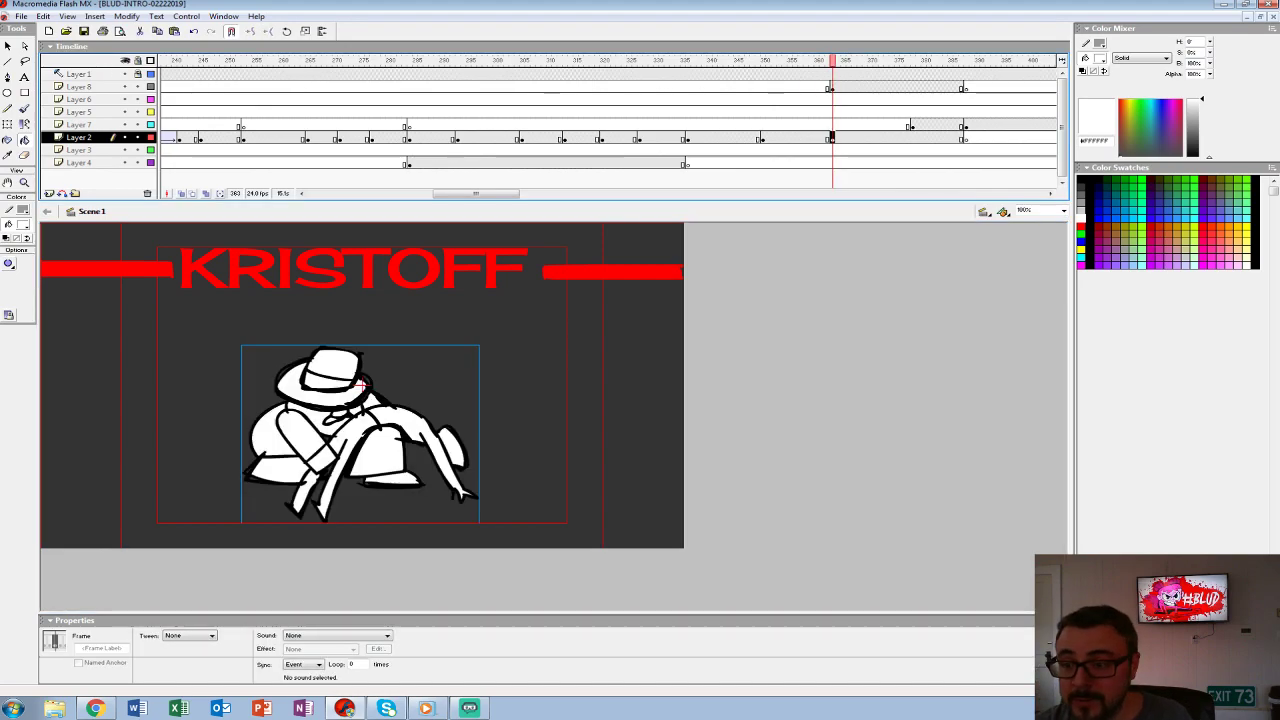
- Copy the crowd background on Layer 4 to frame 363 and play back the shot
{"action": "left_click", "coordinate": [607, 162]}
{"action": "left_click", "coordinate": [829, 162]}
{"action": "left_click", "coordinate": [634, 111]}
{"action": "key", "text": "Return"}
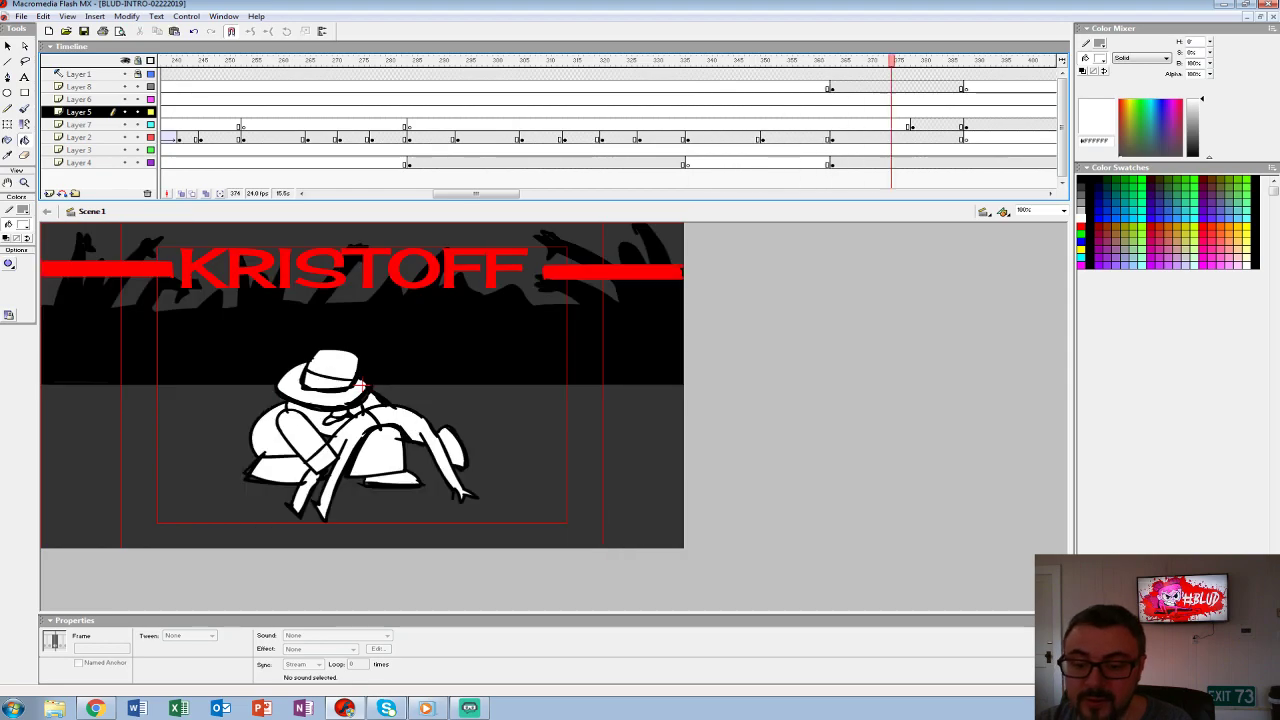
- Insert keyframes on frames 363 to 368 across Layers 2, 3 and 4
{"action": "left_click", "coordinate": [832, 60]}
{"action": "left_click", "coordinate": [830, 137]}
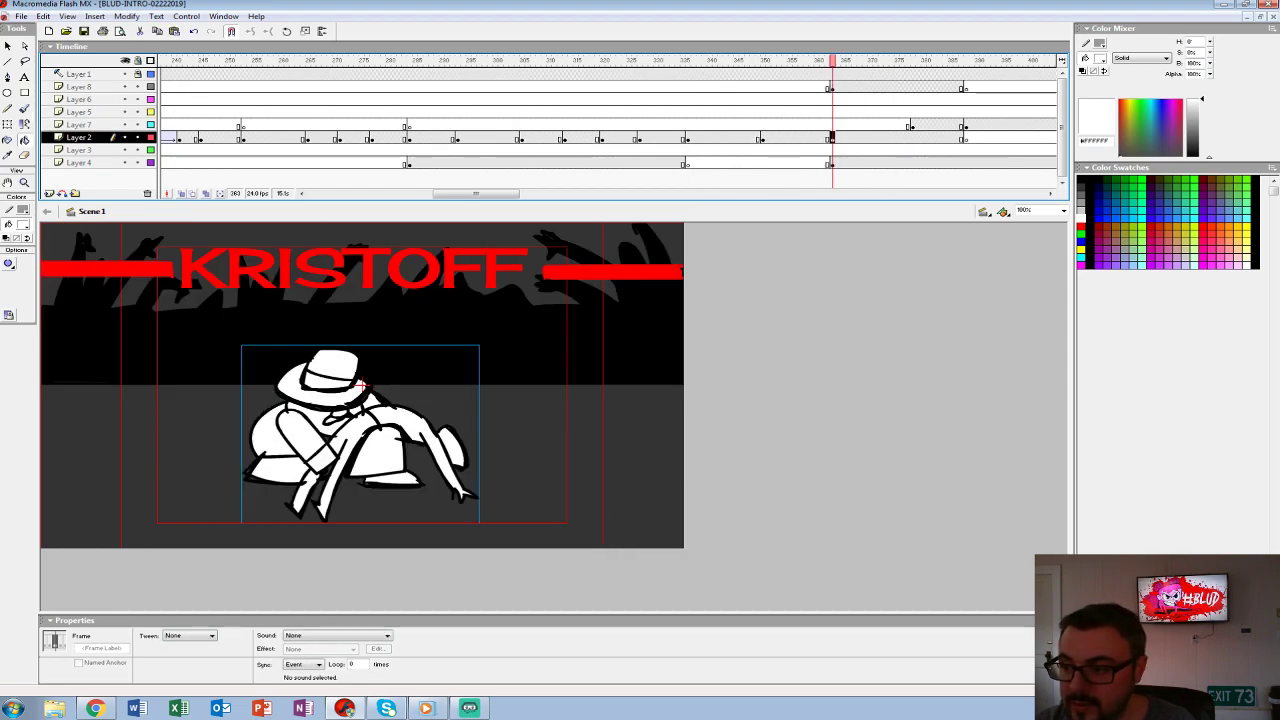
{"action": "left_click_drag", "start_coordinate": [830, 137], "coordinate": [862, 162]}
{"action": "key", "text": "F6"}
{"action": "left_click", "coordinate": [870, 162]}
- Nudge the pose and crowd down on the first shake frame and up on frame 364
{"action": "left_click", "coordinate": [832, 162]}
{"action": "key", "text": "Down"}
{"action": "key", "text": "Down"}
{"action": "key", "text": "Down"}
{"action": "key", "text": "Down"}
{"action": "key", "text": "Down"}
{"action": "key", "text": "Down"}
{"action": "key", "text": "Down"}
{"action": "left_click", "coordinate": [838, 162]}
{"action": "key", "text": "Up"}
{"action": "key", "text": "Up"}
{"action": "key", "text": "Up"}
{"action": "key", "text": "Up"}
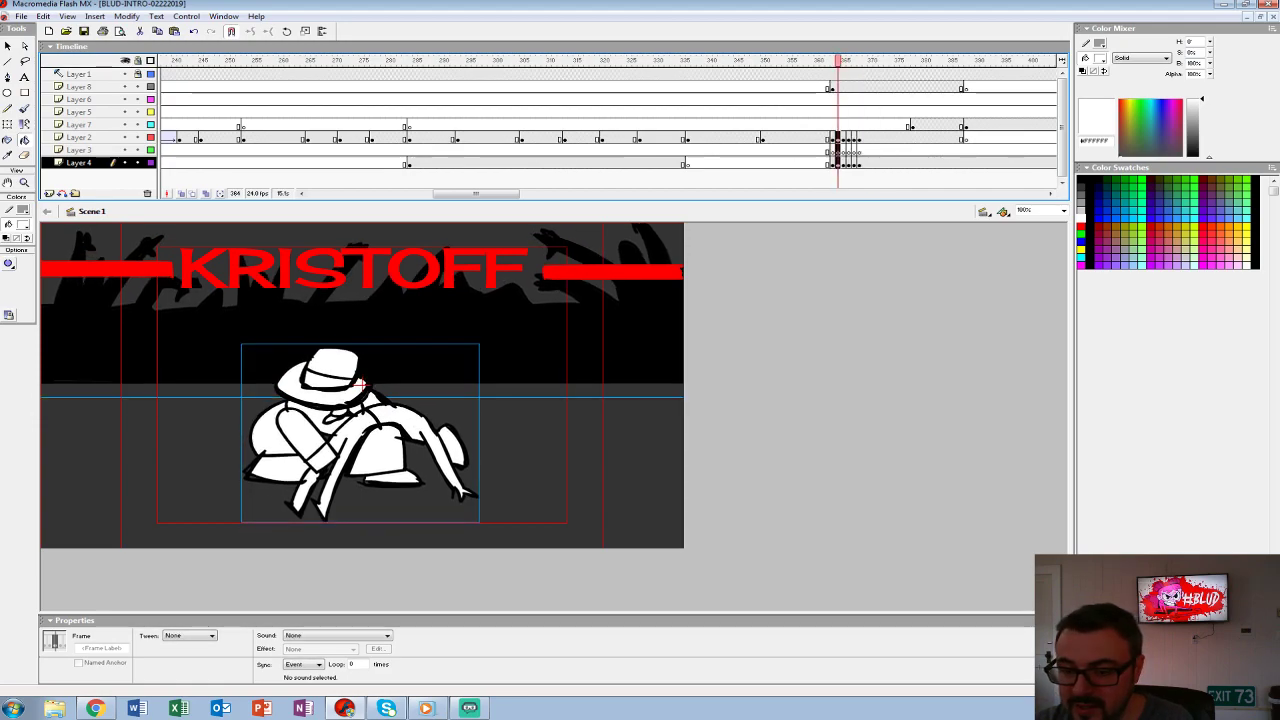
- Nudge the pose and crowd down slightly on a following shake frame and play back the camera shake
{"action": "left_click", "coordinate": [843, 162]}
{"action": "key", "text": "Down"}
{"action": "key", "text": "Down"}
{"action": "left_click", "coordinate": [848, 162]}
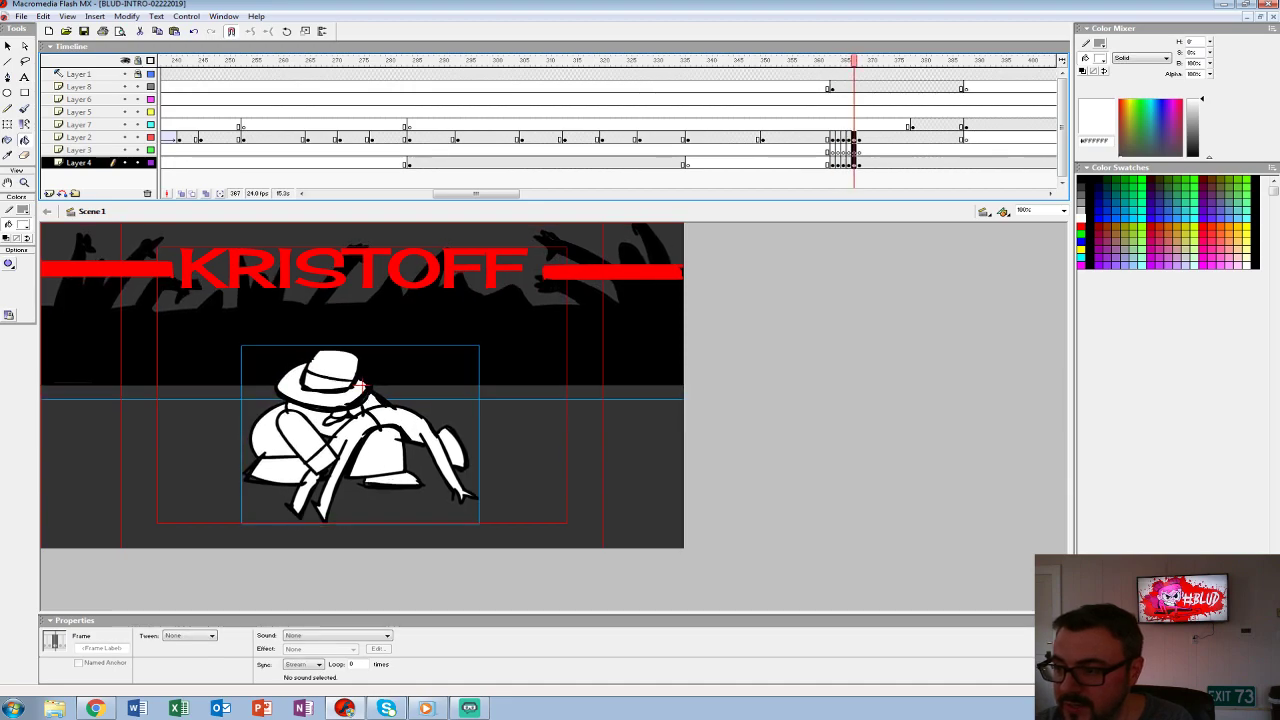
{"action": "left_click", "coordinate": [848, 137]}
{"action": "key", "text": "Return"}
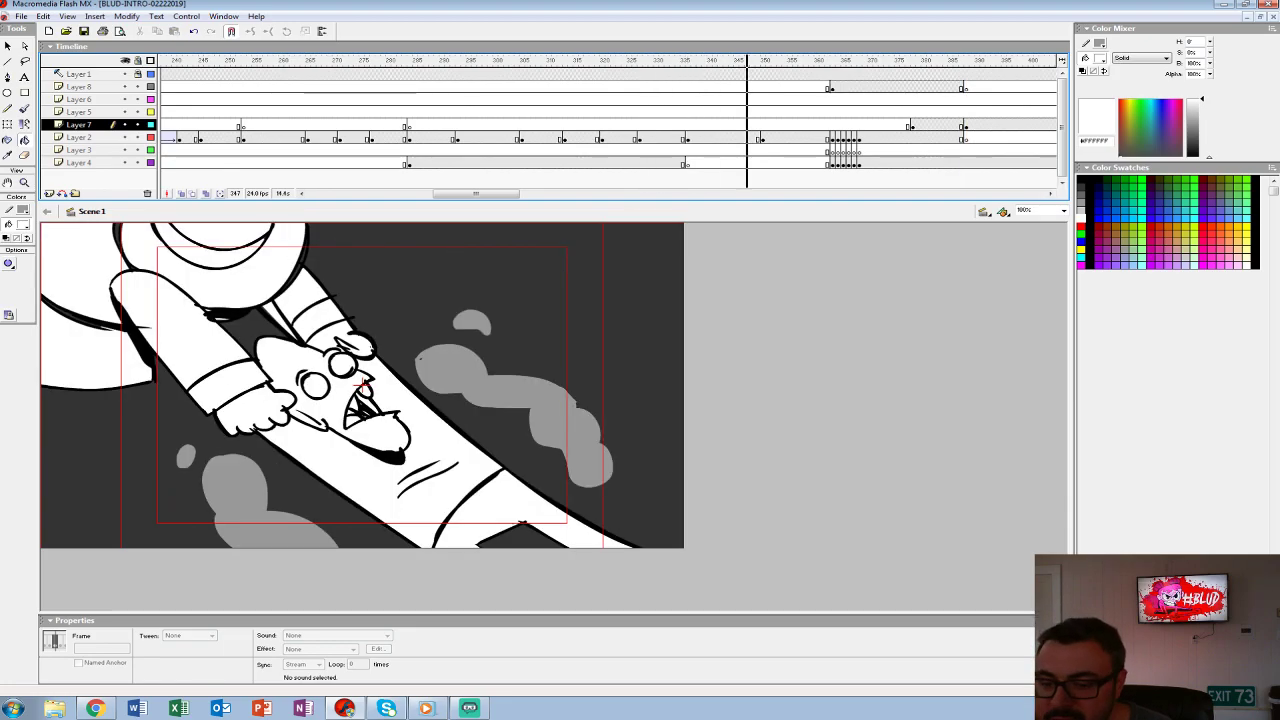
- Move all crowd background frames from Layer 4 to Layer 3 and play back the sequence
{"action": "mouse_move", "coordinate": [476, 193]}
{"action": "left_mouse_down"}
{"action": "mouse_move", "coordinate": [460, 193]}
{"action": "mouse_move", "coordinate": [484, 193]}
{"action": "left_mouse_up"}
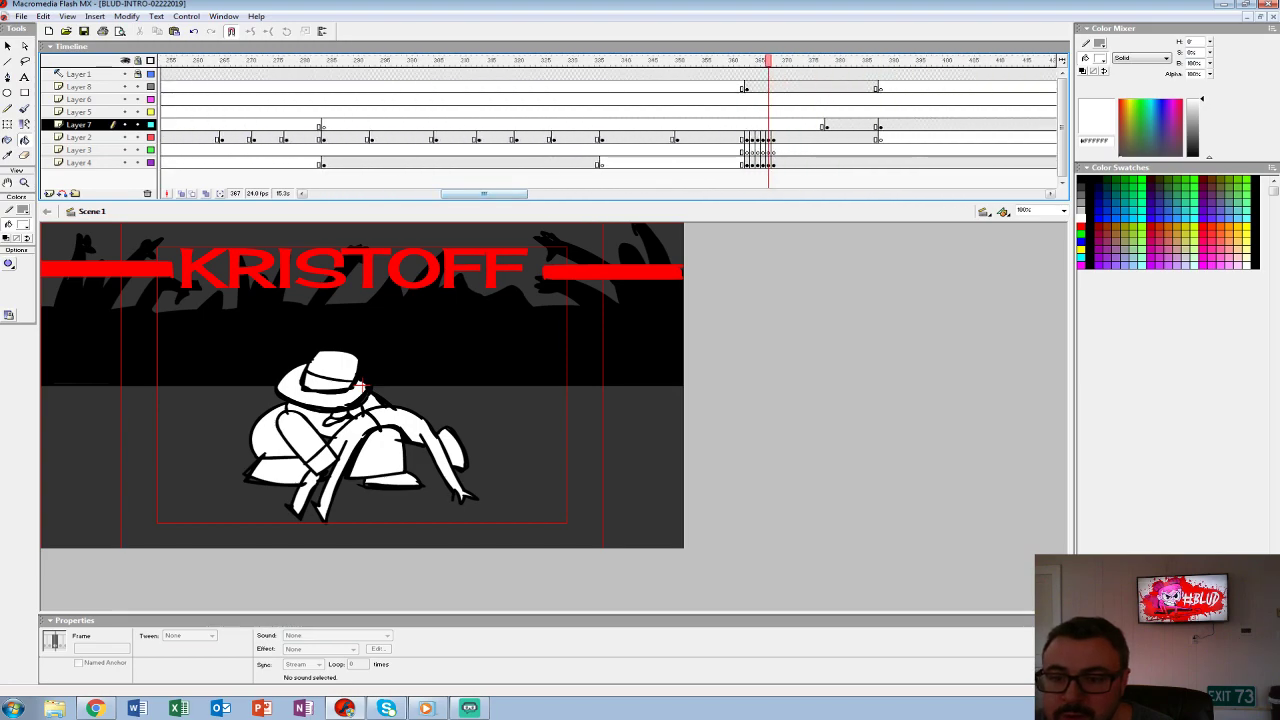
{"action": "left_click_drag", "start_coordinate": [322, 162], "coordinate": [773, 150]}
{"action": "left_click", "coordinate": [283, 111]}
{"action": "key", "text": "Return"}
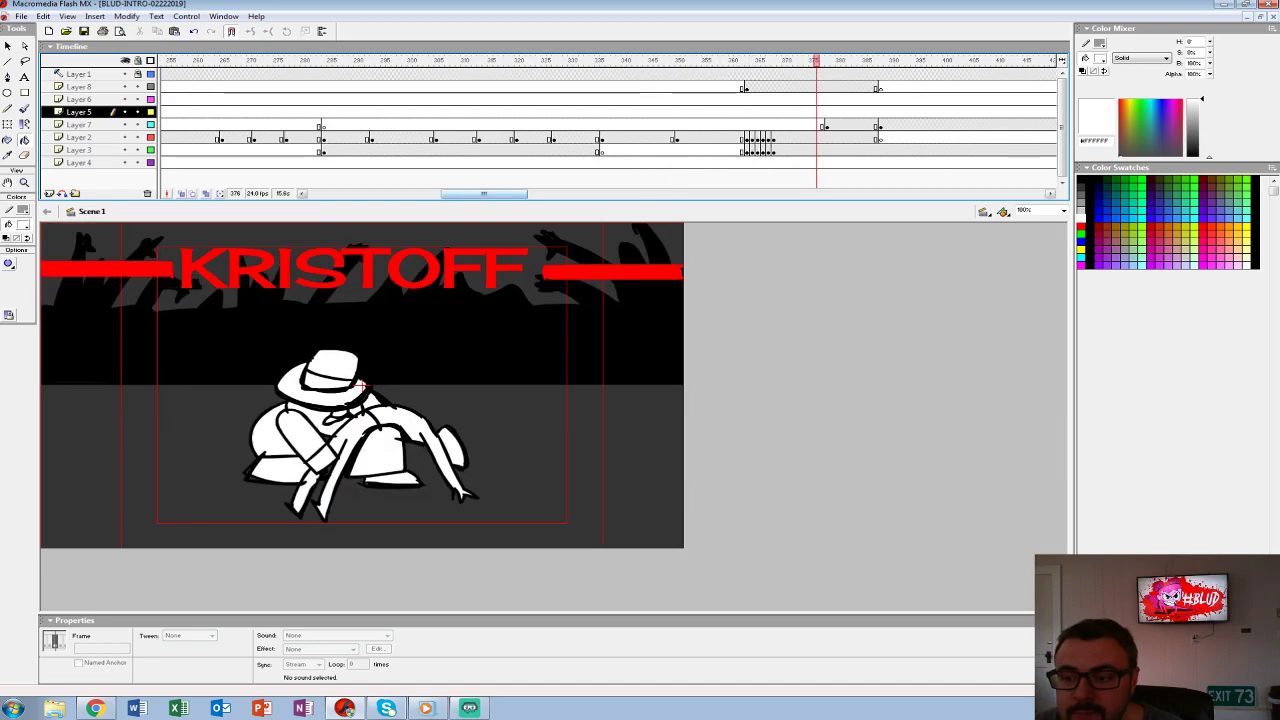
- End the KRISTOFF title with a blank keyframe at frame 378 of Layer 8
{"action": "left_click", "coordinate": [347, 124]}
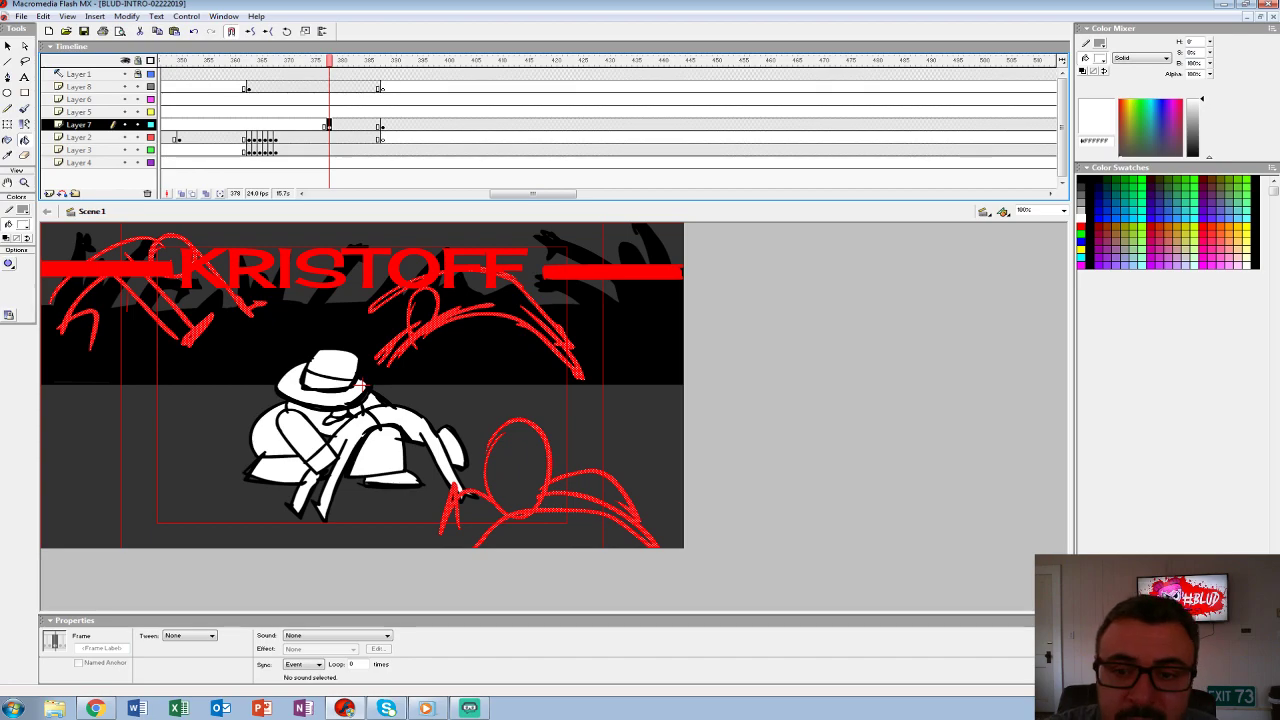
{"action": "left_click", "coordinate": [329, 87]}
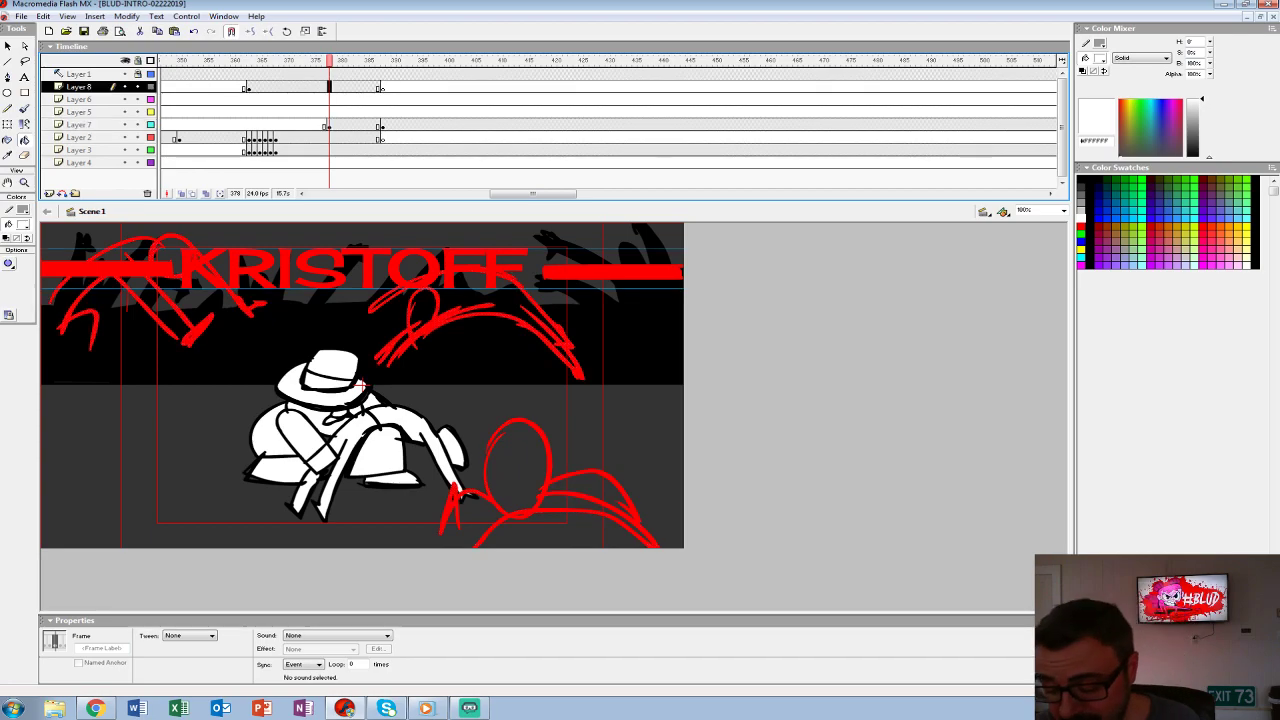
{"action": "key", "text": "F7"}
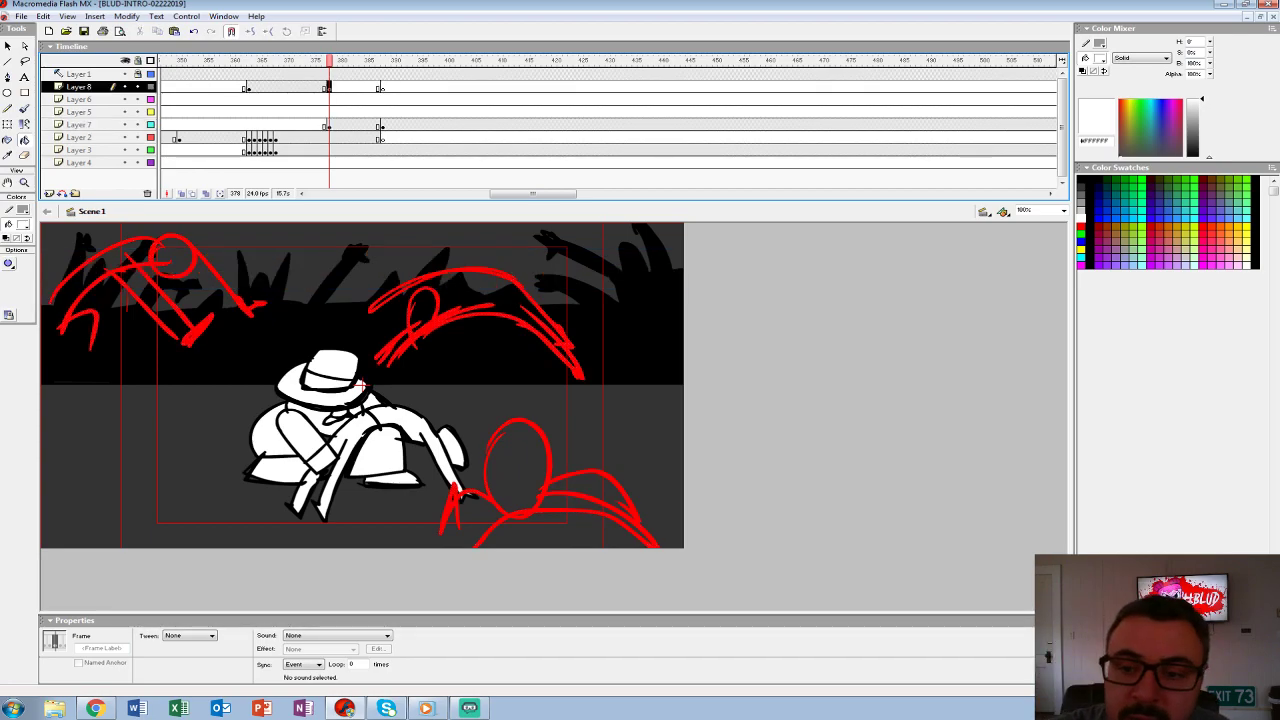
- Insert a blank keyframe at frame 379 of Layer 7, hide Layers 3 and 4, and turn on onion skinning
{"action": "left_click", "coordinate": [334, 125]}
{"action": "key", "text": "F7"}
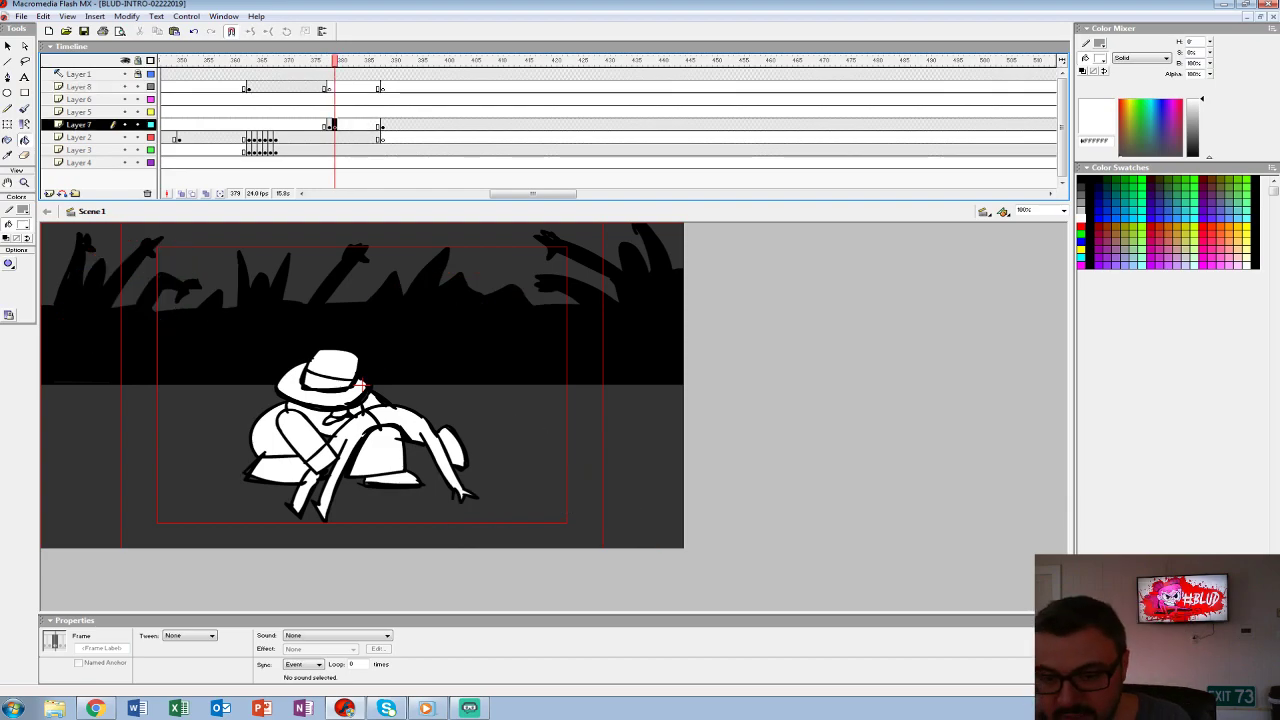
{"action": "key", "text": "ctrl+2"}
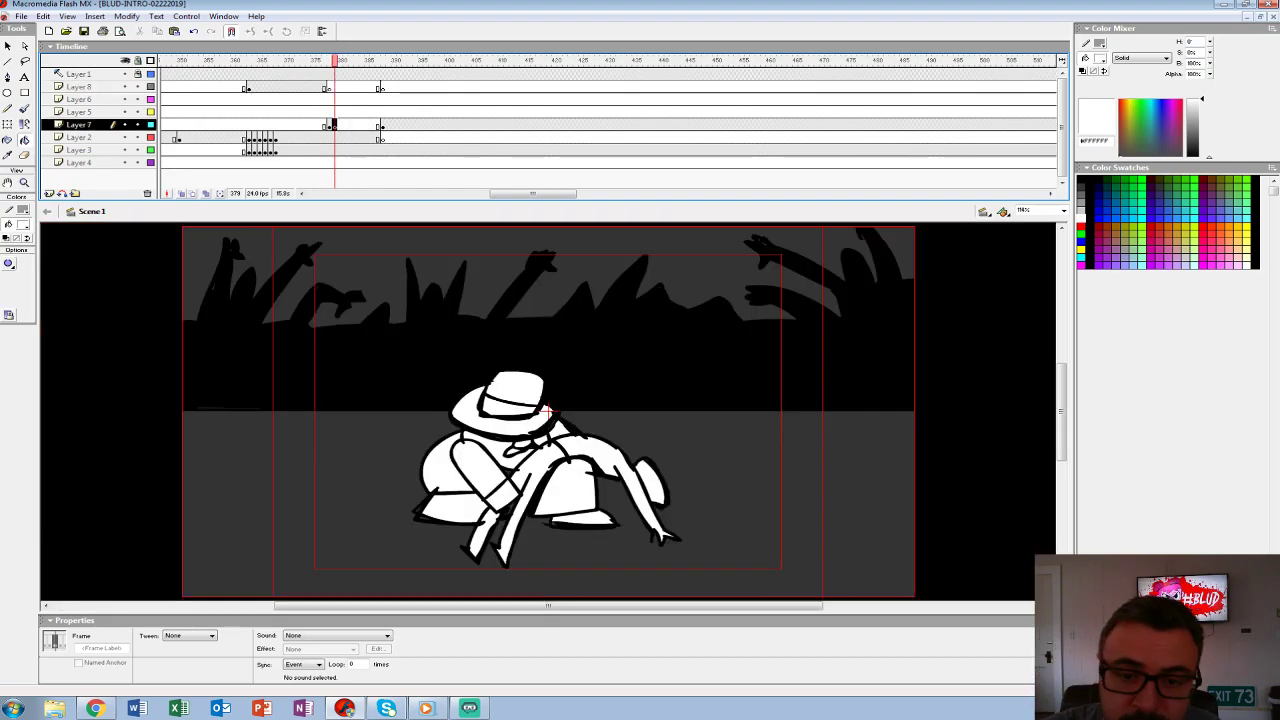
{"action": "left_click", "coordinate": [125, 149]}
{"action": "left_click", "coordinate": [125, 162]}
{"action": "left_click", "coordinate": [181, 193]}
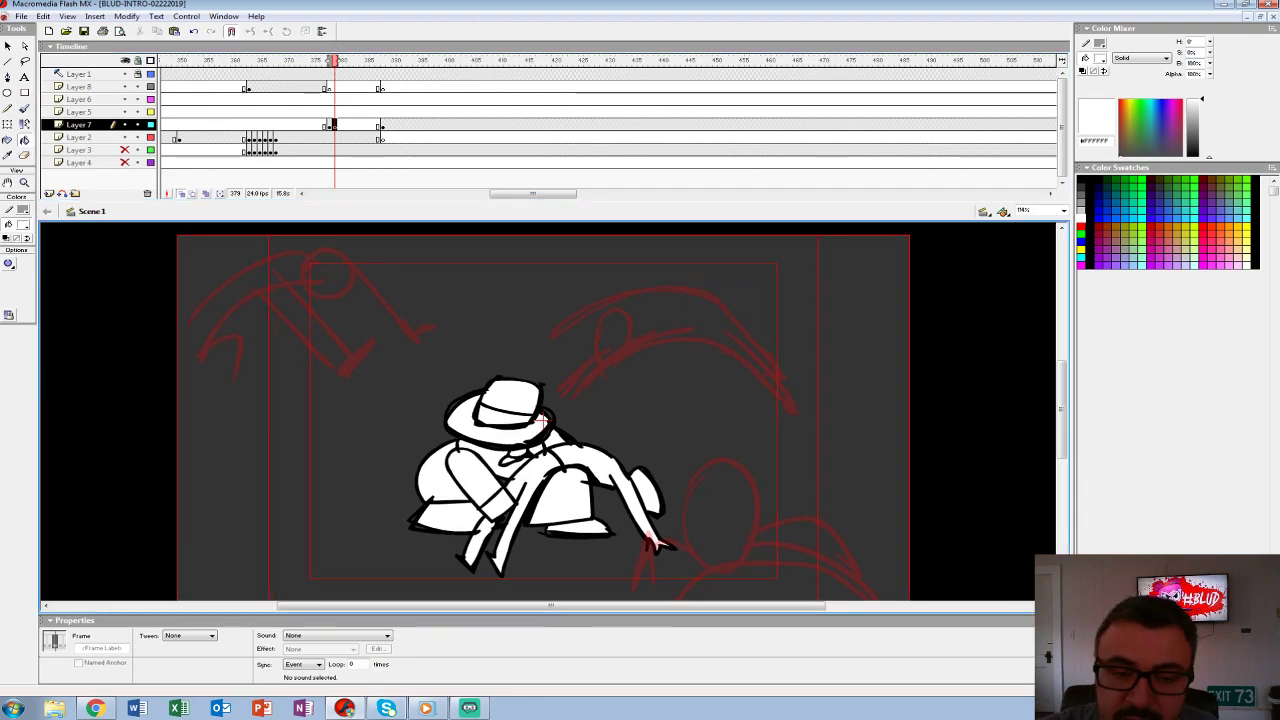
- Ink the upper-left leaping figure's near arm and splayed hand in black with the Brush over the red rough
{"action": "left_click", "coordinate": [23, 224]}
{"action": "left_click", "coordinate": [8, 240]}
{"action": "key", "text": "b"}
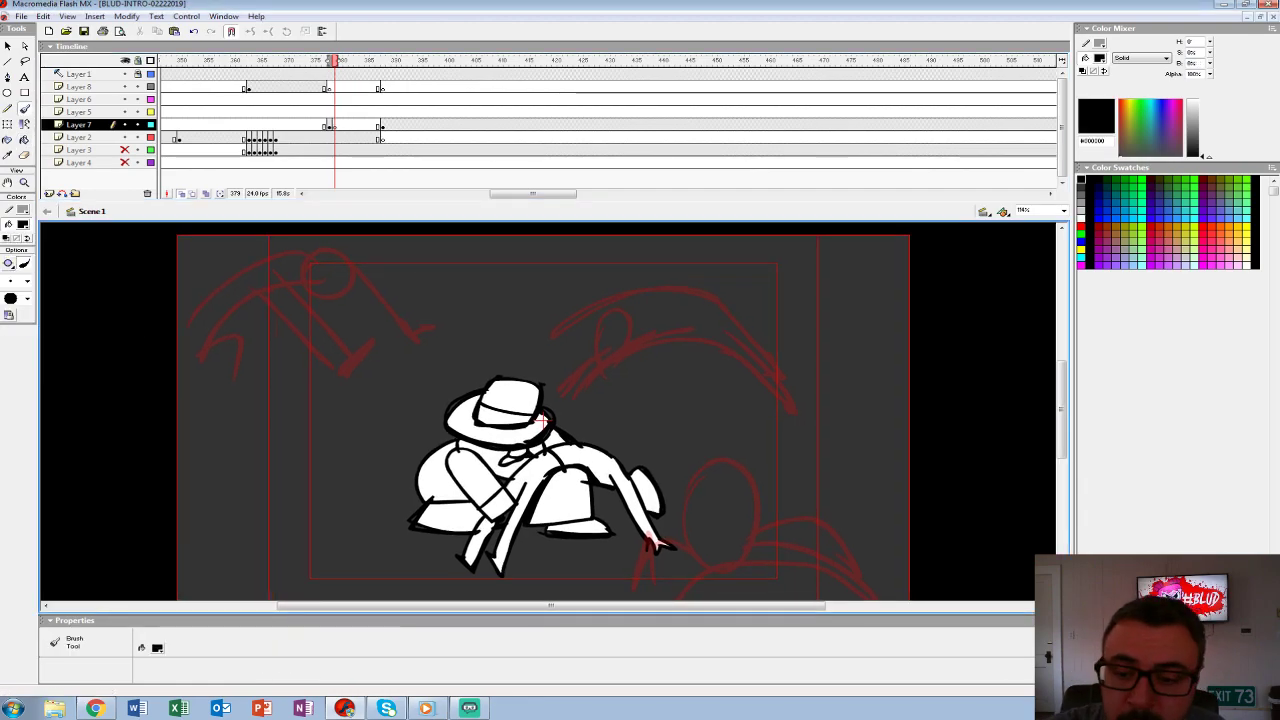
{"action": "left_click_drag", "start_coordinate": [312, 310], "coordinate": [348, 348]}
{"action": "key", "text": "ctrl+z"}
{"action": "left_click_drag", "start_coordinate": [286, 268], "coordinate": [355, 357]}
{"action": "key", "text": "ctrl+z"}
{"action": "left_click_drag", "start_coordinate": [255, 290], "coordinate": [356, 360]}
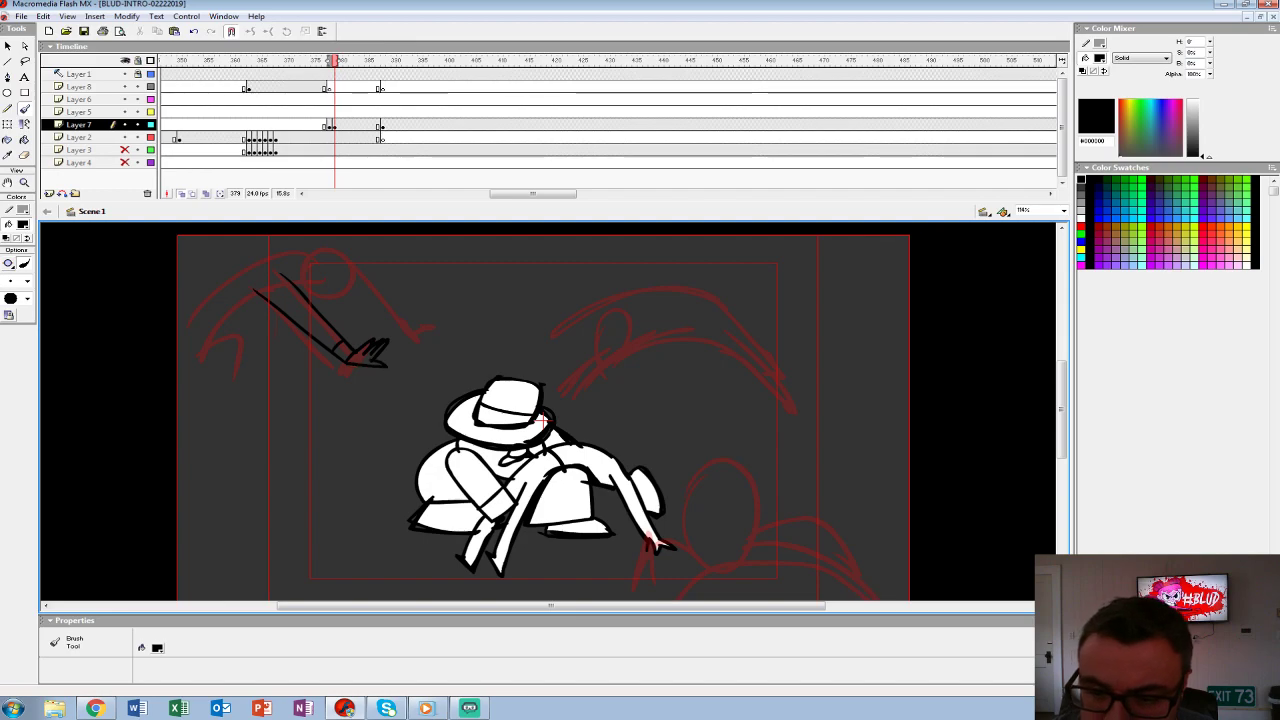
- Ink the upper-left leaping figure's head and face, far arm and hand, arched back and trailing legs
{"action": "left_click_drag", "start_coordinate": [314, 244], "coordinate": [346, 320]}
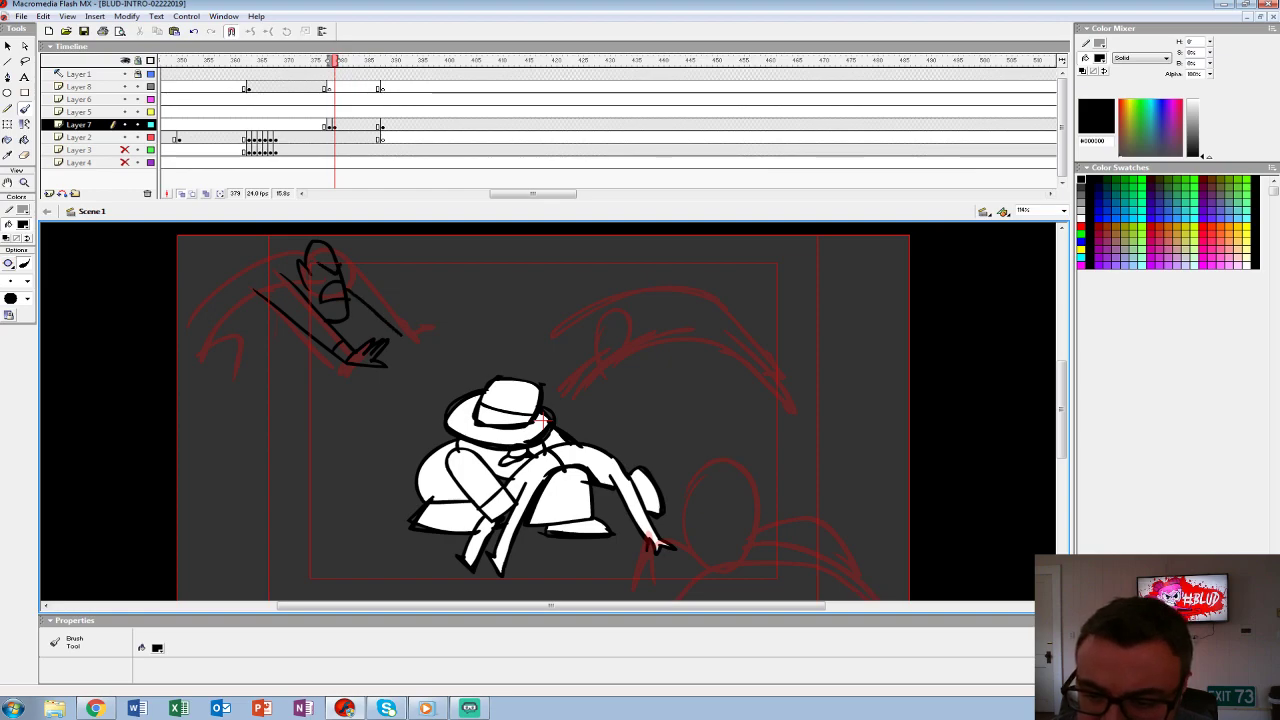
{"action": "left_click_drag", "start_coordinate": [336, 254], "coordinate": [410, 332]}
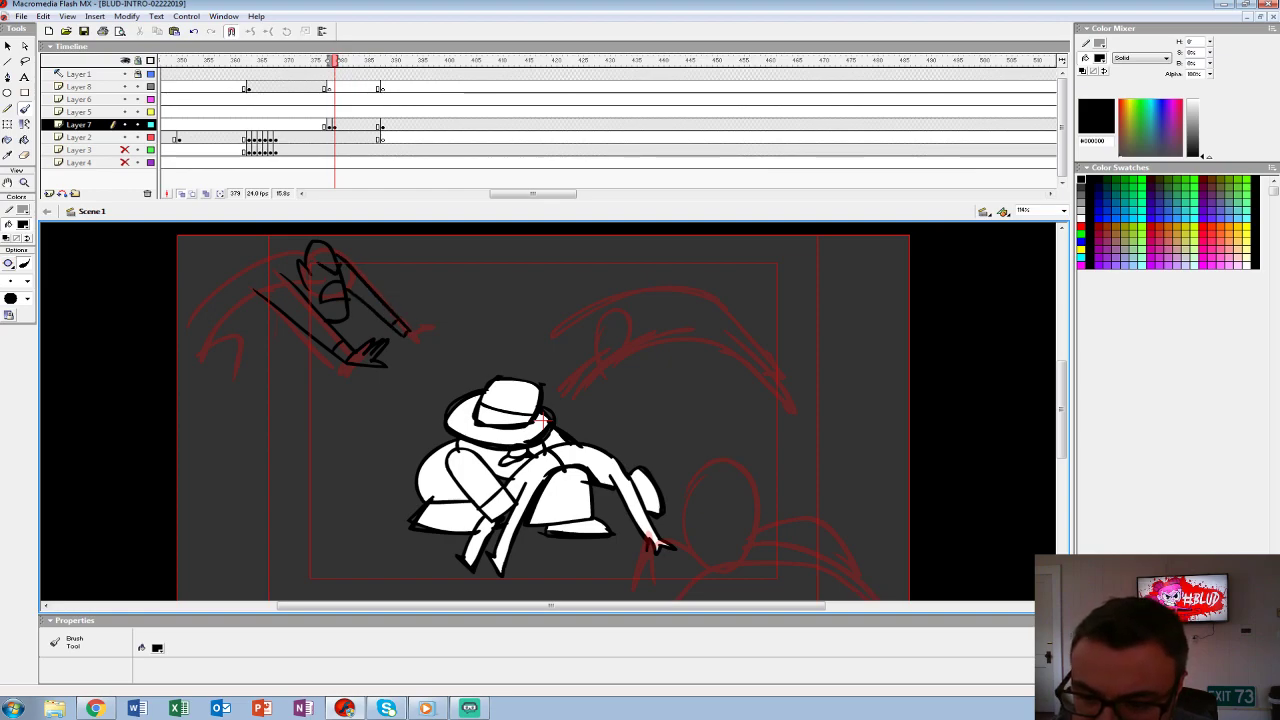
{"action": "mouse_move", "coordinate": [306, 250]}
{"action": "left_mouse_down"}
{"action": "mouse_move", "coordinate": [178, 302]}
{"action": "mouse_move", "coordinate": [217, 308]}
{"action": "left_mouse_up"}
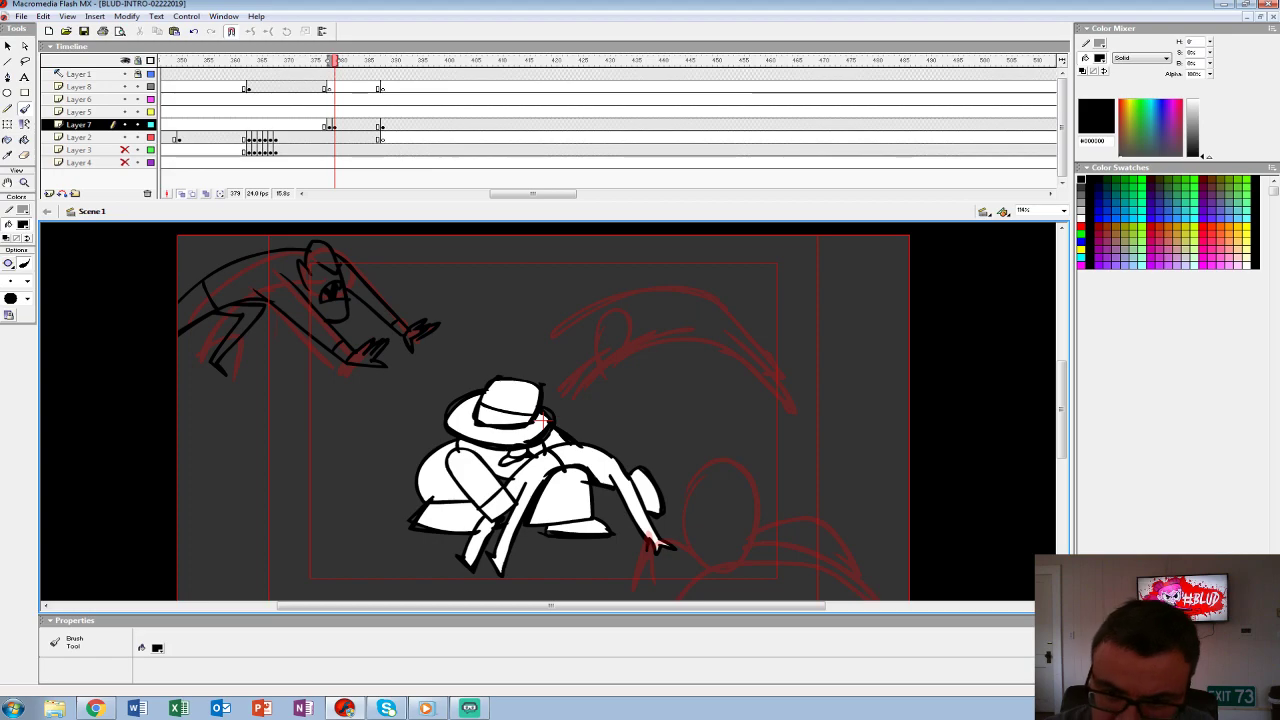
- Ink the upper-right diving figure's outstretched arms and hands, head, arched body and trailing legs over the red rough
{"action": "scroll", "coordinate": [550, 410], "scroll_direction": "right", "scroll_amount": 5}
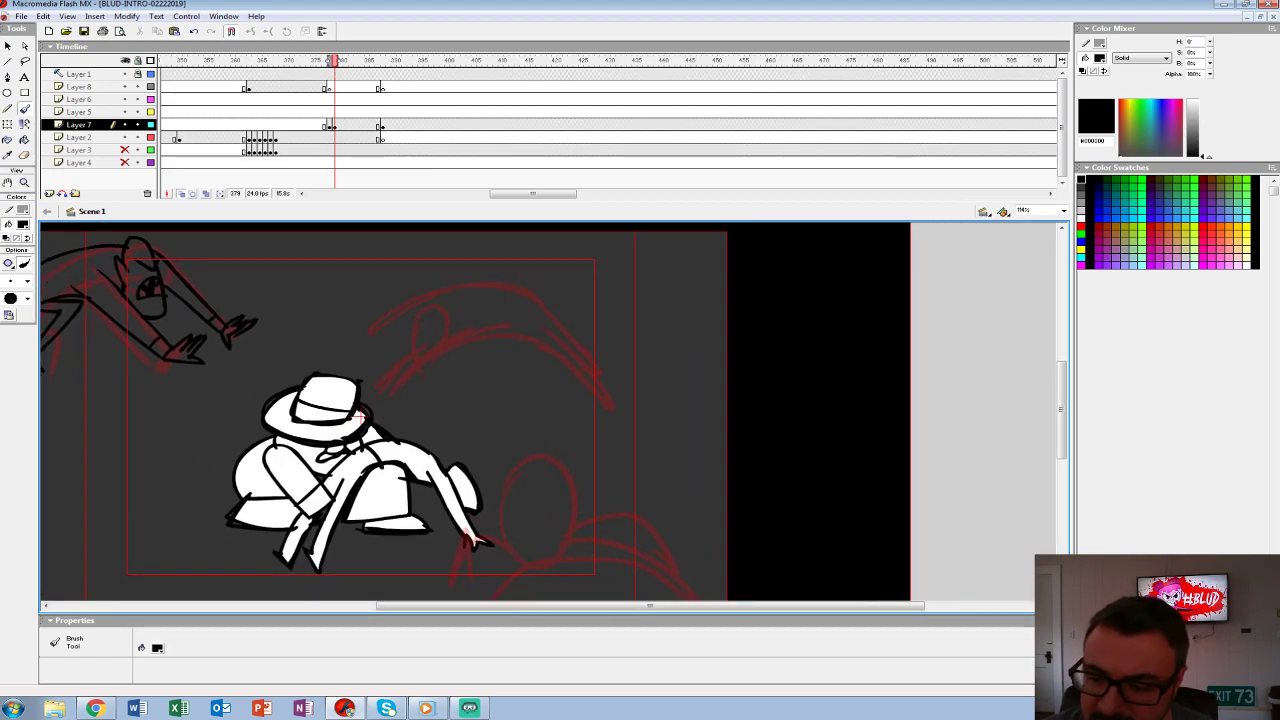
{"action": "left_click_drag", "start_coordinate": [378, 391], "coordinate": [462, 323]}
{"action": "left_click_drag", "start_coordinate": [384, 396], "coordinate": [494, 334]}
{"action": "left_click_drag", "start_coordinate": [364, 374], "coordinate": [380, 402]}
{"action": "mouse_move", "coordinate": [450, 328]}
{"action": "left_mouse_down"}
{"action": "mouse_move", "coordinate": [437, 290]}
{"action": "mouse_move", "coordinate": [417, 348]}
{"action": "mouse_move", "coordinate": [596, 374]}
{"action": "mouse_move", "coordinate": [628, 404]}
{"action": "left_mouse_up"}
{"action": "left_click_drag", "start_coordinate": [426, 298], "coordinate": [372, 332]}
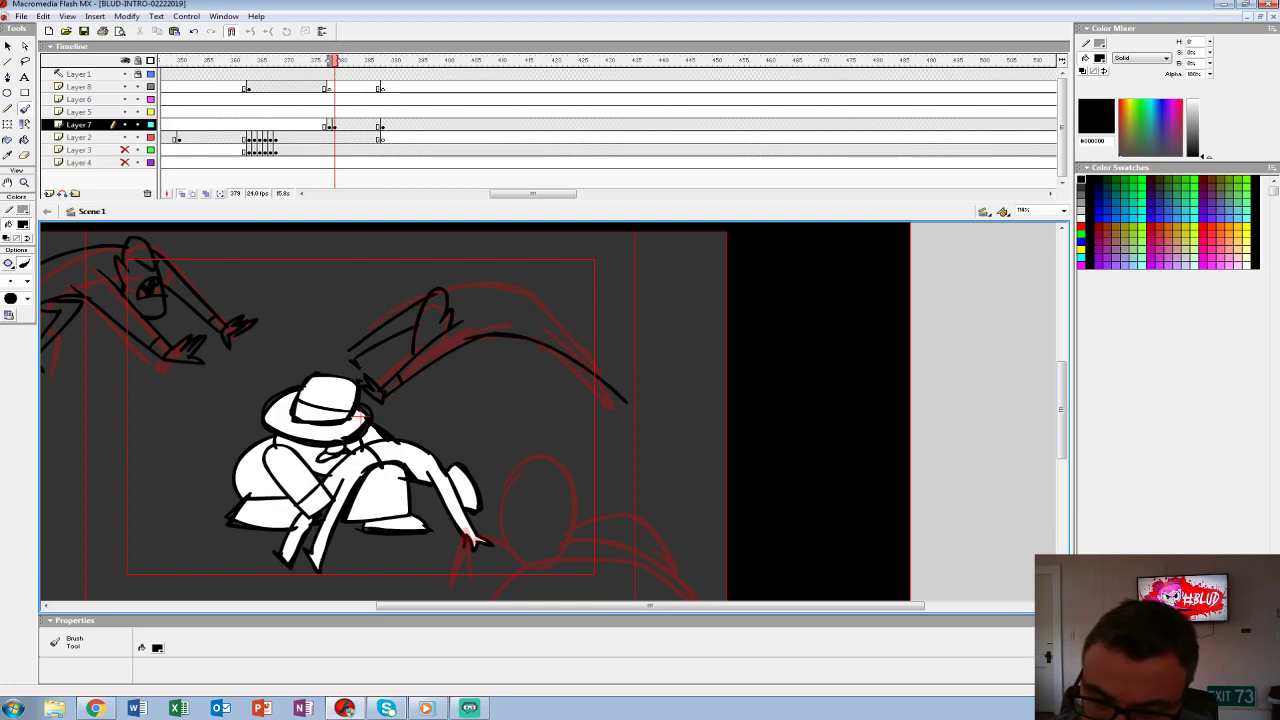
{"action": "mouse_move", "coordinate": [492, 284]}
{"action": "left_mouse_down"}
{"action": "mouse_move", "coordinate": [612, 354]}
{"action": "mouse_move", "coordinate": [537, 338]}
{"action": "mouse_move", "coordinate": [642, 408]}
{"action": "left_mouse_up"}
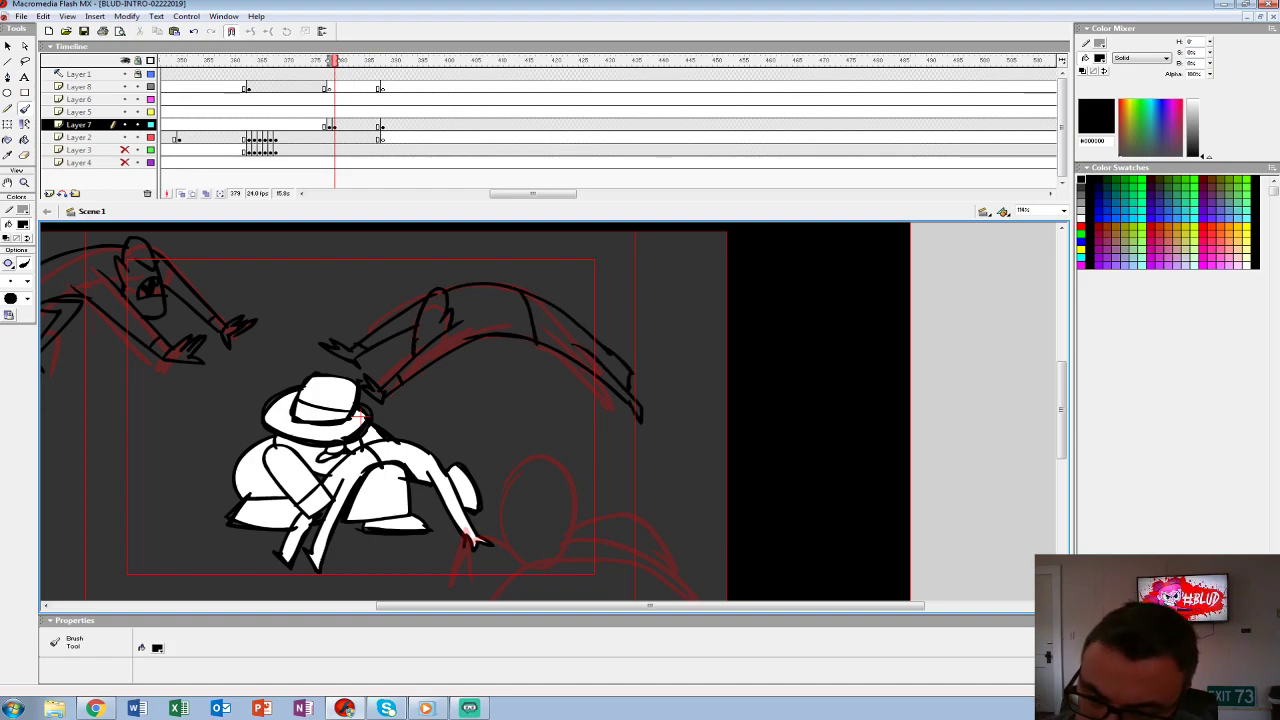
- Ink the rounded head outline and pointed ear of the lower-right foreground figure in black over the red rough
{"action": "left_click_drag", "start_coordinate": [576, 537], "coordinate": [502, 534]}
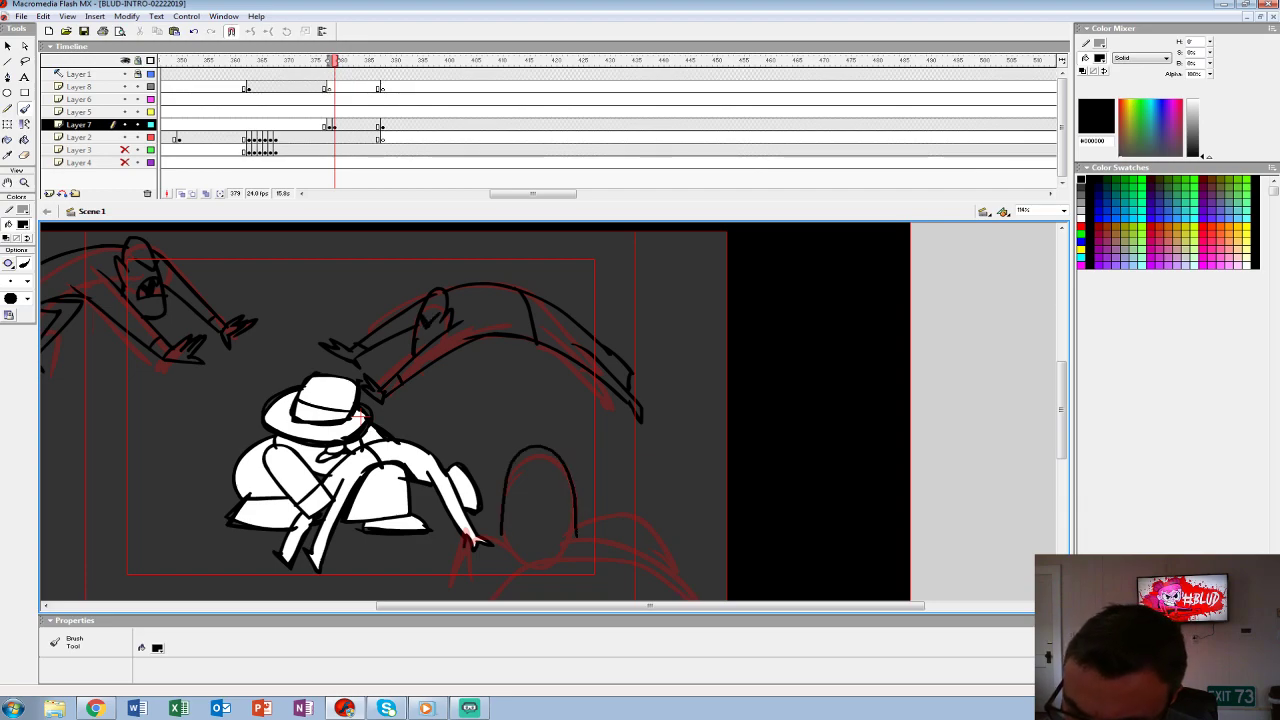
{"action": "left_click_drag", "start_coordinate": [548, 487], "coordinate": [515, 520]}
{"action": "left_click_drag", "start_coordinate": [550, 490], "coordinate": [531, 547]}
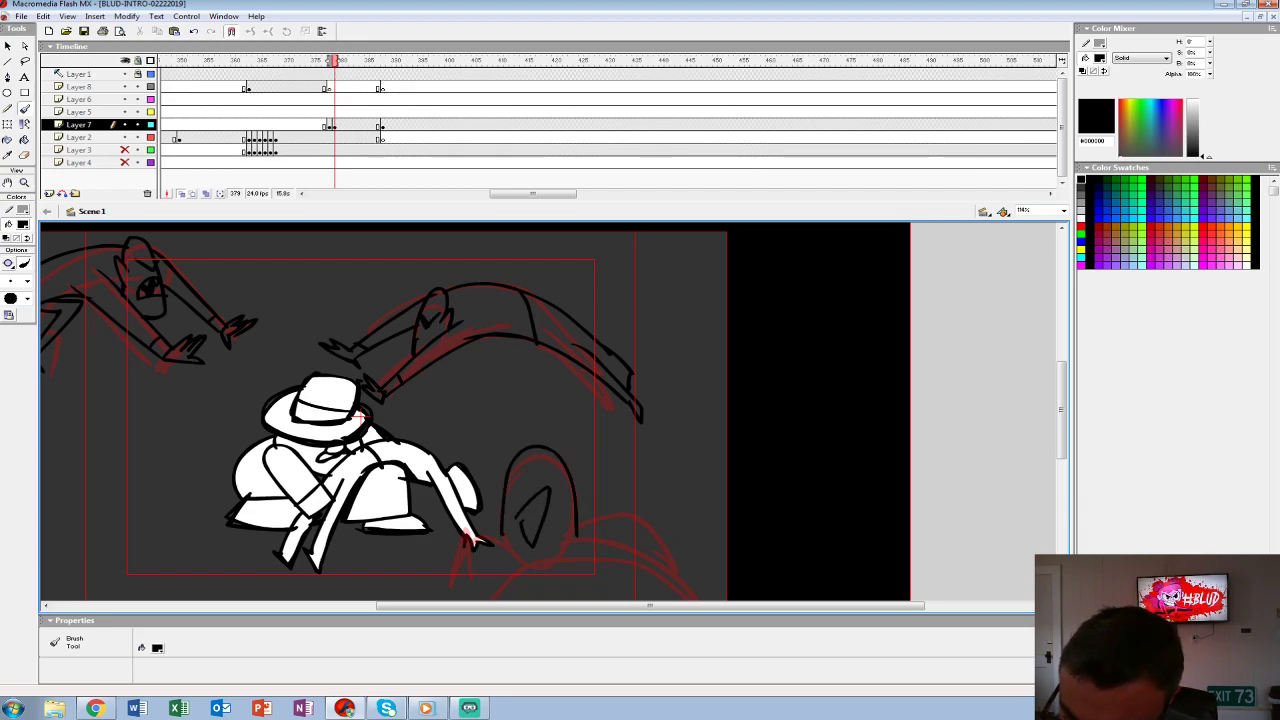
- Ink the foreground figure's face details, curved back and shoulders, and raised forearm with splayed hand
{"action": "scroll", "coordinate": [470, 410], "scroll_direction": "down", "scroll_amount": 4}
{"action": "left_click_drag", "start_coordinate": [462, 443], "coordinate": [706, 444]}
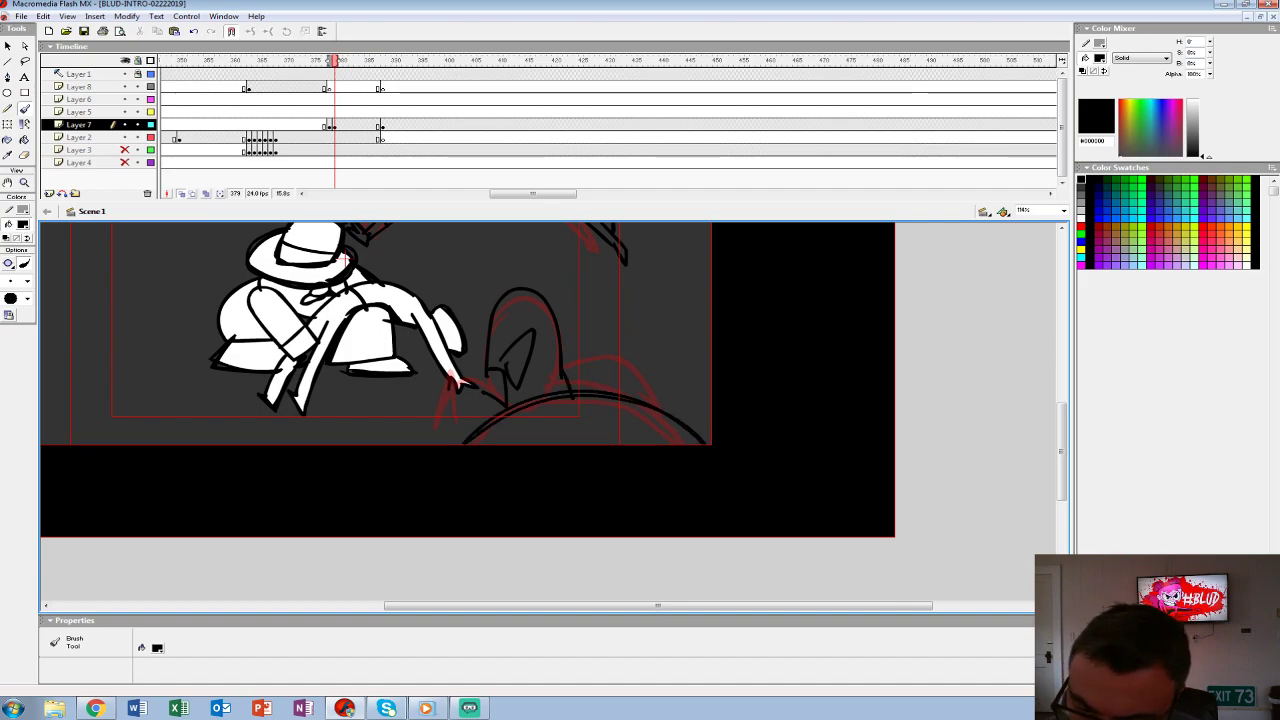
{"action": "left_click_drag", "start_coordinate": [447, 392], "coordinate": [440, 444]}
{"action": "mouse_move", "coordinate": [403, 393]}
{"action": "left_mouse_down"}
{"action": "mouse_move", "coordinate": [434, 392]}
{"action": "mouse_move", "coordinate": [400, 388]}
{"action": "left_mouse_up"}
{"action": "mouse_move", "coordinate": [600, 390]}
{"action": "left_mouse_down"}
{"action": "mouse_move", "coordinate": [454, 450]}
{"action": "mouse_move", "coordinate": [540, 458]}
{"action": "mouse_move", "coordinate": [565, 475]}
{"action": "left_mouse_up"}
{"action": "left_click_drag", "start_coordinate": [341, 455], "coordinate": [343, 471]}
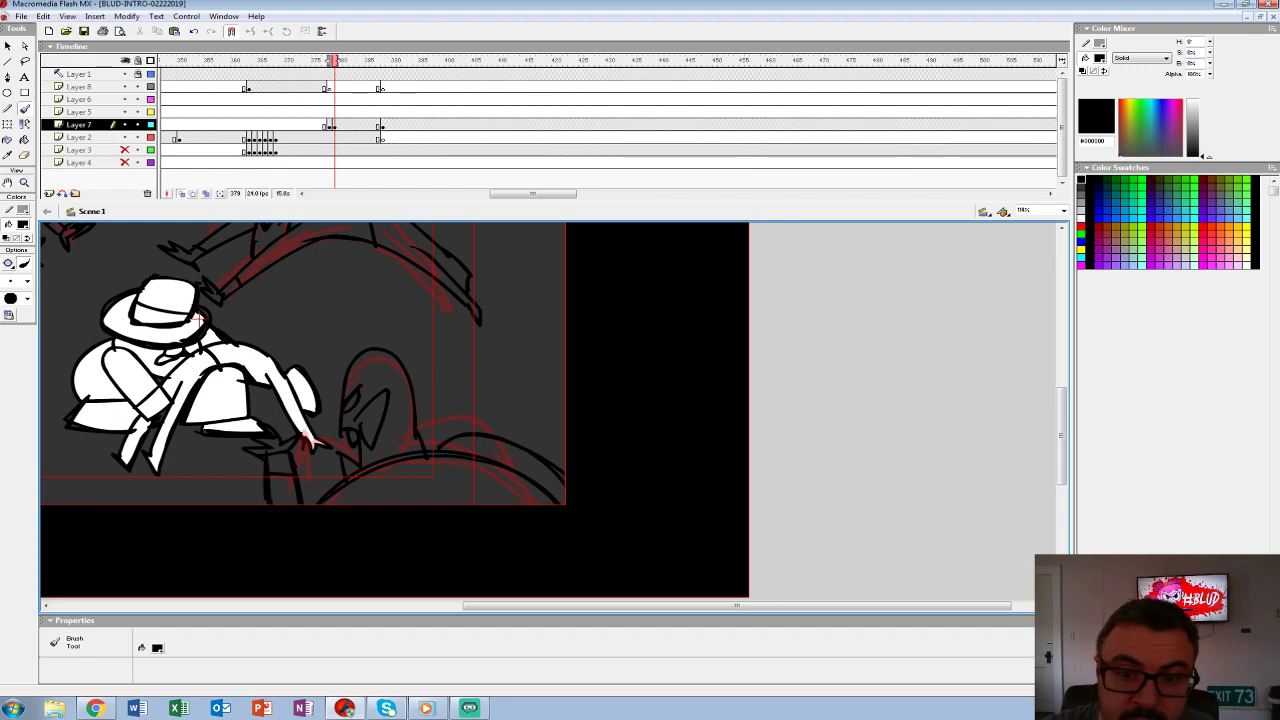
- Hide every layer except Layer 7 and close the foreground figure's open base with a straight black line below the stage
{"action": "left_click", "coordinate": [124, 124], "text": "alt"}
{"action": "left_click_drag", "start_coordinate": [400, 380], "coordinate": [562, 406]}
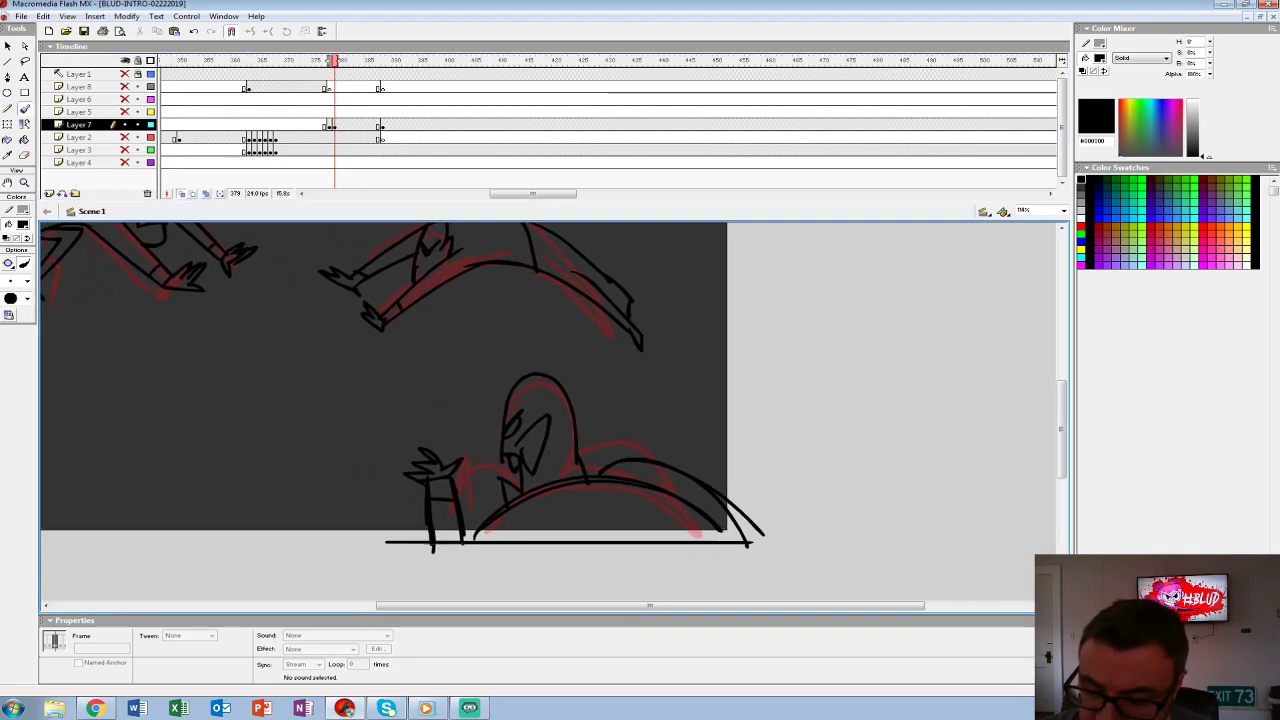
{"action": "key", "text": "b"}
- Fill the upper-left leaping figure's body, legs, head, arms and near hand with white #FFFFFF using the Paint Bucket
{"action": "mouse_move", "coordinate": [400, 380]}
{"action": "left_mouse_down"}
{"action": "mouse_move", "coordinate": [403, 486]}
{"action": "mouse_move", "coordinate": [615, 500]}
{"action": "left_mouse_up"}
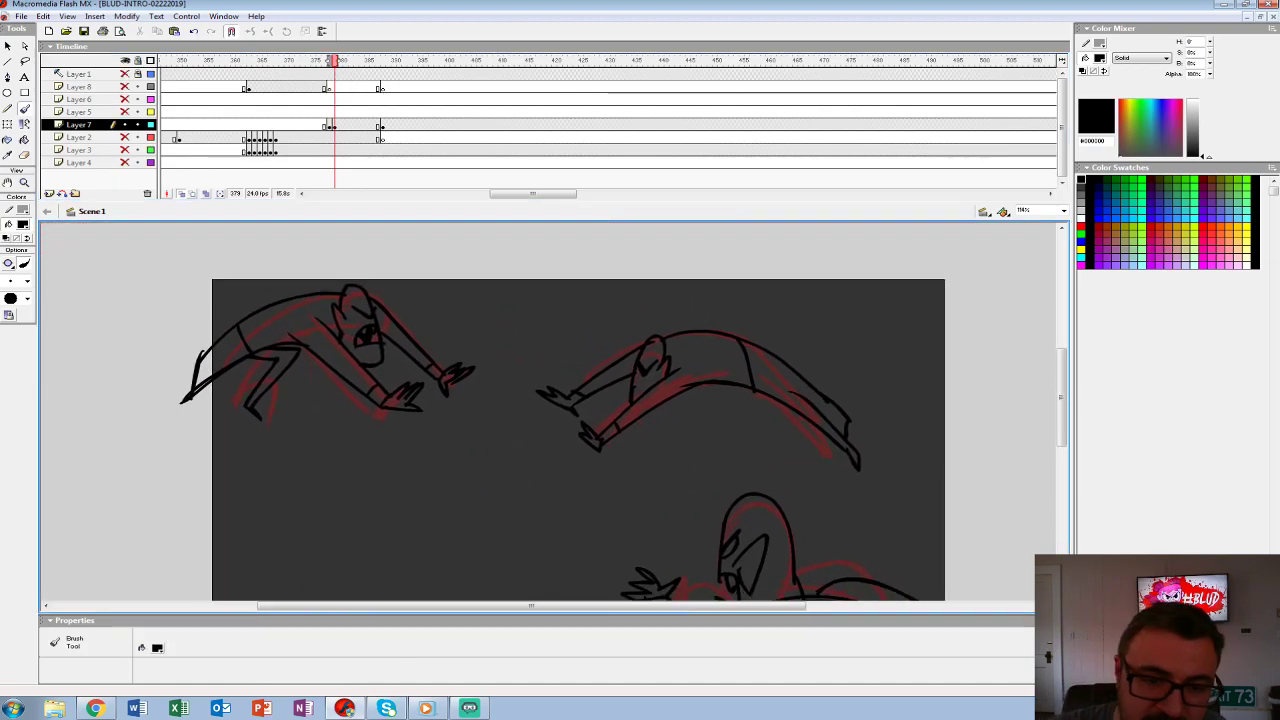
{"action": "left_click", "coordinate": [23, 224]}
{"action": "left_click", "coordinate": [5, 287]}
{"action": "key", "text": "k"}
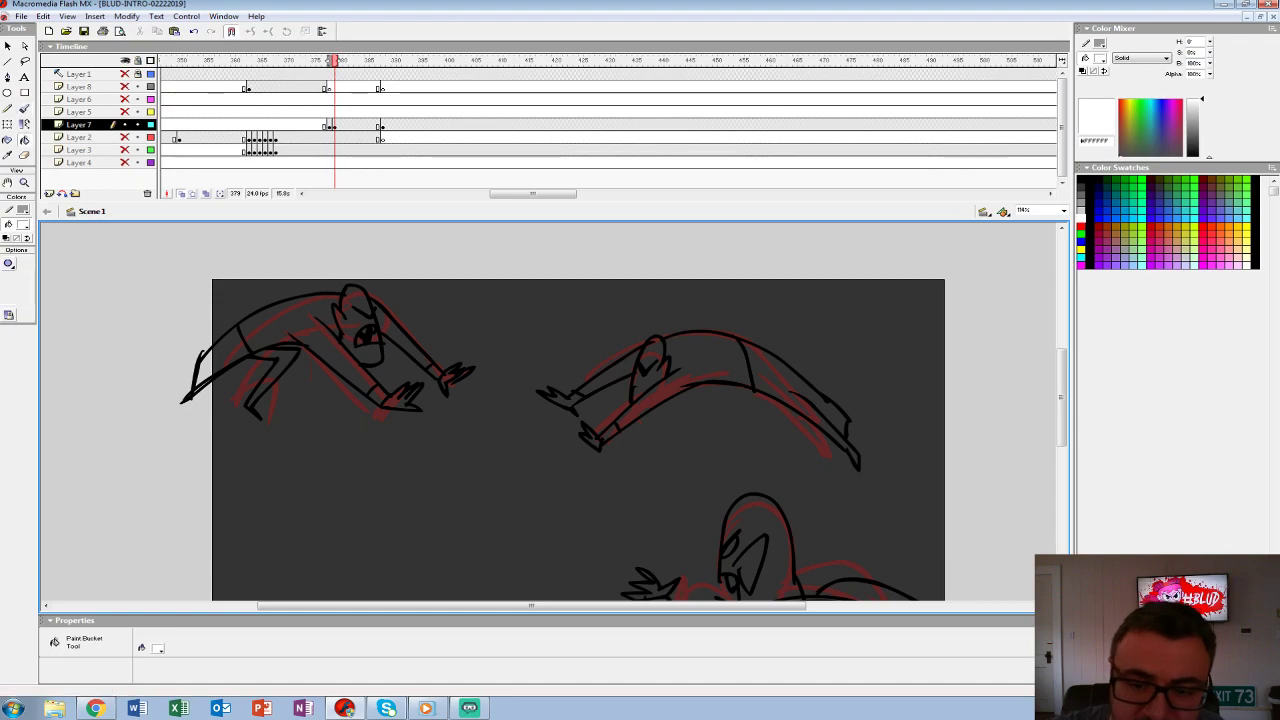
{"action": "left_click", "coordinate": [222, 356]}
{"action": "left_click", "coordinate": [300, 335]}
{"action": "left_click", "coordinate": [270, 385]}
{"action": "left_click", "coordinate": [355, 312]}
{"action": "left_click", "coordinate": [405, 345]}
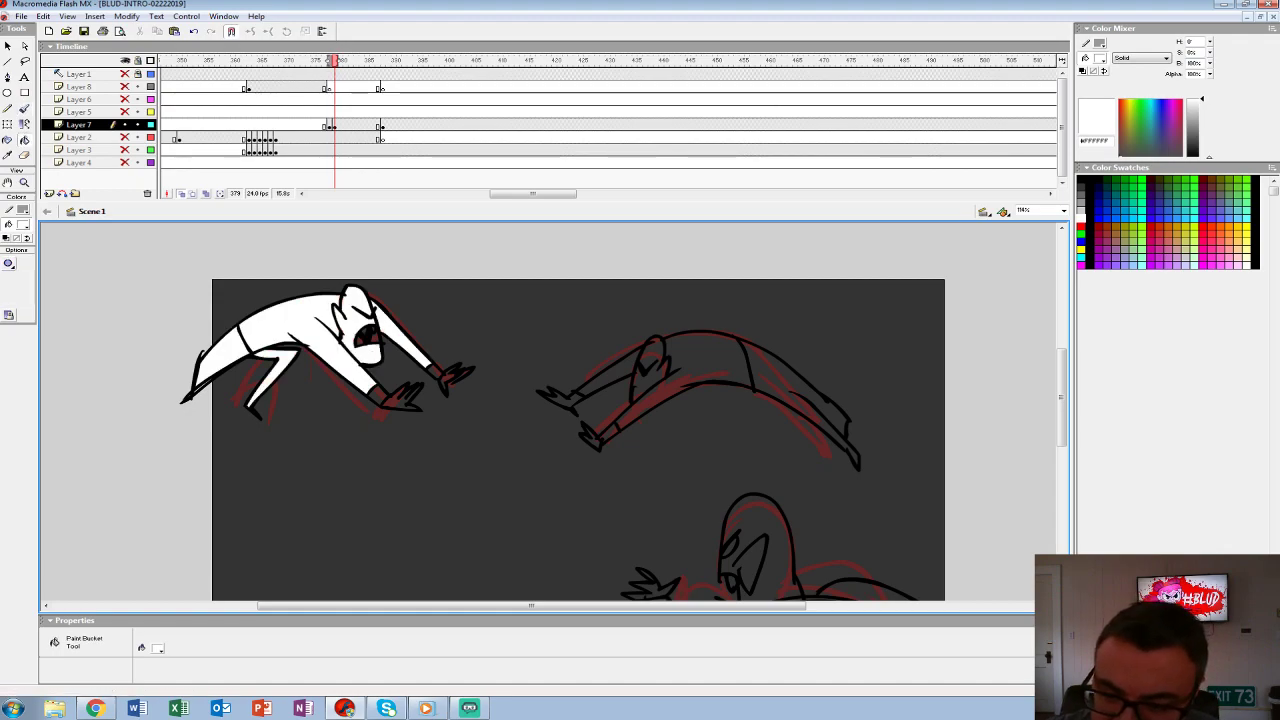
{"action": "left_click", "coordinate": [400, 398]}
- Fill the upper-right diving figure's body, head, arms, legs and hands white, plus the upper-left figure's far hand
{"action": "left_click_drag", "start_coordinate": [700, 420], "coordinate": [460, 362]}
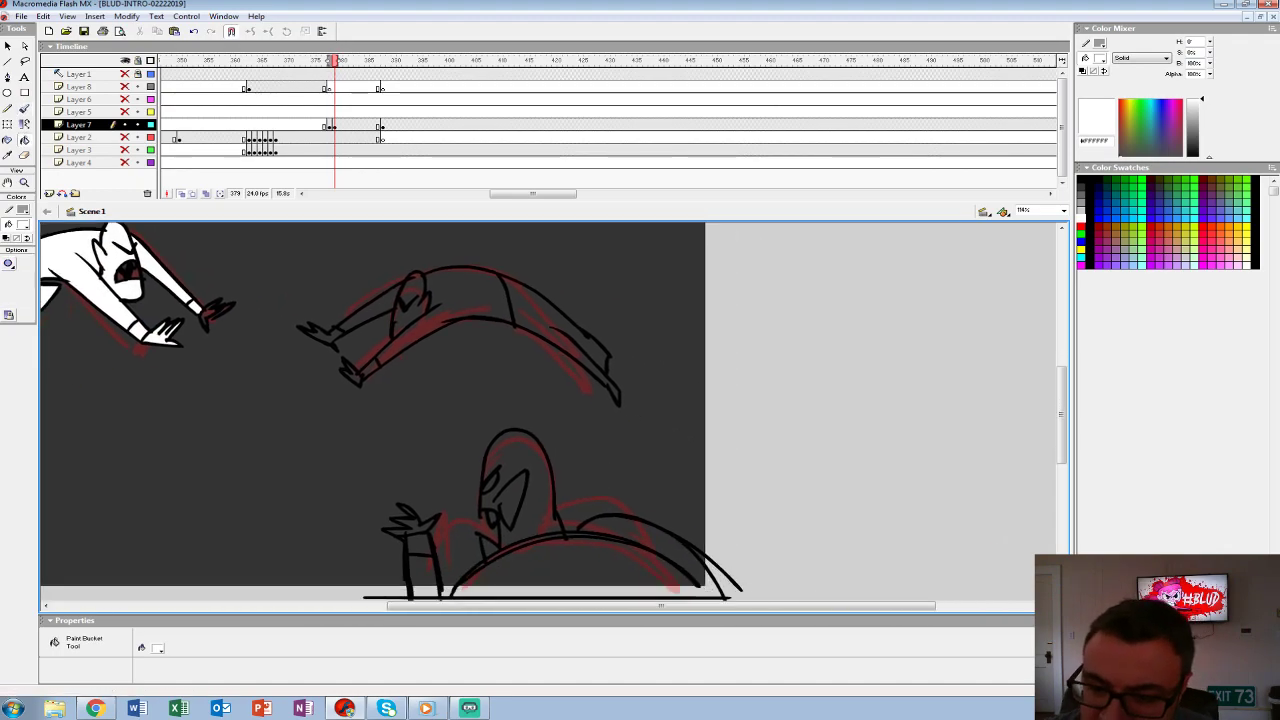
{"action": "left_click", "coordinate": [465, 300]}
{"action": "left_click", "coordinate": [412, 300]}
{"action": "left_click", "coordinate": [560, 345]}
{"action": "key", "text": "period"}
{"action": "key", "text": "comma"}
{"action": "key", "text": "period"}
{"action": "key", "text": "comma"}
{"action": "left_click", "coordinate": [370, 308]}
{"action": "key", "text": "period"}
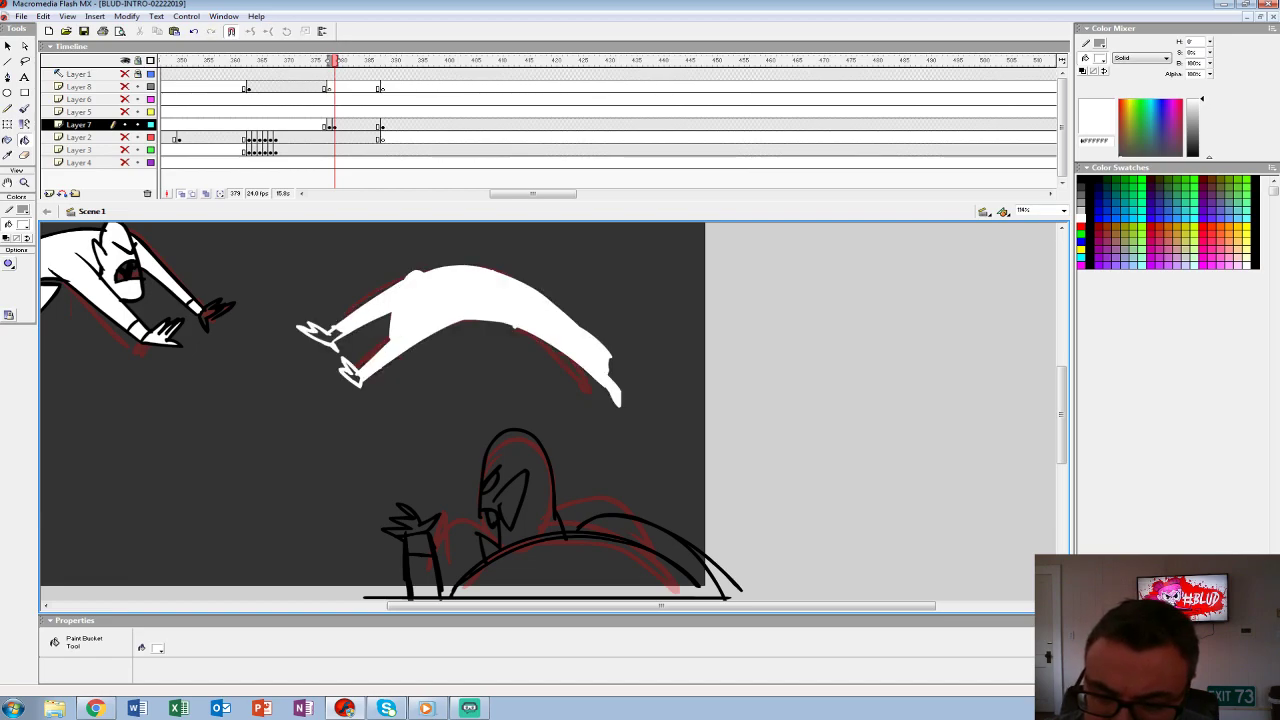
{"action": "key", "text": "comma"}
{"action": "left_click", "coordinate": [352, 374]}
{"action": "left_click", "coordinate": [325, 335]}
{"action": "left_click", "coordinate": [208, 314]}
- Fill the lower-right foreground figure's forearm, hand, back, shoulder and head white
{"action": "left_click_drag", "start_coordinate": [420, 545], "coordinate": [341, 456]}
{"action": "left_click", "coordinate": [340, 457]}
{"action": "left_click", "coordinate": [344, 488]}
{"action": "left_click", "coordinate": [330, 438]}
{"action": "left_click", "coordinate": [520, 480]}
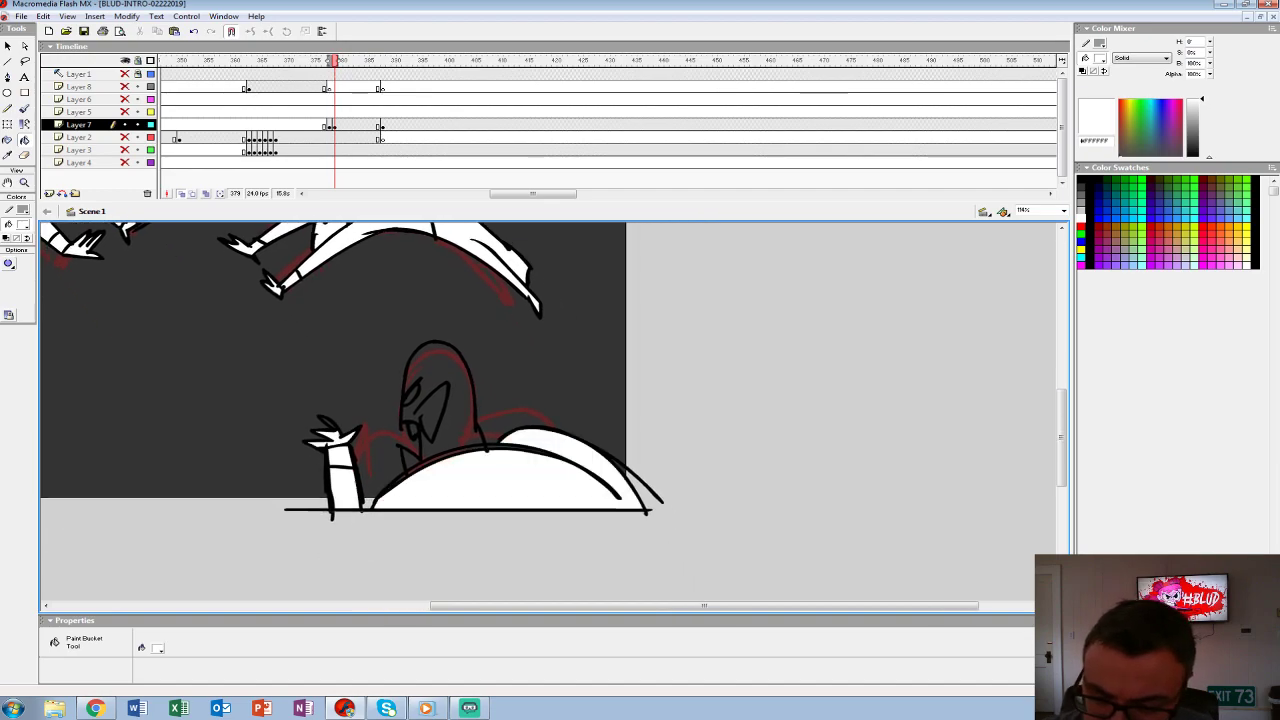
{"action": "left_click", "coordinate": [440, 375]}
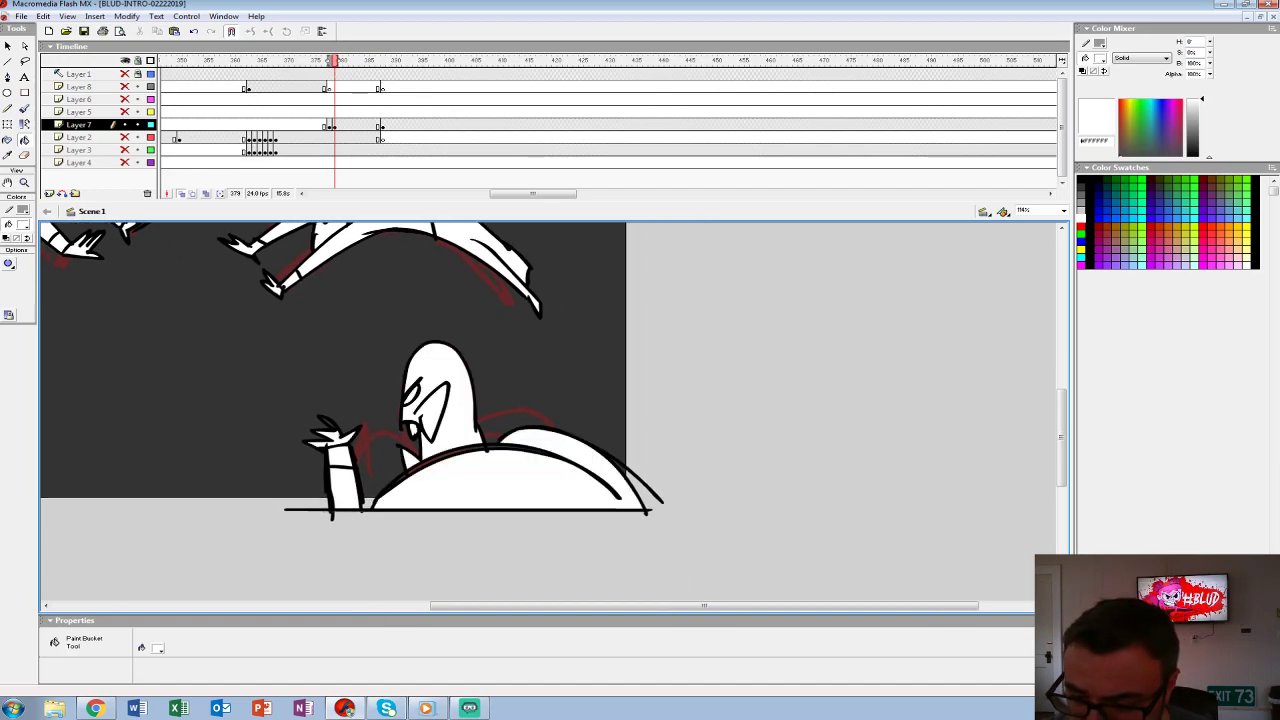
- Show Layers 2, 3 and 4 again and open the leaping figures' group for editing with the Paint Bucket
{"action": "left_click", "coordinate": [333, 125]}
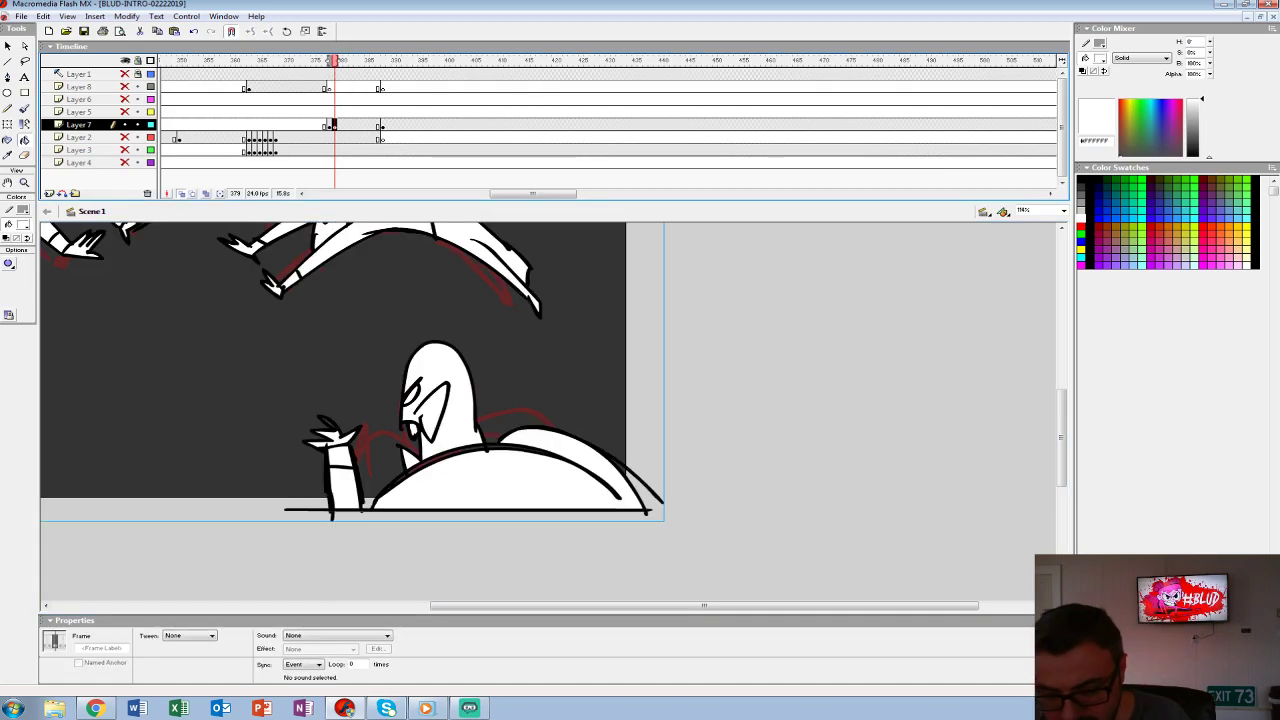
{"action": "key", "text": "ctrl+1"}
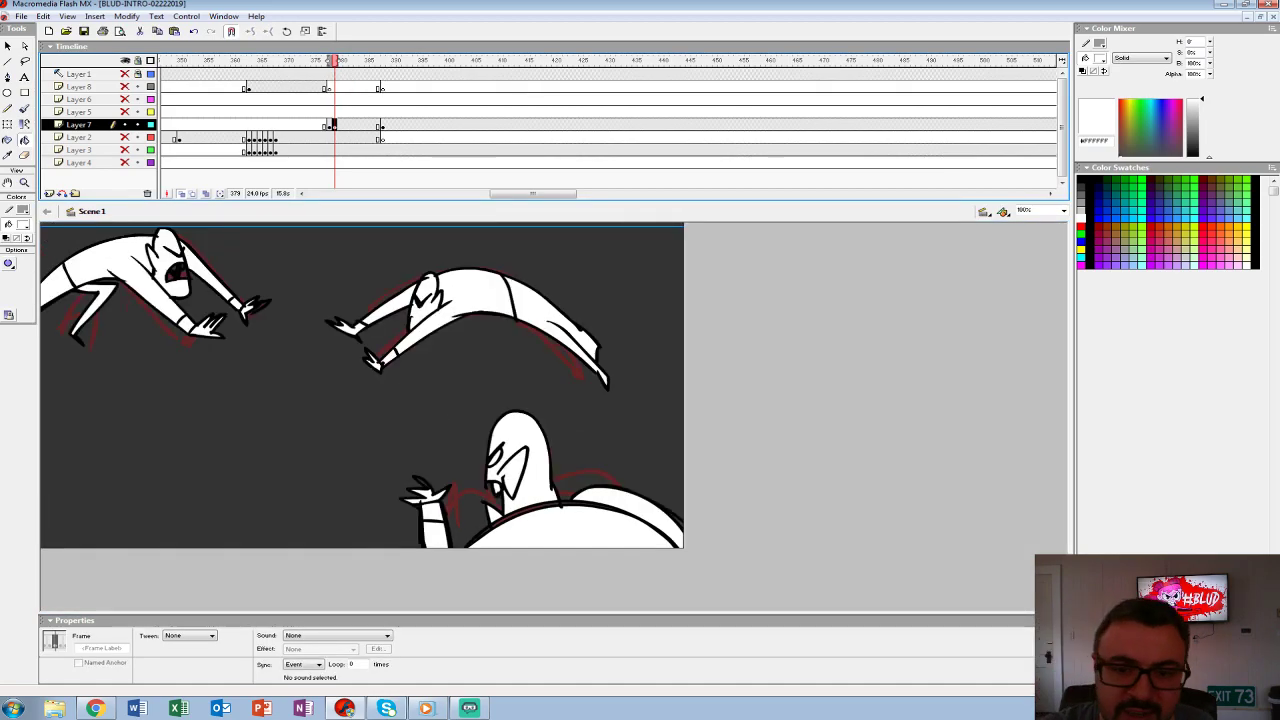
{"action": "left_click_drag", "start_coordinate": [124, 137], "coordinate": [124, 162]}
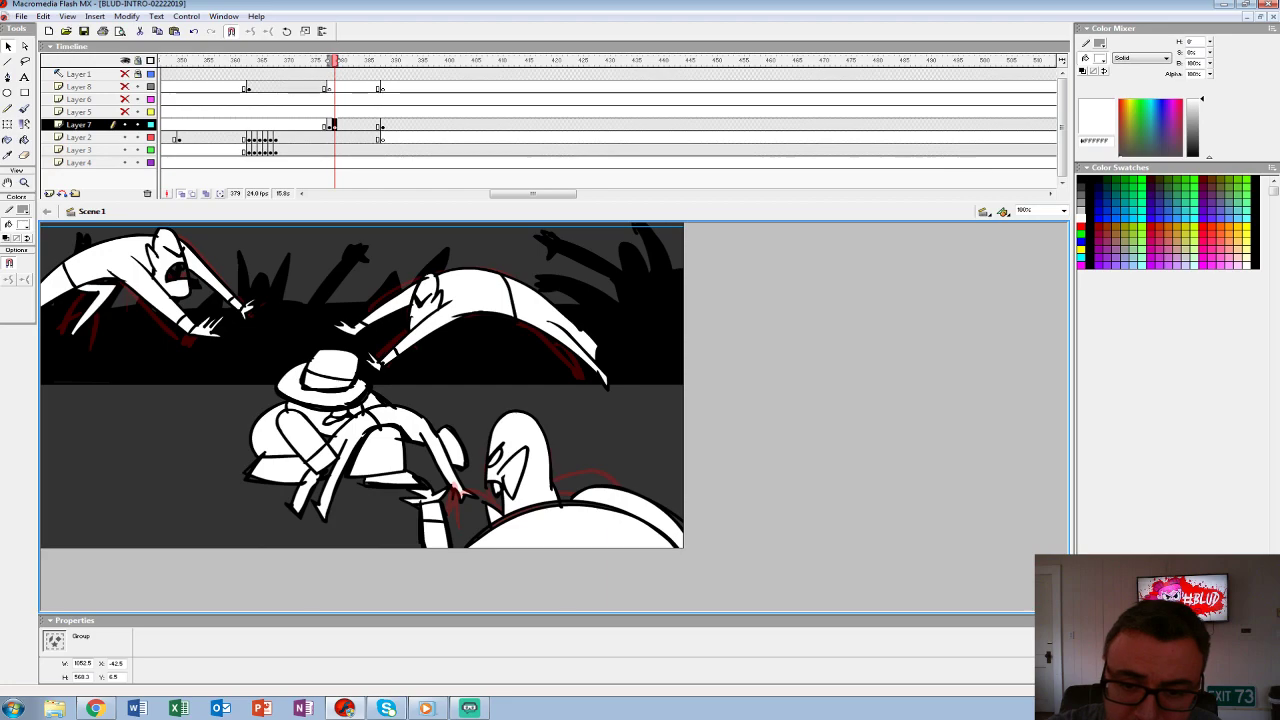
{"action": "double_click", "coordinate": [470, 300]}
{"action": "key", "text": "k"}
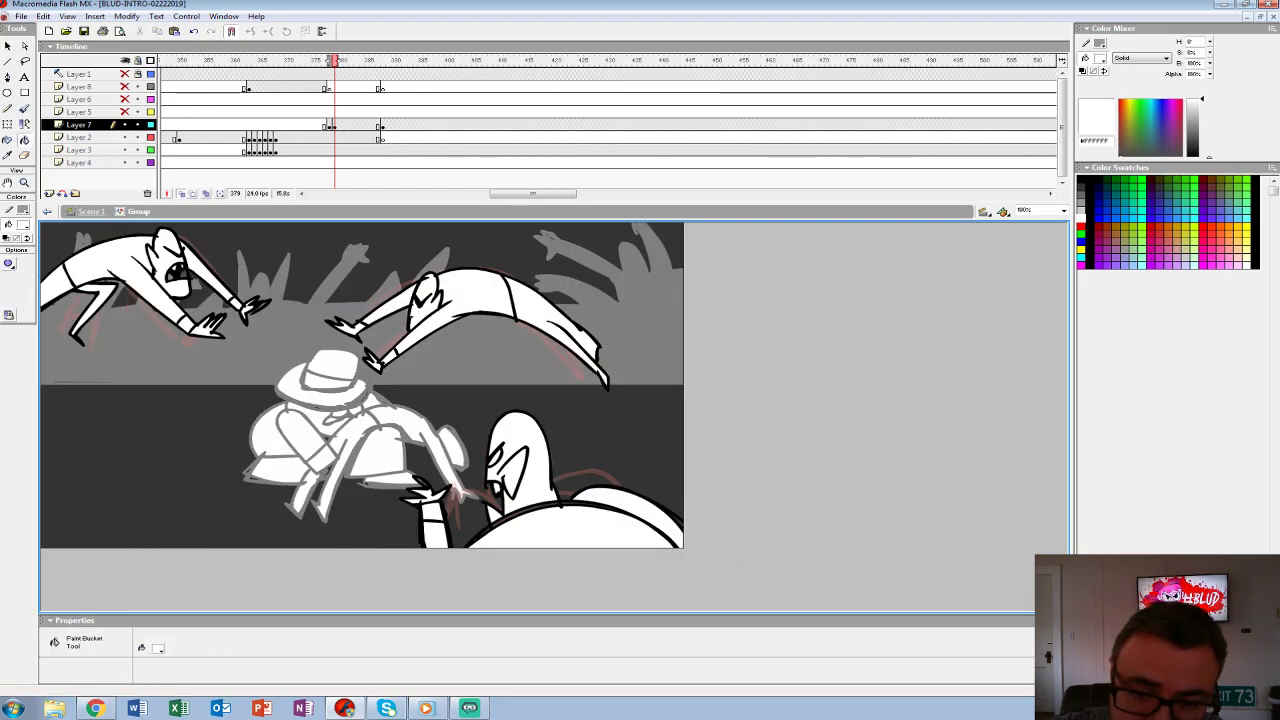
- Remove the rough frame on Layer 7 so the inked poses start at frame 378, show all layers, and turn off onion skinning
{"action": "left_click", "coordinate": [328, 125]}
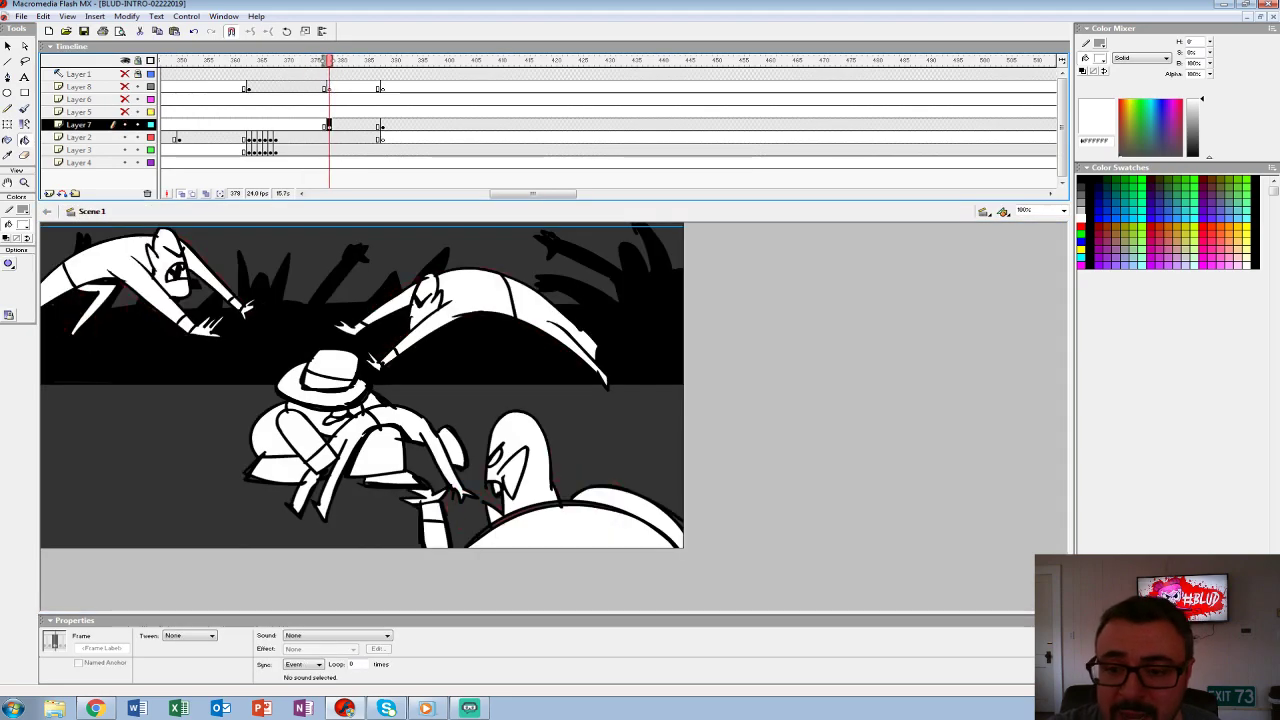
{"action": "left_click", "coordinate": [125, 124]}
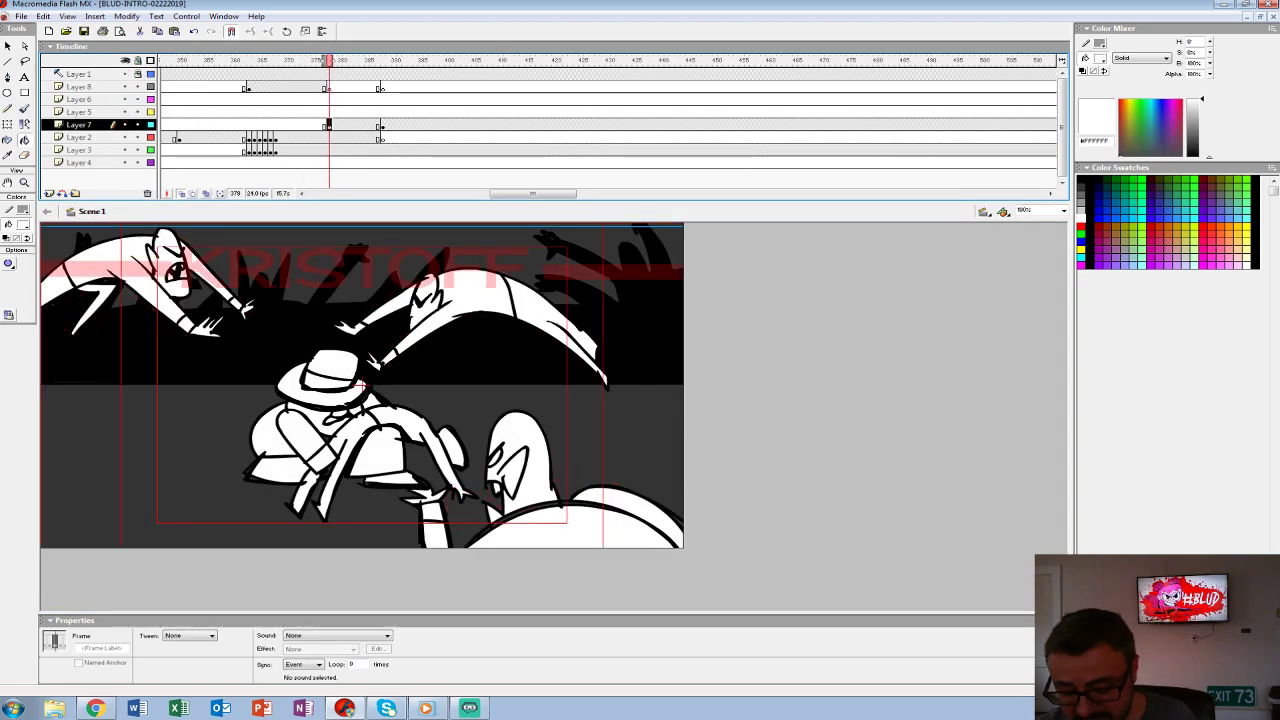
{"action": "key", "text": "ctrl+2"}
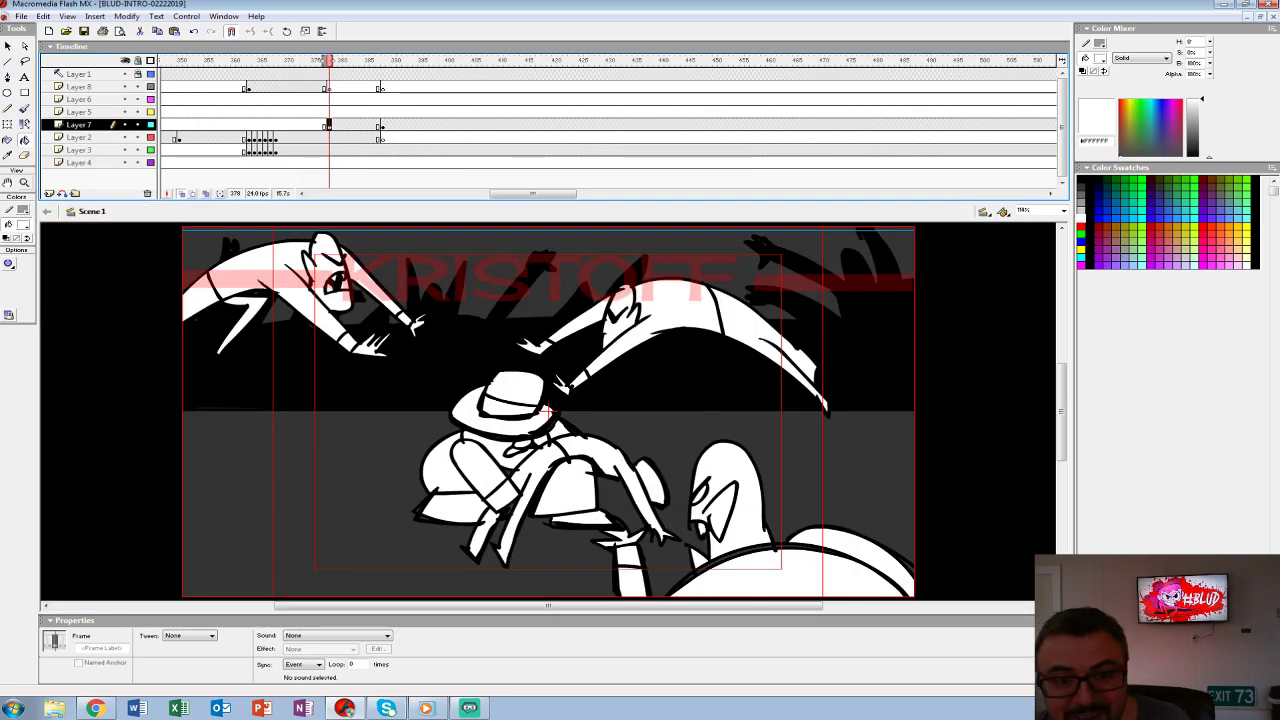
{"action": "key", "text": "ctrl+minus"}
{"action": "key", "text": "ctrl+1"}
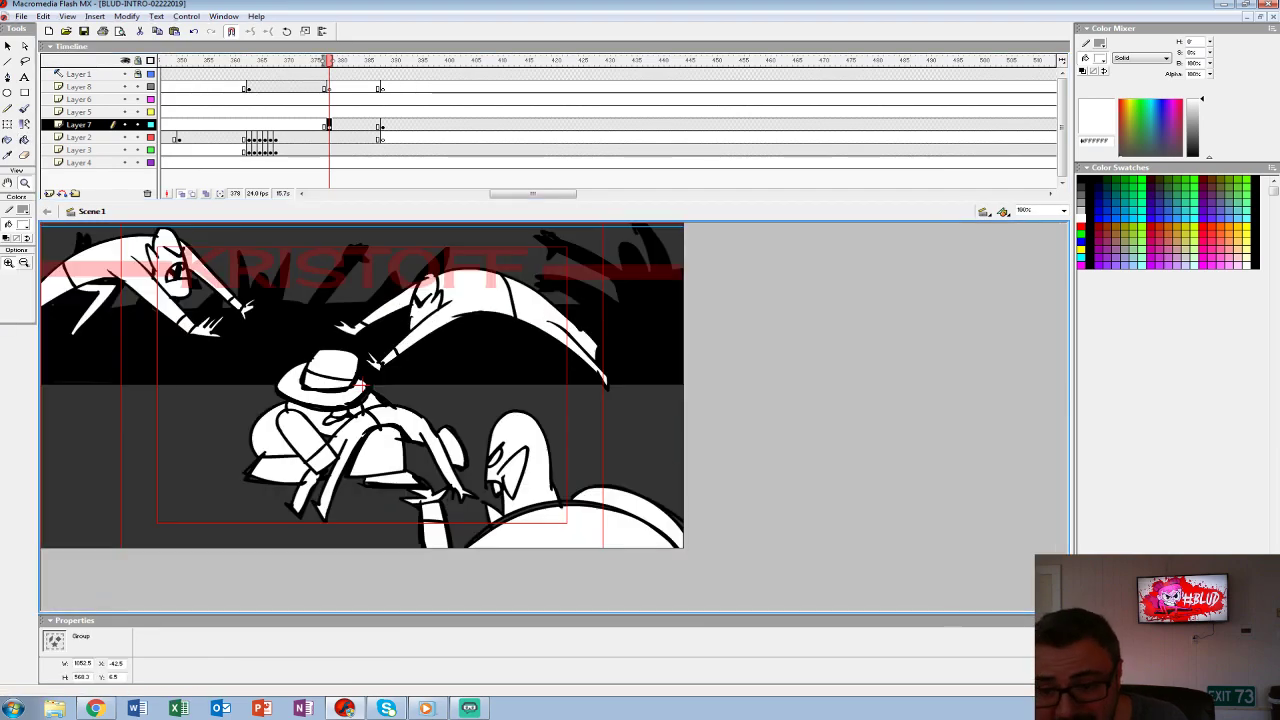
{"action": "key", "text": "ctrl+shift+a"}
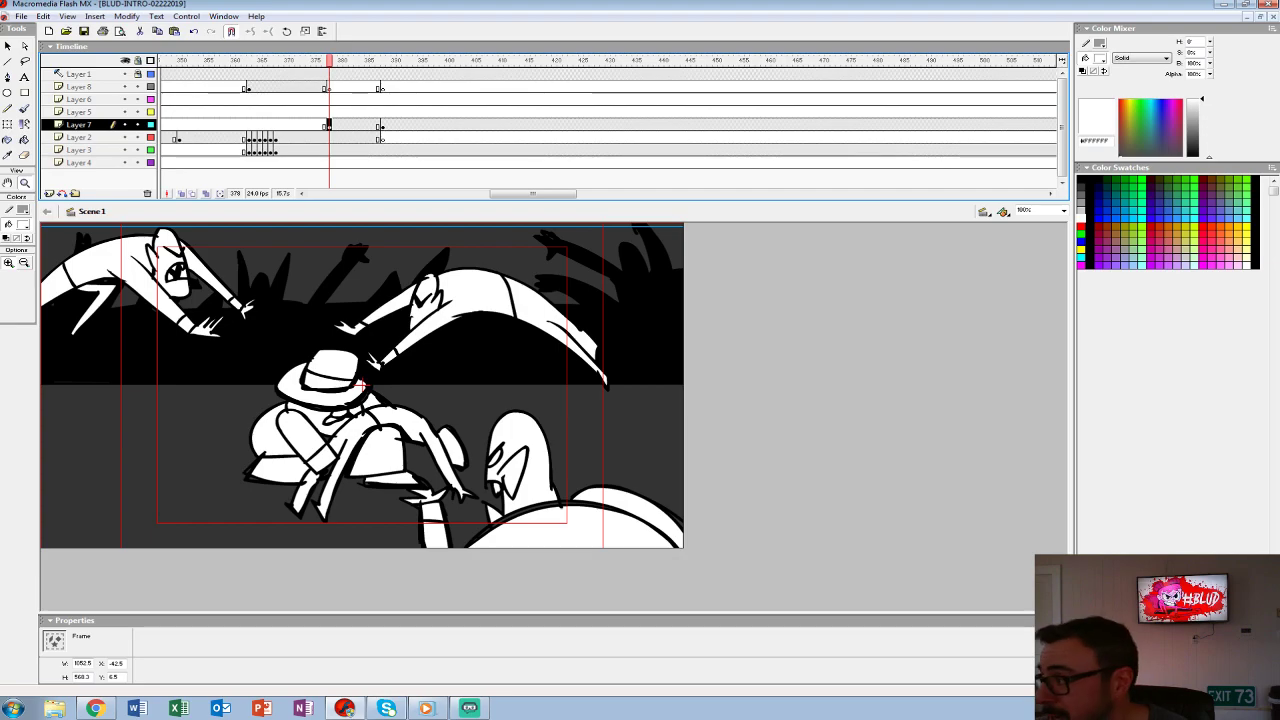
- Move the leaping figures' keyframe on Layer 7 to frame 380 and play the sequence to check its timing
{"action": "key", "text": "Return"}
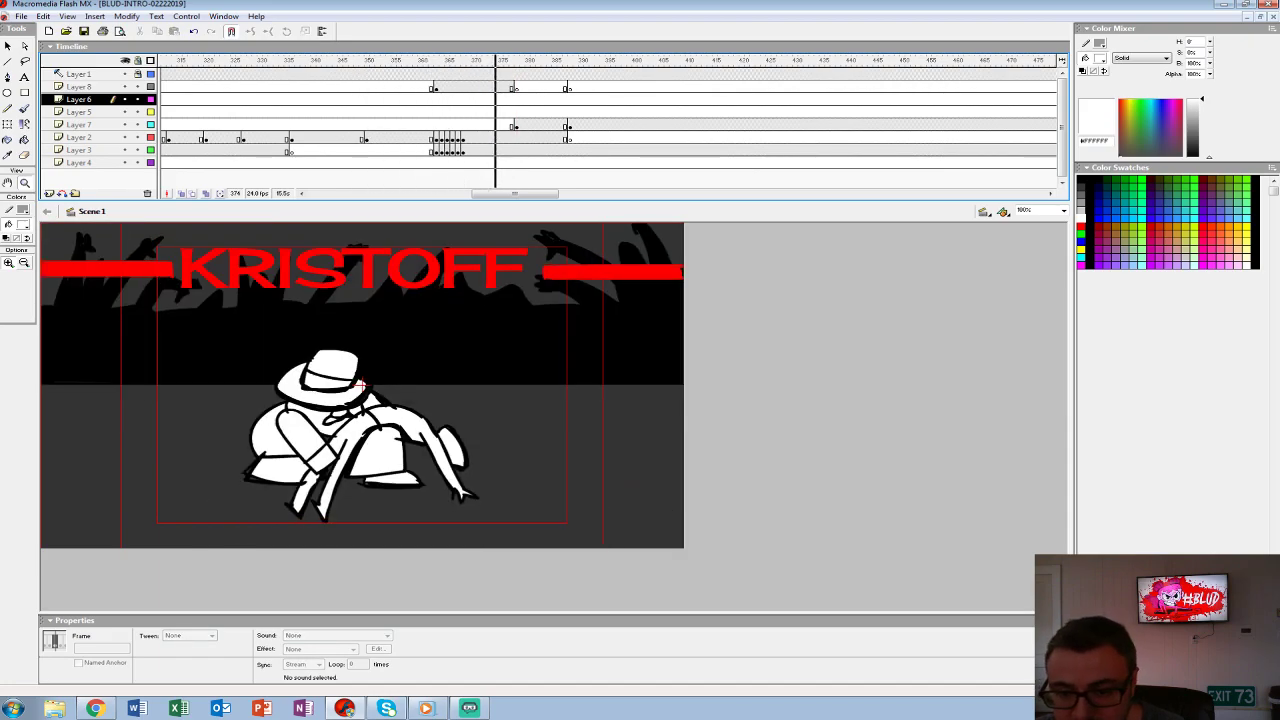
{"action": "left_click", "coordinate": [515, 124]}
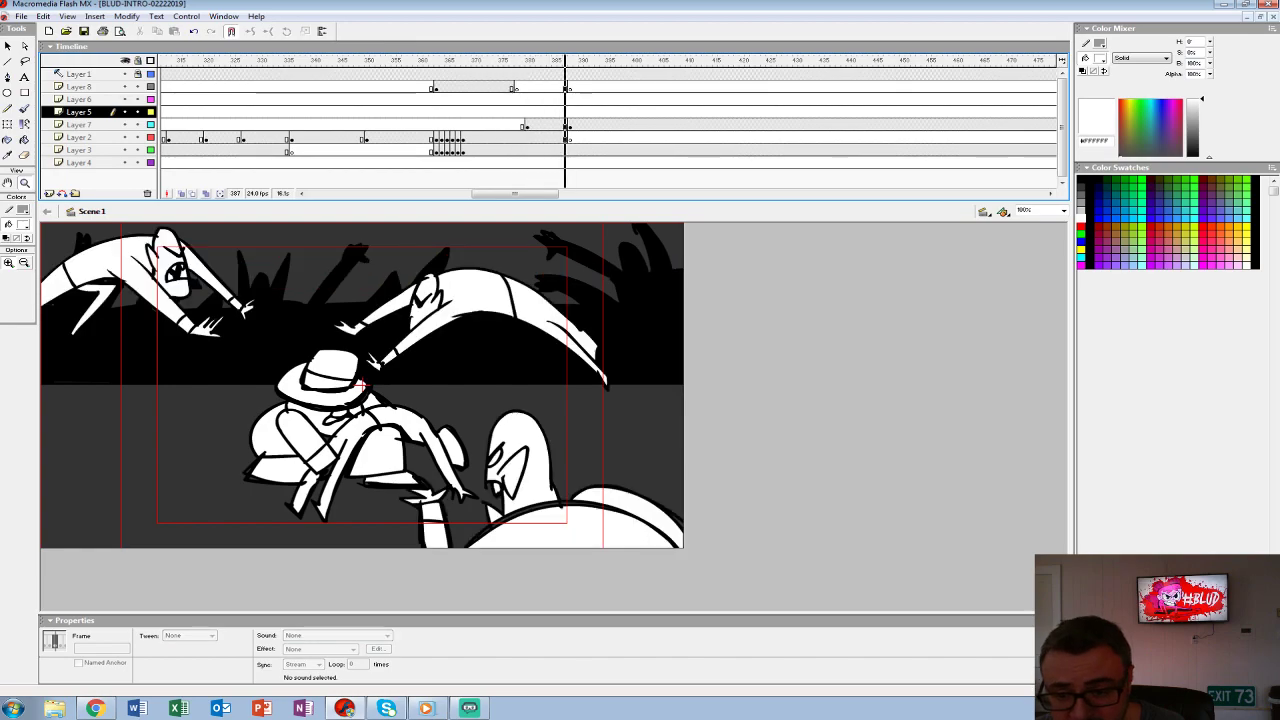
{"action": "left_click", "coordinate": [591, 111]}
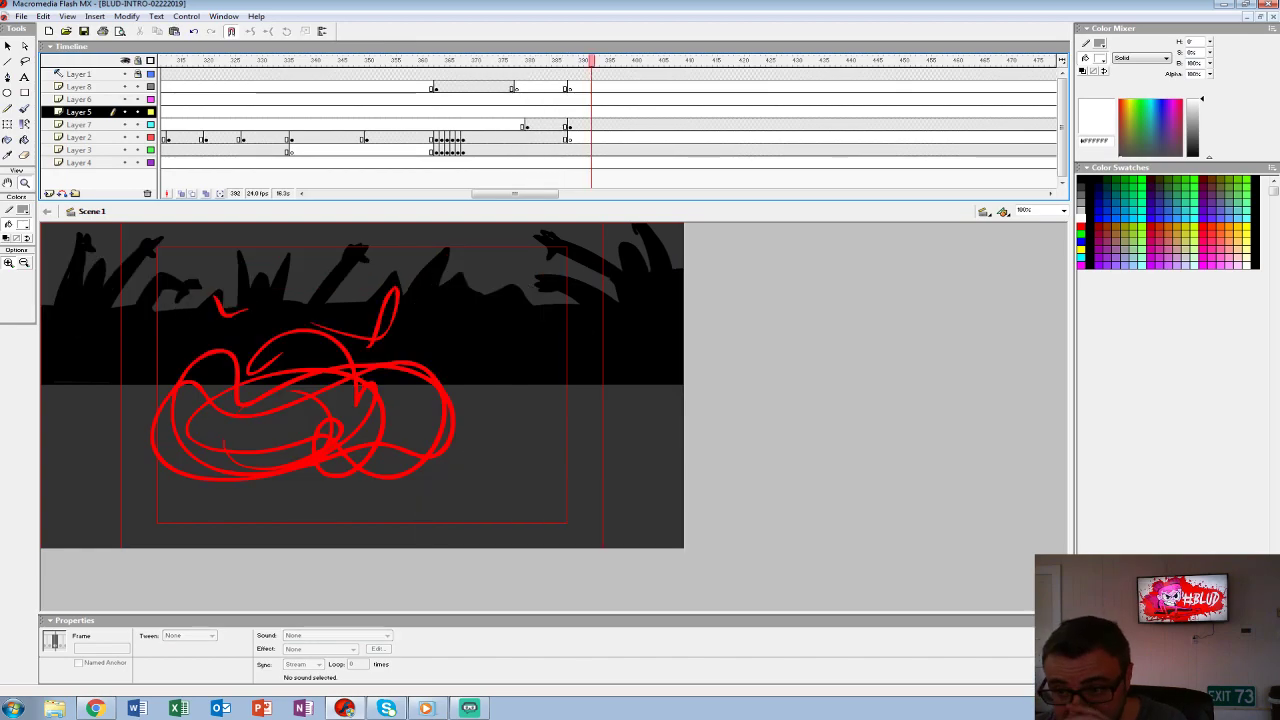
{"action": "mouse_move", "coordinate": [591, 60]}
{"action": "left_mouse_down"}
{"action": "mouse_move", "coordinate": [443, 60]}
{"action": "mouse_move", "coordinate": [570, 60]}
{"action": "left_mouse_up"}
{"action": "key", "text": "Return"}
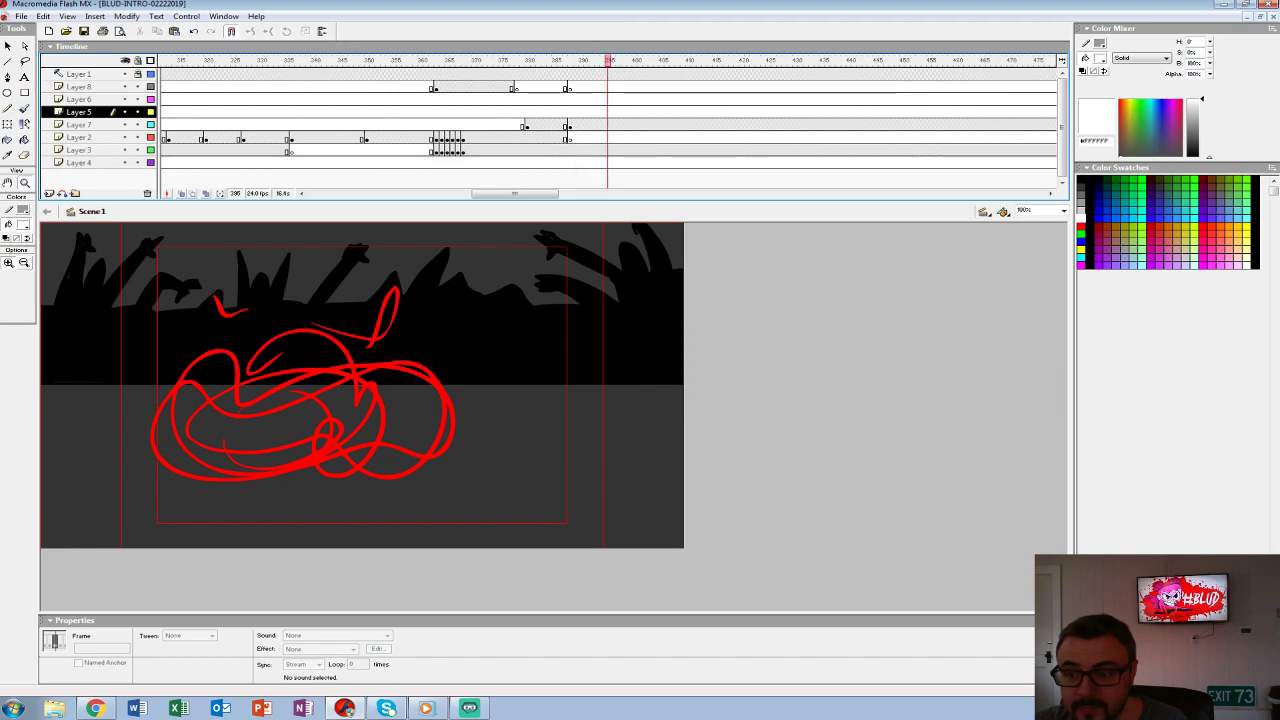
- Play the Kristoff title section leading into the leaping figures to review its timing
{"action": "left_click", "coordinate": [568, 125]}
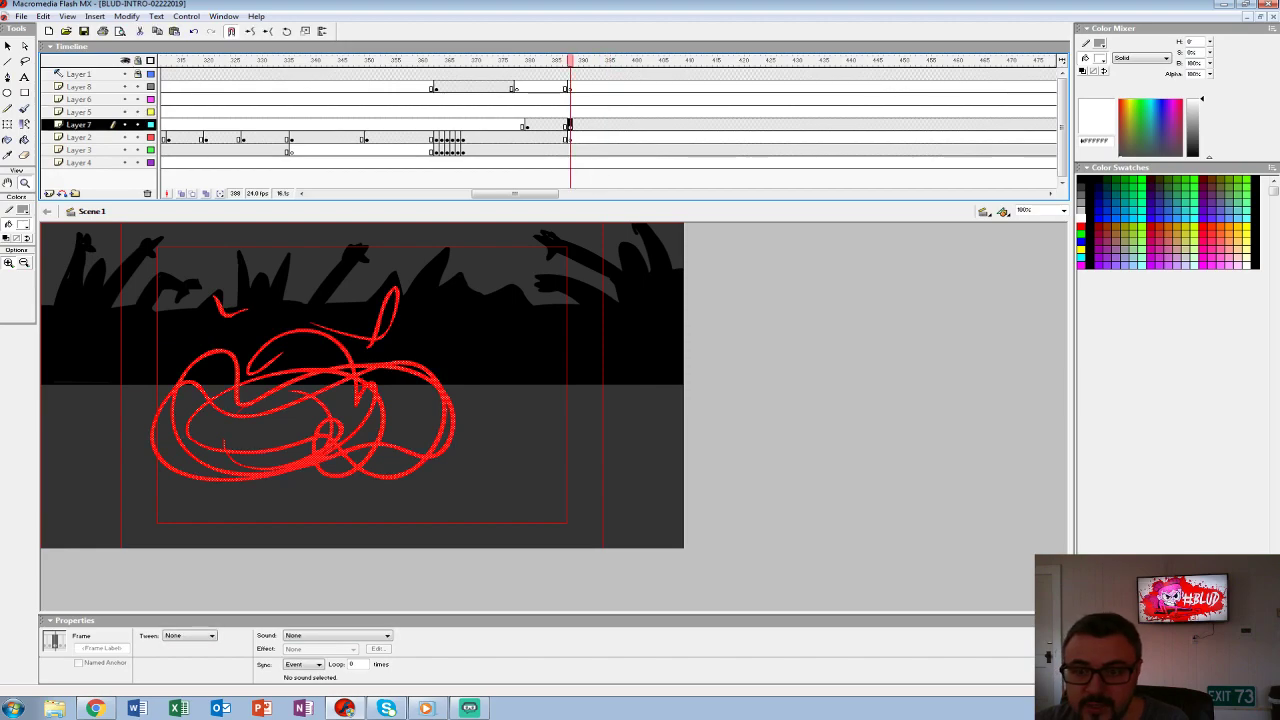
{"action": "left_click", "coordinate": [182, 111]}
{"action": "key", "text": "Return"}
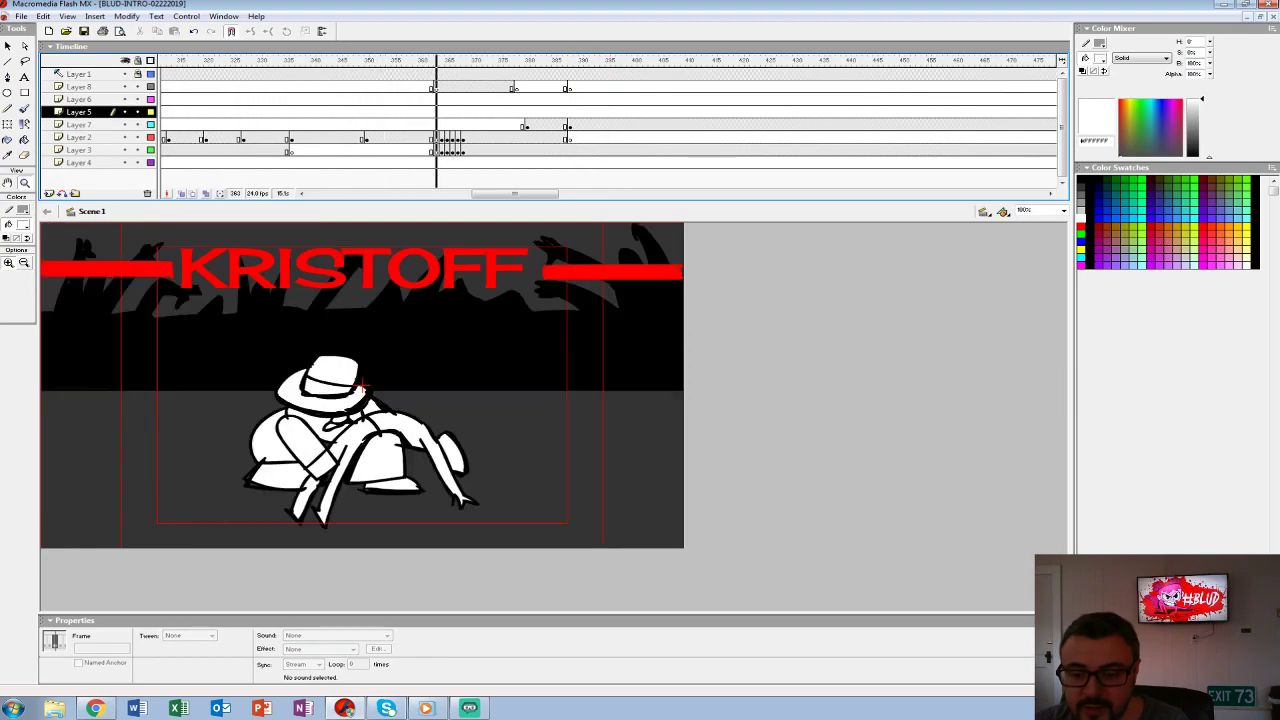
{"action": "left_click", "coordinate": [297, 137]}
{"action": "left_click_drag", "start_coordinate": [297, 137], "coordinate": [319, 137]}
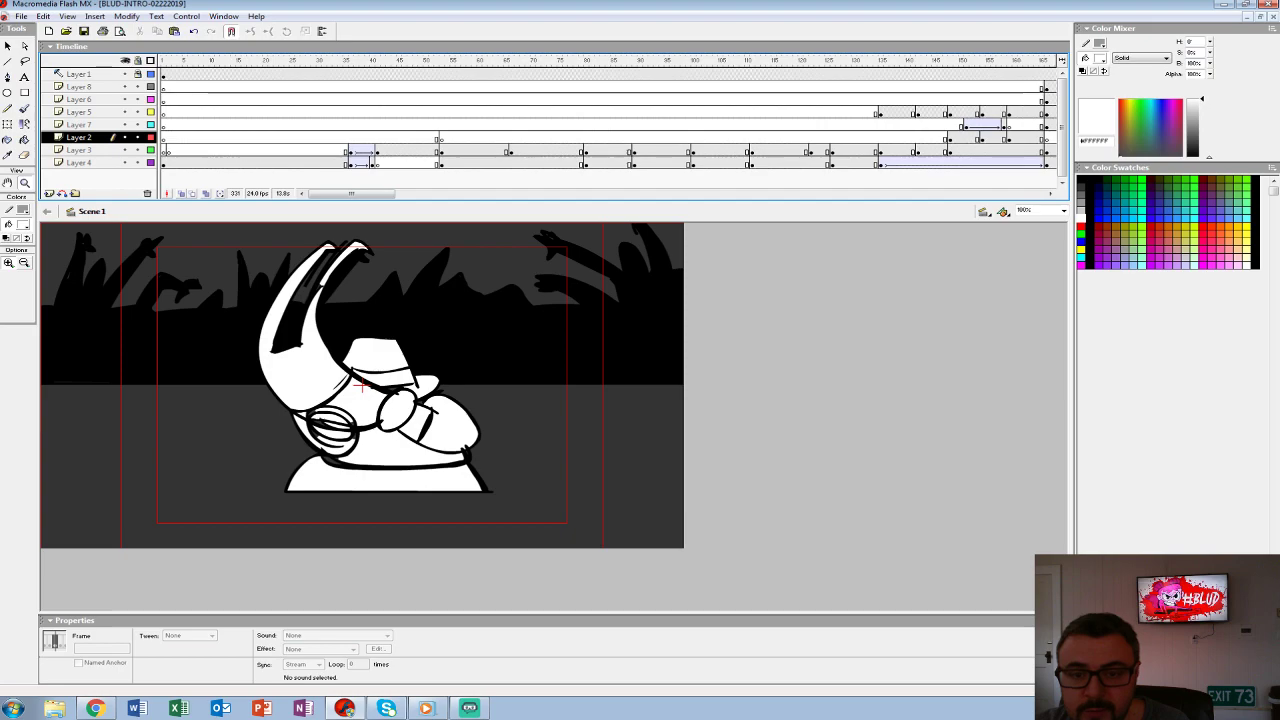
- Play the intro from its first frame and replay the stretches up to the red rough pose to review the animation
{"action": "left_click", "coordinate": [163, 112]}
{"action": "key", "text": "Return"}
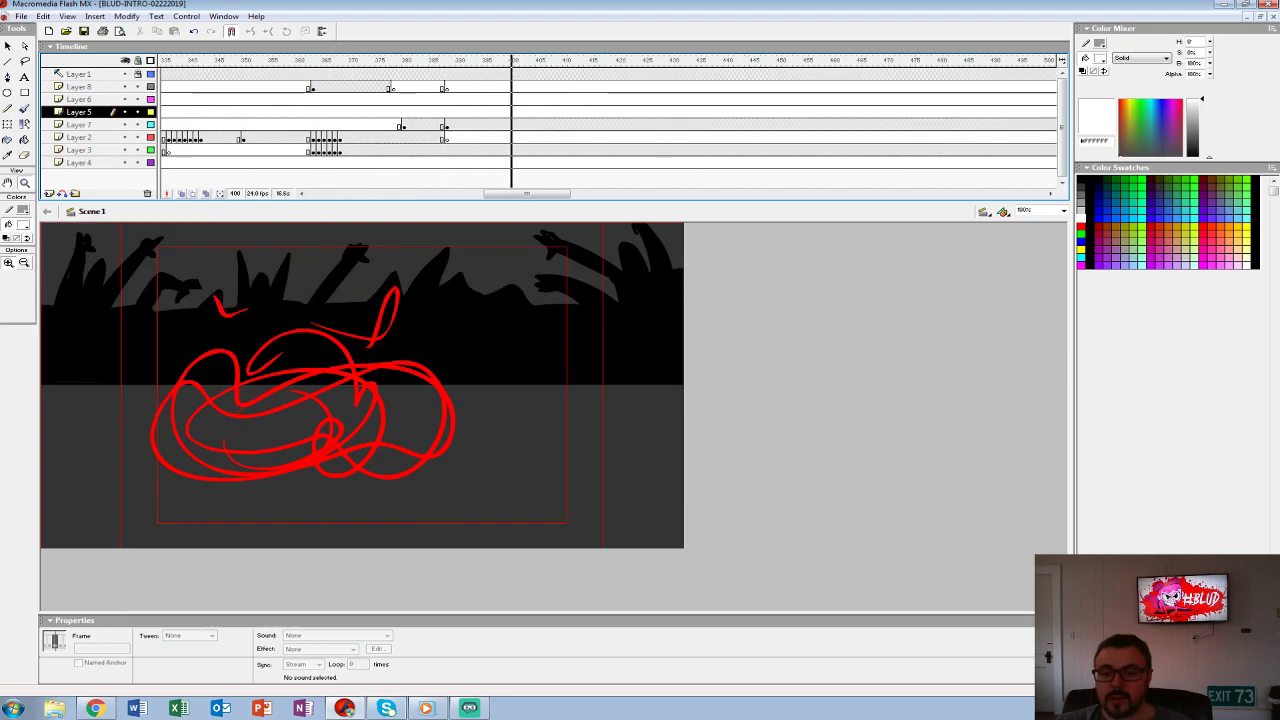
{"action": "mouse_move", "coordinate": [566, 60]}
{"action": "left_mouse_down"}
{"action": "mouse_move", "coordinate": [190, 60]}
{"action": "mouse_move", "coordinate": [201, 60]}
{"action": "left_mouse_up"}
{"action": "key", "text": "Return"}
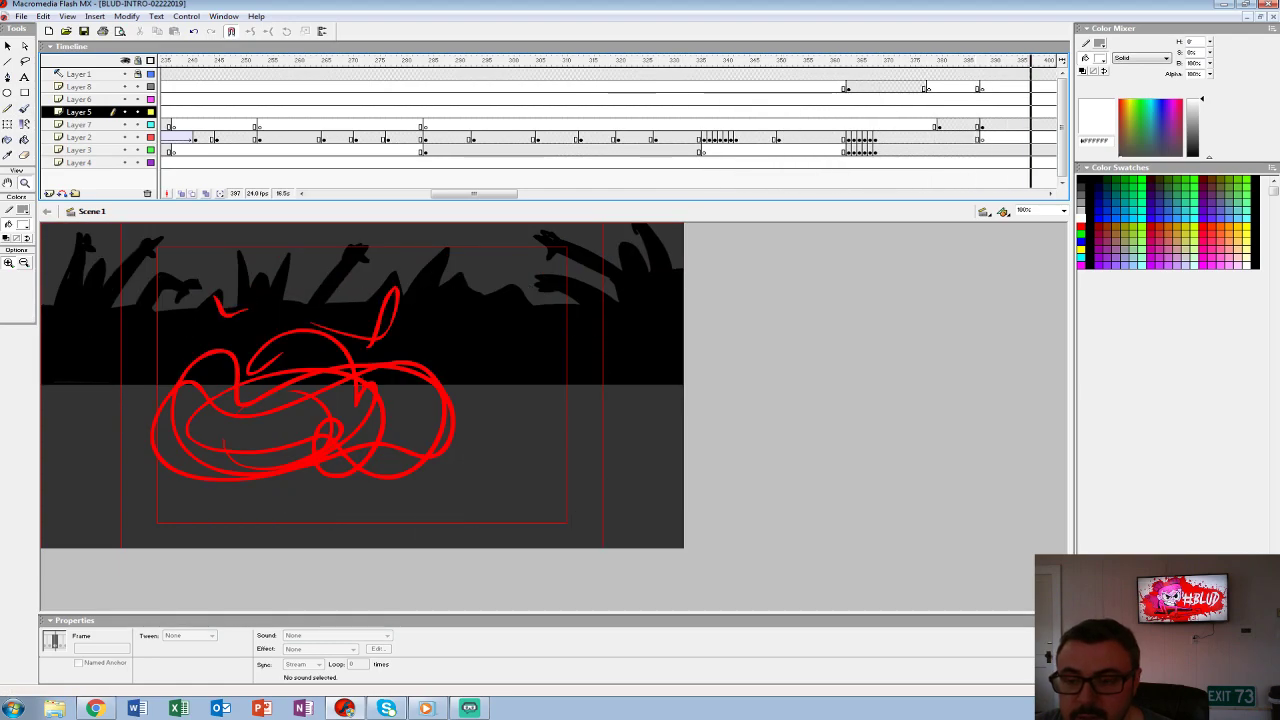
{"action": "left_click", "coordinate": [490, 60]}
{"action": "left_click_drag", "start_coordinate": [490, 60], "coordinate": [174, 60]}
{"action": "key", "text": "Return"}
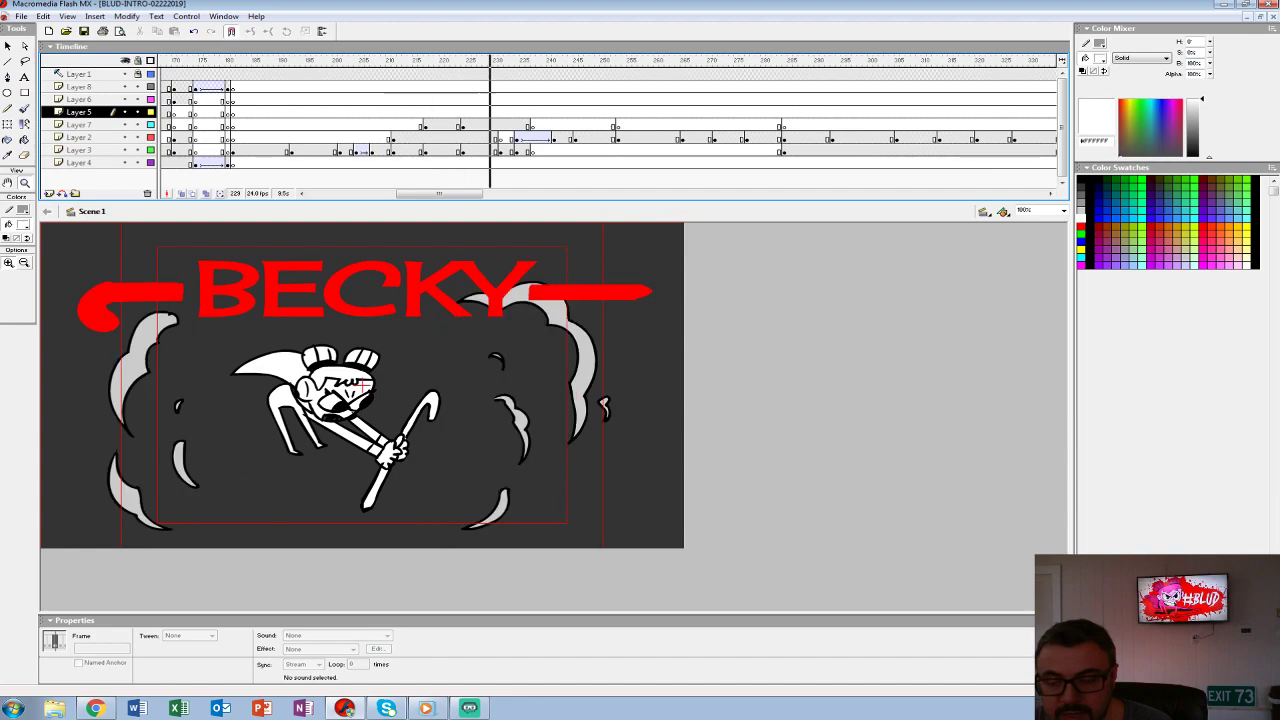
{"action": "left_click_drag", "start_coordinate": [343, 99], "coordinate": [533, 99]}
{"action": "key", "text": "Return"}
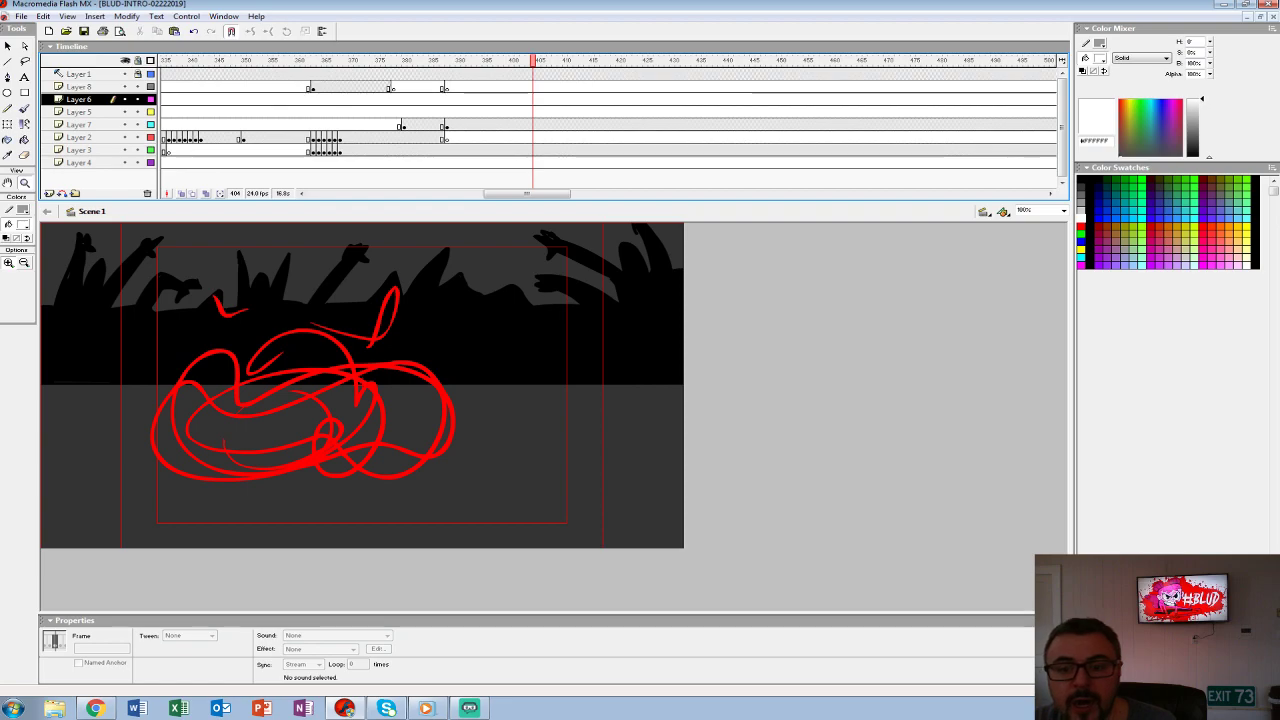
- Scroll back through the timeline, play the whole intro again from frame 1, and recheck the earlier fight shots
{"action": "mouse_move", "coordinate": [529, 193]}
{"action": "left_mouse_down"}
{"action": "mouse_move", "coordinate": [556, 193]}
{"action": "mouse_move", "coordinate": [496, 193]}
{"action": "mouse_move", "coordinate": [550, 193]}
{"action": "mouse_move", "coordinate": [508, 193]}
{"action": "left_mouse_up"}
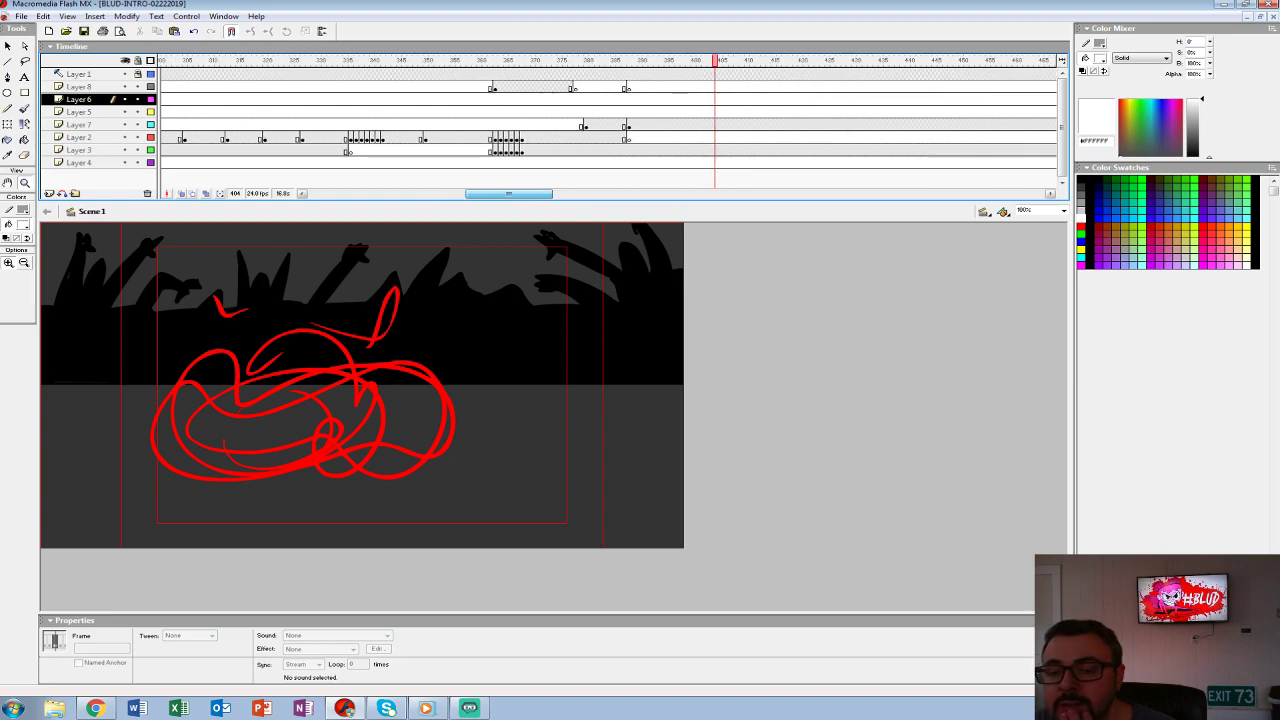
{"action": "left_click", "coordinate": [362, 125]}
{"action": "left_click_drag", "start_coordinate": [163, 88], "coordinate": [453, 88]}
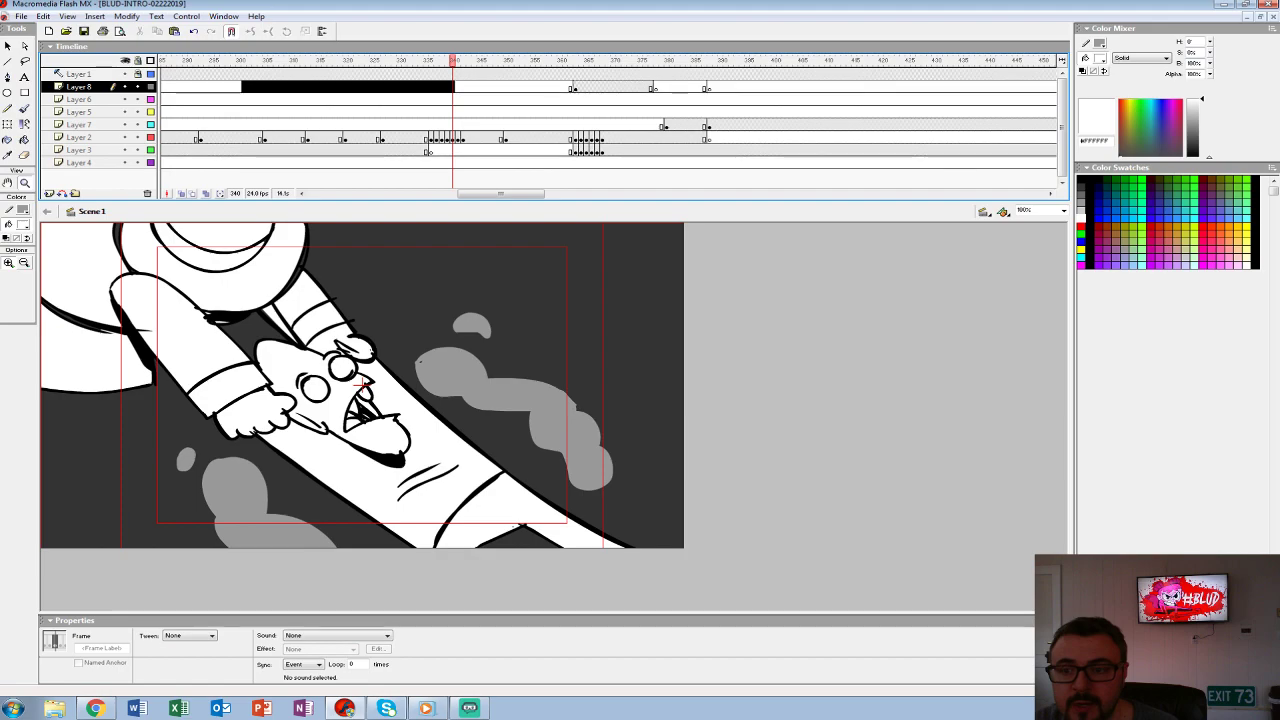
{"action": "left_click_drag", "start_coordinate": [283, 88], "coordinate": [255, 88]}
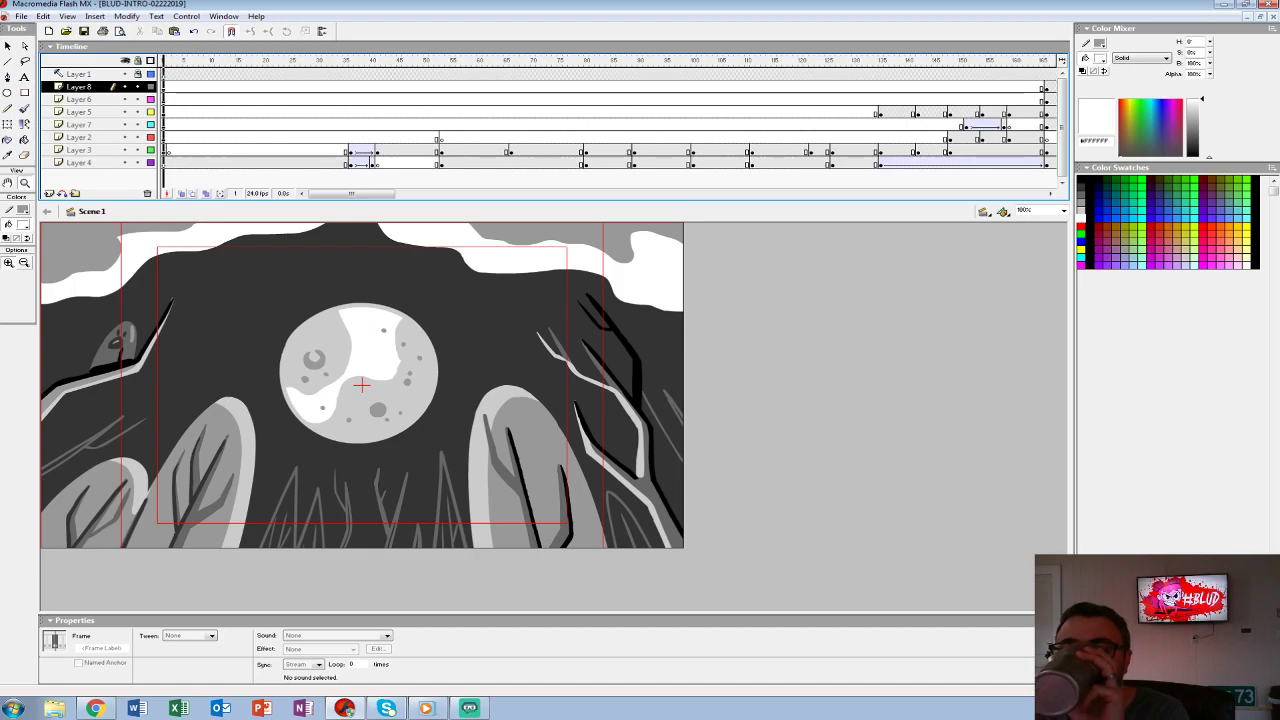
{"action": "key", "text": "Return"}
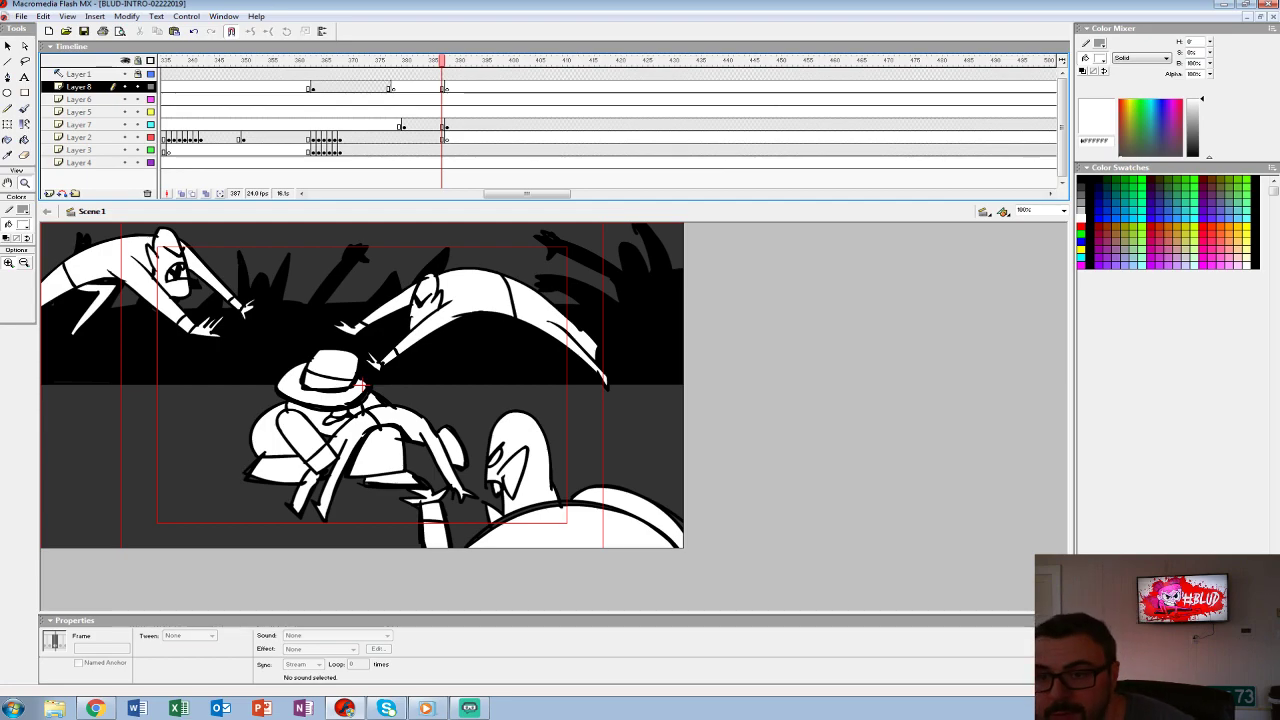
{"action": "left_click_drag", "start_coordinate": [442, 61], "coordinate": [248, 61]}
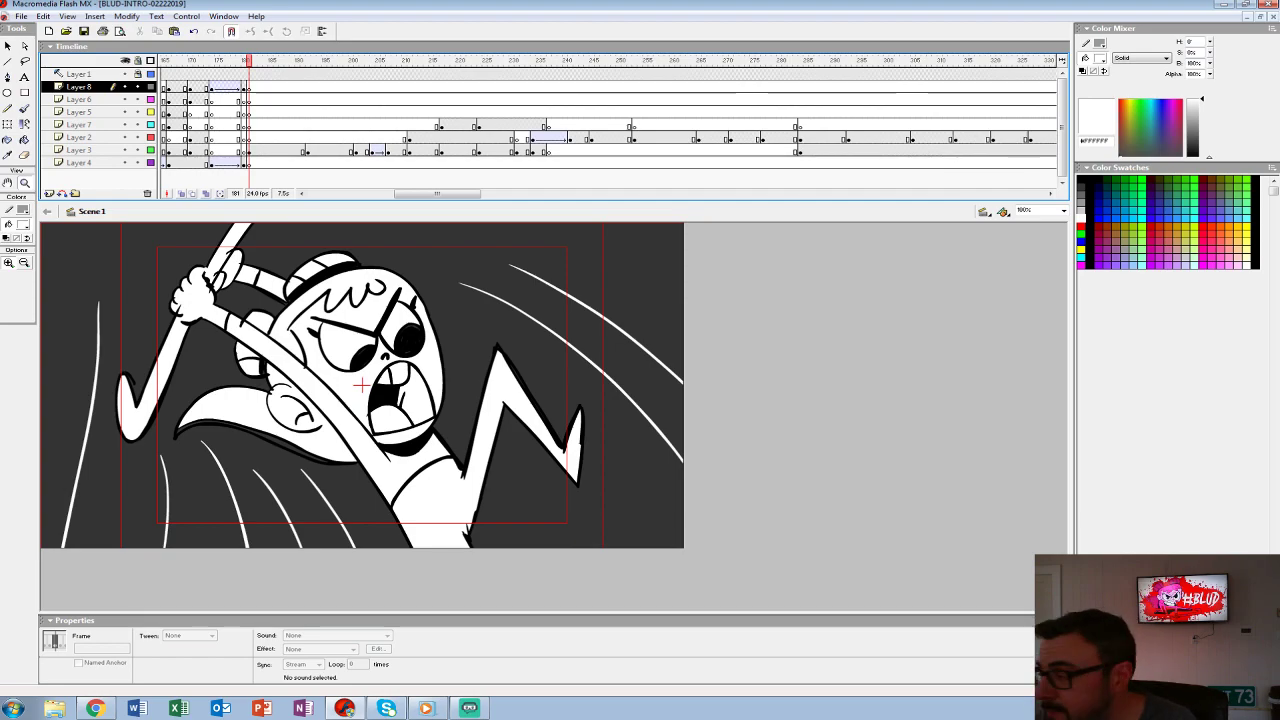
{"action": "key", "text": "comma"}
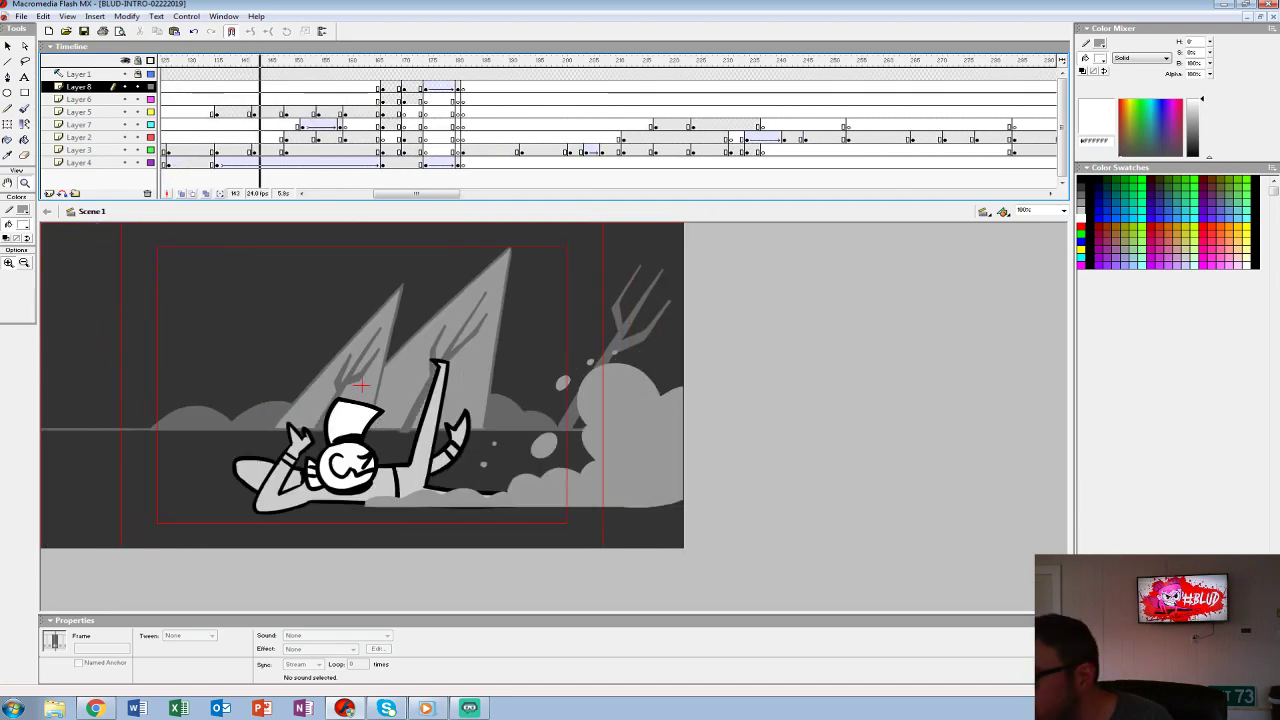
{"action": "key", "text": "comma"}
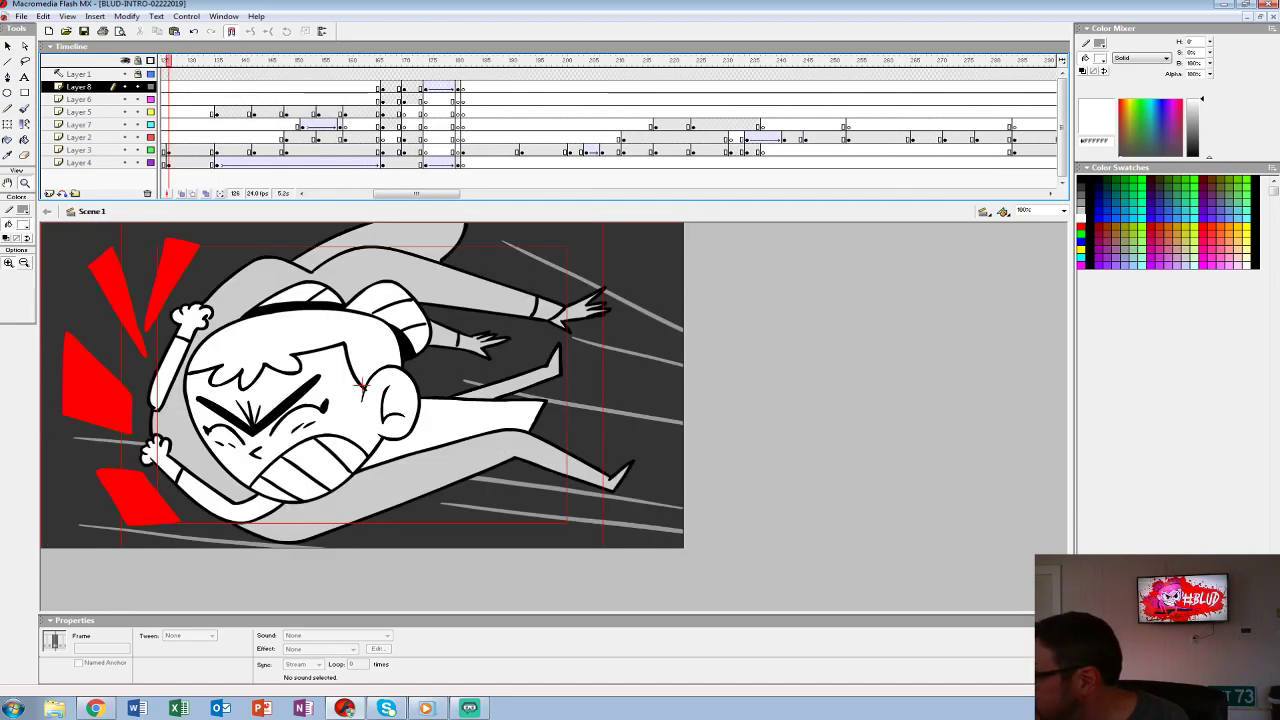